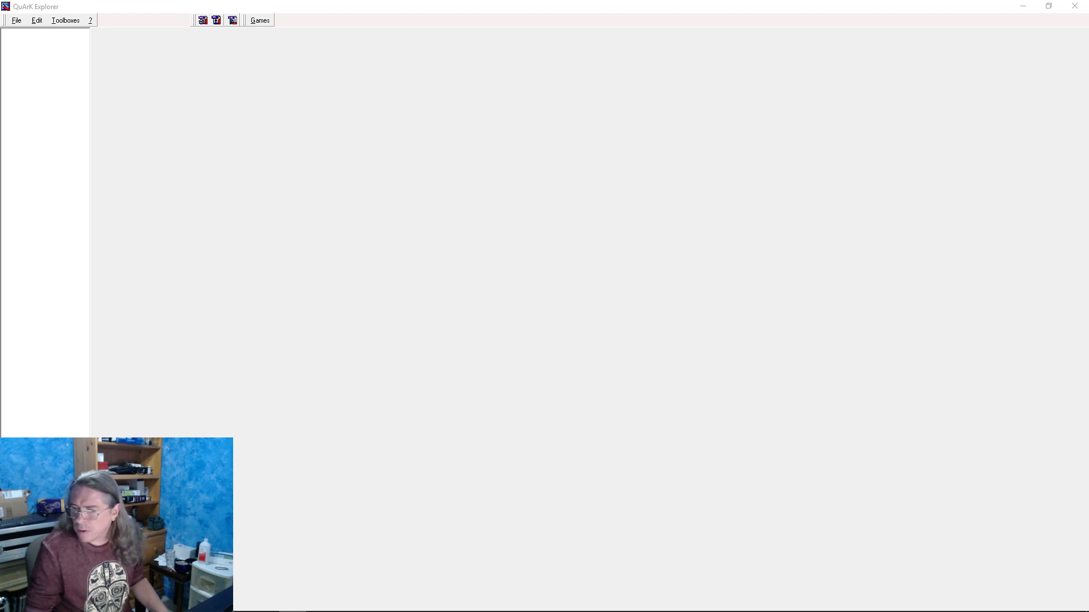
pyautogui.hotkey('alt', 'Tab')
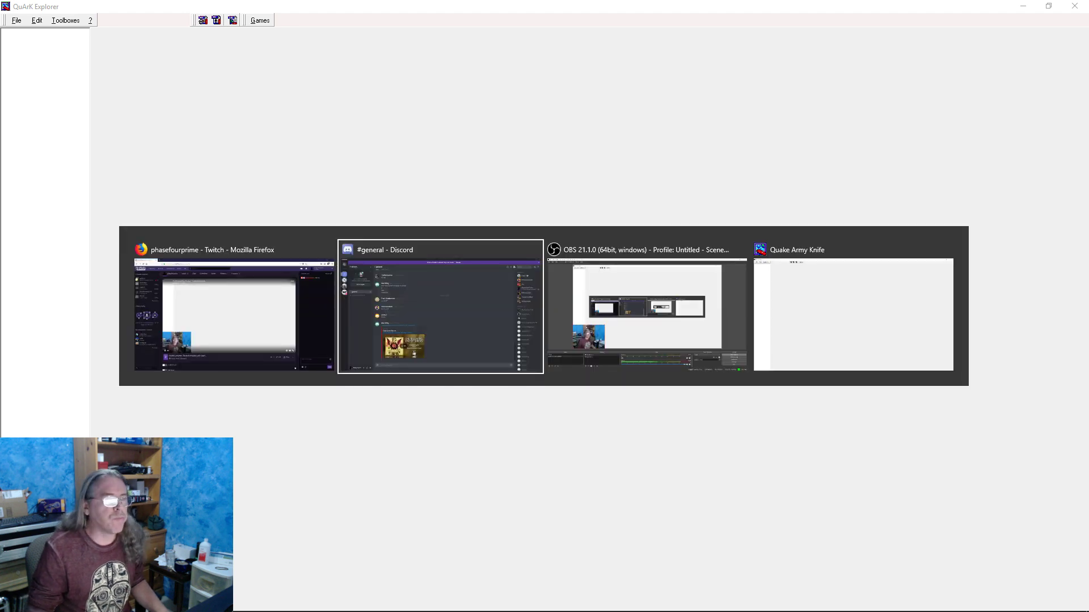
pyautogui.hotkey('alt', 'Tab')
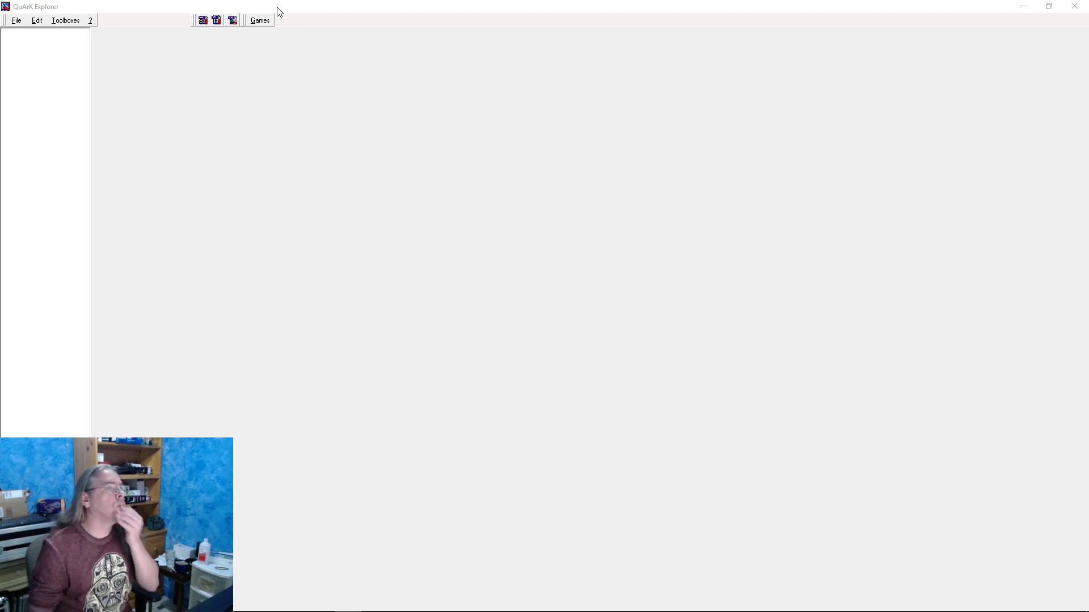
pyautogui.click(268, 22)
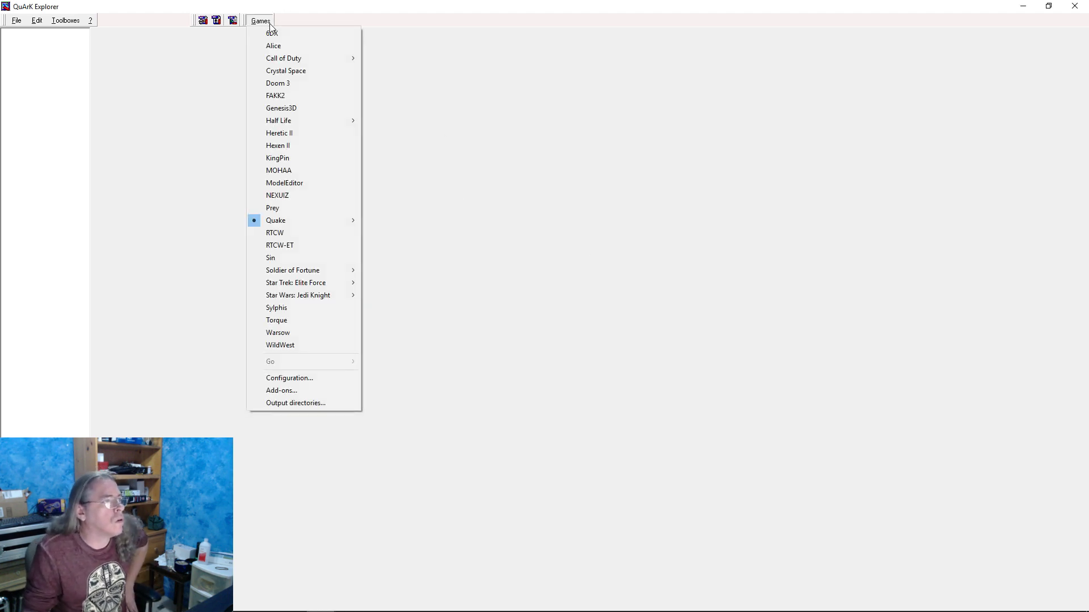
pyautogui.click(437, 219)
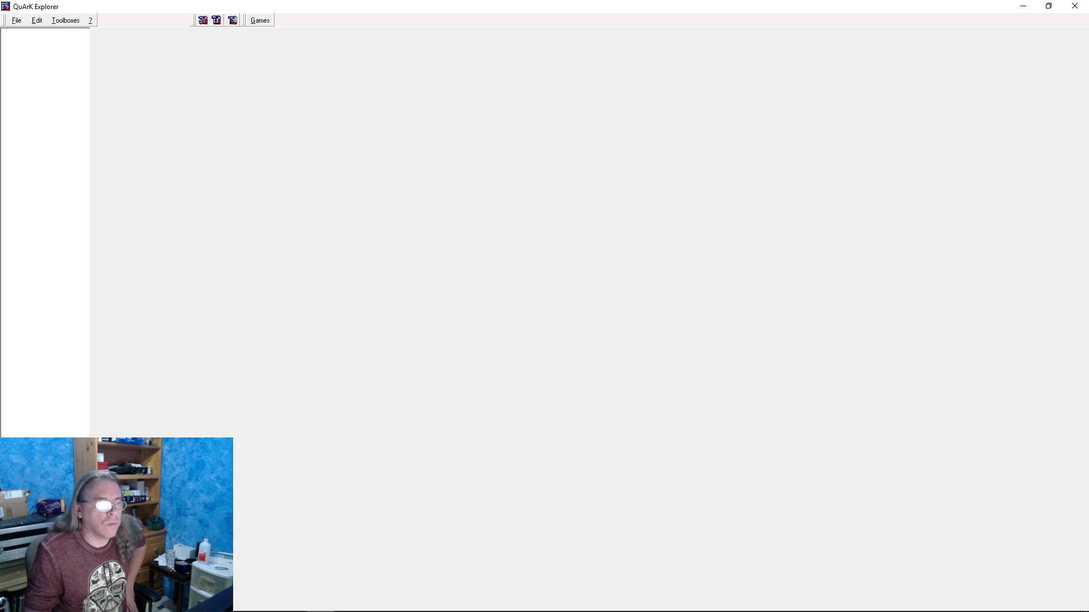
pyautogui.moveTo(692, 611)
pyautogui.click(292, 602)
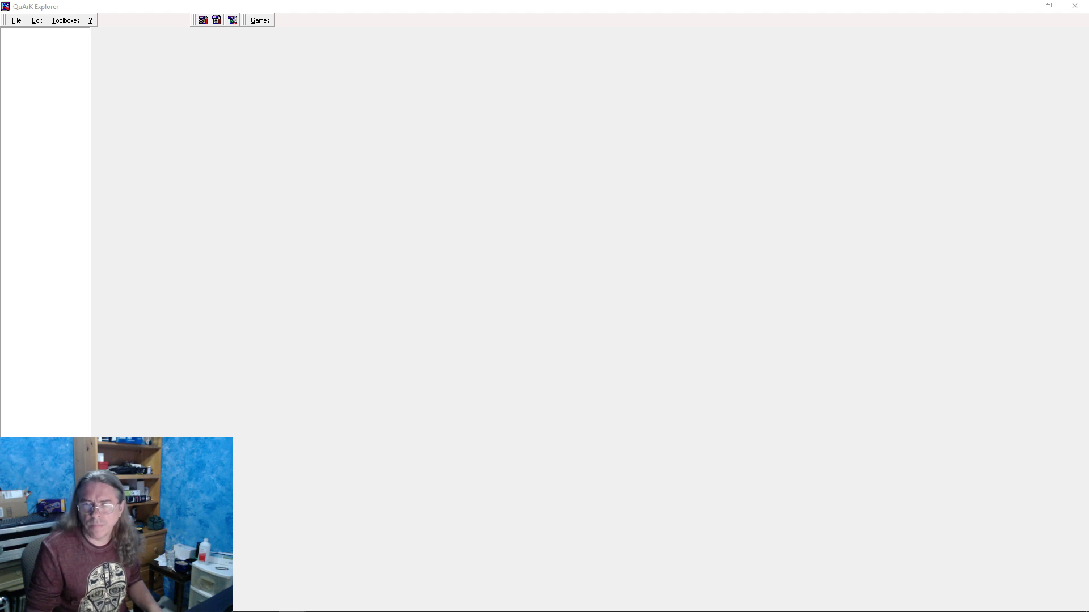
pyautogui.hotkey('alt', 'Tab')
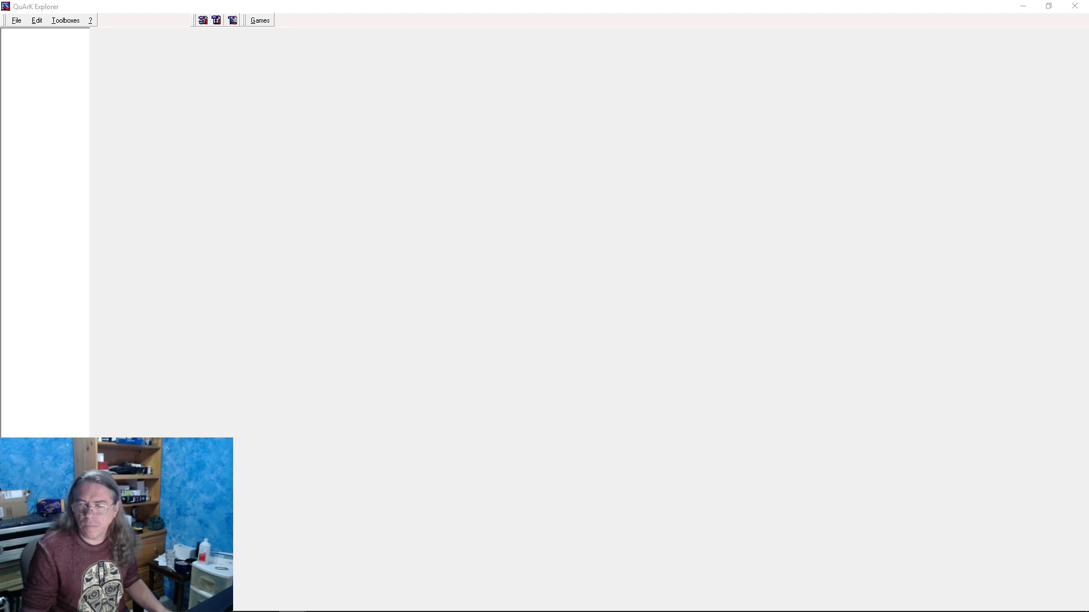
pyautogui.hotkey('alt', 'Tab')
pyautogui.hotkey('alt', 'Tab')
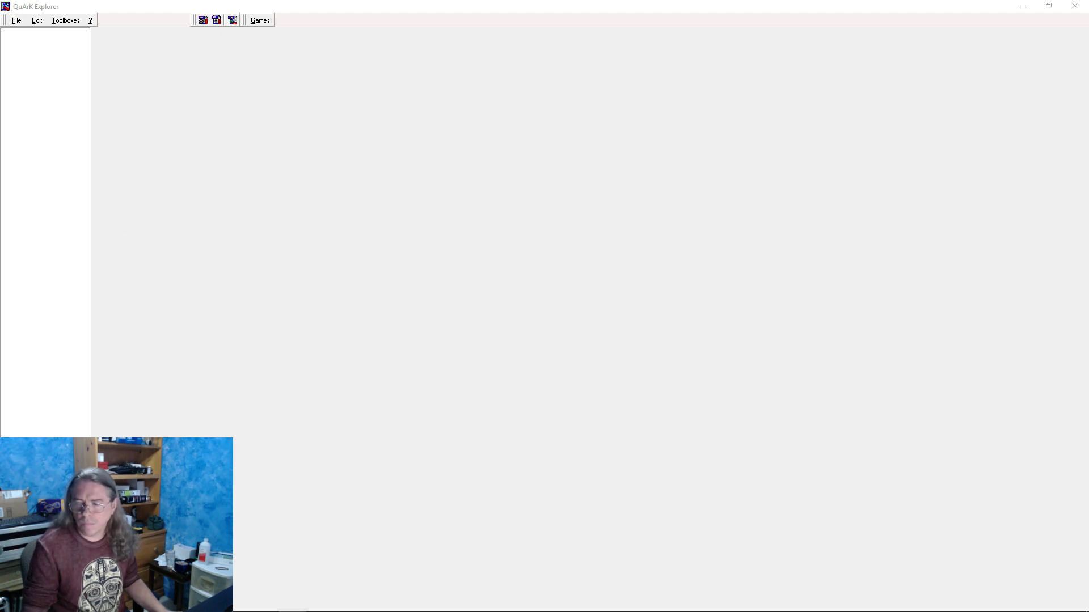
pyautogui.hotkey('alt', 'Tab')
pyautogui.hotkey('alt', 'Tab')
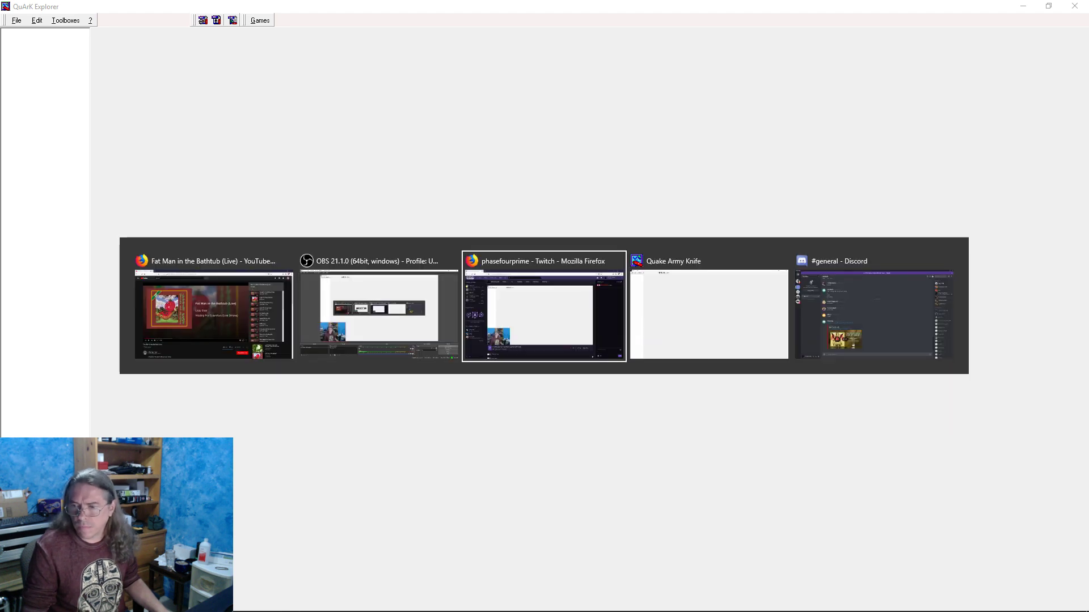
pyautogui.press('Escape')
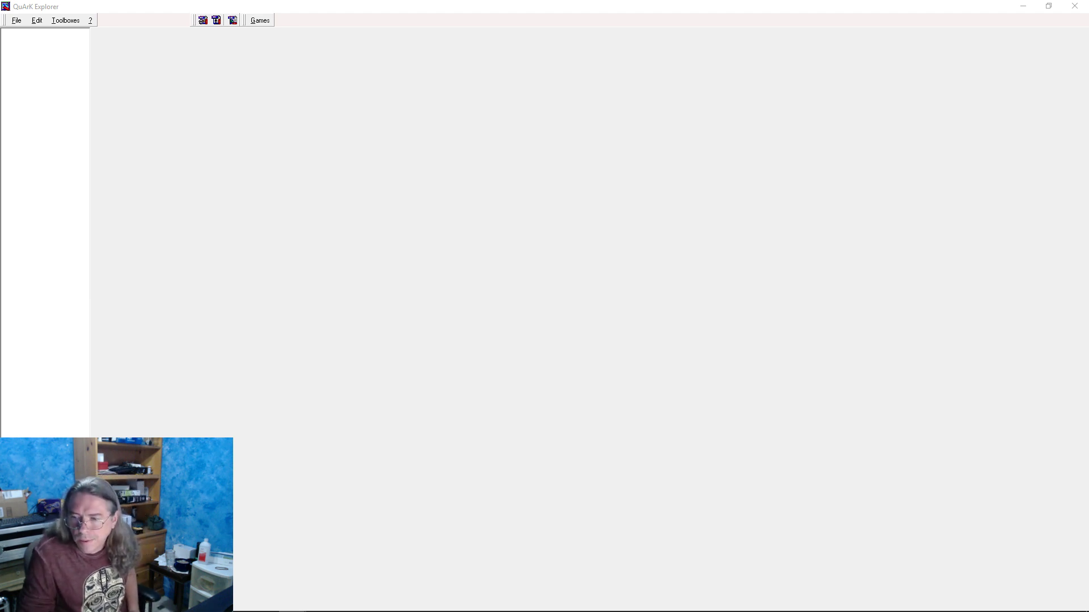
pyautogui.click(616, 314)
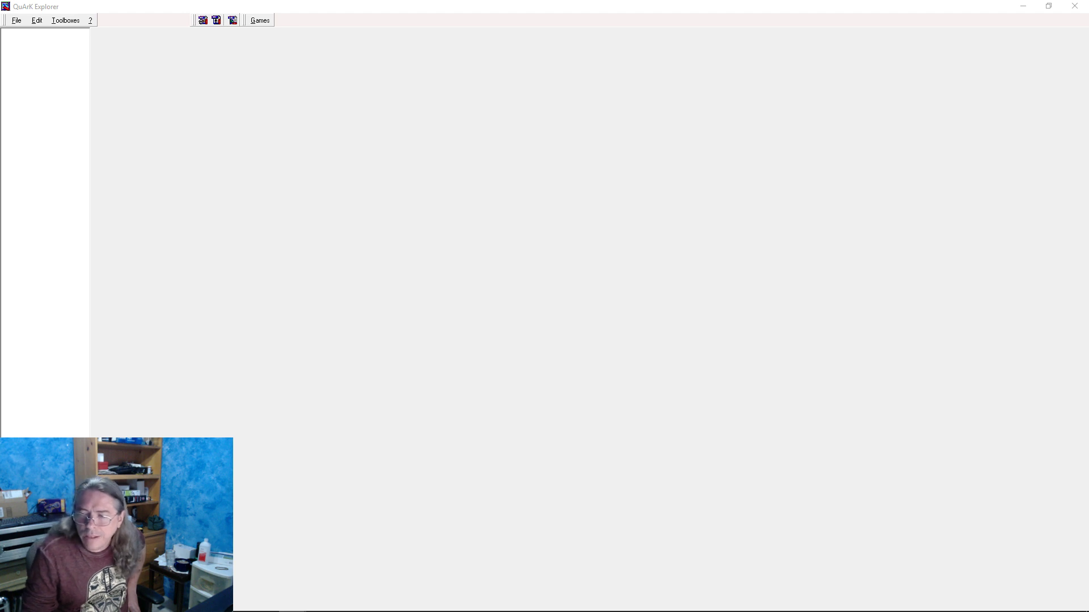
# Create a new map and insert an item_pballgrenade entity from the pball item entities
pyautogui.click(17, 21)
pyautogui.click(35, 33)
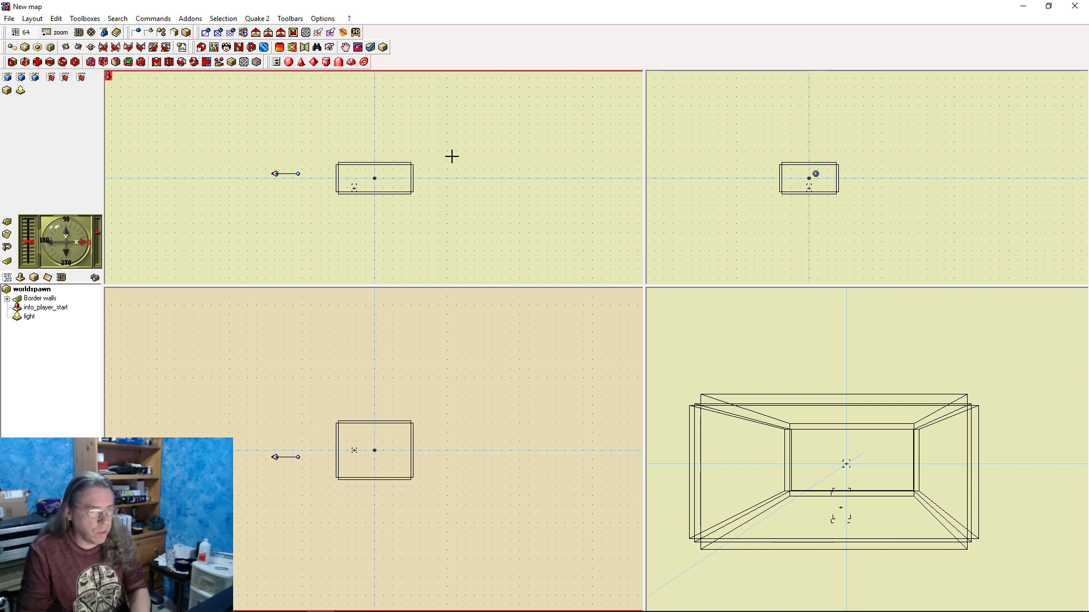
pyautogui.press('Insert')
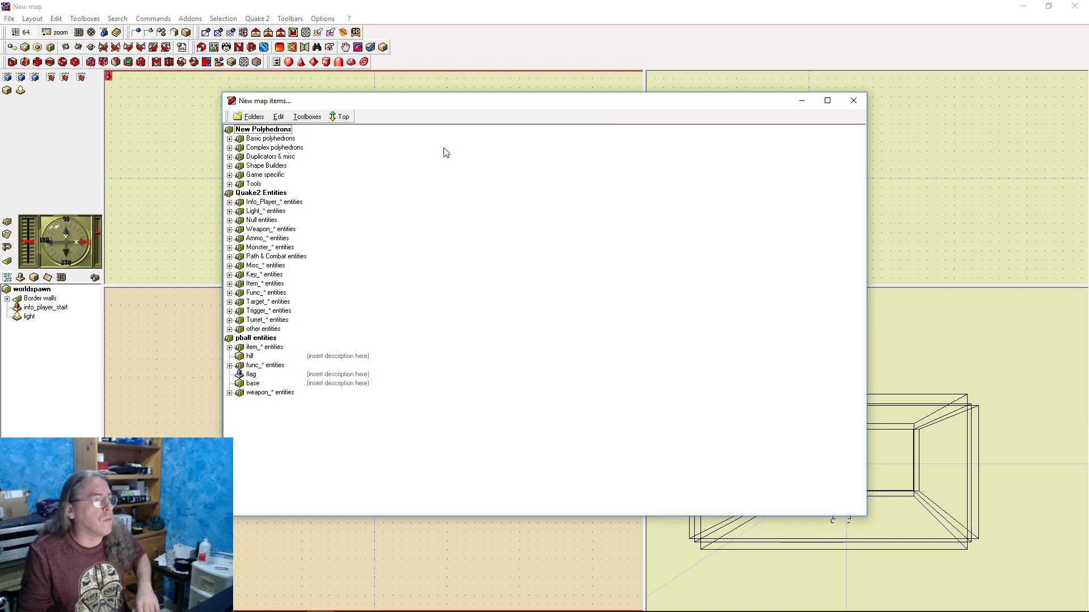
pyautogui.click(257, 348)
pyautogui.click(229, 347)
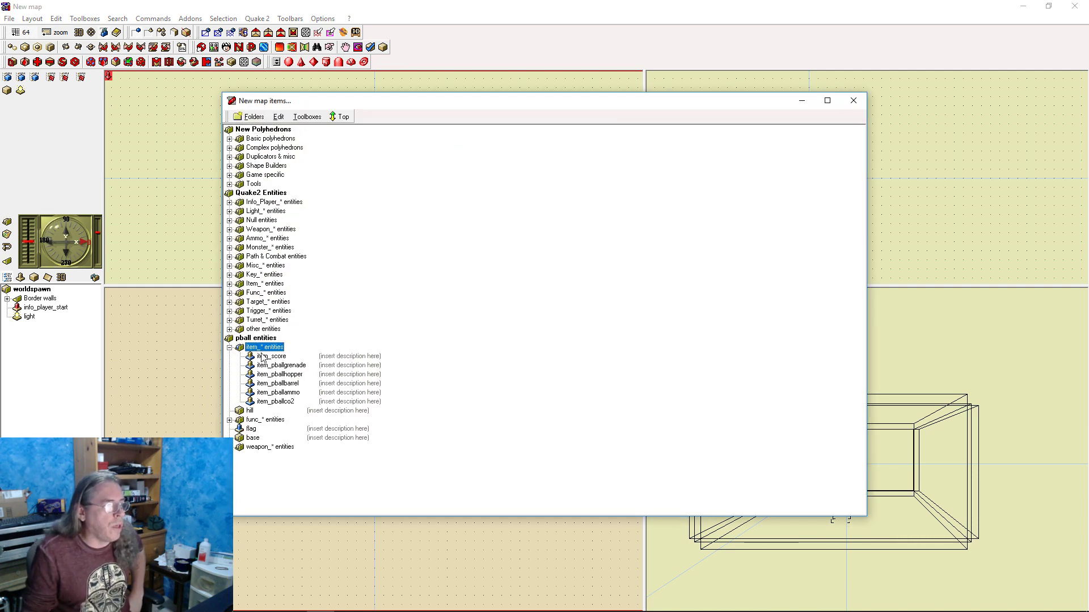
pyautogui.click(267, 357)
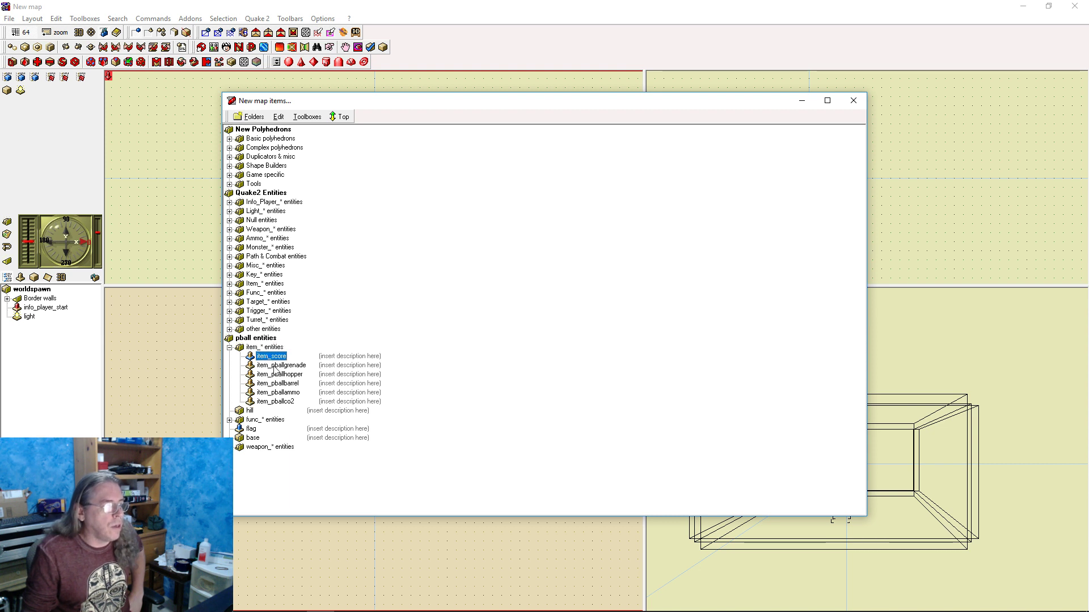
pyautogui.click(275, 368)
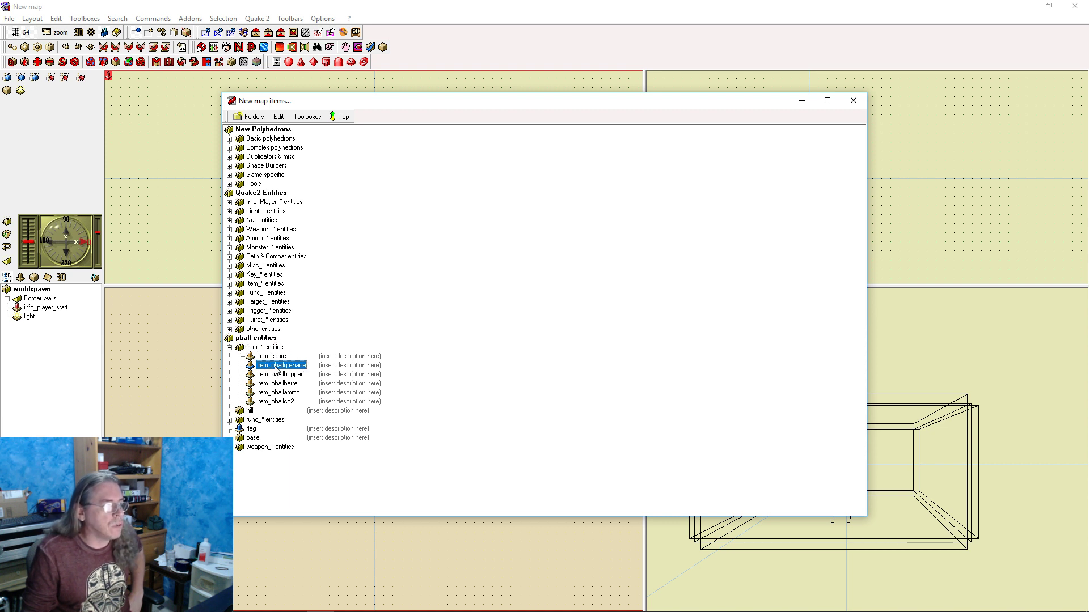
pyautogui.doubleClick(276, 369)
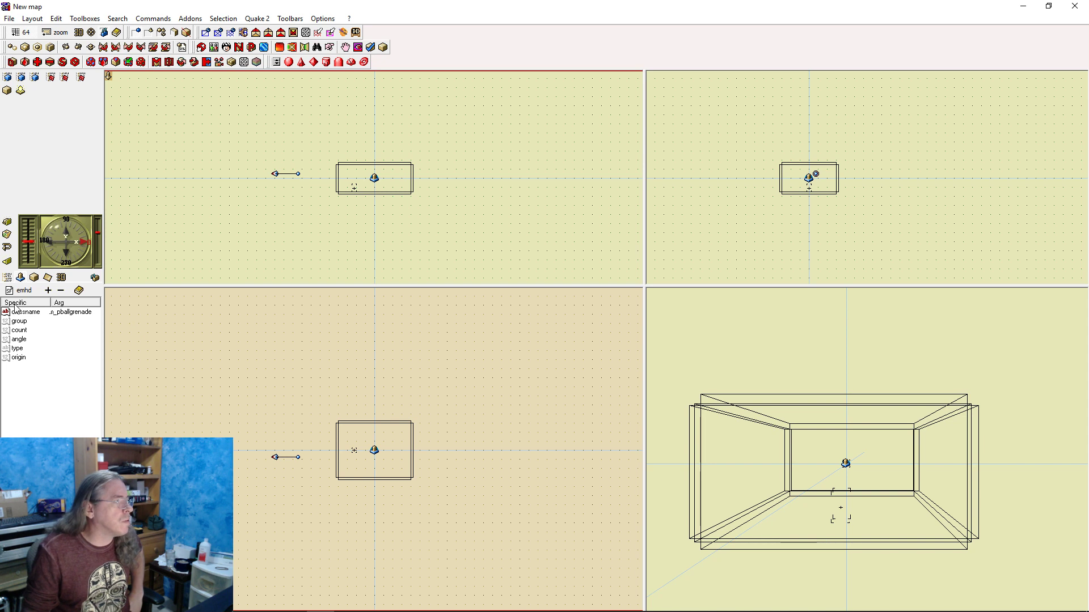
# Examine the item_pballgrenade entity's specifics, including its type, angle and group fields
pyautogui.click(71, 355)
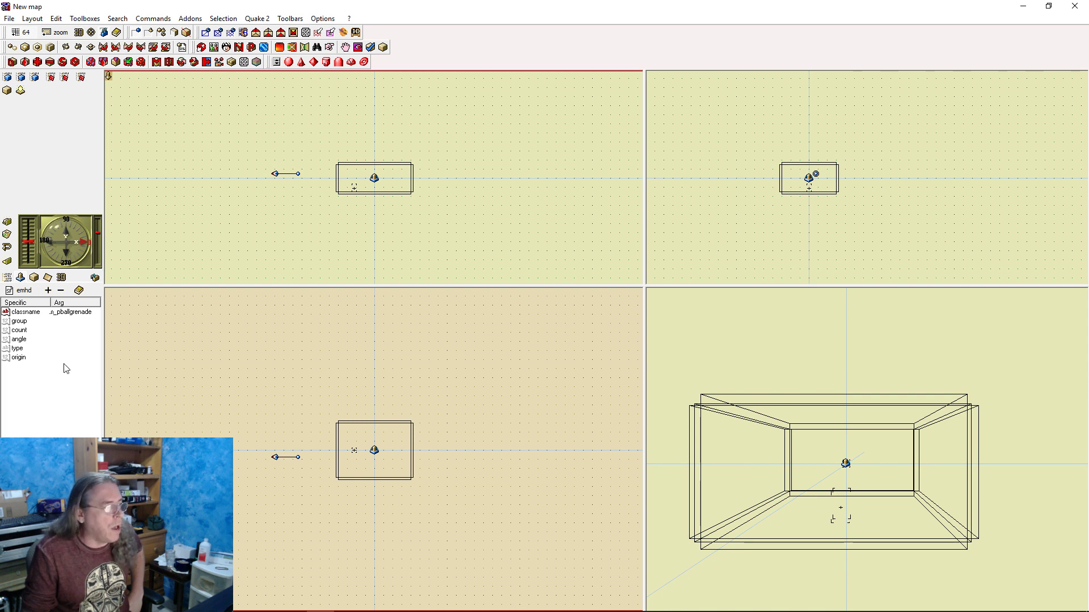
pyautogui.click(65, 348)
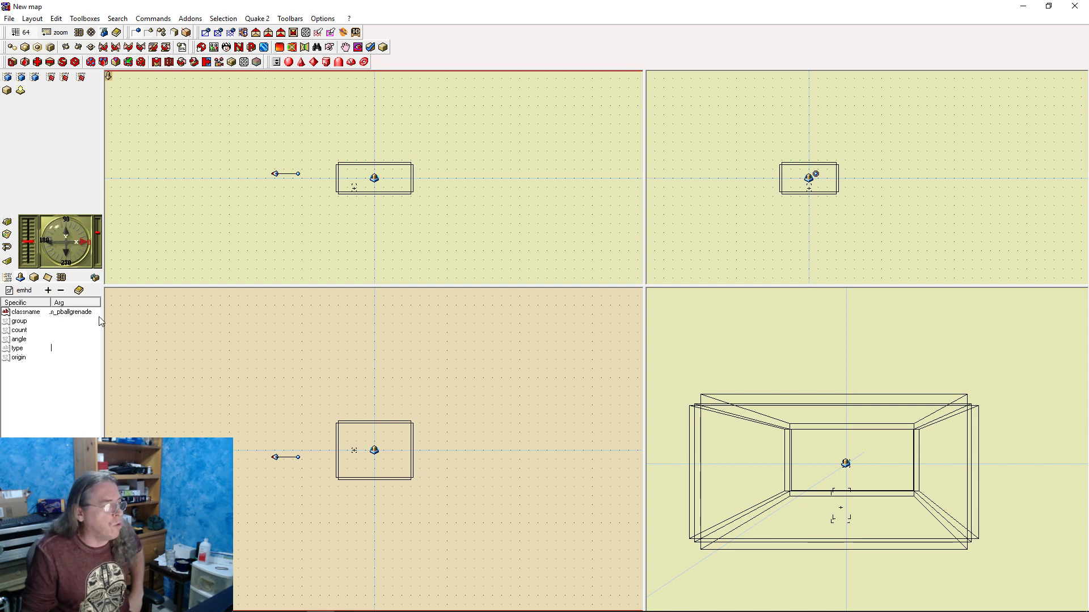
pyautogui.click(75, 339)
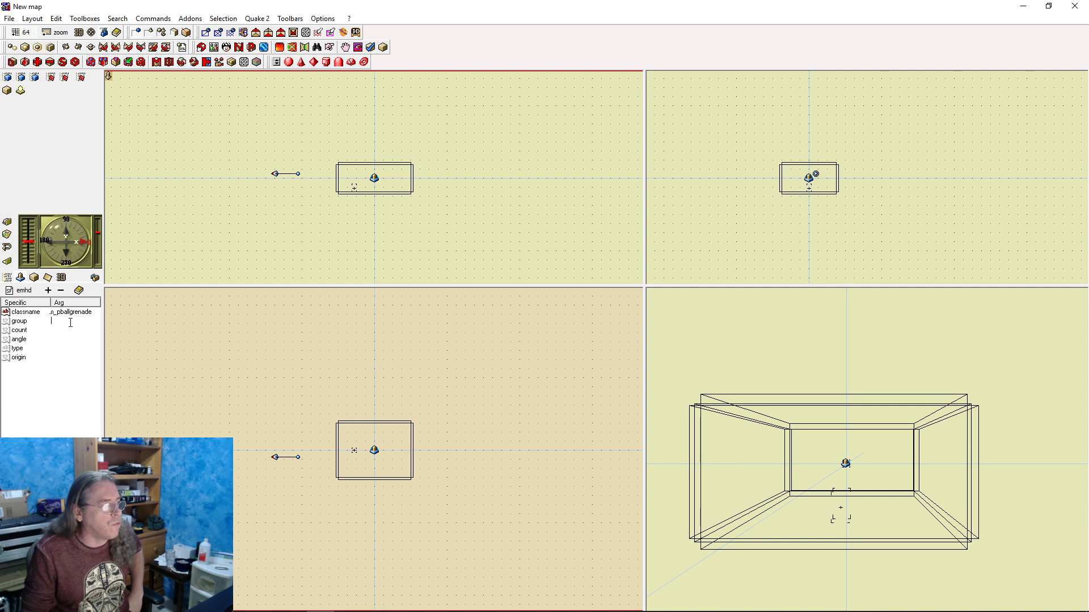
pyautogui.click(71, 322)
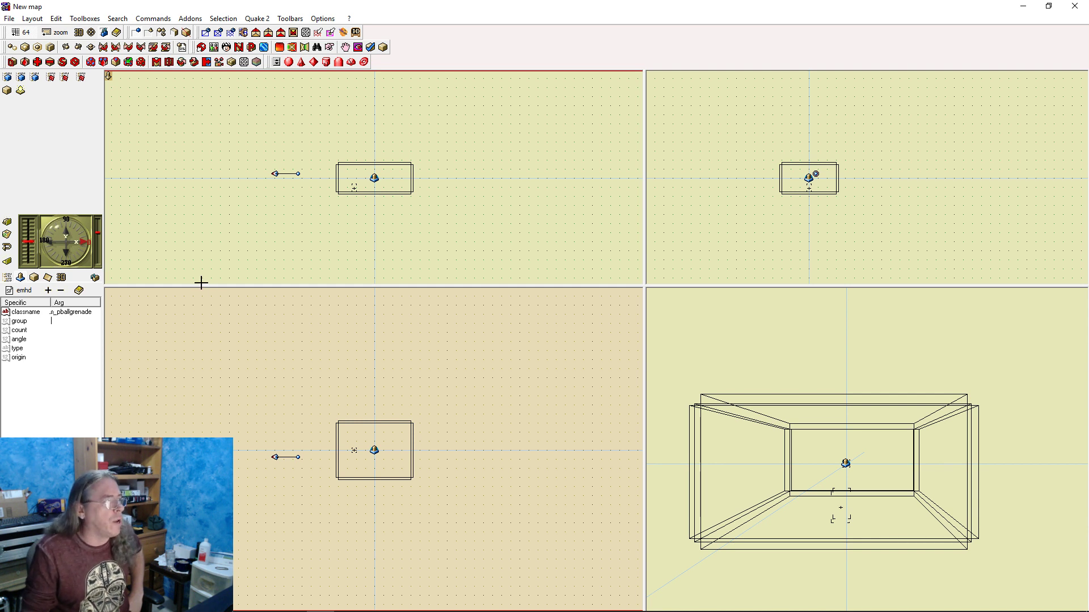
# Inspect the info_player_start entity's specifics for comparison and reopen those of item_pballgrenade
pyautogui.click(355, 187)
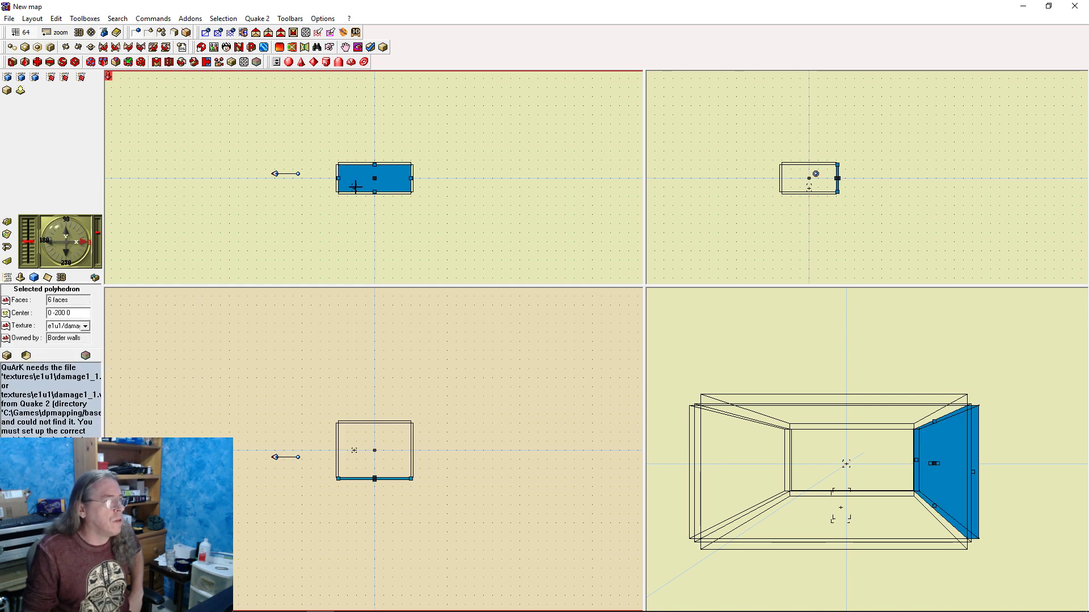
pyautogui.click(354, 188)
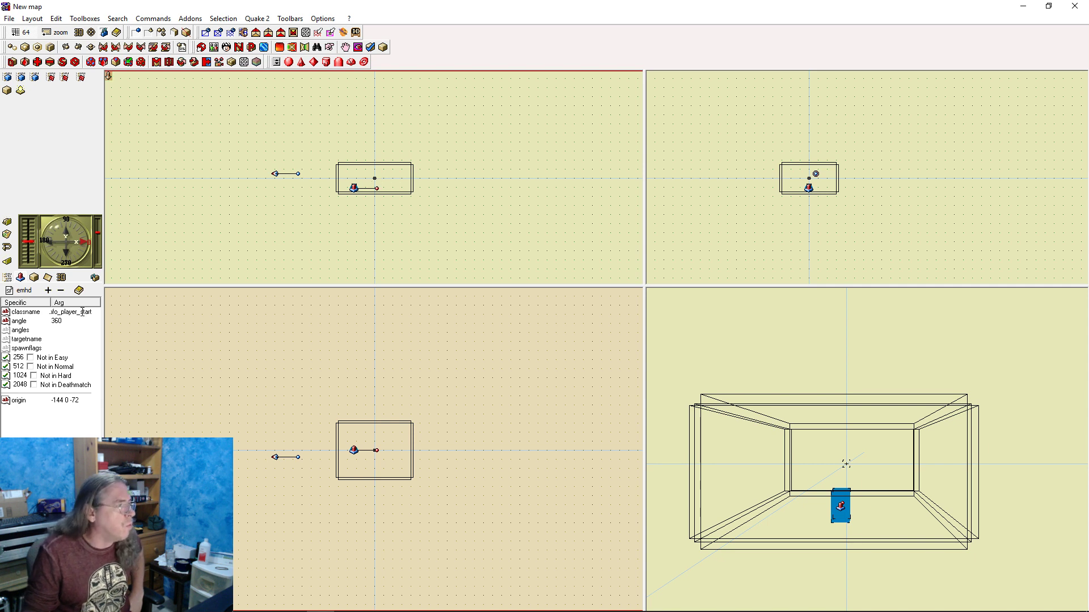
pyautogui.click(8, 278)
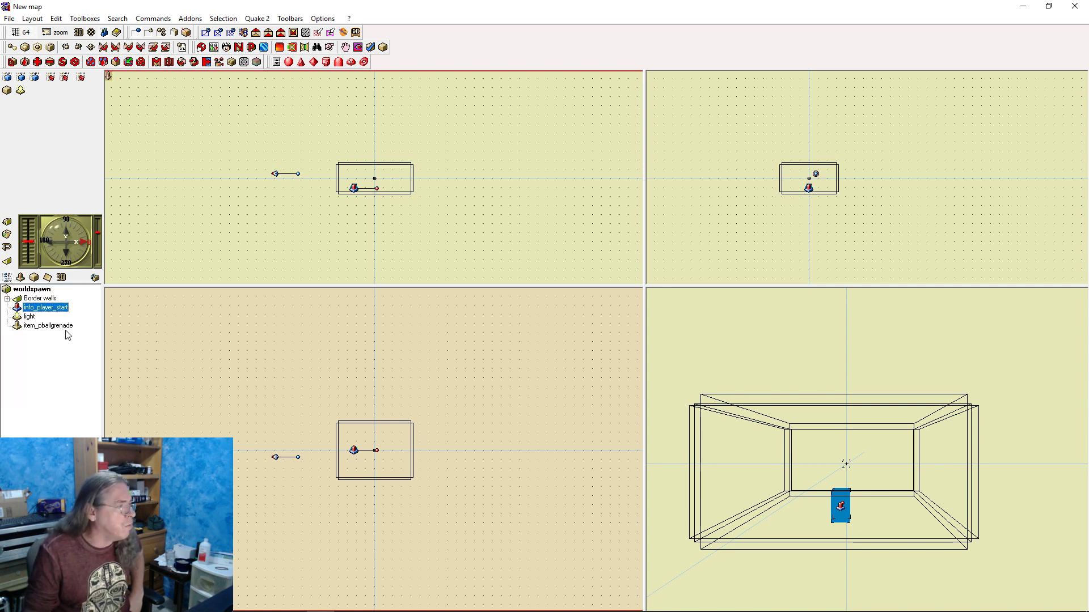
pyautogui.click(45, 326)
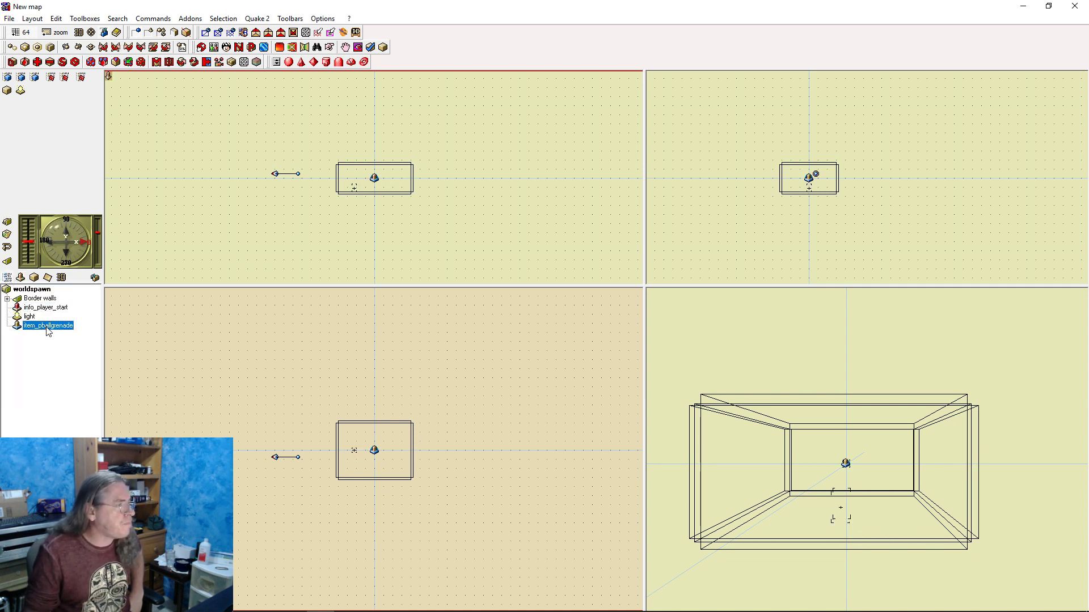
pyautogui.doubleClick(48, 326)
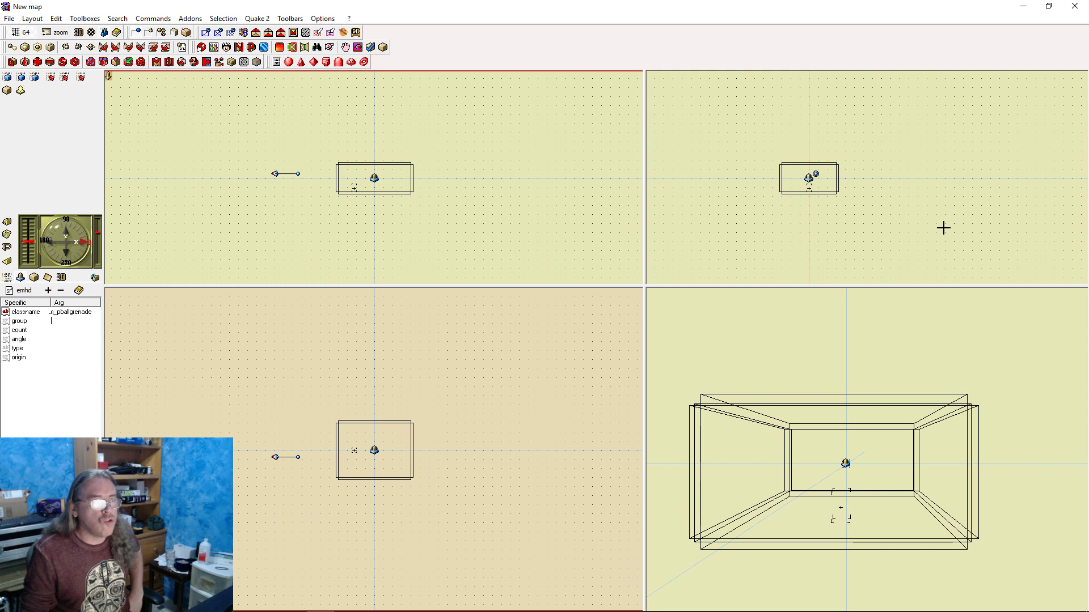
# Close the new map without saving its changes and dismiss the new map items window
pyautogui.click(11, 20)
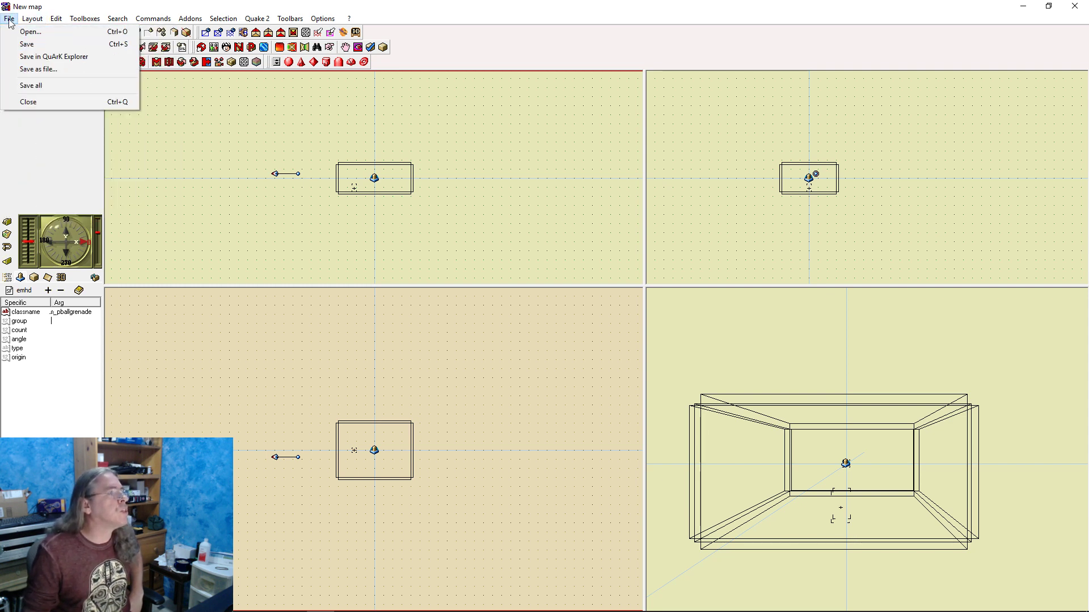
pyautogui.click(28, 102)
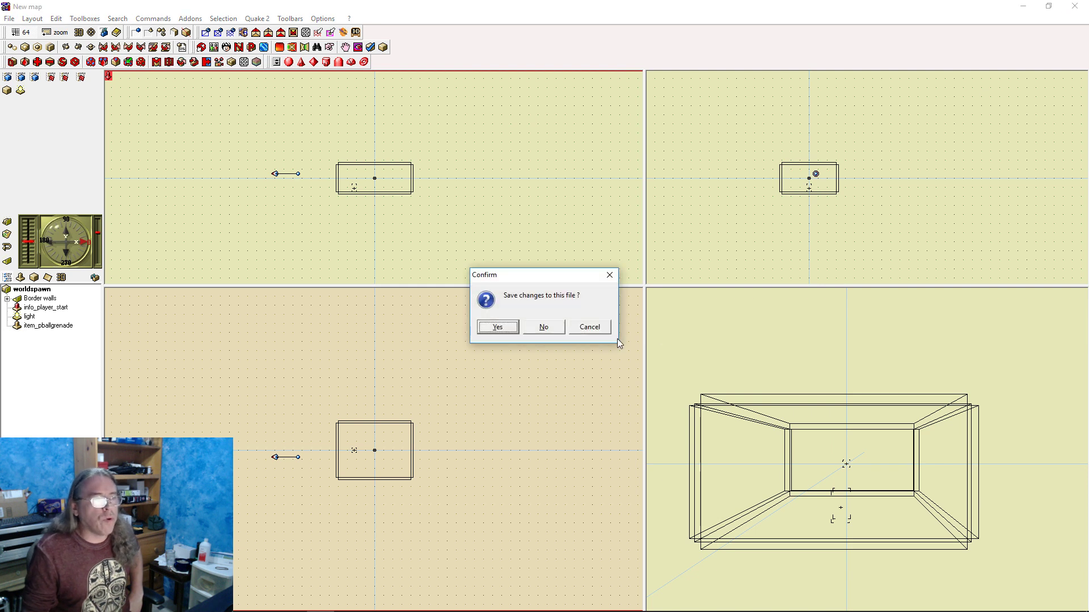
pyautogui.click(543, 328)
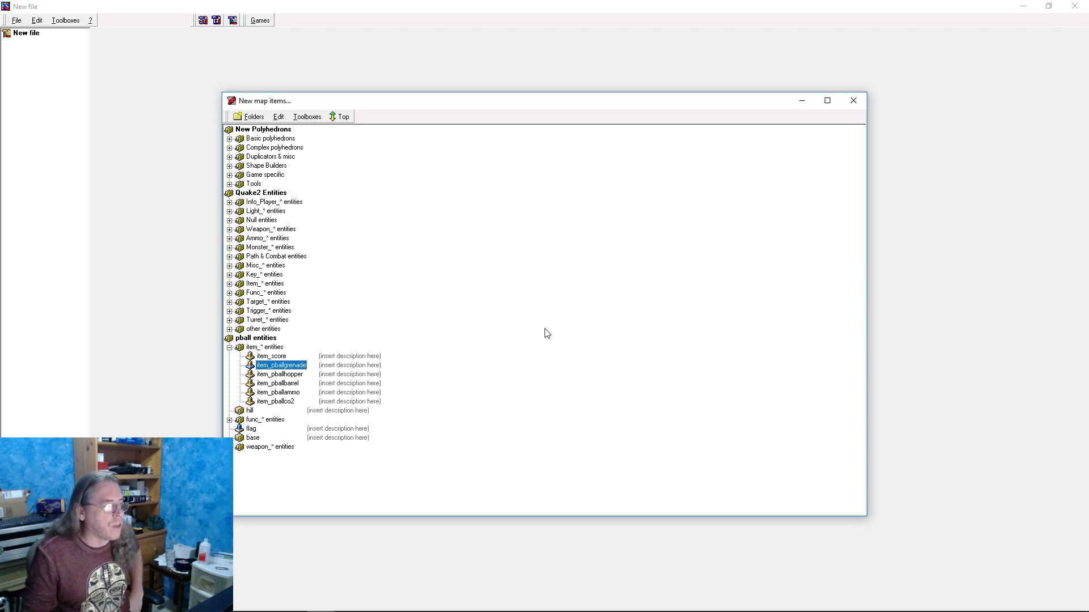
pyautogui.click(853, 102)
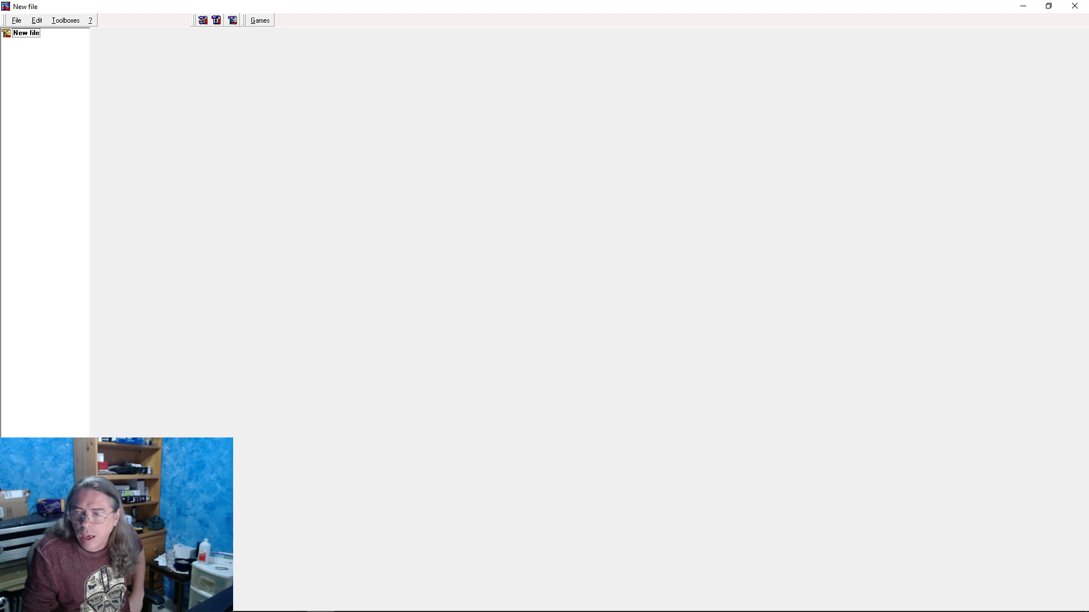
# Open the recently used map file demomap.qkm in the map editor
pyautogui.click(24, 33)
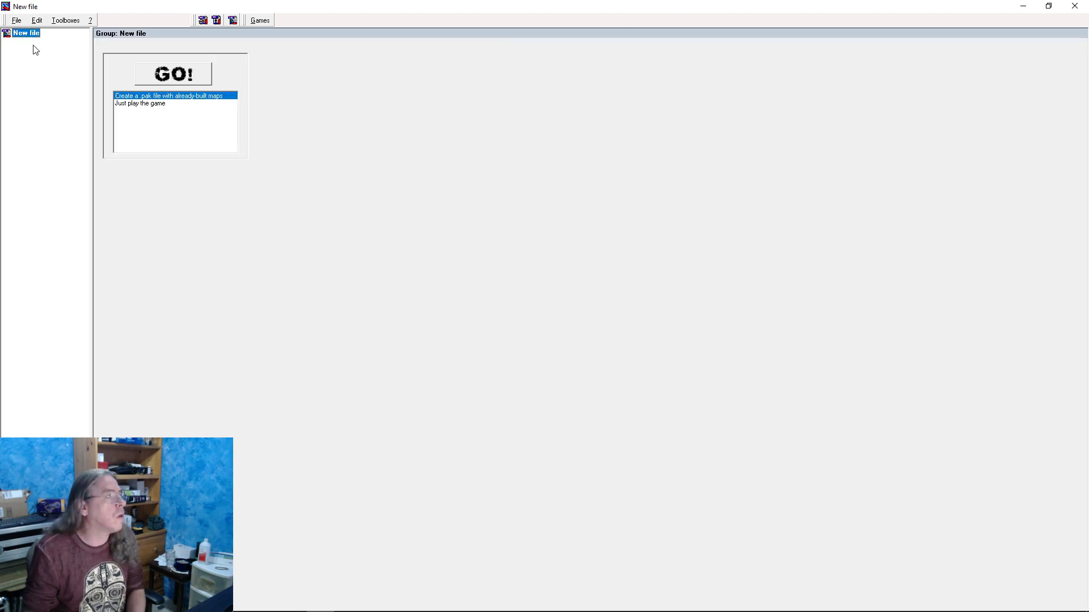
pyautogui.click(17, 21)
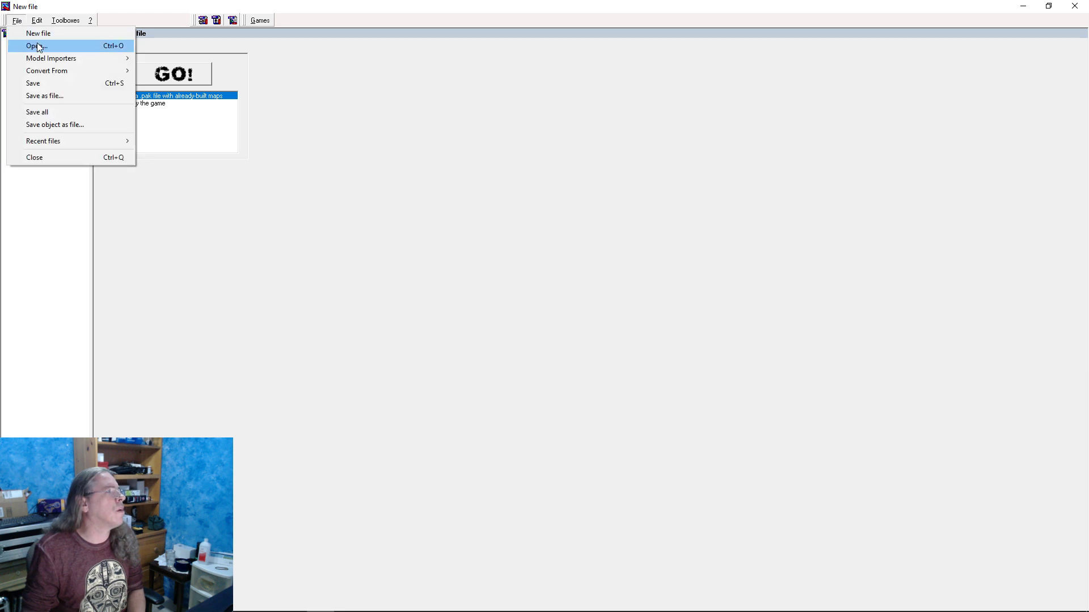
pyautogui.moveTo(91, 139)
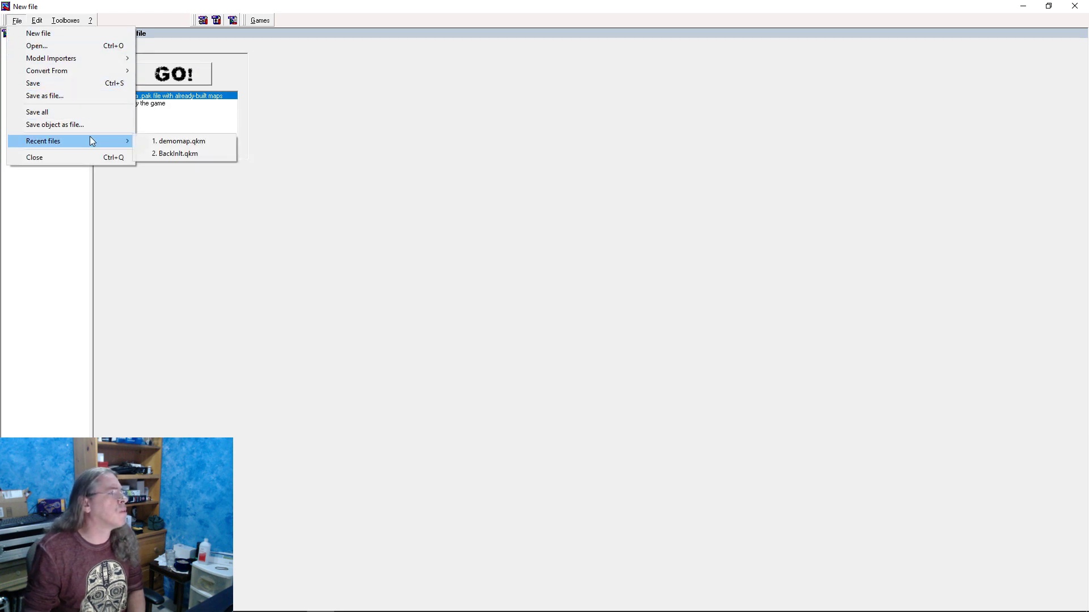
pyautogui.click(175, 141)
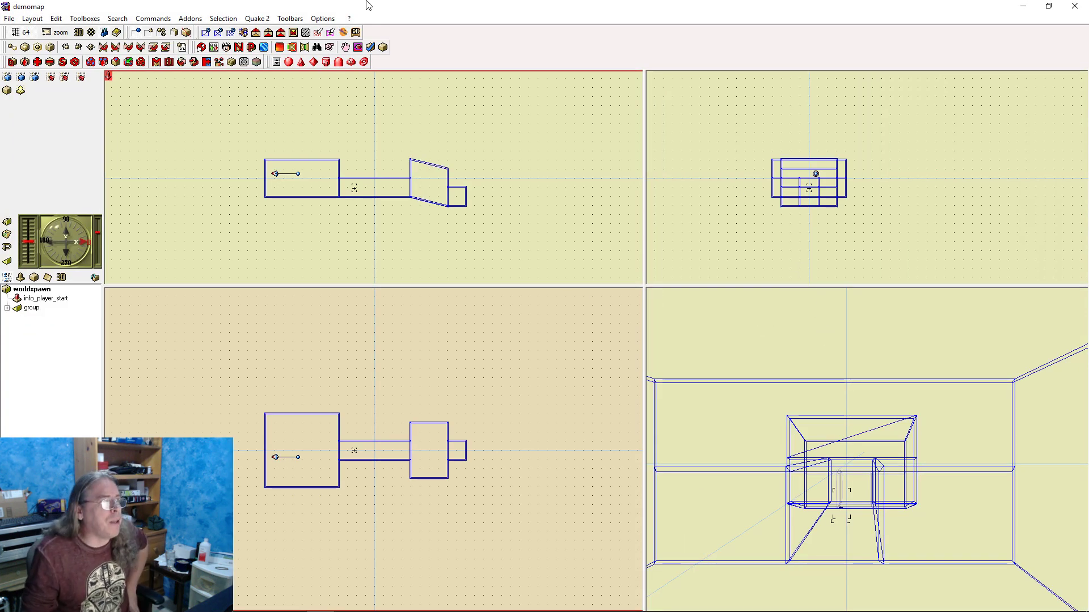
# Open the customization of the Quake 2 build commands and review the settings of QuickGO, Run Quake 2, QBSP3 and QVIS3
pyautogui.click(267, 19)
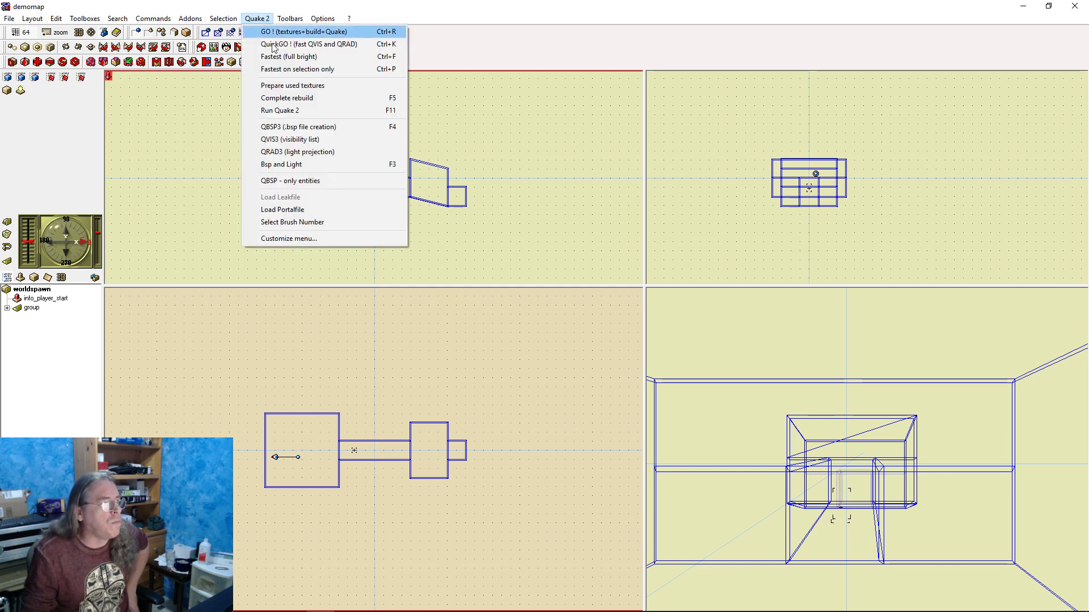
pyautogui.click(314, 239)
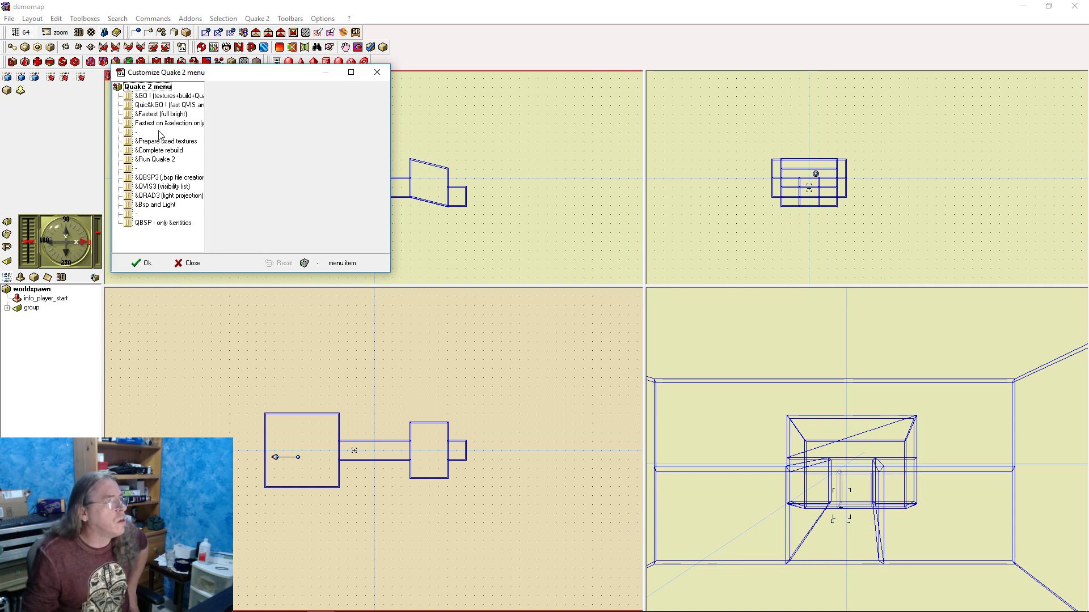
pyautogui.click(165, 115)
pyautogui.click(175, 140)
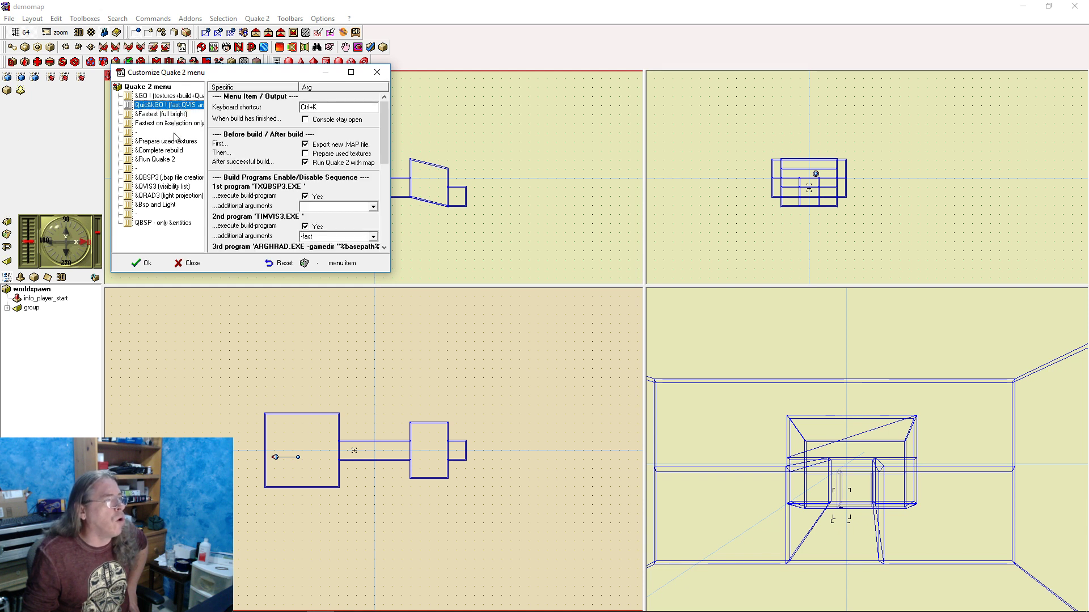
pyautogui.click(175, 151)
pyautogui.click(167, 160)
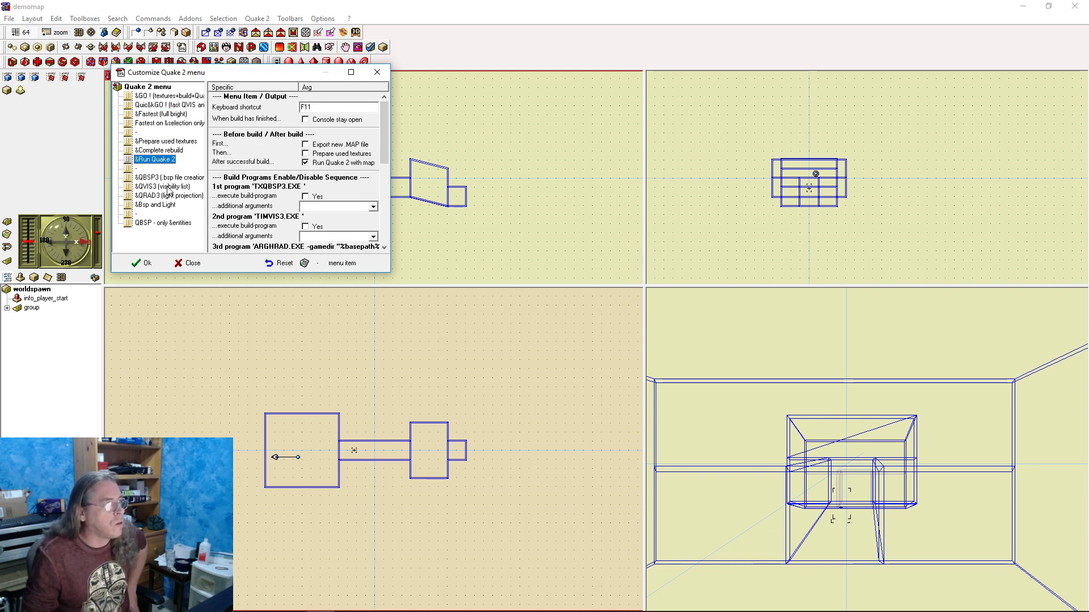
pyautogui.click(167, 177)
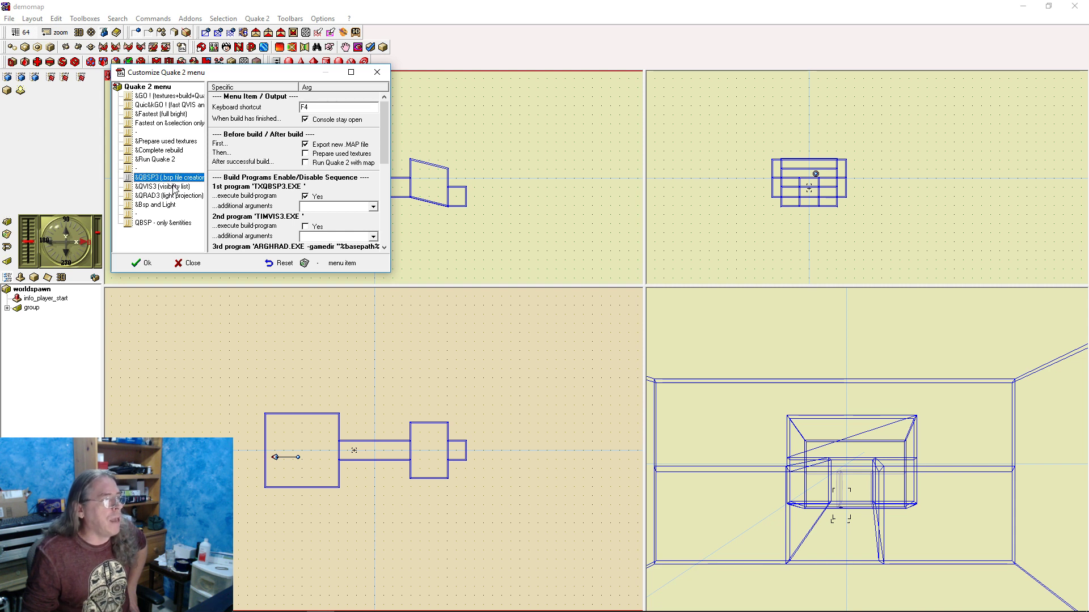
pyautogui.click(177, 194)
pyautogui.click(177, 186)
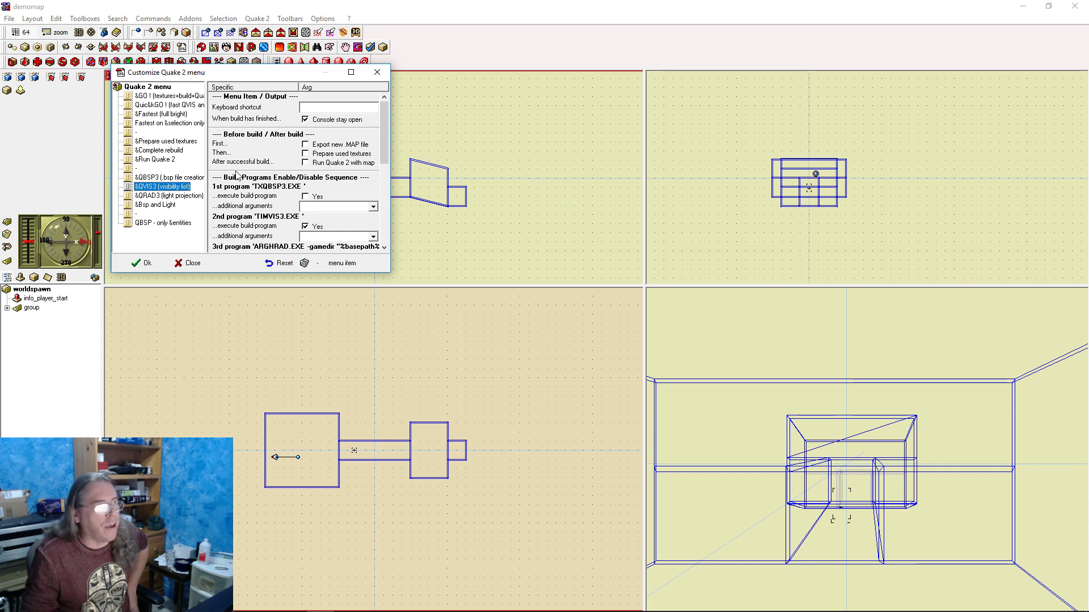
# Examine the build program sequence of Complete rebuild and the settings of Prepare used textures, and close the customization window
pyautogui.click(169, 151)
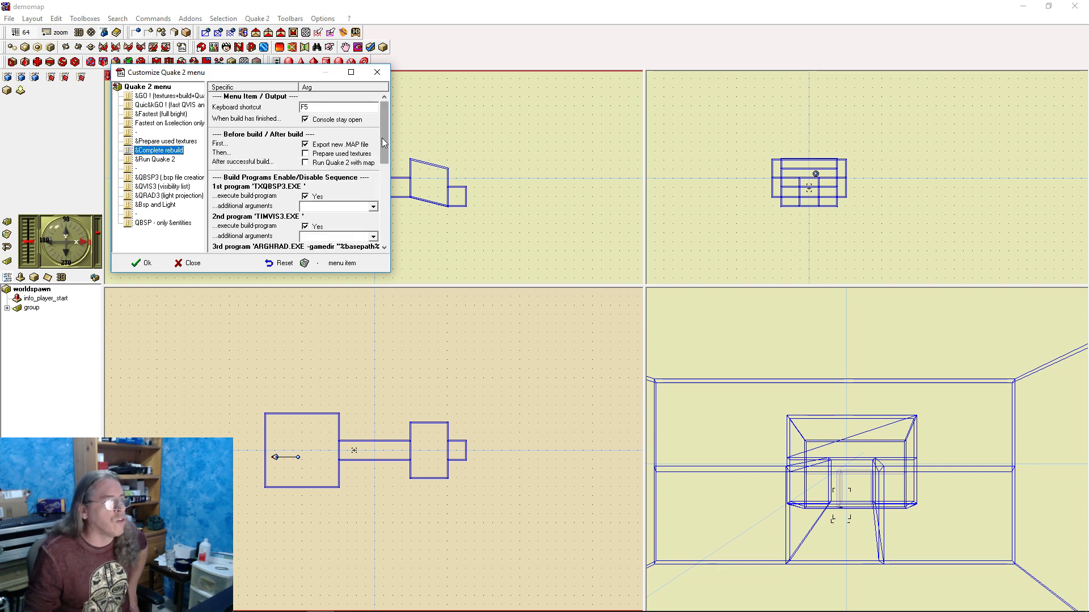
pyautogui.scroll(-2, 388, 157)
pyautogui.scroll(-2, 388, 157)
pyautogui.scroll(2, 389, 159)
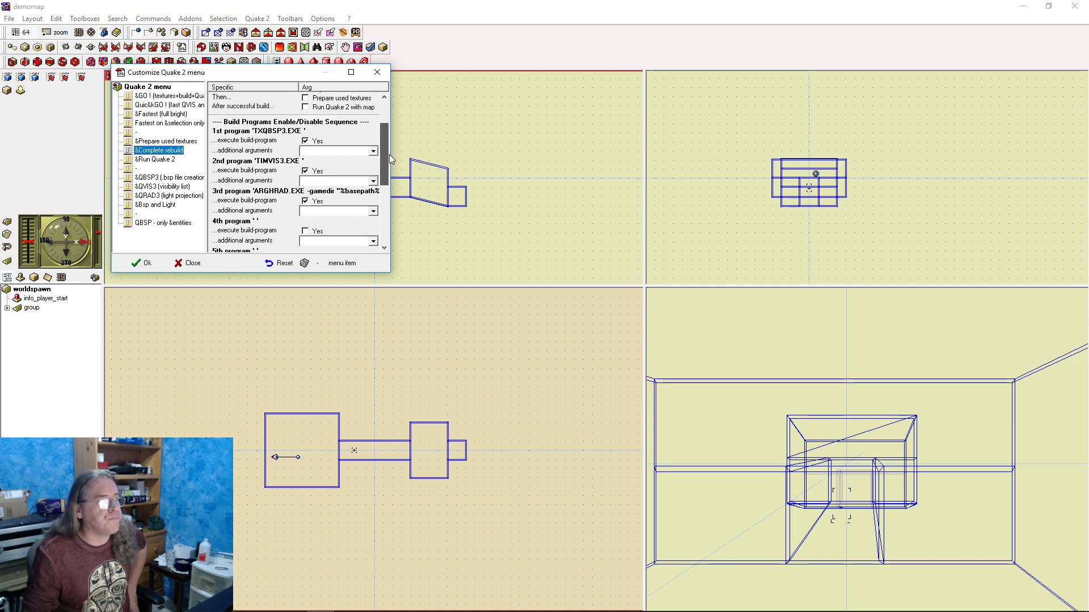
pyautogui.scroll(3, 389, 159)
pyautogui.scroll(-2, 384, 128)
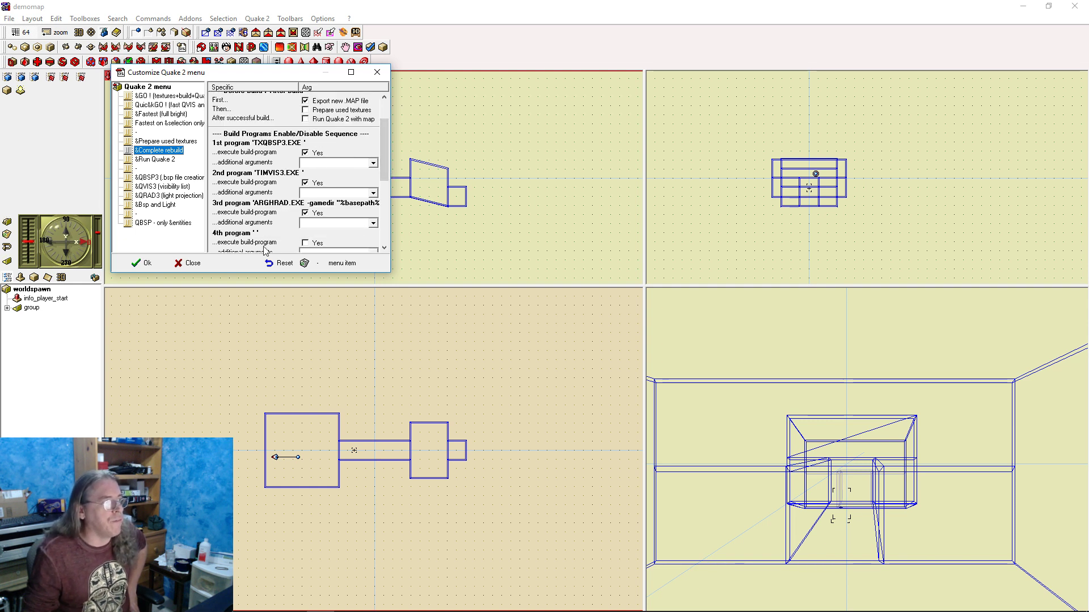
pyautogui.click(155, 159)
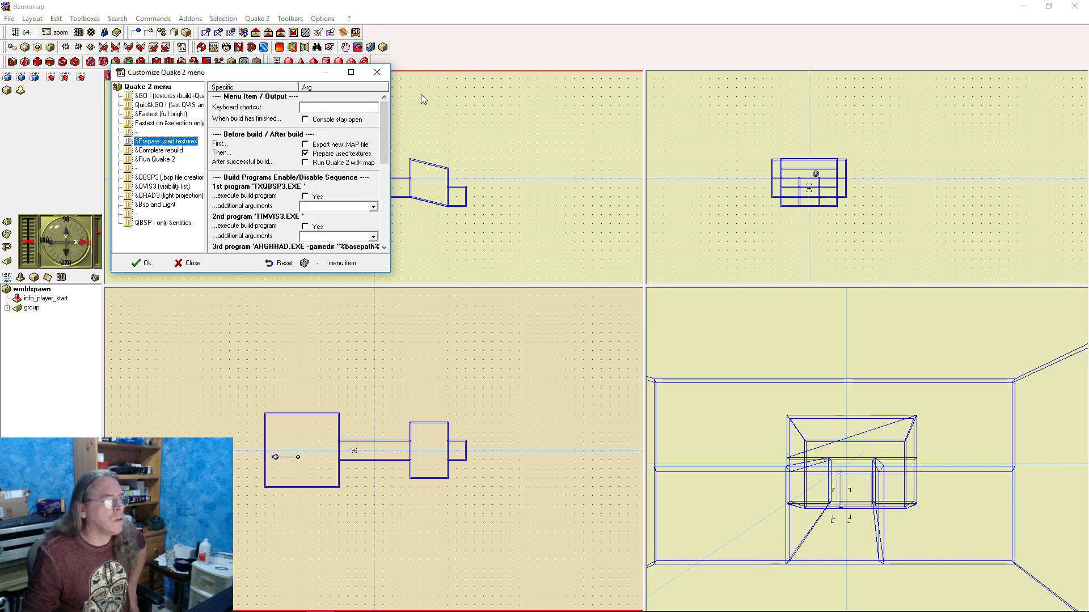
pyautogui.click(377, 72)
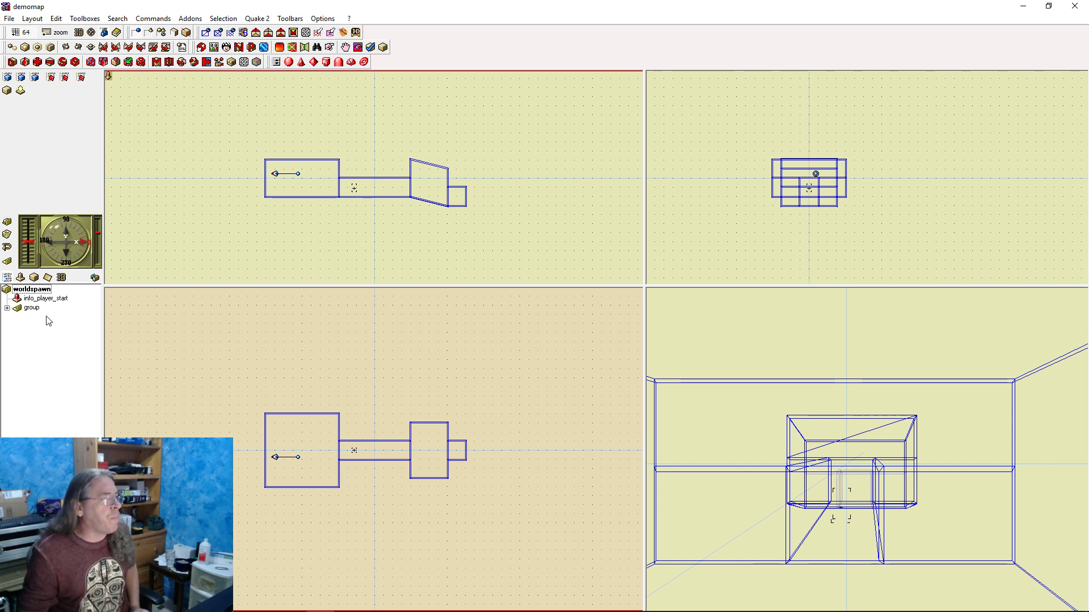
# Select the sloped sky ceiling face of the smaller room and inspect its face flags and light value
pyautogui.click(324, 441)
pyautogui.click(588, 384)
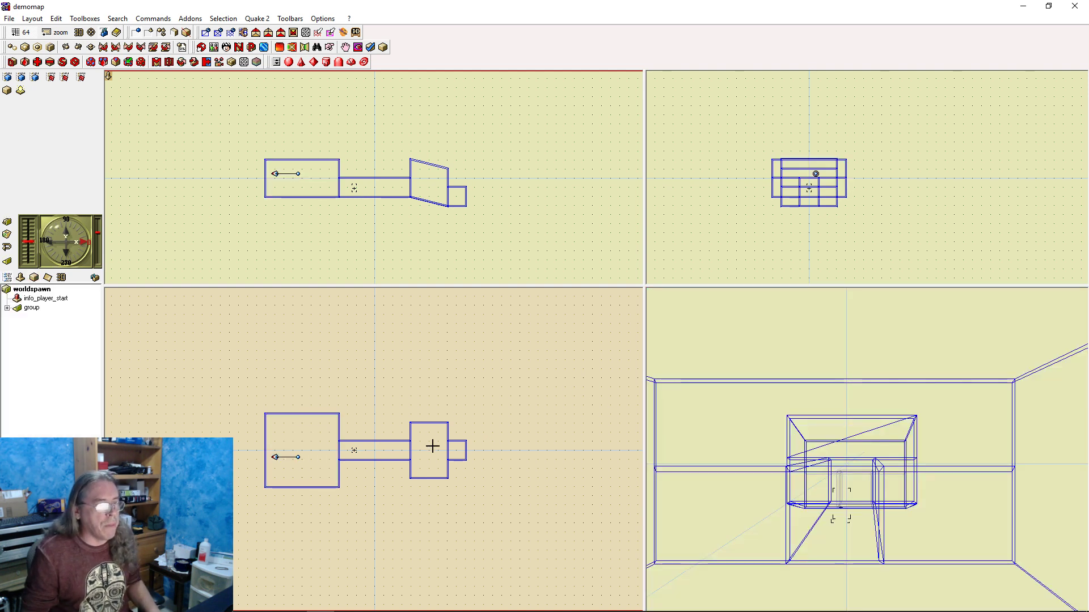
pyautogui.click(432, 442)
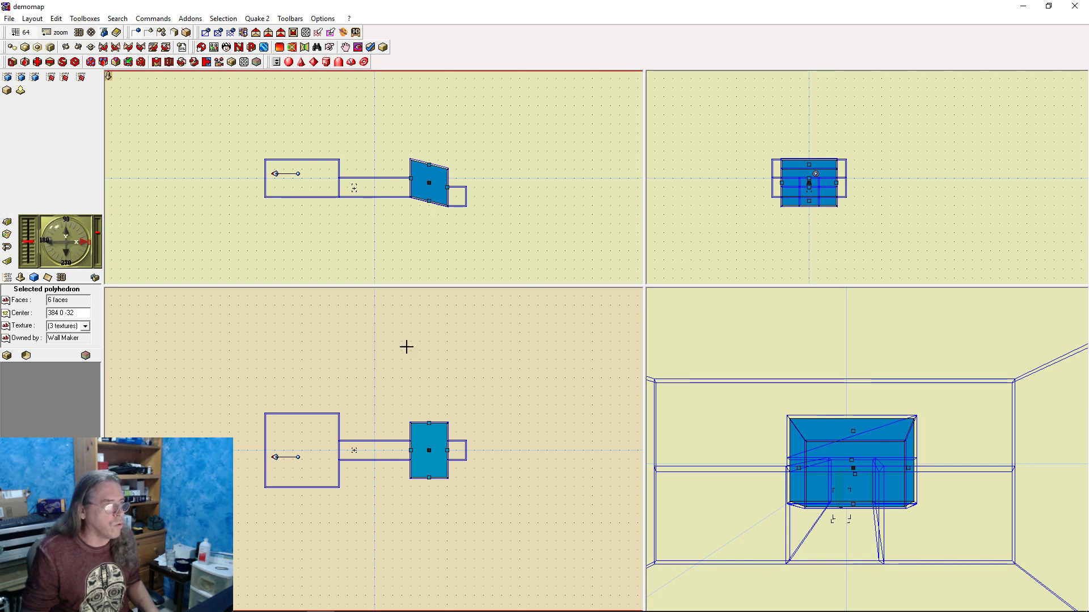
pyautogui.click(430, 164)
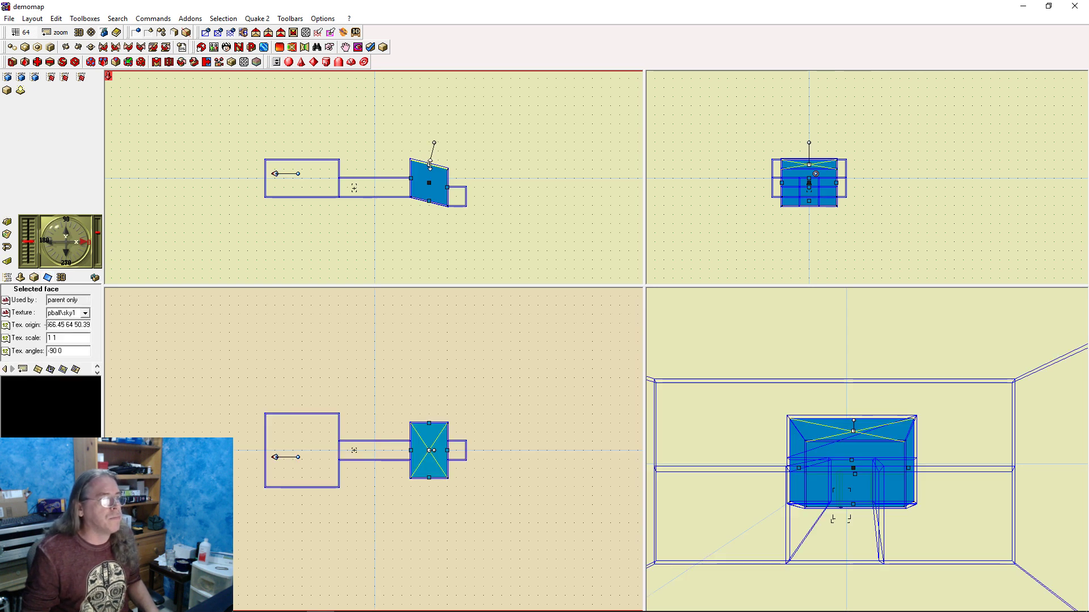
pyautogui.click(34, 277)
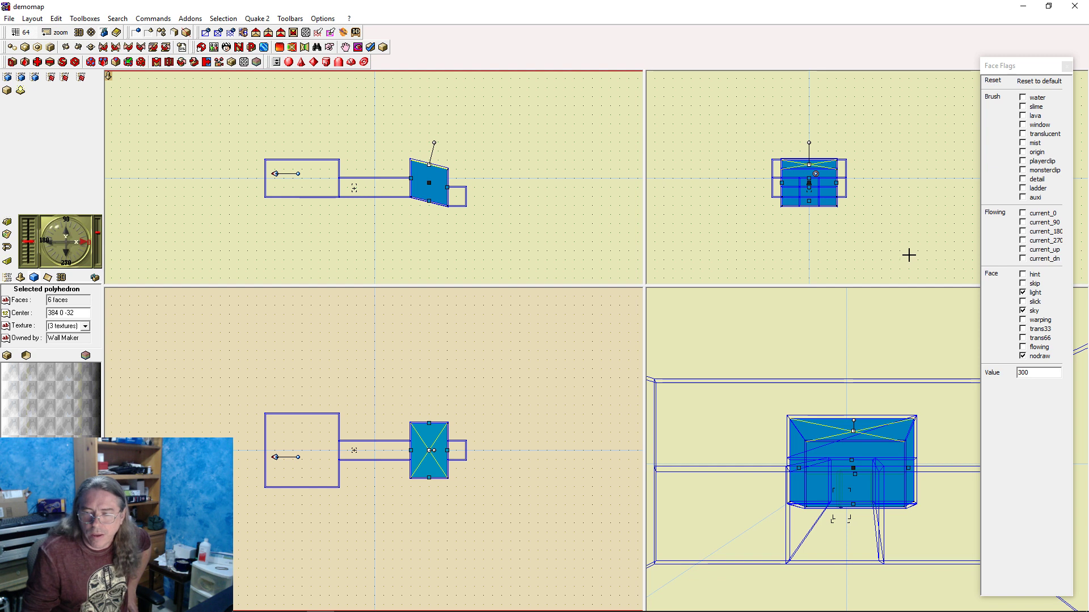
pyautogui.click(1035, 294)
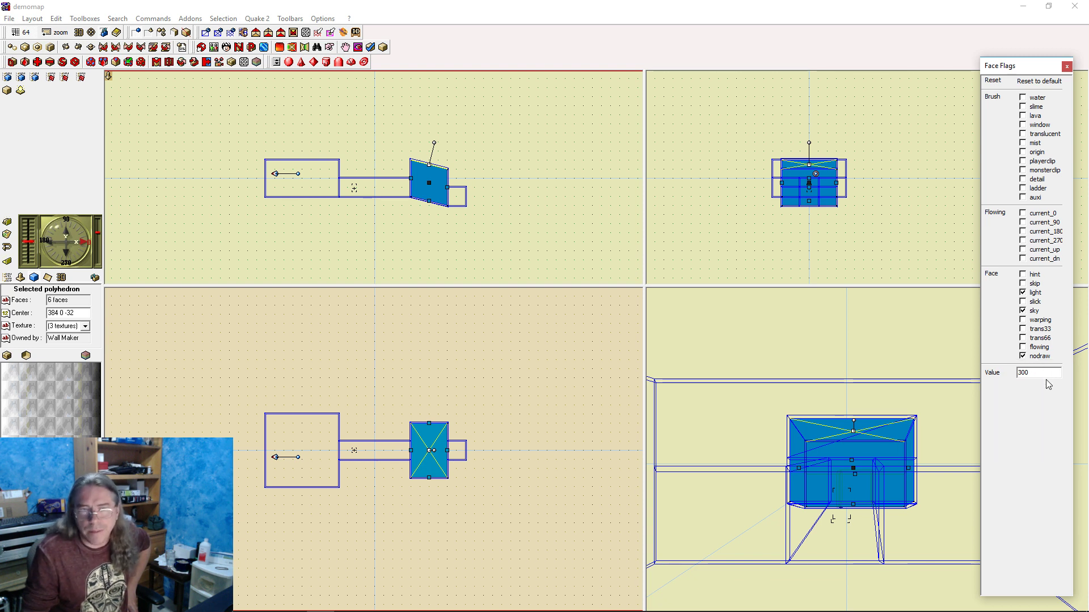
pyautogui.doubleClick(1029, 373)
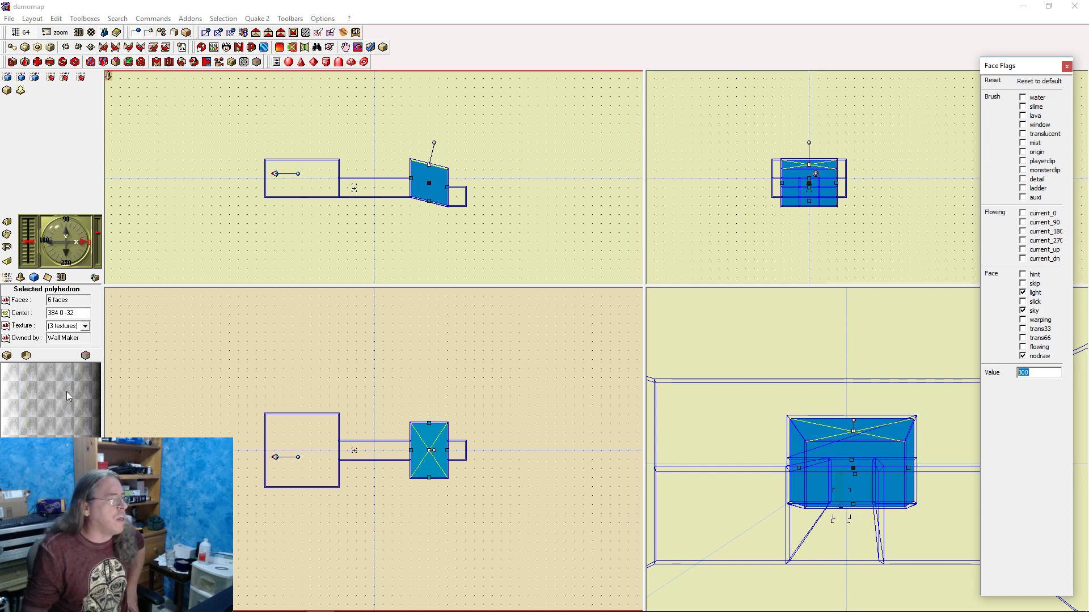
# Open the worldspawn entity's specifics and set _ambient to 2
pyautogui.click(8, 278)
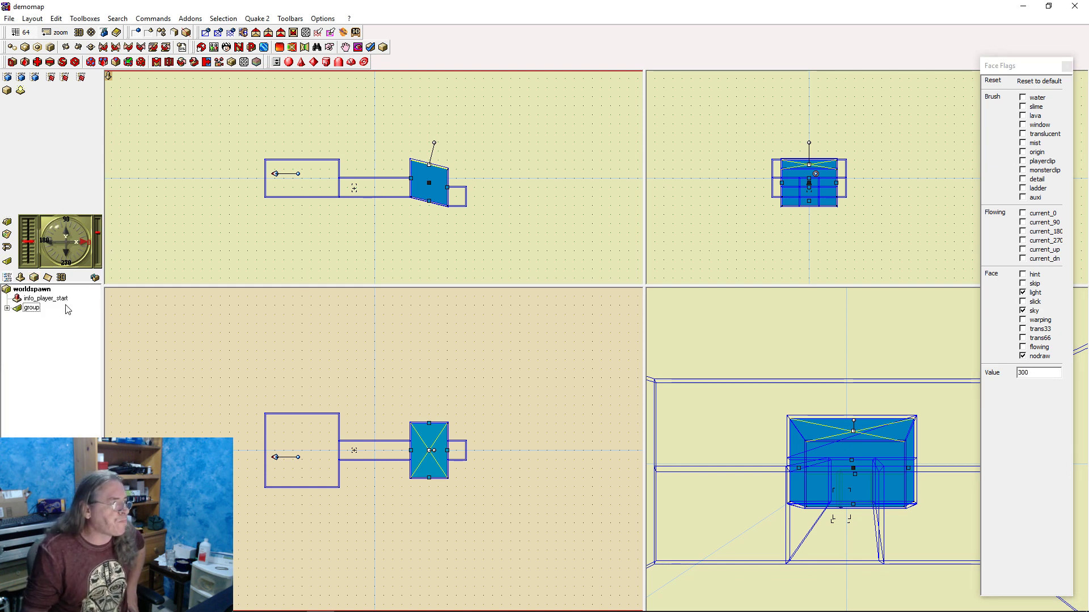
pyautogui.click(47, 289)
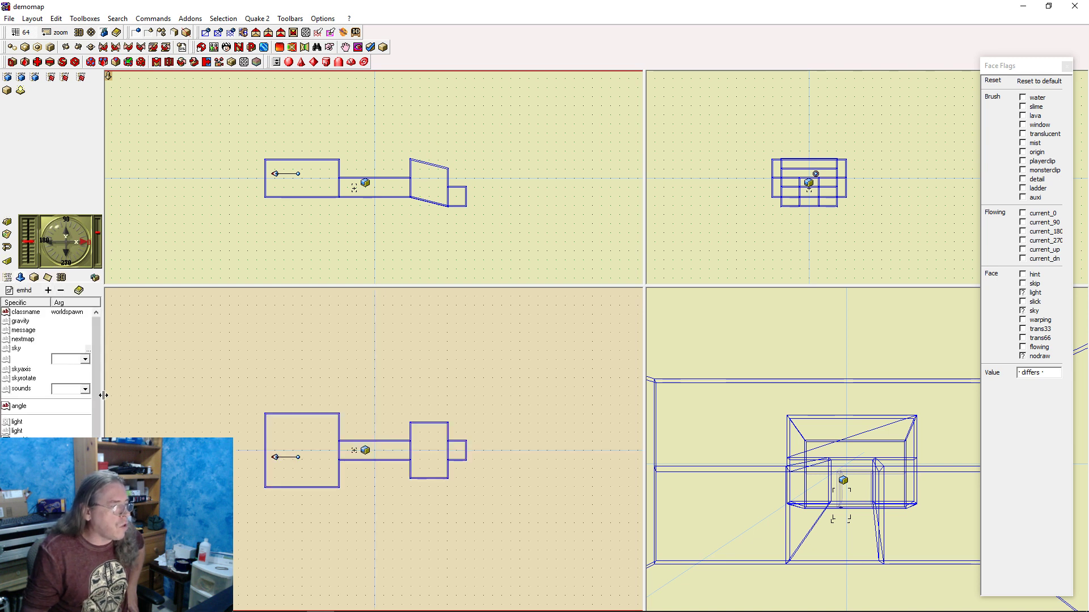
pyautogui.moveTo(96, 401)
pyautogui.mouseDown()
pyautogui.moveTo(96, 438)
pyautogui.moveTo(96, 417)
pyautogui.mouseUp()
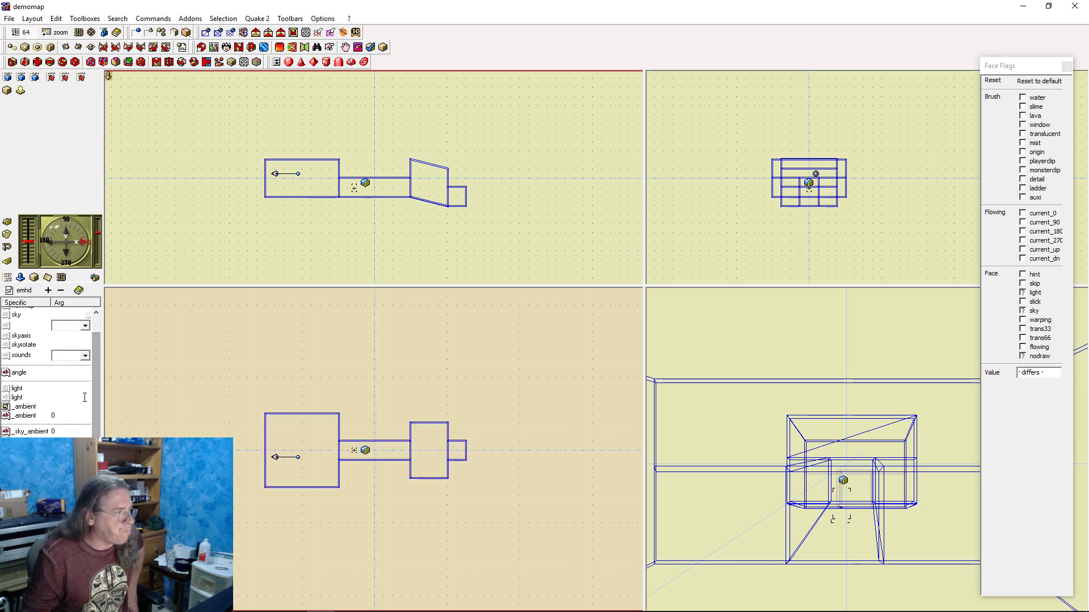
pyautogui.scroll(-1, 97, 397)
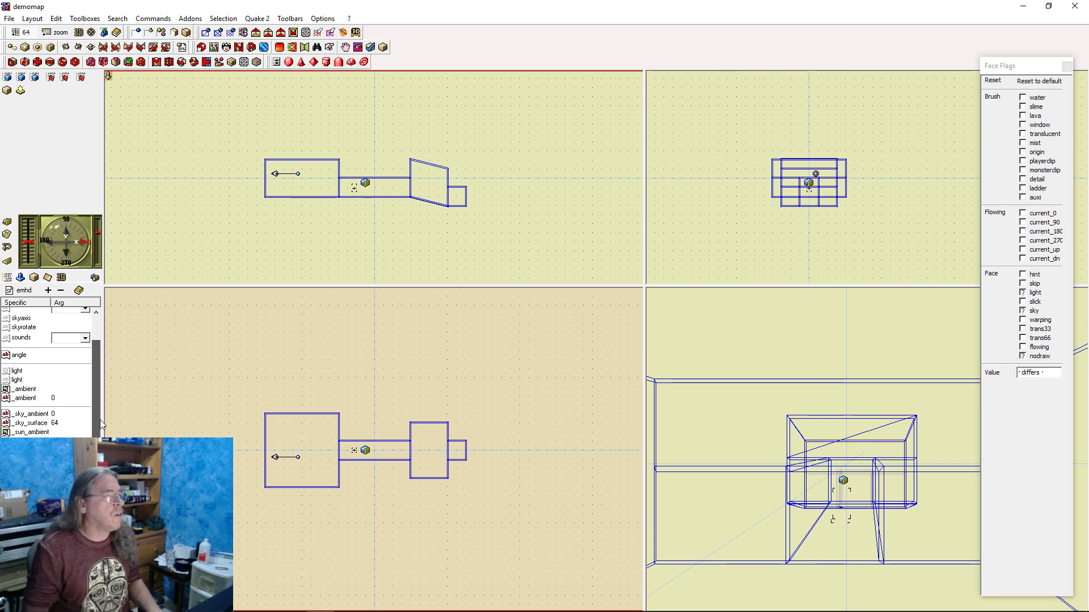
pyautogui.click(59, 397)
pyautogui.click(105, 382)
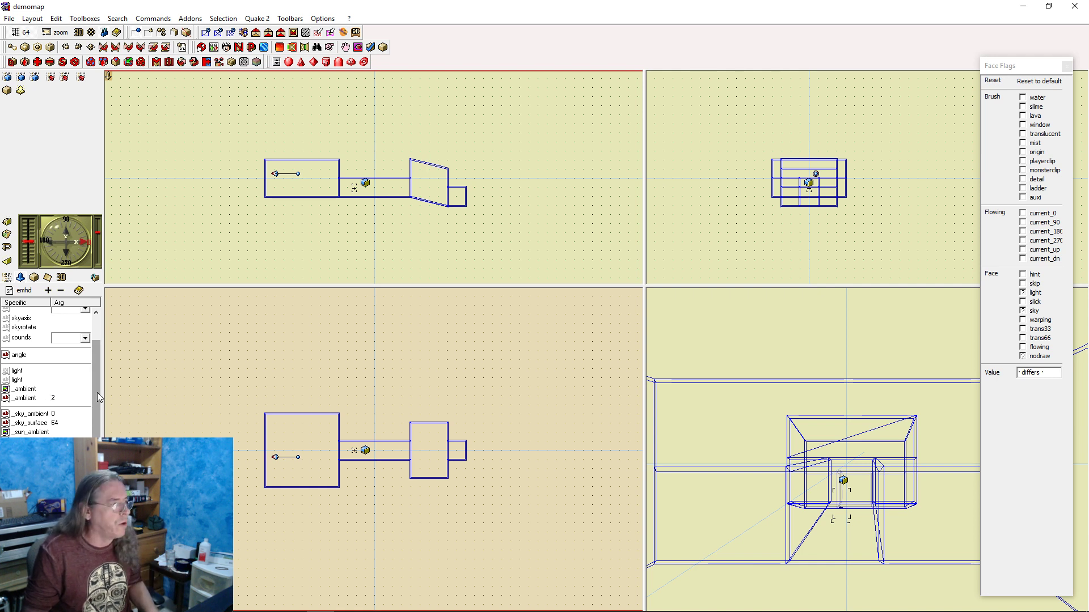
# Set worldspawn's _sky_ambient brightness to 8
pyautogui.scroll(-3, 98, 397)
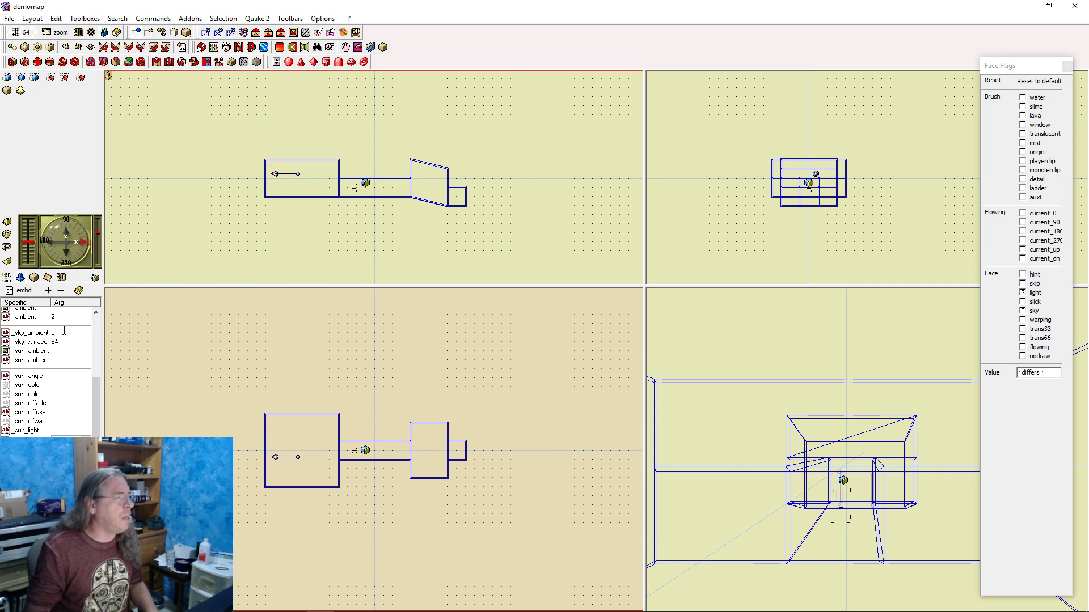
pyautogui.moveTo(64, 334)
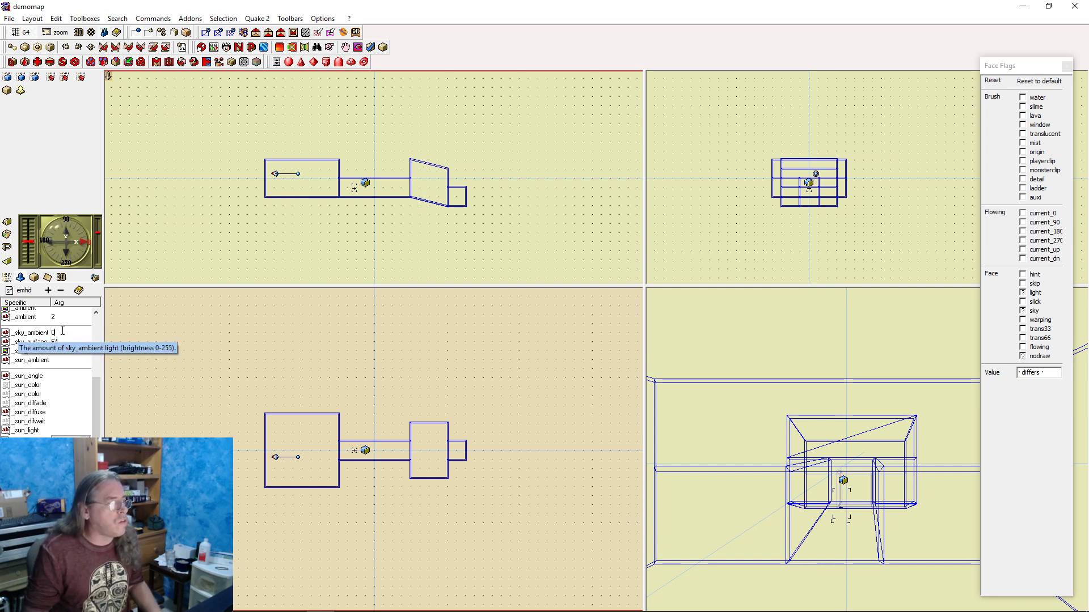
pyautogui.click(63, 331)
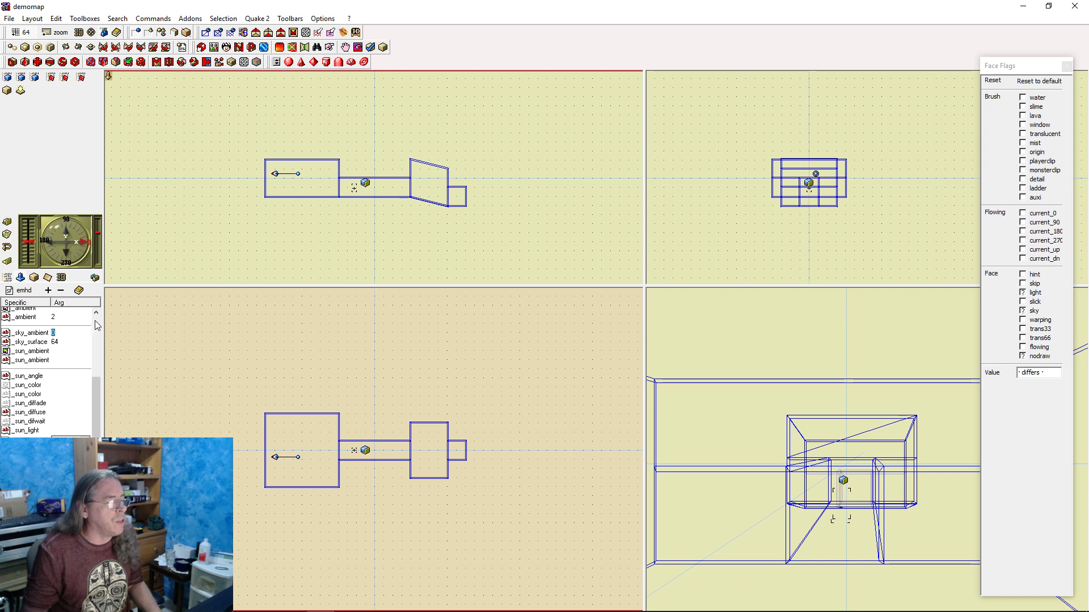
pyautogui.click(53, 333)
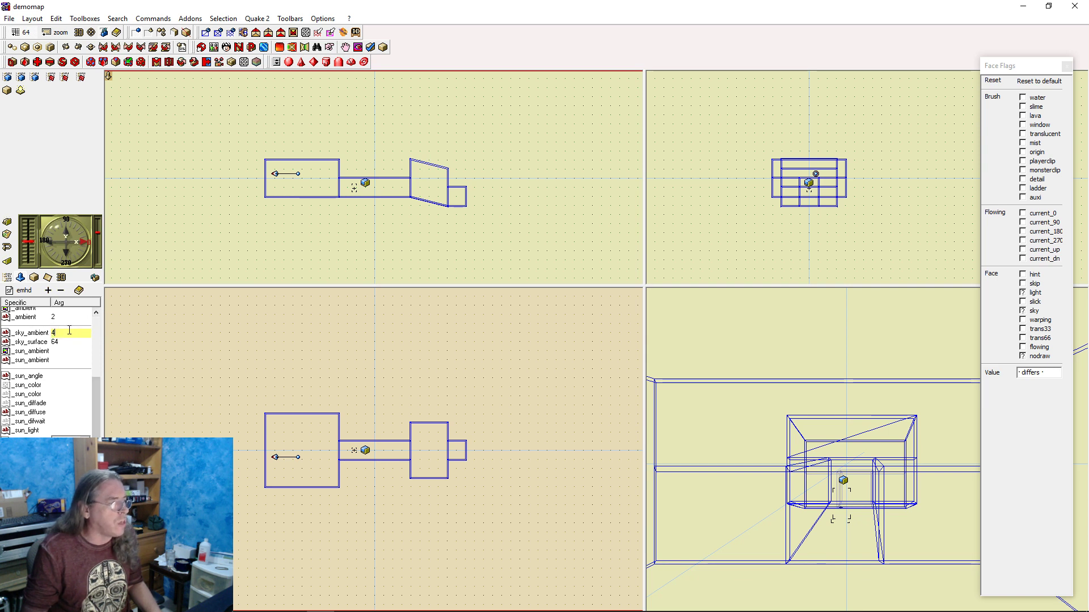
pyautogui.moveTo(69, 332); pyautogui.dragTo(42, 332)
pyautogui.write('8')
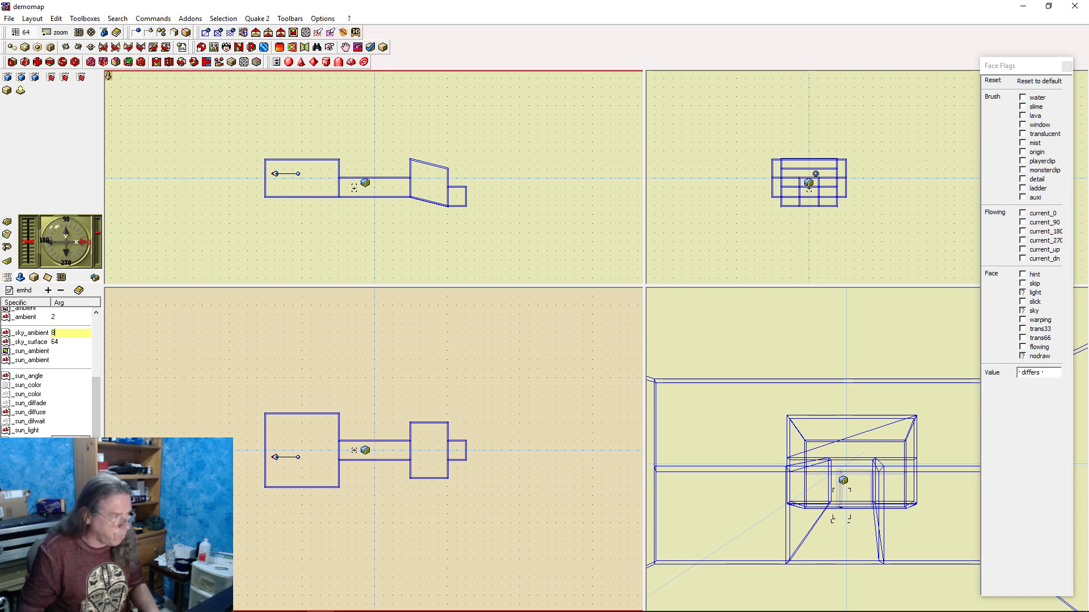
pyautogui.press('Return')
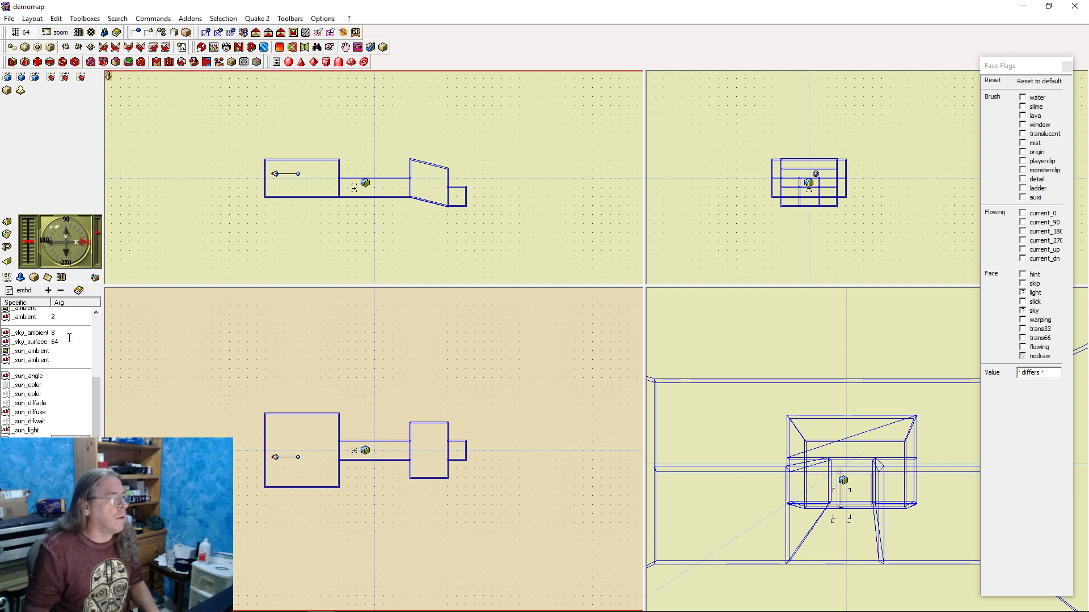
# Check worldspawn's _sky_surface specific, and inspect the face flags of the large room's sky ceiling face
pyautogui.moveTo(60, 342); pyautogui.dragTo(50, 341)
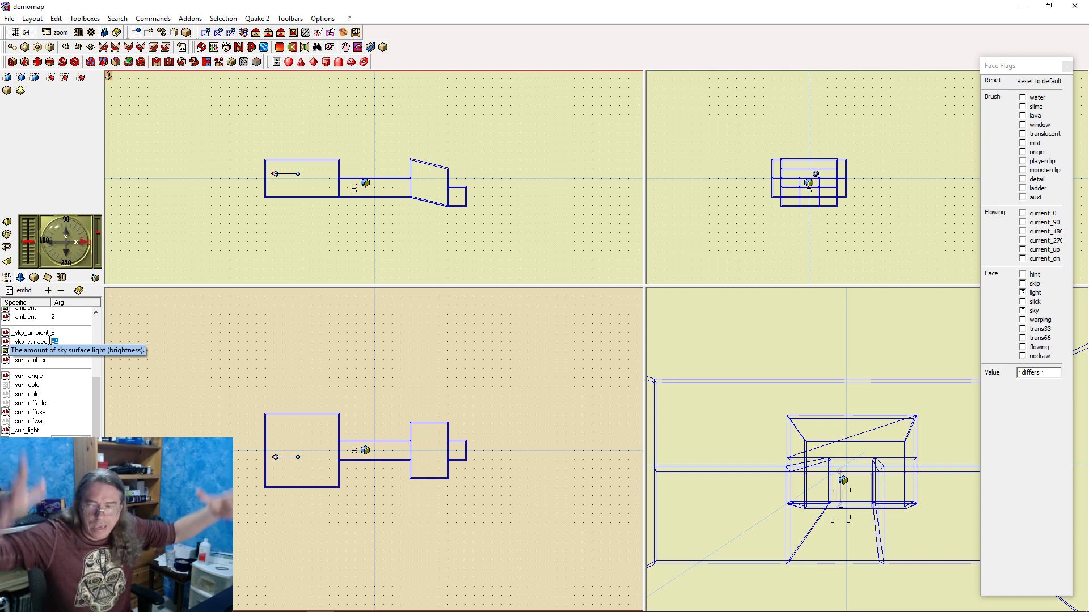
pyautogui.click(333, 434)
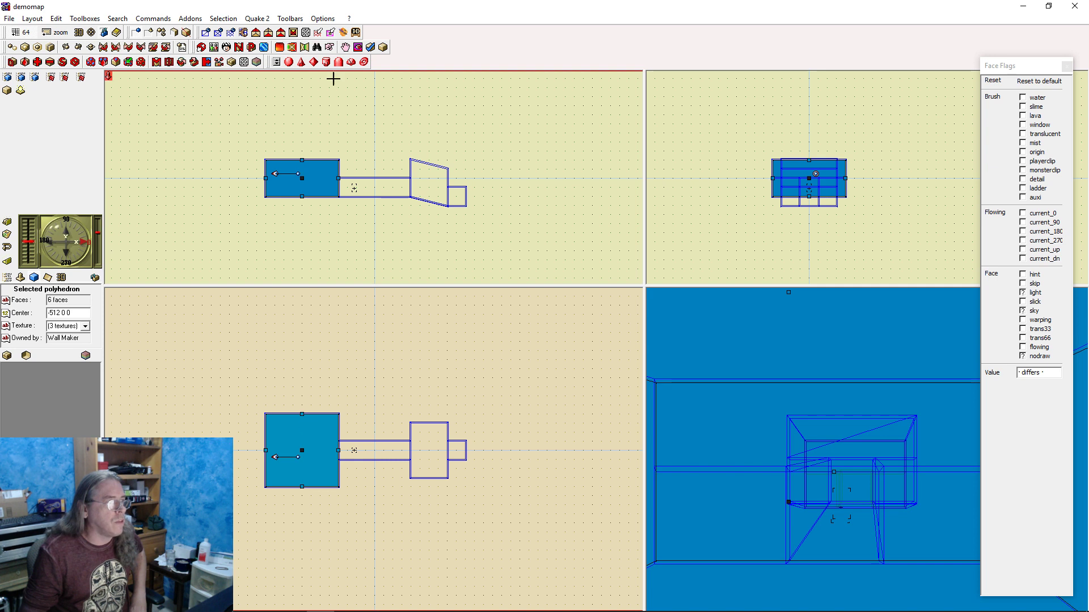
pyautogui.click(303, 160)
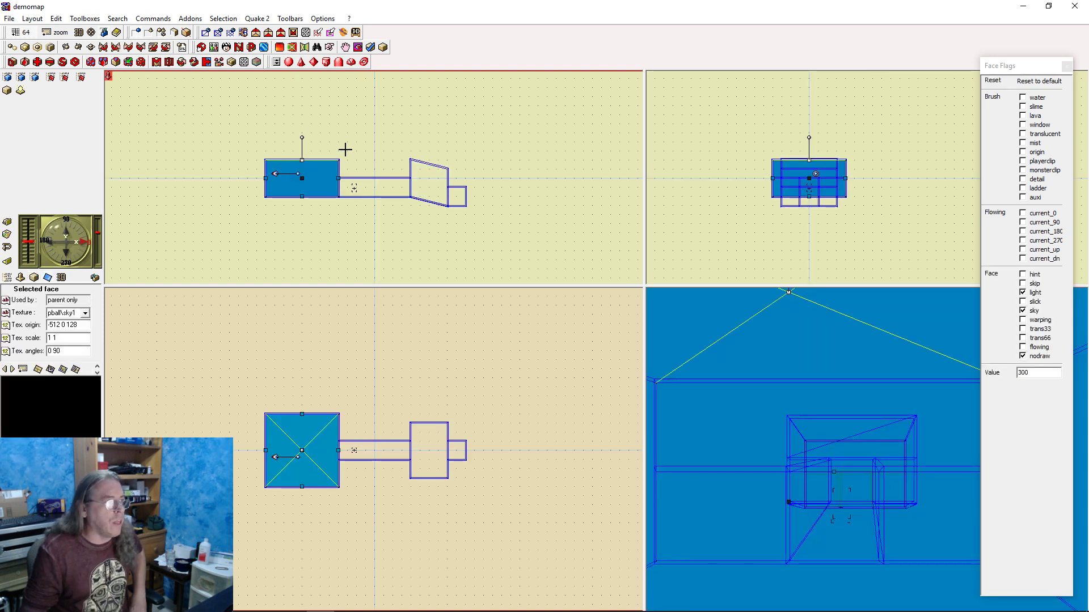
# Open the worldspawn entity's specifics and set _sky_surface to 16
pyautogui.click(6, 277)
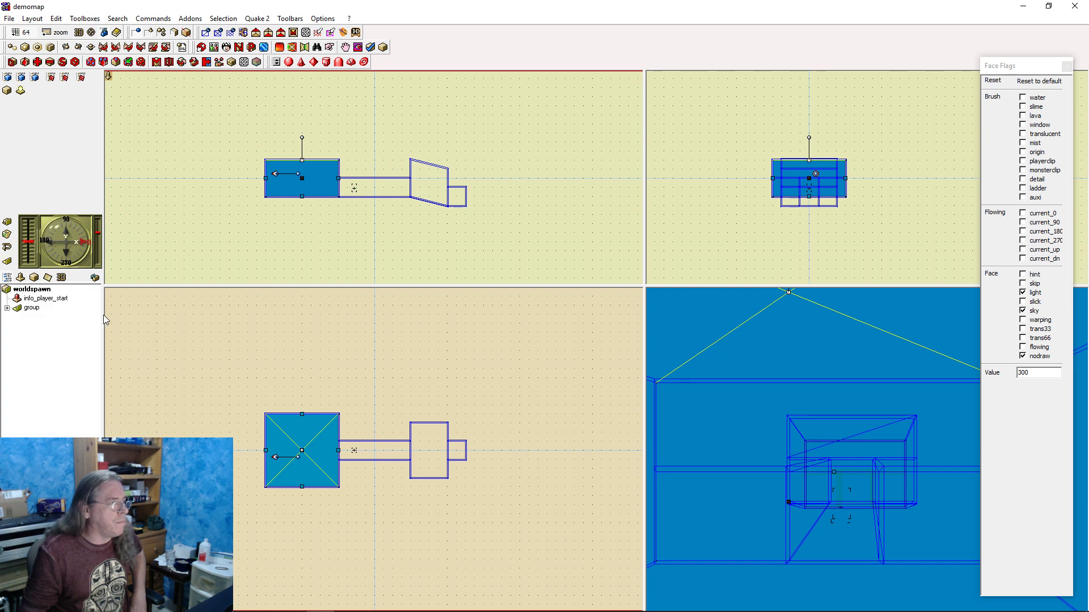
pyautogui.click(34, 290)
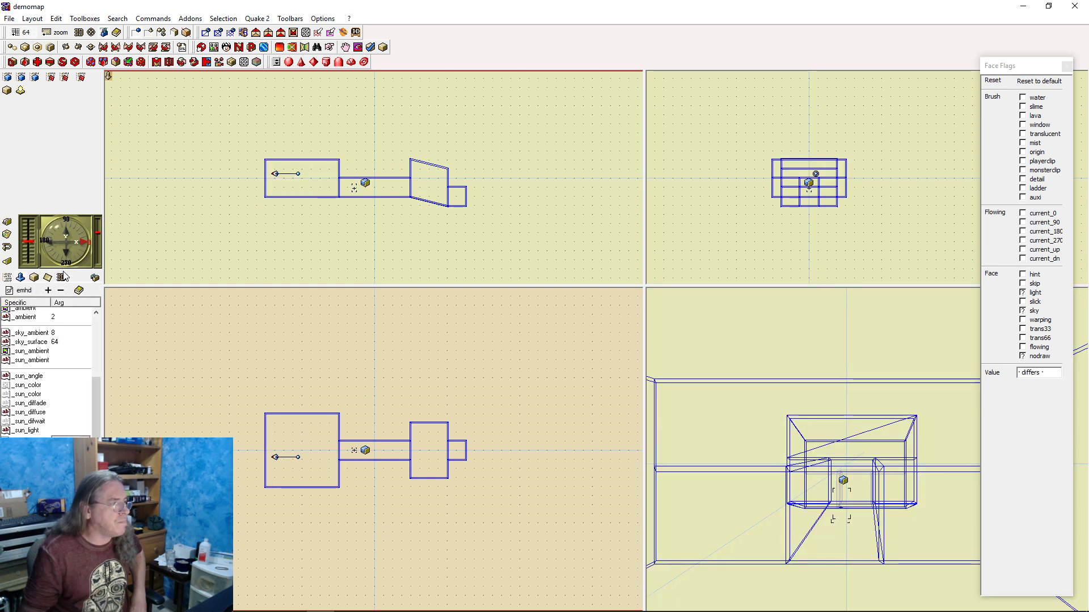
pyautogui.click(67, 342)
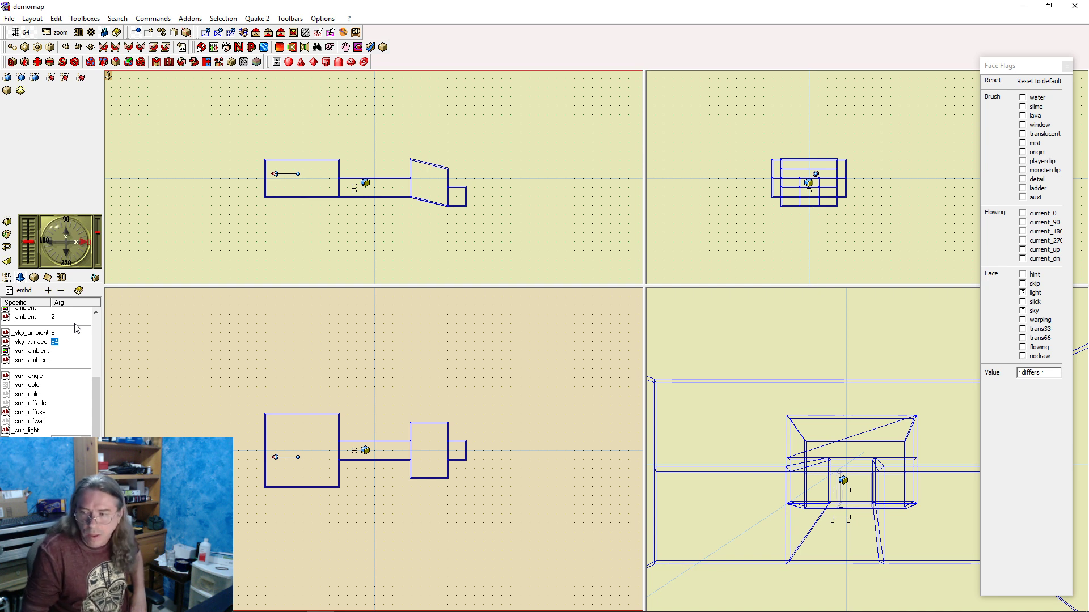
pyautogui.write('16')
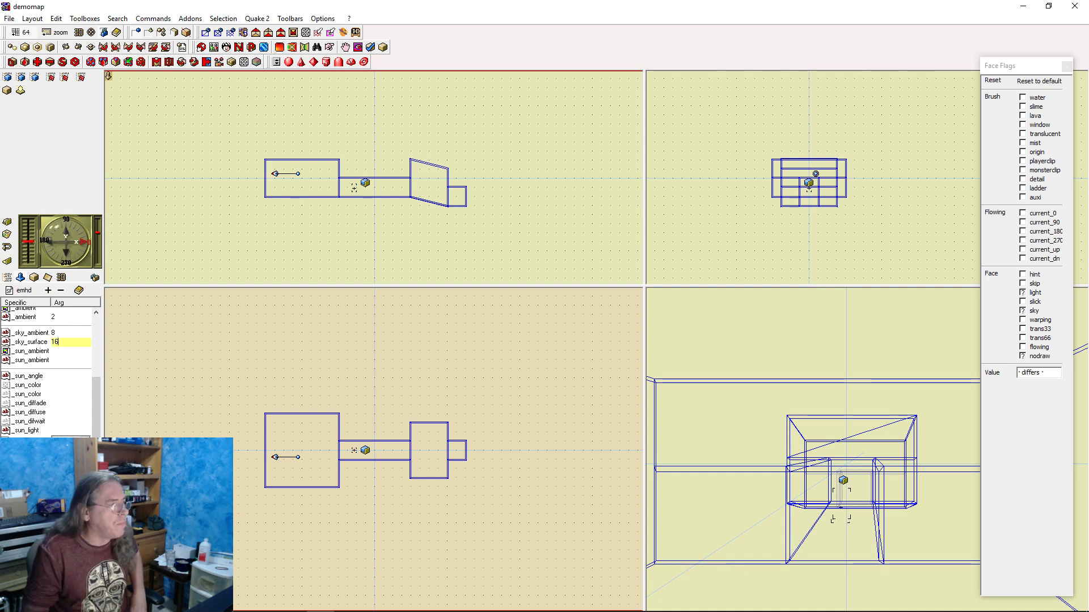
pyautogui.press('Return')
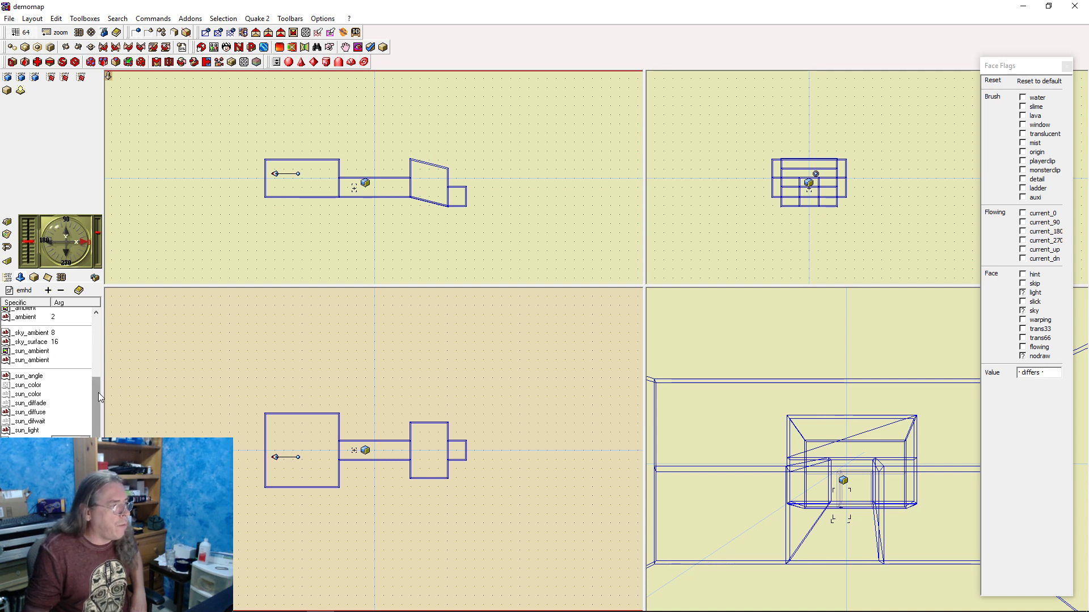
# Set worldspawn's _sun_angle yaw and pitch to 125 -130
pyautogui.scroll(-2, 80, 369)
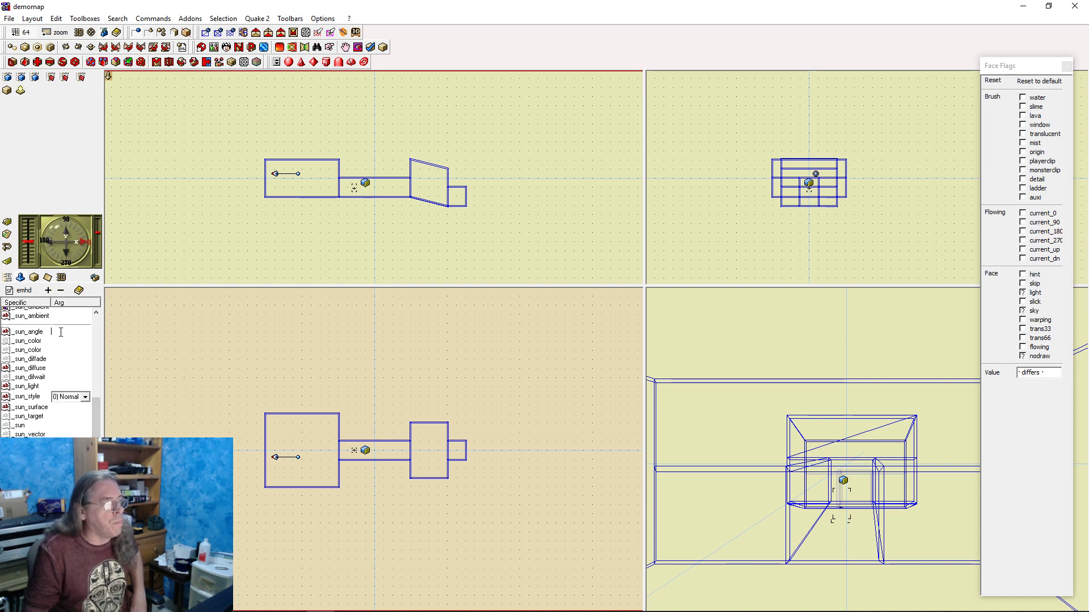
pyautogui.moveTo(60, 332)
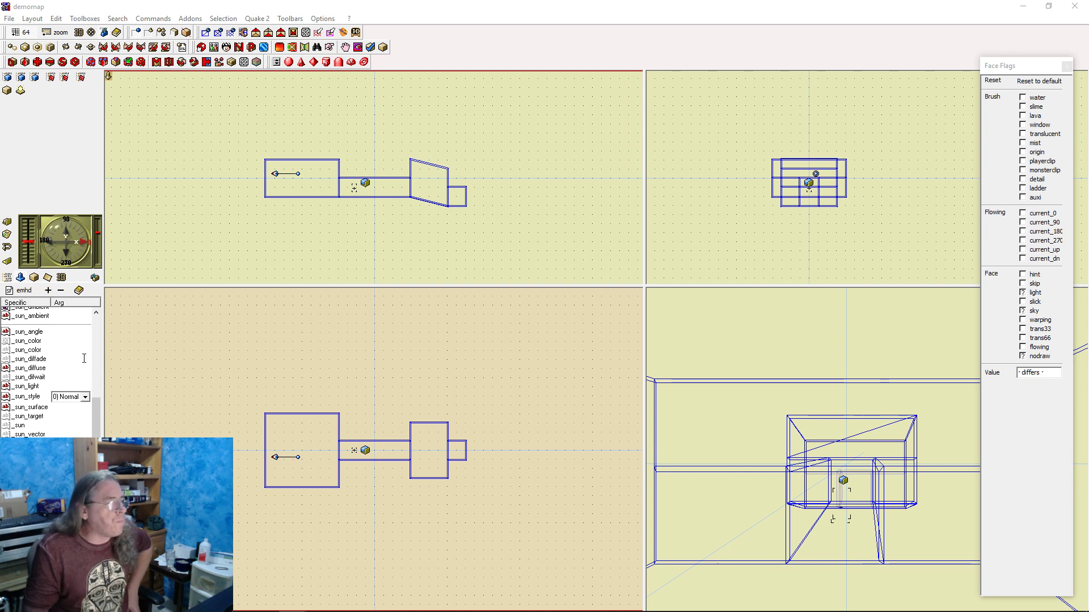
pyautogui.click(66, 334)
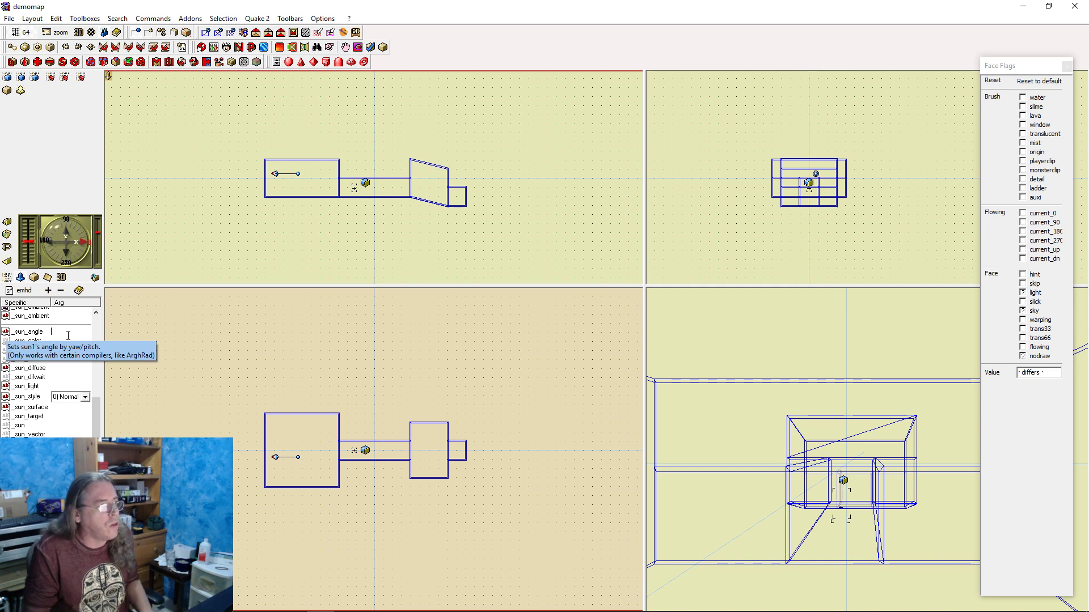
pyautogui.write('125')
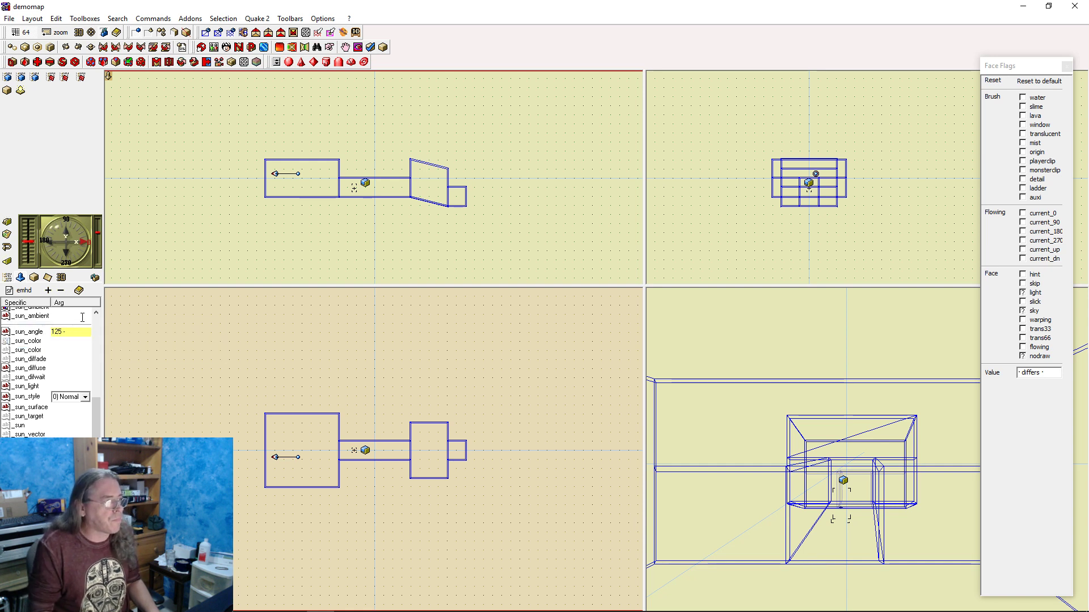
pyautogui.write('-130')
pyautogui.press('Return')
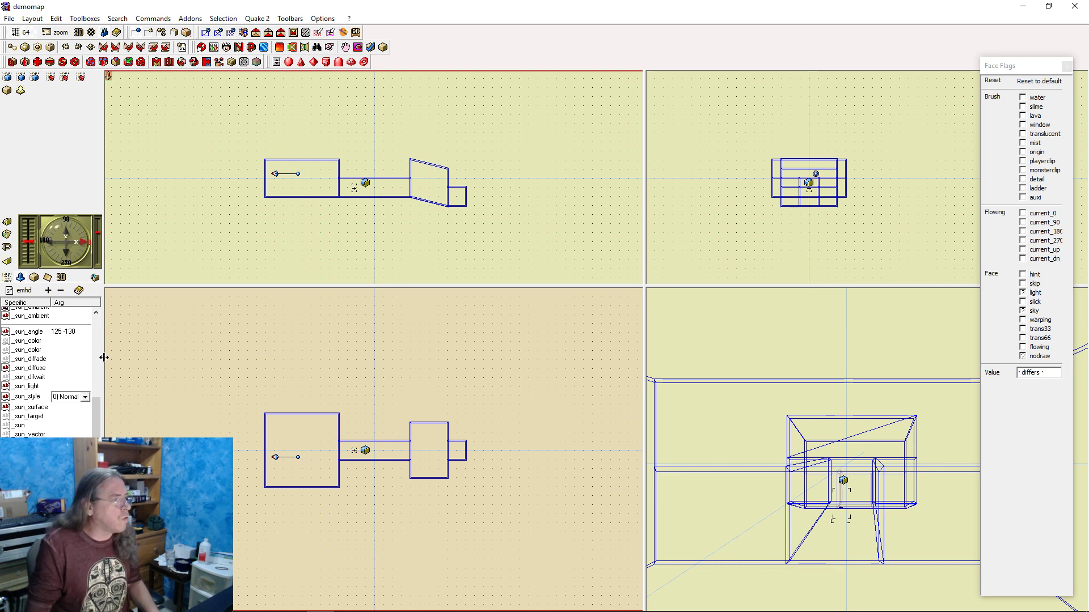
# Set worldspawn's _sun_light brightness to 256
pyautogui.moveTo(58, 350)
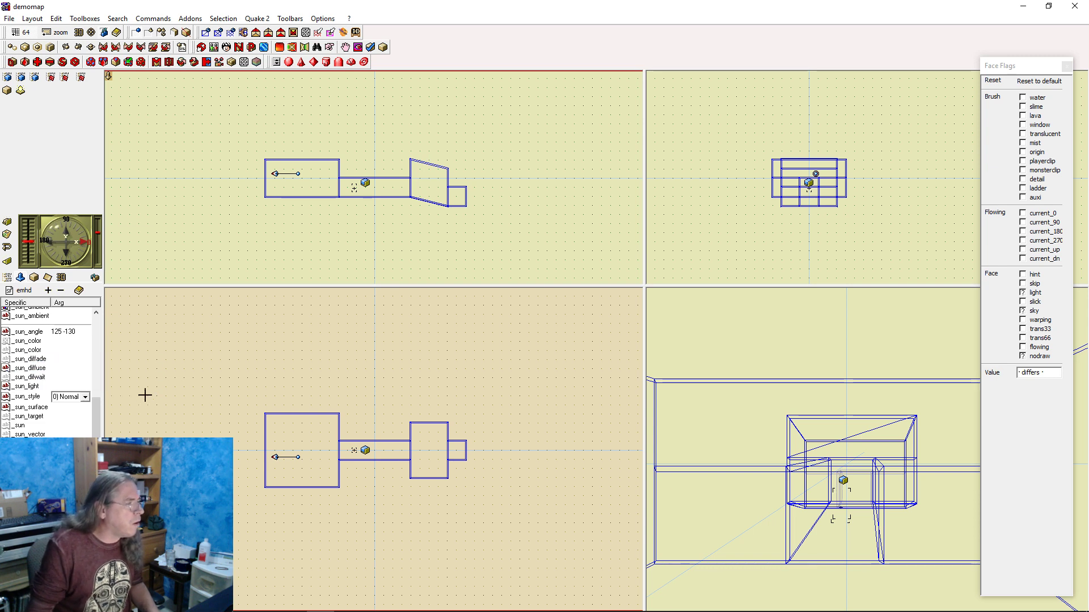
pyautogui.click(58, 386)
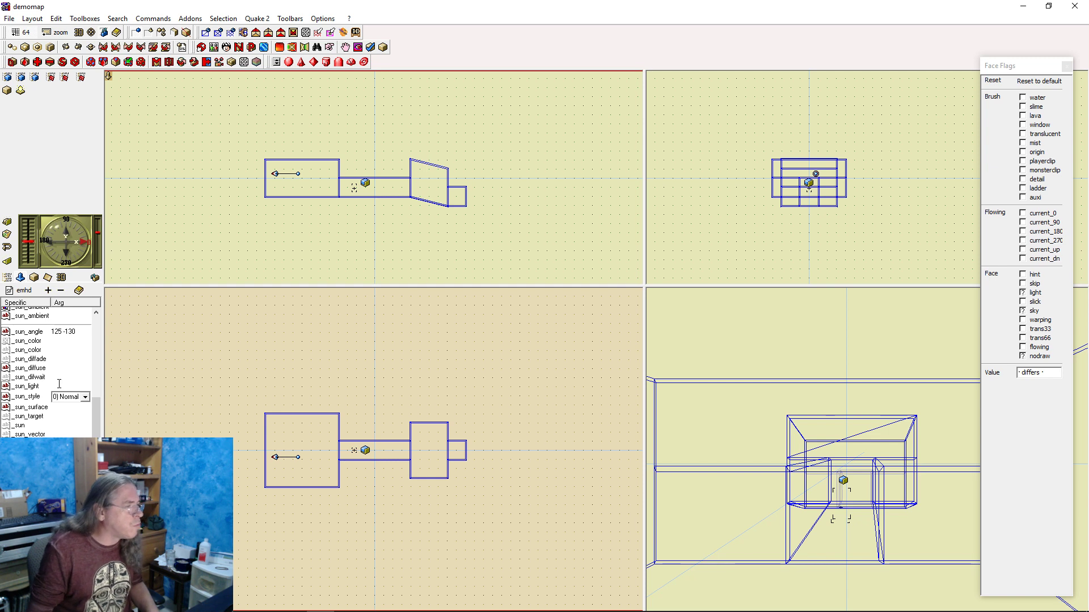
pyautogui.write('2')
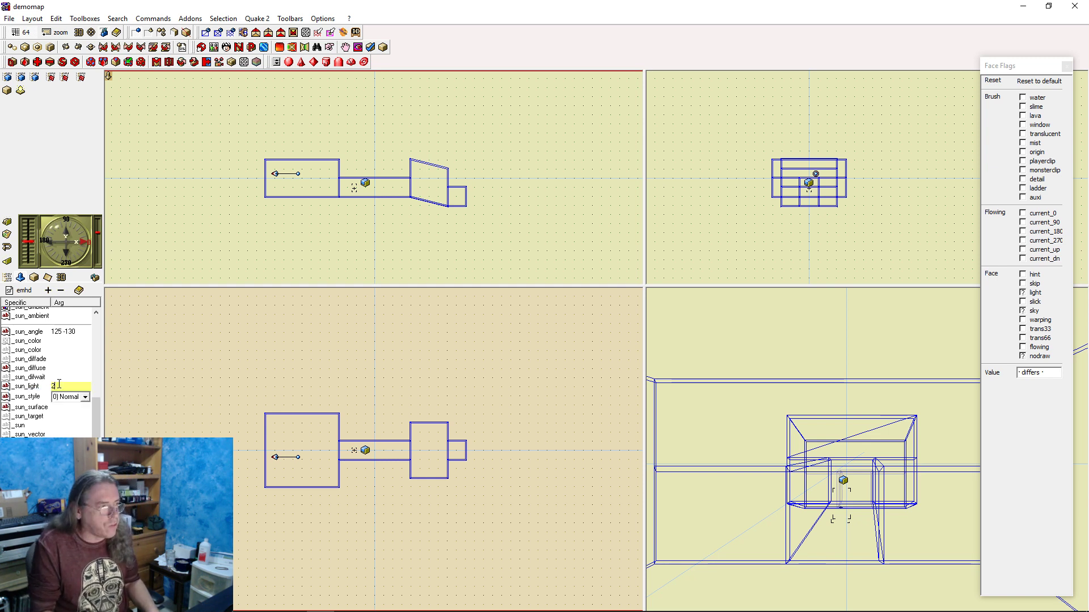
pyautogui.write('56')
pyautogui.press('Return')
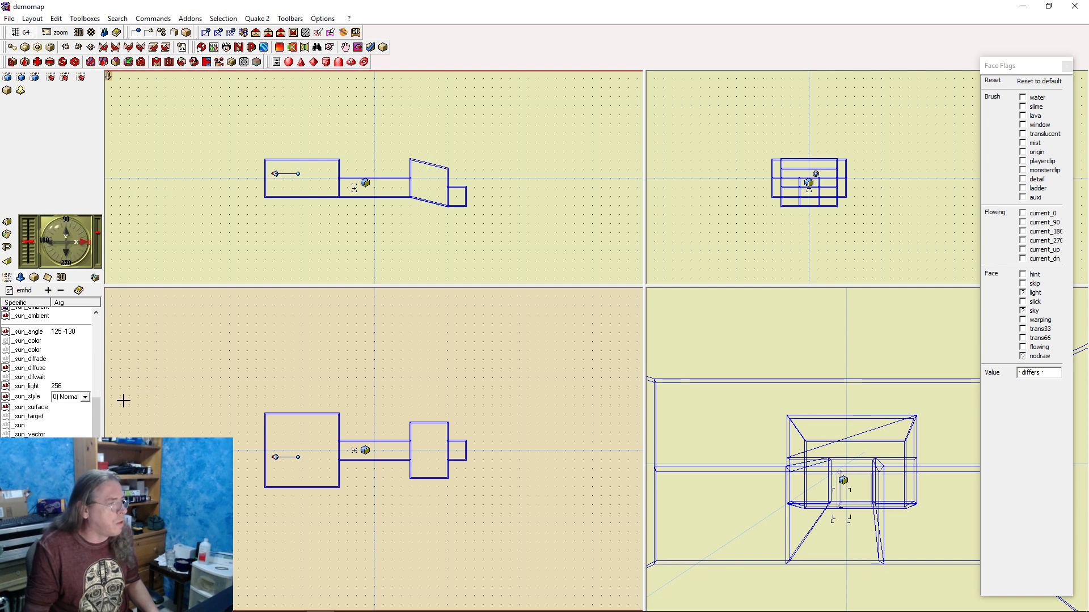
# Enter a _sun_diffuse brightness of 16 for worldspawn and raise it to 32
pyautogui.click(60, 368)
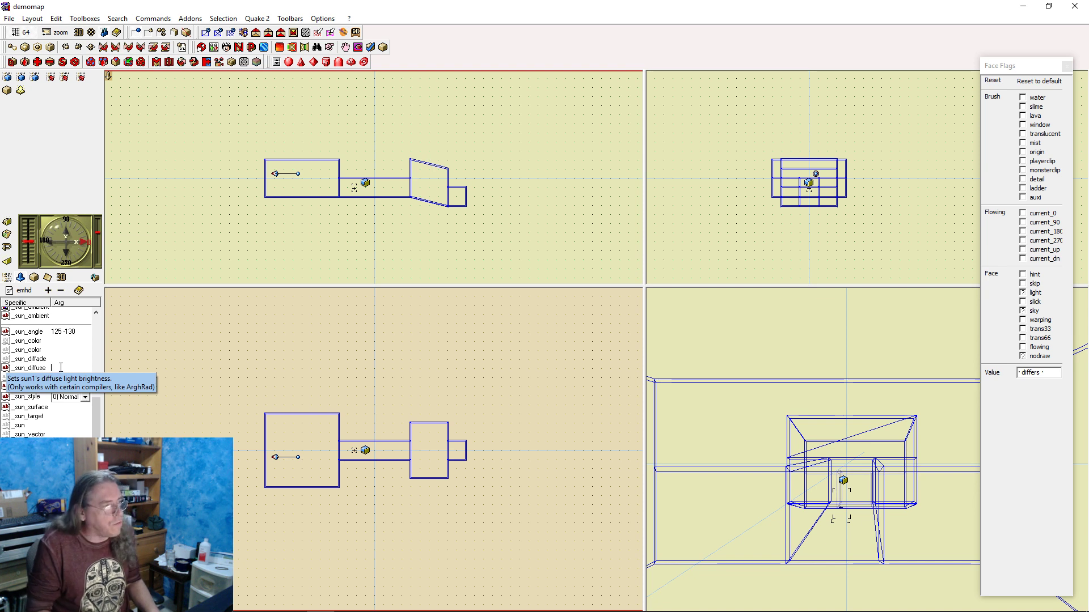
pyautogui.write('16')
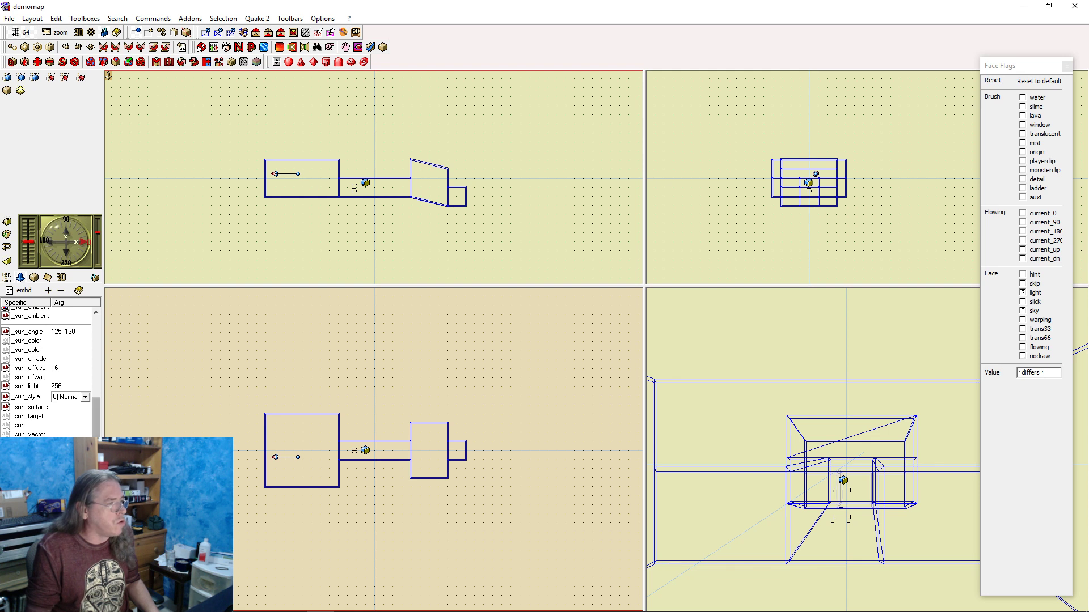
pyautogui.scroll(4, 85, 398)
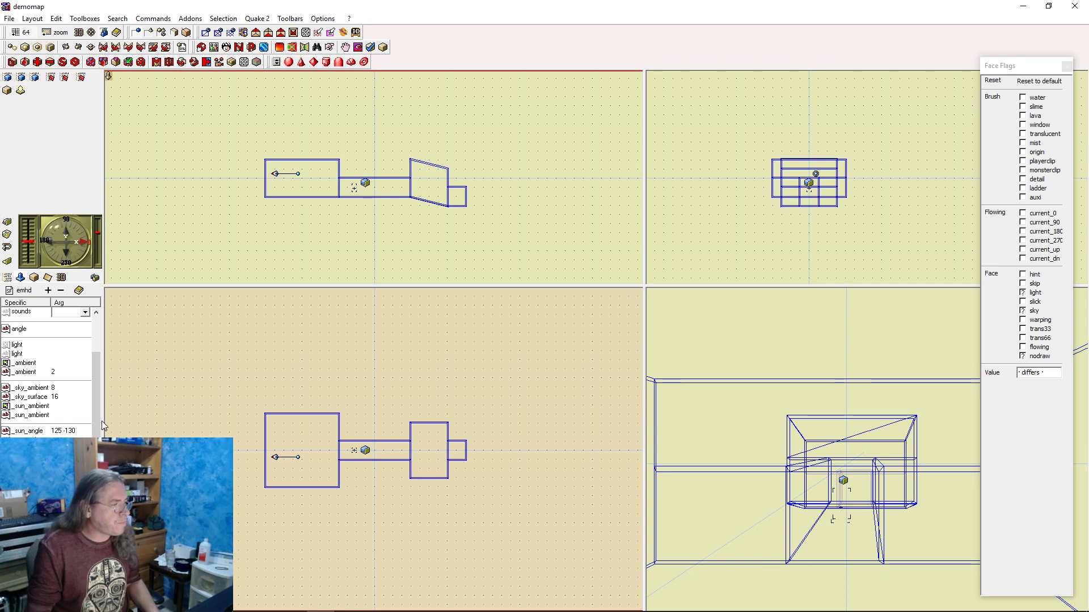
pyautogui.scroll(-3, 57, 375)
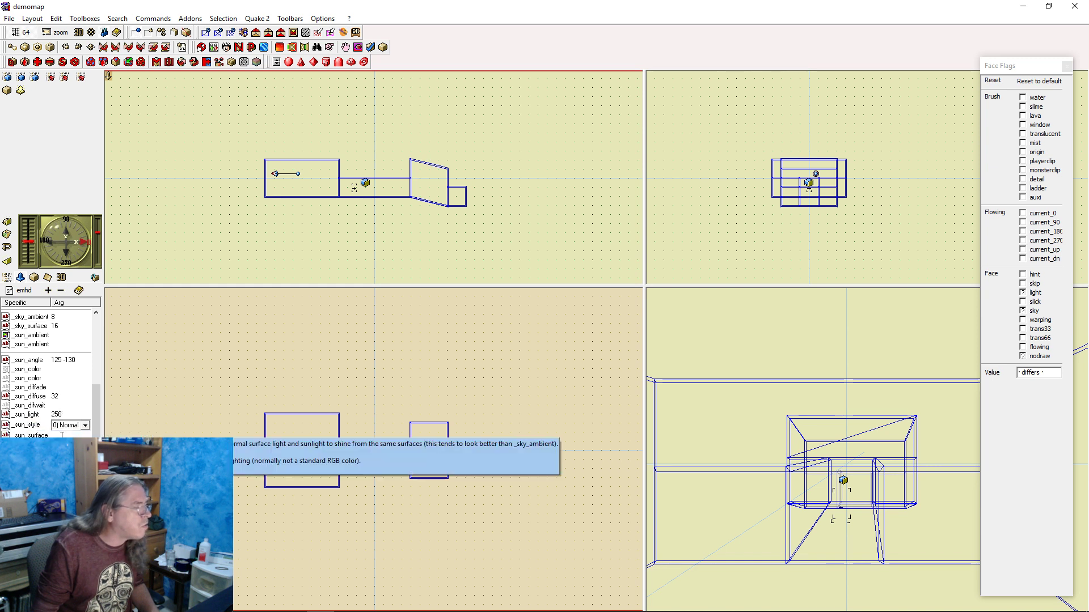
# Set worldspawn's _sun_surface value to 4
pyautogui.moveTo(62, 435)
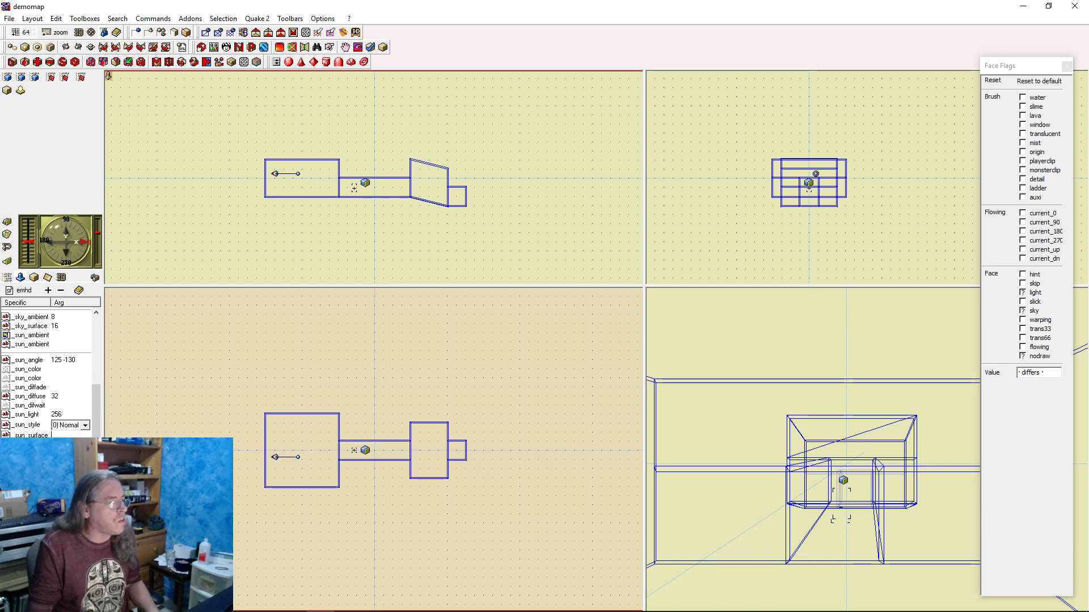
pyautogui.click(61, 435)
pyautogui.write('4')
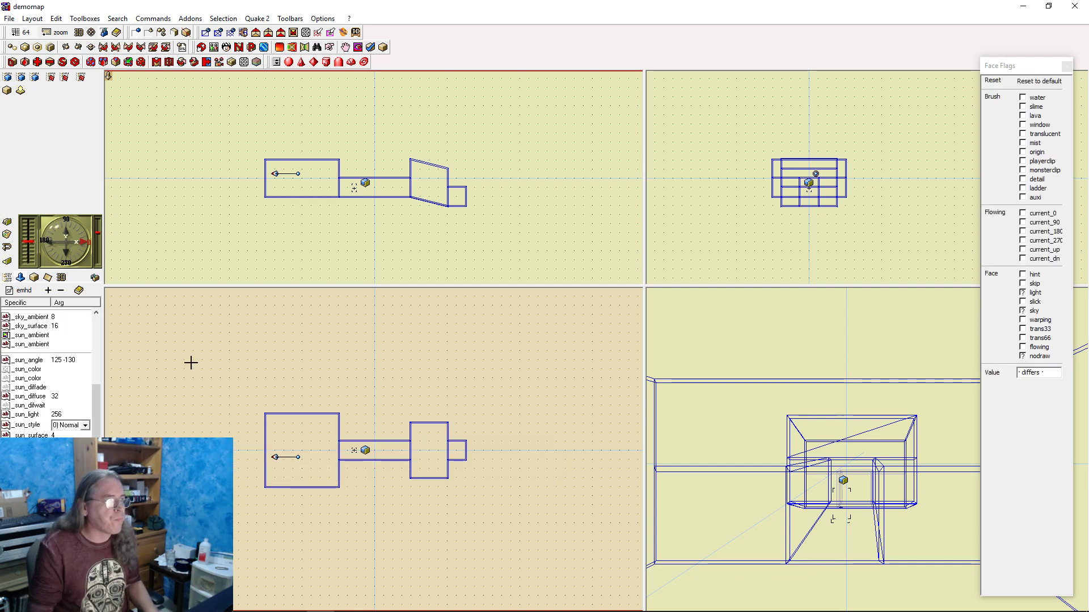
# Clear the selection, build demomap and run it in Paintball 2
pyautogui.click(408, 231)
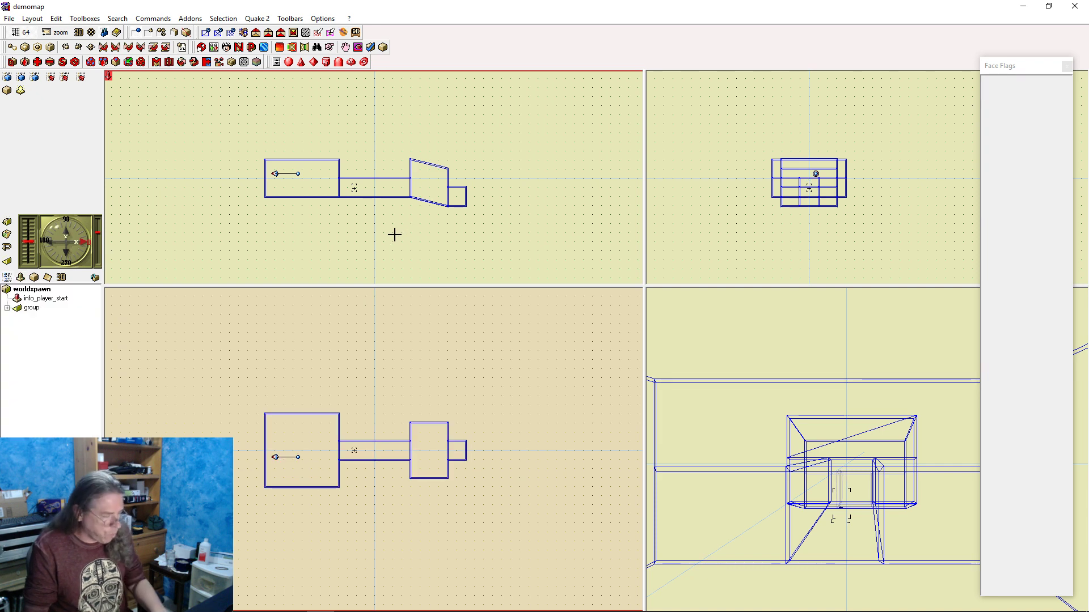
pyautogui.press('F9')
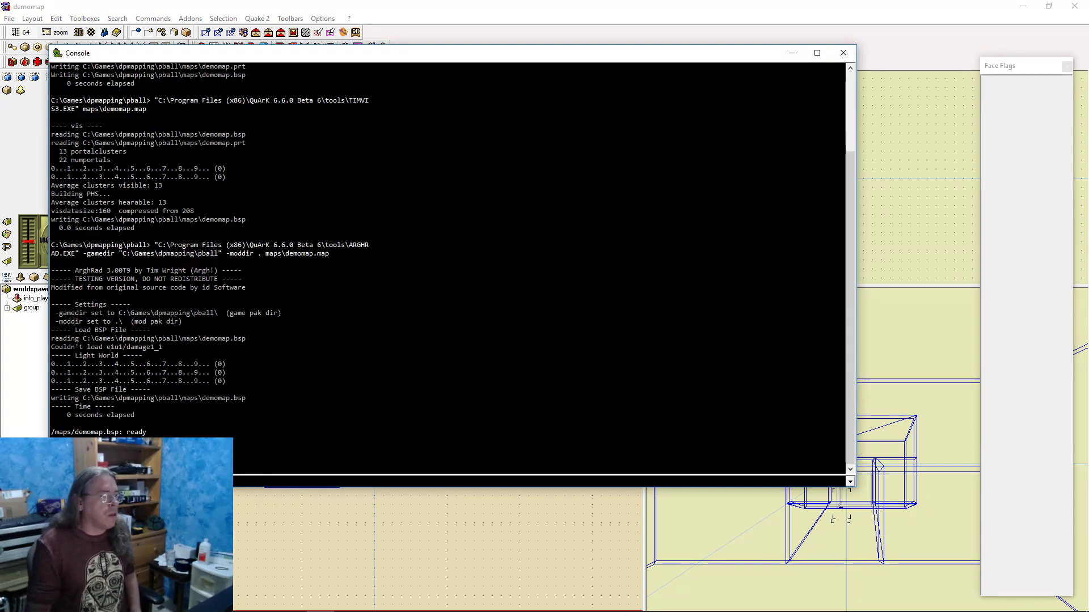
pyautogui.click(645, 1)
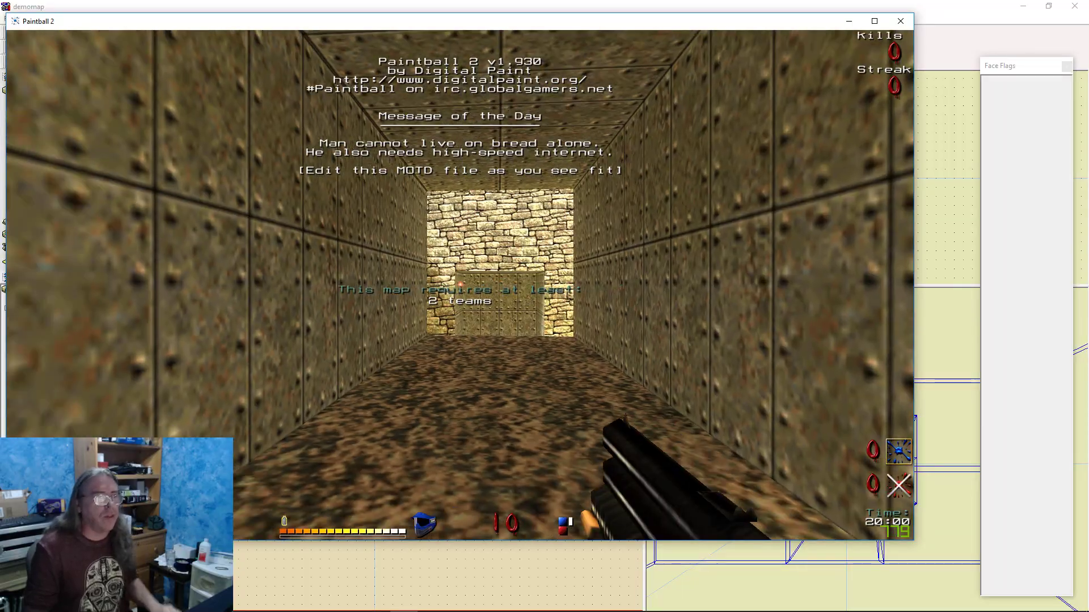
# Walk through the large room and along the corridor to the smaller room, examining the sunlight and shadows on walls and floor
pyautogui.press('w')
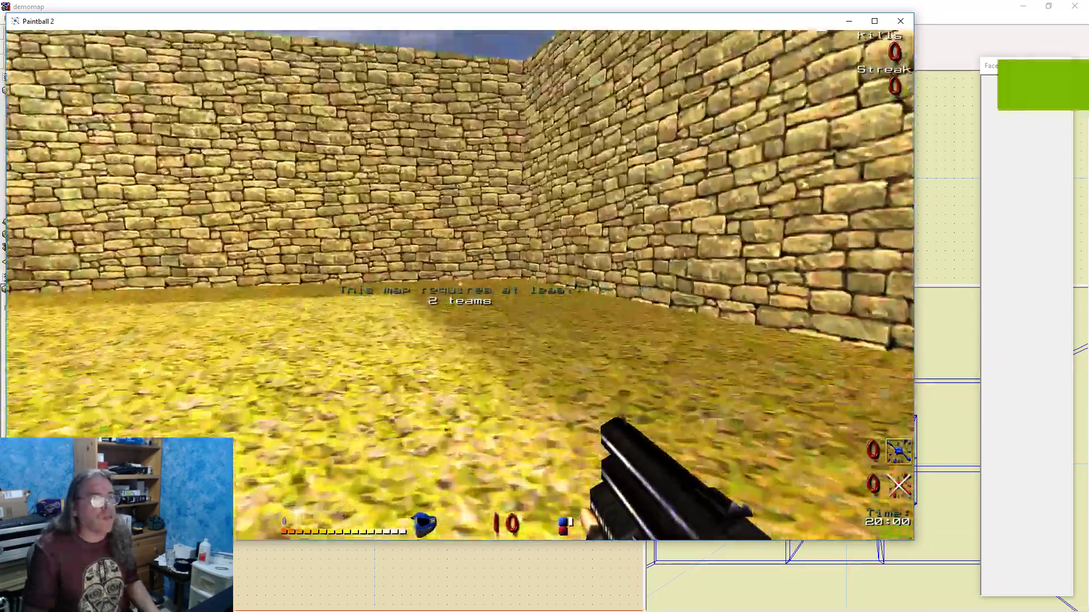
pyautogui.press('w')
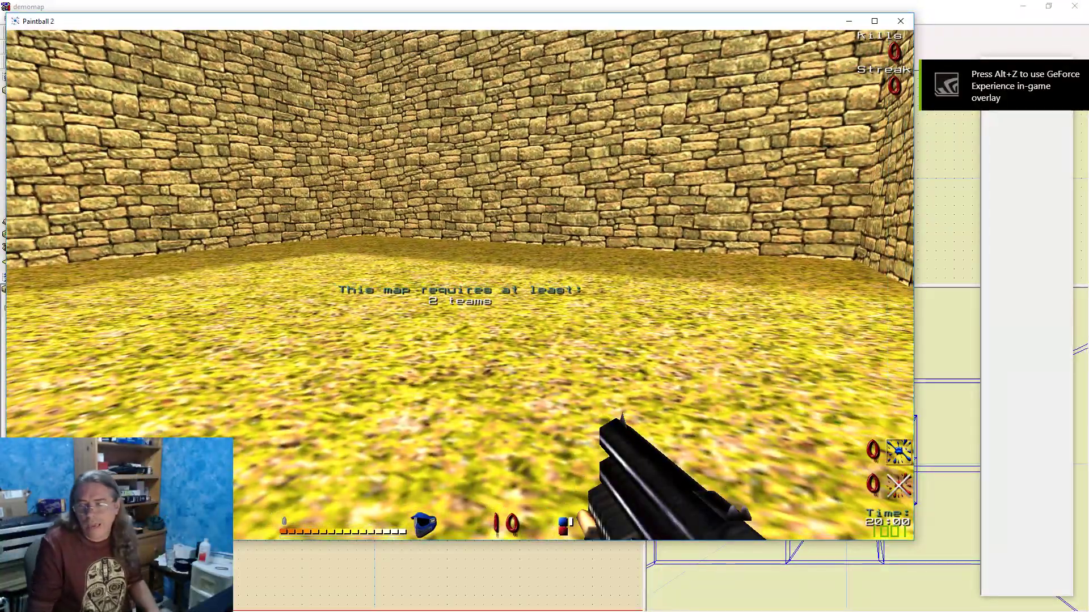
pyautogui.press('w')
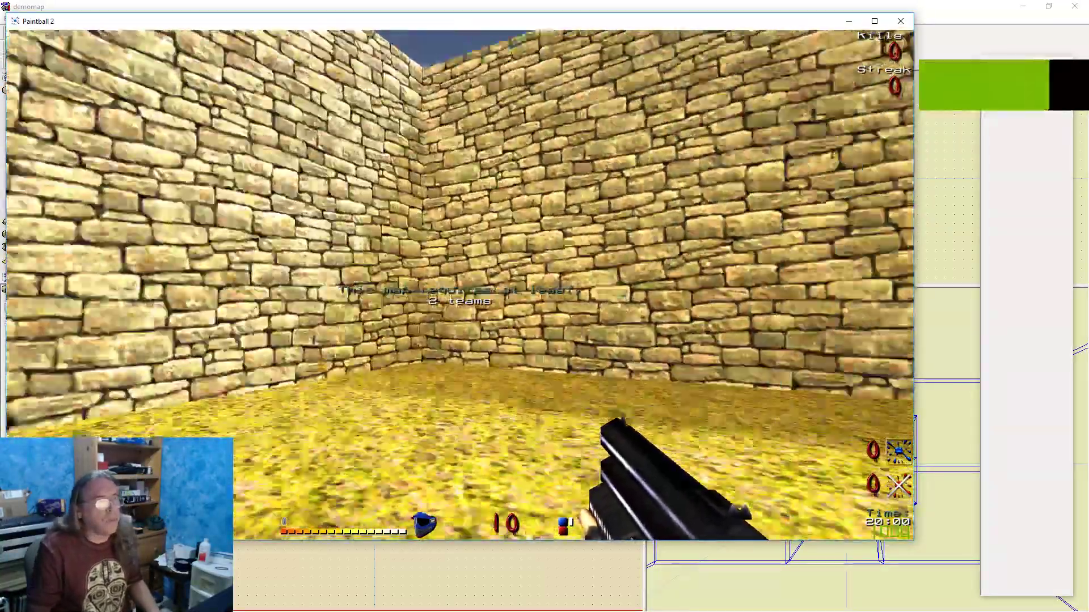
pyautogui.press('s')
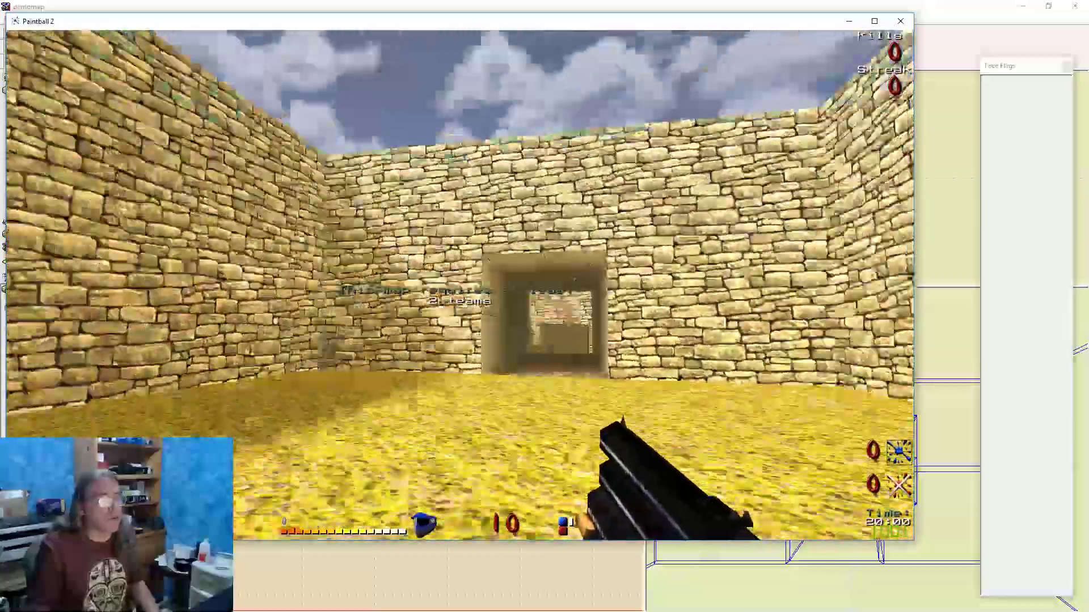
pyautogui.press('w')
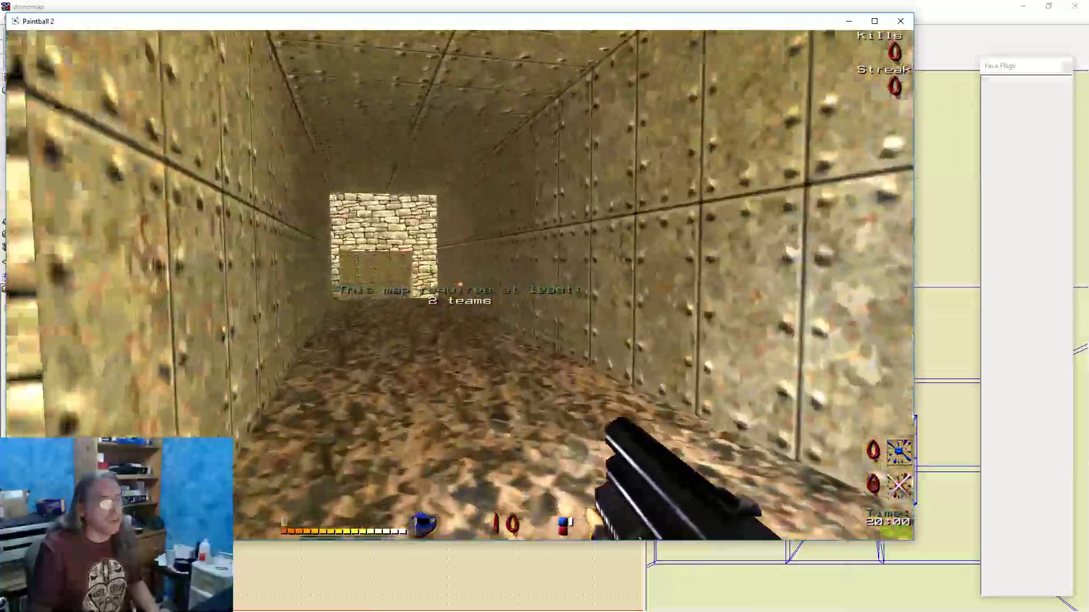
pyautogui.press('w')
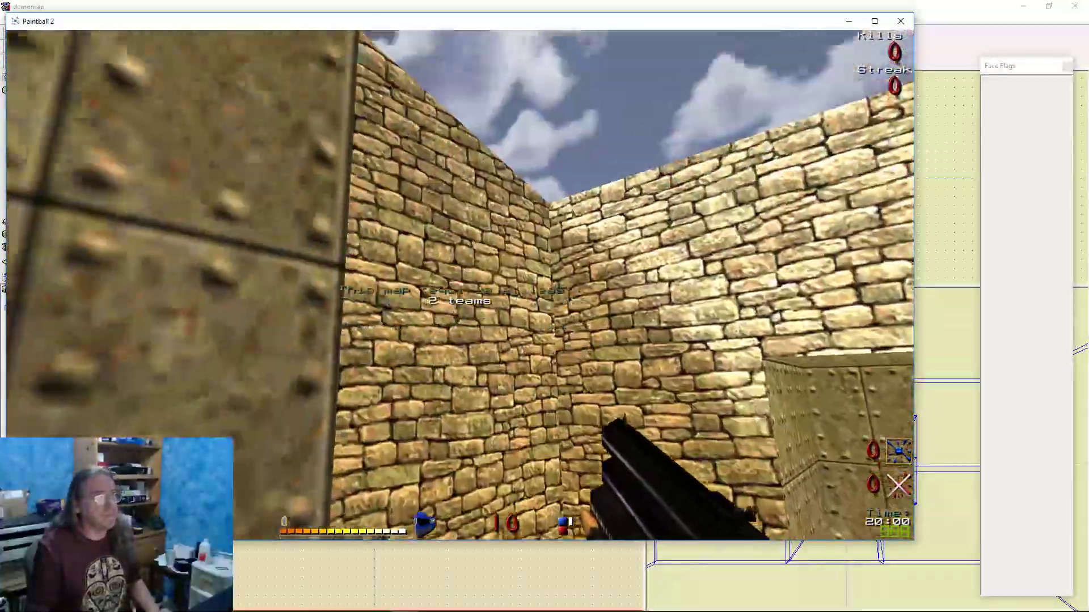
# Compare the sky and lighting in both rooms and the corridor once more, and open the game console in the large room
pyautogui.press('w')
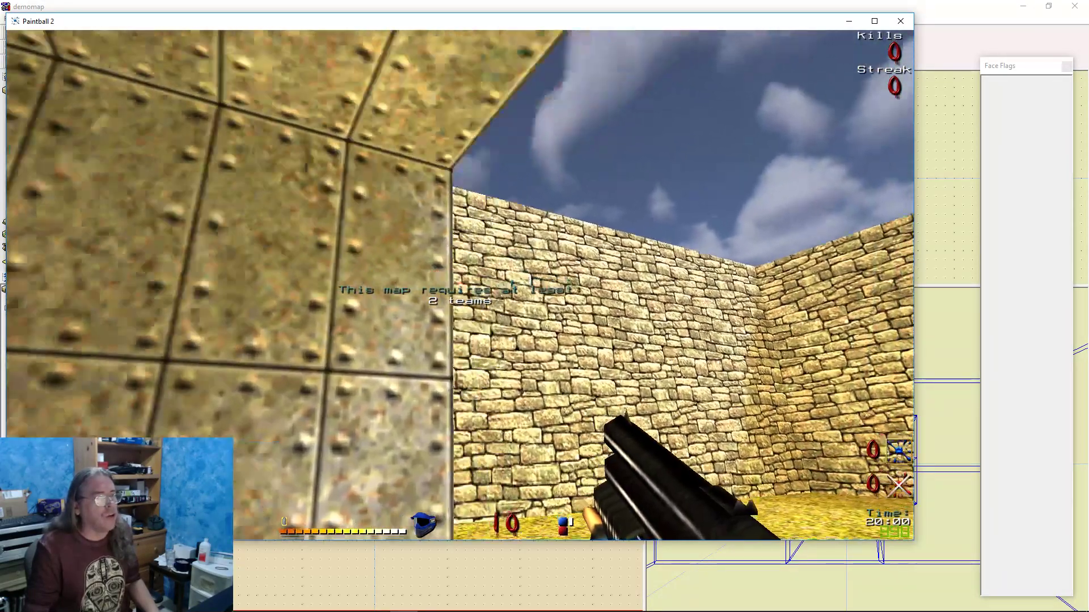
pyautogui.press('s')
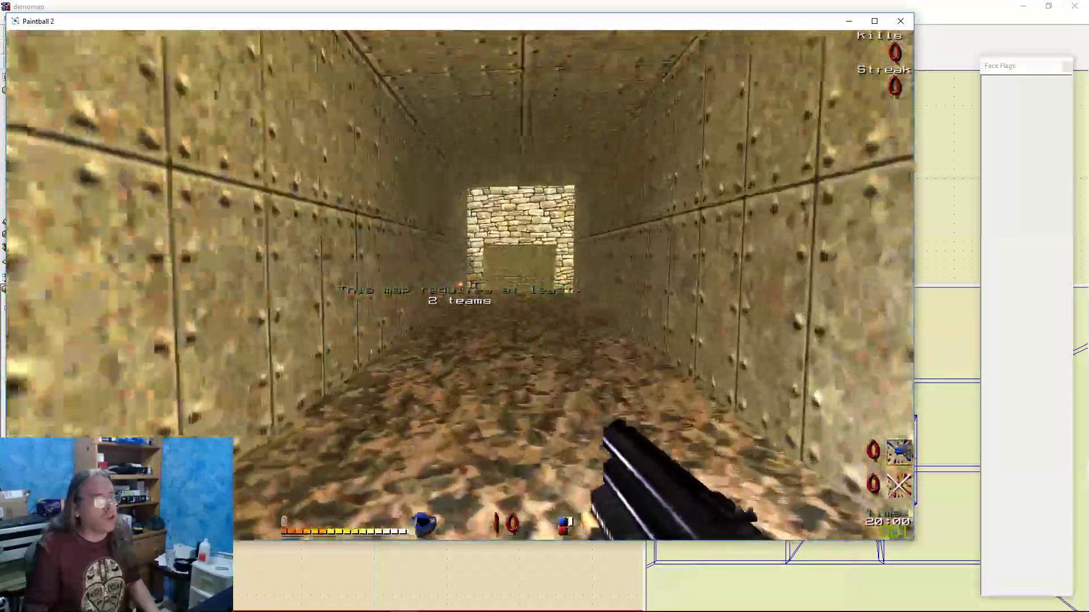
pyautogui.press('w')
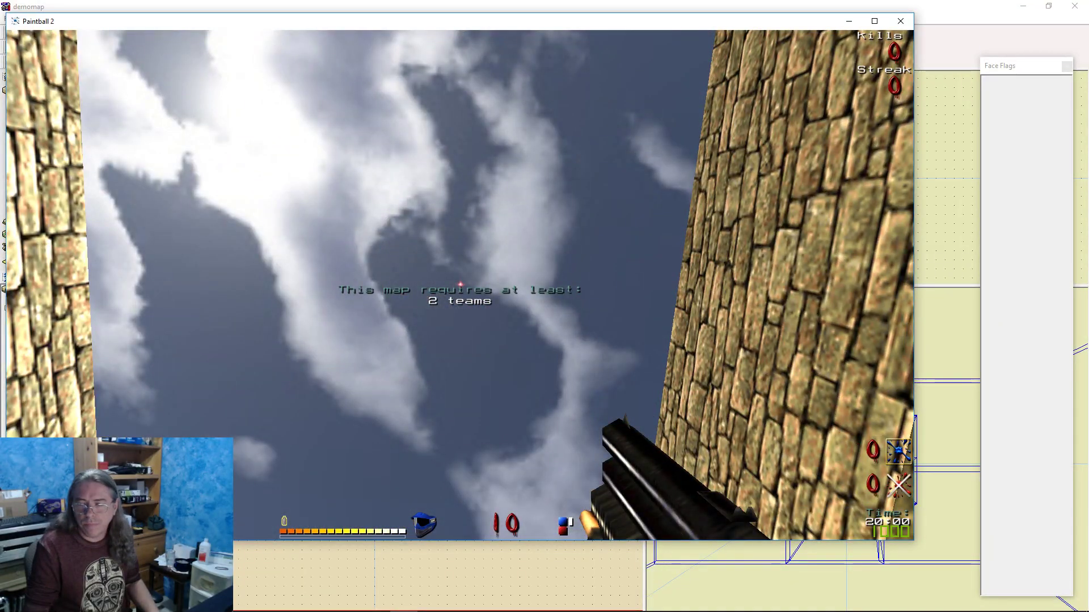
pyautogui.press('w')
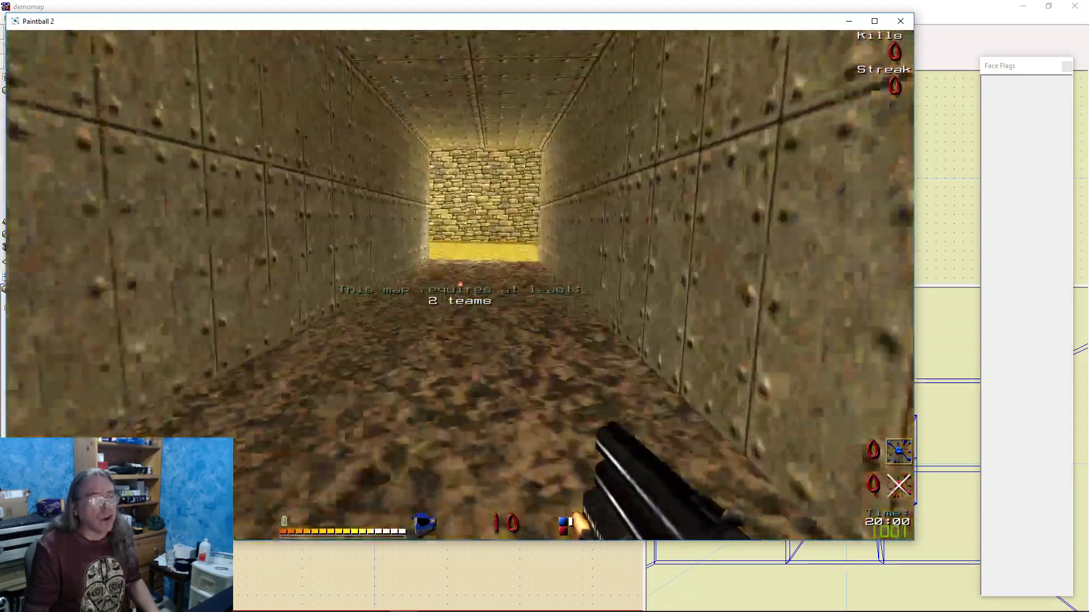
pyautogui.press('w')
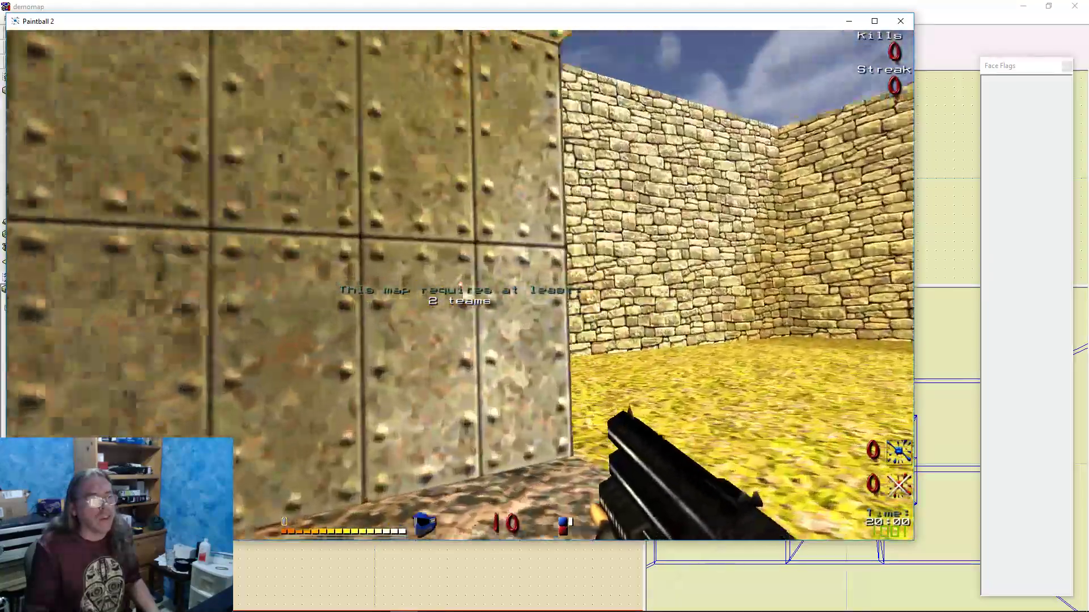
pyautogui.press('s')
pyautogui.press('`')
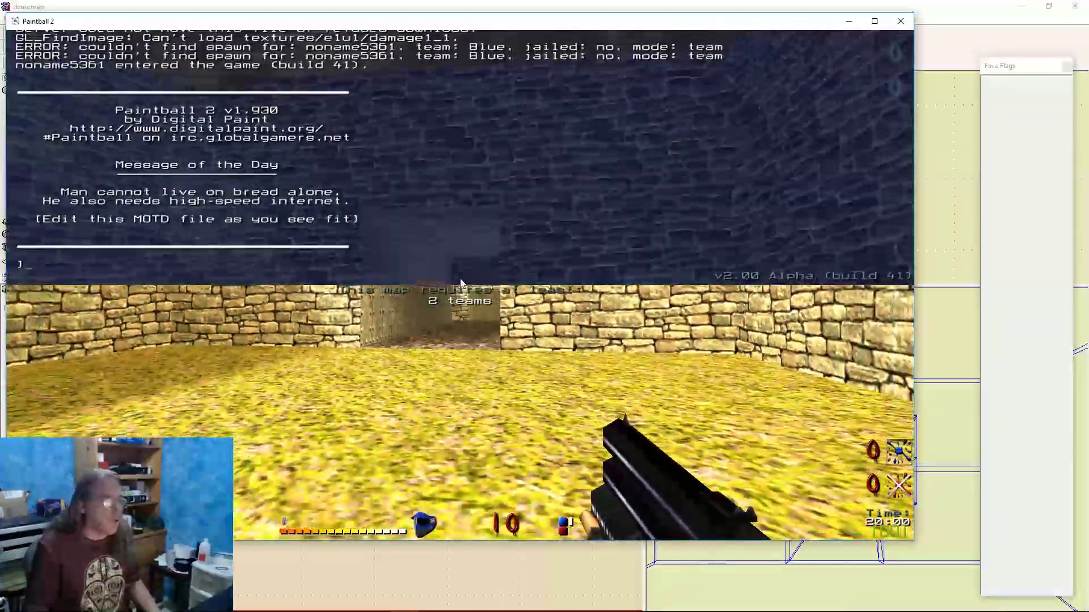
# Quit Paintball 2 and, back in QuArK, set worldspawn's _ambient, _sky_ambient and _sky_surface values to 0
pyautogui.write('quit')
pyautogui.press('Return')
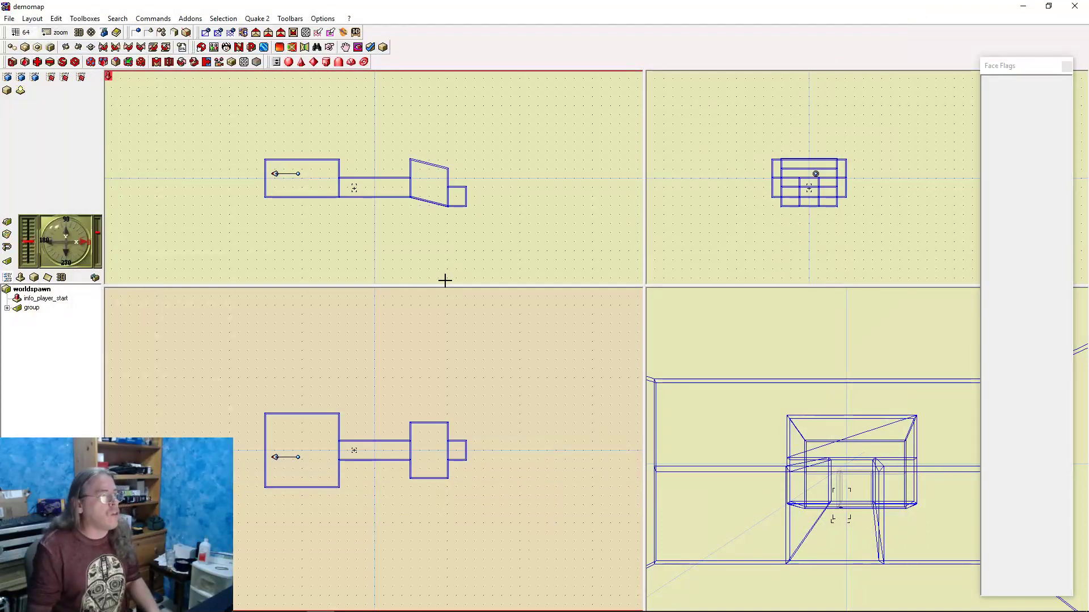
pyautogui.doubleClick(29, 289)
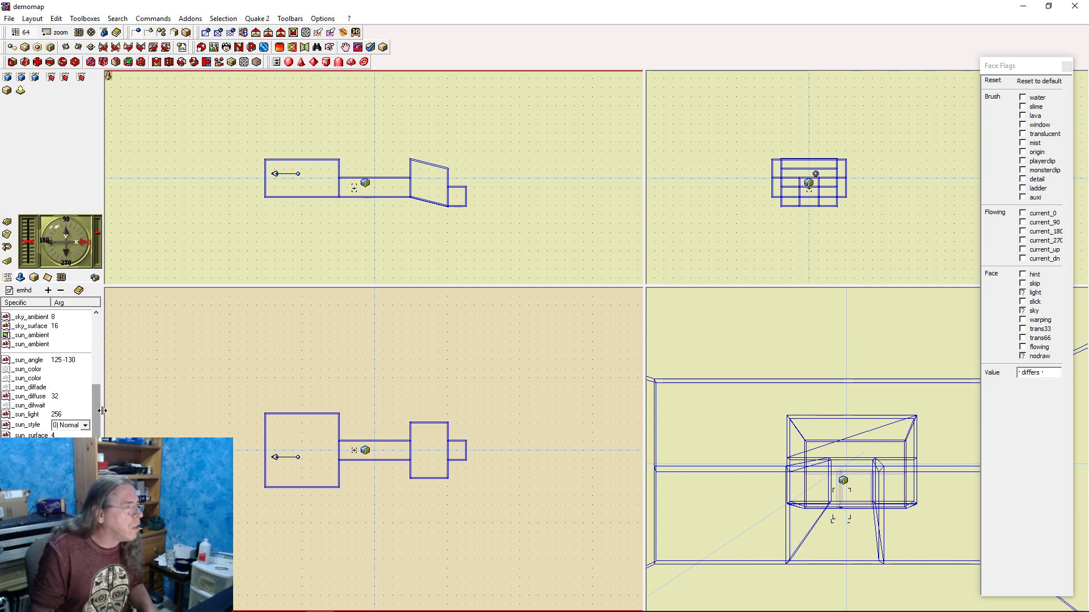
pyautogui.scroll(2, 75, 347)
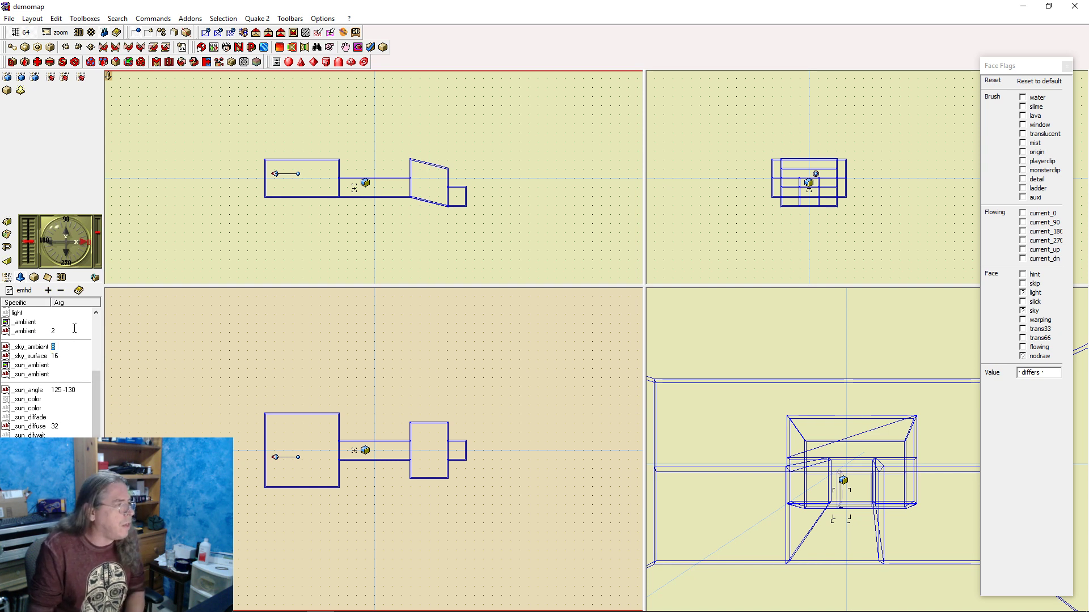
pyautogui.write('0')
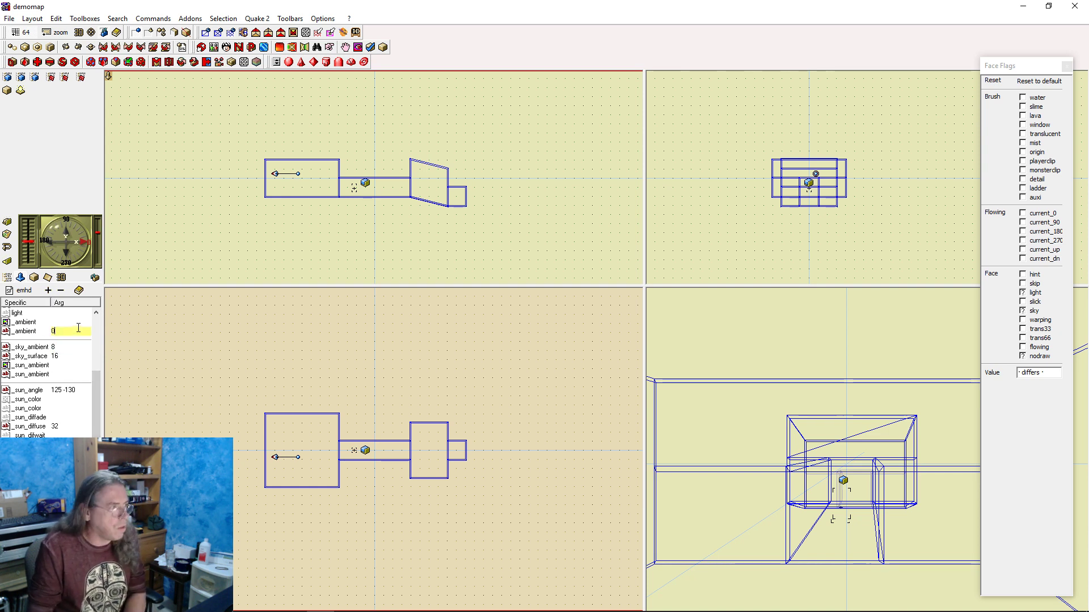
pyautogui.press('Return')
pyautogui.write('0')
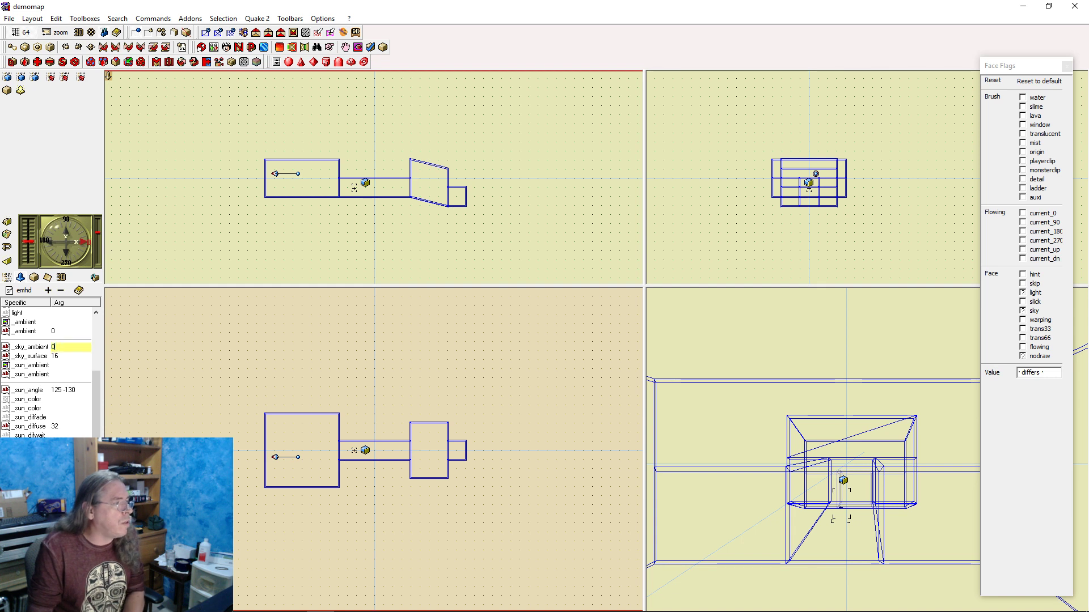
pyautogui.press('Return')
pyautogui.write('0')
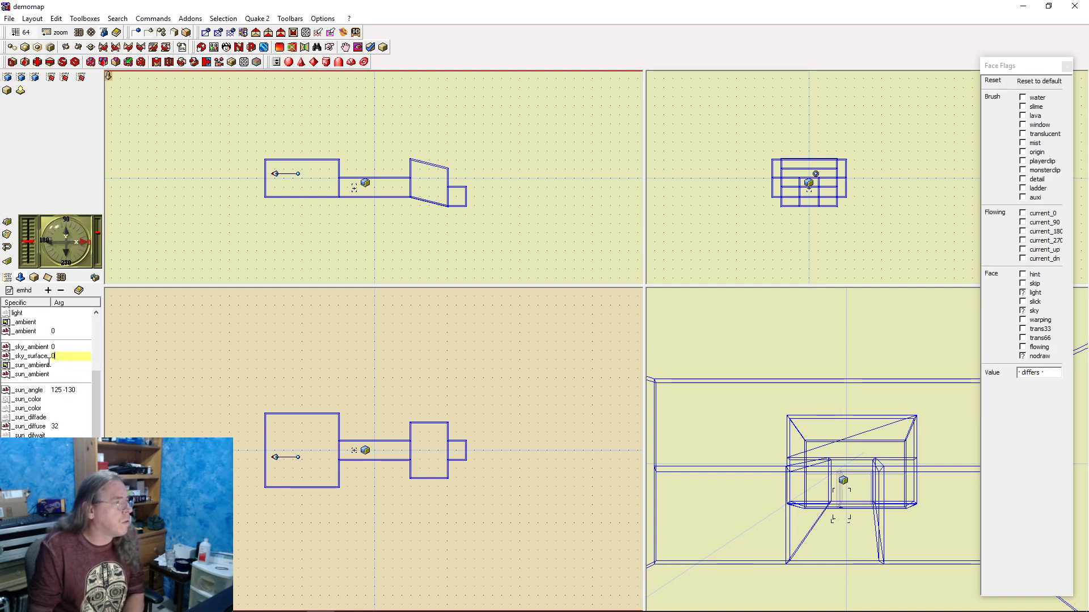
pyautogui.press('Return')
# Set worldspawn's _sun_diffuse value to 0
pyautogui.click(21, 422)
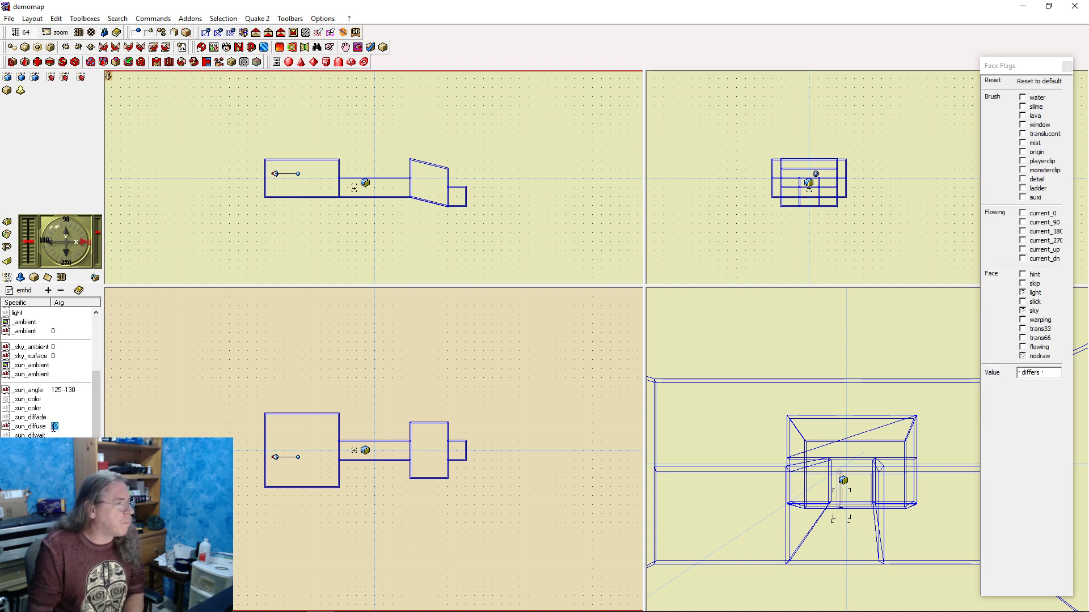
pyautogui.write('0')
pyautogui.press('Return')
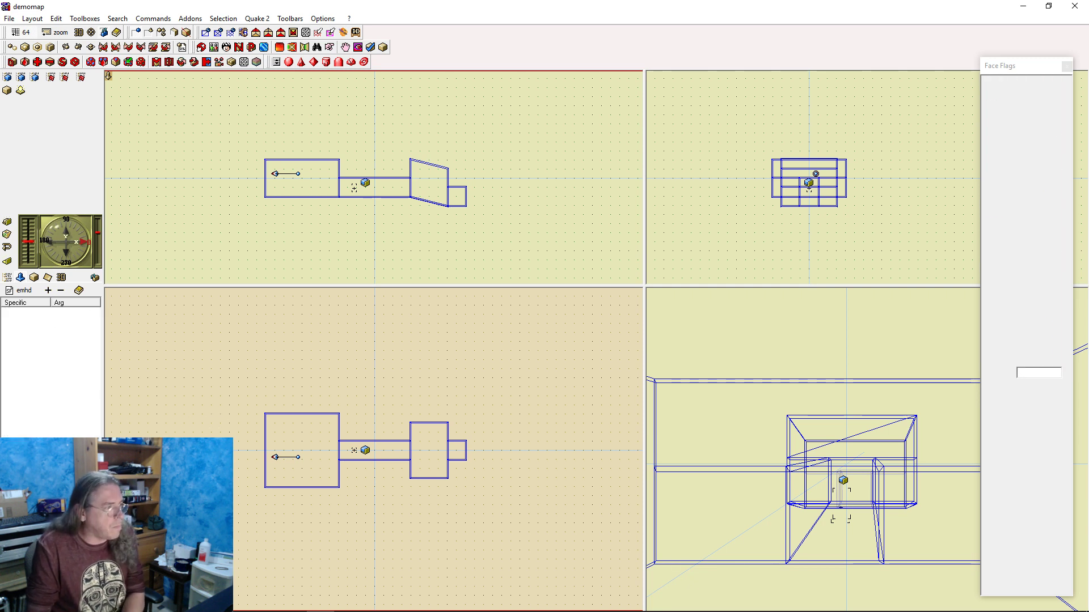
# Build and run demomap in Paintball 2, then examine the lighting and shadows in the large room, corridor, smaller room and alcove
pyautogui.click(329, 238)
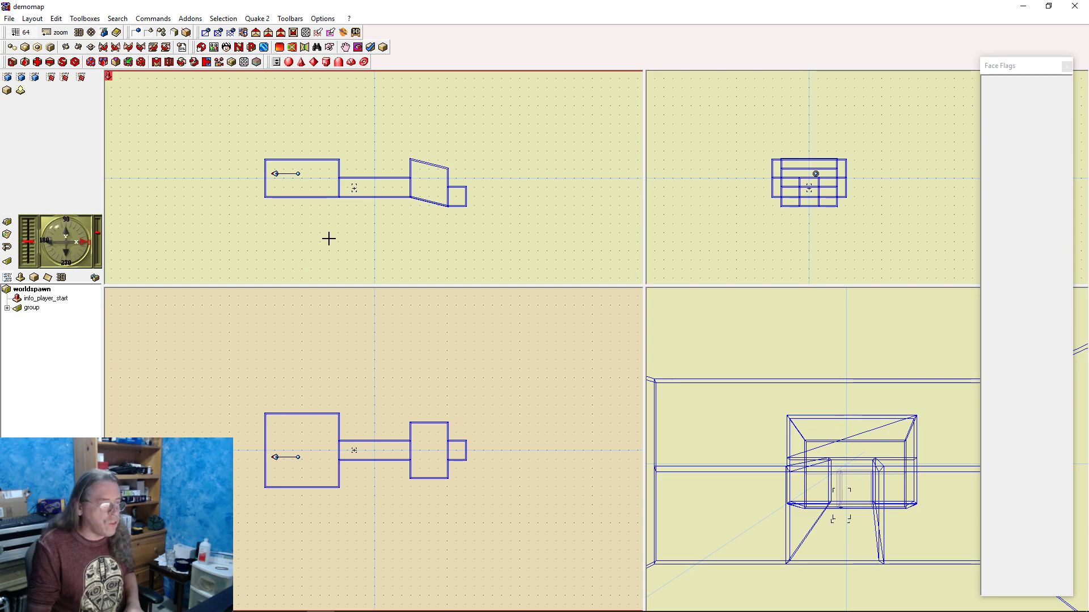
pyautogui.press('F9')
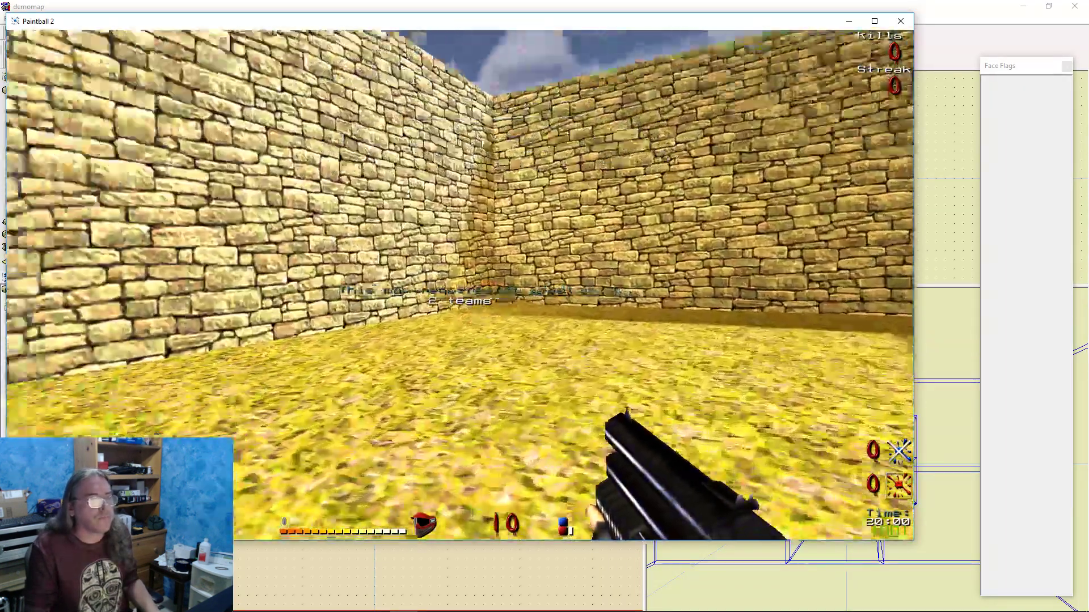
pyautogui.press('s')
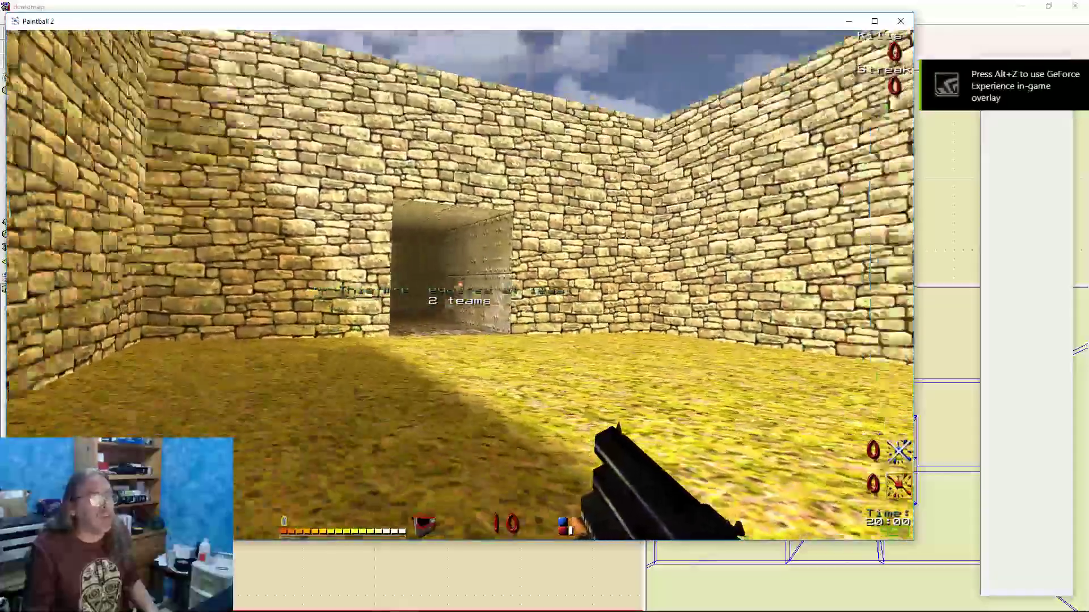
pyautogui.press('w')
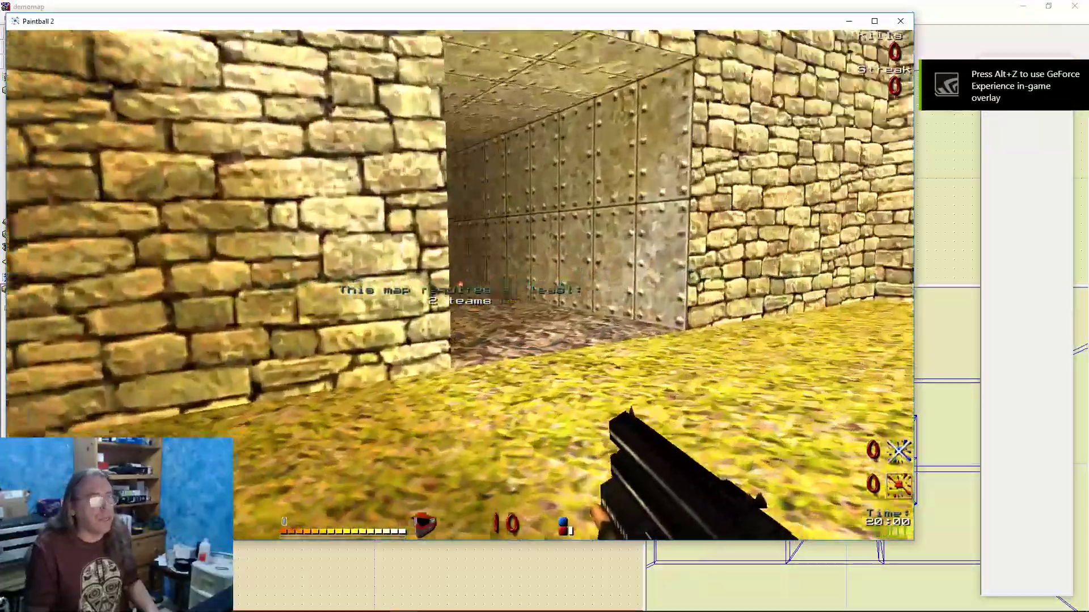
pyautogui.press('w')
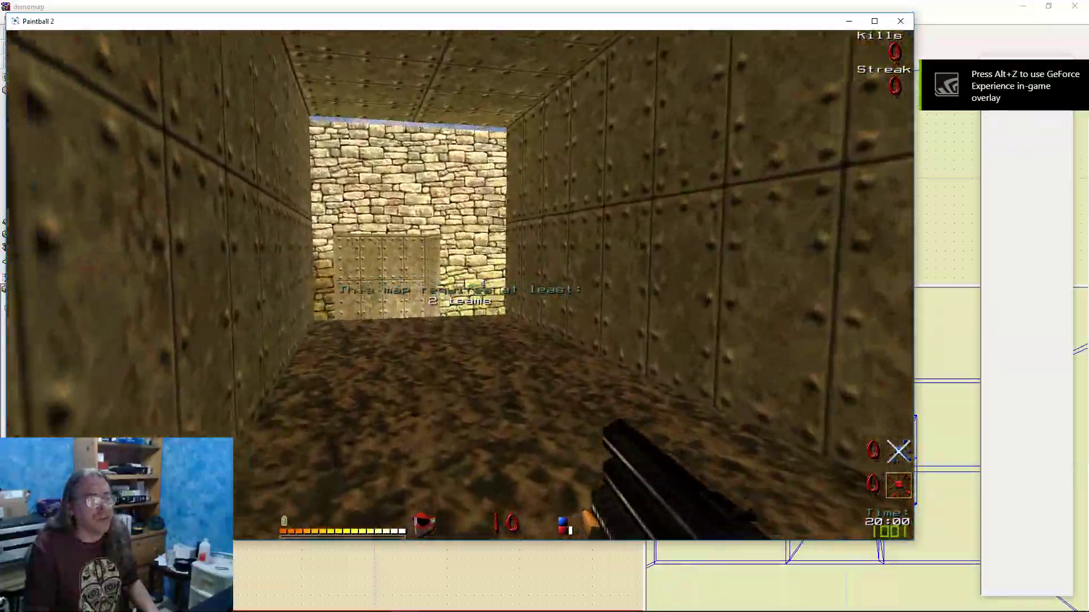
pyautogui.press('w')
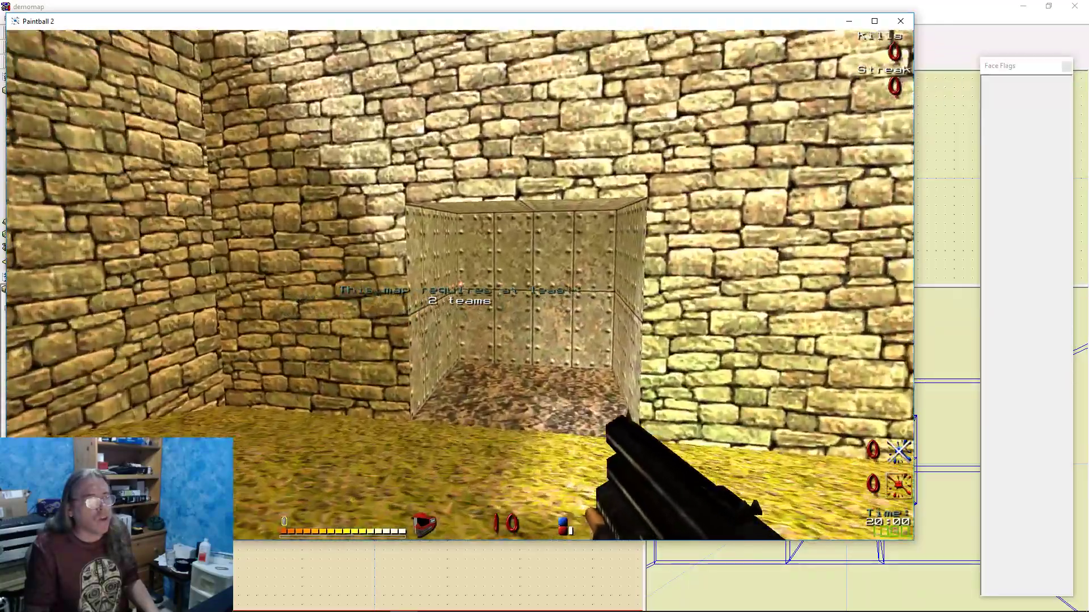
pyautogui.press('w')
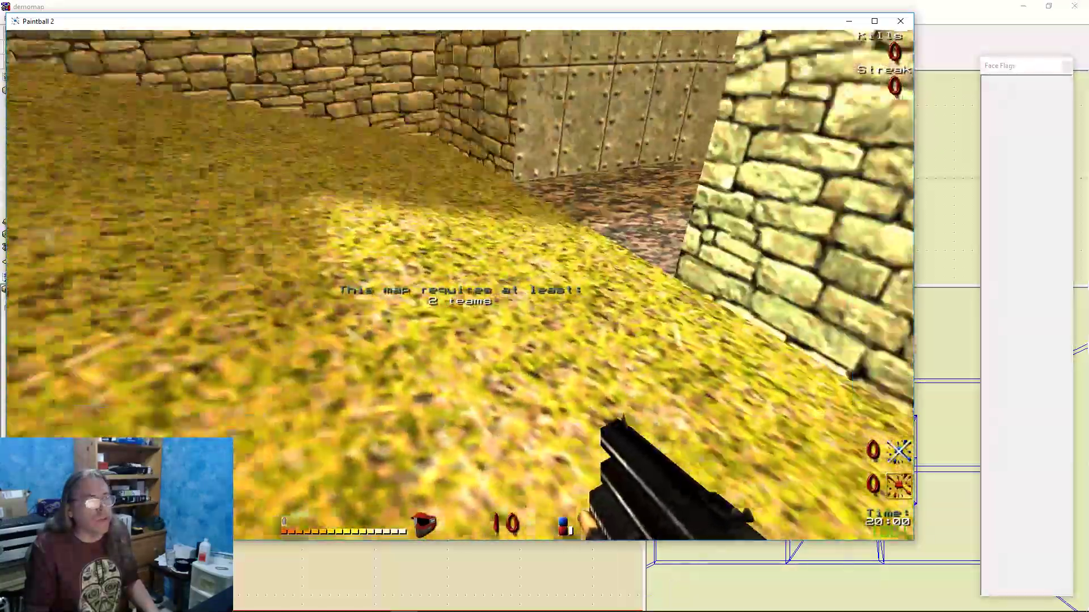
pyautogui.press('w')
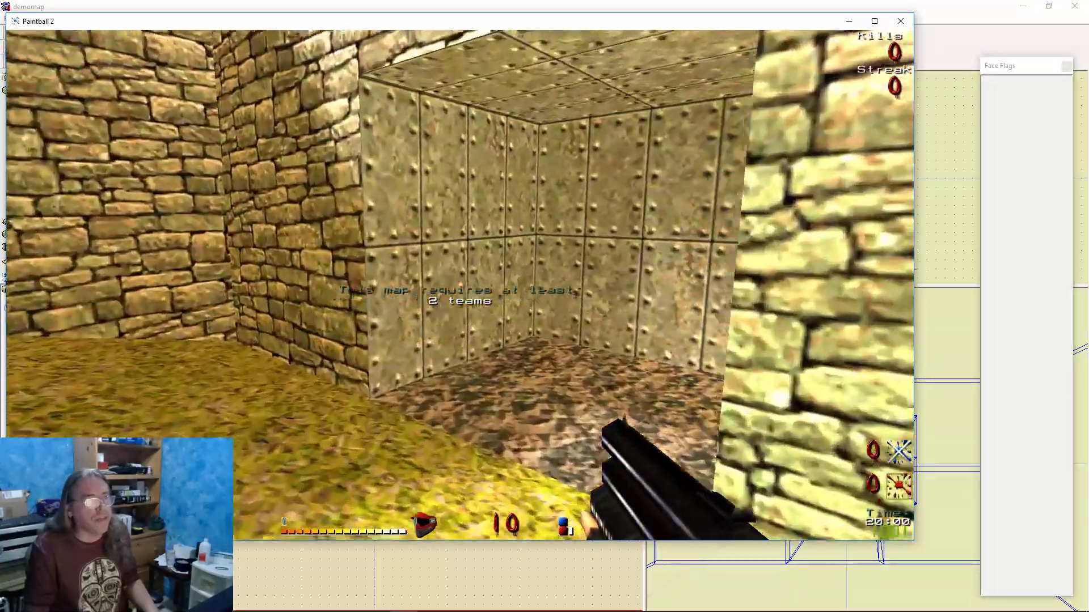
pyautogui.press('w')
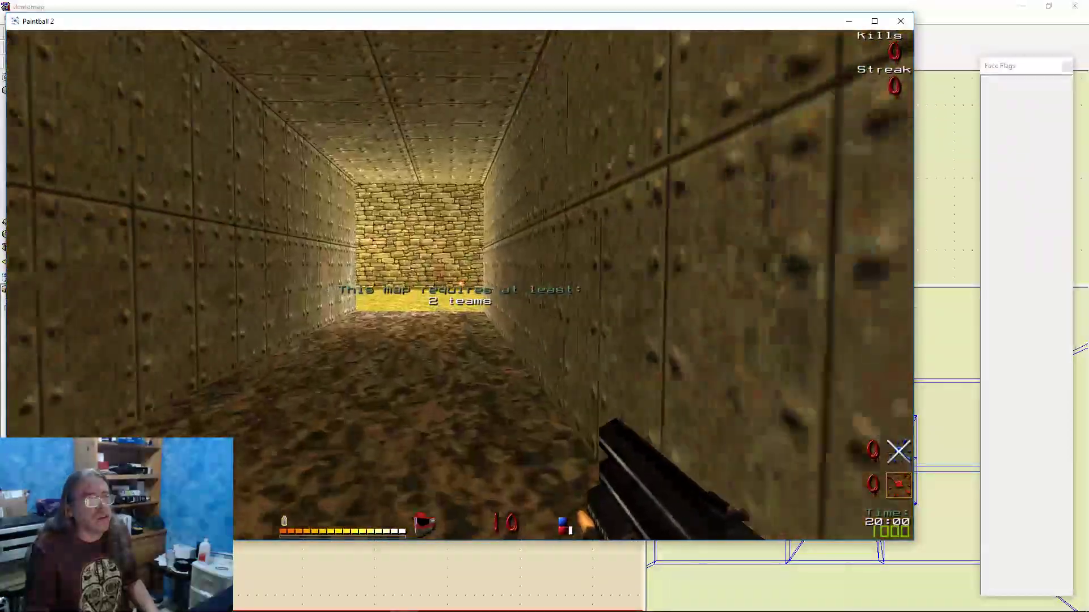
pyautogui.press('w')
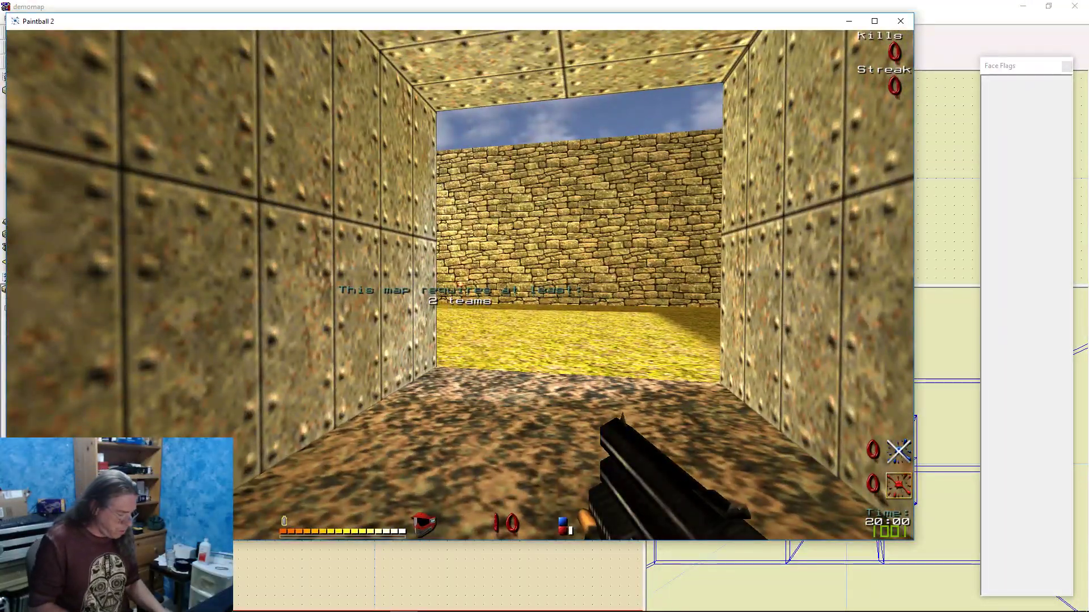
# Quit Paintball 2 through its console and return to the QuArK map editor
pyautogui.press('`')
pyautogui.write('quit')
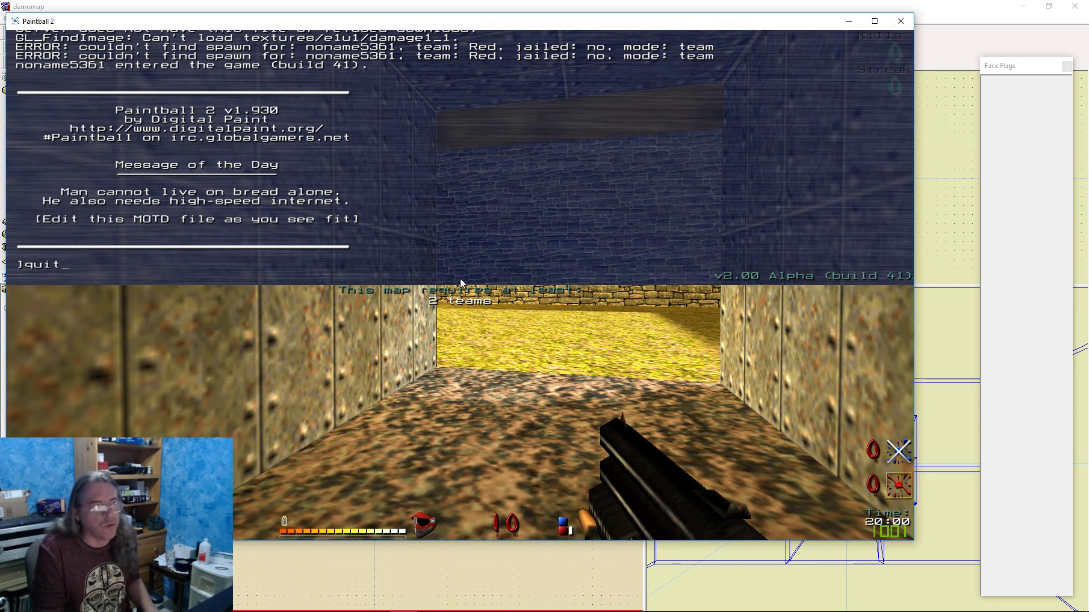
pyautogui.press('Return')
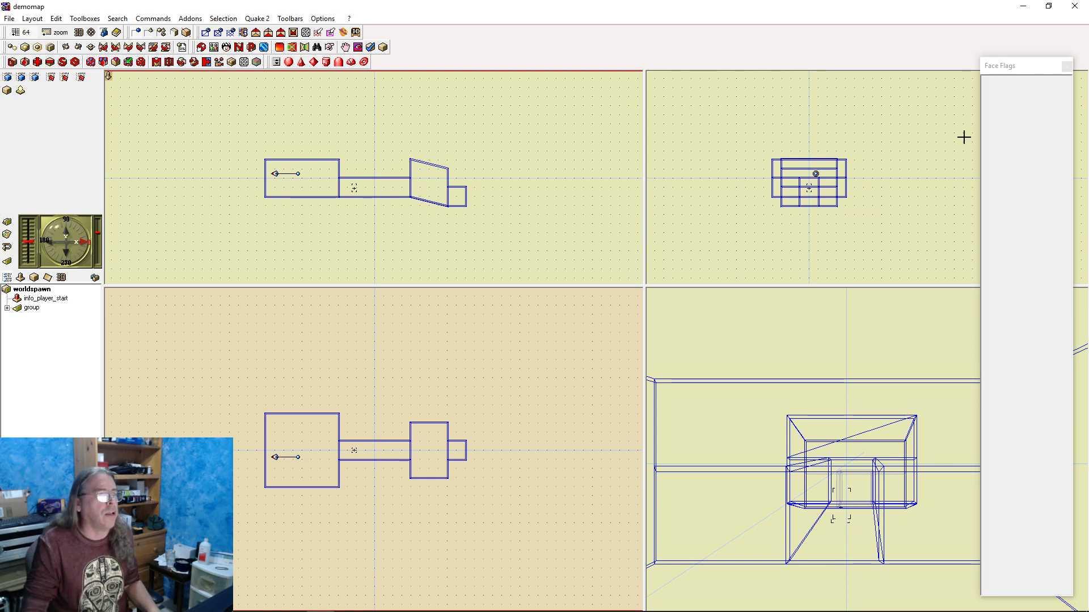
# Lengthen the alcove beyond the smaller room to X 896, and add a perpendicular corridor and a parallel end corridor forming a U shape
pyautogui.click(459, 195)
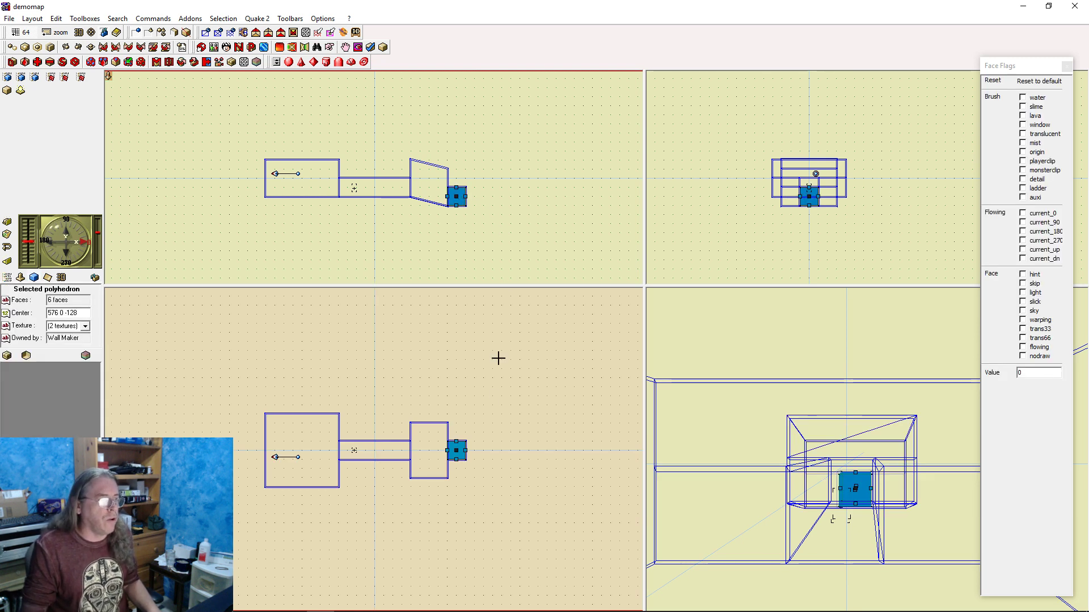
pyautogui.moveTo(466, 451); pyautogui.dragTo(495, 449)
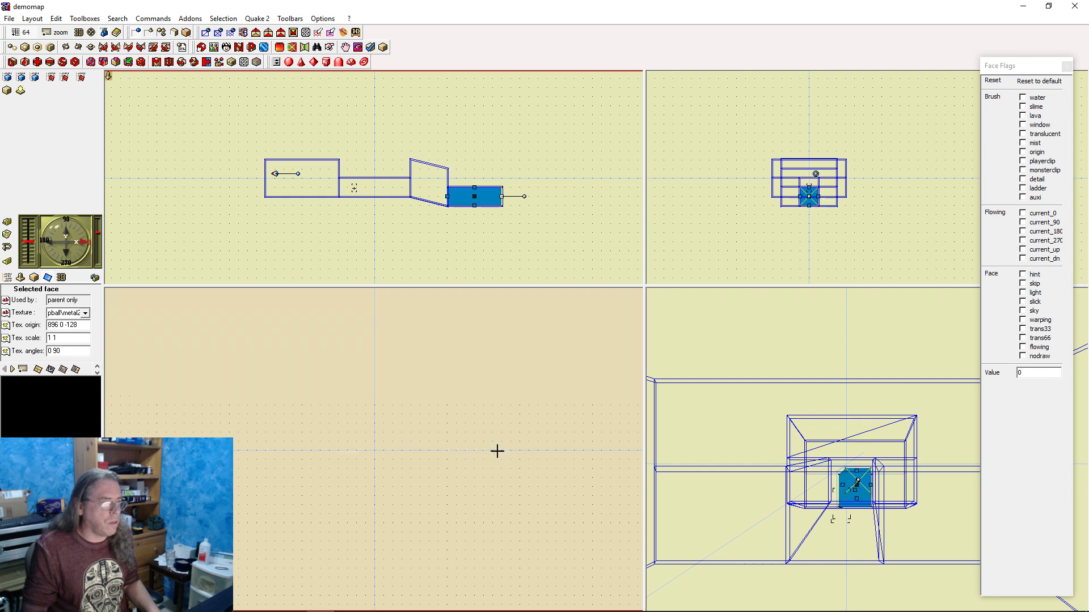
pyautogui.click(475, 453)
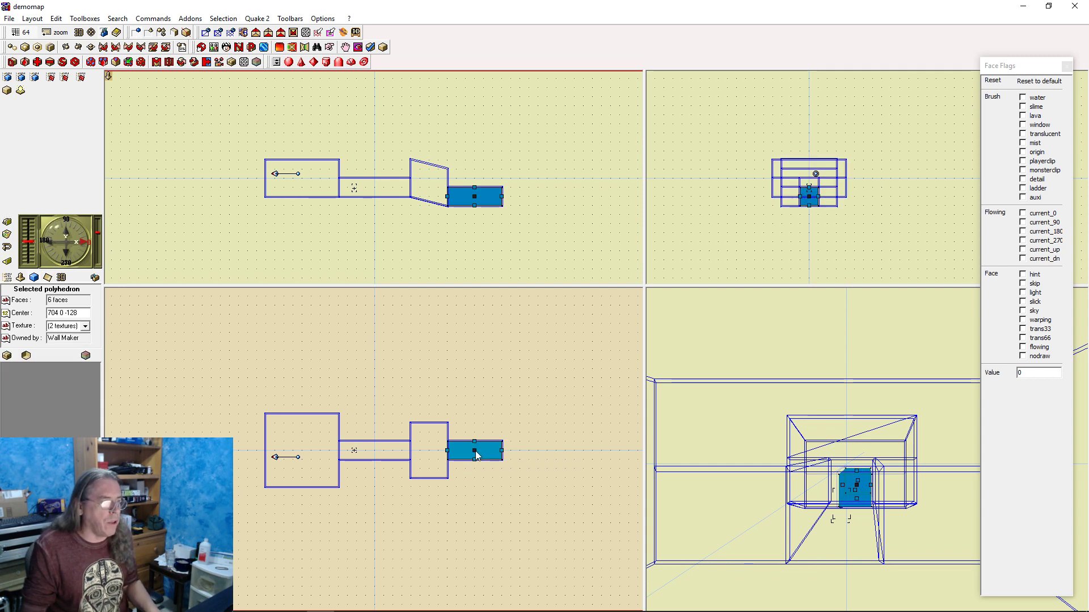
pyautogui.moveTo(476, 451)
pyautogui.mouseDown()
pyautogui.moveTo(540, 450)
pyautogui.moveTo(520, 450)
pyautogui.moveTo(511, 351)
pyautogui.mouseUp()
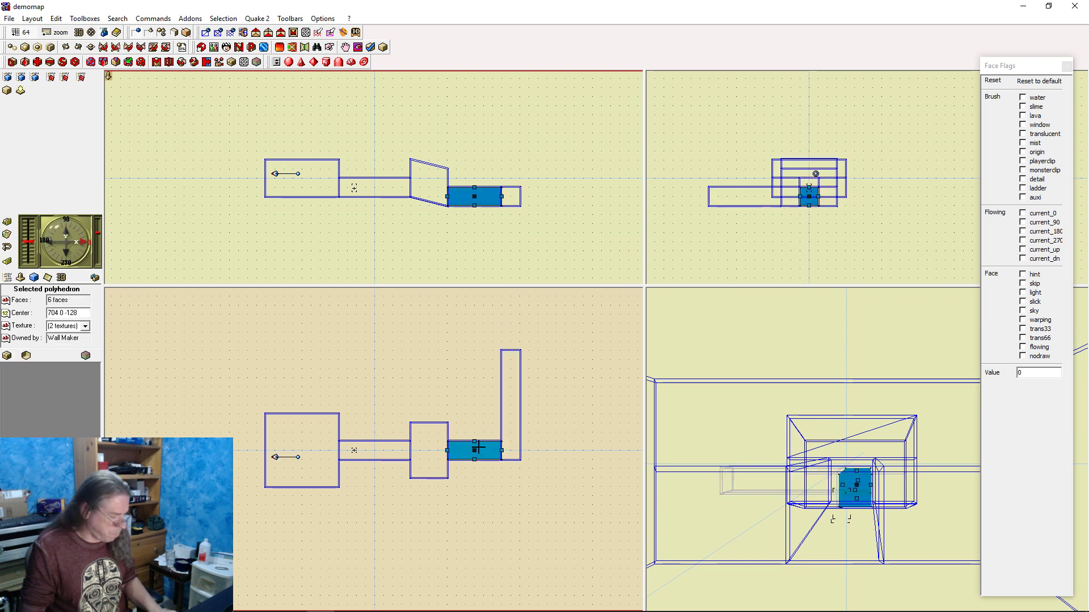
pyautogui.moveTo(476, 454)
pyautogui.mouseDown()
pyautogui.moveTo(483, 340)
pyautogui.moveTo(464, 362)
pyautogui.moveTo(476, 362)
pyautogui.mouseUp()
pyautogui.click(549, 383)
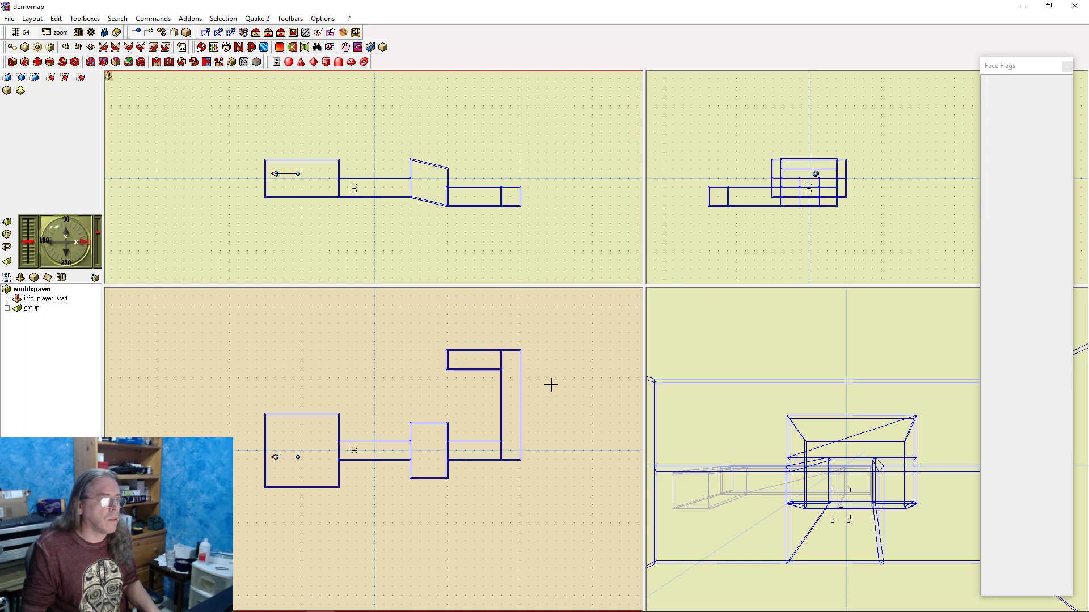
# Build and run demomap in Paintball 2, then walk into the new corridors to examine how far the light reaches around the corners
pyautogui.press('F9')
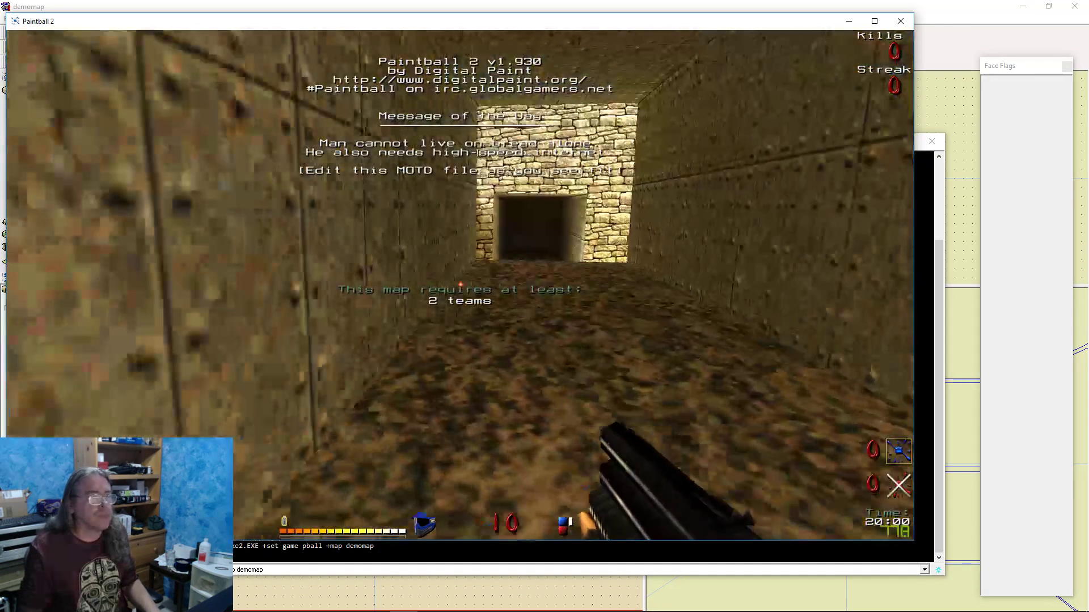
pyautogui.press('w')
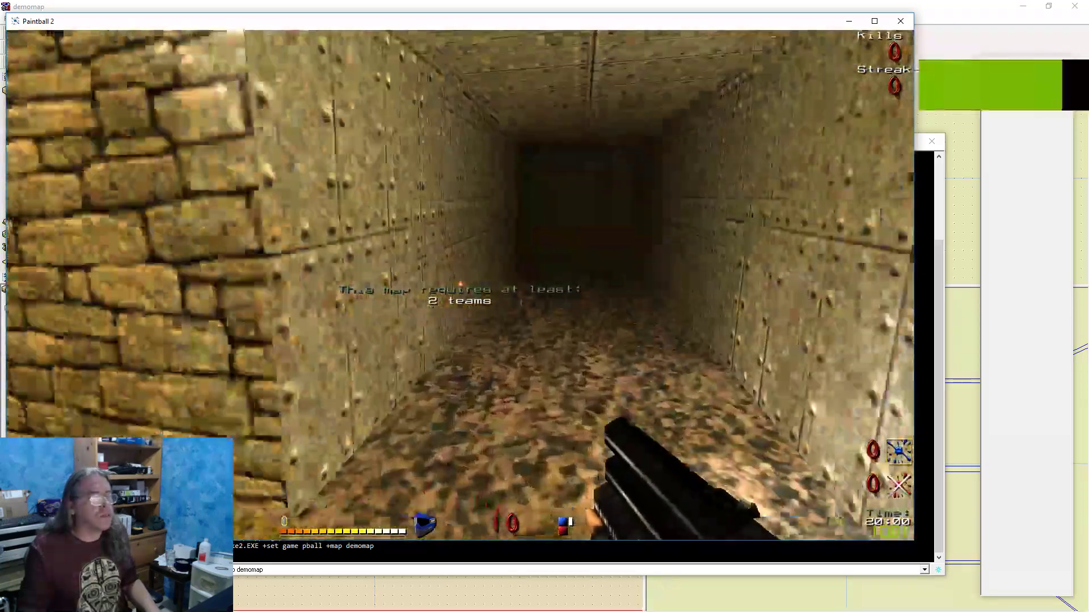
pyautogui.press('w')
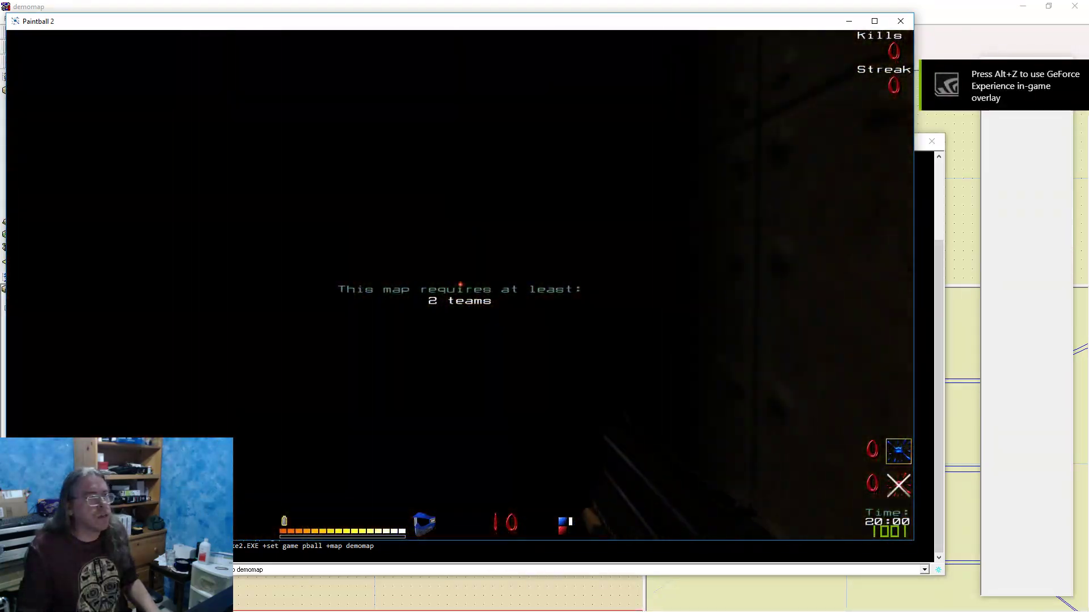
pyautogui.press('s')
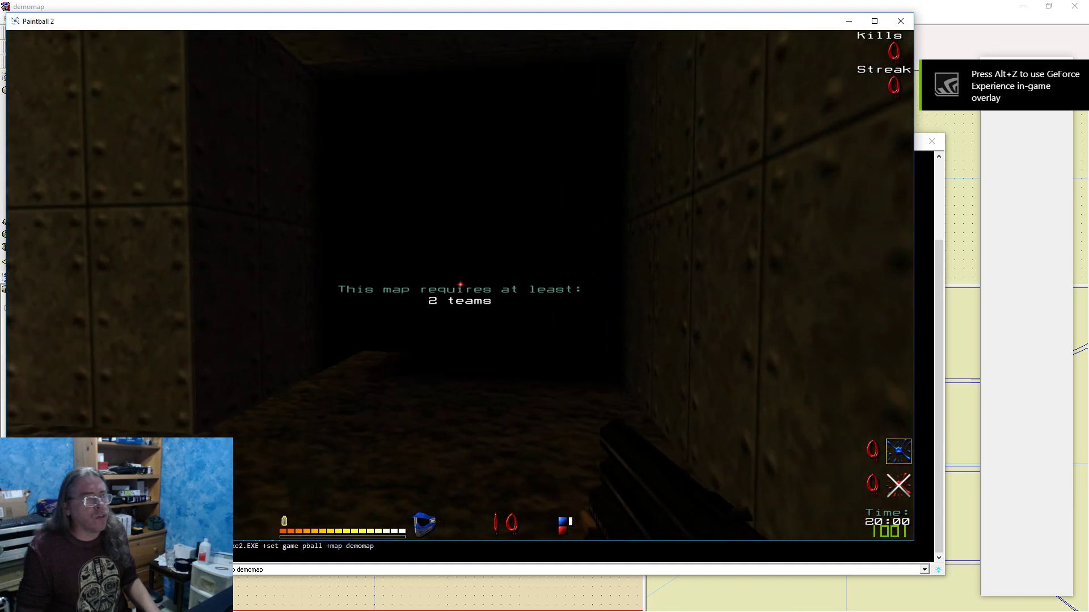
pyautogui.press('s')
pyautogui.press('w')
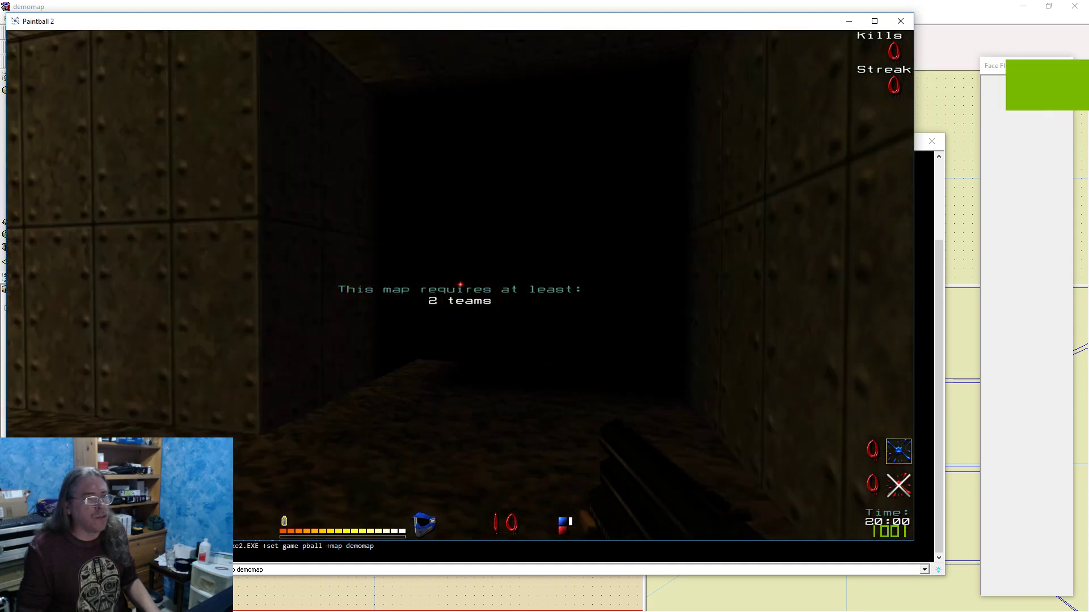
pyautogui.press('w')
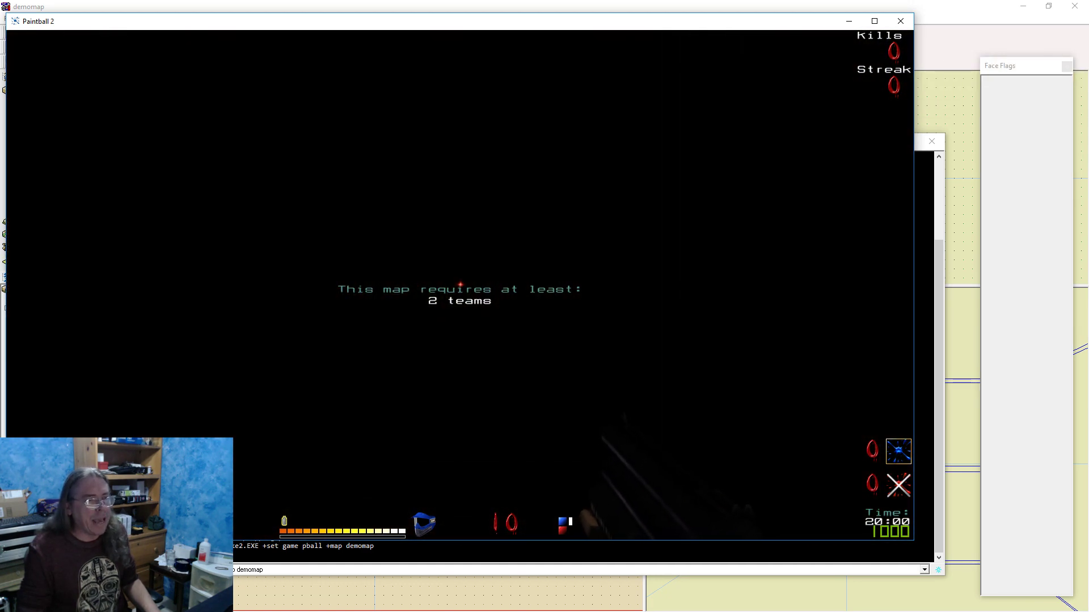
pyautogui.press('s')
pyautogui.press('s')
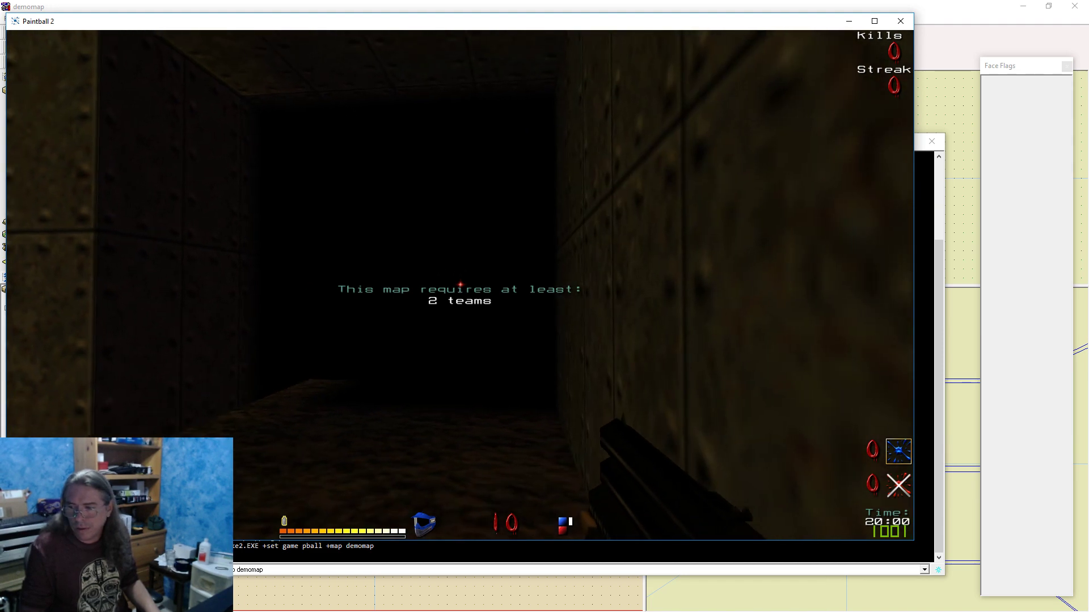
pyautogui.press('w')
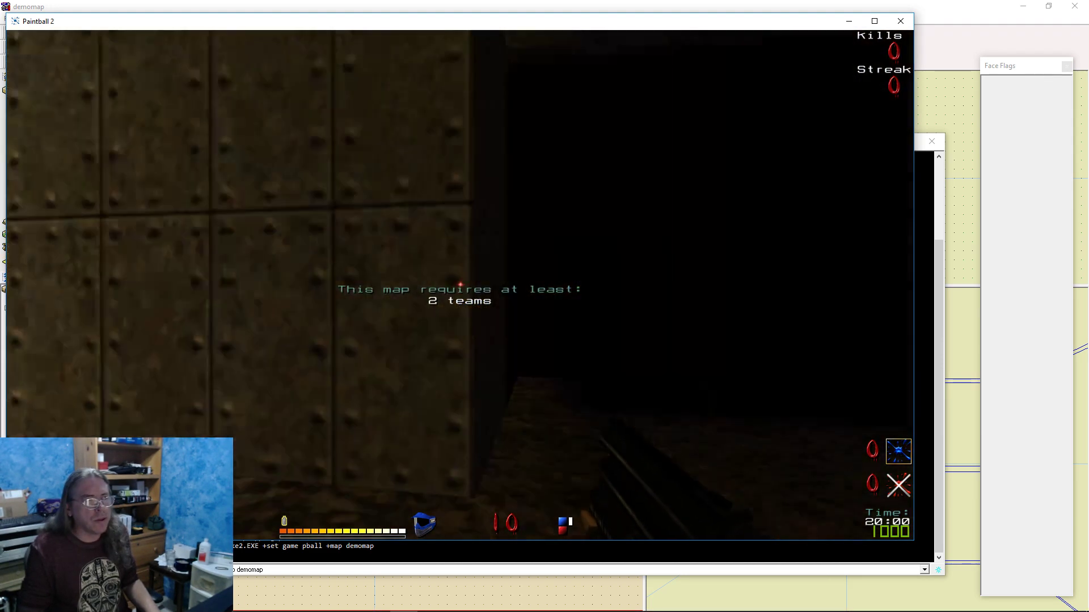
# Close the running demomap game with the console's quit command and return to QuArK
pyautogui.press('`')
pyautogui.write('qu')
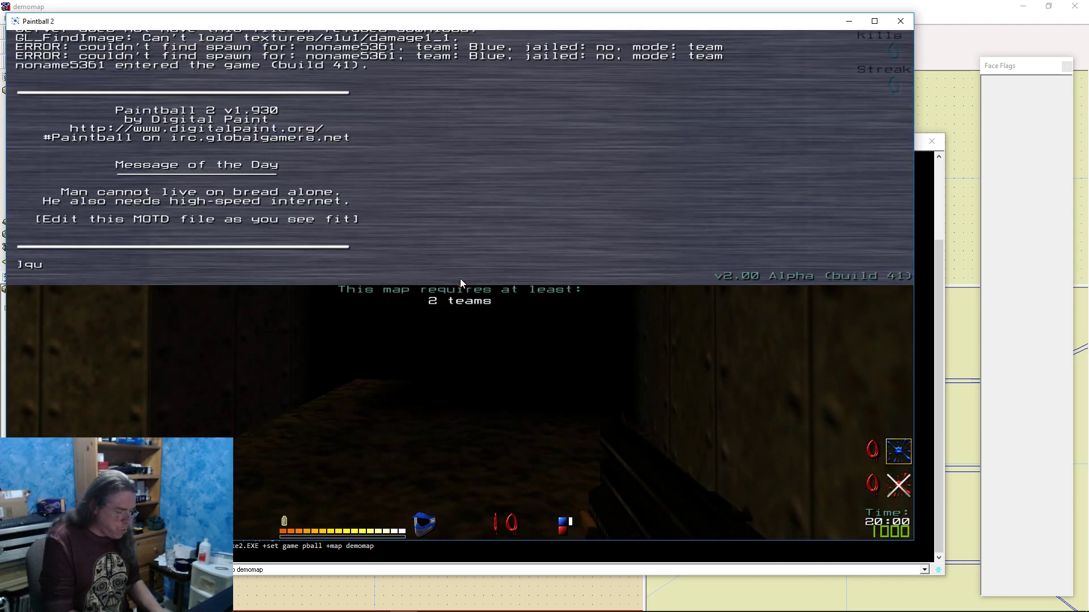
pyautogui.write('it')
pyautogui.press('Return')
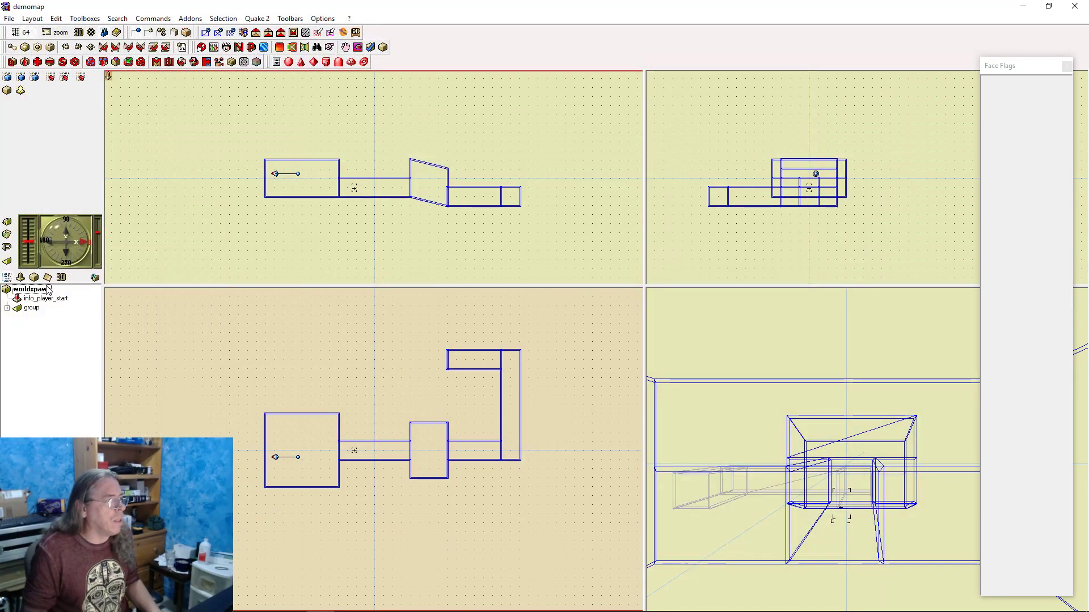
# Set worldspawn's _ambient specific to 4
pyautogui.click(44, 290)
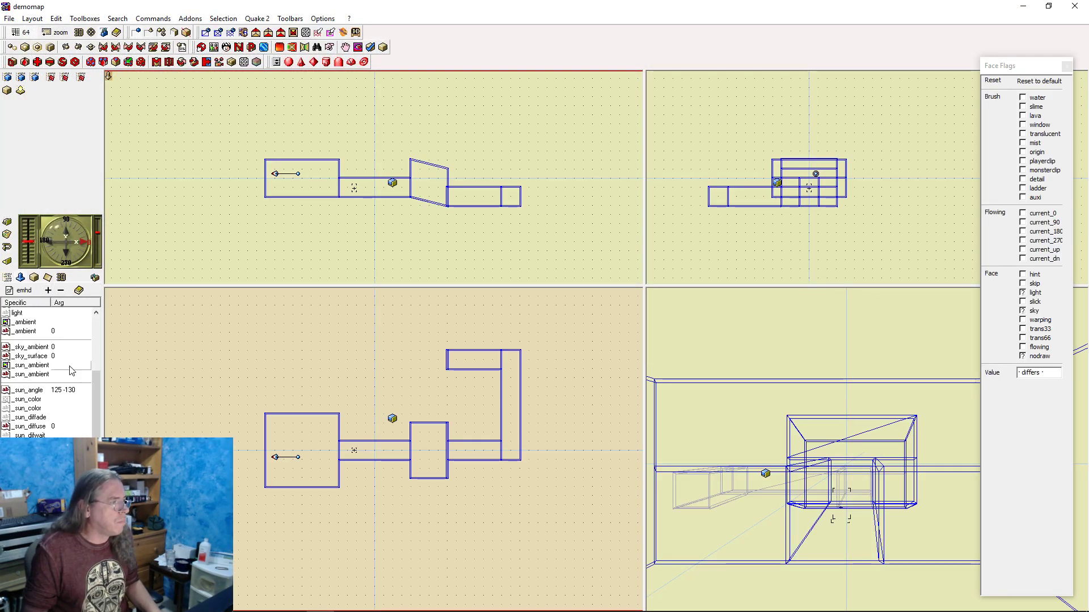
pyautogui.write('4')
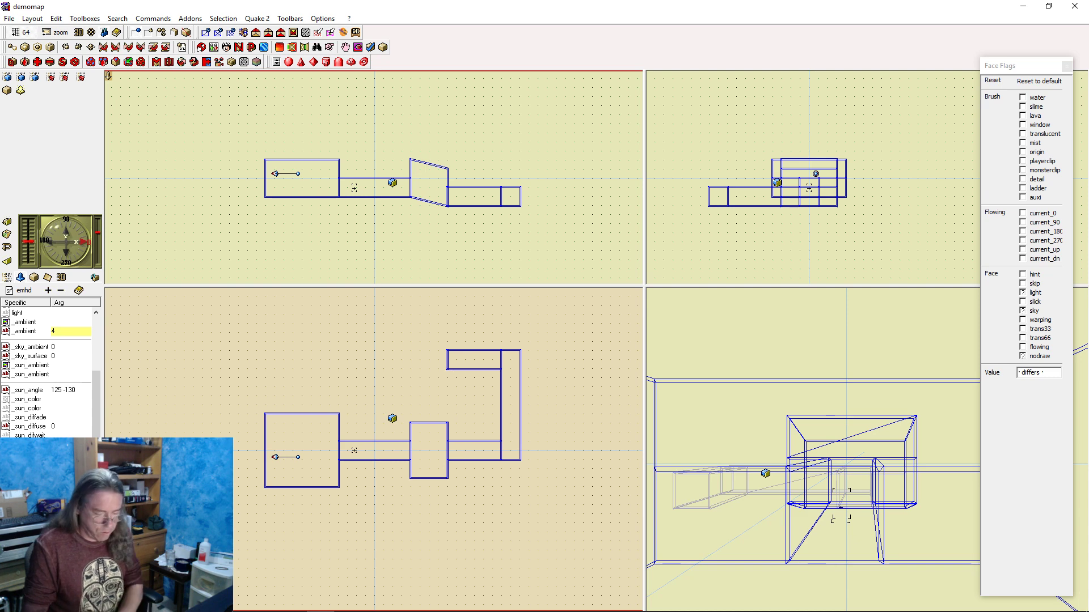
pyautogui.press('Return')
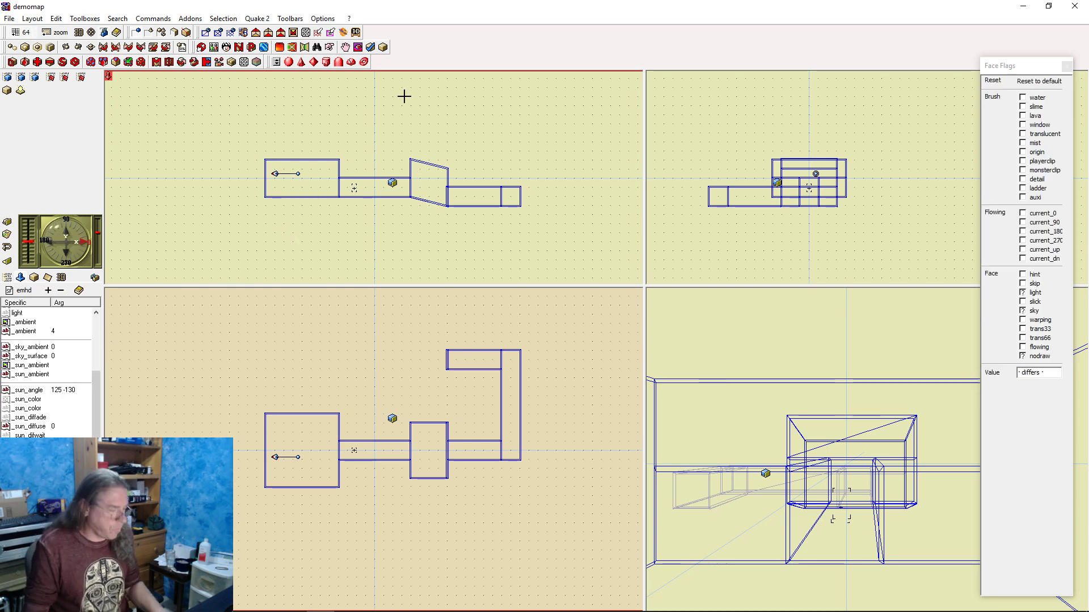
# Build and run demomap in Paintball 2, then walk through the U-shaped corridors to examine the ambient light in the unlit sections
pyautogui.press('F9')
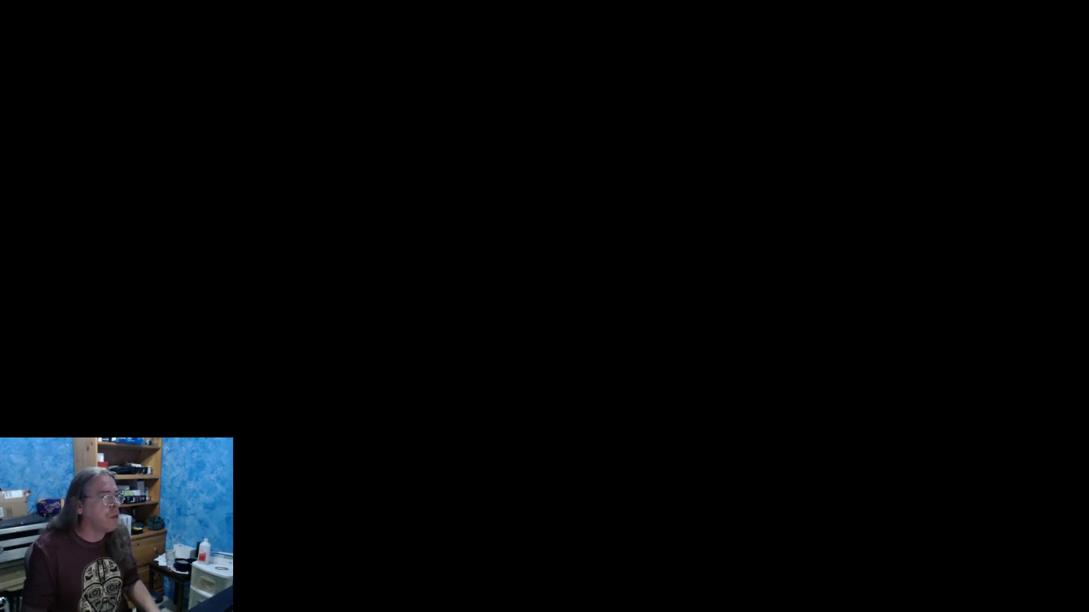
pyautogui.press('w')
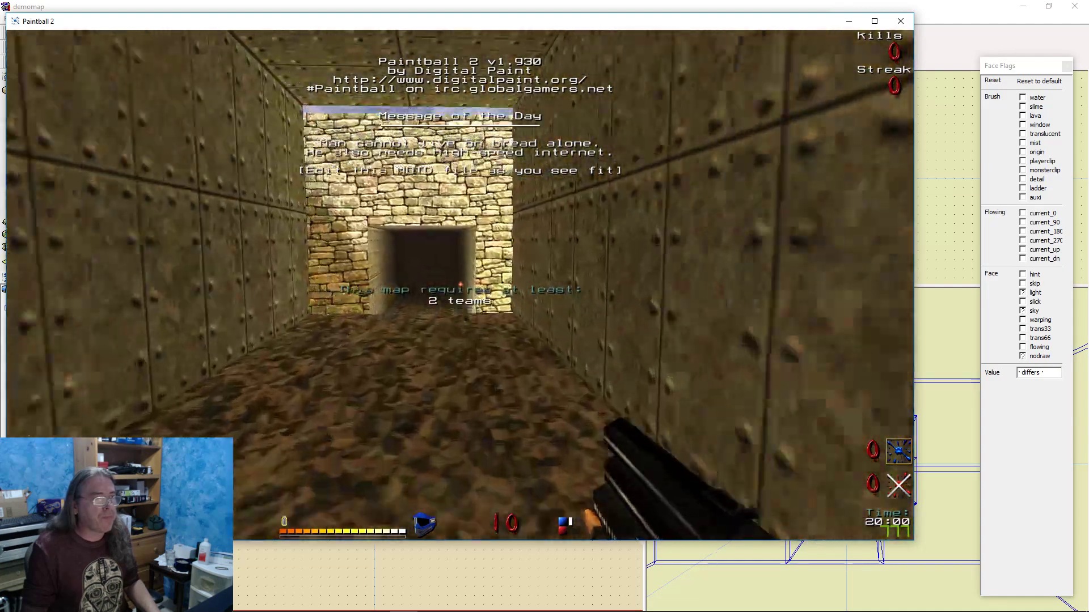
pyautogui.press('w')
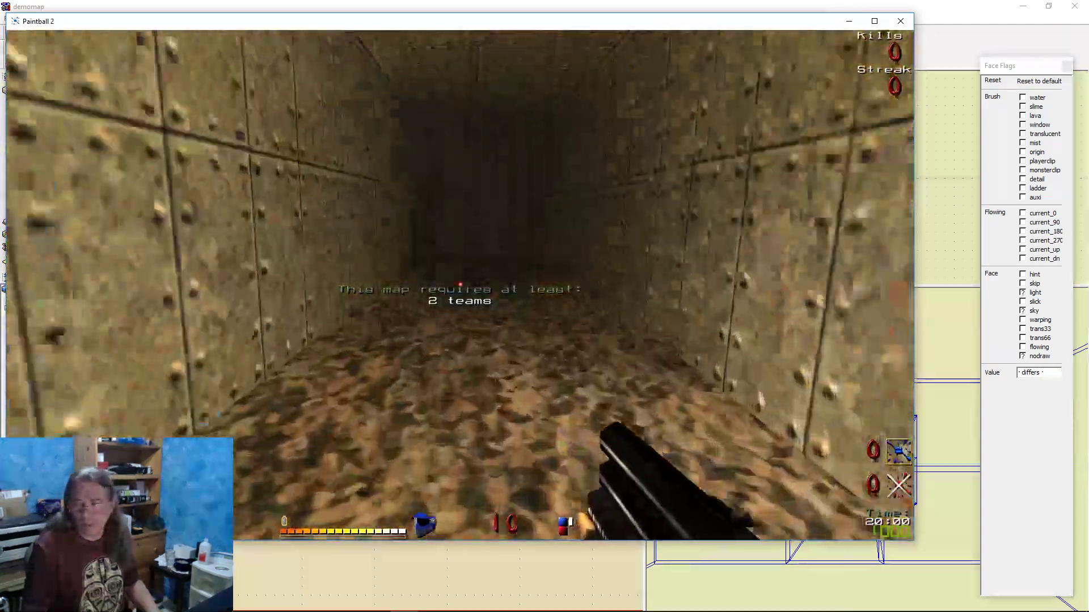
pyautogui.press('w')
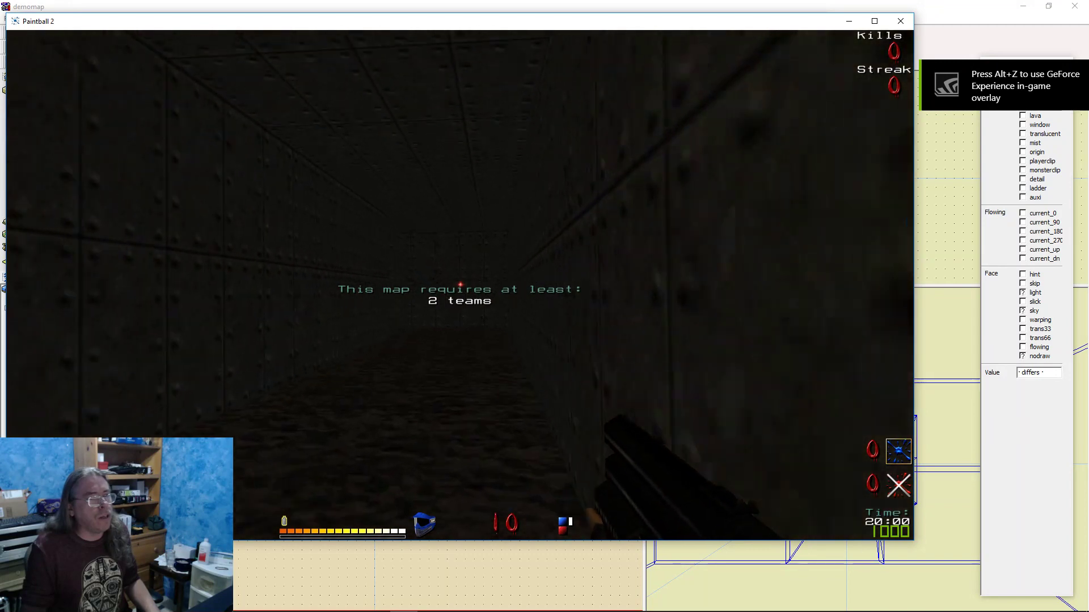
pyautogui.press('w')
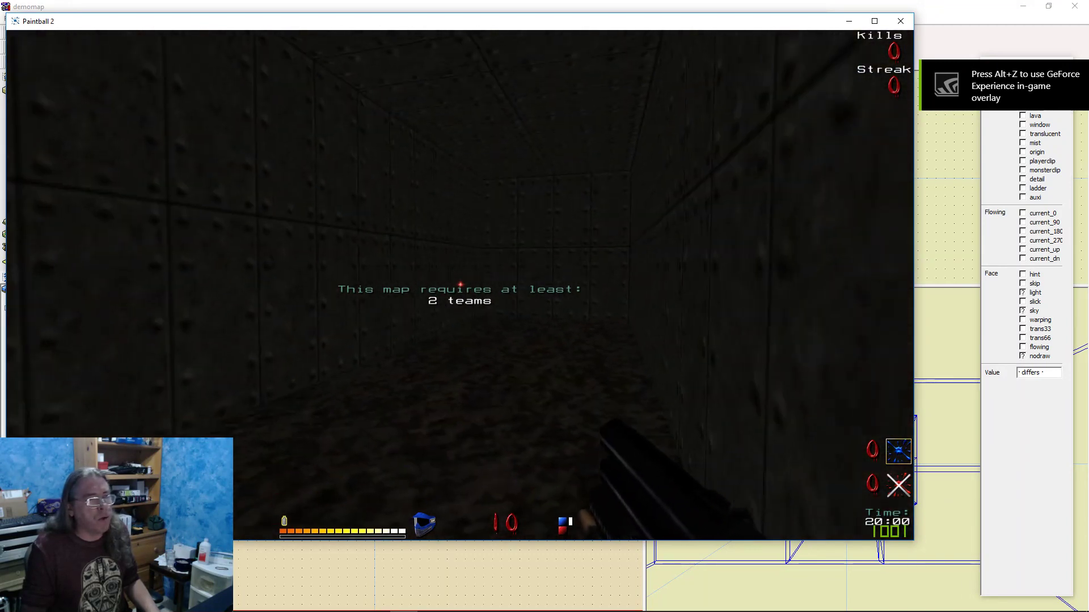
pyautogui.press('w')
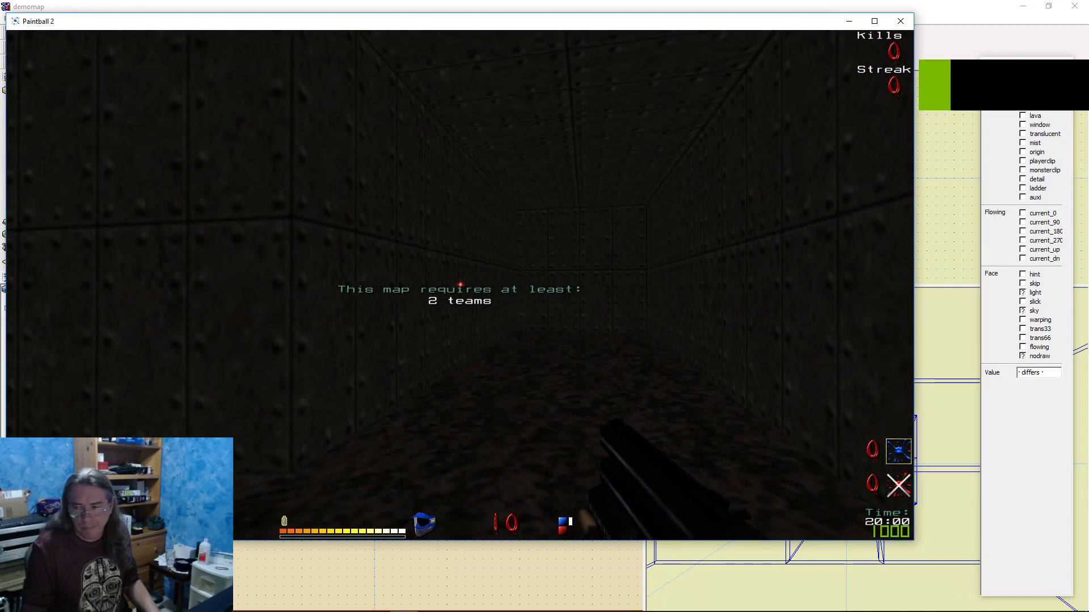
pyautogui.press('w')
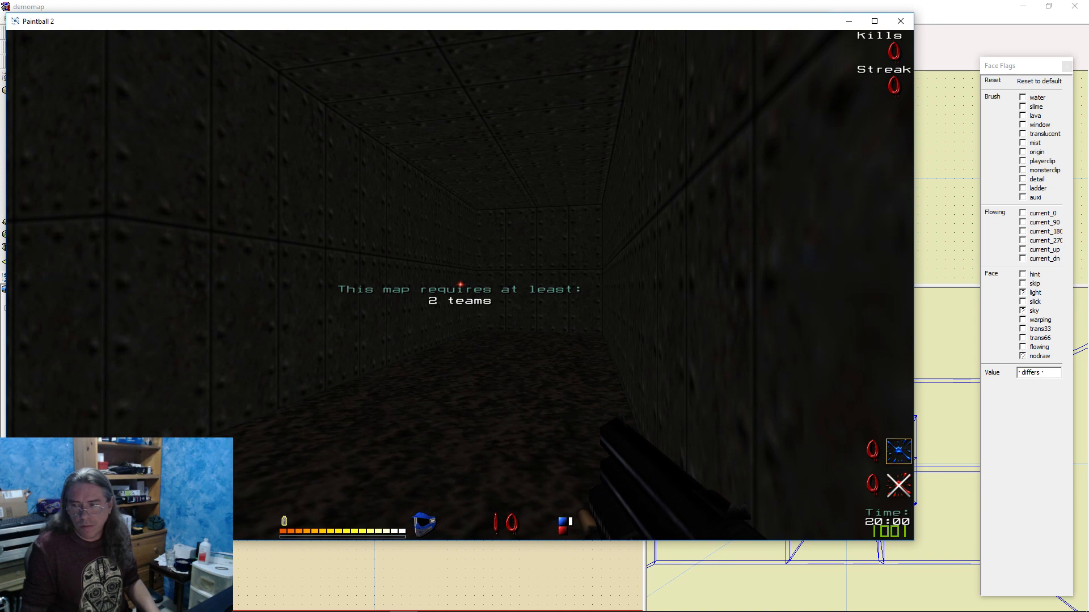
pyautogui.press('w')
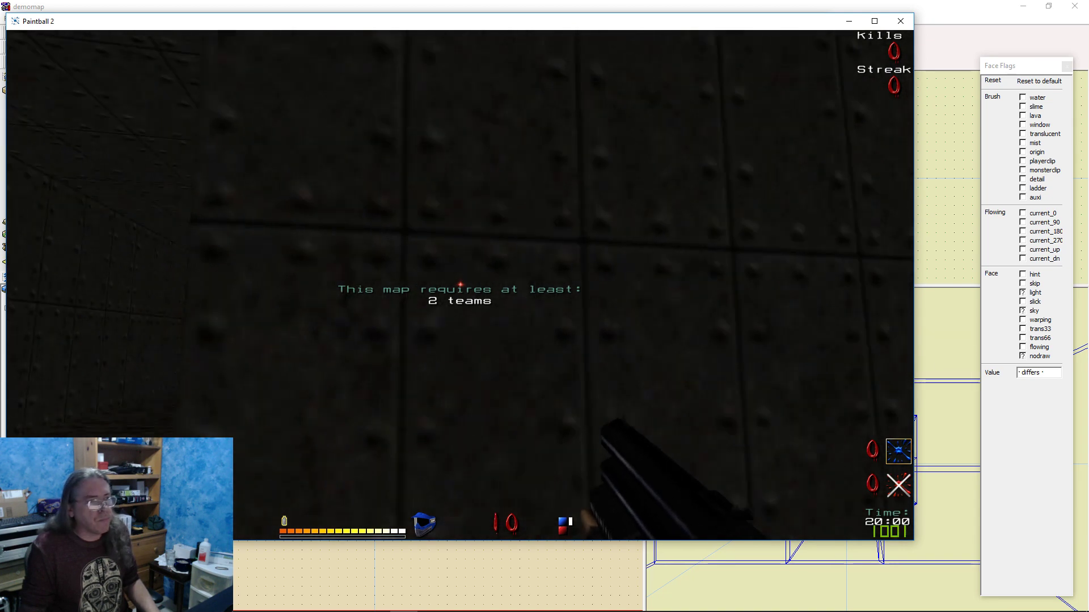
pyautogui.press('w')
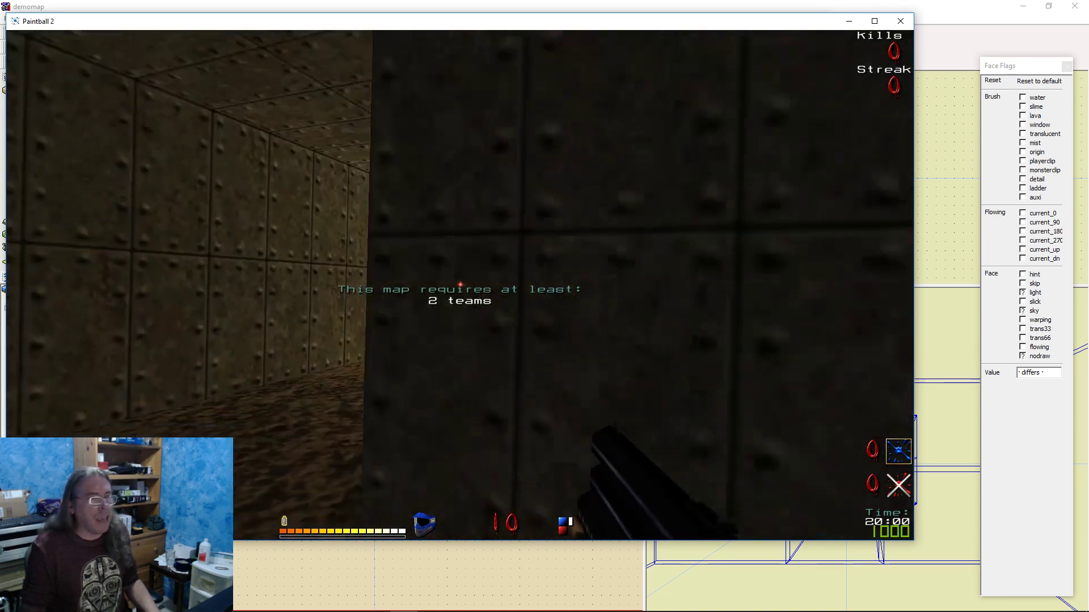
# Walk back through both sky-lit rooms and the corridor between them to compare their brightness with the unlit corridors
pyautogui.press('w')
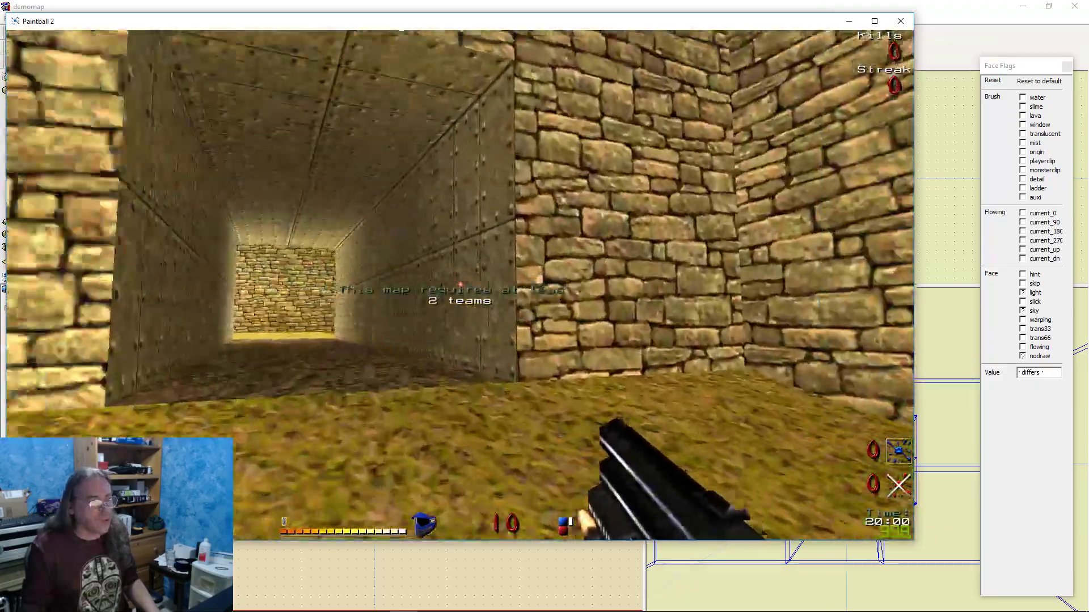
pyautogui.press('w')
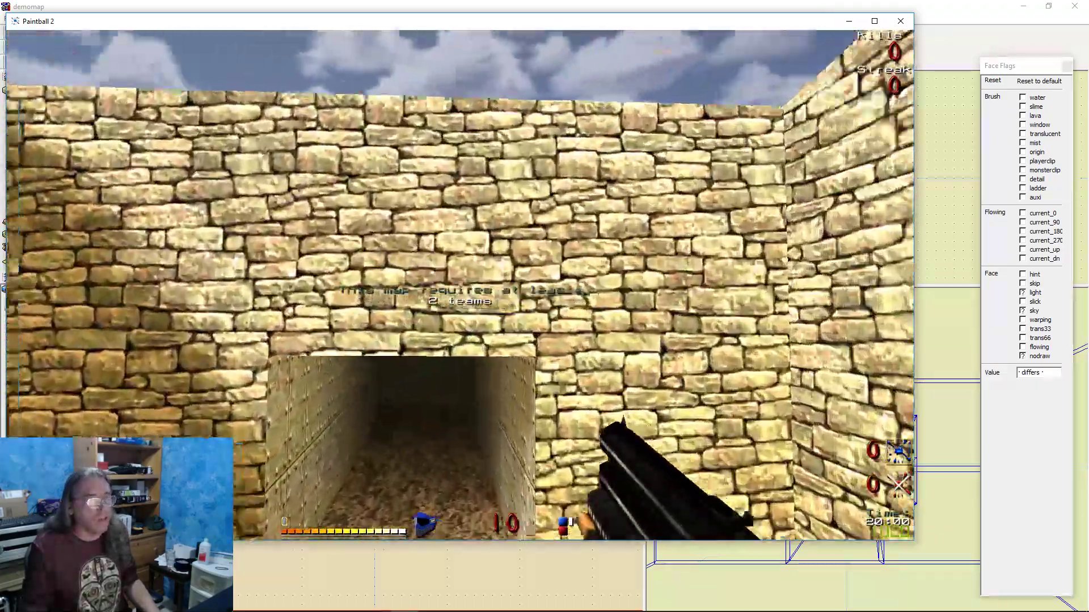
pyautogui.press('s')
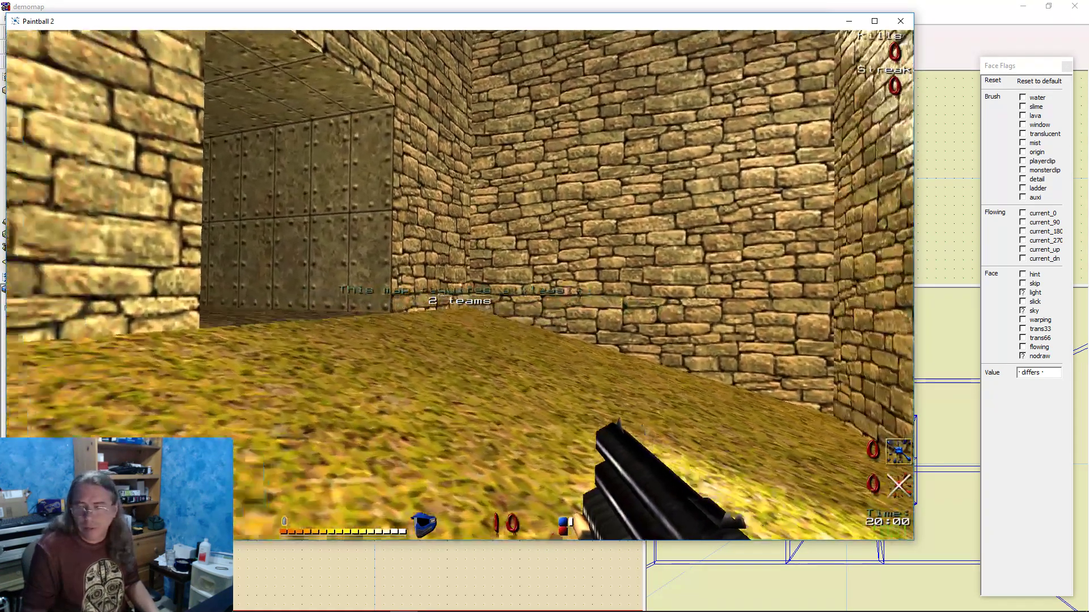
pyautogui.press('w')
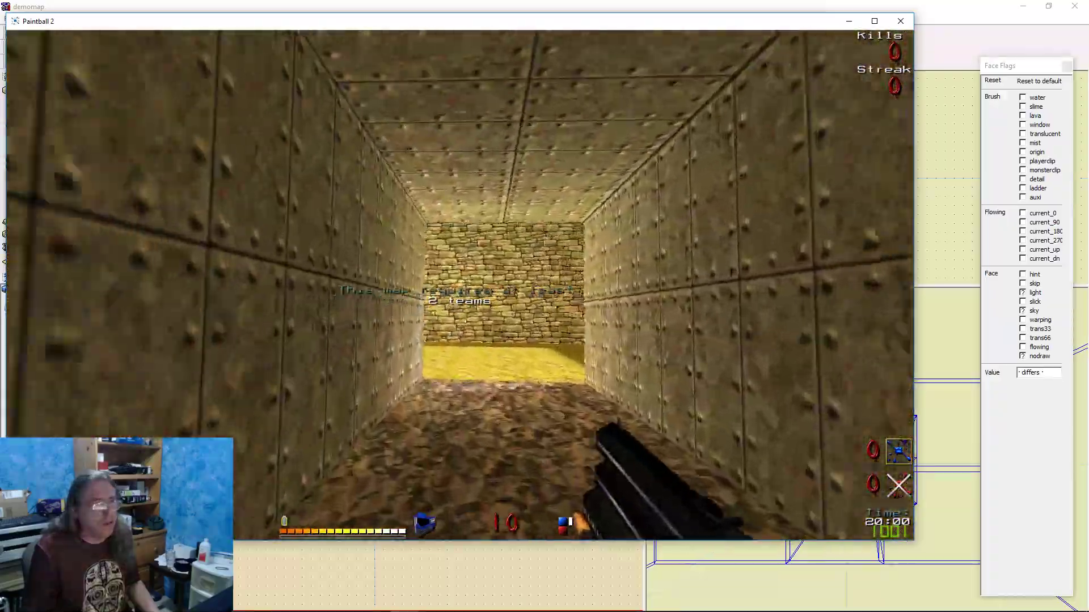
pyautogui.press('w')
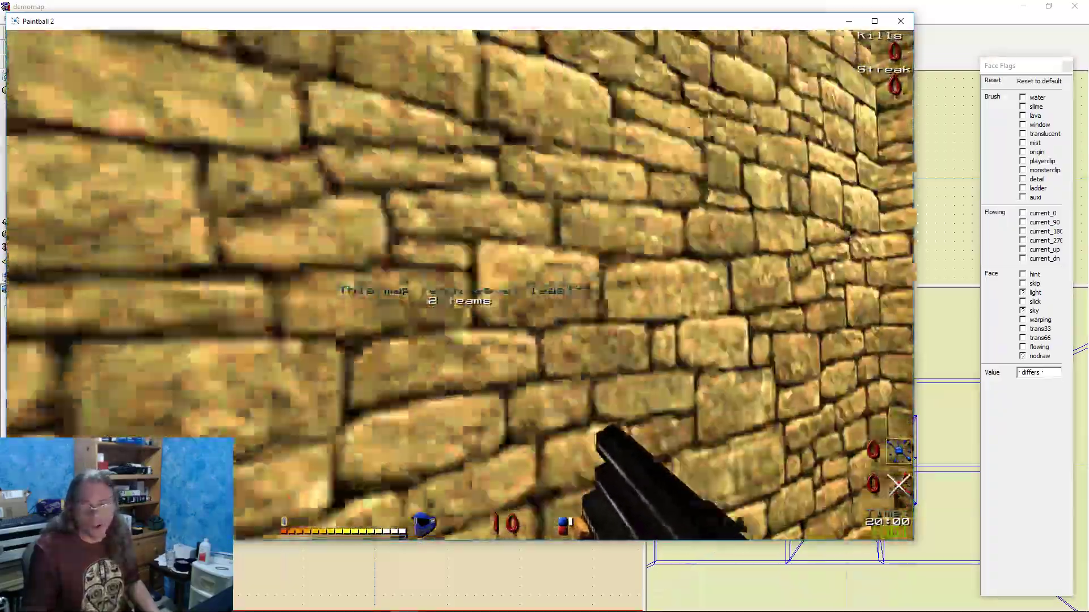
pyautogui.press('s')
pyautogui.press('d')
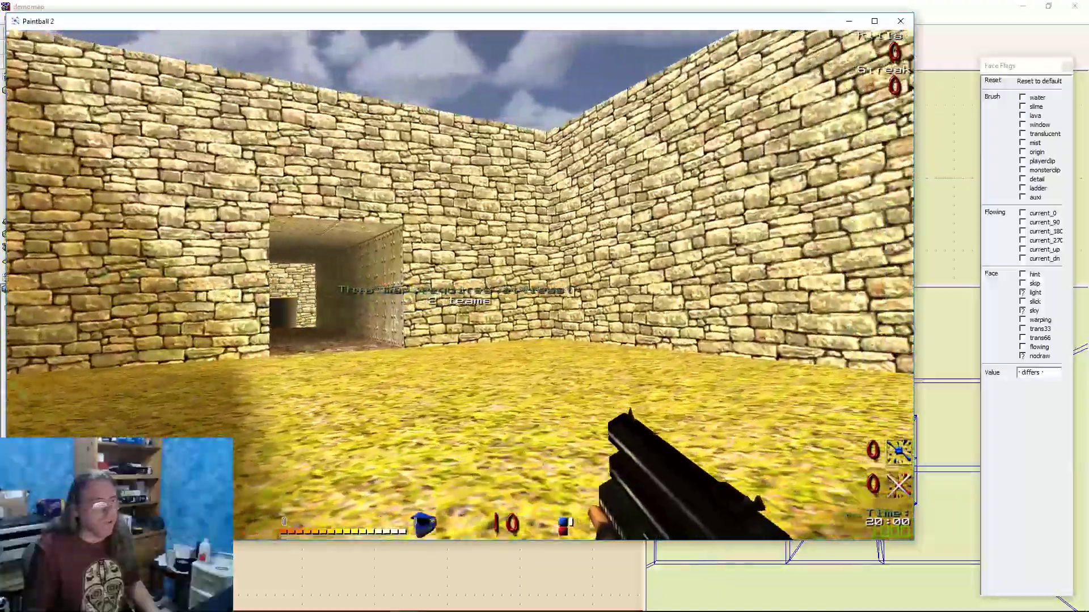
pyautogui.press('a')
pyautogui.press('w')
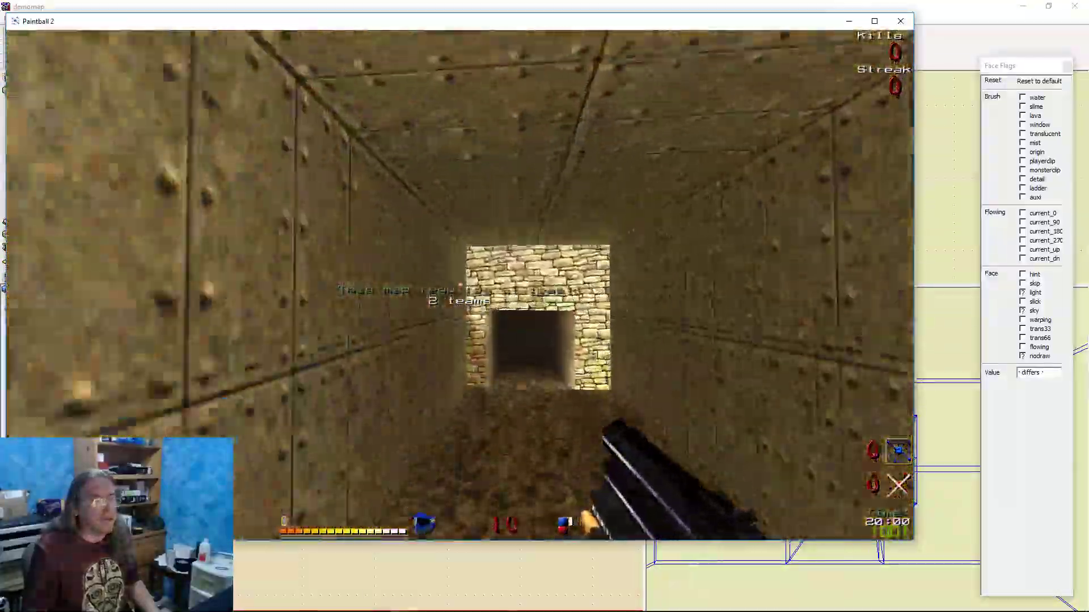
pyautogui.hotkey('alt', 'Tab')
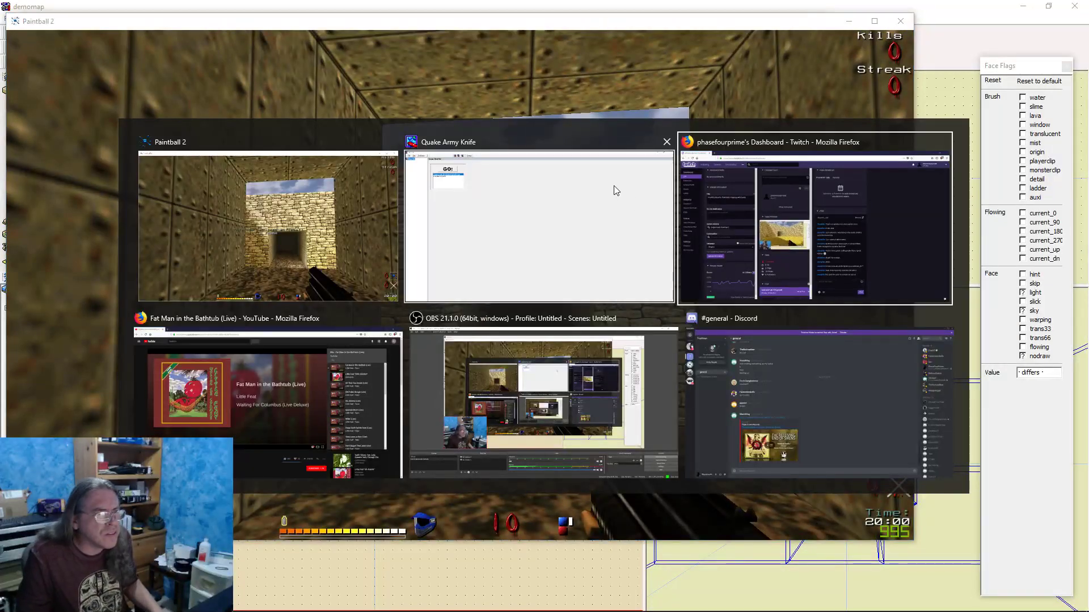
pyautogui.press('Escape')
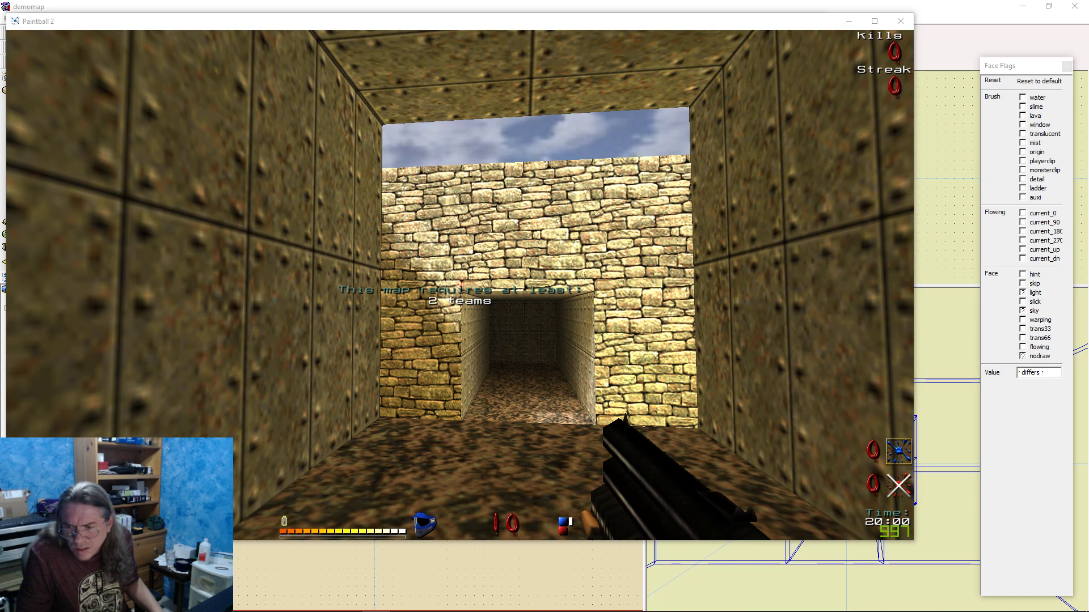
pyautogui.hotkey('alt', 'Tab')
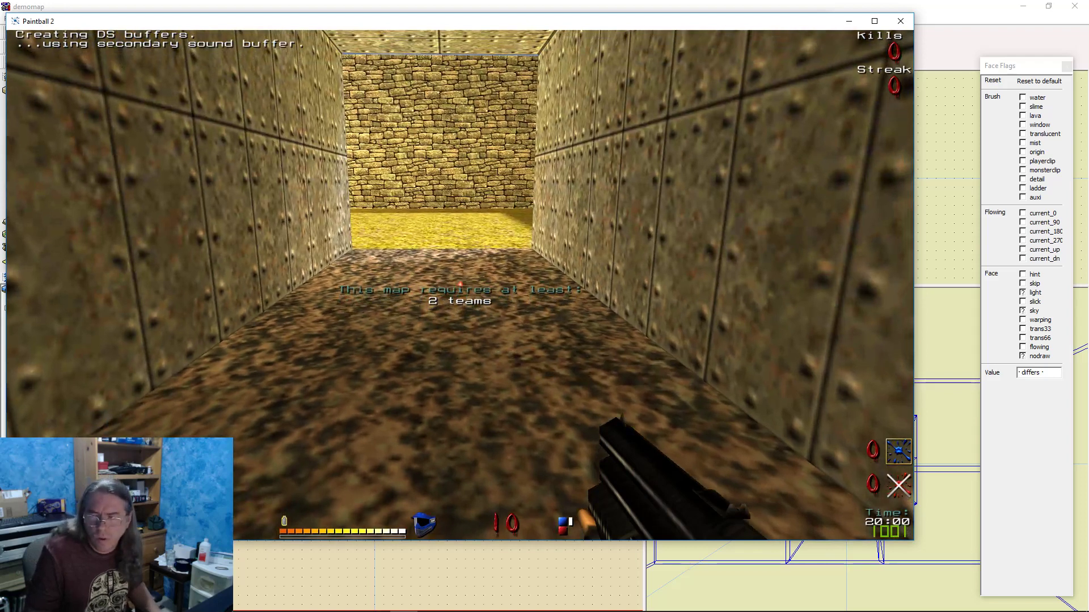
pyautogui.hotkey('alt', 'Tab')
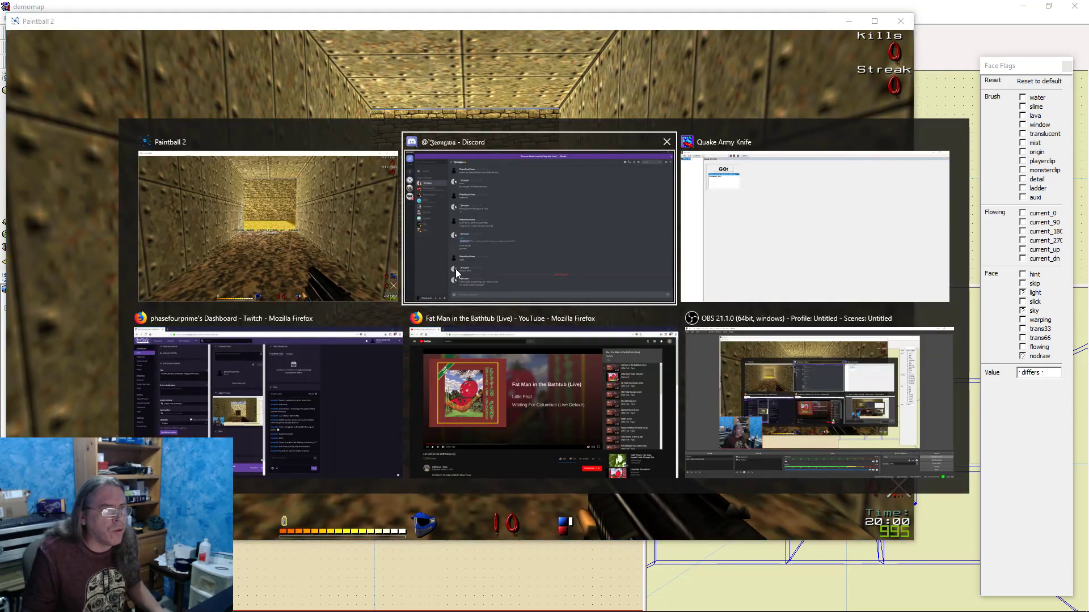
pyautogui.hotkey('alt', 'Tab')
pyautogui.hotkey('alt', 'Tab')
pyautogui.hotkey('alt', 'Tab')
pyautogui.hotkey('alt', 'Tab')
pyautogui.press('Escape')
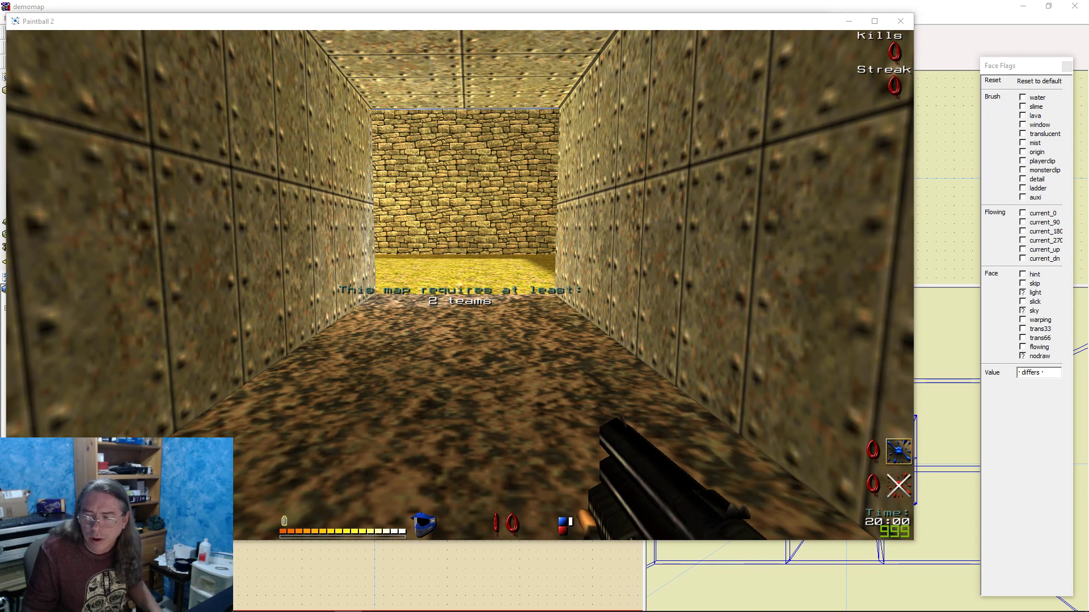
pyautogui.hotkey('alt', 'Tab')
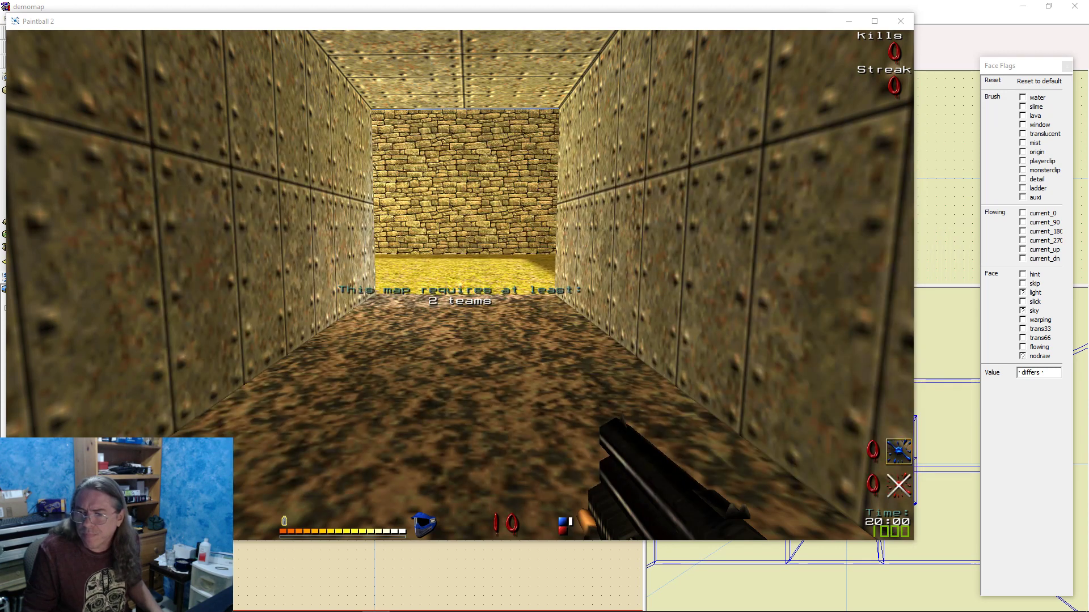
pyautogui.hotkey('alt', 'Tab')
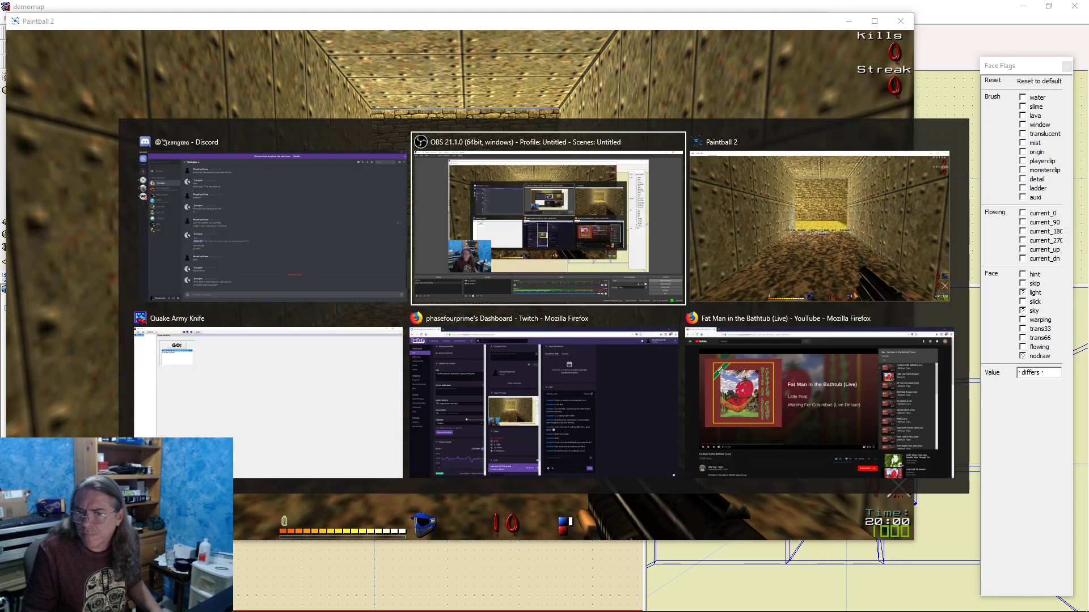
pyautogui.hotkey('alt', 'Tab')
pyautogui.hotkey('alt', 'Tab')
pyautogui.hotkey('alt', 'Tab')
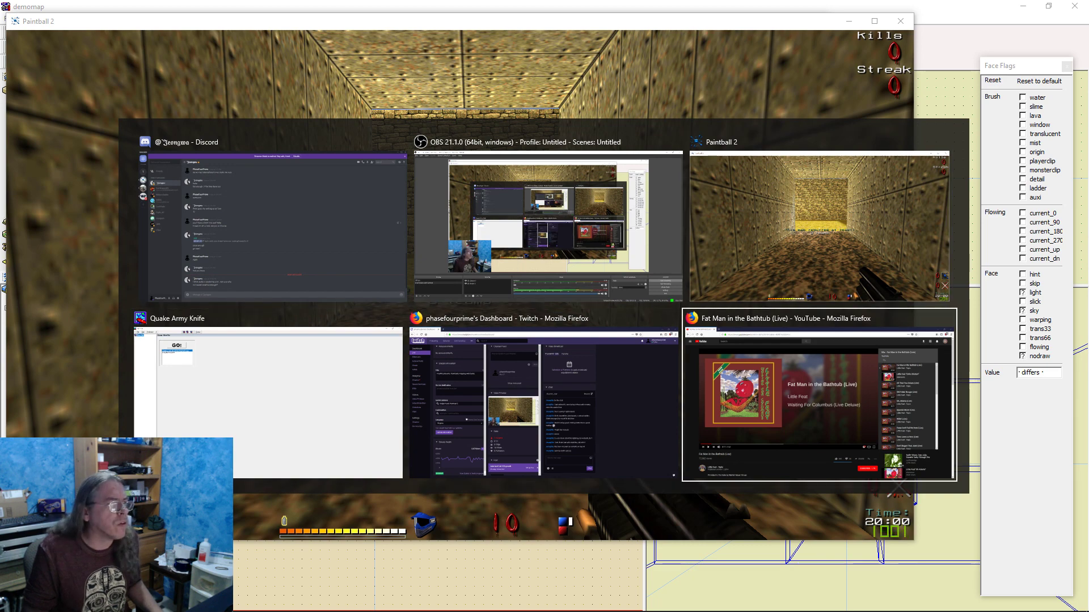
pyautogui.hotkey('alt', 'Tab')
pyautogui.hotkey('alt', 'Tab')
pyautogui.hotkey('alt', 'Tab')
pyautogui.hotkey('alt', 'Tab')
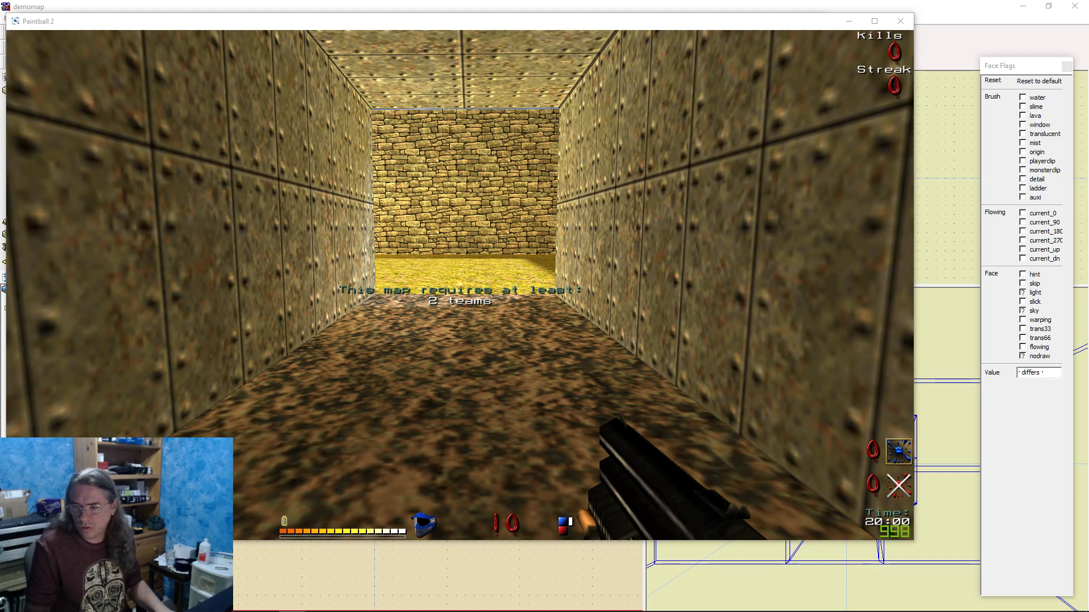
# Resume the running game and walk into the larger sky-lit room to examine its sunlit and shadowed surfaces
pyautogui.click(771, 259)
pyautogui.press('w')
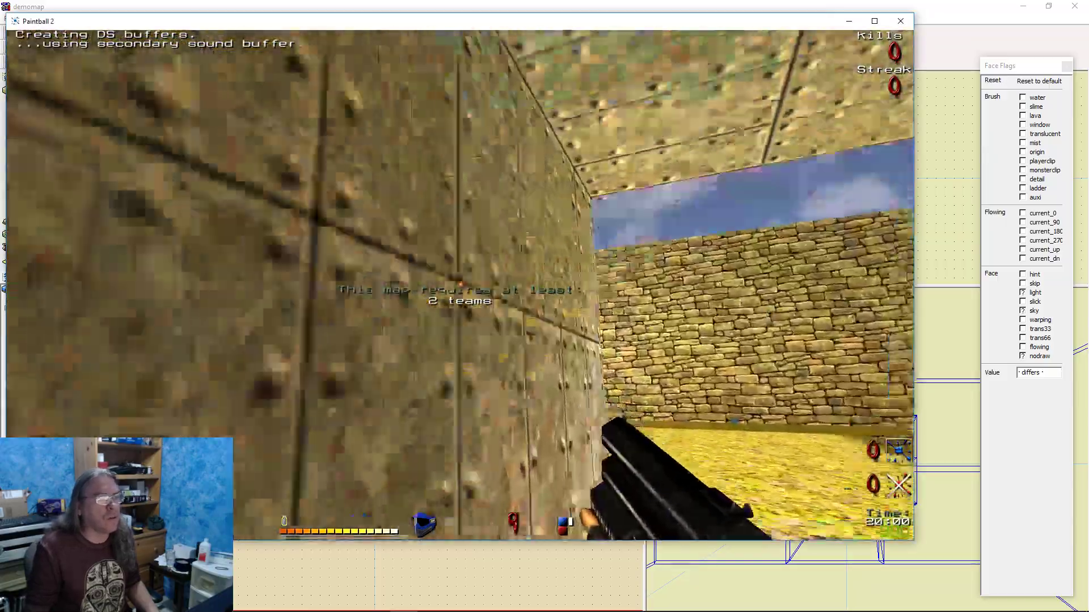
pyautogui.press('w')
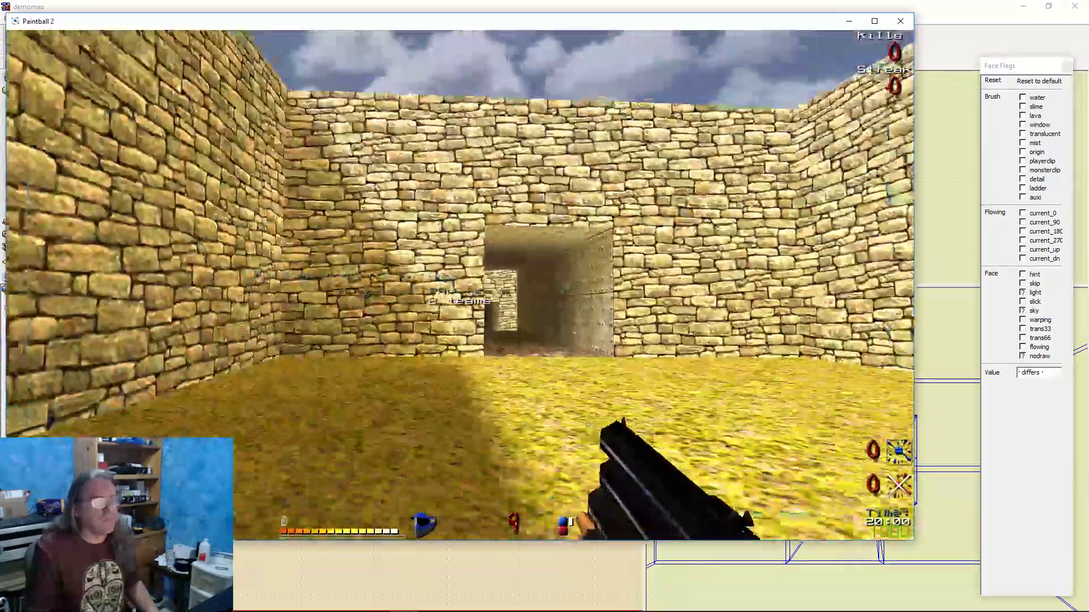
pyautogui.press('w')
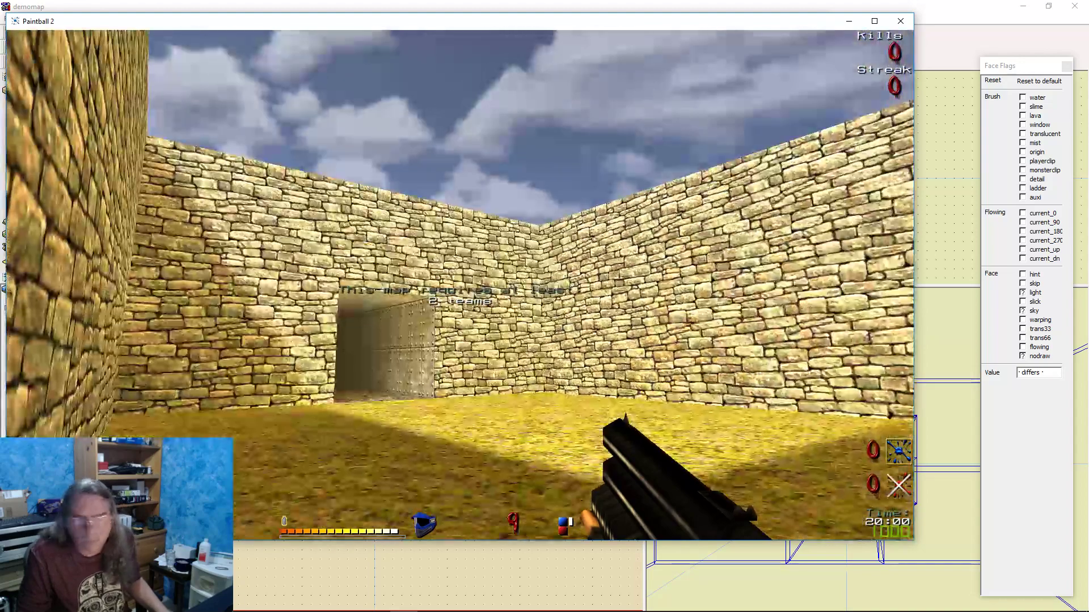
# Switch to QuArK, rotate the long corridor polyhedron clockwise in four increments, and rotate it back by the same amount
pyautogui.hotkey('alt', 'Tab')
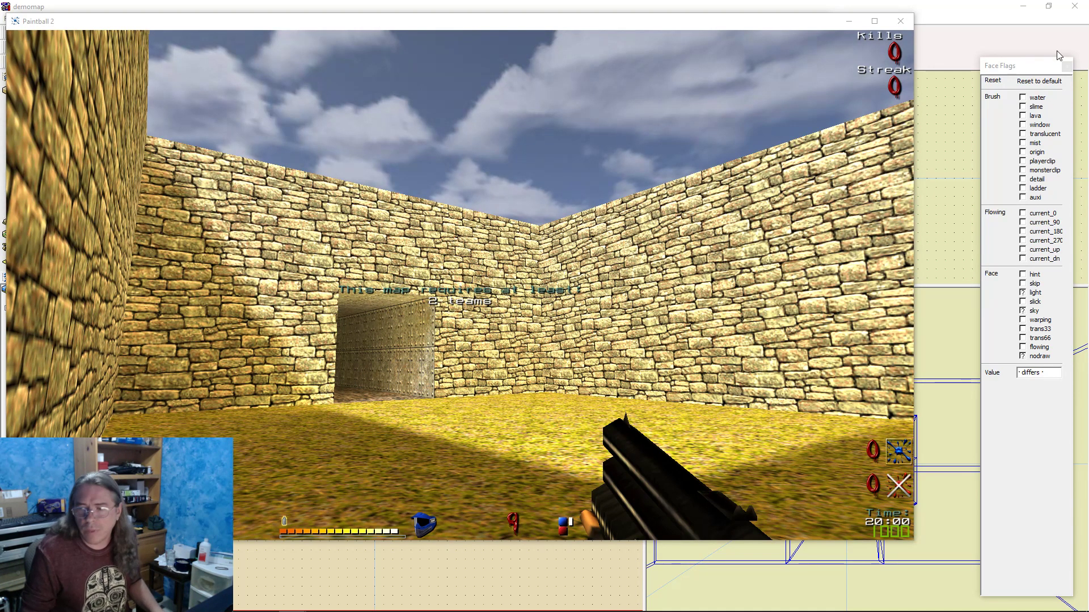
pyautogui.click(578, 3)
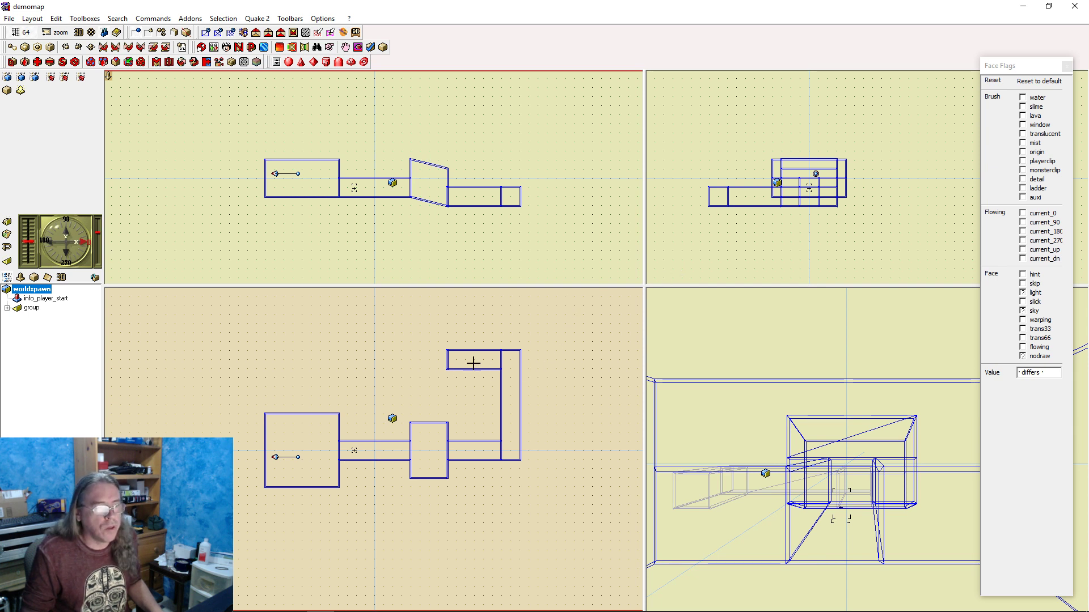
pyautogui.click(513, 397)
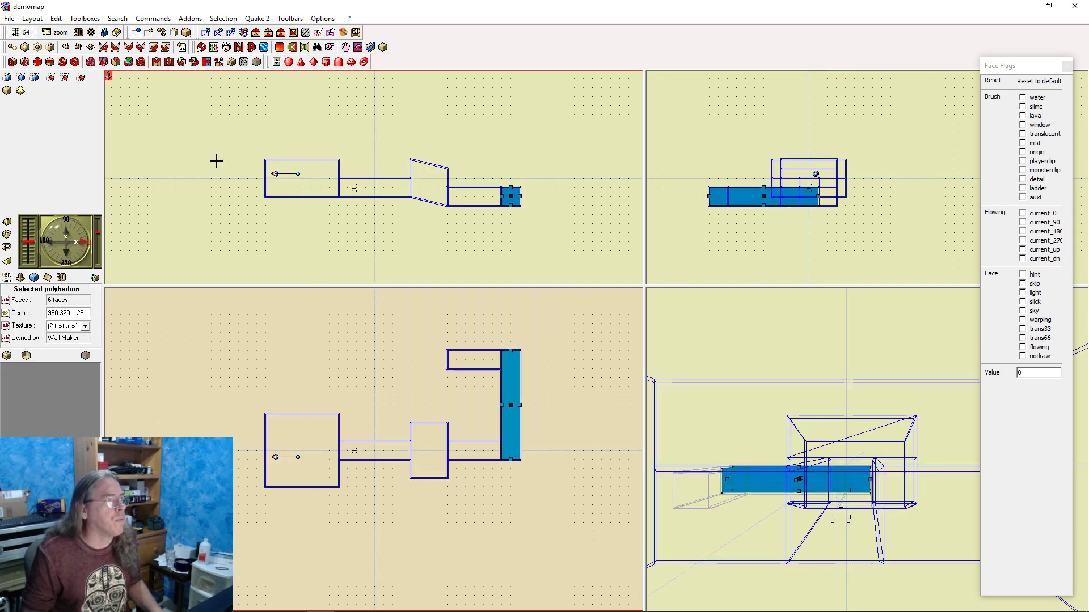
pyautogui.click(153, 48)
pyautogui.click(154, 48)
pyautogui.click(153, 49)
pyautogui.click(153, 48)
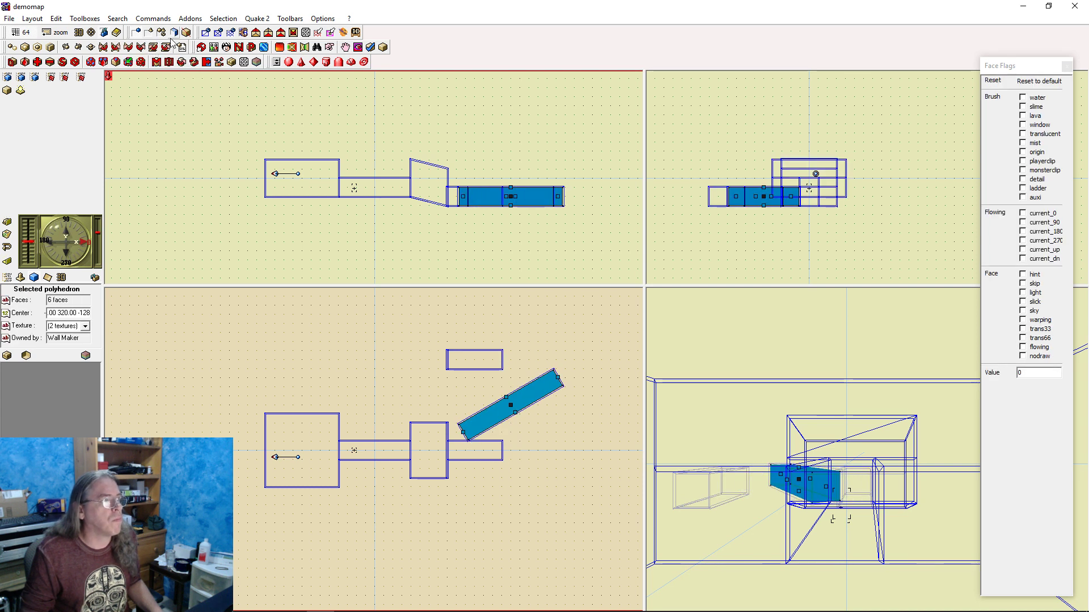
pyautogui.click(166, 48)
pyautogui.click(167, 48)
pyautogui.click(167, 49)
pyautogui.click(167, 48)
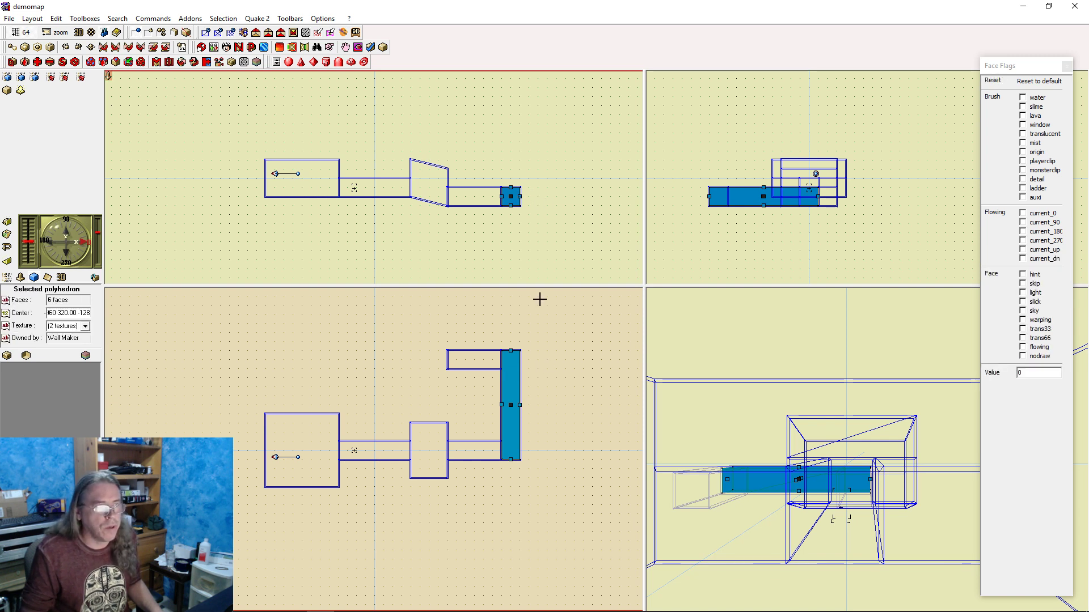
# Undo and redo the long corridor's rotations, finish at its original upright orientation, and deselect it
pyautogui.hotkey('ctrl', 'z')
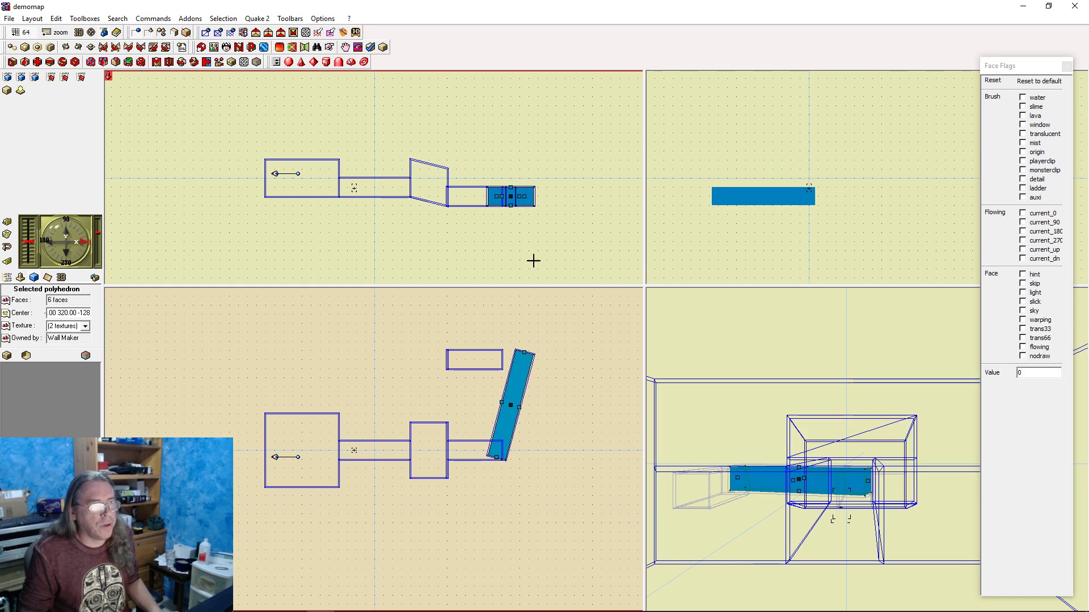
pyautogui.hotkey('ctrl', 'z')
pyautogui.hotkey('ctrl', 'z')
pyautogui.hotkey('ctrl', 'z')
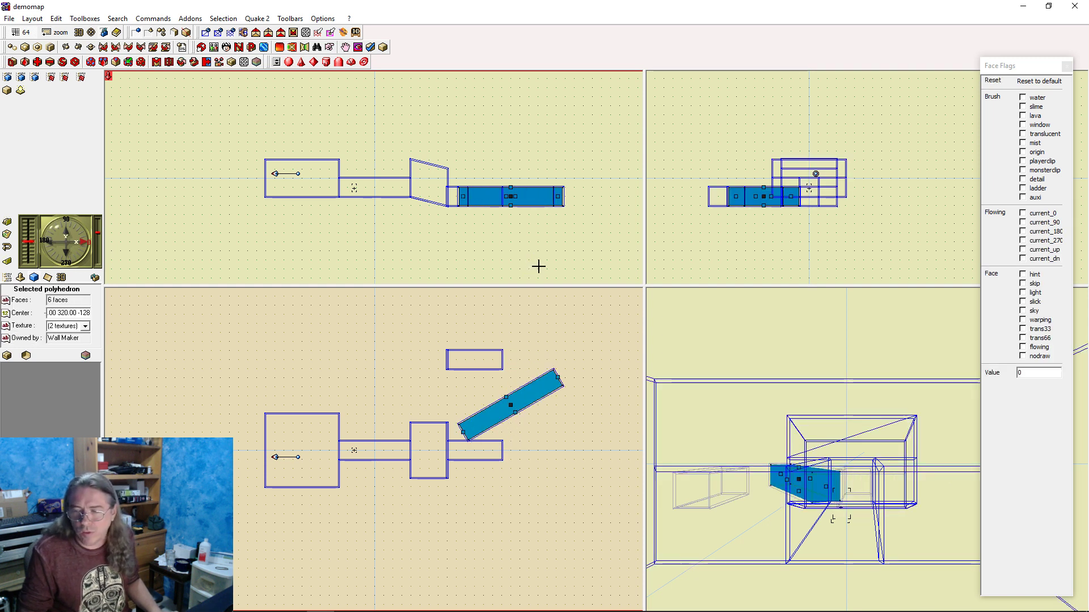
pyautogui.hotkey('ctrl', 'y')
pyautogui.hotkey('ctrl', 'y')
pyautogui.hotkey('ctrl', 'y')
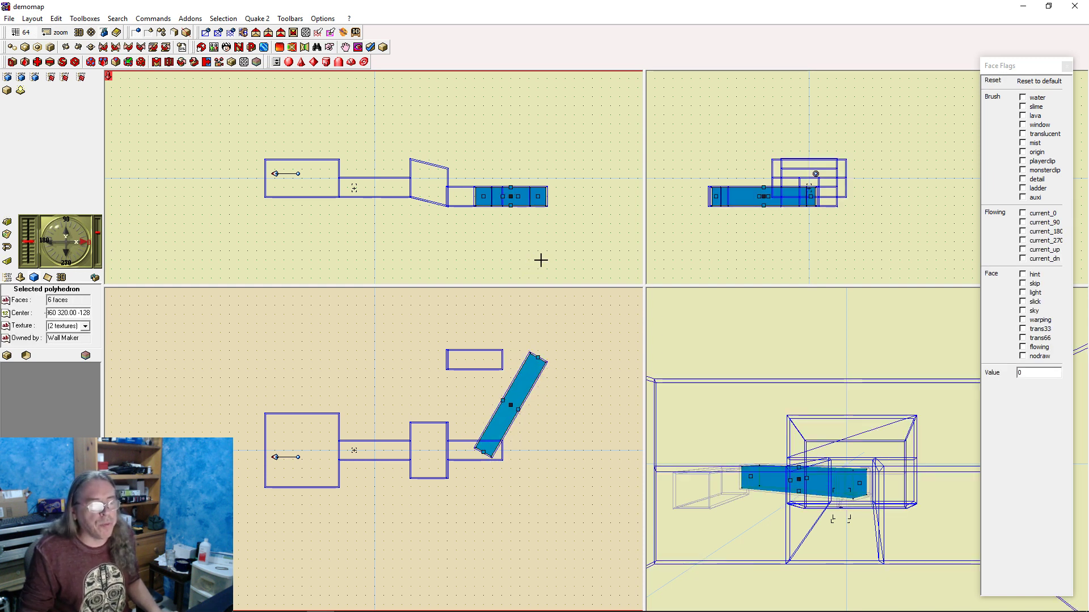
pyautogui.hotkey('ctrl', 'z')
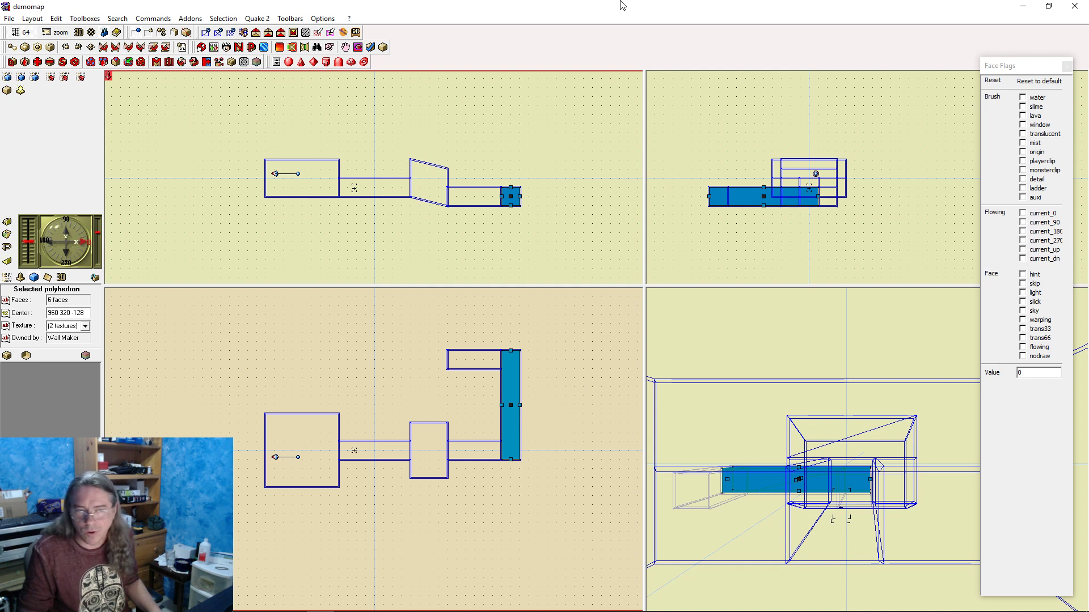
pyautogui.click(328, 257)
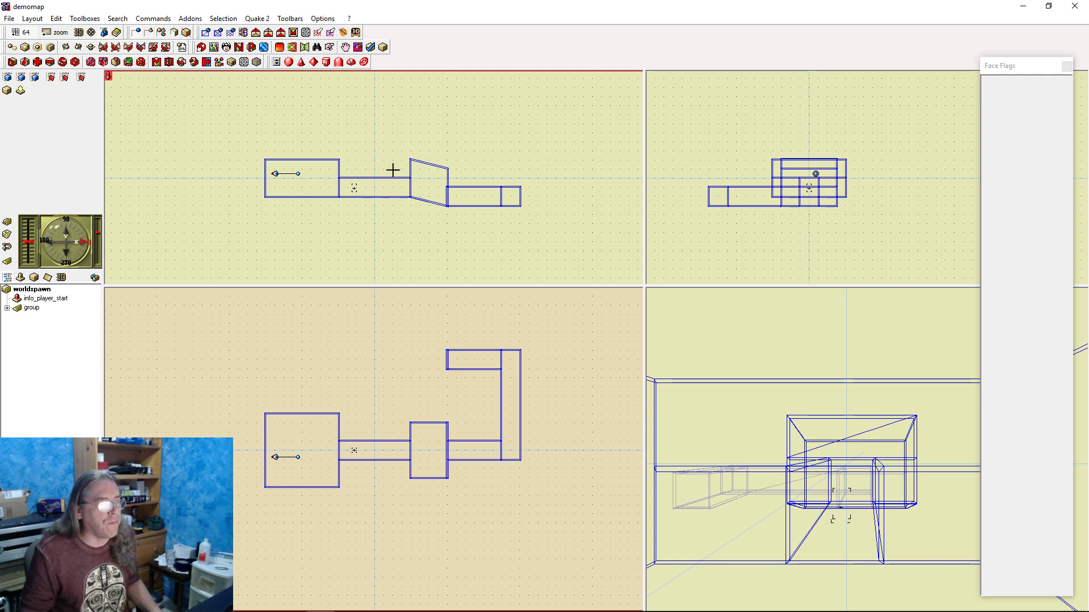
# Expand the group and its Wall Maker to inspect the individual room and corridor cubes, and reselect Wall Maker
pyautogui.click(7, 308)
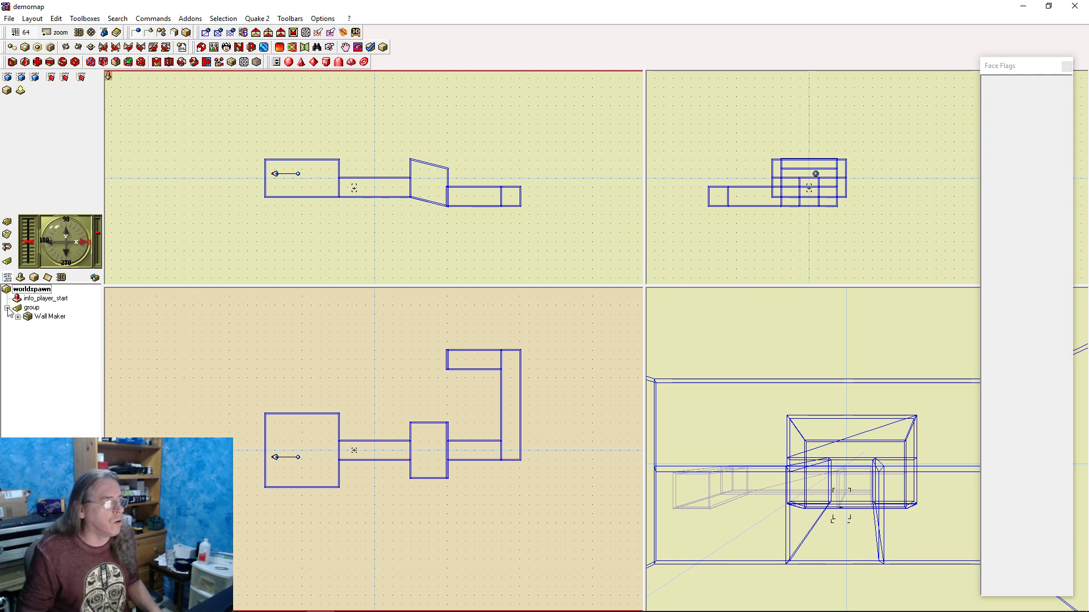
pyautogui.click(51, 317)
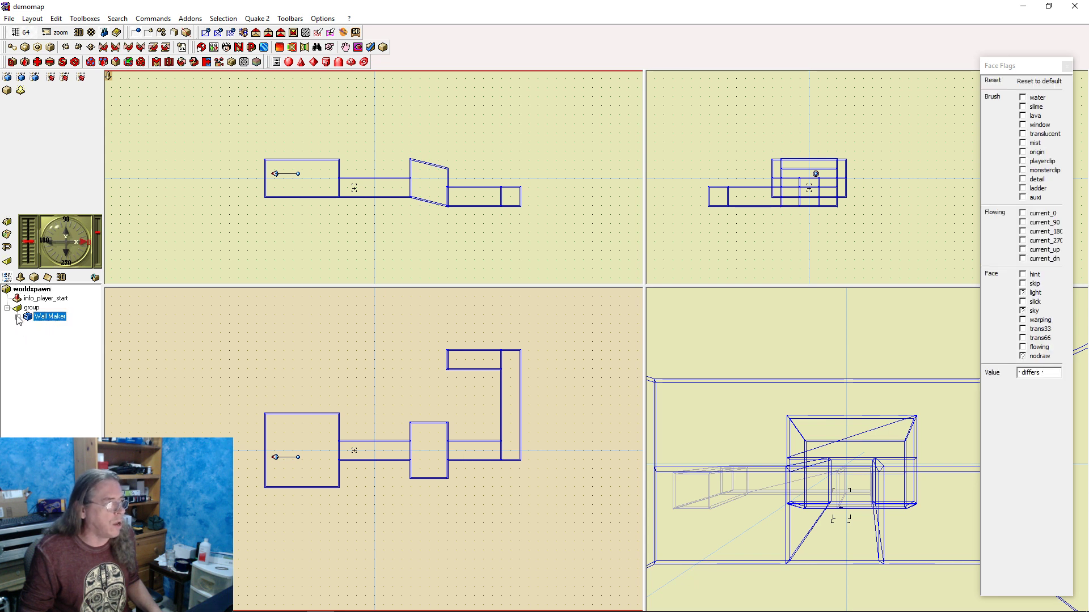
pyautogui.click(18, 317)
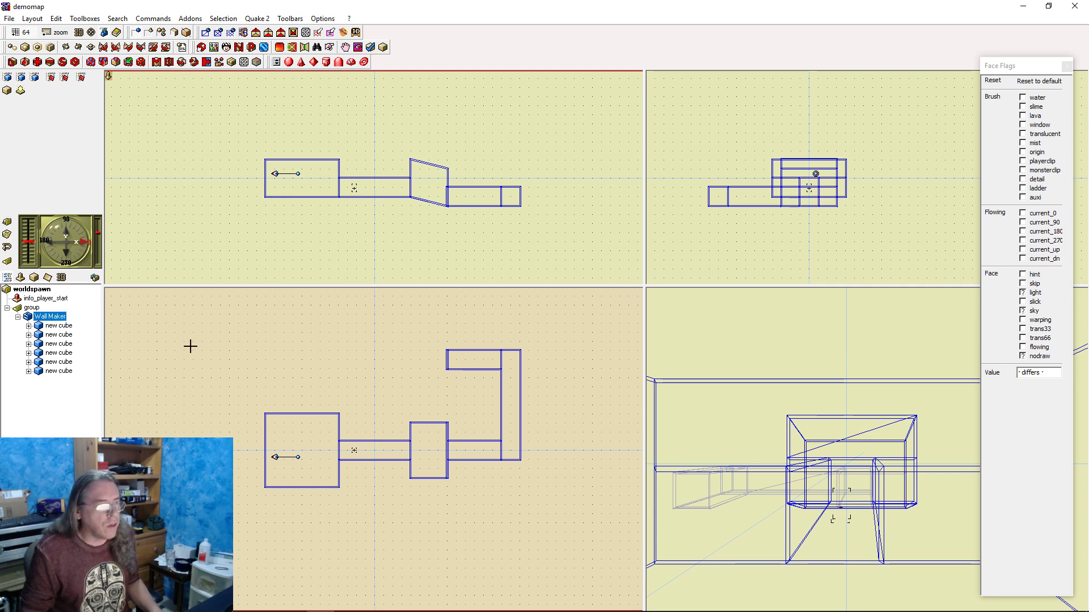
pyautogui.click(344, 324)
pyautogui.click(368, 188)
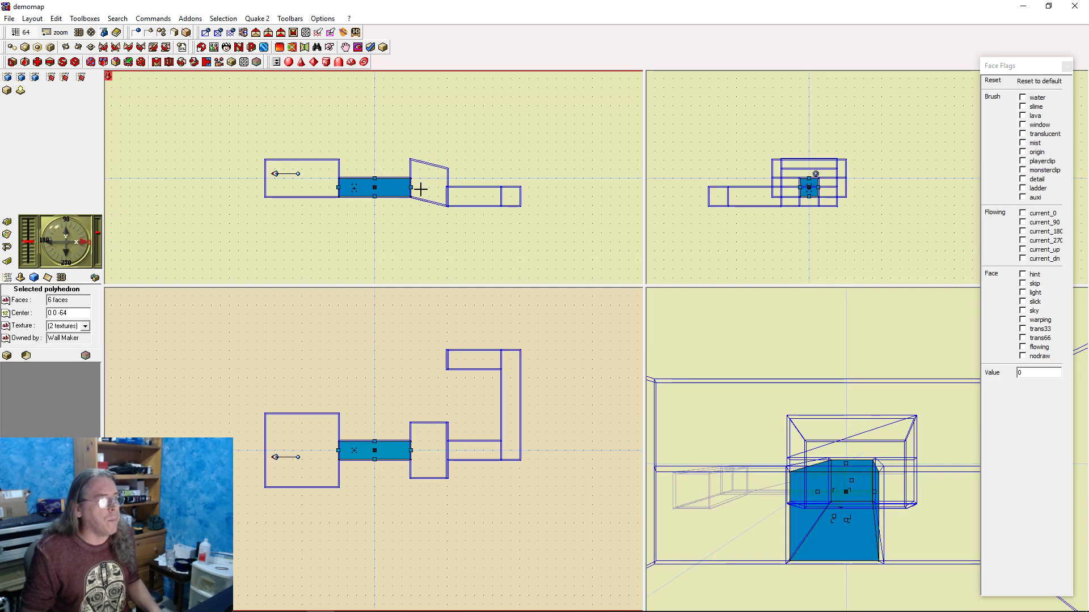
pyautogui.click(444, 183)
pyautogui.click(485, 195)
pyautogui.click(528, 352)
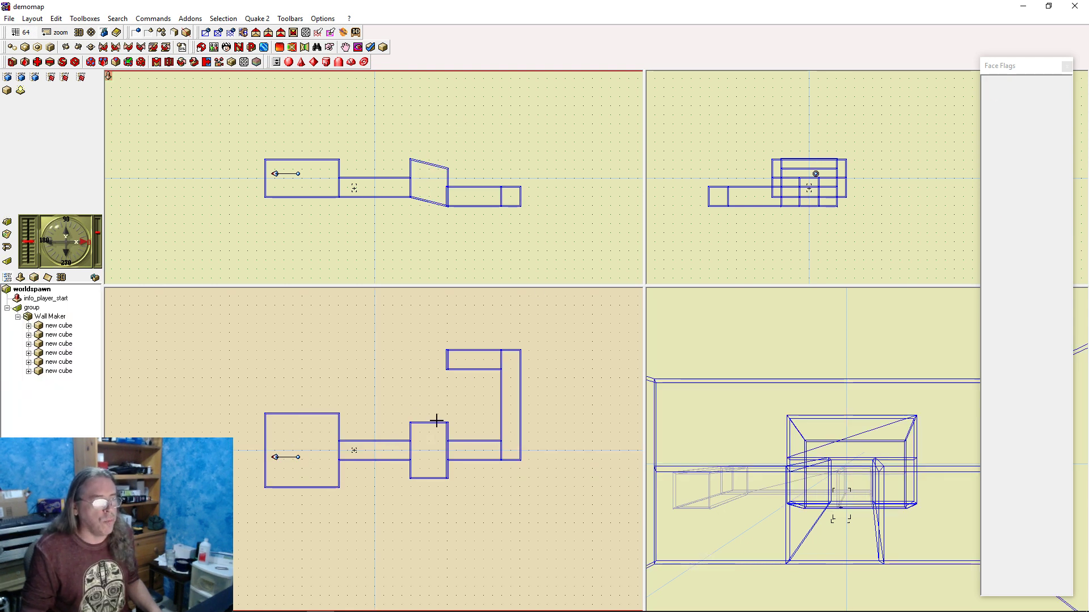
pyautogui.click(52, 317)
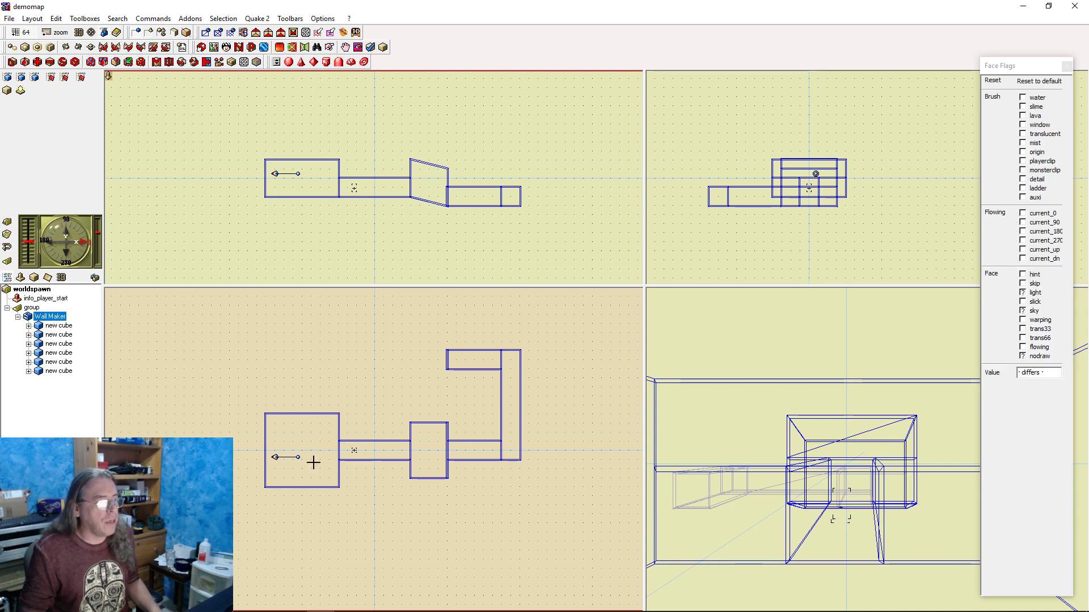
# Widen the smaller sloped room toward the end of the U-shaped corridor and lower its sloped floor
pyautogui.click(307, 437)
pyautogui.click(431, 437)
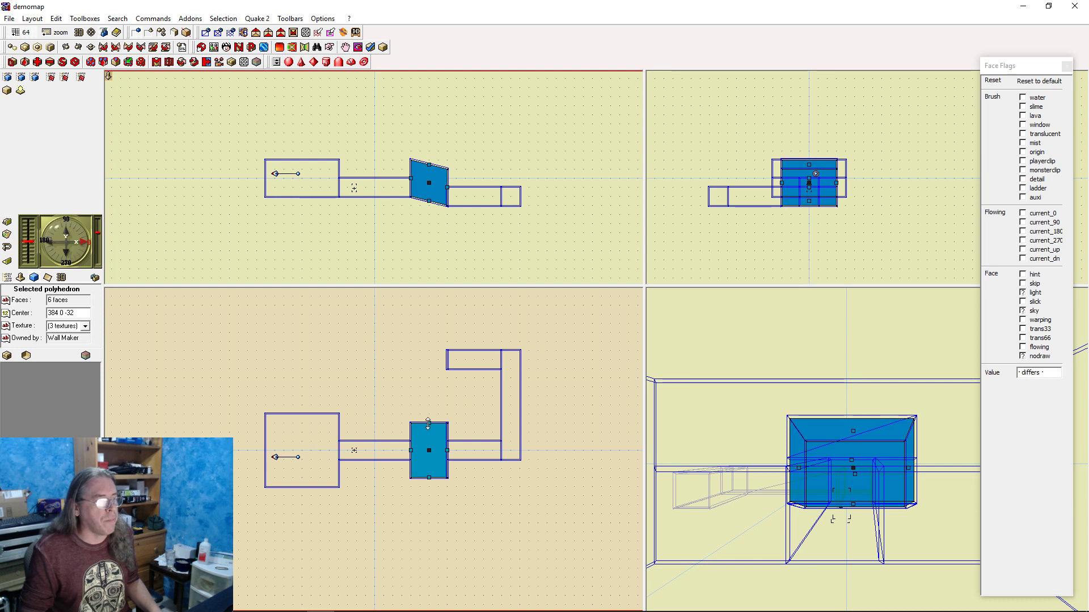
pyautogui.moveTo(429, 423); pyautogui.dragTo(434, 391)
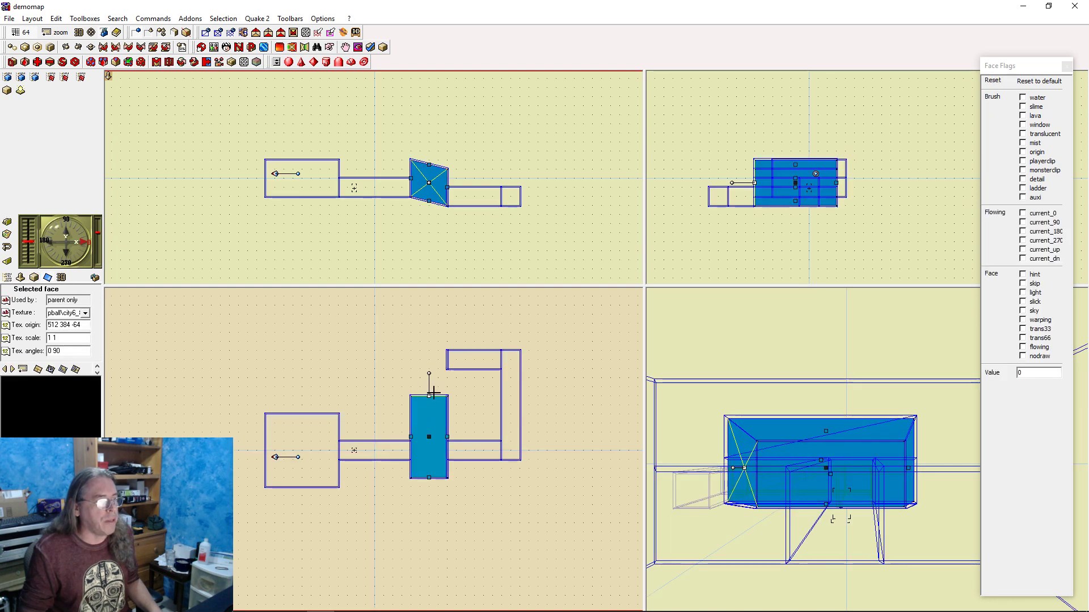
pyautogui.click(428, 203)
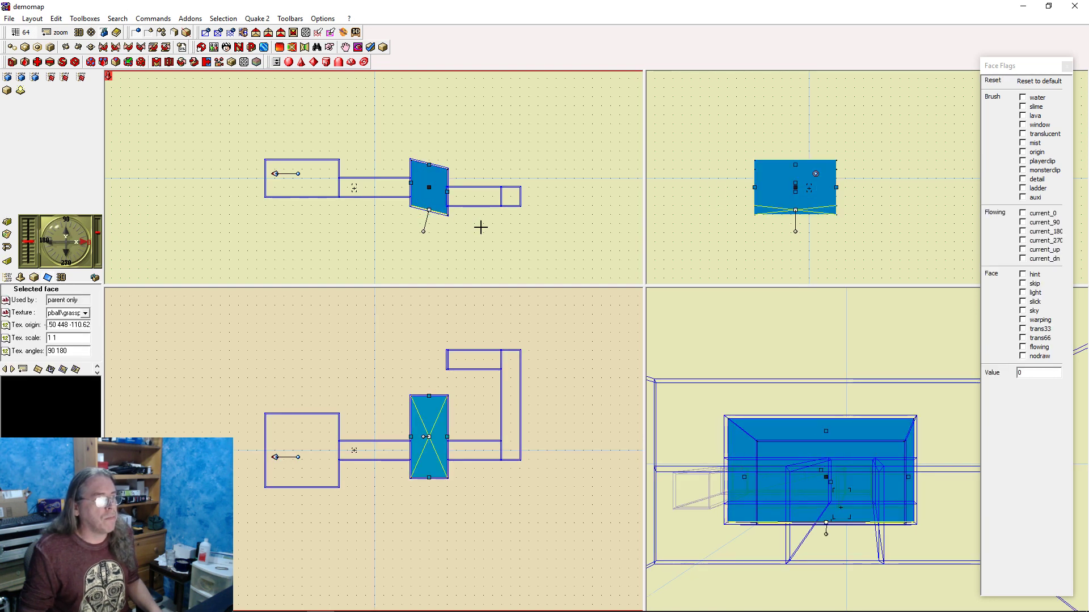
# Lower the floors of the U-shaped corridor's first and long sections, and move its end section down to the same floor level
pyautogui.click(475, 207)
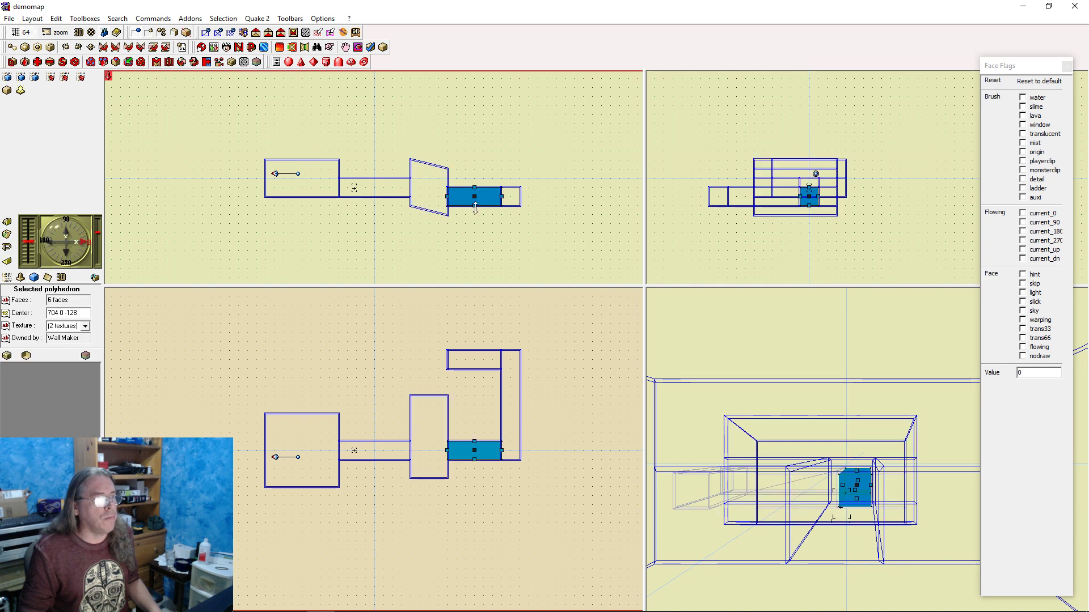
pyautogui.click(476, 213)
pyautogui.moveTo(512, 208); pyautogui.dragTo(511, 217)
pyautogui.click(250, 355)
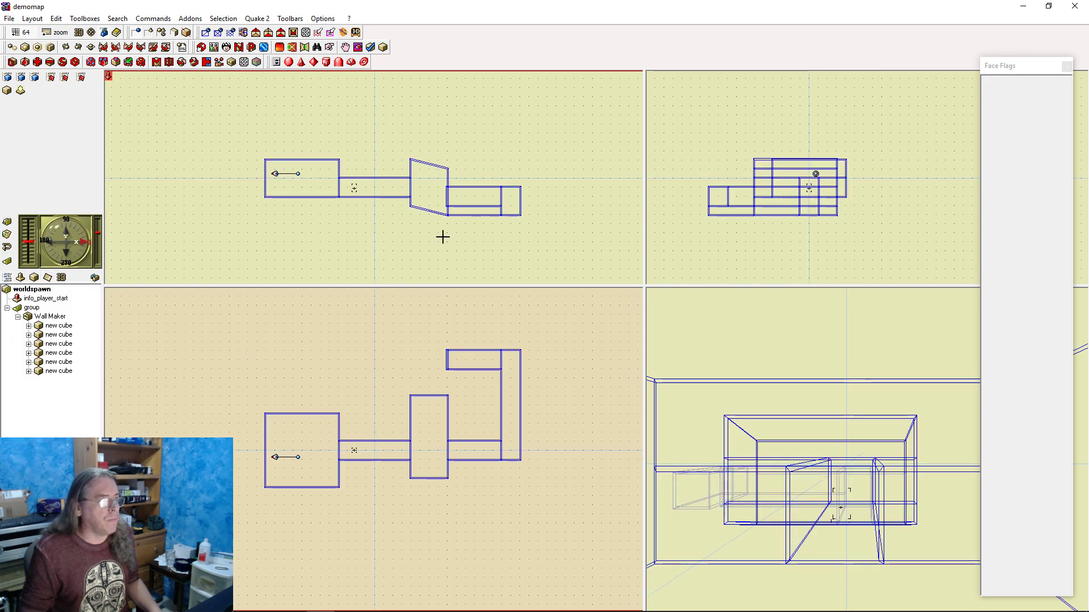
pyautogui.click(479, 198)
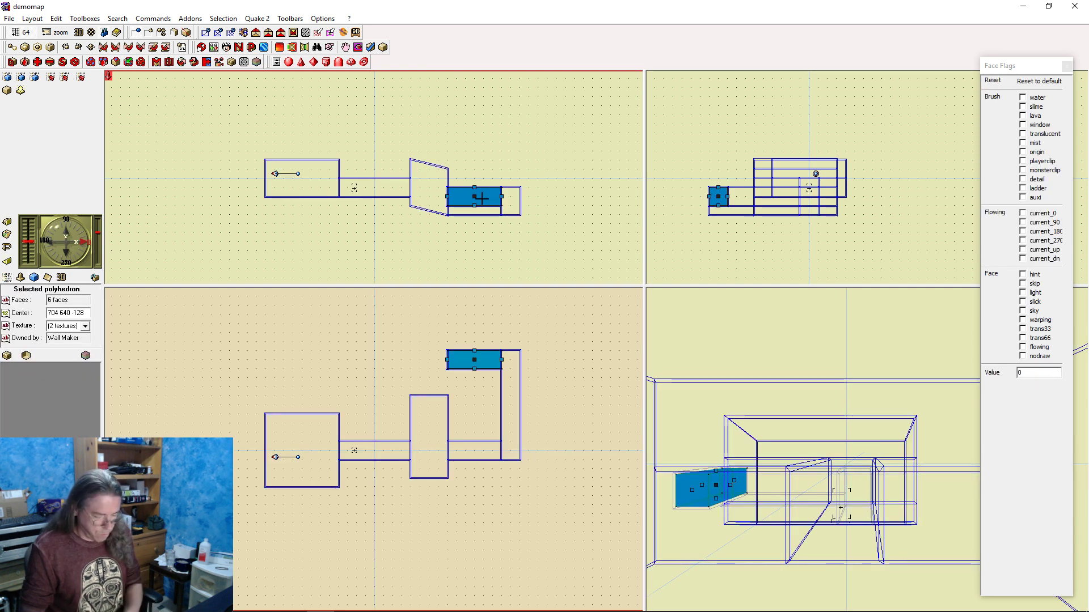
# Raise the ceiling of the larger room containing the player start well above the rest of the map
pyautogui.click(372, 190)
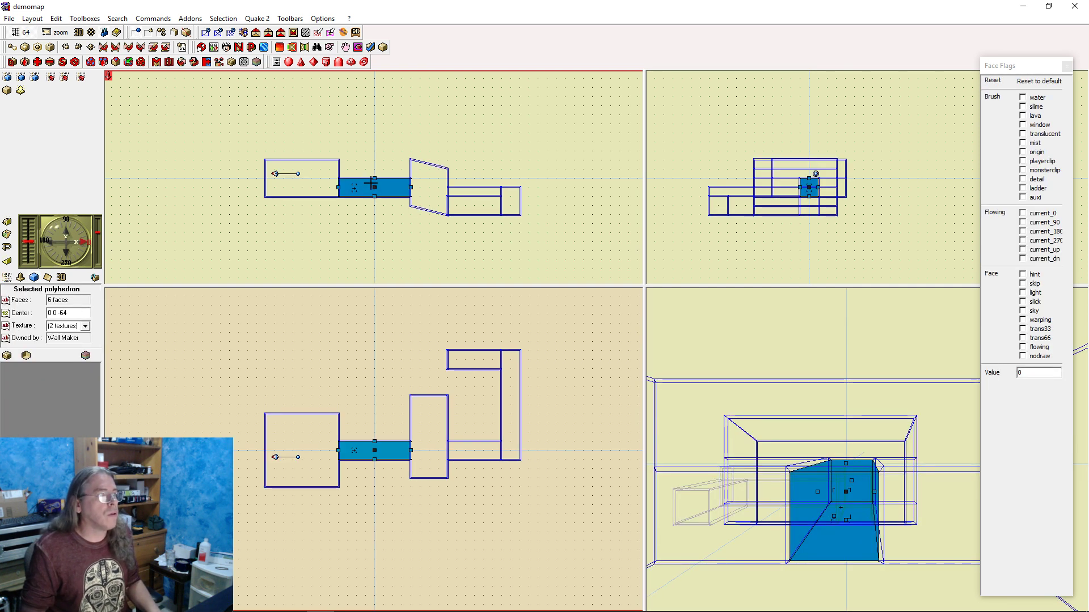
pyautogui.click(323, 172)
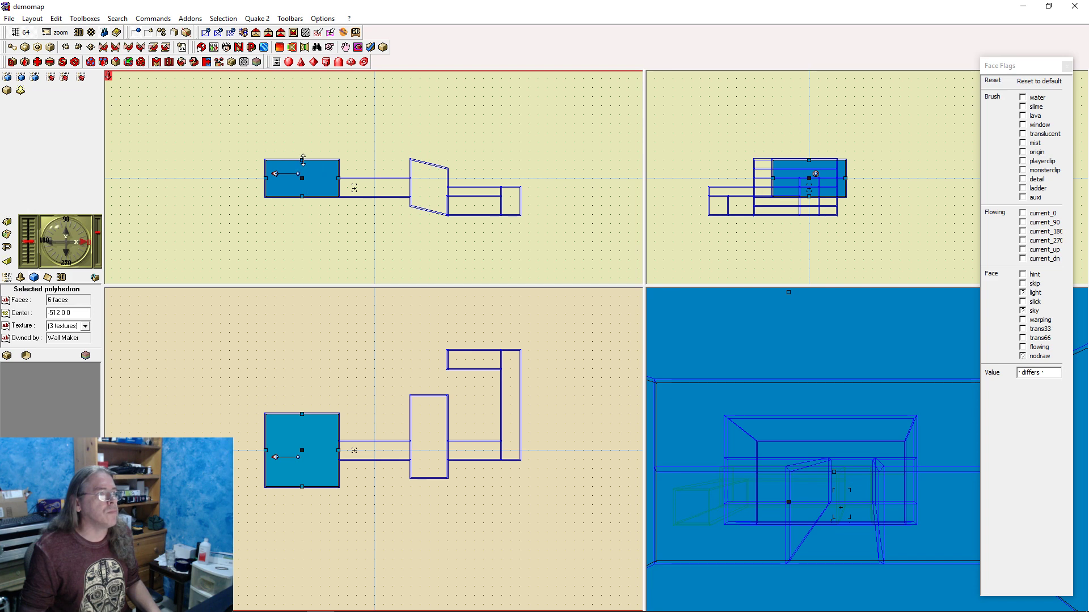
pyautogui.moveTo(302, 160); pyautogui.dragTo(299, 87)
pyautogui.click(418, 117)
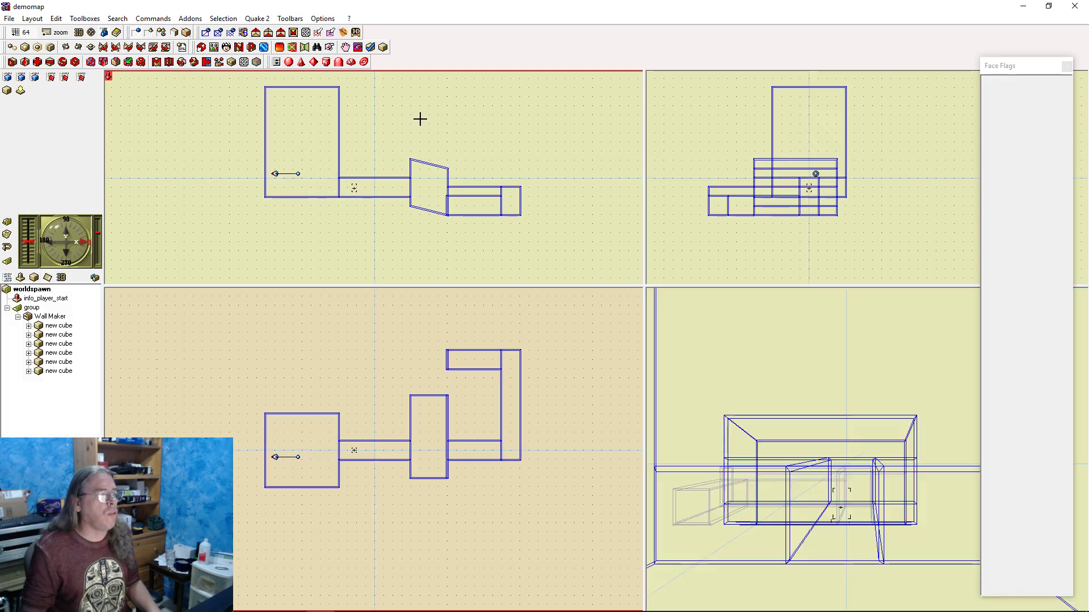
# Build and run demomap in Paintball 2, then walk through the sloped room into the reshaped U-shaped corridors
pyautogui.press('F9')
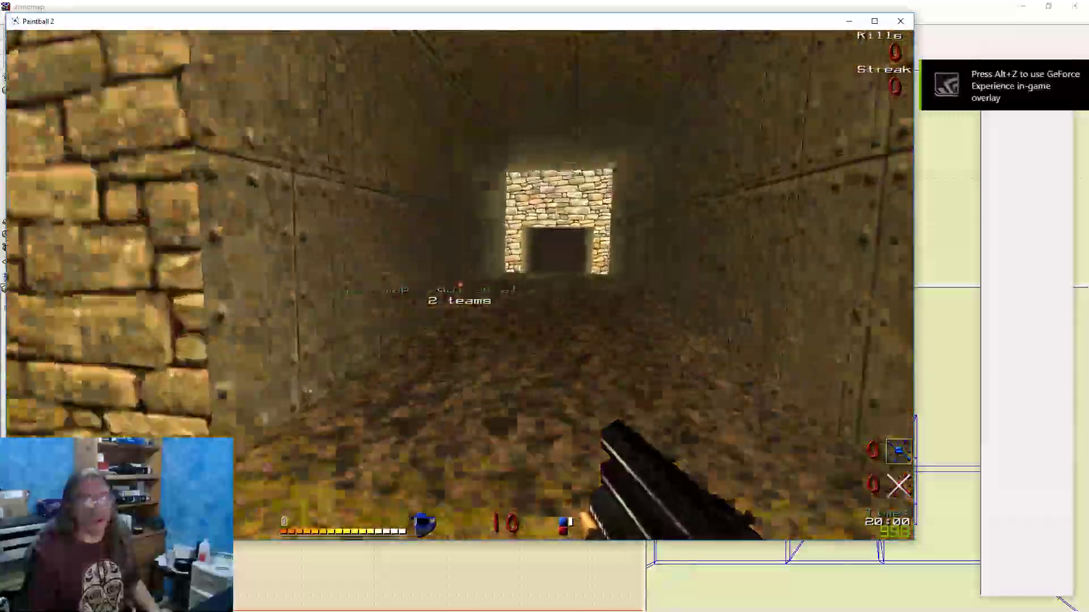
pyautogui.press('w')
pyautogui.press('w')
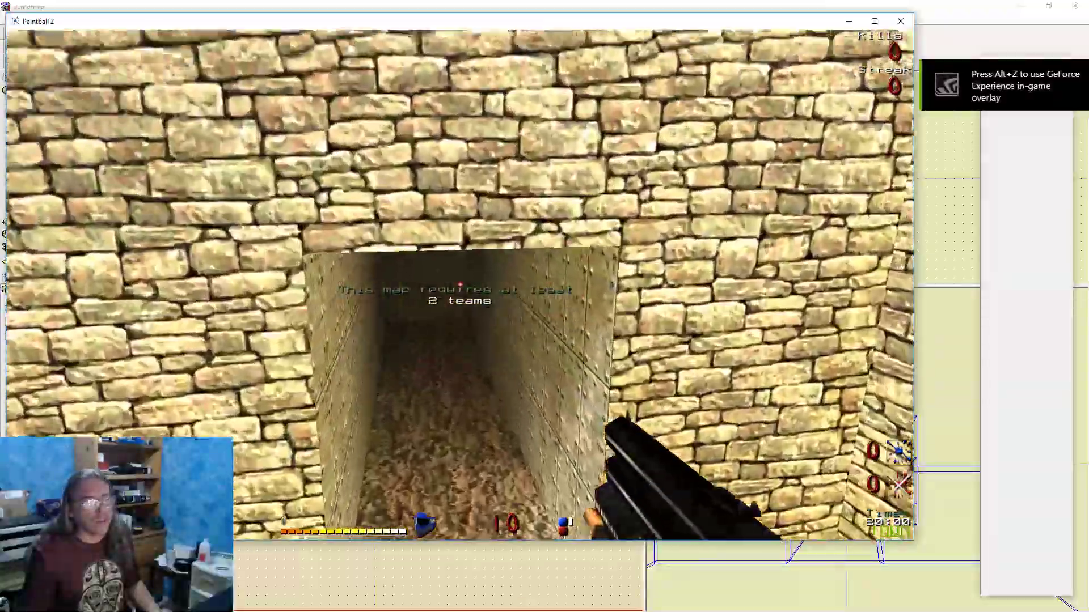
pyautogui.press('w')
pyautogui.press('space')
pyautogui.press('space')
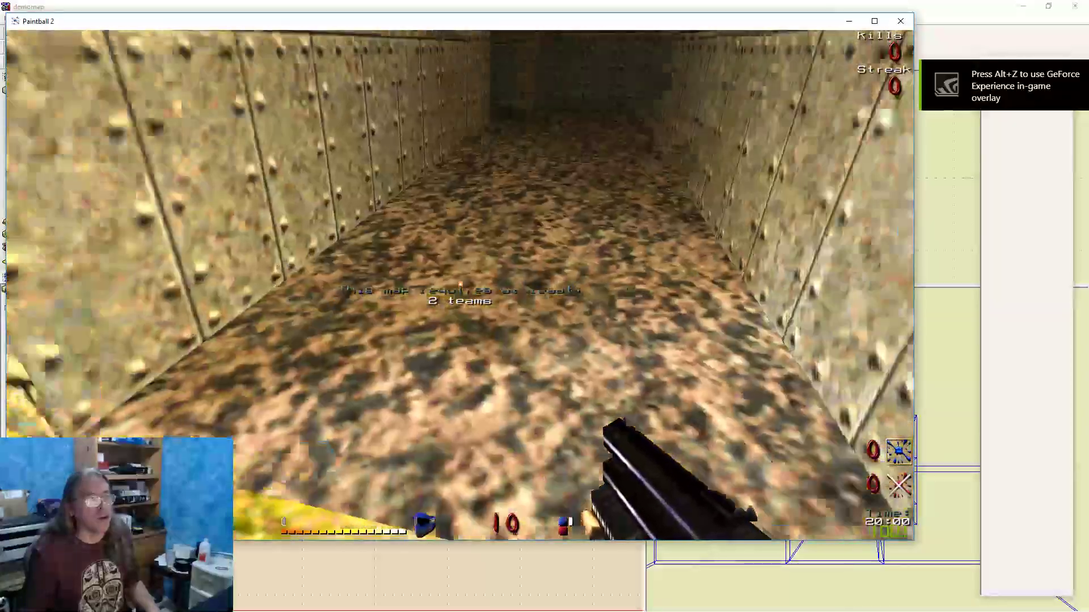
pyautogui.press('w')
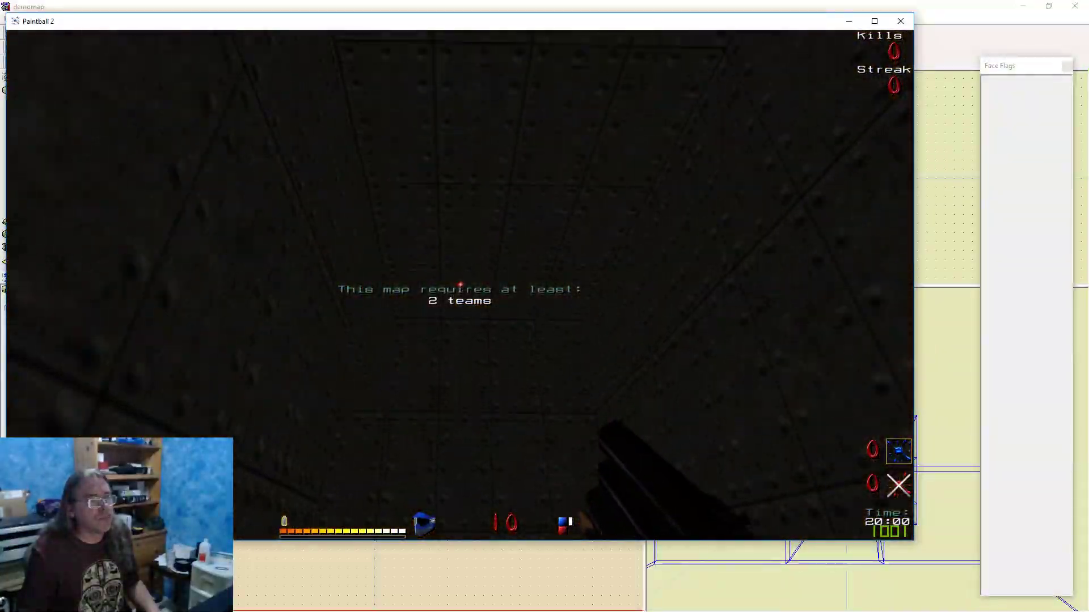
# Walk back from the dark corridors through the sloped room and connecting corridor to examine the taller sky-lit room
pyautogui.press('w')
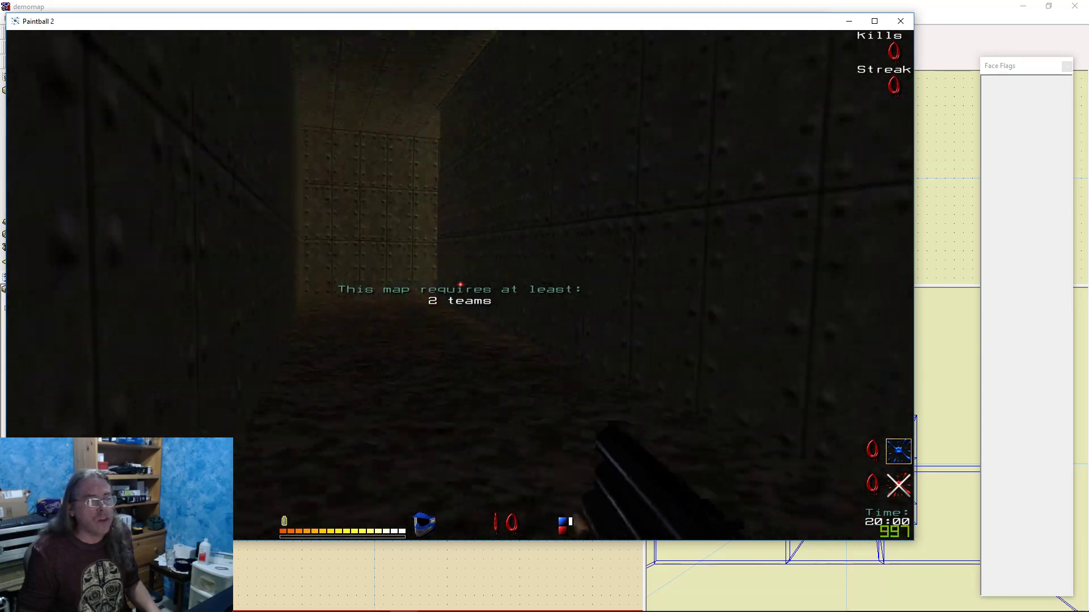
pyautogui.press('w')
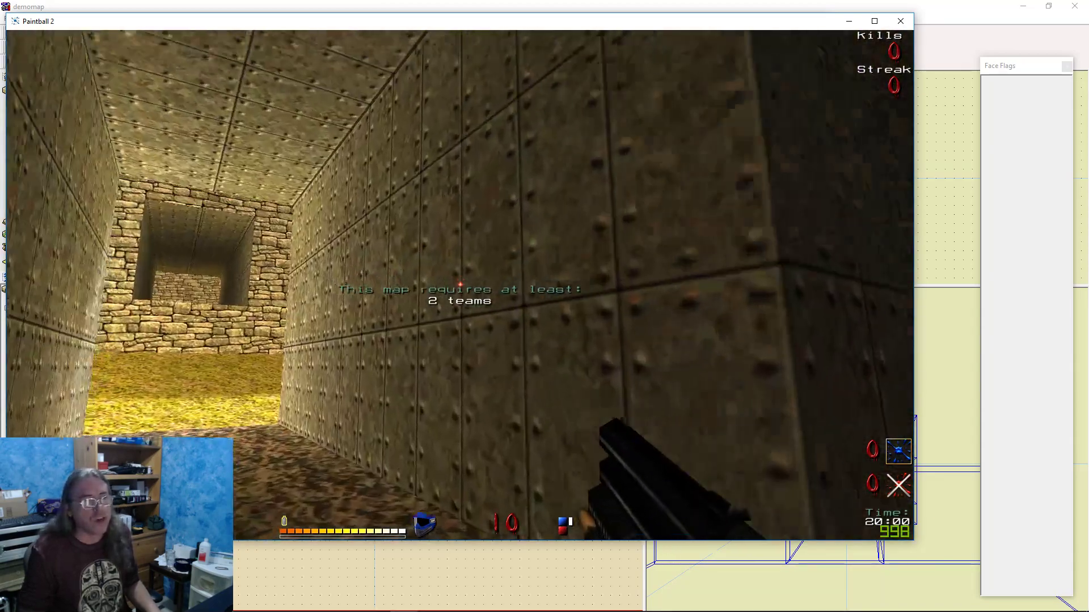
pyautogui.press('w')
pyautogui.press('space')
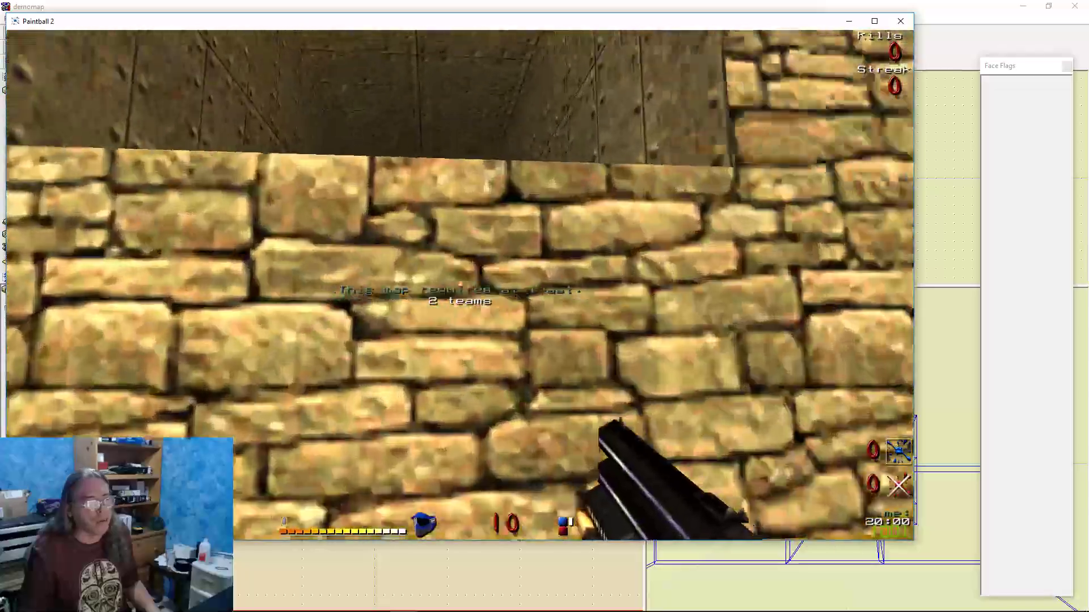
pyautogui.press('w')
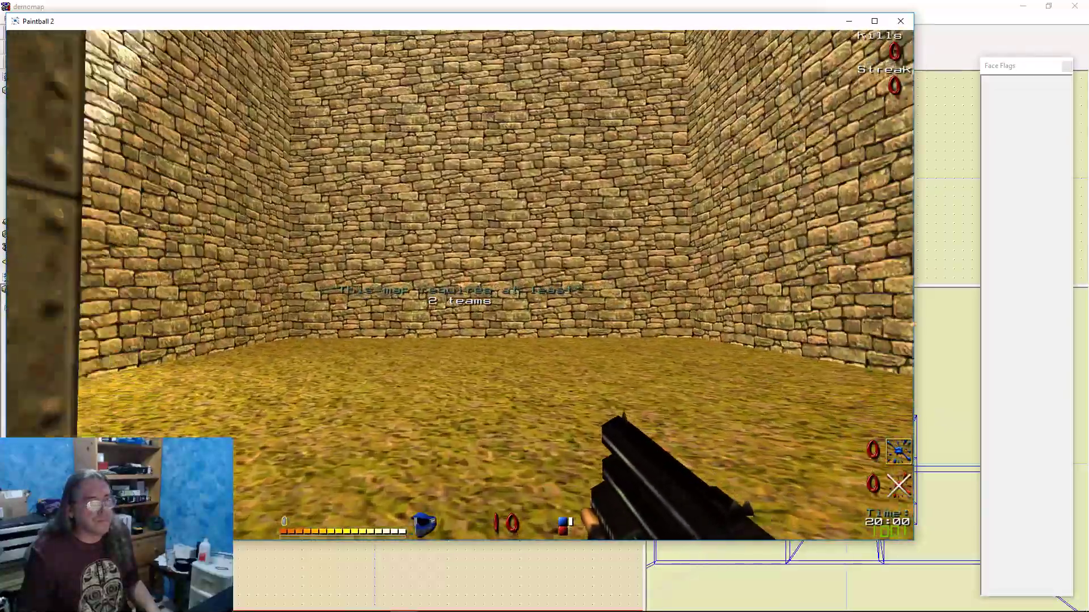
# Quit Paintball 2 with the quit console command and return to the map editor
pyautogui.press('`')
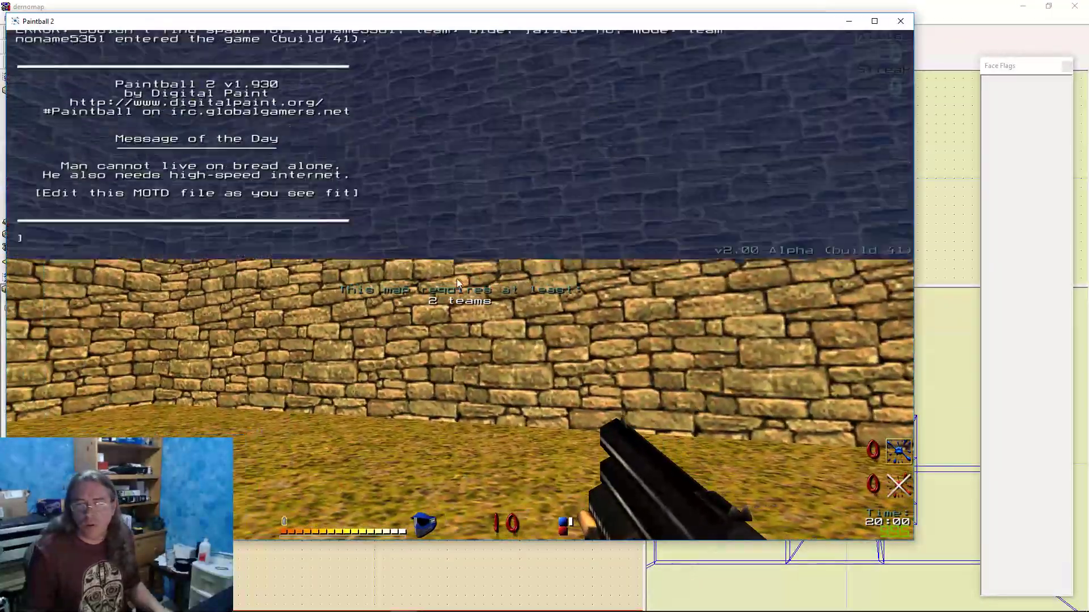
pyautogui.write('quit')
pyautogui.press('Return')
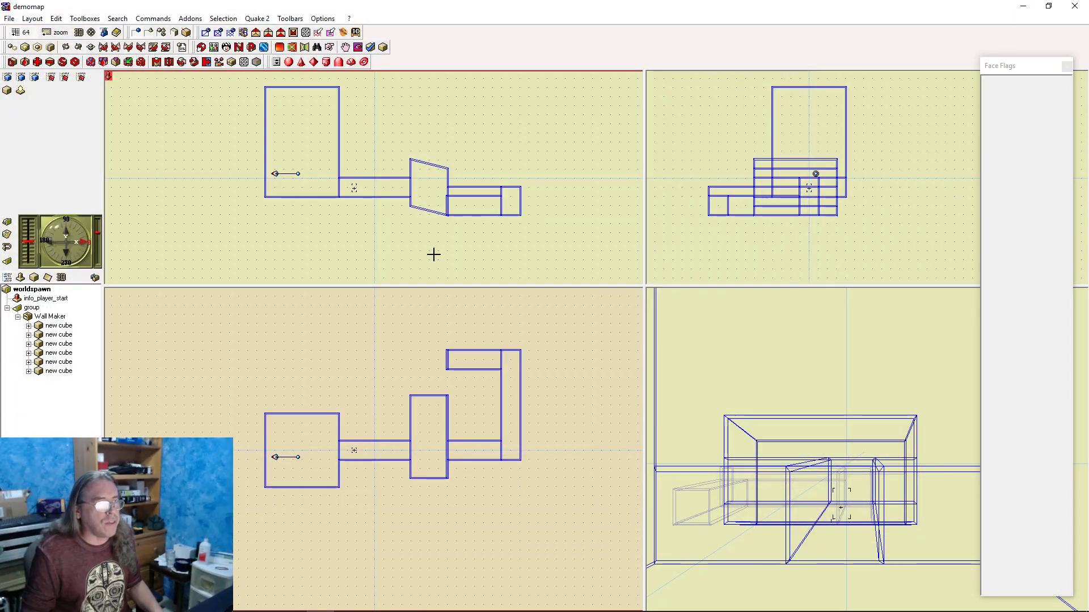
# Move the short corridor adjoining the low end of the sloped room sideways to center 704 192 -160
pyautogui.scroll(-4, 397, 221)
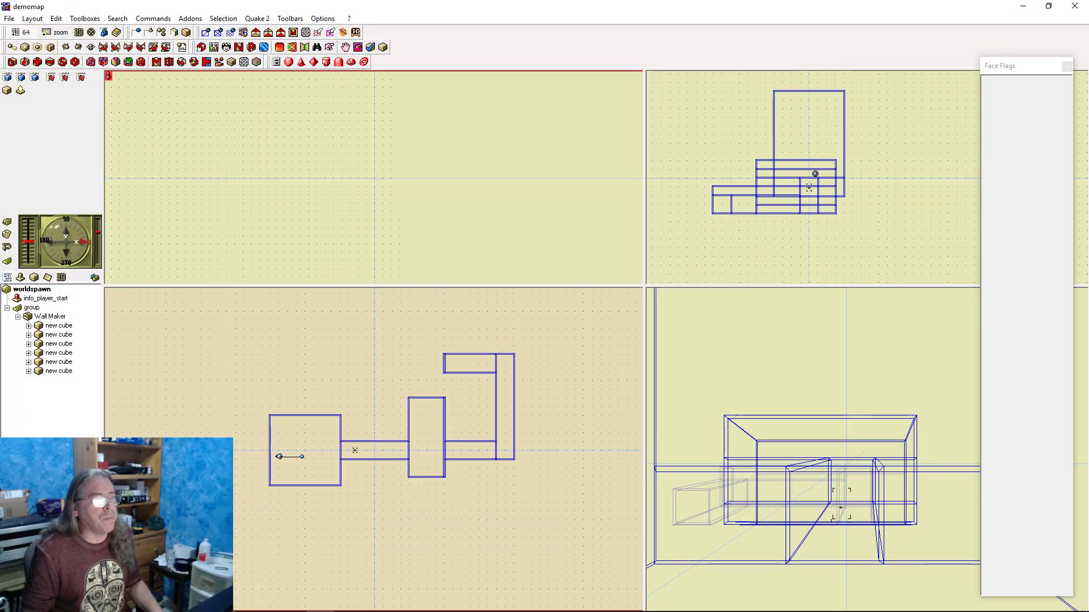
pyautogui.scroll(6, 409, 216)
pyautogui.scroll(2, 433, 257)
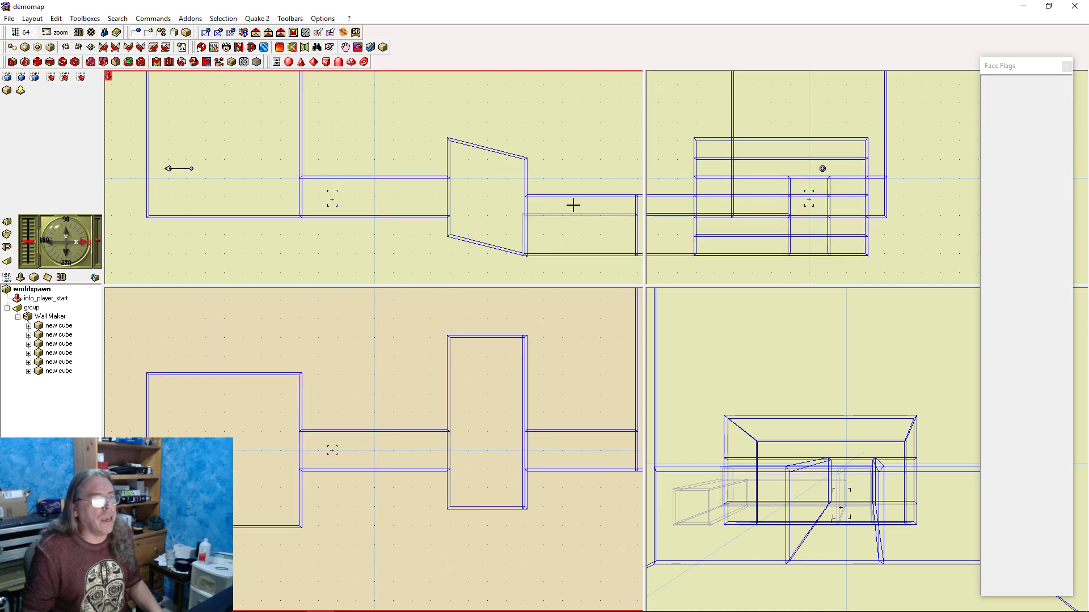
pyautogui.click(585, 460)
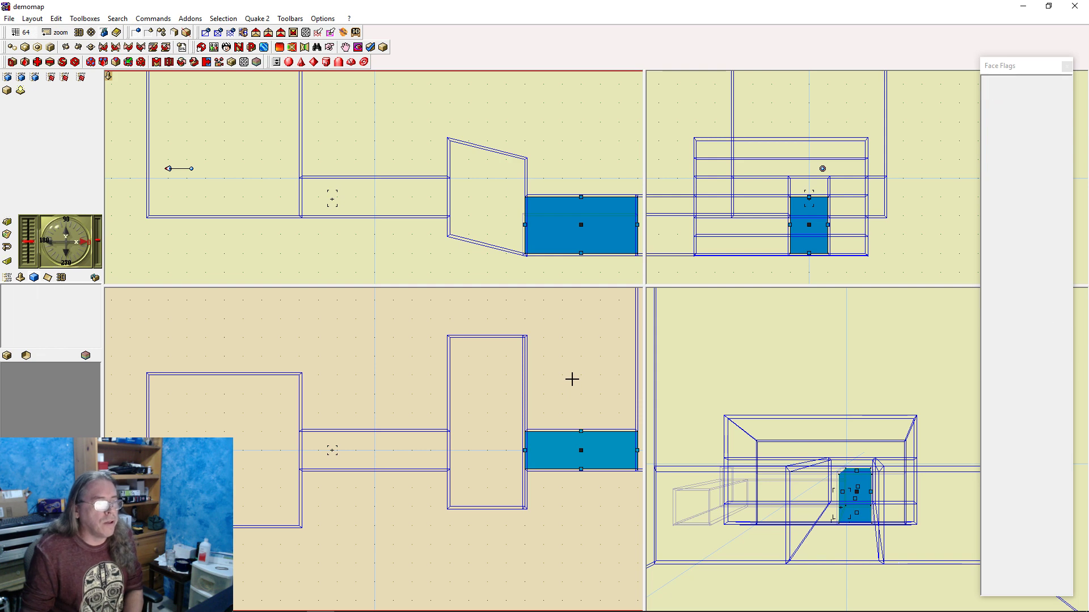
pyautogui.press('Up')
pyautogui.press('Up')
pyautogui.press('Up')
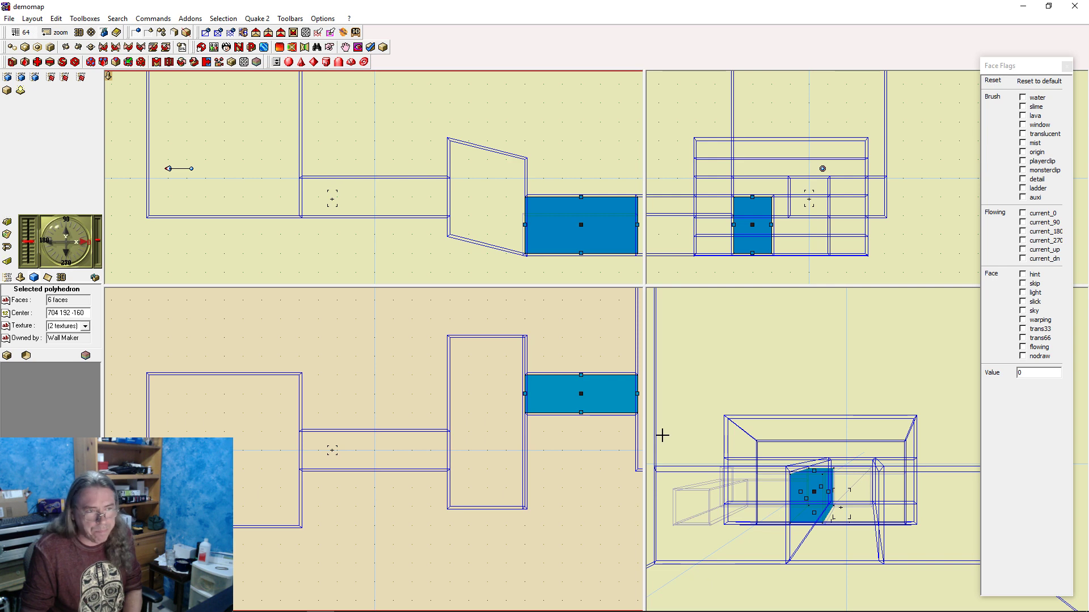
pyautogui.click(574, 329)
pyautogui.moveTo(371, 350); pyautogui.dragTo(349, 306, button='right')
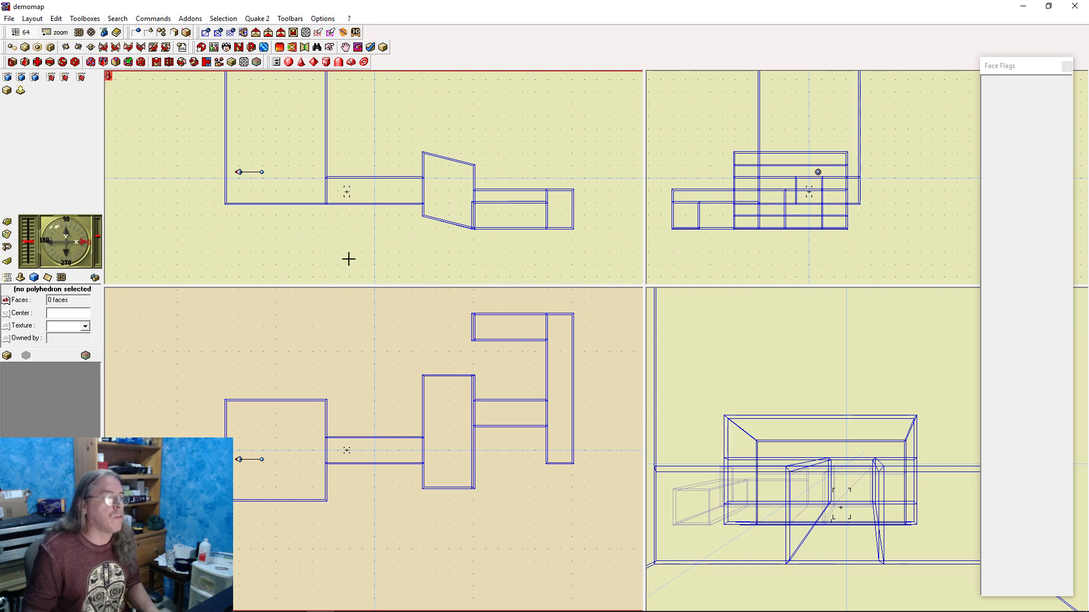
# Insert a Brush Arch/Cap Maker from the Shape Builders into the map
pyautogui.click(322, 263)
pyautogui.press('Insert')
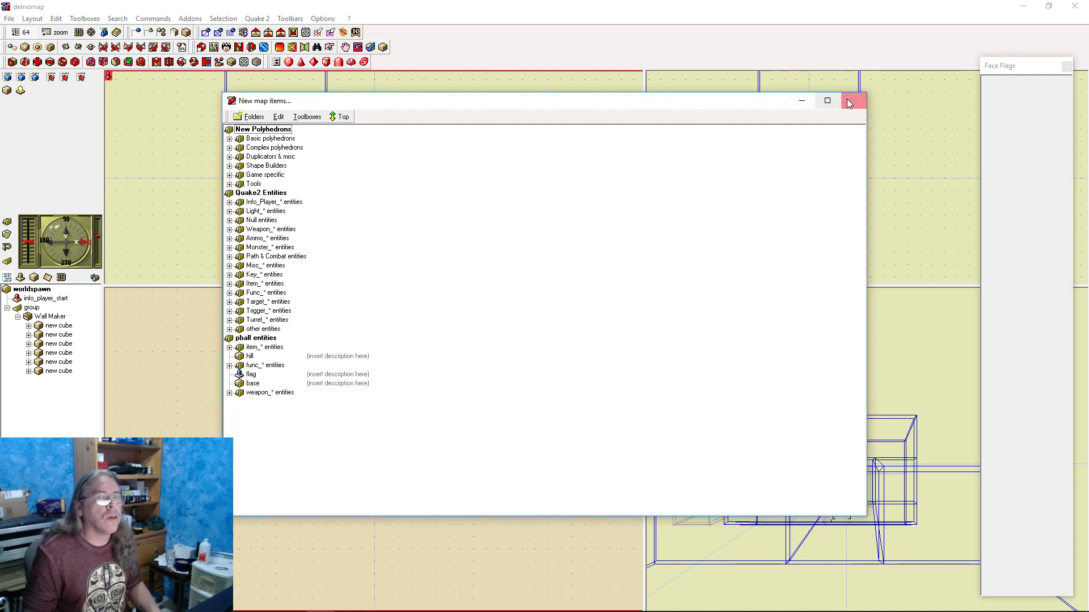
pyautogui.click(229, 166)
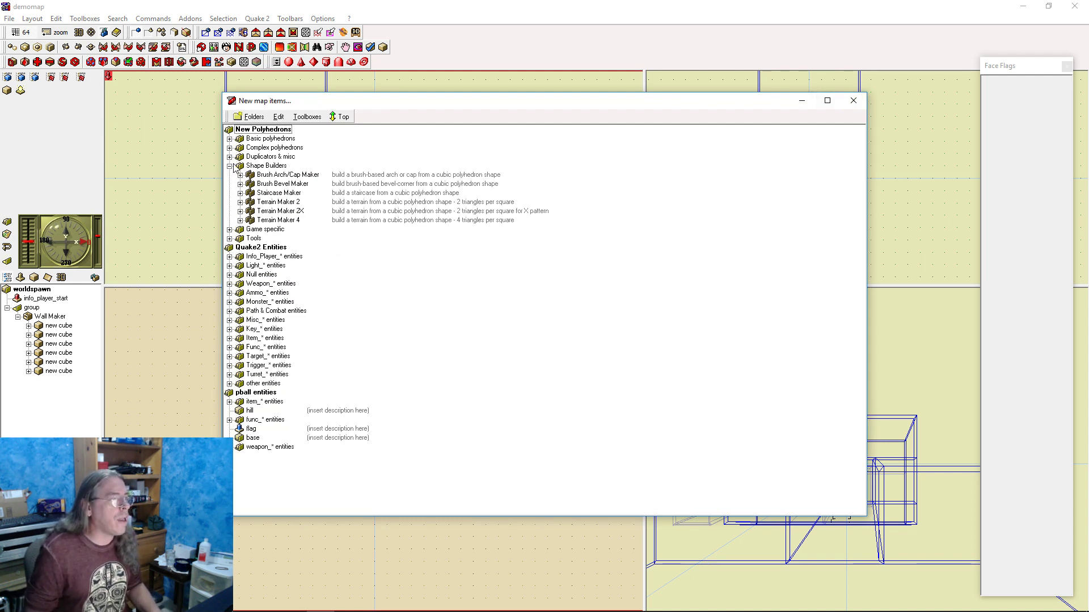
pyautogui.doubleClick(301, 175)
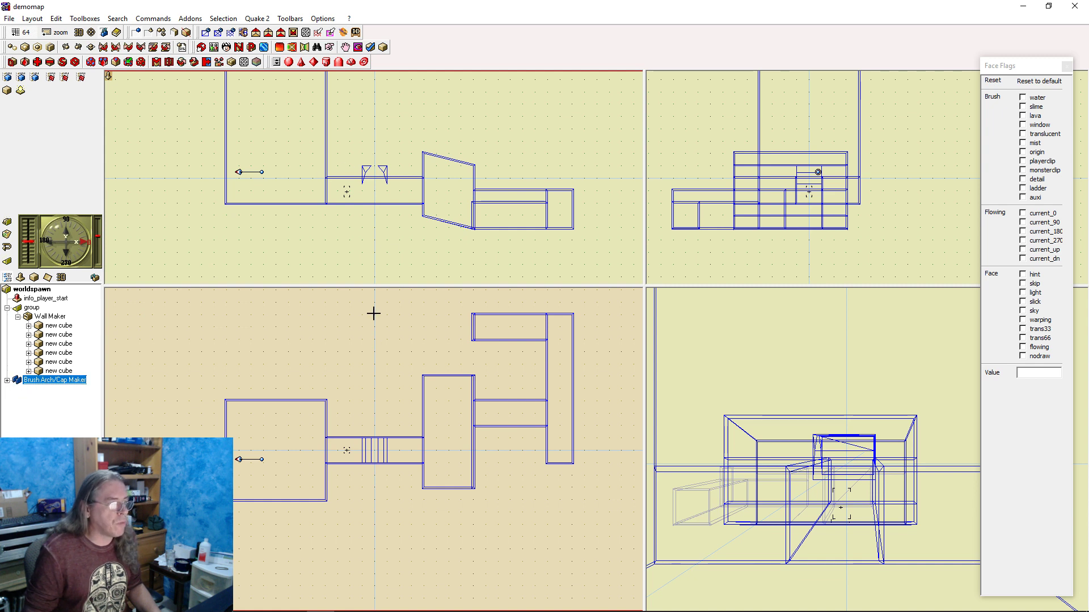
# Move the Brush Arch/Cap Maker down and along the connecting corridor to its end against the tall room
pyautogui.click(16, 393)
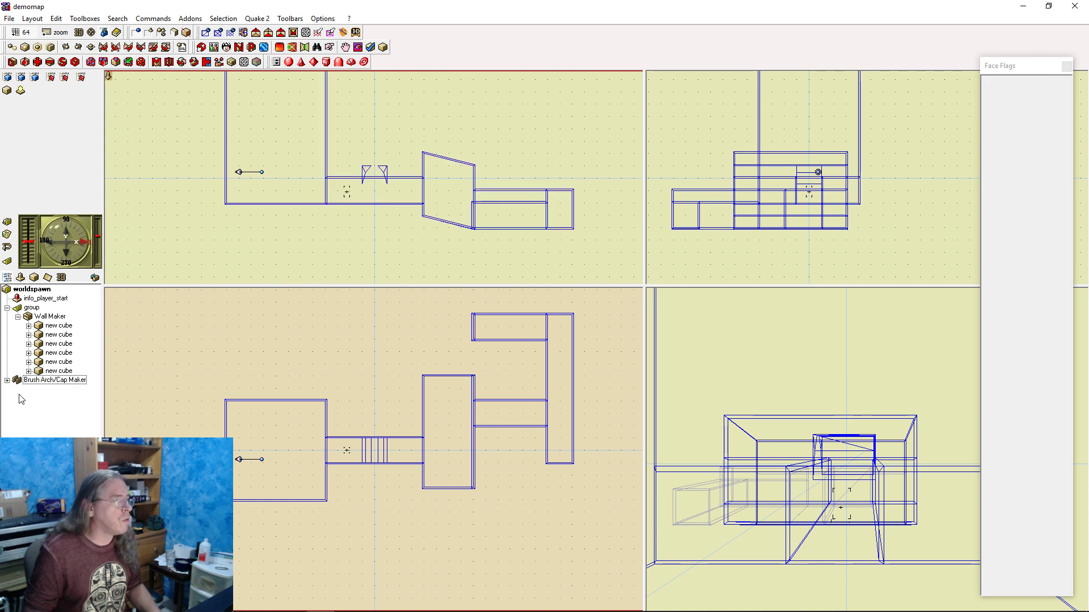
pyautogui.click(17, 380)
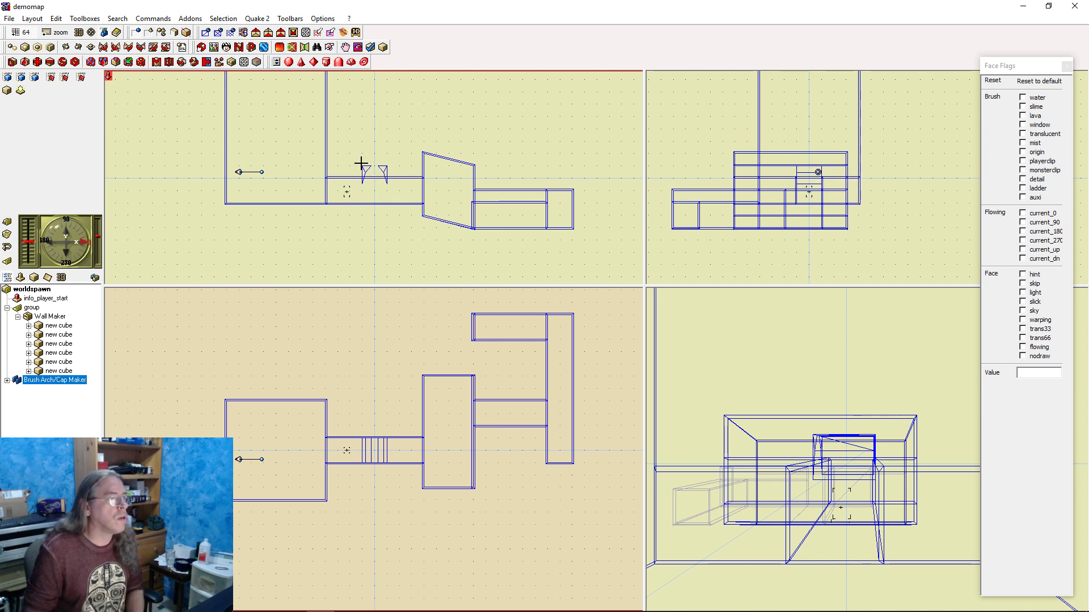
pyautogui.press('Down')
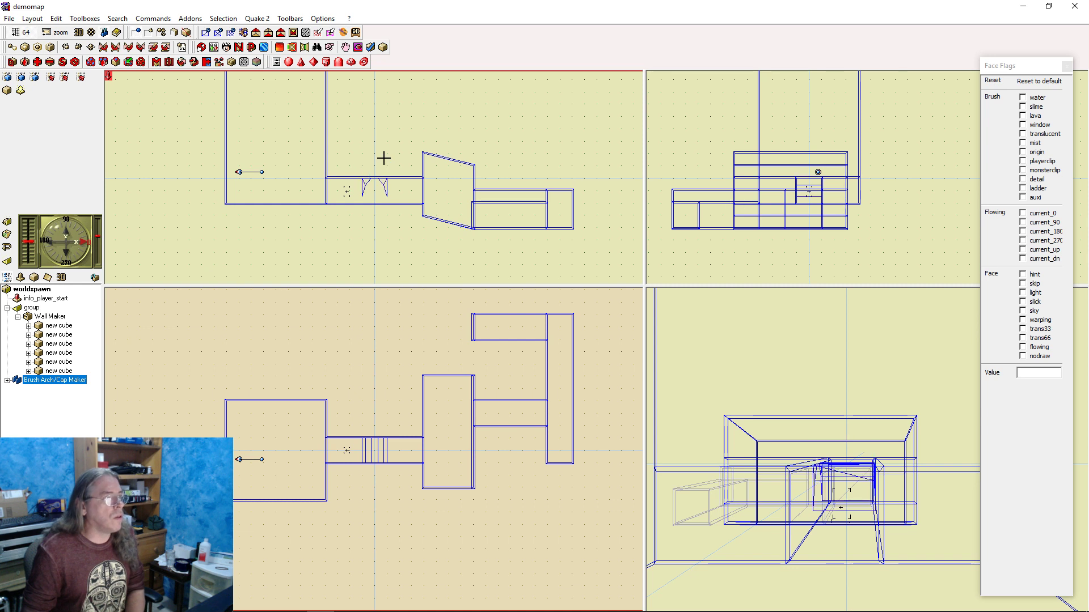
pyautogui.press('Left')
pyautogui.press('Left')
pyautogui.press('Left')
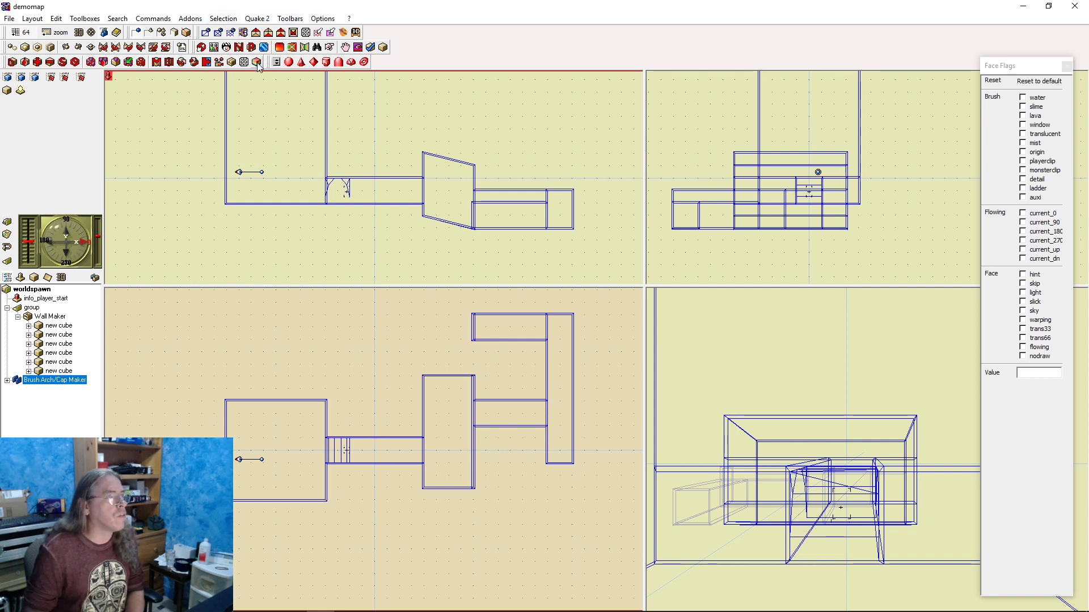
# Try a clockwise Z-axis rotation on the Brush Arch/Cap Maker, and select the cube inside it instead
pyautogui.click(153, 47)
pyautogui.click(153, 47)
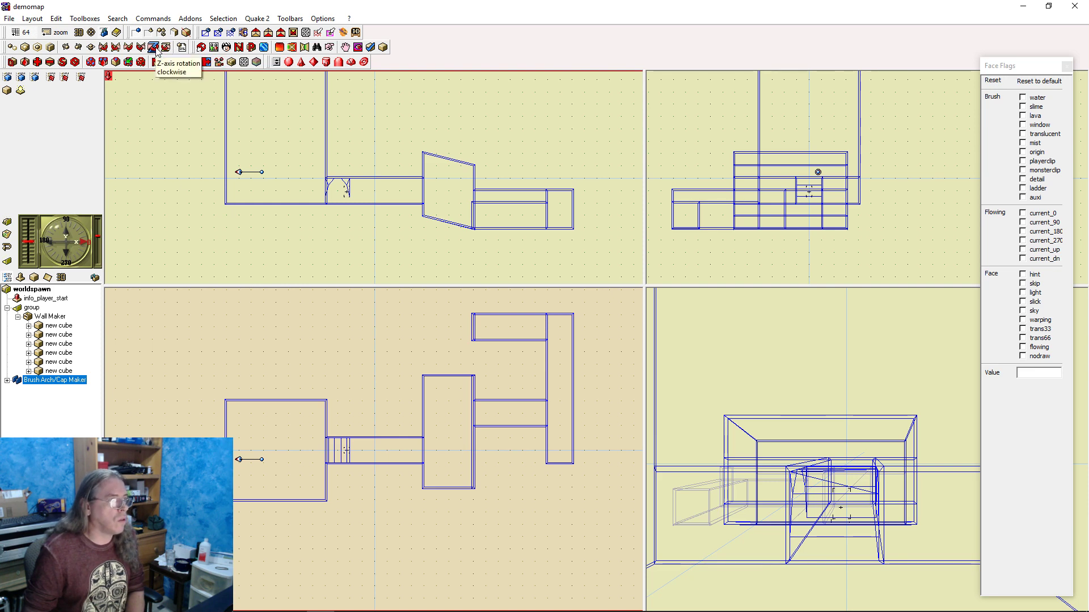
pyautogui.click(337, 191)
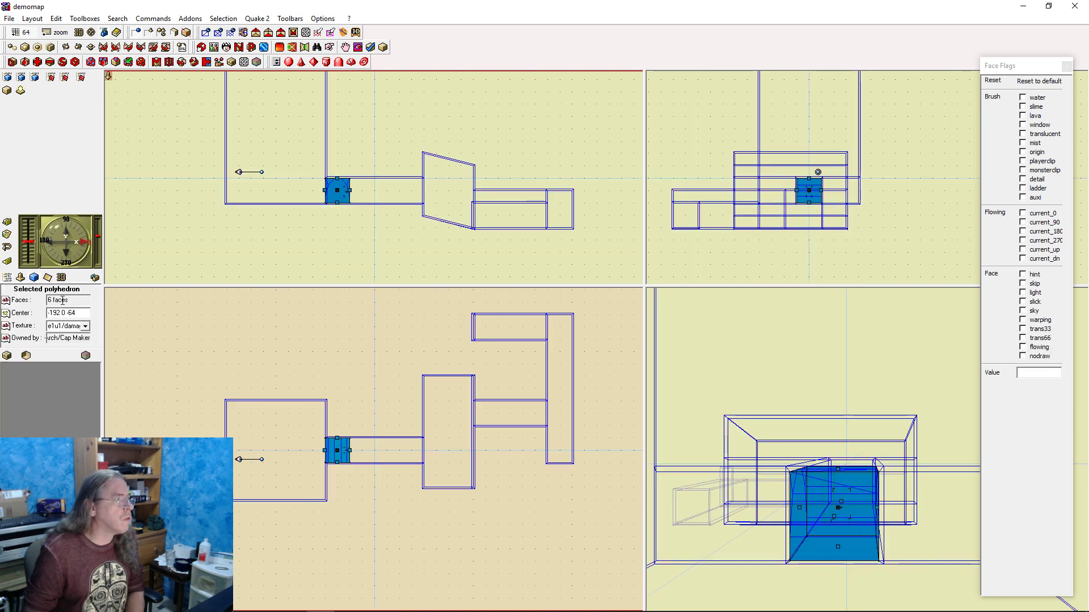
pyautogui.click(7, 278)
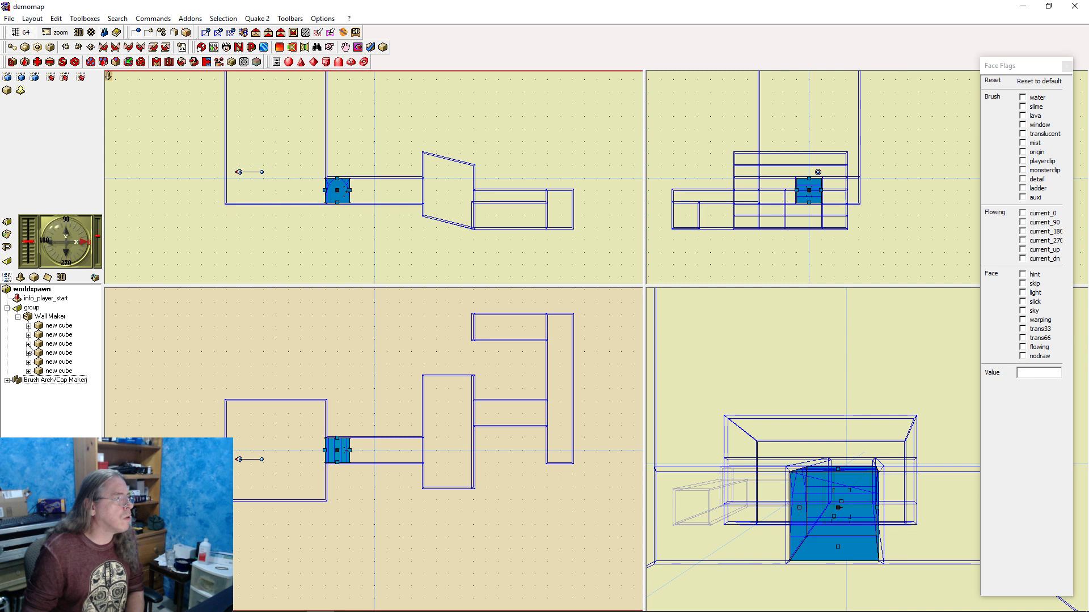
pyautogui.click(35, 403)
pyautogui.click(31, 391)
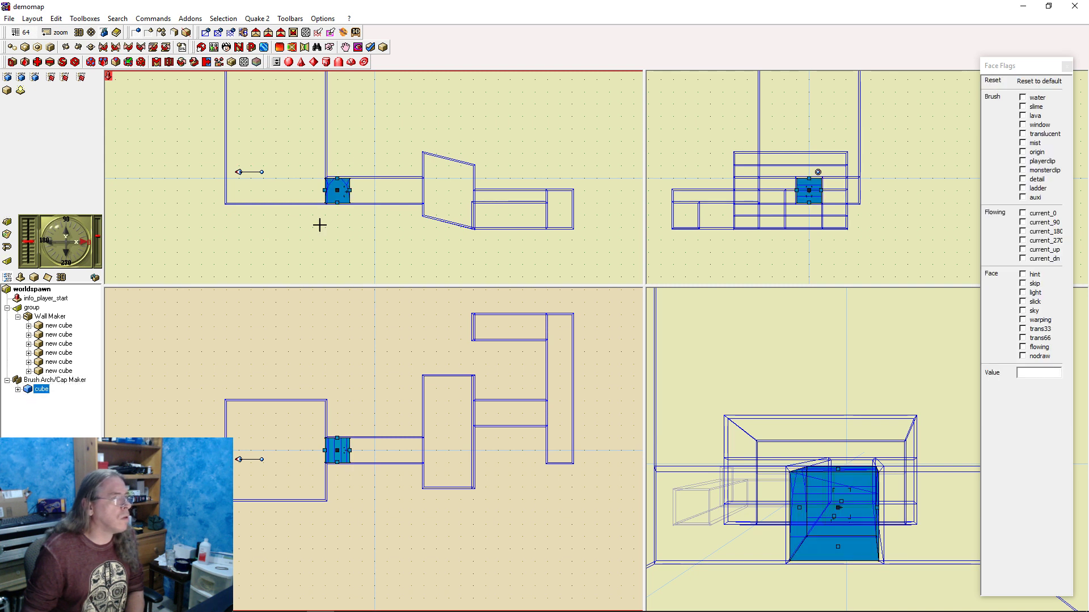
# Try rotating the arch's cube about the Z, Y and X axes
pyautogui.click(166, 47)
pyautogui.click(166, 48)
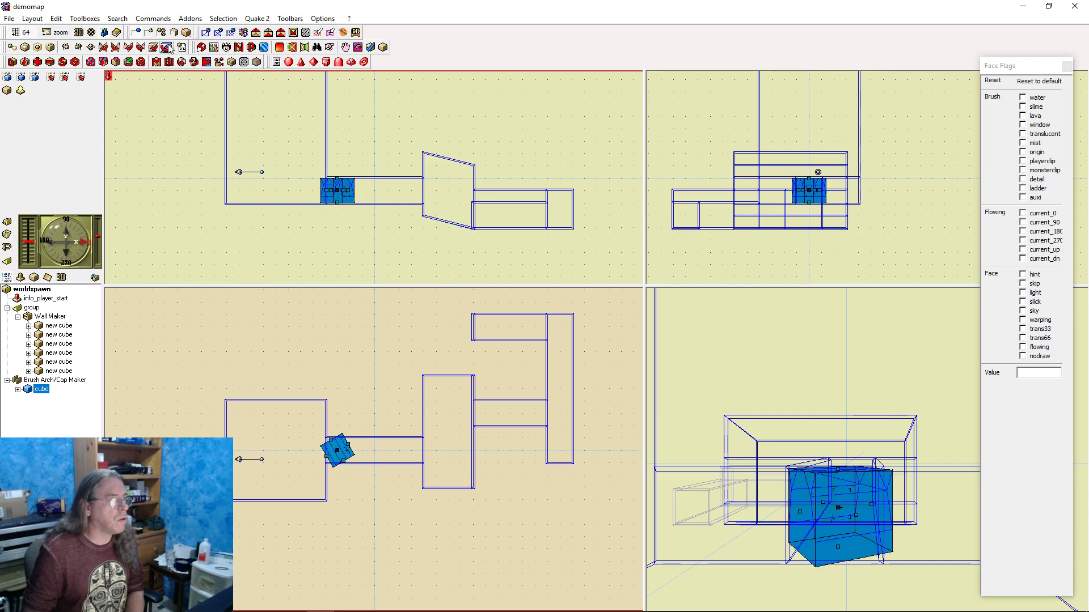
pyautogui.click(166, 48)
pyautogui.click(166, 47)
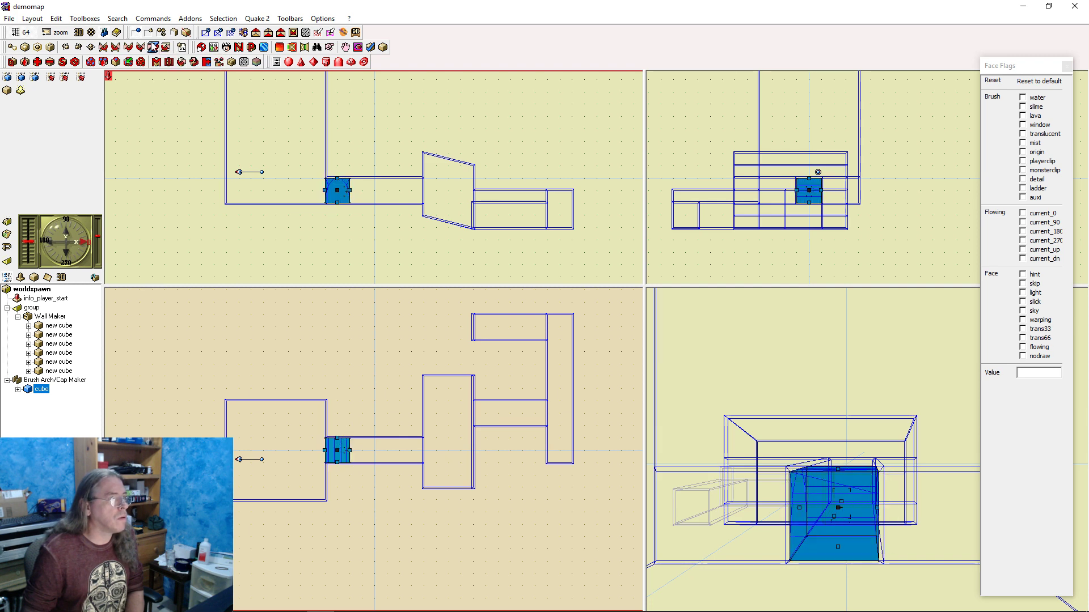
pyautogui.click(140, 48)
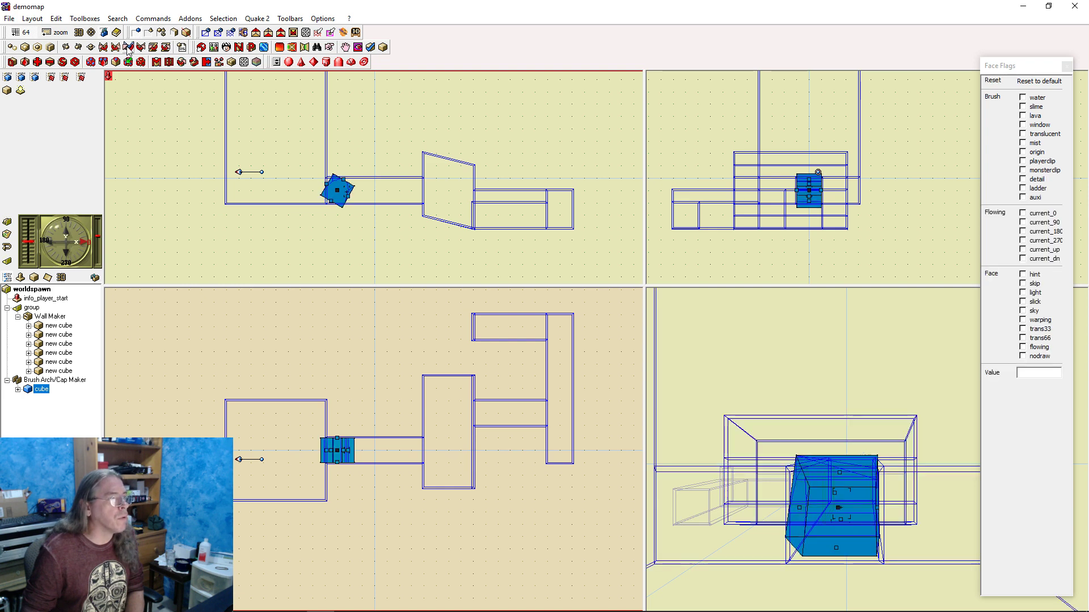
pyautogui.click(140, 48)
pyautogui.click(139, 49)
pyautogui.click(140, 48)
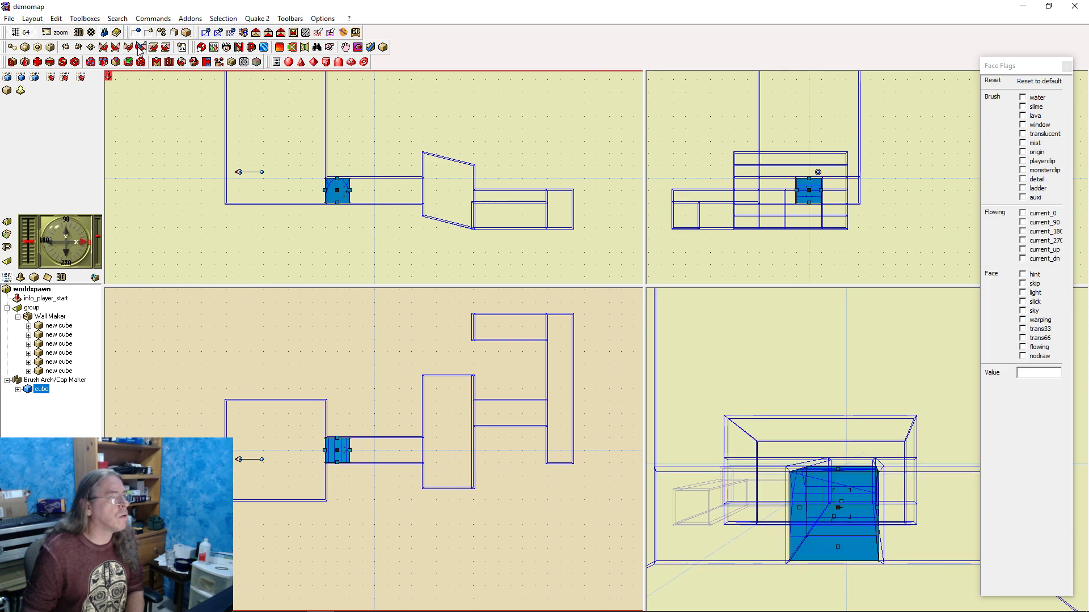
pyautogui.click(104, 48)
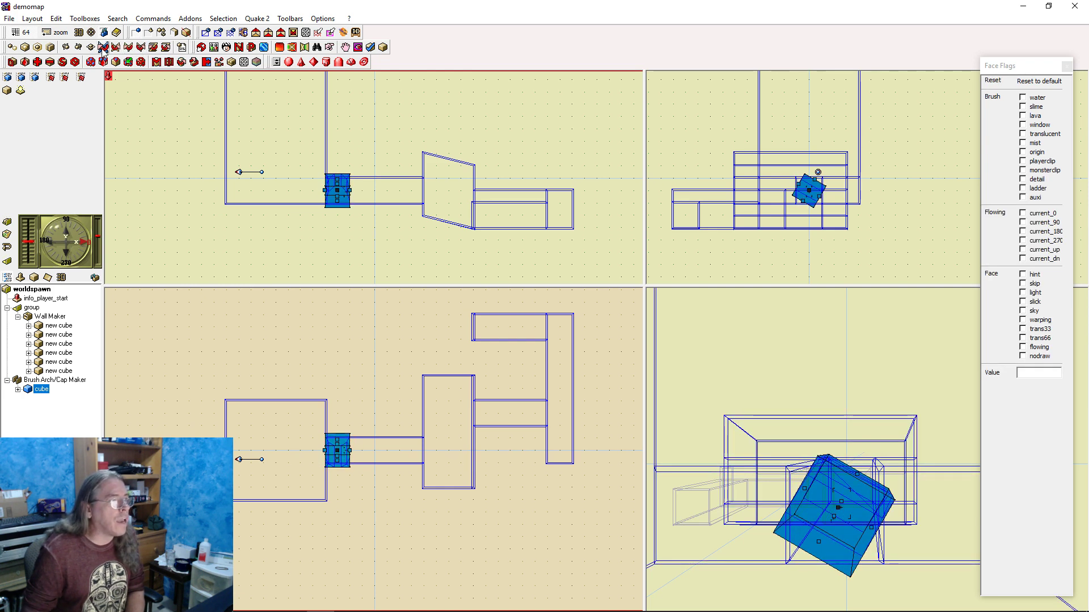
pyautogui.click(115, 49)
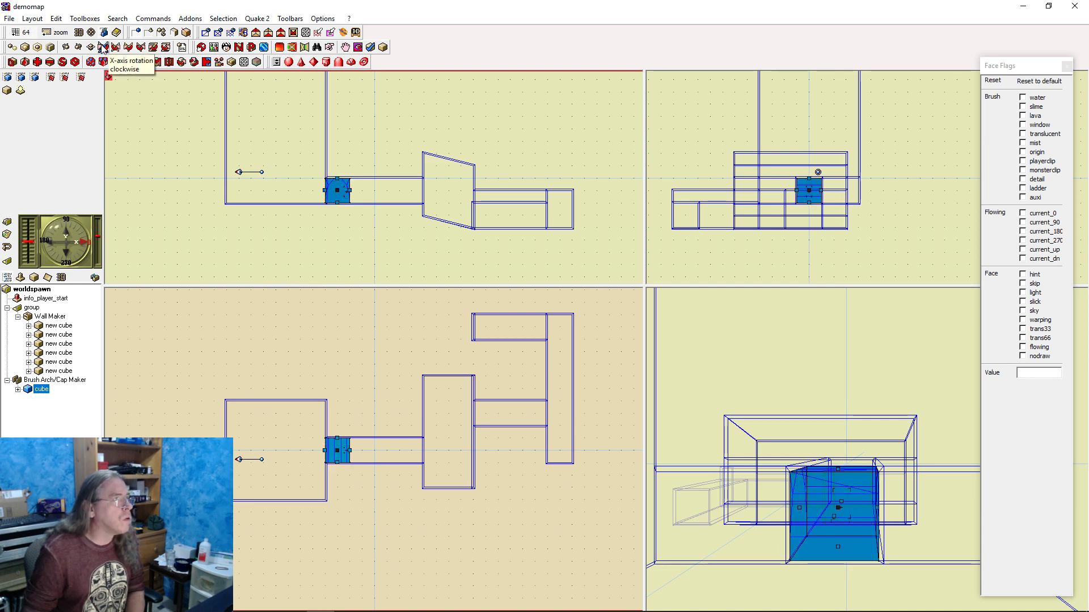
# Rotate the arch's cube a quarter turn counterclockwise about X and a quarter turn about Y
pyautogui.click(115, 48)
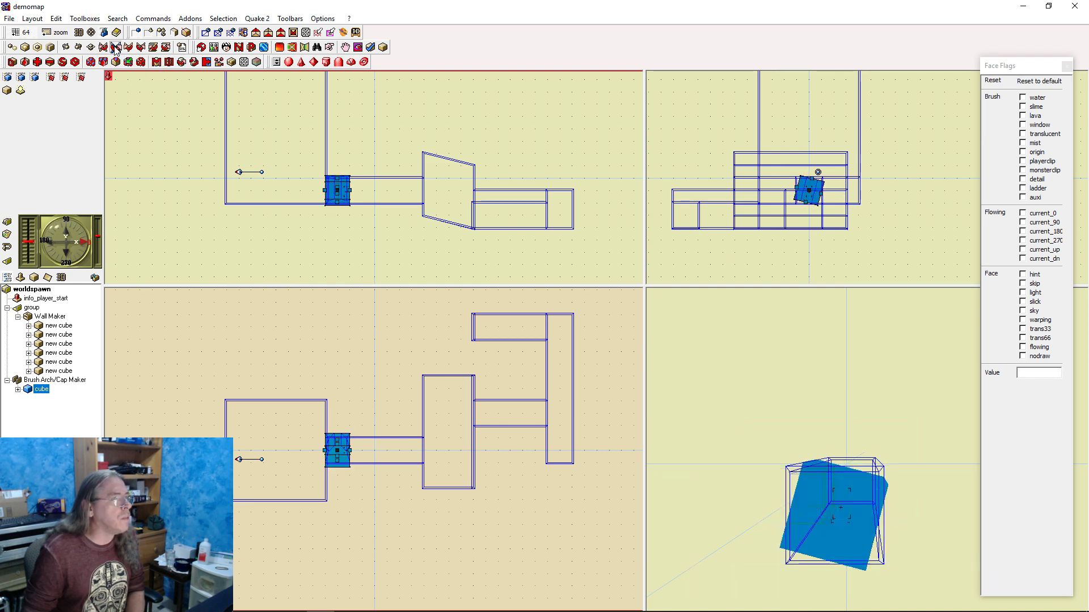
pyautogui.click(116, 49)
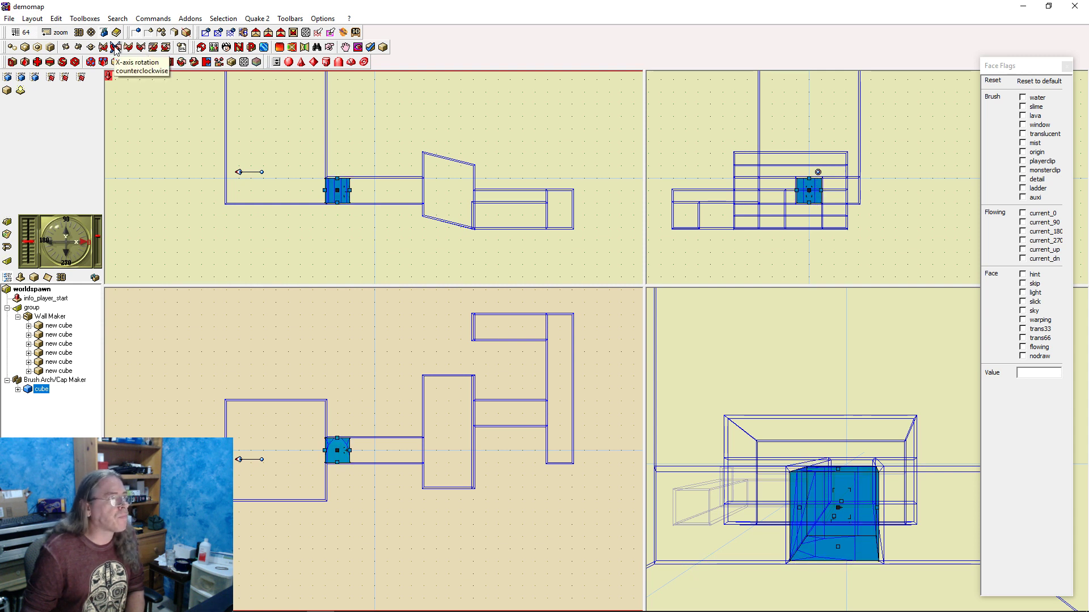
pyautogui.click(115, 48)
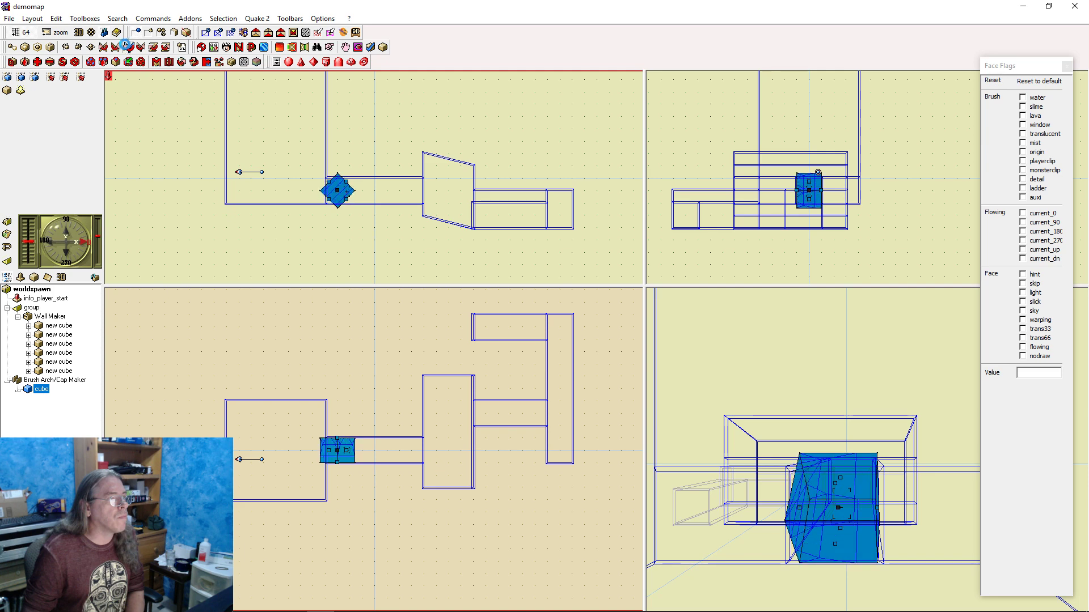
pyautogui.click(127, 47)
# Apply the pball\city6 stone texture to the cube inside the Brush Arch/Cap Maker and deselect it
pyautogui.click(285, 171)
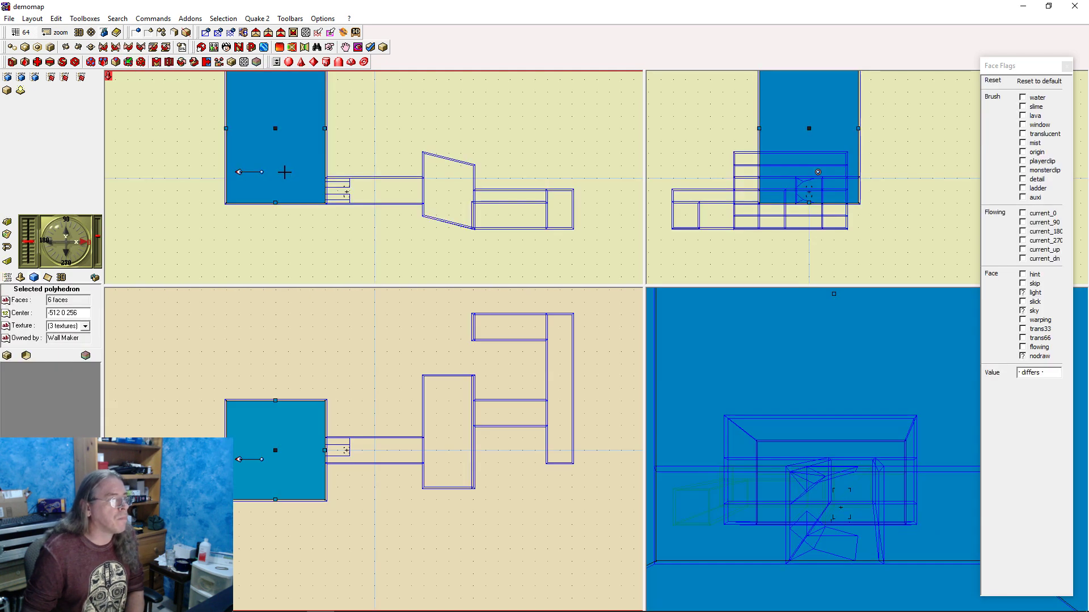
pyautogui.click(350, 187)
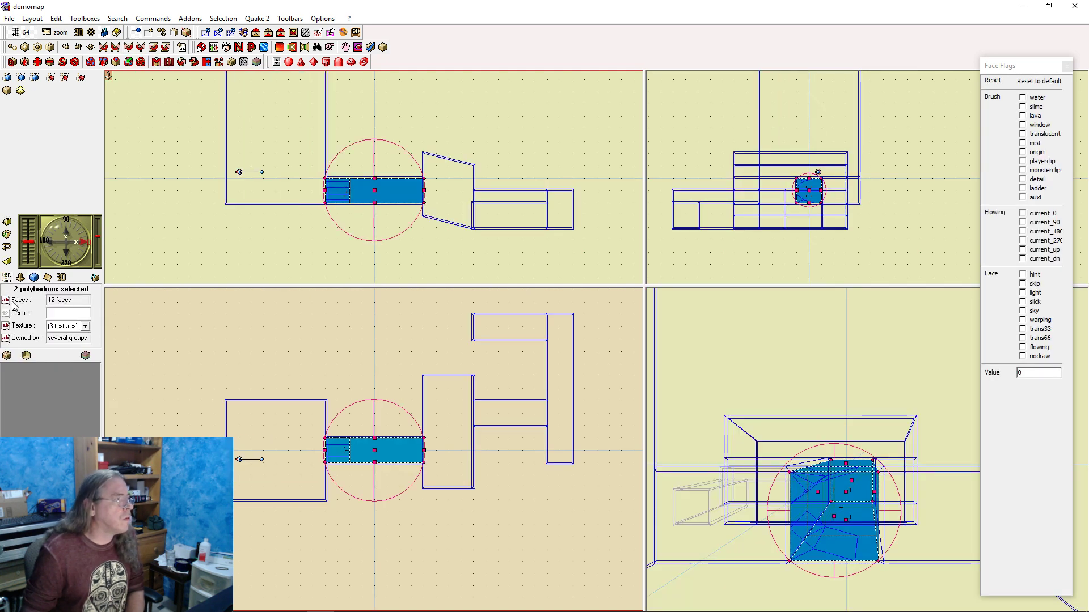
pyautogui.click(7, 278)
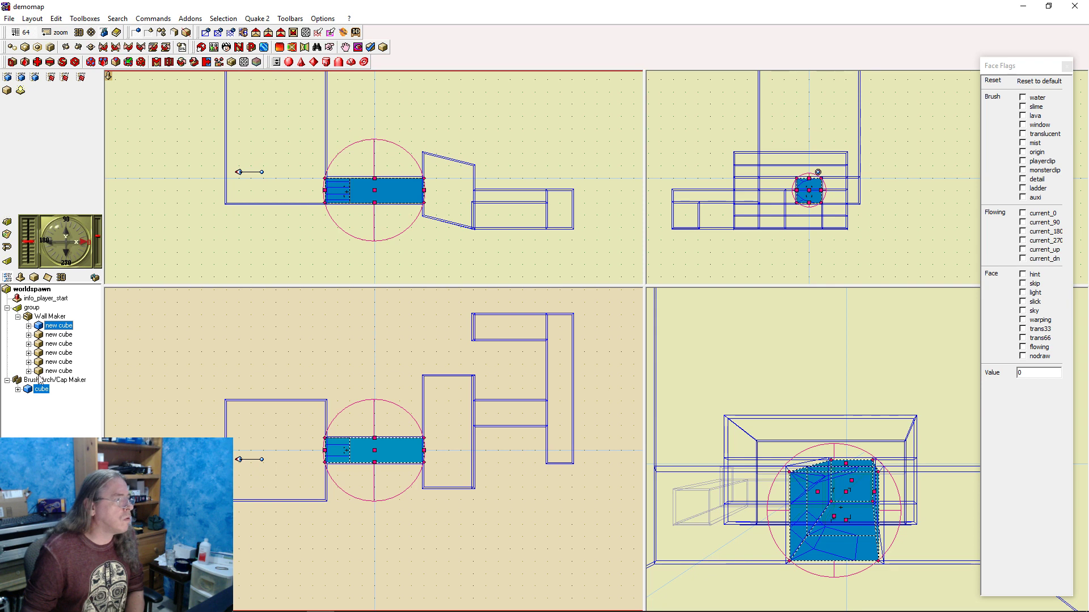
pyautogui.click(34, 278)
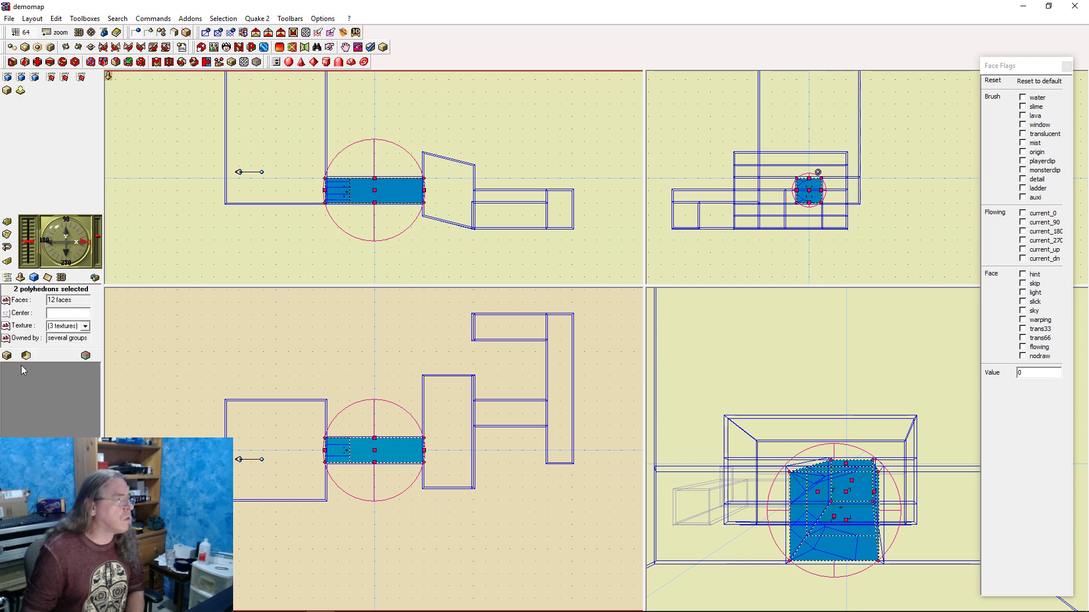
pyautogui.click(321, 246)
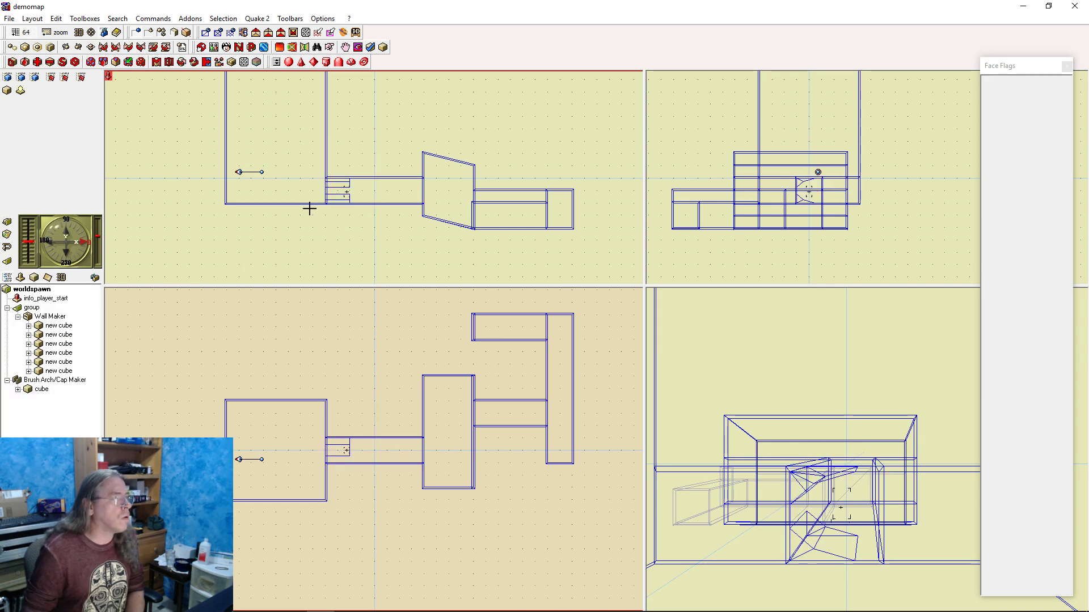
pyautogui.click(41, 390)
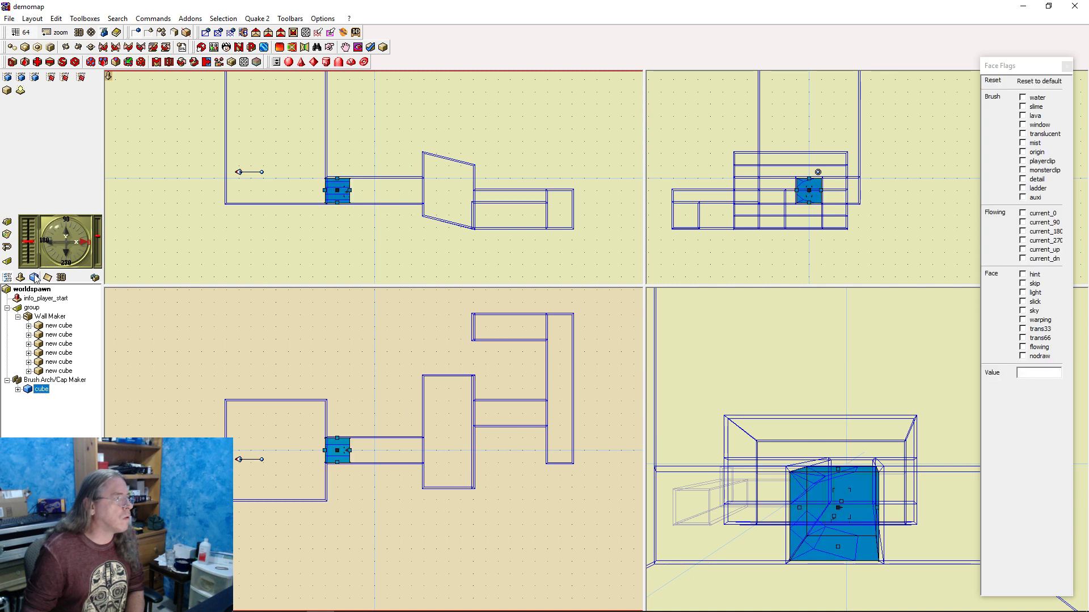
pyautogui.click(34, 277)
pyautogui.click(86, 326)
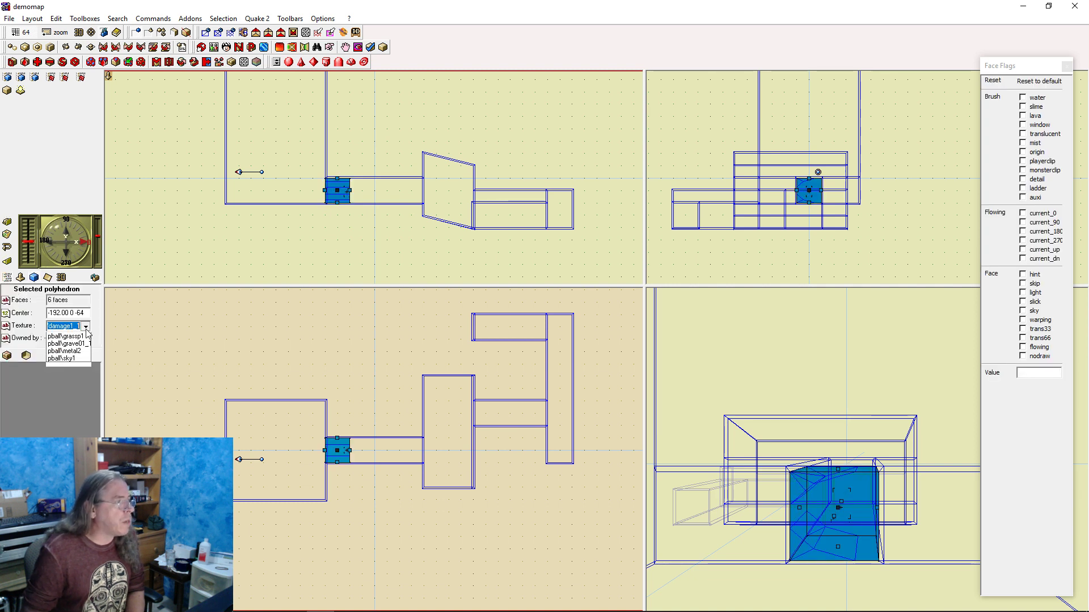
pyautogui.click(84, 342)
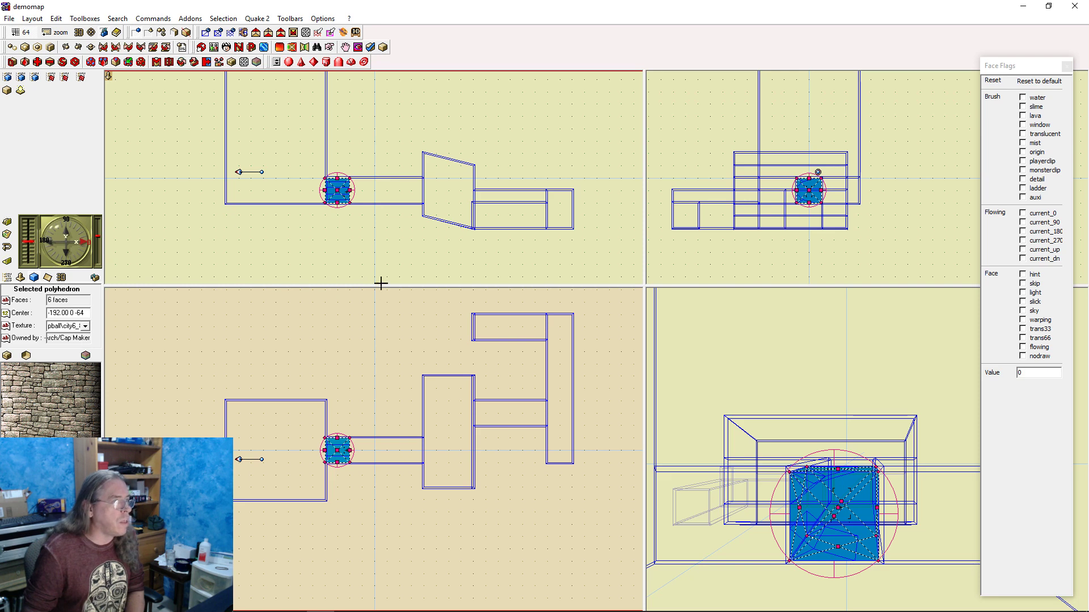
pyautogui.click(328, 240)
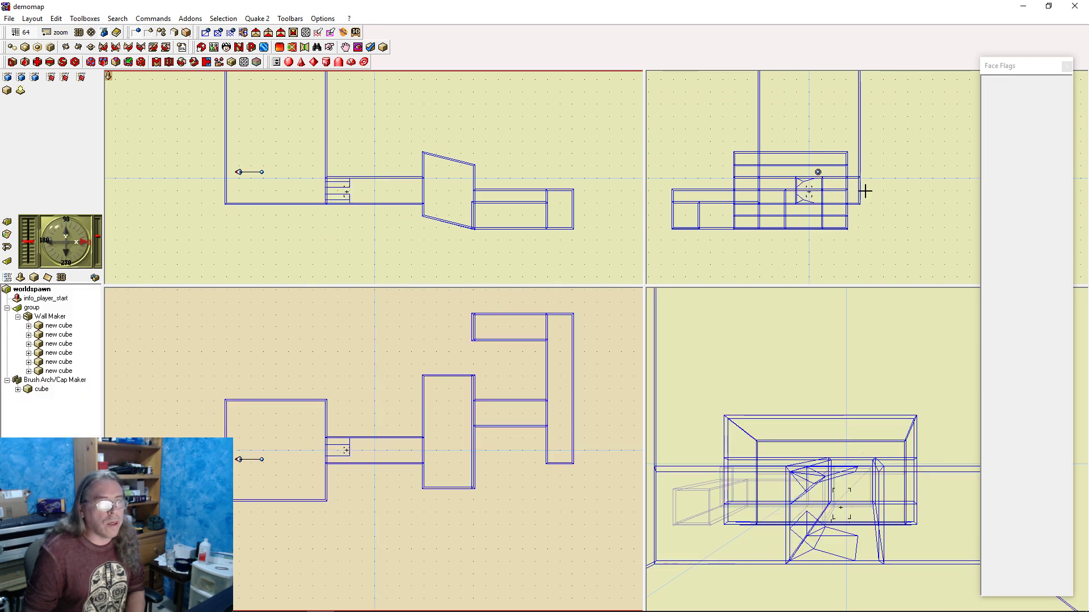
# Select the cube inside the Brush Arch/Cap Maker
pyautogui.click(809, 187)
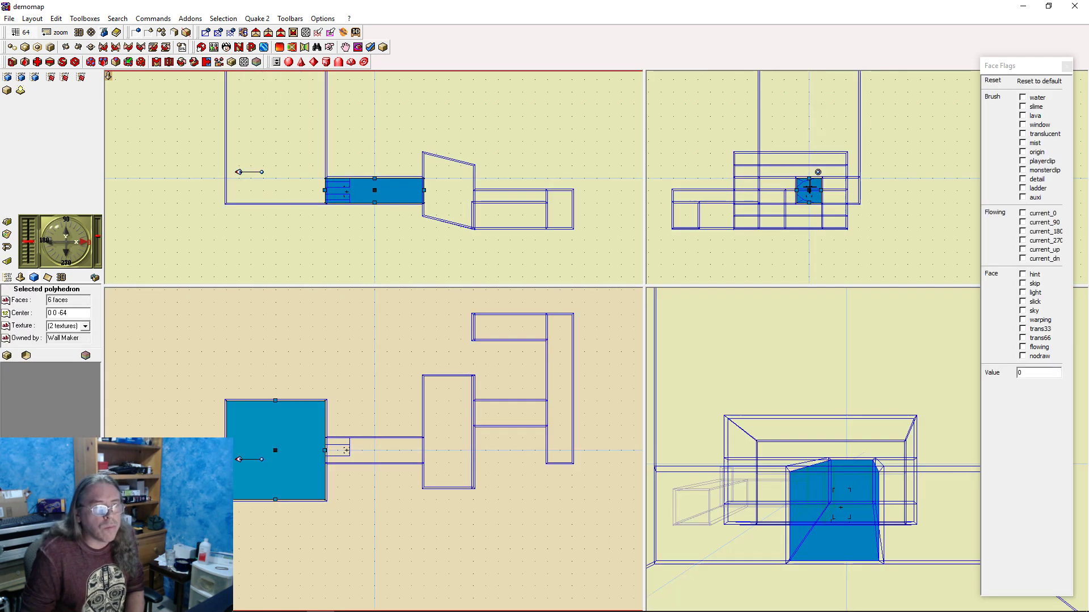
pyautogui.click(8, 277)
pyautogui.click(42, 390)
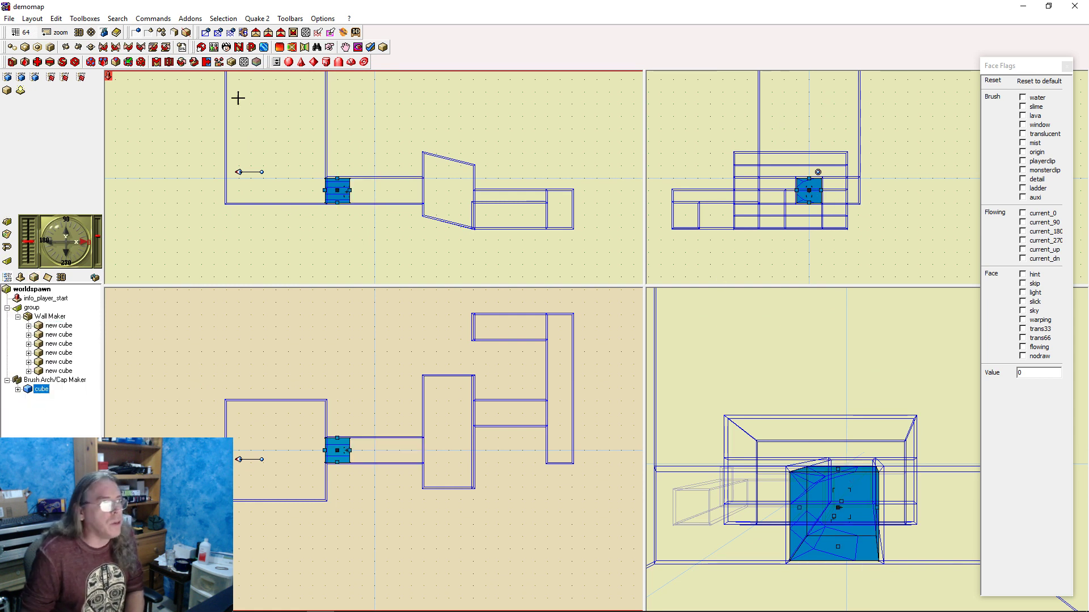
# Try rotating the arch's cube one increment about the Z axis and one about the Y axis, reversing each turn
pyautogui.click(141, 47)
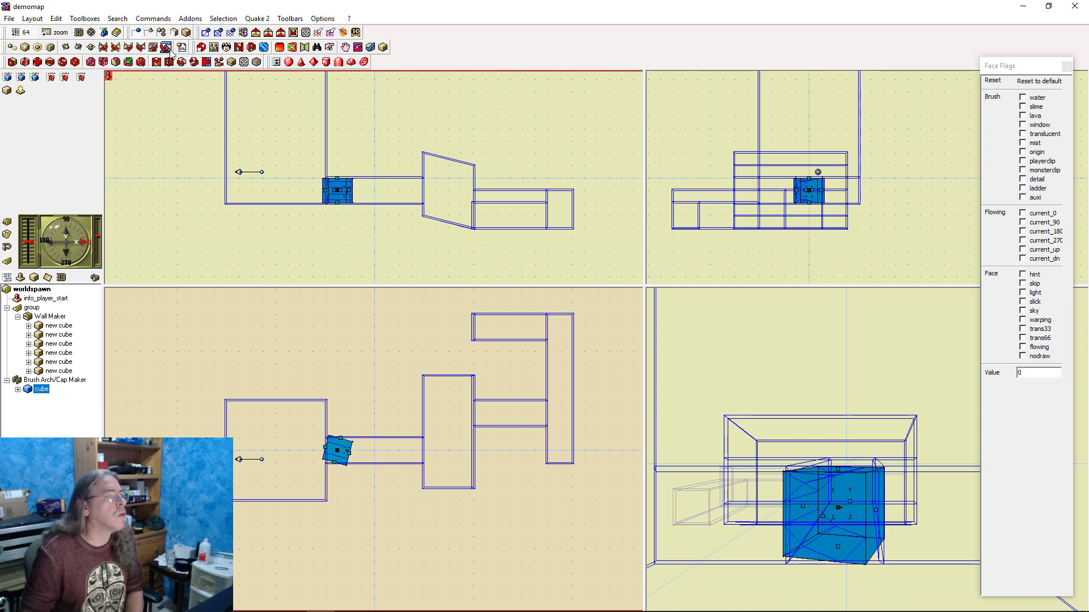
pyautogui.click(165, 48)
pyautogui.click(128, 47)
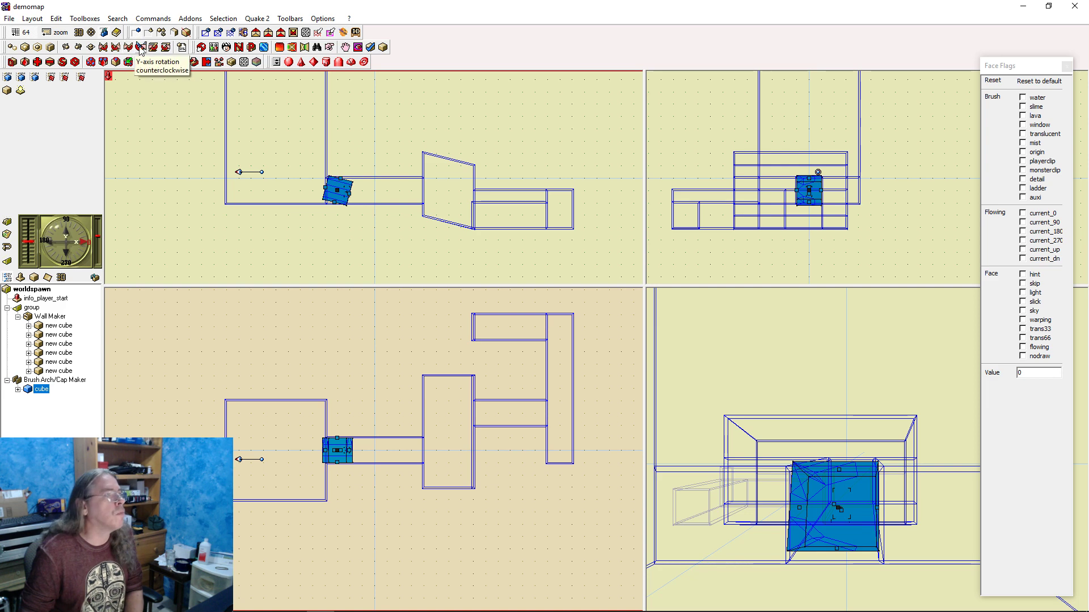
pyautogui.click(141, 47)
# Rotate the arch's cube a quarter turn about the X axis to stand the arch upright, and deselect it
pyautogui.click(104, 47)
pyautogui.click(103, 47)
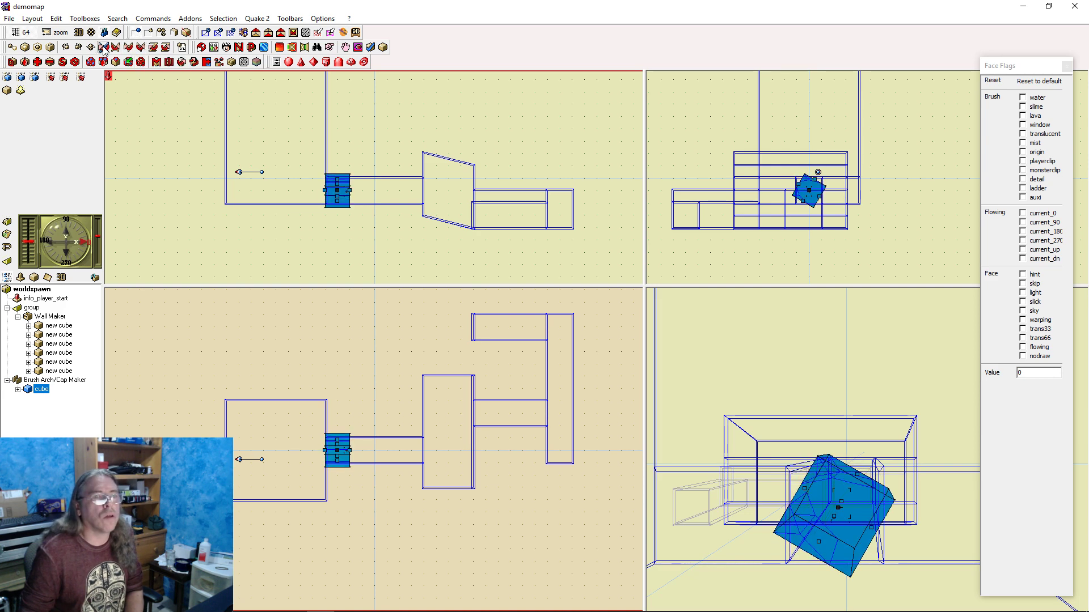
pyautogui.click(104, 47)
pyautogui.click(104, 47)
pyautogui.click(104, 47)
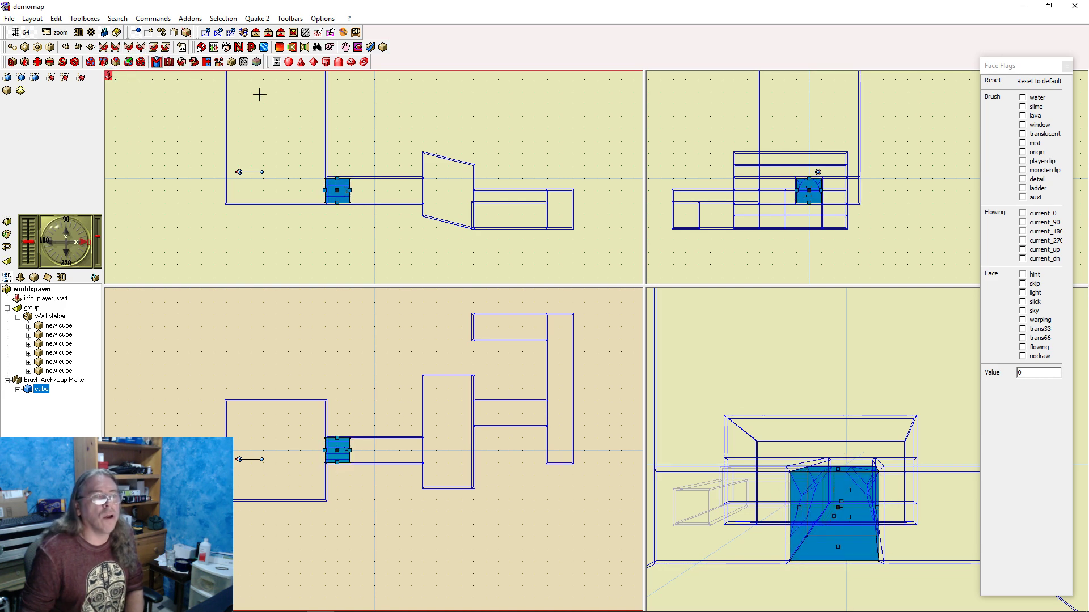
pyautogui.click(850, 263)
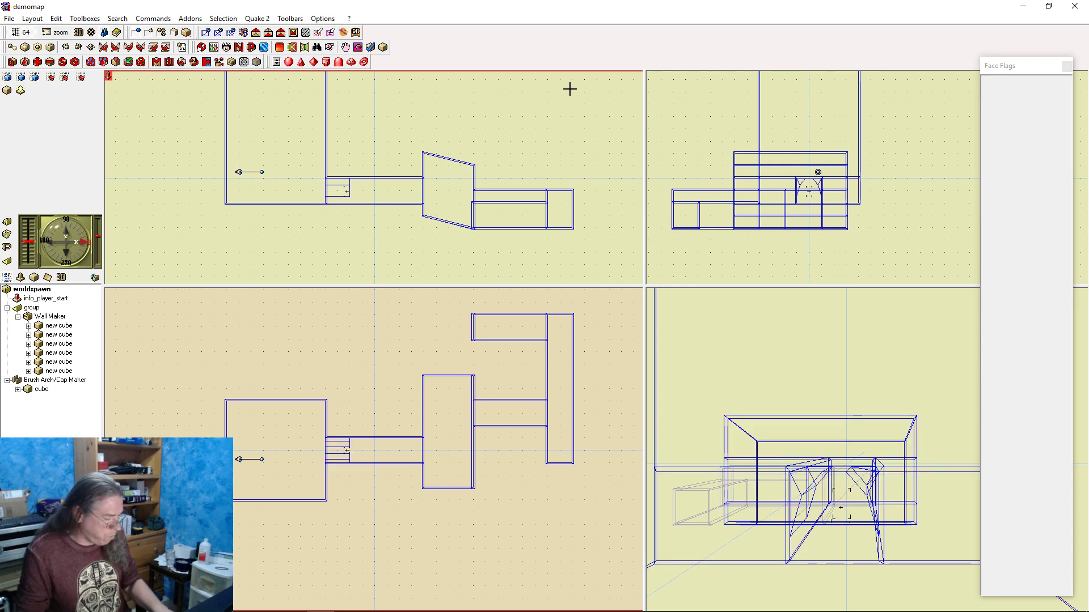
# Build and run demomap in Paintball 2, and walk around the corridor entrance to inspect the arch's orientation and stone texture
pyautogui.press('F9')
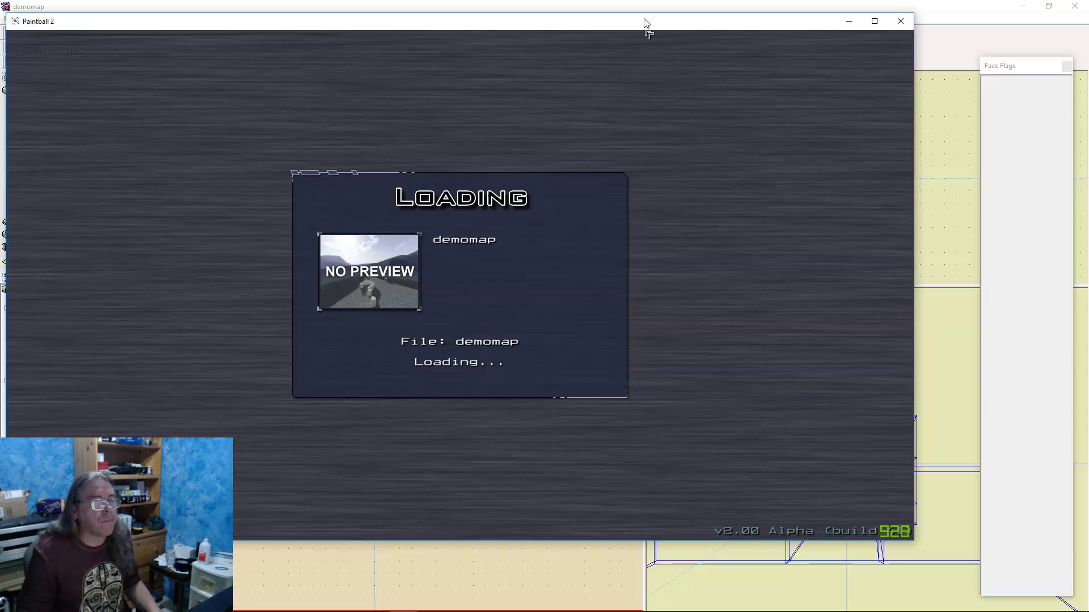
pyautogui.press('w')
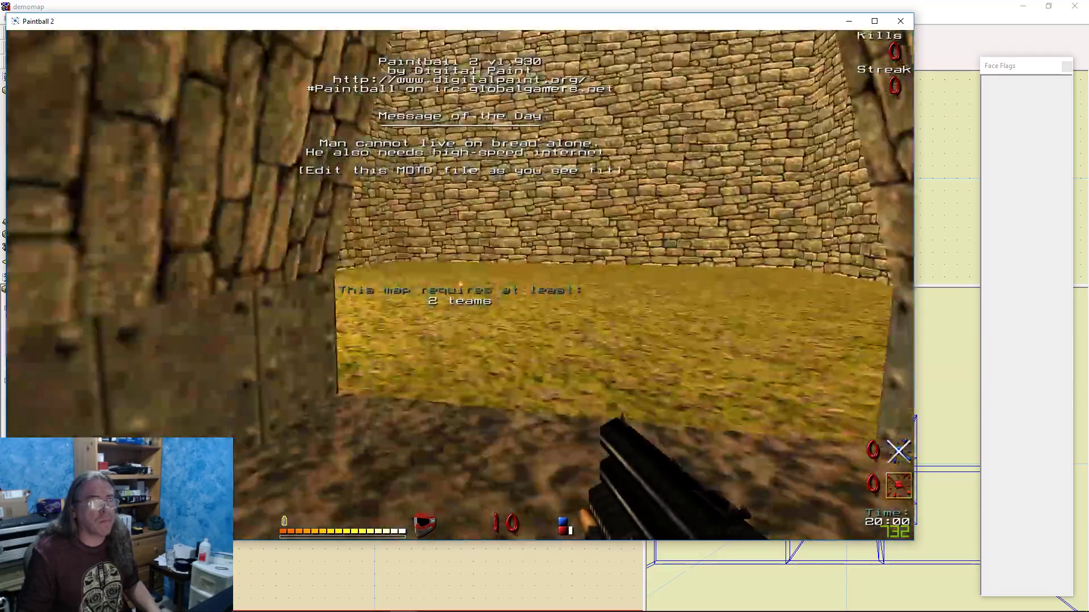
pyautogui.press('w')
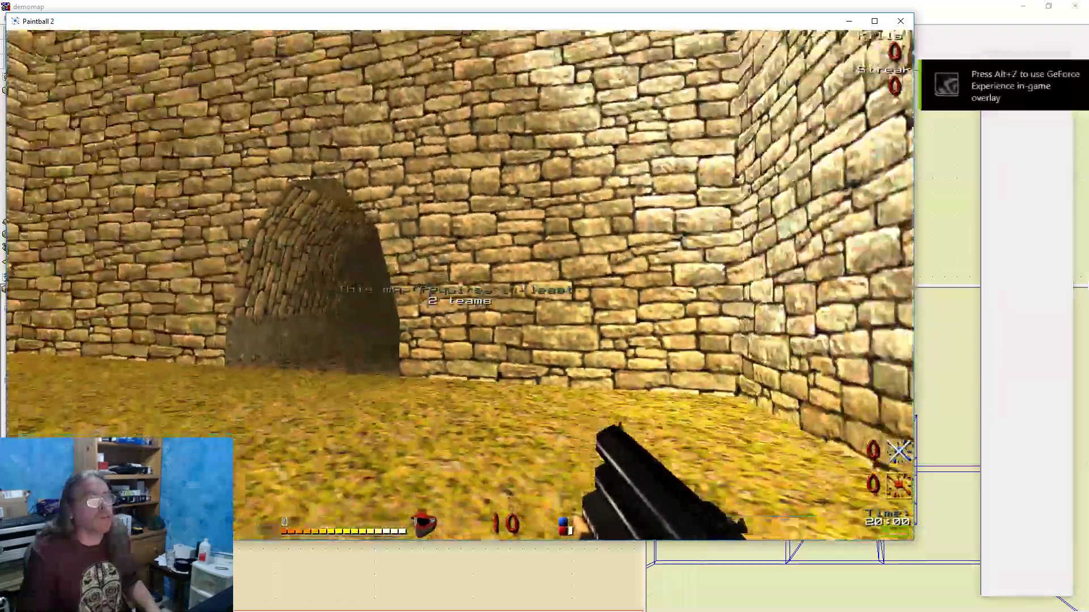
pyautogui.press('w')
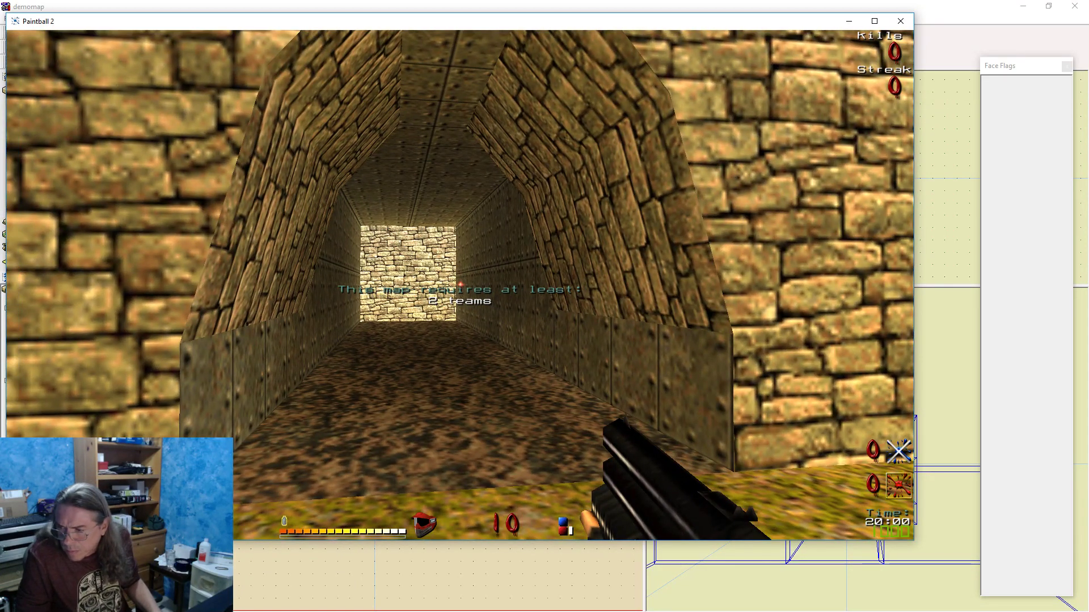
pyautogui.press('d')
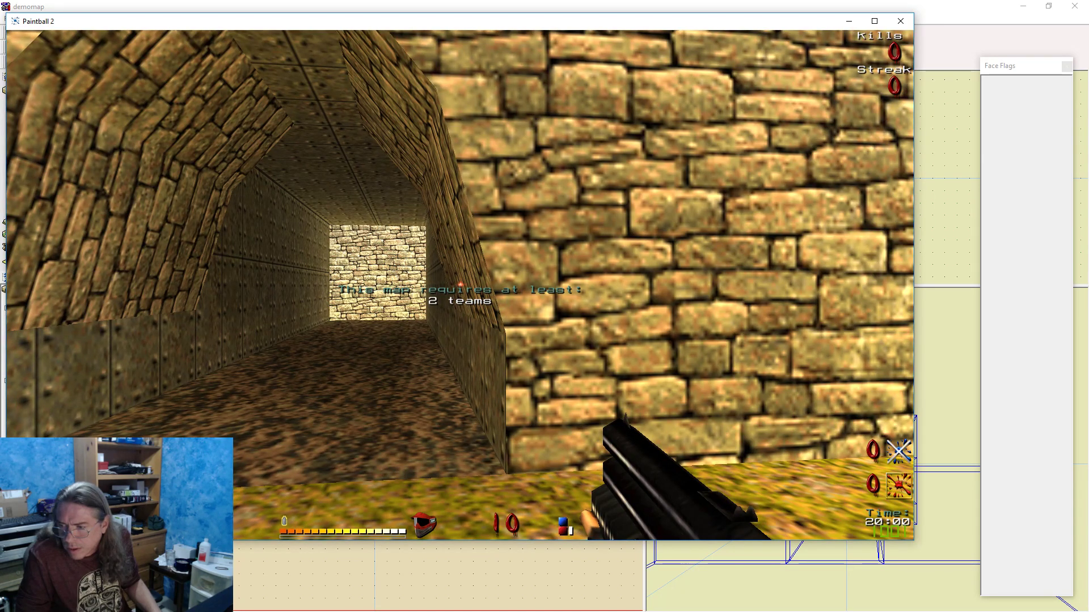
pyautogui.press('s')
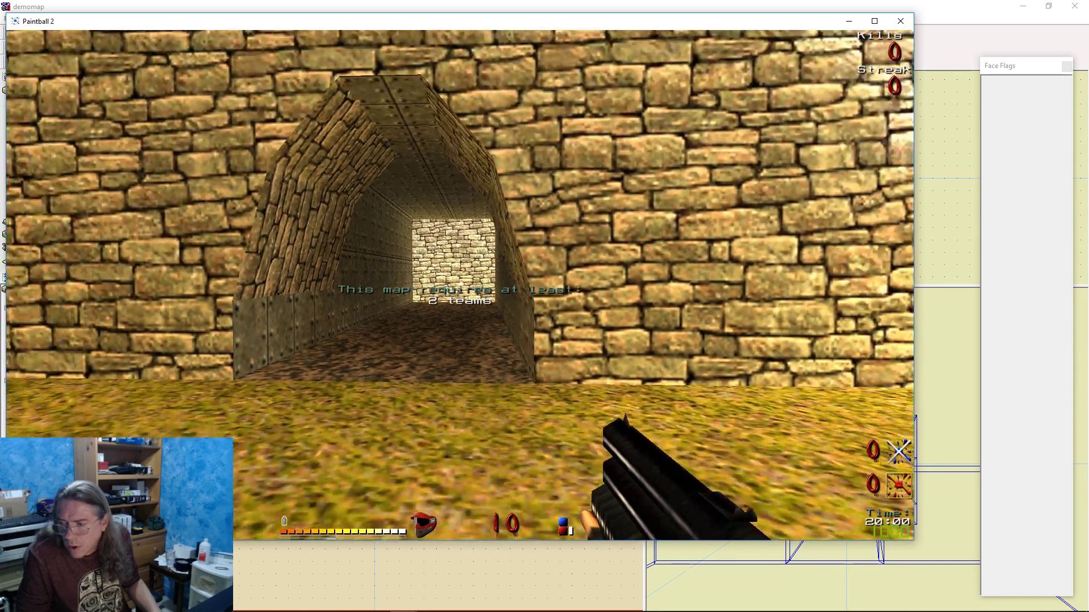
pyautogui.press('w')
pyautogui.press('Escape')
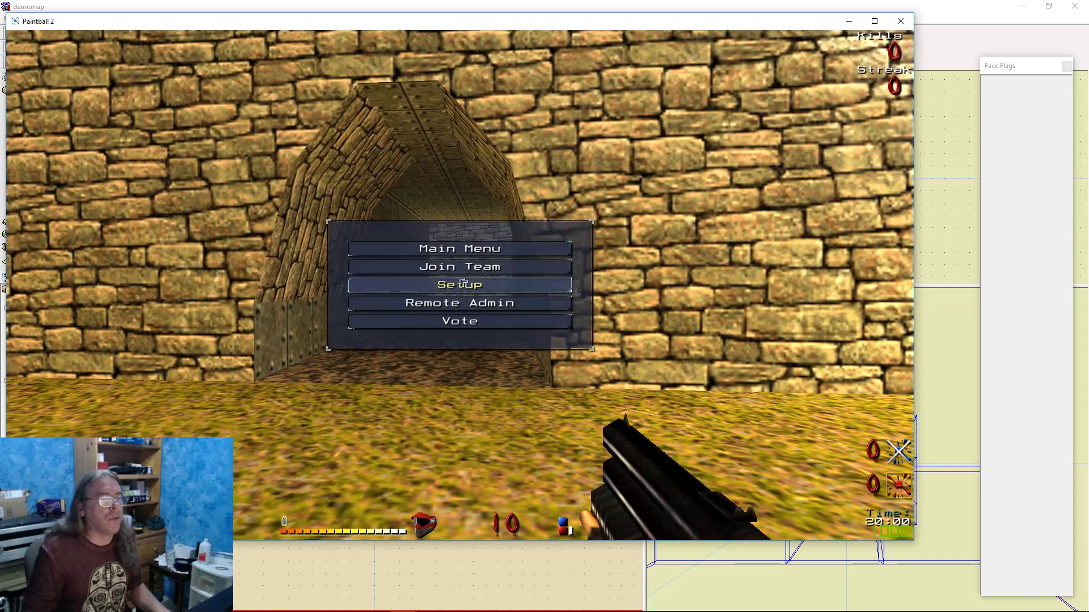
pyautogui.press('Escape')
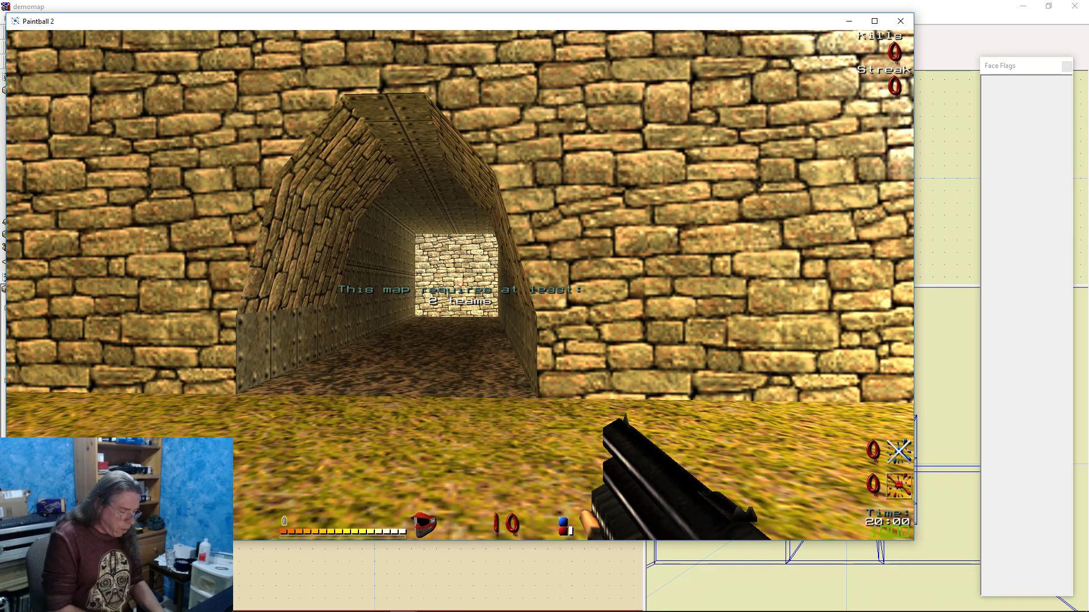
# Quit Paintball 2 with the console command quit and return to QuArK
pyautogui.press('`')
pyautogui.write('quit')
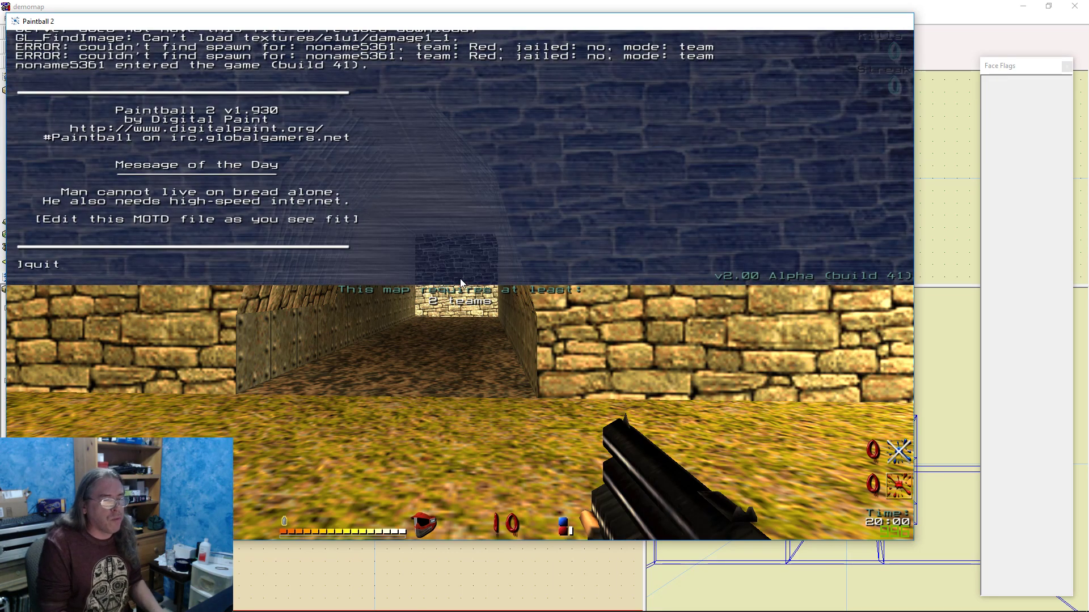
pyautogui.press('Return')
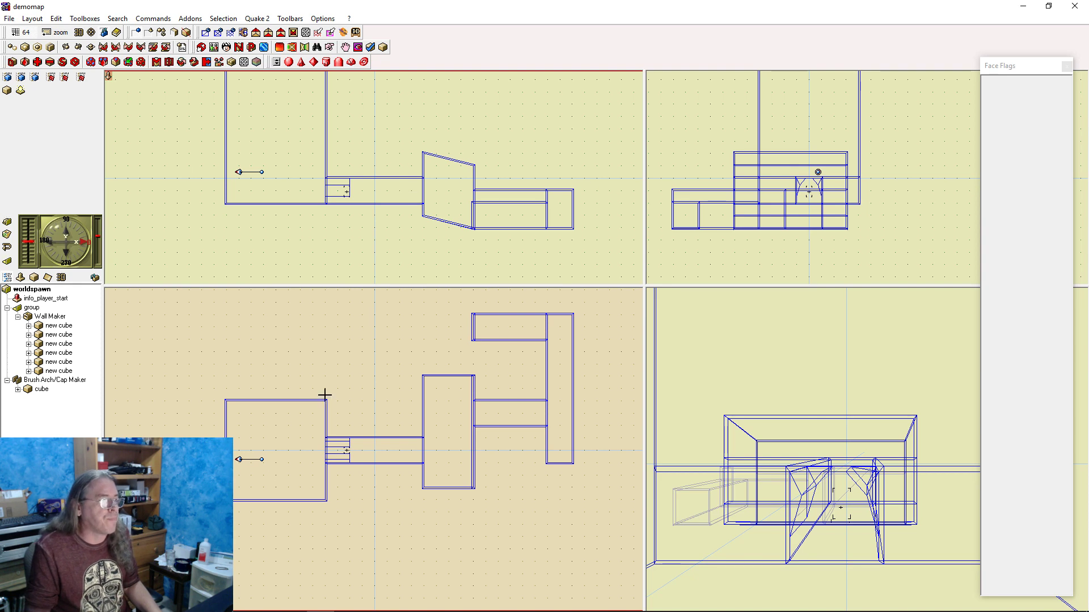
# Select the tall room's cube and highlight its east, west, north and south faces in the object tree
pyautogui.click(289, 445)
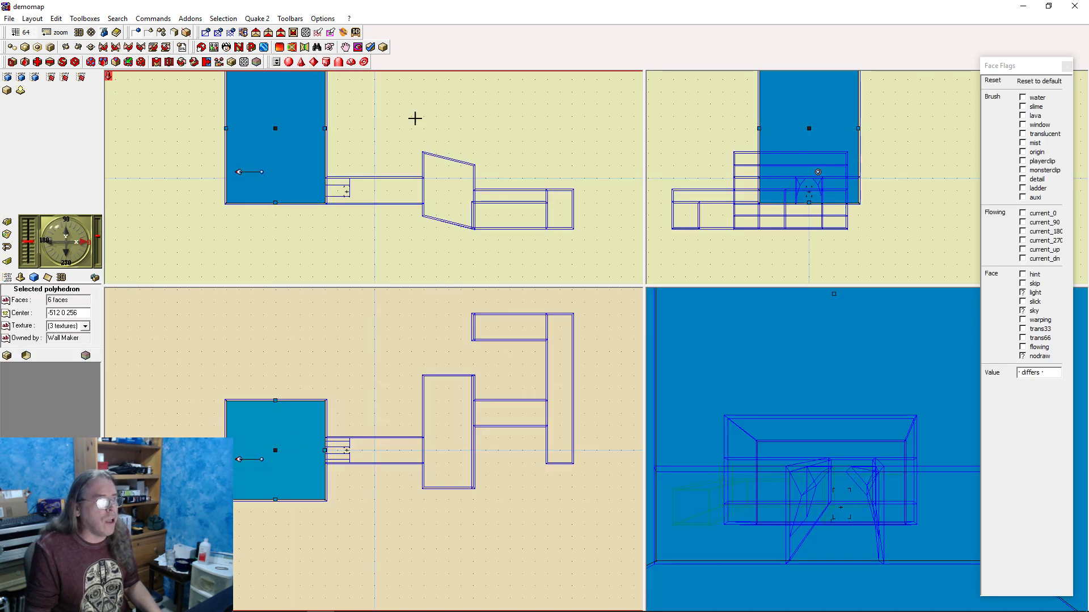
pyautogui.moveTo(392, 108); pyautogui.dragTo(482, 207, button='right')
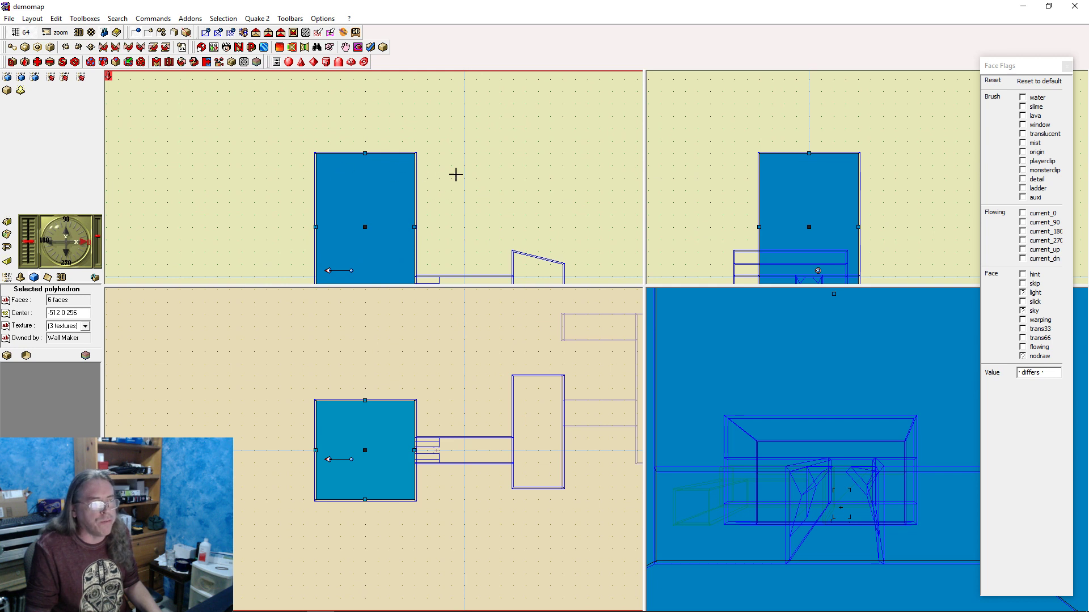
pyautogui.click(7, 279)
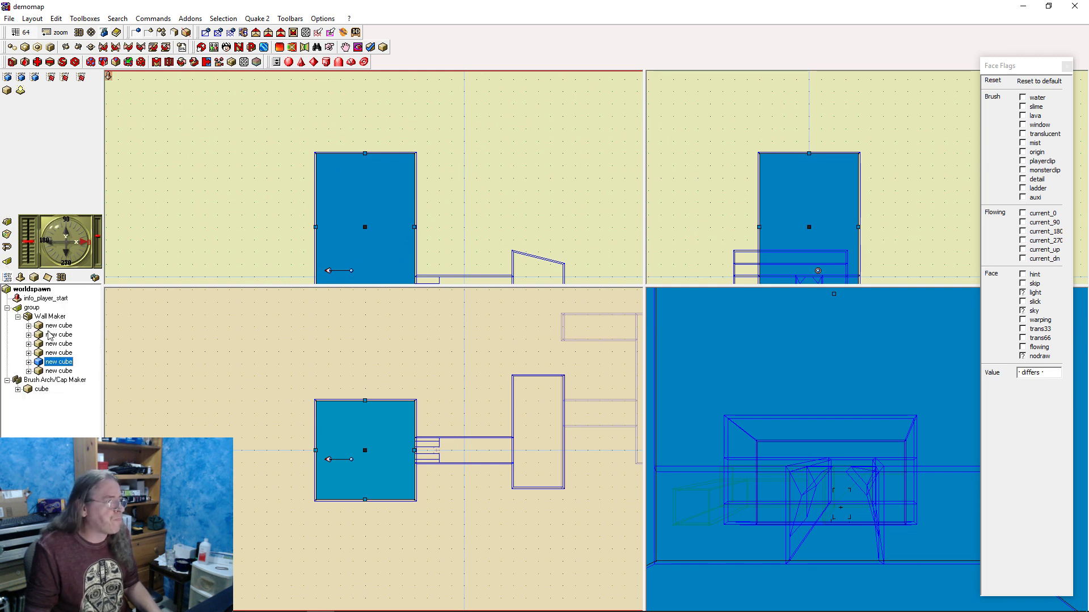
pyautogui.click(29, 362)
pyautogui.click(62, 371)
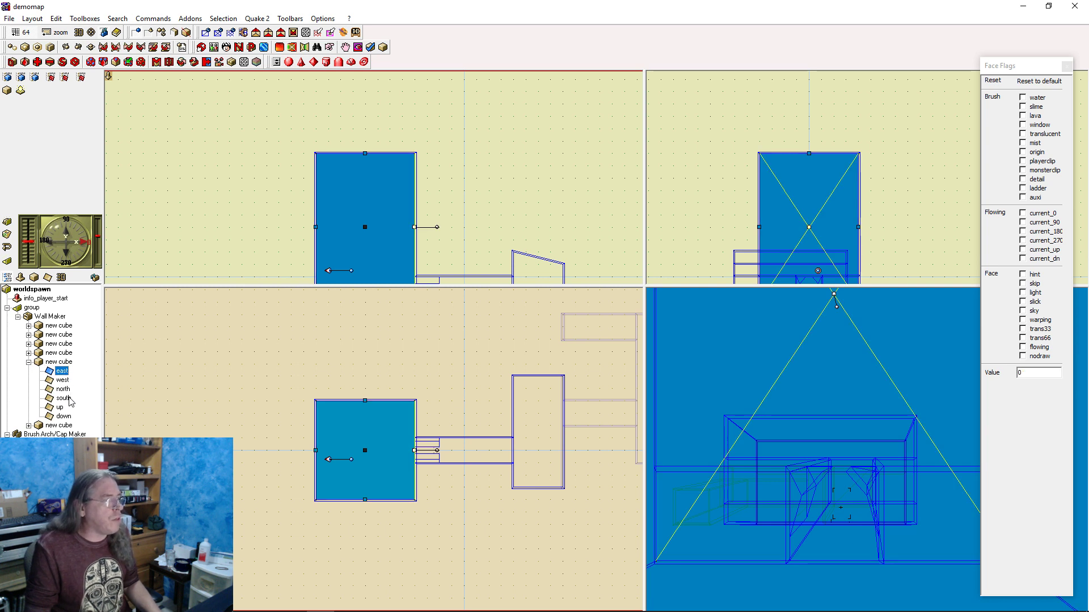
pyautogui.keyDown('shift'); pyautogui.click(68, 398); pyautogui.keyUp('shift')
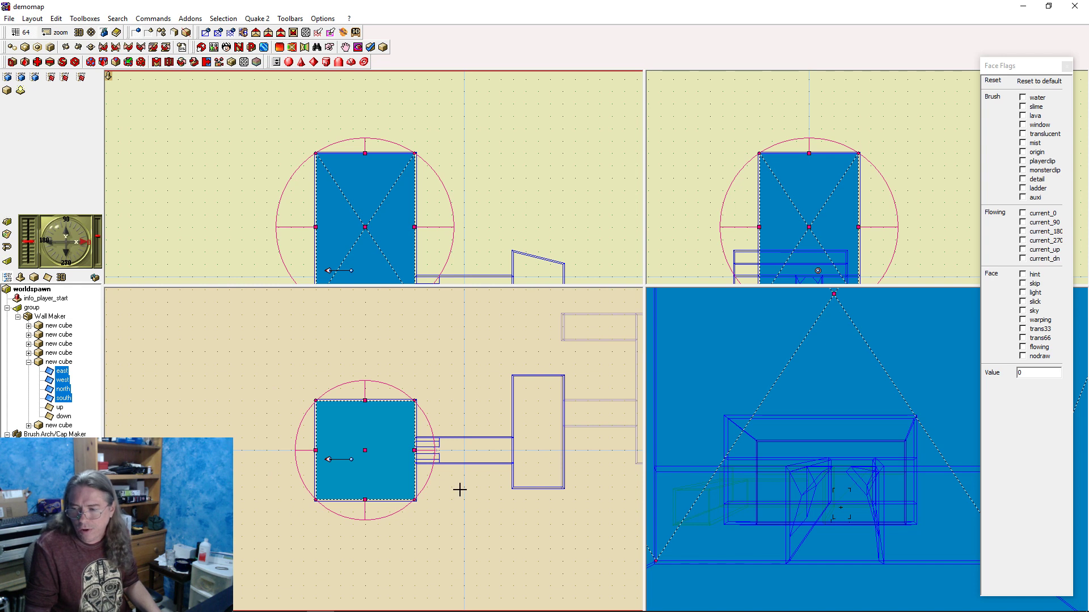
# Examine the texture and the light, sky and nodraw flags of the tall room's up face, and clear the selection
pyautogui.click(59, 407)
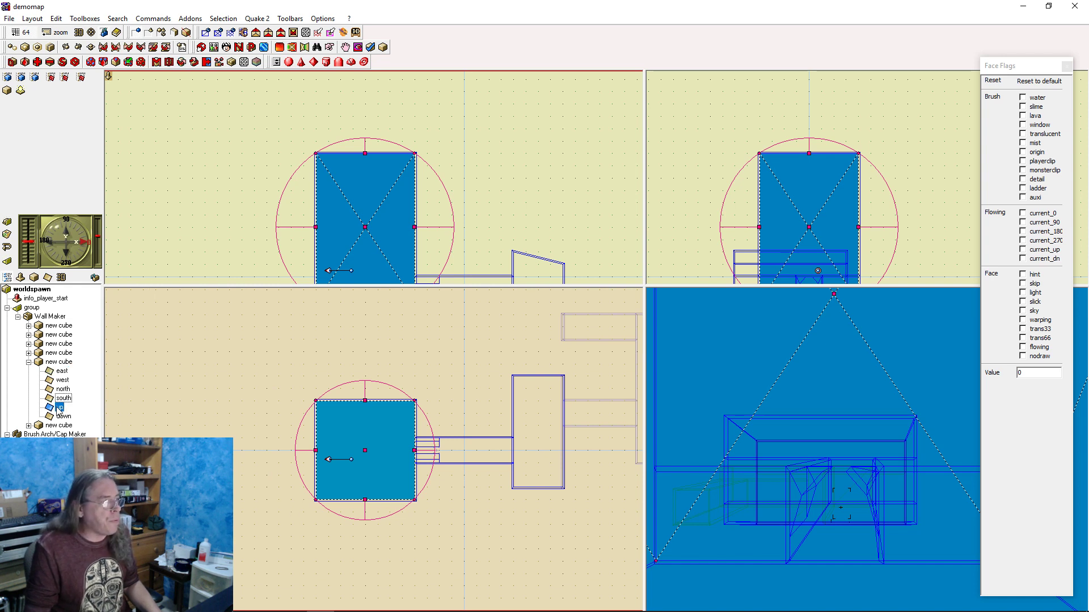
pyautogui.click(48, 278)
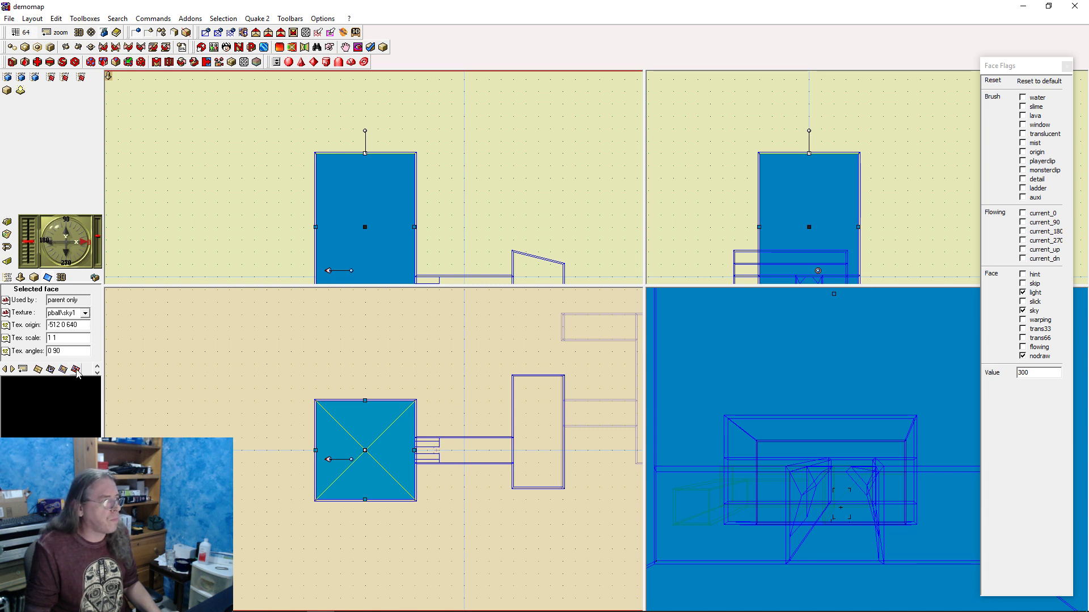
pyautogui.click(33, 277)
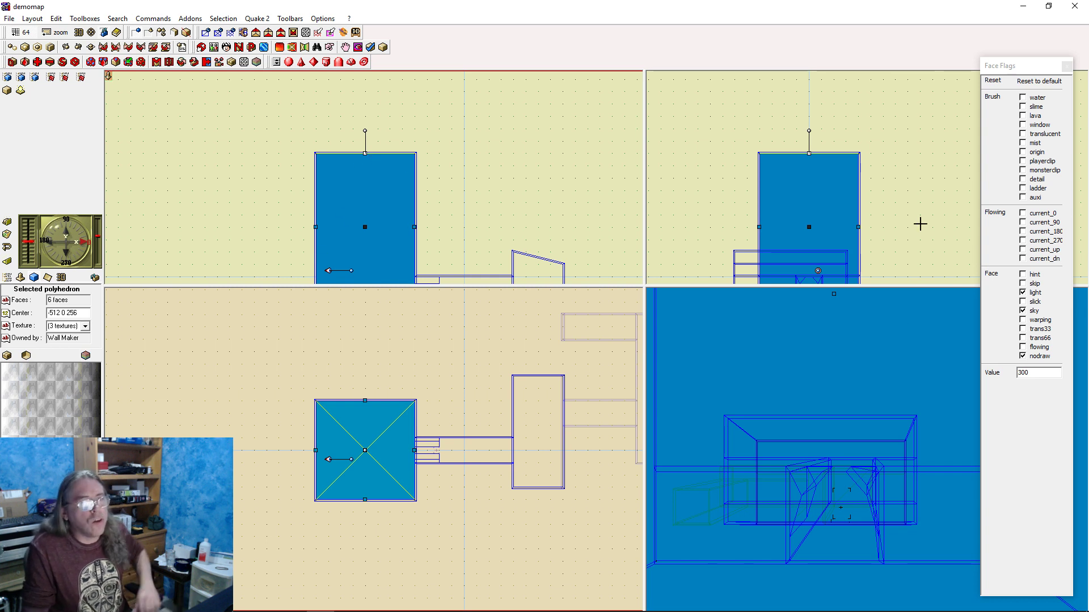
pyautogui.click(1067, 167)
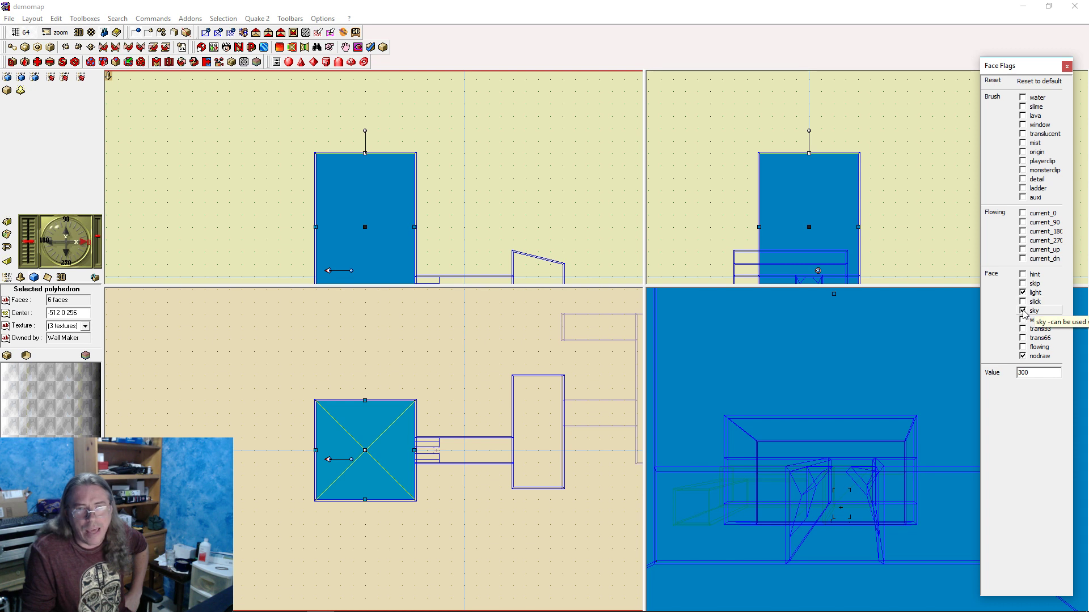
pyautogui.click(1023, 356)
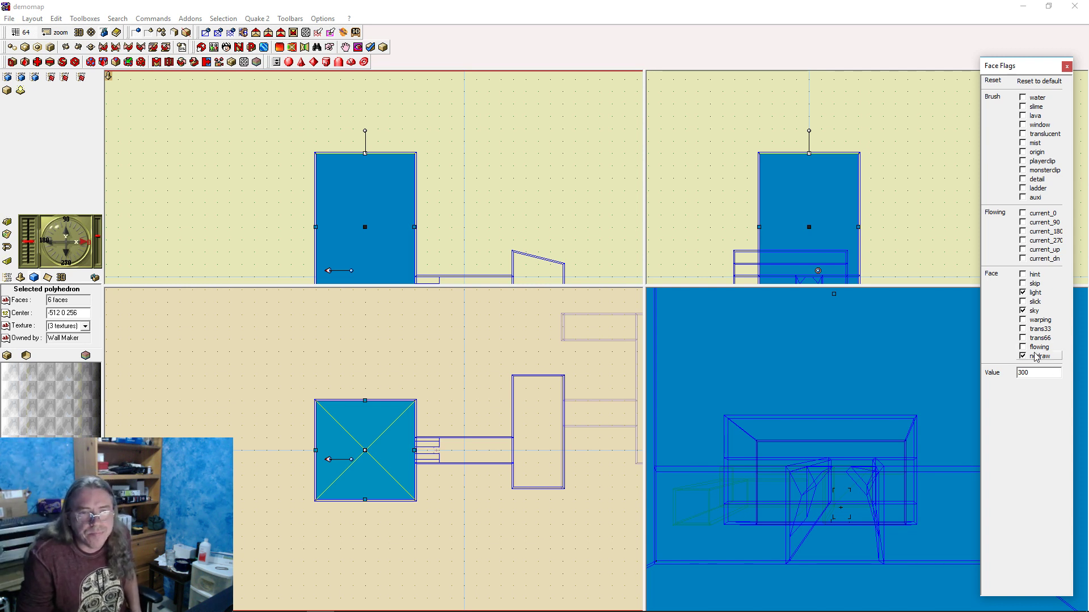
pyautogui.click(534, 189)
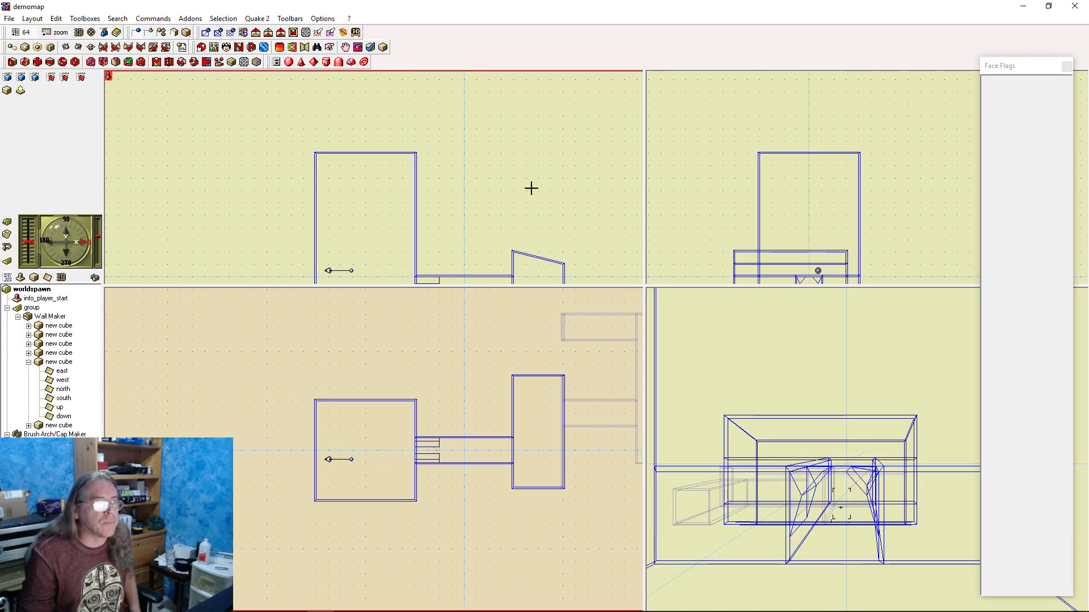
# Collapse the tall room's face list and show the Wall Maker's Dissociate Duplicator images command without applying it
pyautogui.click(384, 180)
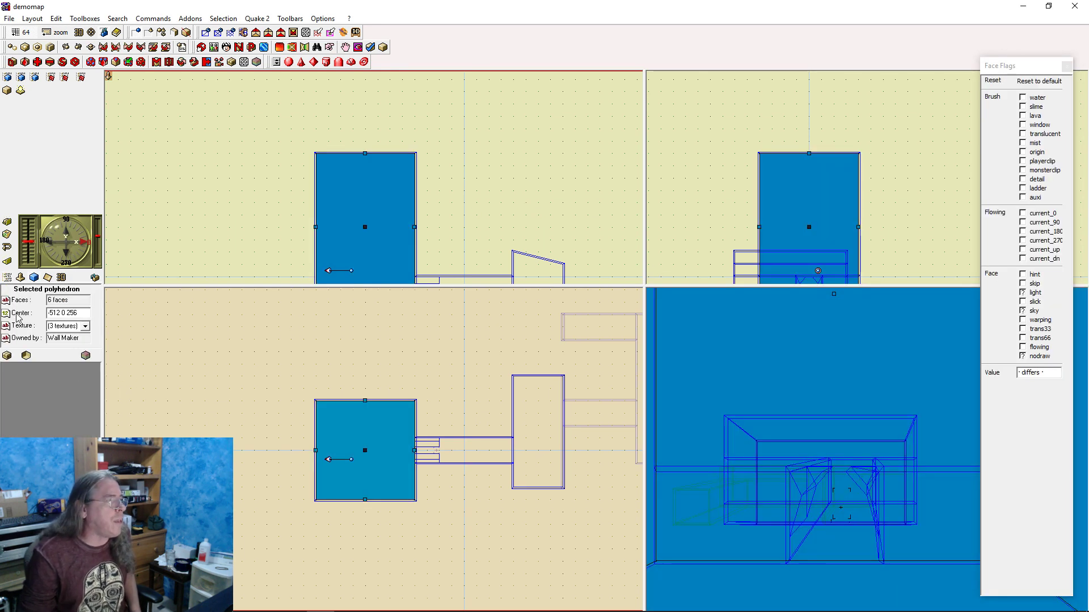
pyautogui.click(7, 277)
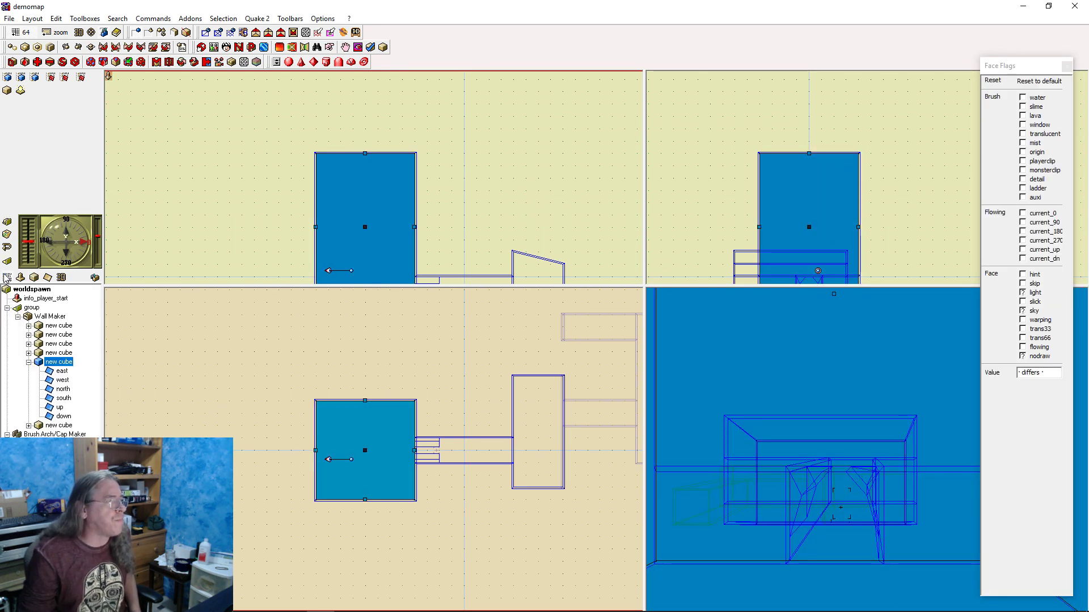
pyautogui.click(28, 362)
pyautogui.click(39, 317)
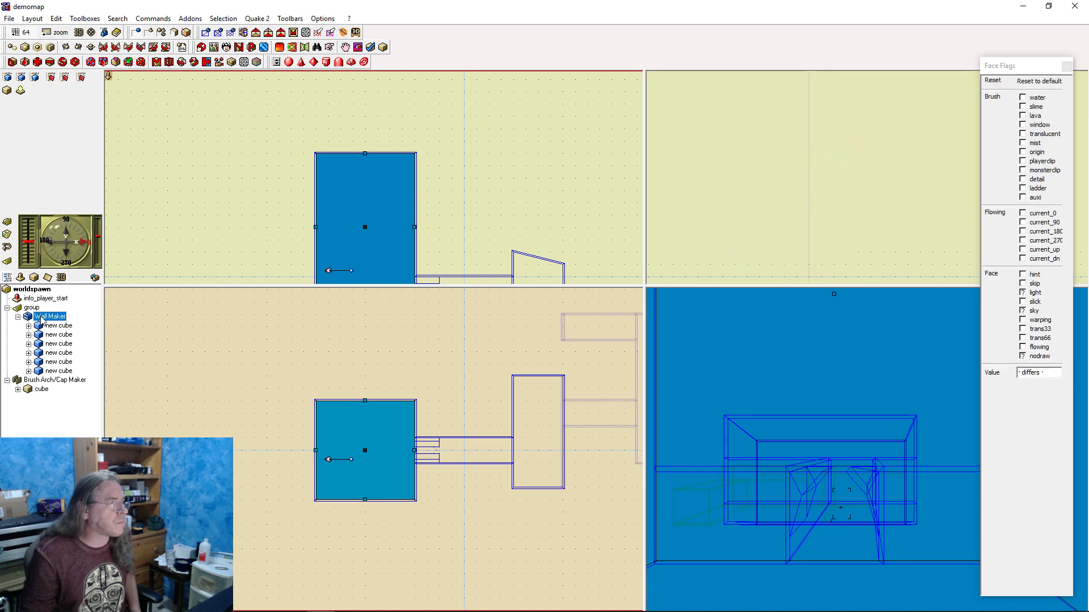
pyautogui.rightClick(42, 317)
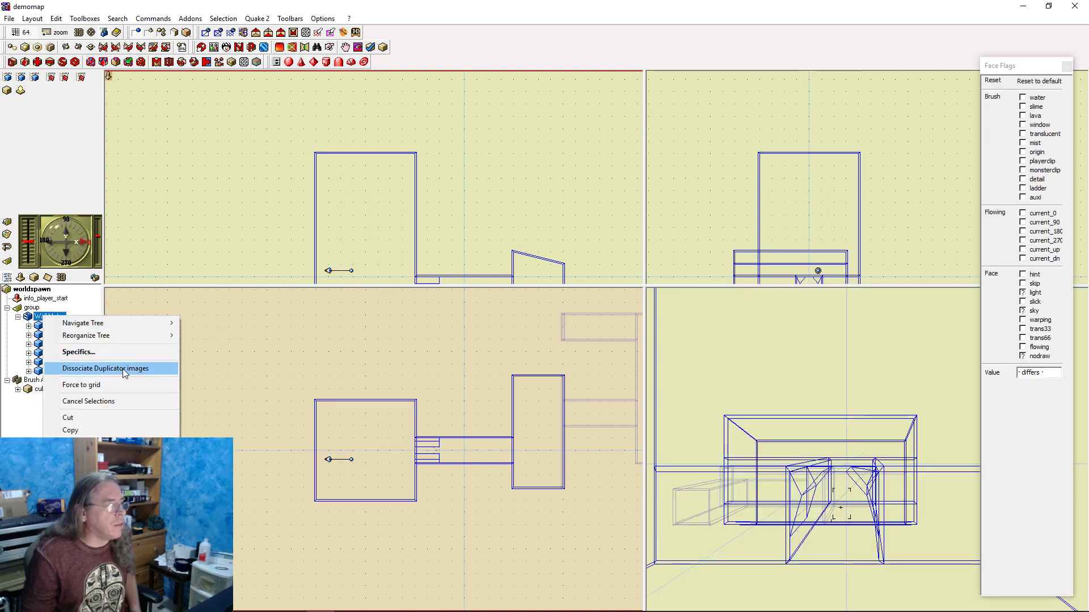
pyautogui.click(485, 332)
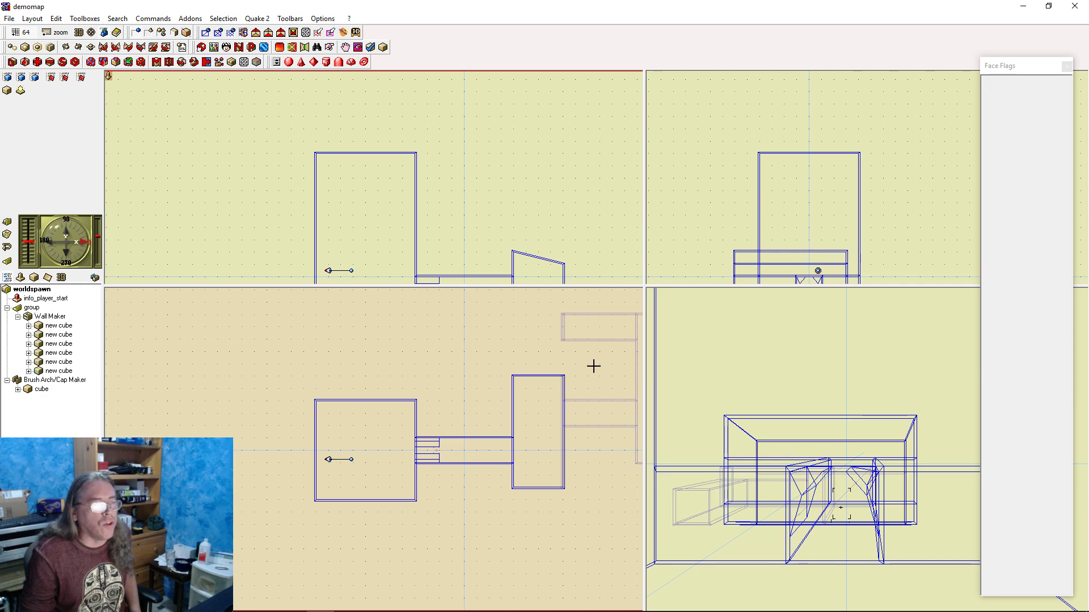
pyautogui.moveTo(594, 367); pyautogui.dragTo(429, 397, button='right')
pyautogui.moveTo(465, 243); pyautogui.dragTo(547, 190, button='right')
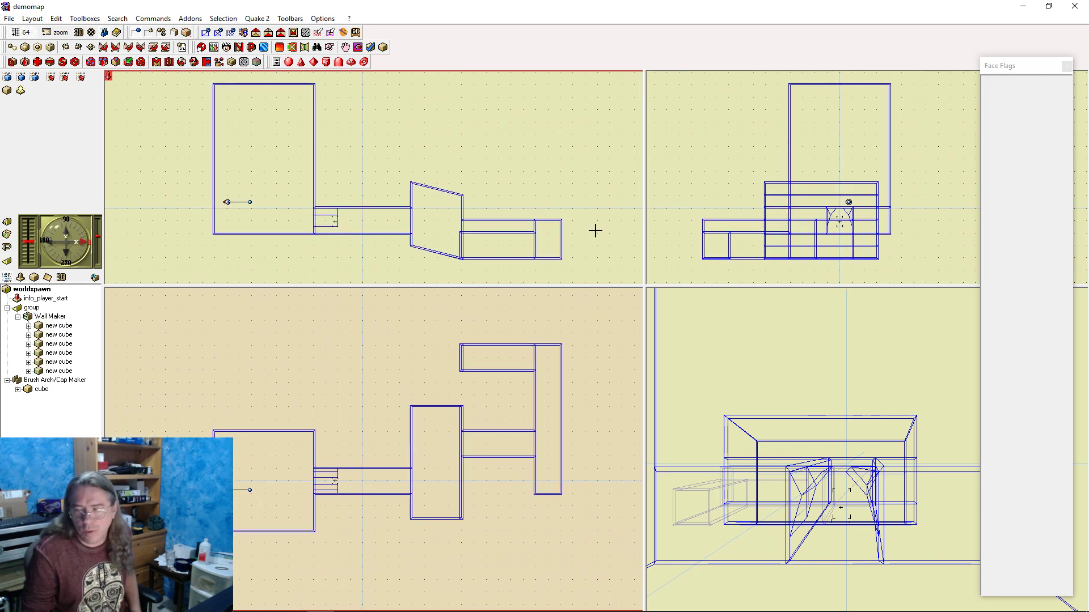
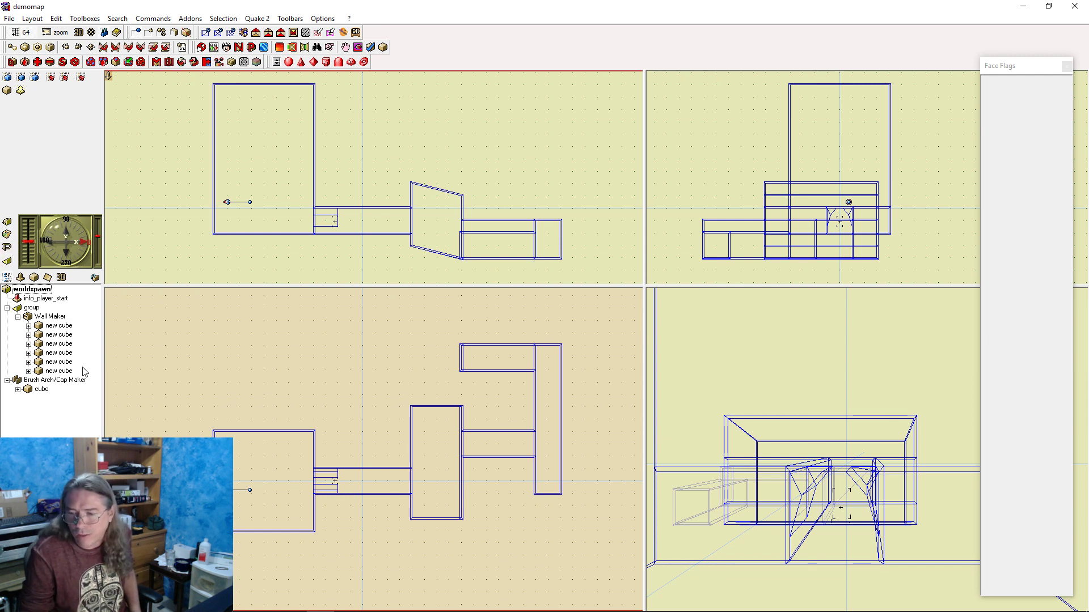
# Rename the group containing the Wall Maker to map shell in the object tree
pyautogui.click(31, 308)
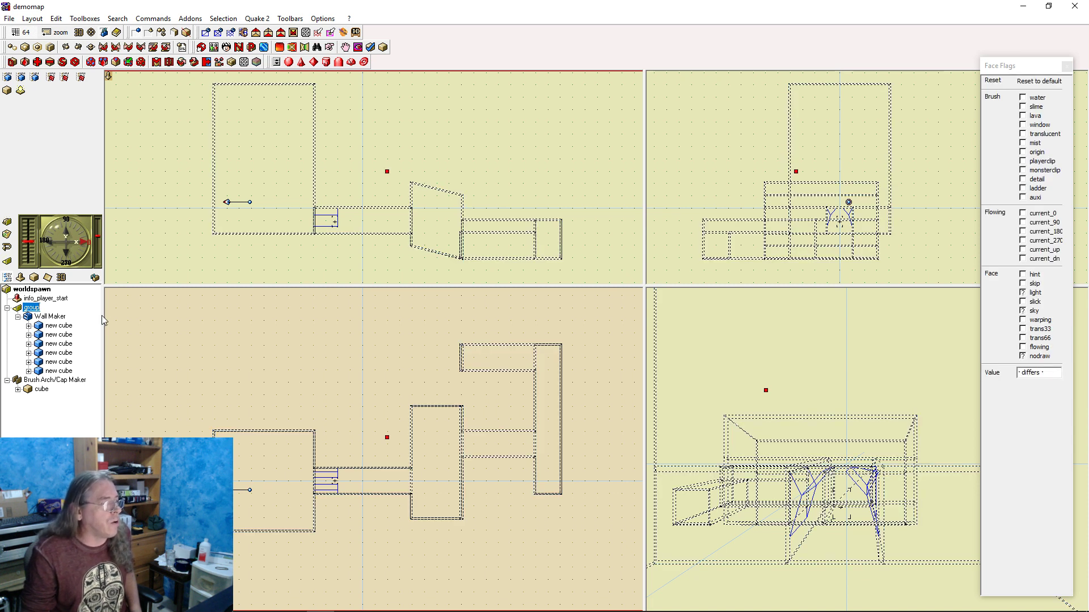
pyautogui.write('map shell')
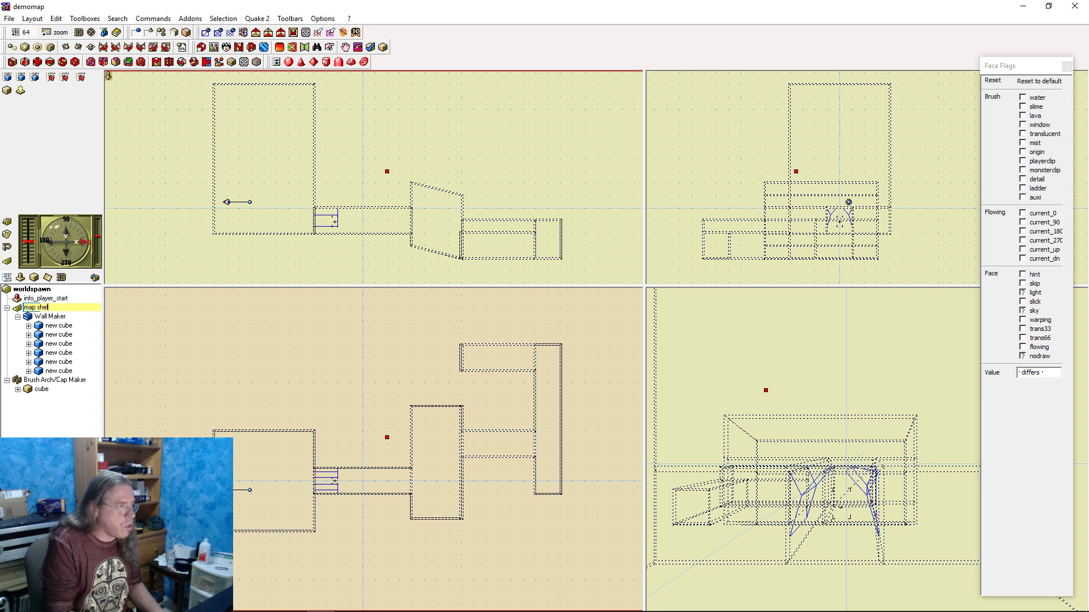
pyautogui.press('Return')
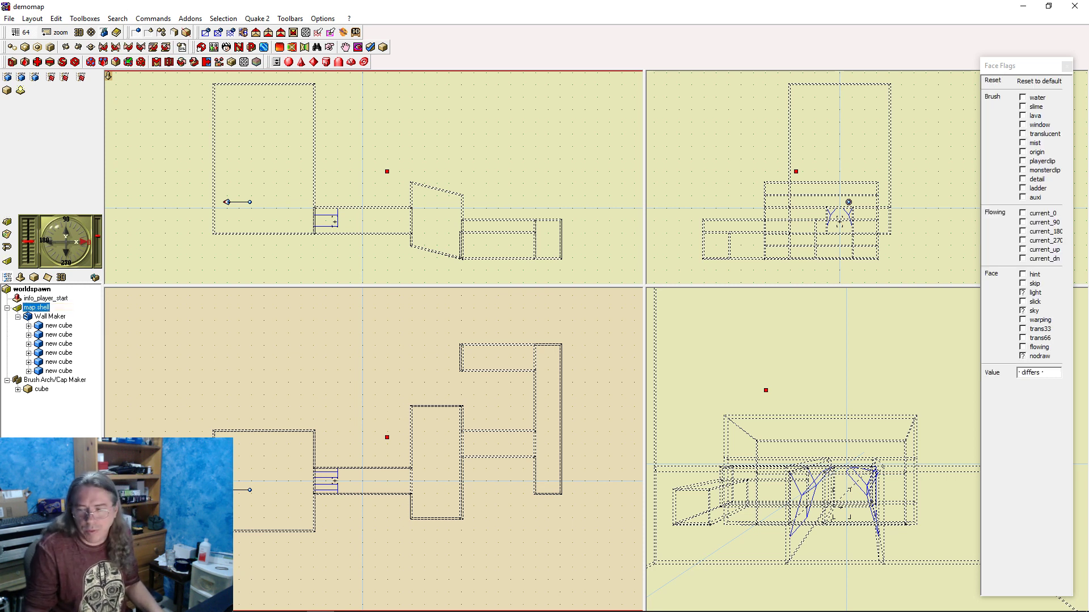
# Open the map shell group's options, select the tall room's cube in the top view, and locate its parents in the object tree
pyautogui.rightClick(23, 308)
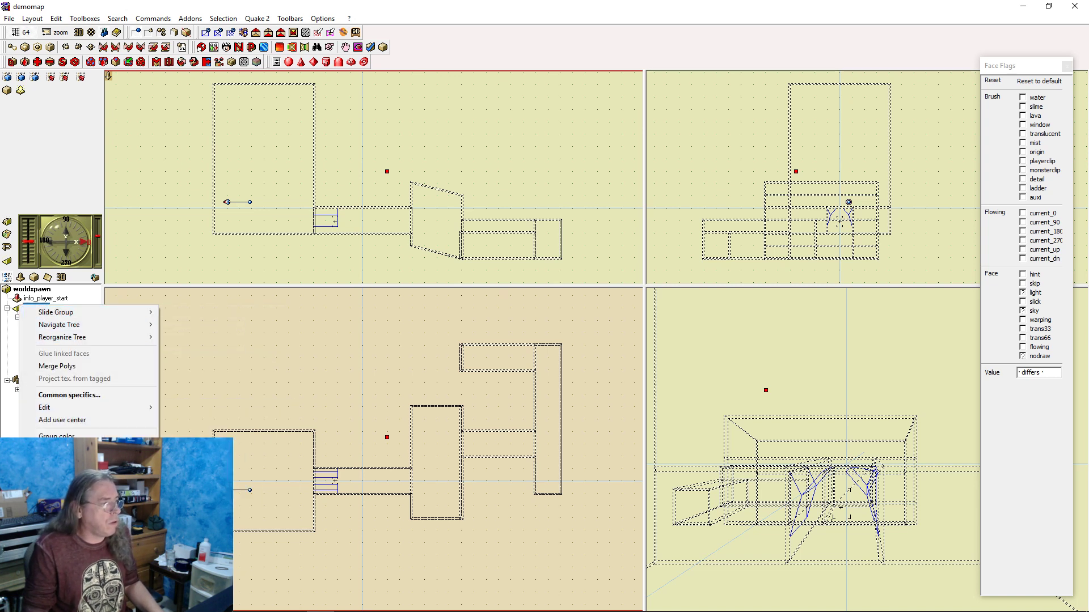
pyautogui.press('Escape')
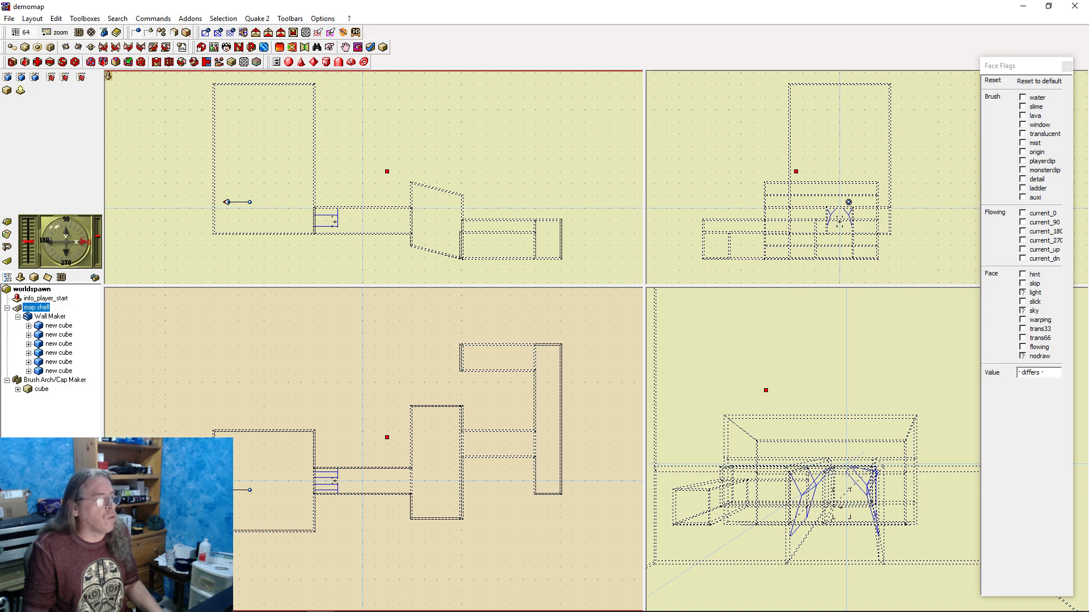
pyautogui.click(250, 338)
pyautogui.click(257, 466)
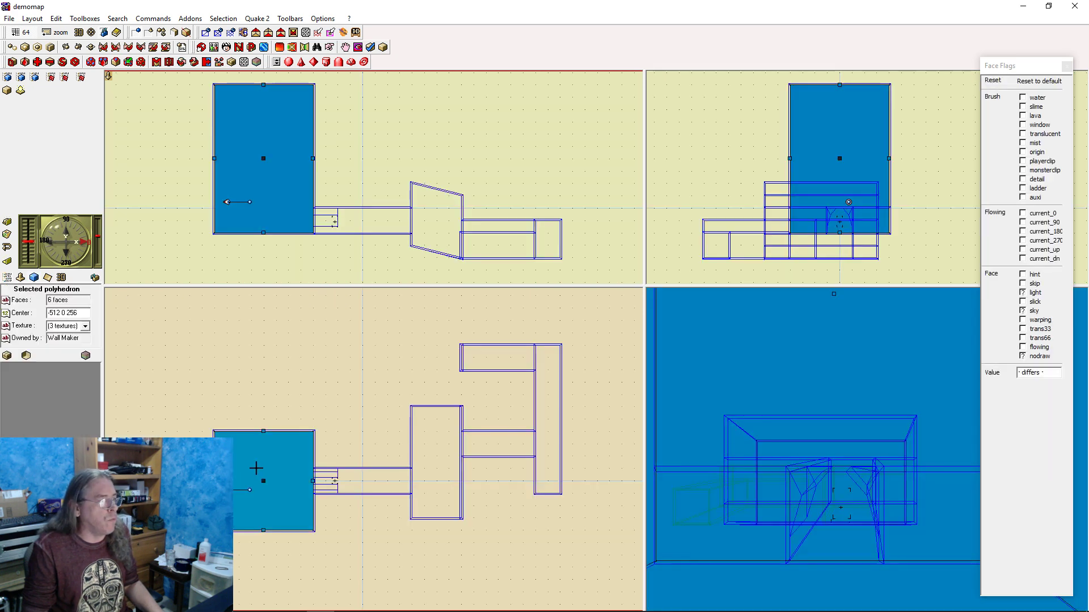
pyautogui.click(8, 279)
pyautogui.click(48, 316)
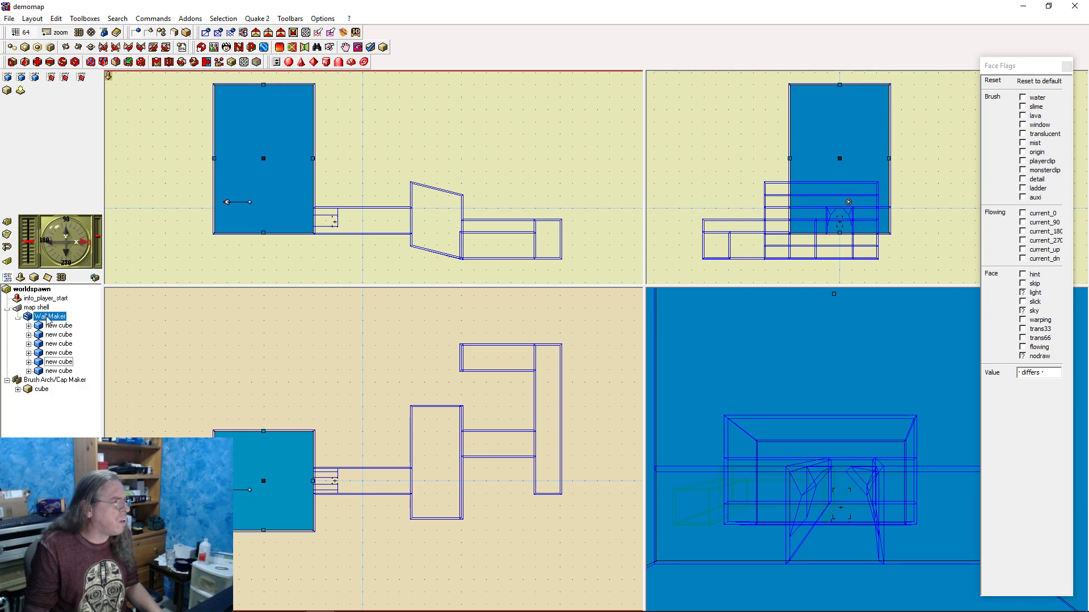
pyautogui.click(39, 308)
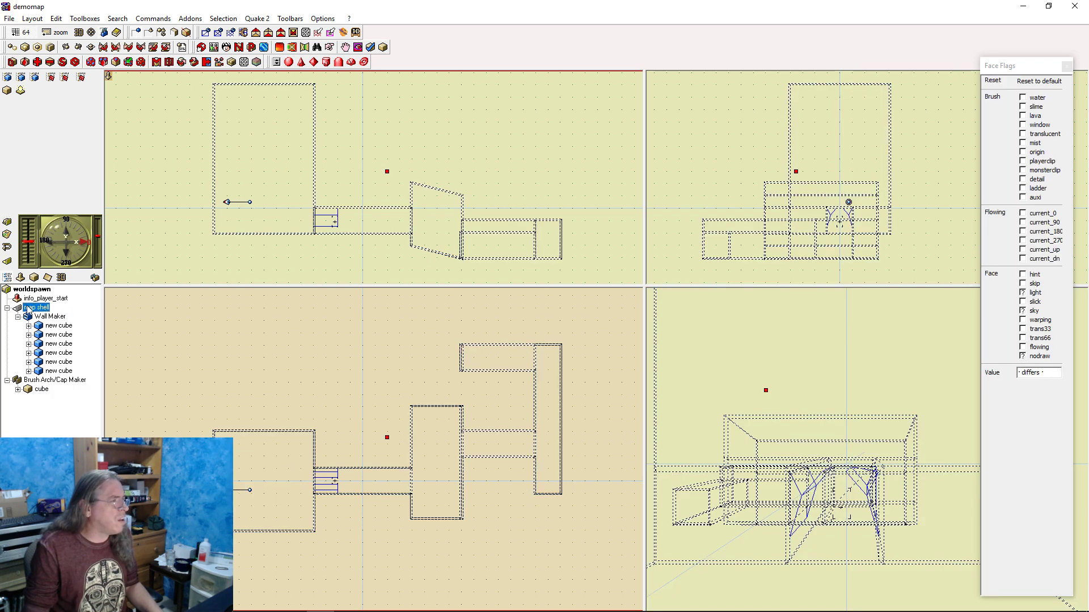
pyautogui.click(123, 321)
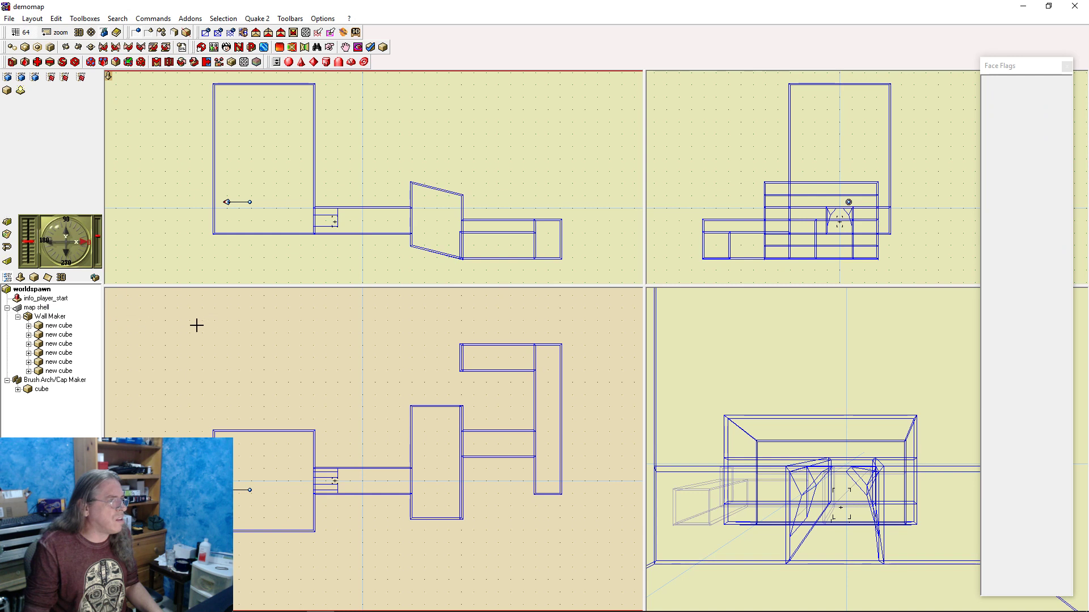
# Examine the Wall Maker's specifics, including its miter, extrude, solid and thickness settings, and return to the object tree
pyautogui.rightClick(34, 318)
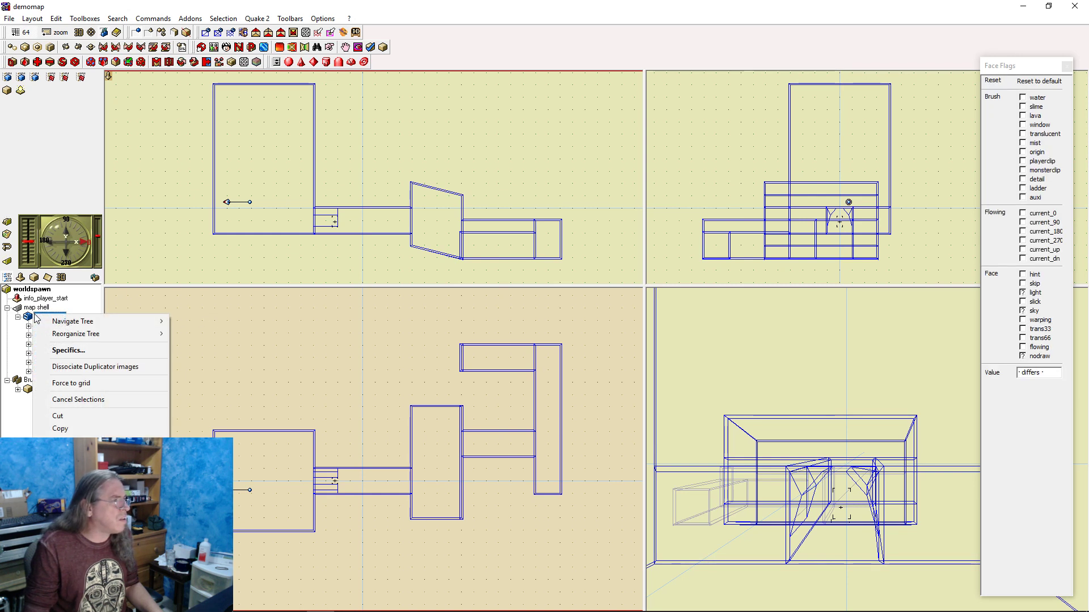
pyautogui.click(68, 350)
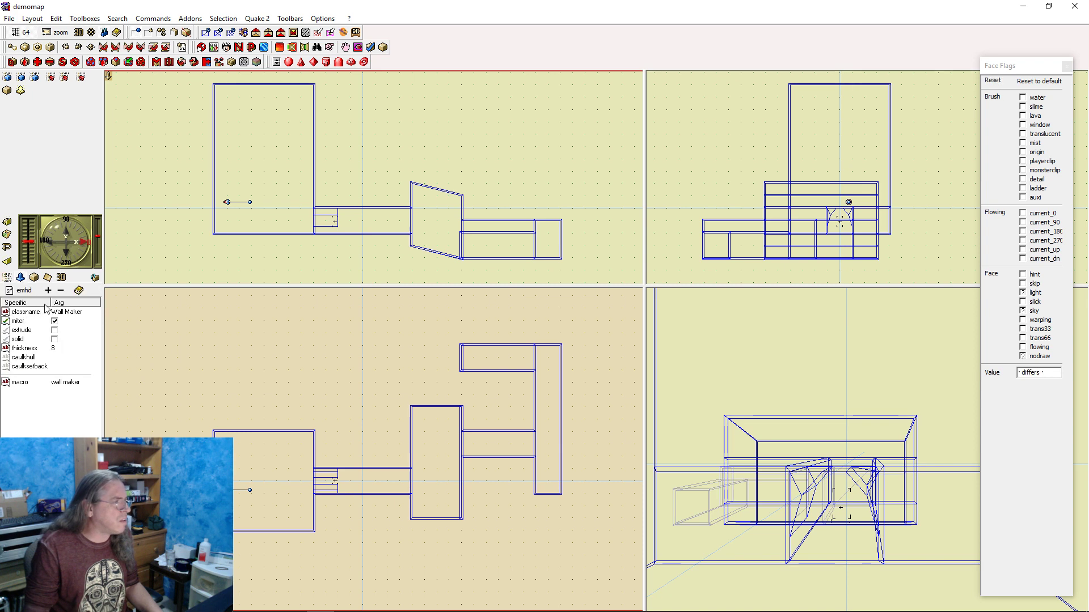
pyautogui.click(7, 277)
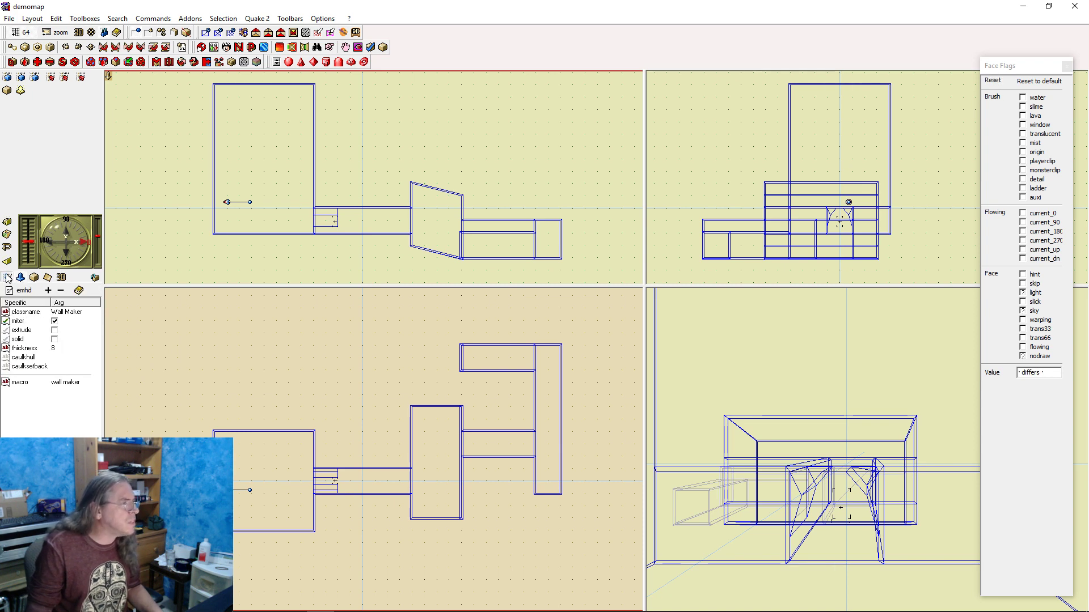
pyautogui.doubleClick(35, 307)
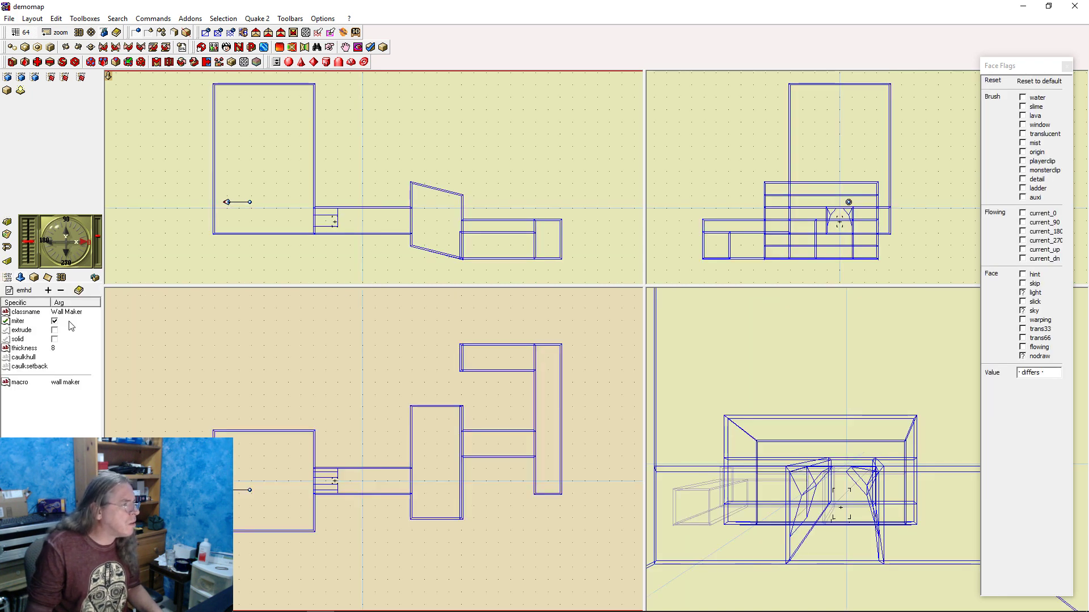
pyautogui.click(7, 276)
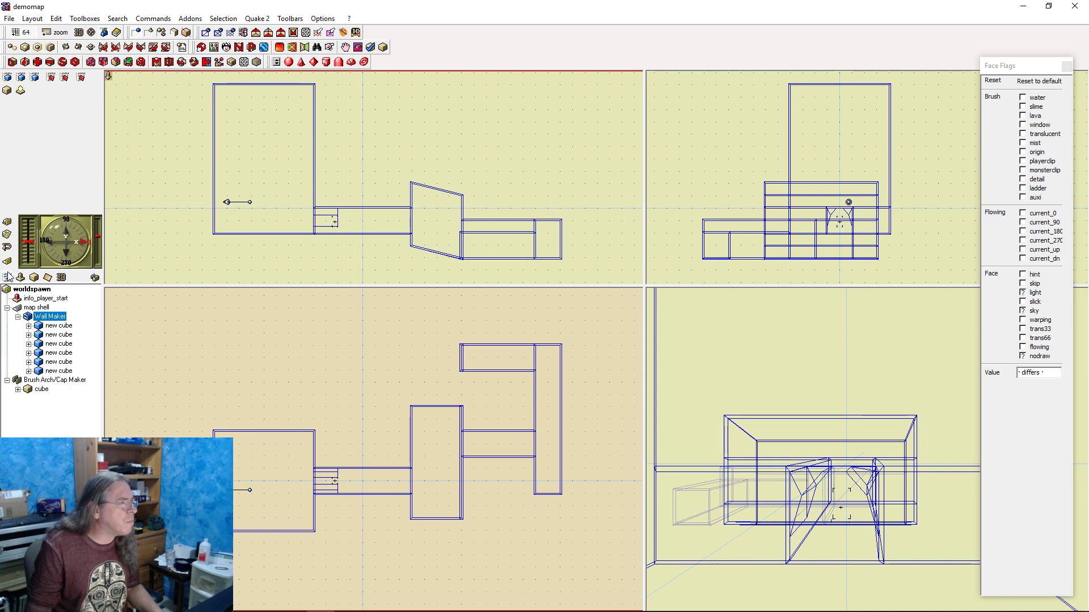
# Dissociate the Wall Maker's duplicator images into separate brushes
pyautogui.rightClick(45, 319)
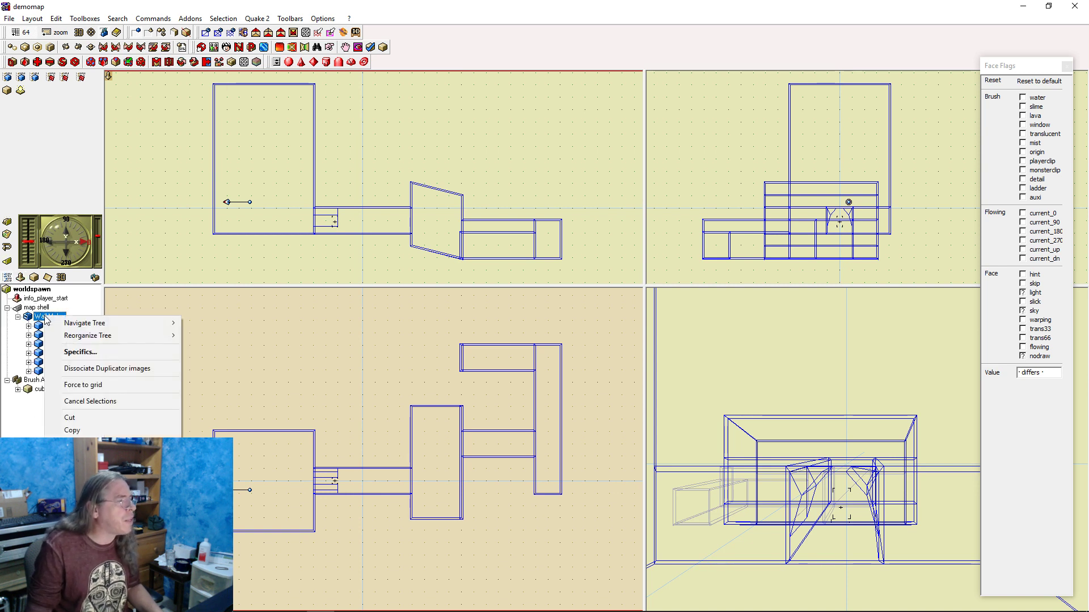
pyautogui.click(118, 369)
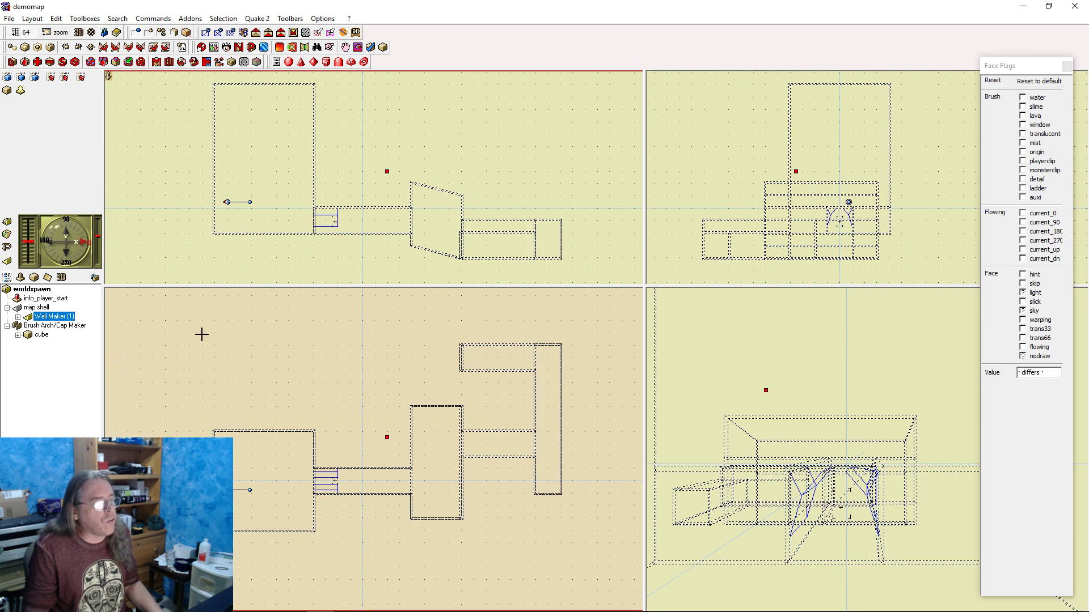
pyautogui.click(314, 265)
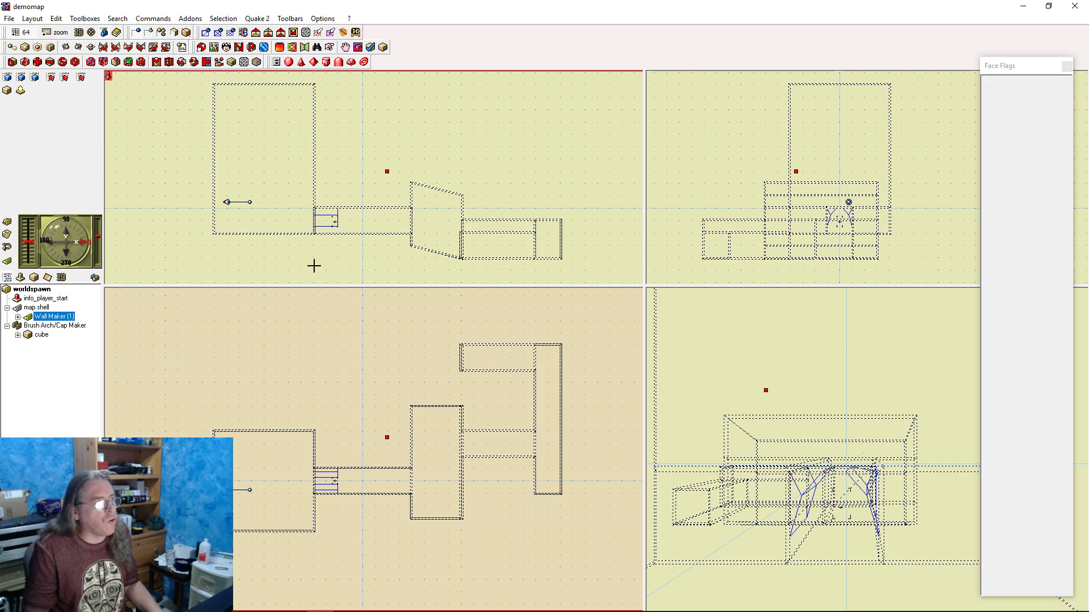
# Open the map shell group's options and try to select the tall room in the top view
pyautogui.rightClick(35, 307)
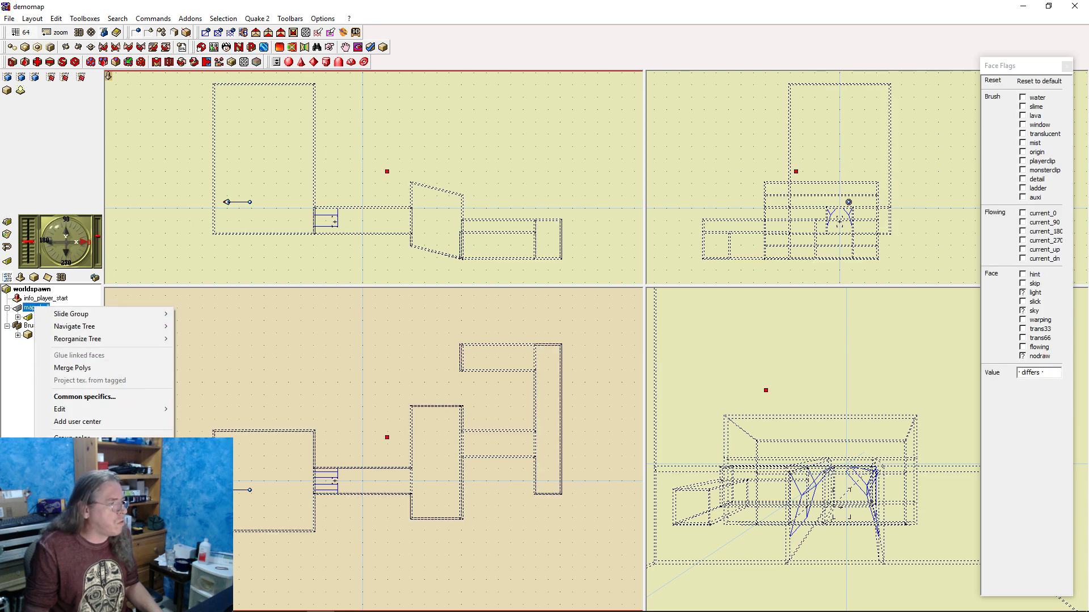
pyautogui.click(124, 443)
pyautogui.click(285, 468)
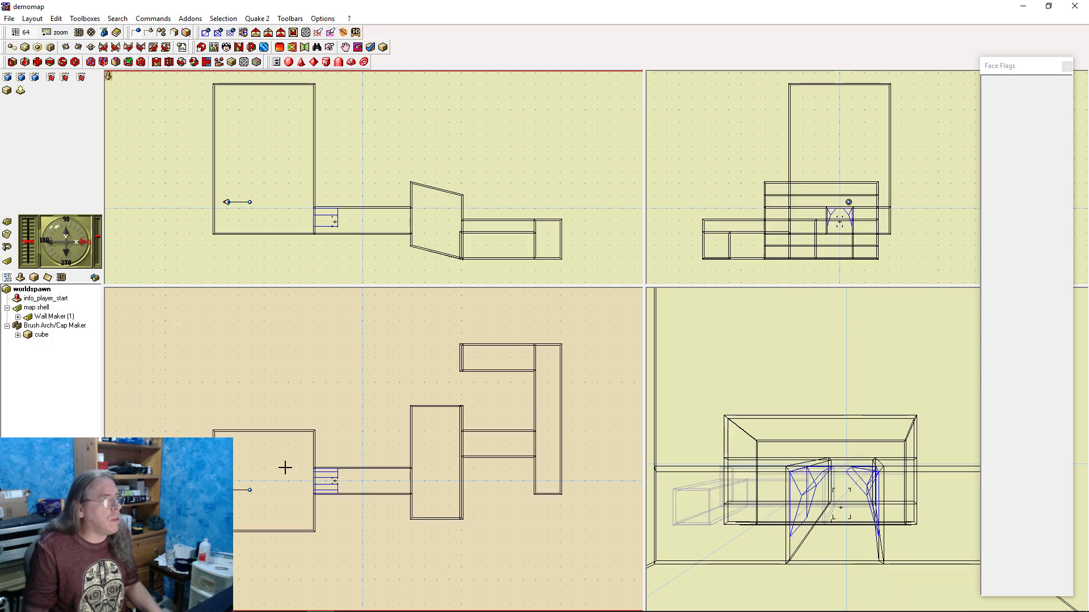
# Expand the dissociated Wall Maker group, open its output group's options, and select the tall room's side wall and ceiling brushes
pyautogui.click(18, 316)
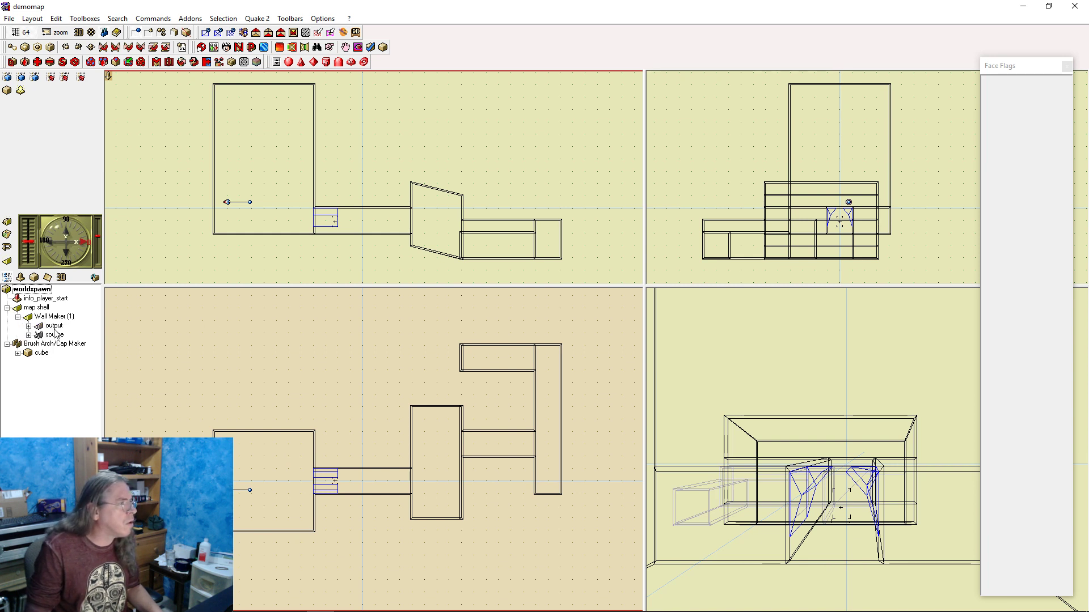
pyautogui.click(50, 326)
pyautogui.rightClick(47, 326)
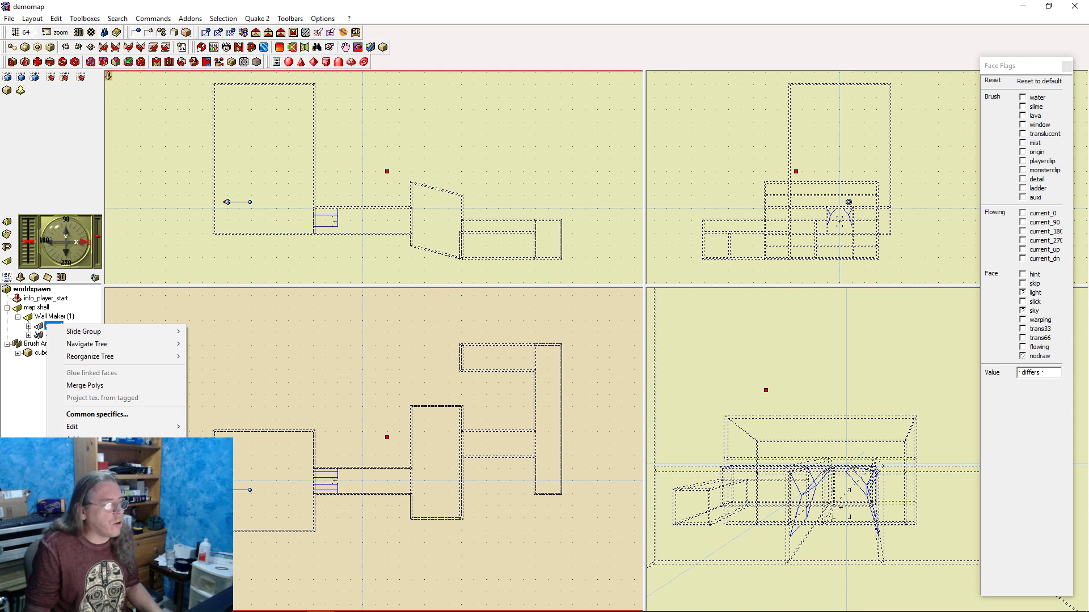
pyautogui.press('Escape')
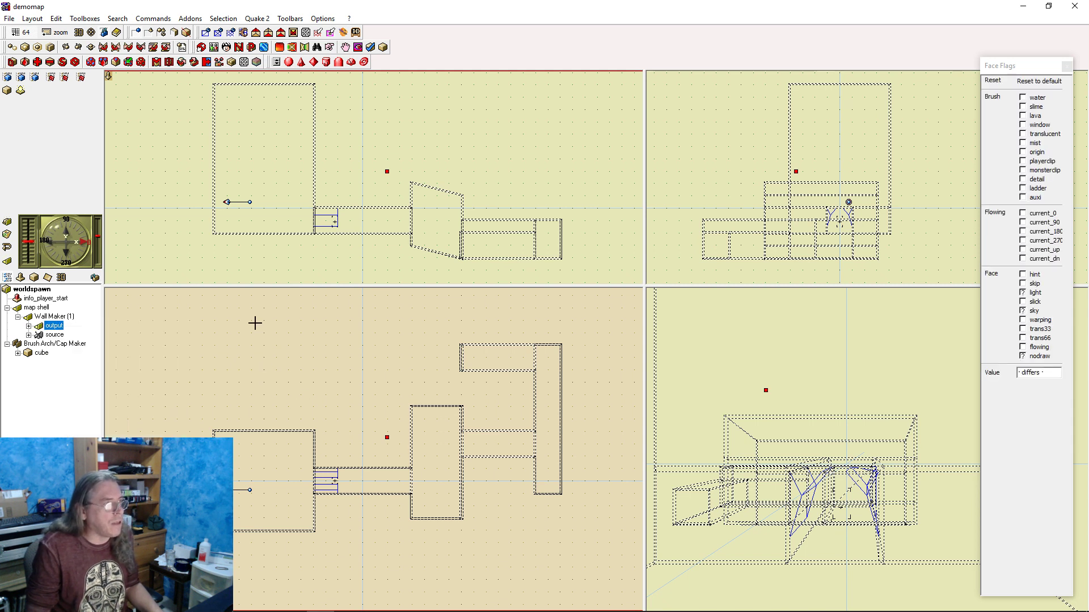
pyautogui.click(263, 130)
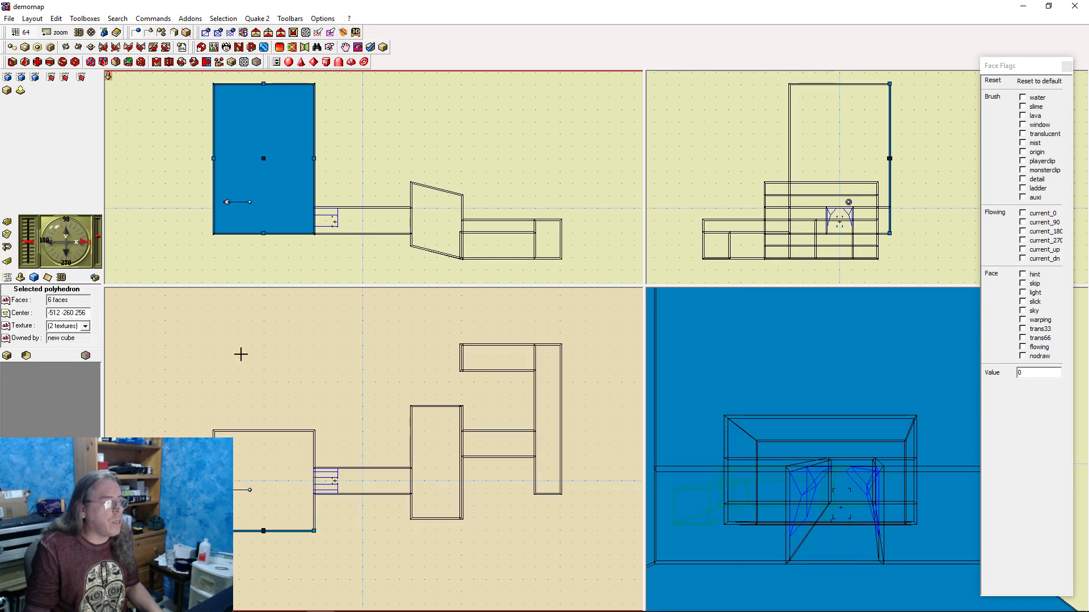
pyautogui.click(240, 471)
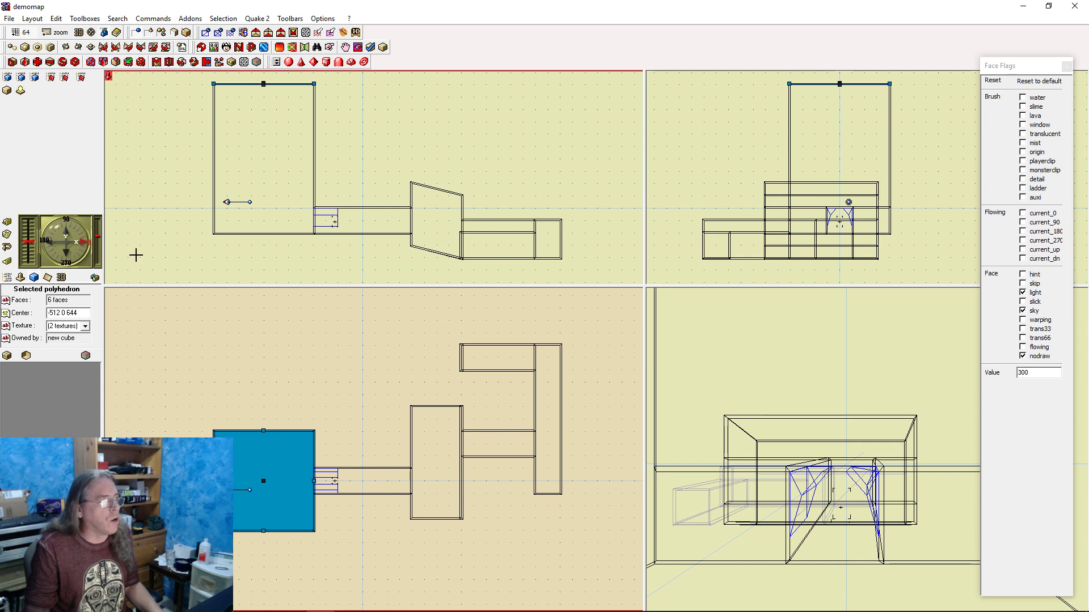
# Select the output group and undo the dissociation of the Wall Maker's duplicator images
pyautogui.click(20, 279)
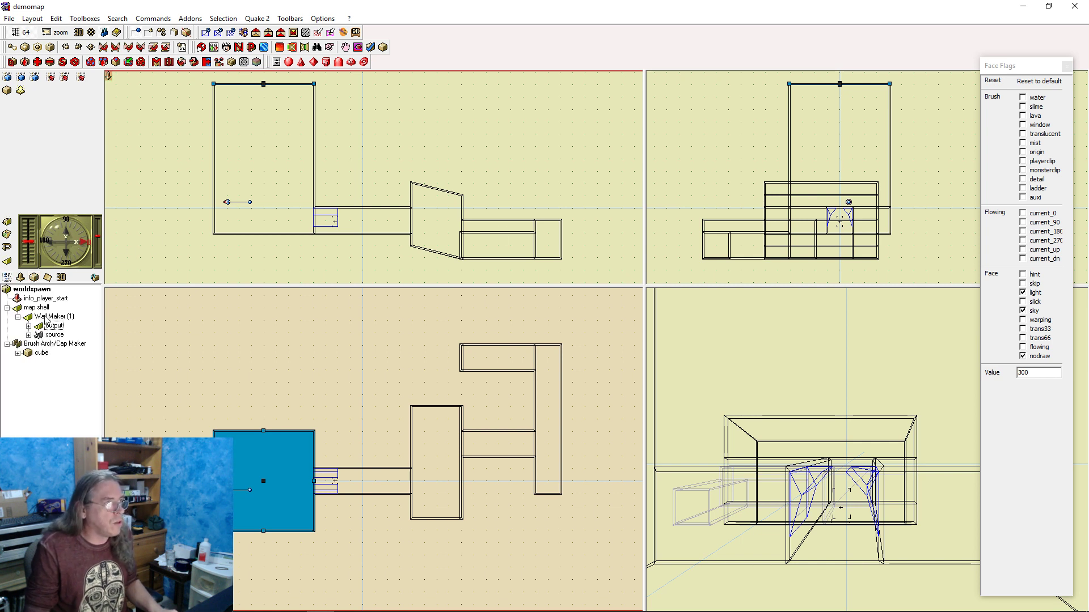
pyautogui.click(52, 325)
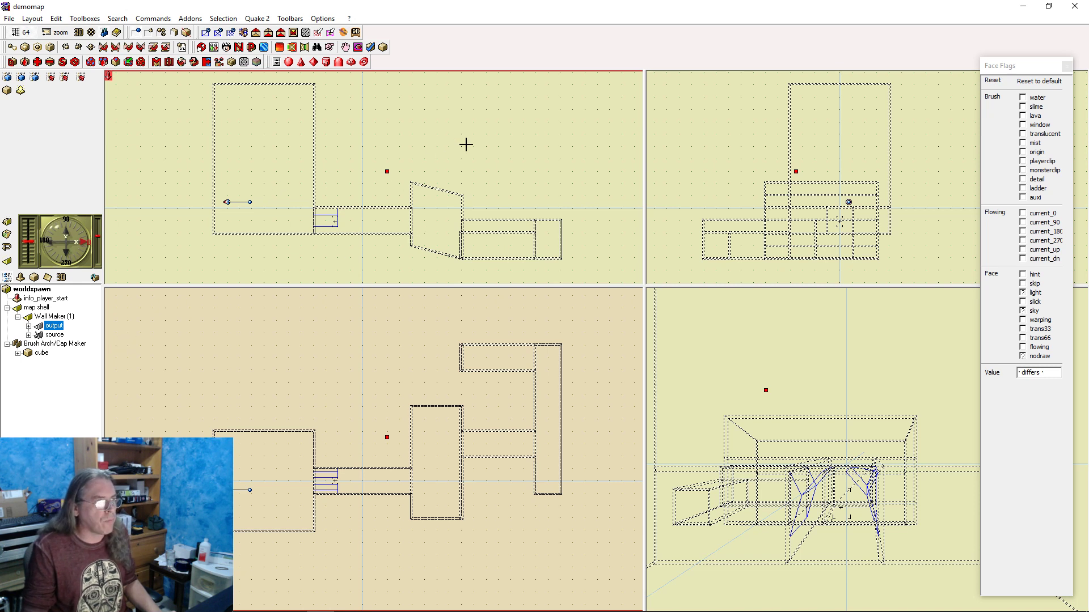
pyautogui.press('Escape')
pyautogui.hotkey('ctrl', 'z')
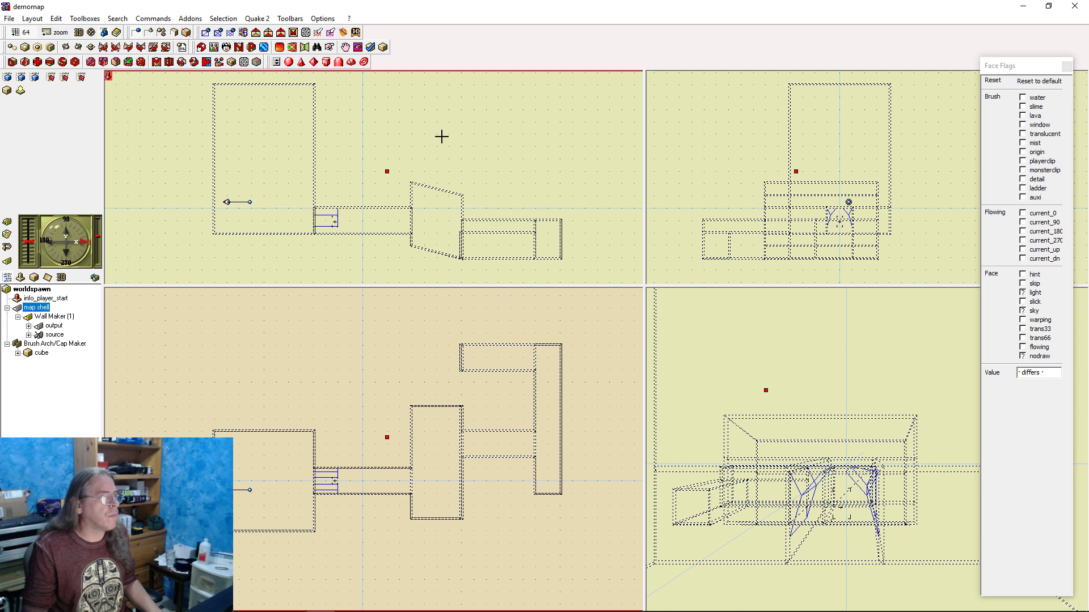
pyautogui.click(442, 136)
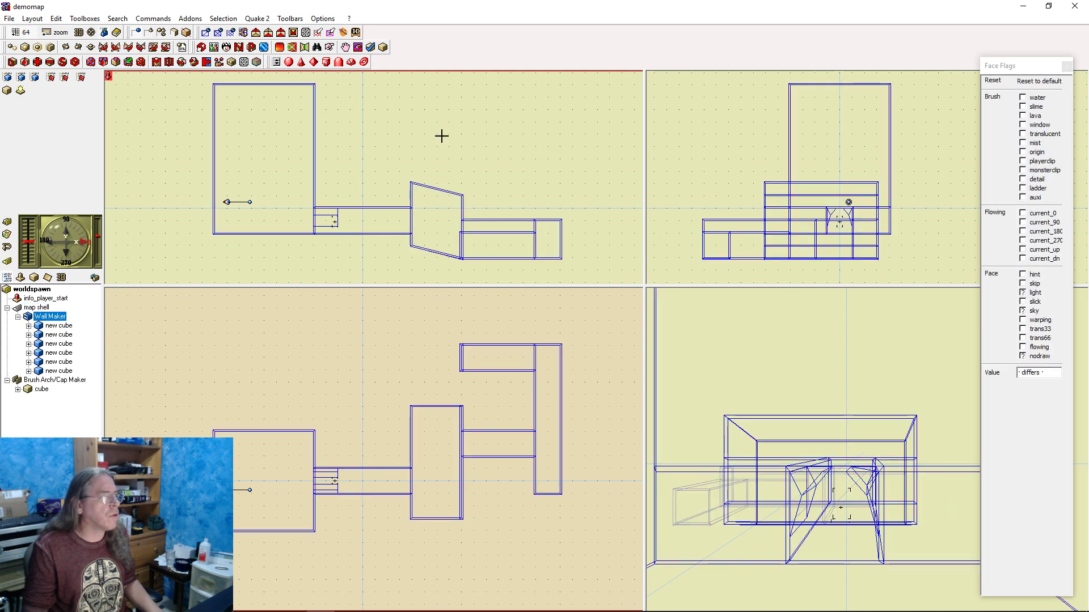
# Select the map shell group, open its options, and clear the selection
pyautogui.click(35, 307)
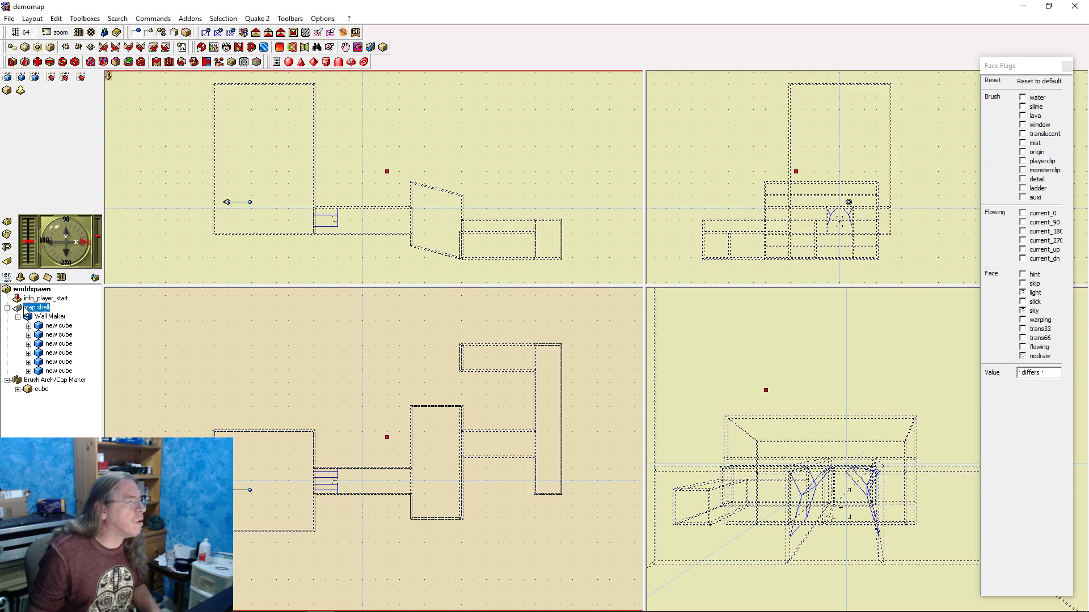
pyautogui.rightClick(25, 309)
pyautogui.click(270, 359)
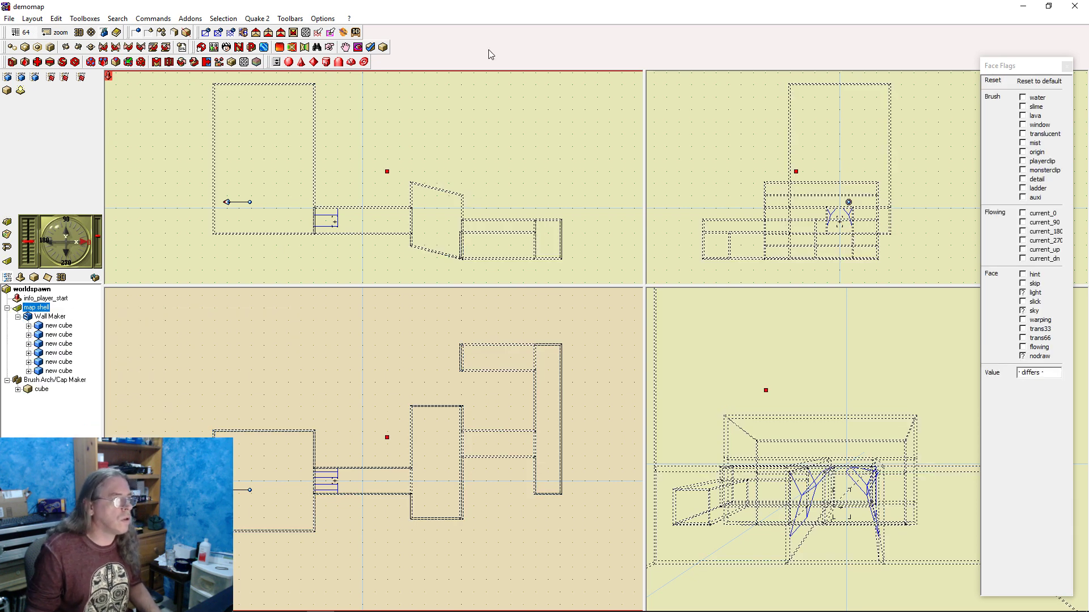
pyautogui.click(501, 115)
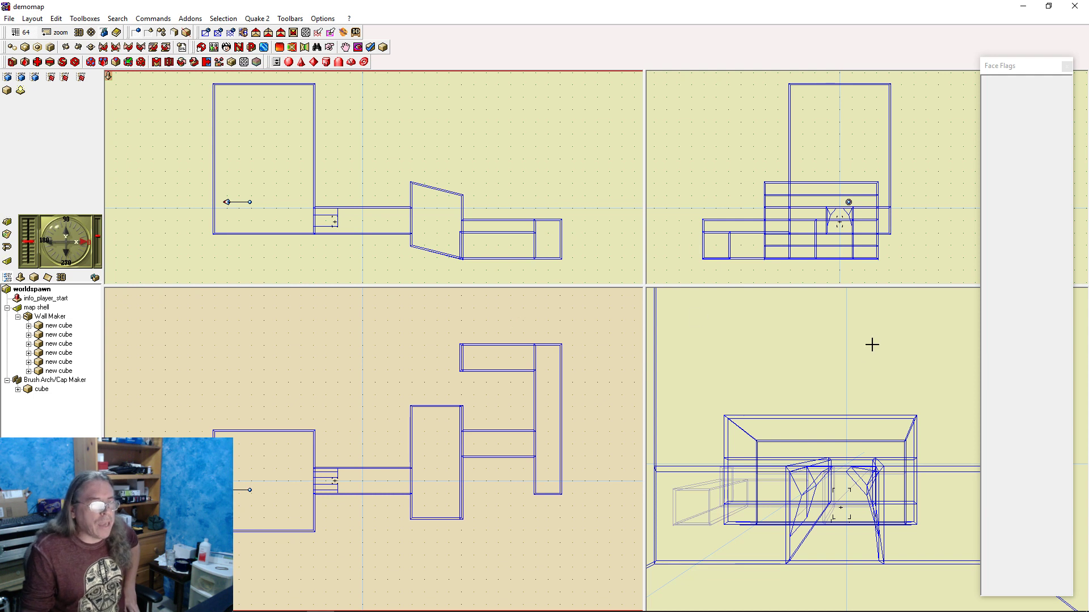
# Select the Brush Arch/Cap Maker's cube, show and collapse its face list, and select the lower corridor's cube beside the slanted room
pyautogui.click(37, 400)
pyautogui.click(43, 390)
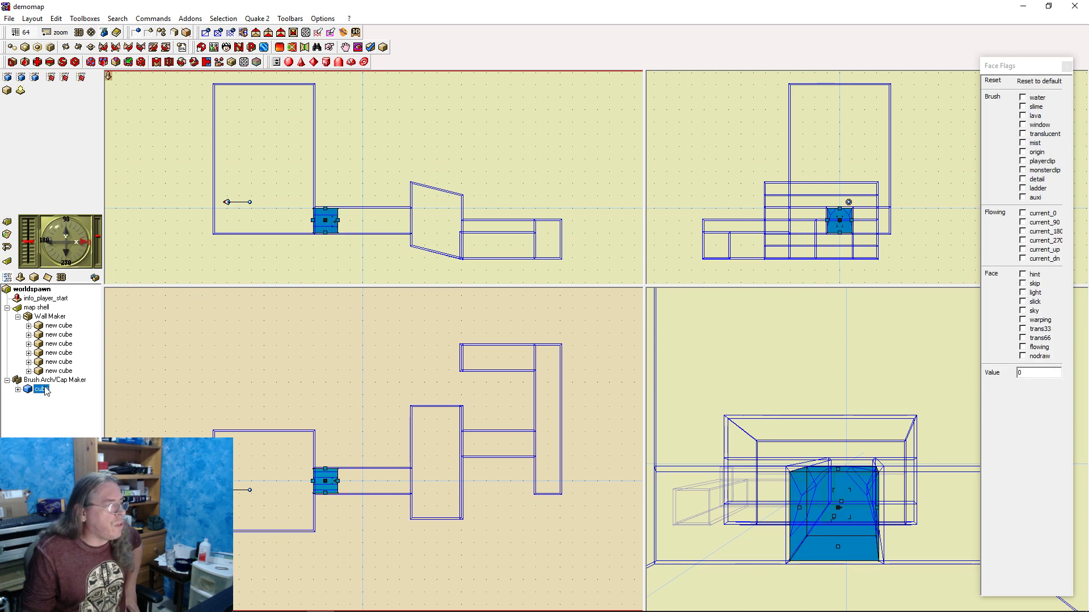
pyautogui.click(17, 390)
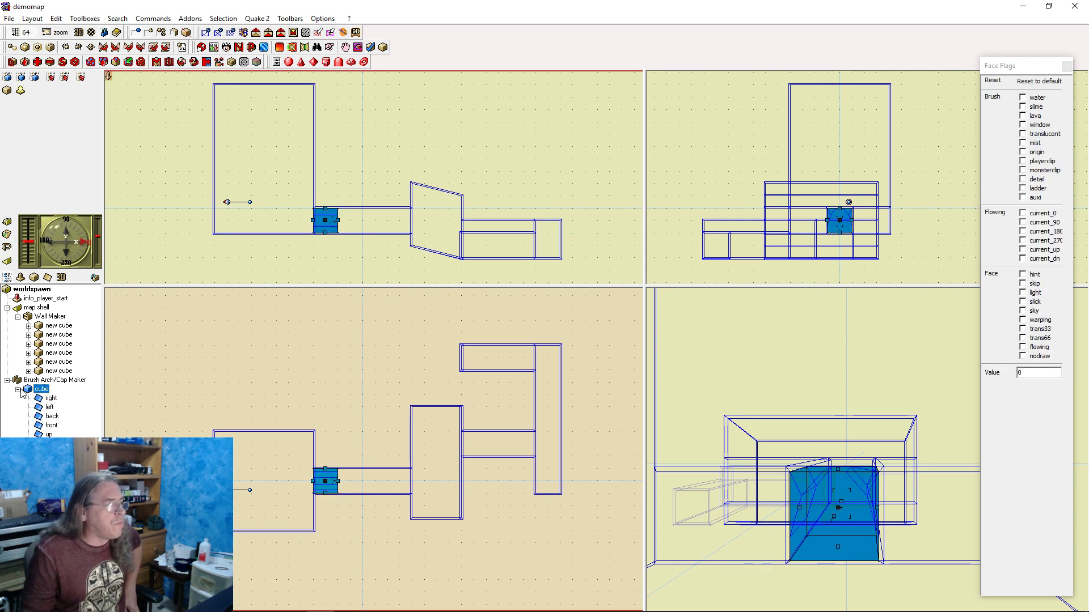
pyautogui.click(18, 390)
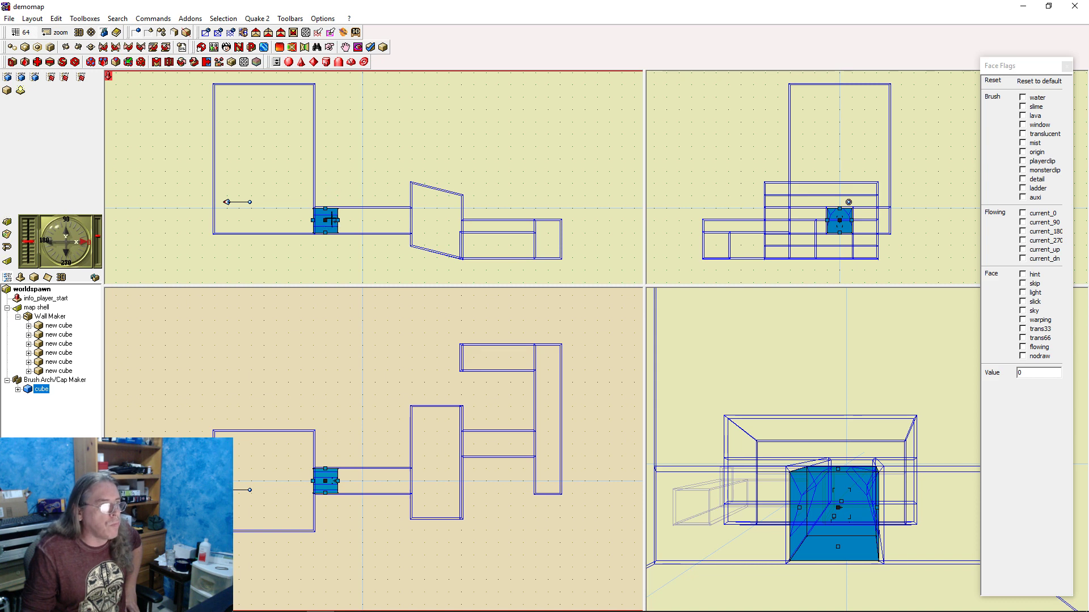
pyautogui.click(519, 442)
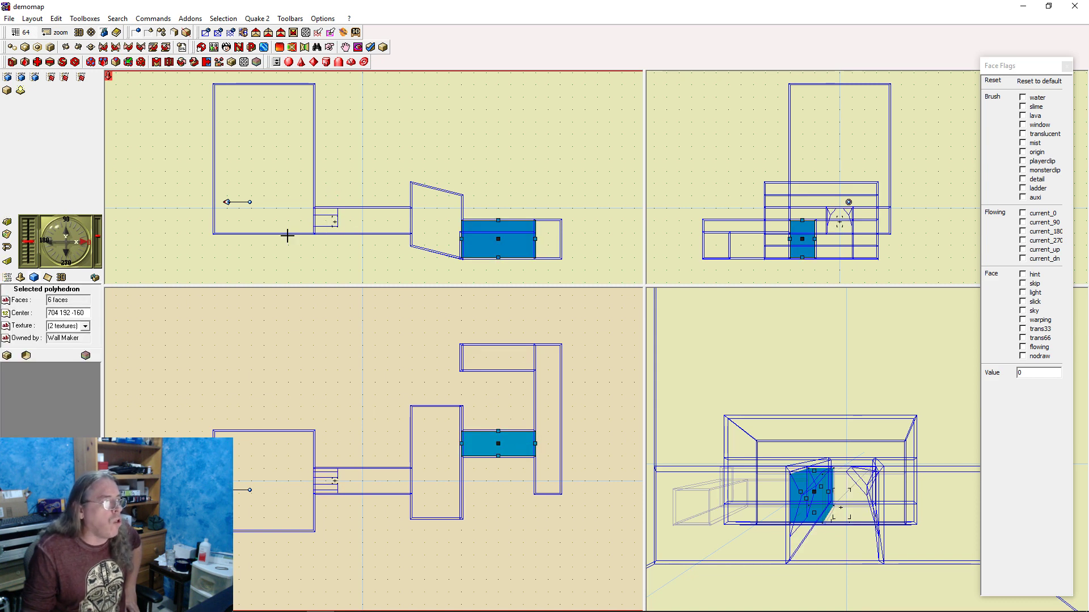
# Select the Brush Arch/Cap Maker's cube, move it into the lower corridor's far end, and raise its top to the corridor ceiling
pyautogui.click(7, 276)
pyautogui.click(42, 390)
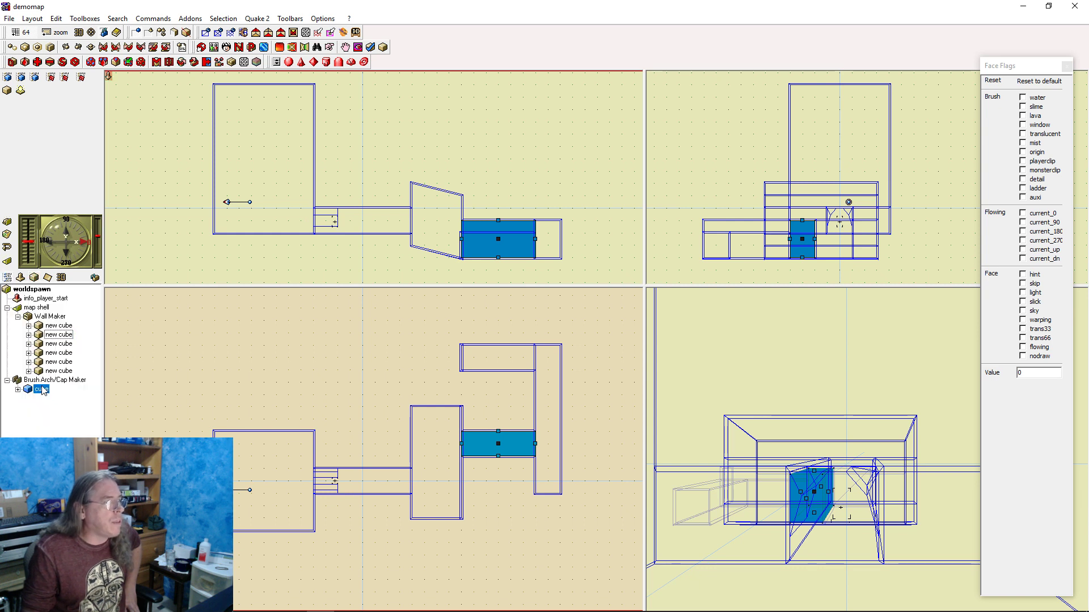
pyautogui.moveTo(327, 223)
pyautogui.mouseDown()
pyautogui.moveTo(499, 233)
pyautogui.moveTo(517, 248)
pyautogui.mouseUp()
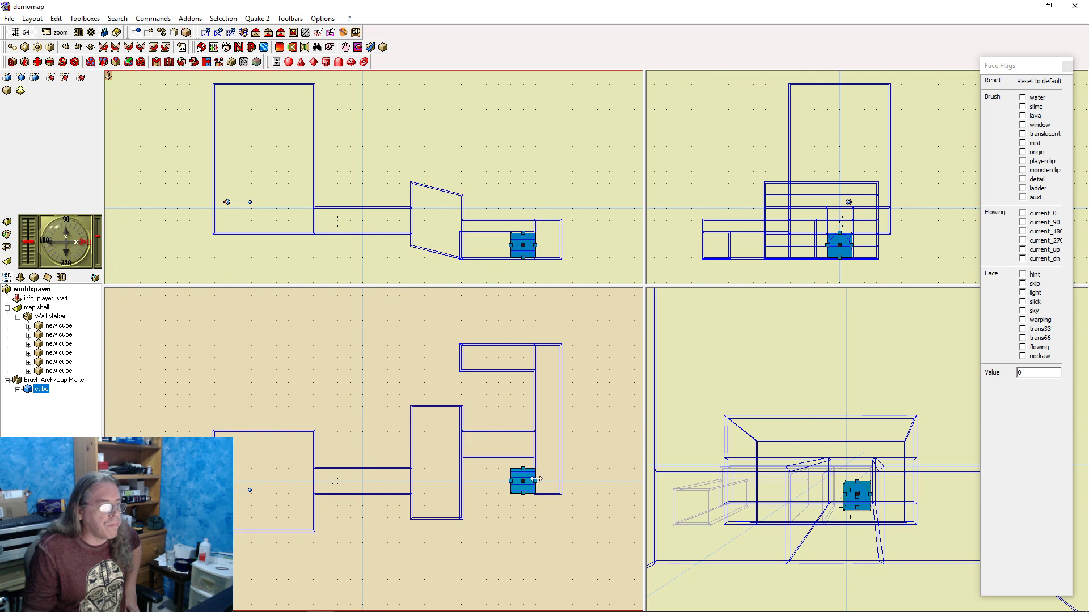
pyautogui.moveTo(526, 488); pyautogui.dragTo(525, 451)
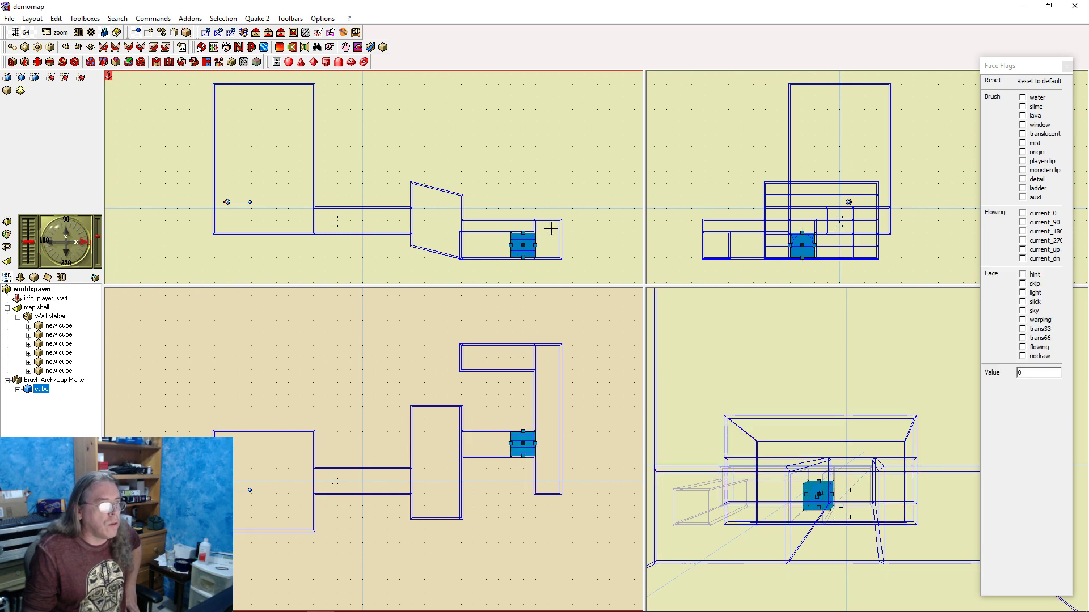
pyautogui.moveTo(523, 232); pyautogui.dragTo(526, 182)
pyautogui.click(527, 182)
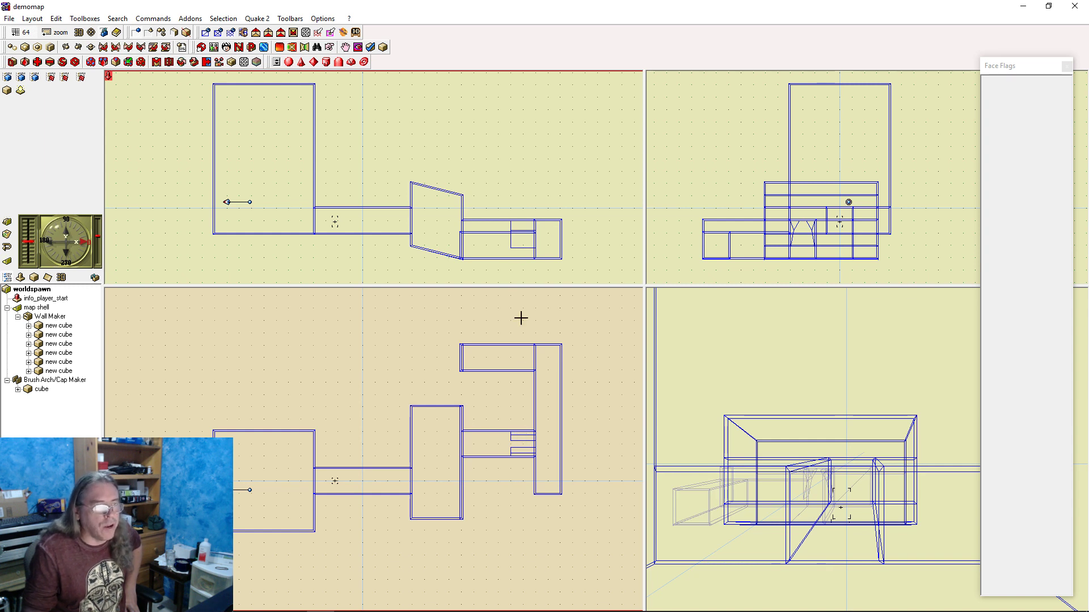
# Stretch the arch cube along the full length of the lower corridor to the slanted room, then clear the selection
pyautogui.click(520, 442)
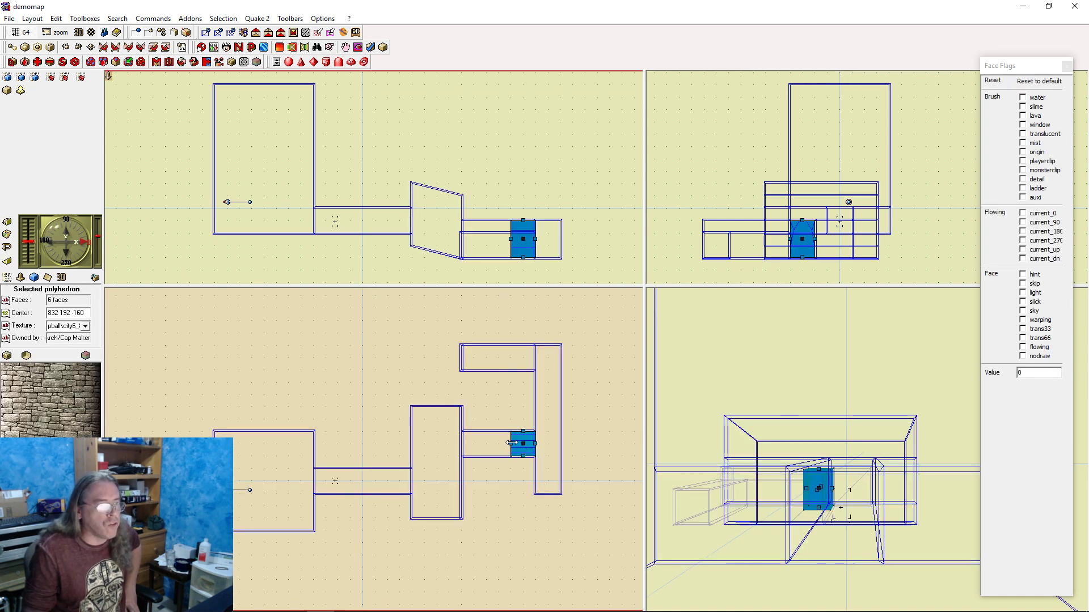
pyautogui.moveTo(510, 443); pyautogui.dragTo(464, 443)
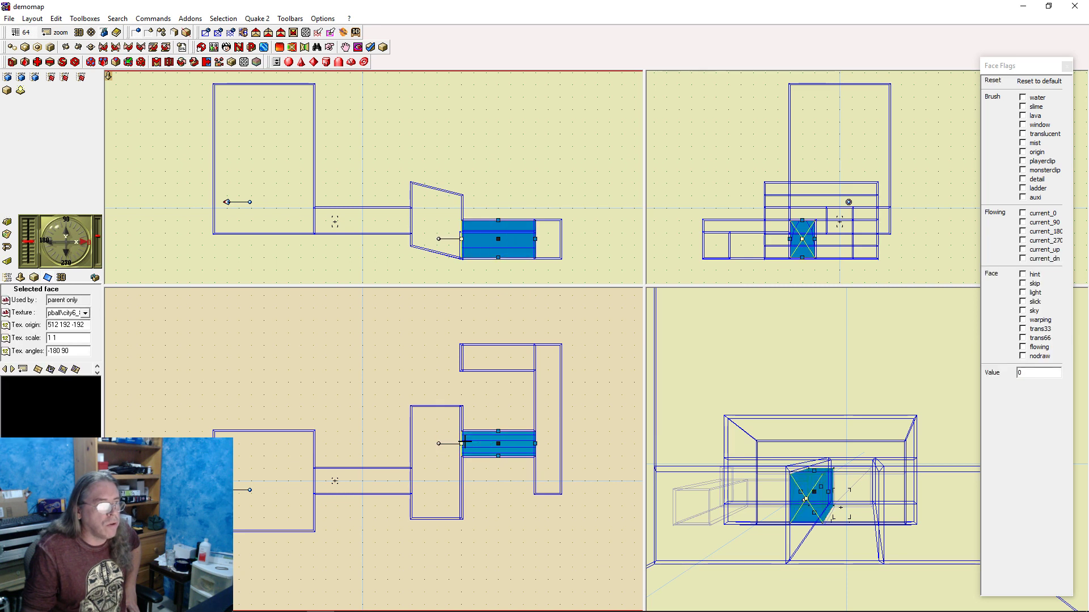
pyautogui.click(563, 156)
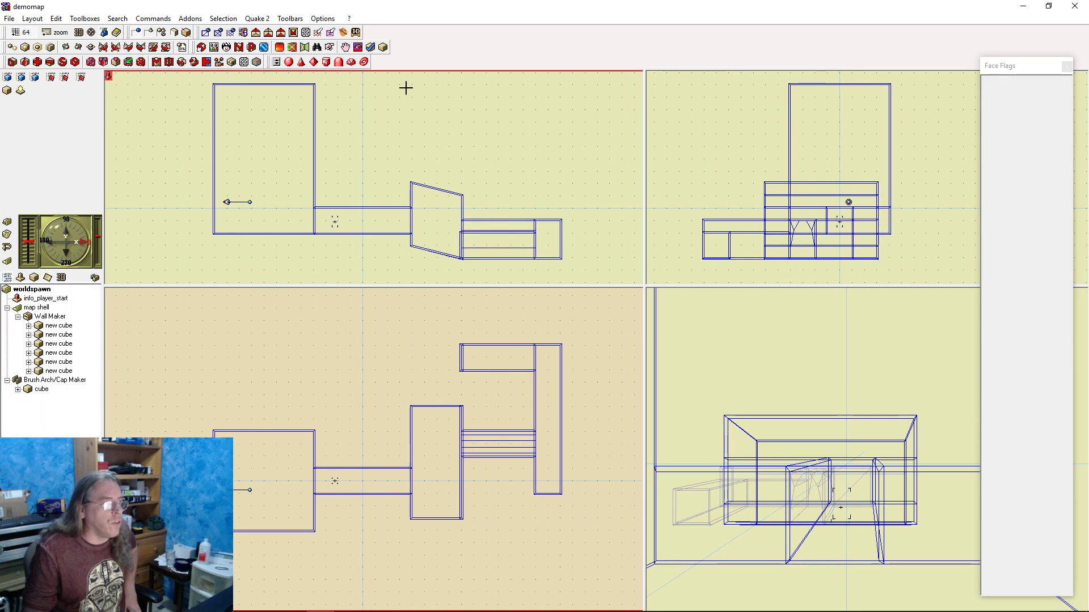
# Rebuild demomap, run it in Paintball 2, and examine the arch in the lower corridor from different angles
pyautogui.press('F9')
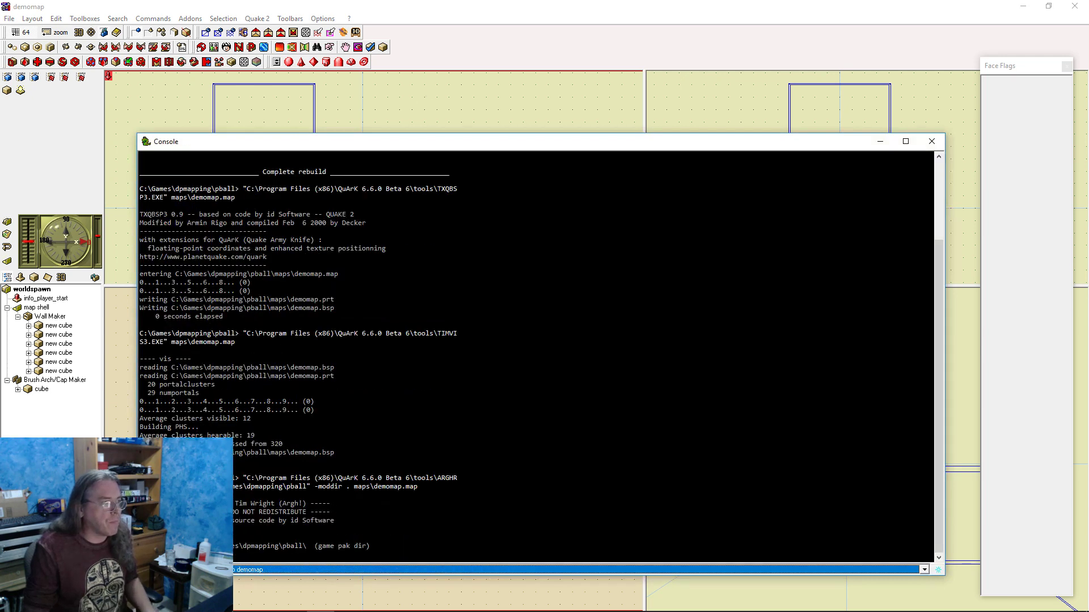
pyautogui.click(634, 5)
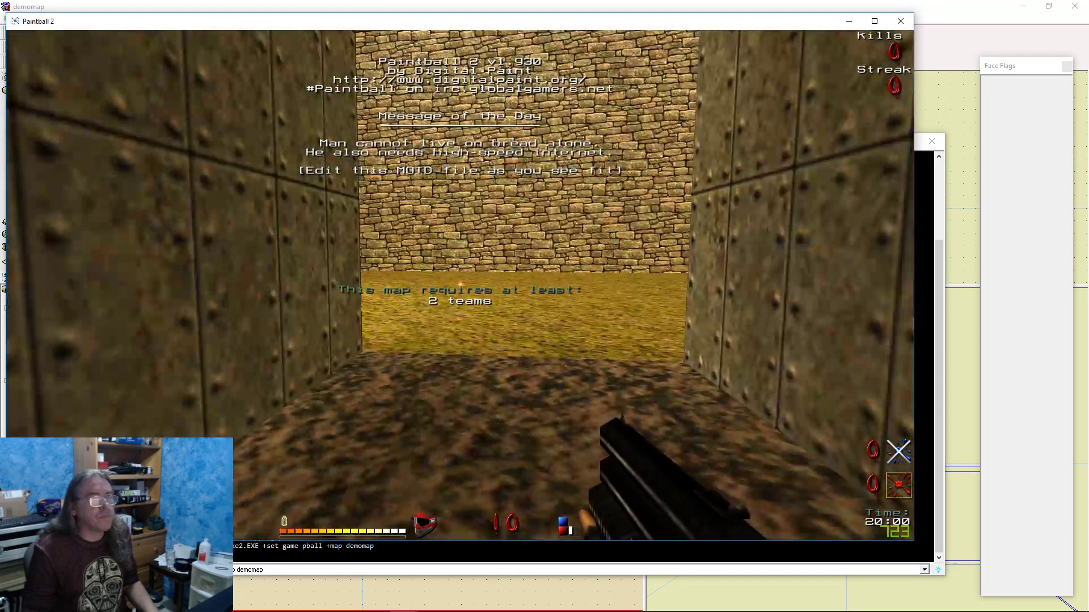
pyautogui.press('w')
pyautogui.press('w')
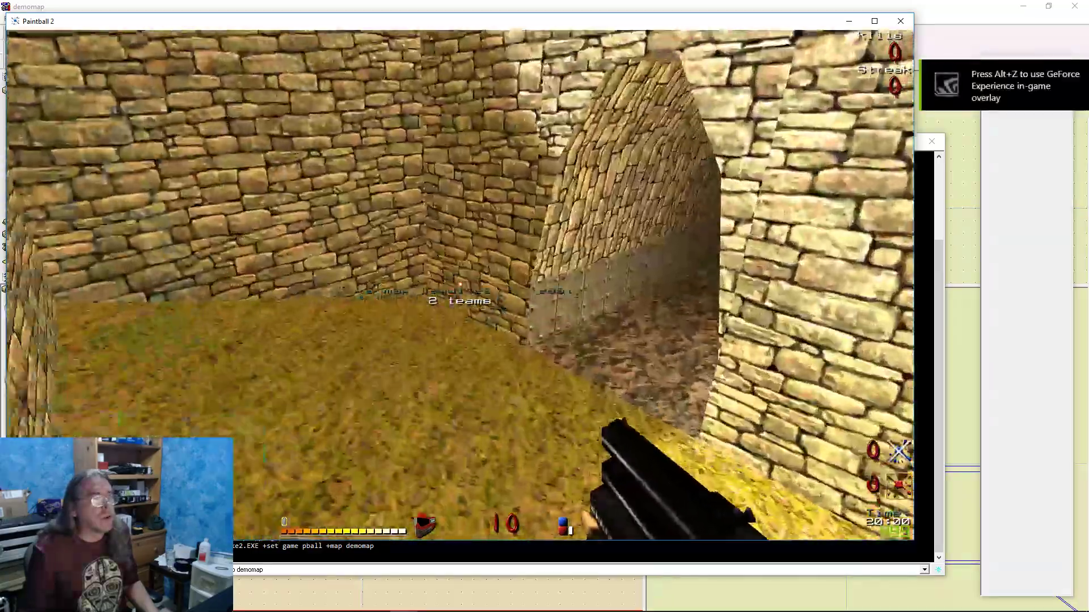
pyautogui.press('d')
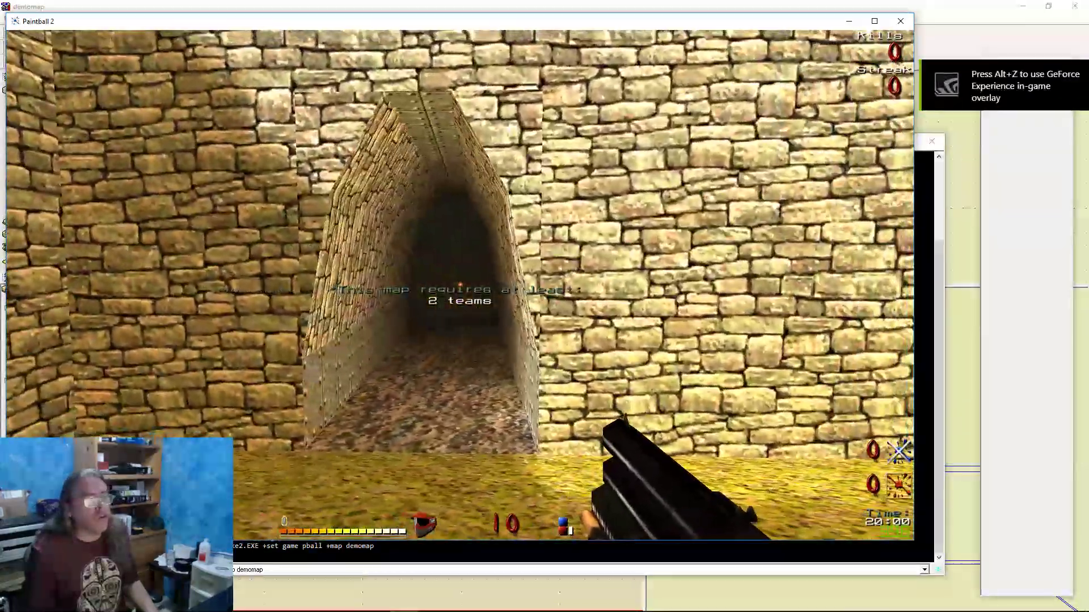
pyautogui.press('w')
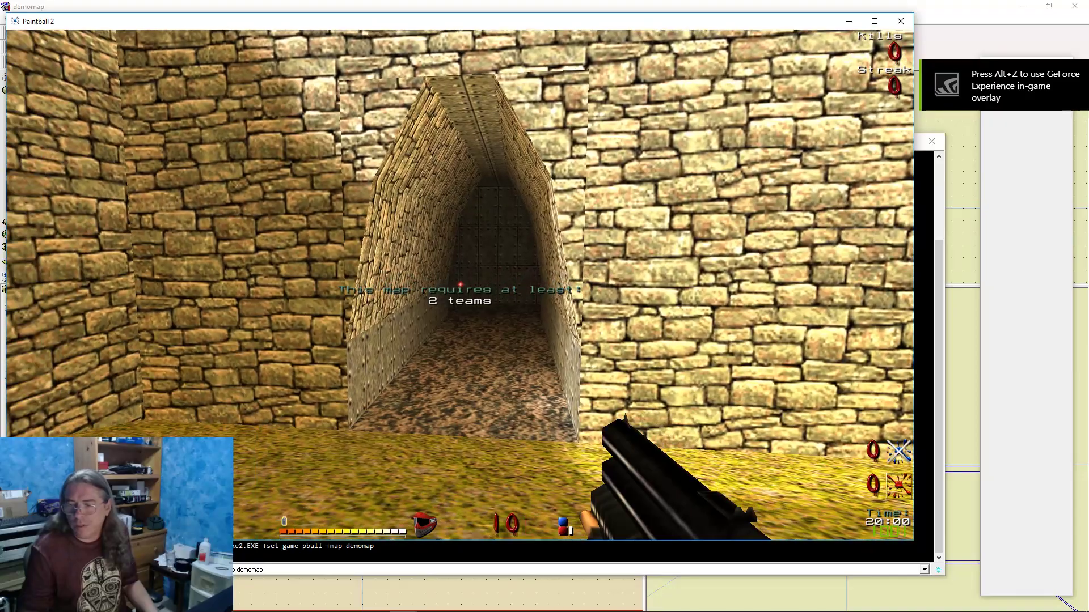
pyautogui.press('d')
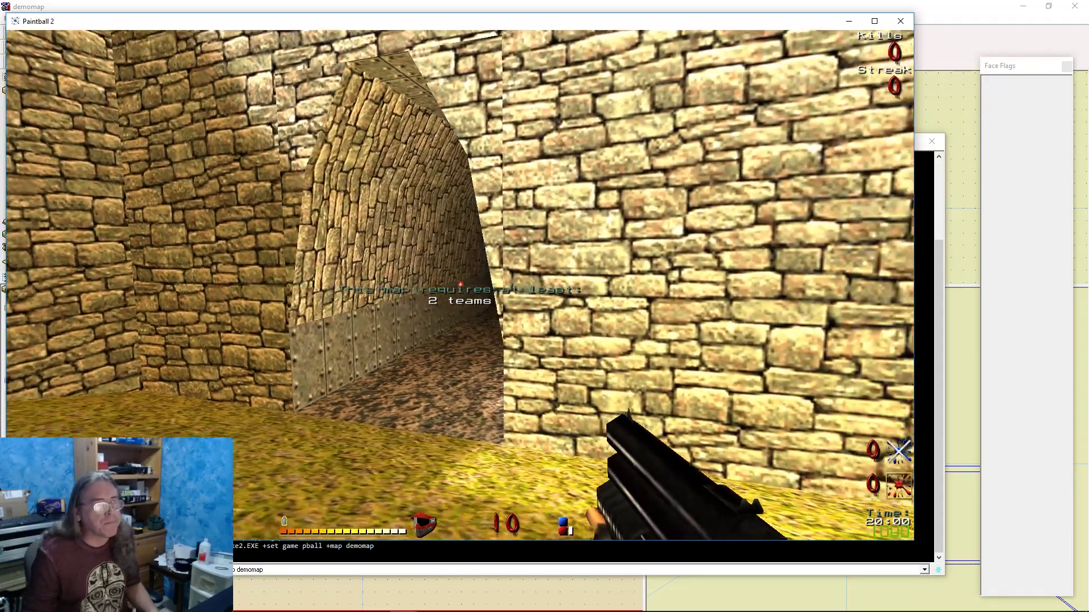
pyautogui.press('a')
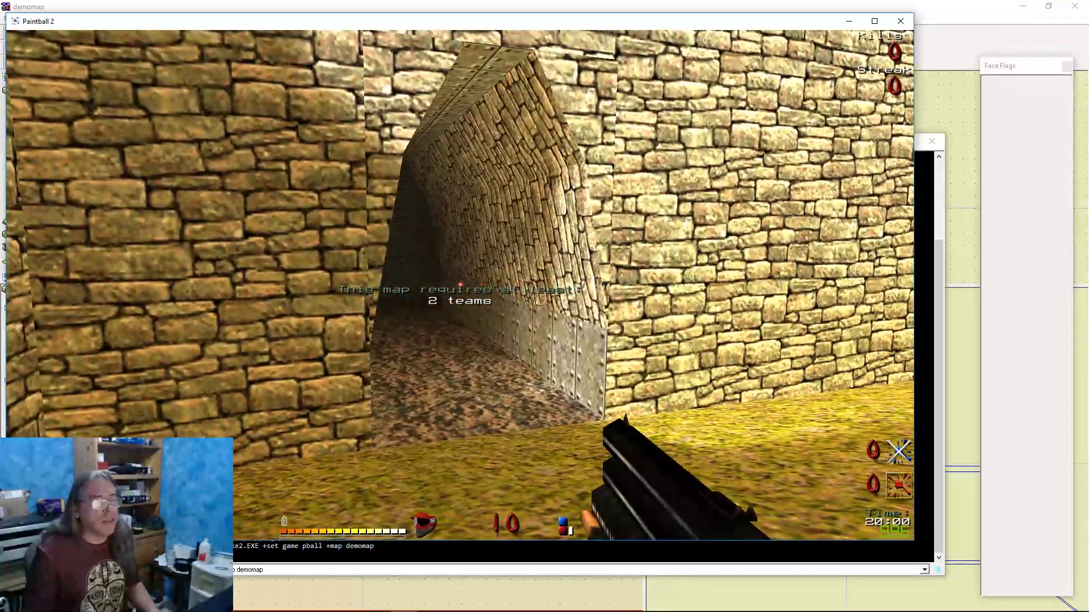
# Quit Paintball 2 with the console command quit and return to QuArK
pyautogui.press('`')
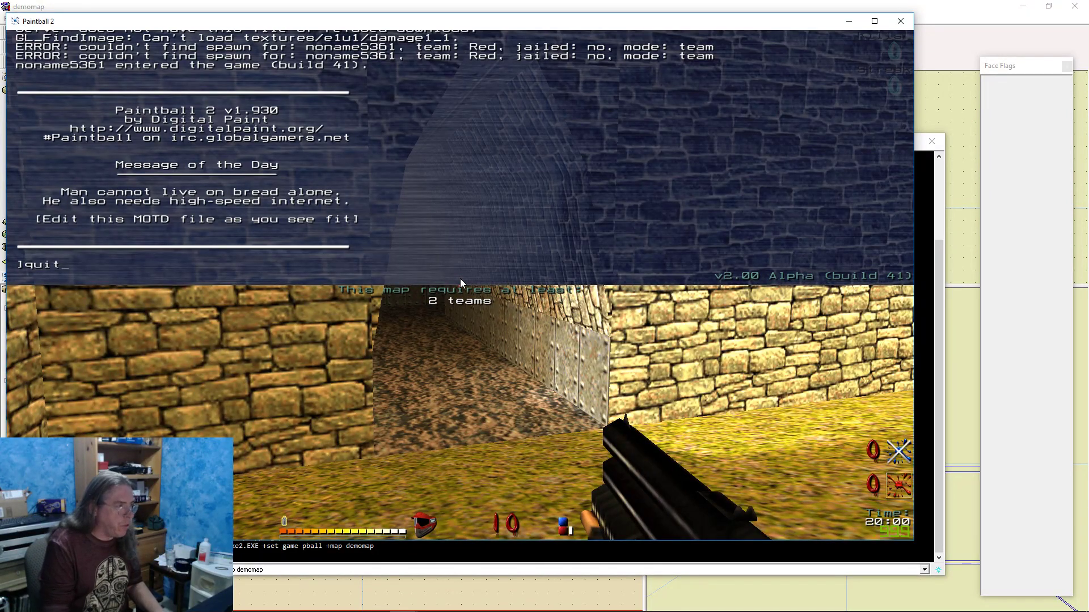
pyautogui.write('quit')
pyautogui.press('Return')
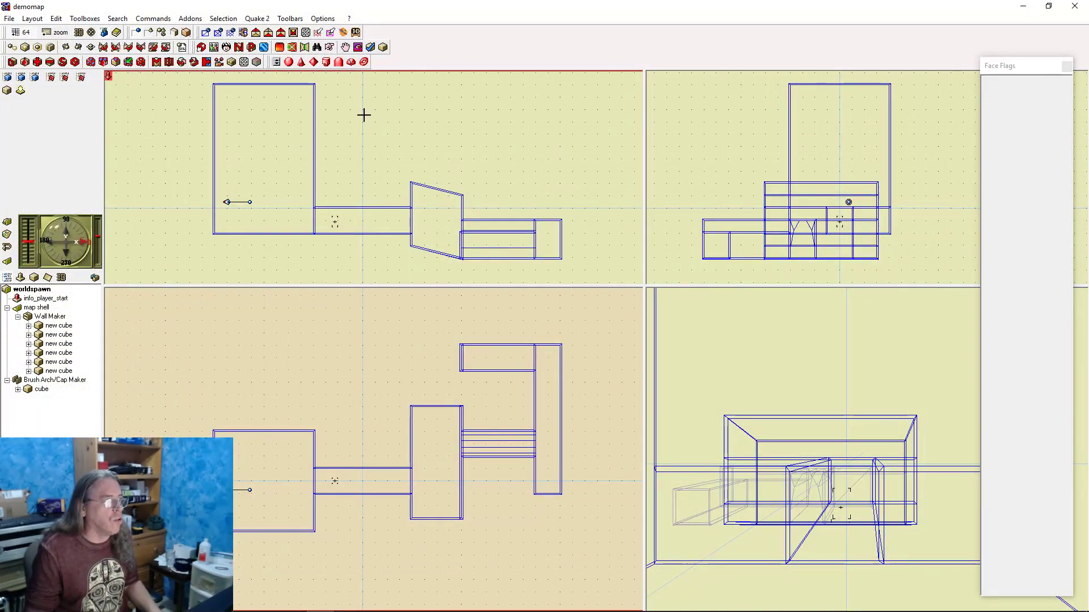
# Look through the Game specific, Tools, and Duplicators & misc groups of the new map items, then close the list
pyautogui.moveTo(364, 115); pyautogui.dragTo(364, 113, button='right')
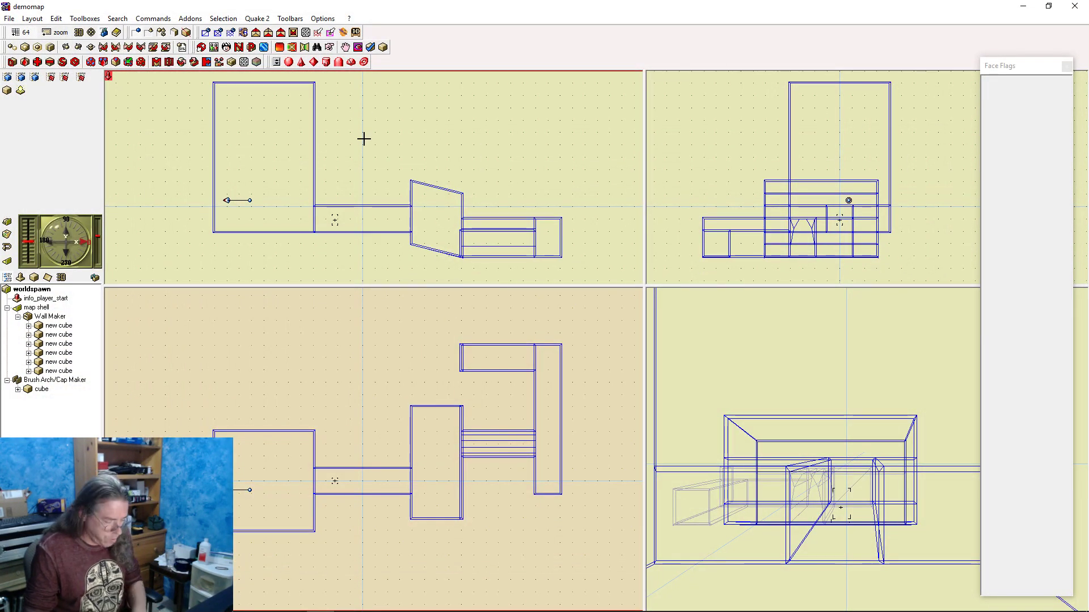
pyautogui.press('Insert')
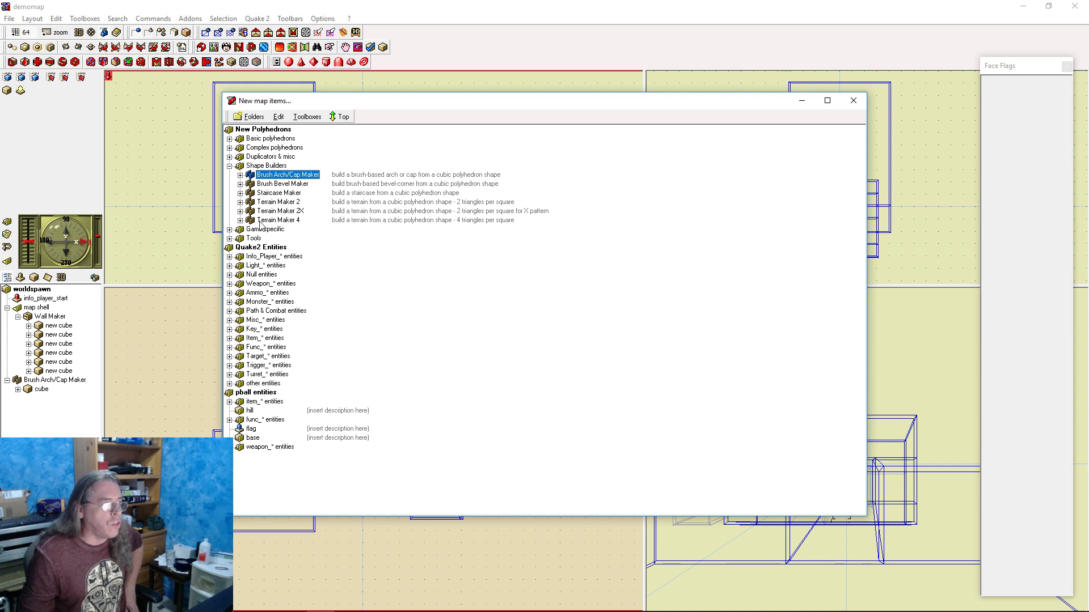
pyautogui.click(229, 230)
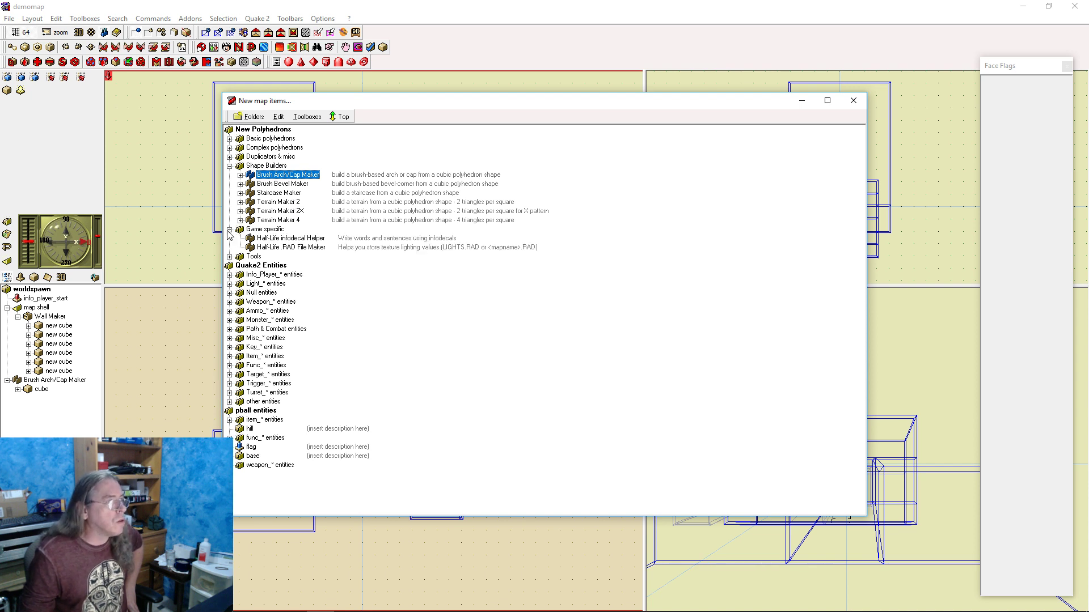
pyautogui.click(230, 230)
pyautogui.click(229, 239)
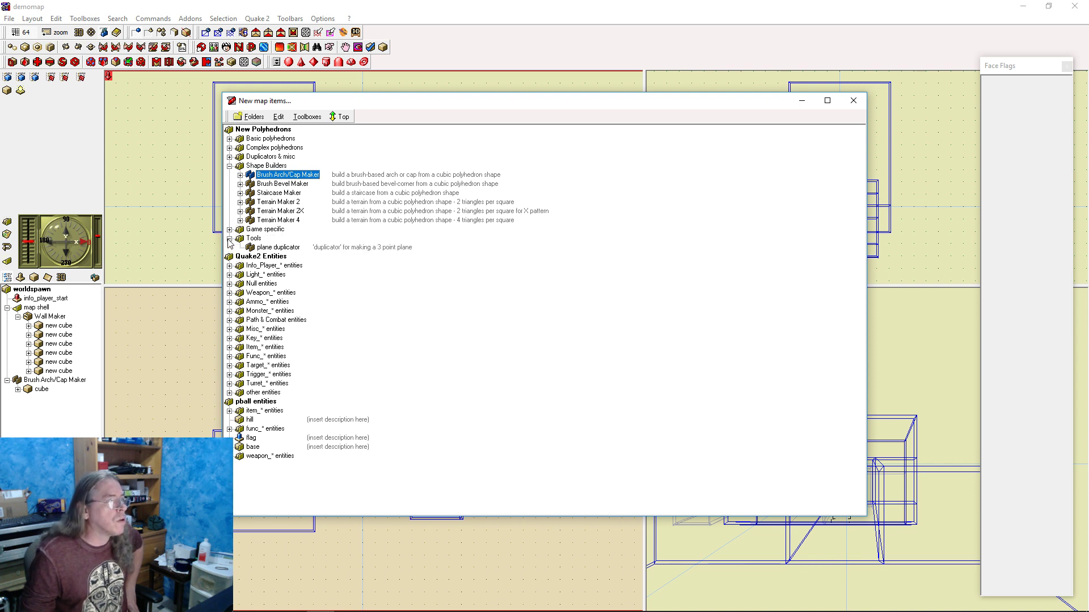
pyautogui.click(230, 238)
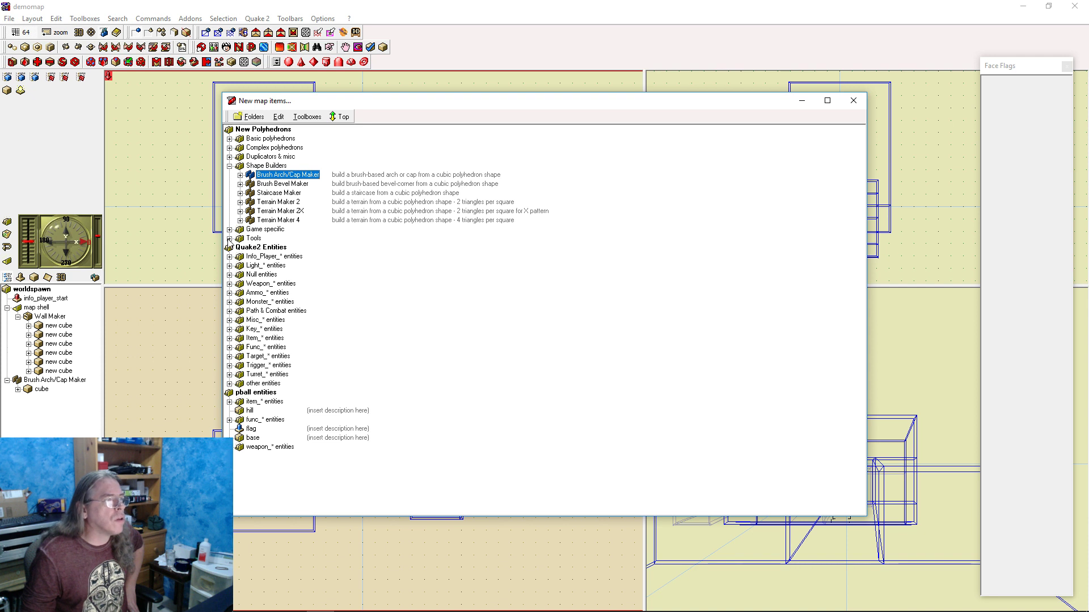
pyautogui.click(229, 157)
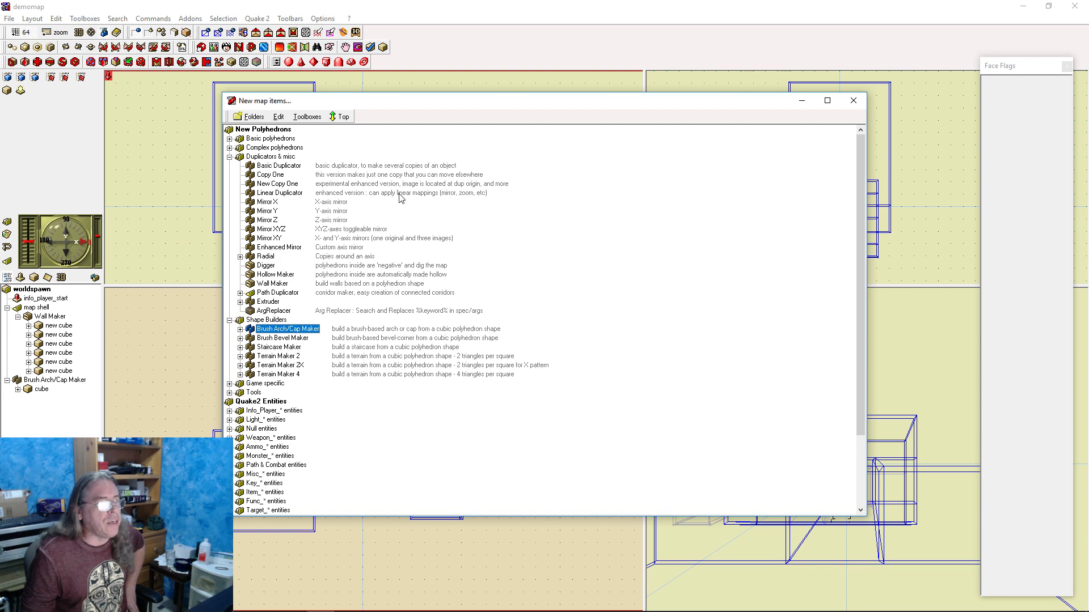
pyautogui.click(502, 5)
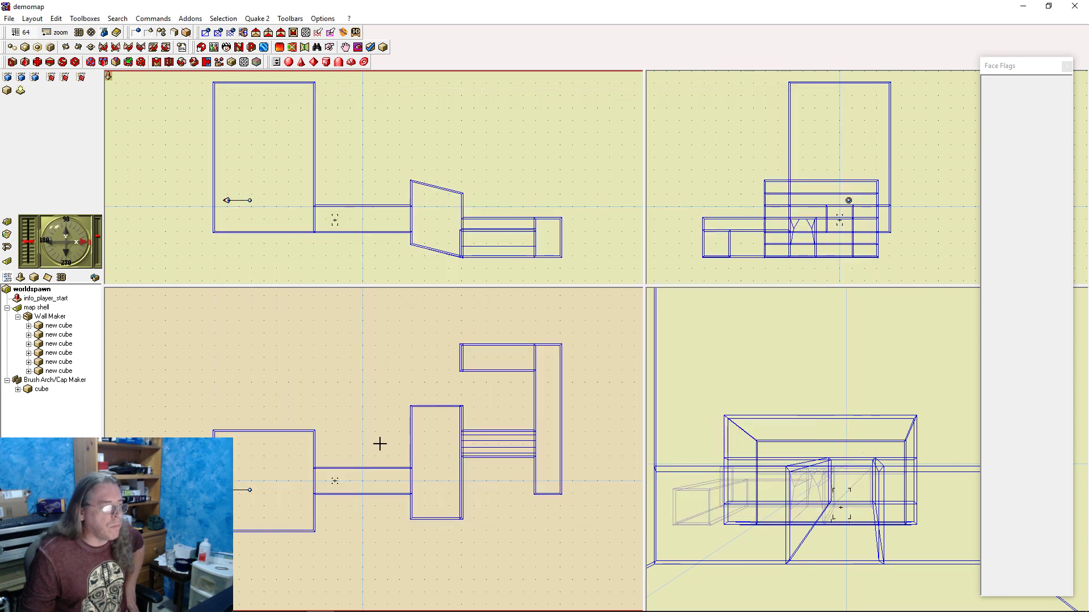
# Select all the room cubes and the arch cube and shift them horizontally until the tall room's outer wall meets the central axis
pyautogui.moveTo(265, 337)
pyautogui.mouseDown()
pyautogui.moveTo(170, 323)
pyautogui.moveTo(170, 304)
pyautogui.mouseUp()
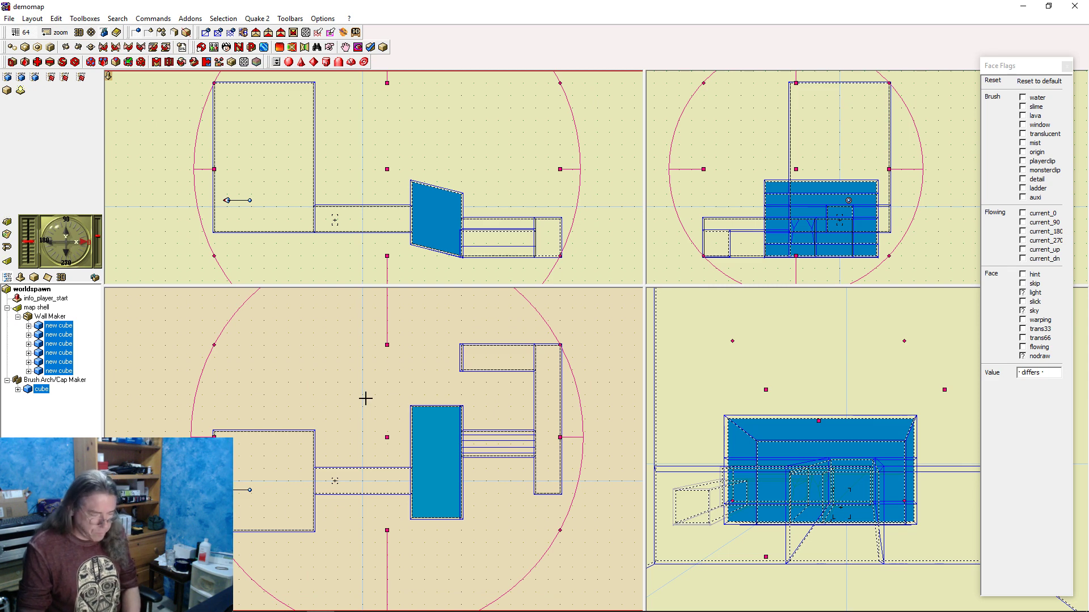
pyautogui.press('Left')
pyautogui.press('Left')
pyautogui.press('Right')
pyautogui.press('Right')
pyautogui.press('Right')
pyautogui.press('Right')
pyautogui.press('Right')
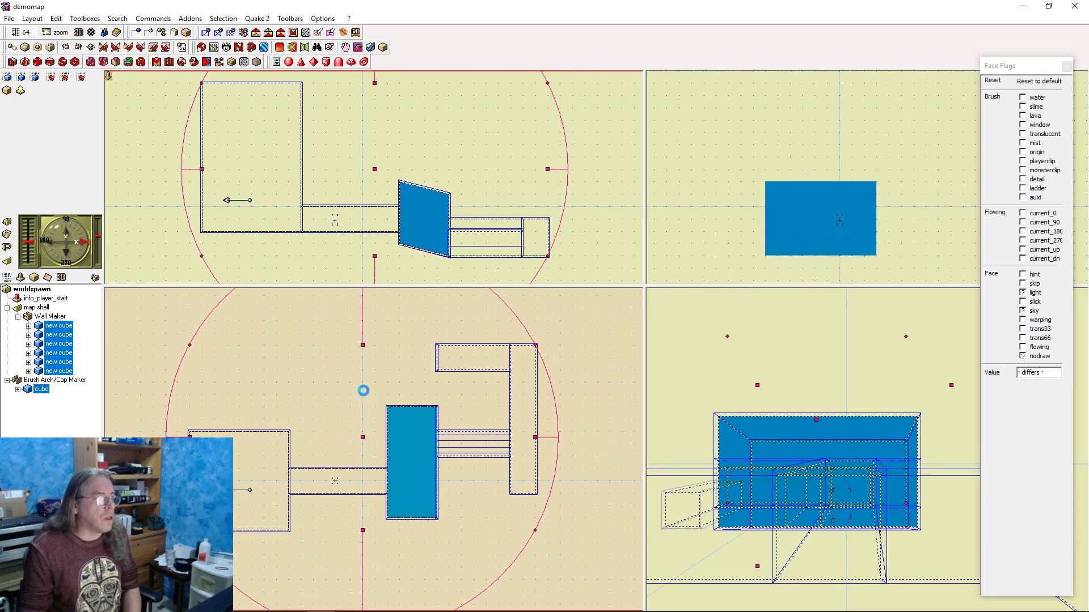
pyautogui.press('Right')
pyautogui.press('Right')
pyautogui.press('Right')
pyautogui.press('Right')
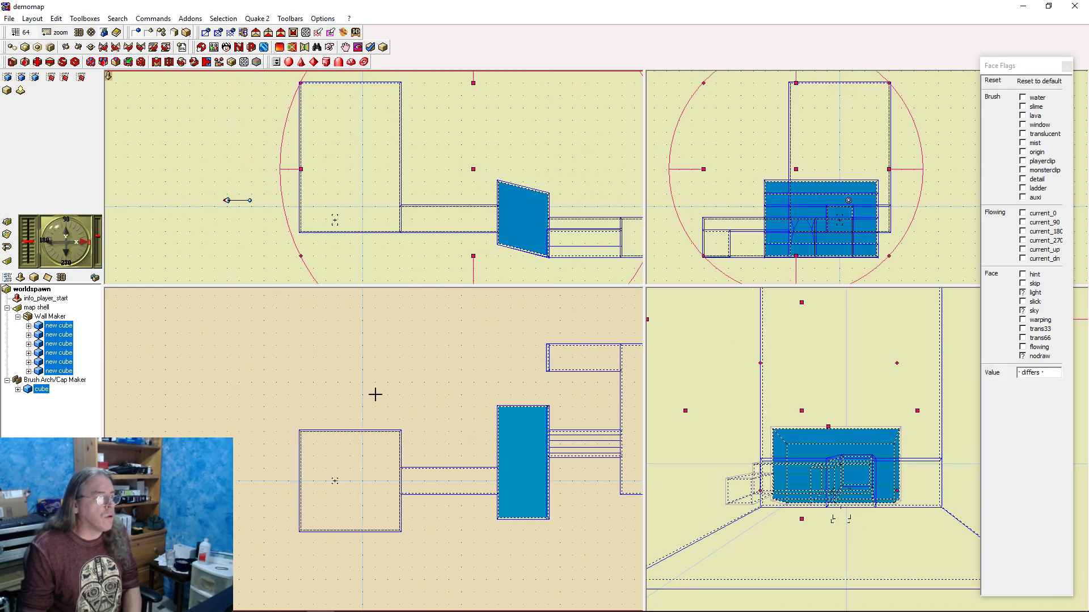
pyautogui.press('Right')
pyautogui.press('Right')
pyautogui.press('Right')
pyautogui.press('Right')
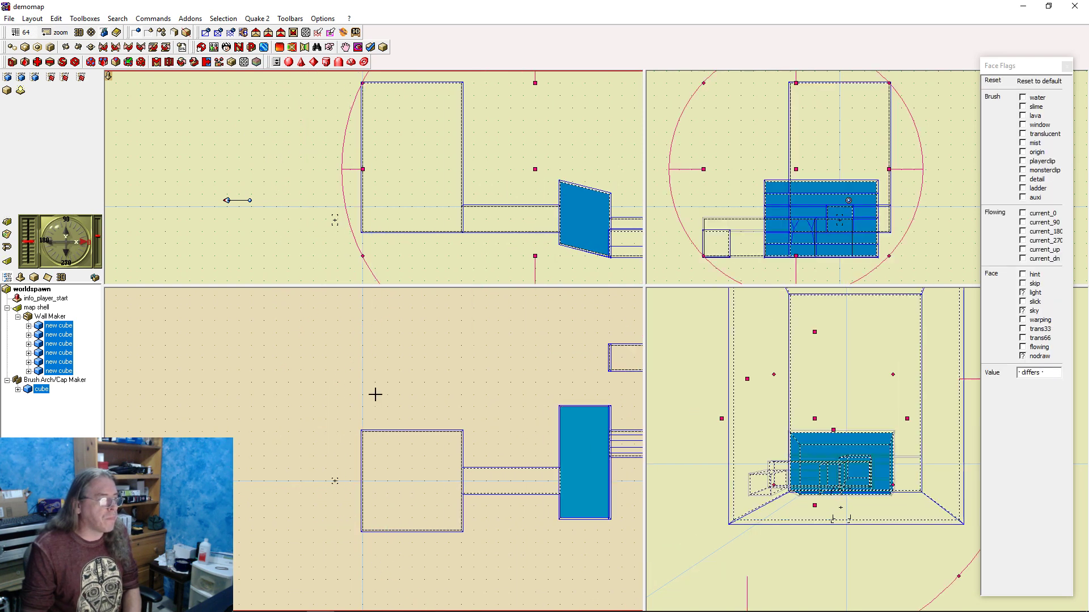
# Clear the selection and move the Brush Arch/Cap Maker into the map shell group
pyautogui.click(46, 419)
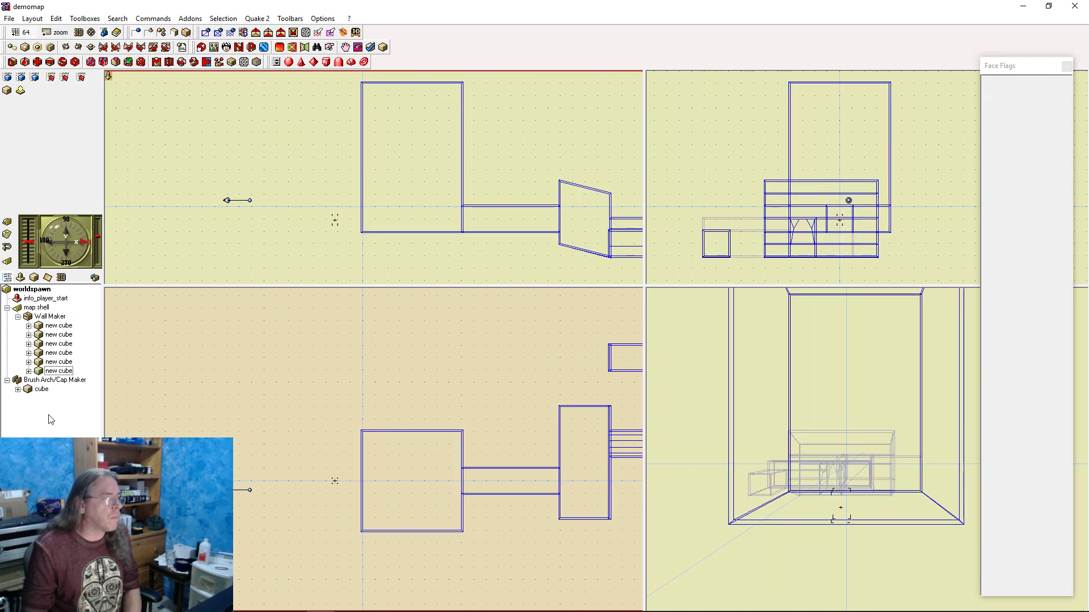
pyautogui.moveTo(44, 382); pyautogui.dragTo(32, 308)
pyautogui.click(44, 423)
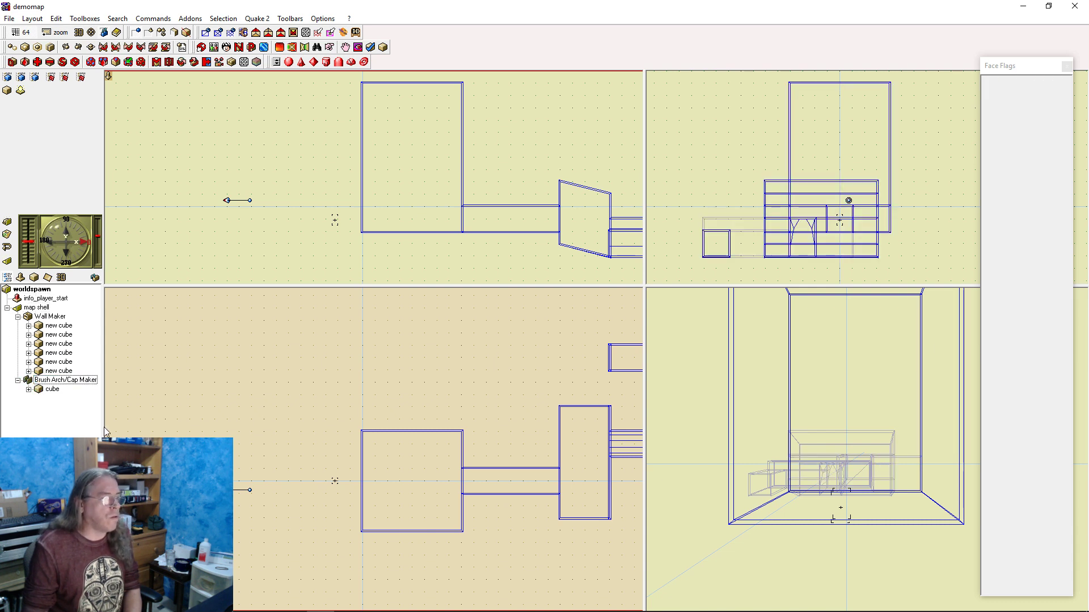
# Insert a Radial duplicator into the map shell group and centre it on the tall room's outer wall
pyautogui.click(35, 308)
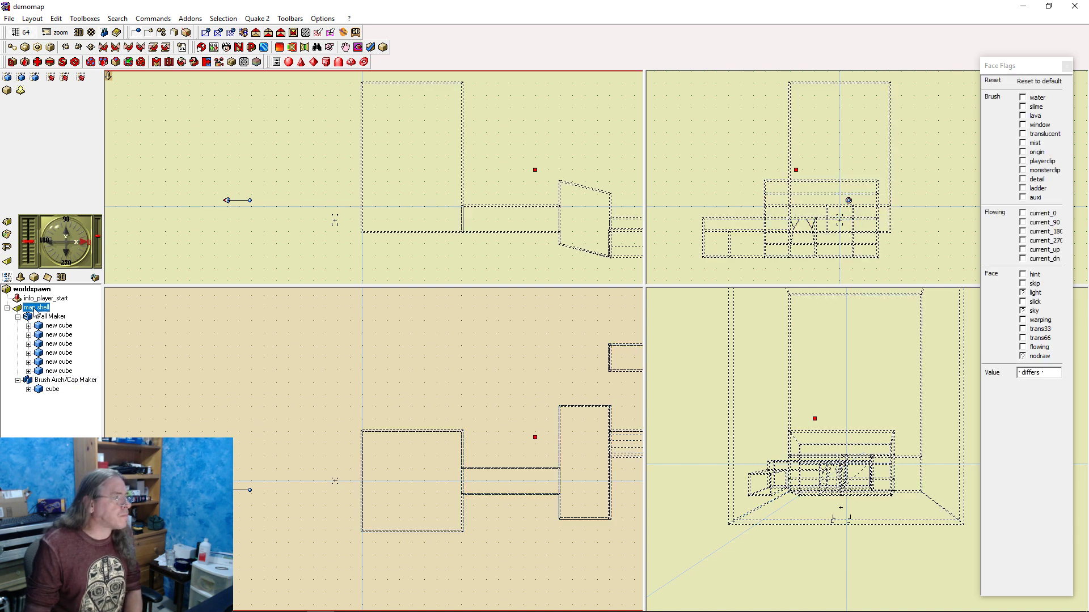
pyautogui.click(7, 222)
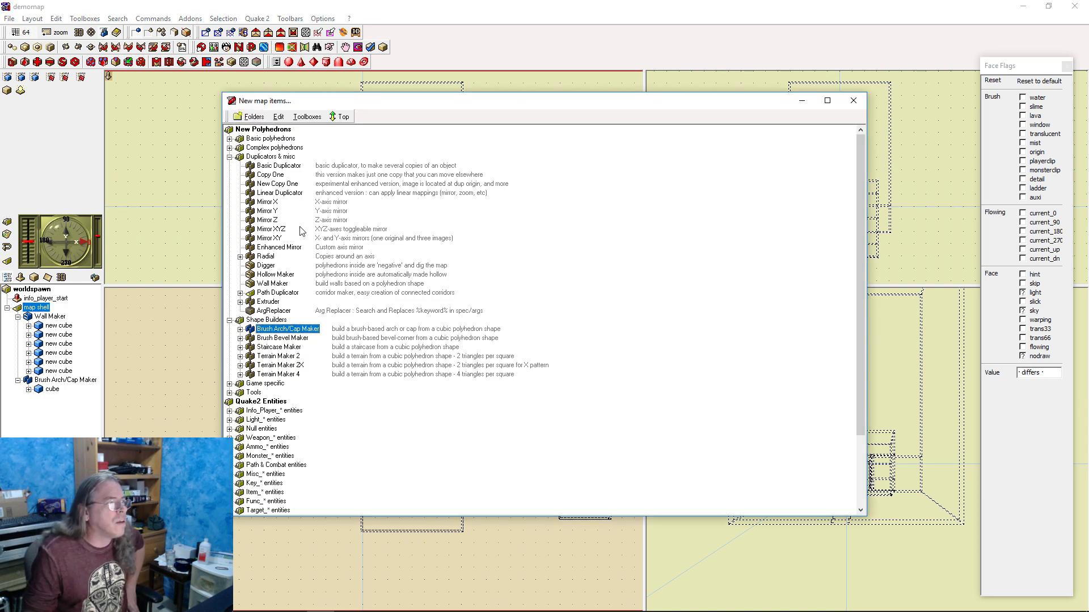
pyautogui.click(266, 259)
pyautogui.click(240, 256)
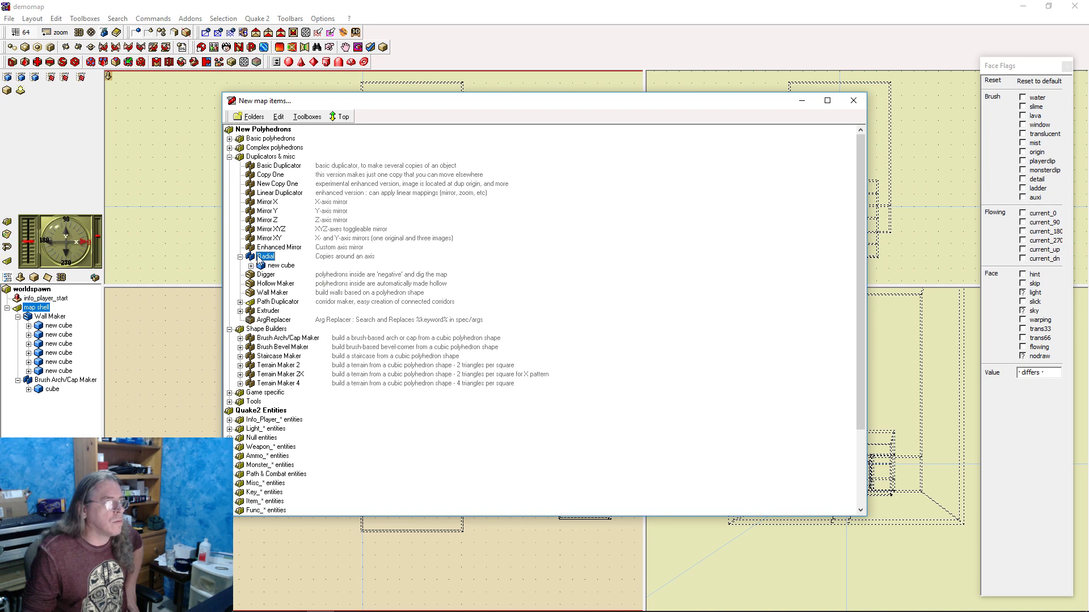
pyautogui.doubleClick(258, 257)
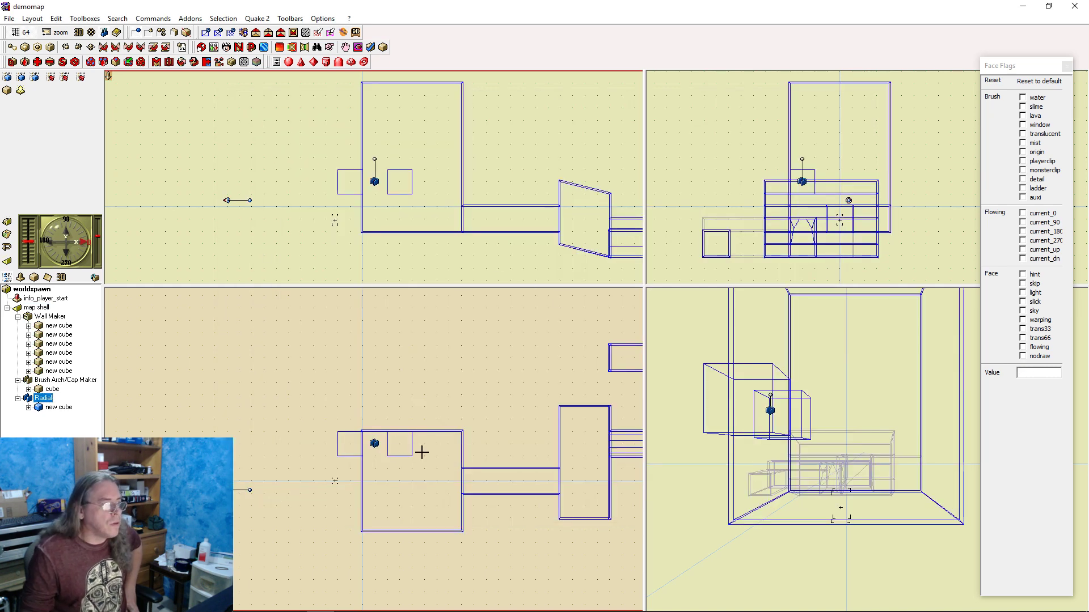
pyautogui.moveTo(374, 444); pyautogui.dragTo(362, 481)
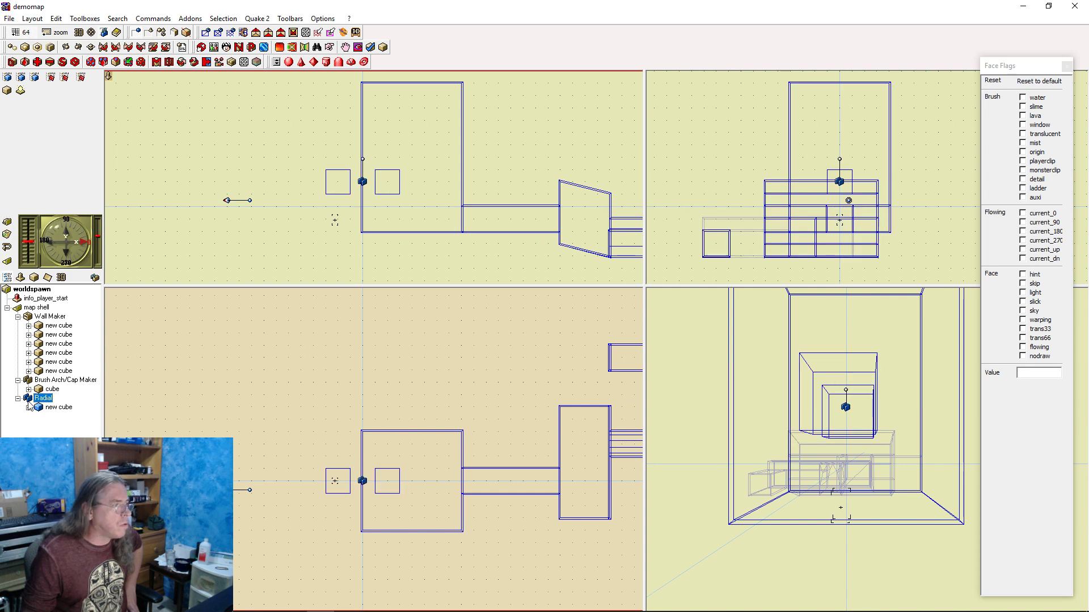
pyautogui.moveTo(28, 399); pyautogui.dragTo(33, 311)
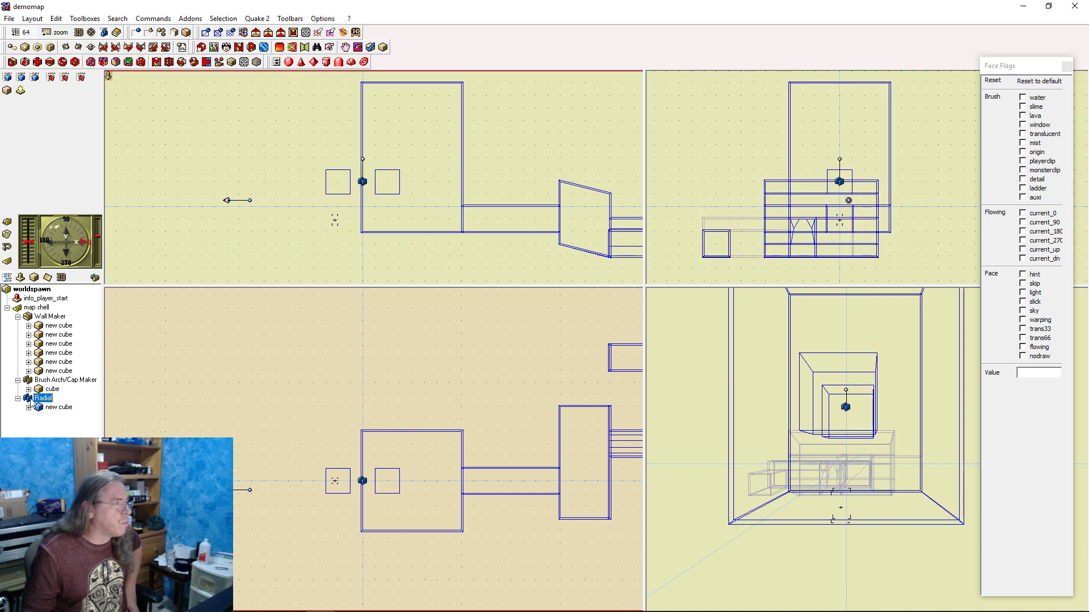
pyautogui.moveTo(29, 400); pyautogui.dragTo(35, 310)
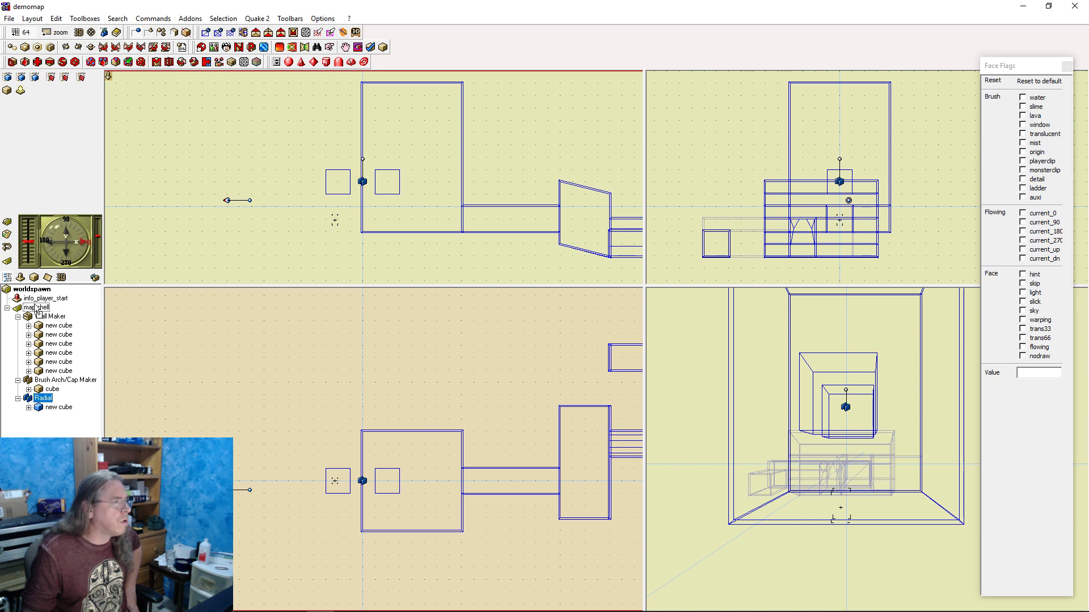
pyautogui.moveTo(35, 305); pyautogui.dragTo(29, 401)
pyautogui.click(30, 429)
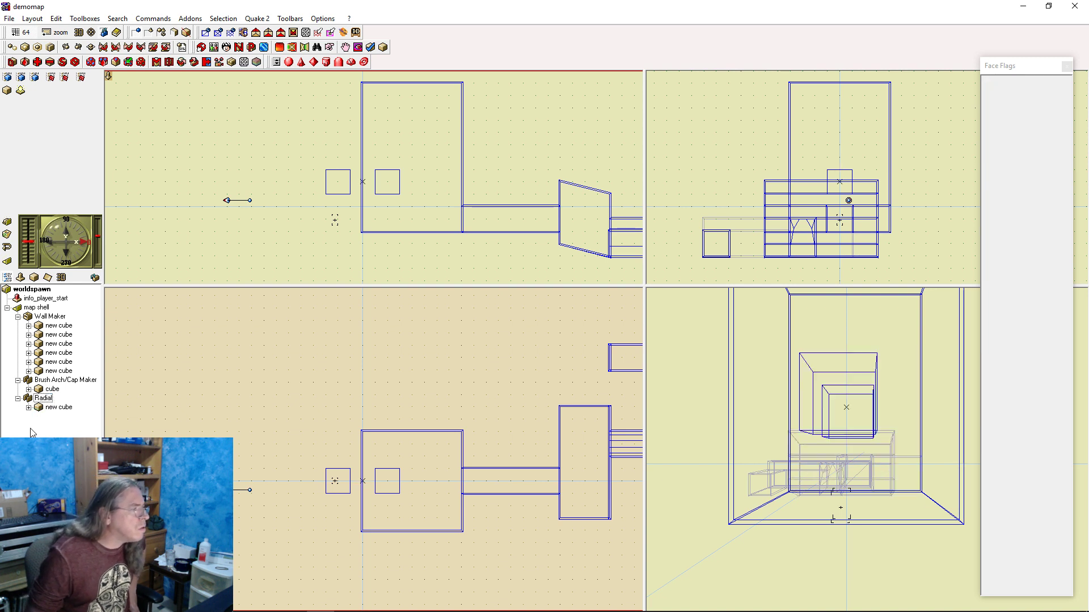
pyautogui.click(30, 399)
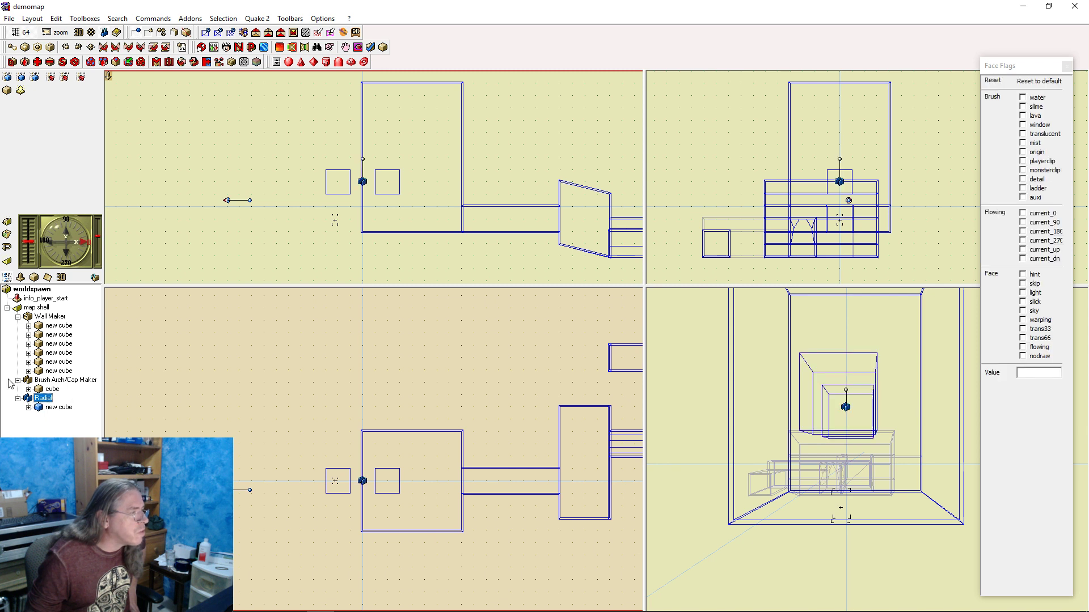
# Collapse the Brush Arch/Cap Maker and Wall Maker groups, and try nesting the Radial duplicator inside Wall Maker before returning it to the map shell
pyautogui.click(18, 381)
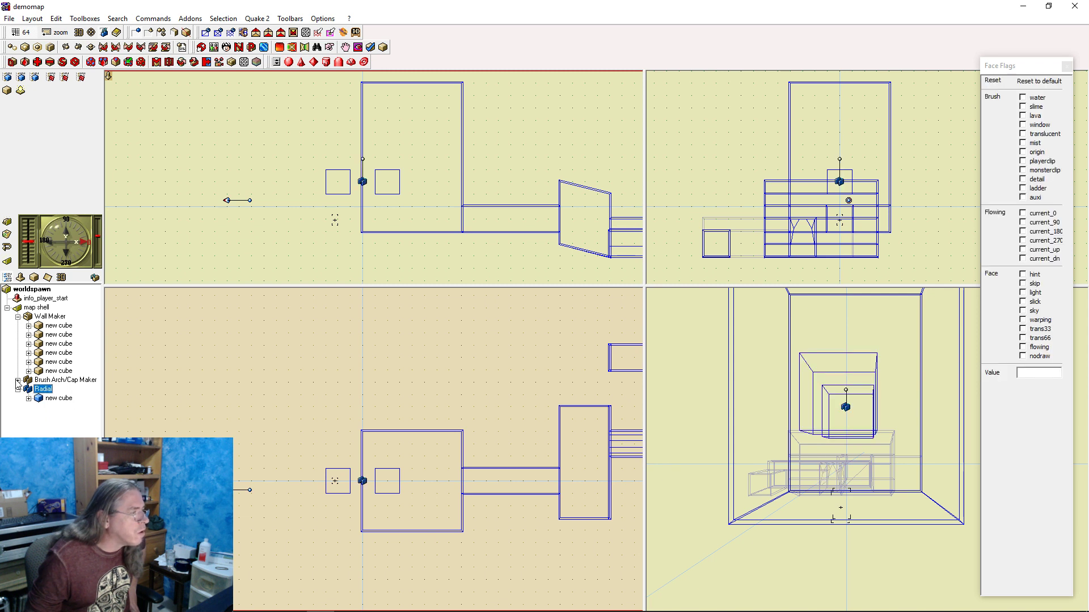
pyautogui.click(17, 317)
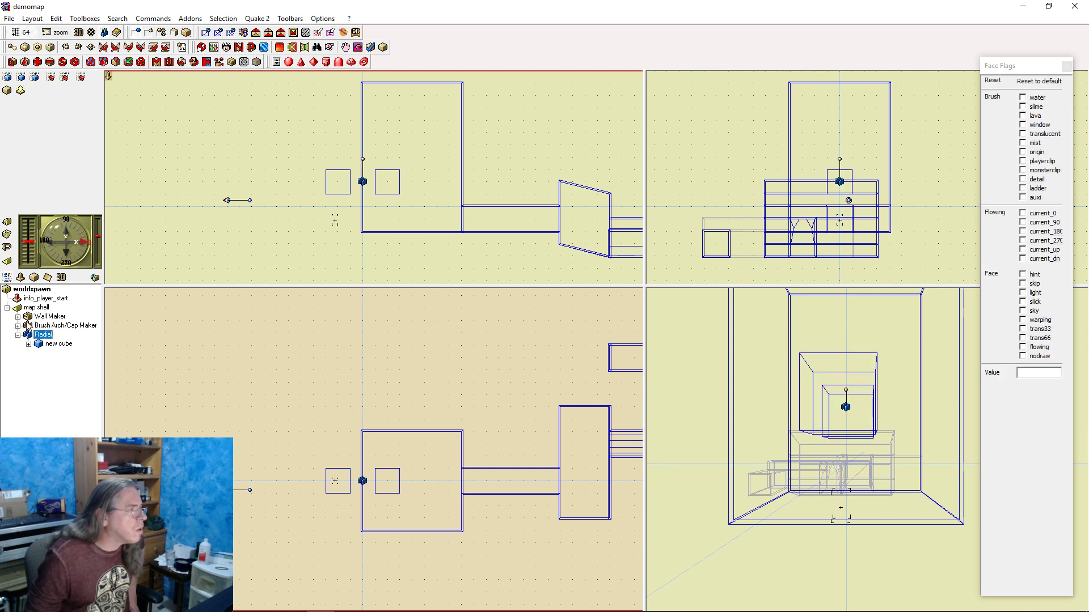
pyautogui.moveTo(29, 336); pyautogui.dragTo(32, 320)
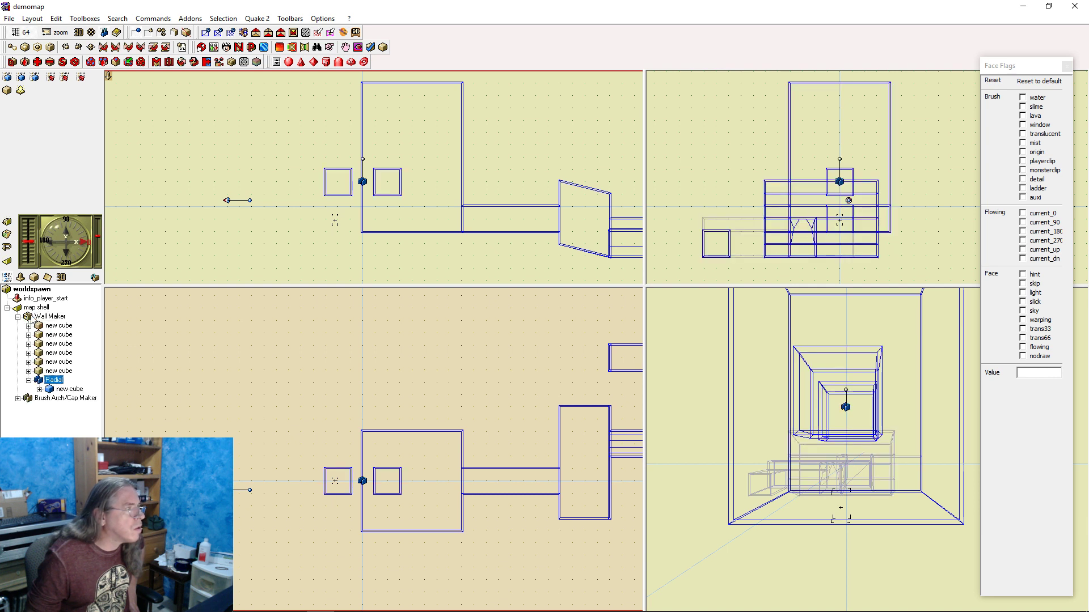
pyautogui.moveTo(39, 382); pyautogui.dragTo(34, 308)
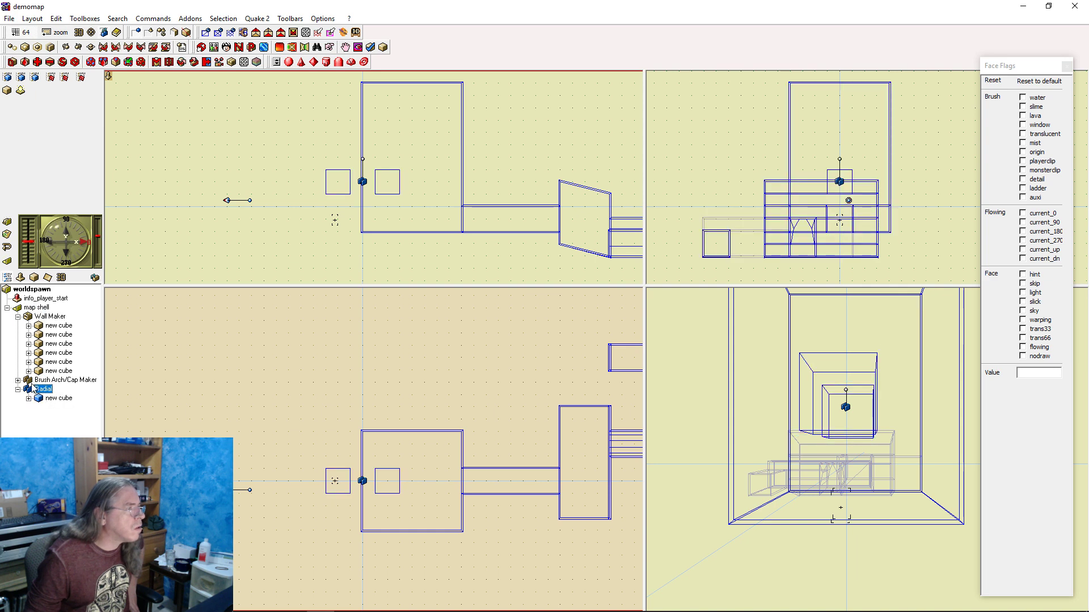
# Move the Radial duplicator out of the map shell group to the worldspawn level, and nest the map shell group inside it
pyautogui.click(19, 310)
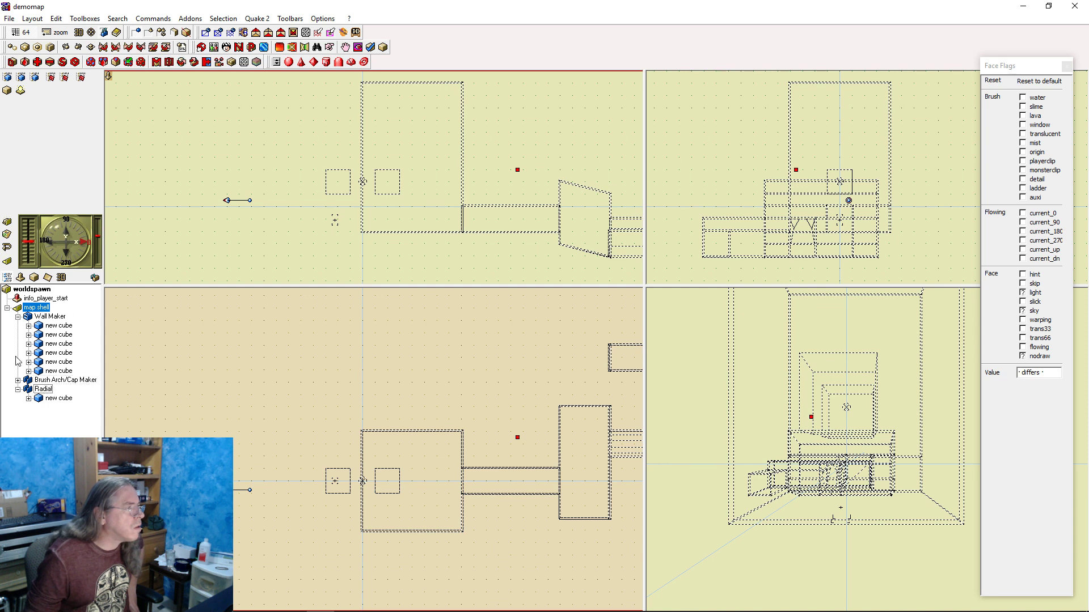
pyautogui.click(41, 389)
pyautogui.moveTo(17, 295); pyautogui.dragTo(17, 292)
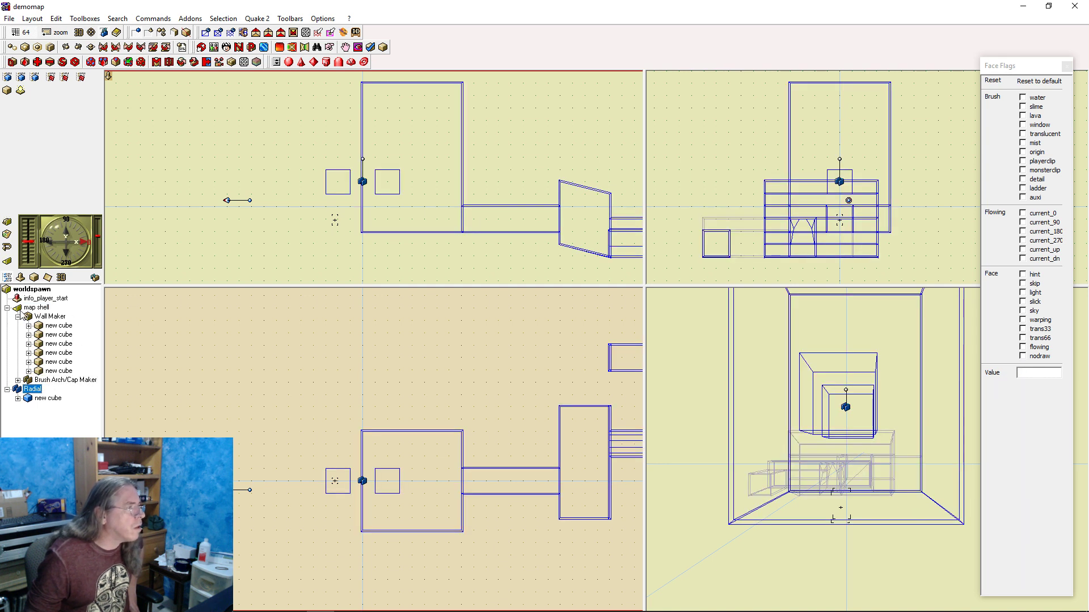
pyautogui.click(31, 308)
pyautogui.moveTo(39, 383); pyautogui.dragTo(31, 389)
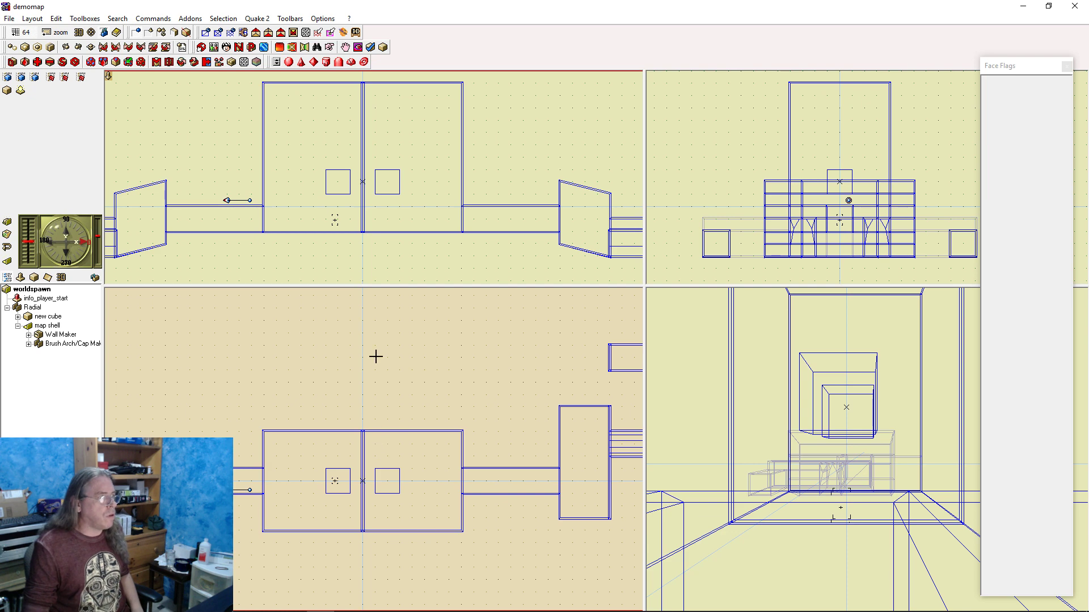
# In the top view, stretch the original sloped-ceiling room on its corridor-loop side until that face lies at about Y 512
pyautogui.scroll(-1, 369, 365)
pyautogui.scroll(-1, 342, 475)
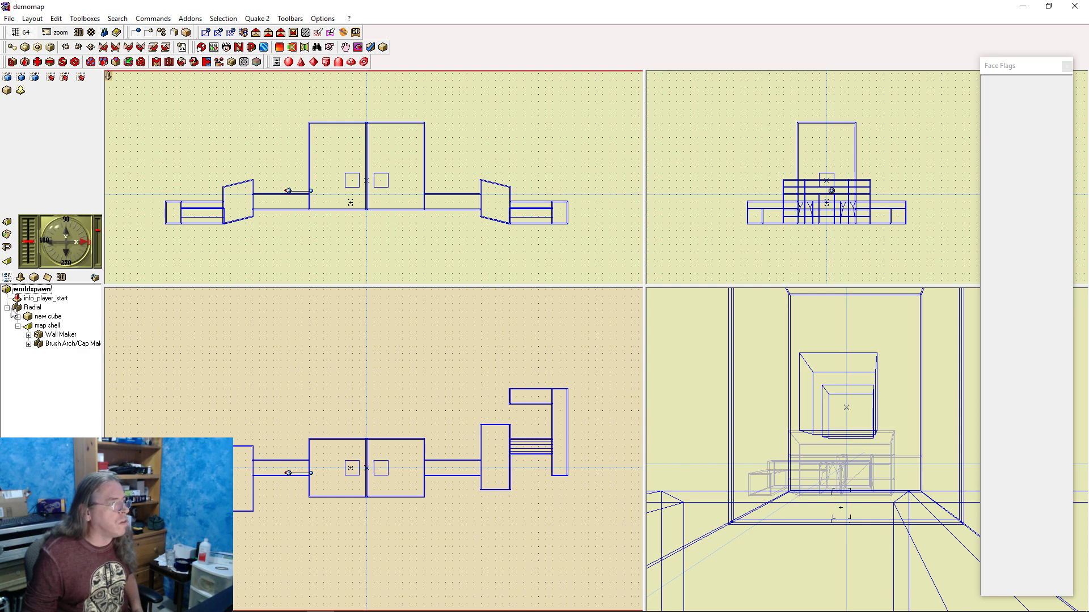
pyautogui.click(485, 459)
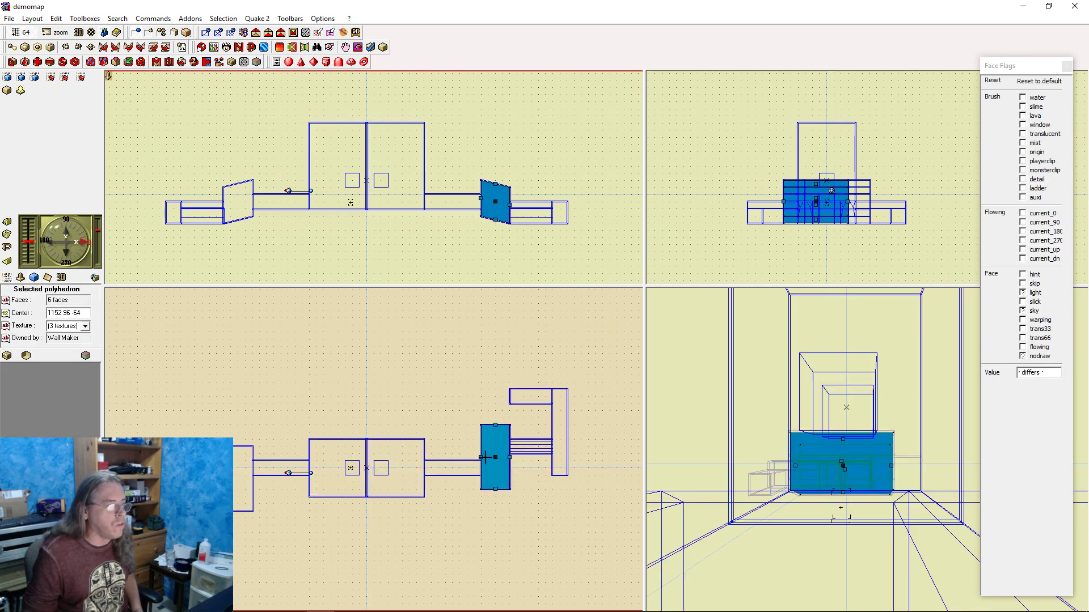
pyautogui.moveTo(496, 424); pyautogui.dragTo(496, 410)
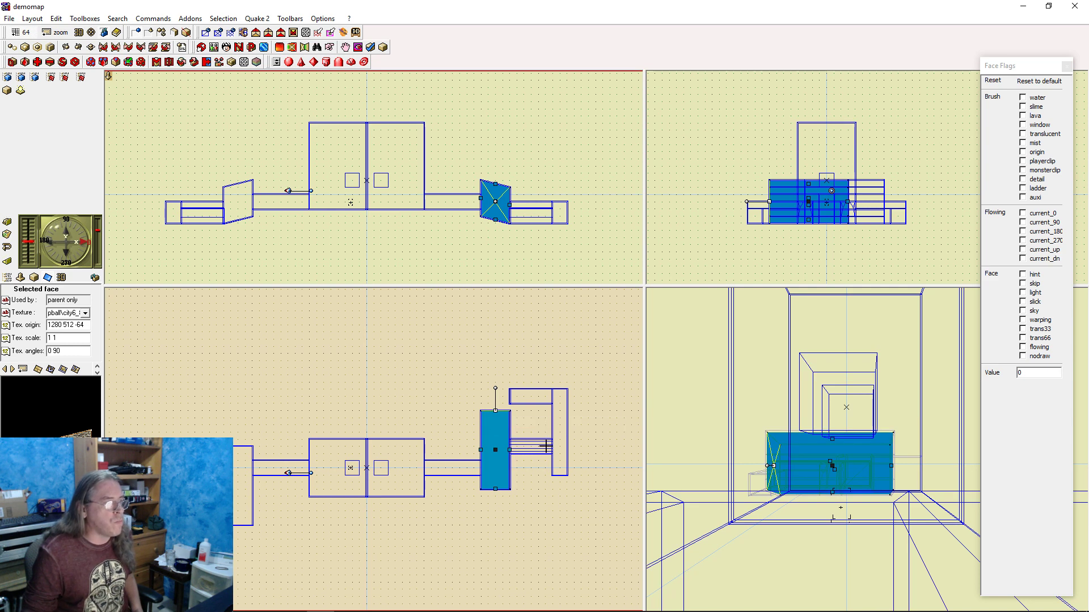
# Widen the original end room outward until its outer face lies at about X 2048, and clear the selection
pyautogui.click(559, 435)
pyautogui.moveTo(570, 434); pyautogui.dragTo(593, 433)
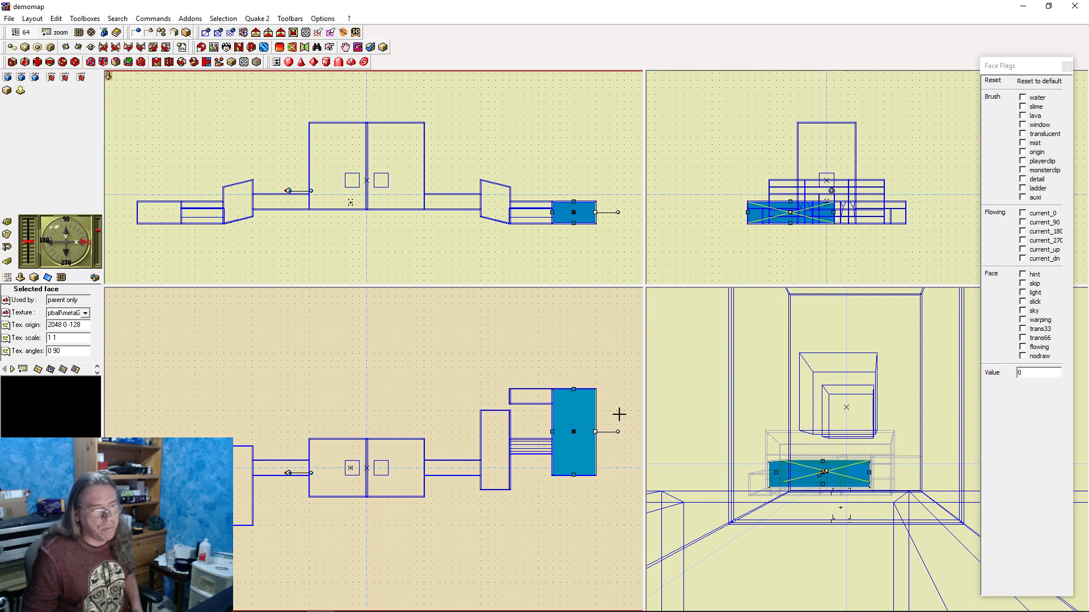
pyautogui.click(591, 354)
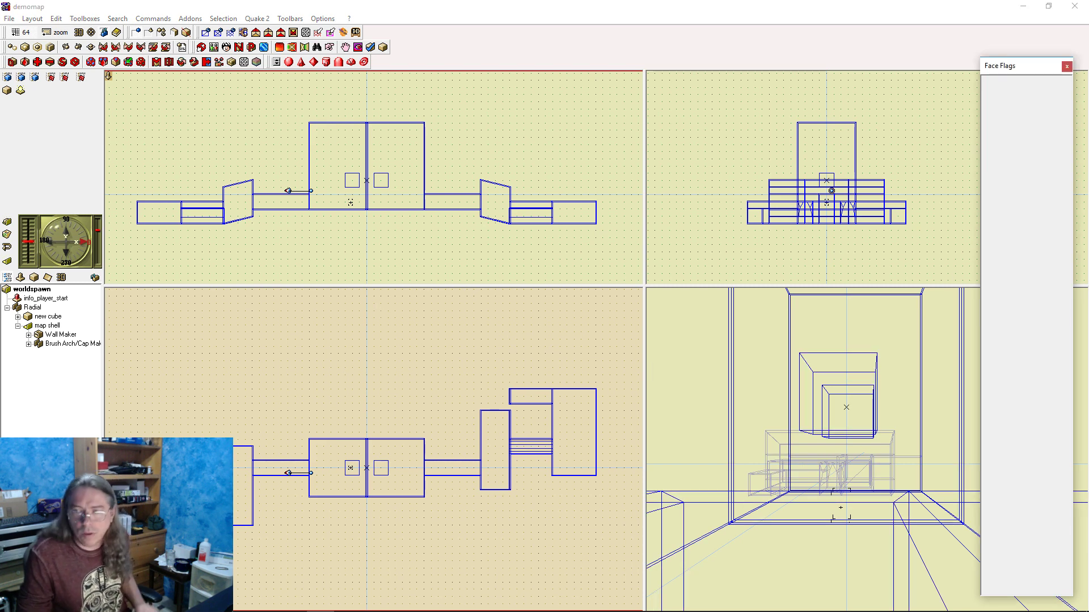
# Switch to the running Paintball 2 game and close it with the console command quit
pyautogui.hotkey('alt', 'Tab')
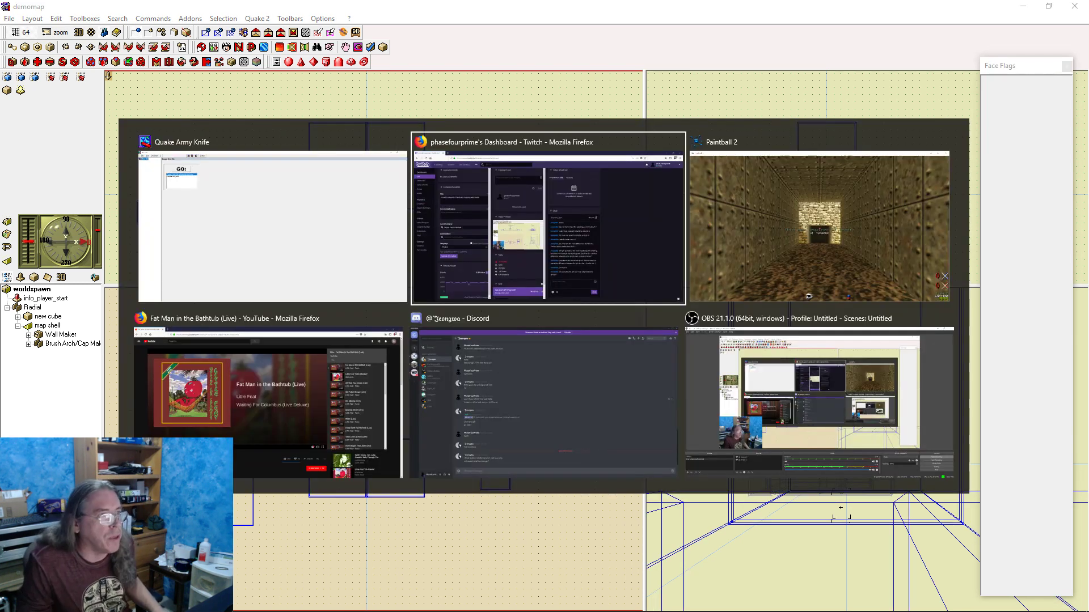
pyautogui.hotkey('alt', 'Tab')
pyautogui.hotkey('alt', 'Tab')
pyautogui.hotkey('alt', 'Tab')
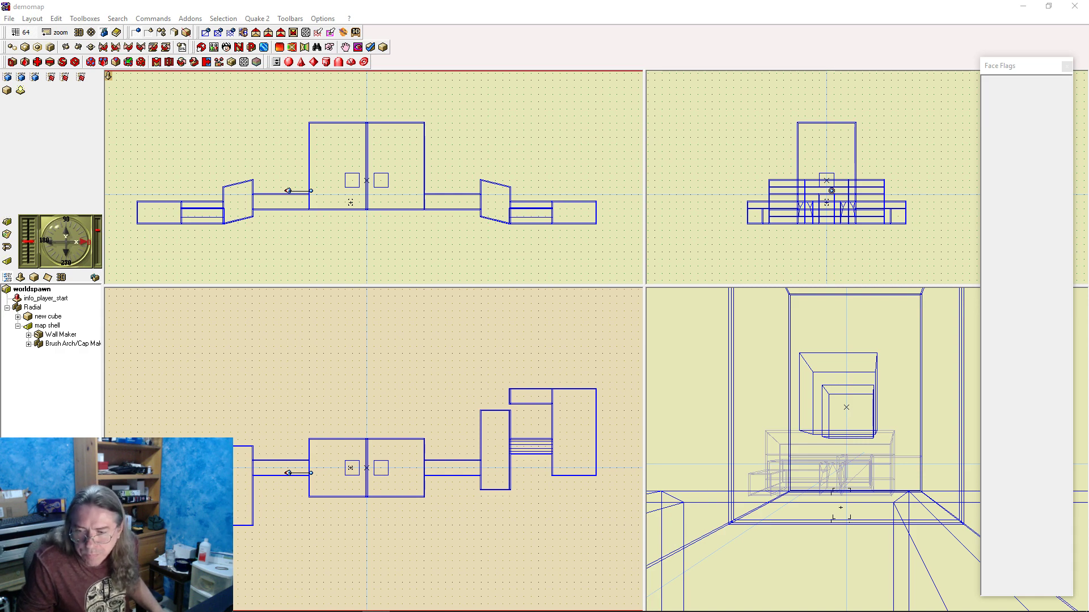
pyautogui.press('`')
pyautogui.write('q')
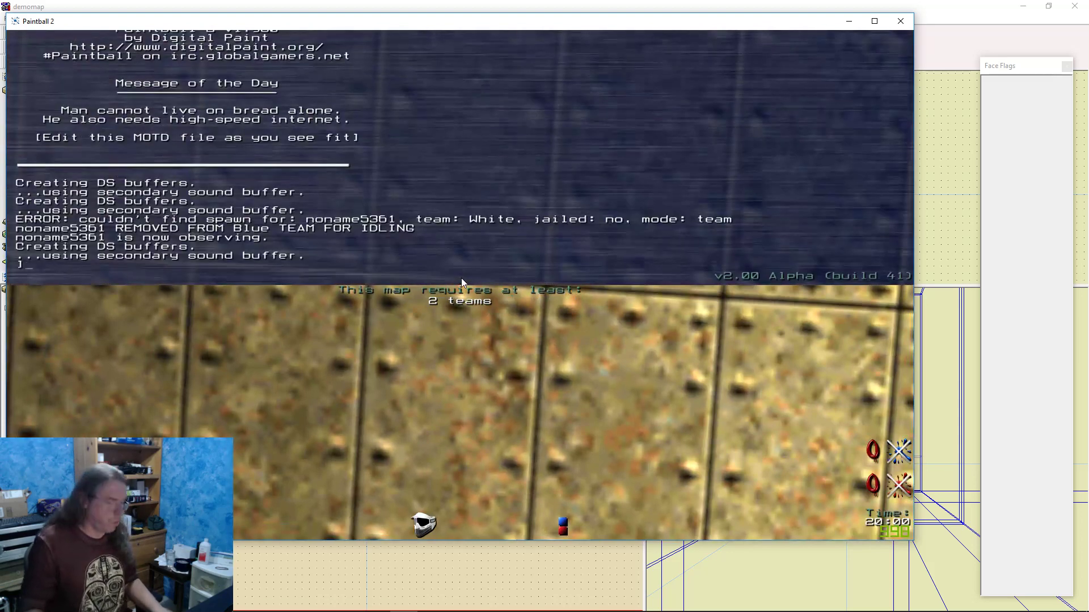
pyautogui.write('uit')
pyautogui.press('Return')
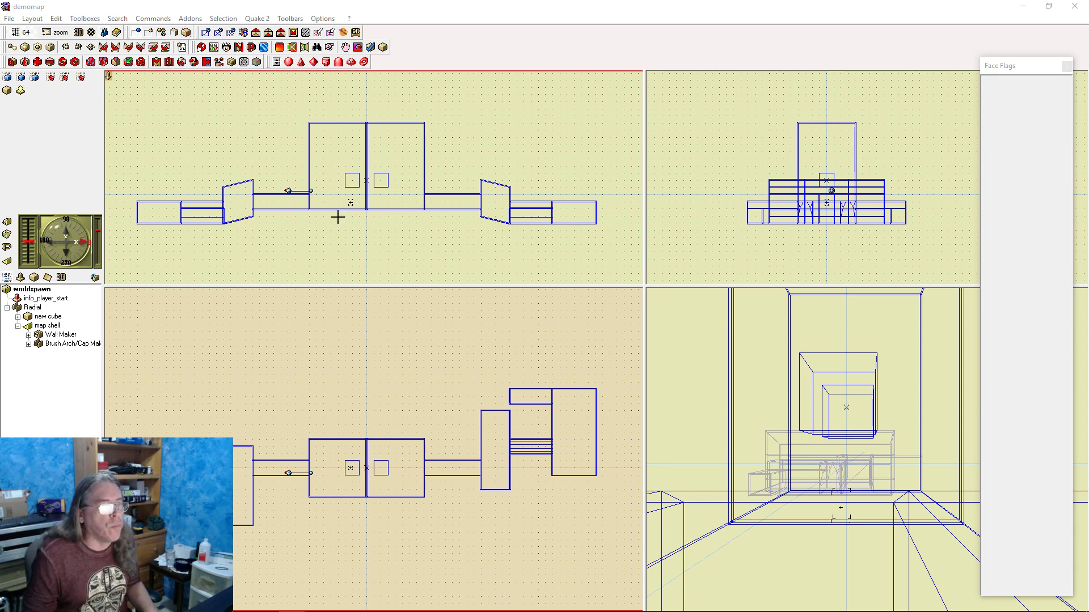
# Build and launch the map from QuArK in Paintball 2, and enter observer mode with the console command join o
pyautogui.click(266, 18)
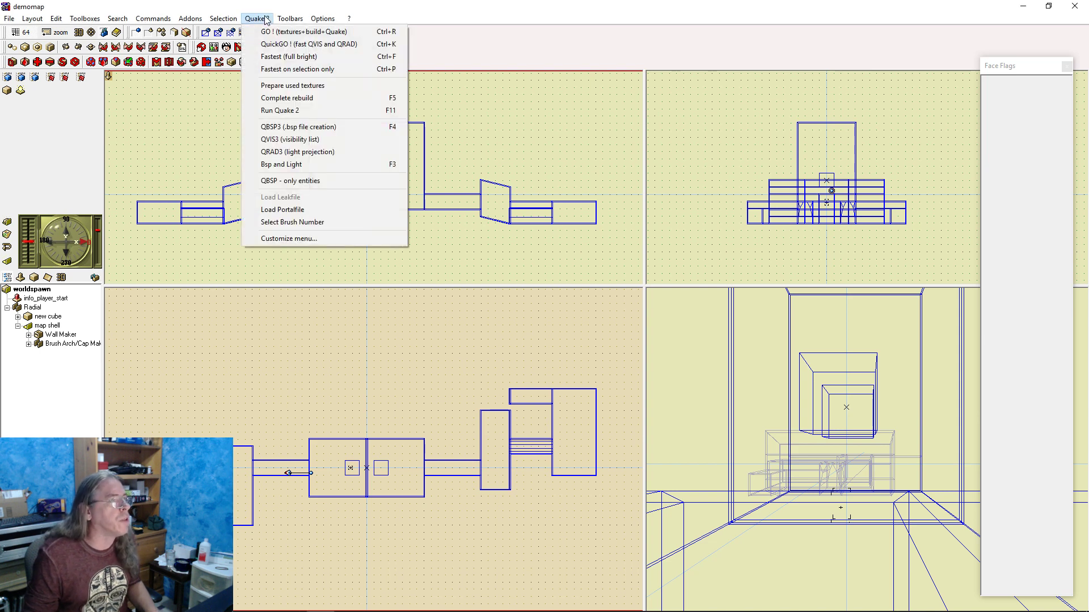
pyautogui.click(258, 17)
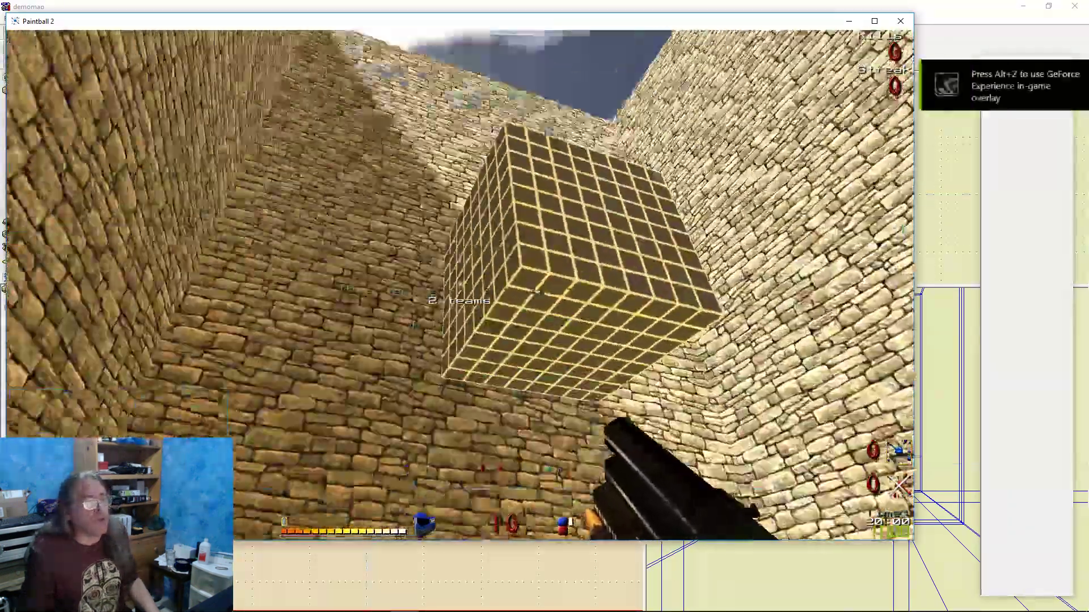
pyautogui.press('`')
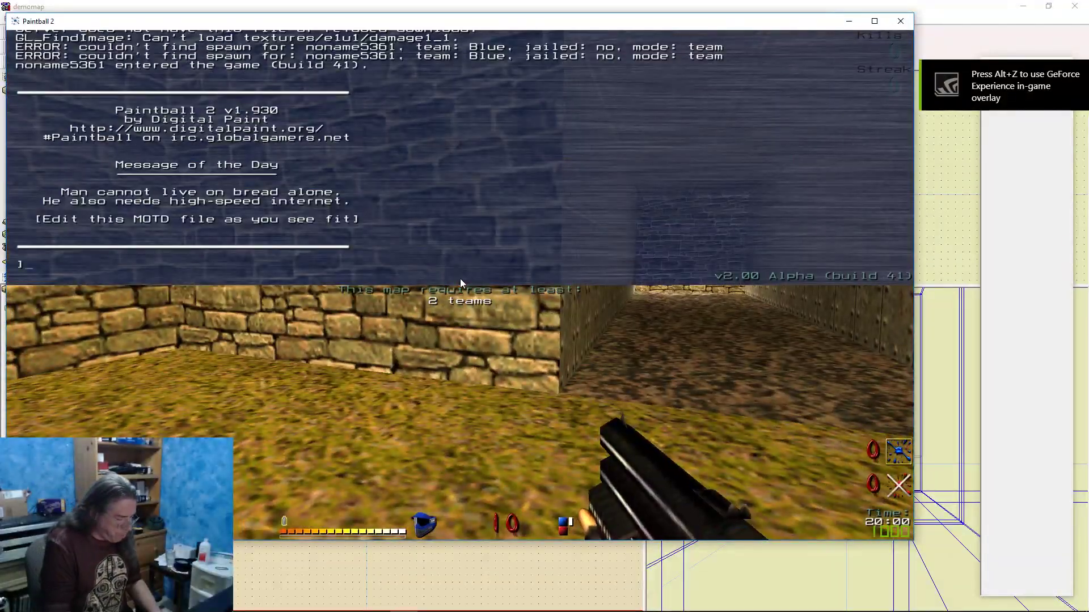
pyautogui.write('join o')
pyautogui.press('Return')
pyautogui.press('`')
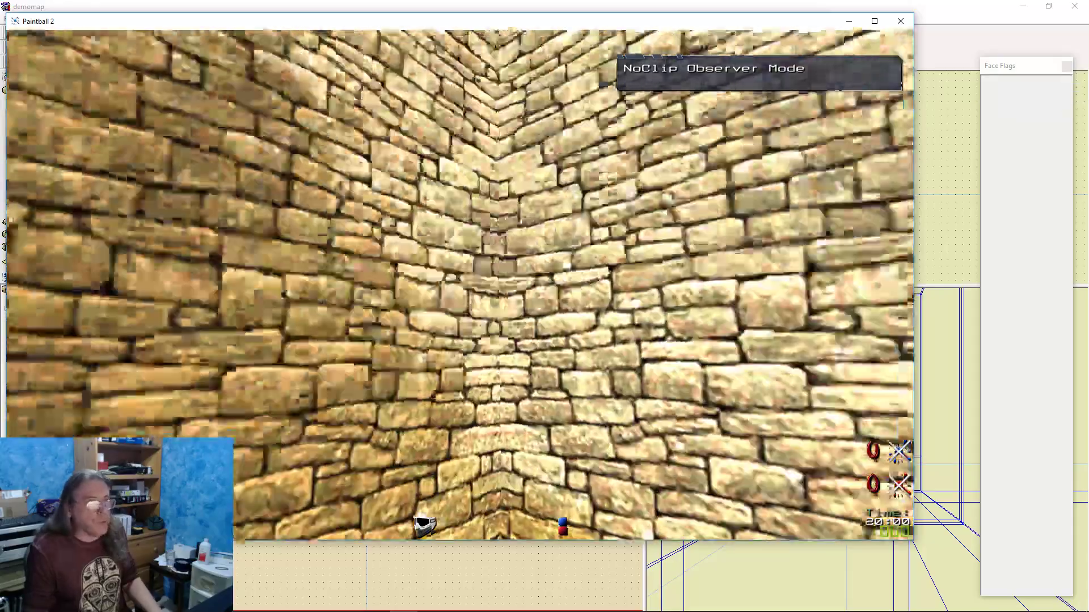
# Fly around the map in observer mode to examine the tall rooms, floating cubes, and duplicated rooms from inside and outside
pyautogui.press('w')
pyautogui.press('s')
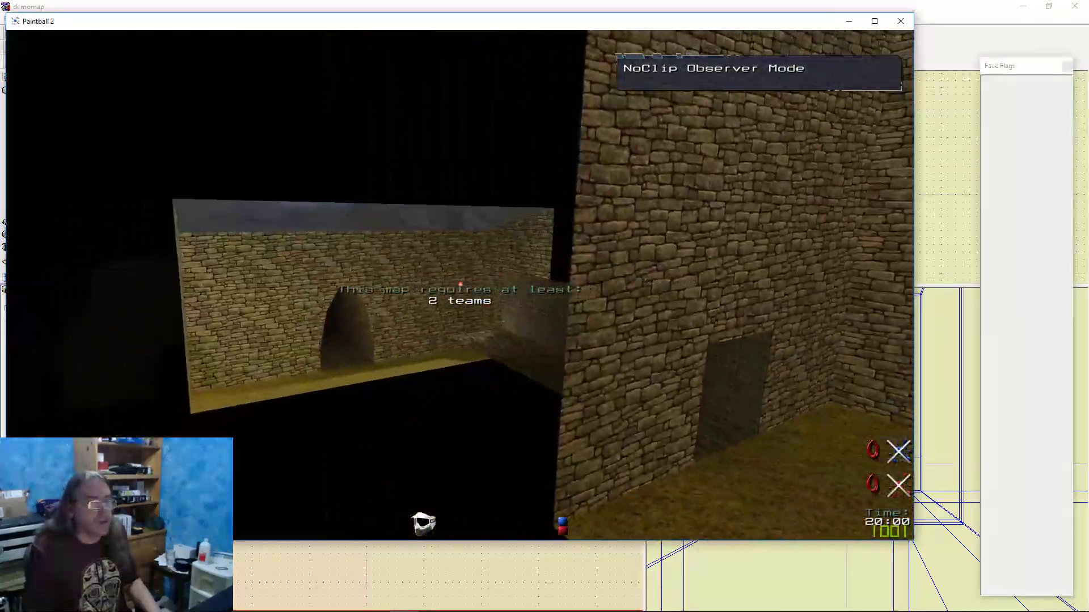
pyautogui.press('d')
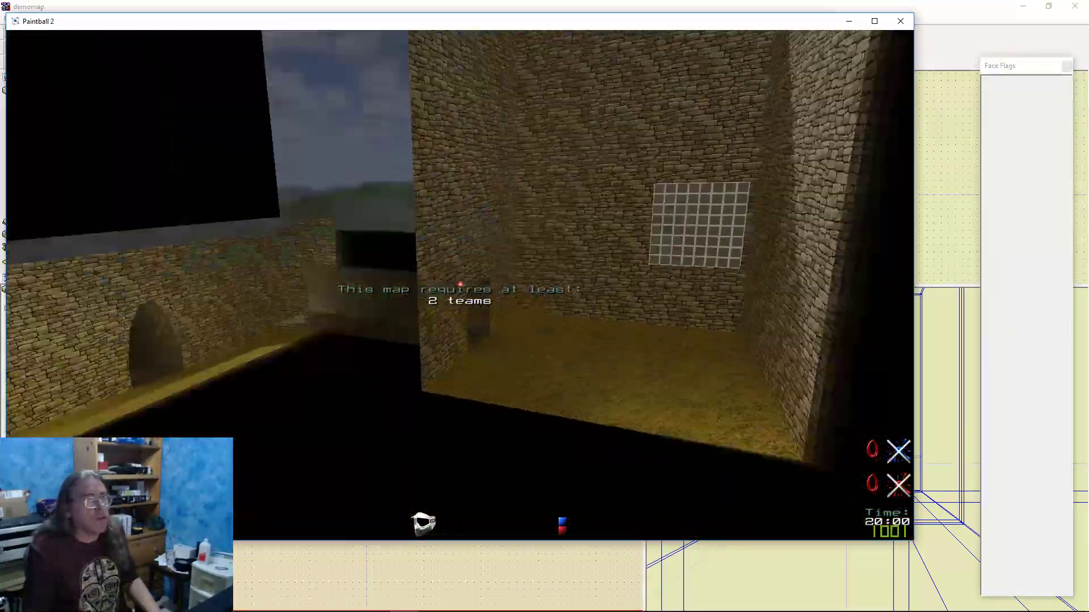
pyautogui.press('d')
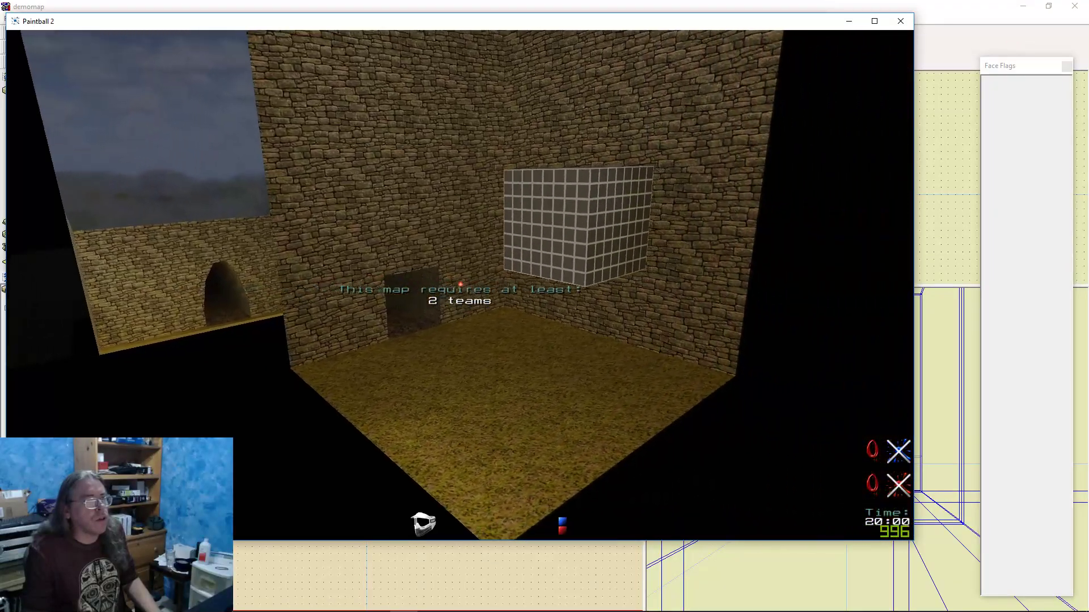
pyautogui.press('w')
pyautogui.press('a')
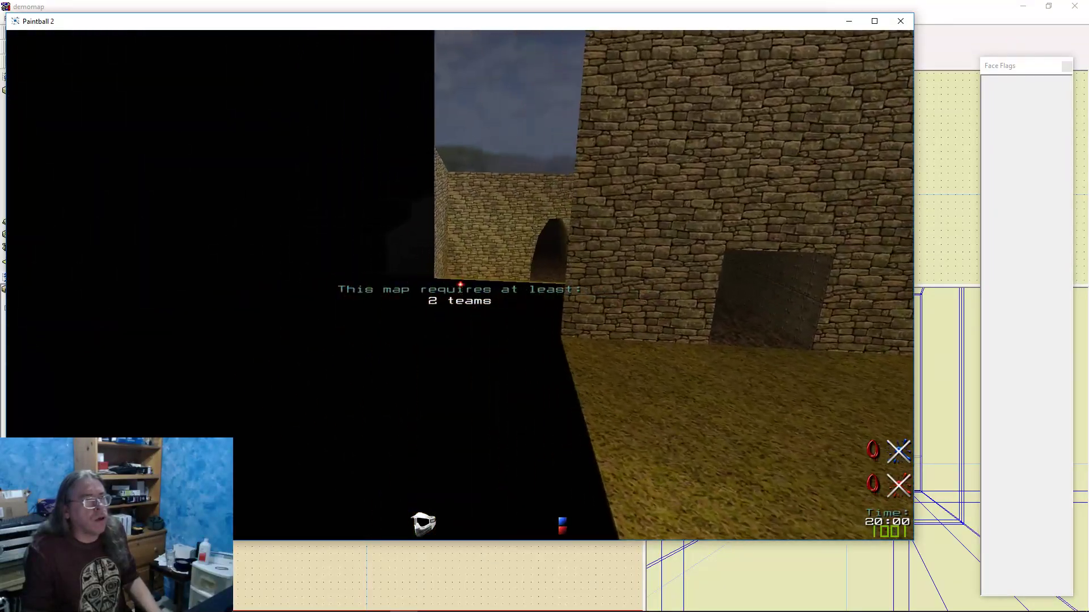
pyautogui.press('w')
pyautogui.press('w')
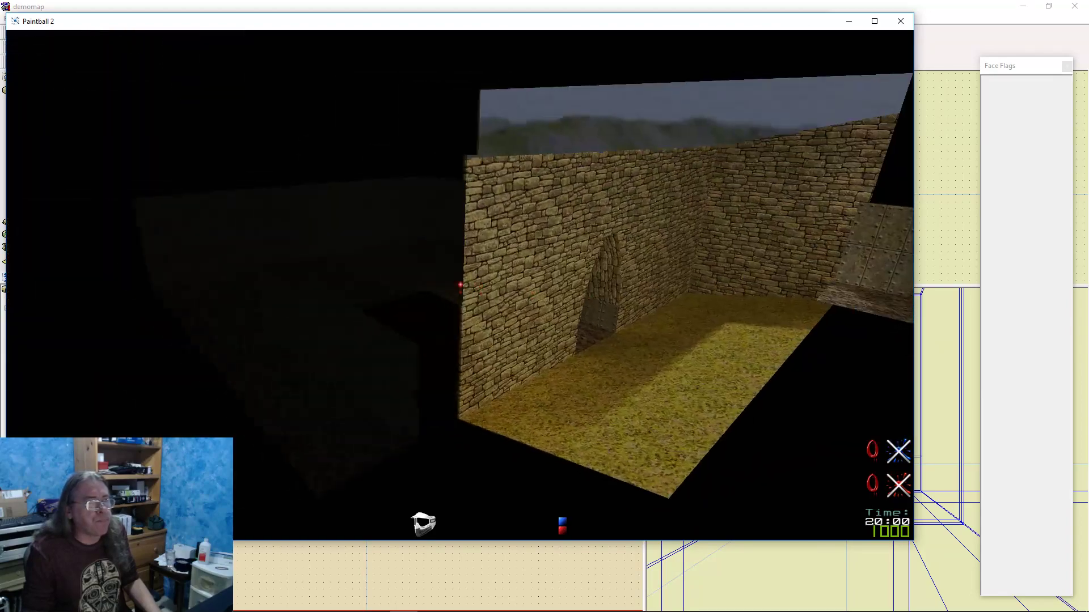
pyautogui.press('w')
pyautogui.press('d')
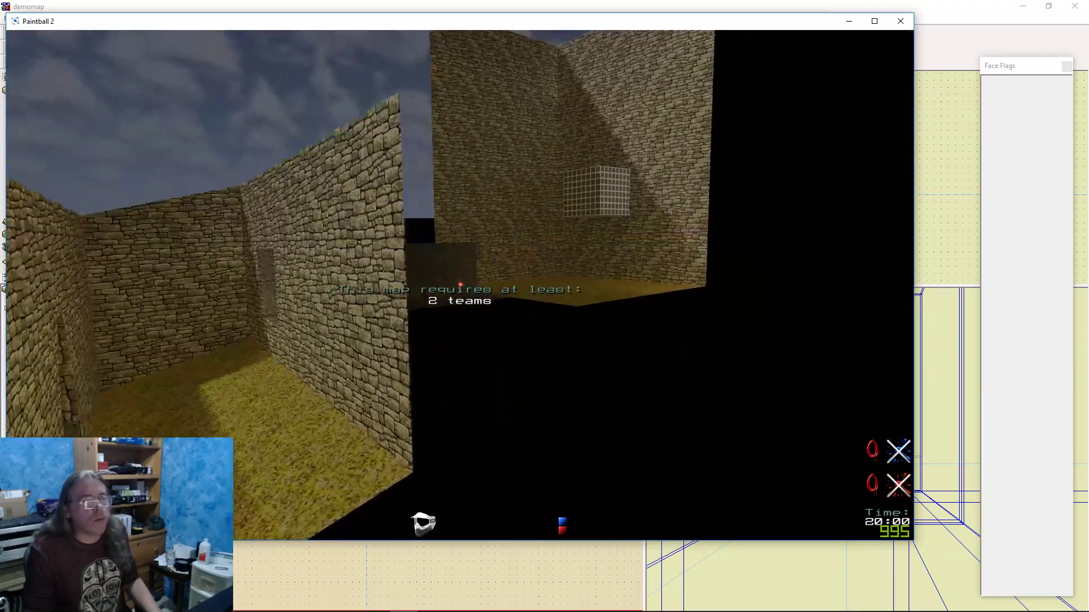
pyautogui.press('w')
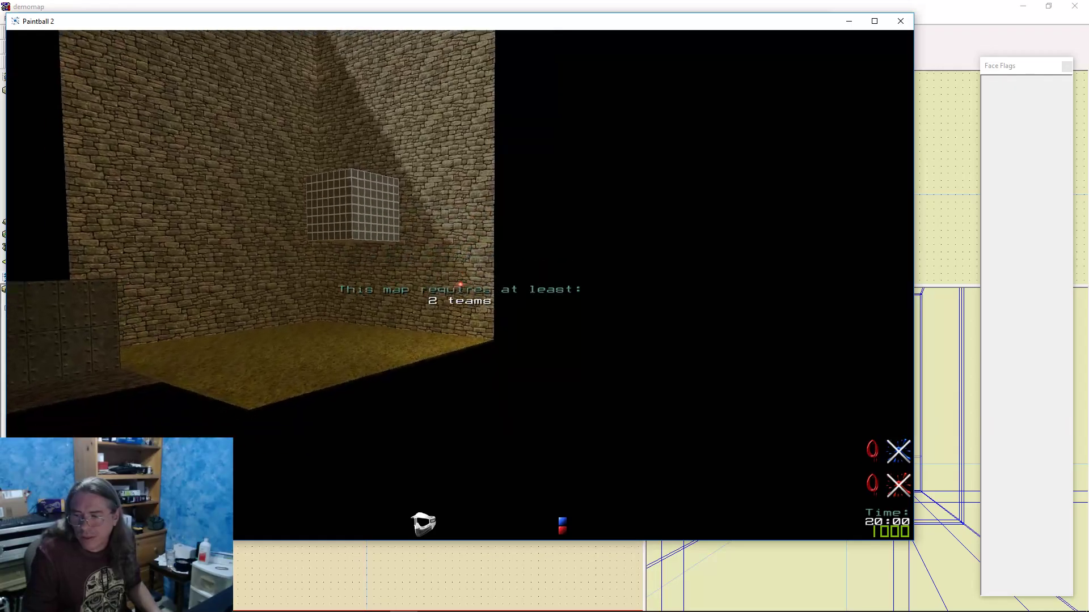
pyautogui.press('w')
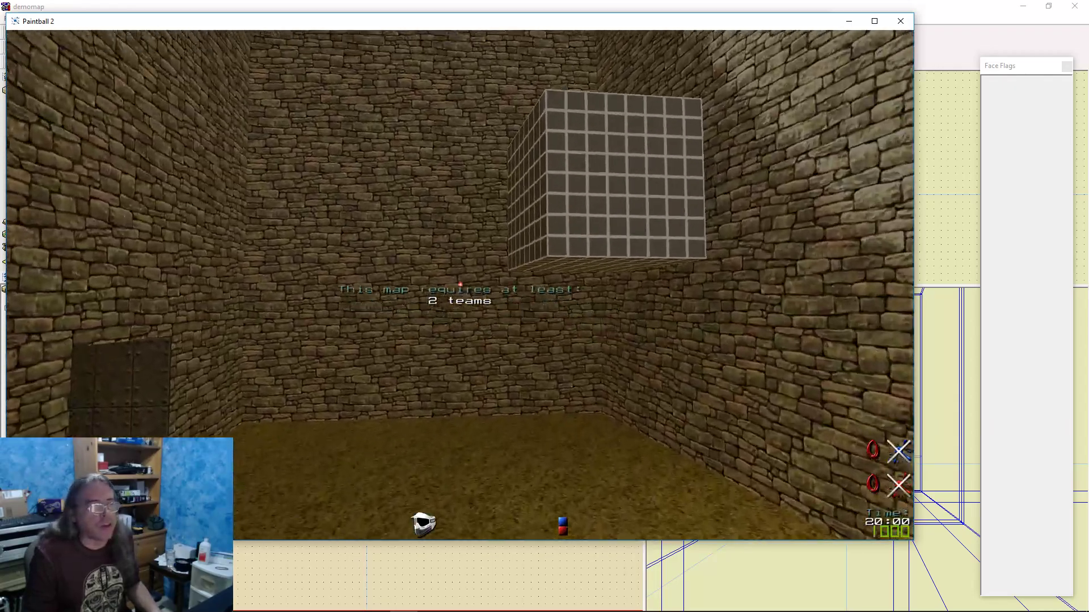
# Fly through the arched corridor into the dark metal-walled room beyond it to inspect the interior
pyautogui.press('w')
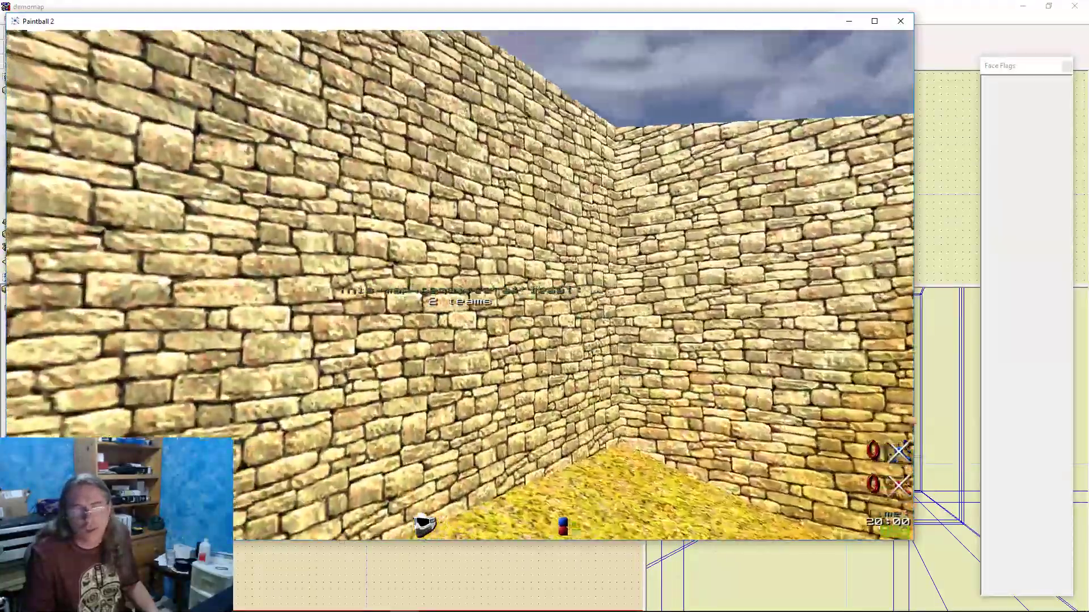
pyautogui.press('w')
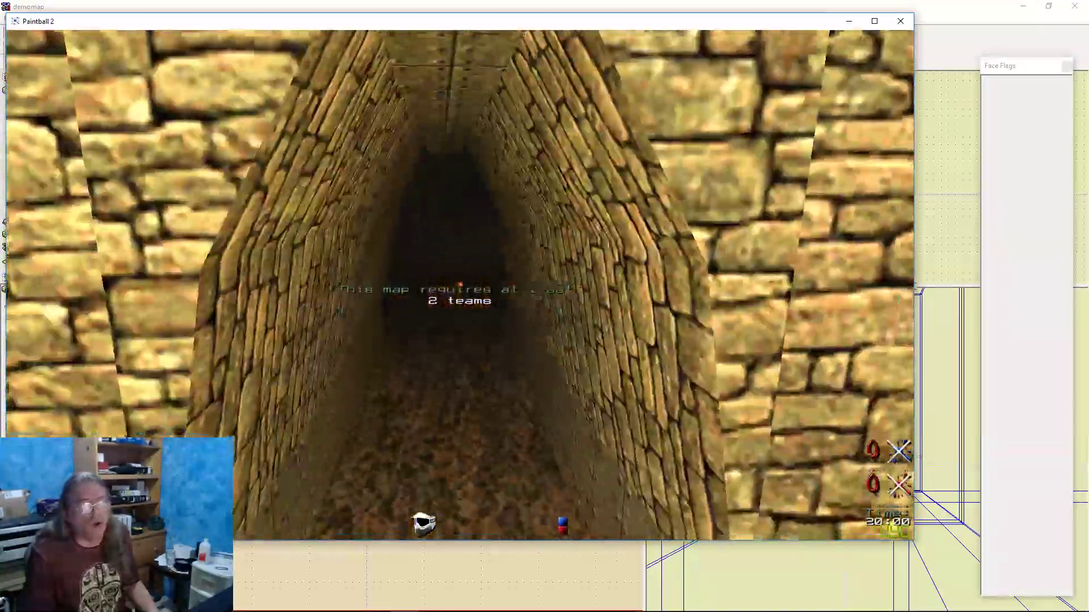
pyautogui.press('w')
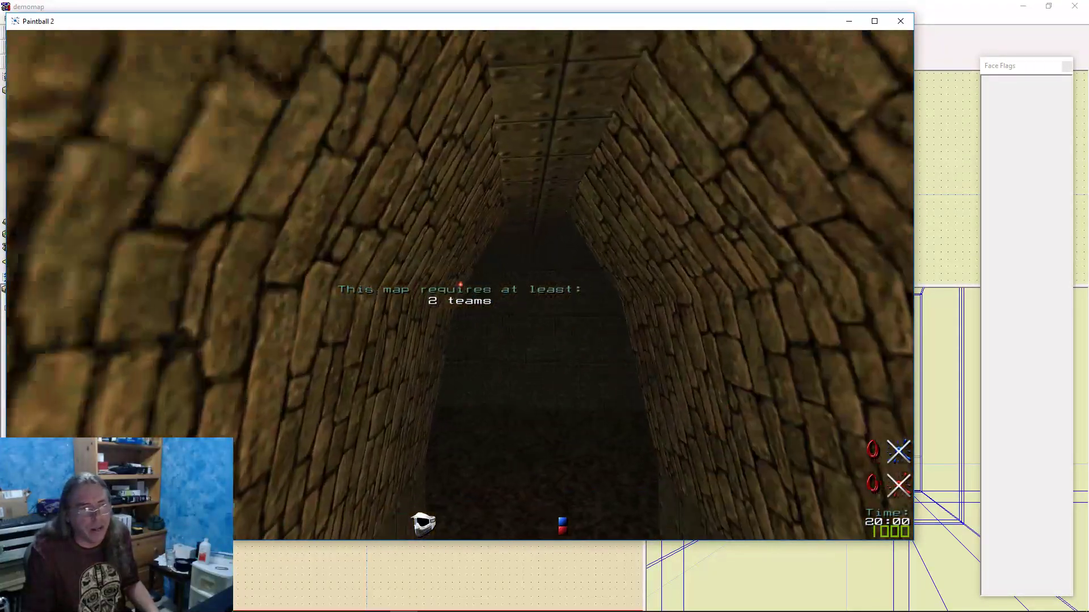
pyautogui.press('w')
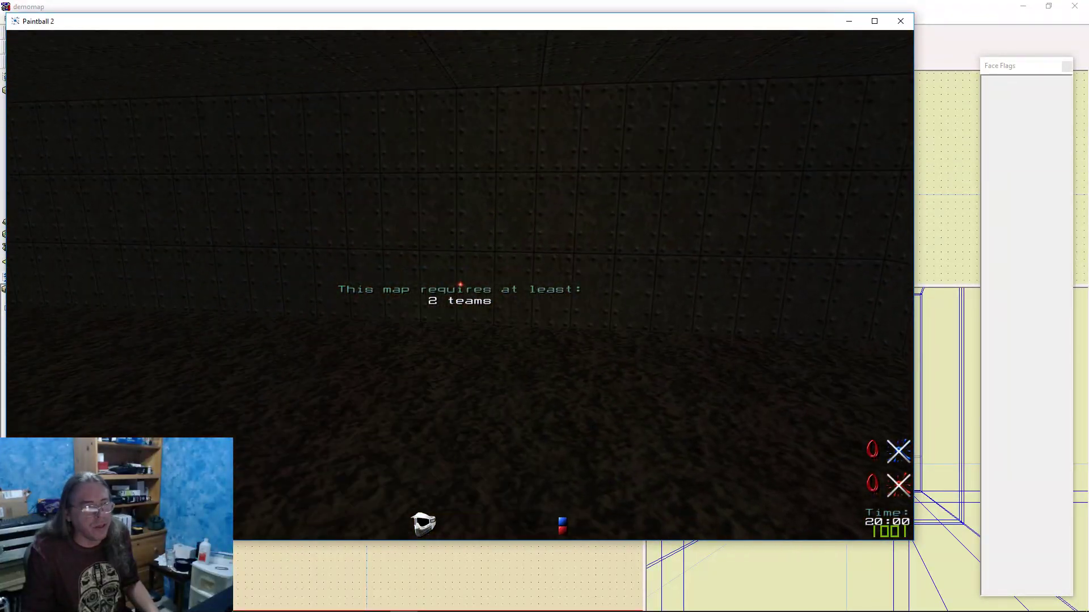
# Fly out of the dark metal-walled room and close the game with the console command quit
pyautogui.press('w')
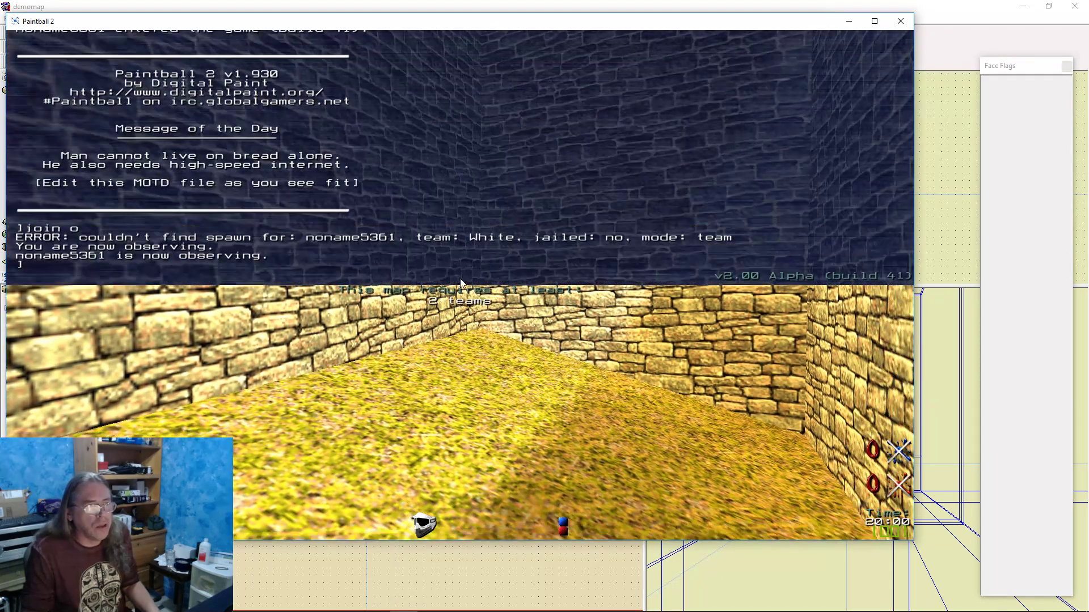
pyautogui.press('`')
pyautogui.write('quit')
pyautogui.press('Return')
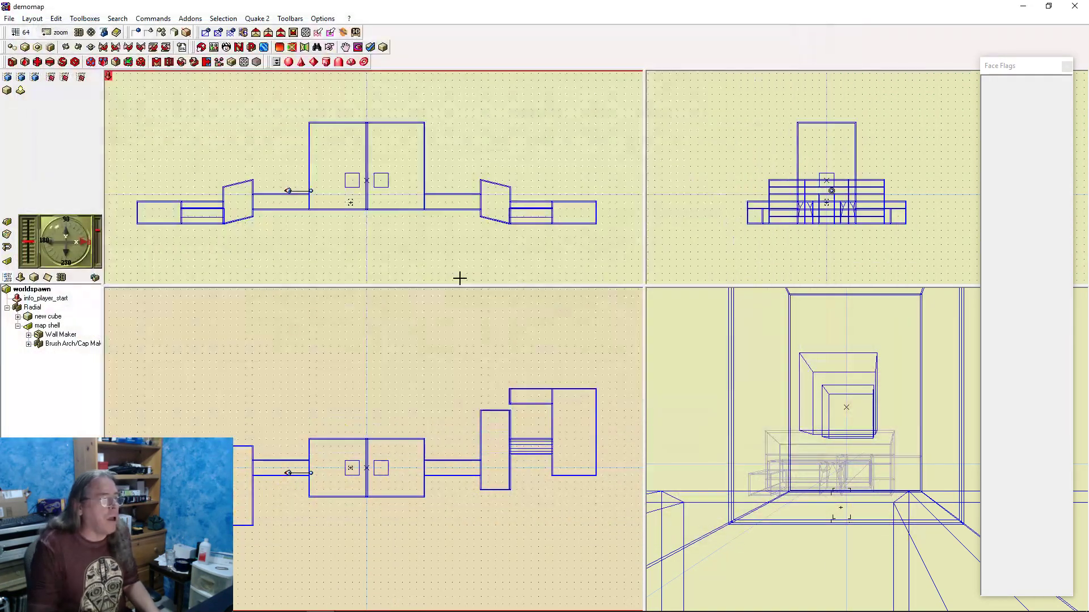
# Open the worldspawn entity's _sun_color for editing, choose the second custom color slot, and begin editing the green component of a custom color
pyautogui.doubleClick(43, 290)
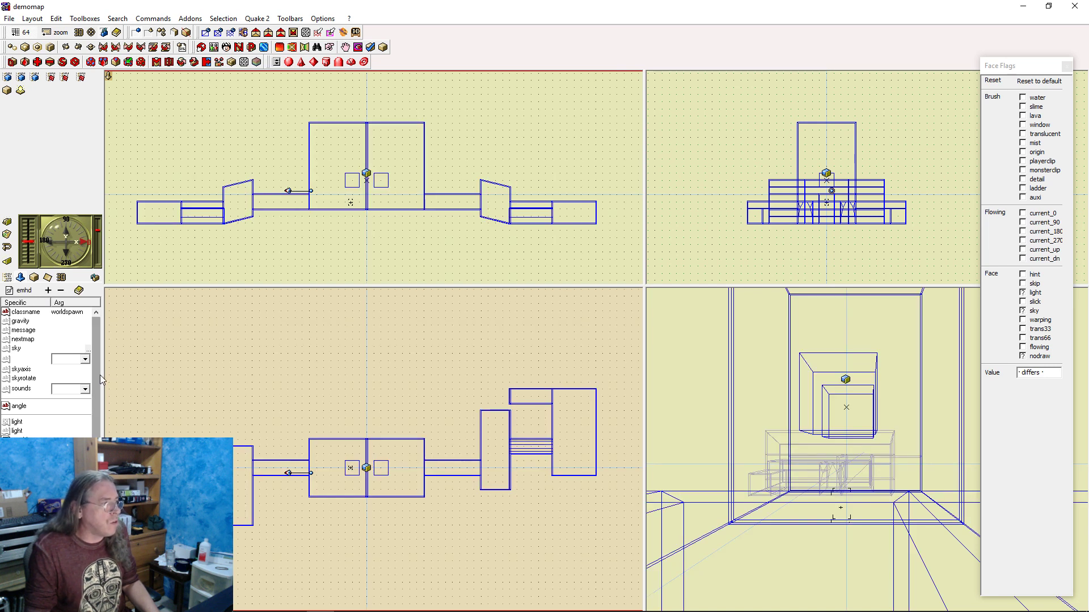
pyautogui.scroll(-10, 51, 368)
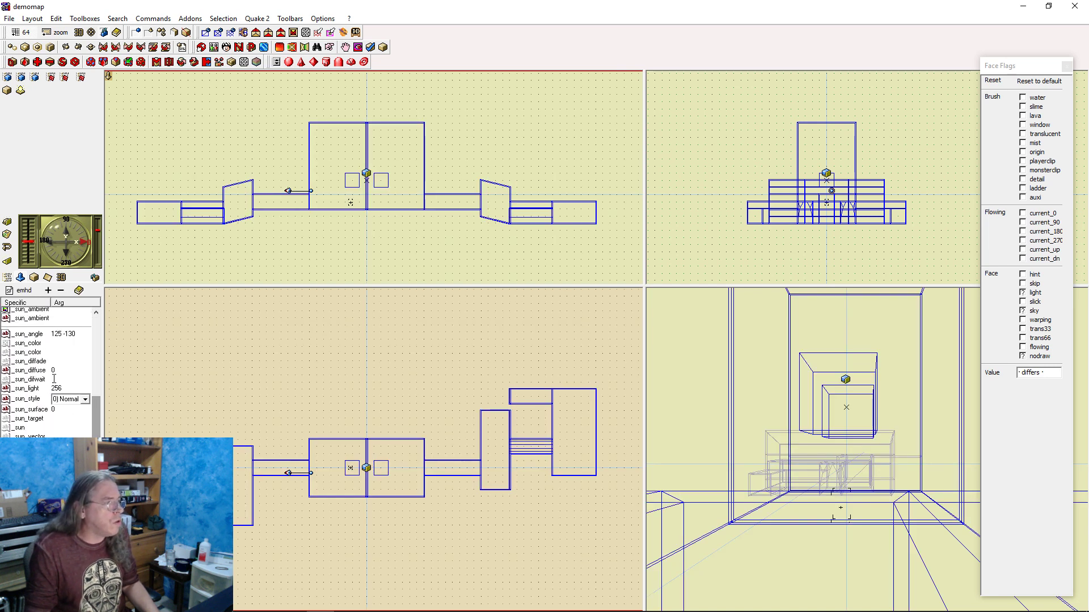
pyautogui.click(59, 344)
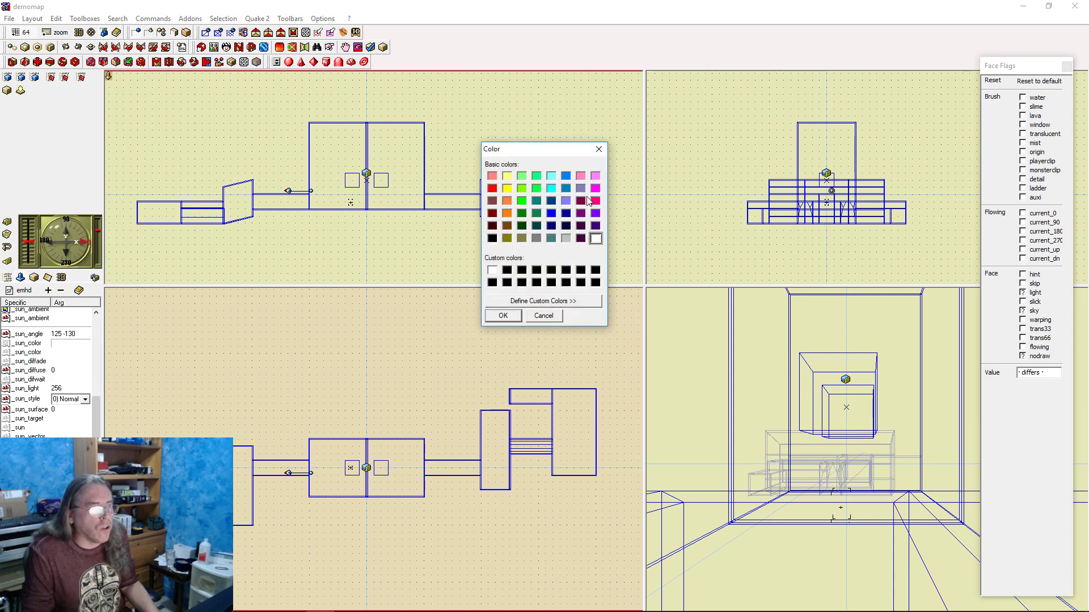
pyautogui.click(507, 271)
pyautogui.click(542, 301)
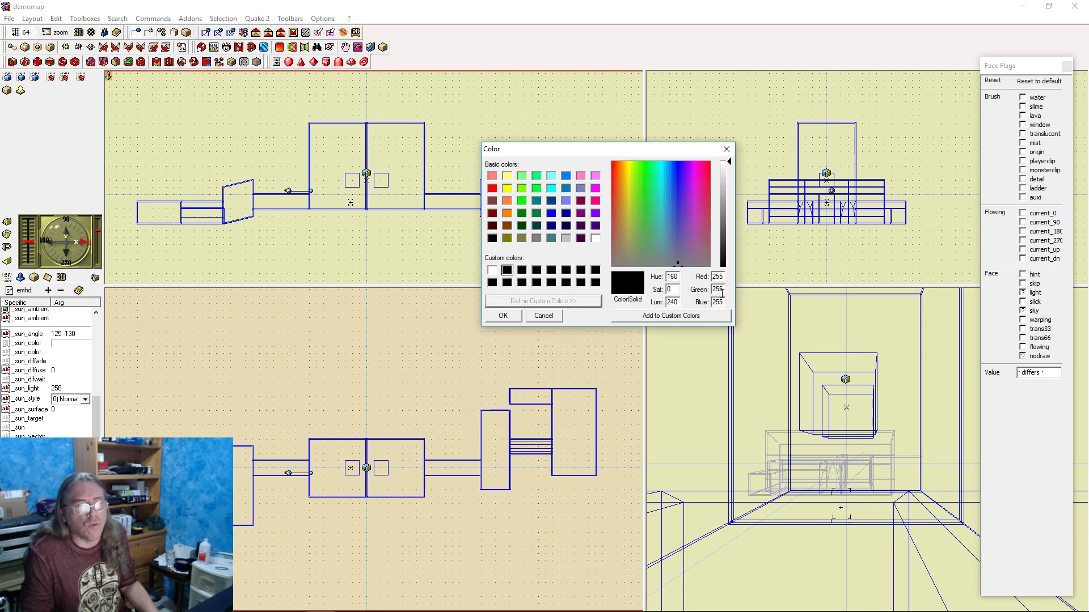
pyautogui.doubleClick(718, 290)
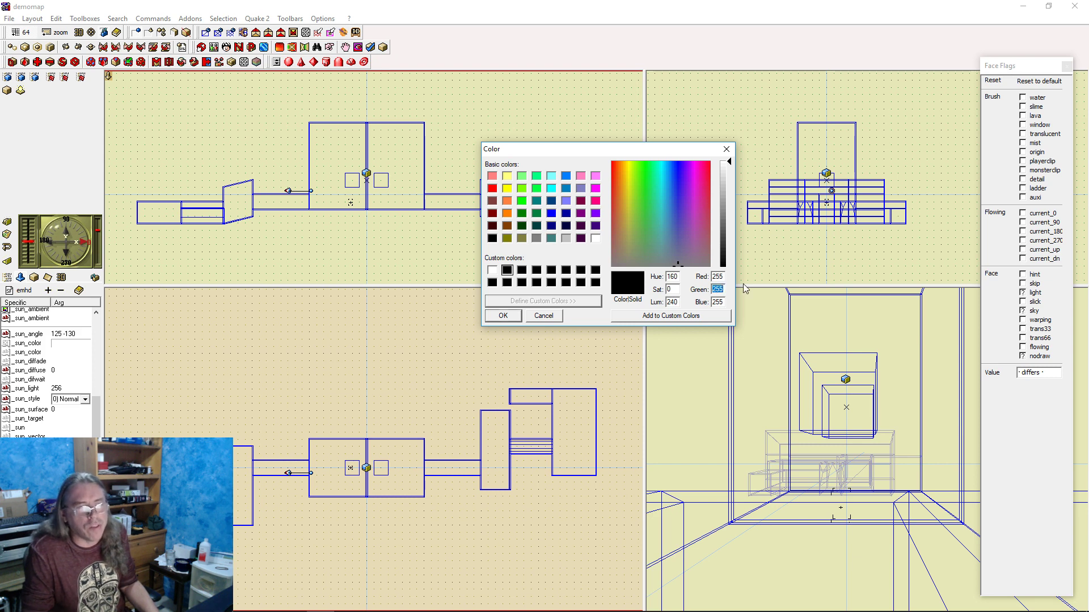
# Set the green value of the sun colour to 192 and confirm the entry
pyautogui.write('191')
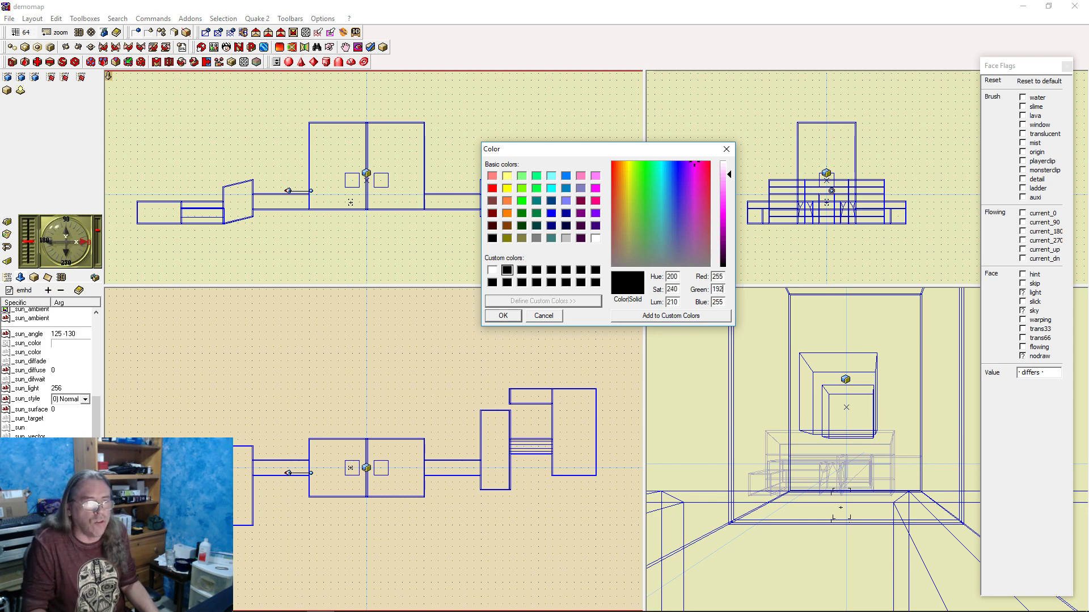
pyautogui.press('Return')
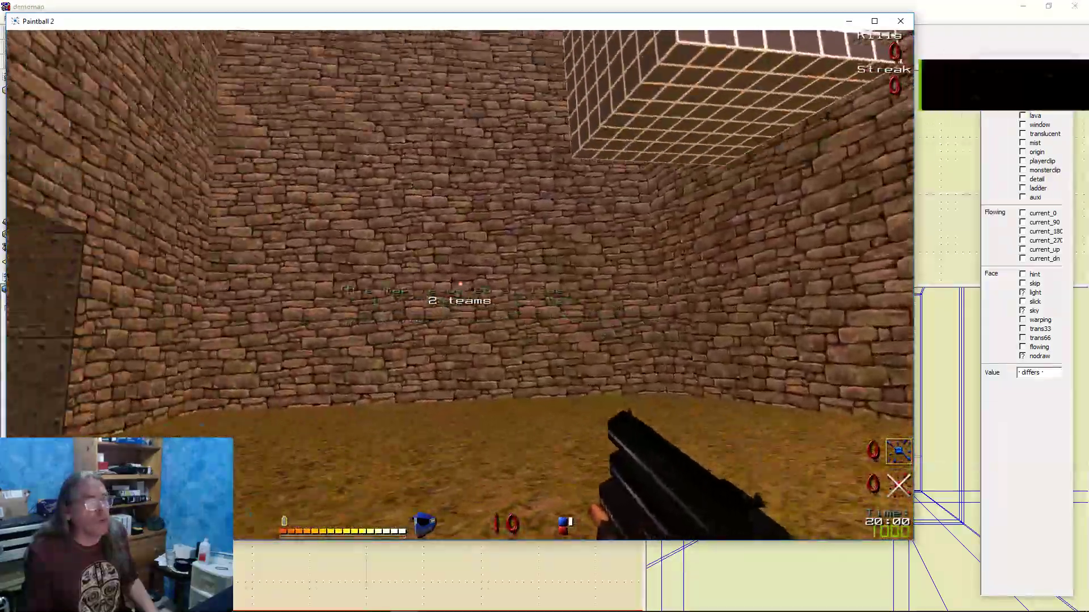
# Walk through the compiled map in Paintball 2 to examine how the sunlight falls on the rooms and corridors
pyautogui.press('w')
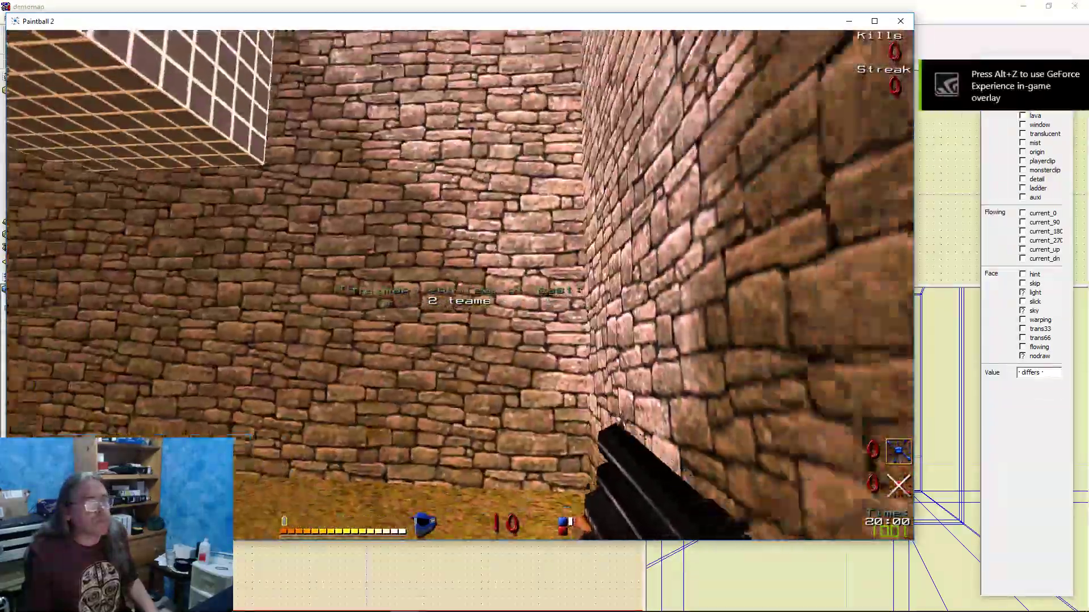
pyautogui.press('s')
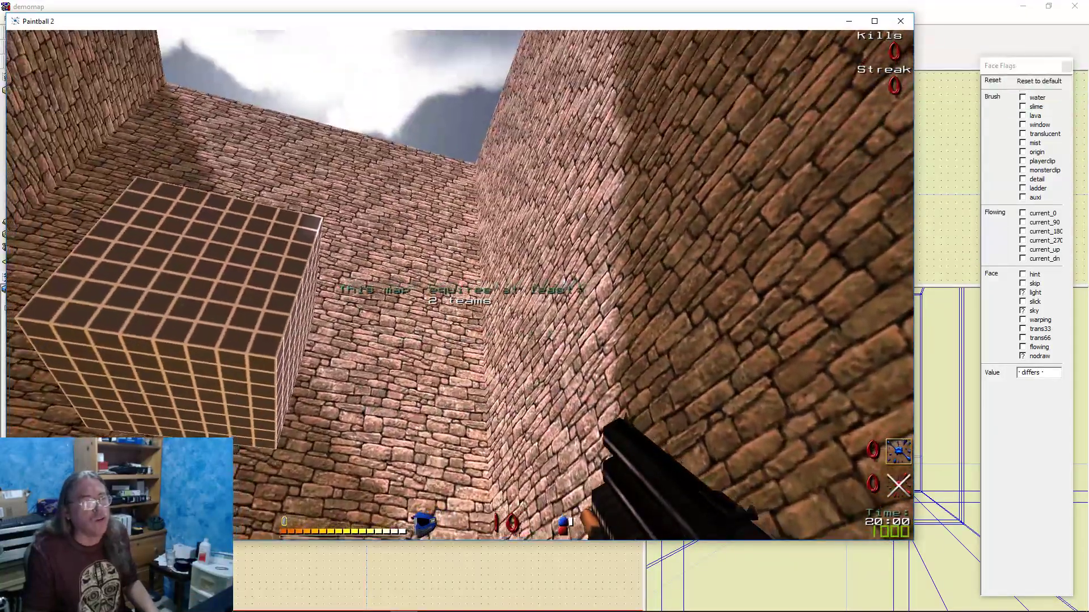
pyautogui.press('w')
pyautogui.press('w')
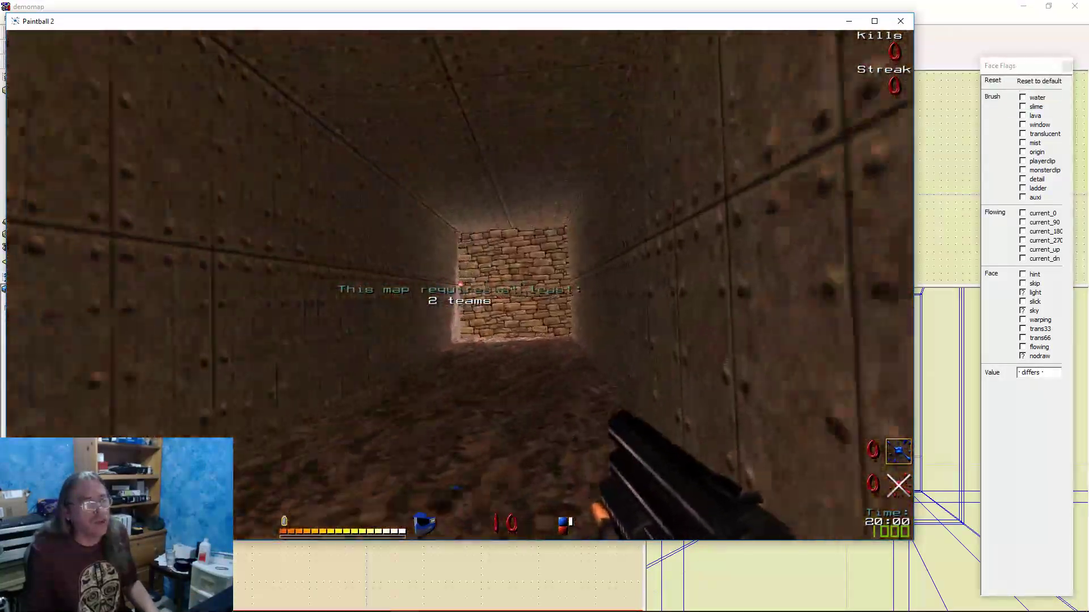
pyautogui.press('w')
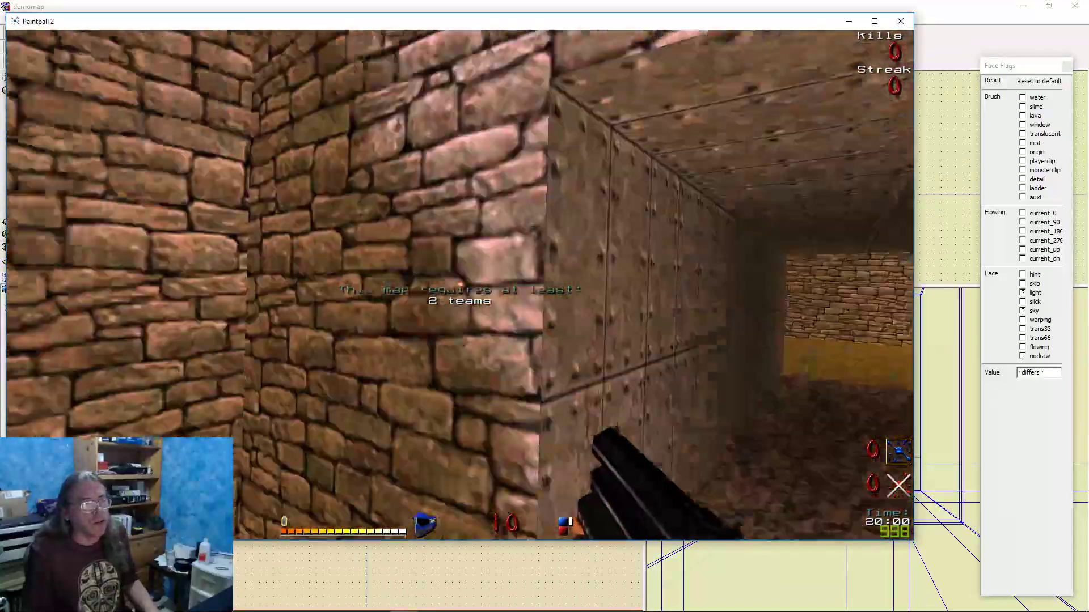
pyautogui.press('s')
pyautogui.press('w')
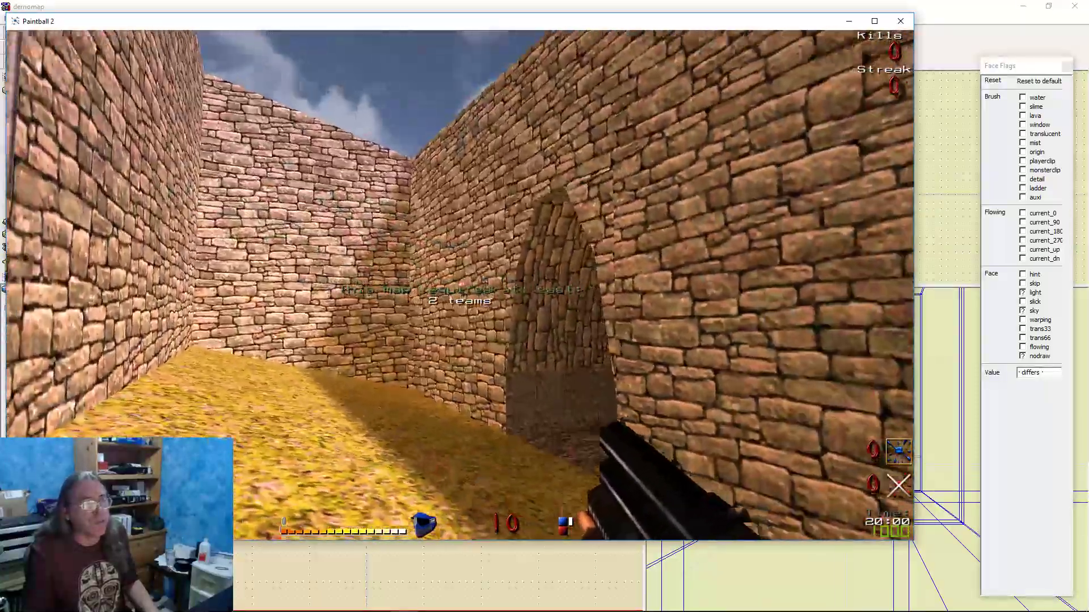
# Leave the game with the console command quit and return to the map editor
pyautogui.press('`')
pyautogui.write('quit')
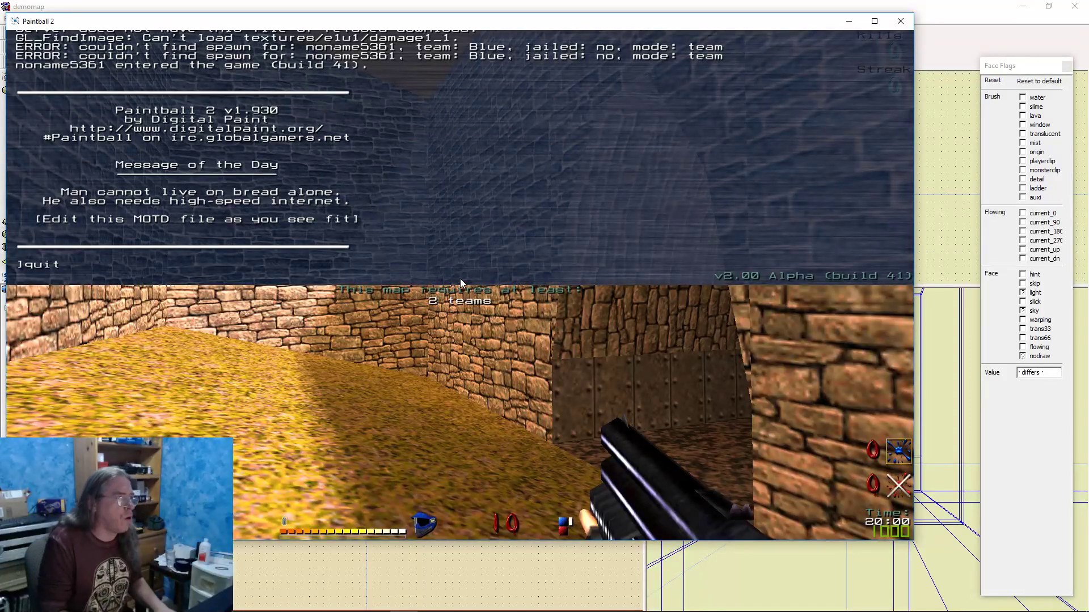
pyautogui.press('Return')
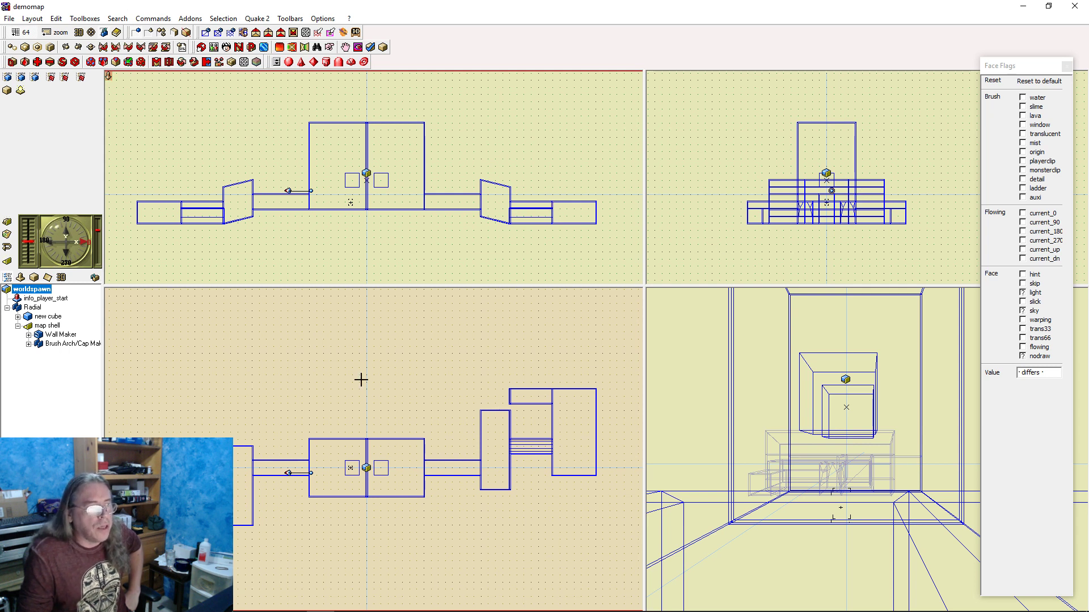
pyautogui.click(399, 197)
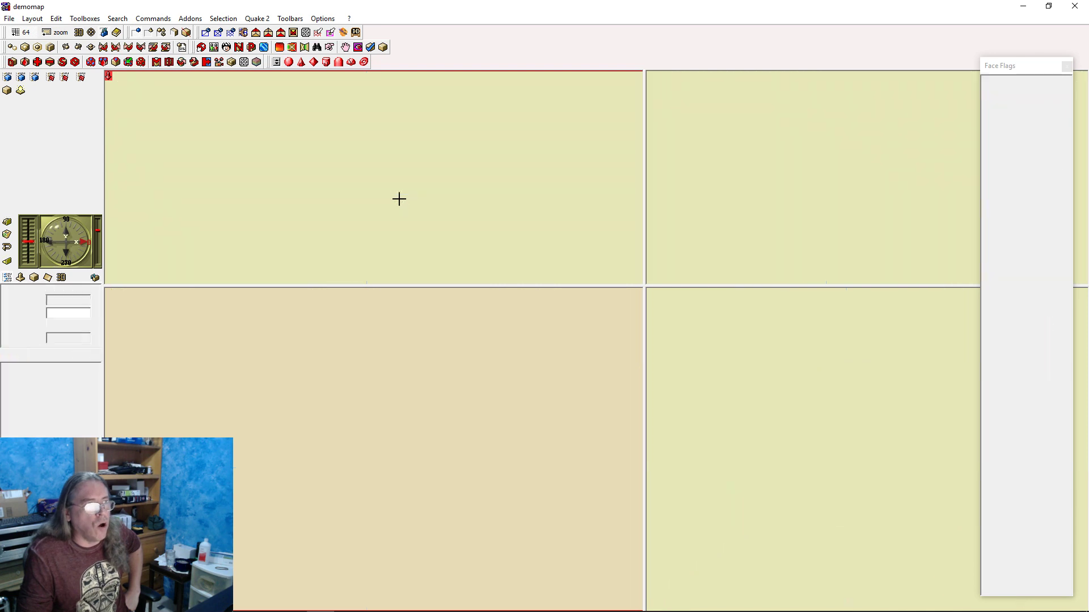
pyautogui.press('Escape')
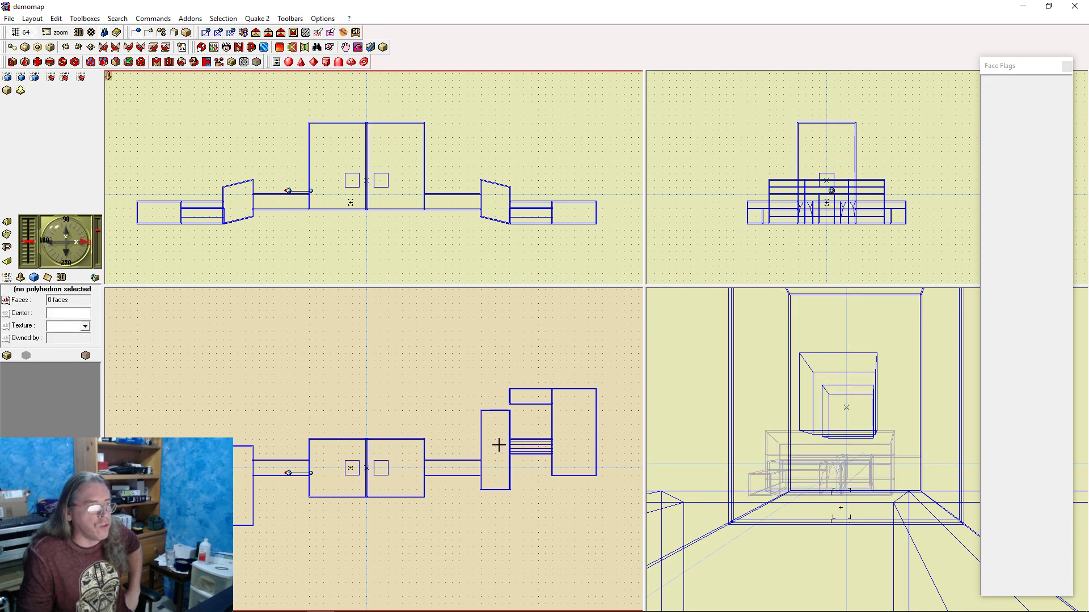
pyautogui.click(498, 446)
pyautogui.click(574, 438)
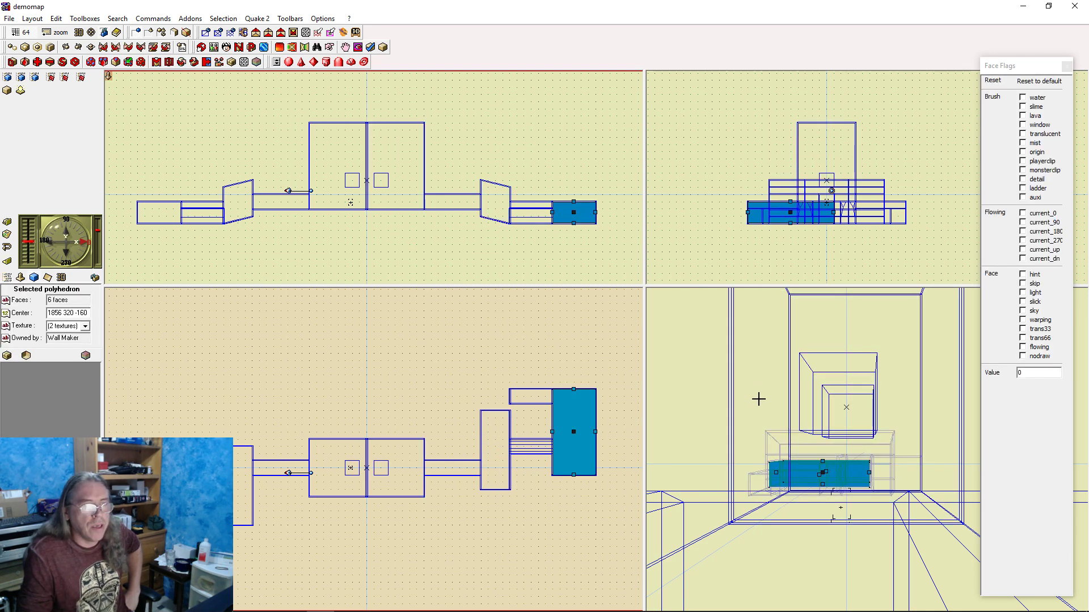
pyautogui.click(737, 397)
pyautogui.press('Escape')
# Place the 3D camera above the map beside the tall central room and tilt it downwards to view the map from outside
pyautogui.moveTo(714, 380); pyautogui.dragTo(714, 494, button='right')
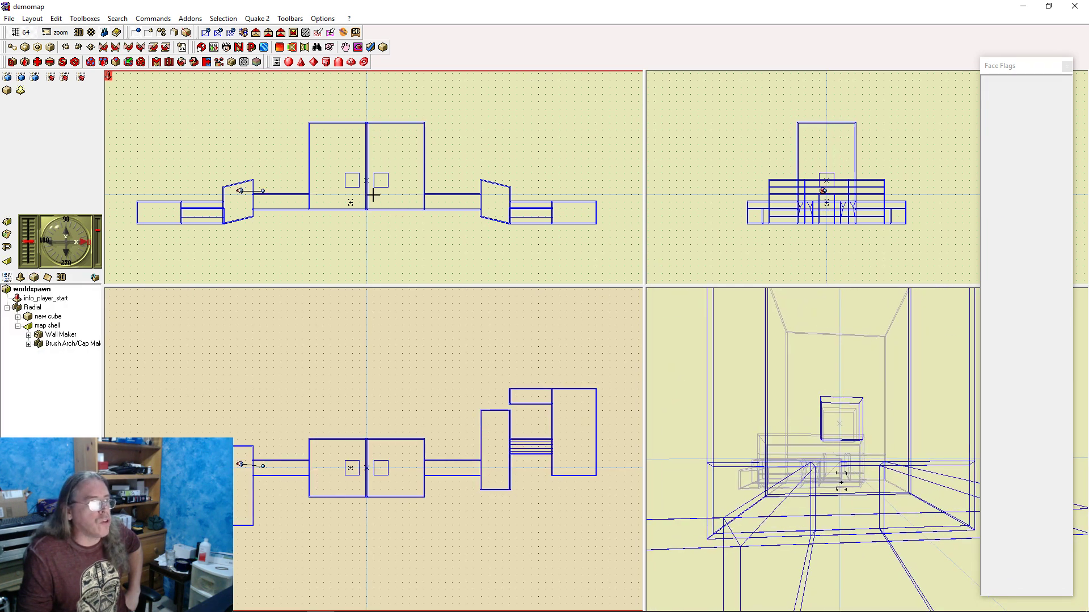
pyautogui.moveTo(240, 191); pyautogui.dragTo(248, 105)
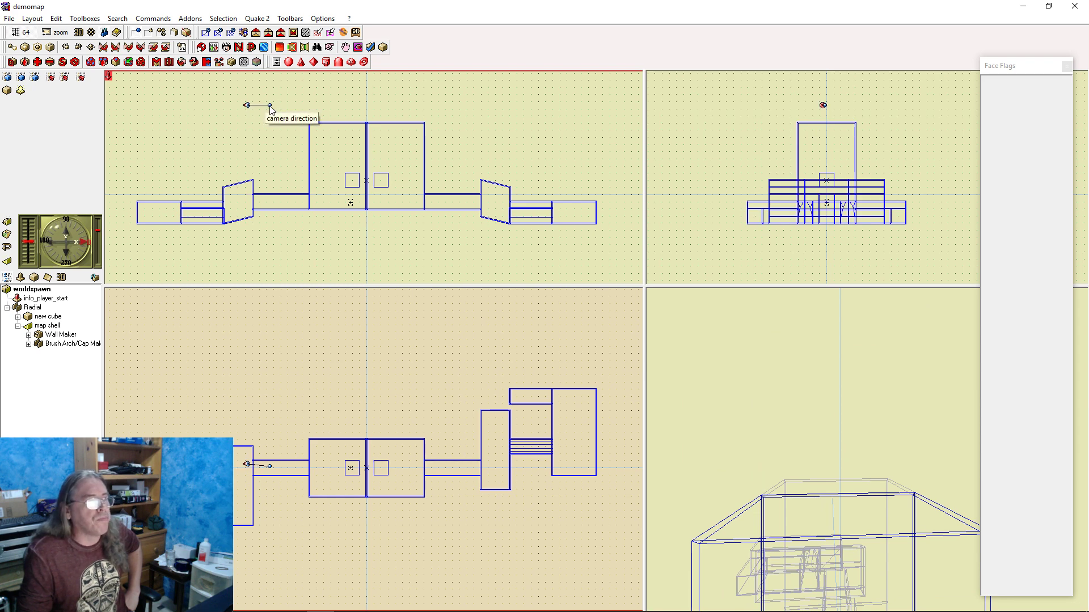
pyautogui.moveTo(270, 106); pyautogui.dragTo(284, 124)
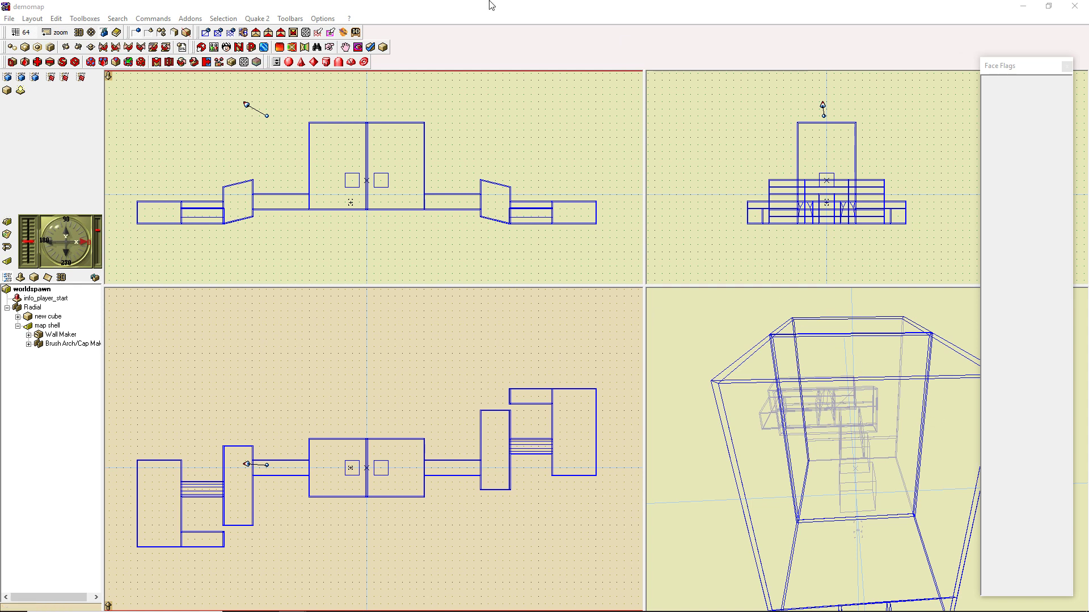
# Configure the 3D view to use OpenGL as the 3D viewer
pyautogui.click(326, 18)
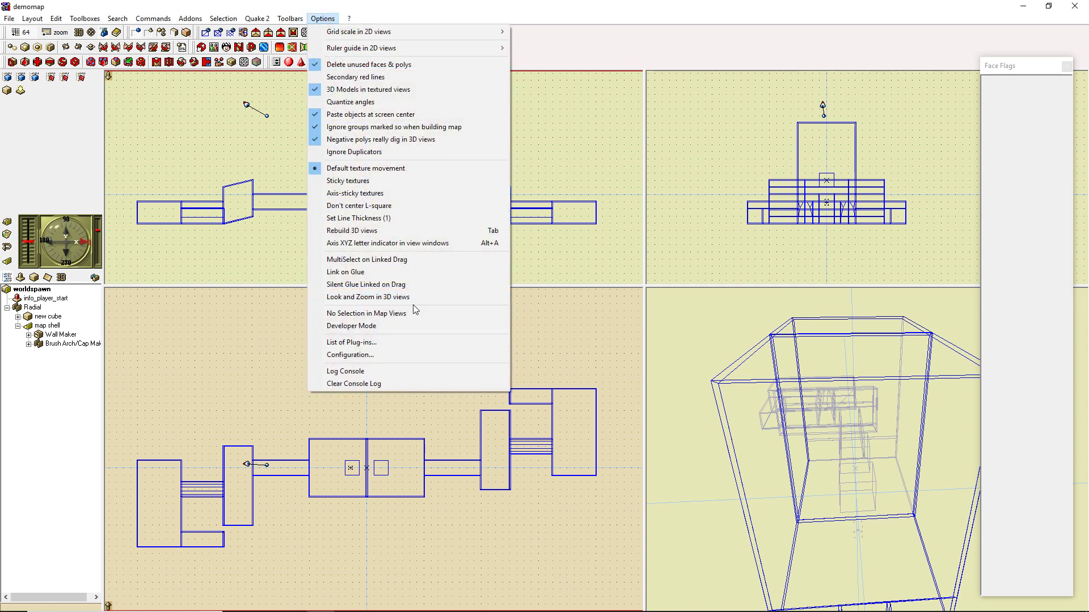
pyautogui.click(414, 356)
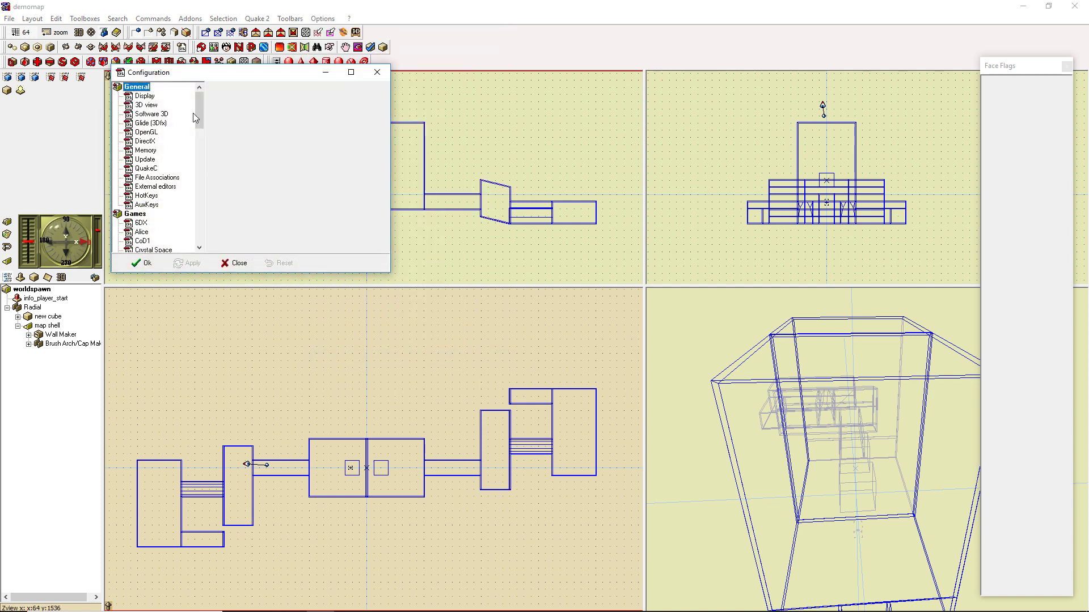
pyautogui.click(147, 105)
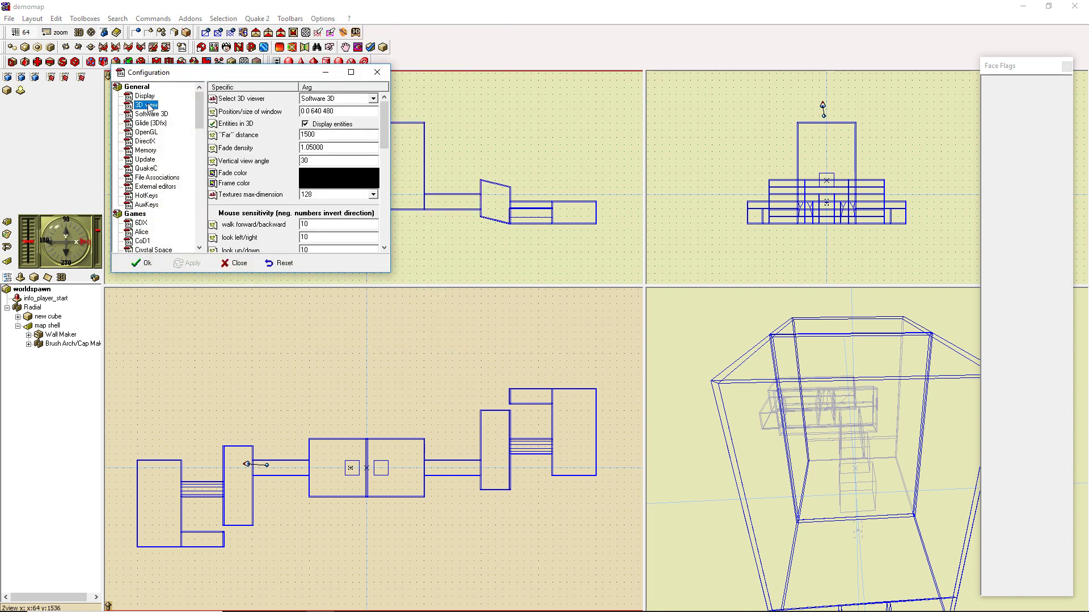
pyautogui.click(373, 99)
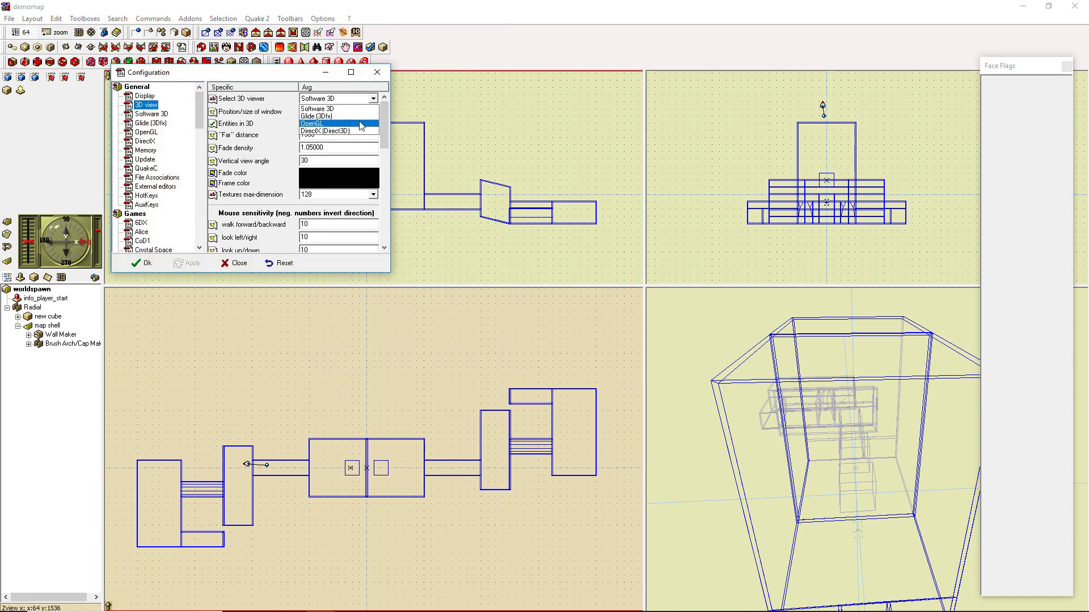
pyautogui.click(361, 124)
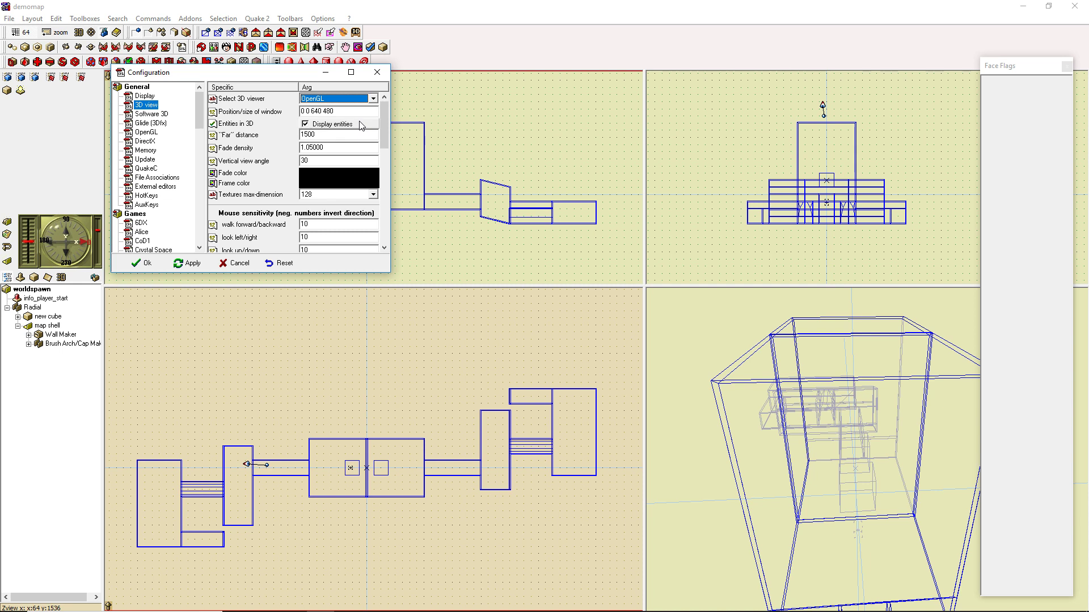
pyautogui.click(146, 264)
# Show the 3D view as textured and place the camera above the map's middle, facing the side of the central room
pyautogui.rightClick(883, 391)
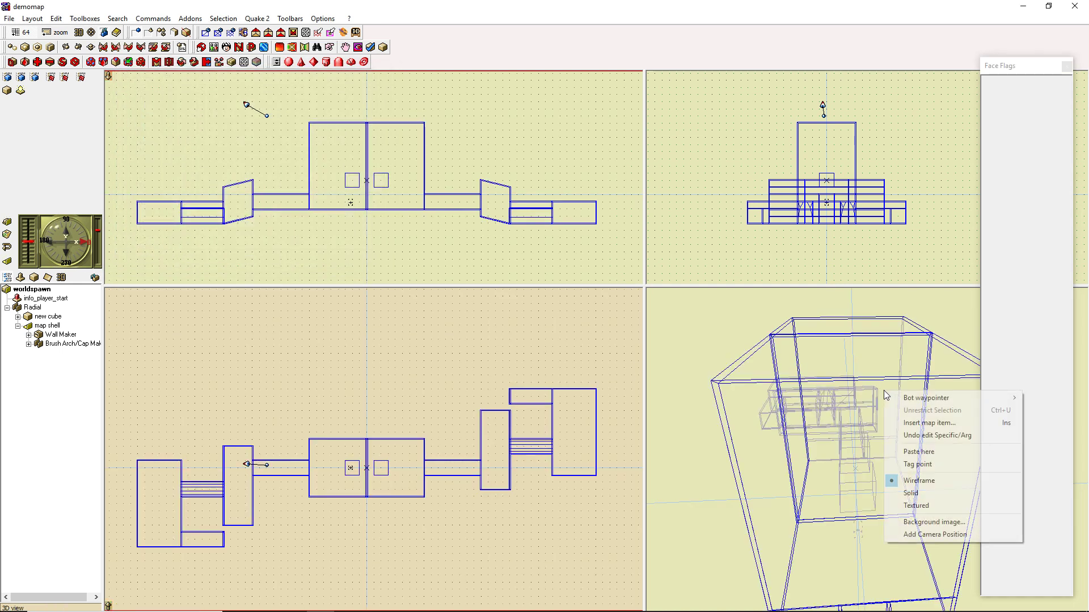
pyautogui.click(937, 505)
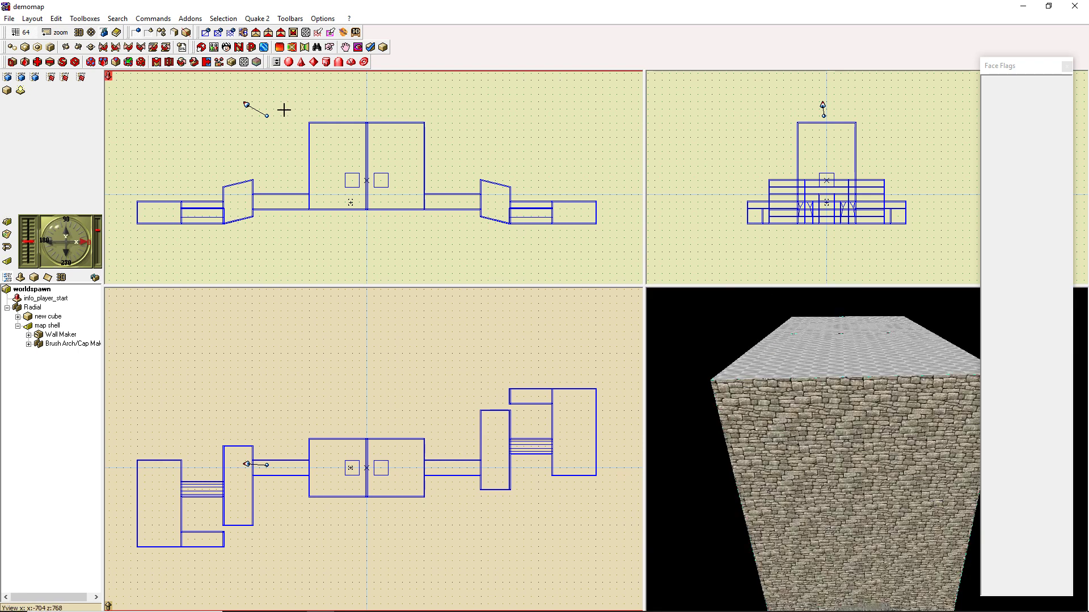
pyautogui.moveTo(246, 105); pyautogui.dragTo(368, 105)
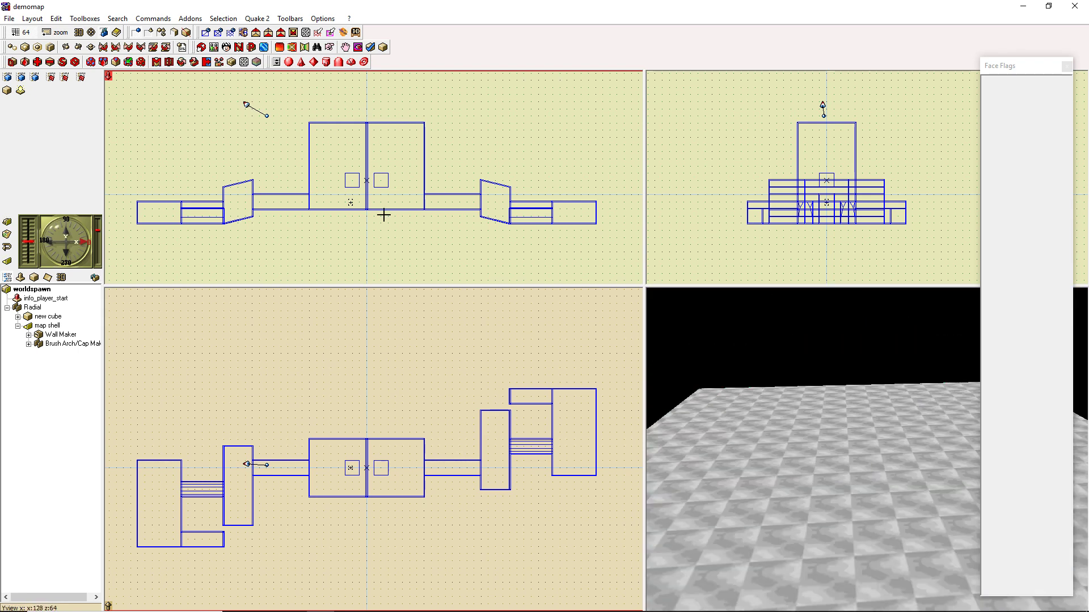
pyautogui.moveTo(368, 465)
pyautogui.mouseDown()
pyautogui.moveTo(364, 390)
pyautogui.moveTo(396, 413)
pyautogui.mouseUp()
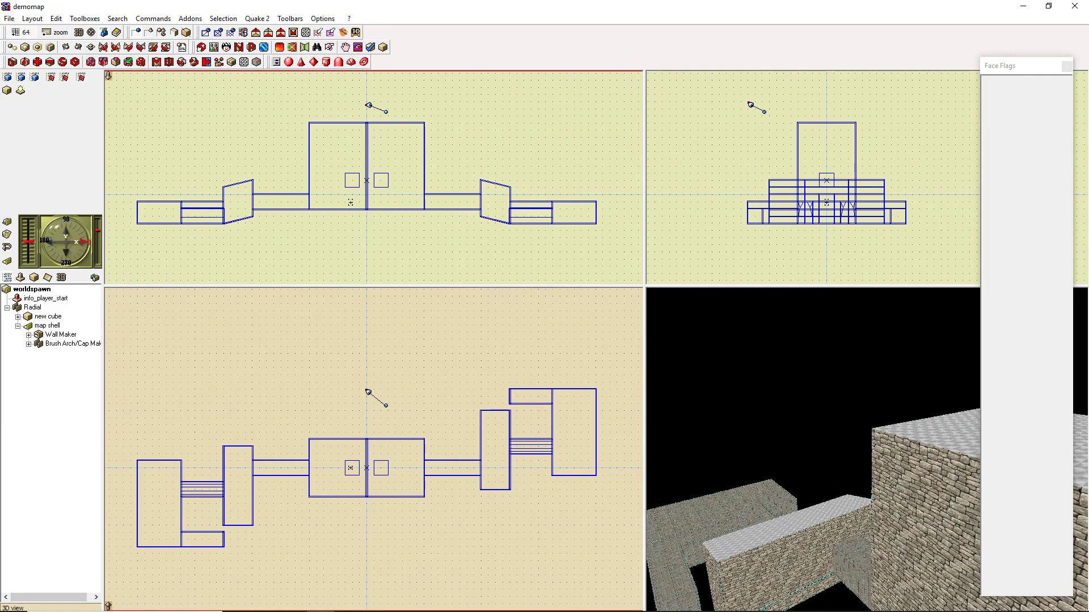
pyautogui.moveTo(812, 449); pyautogui.dragTo(878, 382)
# Select half of the central room and examine the texture and face flags of its sky-covered top face
pyautogui.click(868, 381)
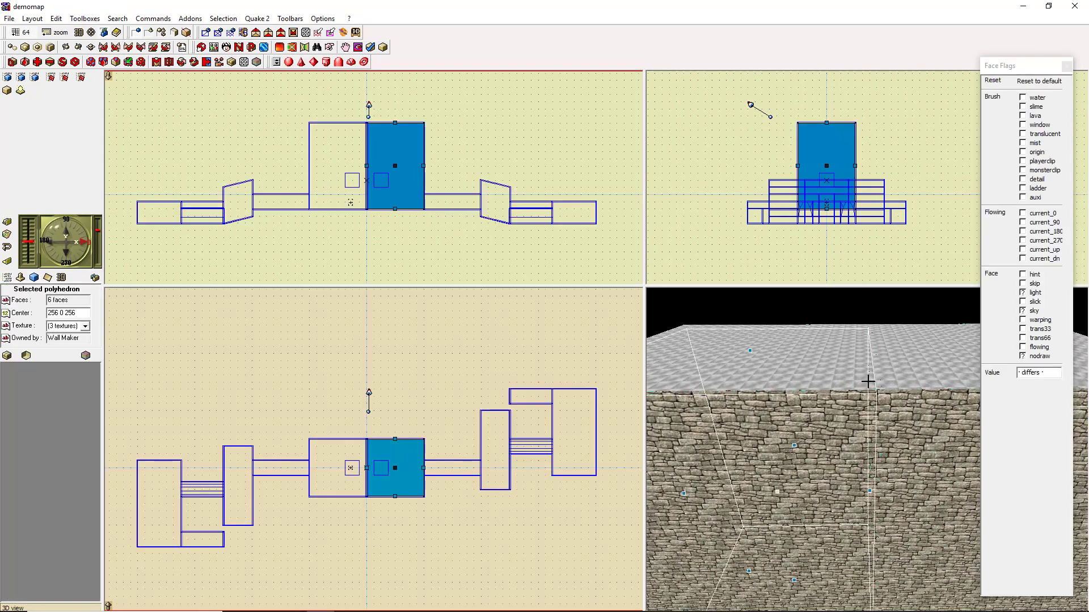
pyautogui.click(926, 471)
pyautogui.click(750, 451)
pyautogui.click(785, 362)
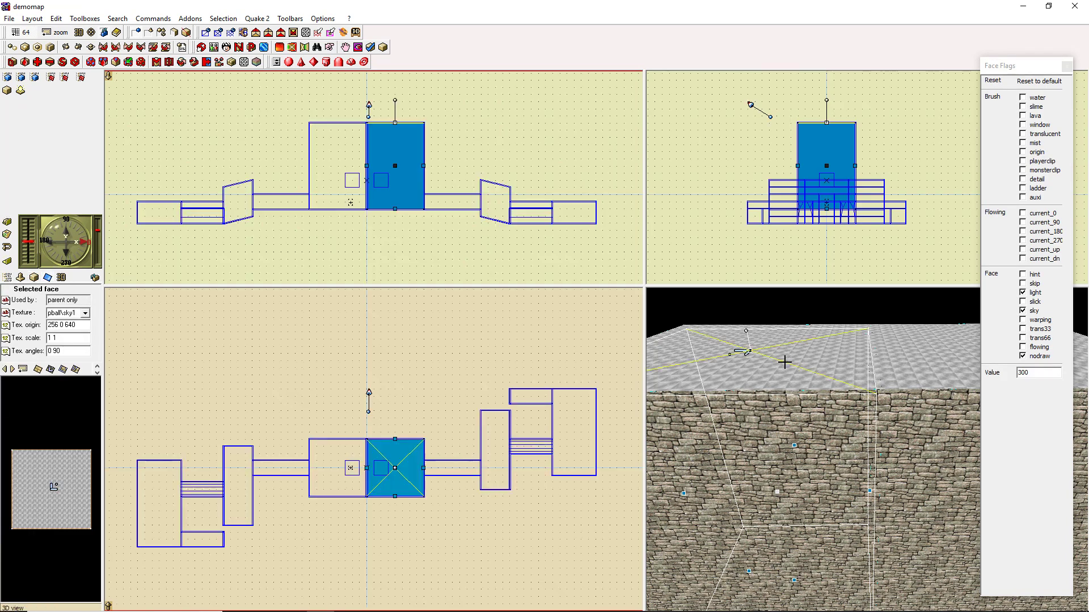
pyautogui.click(867, 329)
pyautogui.click(840, 346)
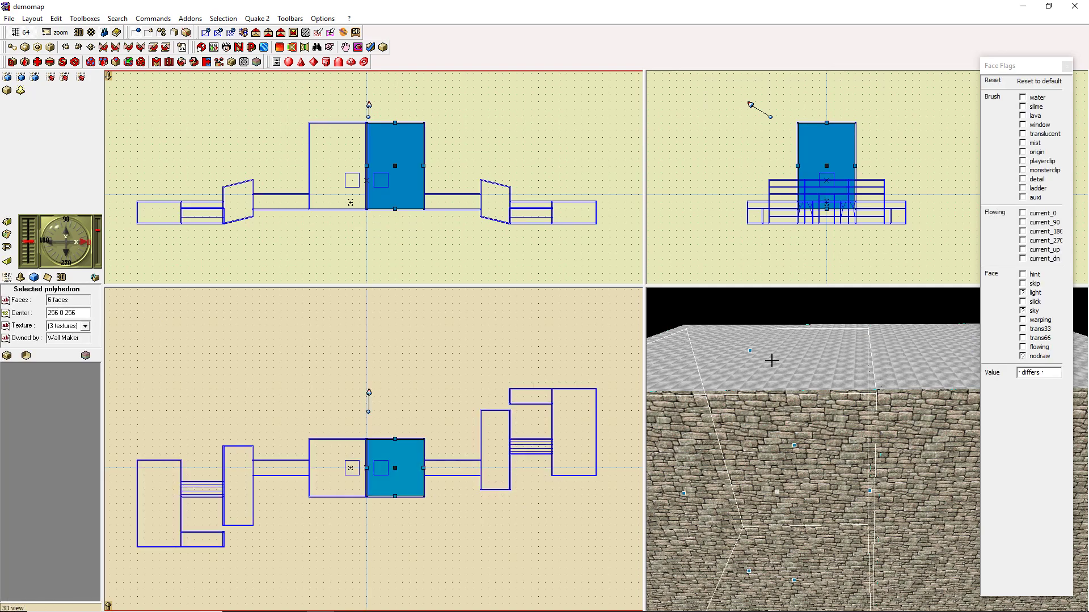
# Switch the 3D view back to wireframe display, looking into the central room from above
pyautogui.scroll(3, 909, 428)
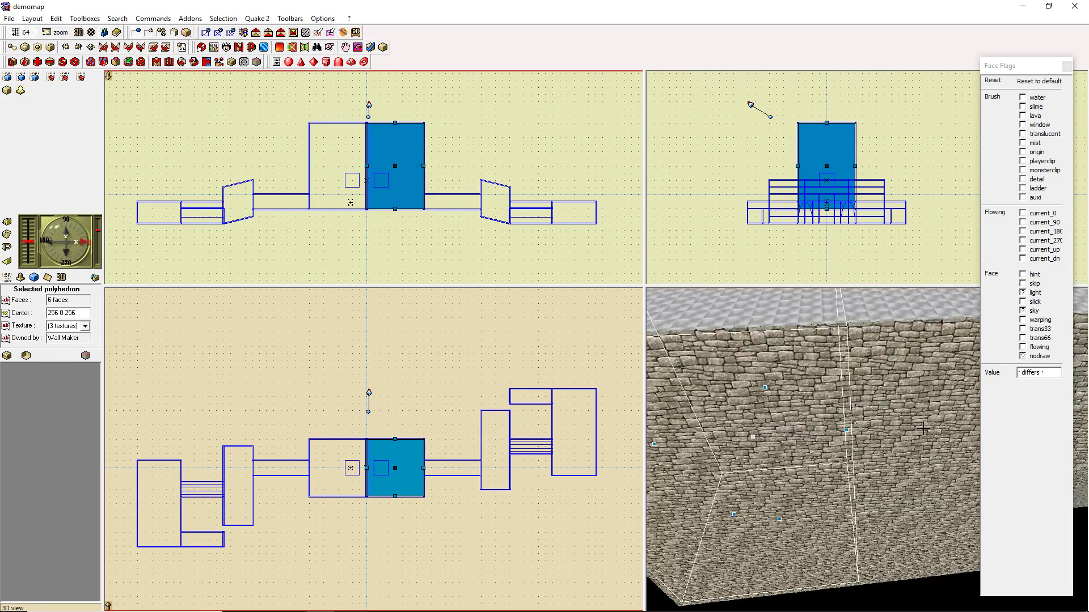
pyautogui.rightClick(913, 423)
pyautogui.click(962, 510)
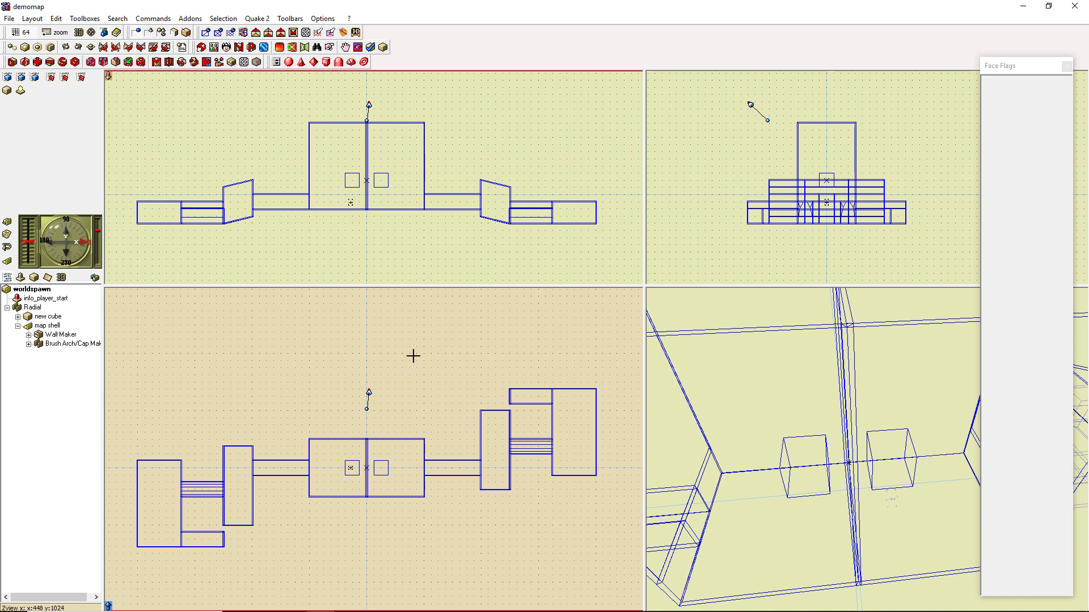
# Pan the linked 2D views back and forth across the map to examine the rooms at both ends
pyautogui.moveTo(414, 356); pyautogui.dragTo(505, 346)
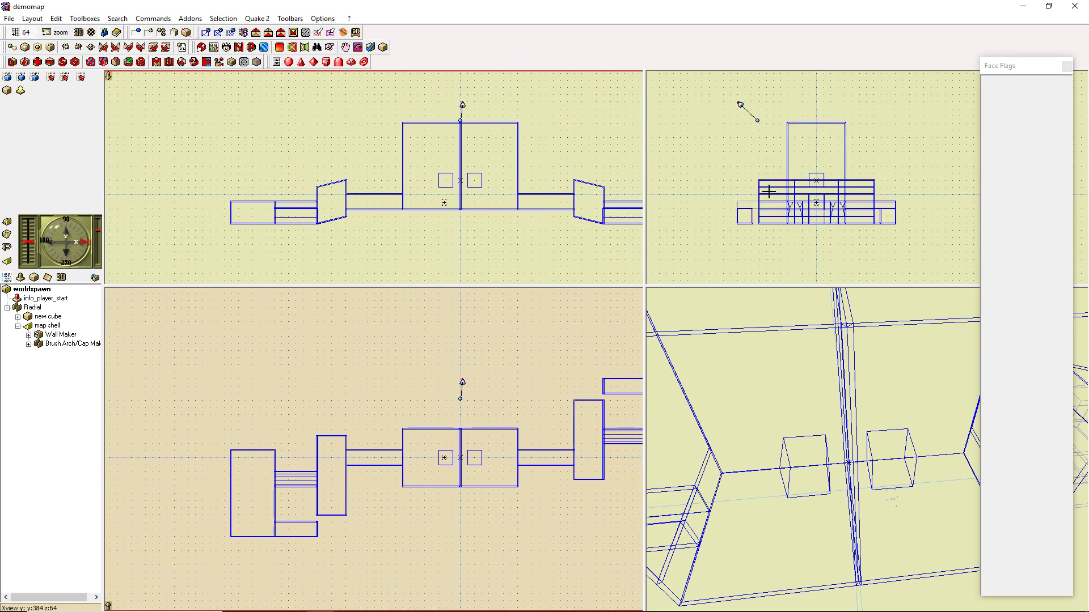
pyautogui.moveTo(554, 343); pyautogui.dragTo(777, 323)
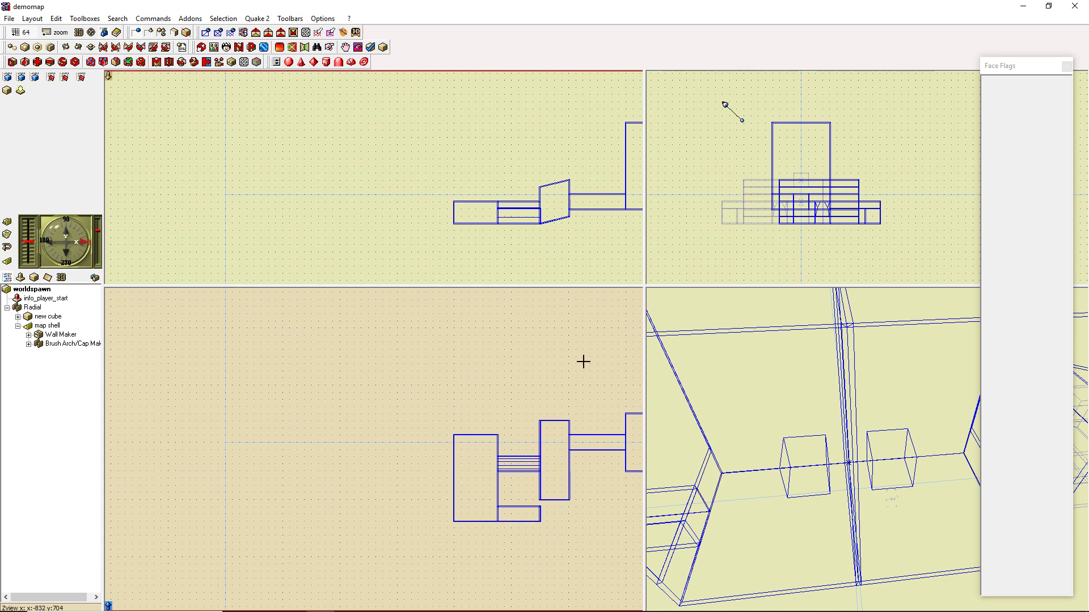
pyautogui.moveTo(583, 362); pyautogui.dragTo(663, 346)
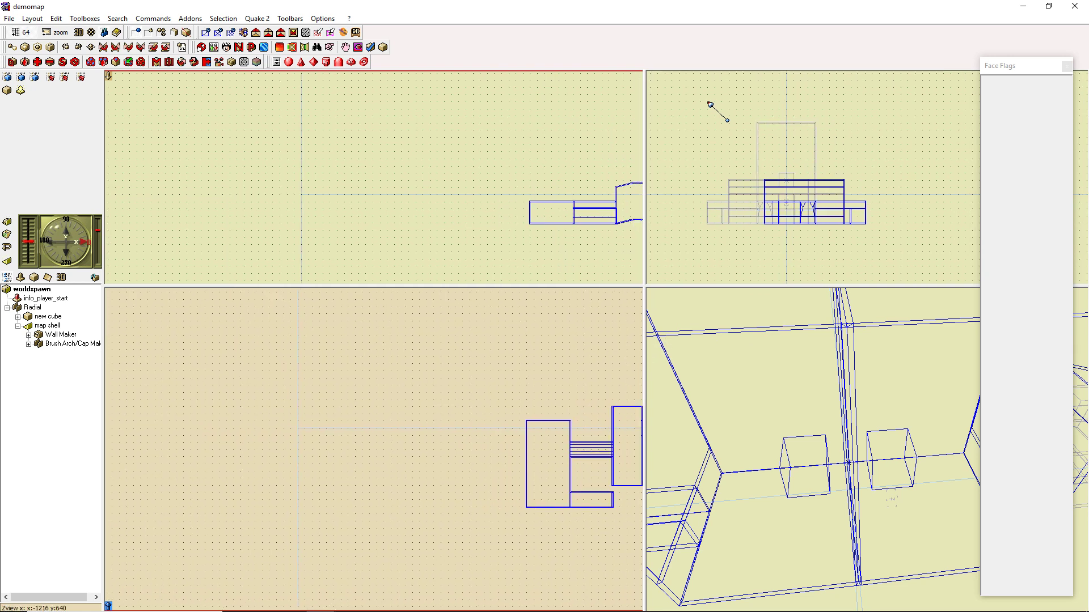
pyautogui.moveTo(160, 356); pyautogui.dragTo(125, 357)
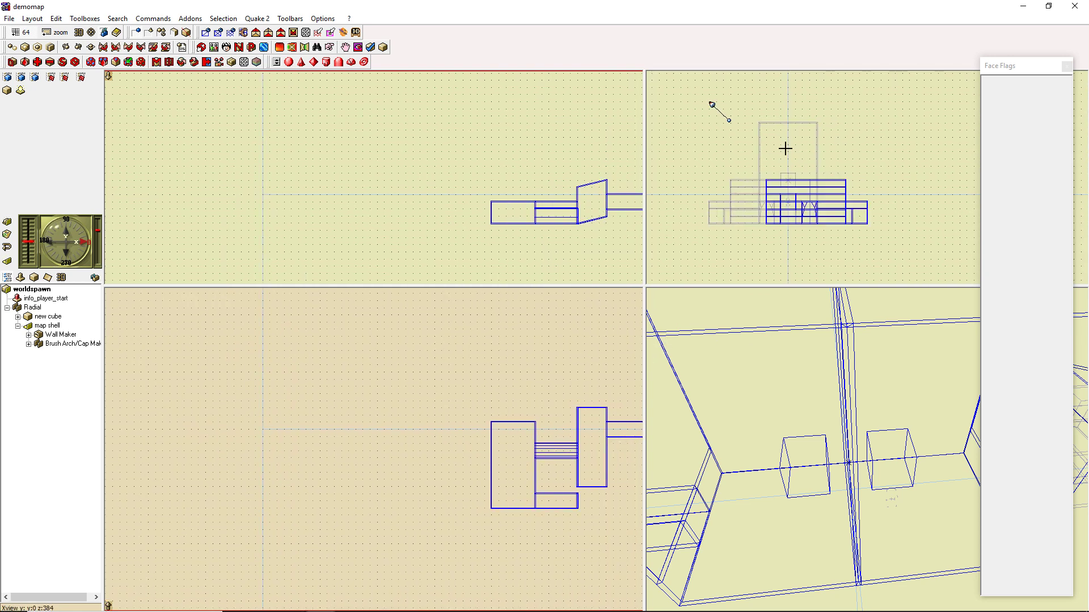
pyautogui.moveTo(618, 320); pyautogui.dragTo(406, 356)
pyautogui.moveTo(585, 331); pyautogui.dragTo(219, 336, button='right')
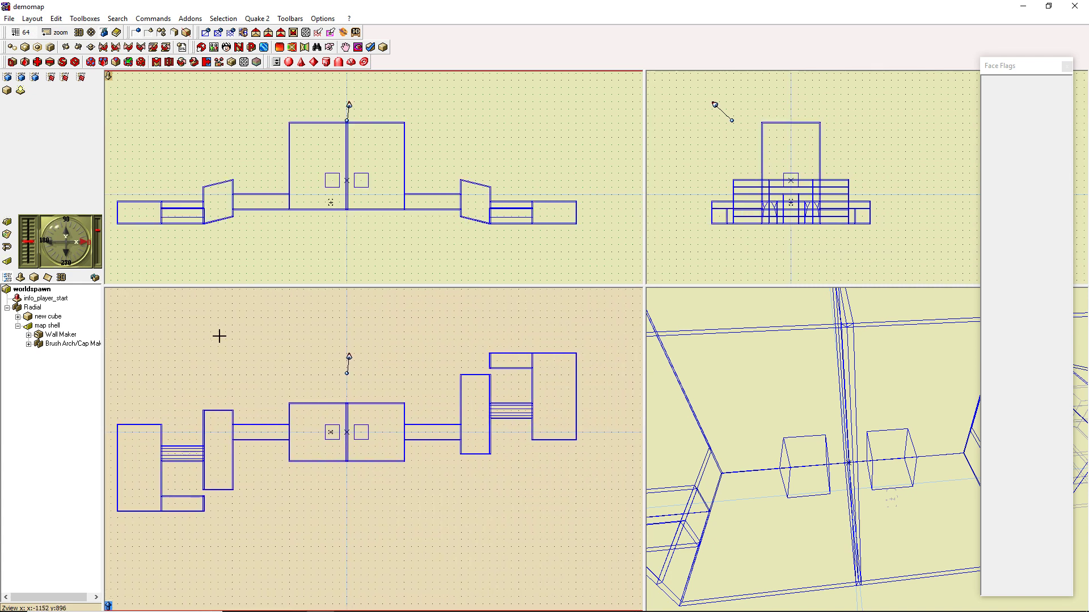
pyautogui.moveTo(464, 310); pyautogui.dragTo(110, 309, button='right')
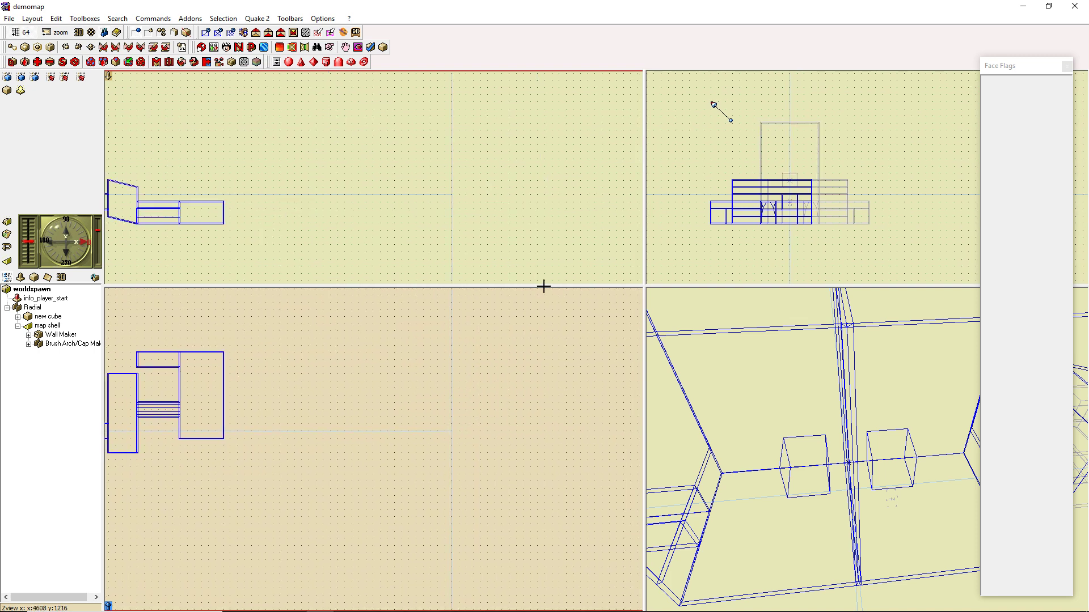
# Limit the front view's visible depth at a line across the end rooms, restore its full depth, and recentre the map in the 2D views
pyautogui.click(785, 185)
pyautogui.click(786, 149)
pyautogui.moveTo(297, 368); pyautogui.dragTo(273, 403, button='right')
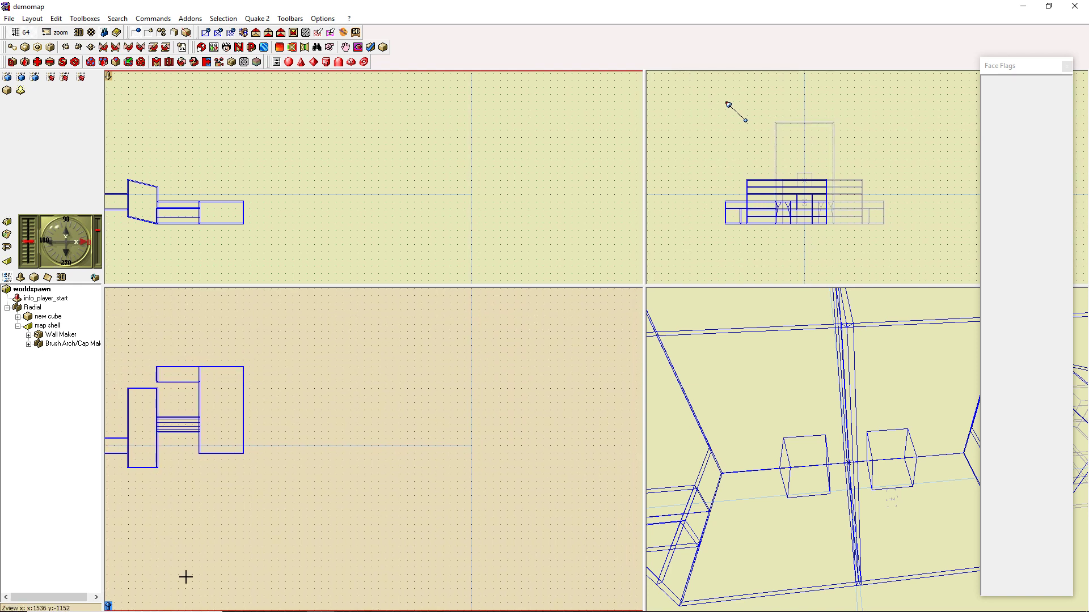
pyautogui.moveTo(106, 604); pyautogui.dragTo(126, 420)
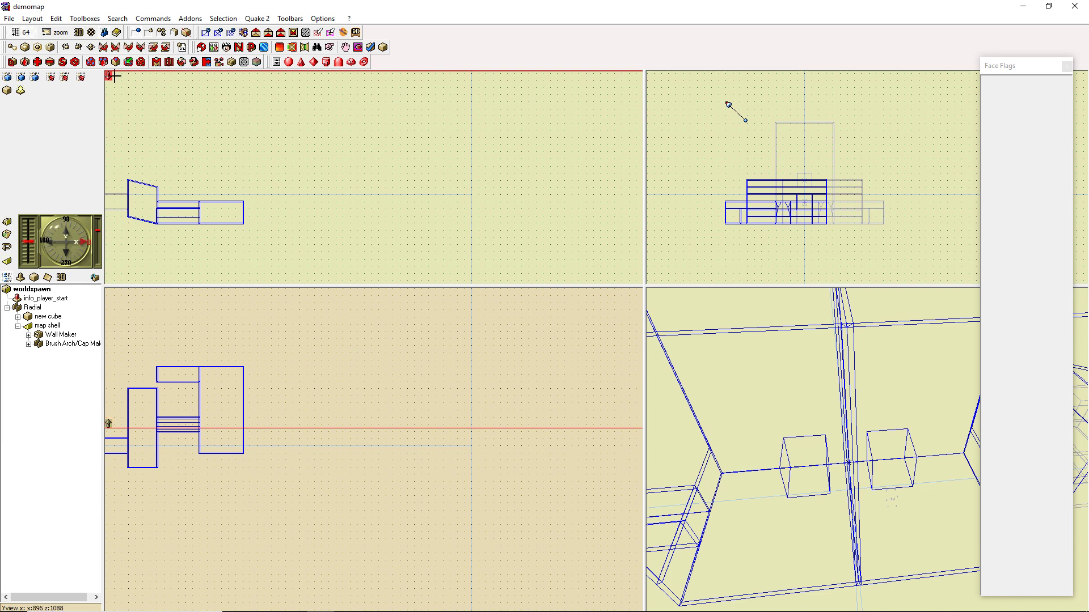
pyautogui.moveTo(107, 423); pyautogui.dragTo(109, 607)
pyautogui.moveTo(290, 426); pyautogui.dragTo(646, 429, button='right')
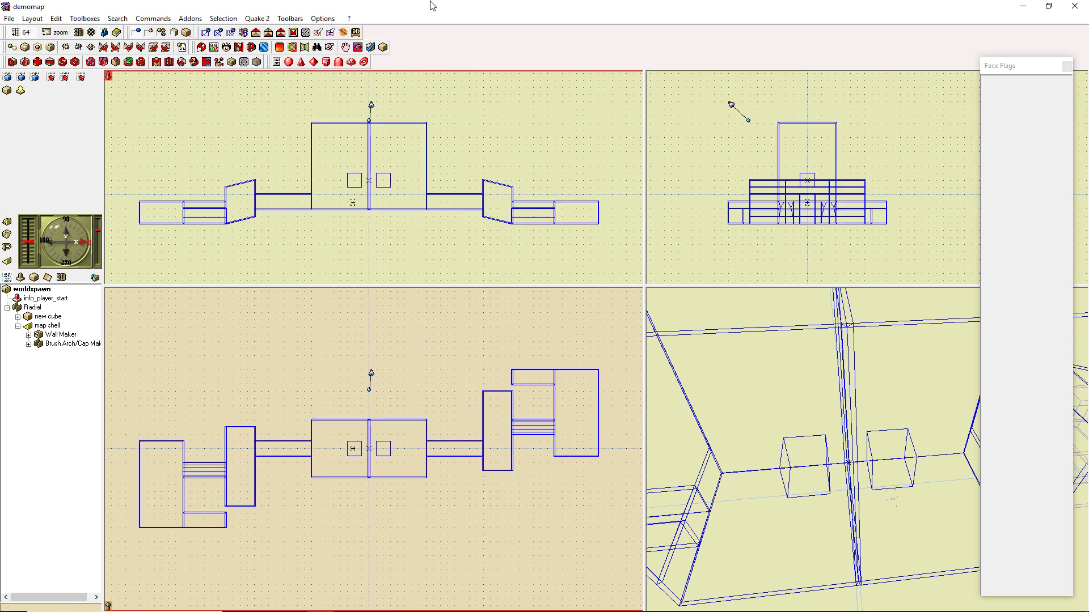
pyautogui.rightClick(567, 124)
pyautogui.moveTo(589, 137)
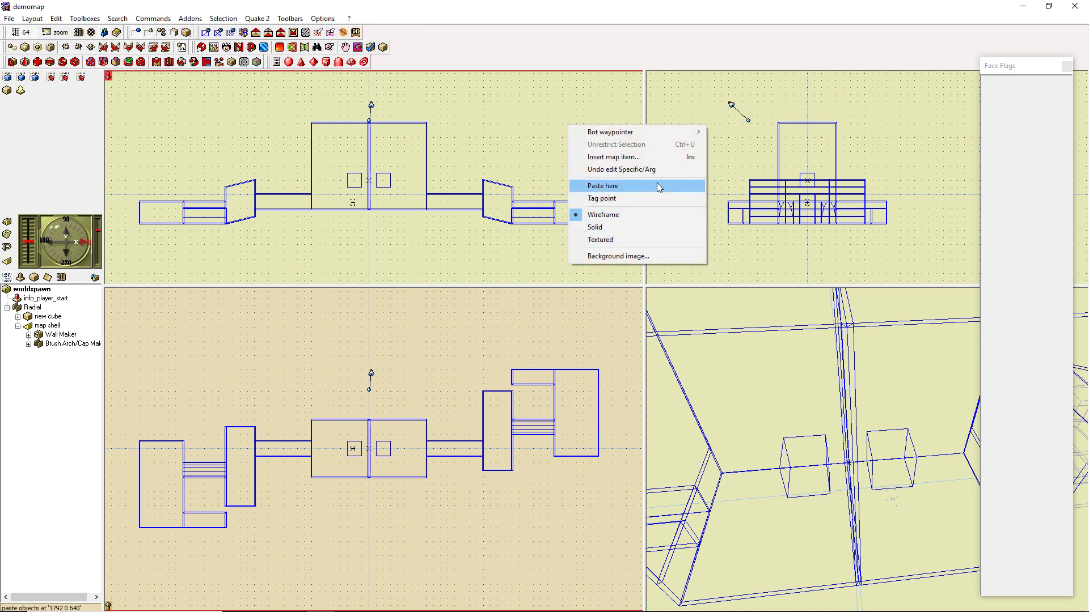
pyautogui.rightClick(467, 106)
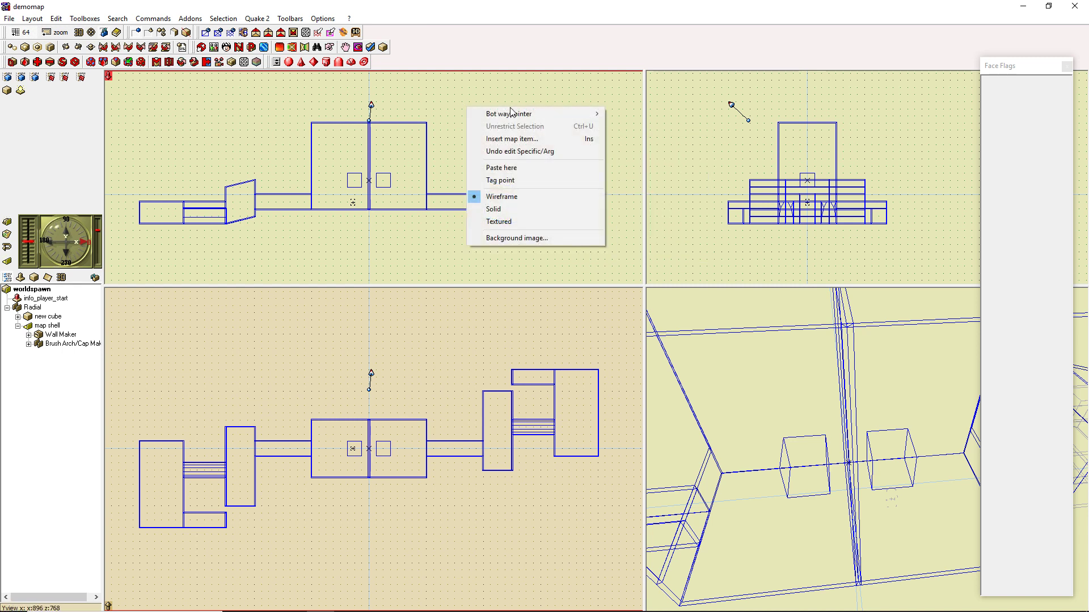
pyautogui.click(415, 63)
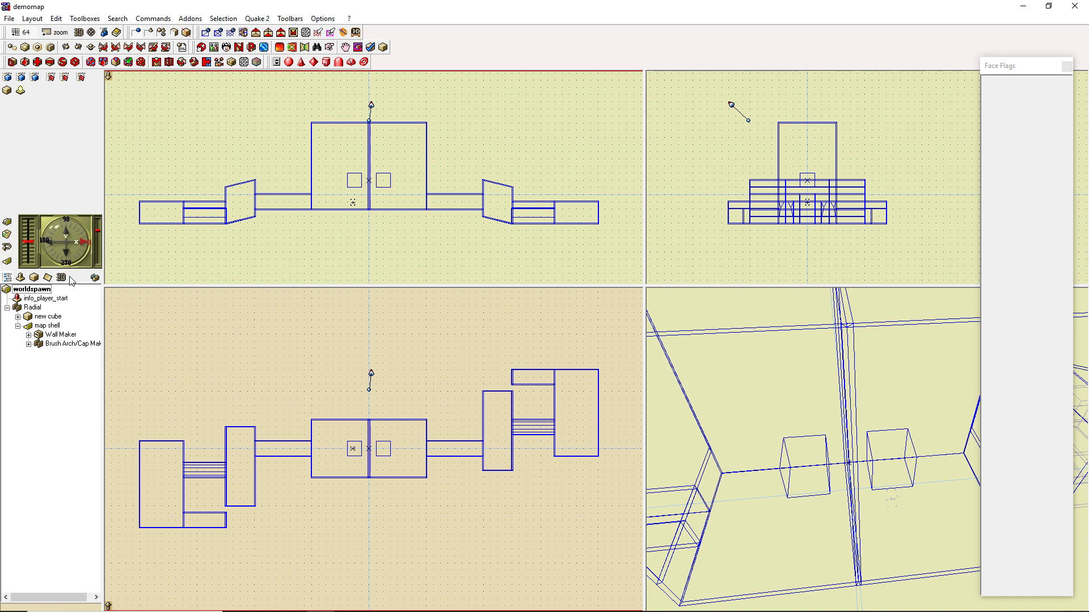
# Browse the entity specifics, polyhedron and face property pages with nothing selected in the map
pyautogui.click(21, 277)
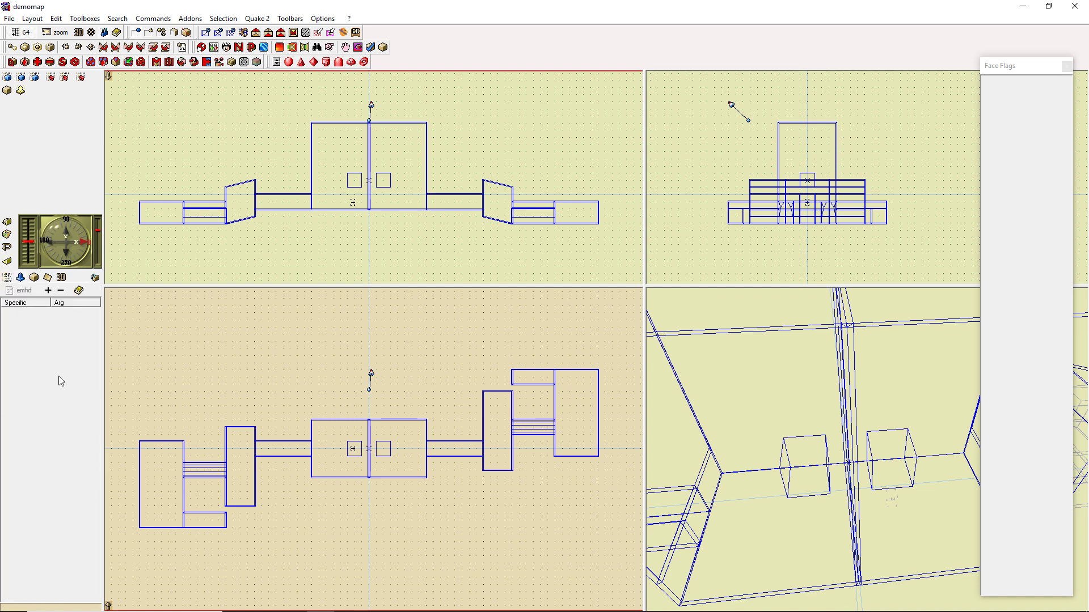
pyautogui.click(33, 277)
pyautogui.click(20, 278)
pyautogui.click(9, 278)
pyautogui.click(20, 280)
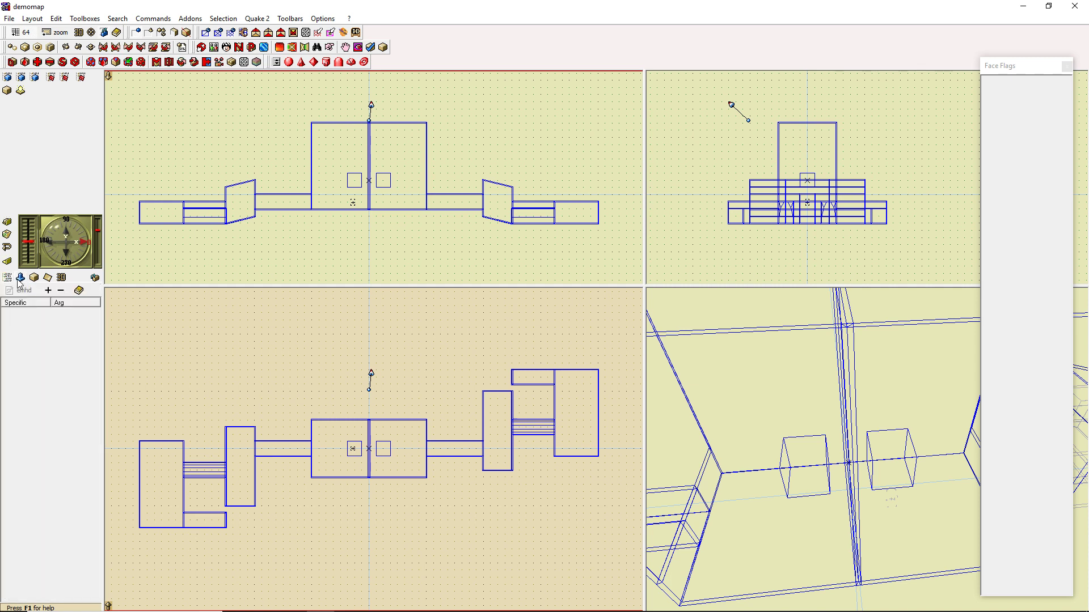
pyautogui.click(47, 278)
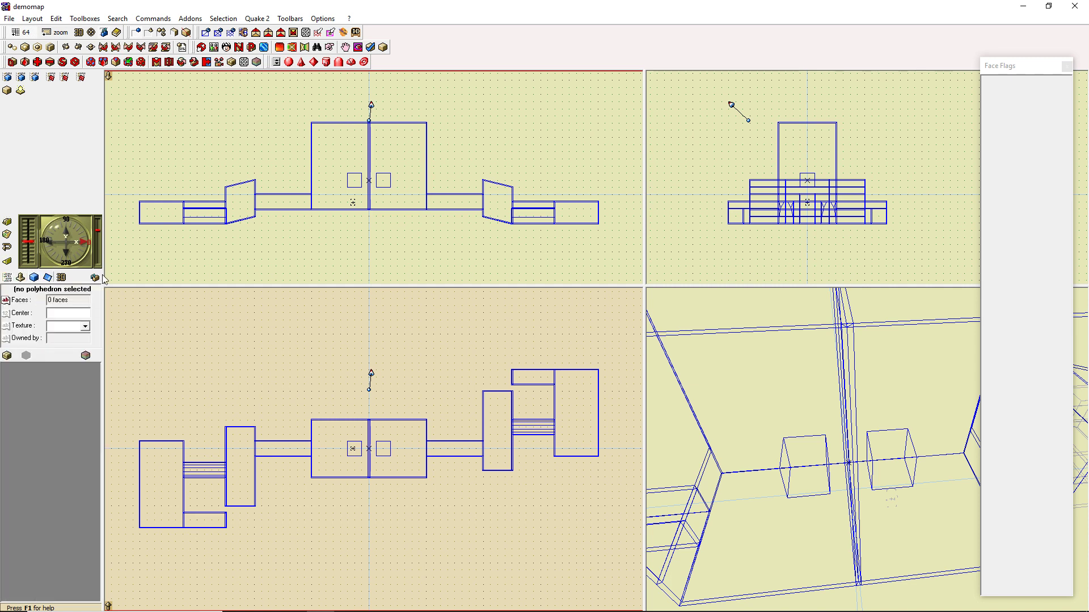
# Select the positive-X half of the central room and examine its polyhedron textures and the face properties of its sky-covered top face
pyautogui.click(394, 129)
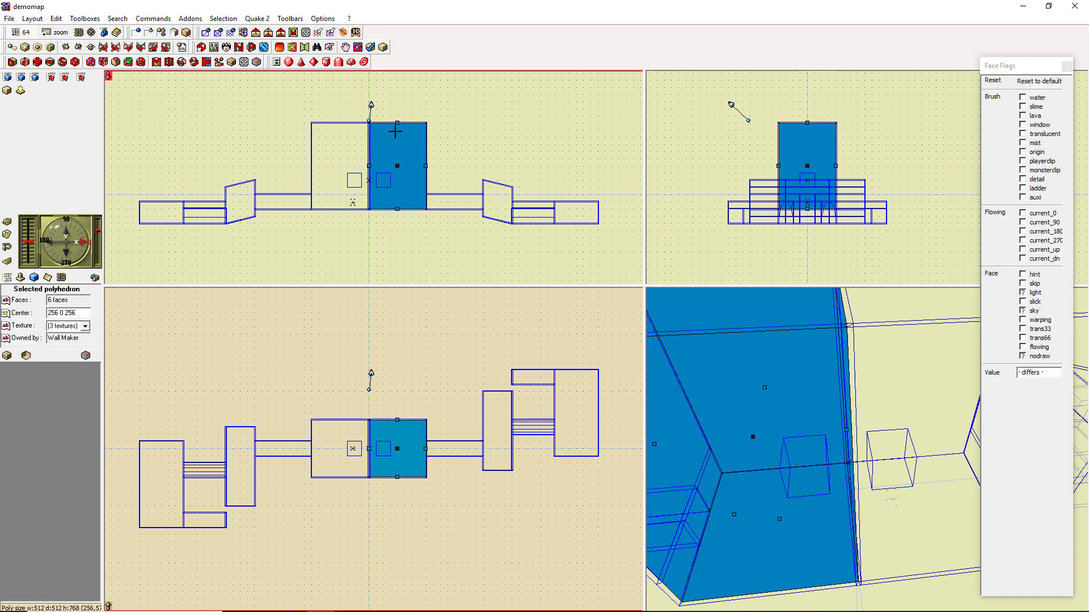
pyautogui.click(85, 327)
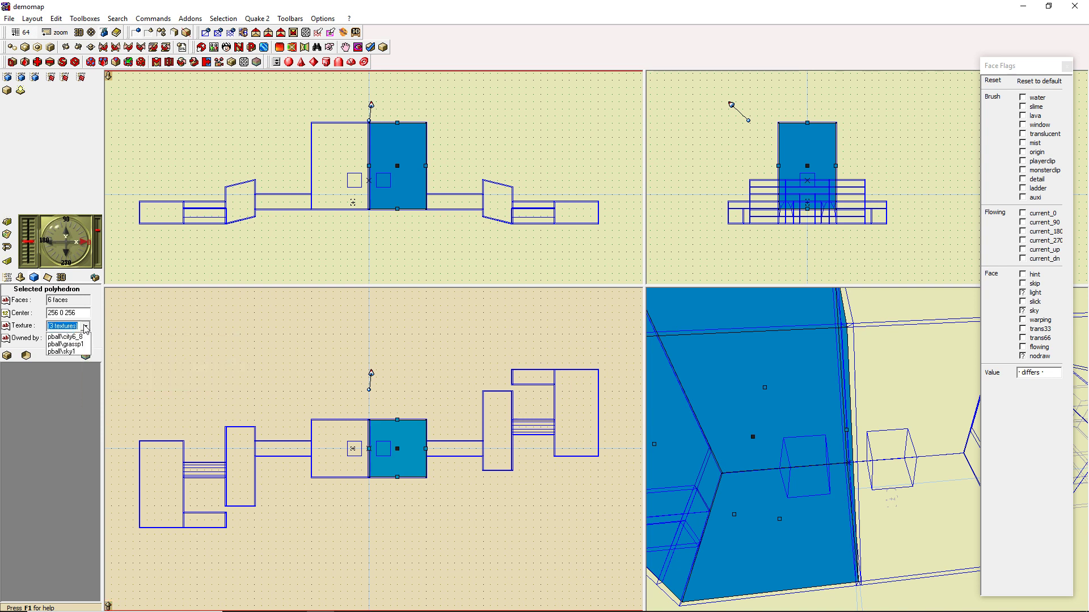
pyautogui.click(85, 327)
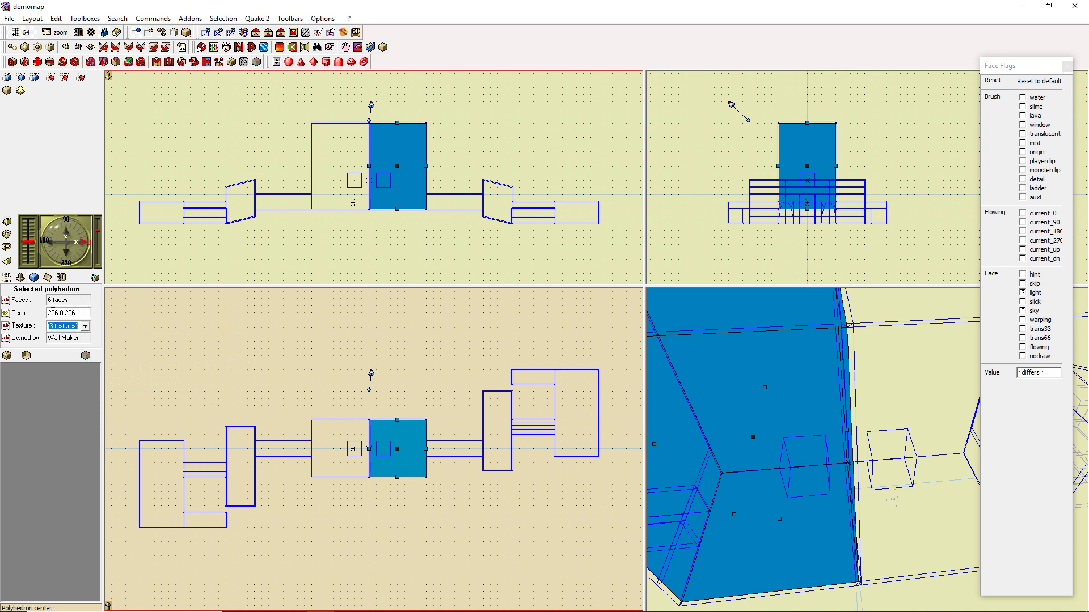
pyautogui.click(7, 357)
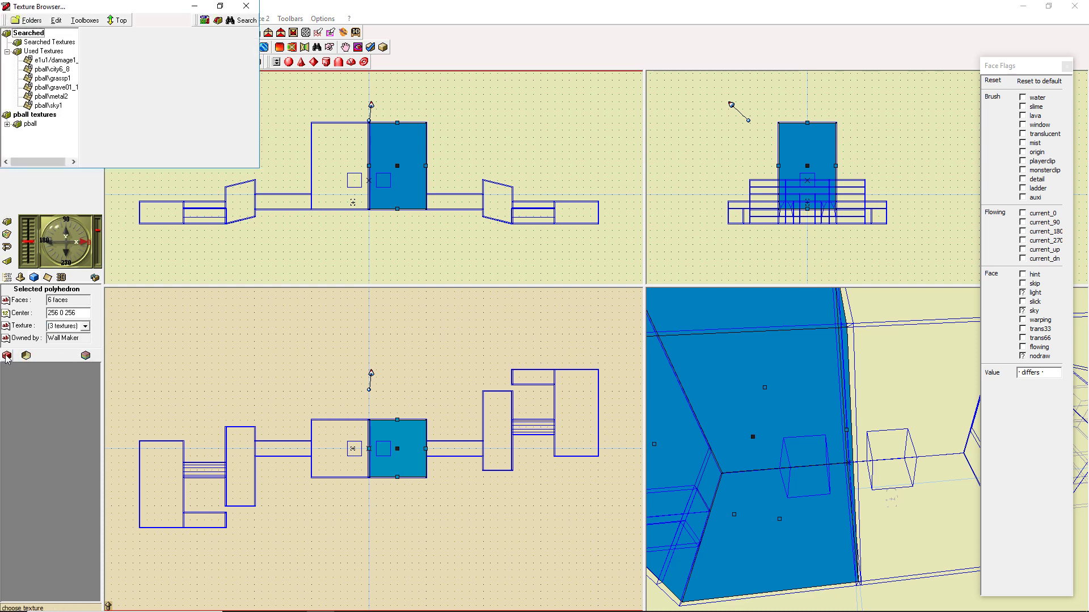
pyautogui.click(246, 6)
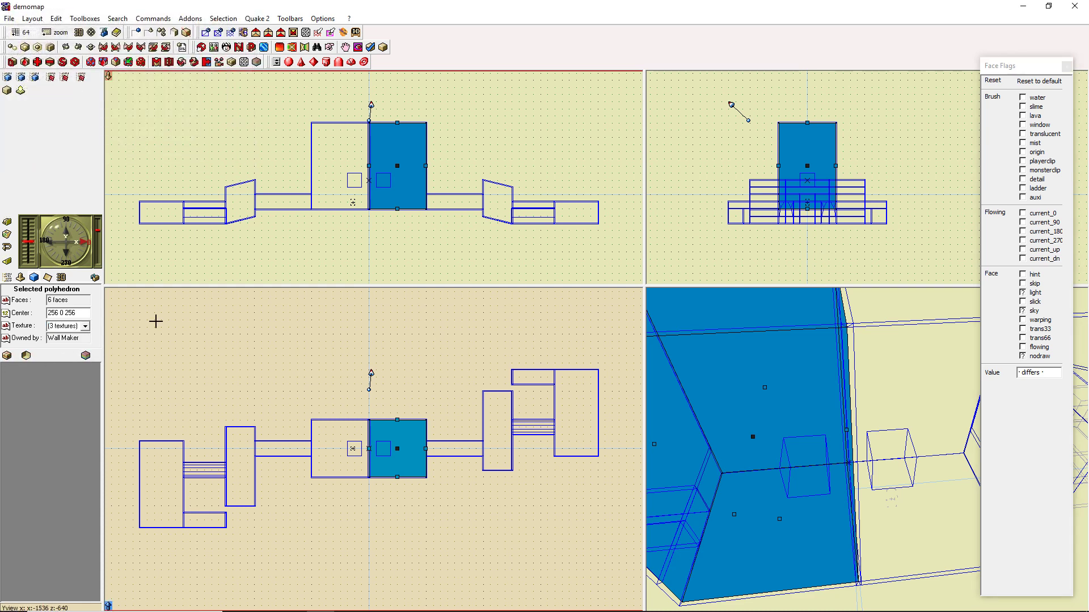
pyautogui.click(48, 278)
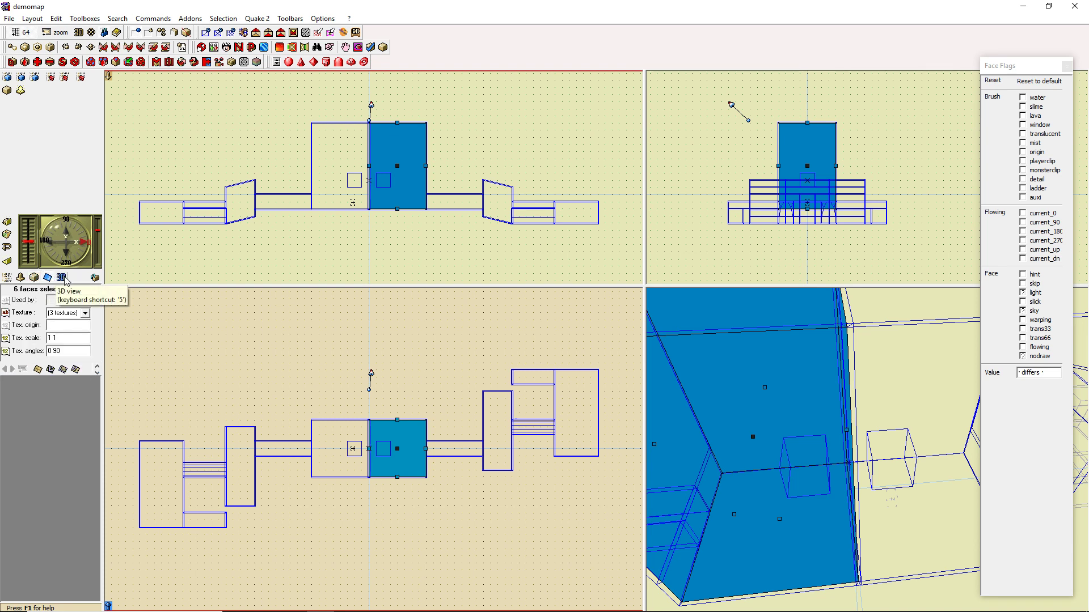
pyautogui.click(398, 124)
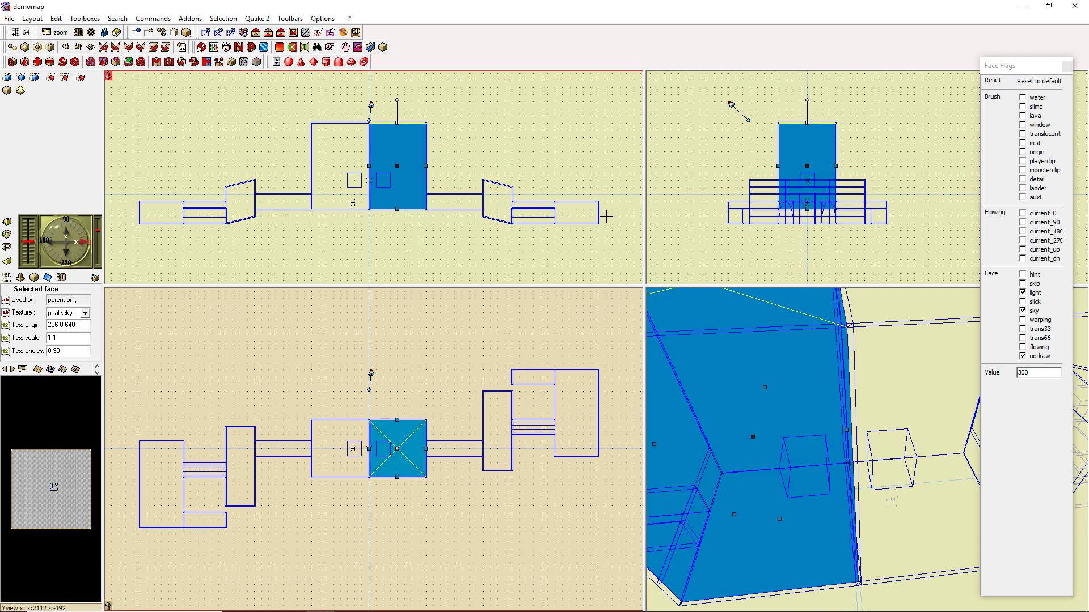
pyautogui.click(533, 378)
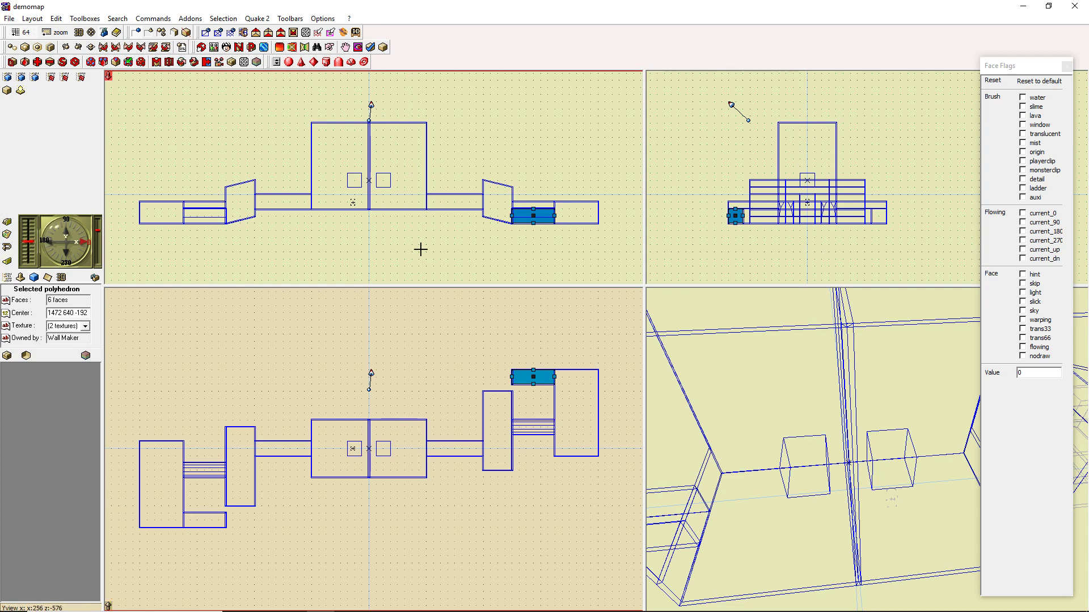
pyautogui.click(533, 216)
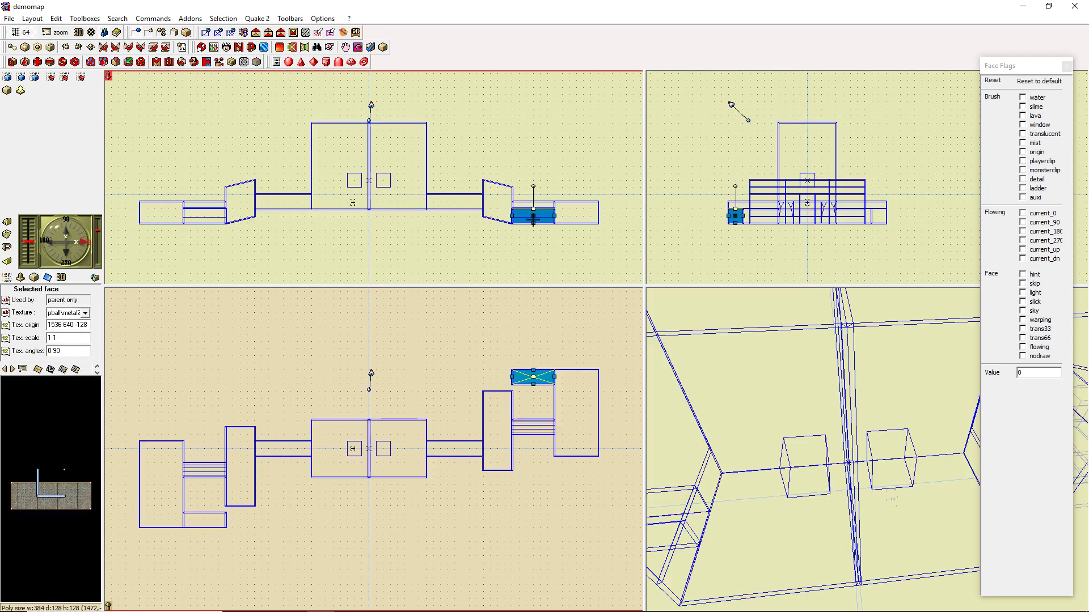
pyautogui.click(533, 371)
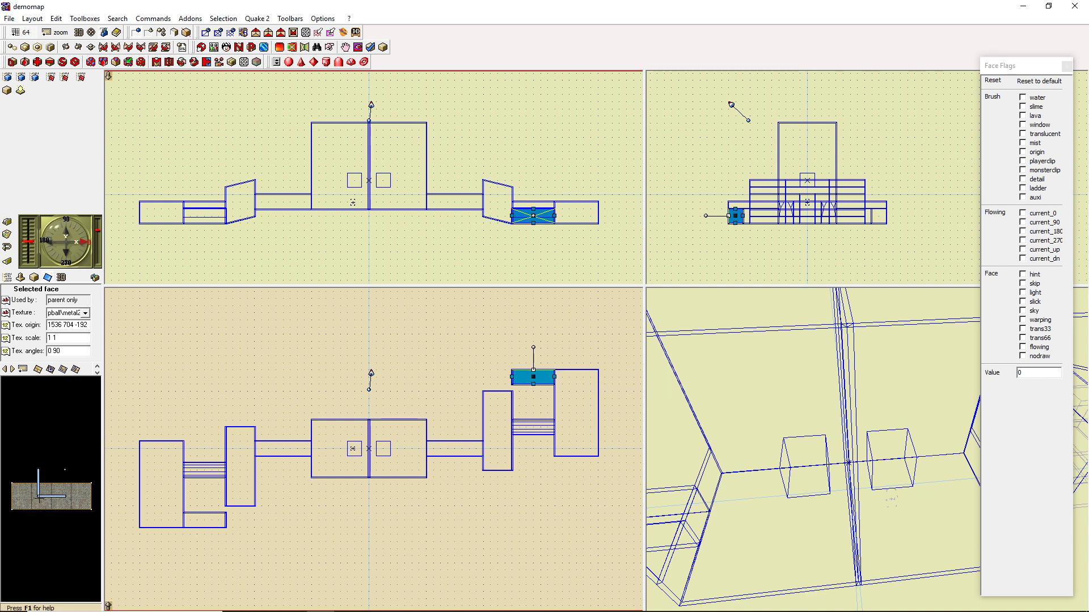
pyautogui.moveTo(40, 502); pyautogui.dragTo(68, 490)
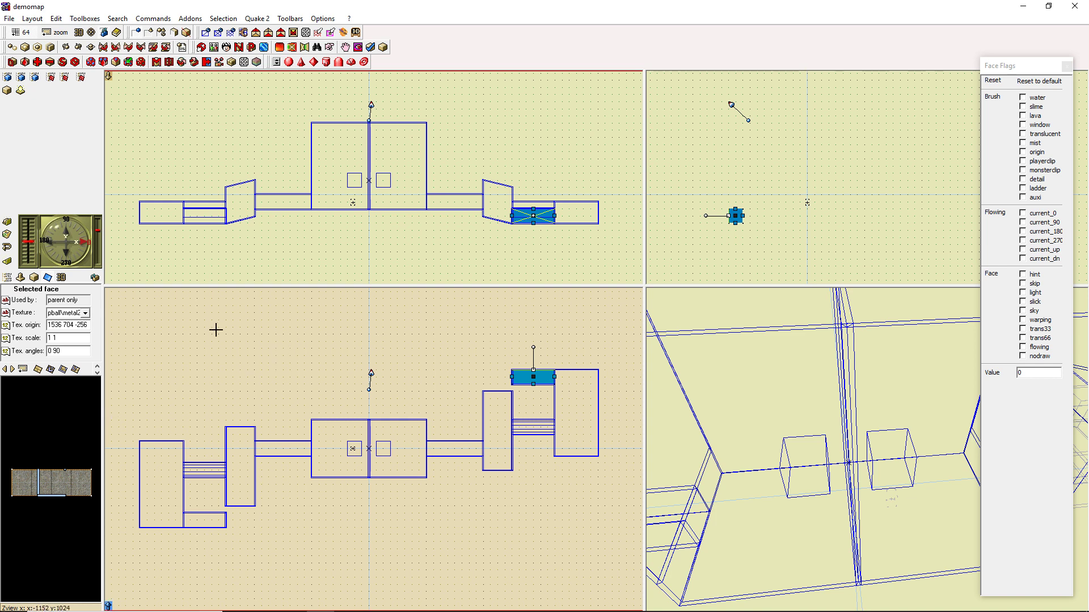
# Preview the large end room and the positive-X half of the central room in the small 3D object view
pyautogui.click(61, 278)
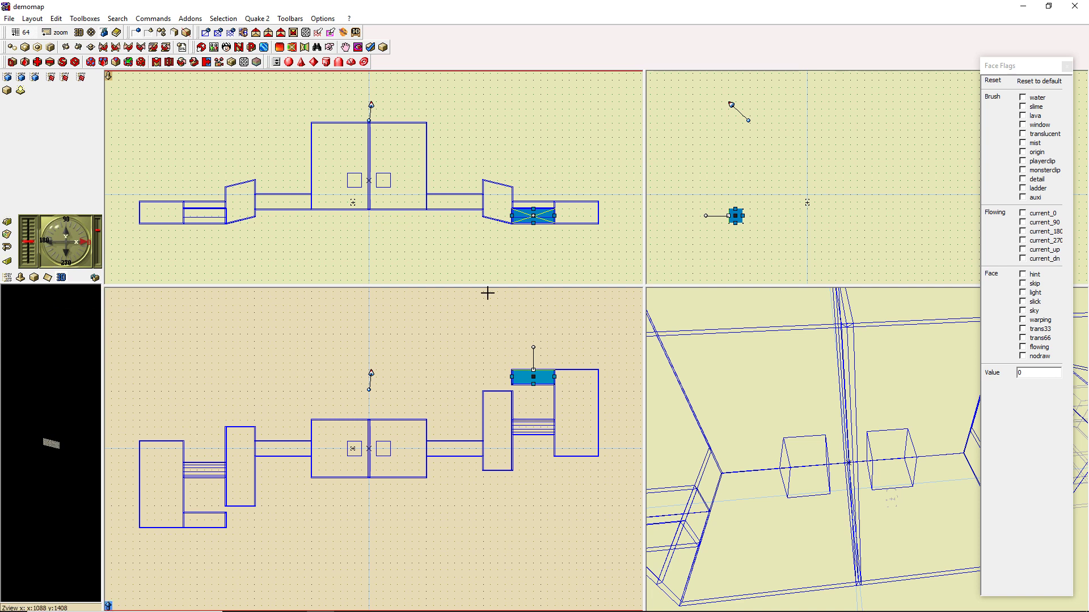
pyautogui.click(570, 416)
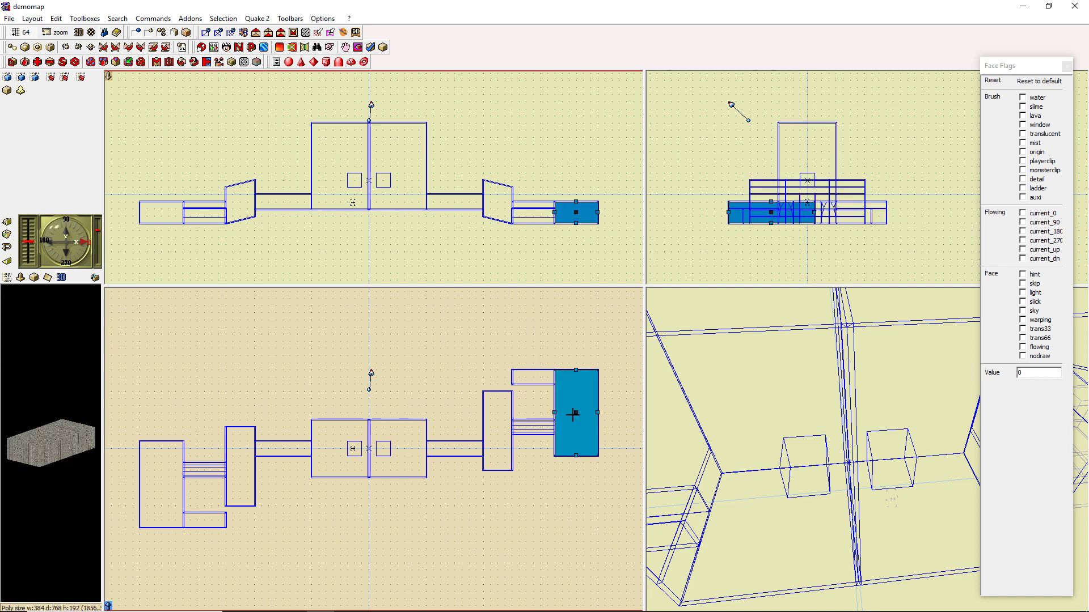
pyautogui.click(502, 434)
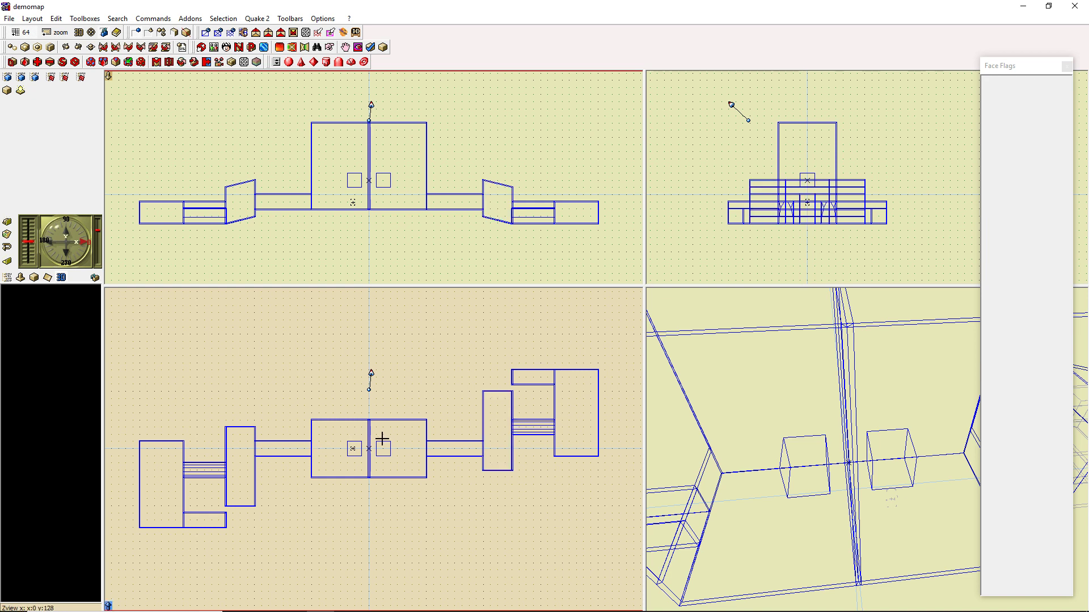
pyautogui.click(397, 439)
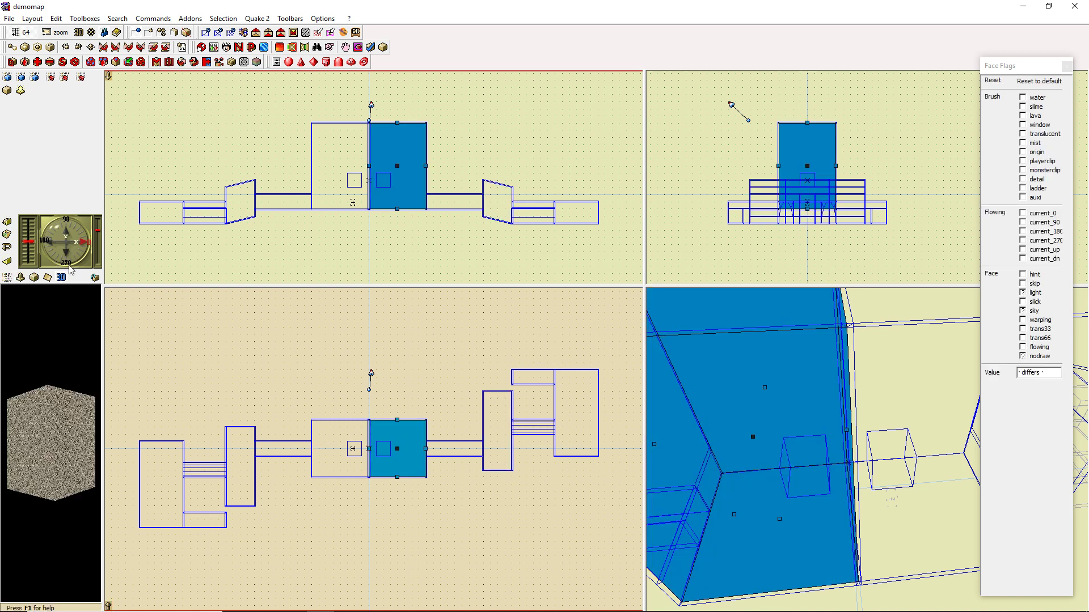
# Examine the entity specifics, polyhedron and face property pages for the selected half of the central room
pyautogui.click(18, 279)
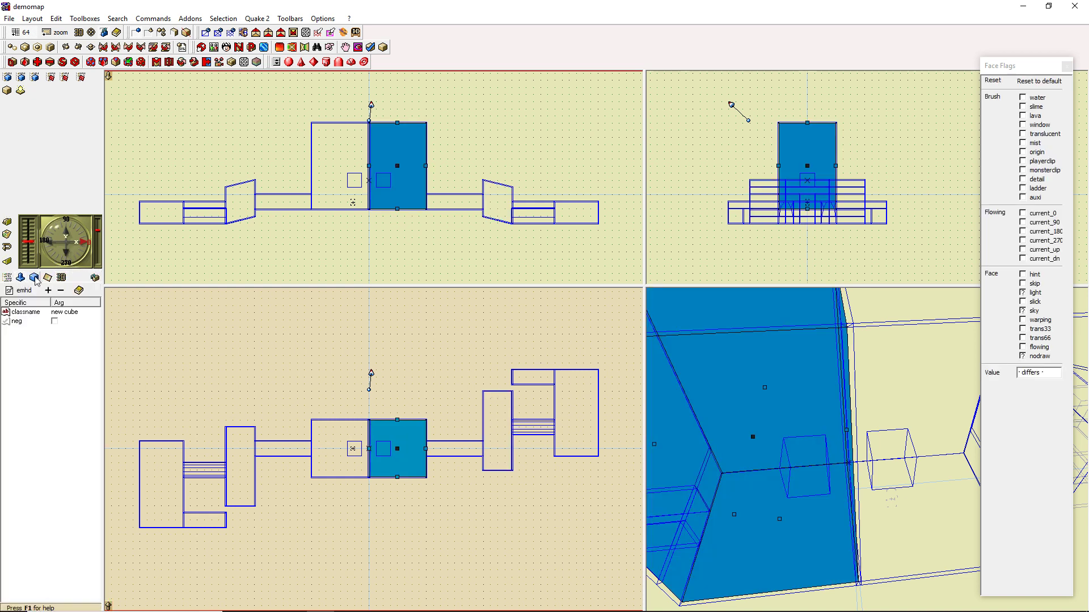
pyautogui.click(34, 278)
pyautogui.click(47, 279)
pyautogui.click(21, 278)
pyautogui.click(34, 278)
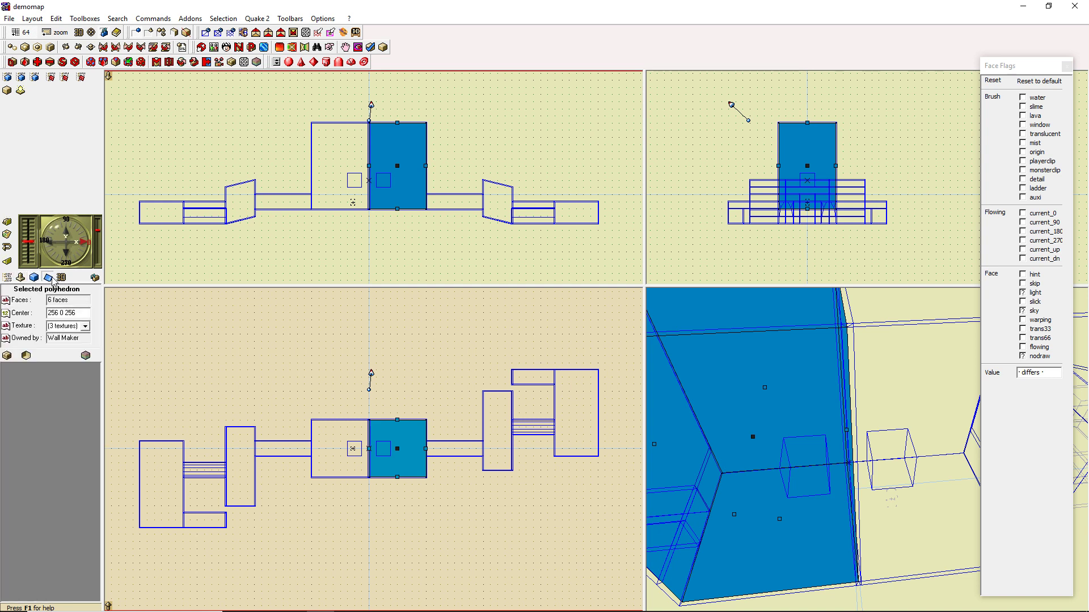
pyautogui.click(47, 278)
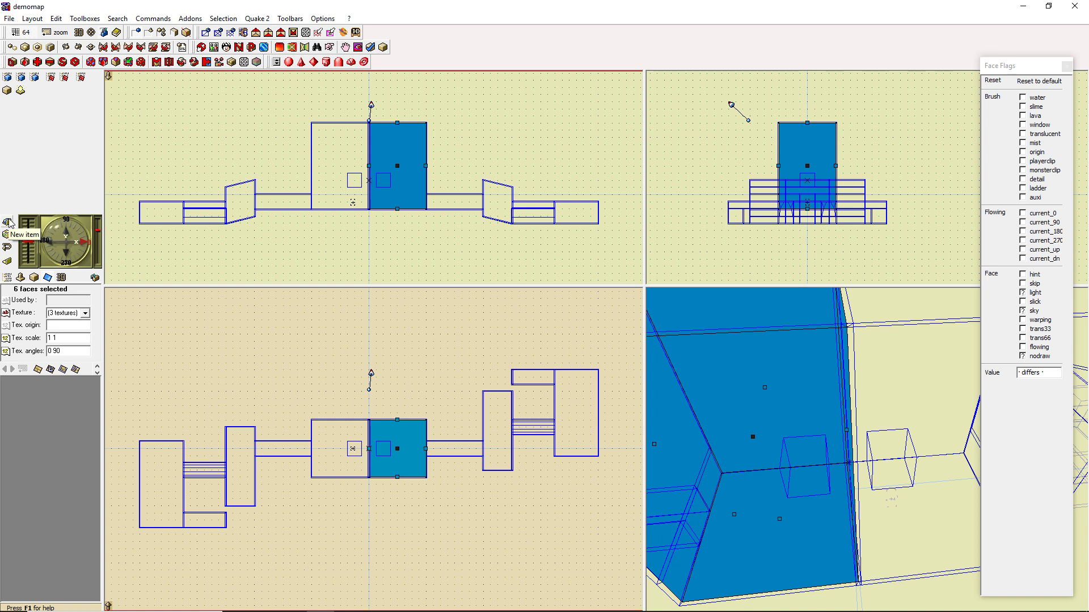
# Browse the new map items library and the quick-insert lists of complex polyhedrons and shape builders without inserting anything
pyautogui.click(9, 223)
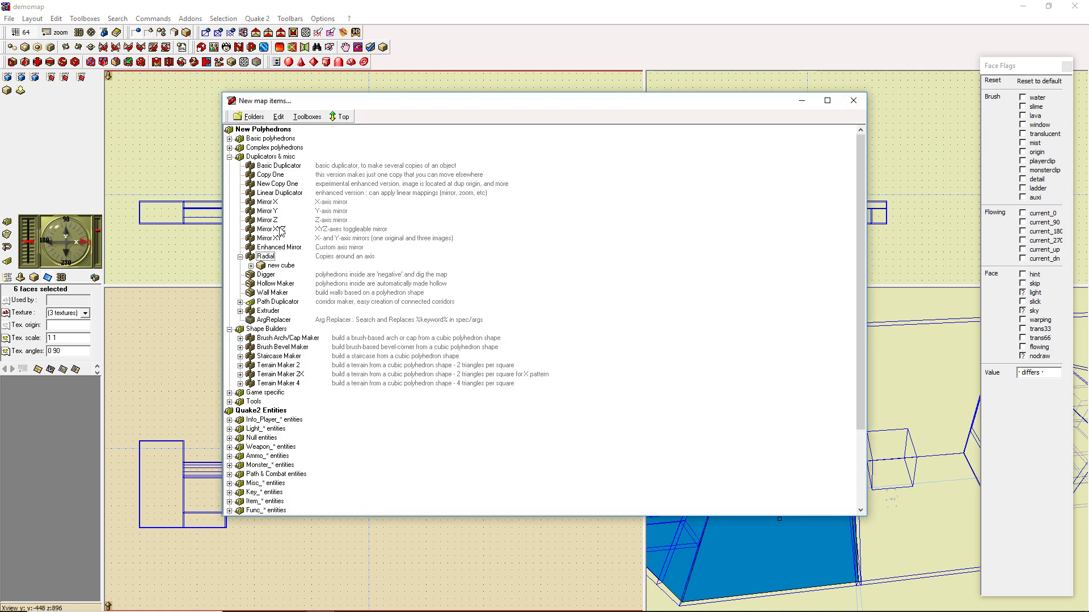
pyautogui.click(853, 101)
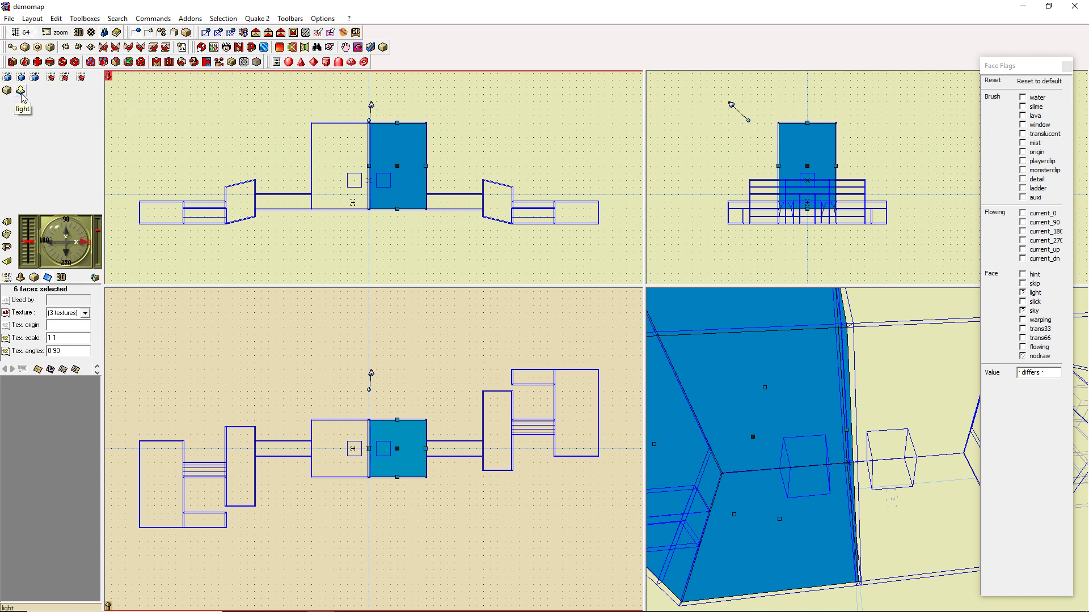
pyautogui.click(8, 79)
pyautogui.moveTo(54, 105)
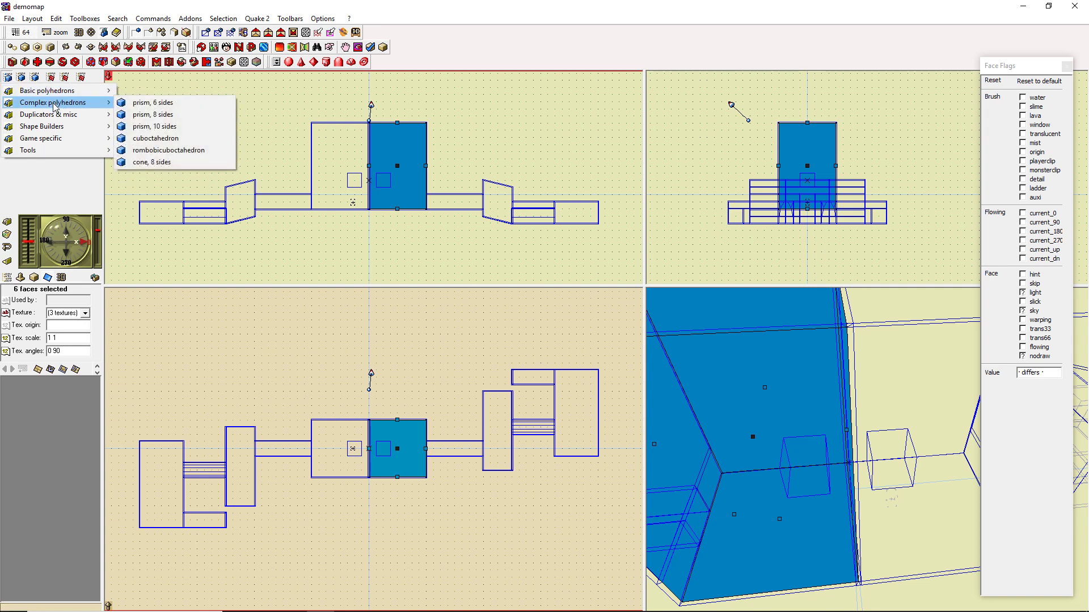
pyautogui.moveTo(68, 127)
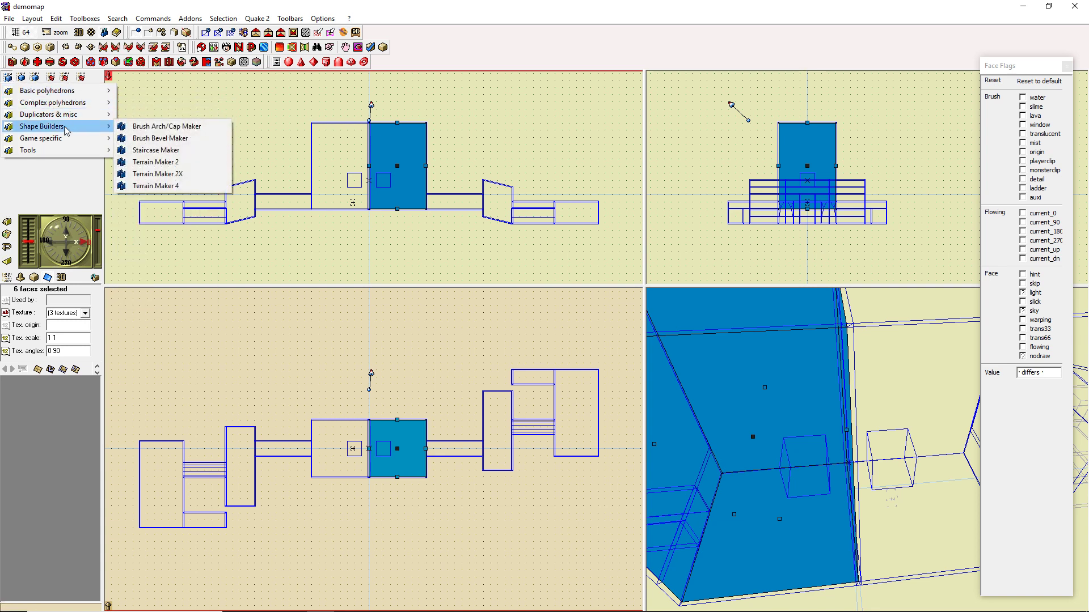
pyautogui.click(275, 105)
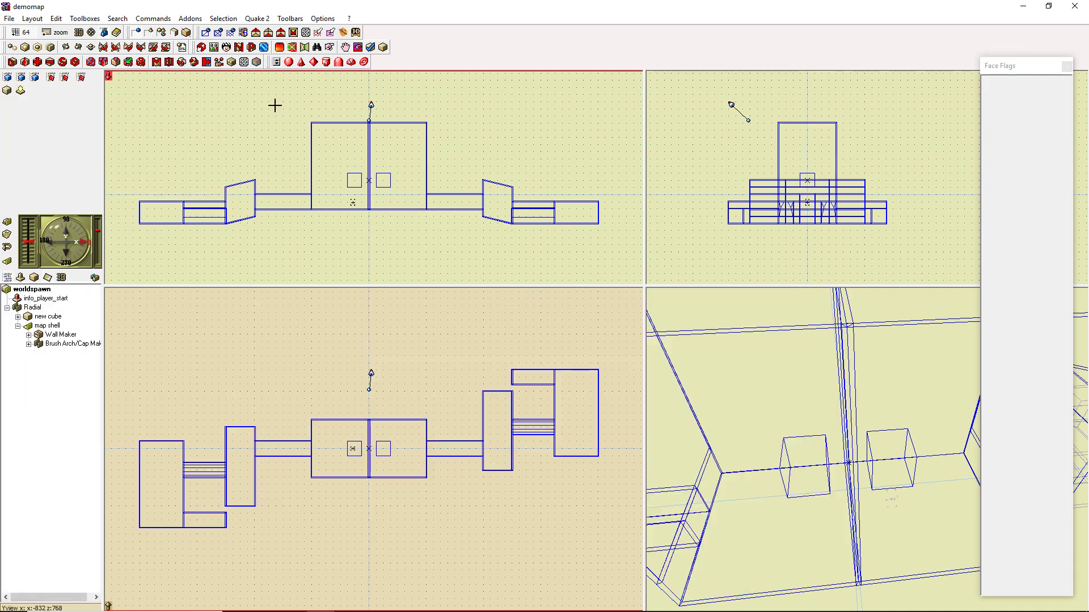
pyautogui.press('Insert')
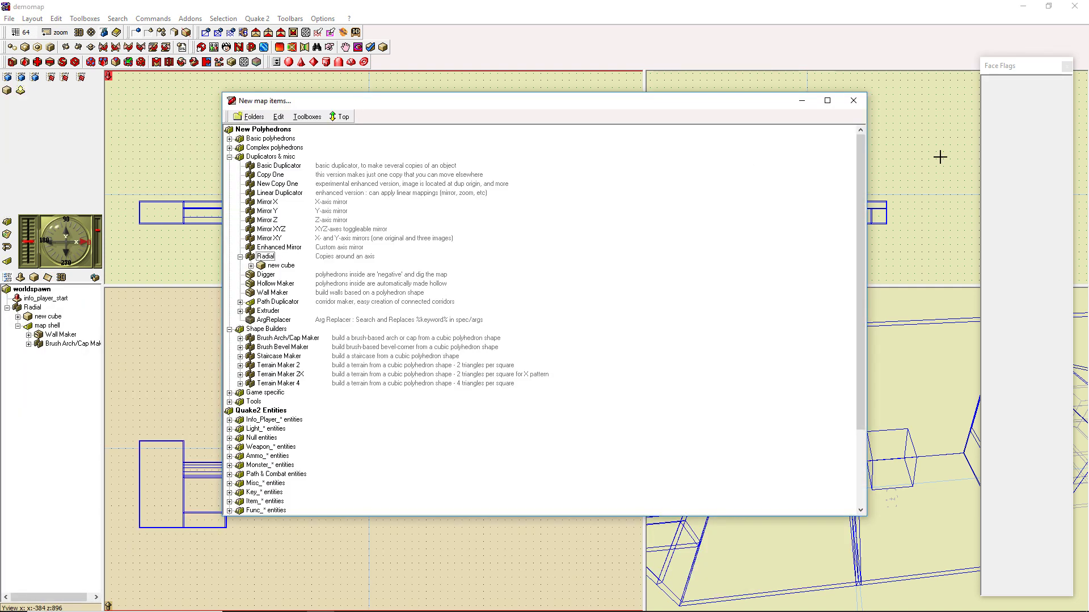
pyautogui.click(854, 101)
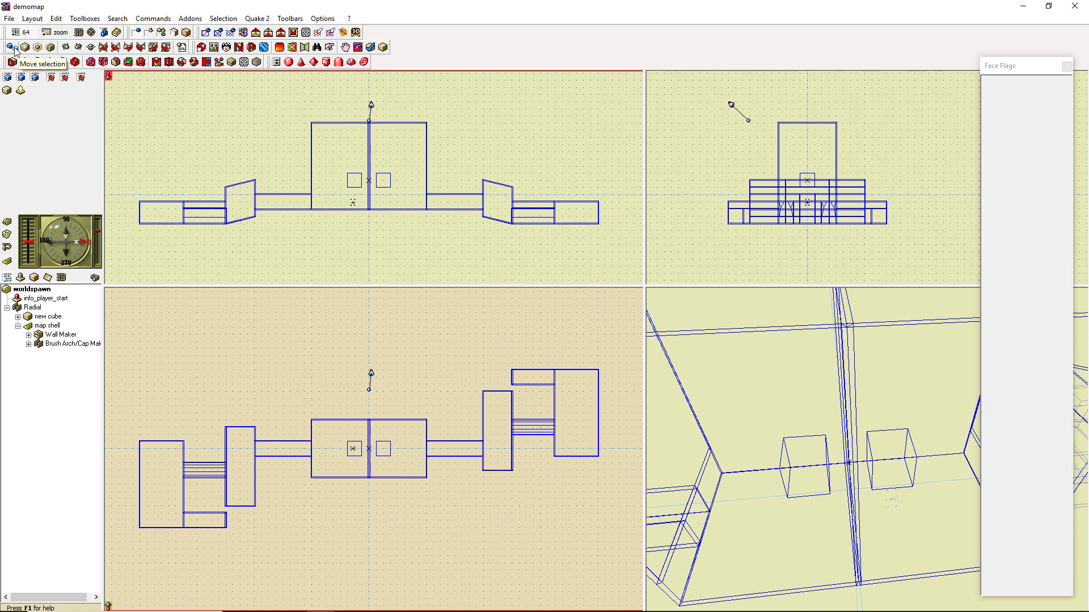
# Frame-select the polyhedrons on the positive-X side of the map in the side view and clear the selection
pyautogui.moveTo(297, 104); pyautogui.dragTo(499, 225)
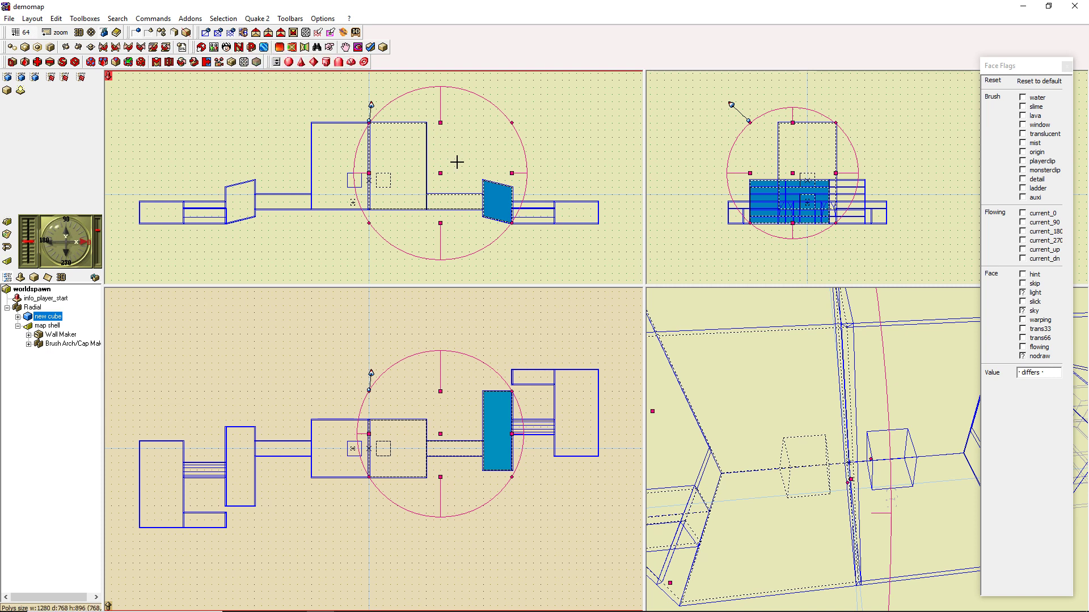
pyautogui.click(528, 262)
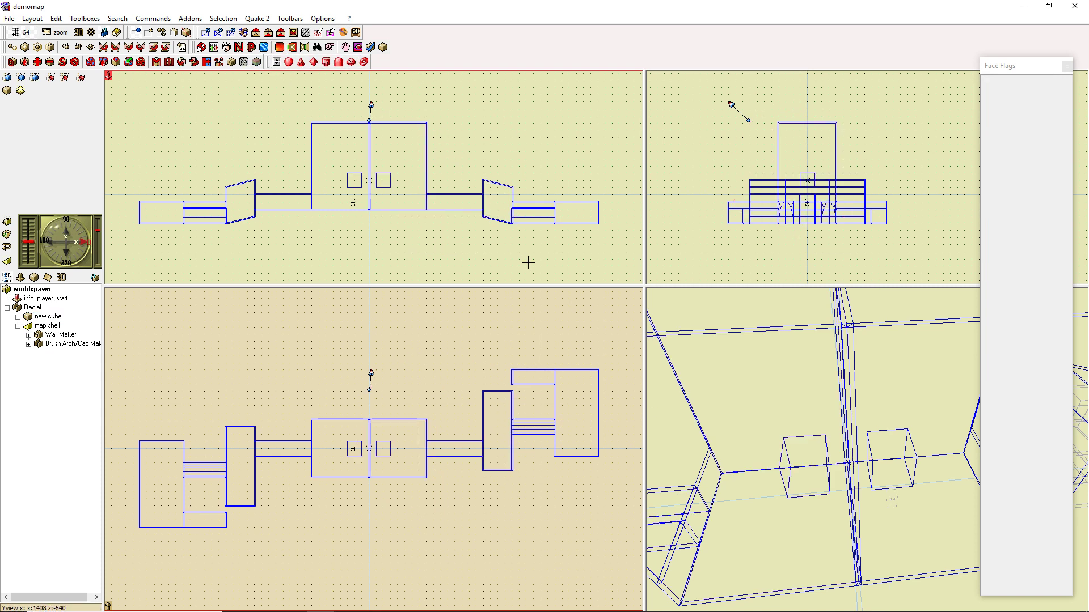
# Select the sky ceiling face of the sloped positive-X room, invert the face selection, and invert it back
pyautogui.click(499, 196)
pyautogui.click(498, 184)
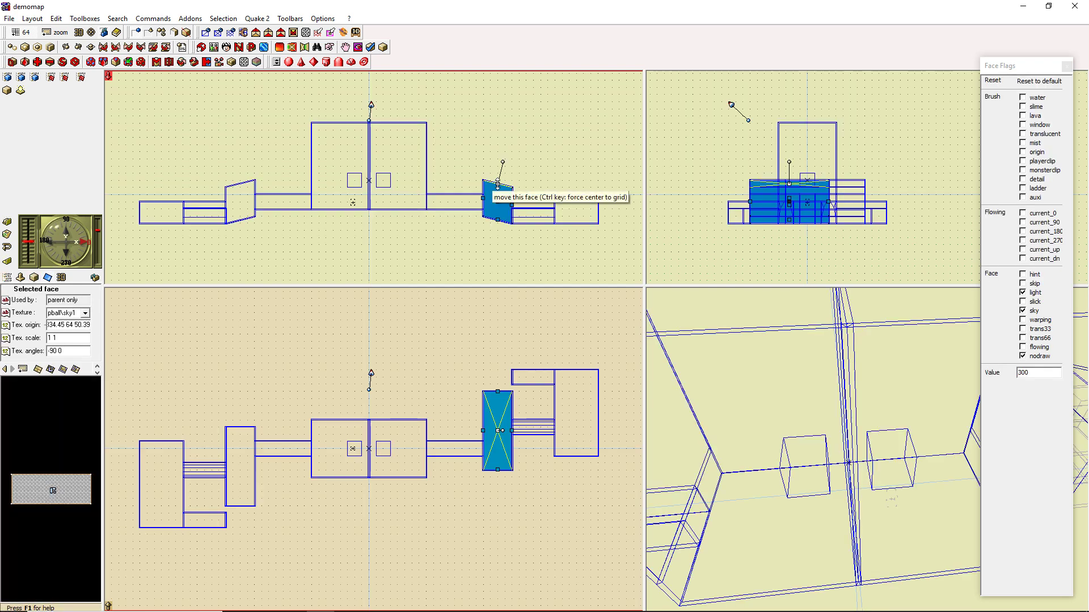
pyautogui.click(499, 182)
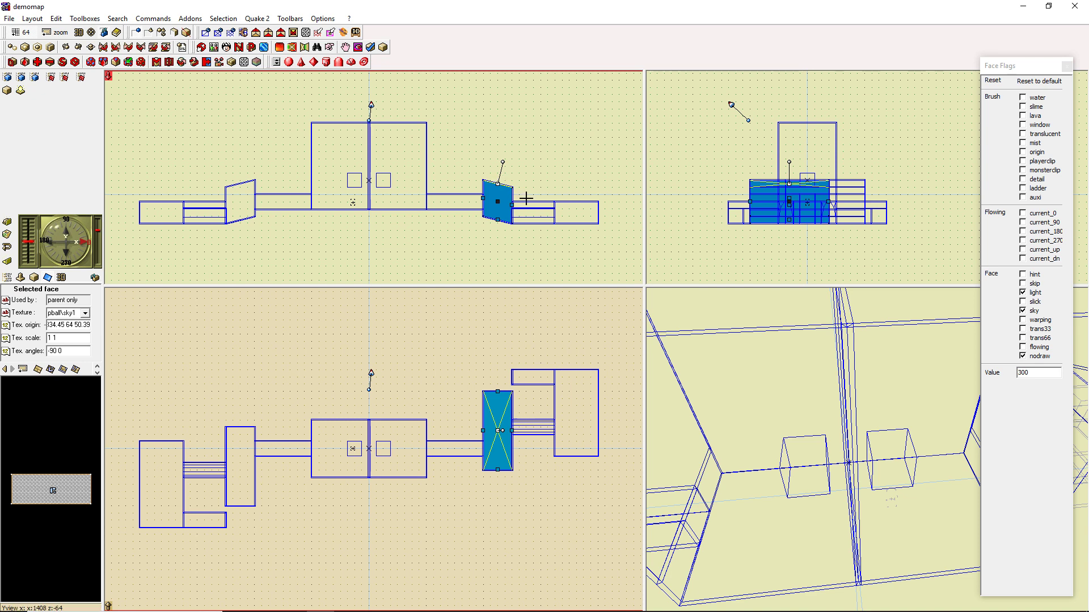
pyautogui.click(292, 48)
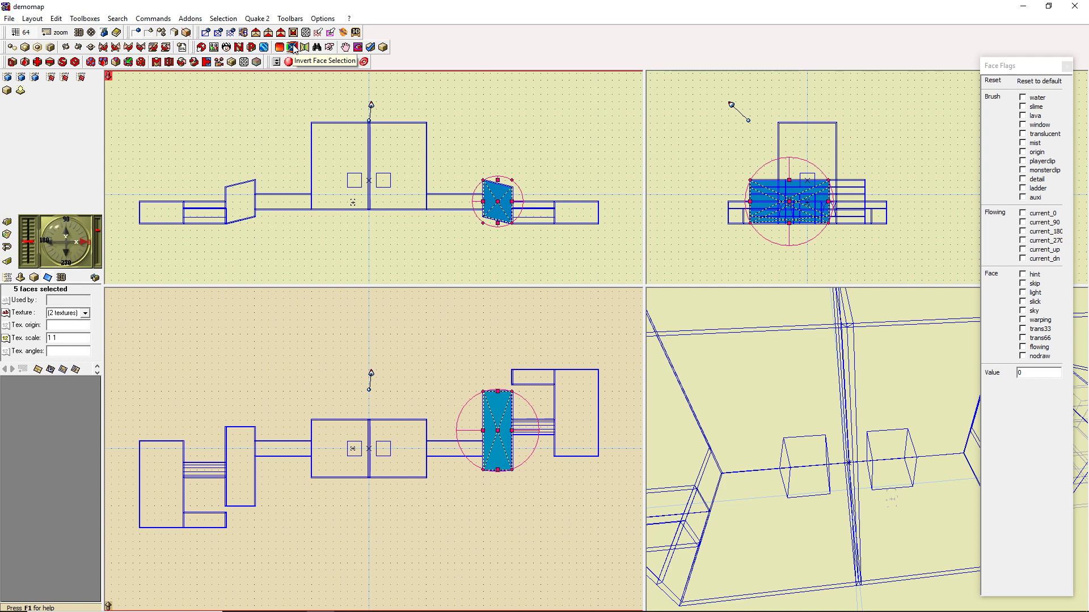
pyautogui.click(293, 47)
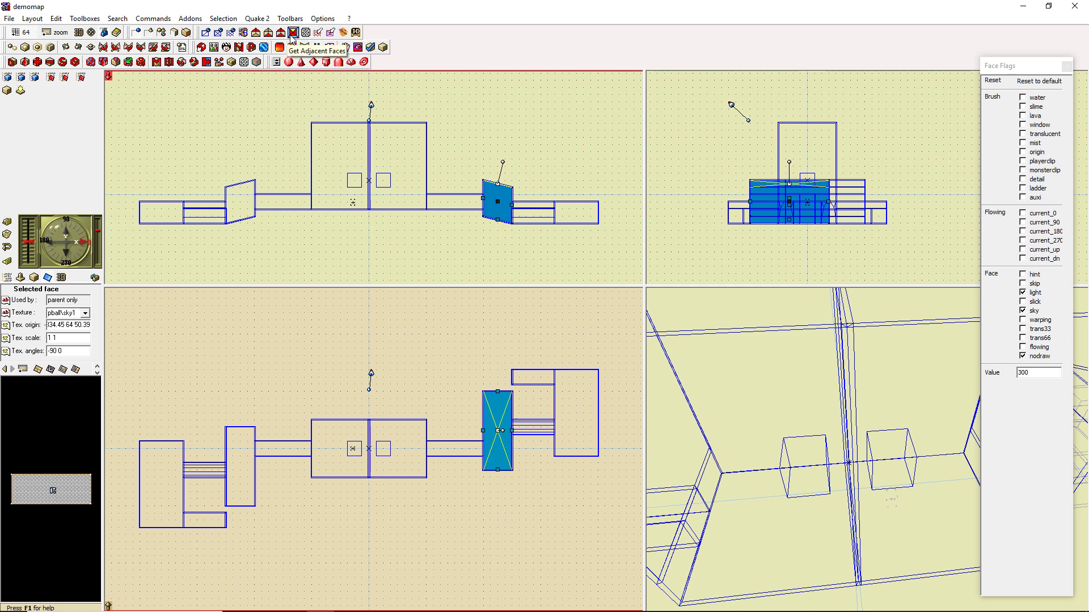
# Try to get the faces adjacent to the grass floor face of the sloped positive-X room
pyautogui.click(503, 194)
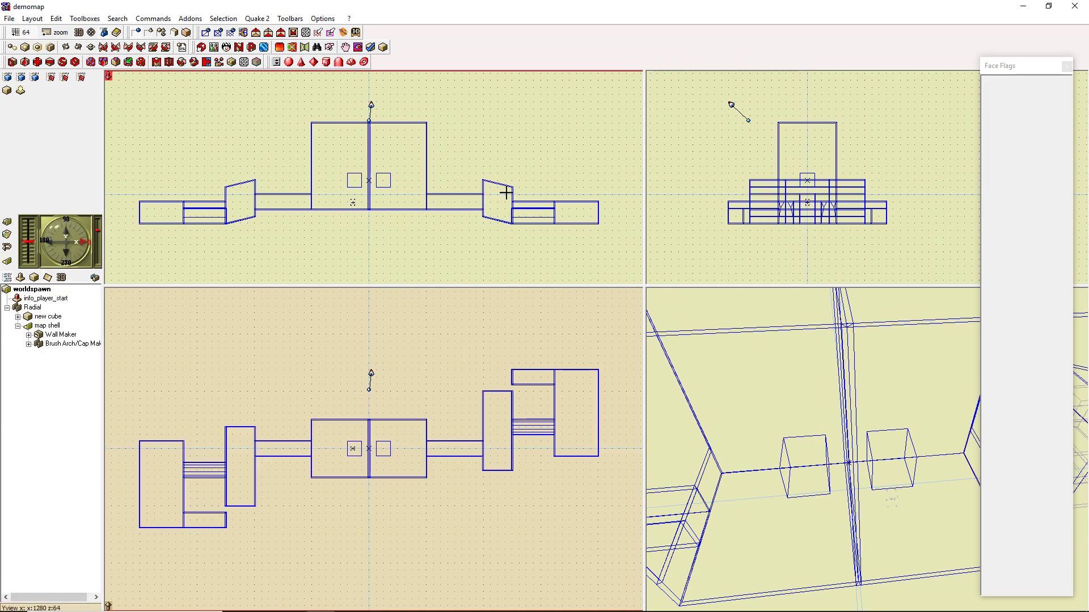
pyautogui.click(499, 203)
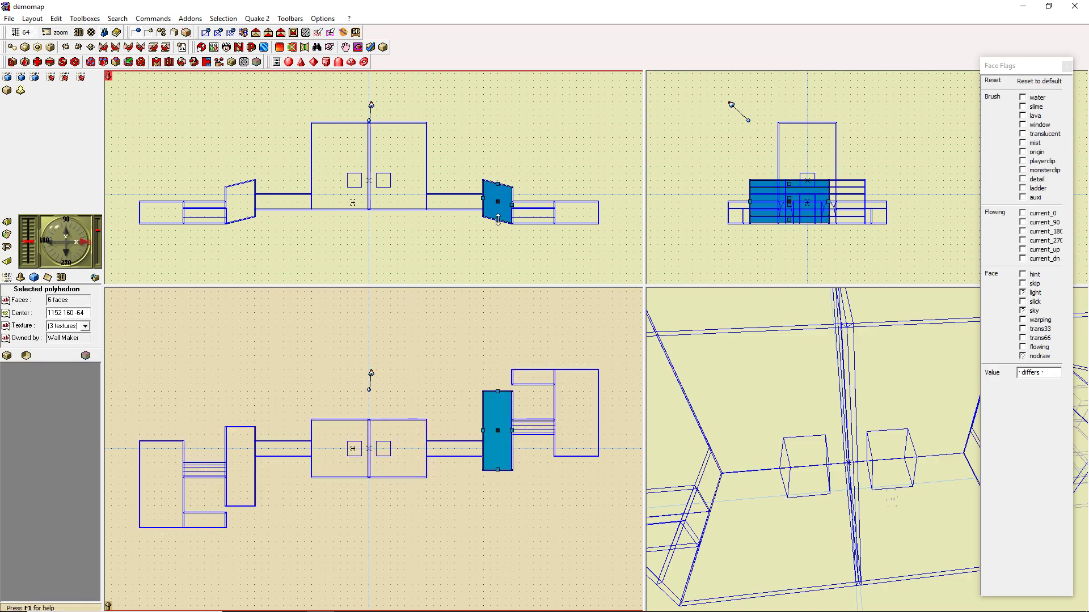
pyautogui.click(498, 220)
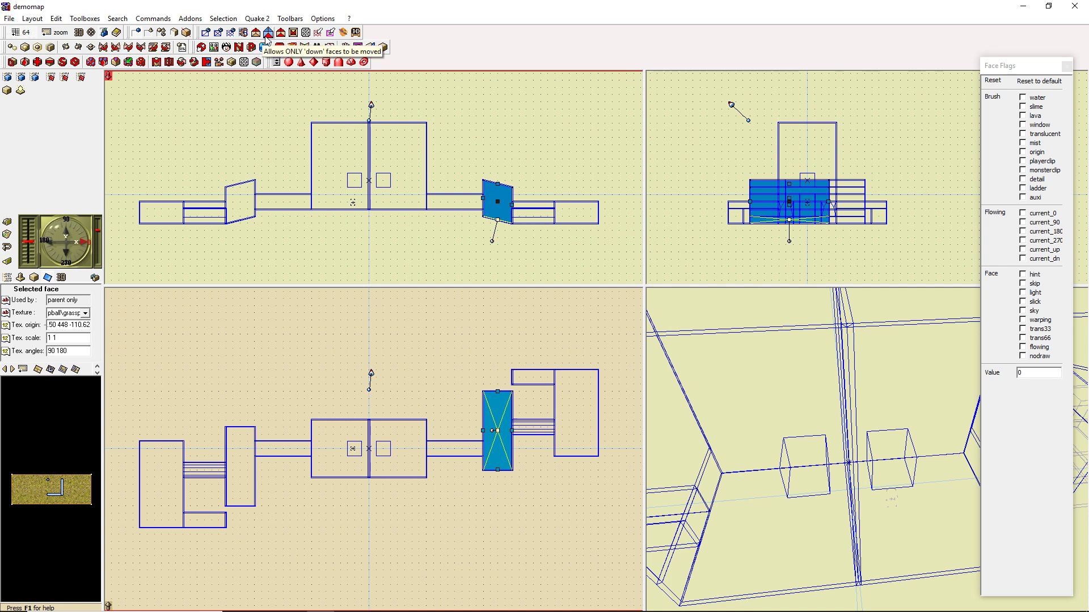
pyautogui.click(293, 34)
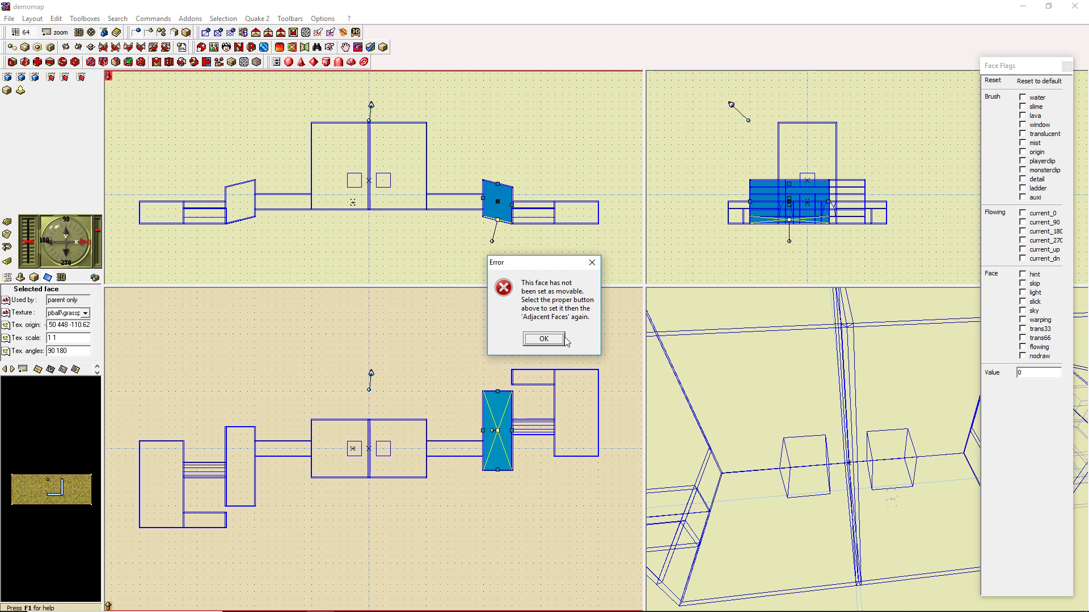
pyautogui.click(544, 339)
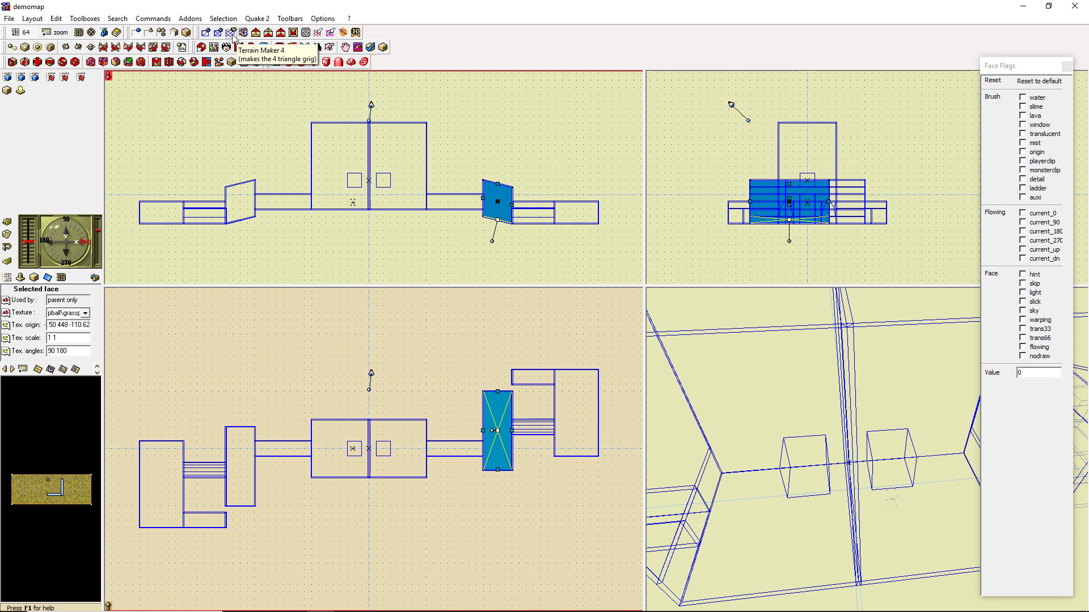
# Draw three small test cubes above the negative-X rooms with the quick cube maker, select all three together, and remove them
pyautogui.click(175, 33)
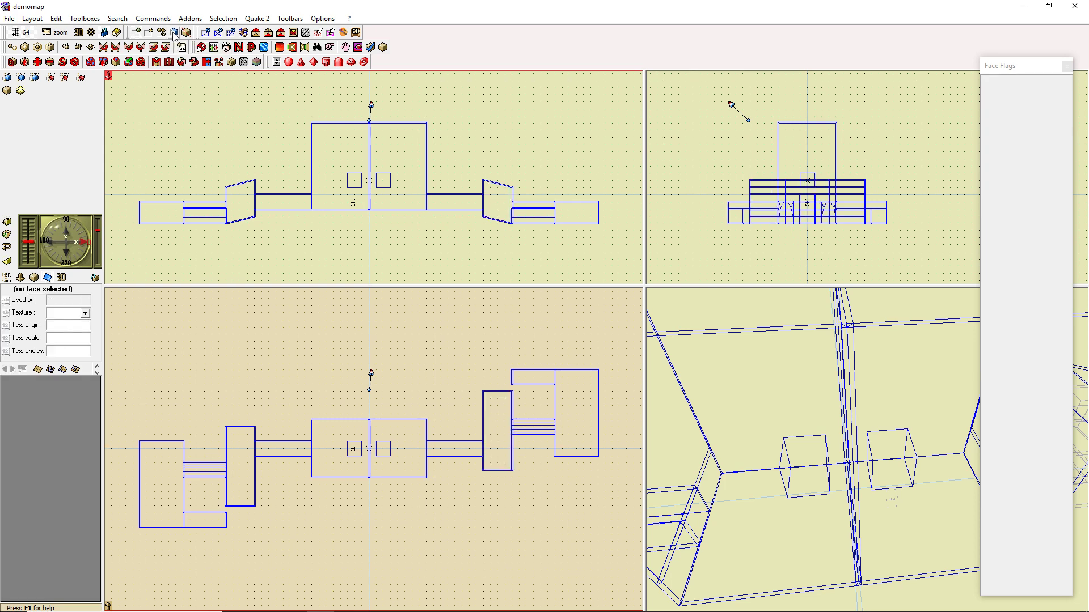
pyautogui.click(254, 135)
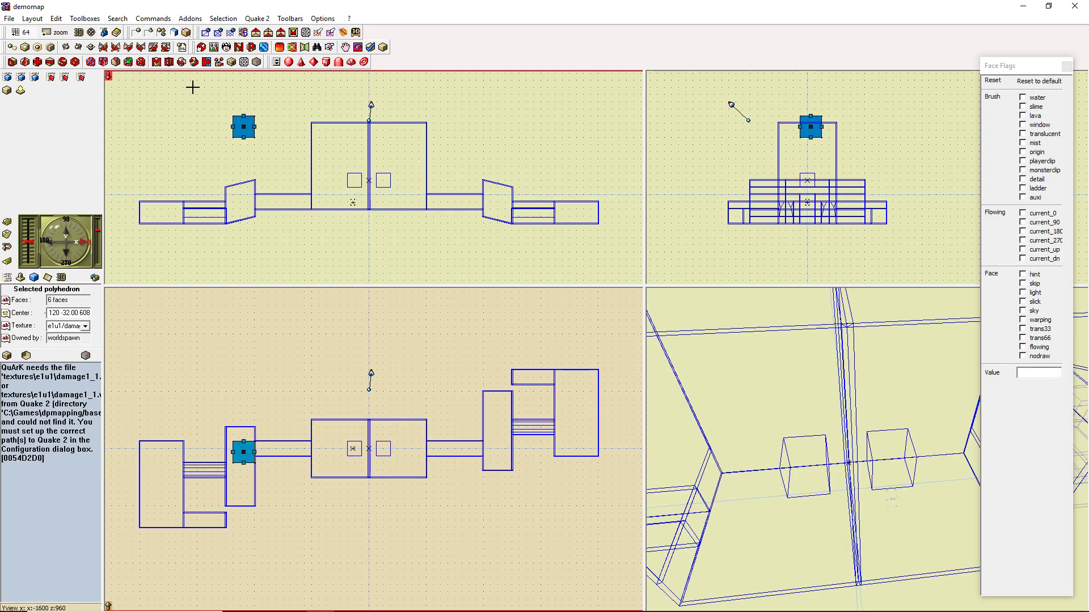
pyautogui.moveTo(192, 87)
pyautogui.mouseDown()
pyautogui.moveTo(203, 105)
pyautogui.moveTo(145, 91)
pyautogui.mouseUp()
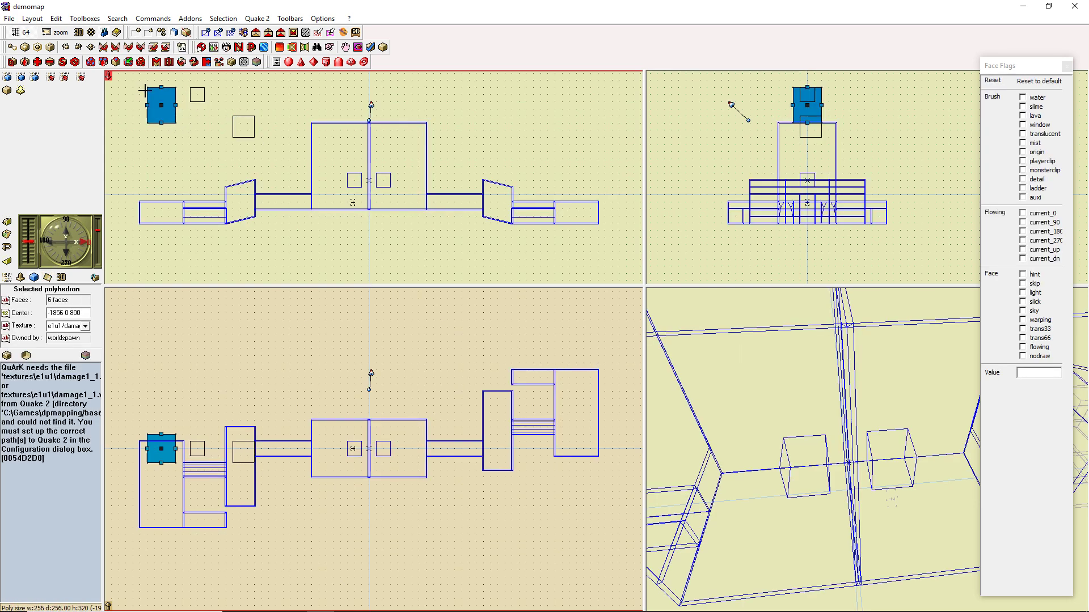
pyautogui.click(247, 130)
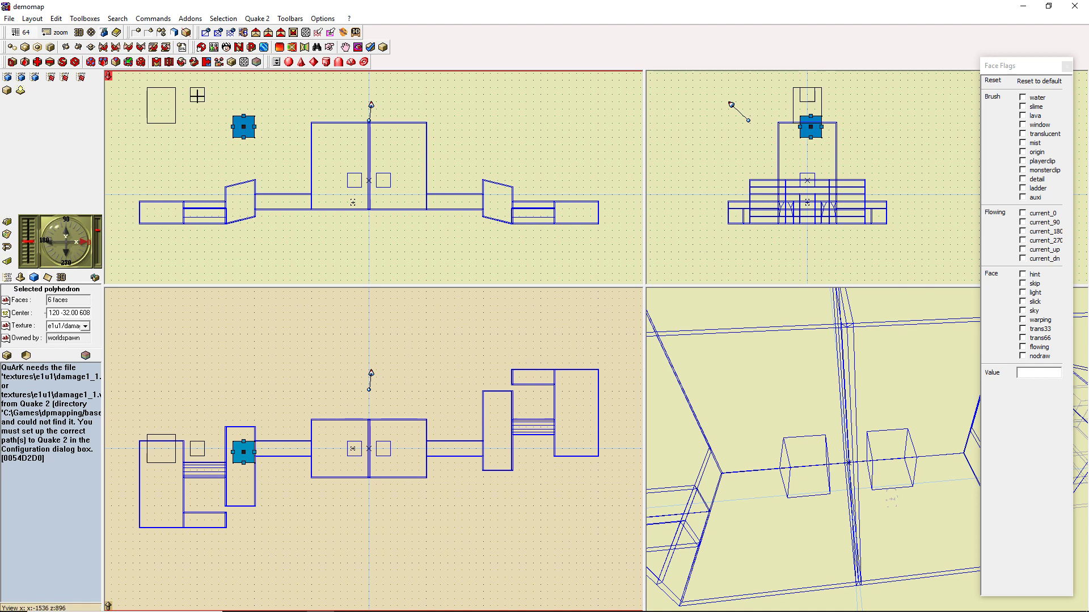
pyautogui.keyDown('ctrl'); pyautogui.click(198, 95); pyautogui.keyUp('ctrl')
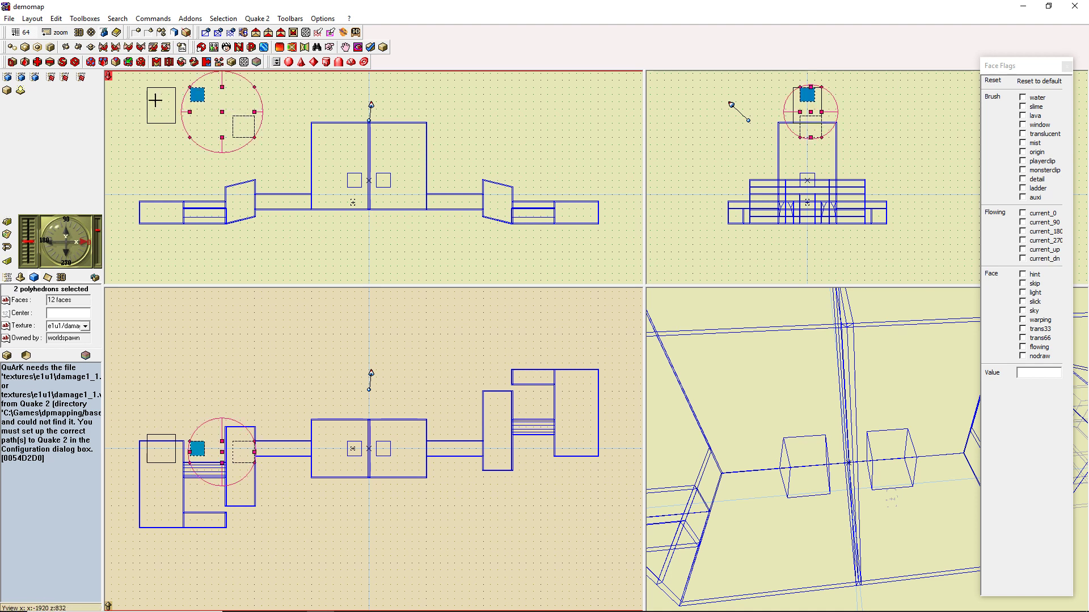
pyautogui.keyDown('ctrl'); pyautogui.click(162, 104); pyautogui.keyUp('ctrl')
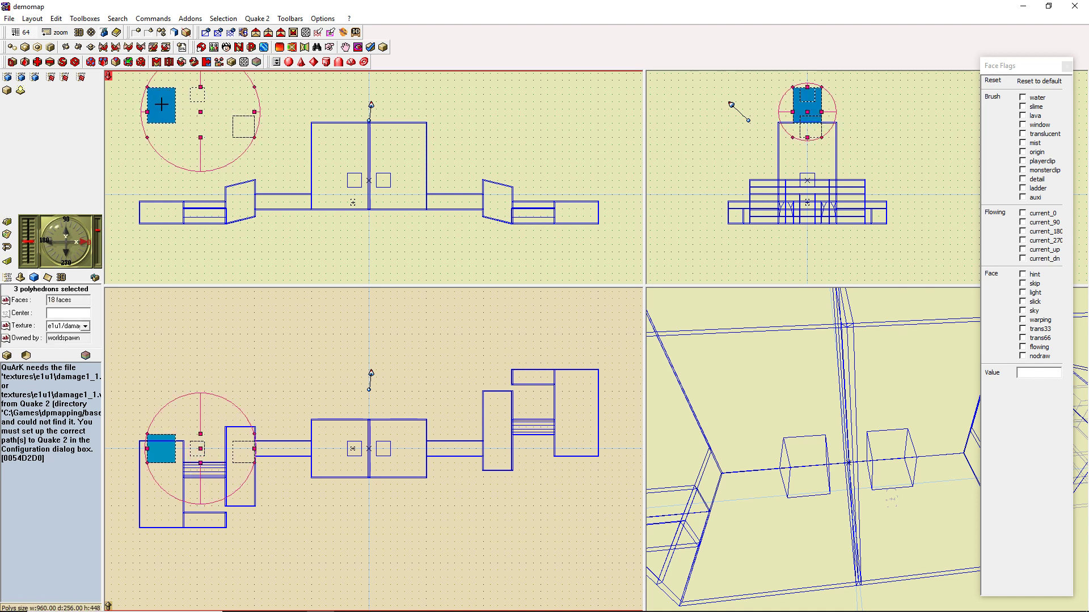
pyautogui.click(232, 102)
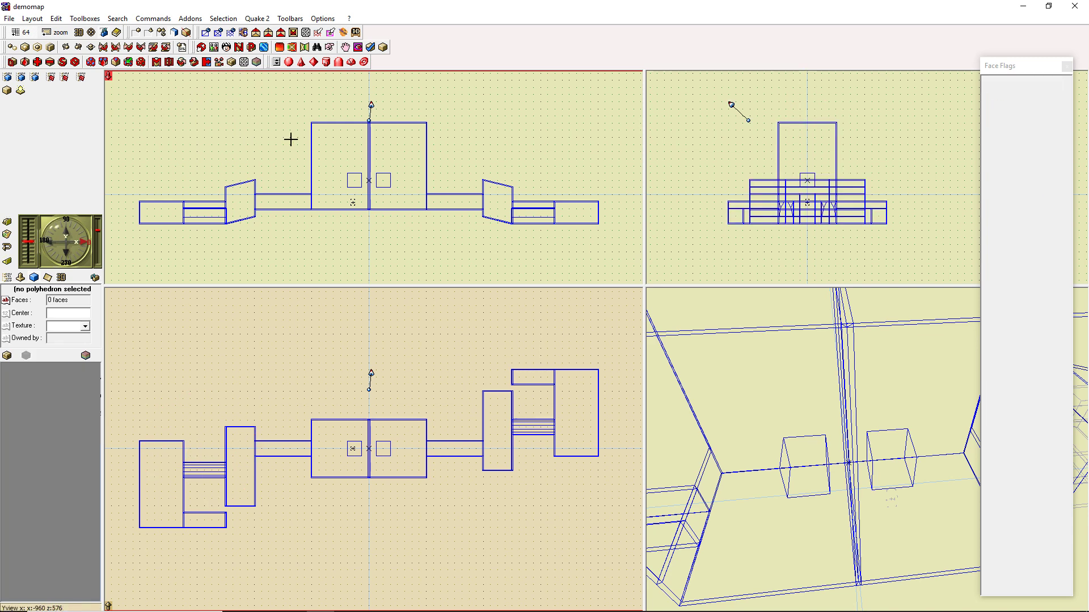
# Draw a large test cube about 2816 × 1344 × 1344 over the central and positive-X rooms and remove it
pyautogui.moveTo(296, 102); pyautogui.dragTo(559, 247)
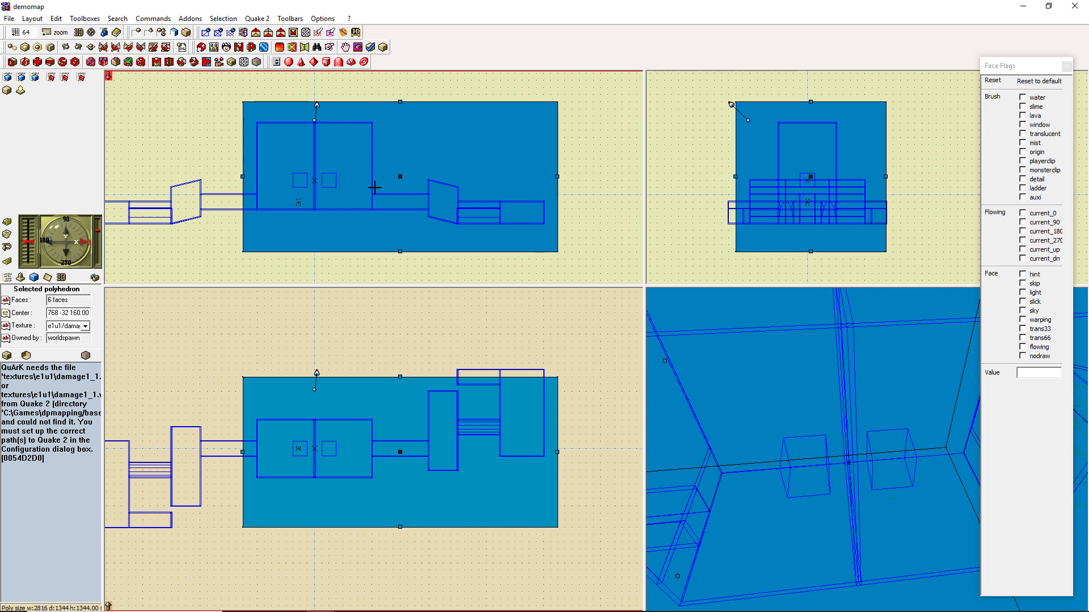
pyautogui.click(356, 182)
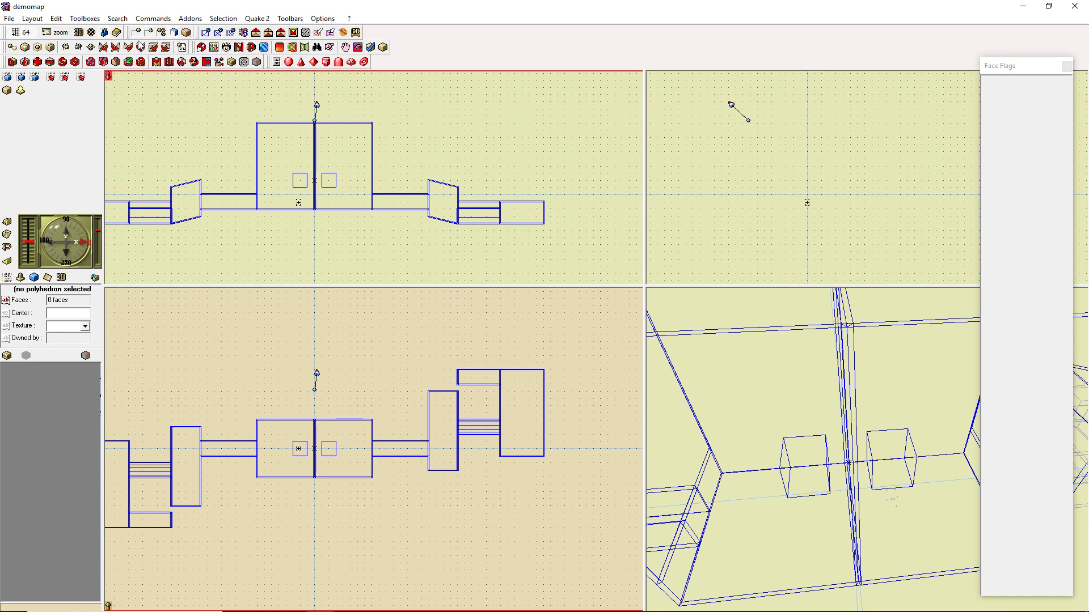
# Try the alternative rectangular selection modes on the central and positive-X rooms, clearing the selection at the end
pyautogui.click(149, 32)
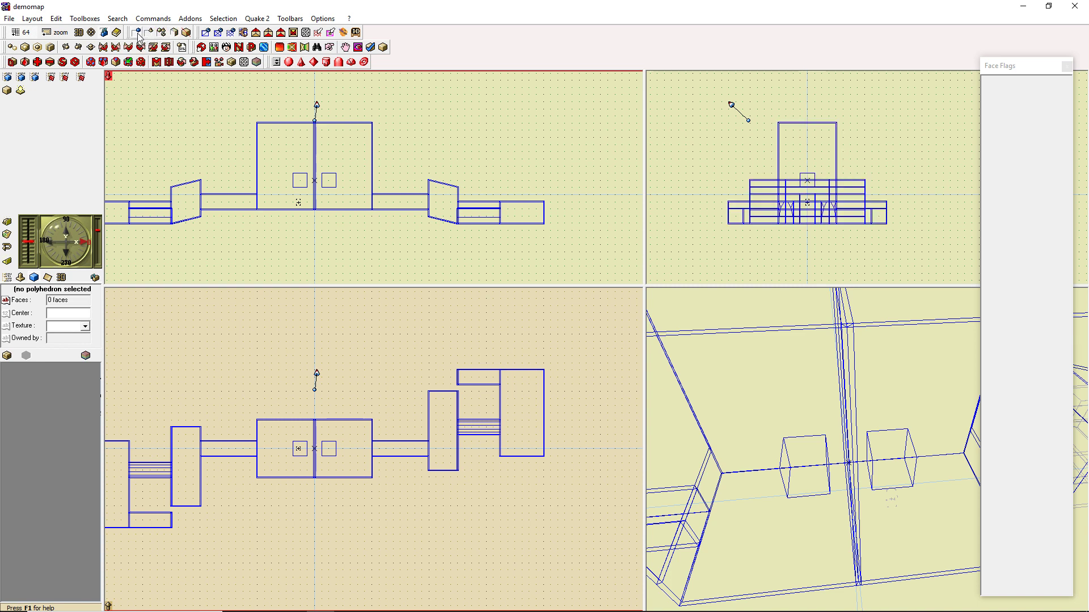
pyautogui.moveTo(216, 97); pyautogui.dragTo(611, 261)
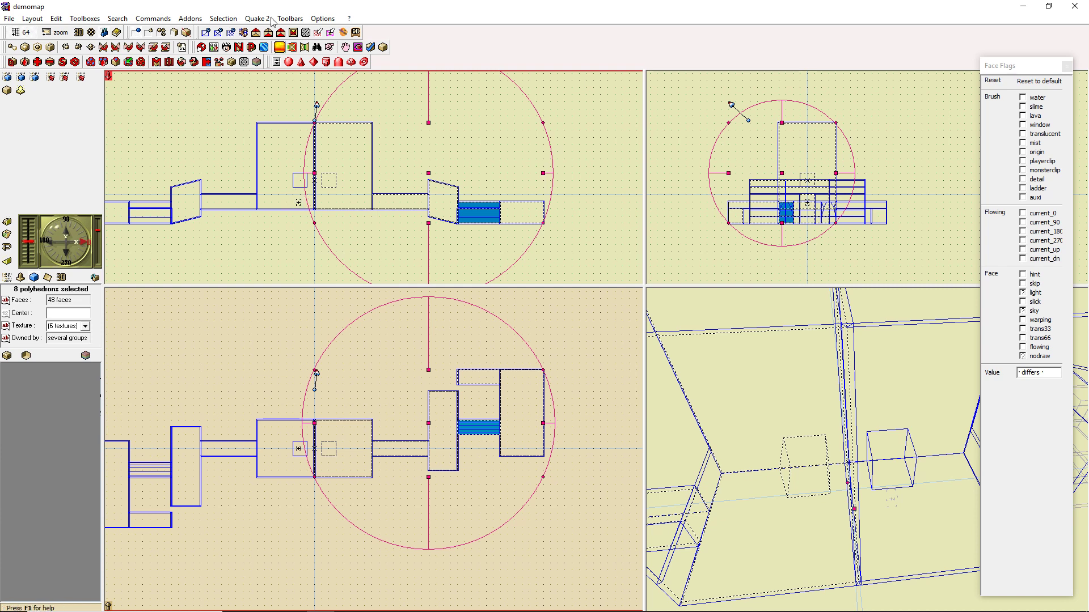
pyautogui.click(149, 33)
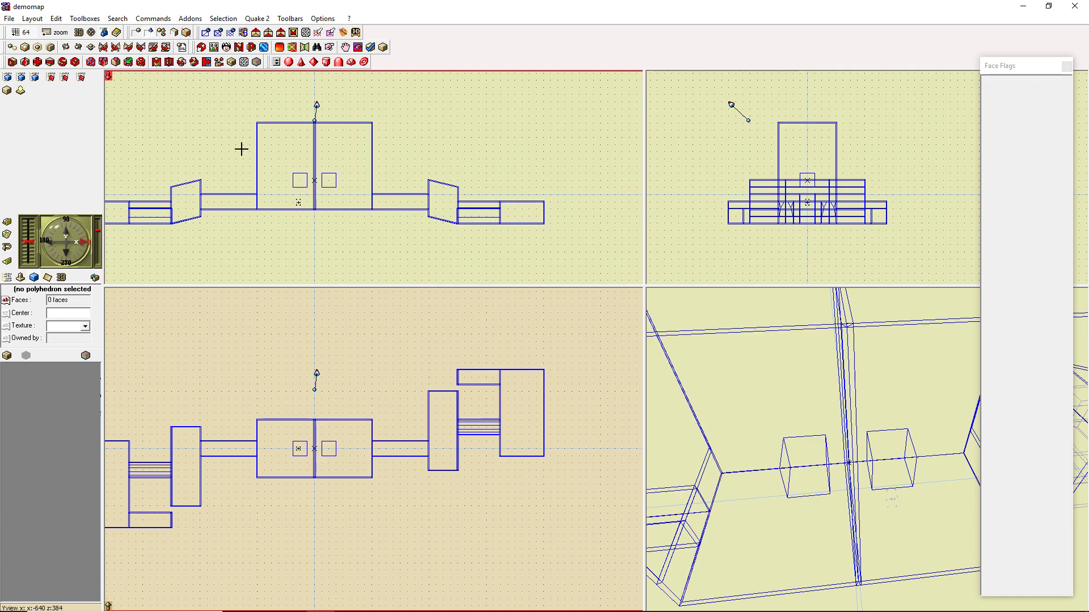
pyautogui.moveTo(241, 150); pyautogui.dragTo(358, 236)
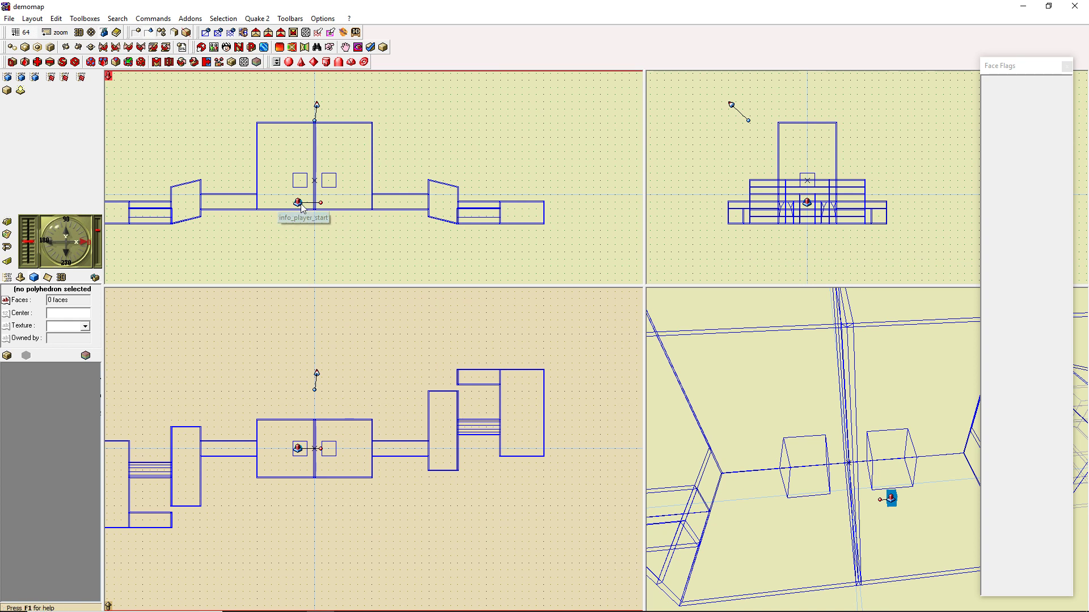
pyautogui.click(161, 32)
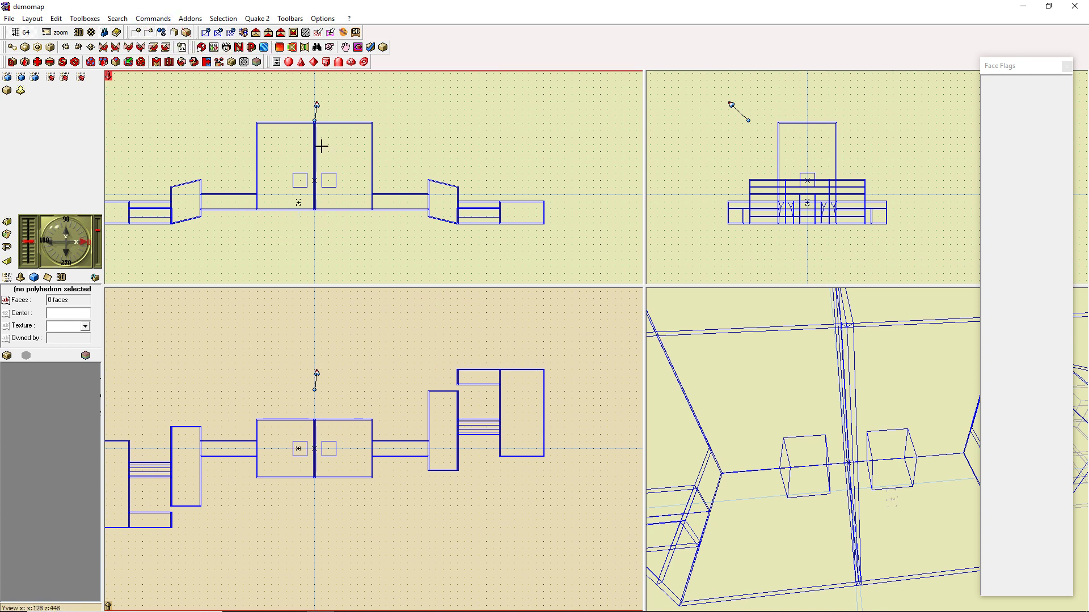
pyautogui.moveTo(229, 108); pyautogui.dragTo(605, 244)
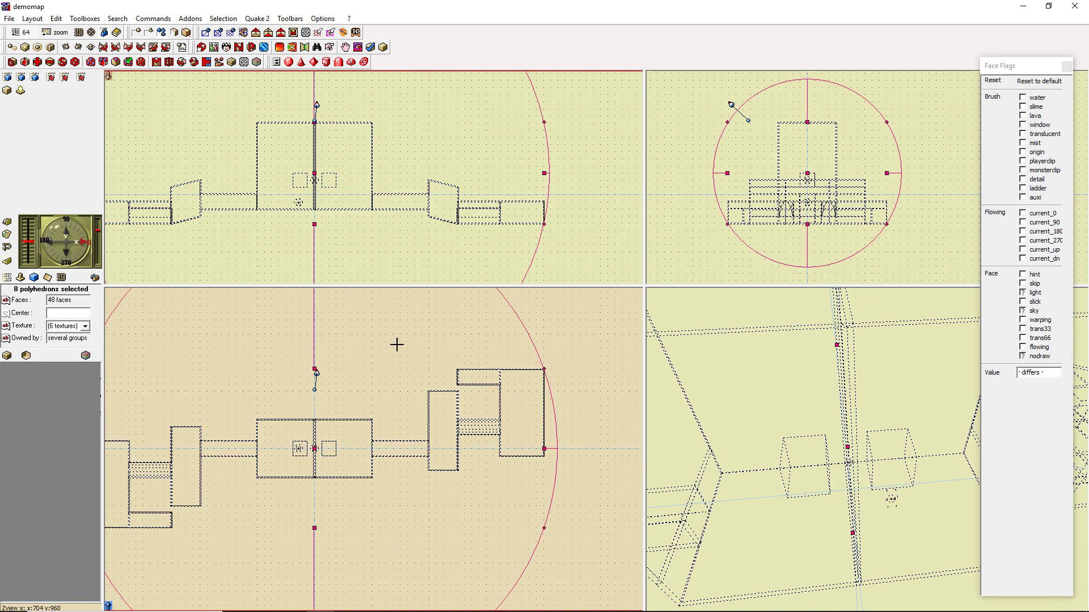
pyautogui.click(452, 136)
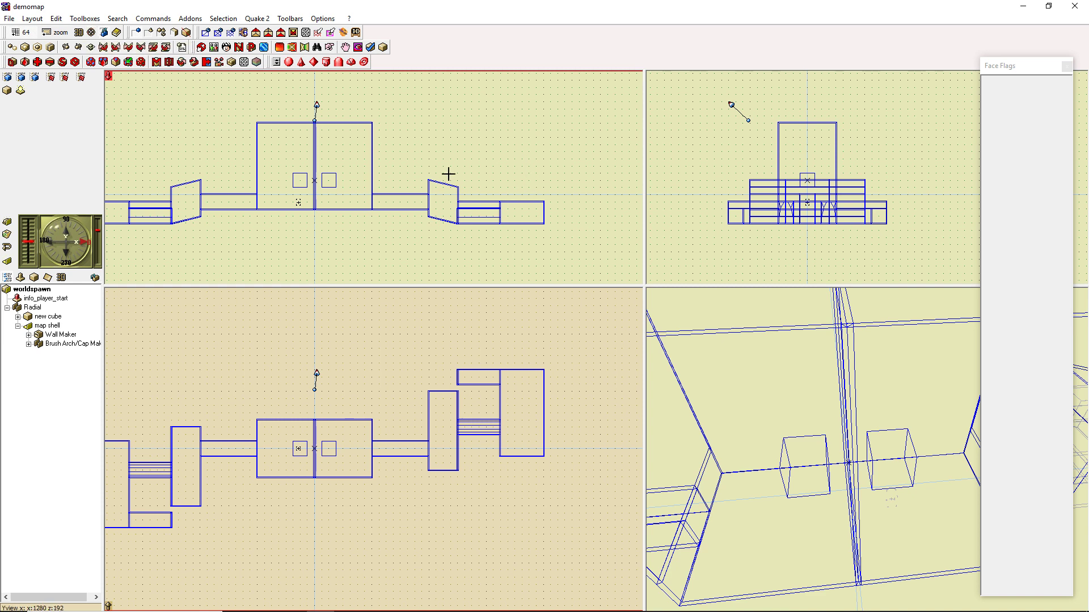
# Try stretching the selected positive-X rooms to 960 units high and enlarging their depth, and undo both resizes
pyautogui.moveTo(408, 145)
pyautogui.mouseDown()
pyautogui.moveTo(442, 189)
pyautogui.moveTo(615, 251)
pyautogui.moveTo(563, 247)
pyautogui.mouseUp()
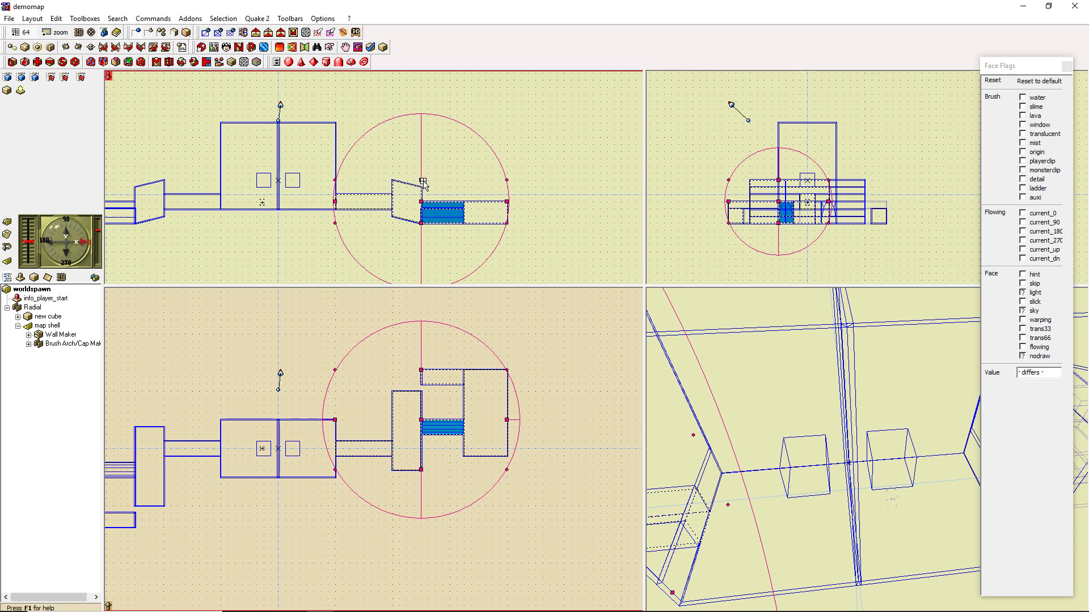
pyautogui.moveTo(422, 181); pyautogui.dragTo(422, 113)
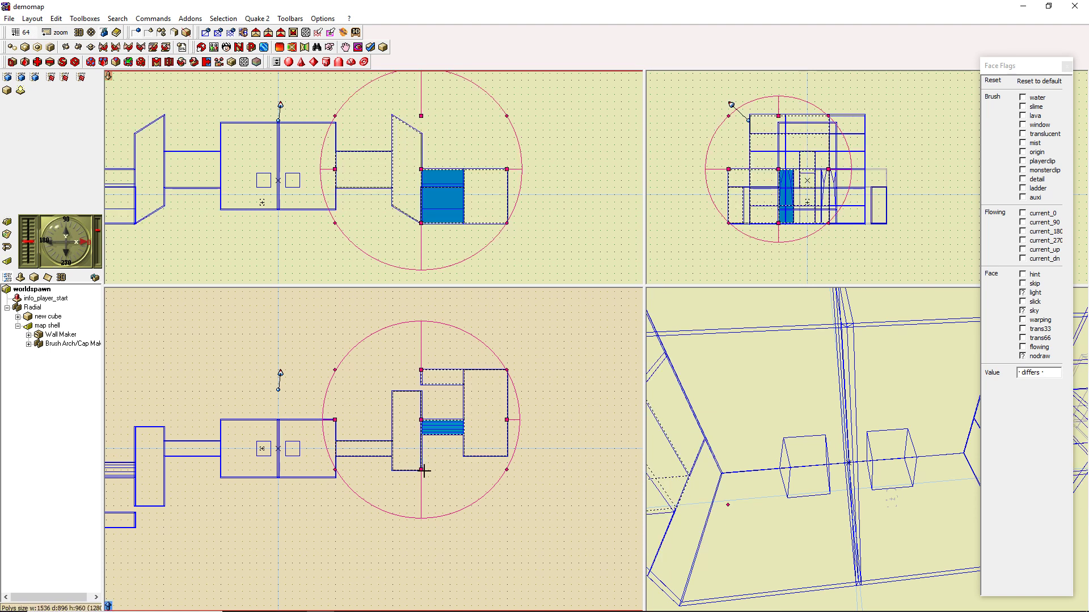
pyautogui.moveTo(423, 470)
pyautogui.mouseDown()
pyautogui.moveTo(420, 503)
pyautogui.moveTo(420, 484)
pyautogui.mouseUp()
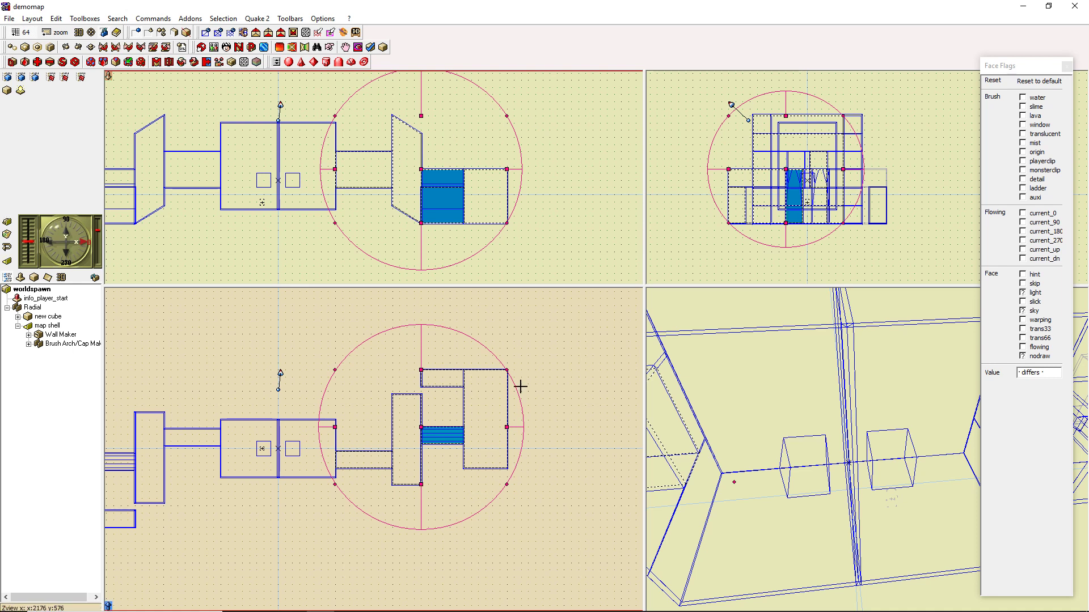
pyautogui.click(544, 215)
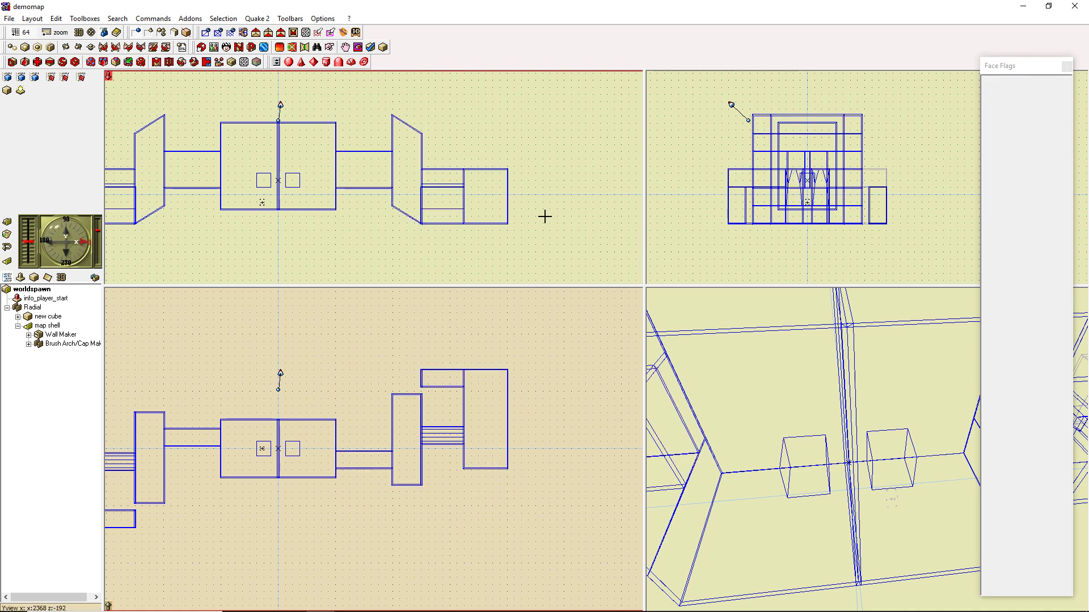
pyautogui.hotkey('ctrl', 'z')
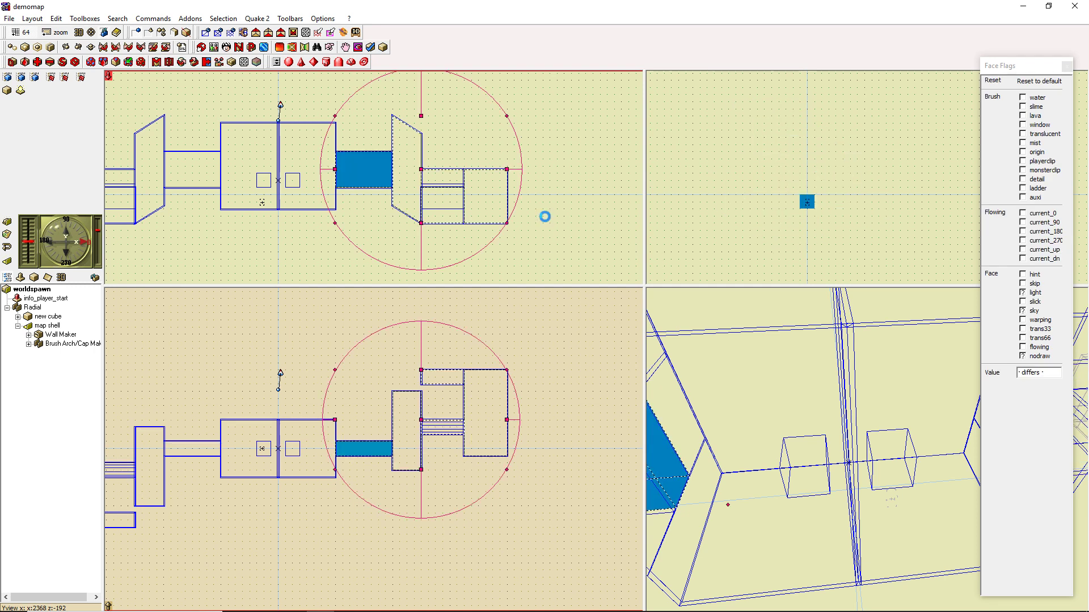
pyautogui.click(496, 124)
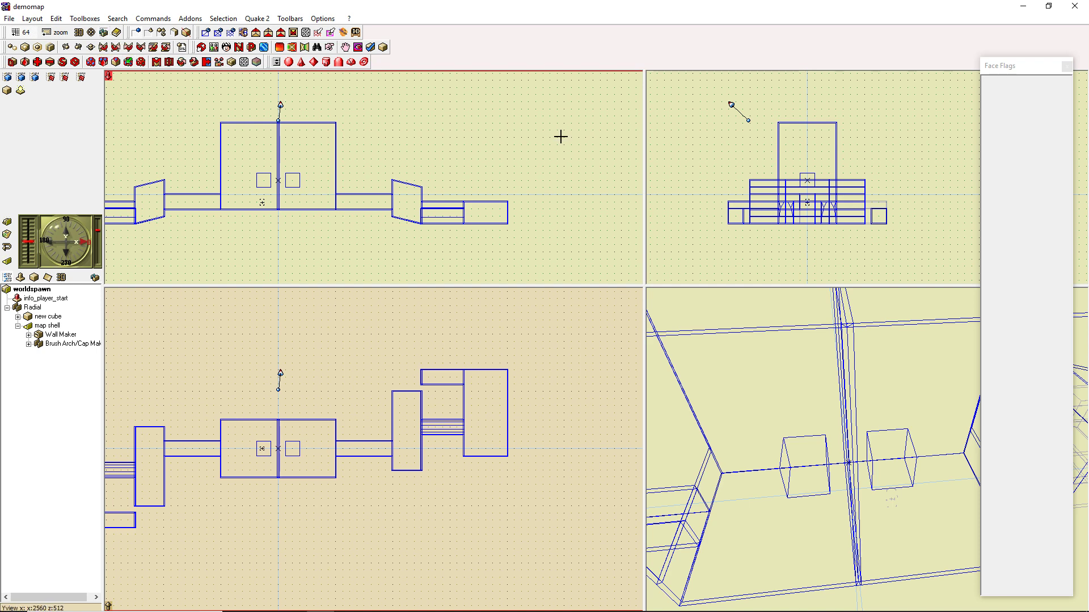
pyautogui.scroll(-2, 559, 136)
pyautogui.moveTo(548, 156)
pyautogui.mouseDown(button='right')
pyautogui.moveTo(548, 134)
pyautogui.moveTo(548, 151)
pyautogui.mouseUp(button='right')
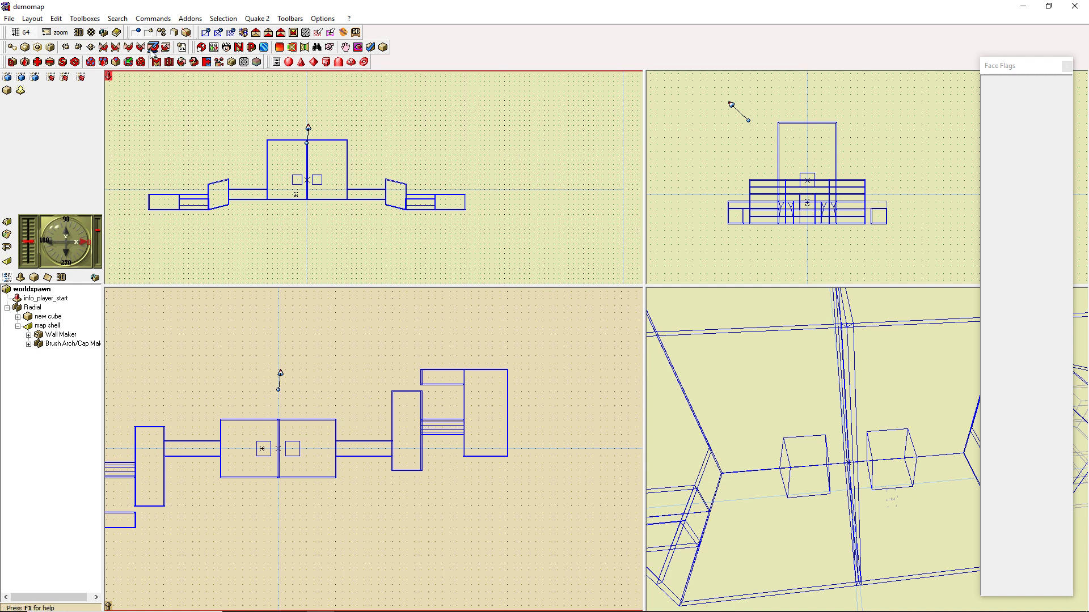
pyautogui.click(103, 32)
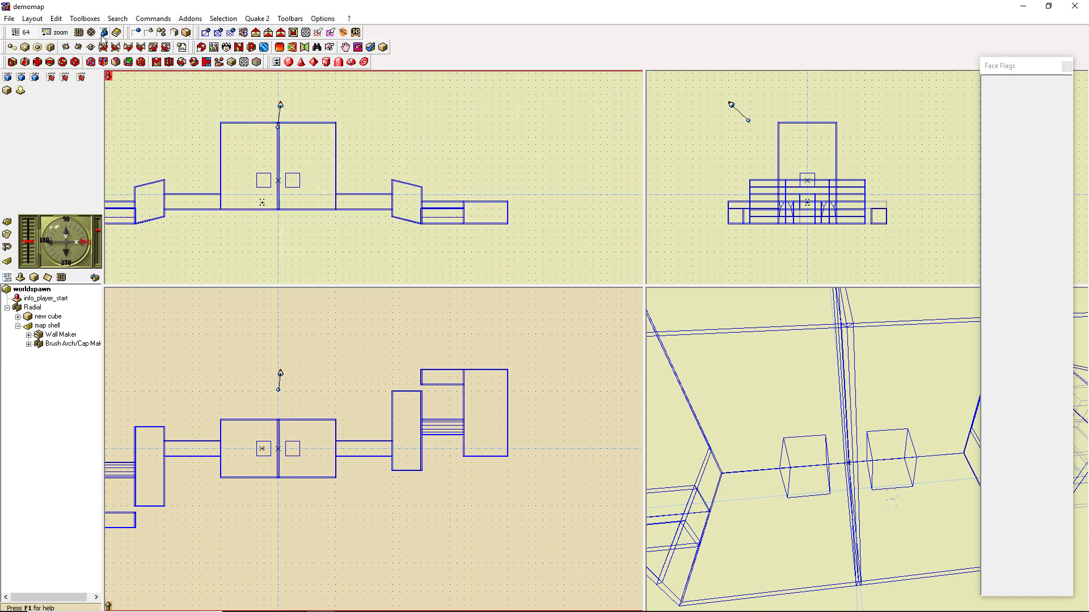
# Try zooming the linked 2D views together and the top view on its own
pyautogui.scroll(-3, 541, 146)
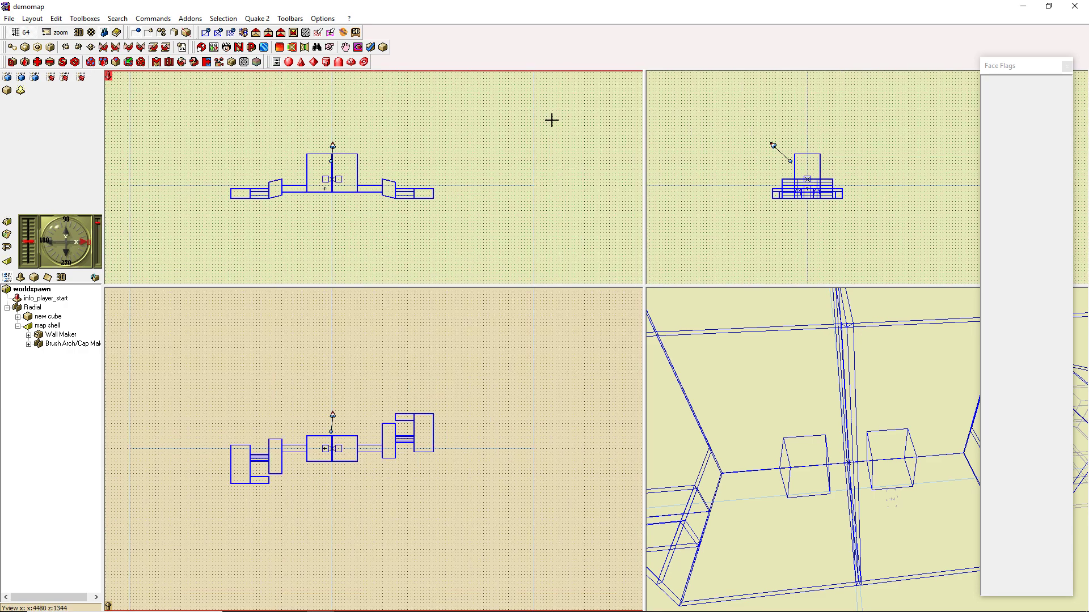
pyautogui.scroll(2, 563, 165)
pyautogui.scroll(-1, 575, 164)
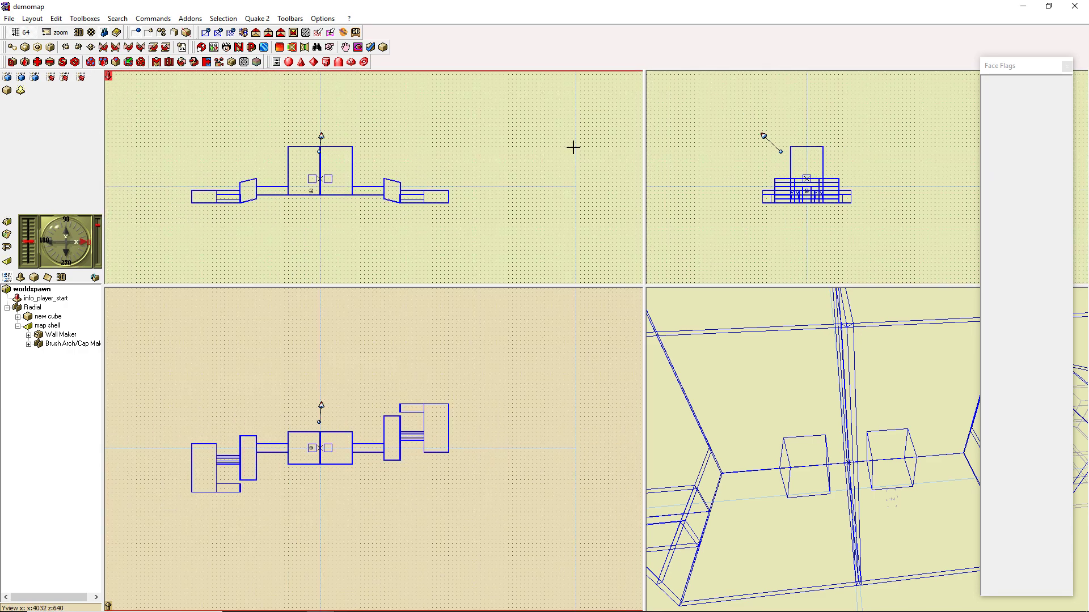
pyautogui.scroll(-4, 492, 458)
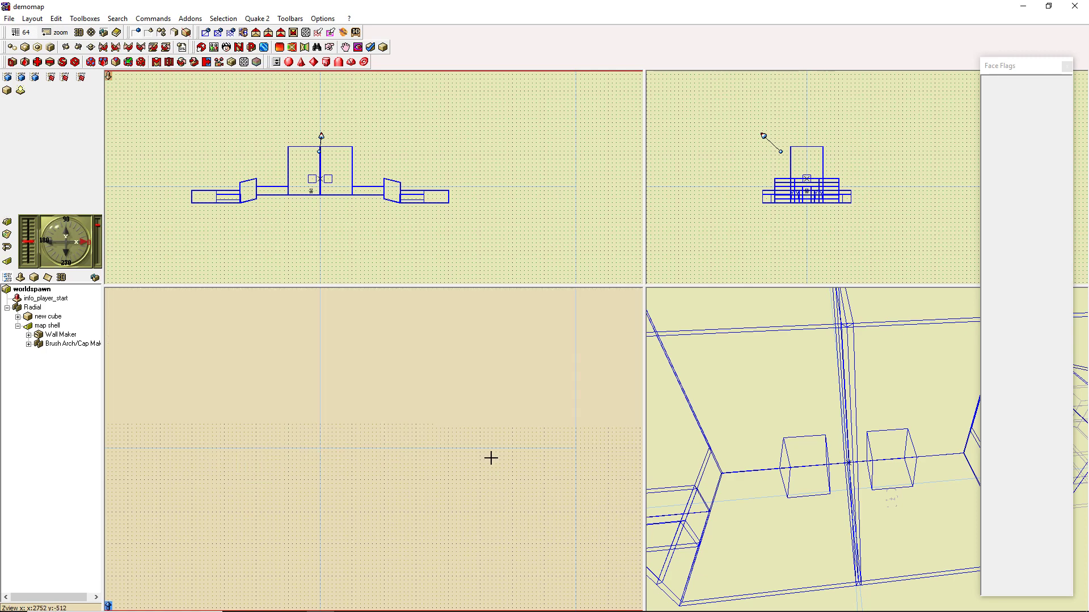
pyautogui.scroll(4, 376, 450)
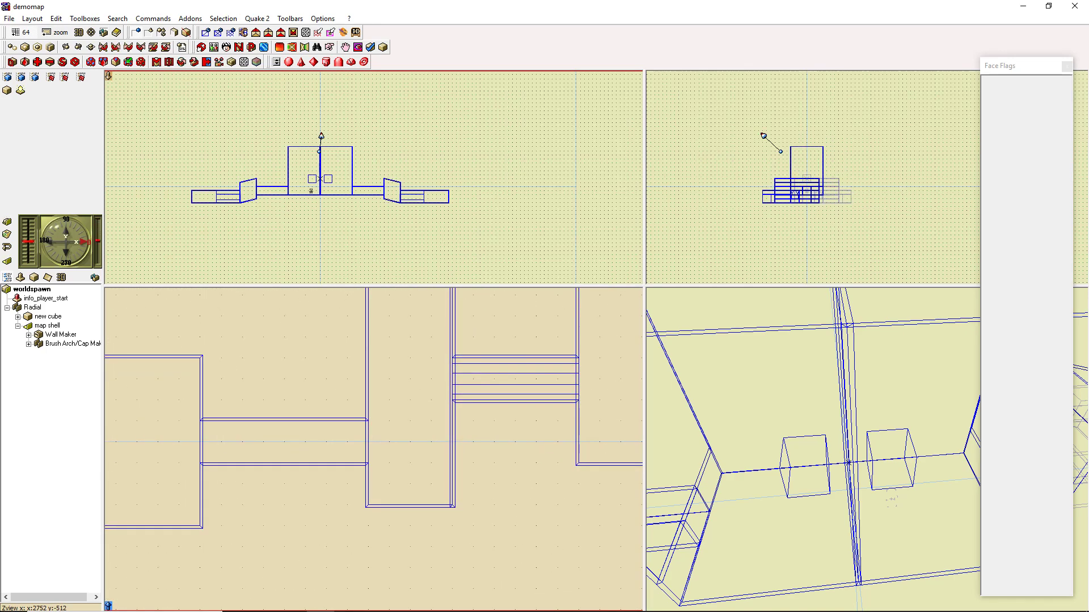
pyautogui.scroll(-2, 510, 497)
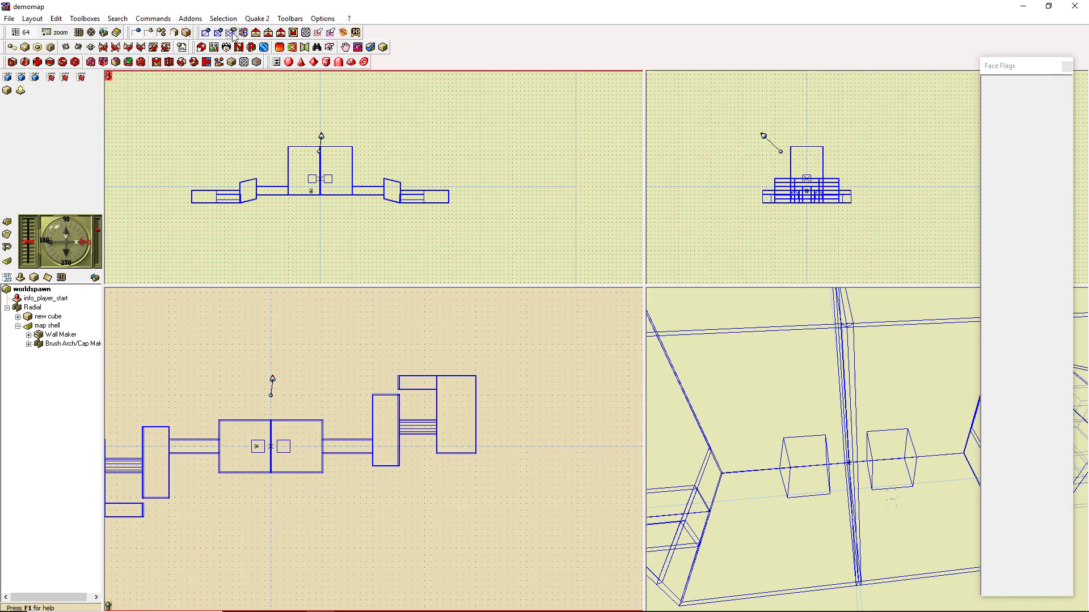
# Call up the external 3D viewer, dismiss its launch warning, and review the console log before closing it
pyautogui.click(79, 33)
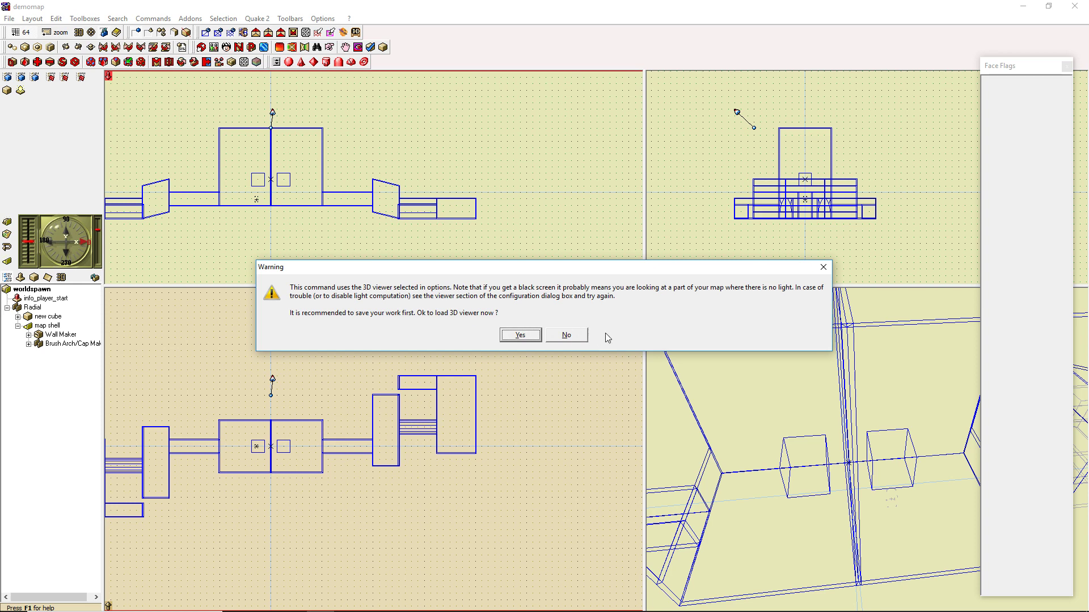
pyautogui.click(824, 267)
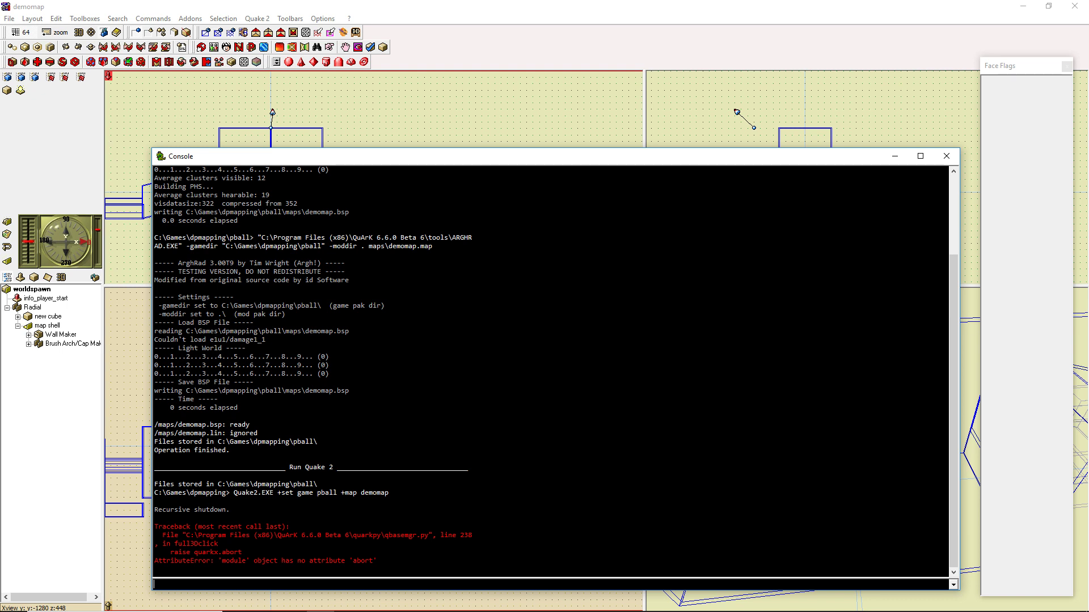
pyautogui.moveTo(953, 417); pyautogui.dragTo(949, 472)
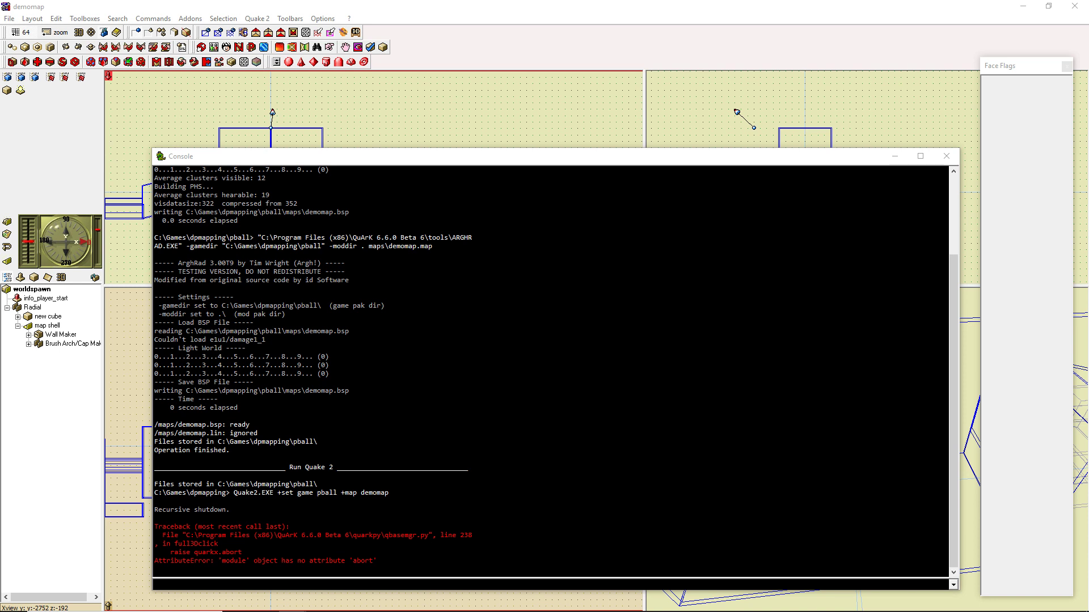
pyautogui.click(945, 157)
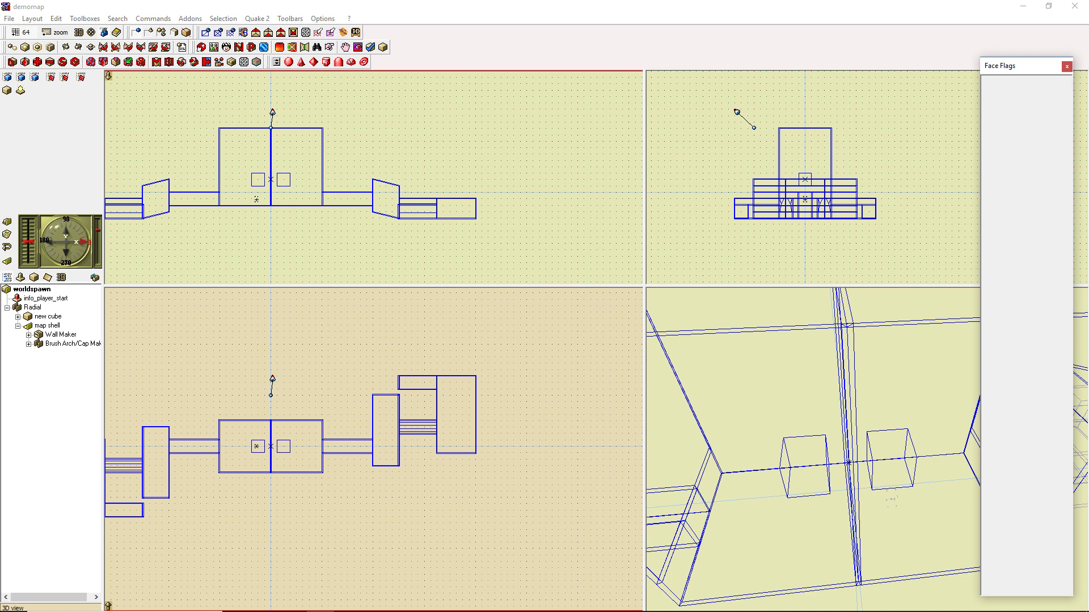
pyautogui.click(683, 372)
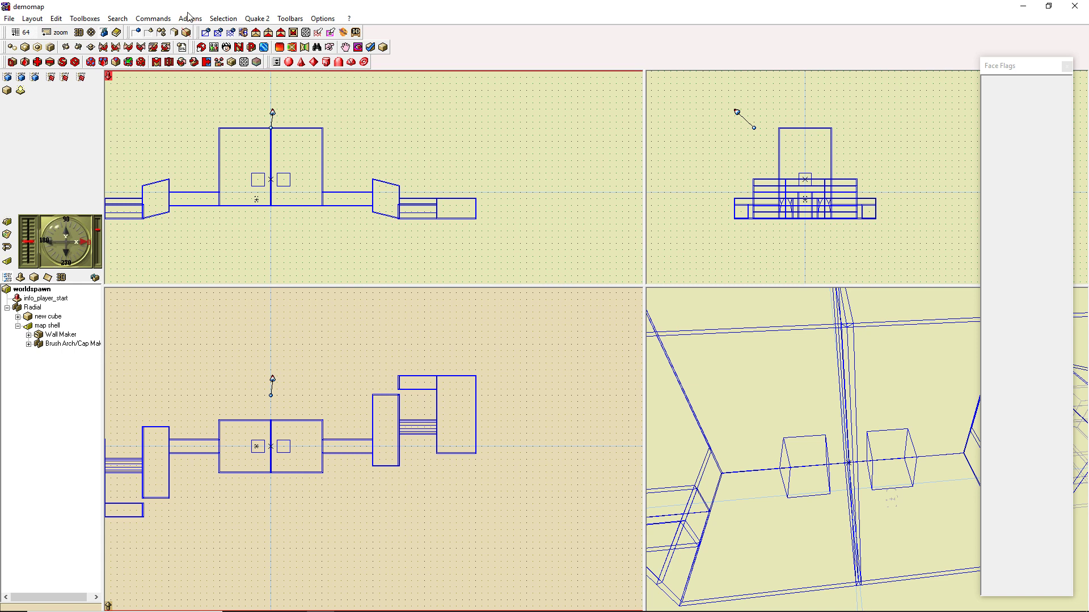
pyautogui.click(152, 19)
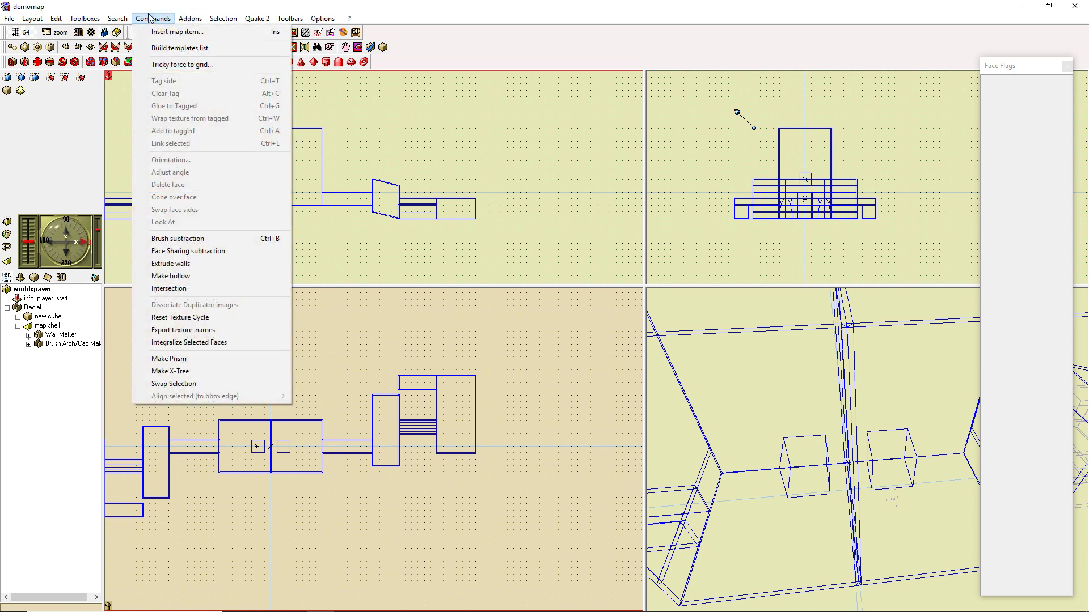
pyautogui.moveTo(117, 18)
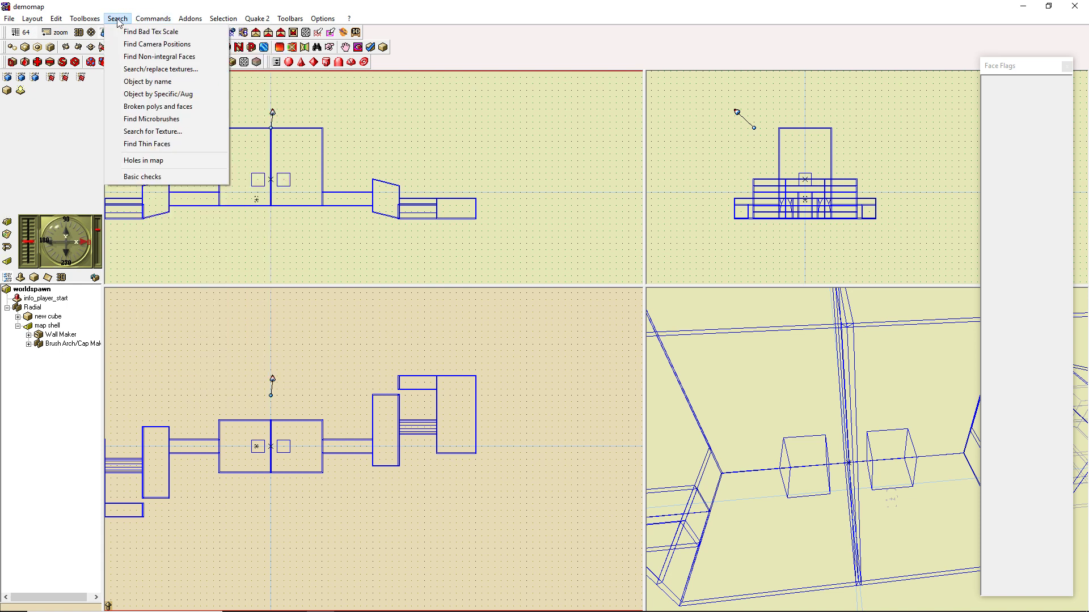
pyautogui.moveTo(79, 19)
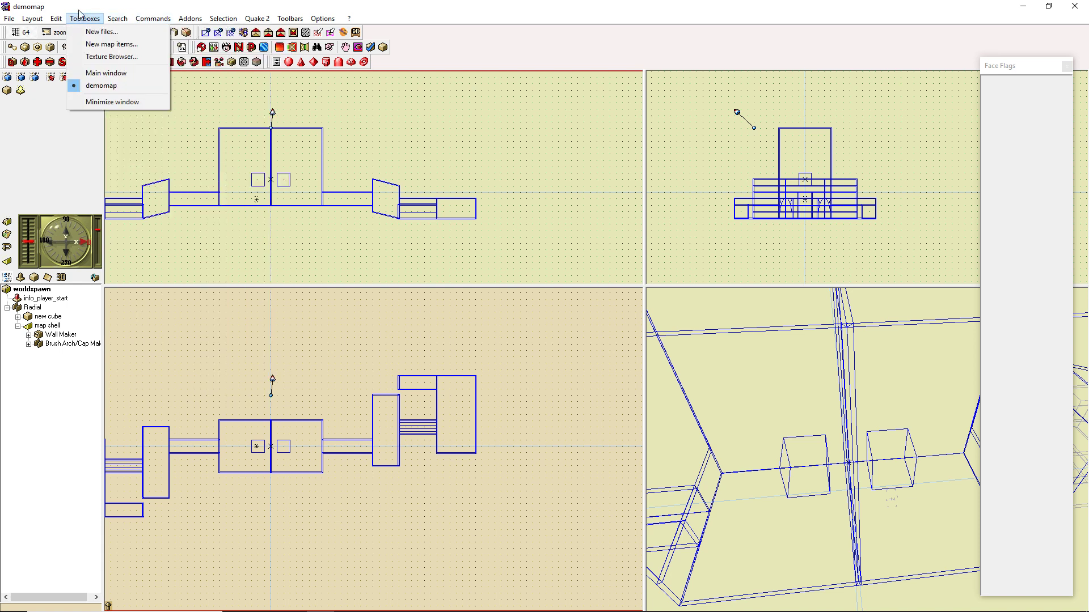
pyautogui.moveTo(56, 22)
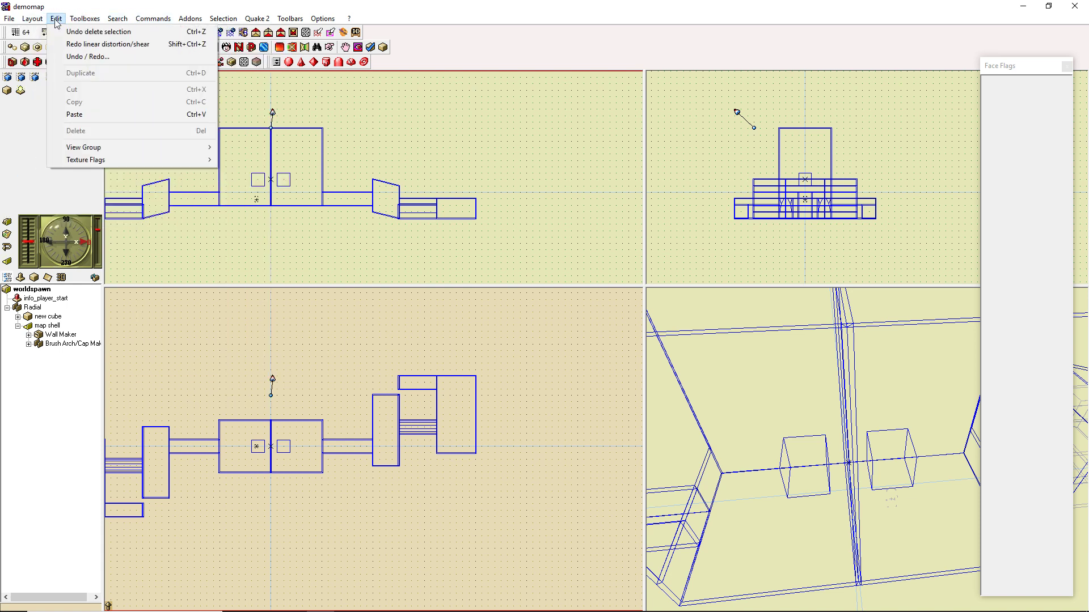
pyautogui.doubleClick(283, 10)
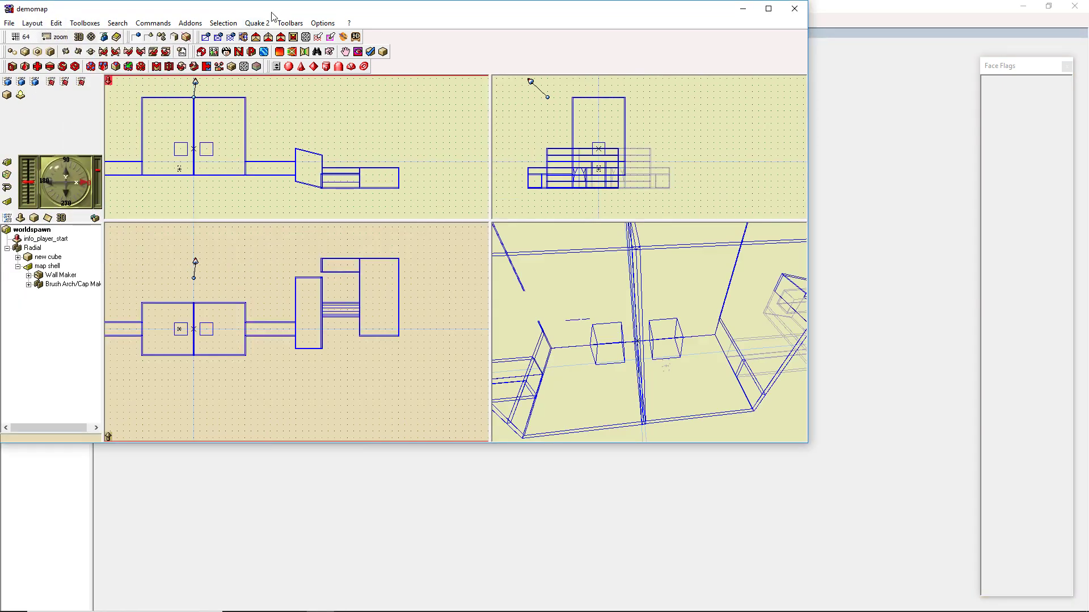
pyautogui.doubleClick(274, 8)
pyautogui.click(260, 20)
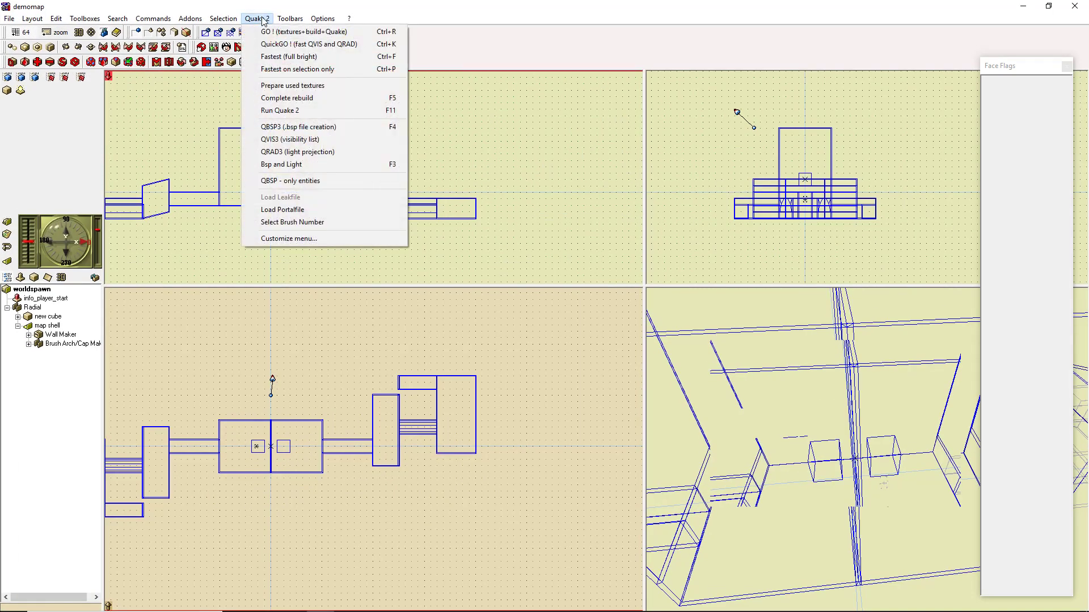
# Examine the configuration's 3D view settings and its list of supported games, and close the configuration
pyautogui.click(325, 20)
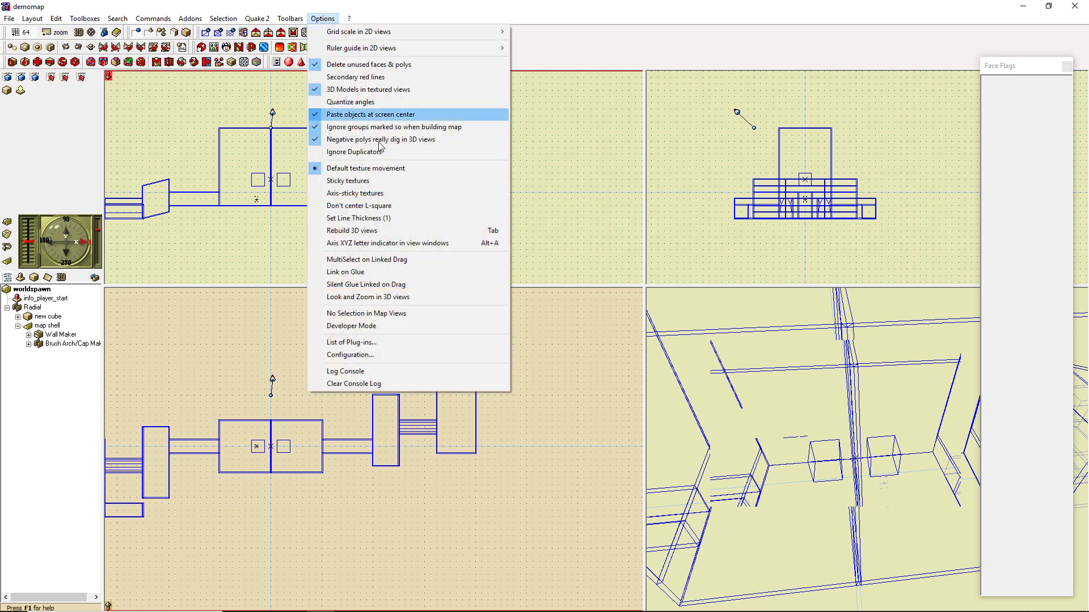
pyautogui.click(324, 19)
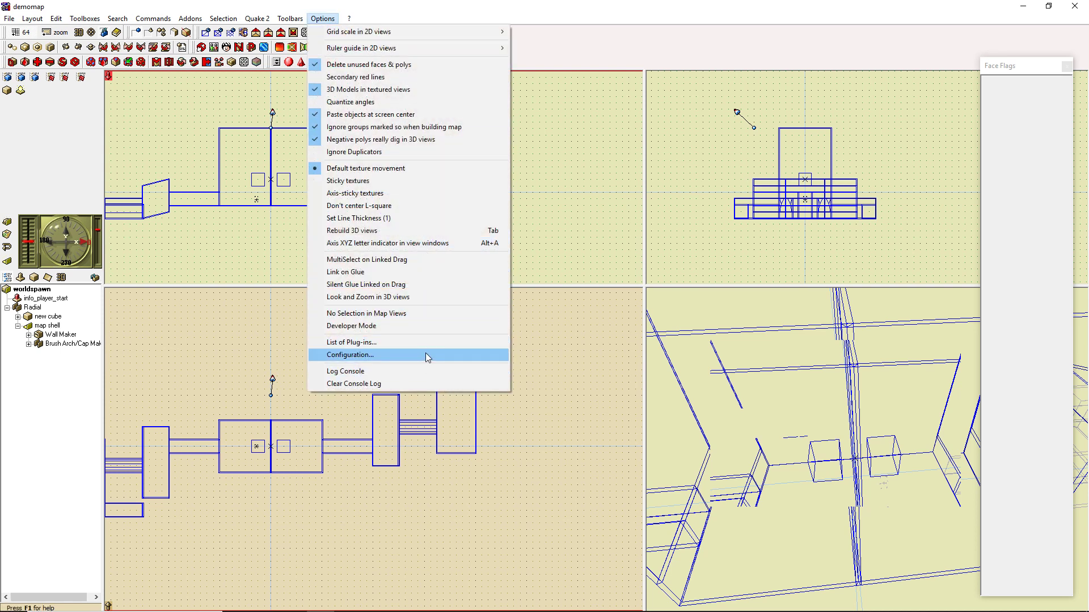
pyautogui.click(426, 353)
pyautogui.scroll(-3, 376, 123)
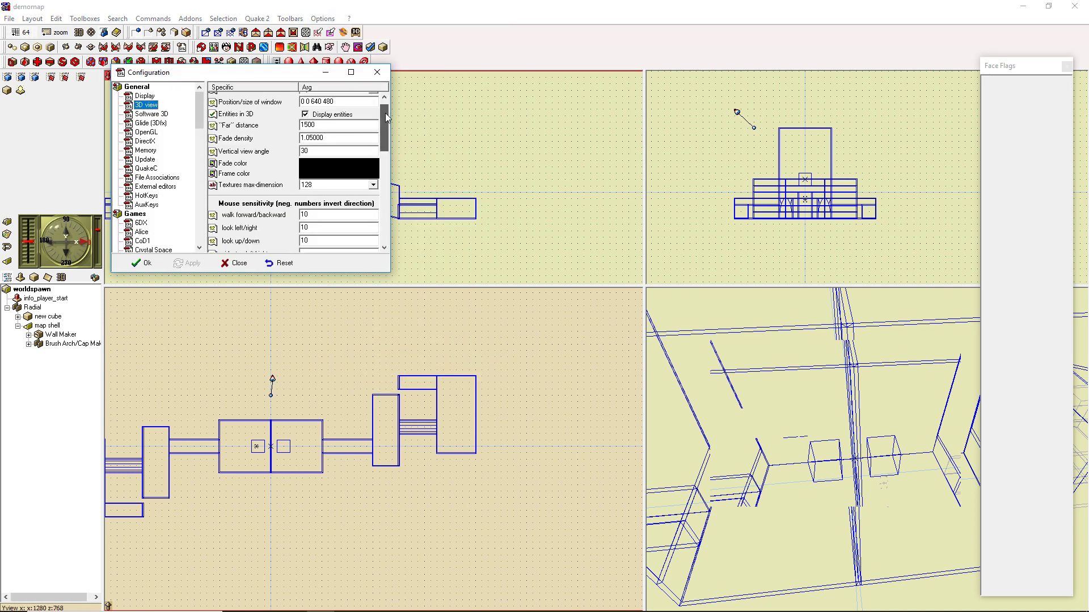
pyautogui.scroll(2, 376, 123)
pyautogui.moveTo(199, 113); pyautogui.dragTo(202, 138)
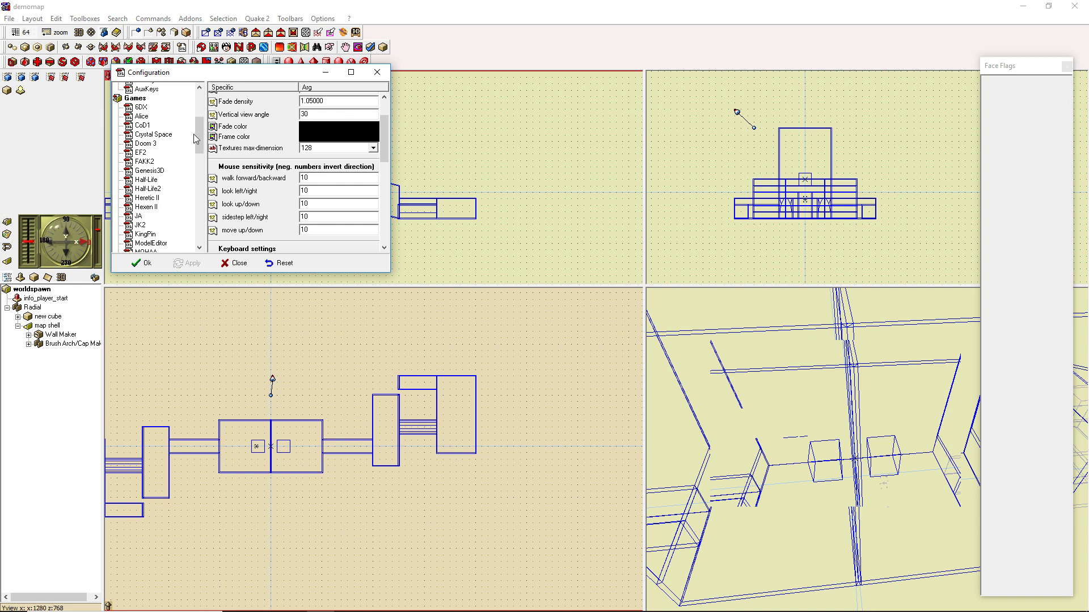
pyautogui.moveTo(199, 131); pyautogui.dragTo(205, 164)
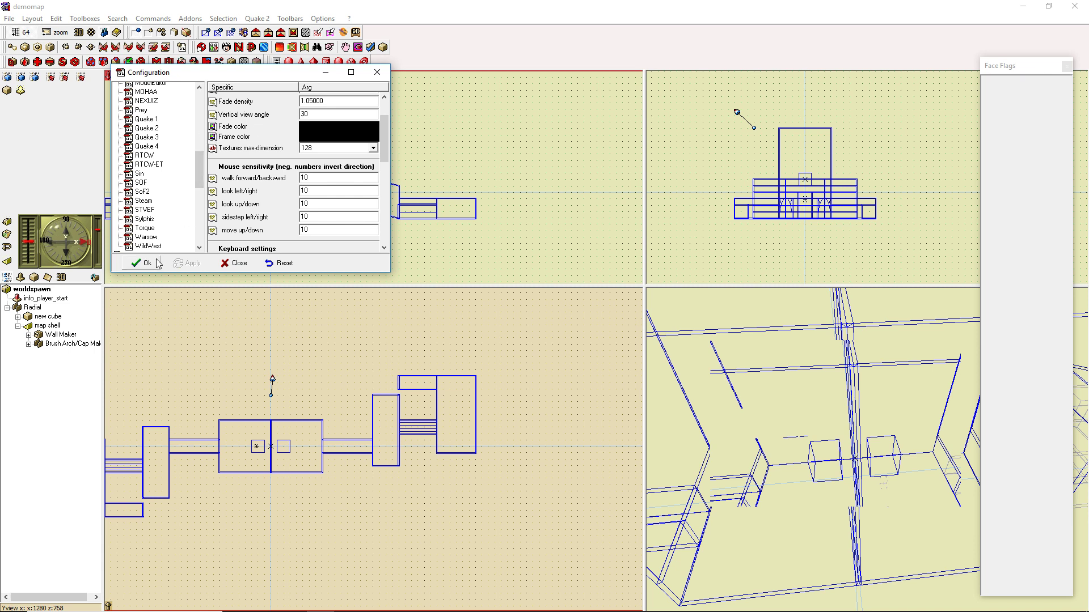
pyautogui.moveTo(199, 188); pyautogui.dragTo(211, 104)
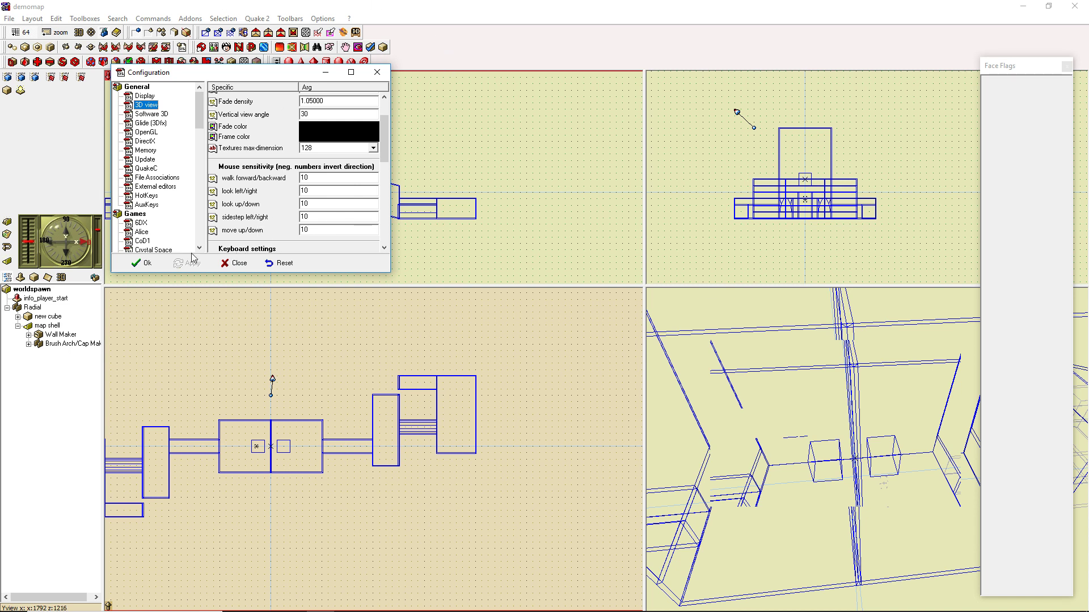
pyautogui.click(141, 263)
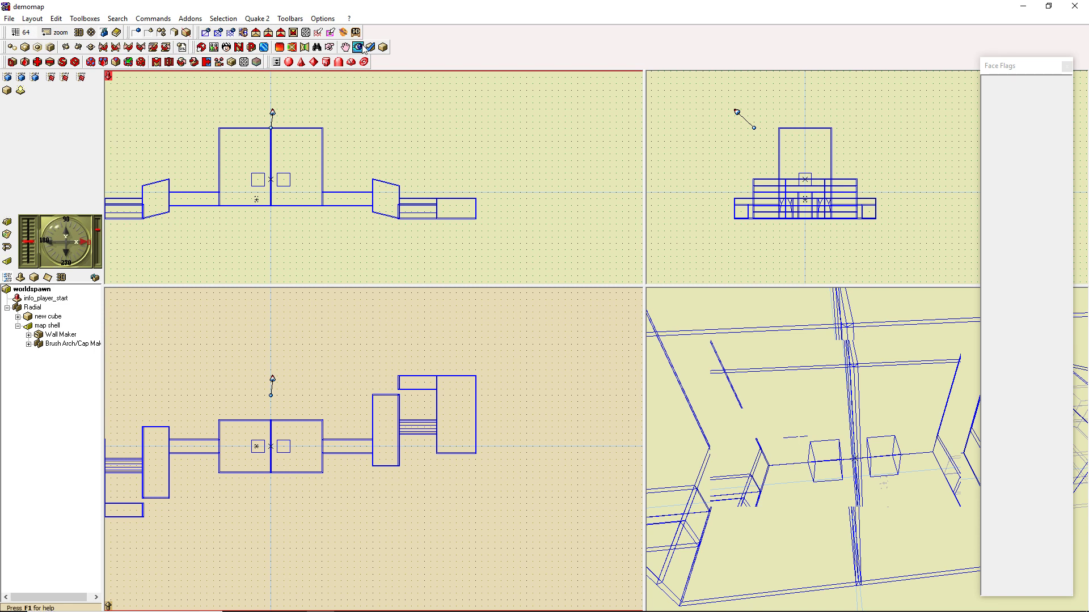
# View the movement tool palette's settings and dock the rectangular-selection toolbar at the end of the third toolbar row
pyautogui.click(182, 48)
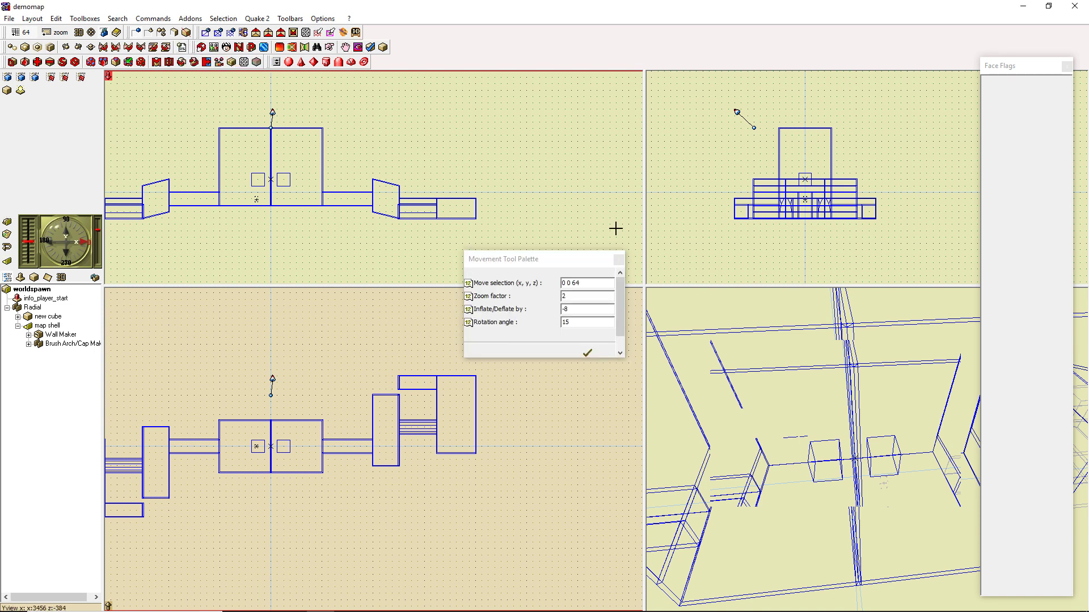
pyautogui.click(619, 259)
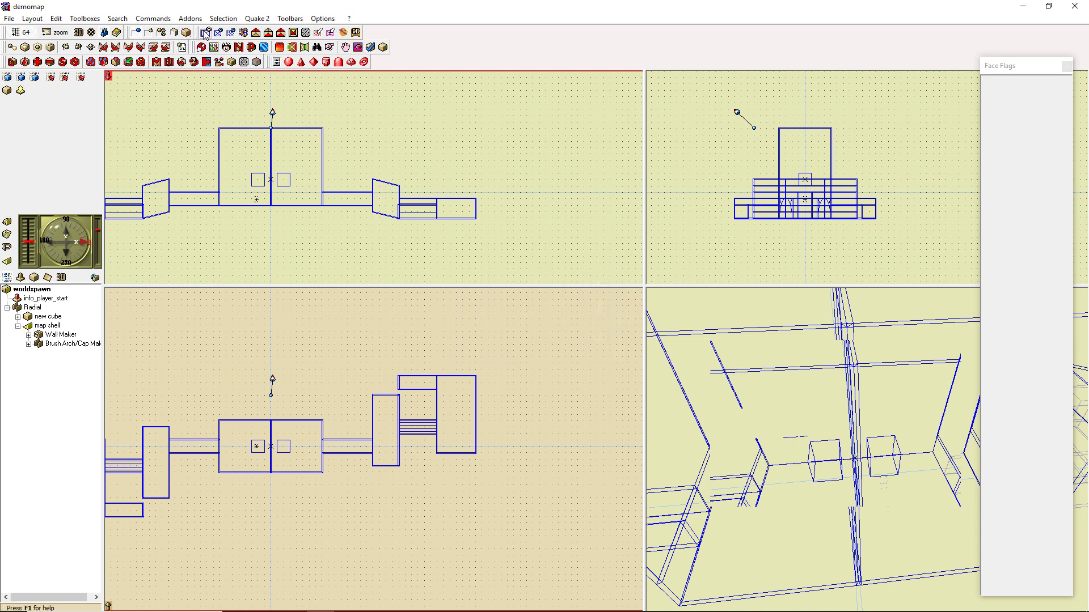
pyautogui.moveTo(204, 32)
pyautogui.mouseDown()
pyautogui.moveTo(417, 40)
pyautogui.moveTo(440, 72)
pyautogui.moveTo(374, 27)
pyautogui.moveTo(204, 33)
pyautogui.mouseUp()
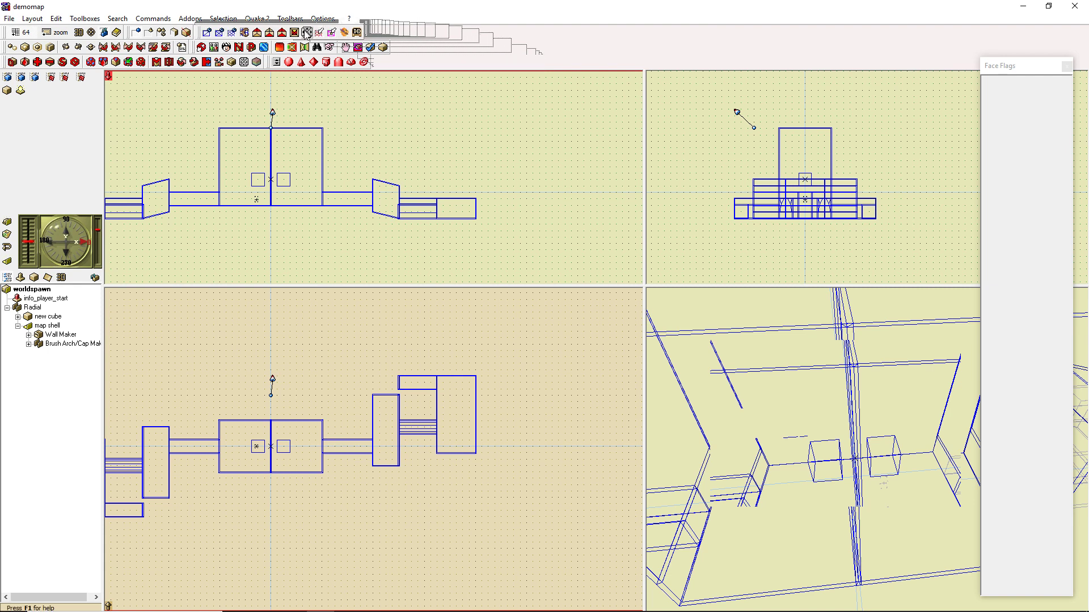
pyautogui.moveTo(200, 40); pyautogui.dragTo(379, 62)
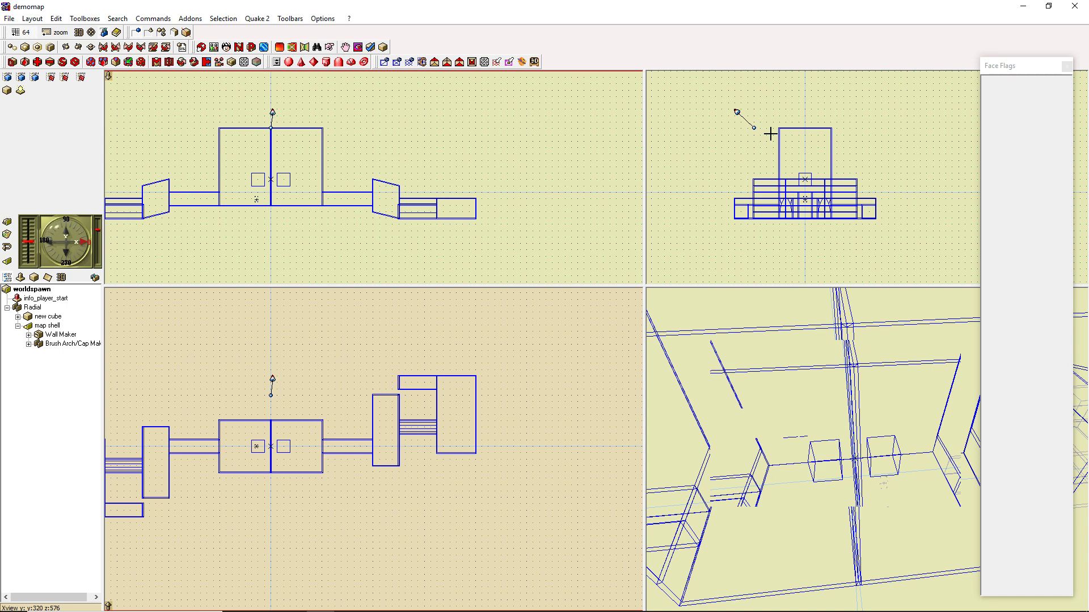
# Review the customizable list of Quake 2 build and run commands, and close the customization dialog
pyautogui.click(257, 19)
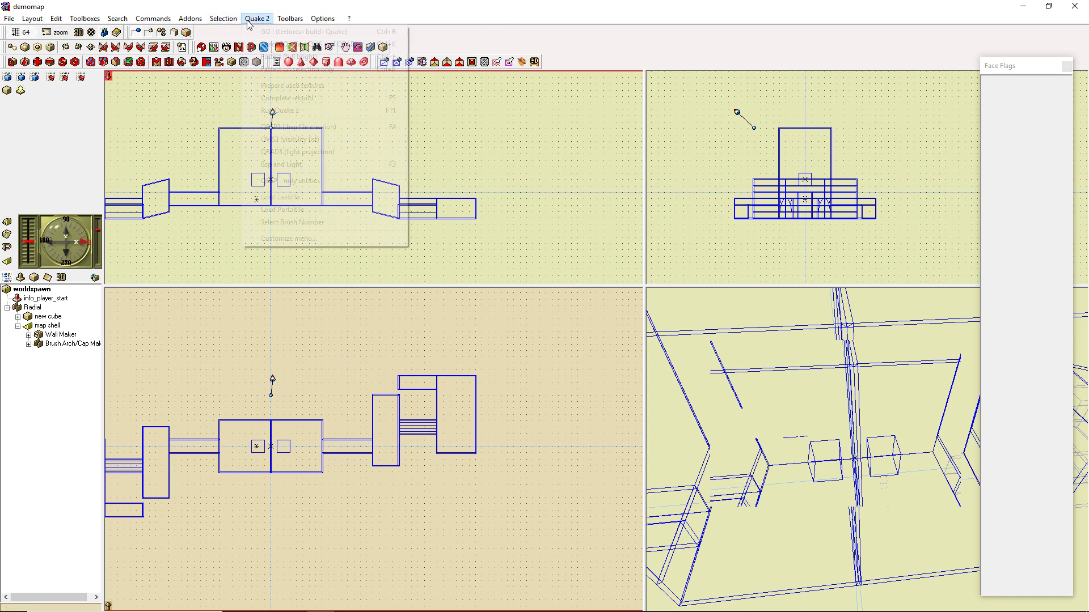
pyautogui.click(303, 237)
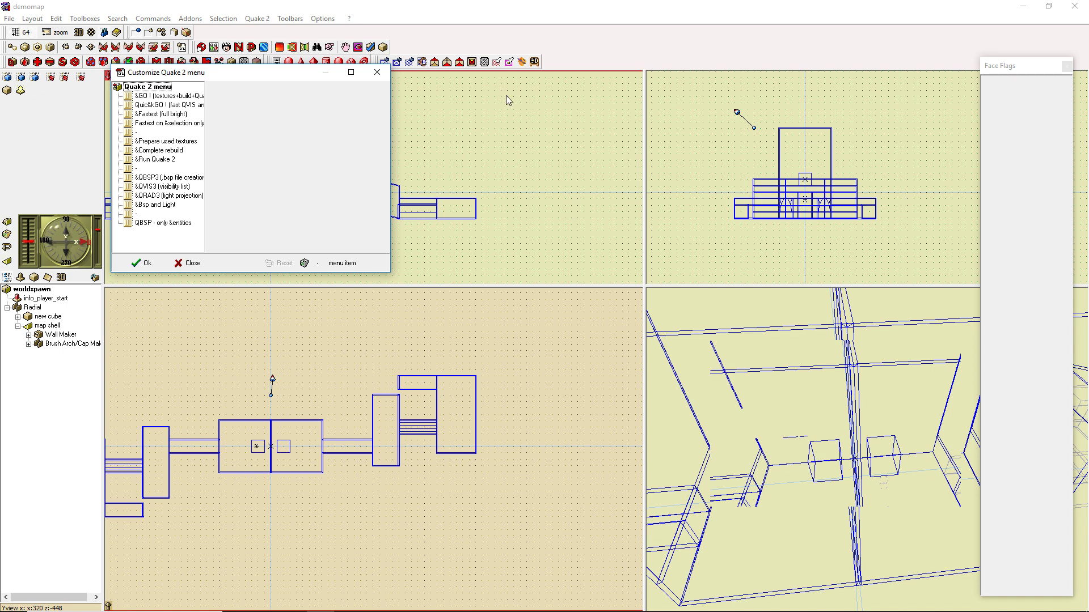
pyautogui.click(136, 270)
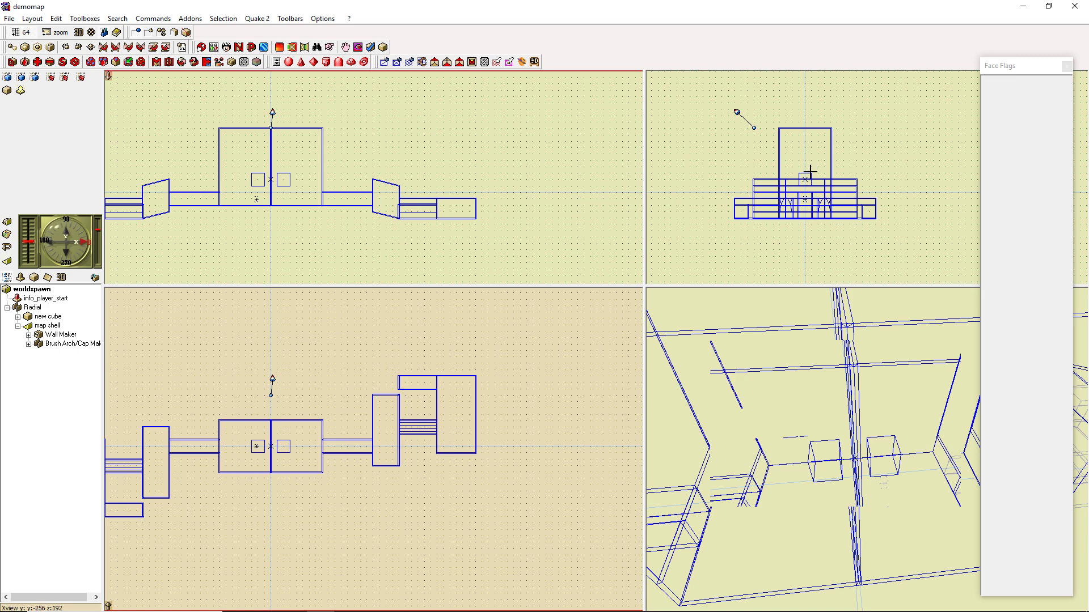
# Select the overlapping positive-X connecting passages one after the other, first the arch piece and next the wall piece, and clear the selection
pyautogui.moveTo(438, 128); pyautogui.dragTo(530, 162)
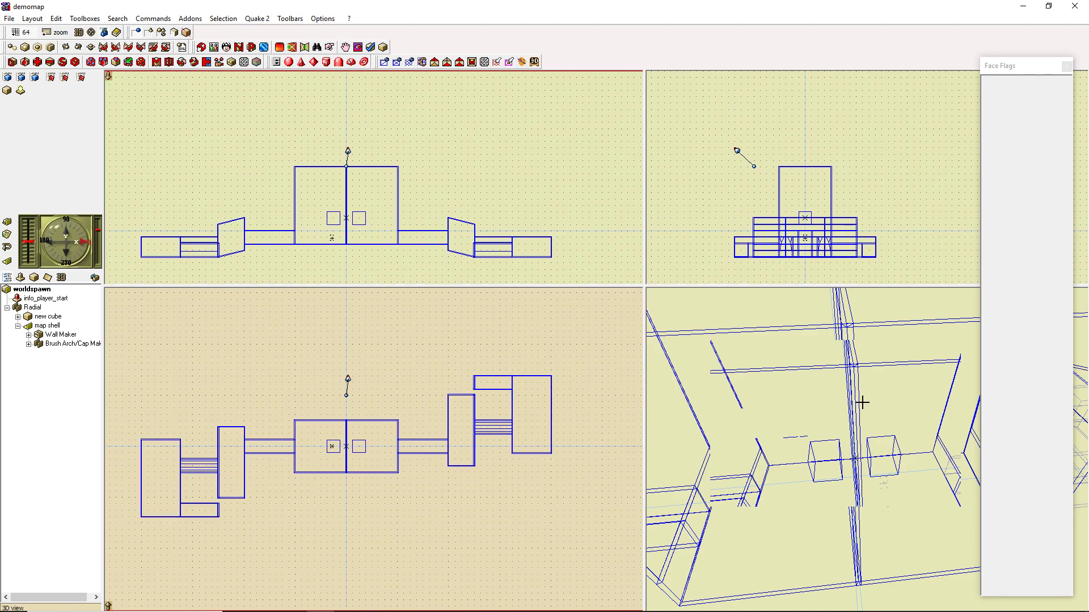
pyautogui.moveTo(861, 401); pyautogui.dragTo(943, 409)
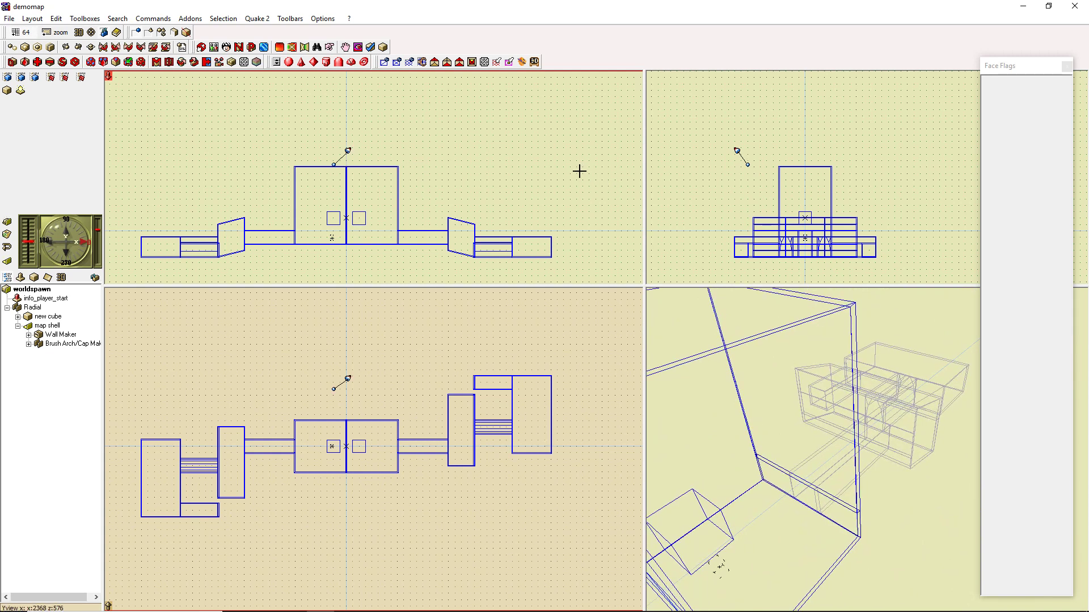
pyautogui.moveTo(448, 134); pyautogui.dragTo(574, 199)
pyautogui.moveTo(551, 166)
pyautogui.mouseDown()
pyautogui.moveTo(449, 142)
pyautogui.moveTo(450, 172)
pyautogui.mouseUp()
pyautogui.click(461, 235)
pyautogui.click(497, 247)
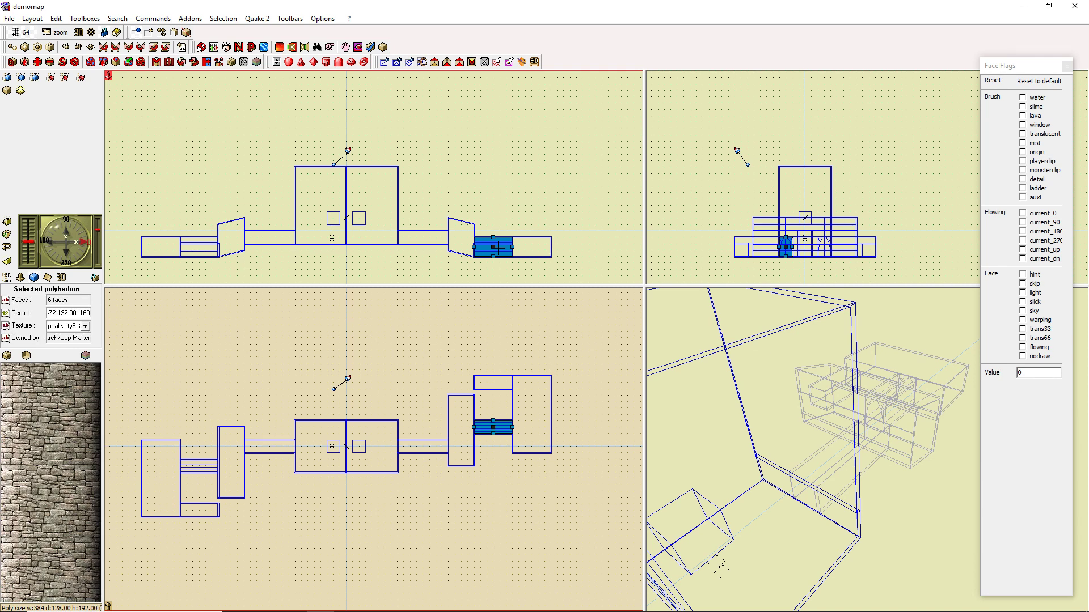
pyautogui.click(498, 247)
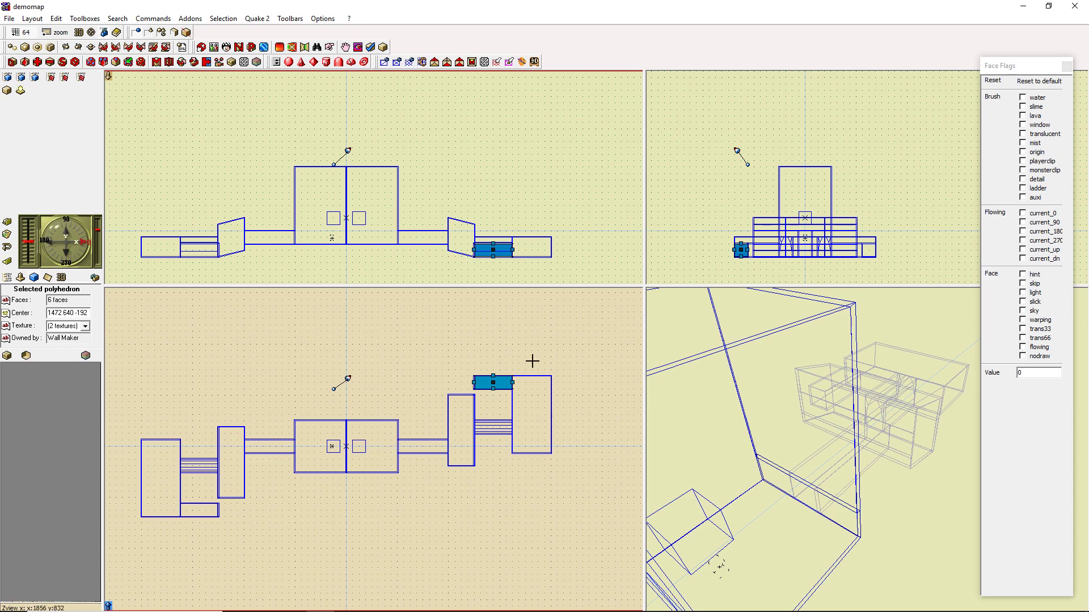
pyautogui.click(904, 165)
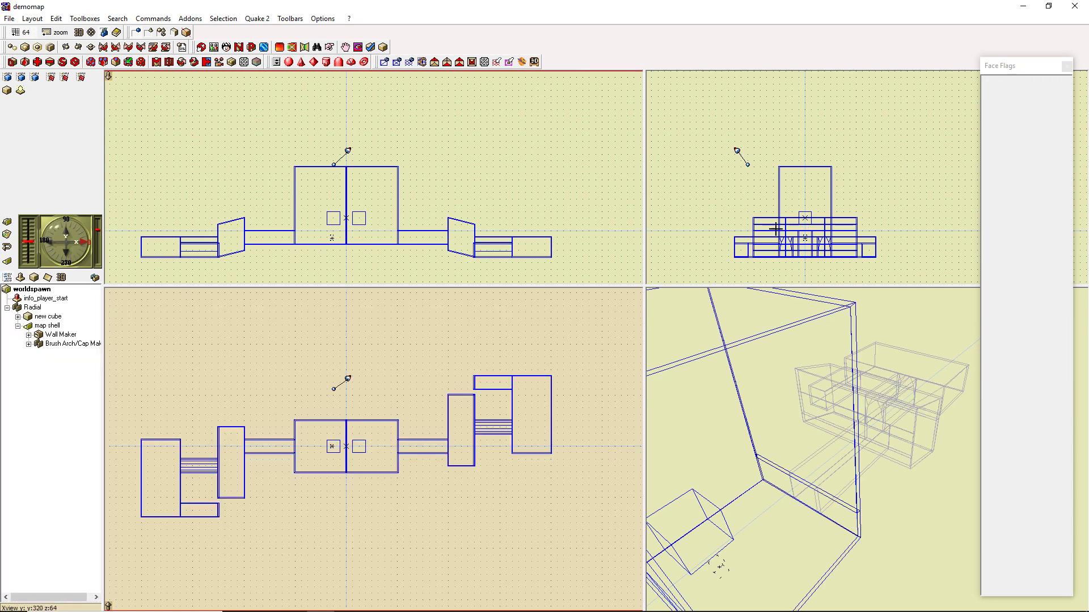
# Pick through the overlapping brushes at the centre of the X view to reach the sloped positive-X room, and clear the selection
pyautogui.click(805, 232)
pyautogui.click(805, 232)
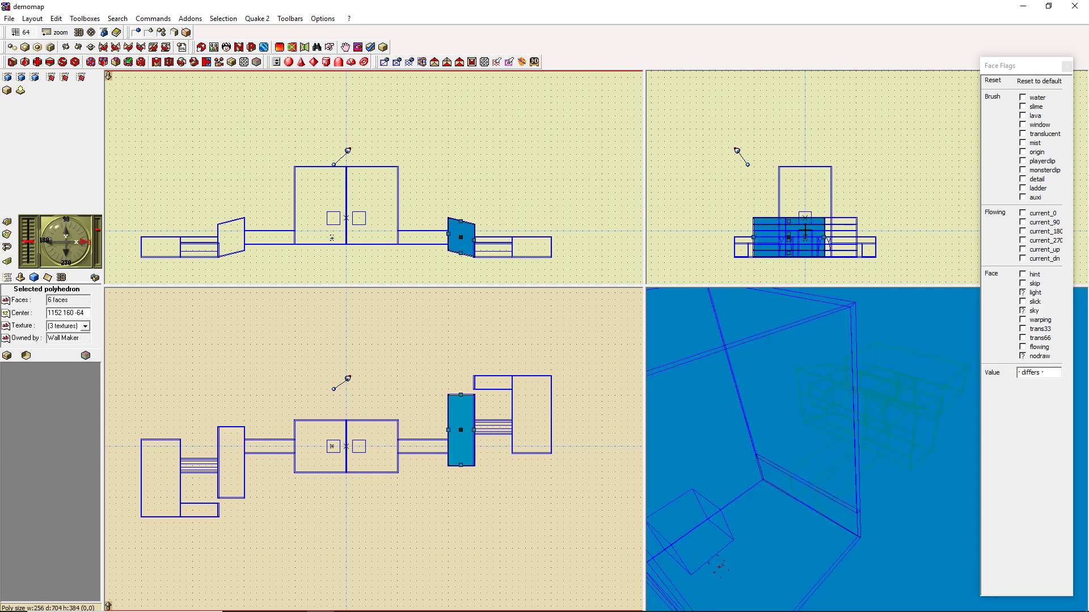
pyautogui.click(806, 232)
pyautogui.click(805, 232)
pyautogui.click(806, 232)
pyautogui.click(840, 227)
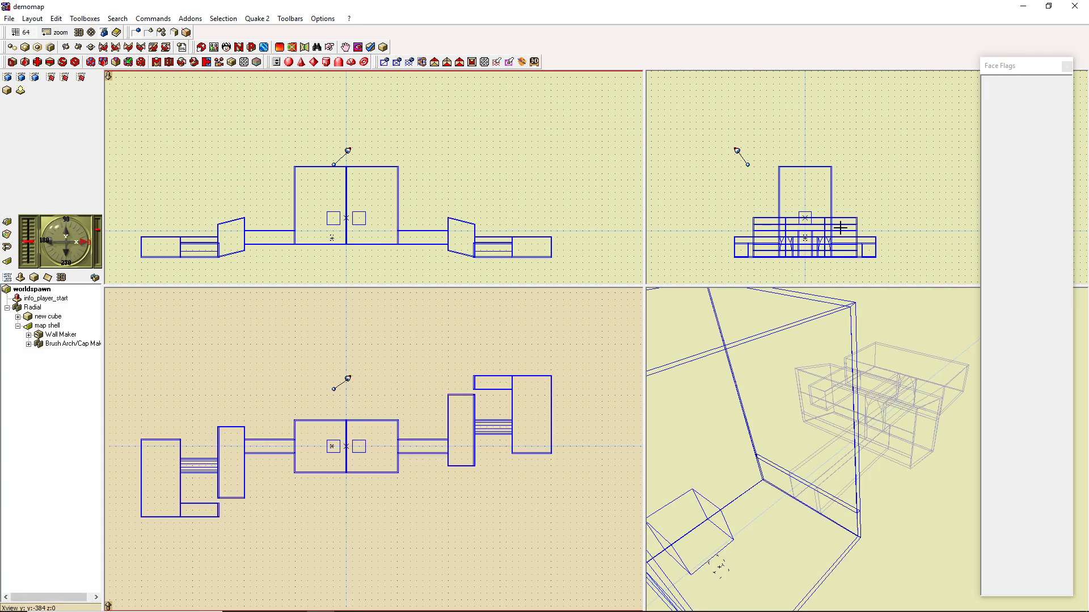
# Cycle the selection in the X view between the overlapping sloped room and outermost positive-X room, and deselect everything
pyautogui.click(766, 250)
pyautogui.click(765, 250)
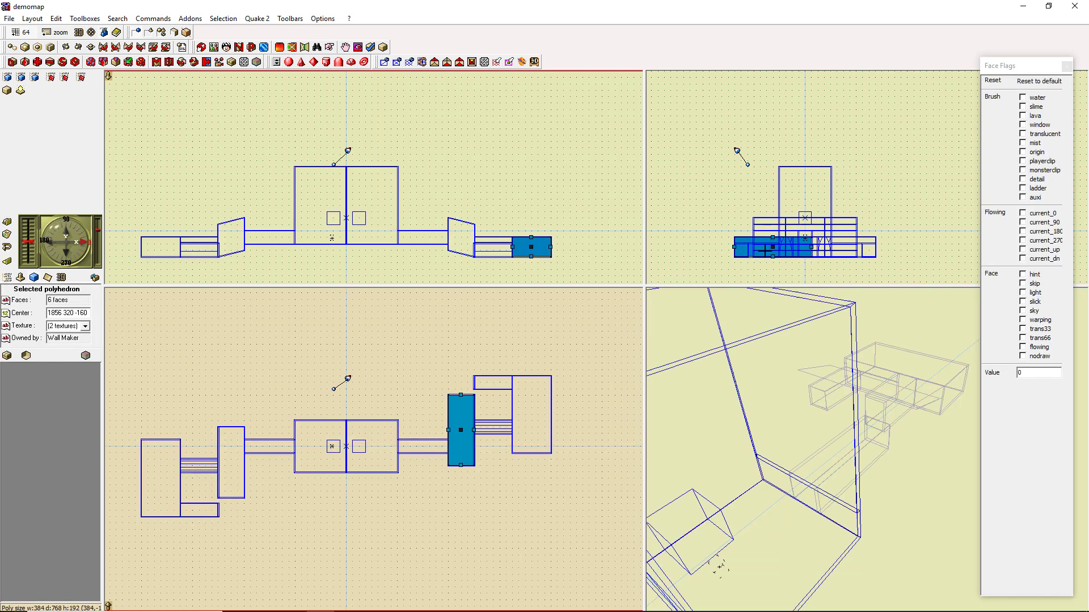
pyautogui.click(766, 250)
pyautogui.click(766, 250)
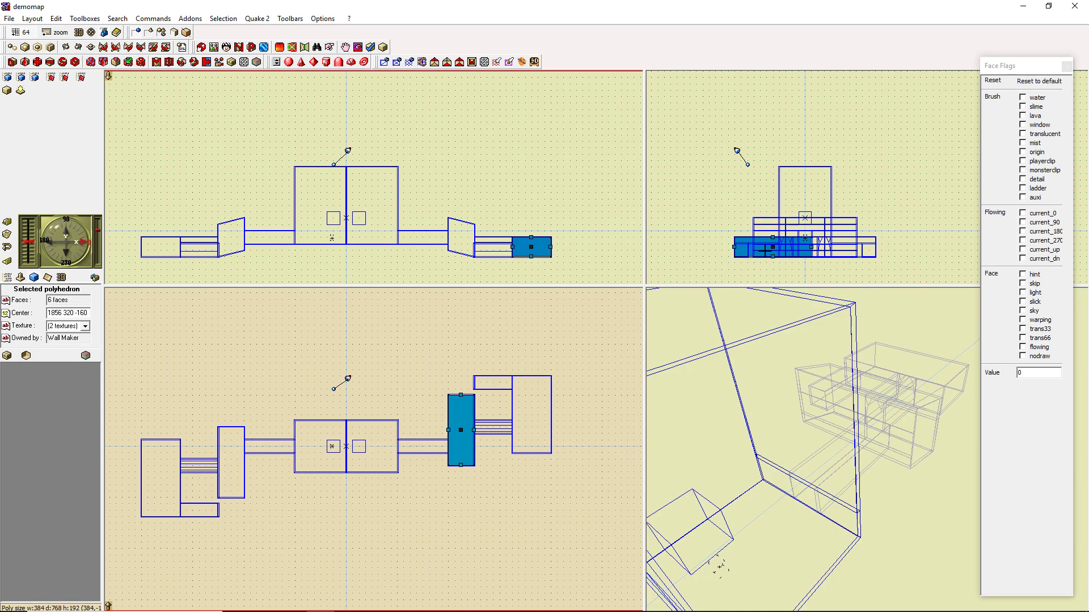
pyautogui.click(765, 250)
pyautogui.click(765, 250)
pyautogui.click(766, 250)
pyautogui.click(766, 250)
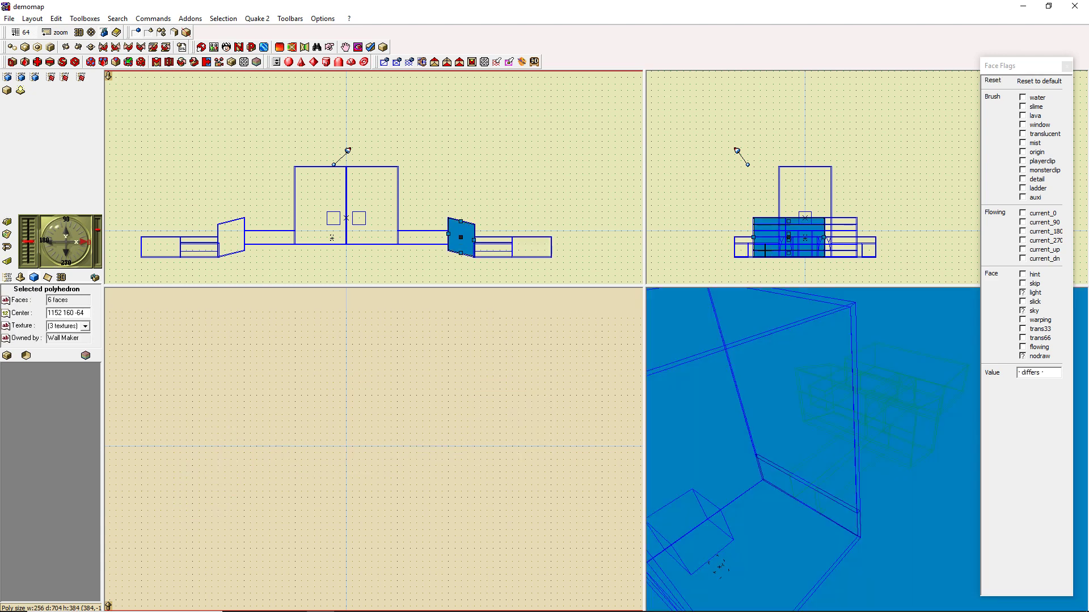
pyautogui.click(765, 250)
pyautogui.click(766, 250)
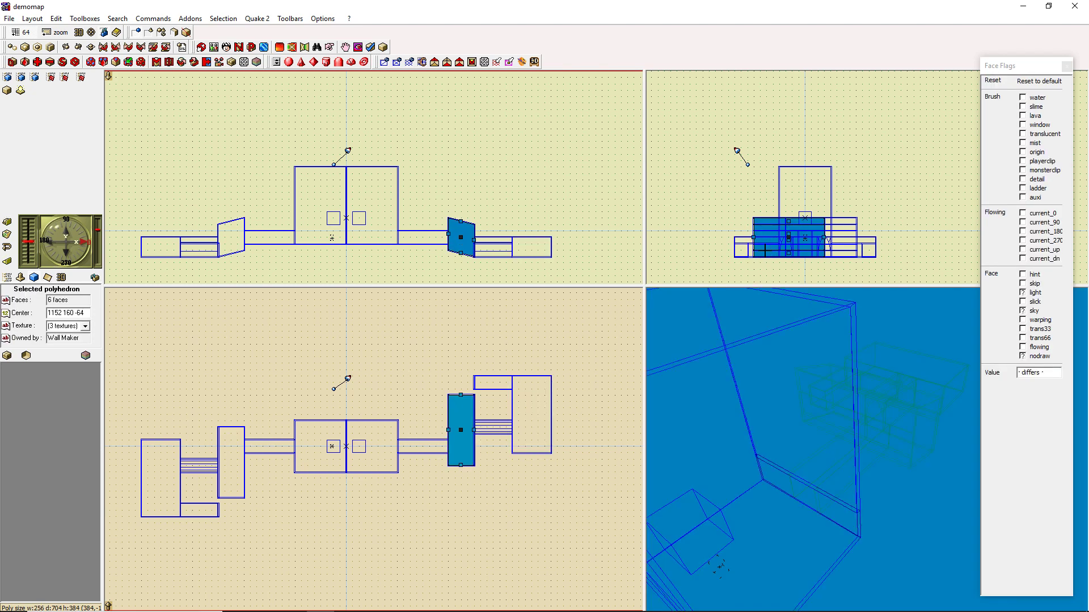
pyautogui.click(759, 248)
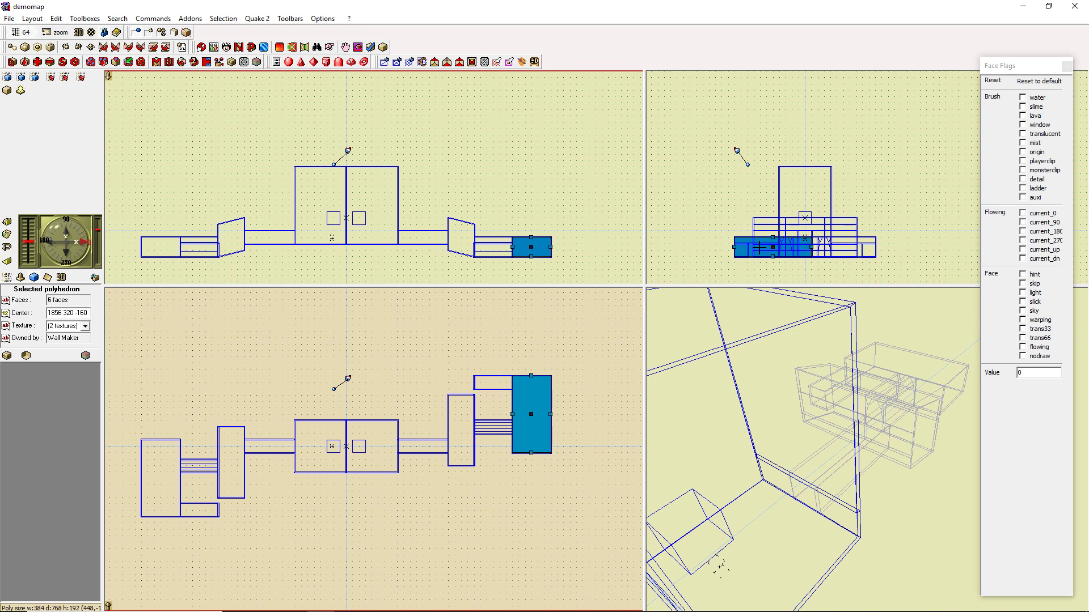
pyautogui.click(508, 139)
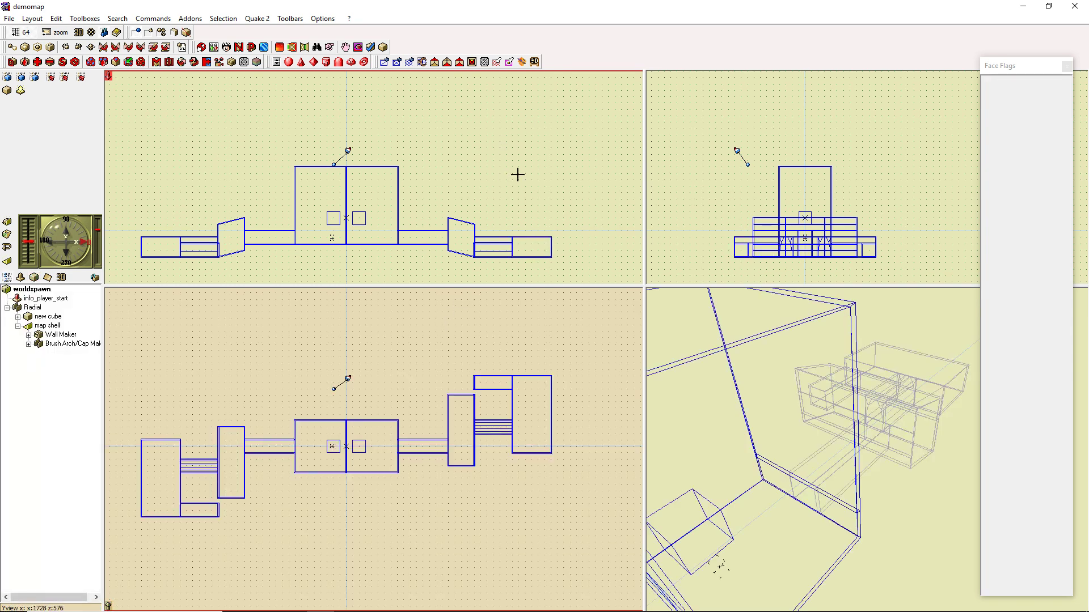
# Zoom the linked 2D views out and back in, and pull the 3D camera back until the central room fits
pyautogui.scroll(-4, 517, 174)
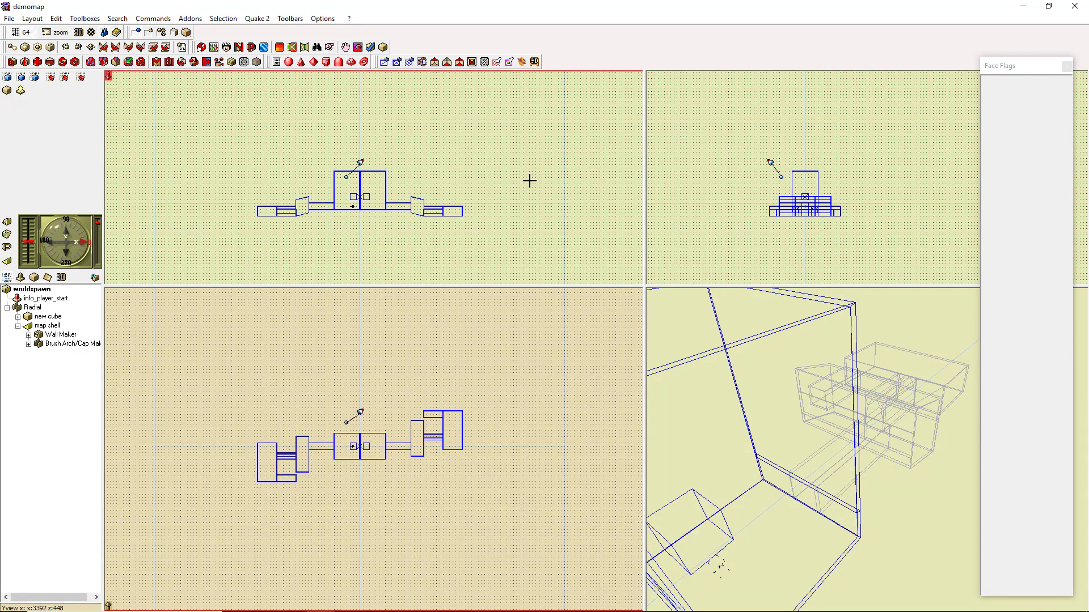
pyautogui.scroll(3, 529, 180)
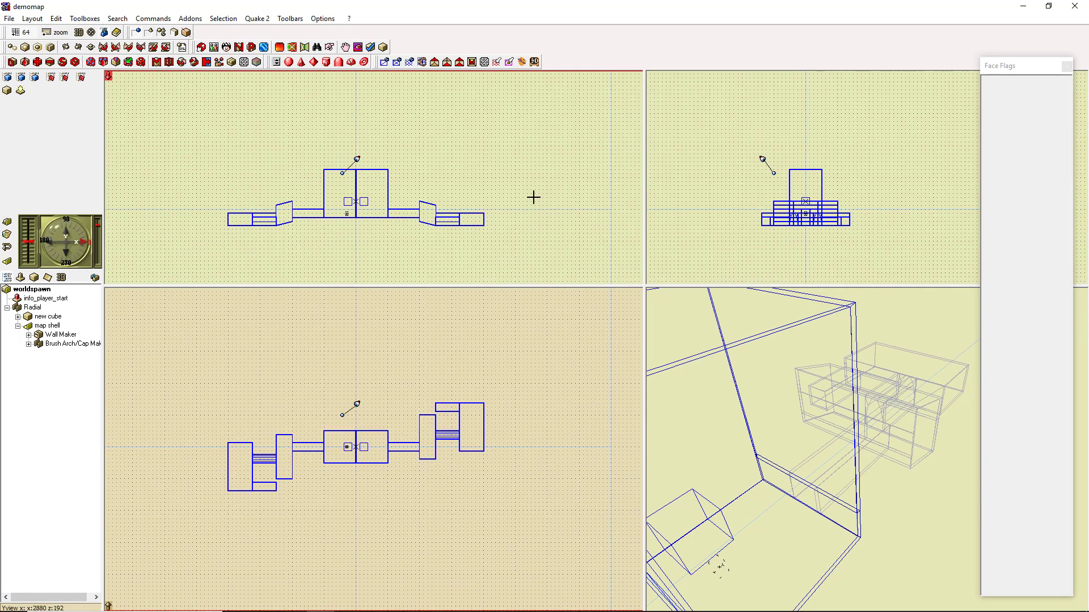
pyautogui.scroll(1, 533, 197)
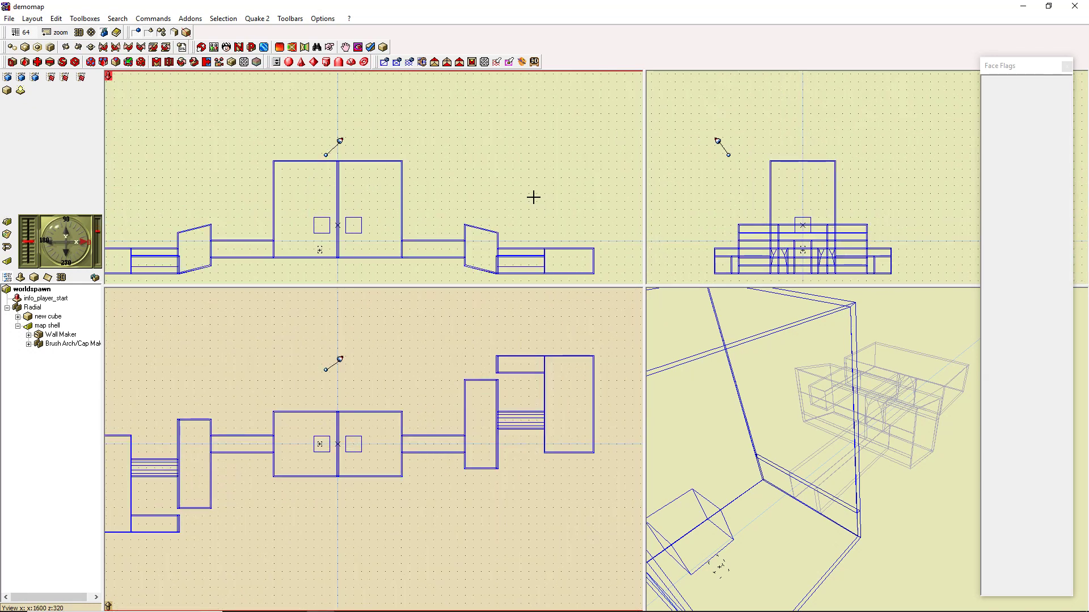
pyautogui.scroll(-1, 533, 197)
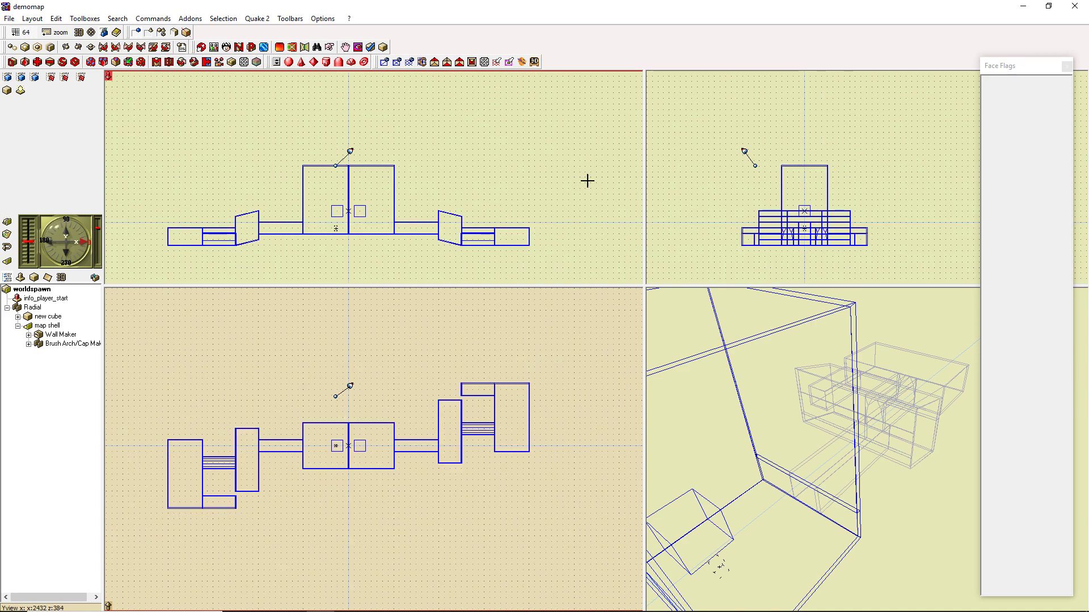
pyautogui.moveTo(818, 392); pyautogui.dragTo(816, 465)
pyautogui.moveTo(871, 370); pyautogui.dragTo(908, 485)
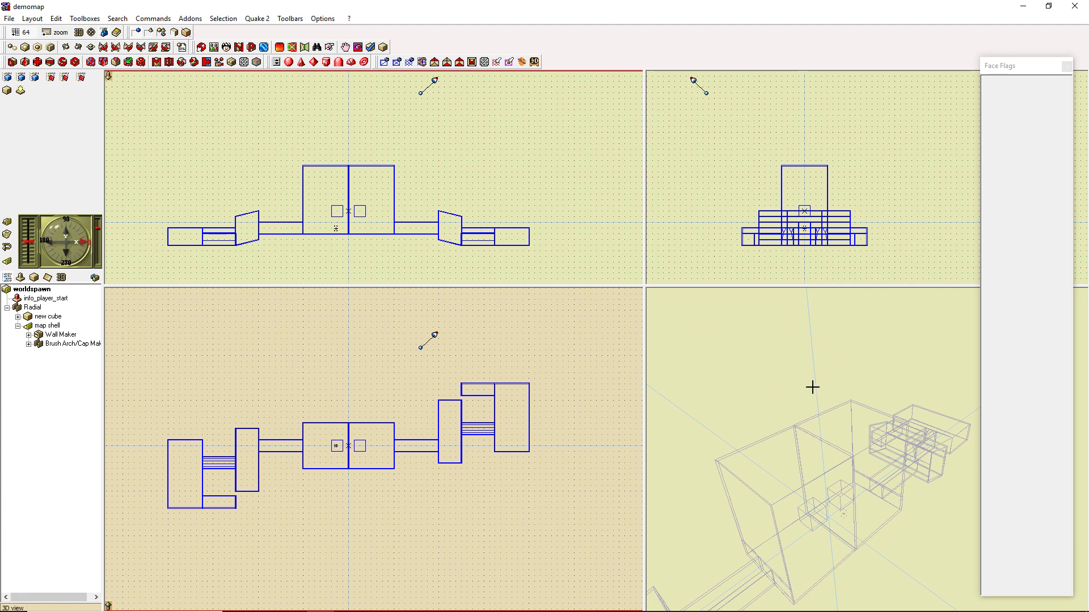
pyautogui.moveTo(834, 368)
pyautogui.mouseDown()
pyautogui.moveTo(838, 380)
pyautogui.moveTo(833, 352)
pyautogui.mouseUp()
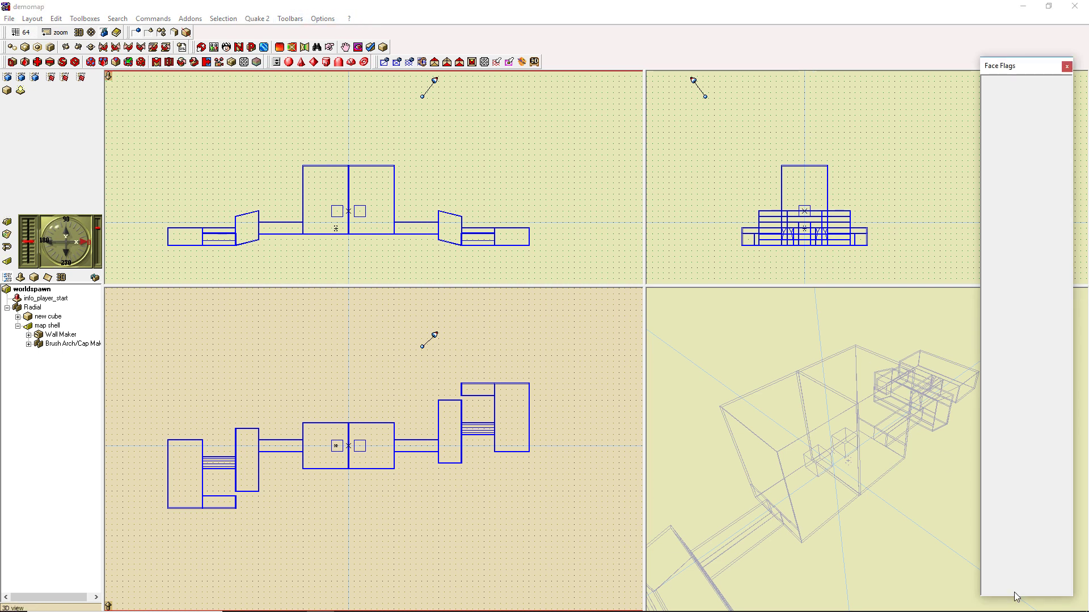
pyautogui.moveTo(1015, 607)
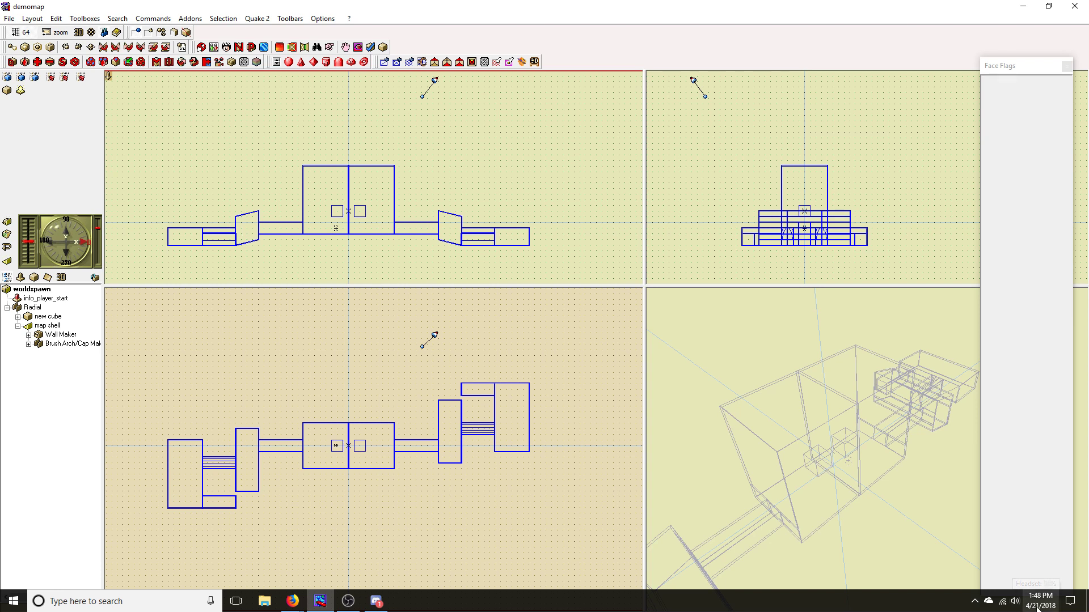
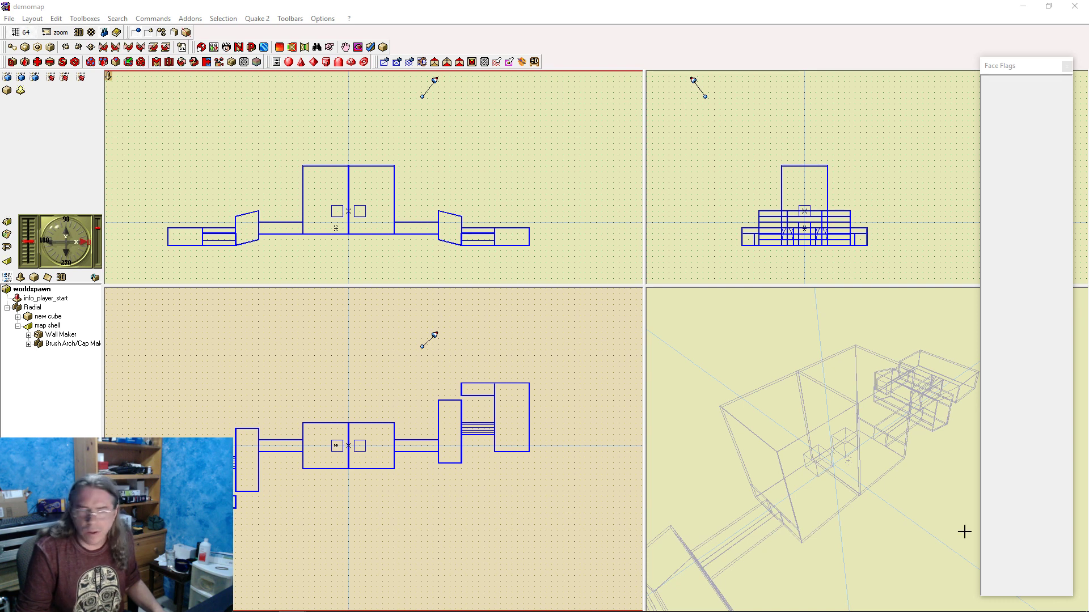
# Open the quark_seminar.txt notes from the desktop, move them off to the other screen, and return to the map editor
pyautogui.click(1026, 6)
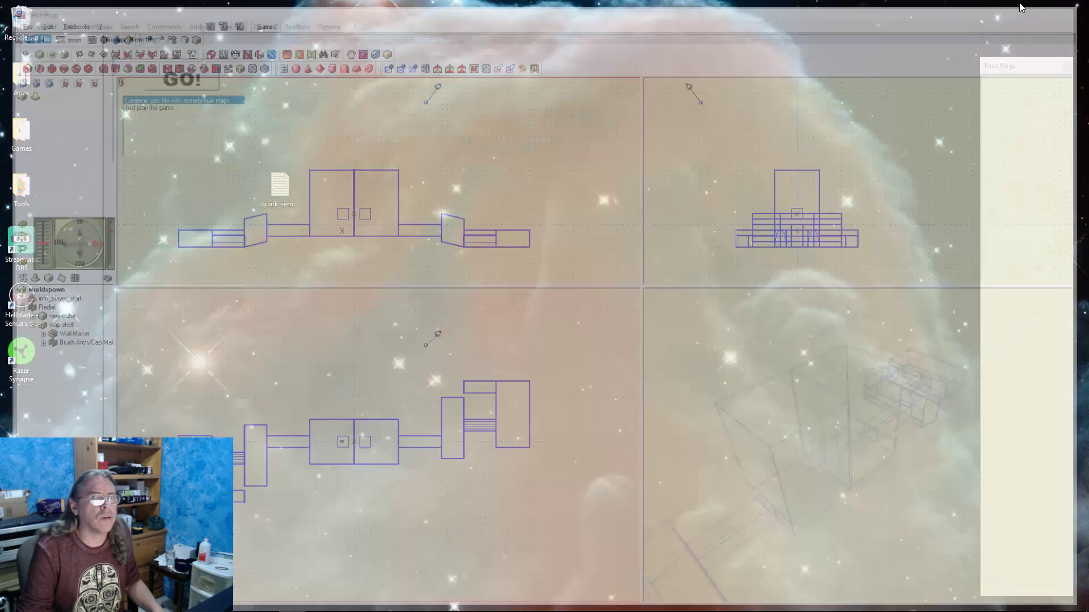
pyautogui.click(285, 196)
pyautogui.doubleClick(285, 195)
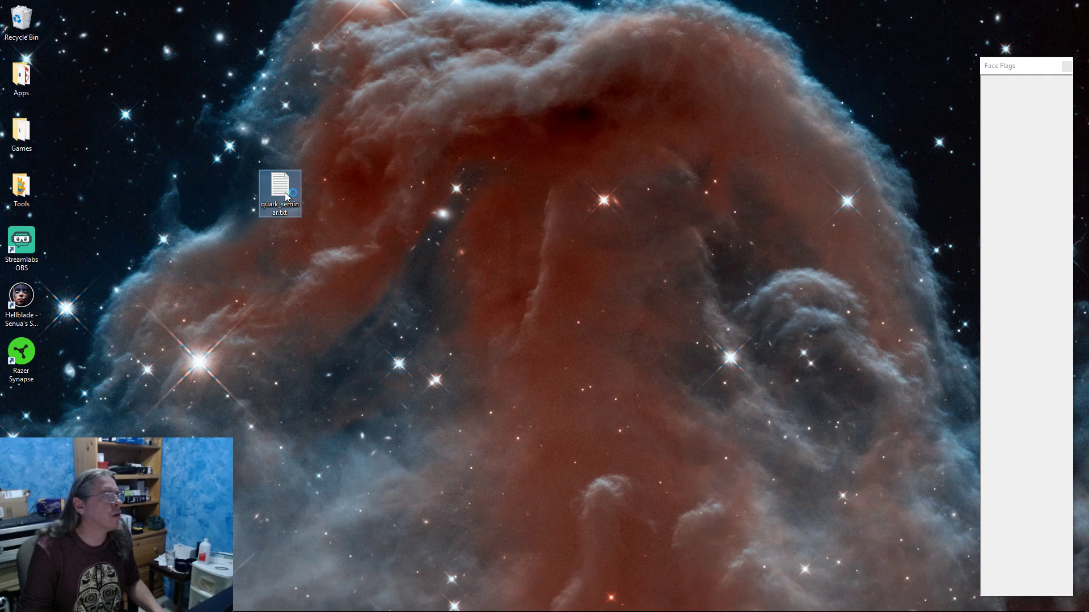
pyautogui.moveTo(368, 63); pyautogui.dragTo(1088, 115)
pyautogui.moveTo(257, 611)
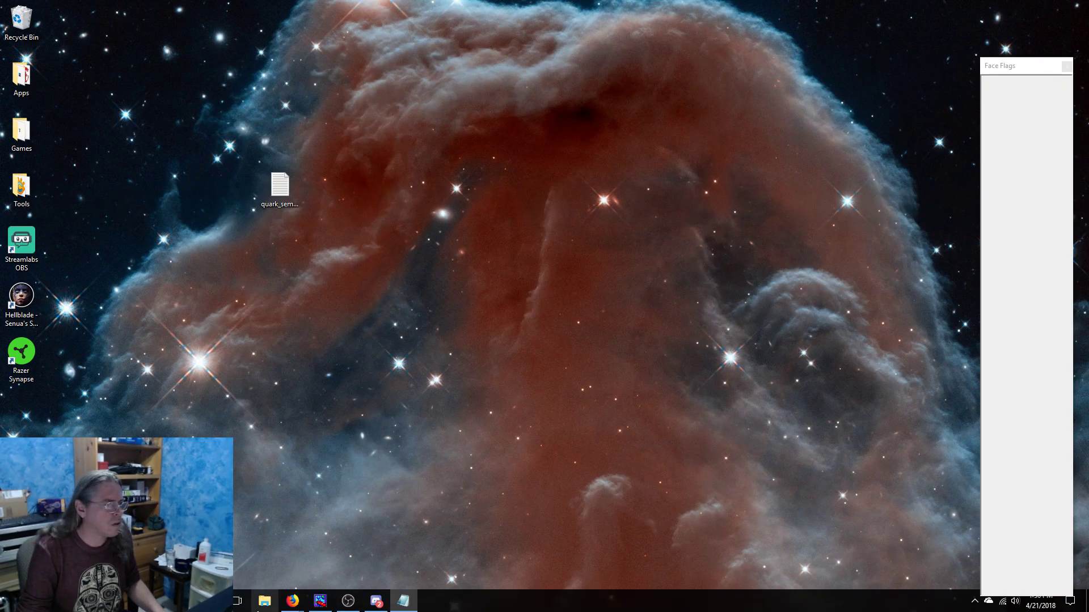
pyautogui.click(319, 601)
pyautogui.click(319, 602)
pyautogui.click(319, 602)
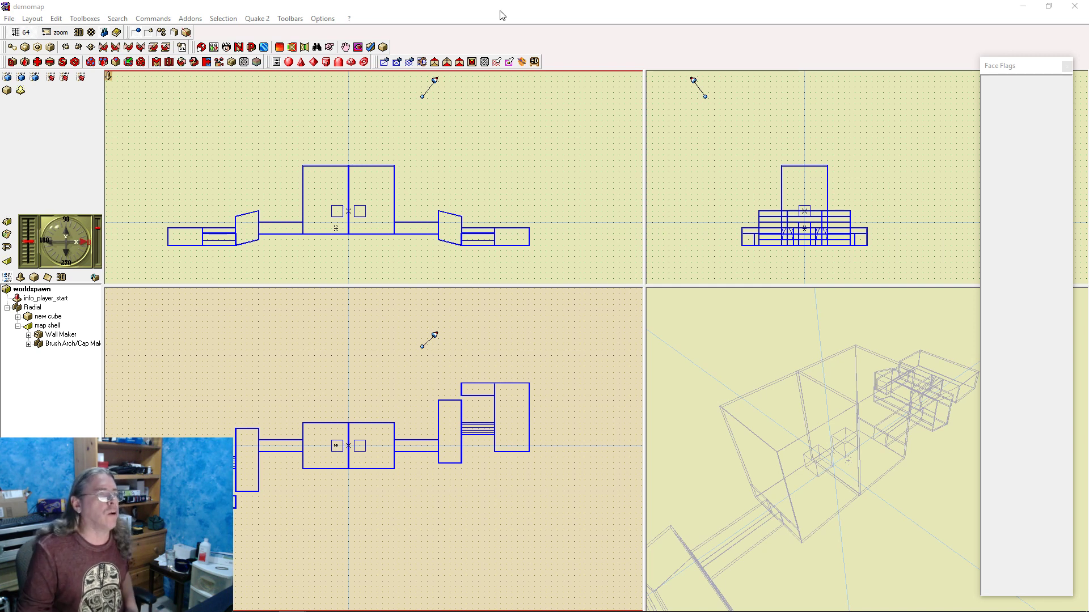
# Close the demo map without saving its changes and create a new map
pyautogui.click(33, 18)
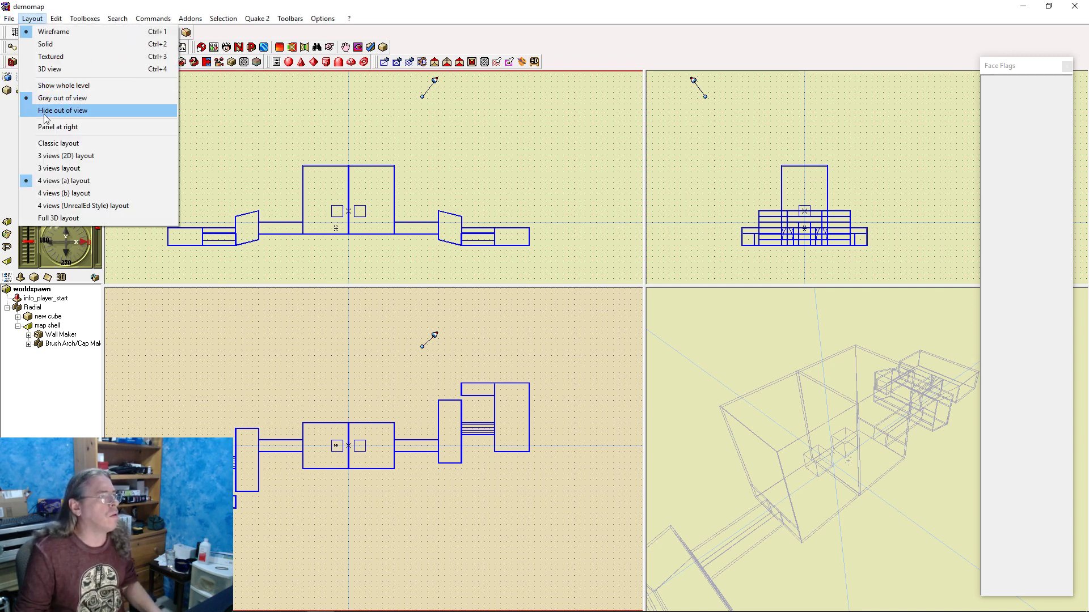
pyautogui.moveTo(9, 18)
pyautogui.click(27, 105)
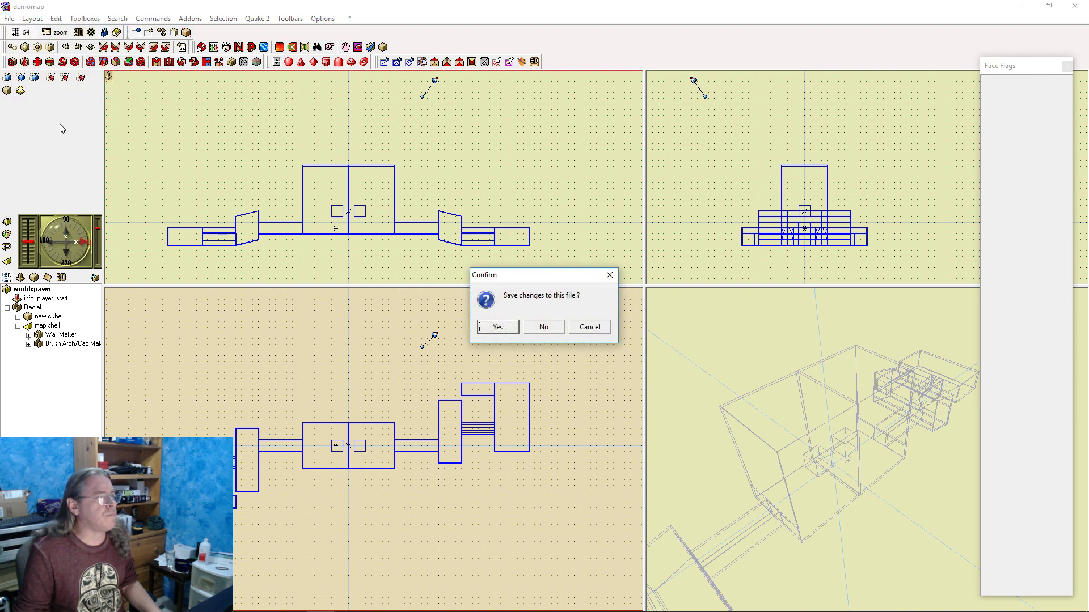
pyautogui.click(543, 327)
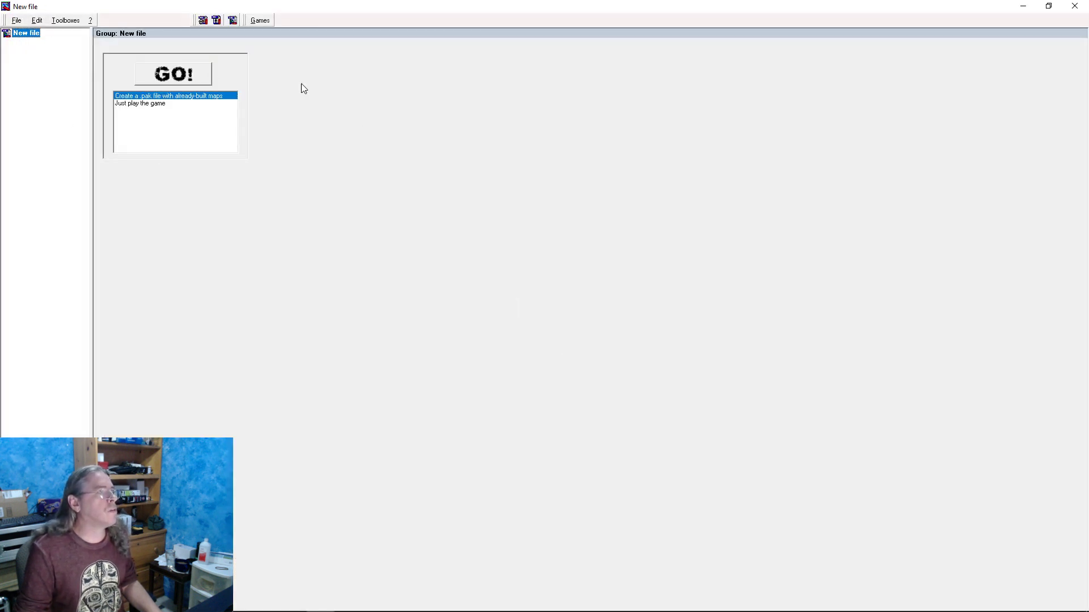
pyautogui.click(204, 21)
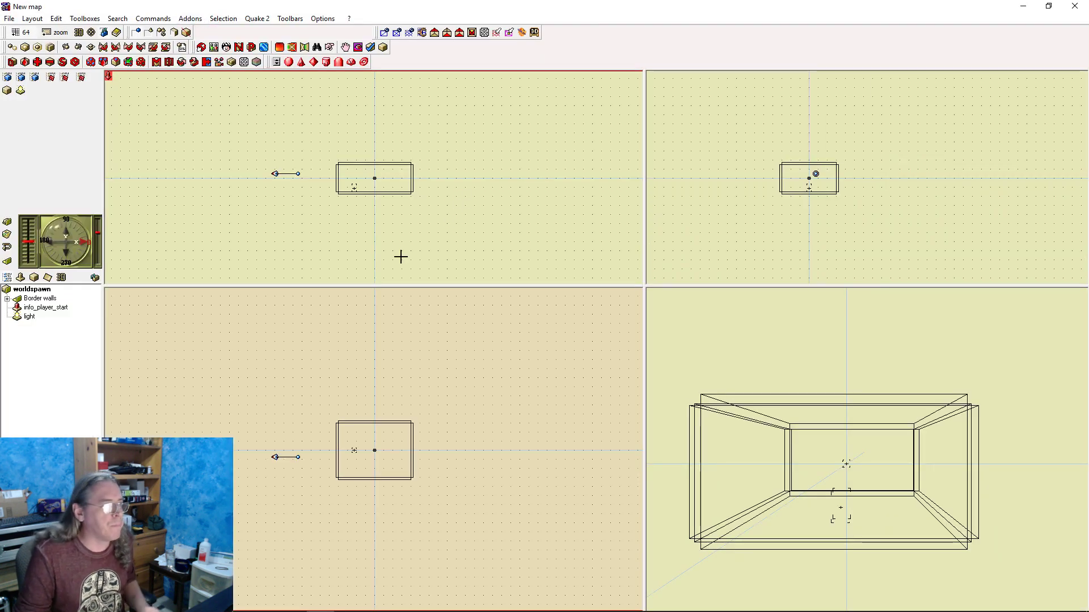
# Delete the default light and the Border walls group from the new map
pyautogui.click(29, 316)
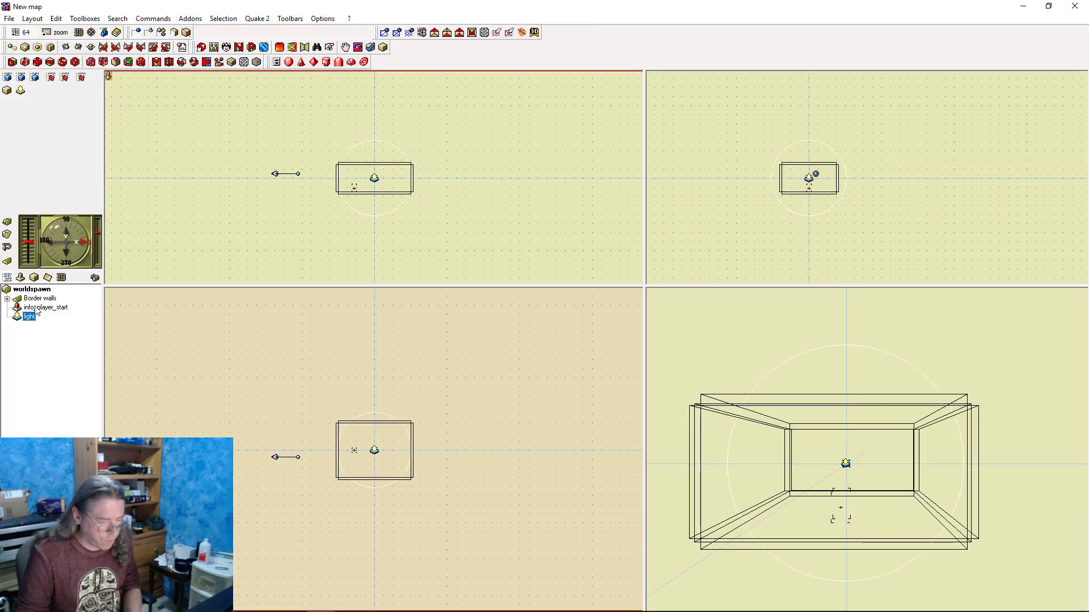
pyautogui.press('Delete')
pyautogui.click(36, 301)
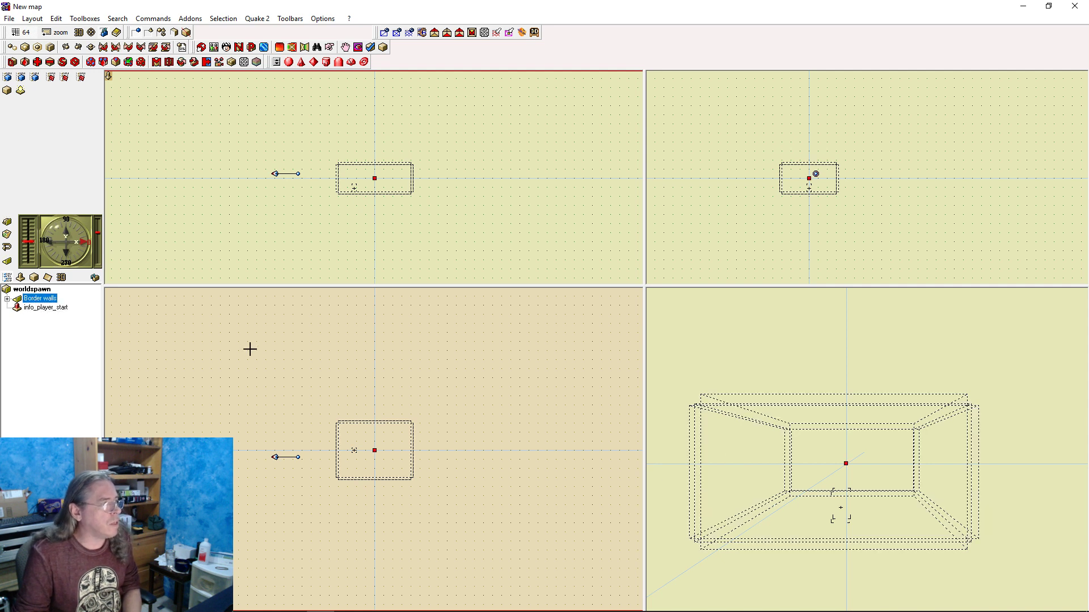
pyautogui.press('Delete')
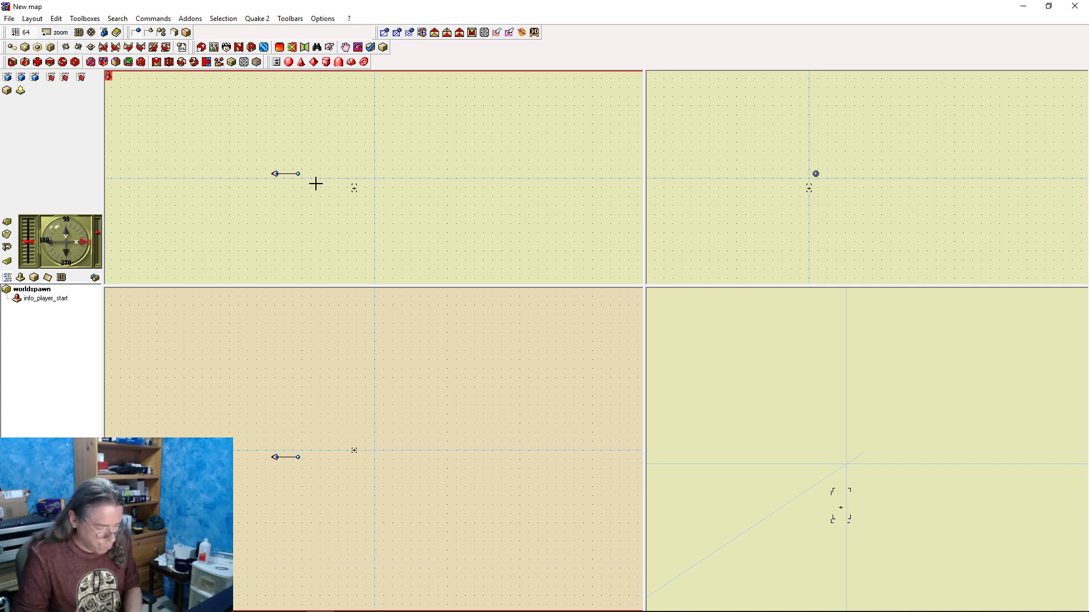
# Insert a Wall Maker from the duplicators in the new map items and enable its miter option
pyautogui.press('Insert')
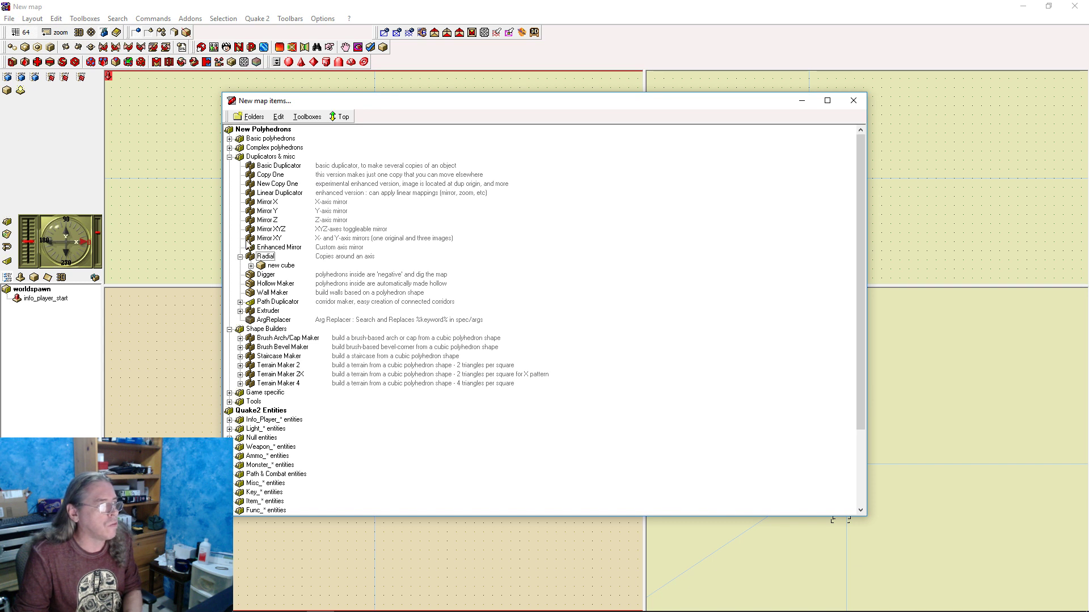
pyautogui.click(240, 257)
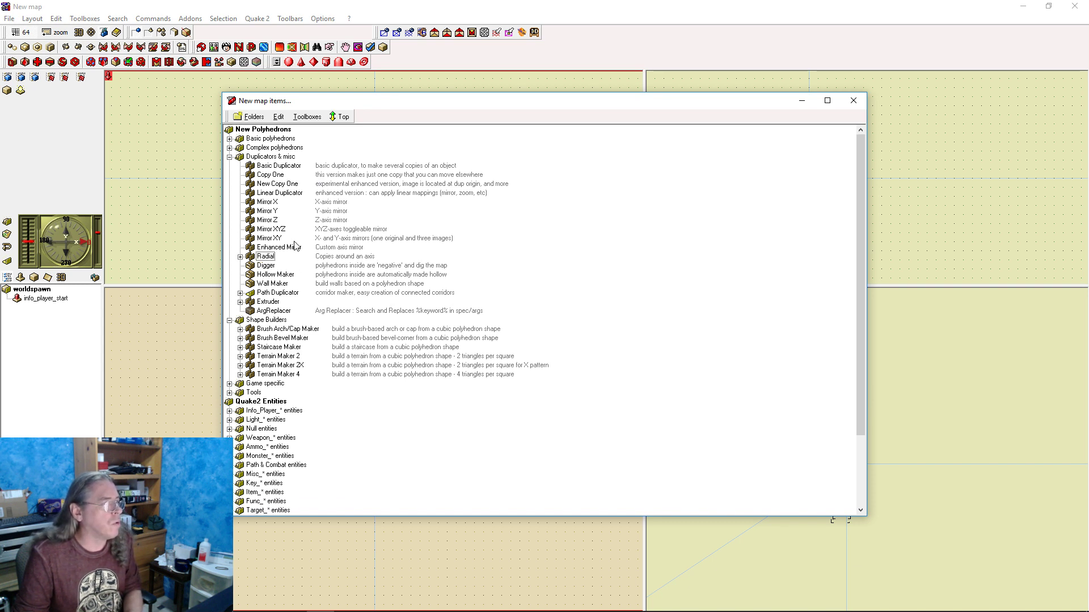
pyautogui.doubleClick(272, 283)
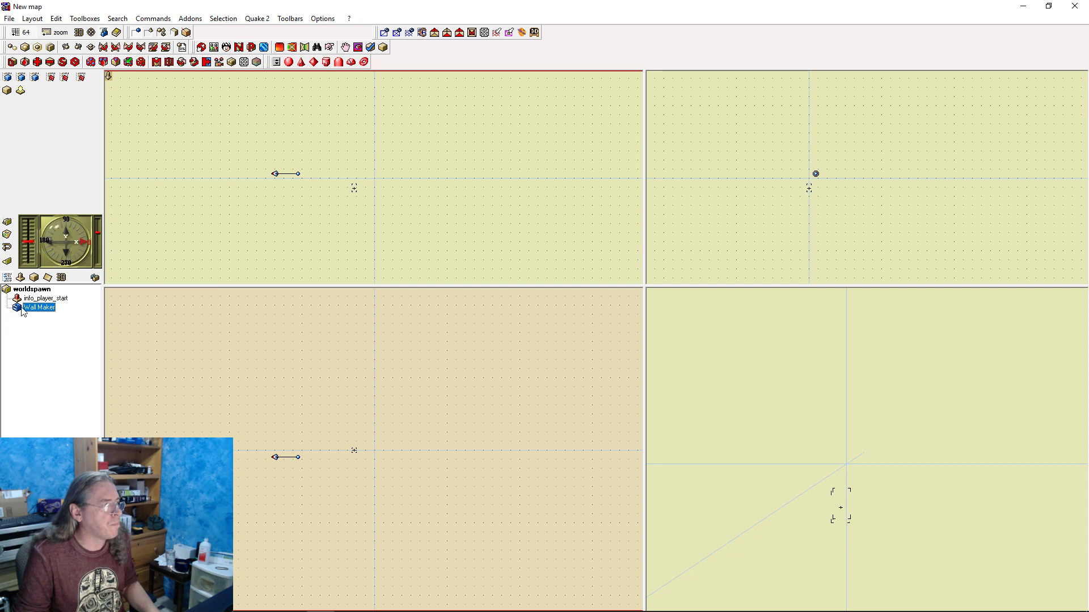
pyautogui.doubleClick(23, 310)
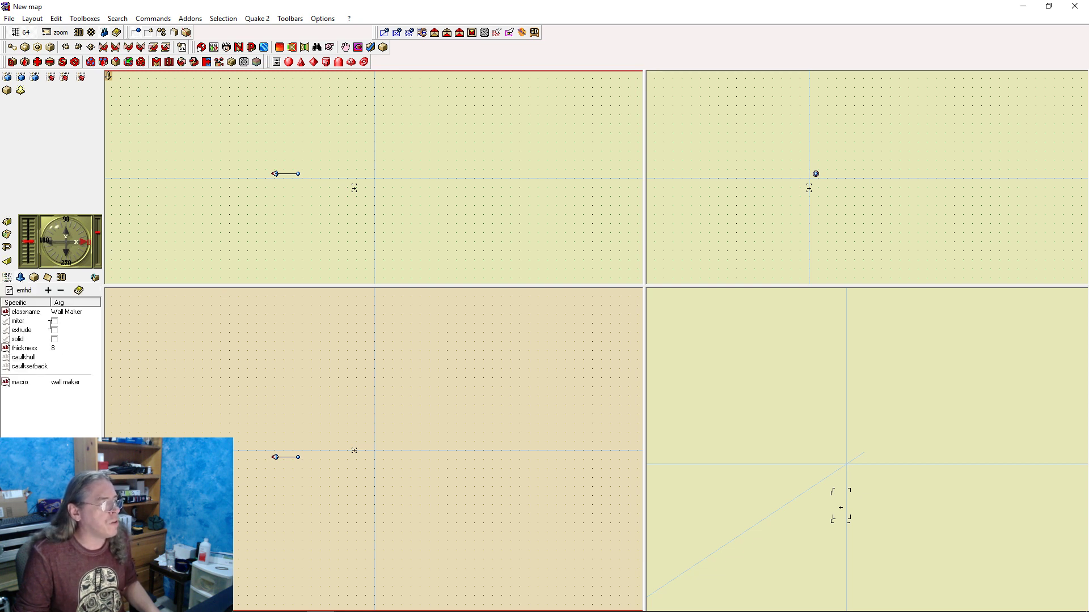
pyautogui.click(55, 322)
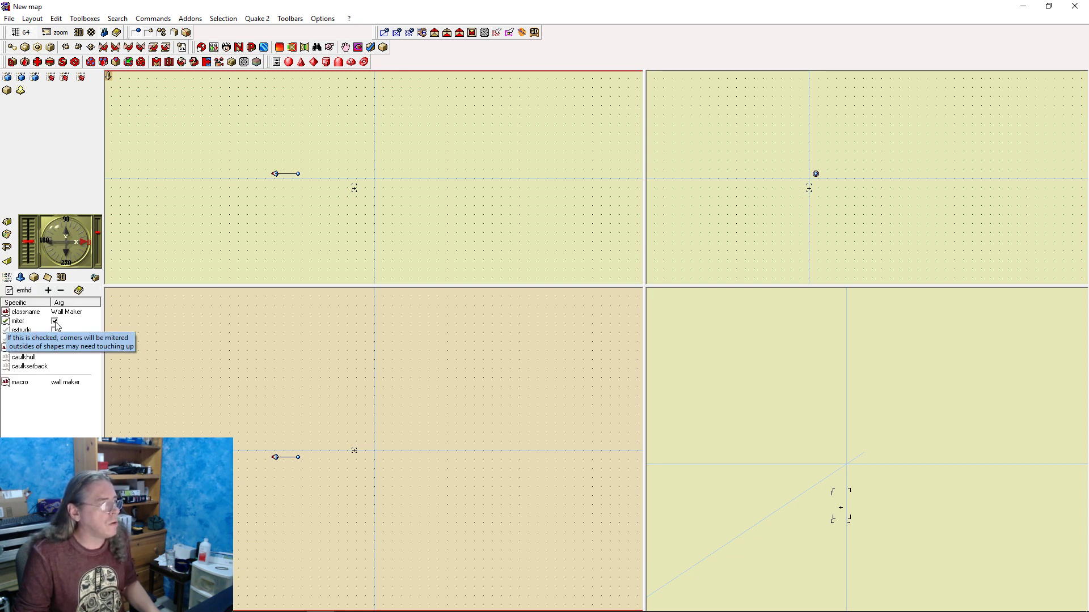
# Add a new cube to the map and place it inside the Wall Maker
pyautogui.click(371, 189)
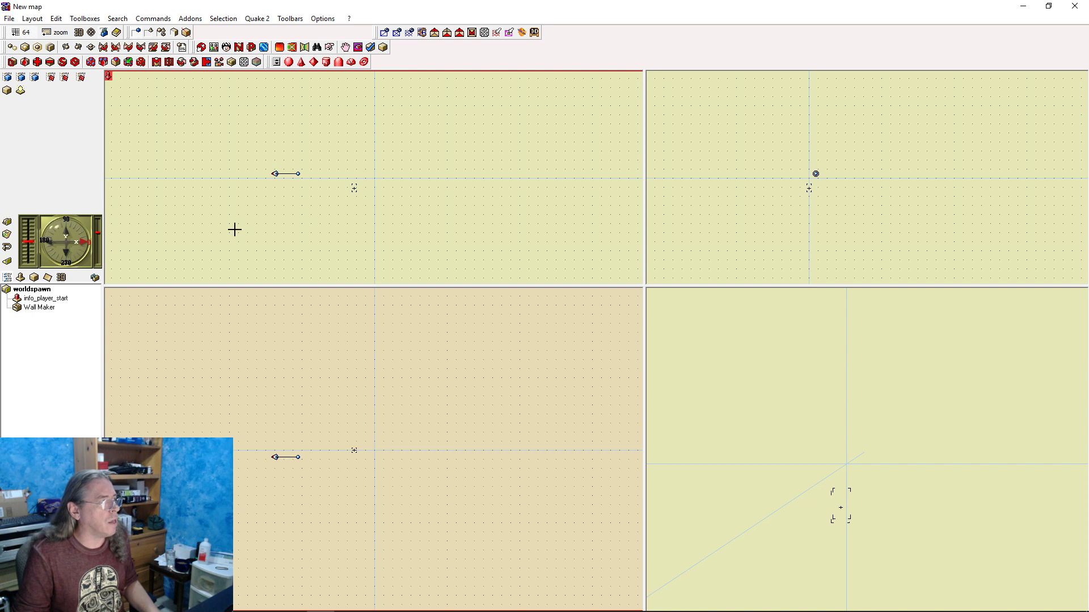
pyautogui.click(7, 92)
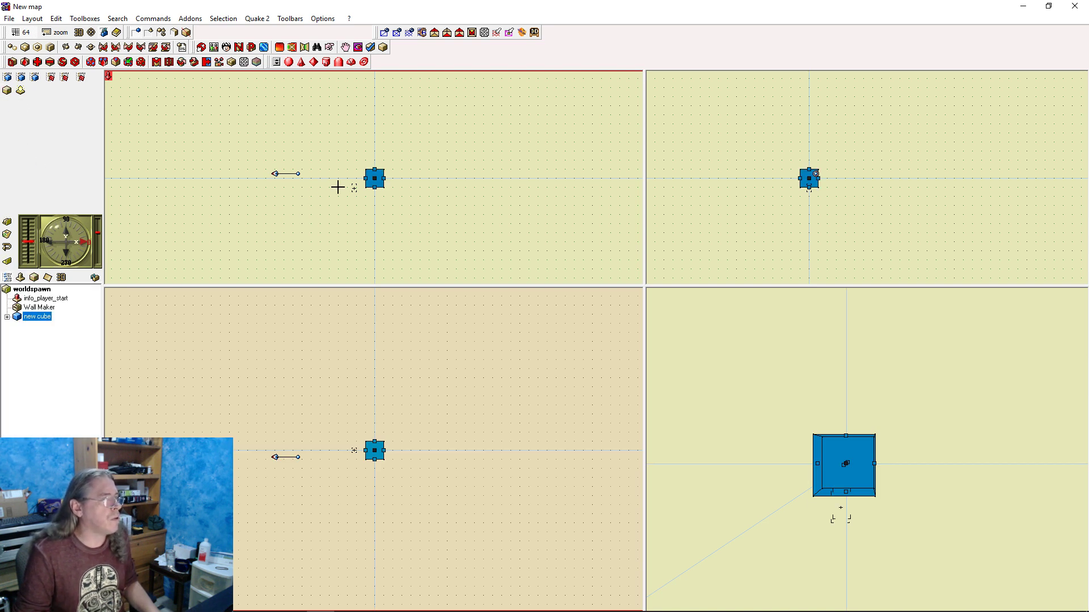
pyautogui.moveTo(30, 311); pyautogui.dragTo(30, 309)
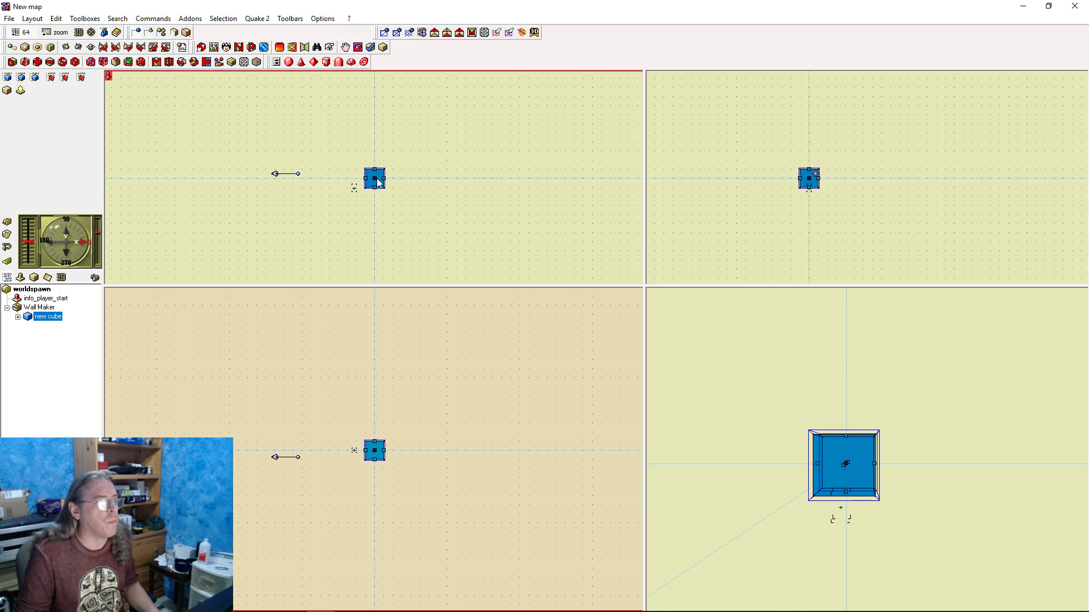
pyautogui.click(379, 181)
pyautogui.click(423, 175)
pyautogui.click(377, 181)
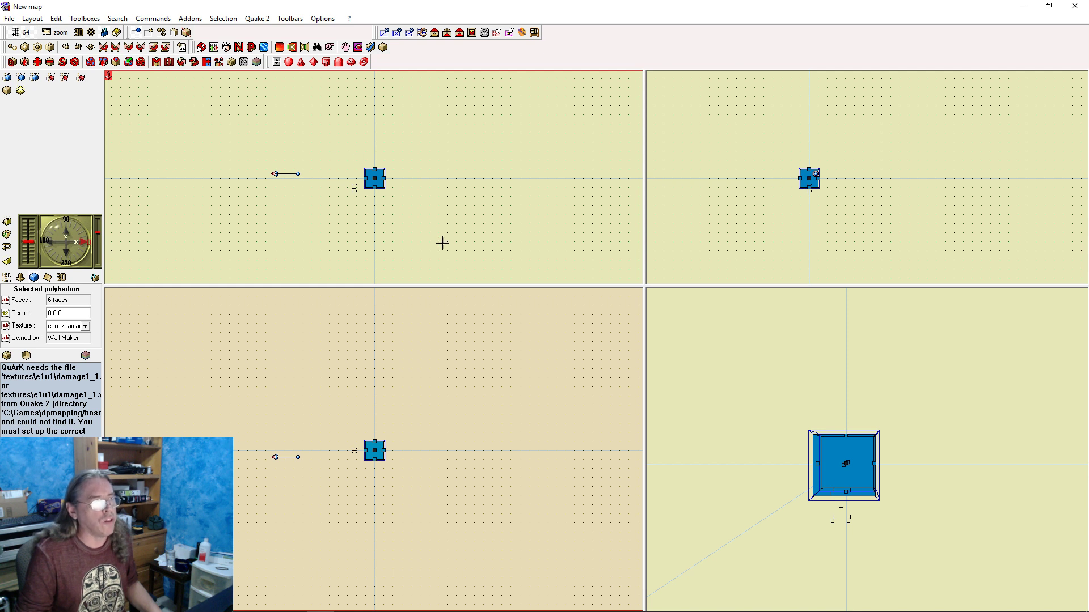
pyautogui.click(6, 356)
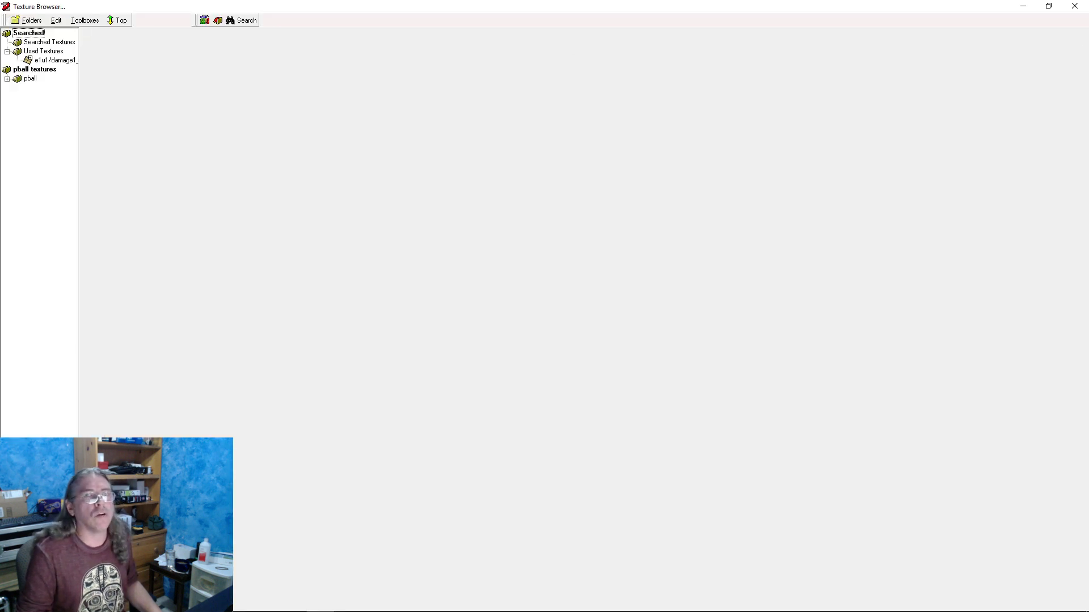
pyautogui.click(1074, 5)
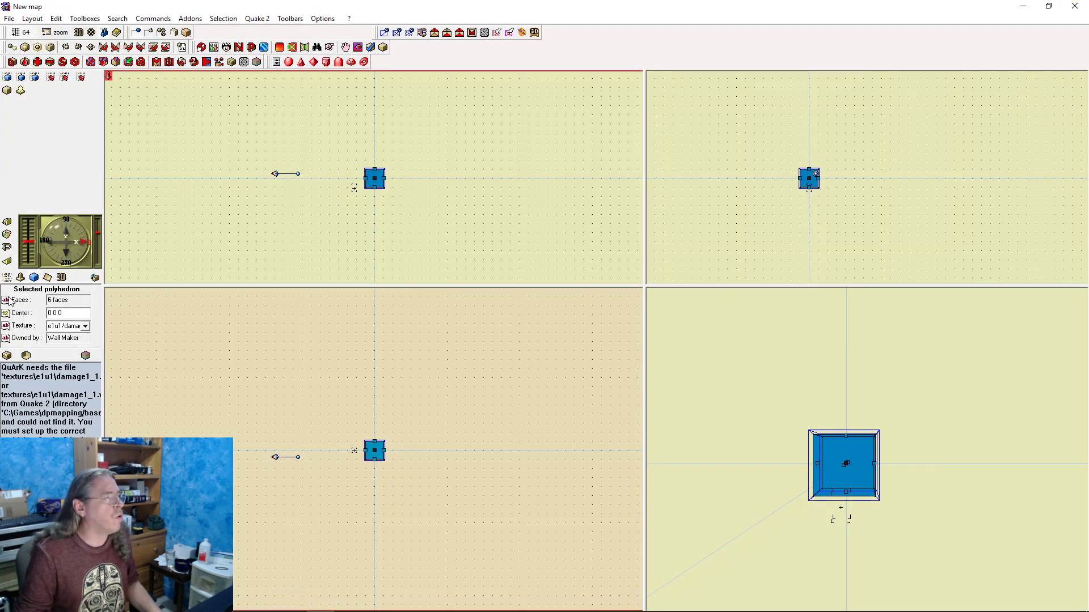
# Expand the new cube in the hierarchy and examine which side each of its six faces represents
pyautogui.click(10, 277)
pyautogui.click(17, 317)
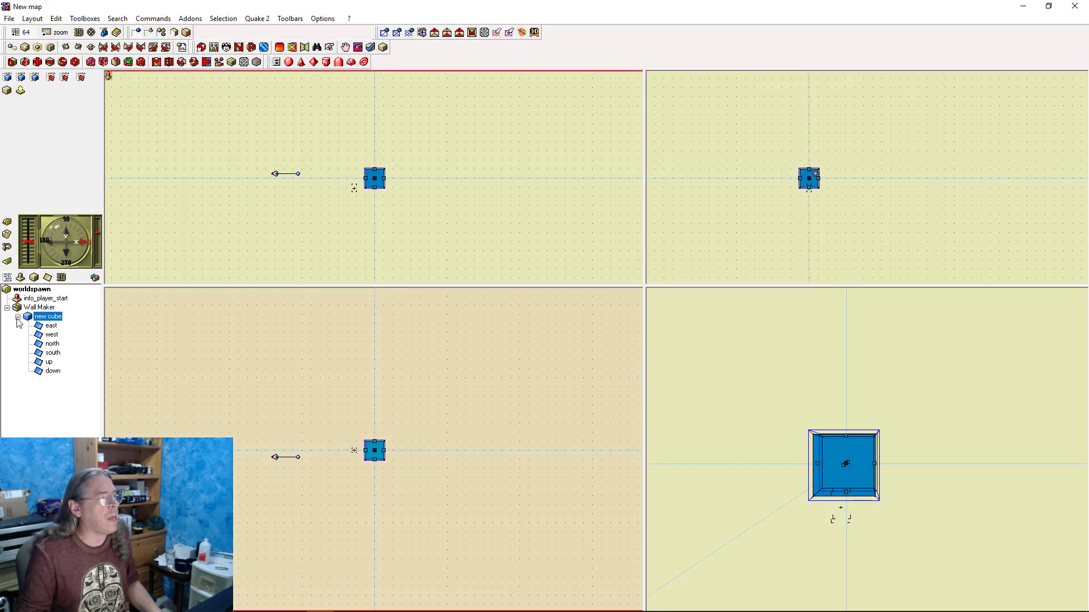
pyautogui.click(47, 326)
pyautogui.click(50, 334)
pyautogui.click(52, 344)
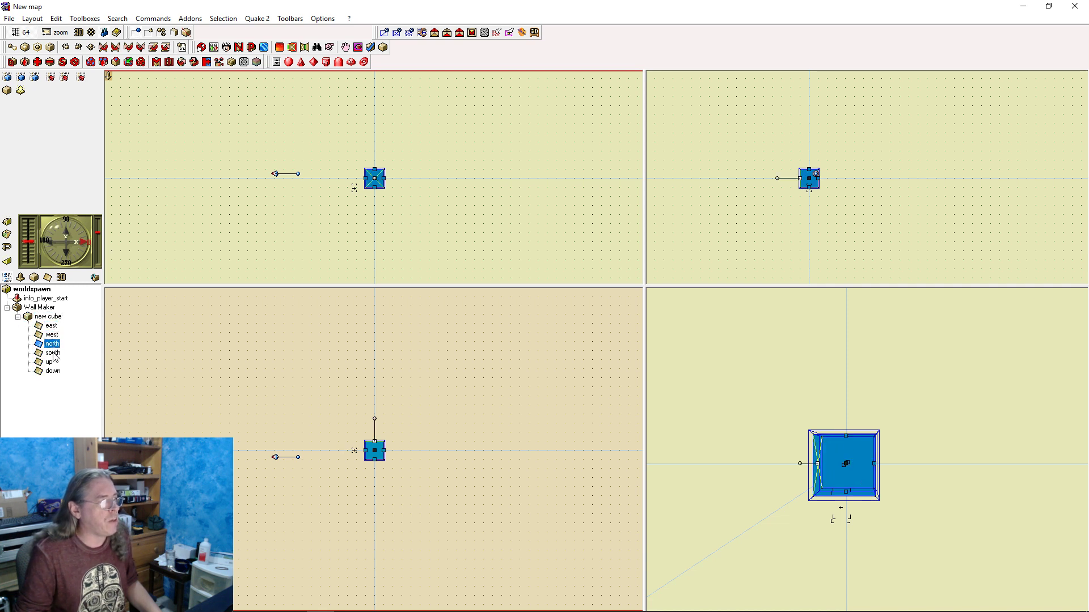
pyautogui.click(53, 352)
pyautogui.click(49, 362)
pyautogui.click(52, 371)
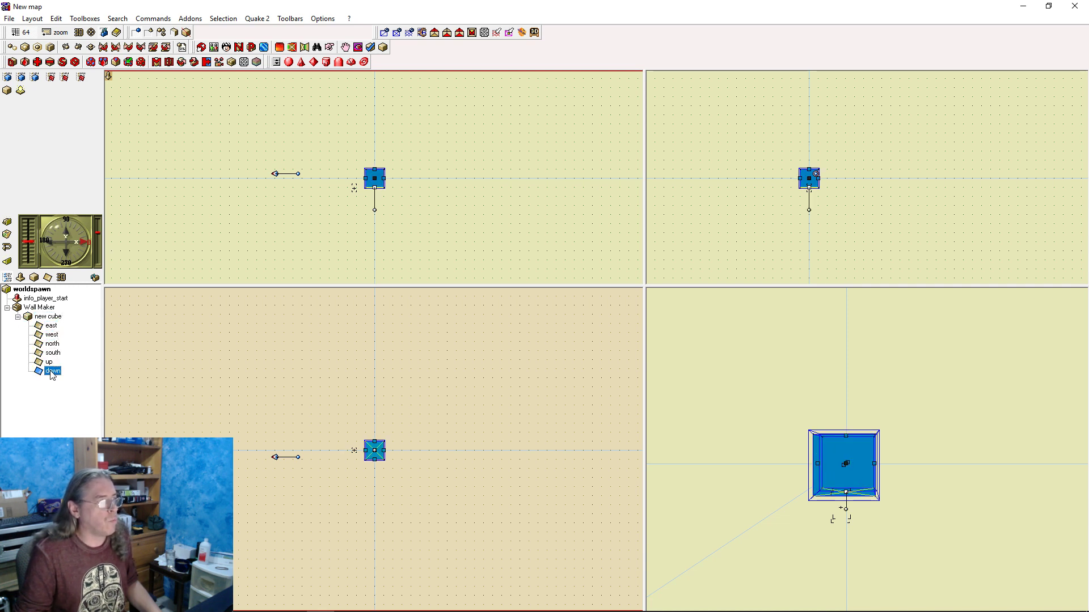
pyautogui.click(386, 181)
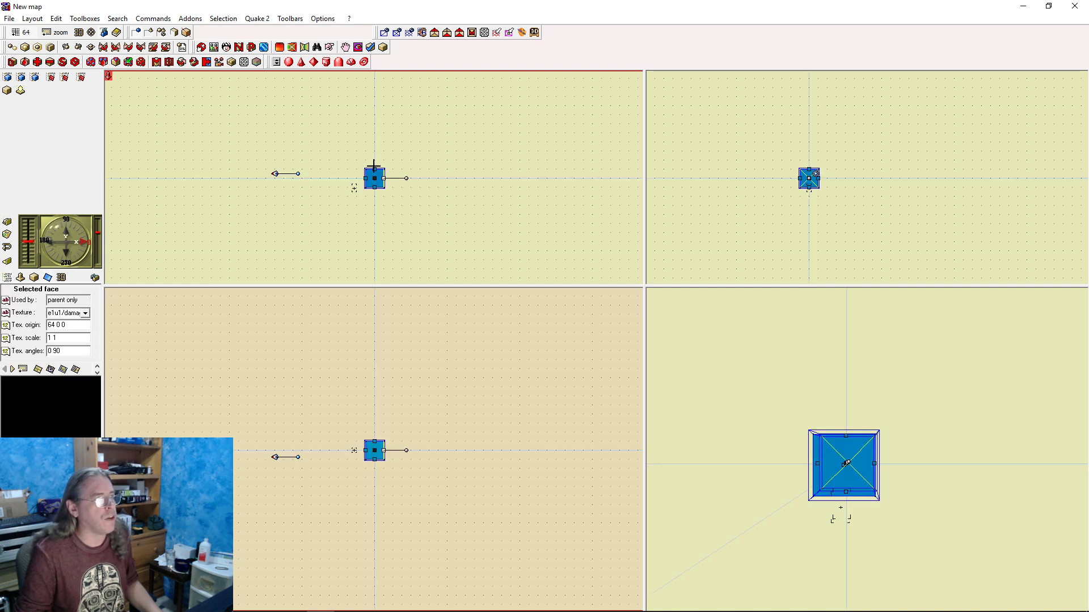
# Apply the pball/sky1 texture to the cube's up face
pyautogui.click(373, 164)
pyautogui.click(5, 279)
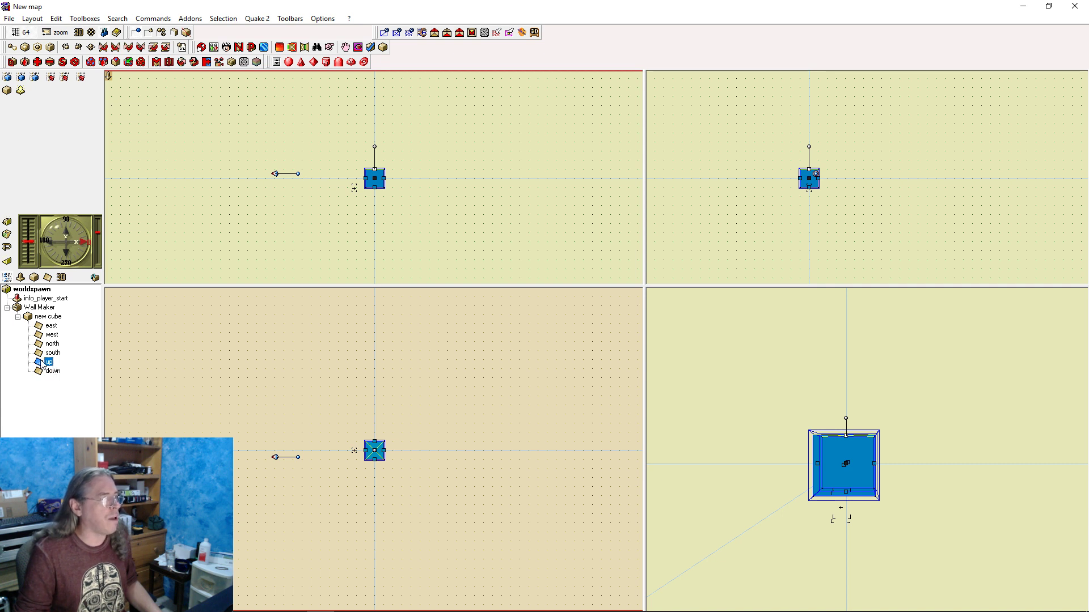
pyautogui.click(49, 277)
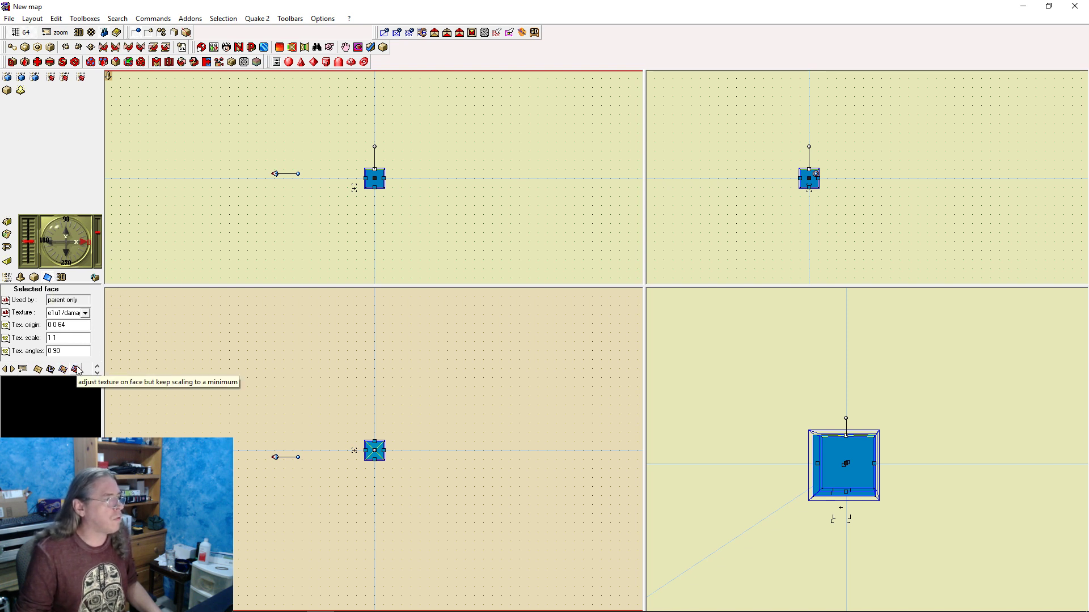
pyautogui.click(38, 371)
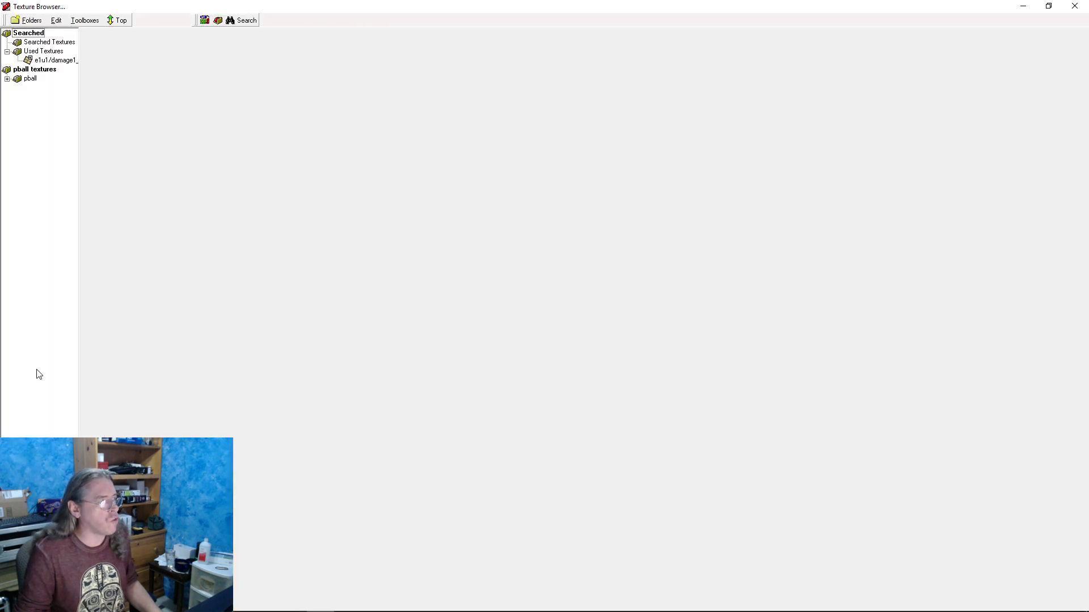
pyautogui.click(7, 78)
pyautogui.click(17, 88)
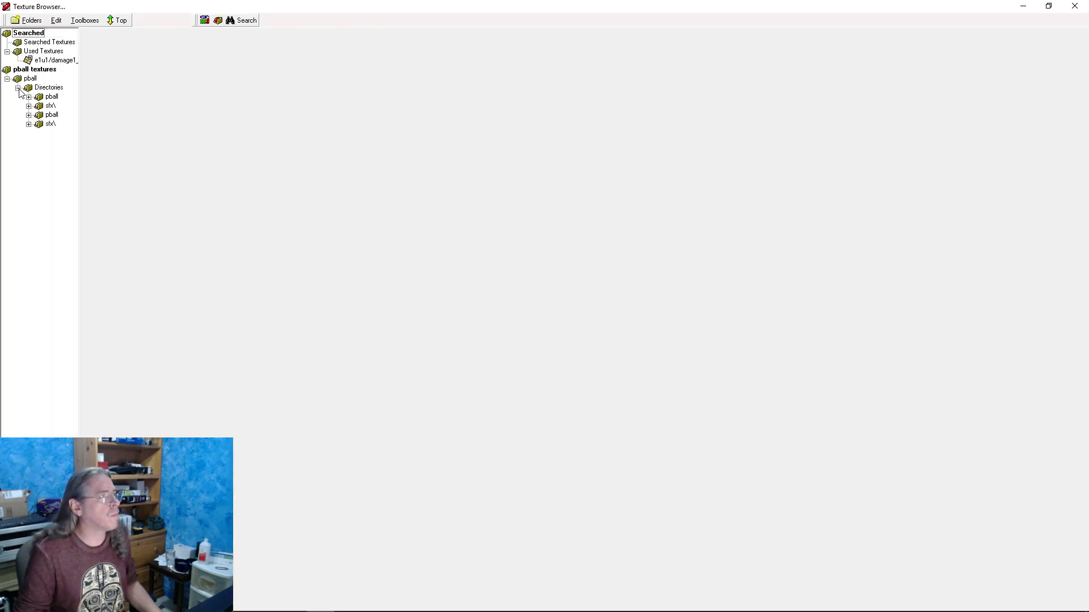
pyautogui.click(49, 98)
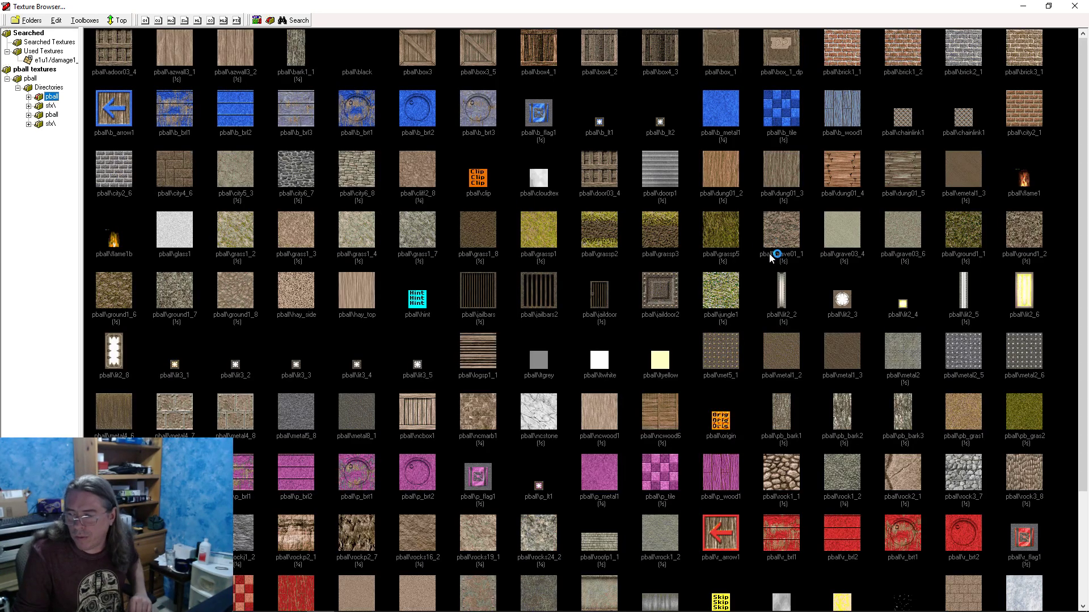
pyautogui.scroll(-5, 675, 295)
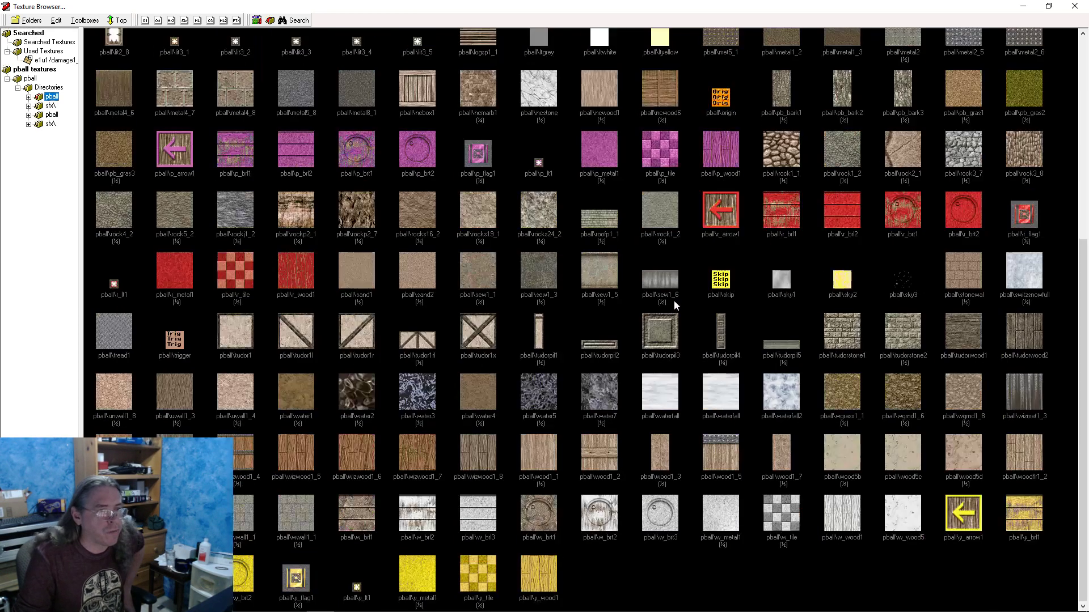
pyautogui.doubleClick(781, 280)
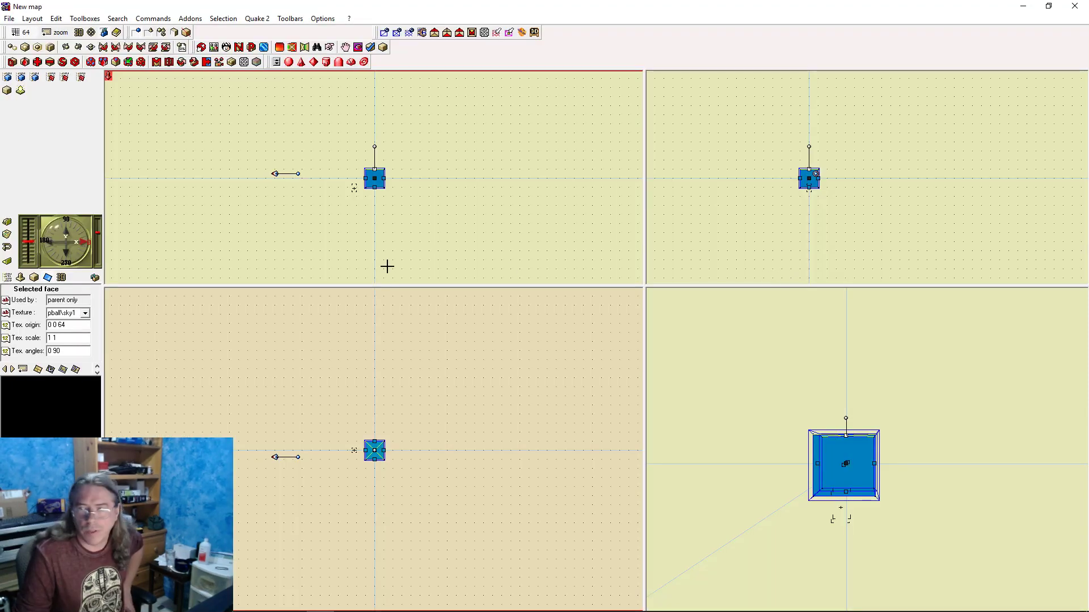
# Apply the pball/grass1_8 texture to the cube's down face
pyautogui.click(375, 189)
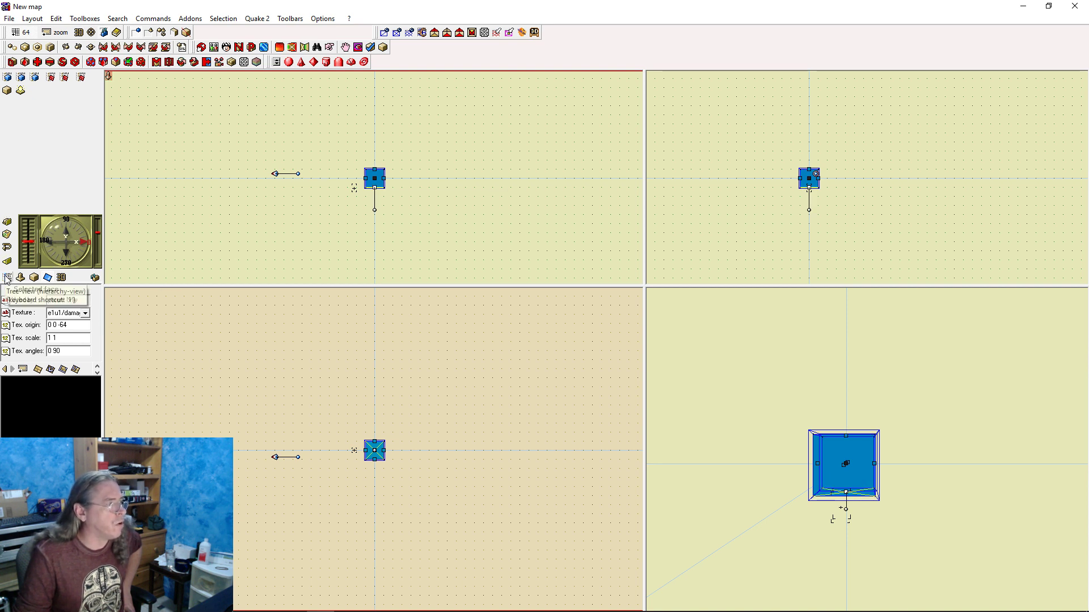
pyautogui.click(40, 369)
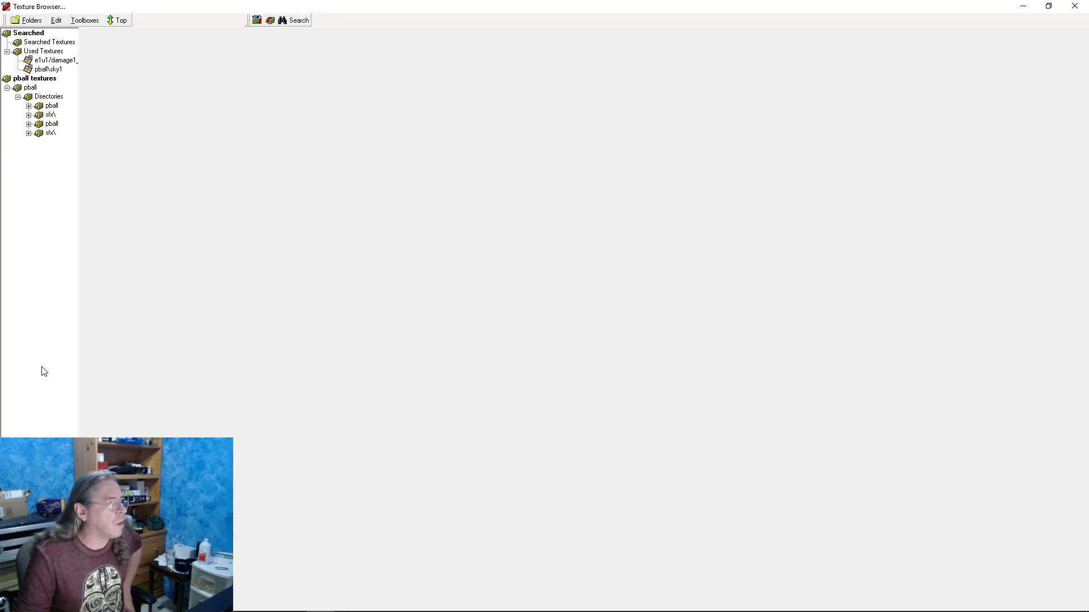
pyautogui.click(52, 105)
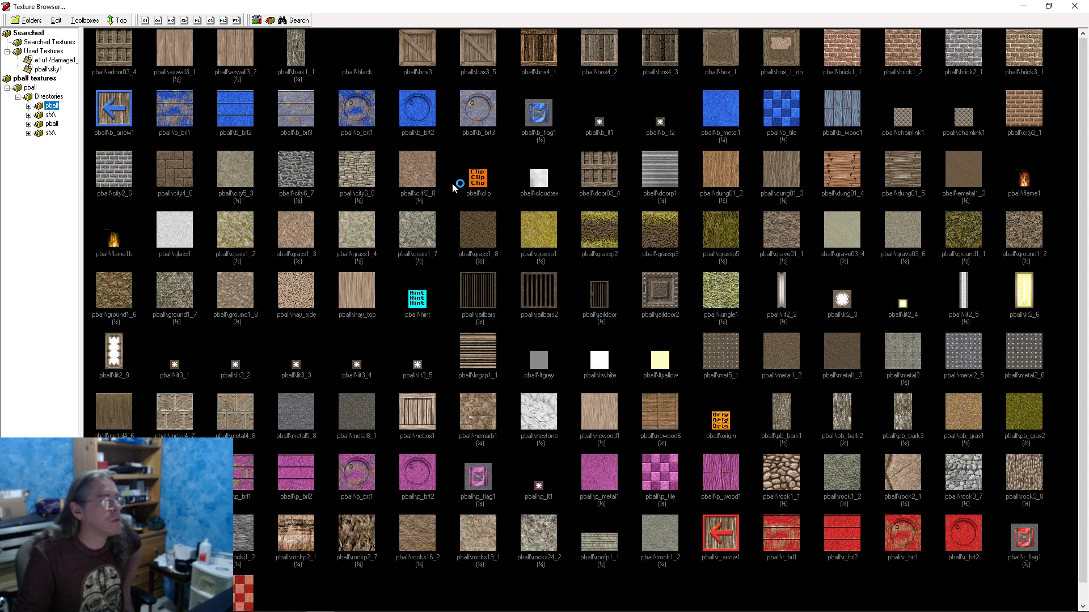
pyautogui.doubleClick(491, 236)
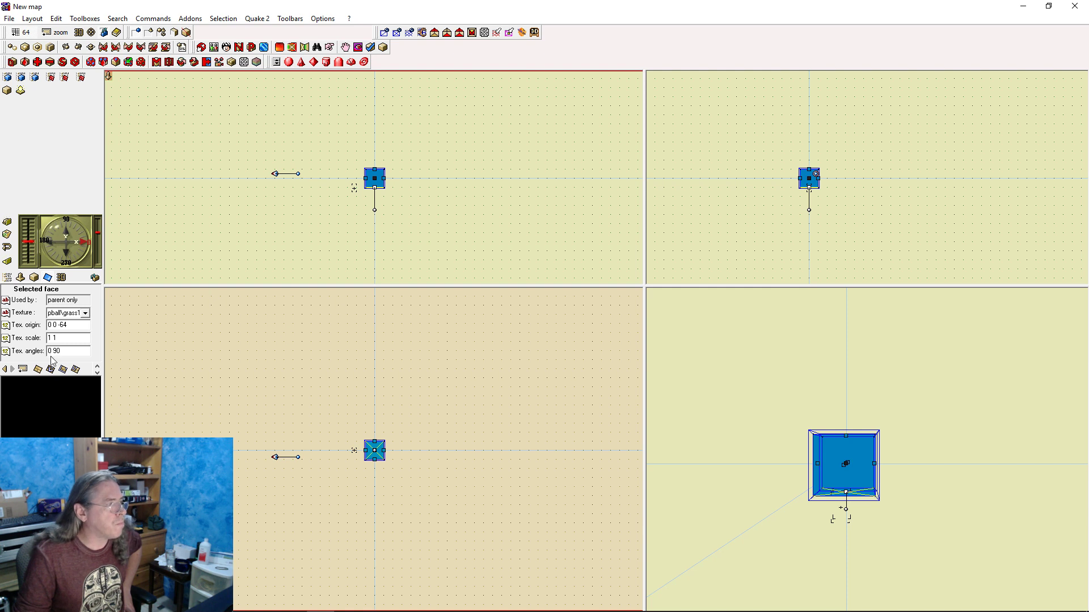
# Apply the pball/rock2_1 texture to the cube's east, west, north and south faces together
pyautogui.click(7, 277)
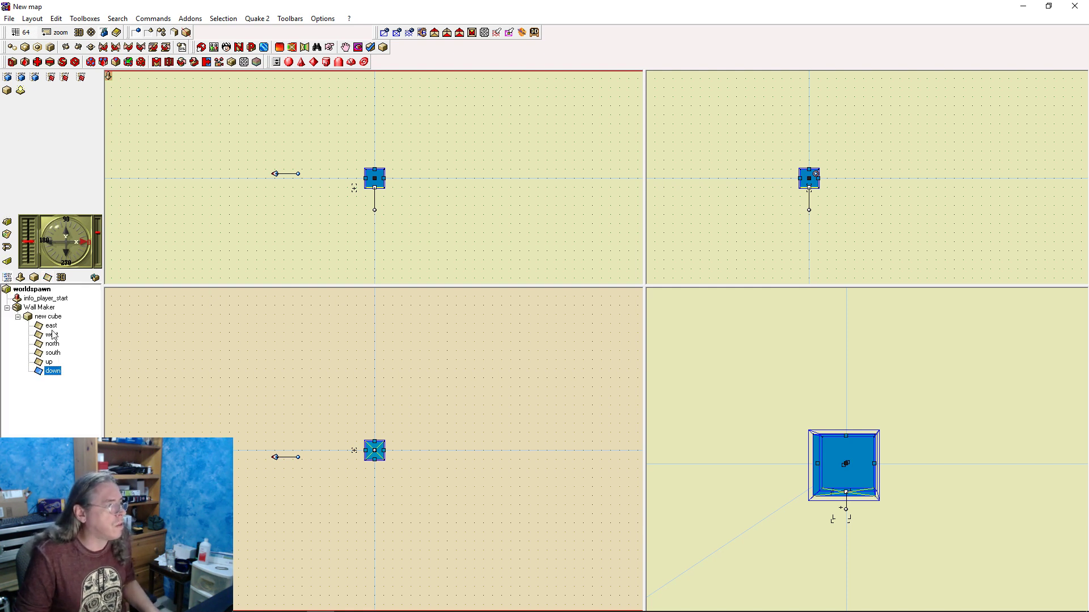
pyautogui.click(52, 326)
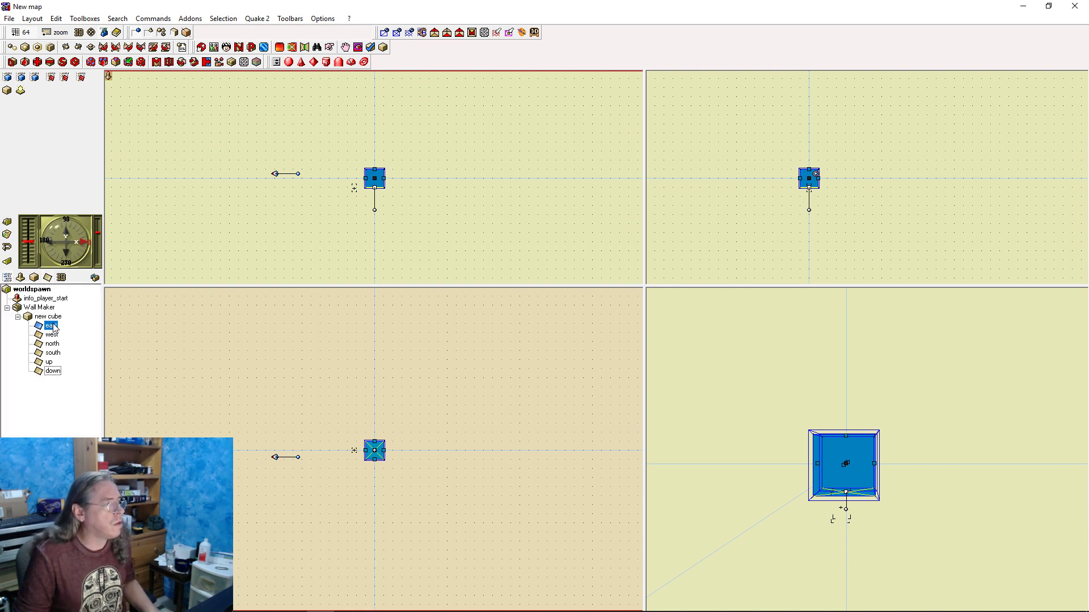
pyautogui.keyDown('shift'); pyautogui.click(53, 354); pyautogui.keyUp('shift')
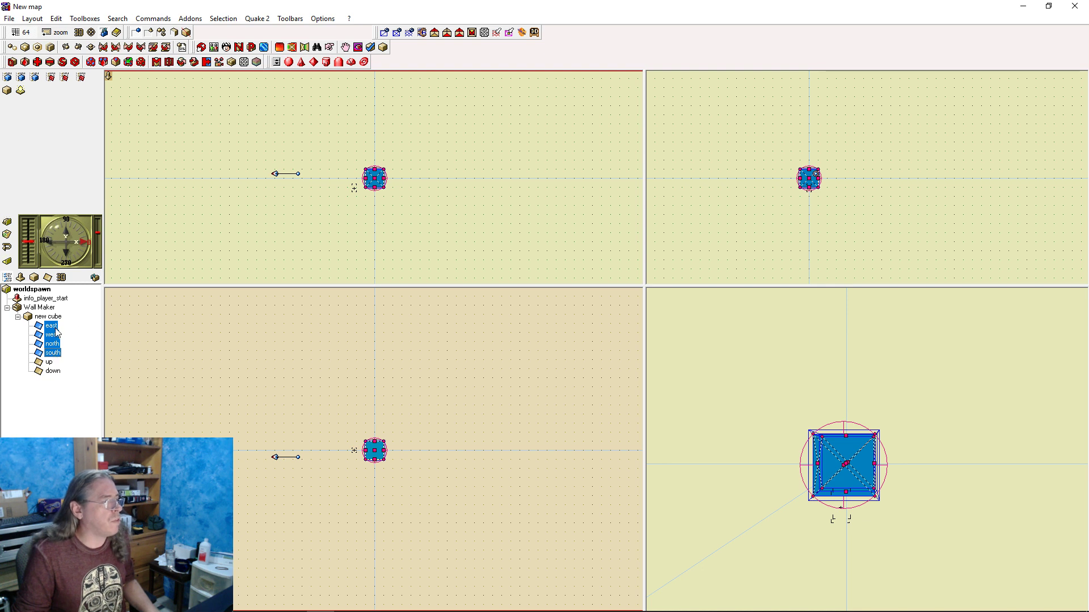
pyautogui.rightClick(54, 345)
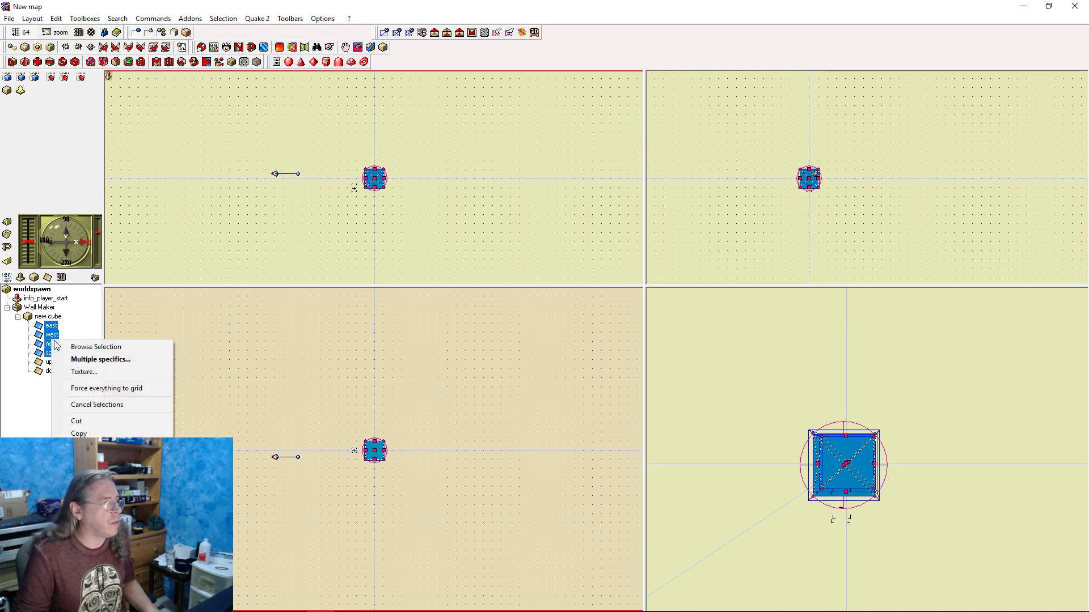
pyautogui.click(93, 375)
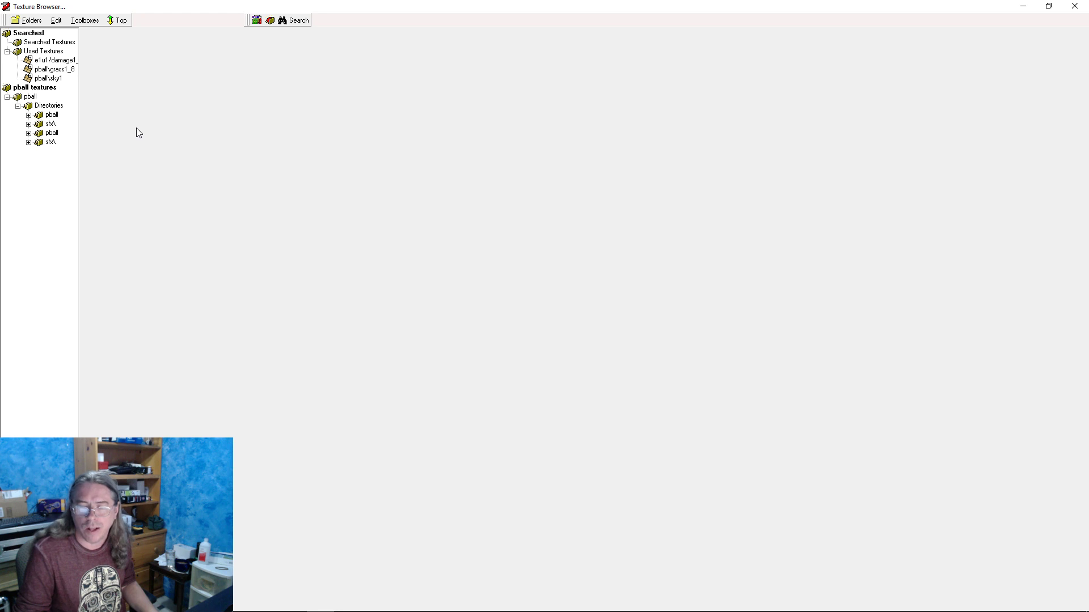
pyautogui.click(50, 115)
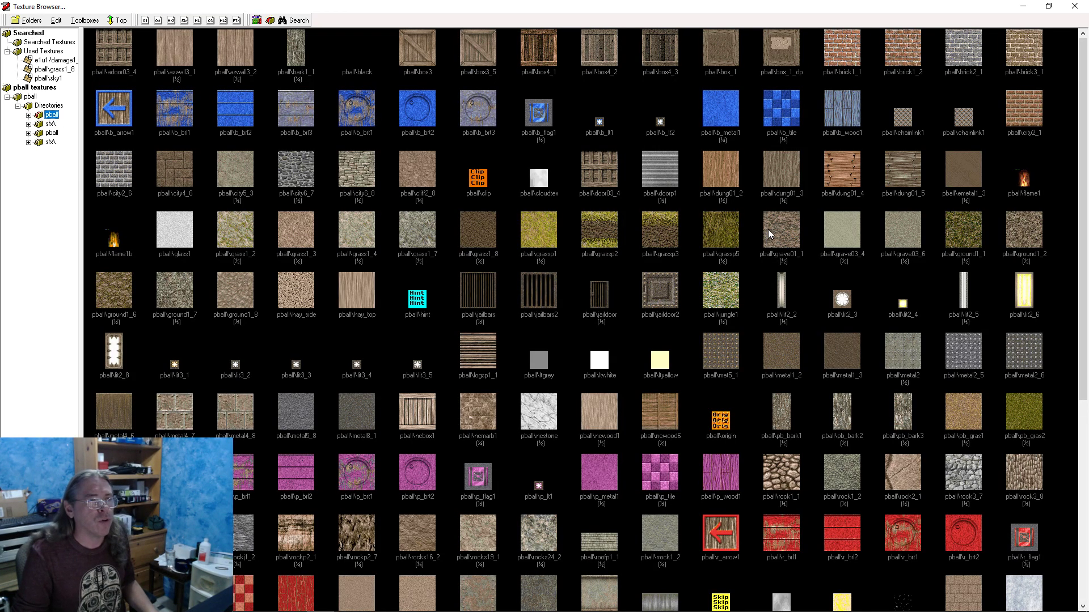
pyautogui.scroll(-3, 479, 200)
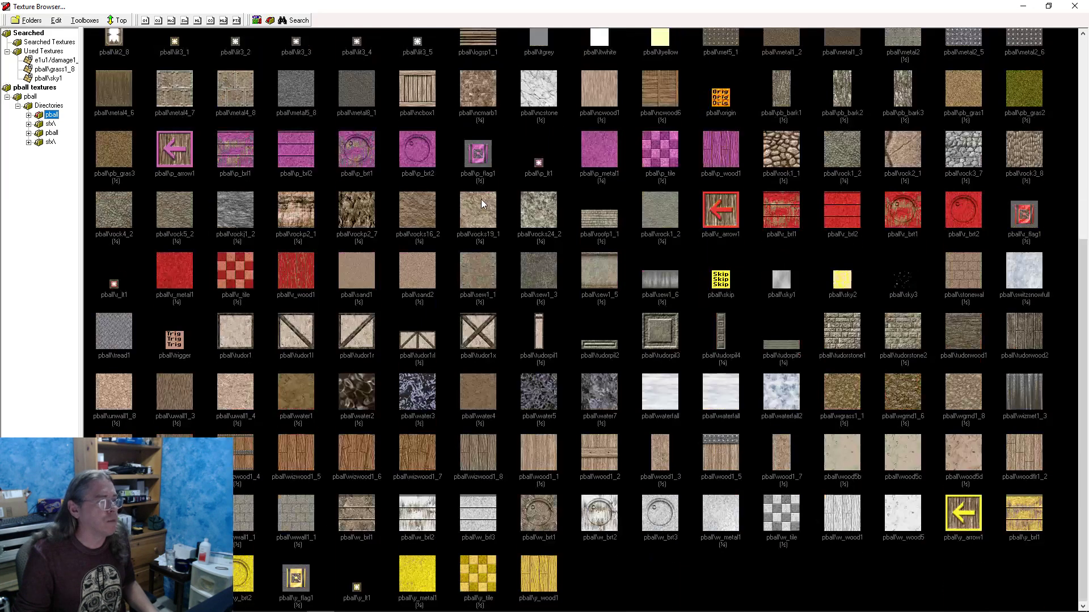
pyautogui.scroll(3, 482, 199)
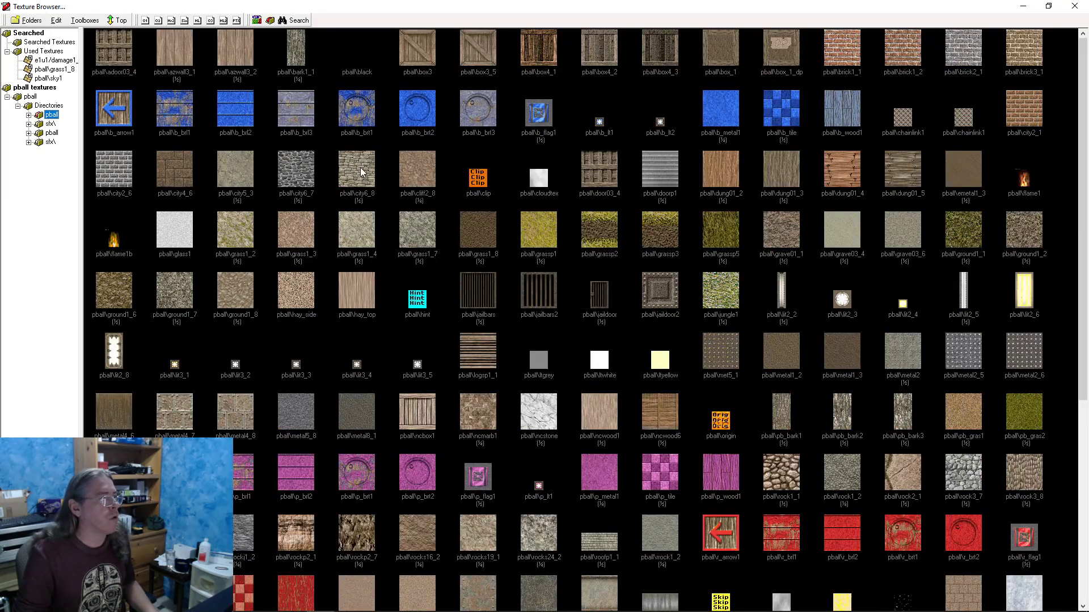
pyautogui.scroll(-5, 661, 284)
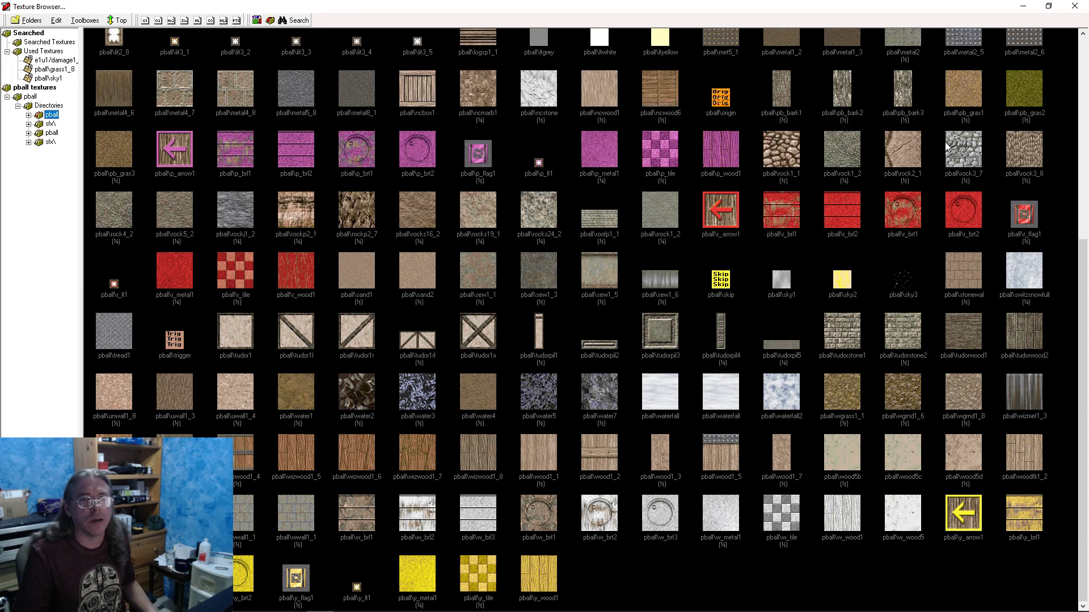
pyautogui.doubleClick(907, 140)
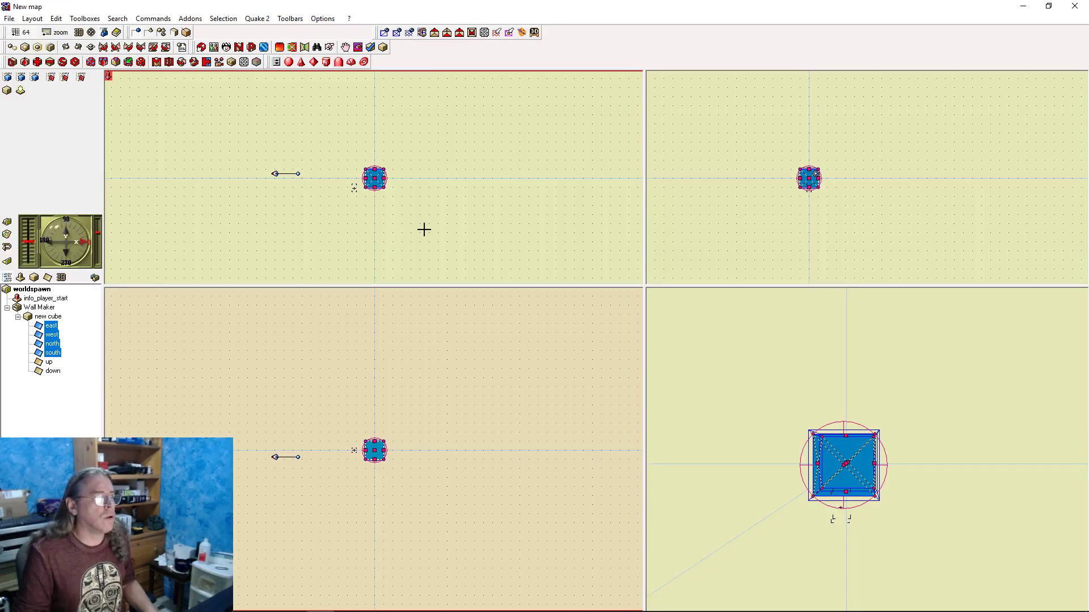
# Move the info_player_start entity to near the centre of the cube and clear the selection
pyautogui.click(423, 229)
pyautogui.click(353, 187)
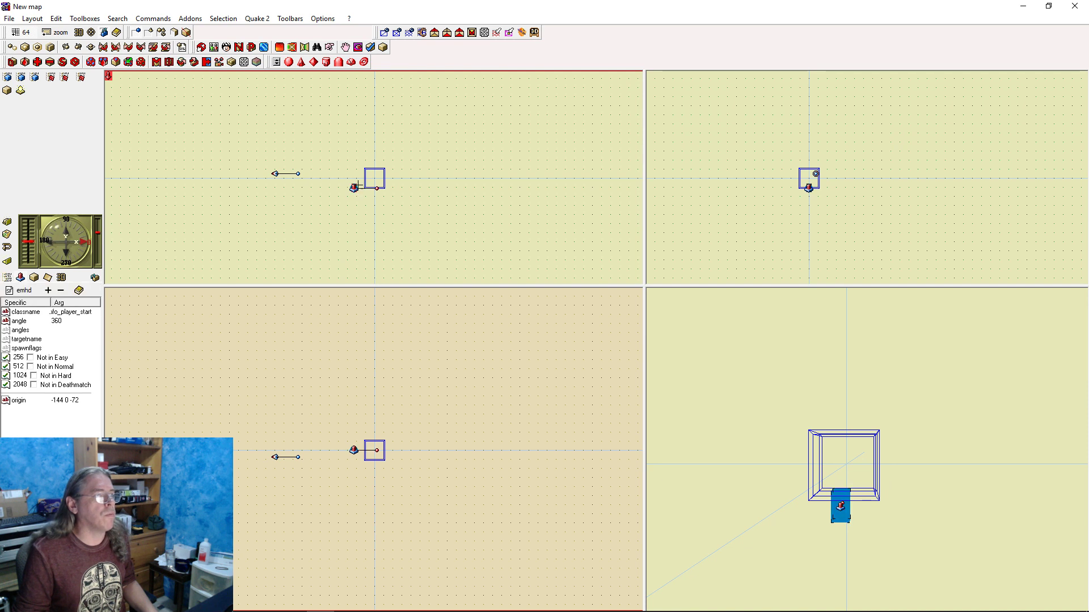
pyautogui.moveTo(356, 186); pyautogui.dragTo(374, 180)
pyautogui.click(415, 219)
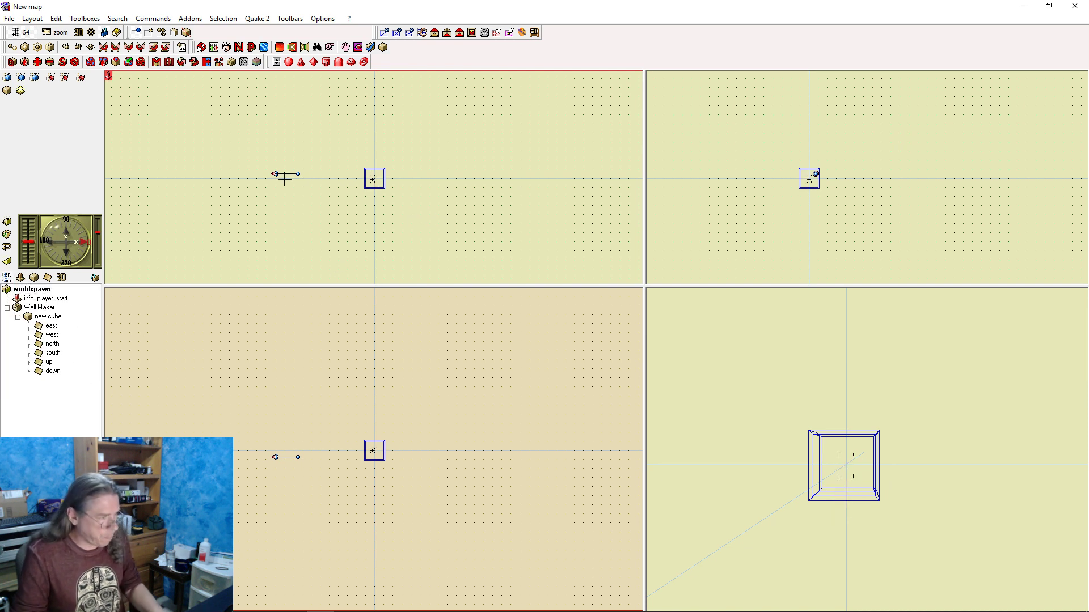
# Collapse the cube's face list, clear the selection, and build and launch the map in Paintball 2
pyautogui.click(18, 317)
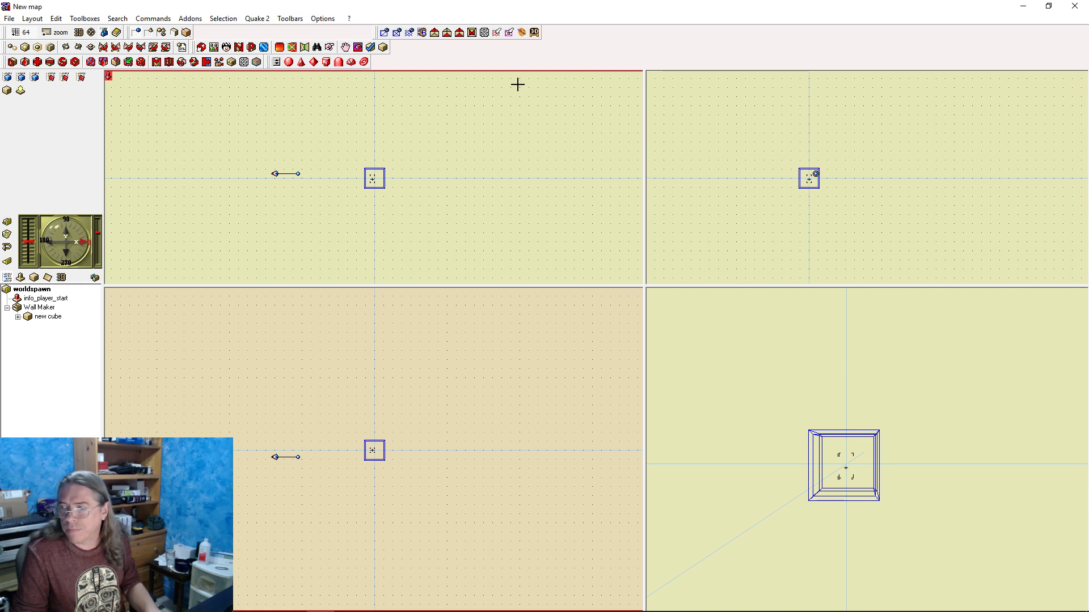
pyautogui.click(381, 181)
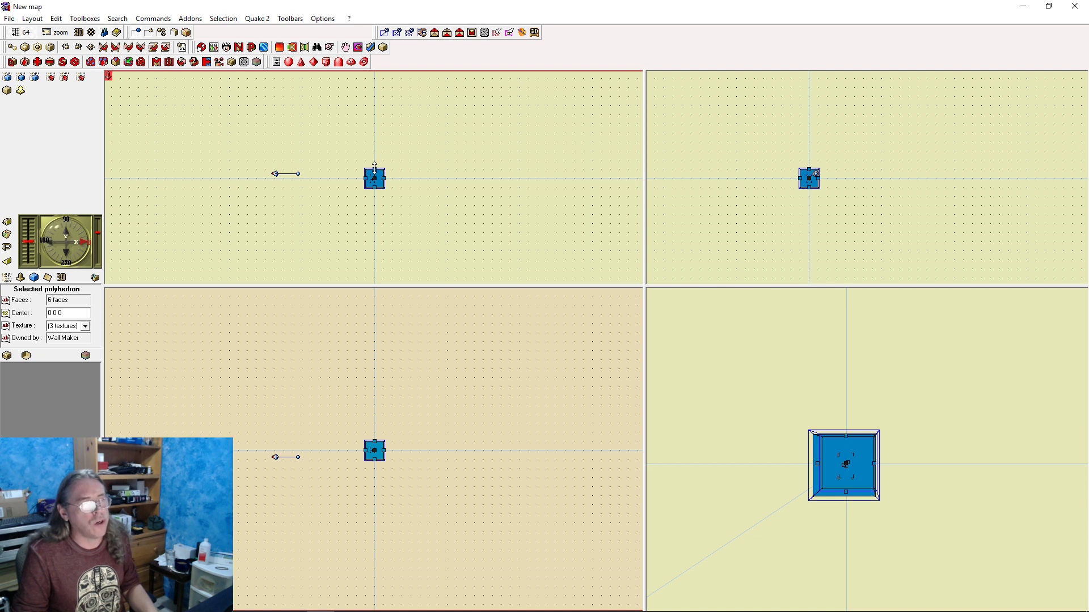
pyautogui.click(374, 167)
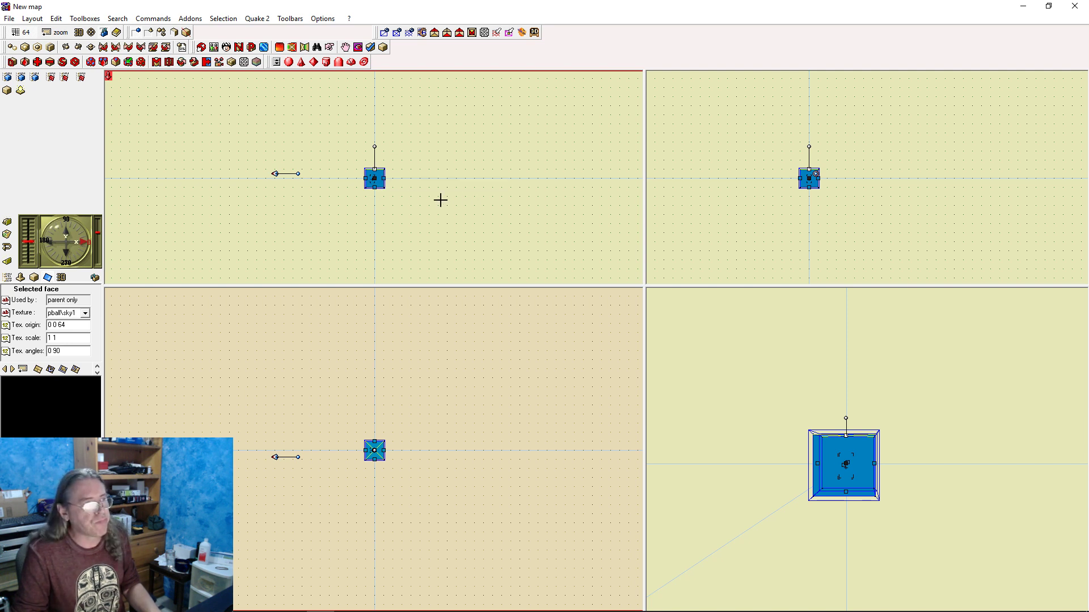
pyautogui.click(402, 195)
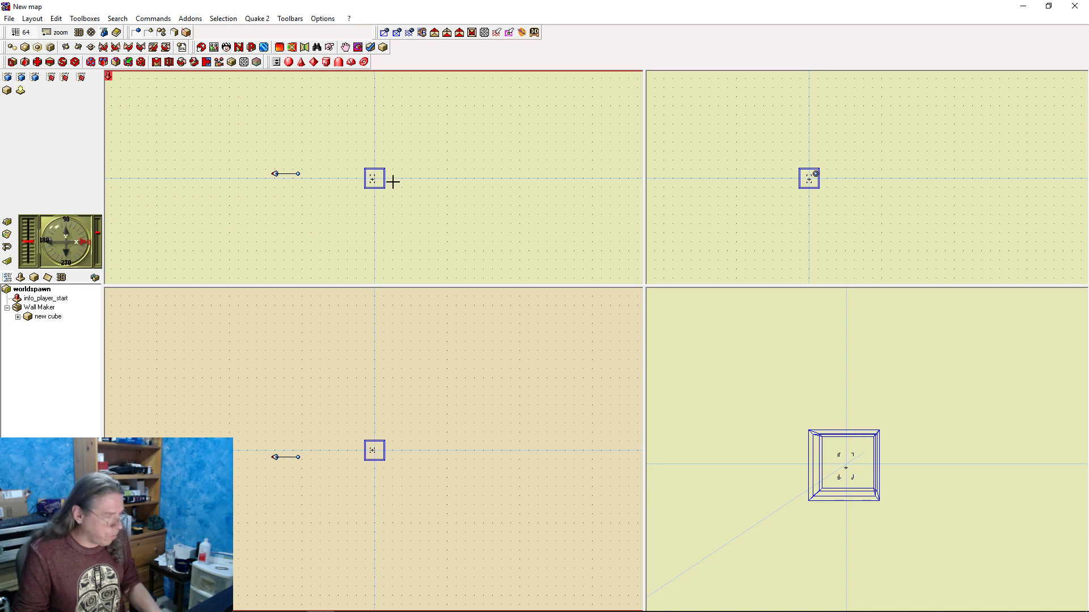
pyautogui.press('F9')
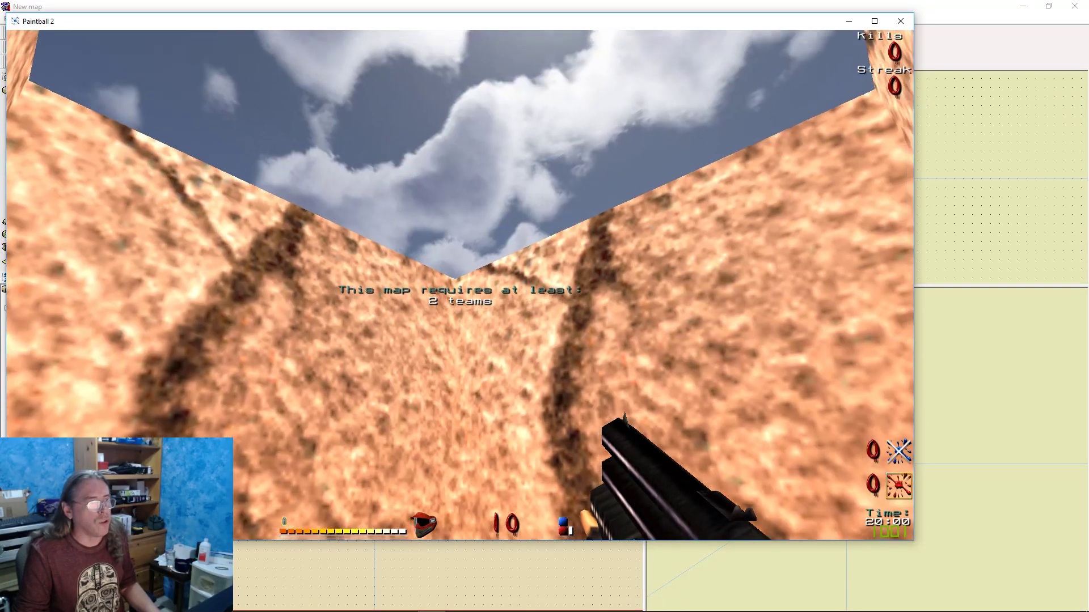
# Fire a shot at the rock wall in the game and quit Paintball 2 through its console to return to the map editor
pyautogui.click(460, 278)
pyautogui.press('`')
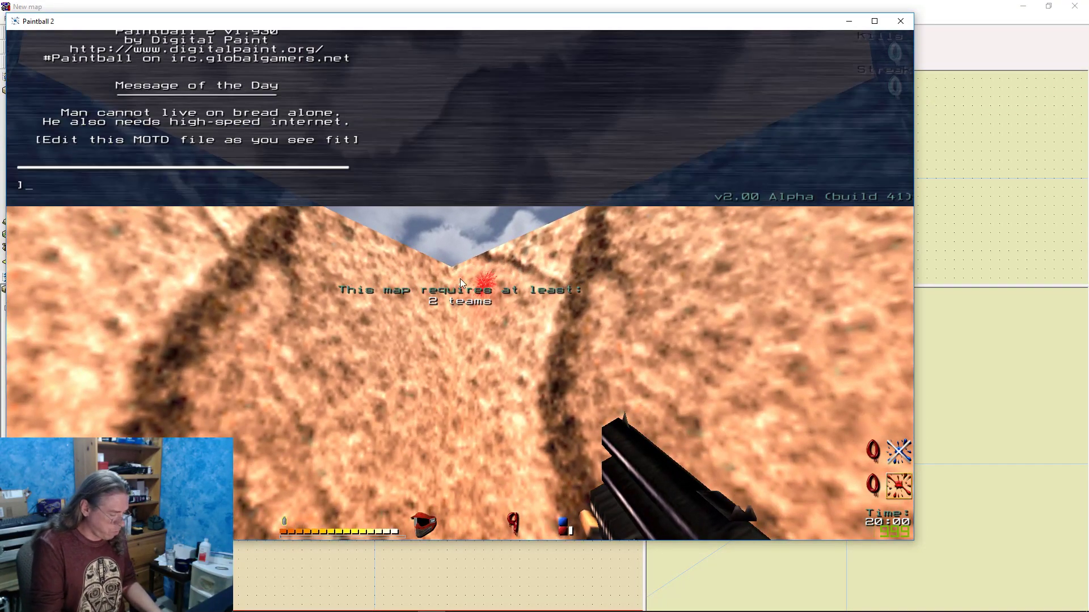
pyautogui.write('quit')
pyautogui.press('Return')
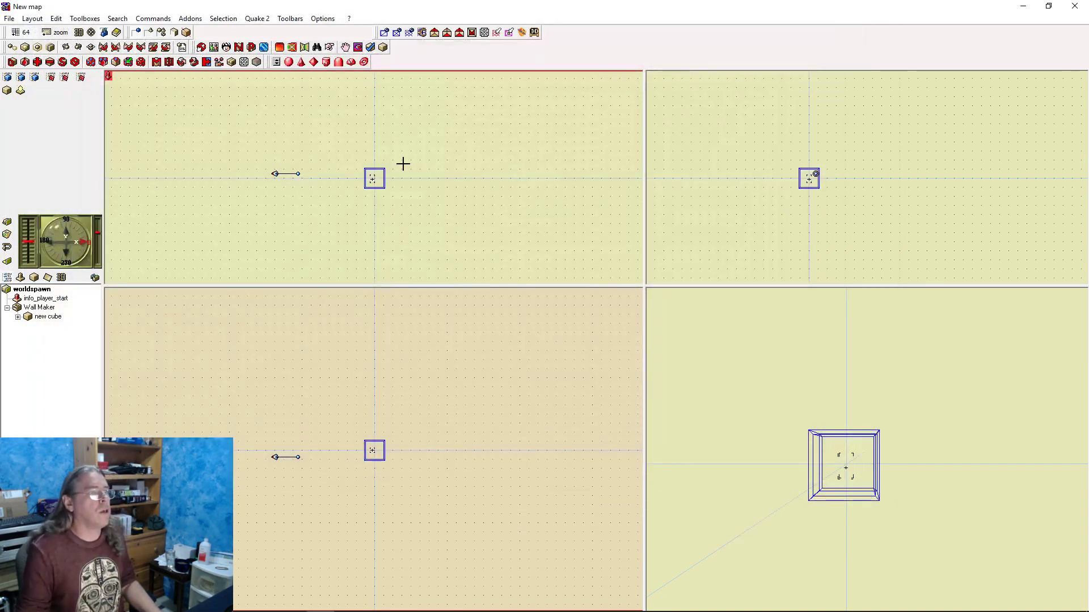
pyautogui.click(375, 452)
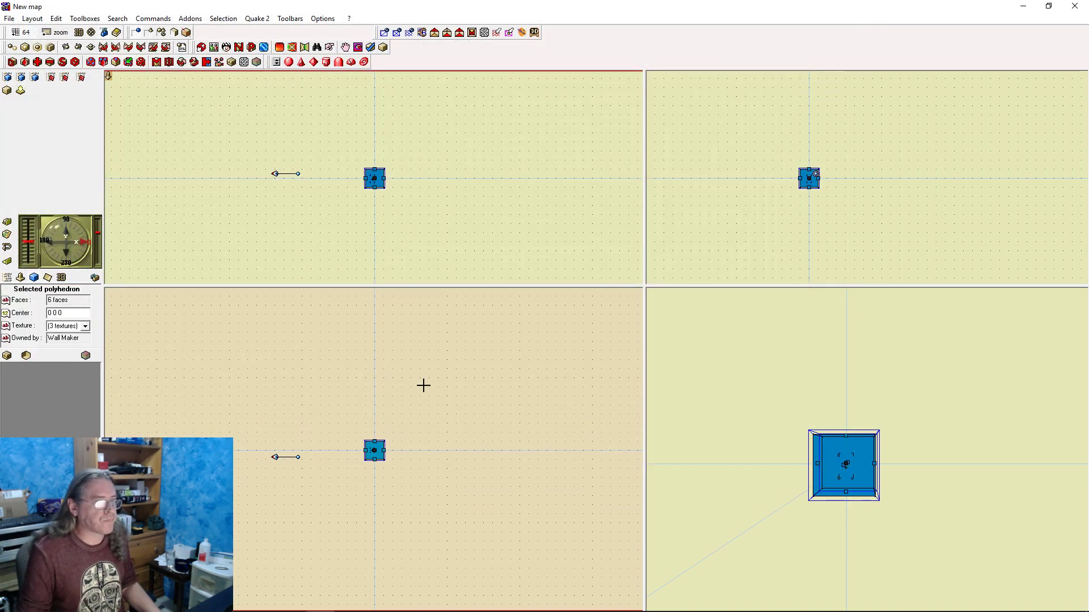
pyautogui.click(20, 33)
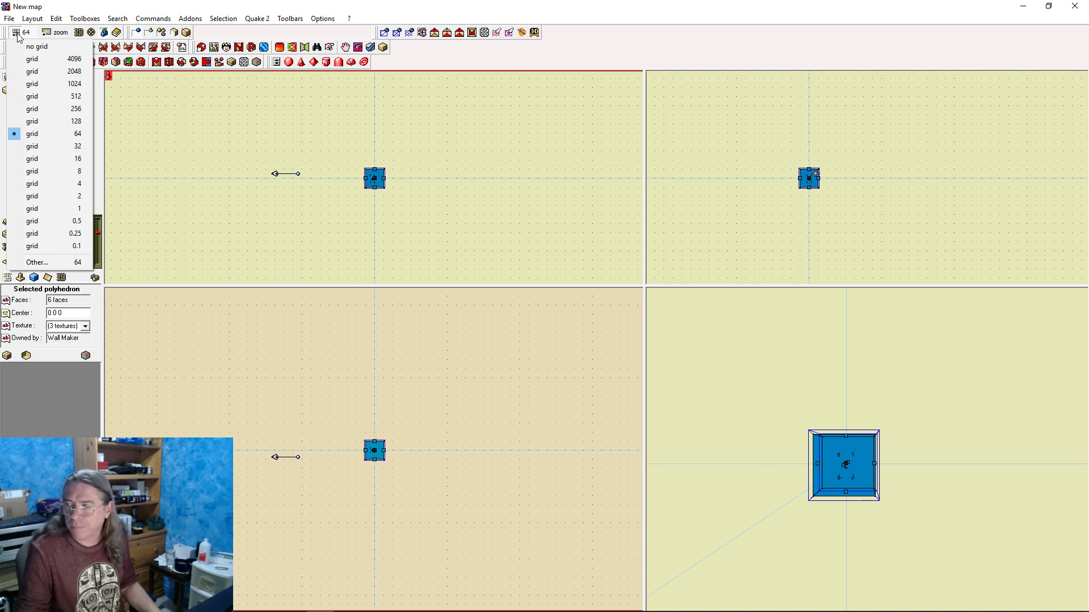
pyautogui.click(399, 174)
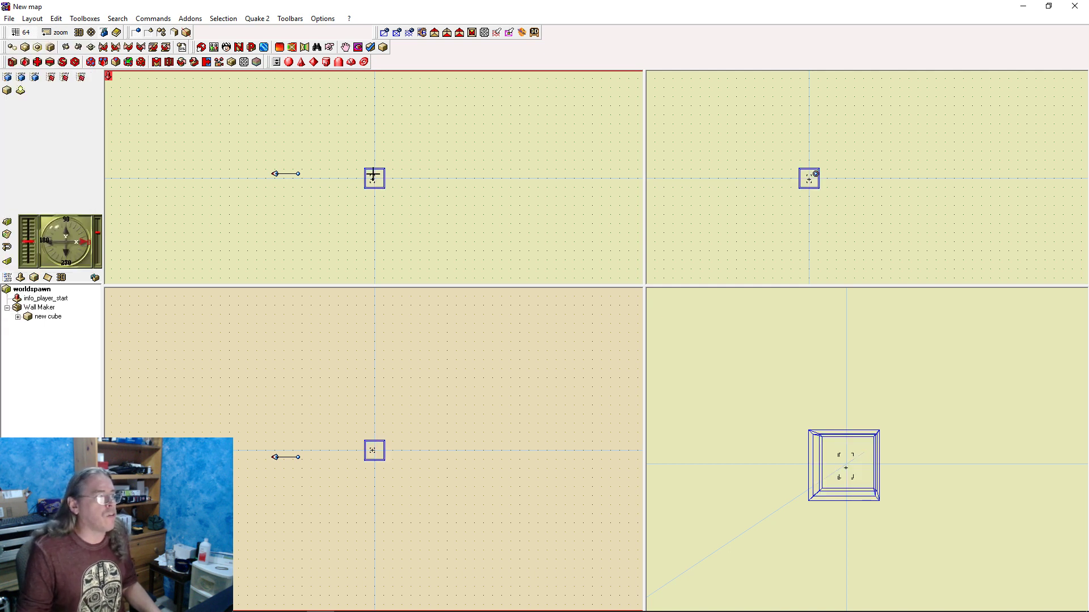
# Extend the cube's down and up faces to 256 units below and above its centre
pyautogui.click(374, 177)
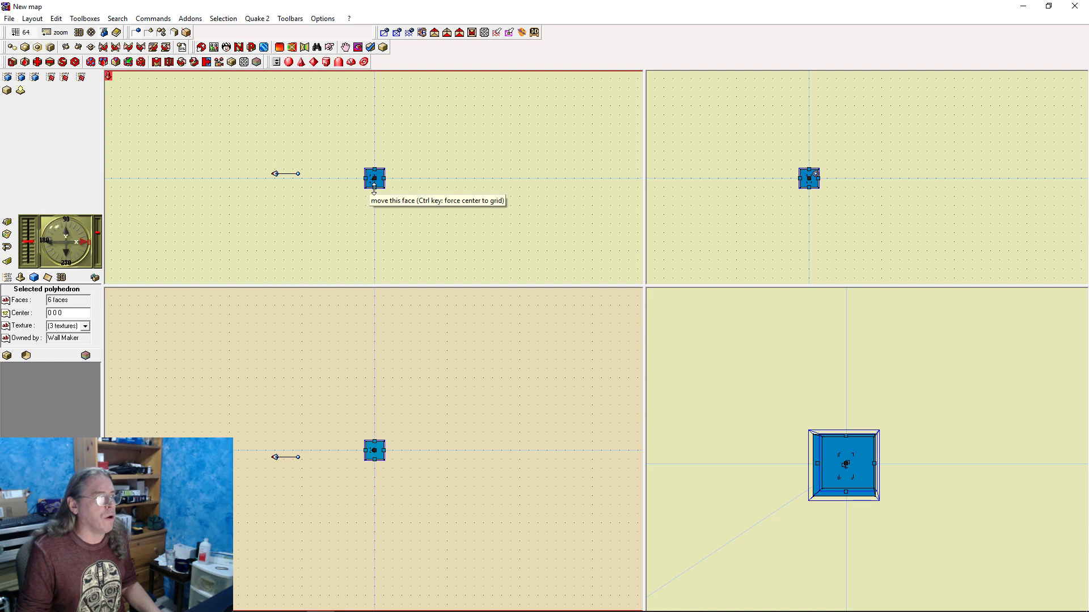
pyautogui.moveTo(375, 187); pyautogui.dragTo(377, 201)
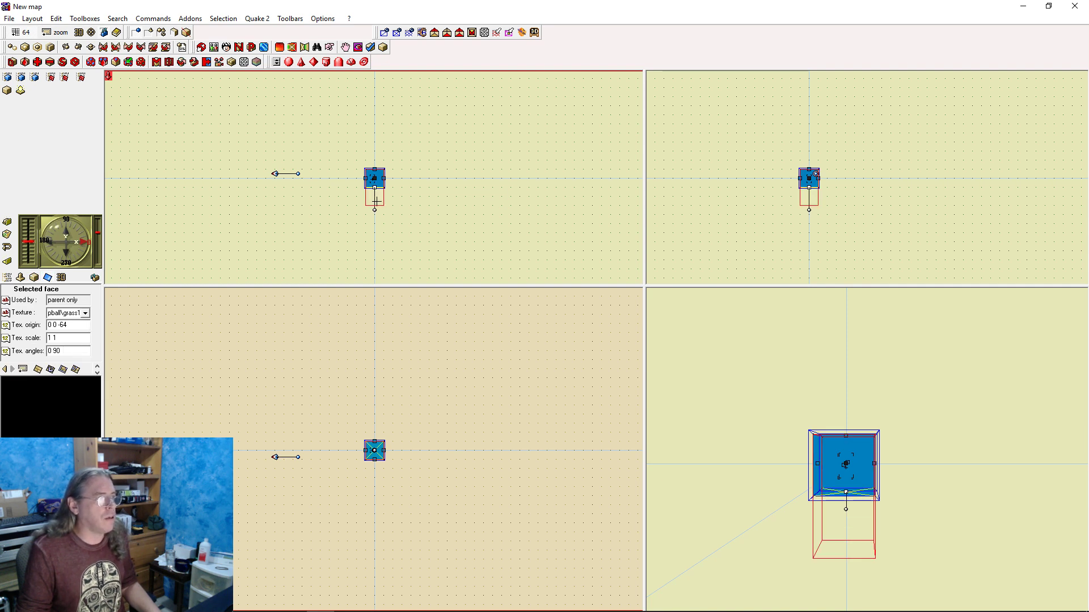
pyautogui.moveTo(377, 201); pyautogui.dragTo(376, 202)
pyautogui.moveTo(375, 165); pyautogui.dragTo(375, 142)
pyautogui.moveTo(373, 205); pyautogui.dragTo(374, 214)
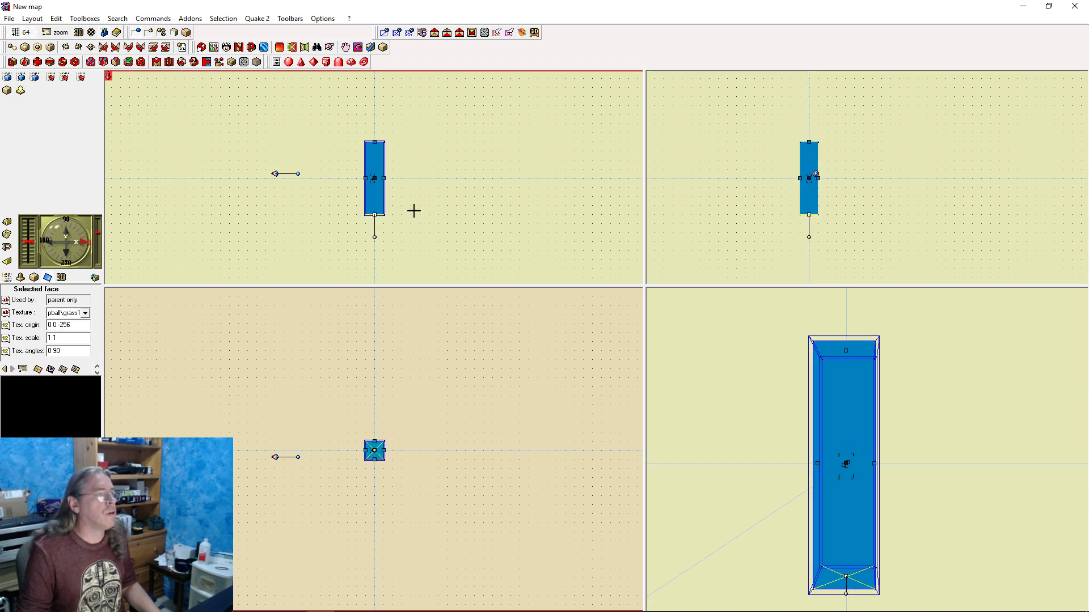
# Extend the cube's east, west, north and south faces to 384 units from the centre and clear the selection
pyautogui.click(377, 190)
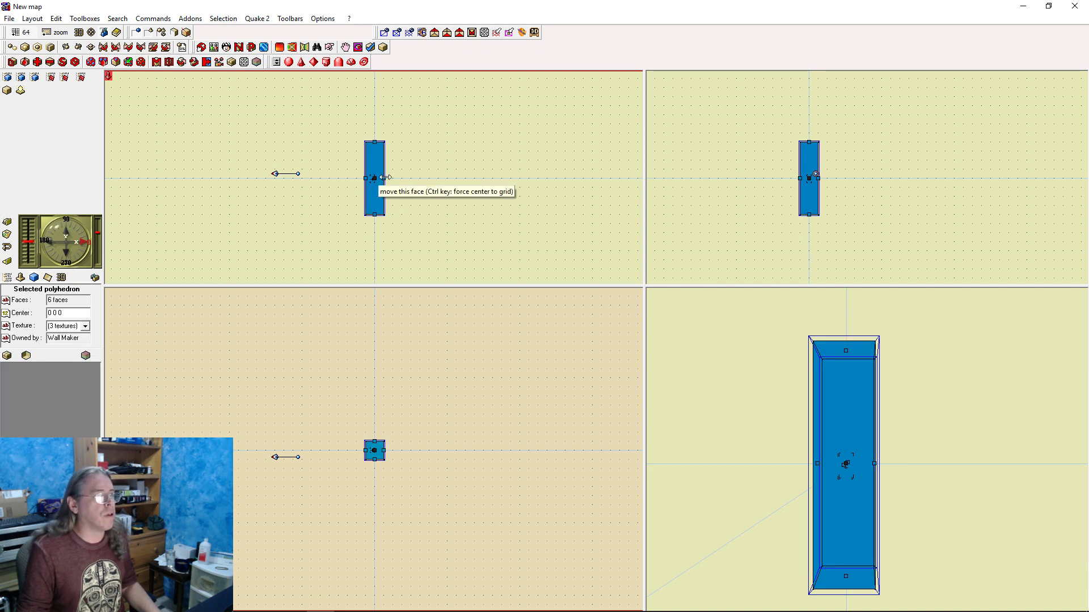
pyautogui.click(385, 177)
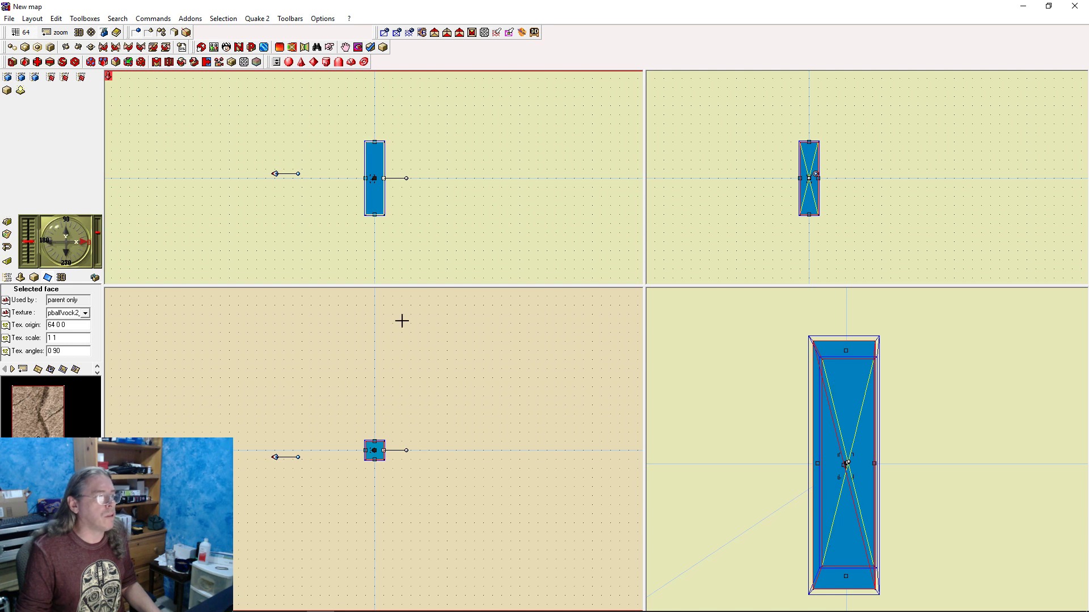
pyautogui.click(439, 439)
pyautogui.click(376, 451)
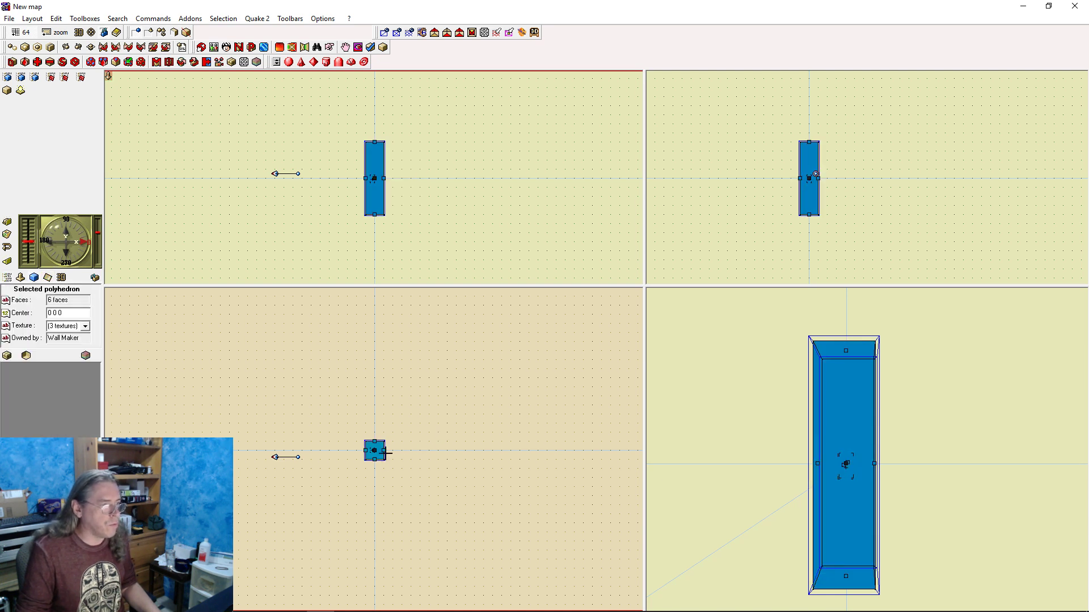
pyautogui.click(385, 450)
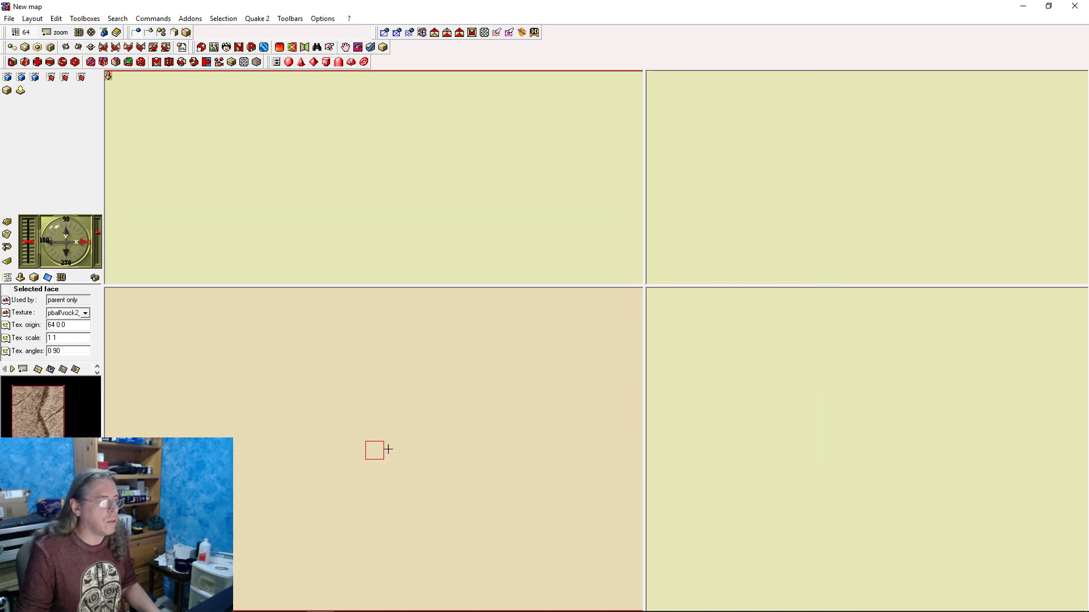
pyautogui.moveTo(413, 454); pyautogui.dragTo(431, 453)
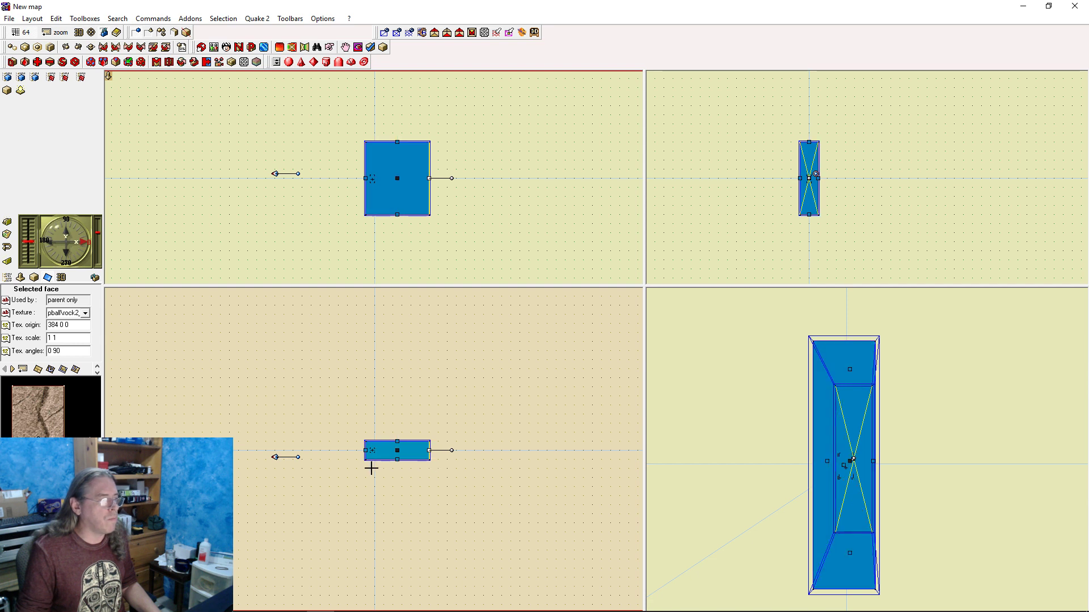
pyautogui.moveTo(366, 450)
pyautogui.mouseDown()
pyautogui.moveTo(319, 450)
pyautogui.moveTo(376, 417)
pyautogui.moveTo(376, 397)
pyautogui.mouseUp()
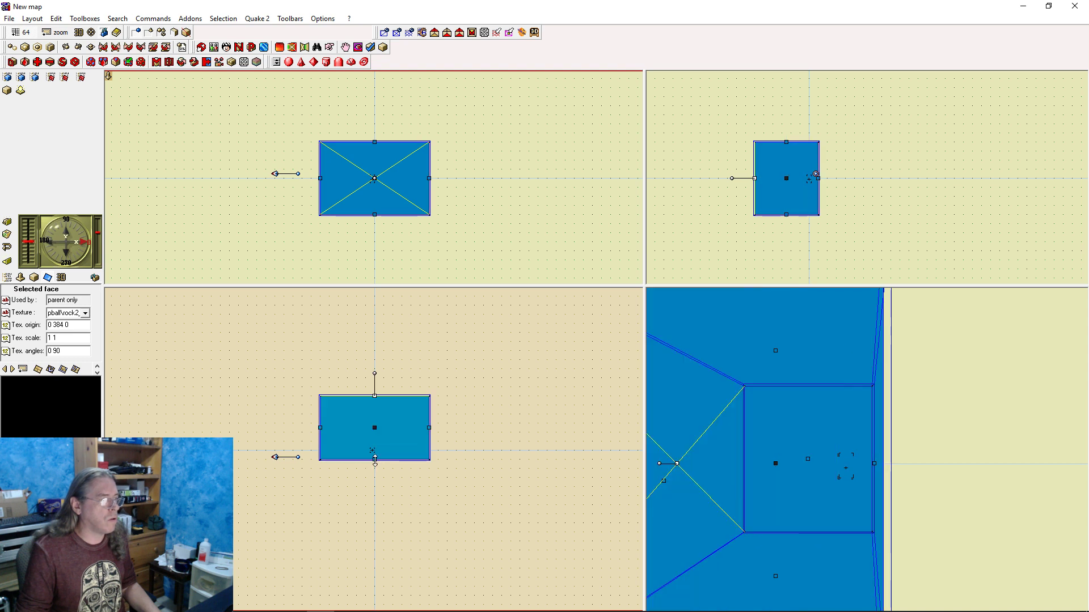
pyautogui.moveTo(375, 461); pyautogui.dragTo(374, 505)
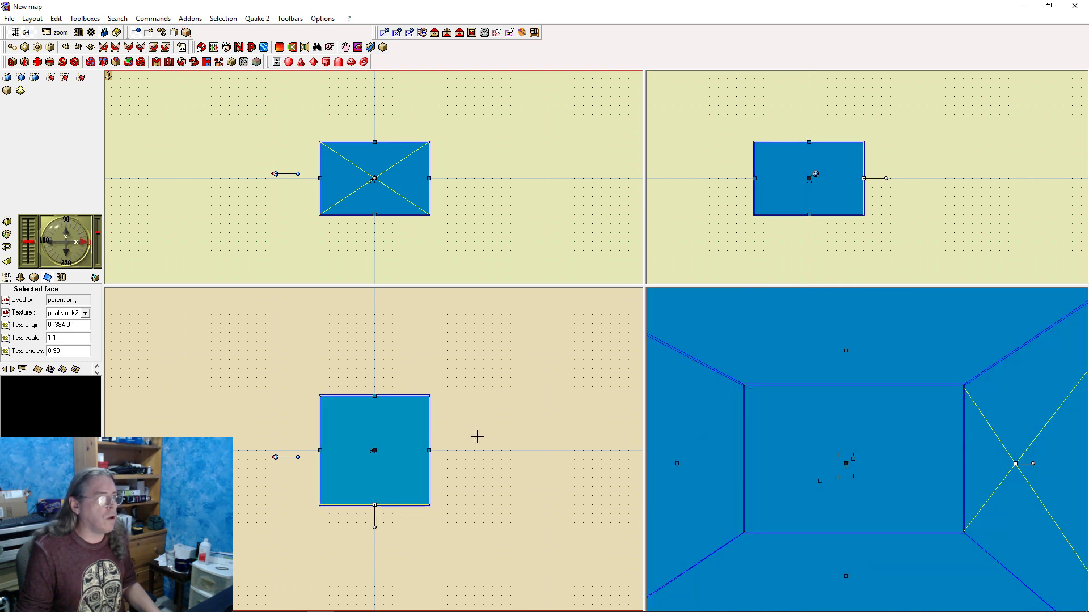
pyautogui.click(477, 436)
pyautogui.click(369, 440)
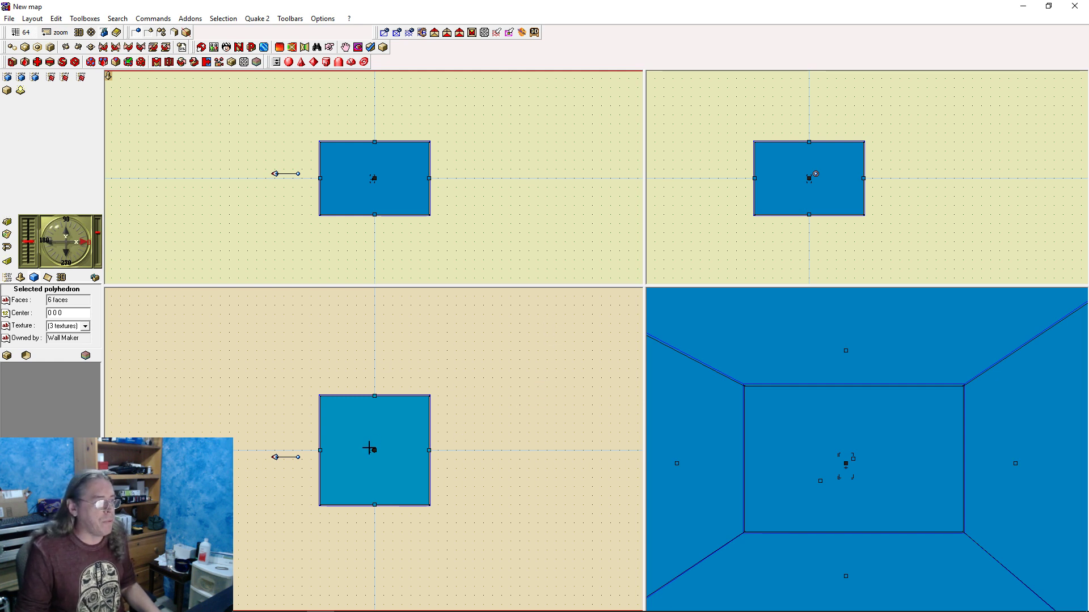
pyautogui.click(454, 447)
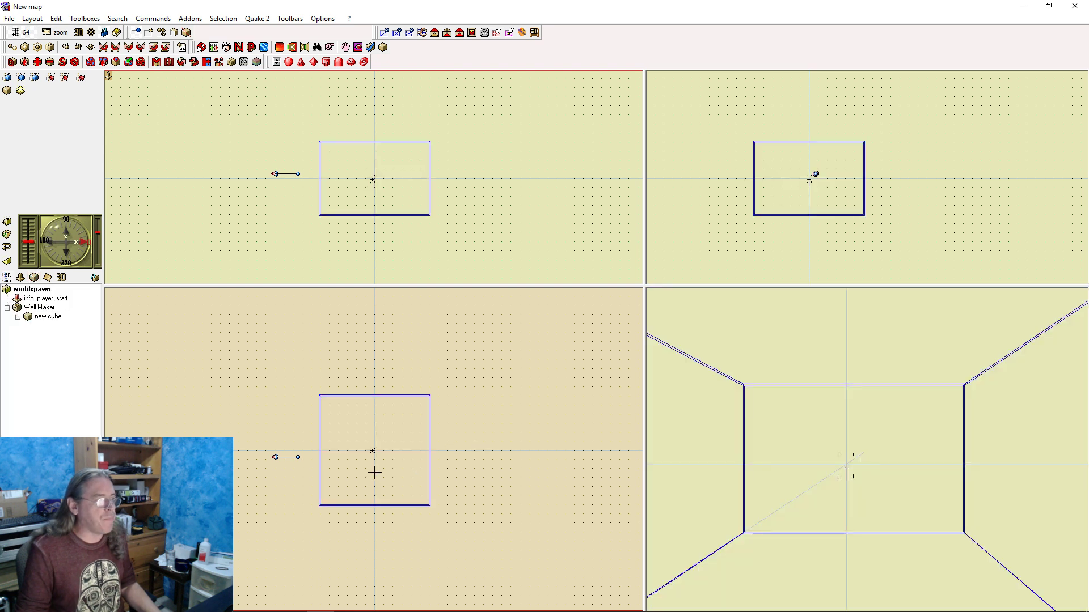
# Duplicate the enlarged cube to the west with the copy's centre at -1408 0 0, leaving nothing selected
pyautogui.click(391, 423)
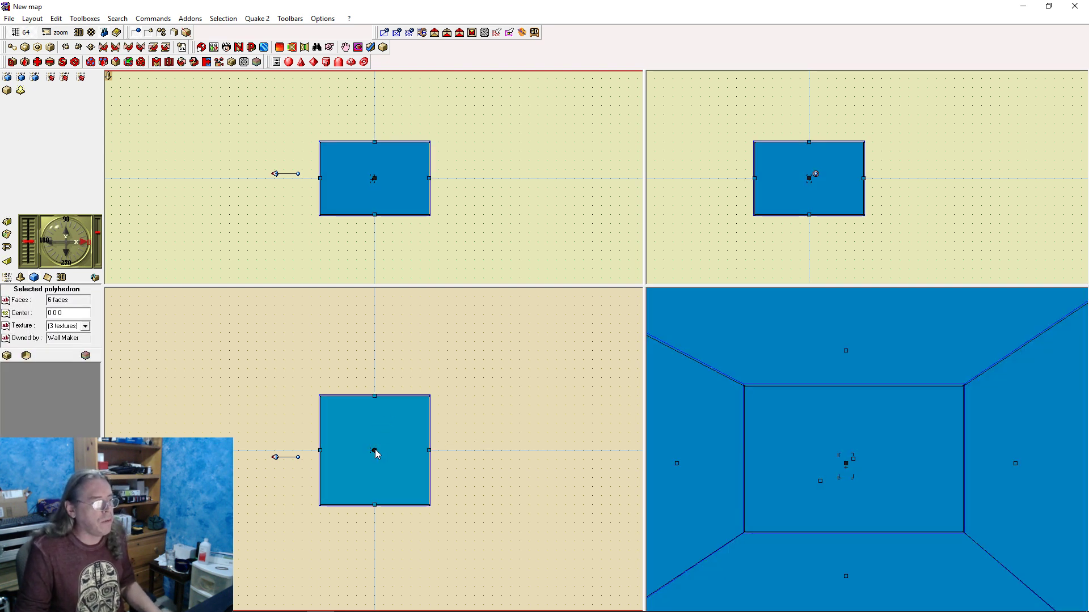
pyautogui.moveTo(376, 461); pyautogui.dragTo(177, 461)
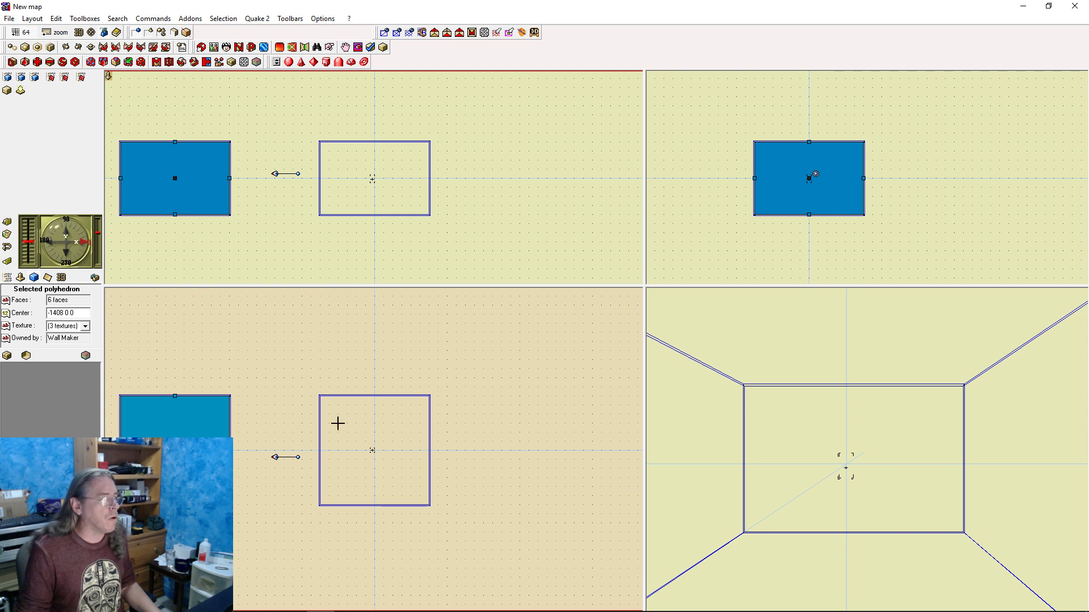
pyautogui.click(299, 418)
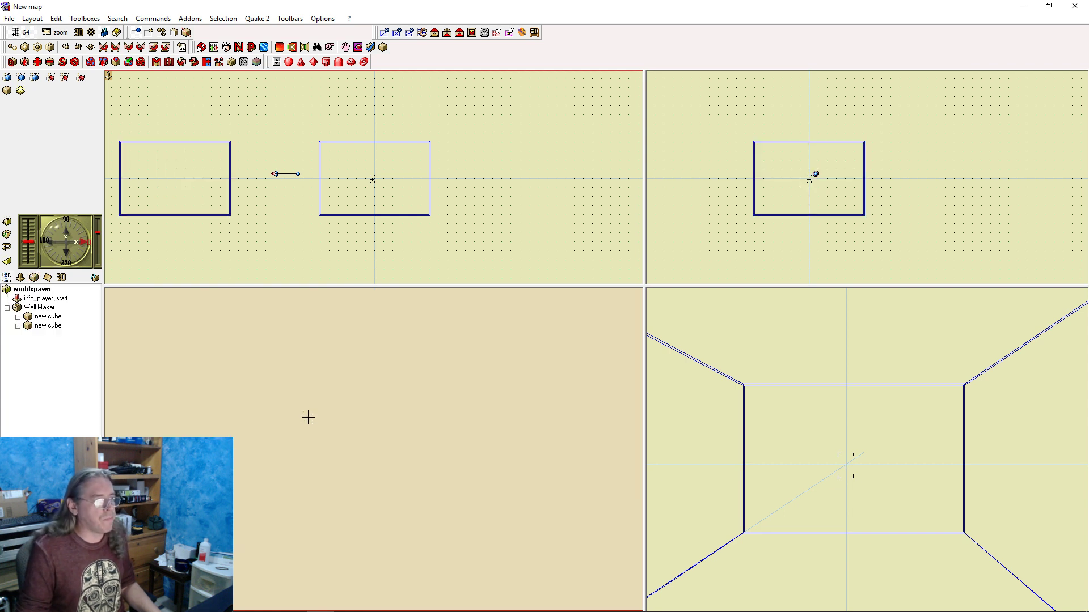
pyautogui.click(189, 414)
pyautogui.click(363, 424)
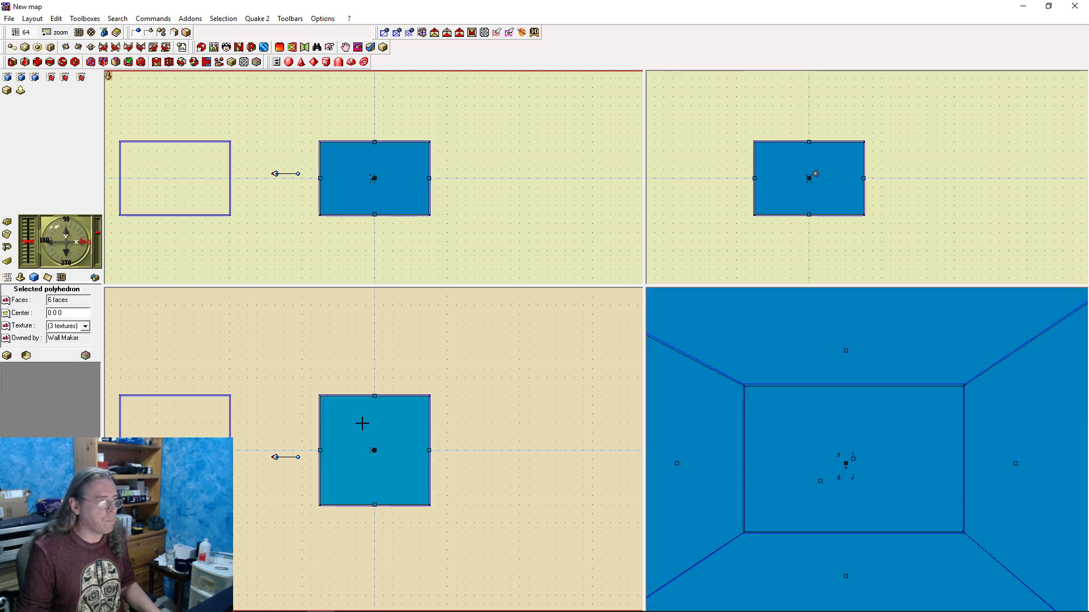
pyautogui.click(268, 415)
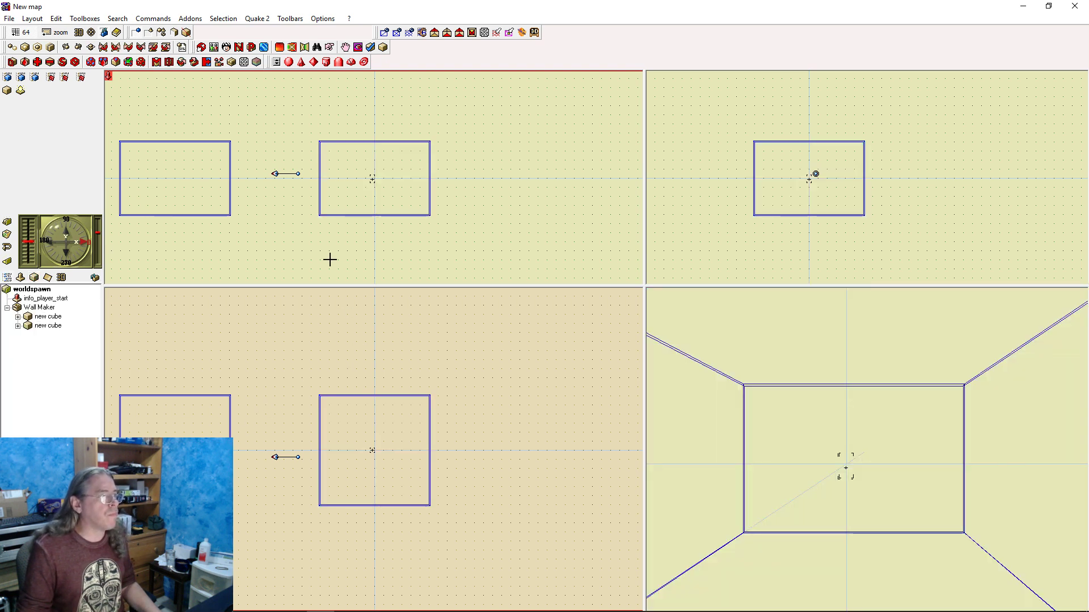
# Duplicate the original room between the two rooms and pull the copy's east face in to x -384, flush with the original
pyautogui.click(343, 203)
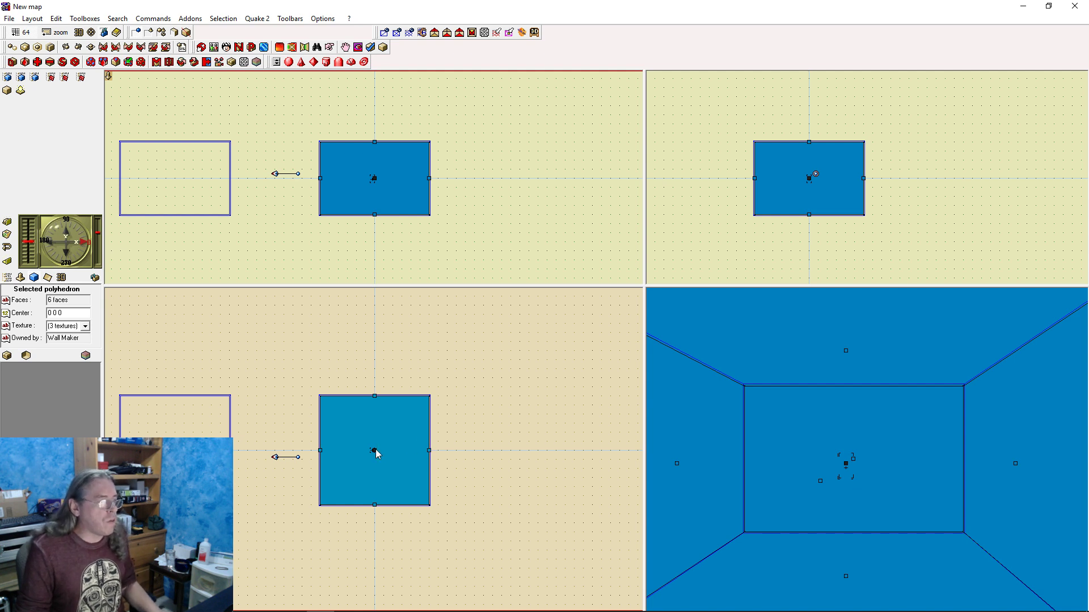
pyautogui.moveTo(373, 450); pyautogui.dragTo(283, 450)
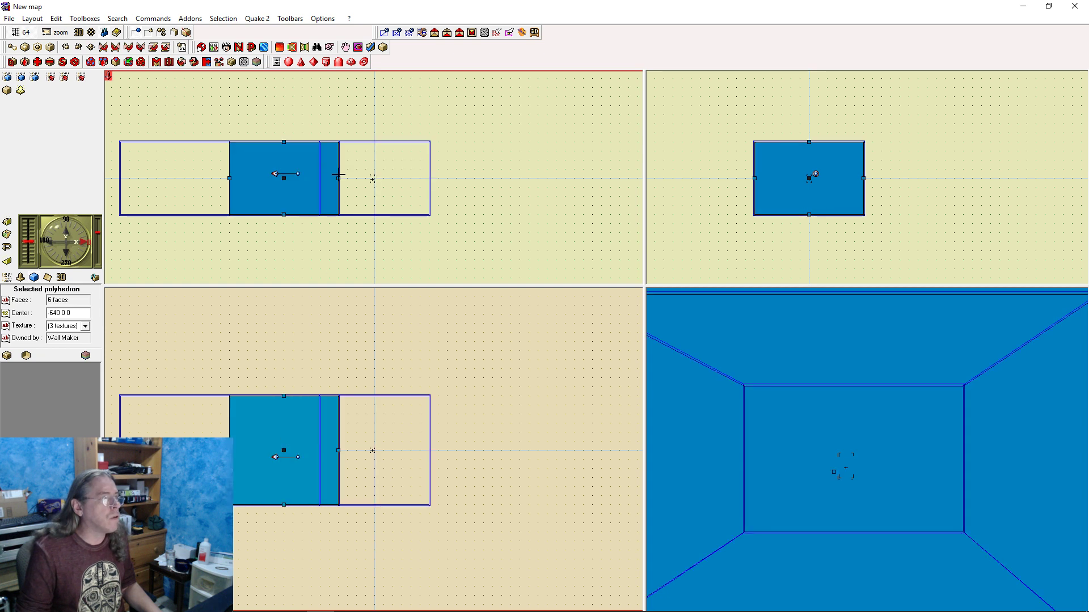
pyautogui.moveTo(339, 177); pyautogui.dragTo(319, 178)
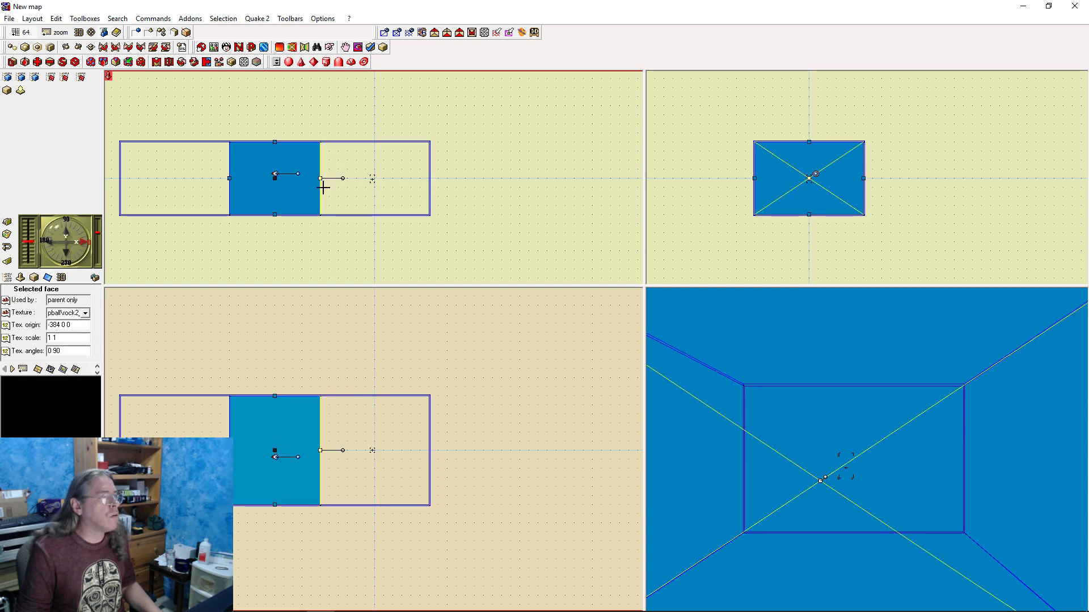
# Lower the original east room and the connecting middle cube by 192 units each, to centres 0 0 -192 and -704 0 -192
pyautogui.click(380, 176)
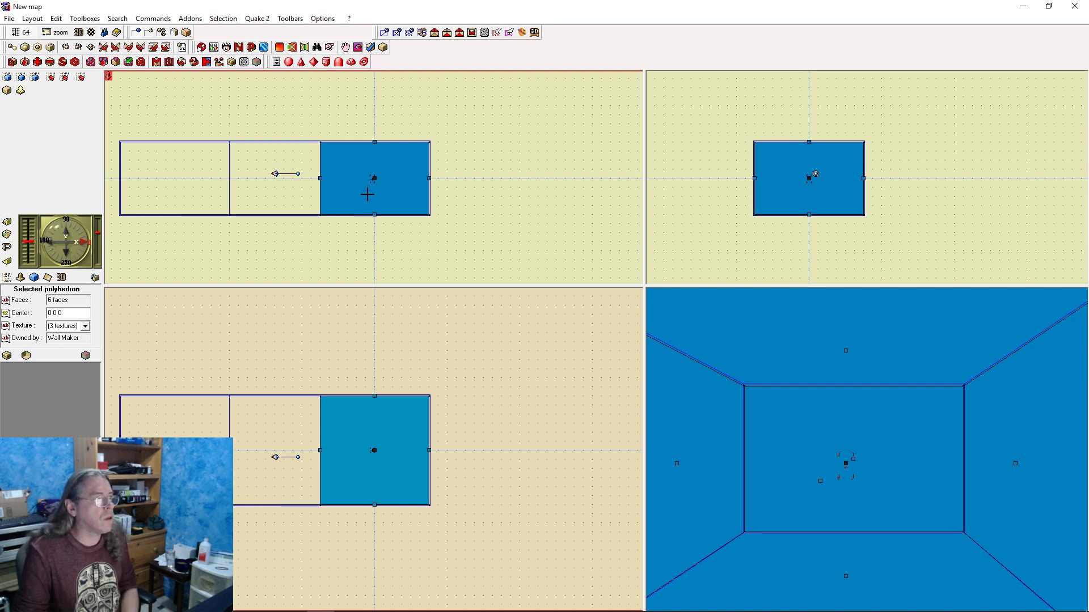
pyautogui.press('Down')
pyautogui.press('Down')
pyautogui.press('Down')
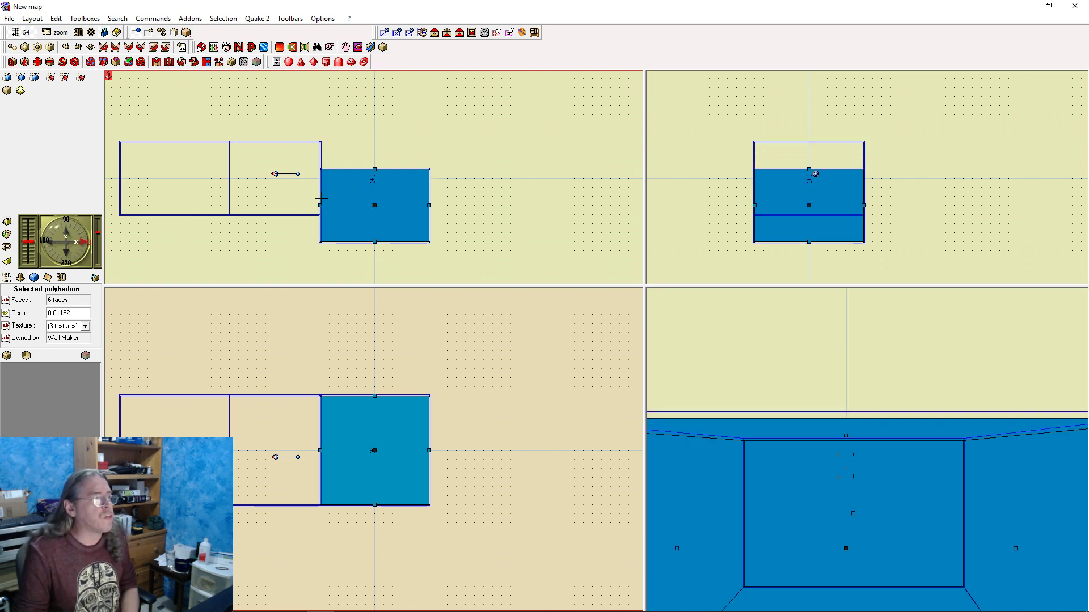
pyautogui.click(280, 183)
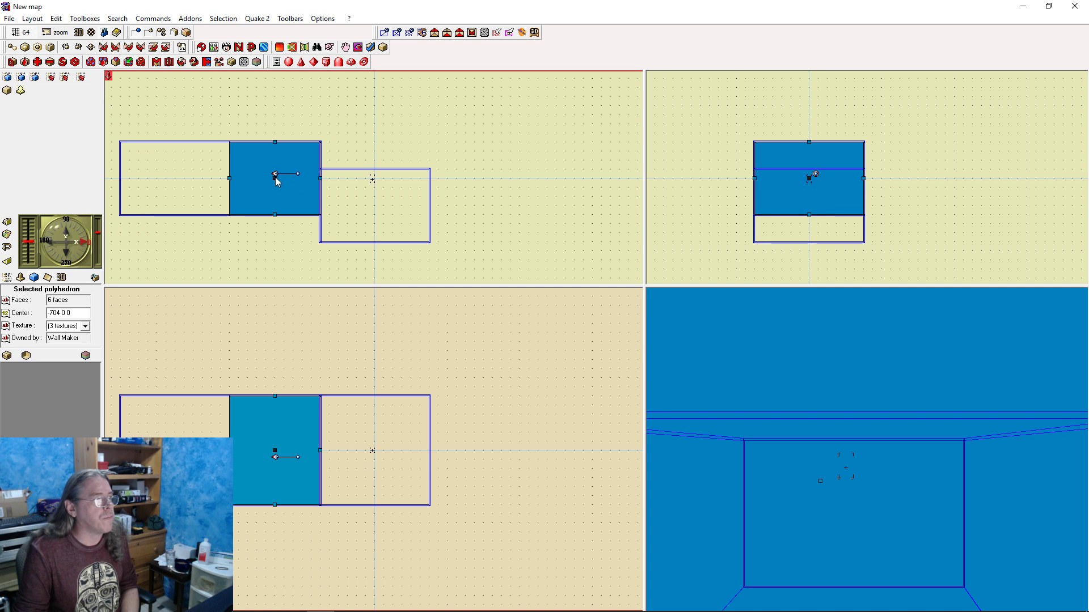
pyautogui.press('Down')
pyautogui.press('Down')
pyautogui.press('Down')
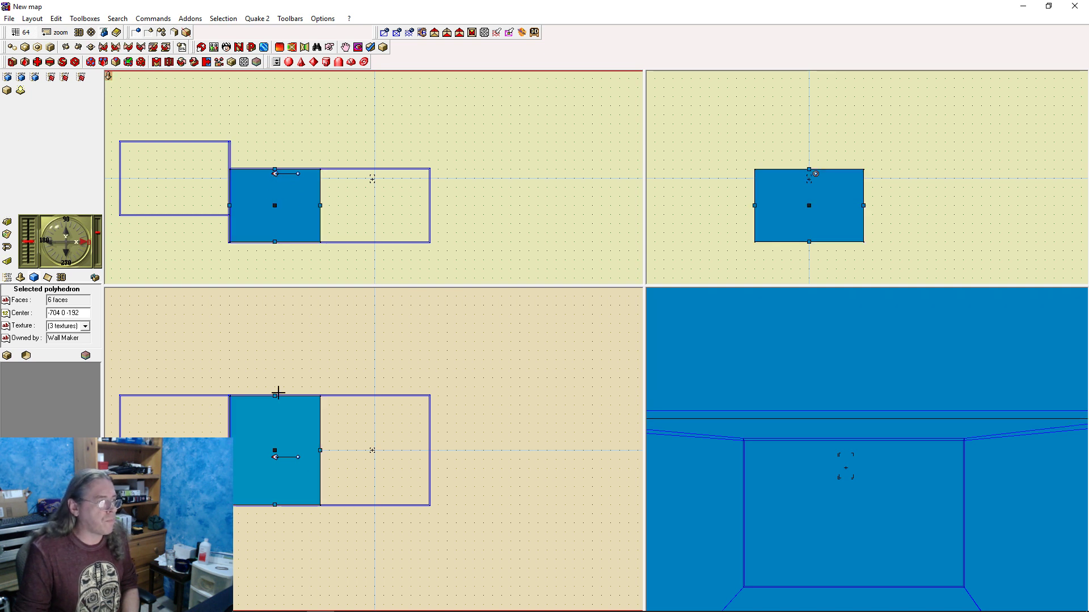
# Shrink the middle cube into a hallway by moving its north face to y -192 and its ceiling down to z -64
pyautogui.click(275, 396)
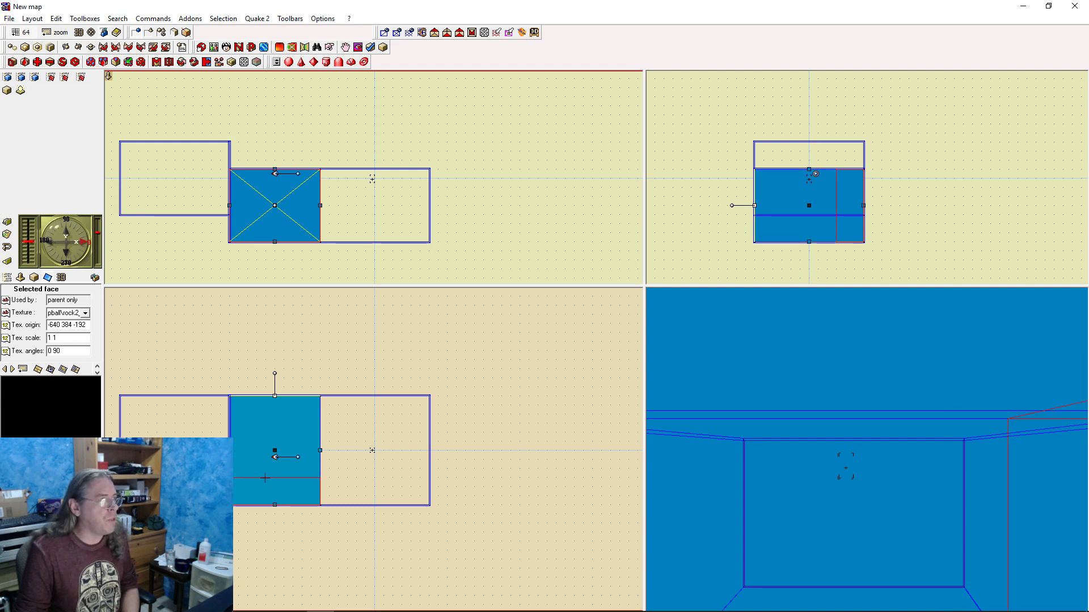
pyautogui.moveTo(264, 478); pyautogui.dragTo(265, 477)
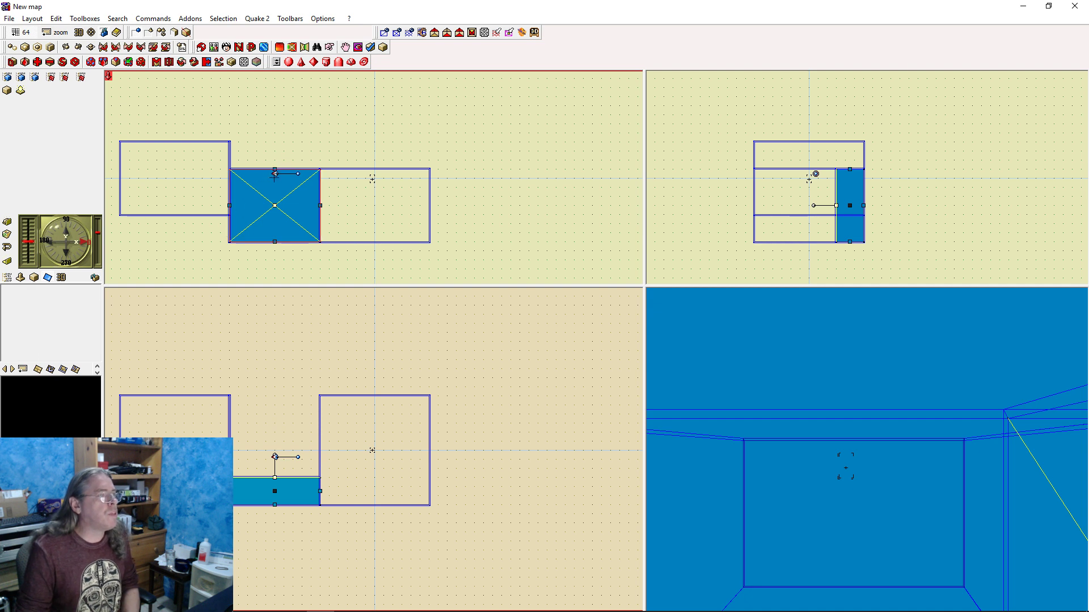
pyautogui.click(271, 196)
pyautogui.moveTo(271, 193); pyautogui.dragTo(270, 188)
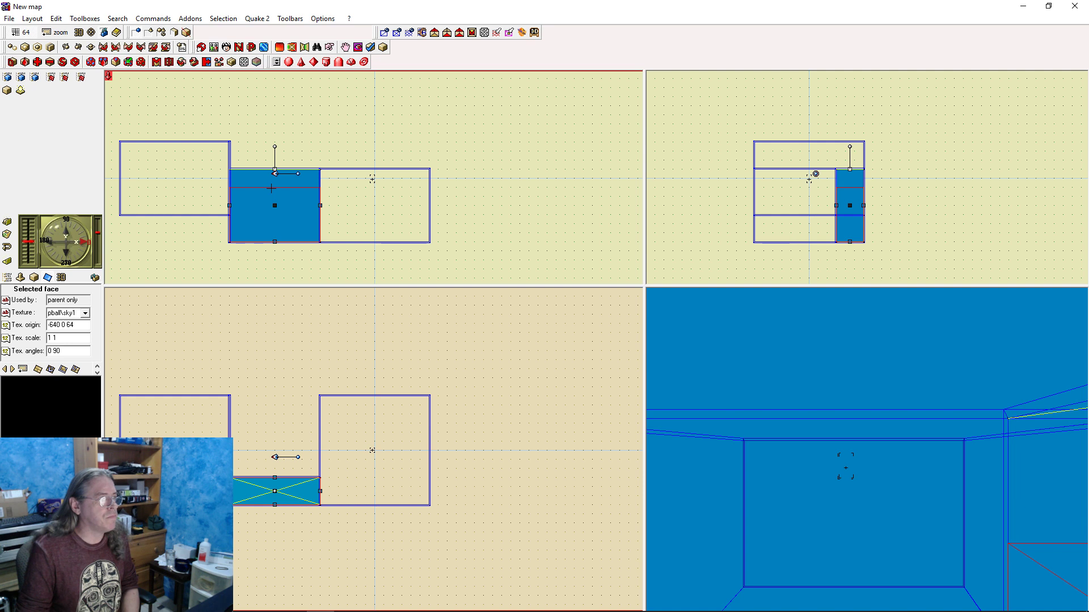
pyautogui.moveTo(271, 188); pyautogui.dragTo(271, 188)
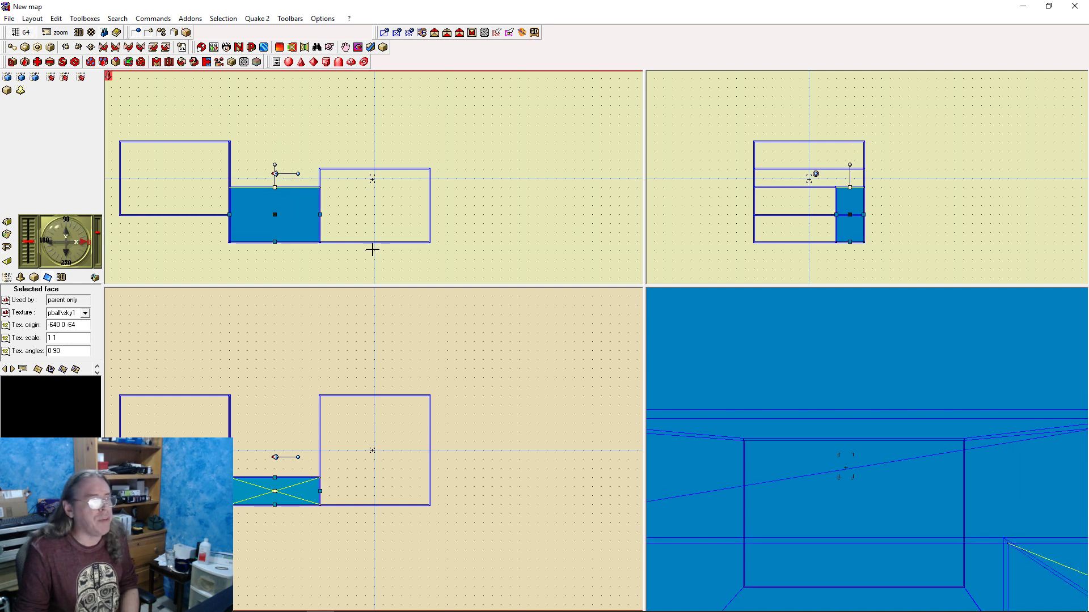
# Raise the hallway's lower west corner by 192 units so its floor slopes up to the west room's floor level
pyautogui.click(228, 259)
pyautogui.click(287, 213)
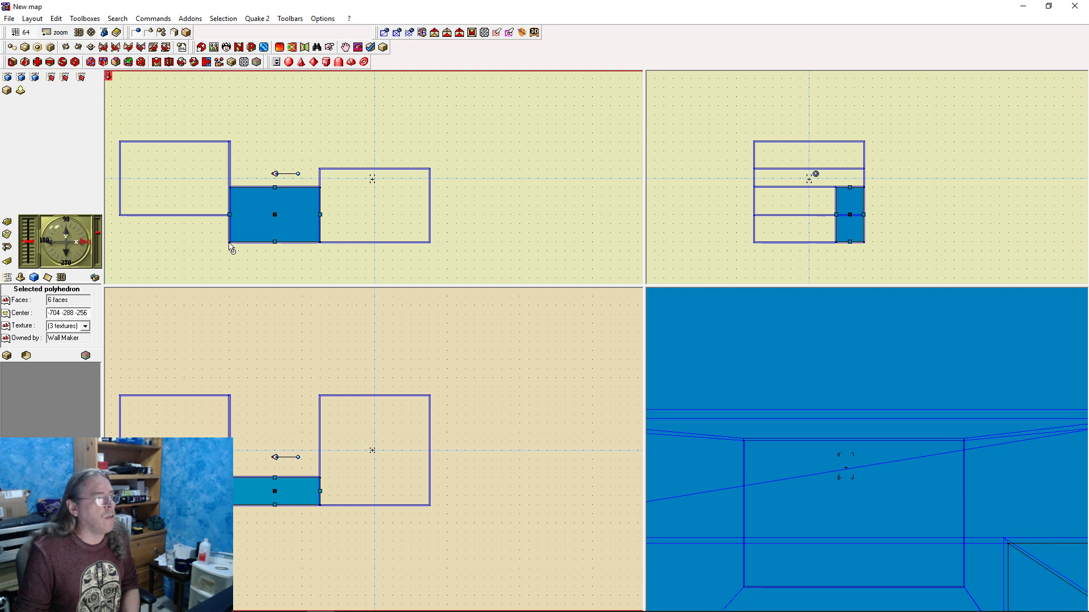
pyautogui.moveTo(229, 244); pyautogui.dragTo(229, 218)
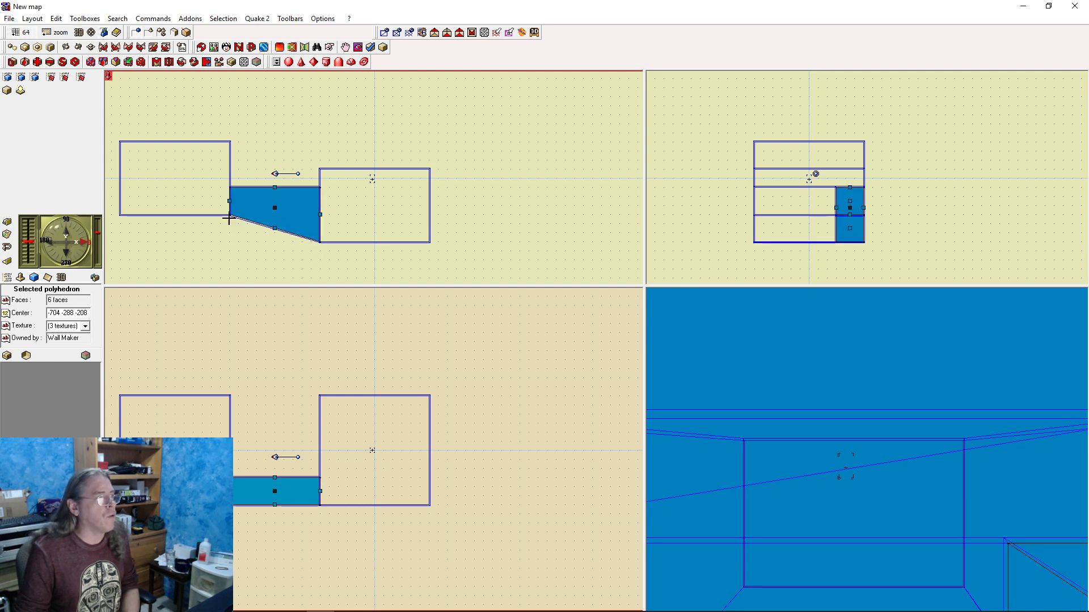
# Lower the hallway's upper east corner by 192 units so its ceiling slopes parallel to the floor
pyautogui.click(290, 258)
pyautogui.click(321, 194)
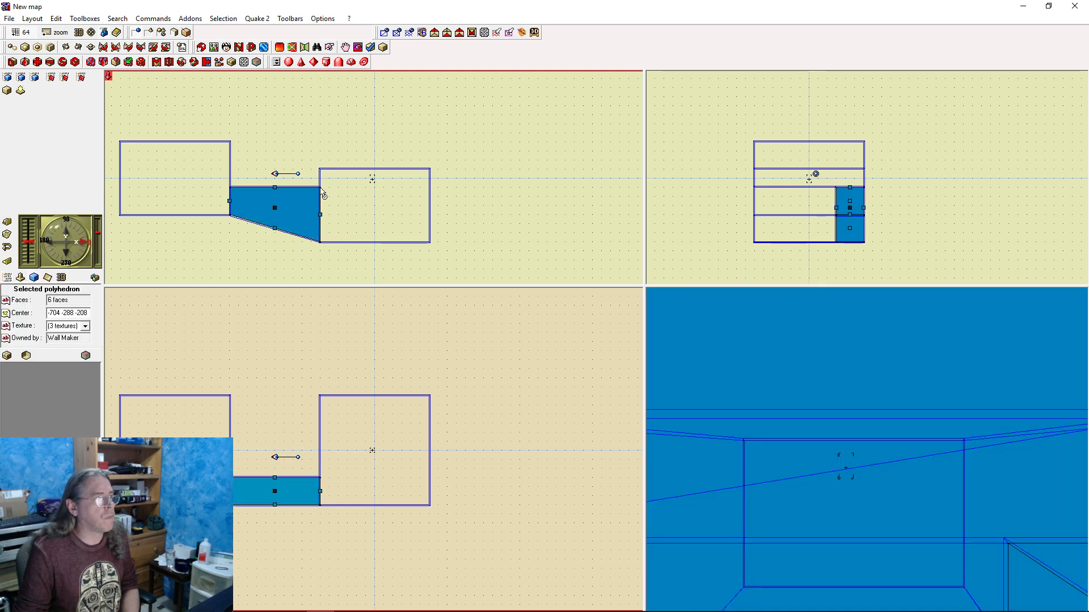
pyautogui.moveTo(321, 191); pyautogui.dragTo(321, 214)
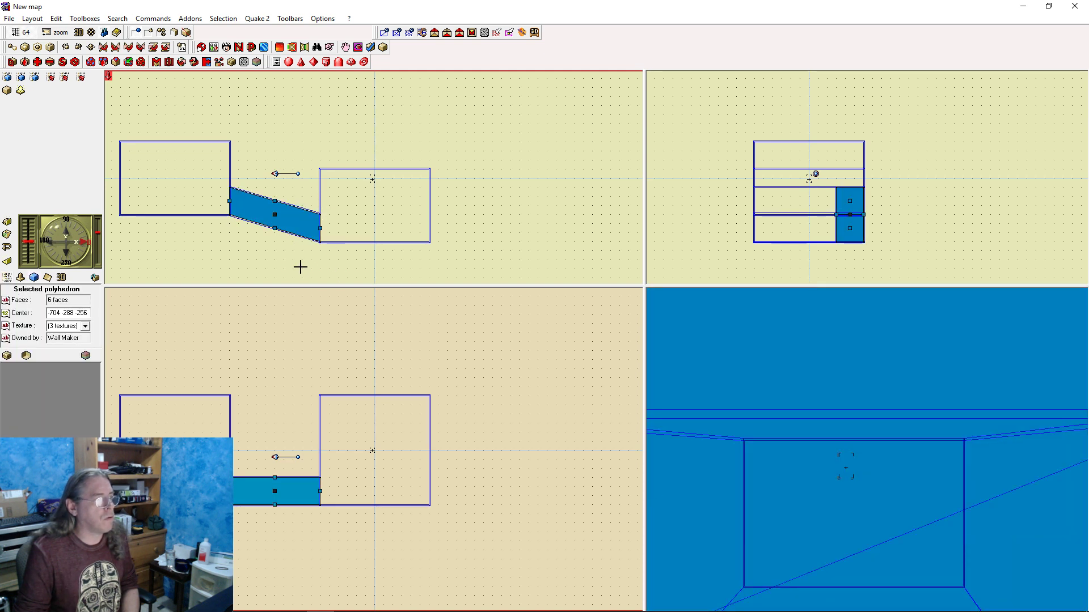
pyautogui.click(300, 267)
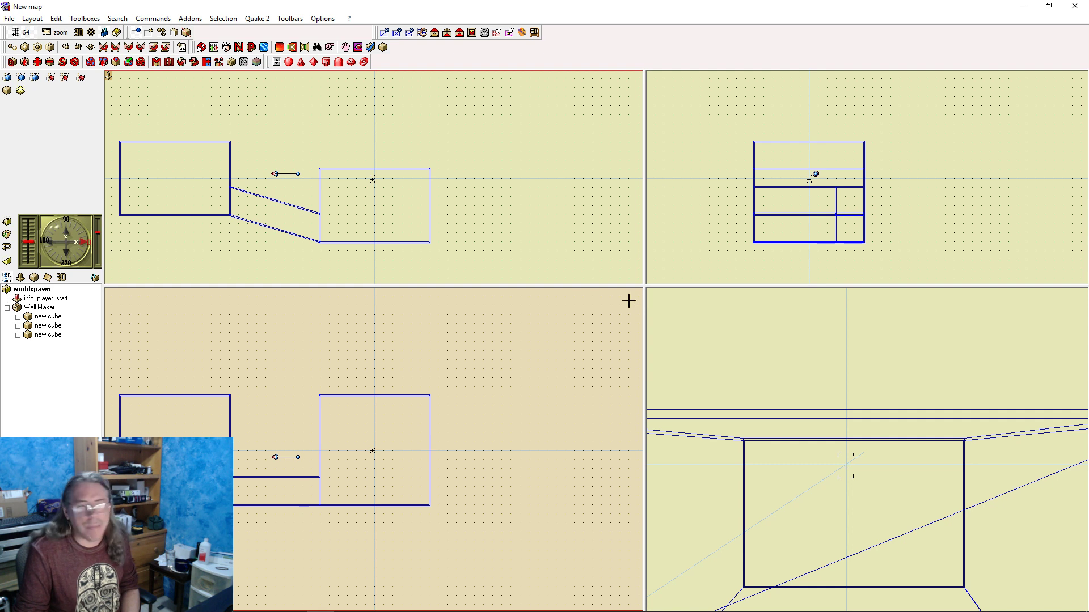
# Apply a pball\door03 texture to the sloped hallway's ceiling face, replacing the sky
pyautogui.click(269, 212)
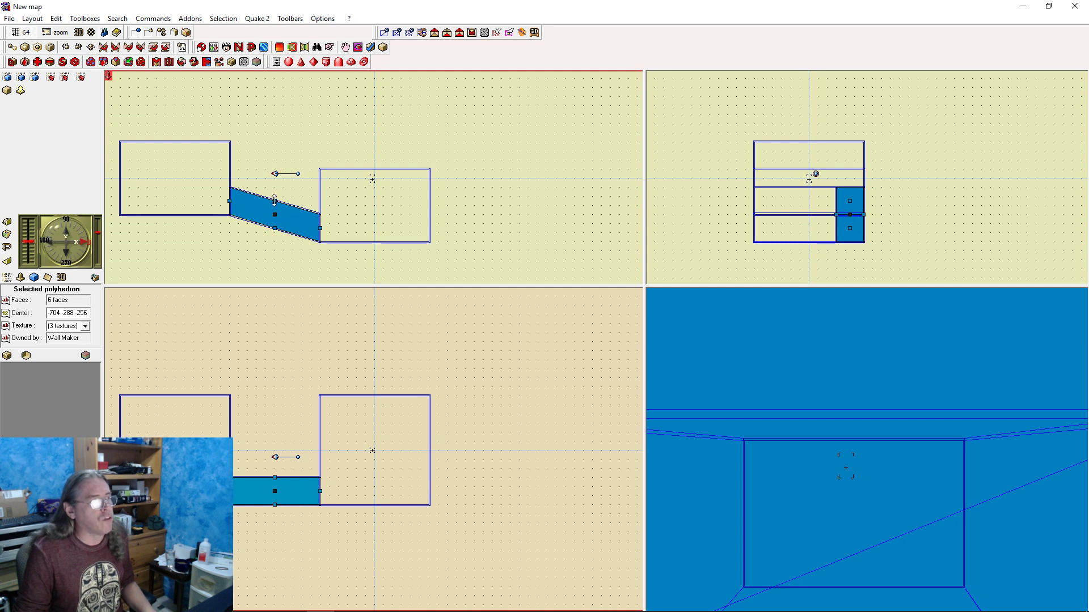
pyautogui.click(275, 200)
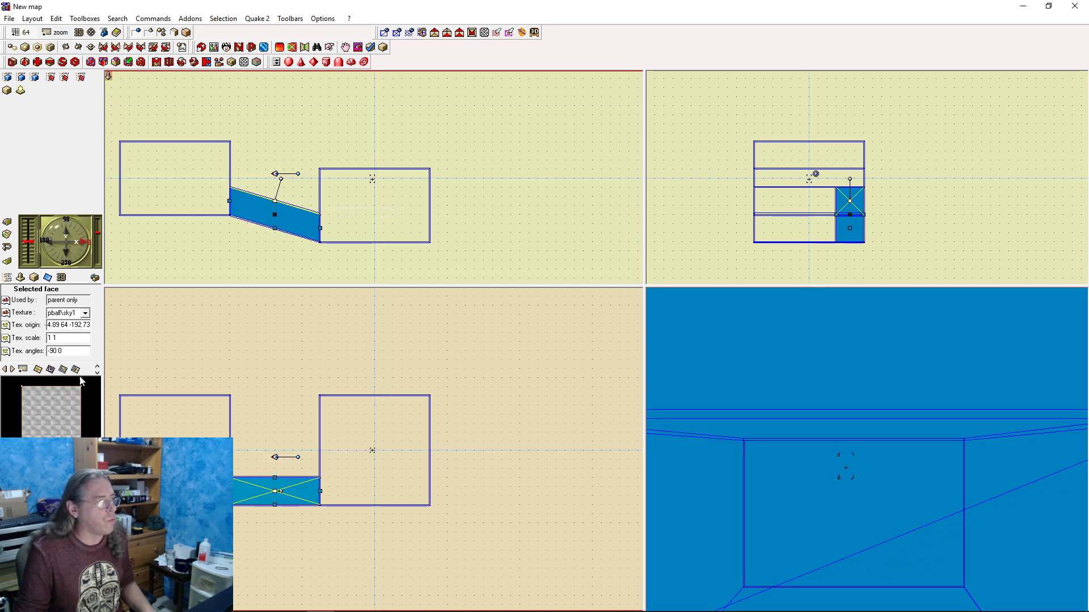
pyautogui.click(38, 370)
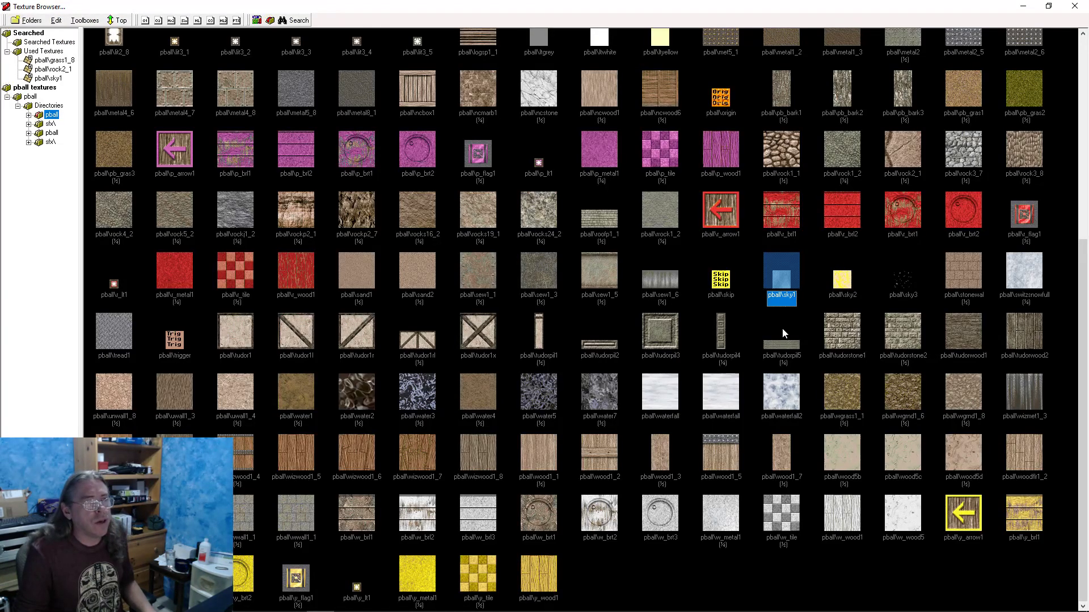
pyautogui.scroll(4, 785, 333)
pyautogui.doubleClick(591, 134)
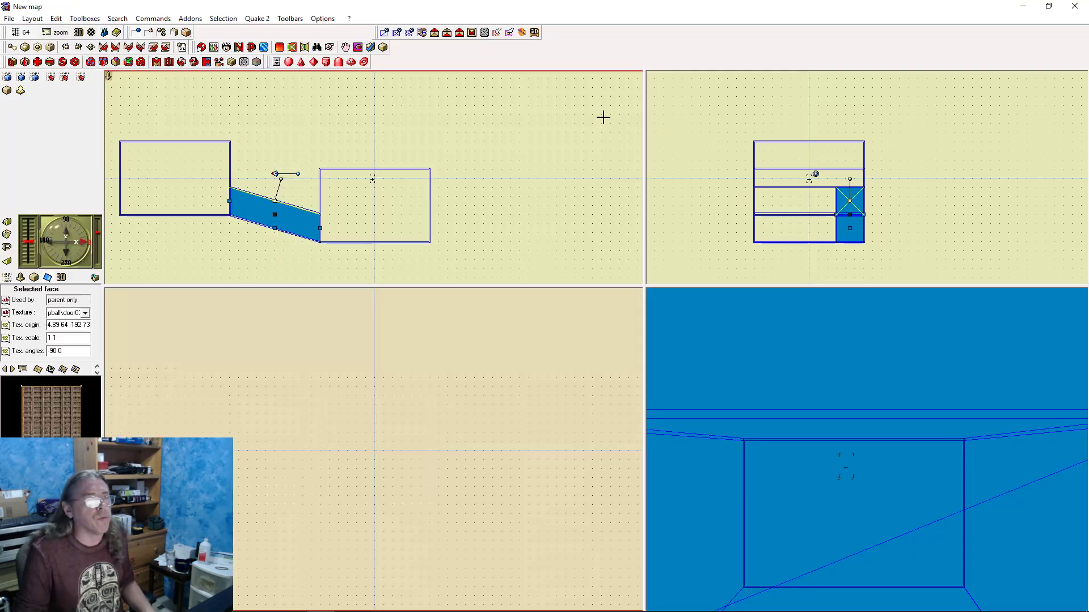
pyautogui.click(312, 126)
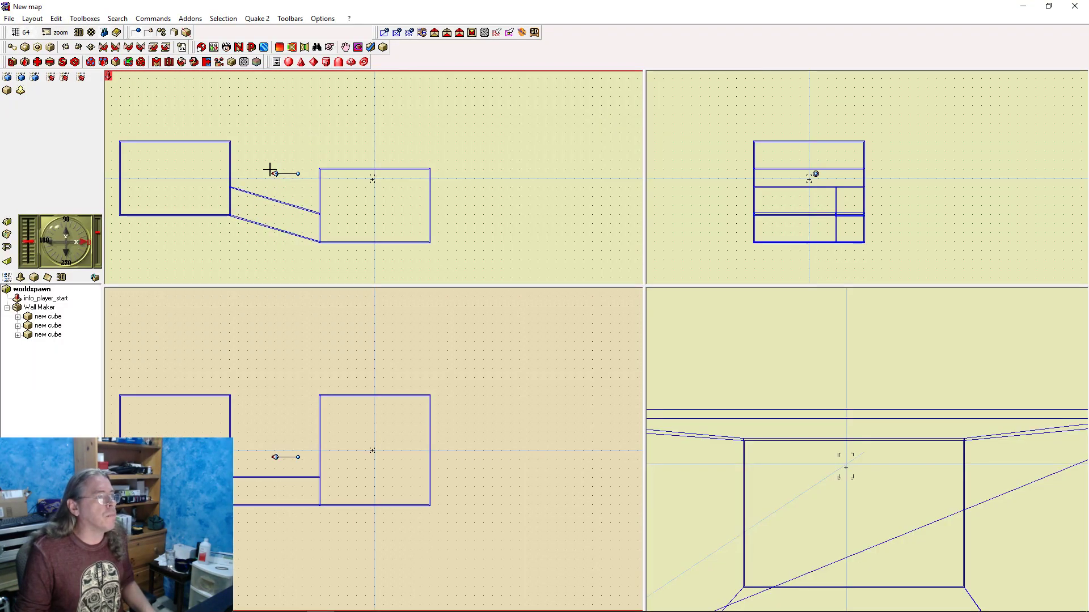
# Duplicate the hallway to the north side at y 288 and raise the copy's upper and lower east corners by 320 units each
pyautogui.click(270, 206)
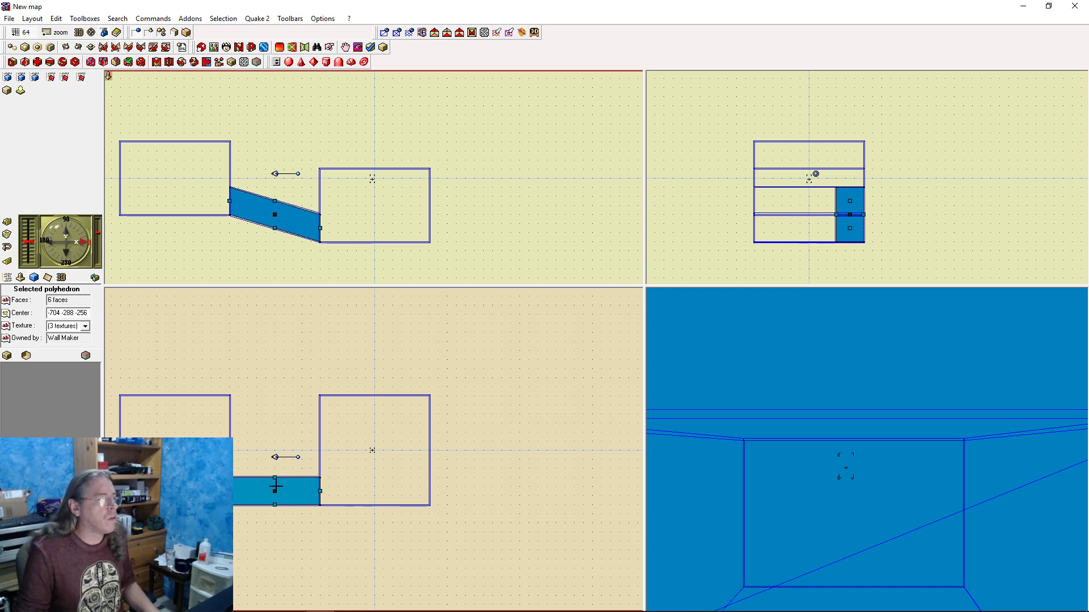
pyautogui.moveTo(276, 495); pyautogui.dragTo(274, 407)
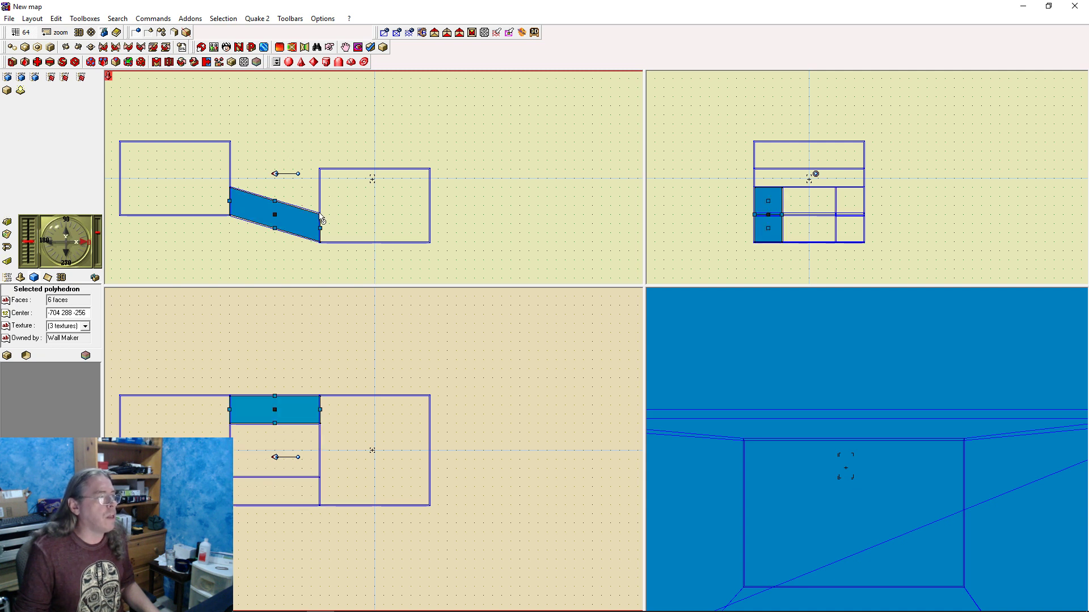
pyautogui.moveTo(321, 215); pyautogui.dragTo(320, 169)
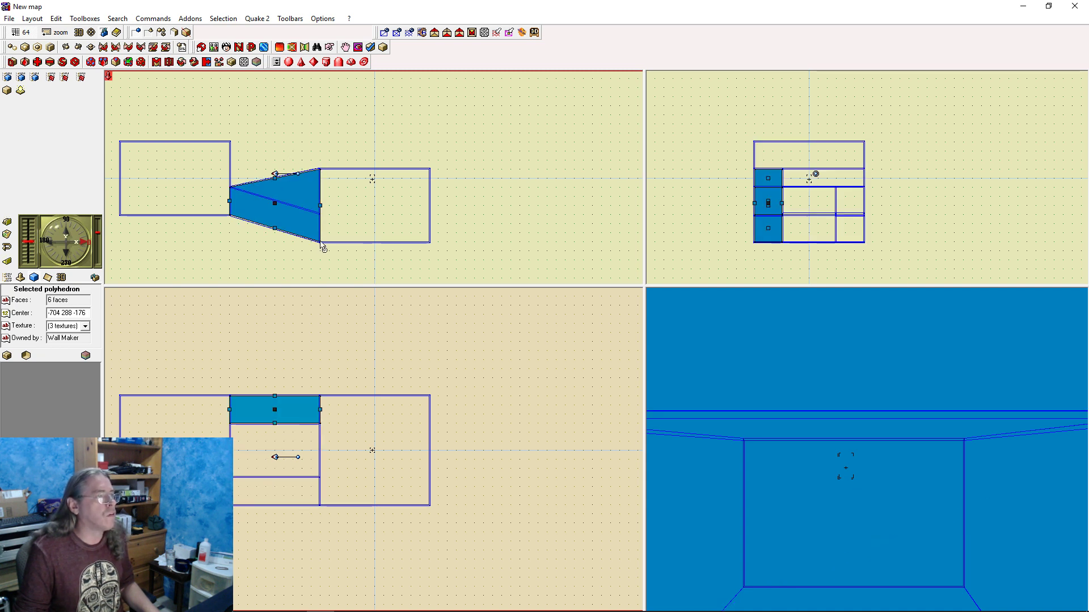
pyautogui.moveTo(320, 243); pyautogui.dragTo(321, 196)
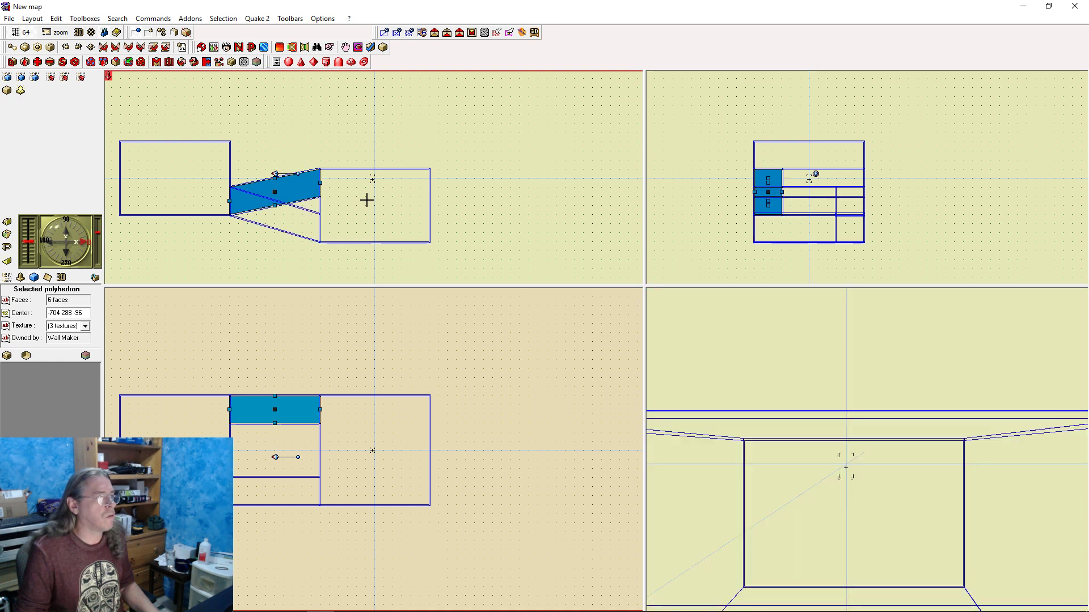
# Set the north hallway's ceiling face to the pball\sky1 texture
pyautogui.click(276, 177)
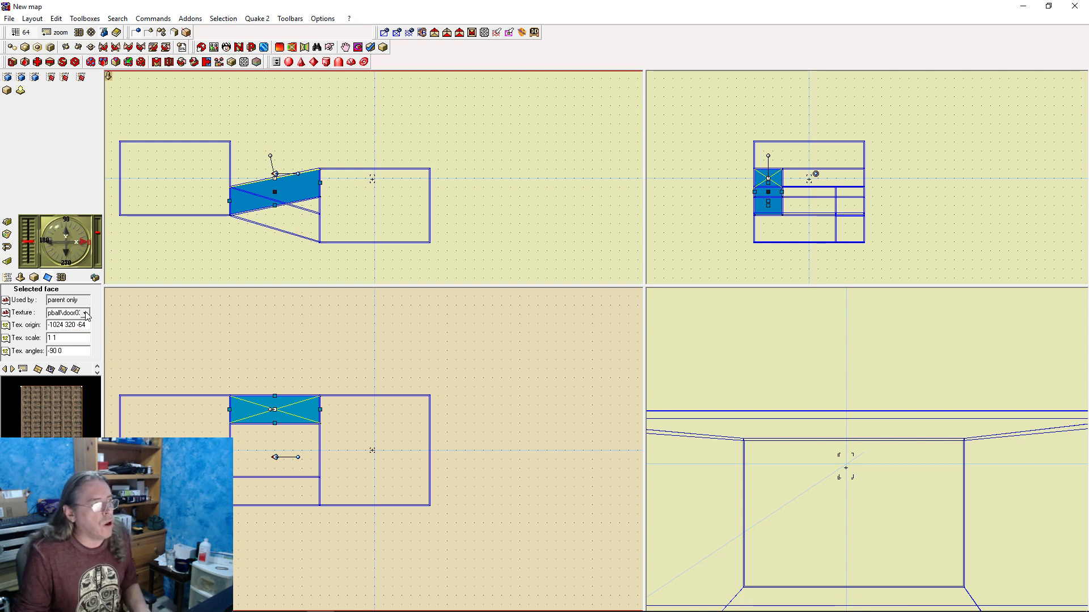
pyautogui.moveTo(86, 316)
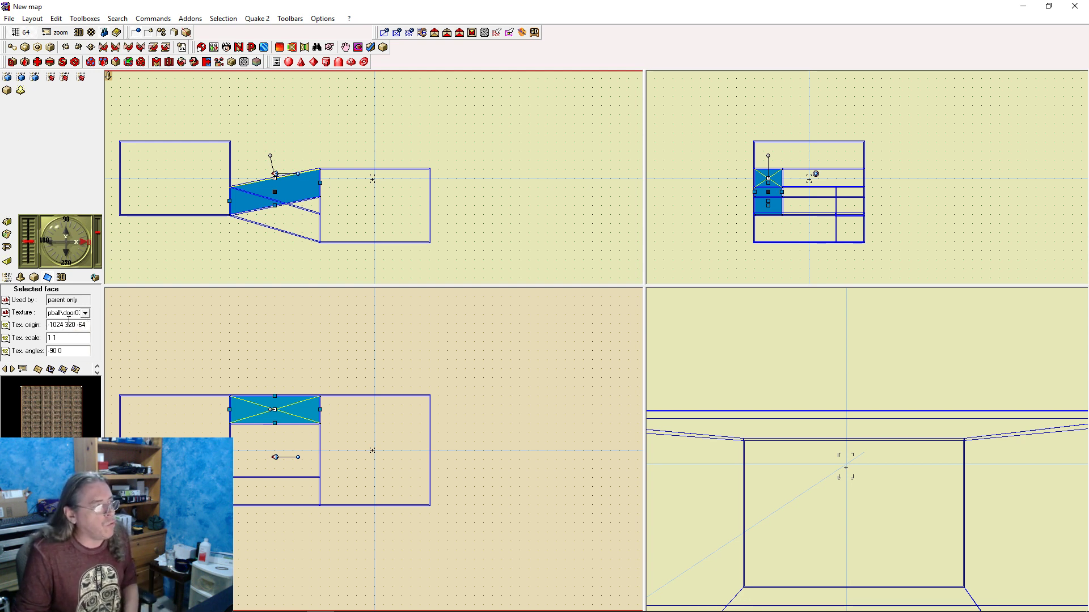
pyautogui.click(85, 313)
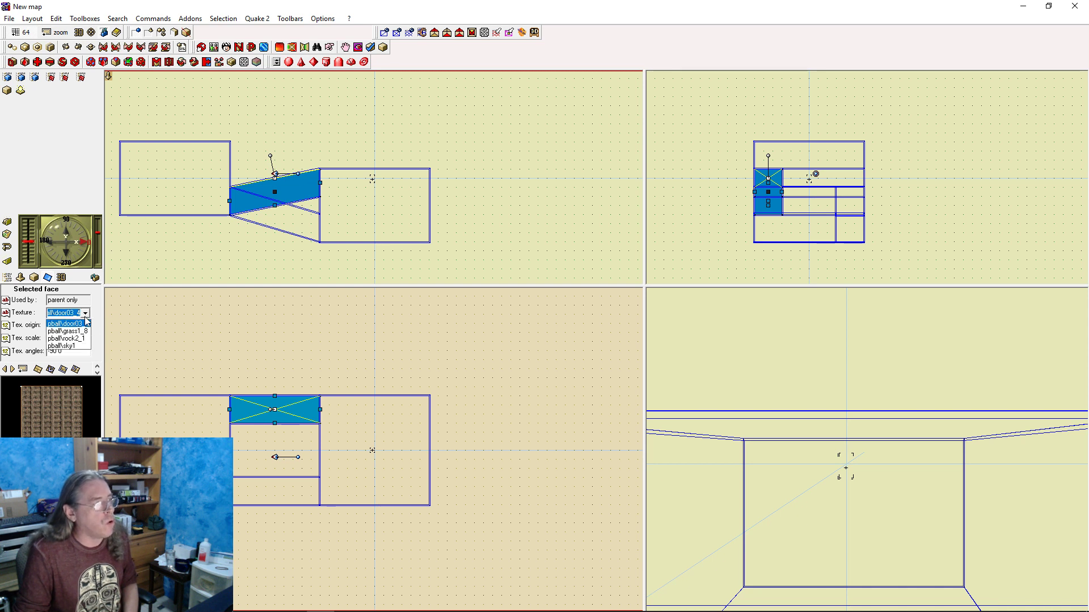
pyautogui.click(78, 346)
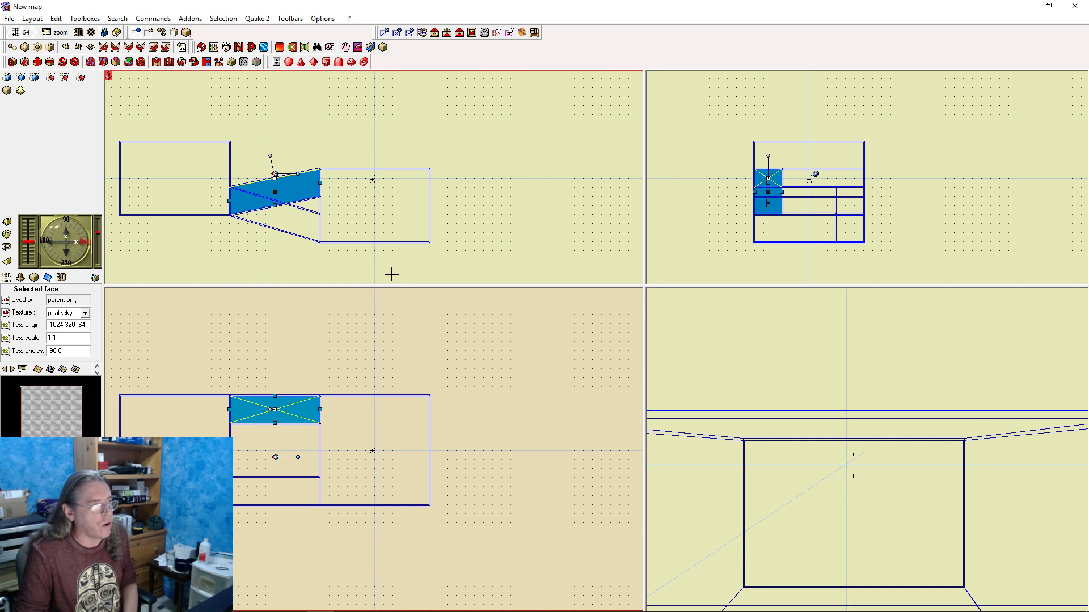
pyautogui.click(504, 208)
# Move the info_player_start from the east room into the west room at the same height
pyautogui.click(389, 229)
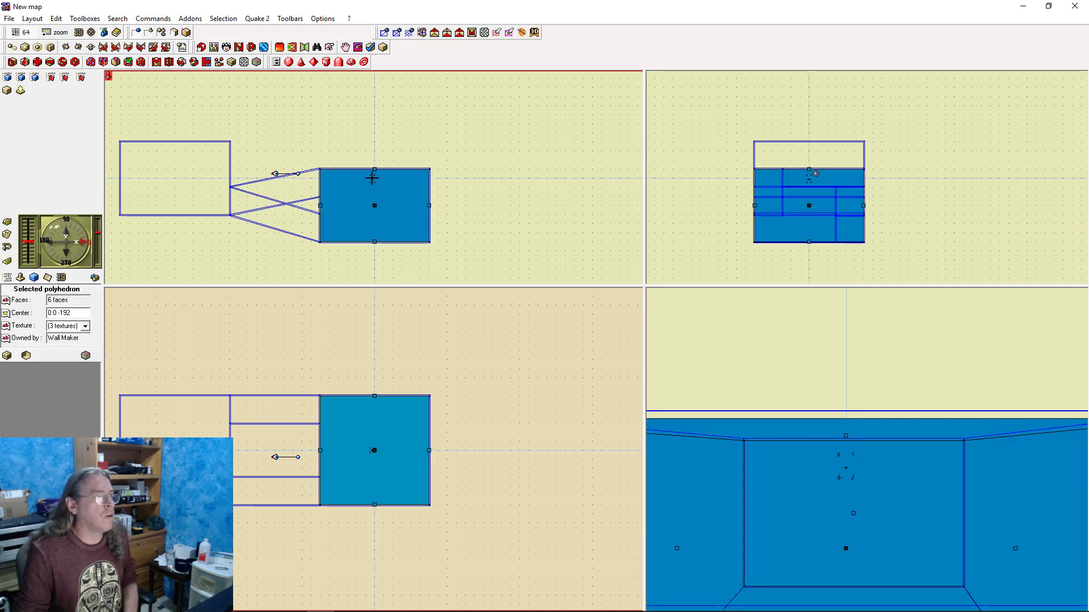
pyautogui.click(373, 180)
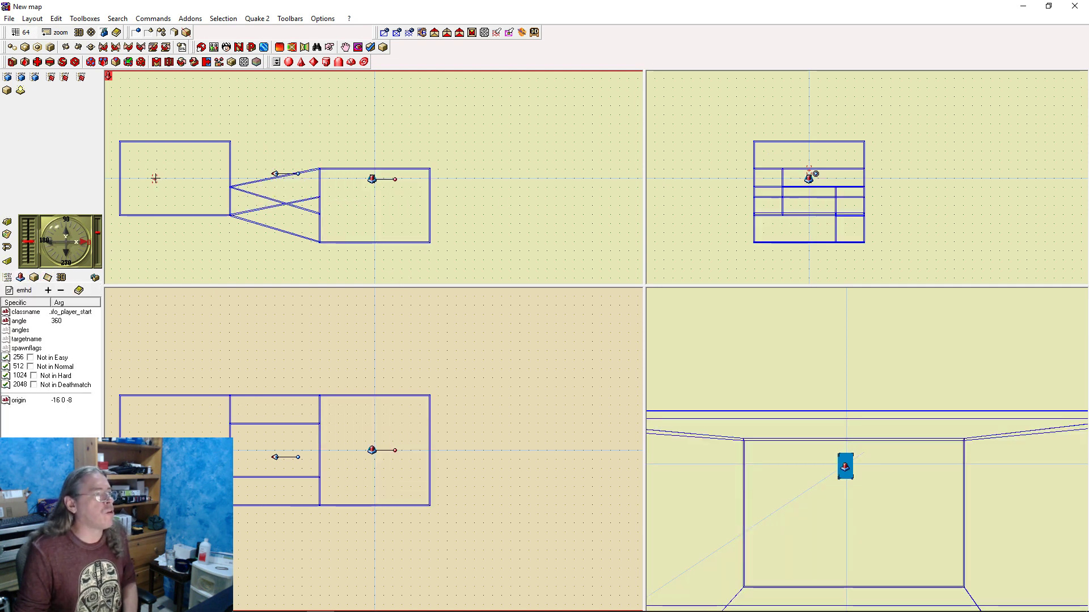
pyautogui.moveTo(155, 179); pyautogui.dragTo(156, 179)
pyautogui.click(325, 134)
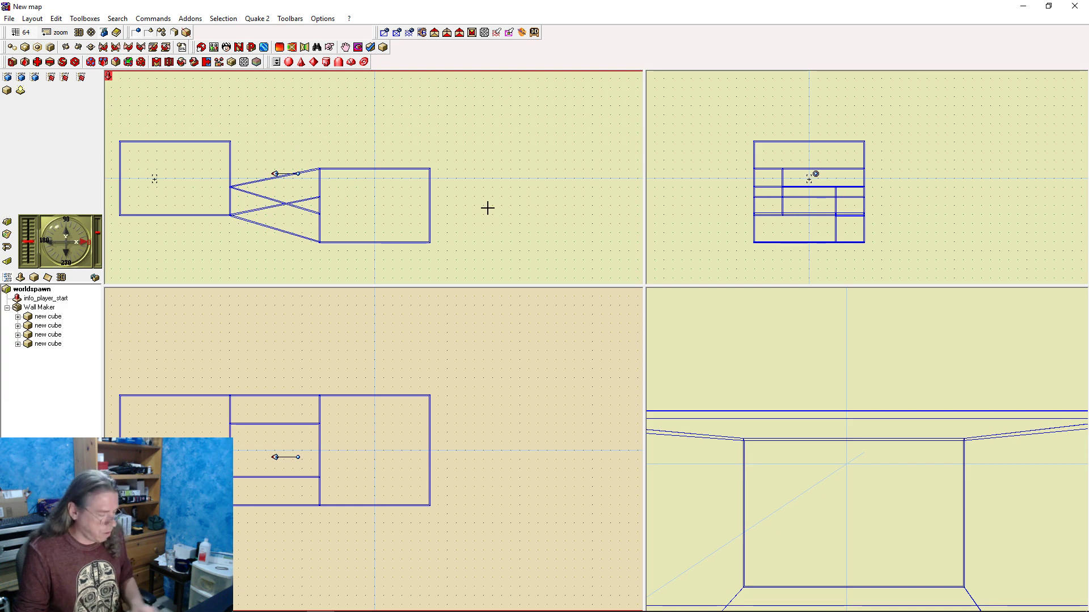
# Build and run the map in Paintball 2, then walk through both sloped hallways between the two rooms
pyautogui.press('F9')
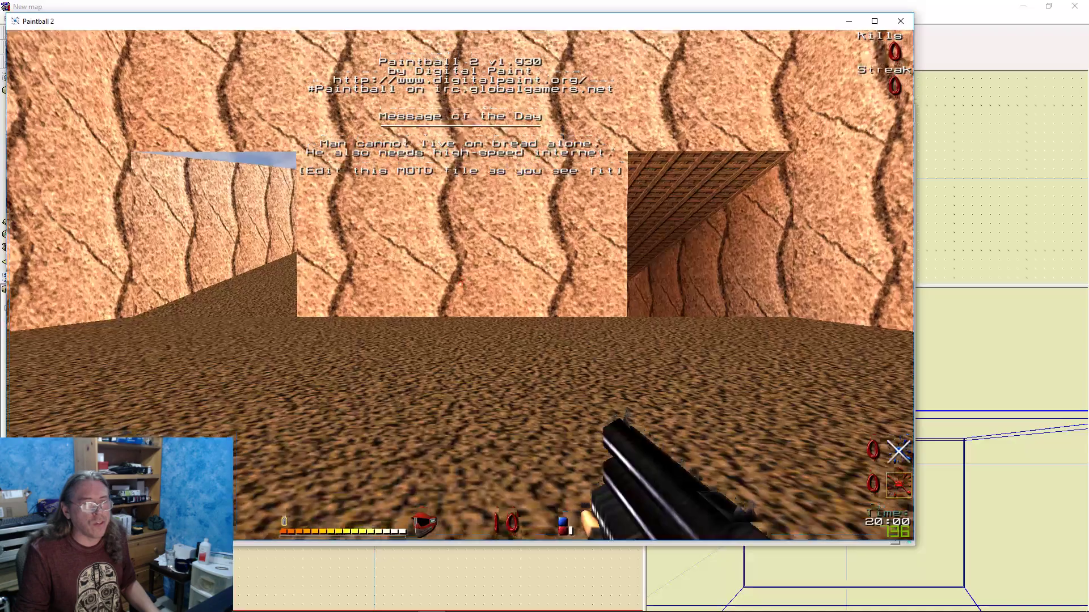
pyautogui.press('w')
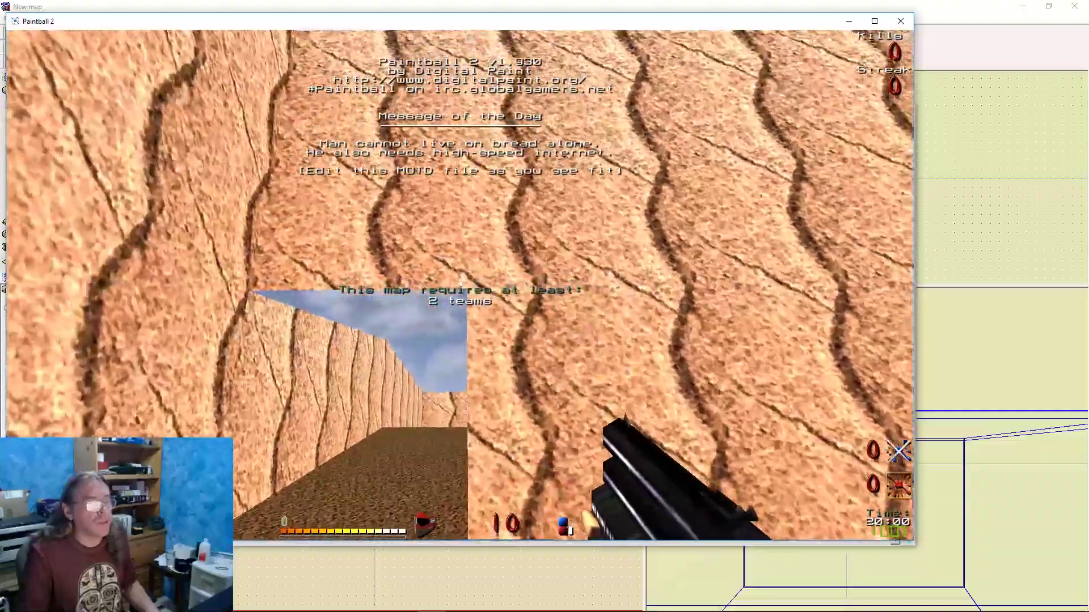
pyautogui.press('w')
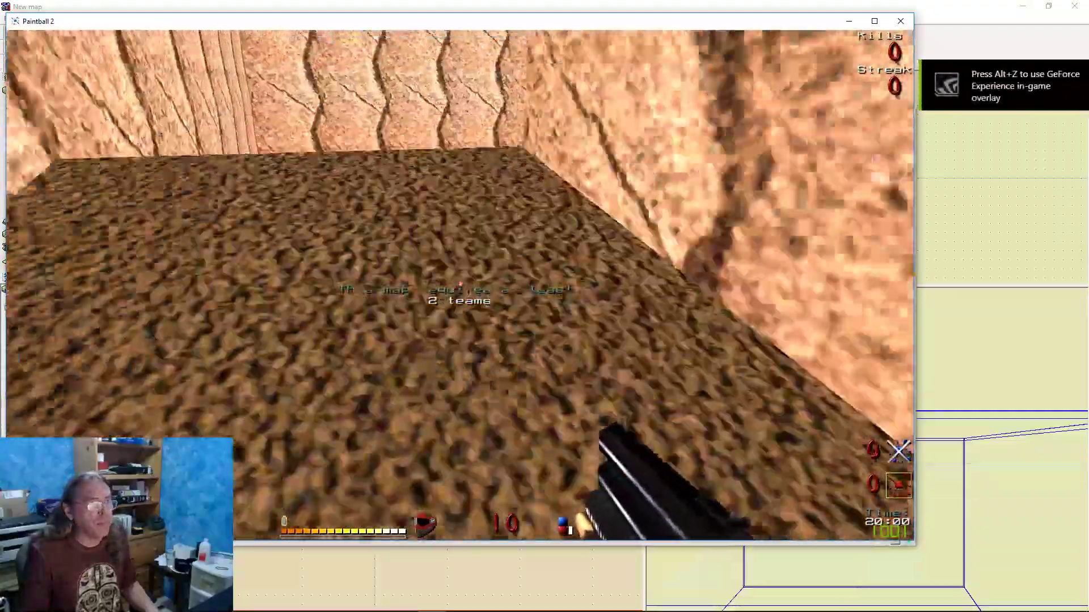
pyautogui.press('w')
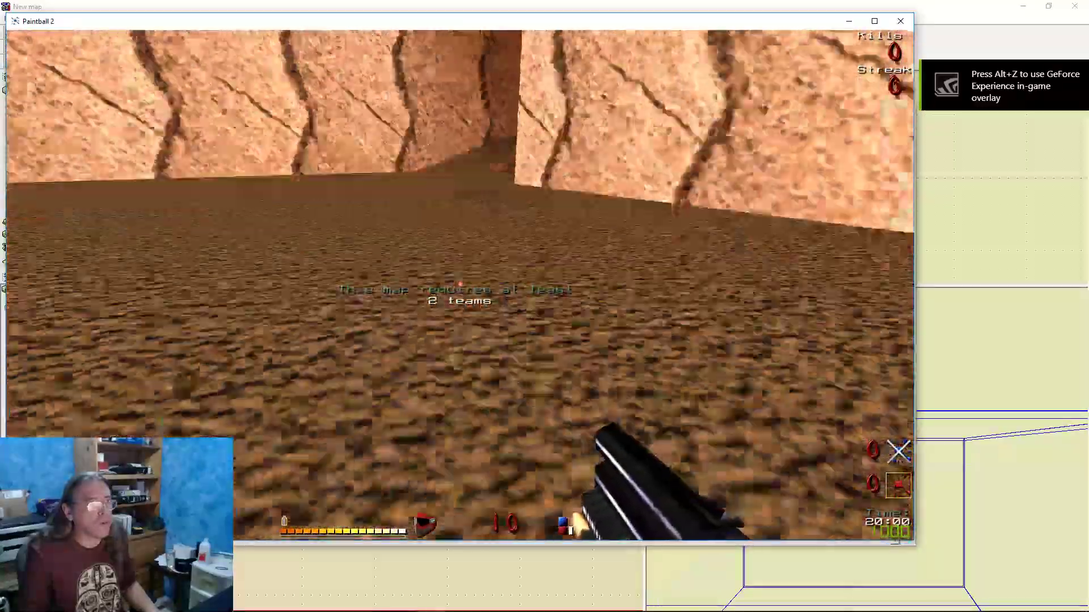
pyautogui.press('w')
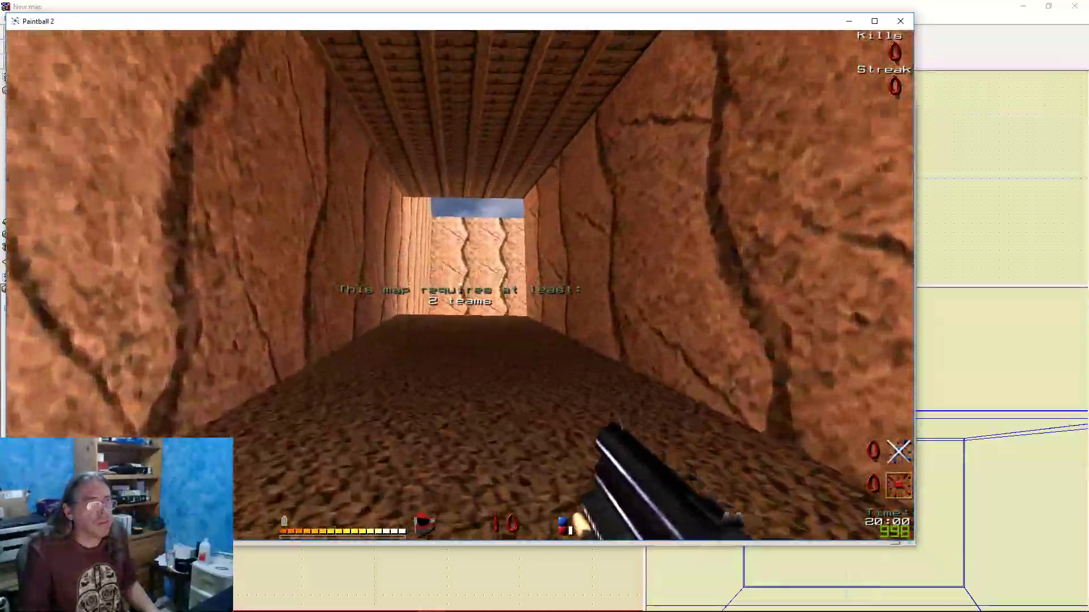
pyautogui.press('w')
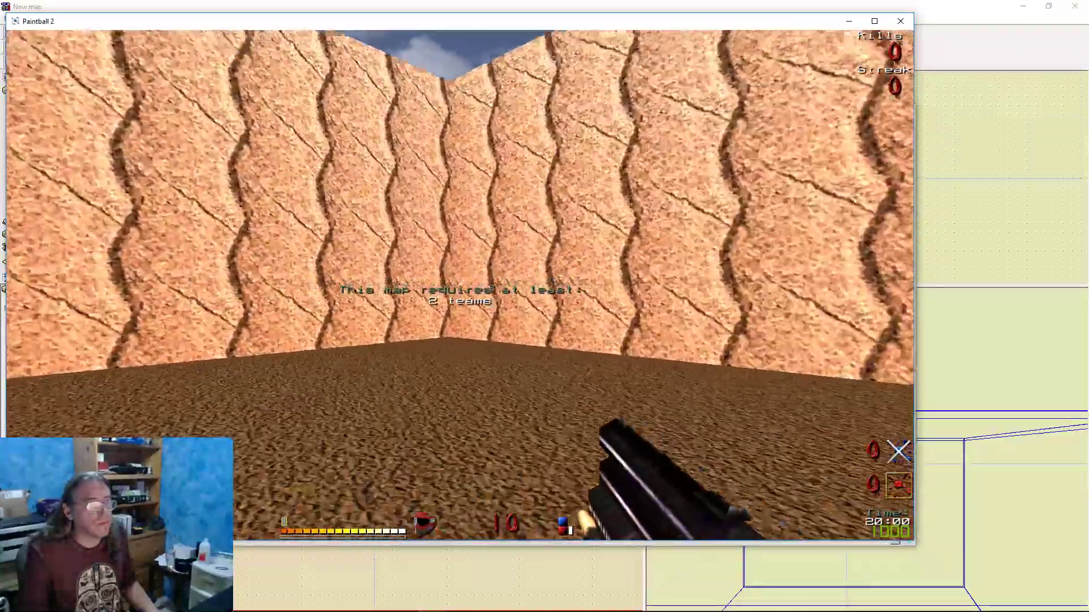
# Examine the north hallway's sky opening from the west room in the game, then quit to the map editor
pyautogui.press('s')
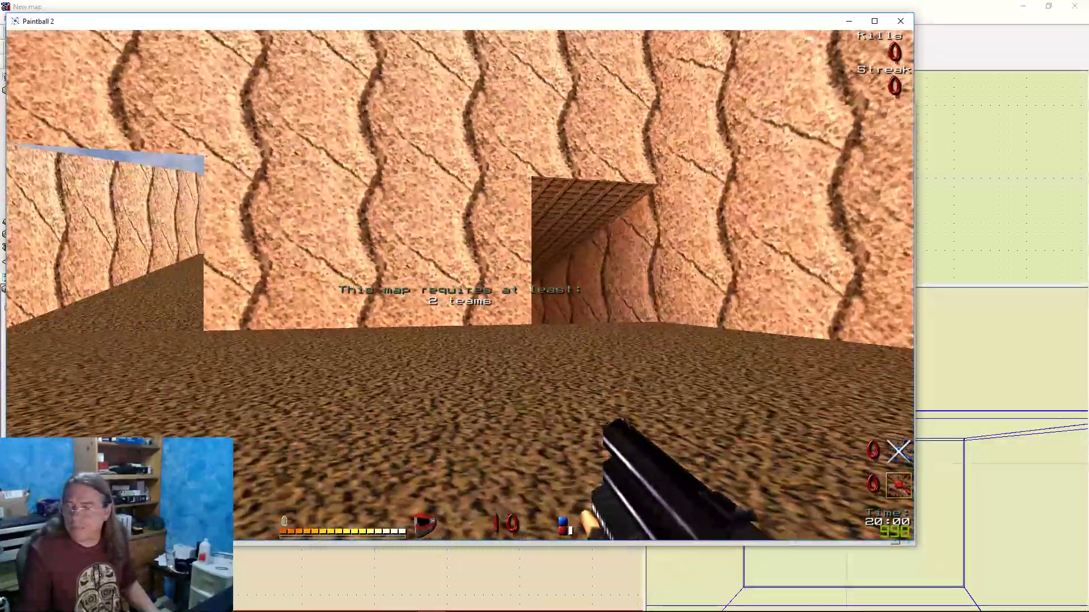
pyautogui.press('d')
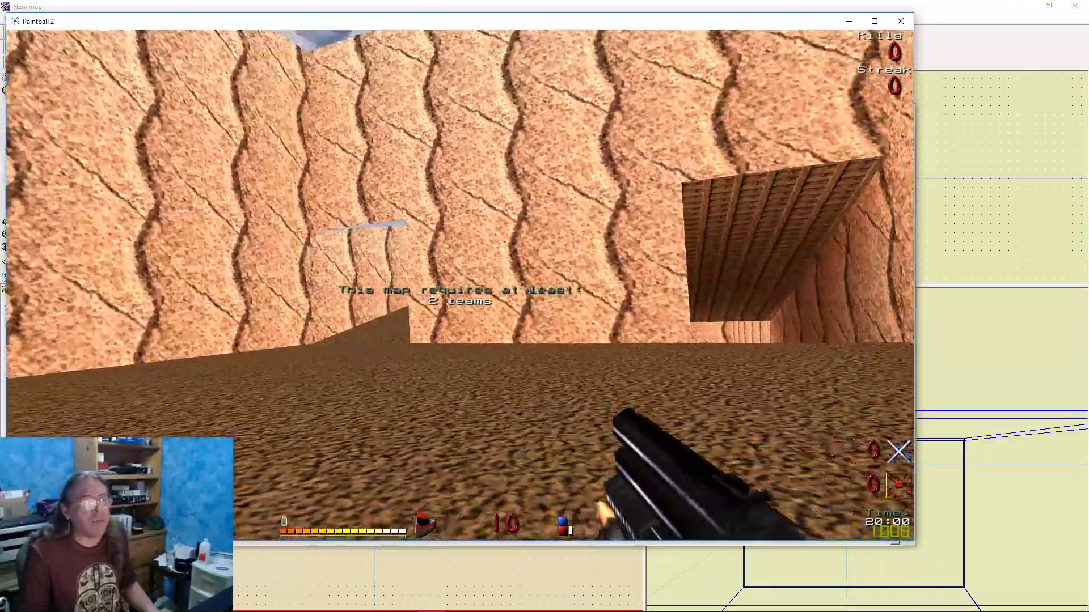
pyautogui.press('w')
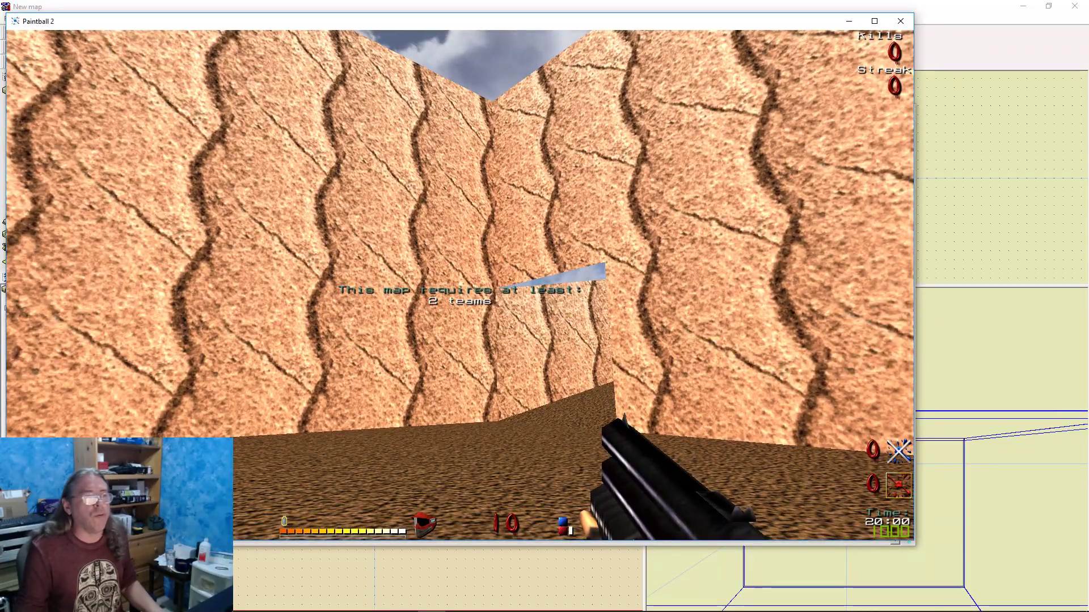
pyautogui.press('w')
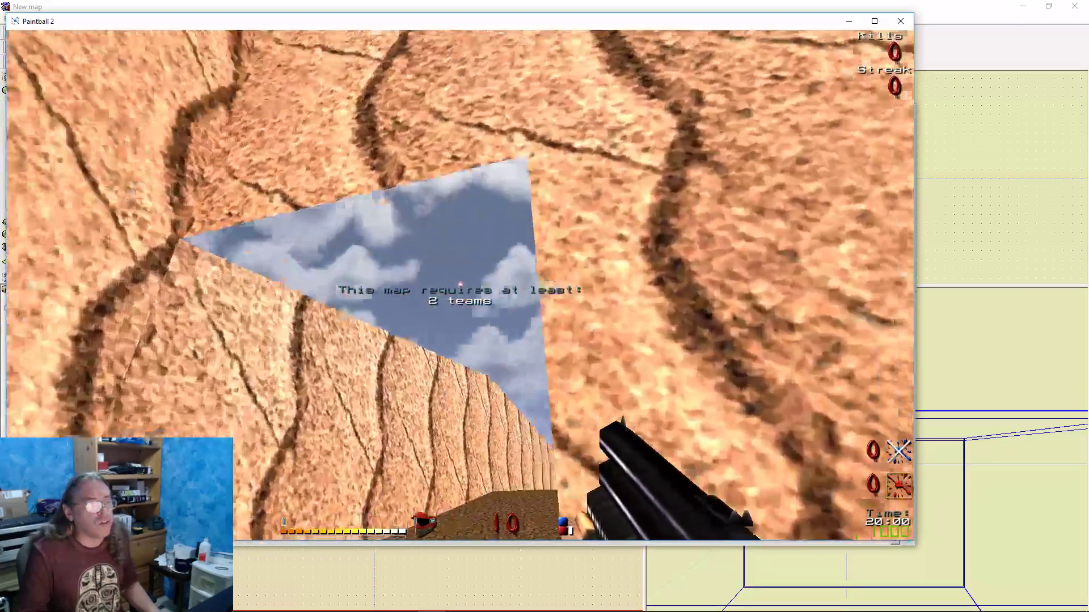
pyautogui.press('s')
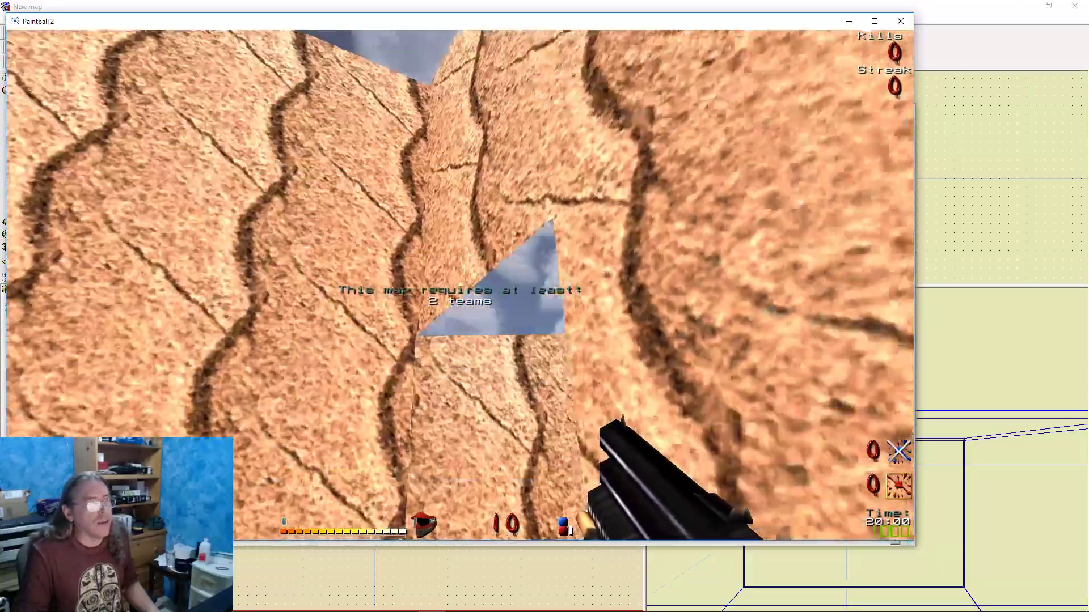
pyautogui.press('s')
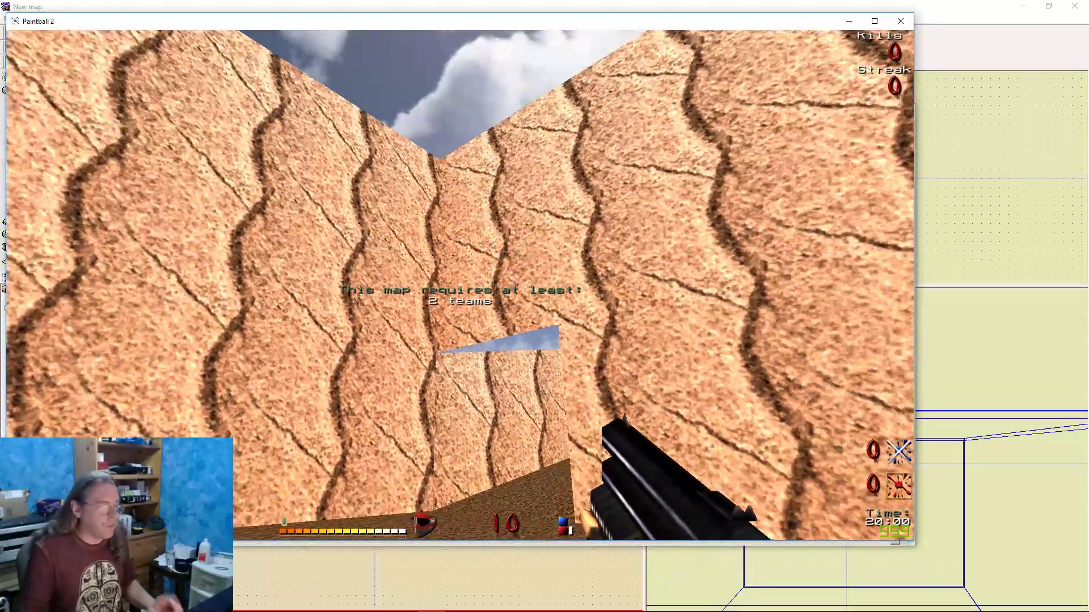
pyautogui.press('`')
pyautogui.write('quit')
pyautogui.press('Return')
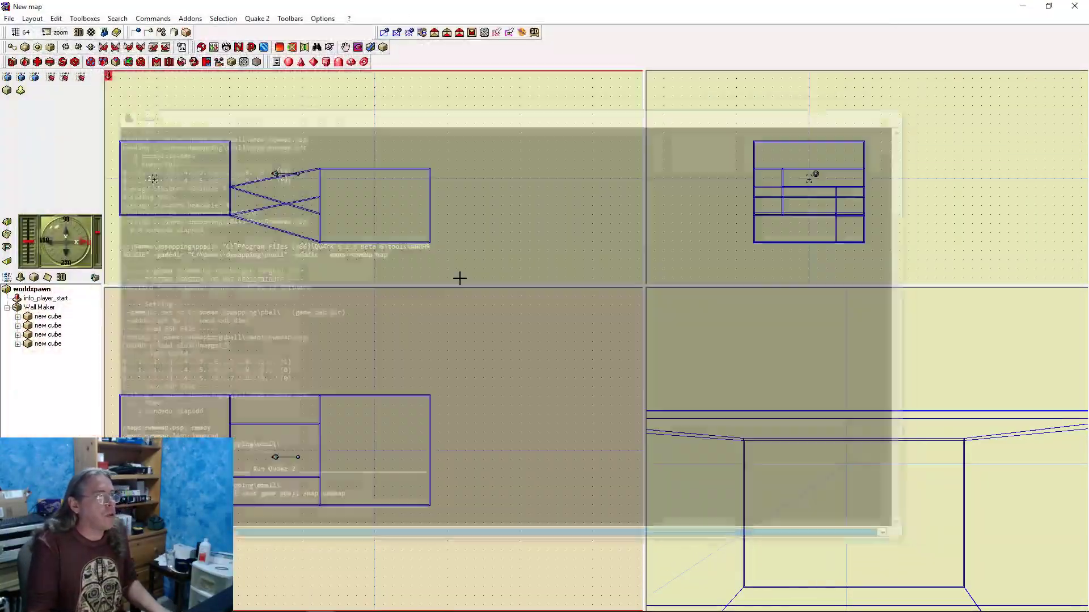
# Duplicate the north hallway above itself and shape the copy into a wedge reaching the ceilings of both rooms
pyautogui.click(289, 417)
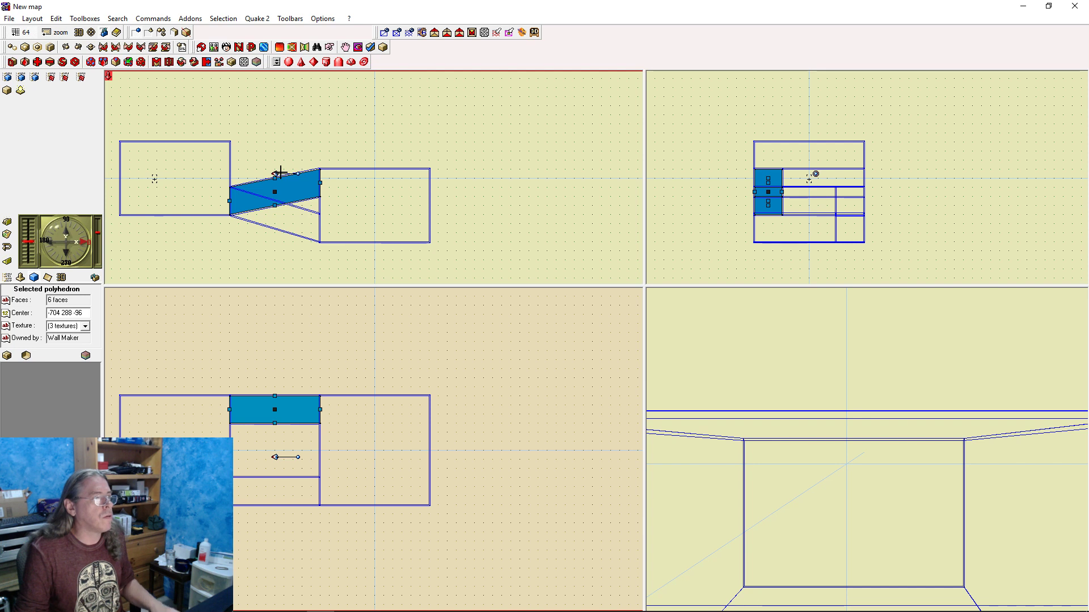
pyautogui.moveTo(276, 195); pyautogui.dragTo(321, 168)
pyautogui.click(513, 327)
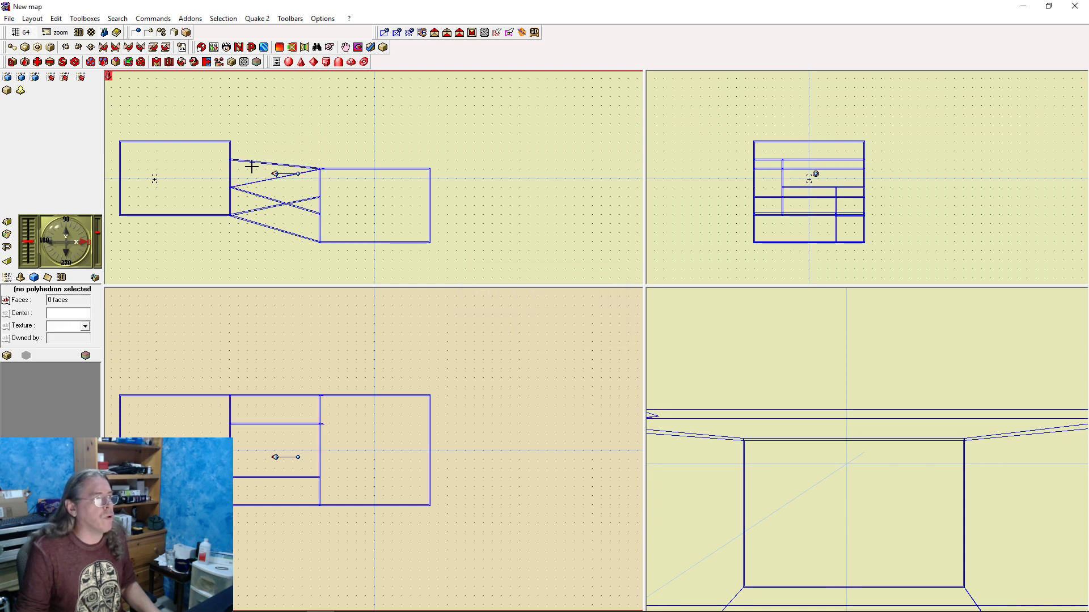
pyautogui.moveTo(233, 165); pyautogui.dragTo(233, 146)
pyautogui.click(311, 143)
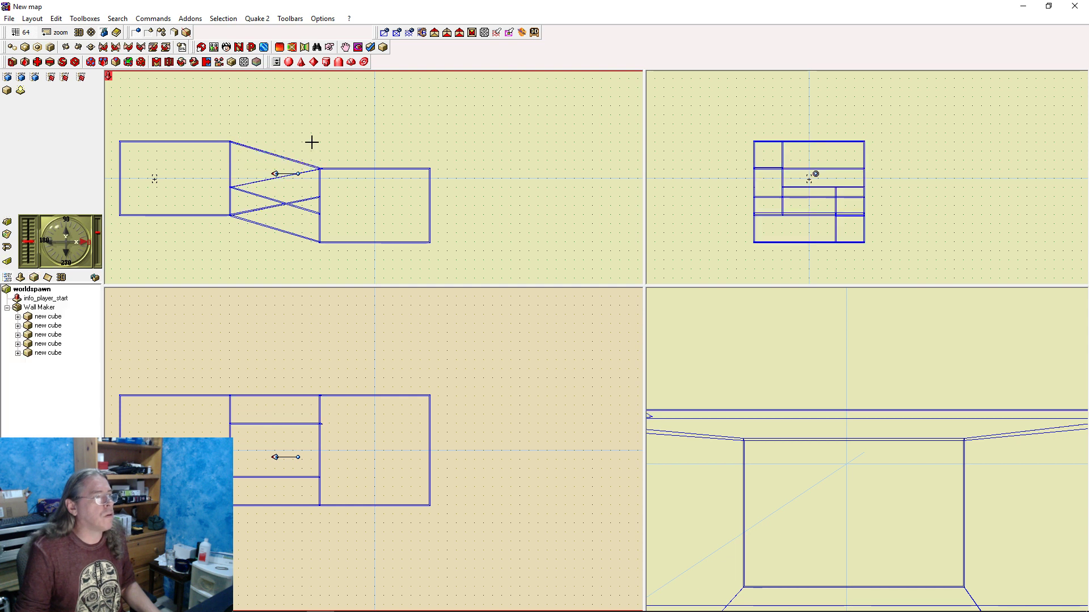
# Apply the pball/sky1 texture to the whole wedge above the north hallway and deselect it
pyautogui.click(254, 161)
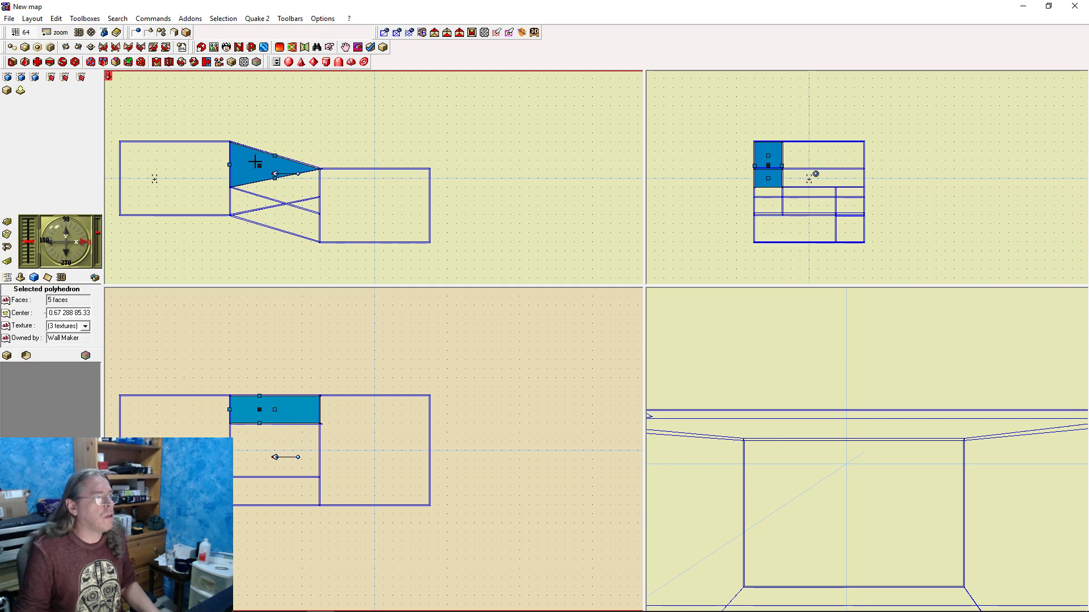
pyautogui.click(85, 327)
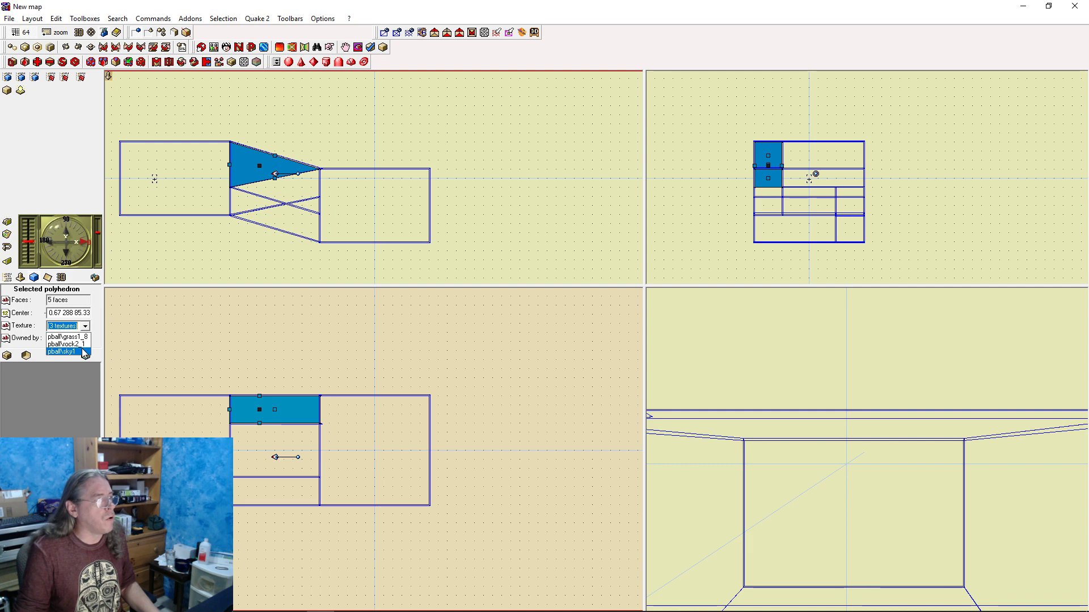
pyautogui.click(83, 351)
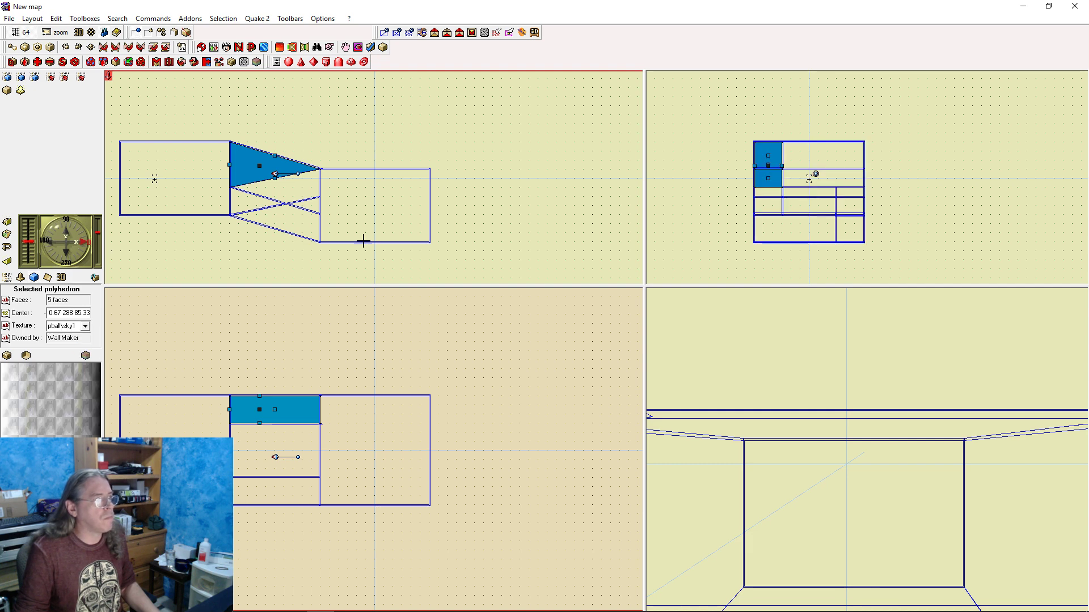
pyautogui.click(210, 244)
# Build and run the map in Paintball 2, walk through both rooms and hallways to check the sky opening, and quit the game
pyautogui.press('F9')
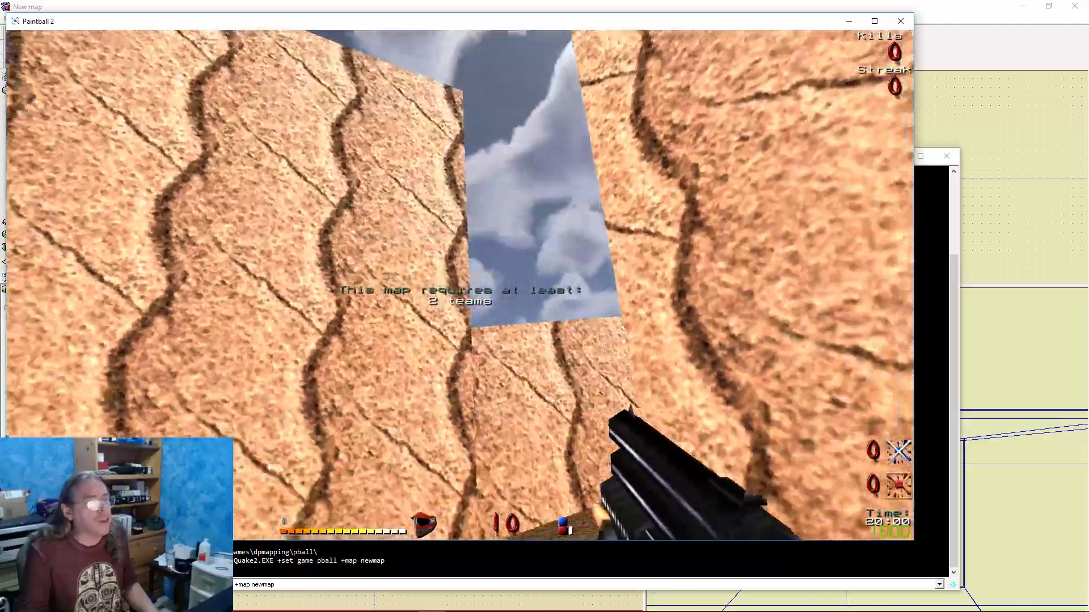
pyautogui.press('w')
pyautogui.press('w')
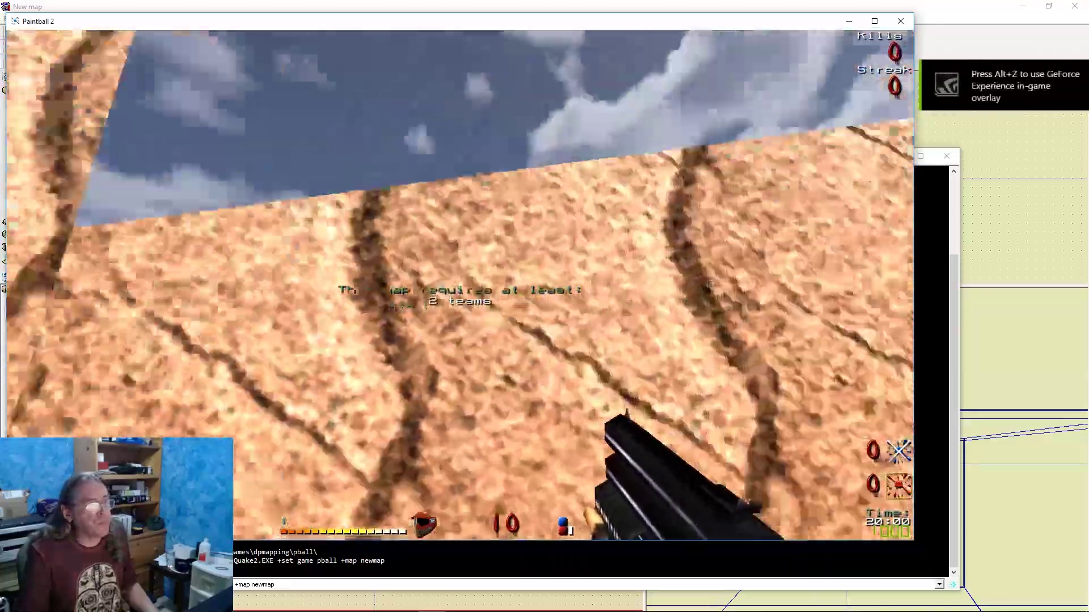
pyautogui.press('w')
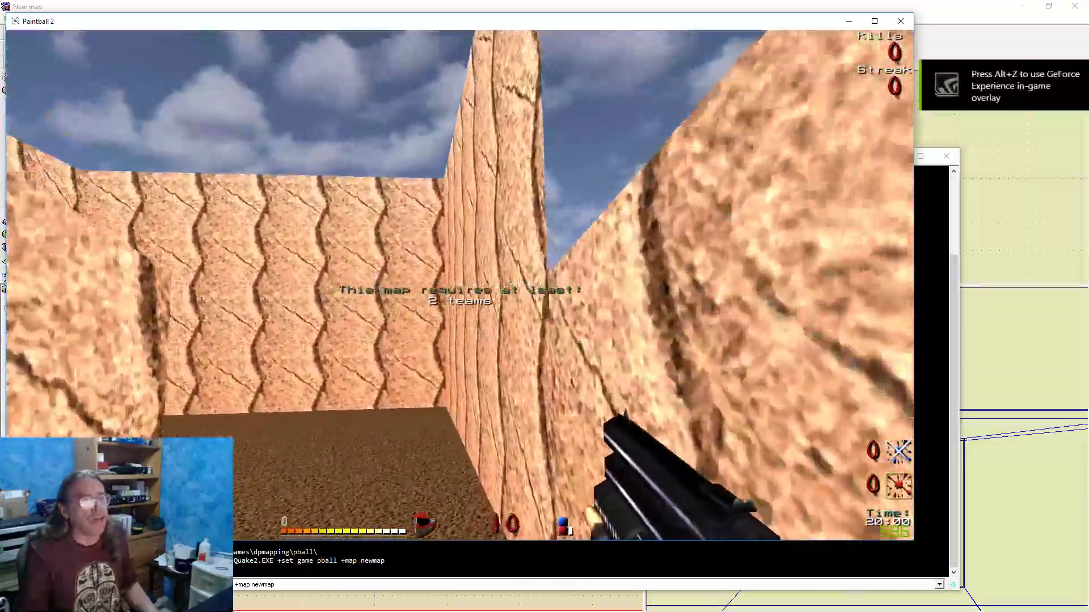
pyautogui.press('w')
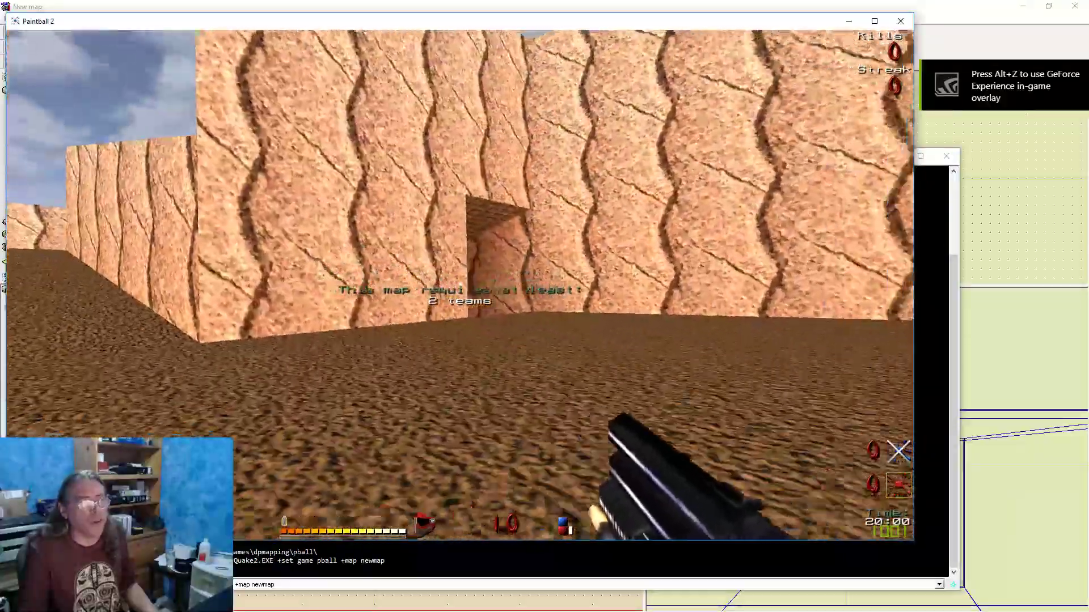
pyautogui.press('w')
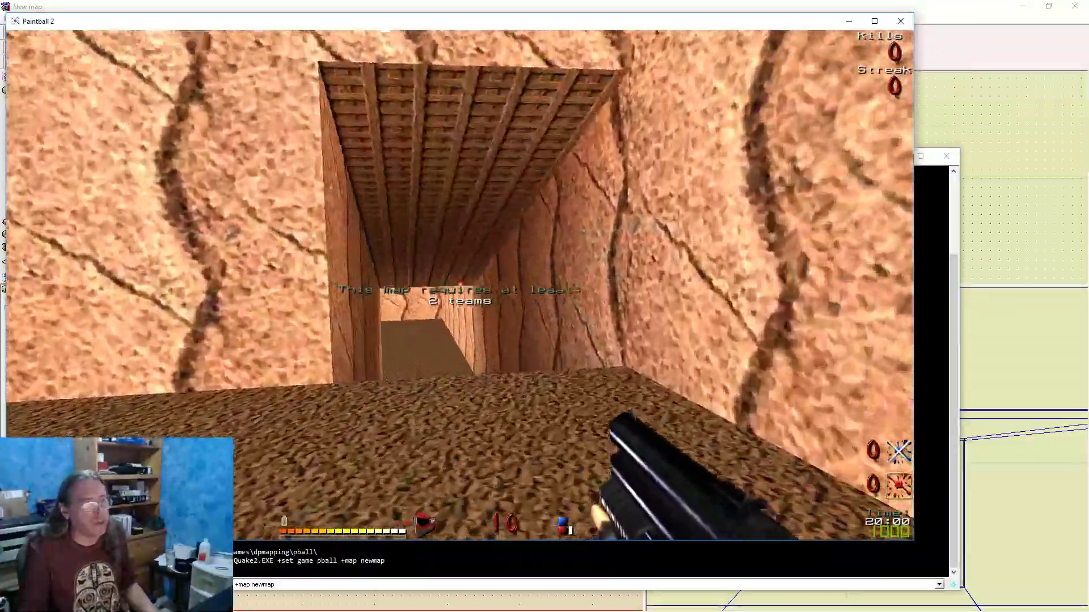
pyautogui.press('w')
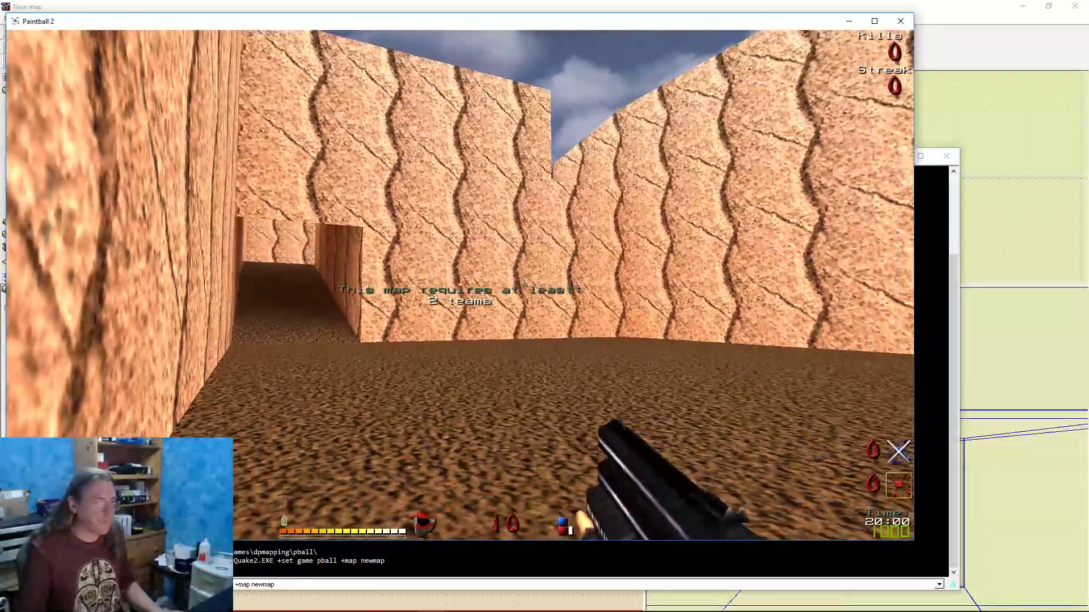
pyautogui.press('`')
pyautogui.write('q')
pyautogui.write('u')
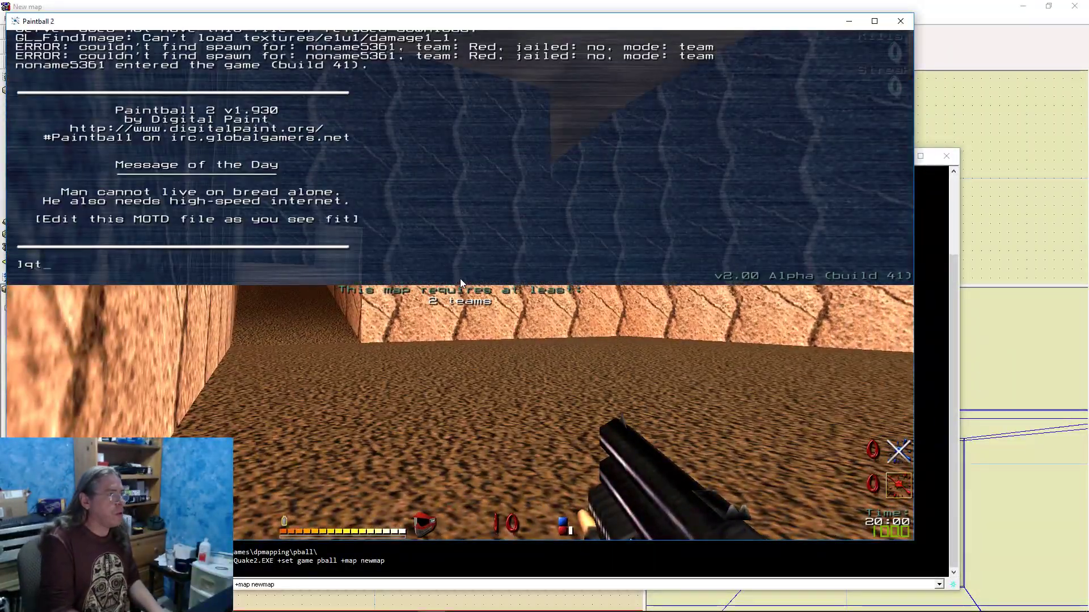
pyautogui.write('it')
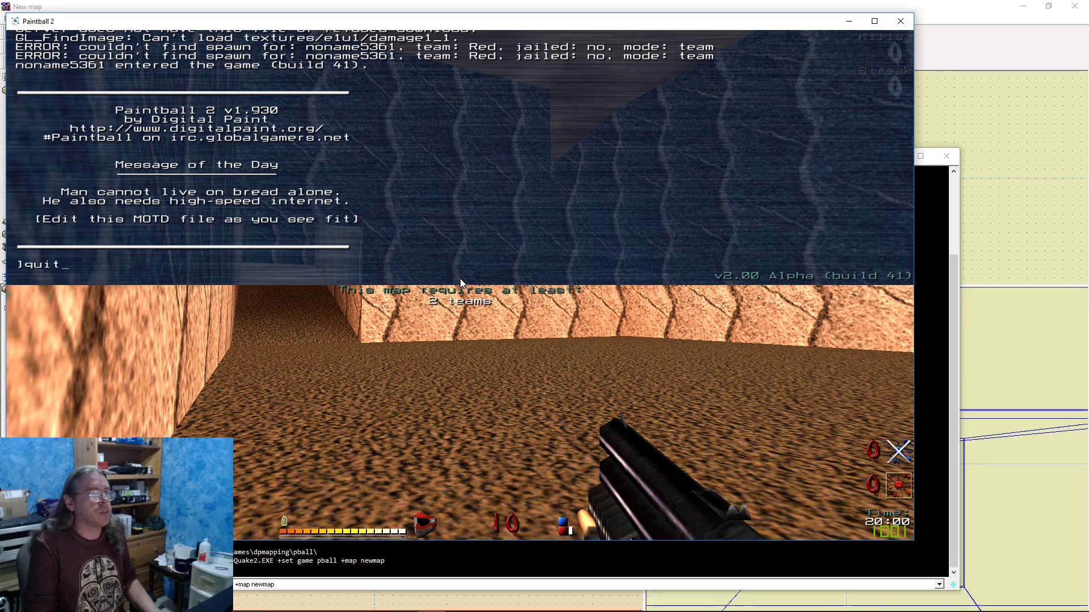
pyautogui.press('Return')
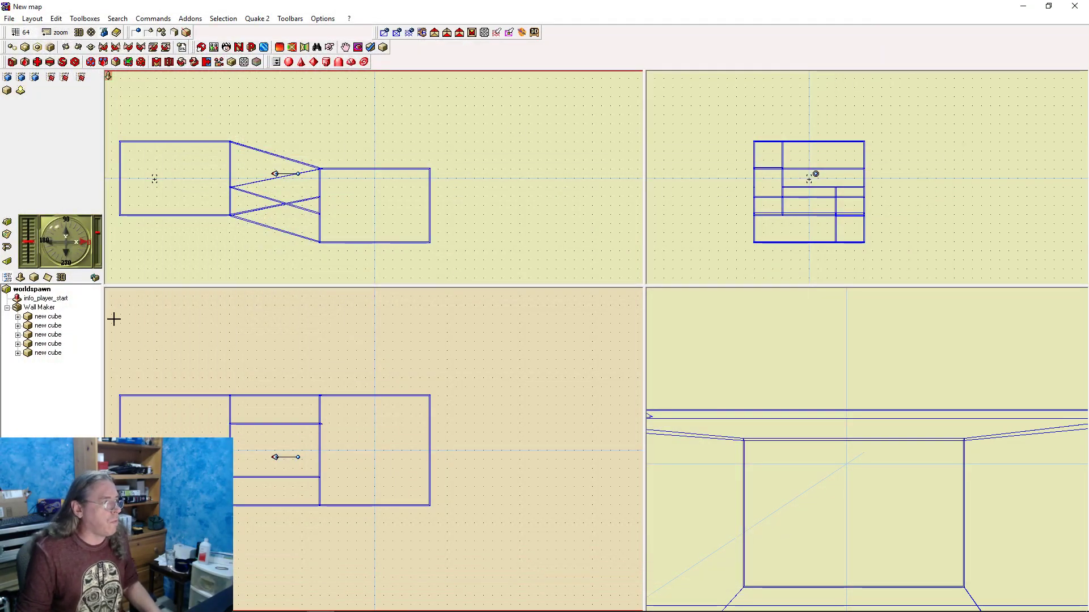
# Group the west room, both hallways and the sky wedge inside the Wall Maker
pyautogui.moveTo(189, 109)
pyautogui.mouseDown()
pyautogui.moveTo(253, 250)
pyautogui.moveTo(292, 266)
pyautogui.mouseUp()
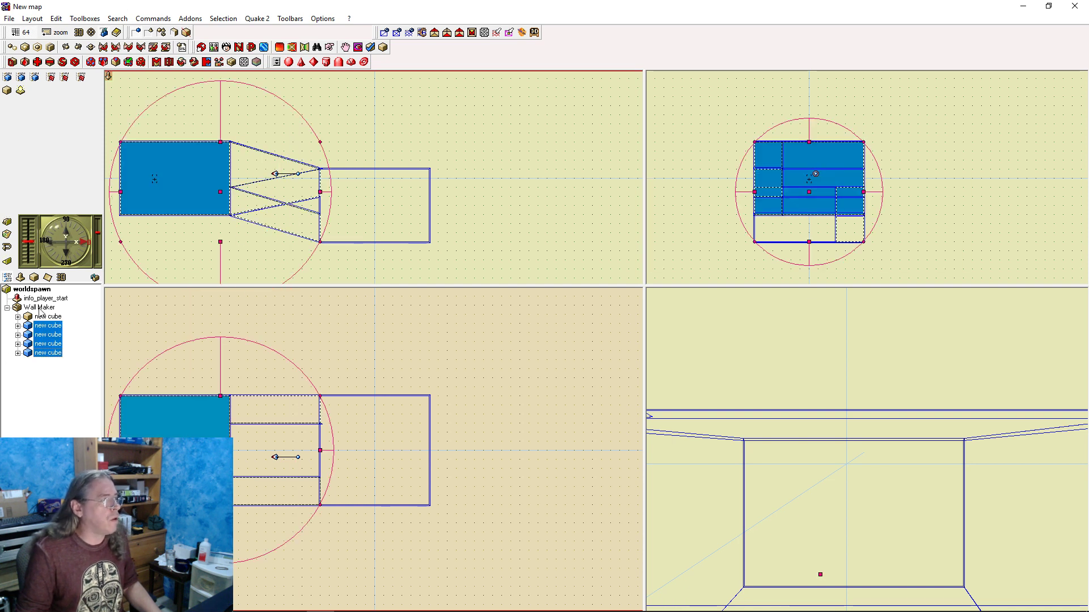
pyautogui.click(8, 262)
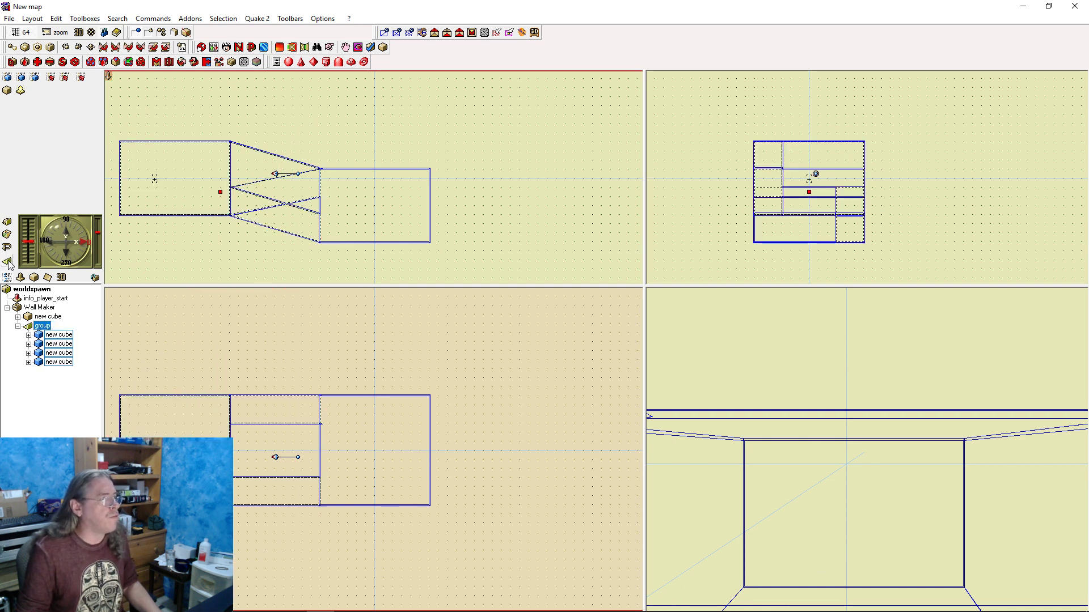
pyautogui.keyDown('ctrl'); pyautogui.click(45, 327); pyautogui.keyUp('ctrl')
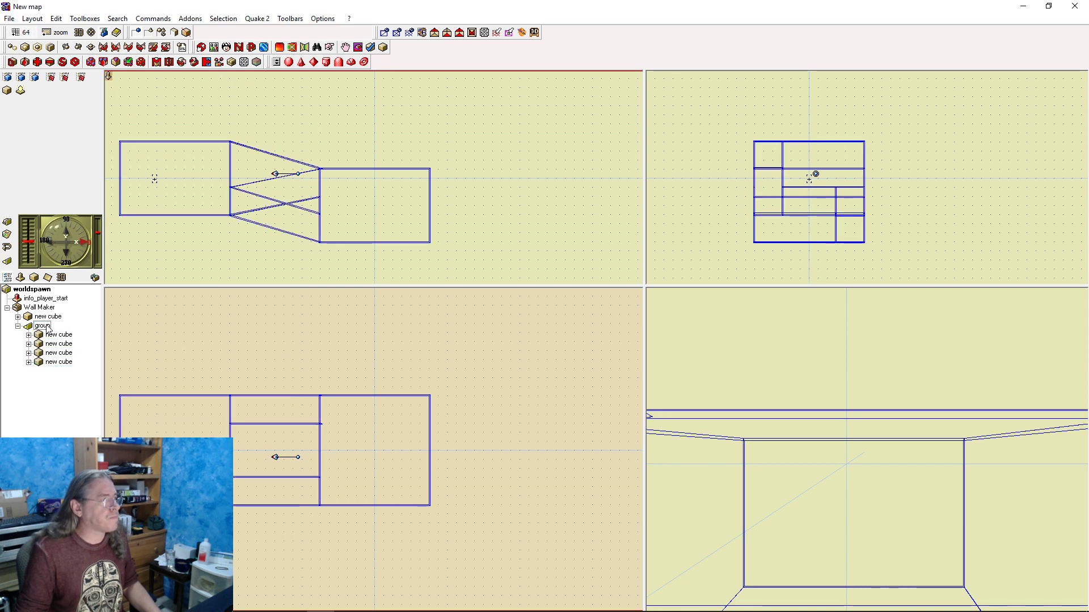
pyautogui.click(46, 327)
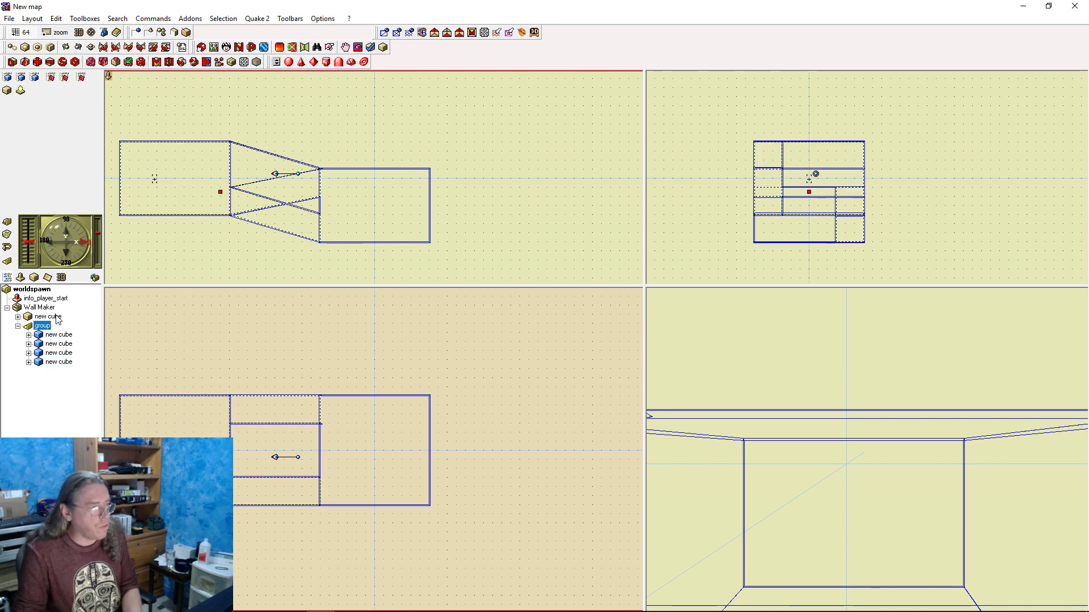
# Insert a Radial duplicator into the group and delete its default cube
pyautogui.press('Insert')
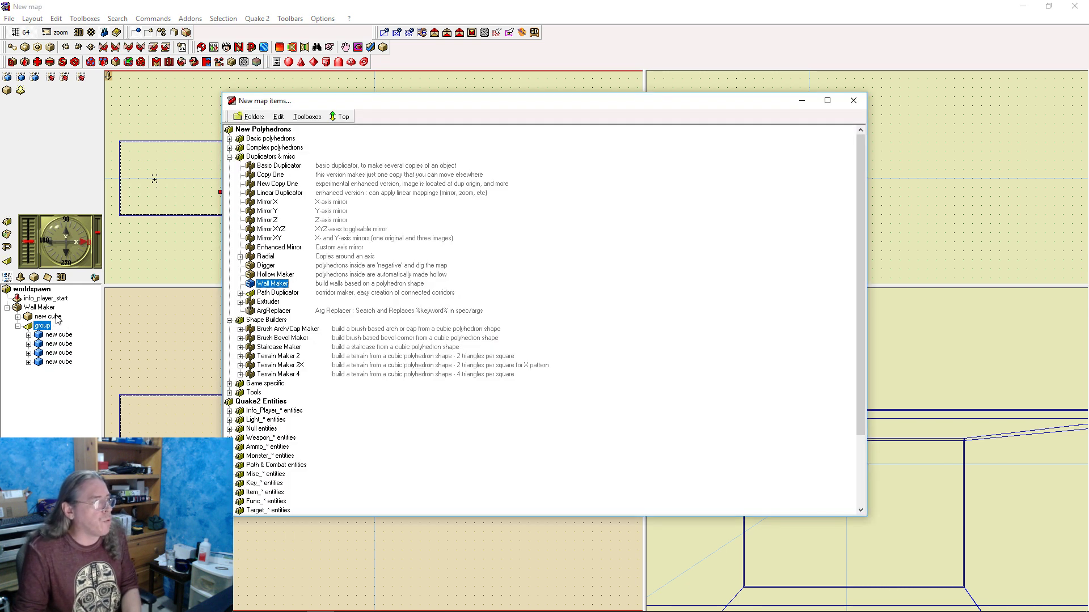
pyautogui.click(252, 259)
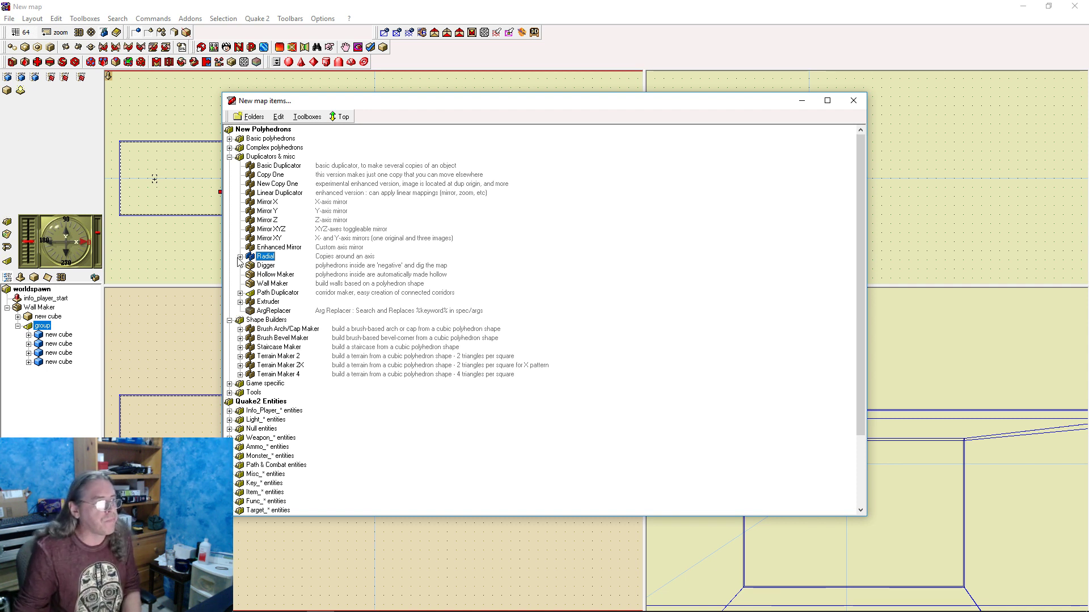
pyautogui.doubleClick(264, 257)
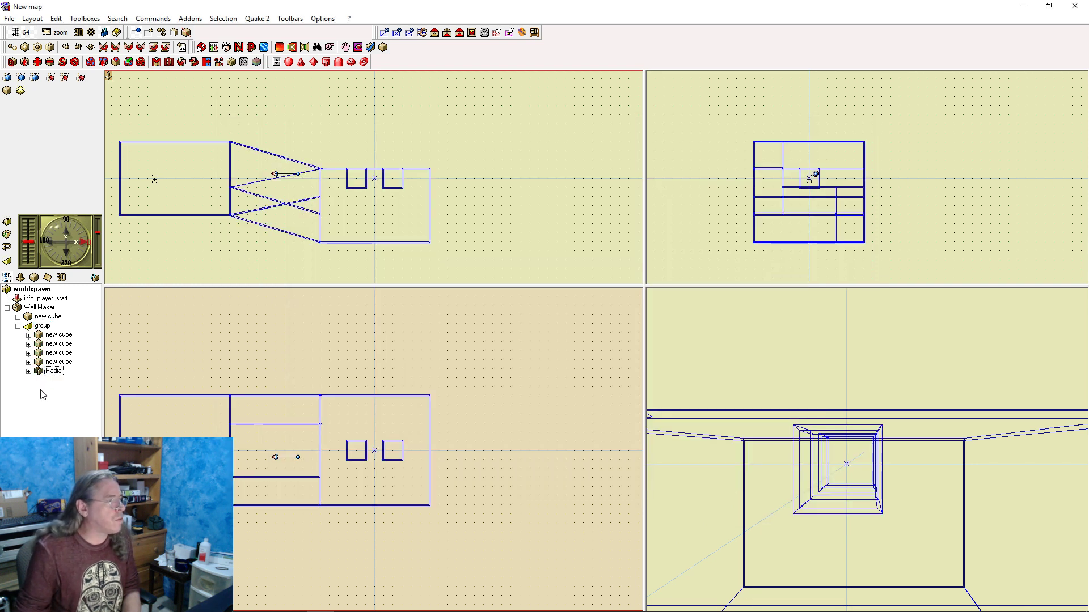
pyautogui.click(28, 371)
pyautogui.click(63, 380)
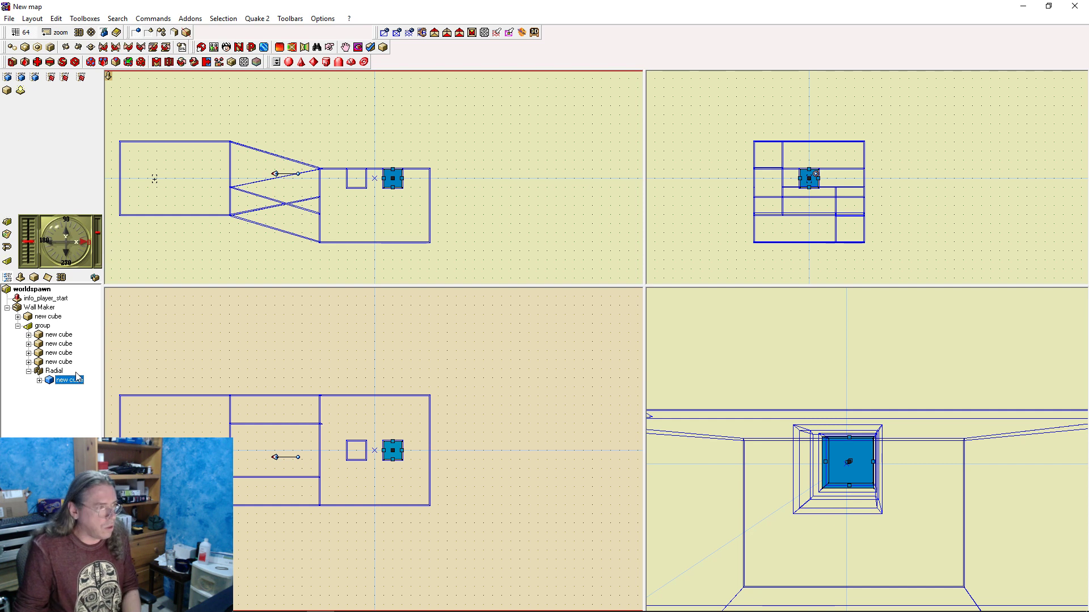
pyautogui.press('Delete')
pyautogui.click(54, 371)
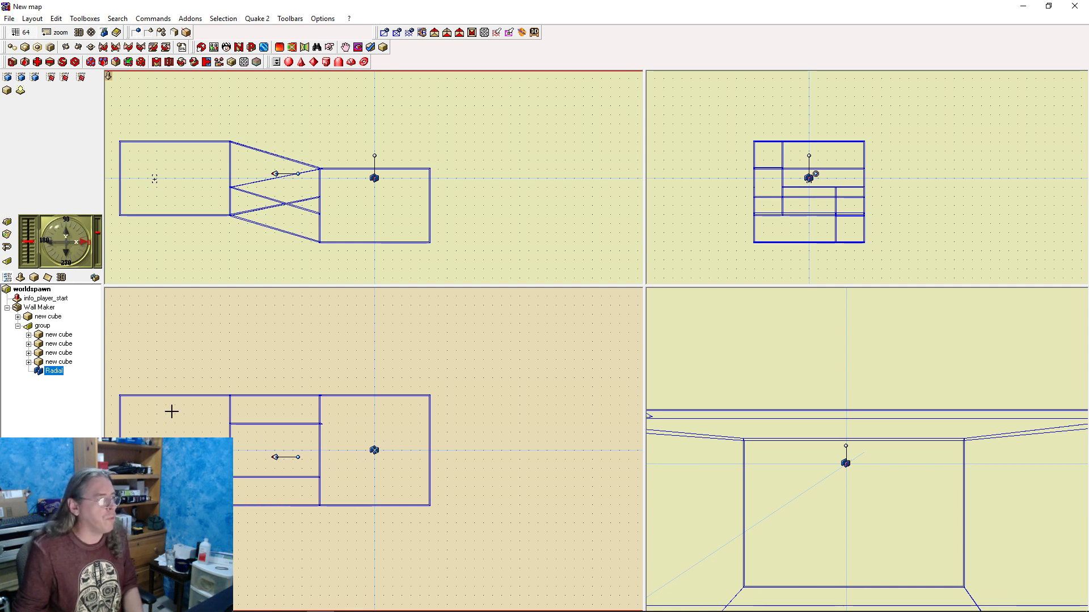
# Move the group's four cubes into the Radial duplicator to copy the west room and hallways to the east side
pyautogui.click(62, 335)
pyautogui.keyDown('shift'); pyautogui.click(68, 363); pyautogui.keyUp('shift')
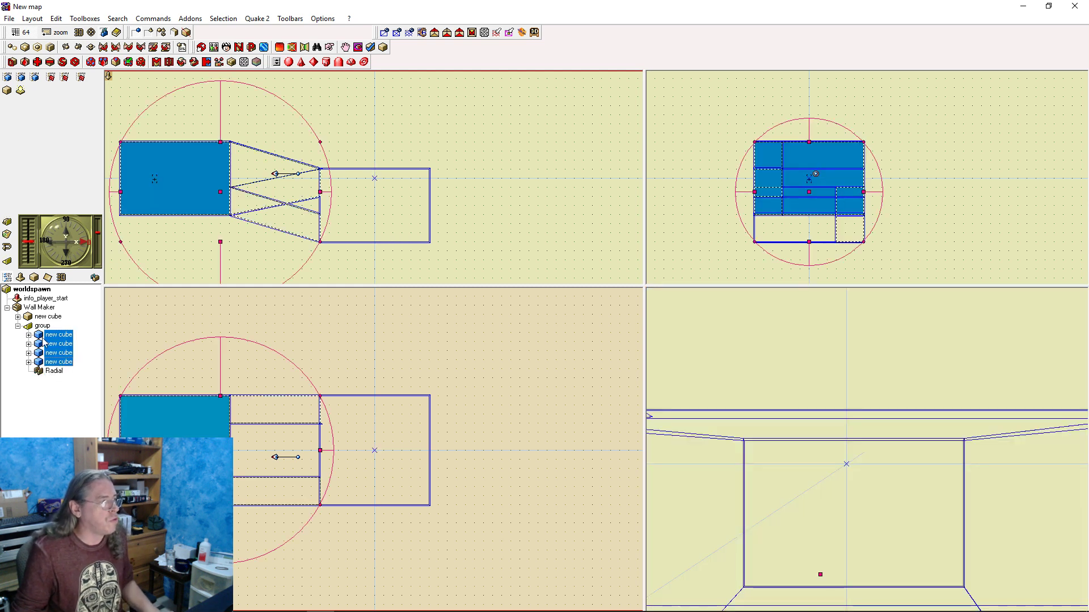
pyautogui.moveTo(44, 339); pyautogui.dragTo(45, 373)
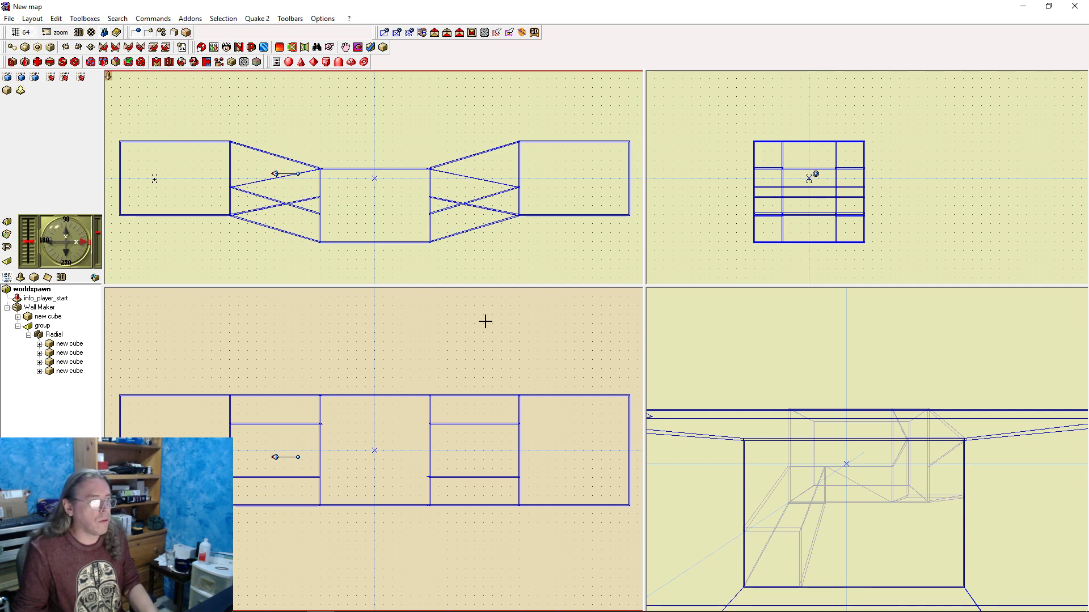
# Build and run the map in Paintball 2, join as an observer with "join o" and switch to NoClip Observer Mode
pyautogui.press('F9')
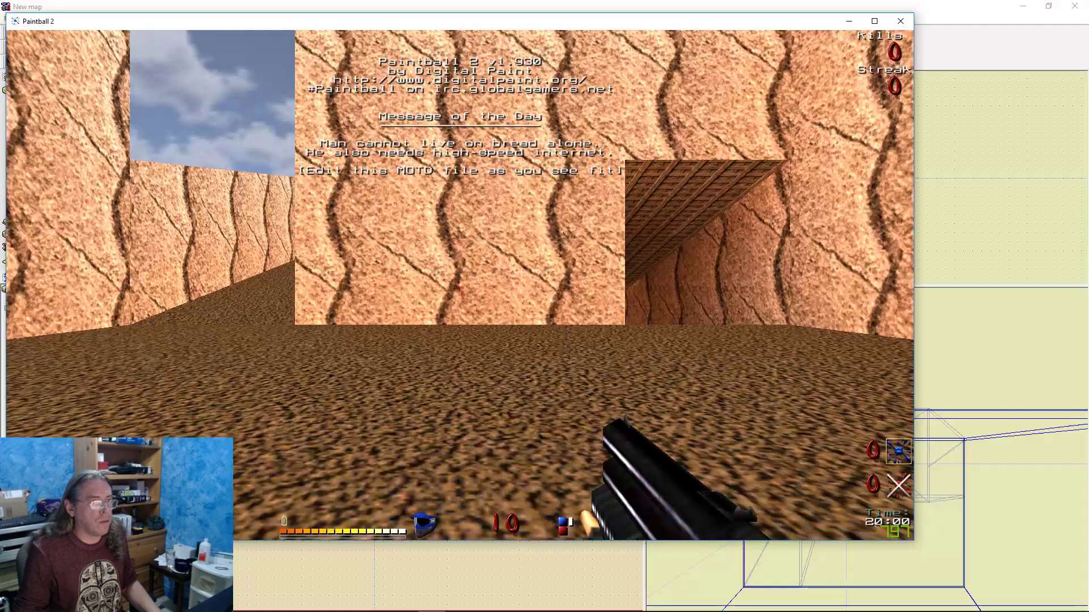
pyautogui.press('`')
pyautogui.write('jhoin')
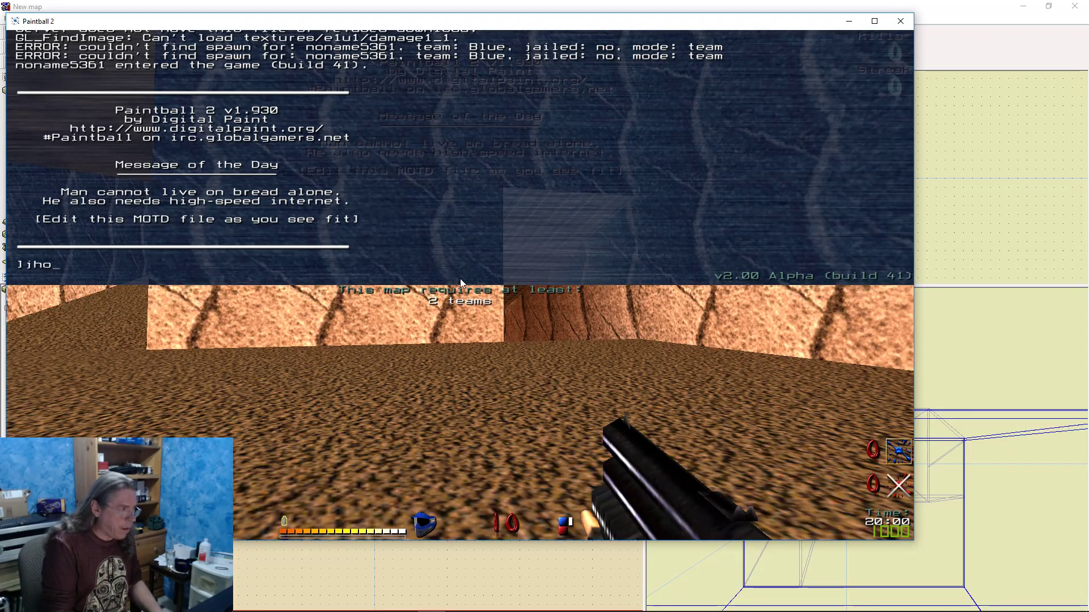
pyautogui.press('BackSpace')
pyautogui.press('BackSpace')
pyautogui.press('BackSpace')
pyautogui.press('BackSpace')
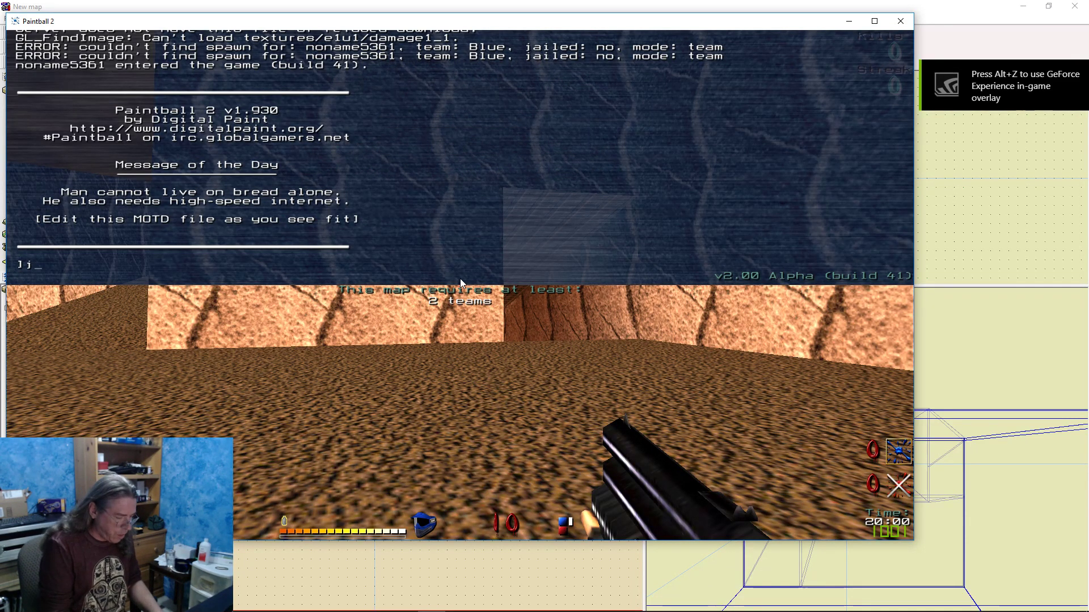
pyautogui.write('oin o')
pyautogui.press('Return')
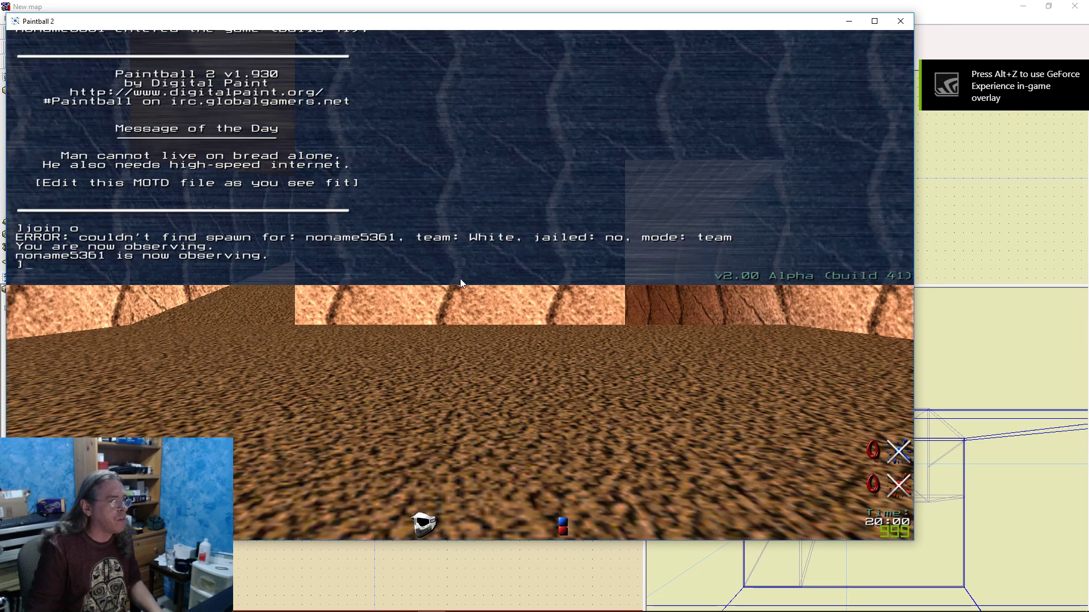
pyautogui.press('`')
pyautogui.press('space')
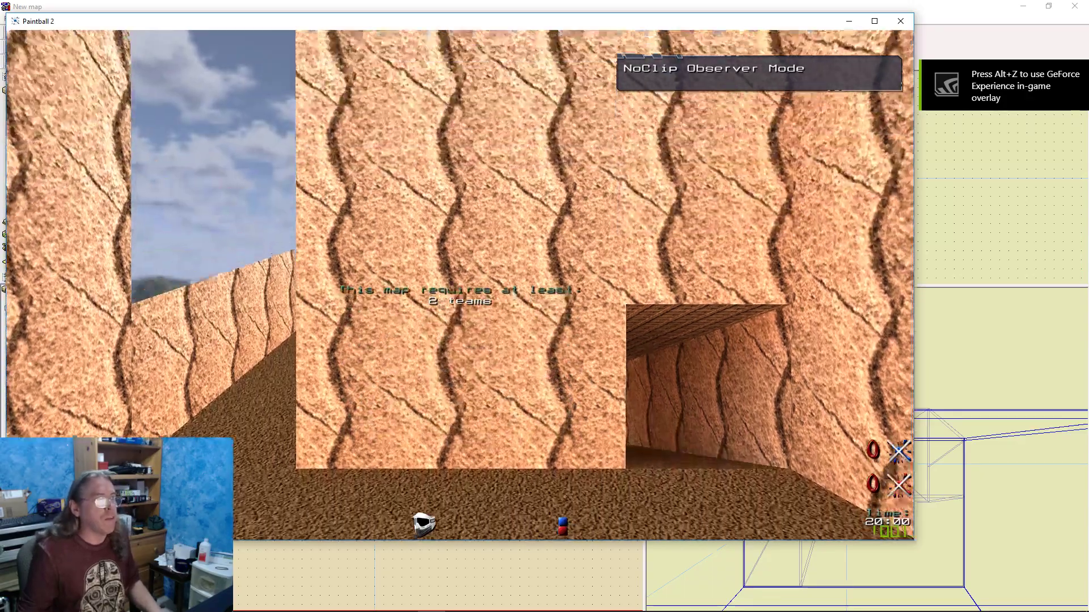
# Fly out above the map to examine the layout of the rooms and hallways from outside, then quit the game
pyautogui.press('w')
pyautogui.press('w')
pyautogui.press('space')
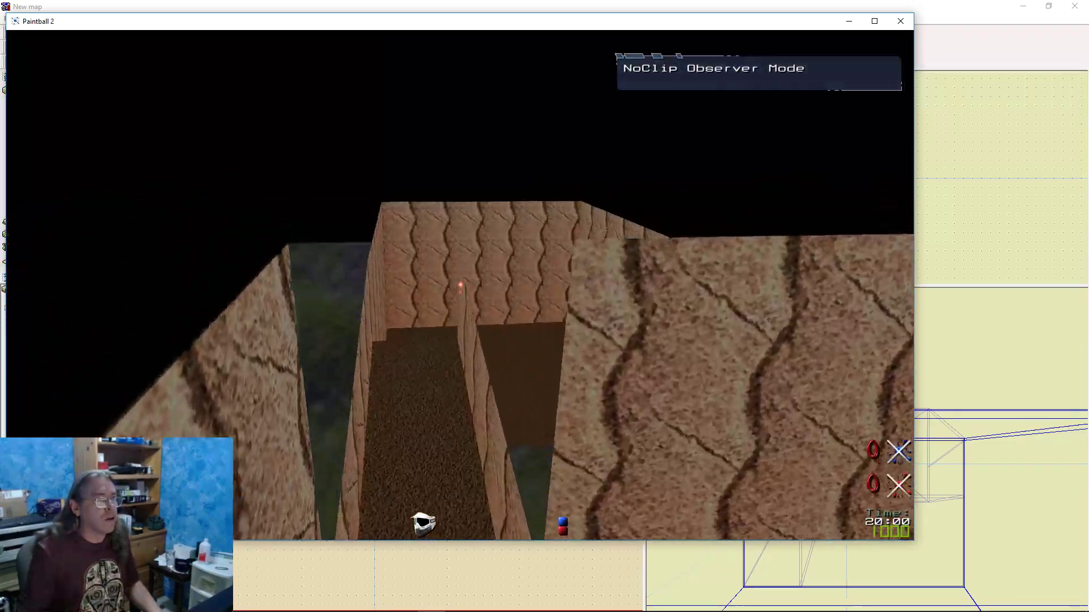
pyautogui.press('s')
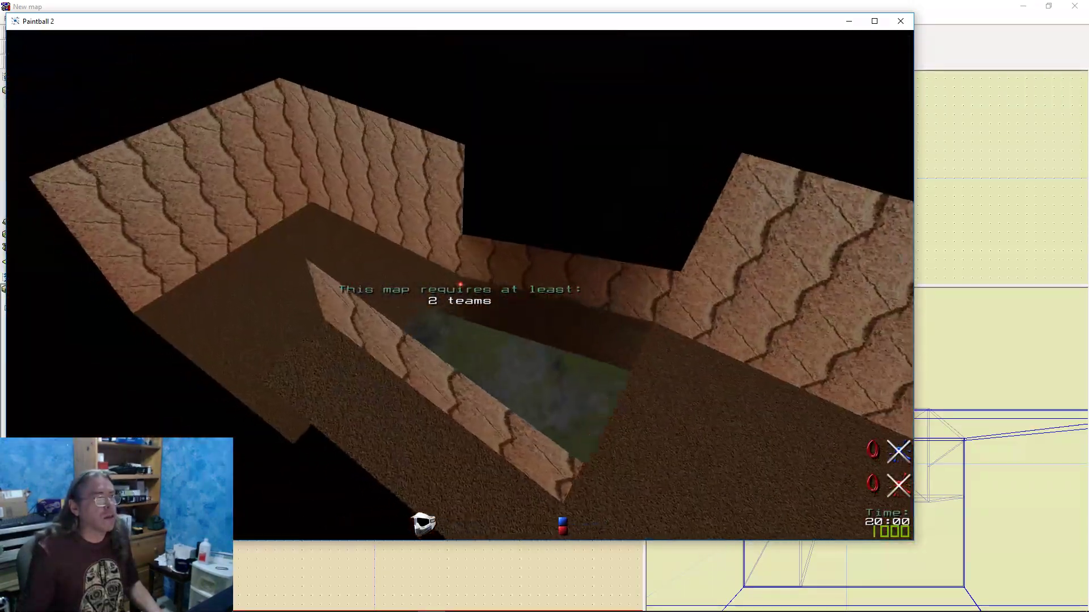
pyautogui.press('w')
pyautogui.press('a')
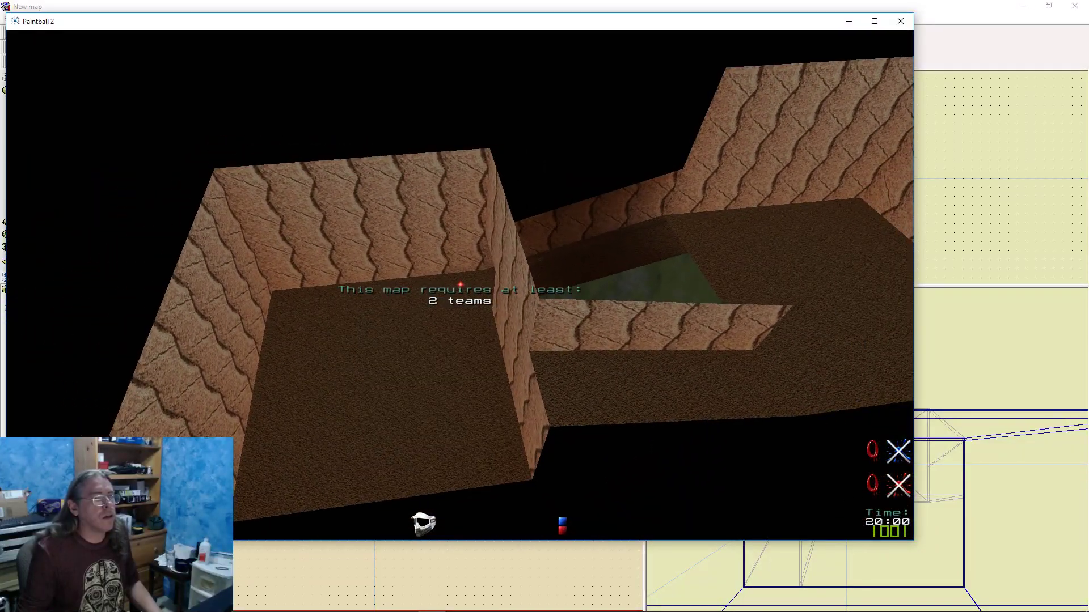
pyautogui.press('`')
pyautogui.write('quit')
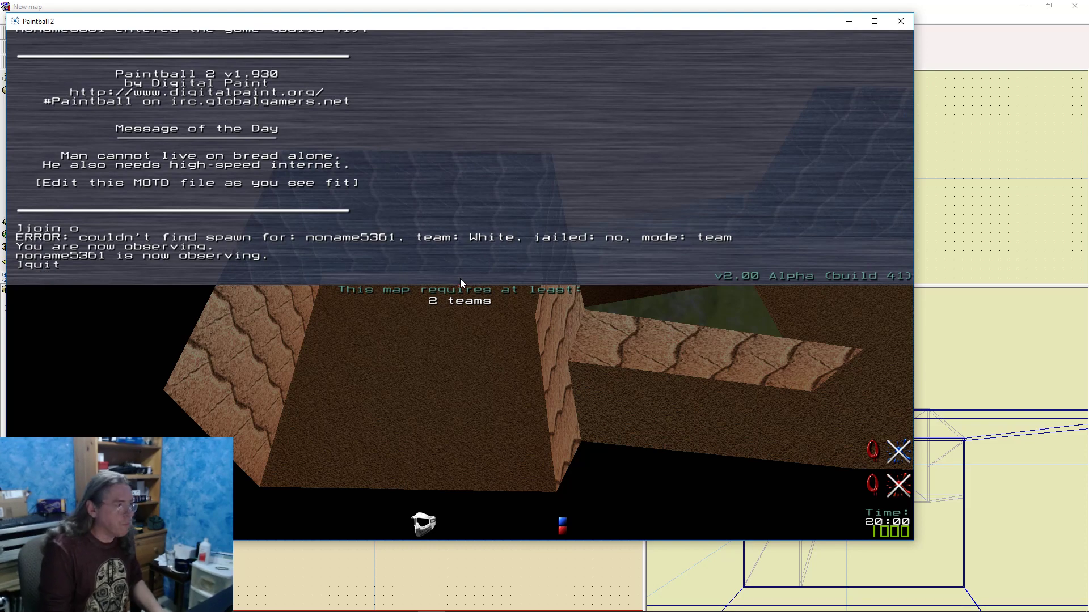
pyautogui.press('Return')
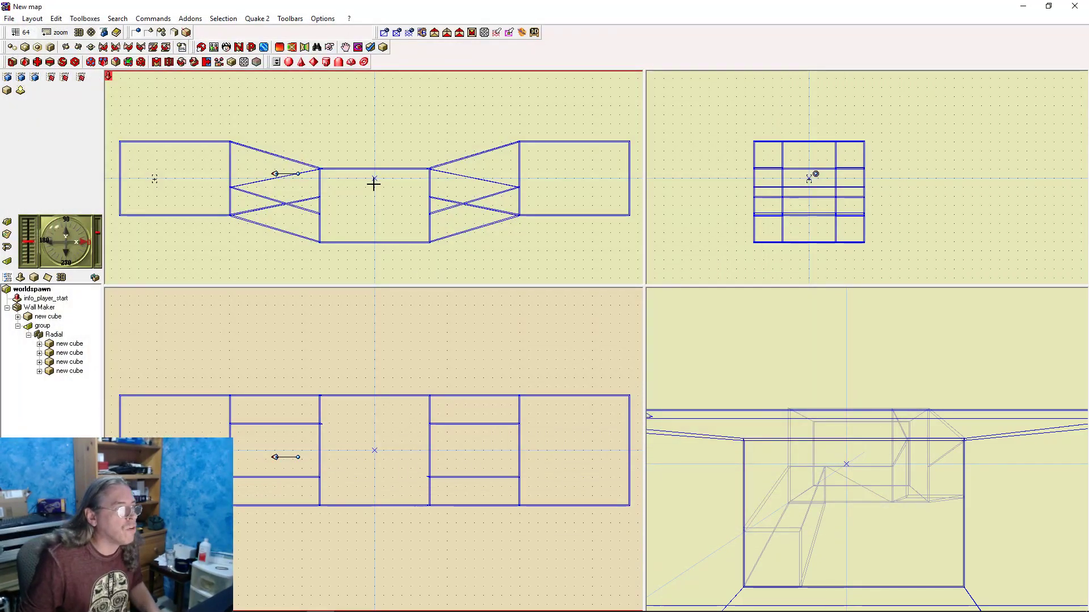
# Dissociate the Radial duplicator's images into separate editable cubes
pyautogui.rightClick(48, 334)
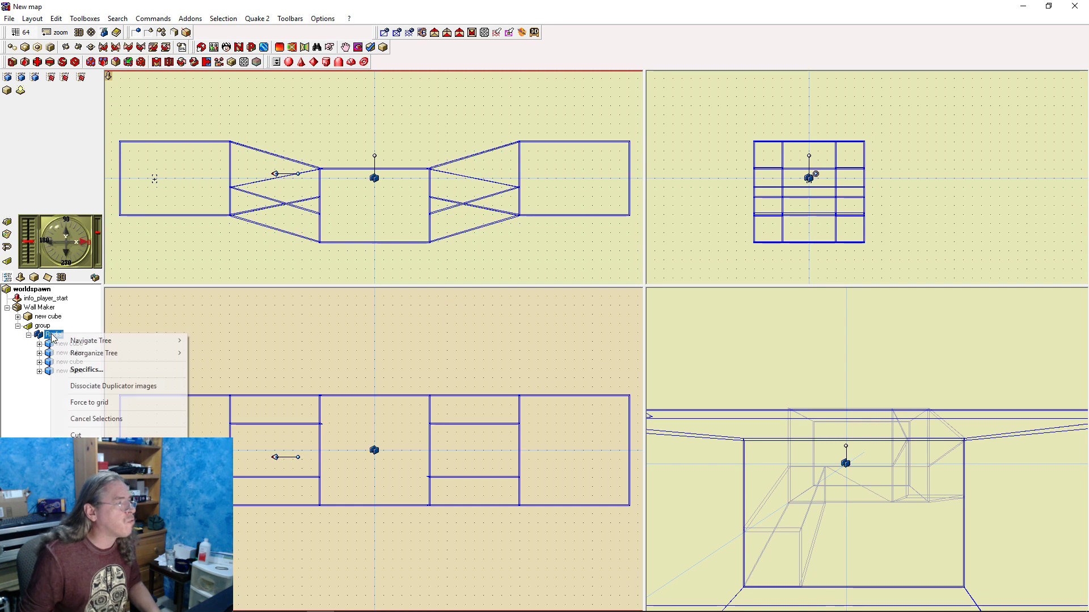
pyautogui.click(123, 388)
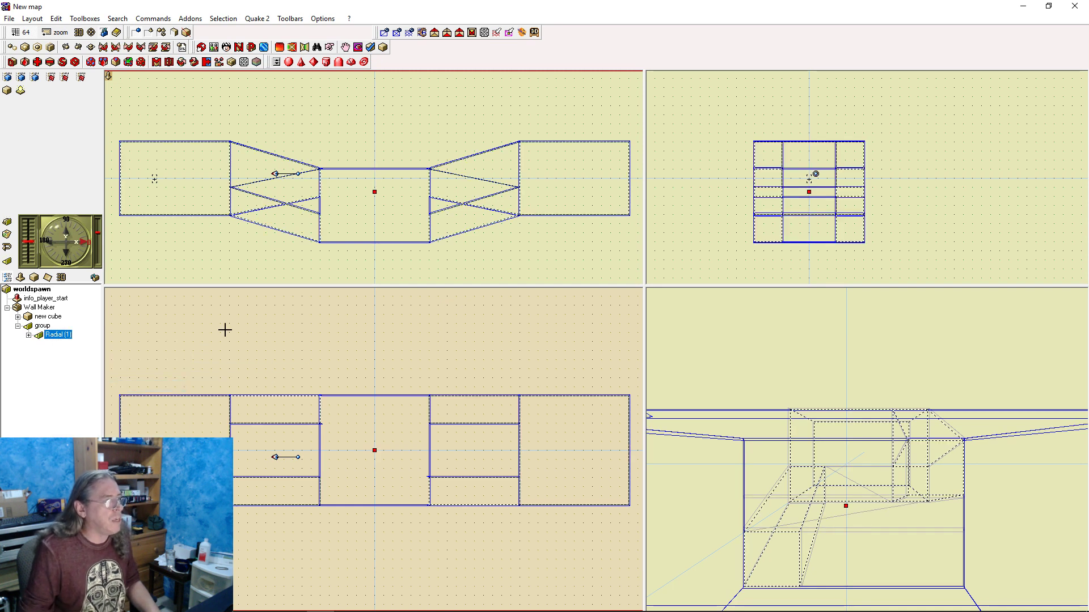
# Select the central cube, build and run the map in Paintball 2, and join as a NoClip observer with "join o"
pyautogui.click(375, 181)
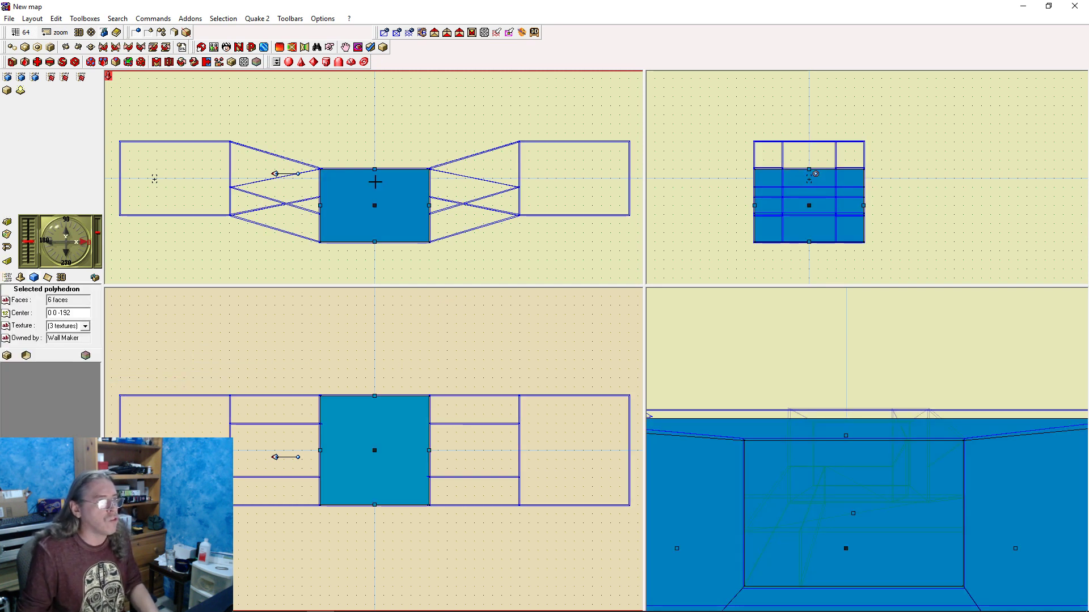
pyautogui.press('F9')
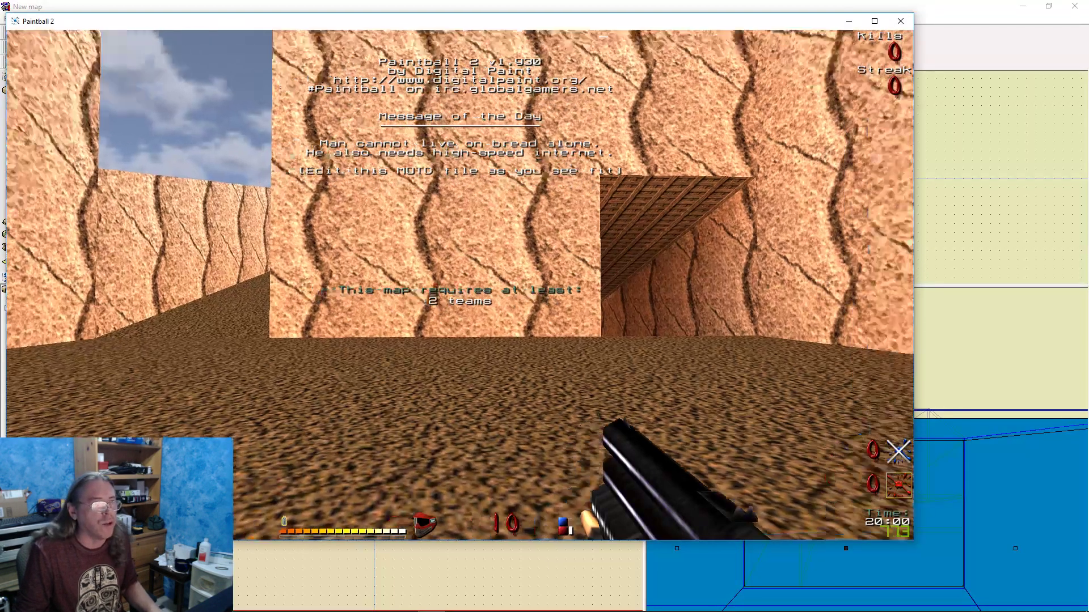
pyautogui.press('`')
pyautogui.write('jo')
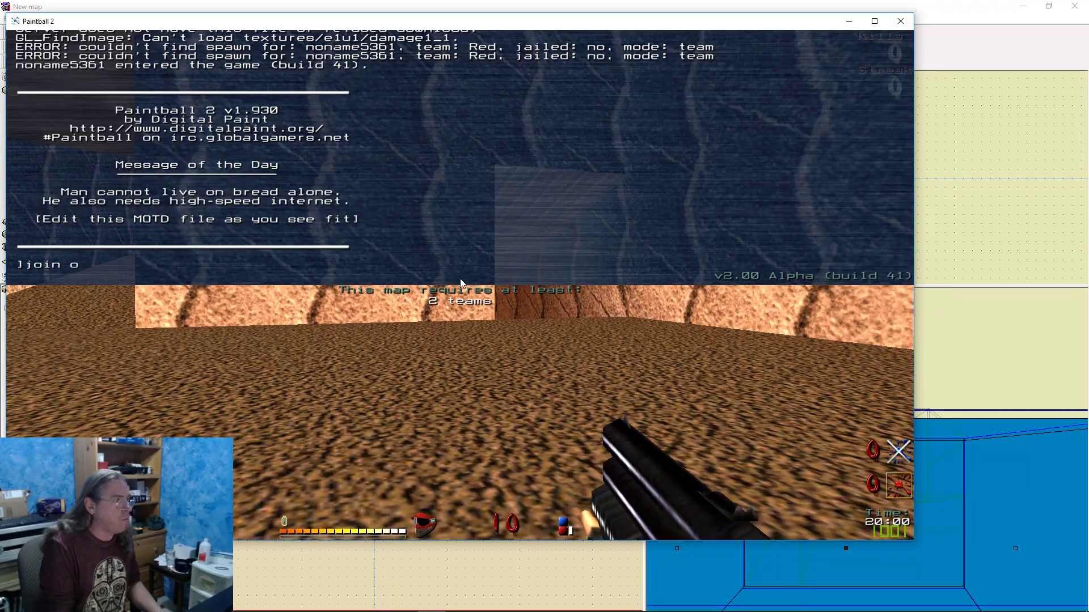
pyautogui.write('in o')
pyautogui.press('Return')
pyautogui.press('`')
pyautogui.press('space')
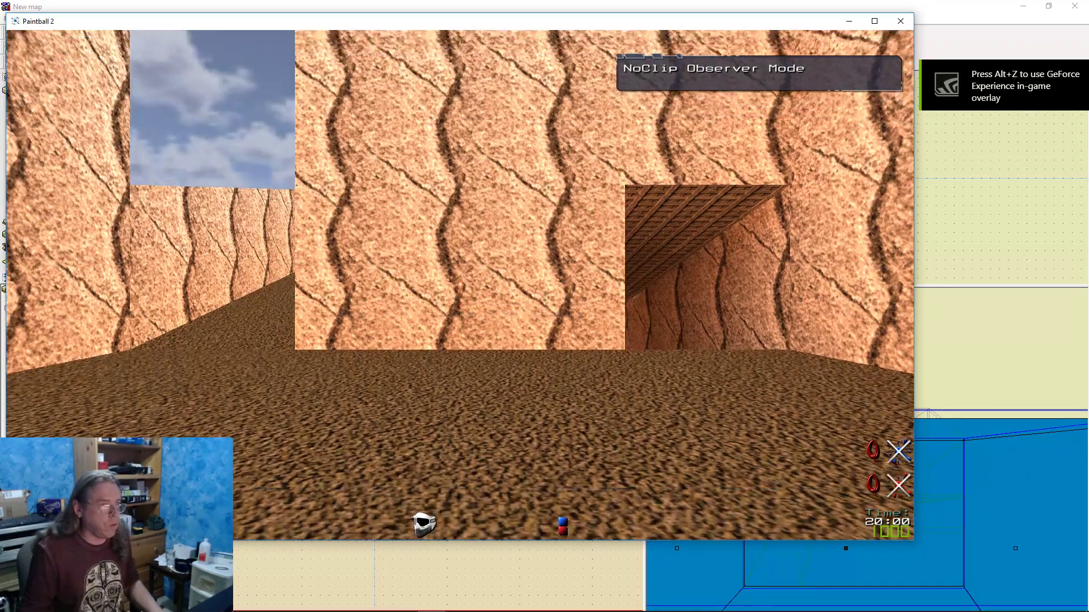
# Fly above the central room to inspect both end rooms and their sloped hallways from several angles, then quit the game
pyautogui.press('w')
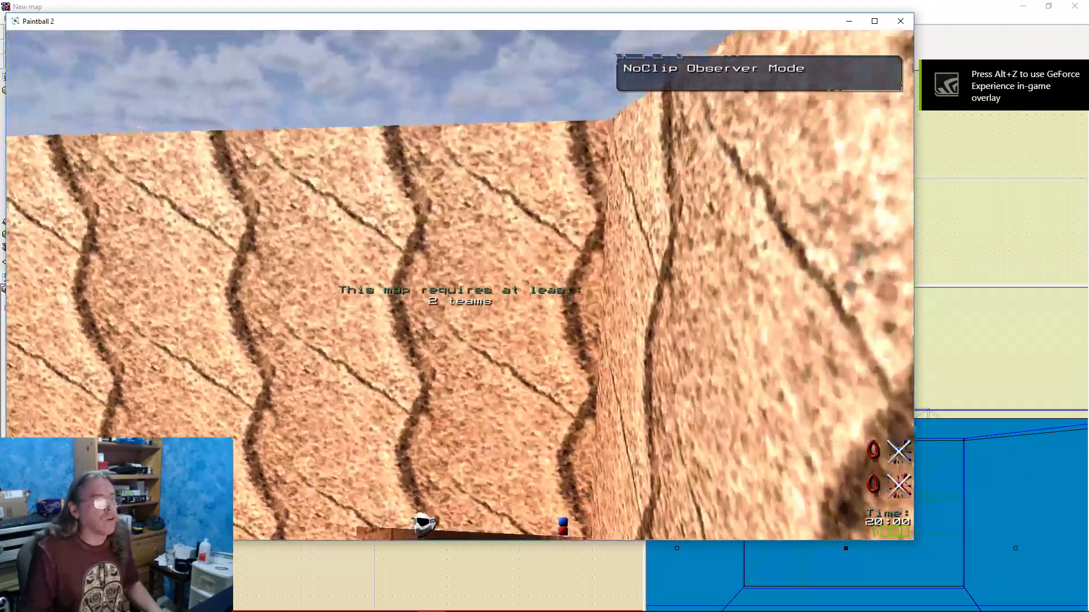
pyautogui.press('w')
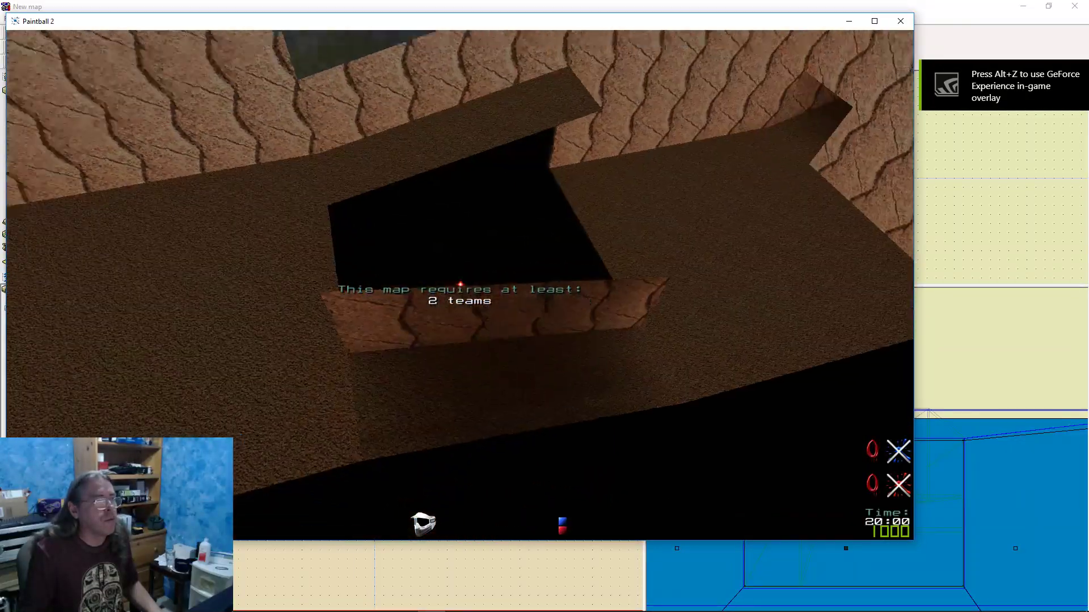
pyautogui.press('s')
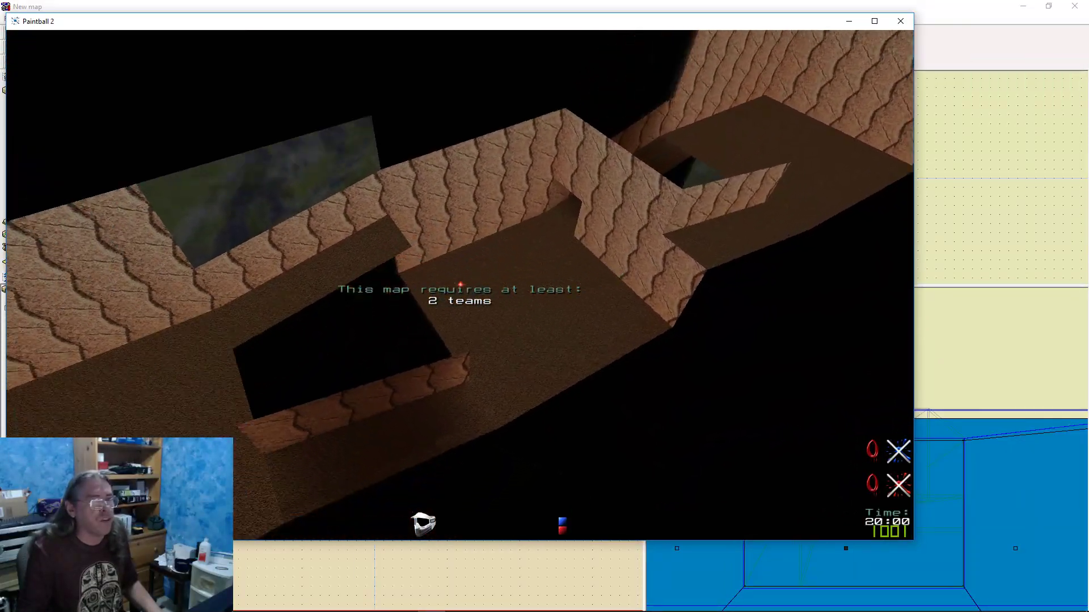
pyautogui.press('s')
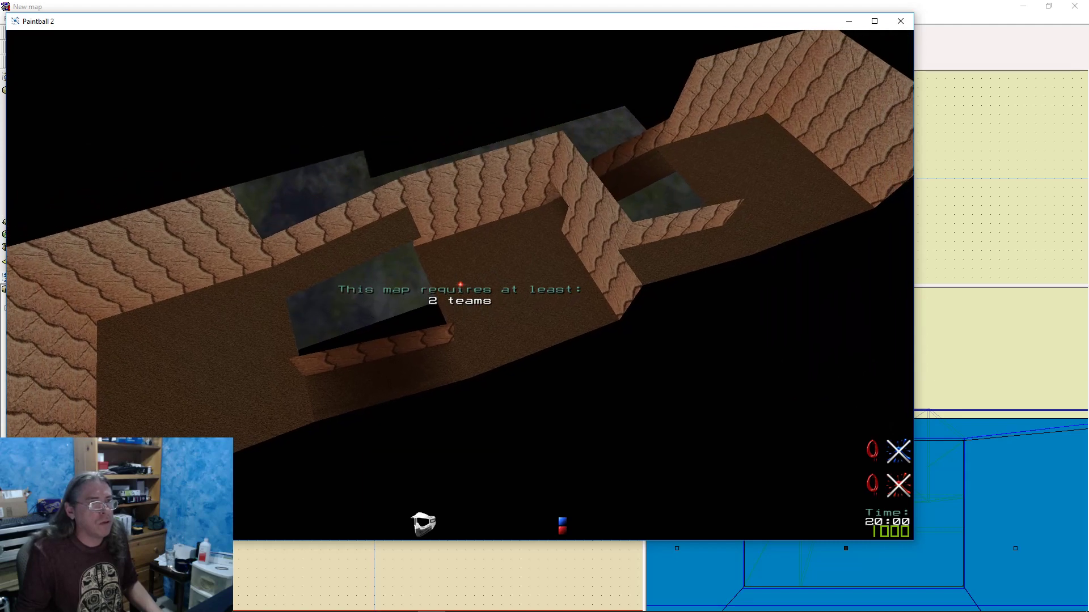
pyautogui.press('a')
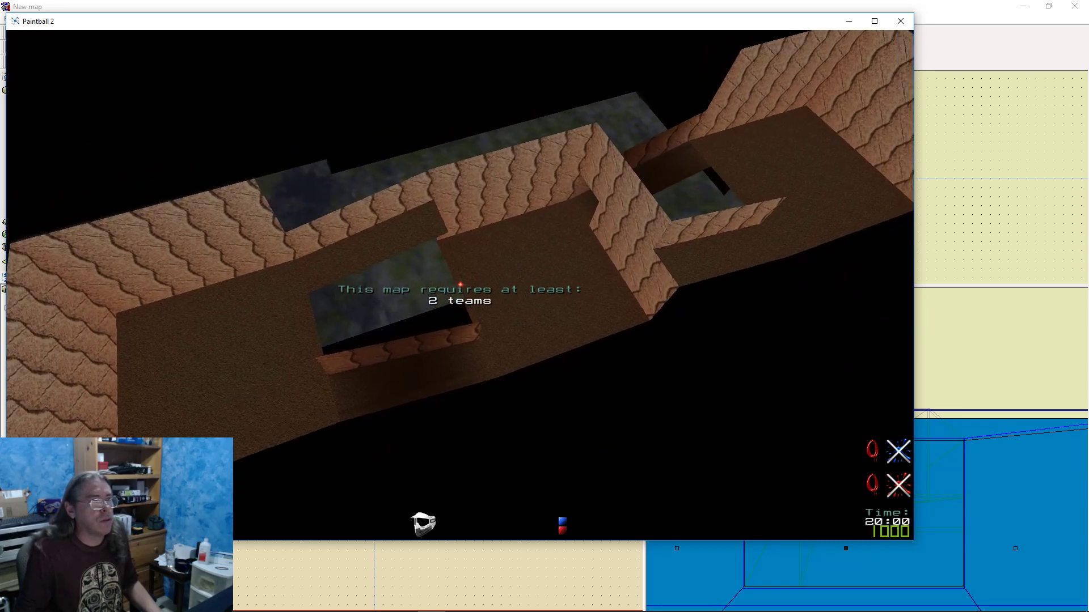
pyautogui.press('d')
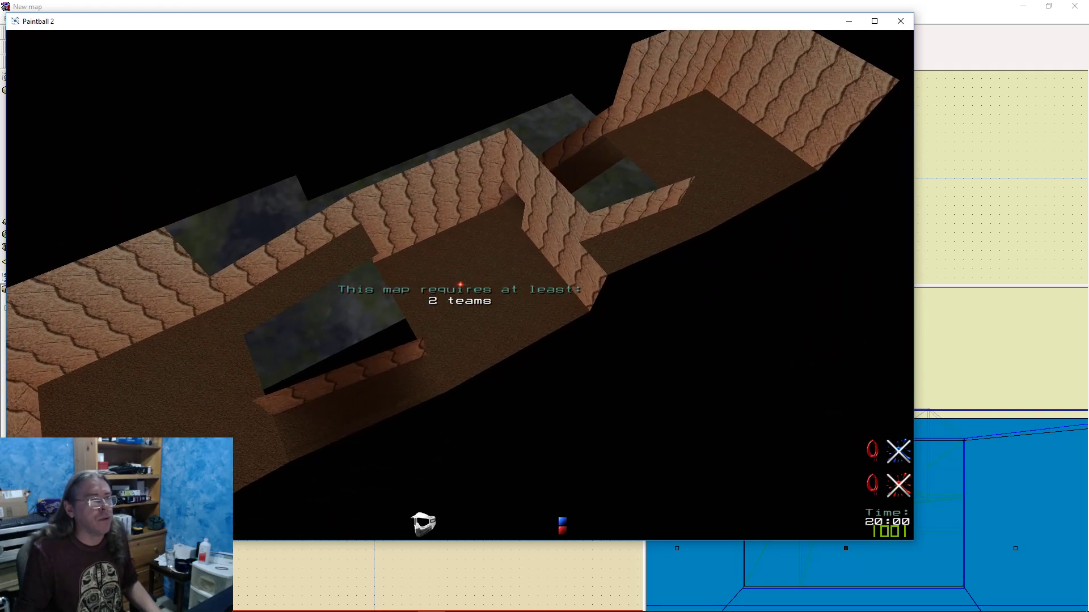
pyautogui.press('d')
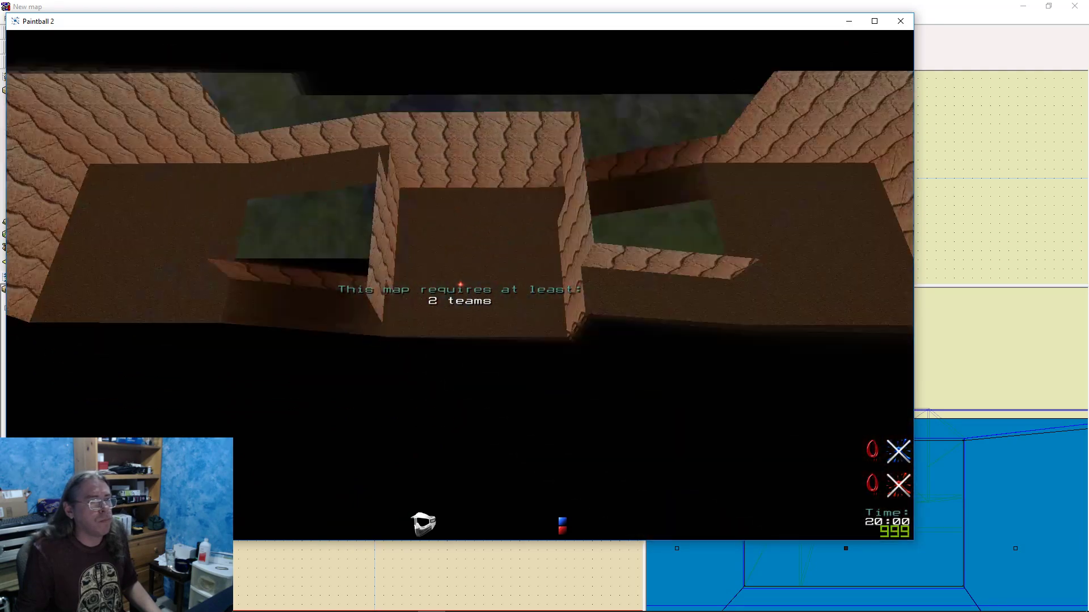
pyautogui.press('d')
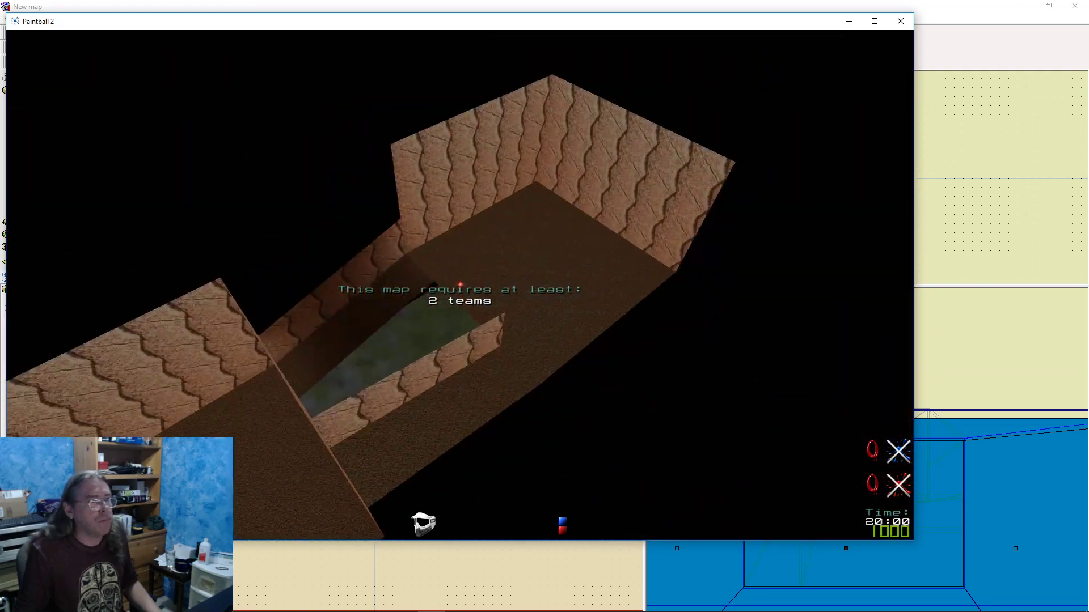
pyautogui.press('w')
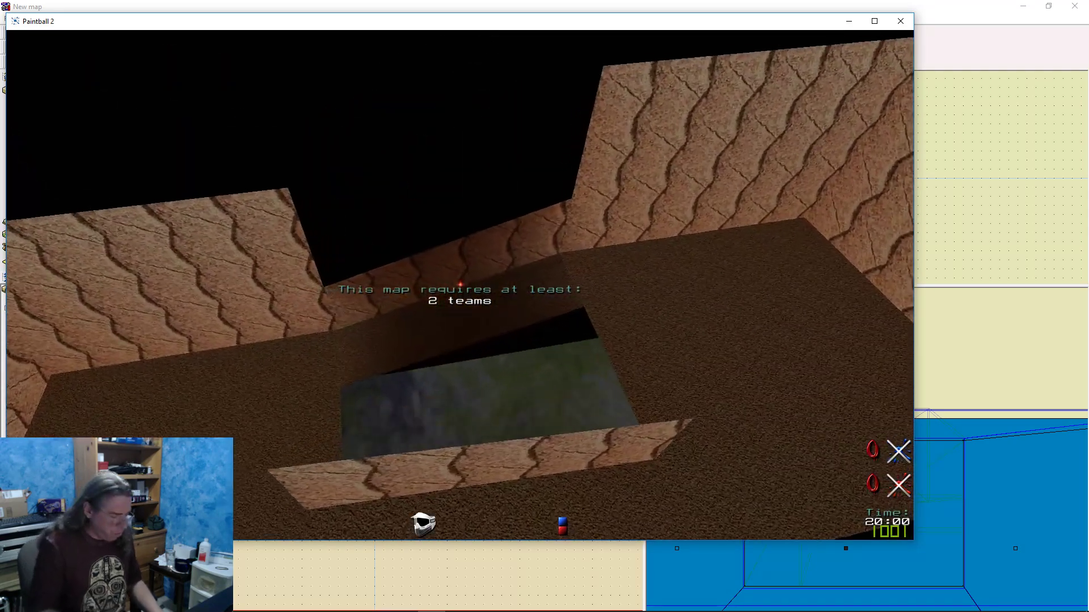
pyautogui.press('`')
pyautogui.write('quit')
pyautogui.press('Return')
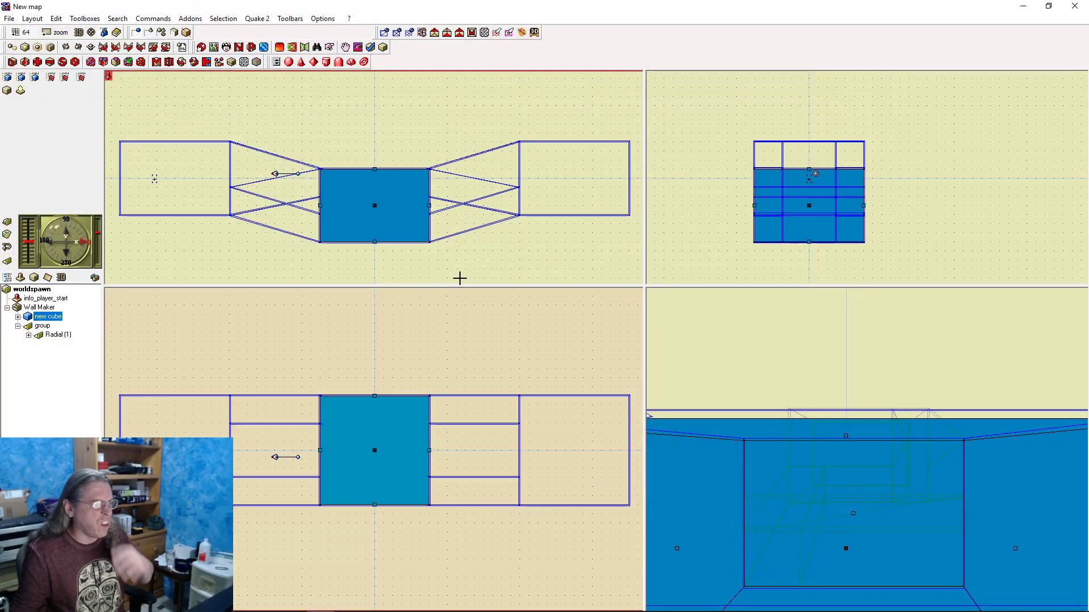
pyautogui.click(552, 189)
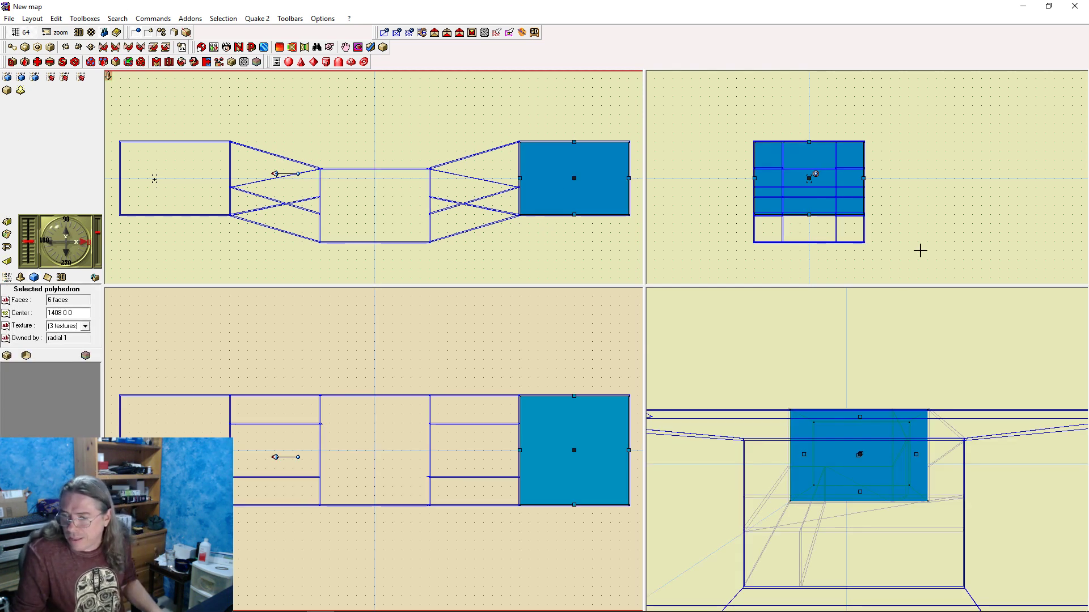
pyautogui.moveTo(748, 611)
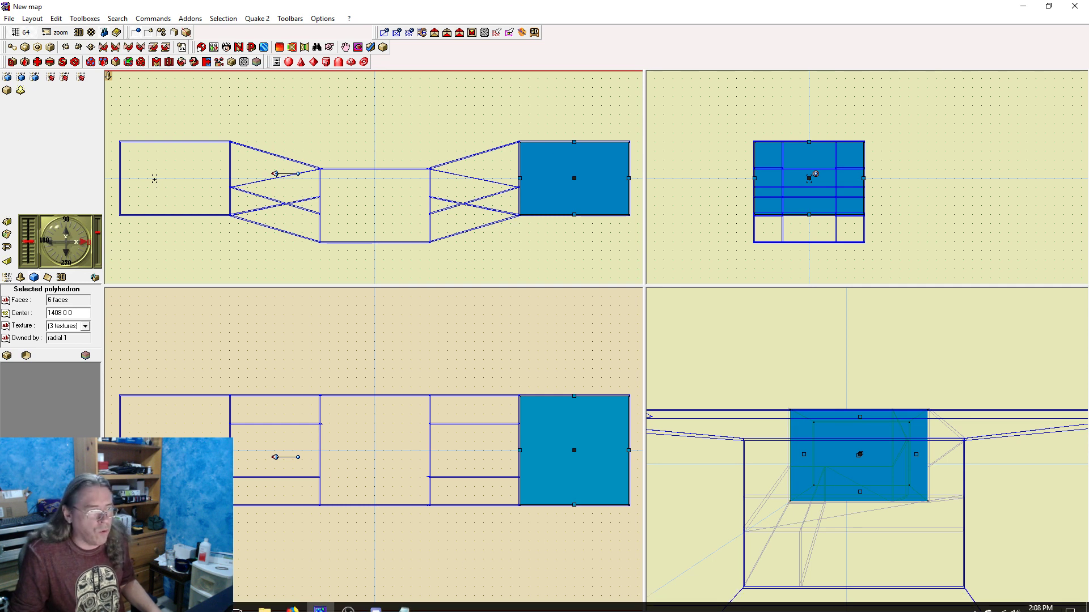
pyautogui.click(403, 602)
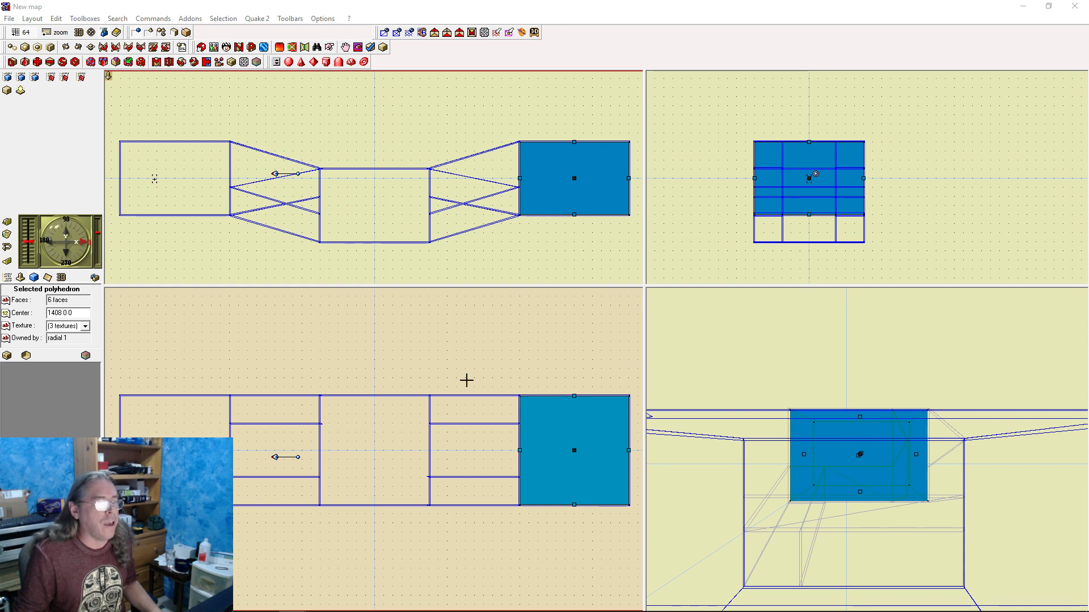
# Try a texture scale of 1 1 and angles of 0 90 on the northeast sloped hallway's north face, then undo it
pyautogui.click(513, 408)
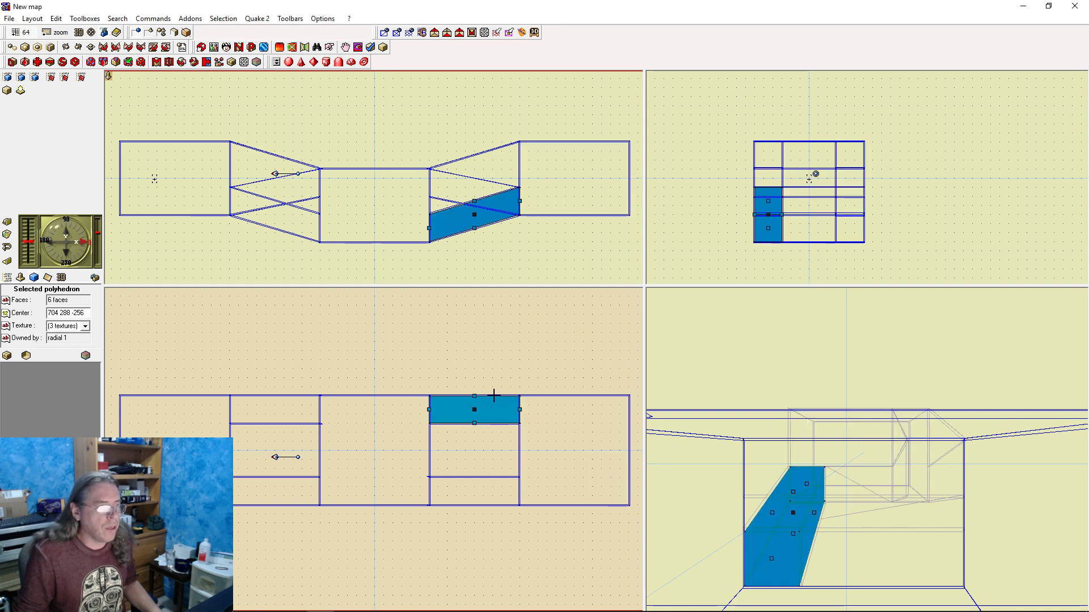
pyautogui.click(536, 403)
pyautogui.click(554, 411)
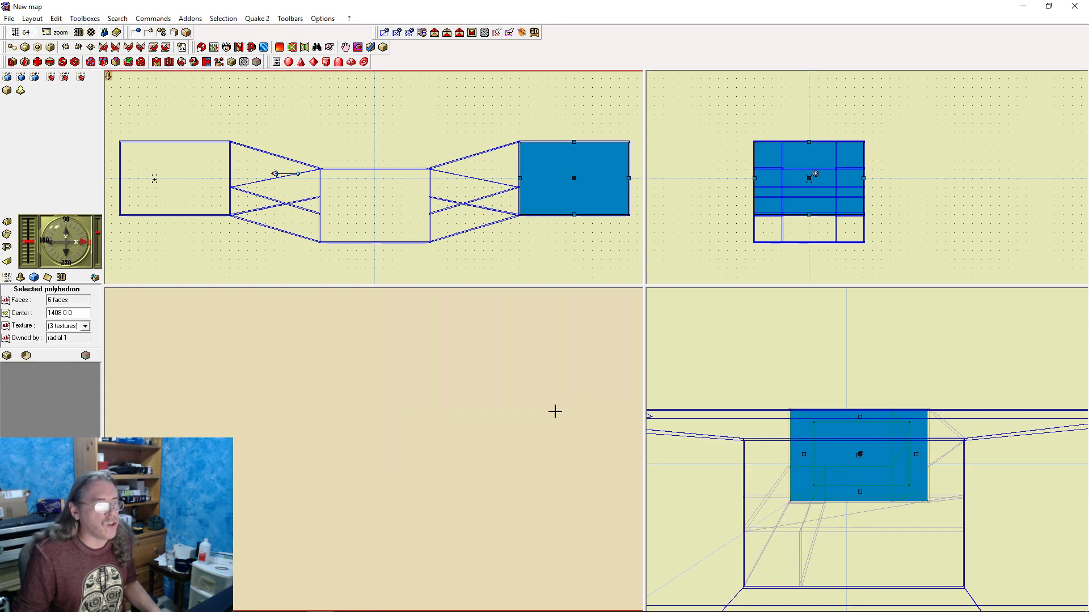
pyautogui.click(496, 411)
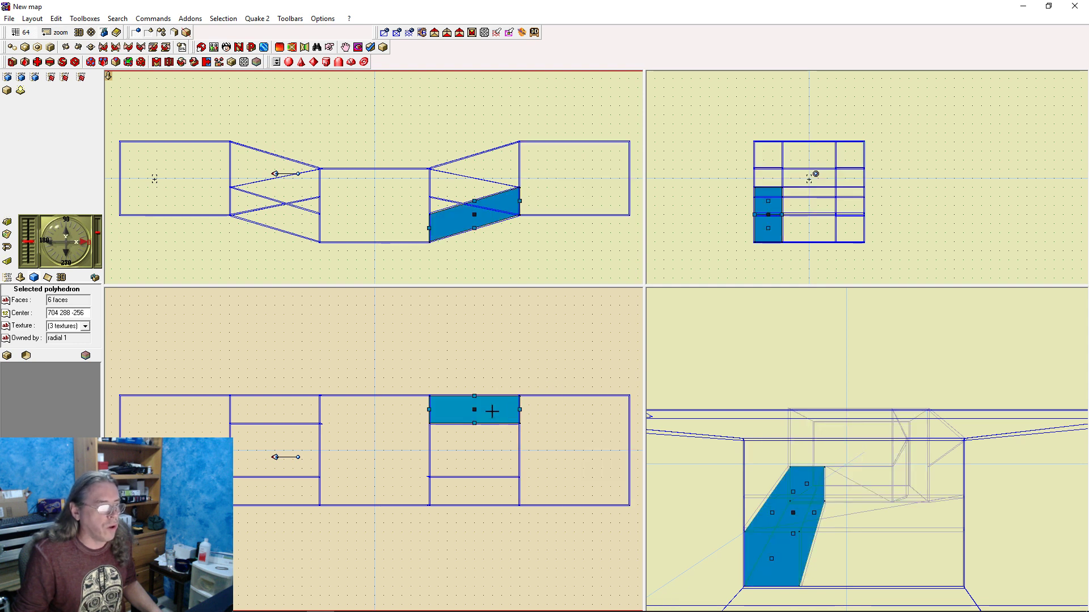
pyautogui.click(475, 397)
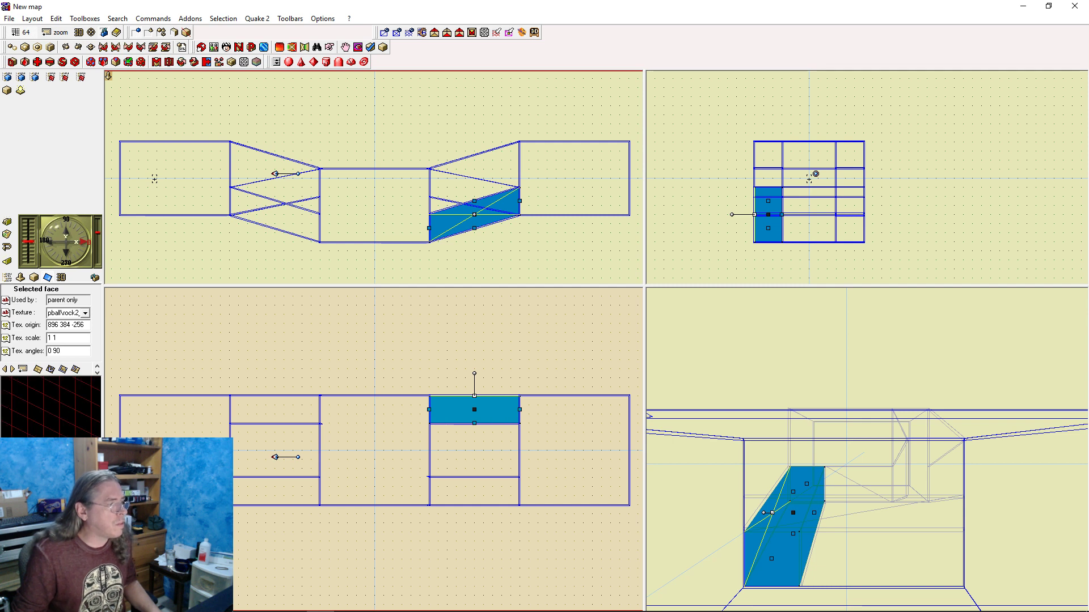
pyautogui.hotkey('ctrl', 'z')
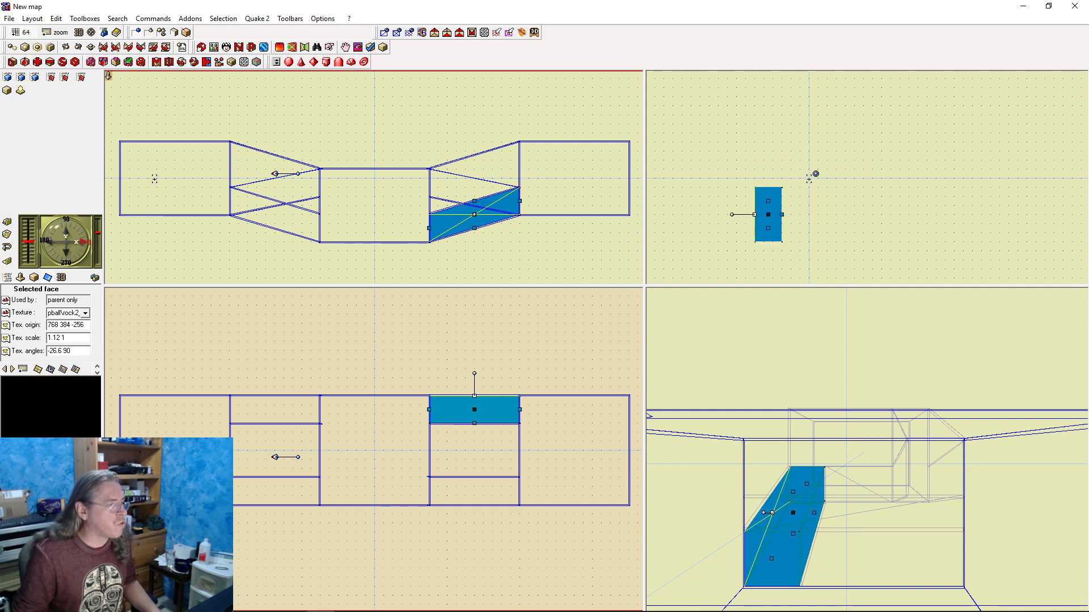
# Tag the north face of the east room's cube as the texture reference
pyautogui.click(556, 418)
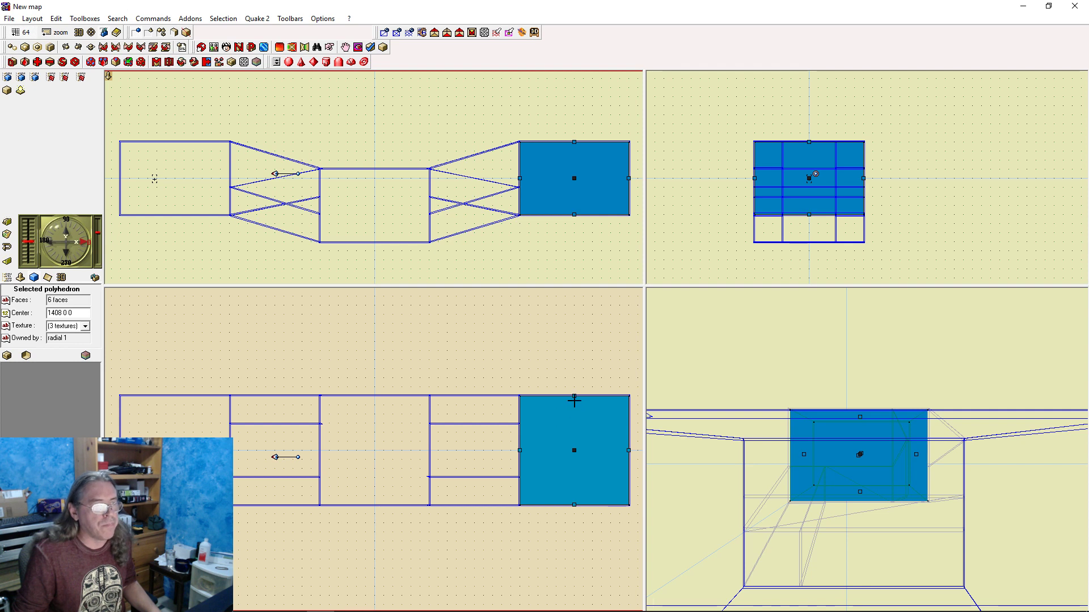
pyautogui.click(574, 397)
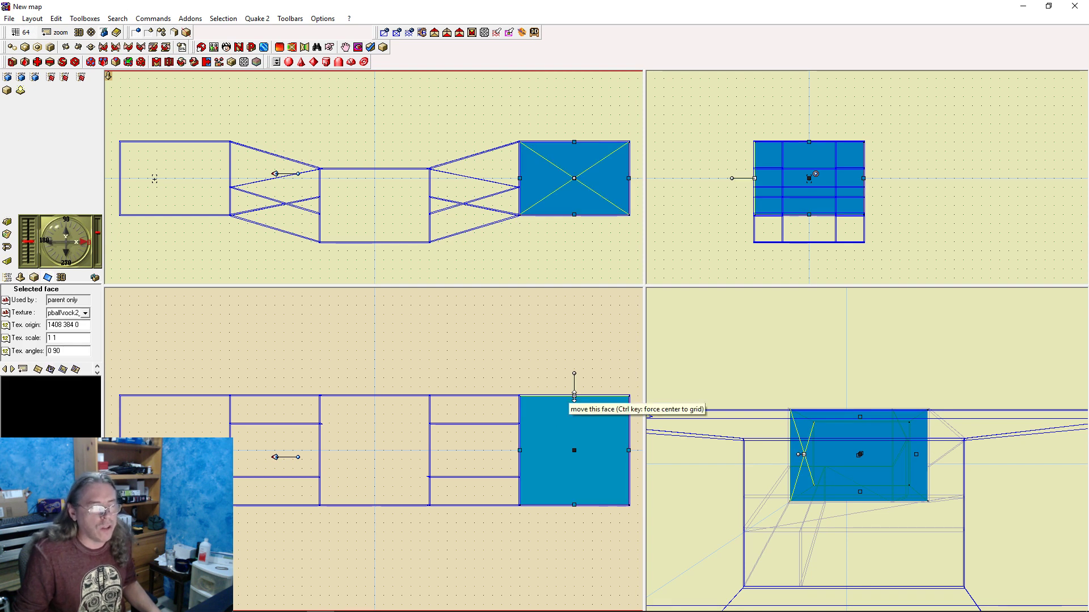
pyautogui.rightClick(574, 396)
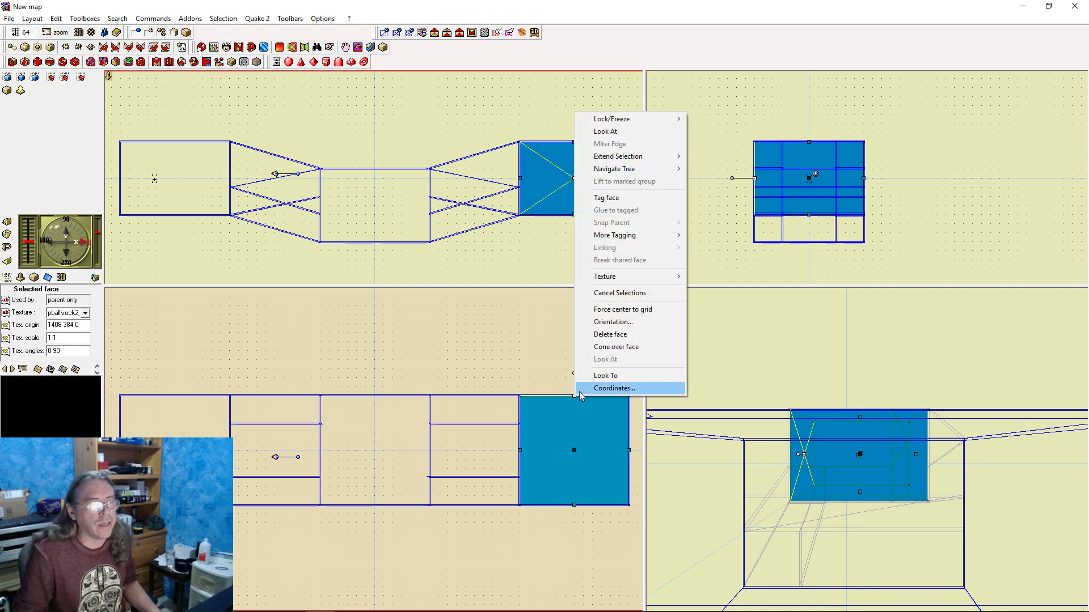
pyautogui.click(631, 202)
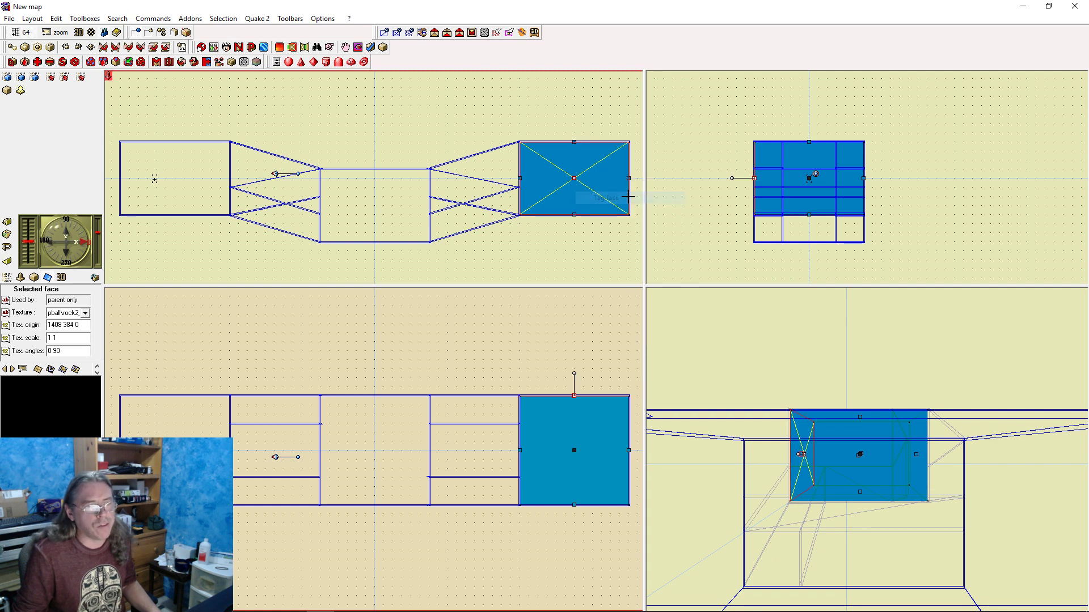
pyautogui.click(593, 376)
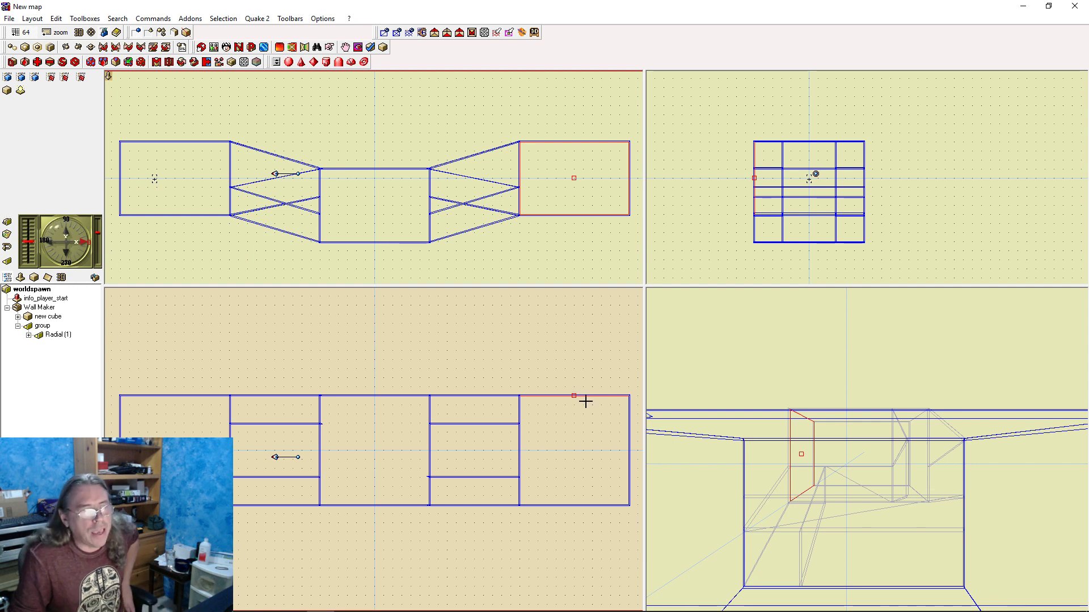
pyautogui.click(570, 395)
pyautogui.click(574, 395)
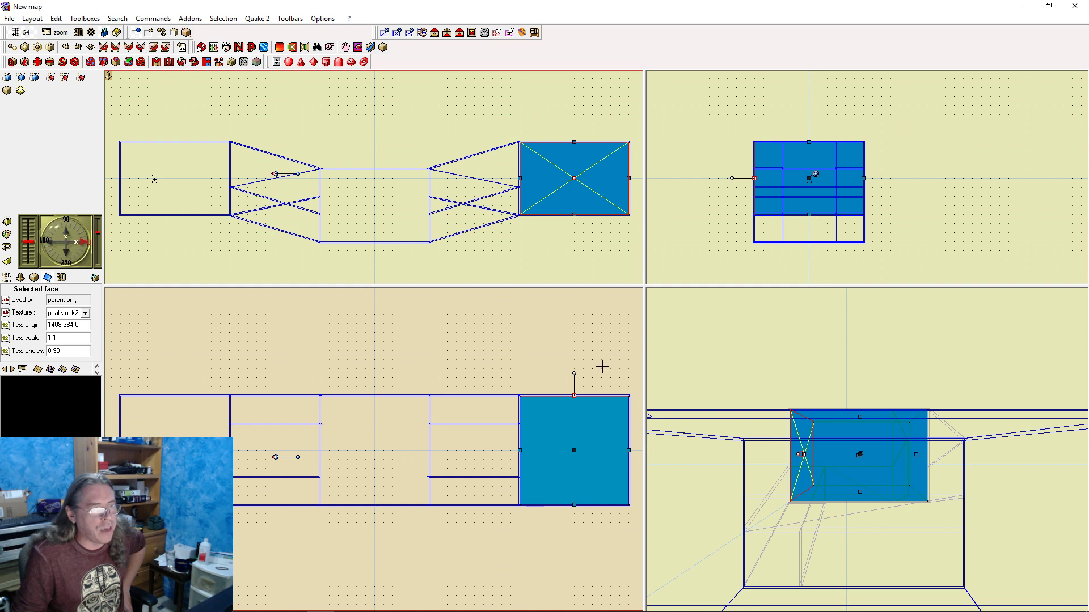
# Project the texture from the tagged face onto the north face of the northeast sloped hallway and clear the selection
pyautogui.click(483, 403)
pyautogui.click(474, 396)
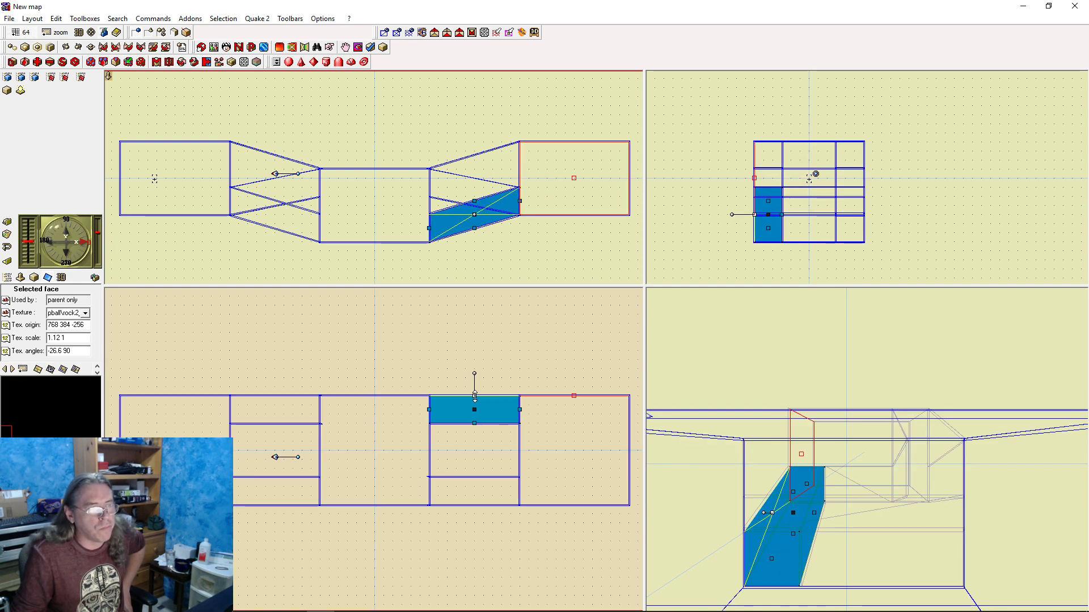
pyautogui.rightClick(474, 396)
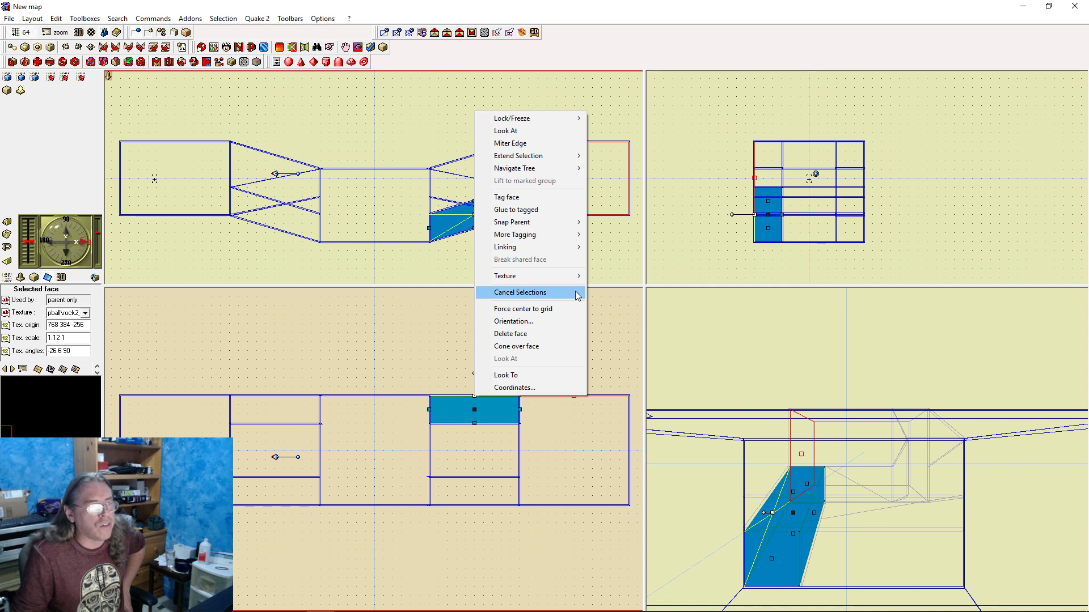
pyautogui.moveTo(570, 278)
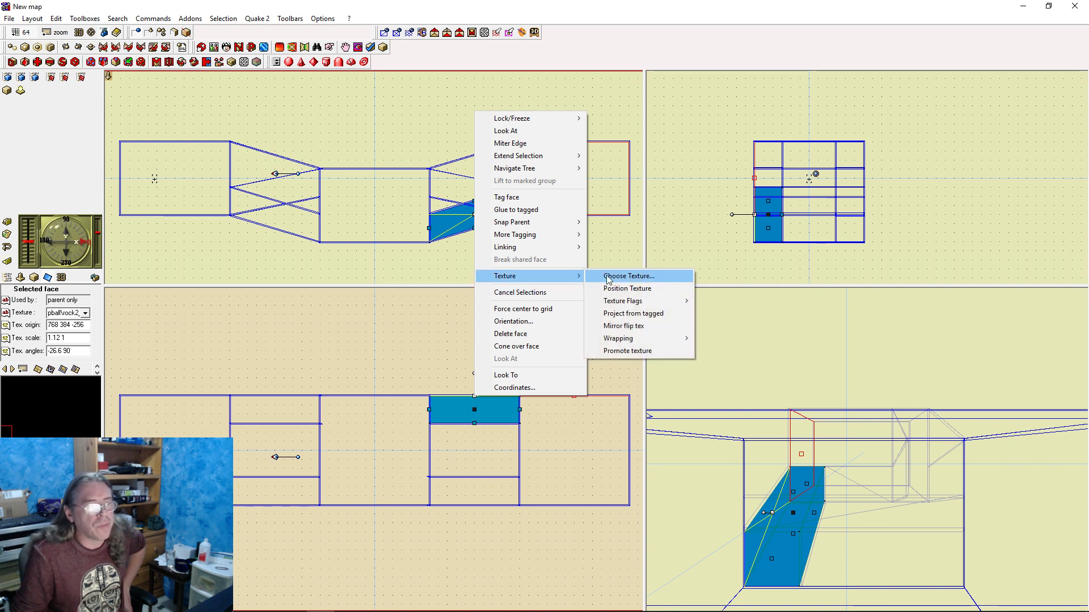
pyautogui.click(641, 315)
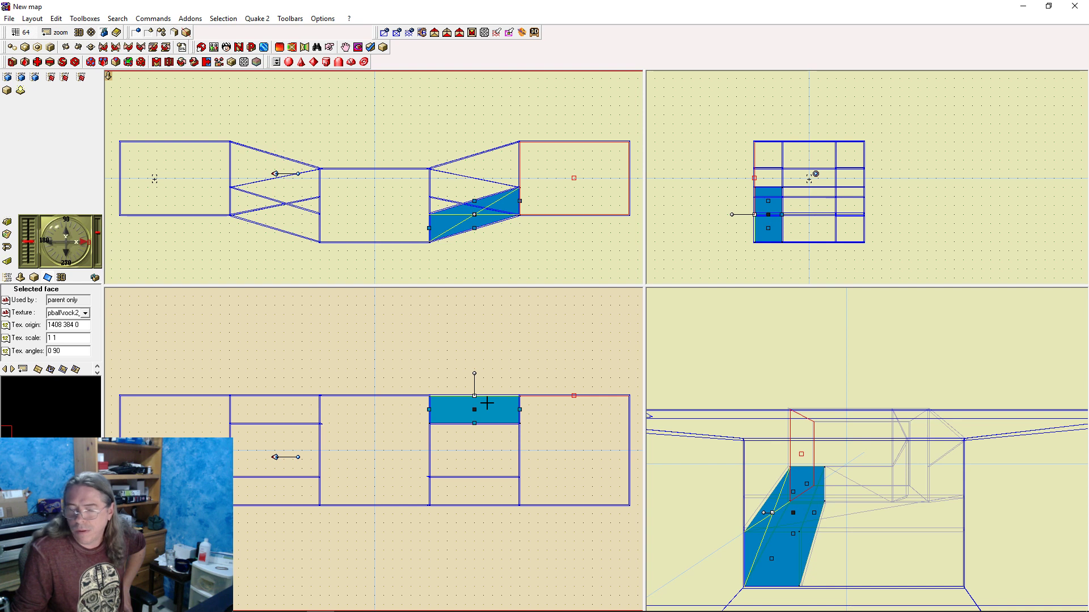
pyautogui.click(517, 391)
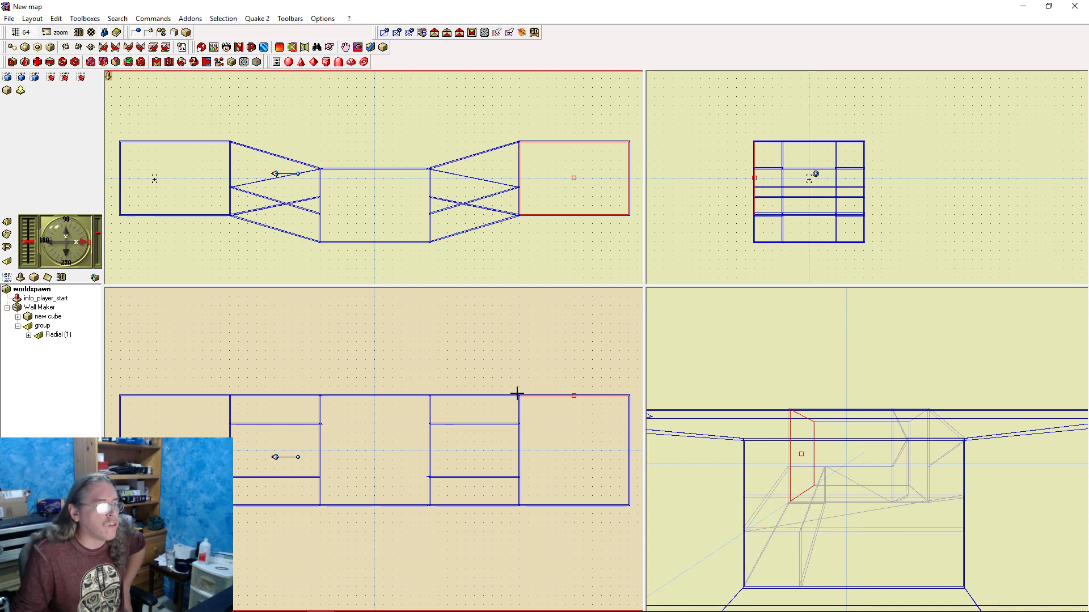
# Tag the west face of the east room's cube as the reference for gluing
pyautogui.click(539, 445)
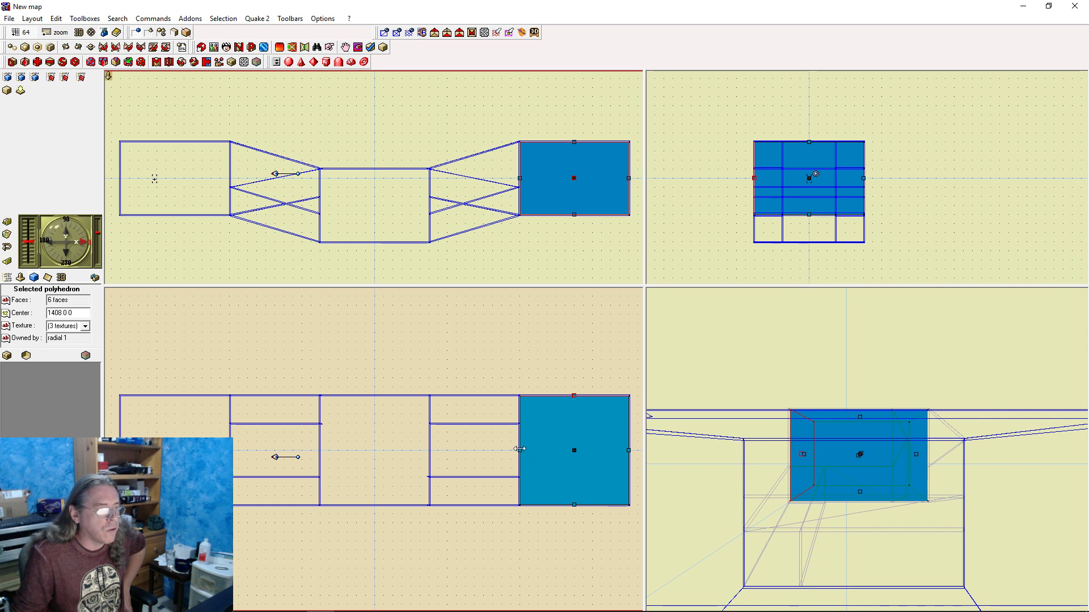
pyautogui.rightClick(519, 449)
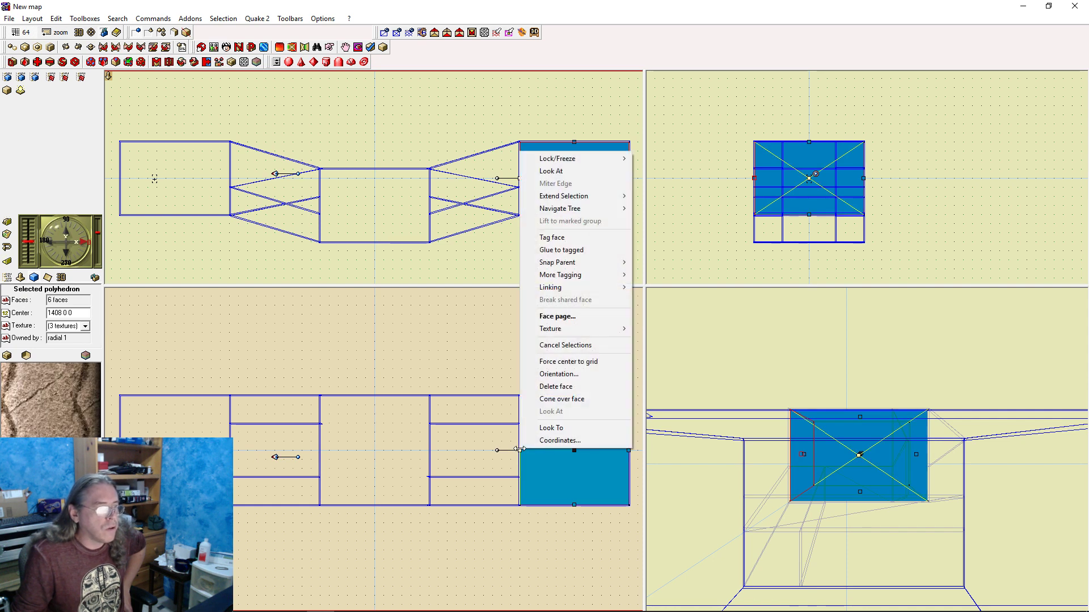
pyautogui.click(586, 242)
# Pull the northeast sloped hallway's east face in toward the central room and glue it to the tagged face
pyautogui.click(492, 404)
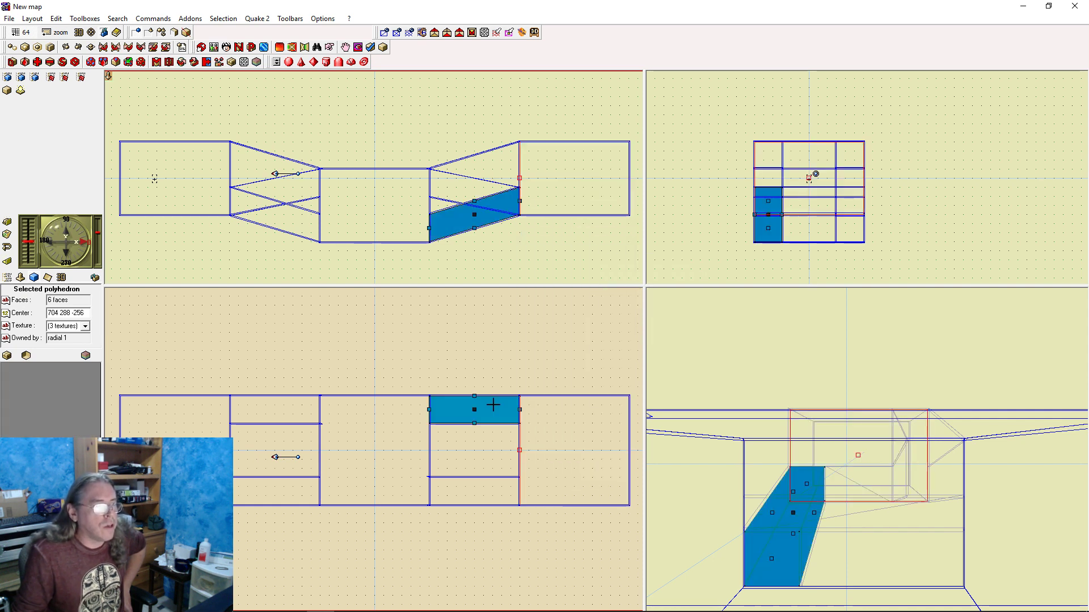
pyautogui.click(520, 201)
pyautogui.moveTo(464, 217); pyautogui.dragTo(465, 217)
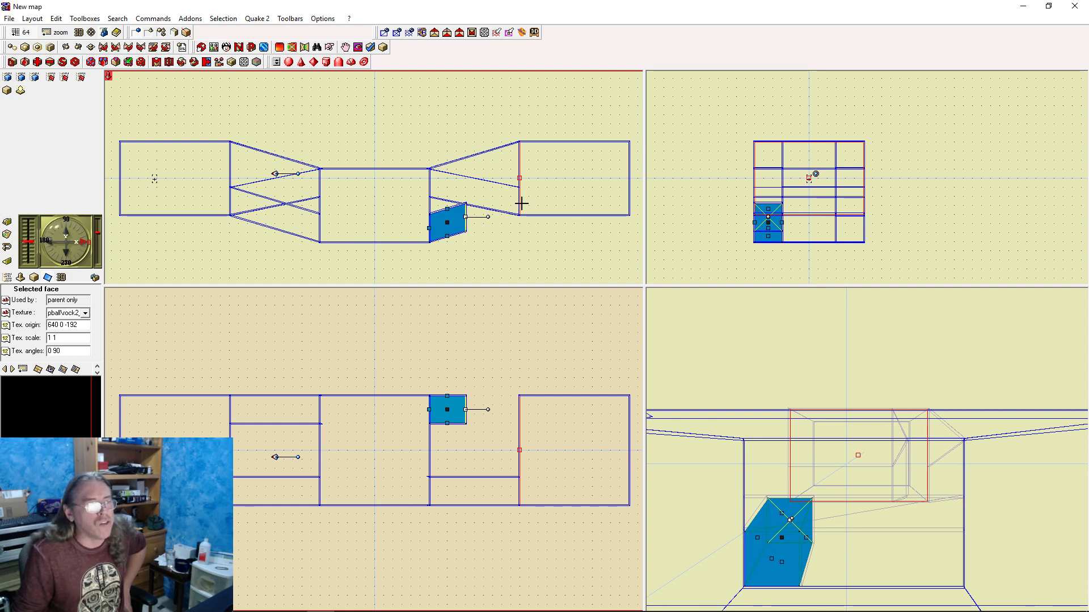
pyautogui.rightClick(468, 218)
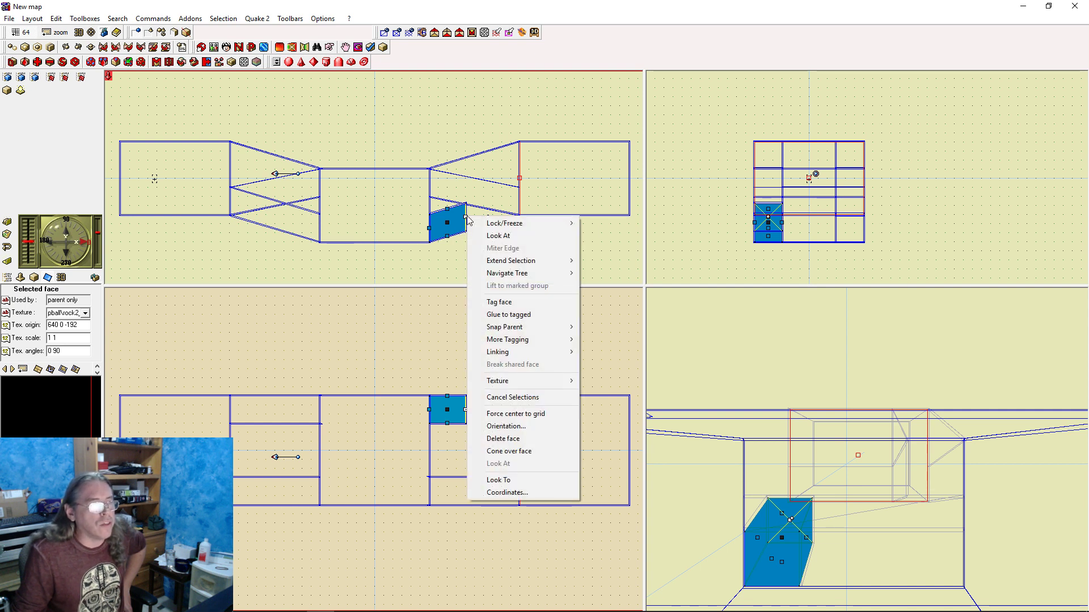
pyautogui.moveTo(547, 326)
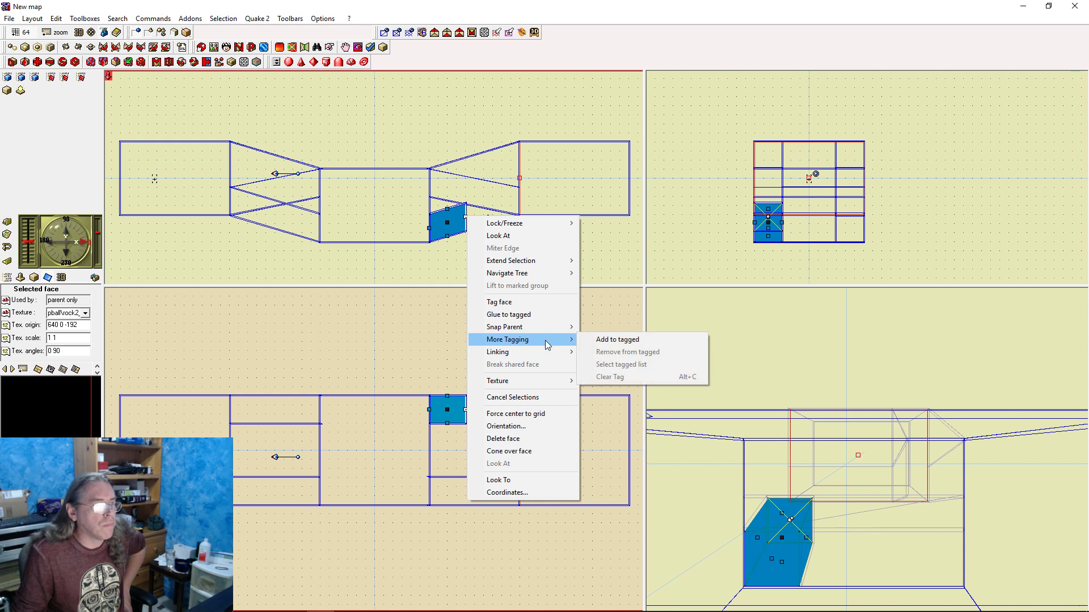
pyautogui.moveTo(548, 353)
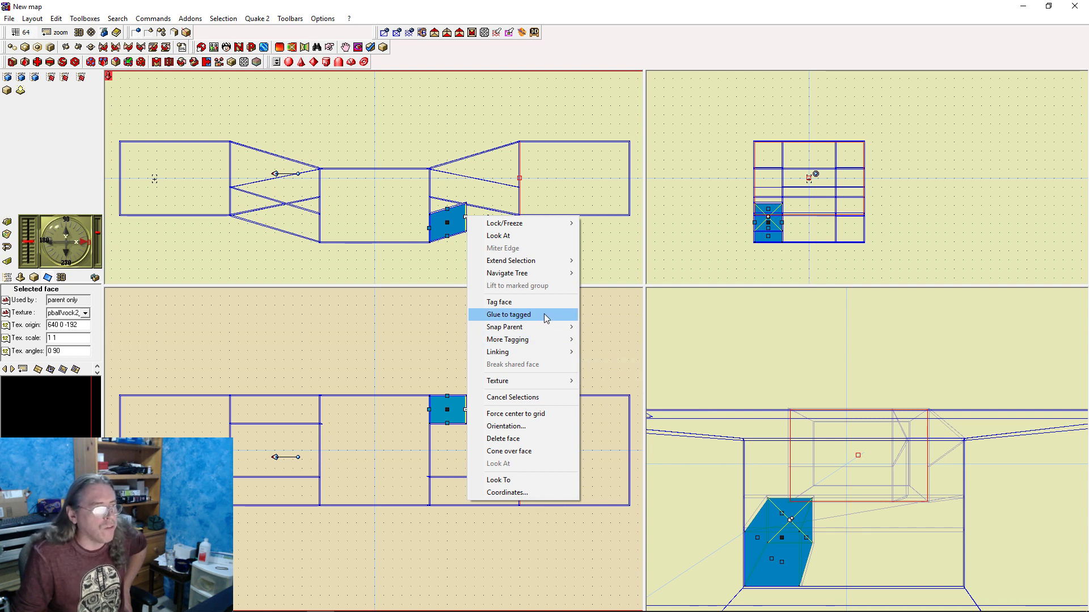
pyautogui.click(544, 318)
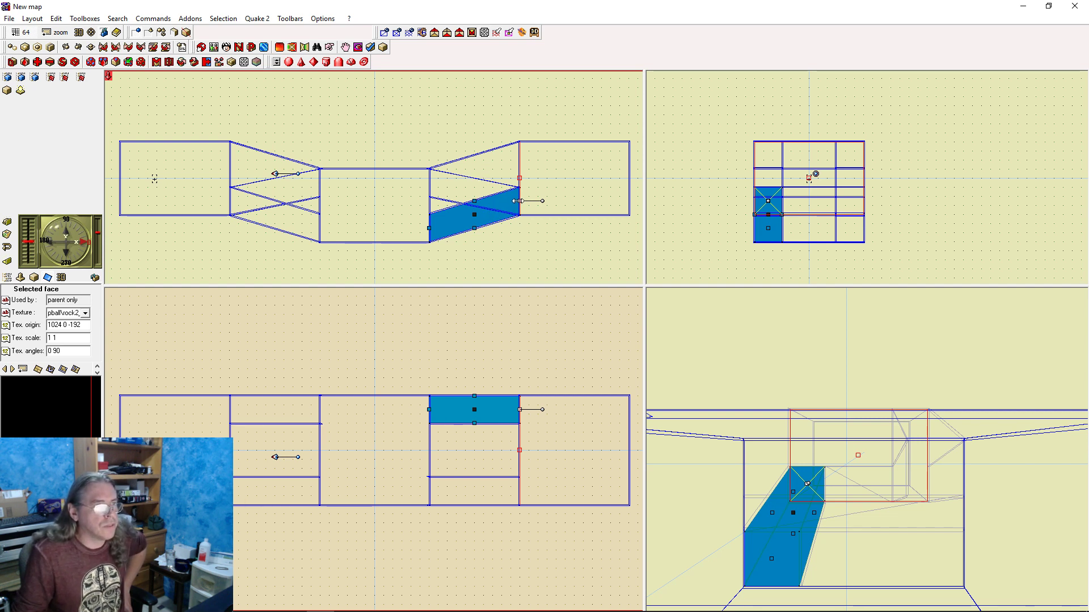
# Pull the hallway's east face inward again and try gluing it to the tagged face, undoing only the glue
pyautogui.moveTo(517, 201); pyautogui.dragTo(464, 217)
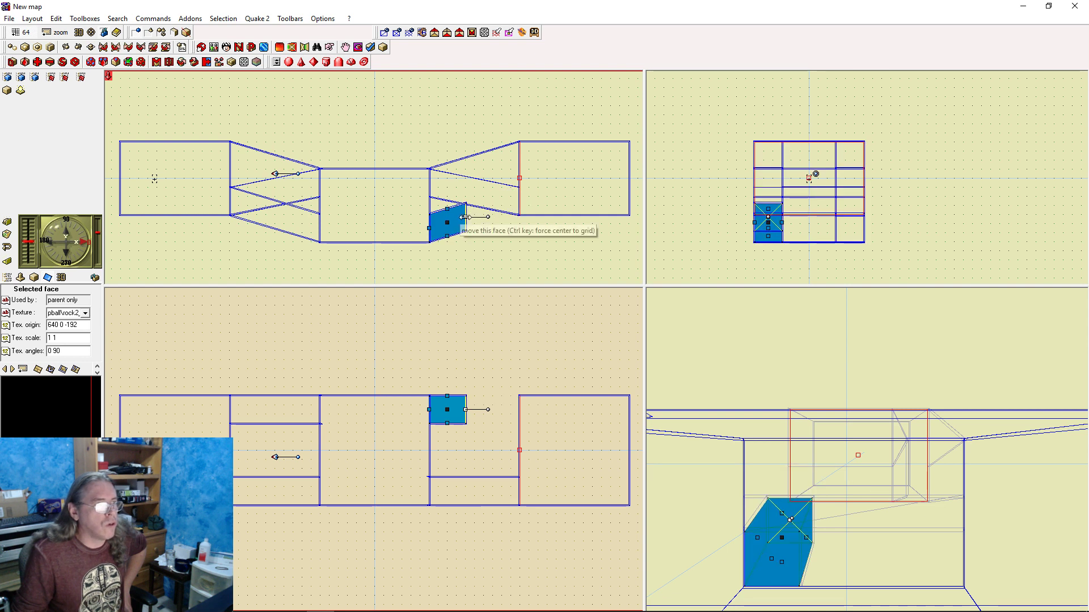
pyautogui.rightClick(465, 218)
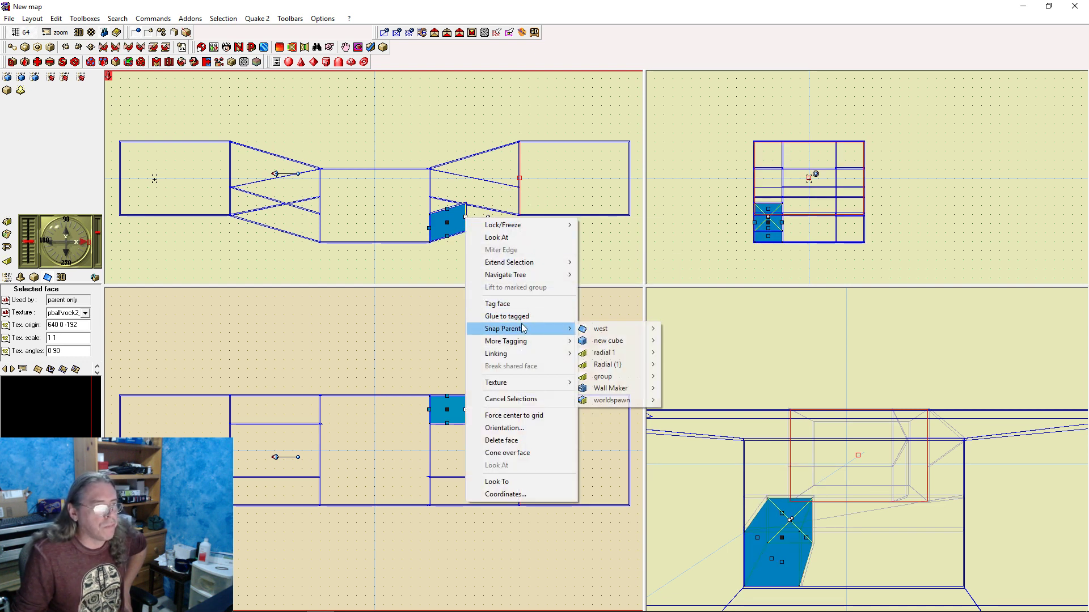
pyautogui.click(506, 316)
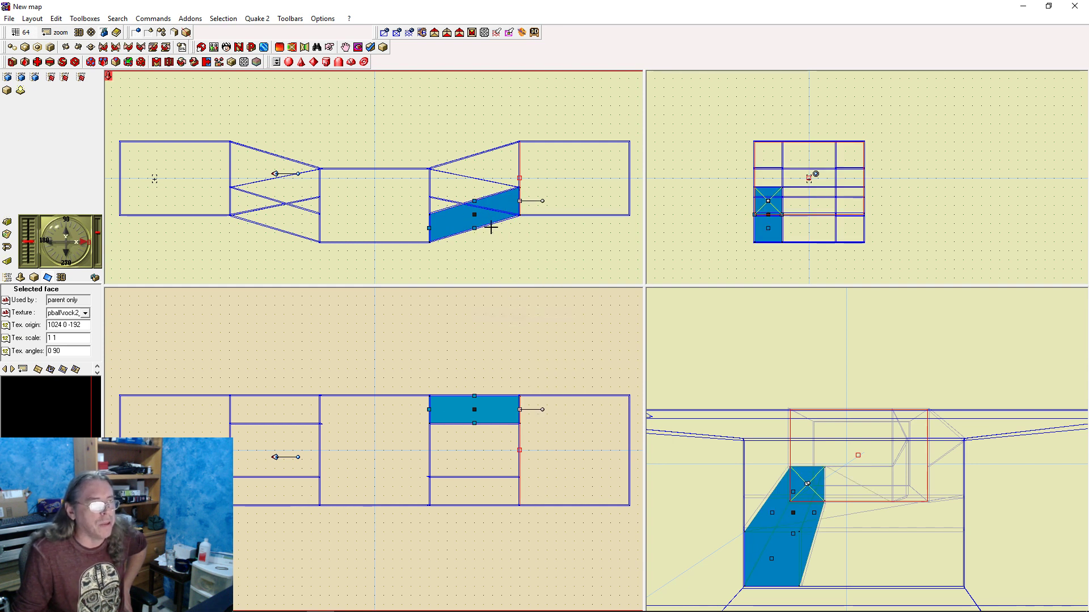
pyautogui.hotkey('ctrl', 'z')
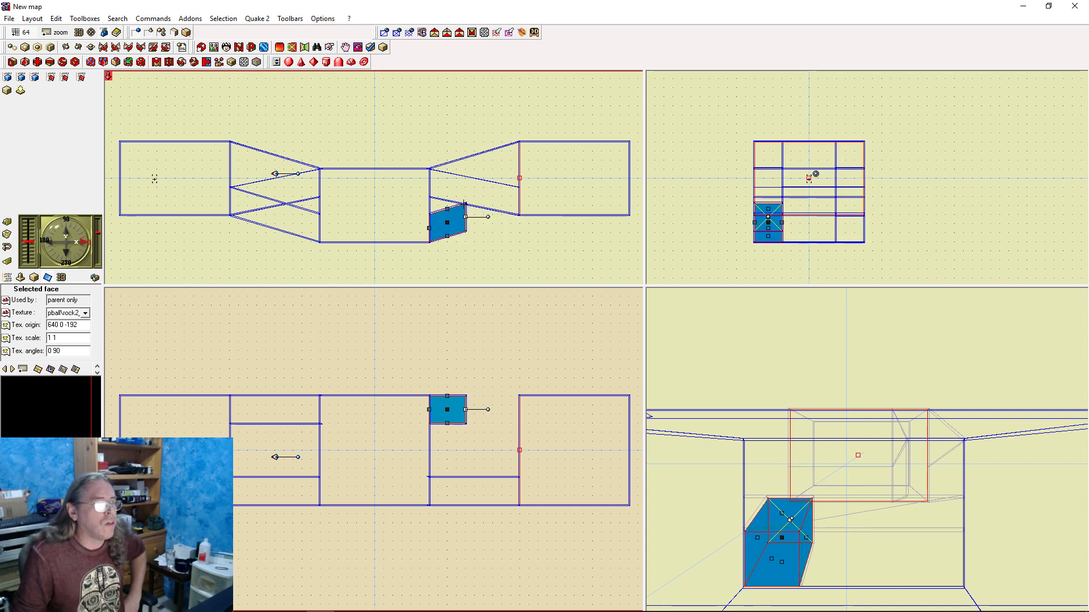
# Tilt the shortened hallway's east face in the side view, glue it to the tagged face and clear the selection
pyautogui.moveTo(464, 204)
pyautogui.mouseDown()
pyautogui.moveTo(520, 199)
pyautogui.moveTo(464, 218)
pyautogui.moveTo(530, 195)
pyautogui.moveTo(464, 216)
pyautogui.mouseUp()
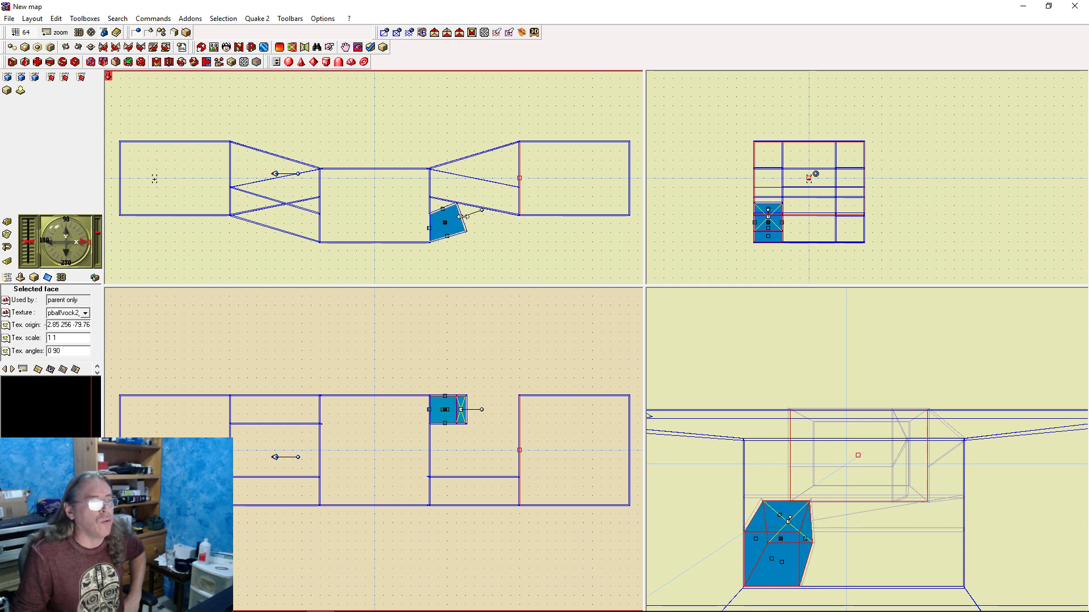
pyautogui.rightClick(462, 217)
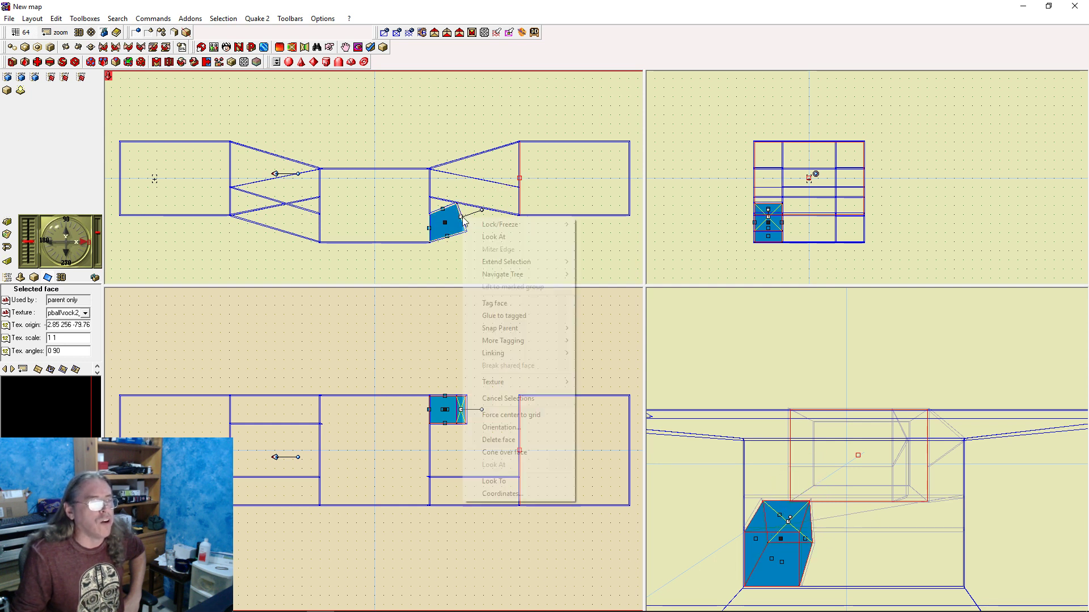
pyautogui.click(536, 316)
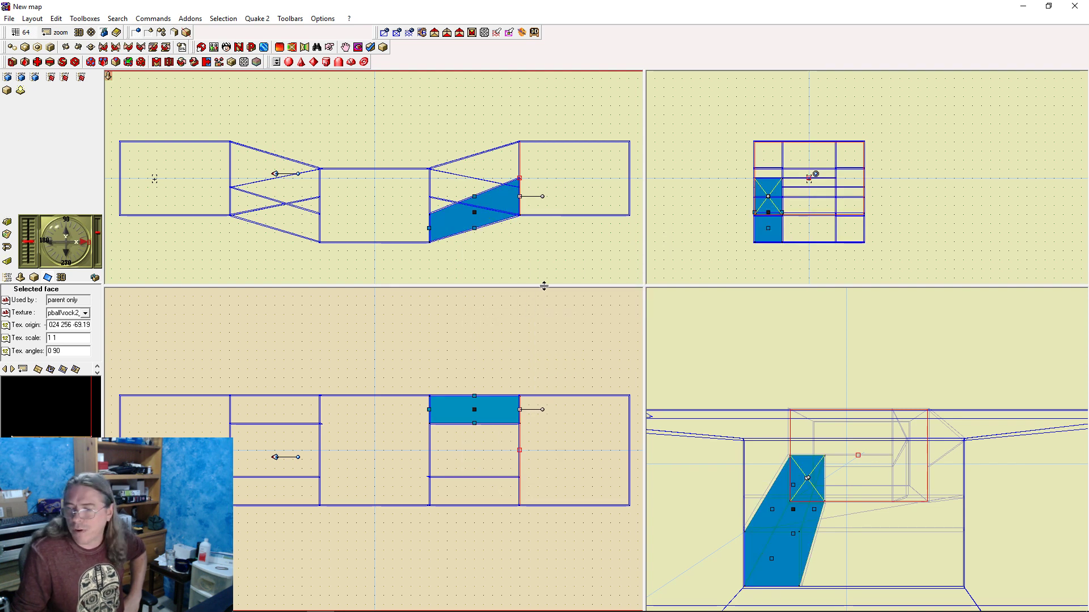
pyautogui.click(547, 250)
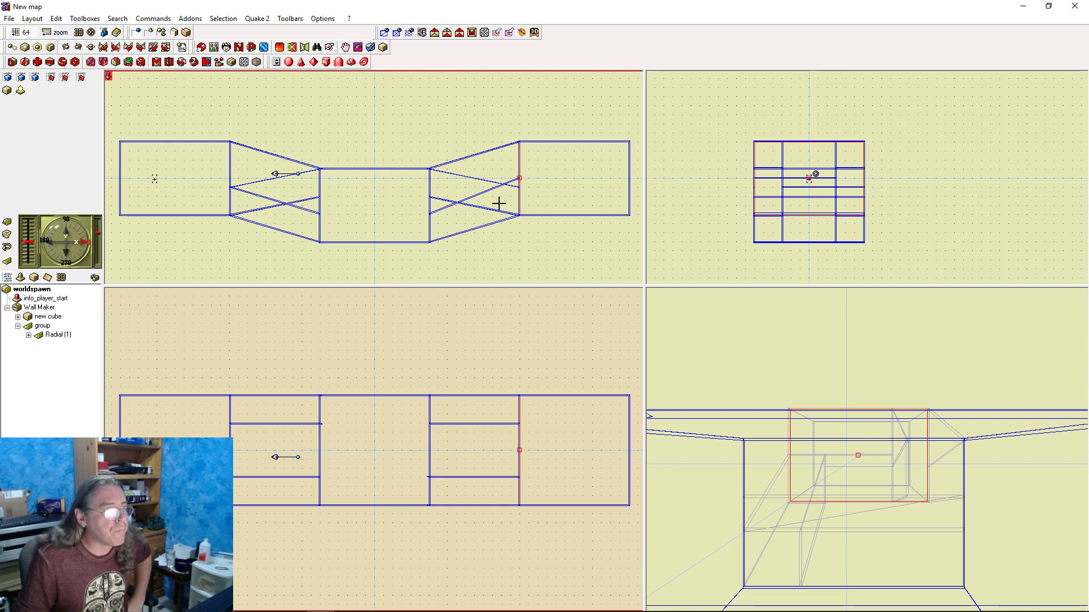
# Distort the northeast sloped hallway by moving its lower east corner down and away from the east room
pyautogui.click(519, 189)
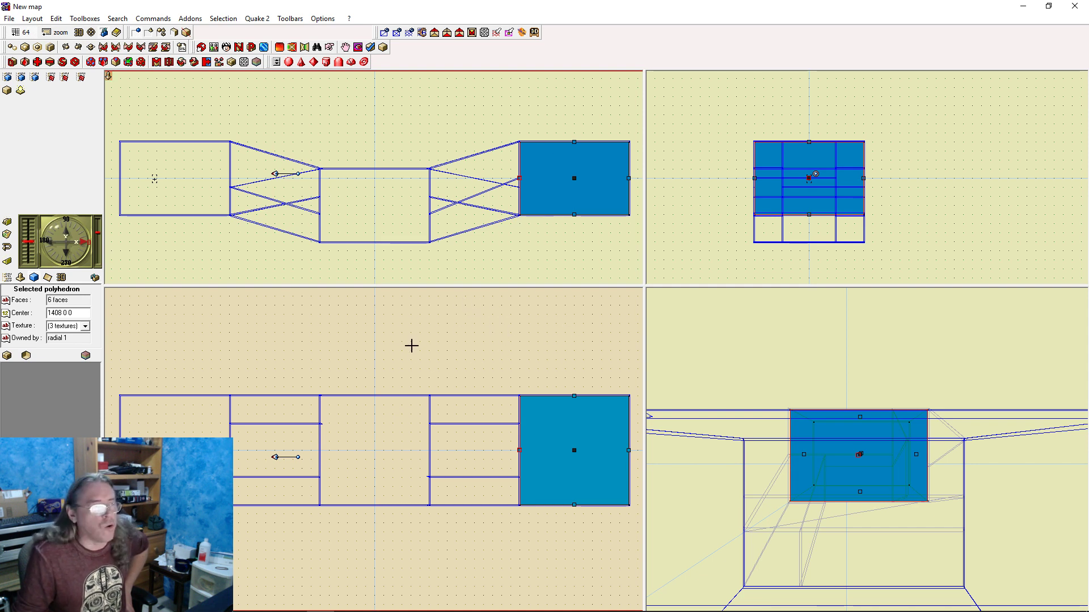
pyautogui.click(557, 239)
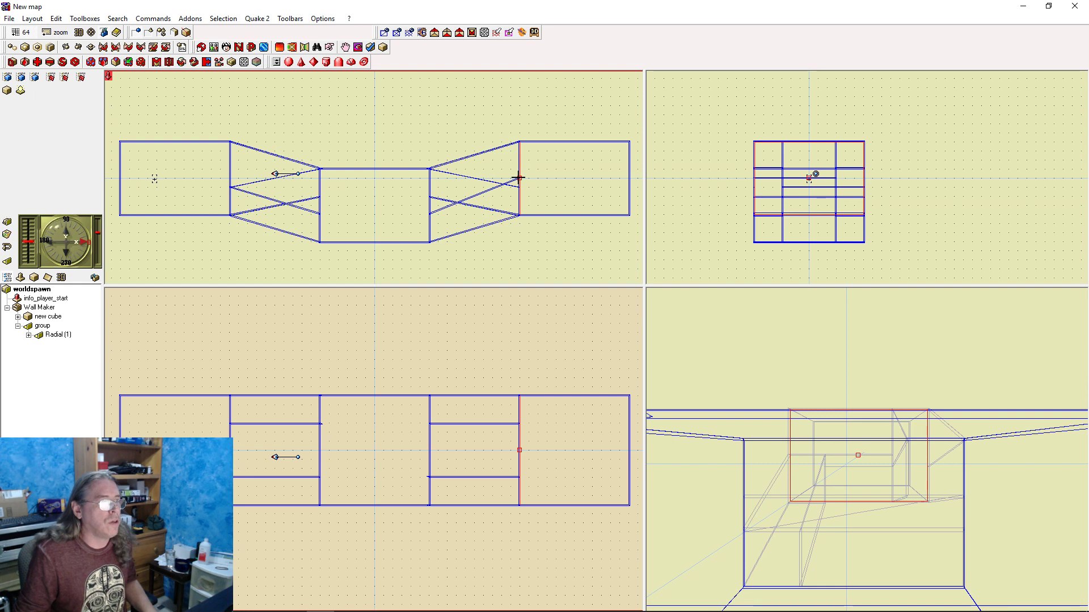
pyautogui.click(508, 213)
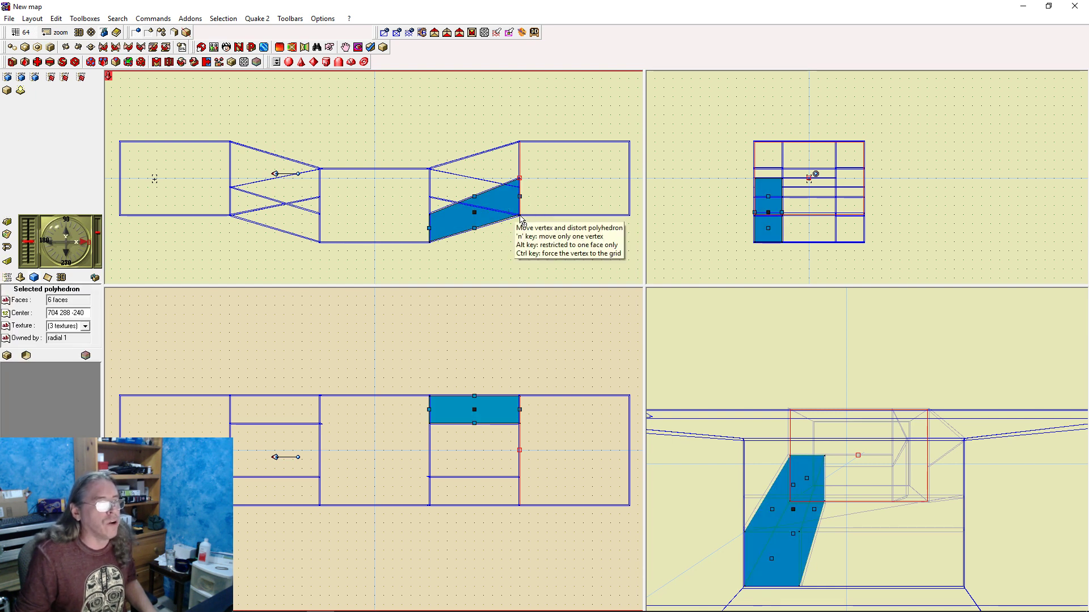
pyautogui.moveTo(520, 216); pyautogui.dragTo(484, 251)
# Tag the lower northwest corner of the east room's cube as a reference point
pyautogui.click(540, 195)
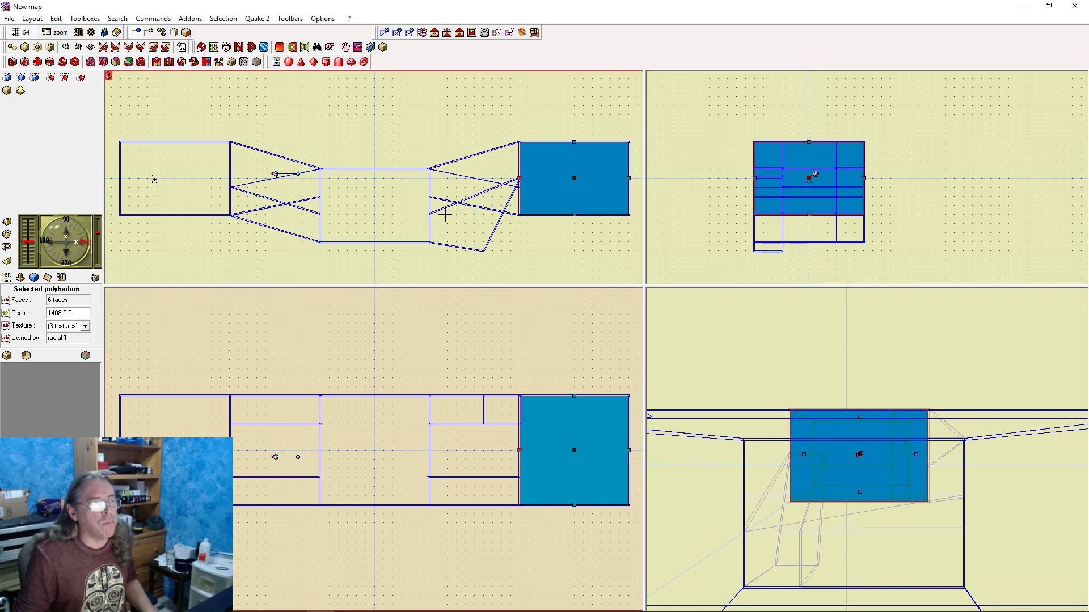
pyautogui.rightClick(522, 220)
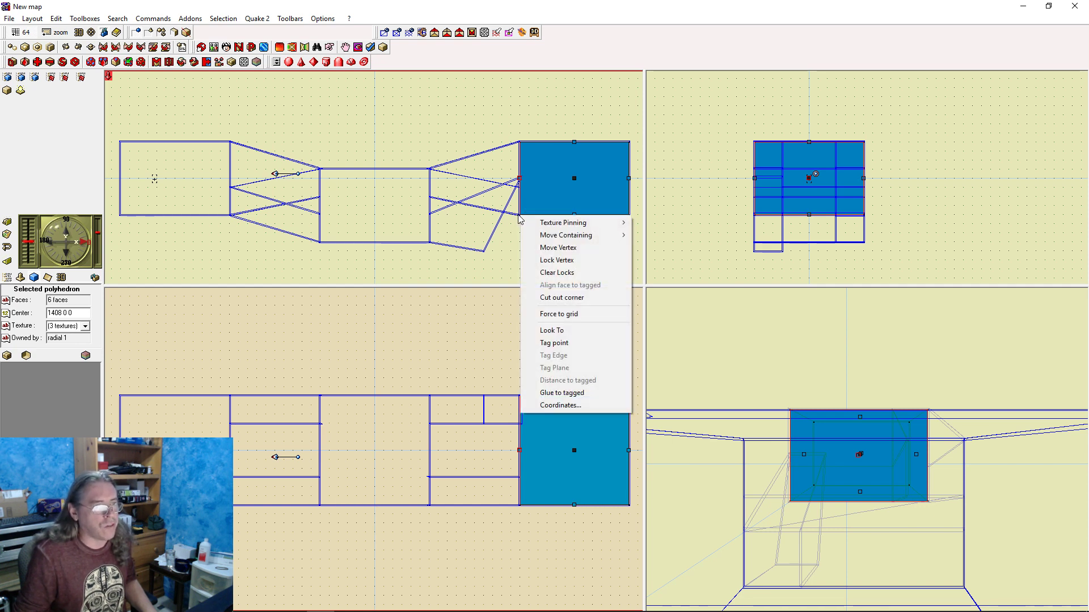
pyautogui.click(581, 343)
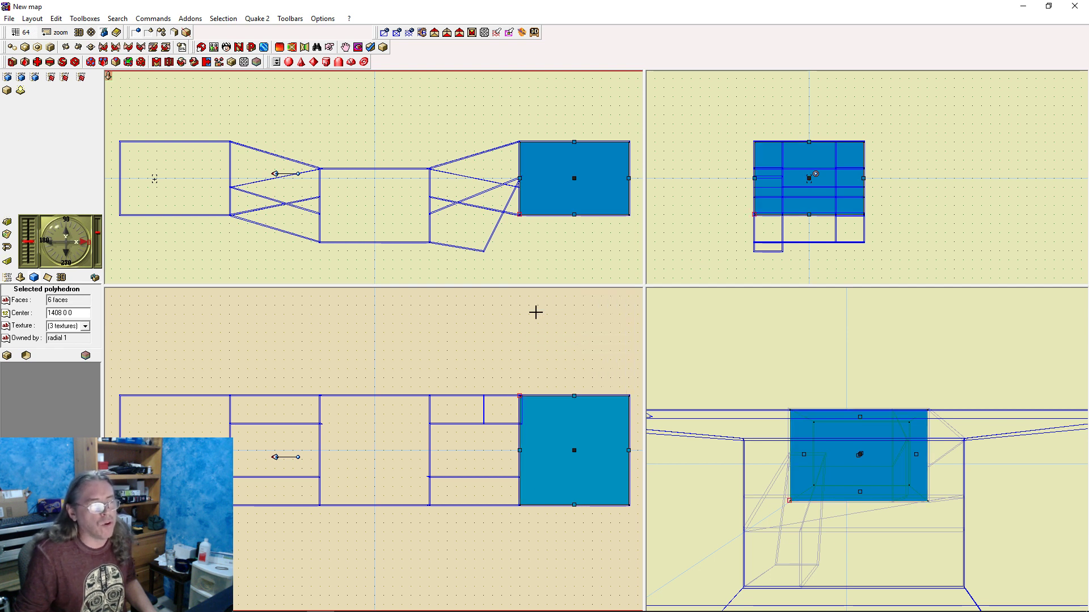
# Glue the northeast hallway's displaced lower corner to the tagged point and clear the selection
pyautogui.click(481, 220)
pyautogui.rightClick(484, 253)
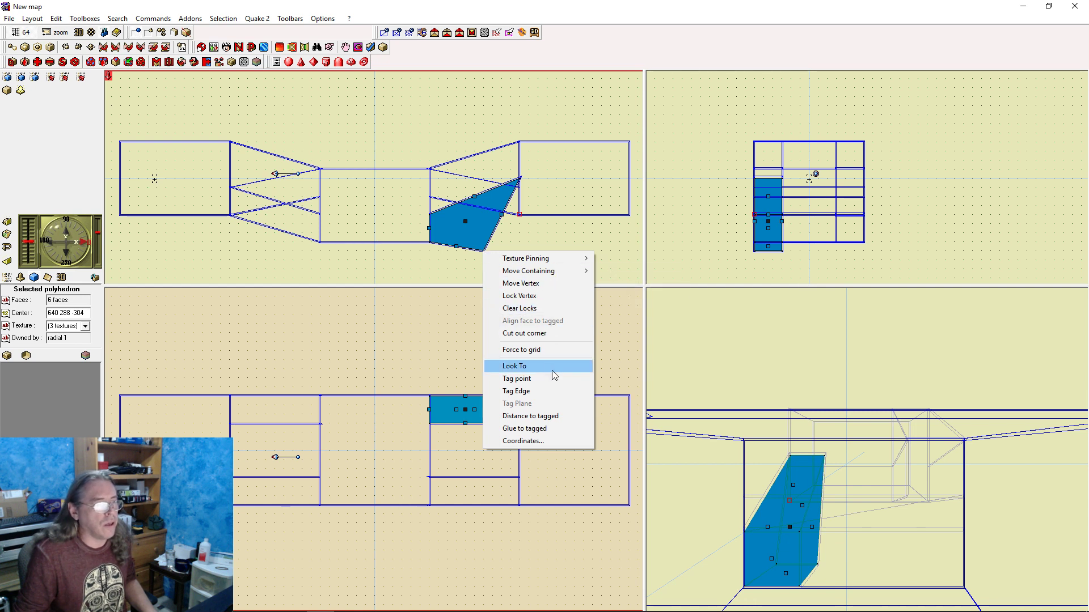
pyautogui.click(555, 431)
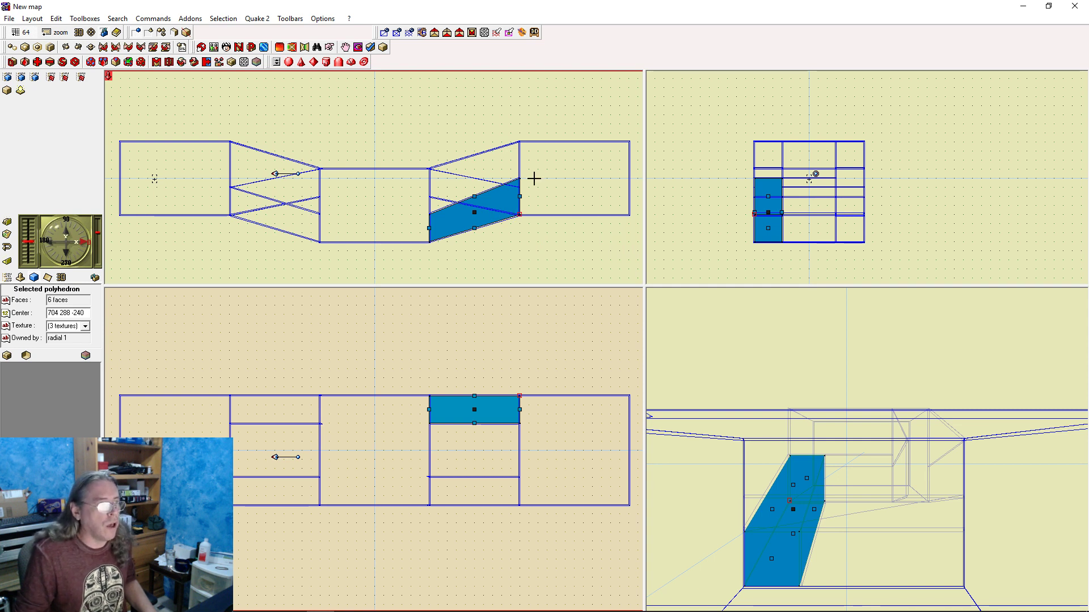
pyautogui.click(457, 107)
pyautogui.click(542, 195)
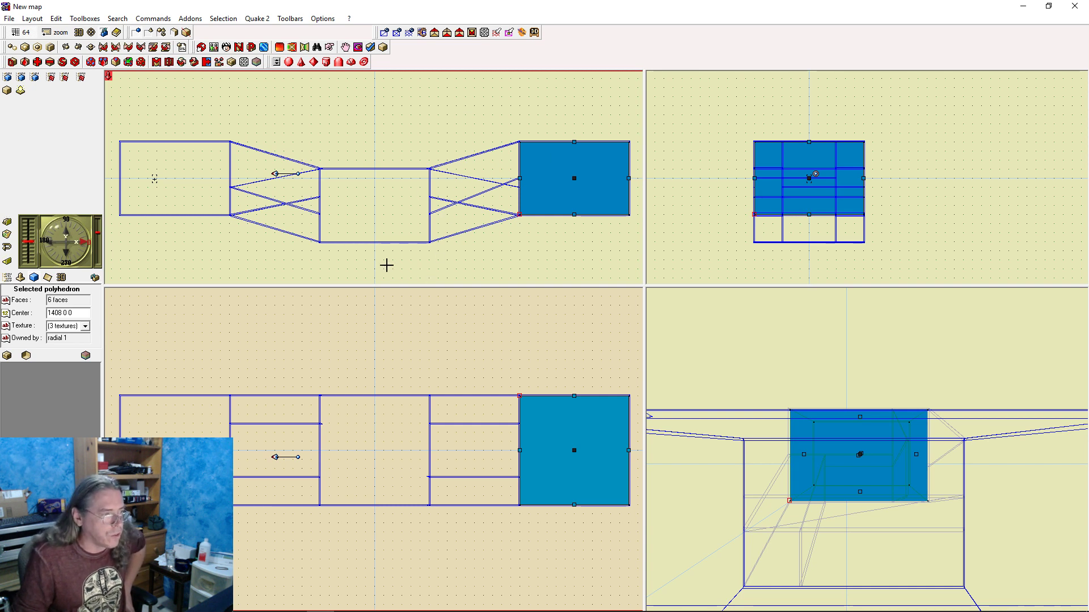
pyautogui.click(416, 193)
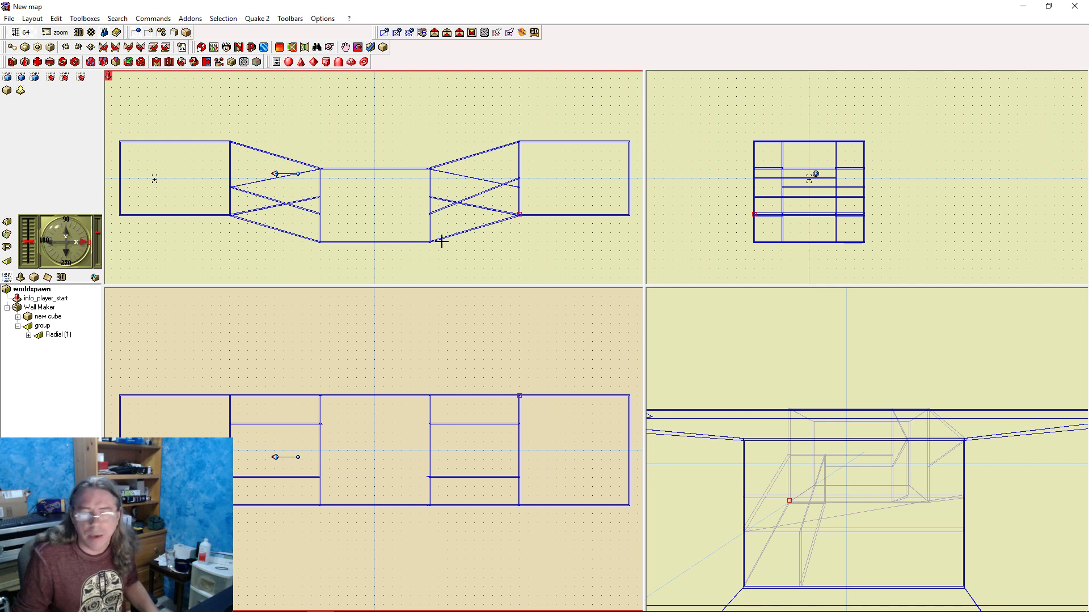
# Add a Path Duplicator directly under worldspawn
pyautogui.click(42, 289)
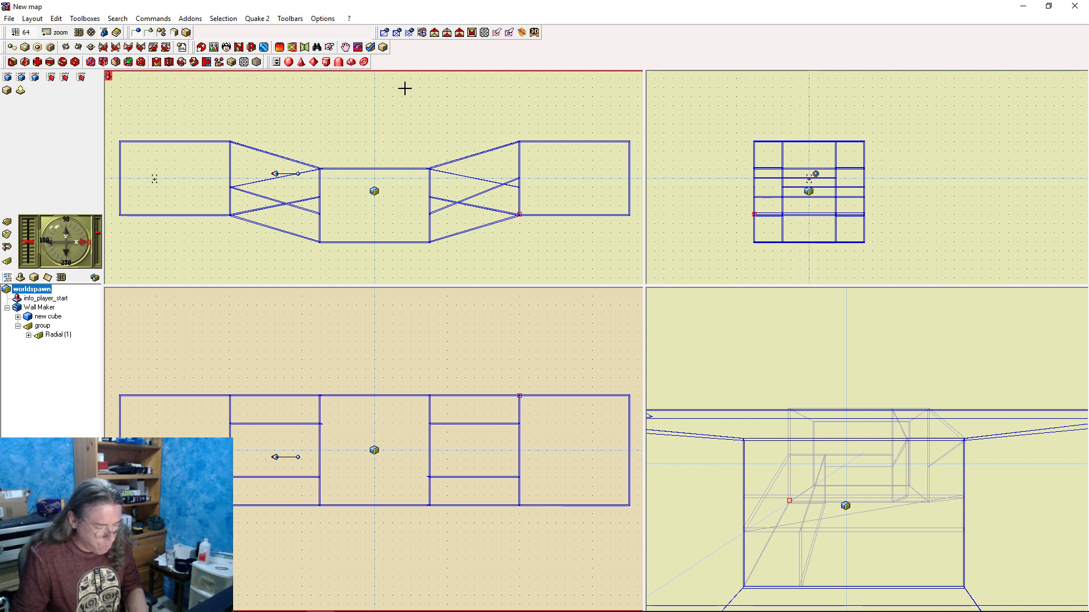
pyautogui.press('Insert')
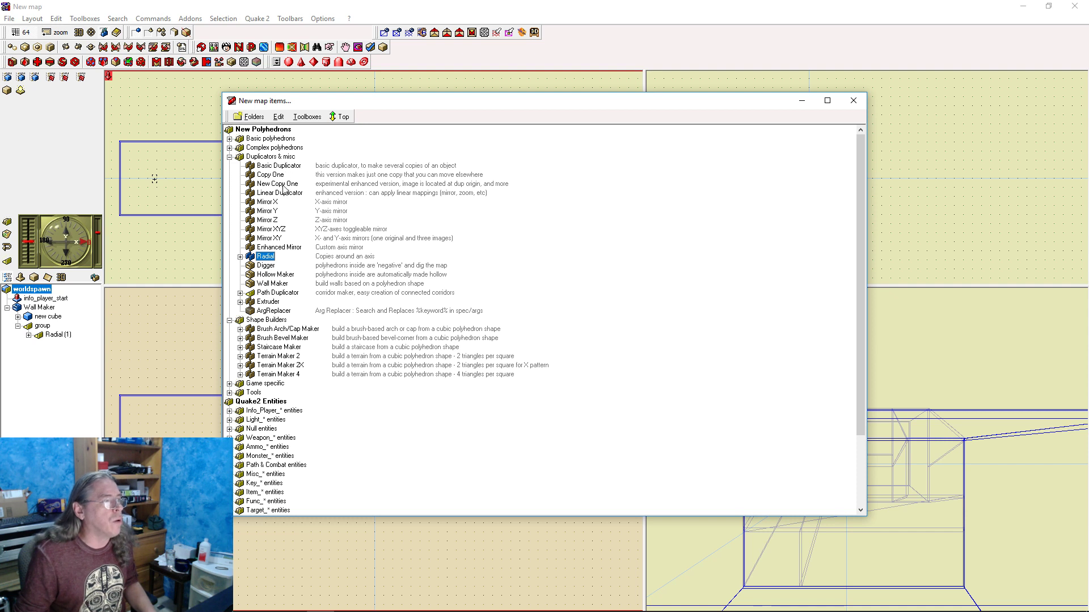
pyautogui.doubleClick(275, 292)
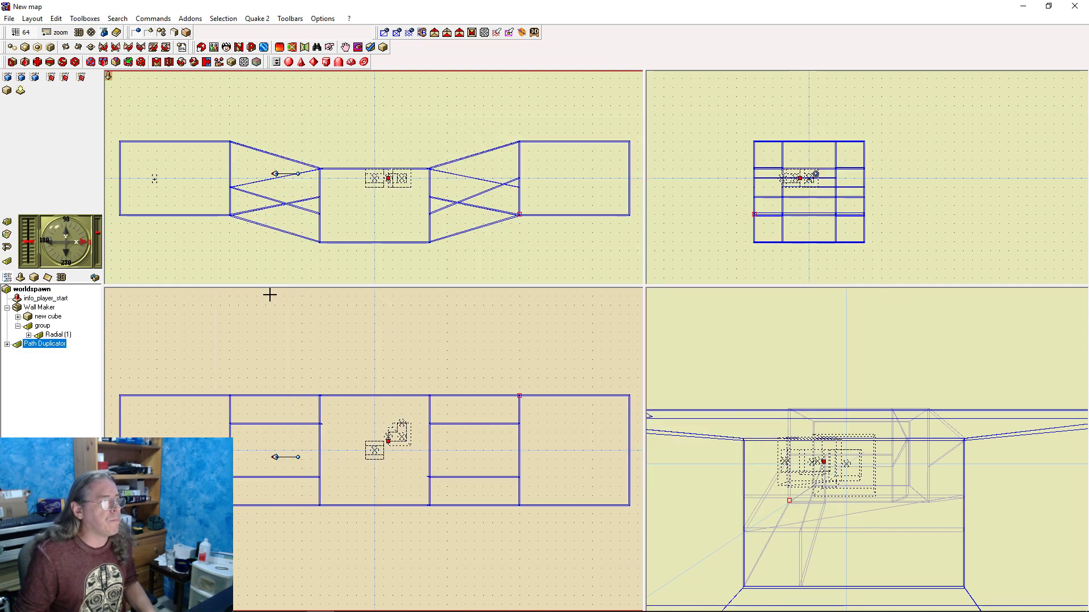
# Expand the Path Duplicator down to its template and select each of the two template cubes to examine them
pyautogui.click(6, 345)
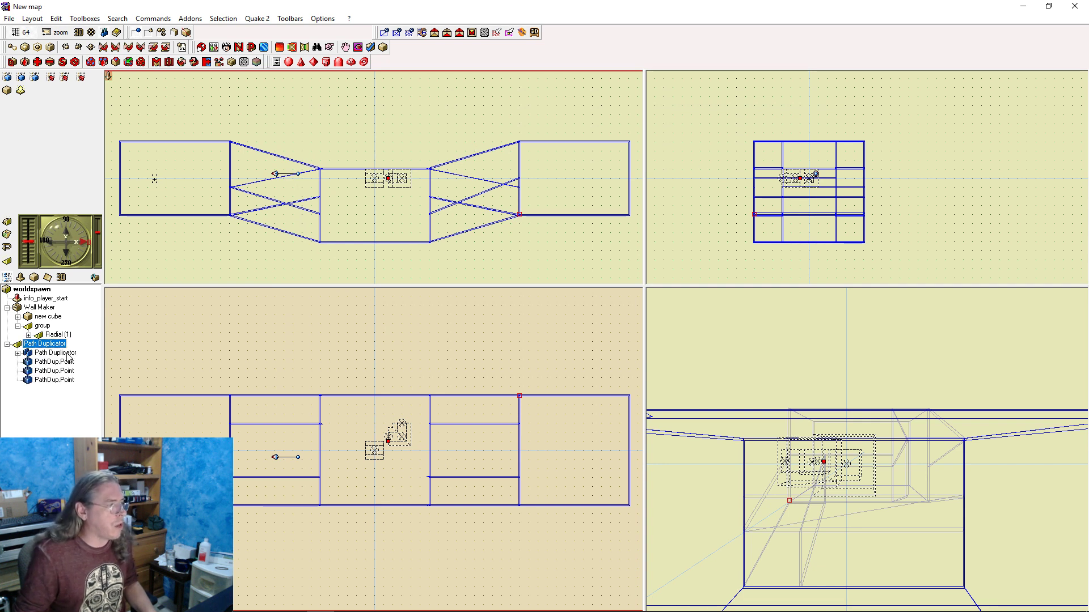
pyautogui.click(17, 353)
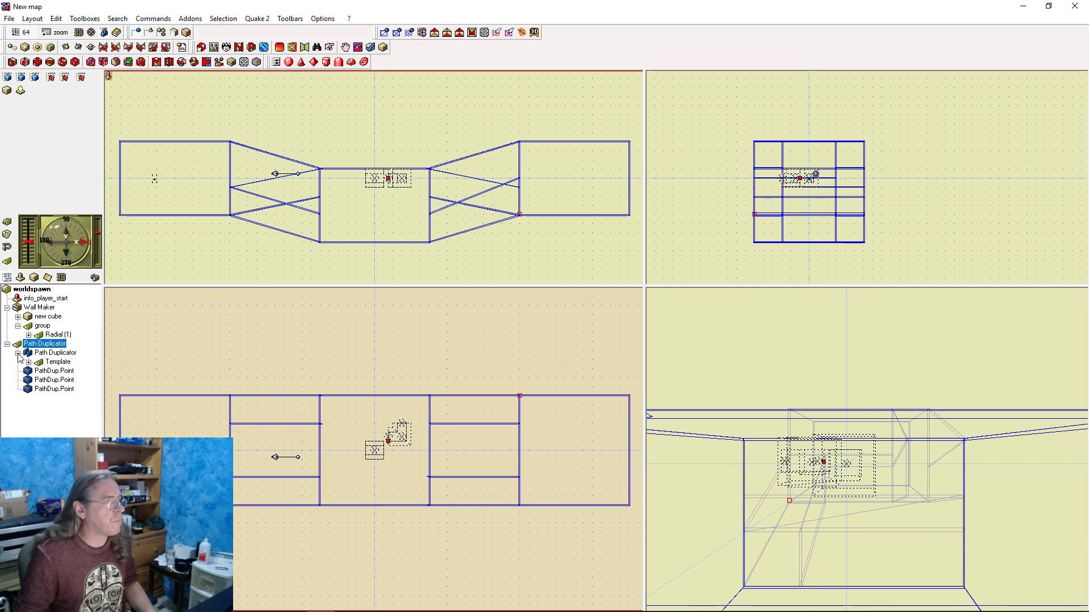
pyautogui.click(29, 362)
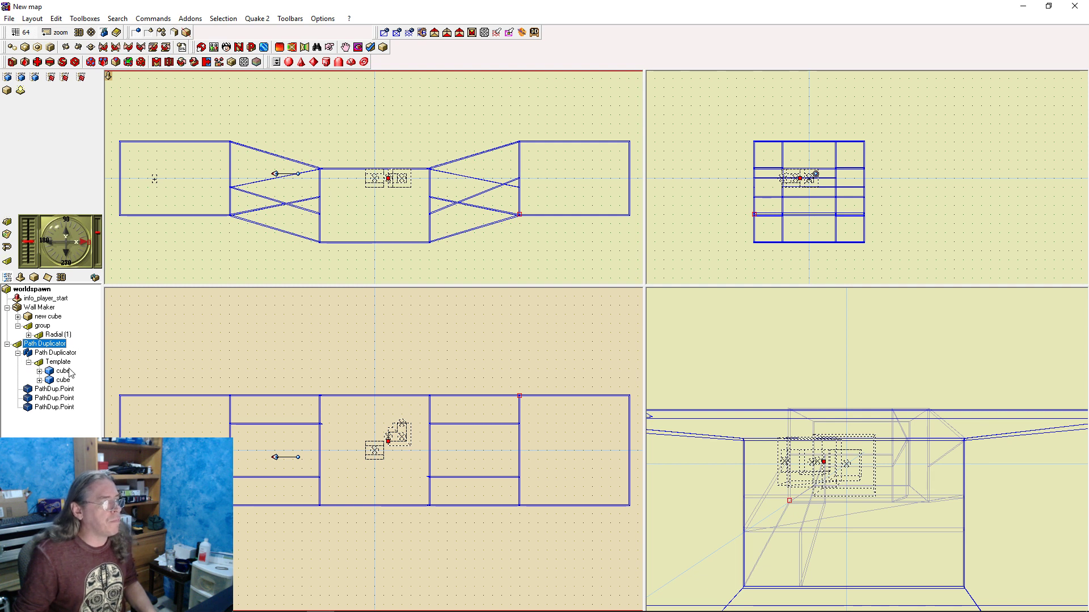
pyautogui.click(63, 371)
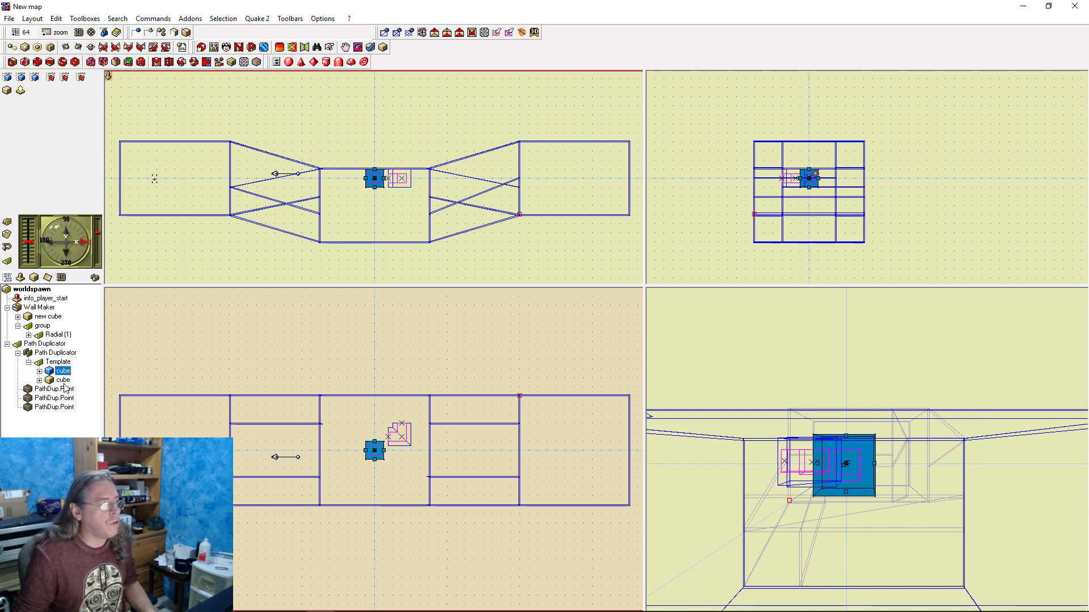
pyautogui.click(64, 380)
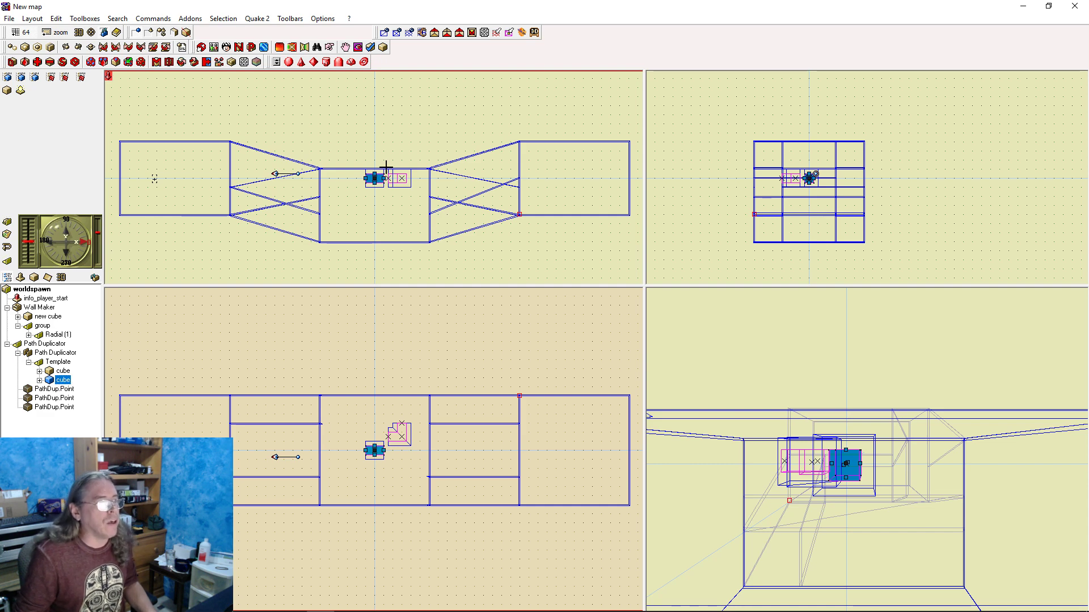
# Select both Path Duplicator template cubes and move them together outside the room, to about -128 832 0
pyautogui.moveTo(413, 207); pyautogui.dragTo(481, 275, button='right')
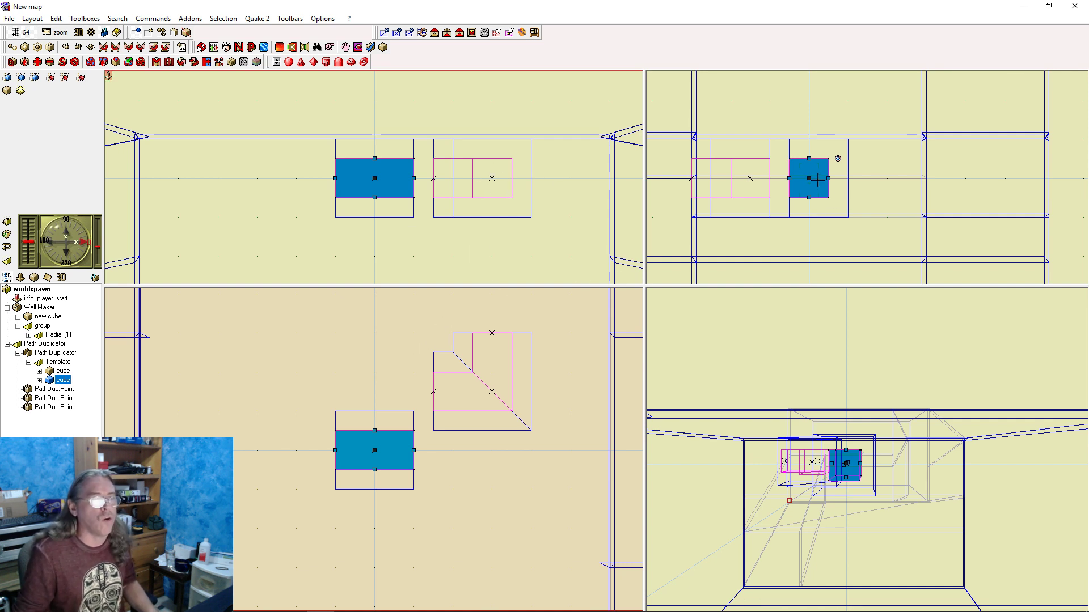
pyautogui.click(62, 371)
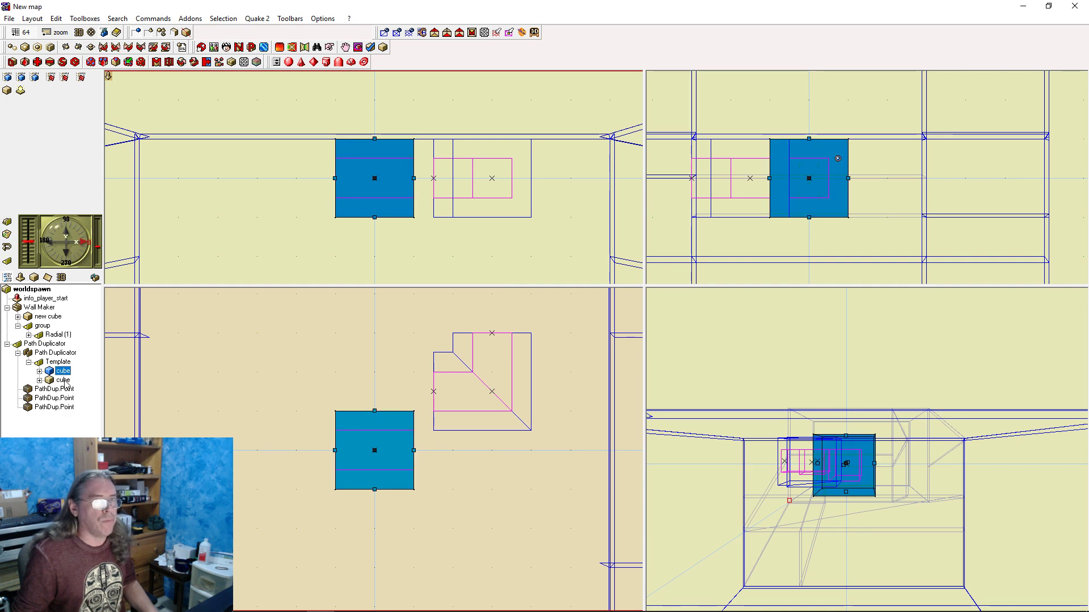
pyautogui.click(63, 380)
pyautogui.scroll(-2, 838, 175)
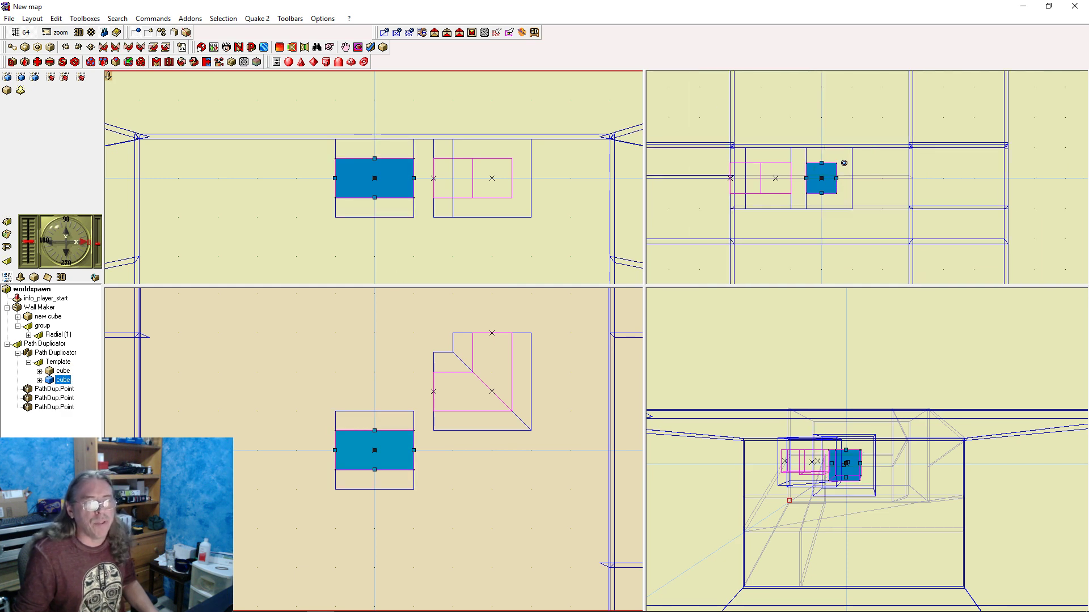
pyautogui.scroll(2, 834, 178)
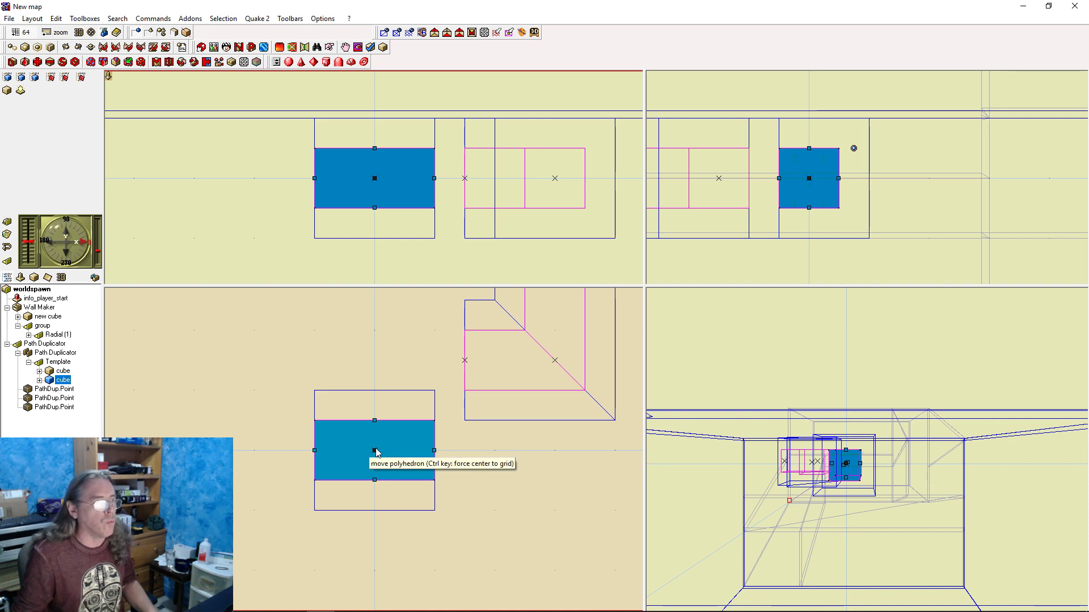
pyautogui.keyDown('ctrl'); pyautogui.click(62, 371); pyautogui.keyUp('ctrl')
pyautogui.scroll(-3, 481, 476)
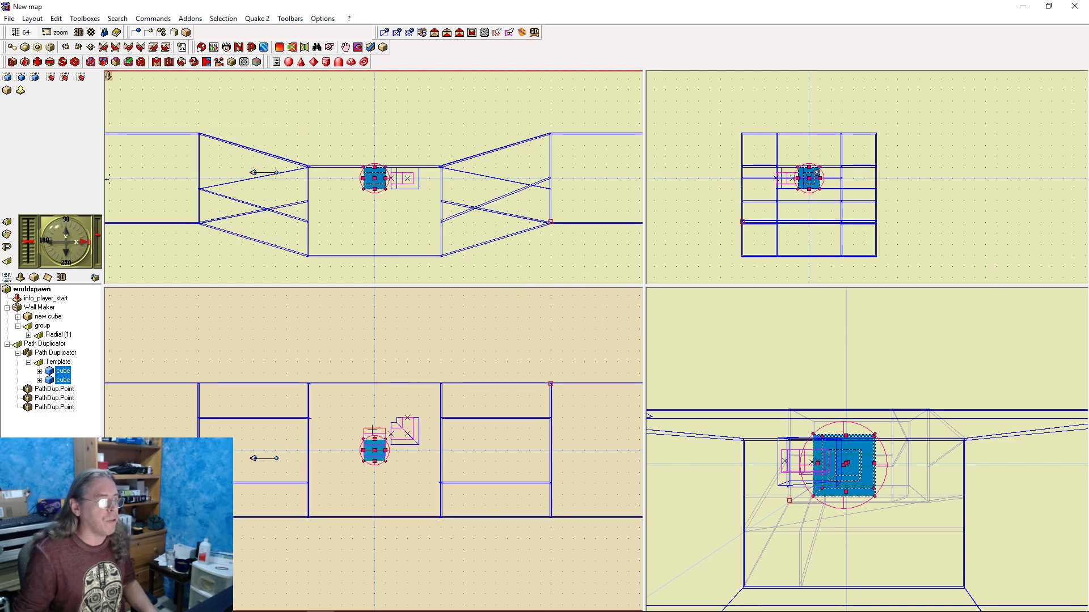
pyautogui.moveTo(373, 450); pyautogui.dragTo(351, 306)
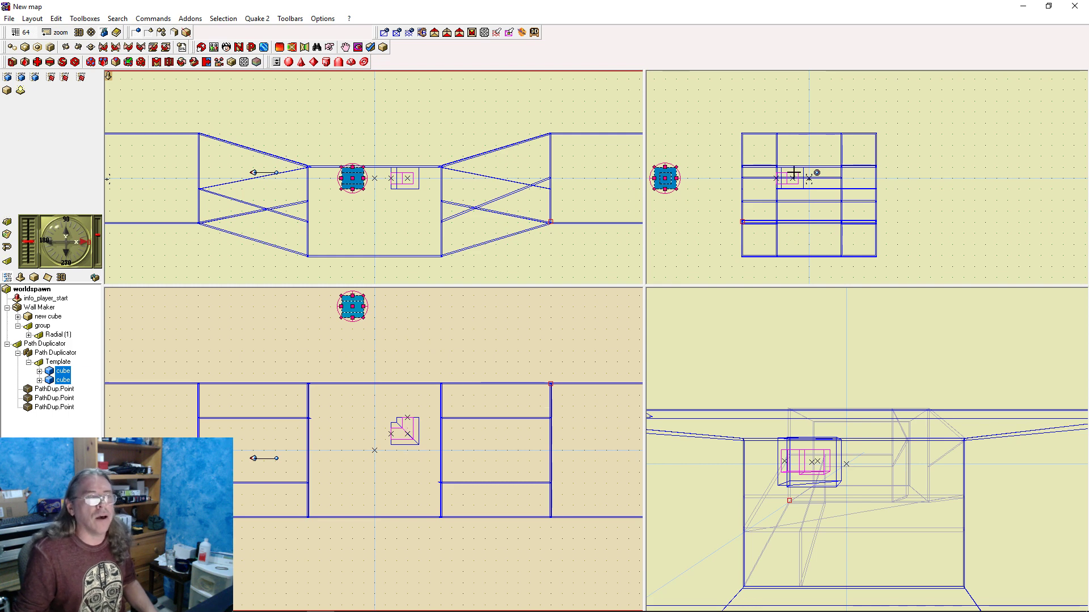
# Apply the pball/grass1_8 texture to both the outer and inner template cubes, and check it in the texture browser
pyautogui.click(352, 305)
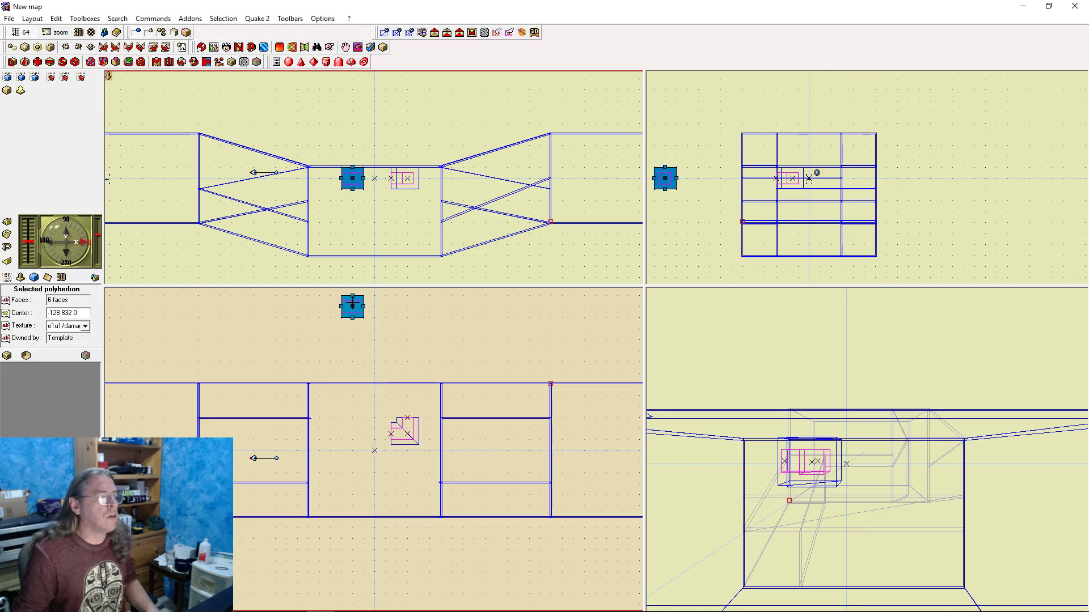
pyautogui.click(352, 303)
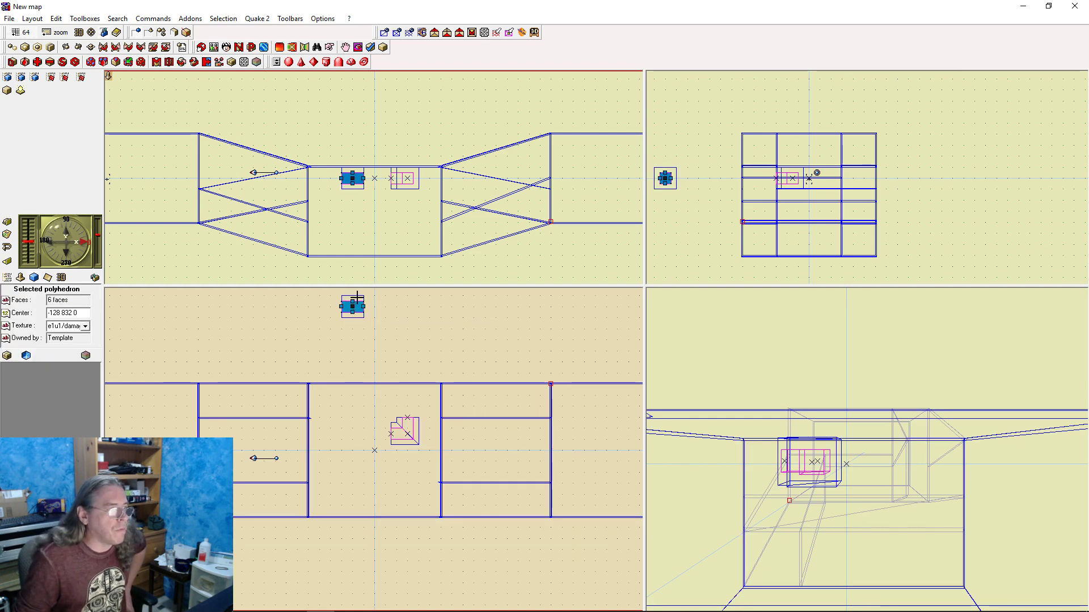
pyautogui.click(357, 297)
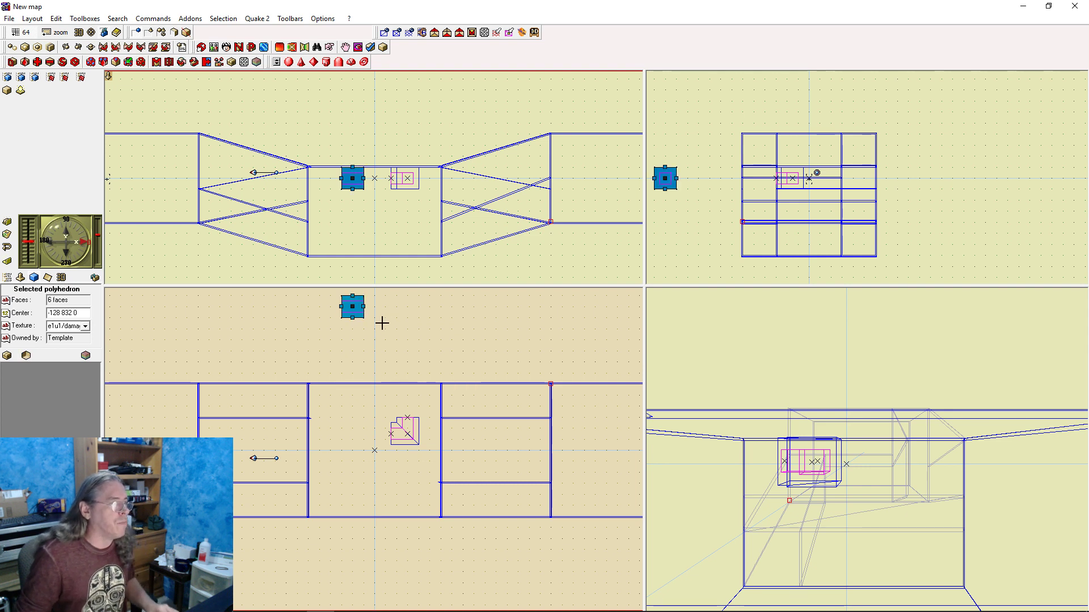
pyautogui.keyDown('ctrl'); pyautogui.click(356, 307); pyautogui.keyUp('ctrl')
pyautogui.click(86, 327)
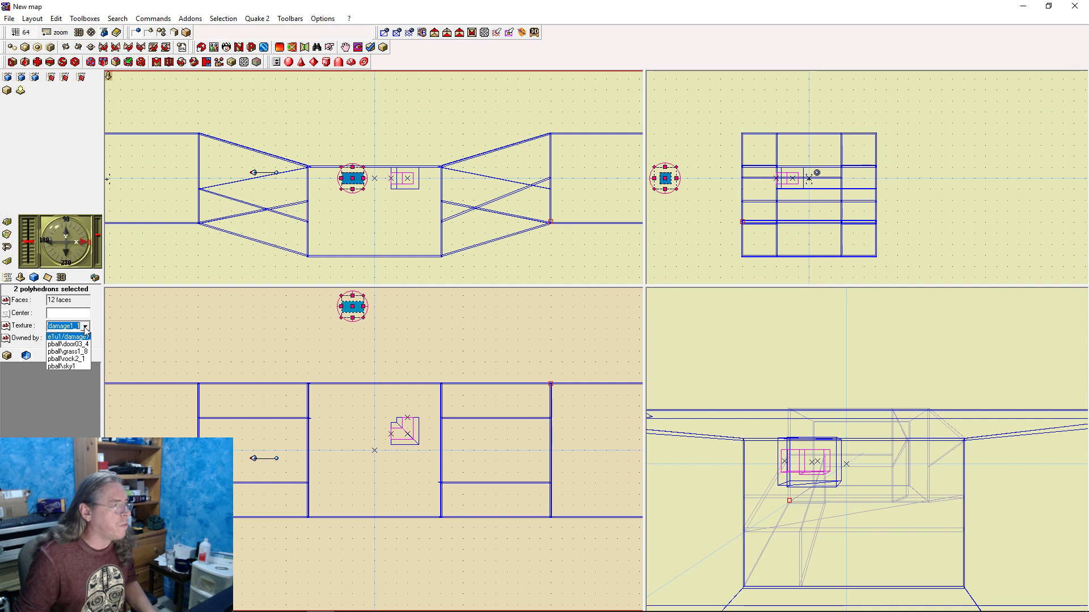
pyautogui.click(85, 348)
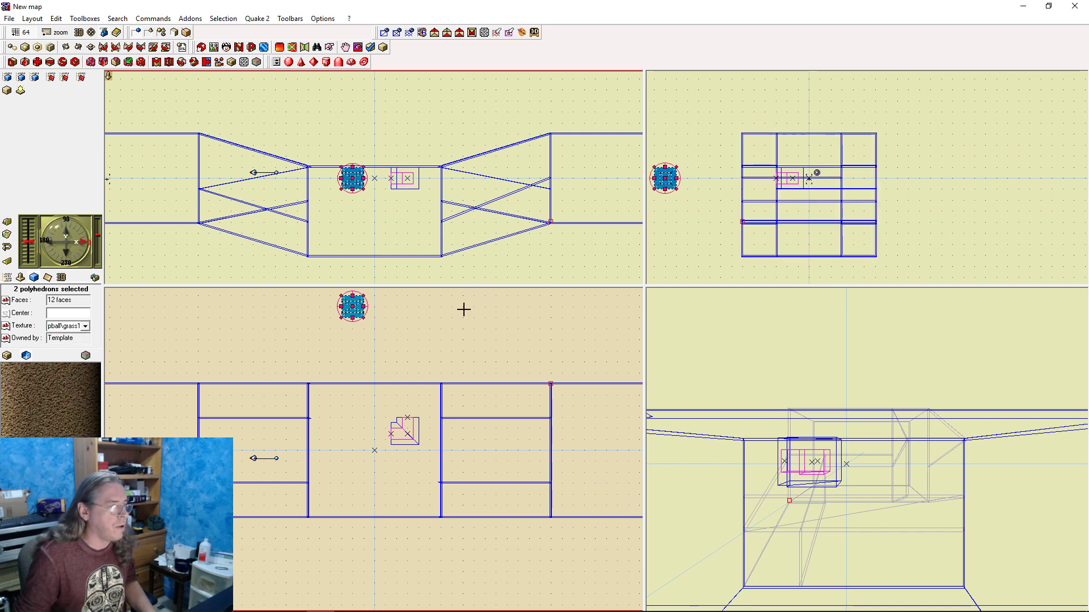
pyautogui.click(5, 354)
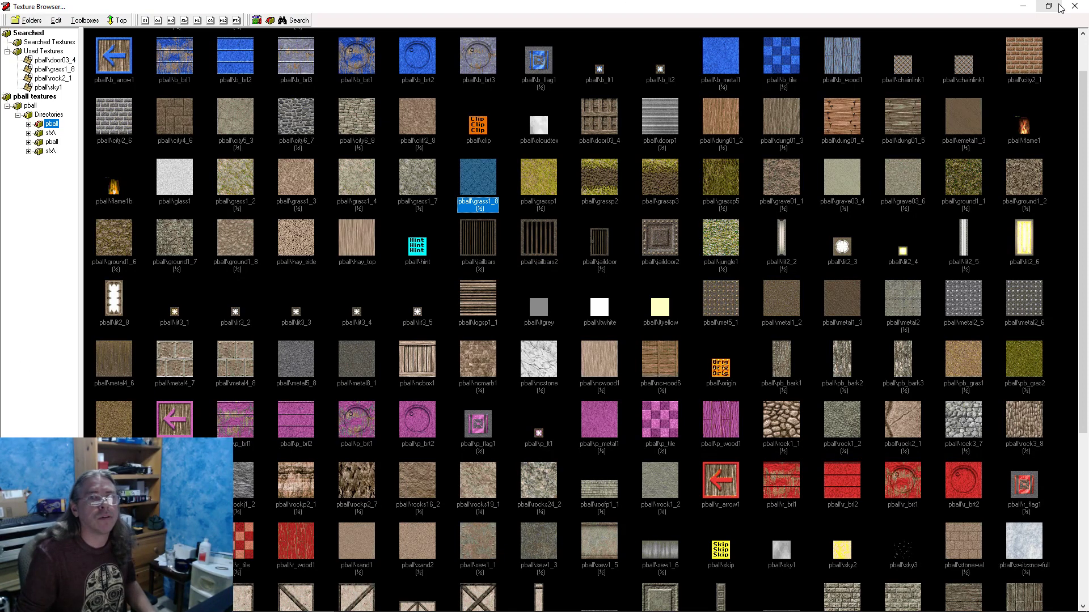
pyautogui.click(1074, 6)
# Reposition the three path duplicator points individually inside the central room so the tunnel forms a wide, inverted V in plan view
pyautogui.click(8, 278)
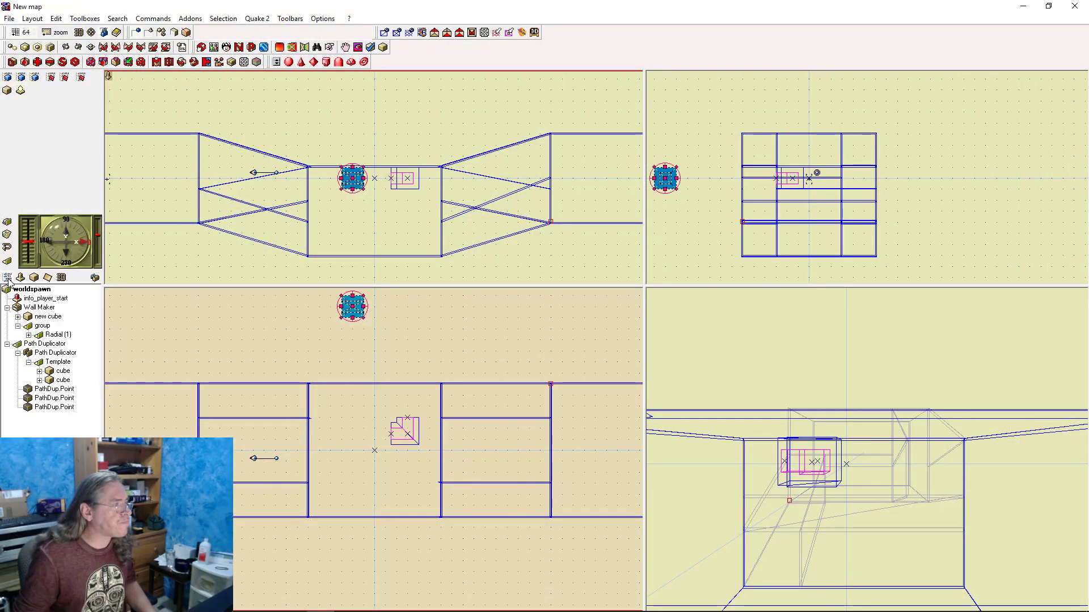
pyautogui.click(60, 390)
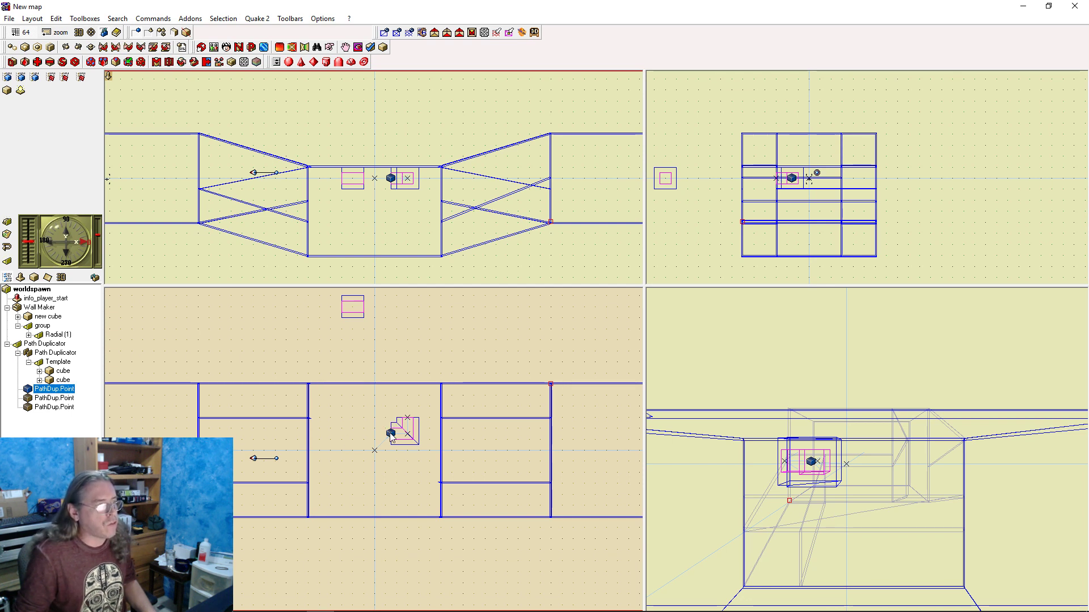
pyautogui.moveTo(337, 479); pyautogui.dragTo(333, 478)
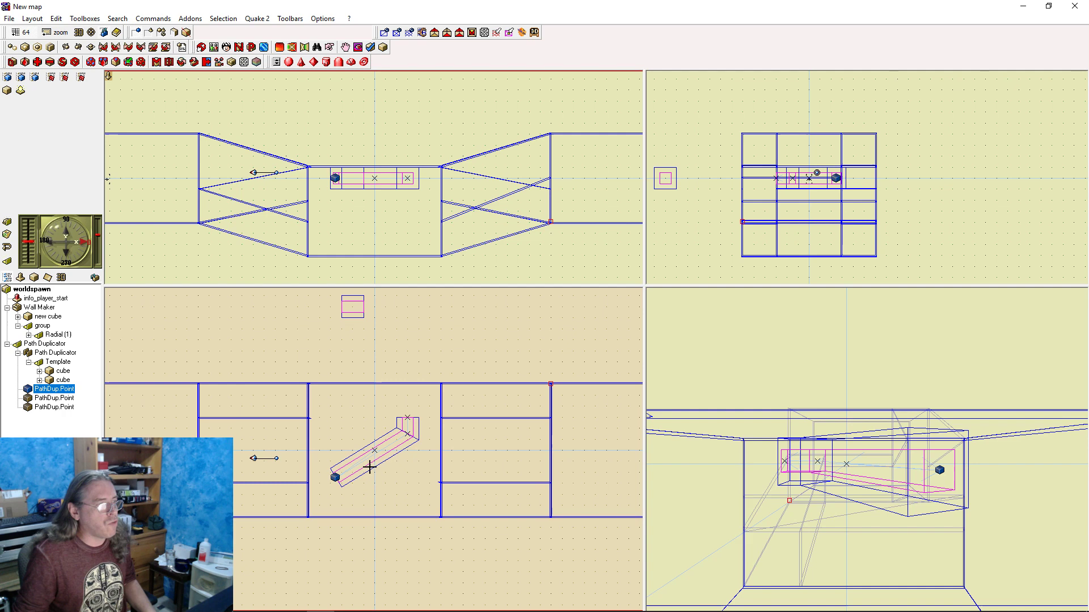
pyautogui.click(407, 433)
pyautogui.click(408, 433)
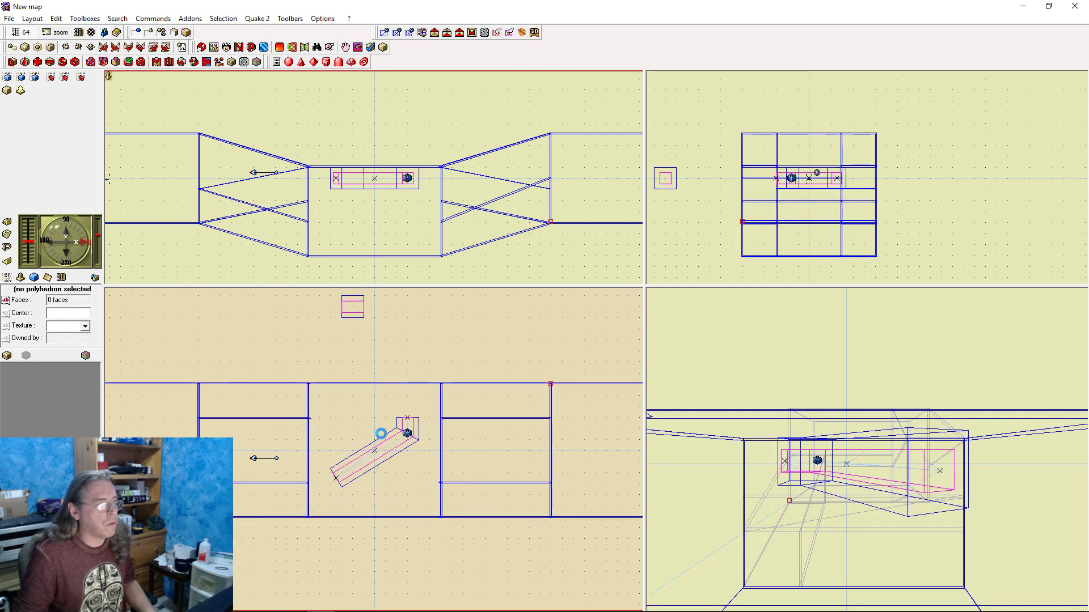
pyautogui.click(408, 418)
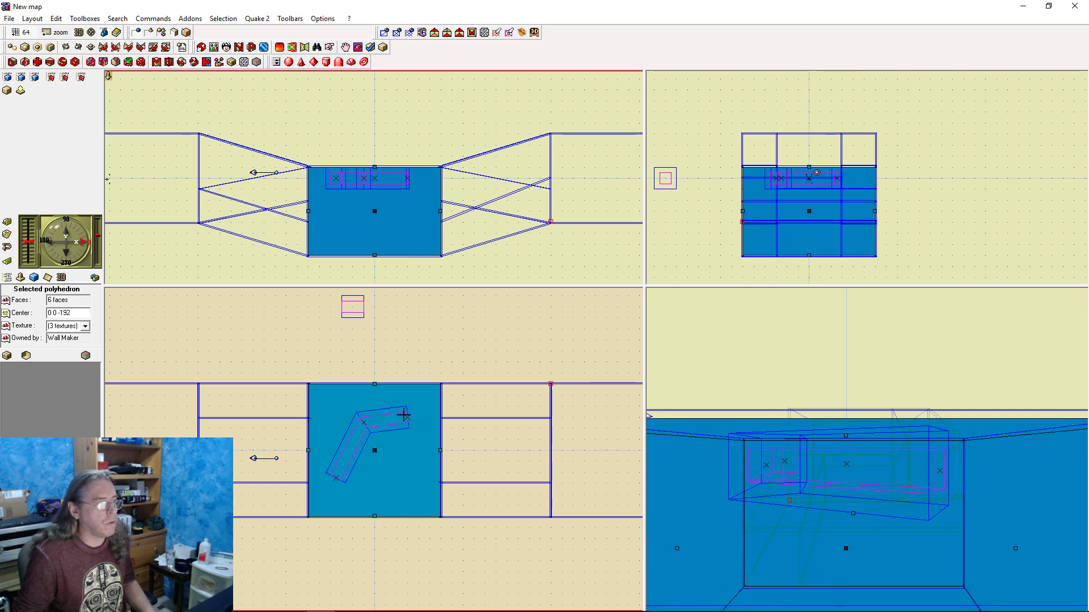
pyautogui.moveTo(407, 417); pyautogui.dragTo(418, 452)
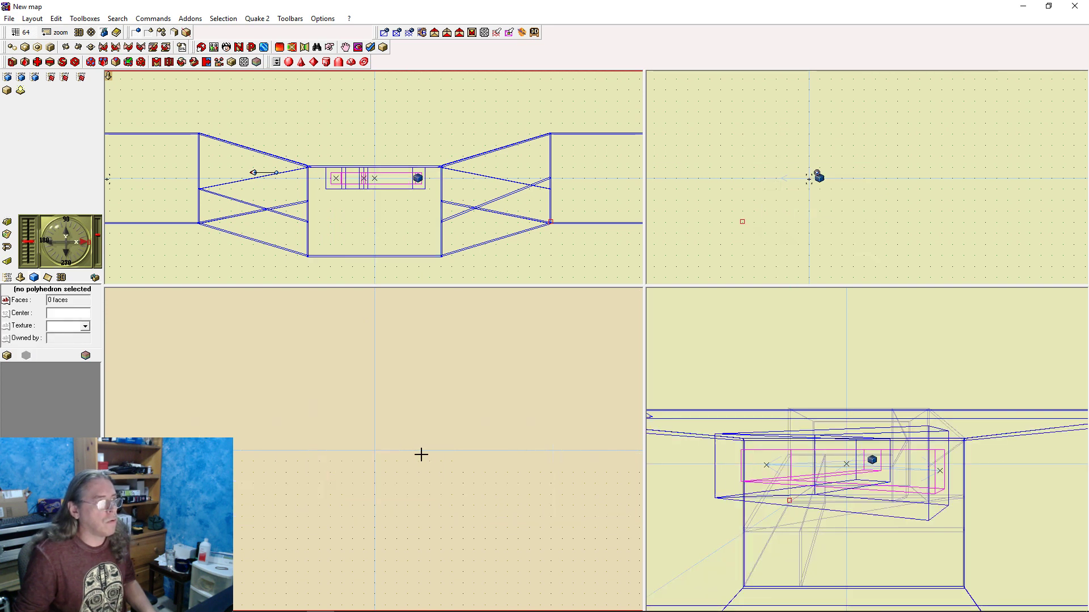
# Select all three path duplicator points and lower them together to just below the central room's mid-height, then clear the selection
pyautogui.click(8, 278)
pyautogui.click(67, 389)
pyautogui.keyDown('shift'); pyautogui.click(71, 407); pyautogui.keyUp('shift')
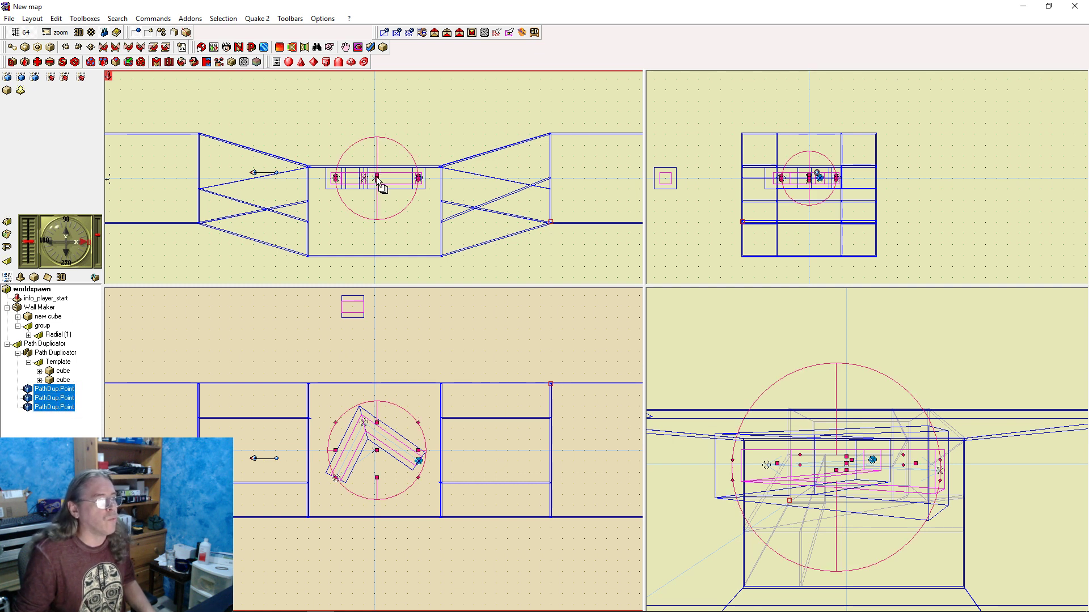
pyautogui.moveTo(376, 182); pyautogui.dragTo(374, 223)
pyautogui.click(400, 197)
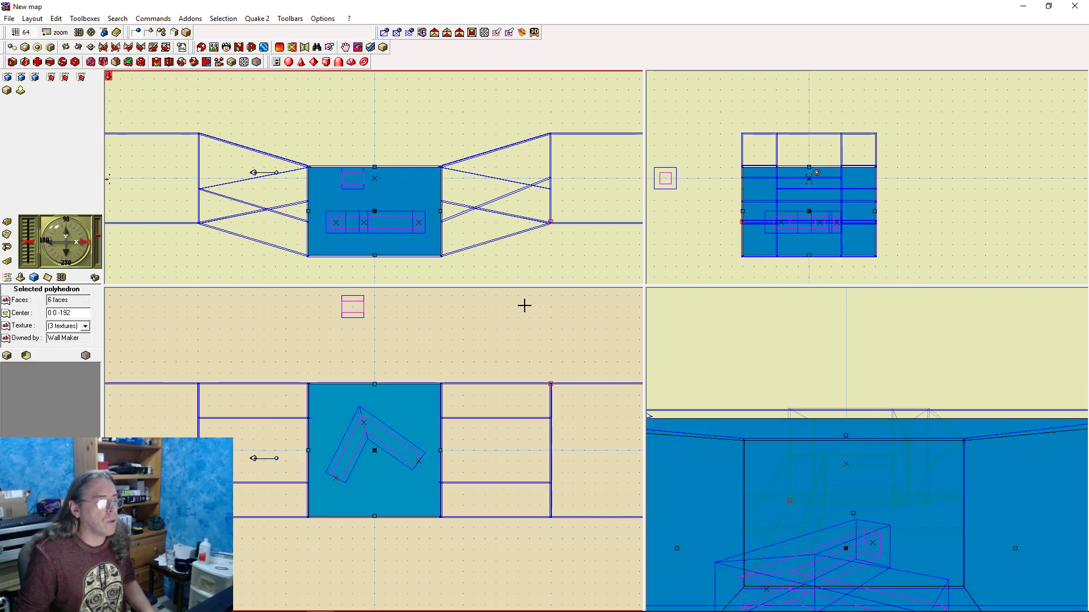
pyautogui.click(374, 345)
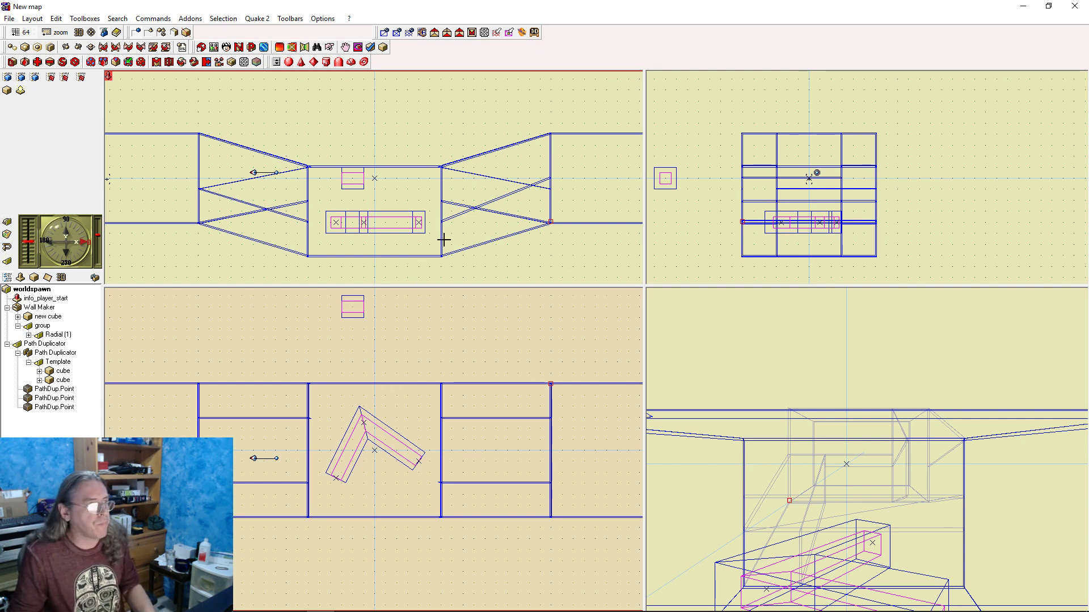
# Completely rebuild the map, run it in Paintball 2, and enter the console command "join o" to observe
pyautogui.press('F9')
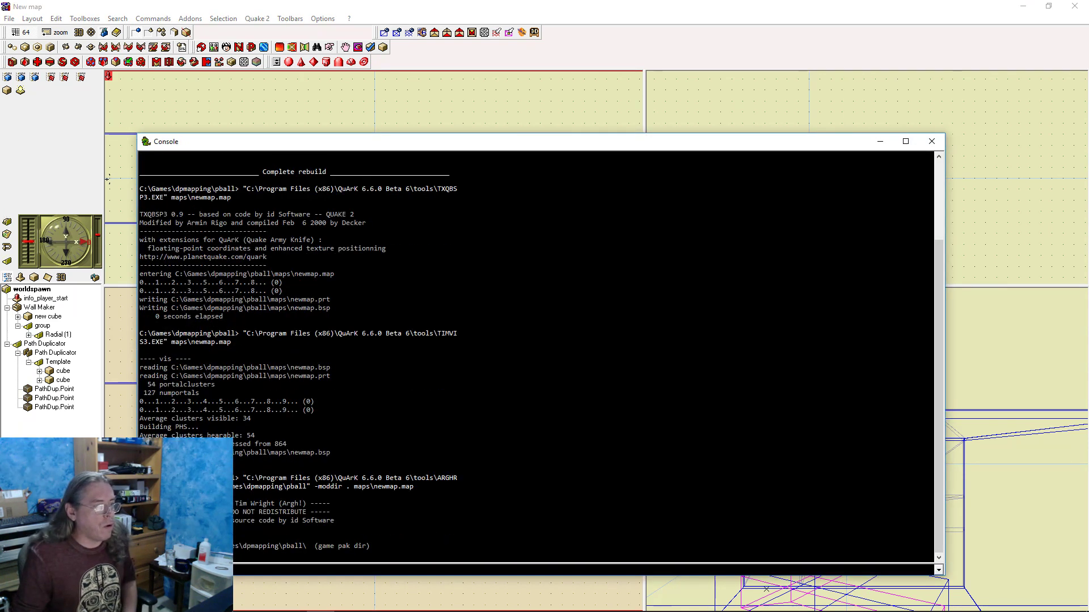
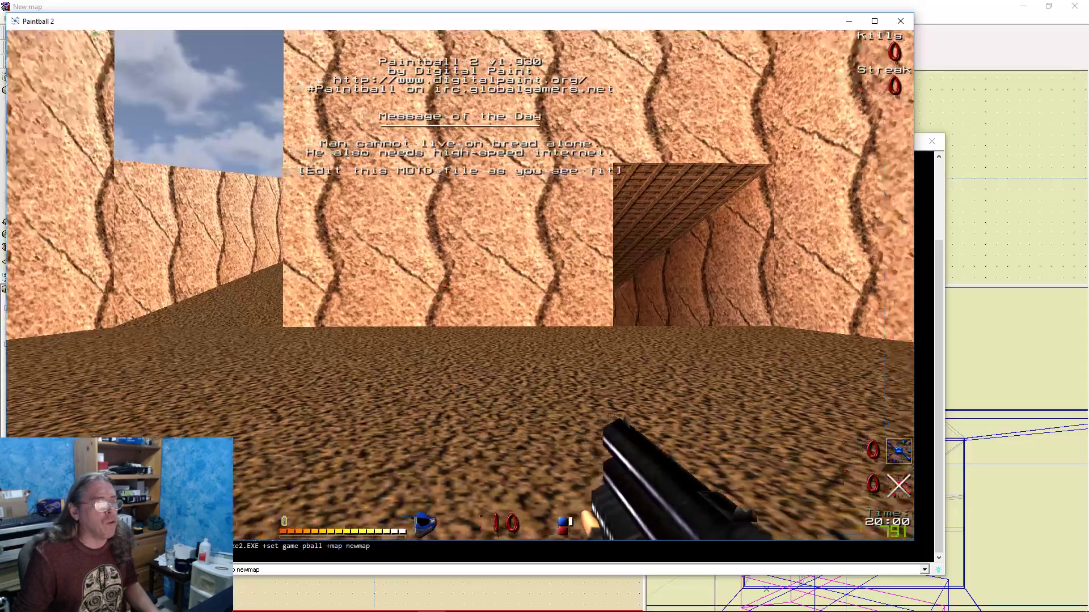
pyautogui.press('`')
pyautogui.write('join o')
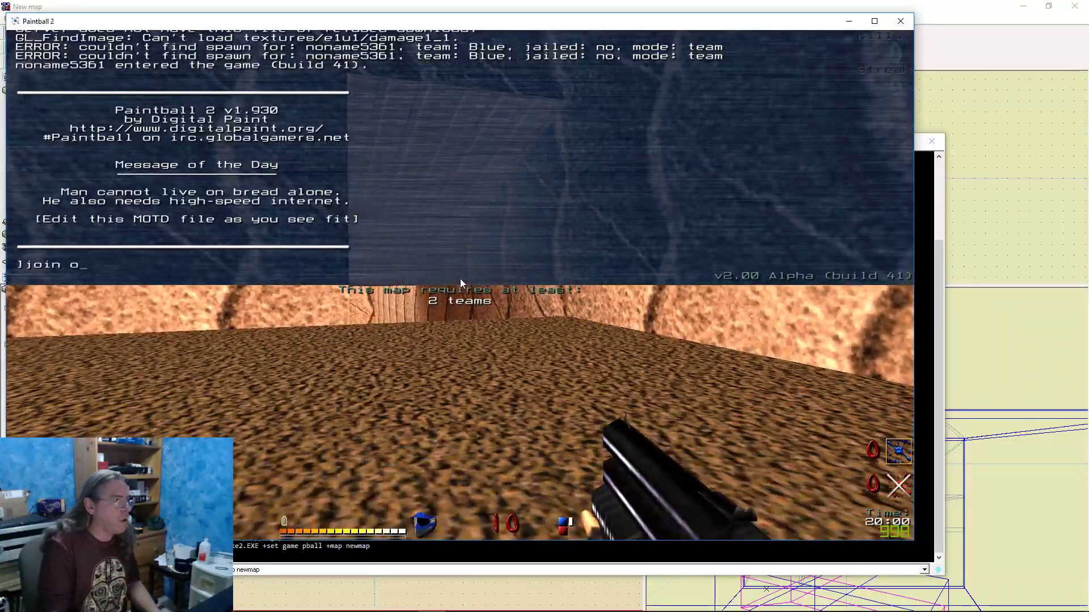
pyautogui.press('Return')
pyautogui.press('`')
# Switch to NoClip Observer Mode and fly through the duplicated tunnel to examine its hollow interior and bend
pyautogui.press('w')
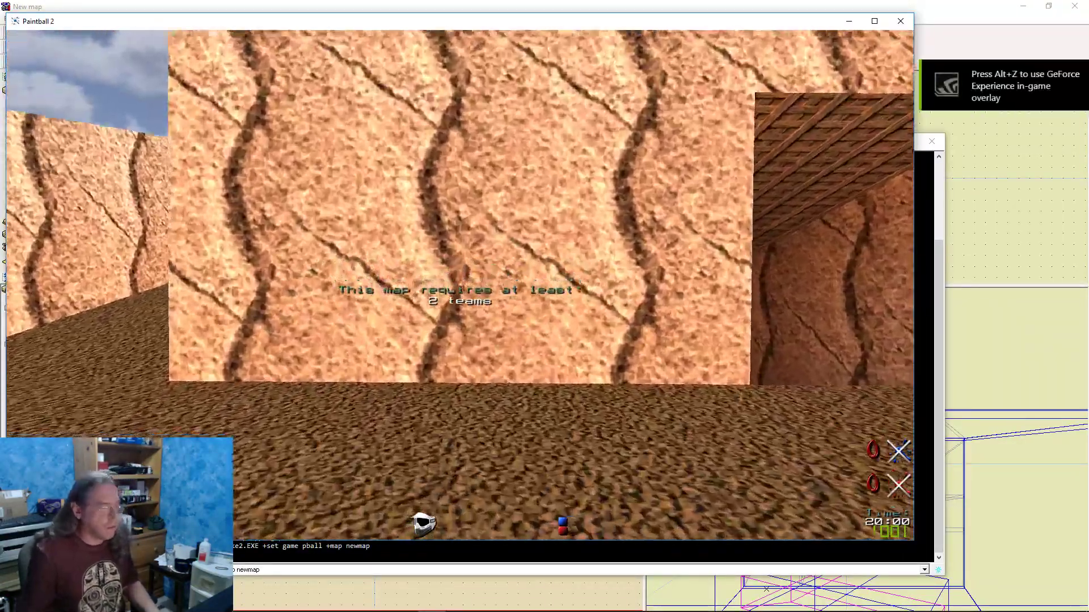
pyautogui.press('space')
pyautogui.press('w')
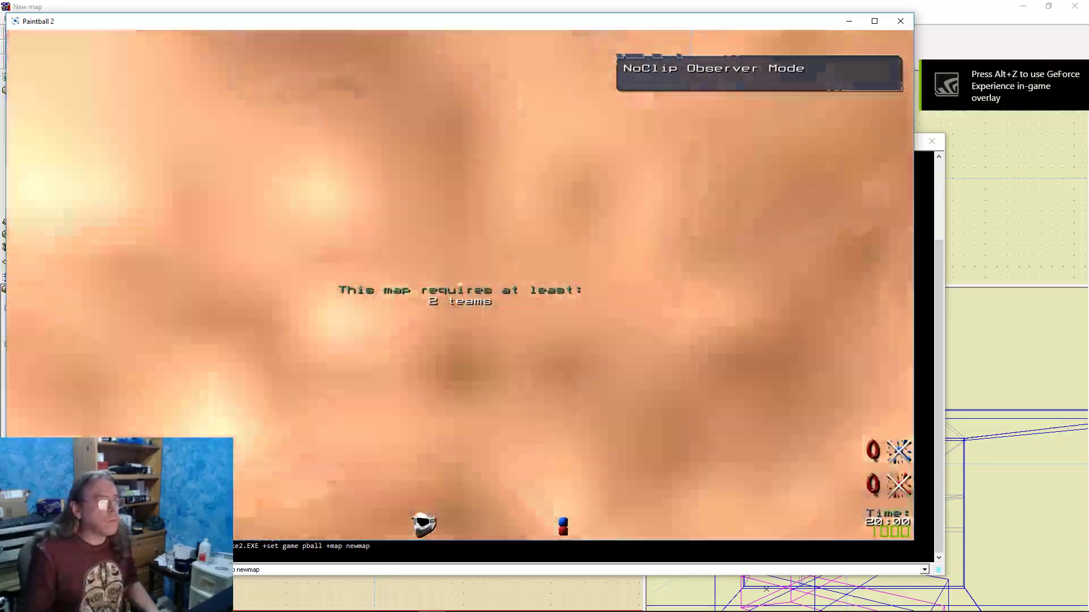
pyautogui.press('w')
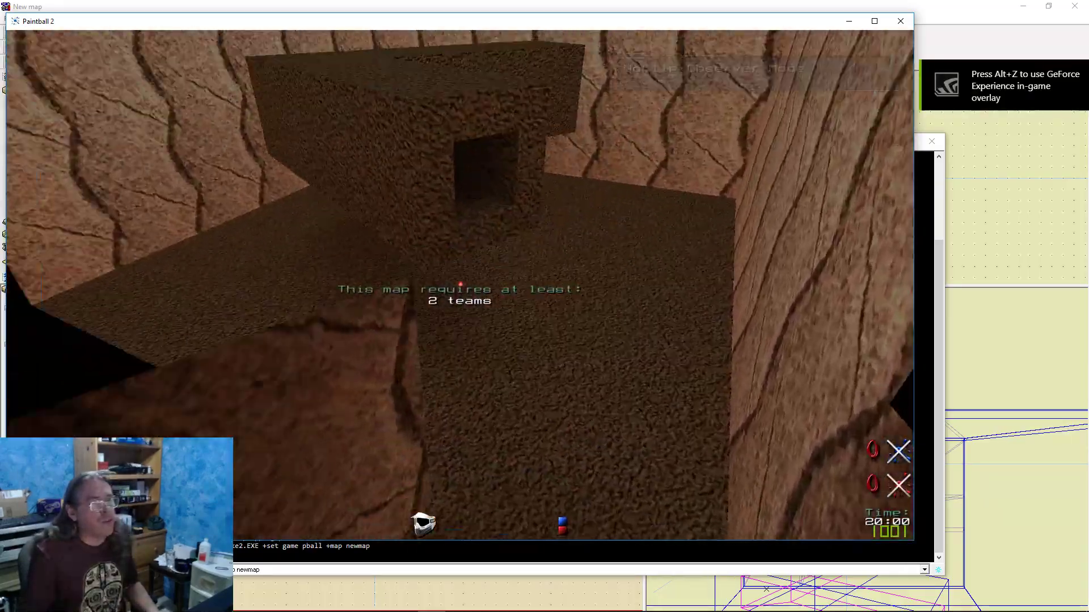
pyautogui.press('w')
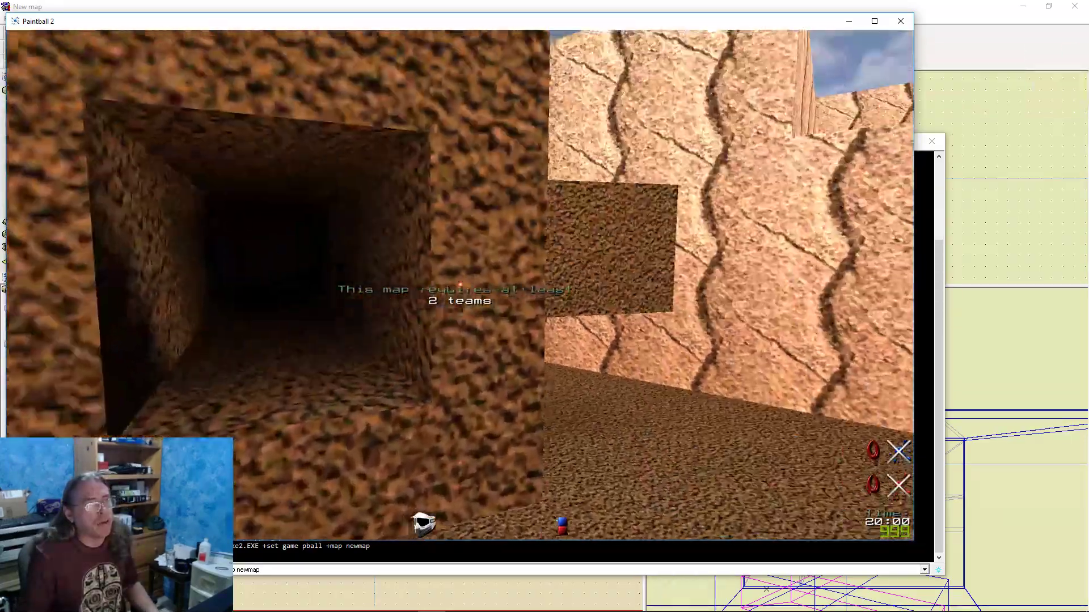
pyautogui.press('w')
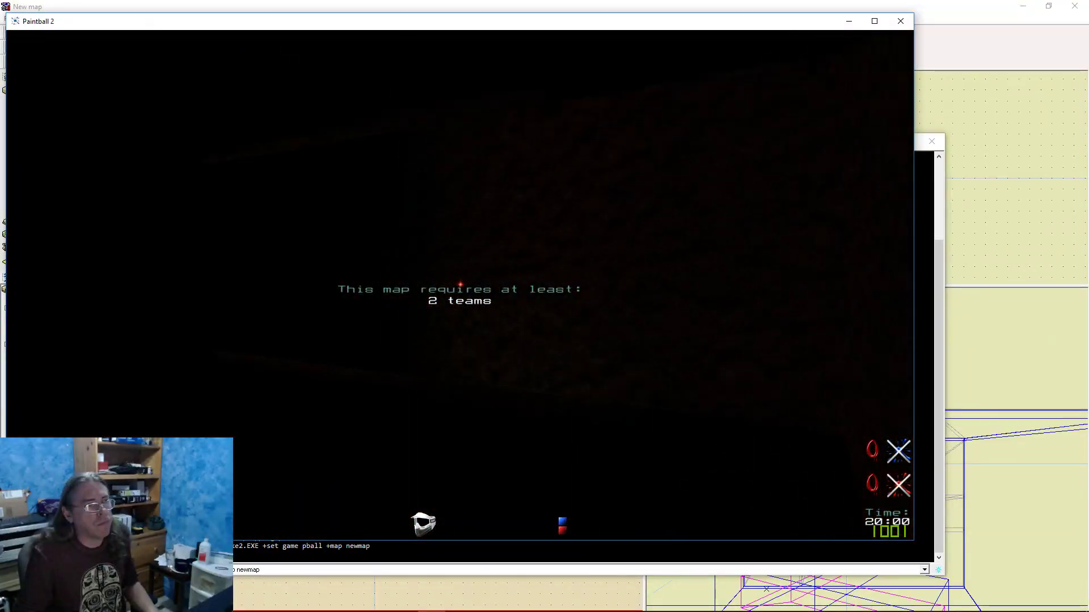
pyautogui.press('w')
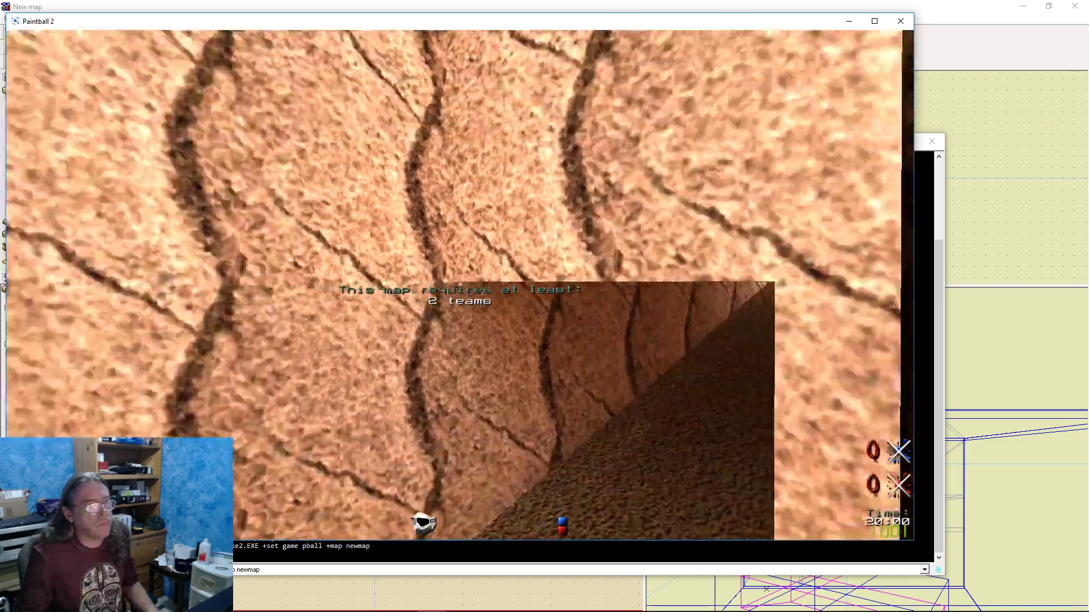
# Fly around the outside of the angled tunnel to examine its walls, corner joint, open end and top
pyautogui.press('s')
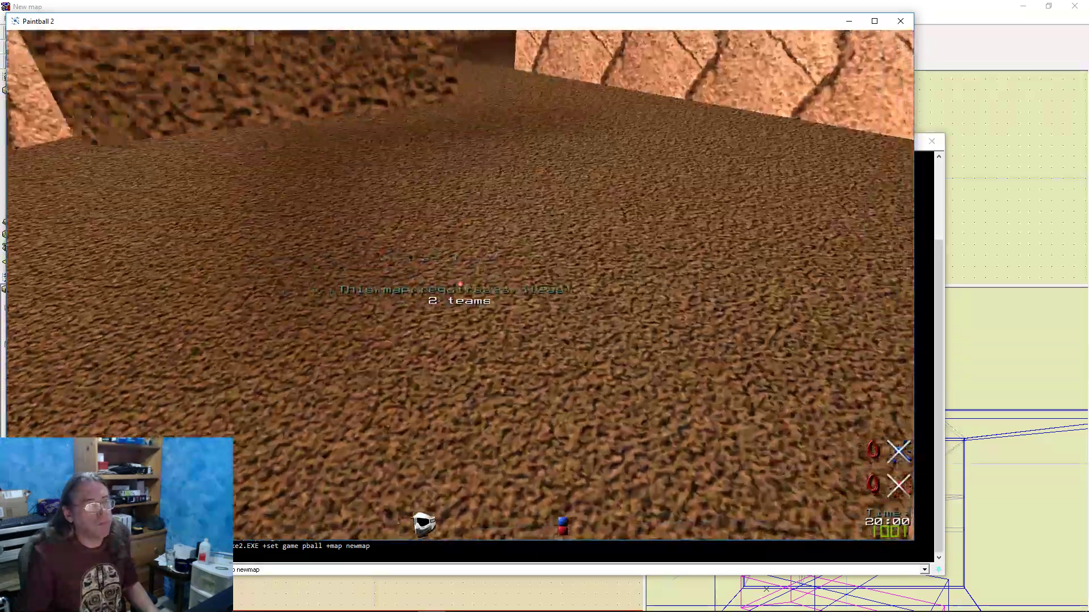
pyautogui.press('d')
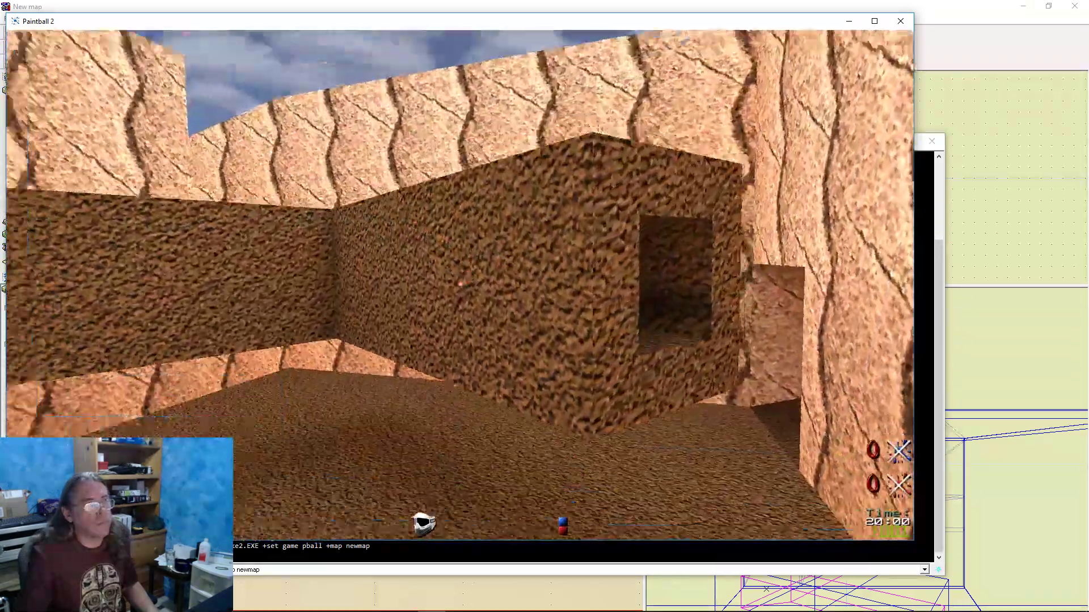
pyautogui.press('w')
pyautogui.press('a')
pyautogui.press('s')
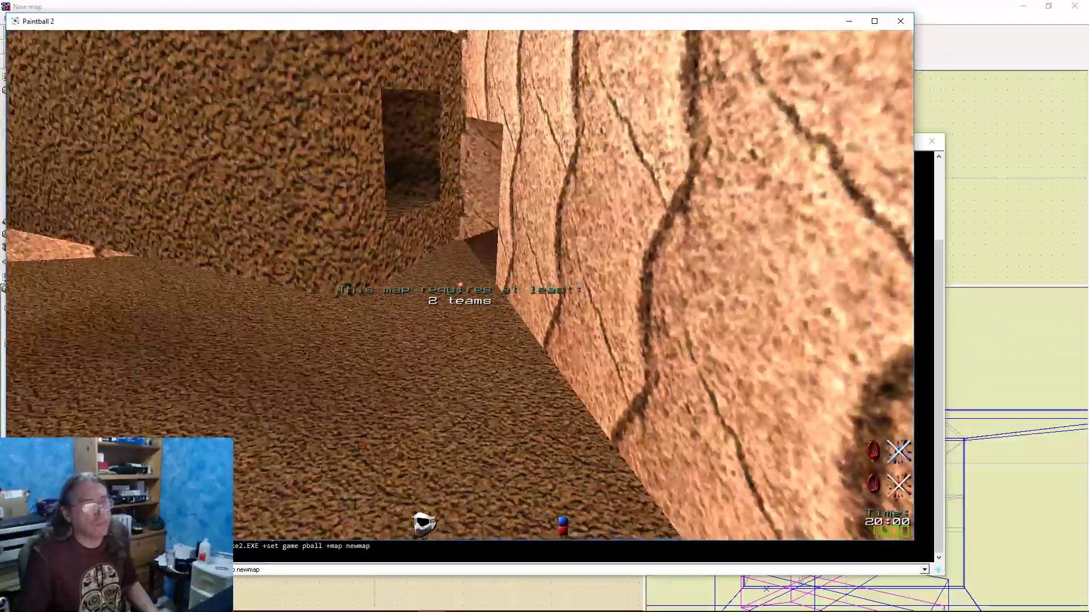
pyautogui.press('a')
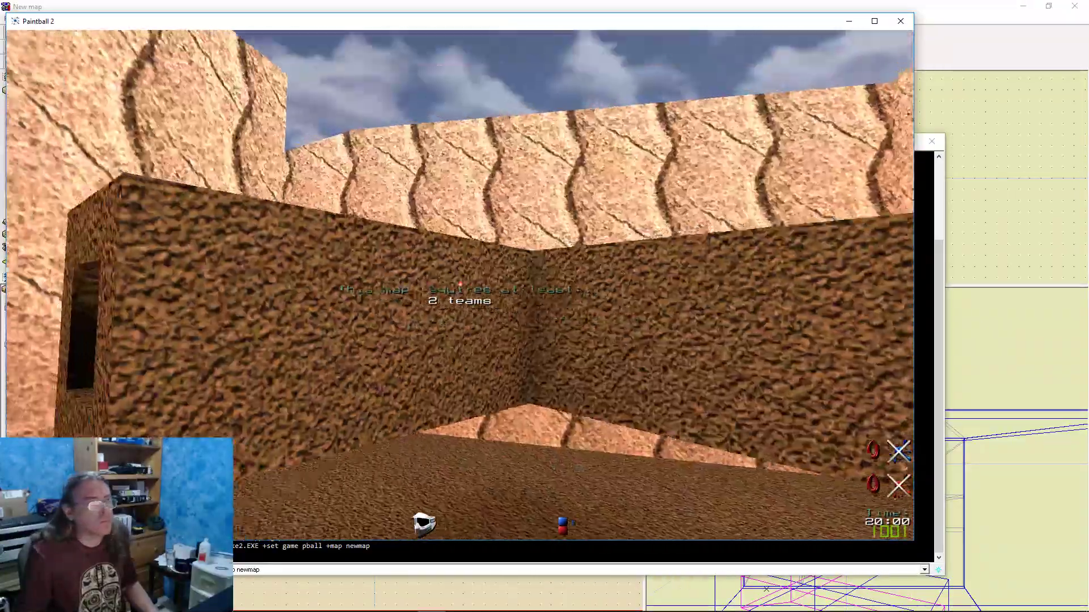
pyautogui.press('a')
pyautogui.press('space')
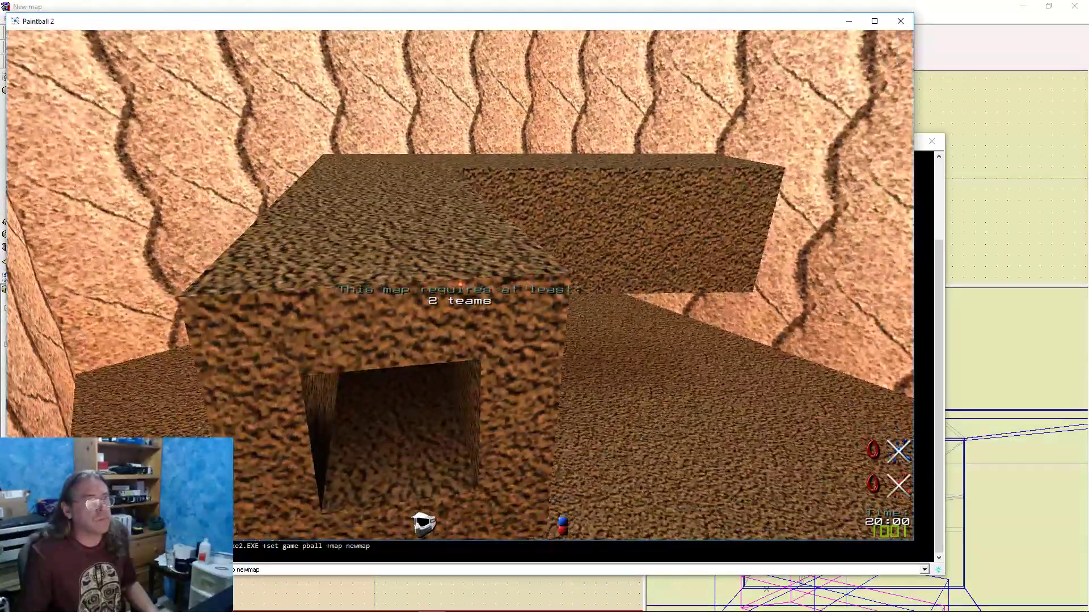
# End the Paintball 2 test with the console command "quit" and return to the map editor
pyautogui.press('`')
pyautogui.write('q')
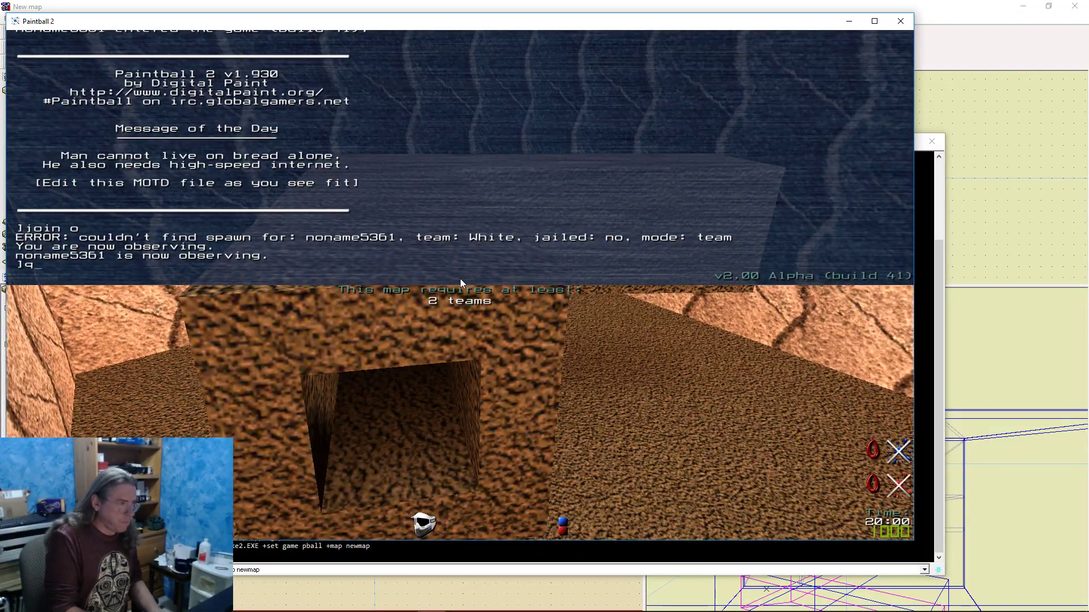
pyautogui.write('uit')
pyautogui.press('Return')
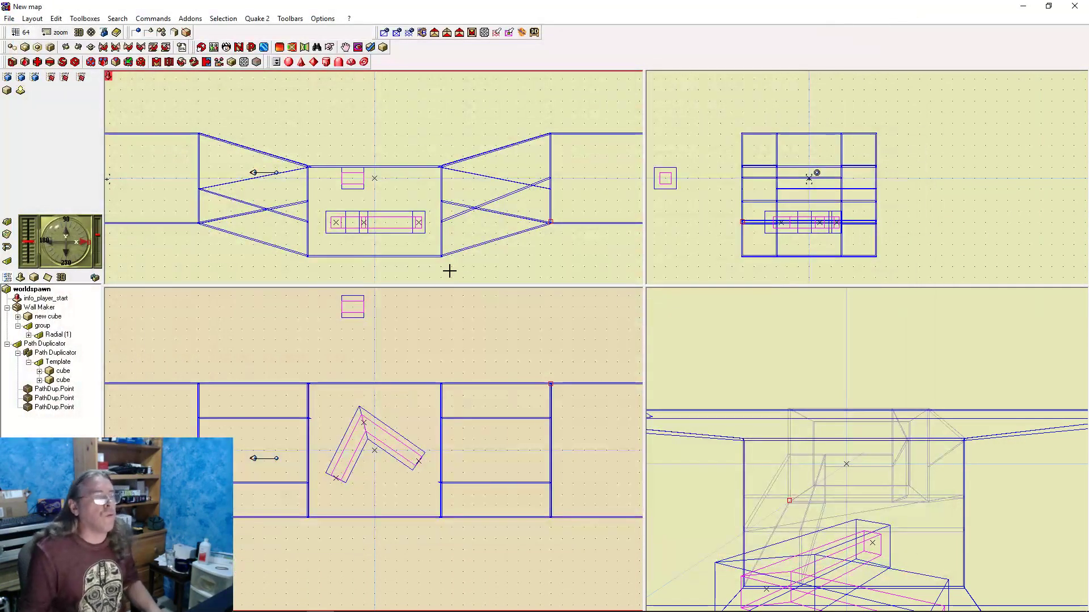
# Tag the outer template cube's lower corner on the room side and glue the inner cube's matching corner to it
pyautogui.click(665, 180)
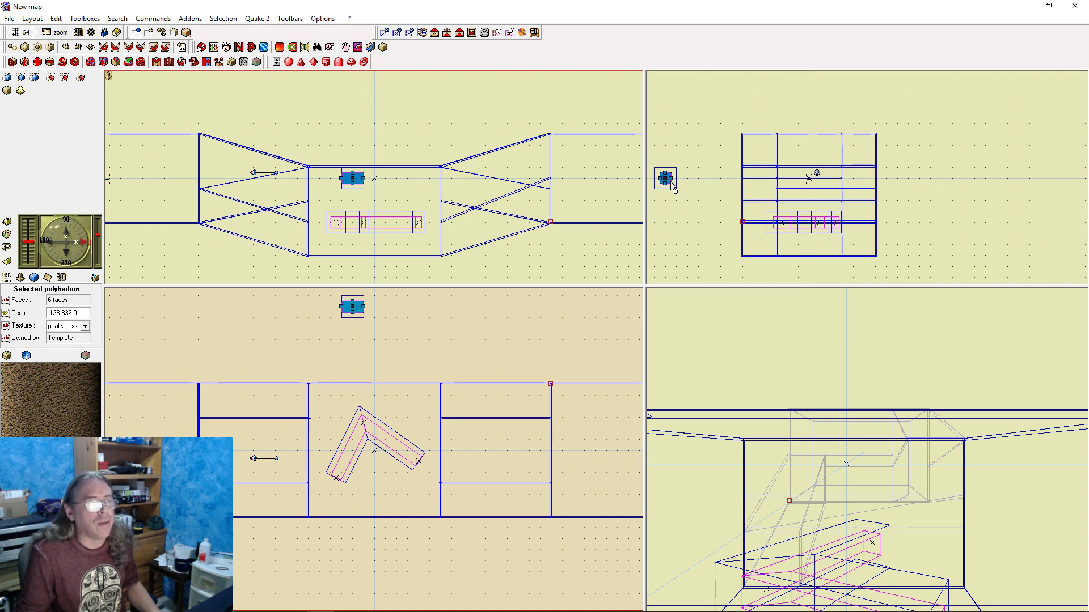
pyautogui.moveTo(671, 183)
pyautogui.mouseDown()
pyautogui.moveTo(677, 190)
pyautogui.moveTo(671, 183)
pyautogui.mouseUp()
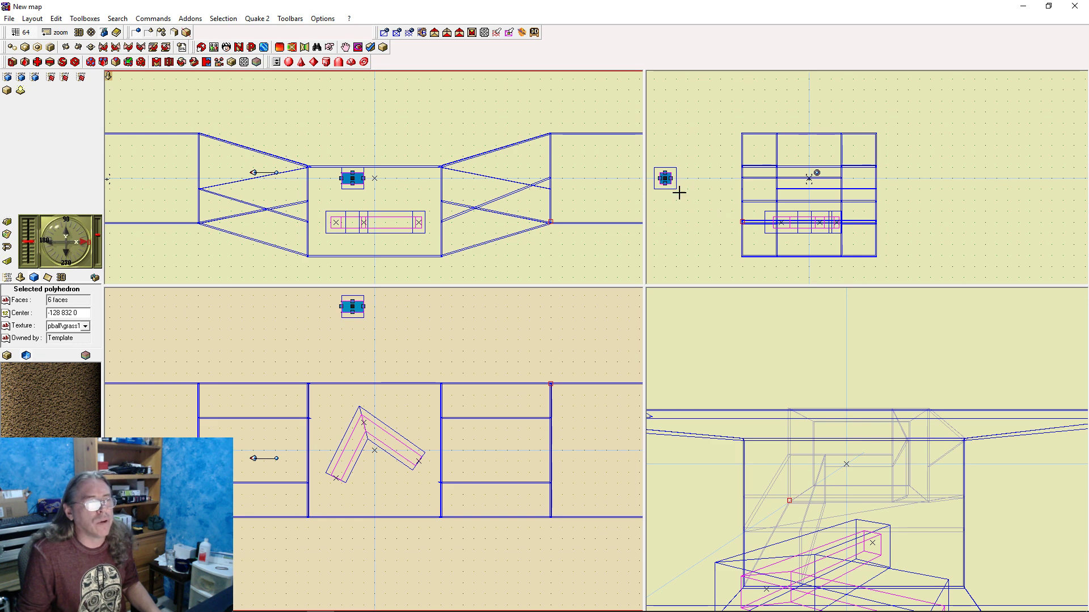
pyautogui.moveTo(680, 193); pyautogui.dragTo(886, 254, button='right')
pyautogui.click(807, 247)
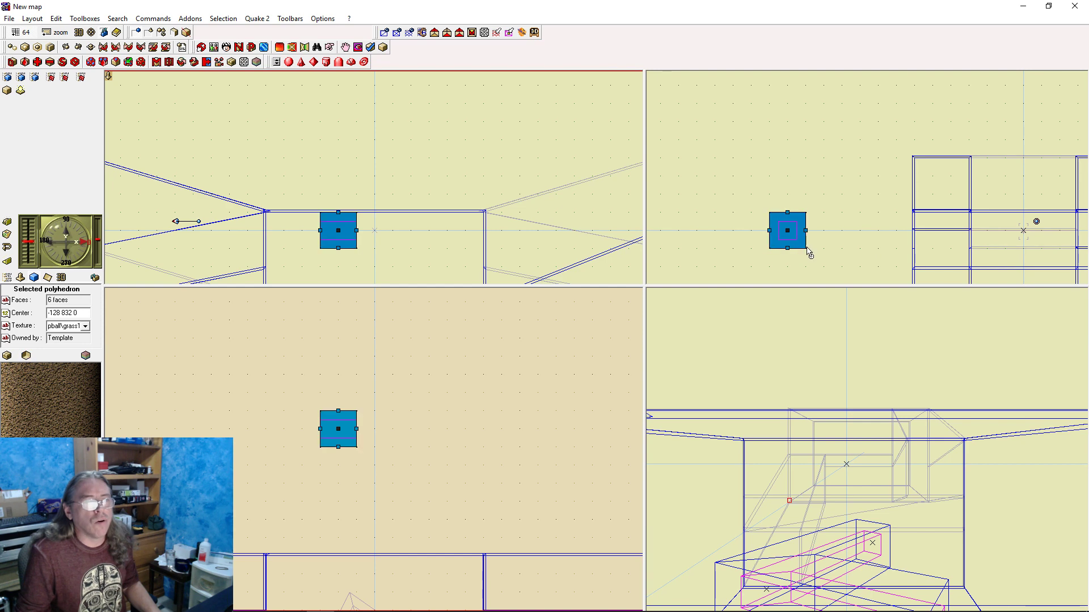
pyautogui.rightClick(805, 251)
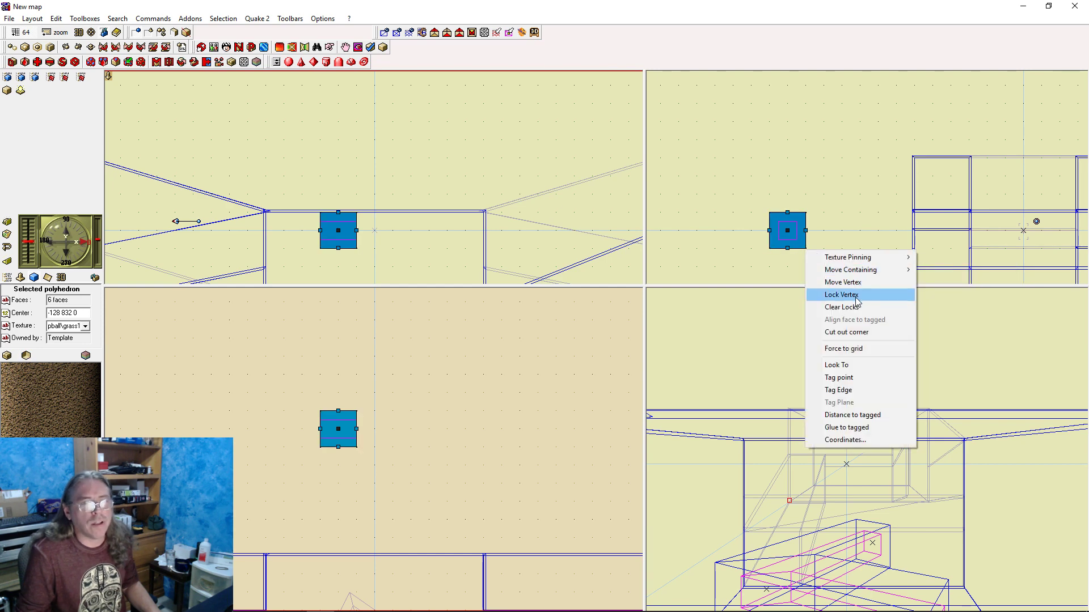
pyautogui.click(863, 378)
pyautogui.click(792, 236)
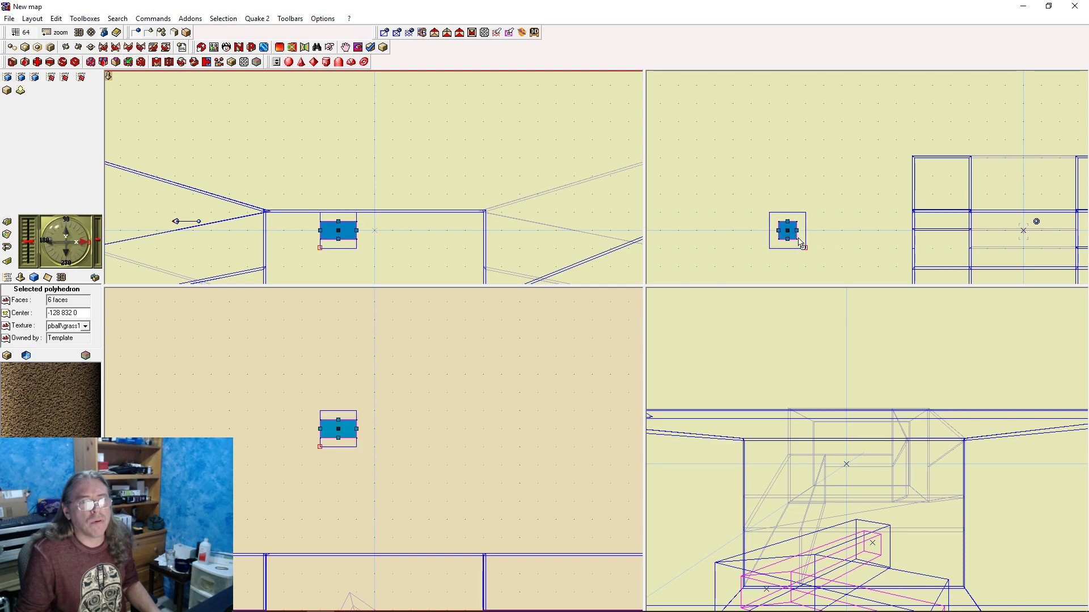
pyautogui.rightClick(798, 239)
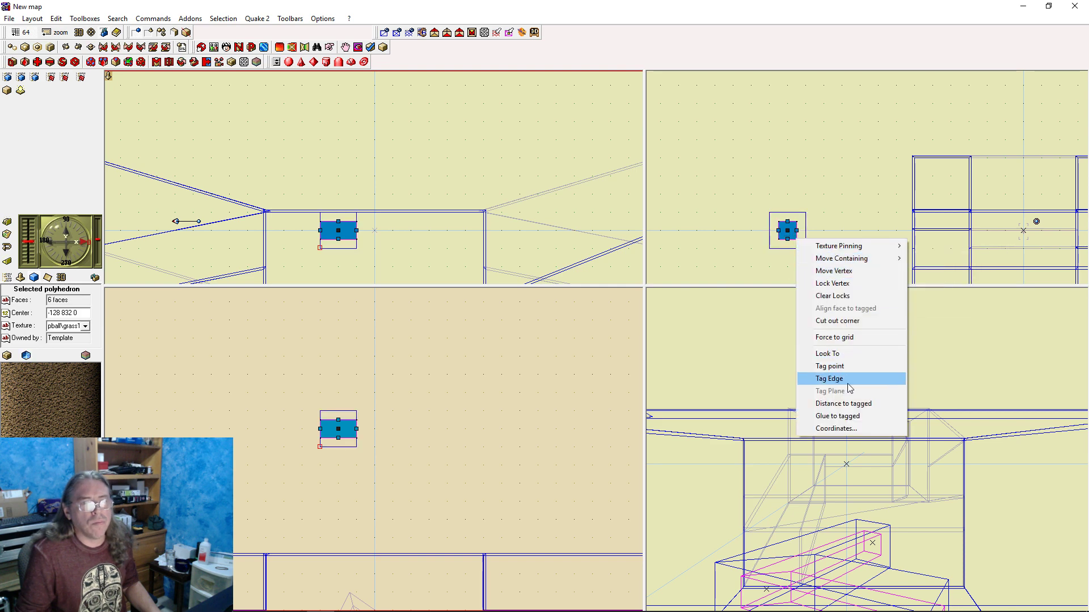
pyautogui.click(848, 416)
# Tag the outer template cube's upper room-side corner, glue the inner cube's matching corner to it, and clear the selection
pyautogui.click(803, 215)
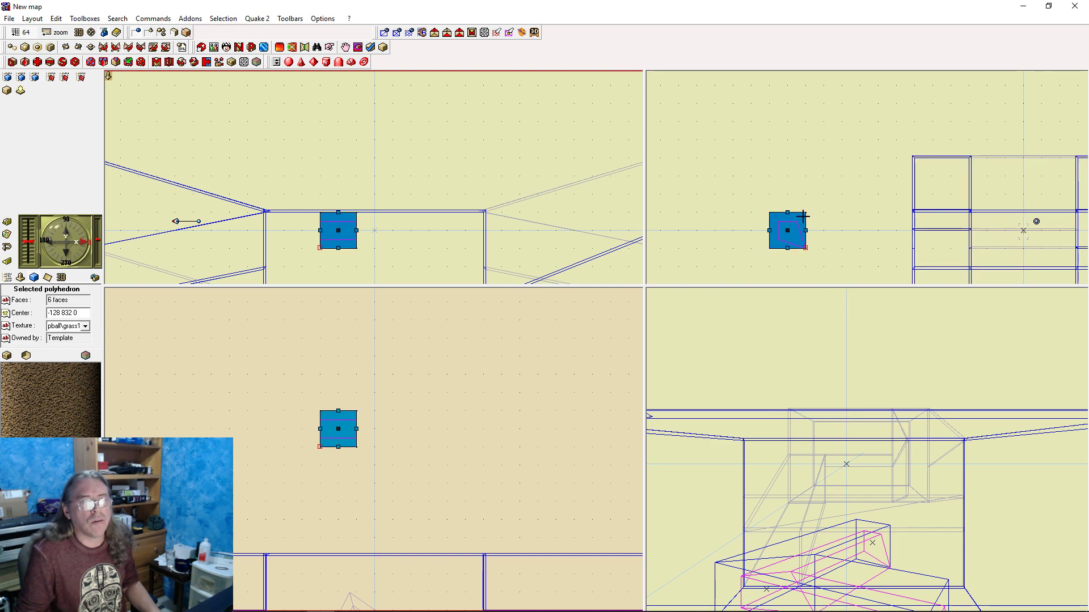
pyautogui.rightClick(807, 214)
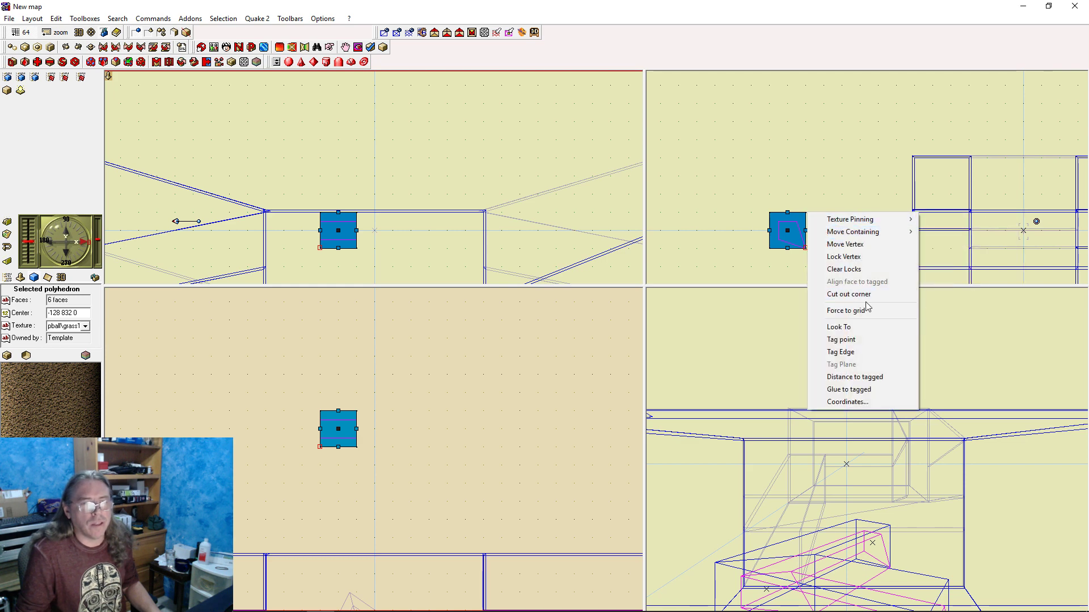
pyautogui.click(841, 352)
pyautogui.click(798, 229)
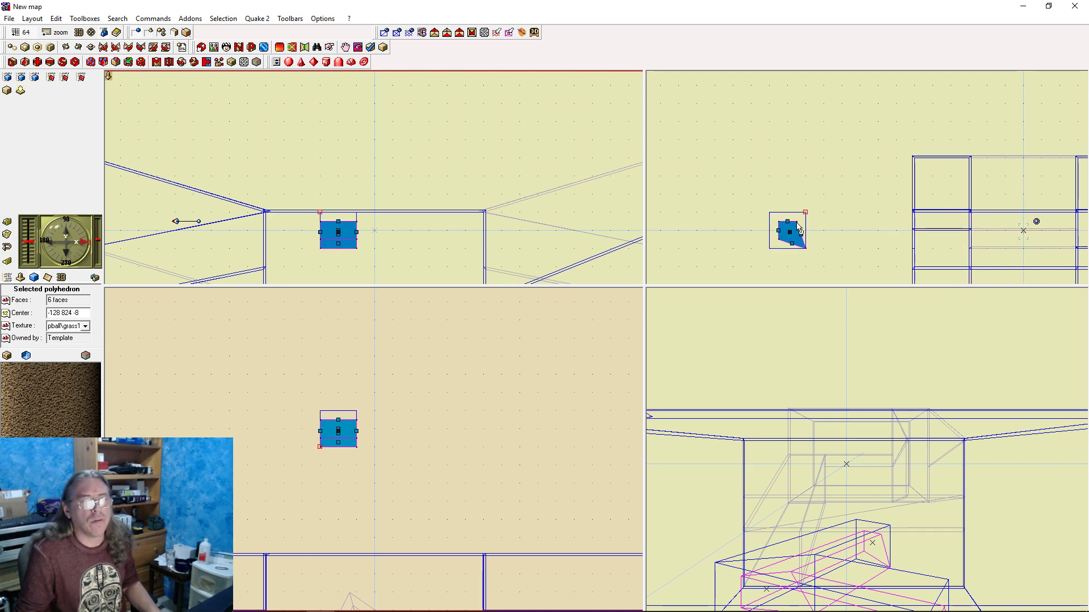
pyautogui.rightClick(797, 222)
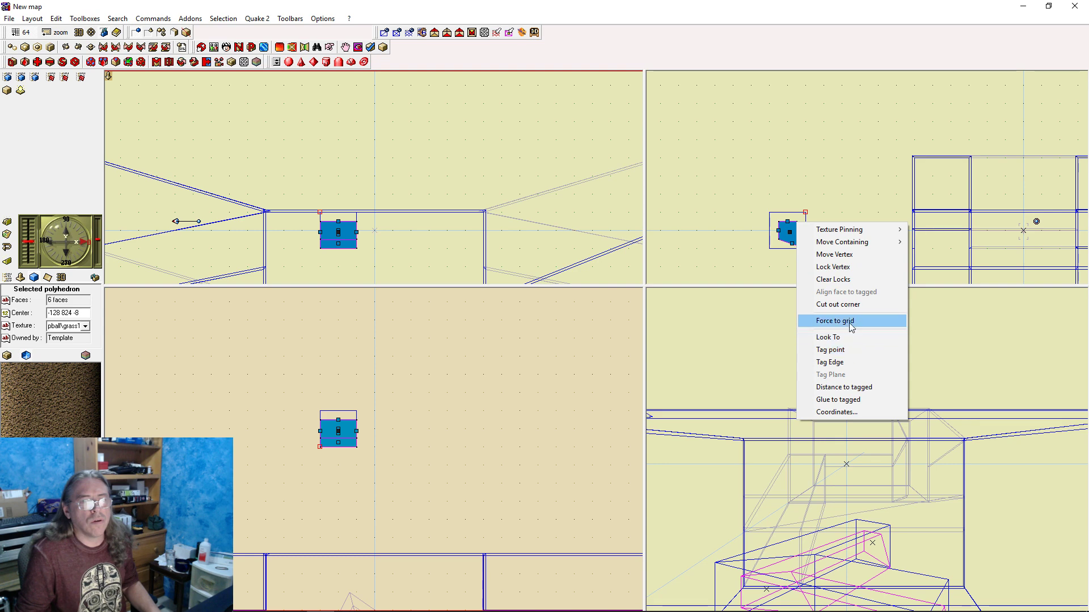
pyautogui.click(844, 399)
pyautogui.click(828, 226)
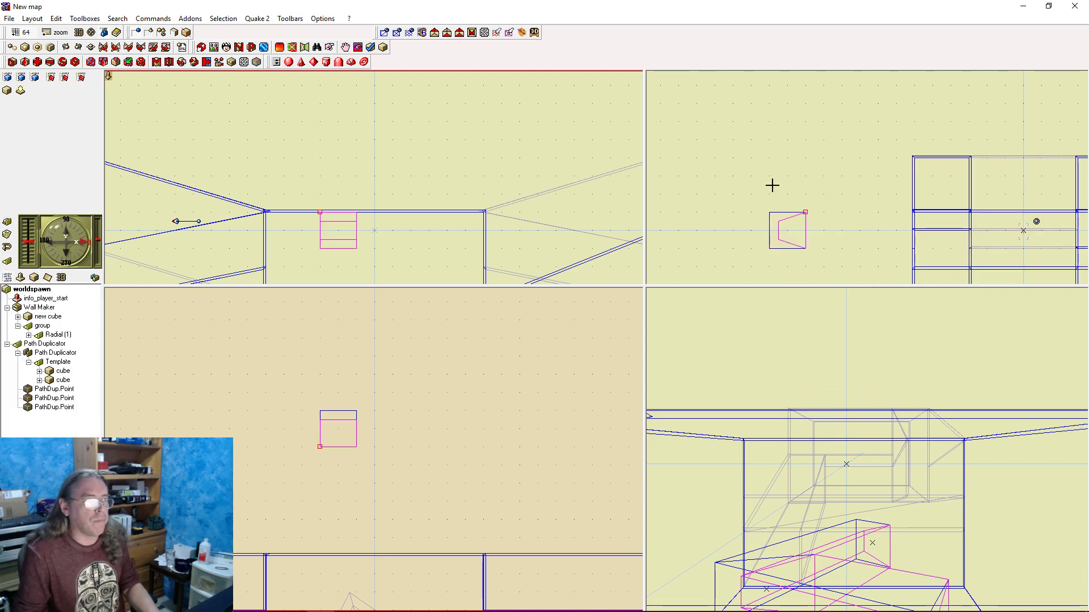
# Rebuild and run the map in Paintball 2, and walk into the central room to examine the reshaped duplicated path from below
pyautogui.press('F9')
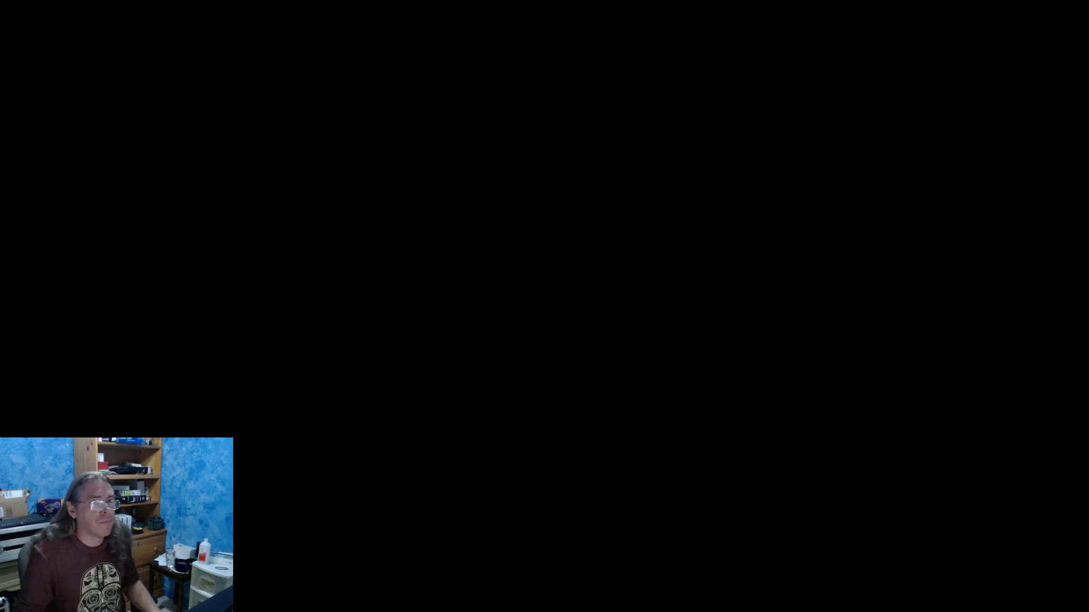
pyautogui.press('w')
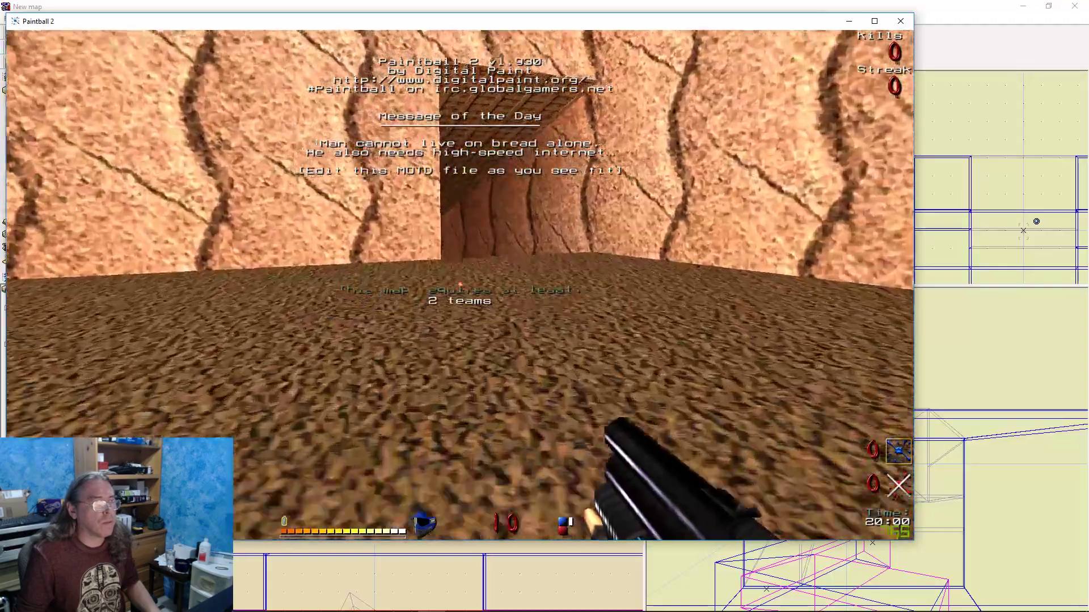
pyautogui.press('w')
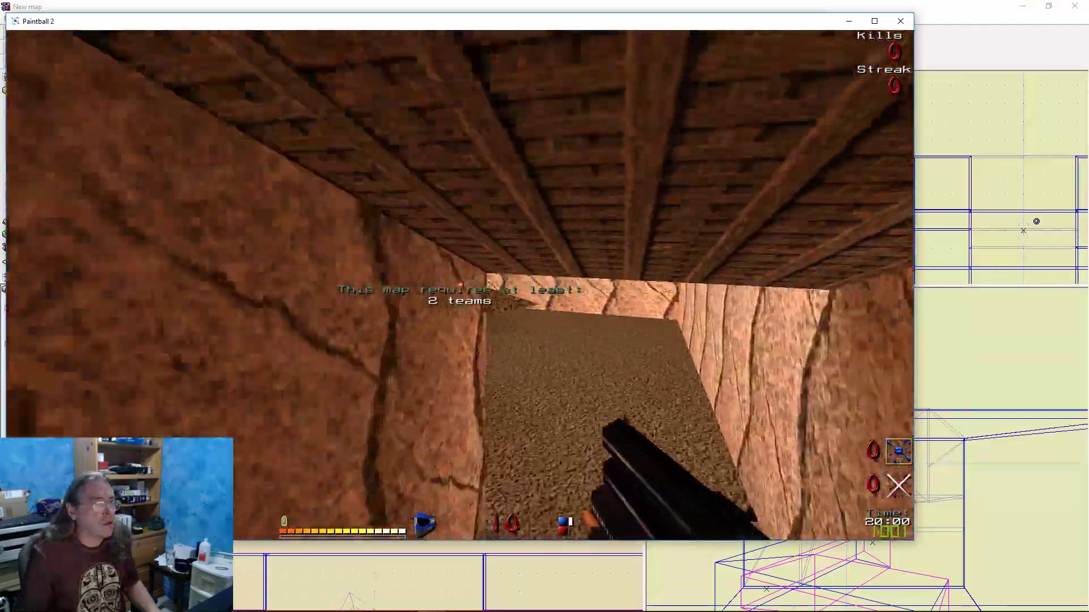
pyautogui.press('s')
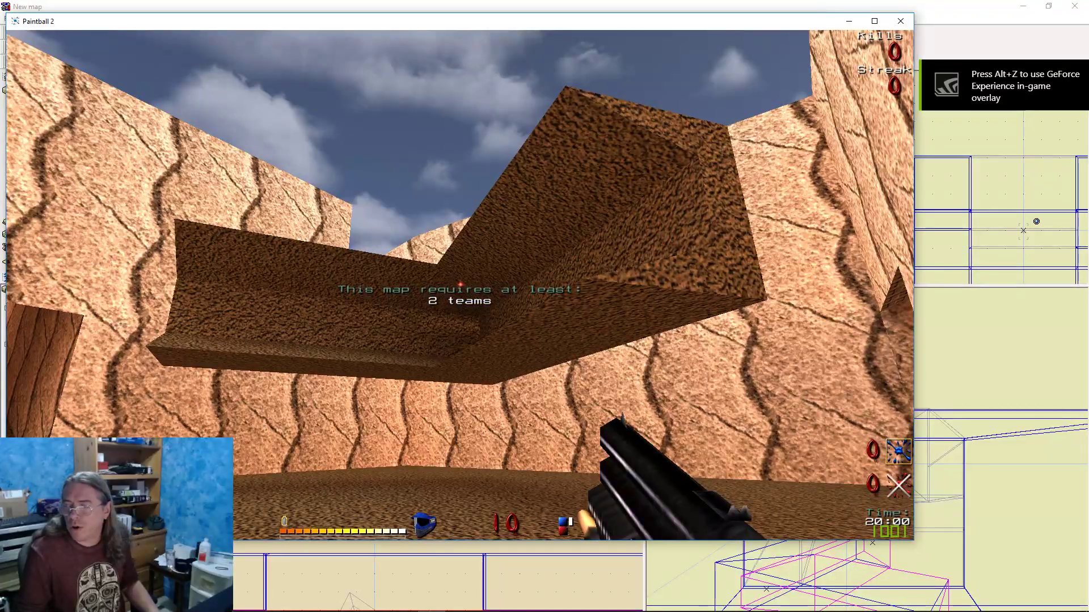
pyautogui.press('a')
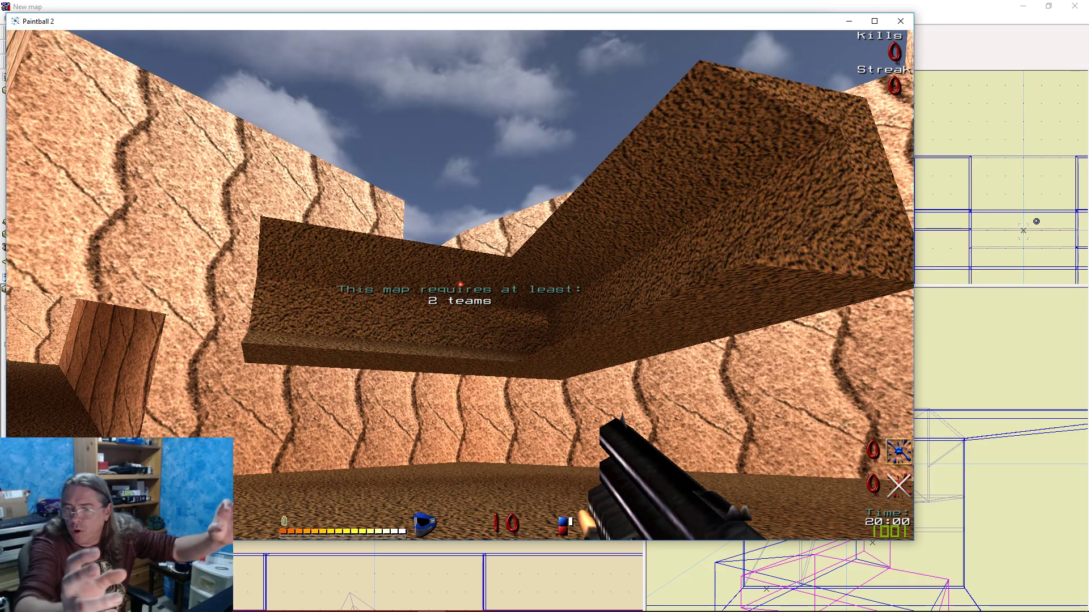
# Dismiss the in-game menu and exit the game with the console command "quit"
pyautogui.press('Escape')
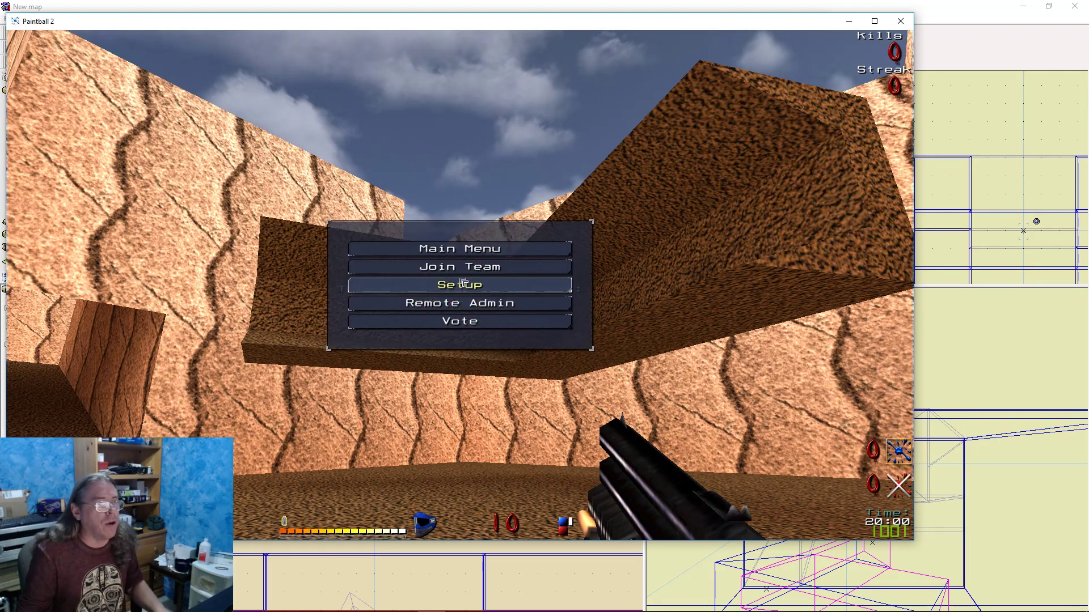
pyautogui.press('Escape')
pyautogui.press('`')
pyautogui.write('quit')
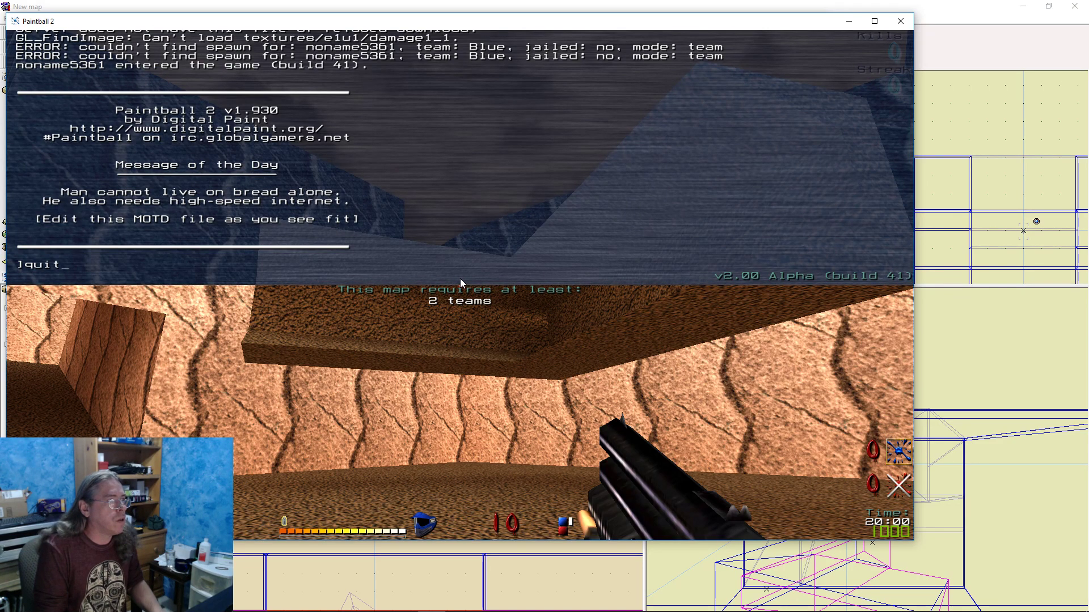
pyautogui.press('Return')
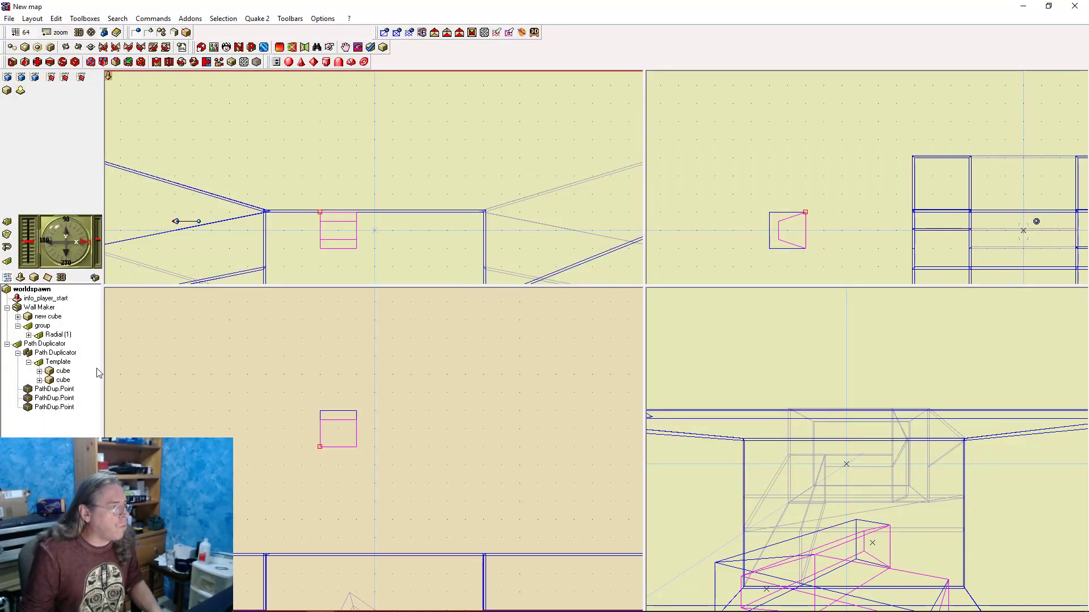
# Group the two cubes inside the Path Duplicator's Template
pyautogui.click(58, 361)
pyautogui.click(63, 371)
pyautogui.keyDown('shift'); pyautogui.click(63, 380); pyautogui.keyUp('shift')
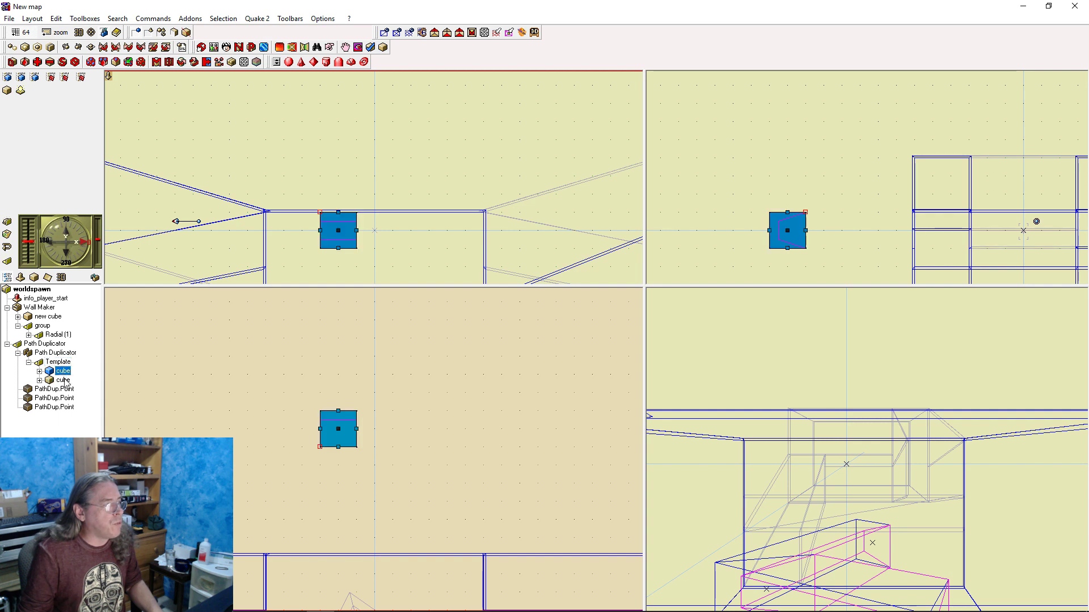
pyautogui.click(20, 277)
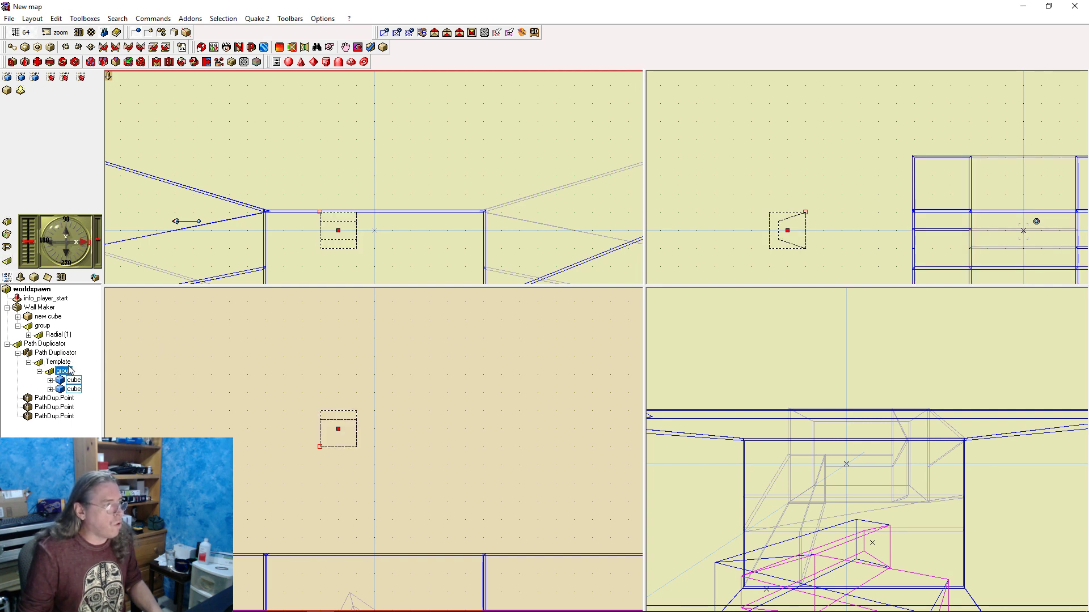
# Select each grouped cube and the whole Template in turn to examine their shapes, then clear the selection
pyautogui.click(74, 389)
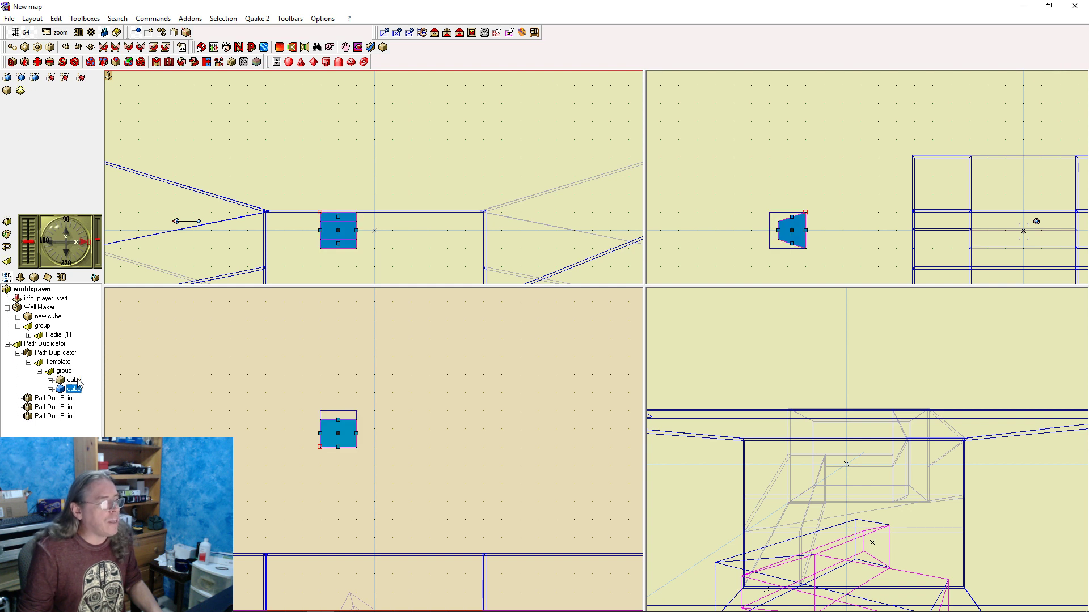
pyautogui.click(74, 380)
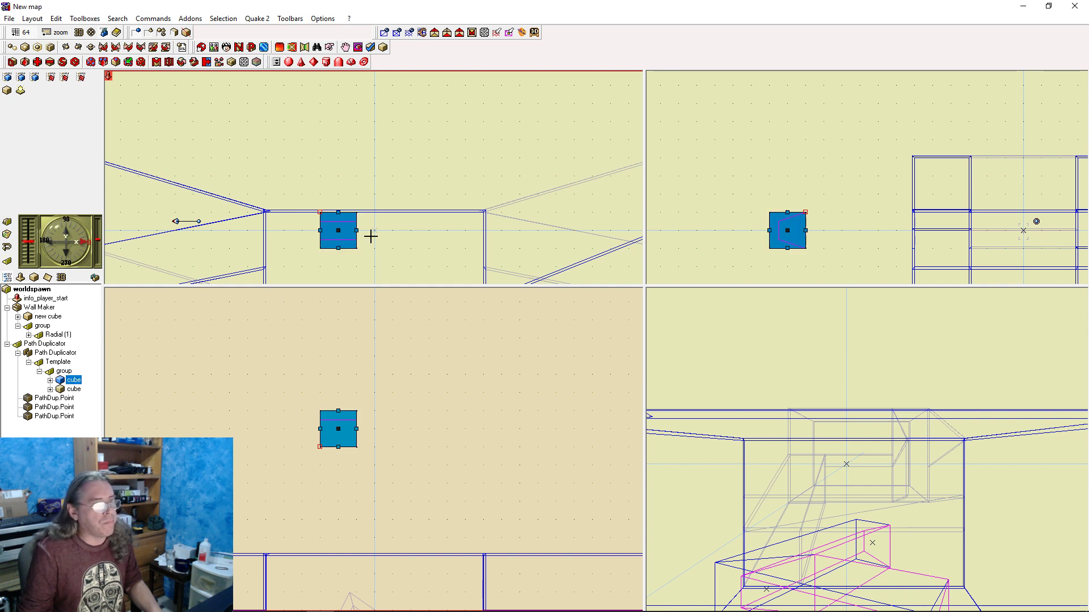
pyautogui.click(74, 389)
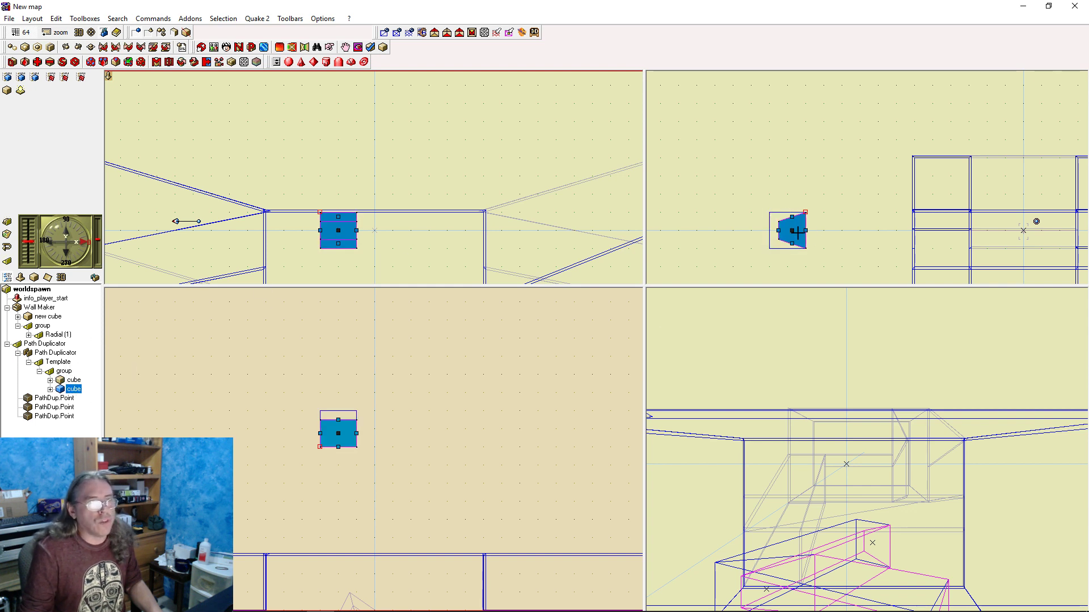
pyautogui.click(62, 362)
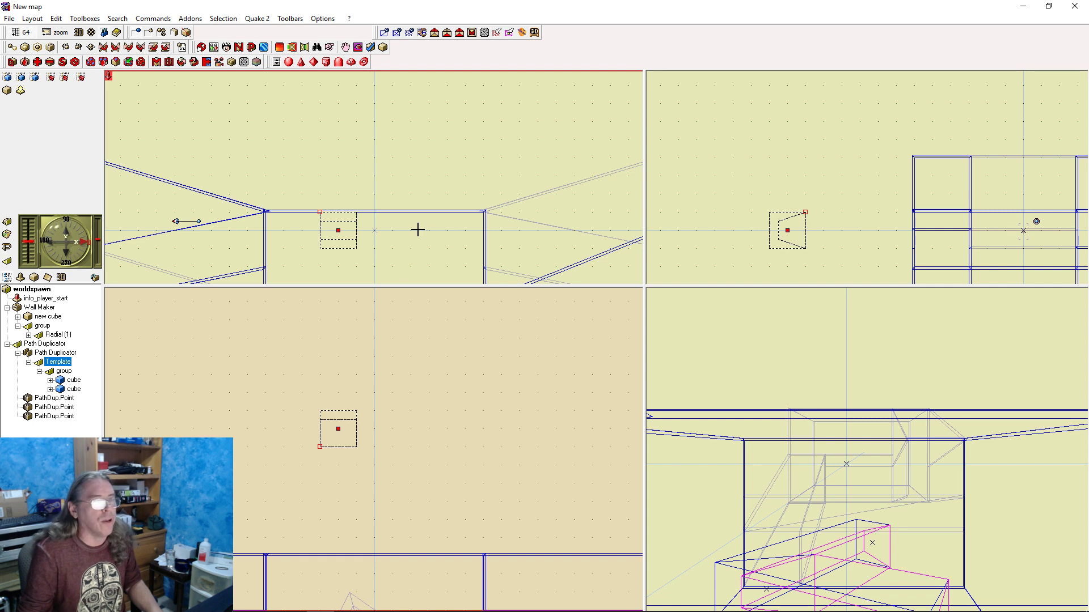
pyautogui.rightClick(775, 174)
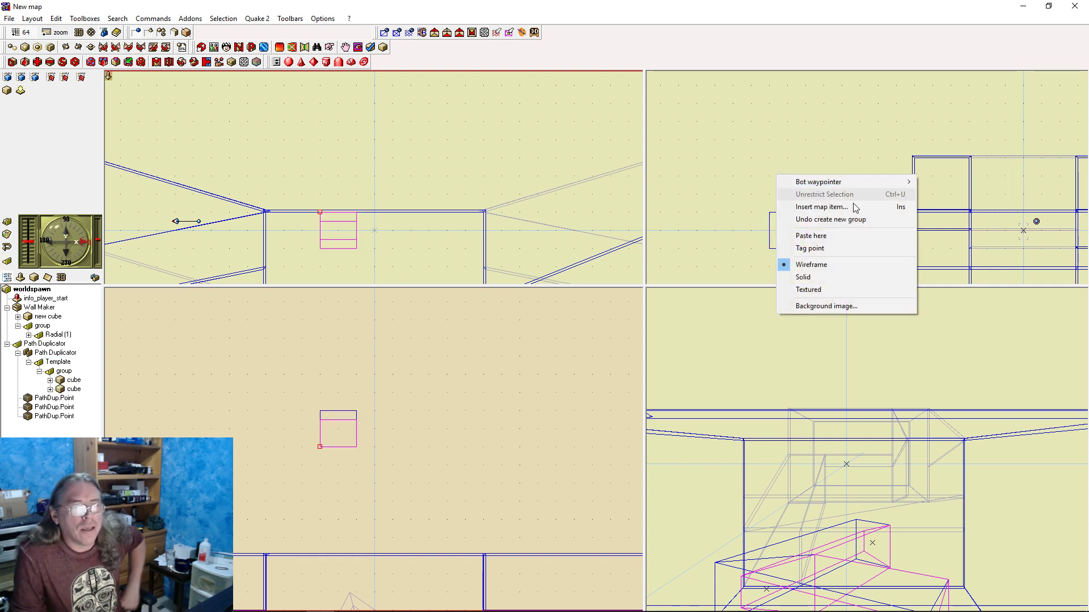
pyautogui.click(763, 186)
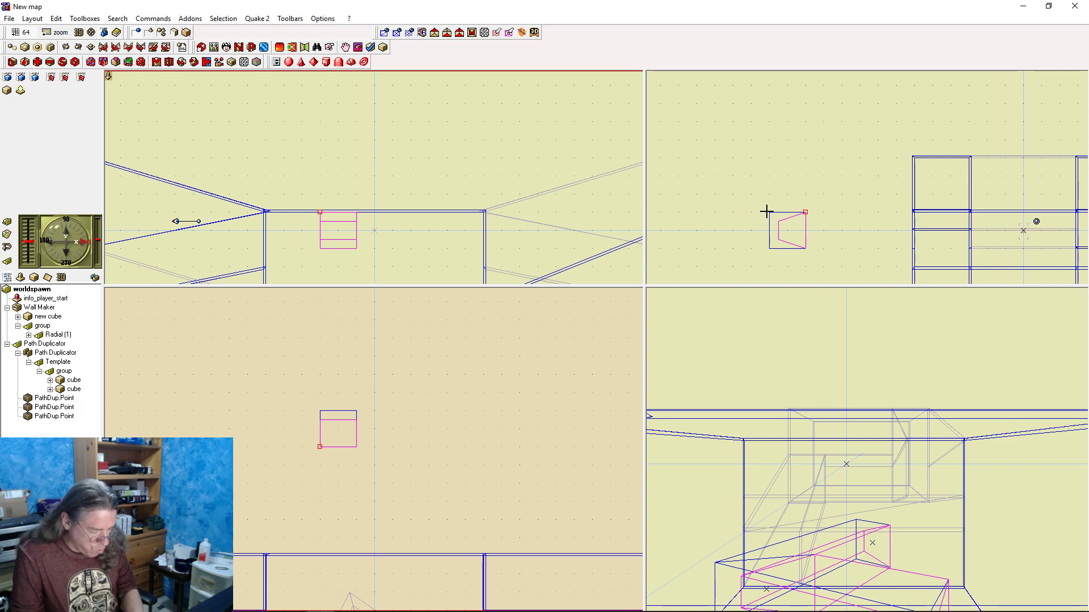
# Insert an 8-sided prism from the complex polyhedrons into the map
pyautogui.press('Insert')
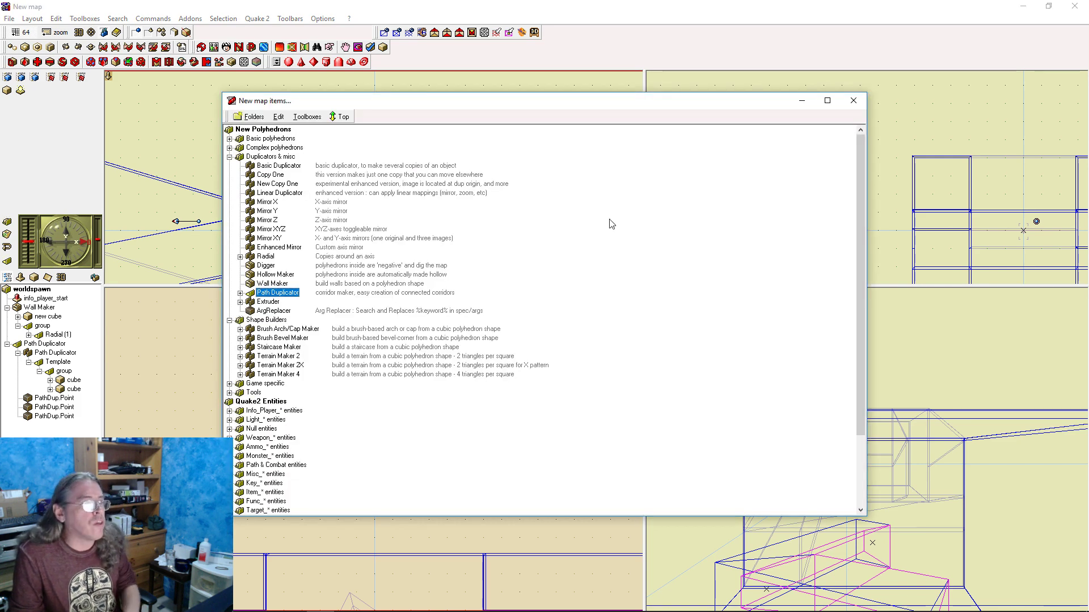
pyautogui.click(230, 157)
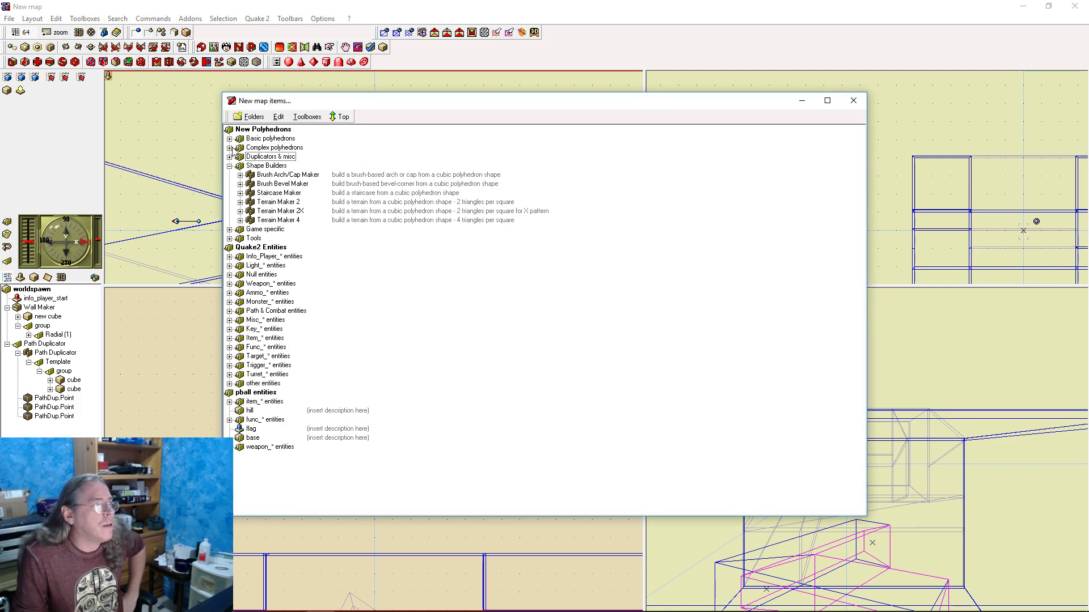
pyautogui.click(230, 148)
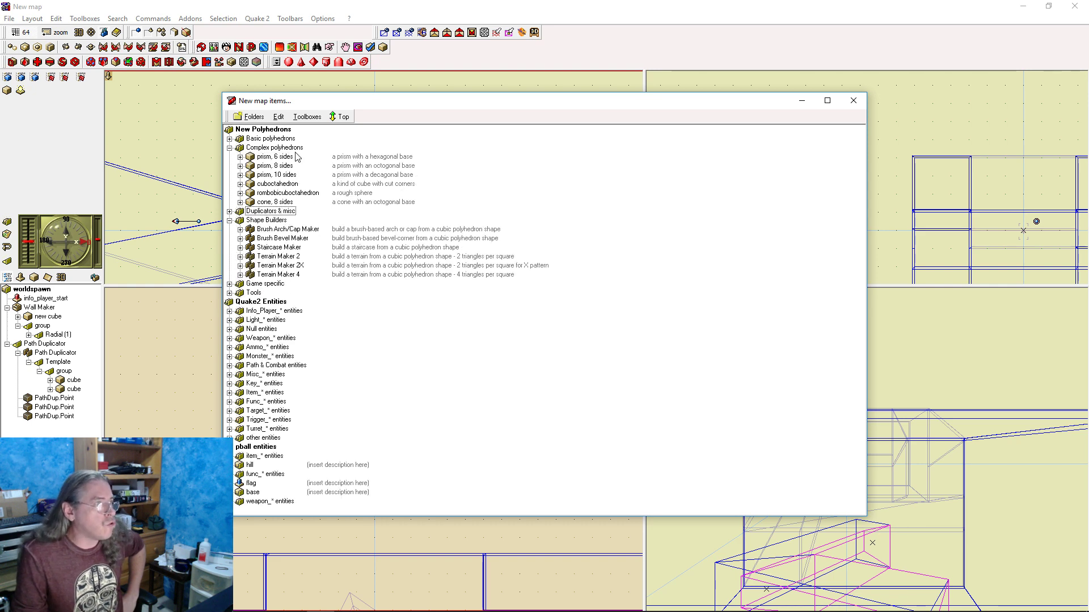
pyautogui.click(230, 148)
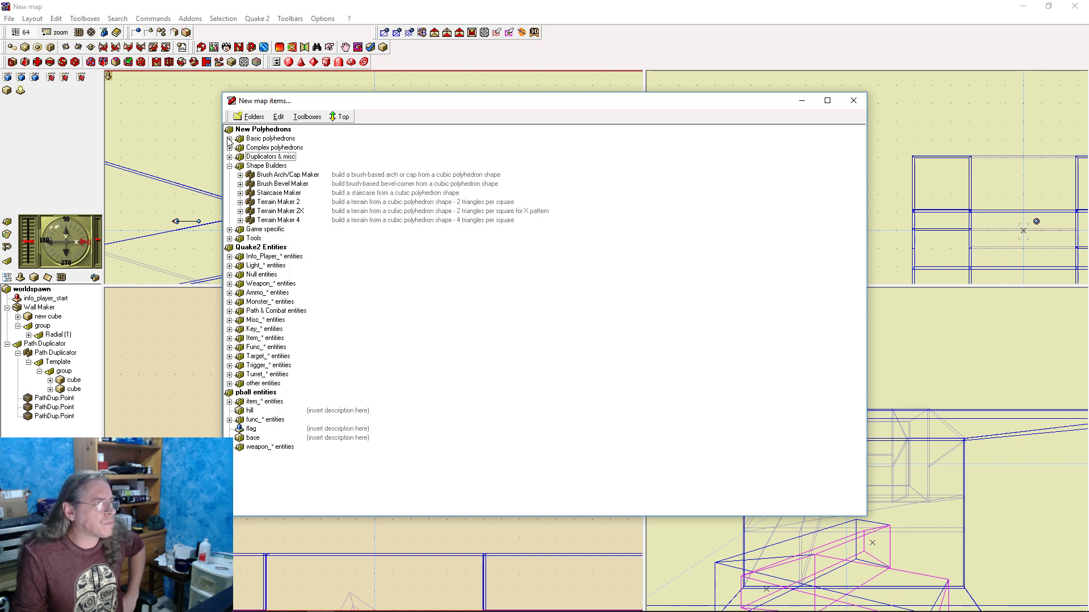
pyautogui.click(229, 139)
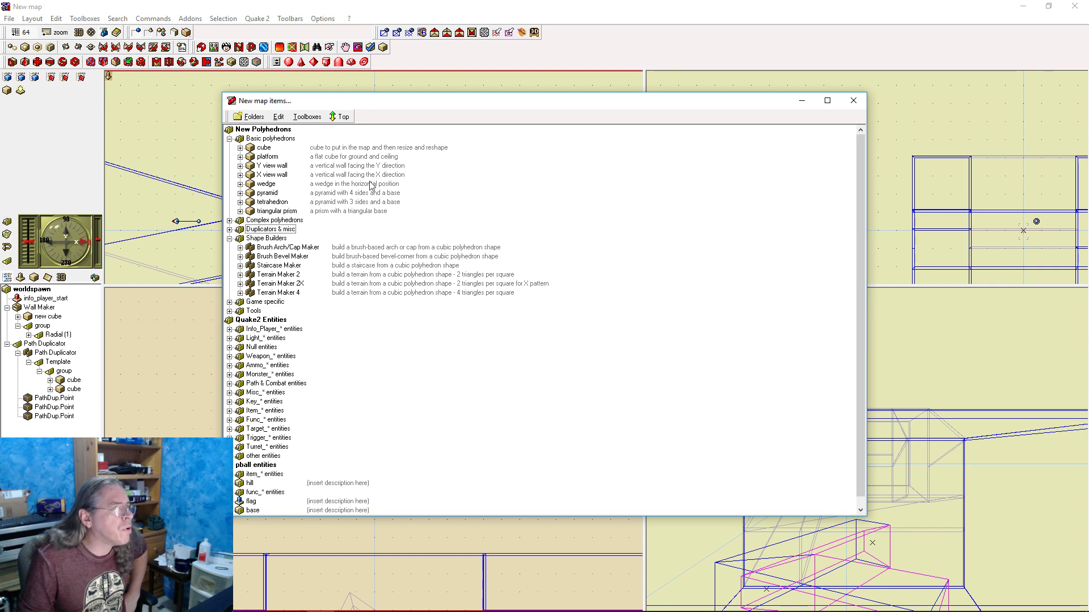
pyautogui.click(229, 221)
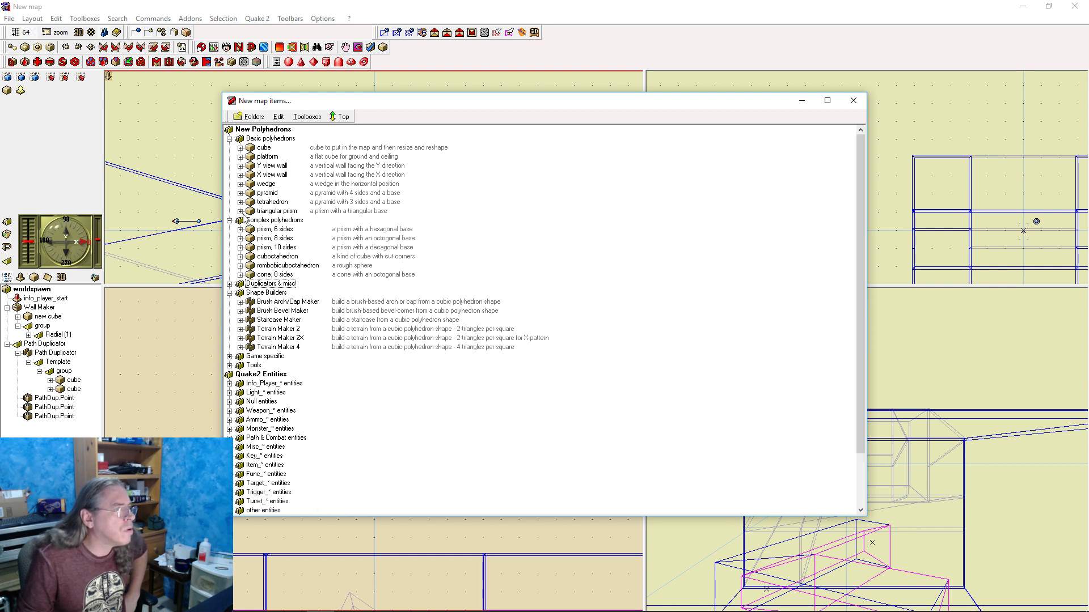
pyautogui.click(288, 240)
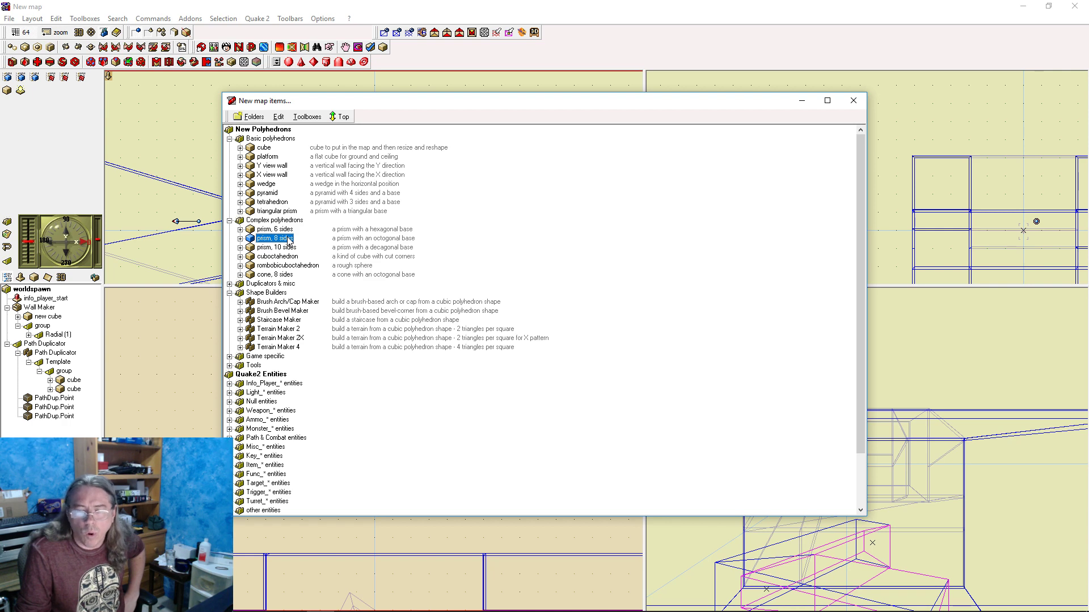
pyautogui.doubleClick(250, 240)
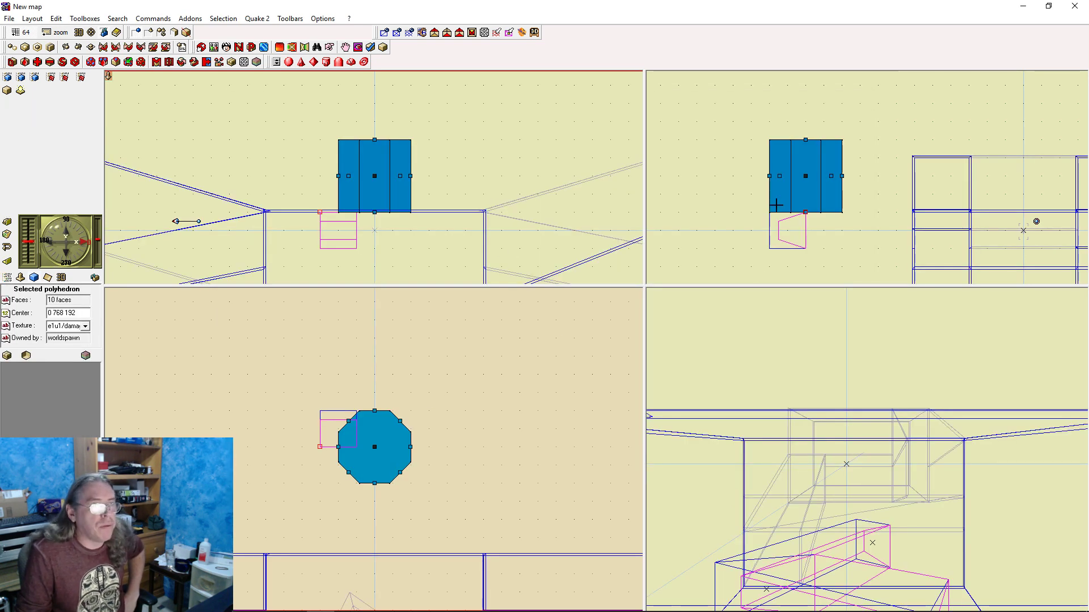
# Texture the prism with pball/door03_4 and move it into the Path Duplicator's Template
pyautogui.click(86, 326)
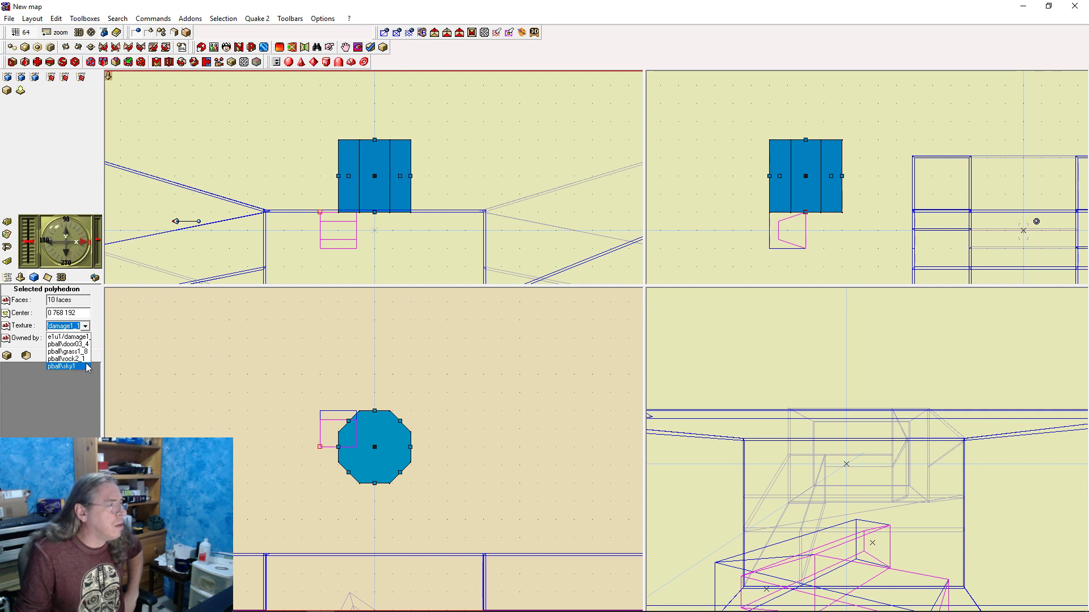
pyautogui.click(88, 344)
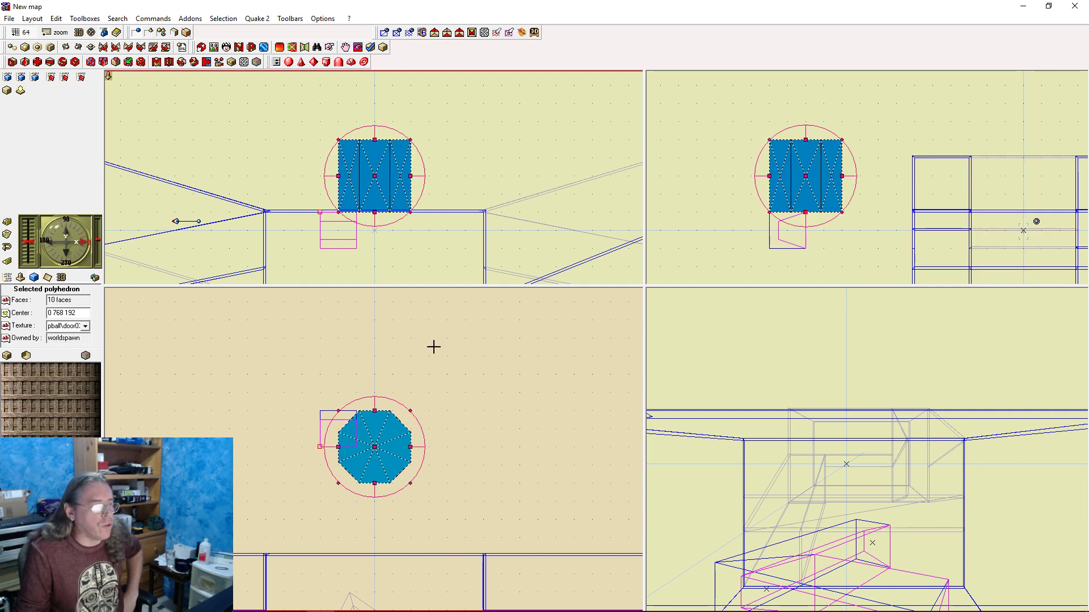
pyautogui.click(878, 175)
pyautogui.click(805, 170)
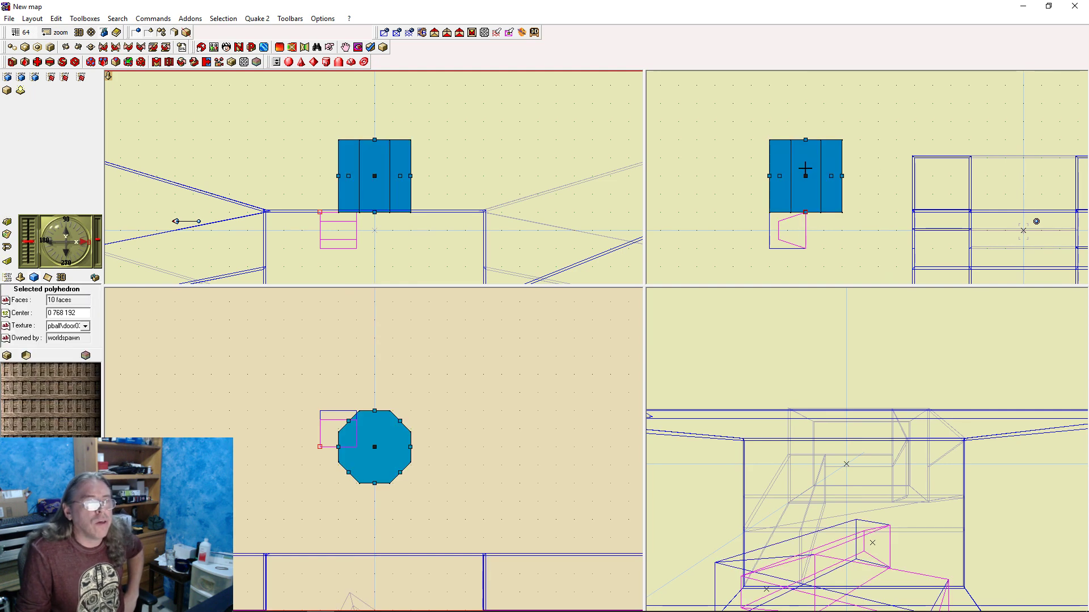
pyautogui.click(7, 277)
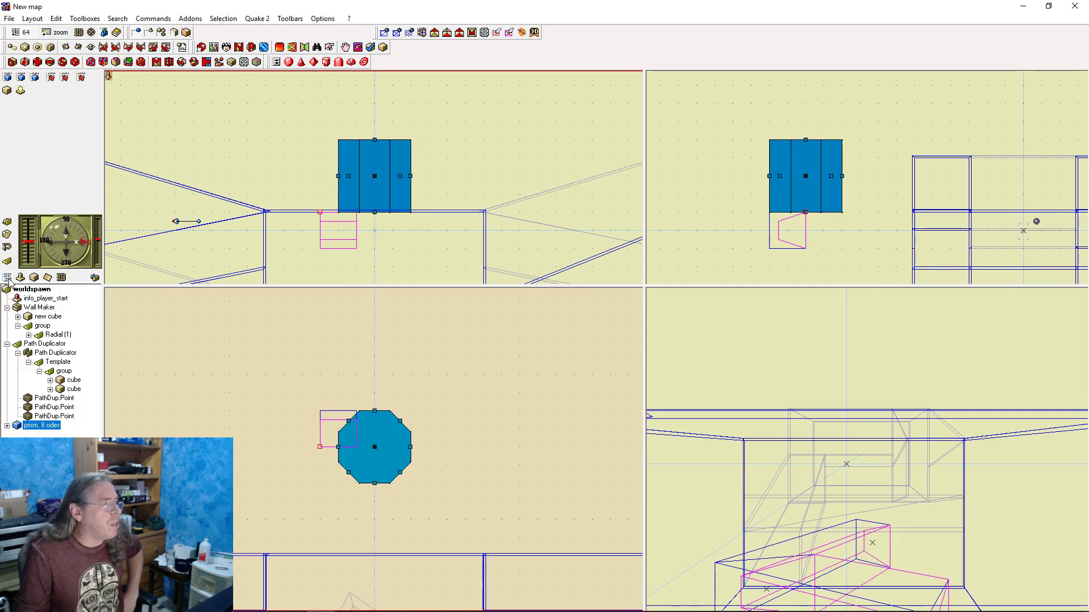
pyautogui.moveTo(18, 425); pyautogui.dragTo(63, 359)
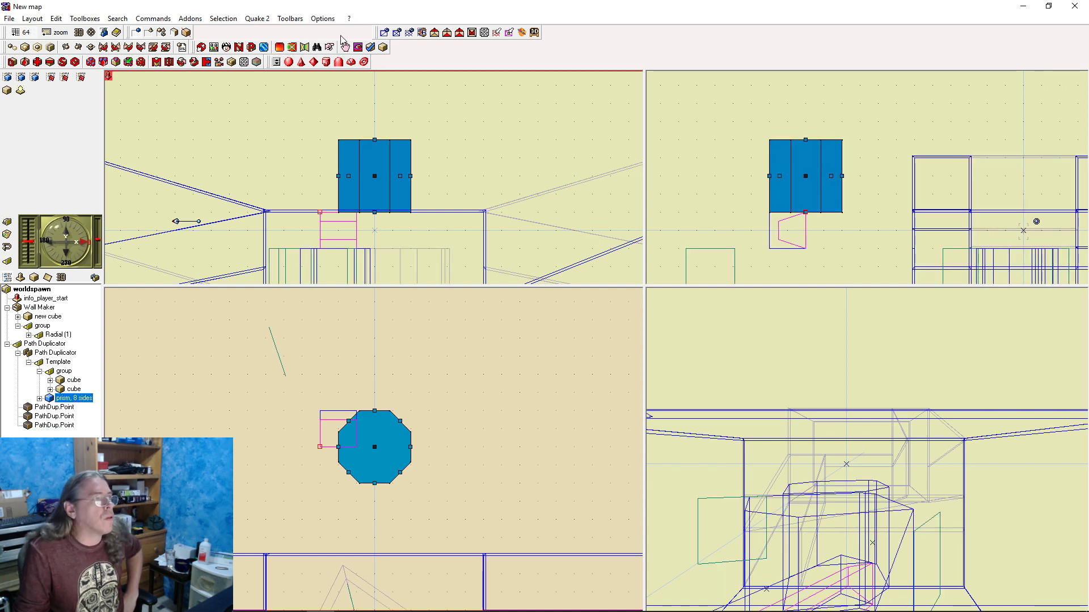
# Rotate the prism a quarter turn about the Y axis so that it lies lengthwise along the template cubes
pyautogui.click(103, 49)
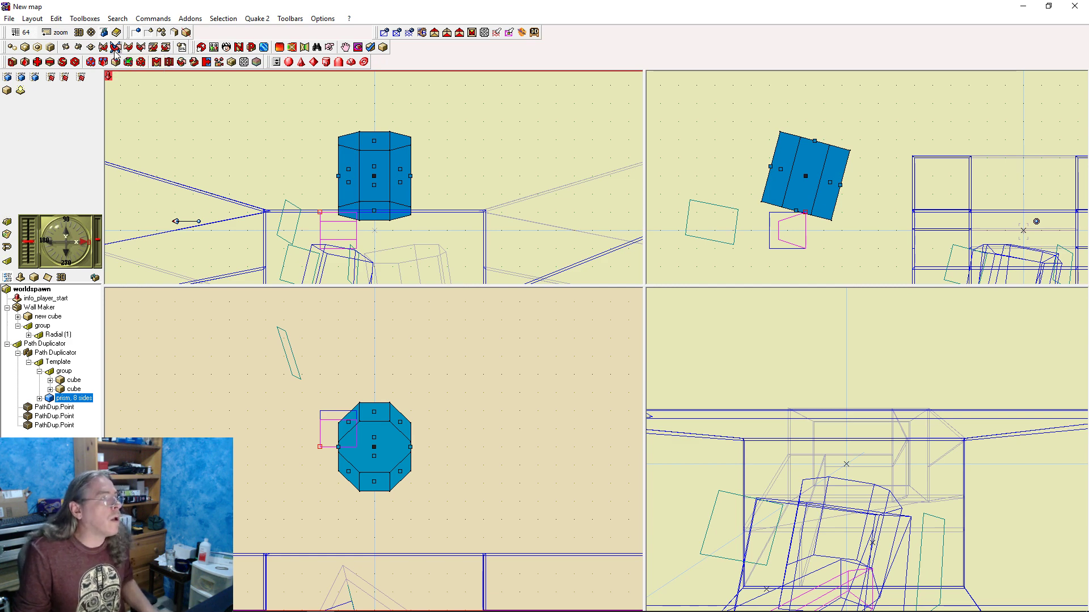
pyautogui.click(116, 50)
pyautogui.click(130, 47)
pyautogui.click(130, 48)
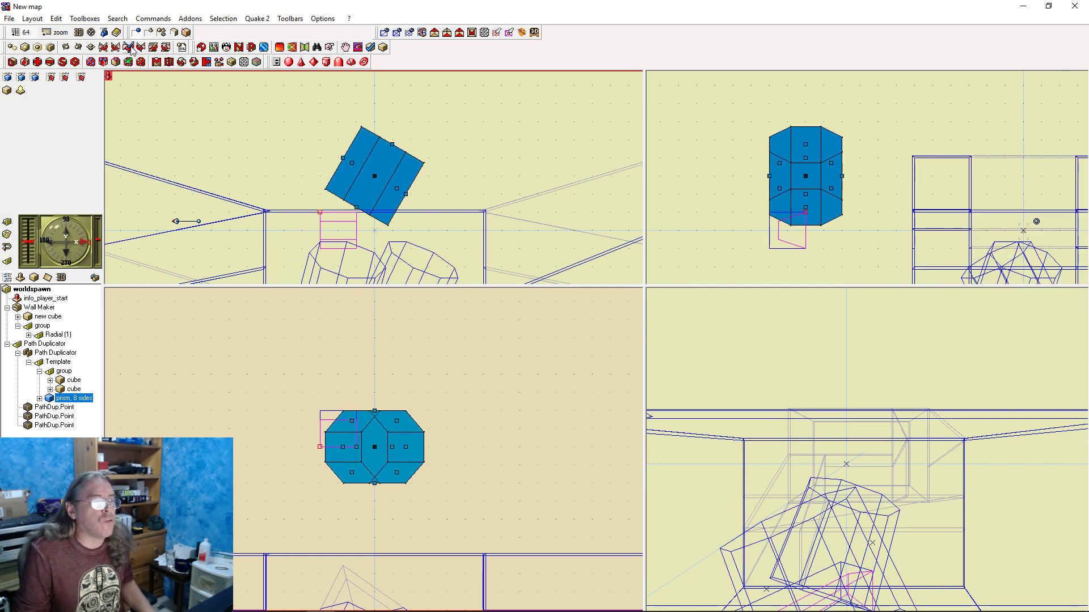
pyautogui.click(130, 48)
pyautogui.click(130, 47)
pyautogui.click(130, 47)
pyautogui.click(130, 47)
pyautogui.click(129, 47)
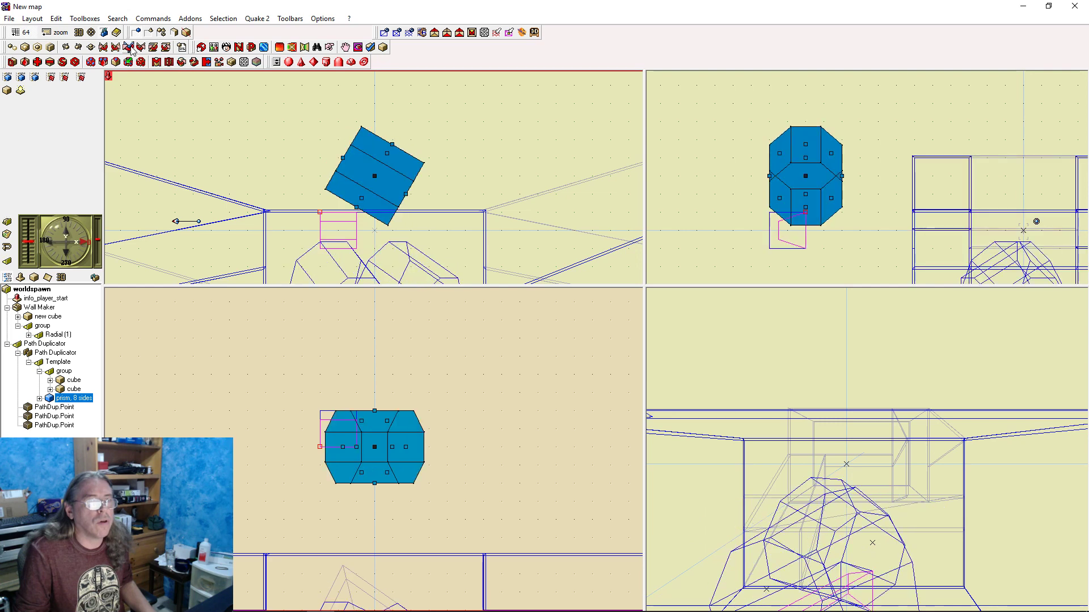
pyautogui.hotkey('ctrl', 'z')
pyautogui.hotkey('ctrl', 'z')
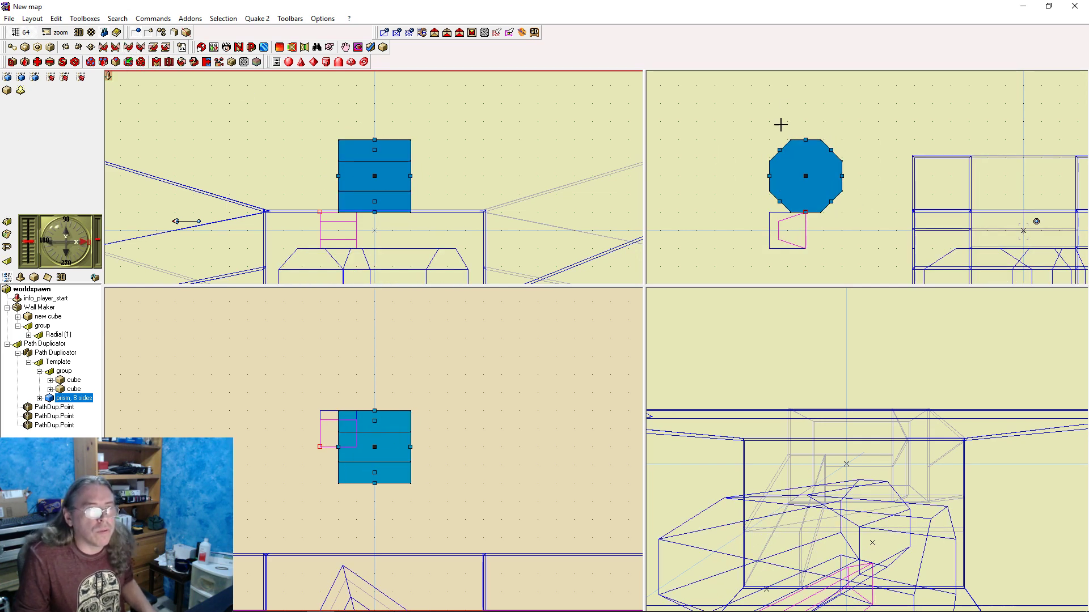
# Scale the prism down uniformly to about one fifth of its size using linear mapping
pyautogui.click(808, 166)
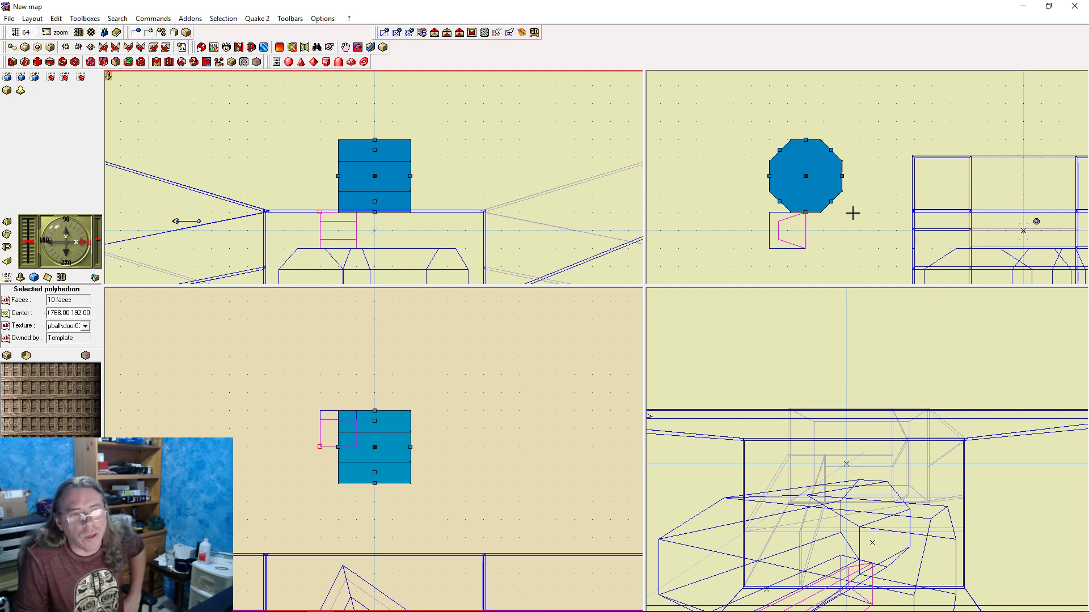
pyautogui.click(92, 34)
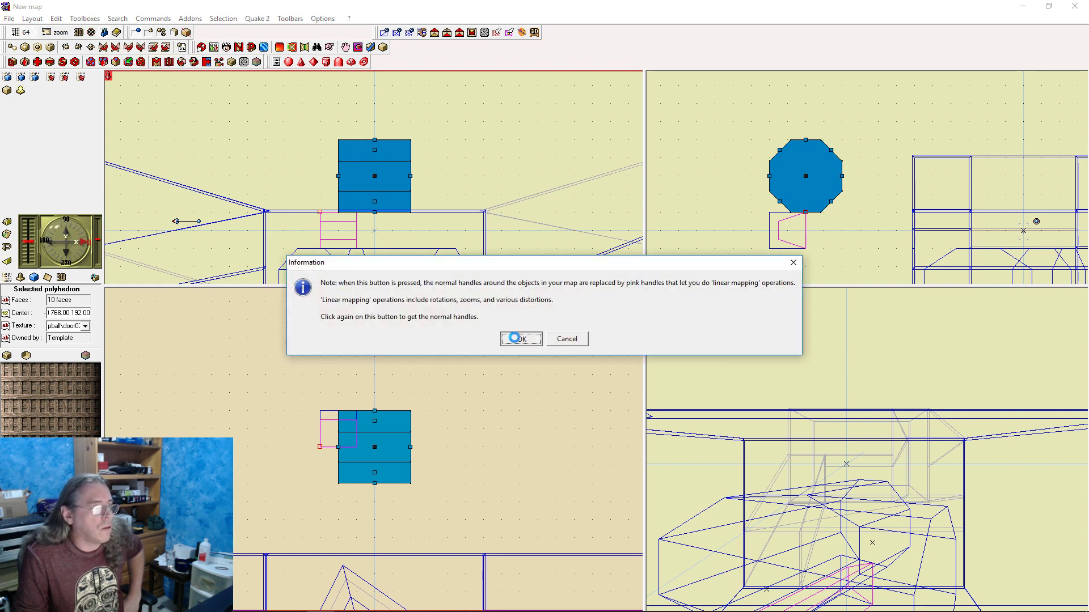
pyautogui.click(518, 339)
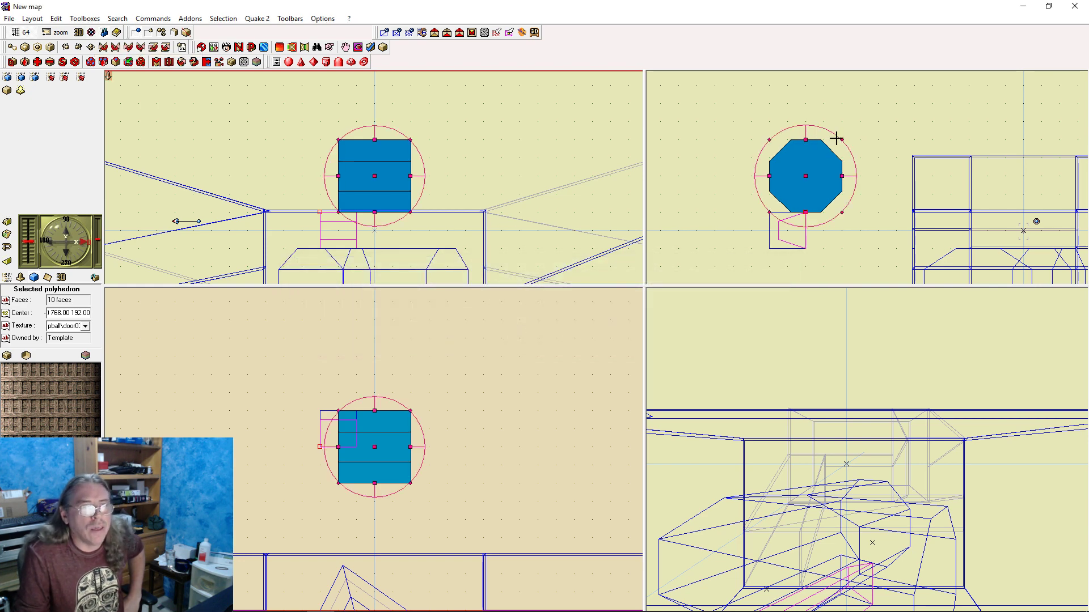
pyautogui.moveTo(842, 140); pyautogui.dragTo(774, 202)
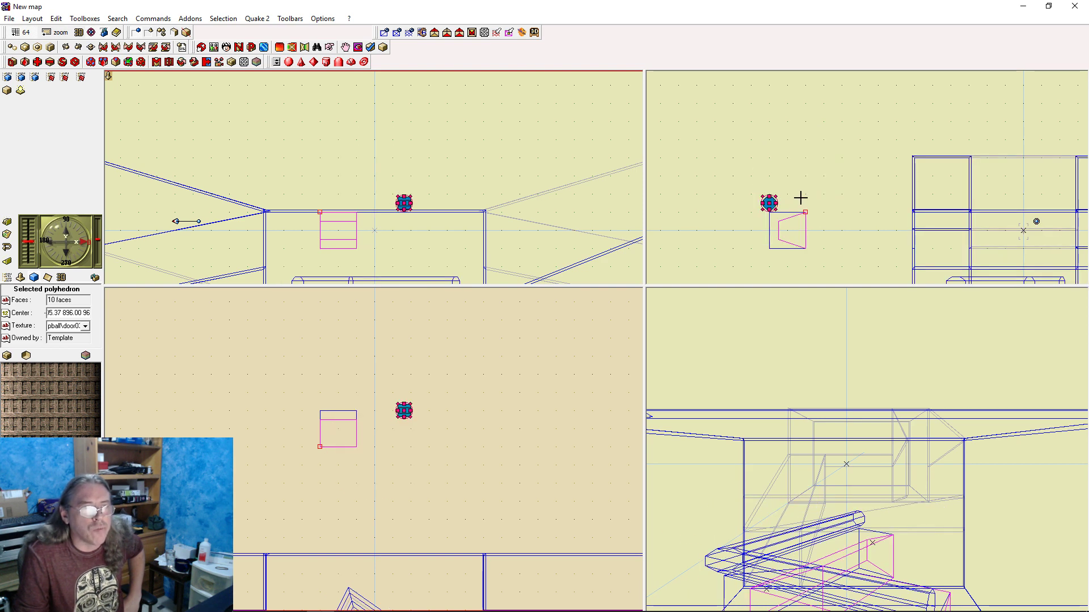
# Set the grid to 16 and position the small prism inside the template's tapered profile, at Y 800 and Z 0
pyautogui.click(782, 200)
pyautogui.click(770, 203)
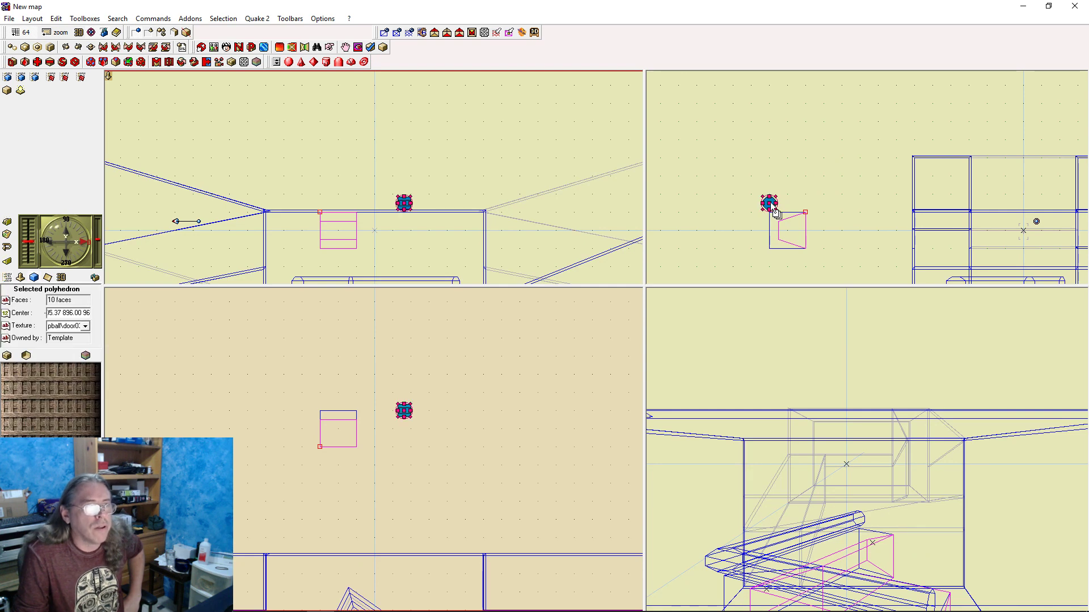
pyautogui.moveTo(795, 232)
pyautogui.mouseDown()
pyautogui.moveTo(806, 239)
pyautogui.moveTo(788, 222)
pyautogui.mouseUp()
pyautogui.click(23, 32)
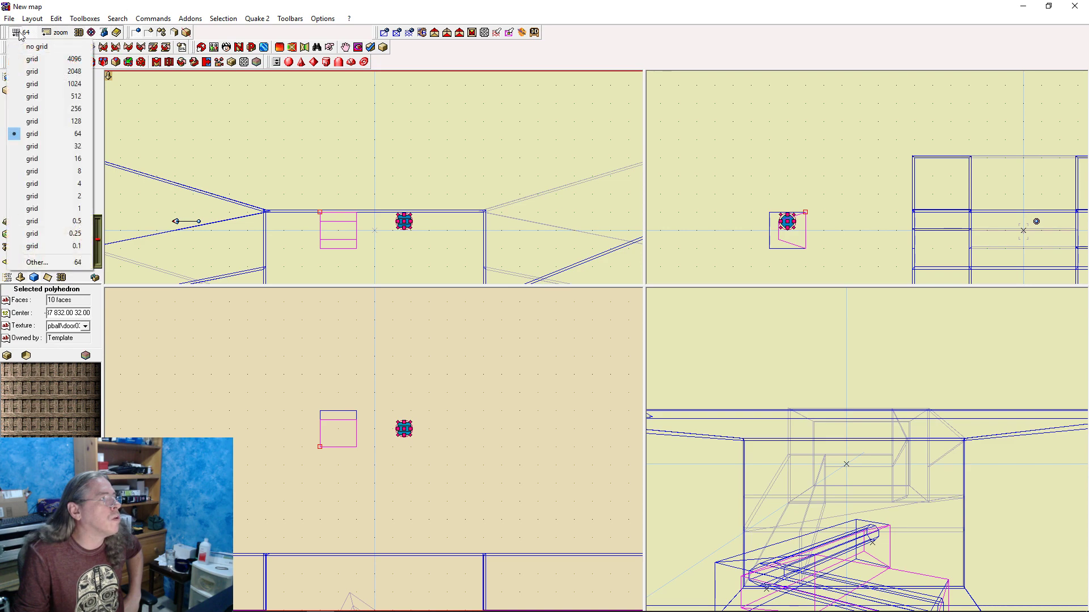
pyautogui.click(76, 159)
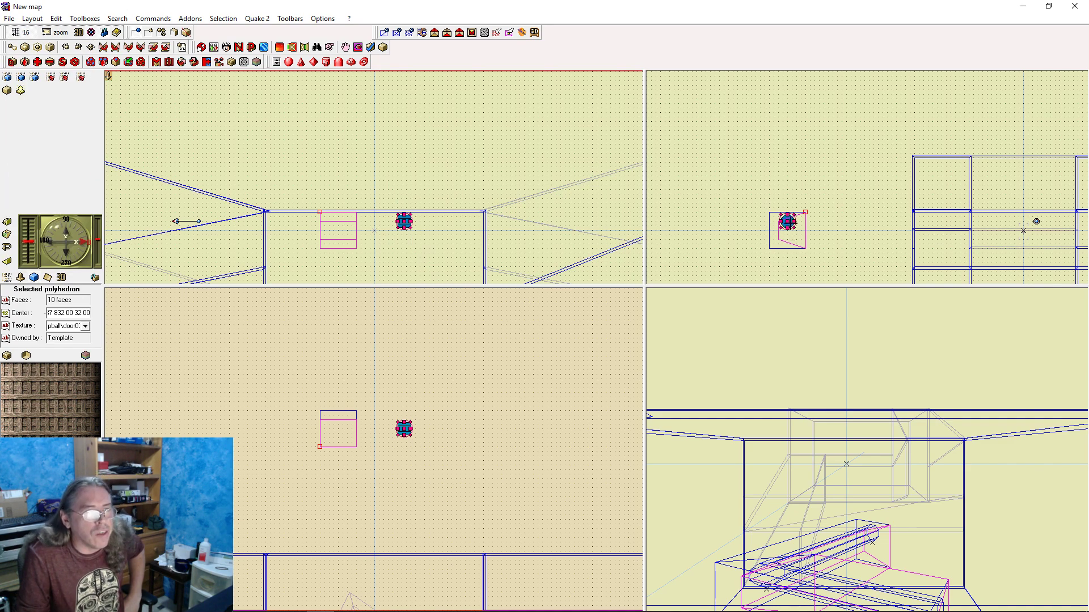
pyautogui.moveTo(787, 224); pyautogui.dragTo(796, 231)
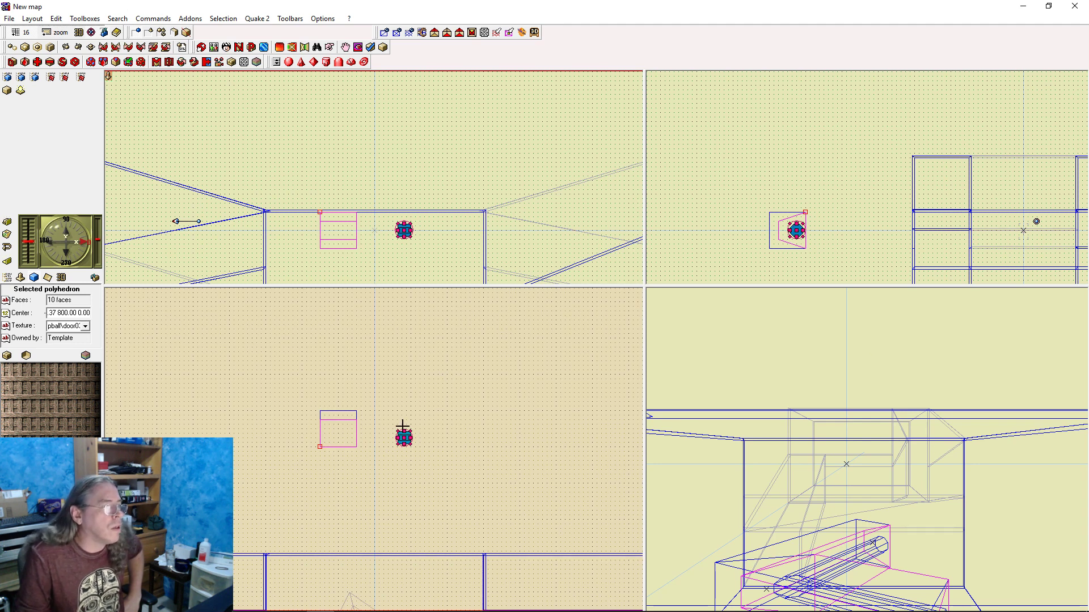
# Shift the prism along X into the template cubes and extend its end face to match the cubes' full length
pyautogui.click(435, 409)
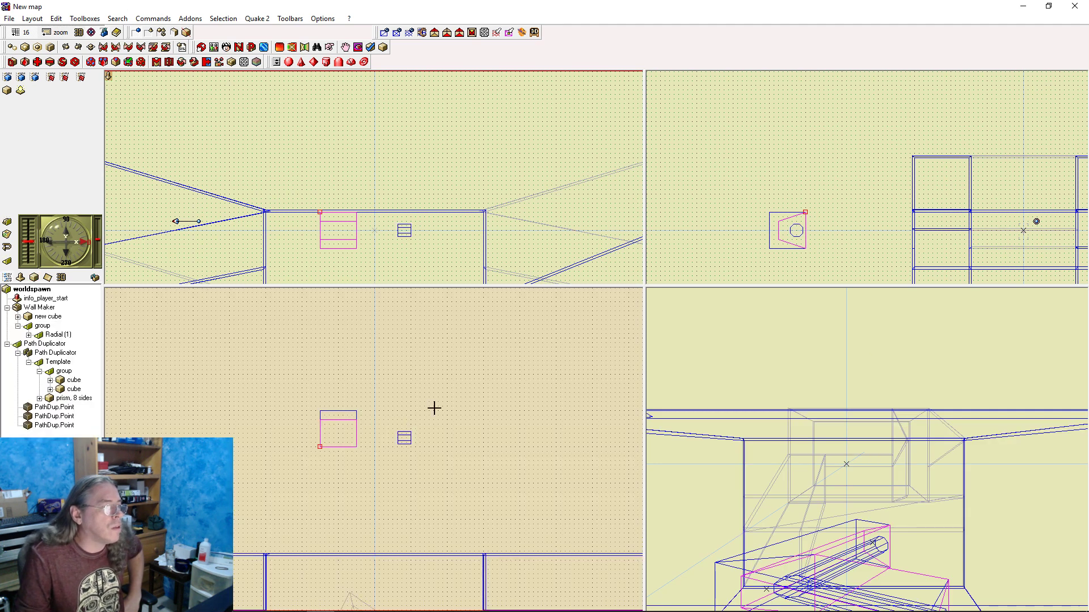
pyautogui.click(403, 439)
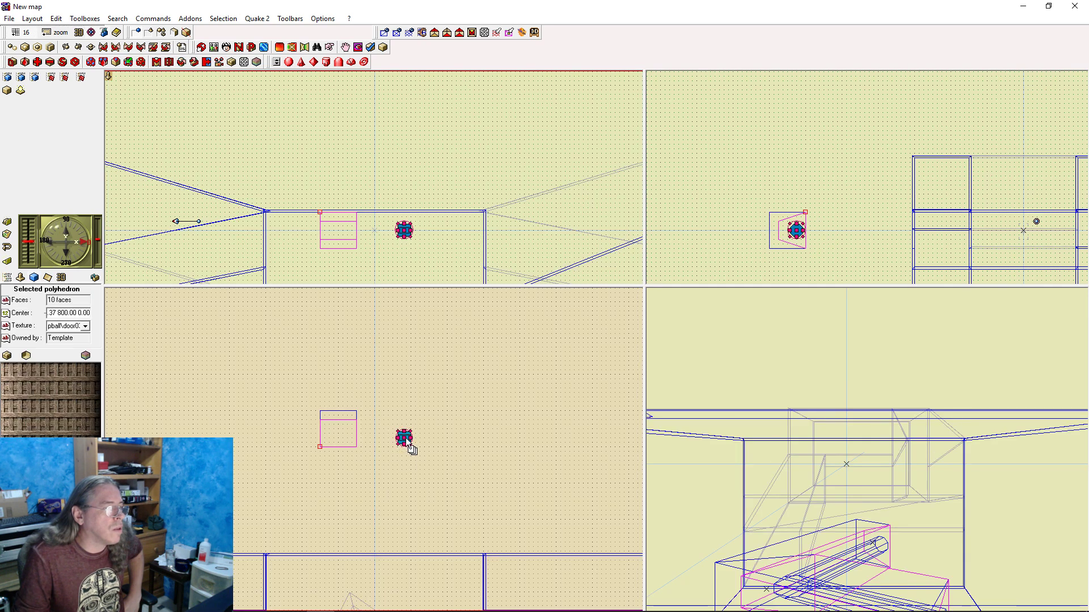
pyautogui.moveTo(405, 439); pyautogui.dragTo(339, 437)
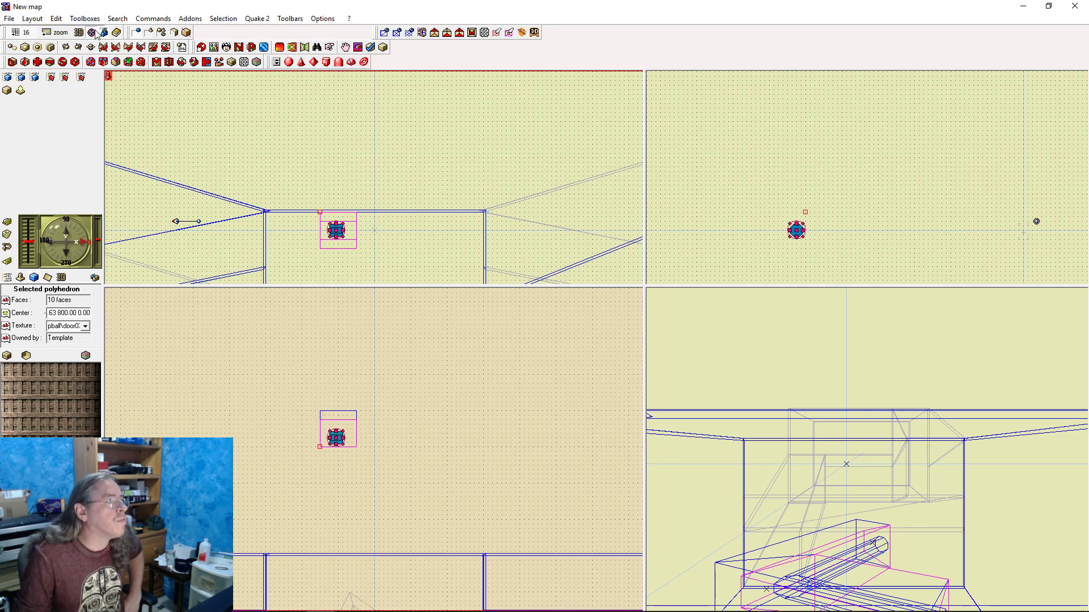
pyautogui.click(343, 438)
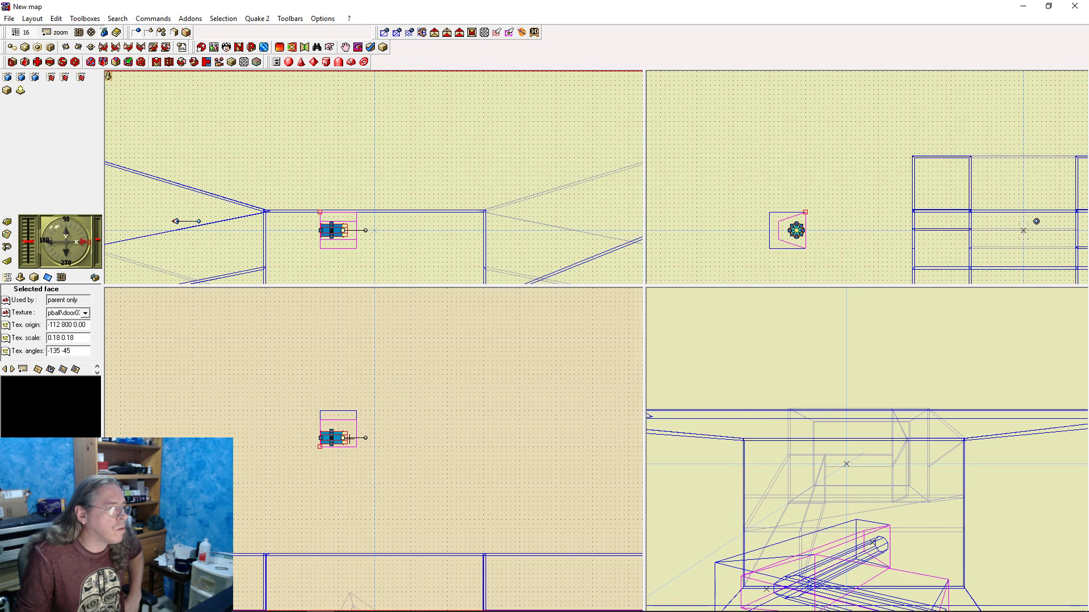
pyautogui.moveTo(354, 439); pyautogui.dragTo(357, 438)
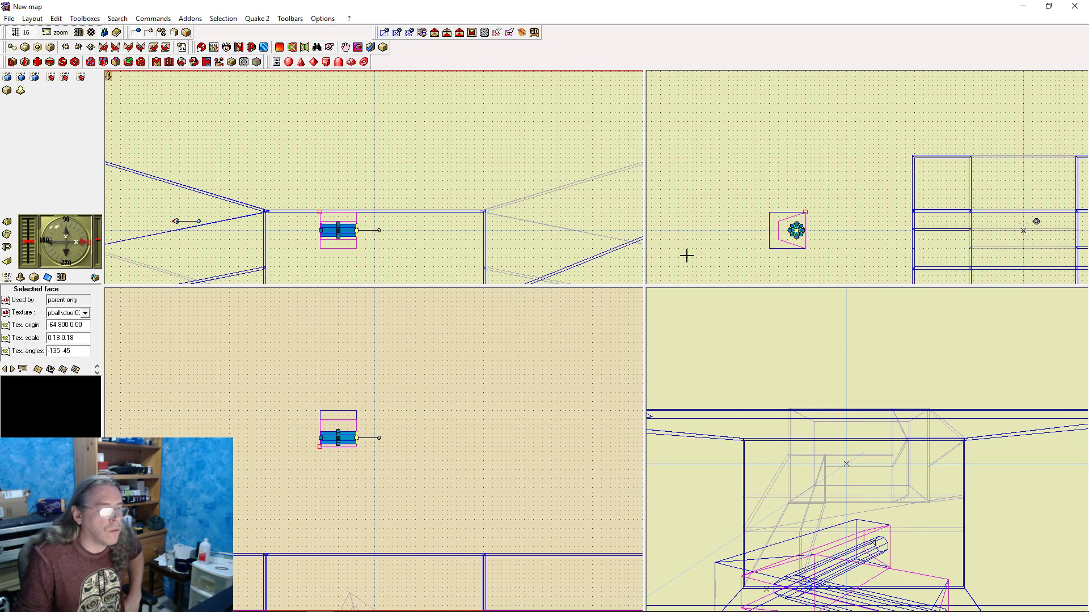
pyautogui.click(854, 179)
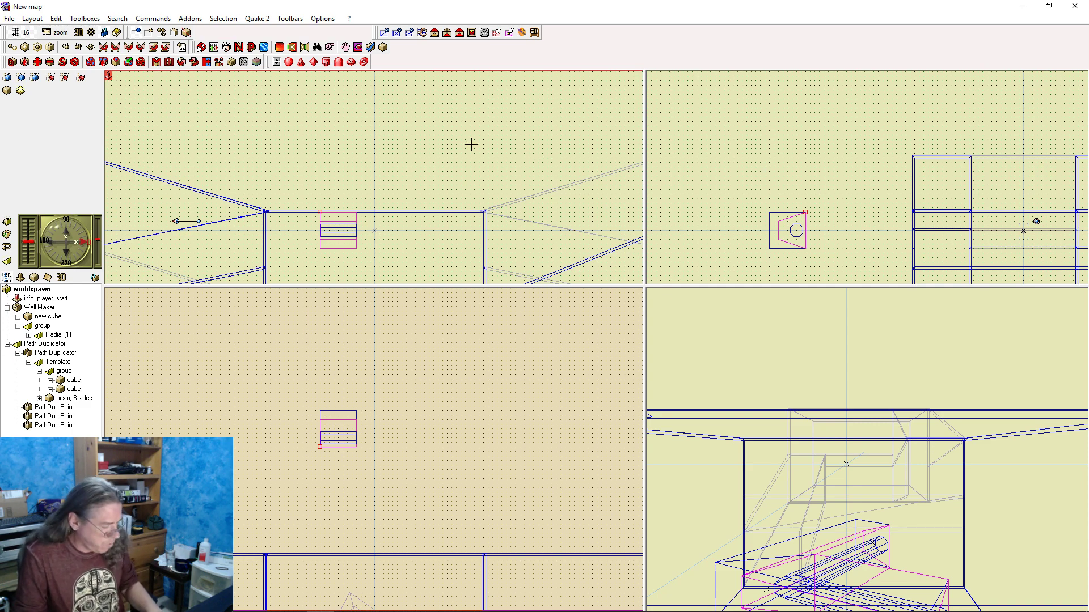
# Rebuild and run the map in Paintball 2, join as observer with "join o", and fly into the central room to examine the duplicated path
pyautogui.press('F9')
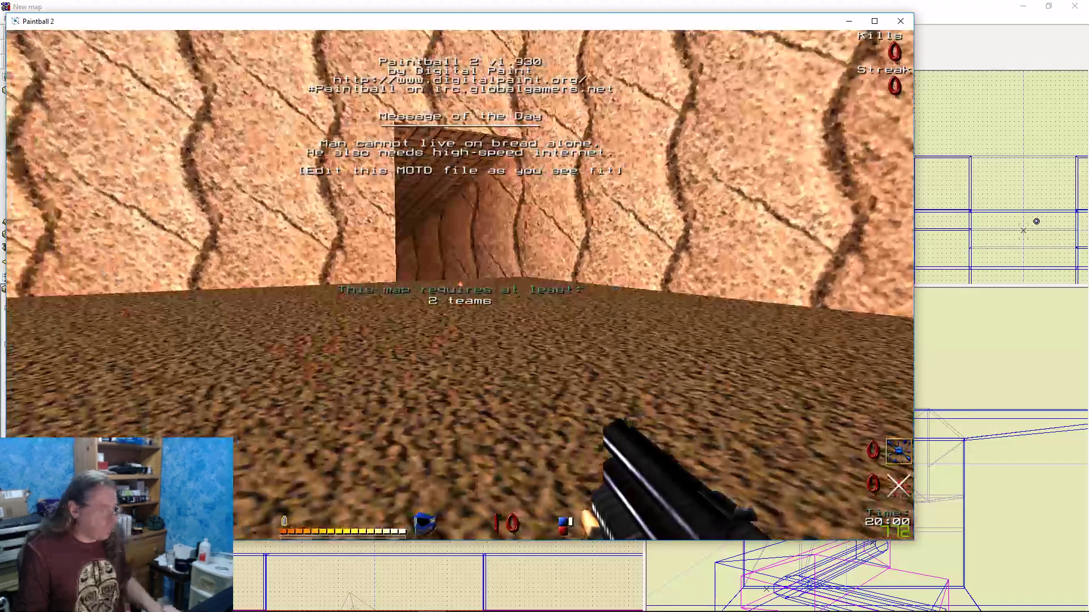
pyautogui.write('join o')
pyautogui.press('Return')
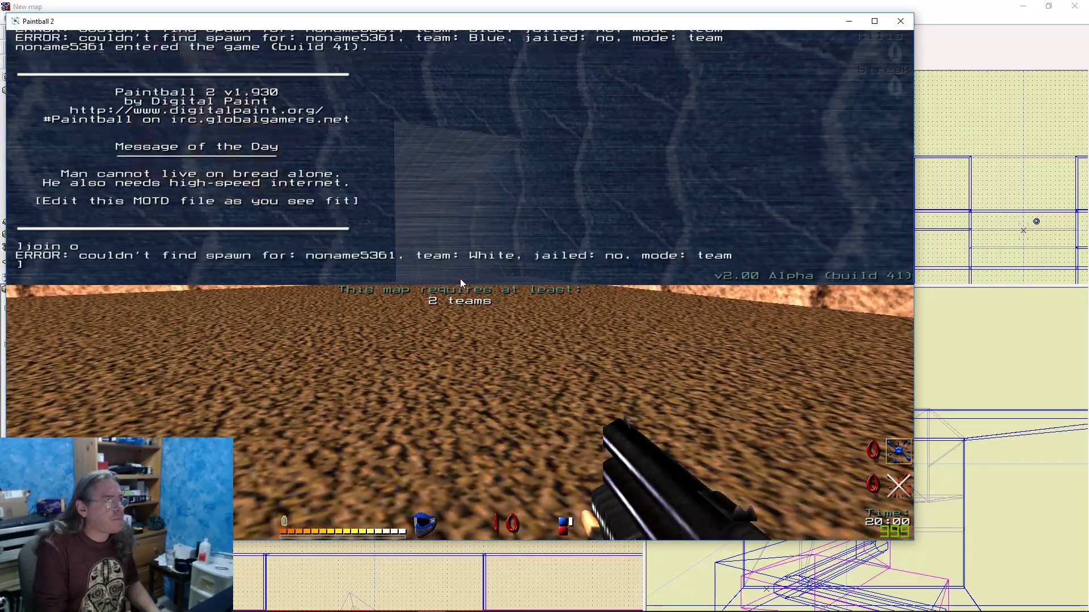
pyautogui.press('`')
pyautogui.press('w')
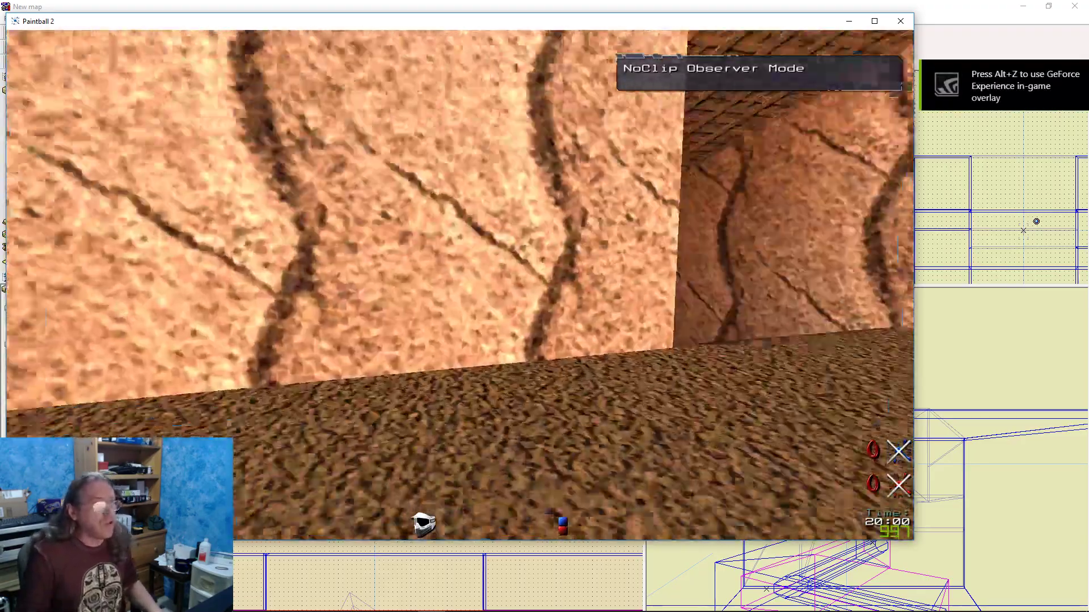
pyautogui.press('w')
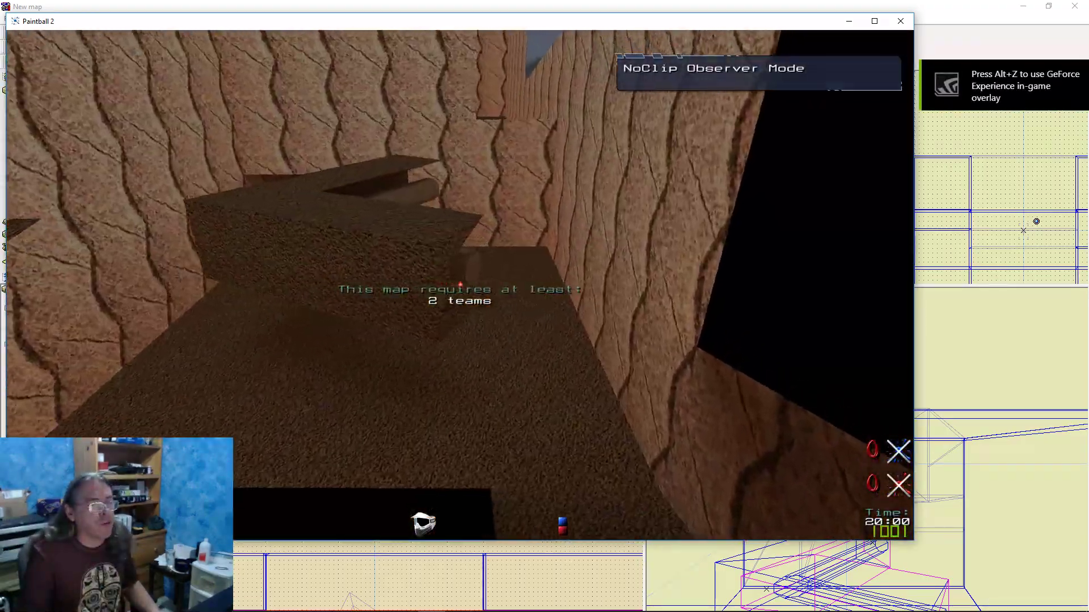
# Fly around the central room and through the adjoining passage to examine the duplicated channel and pipe, their mitred corner and end faces
pyautogui.press('w')
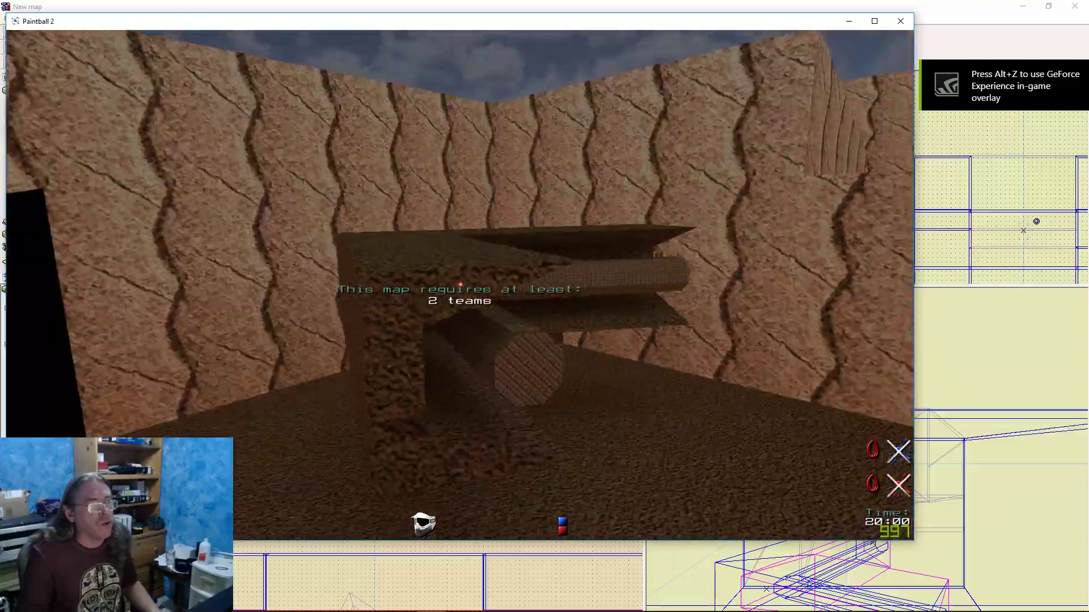
pyautogui.press('d')
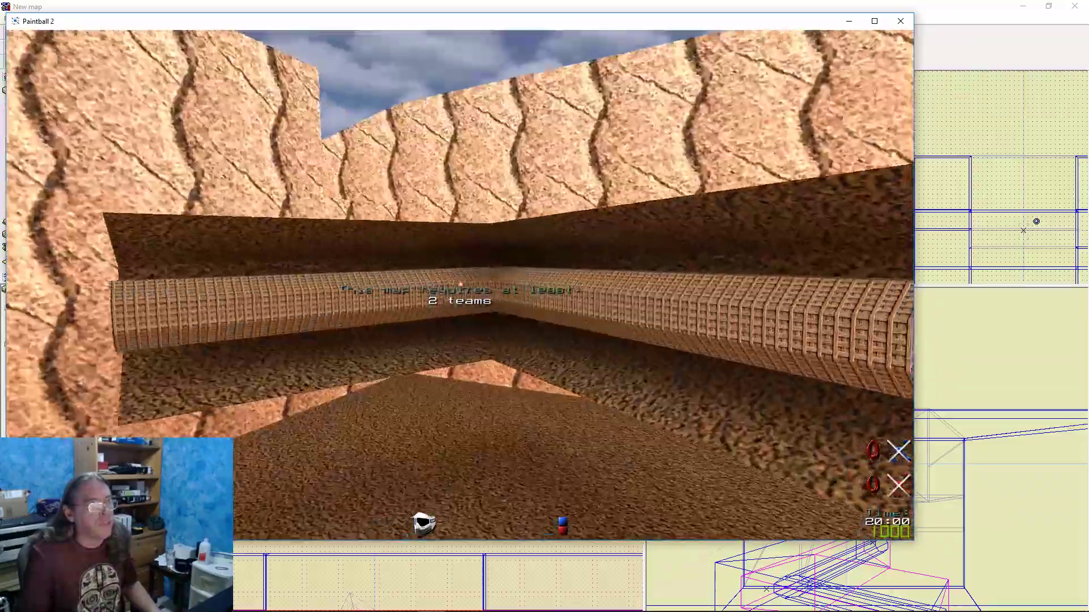
pyautogui.press('d')
pyautogui.press('a')
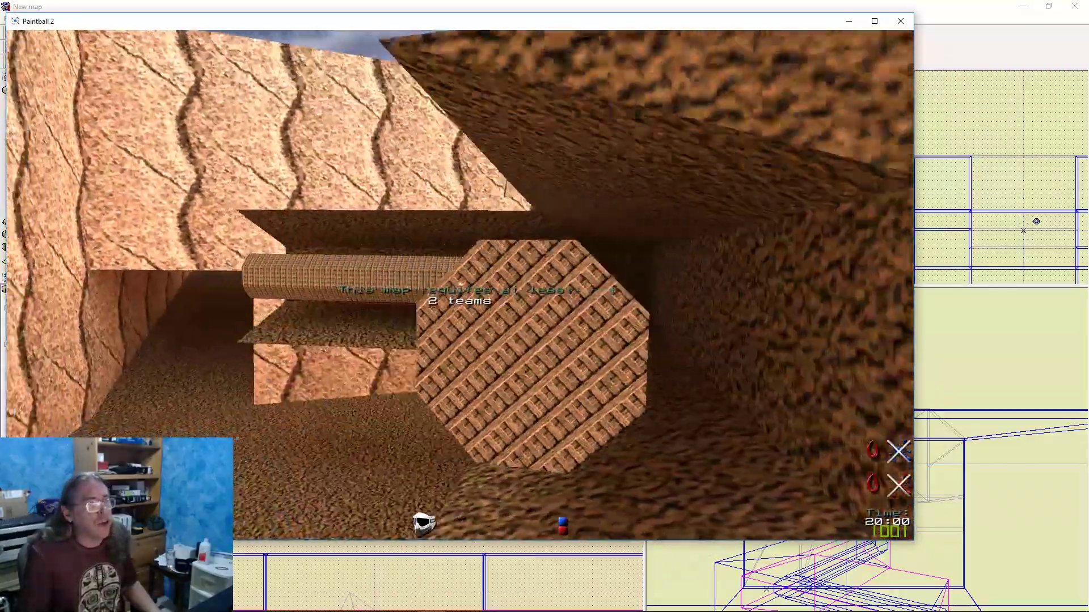
pyautogui.press('w')
pyautogui.press('space')
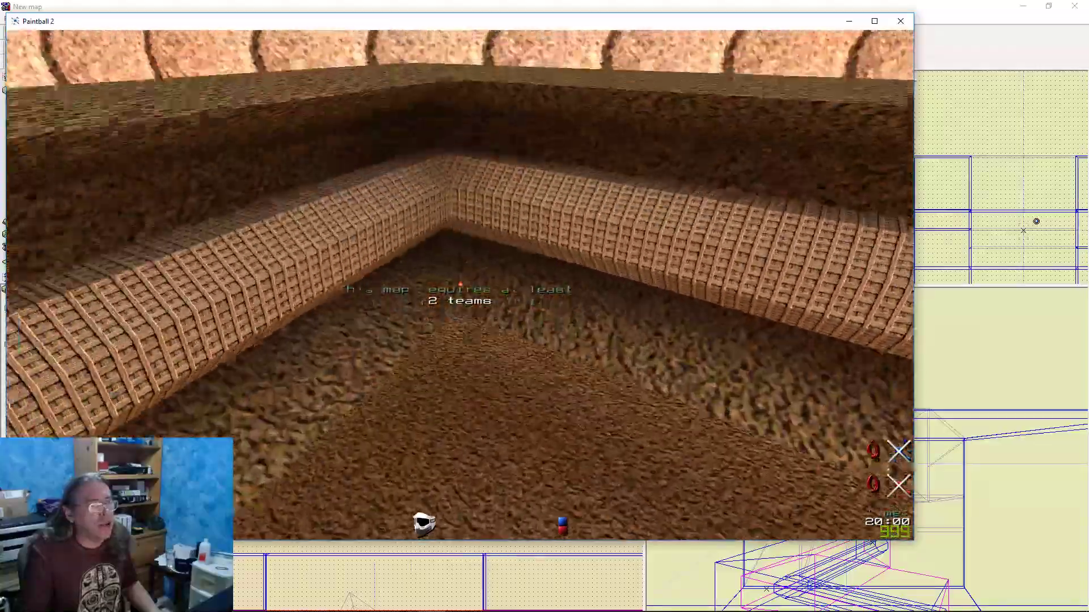
pyautogui.press('s')
pyautogui.press('d')
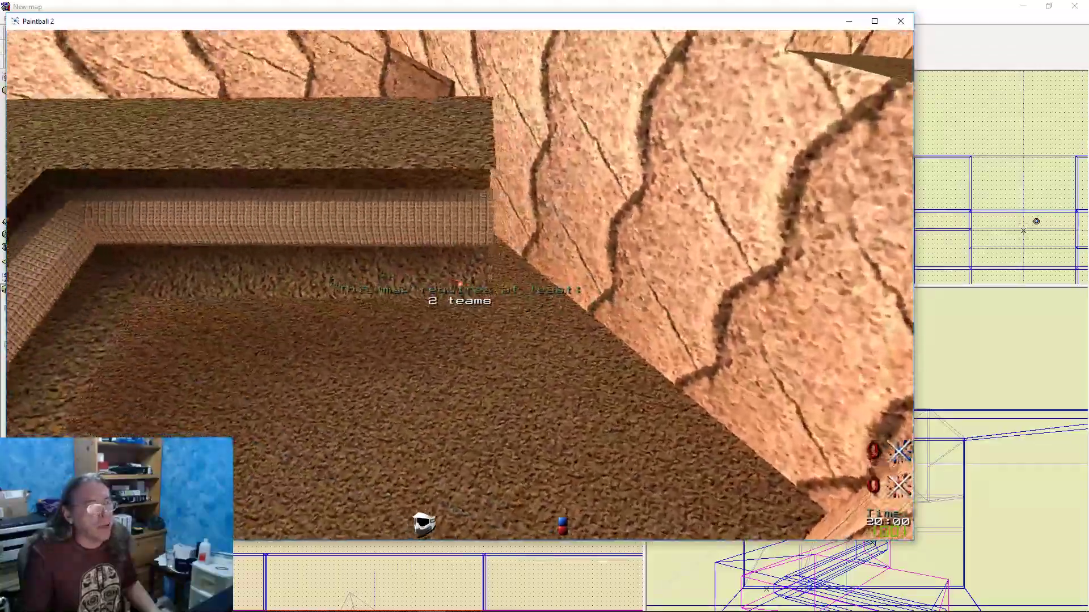
pyautogui.press('d')
pyautogui.press('a')
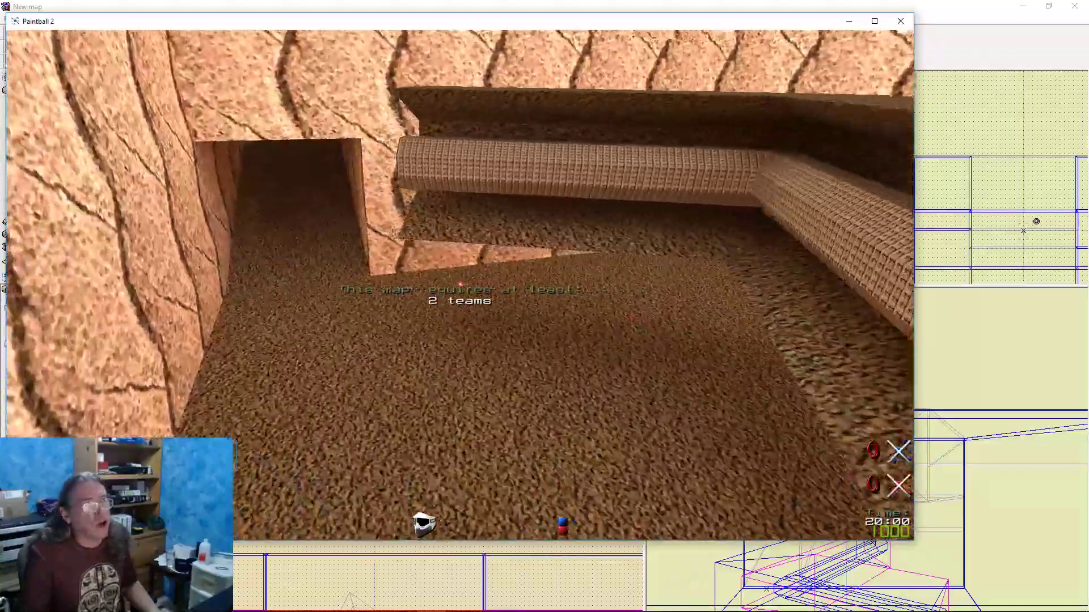
pyautogui.press('w')
pyautogui.press('a')
pyautogui.press('w')
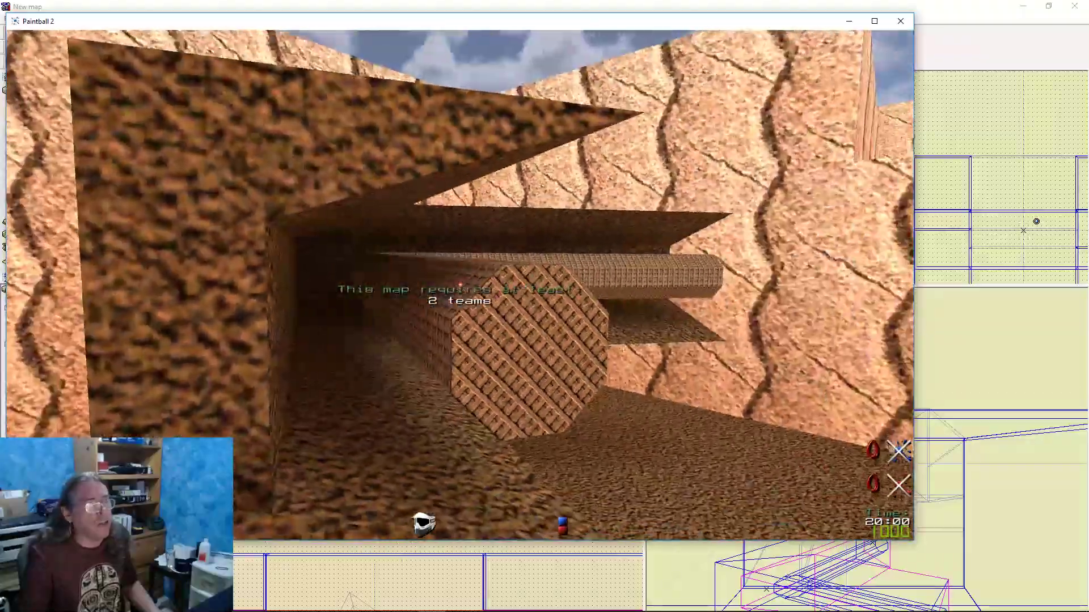
pyautogui.press('d')
pyautogui.press('w')
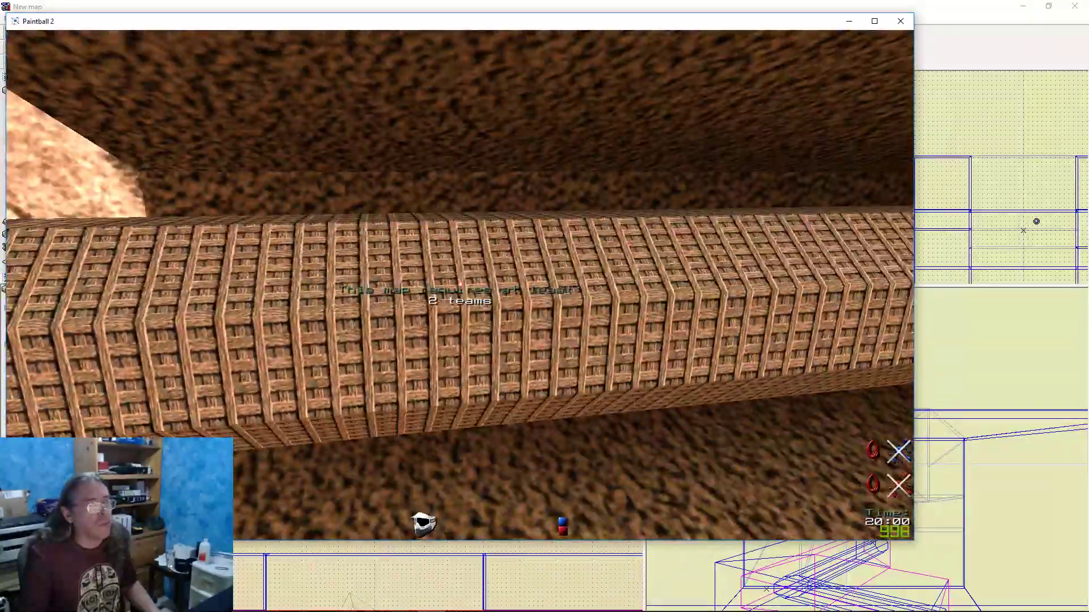
pyautogui.press('w')
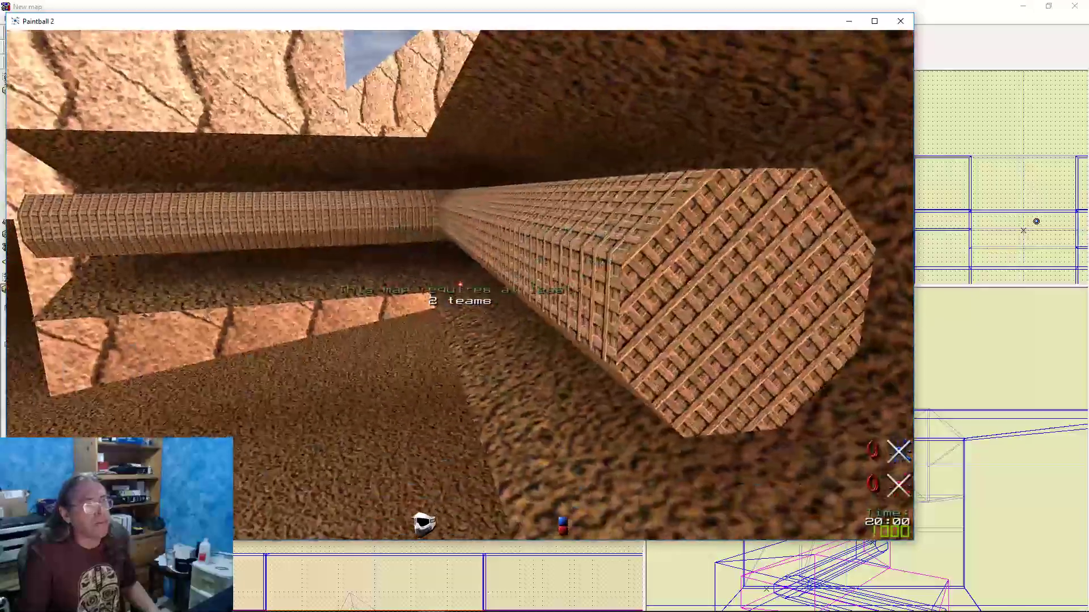
pyautogui.press('a')
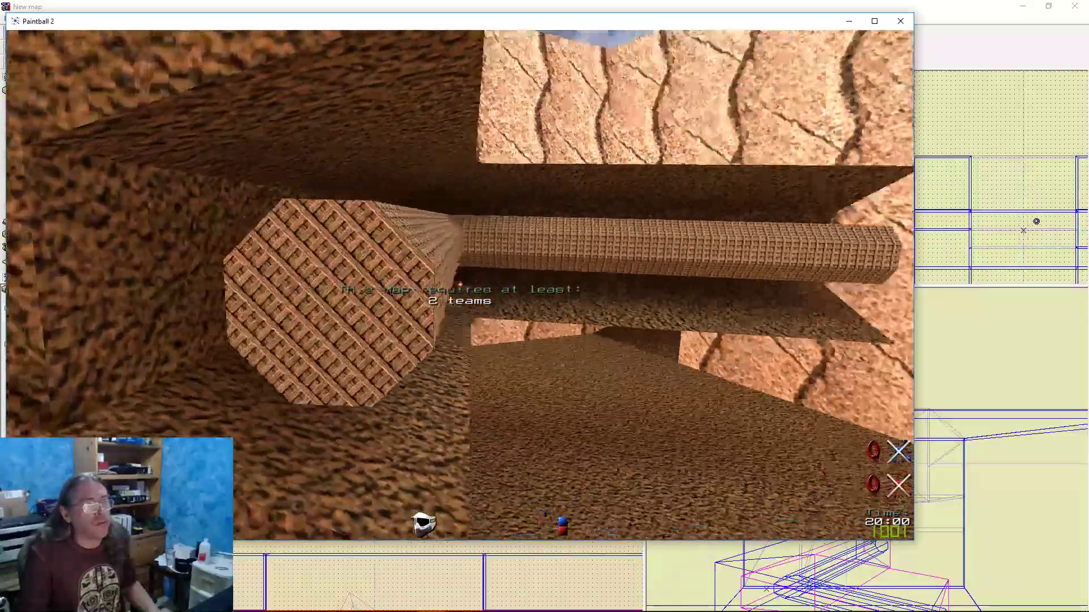
pyautogui.press('a')
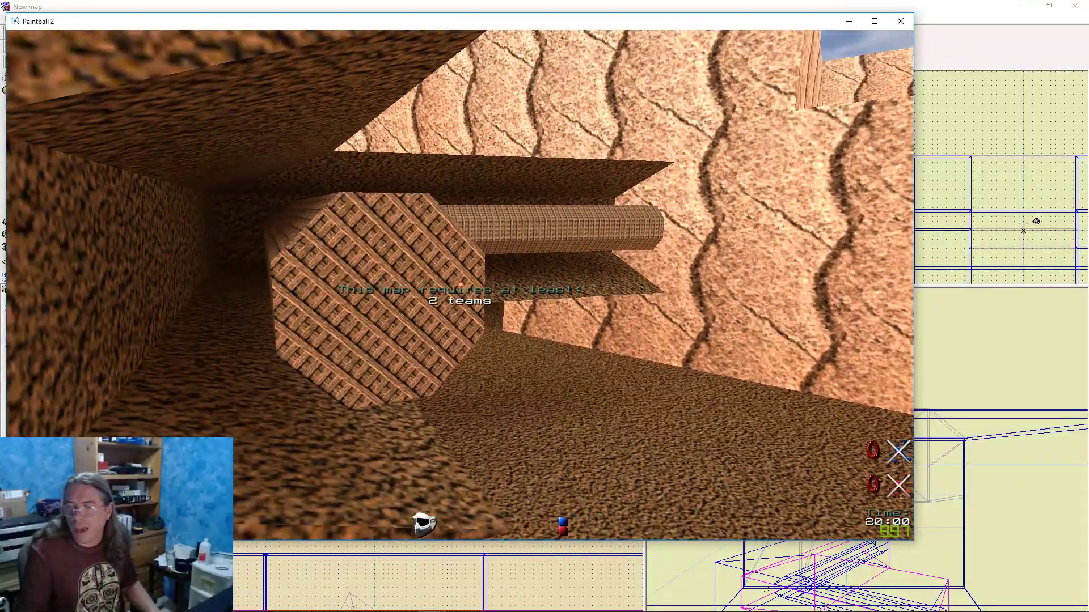
pyautogui.press('w')
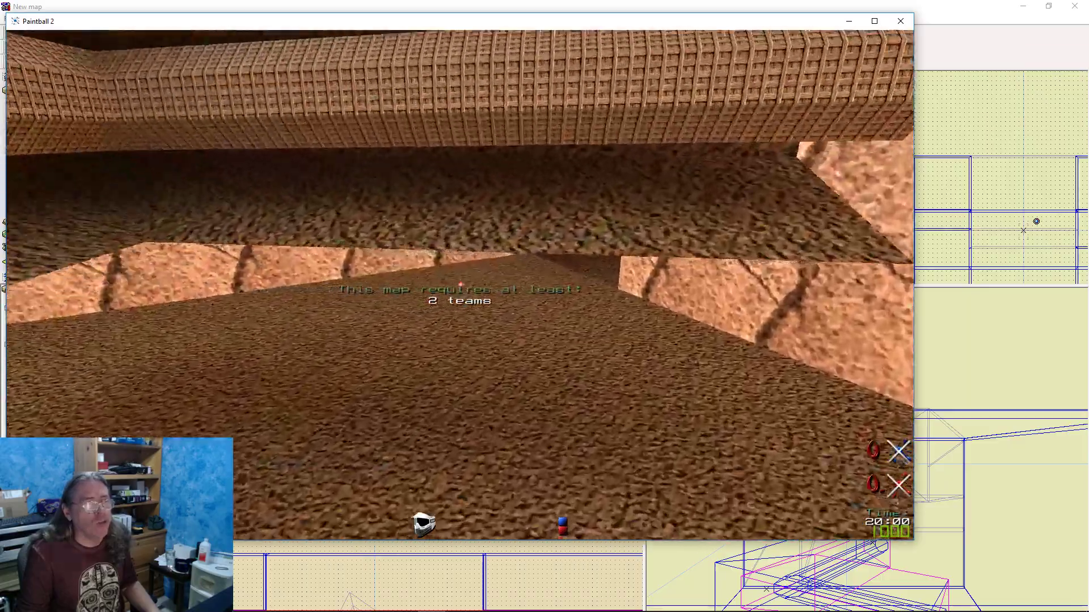
pyautogui.press('w')
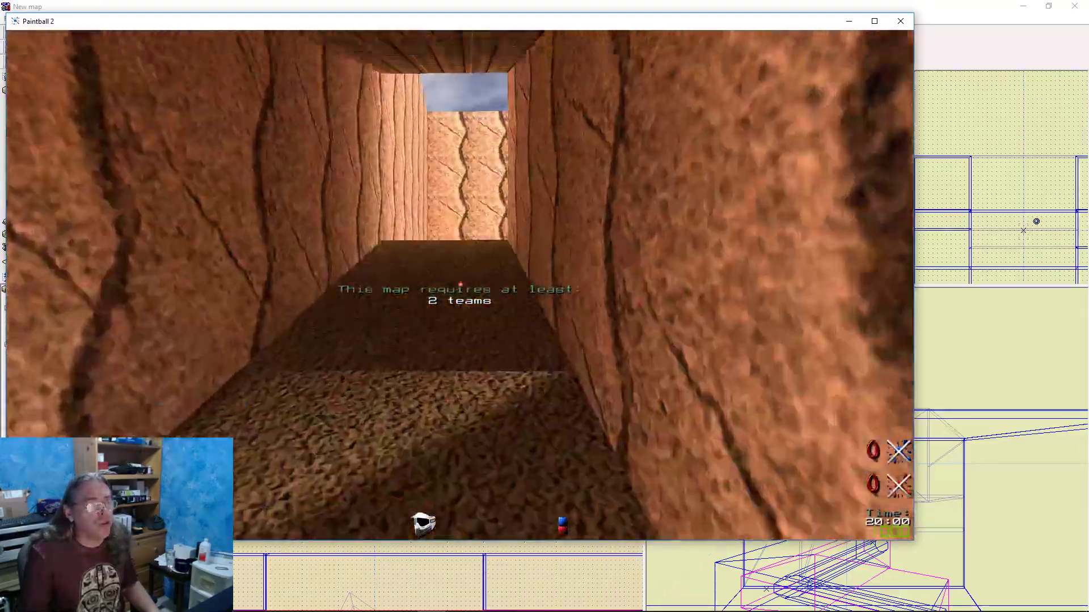
pyautogui.press('w')
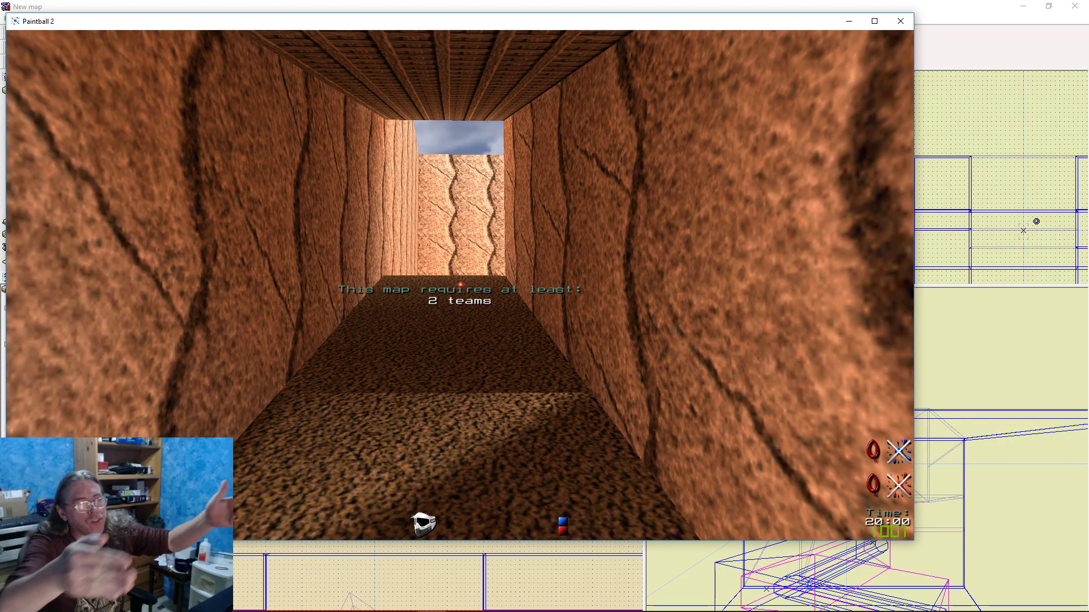
pyautogui.press('w')
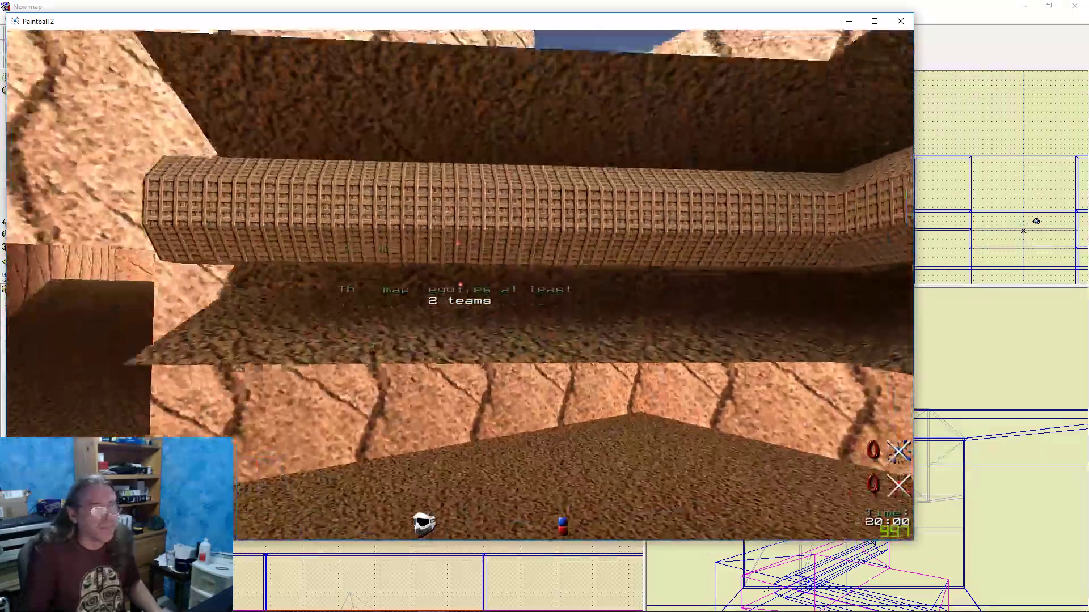
# Exit Paintball 2 with the "quit" console command and return to the QuArK map editor
pyautogui.press('`')
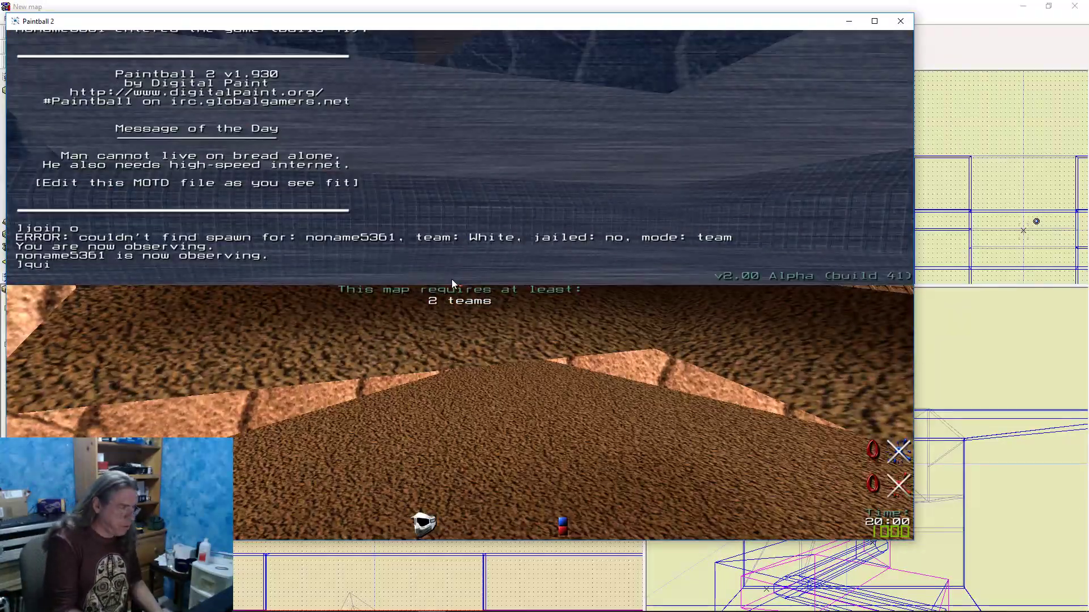
pyautogui.write('quit')
pyautogui.press('Return')
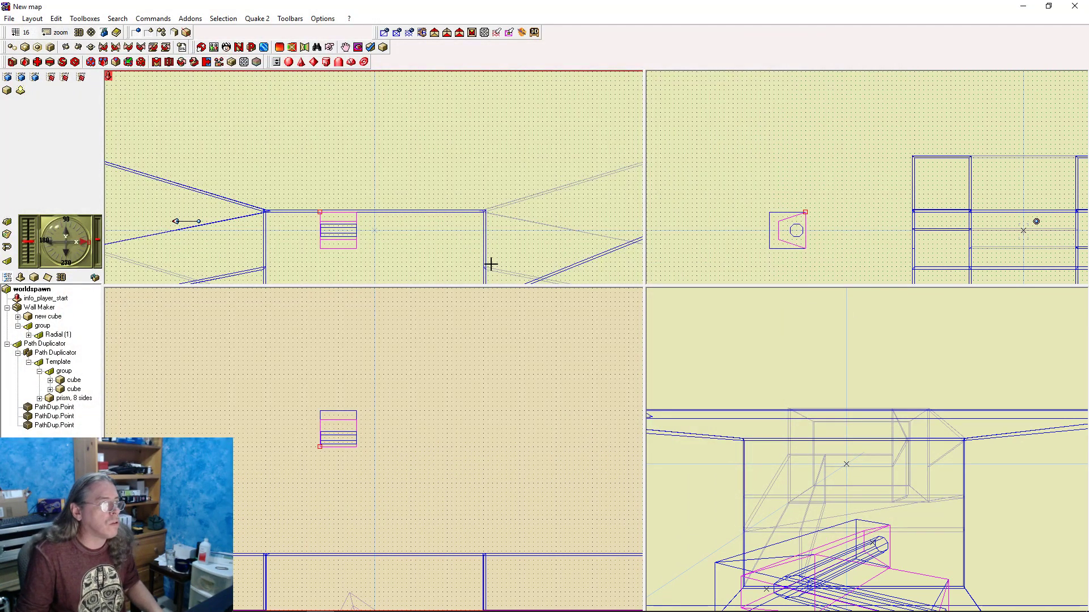
# Frame the duplicated path in the map views and check the commands available for the last path point and the Path Duplicator
pyautogui.scroll(-4, 491, 264)
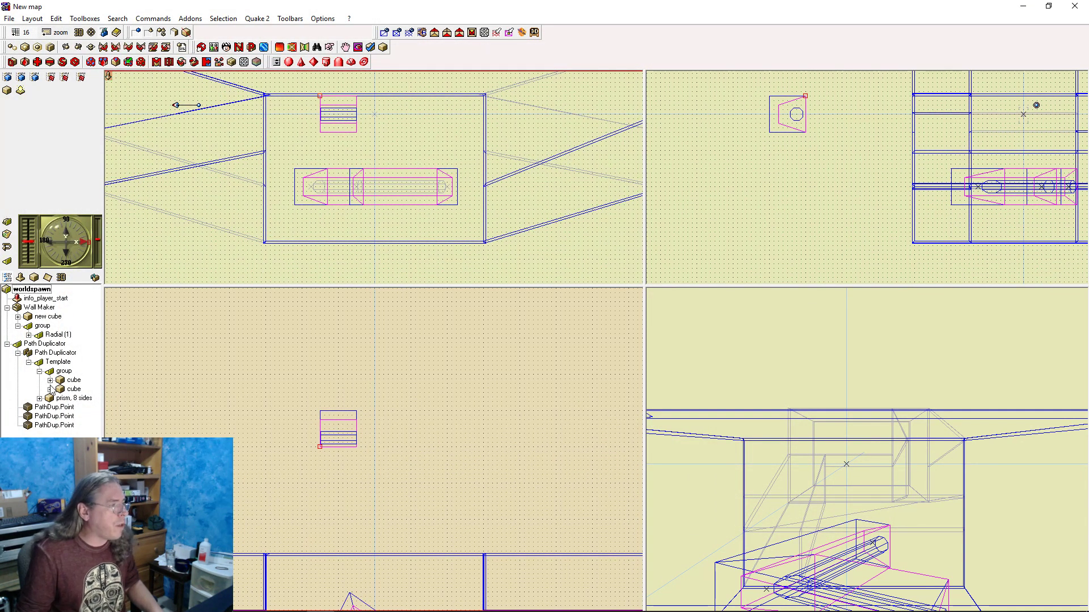
pyautogui.click(33, 426)
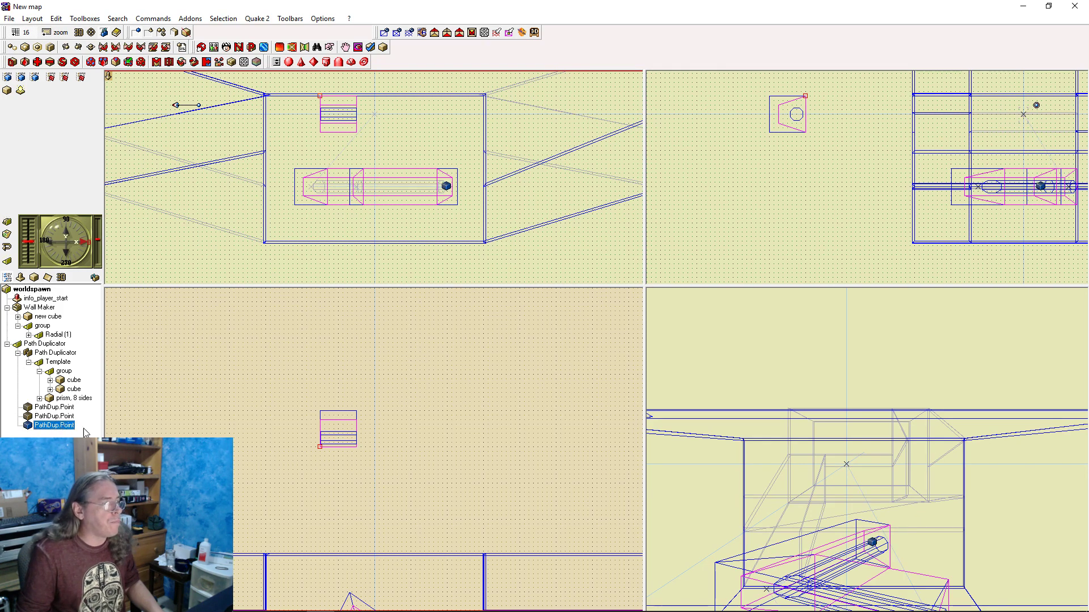
pyautogui.moveTo(464, 210)
pyautogui.mouseDown(button='right')
pyautogui.moveTo(464, 224)
pyautogui.moveTo(454, 191)
pyautogui.mouseUp(button='right')
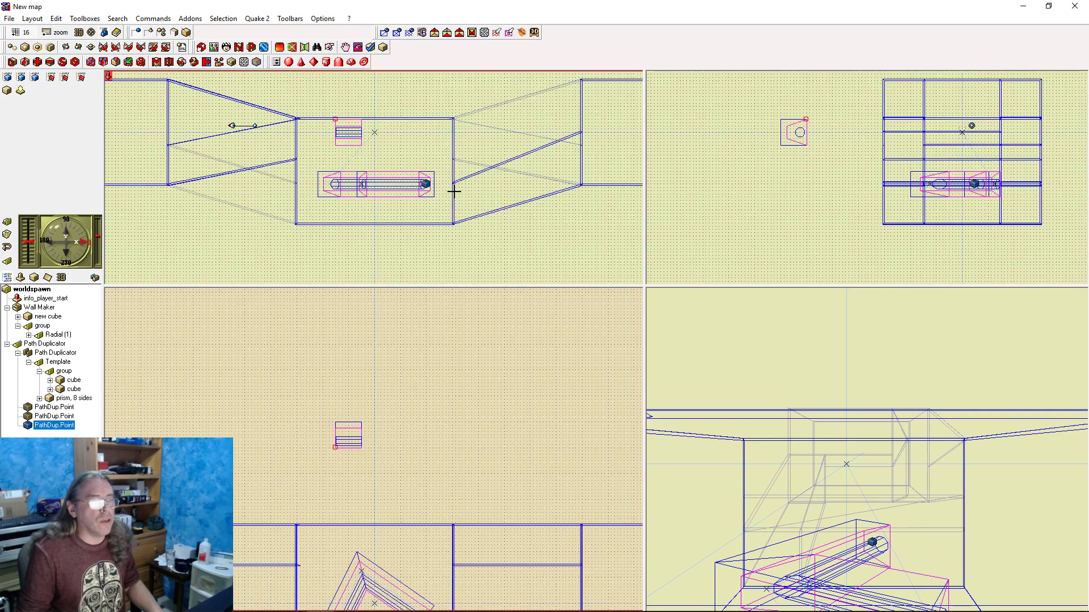
pyautogui.moveTo(421, 452); pyautogui.dragTo(434, 279, button='middle')
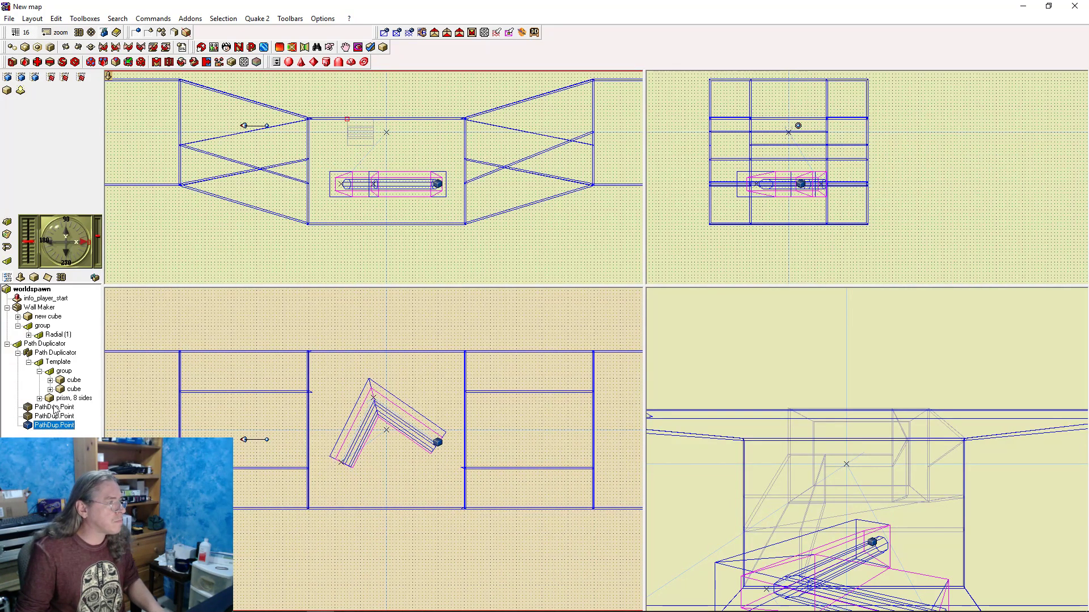
pyautogui.rightClick(50, 430)
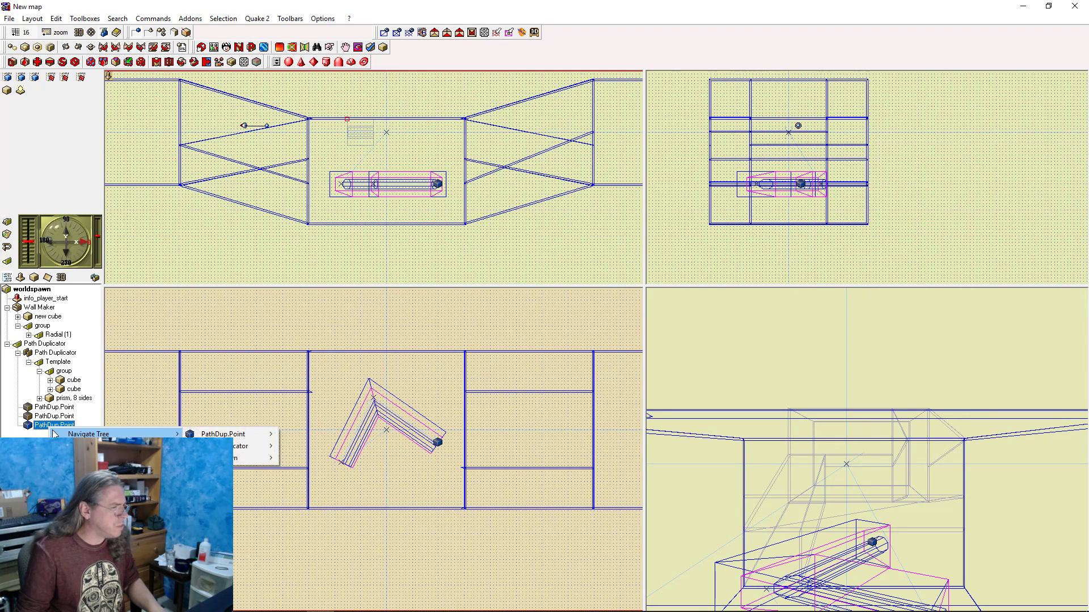
pyautogui.press('Escape')
pyautogui.click(51, 353)
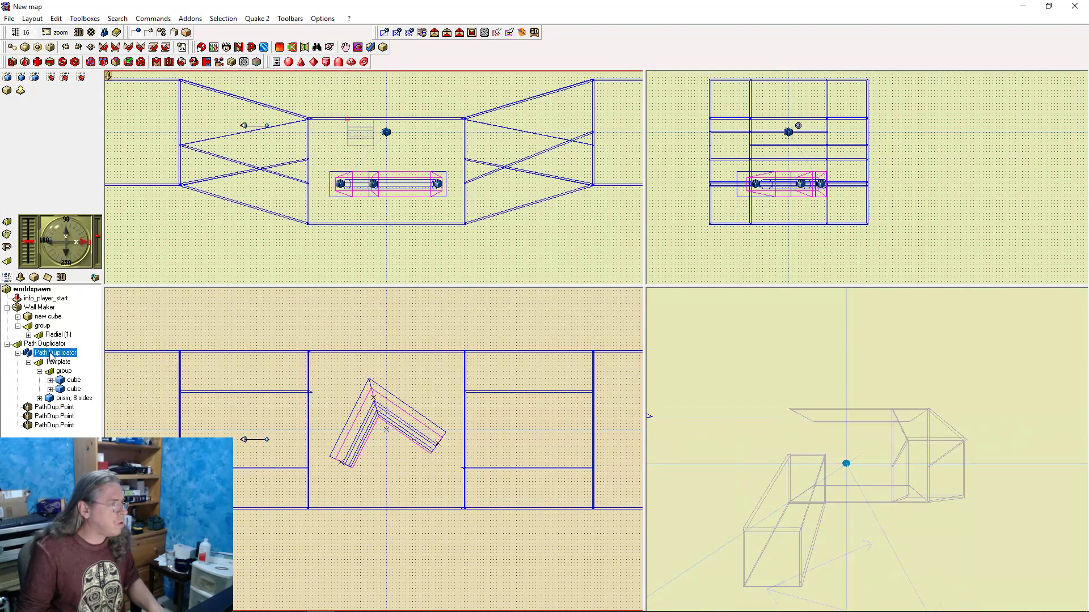
pyautogui.rightClick(51, 354)
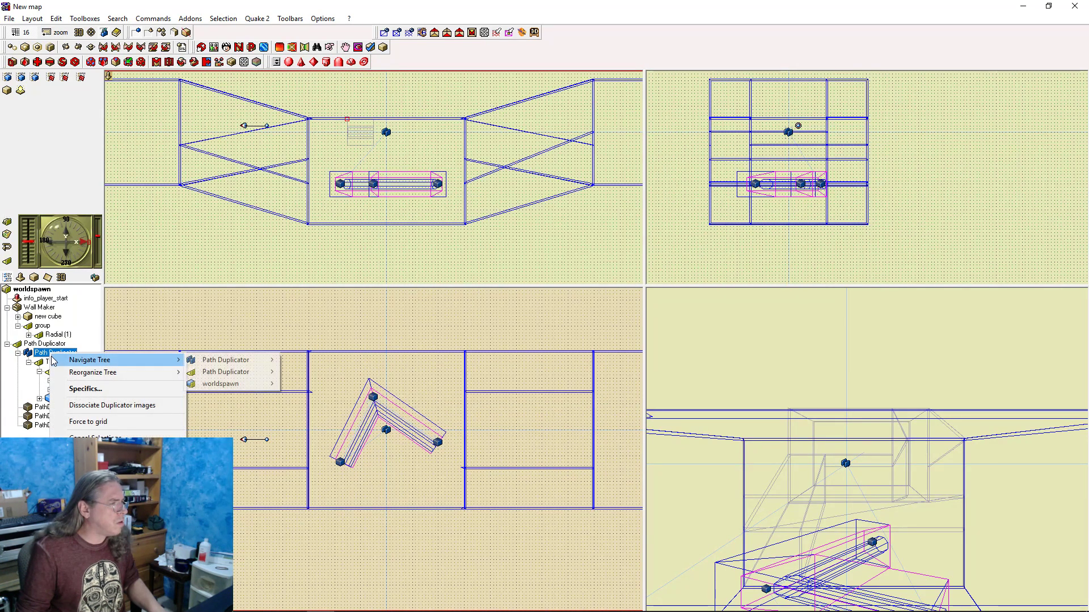
pyautogui.press('Escape')
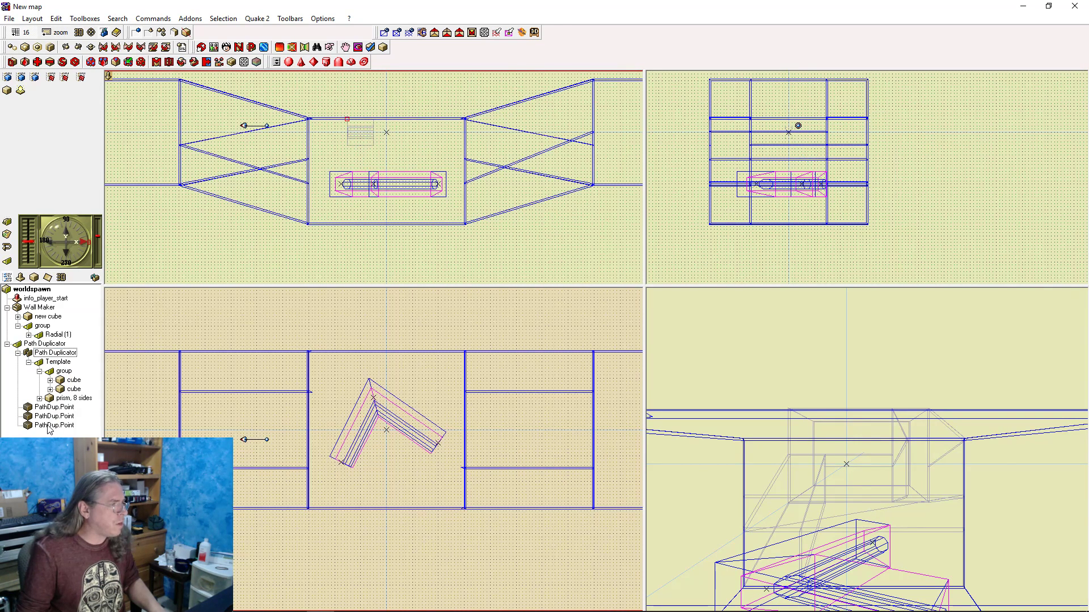
# Try to add a path point by duplicating the last one and moving the copy within the Path Duplicator, and delete the copy
pyautogui.click(48, 425)
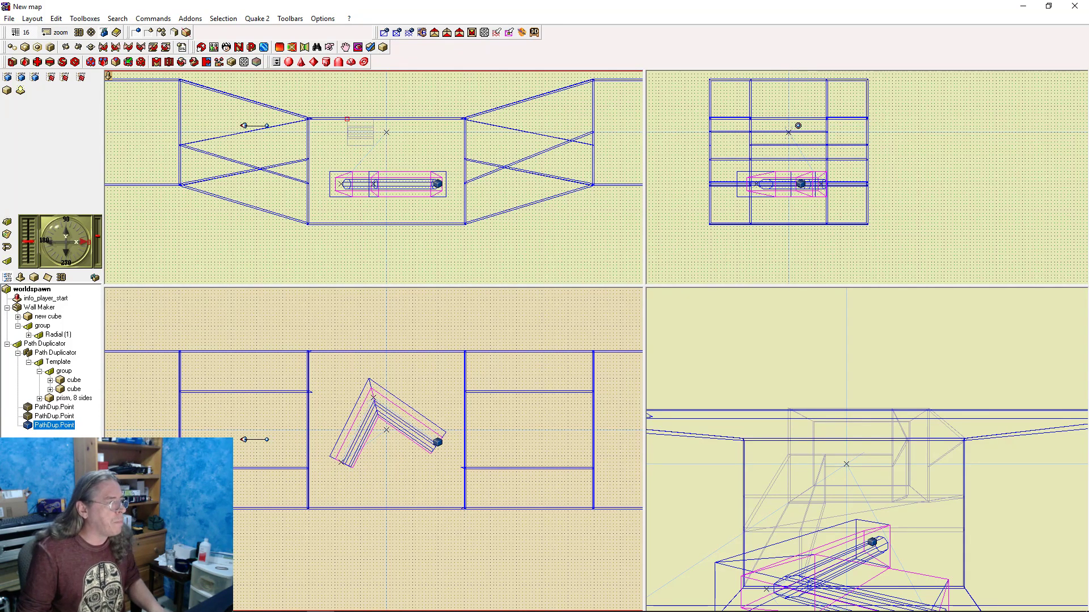
pyautogui.hotkey('ctrl', 'd')
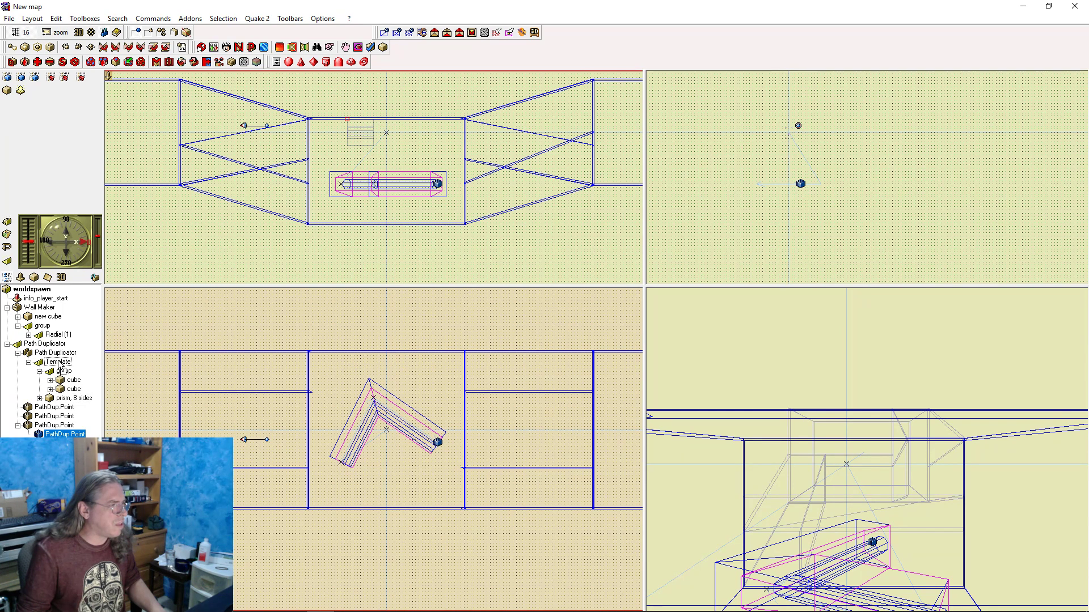
pyautogui.moveTo(58, 363); pyautogui.dragTo(46, 352)
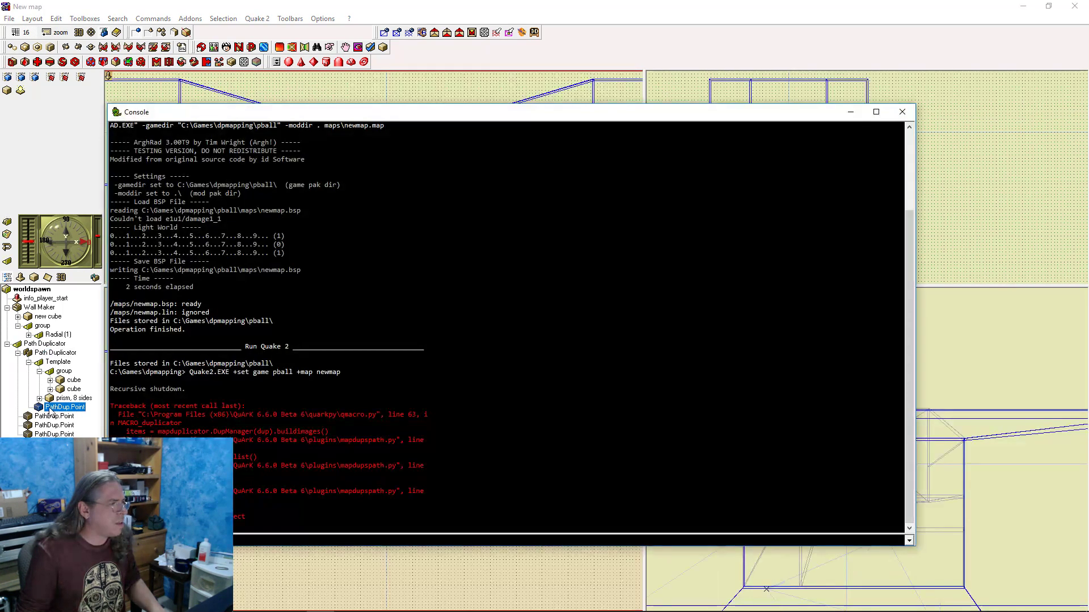
pyautogui.click(902, 112)
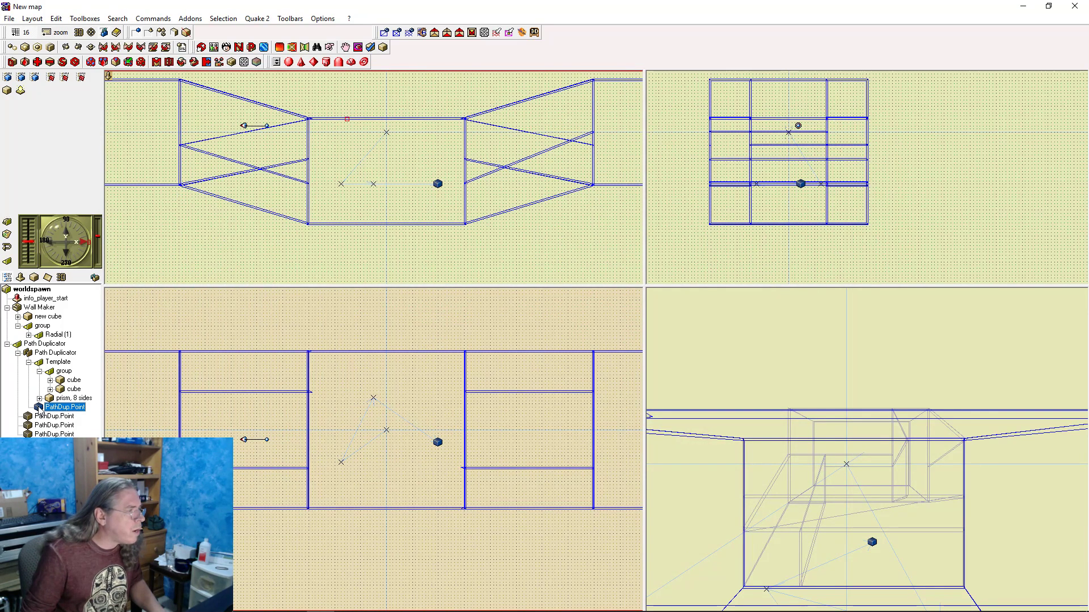
pyautogui.press('Delete')
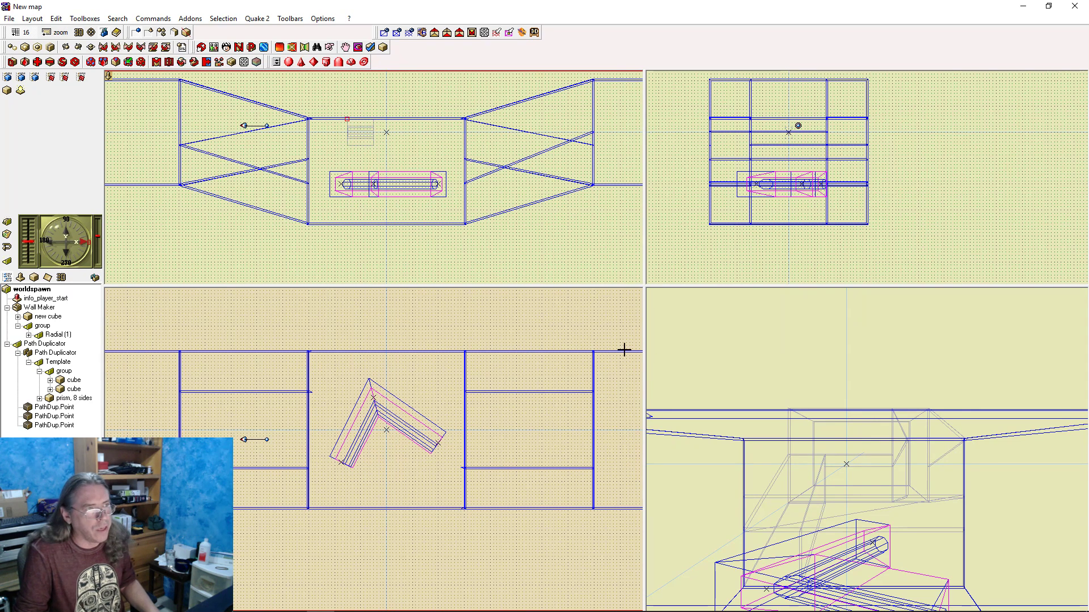
# Lower the middle path point vertically toward the central room's floor so the path dips between its two end points
pyautogui.click(374, 186)
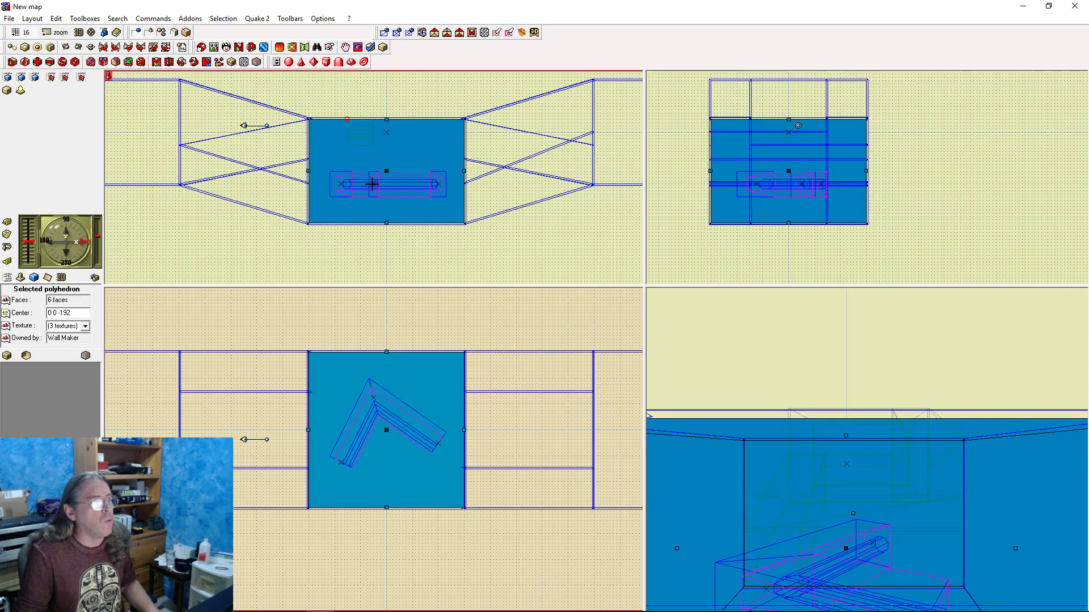
pyautogui.click(361, 186)
pyautogui.moveTo(374, 184); pyautogui.dragTo(375, 214)
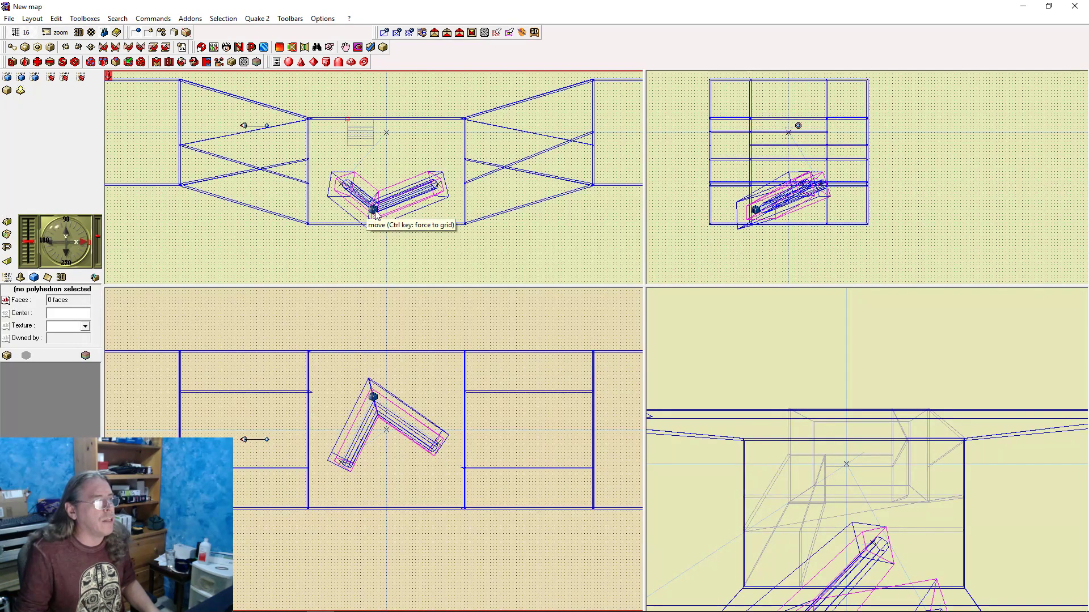
# Select all three path points together and raise the whole path slightly above the central room's floor
pyautogui.click(8, 278)
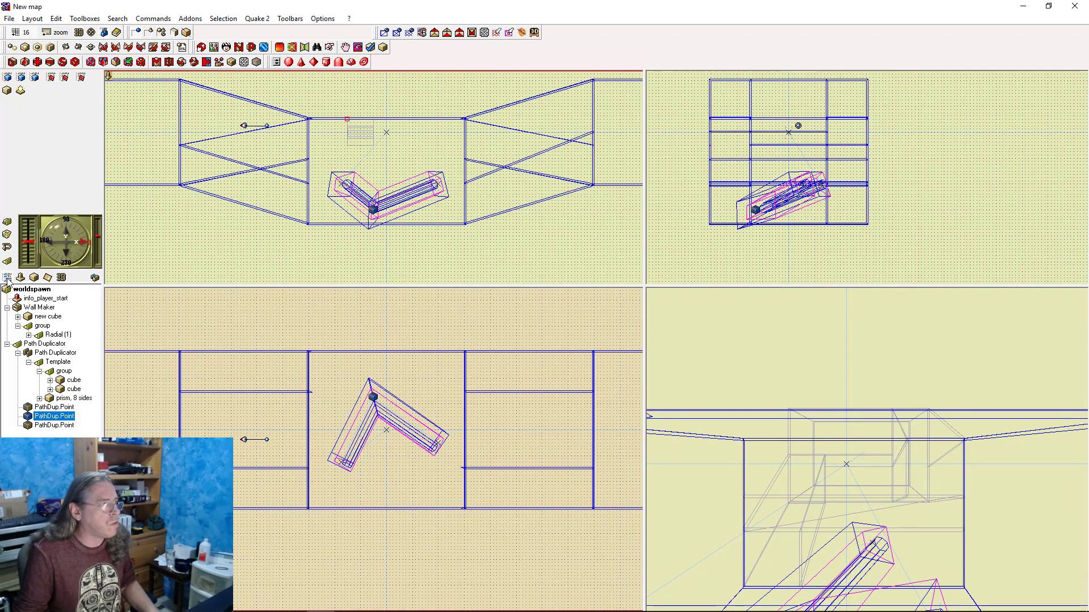
pyautogui.click(63, 425)
pyautogui.keyDown('shift'); pyautogui.click(64, 408); pyautogui.keyUp('shift')
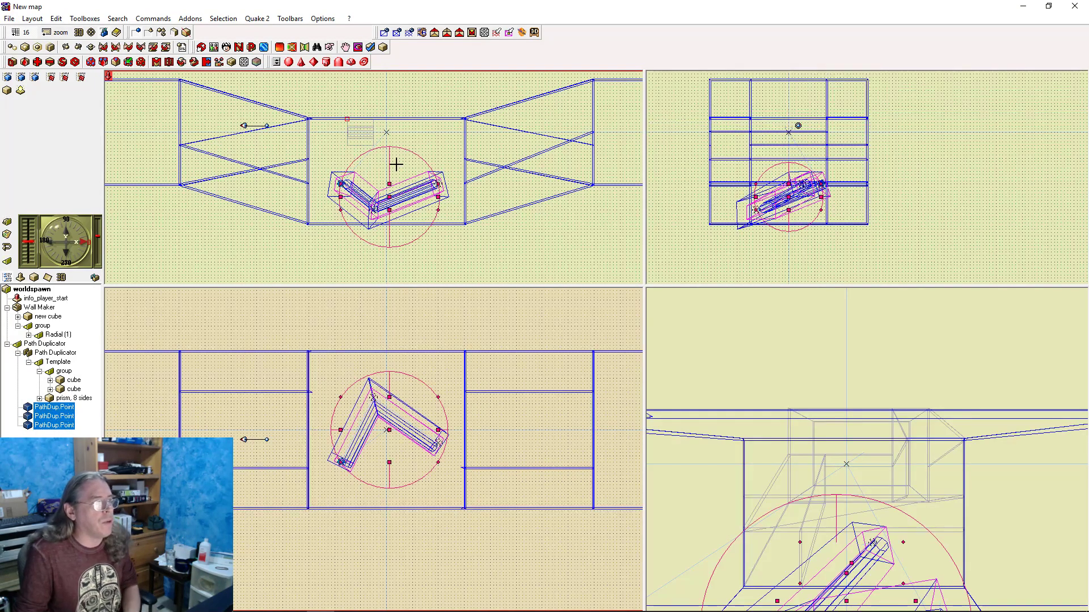
pyautogui.press('Up')
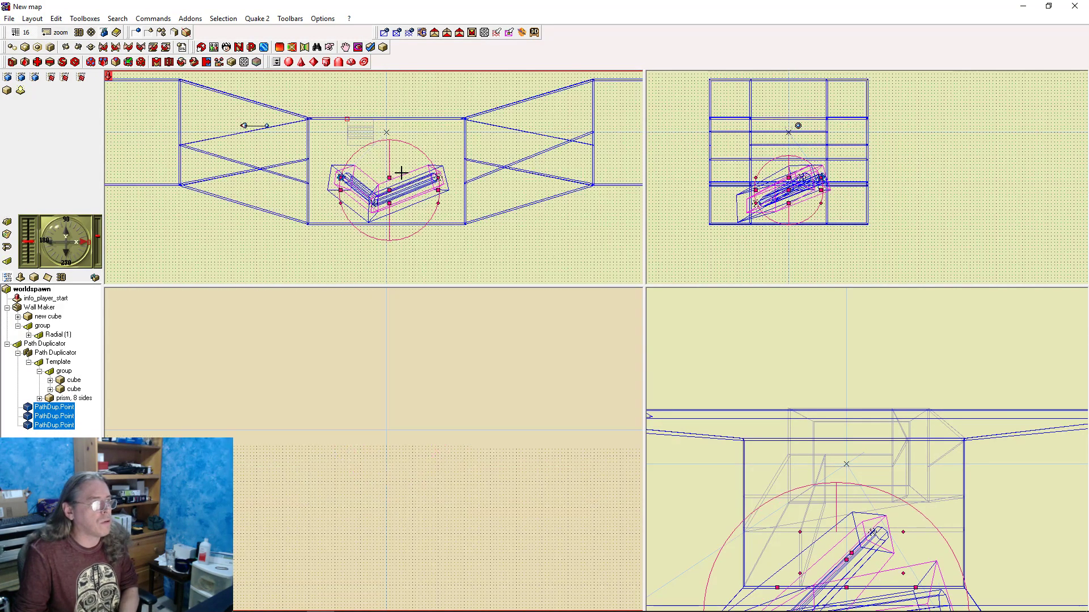
# Move the path's two end points outward so the channel and pipe run into the side walls of the central room
pyautogui.click(423, 177)
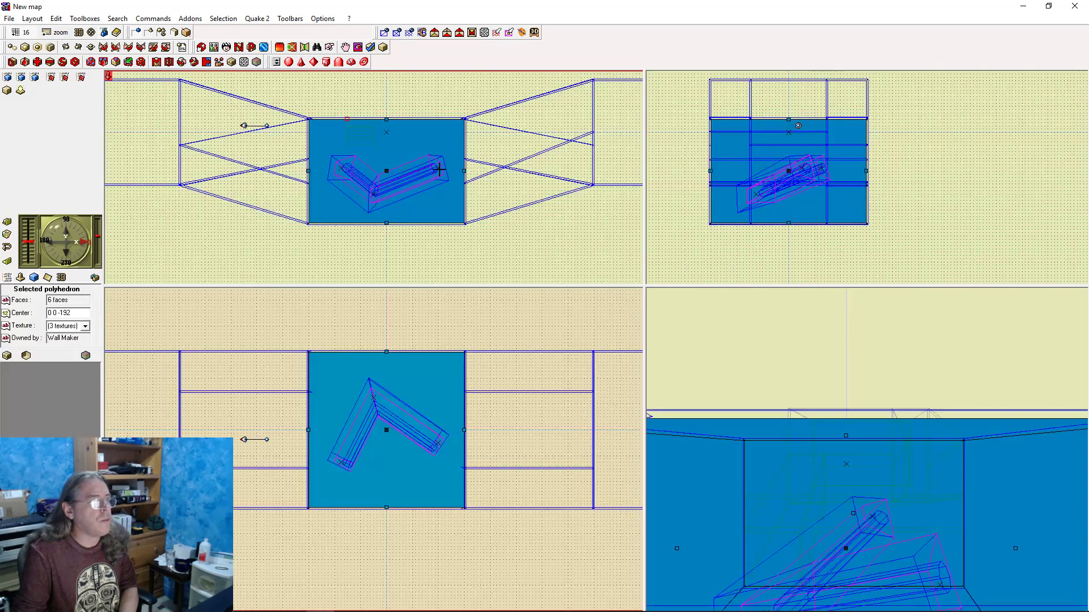
pyautogui.click(437, 169)
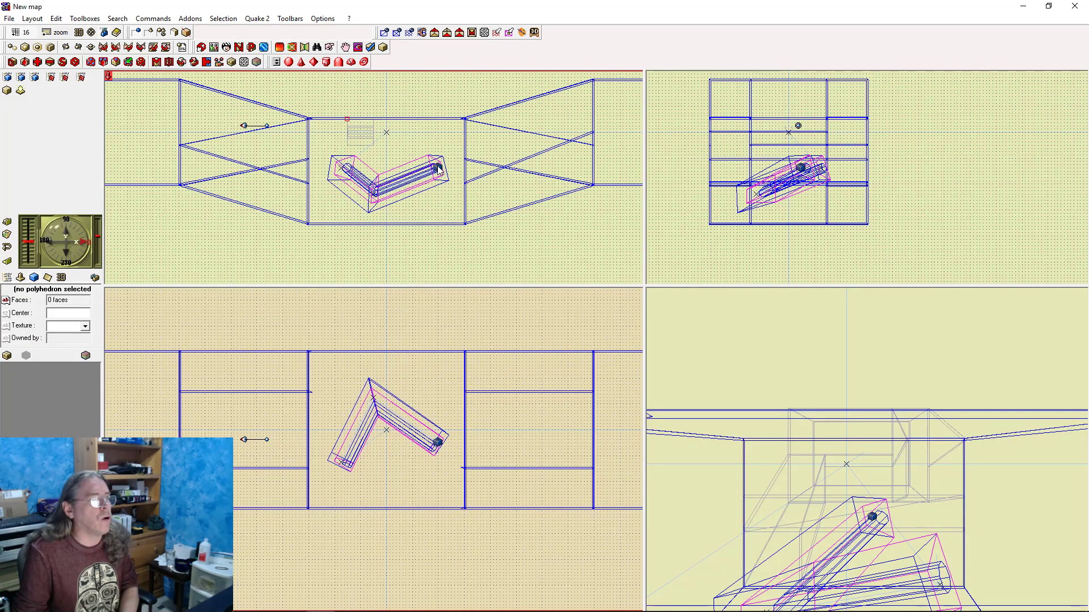
pyautogui.moveTo(438, 169); pyautogui.dragTo(477, 174)
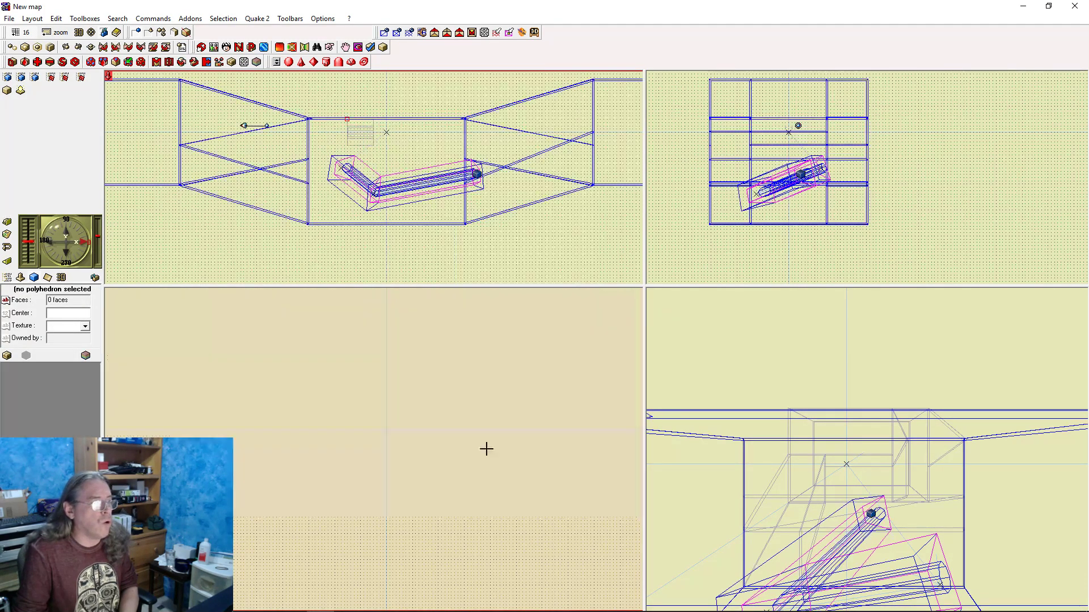
pyautogui.click(347, 464)
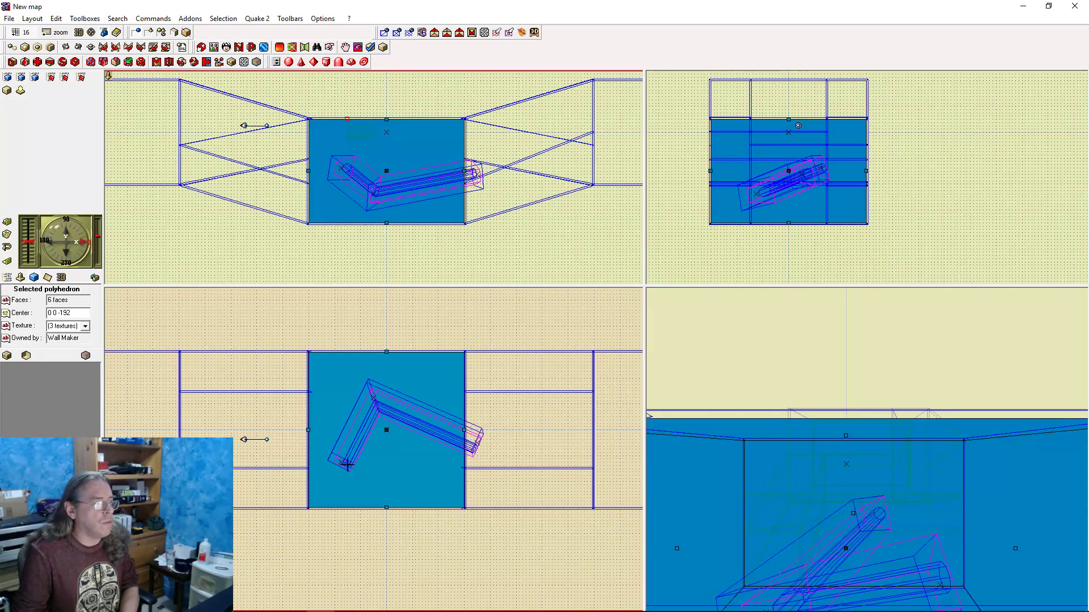
pyautogui.click(340, 461)
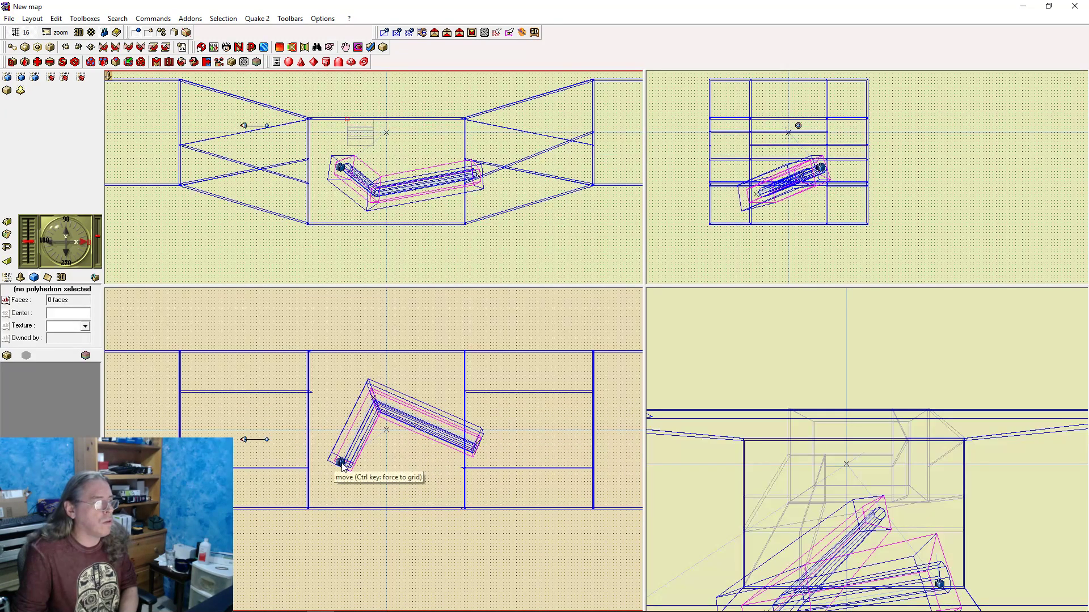
pyautogui.moveTo(301, 429); pyautogui.dragTo(298, 429)
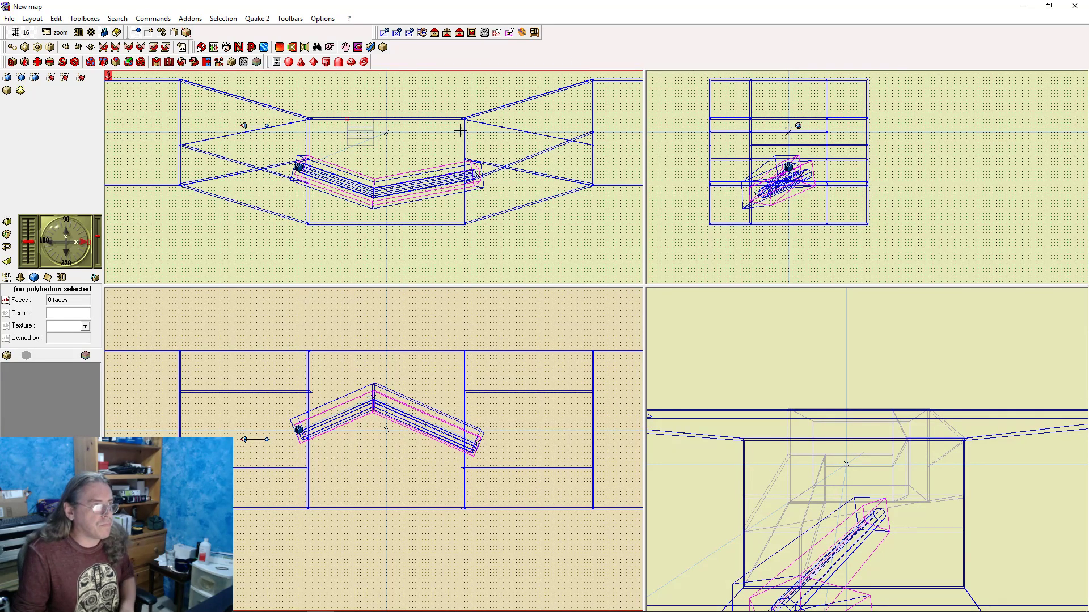
# Deselect the path point, run the map in Paintball 2 and enter observer mode with the console command join o
pyautogui.click(451, 101)
pyautogui.press('F9')
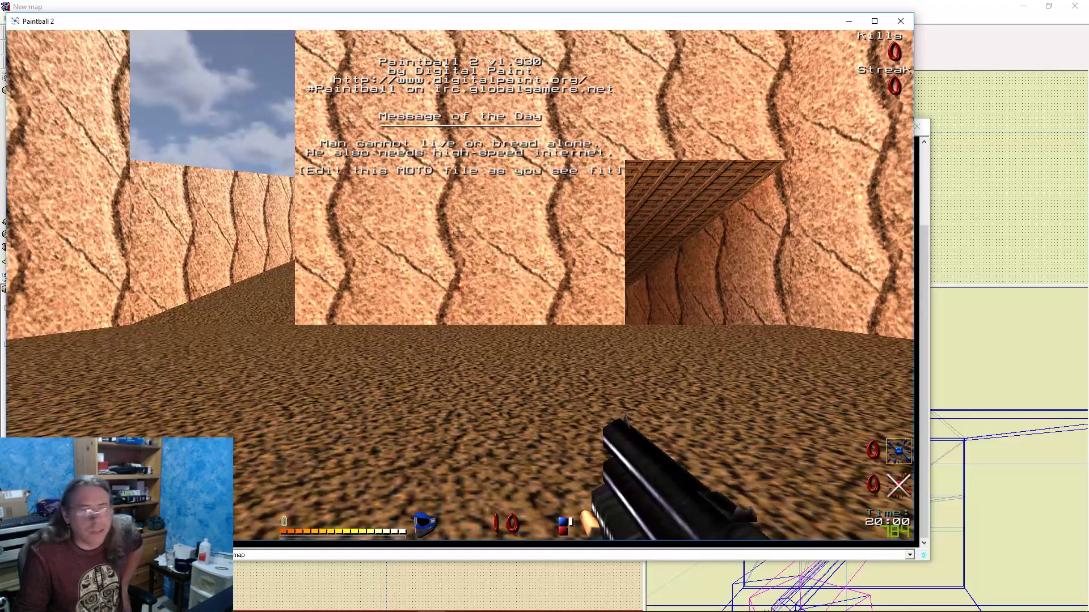
pyautogui.press('`')
pyautogui.write('jo')
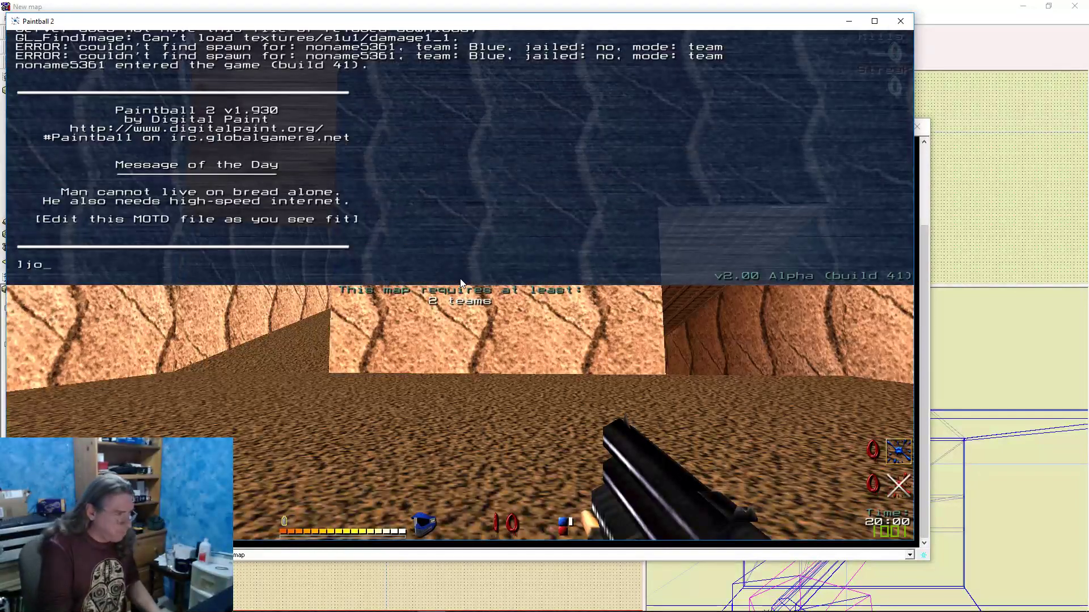
pyautogui.write('in o')
pyautogui.press('Return')
pyautogui.write('wn')
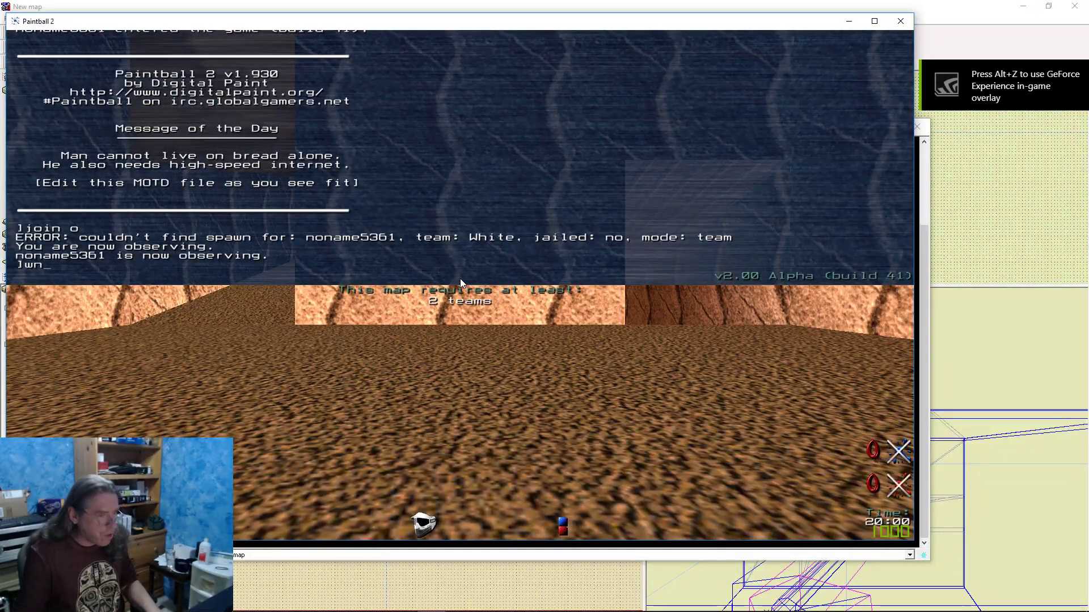
pyautogui.press('Escape')
pyautogui.press('`')
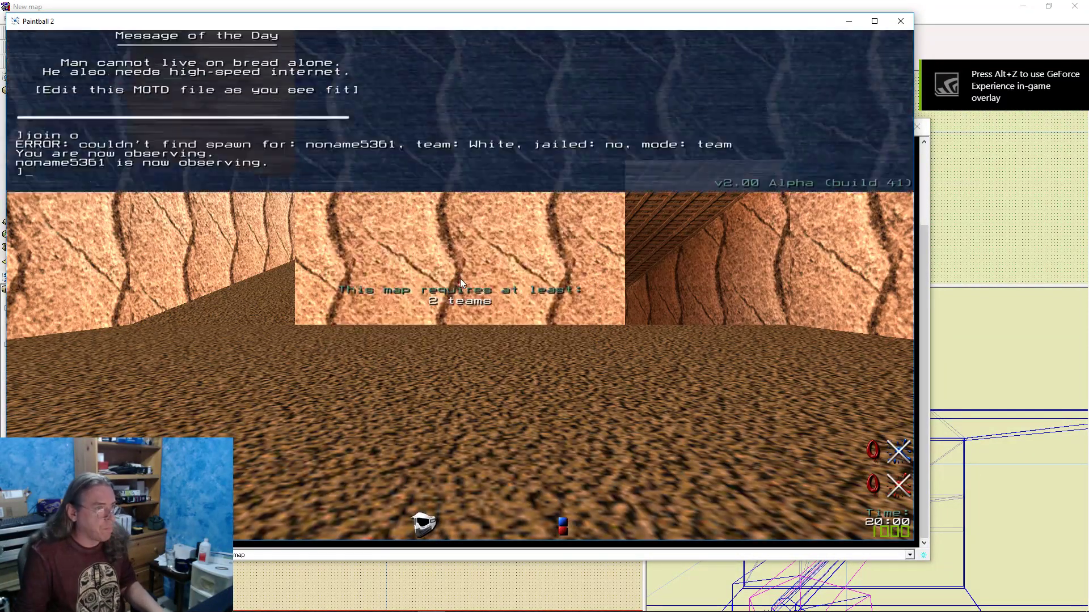
pyautogui.press('`')
# Fly through the map to inspect the sloping channel and pipe where they bend and meet the walls, and quit the game
pyautogui.press('w')
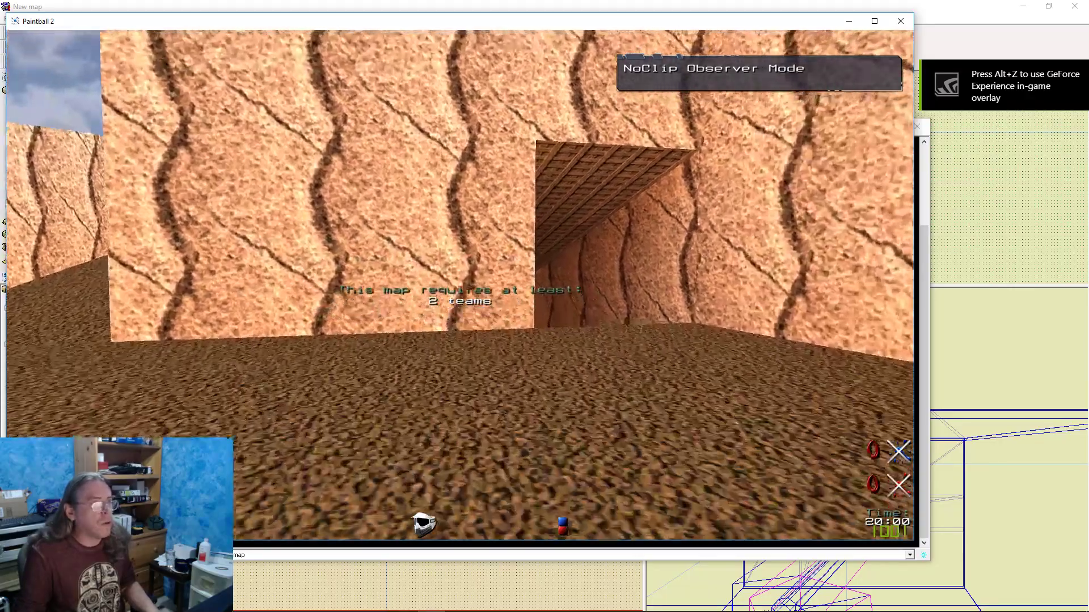
pyautogui.press('w')
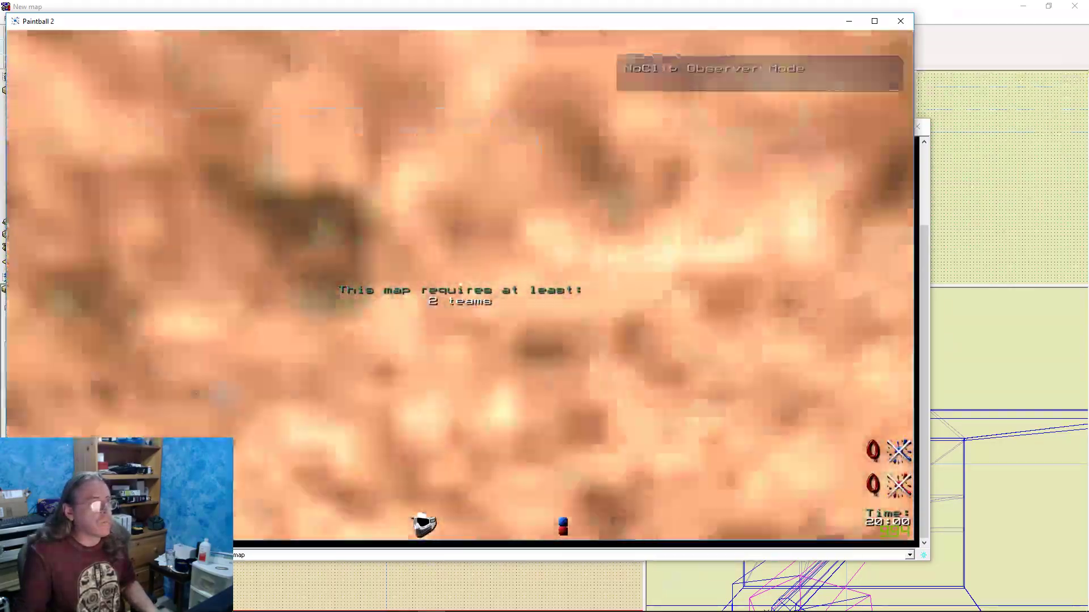
pyautogui.press('w')
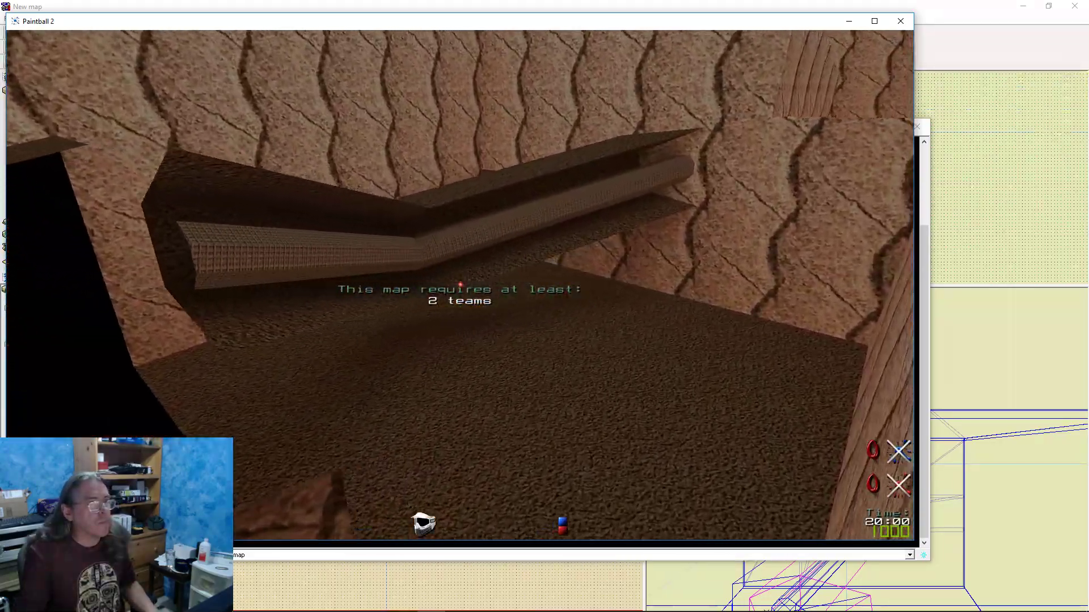
pyautogui.press('w')
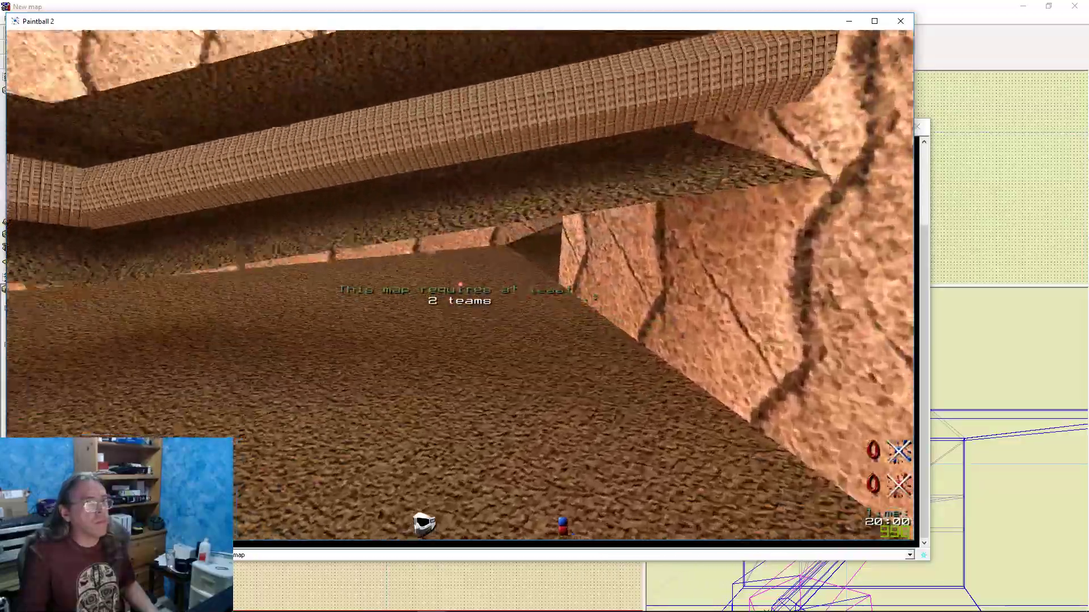
pyautogui.press('w')
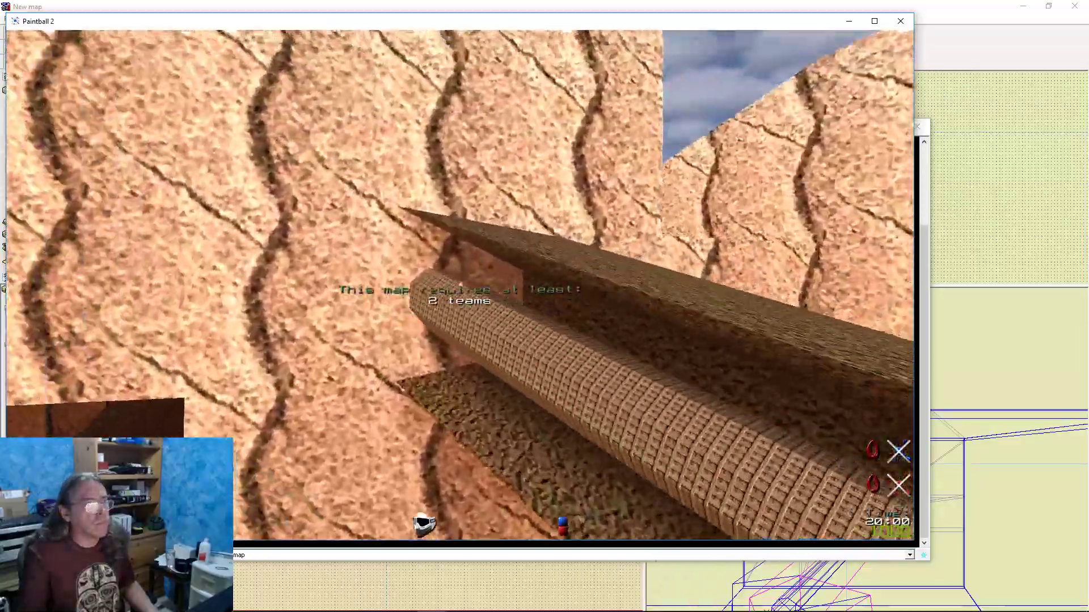
pyautogui.press('w')
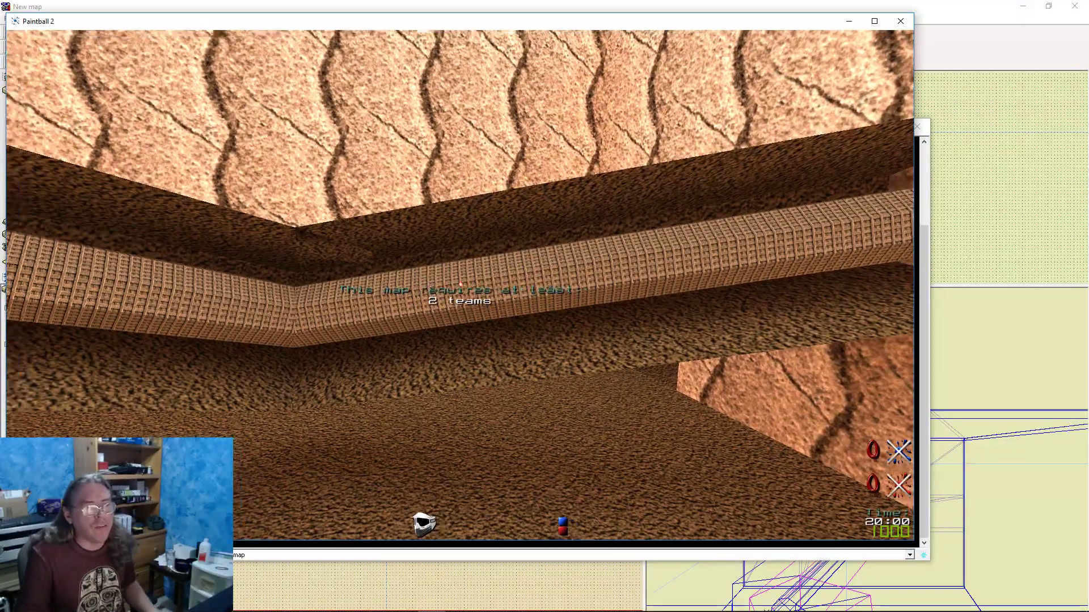
pyautogui.press('`')
pyautogui.write('q')
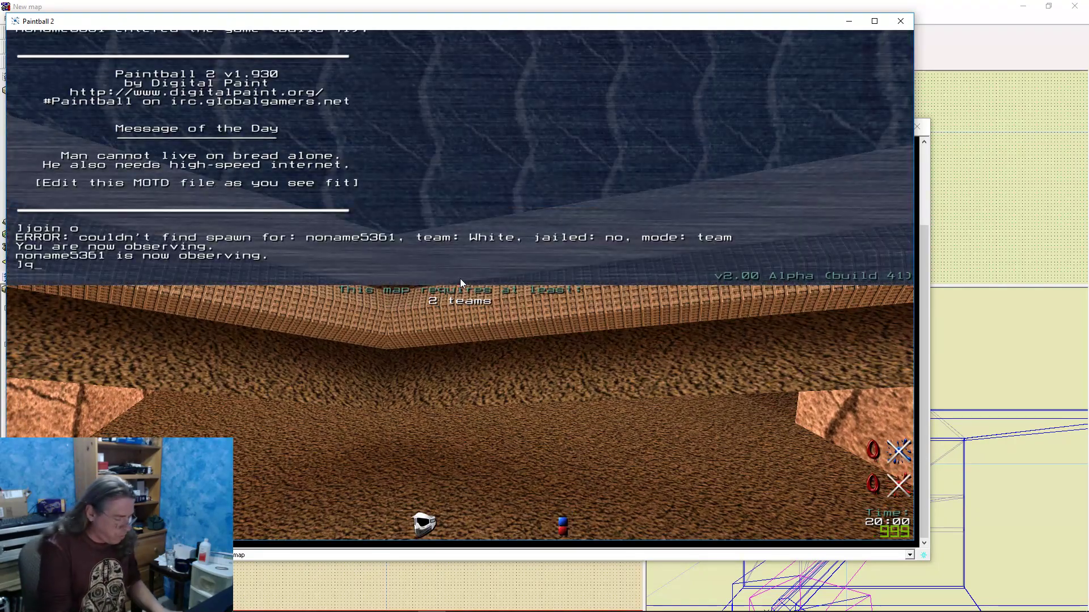
pyautogui.write('uit')
pyautogui.press('Return')
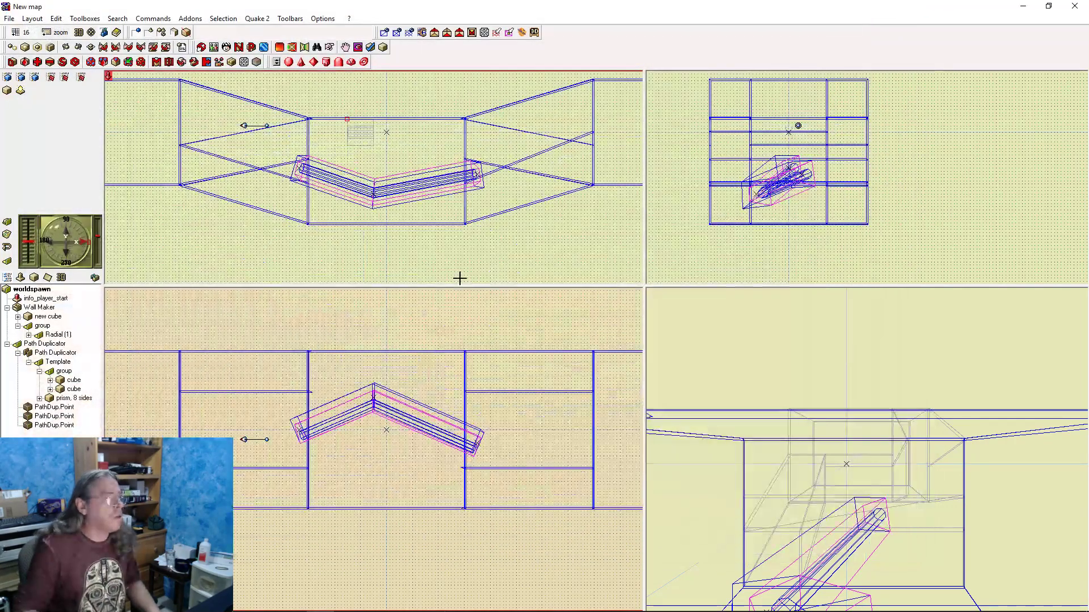
# Delete the whole Path Duplicator group with its template and path points from the map
pyautogui.click(18, 354)
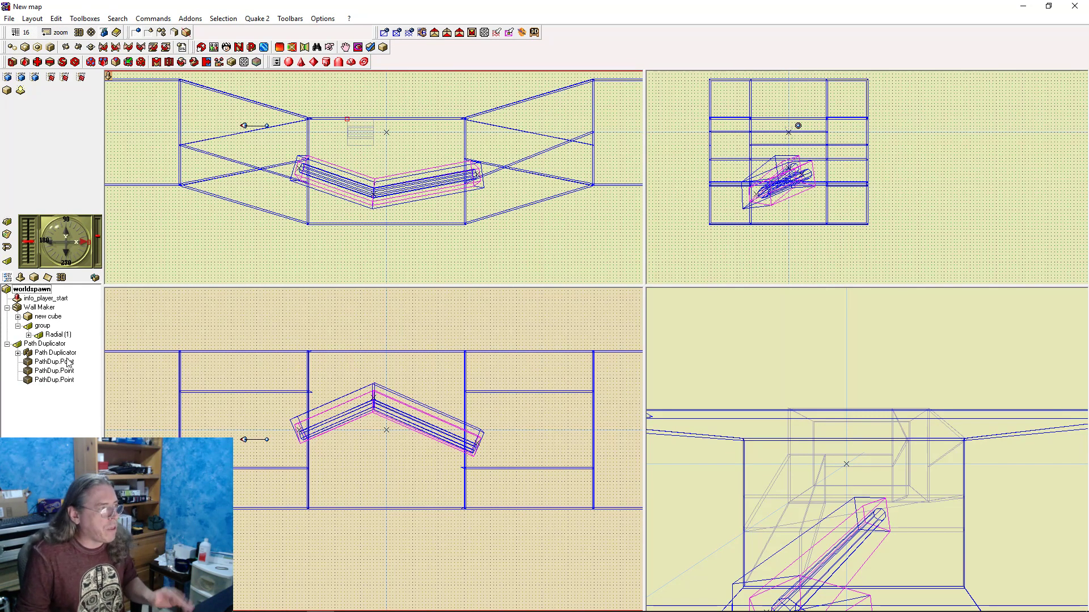
pyautogui.click(45, 345)
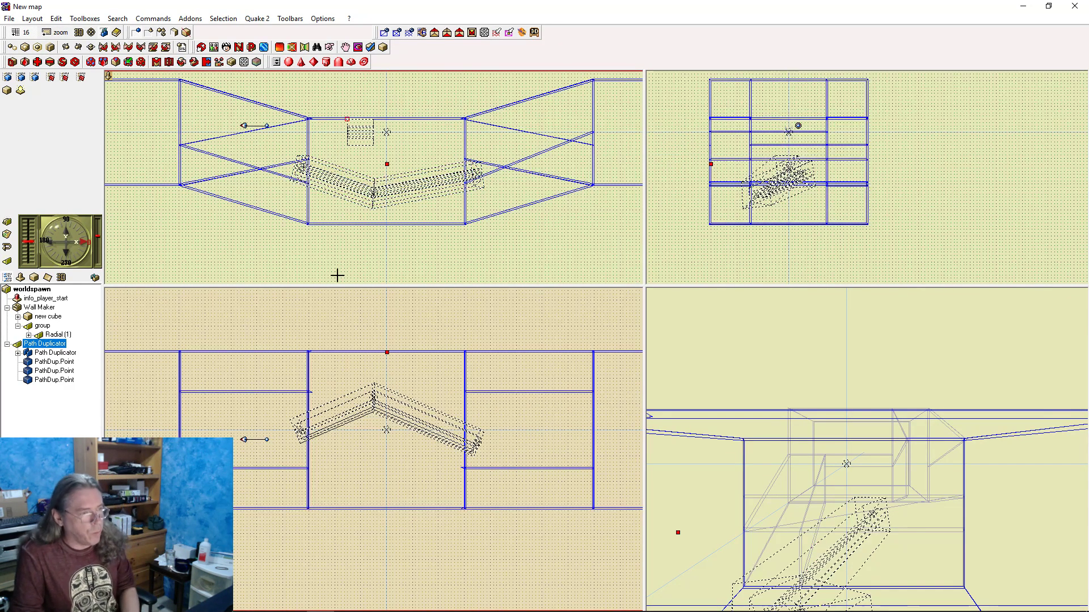
pyautogui.press('Delete')
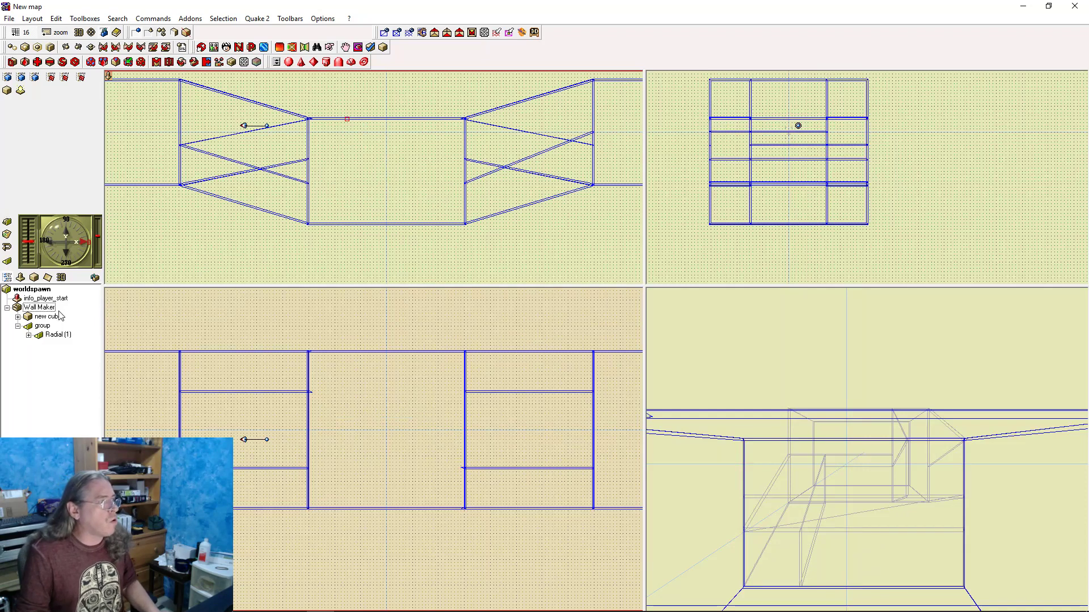
# Try a thickness of 32 on the Wall Maker and set it back to 8
pyautogui.click(45, 335)
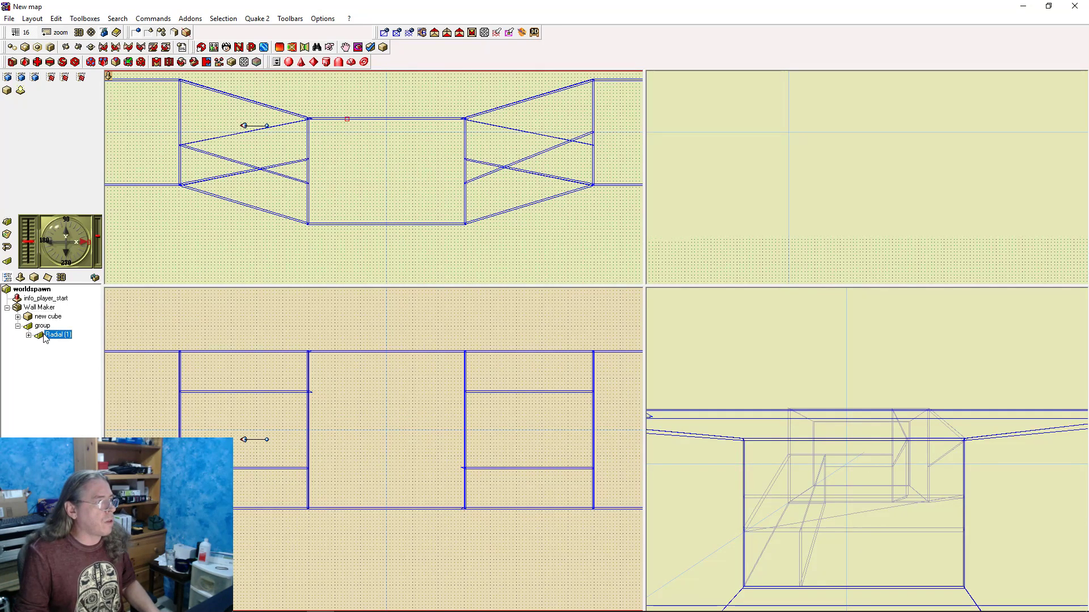
pyautogui.click(37, 317)
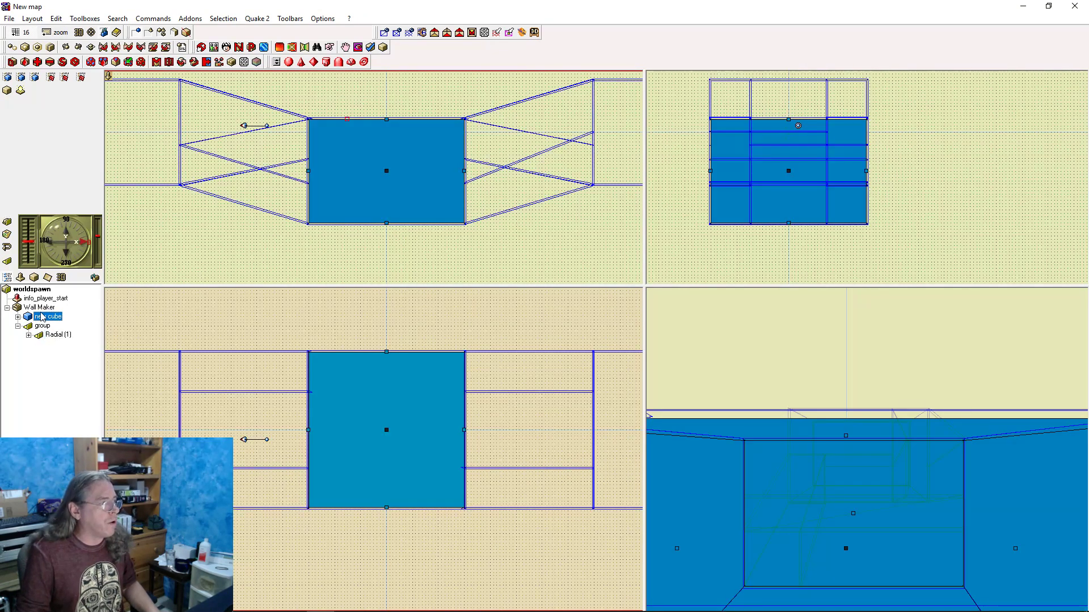
pyautogui.click(42, 308)
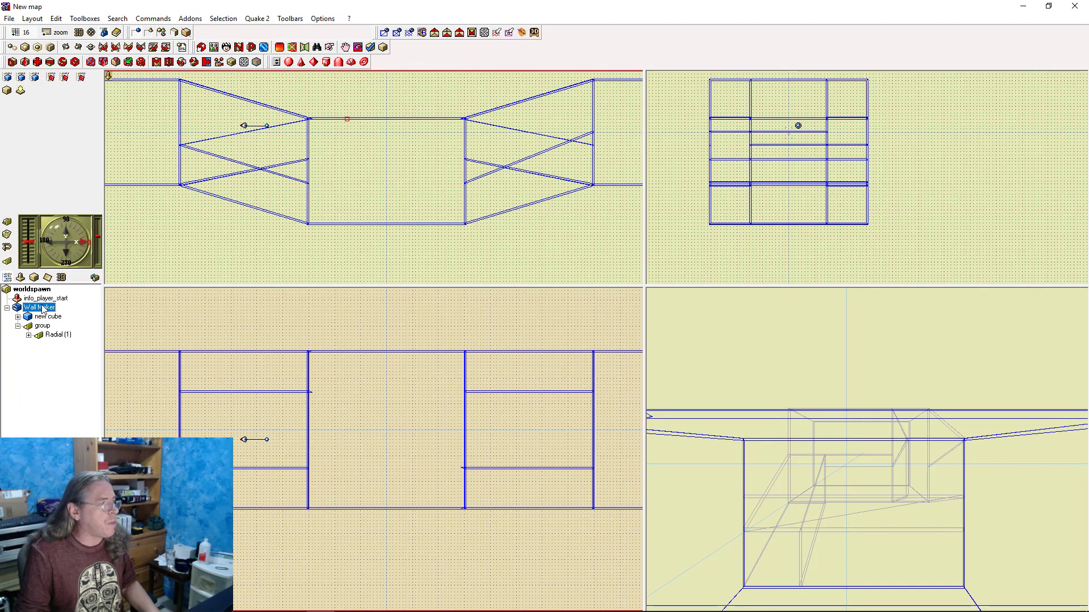
pyautogui.rightClick(31, 310)
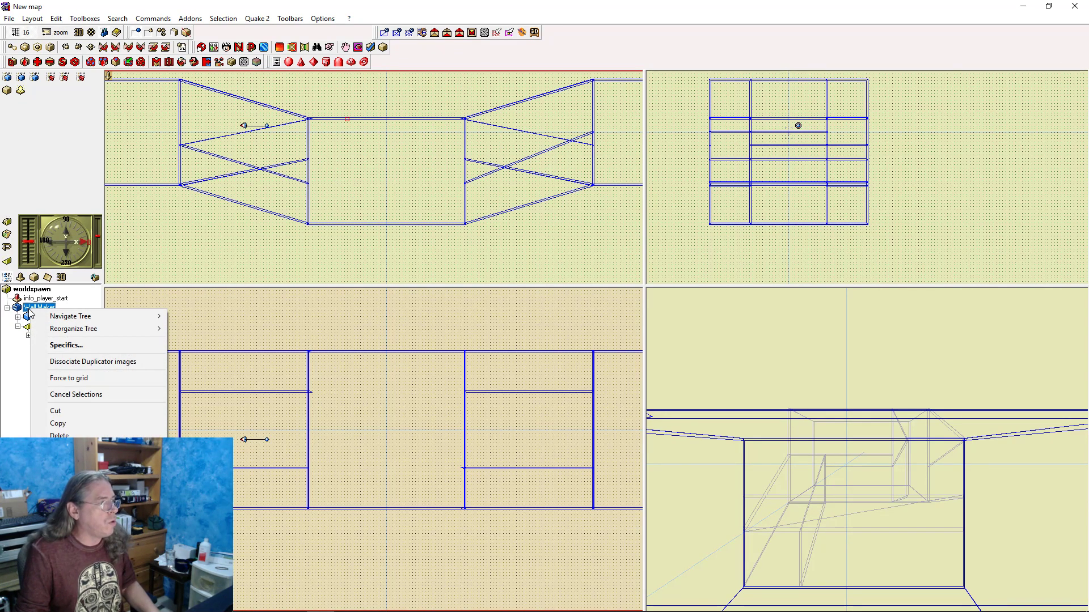
pyautogui.click(14, 345)
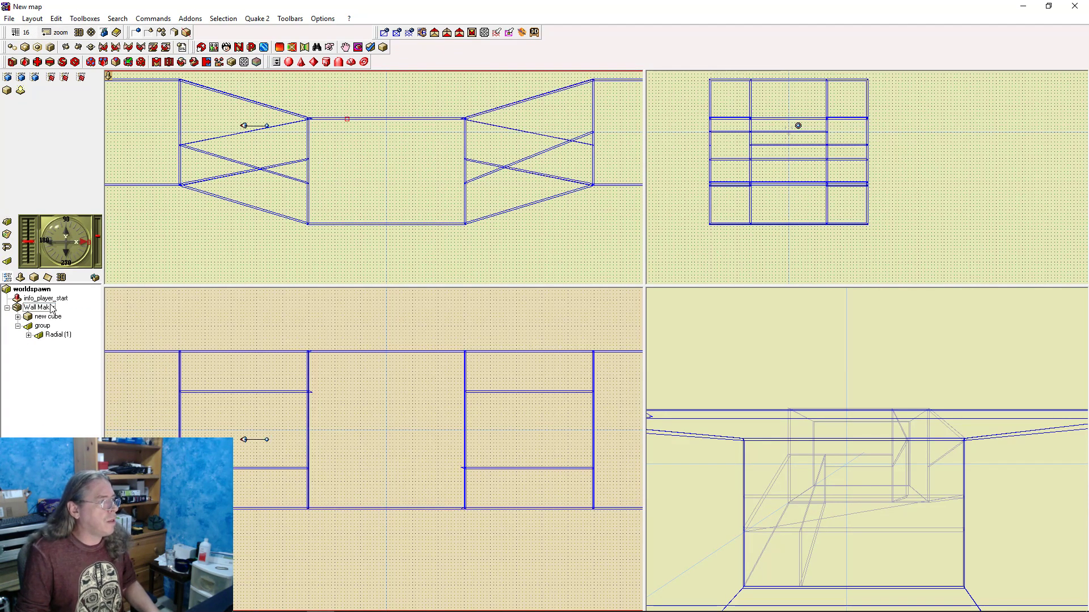
pyautogui.doubleClick(50, 308)
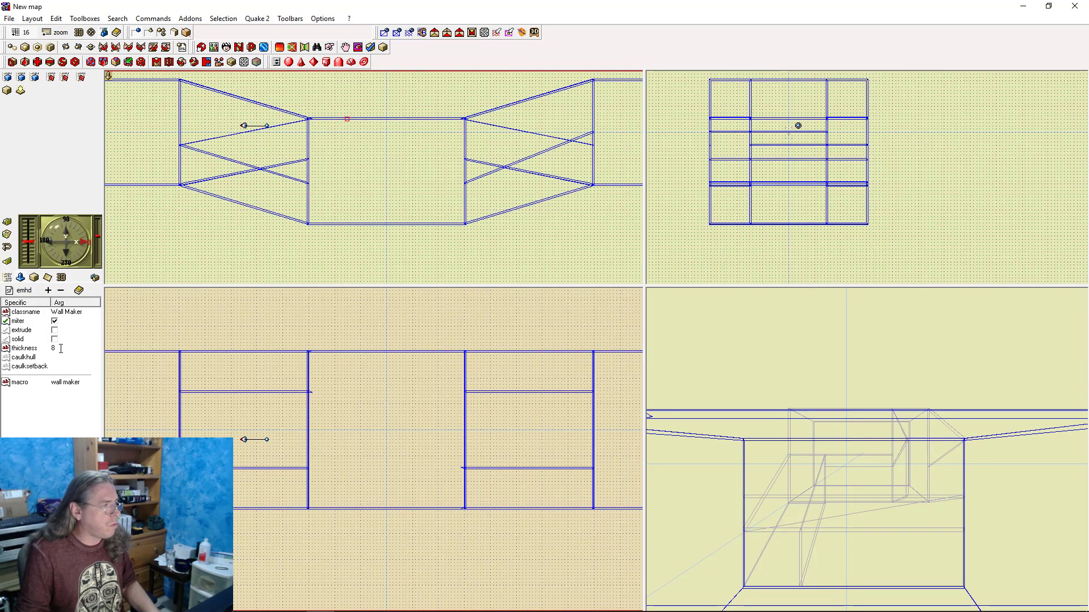
pyautogui.write('32')
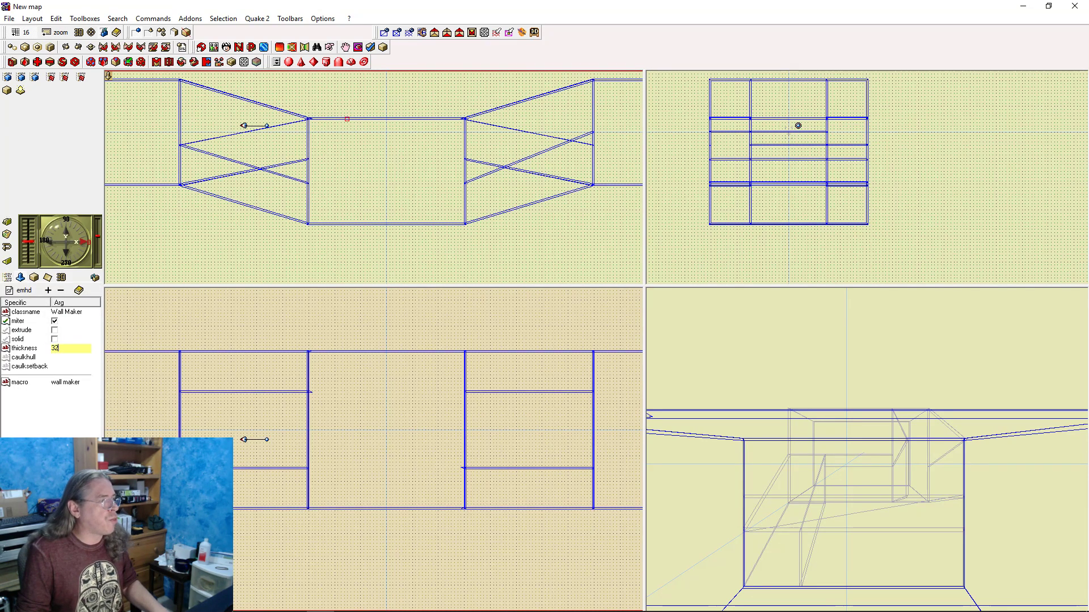
pyautogui.press('Return')
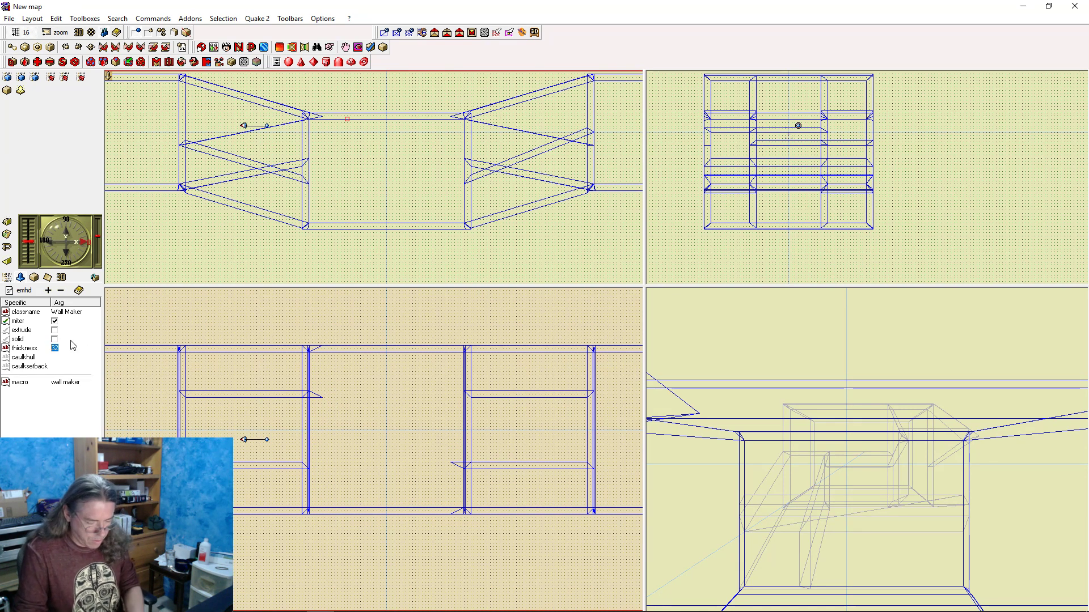
pyautogui.write('8')
pyautogui.press('Return')
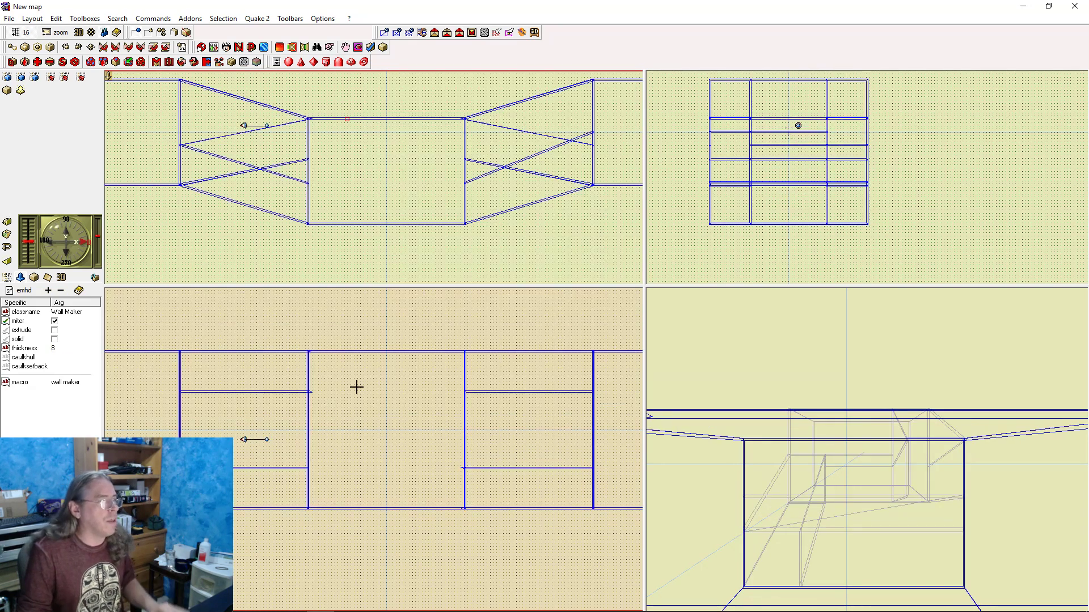
# Set the Wall Maker's thickness to 32 with the map views framed closely on the central room
pyautogui.click(372, 402)
pyautogui.scroll(-1, 384, 350)
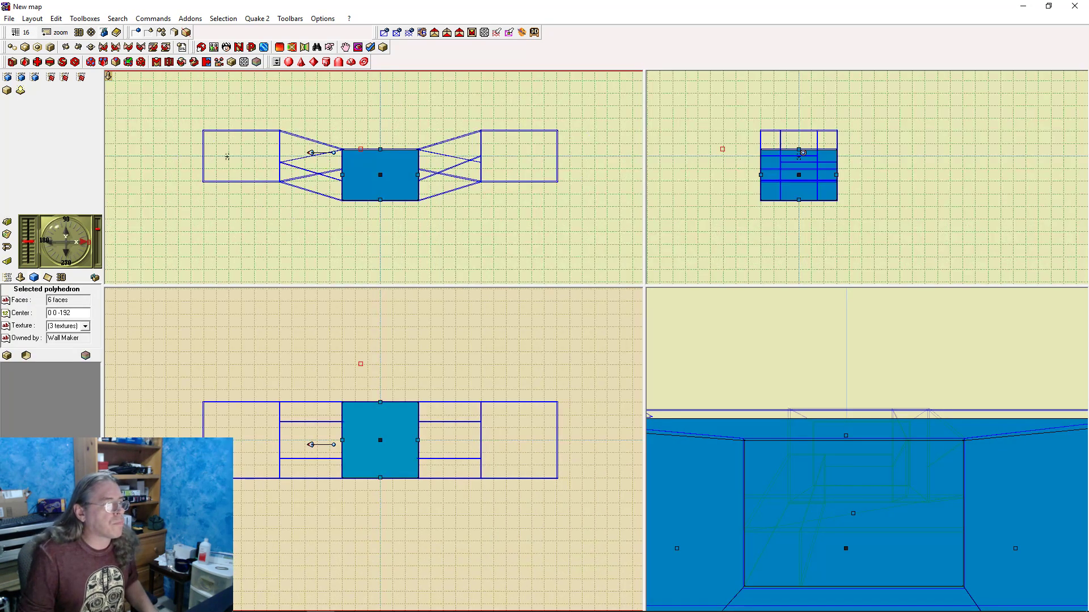
pyautogui.scroll(2, 388, 364)
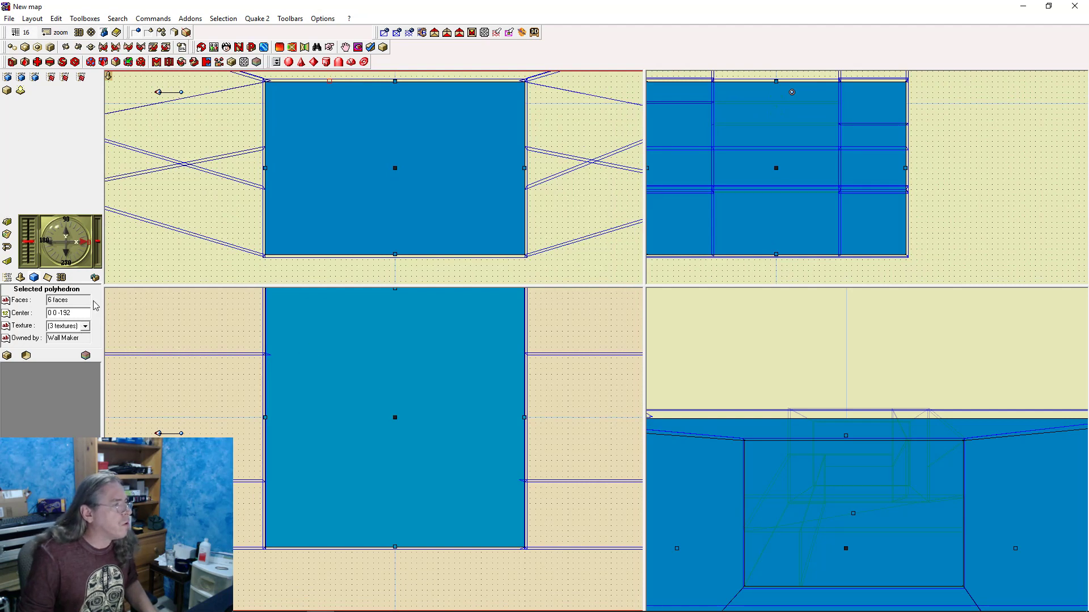
pyautogui.click(8, 278)
pyautogui.doubleClick(53, 307)
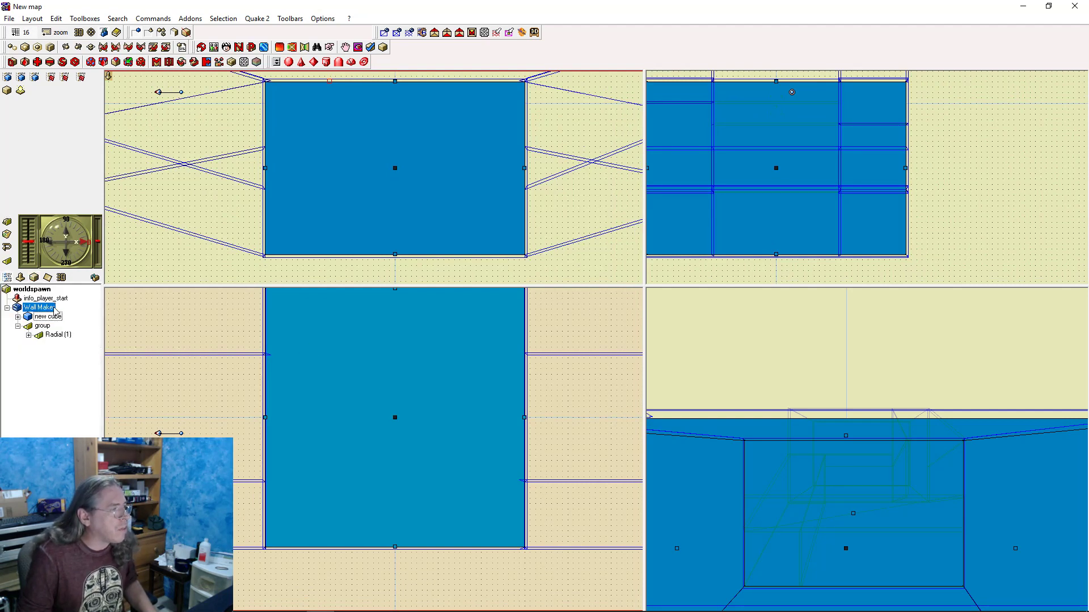
pyautogui.click(53, 347)
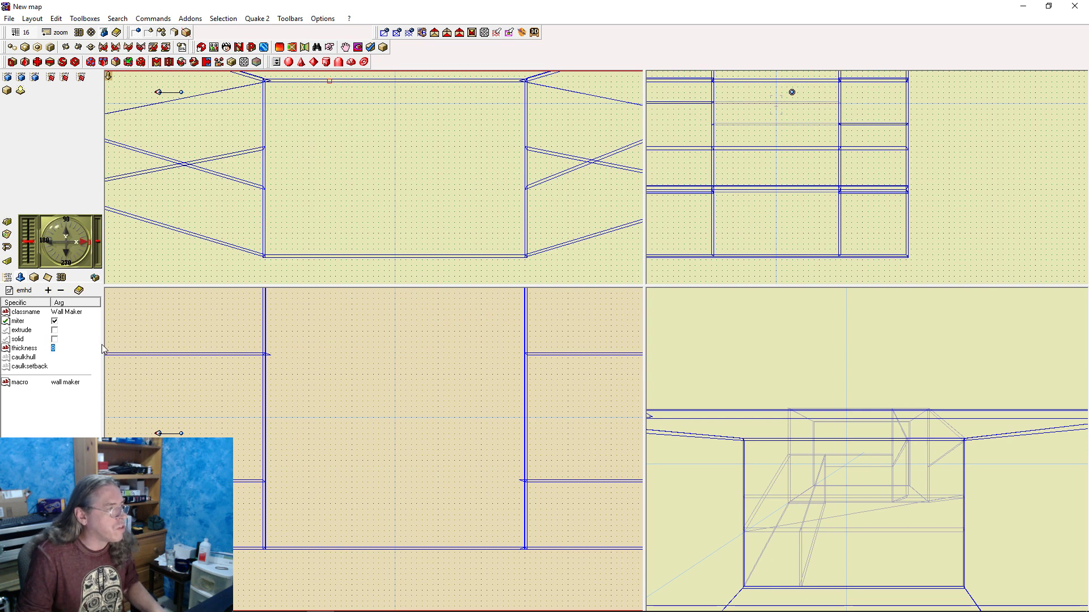
pyautogui.write('32')
pyautogui.press('Return')
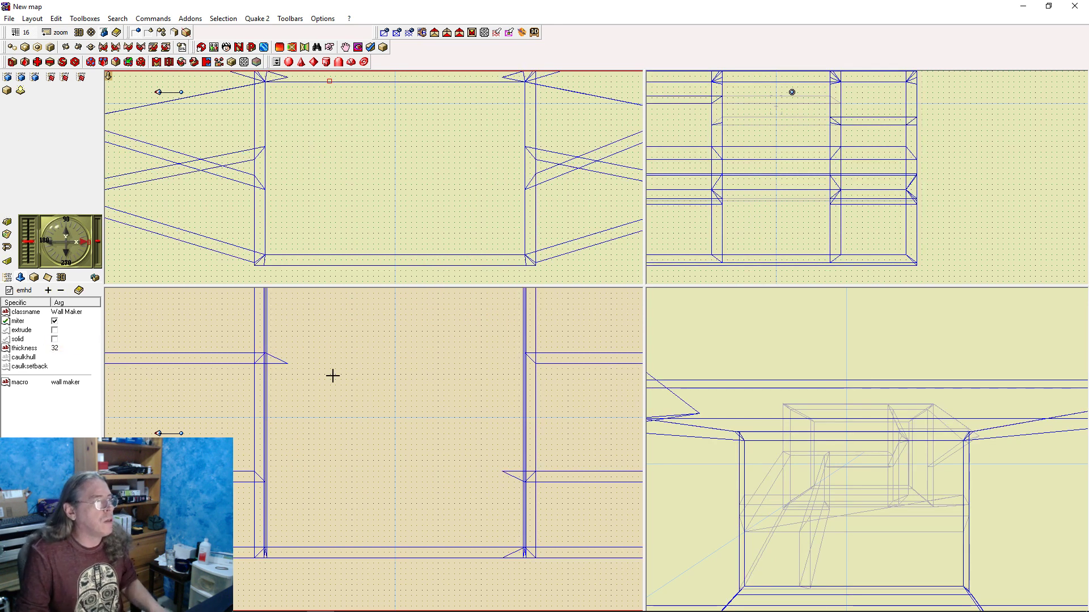
pyautogui.click(401, 374)
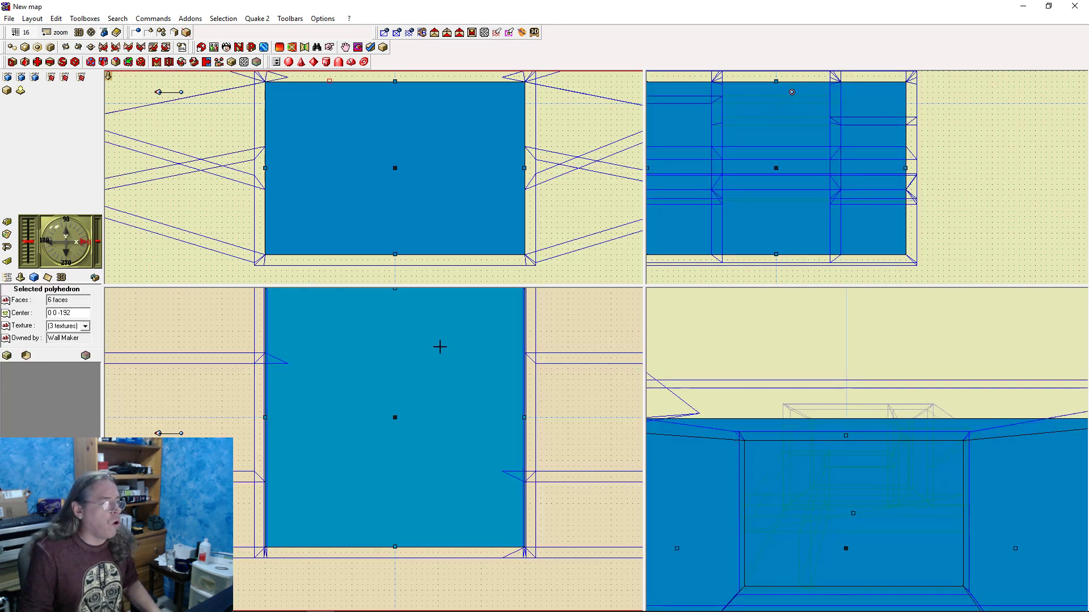
pyautogui.moveTo(440, 347); pyautogui.dragTo(442, 384, button='right')
pyautogui.click(6, 277)
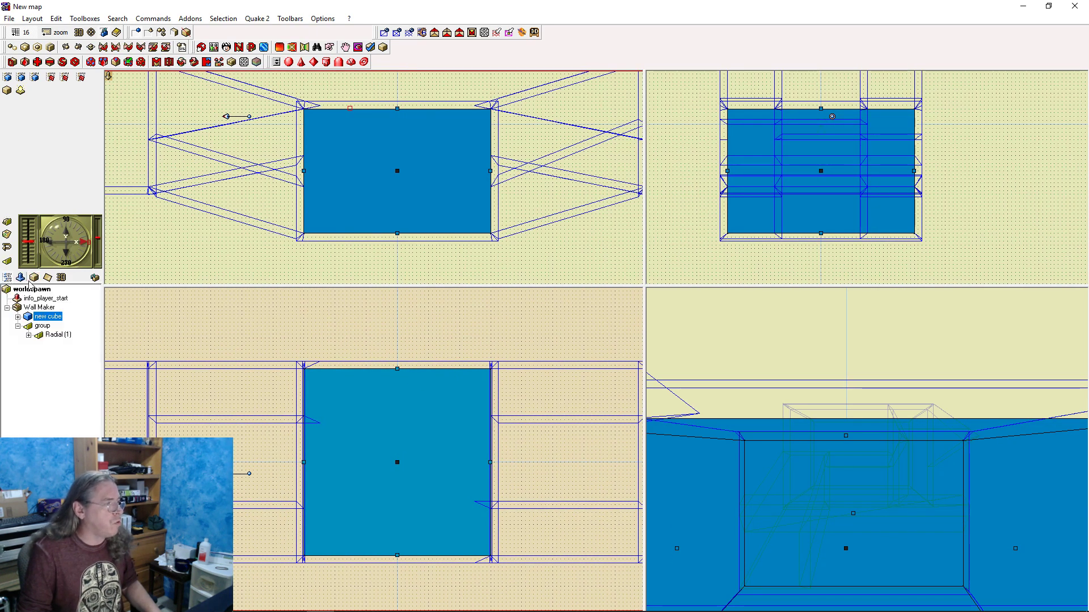
pyautogui.rightClick(34, 308)
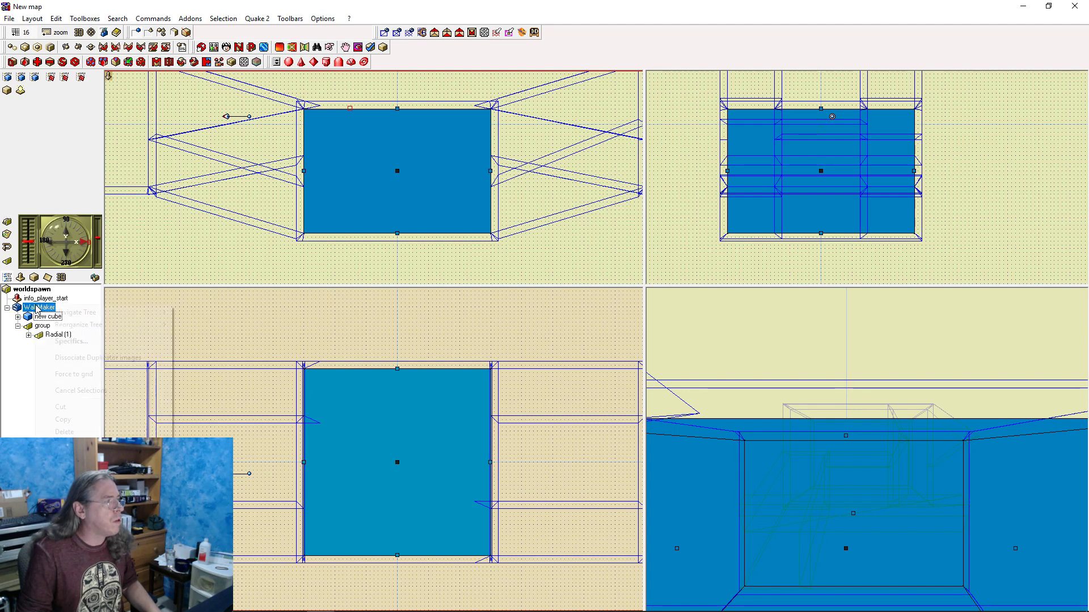
pyautogui.click(337, 338)
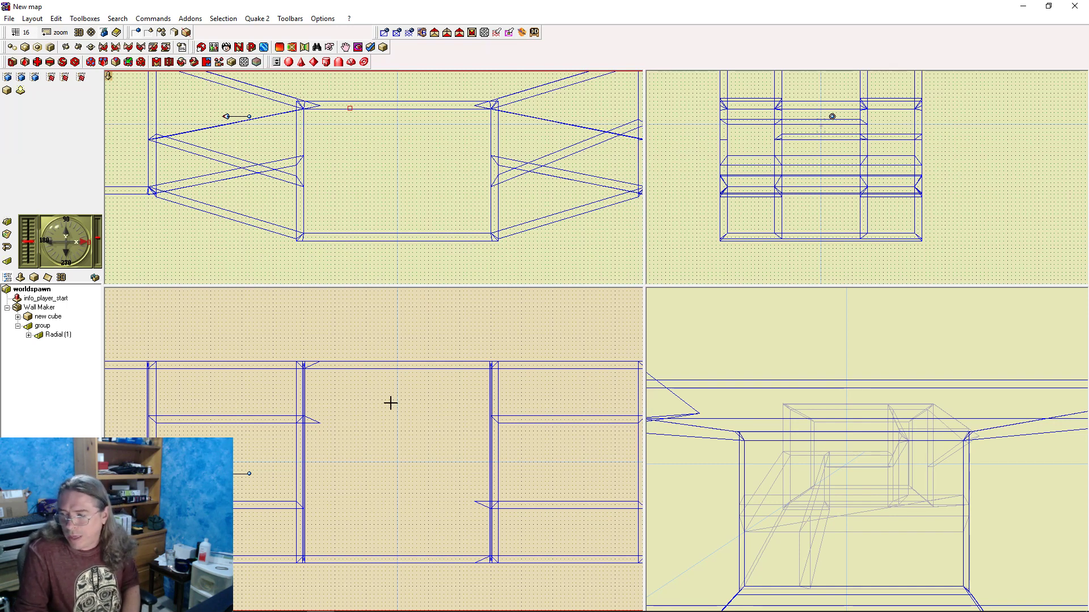
pyautogui.click(18, 326)
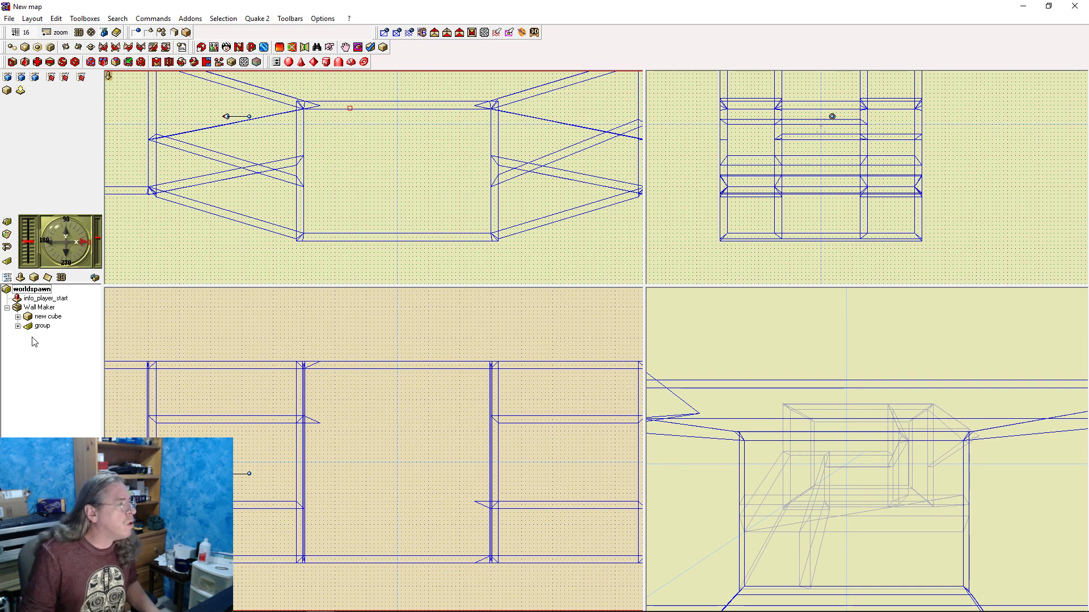
pyautogui.click(35, 308)
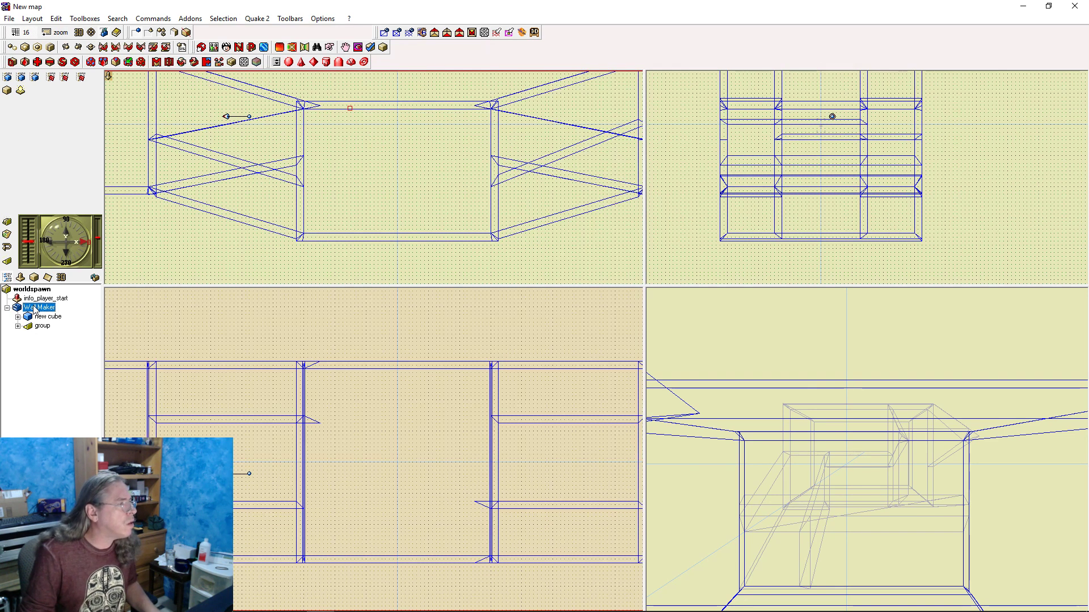
pyautogui.rightClick(35, 308)
pyautogui.press('Escape')
# Add a cube to worldspawn and fit it into the central room's wall, matching the wall's 32-unit thickness
pyautogui.click(32, 290)
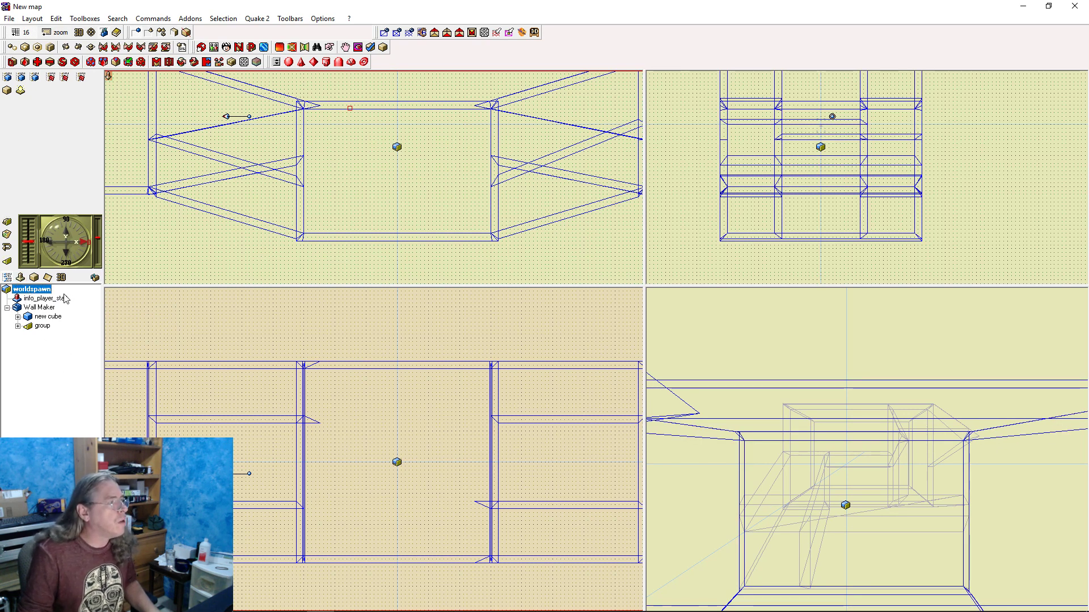
pyautogui.click(7, 91)
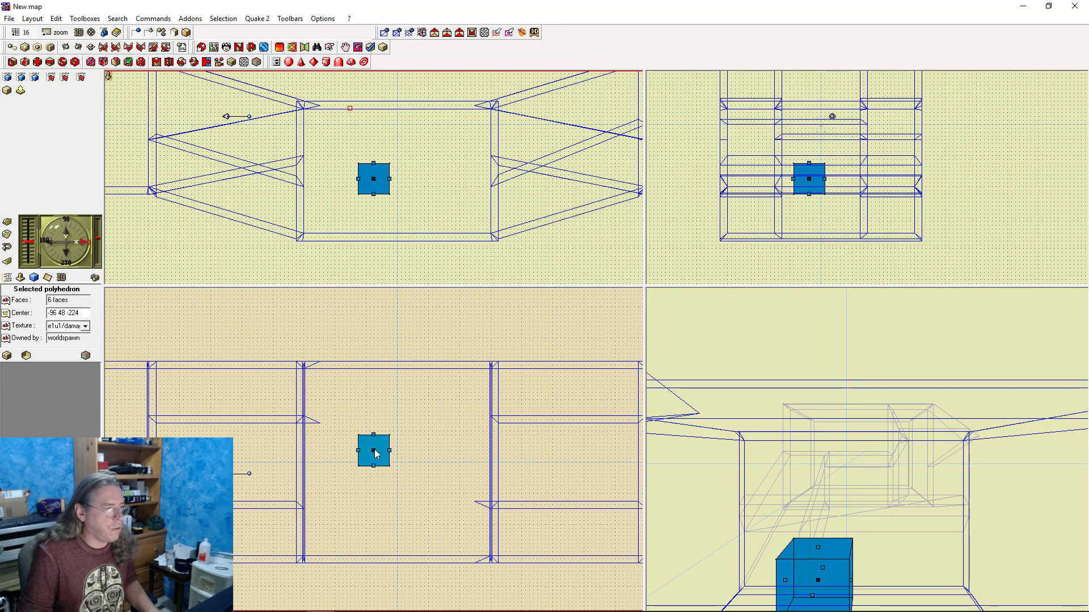
pyautogui.moveTo(373, 451); pyautogui.dragTo(401, 361)
pyautogui.click(401, 356)
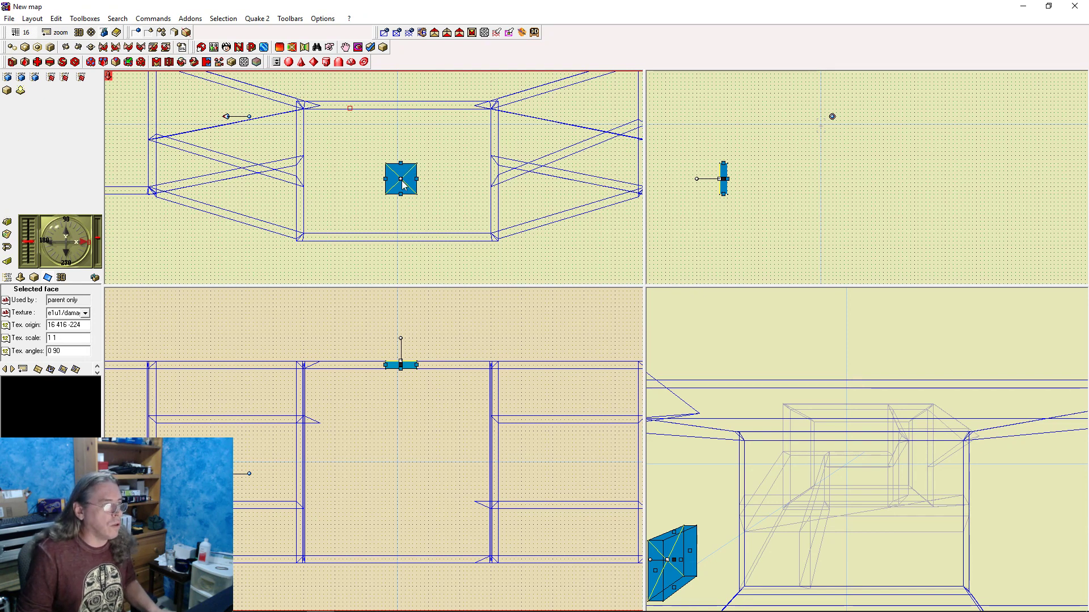
pyautogui.click(403, 184)
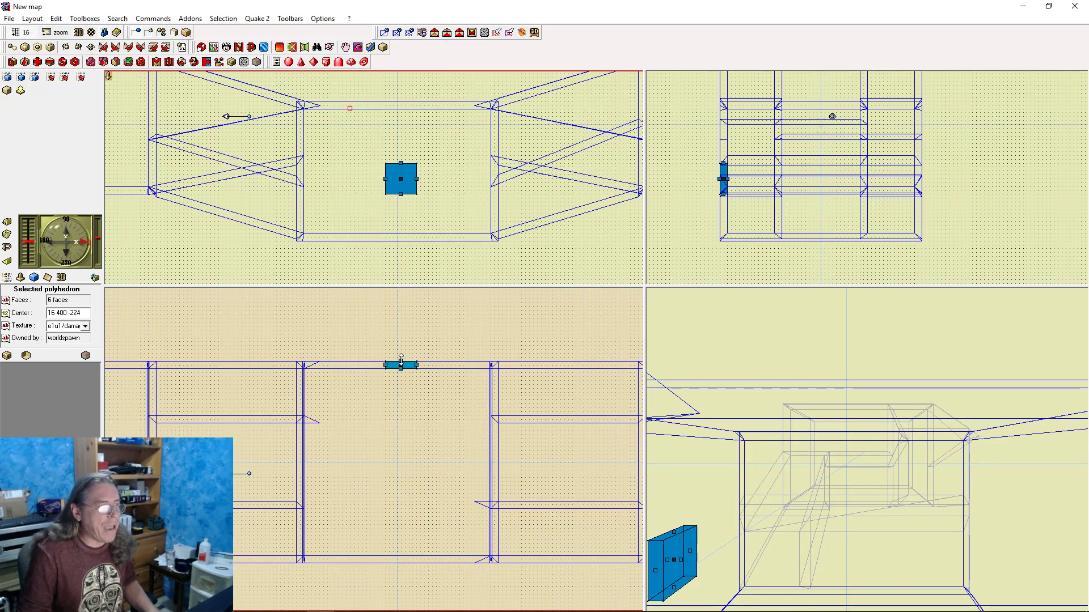
# Texture the cube's outward face with pball/sky1 and its other five faces with pball/rock2_1
pyautogui.click(401, 361)
pyautogui.click(86, 313)
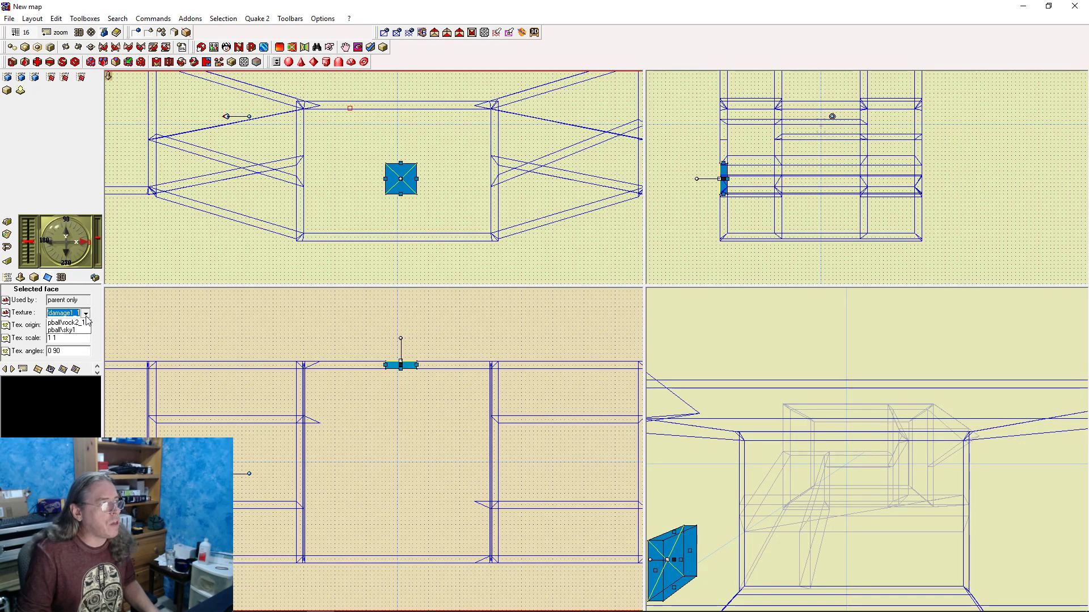
pyautogui.click(66, 329)
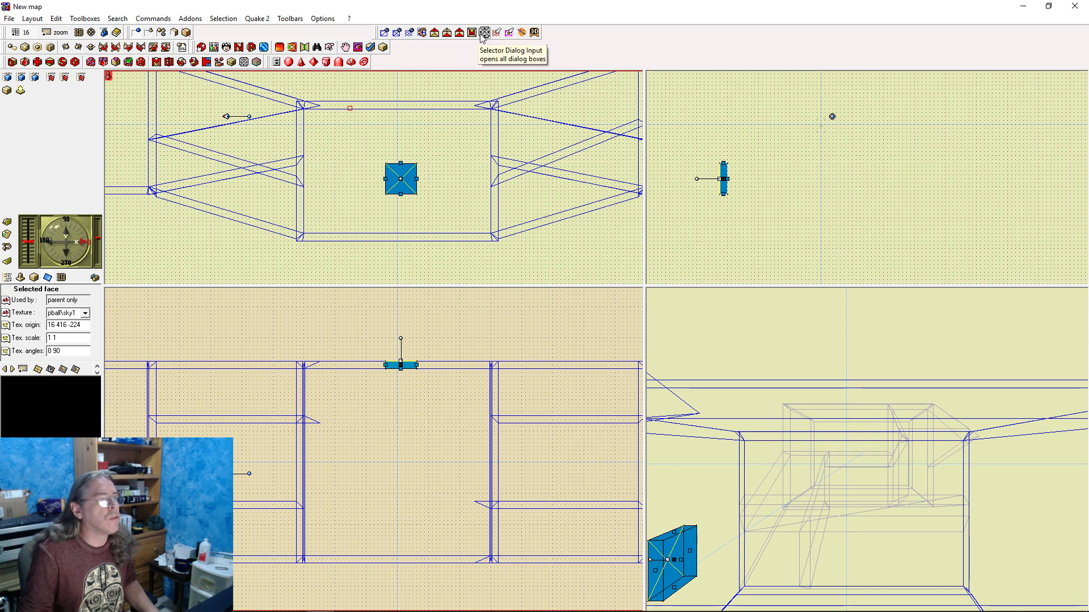
pyautogui.click(293, 50)
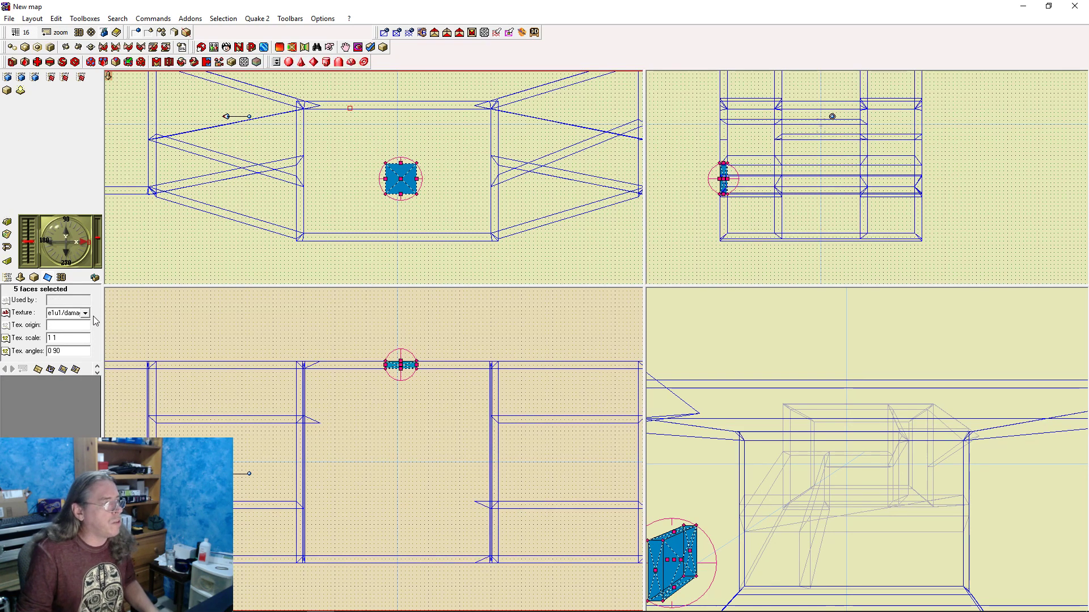
pyautogui.click(85, 313)
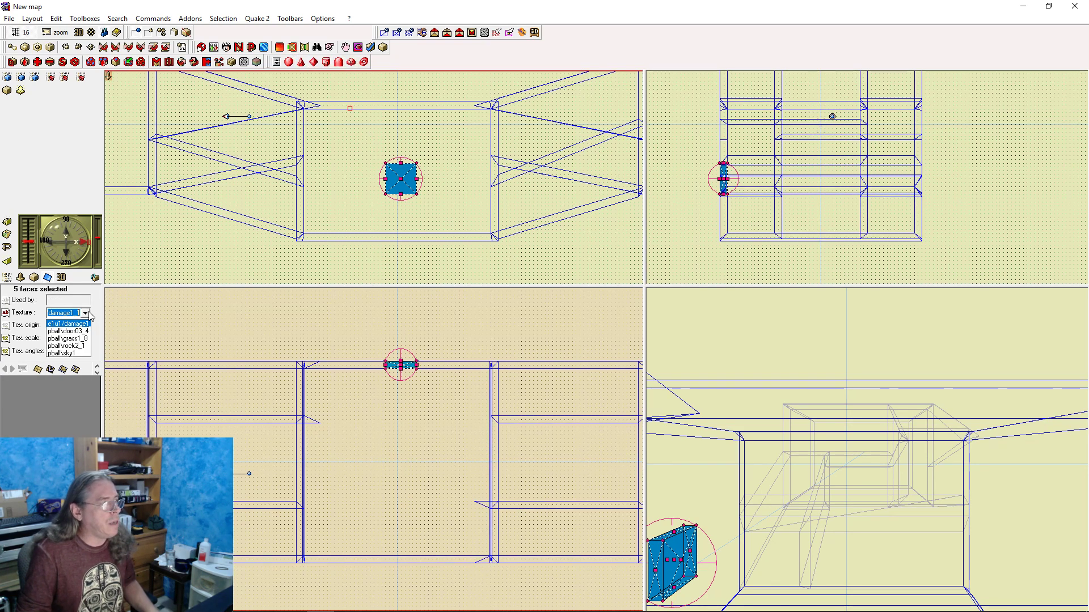
pyautogui.click(84, 346)
pyautogui.click(438, 346)
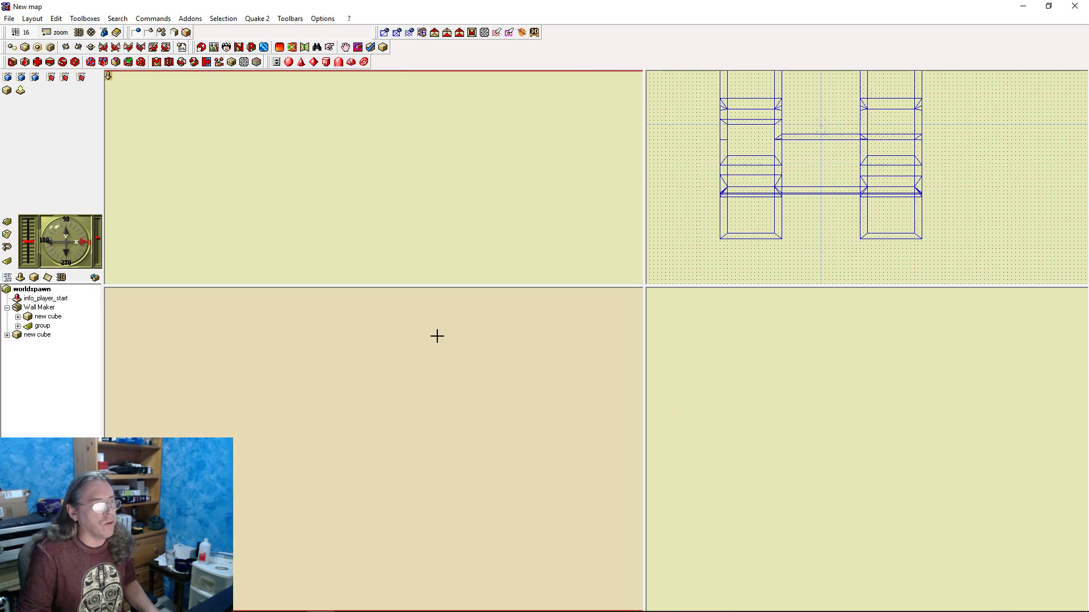
# Make the cube in the room wall negative so it cuts an opening
pyautogui.click(406, 364)
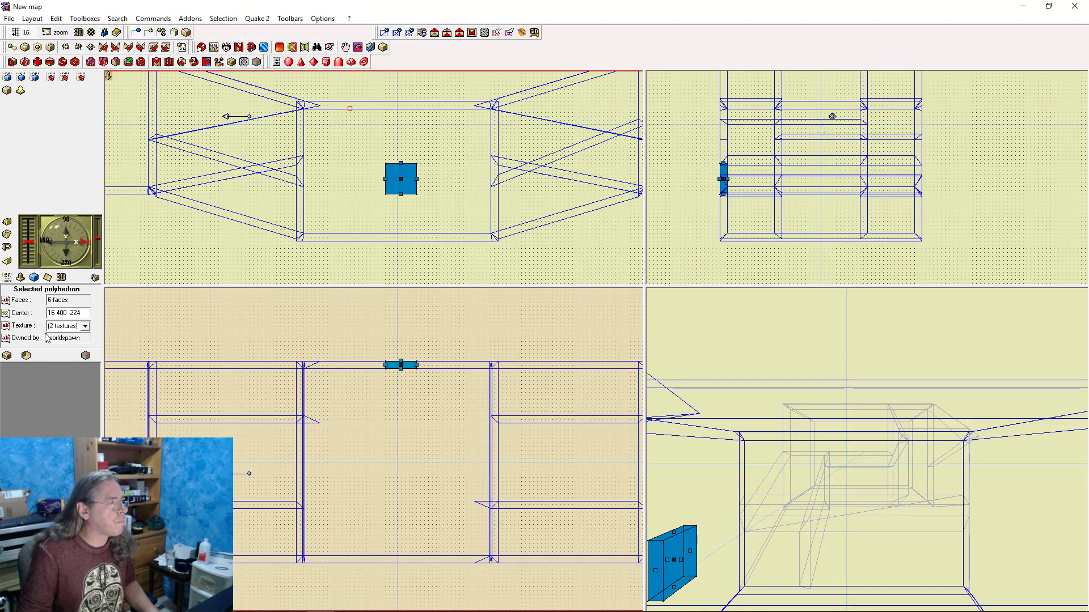
pyautogui.click(20, 278)
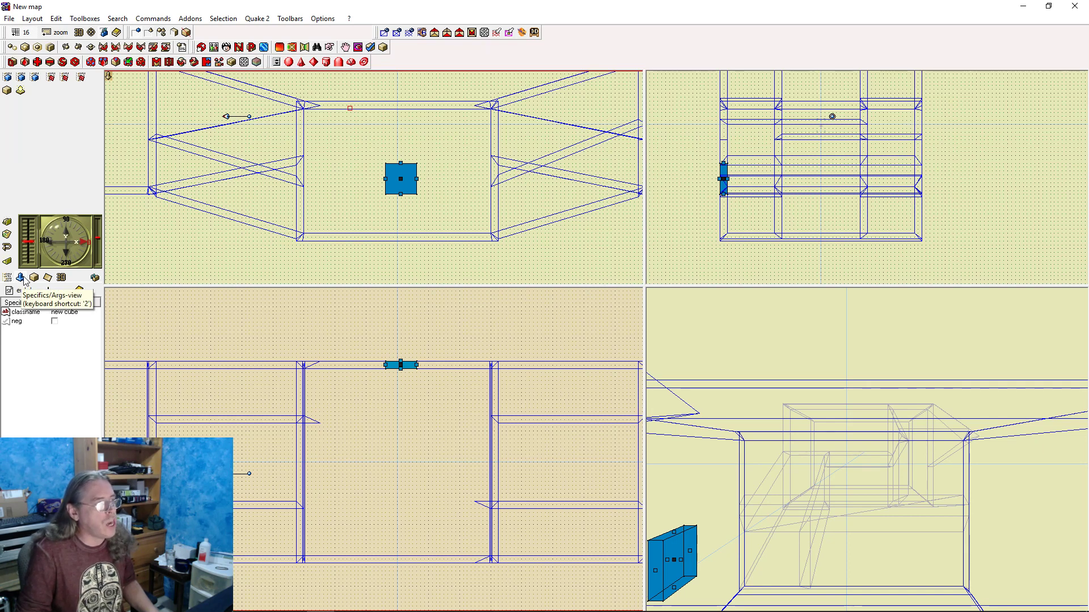
pyautogui.click(54, 322)
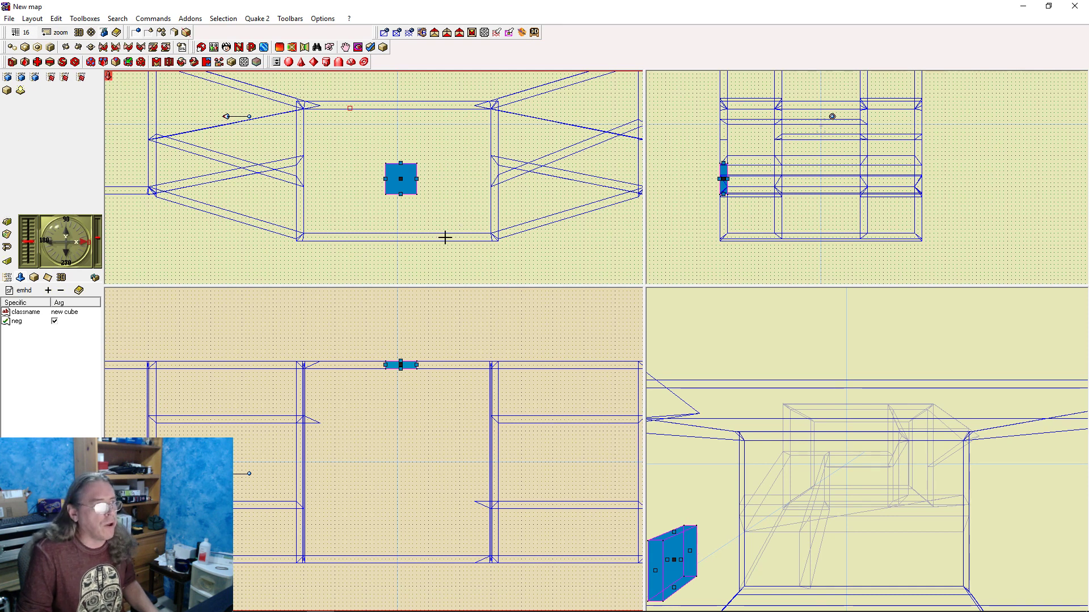
pyautogui.click(435, 213)
pyautogui.click(424, 349)
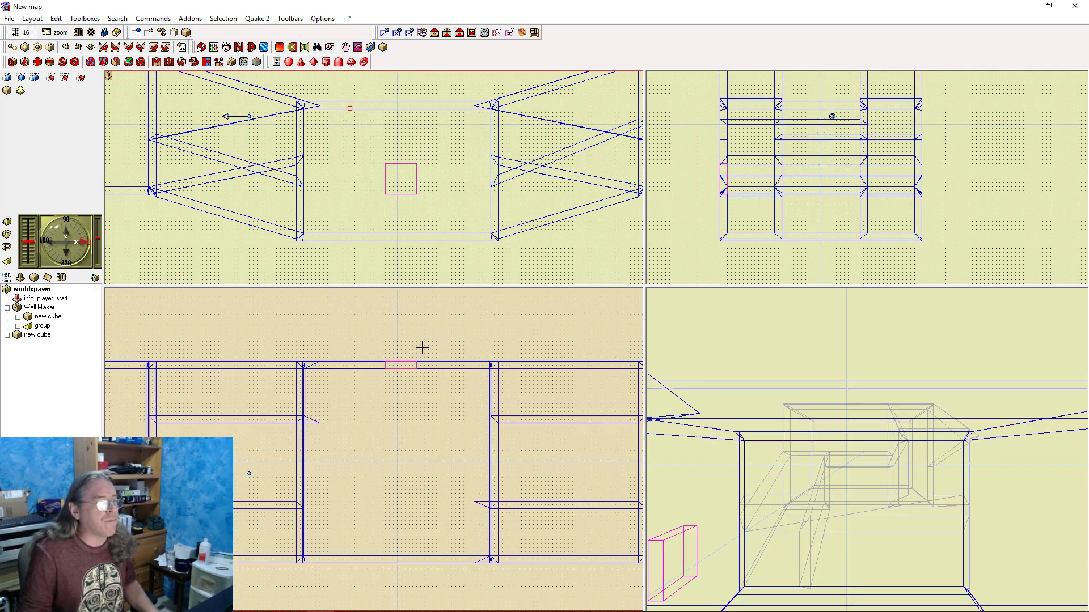
# Set the grid to 1 and move the negative cube's sky face slightly inward from the wall's outer surface
pyautogui.scroll(-2, 431, 375)
pyautogui.scroll(3, 437, 392)
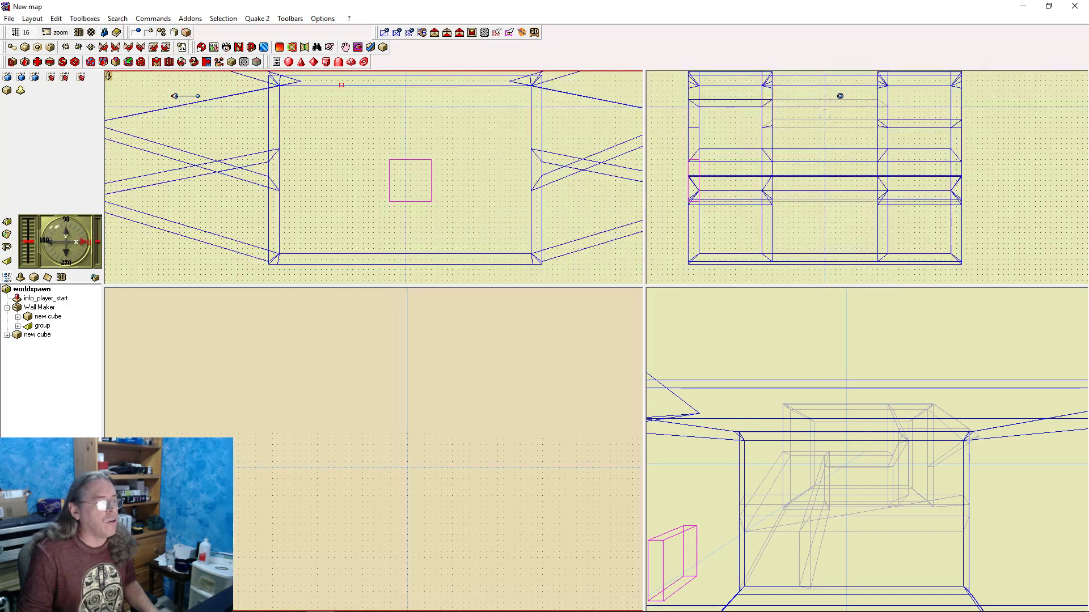
pyautogui.moveTo(458, 345); pyautogui.dragTo(456, 430, button='middle')
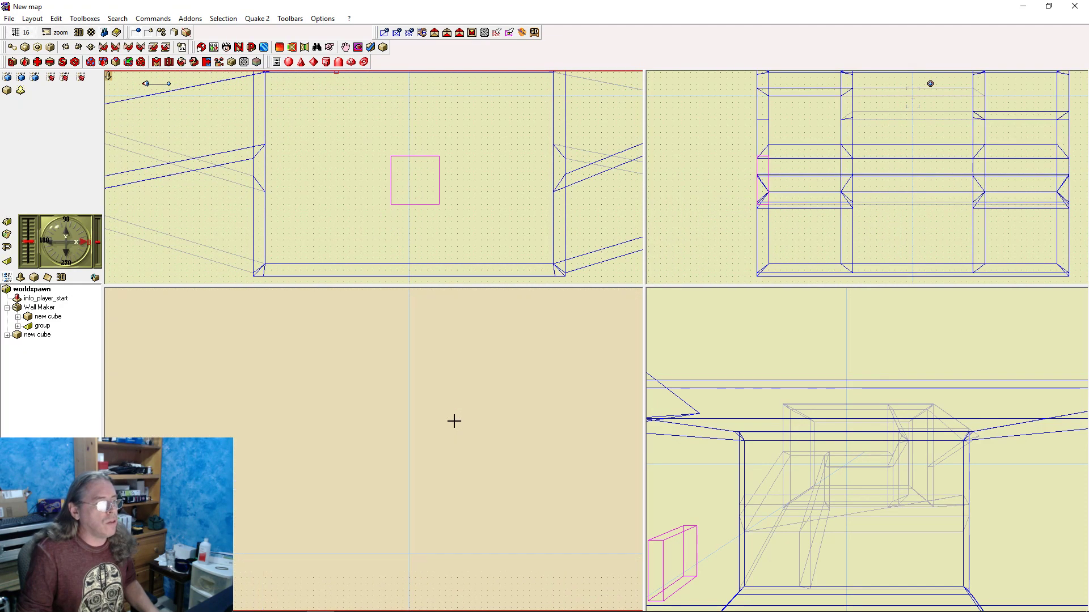
pyautogui.scroll(-2, 454, 421)
pyautogui.scroll(-1, 547, 416)
pyautogui.scroll(4, 547, 417)
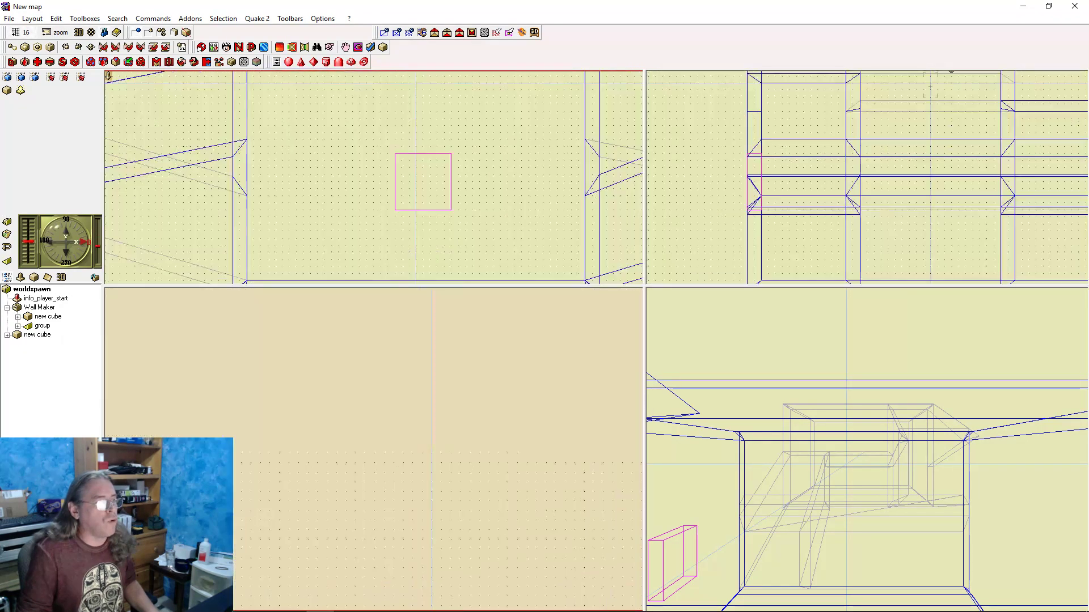
pyautogui.moveTo(547, 417); pyautogui.dragTo(490, 482, button='middle')
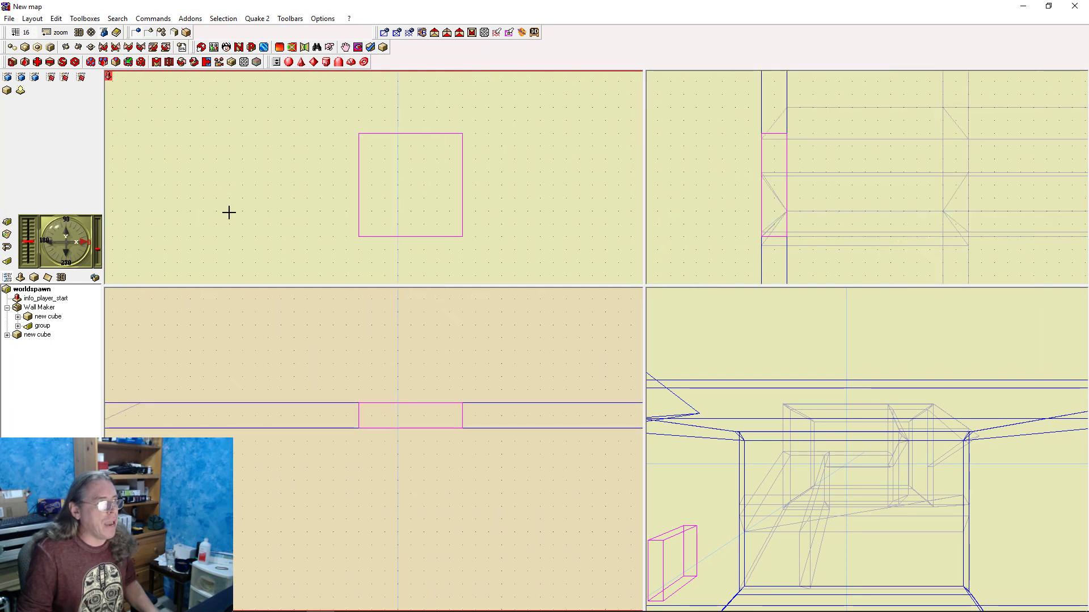
pyautogui.click(408, 421)
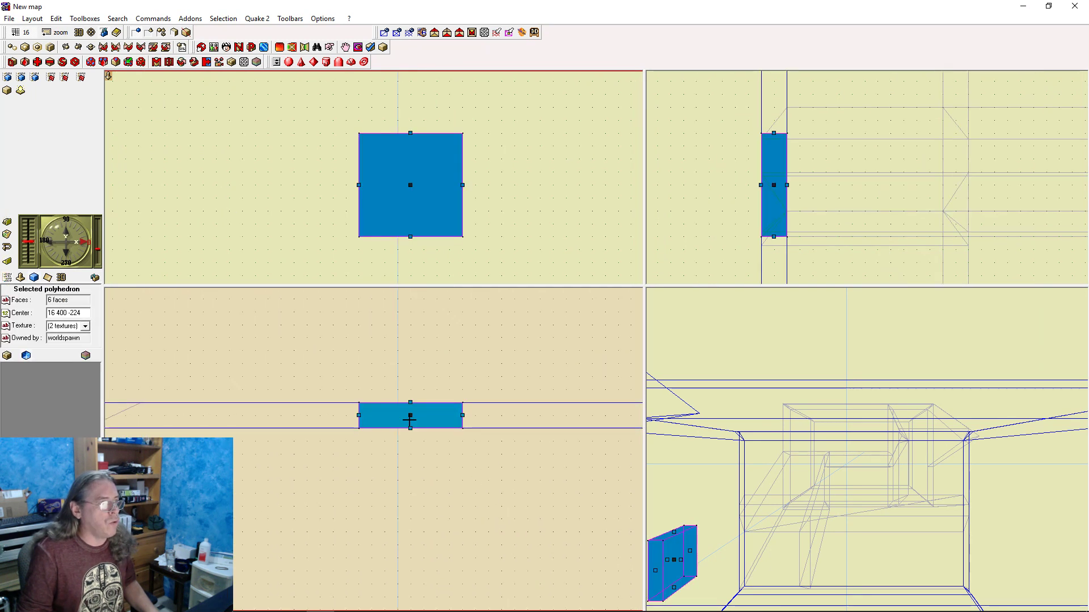
pyautogui.click(24, 32)
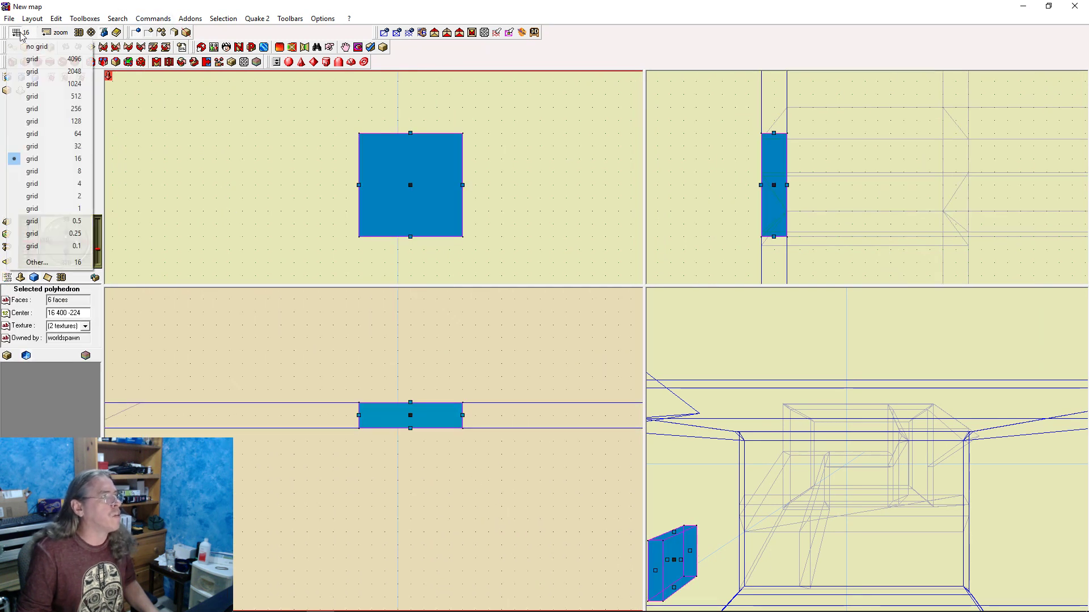
pyautogui.click(57, 208)
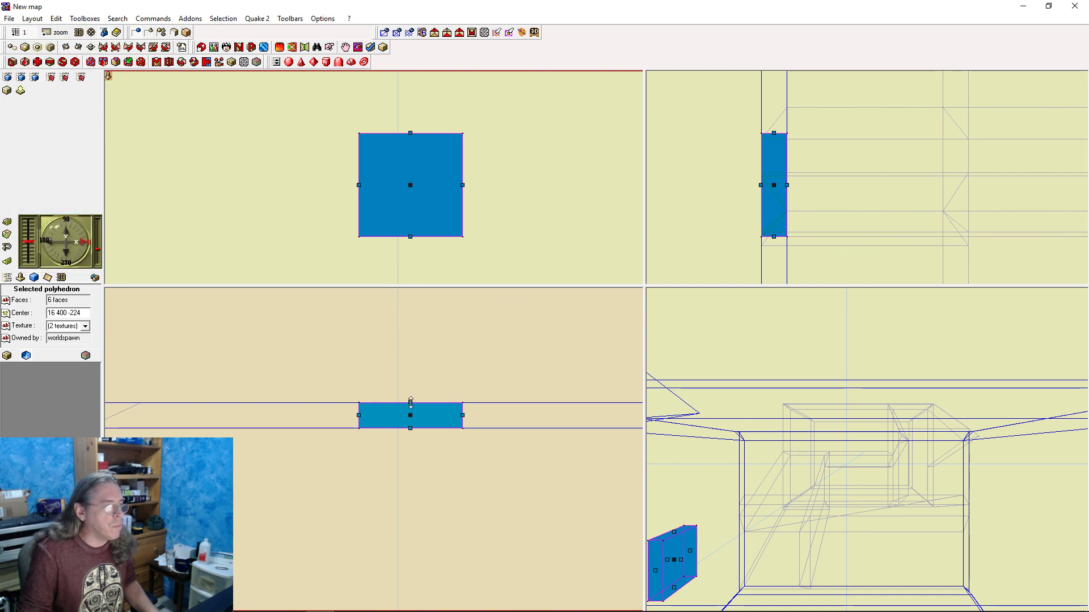
pyautogui.click(411, 403)
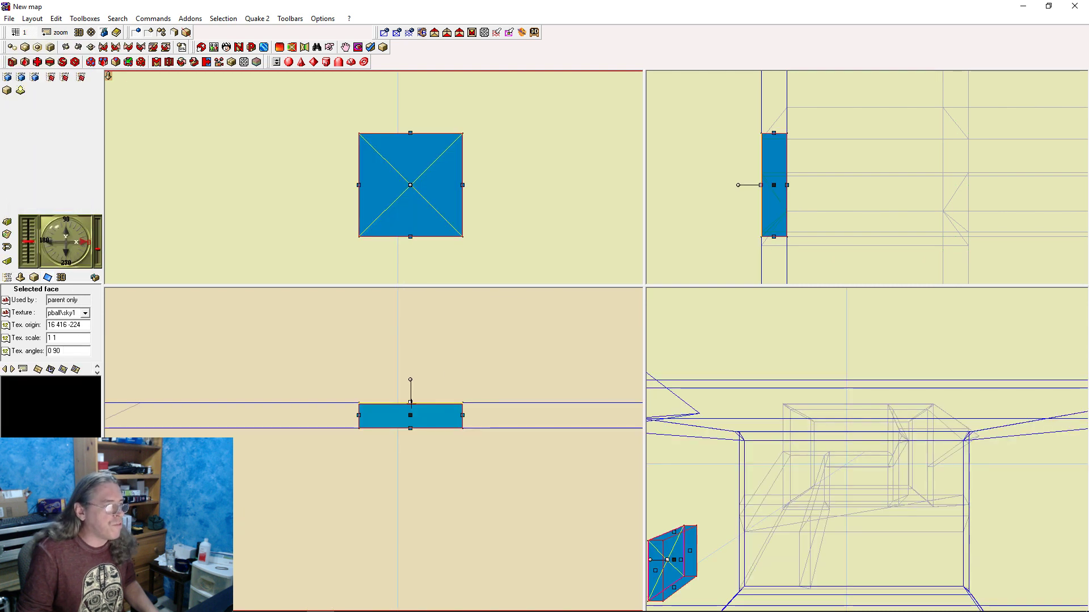
pyautogui.click(506, 368)
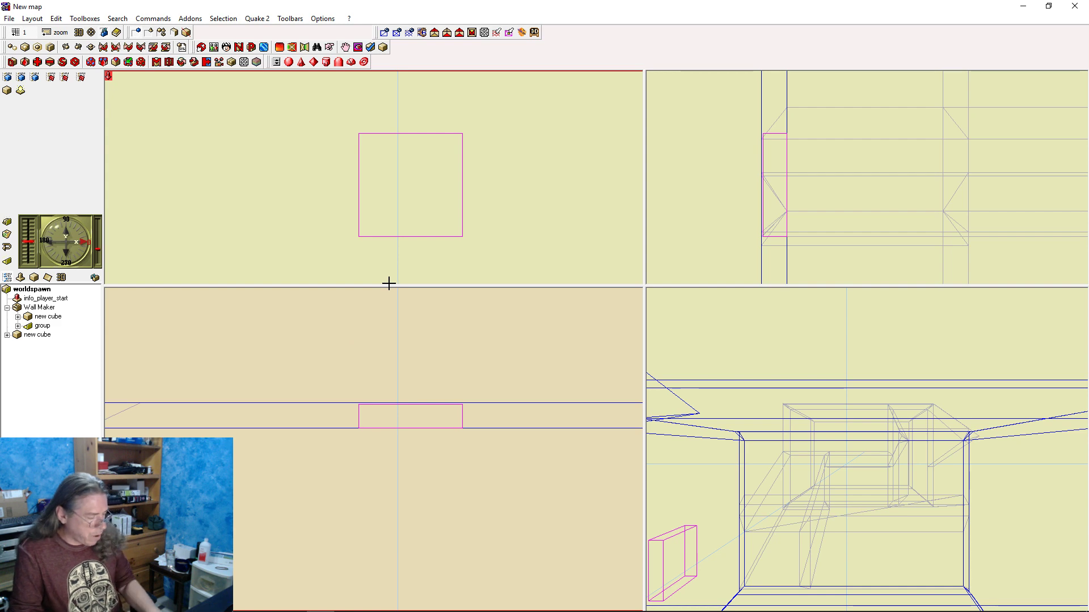
# Run the map in Paintball 2, inspect the sky window cut into the room wall, and quit the game
pyautogui.press('F9')
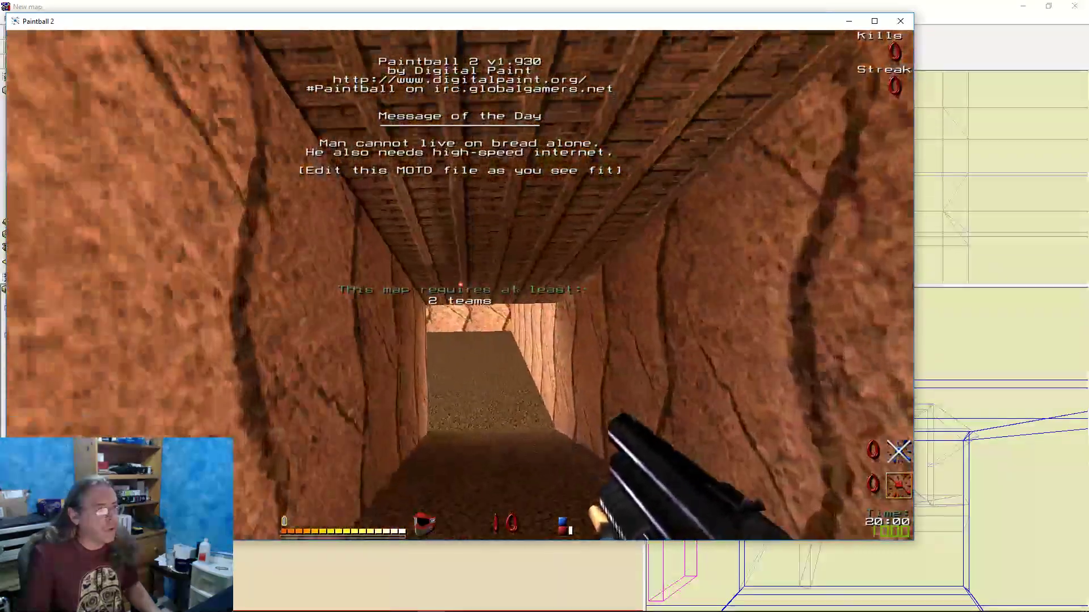
pyautogui.press('w')
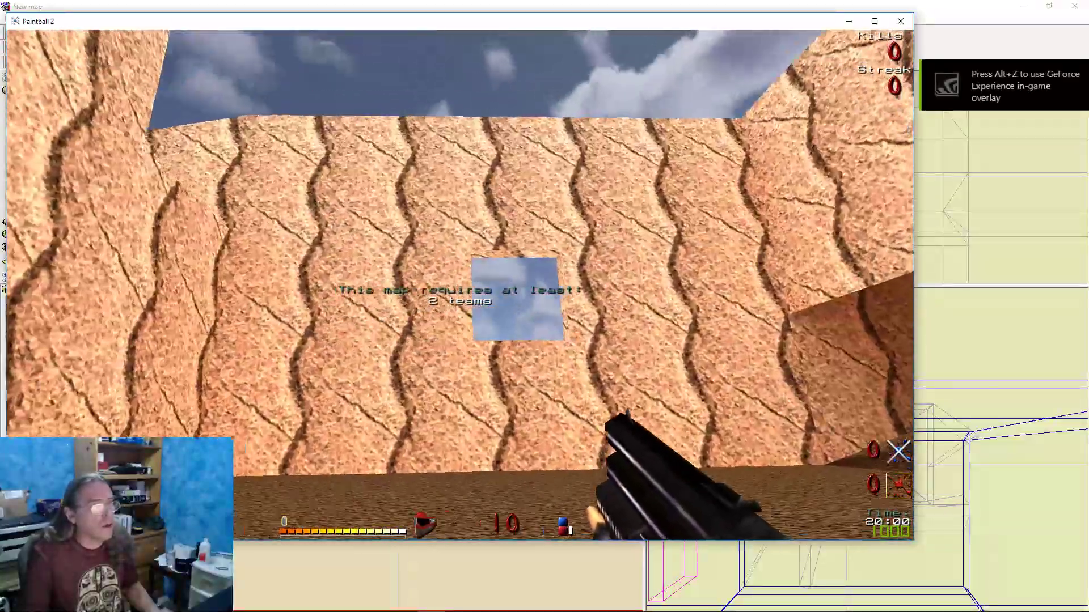
pyautogui.press('w')
pyautogui.press('d')
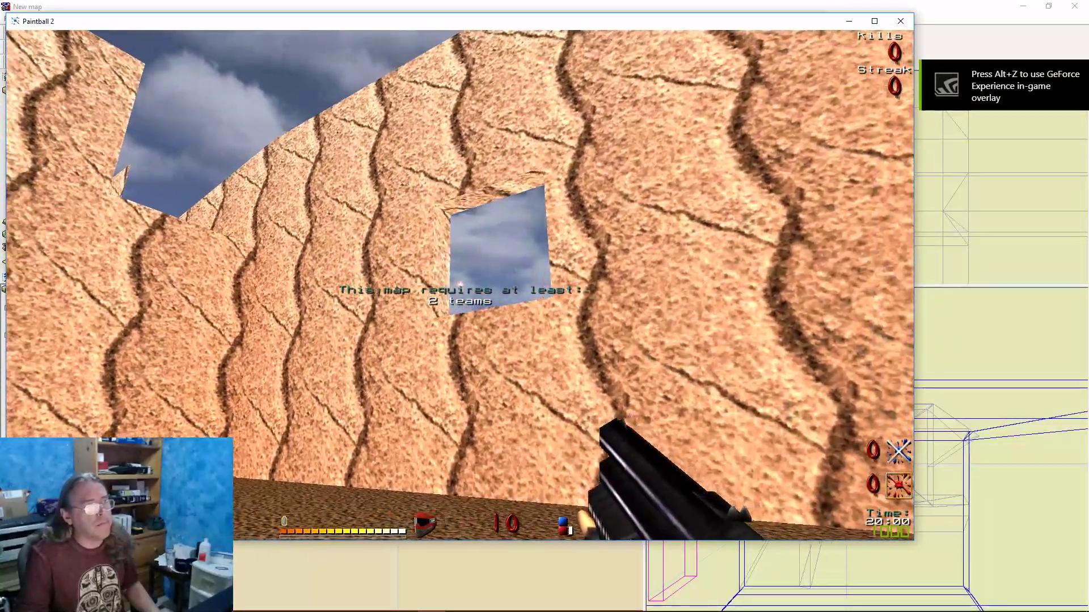
pyautogui.press('a')
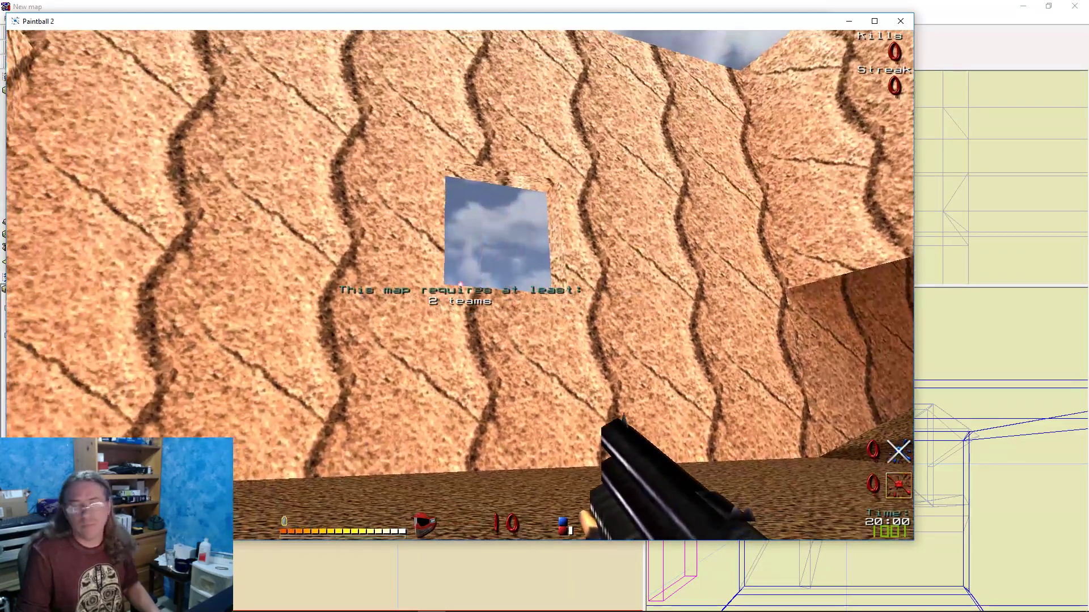
pyautogui.press('`')
pyautogui.write('q')
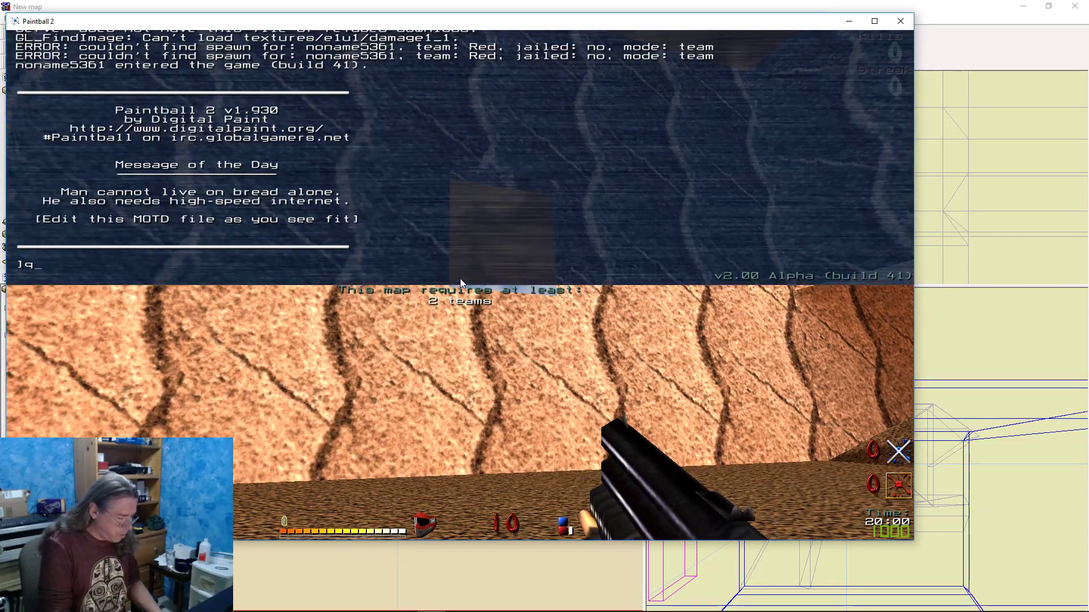
pyautogui.write('uit')
pyautogui.press('Return')
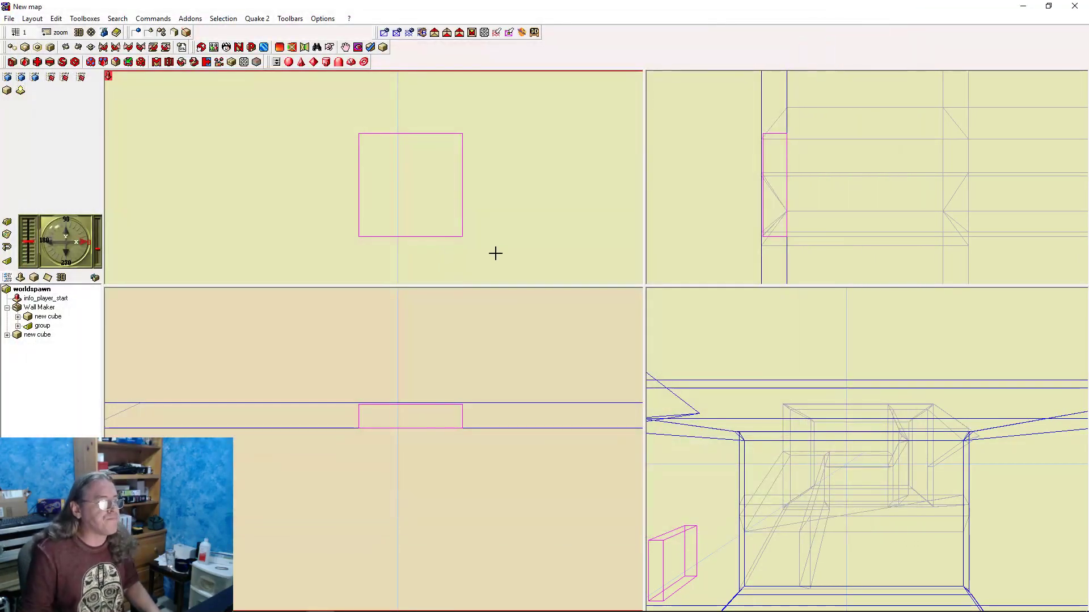
# Reshape the negative cube in the room wall into an irregular four-sided opening by moving three of its corners
pyautogui.click(458, 200)
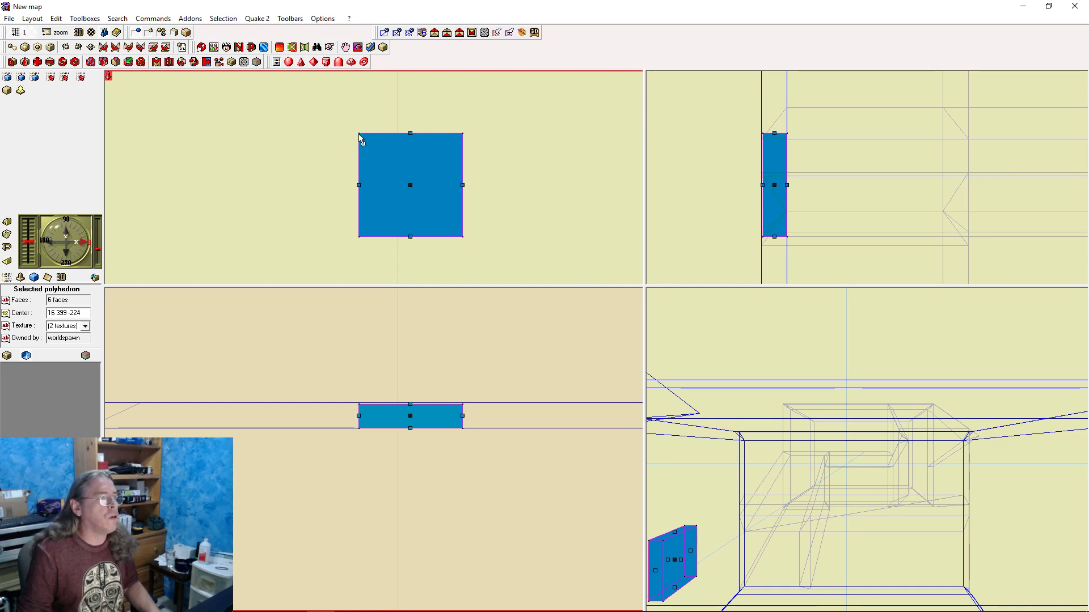
pyautogui.moveTo(360, 136); pyautogui.dragTo(311, 157)
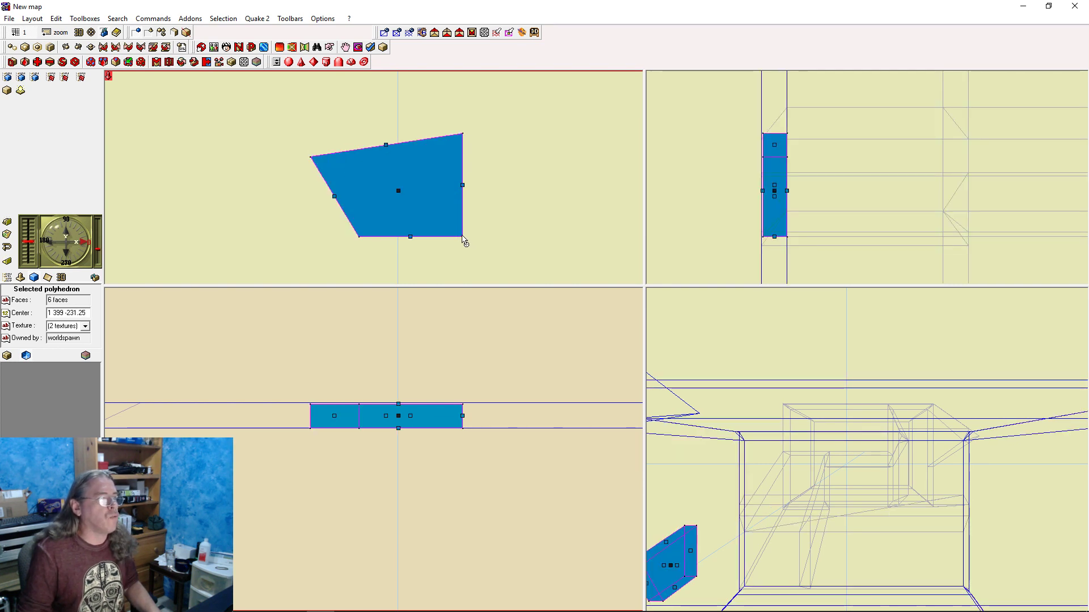
pyautogui.moveTo(428, 202); pyautogui.dragTo(457, 213)
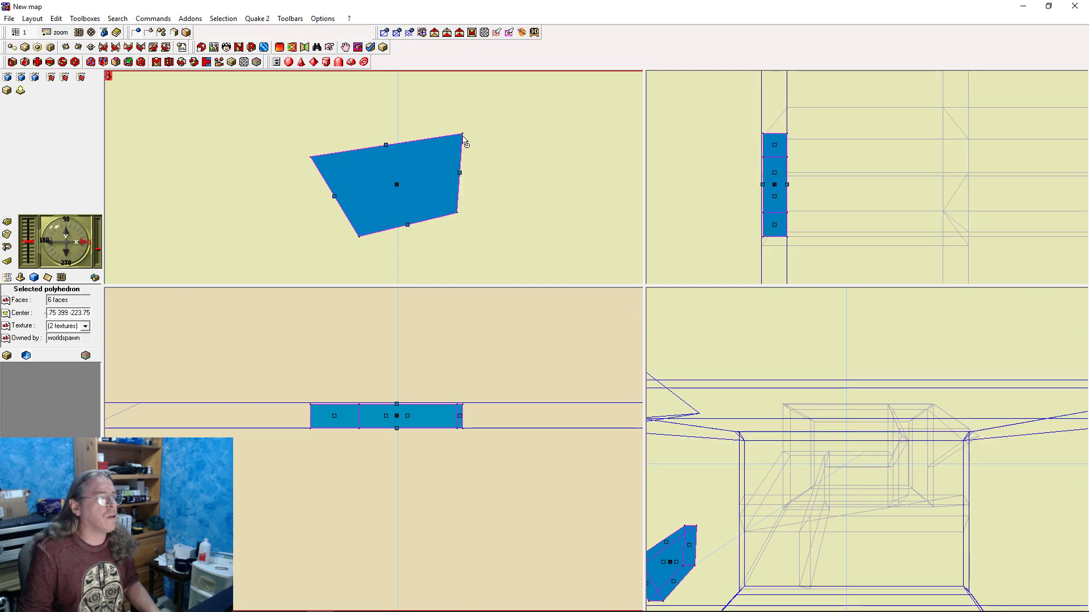
pyautogui.moveTo(447, 134); pyautogui.dragTo(350, 134)
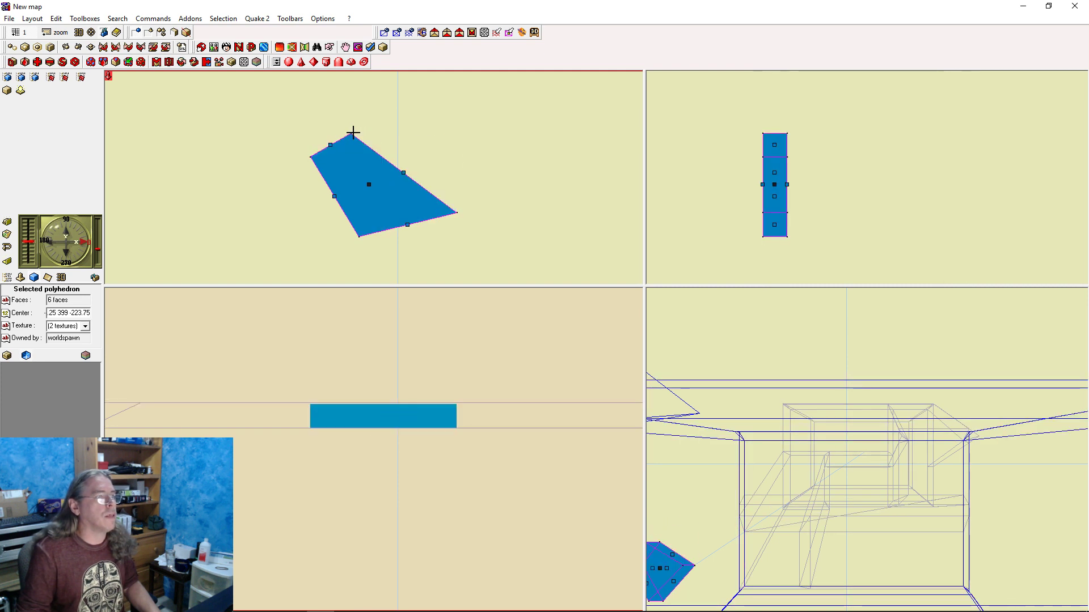
pyautogui.click(379, 182)
pyautogui.click(373, 182)
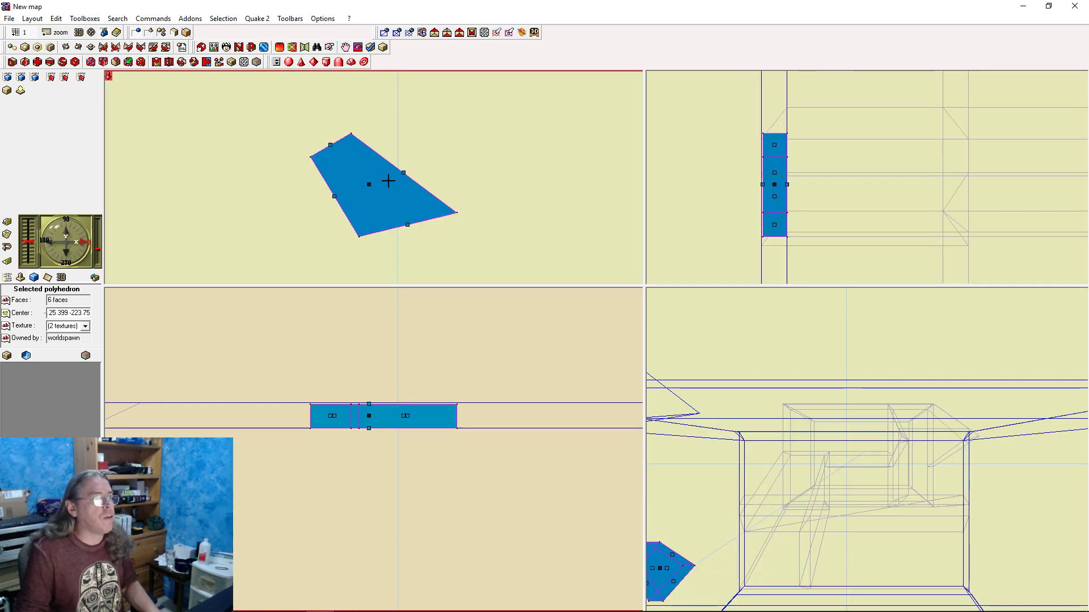
# Duplicate the reshaped negative cube and move the copy within the wall so it partly overlaps the upper part of the original
pyautogui.moveTo(370, 185); pyautogui.dragTo(422, 145)
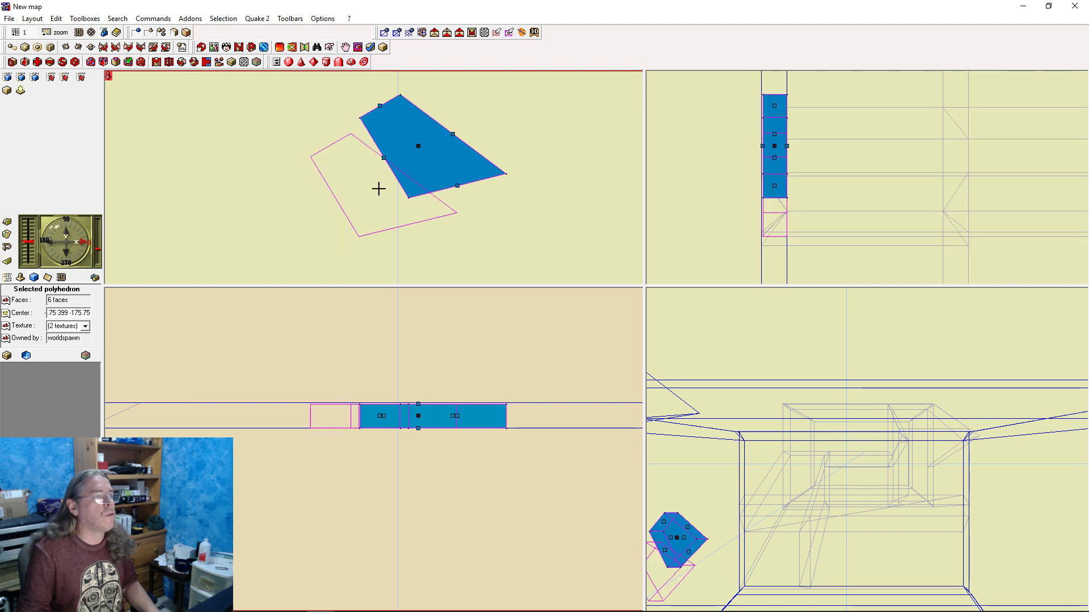
pyautogui.hotkey('ctrl', 'z')
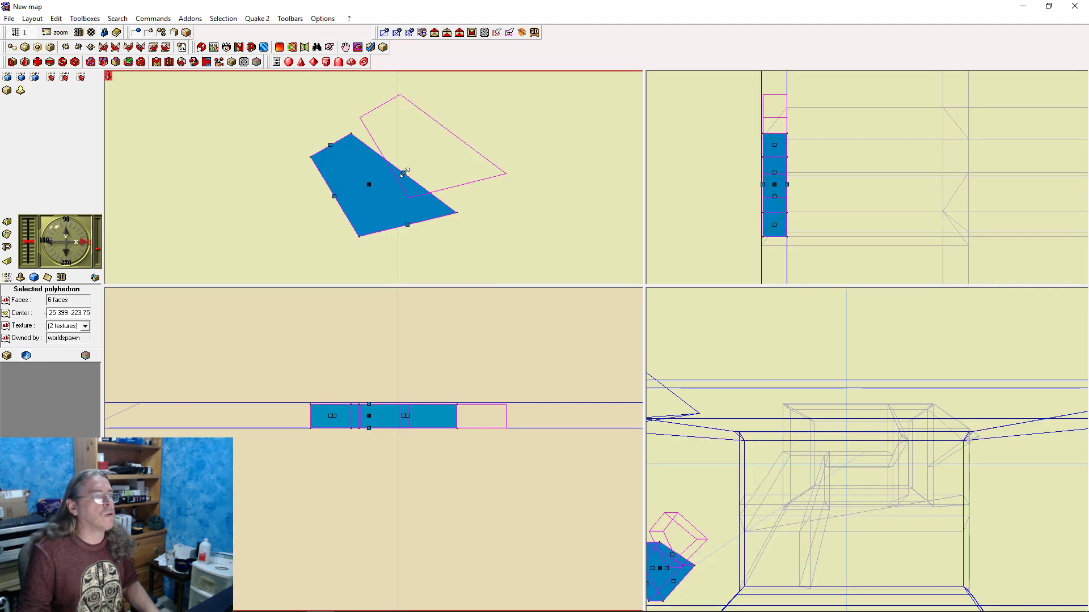
pyautogui.hotkey('ctrl', 'y')
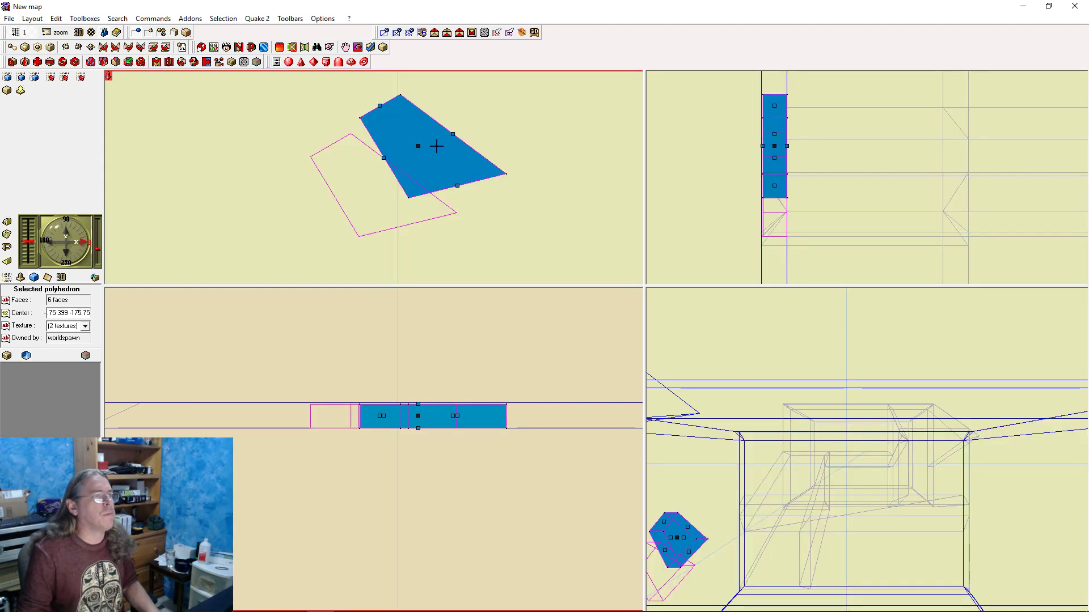
pyautogui.keyDown('ctrl'); pyautogui.click(415, 141); pyautogui.keyUp('ctrl')
pyautogui.click(415, 142)
pyautogui.click(416, 141)
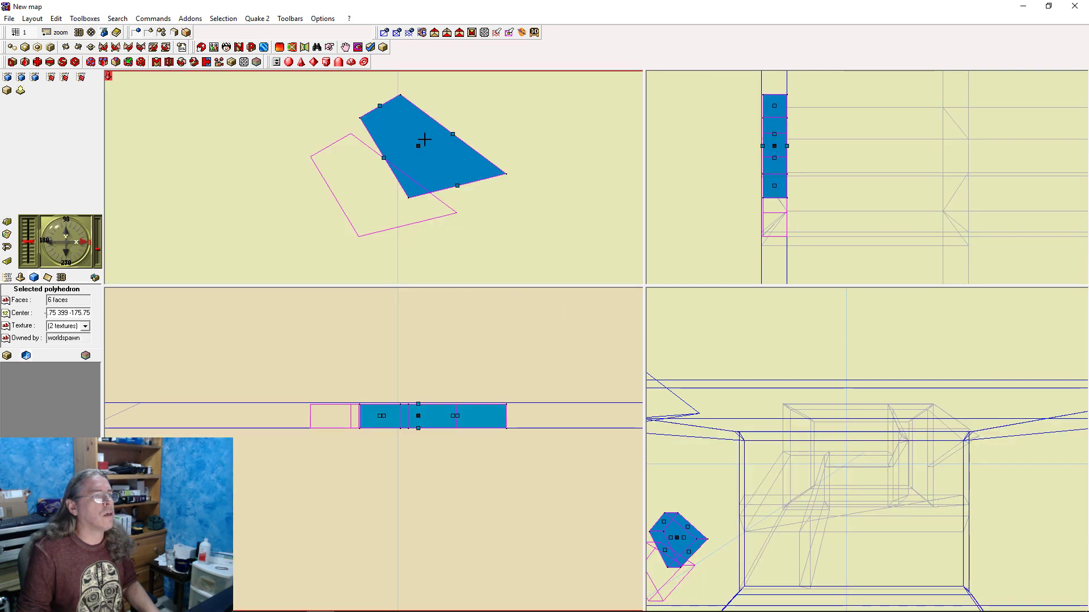
pyautogui.moveTo(417, 145); pyautogui.dragTo(394, 130)
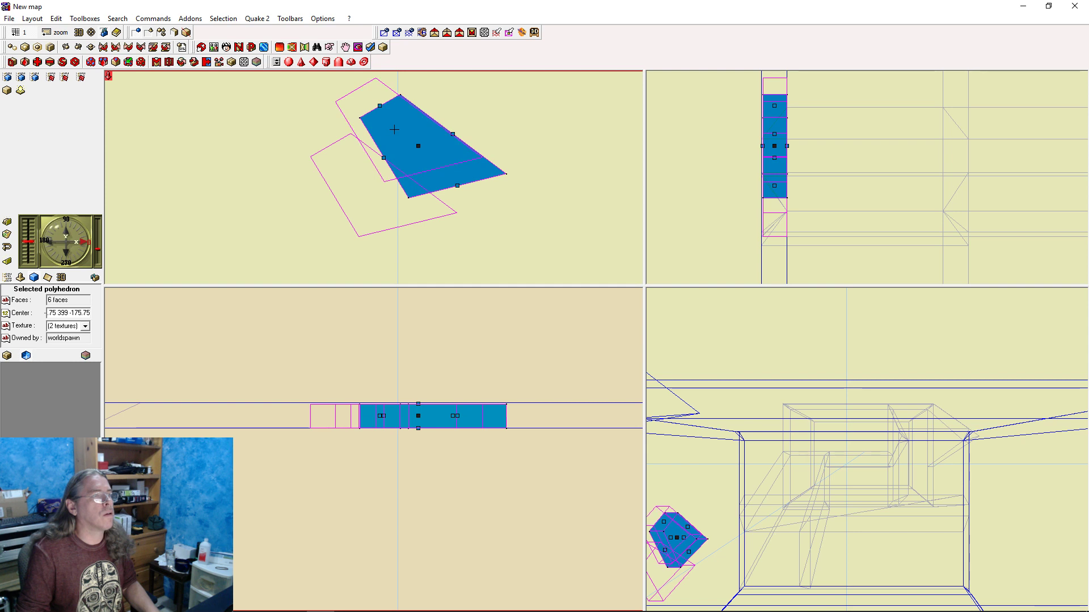
pyautogui.moveTo(394, 129); pyautogui.dragTo(394, 130)
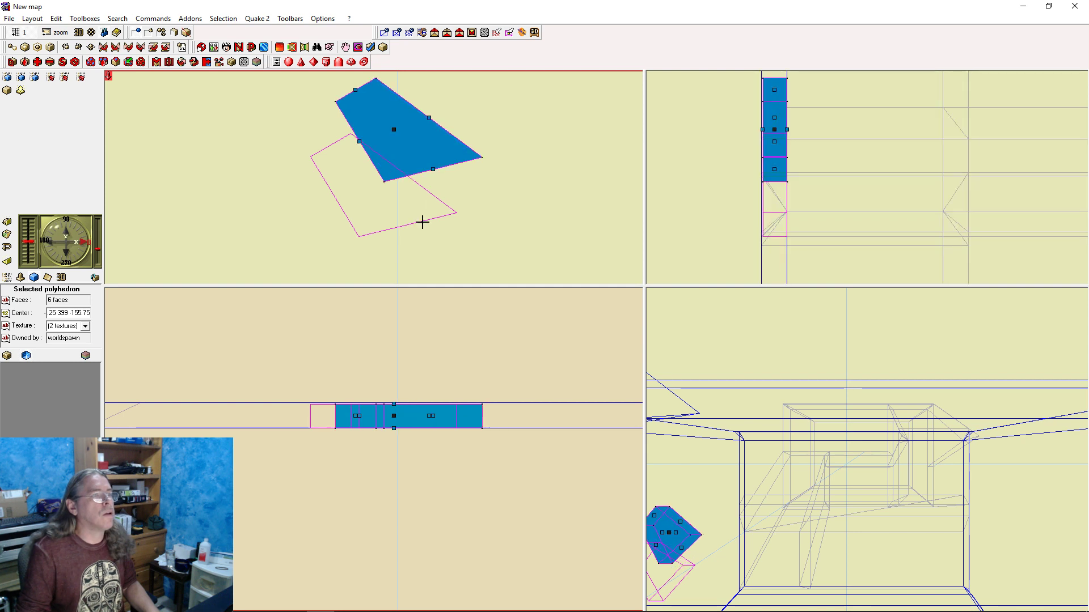
pyautogui.click(399, 188)
pyautogui.click(442, 194)
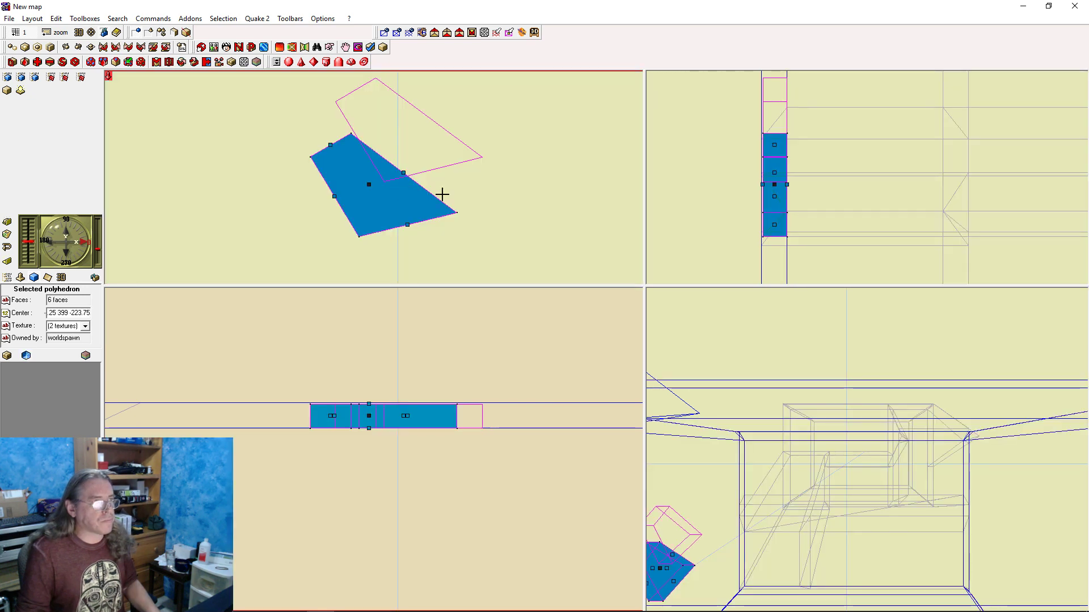
pyautogui.click(438, 137)
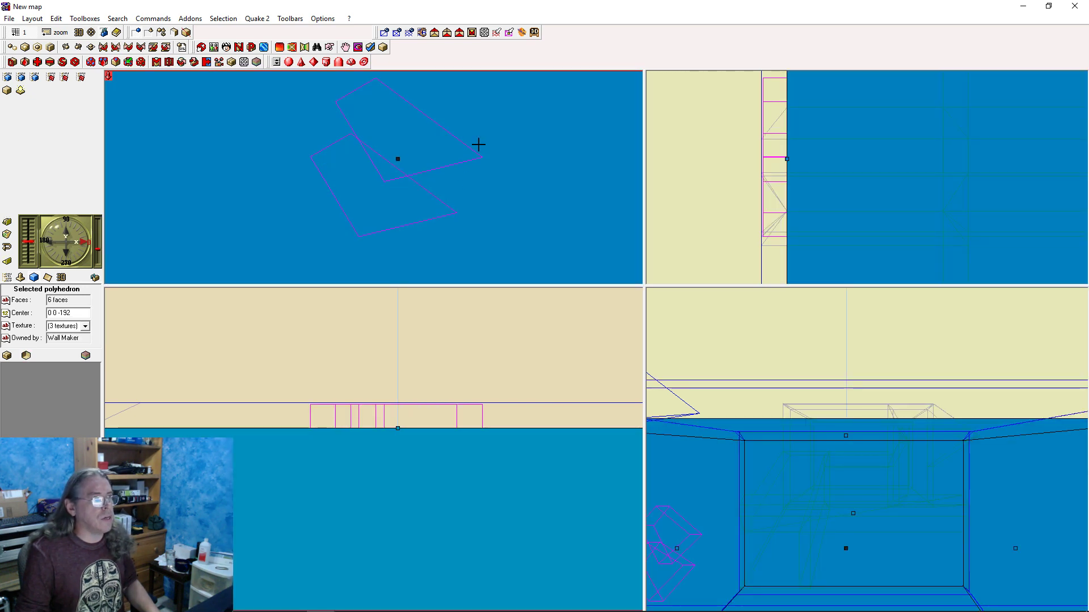
pyautogui.click(417, 151)
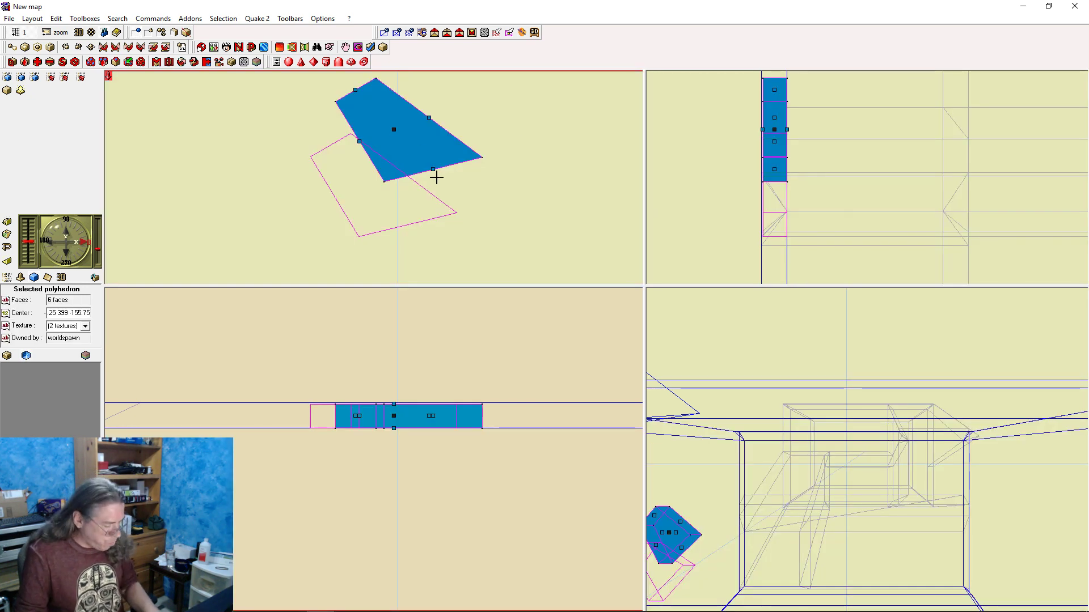
# Run the map in Paintball 2 and inspect the irregular sky opening in the room wall from several angles
pyautogui.press('F9')
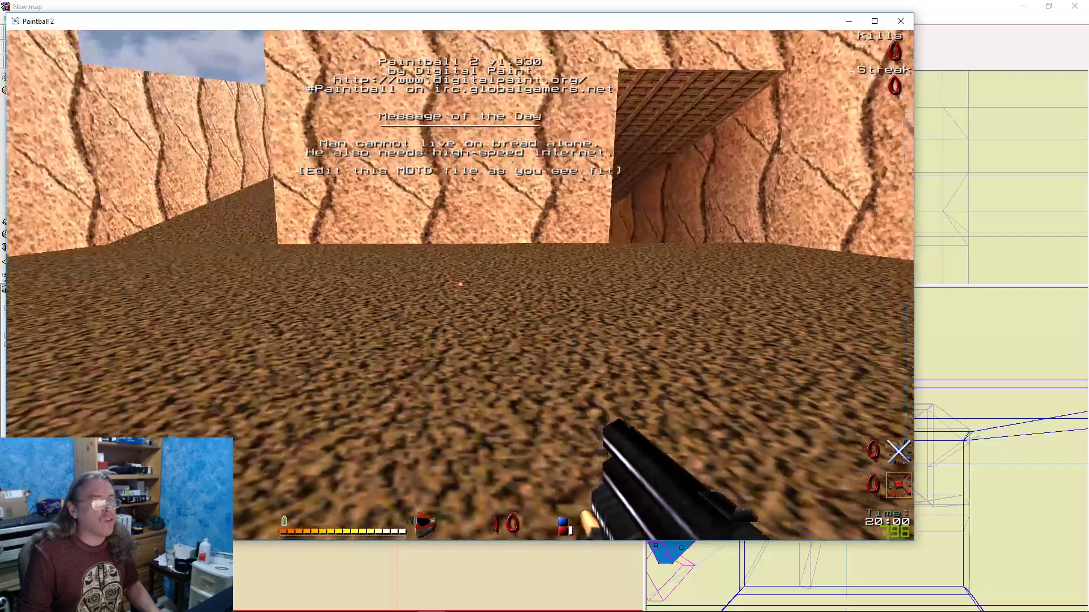
pyautogui.press('w')
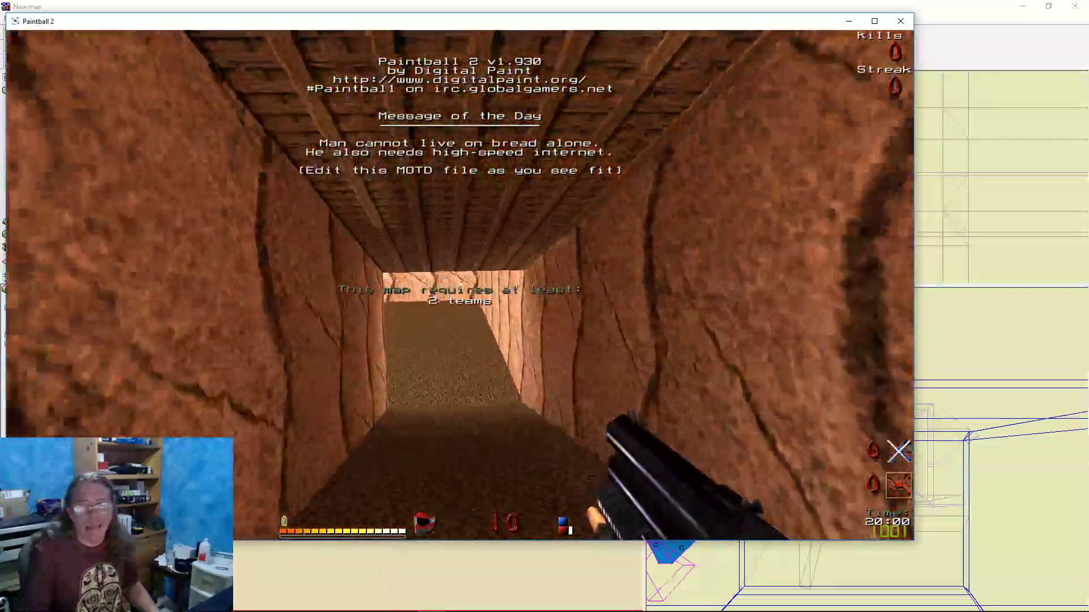
pyautogui.press('w')
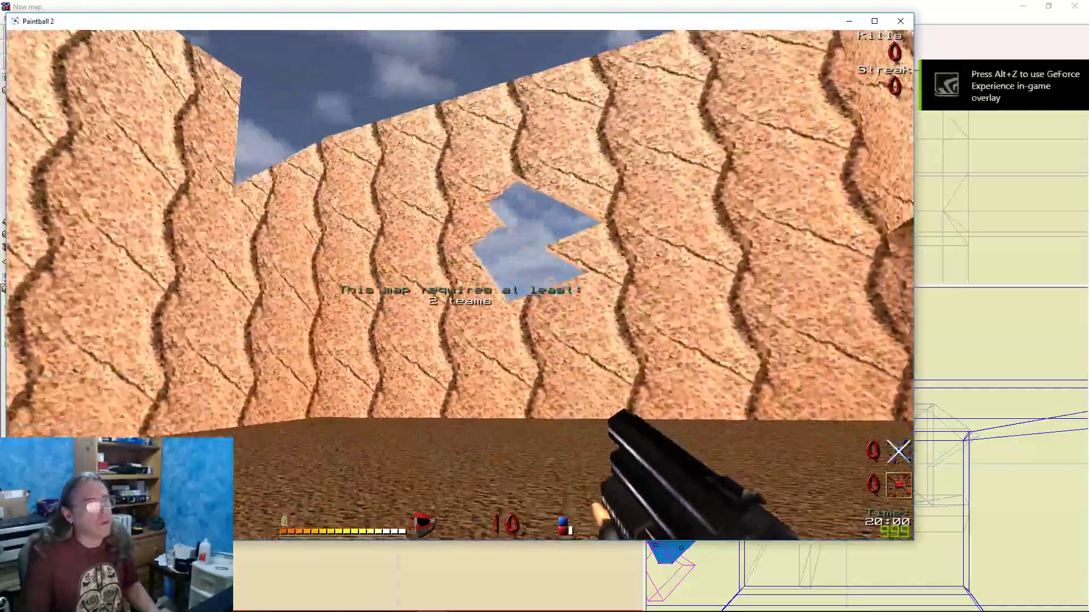
pyautogui.press('w')
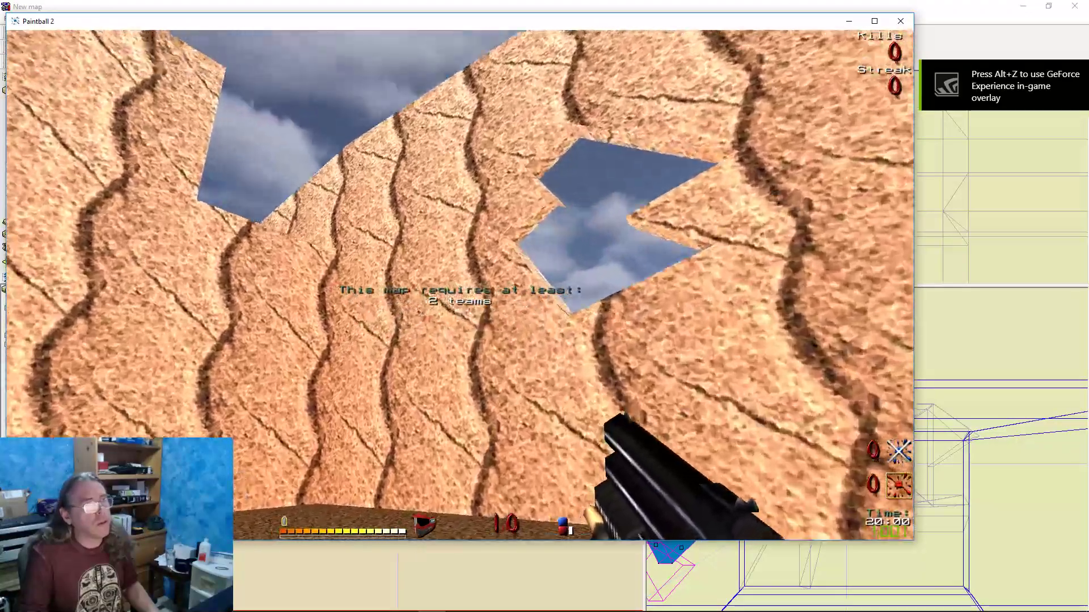
pyautogui.press('s')
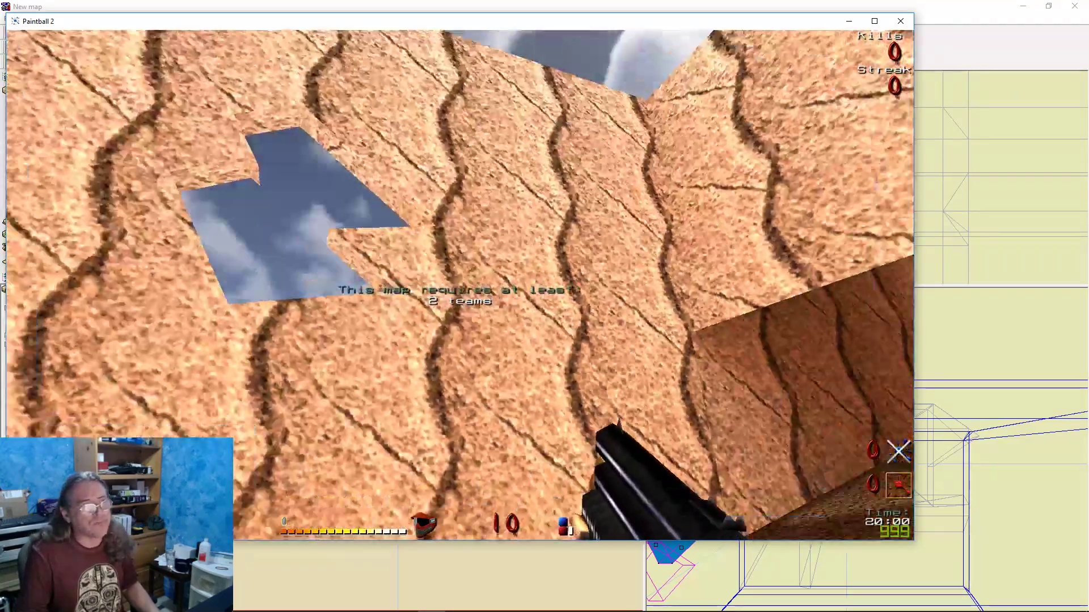
pyautogui.press('a')
pyautogui.press('d')
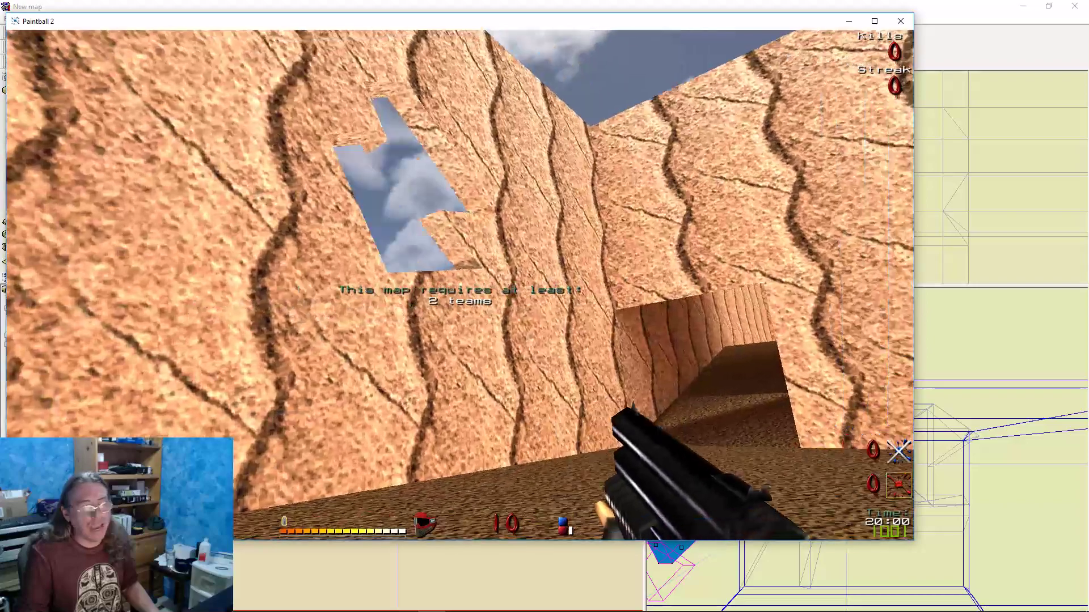
pyautogui.press('w')
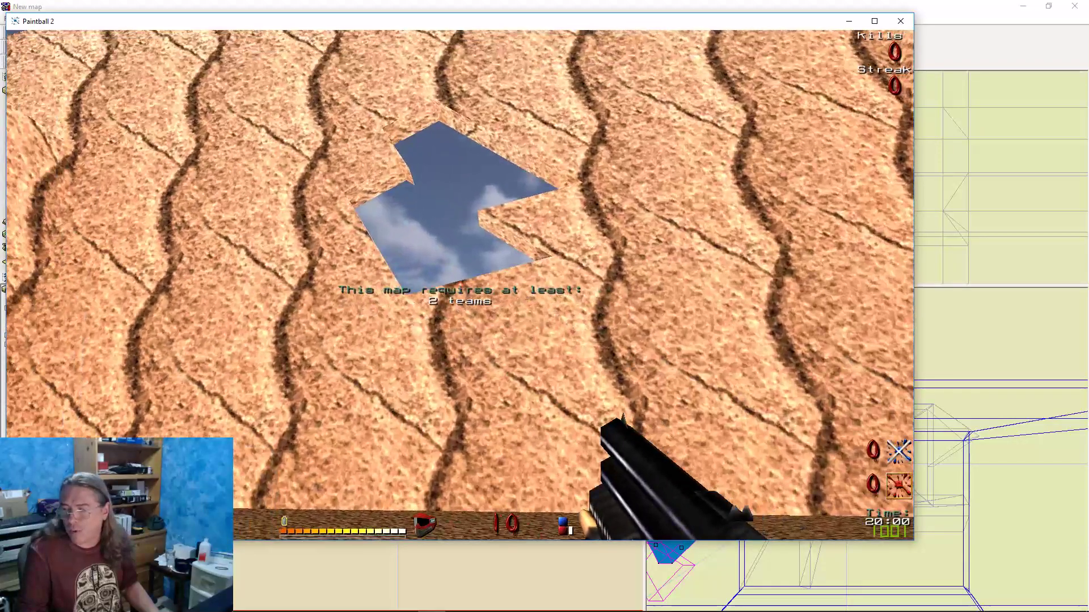
pyautogui.press('d')
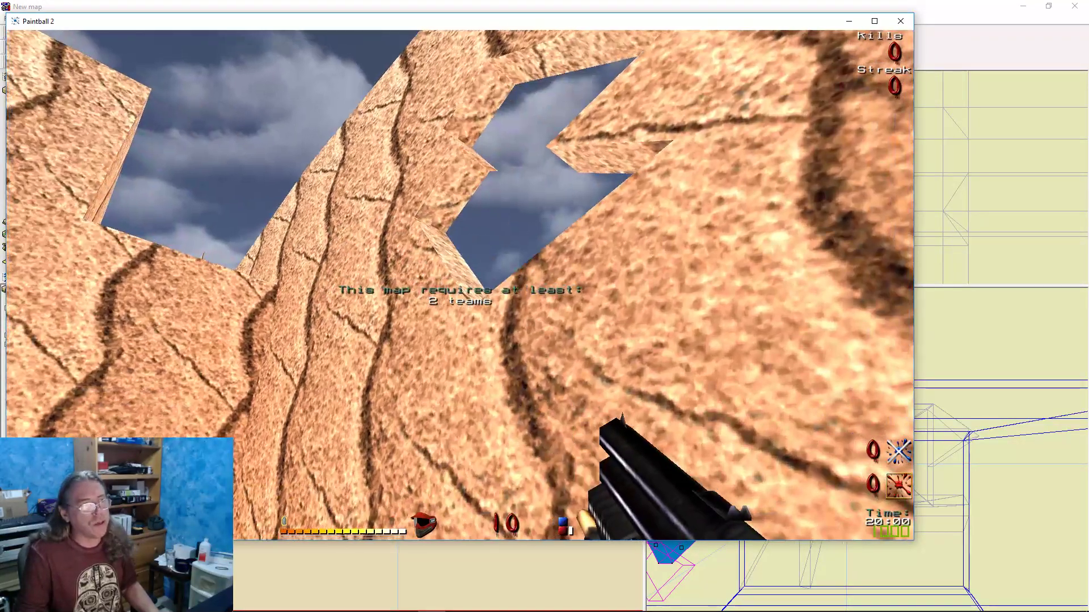
pyautogui.press('a')
pyautogui.press('s')
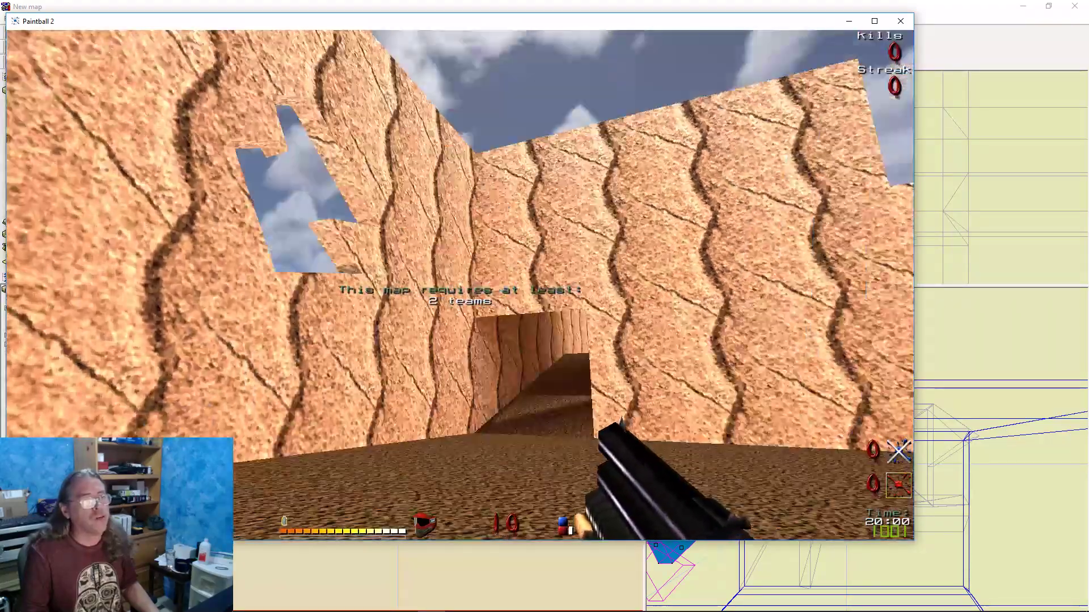
pyautogui.press('w')
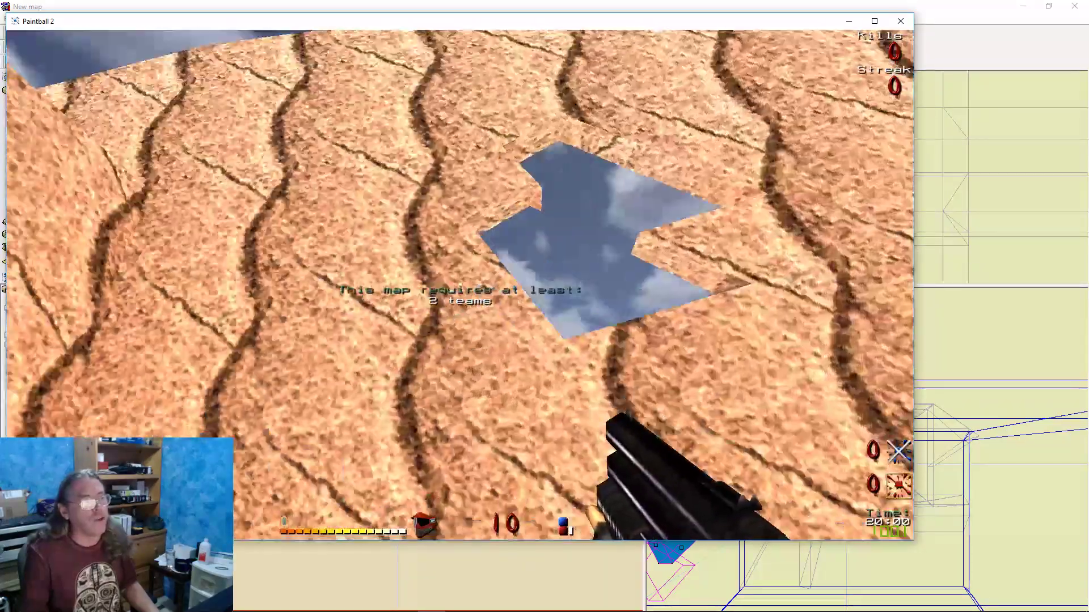
pyautogui.press('d')
pyautogui.press('s')
pyautogui.press('a')
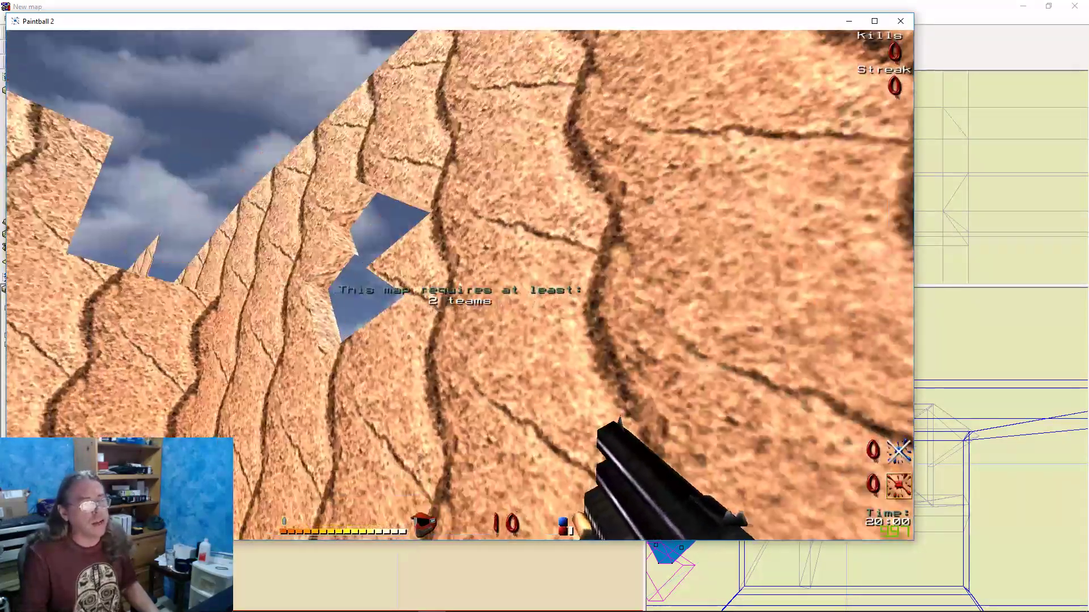
# Quit Paintball 2 with the console command quit and return to the map editor
pyautogui.press('`')
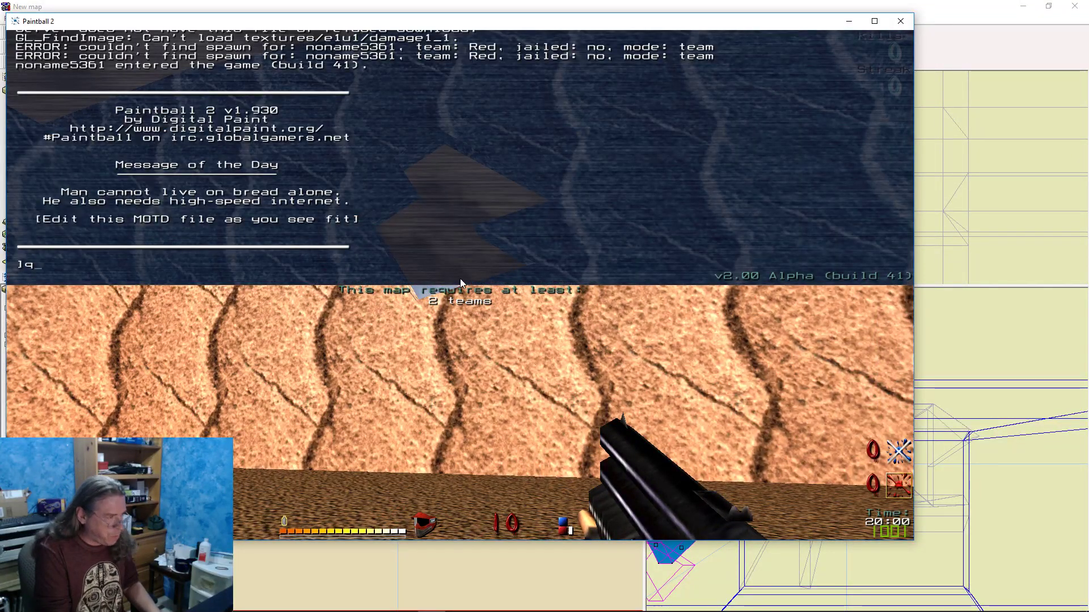
pyautogui.write('quit')
pyautogui.press('Return')
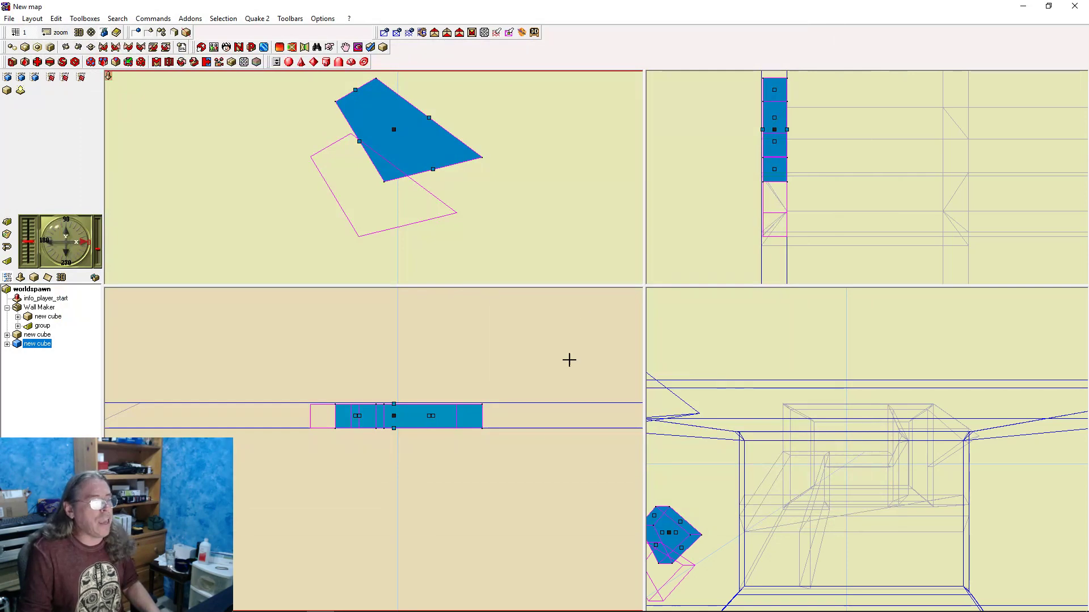
# Put the two overlapping negative cubes together in a new group
pyautogui.scroll(2, 570, 360)
pyautogui.scroll(-6, 570, 360)
pyautogui.click(380, 178)
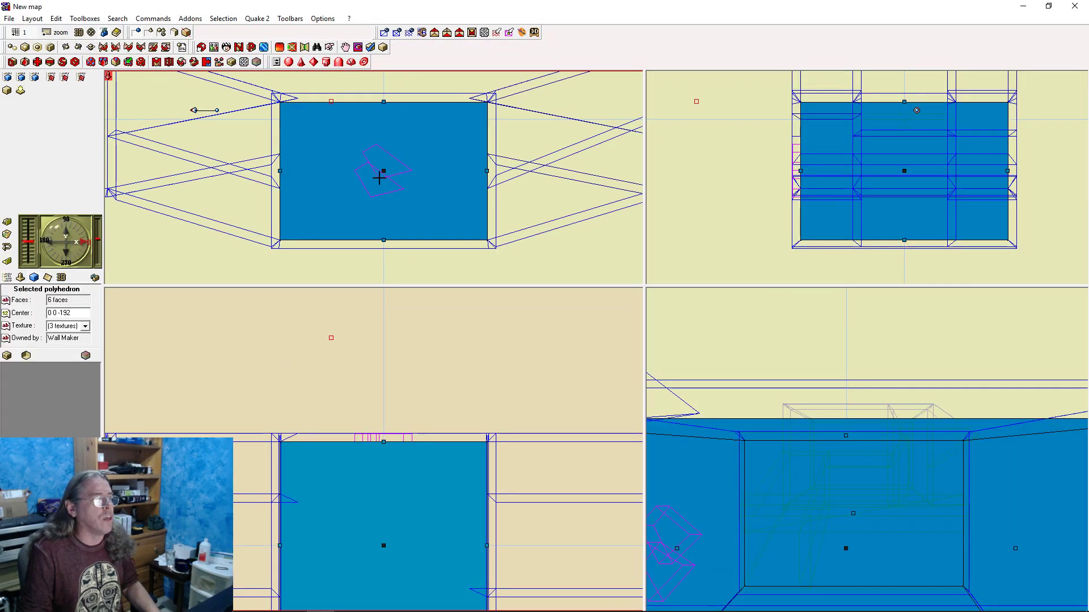
pyautogui.scroll(-1, 389, 205)
pyautogui.scroll(5, 431, 171)
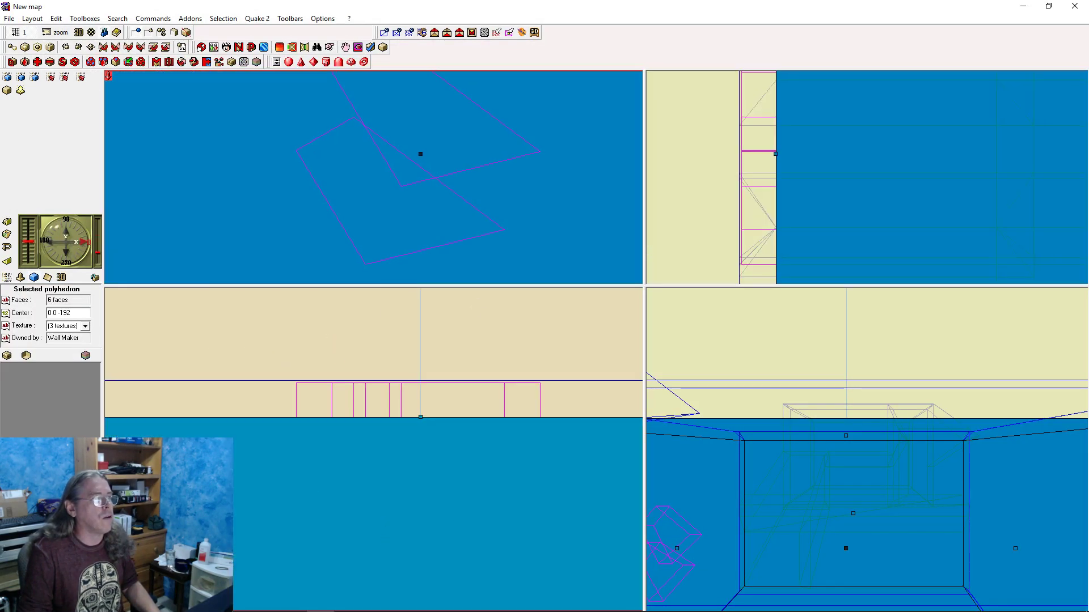
pyautogui.click(475, 141)
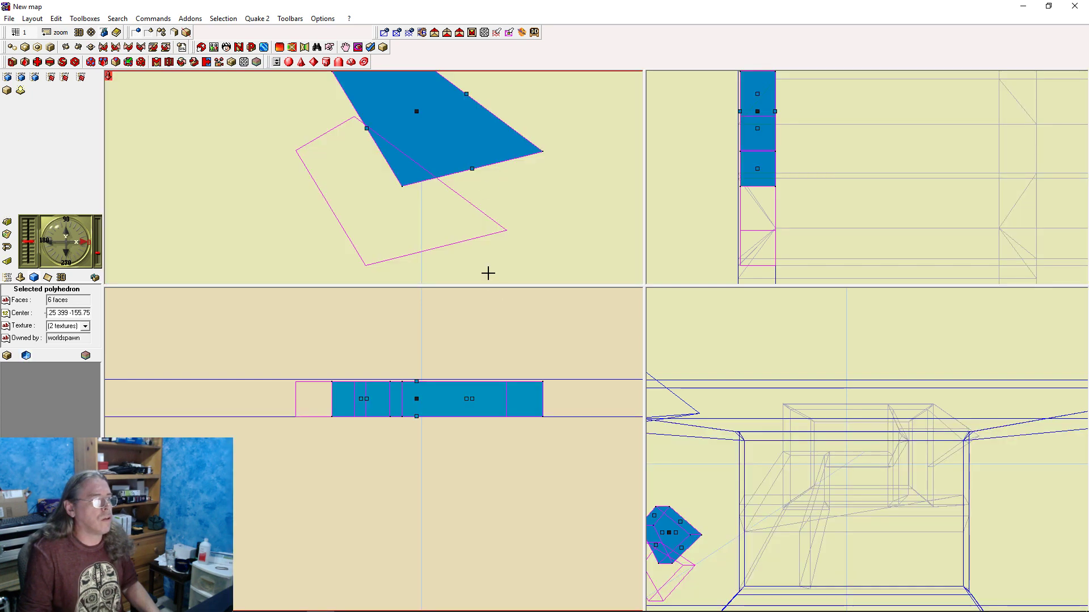
pyautogui.click(419, 212)
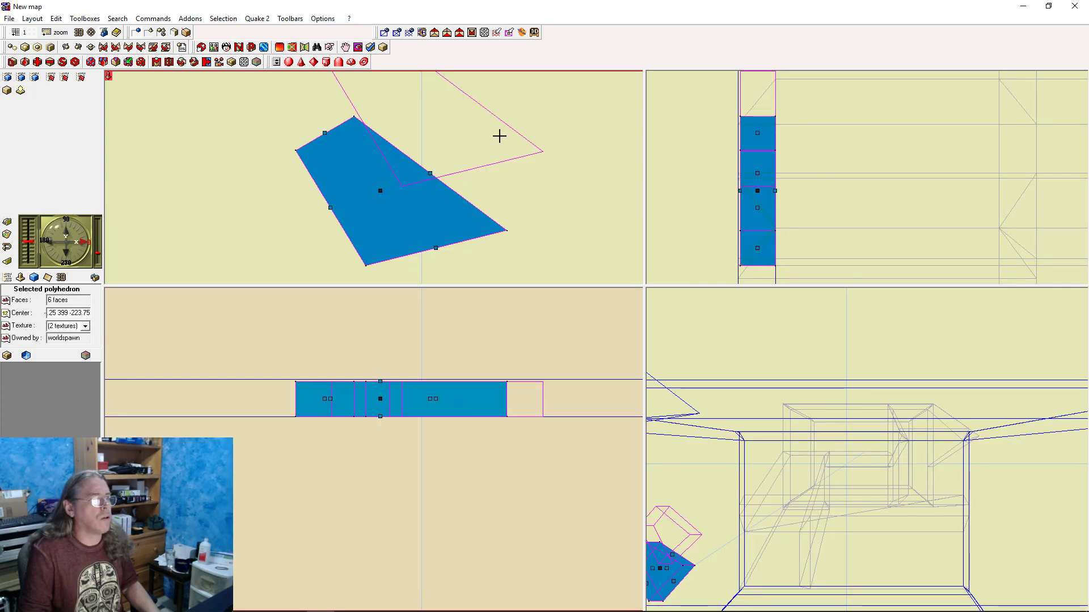
pyautogui.scroll(1, 501, 301)
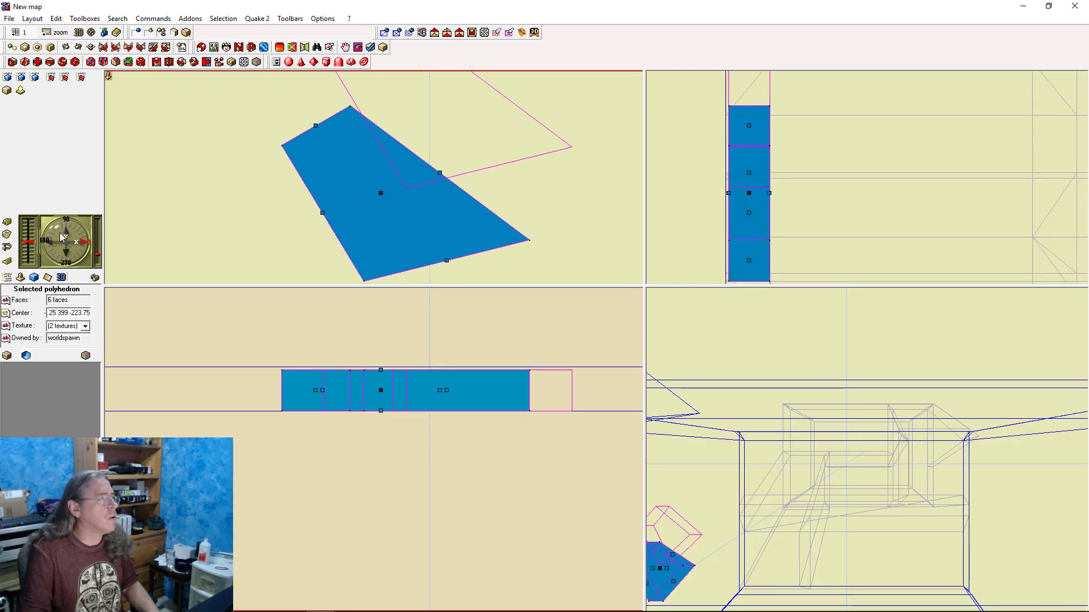
pyautogui.click(8, 277)
pyautogui.keyDown('ctrl'); pyautogui.click(40, 344); pyautogui.keyUp('ctrl')
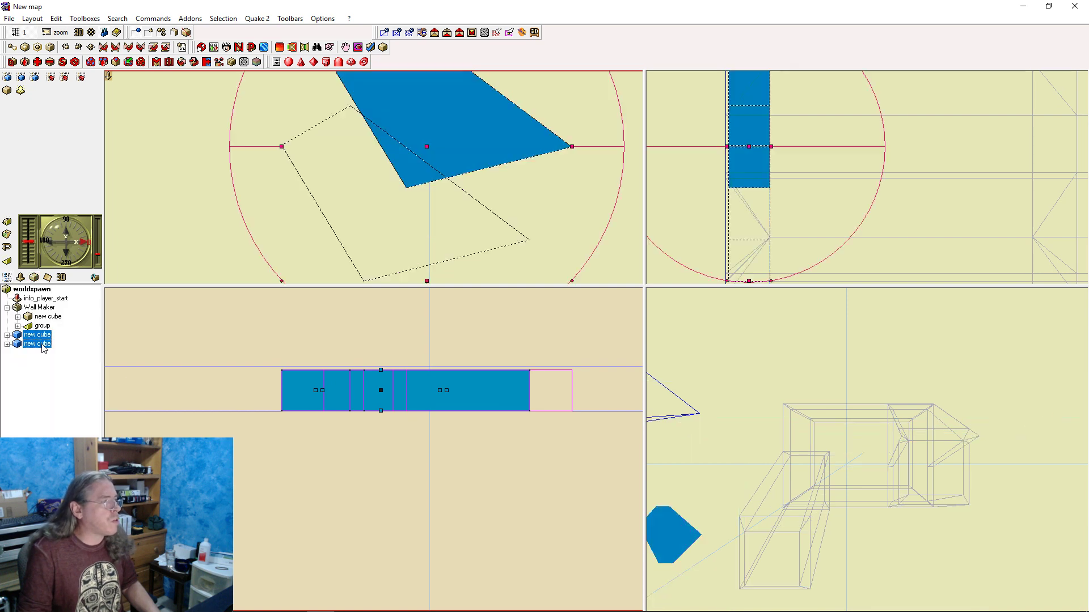
pyautogui.click(8, 260)
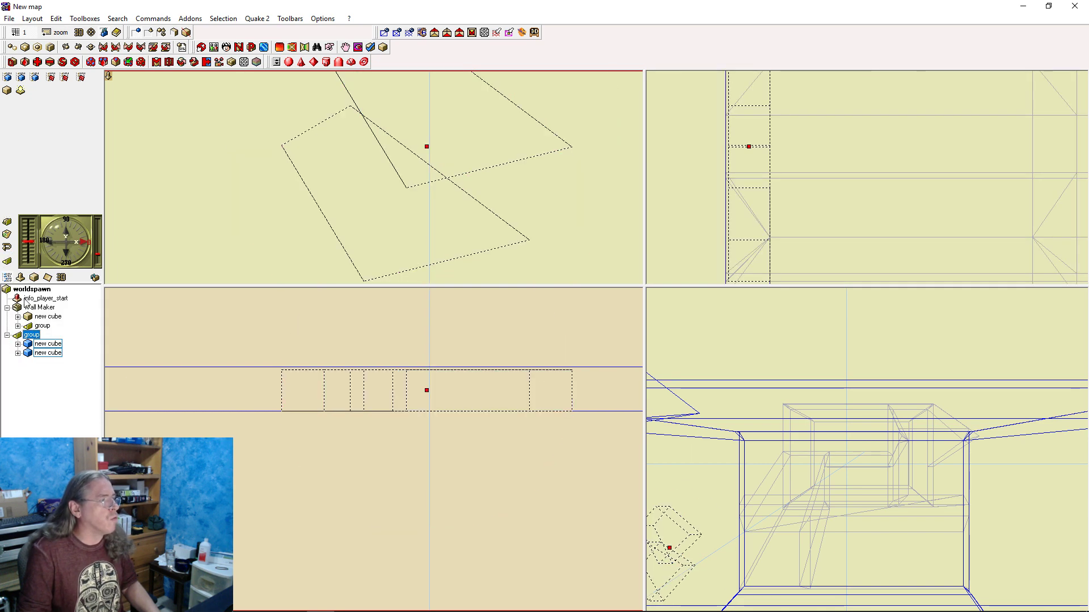
pyautogui.scroll(-5, 432, 369)
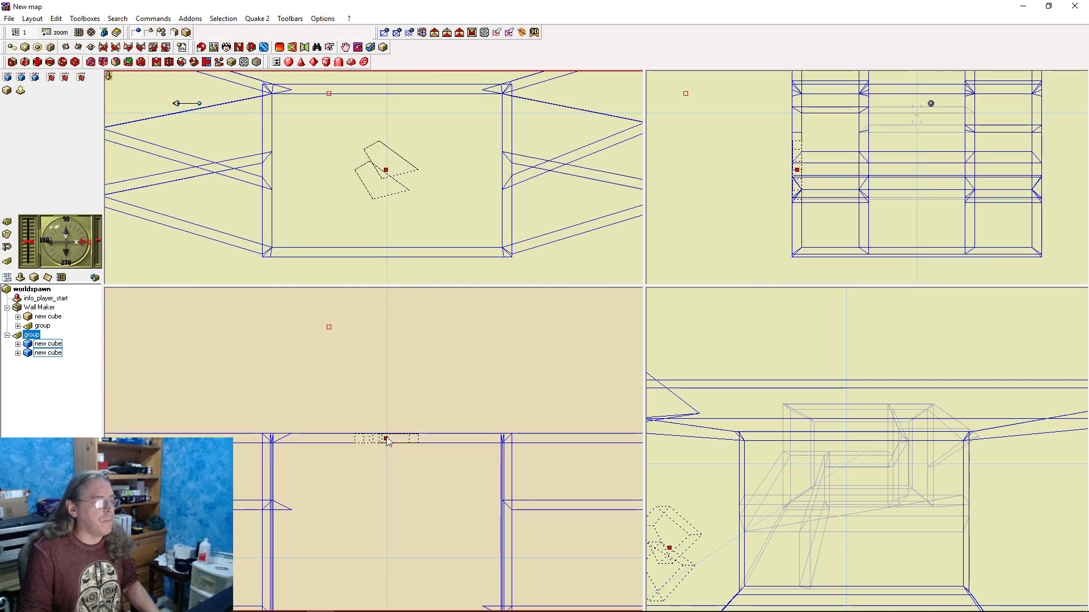
# Set the grid to 16 and move the grouped negative cubes sideways along the wall, keeping them within its thickness
pyautogui.click(19, 32)
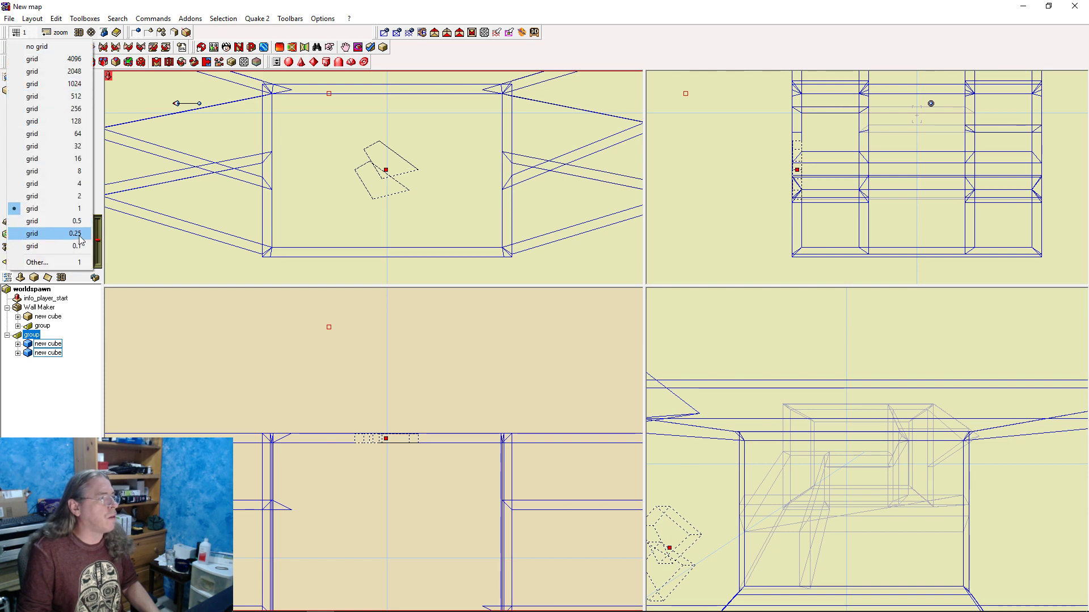
pyautogui.click(75, 159)
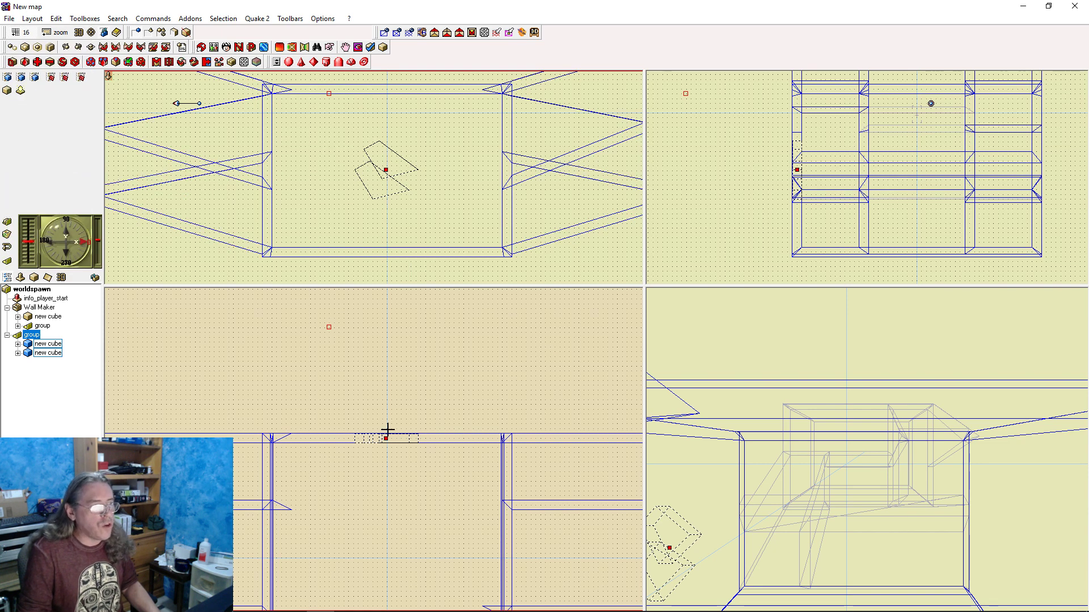
pyautogui.moveTo(389, 440); pyautogui.dragTo(463, 437)
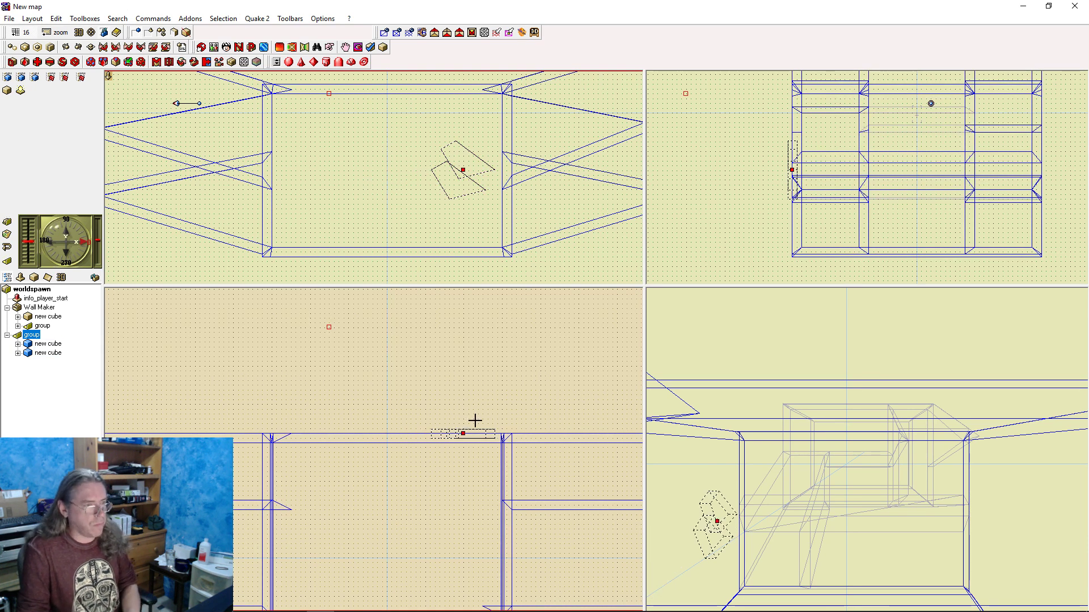
pyautogui.press('Down')
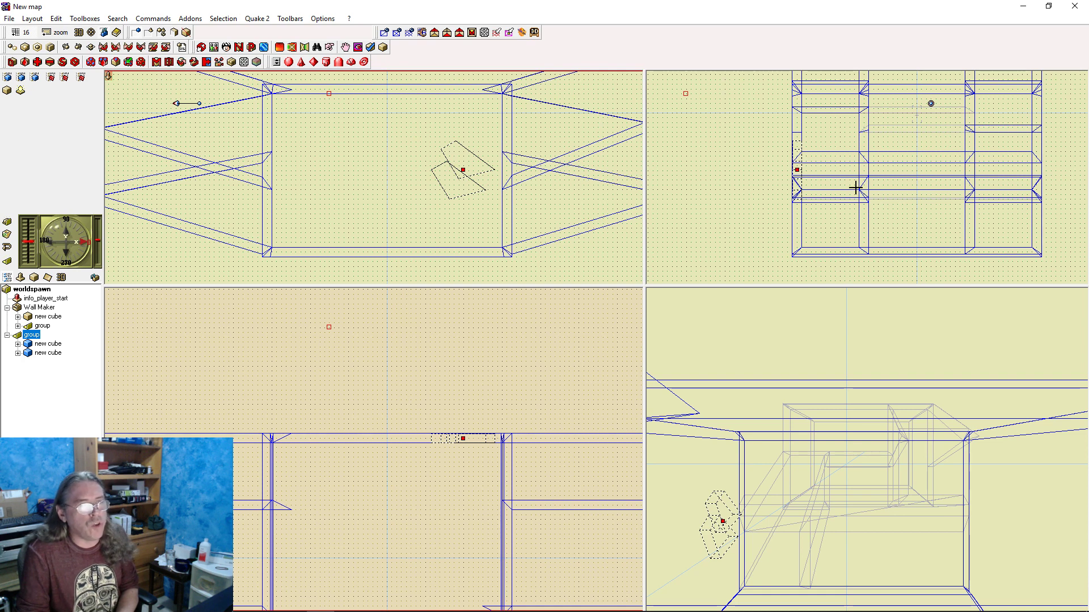
# Lower the grouped negative cubes by three grid steps within the face of the wall
pyautogui.press('Down')
pyautogui.press('Down')
pyautogui.press('Down')
pyautogui.press('Down')
pyautogui.press('Down')
pyautogui.press('Down')
pyautogui.press('Down')
pyautogui.press('Down')
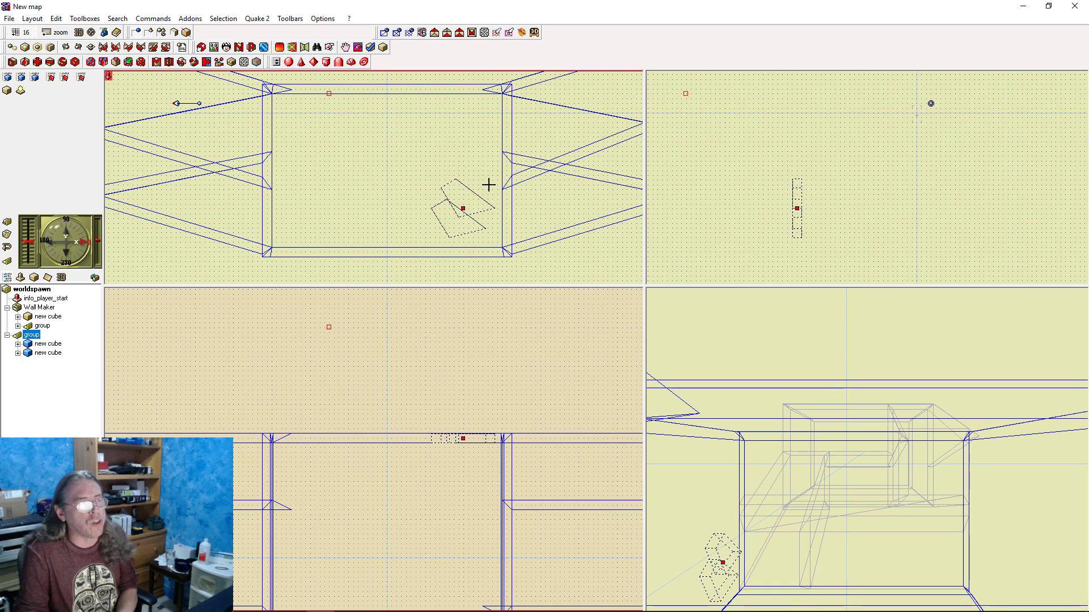
pyautogui.press('Up')
pyautogui.press('Up')
pyautogui.press('Up')
pyautogui.press('Up')
pyautogui.press('Up')
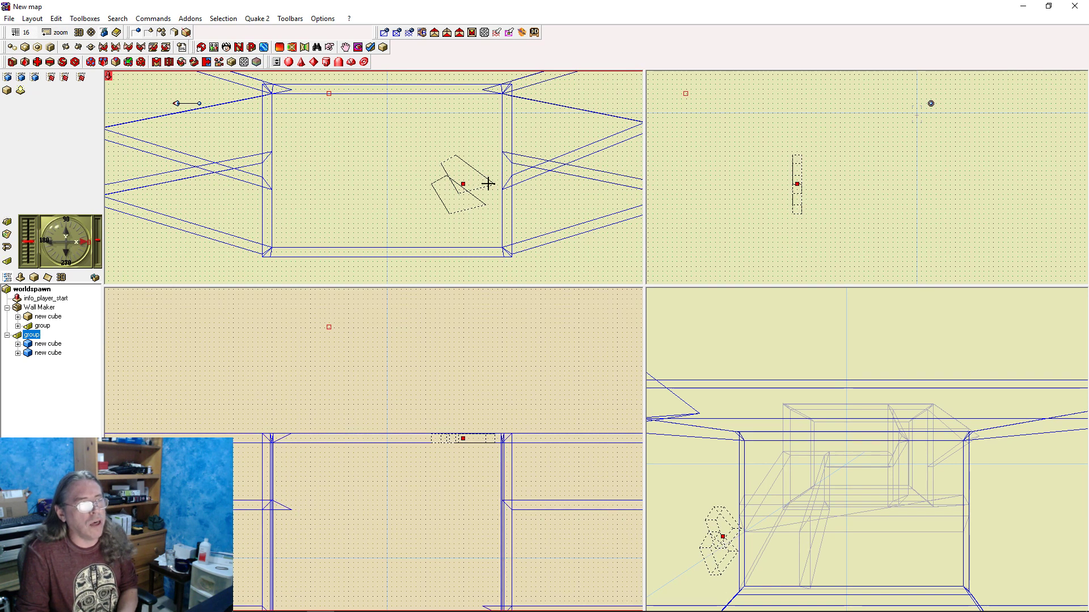
# Duplicate the group of negative cubes and move the copy to the upper area near the opposite end of the wall
pyautogui.click(32, 336)
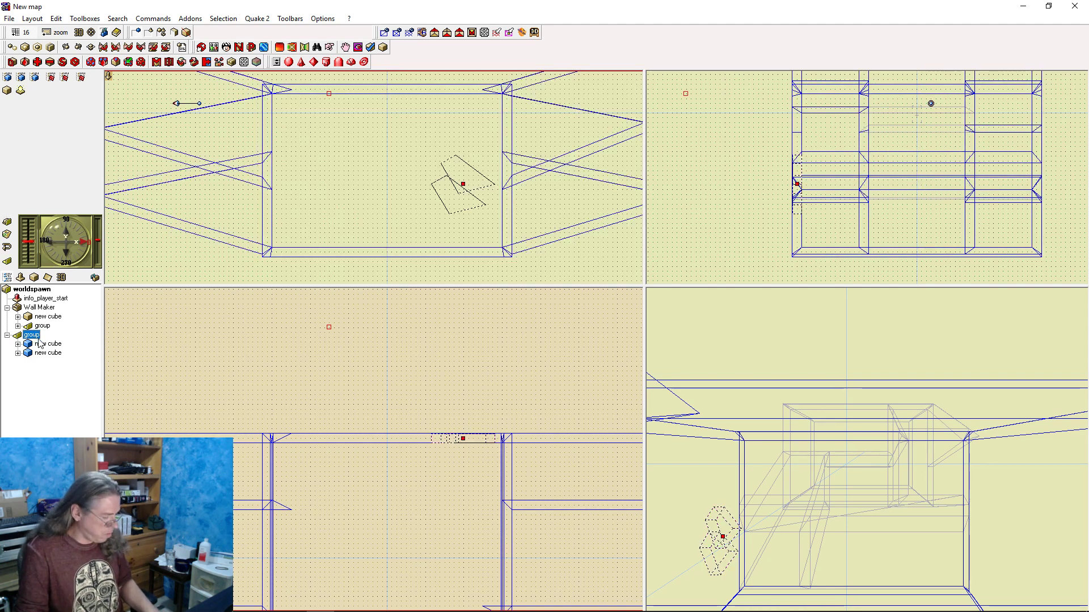
pyautogui.hotkey('ctrl', 'd')
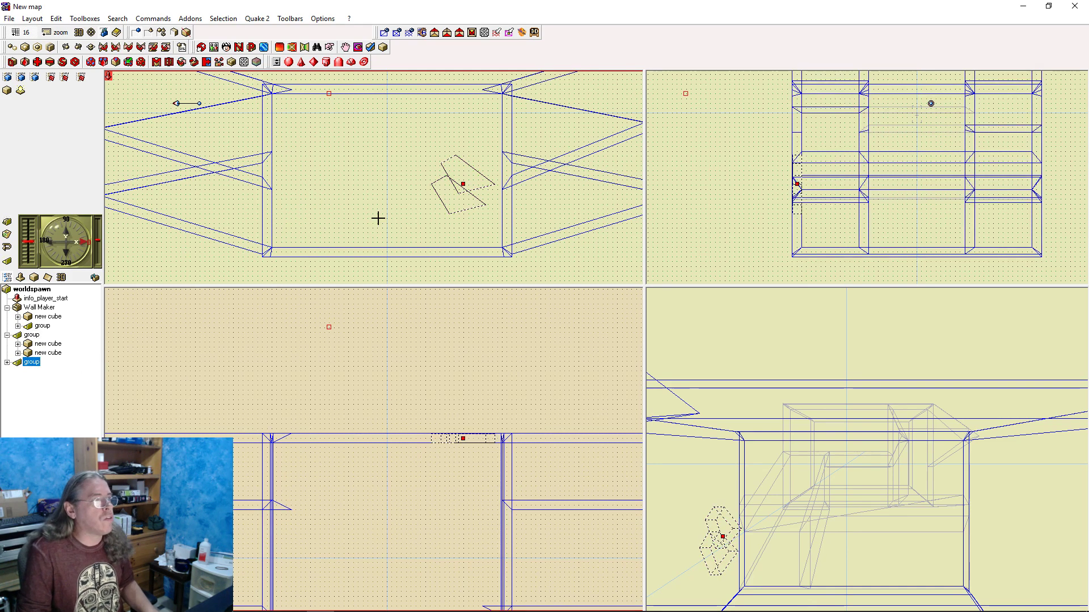
pyautogui.click(464, 187)
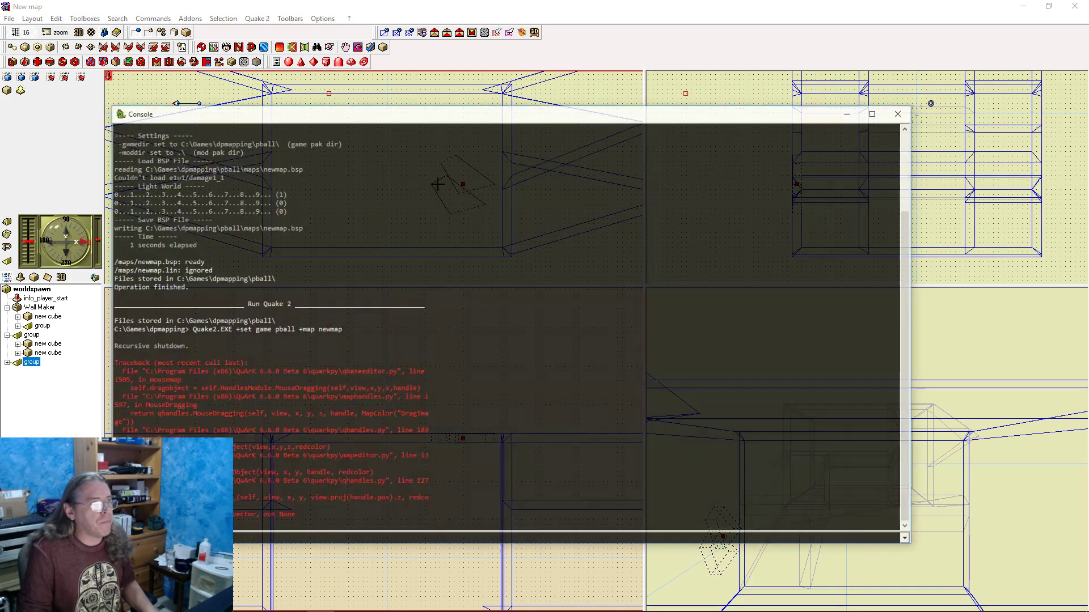
pyautogui.click(905, 113)
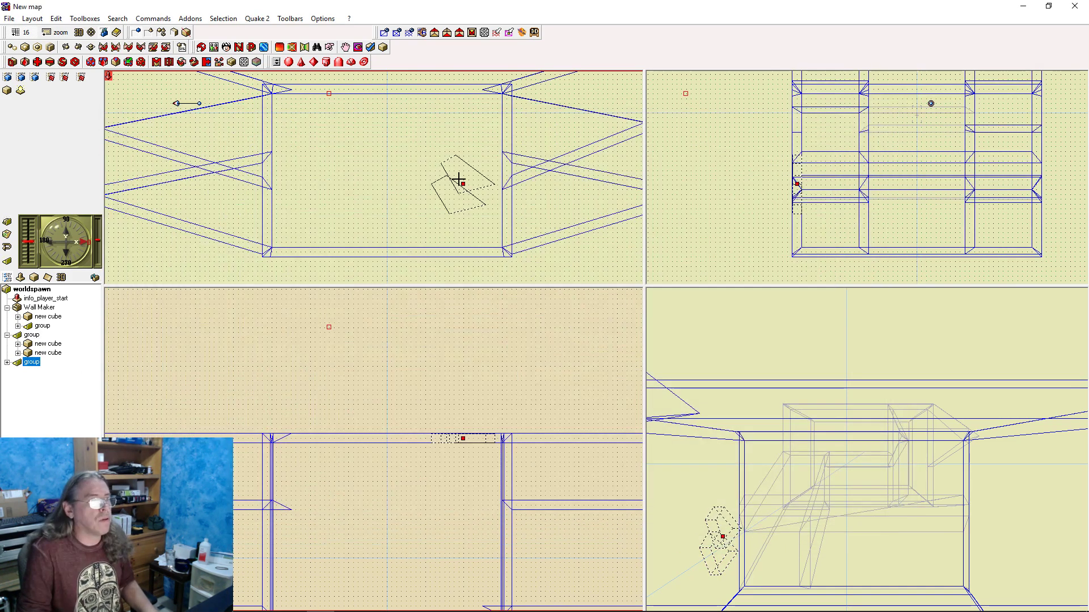
pyautogui.click(7, 362)
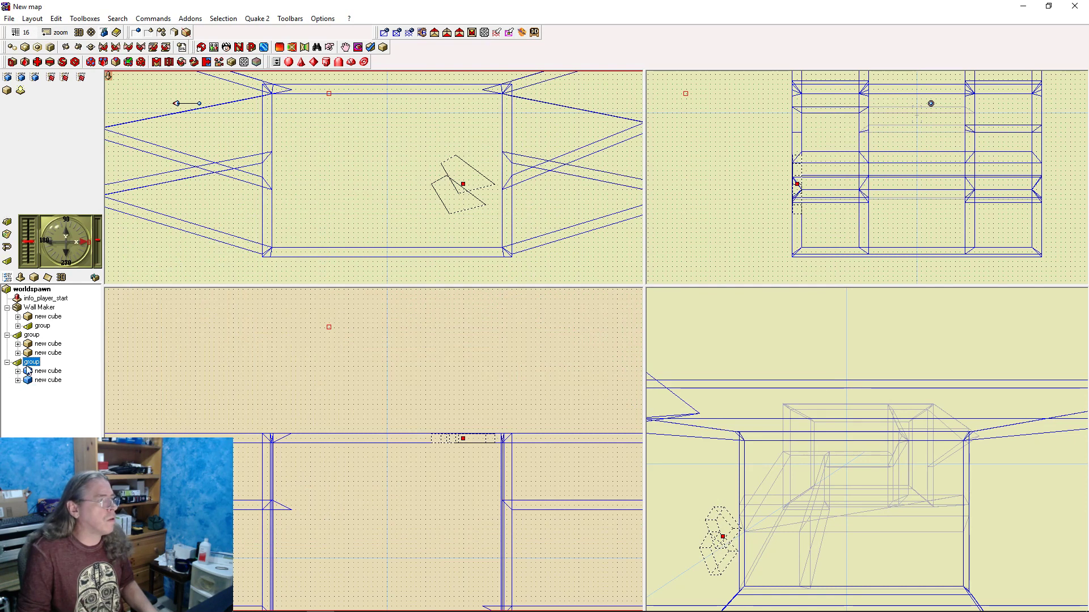
pyautogui.click(32, 362)
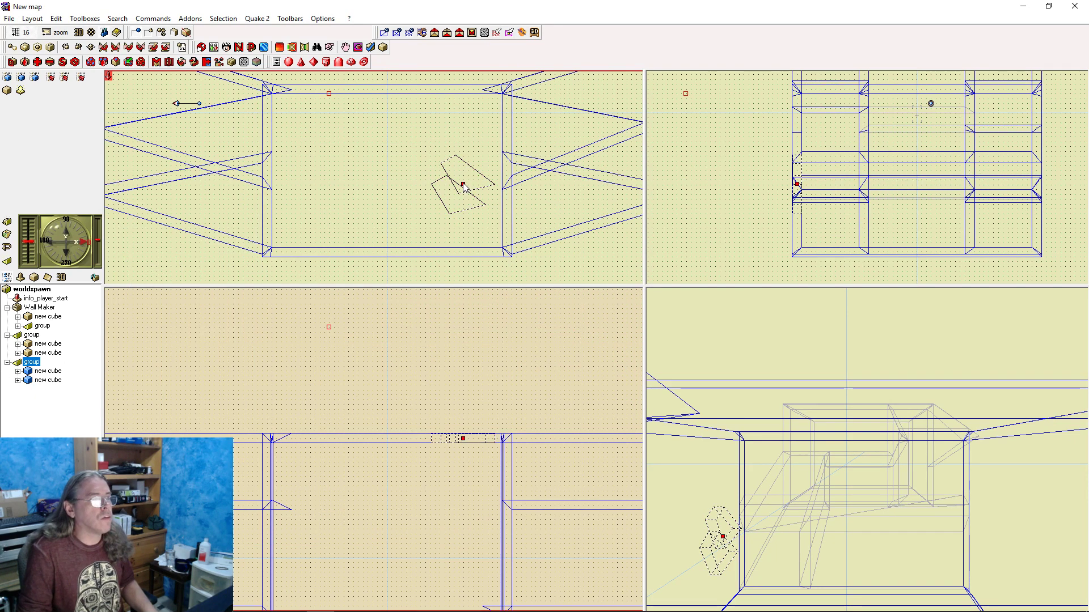
pyautogui.moveTo(464, 187)
pyautogui.mouseDown()
pyautogui.moveTo(369, 119)
pyautogui.moveTo(331, 136)
pyautogui.mouseUp()
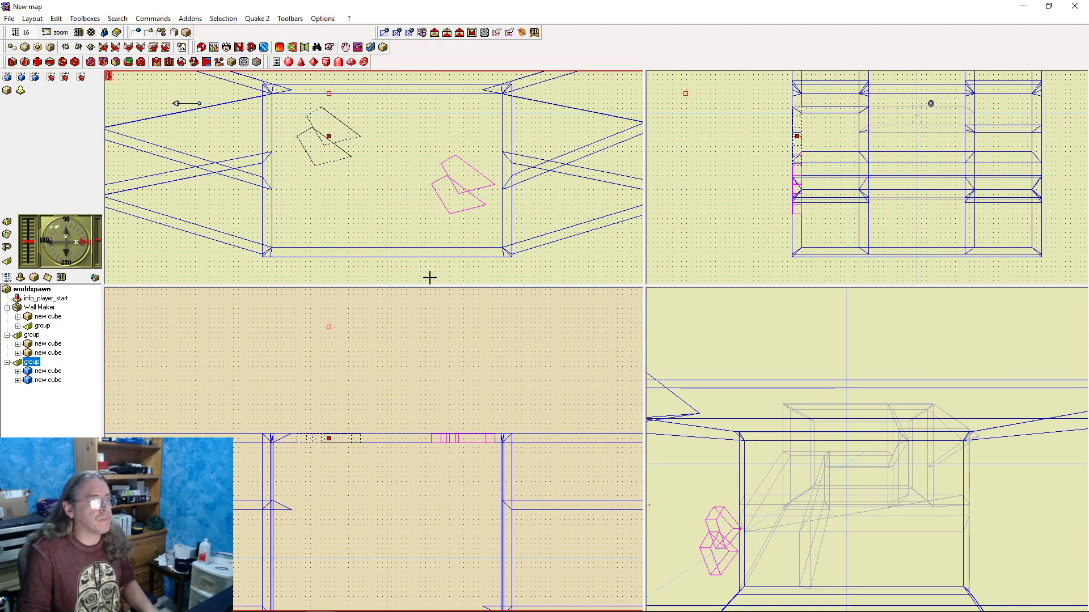
# Run the map in Paintball 2 and examine the room walls for openings from the two groups of negative cubes
pyautogui.press('F9')
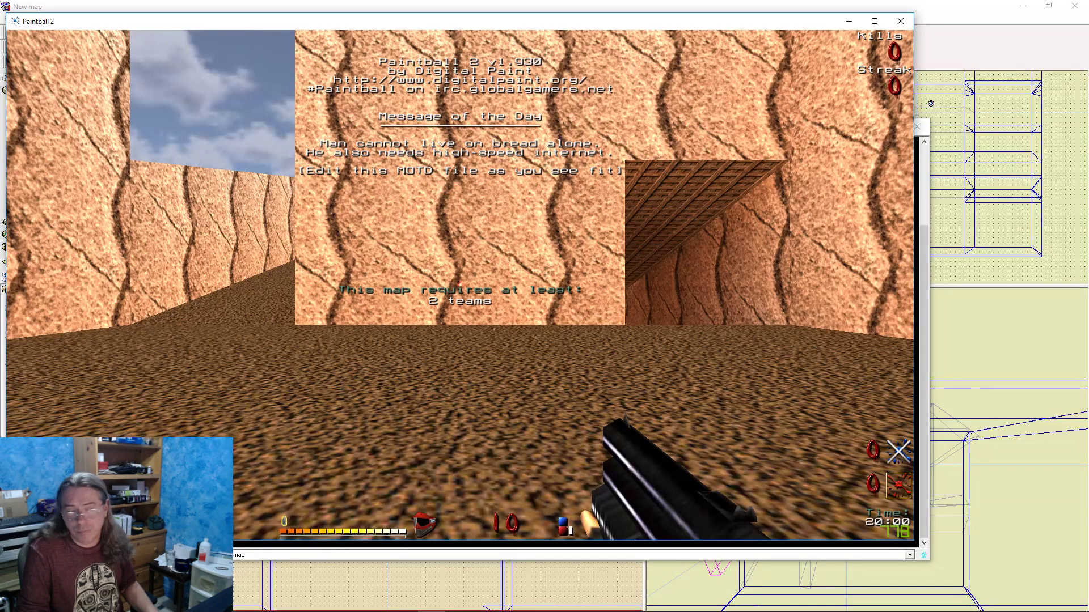
pyautogui.press('w')
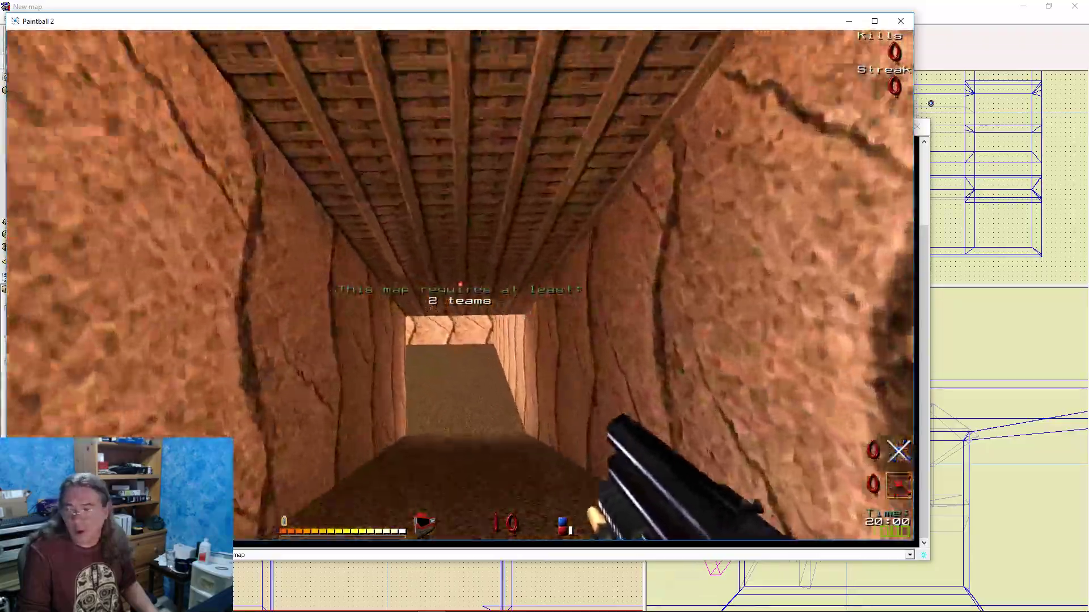
pyautogui.press('w')
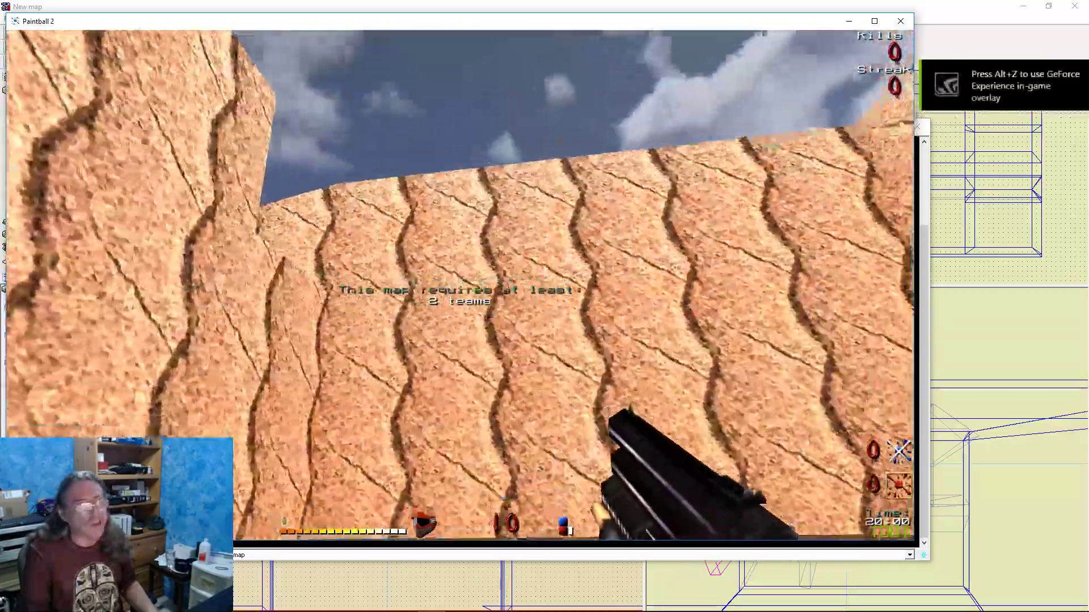
pyautogui.press('w')
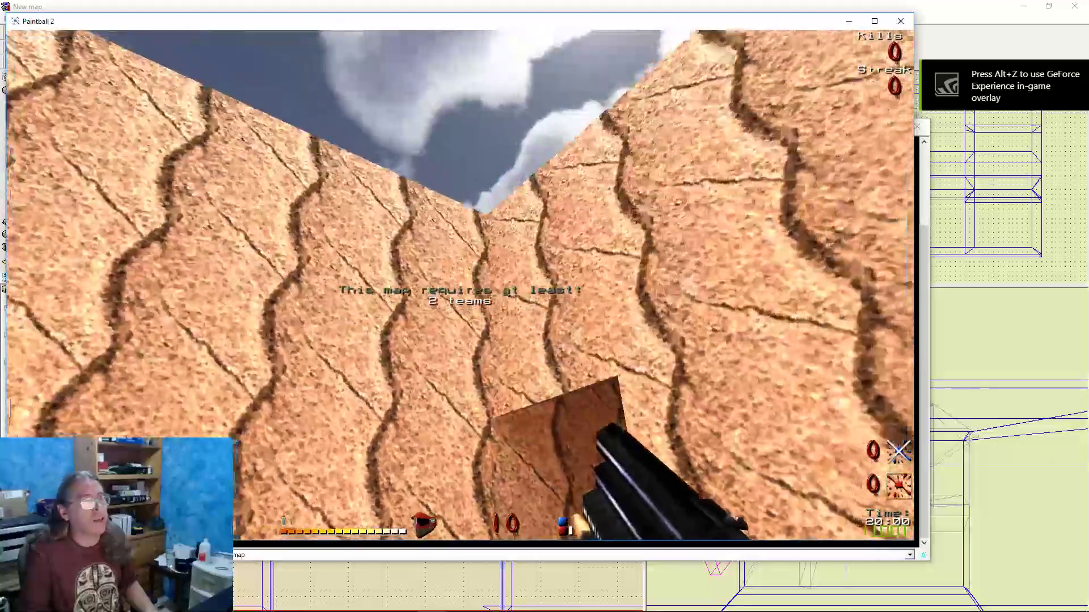
pyautogui.press('w')
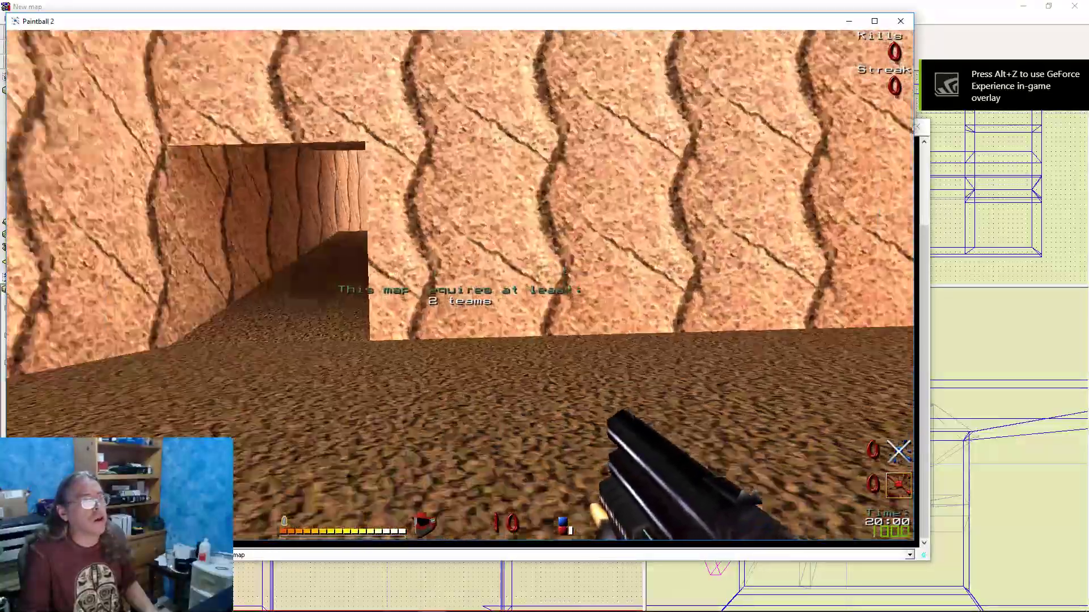
# Quit Paintball 2 with the console command quit and return to the map editor
pyautogui.press('`')
pyautogui.write('q')
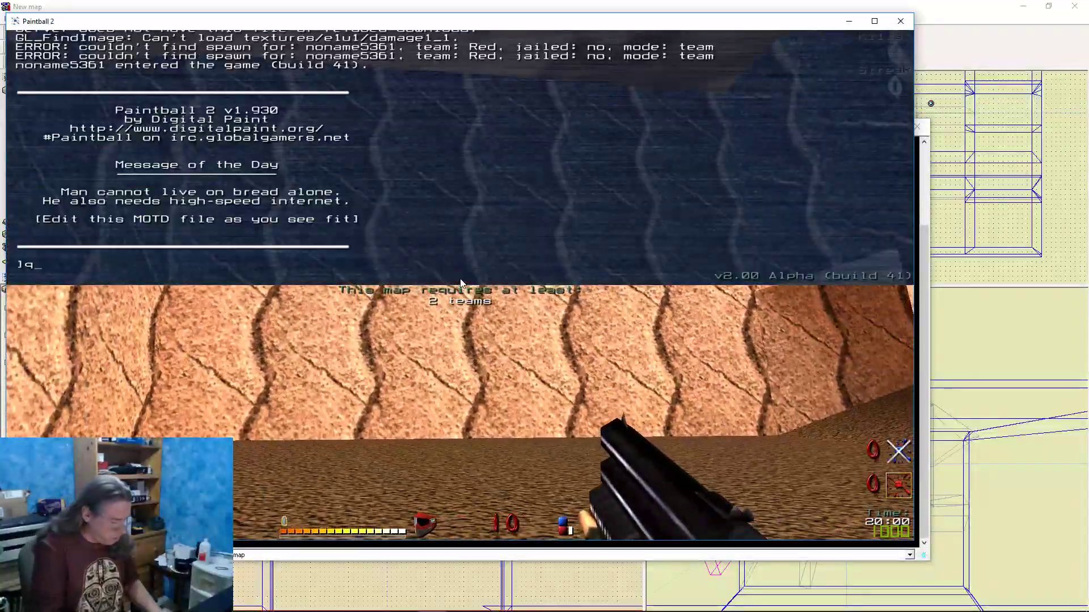
pyautogui.write('uit')
pyautogui.press('Return')
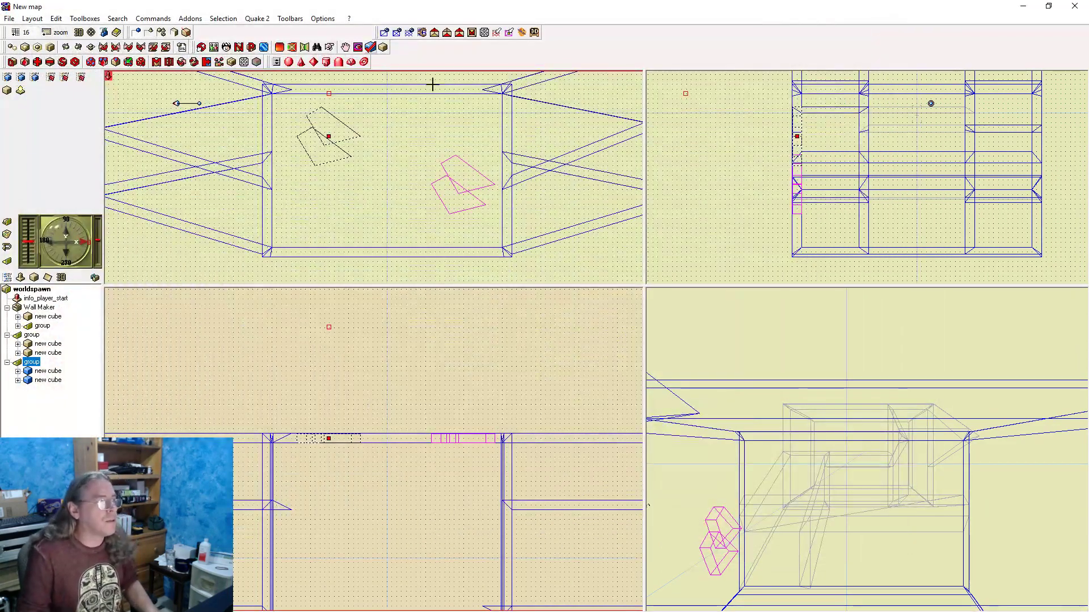
# Move the first negative-cube group to the end of worldspawn and check the specifics of the cubes in both groups
pyautogui.click(25, 334)
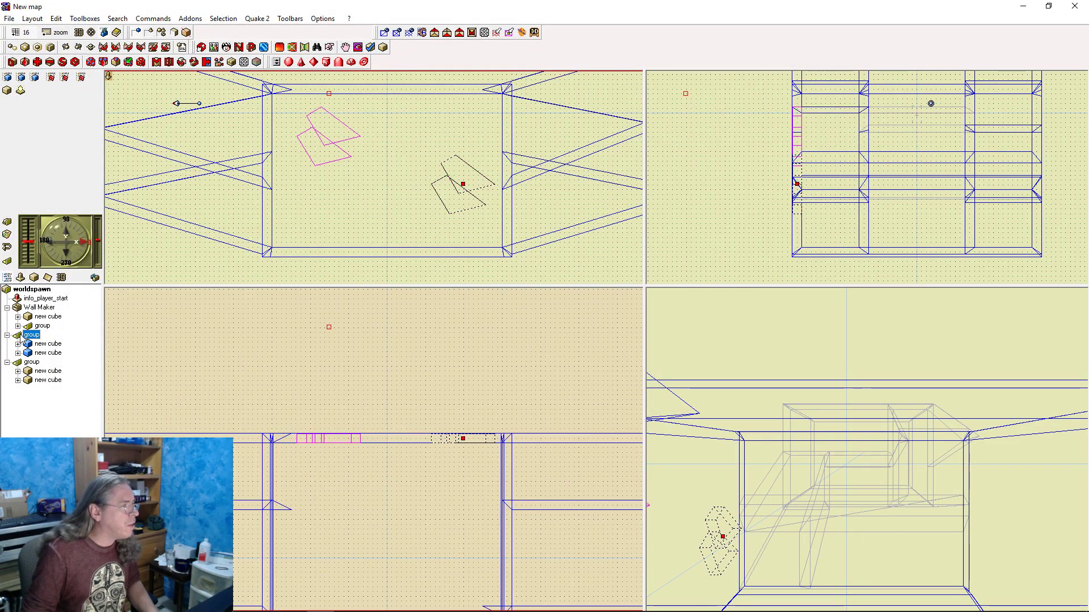
pyautogui.moveTo(20, 335); pyautogui.dragTo(24, 290)
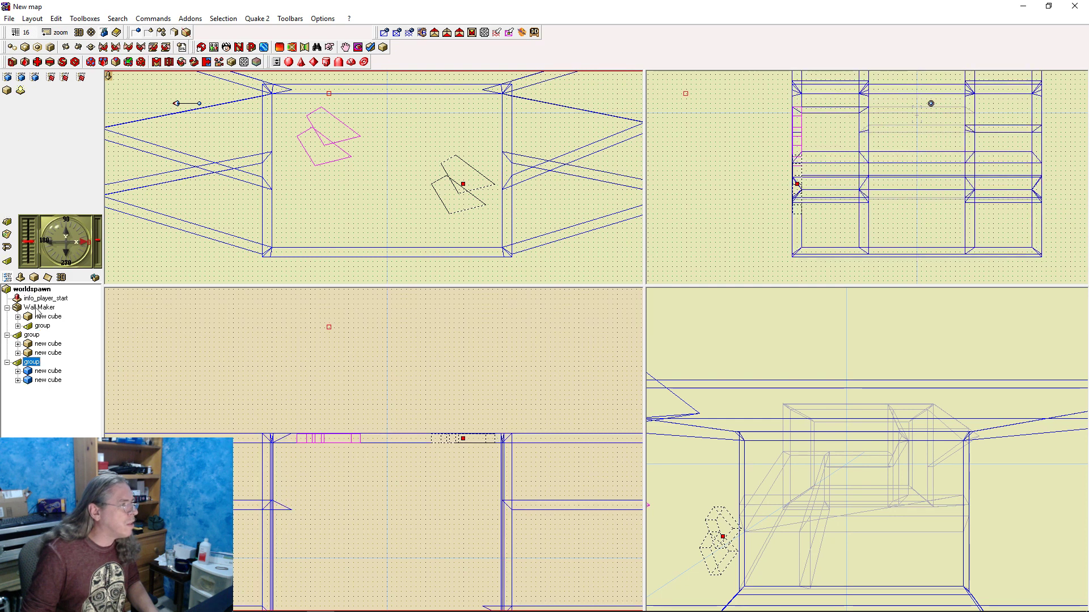
pyautogui.click(48, 344)
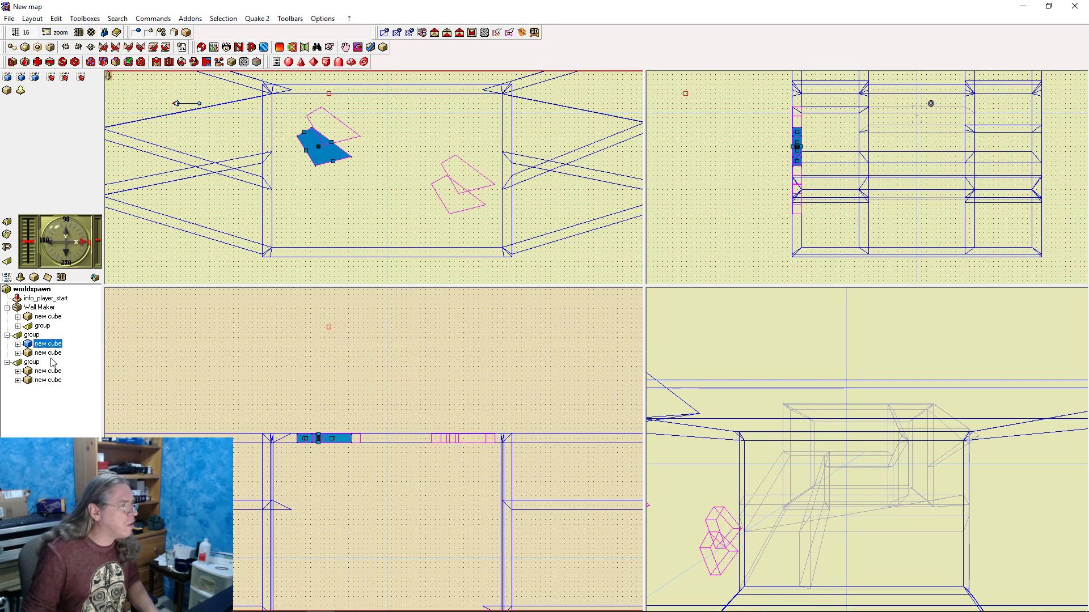
pyautogui.keyDown('shift'); pyautogui.click(51, 379); pyautogui.keyUp('shift')
pyautogui.click(20, 278)
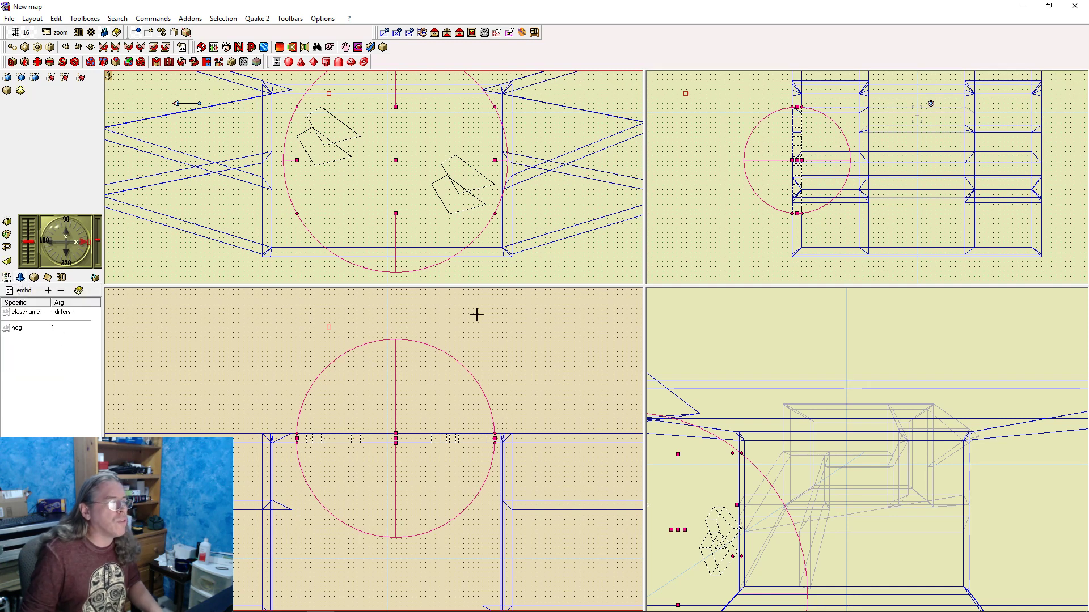
pyautogui.click(366, 308)
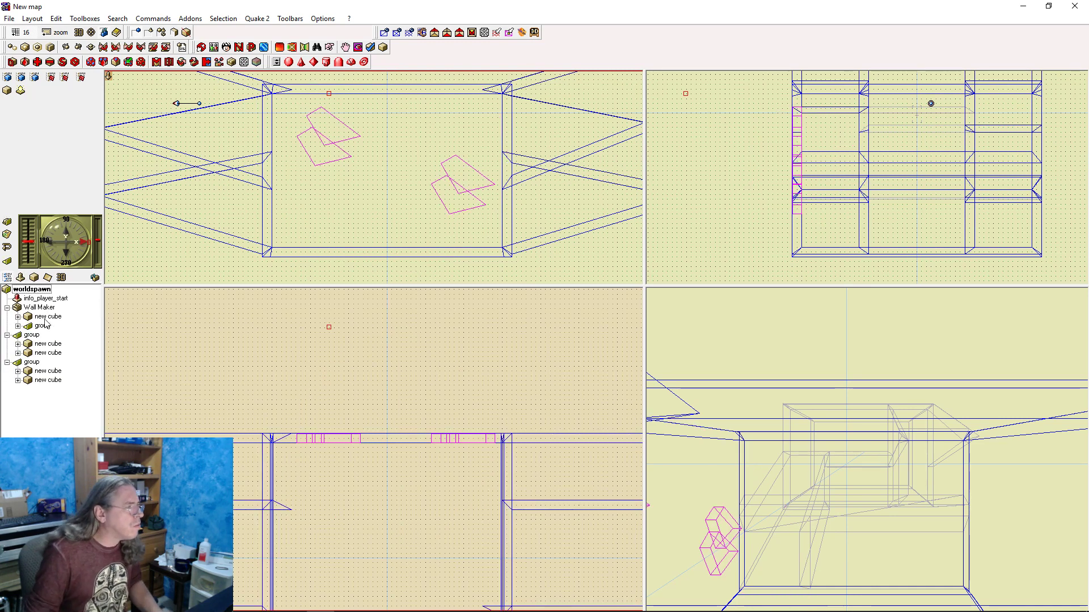
# Move both negative cubes from the last group into the other group so that all four share one group
pyautogui.click(37, 372)
pyautogui.keyDown('shift'); pyautogui.click(51, 380); pyautogui.keyUp('shift')
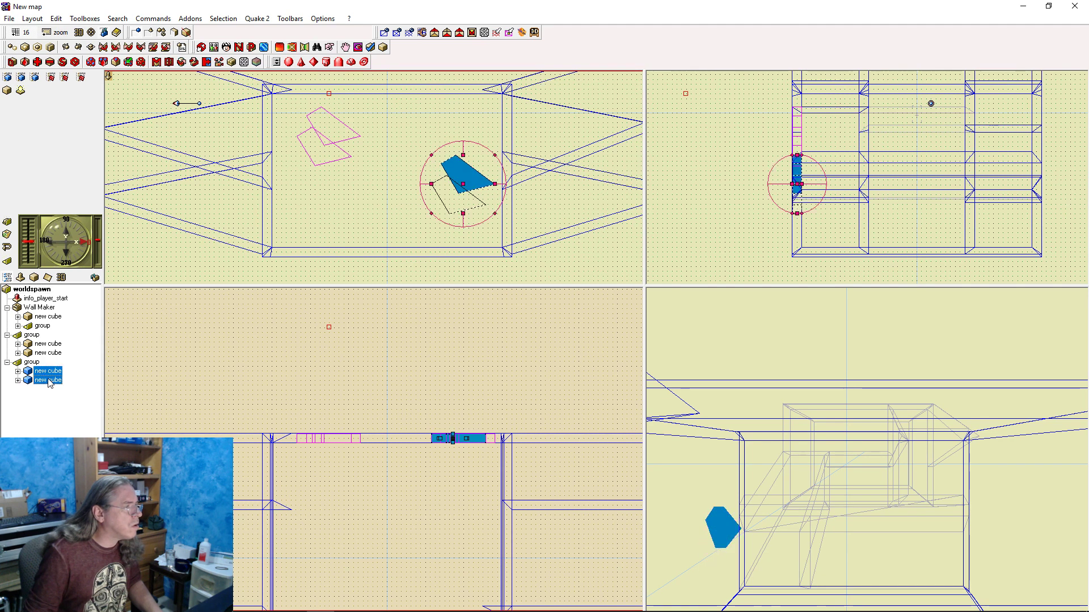
pyautogui.moveTo(34, 335); pyautogui.dragTo(36, 336)
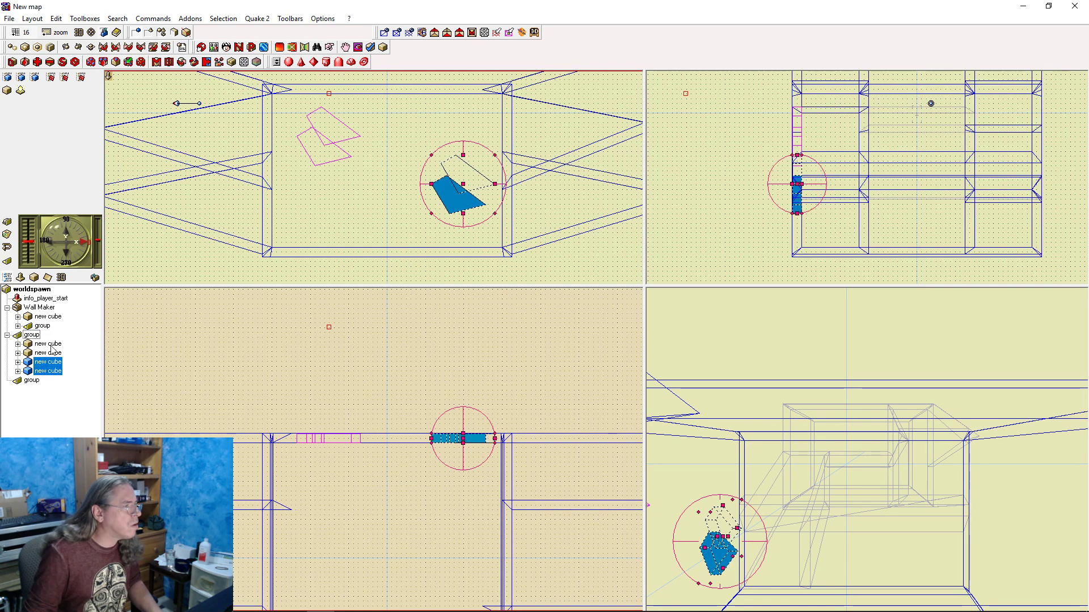
pyautogui.click(418, 314)
pyautogui.click(425, 187)
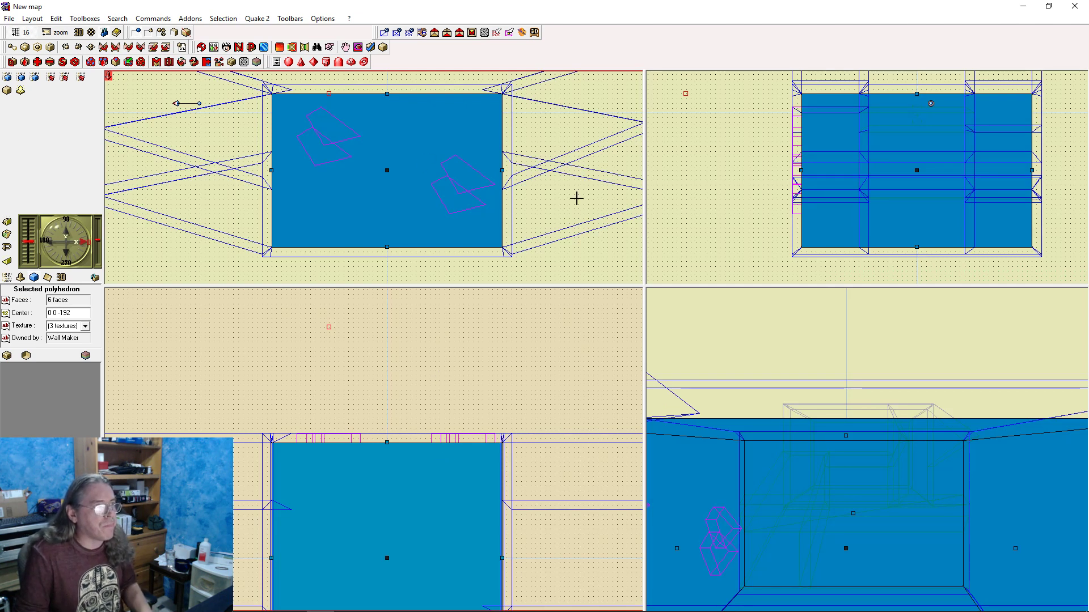
pyautogui.click(436, 279)
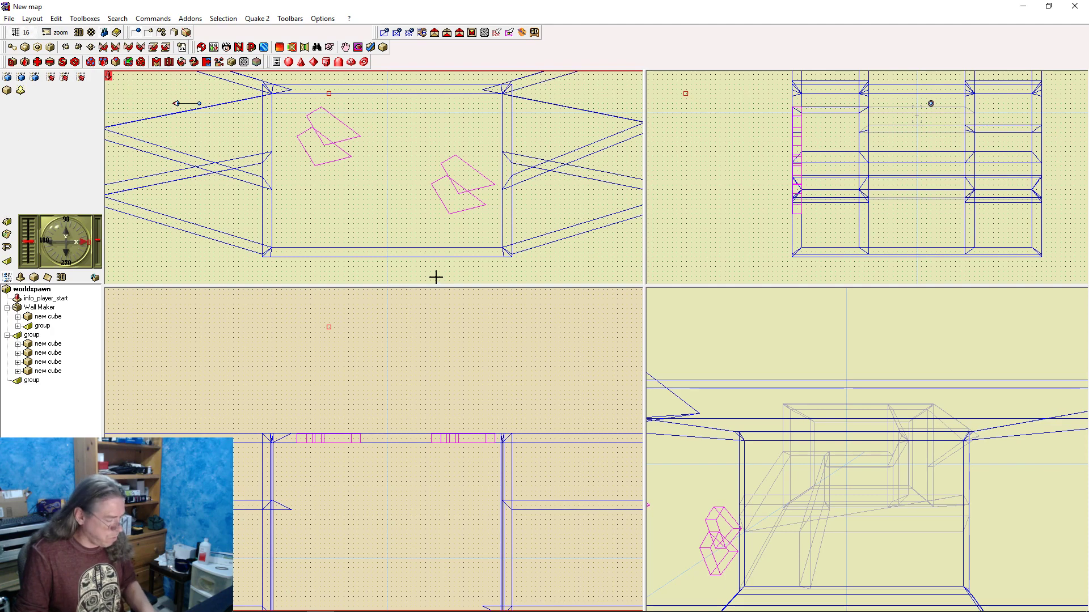
# Run the map again in Paintball 2 and examine the room walls for openings from the combined group
pyautogui.press('F9')
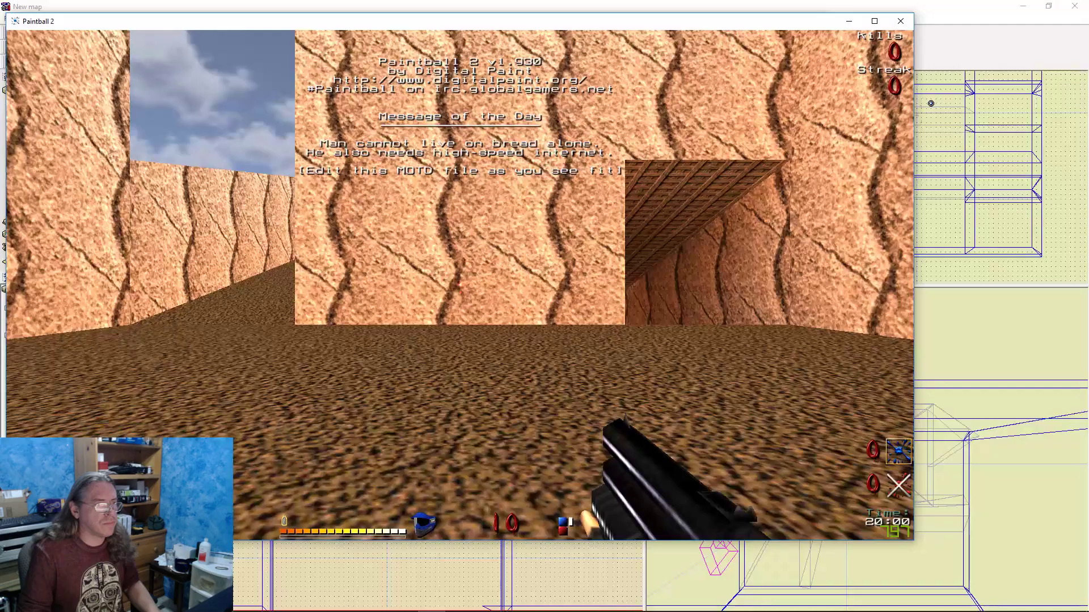
pyautogui.press('w')
pyautogui.press('w')
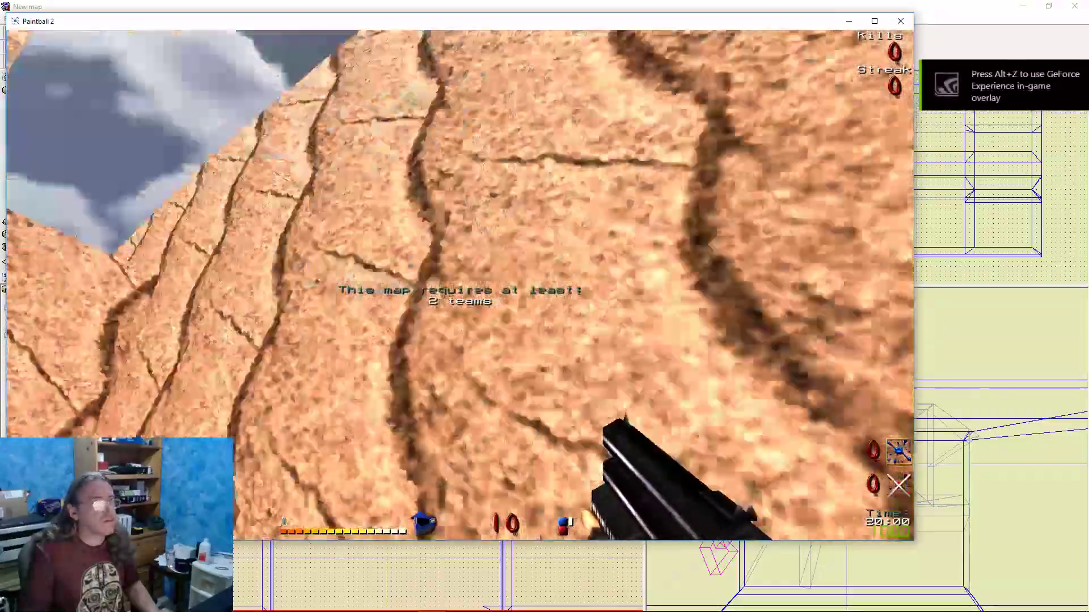
# Close the Paintball 2 test with the console command quit and go back to the map editor
pyautogui.press('`')
pyautogui.write('quit')
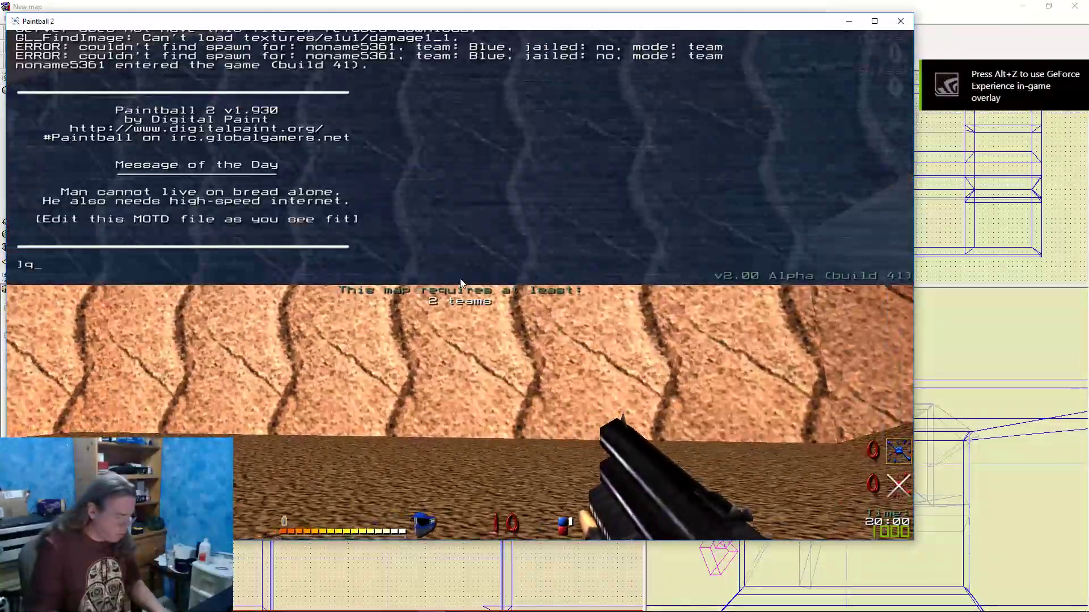
pyautogui.press('Return')
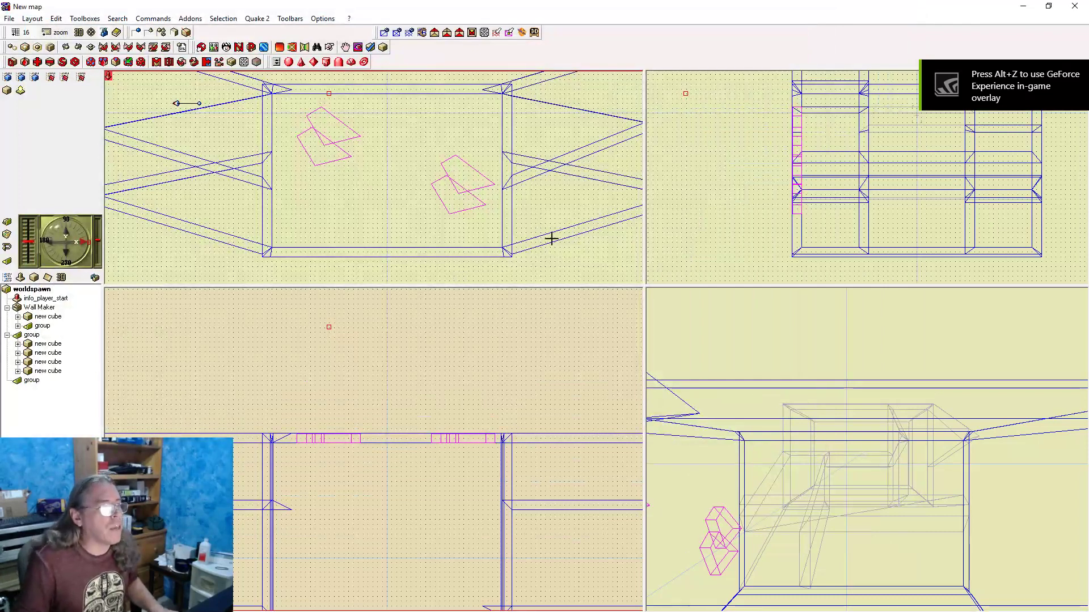
# Move the group with the four negative cubes to the start of worldspawn, ahead of info_player_start and the Wall Maker
pyautogui.click(50, 344)
pyautogui.click(31, 335)
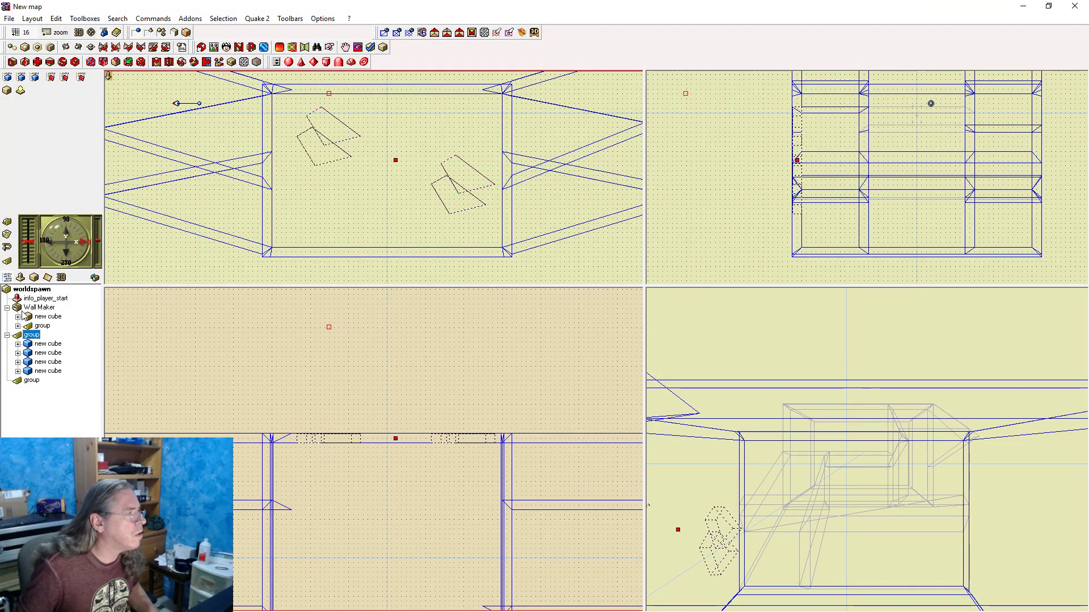
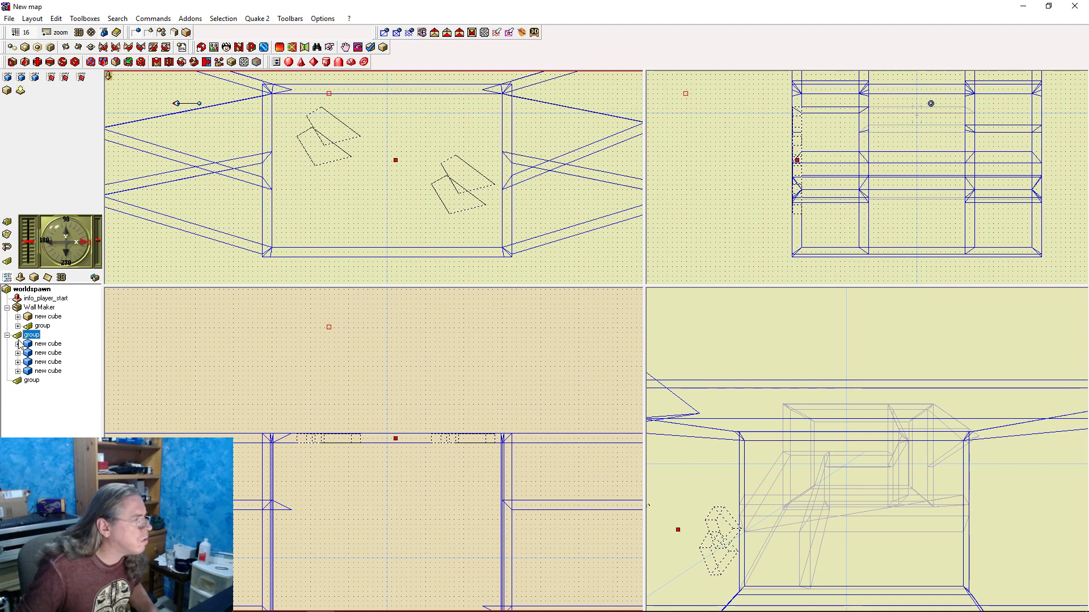
pyautogui.moveTo(19, 339); pyautogui.dragTo(26, 305)
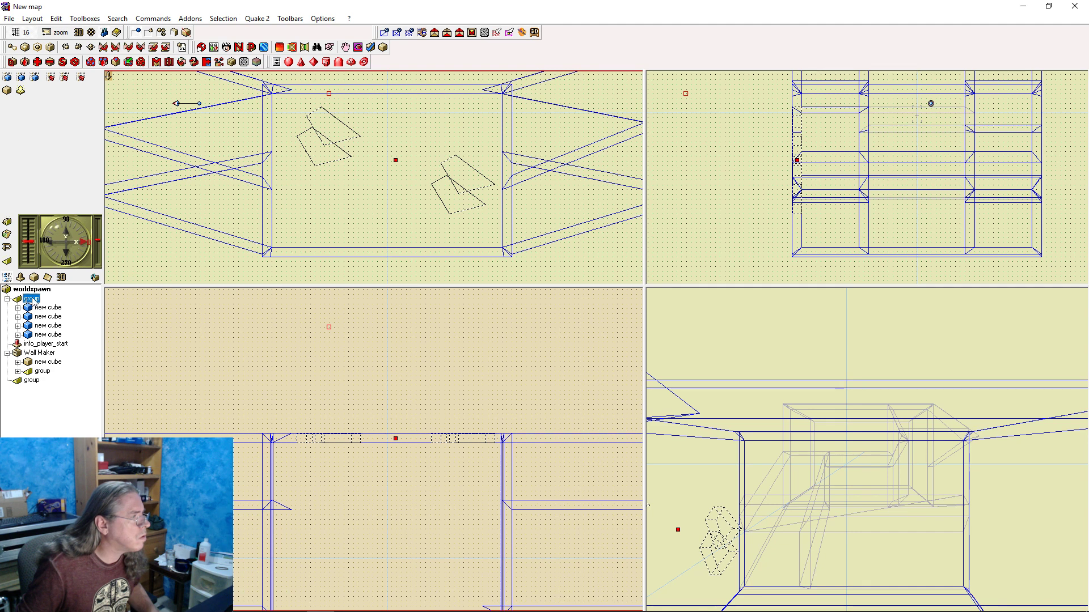
pyautogui.click(221, 257)
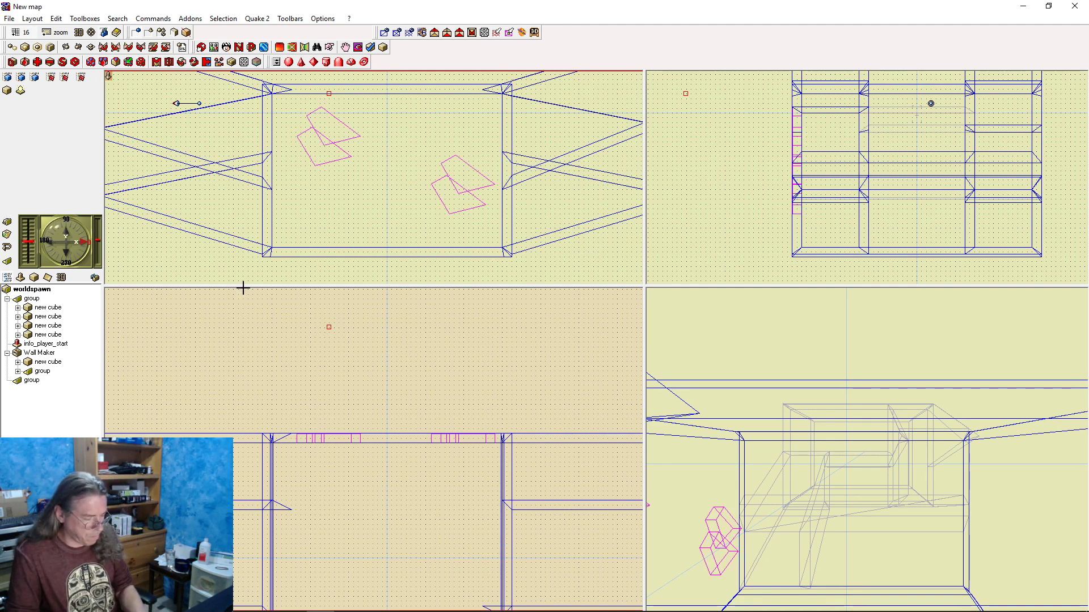
# Run the map in Paintball 2, examine the room walls with the group placed first, and end the test with the console command quit
pyautogui.press('F9')
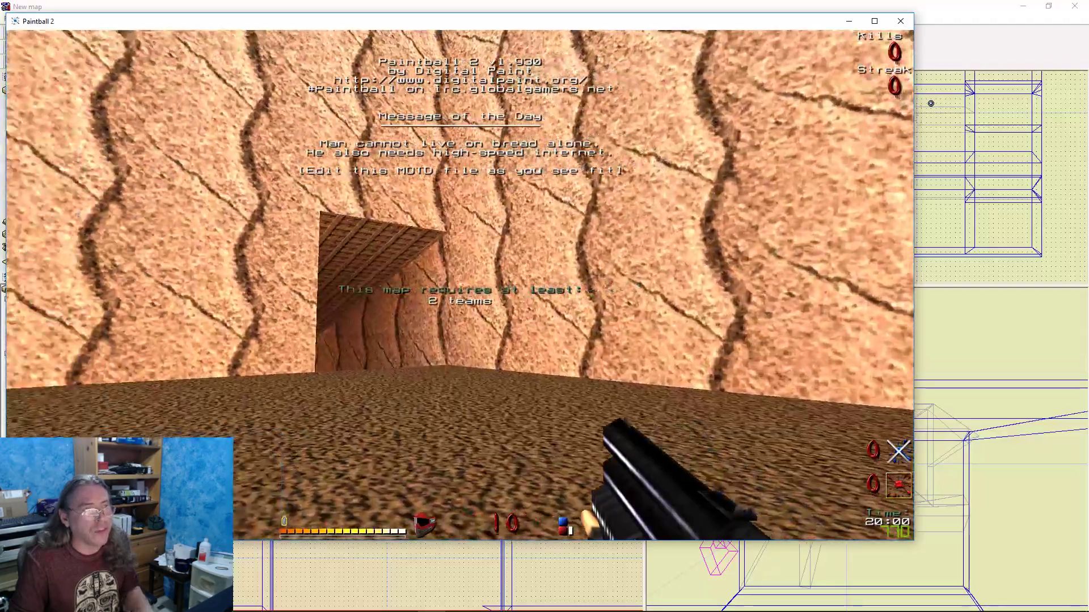
pyautogui.press('w')
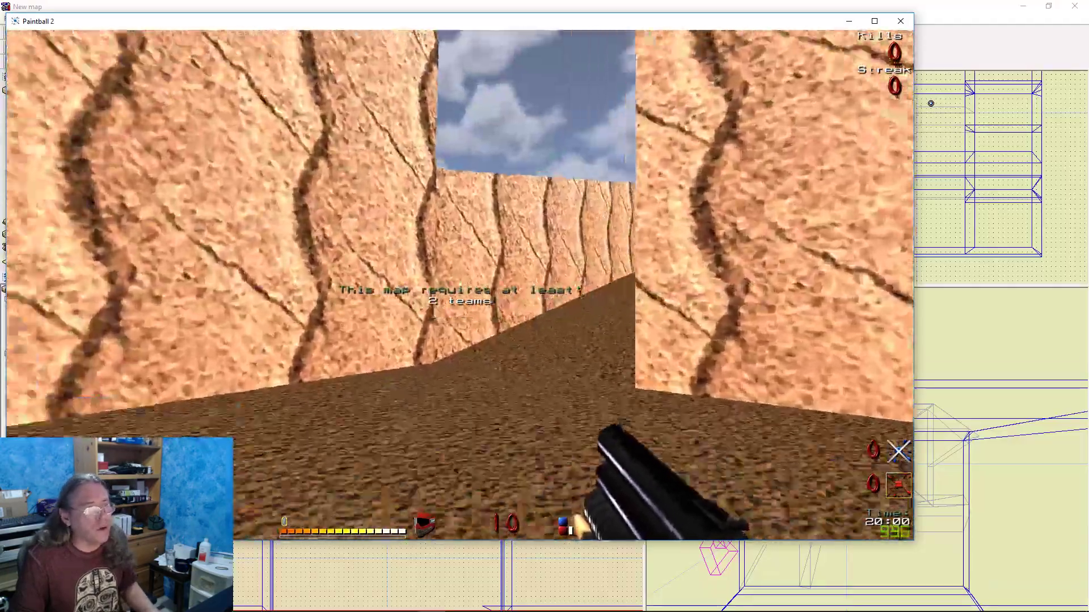
pyautogui.press('w')
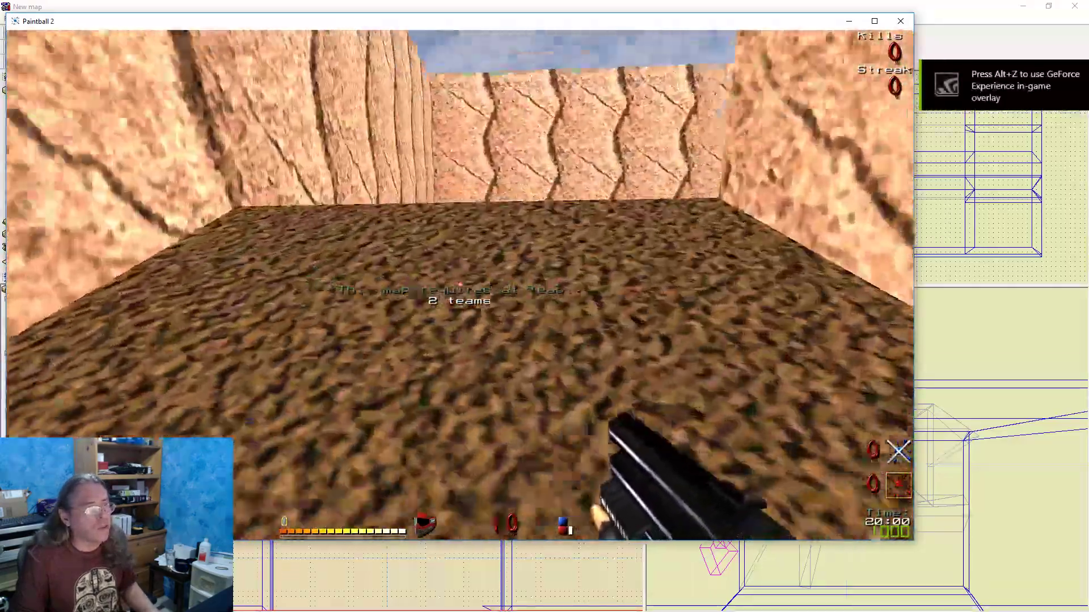
pyautogui.press('`')
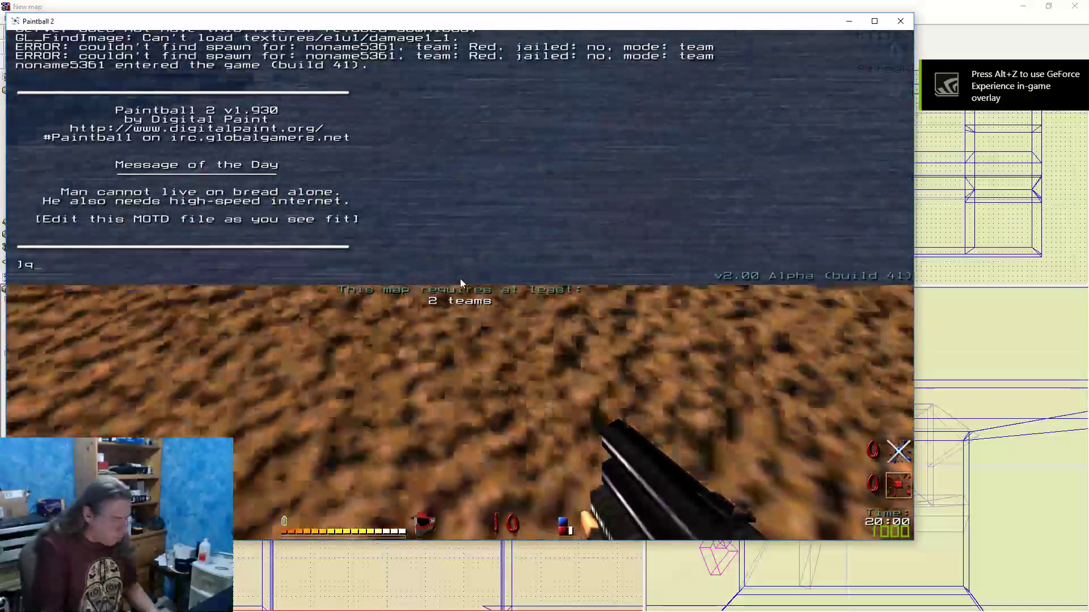
pyautogui.write('quit')
pyautogui.press('Return')
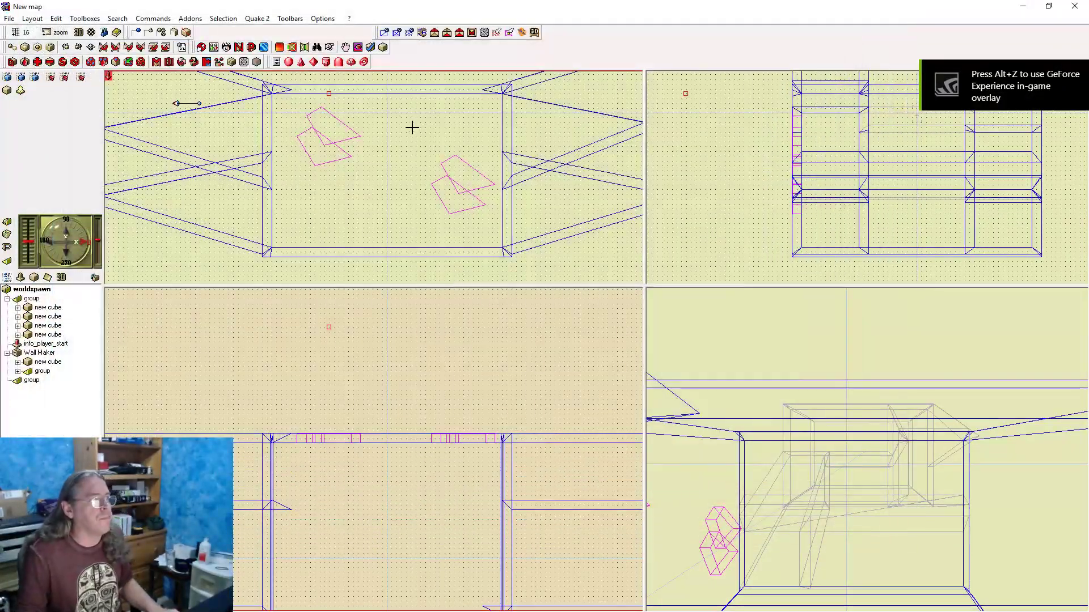
# Undo the recent grouping, duplicating and moving edits, back to one group of two negative cubes at the centre of the middle room
pyautogui.hotkey('ctrl', 'z')
pyautogui.hotkey('ctrl', 'z')
pyautogui.hotkey('ctrl', 'z')
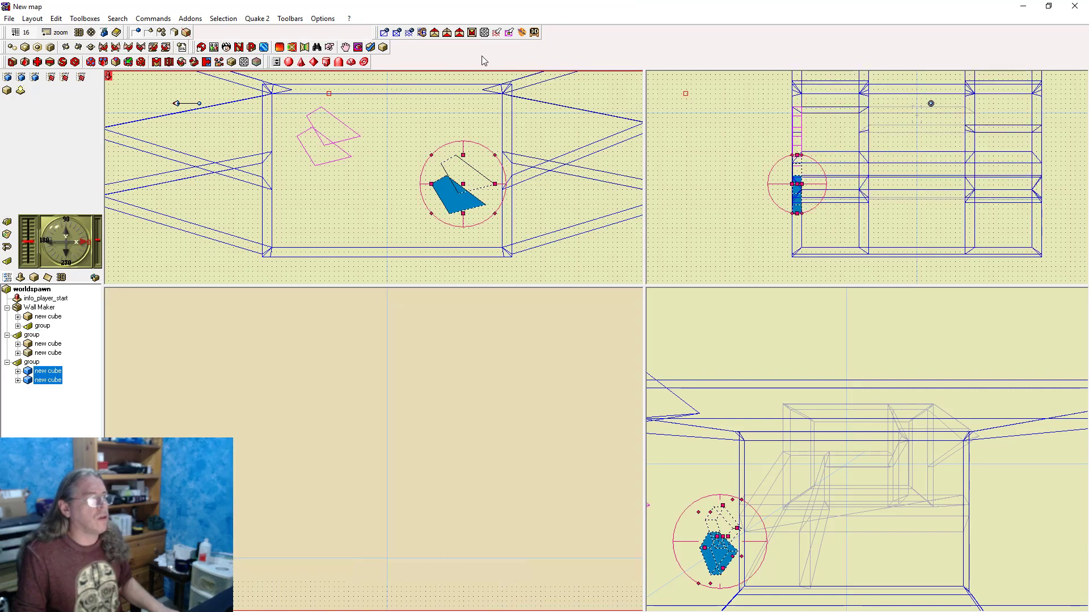
pyautogui.hotkey('ctrl', 'z')
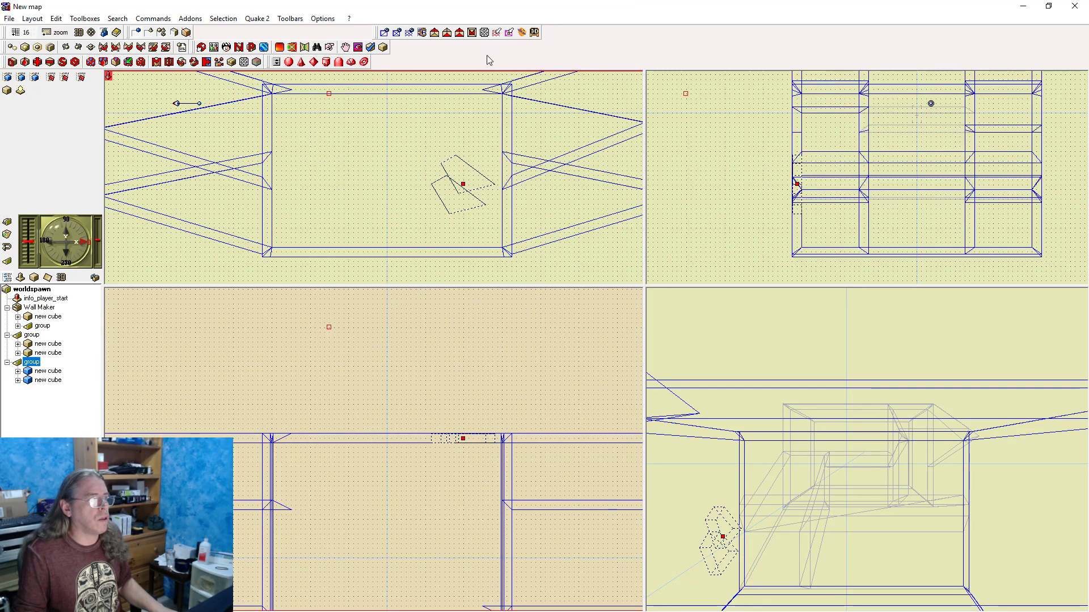
pyautogui.hotkey('ctrl', 'z')
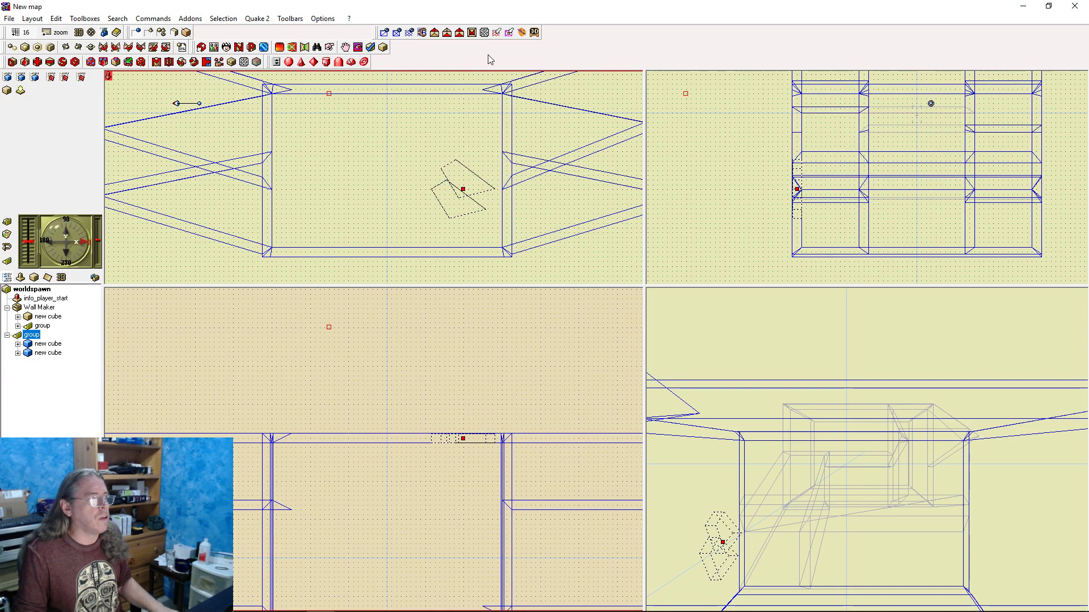
pyautogui.hotkey('ctrl', 'z')
pyautogui.hotkey('ctrl', 'z')
pyautogui.hotkey('ctrl', 'z')
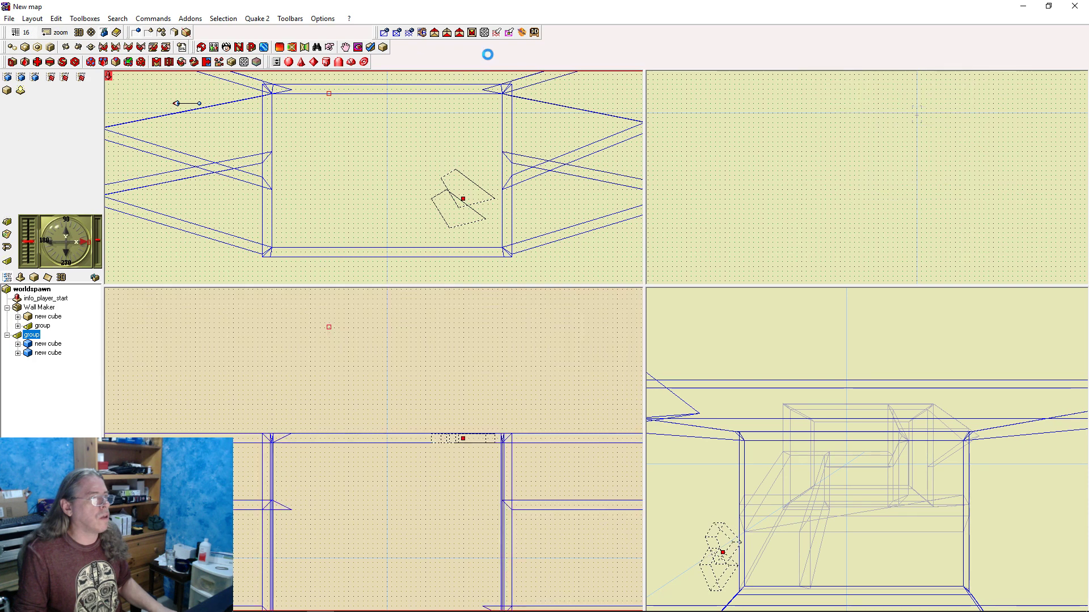
pyautogui.hotkey('ctrl', 'z')
pyautogui.hotkey('ctrl', 'z')
pyautogui.hotkey('ctrl', 'z')
pyautogui.hotkey('ctrl', 'z')
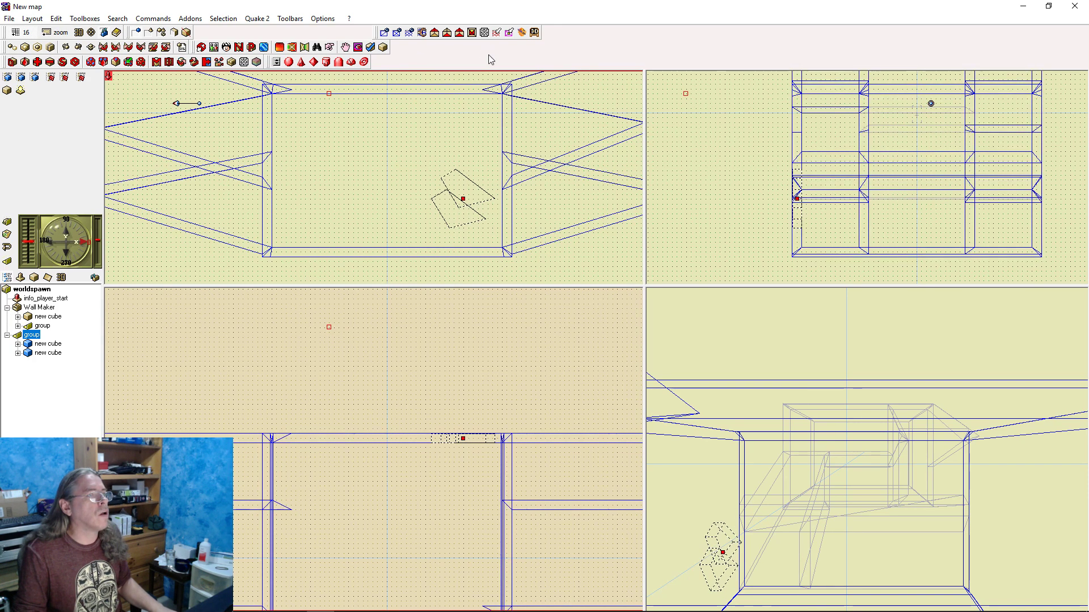
pyautogui.hotkey('ctrl', 'z')
pyautogui.hotkey('ctrl', 'z')
pyautogui.hotkey('ctrl', 'z')
pyautogui.hotkey('ctrl', 'z')
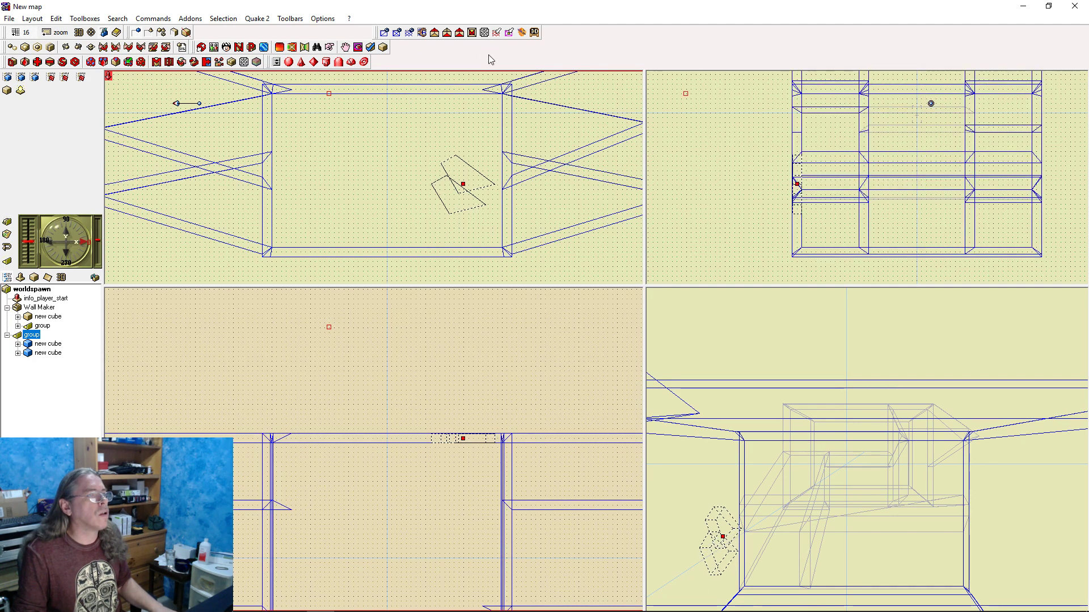
pyautogui.hotkey('ctrl', 'z')
pyautogui.hotkey('ctrl', 'z')
pyautogui.hotkey('ctrl', 'z')
pyautogui.hotkey('ctrl', 'z')
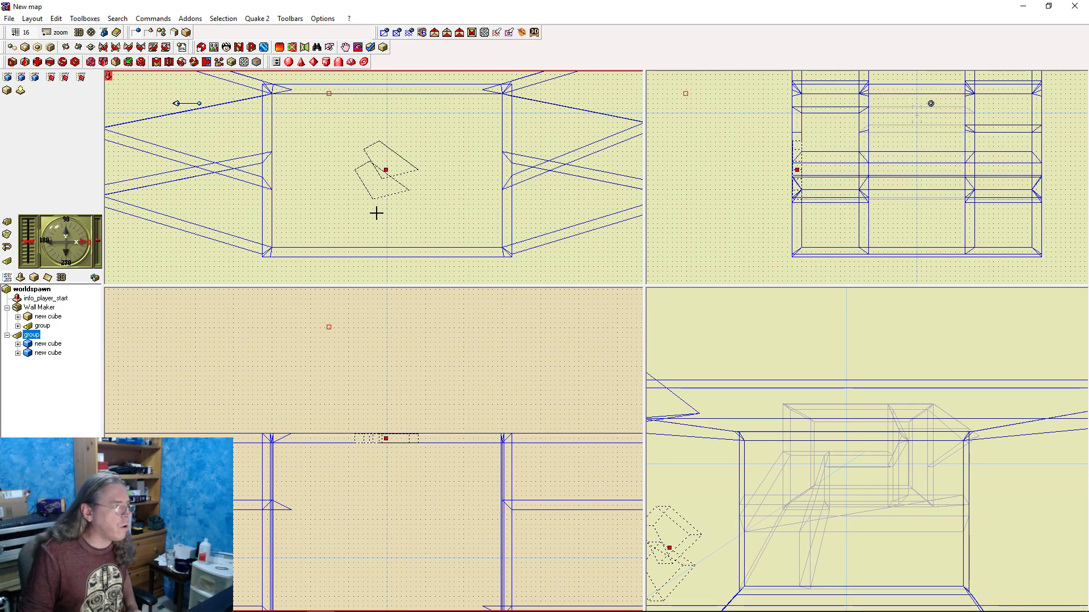
# Duplicate both negative cubes inside their group and place the copies toward the upper right of the middle room's wall
pyautogui.click(54, 353)
pyautogui.keyDown('ctrl'); pyautogui.click(56, 345); pyautogui.keyUp('ctrl')
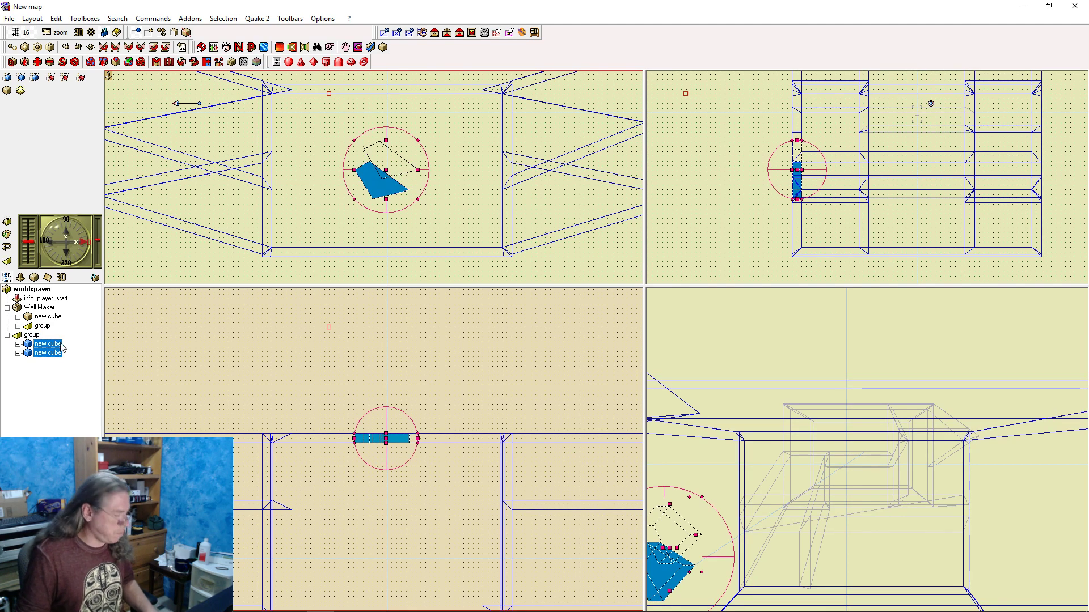
pyautogui.click(7, 278)
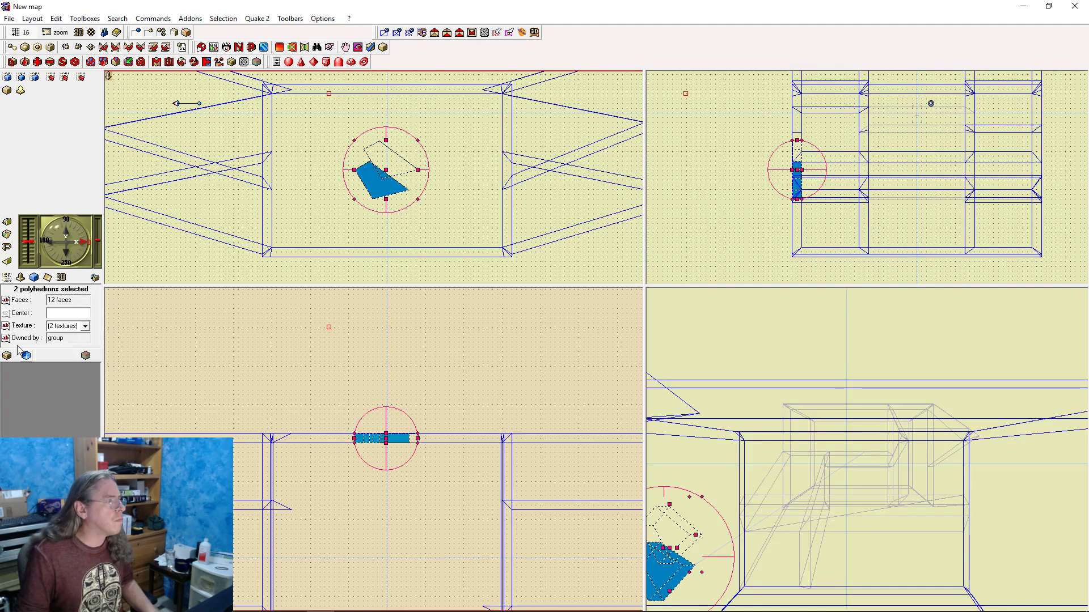
pyautogui.click(7, 279)
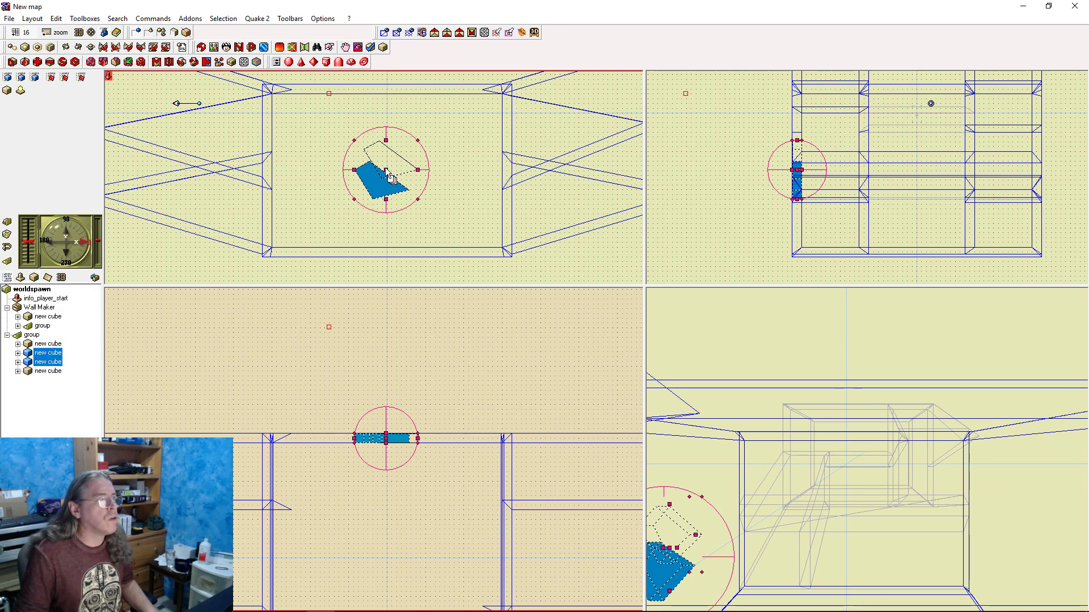
pyautogui.moveTo(389, 175); pyautogui.dragTo(467, 149)
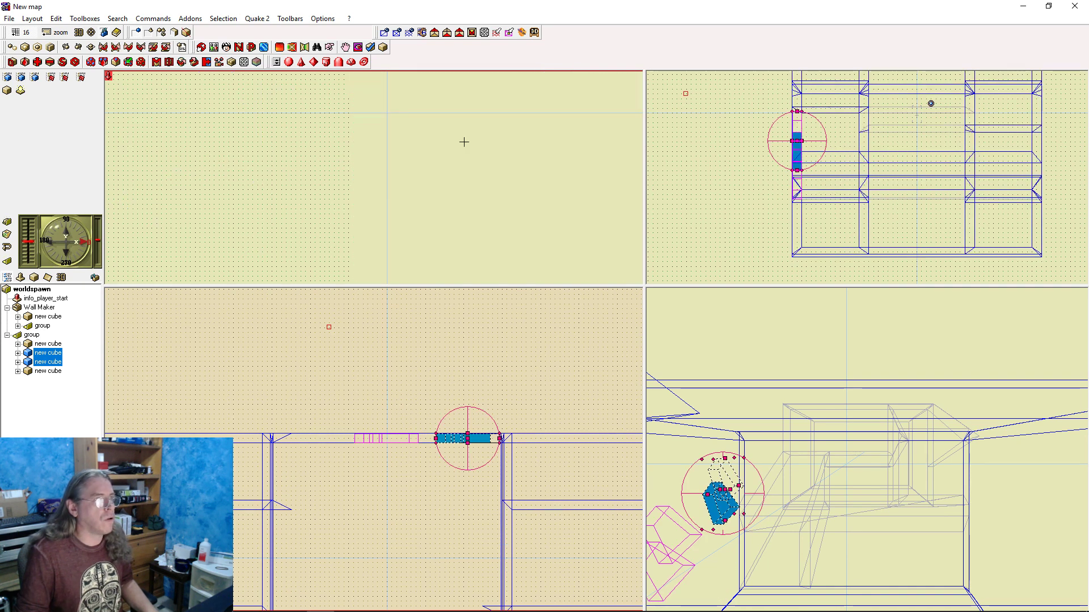
pyautogui.scroll(-2, 499, 376)
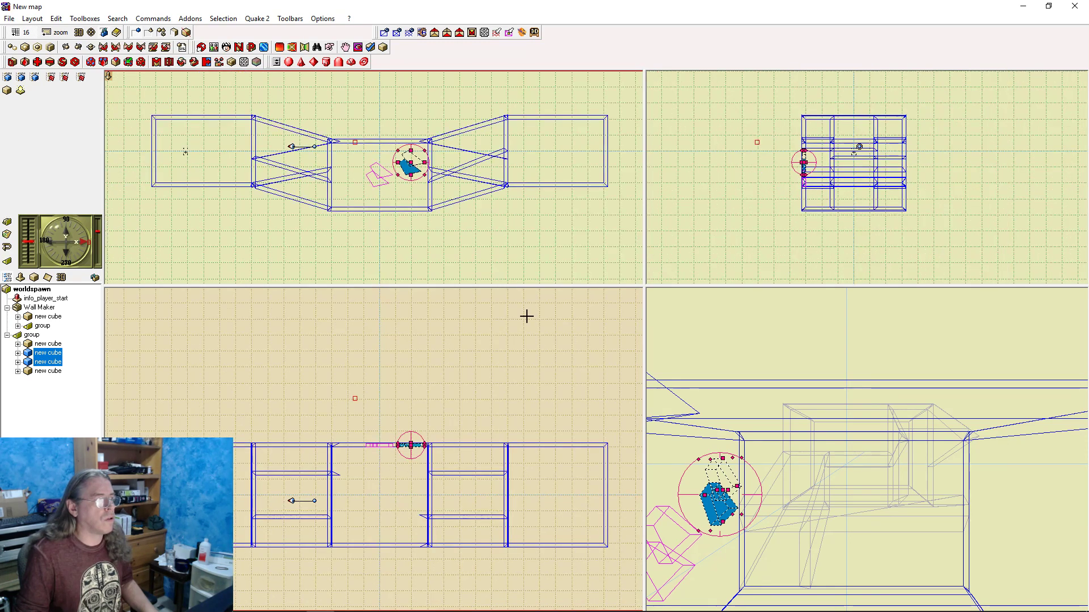
pyautogui.click(439, 365)
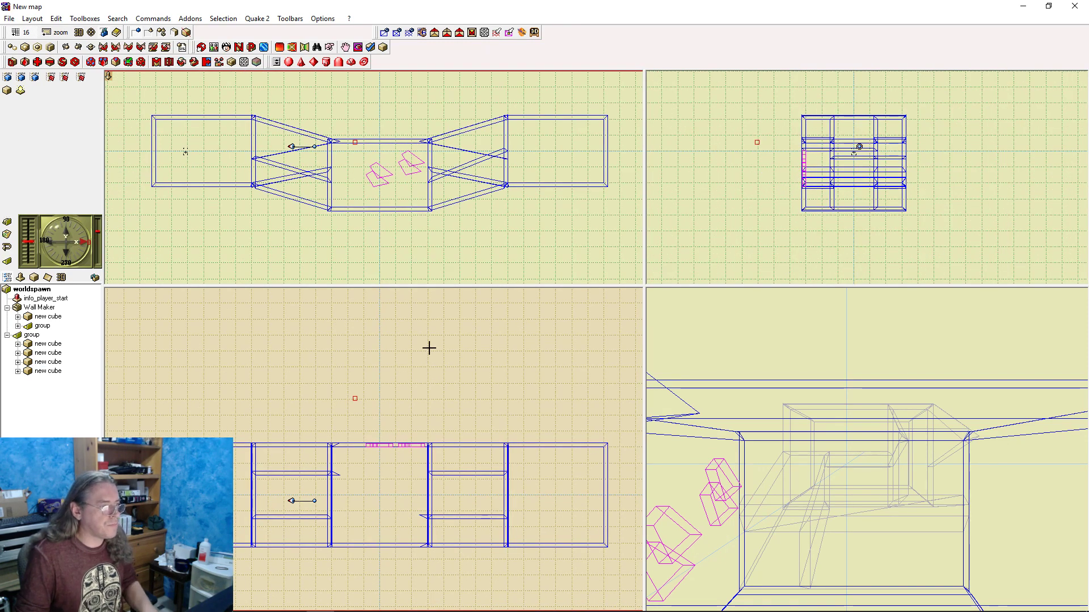
# Run the map in Paintball 2, look over the walls for openings from the duplicated cubes, and close the test through the console
pyautogui.press('F9')
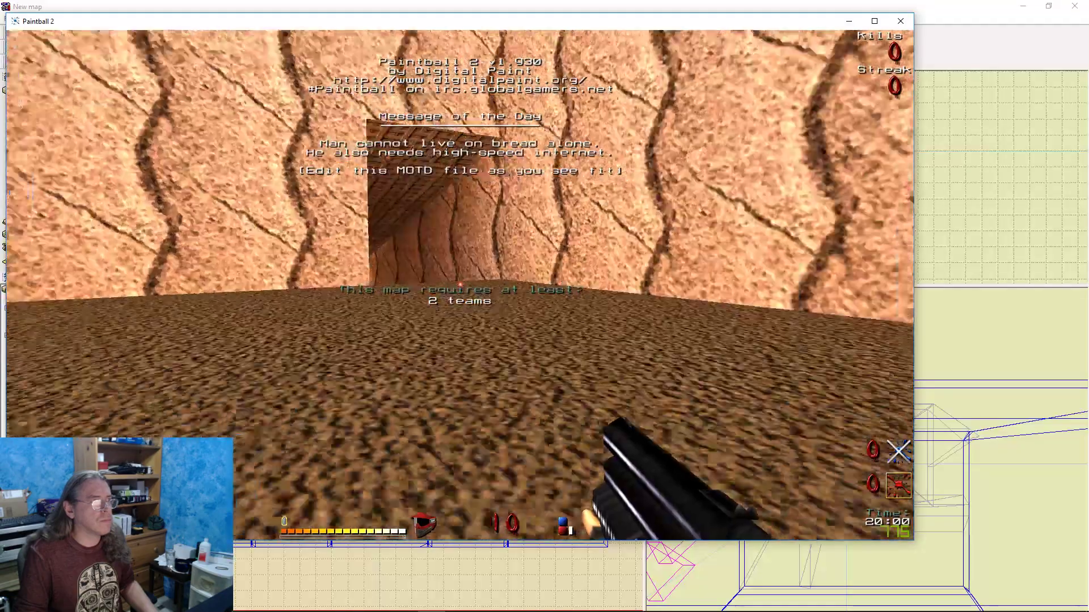
pyautogui.press('w')
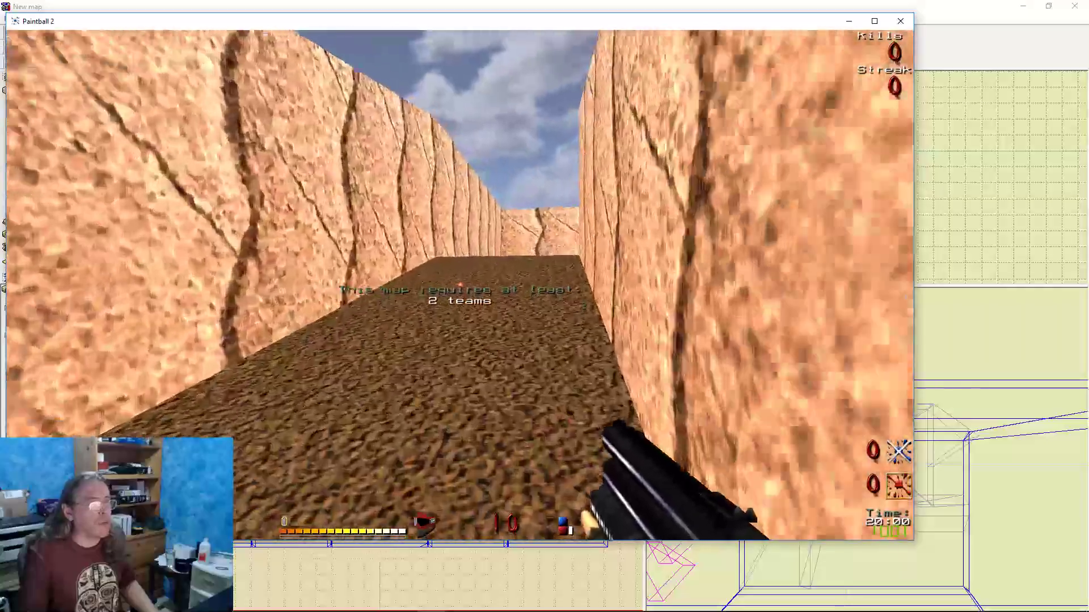
pyautogui.press('w')
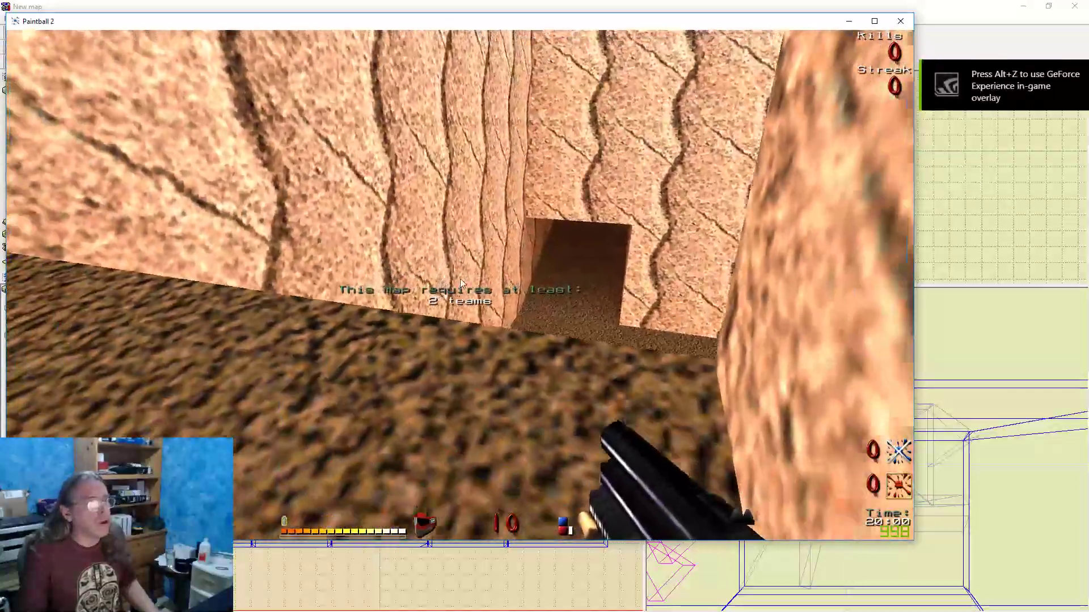
pyautogui.press('`')
pyautogui.press('Return')
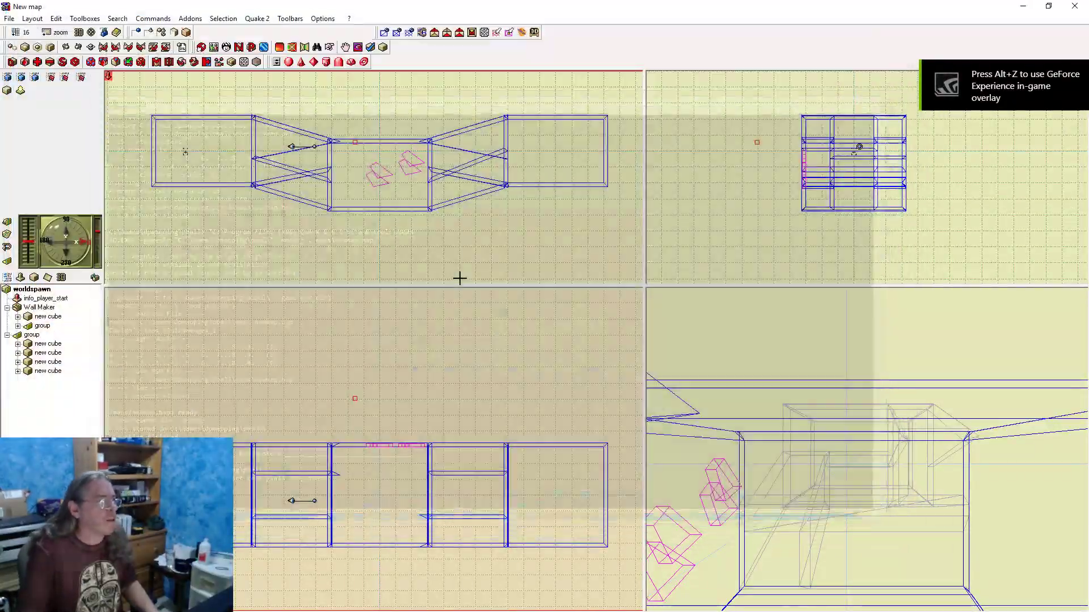
# Delete the two duplicated negative cubes from the group, keeping the original pair
pyautogui.click(48, 353)
pyautogui.keyDown('ctrl'); pyautogui.click(56, 362); pyautogui.keyUp('ctrl')
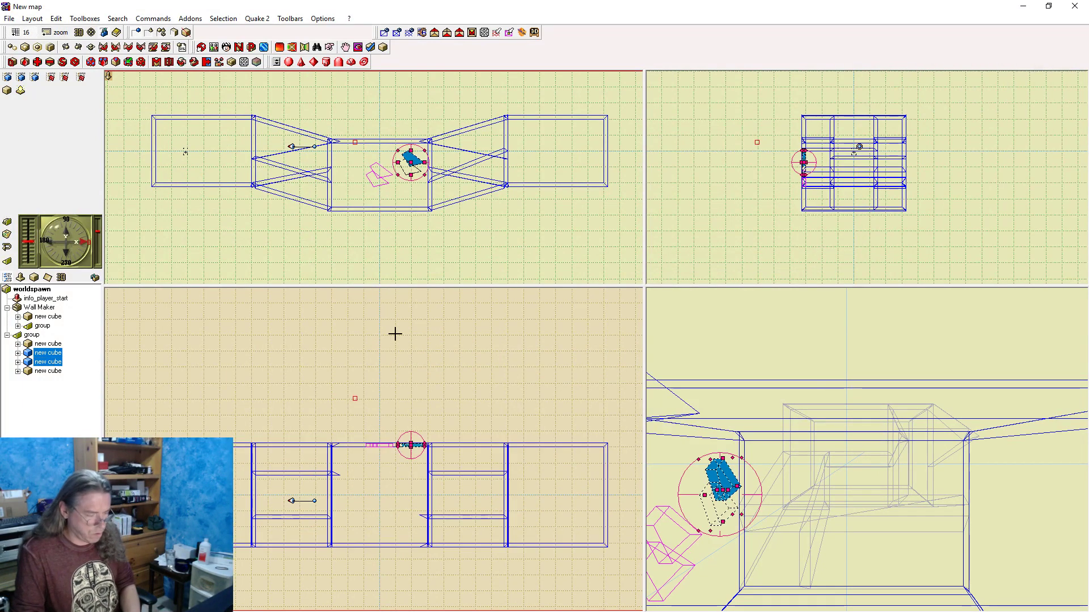
pyautogui.press('Delete')
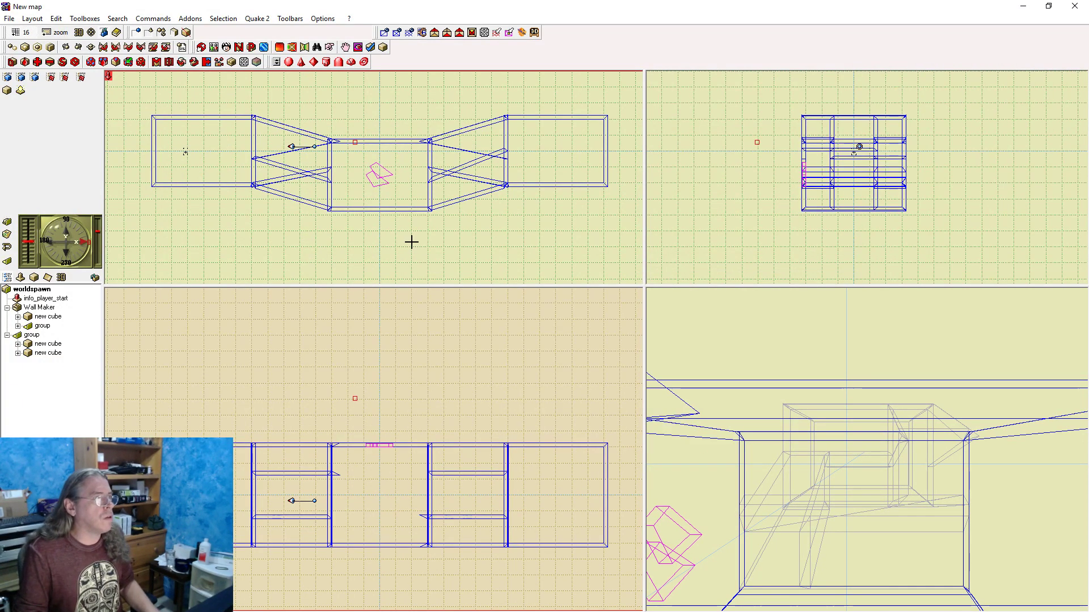
# Dissociate the Wall Maker's duplicator images so its walls become real geometry in a group
pyautogui.rightClick(31, 335)
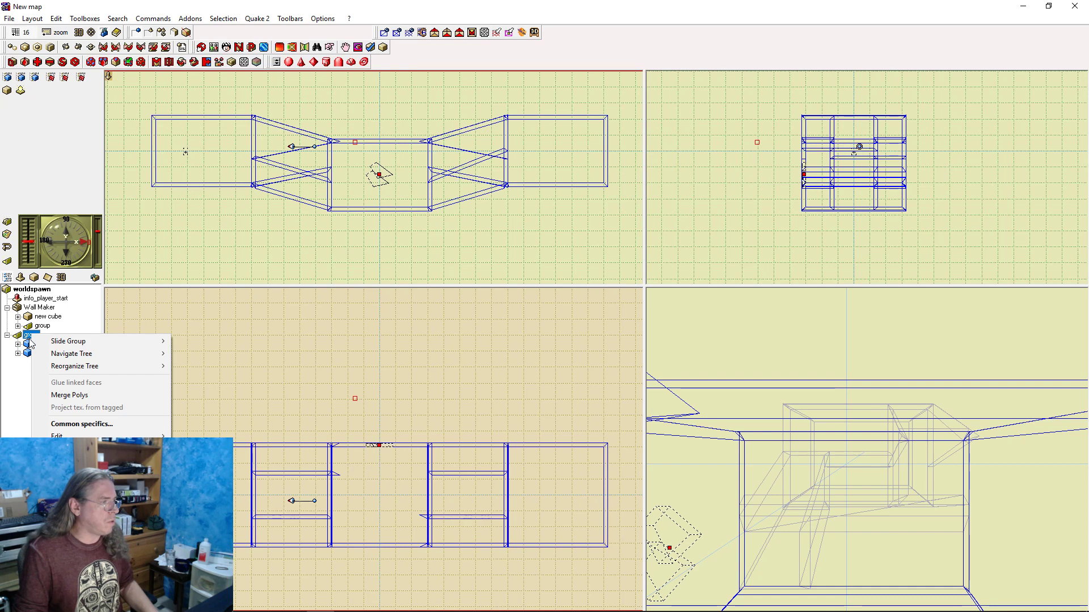
pyautogui.click(168, 316)
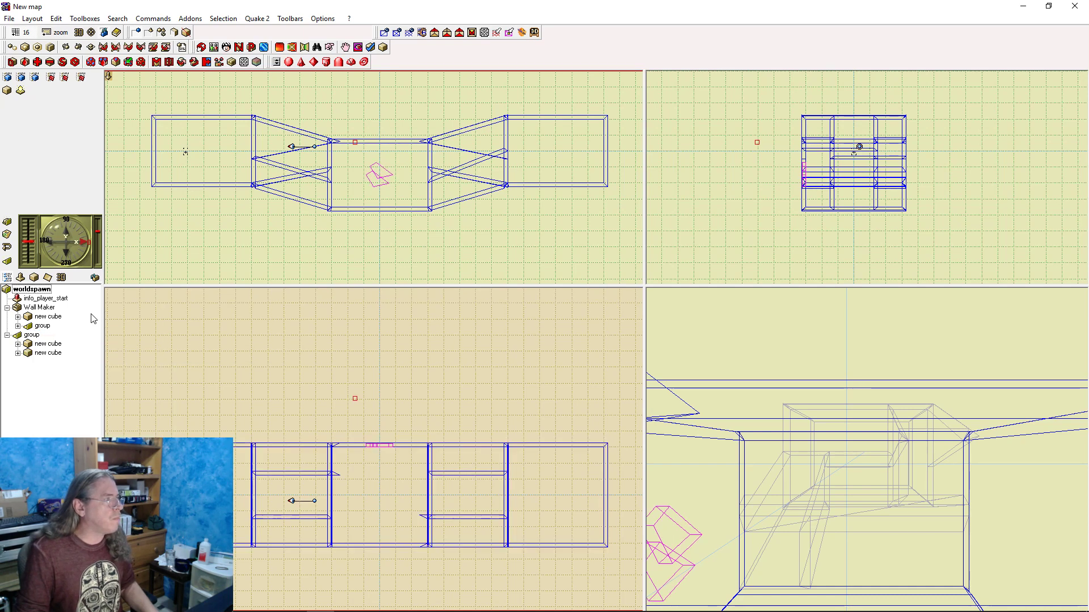
pyautogui.click(52, 317)
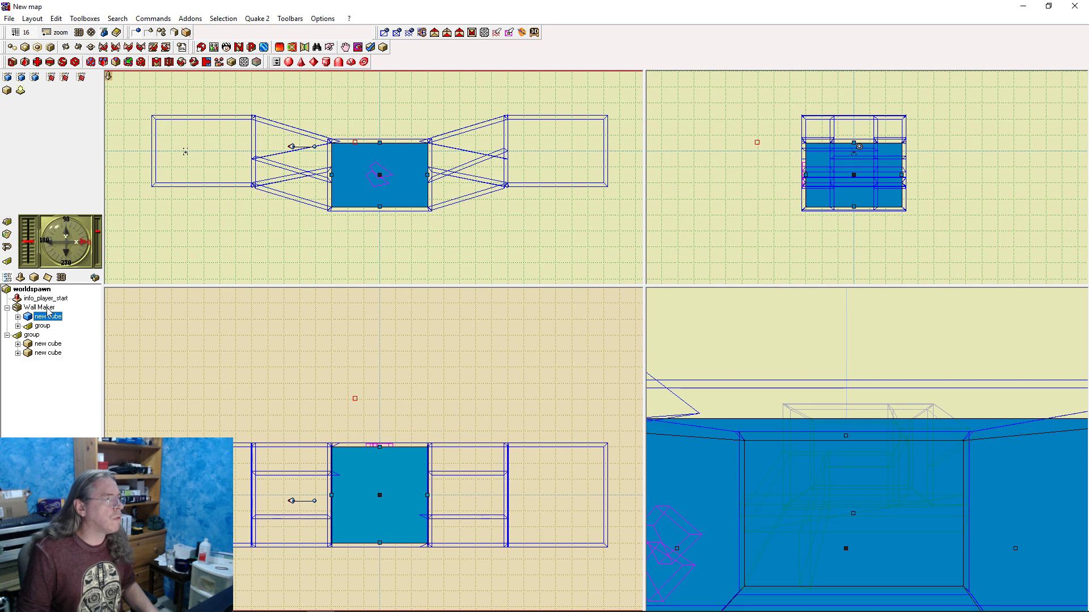
pyautogui.click(41, 307)
pyautogui.rightClick(48, 309)
pyautogui.click(113, 360)
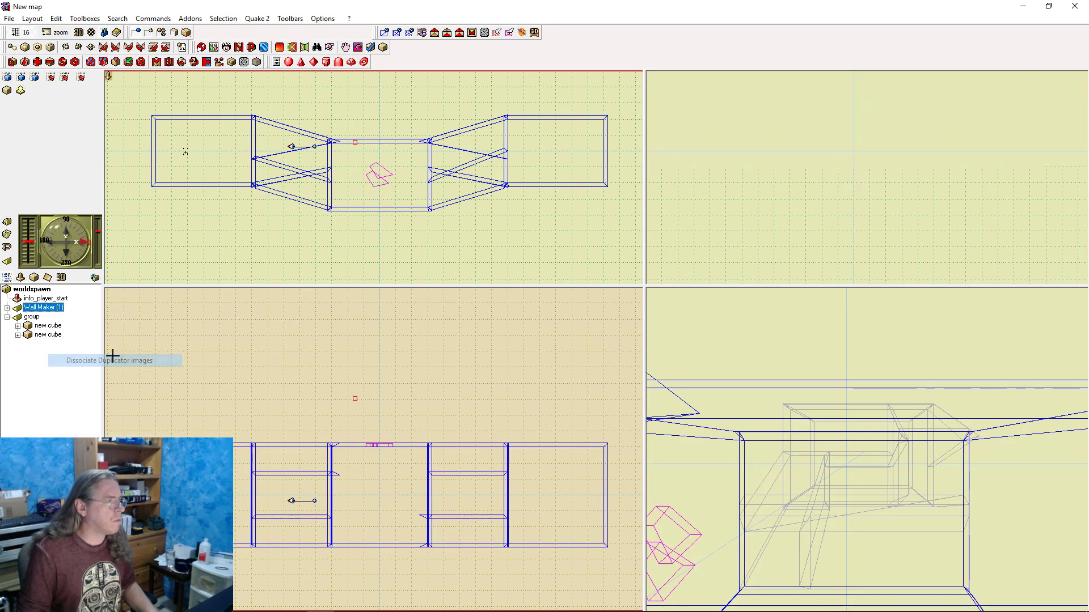
pyautogui.click(432, 247)
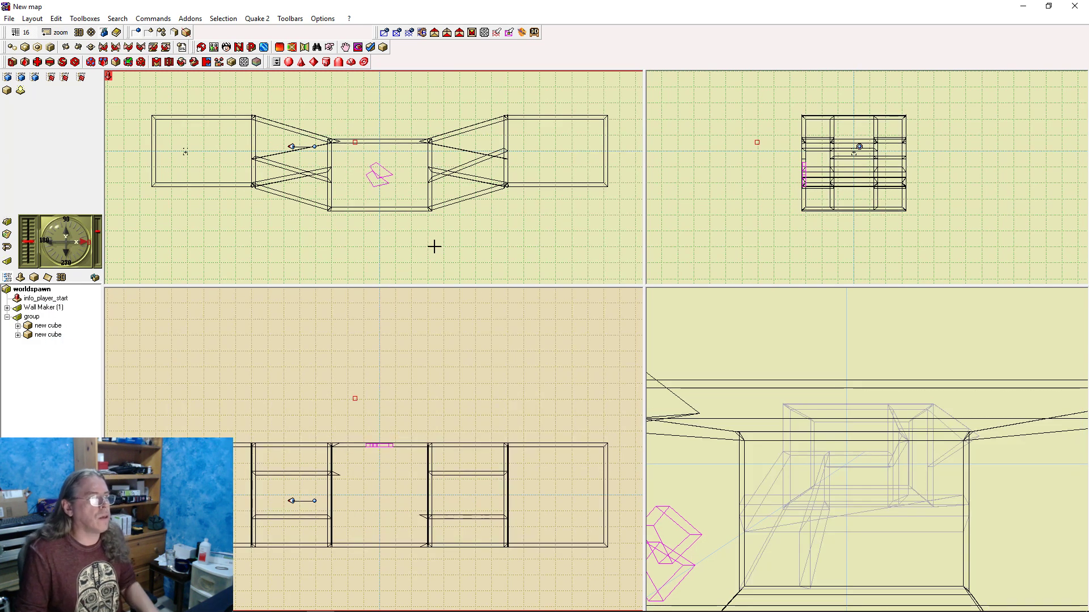
# Run the map in Paintball 2, check the dissociated walls for openings cut by the negative cubes, and quit through the console
pyautogui.press('F9')
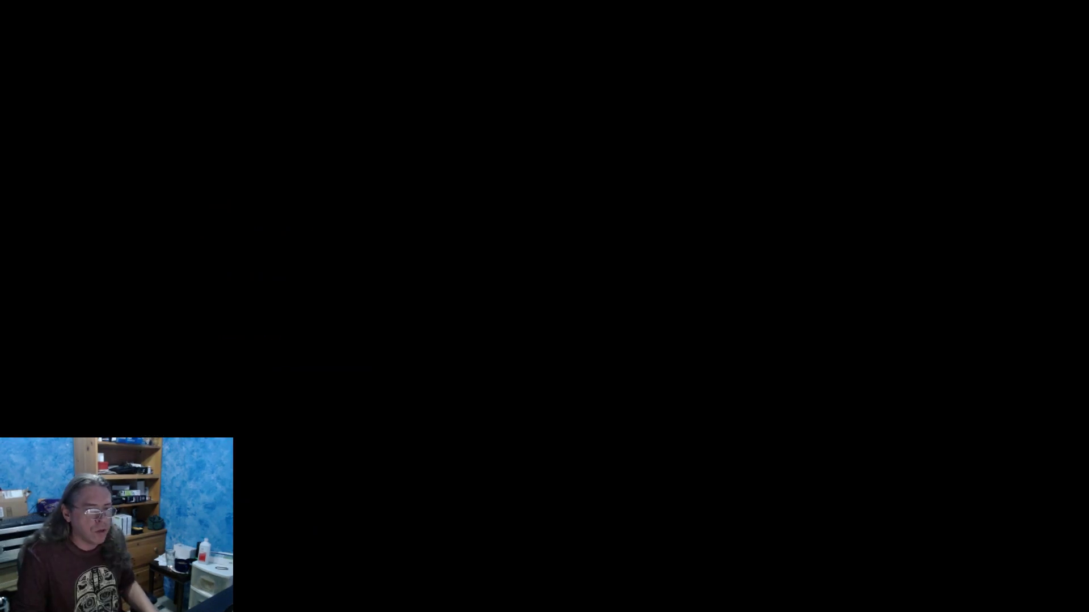
pyautogui.press('w')
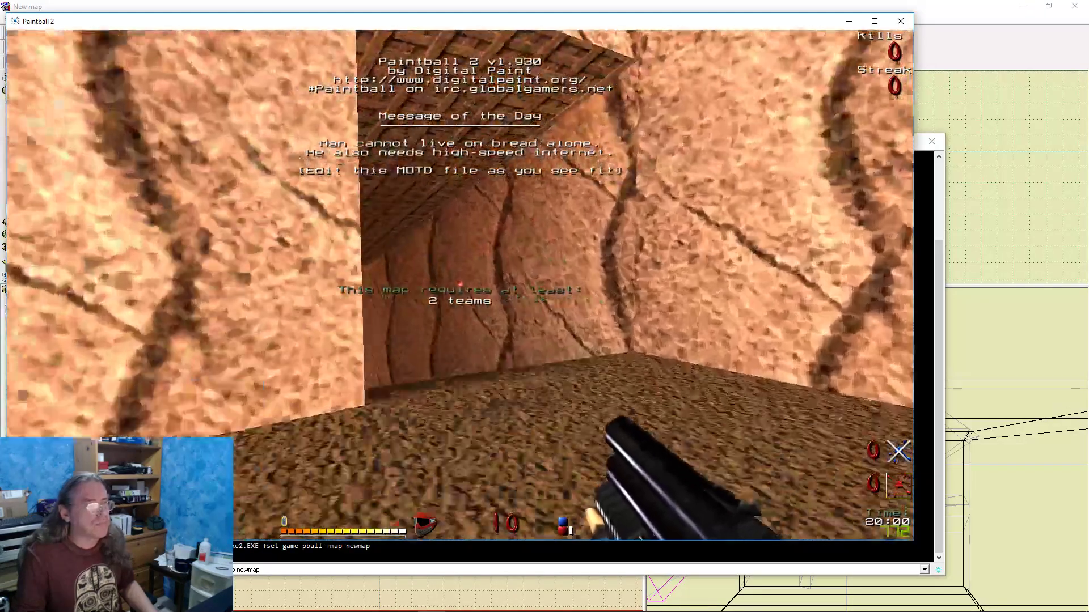
pyautogui.press('w')
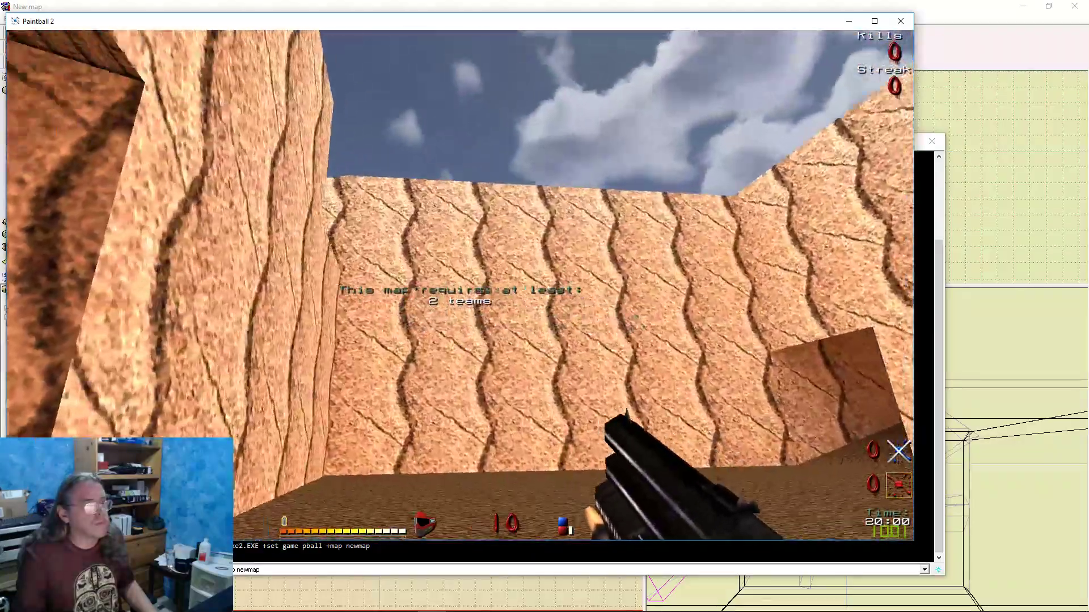
pyautogui.press('w')
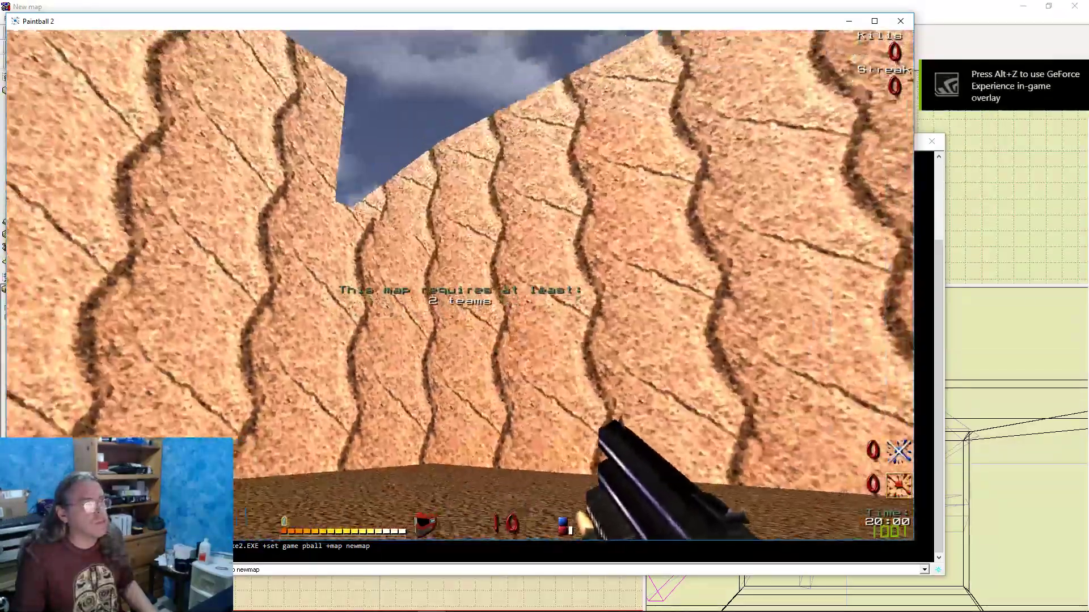
pyautogui.press('`')
pyautogui.press('`')
pyautogui.press('`')
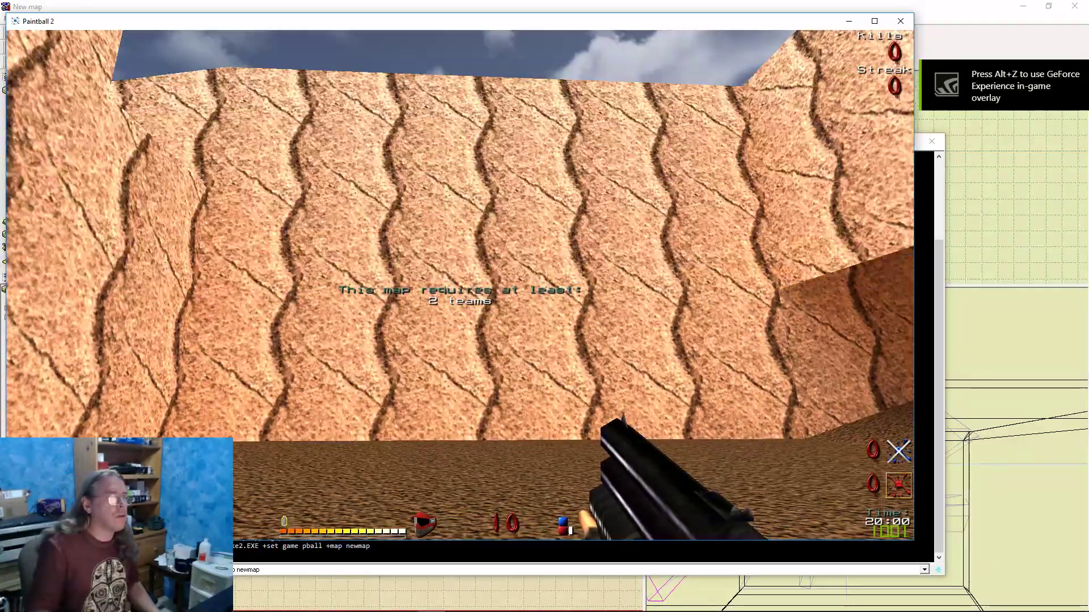
pyautogui.write('quit')
pyautogui.press('Return')
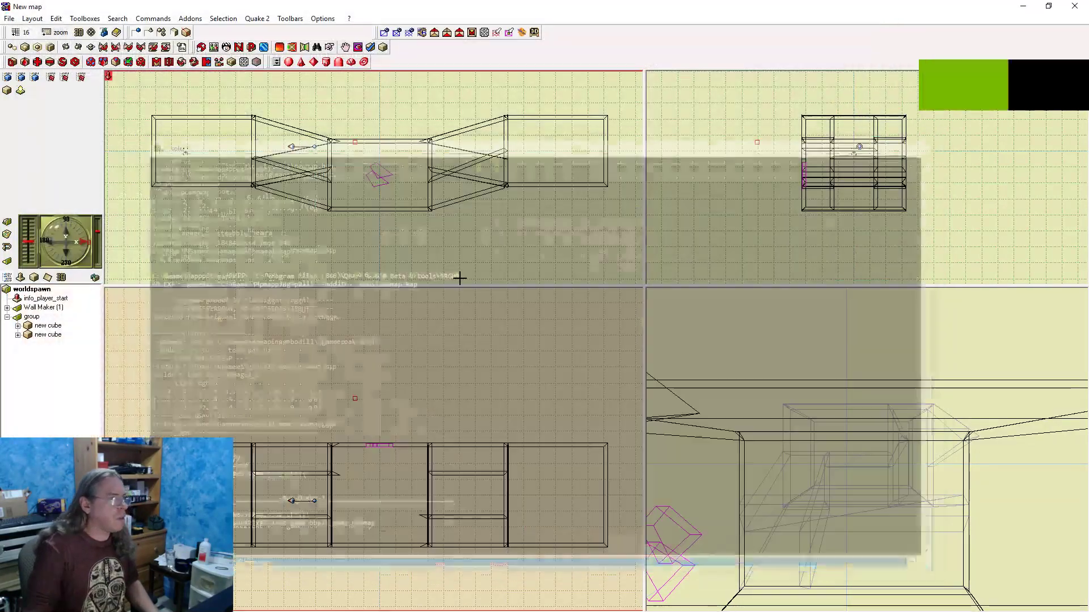
# Stretch the inner faces of both negative cubes about 16 units so the cubes extend past the wall into the room
pyautogui.click(380, 446)
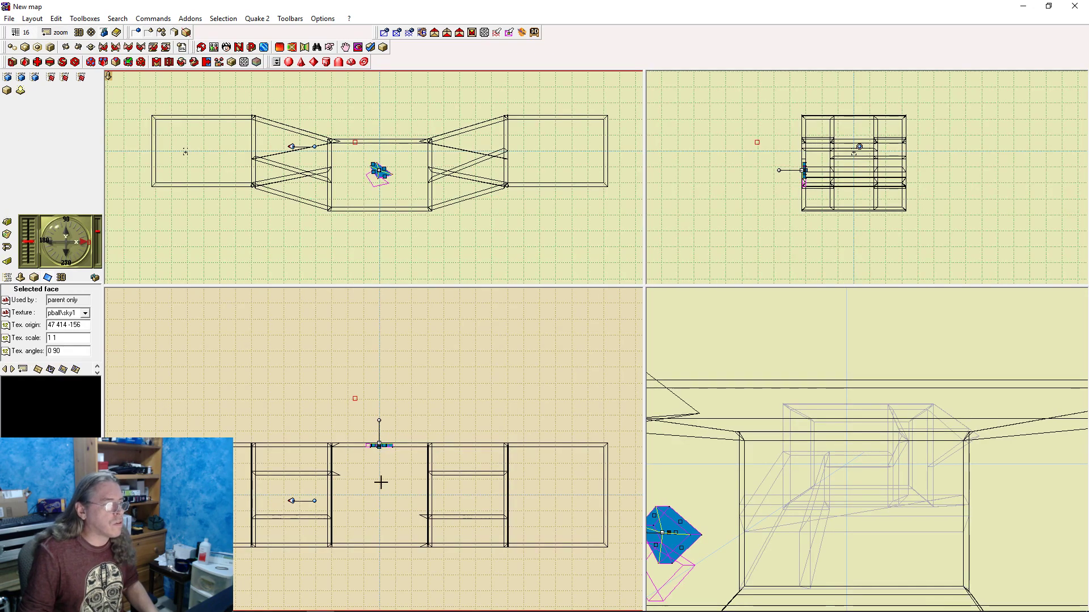
pyautogui.moveTo(395, 472); pyautogui.dragTo(395, 380, button='right')
pyautogui.click(457, 422)
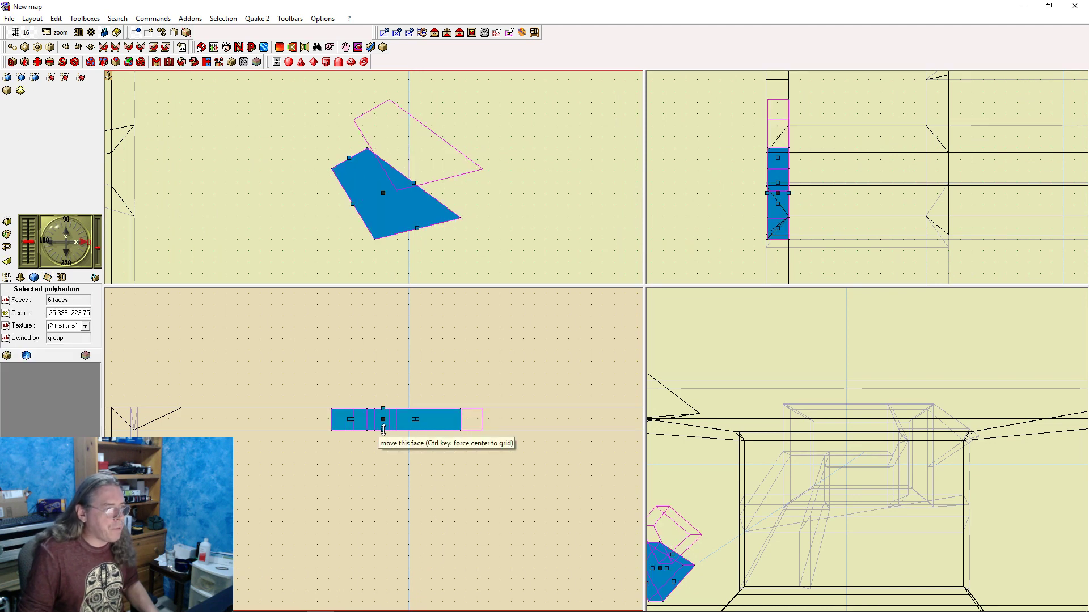
pyautogui.moveTo(383, 429); pyautogui.dragTo(383, 440)
pyautogui.click(473, 418)
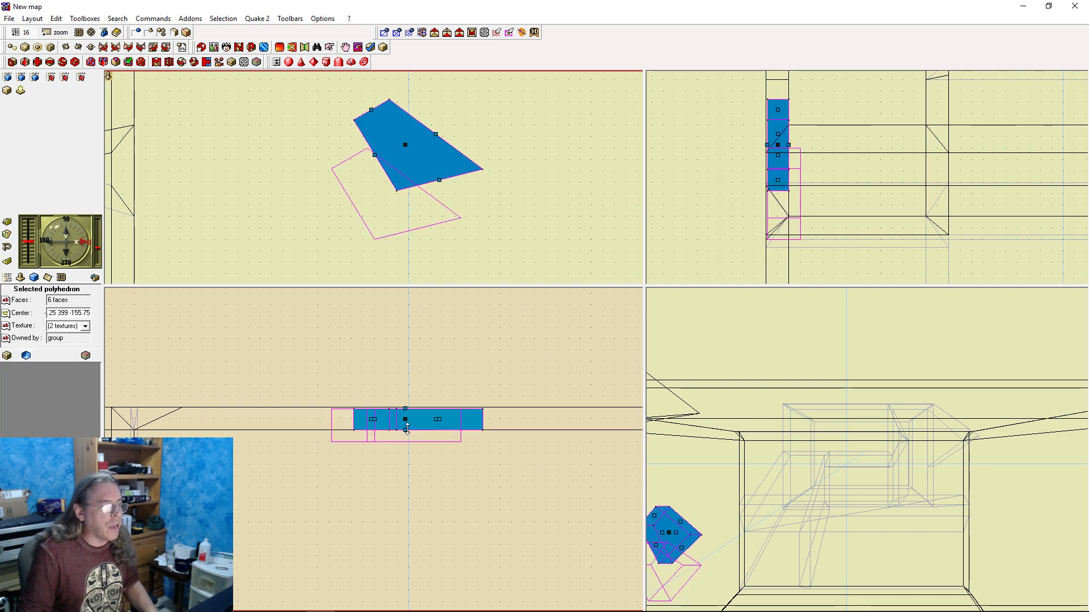
pyautogui.moveTo(405, 430); pyautogui.dragTo(406, 441)
pyautogui.click(451, 488)
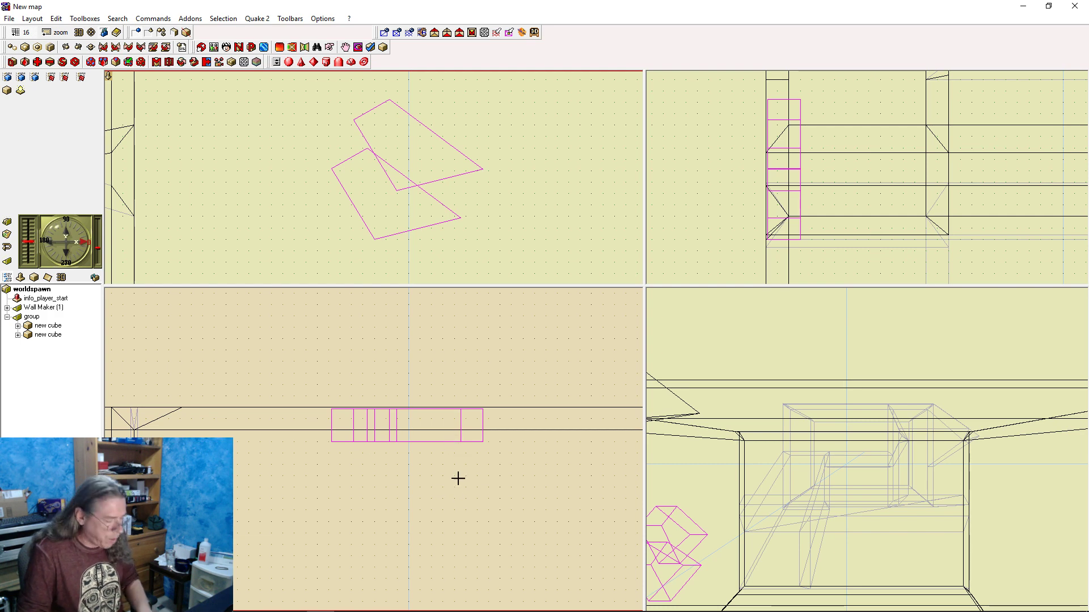
# Run the map in Paintball 2, check the middle room's wall for openings from the thickened negative cubes, and quit through the console
pyautogui.press('F9')
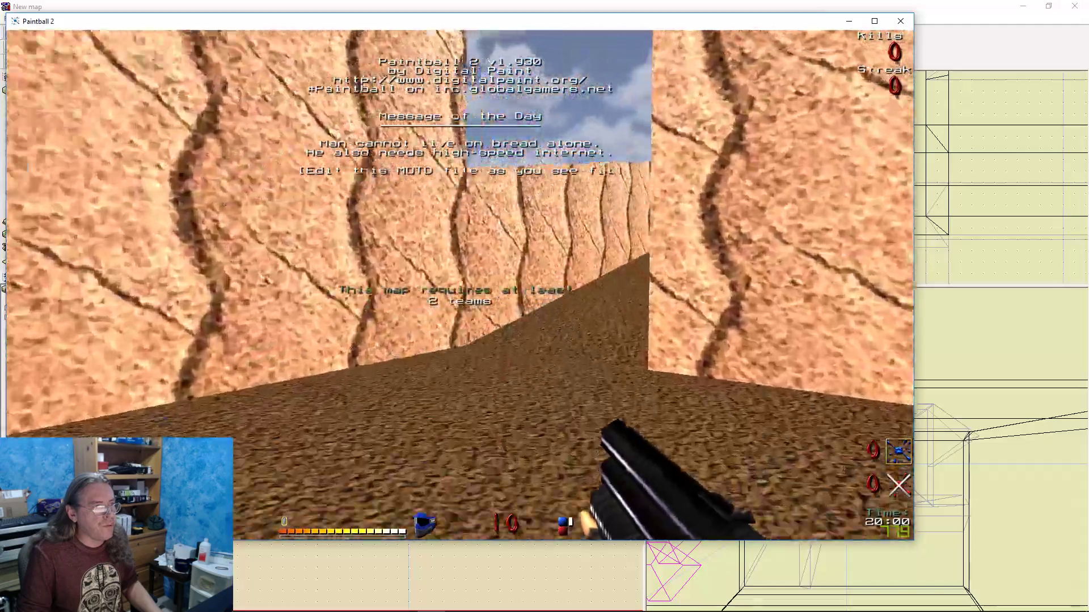
pyautogui.press('w')
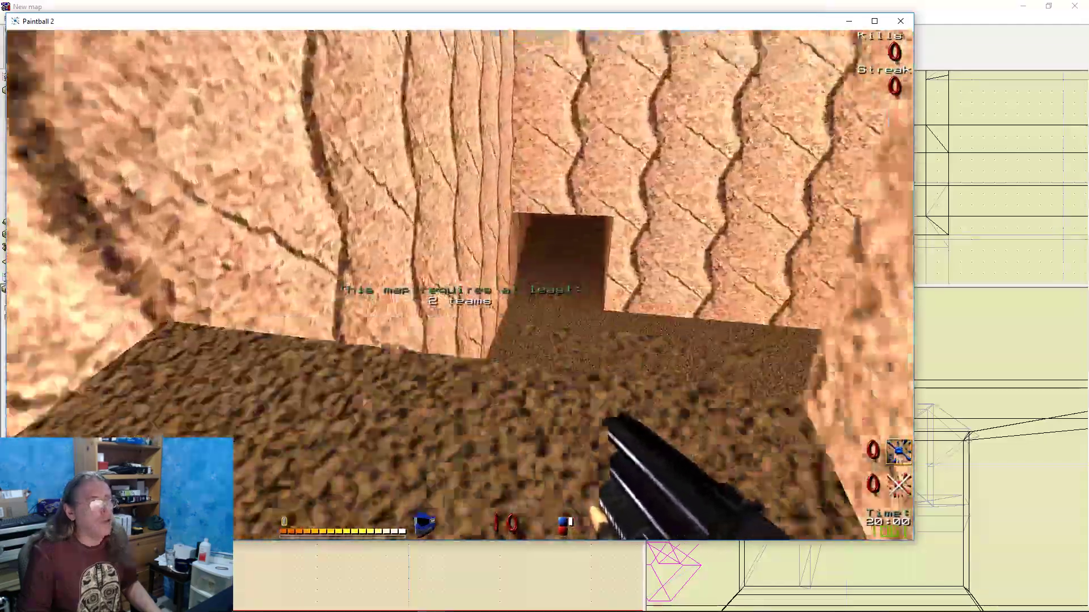
pyautogui.press('s')
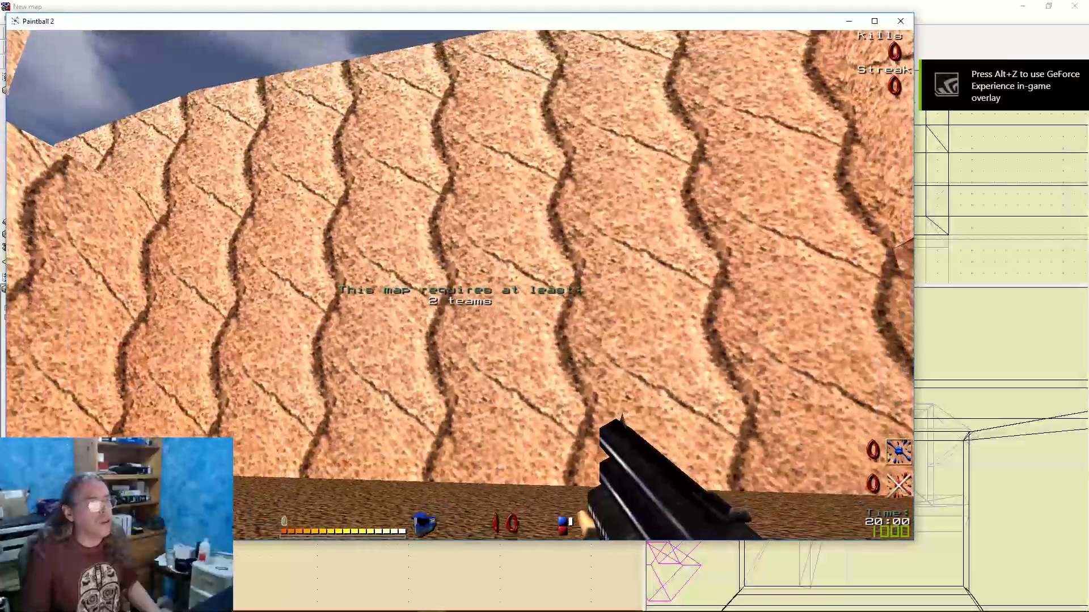
pyautogui.press('s')
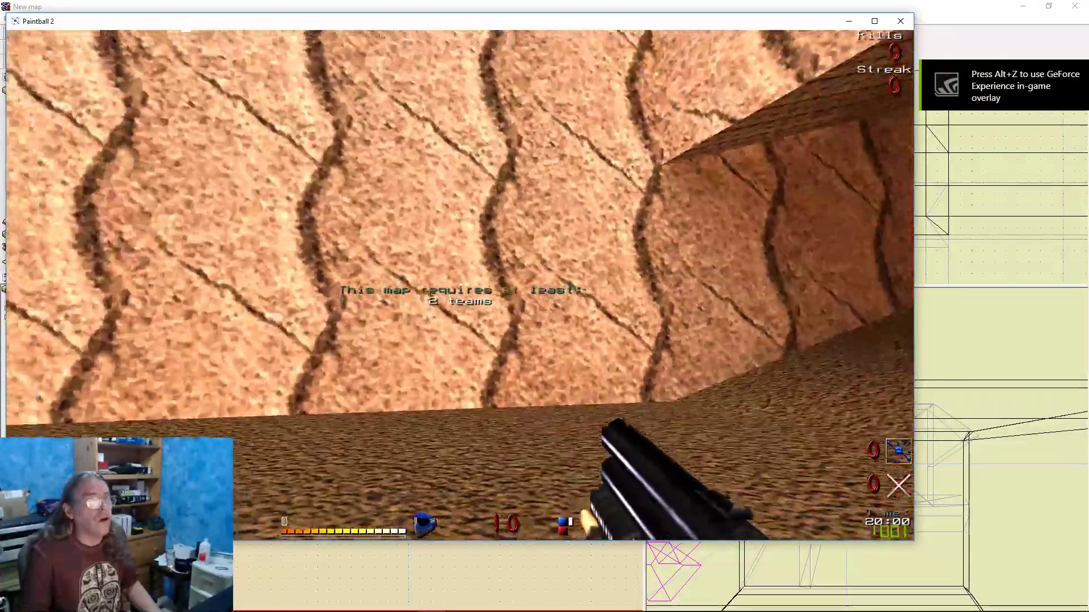
pyautogui.press('`')
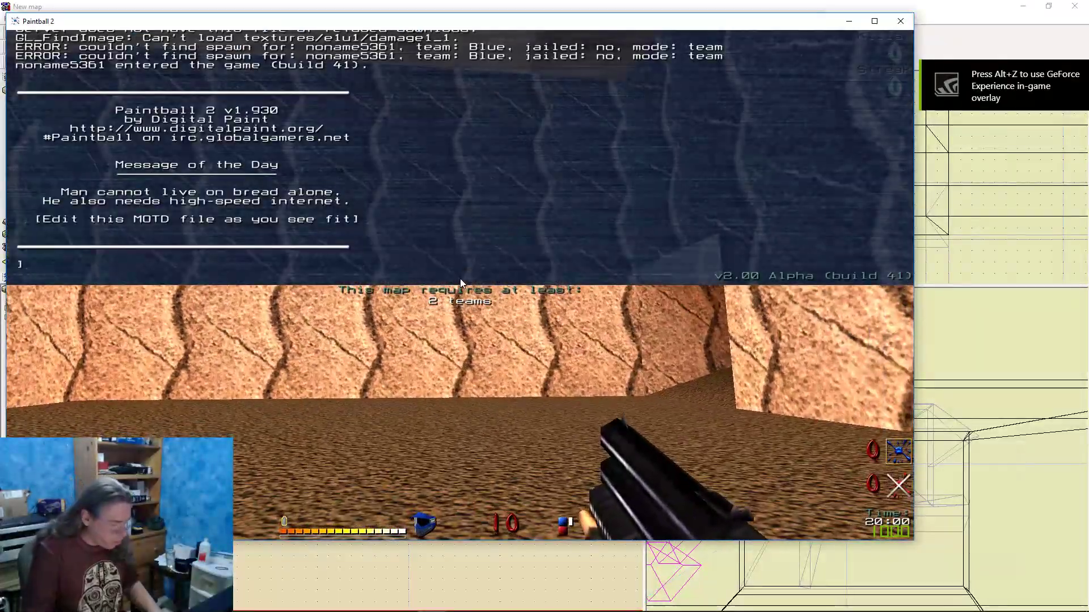
pyautogui.write('quit')
pyautogui.press('Return')
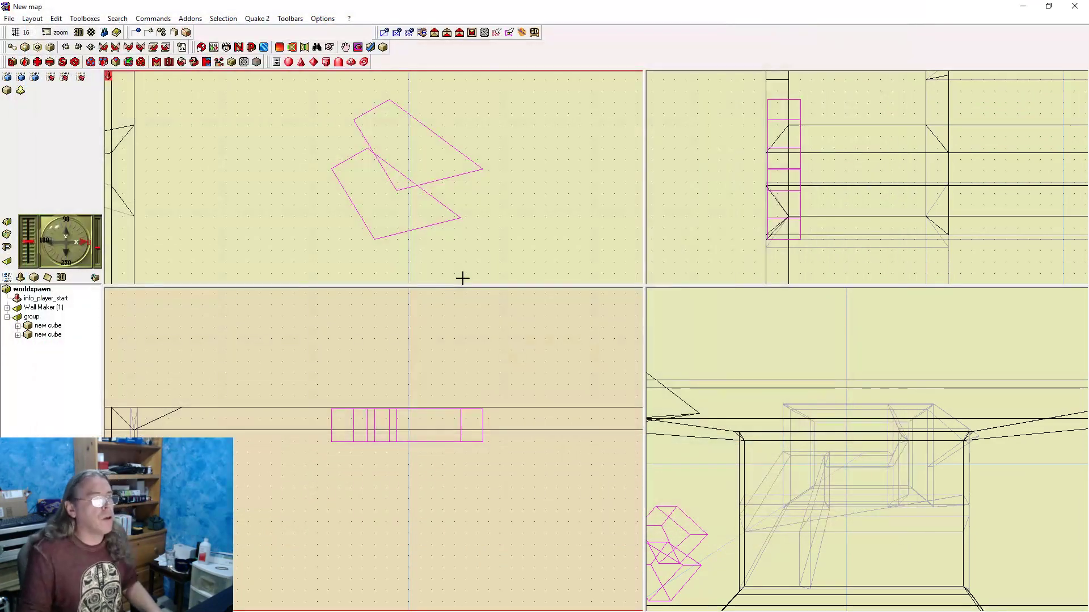
# Move the group holding both negative cubes into the Wall Maker's output group
pyautogui.click(406, 197)
pyautogui.click(425, 155)
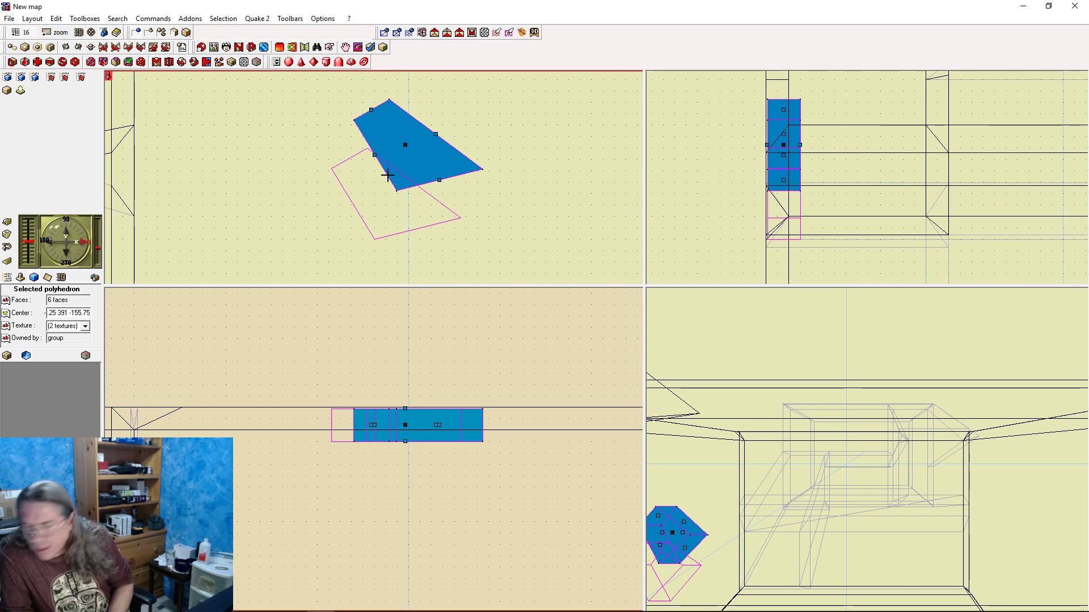
pyautogui.click(6, 278)
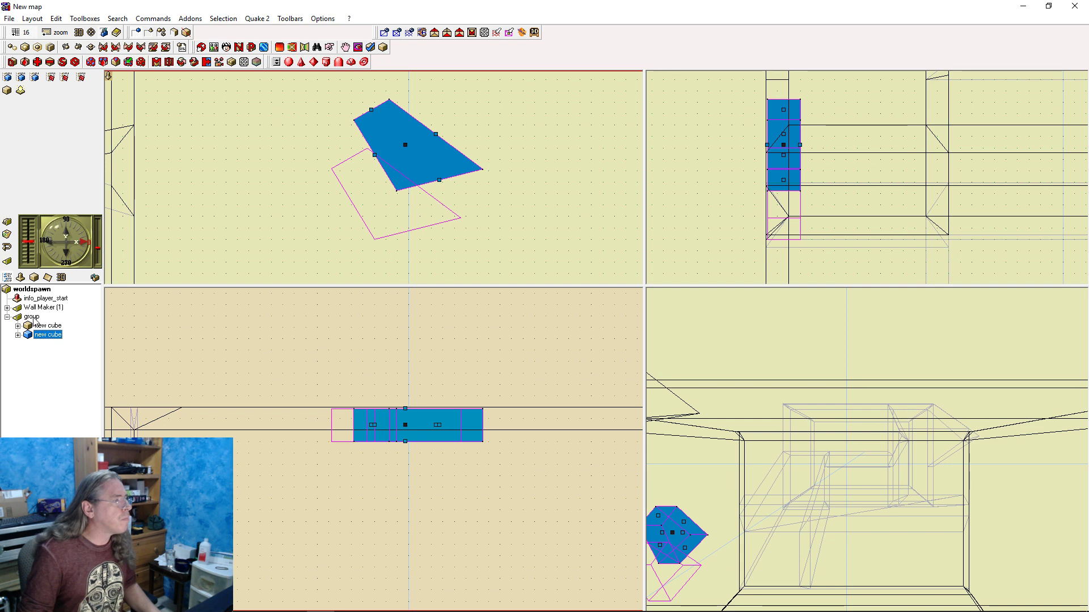
pyautogui.click(7, 308)
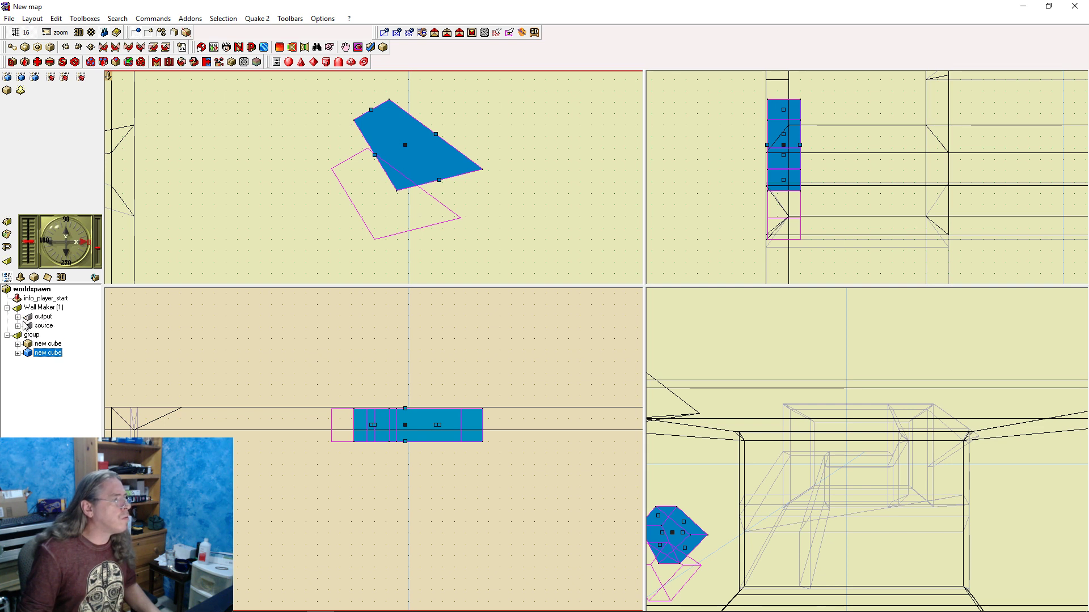
pyautogui.click(17, 317)
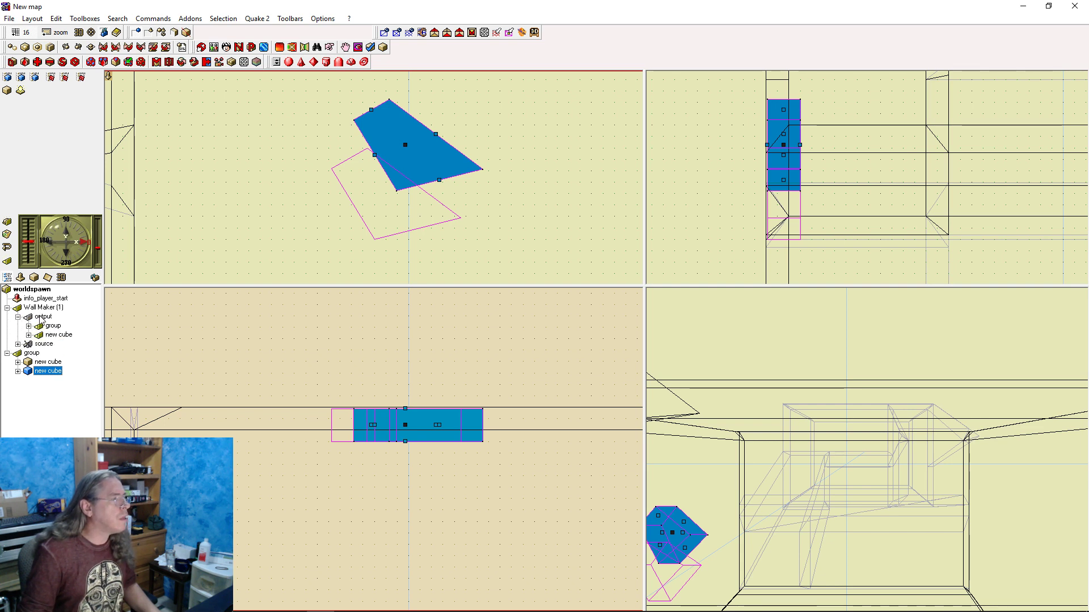
pyautogui.moveTo(27, 354); pyautogui.dragTo(40, 320)
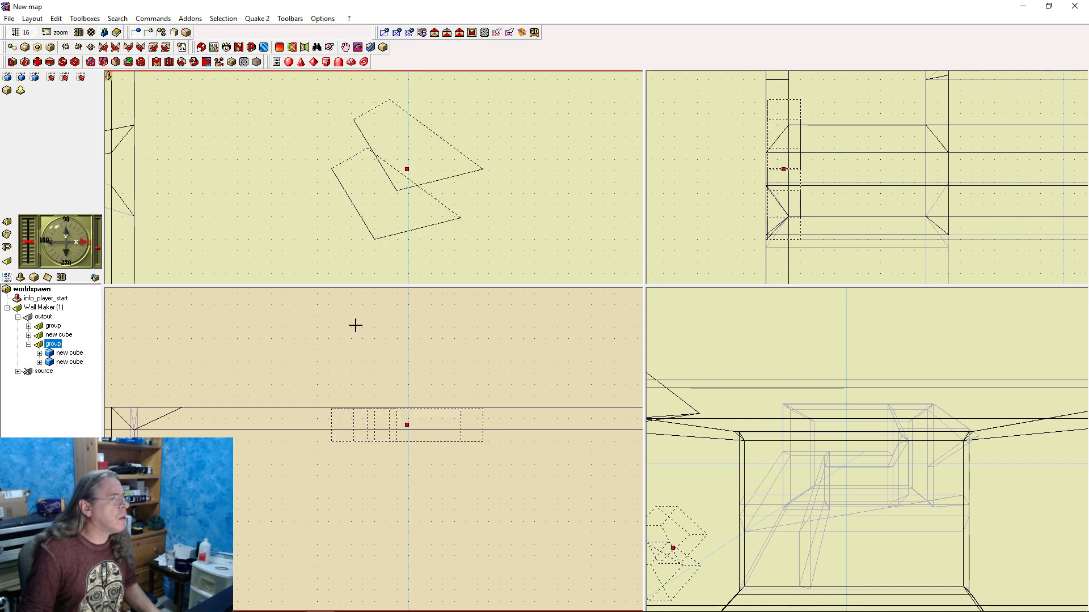
pyautogui.click(311, 243)
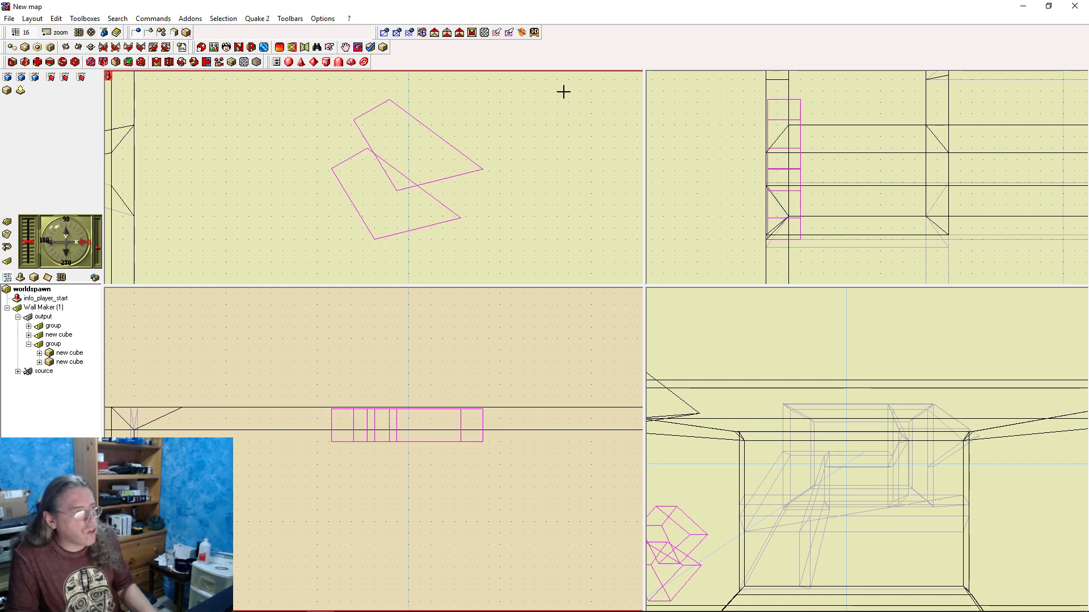
# Test the map in Paintball 2 with the negative group inside the Wall Maker's output, examine the walls, and quit through the console
pyautogui.press('F9')
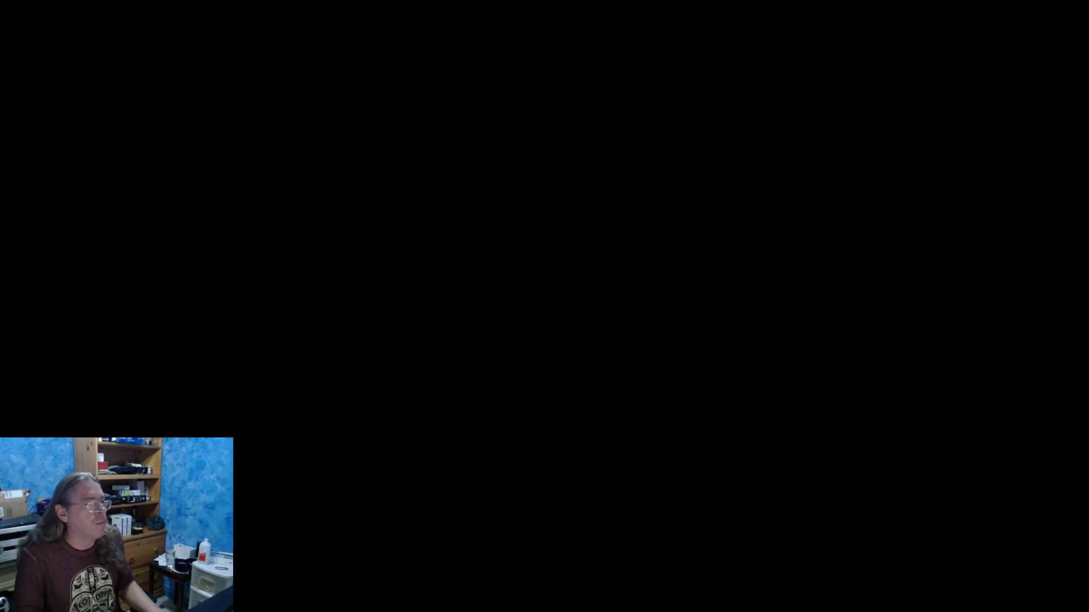
pyautogui.press('w')
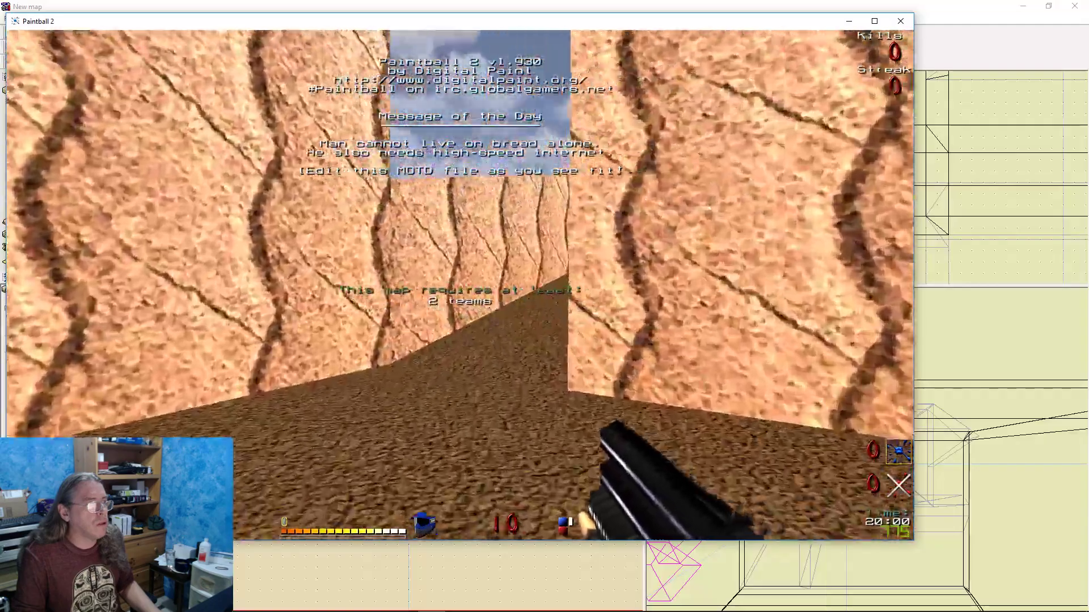
pyautogui.press('w')
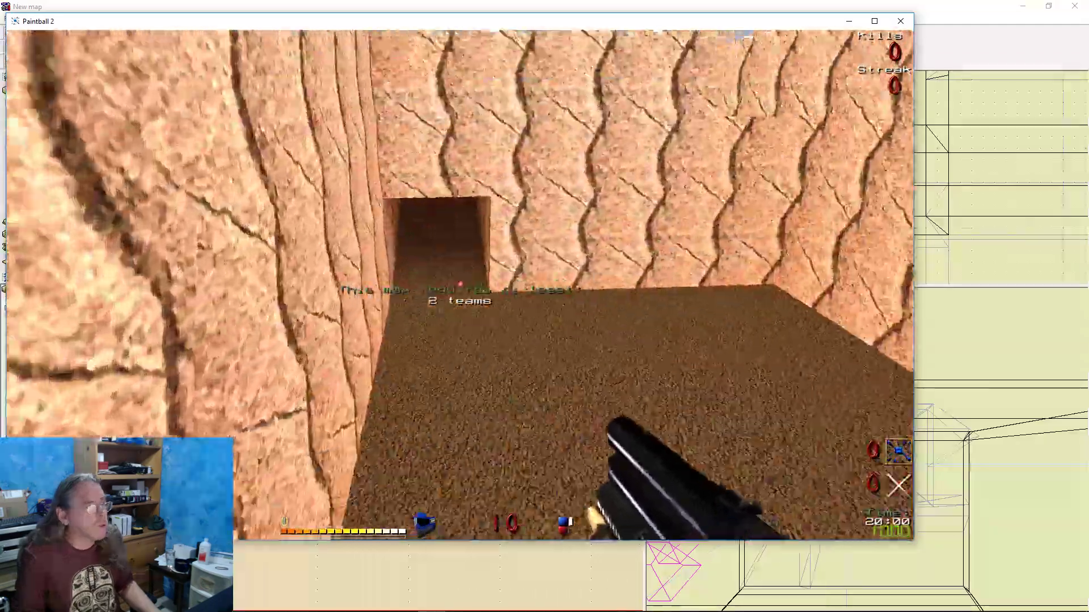
pyautogui.press('s')
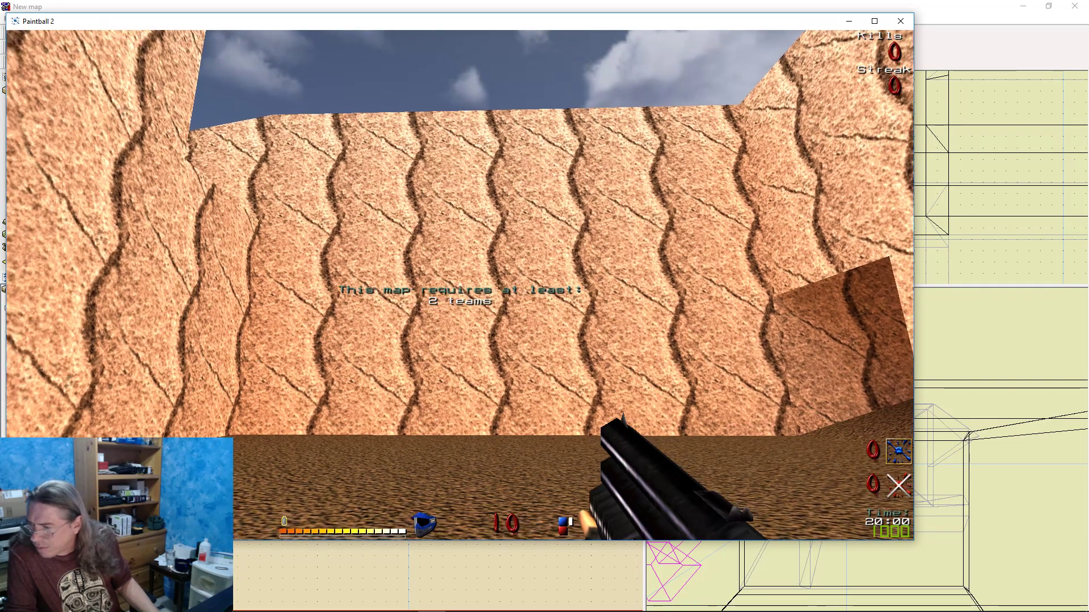
pyautogui.press('`')
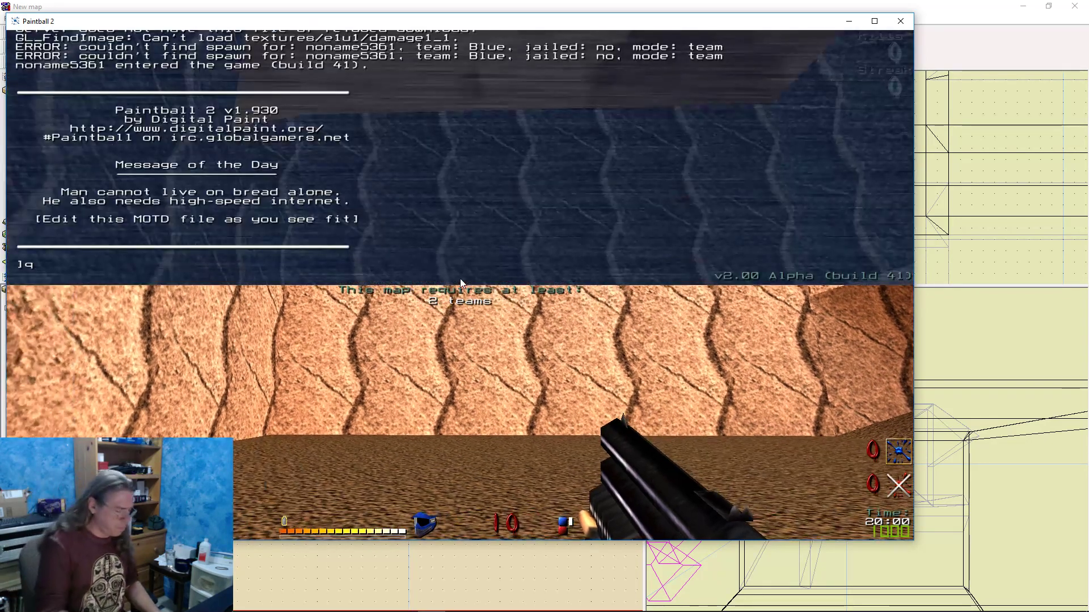
pyautogui.write('quit')
pyautogui.press('Return')
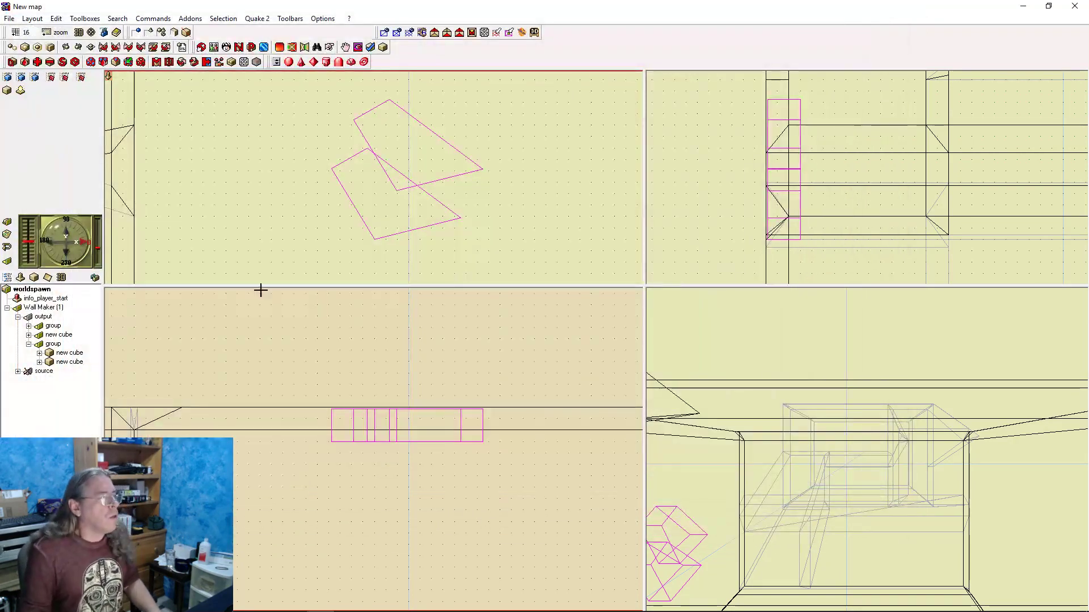
# Move the negative cube group out of the Wall Maker's output to the start of worldspawn, ahead of info_player_start
pyautogui.click(54, 344)
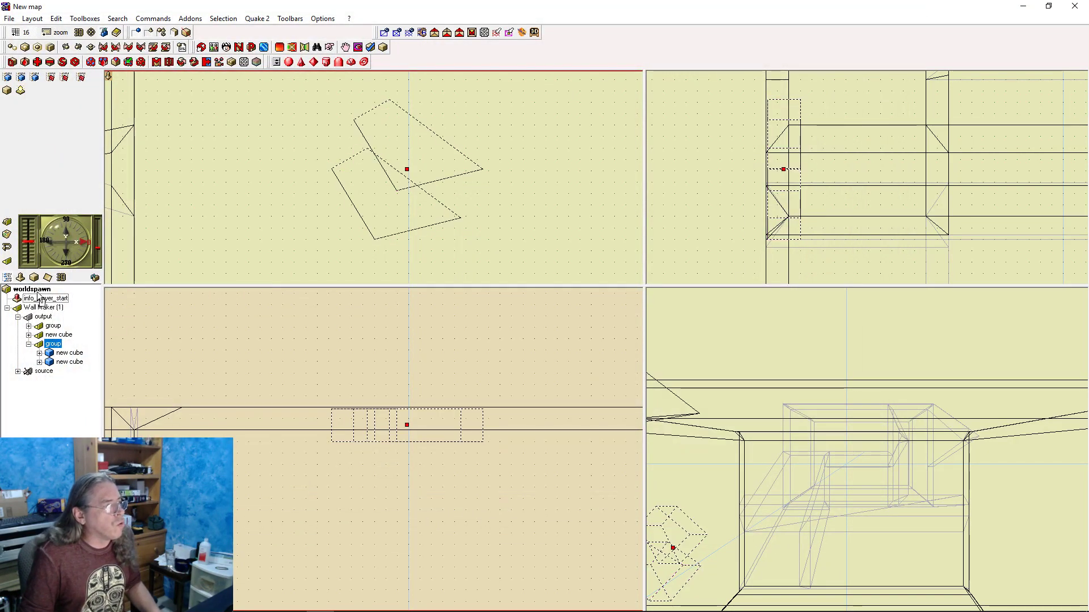
pyautogui.moveTo(39, 300); pyautogui.dragTo(36, 294)
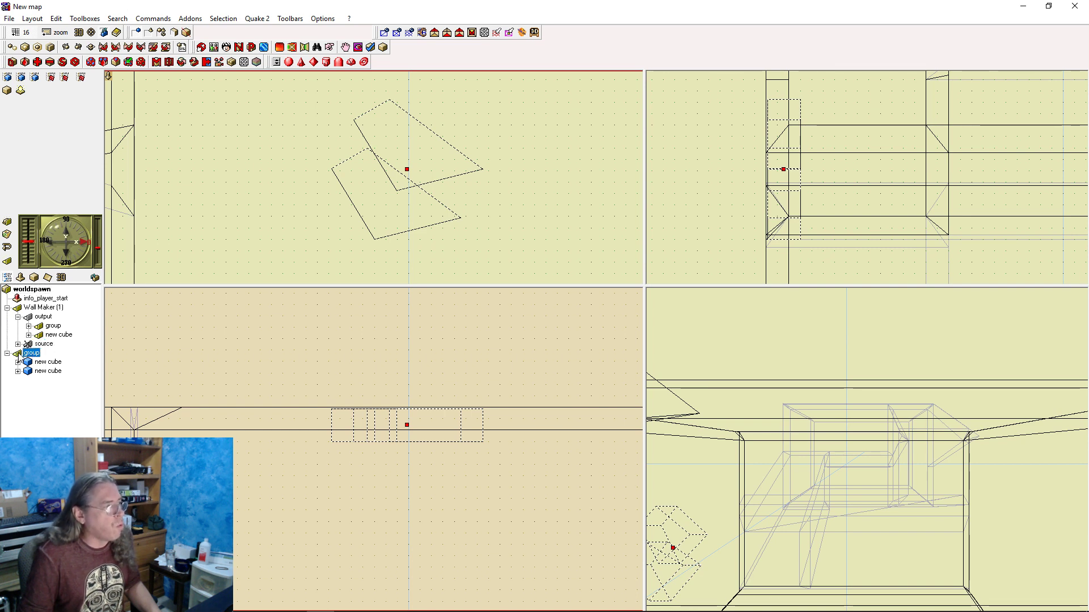
pyautogui.moveTo(19, 356); pyautogui.dragTo(33, 290)
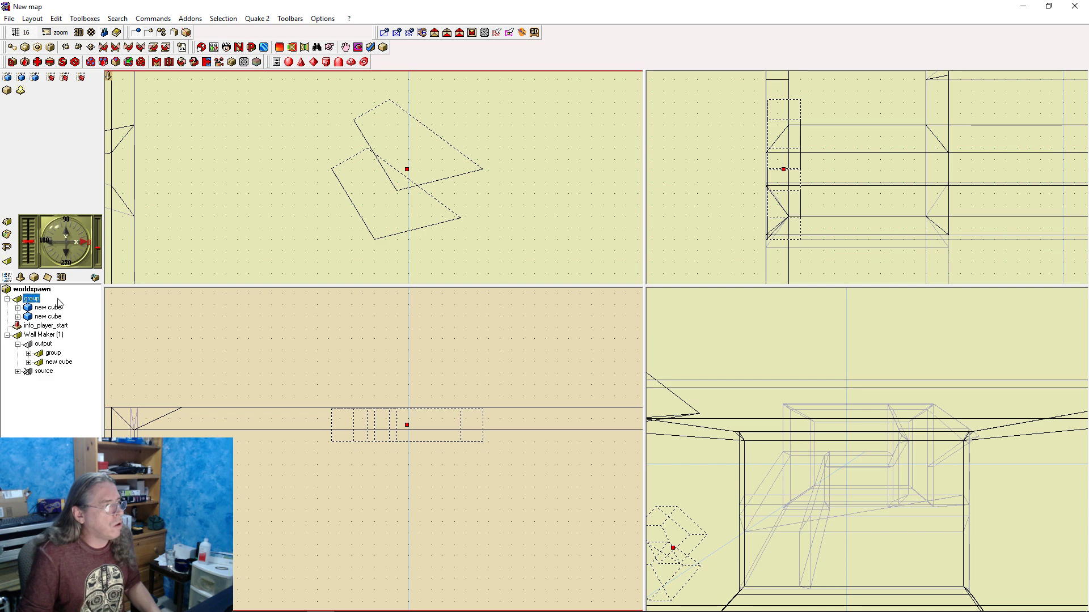
pyautogui.click(198, 251)
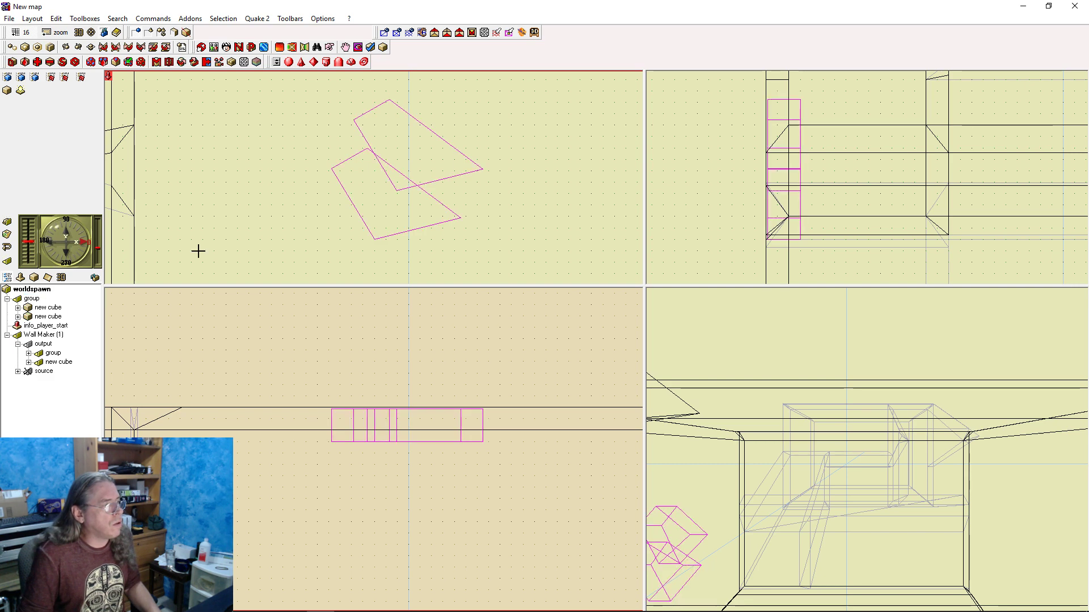
# Test the map in Paintball 2 with the negative group first in worldspawn, examine the walls, and quit through the console
pyautogui.press('F9')
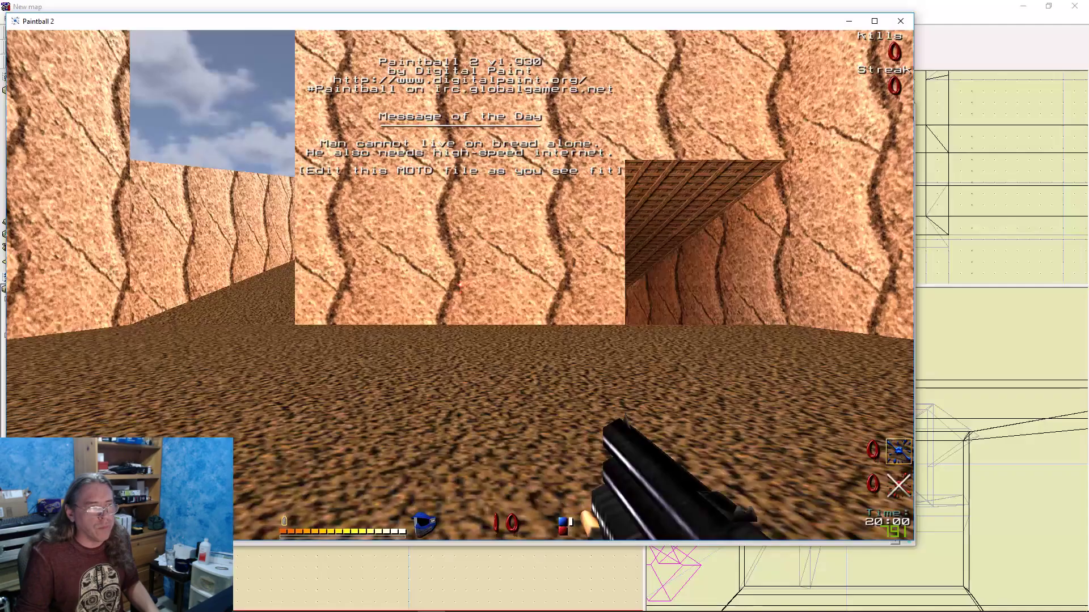
pyautogui.press('w')
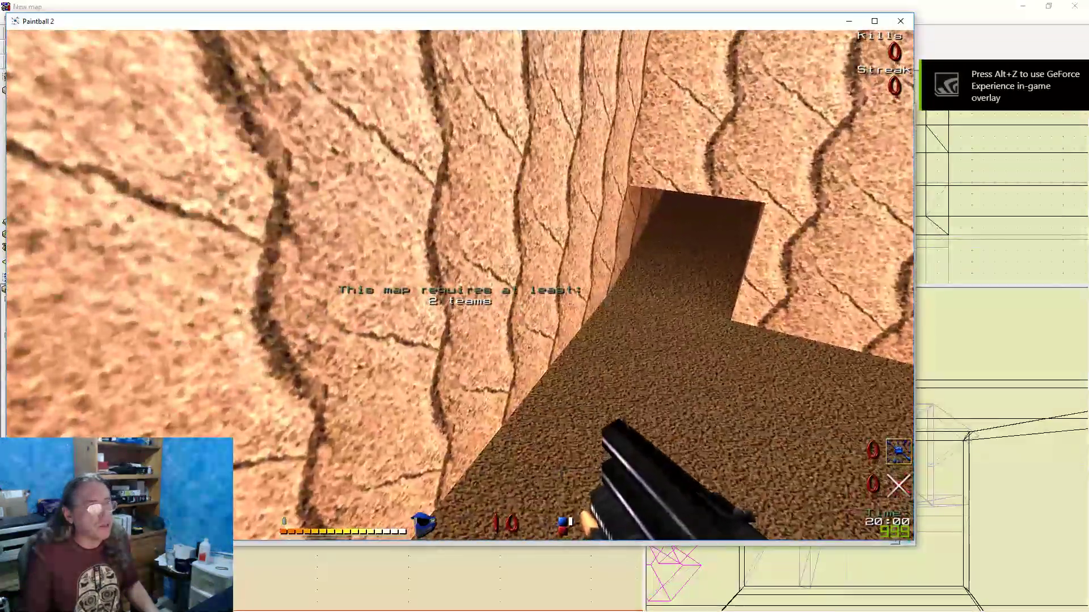
pyautogui.press('s')
pyautogui.press('w')
pyautogui.press('`')
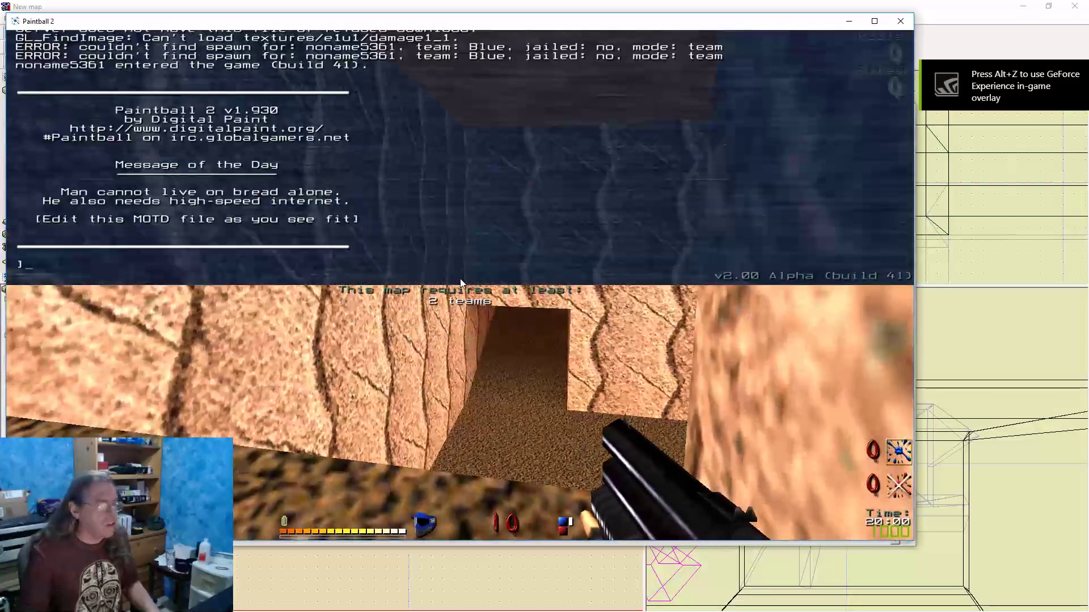
pyautogui.write('quit')
pyautogui.press('Return')
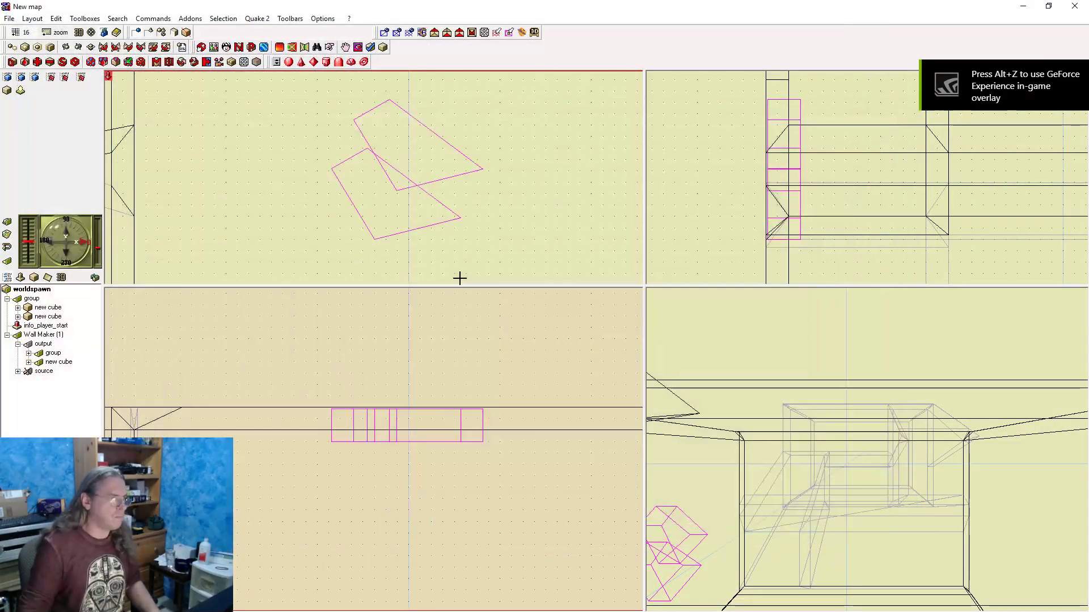
# Move both negative cubes out of their group directly into worldspawn, after the Wall Maker
pyautogui.click(422, 165)
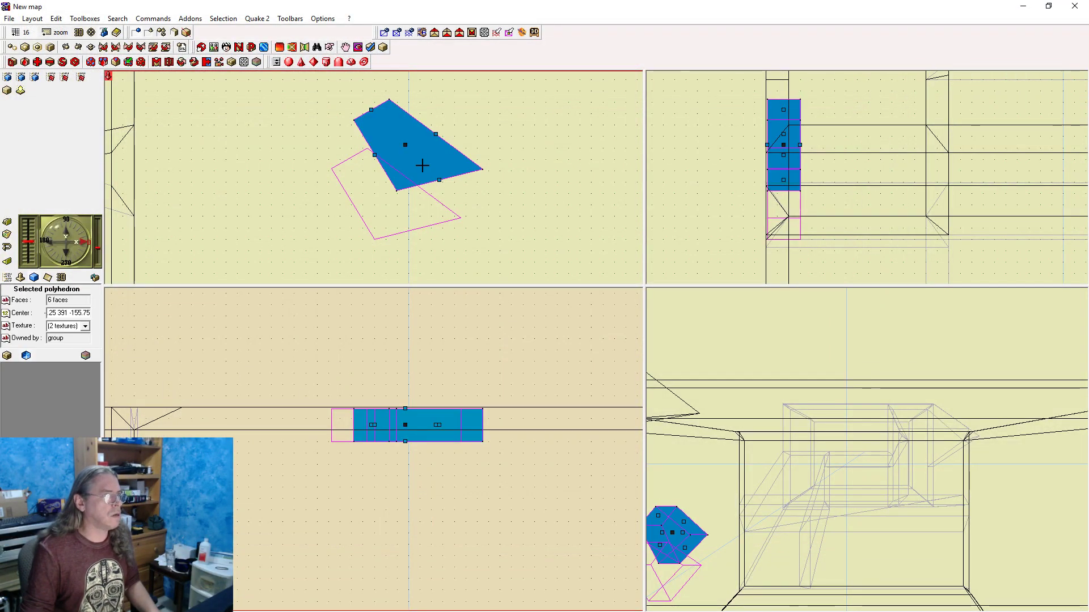
pyautogui.click(391, 218)
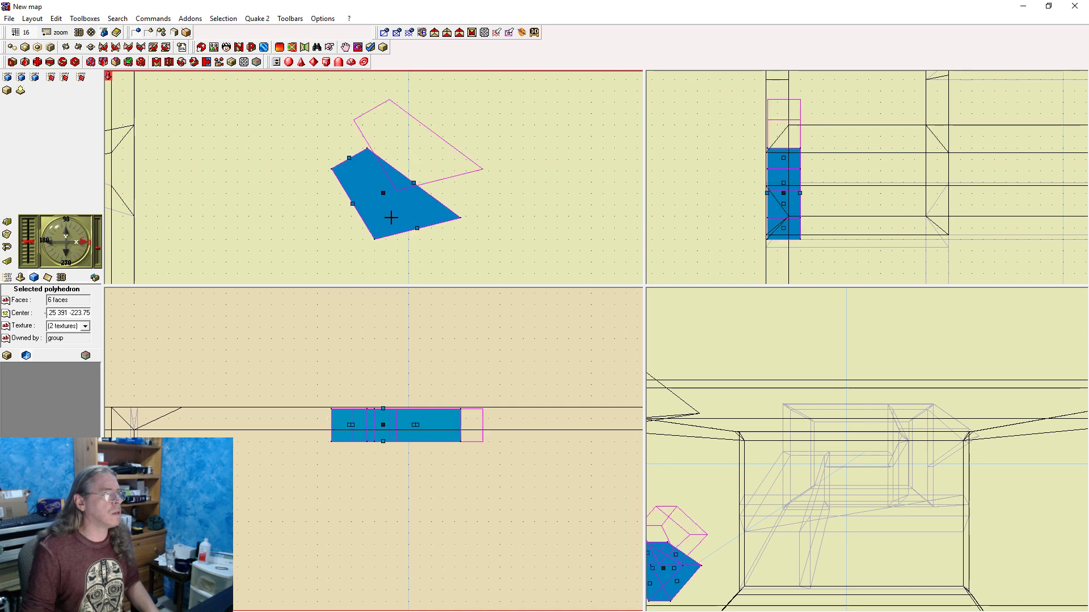
pyautogui.click(7, 278)
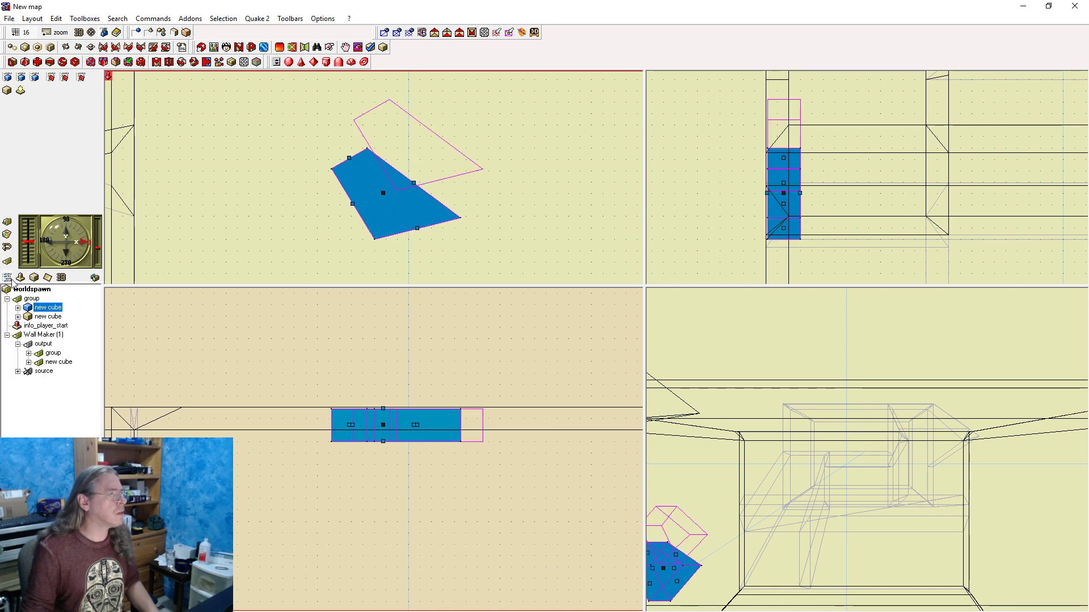
pyautogui.keyDown('ctrl'); pyautogui.click(31, 316); pyautogui.keyUp('ctrl')
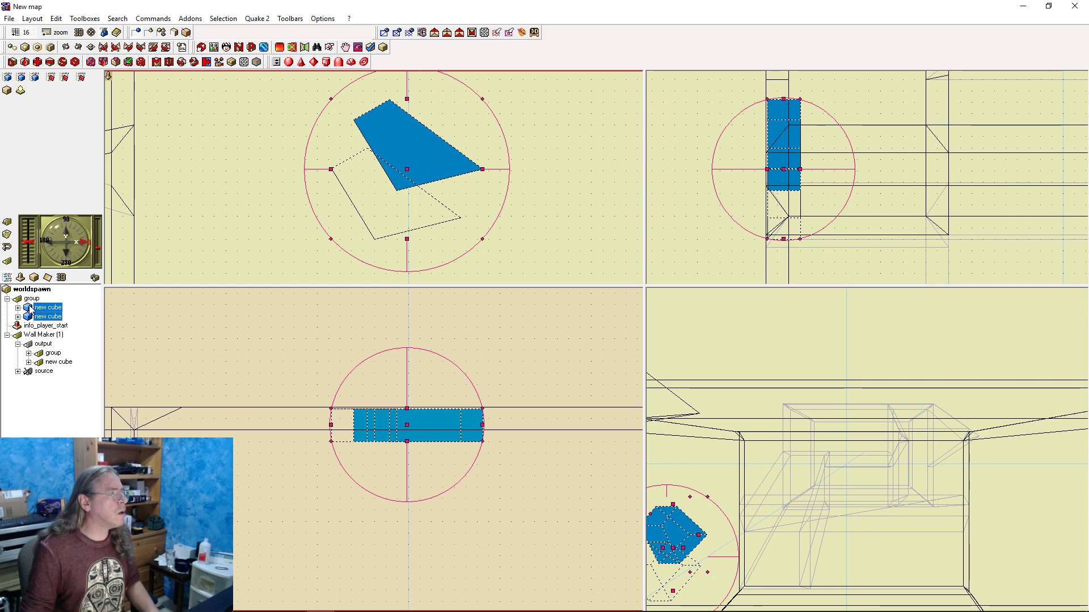
pyautogui.moveTo(27, 293); pyautogui.dragTo(29, 289)
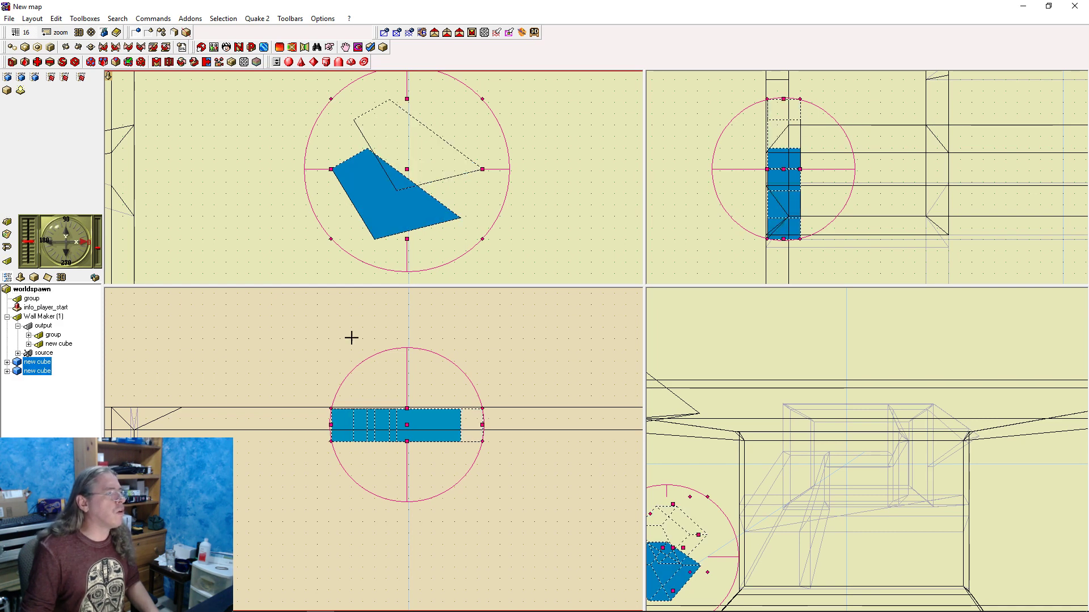
pyautogui.click(243, 197)
# Run the map in Paintball 2 with the ungrouped negative cubes, check the middle room's wall for openings, and quit through the console
pyautogui.press('F9')
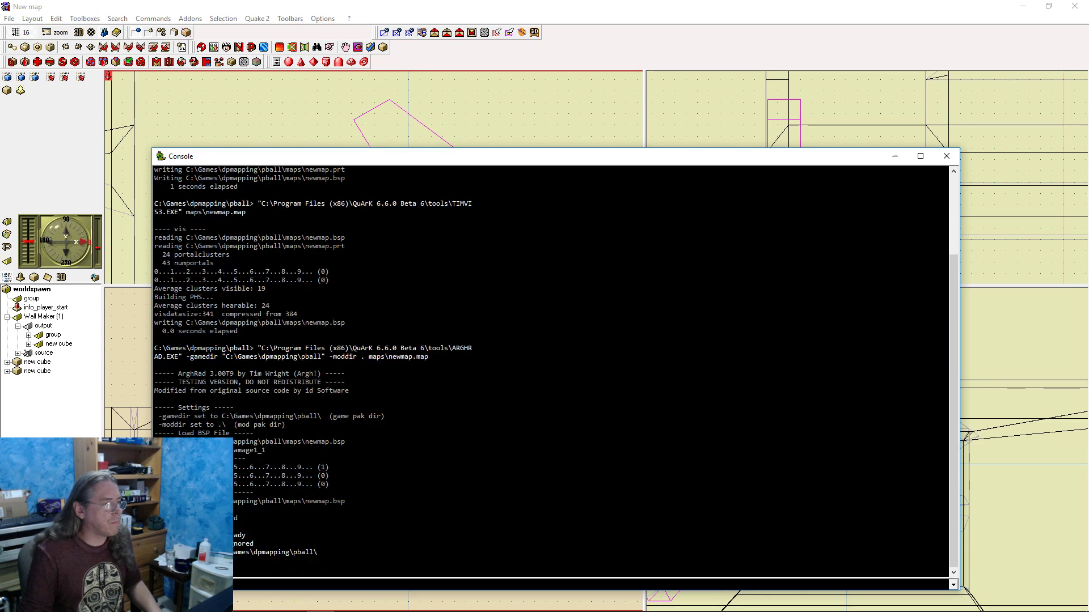
pyautogui.click(739, 3)
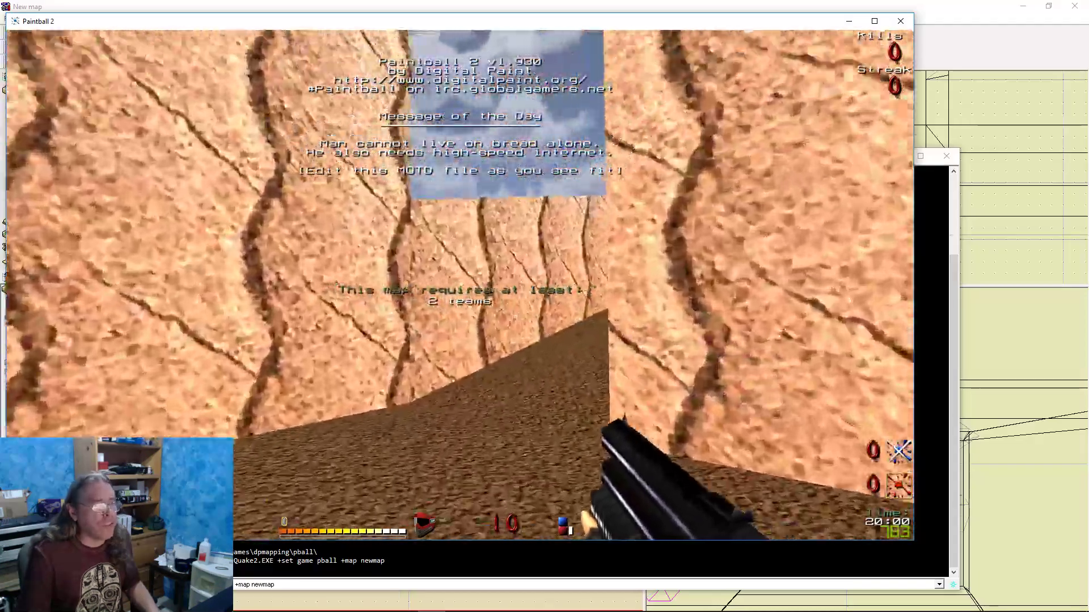
pyautogui.press('w')
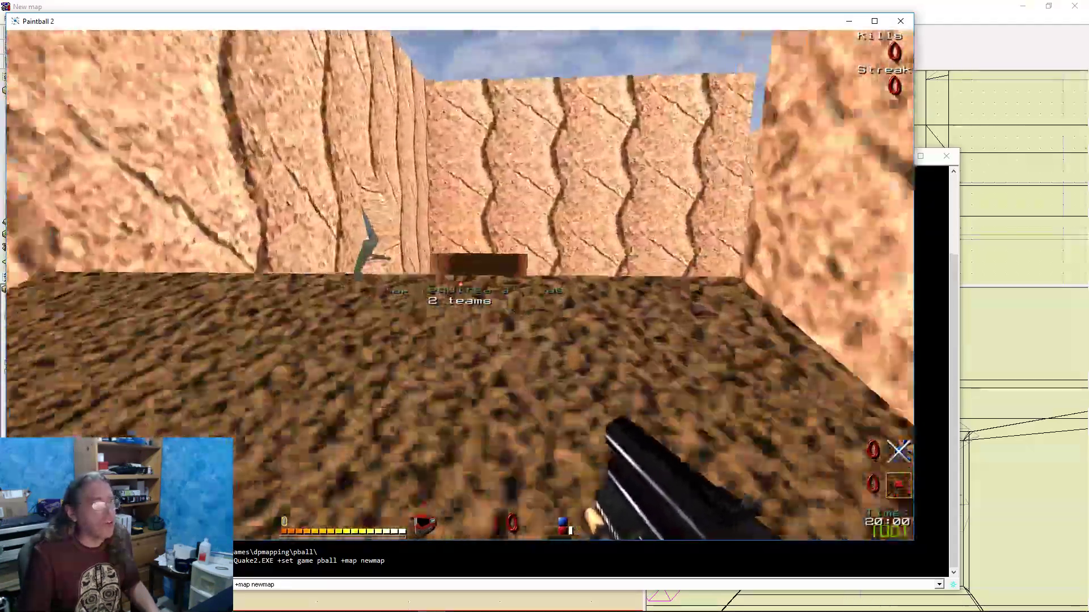
pyautogui.press('w')
pyautogui.press('s')
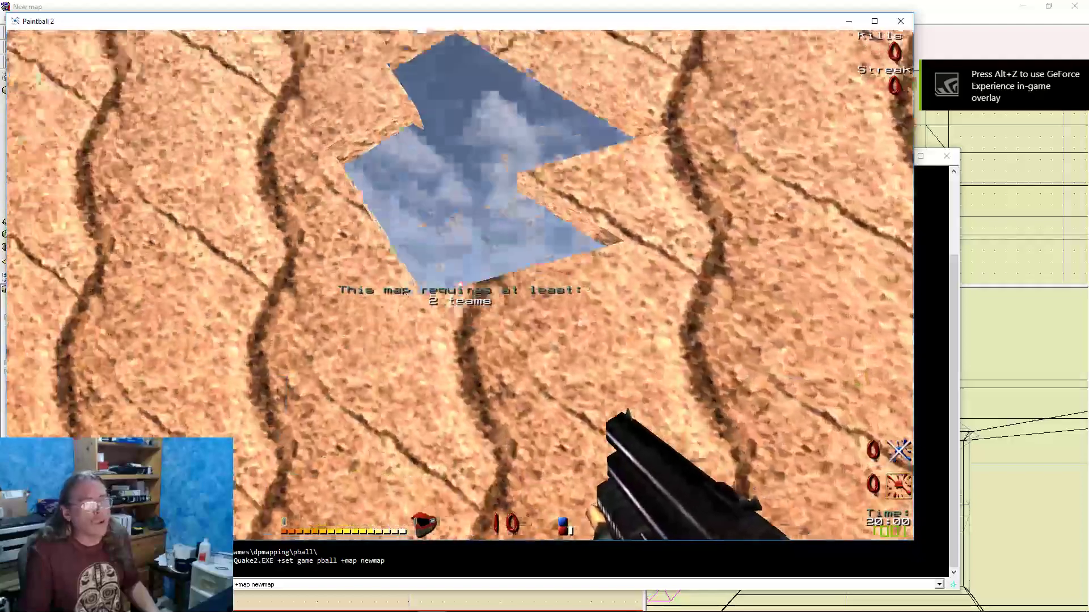
pyautogui.press('`')
pyautogui.write('quit')
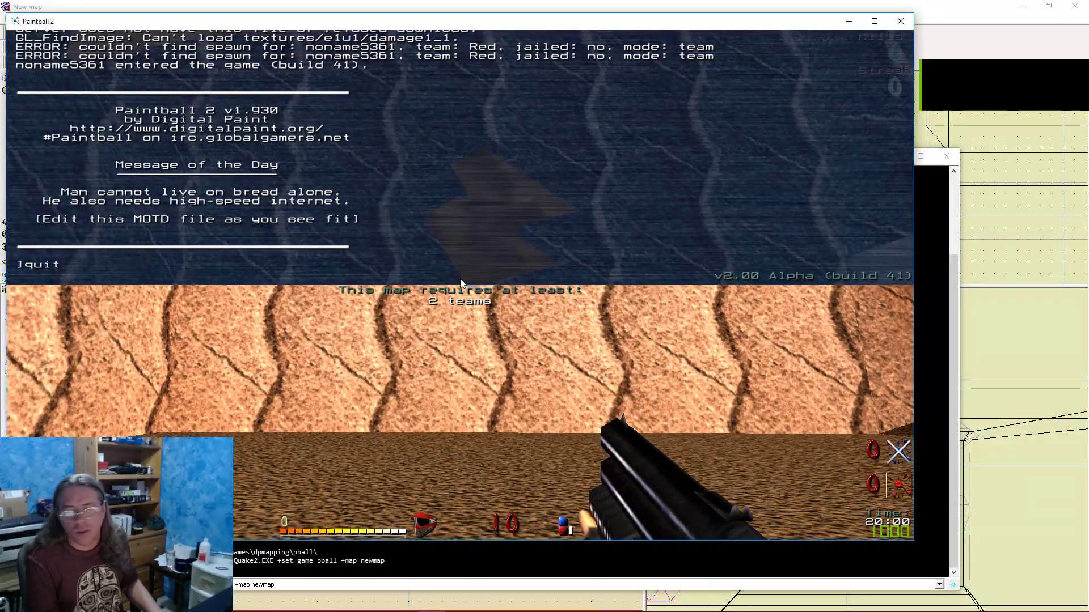
pyautogui.press('Return')
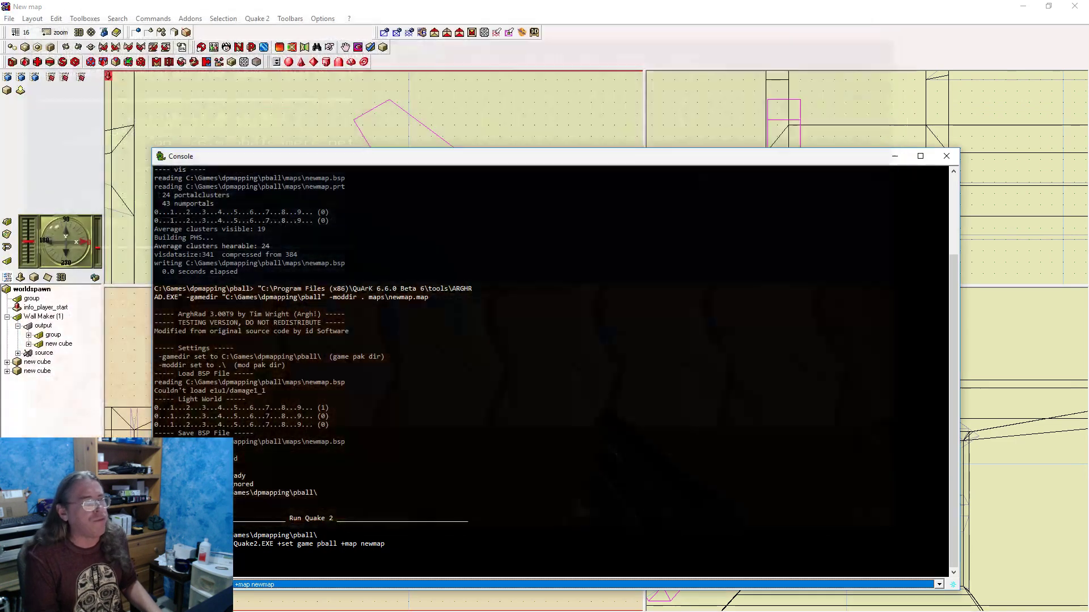
# Select both loose negative cubes and reposition them near the right side of the middle room's wall
pyautogui.click(37, 369)
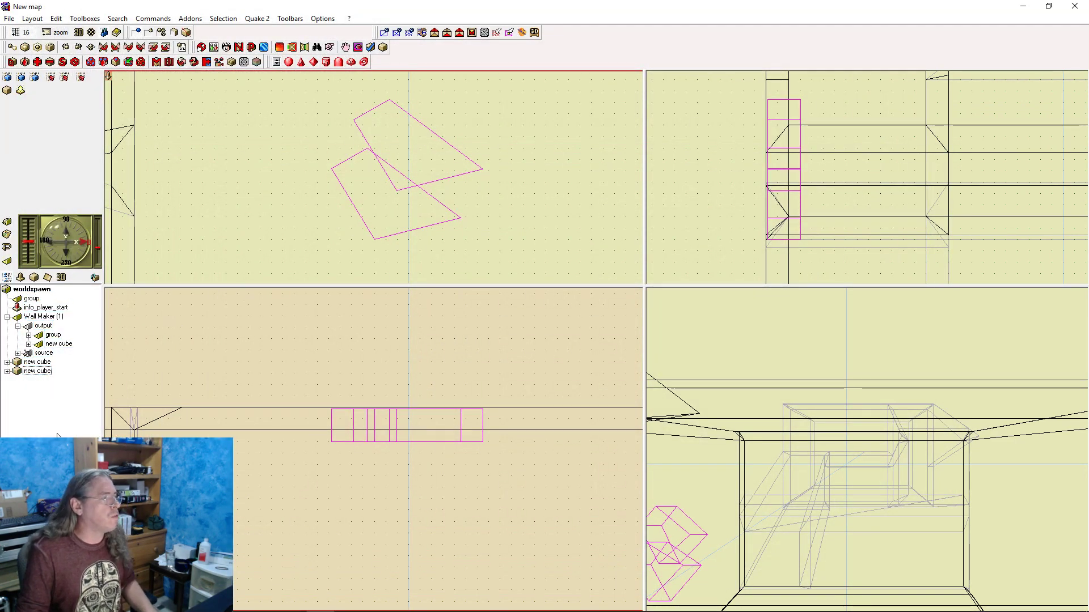
pyautogui.keyDown('shift'); pyautogui.click(37, 362); pyautogui.keyUp('shift')
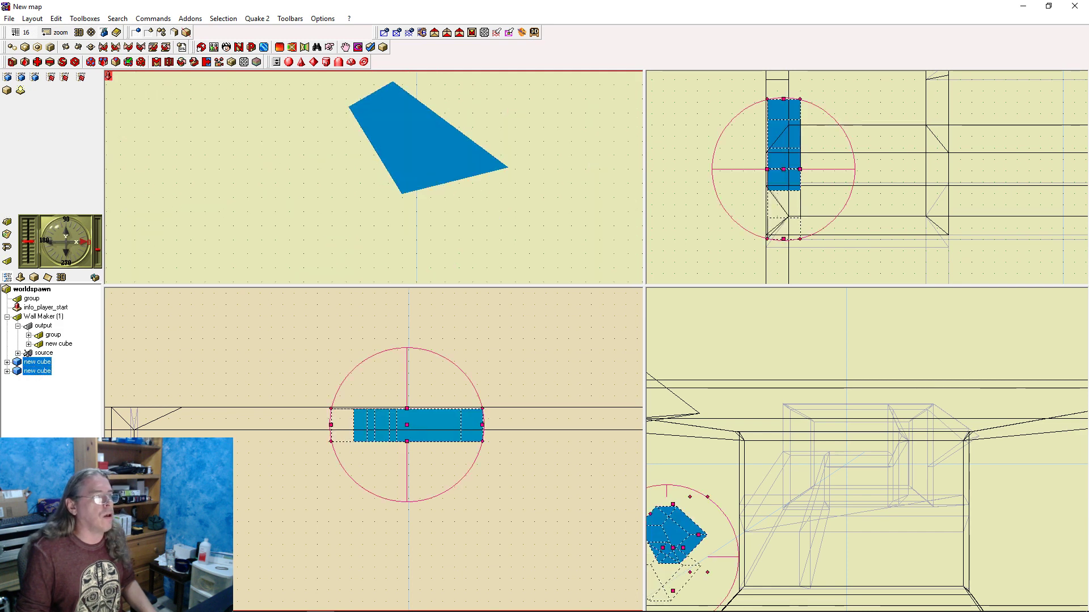
pyautogui.scroll(-3, 391, 175)
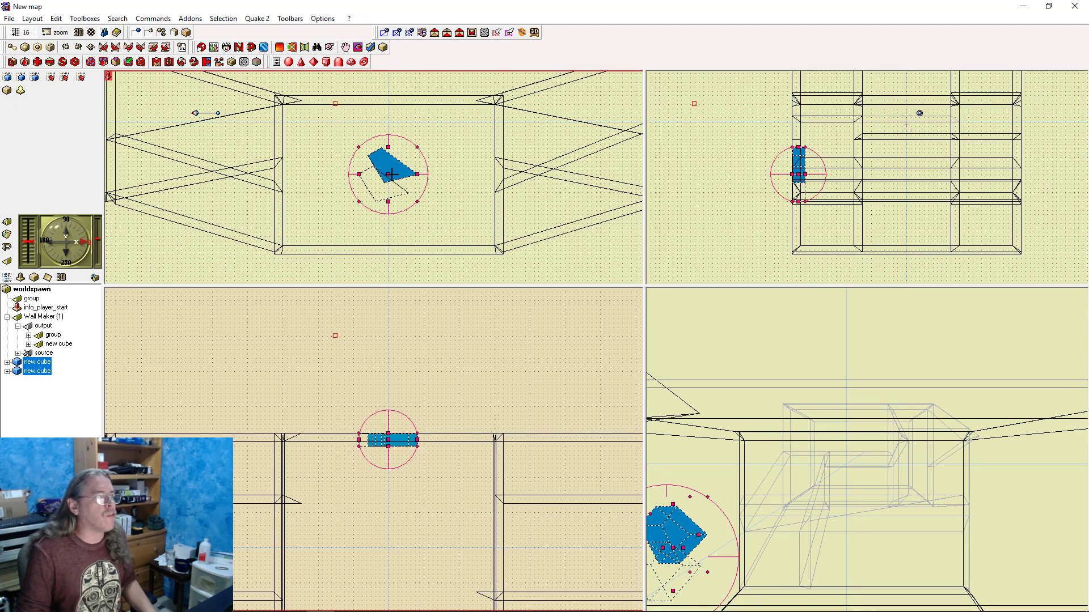
pyautogui.moveTo(391, 176); pyautogui.dragTo(424, 154)
pyautogui.moveTo(453, 159); pyautogui.dragTo(454, 160)
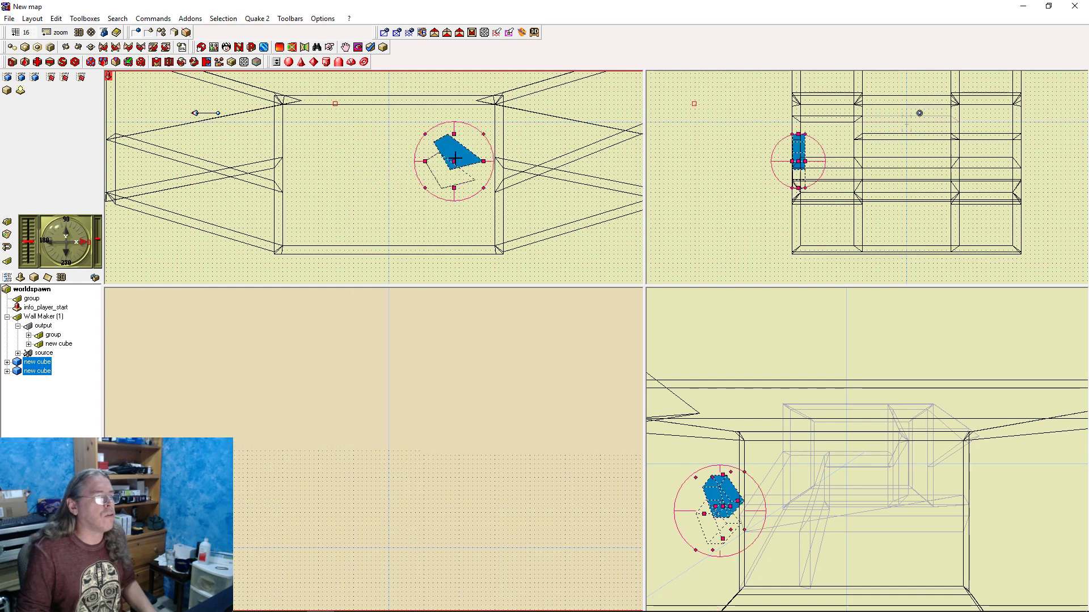
# Place two copies of the negative cube pair on the same wall, one at the lower left and one at the upper middle
pyautogui.press('F4')
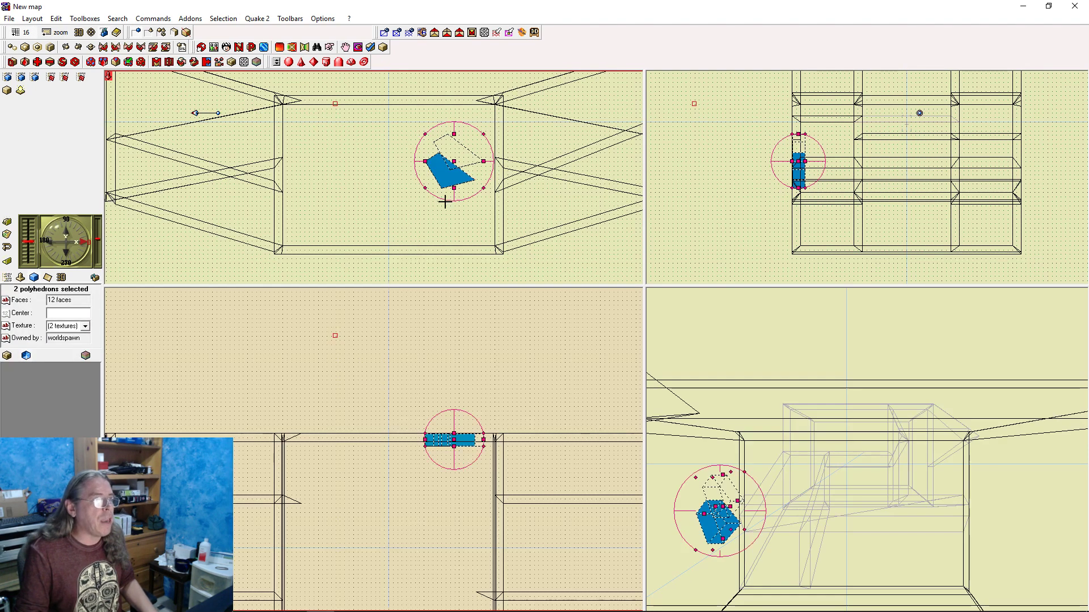
pyautogui.moveTo(459, 170); pyautogui.dragTo(323, 207)
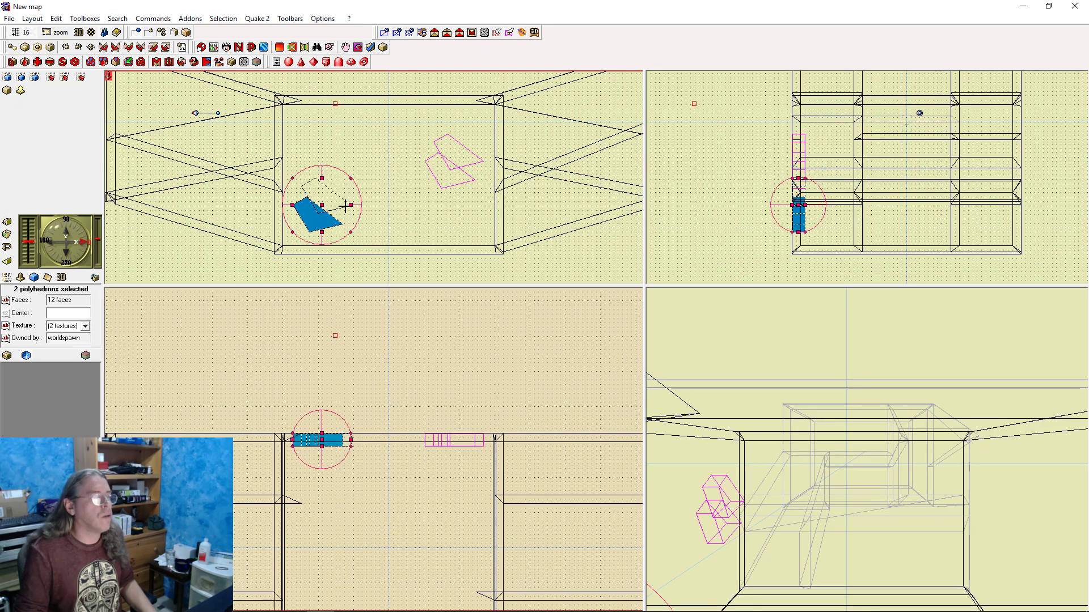
pyautogui.hotkey('ctrl', 'z')
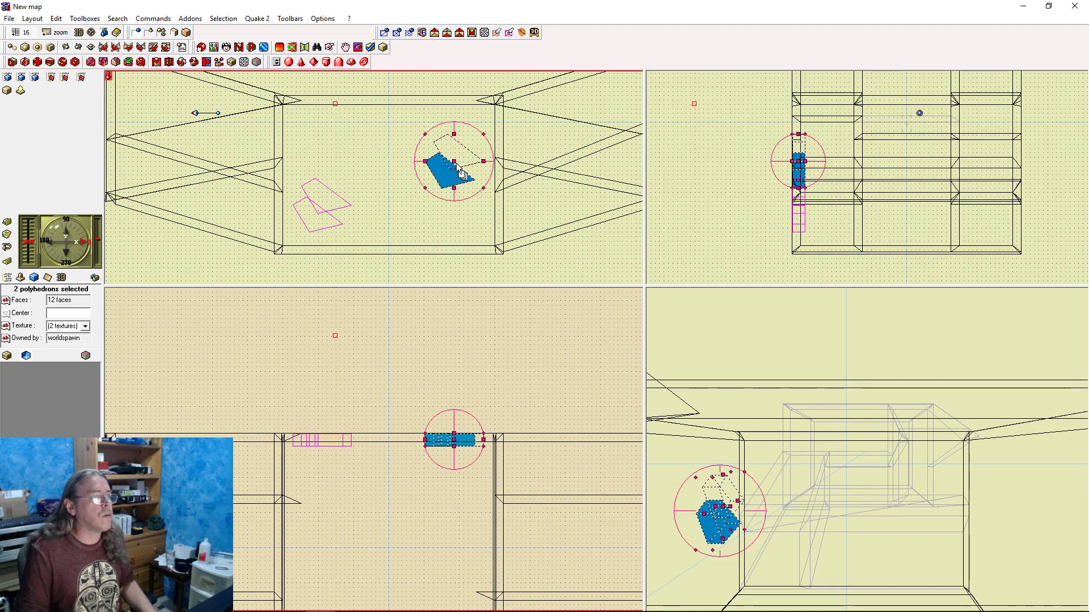
pyautogui.moveTo(454, 162); pyautogui.dragTo(369, 147)
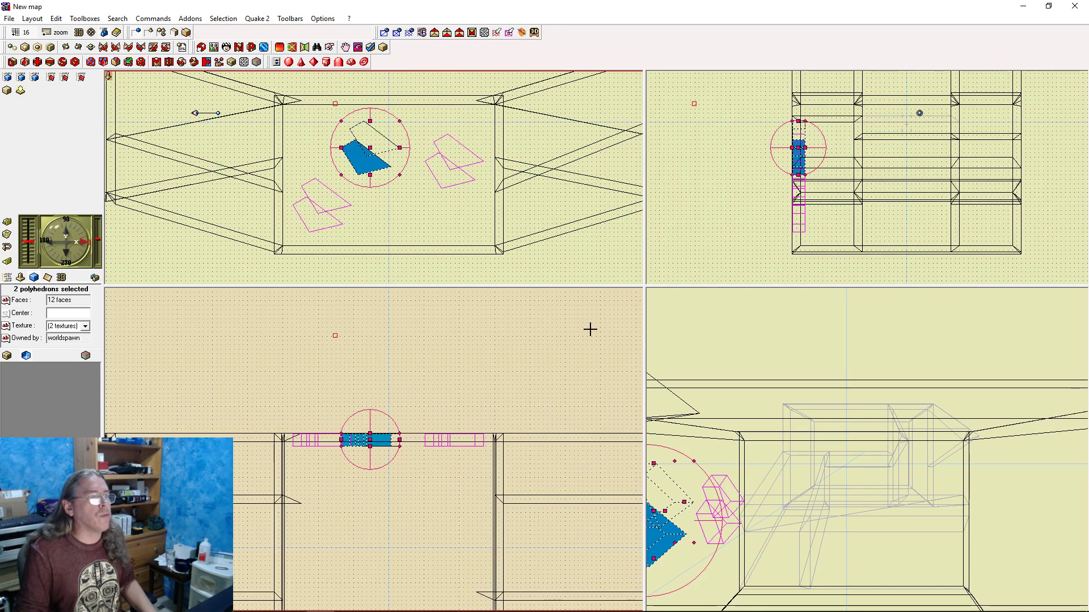
pyautogui.press('Escape')
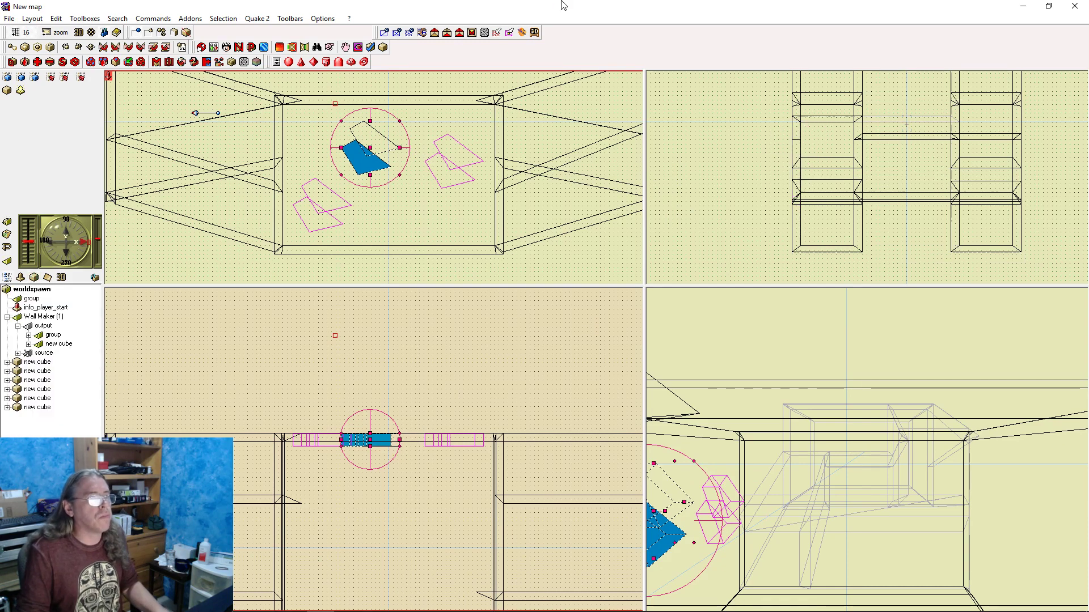
# Run the map in Paintball 2, examine the wall where the three negative cube pairs sit, and quit through the console
pyautogui.press('F9')
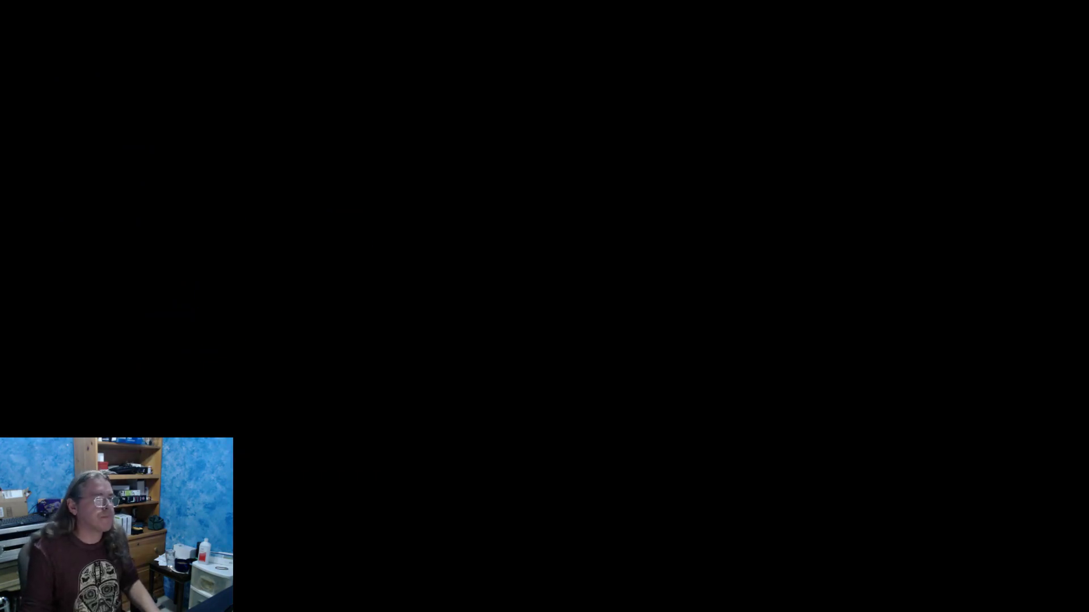
pyautogui.press('w')
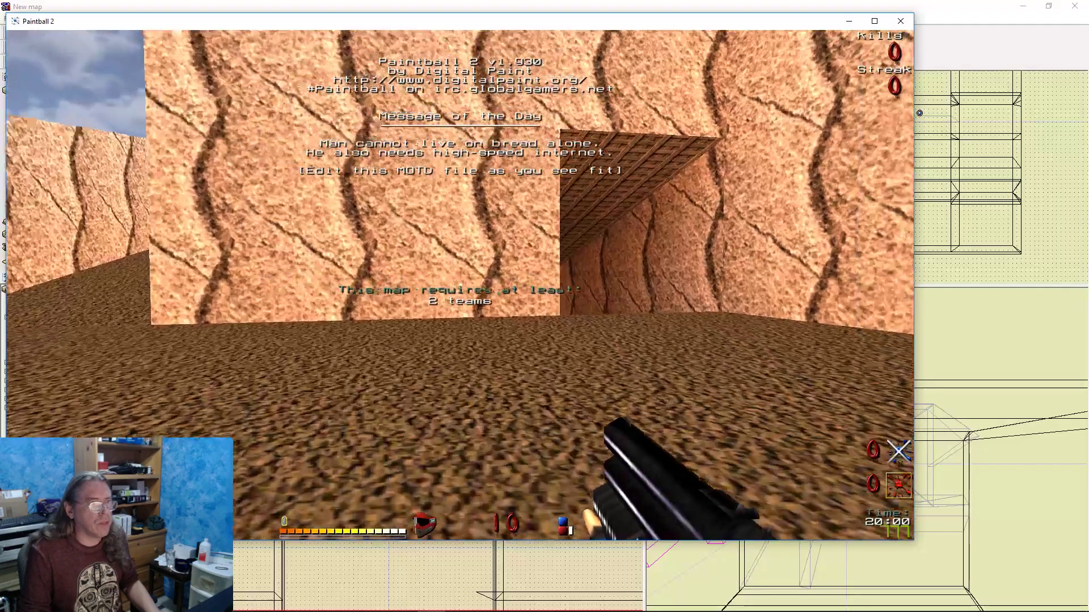
pyautogui.press('w')
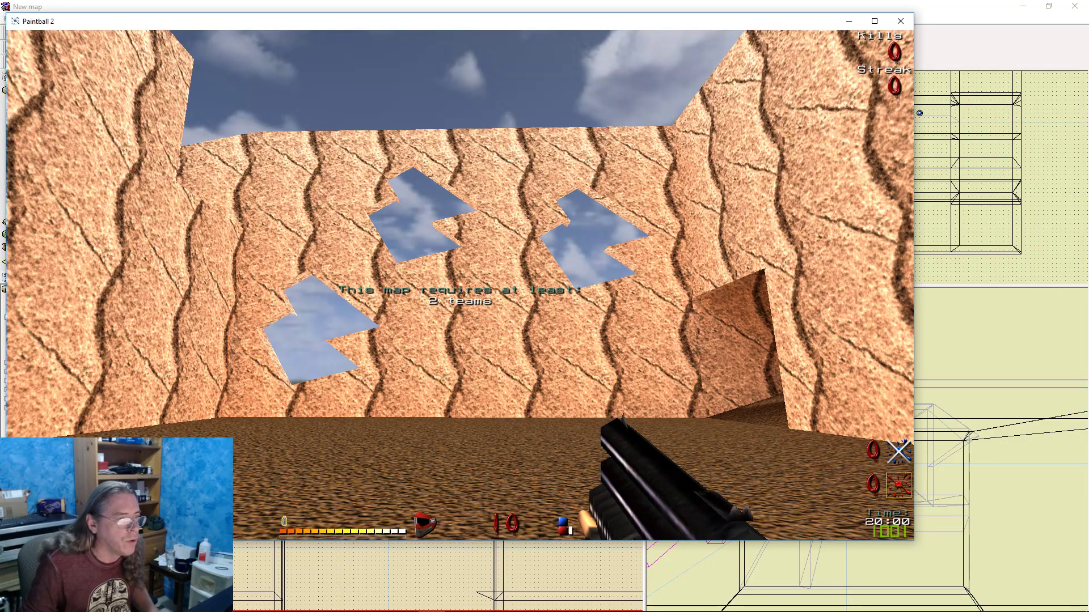
pyautogui.press('w')
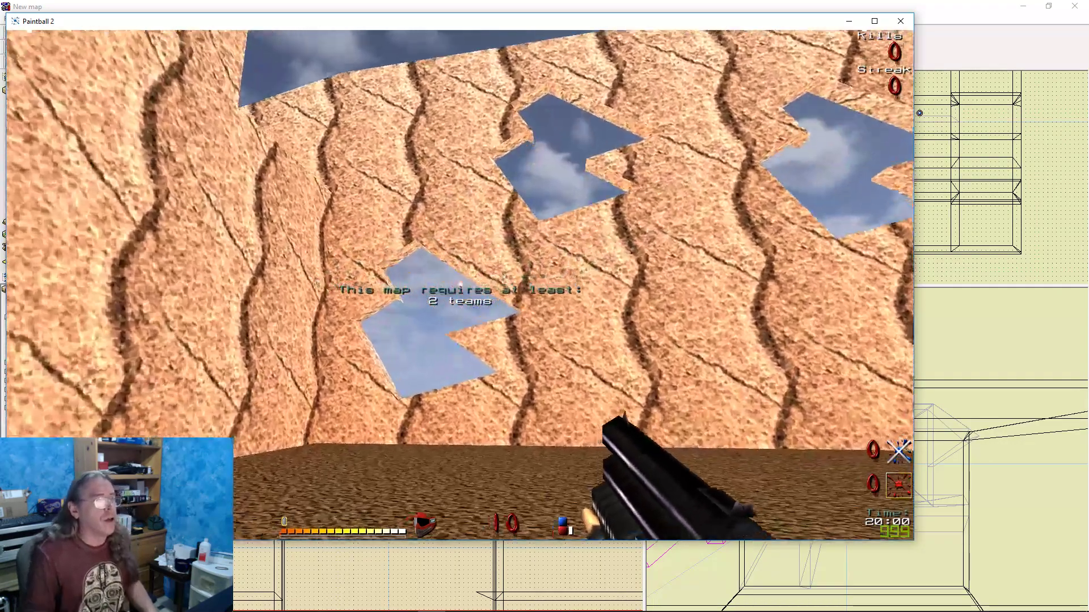
pyautogui.press('s')
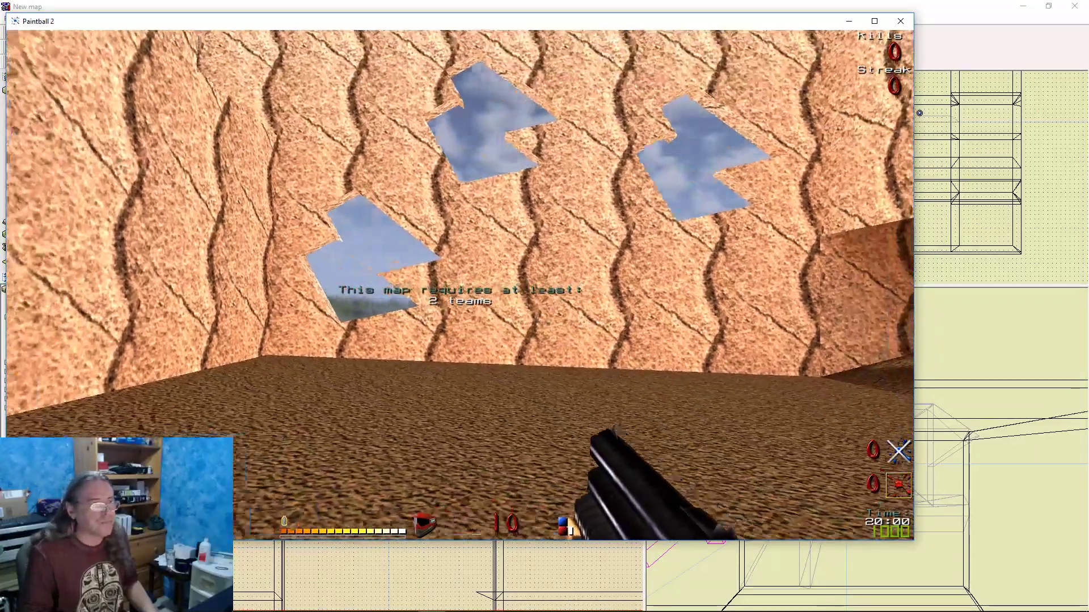
pyautogui.press('`')
pyautogui.write('quit')
pyautogui.press('Return')
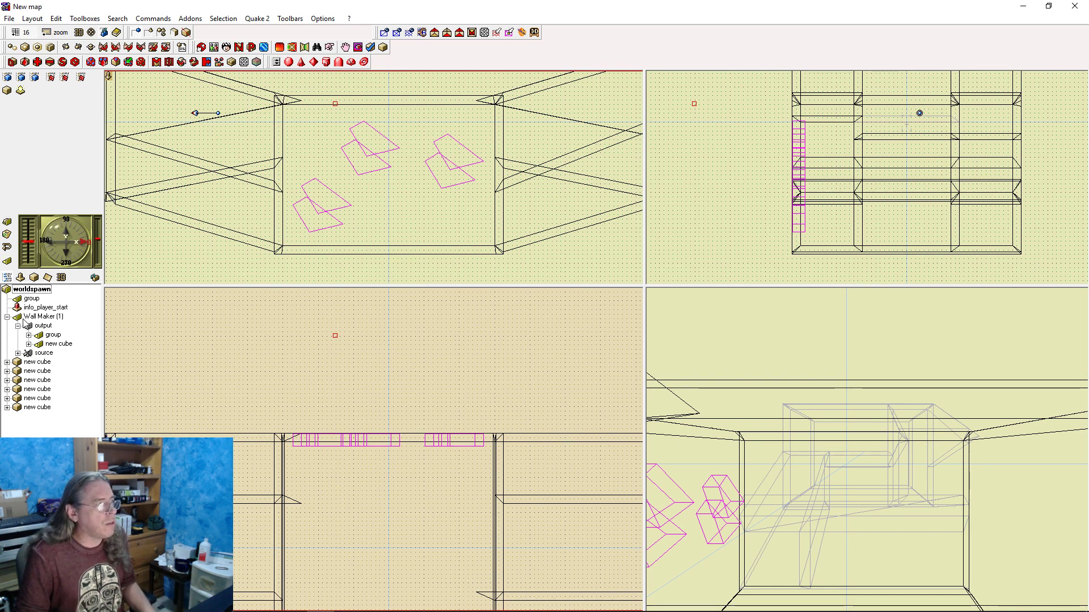
# Move all six loose negative cubes from the worldspawn level into the Wall Maker's output group in the tree
pyautogui.click(17, 362)
pyautogui.keyDown('shift'); pyautogui.click(17, 408); pyautogui.keyUp('shift')
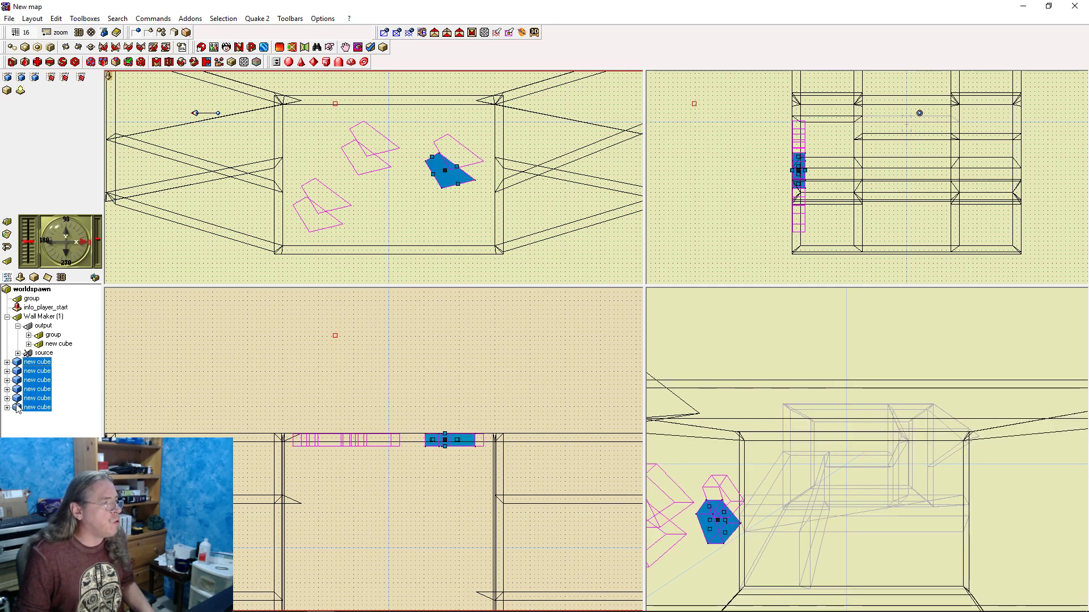
pyautogui.click(28, 336)
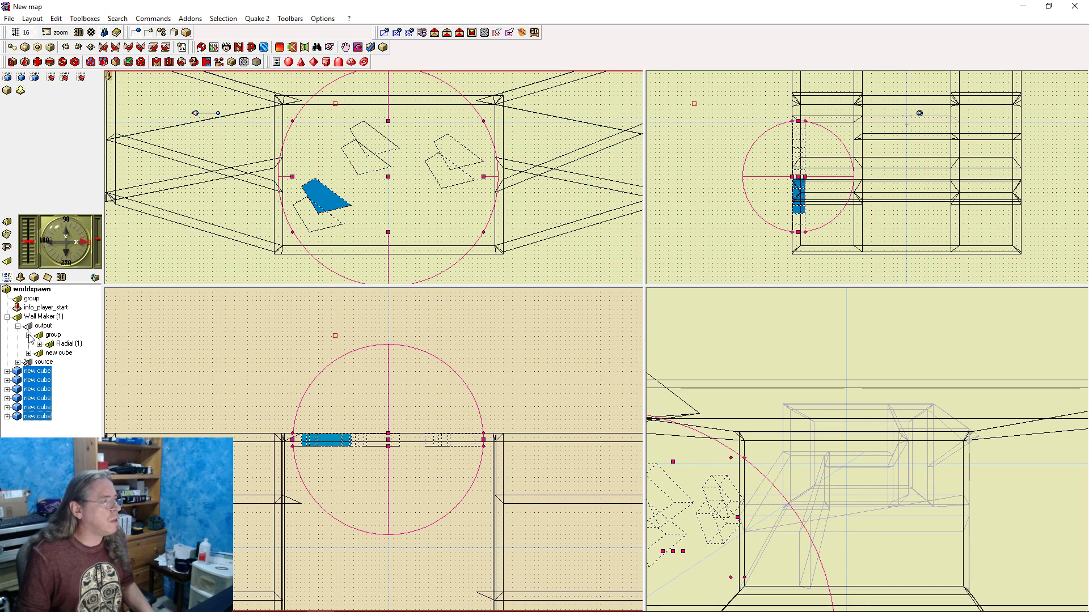
pyautogui.click(29, 335)
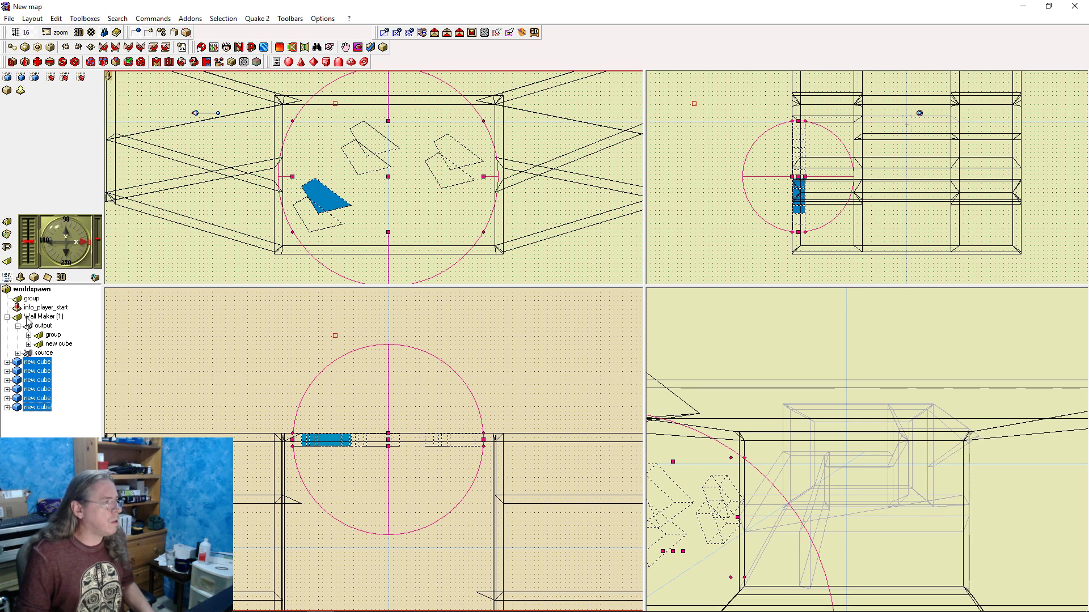
pyautogui.click(40, 326)
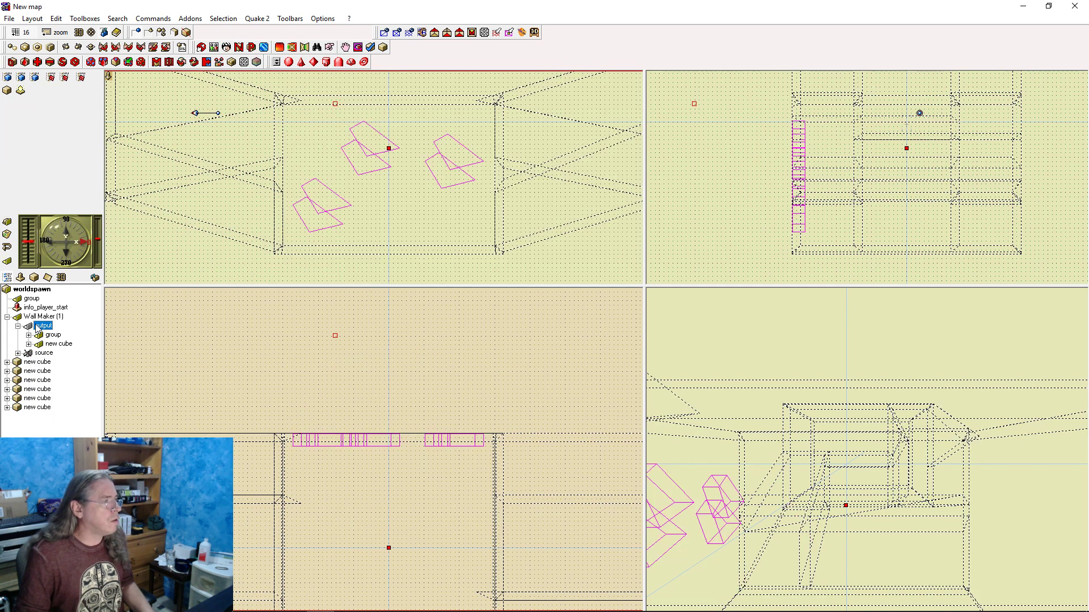
pyautogui.click(23, 362)
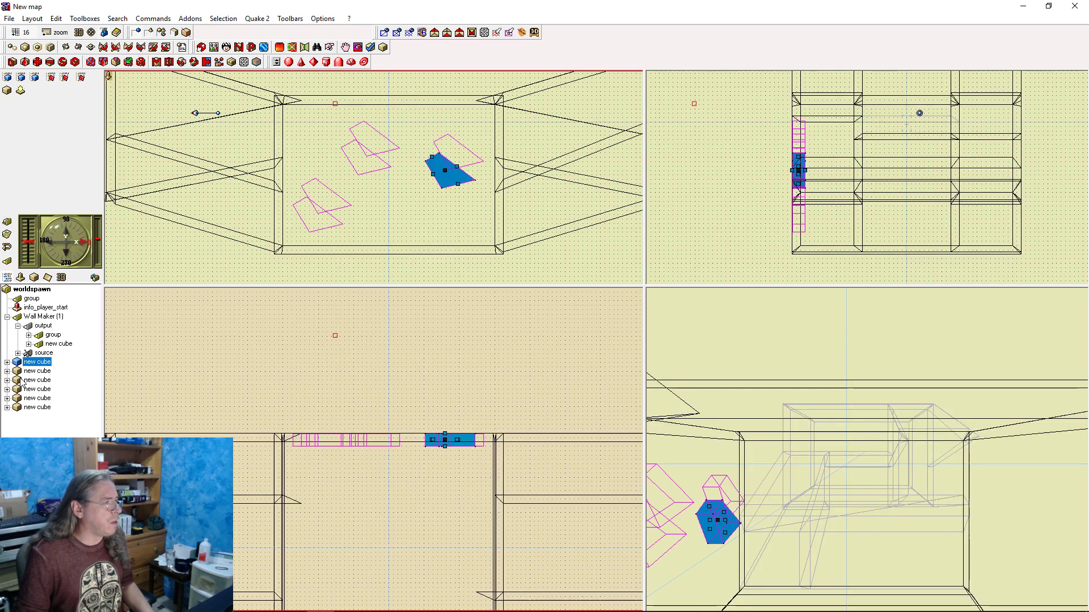
pyautogui.keyDown('shift'); pyautogui.click(23, 407); pyautogui.keyUp('shift')
pyautogui.moveTo(21, 365); pyautogui.dragTo(43, 326)
pyautogui.click(81, 418)
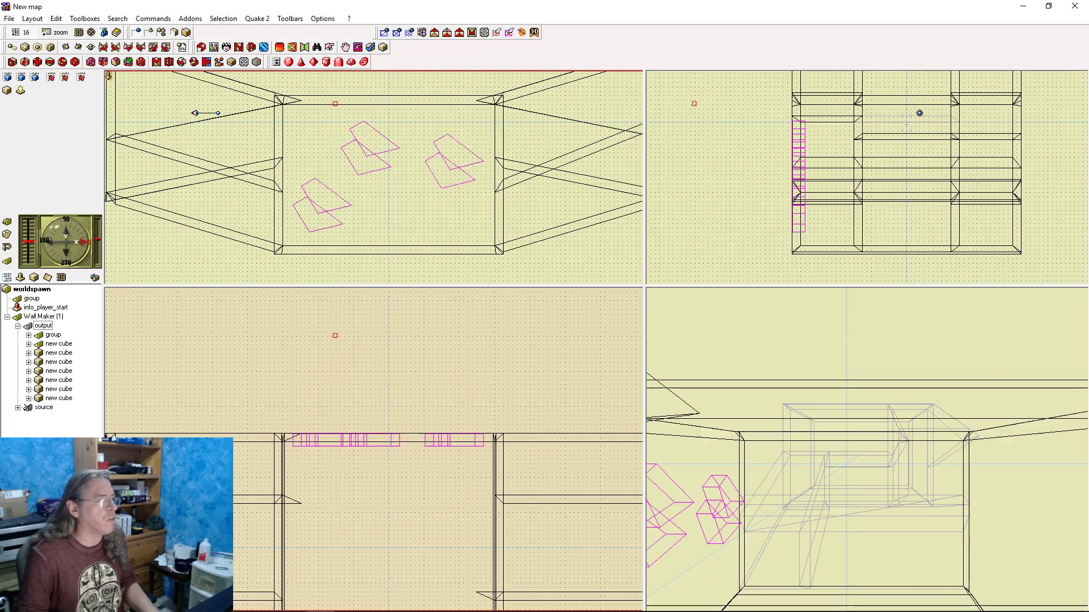
# Run the map in Paintball 2, inspect the middle room's wall for the three negative cube openings, and quit through the console
pyautogui.press('F9')
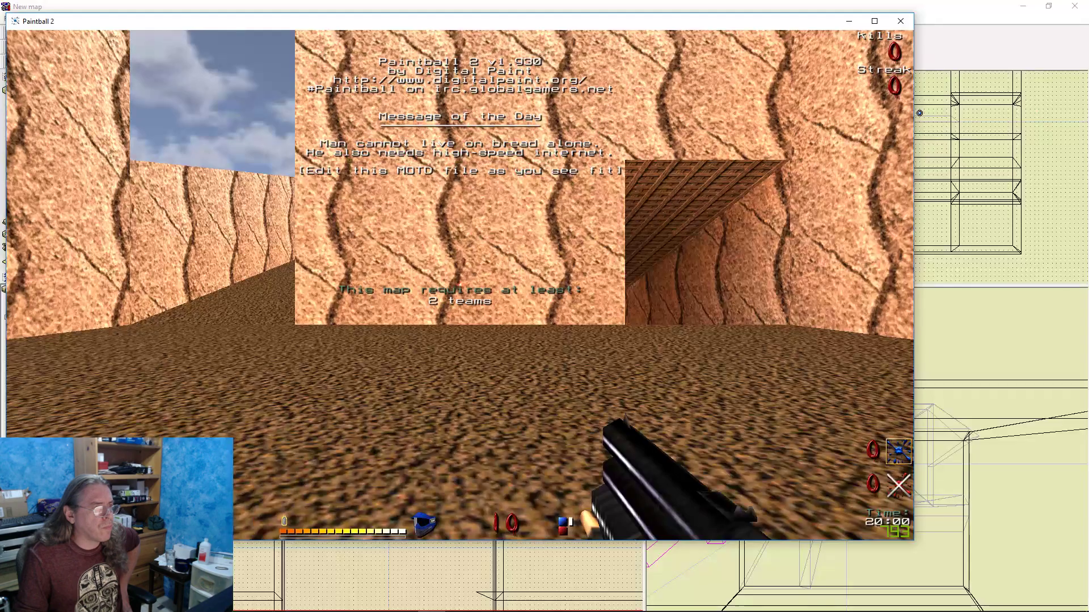
pyautogui.press('w')
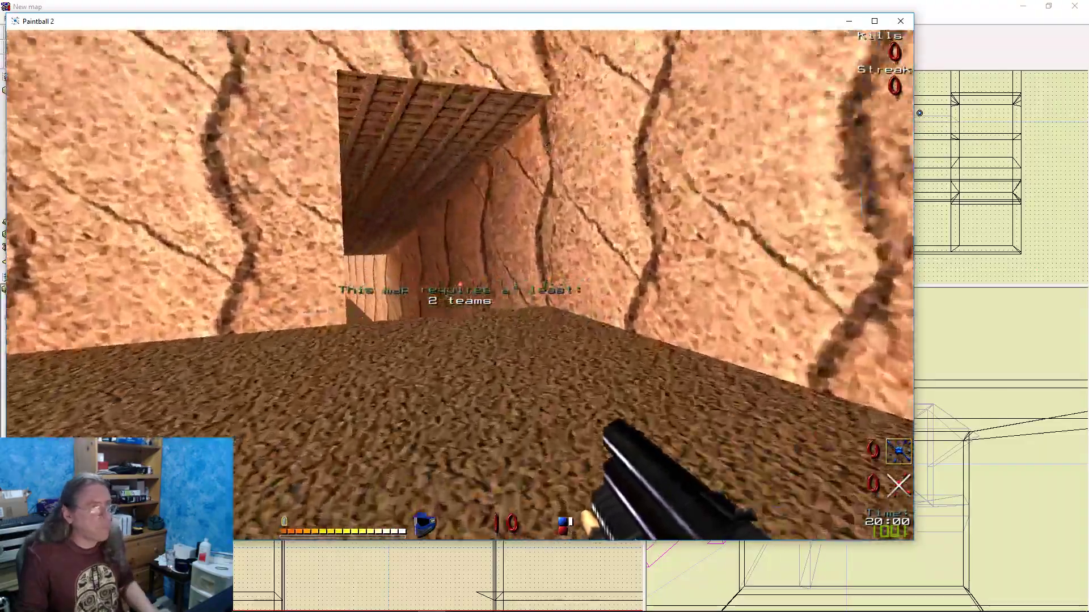
pyautogui.press('w')
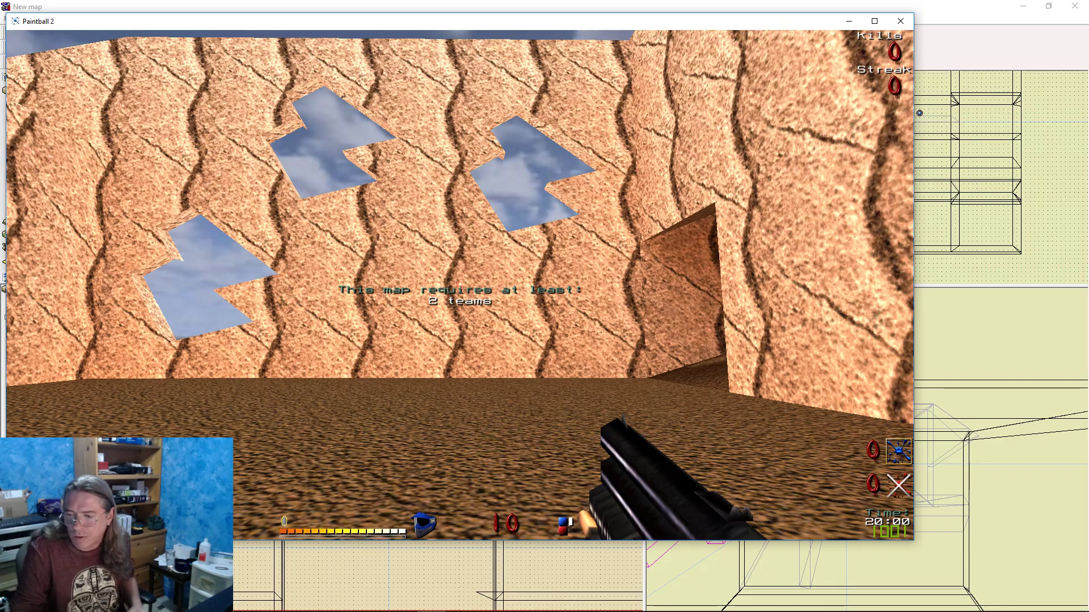
pyautogui.press('`')
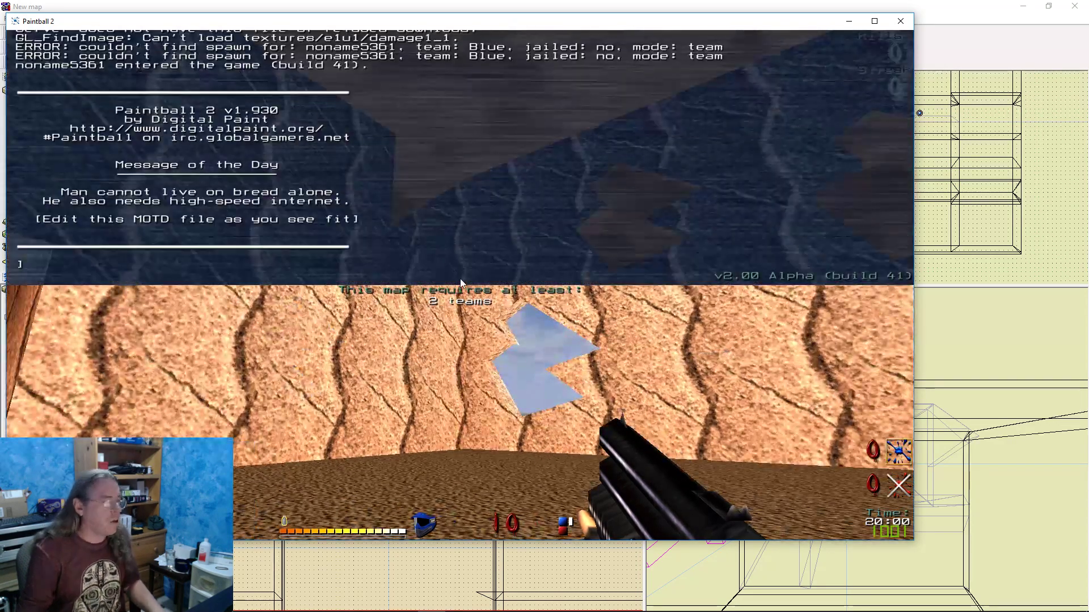
pyautogui.write('quit')
pyautogui.press('Return')
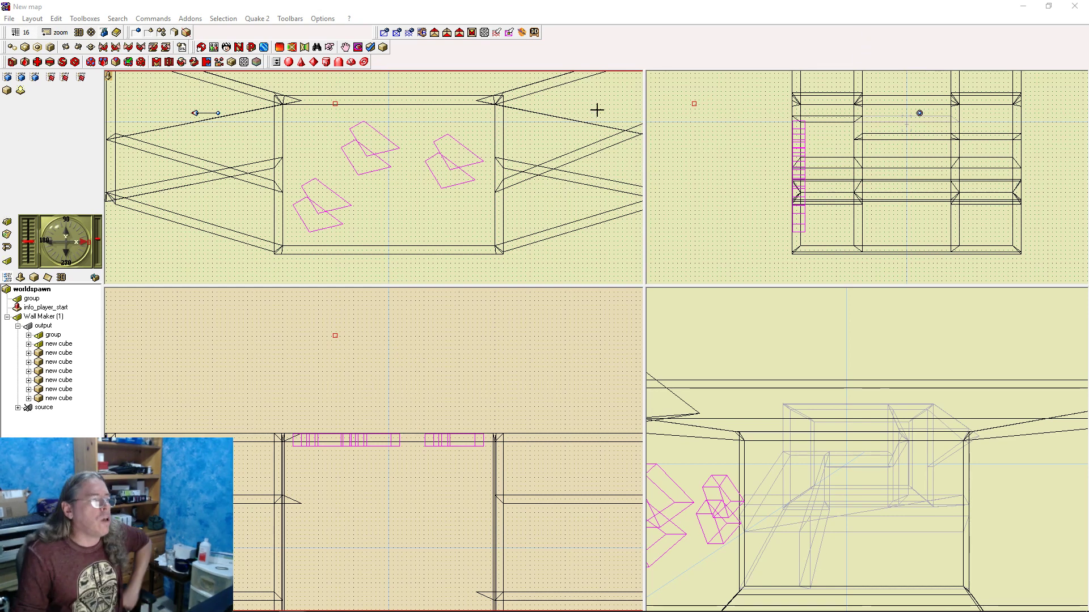
# Open the collection of new map items for inserting another object near the middle room
pyautogui.moveTo(364, 379); pyautogui.dragTo(527, 236, button='middle')
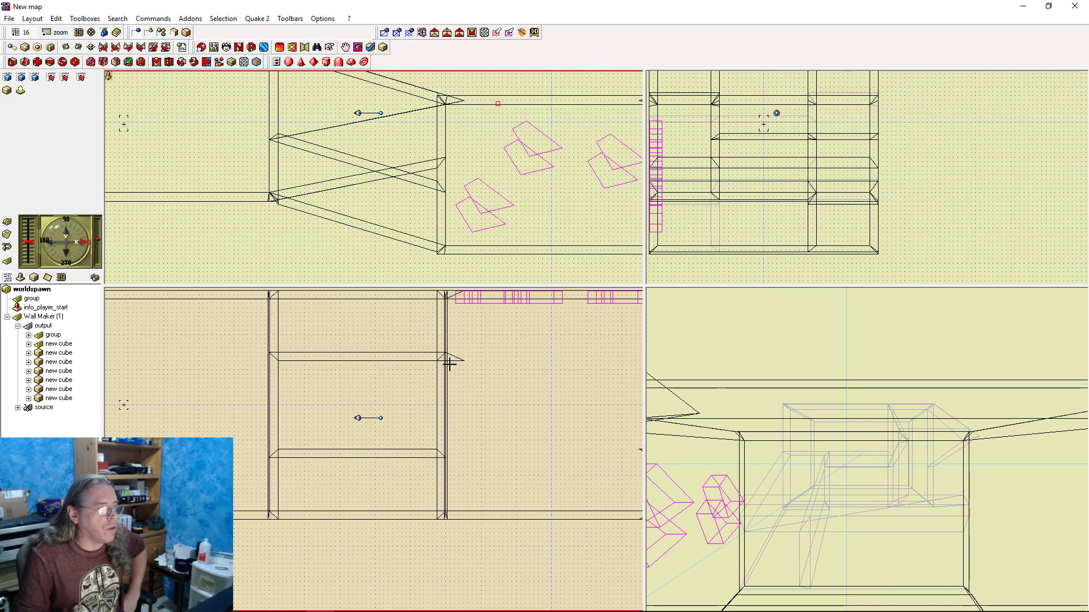
pyautogui.scroll(-3, 515, 372)
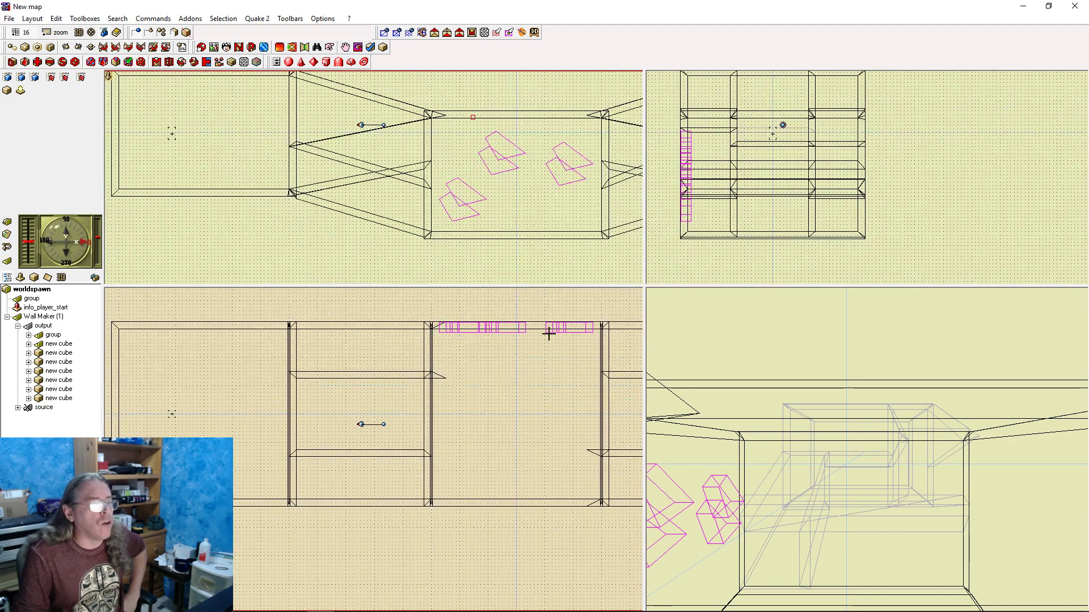
pyautogui.moveTo(548, 335); pyautogui.dragTo(456, 386, button='middle')
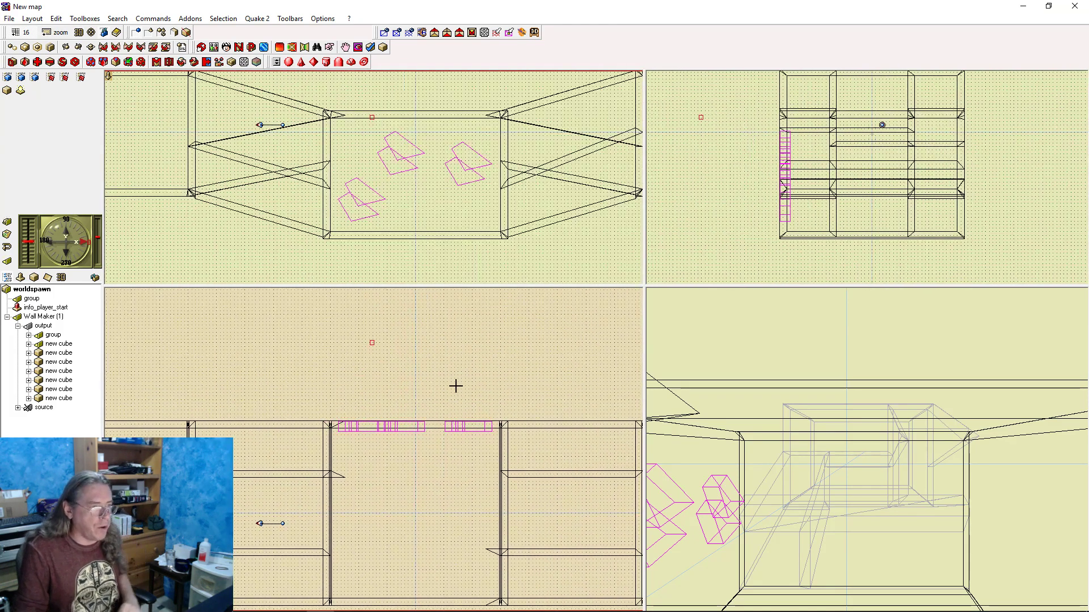
pyautogui.hotkey('ctrl', 'i')
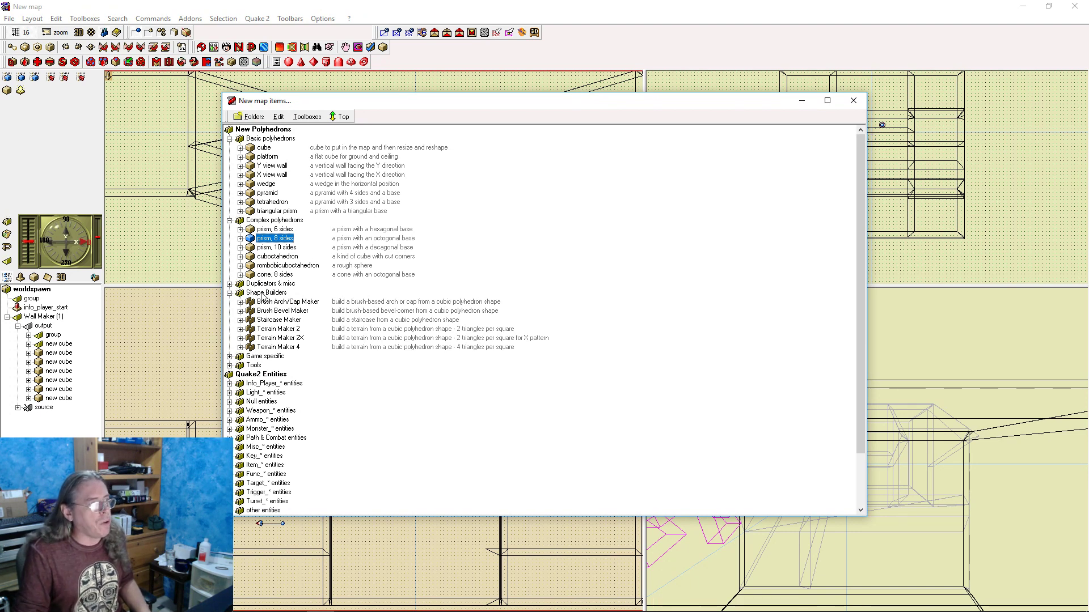
# Add a Brush Arch/Cap Maker from the Shape Builders group to the map
pyautogui.click(230, 284)
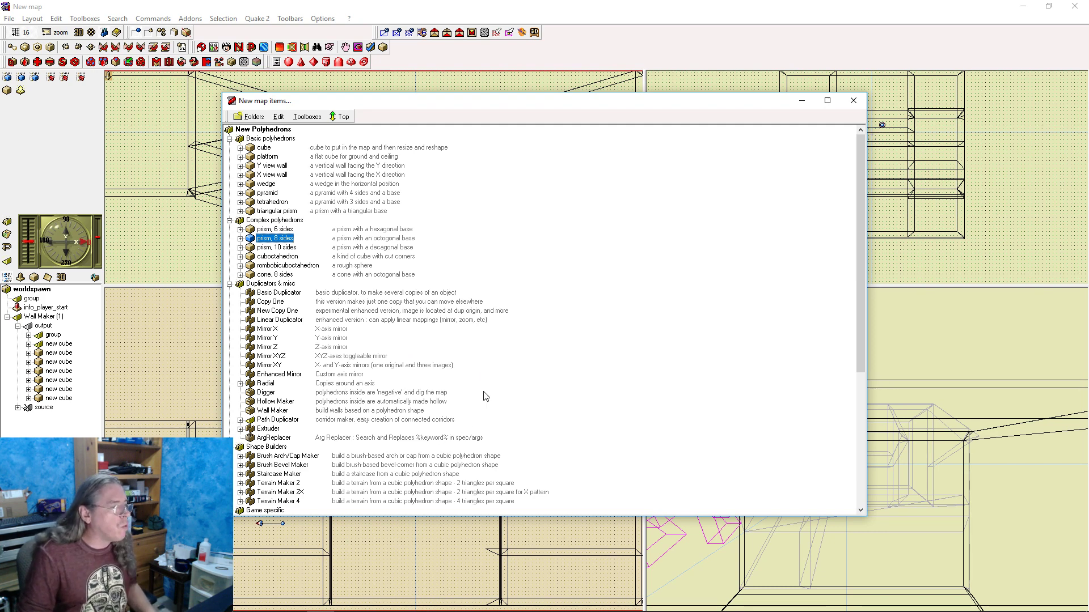
pyautogui.click(308, 458)
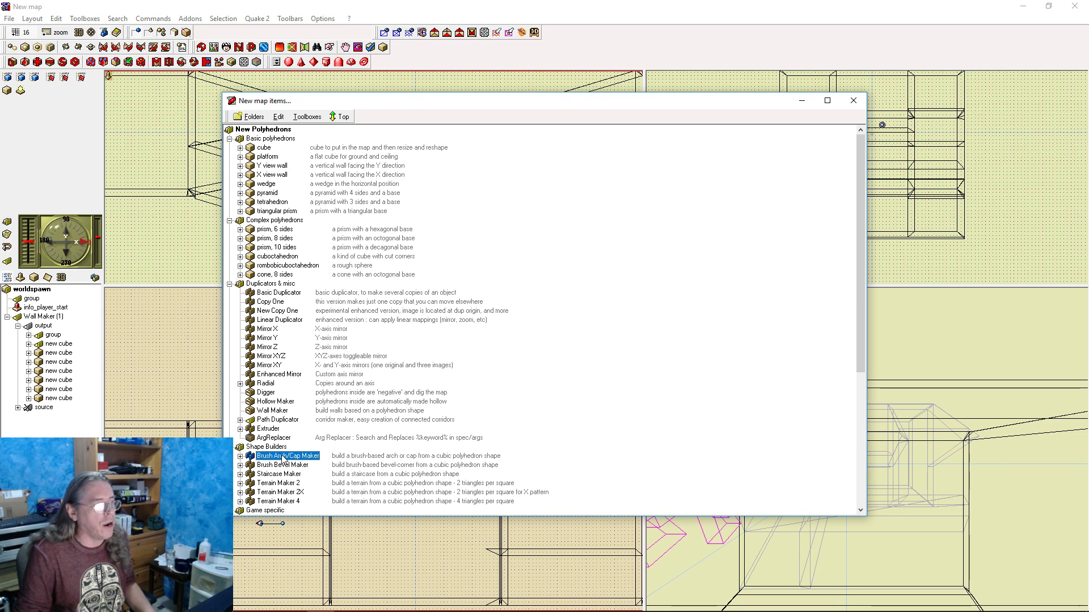
pyautogui.doubleClick(283, 457)
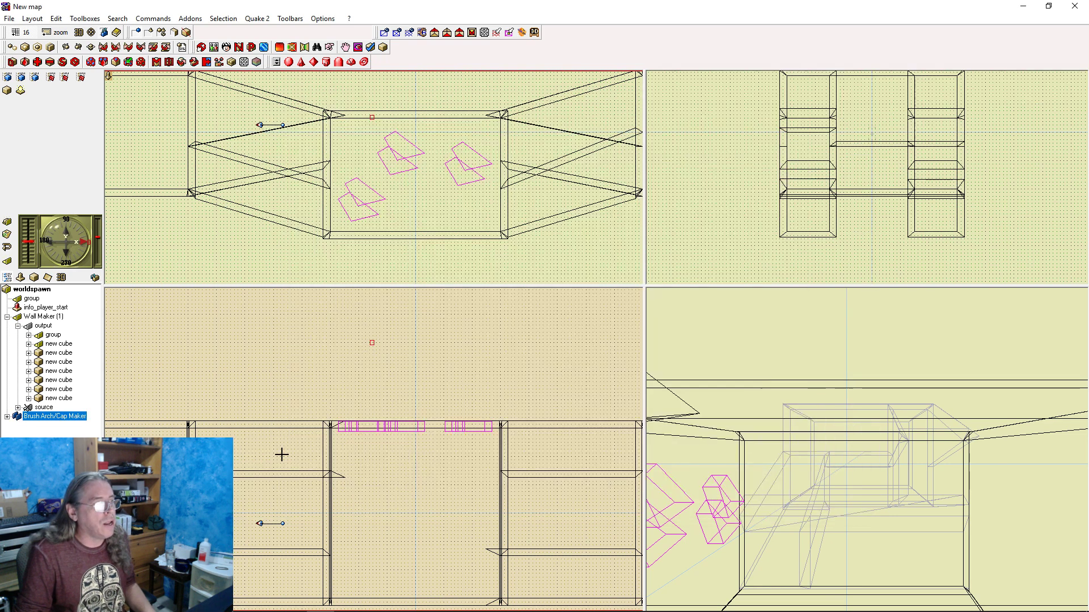
# Open the Brush Arch/Cap Maker's specifics and try its inverse option off and back on
pyautogui.click(373, 172)
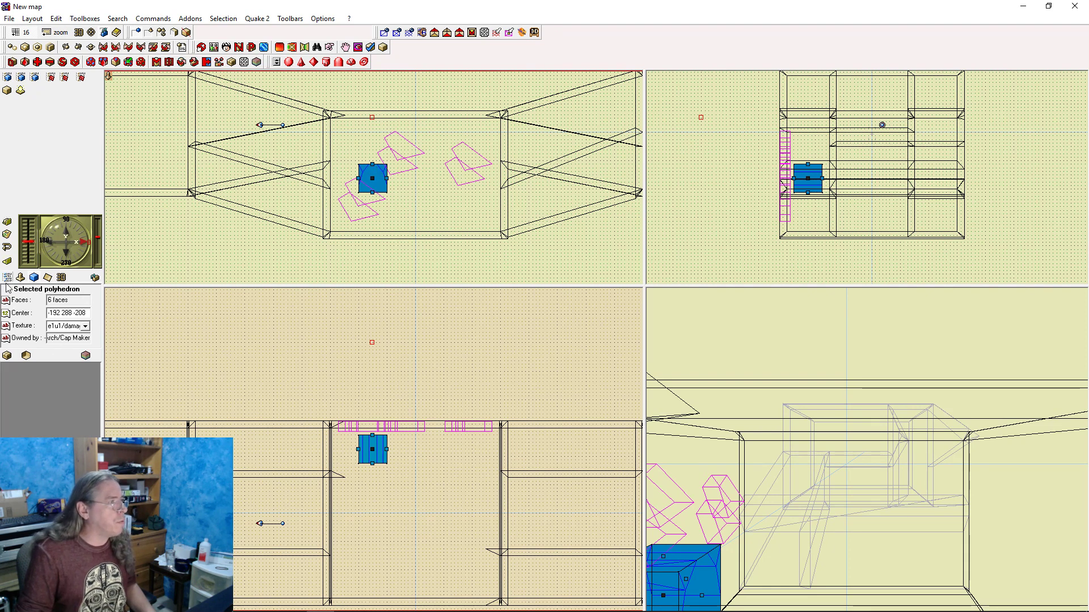
pyautogui.click(6, 279)
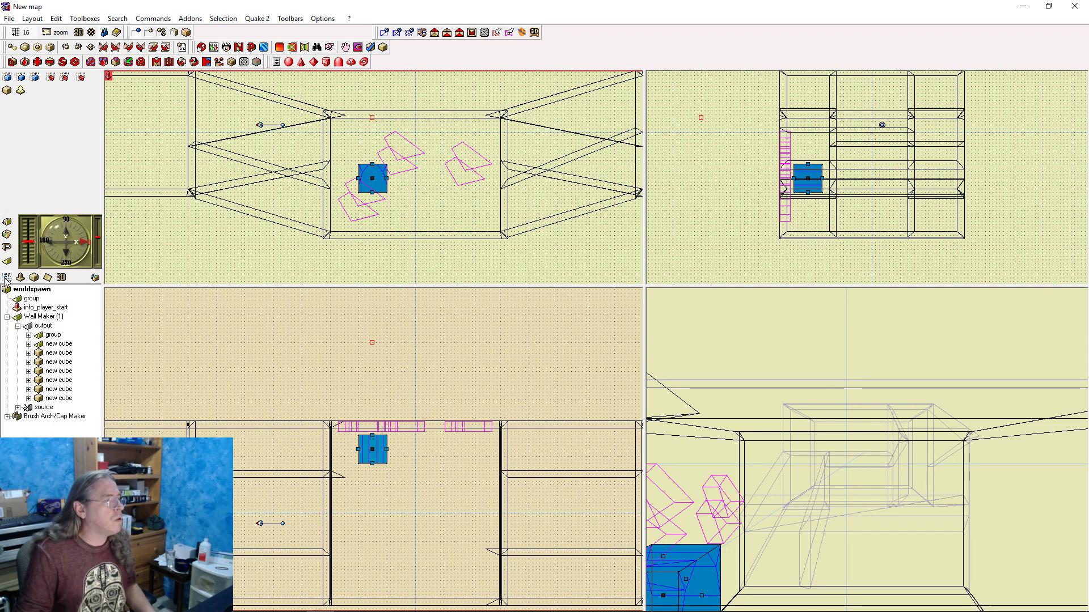
pyautogui.click(20, 278)
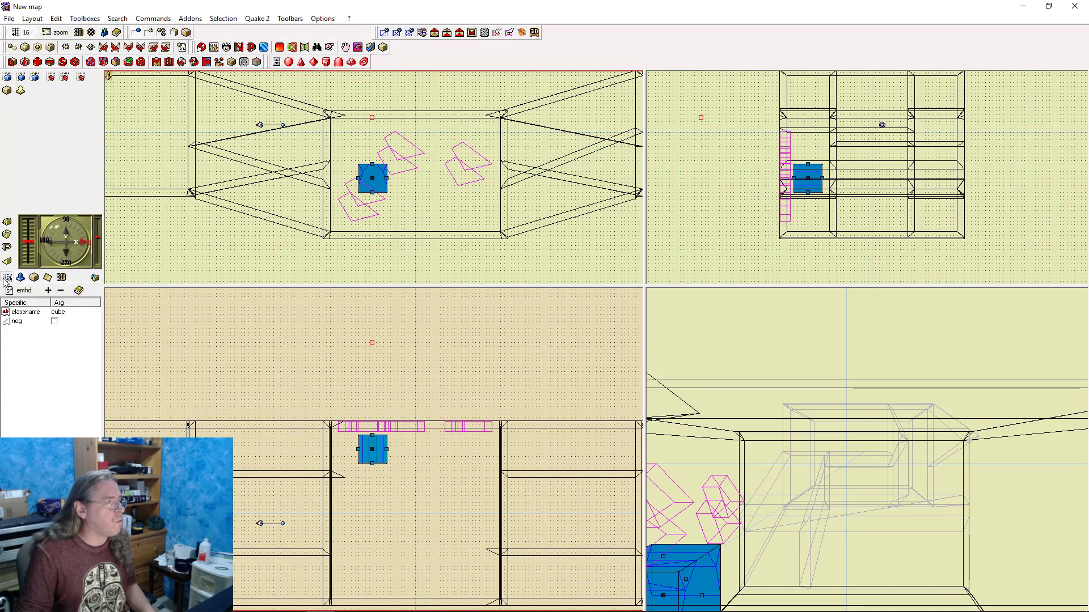
pyautogui.click(7, 278)
pyautogui.doubleClick(45, 414)
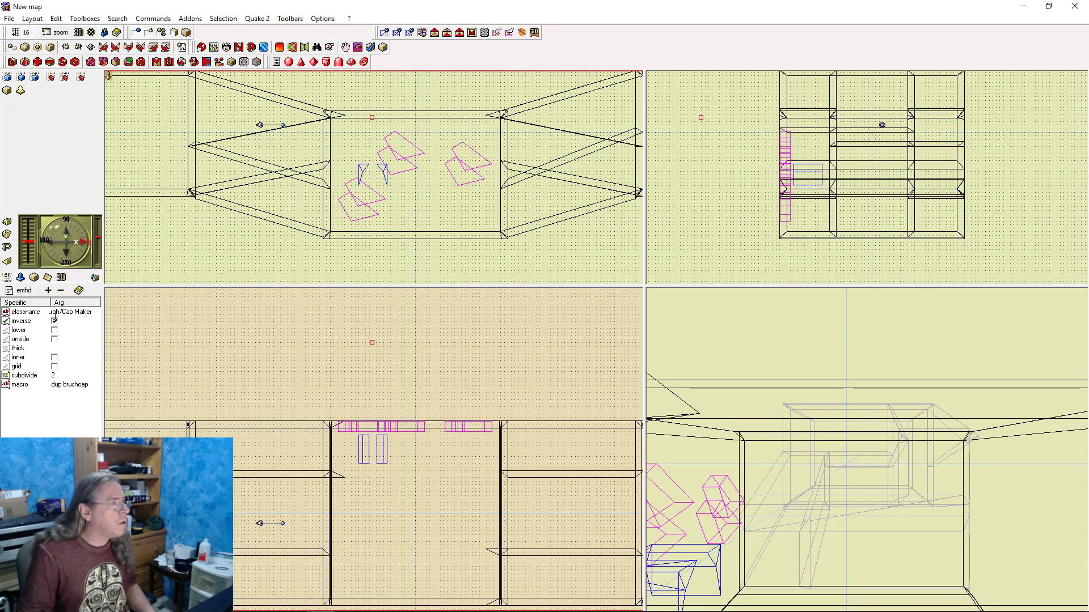
pyautogui.click(55, 322)
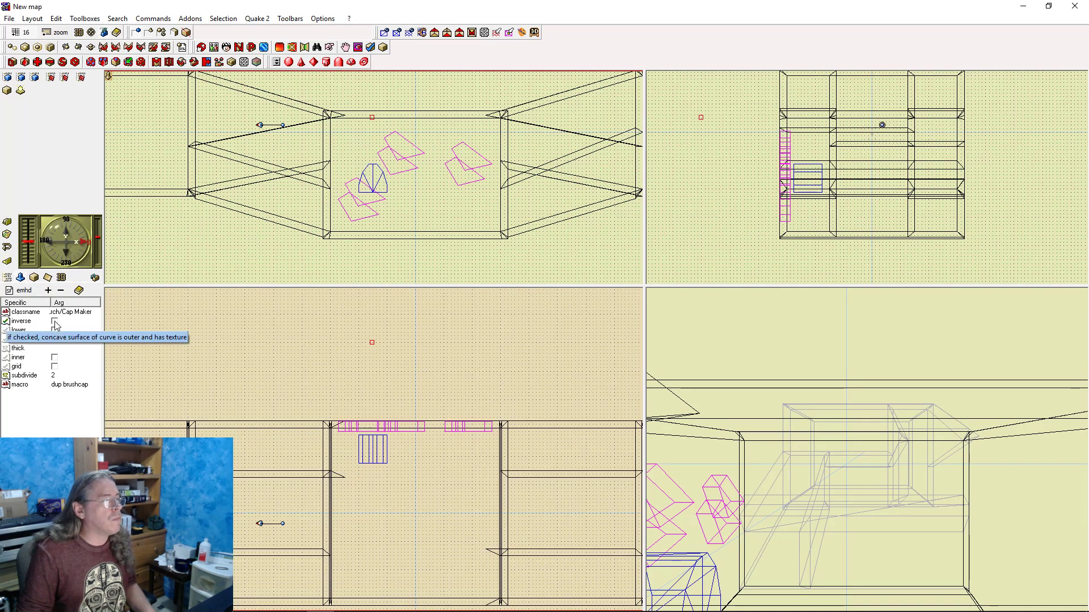
pyautogui.click(55, 321)
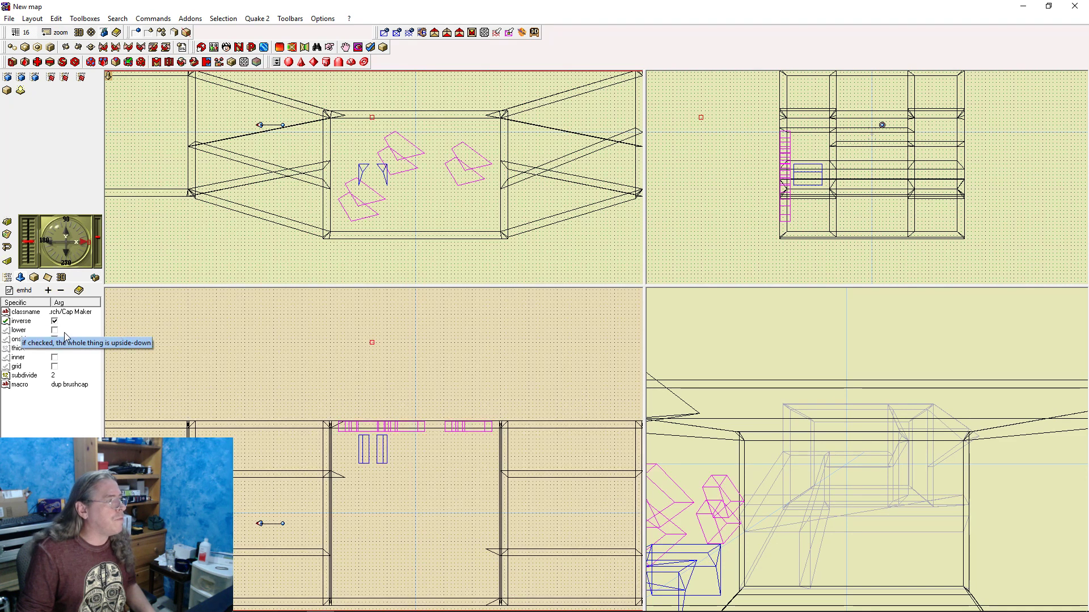
# Enable the arch maker's lower, onside and inner options and set subdivide to 10
pyautogui.click(55, 332)
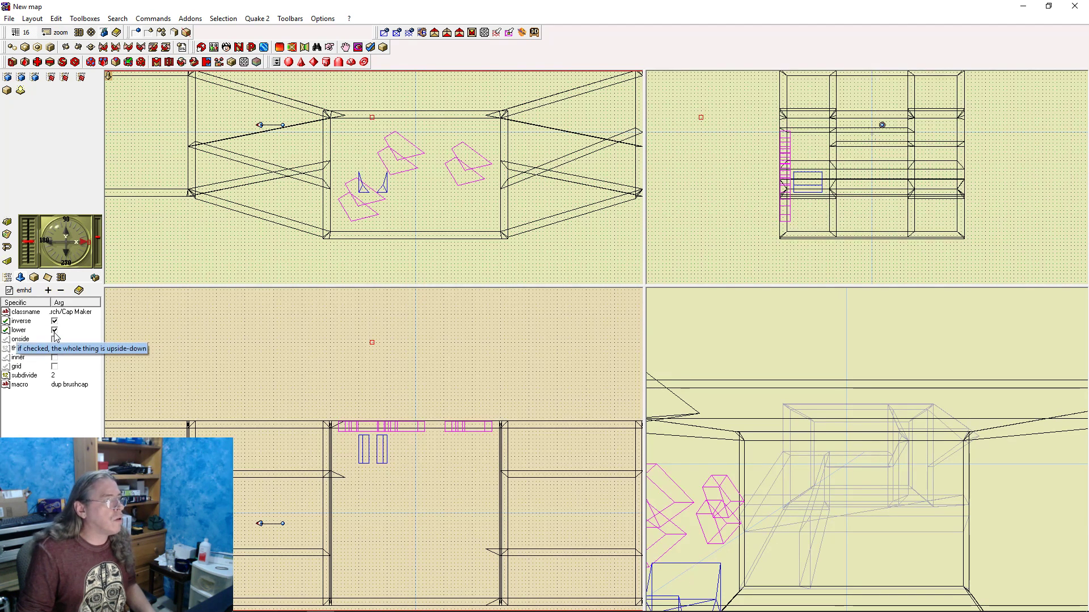
pyautogui.click(54, 339)
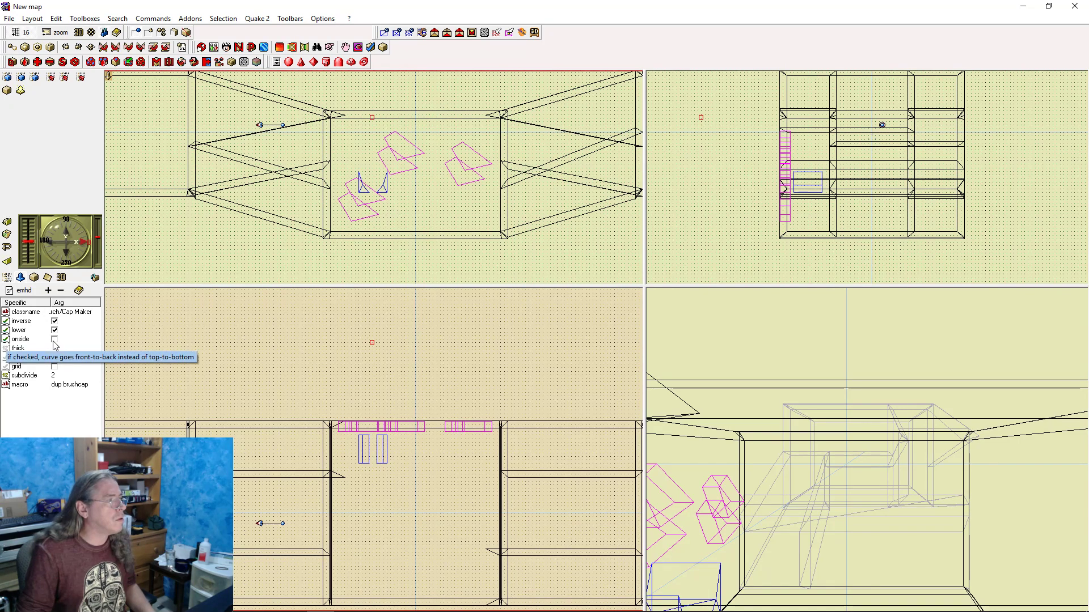
pyautogui.click(54, 340)
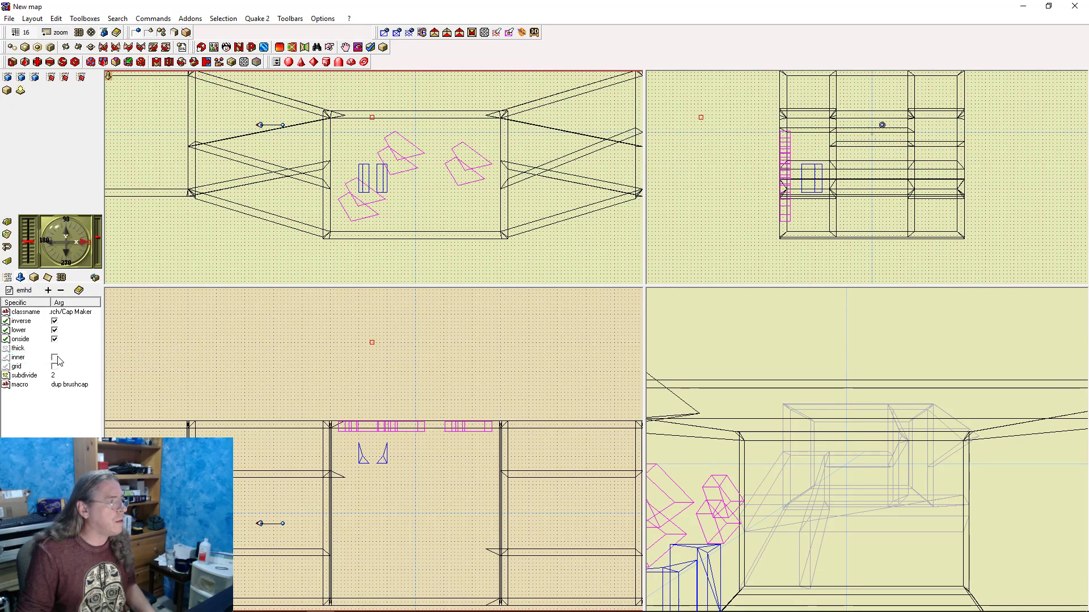
pyautogui.click(55, 358)
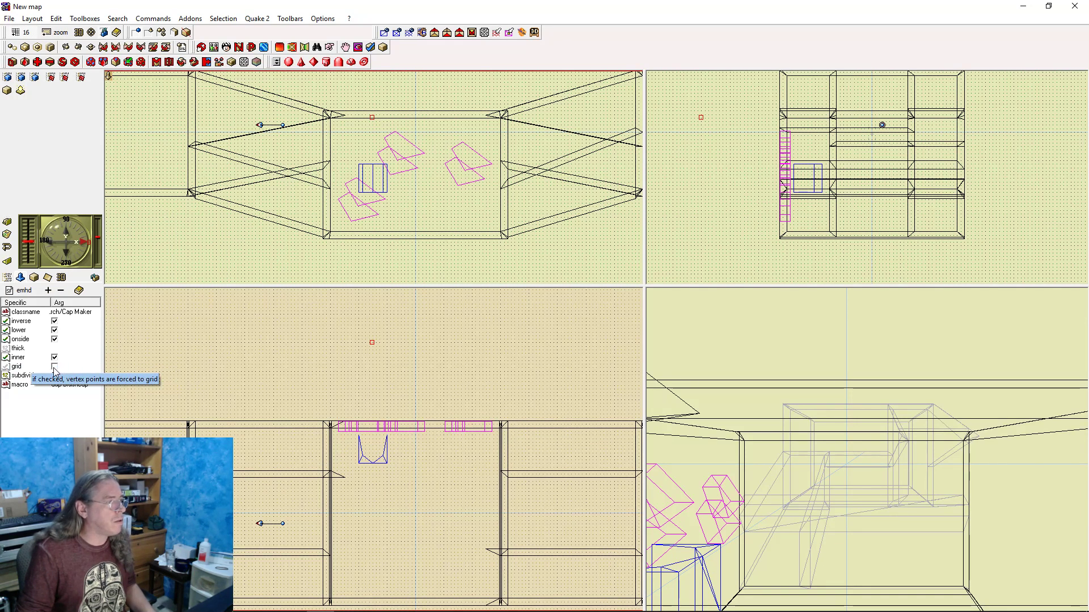
pyautogui.click(58, 376)
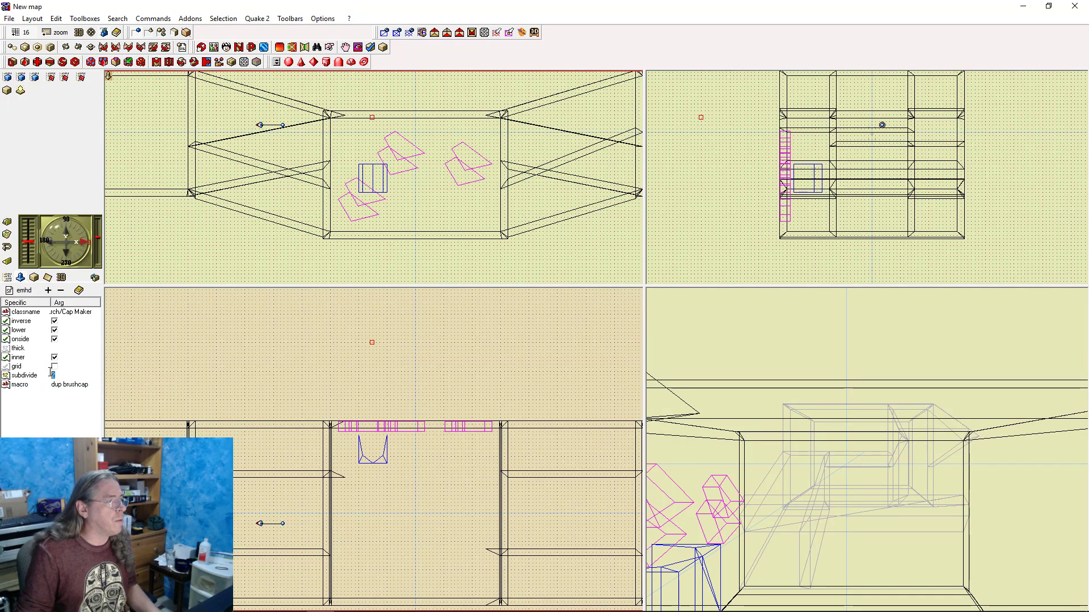
pyautogui.write('10')
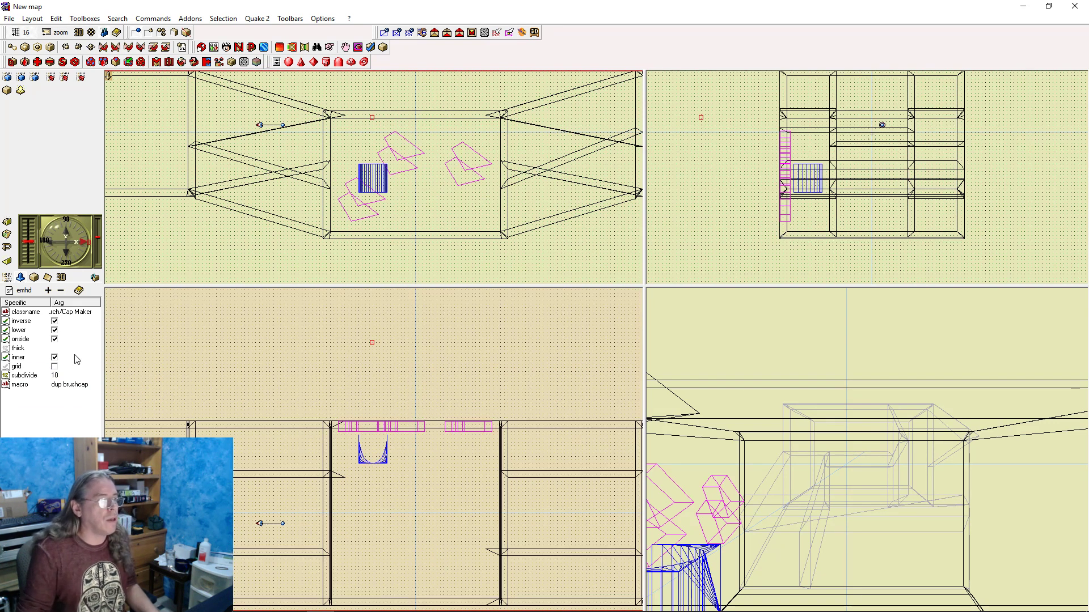
# Rotate the arch's source cube 90 degrees counterclockwise about the X axis
pyautogui.click(375, 441)
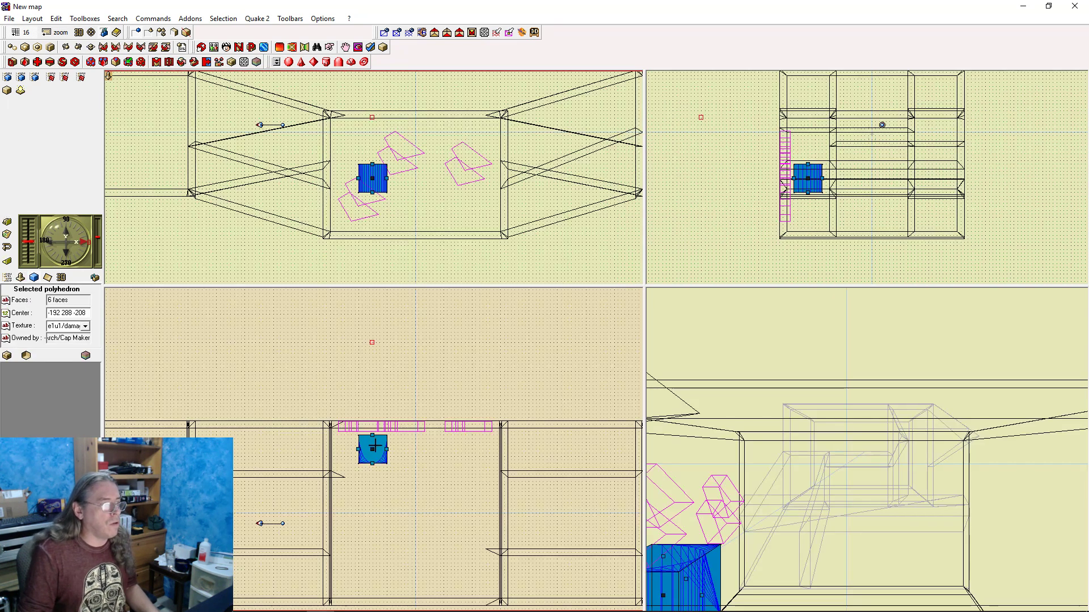
pyautogui.click(117, 48)
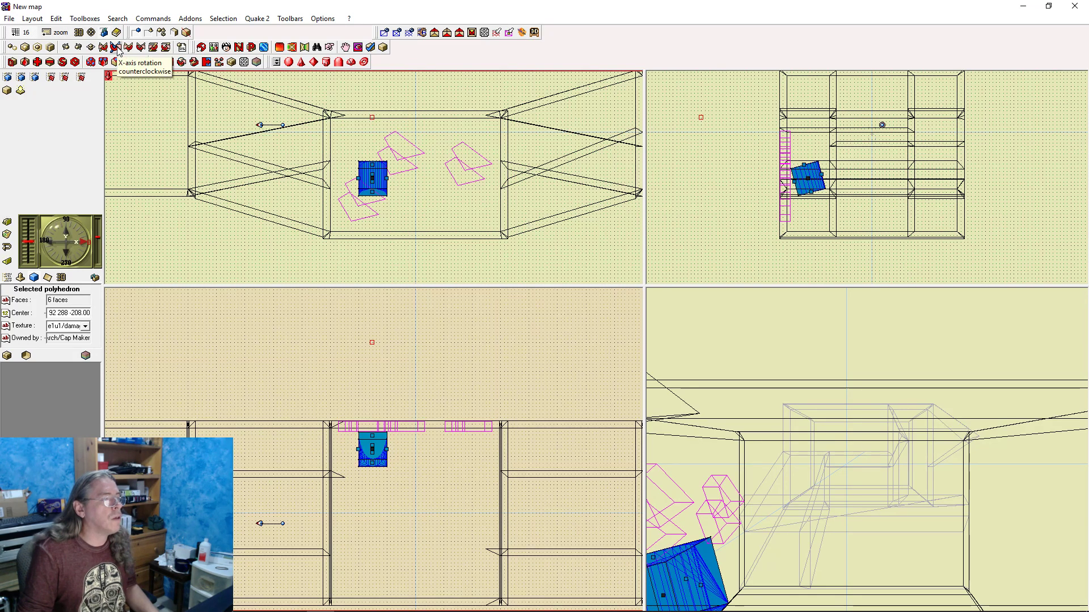
pyautogui.click(117, 49)
pyautogui.click(117, 49)
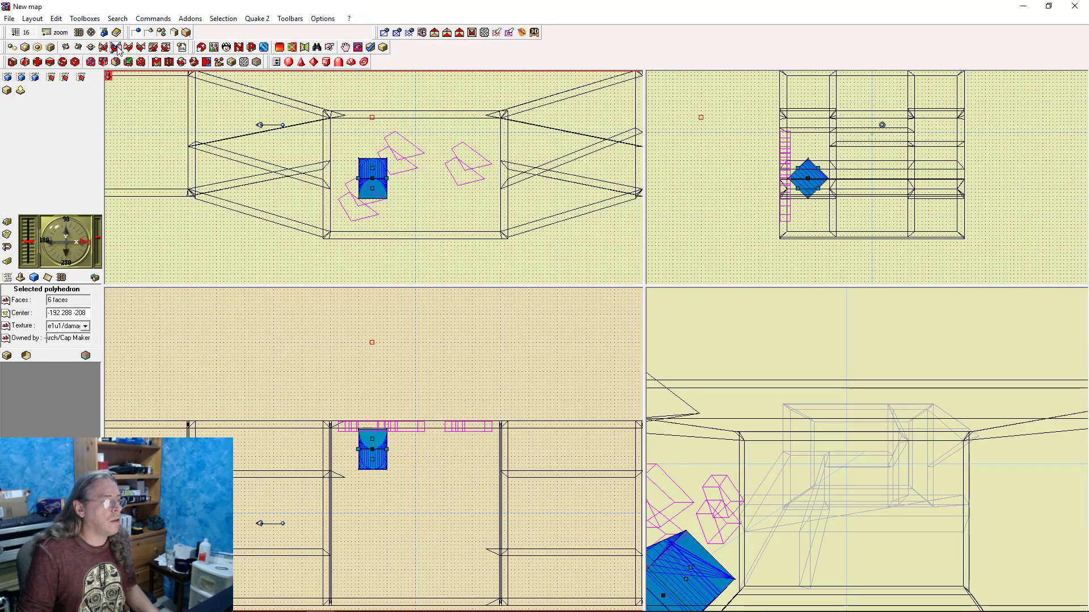
pyautogui.click(117, 49)
pyautogui.click(117, 49)
pyautogui.click(116, 48)
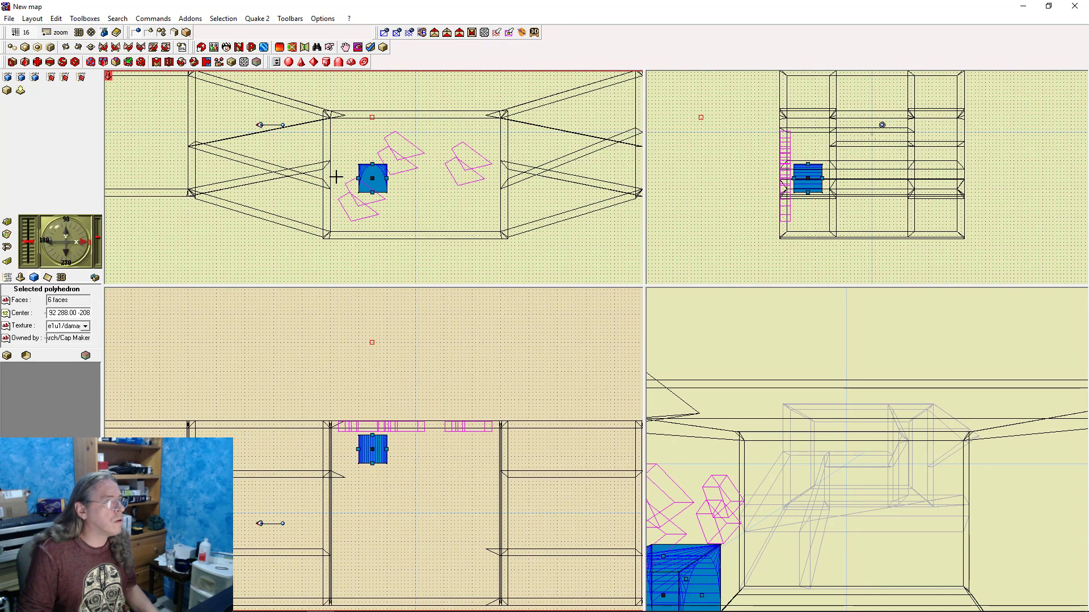
# Disable the arch maker's lower option and move its cube to the middle of the room, centred at about -16 0 -208
pyautogui.click(8, 278)
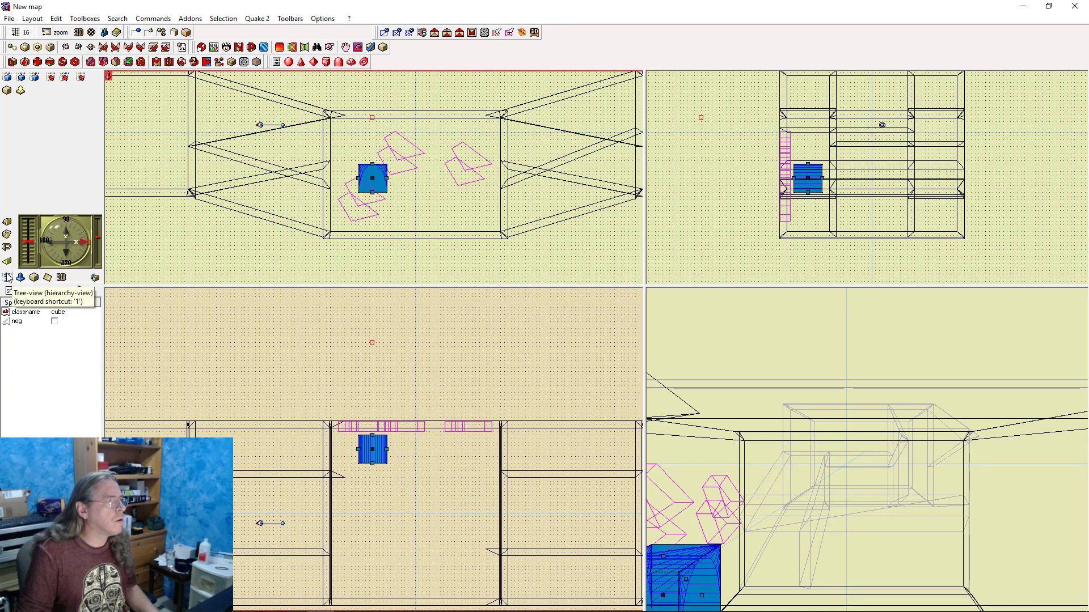
pyautogui.doubleClick(55, 416)
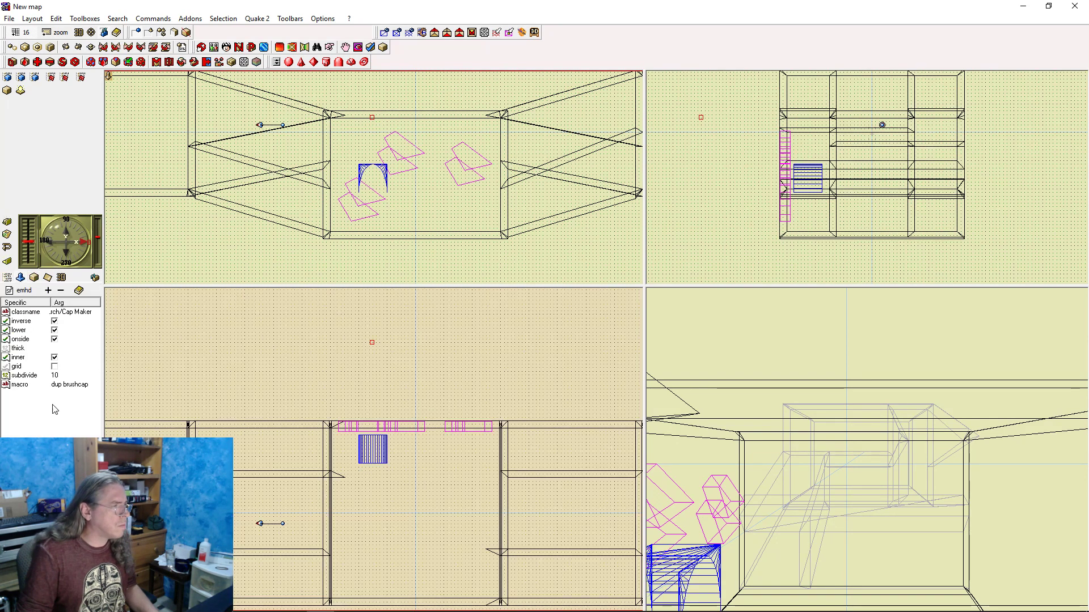
pyautogui.click(54, 330)
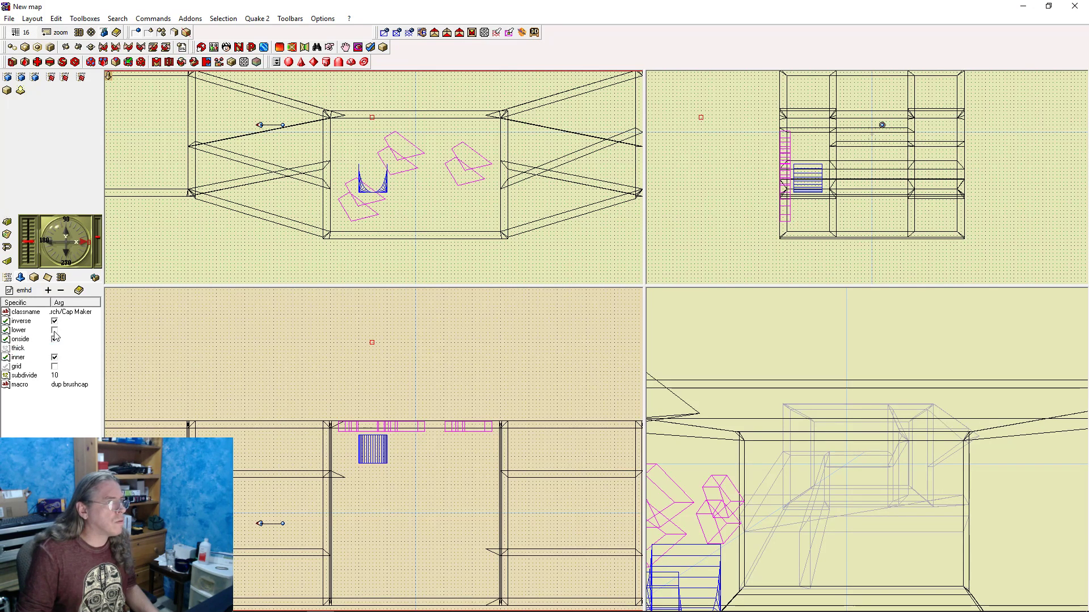
pyautogui.click(386, 179)
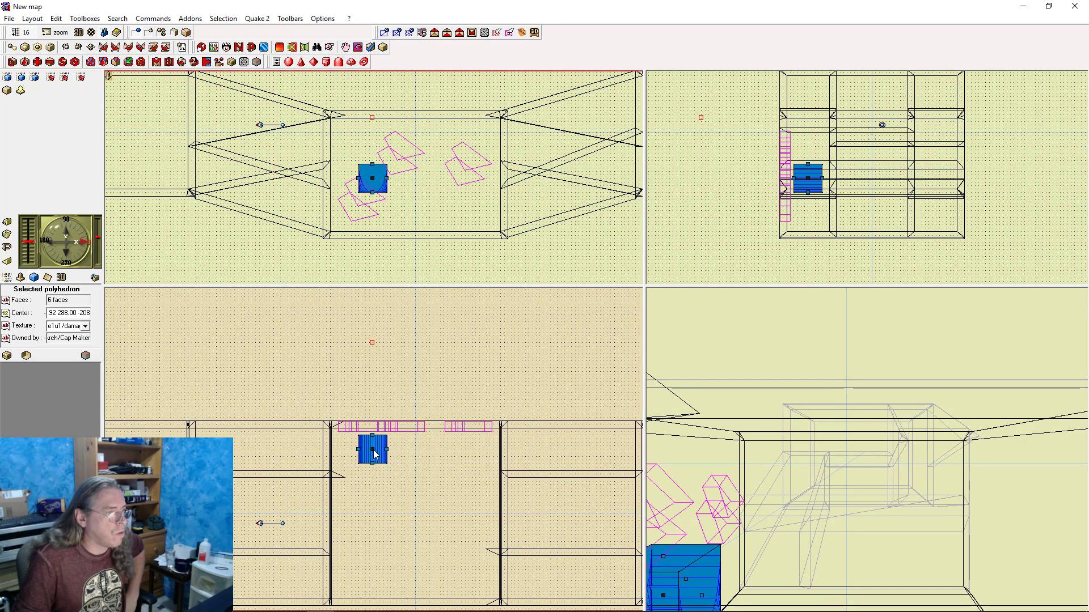
pyautogui.moveTo(373, 466); pyautogui.dragTo(413, 514)
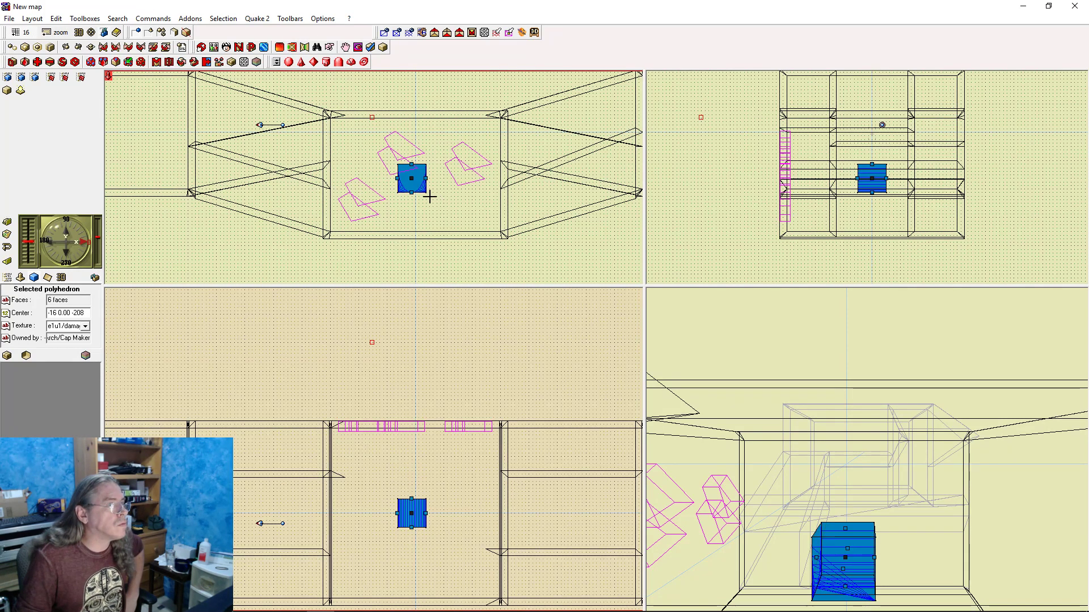
# Check the arch maker's onside setting and rotate its cube about 30 degrees clockwise about the Z axis
pyautogui.click(21, 277)
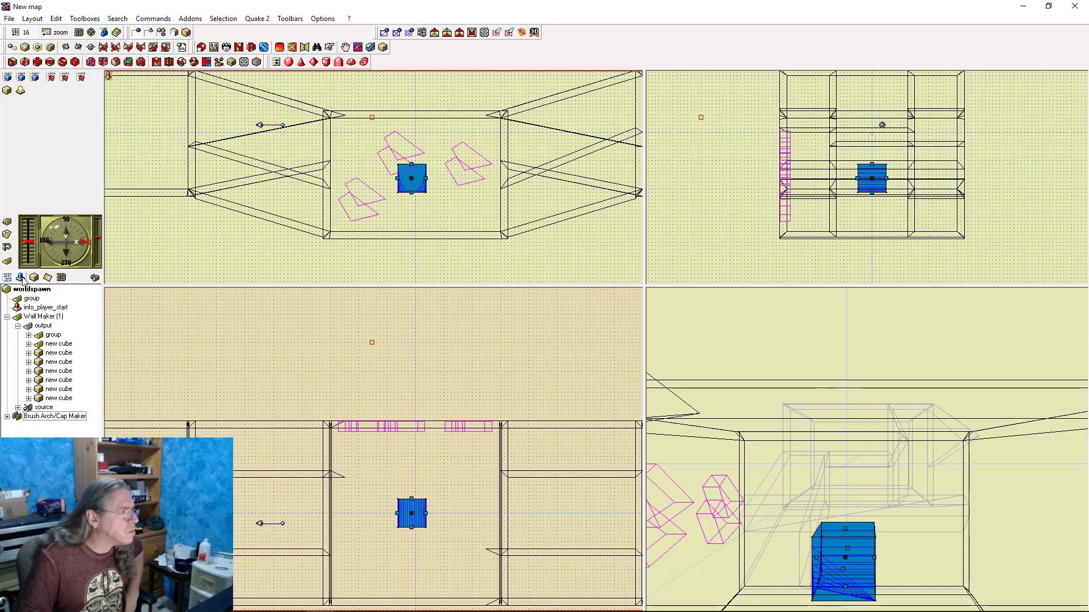
pyautogui.doubleClick(65, 421)
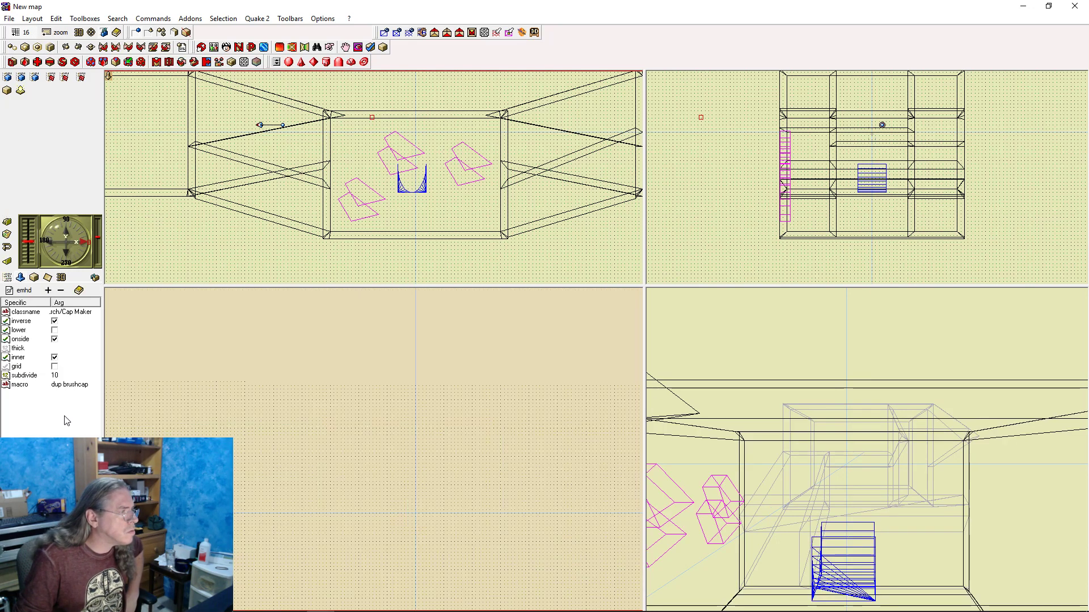
pyautogui.click(54, 338)
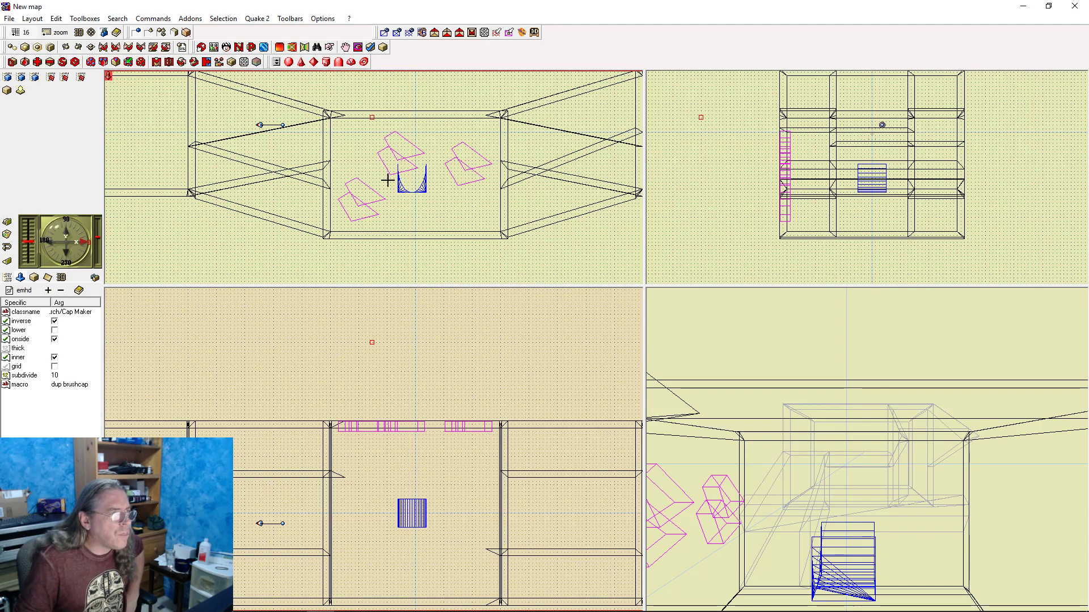
pyautogui.click(414, 189)
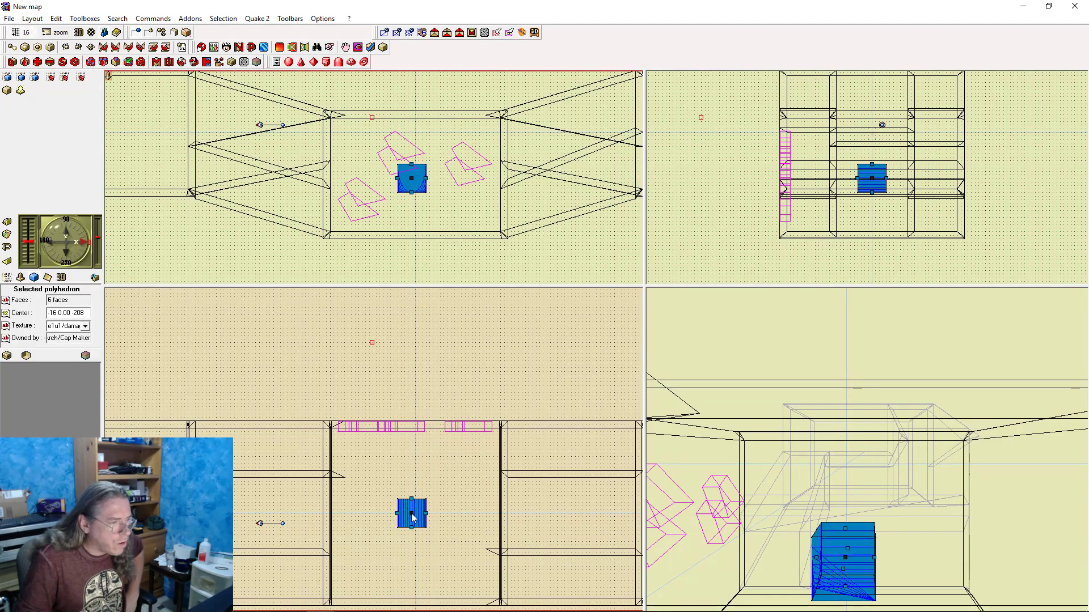
pyautogui.click(153, 48)
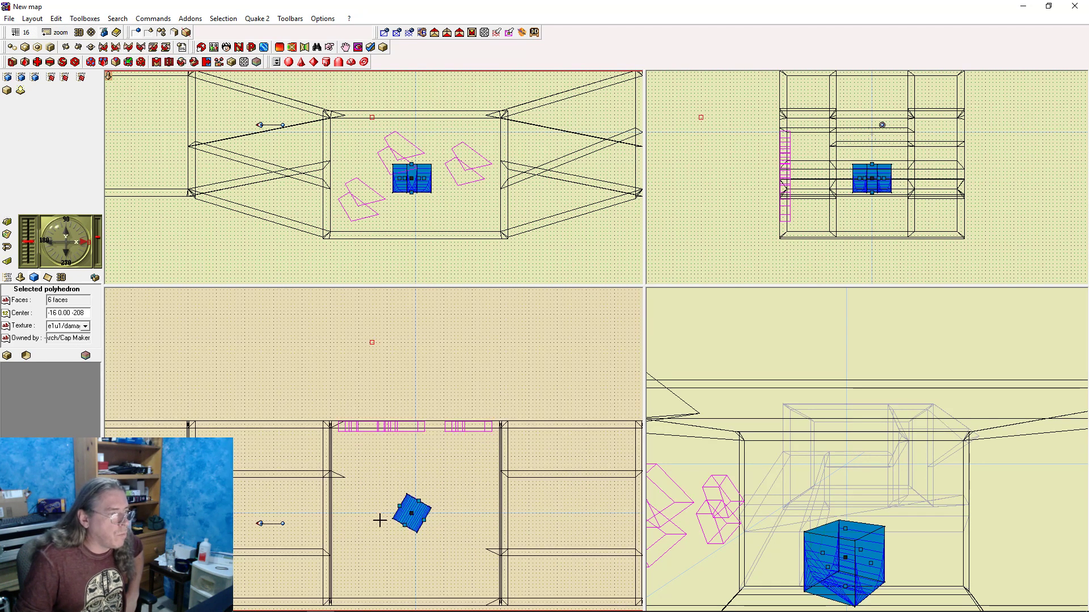
# Stretch the cube's two end faces diagonally out to the room's opposite walls and lower the arch towards the floor
pyautogui.moveTo(399, 505); pyautogui.dragTo(332, 442)
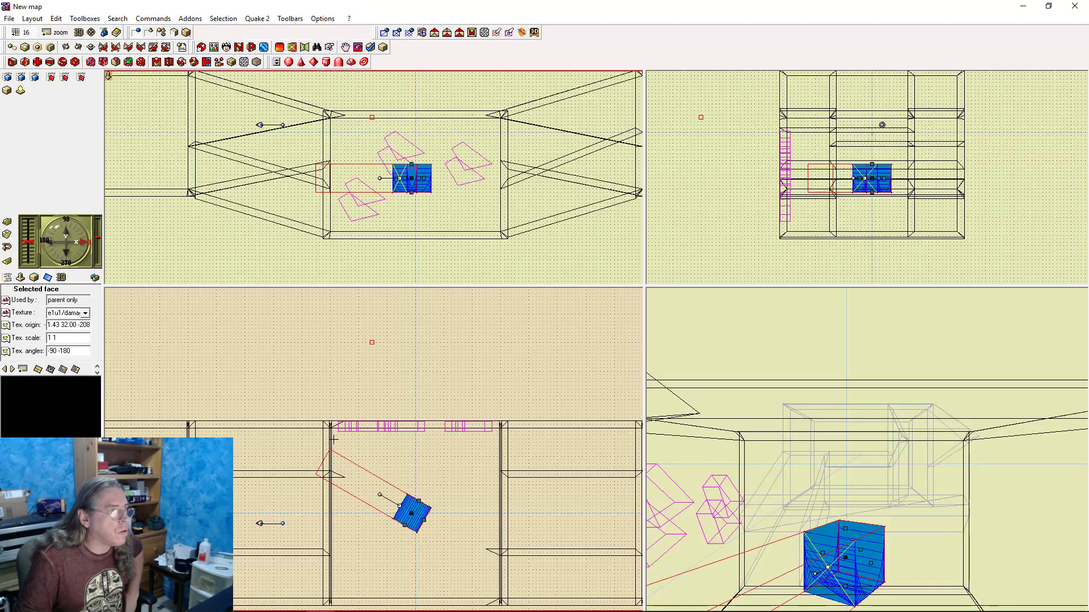
pyautogui.moveTo(424, 520); pyautogui.dragTo(488, 559)
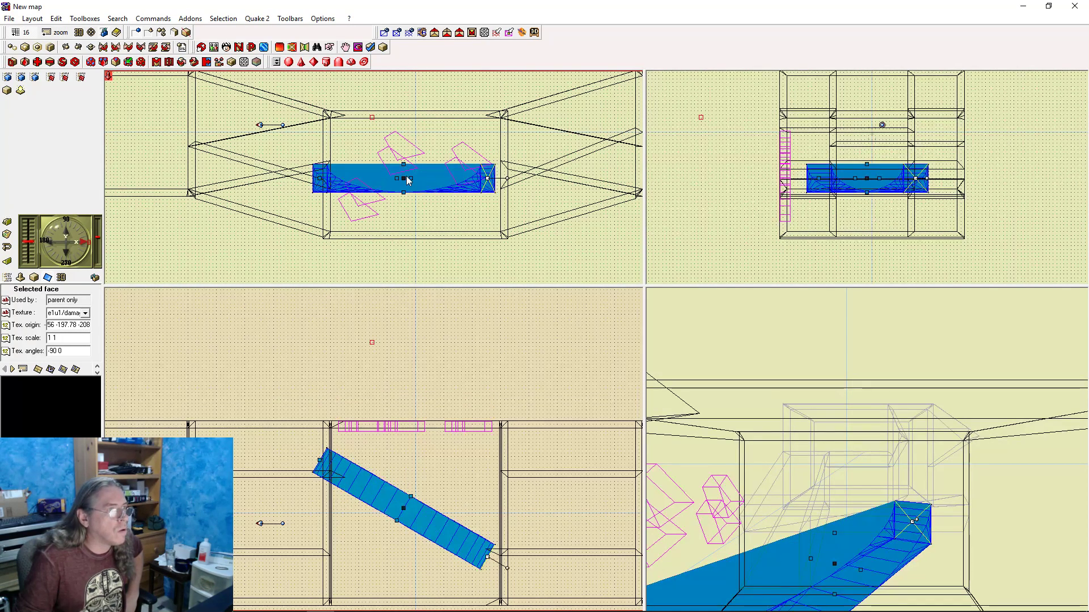
pyautogui.moveTo(406, 179); pyautogui.dragTo(407, 219)
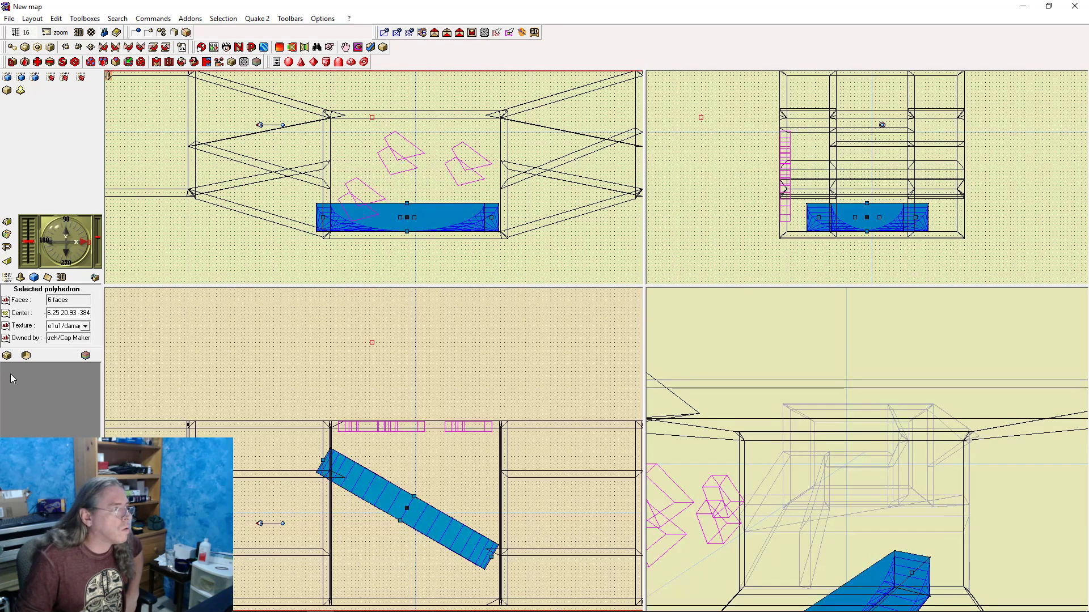
# Select the cube inside the Brush Arch/Cap Maker in the map hierarchy and open its polyhedron properties
pyautogui.click(7, 278)
pyautogui.click(65, 417)
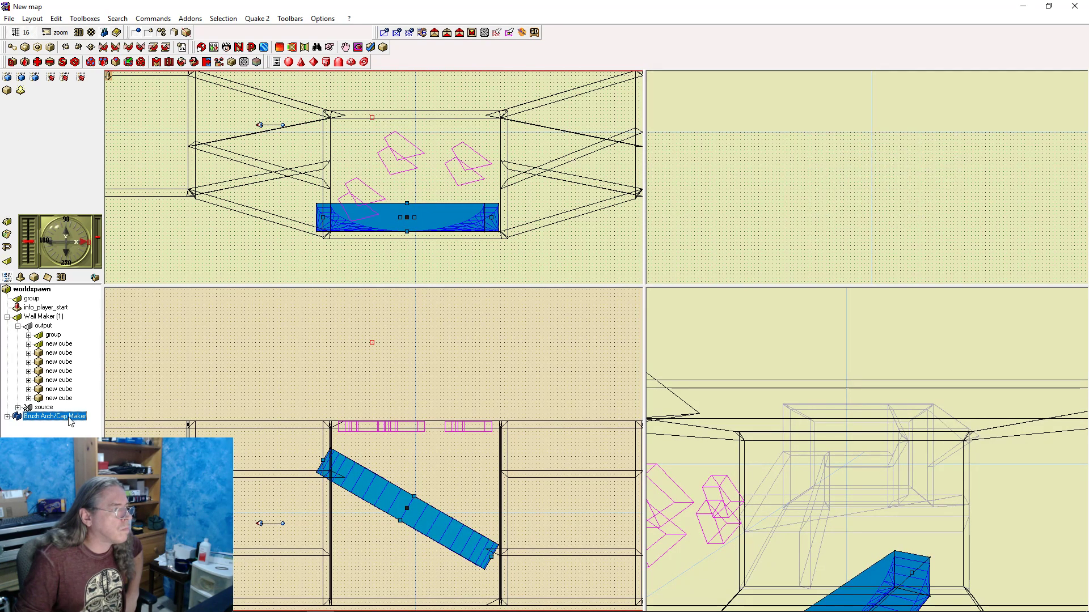
pyautogui.click(7, 417)
pyautogui.click(40, 426)
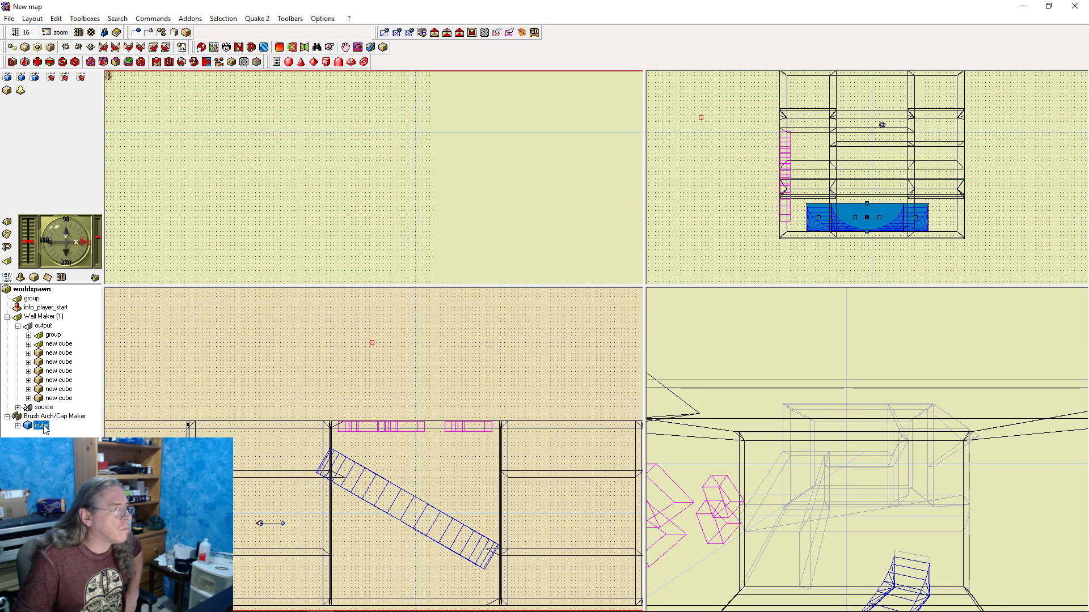
pyautogui.click(34, 278)
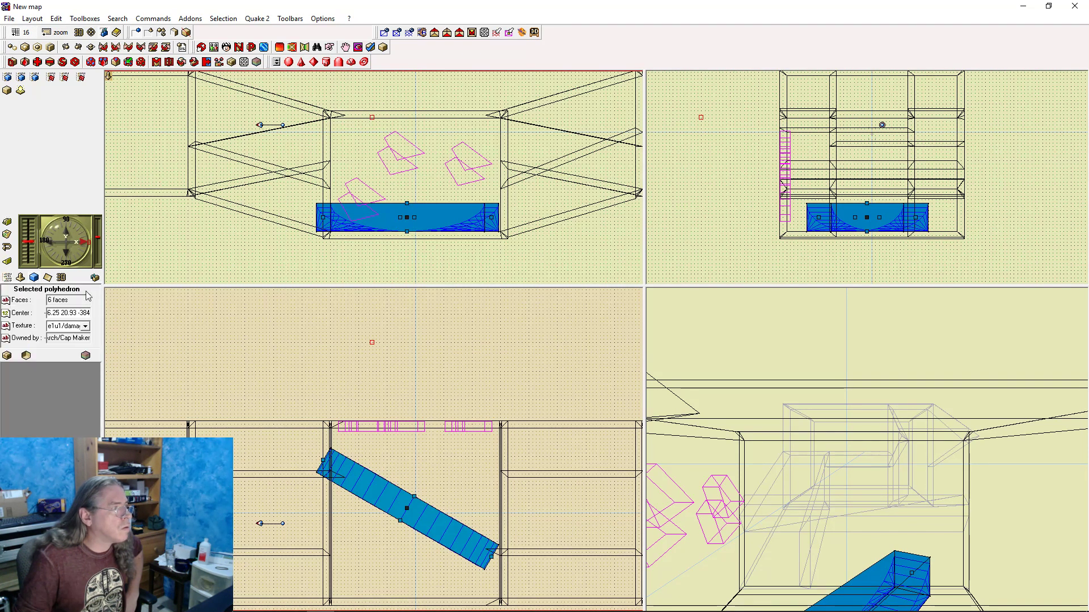
# Apply the pball door03 texture to the arch maker's cube and deselect it
pyautogui.click(86, 327)
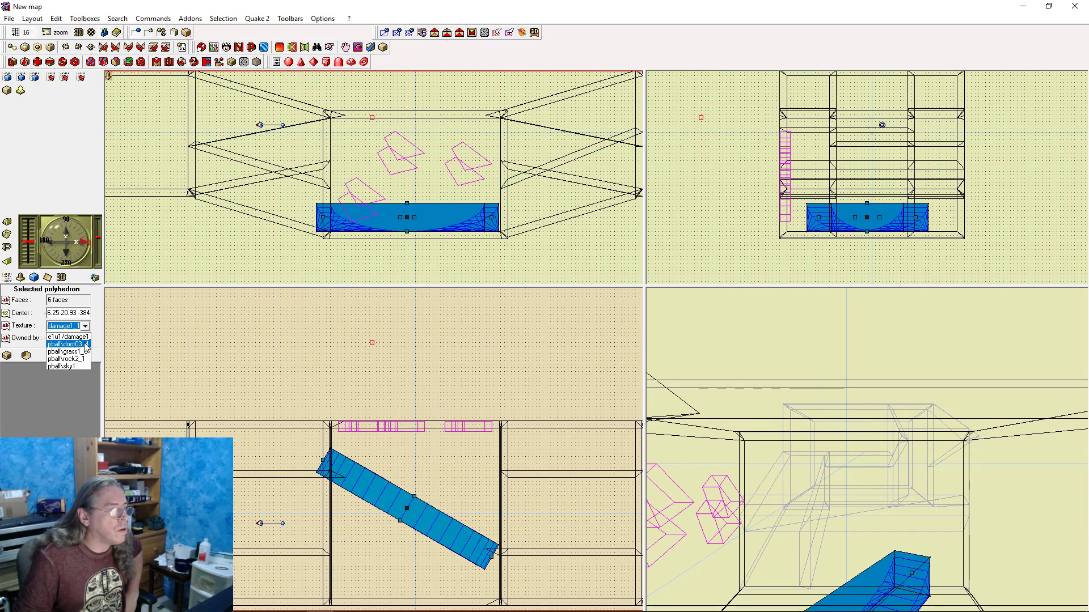
pyautogui.click(67, 344)
pyautogui.press('Escape')
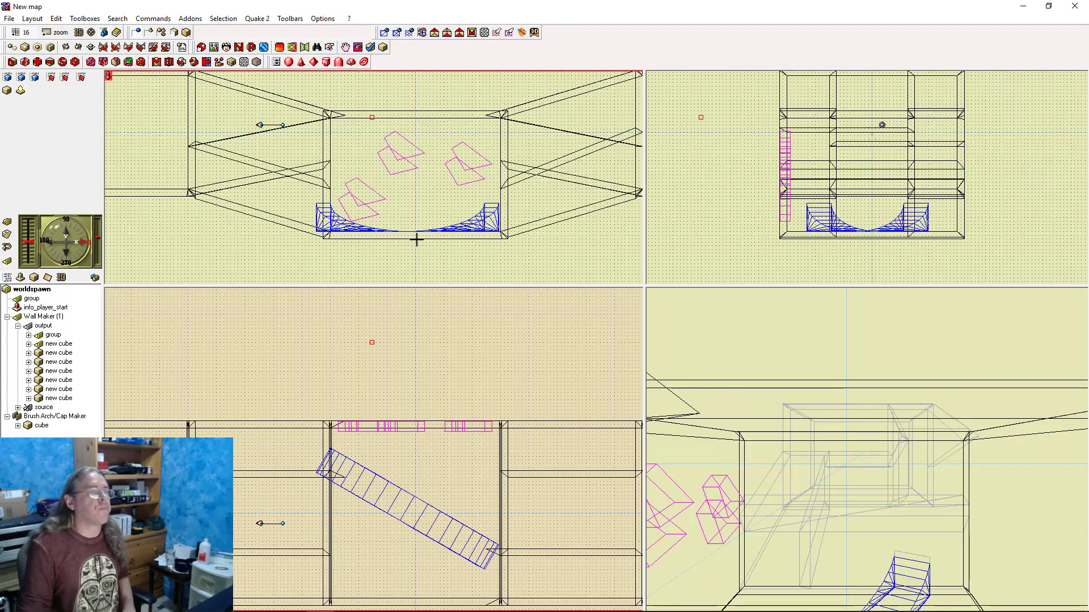
# Build the map and run it in Paintball 2, inspect the curved ramp from inside the room, and quit the game
pyautogui.press('F9')
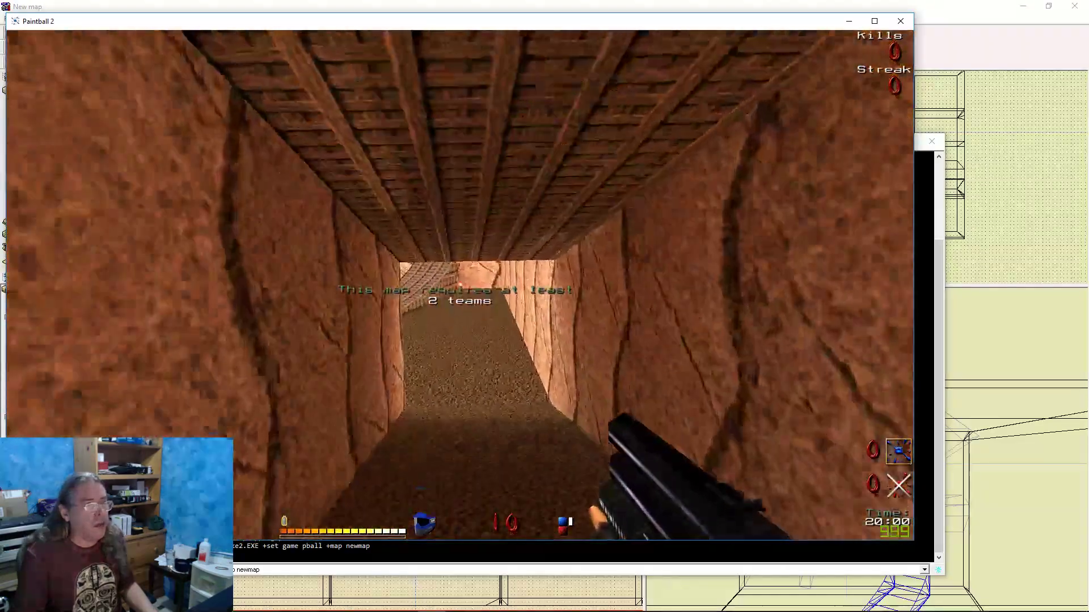
pyautogui.press('w')
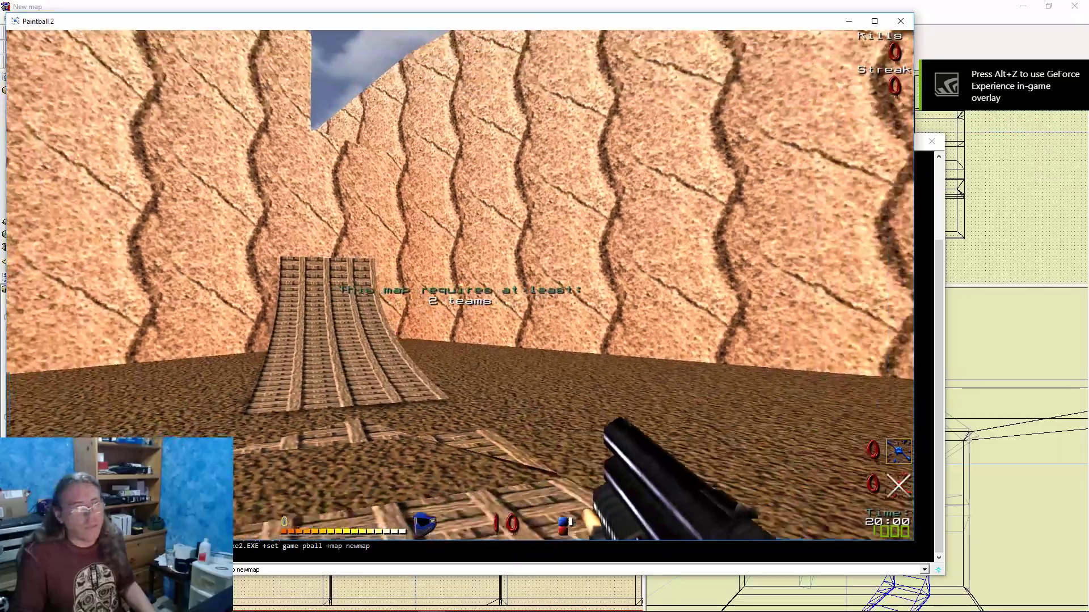
pyautogui.press('w')
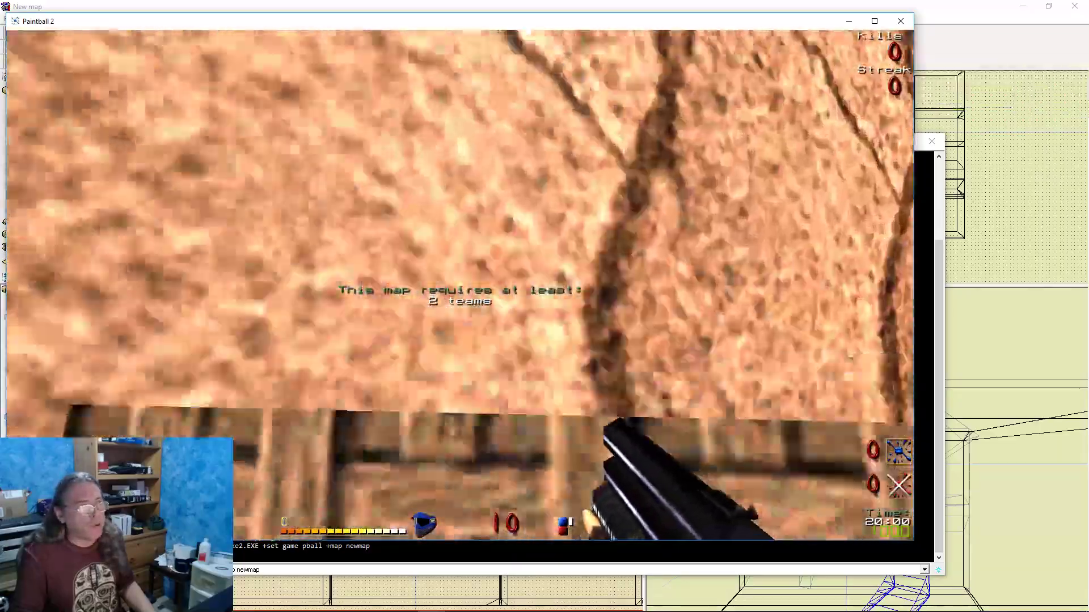
pyautogui.press('s')
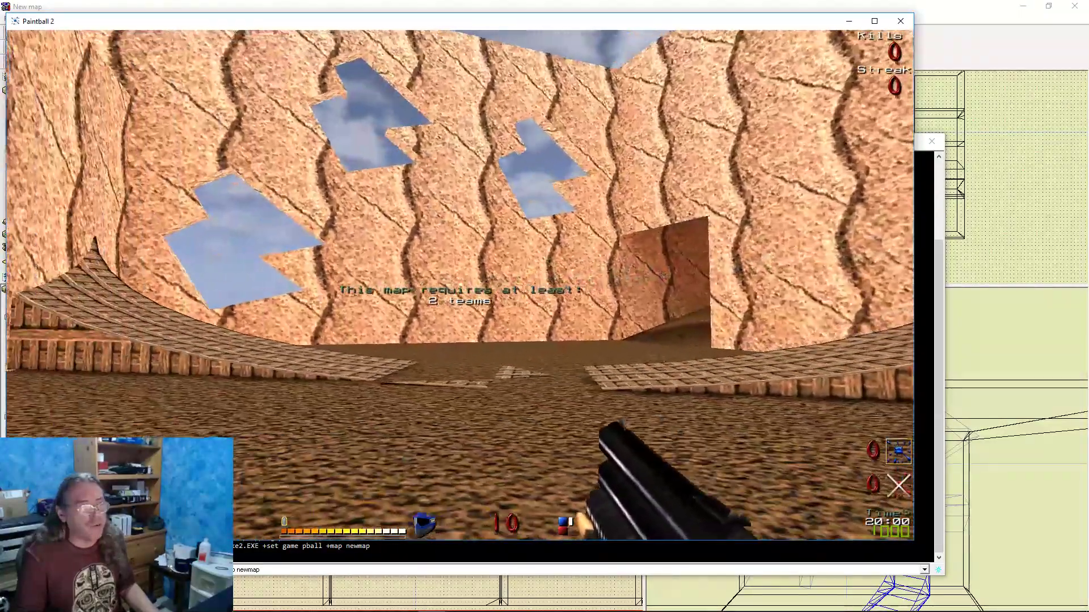
pyautogui.write('q')
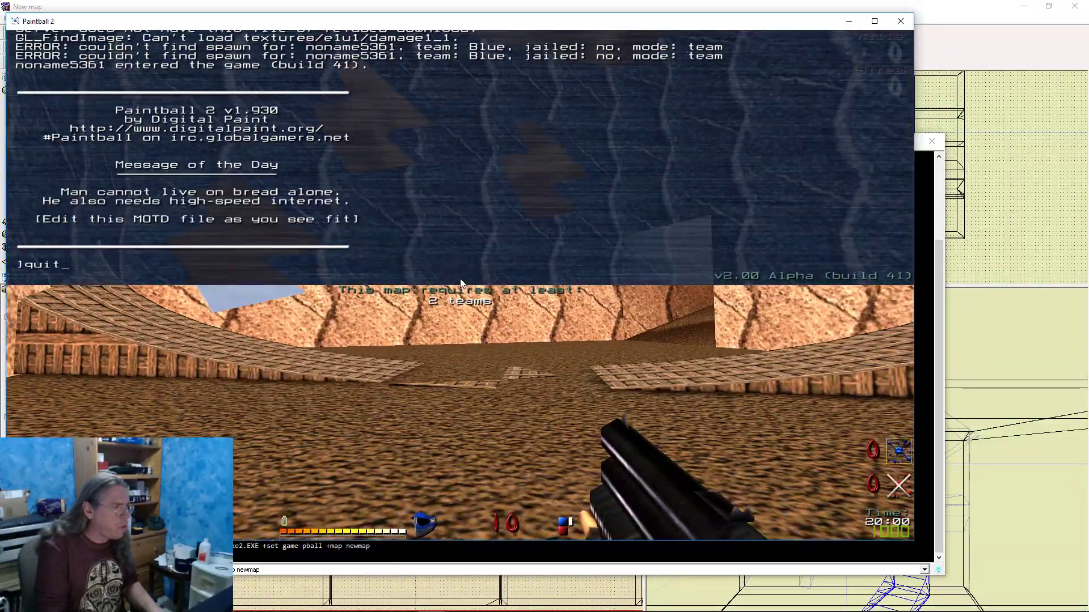
pyautogui.write('uit')
pyautogui.press('Return')
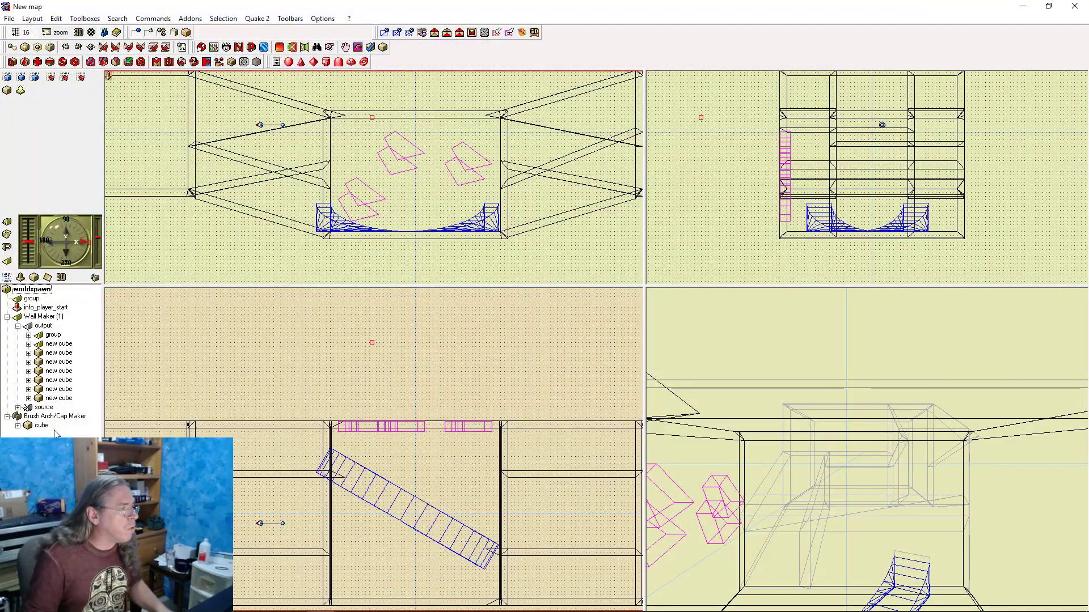
# Set the Brush Arch/Cap Maker's thick value to 2
pyautogui.doubleClick(61, 417)
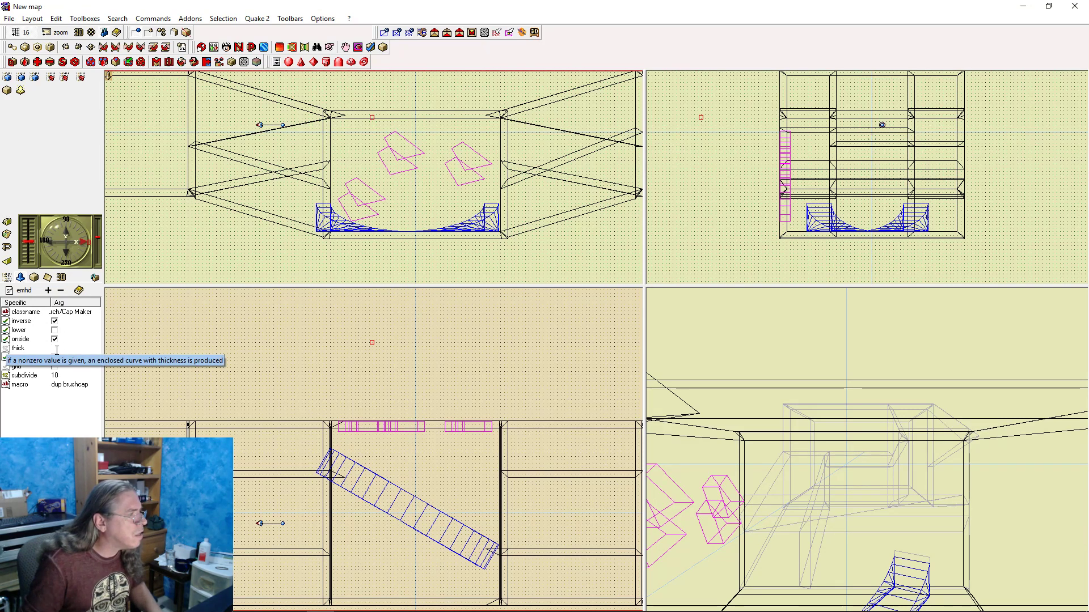
pyautogui.write('2')
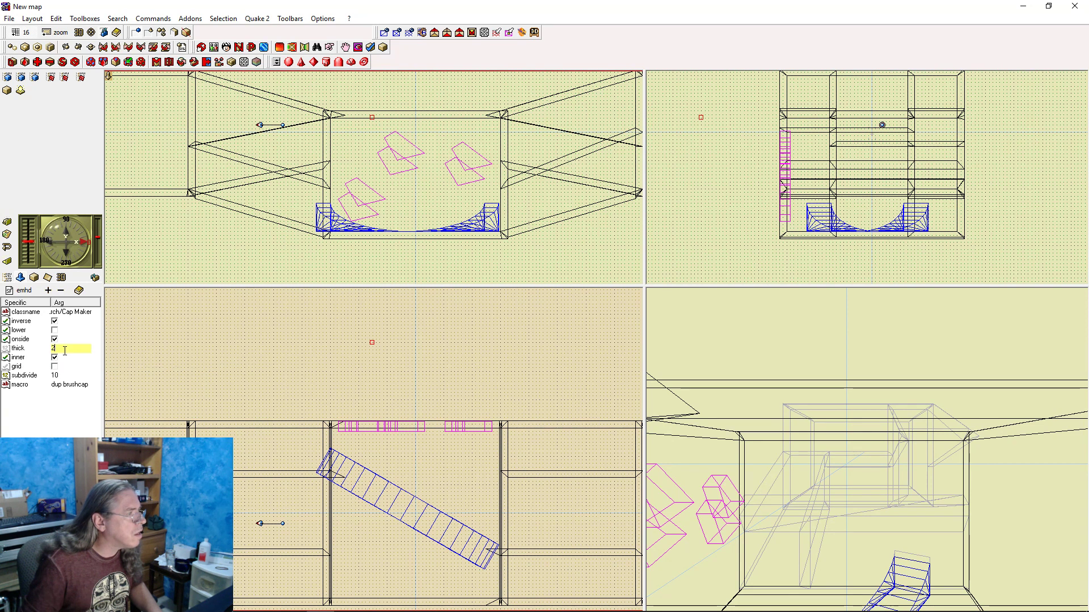
pyautogui.press('Return')
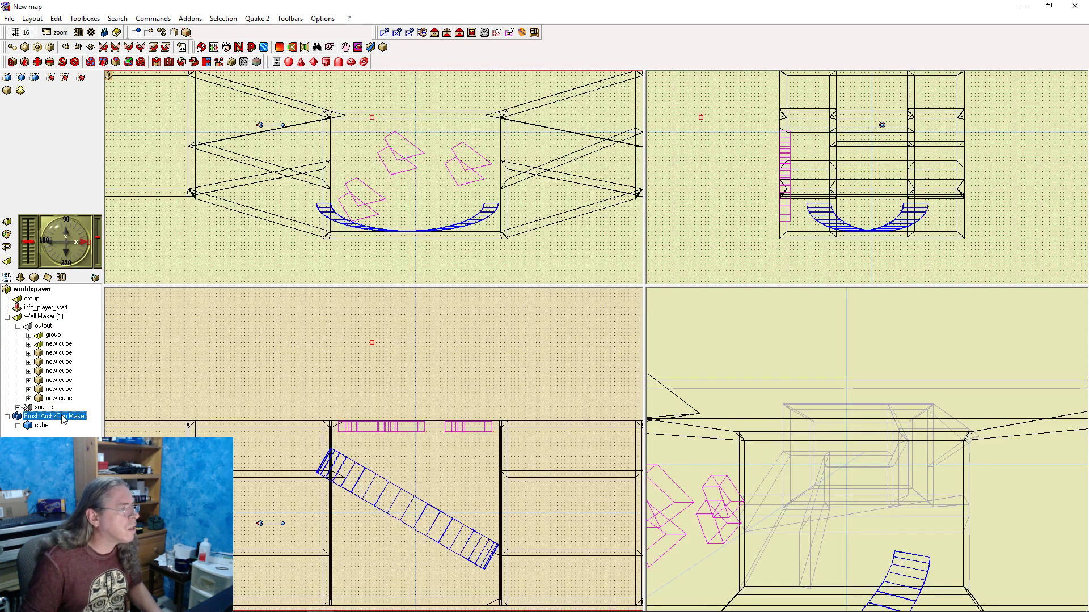
pyautogui.doubleClick(62, 417)
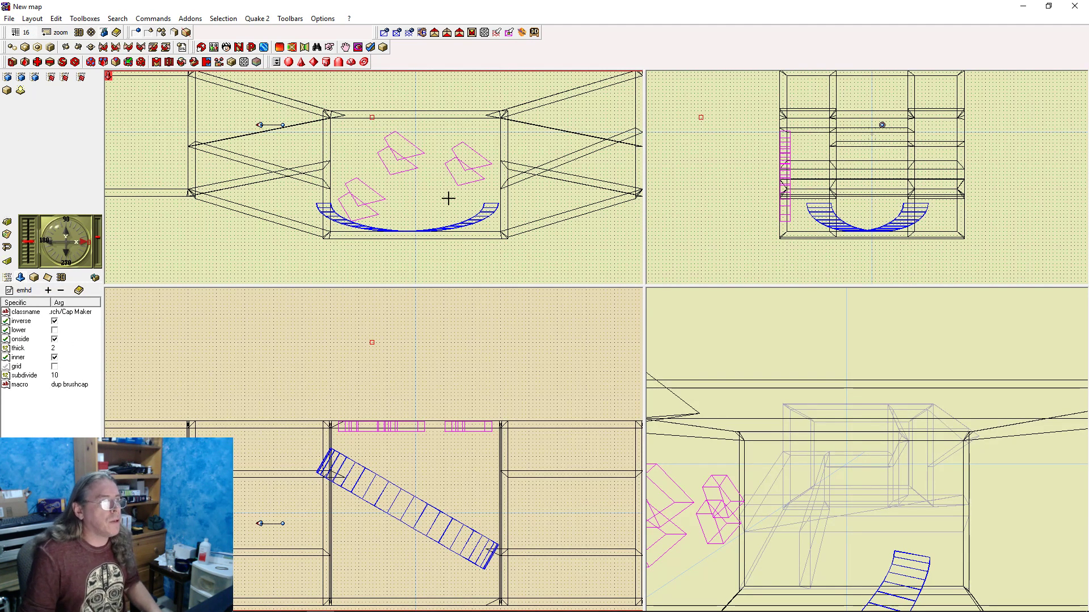
# Raise the arch maker's cube to about Z -192 and pull both of its end faces diagonally outward to the room's side walls
pyautogui.click(406, 518)
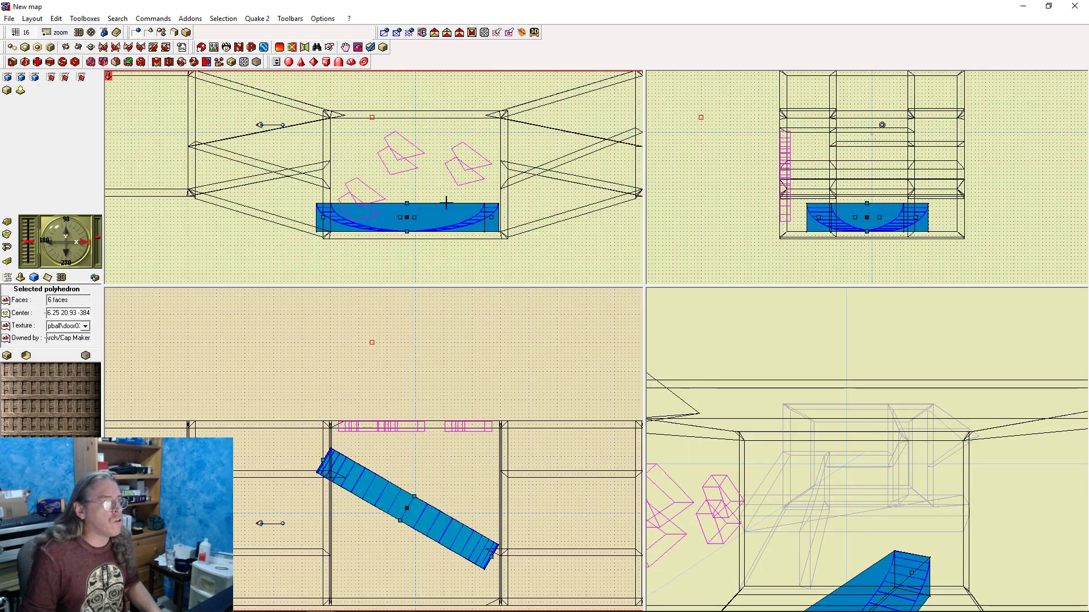
pyautogui.moveTo(409, 219)
pyautogui.mouseDown()
pyautogui.moveTo(418, 156)
pyautogui.moveTo(419, 174)
pyautogui.mouseUp()
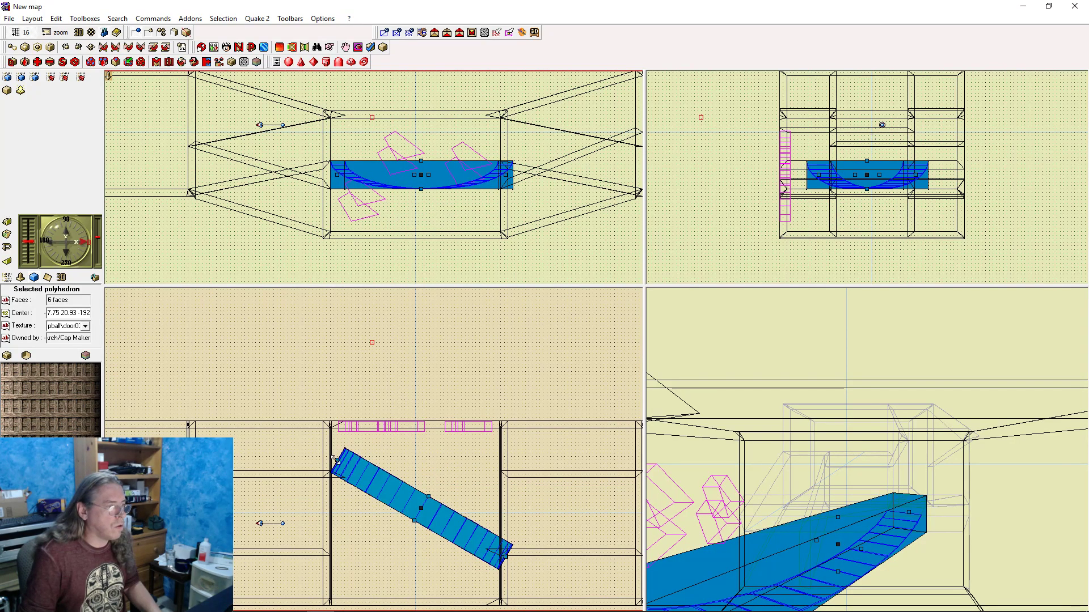
pyautogui.moveTo(334, 459); pyautogui.dragTo(319, 452)
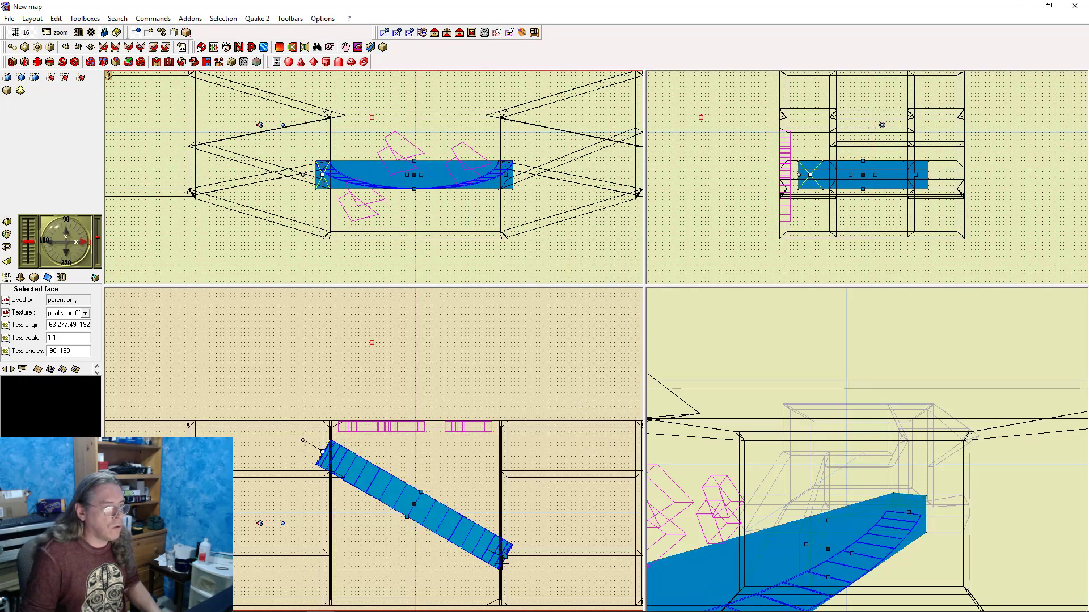
pyautogui.moveTo(506, 557); pyautogui.dragTo(520, 565)
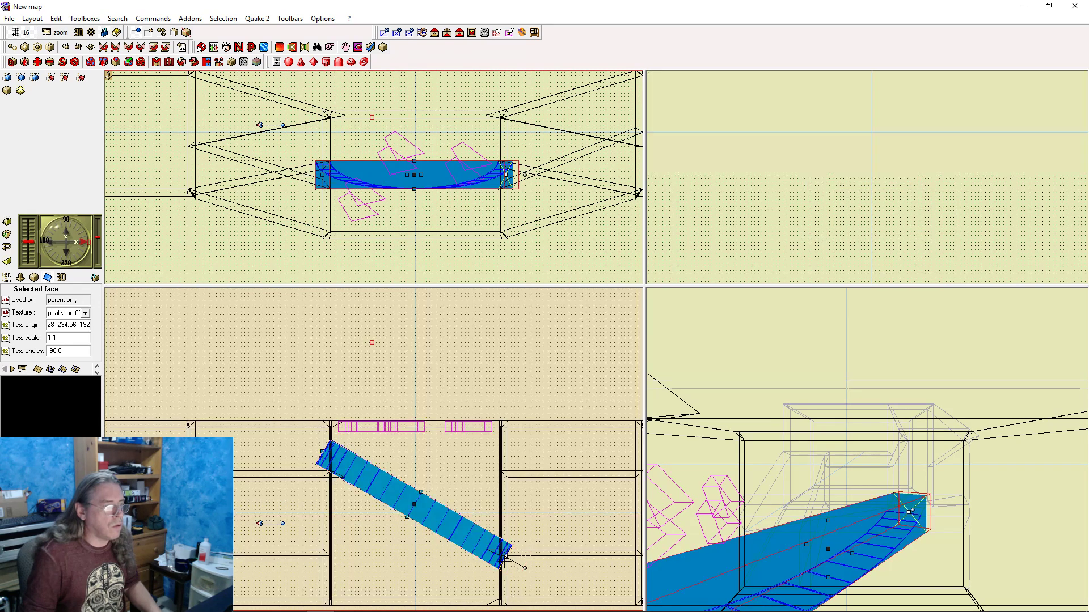
# Rotate the cube about 15 degrees further clockwise about the Z axis and reposition it midway between the side walls, centred at Y -42.54
pyautogui.click(412, 512)
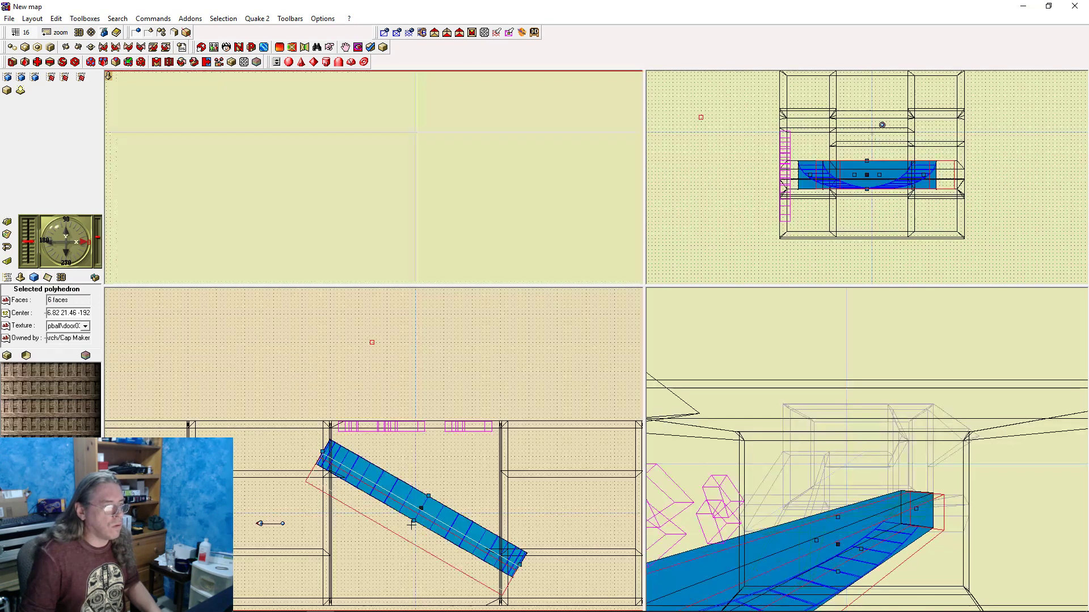
pyautogui.moveTo(415, 508)
pyautogui.mouseDown()
pyautogui.moveTo(413, 496)
pyautogui.moveTo(424, 497)
pyautogui.mouseUp()
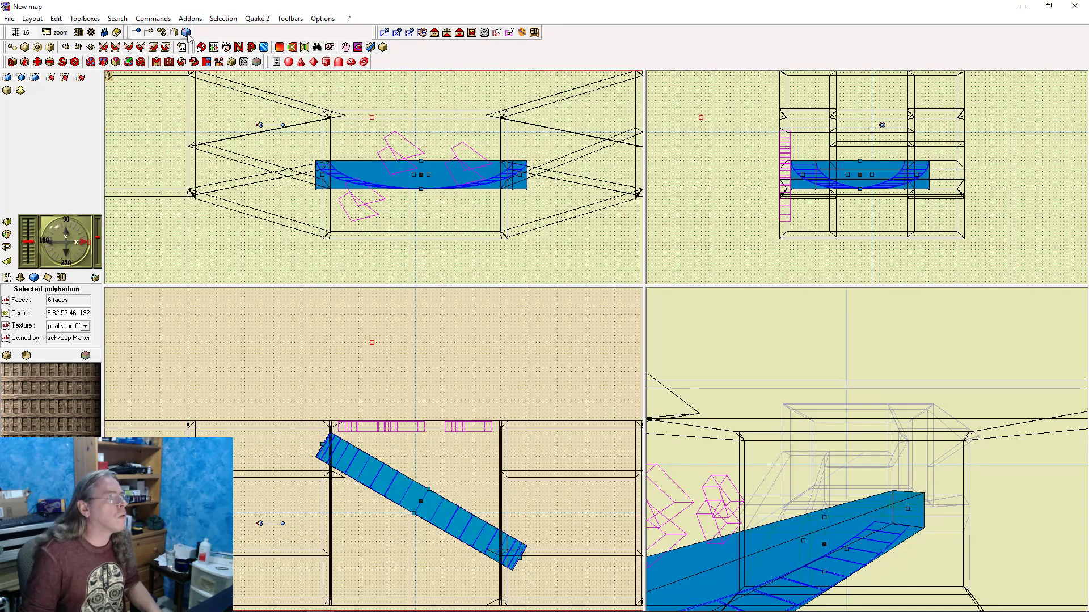
pyautogui.click(154, 48)
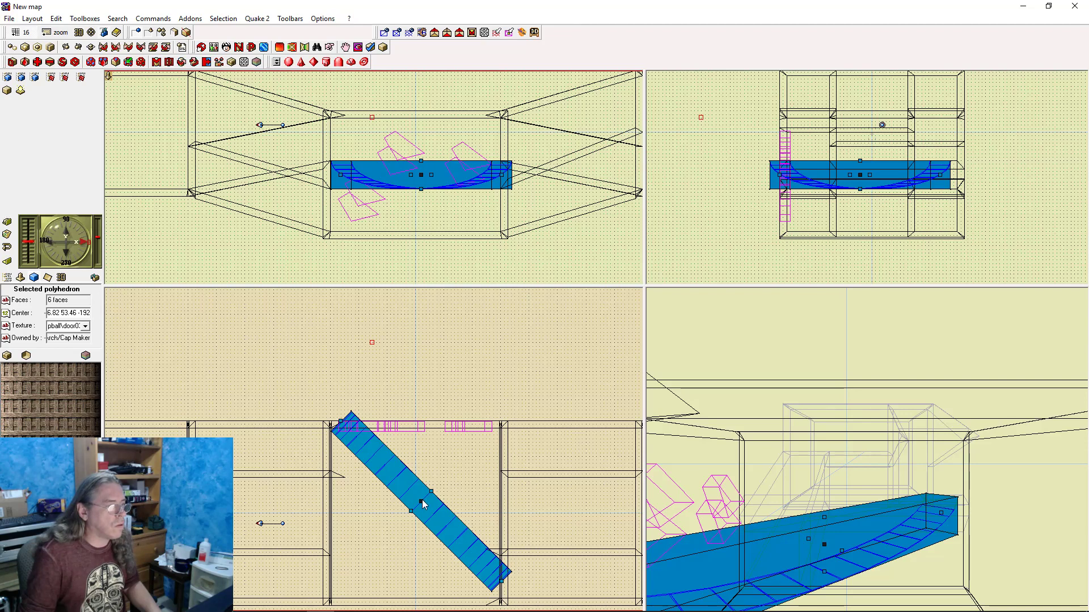
pyautogui.moveTo(426, 503); pyautogui.dragTo(415, 522)
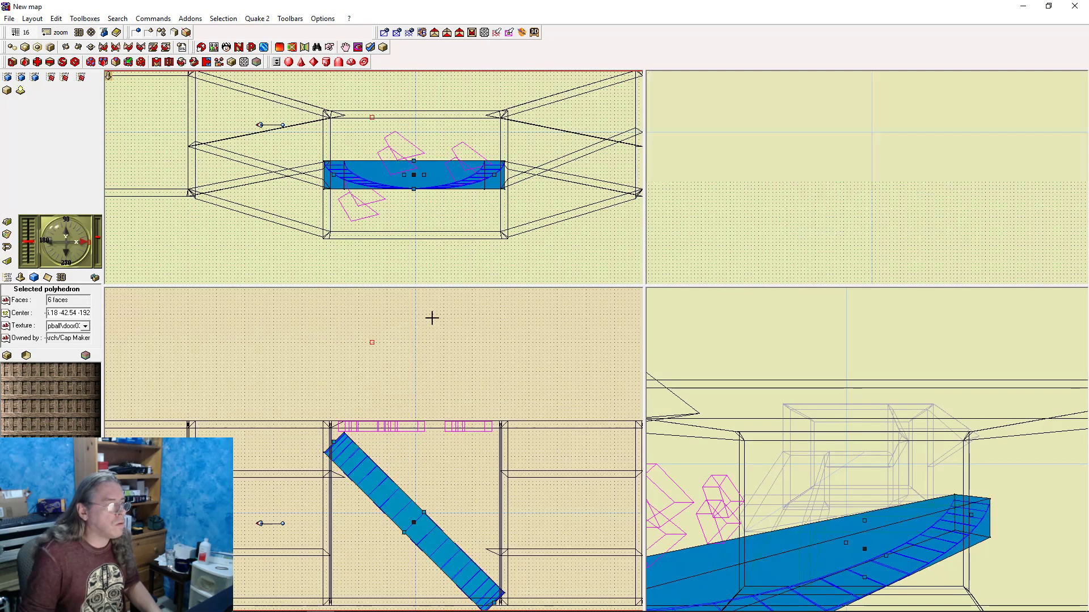
# Turn the cube slightly counter-clockwise with the linear mapping circle, centre it across the room at about Y -10.54, and deselect it
pyautogui.click(101, 32)
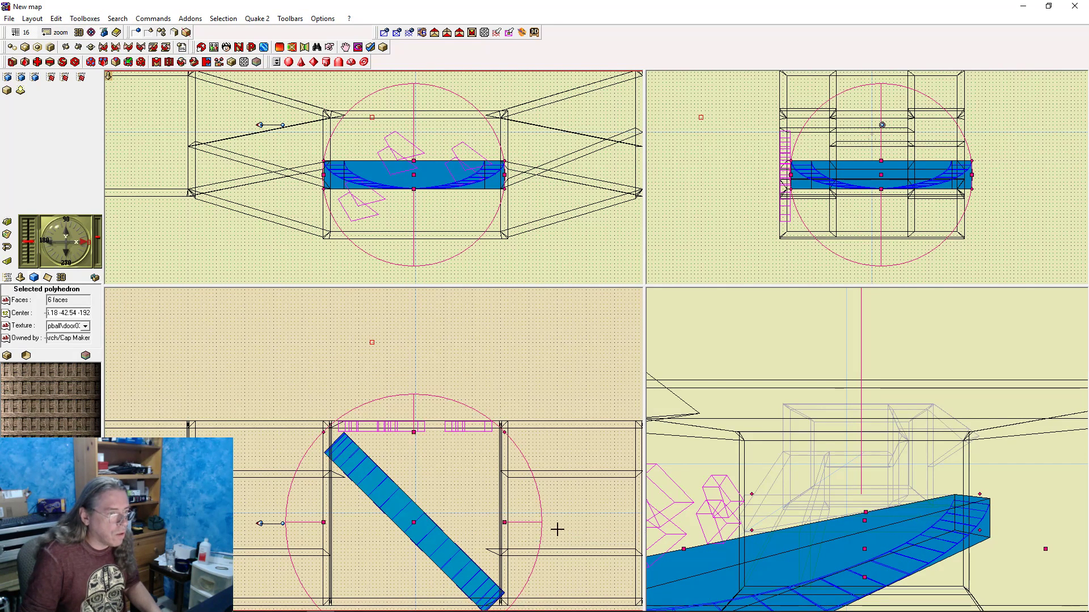
pyautogui.moveTo(506, 437); pyautogui.dragTo(487, 419)
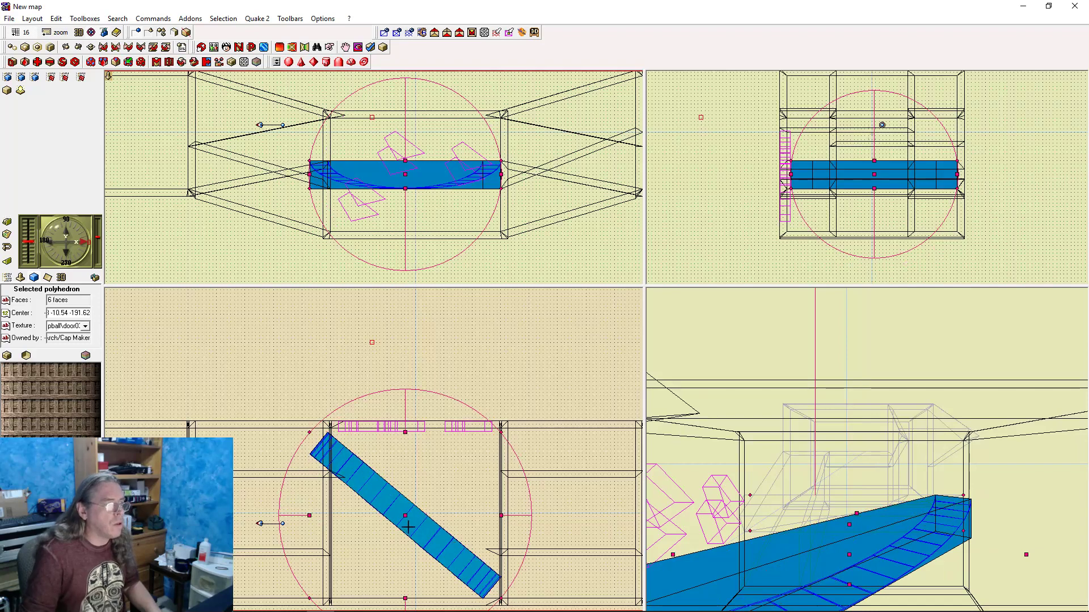
pyautogui.moveTo(405, 515); pyautogui.dragTo(417, 515)
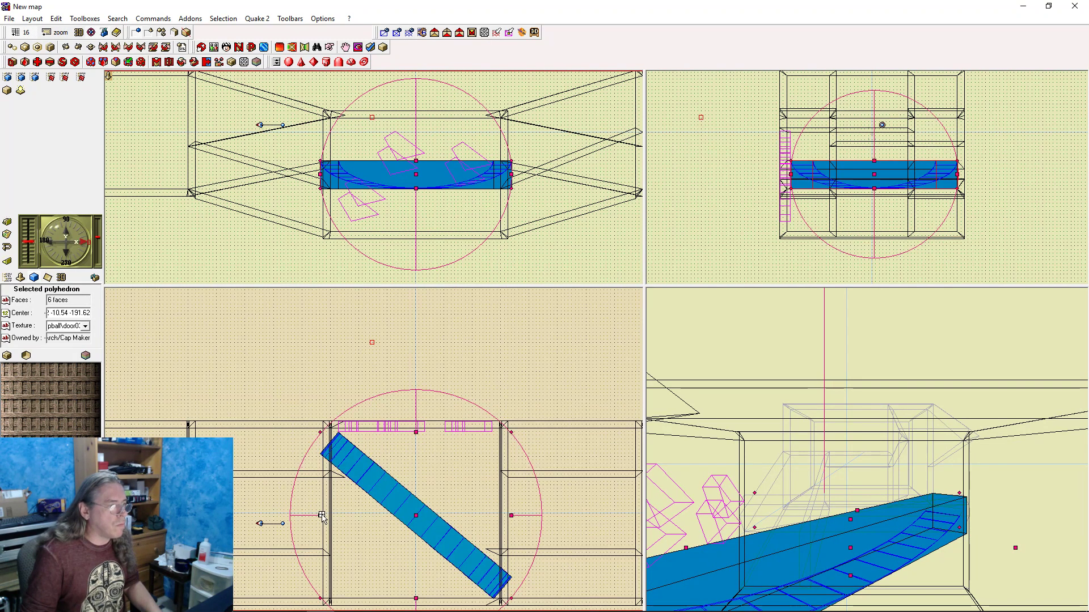
pyautogui.click(91, 32)
pyautogui.click(477, 257)
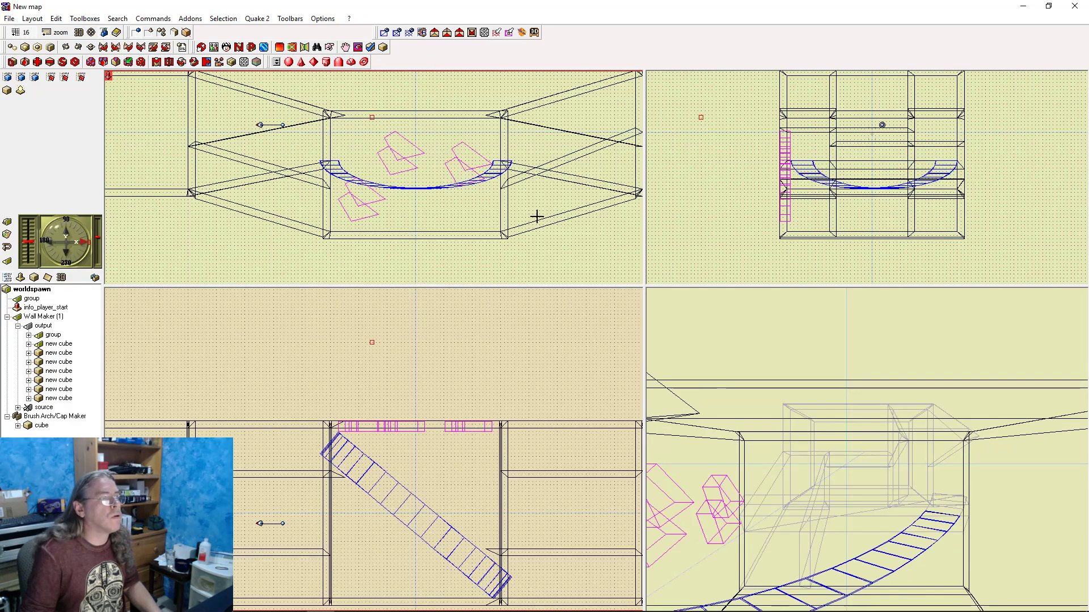
# Build the map, run it in Paintball 2, and walk along the raised curved bridge to inspect its fit between the walls
pyautogui.press('F9')
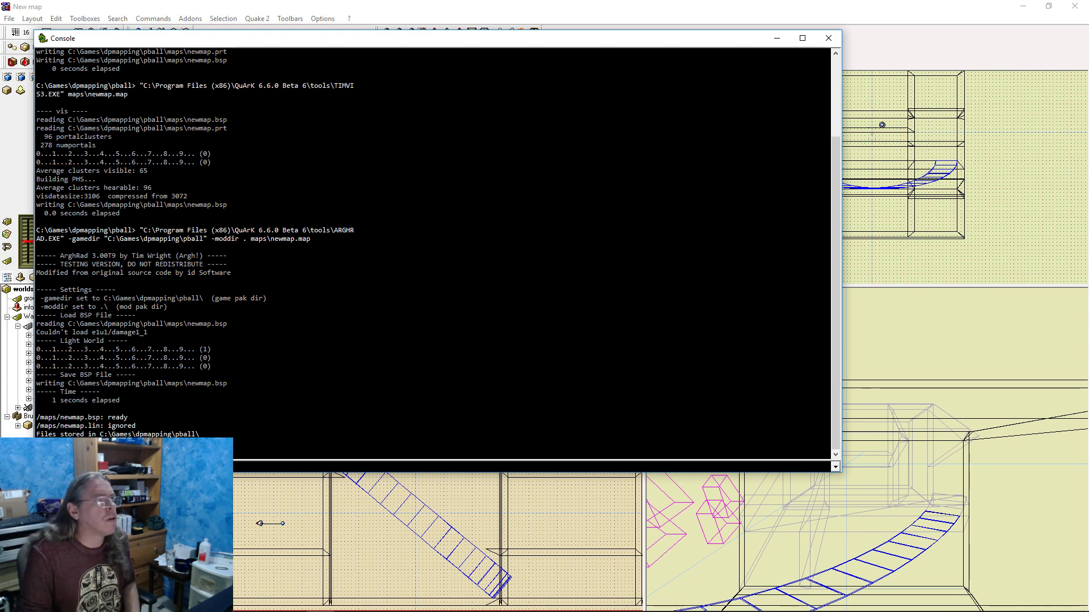
pyautogui.click(633, 1)
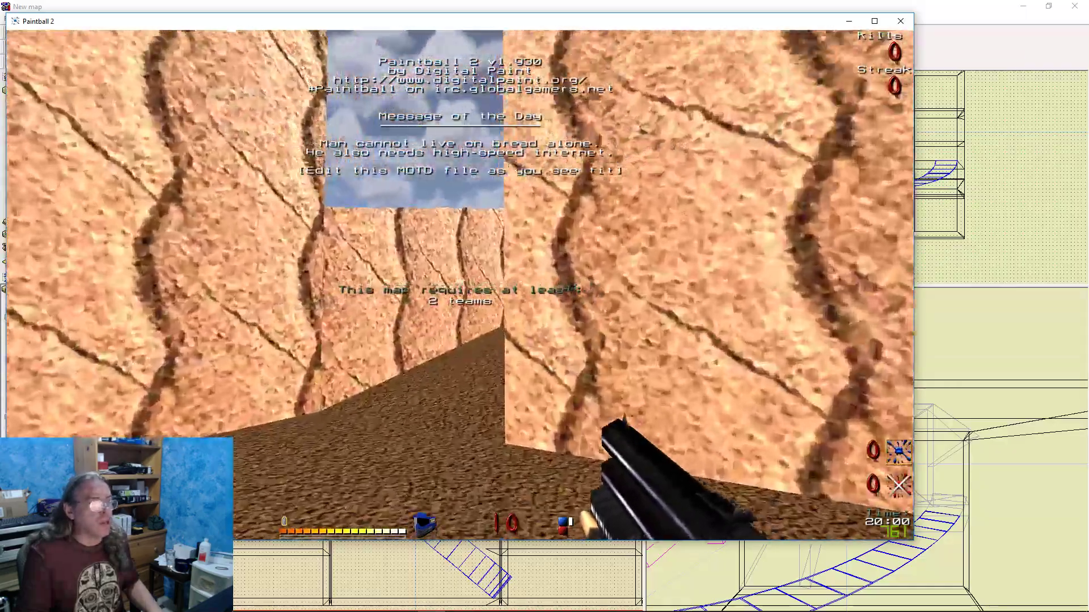
pyautogui.press('w')
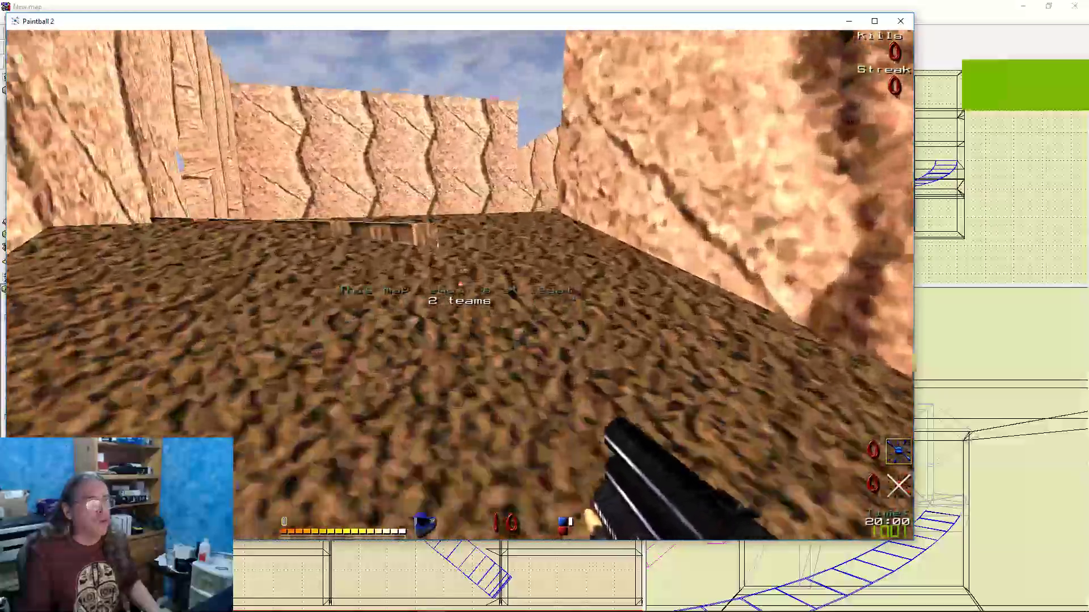
pyautogui.press('w')
pyautogui.press('s')
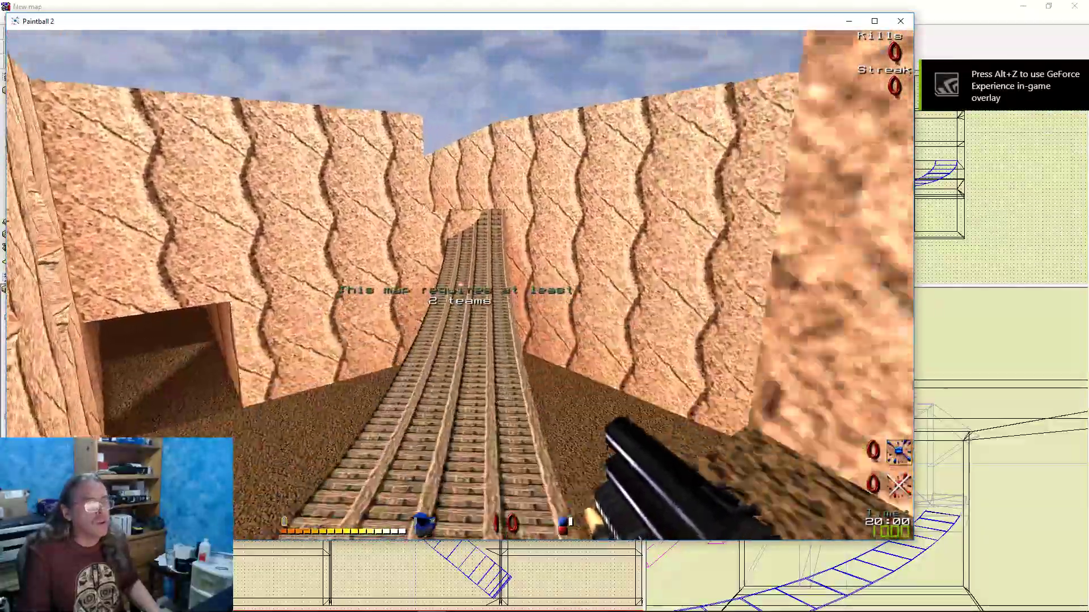
pyautogui.press('w')
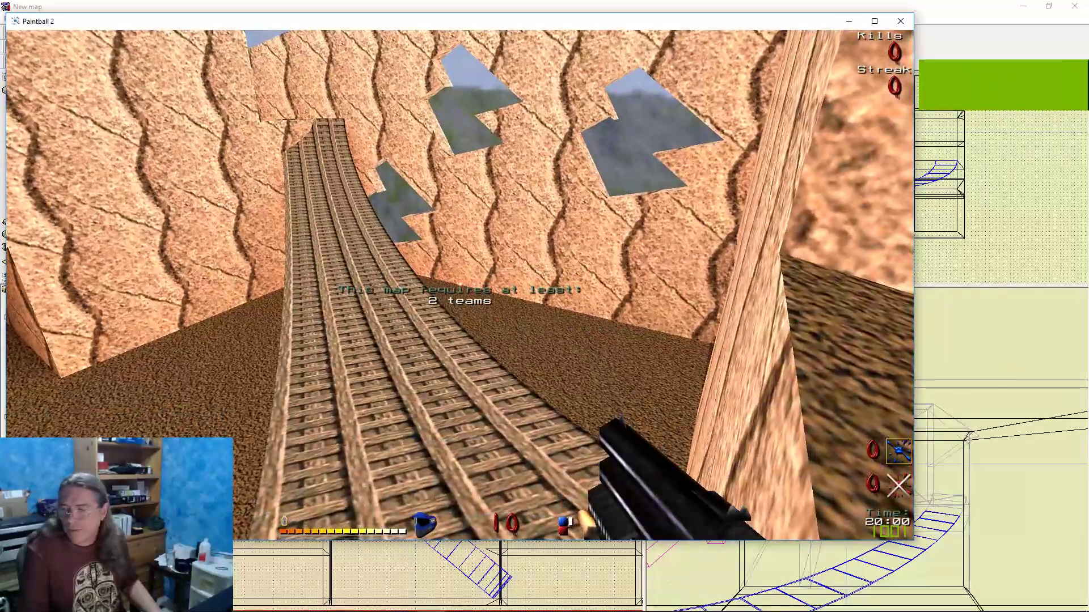
pyautogui.press('d')
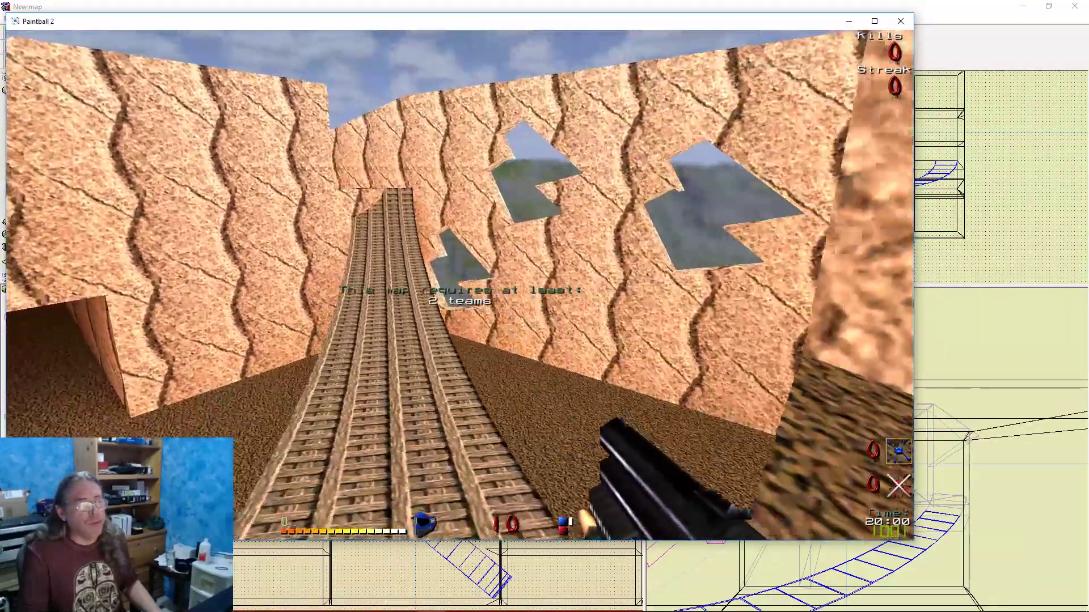
pyautogui.press('w')
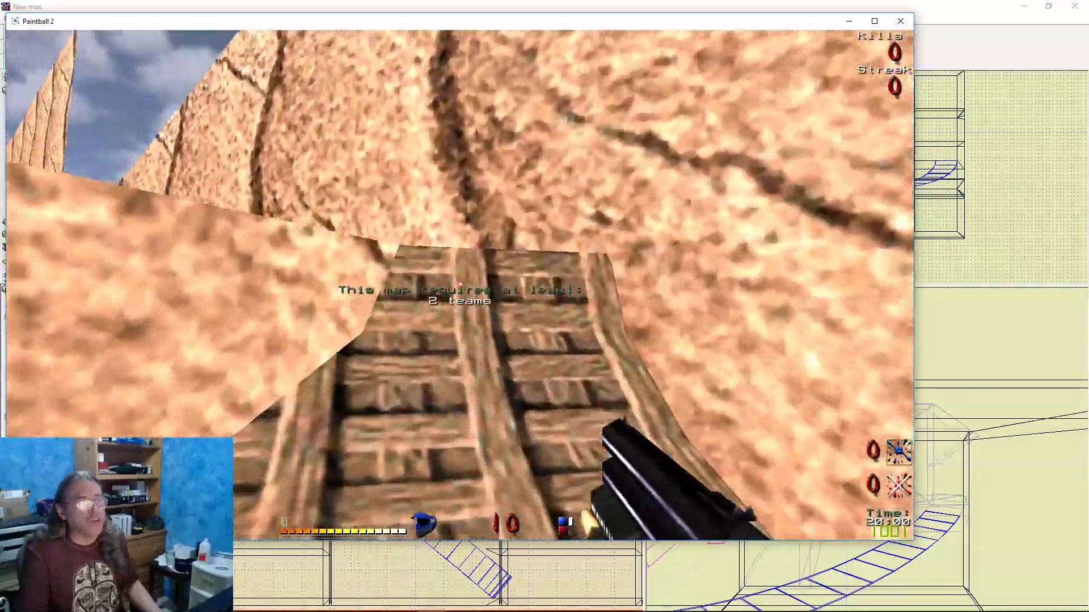
pyautogui.press('w')
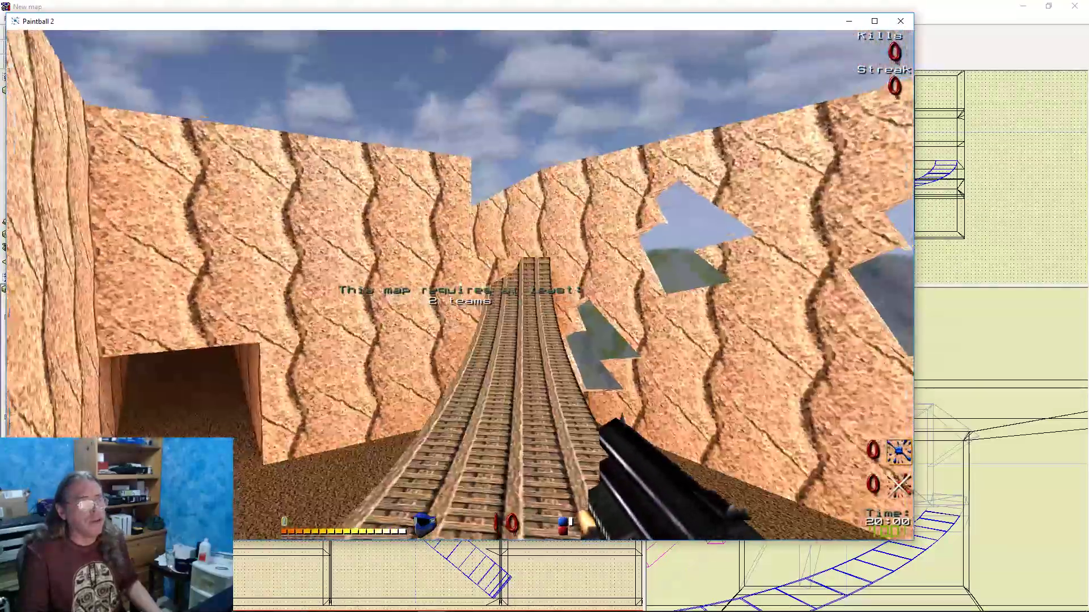
pyautogui.press('w')
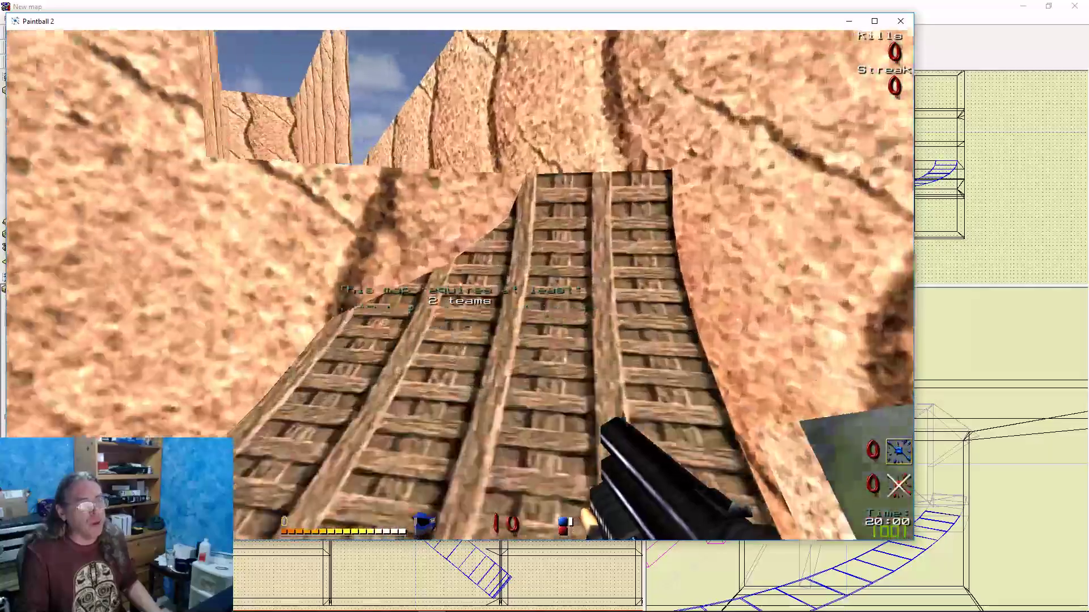
pyautogui.press('w')
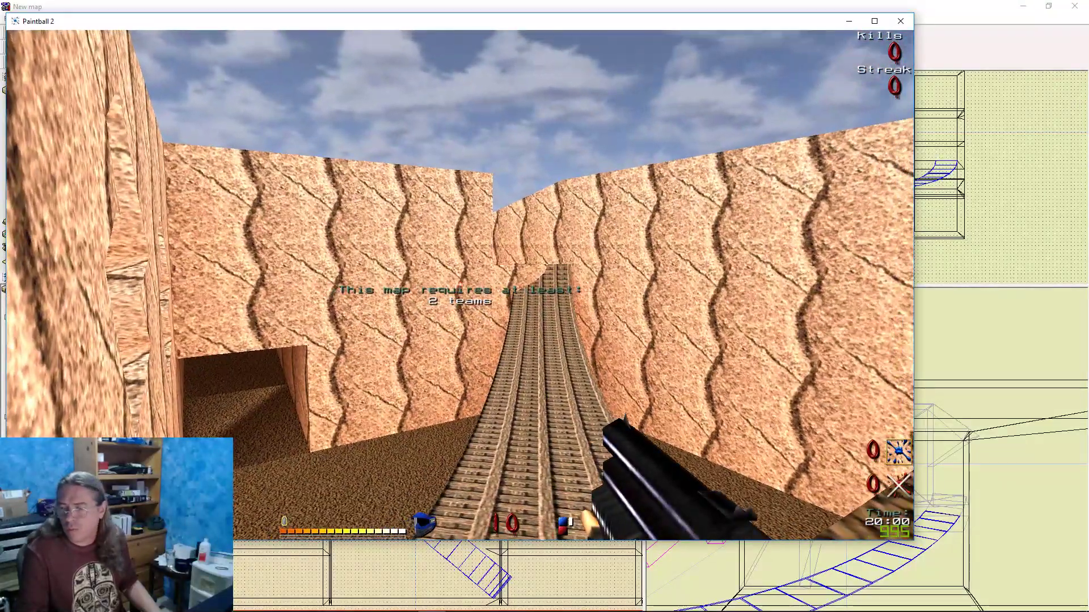
pyautogui.press('s')
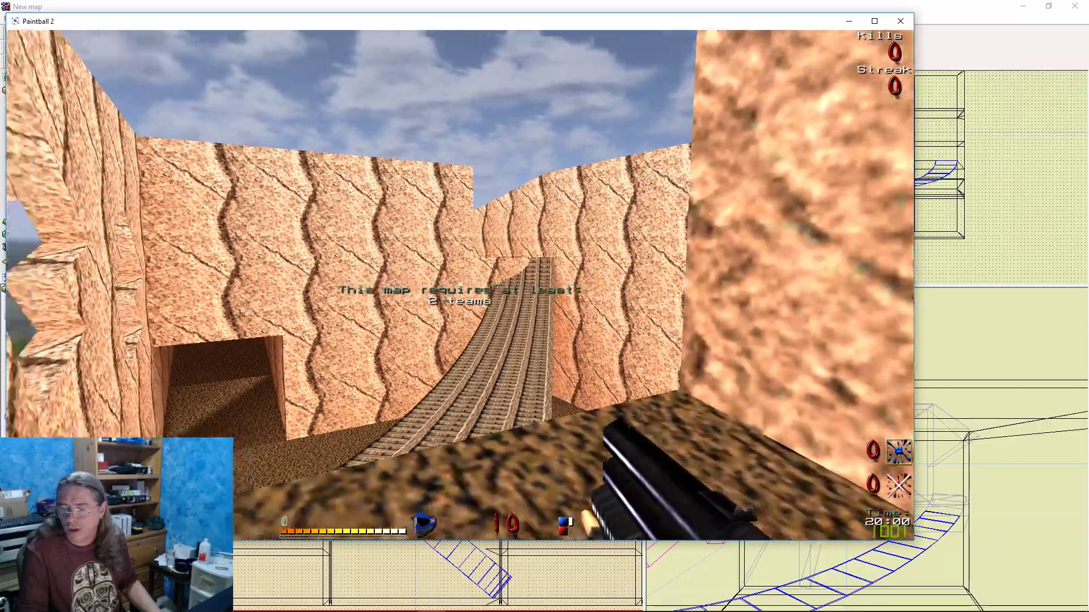
# Walk up the curved bridge to the side wall, and drop to the room floor to view the bridge from below
pyautogui.press('w')
pyautogui.press('w')
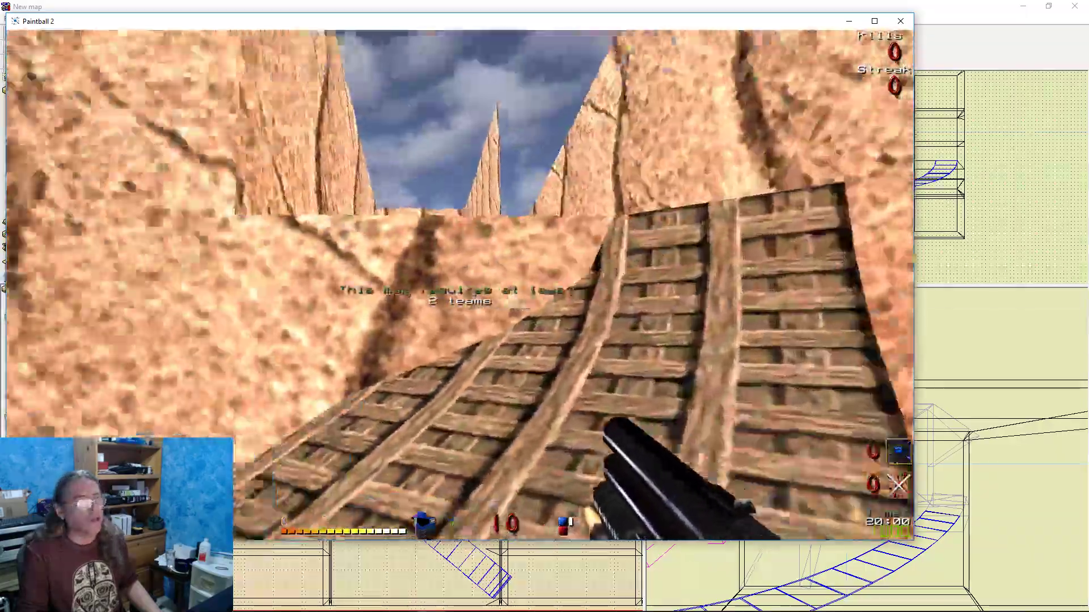
pyautogui.press('w')
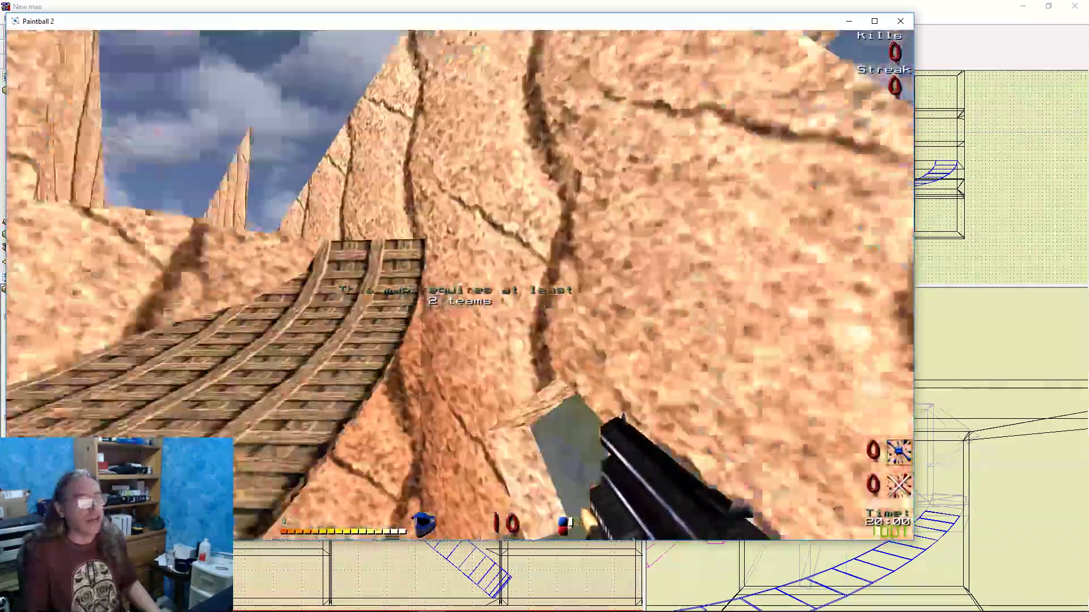
pyautogui.press('w')
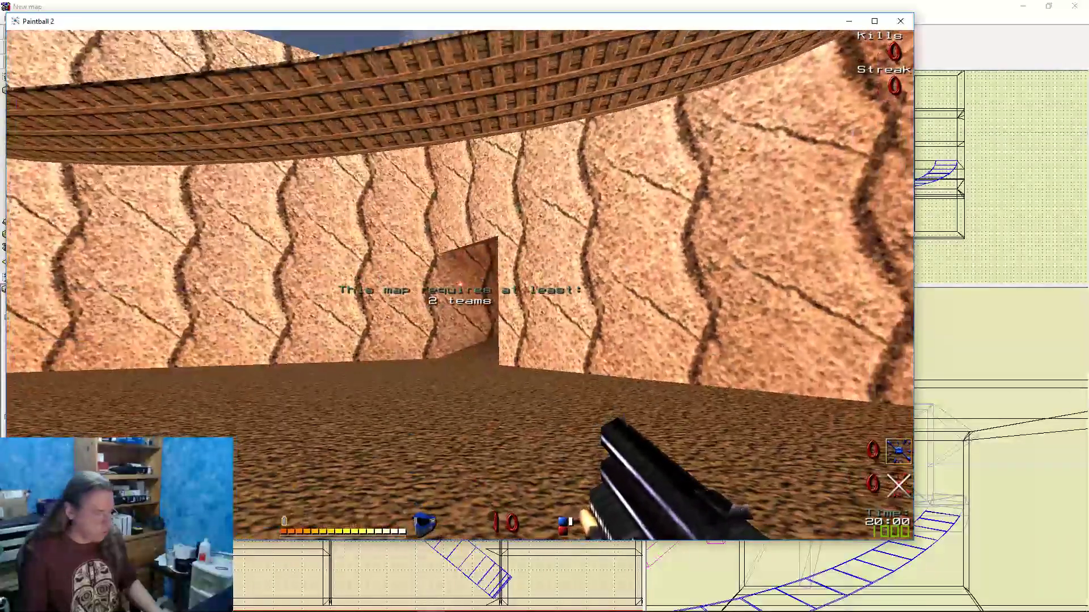
# Become an observer with the console command "join o" and switch to NoClip Observer Mode
pyautogui.press('`')
pyautogui.write('jo')
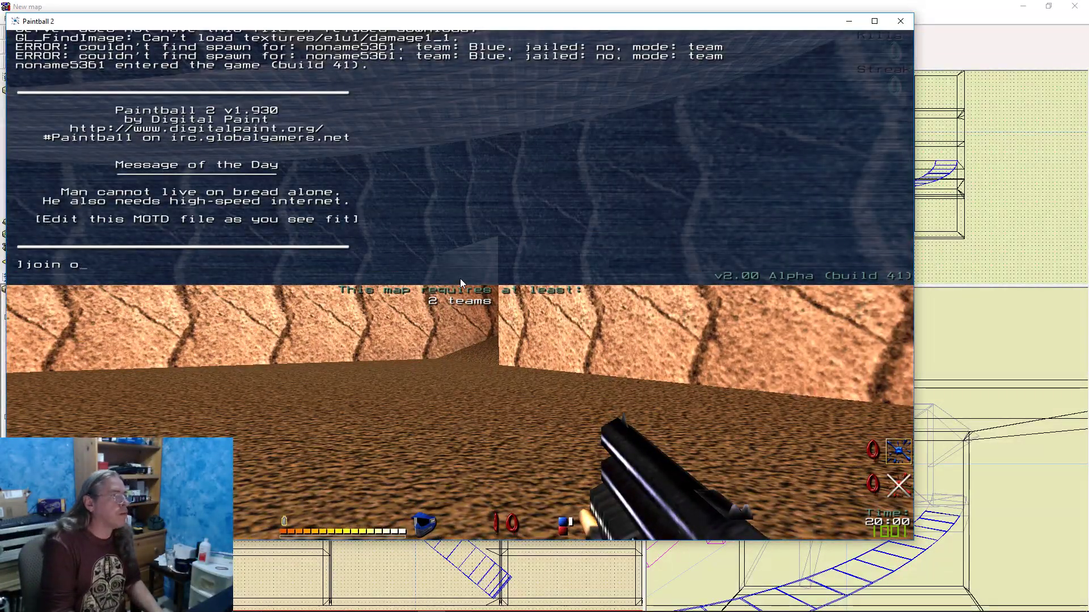
pyautogui.write('in o')
pyautogui.press('Return')
pyautogui.press('`')
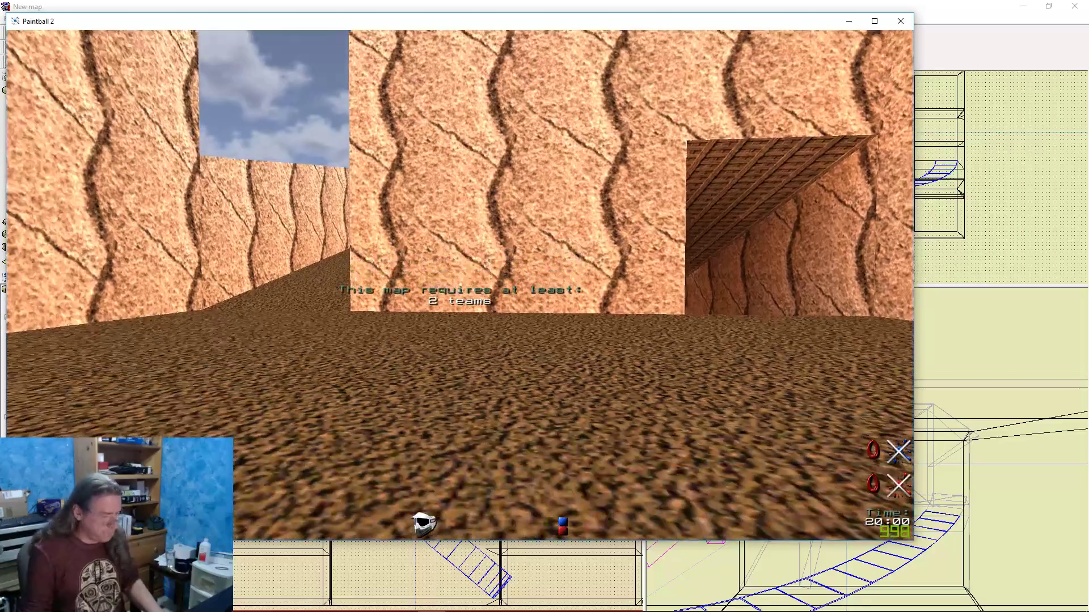
pyautogui.press('space')
# Fly around, above and beneath the curved bridge to examine its shape, texture and where its ends meet the walls
pyautogui.press('w')
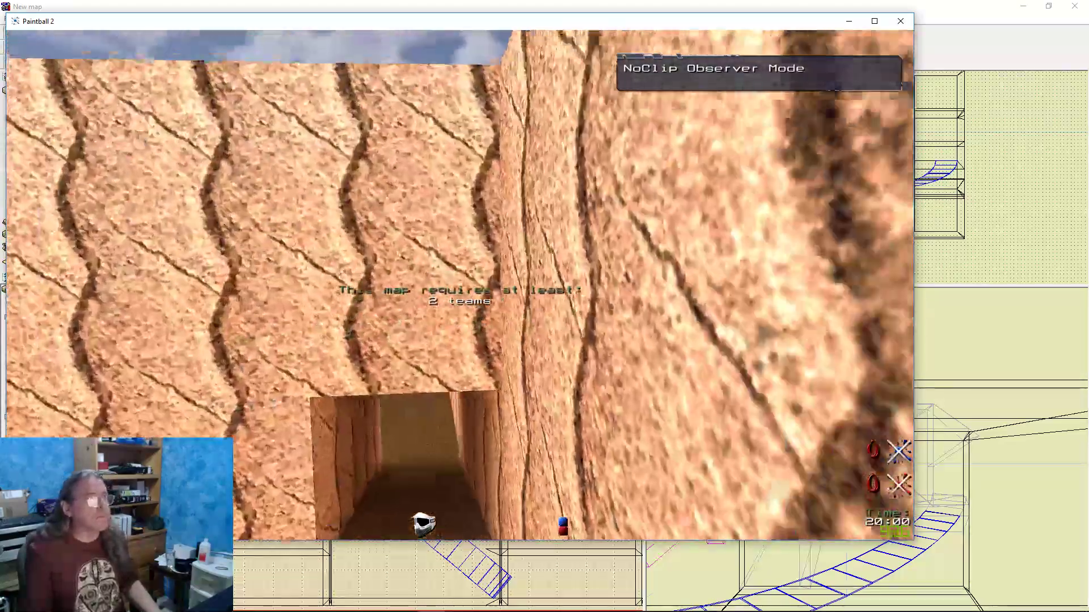
pyautogui.press('w')
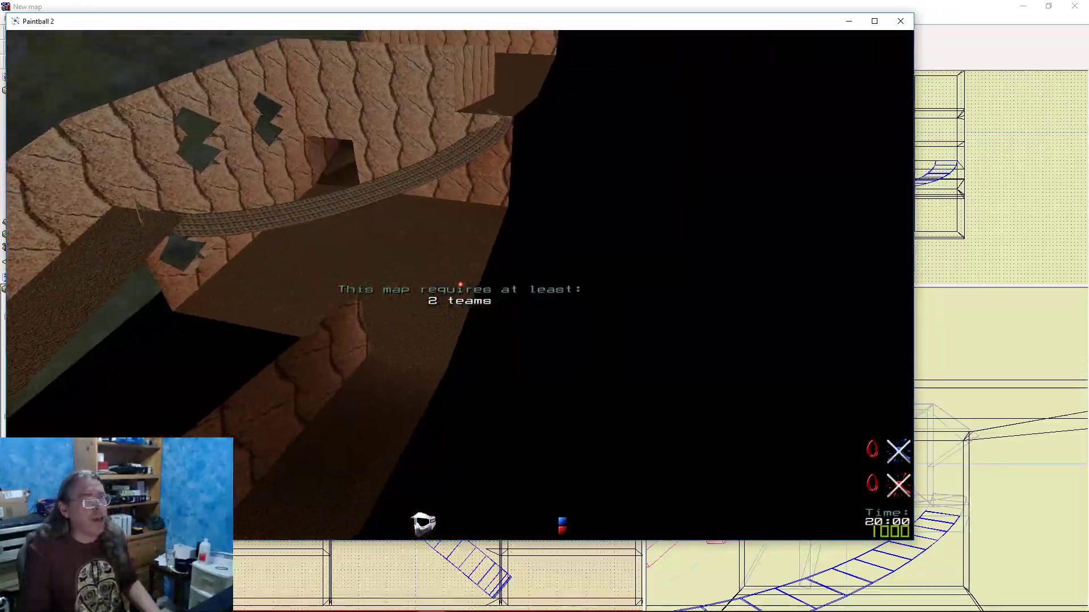
pyautogui.press('d')
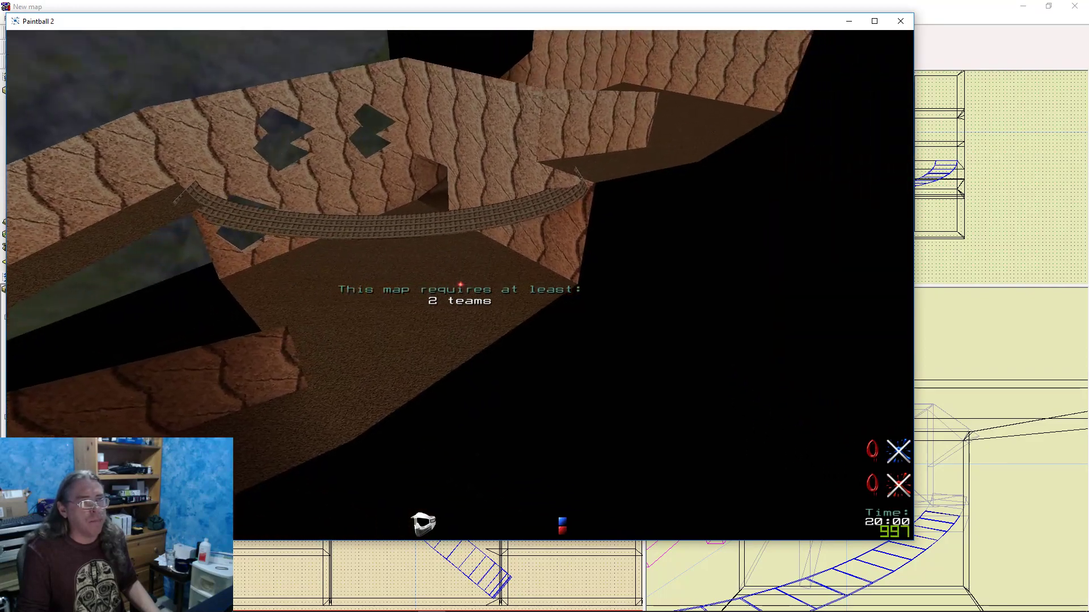
pyautogui.press('w')
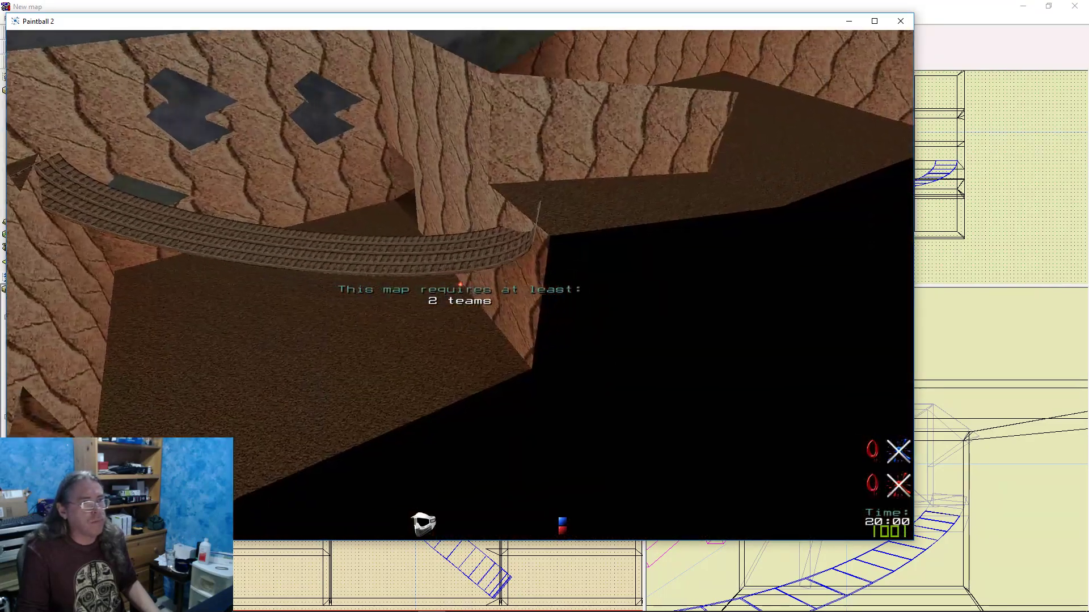
pyautogui.press('d')
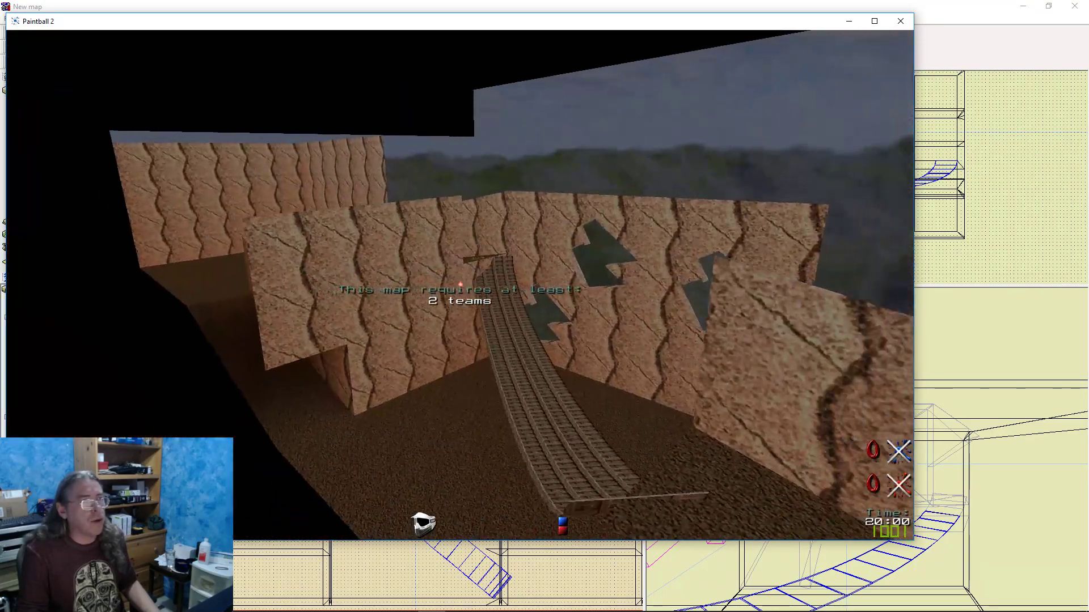
pyautogui.press('d')
pyautogui.press('w')
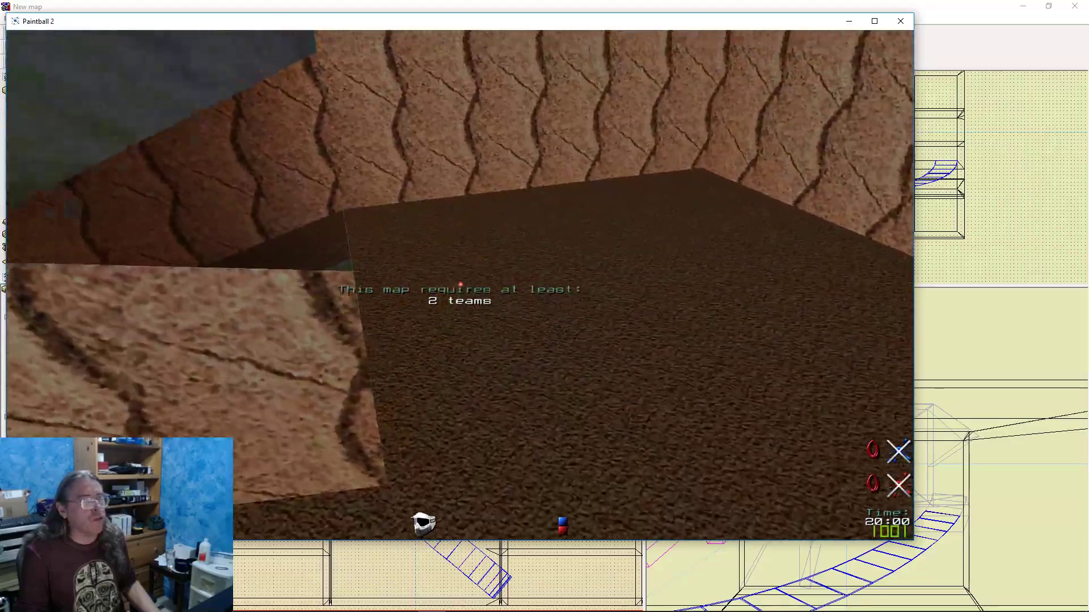
pyautogui.press('w')
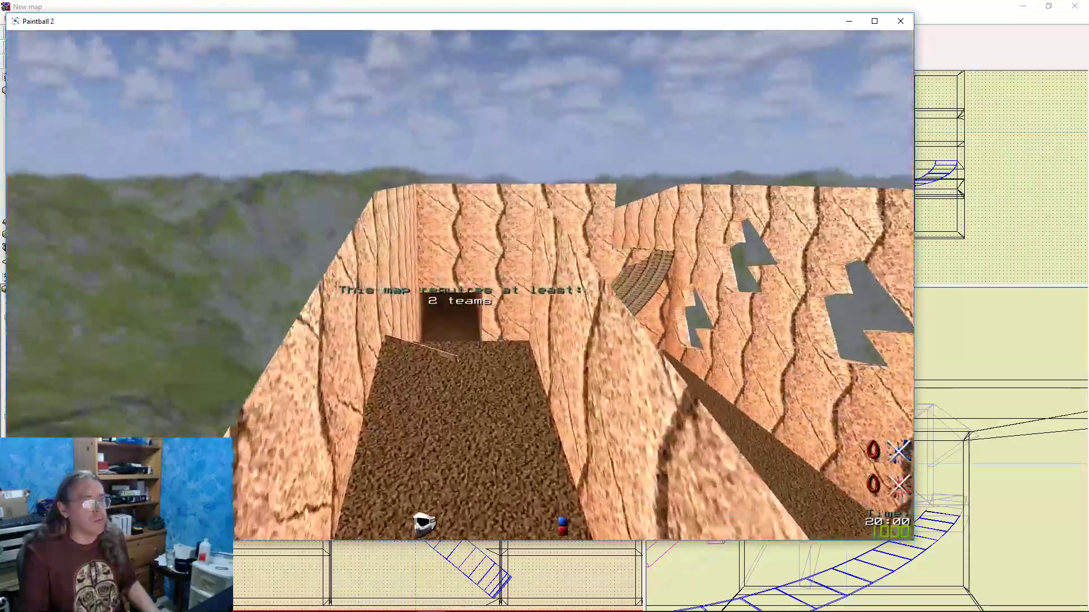
pyautogui.press('w')
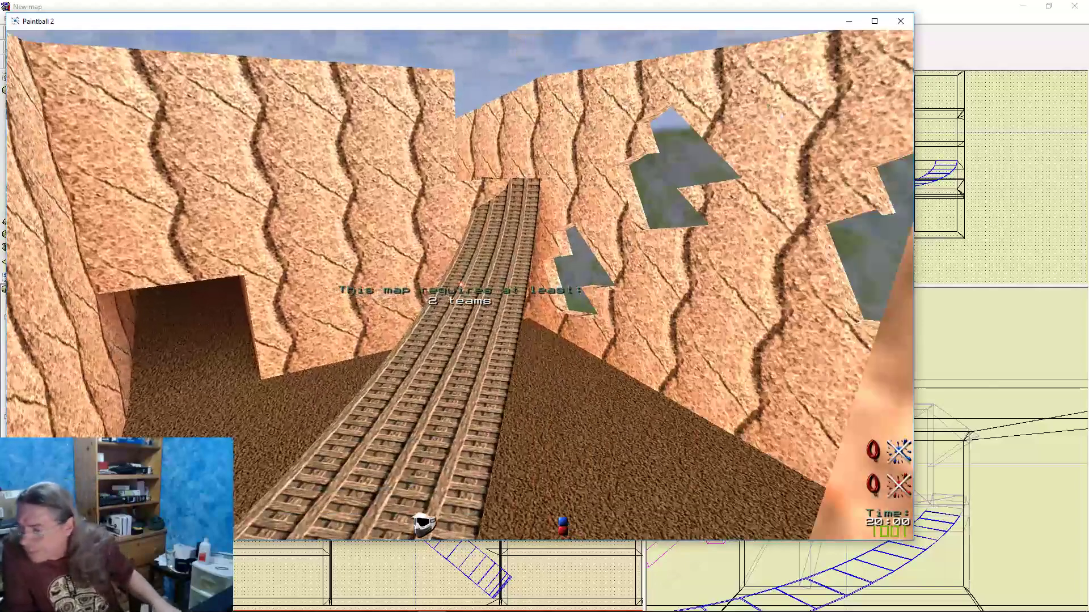
pyautogui.press('w')
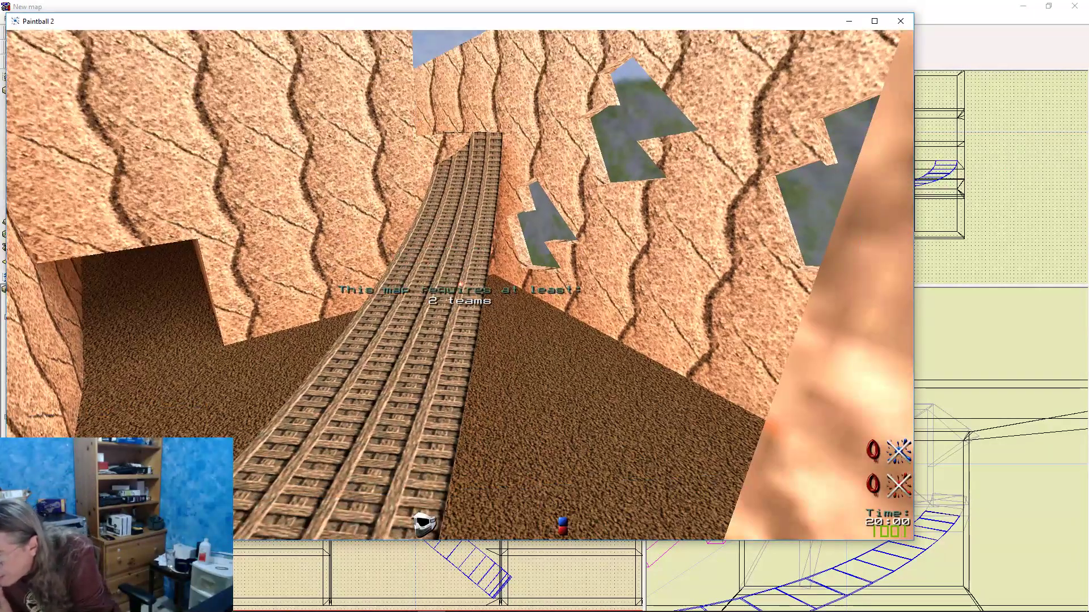
pyautogui.press('w')
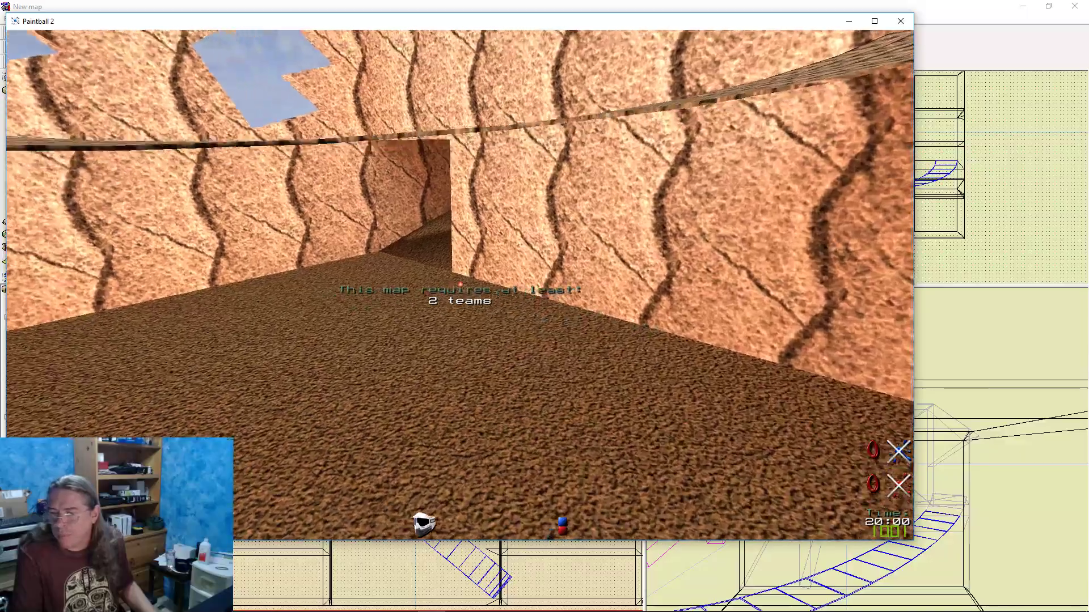
pyautogui.press('w')
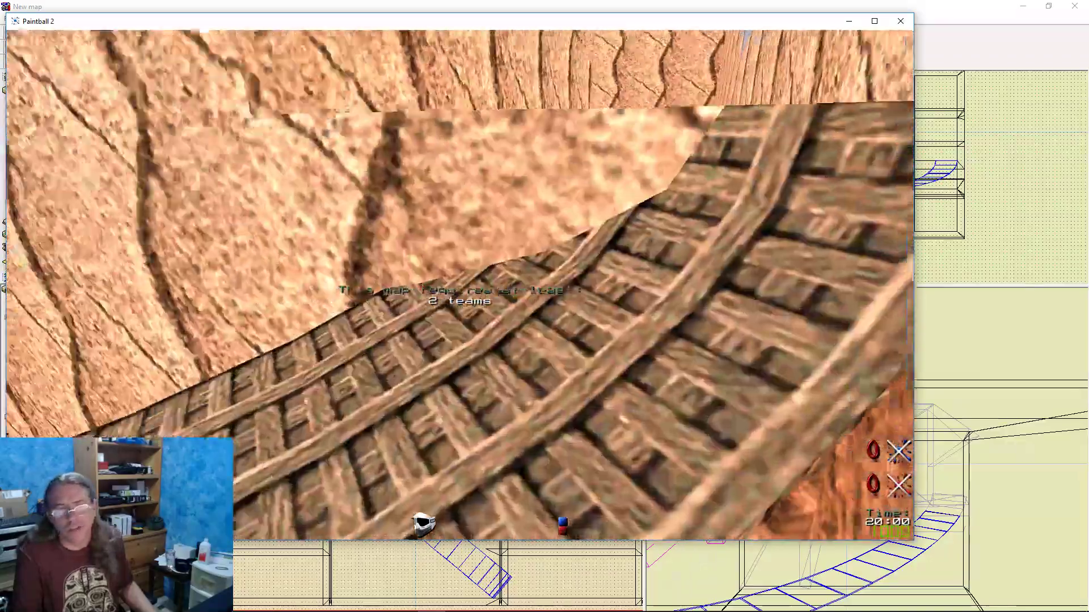
pyautogui.press('w')
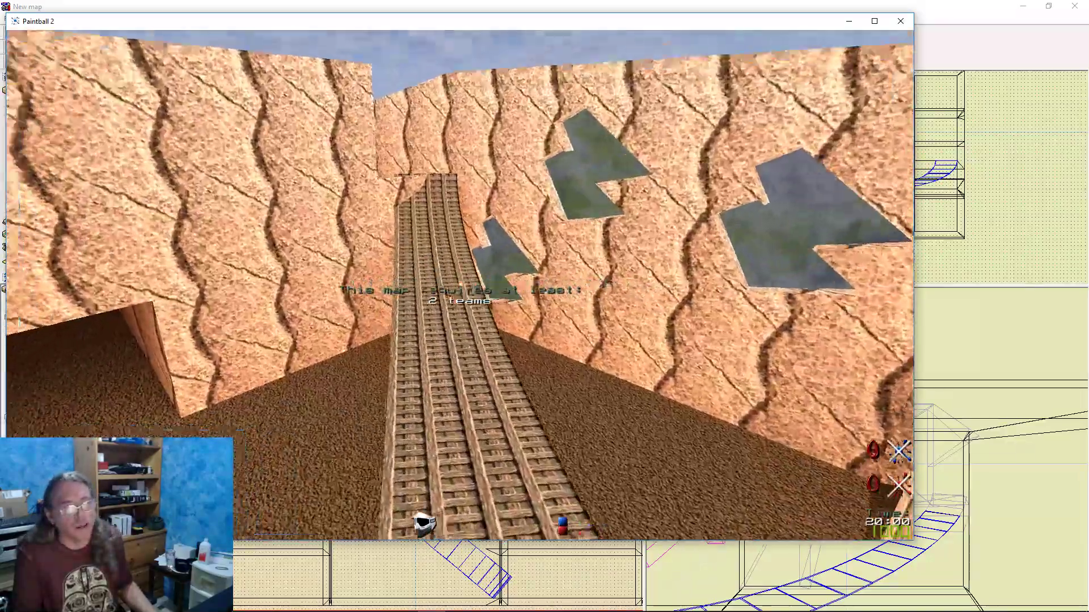
pyautogui.press('w')
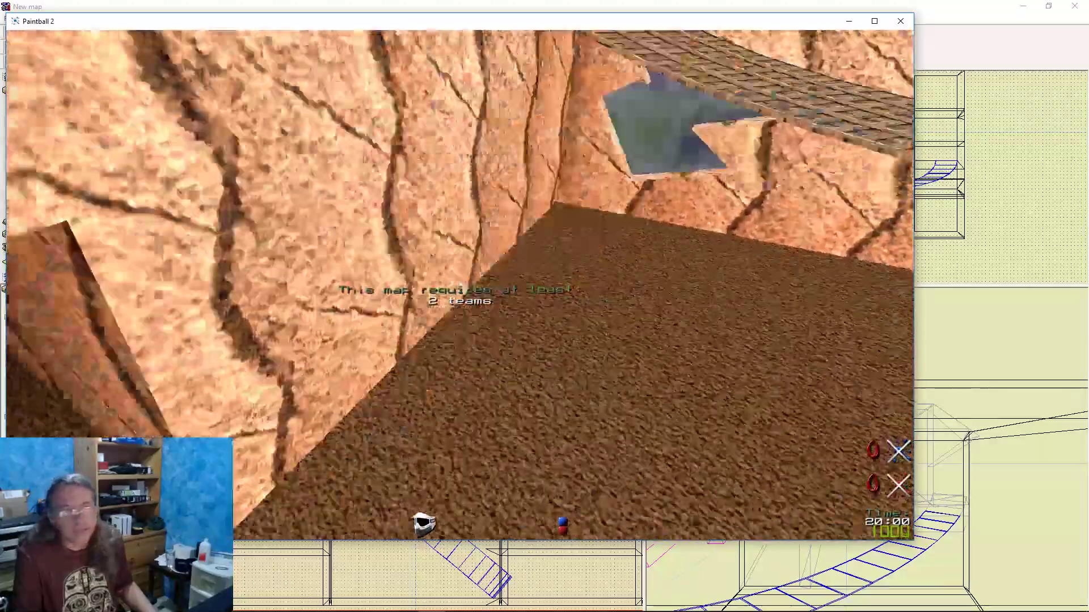
# Exit Paintball 2 with the console command "quit" and return to the map editor
pyautogui.press('`')
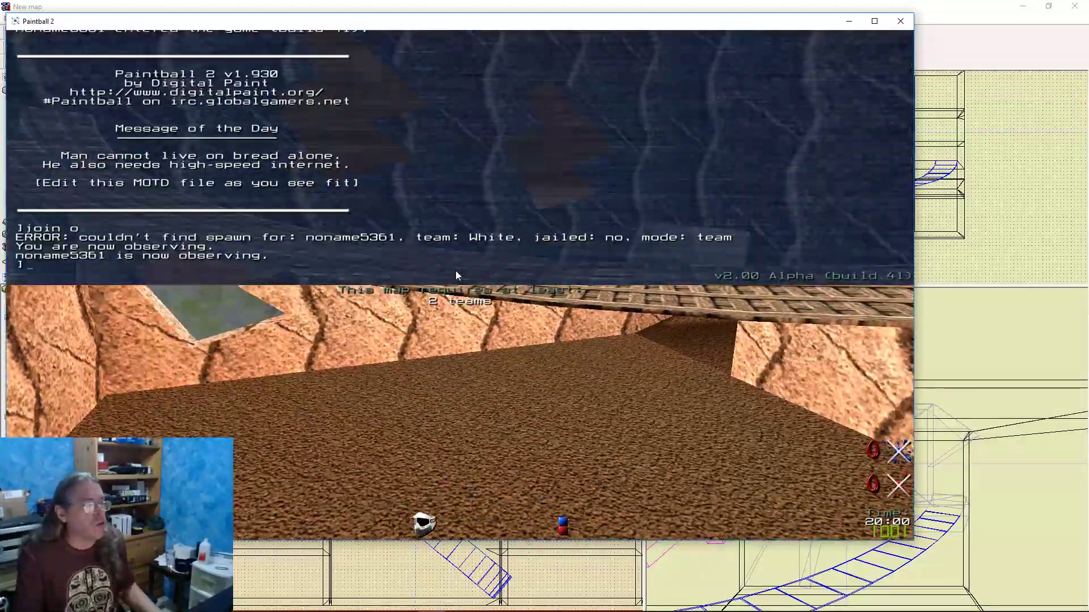
pyautogui.write('quit')
pyautogui.press('Return')
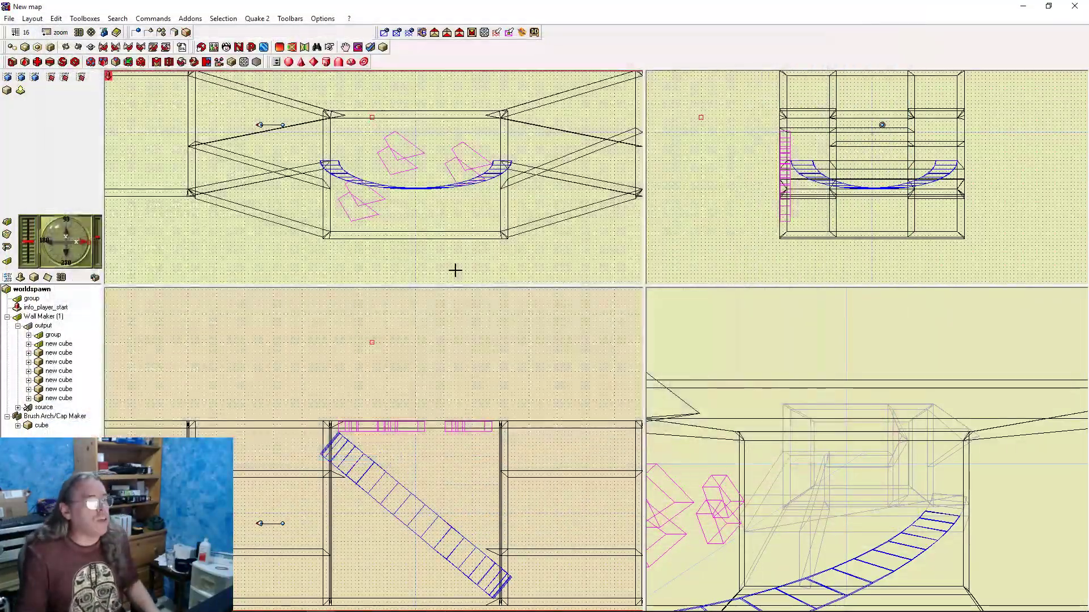
# Try converting the Brush Arch/Cap Maker's output into separate brushes and moving one bridge segment on its own
pyautogui.click(55, 417)
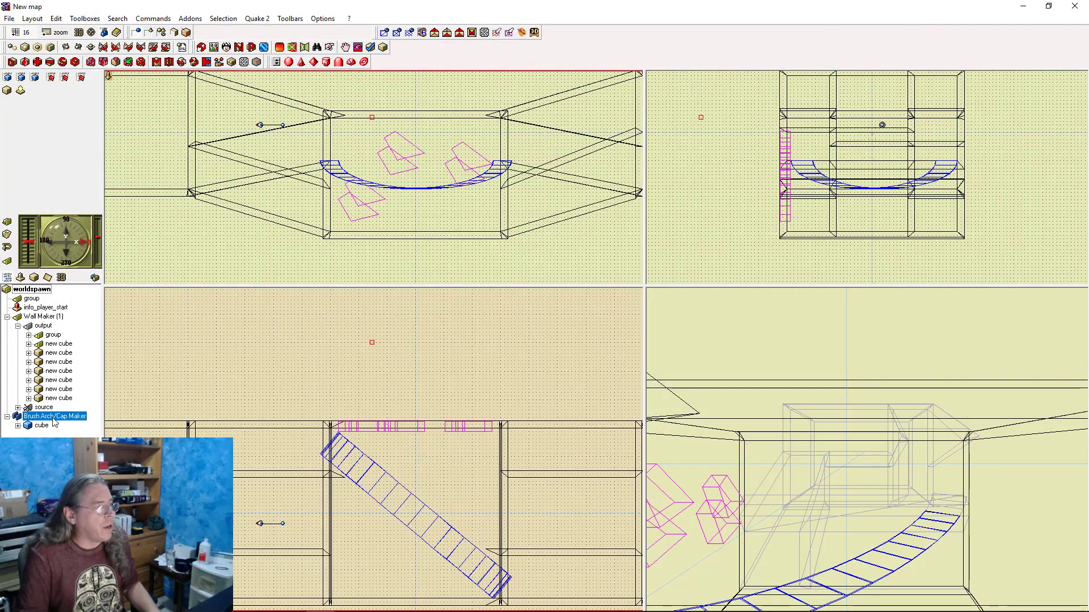
pyautogui.rightClick(55, 420)
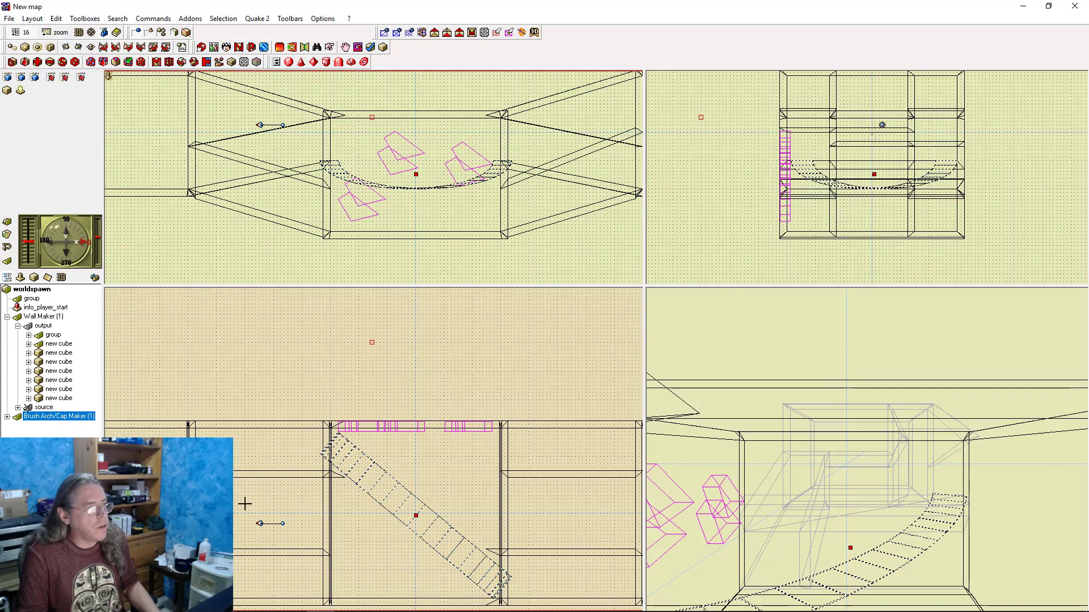
pyautogui.click(372, 481)
pyautogui.moveTo(363, 468); pyautogui.dragTo(342, 447)
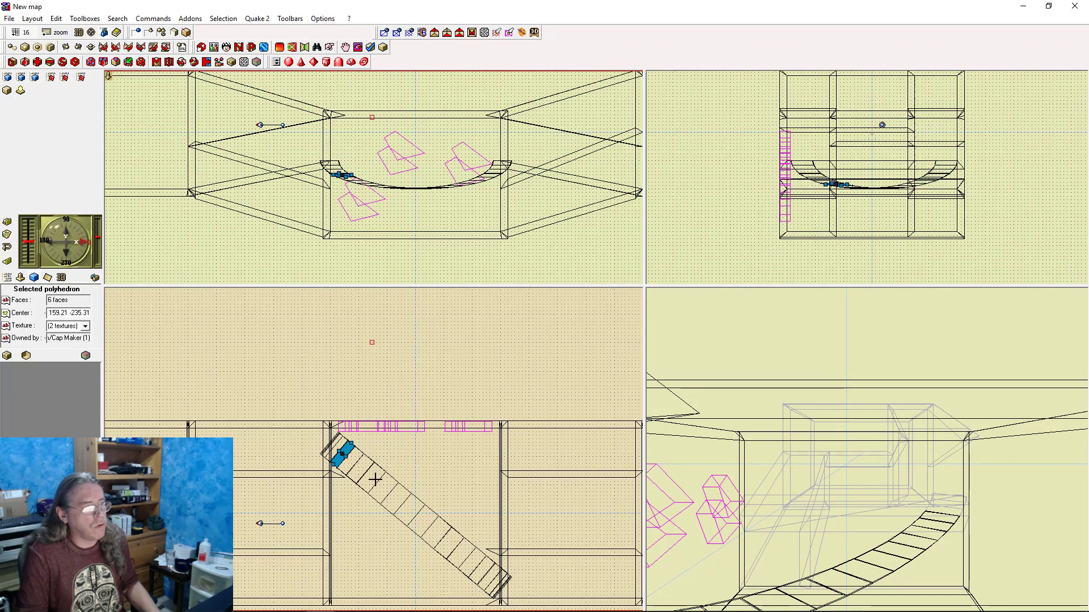
pyautogui.hotkey('ctrl', 'z')
# Select individual bridge segments along the curve to check them, and undo the conversion to bring back the Brush Arch/Cap Maker
pyautogui.moveTo(393, 496); pyautogui.dragTo(462, 558)
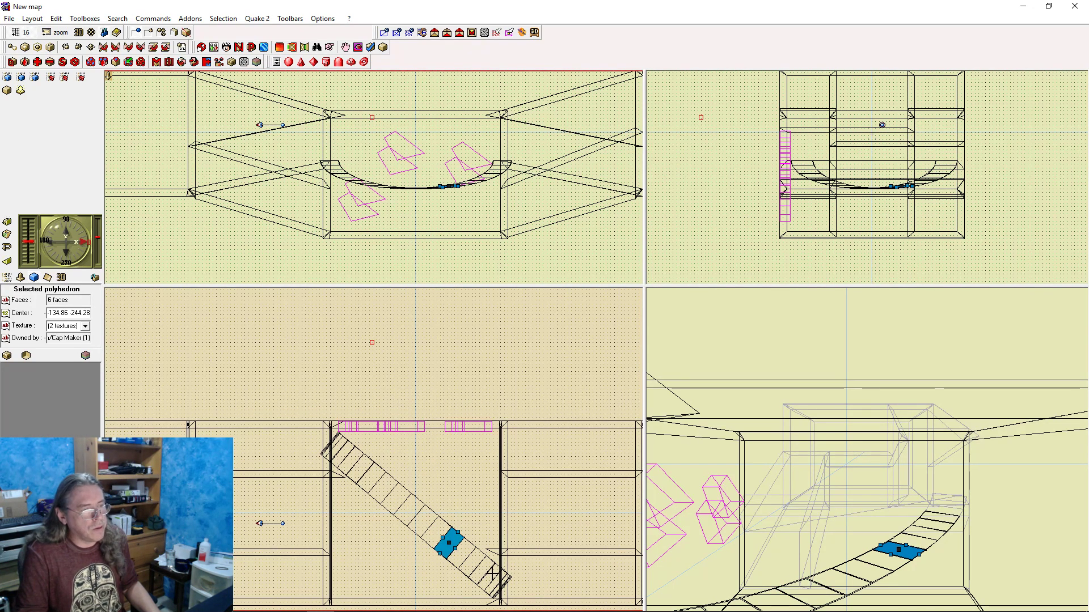
pyautogui.click(492, 575)
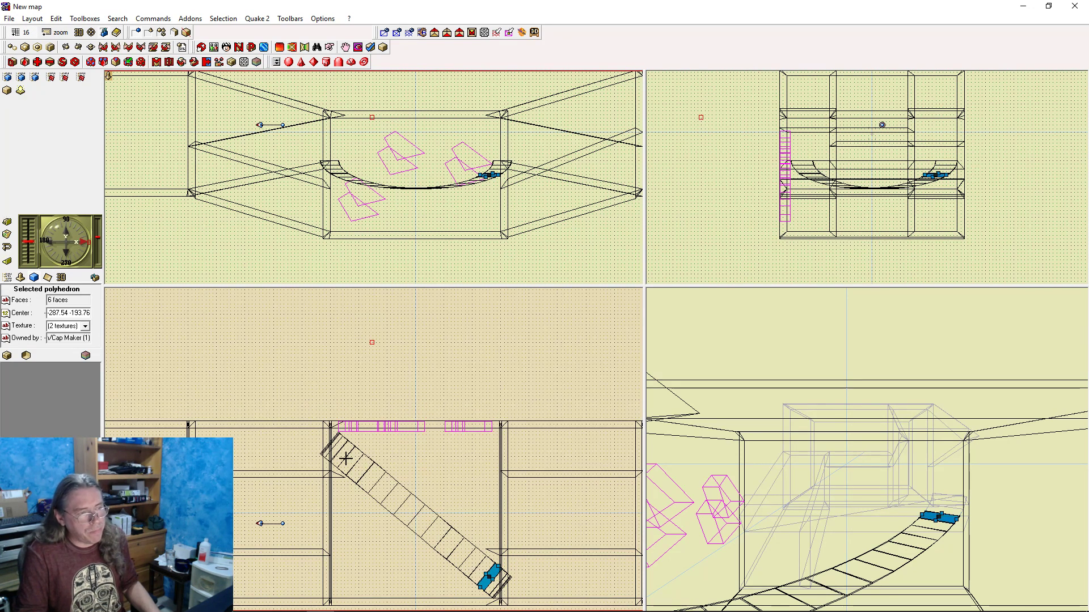
pyautogui.click(340, 447)
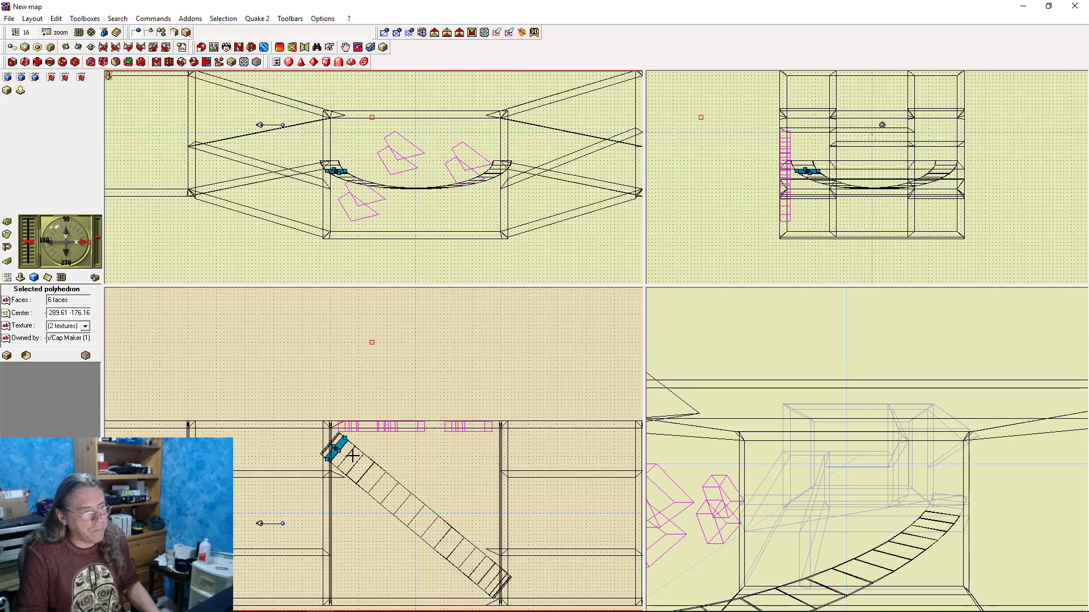
pyautogui.click(374, 480)
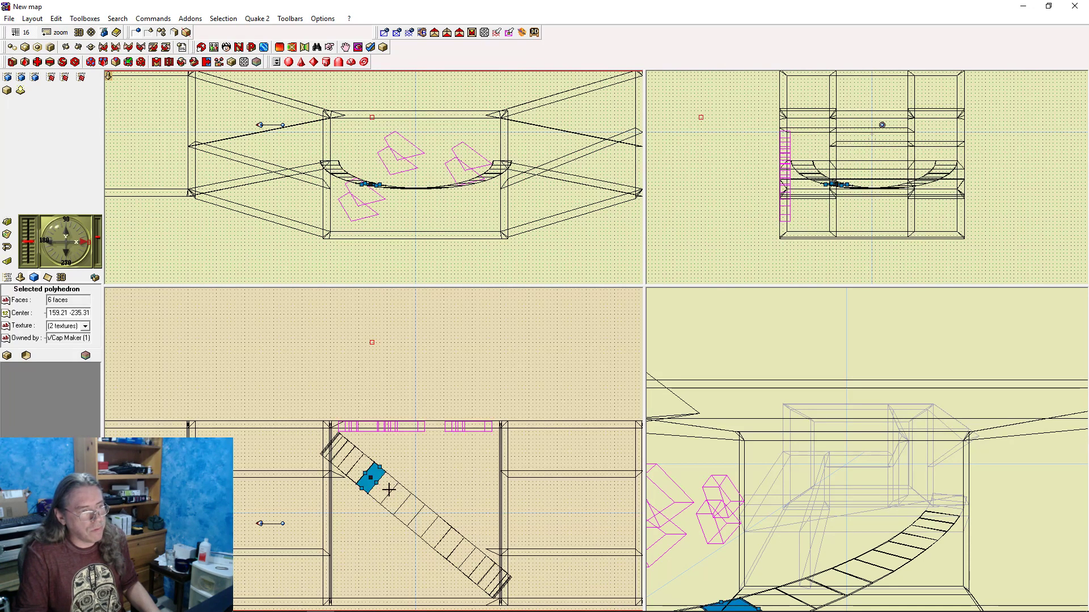
pyautogui.click(398, 497)
pyautogui.click(444, 528)
pyautogui.click(452, 534)
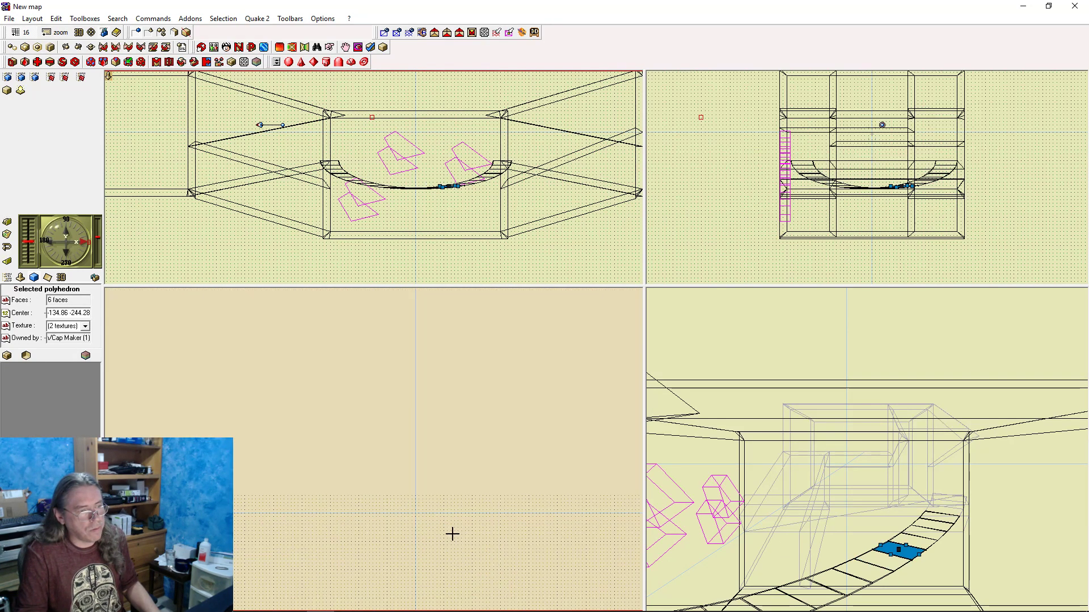
pyautogui.hotkey('ctrl', 'z')
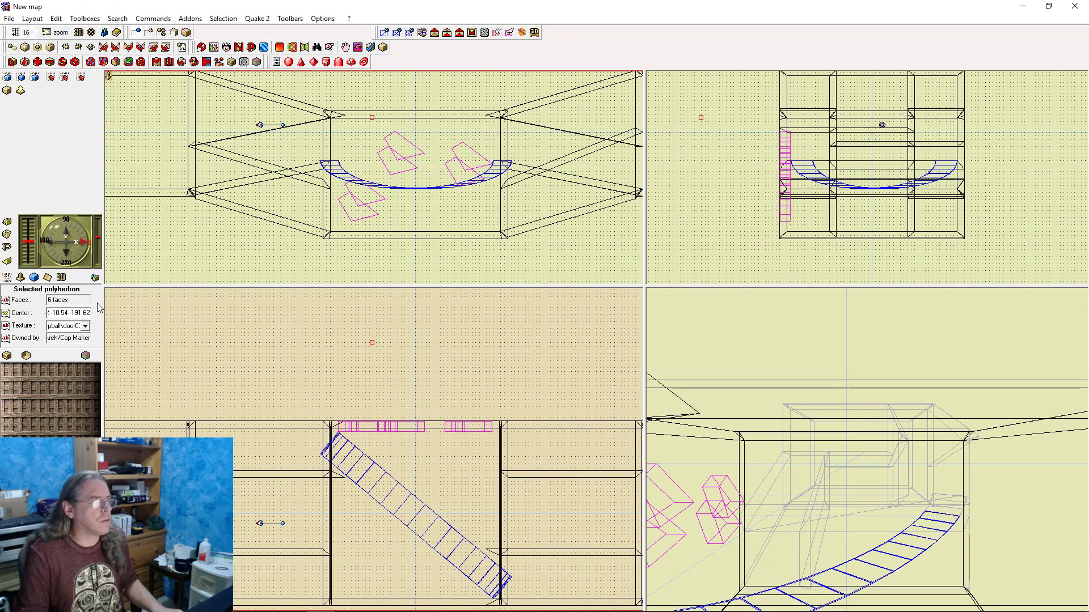
# Select the arch maker's cube and lower it straight down until the curve's lowest part sits just above the room floor
pyautogui.click(419, 184)
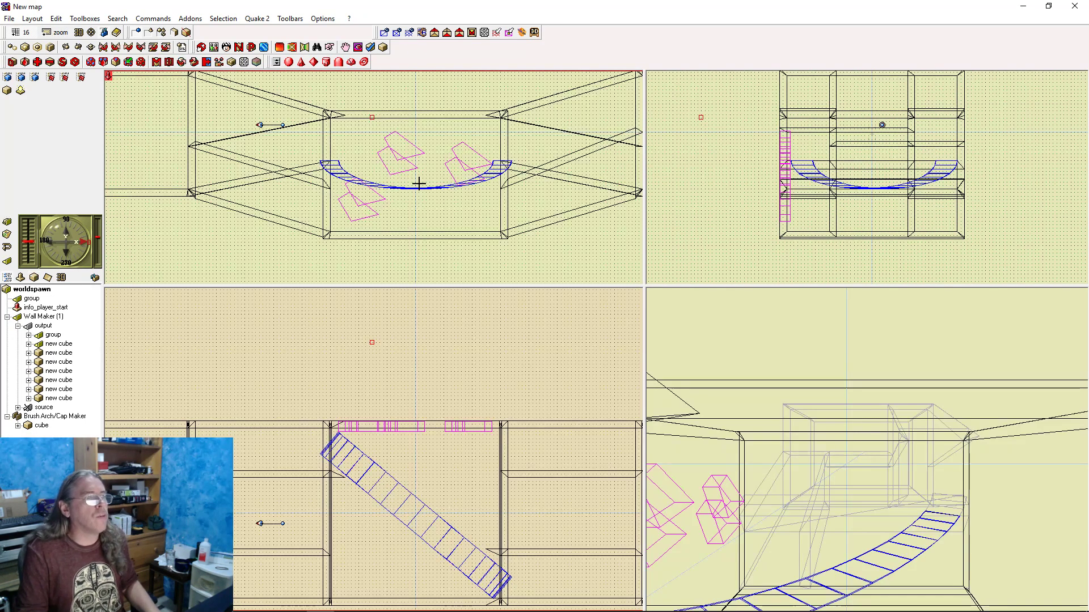
pyautogui.click(448, 175)
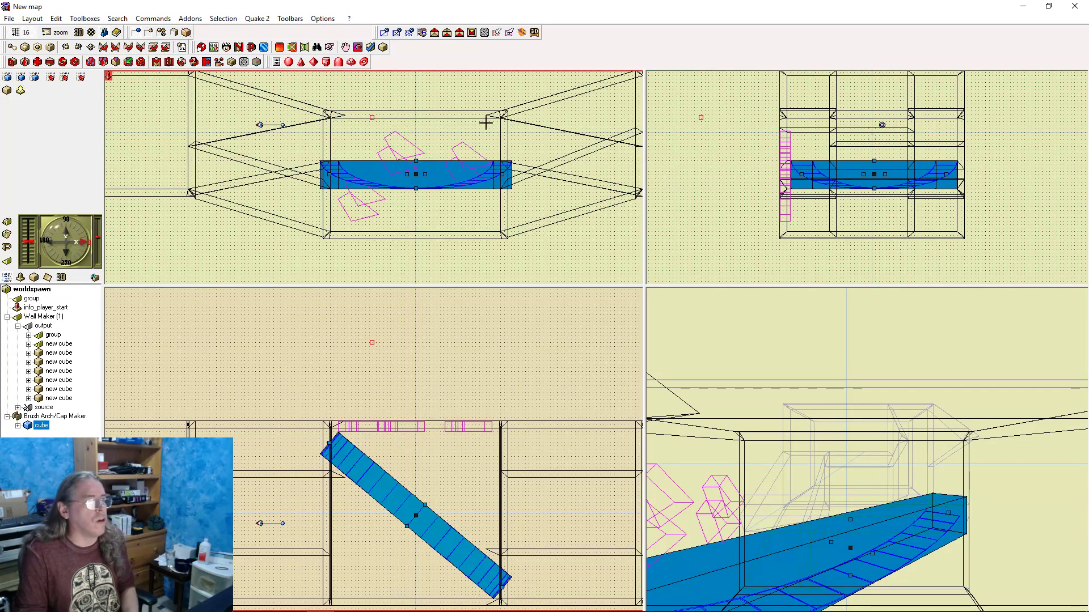
pyautogui.press('Down')
pyautogui.press('Down')
pyautogui.press('Down')
pyautogui.press('Down')
pyautogui.press('Down')
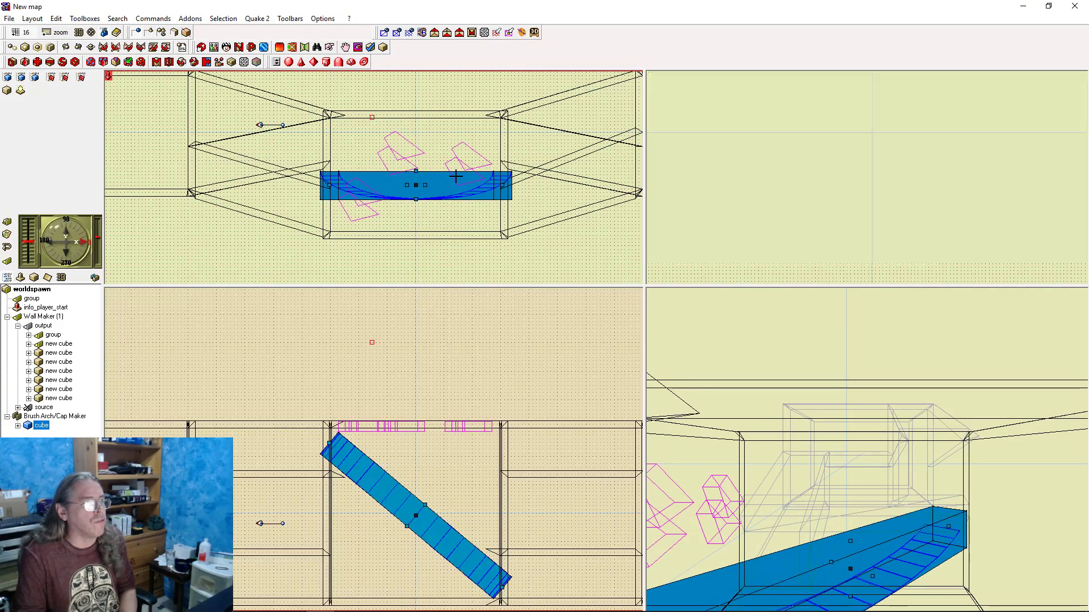
pyautogui.press('Down')
pyautogui.press('Down')
pyautogui.press('Down')
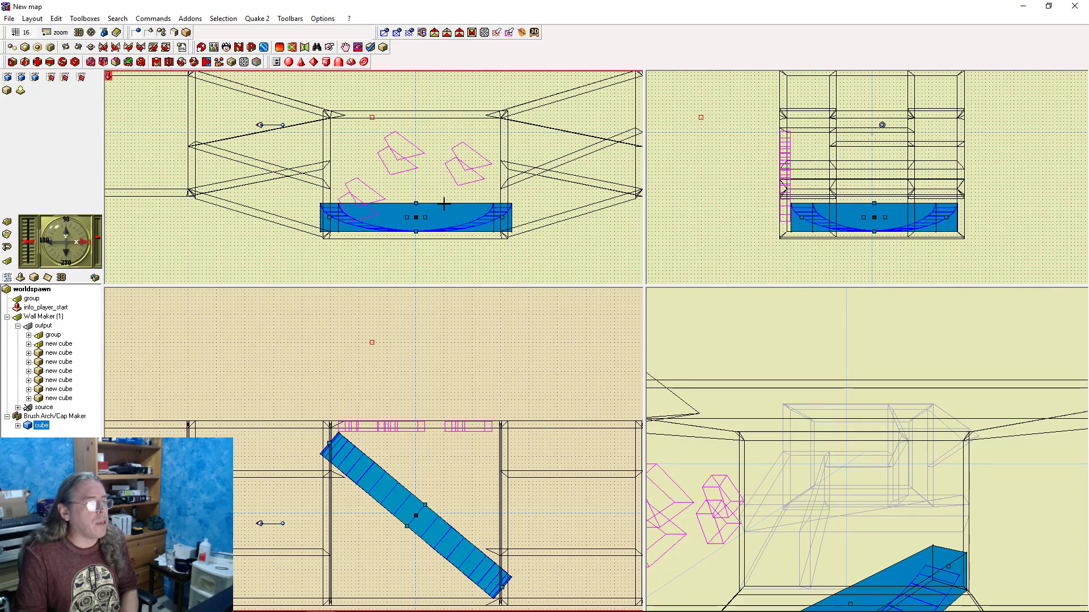
# Set the Brush Arch/Cap Maker's thick value to 16
pyautogui.scroll(4, 462, 226)
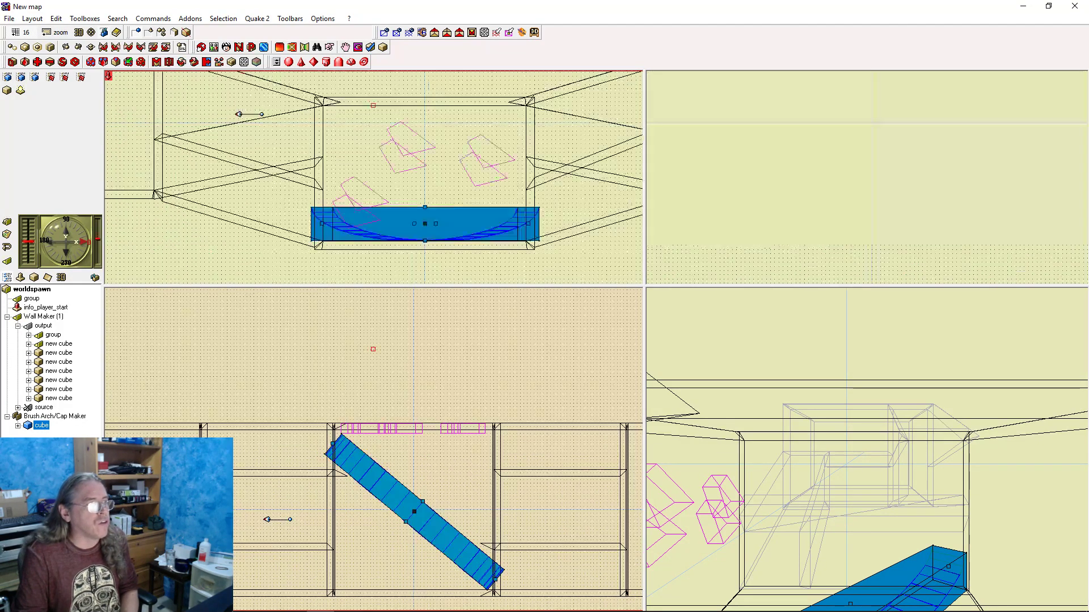
pyautogui.doubleClick(55, 416)
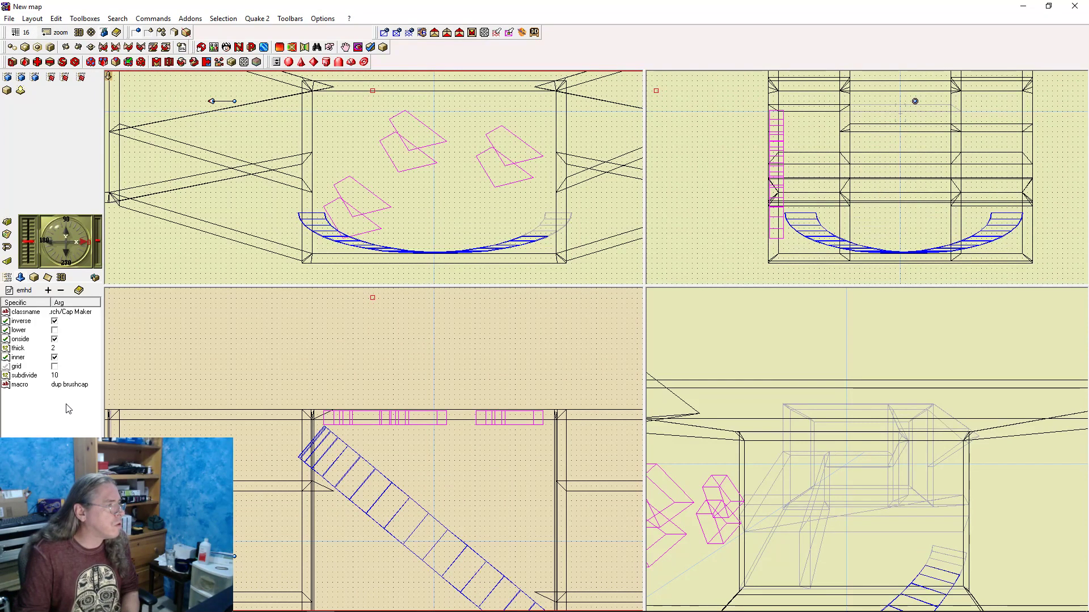
pyautogui.click(50, 347)
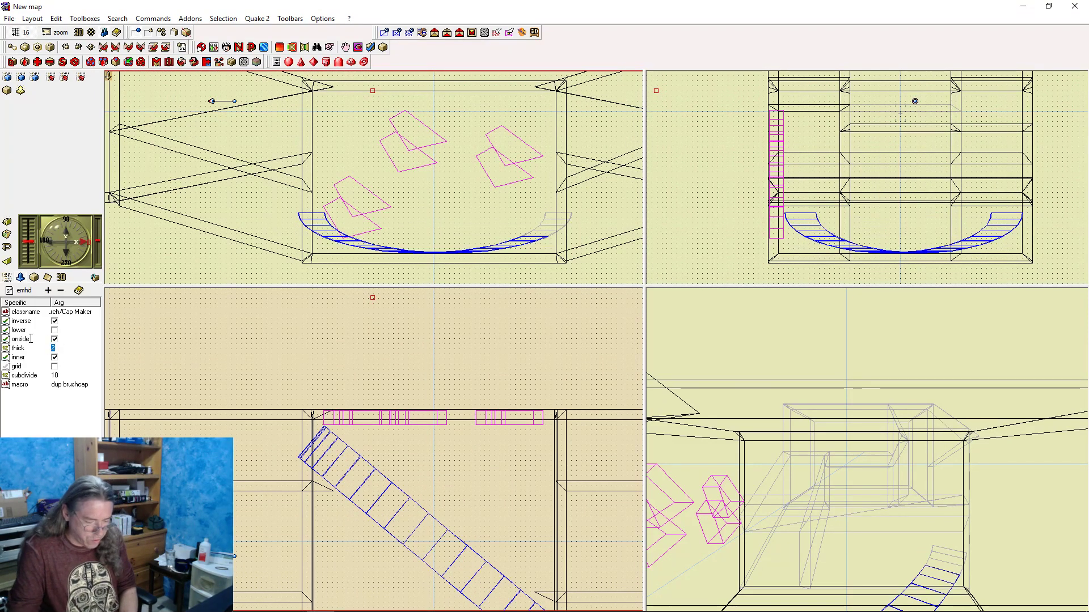
pyautogui.write('16')
pyautogui.press('Return')
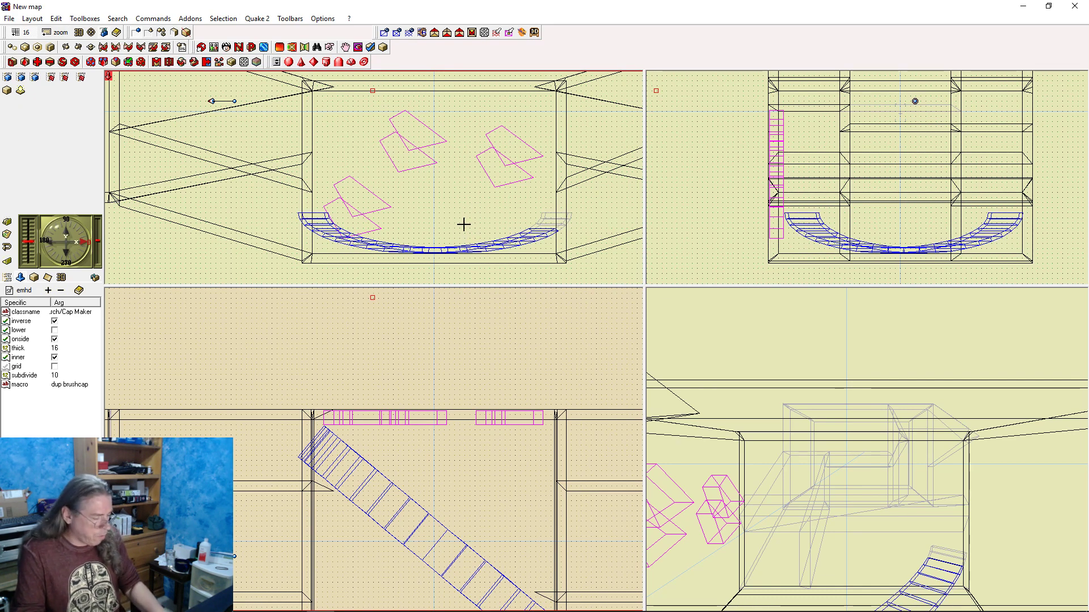
# Build and run the map in Paintball 2, and walk through the tunnel to examine the thickened bridge from several sides
pyautogui.press('F9')
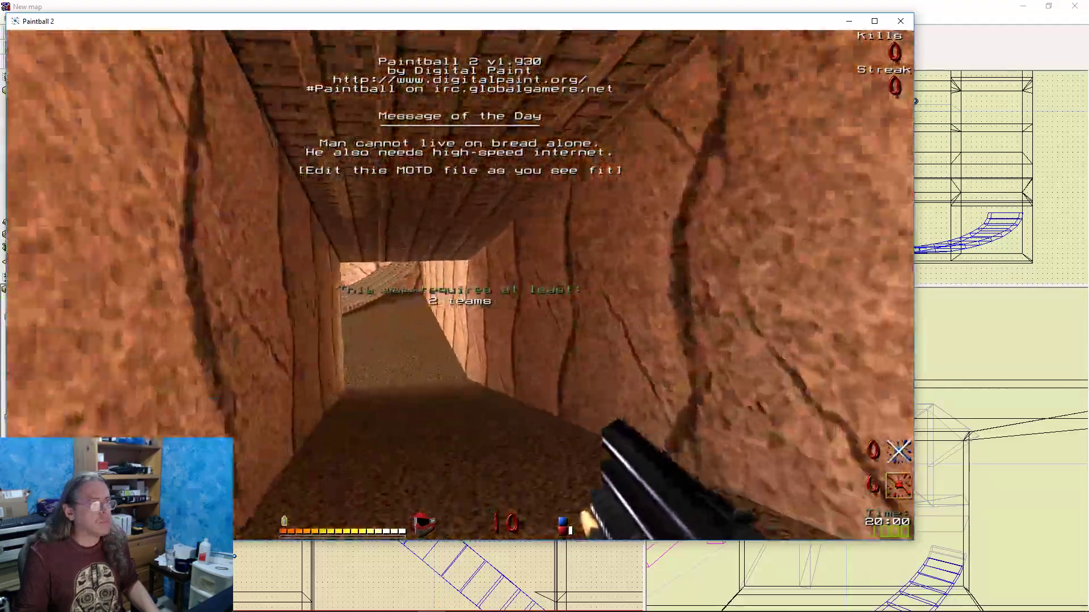
pyautogui.press('w')
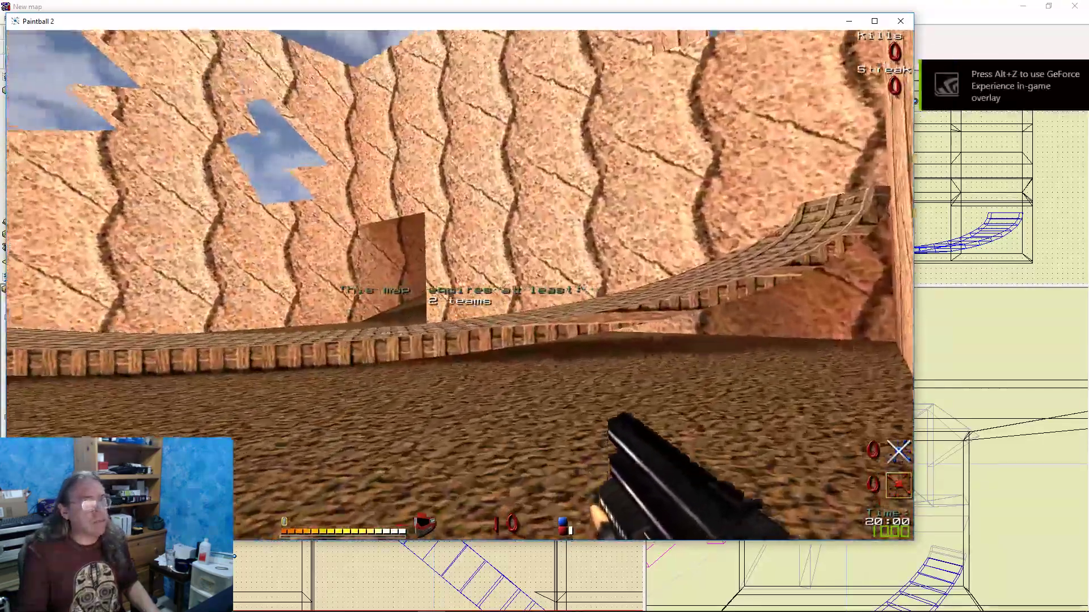
pyautogui.press('w')
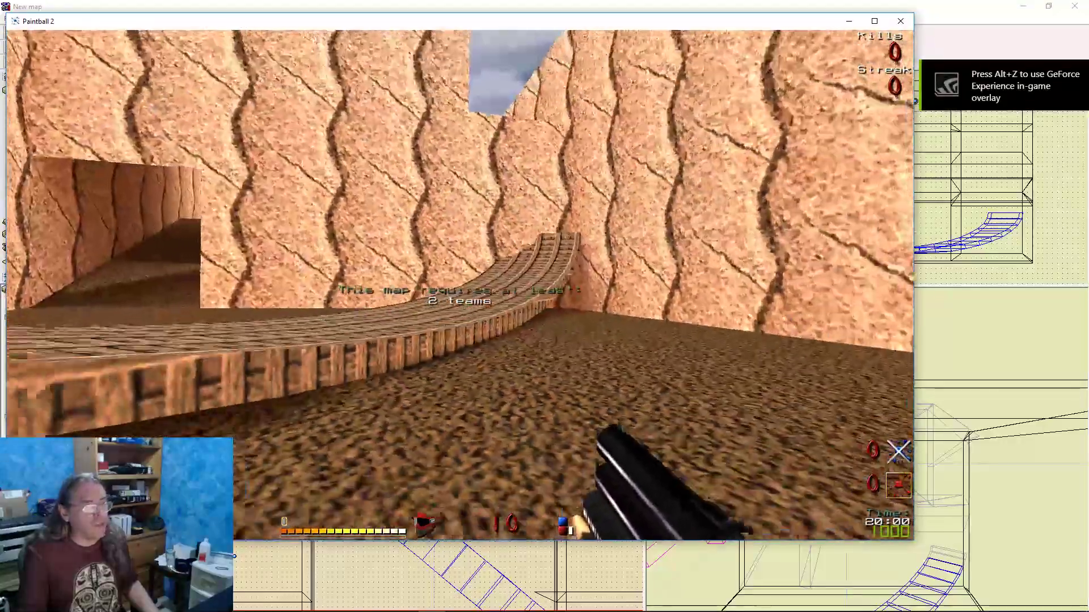
pyautogui.press('d')
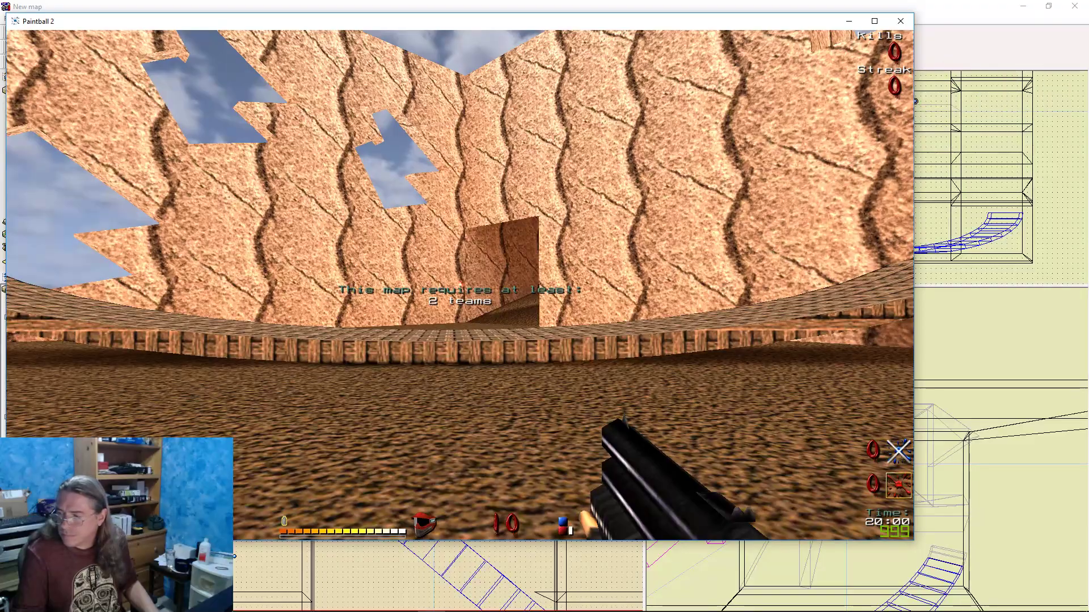
pyautogui.press('w')
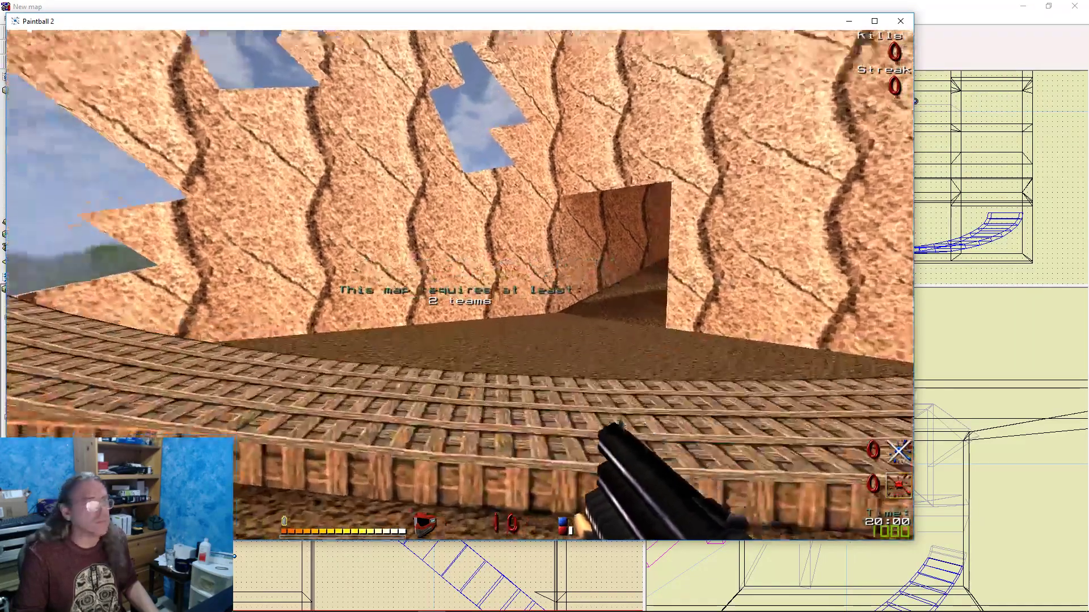
pyautogui.press('d')
# Exit Paintball 2 with the console command "quit", dismiss the editor's error message and clear the selection
pyautogui.press('`')
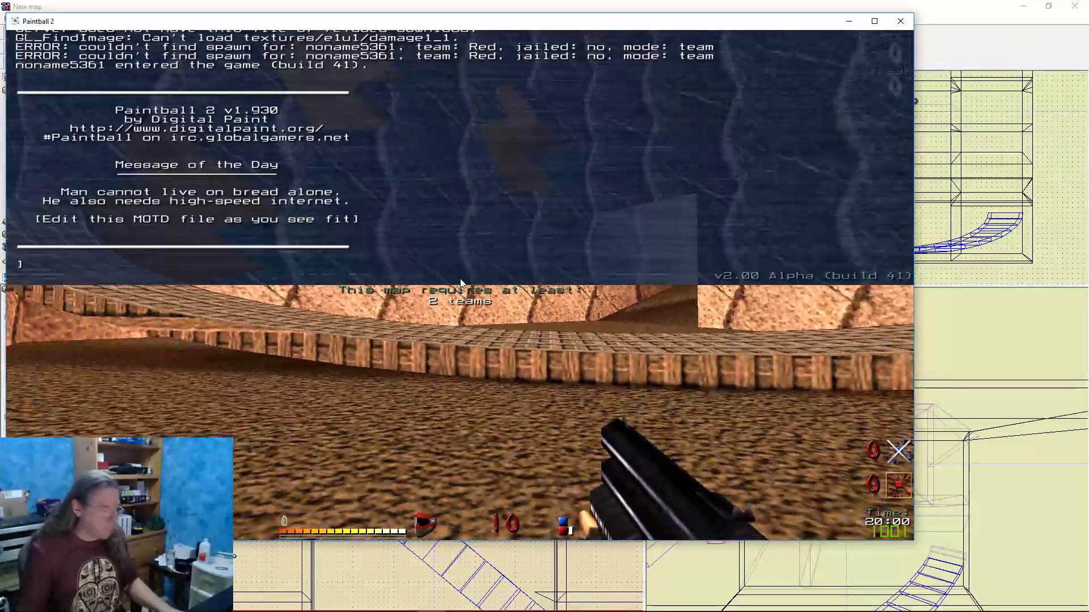
pyautogui.write('quit')
pyautogui.press('Return')
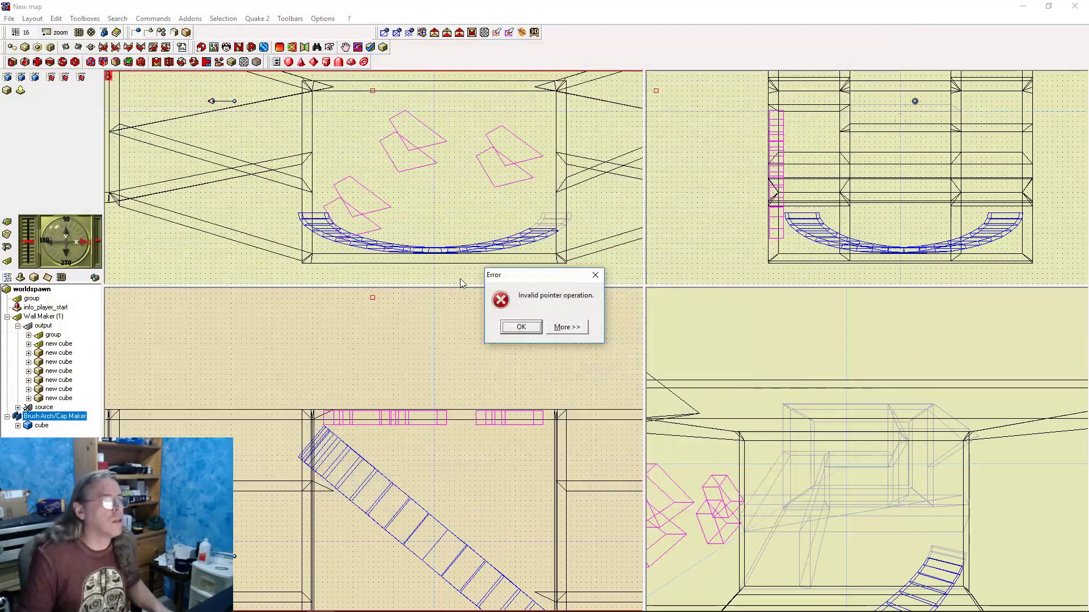
pyautogui.click(529, 327)
pyautogui.click(438, 226)
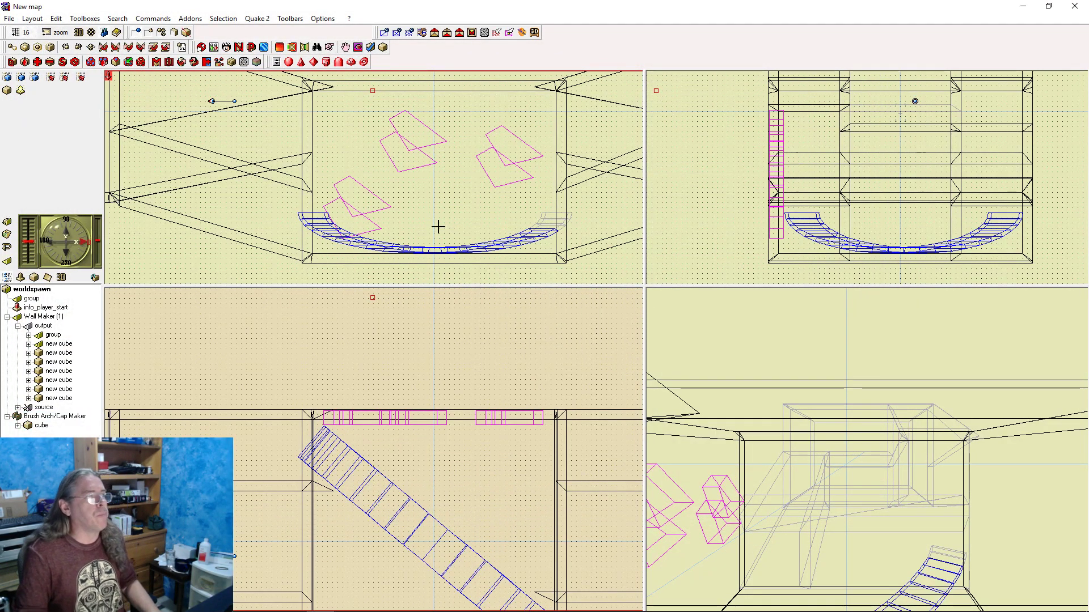
# Browse the new map items for polyhedrons, duplicators and shape builders, and insert a Staircase Maker into the room
pyautogui.rightClick(460, 189)
pyautogui.click(442, 195)
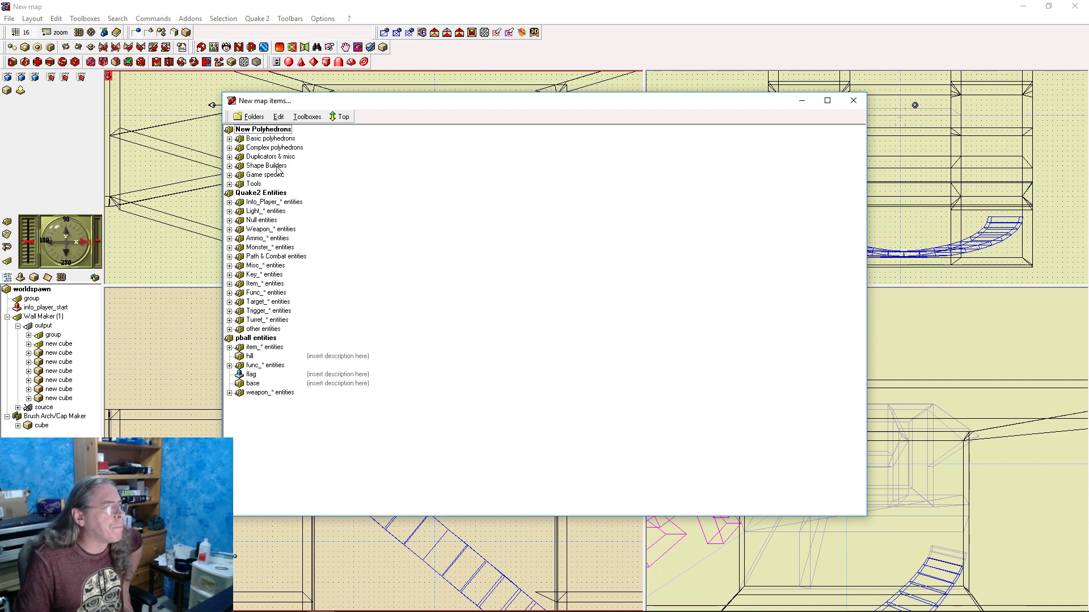
pyautogui.click(230, 148)
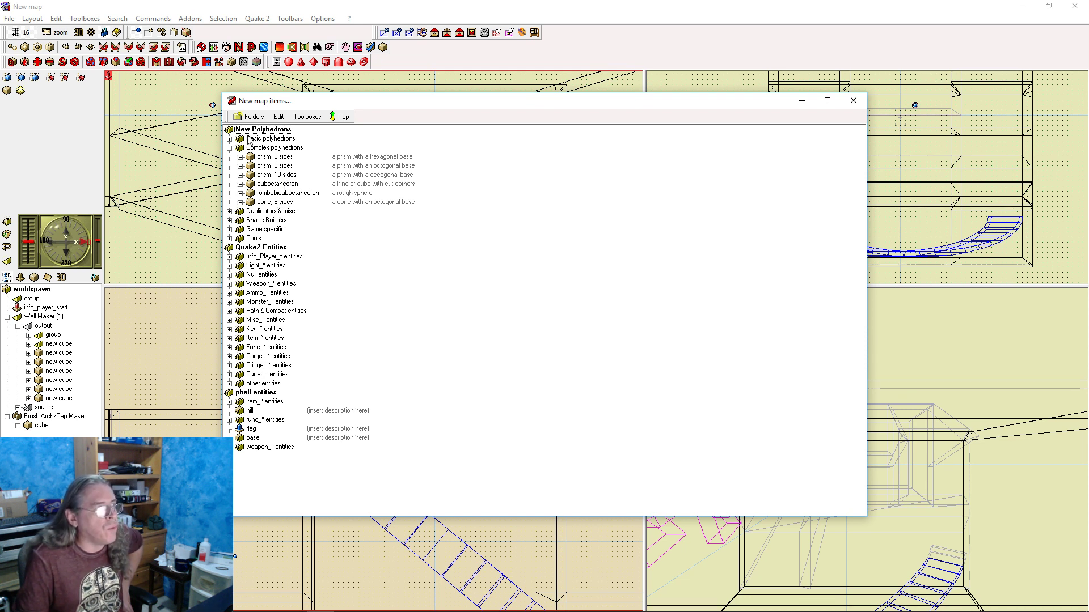
pyautogui.click(230, 148)
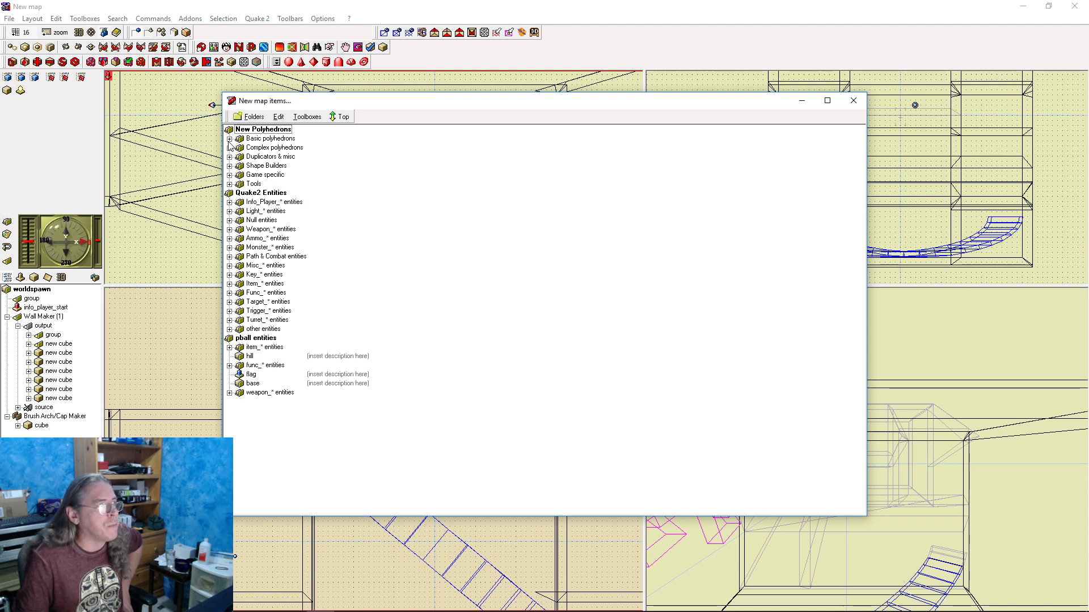
pyautogui.click(230, 139)
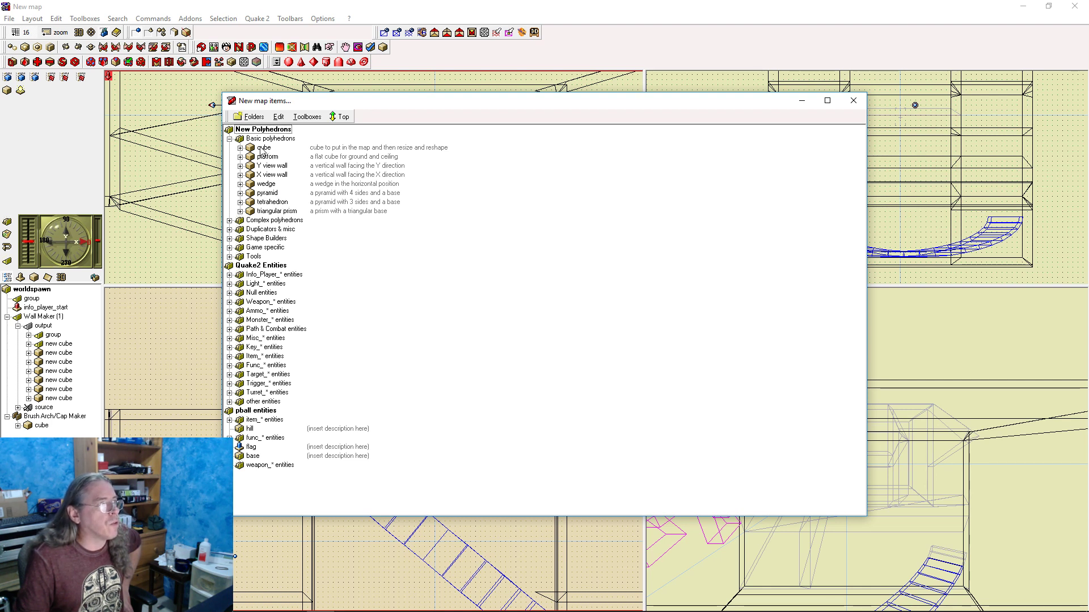
pyautogui.click(229, 139)
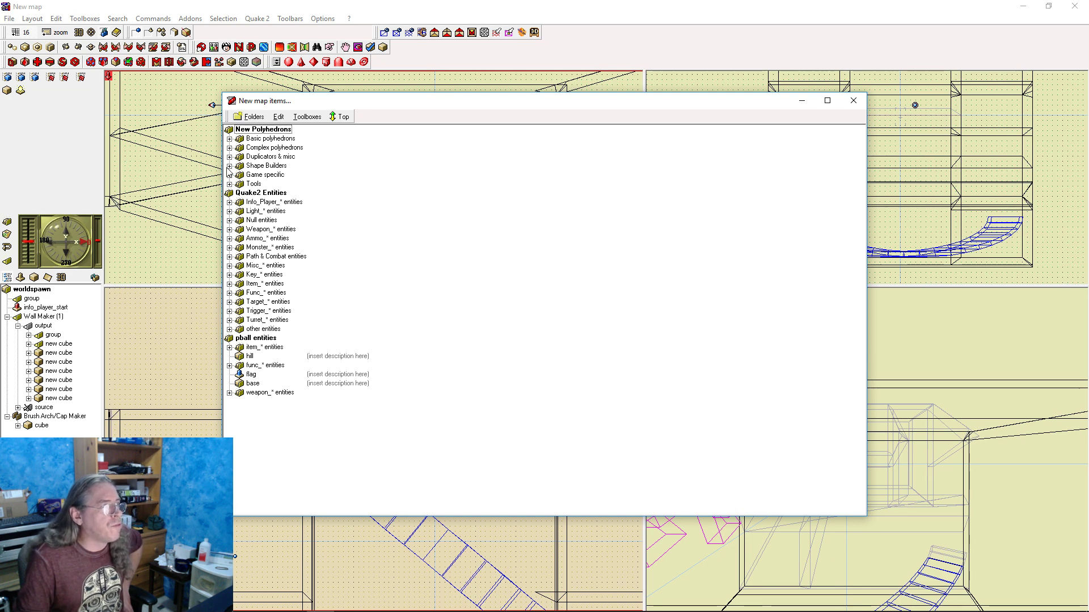
pyautogui.click(230, 158)
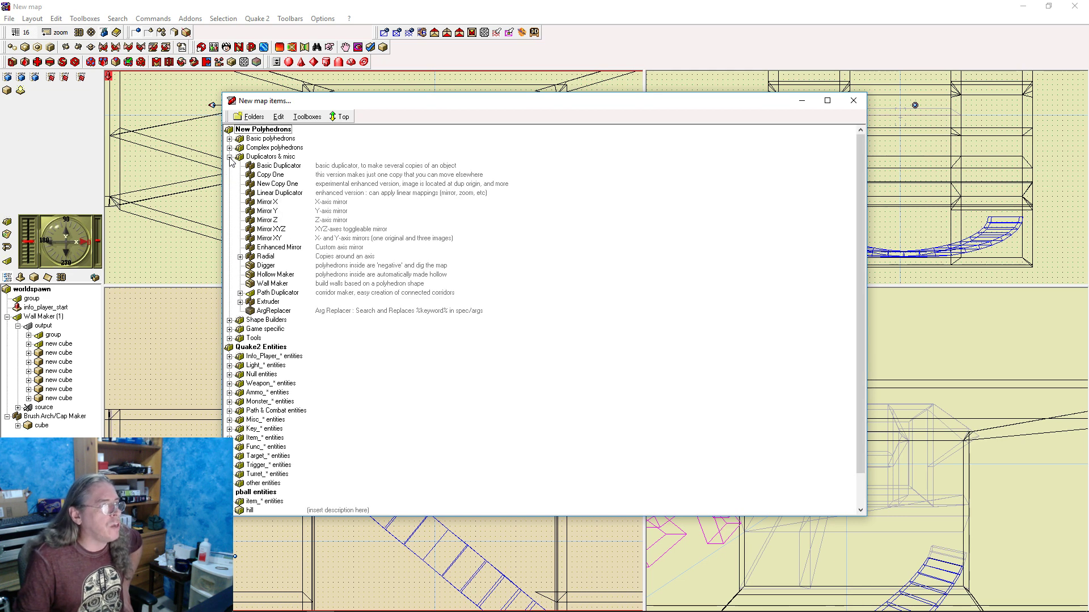
pyautogui.click(230, 321)
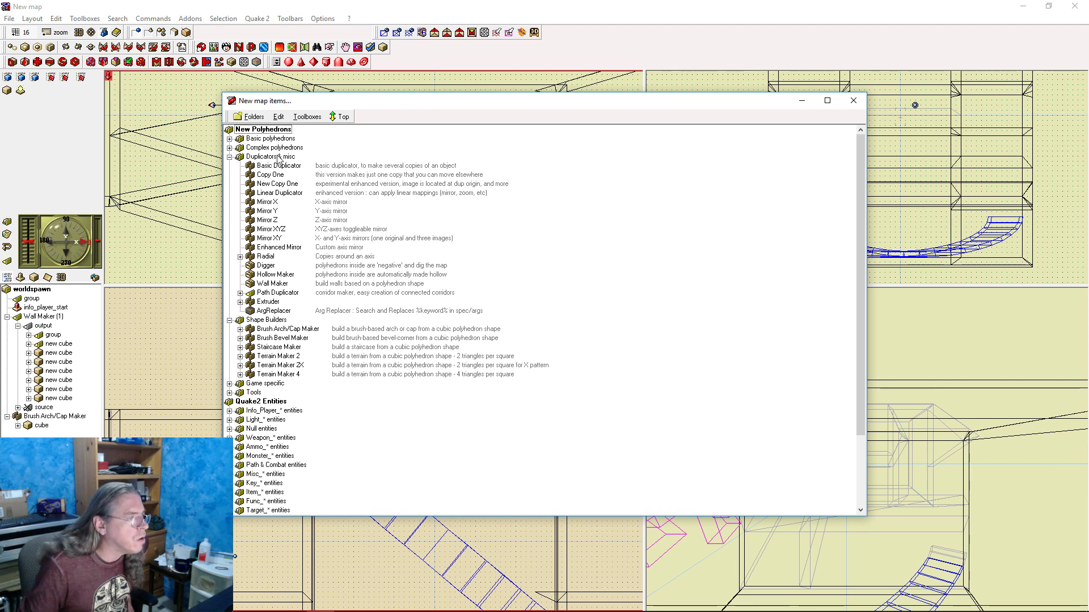
pyautogui.doubleClick(299, 350)
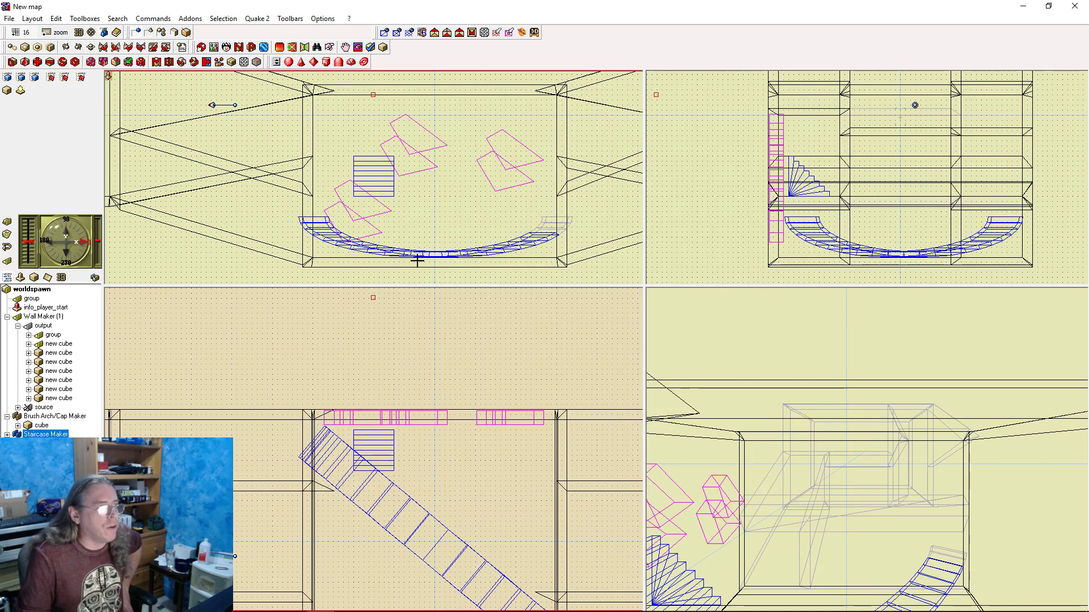
# Move the Staircase Maker's cube to center -192 112 -256 and open the staircase's specifics to check its step settings
pyautogui.click(377, 173)
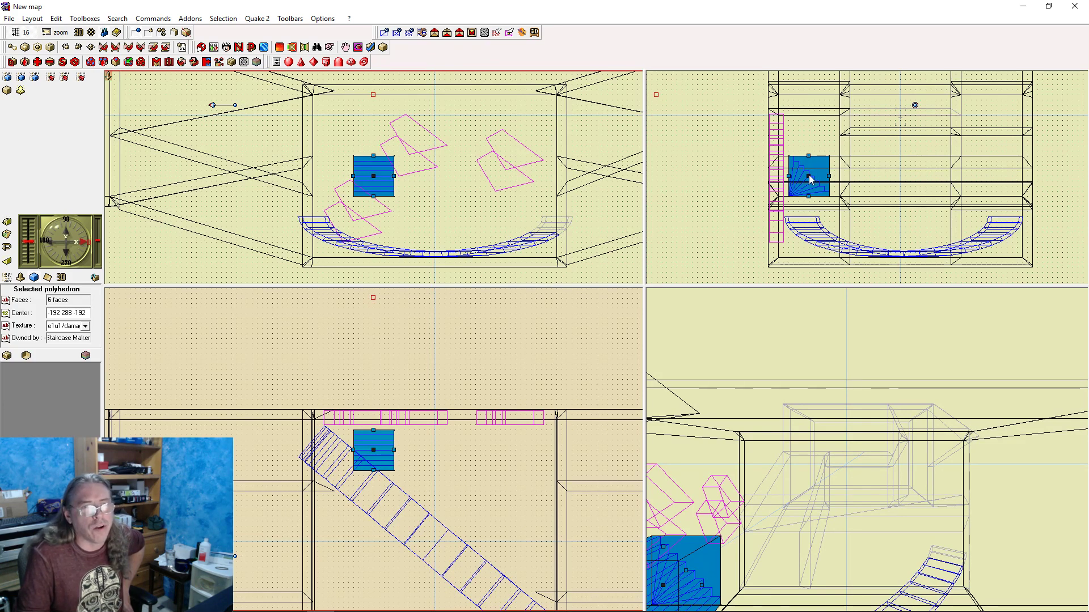
pyautogui.moveTo(809, 179)
pyautogui.mouseDown()
pyautogui.moveTo(884, 198)
pyautogui.moveTo(972, 195)
pyautogui.moveTo(881, 202)
pyautogui.mouseUp()
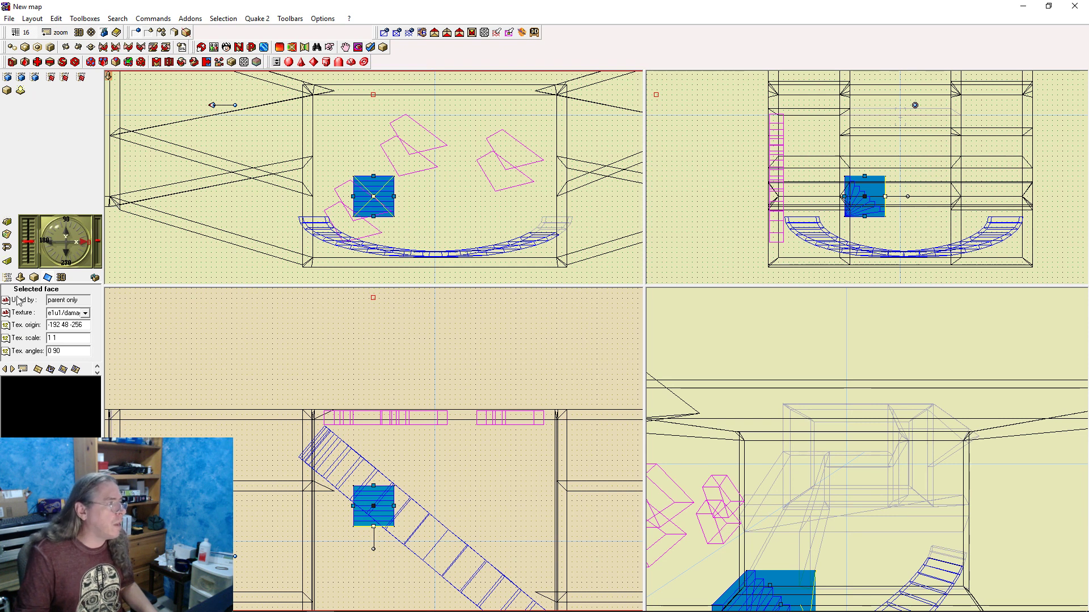
pyautogui.click(7, 275)
pyautogui.doubleClick(48, 415)
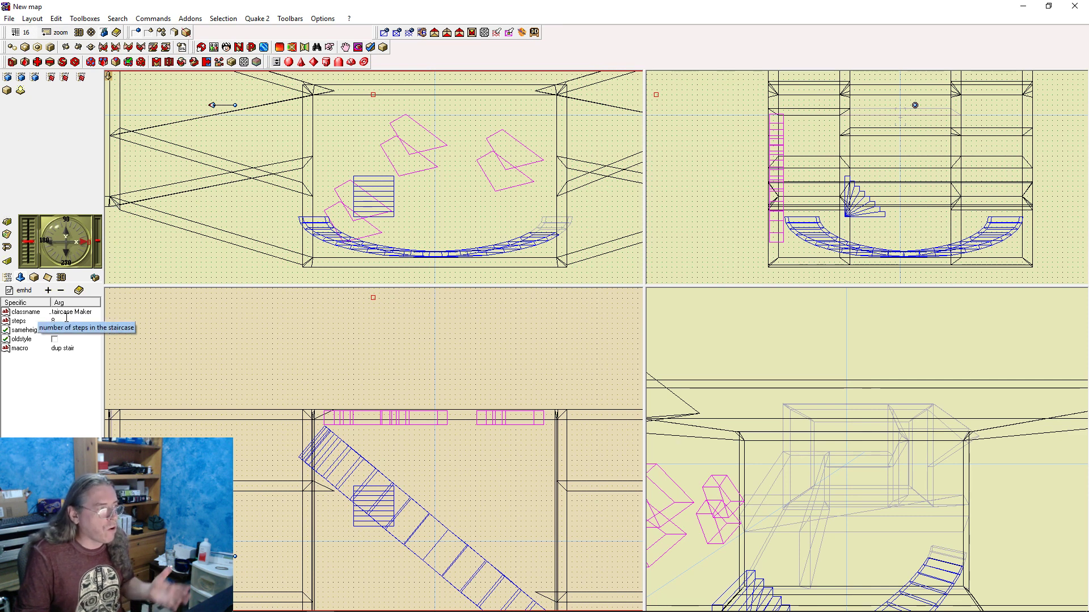
# Lower the Staircase Maker's cube onto the room floor and place it against the wall with the cut-out openings, at center 80 320 -384
pyautogui.click(376, 192)
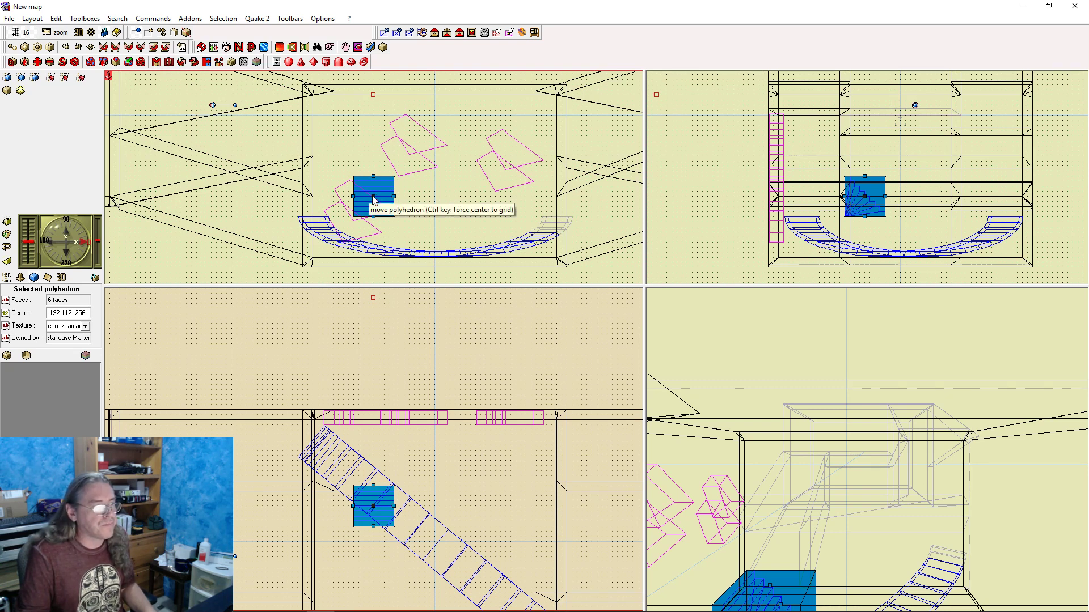
pyautogui.moveTo(372, 196); pyautogui.dragTo(449, 241)
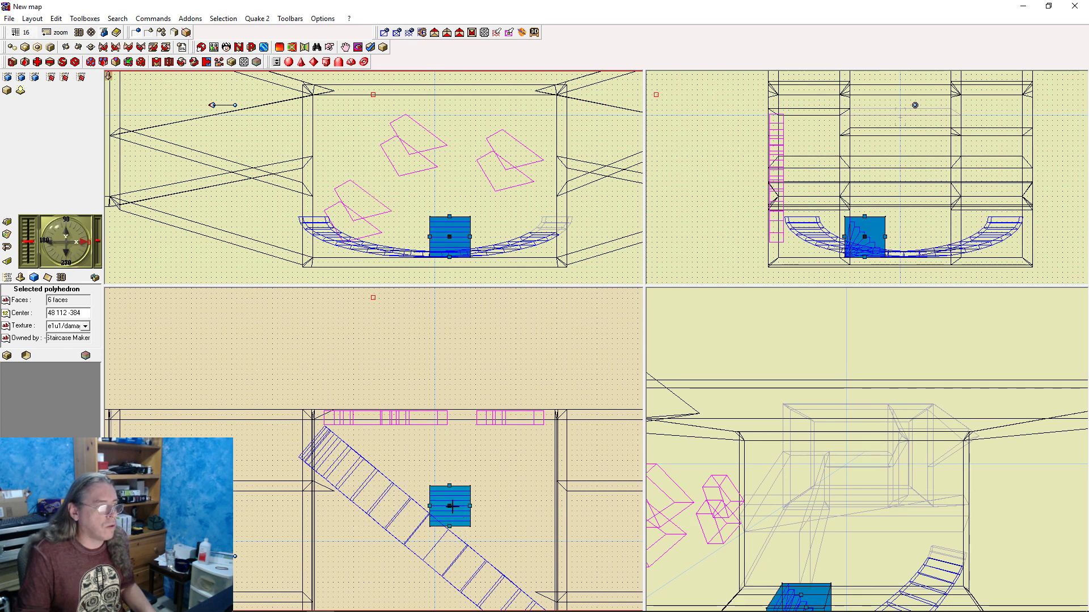
pyautogui.moveTo(452, 489); pyautogui.dragTo(457, 454)
pyautogui.moveTo(452, 509); pyautogui.dragTo(460, 435)
pyautogui.click(508, 472)
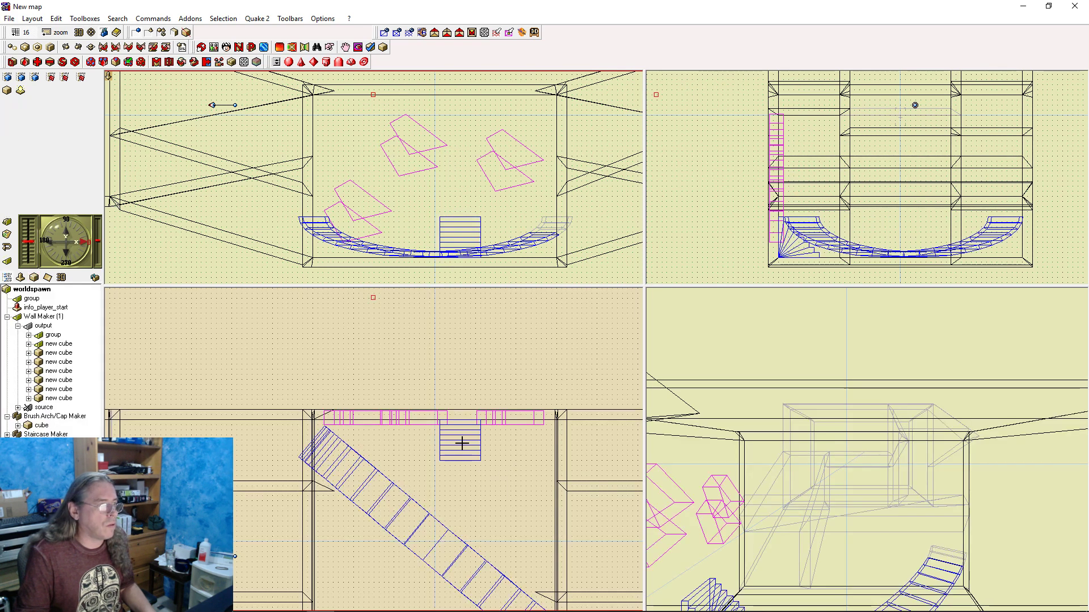
# Apply the pball/door03_4 wood texture to the Staircase Maker's cube
pyautogui.click(460, 440)
pyautogui.click(85, 326)
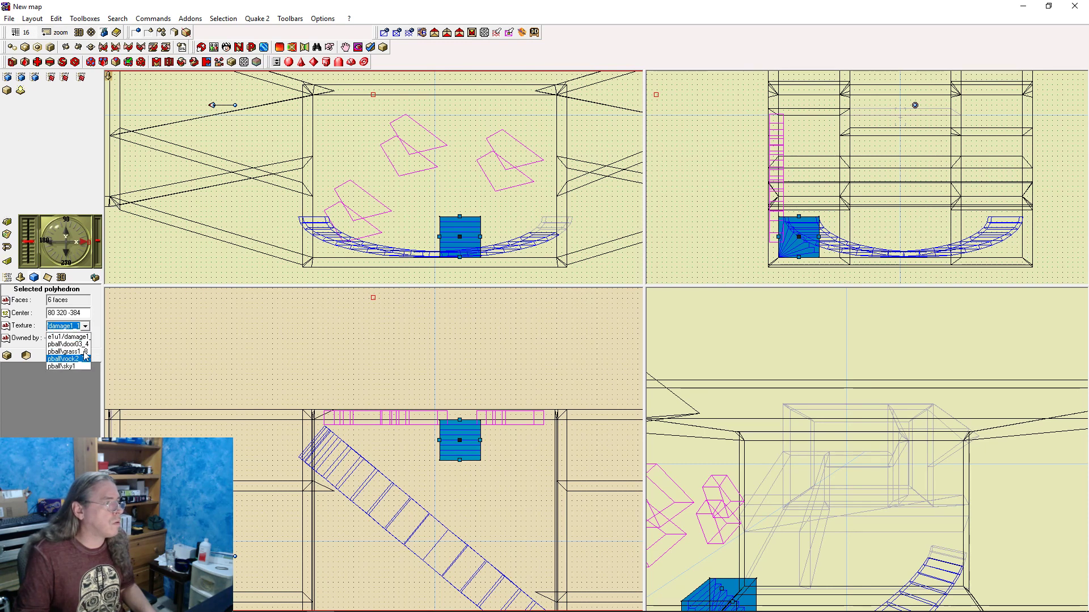
pyautogui.click(85, 345)
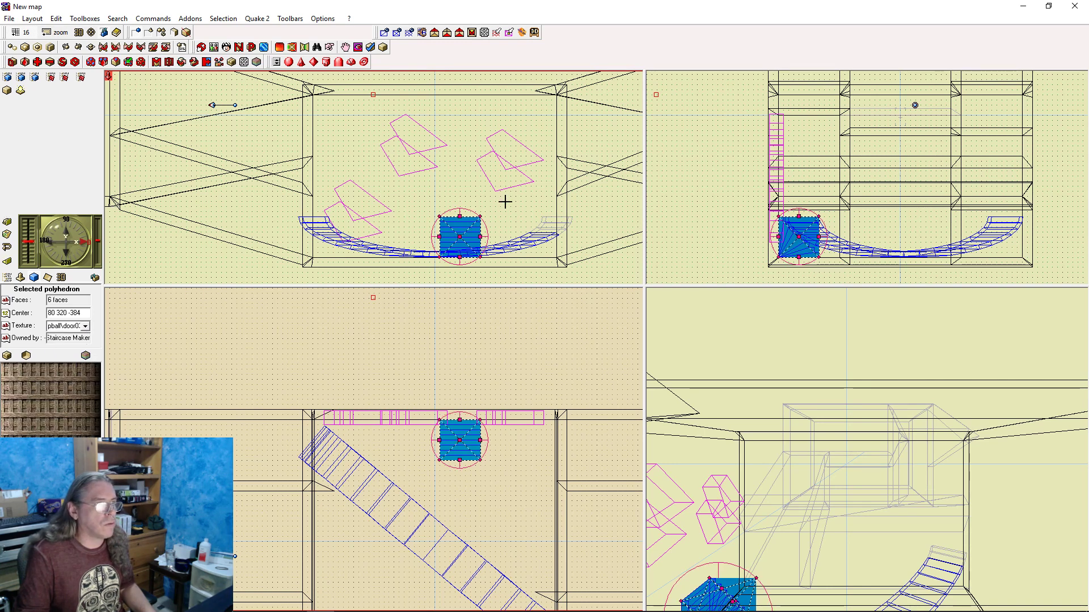
pyautogui.press('Escape')
# Build and run the map in Paintball 2, and walk into the room to inspect the staircase beside the bridge
pyautogui.press('F9')
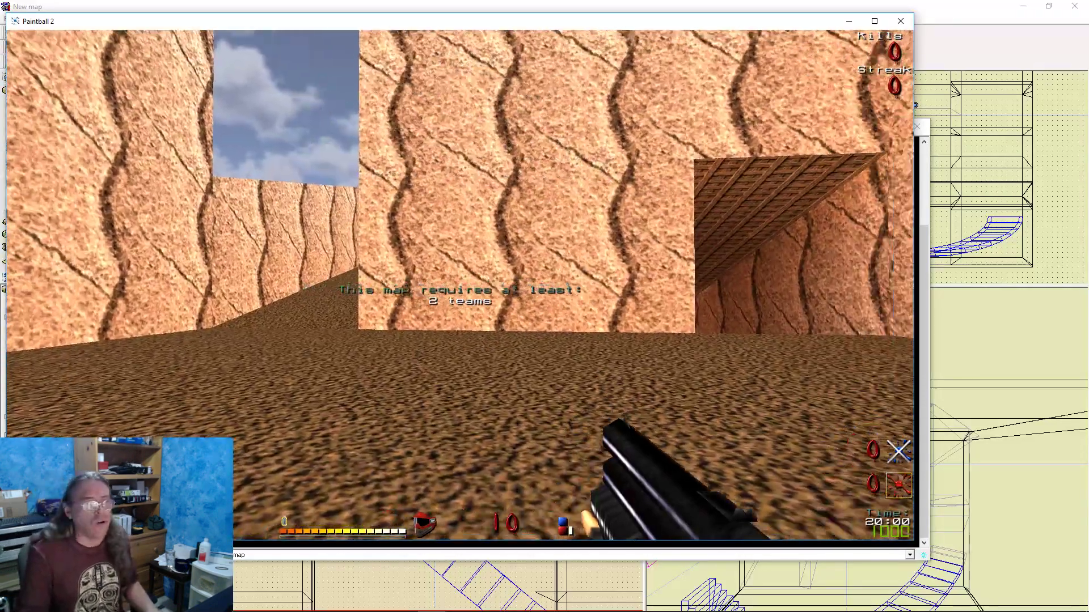
pyautogui.press('w')
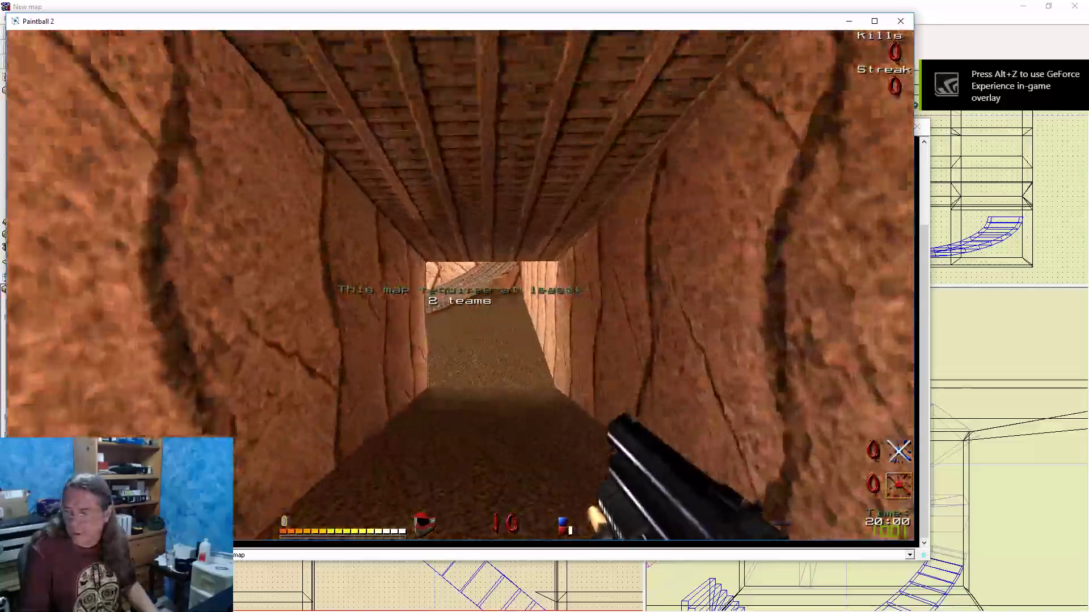
pyautogui.press('w')
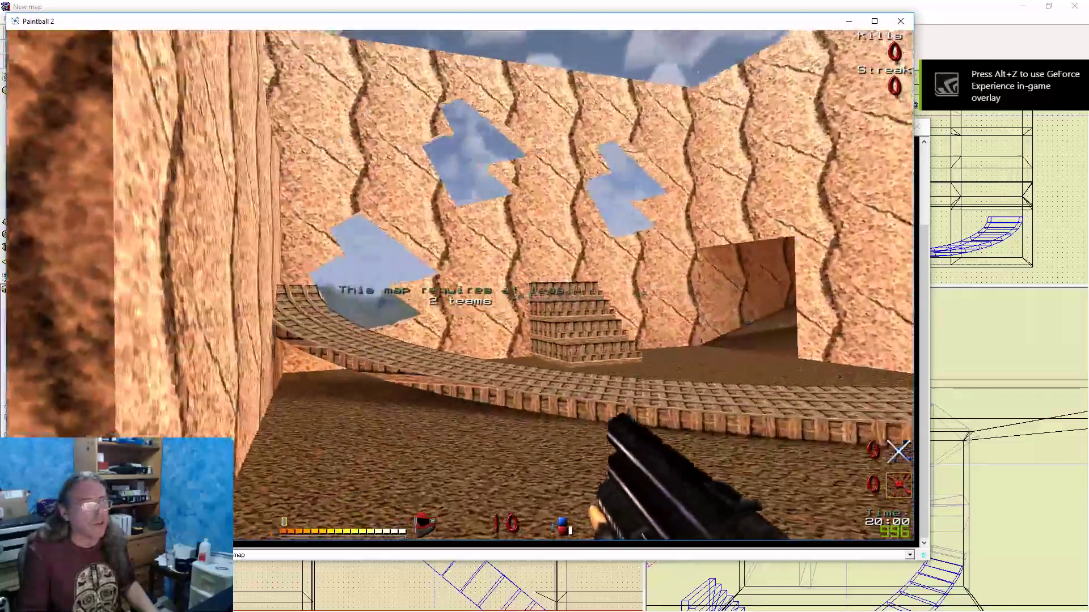
pyautogui.press('w')
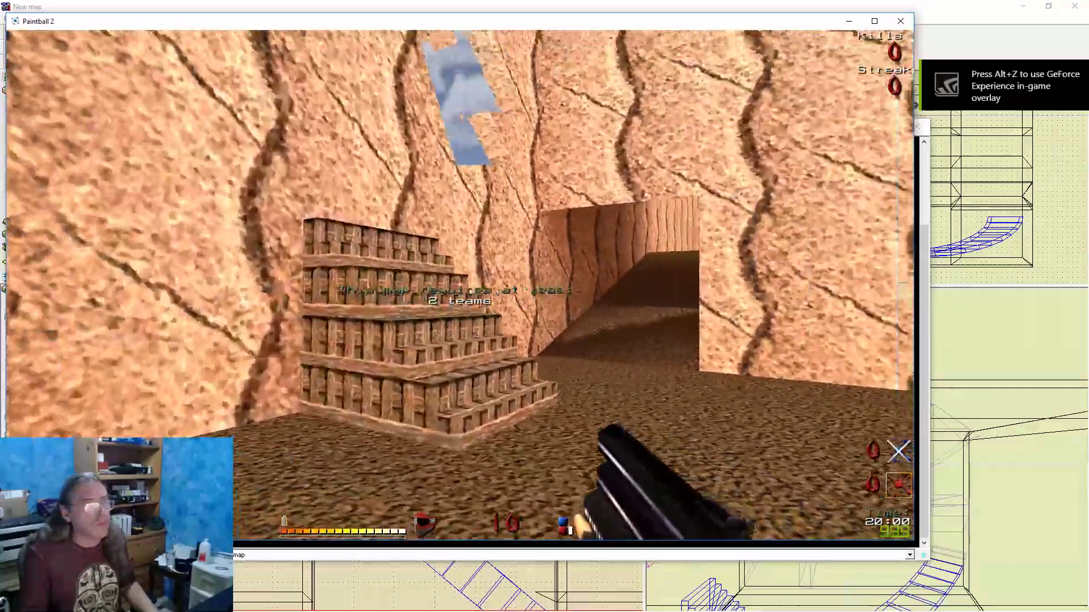
pyautogui.press('w')
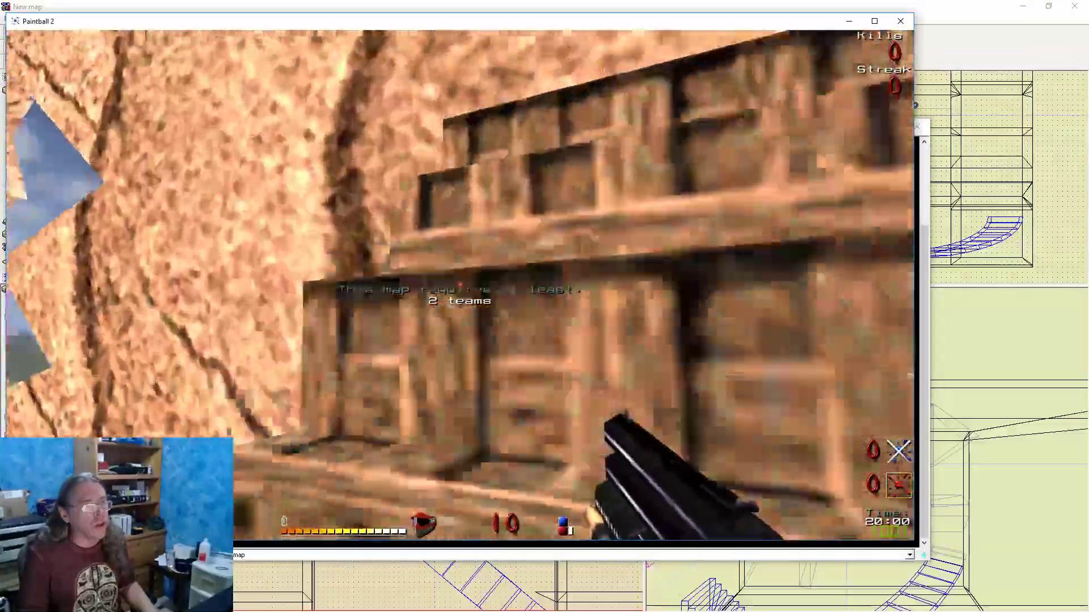
pyautogui.press('w')
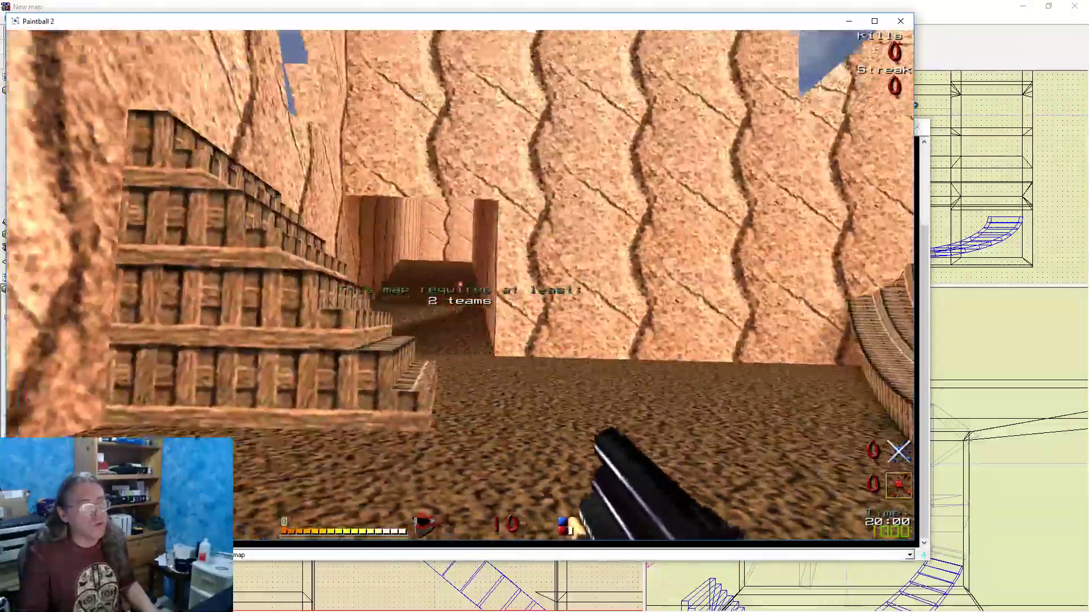
pyautogui.press('w')
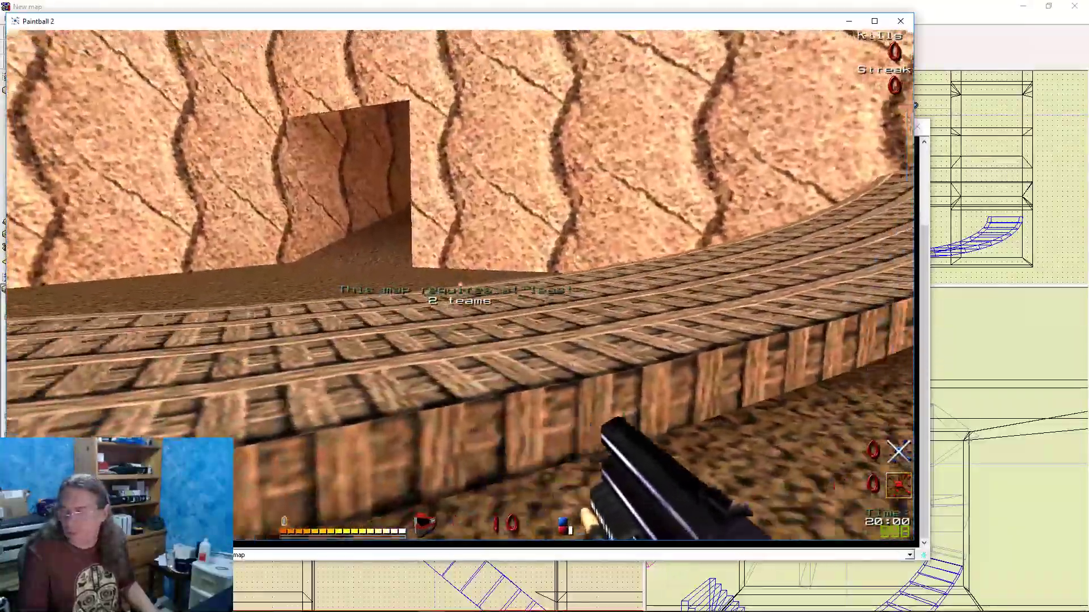
# Walk around the wooden staircase and curved bridge to inspect them, and quit the game with the console command quit
pyautogui.press('w')
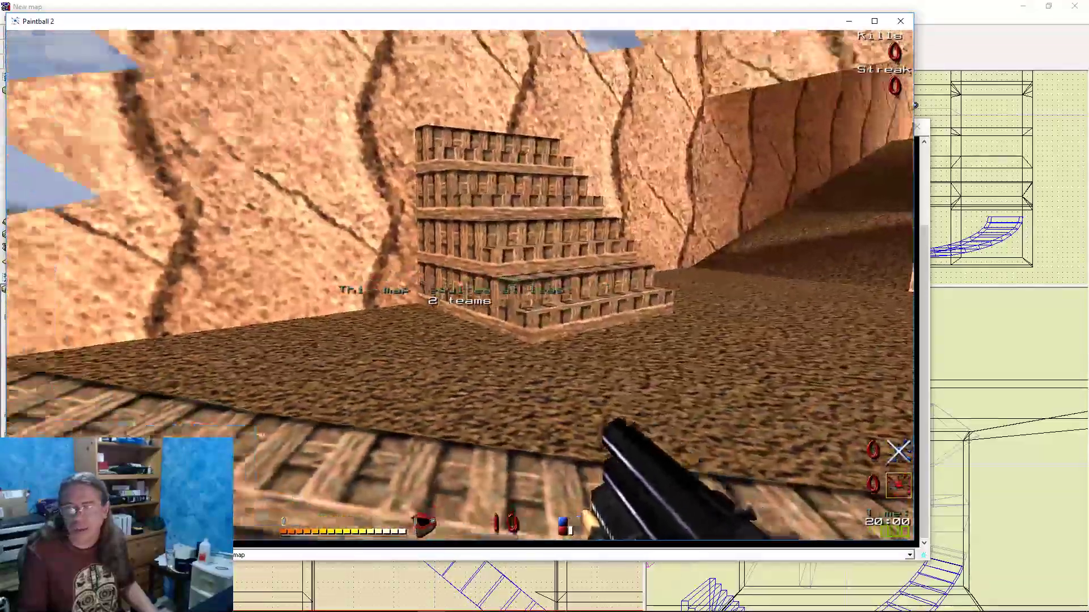
pyautogui.press('d')
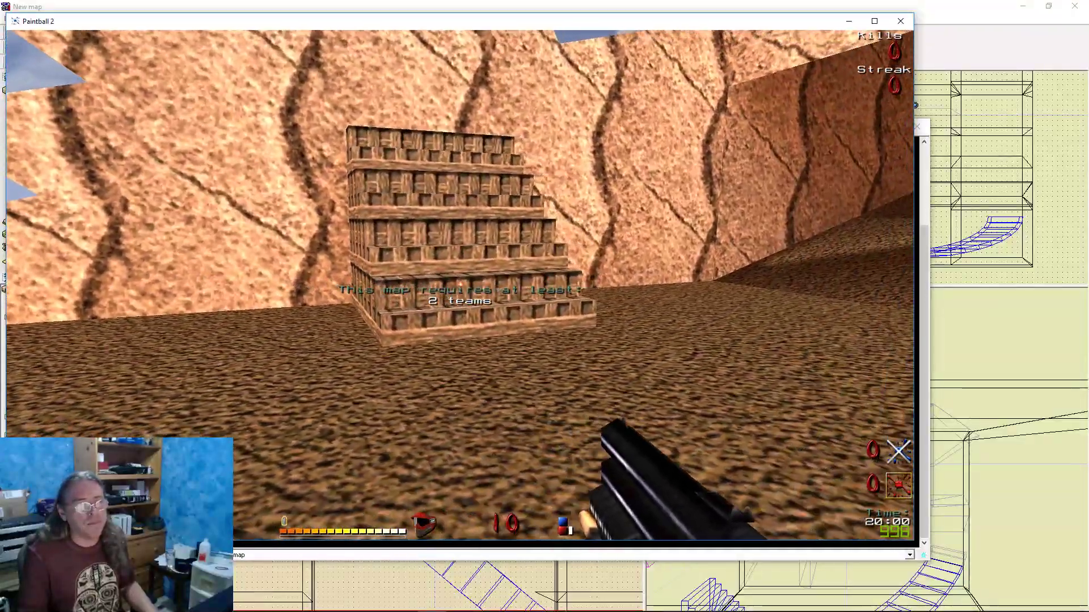
pyautogui.press('d')
pyautogui.press('s')
pyautogui.press('`')
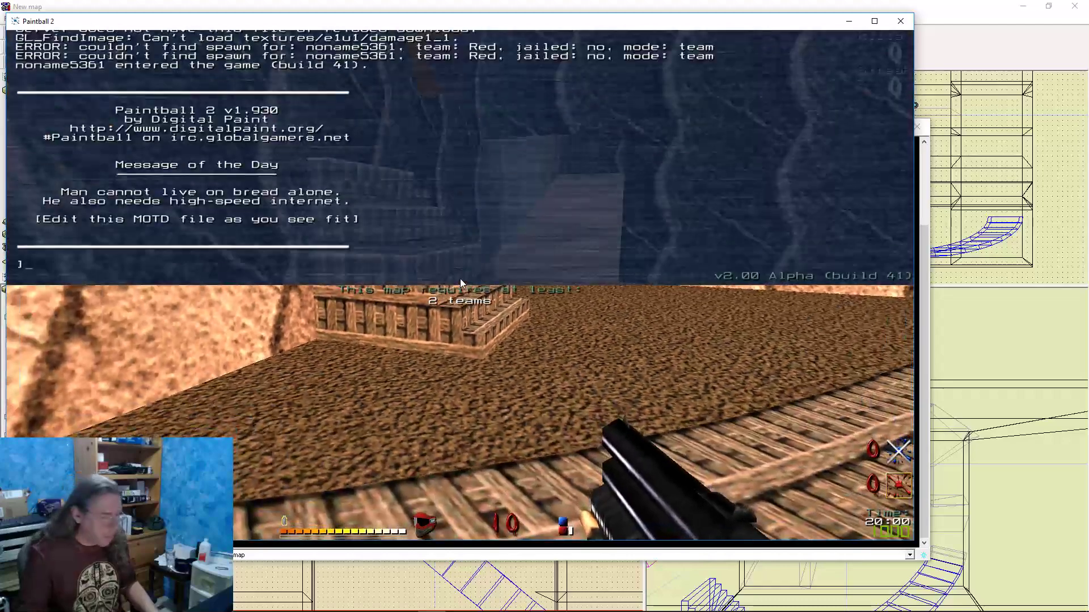
pyautogui.write('quit')
pyautogui.press('Return')
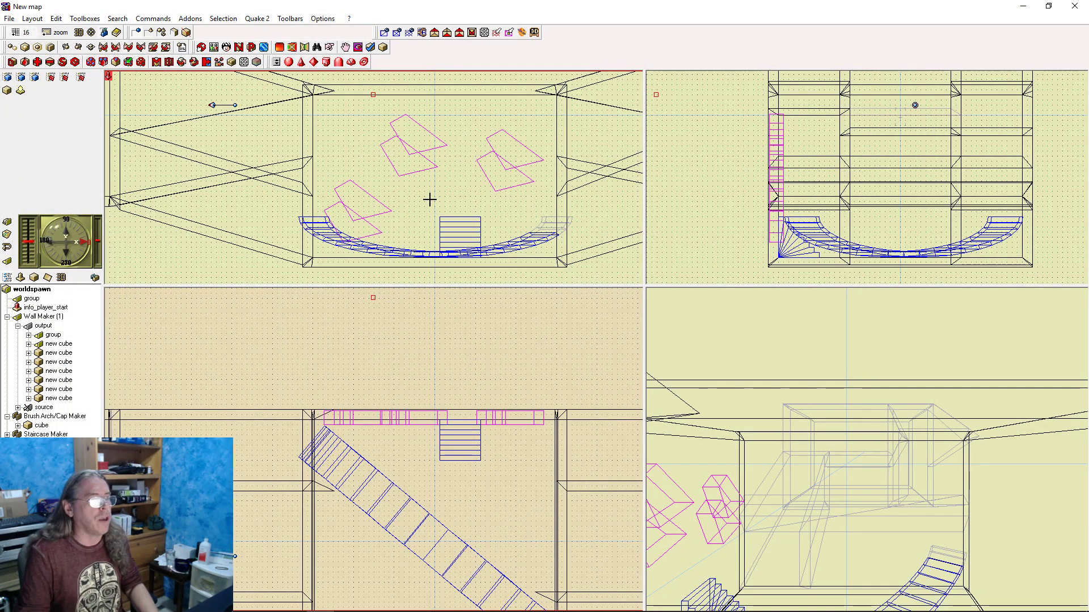
# Review the duplicators and shape builders among the new map items, and insert a Brush Bevel Maker
pyautogui.press('Insert')
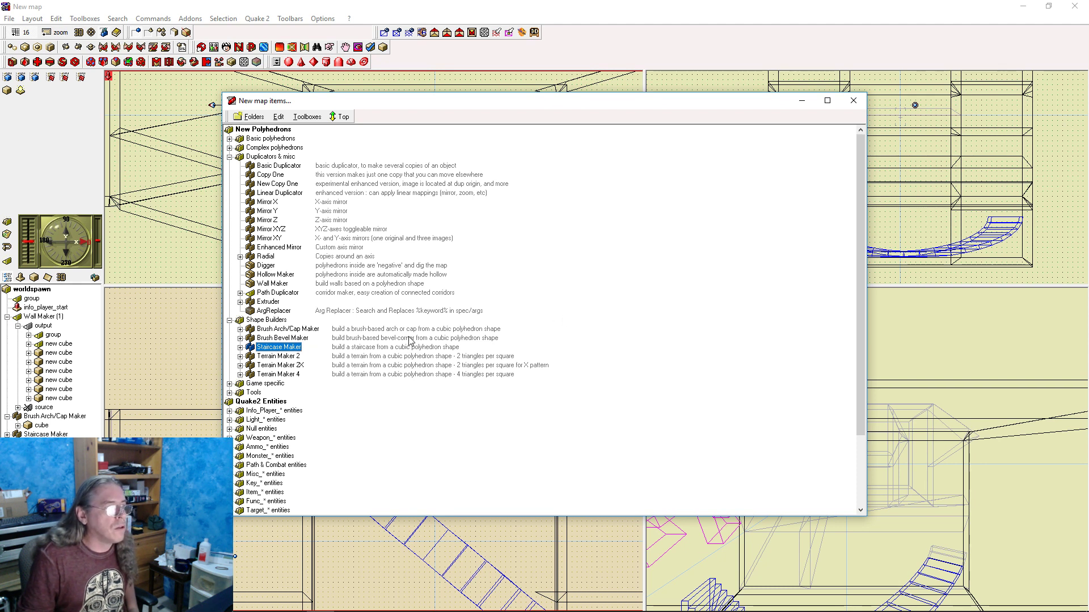
pyautogui.click(301, 330)
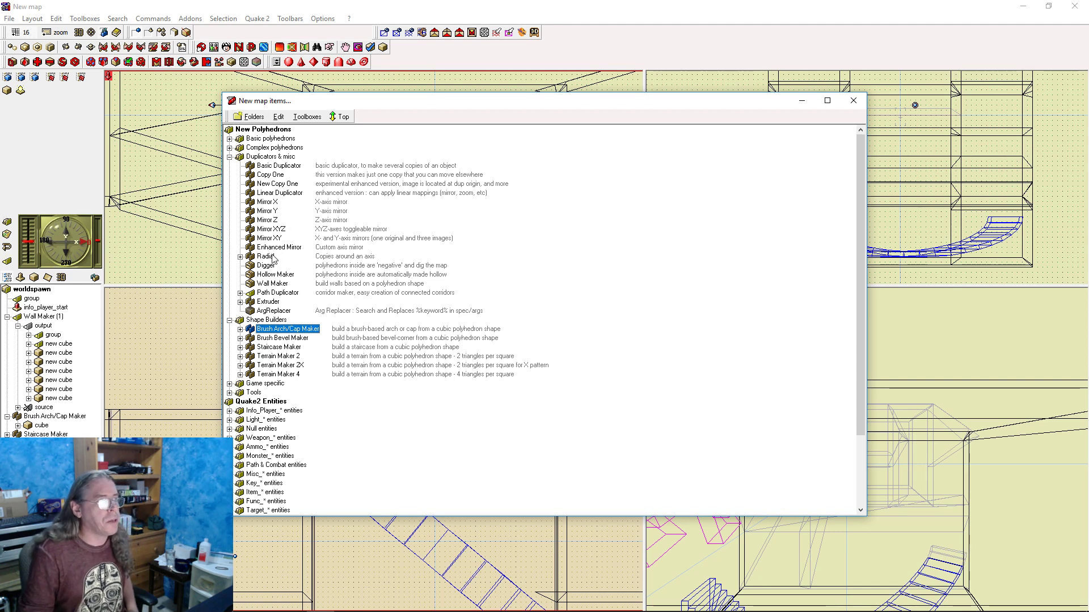
pyautogui.click(280, 195)
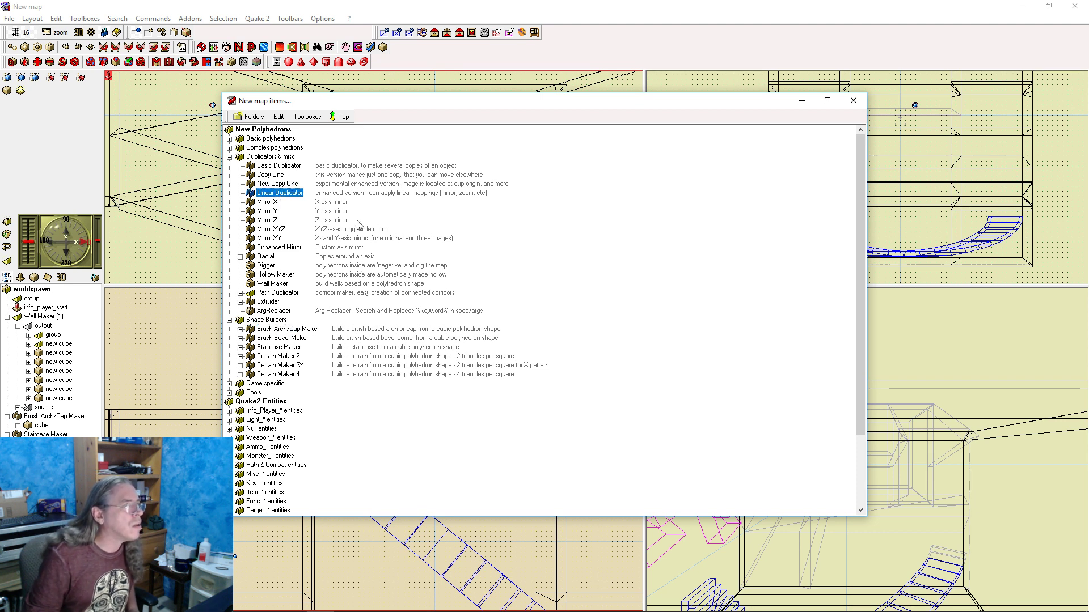
pyautogui.click(278, 185)
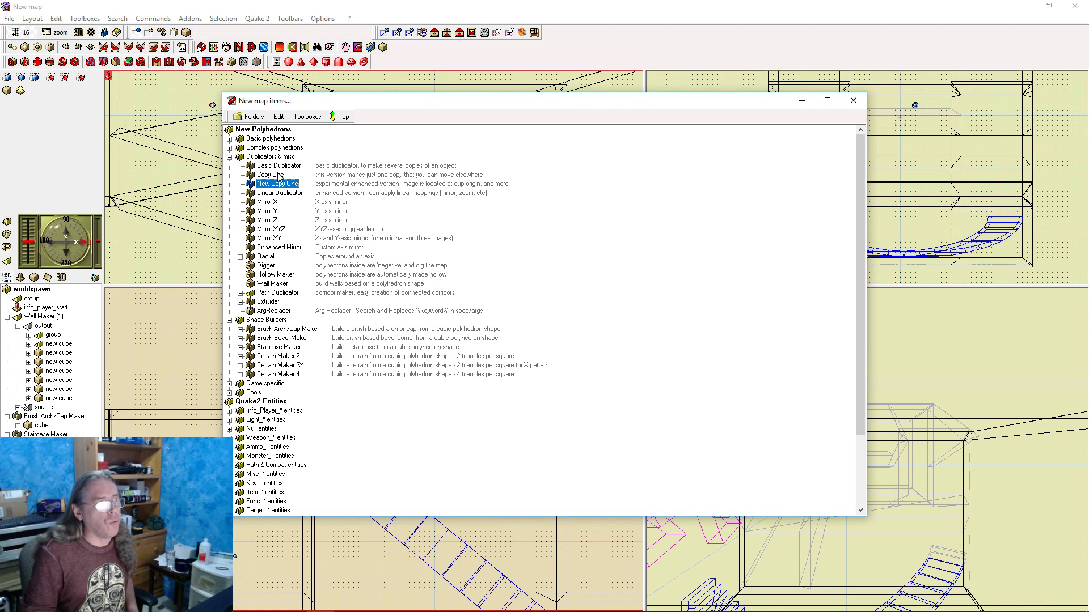
pyautogui.click(282, 176)
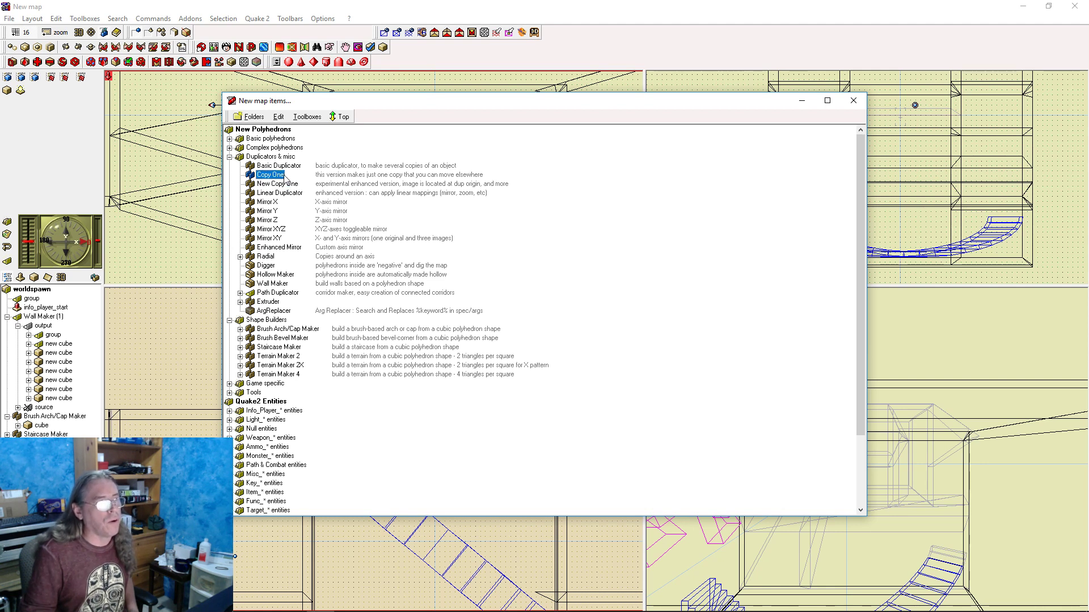
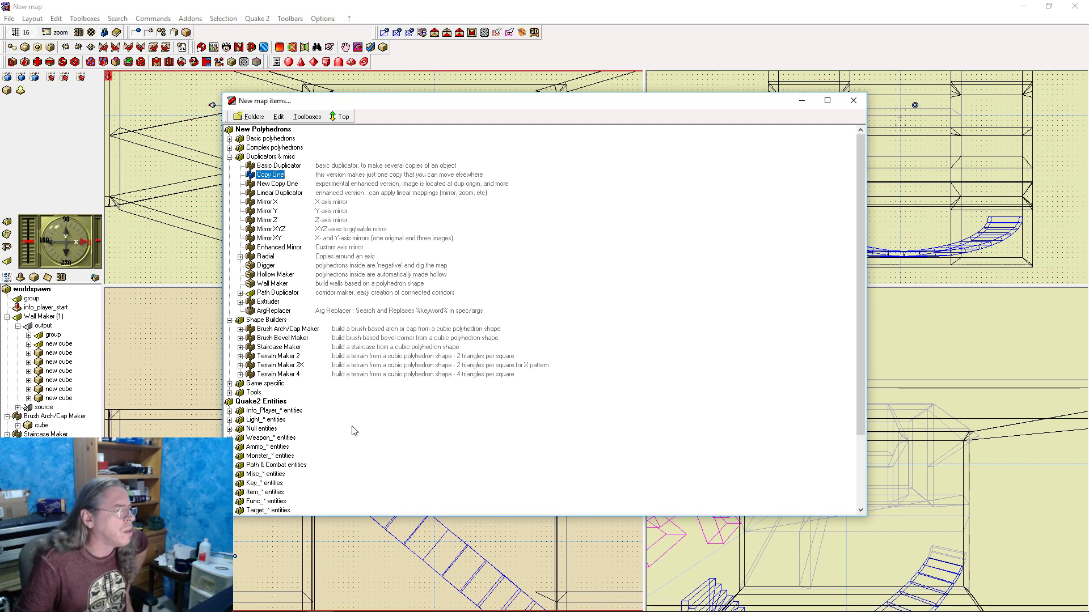
pyautogui.doubleClick(296, 337)
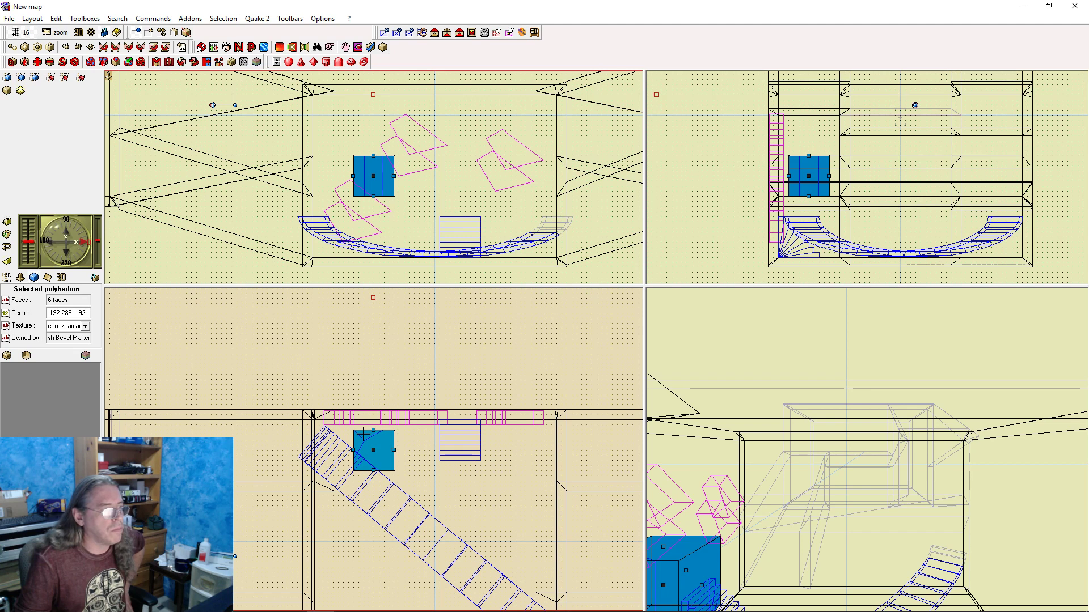
# Move the Brush Bevel Maker's cube into the room corner at center -320 320 -192 and stretch it to the room's full height
pyautogui.keyDown('ctrl'); pyautogui.click(338, 433); pyautogui.keyUp('ctrl')
pyautogui.click(370, 444)
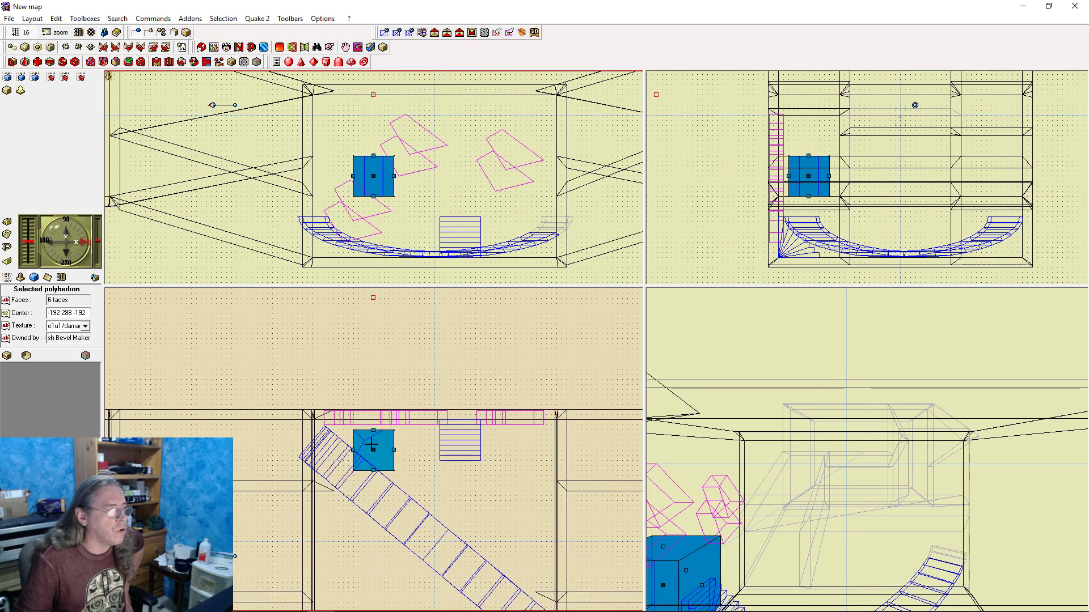
pyautogui.moveTo(372, 449); pyautogui.dragTo(333, 439)
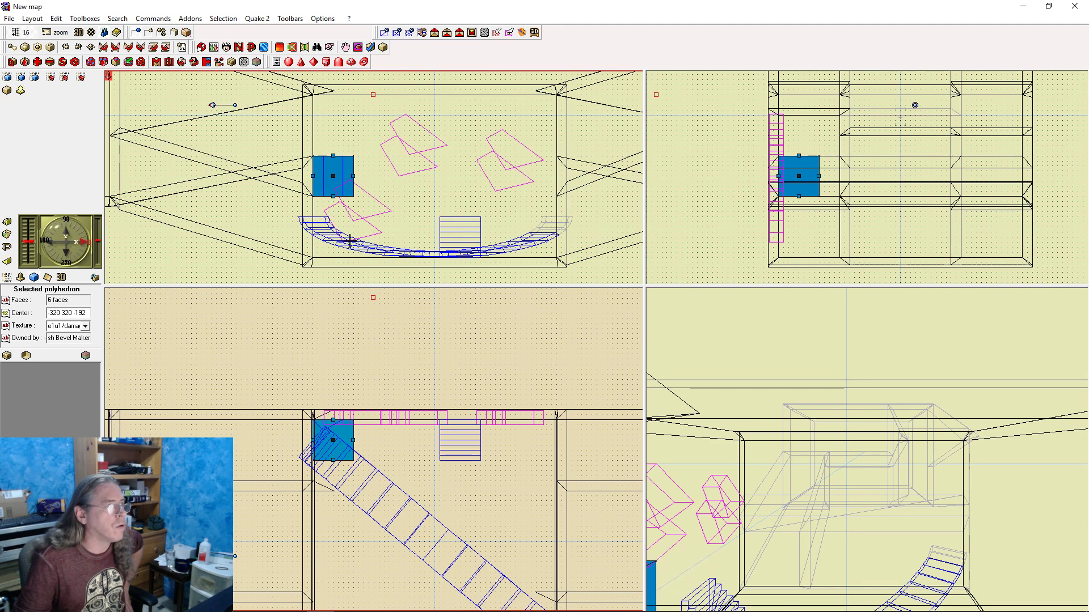
pyautogui.moveTo(333, 178); pyautogui.dragTo(339, 96)
pyautogui.click(335, 173)
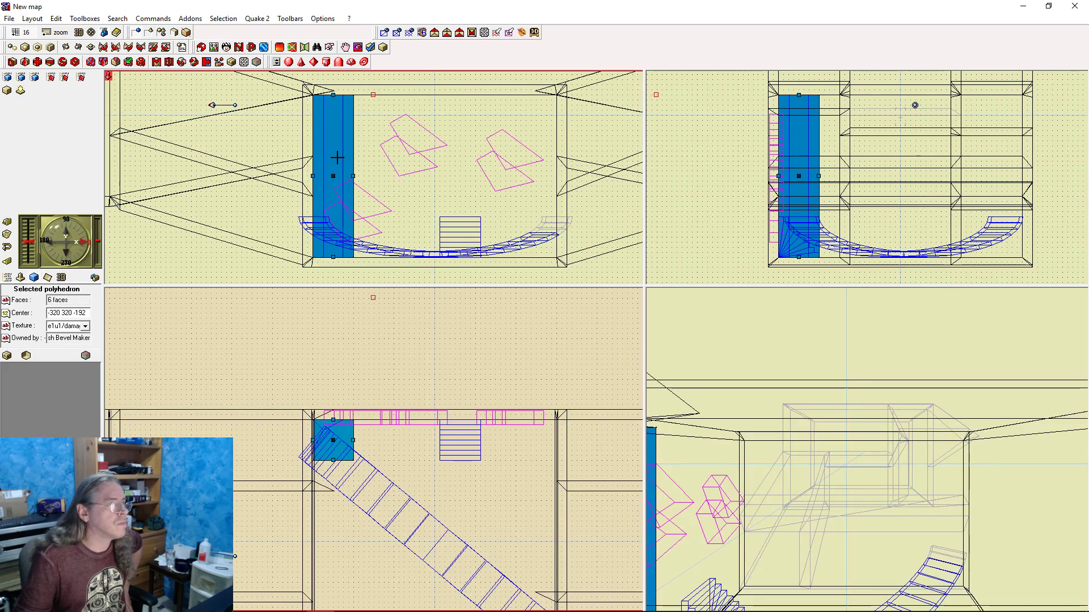
# Apply the pball/rock2_1 texture to the Brush Bevel Maker's cube and deselect it
pyautogui.click(80, 326)
pyautogui.click(86, 328)
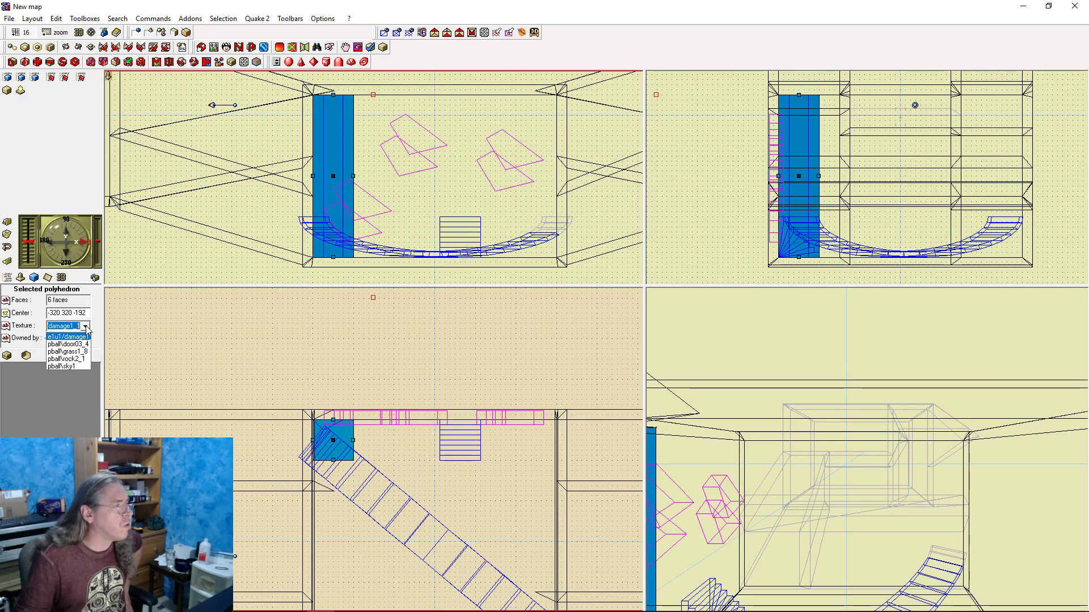
pyautogui.click(85, 359)
pyautogui.click(389, 457)
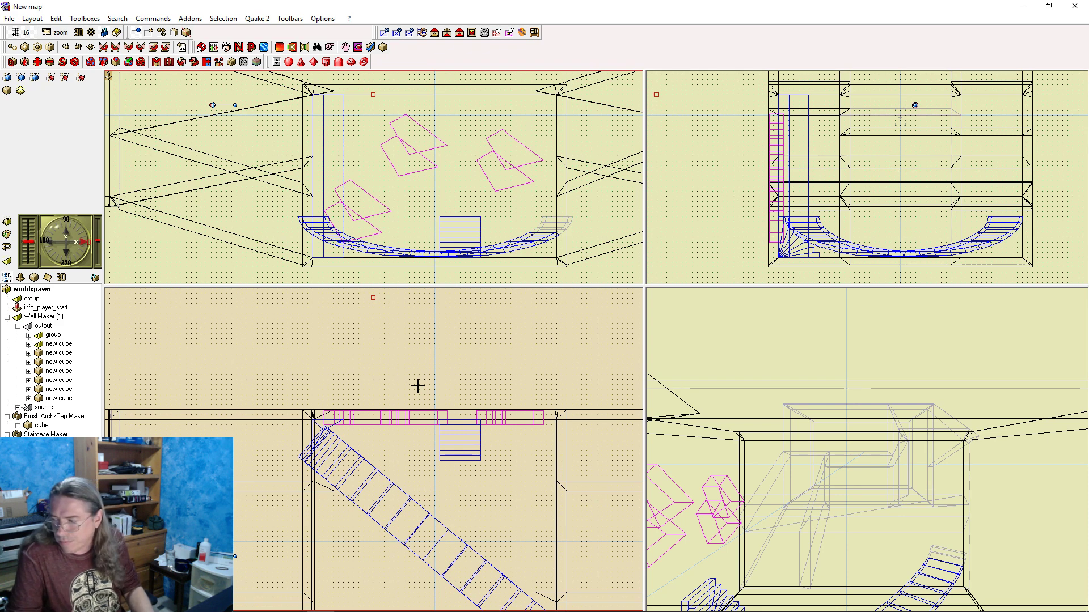
# Build and run the map in Paintball 2, inspect the beveled corner behind the bridge, and quit the game
pyautogui.press('F9')
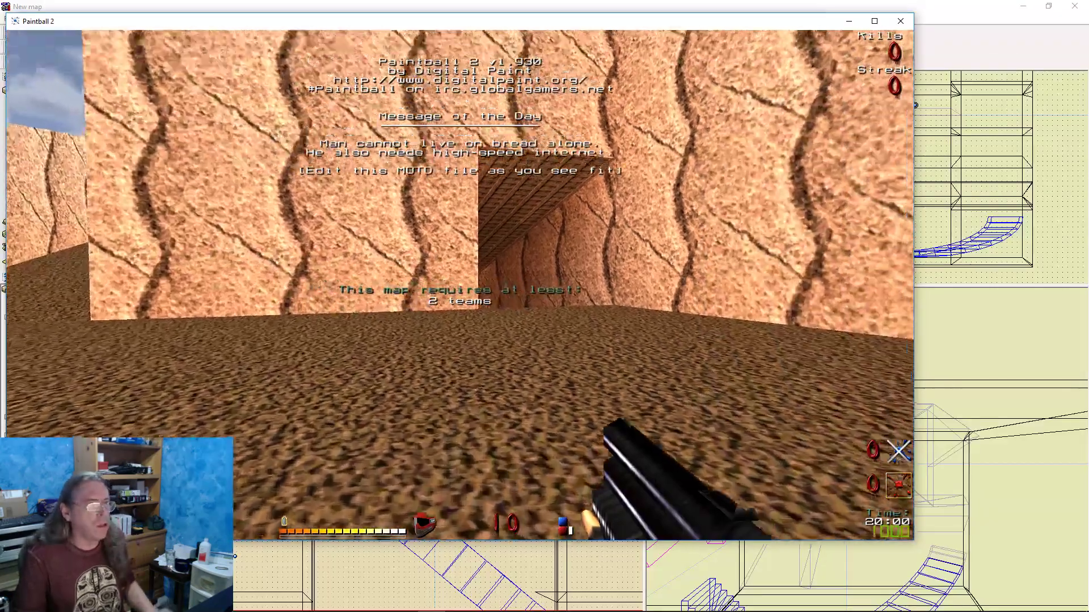
pyautogui.press('w')
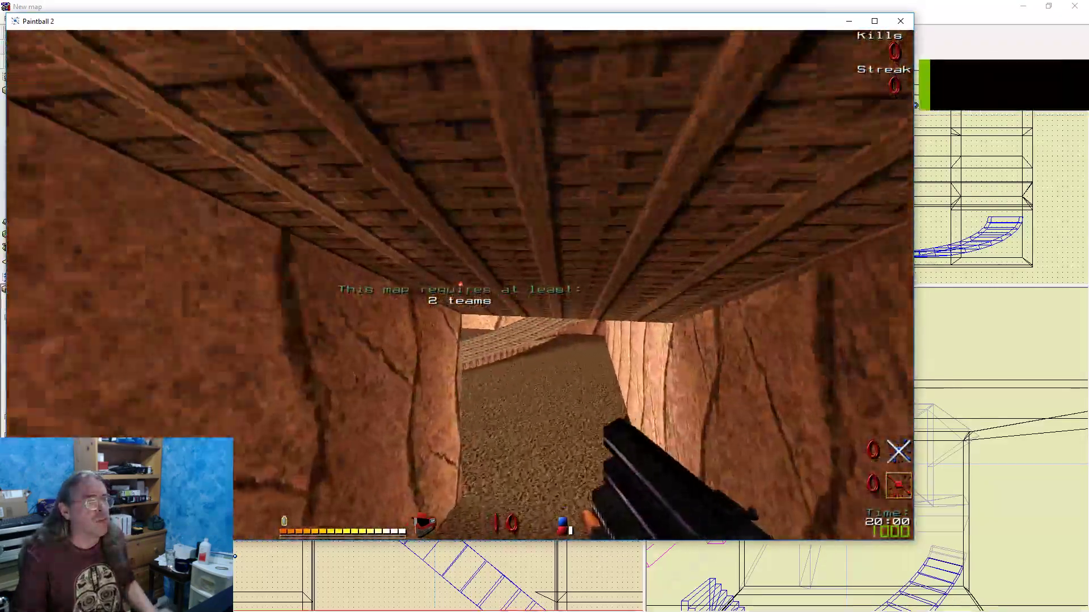
pyautogui.press('w')
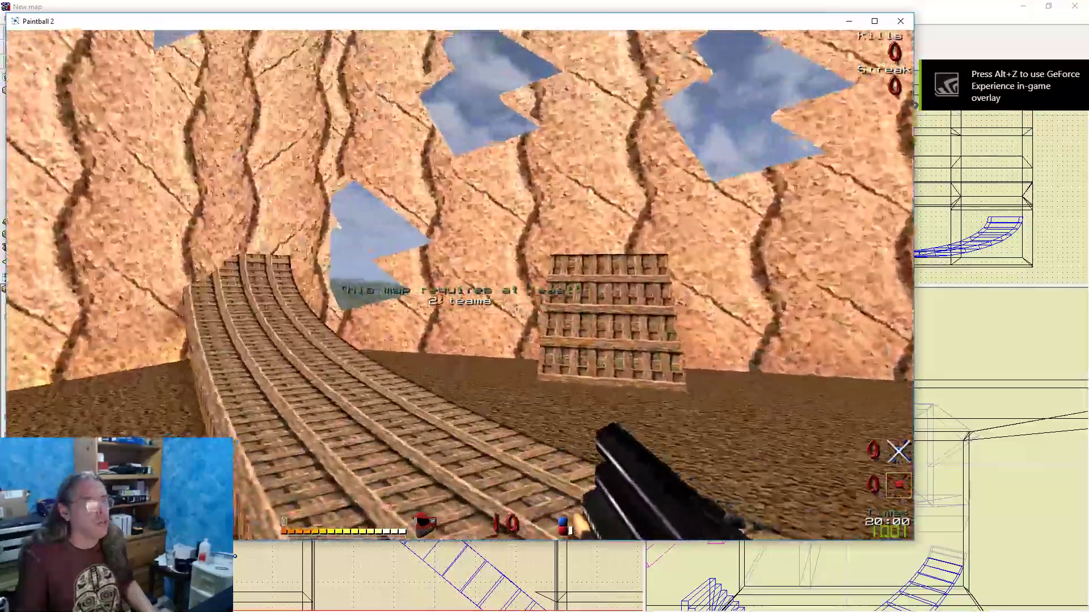
pyautogui.press('w')
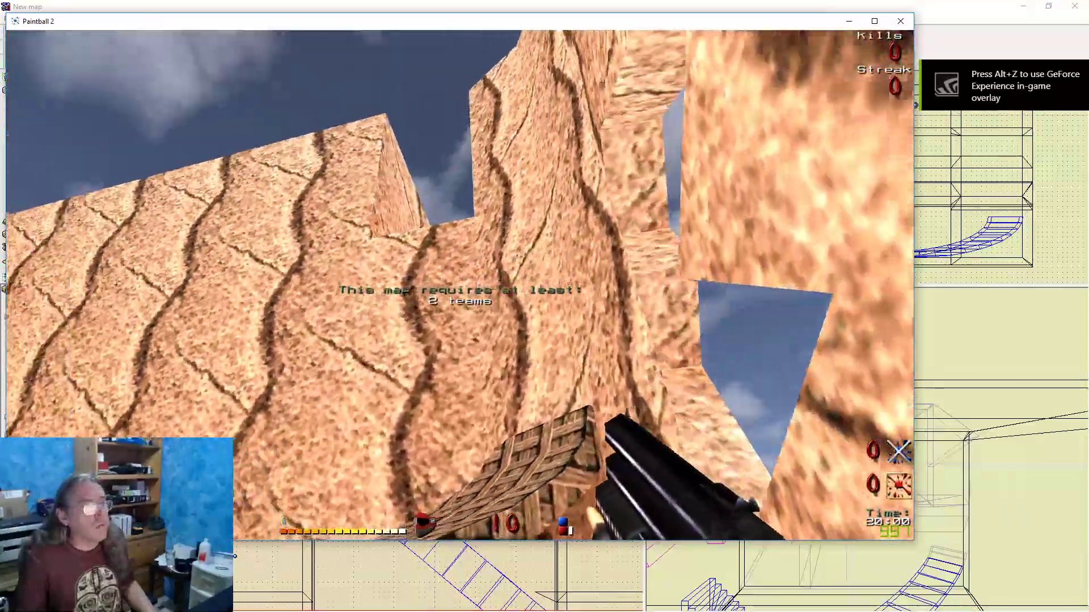
pyautogui.press('w')
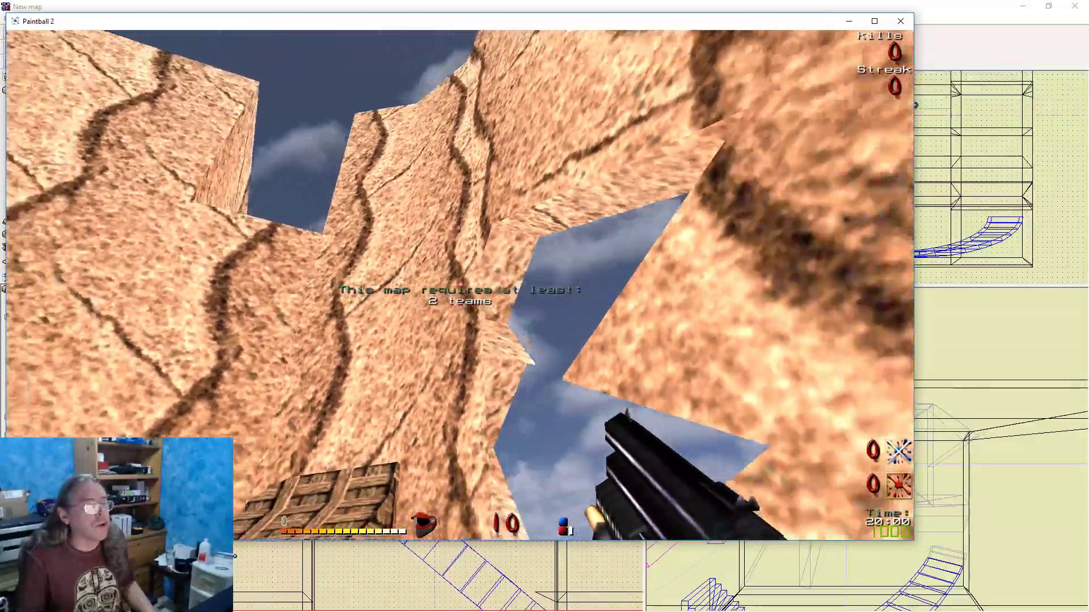
pyautogui.press('s')
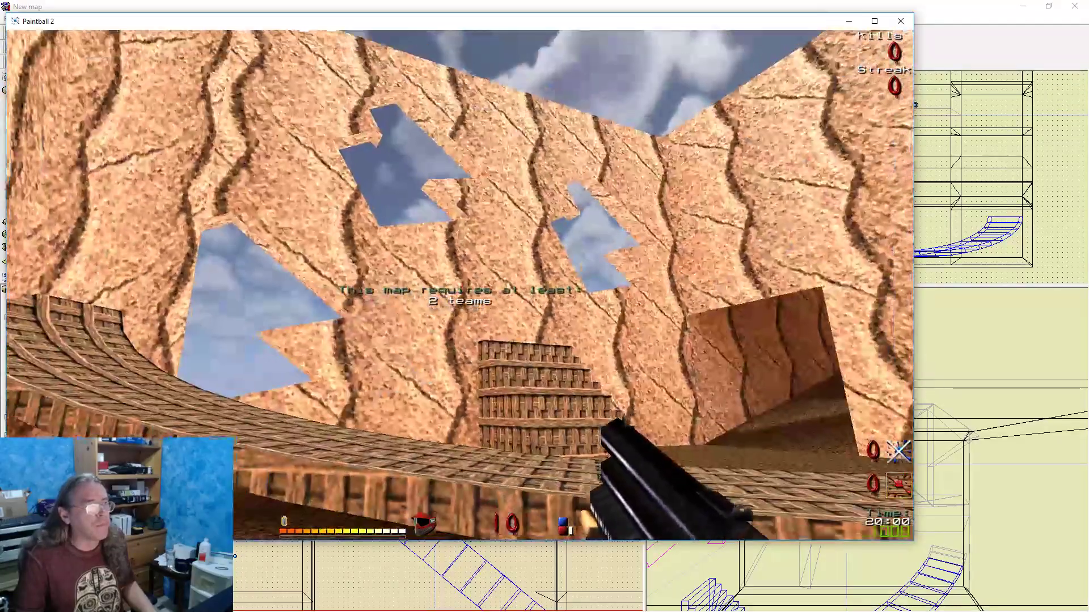
pyautogui.press('`')
pyautogui.write('quit')
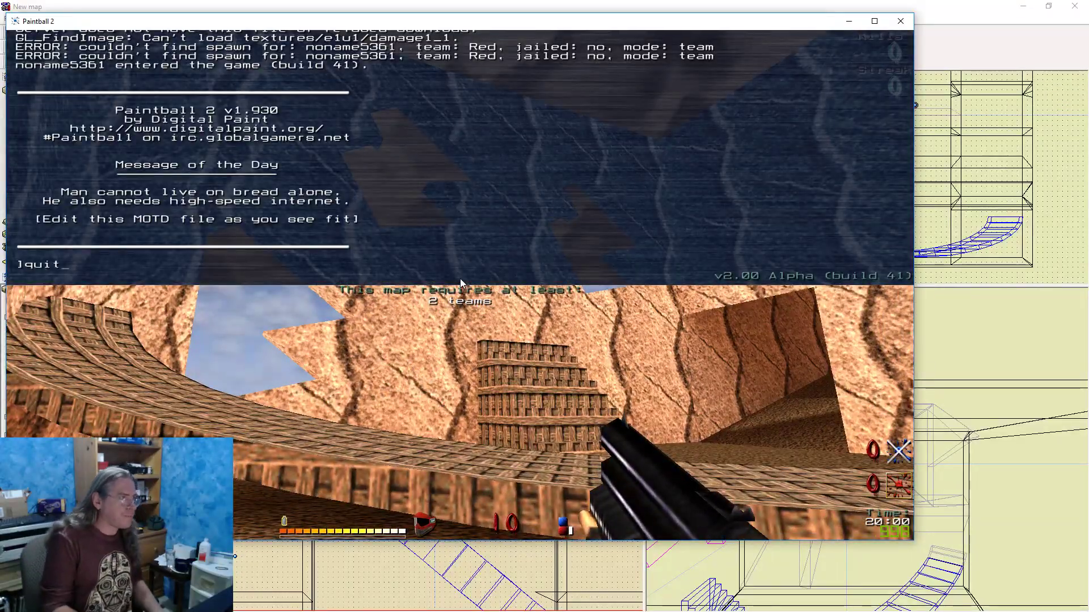
pyautogui.press('Return')
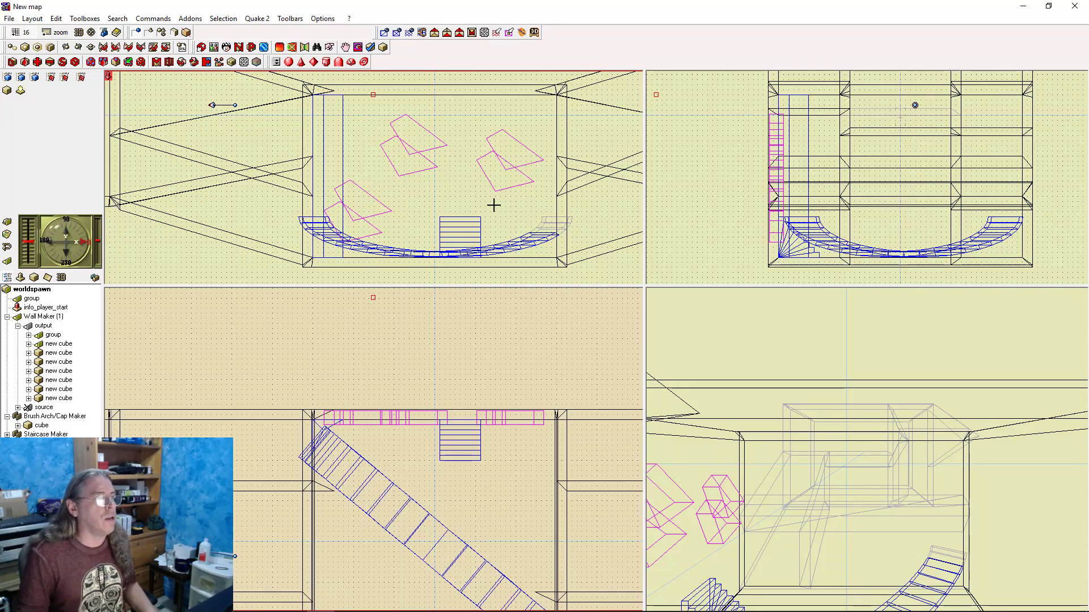
# Add a new cube with the pball/rock2_1 texture below the room and place it at center 144 288 -992
pyautogui.moveTo(494, 204); pyautogui.dragTo(508, 185, button='right')
pyautogui.moveTo(480, 251); pyautogui.dragTo(484, 183, button='right')
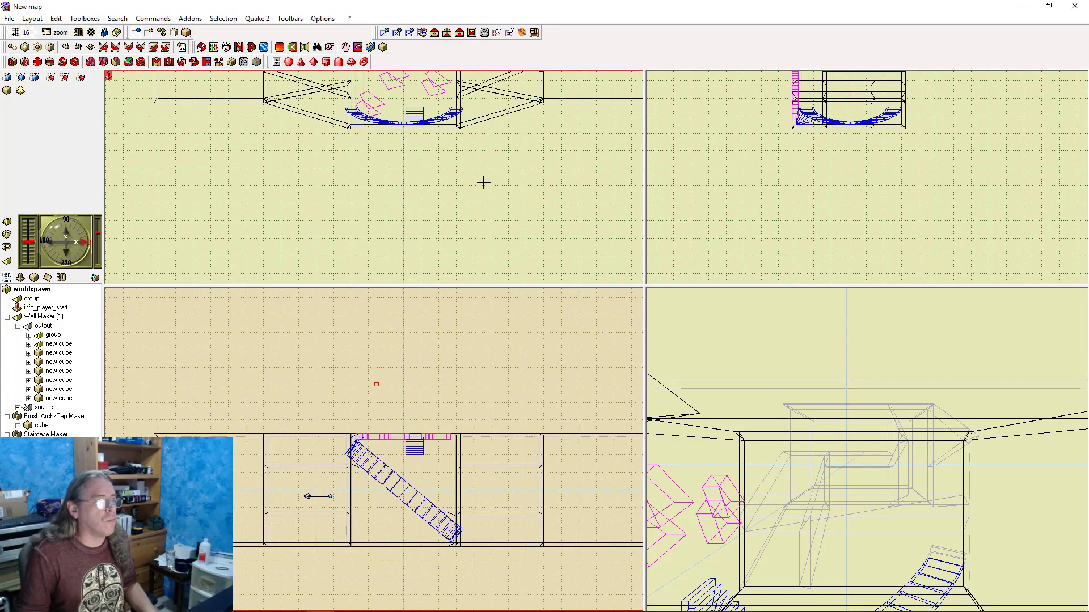
pyautogui.click(7, 90)
pyautogui.click(85, 326)
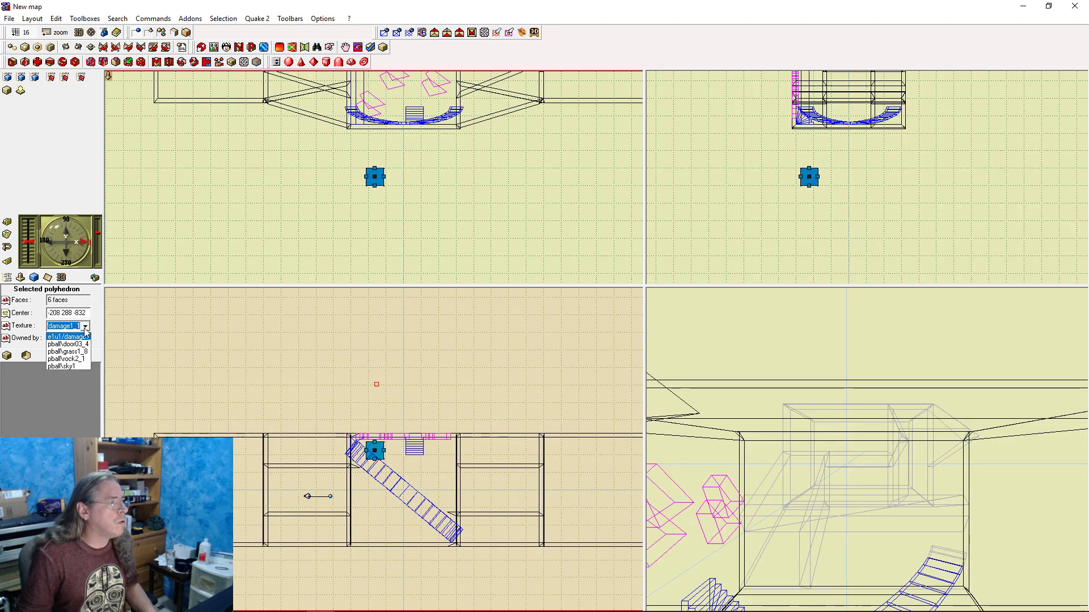
pyautogui.click(79, 359)
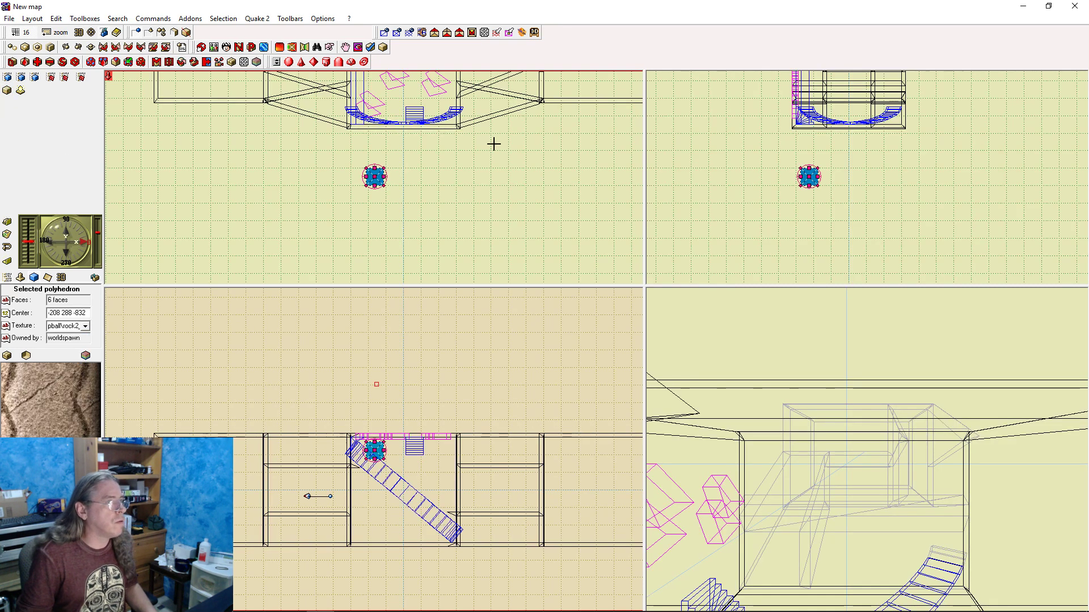
pyautogui.click(375, 176)
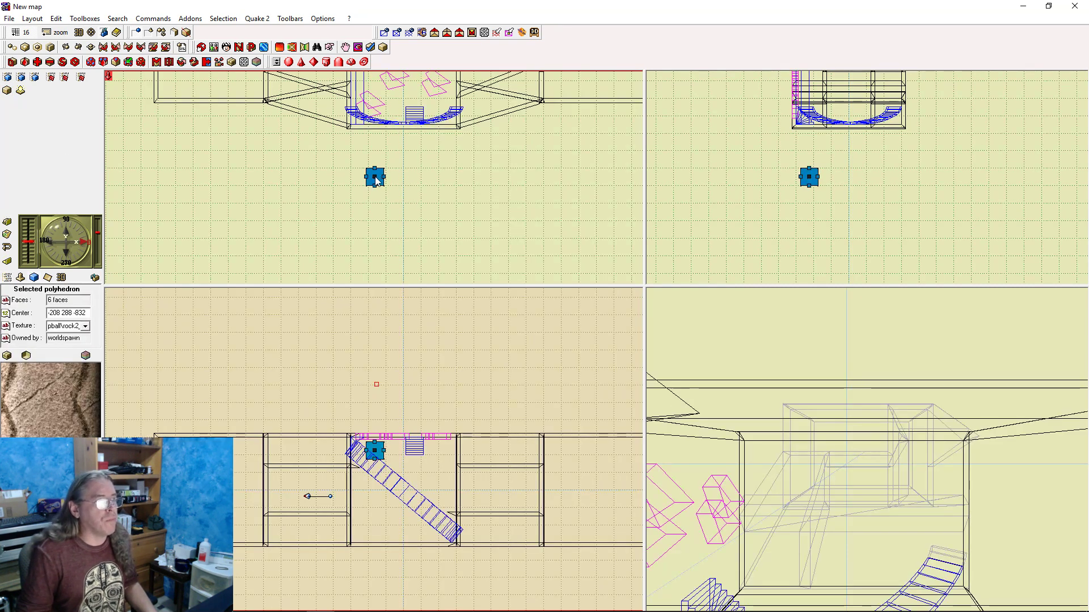
pyautogui.moveTo(377, 181); pyautogui.dragTo(422, 192)
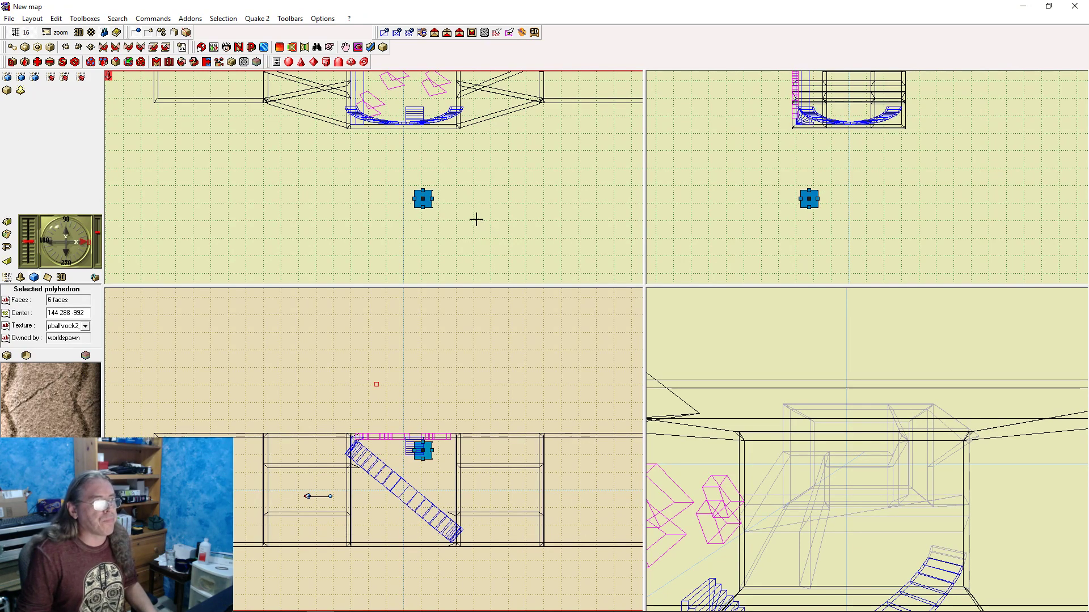
# Cut out the new cube's upper-right, lower-left and upper-left corners as seen in the front view
pyautogui.scroll(-1, 477, 219)
pyautogui.scroll(6, 477, 219)
pyautogui.moveTo(591, 250); pyautogui.dragTo(404, 109, button='right')
pyautogui.rightClick(372, 149)
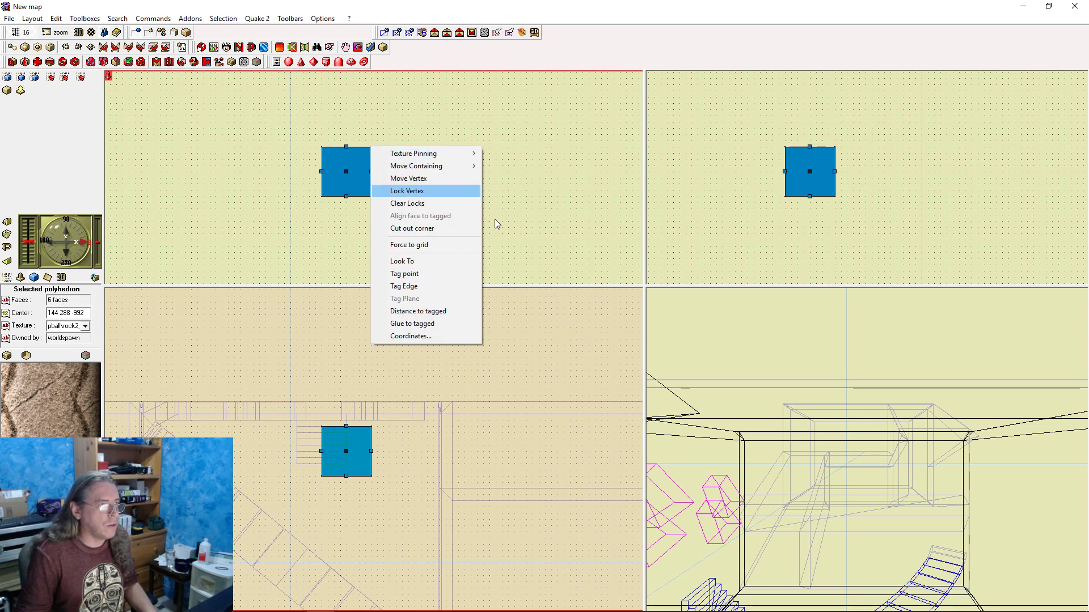
pyautogui.click(462, 226)
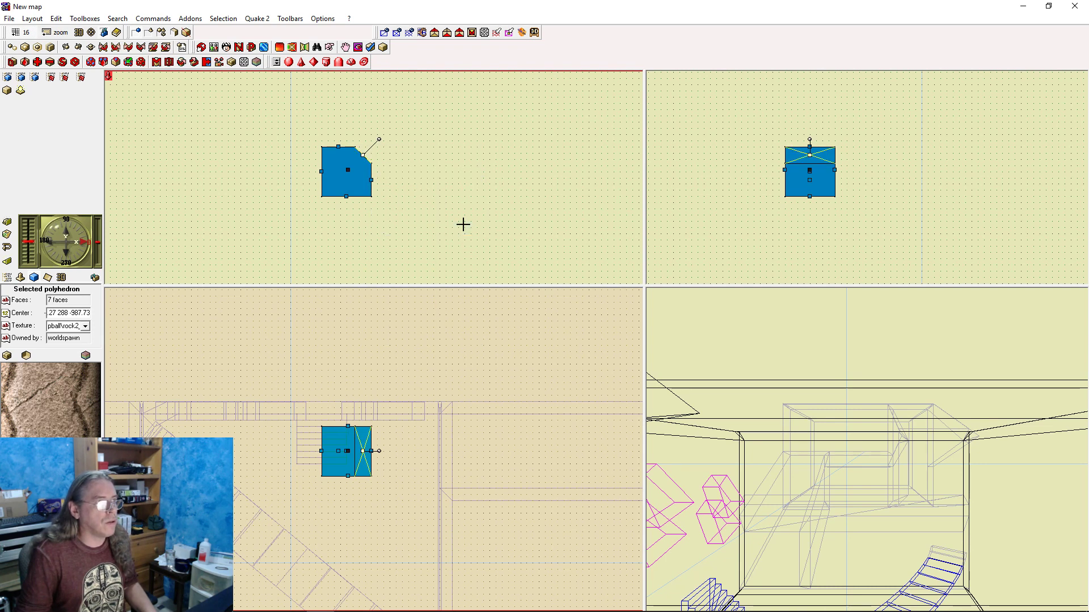
pyautogui.rightClick(322, 199)
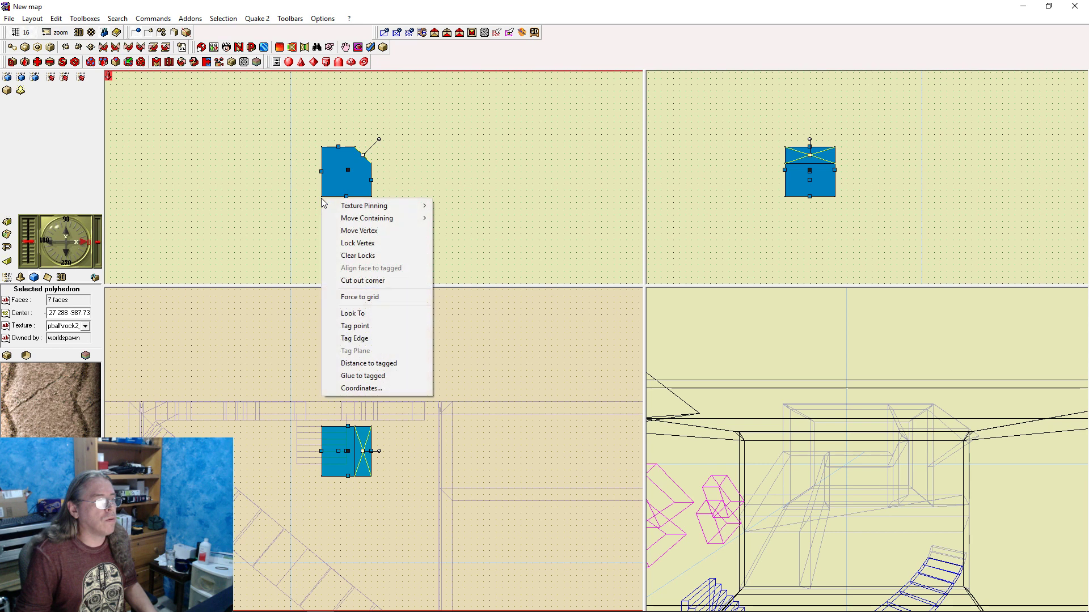
pyautogui.click(392, 274)
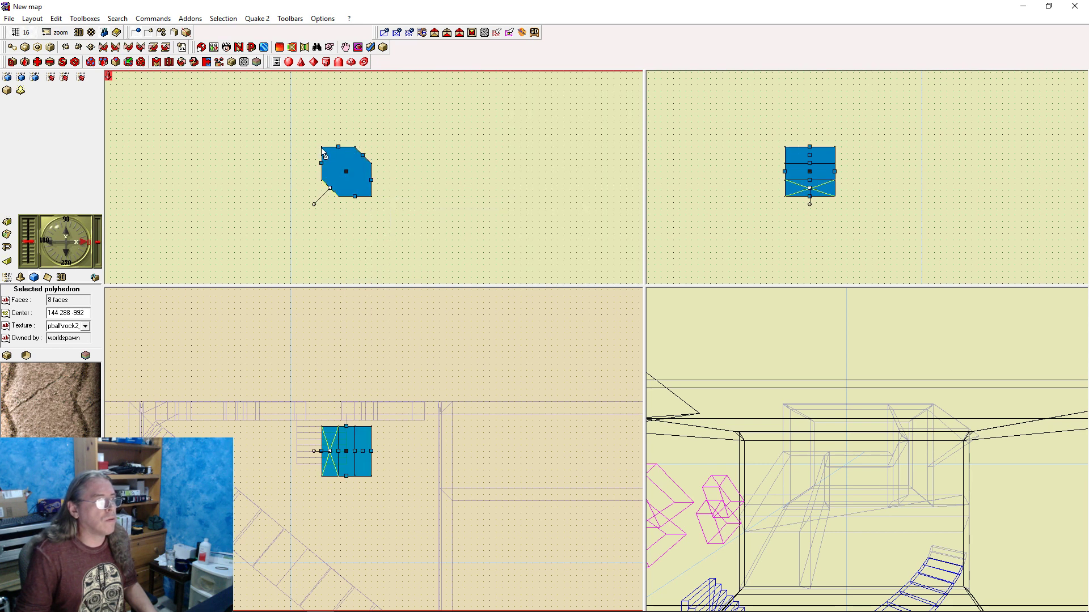
pyautogui.rightClick(322, 150)
pyautogui.click(386, 227)
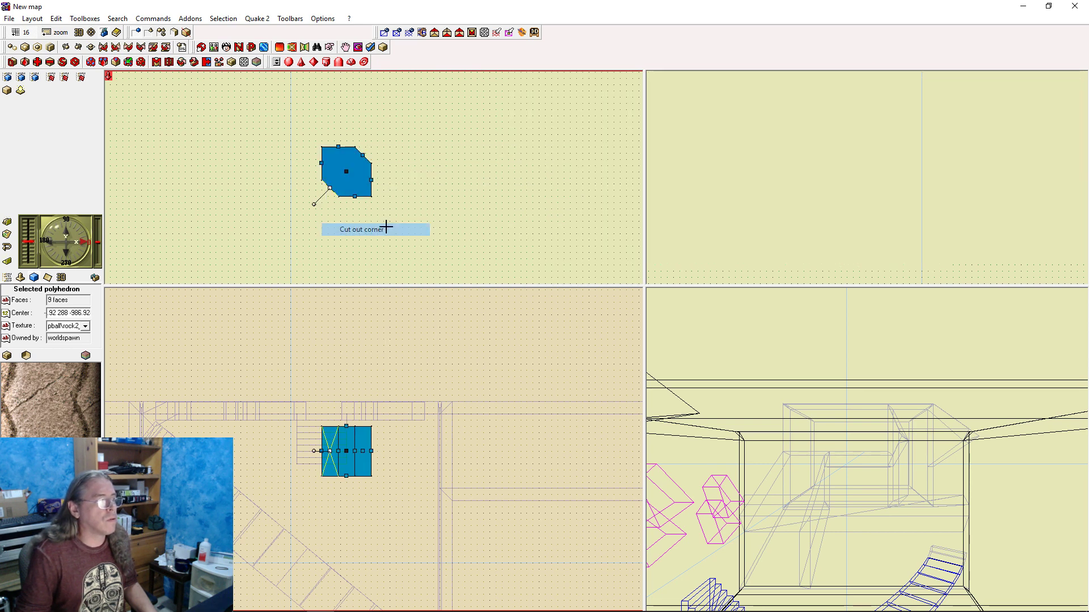
# Cut out all four corners of the cube as seen in the overhead view
pyautogui.rightClick(372, 428)
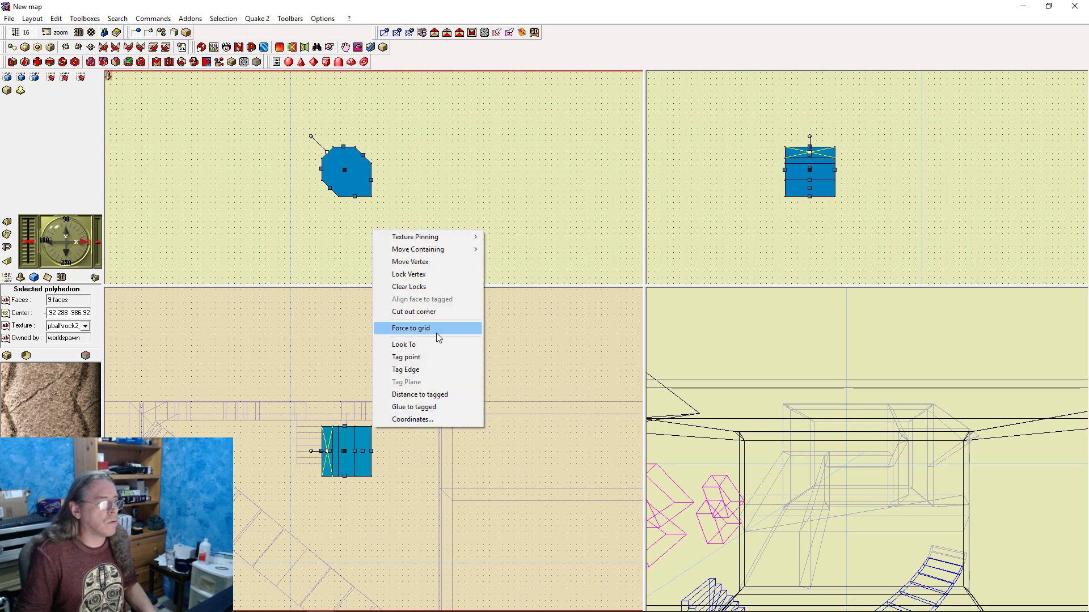
pyautogui.click(452, 315)
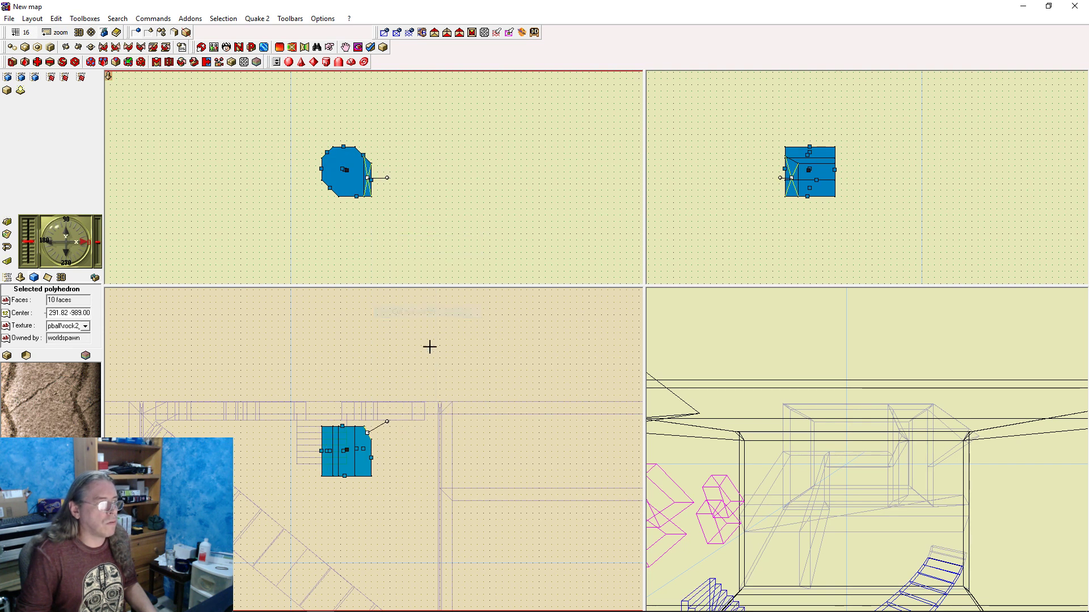
pyautogui.rightClick(324, 433)
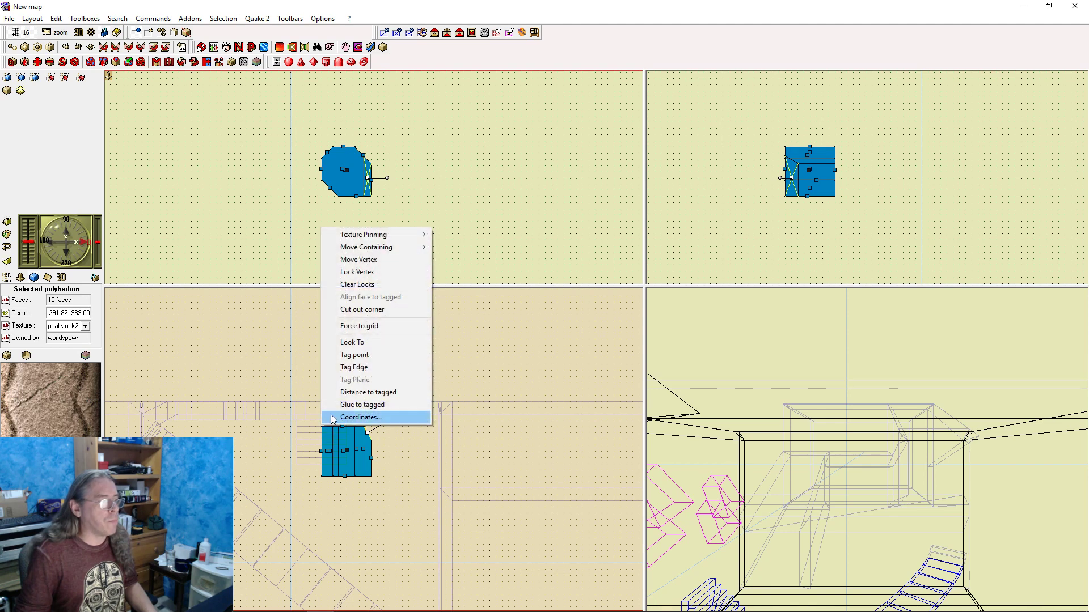
pyautogui.click(388, 308)
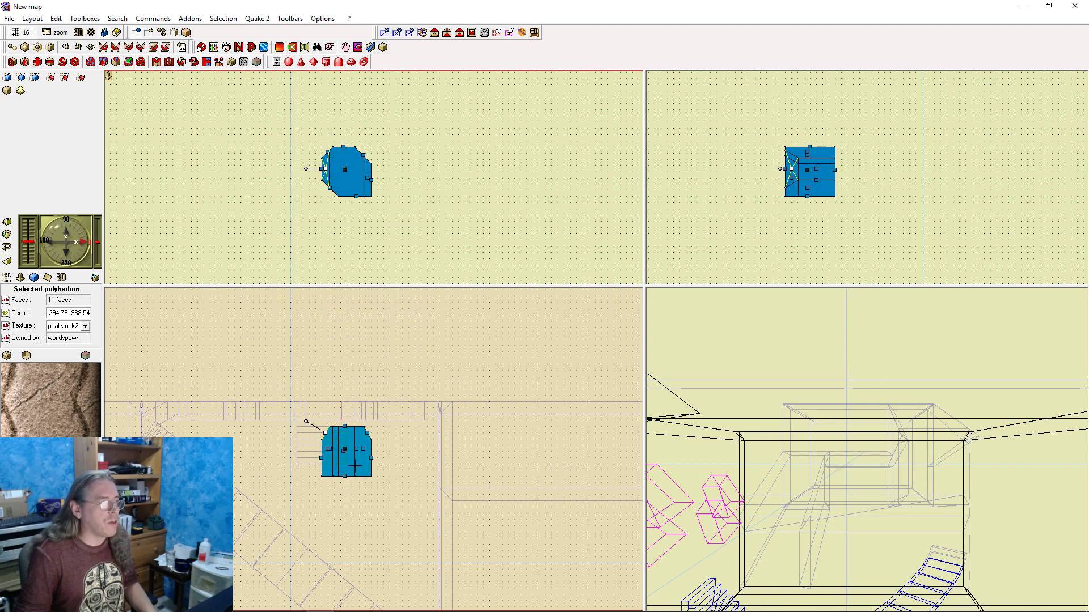
pyautogui.rightClick(323, 476)
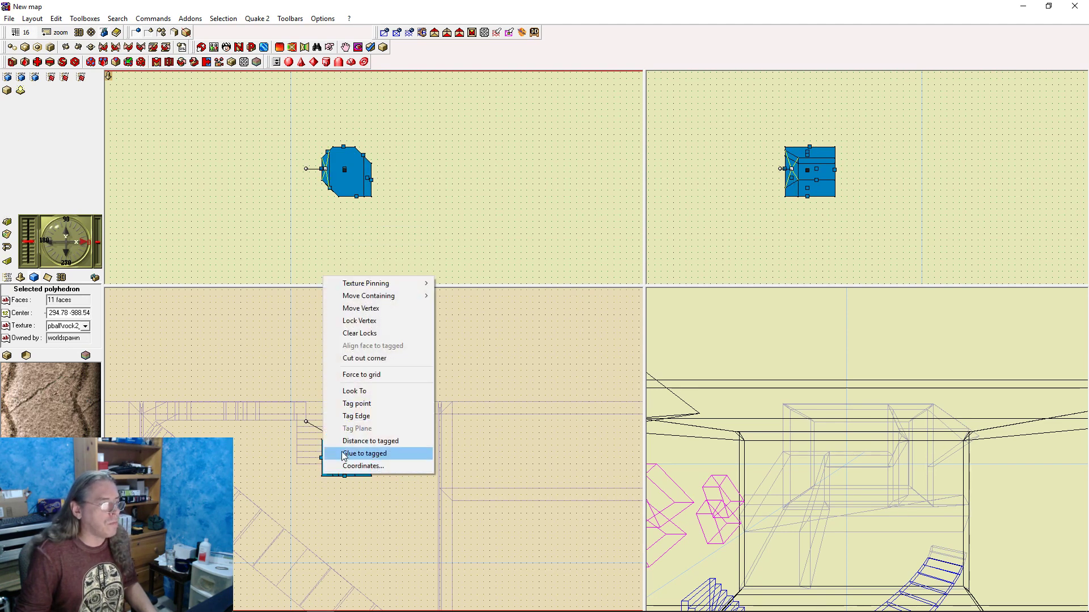
pyautogui.click(390, 356)
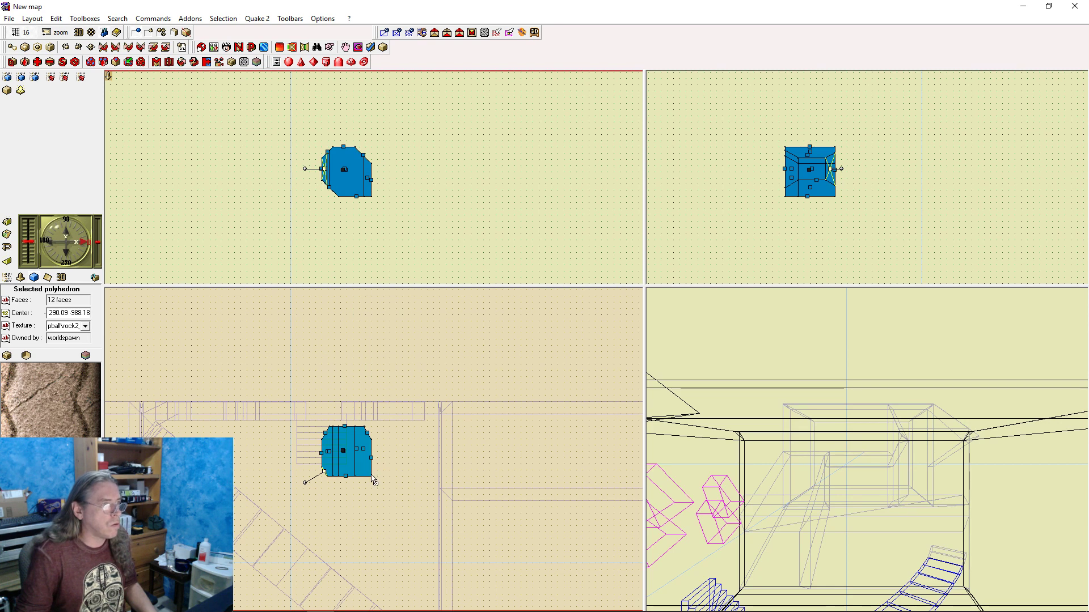
pyautogui.rightClick(373, 479)
pyautogui.click(432, 359)
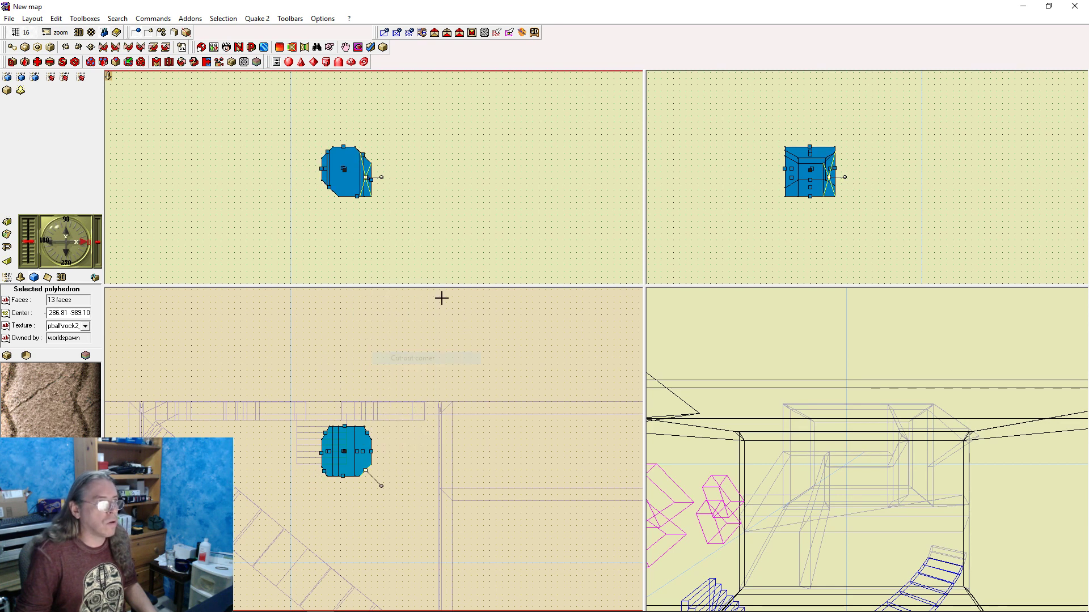
# Clear the cube's face selection and cut out its remaining lower-right corner as seen in the front view
pyautogui.rightClick(371, 195)
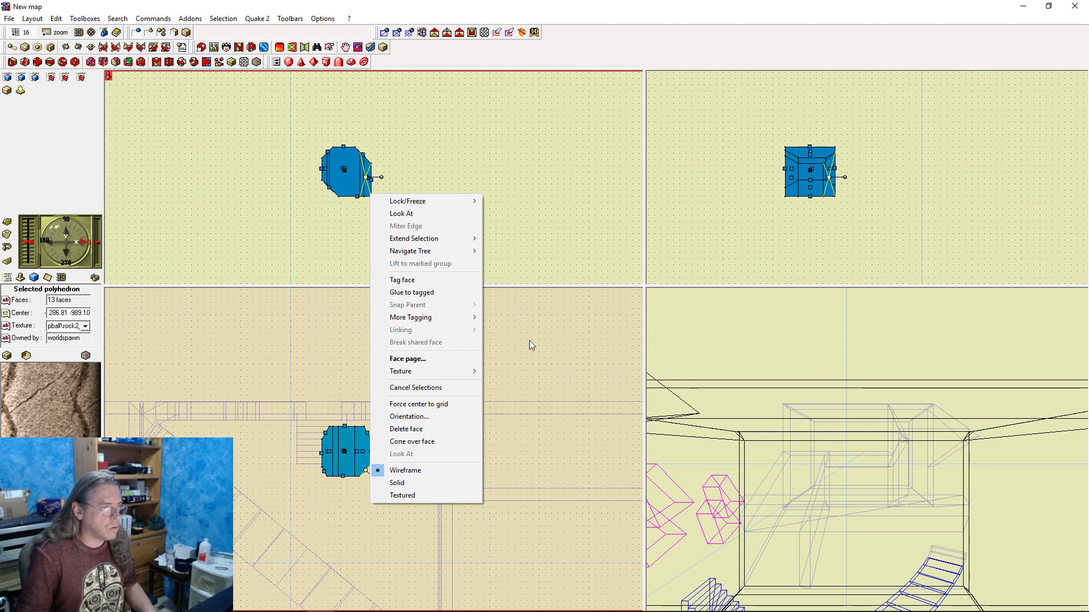
pyautogui.click(381, 570)
pyautogui.click(358, 453)
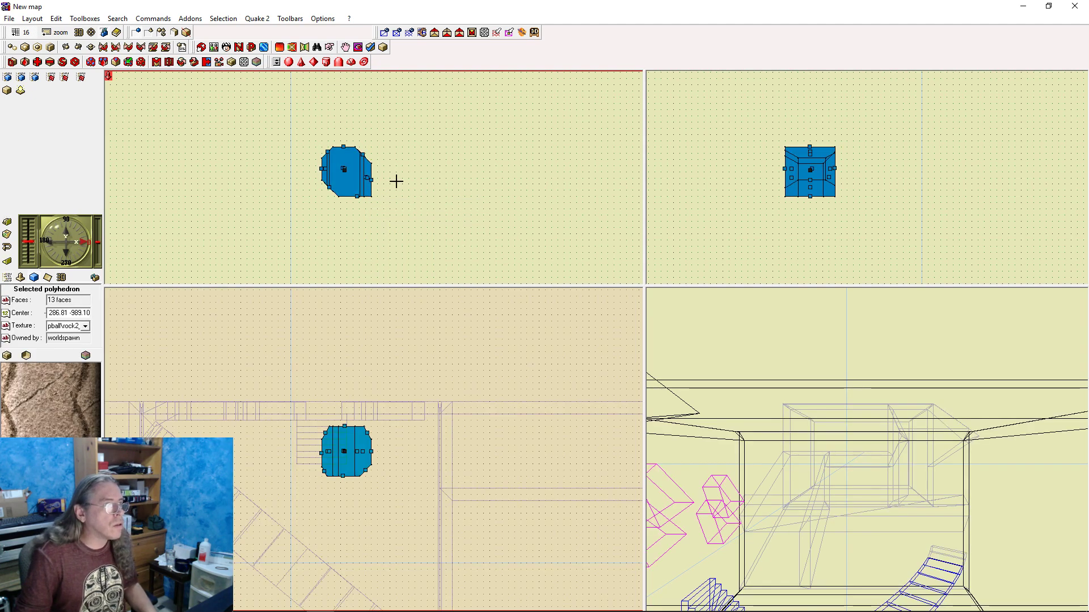
pyautogui.rightClick(371, 199)
pyautogui.moveTo(419, 203)
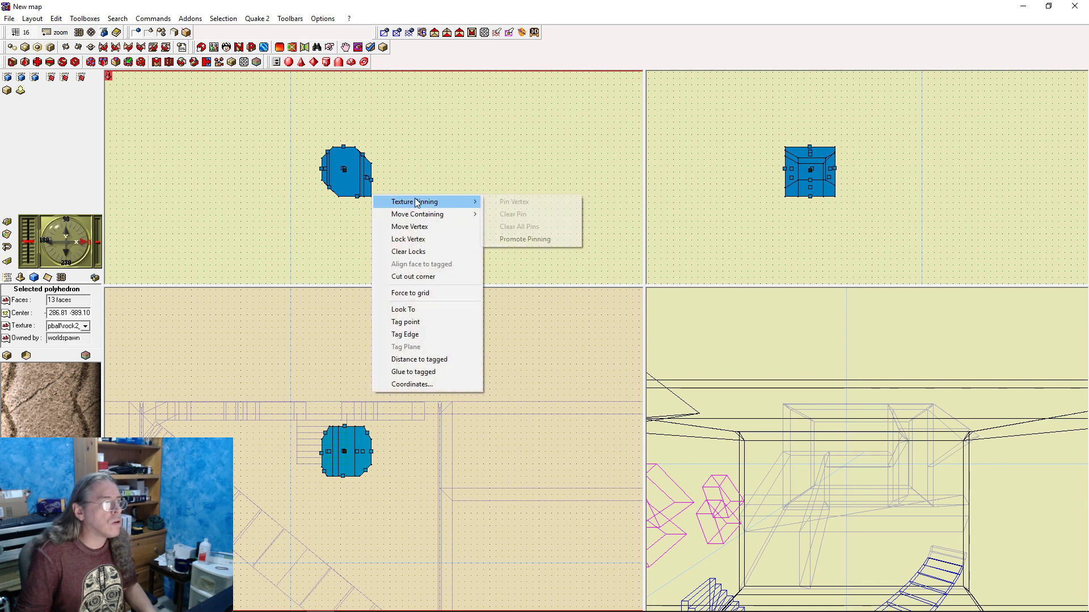
pyautogui.click(451, 277)
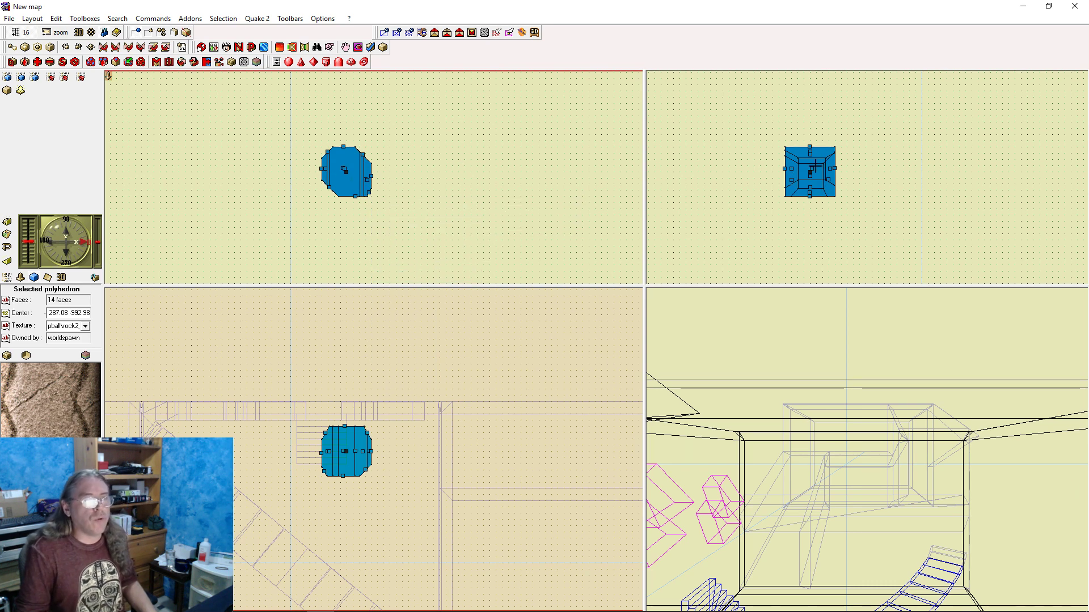
# Cut out all four corners of the cube as seen in the side view
pyautogui.rightClick(835, 147)
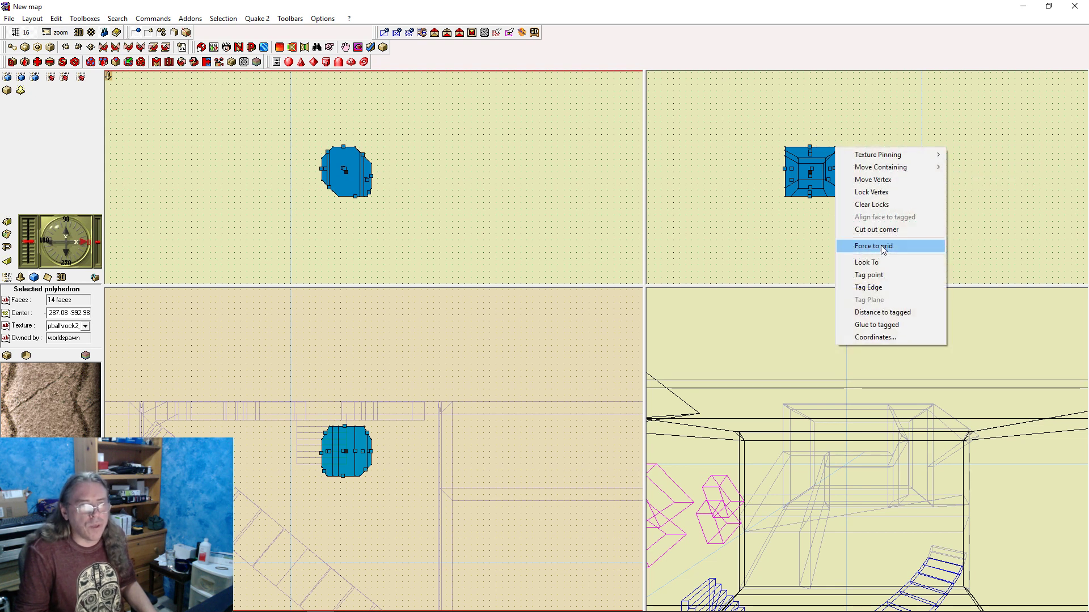
pyautogui.click(888, 229)
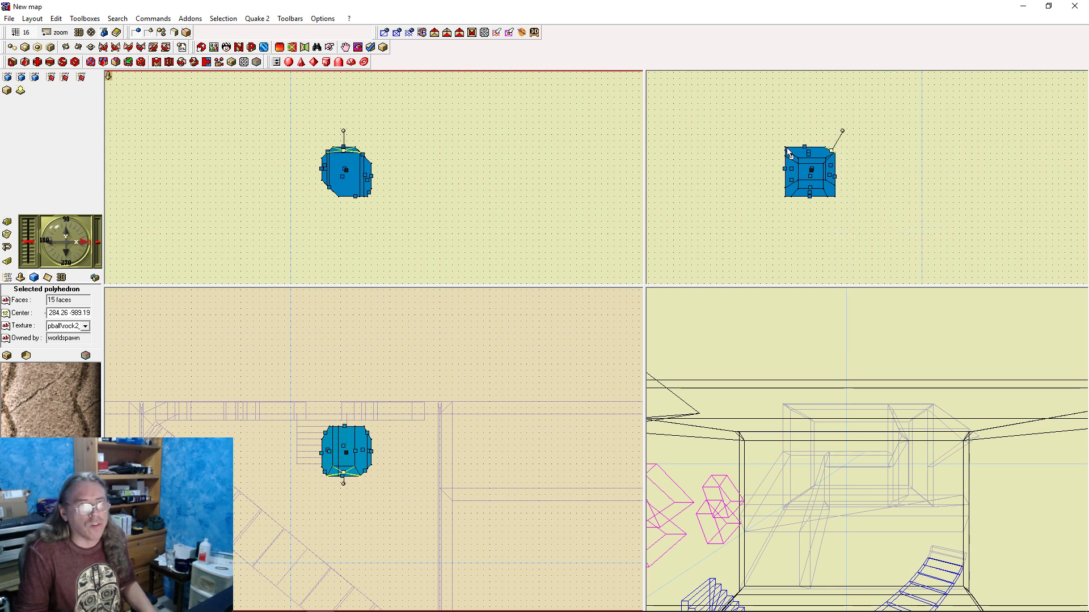
pyautogui.rightClick(787, 150)
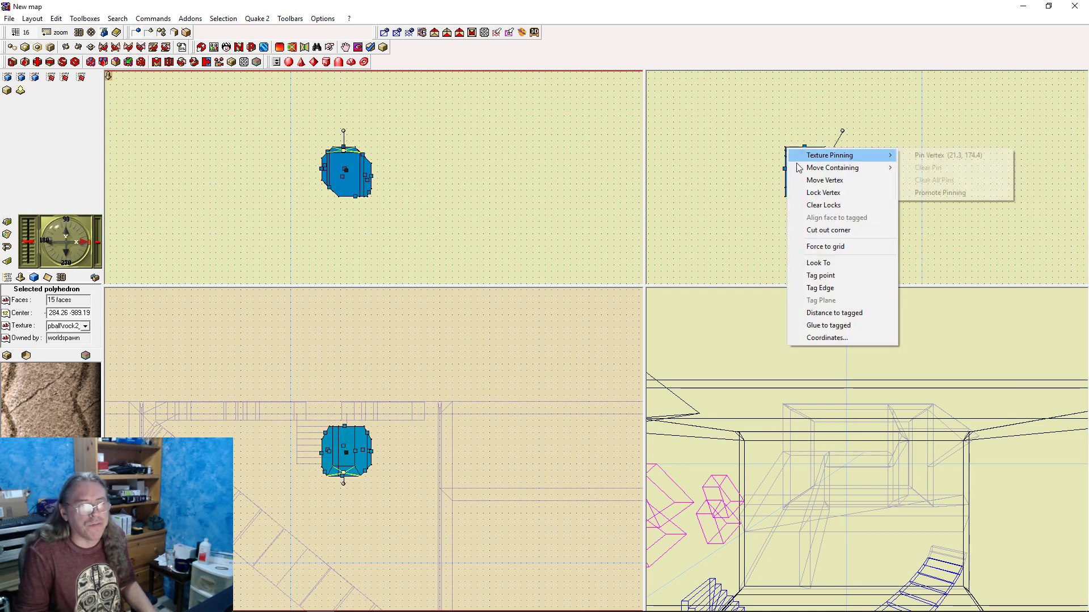
pyautogui.click(838, 232)
pyautogui.rightClick(787, 202)
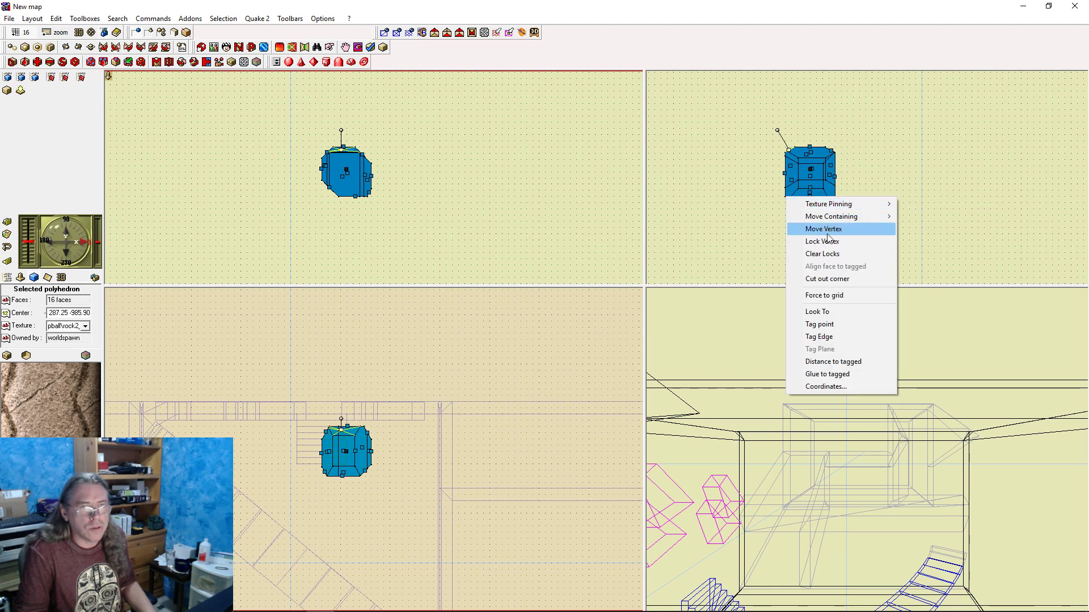
pyautogui.click(844, 280)
pyautogui.rightClick(839, 200)
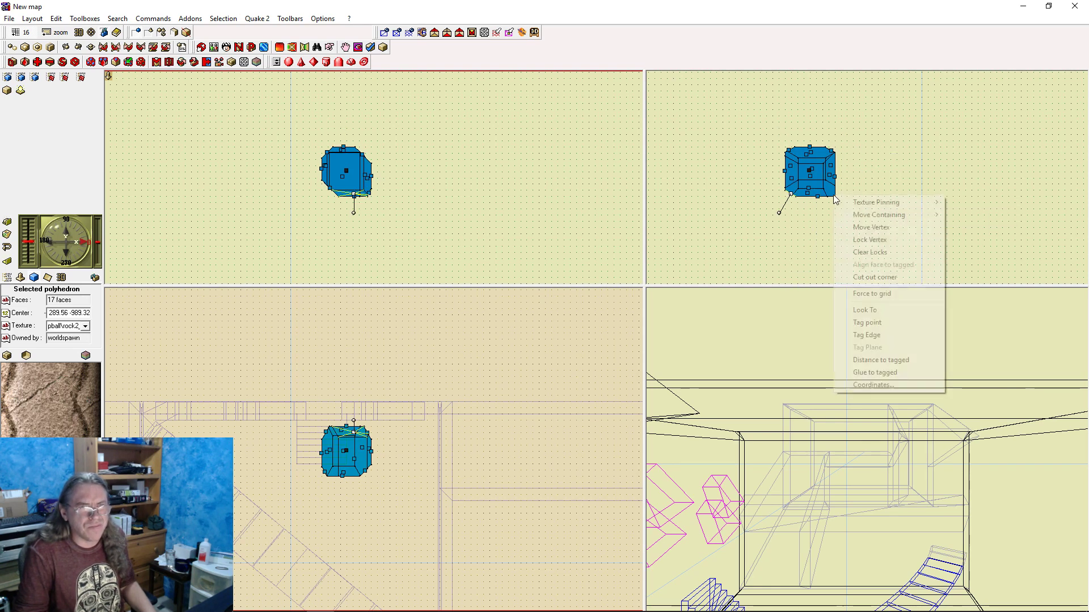
pyautogui.click(898, 278)
# Move the corner-cut cube from below the map up to the floor of the open end room and deselect it
pyautogui.click(399, 233)
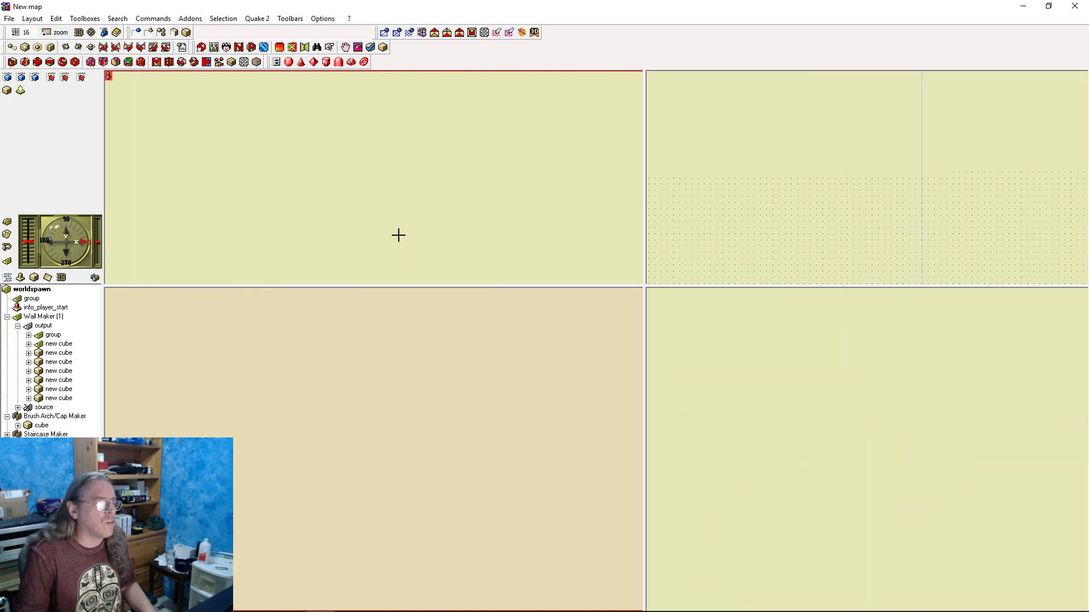
pyautogui.click(353, 180)
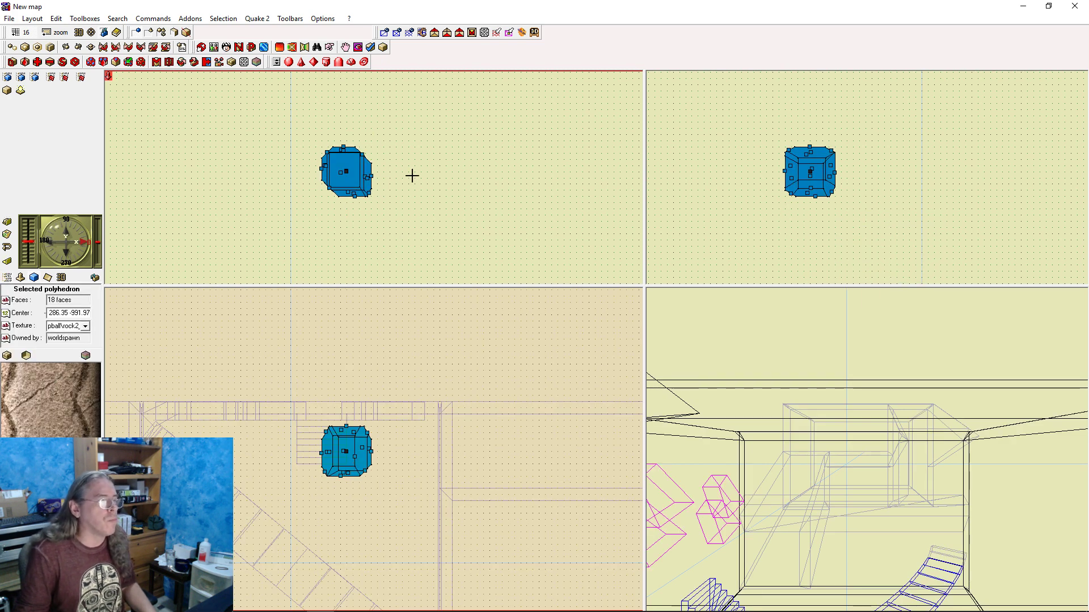
pyautogui.scroll(-4, 481, 115)
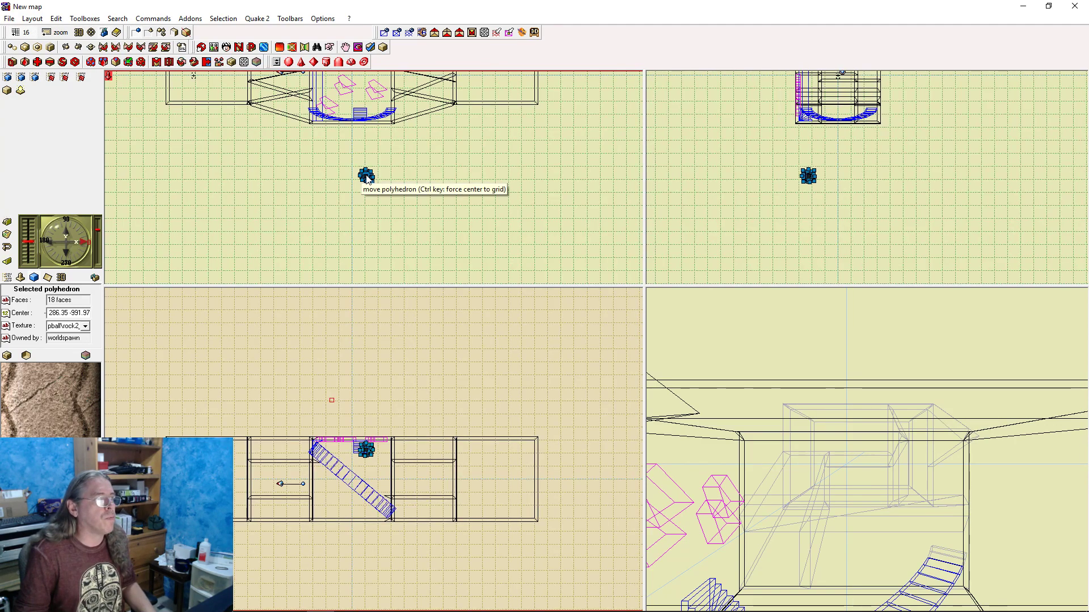
pyautogui.moveTo(368, 176)
pyautogui.mouseDown()
pyautogui.moveTo(193, 76)
pyautogui.moveTo(214, 99)
pyautogui.mouseUp()
pyautogui.scroll(-1, 235, 133)
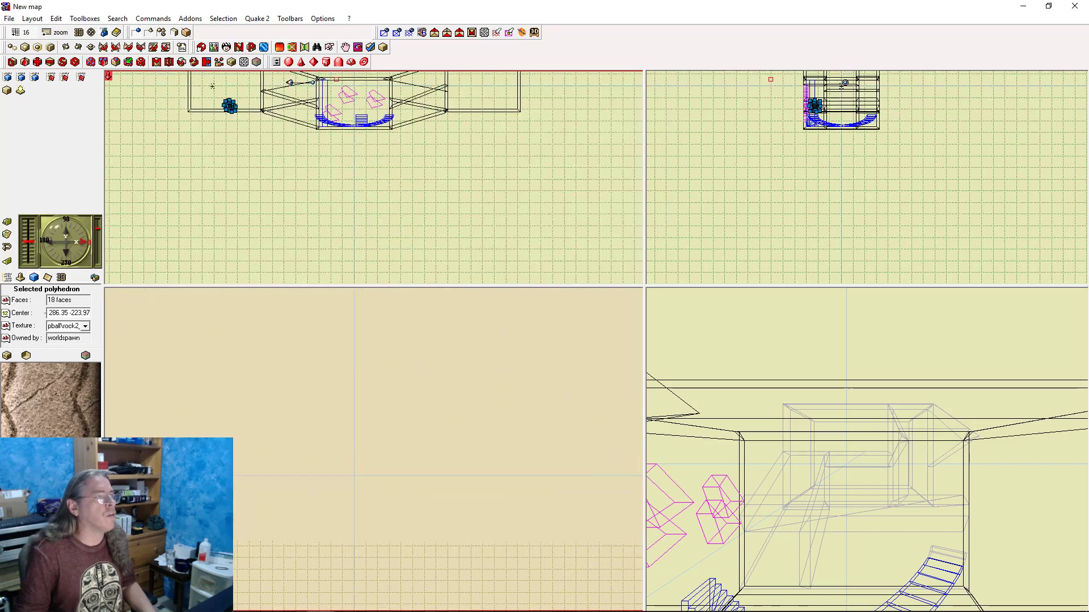
pyautogui.scroll(4, 245, 146)
pyautogui.moveTo(238, 136); pyautogui.dragTo(535, 246, button='right')
pyautogui.click(484, 219)
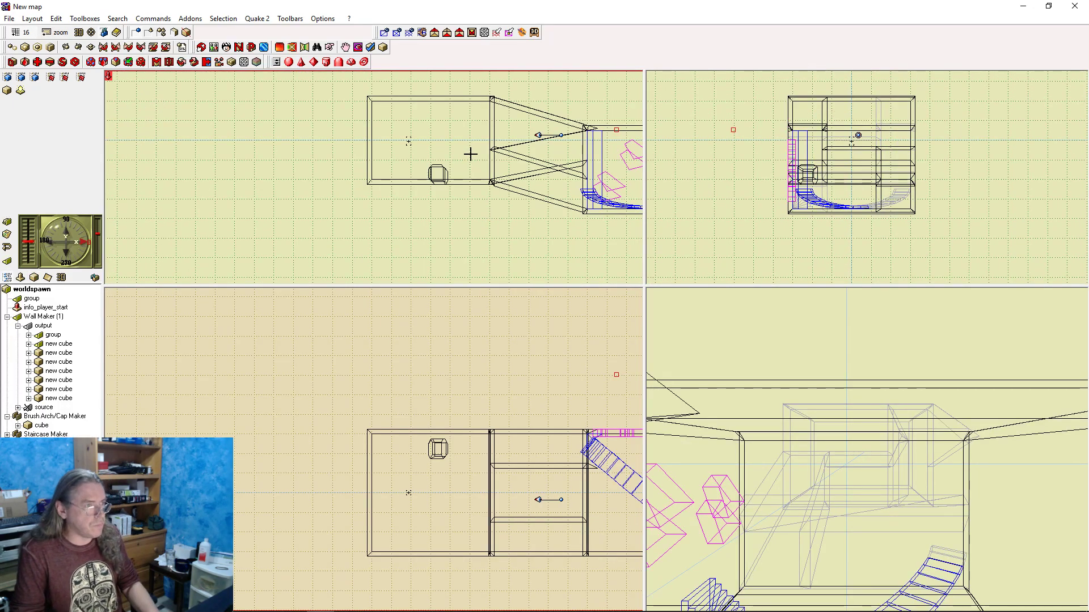
# Rebuild and run the map, walk around the corner-cut cube to examine it from several sides, and quit the game
pyautogui.press('F9')
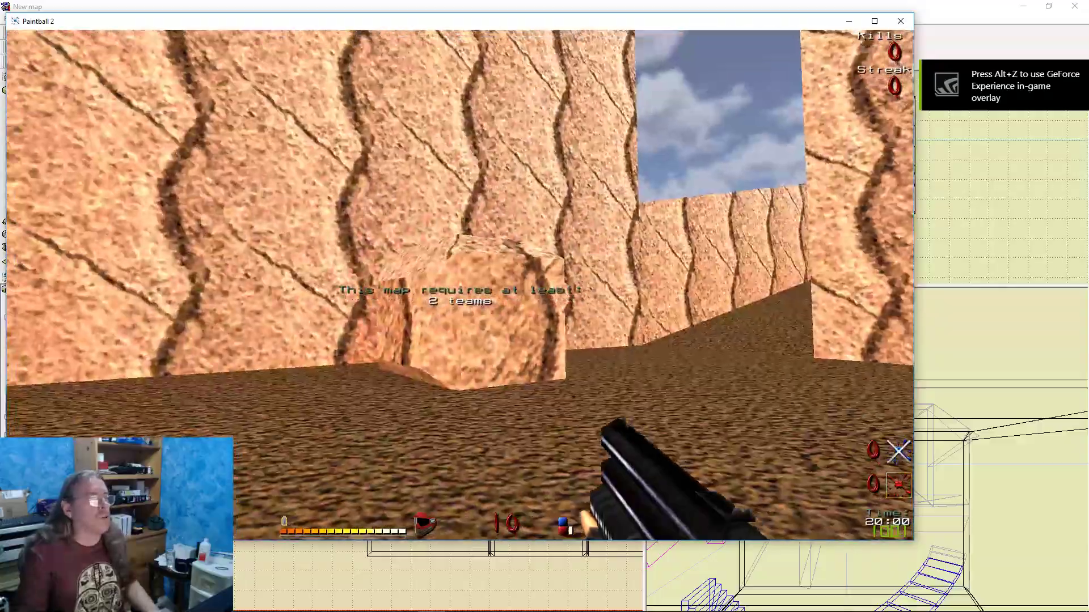
pyautogui.press('w')
pyautogui.press('s')
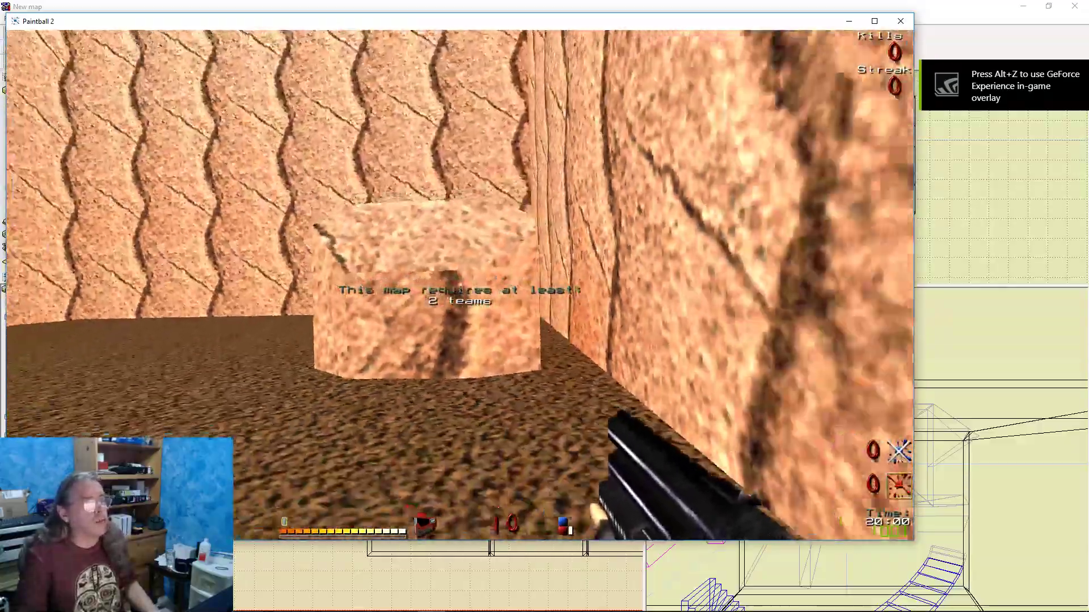
pyautogui.press('w')
pyautogui.press('space')
pyautogui.press('w')
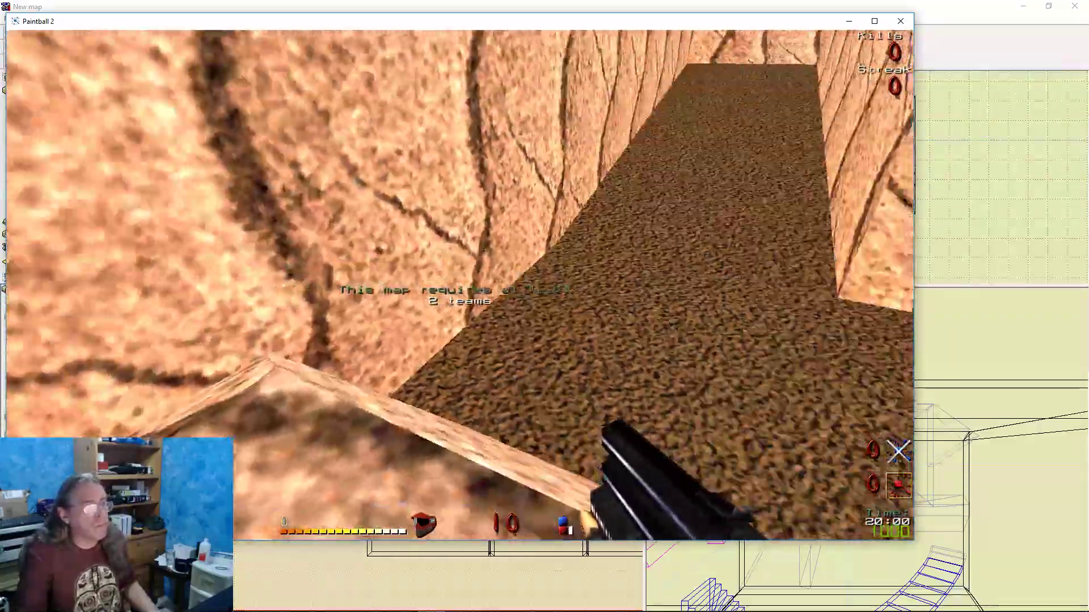
pyautogui.press('s')
pyautogui.press('s')
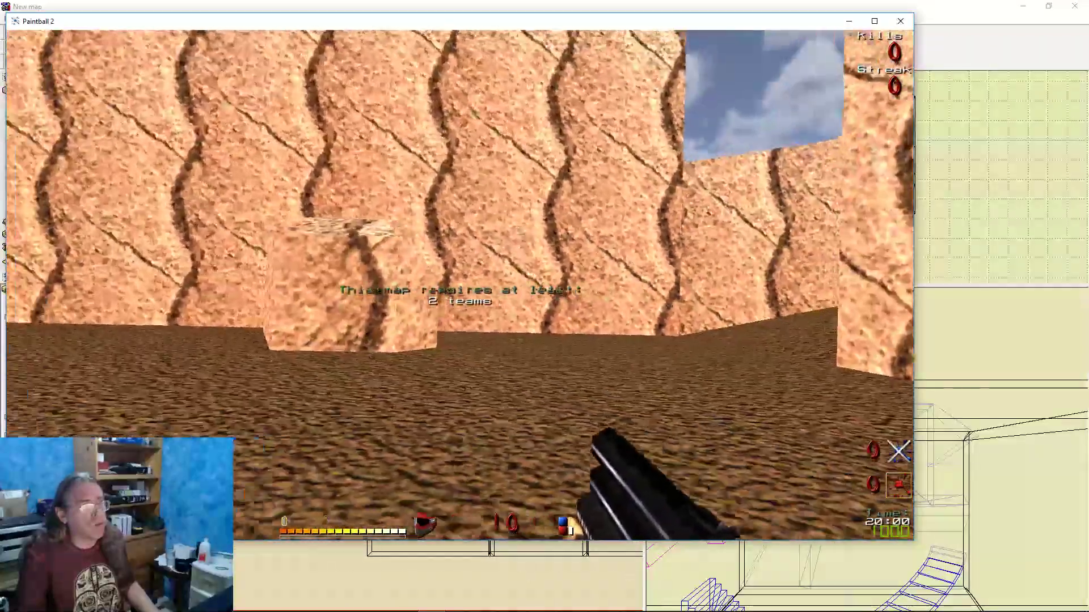
pyautogui.press('w')
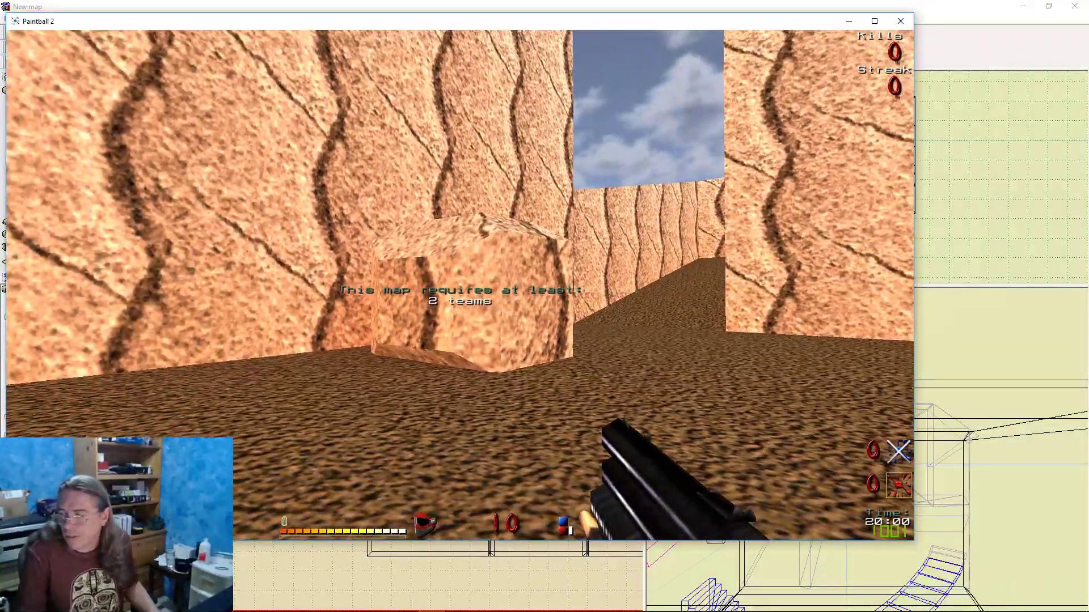
pyautogui.press('w')
pyautogui.press('w')
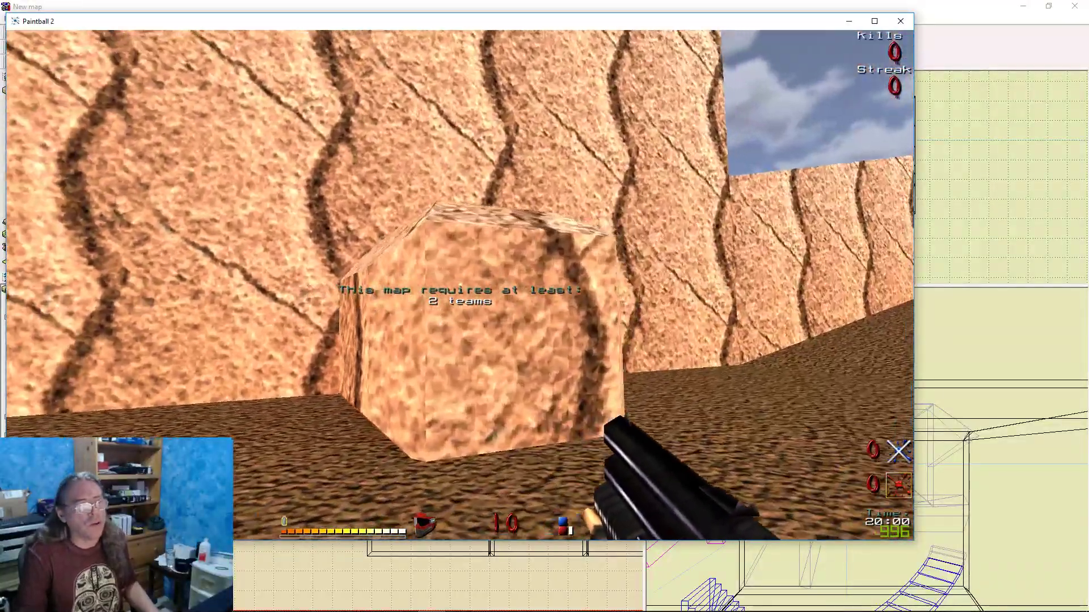
pyautogui.press('a')
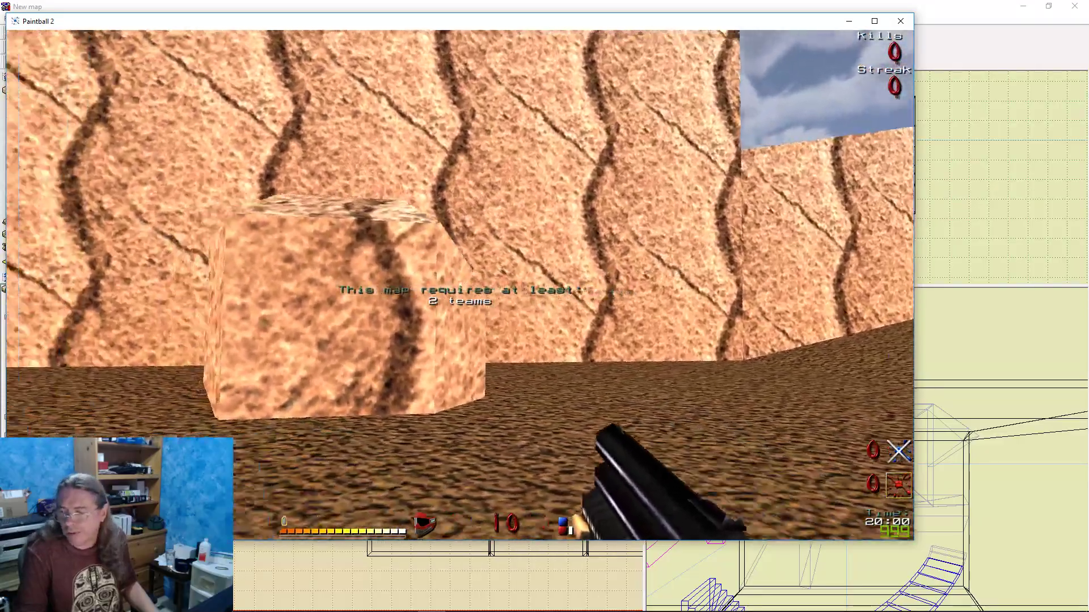
pyautogui.press('s')
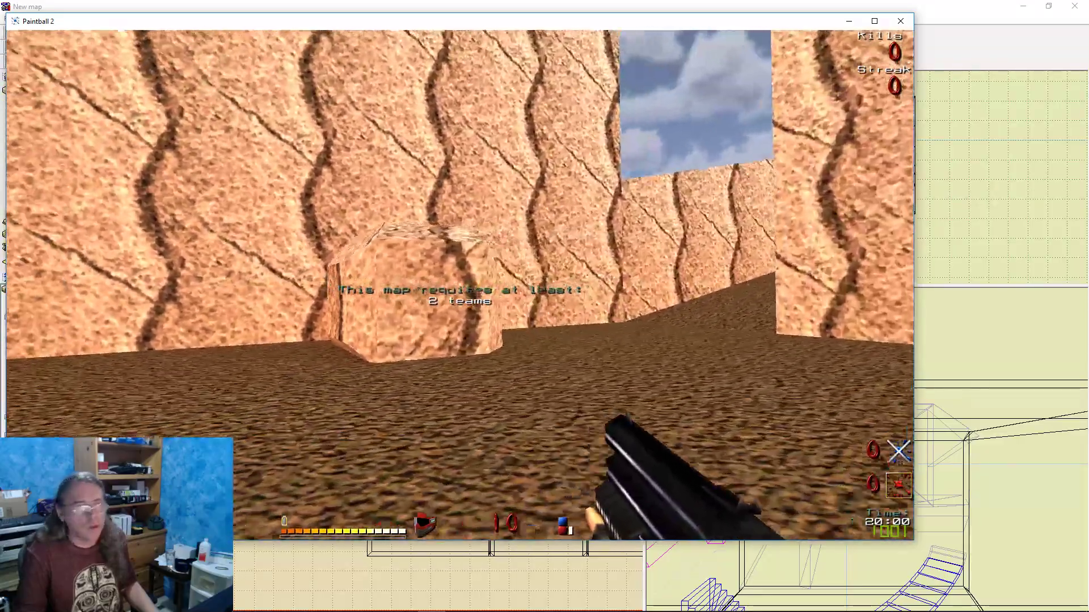
pyautogui.press('`')
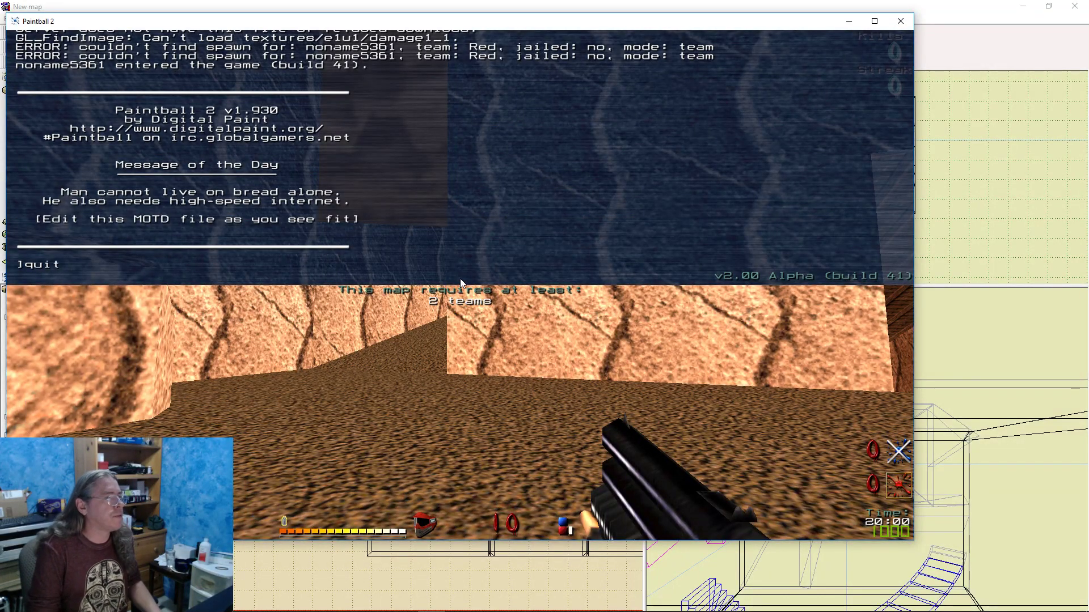
pyautogui.press('Return')
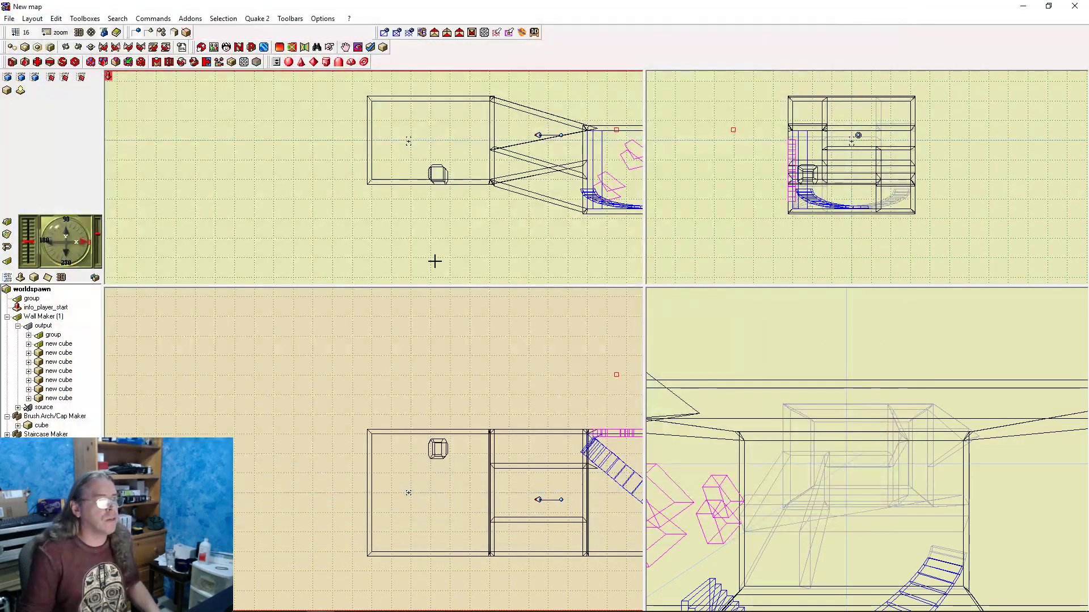
# Insert a new cube and give it the pball\wizwood1_5 wood texture
pyautogui.click(7, 90)
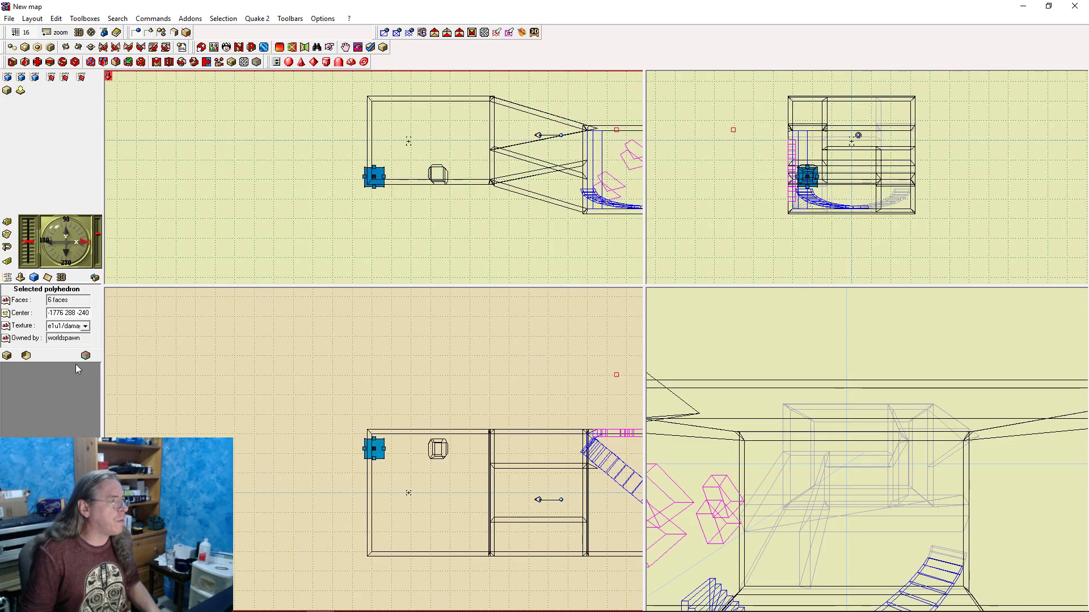
pyautogui.click(85, 326)
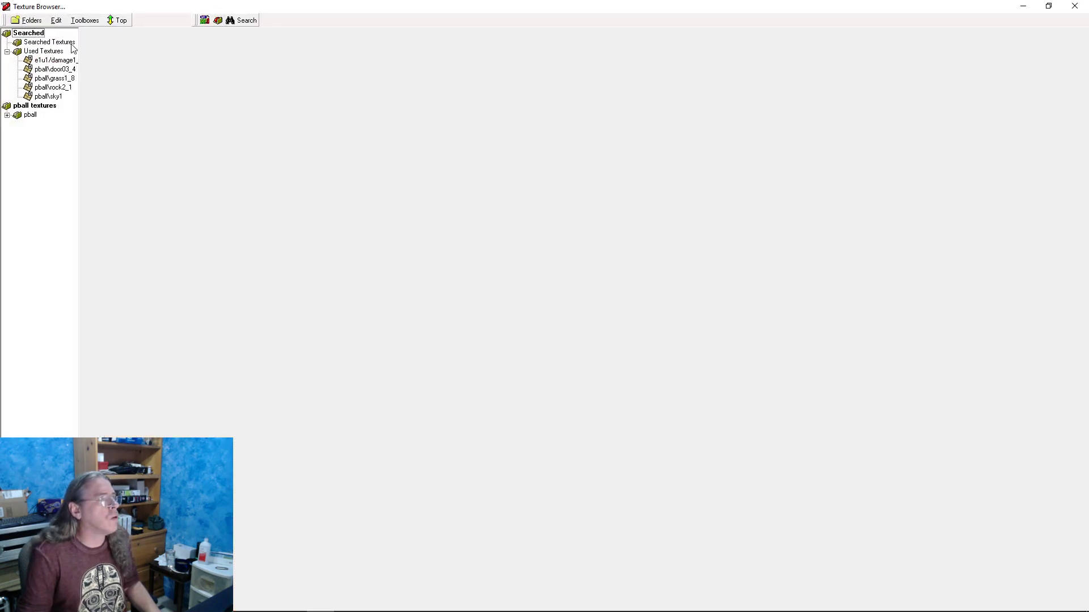
pyautogui.click(31, 117)
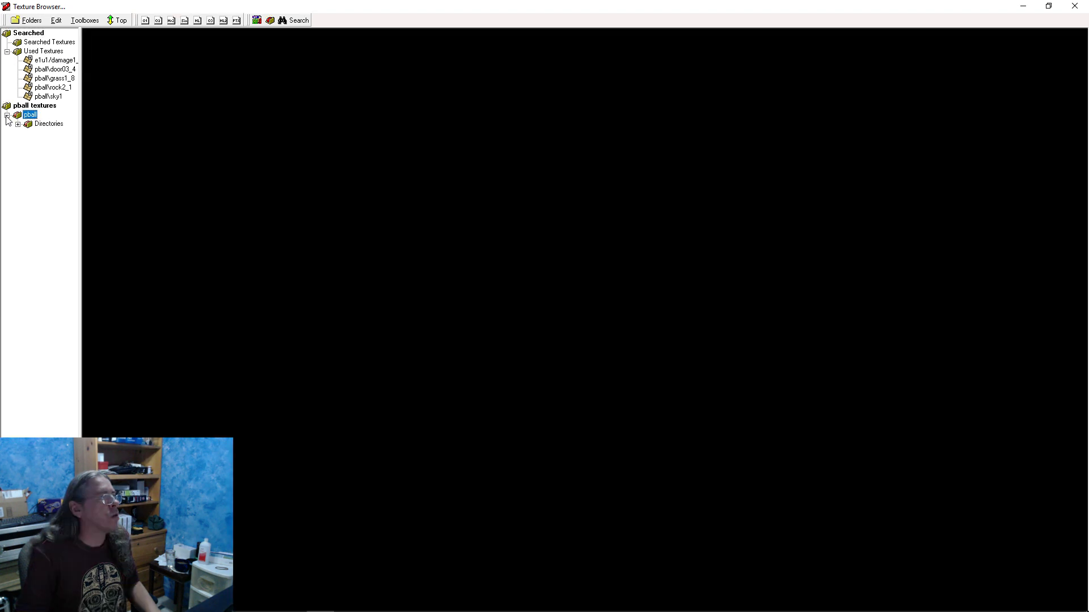
pyautogui.doubleClick(26, 125)
pyautogui.click(52, 133)
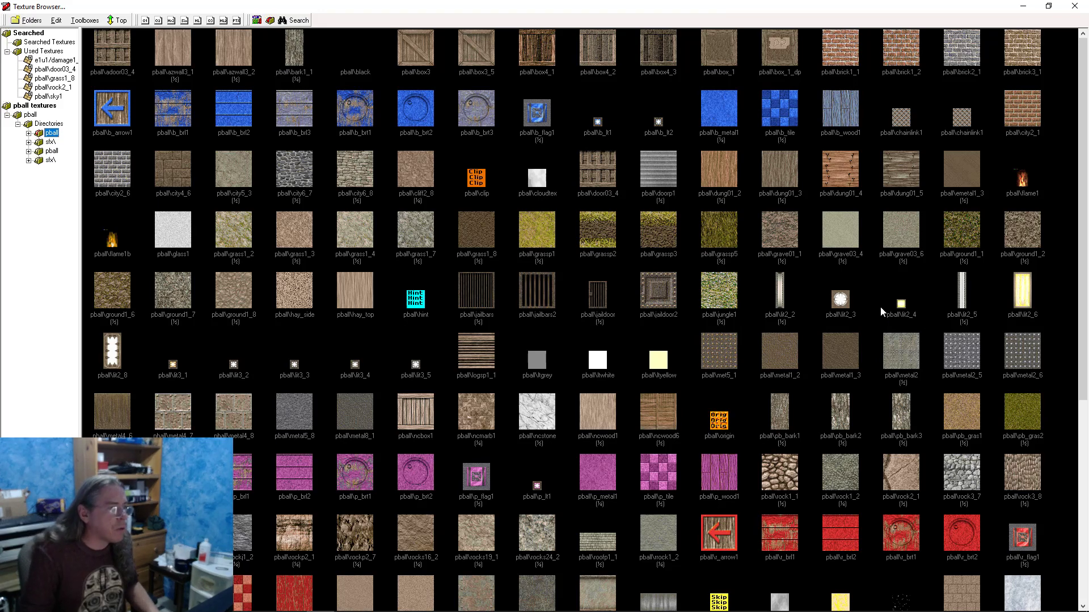
pyautogui.scroll(-3, 880, 307)
pyautogui.scroll(-3, 881, 310)
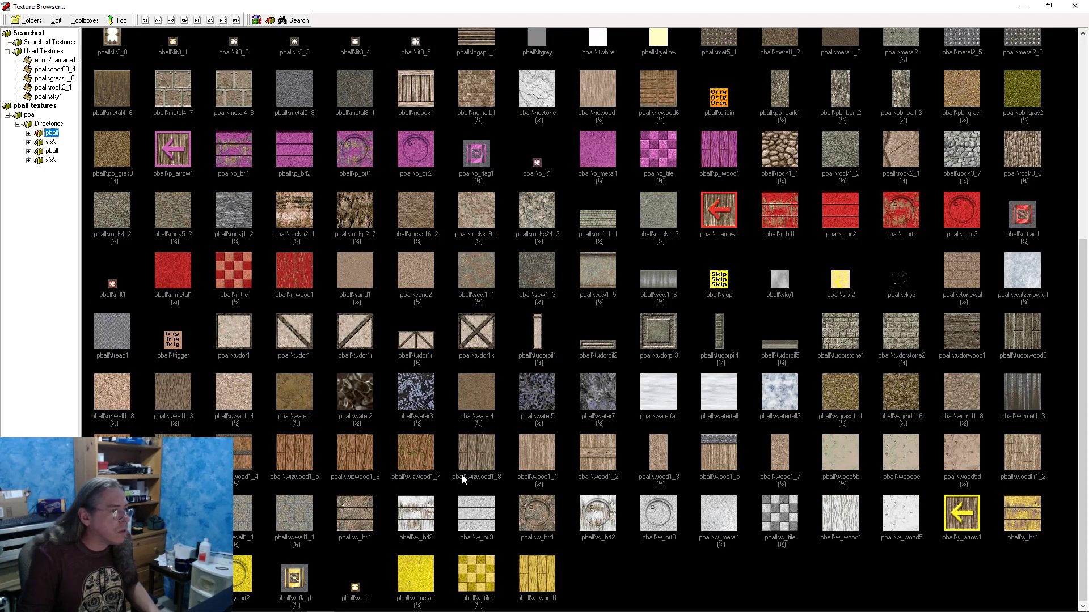
pyautogui.doubleClick(298, 453)
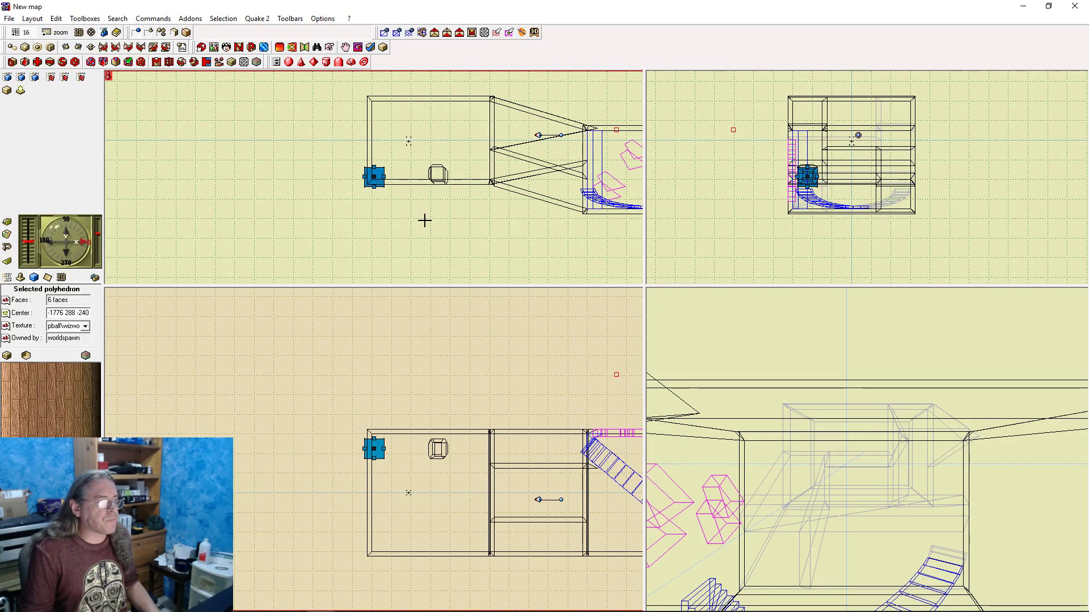
# Resize the wood-textured cube into a thin horizontal beam about 368 units long and 16 units thick in height and depth
pyautogui.moveTo(424, 218); pyautogui.dragTo(424, 240, button='middle')
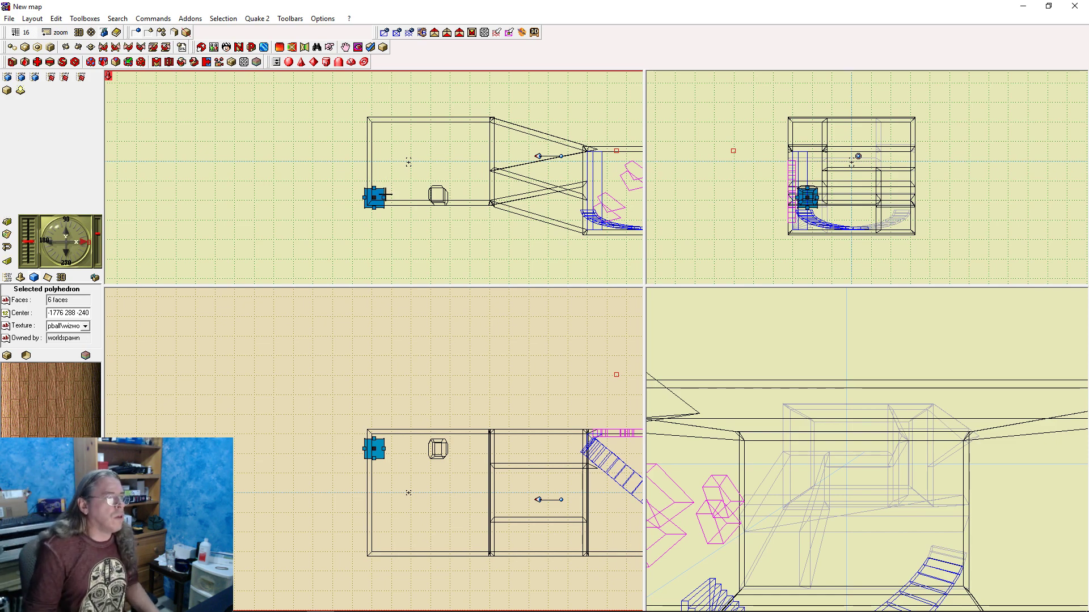
pyautogui.moveTo(387, 196); pyautogui.dragTo(421, 196)
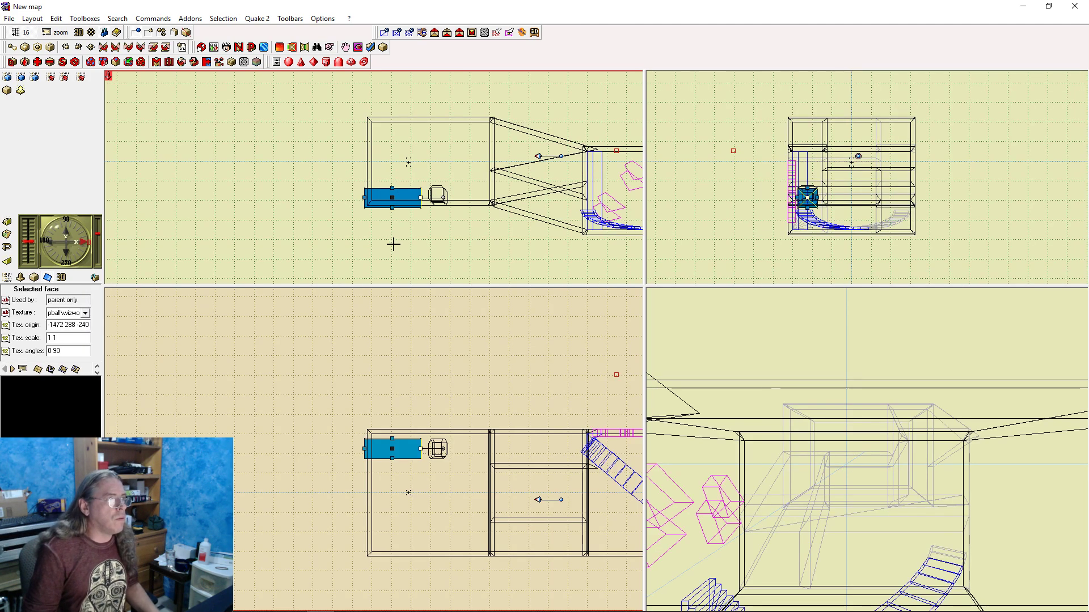
pyautogui.moveTo(395, 236); pyautogui.dragTo(491, 158, button='right')
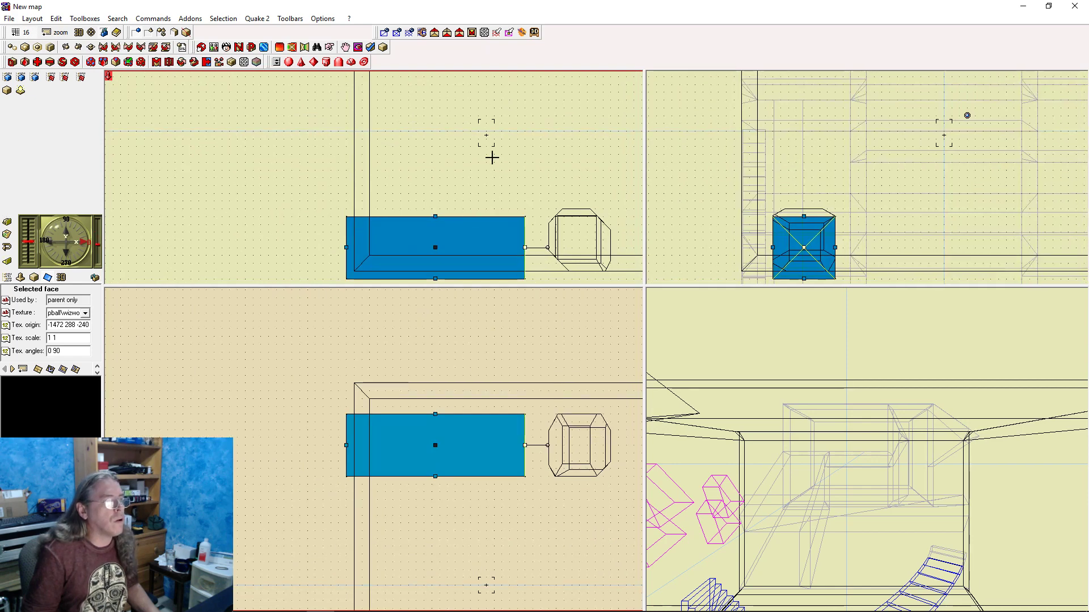
pyautogui.moveTo(457, 192); pyautogui.dragTo(402, 122, button='right')
pyautogui.moveTo(381, 145); pyautogui.dragTo(380, 199)
pyautogui.click(380, 475)
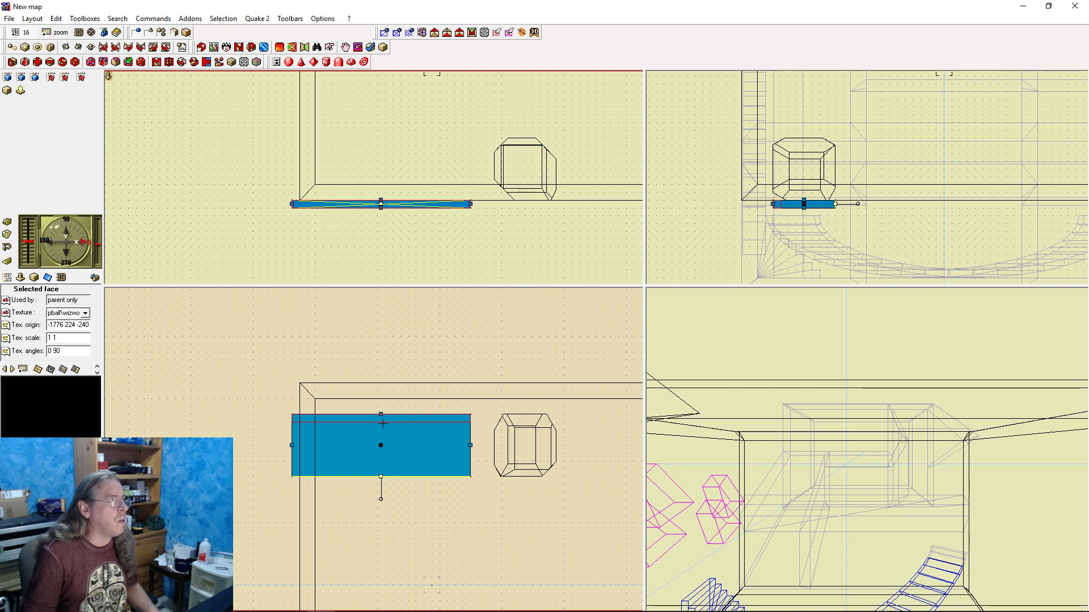
pyautogui.moveTo(383, 423); pyautogui.dragTo(383, 423)
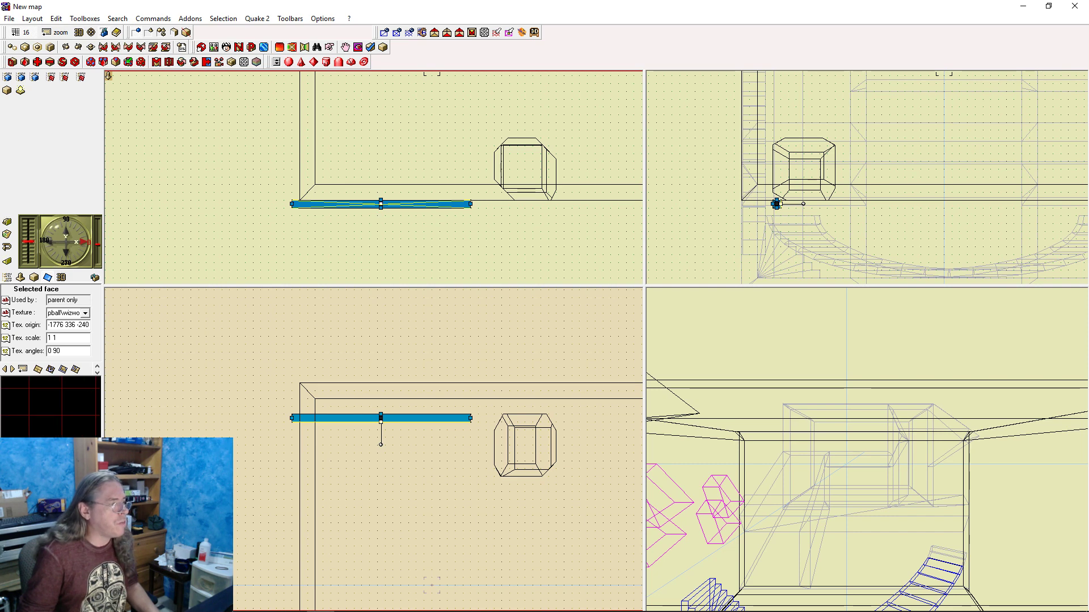
pyautogui.hotkey('ctrl', 'z')
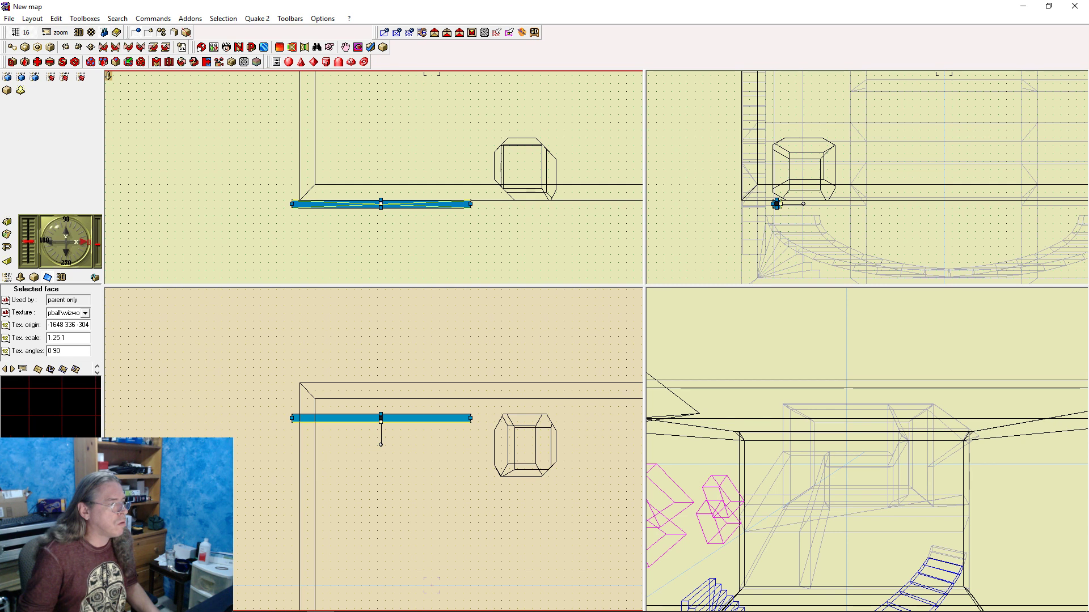
pyautogui.click(392, 249)
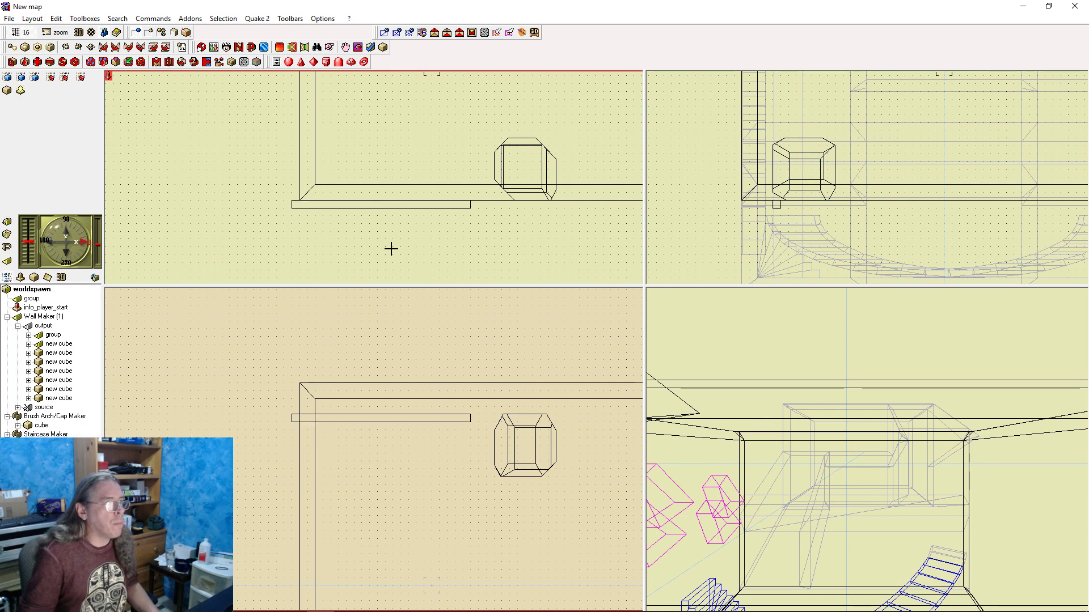
pyautogui.click(374, 204)
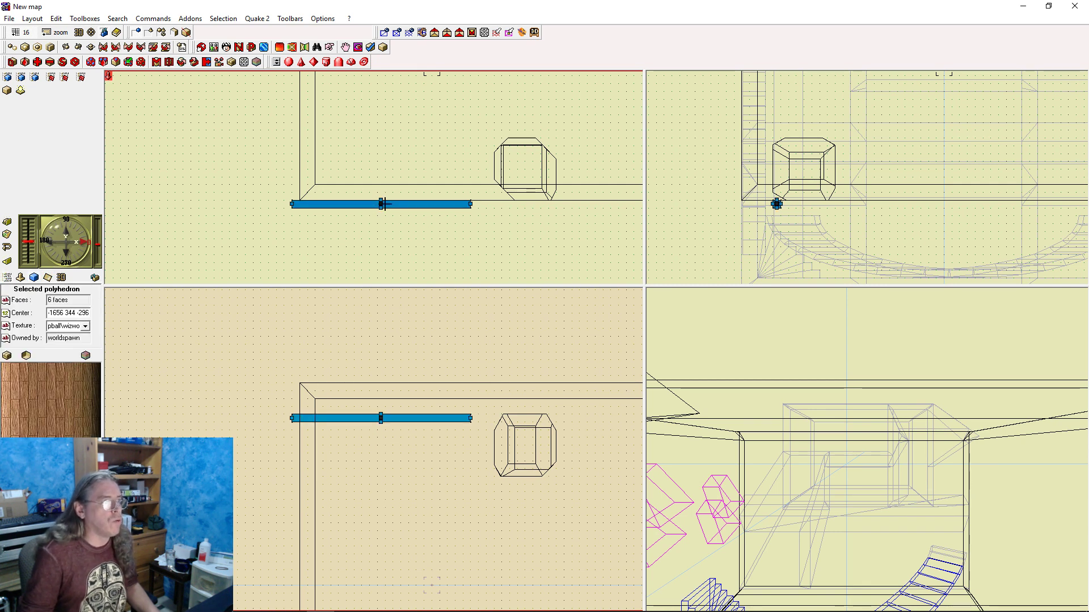
pyautogui.moveTo(380, 204); pyautogui.dragTo(409, 123)
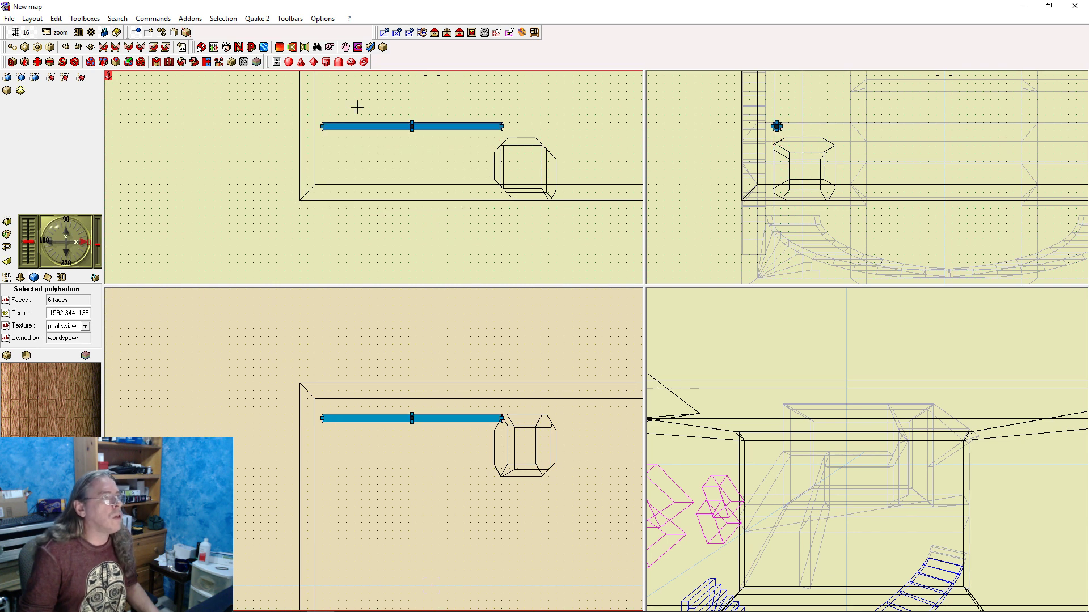
pyautogui.moveTo(269, 133); pyautogui.dragTo(211, 175, button='right')
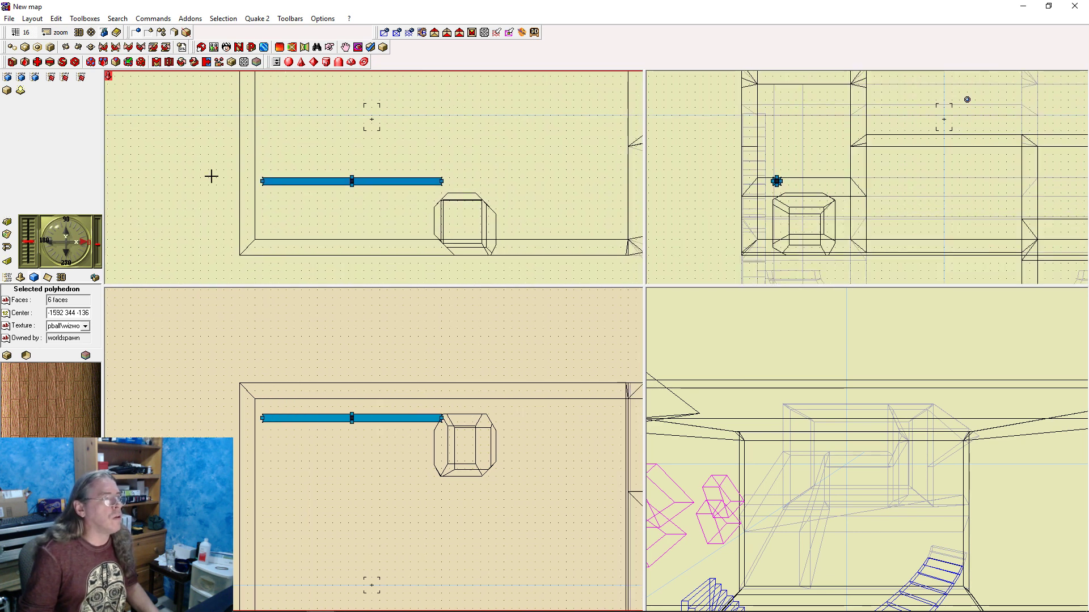
pyautogui.click(128, 48)
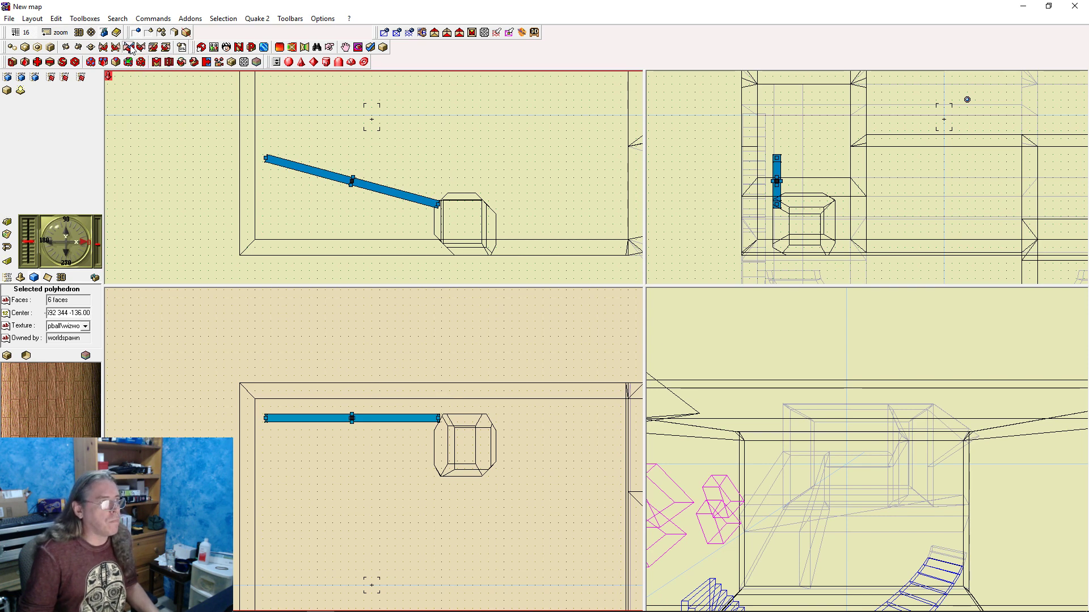
pyautogui.click(129, 48)
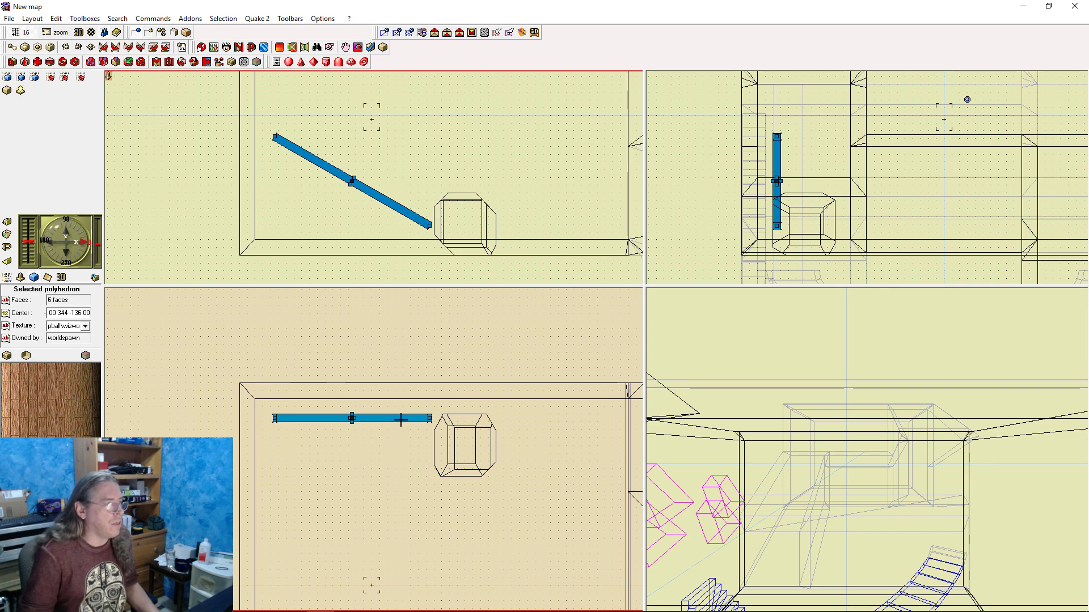
pyautogui.click(350, 419)
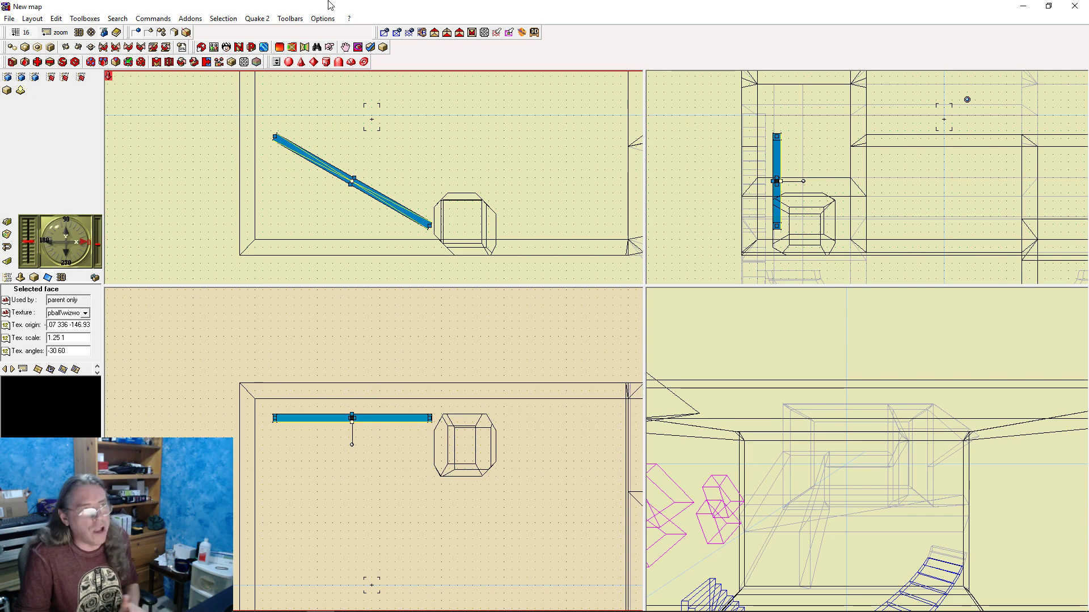
pyautogui.click(323, 18)
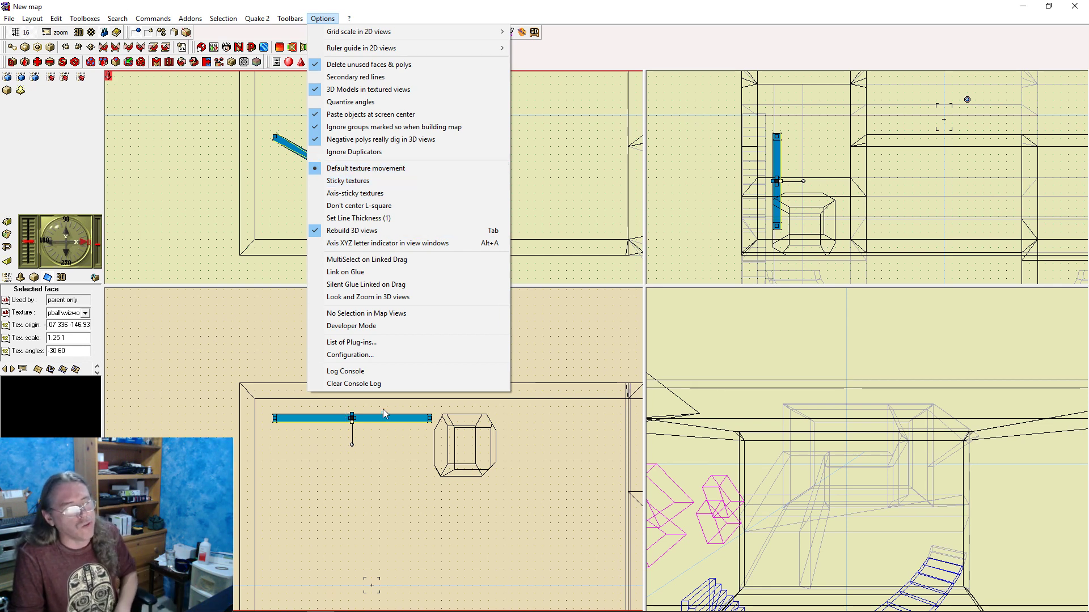
pyautogui.click(366, 471)
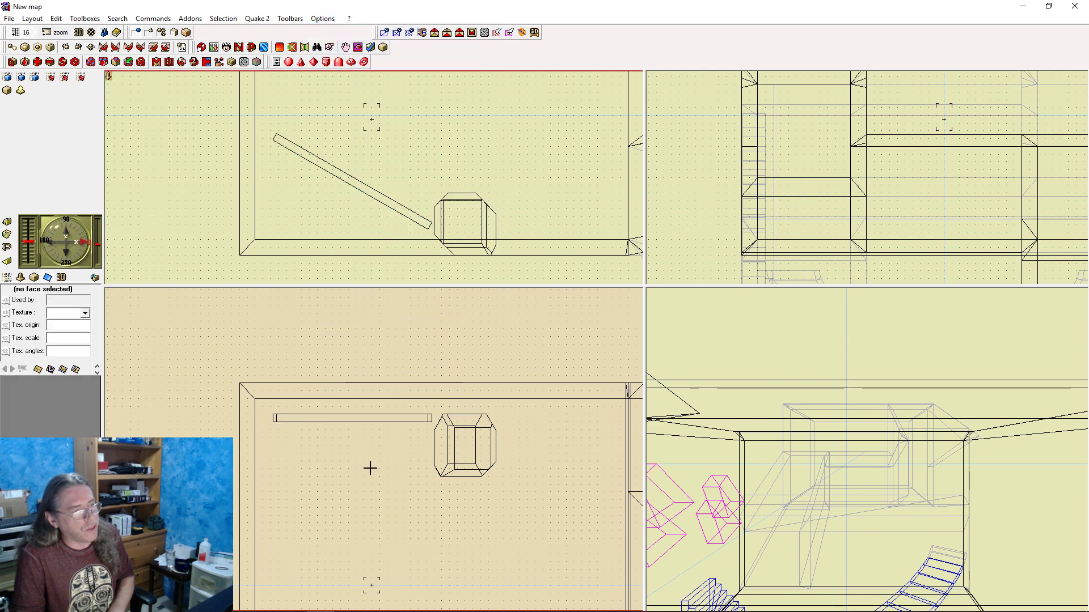
# Move the tilted beam away from the side wall toward the middle of the end room in the overhead view and deselect it
pyautogui.click(379, 416)
pyautogui.moveTo(353, 418)
pyautogui.mouseDown()
pyautogui.moveTo(343, 522)
pyautogui.moveTo(359, 522)
pyautogui.mouseUp()
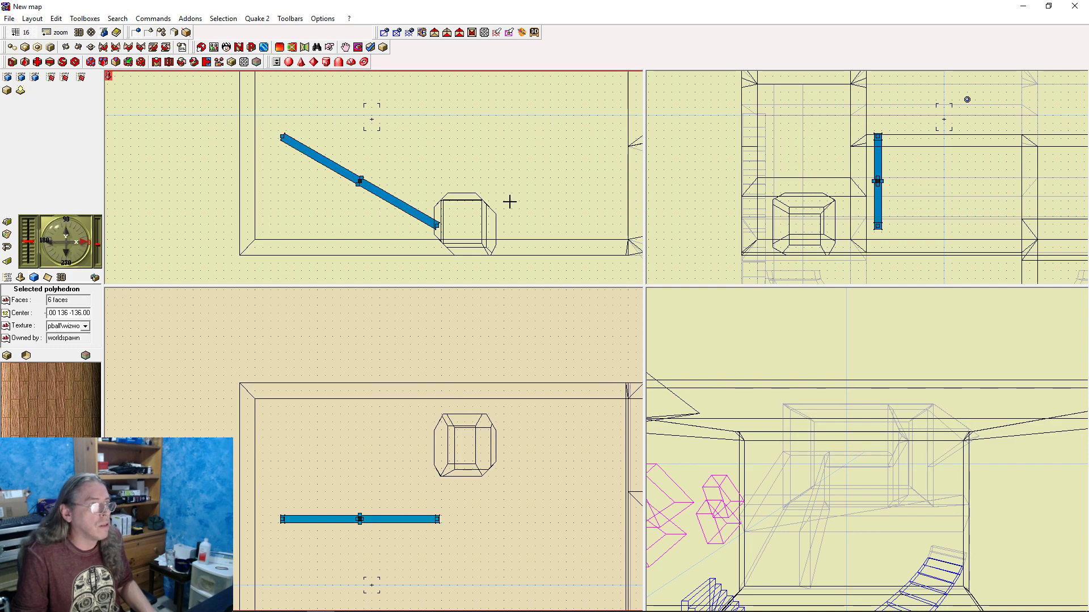
pyautogui.click(508, 176)
# Rebuild the map, run it in Paintball 2 and examine the tilted wooden beam's texture from several sides
pyautogui.press('F9')
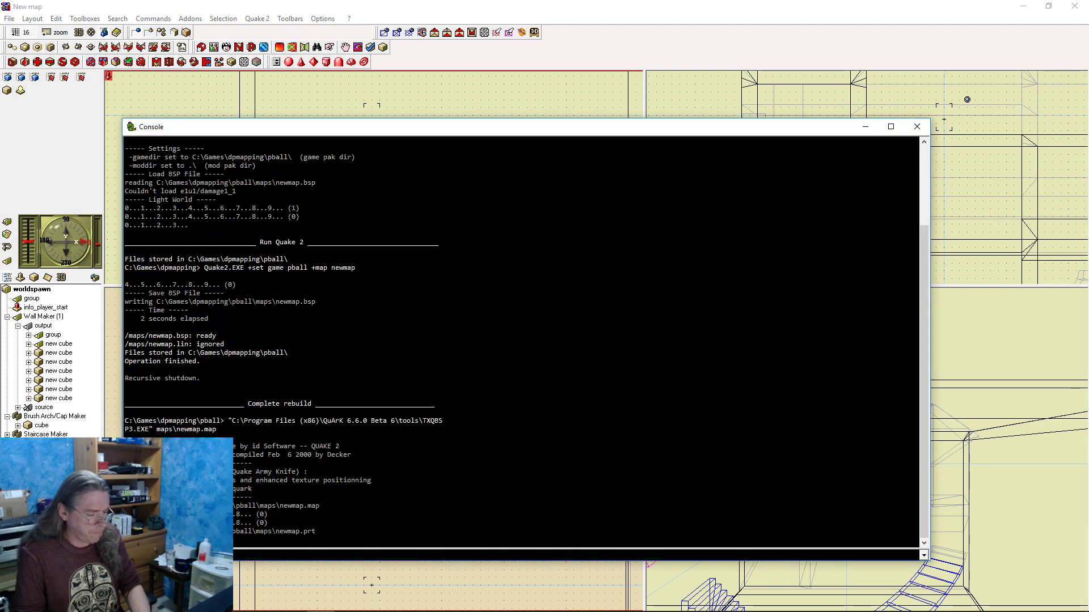
pyautogui.click(704, 2)
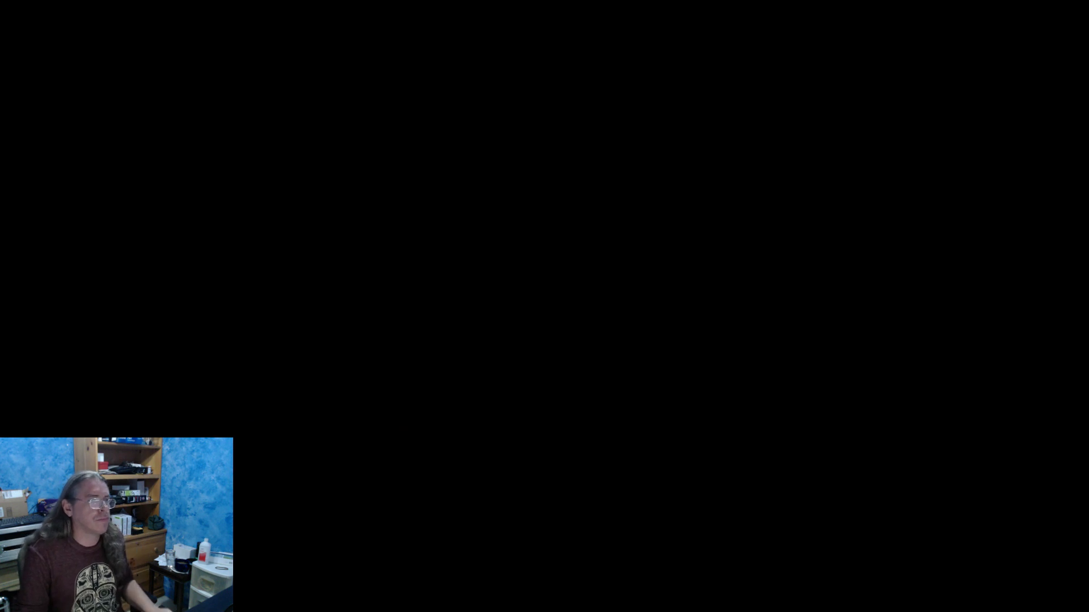
pyautogui.press('w')
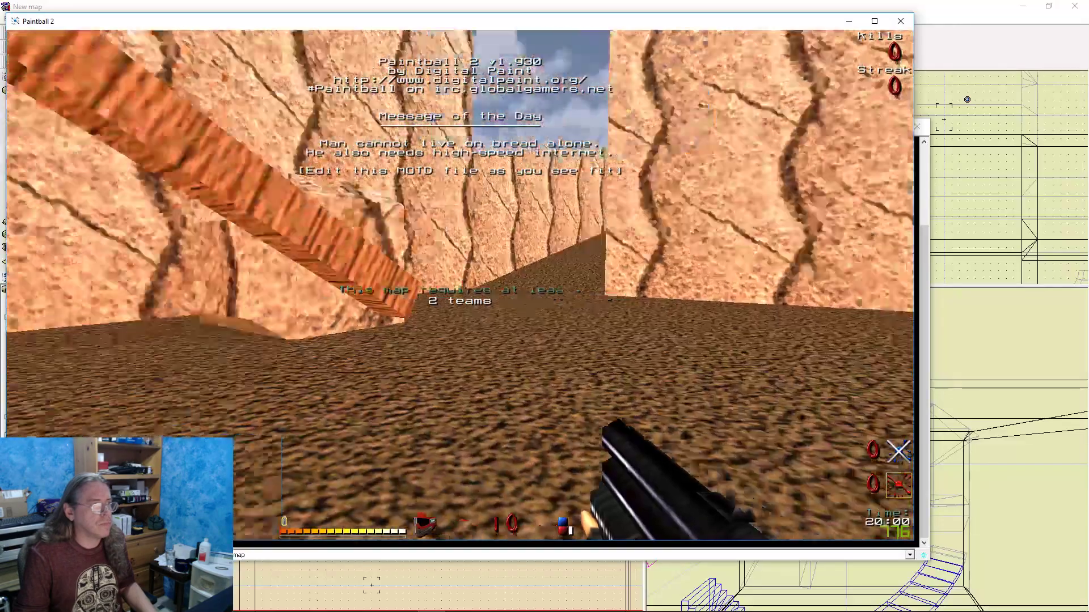
pyautogui.press('s')
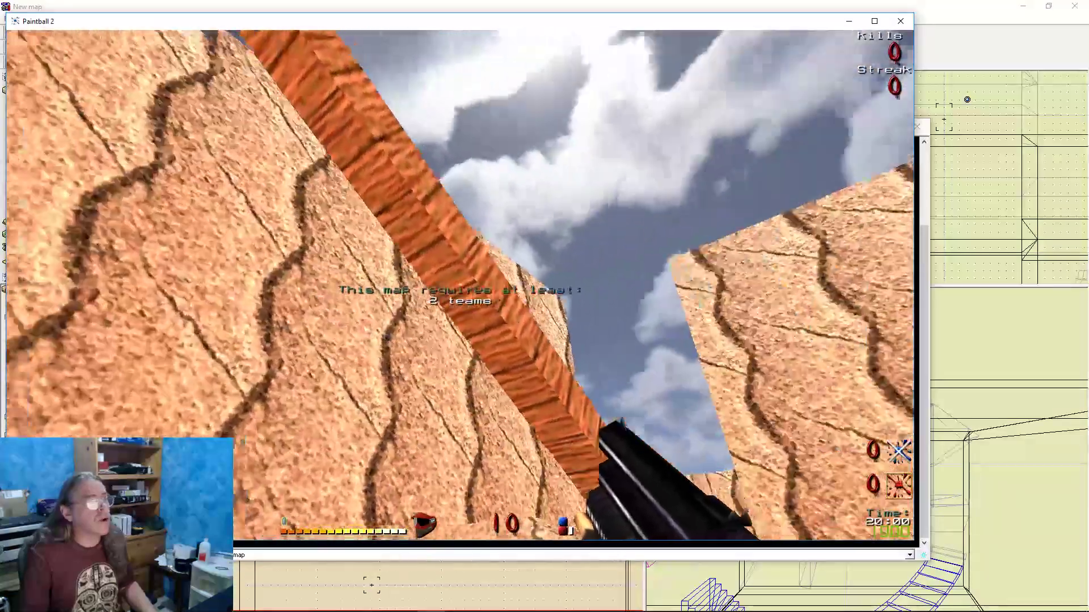
pyautogui.press('w')
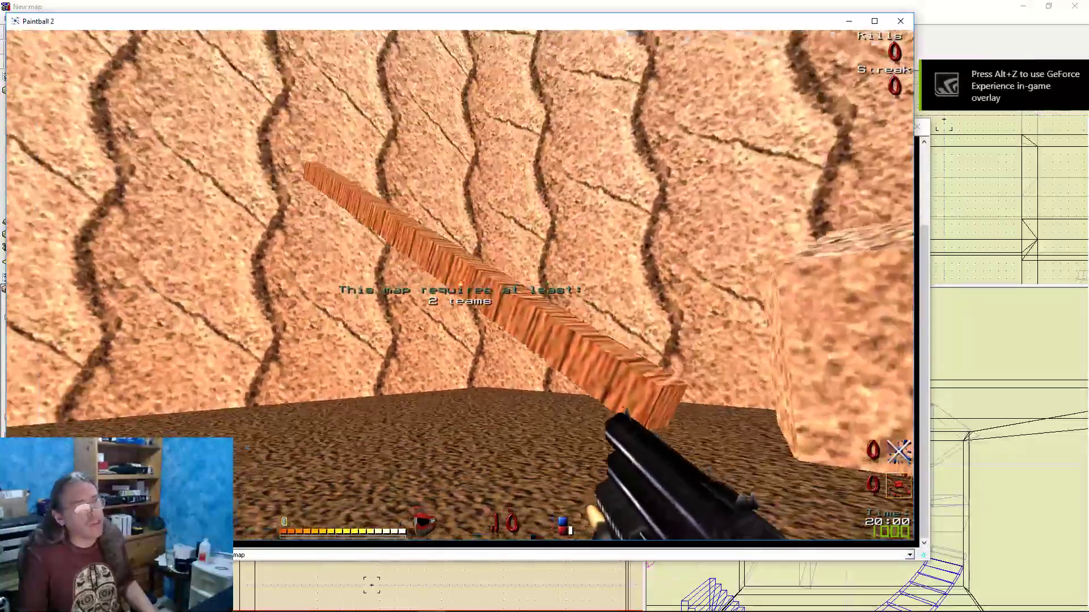
pyautogui.press('s')
# Exit the game with the console command quit and return to the map editor
pyautogui.press('`')
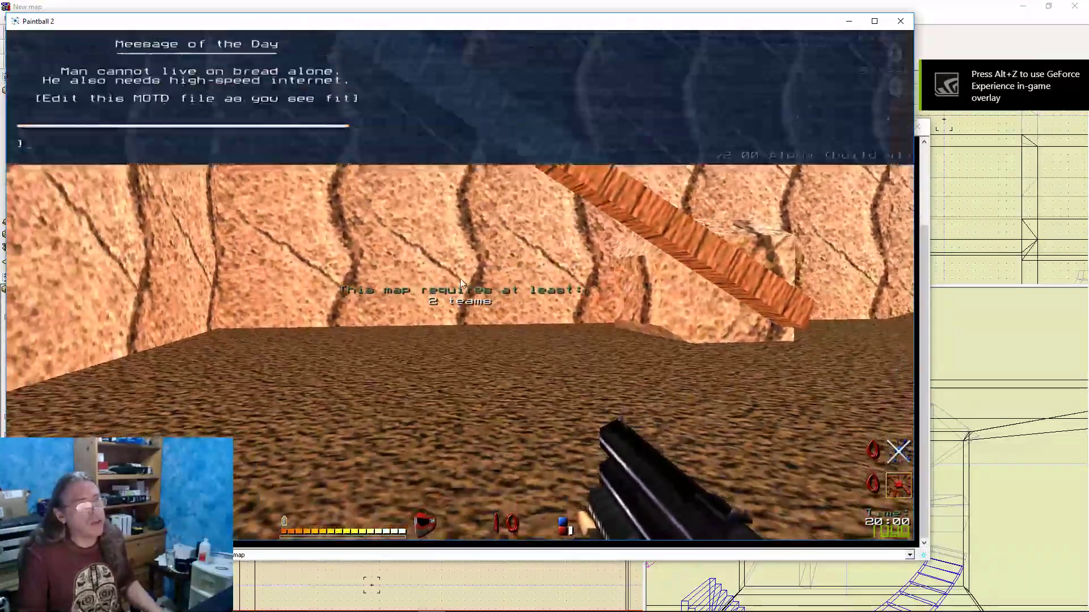
pyautogui.write('quit')
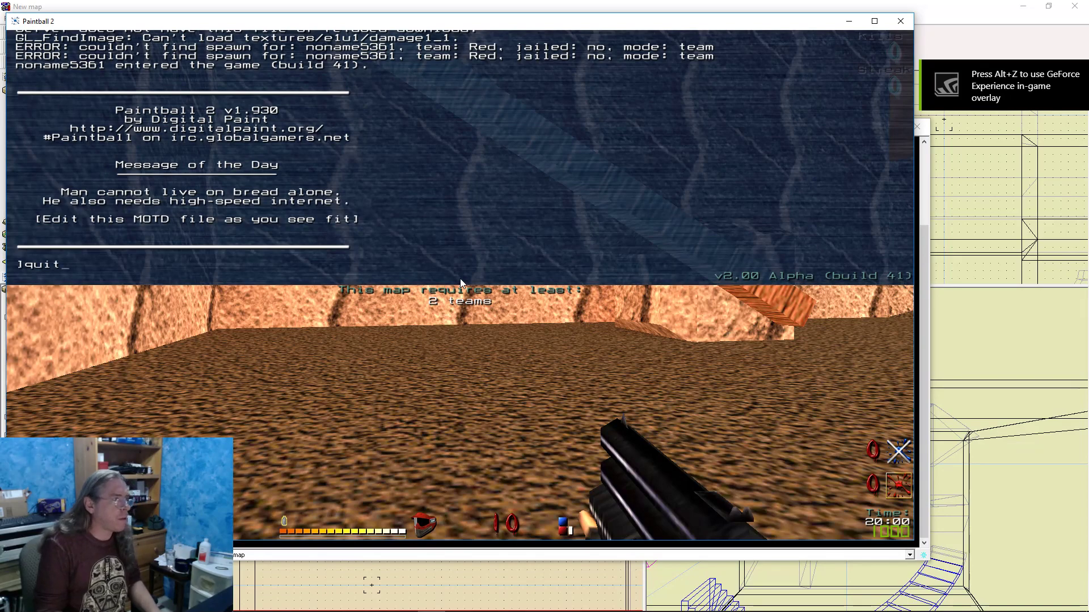
pyautogui.press('Return')
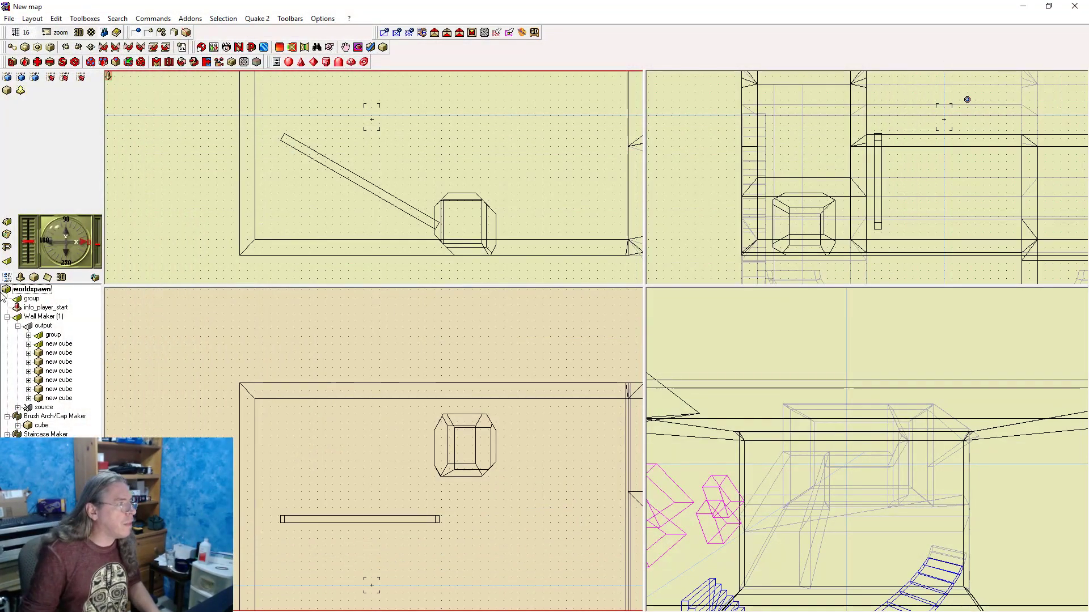
# Select the long south side face of the tilted wooden beam and tag it
pyautogui.click(359, 520)
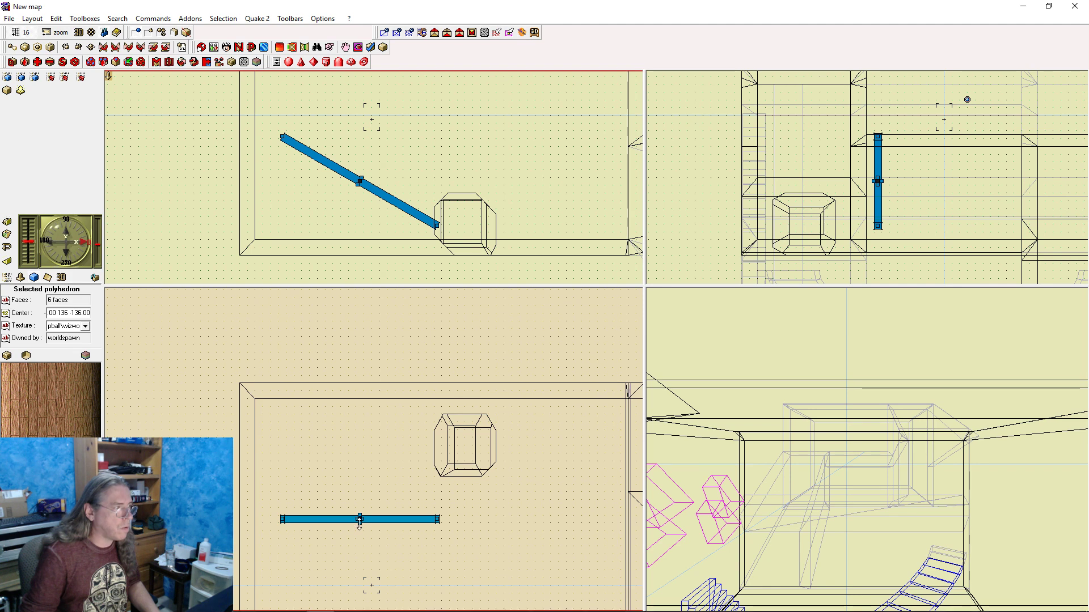
pyautogui.click(359, 519)
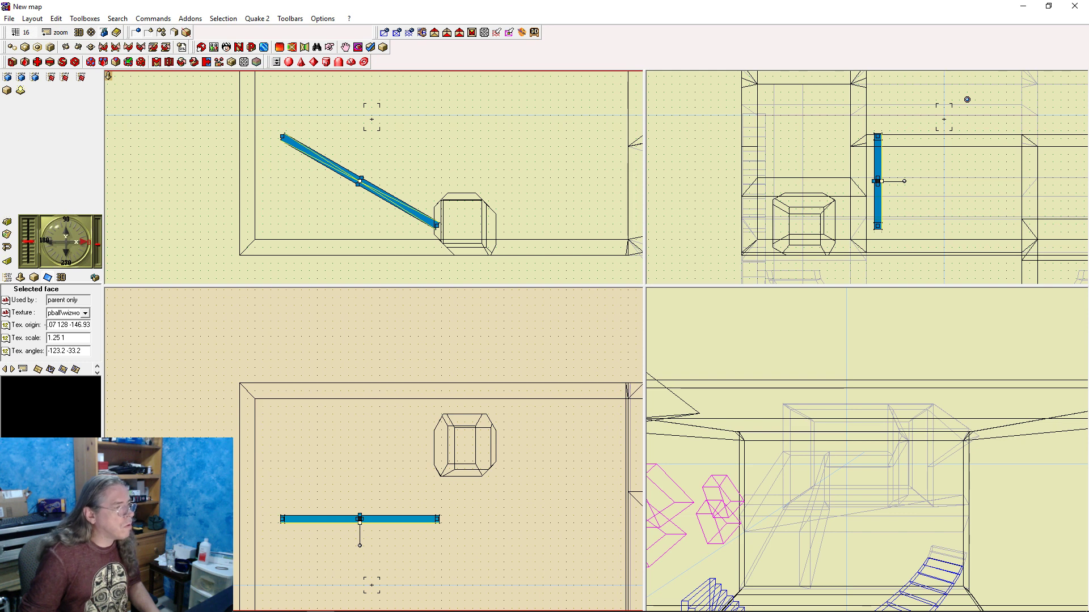
pyautogui.click(374, 480)
pyautogui.click(361, 520)
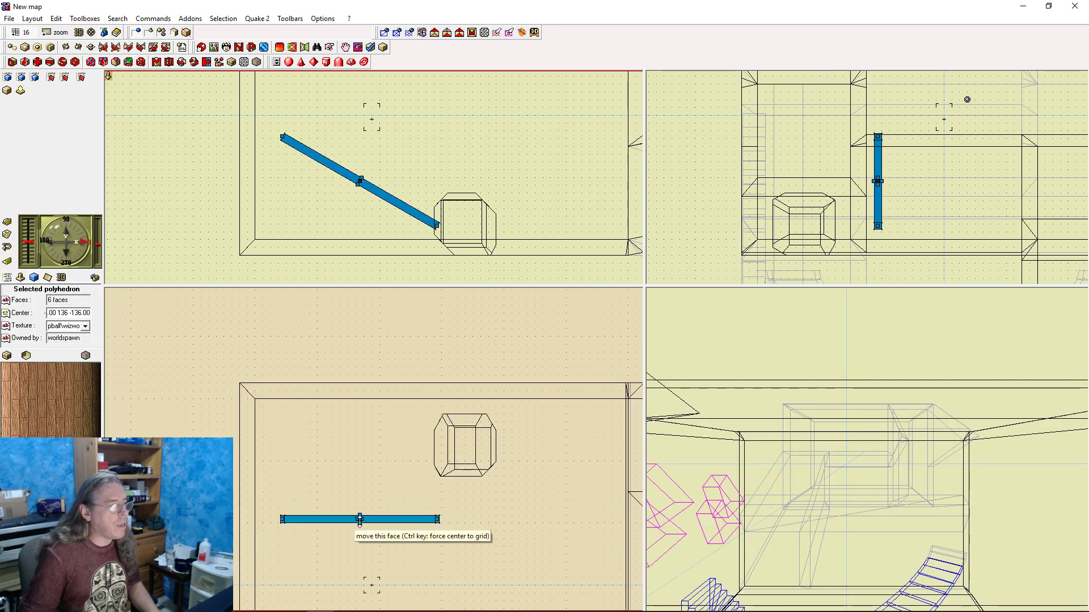
pyautogui.click(357, 522)
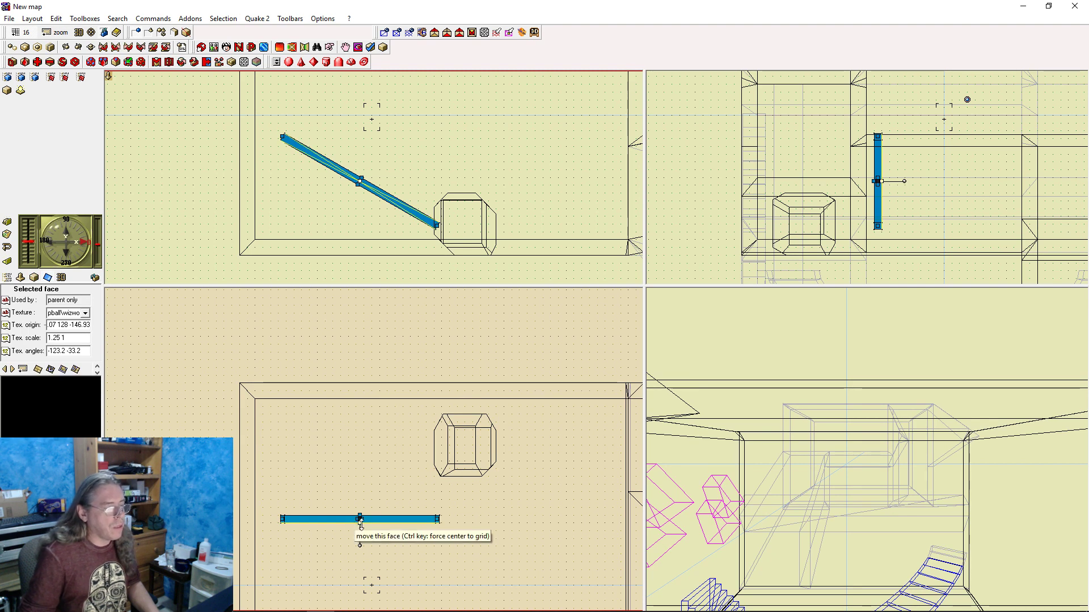
pyautogui.rightClick(361, 523)
pyautogui.moveTo(438, 359)
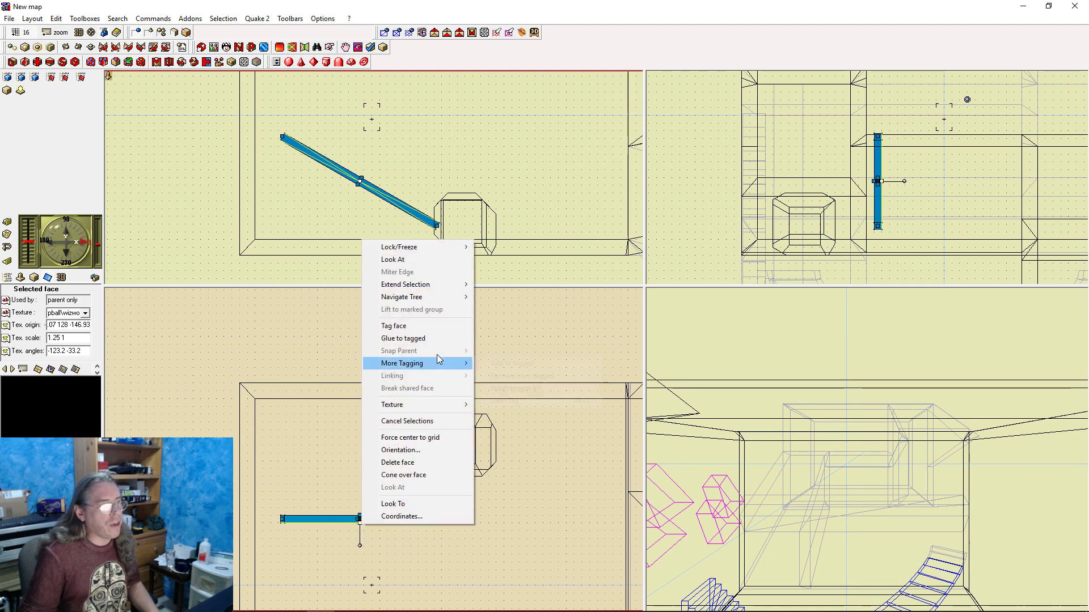
pyautogui.click(427, 325)
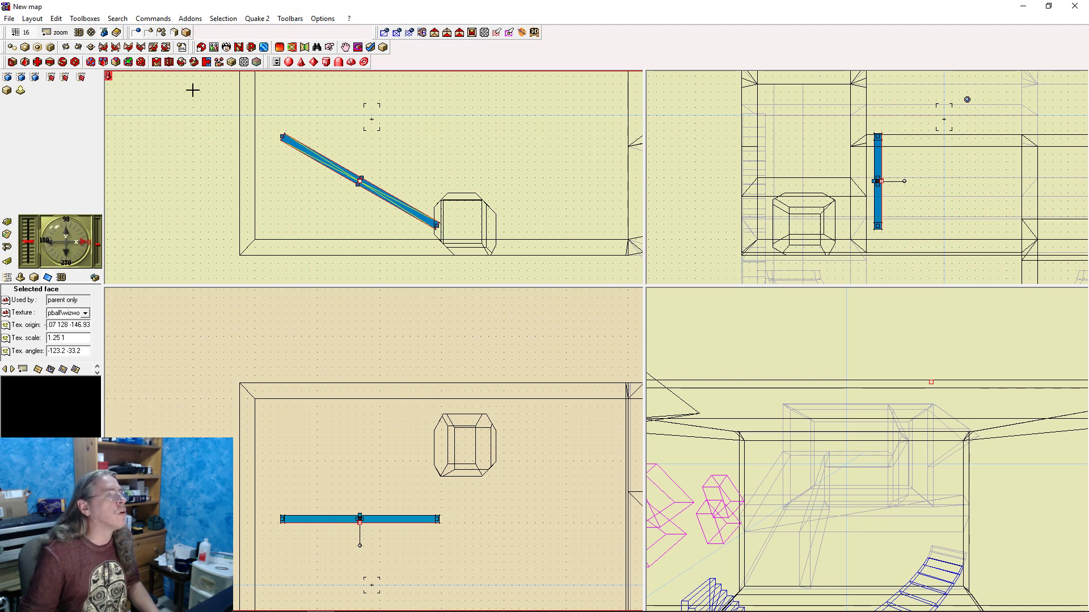
pyautogui.click(295, 48)
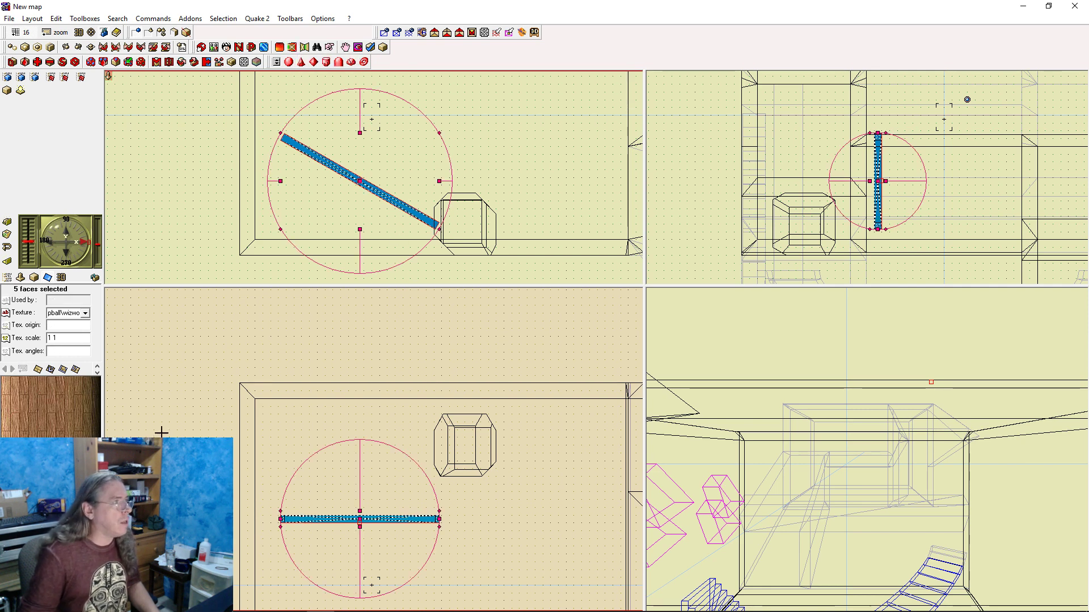
pyautogui.click(154, 19)
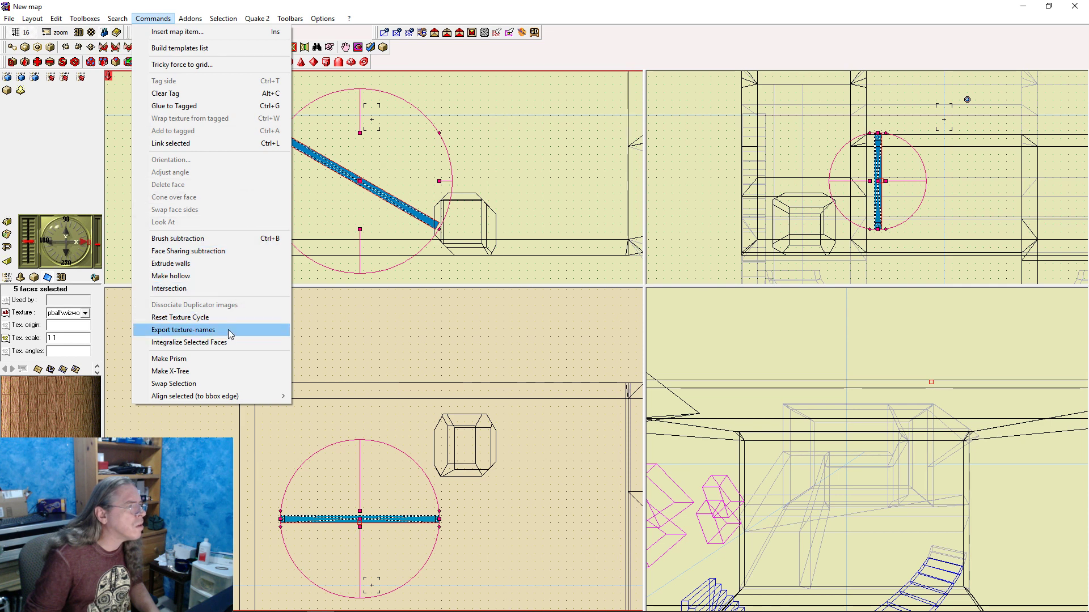
pyautogui.click(222, 360)
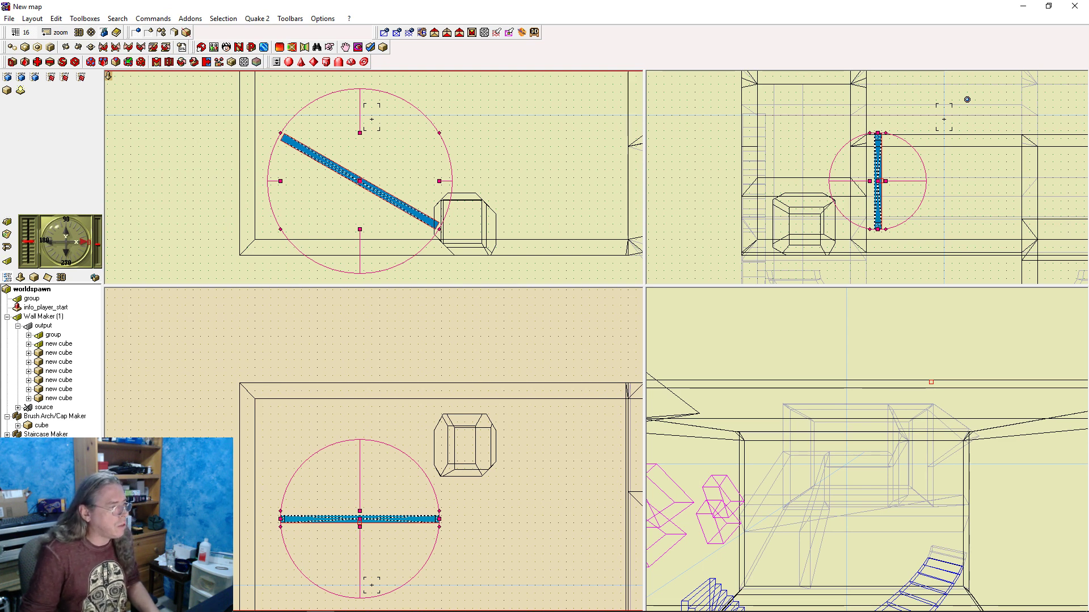
pyautogui.rightClick(360, 520)
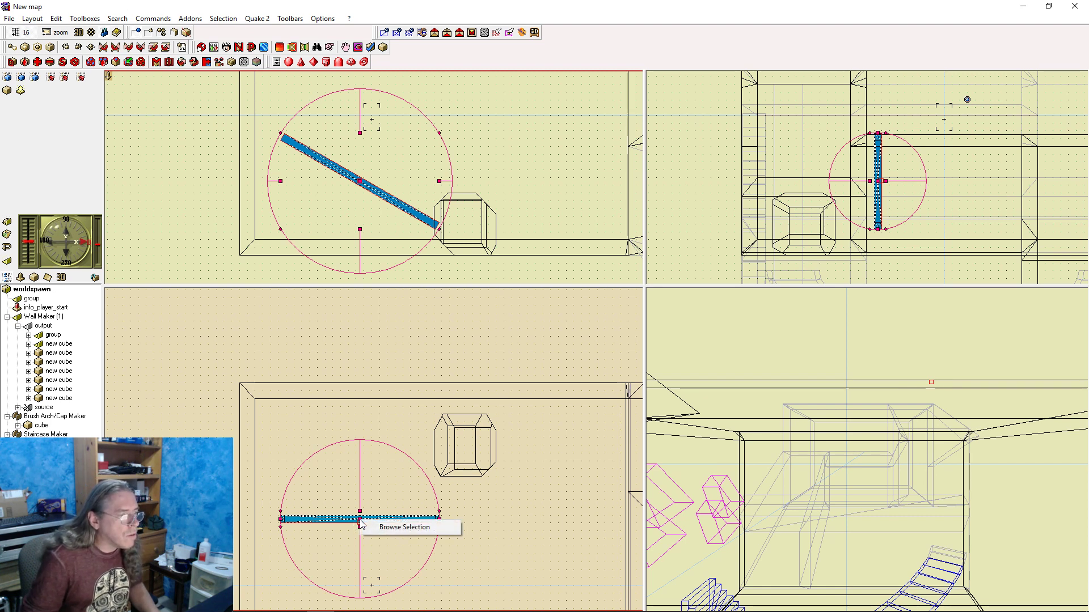
pyautogui.click(382, 496)
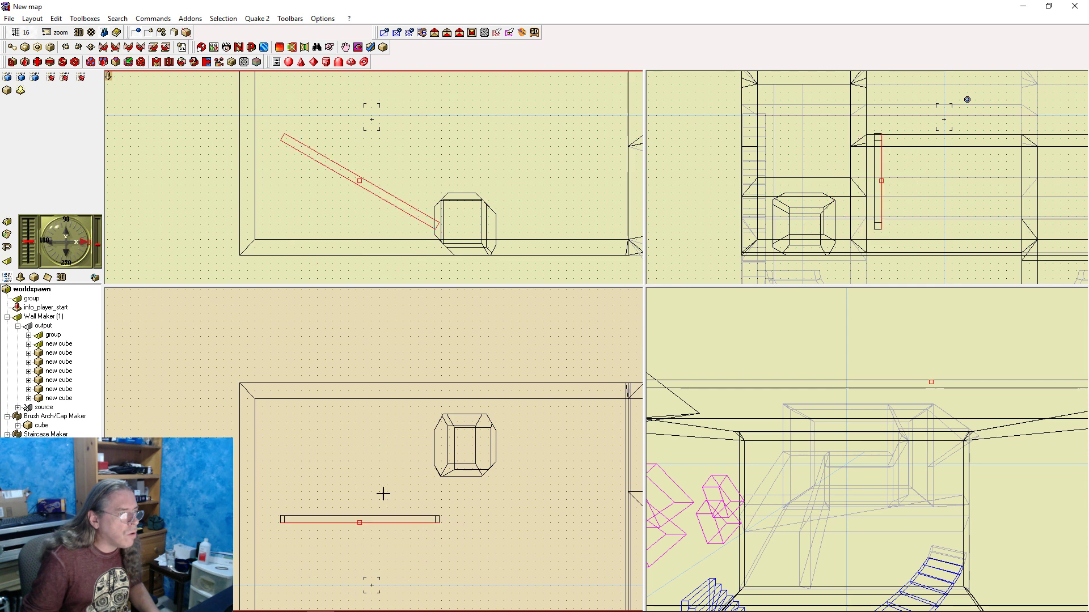
# Try to wrap the texture from the tagged side face onto the beam's sloping upper face
pyautogui.click(361, 520)
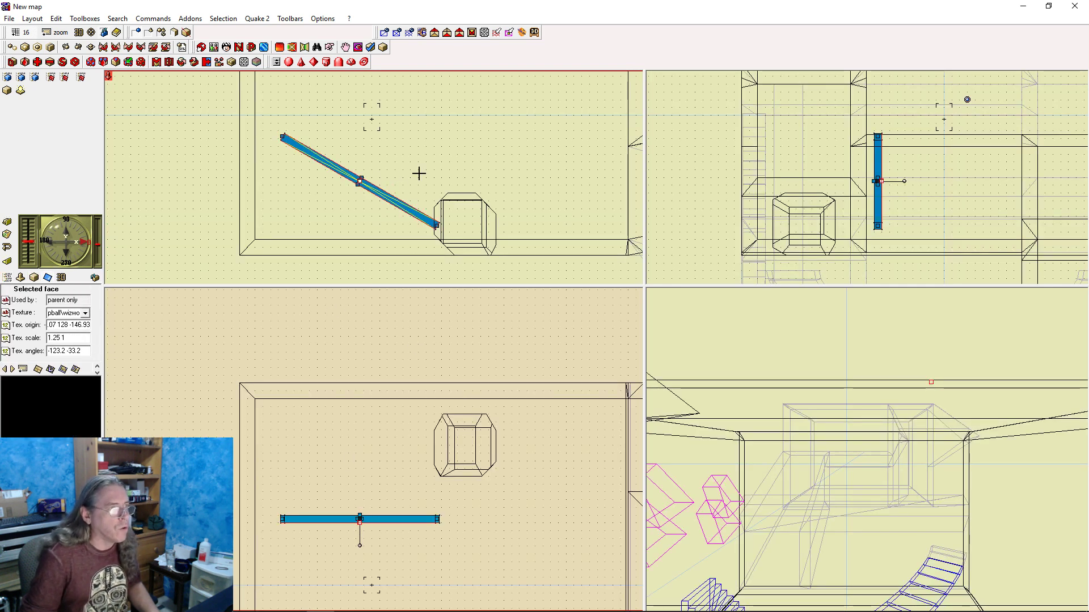
pyautogui.click(364, 175)
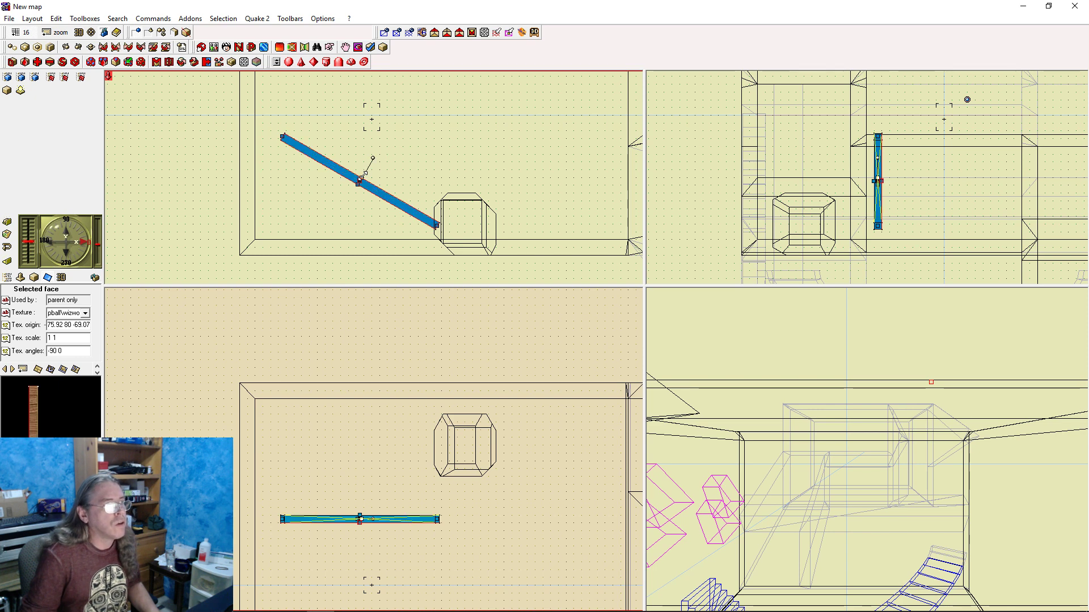
pyautogui.rightClick(363, 174)
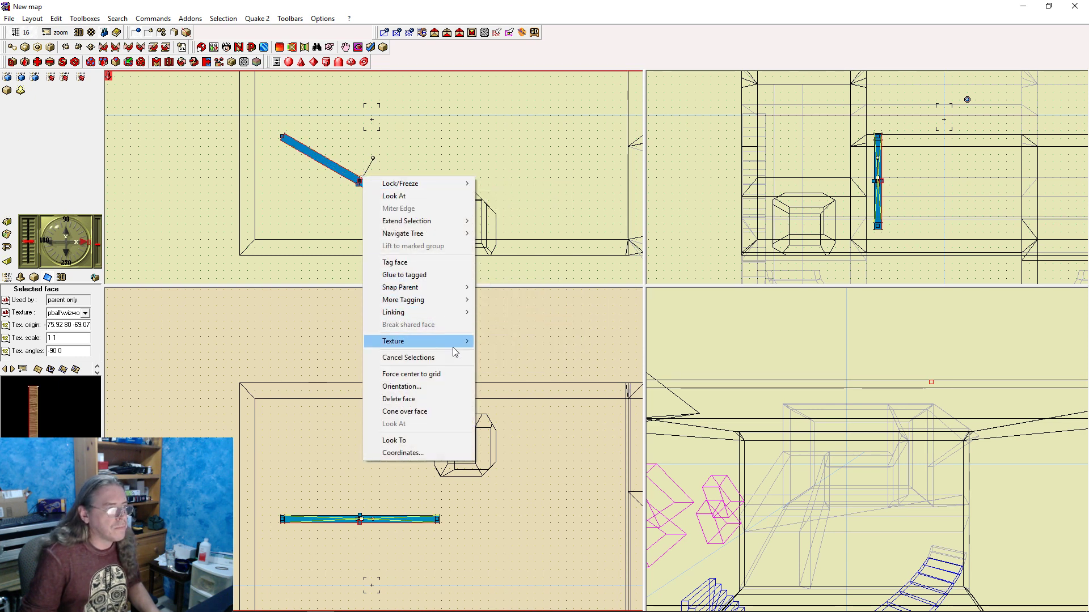
pyautogui.moveTo(454, 343)
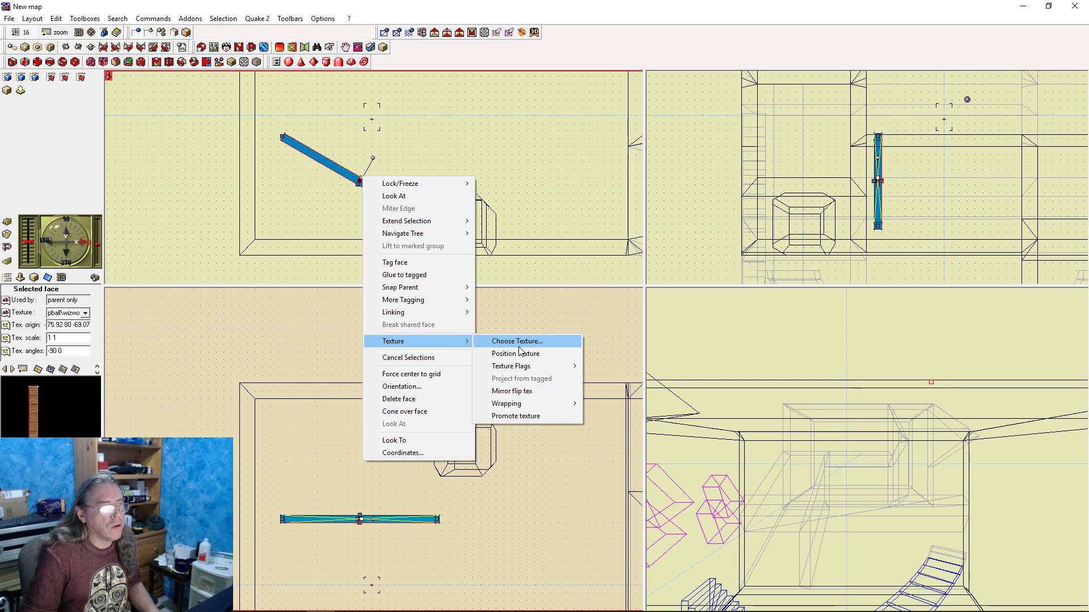
pyautogui.moveTo(527, 404)
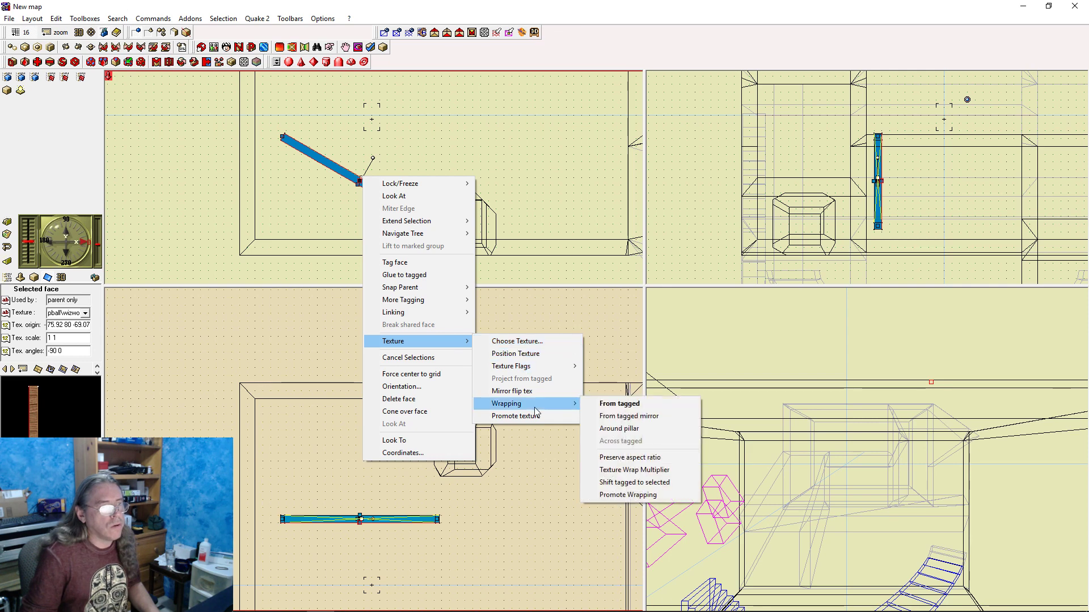
pyautogui.click(619, 403)
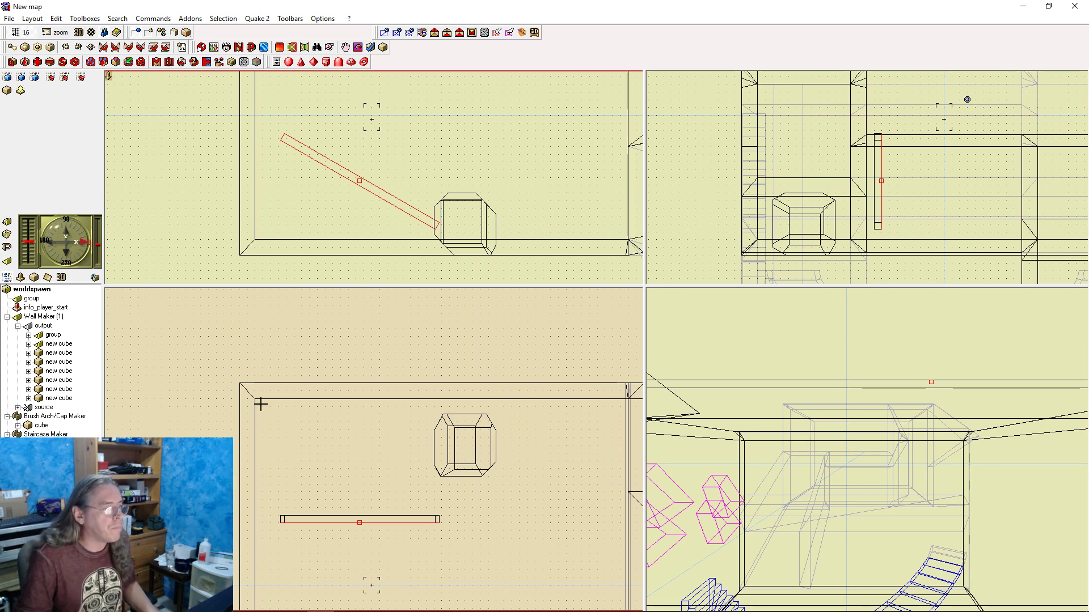
pyautogui.hotkey('alt', 'Tab')
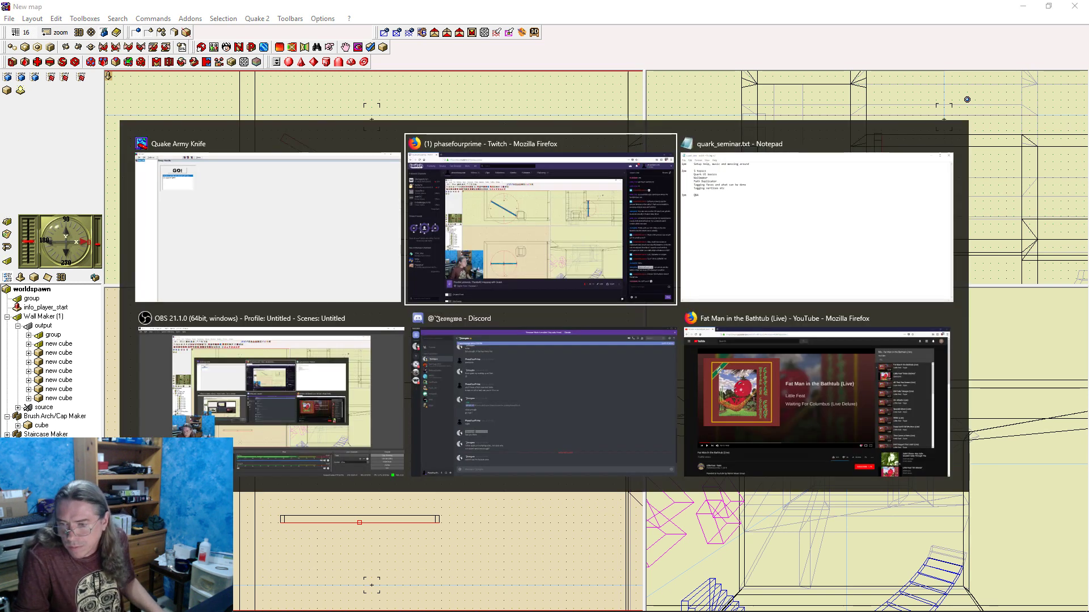
pyautogui.hotkey('alt', 'Tab')
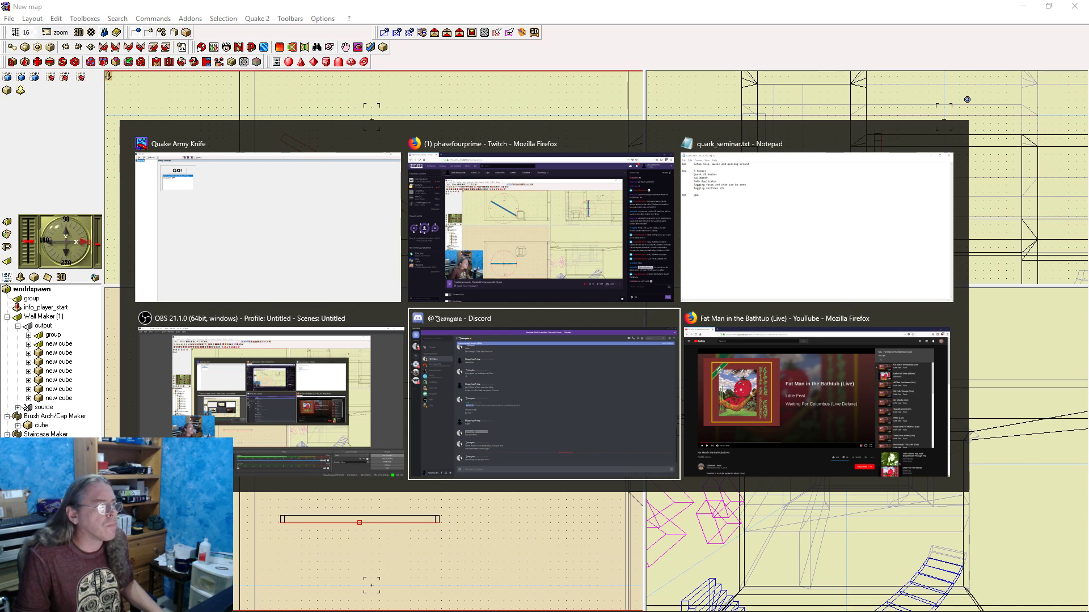
pyautogui.hotkey('alt', 'Tab')
pyautogui.hotkey('alt', 'Tab')
pyautogui.hotkey('alt', 'Tab')
pyautogui.hotkey('alt', 'Tab')
pyautogui.hotkey('alt', 'Tab')
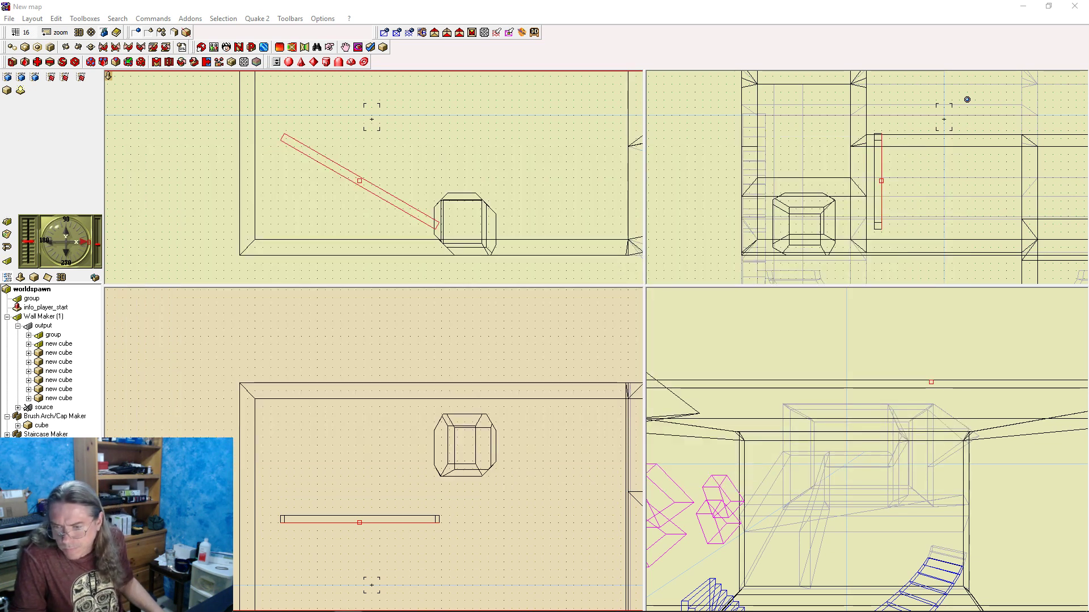
pyautogui.click(398, 5)
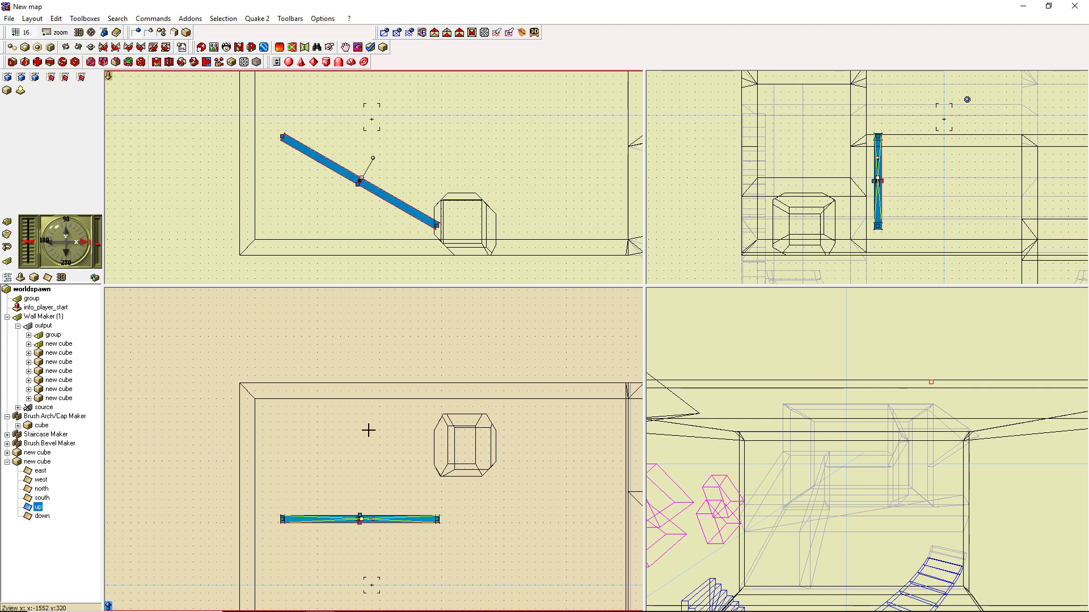
# Switch the selection to the beam's south face and tag that face as the texture source
pyautogui.press('Up')
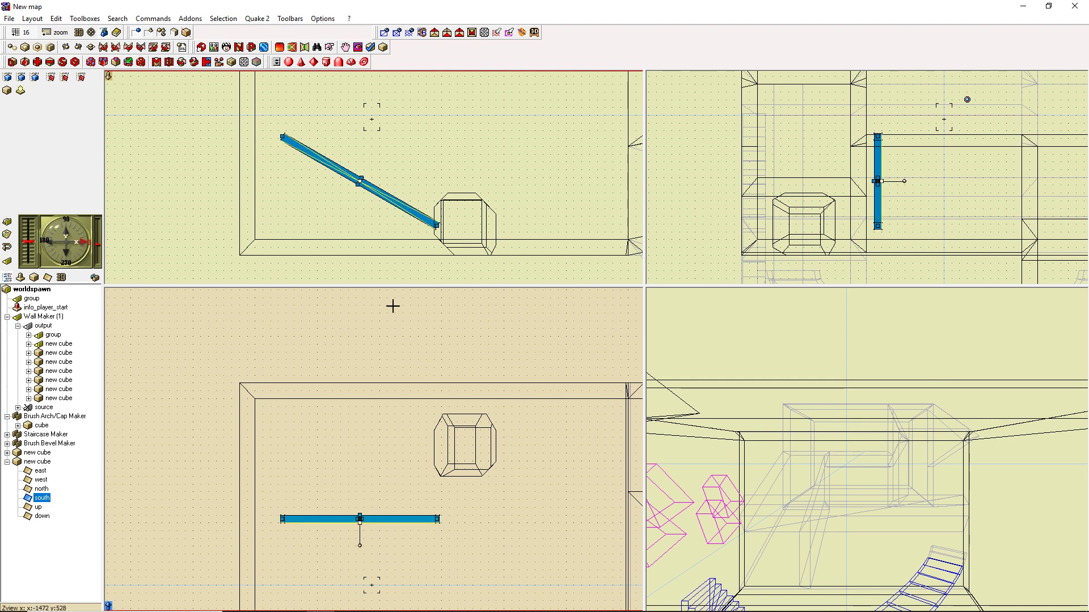
pyautogui.rightClick(359, 523)
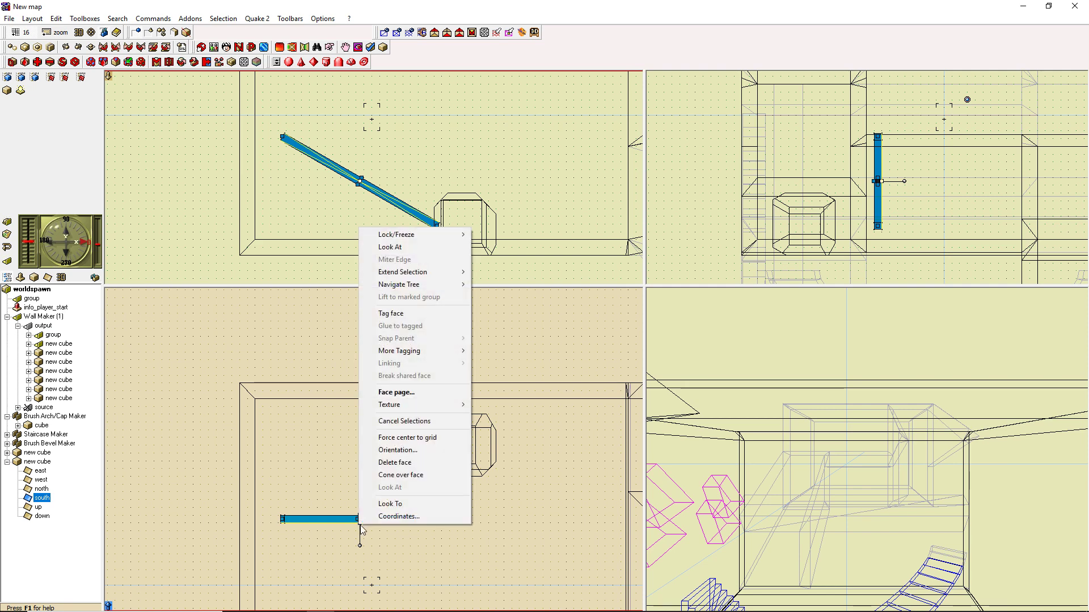
pyautogui.click(418, 313)
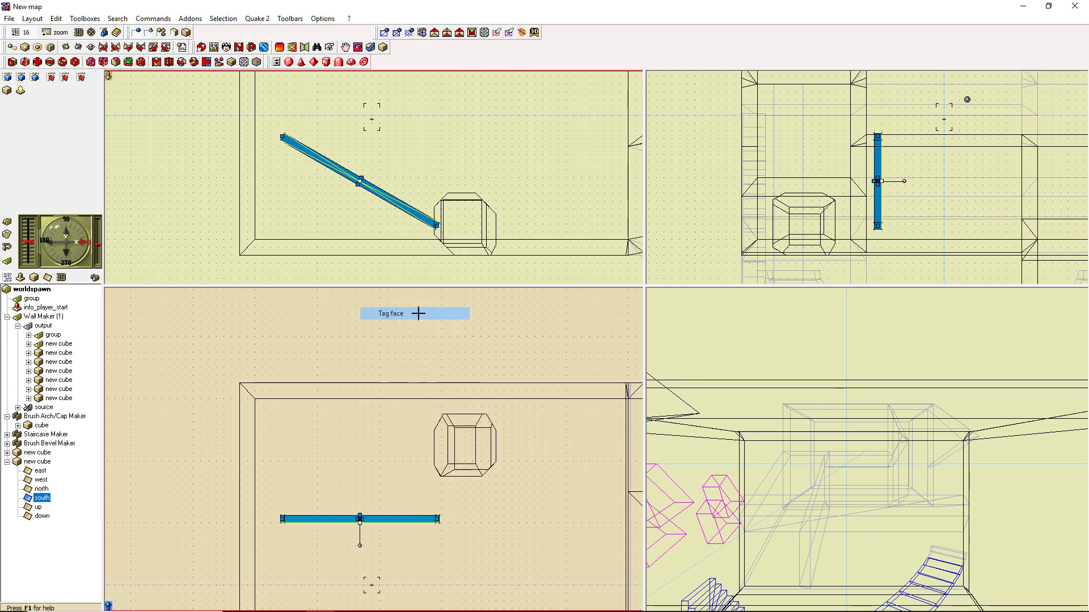
# Select the tilted beam's sloping upper face and wrap the texture onto it from the tagged south face
pyautogui.click(360, 180)
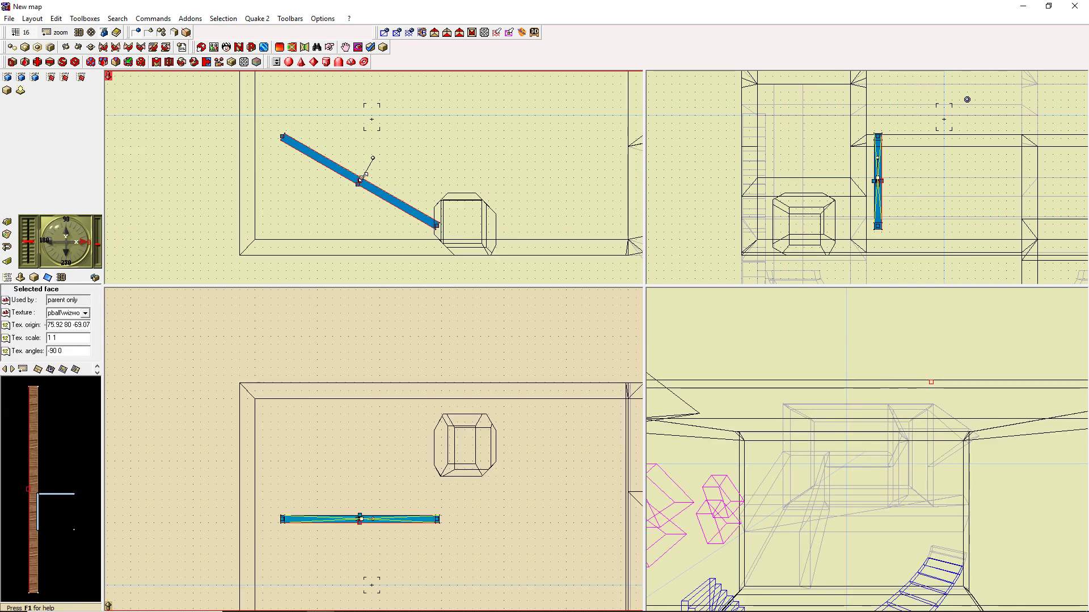
pyautogui.rightClick(363, 181)
pyautogui.moveTo(463, 348)
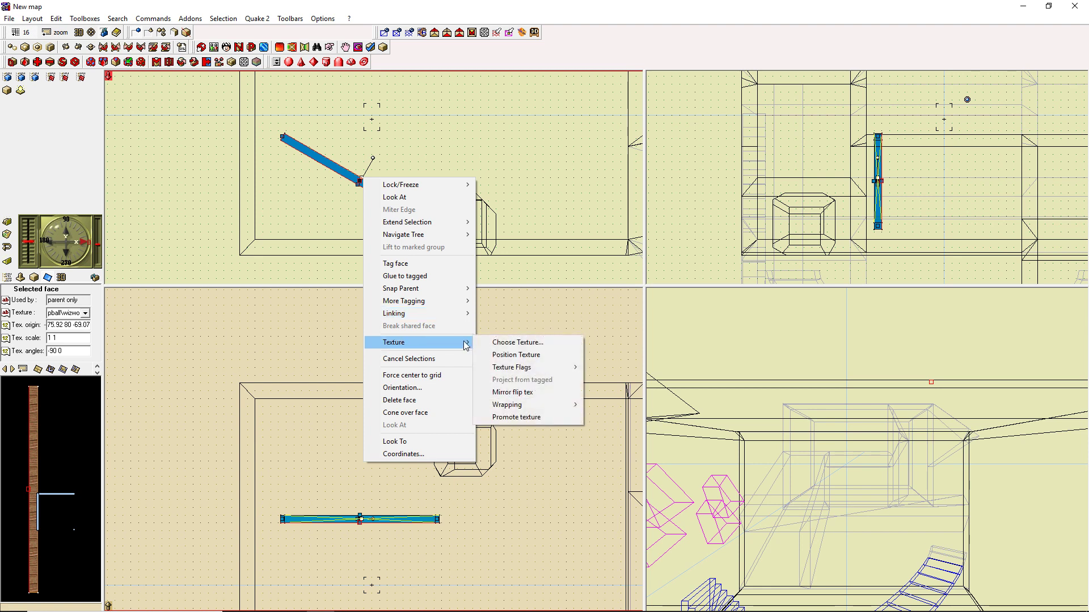
pyautogui.moveTo(544, 405)
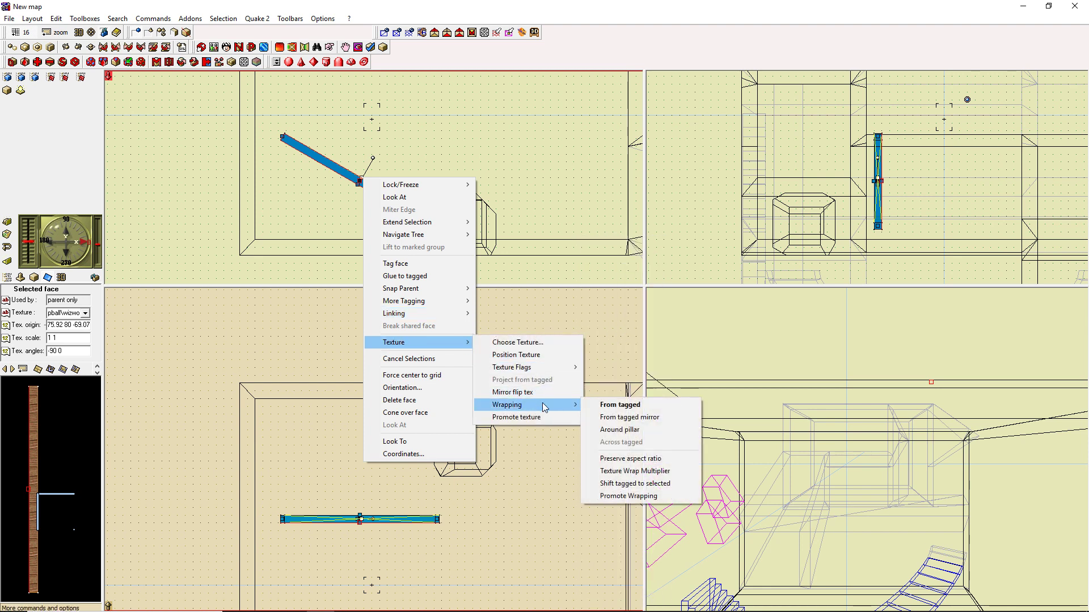
pyautogui.click(632, 411)
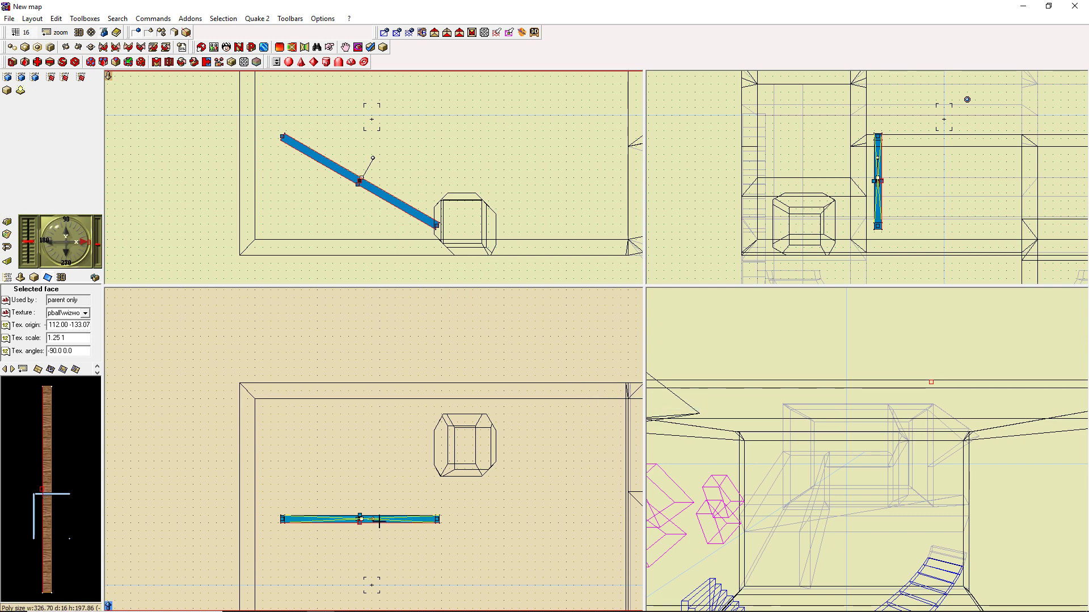
# Deselect the face, run the map in the game and walk around the beam to check its south and upper face textures
pyautogui.click(427, 324)
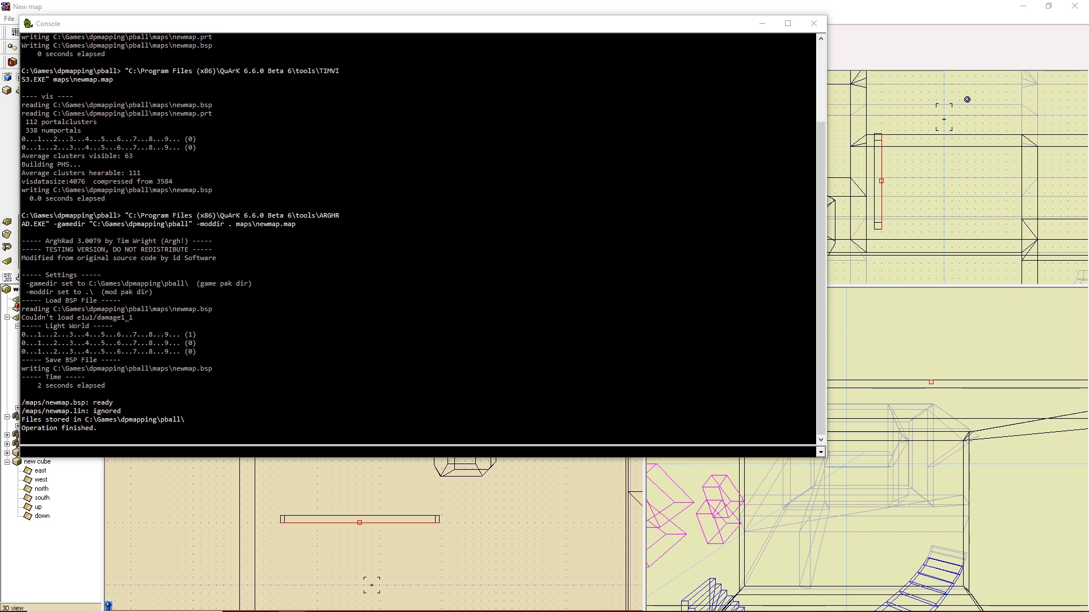
pyautogui.click(664, 1)
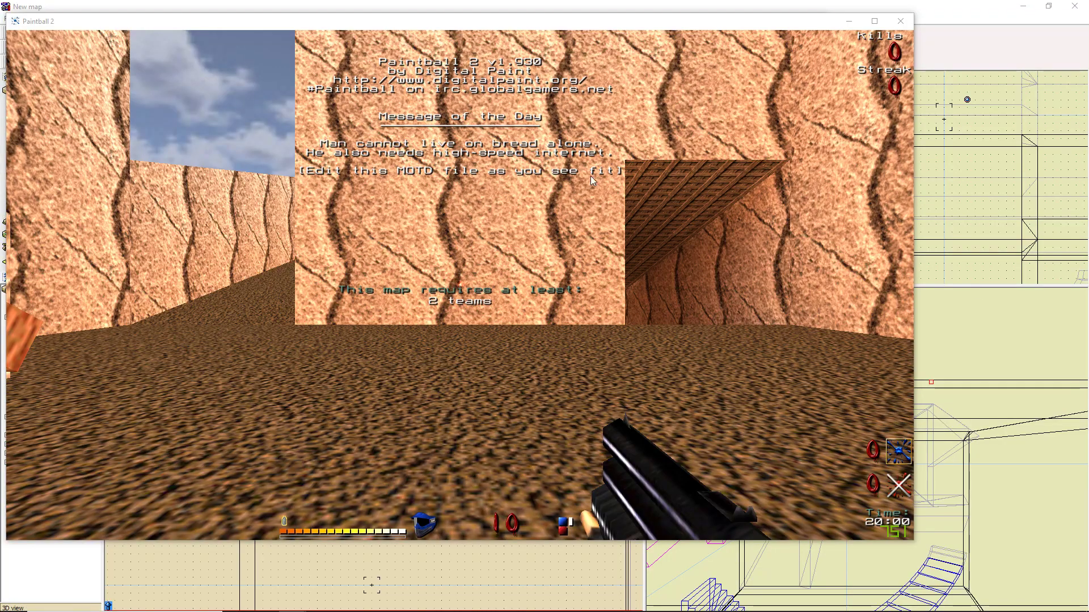
pyautogui.click(594, 167)
pyautogui.click(460, 285)
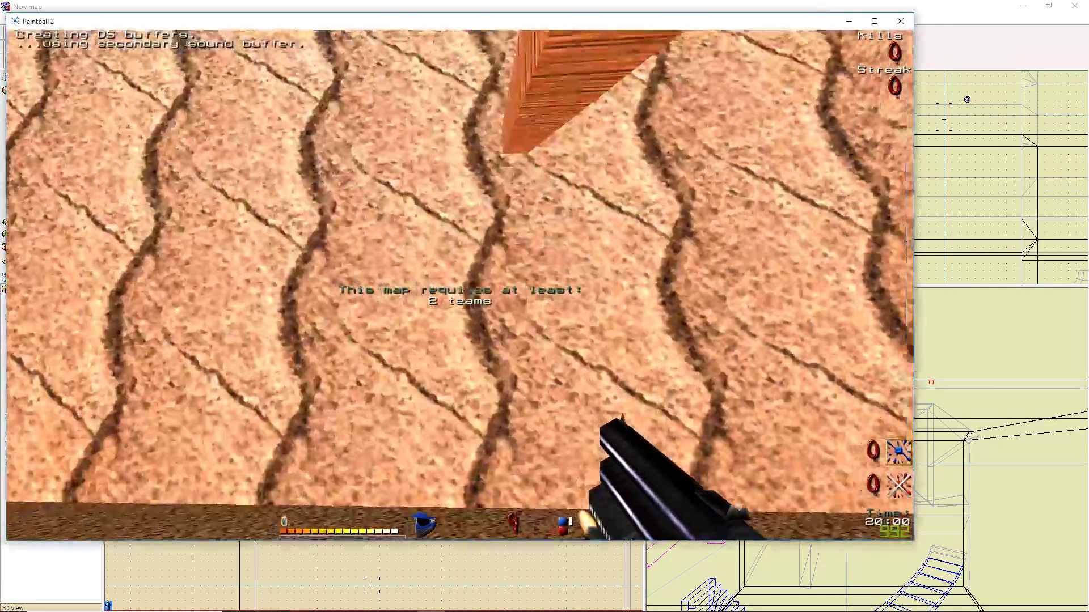
pyautogui.press('s')
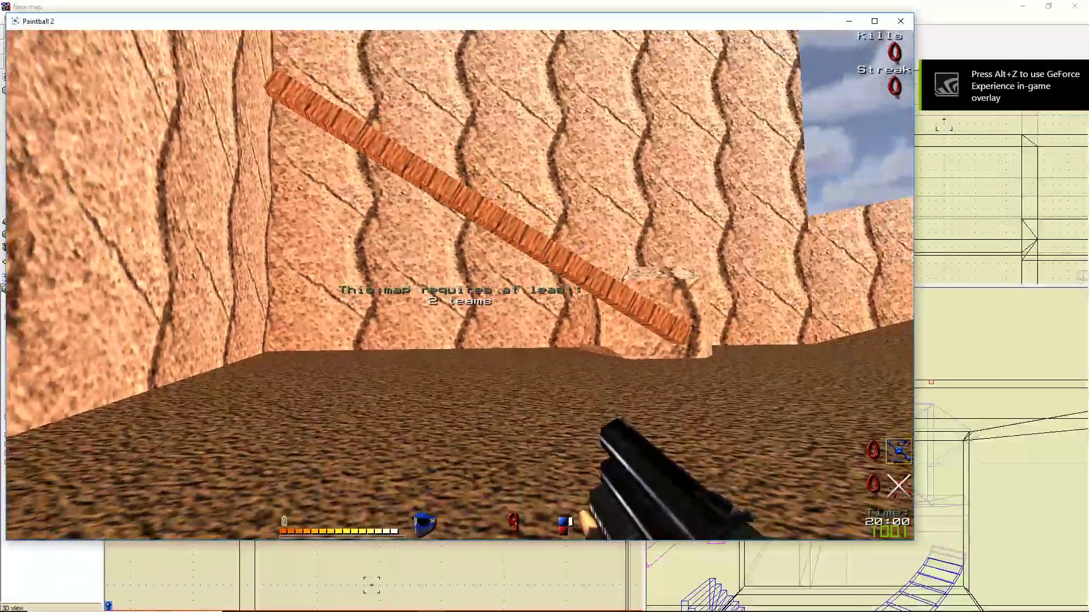
pyautogui.press('w')
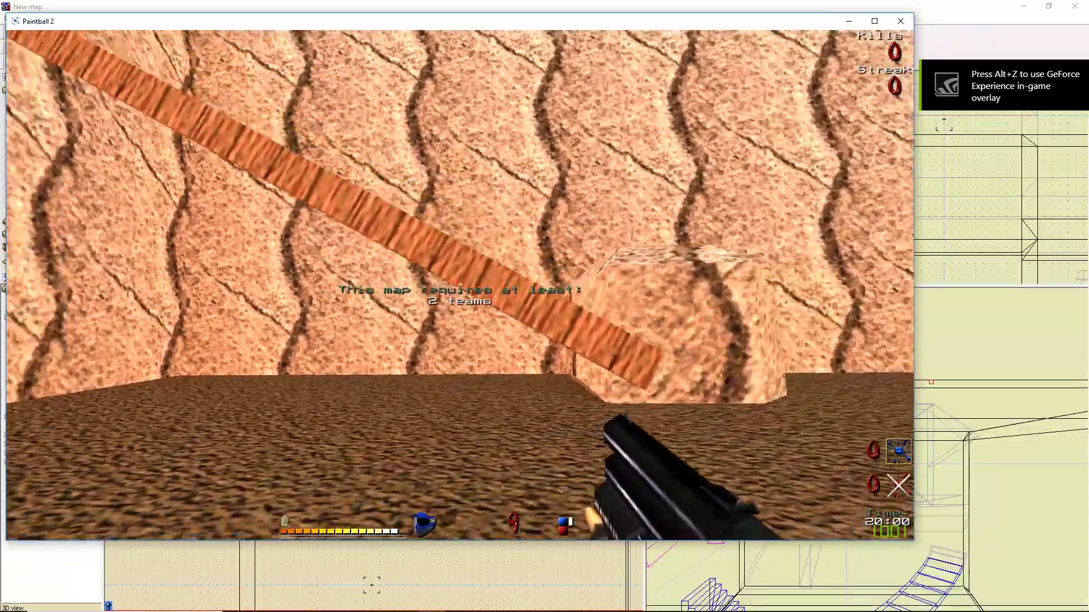
pyautogui.press('d')
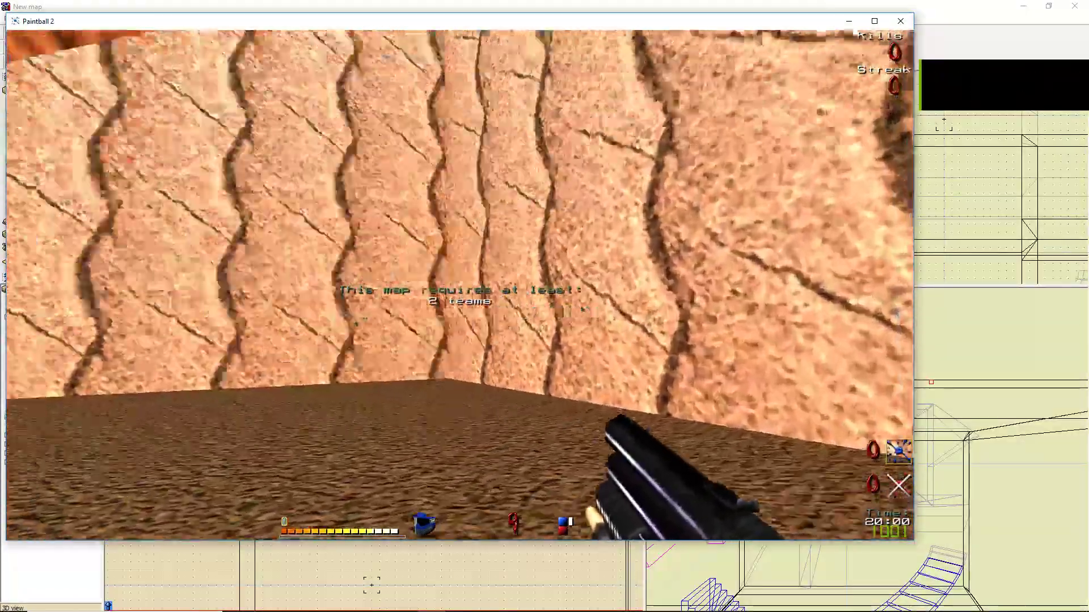
pyautogui.press('a')
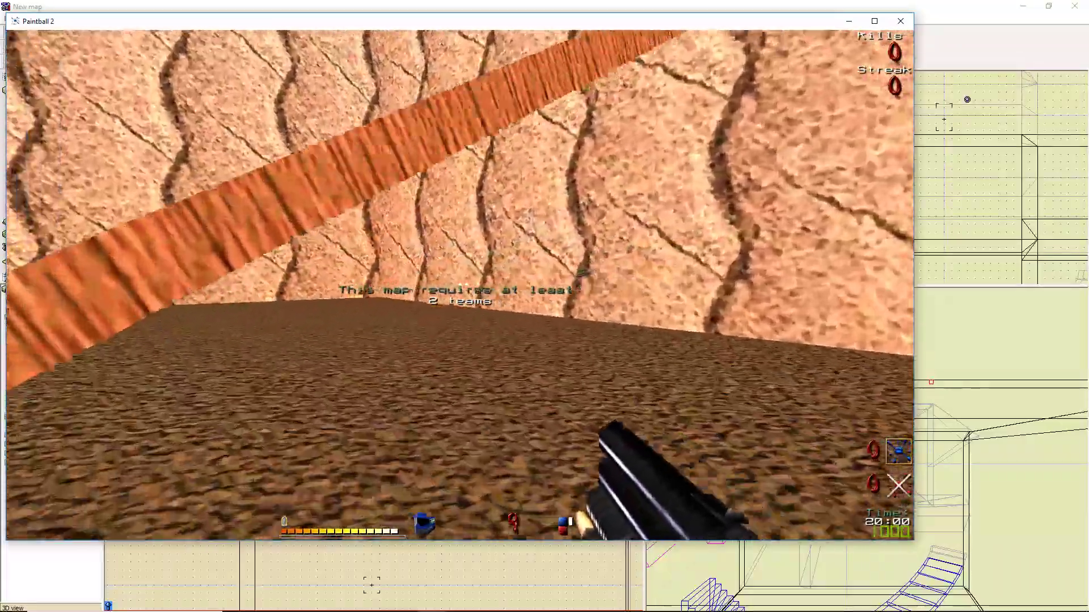
pyautogui.press('a')
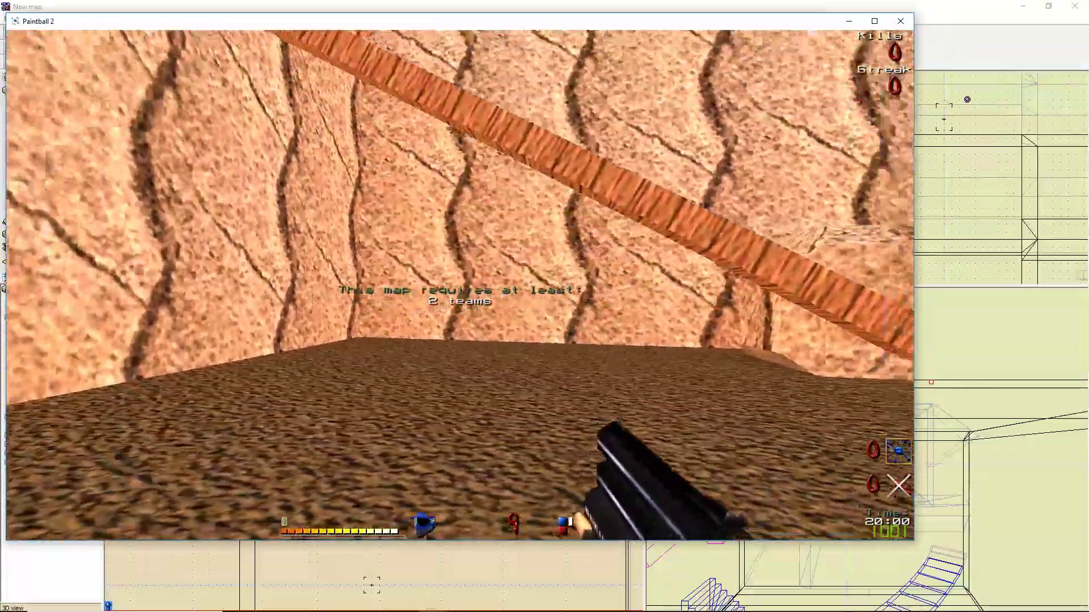
# Exit the game with the console command quit and return to the map editor
pyautogui.press('w')
pyautogui.press('`')
pyautogui.press('`')
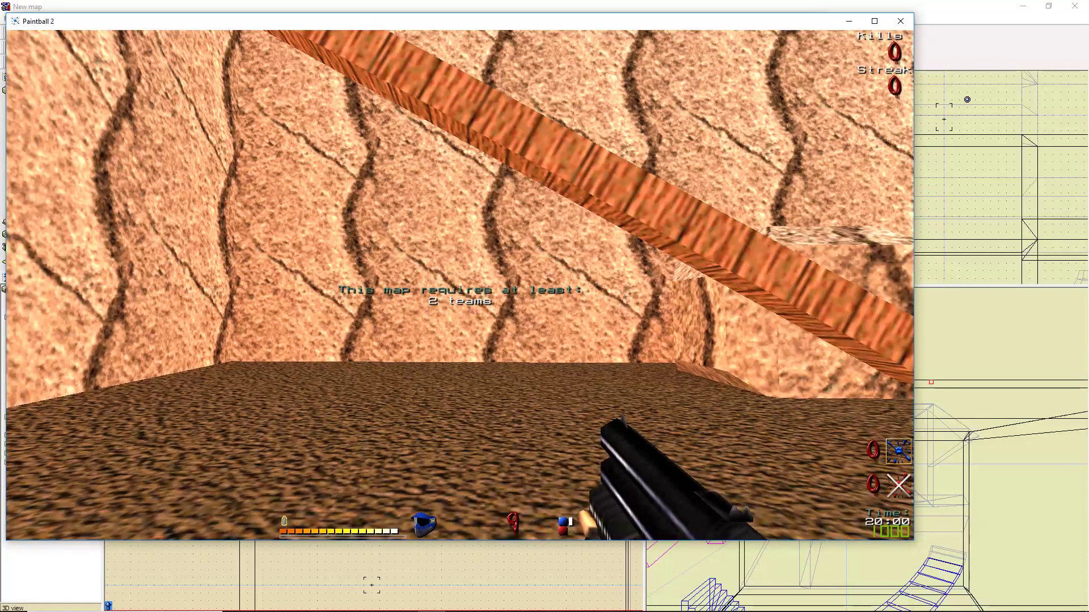
pyautogui.press('`')
pyautogui.write('quit')
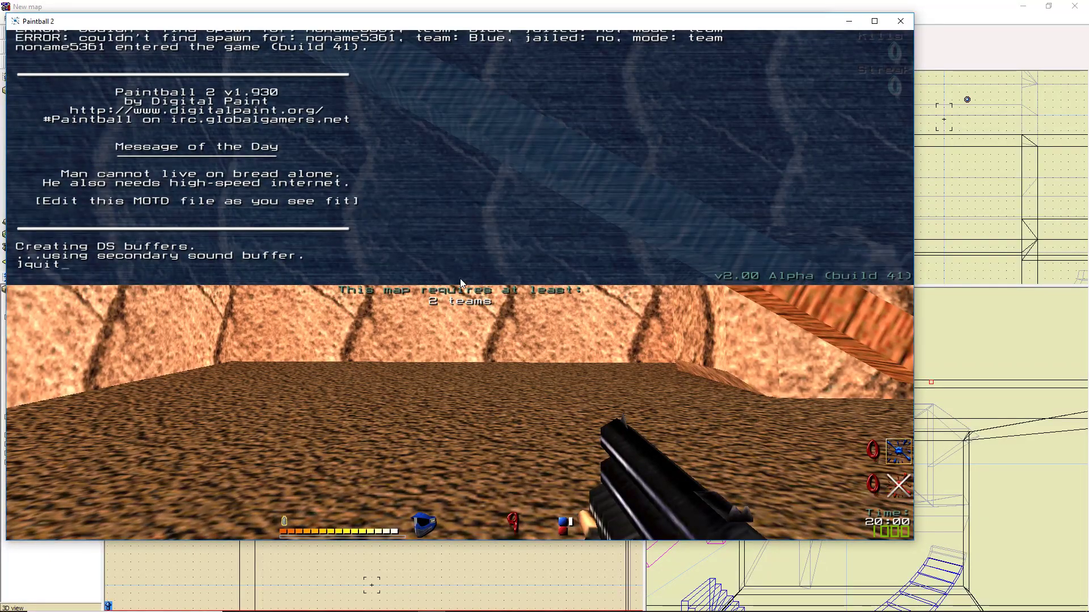
pyautogui.press('Return')
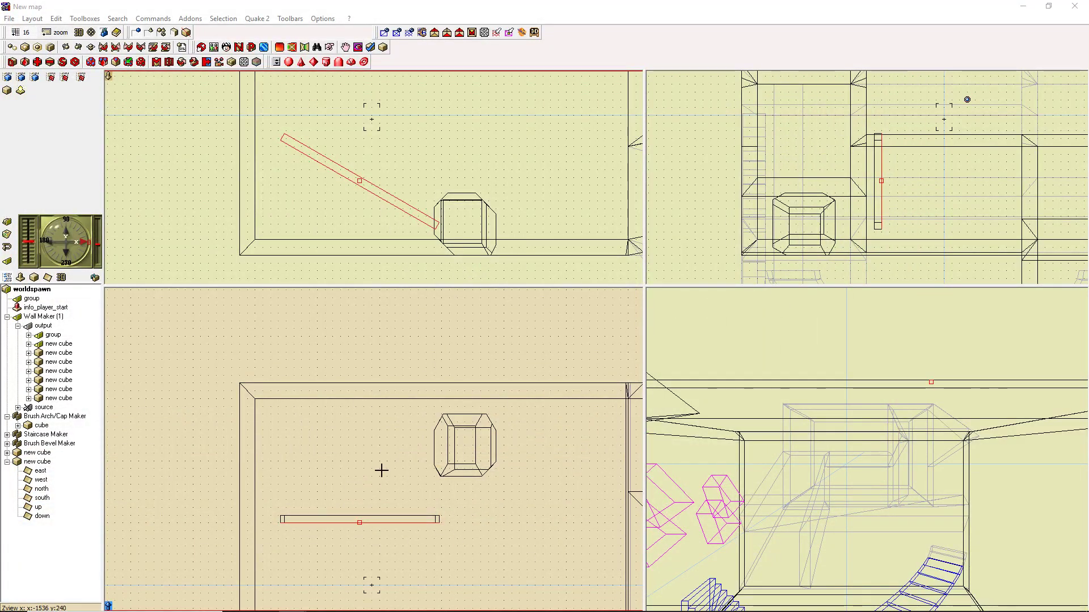
# Select the beam's south face, enlarge its texture preview and rotate the wood texture to angles -120 -30
pyautogui.click(361, 519)
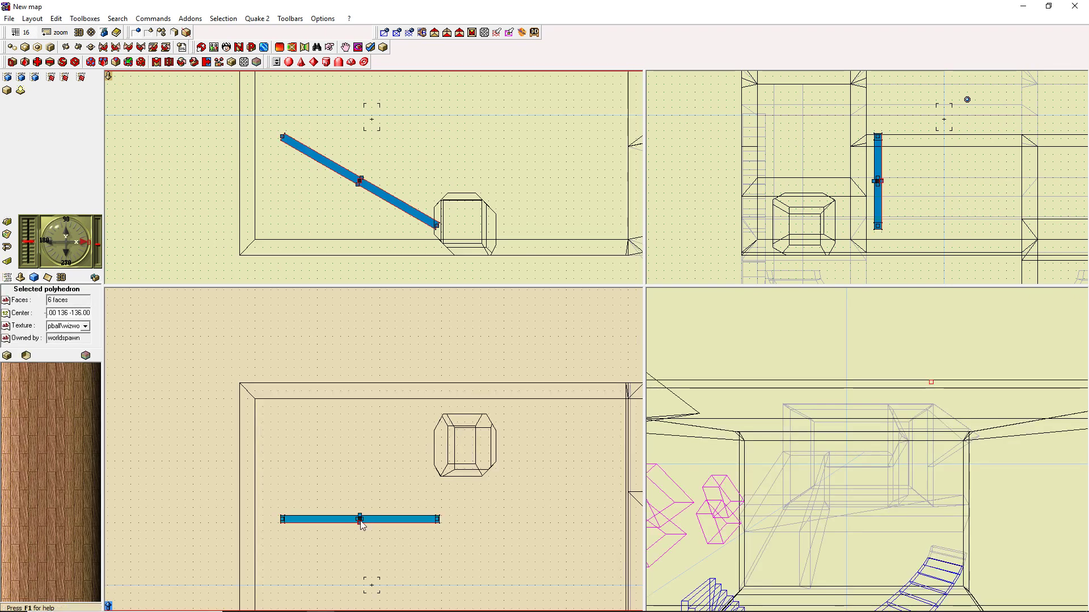
pyautogui.click(359, 521)
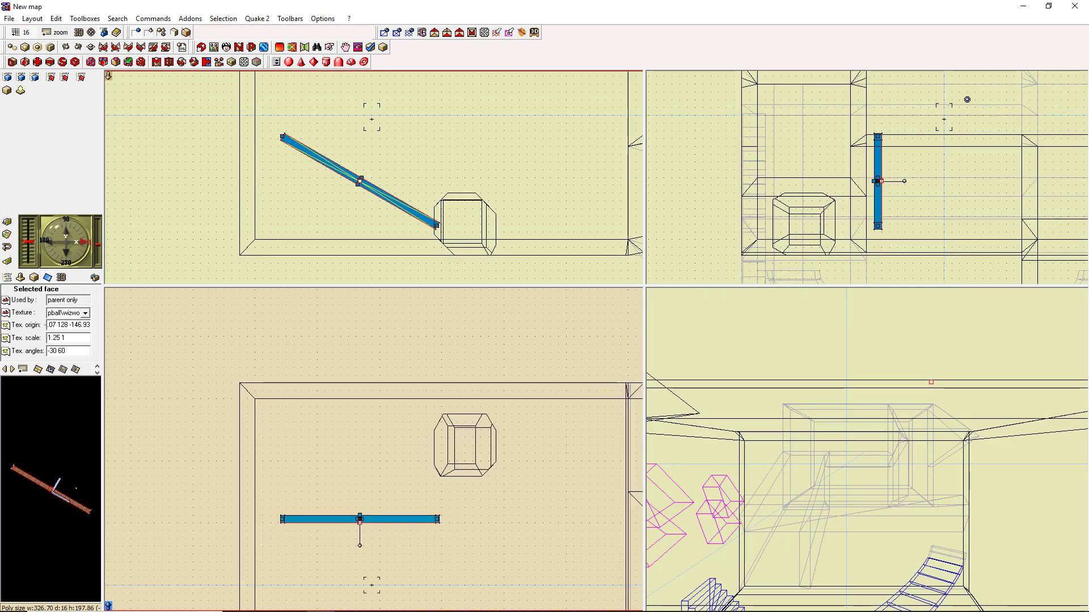
pyautogui.moveTo(104, 434); pyautogui.dragTo(244, 434)
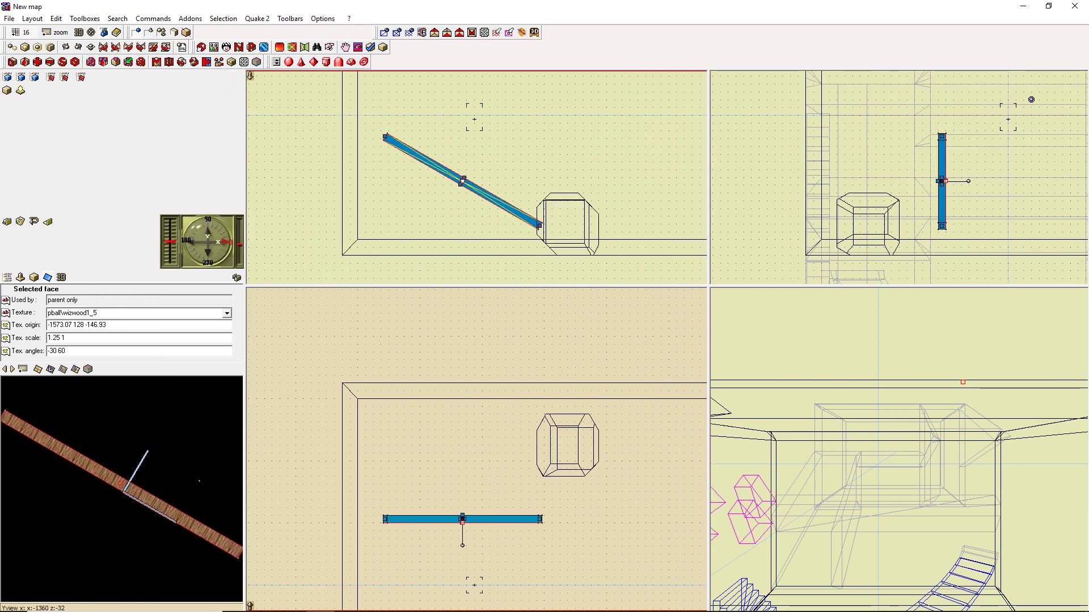
pyautogui.scroll(3, 121, 489)
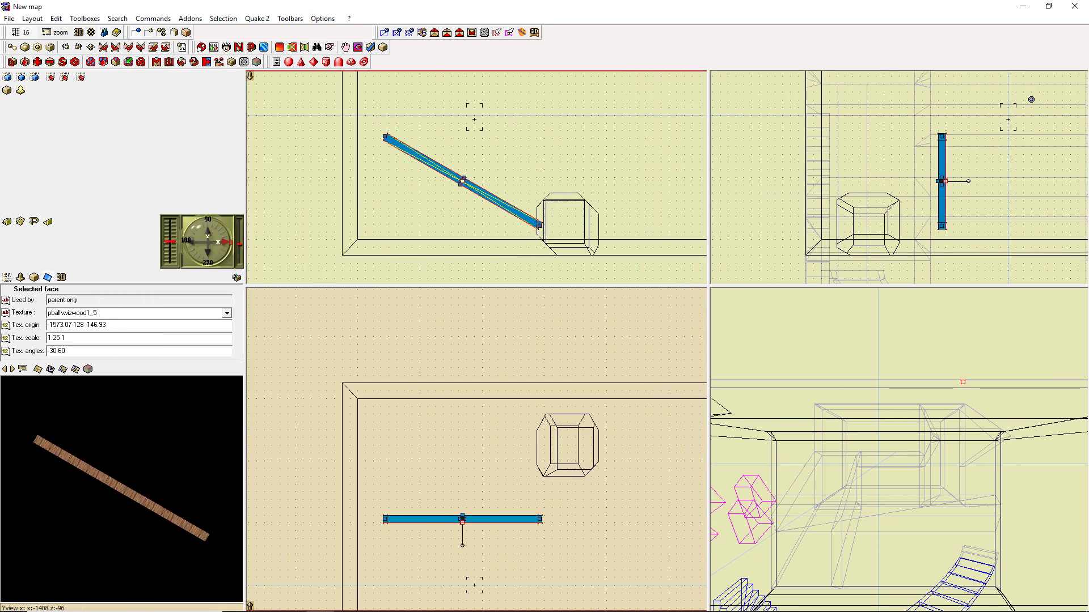
pyautogui.moveTo(190, 485); pyautogui.dragTo(132, 564)
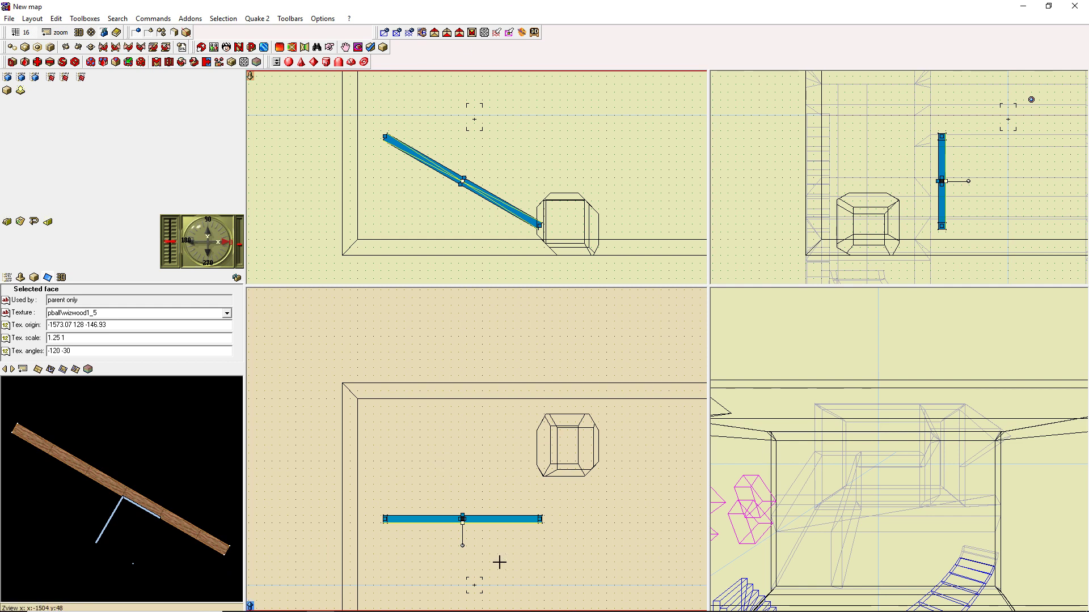
# Tag the beam's south face and wrap its rotated texture onto the sloping upper face with From tagged
pyautogui.rightClick(465, 526)
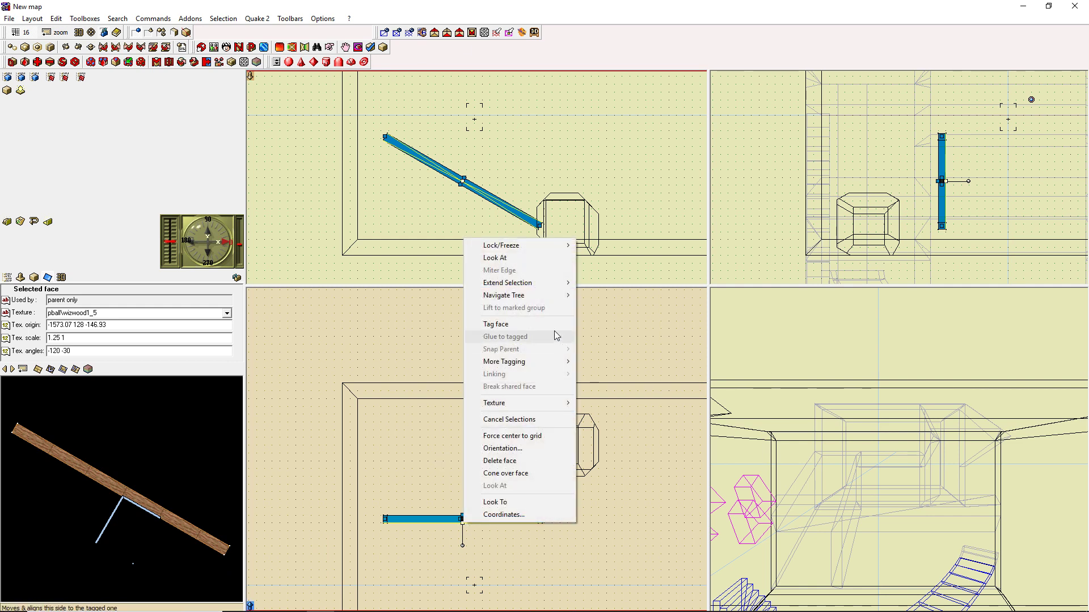
pyautogui.click(511, 324)
pyautogui.click(464, 180)
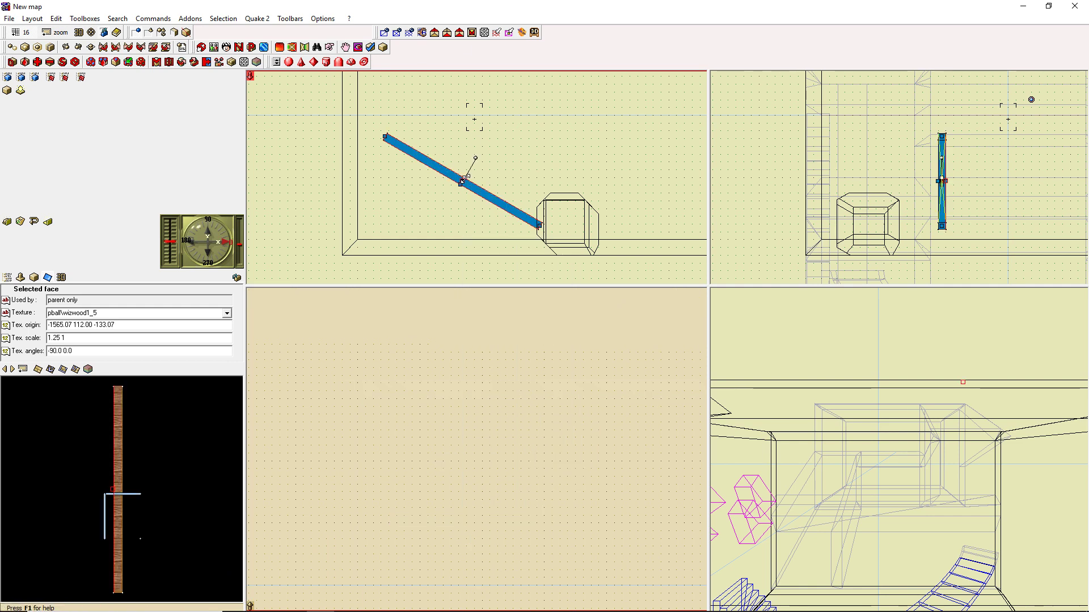
pyautogui.rightClick(463, 180)
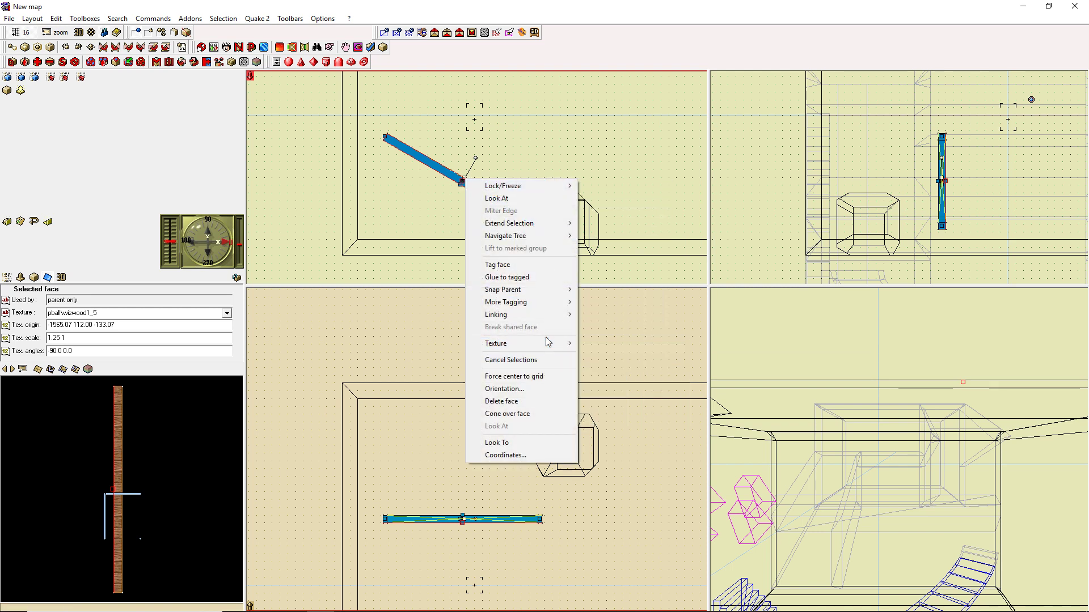
pyautogui.moveTo(552, 347)
pyautogui.moveTo(624, 406)
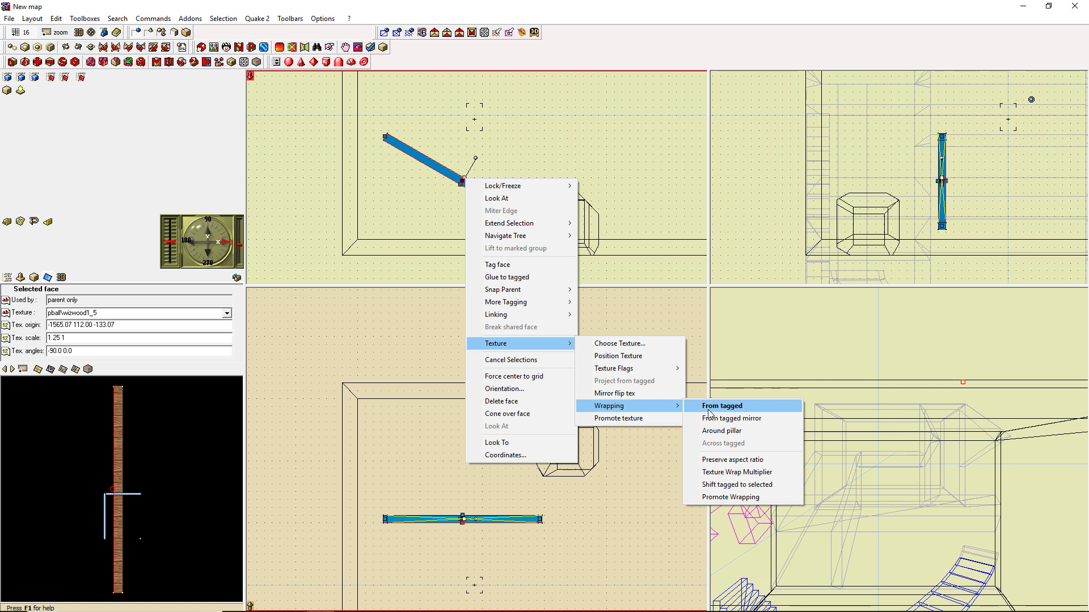
pyautogui.click(709, 413)
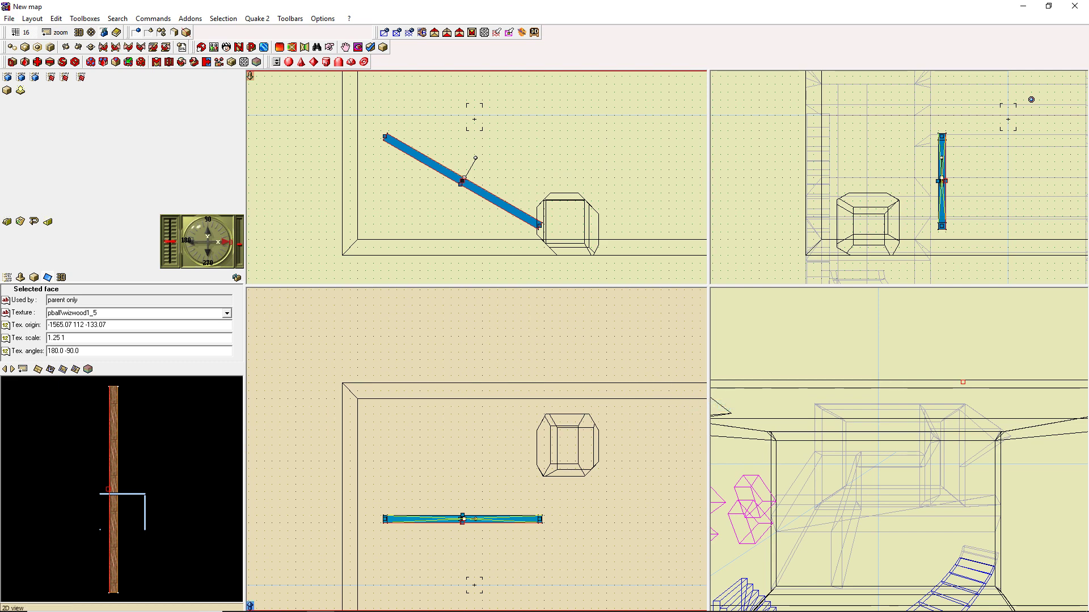
# Run the map in the game again and examine how the wood grain continues across the beam's south, upper and end faces
pyautogui.press('F9')
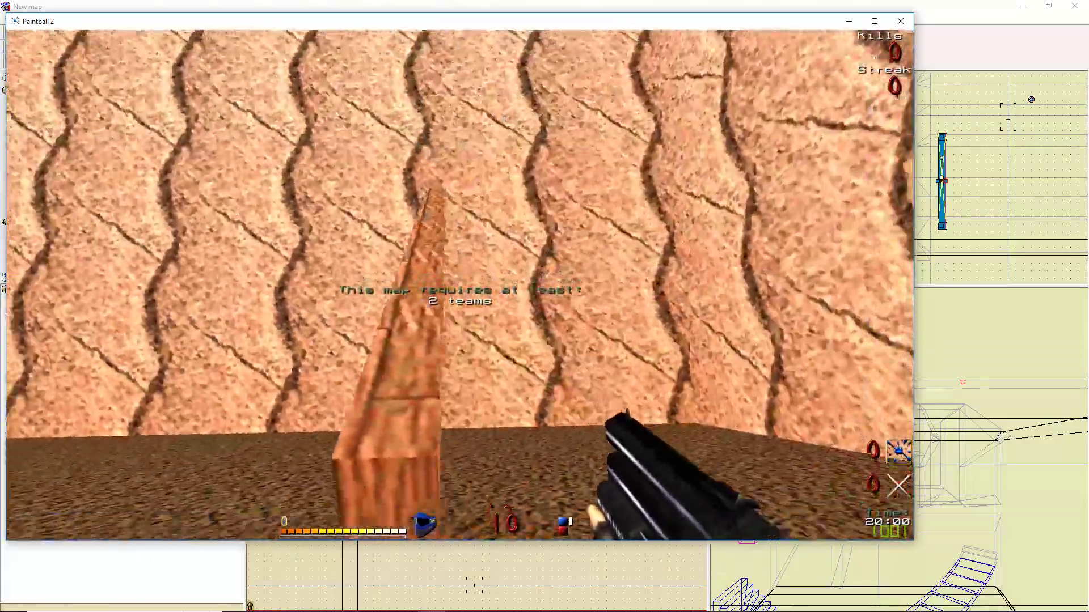
pyautogui.press('a')
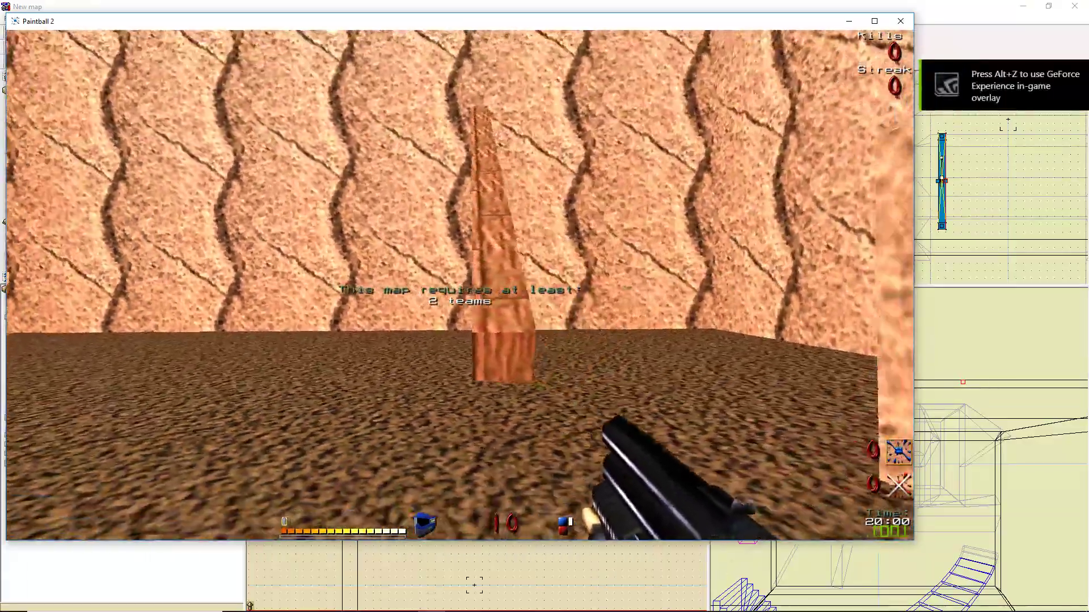
pyautogui.press('w')
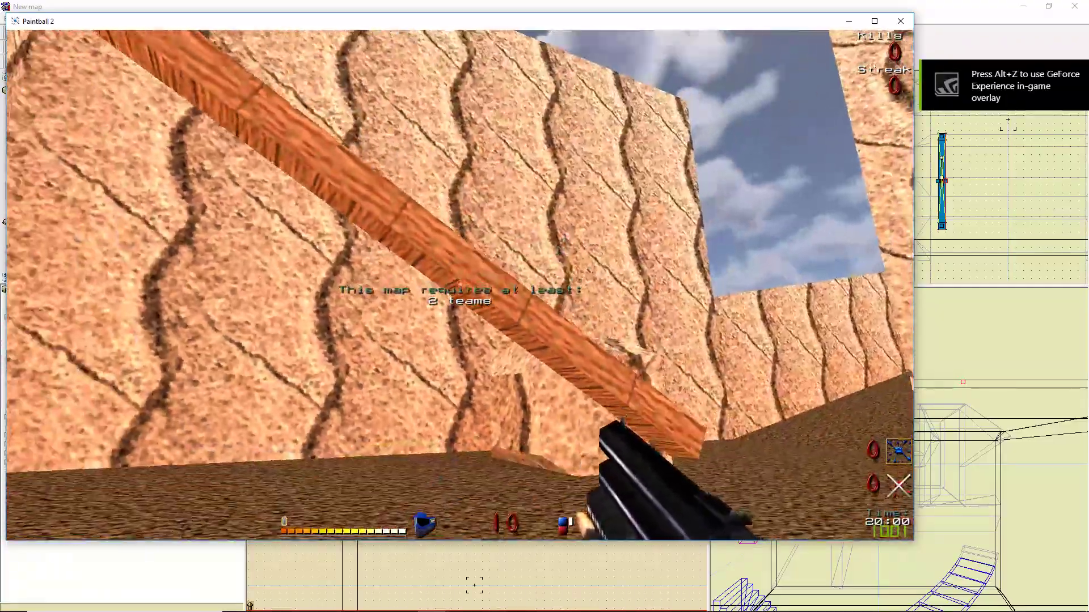
pyautogui.press('d')
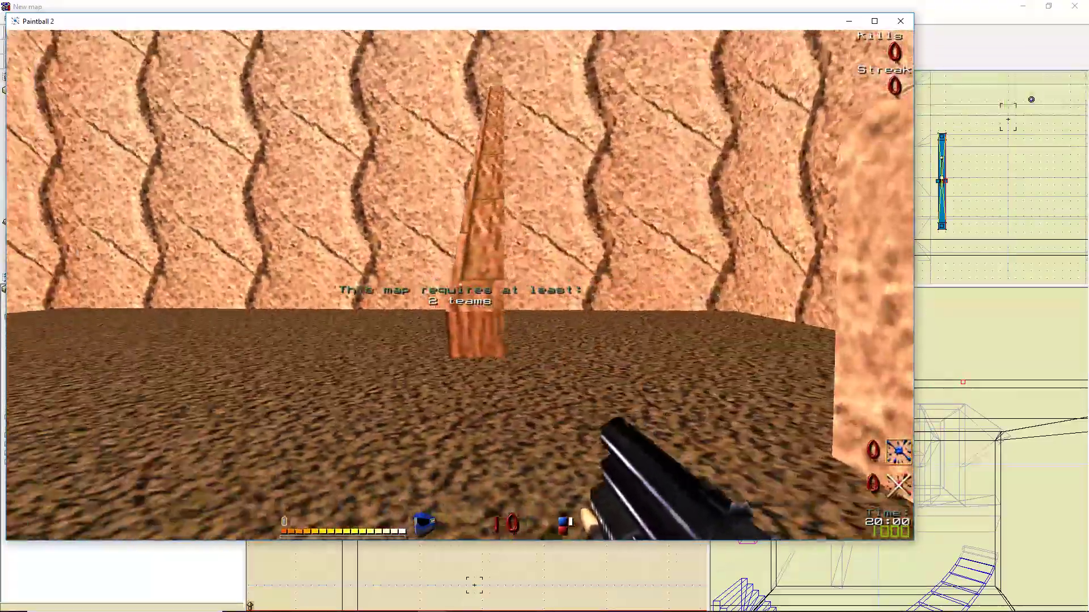
pyautogui.press('w')
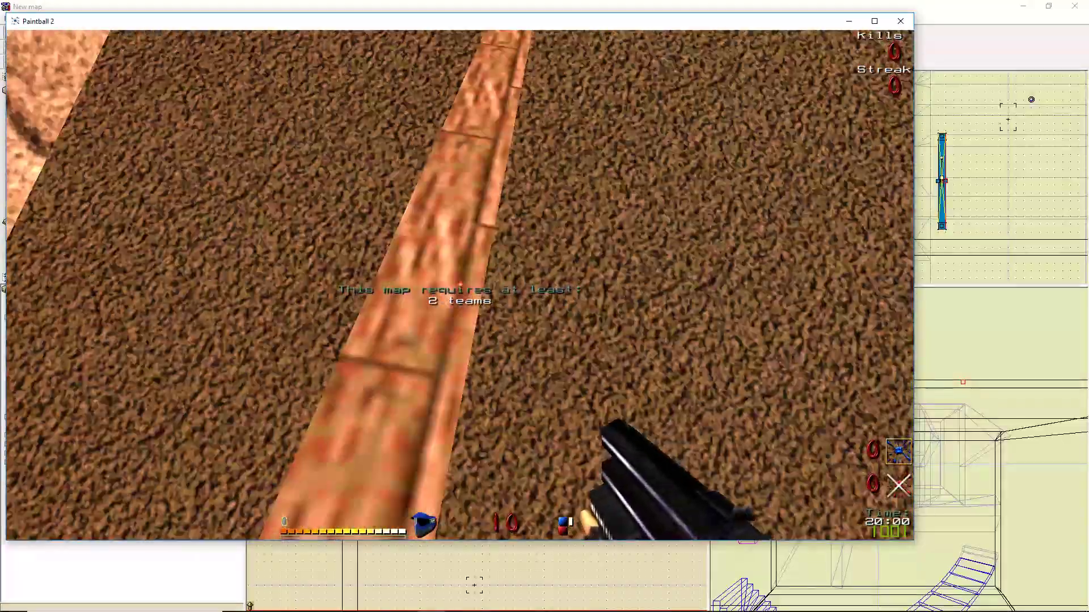
pyautogui.press('w')
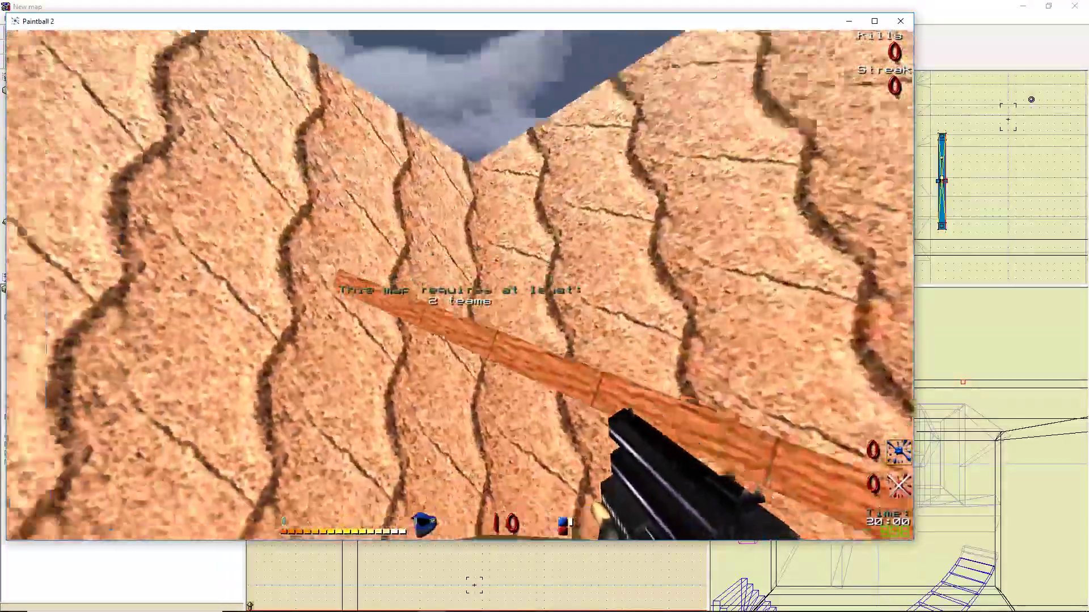
pyautogui.press('d')
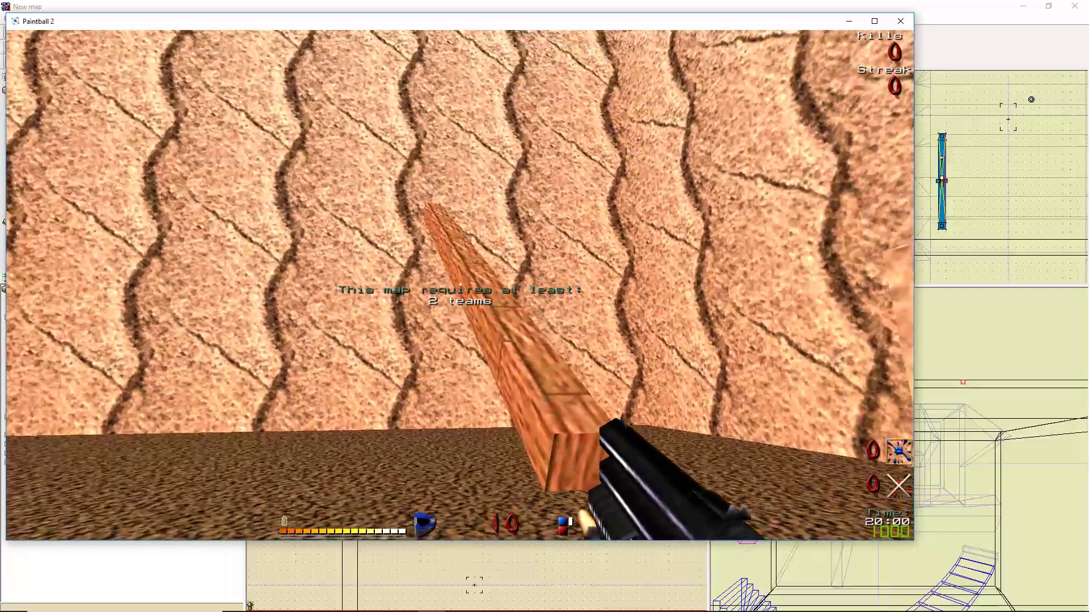
pyautogui.press('d')
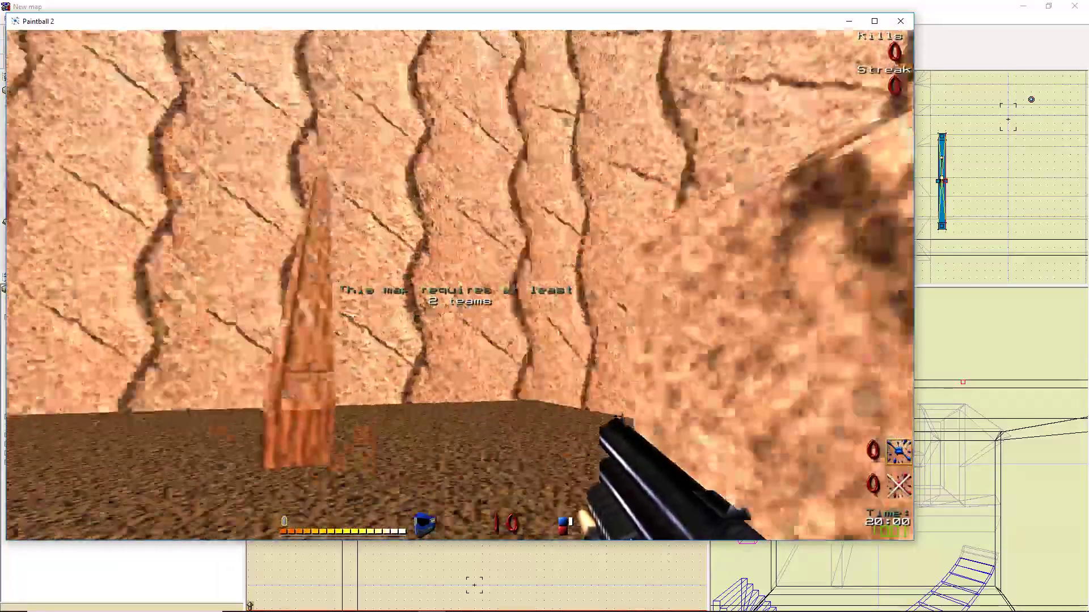
pyautogui.press('a')
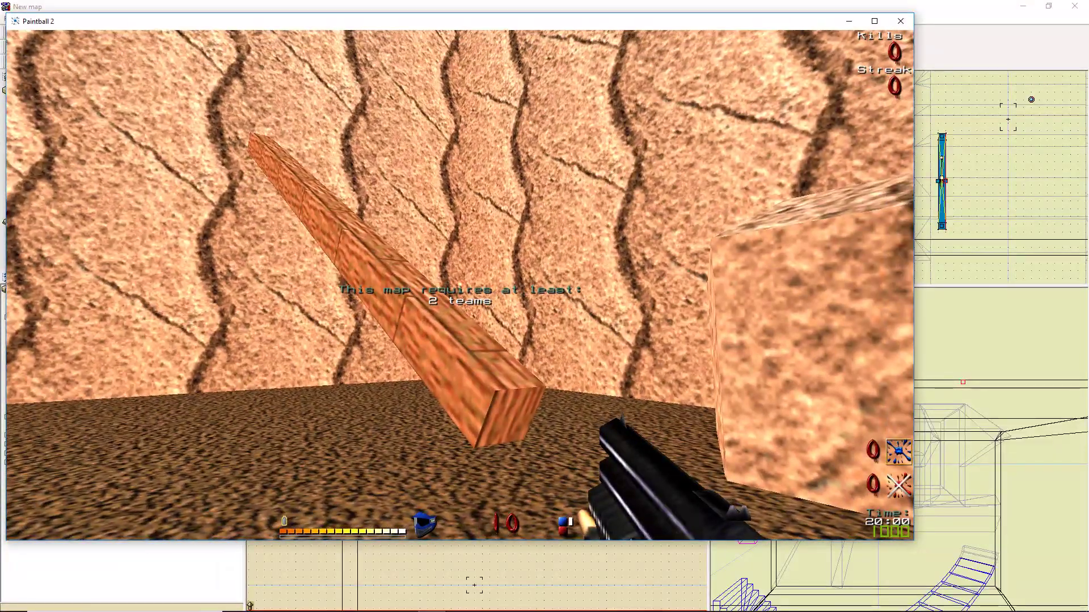
pyautogui.press('a')
pyautogui.press('s')
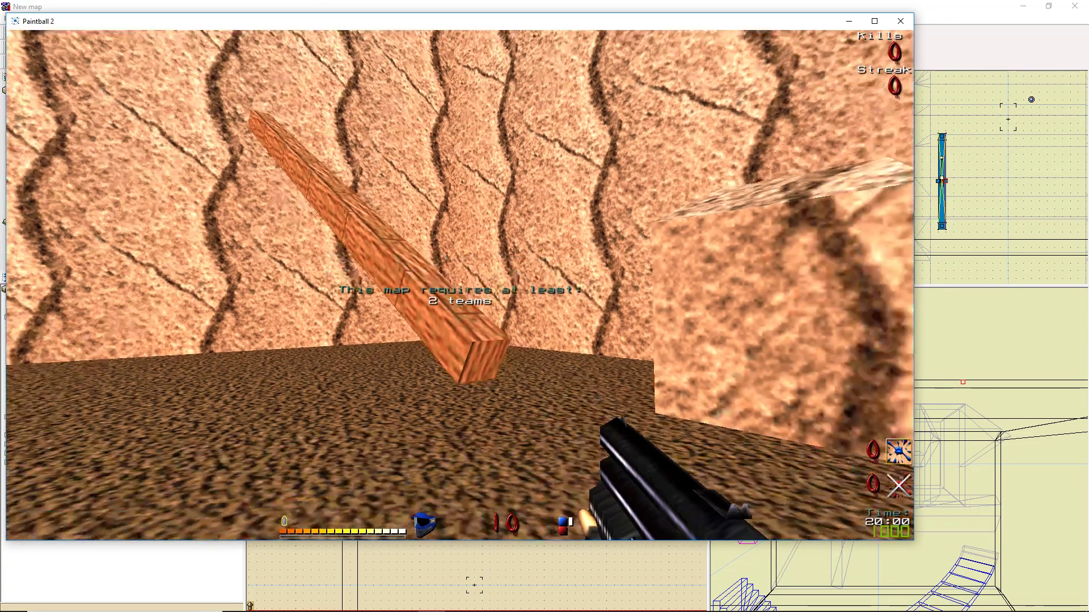
# Walk around the wooden beam and the bevelled stone block in the game and examine their textures and lighting from several sides
pyautogui.press('w')
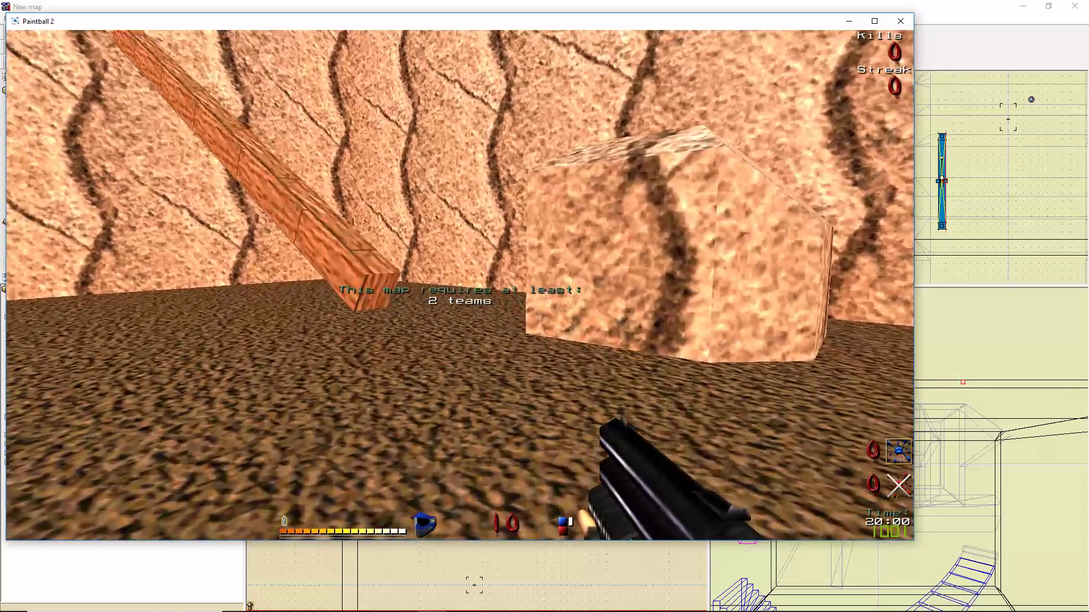
pyautogui.press('w')
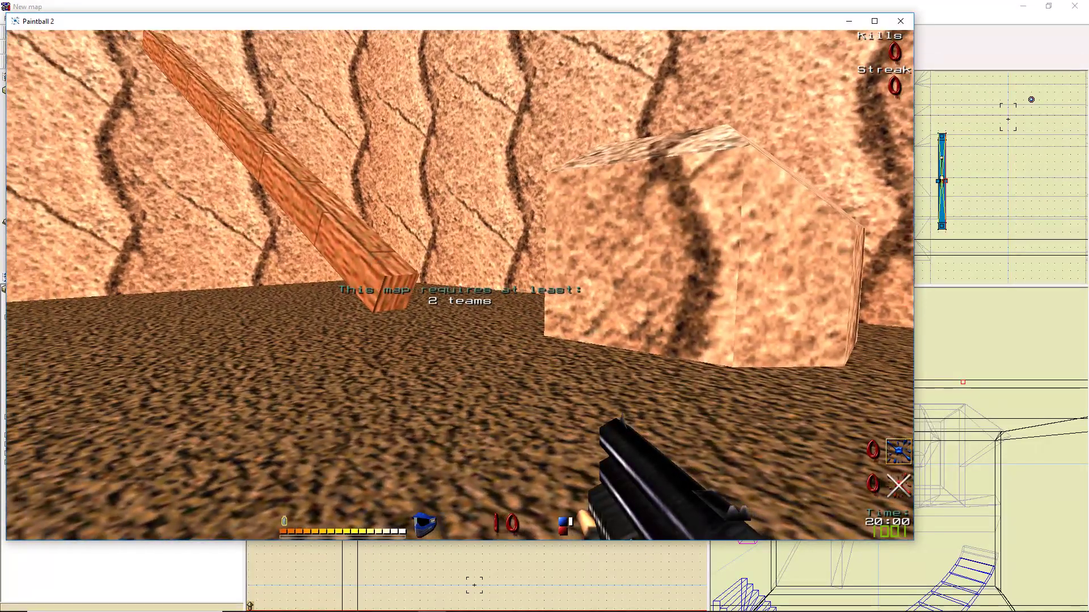
pyautogui.press('a')
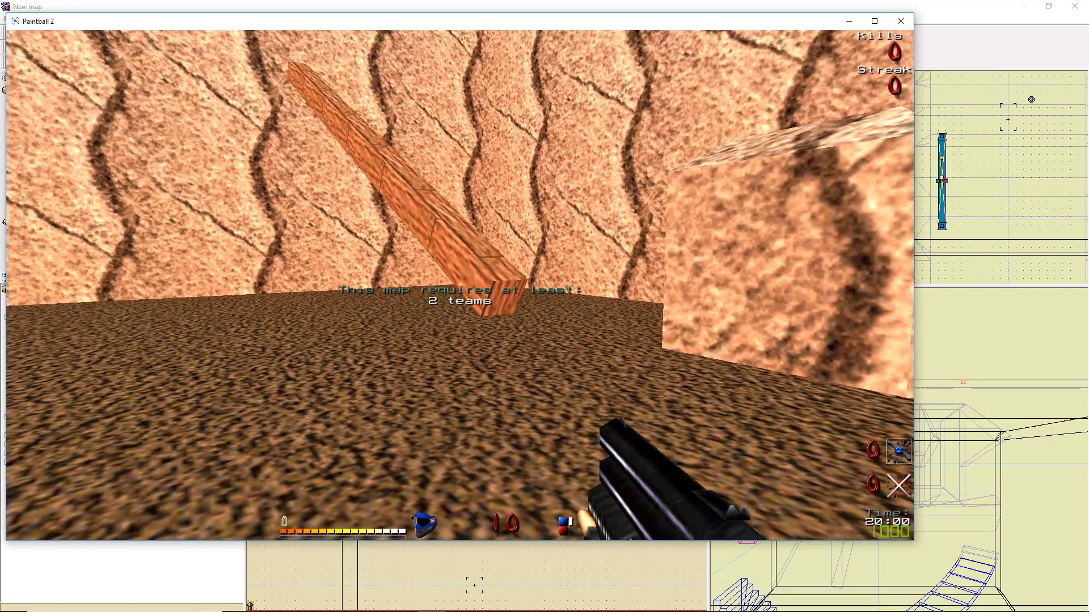
pyautogui.press('w')
pyautogui.press('a')
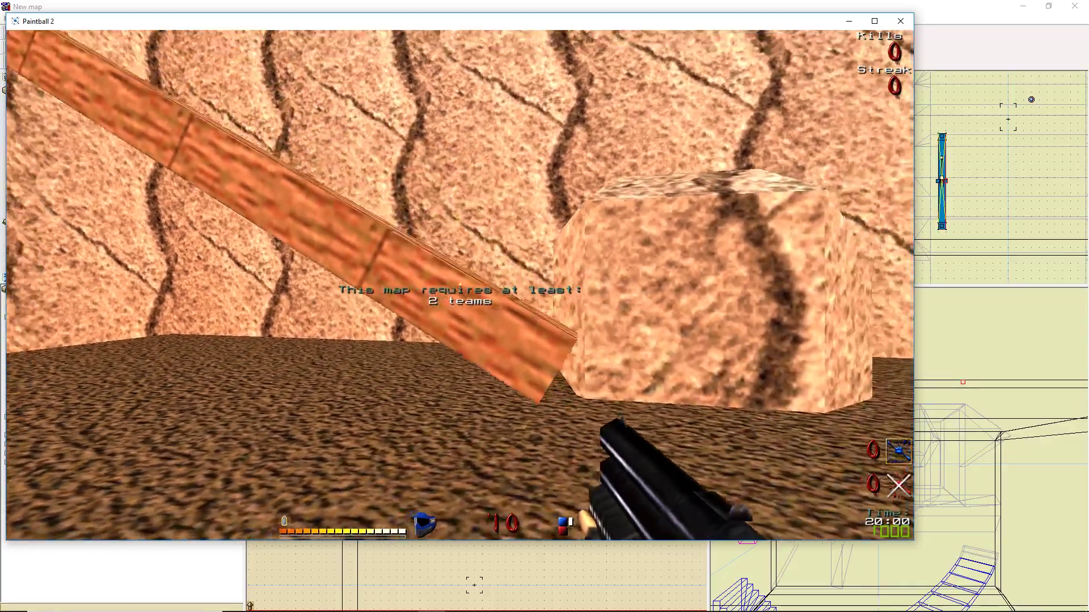
pyautogui.press('s')
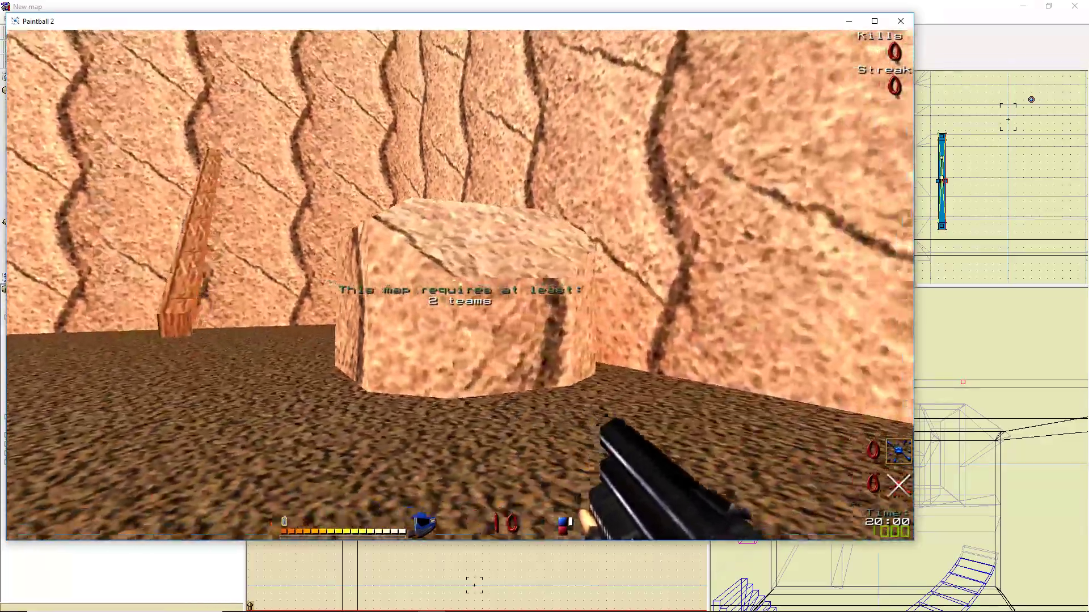
pyautogui.press('w')
pyautogui.press('space')
pyautogui.press('s')
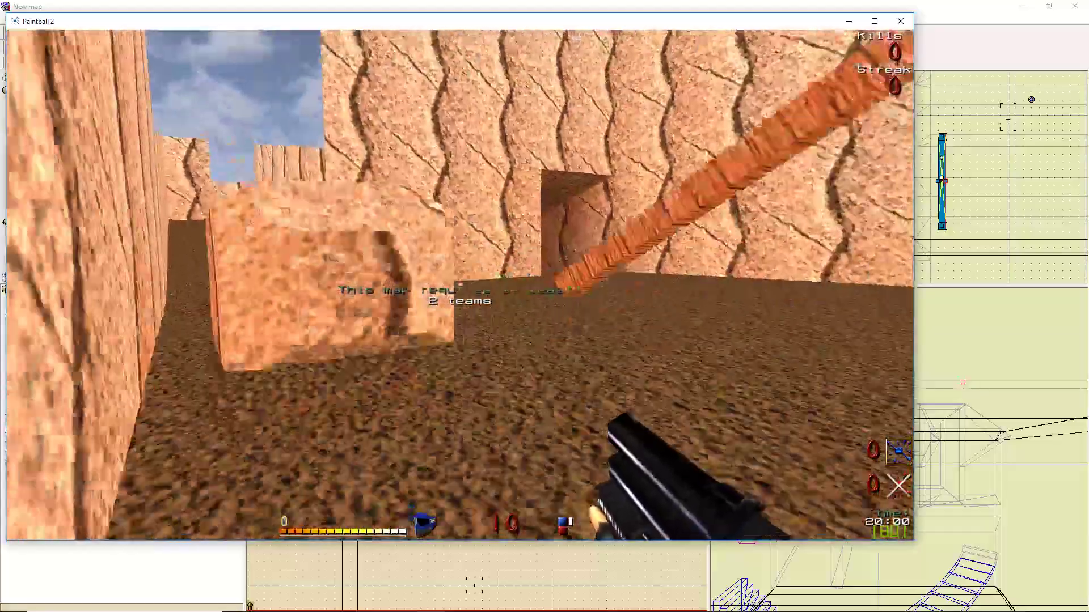
pyautogui.press('w')
pyautogui.press('w')
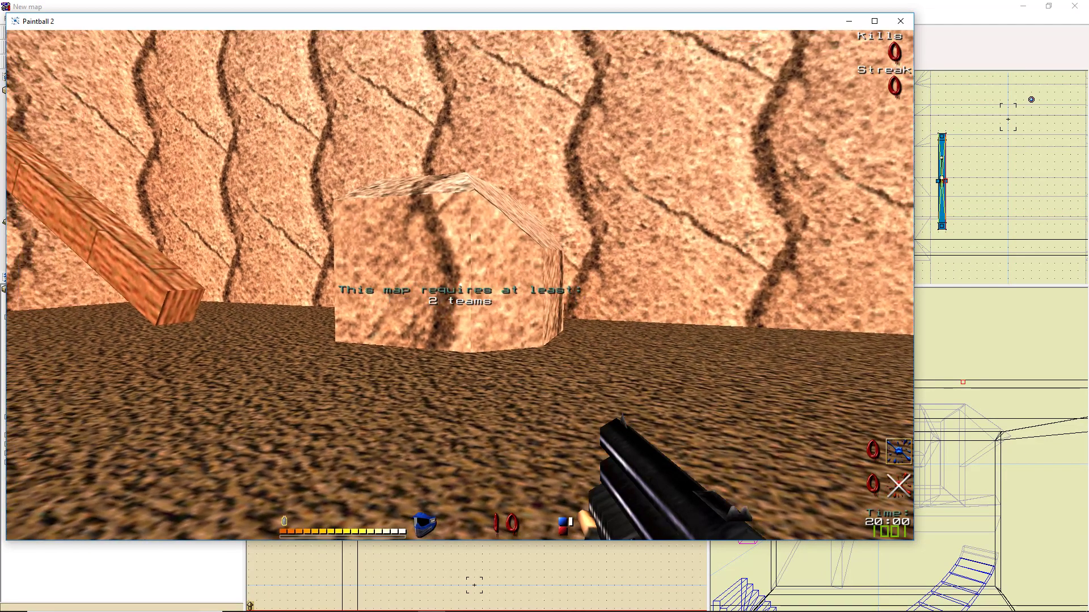
# Quit the game through its console with the command quit to get back to the map editor
pyautogui.press('`')
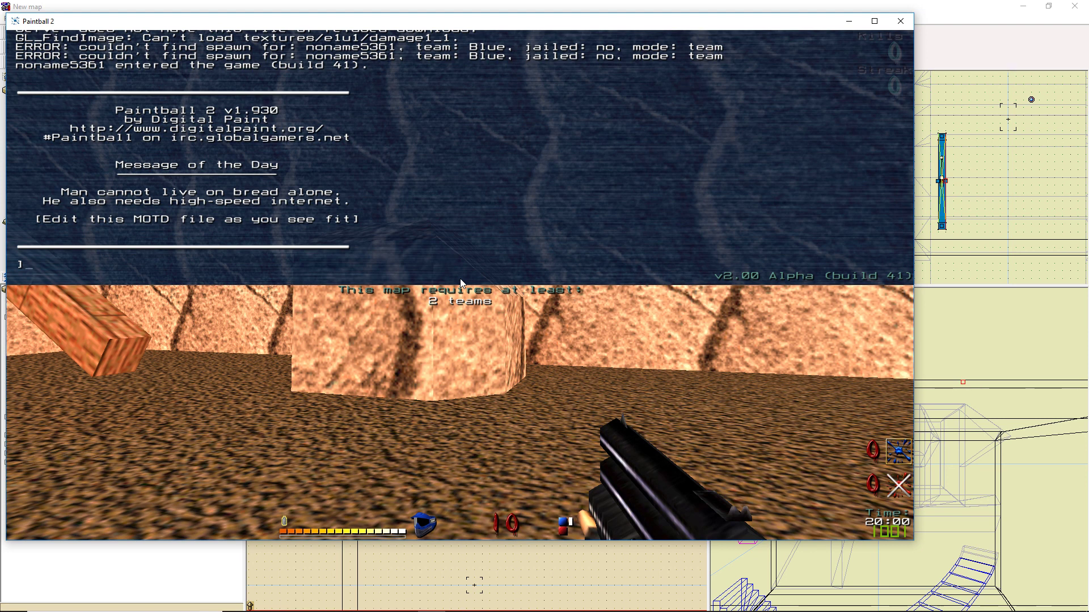
pyautogui.write('quit')
pyautogui.press('Return')
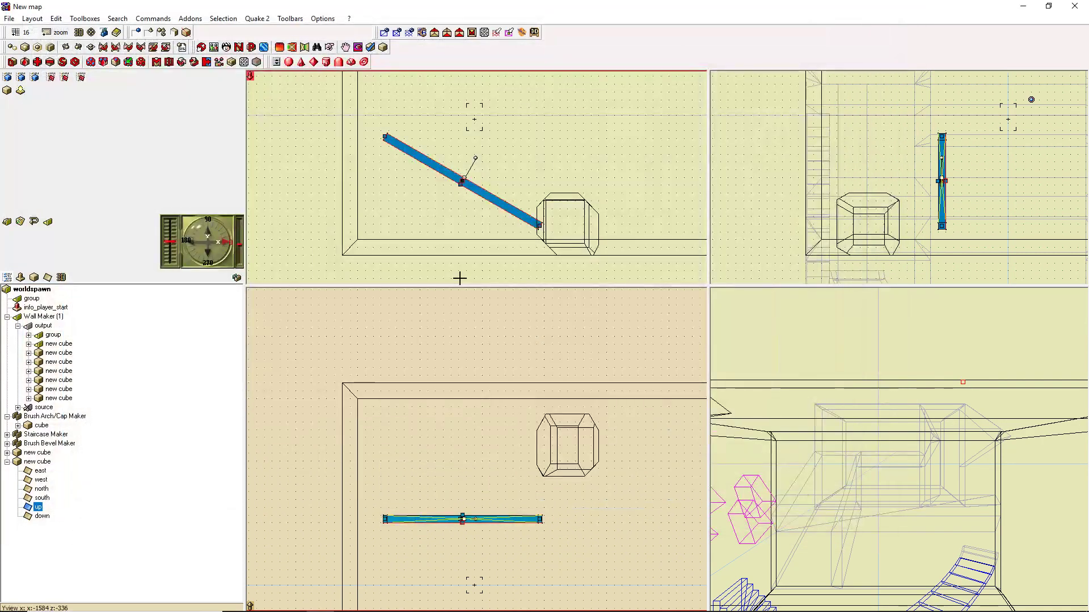
# Open the worldspawn entity's specifics and set the _ambient brightness to 2
pyautogui.doubleClick(35, 290)
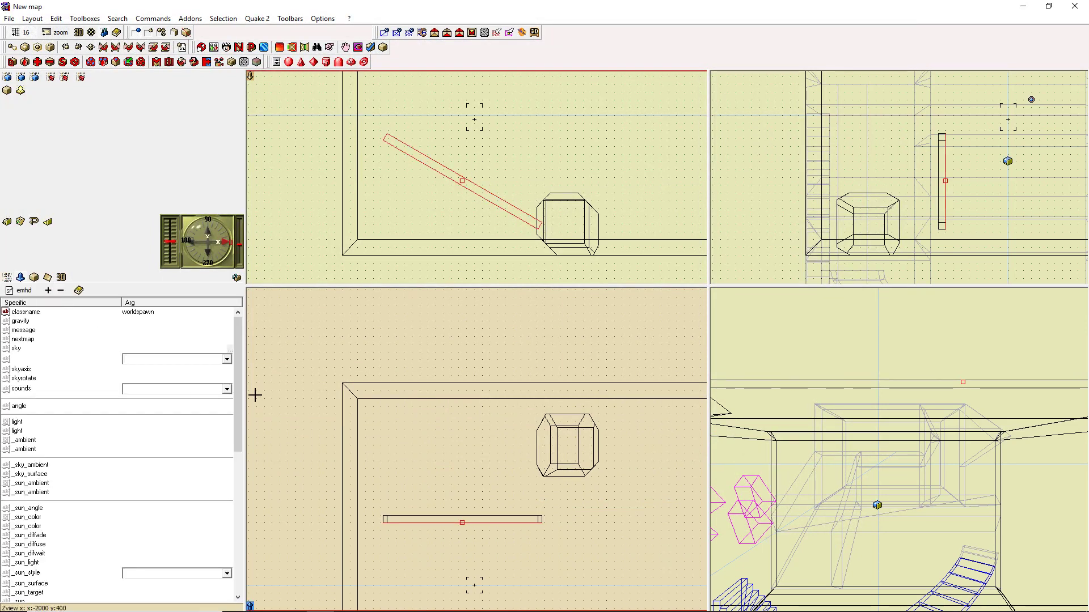
pyautogui.moveTo(240, 380)
pyautogui.mouseDown()
pyautogui.moveTo(250, 476)
pyautogui.moveTo(254, 387)
pyautogui.moveTo(240, 374)
pyautogui.mouseUp()
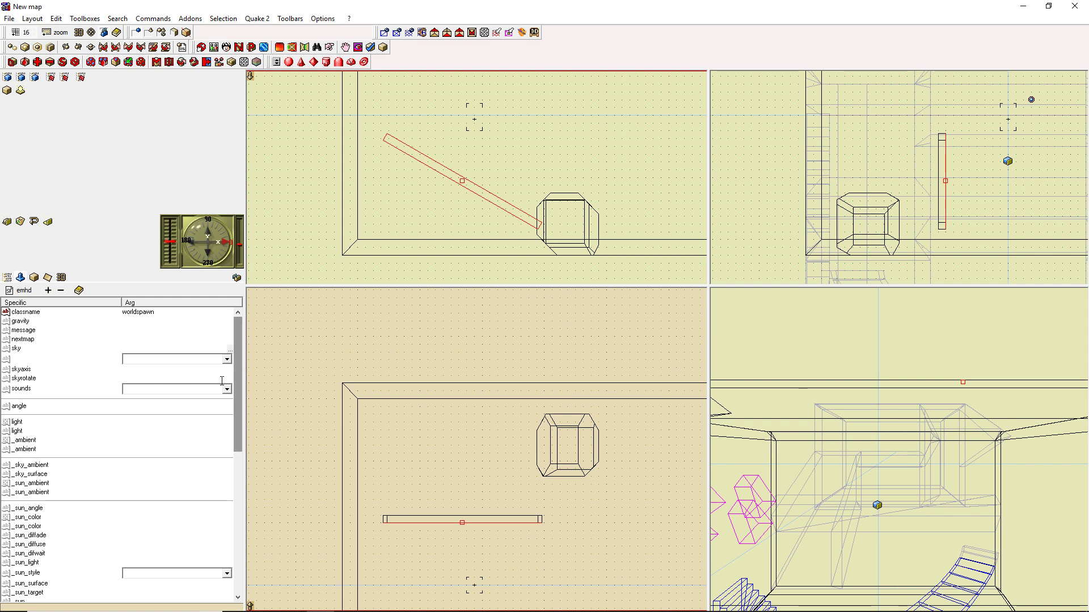
pyautogui.moveTo(237, 397); pyautogui.dragTo(237, 444)
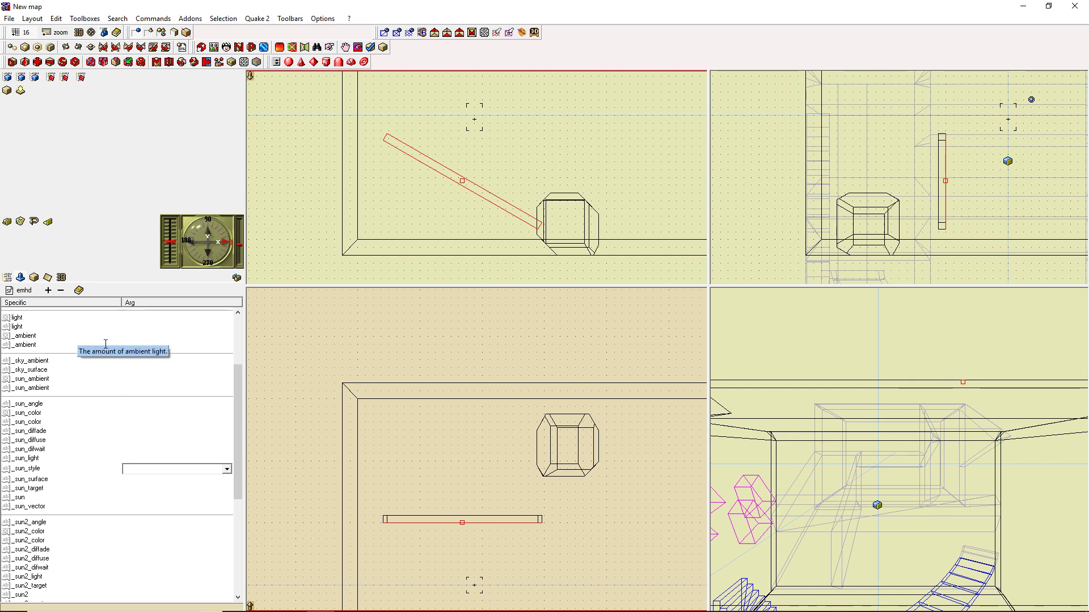
pyautogui.click(137, 348)
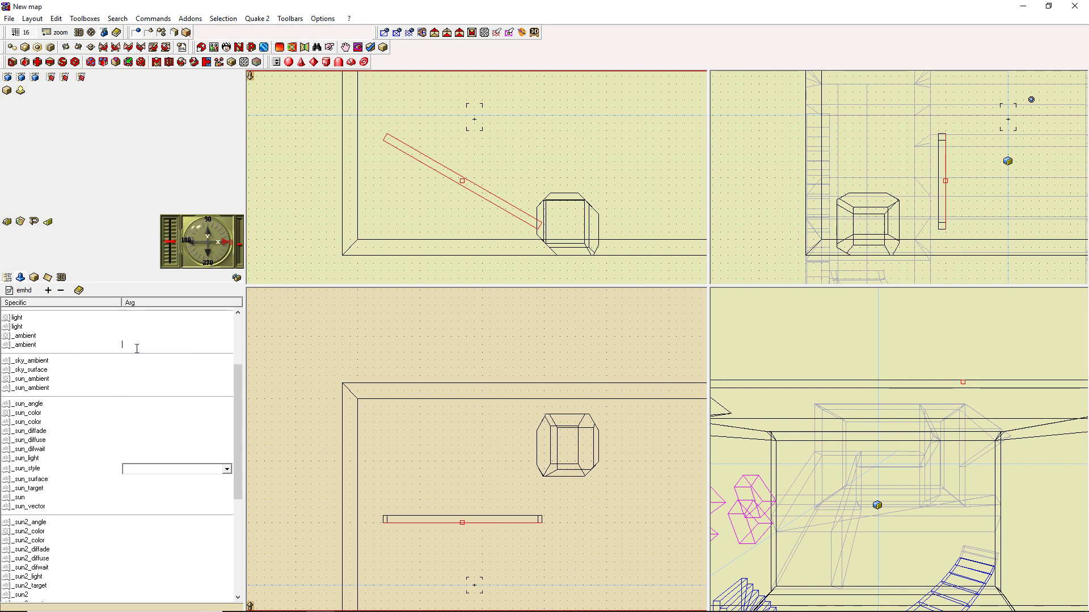
pyautogui.write('2')
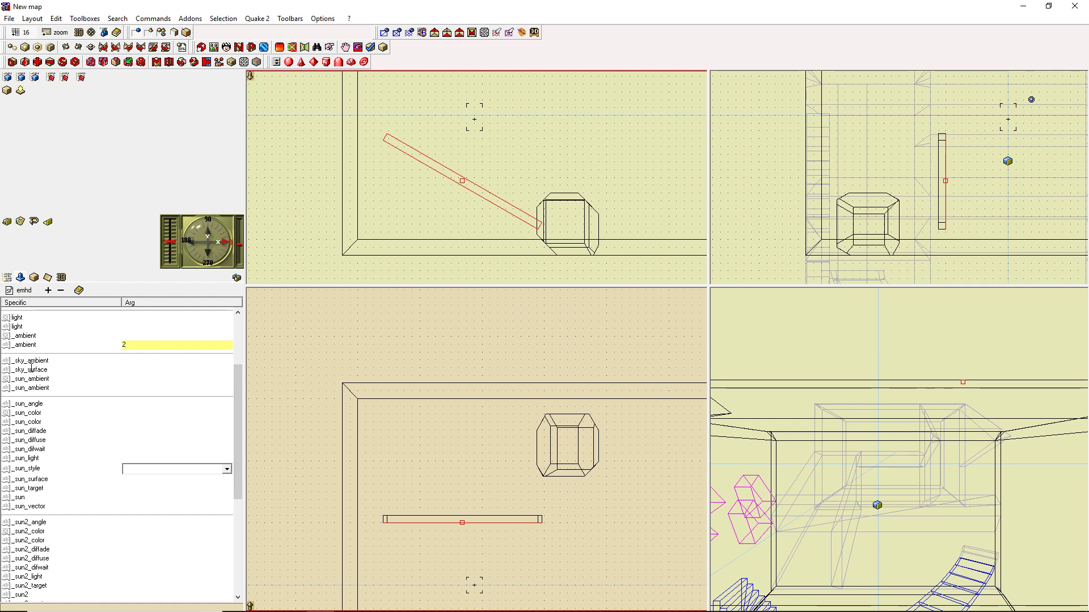
pyautogui.press('Return')
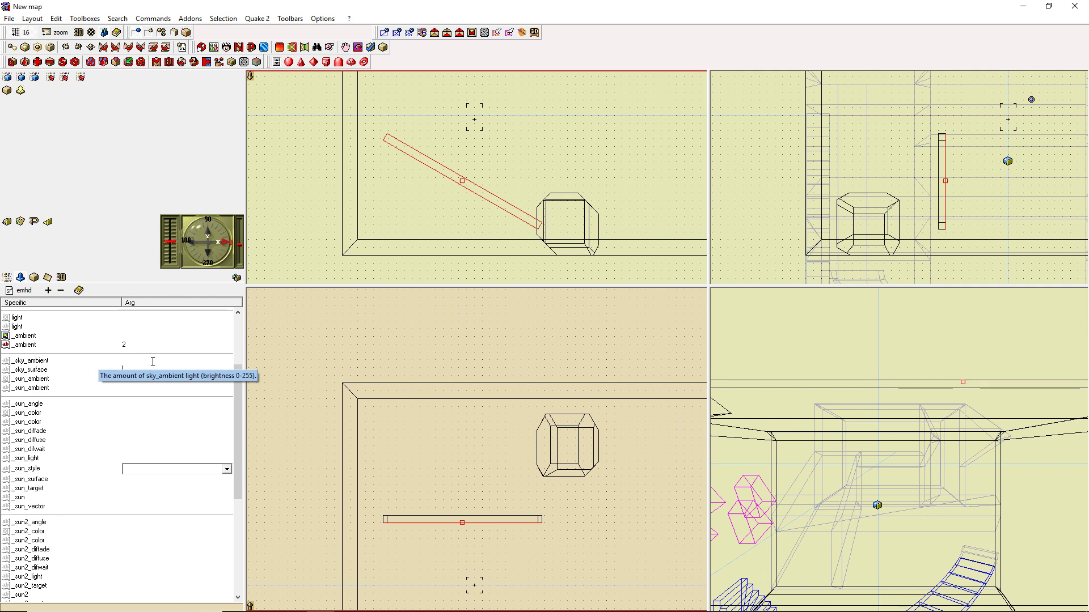
# Set worldspawn's _sky_surface to 32 and its _sky_ambient to 4
pyautogui.click(148, 370)
pyautogui.write('32')
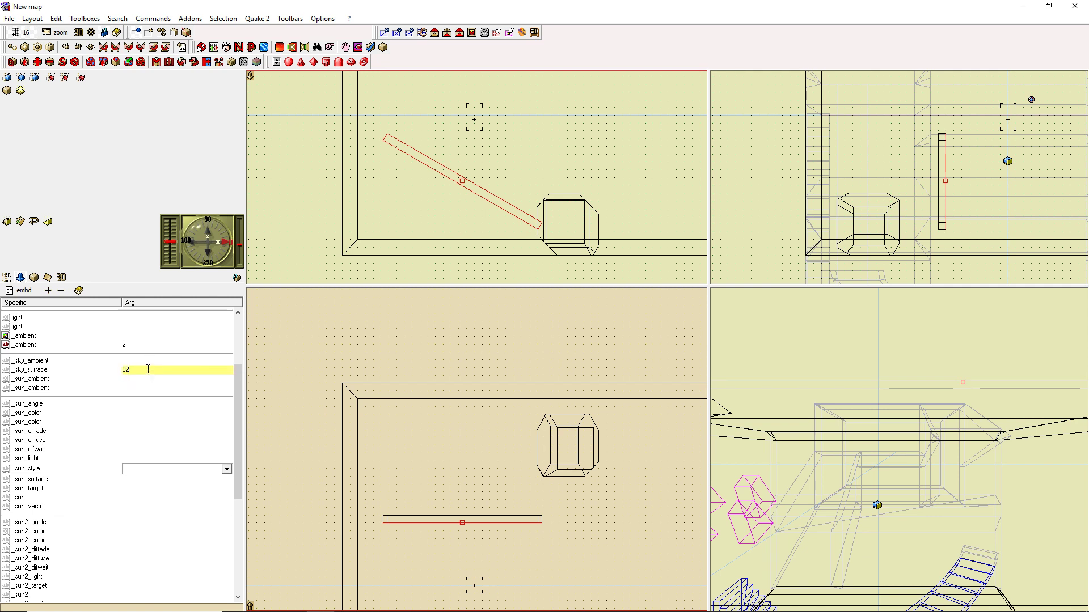
pyautogui.press('Return')
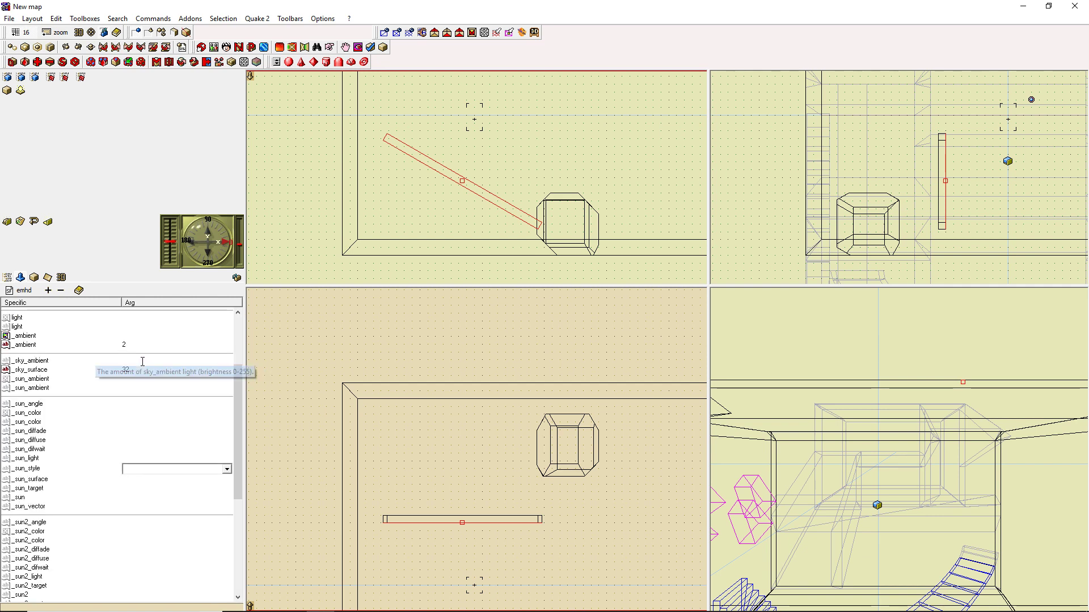
pyautogui.click(141, 360)
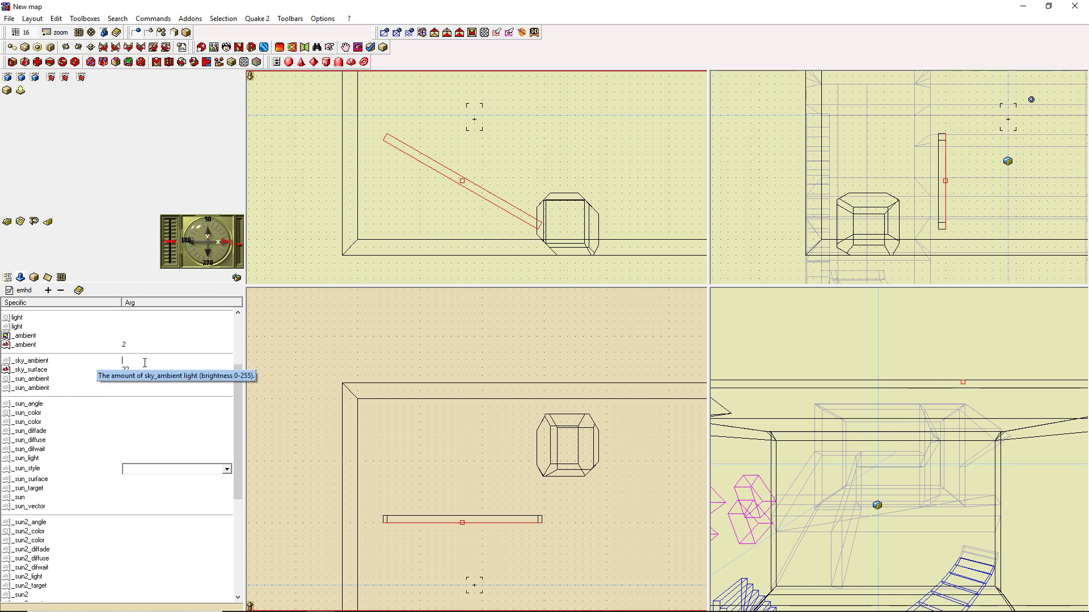
pyautogui.click(174, 360)
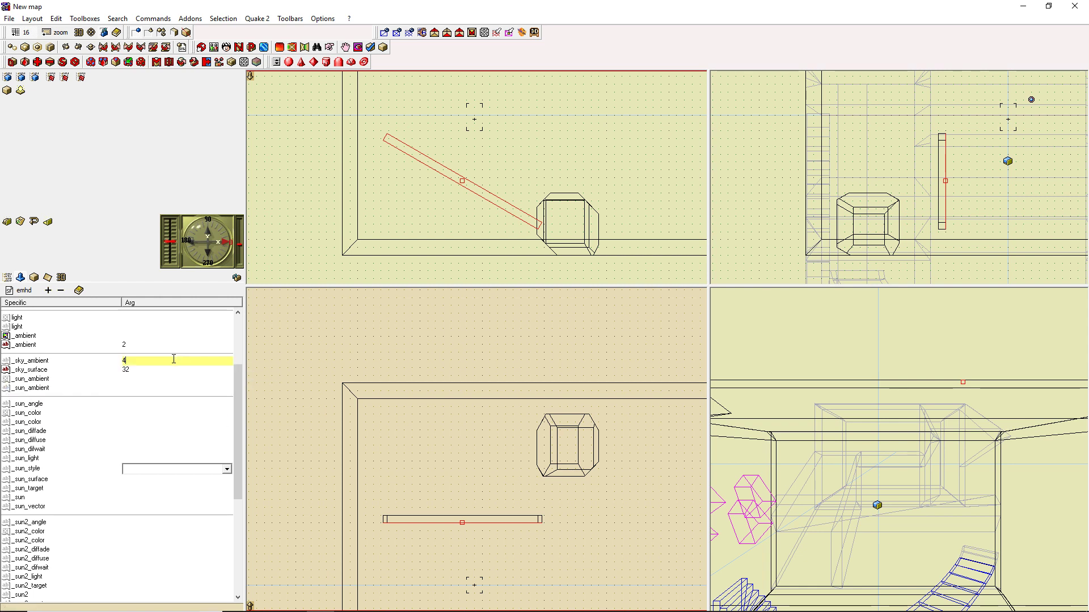
pyautogui.write('4')
pyautogui.press('Return')
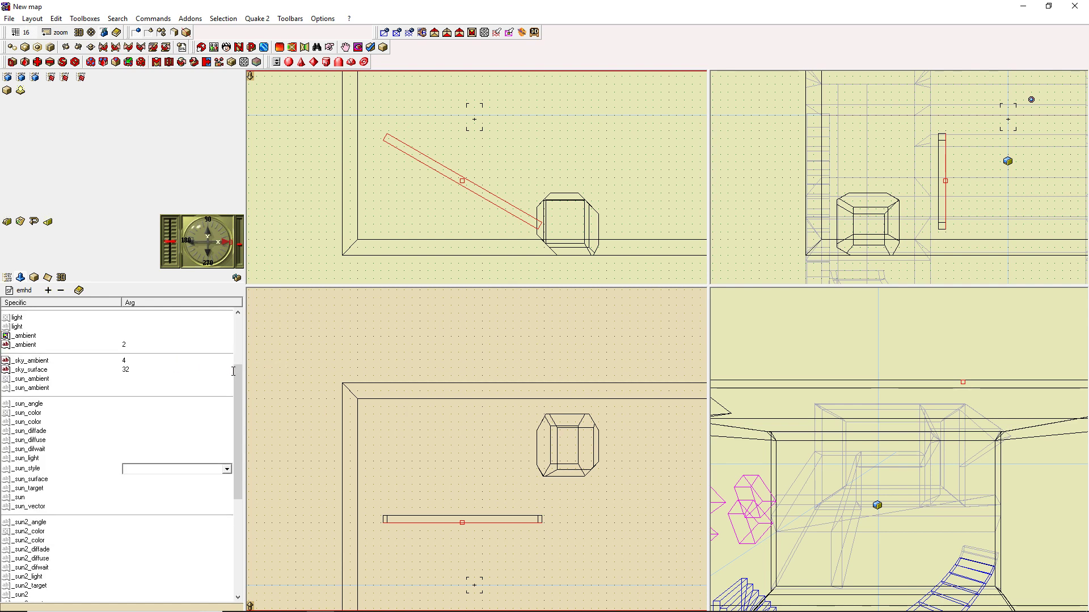
# Set worldspawn's _sun_angle to 135 -130 and its _sun_light to 256
pyautogui.moveTo(233, 372); pyautogui.dragTo(236, 396)
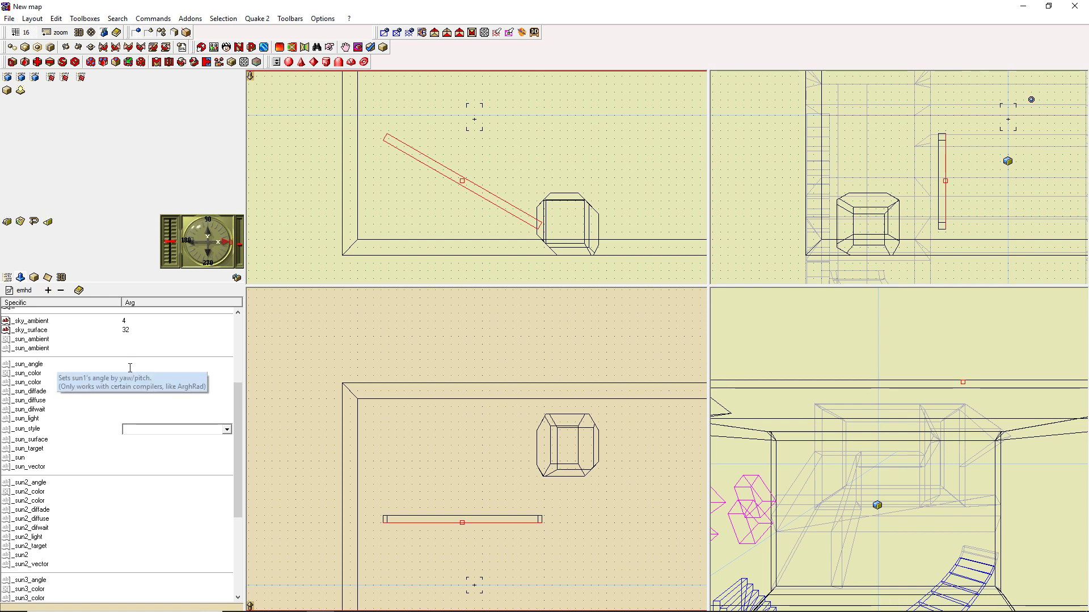
pyautogui.write('135 -130')
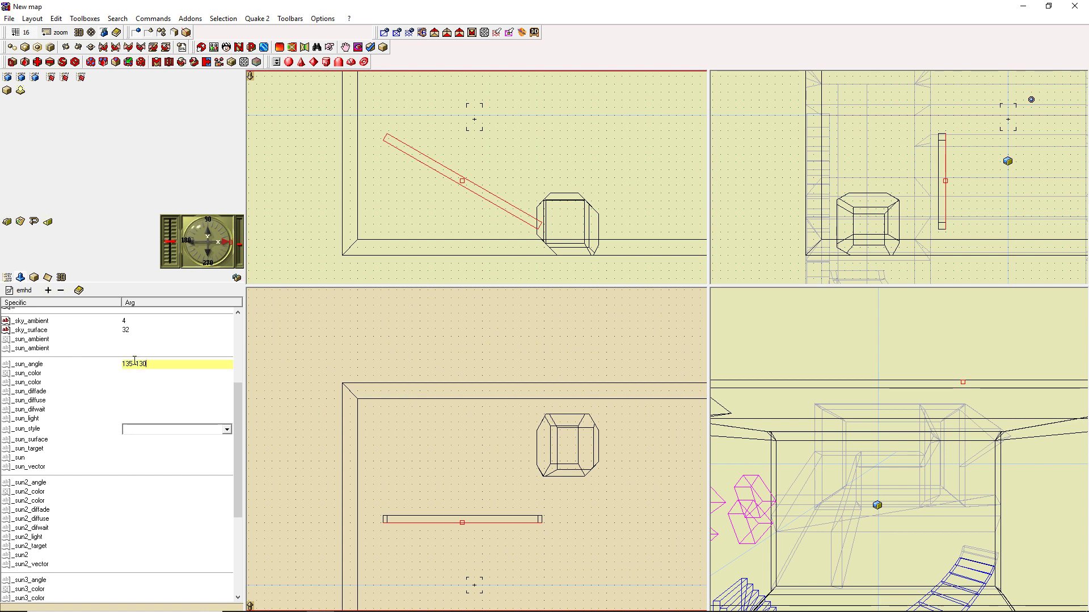
pyautogui.moveTo(486, 454); pyautogui.dragTo(535, 331, button='right')
pyautogui.moveTo(596, 436); pyautogui.dragTo(382, 364, button='right')
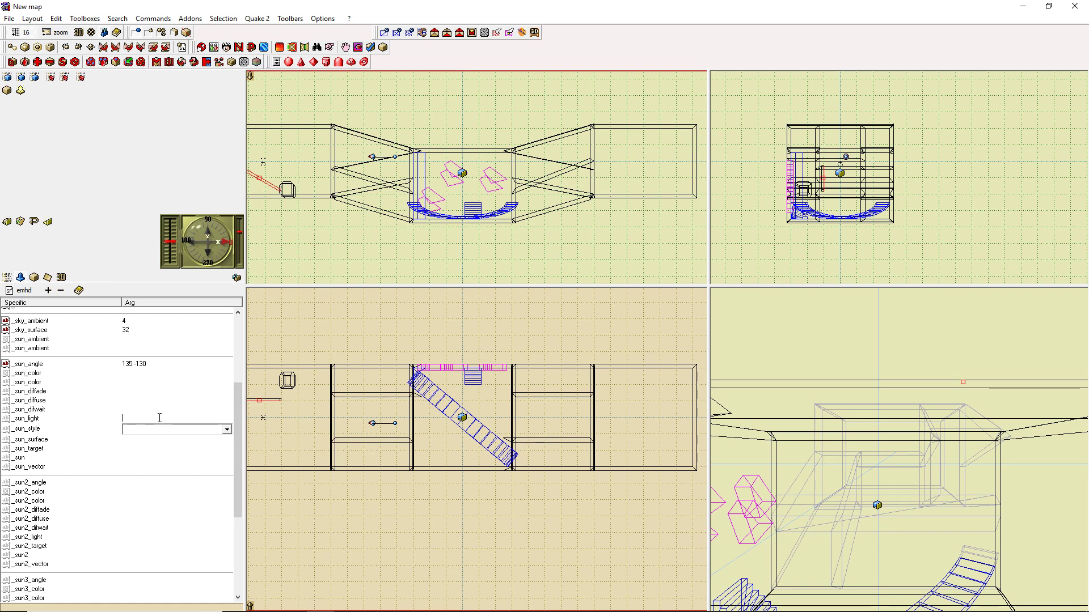
pyautogui.click(127, 416)
pyautogui.write('256')
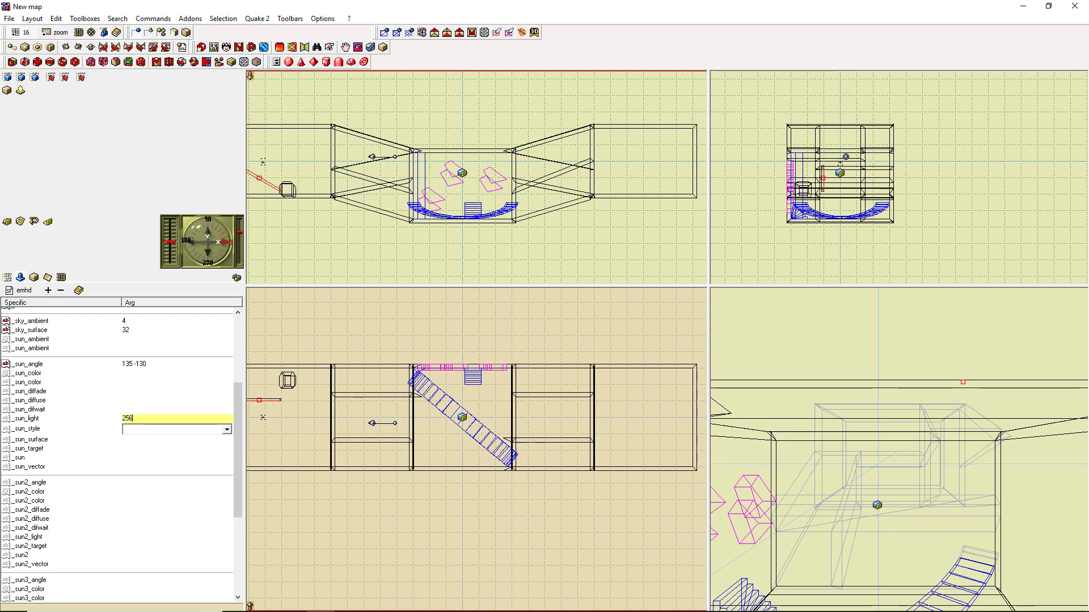
pyautogui.press('Return')
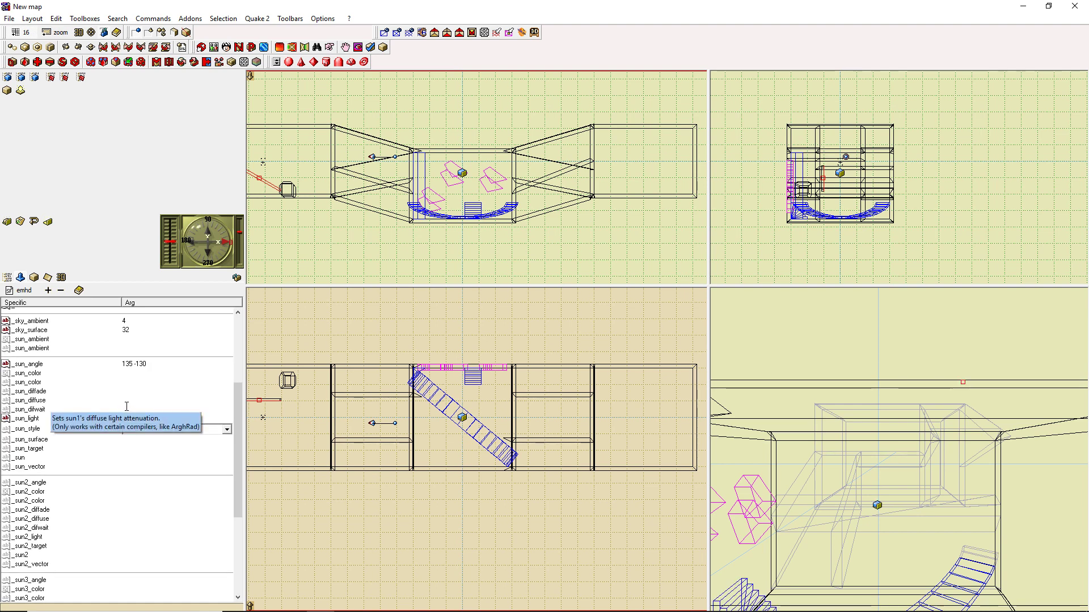
# Run the map in the game with the new sun lighting and switch to observer mode with the console command join o
pyautogui.scroll(4, 240, 406)
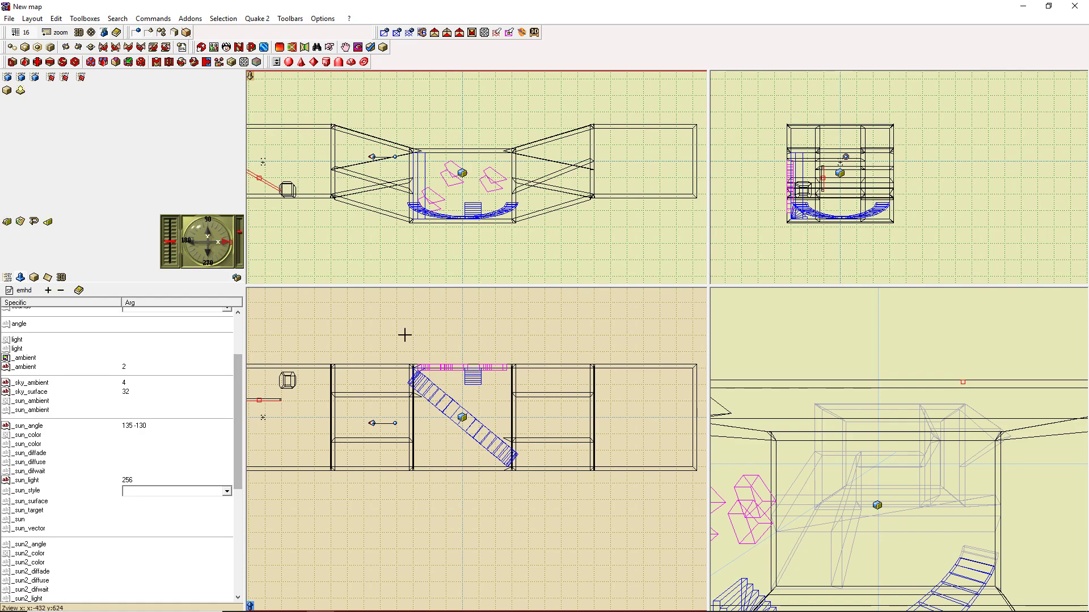
pyautogui.click(386, 310)
pyautogui.press('F9')
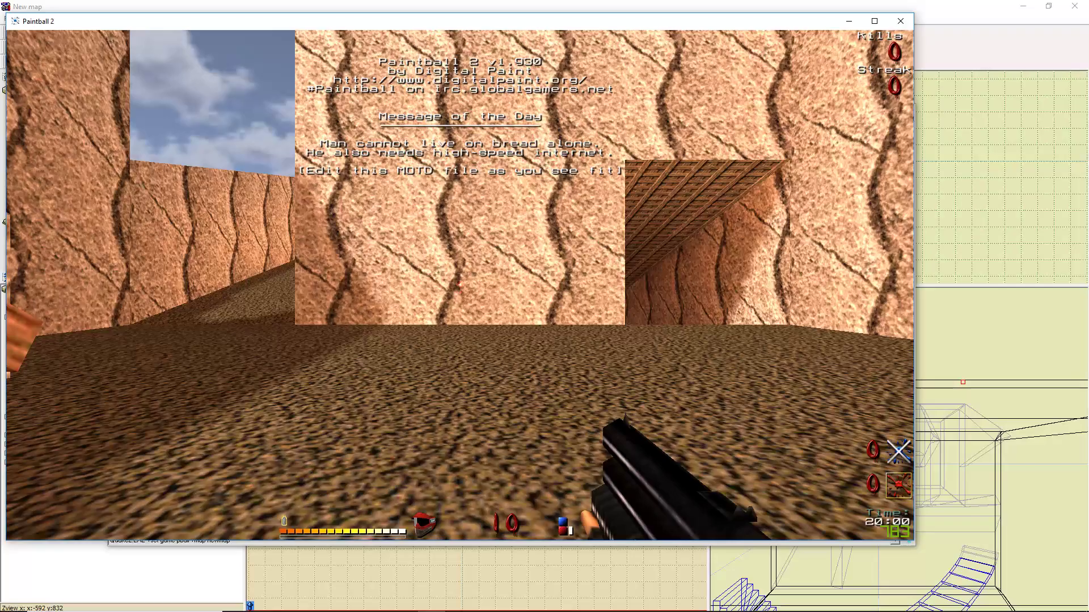
pyautogui.press('w')
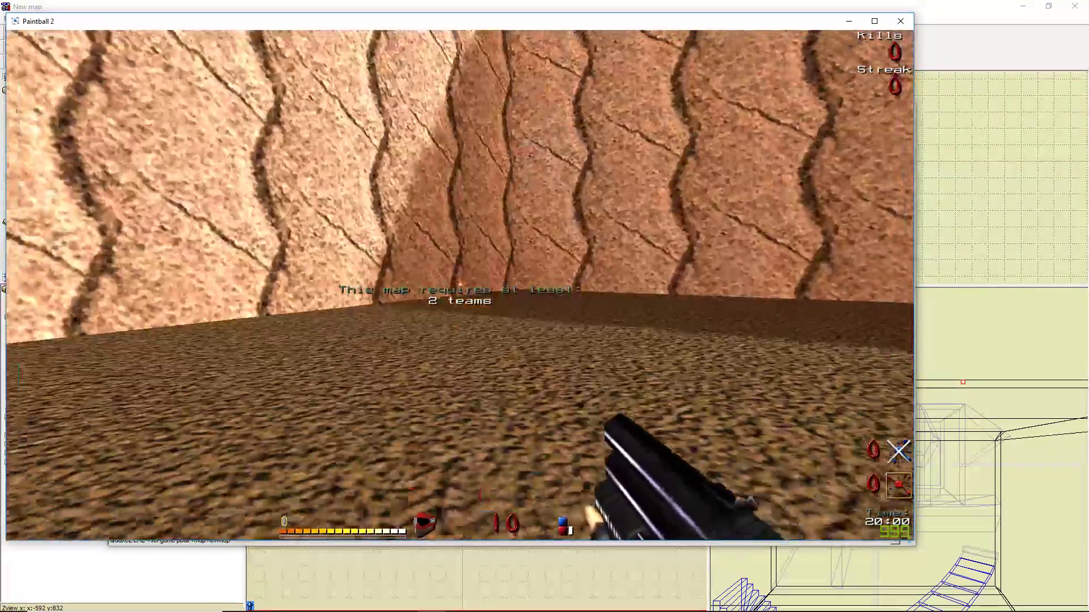
pyautogui.press('`')
pyautogui.write('join o')
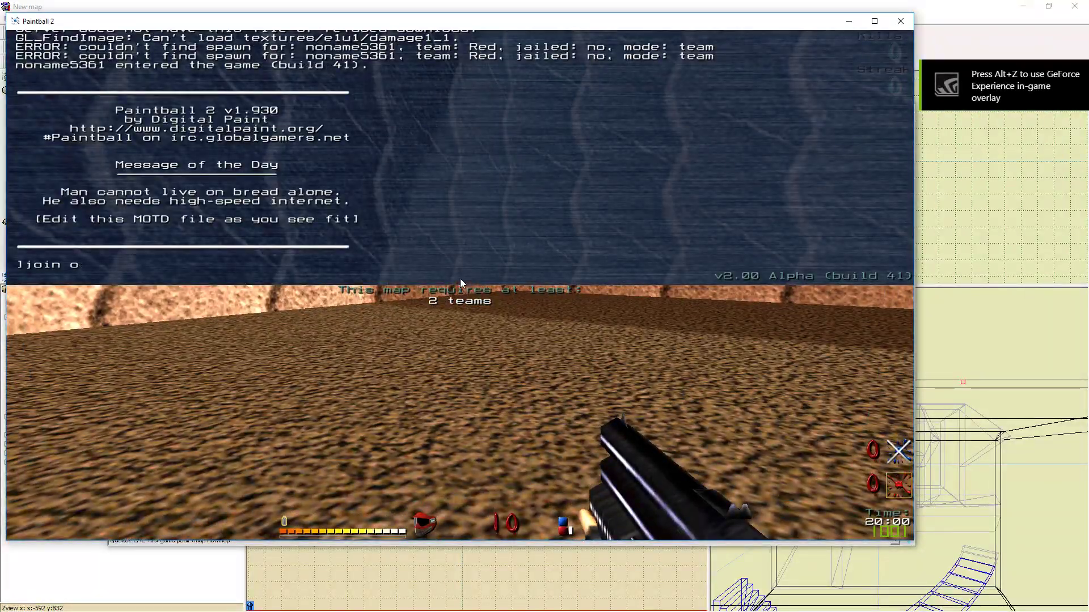
pyautogui.press('Return')
pyautogui.press('`')
# Fly above and through the map as a no-clip observer and examine the sunlight and shadows on the walls, floors and curved stairs
pyautogui.press('w')
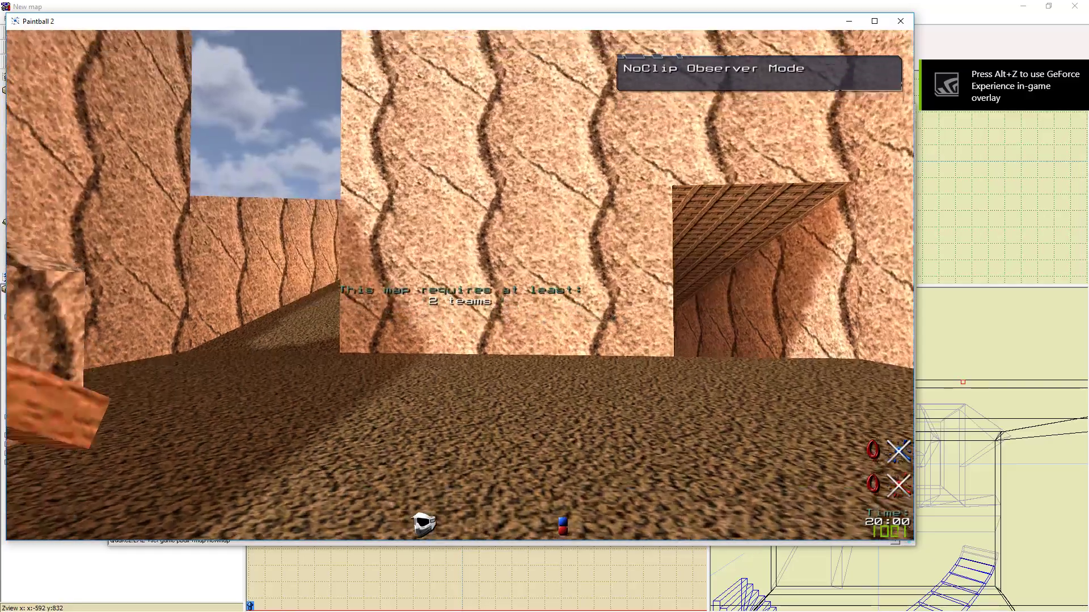
pyautogui.press('w')
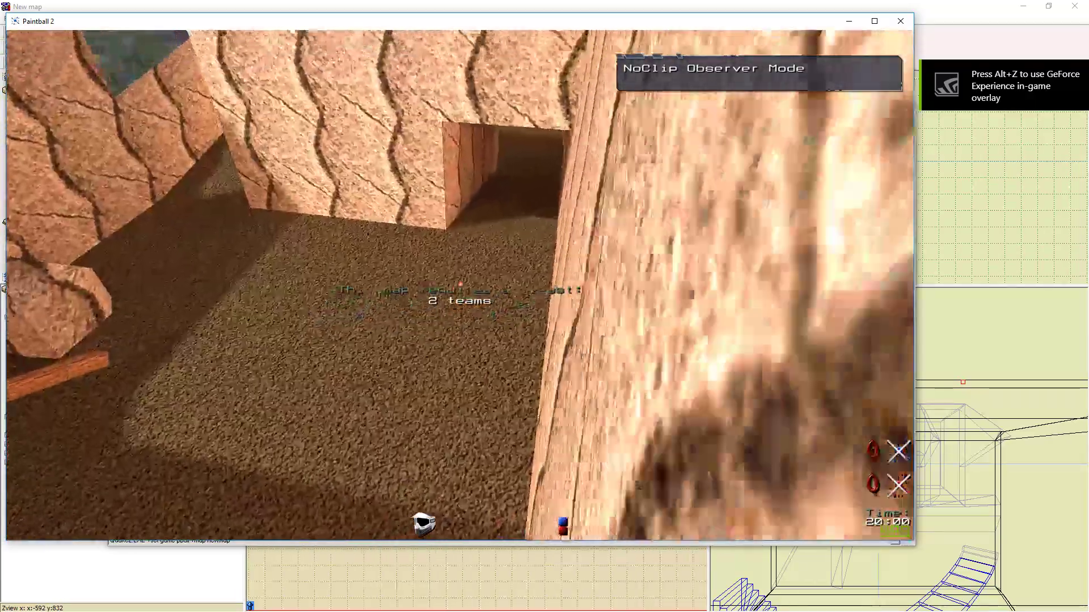
pyautogui.press('s')
pyautogui.press('s')
pyautogui.press('w')
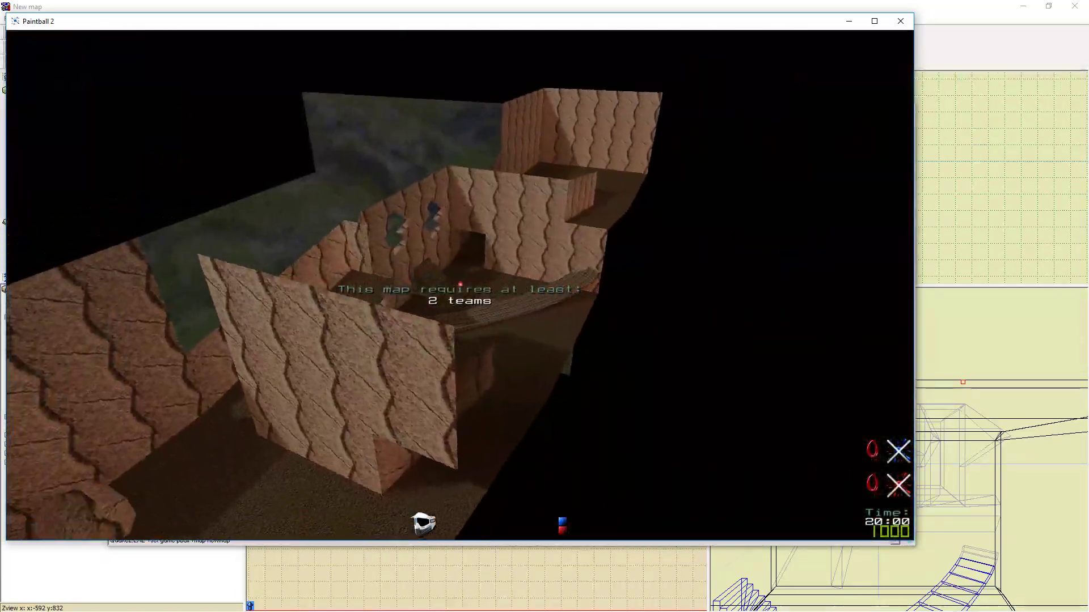
pyautogui.press('w')
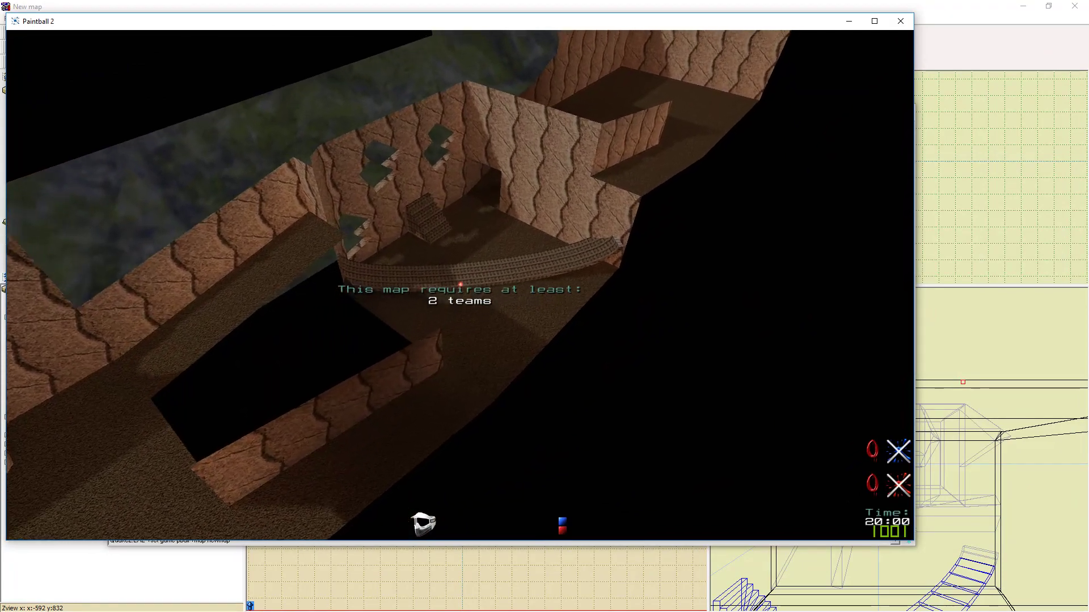
pyautogui.press('w')
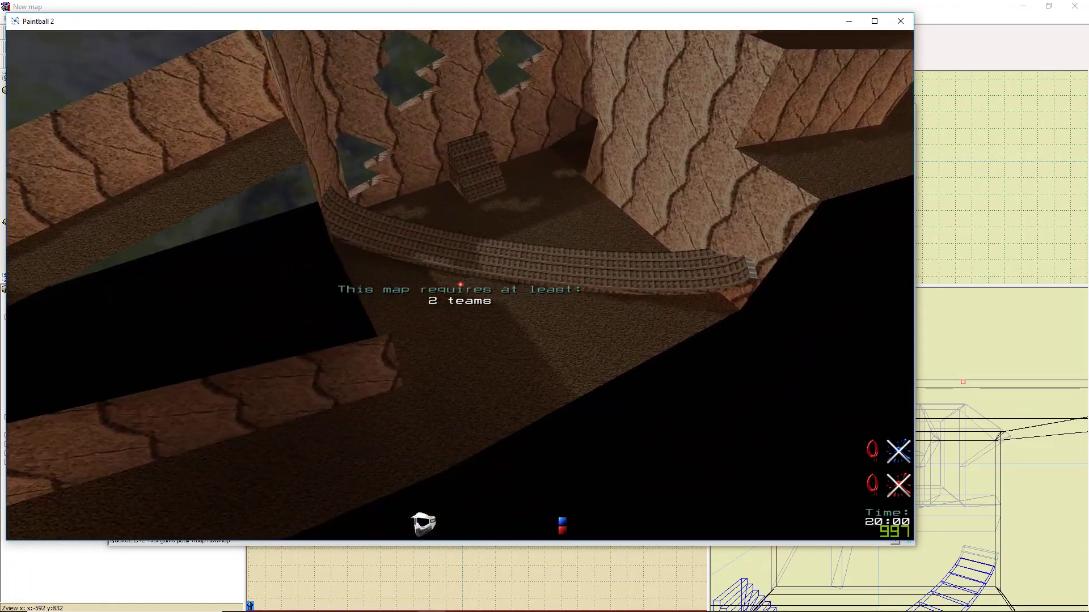
pyautogui.press('w')
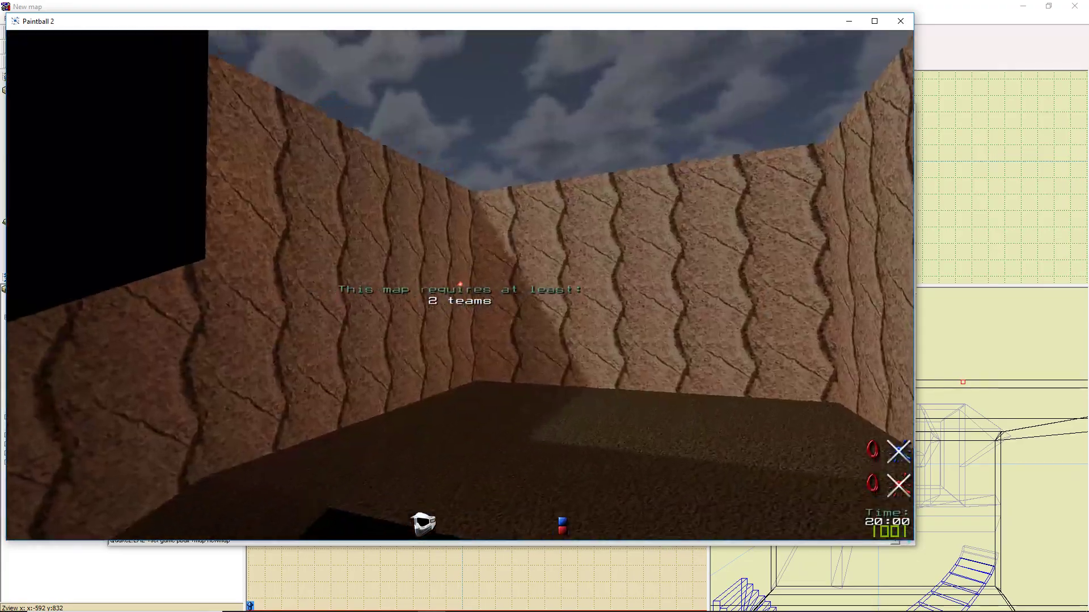
# Fly through the covered passage and over the walls to examine the sunlight and shadows, and quit the game with the console command quit
pyautogui.press('w')
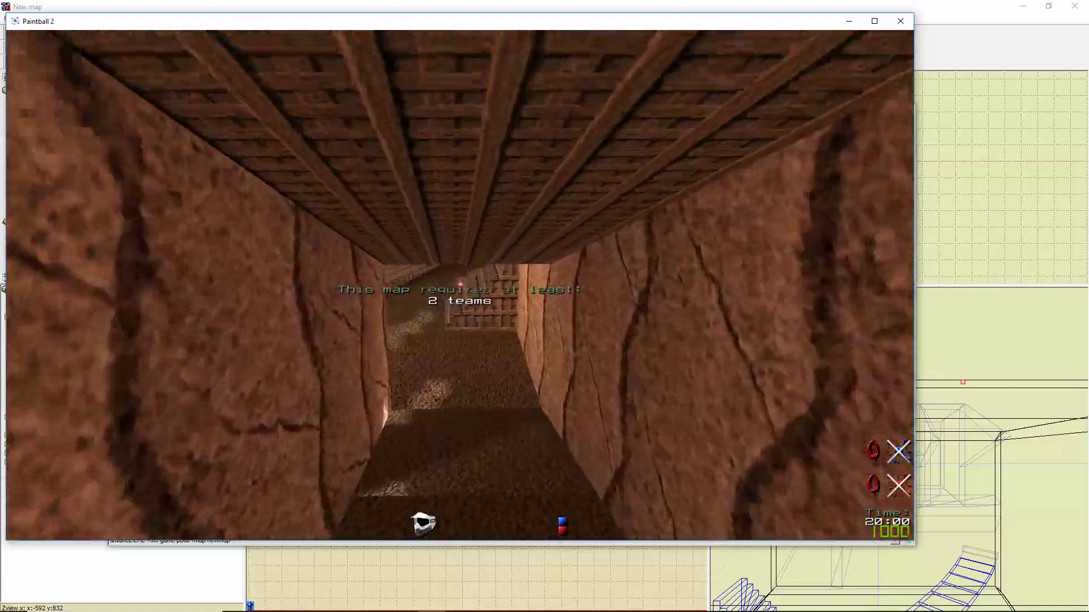
pyautogui.press('w')
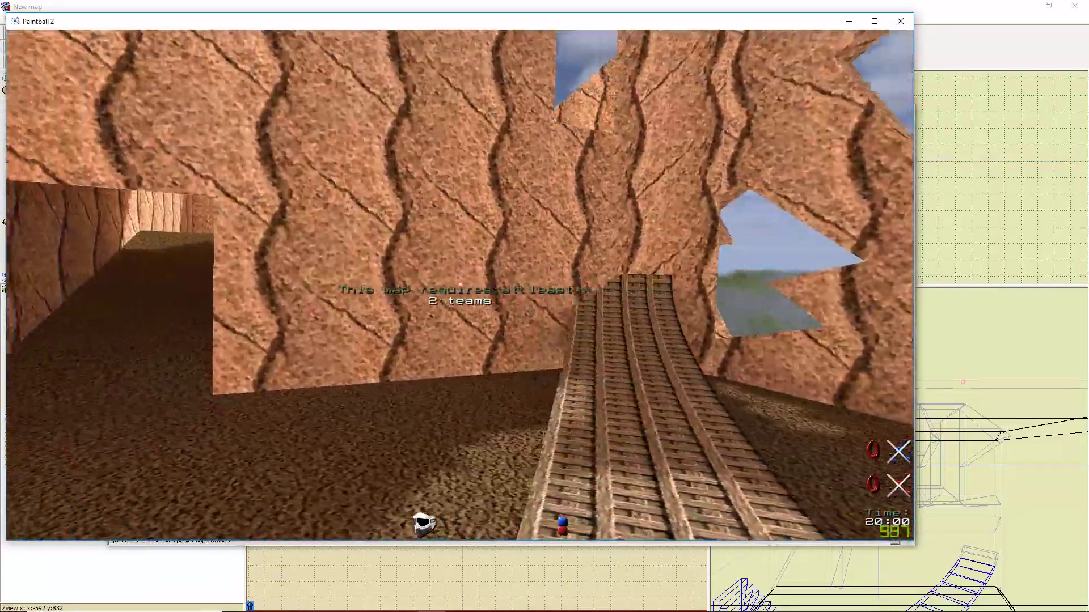
pyautogui.press('w')
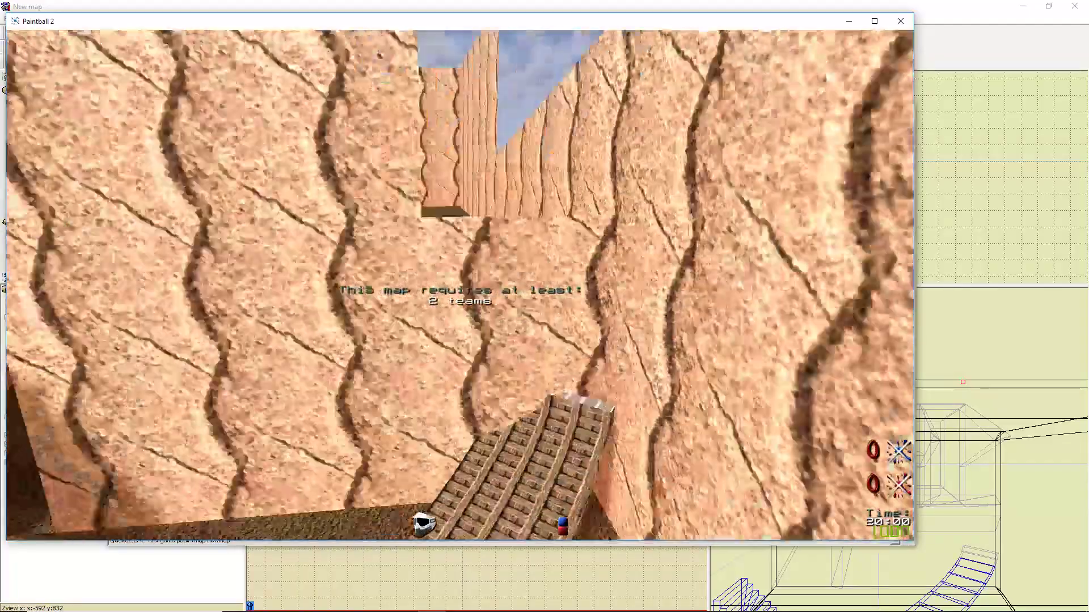
pyautogui.press('w')
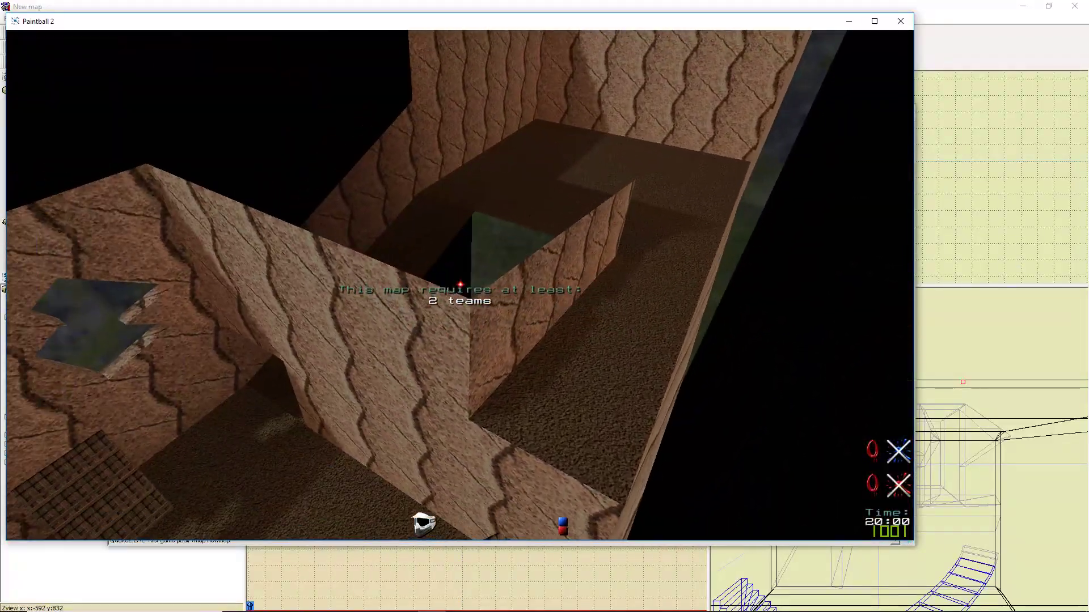
pyautogui.press('`')
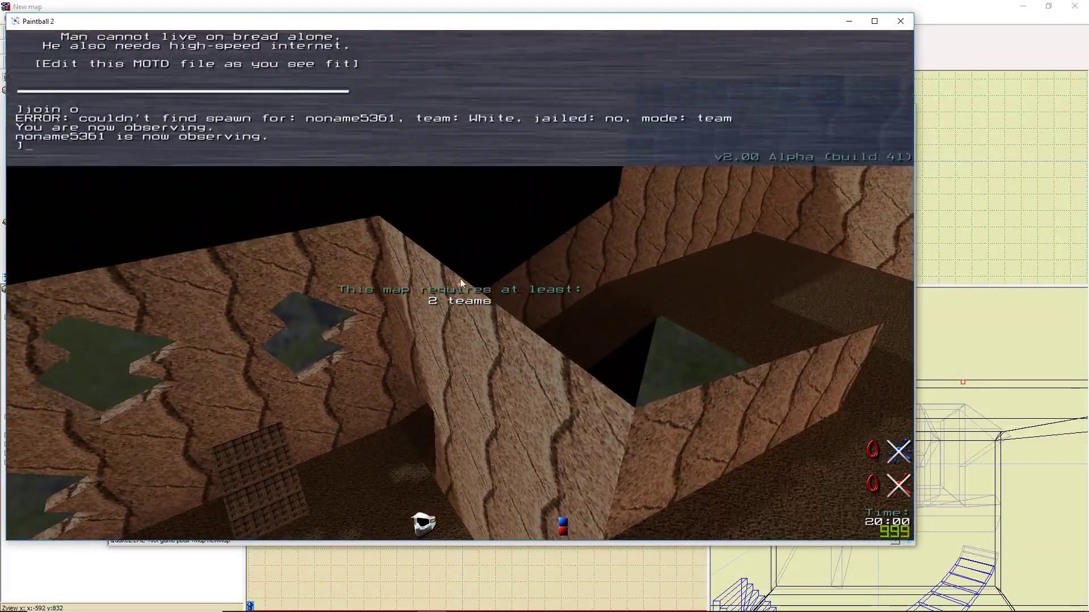
pyautogui.write('quit')
pyautogui.press('Return')
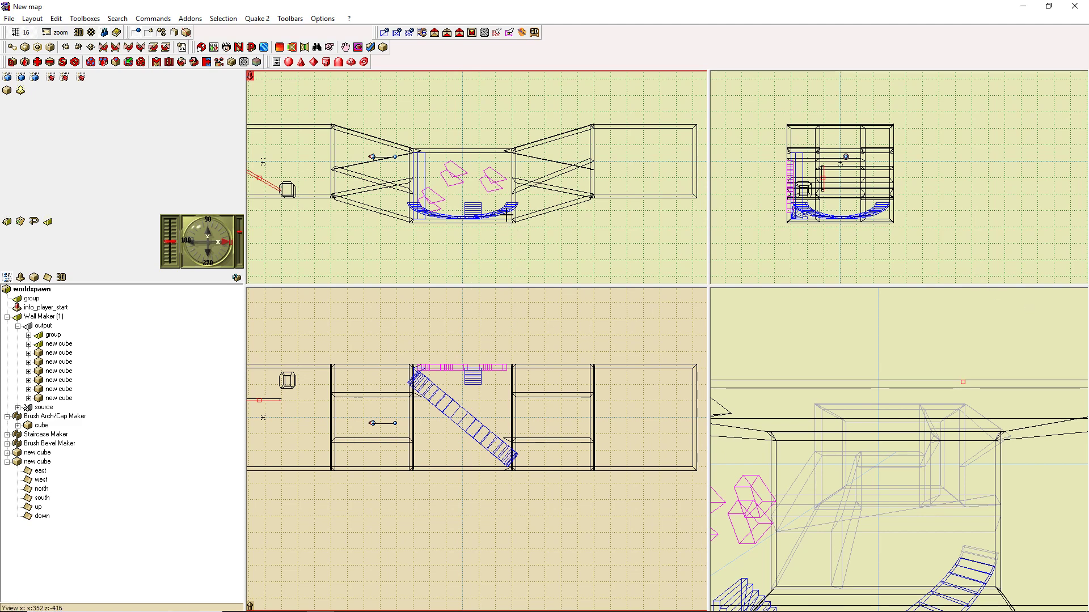
# Move the 3D view's camera above the map and open worldspawn's specifics at _sun_angle
pyautogui.moveTo(372, 160); pyautogui.dragTo(388, 105)
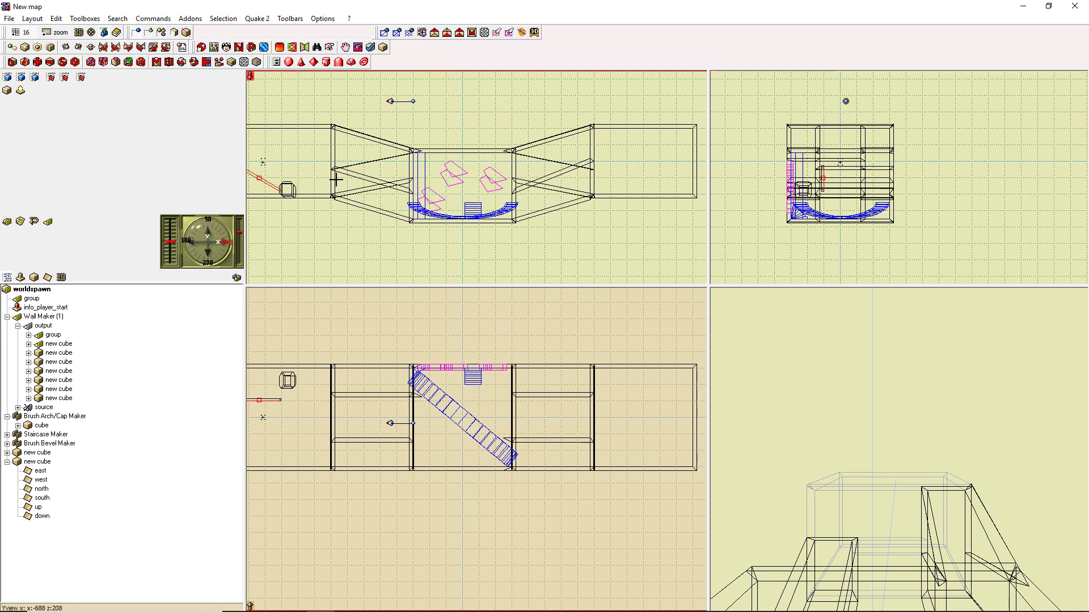
pyautogui.click(42, 291)
pyautogui.click(21, 277)
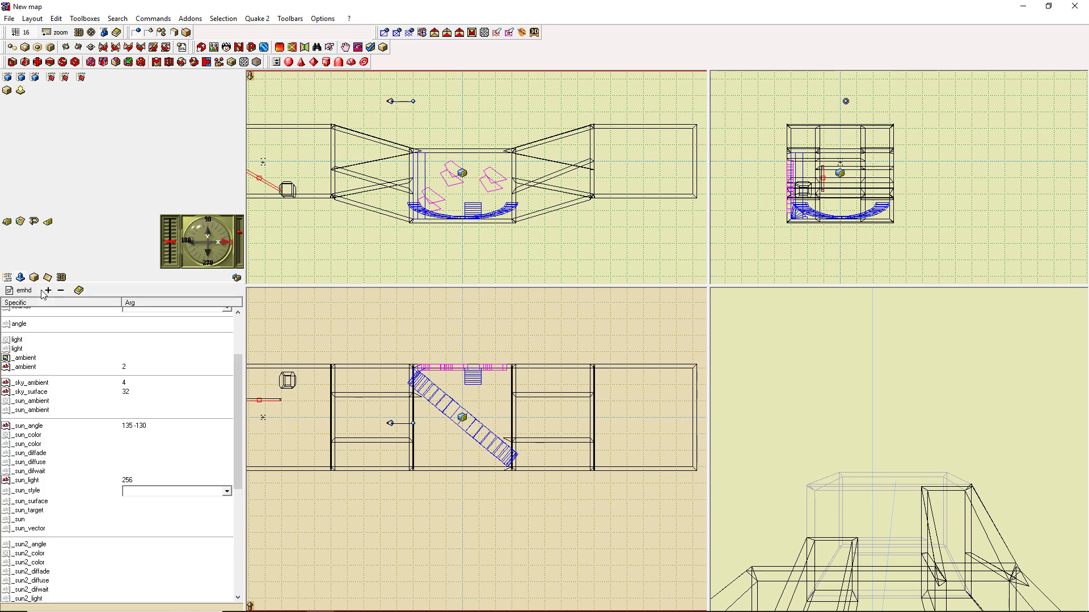
pyautogui.click(150, 425)
# Turn the 3D view's camera to point steeply down into the map as an illustration of the sun's pitch
pyautogui.moveTo(412, 424); pyautogui.dragTo(441, 434)
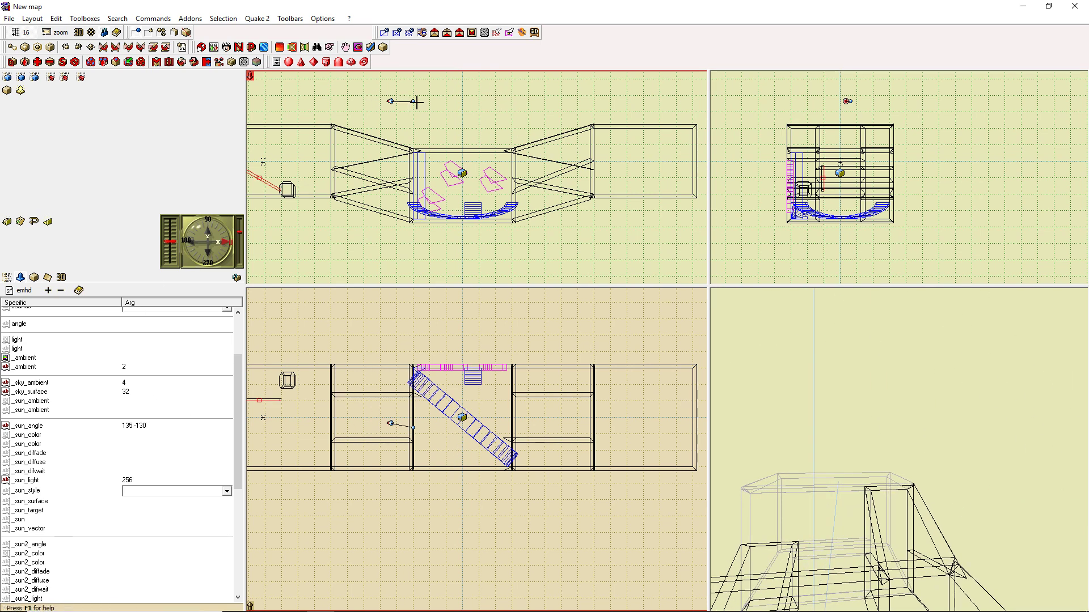
pyautogui.moveTo(412, 101)
pyautogui.mouseDown()
pyautogui.moveTo(399, 121)
pyautogui.moveTo(369, 114)
pyautogui.moveTo(400, 125)
pyautogui.moveTo(416, 114)
pyautogui.mouseUp()
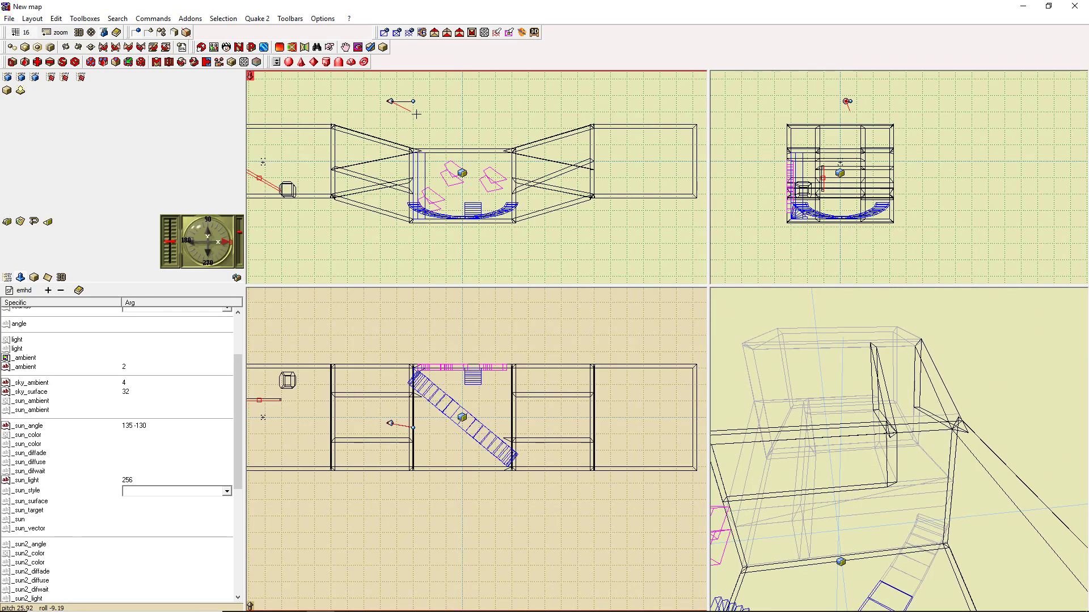
pyautogui.moveTo(416, 114); pyautogui.dragTo(401, 121)
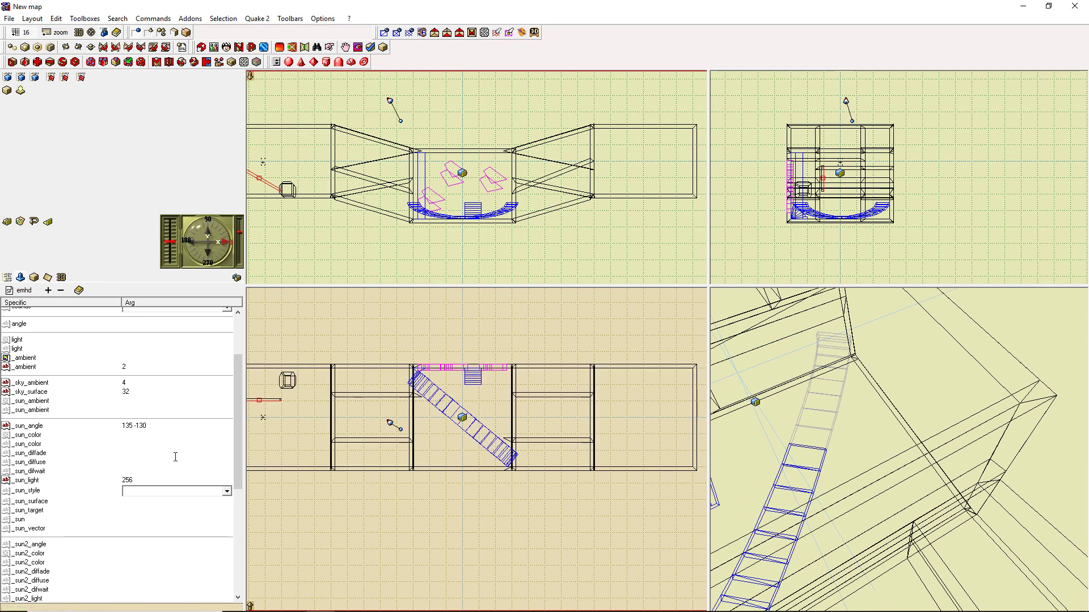
# Set worldspawn's _sun_angle to 135 -170
pyautogui.doubleClick(159, 425)
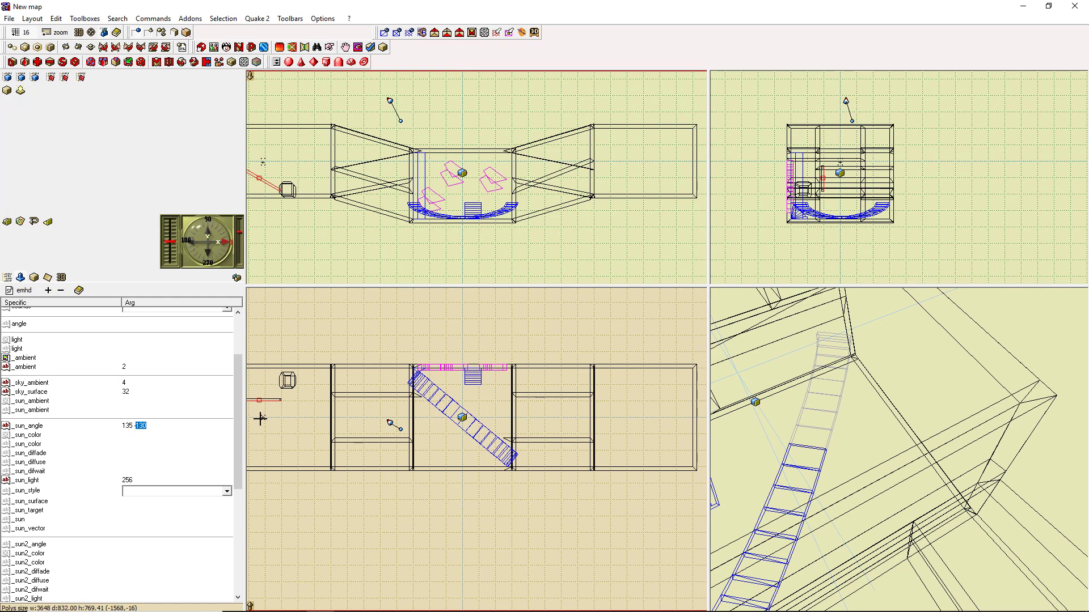
pyautogui.write('1')
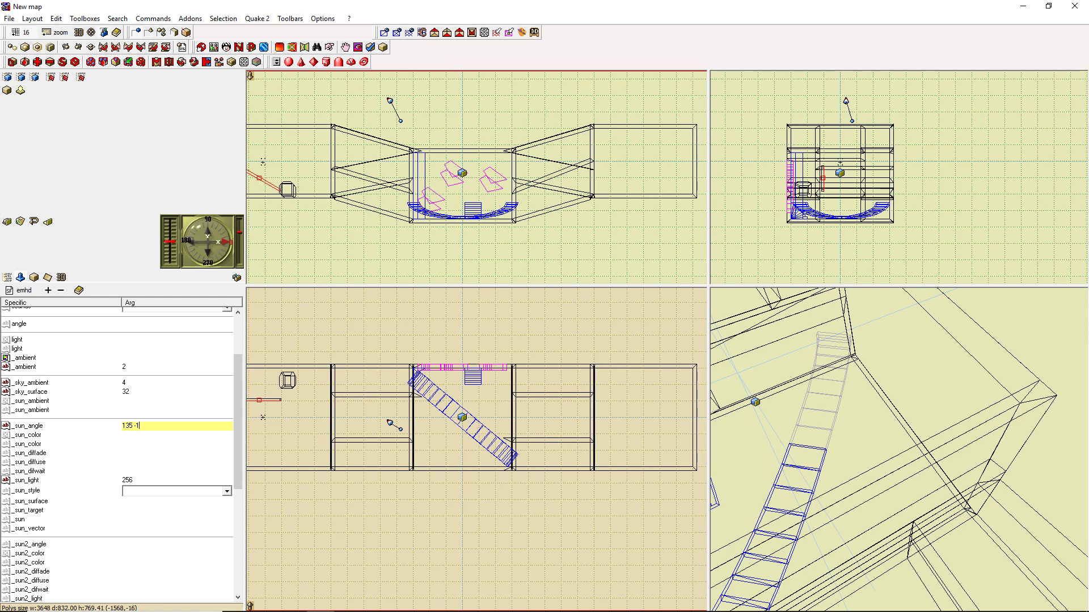
pyautogui.write('70')
pyautogui.press('Return')
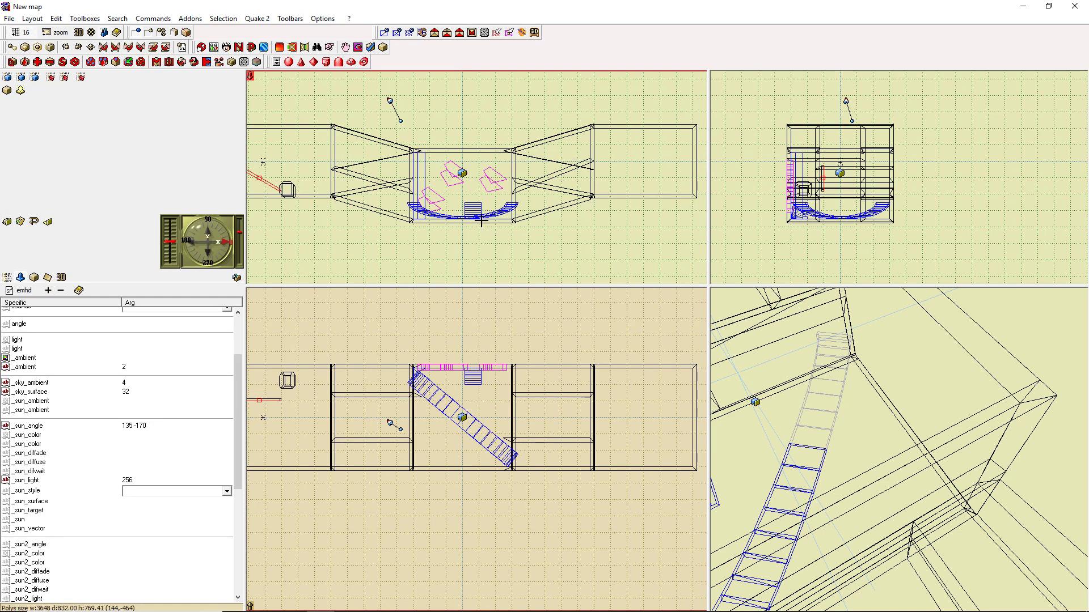
# Run the map in the game to check the shallow sun pitch, and quit with the console command quit
pyautogui.press('F9')
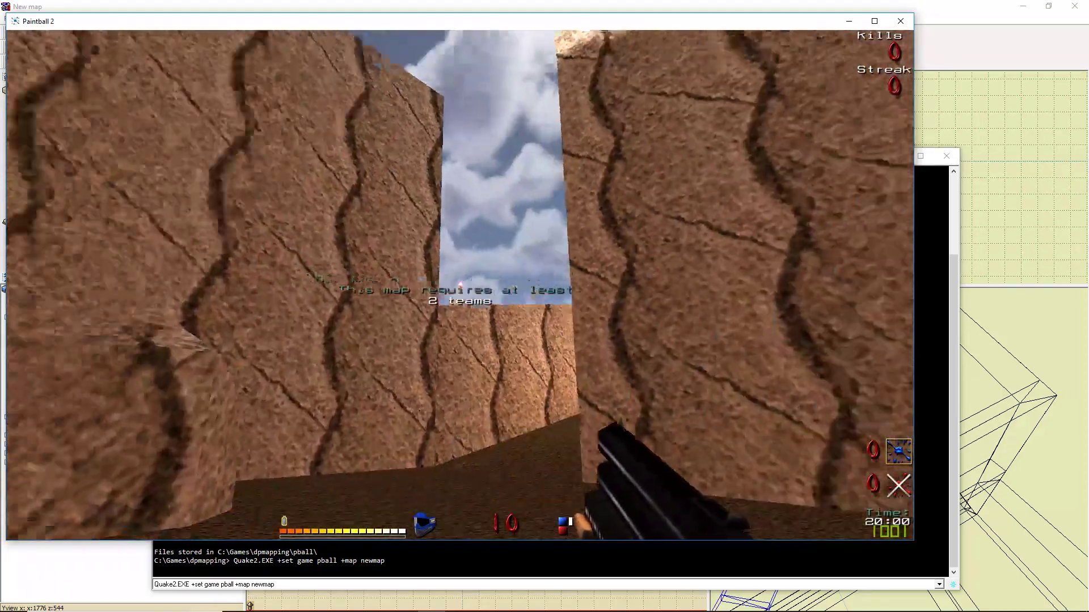
pyautogui.press('`')
pyautogui.write('quit')
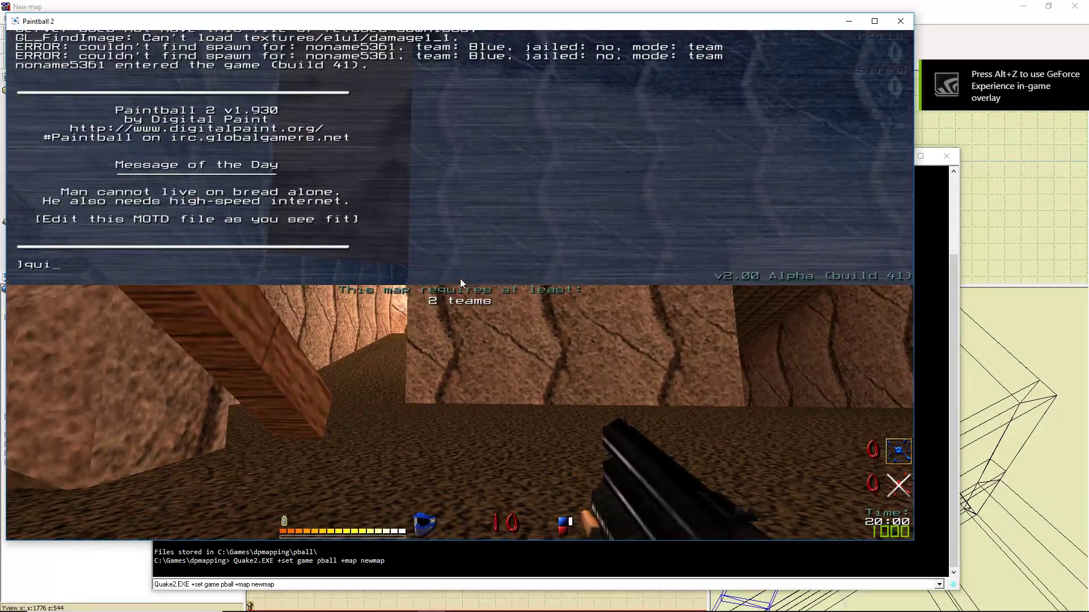
pyautogui.press('Return')
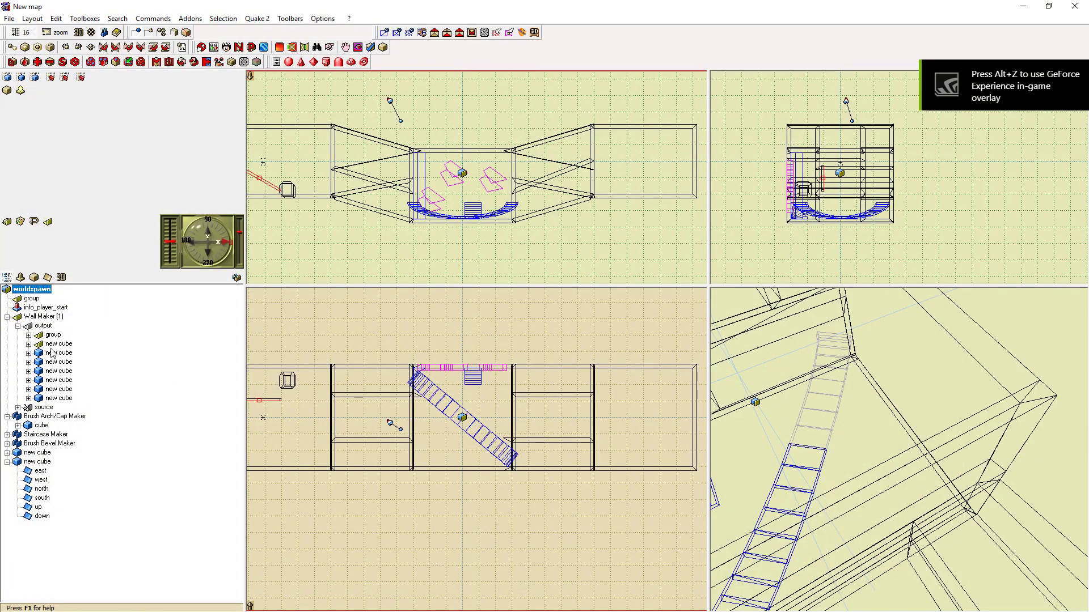
# Set worldspawn's _sun_angle to 135 -85
pyautogui.doubleClick(37, 290)
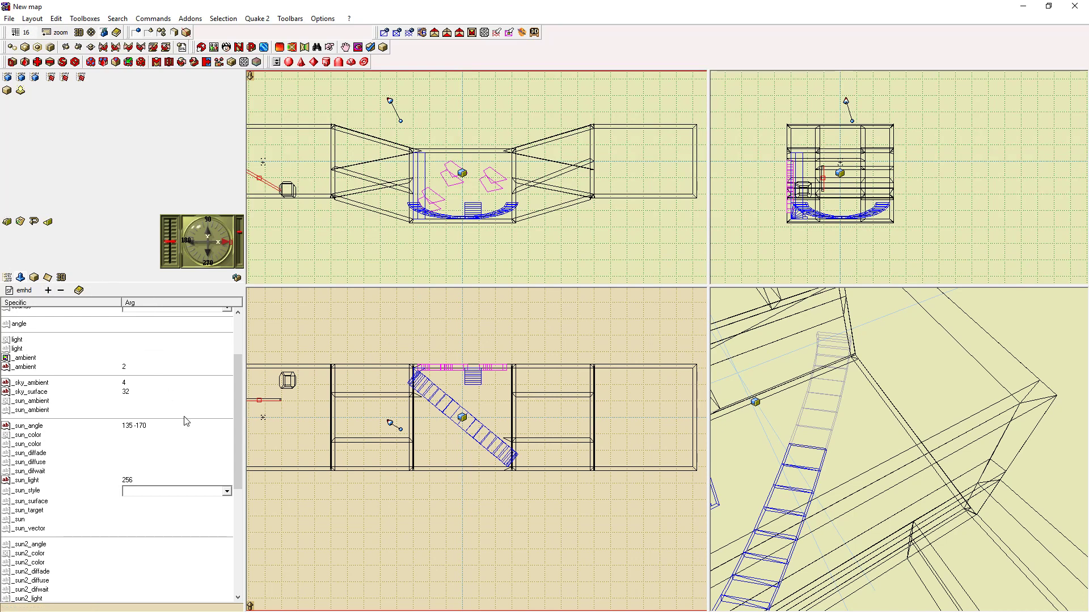
pyautogui.moveTo(149, 425); pyautogui.dragTo(135, 425)
pyautogui.write('-85')
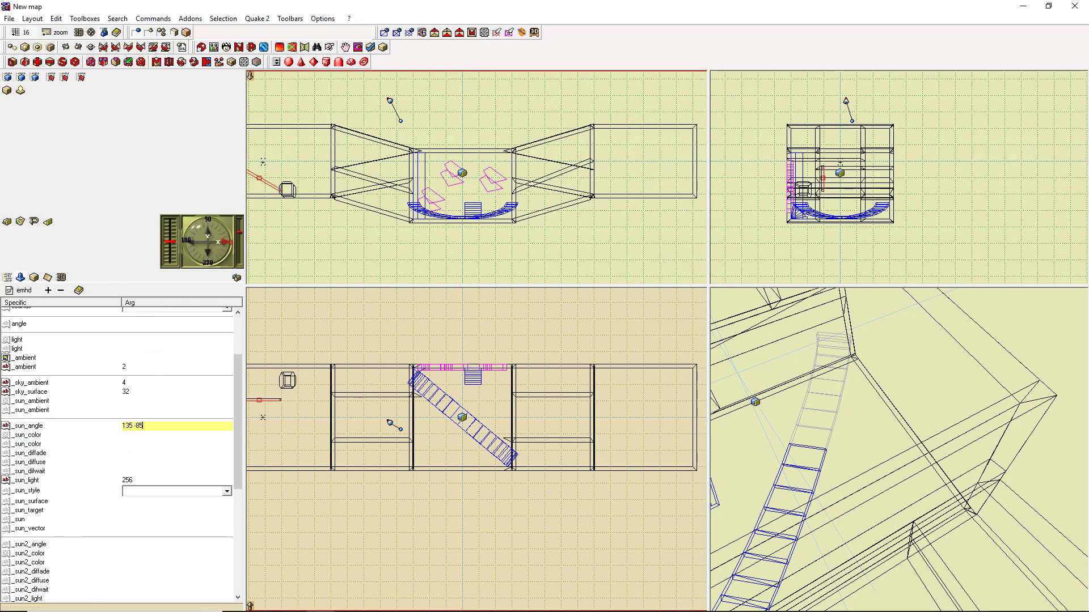
pyautogui.press('Return')
# Run the map in the game and walk around the starting room to examine the sunlight on its walls, rock and slanted beam
pyautogui.press('F9')
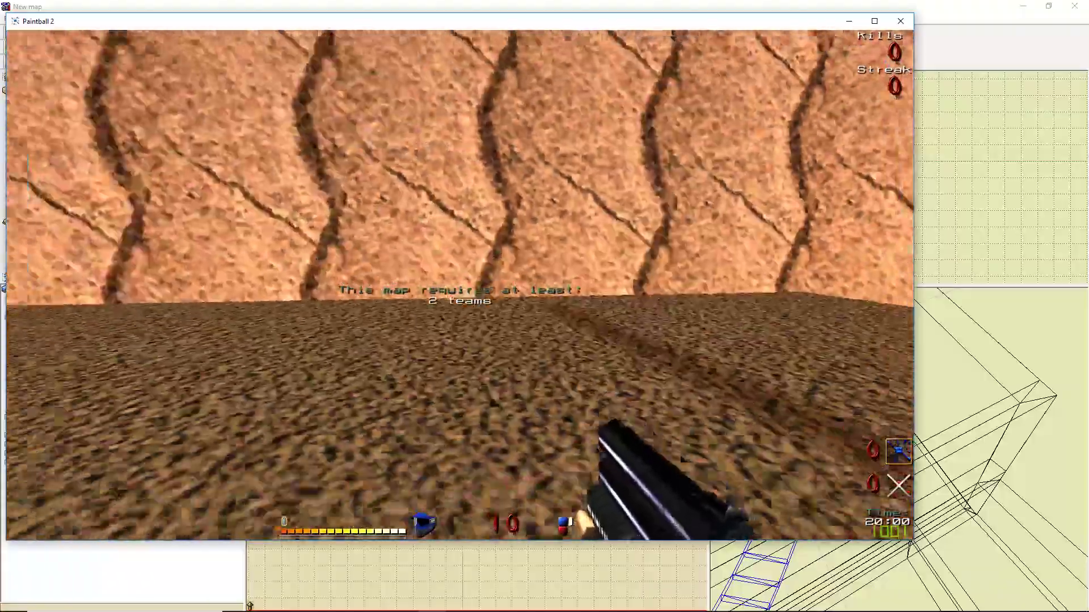
pyautogui.press('s')
pyautogui.press('d')
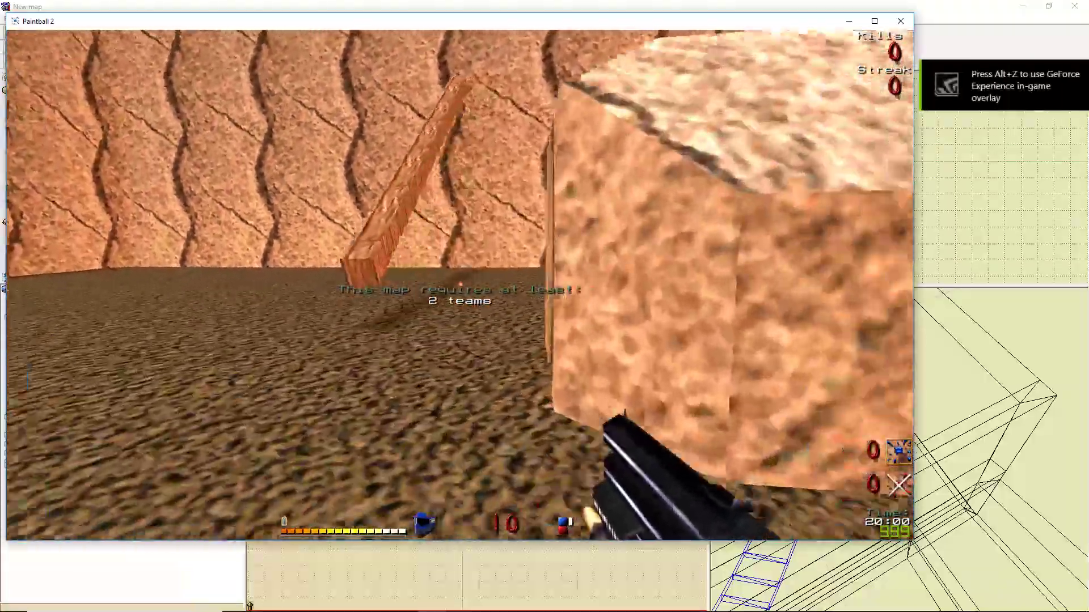
pyautogui.press('a')
pyautogui.press('a')
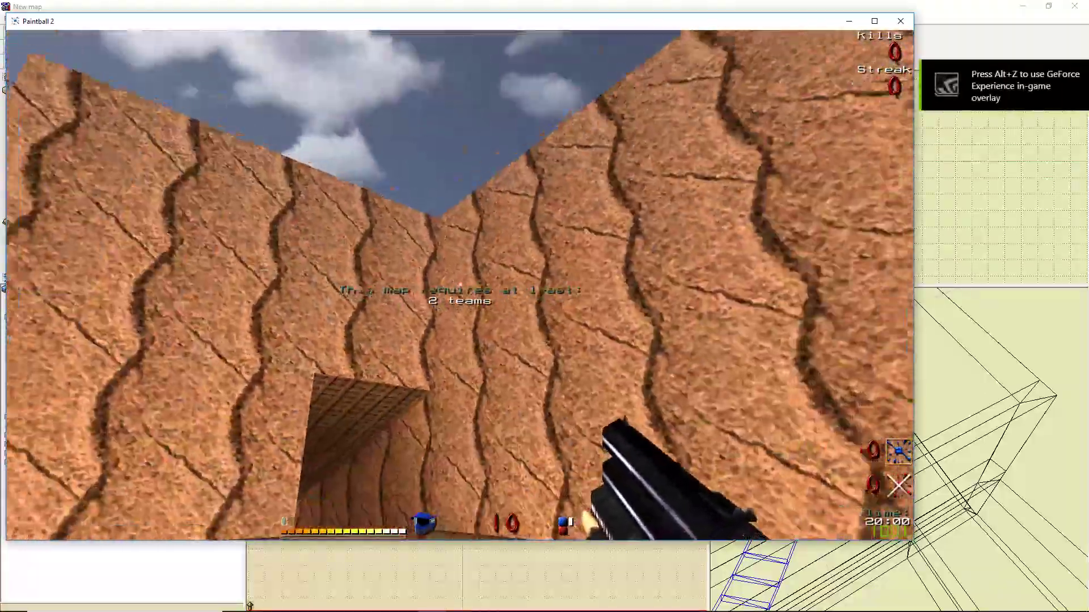
pyautogui.press('d')
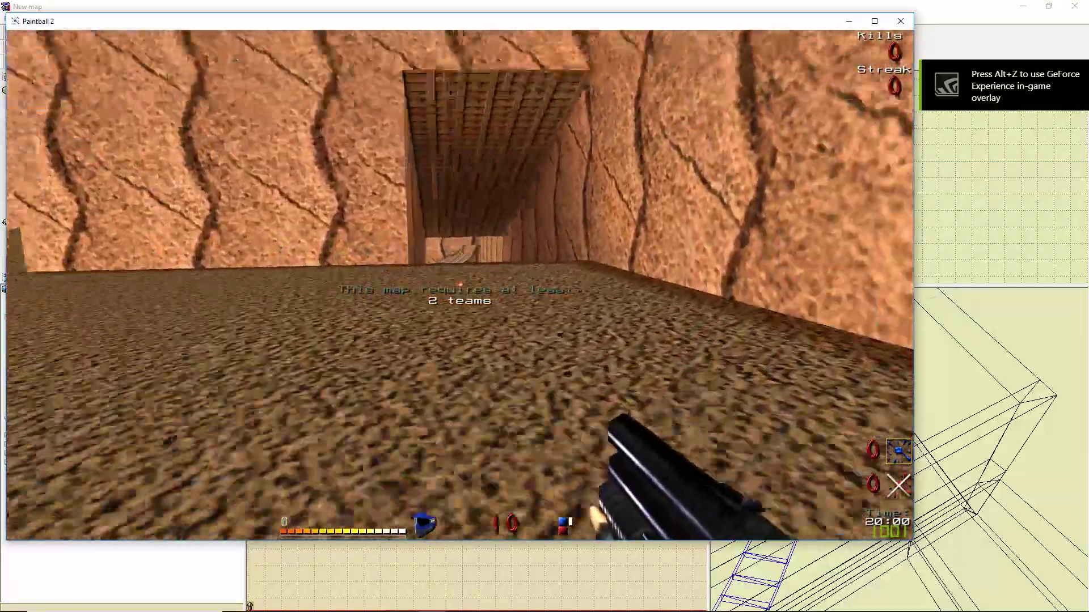
pyautogui.press('d')
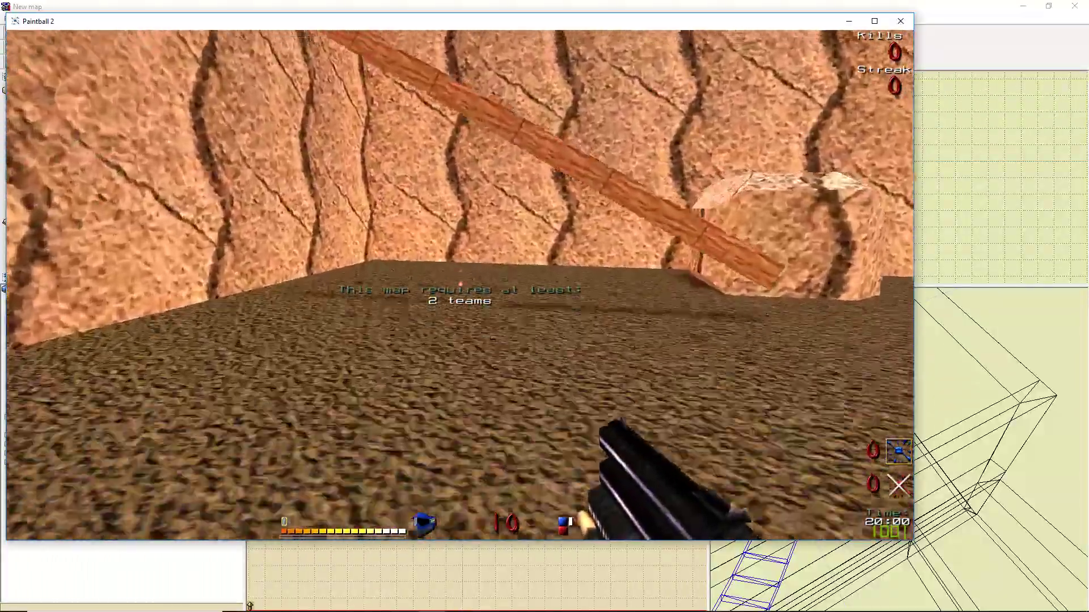
pyautogui.press('w')
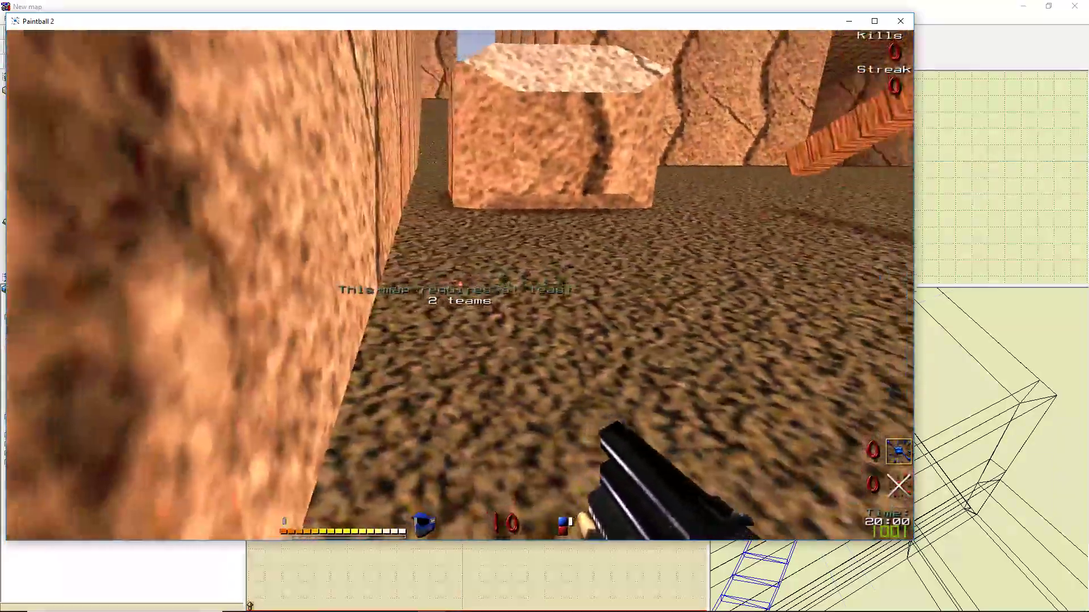
pyautogui.press('d')
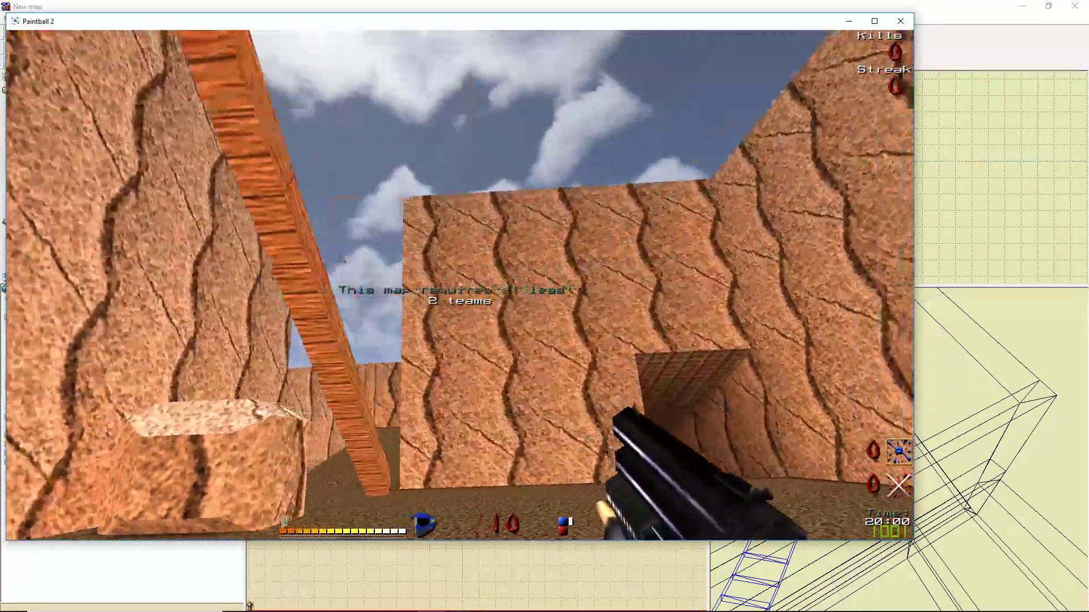
pyautogui.press('d')
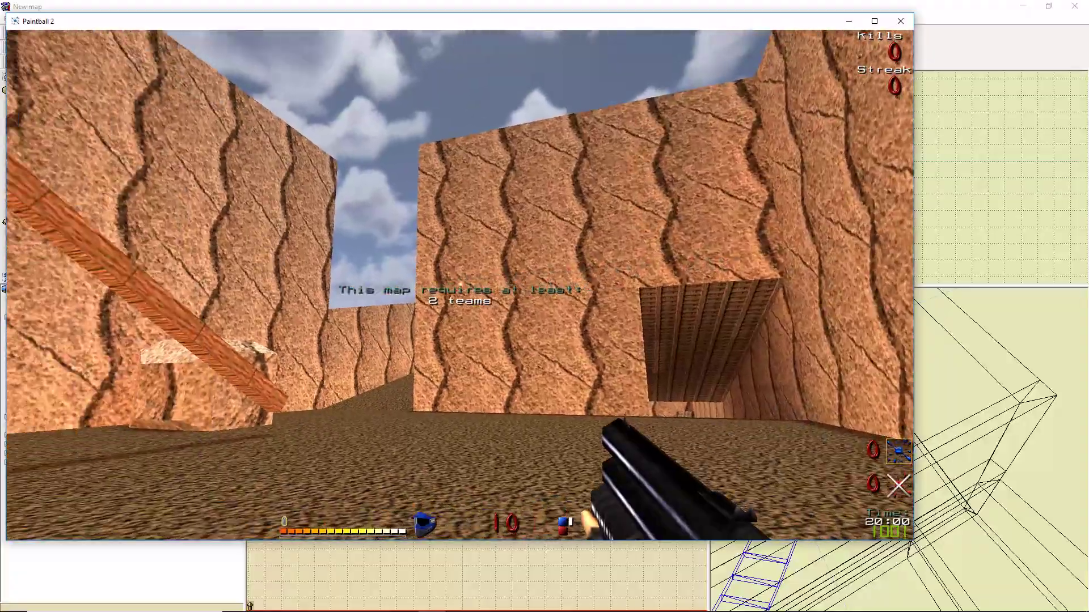
# Walk into the central room and examine the lighting on the curved stairs and the walls with jagged openings
pyautogui.press('w')
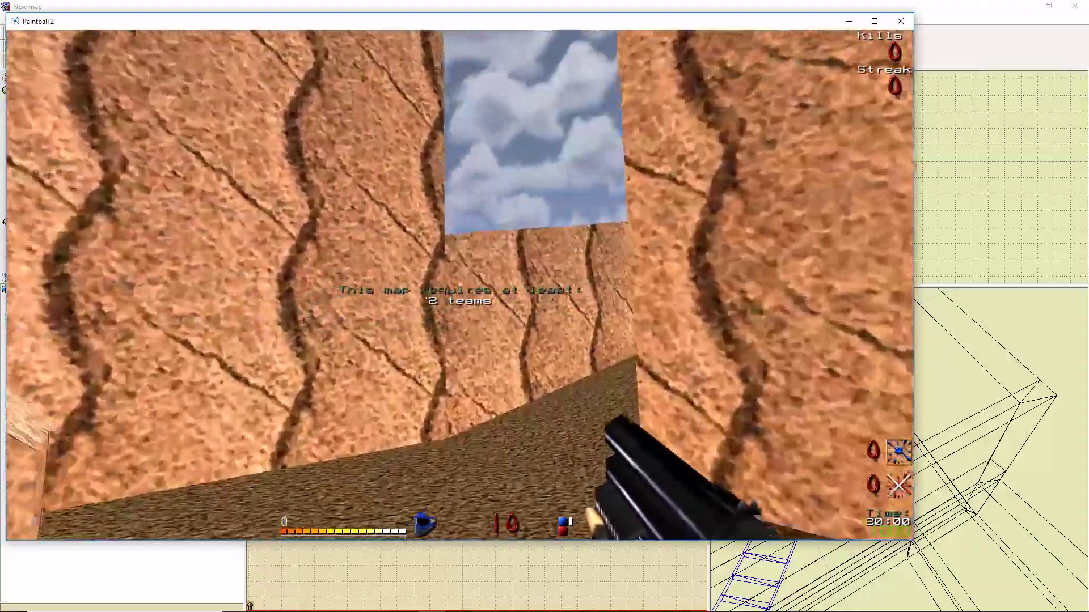
pyautogui.press('w')
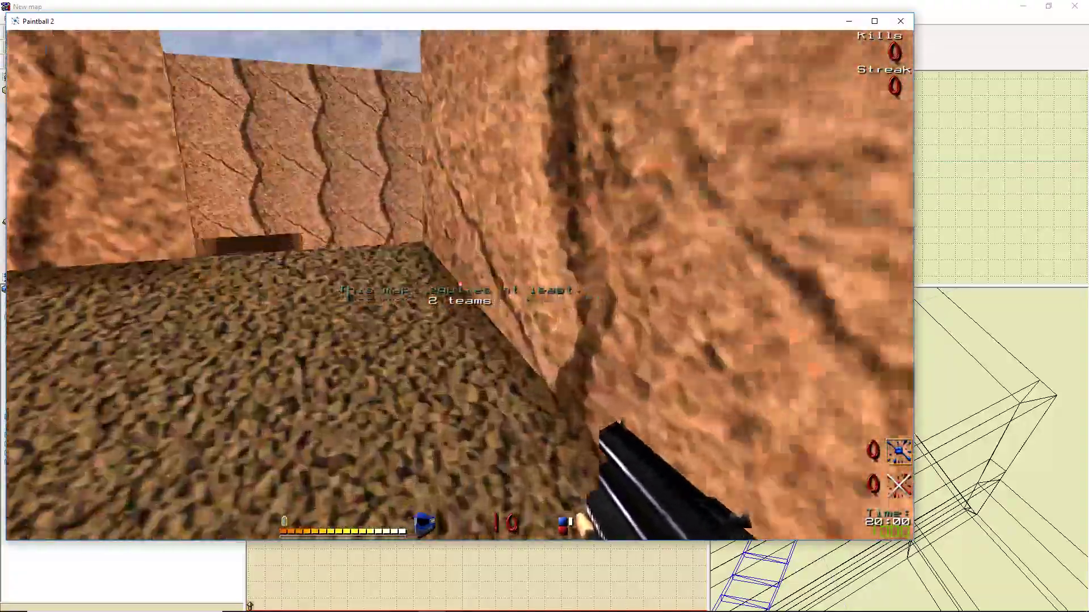
pyautogui.press('w')
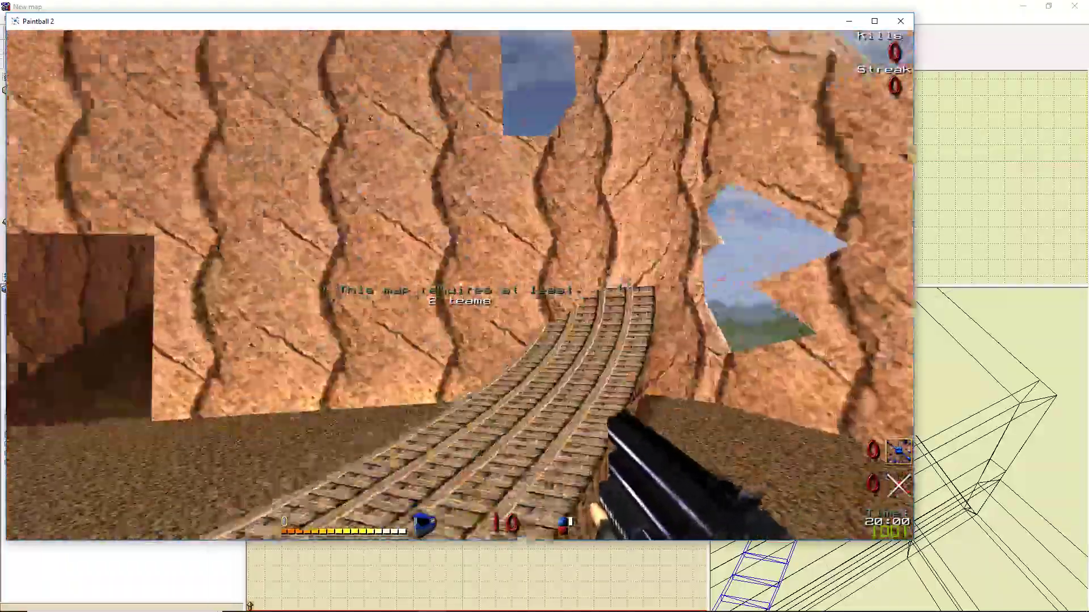
pyautogui.press('w')
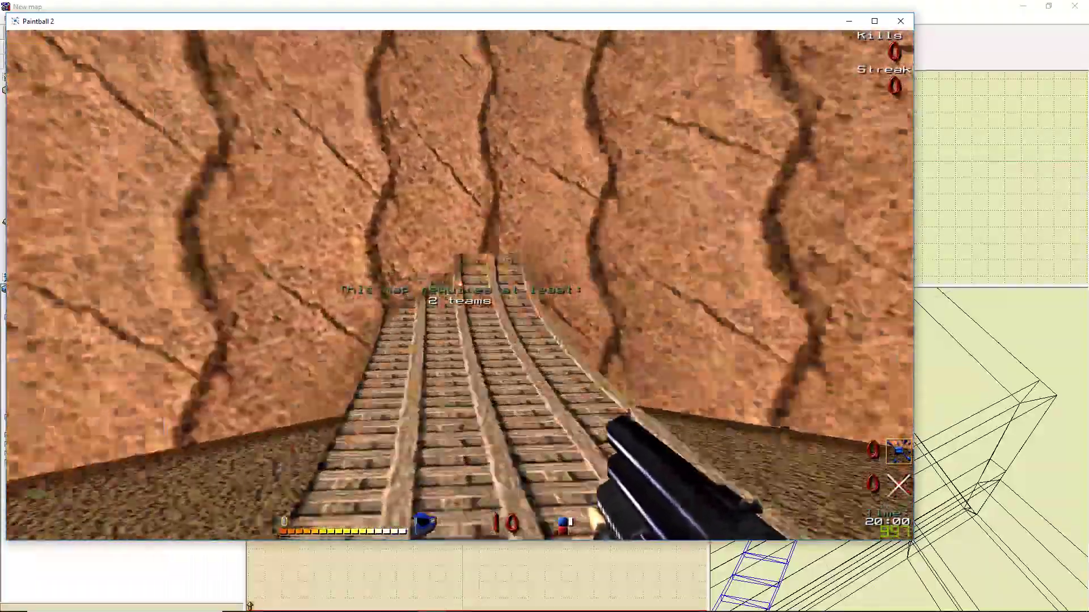
pyautogui.press('w')
pyautogui.press('s')
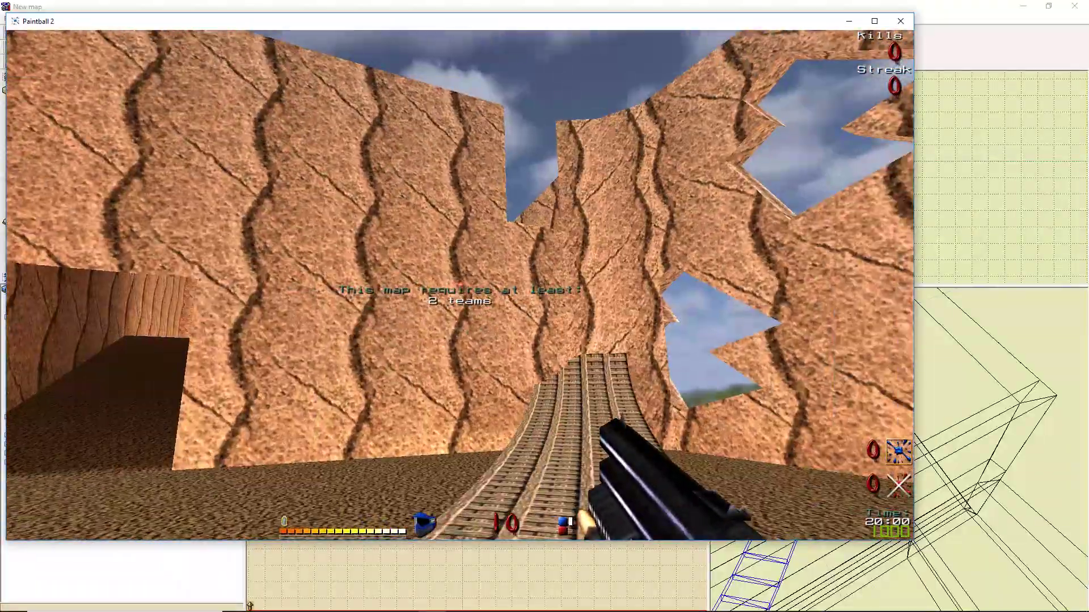
# Quit the game with the console command quit and deselect worldspawn in the map editor
pyautogui.press('`')
pyautogui.write('quit')
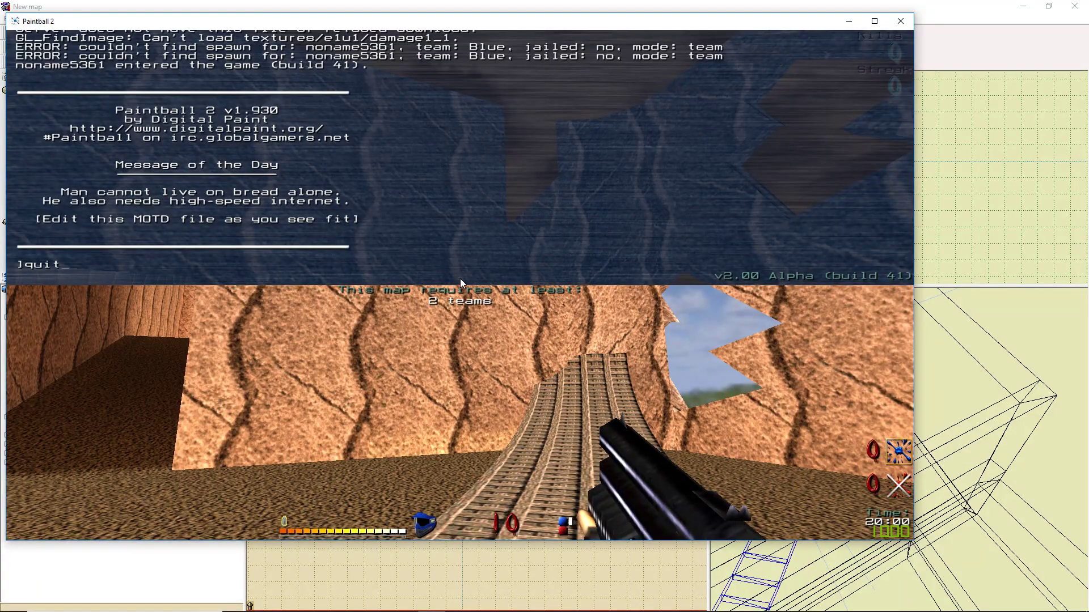
pyautogui.press('Return')
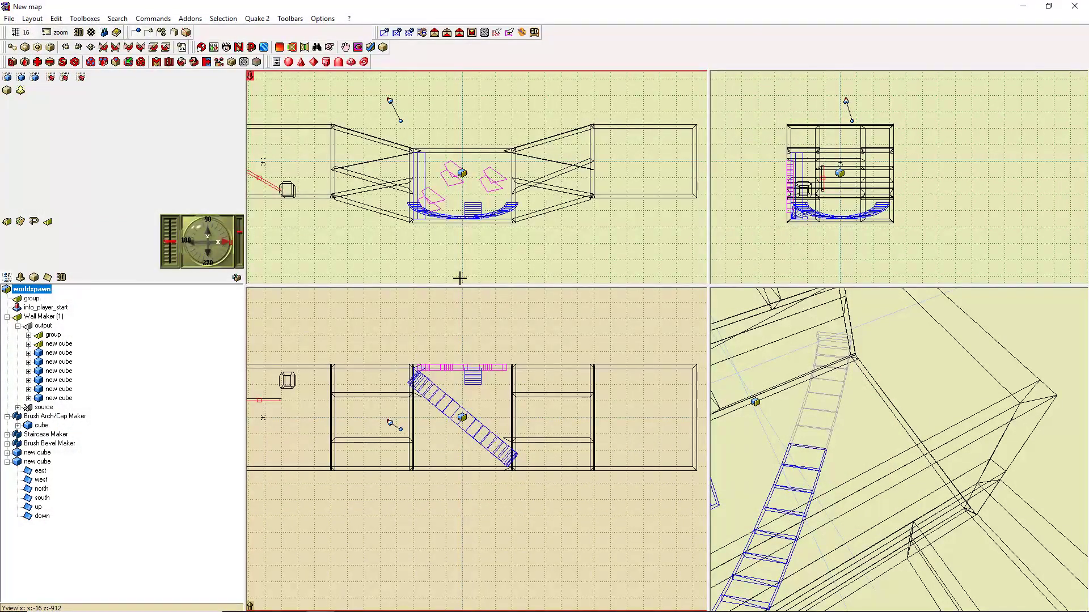
pyautogui.click(584, 253)
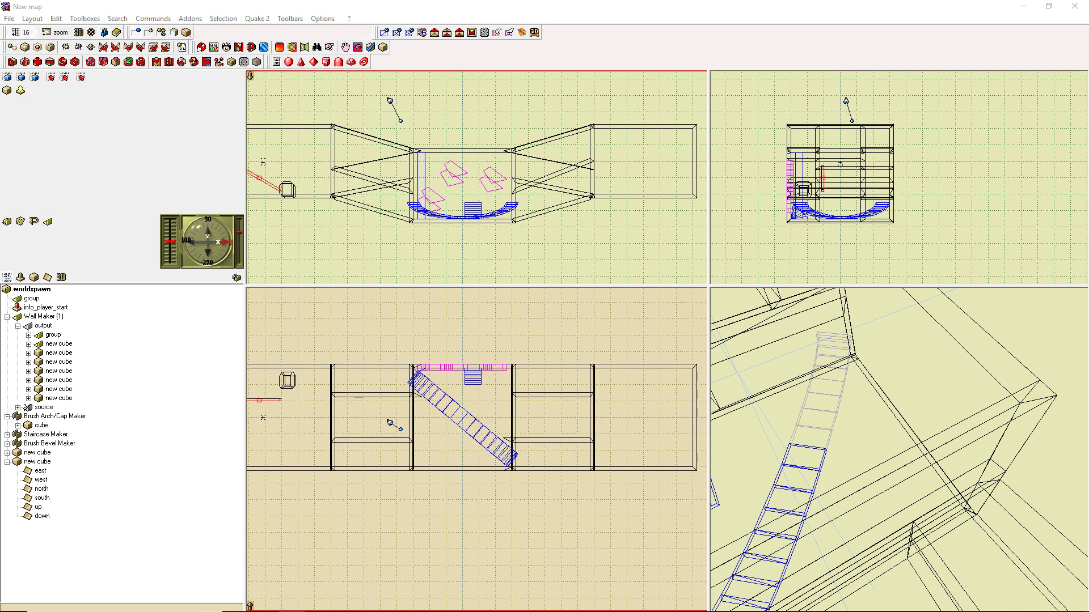
# Duplicate the rock polyhedron in the starting room, offset the copy 80 units in X and 16 in Y, and raise it 16 units
pyautogui.click(288, 190)
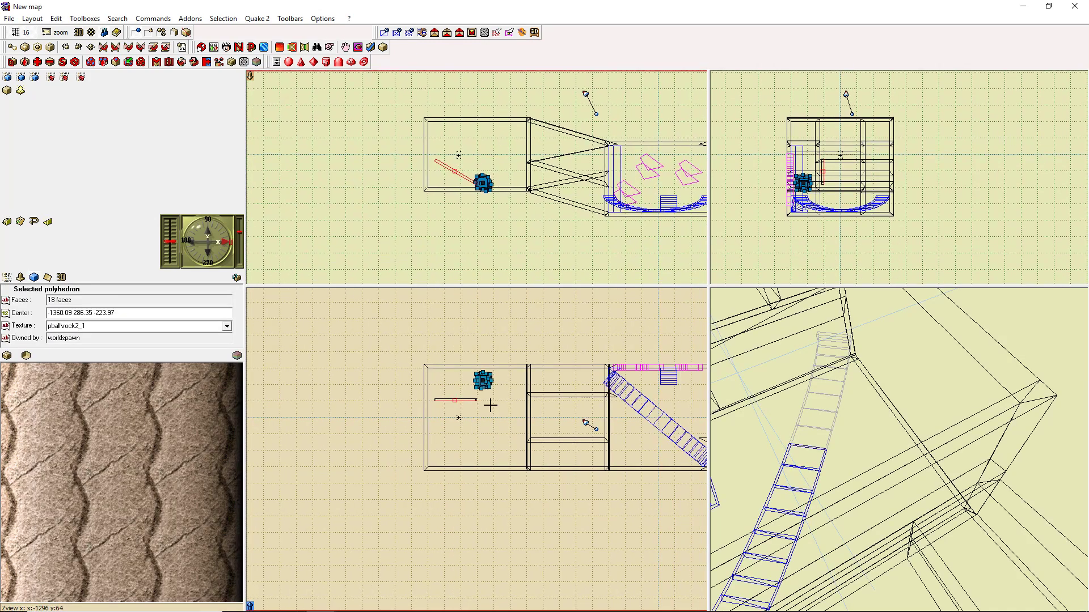
pyautogui.scroll(-2, 512, 212)
pyautogui.scroll(3, 512, 211)
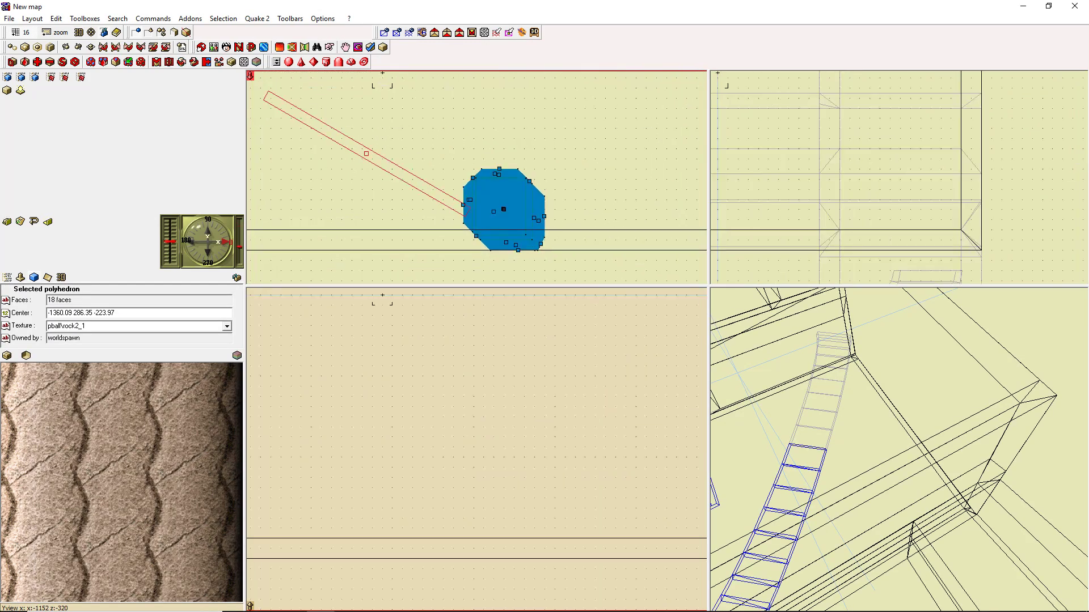
pyautogui.rightClick(607, 196)
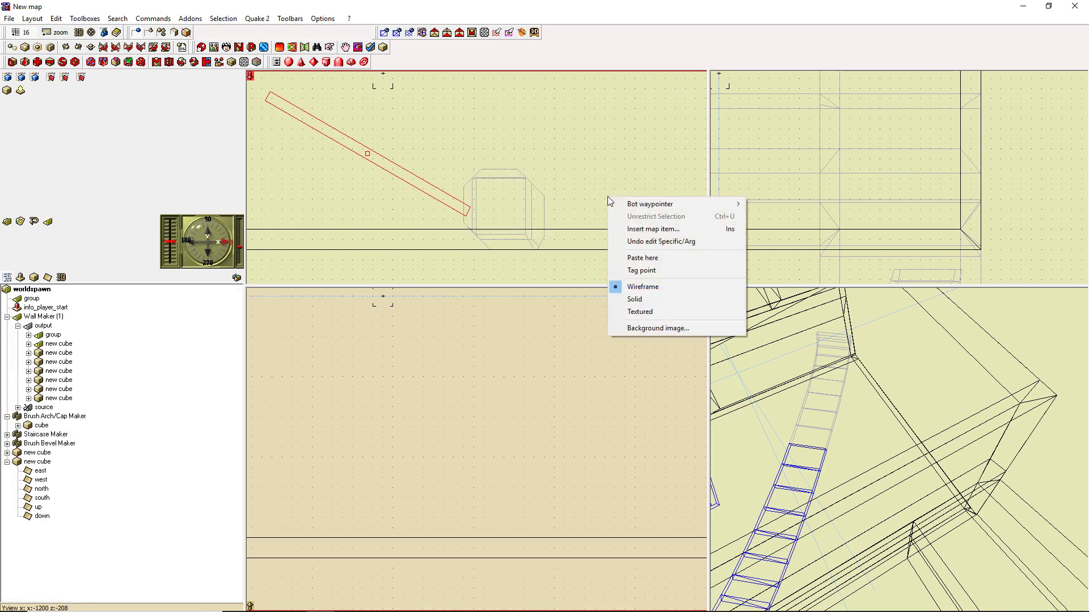
pyautogui.click(586, 172)
pyautogui.rightClick(582, 180)
pyautogui.click(570, 186)
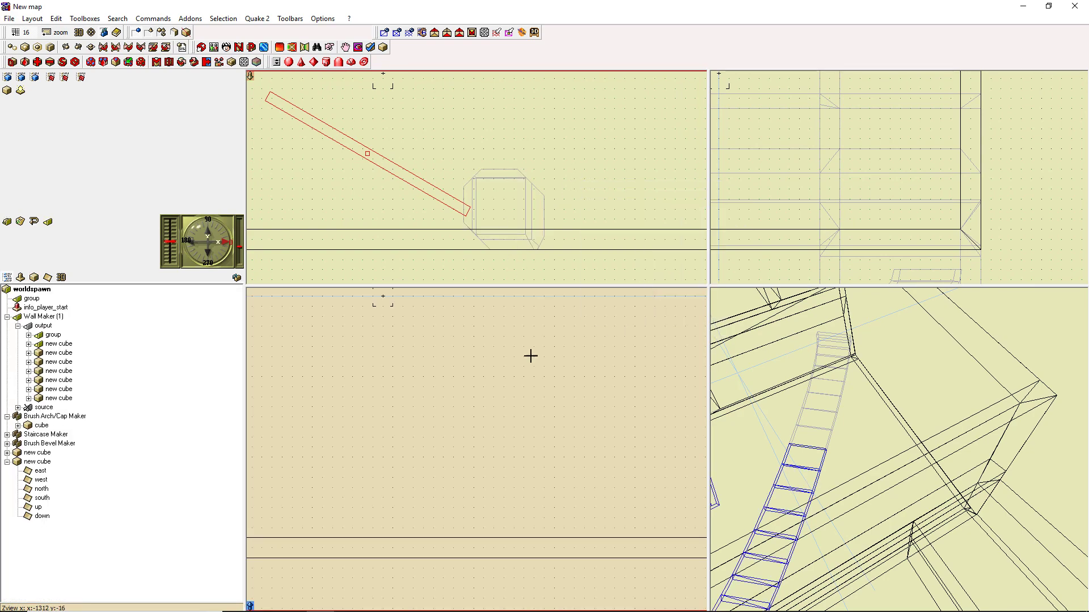
pyautogui.scroll(-2, 532, 368)
pyautogui.scroll(6, 539, 307)
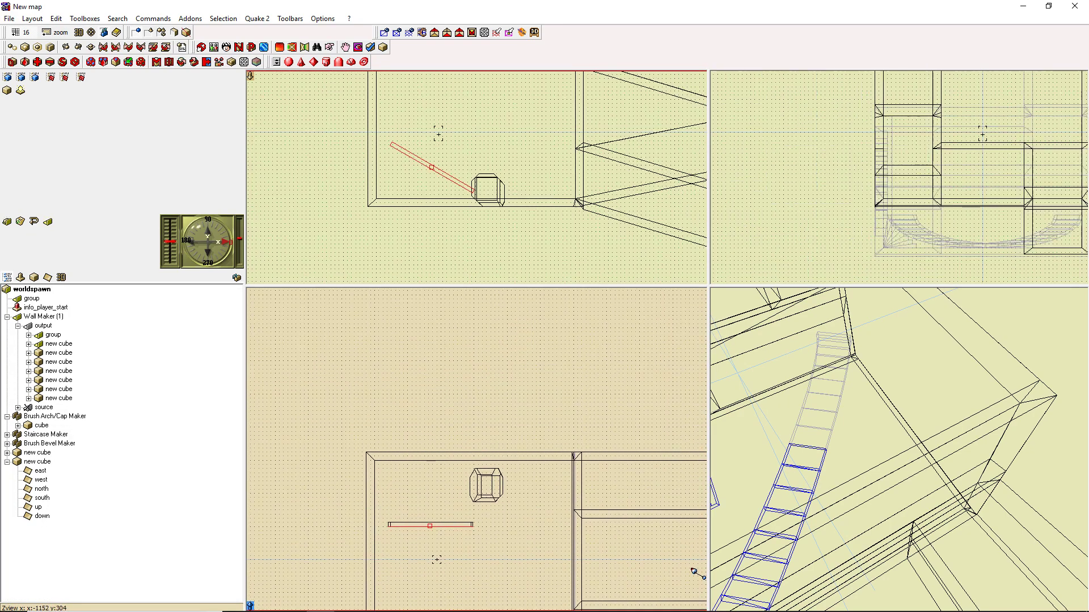
pyautogui.scroll(-1, 539, 307)
pyautogui.moveTo(554, 211); pyautogui.dragTo(553, 154, button='right')
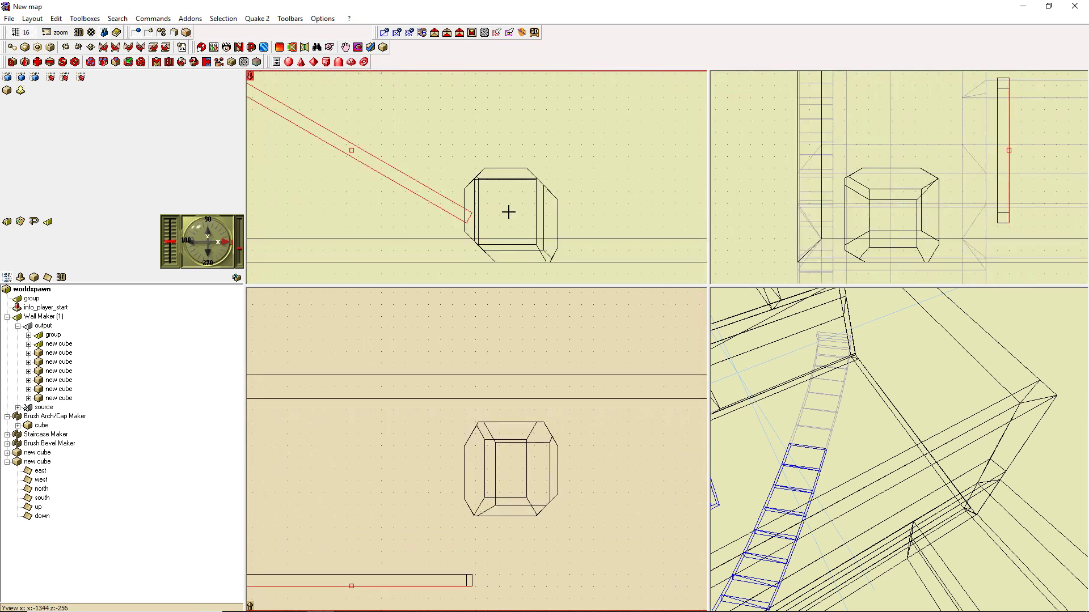
pyautogui.click(508, 212)
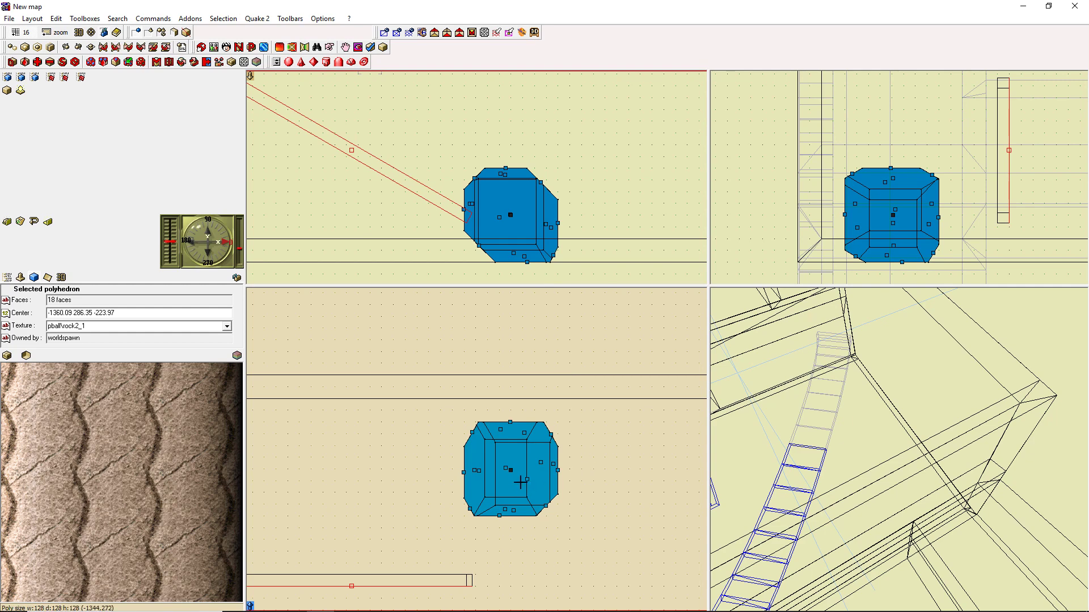
pyautogui.moveTo(513, 474); pyautogui.dragTo(571, 454)
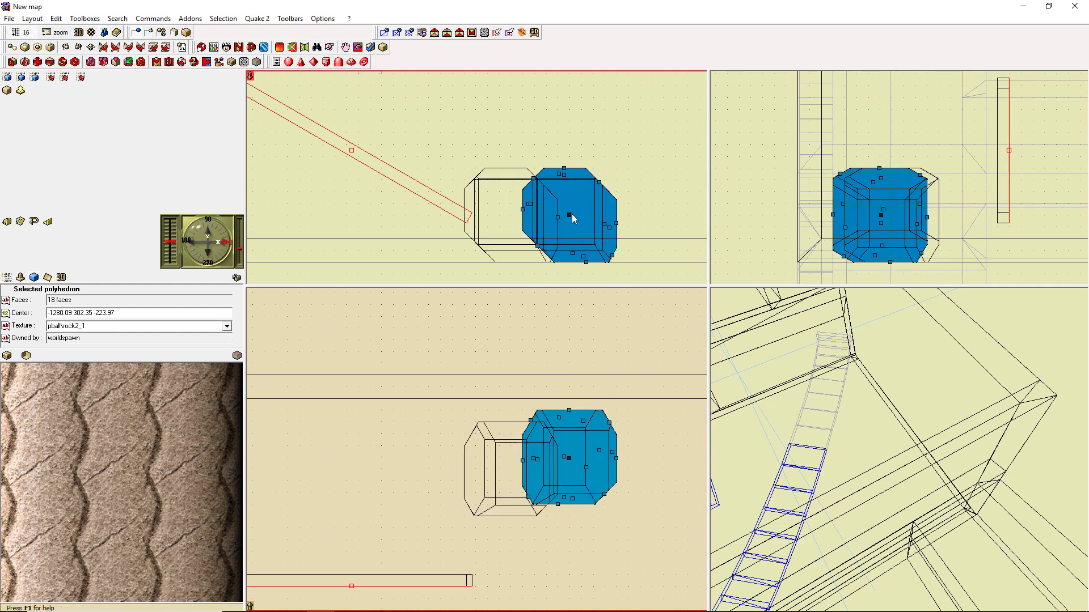
pyautogui.moveTo(572, 214); pyautogui.dragTo(568, 203)
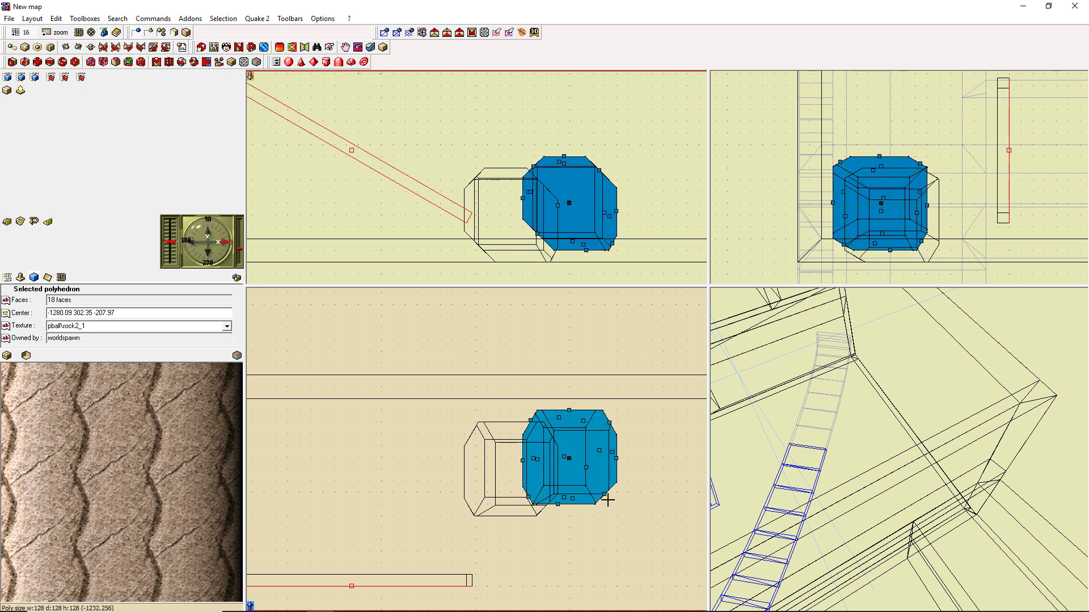
# Rotate the raised rock copy by three increments about the vertical Z axis
pyautogui.click(153, 47)
pyautogui.click(153, 47)
pyautogui.click(153, 47)
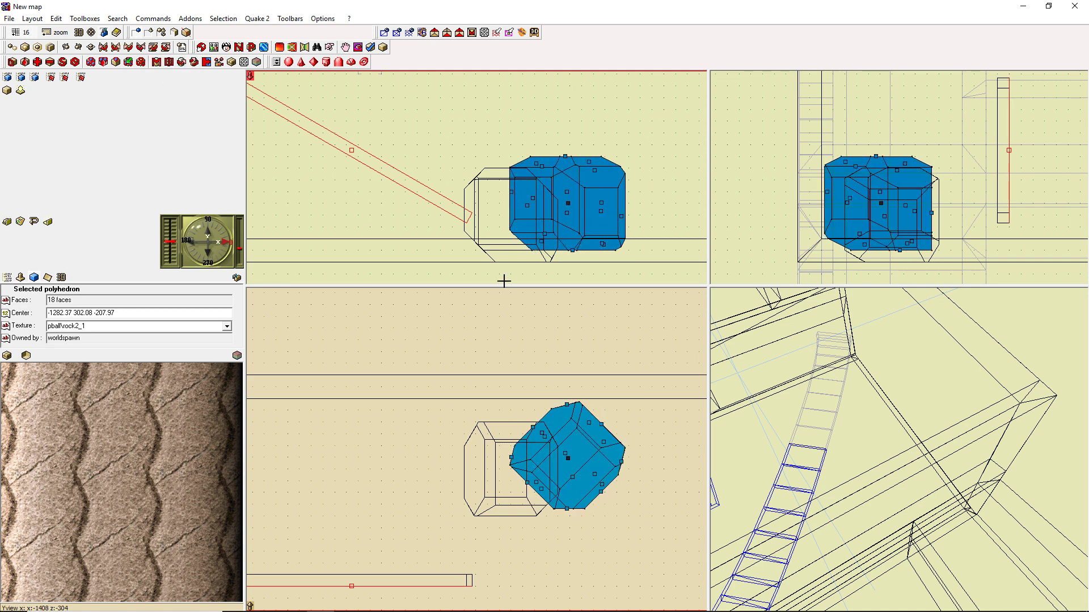
# Duplicate the original rock again, offset the copy 48 units in X and -96 in Y, and lower it 32 units partly into the floor
pyautogui.press('Tab')
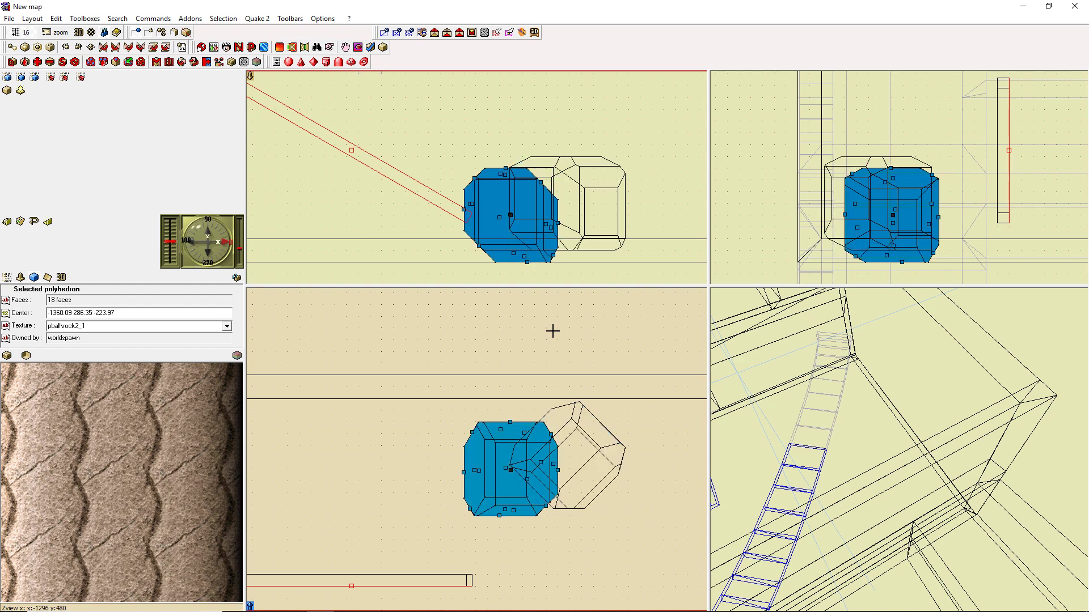
pyautogui.moveTo(510, 474); pyautogui.dragTo(547, 537)
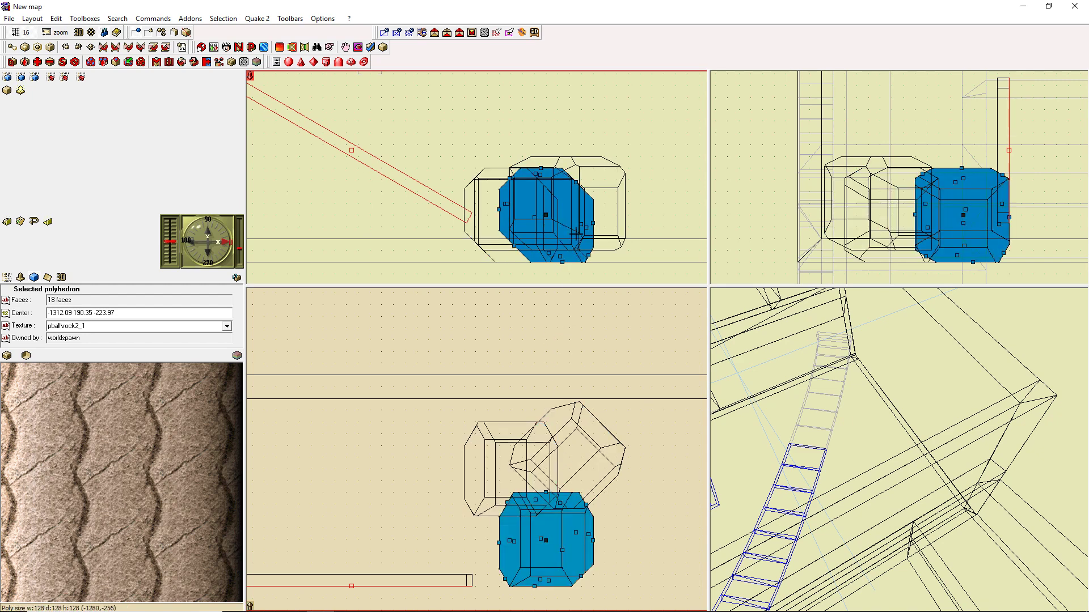
pyautogui.press('Down')
pyautogui.press('Down')
pyautogui.press('Down')
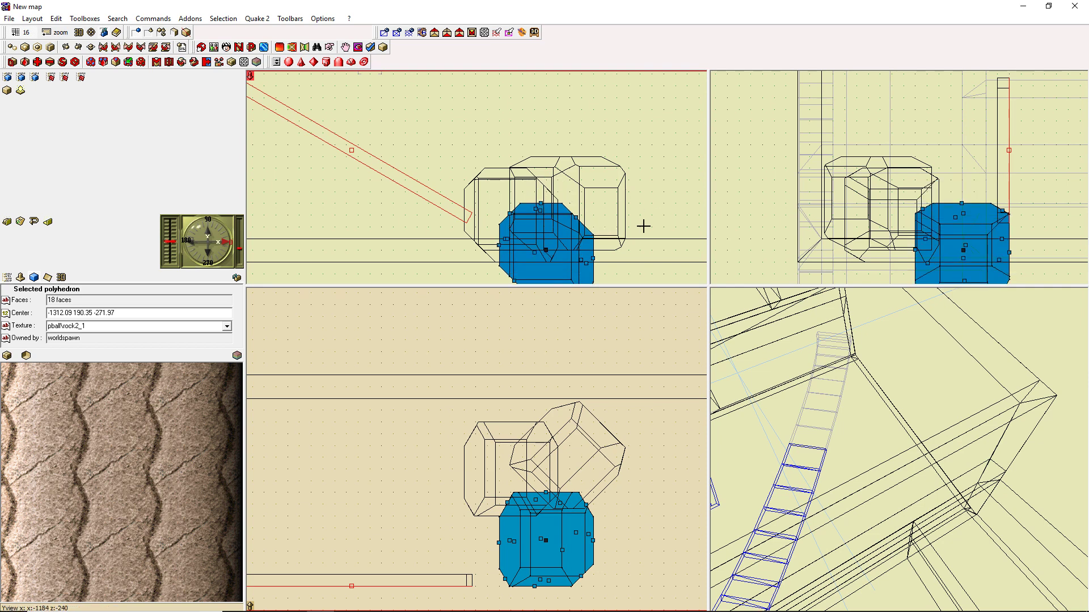
pyautogui.press('Up')
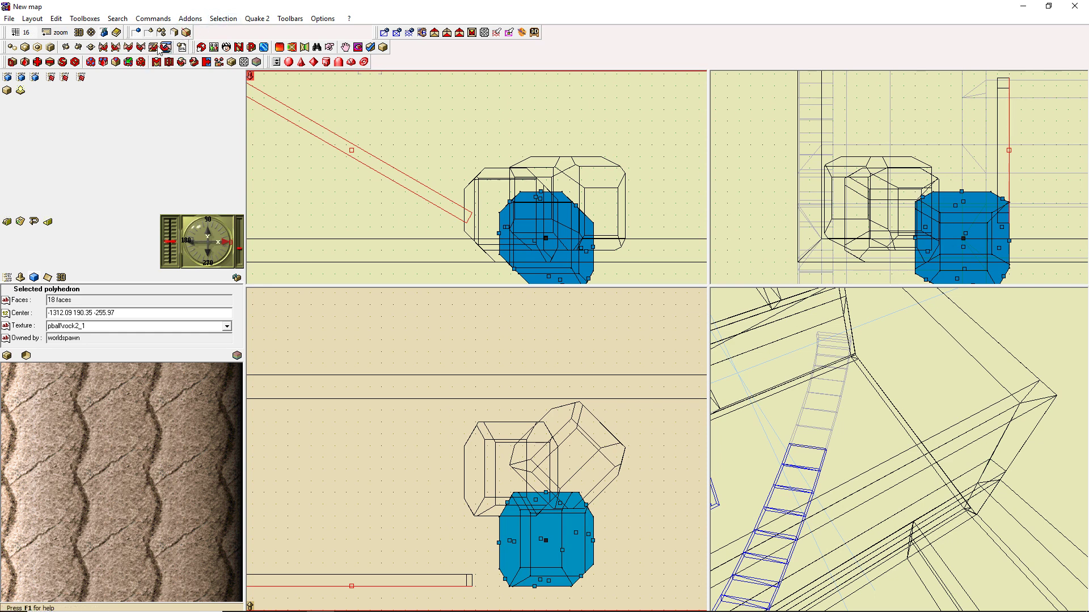
# Rotate the lowered rock copy one increment clockwise about Y, three about X and one about Z, and deselect it
pyautogui.click(128, 48)
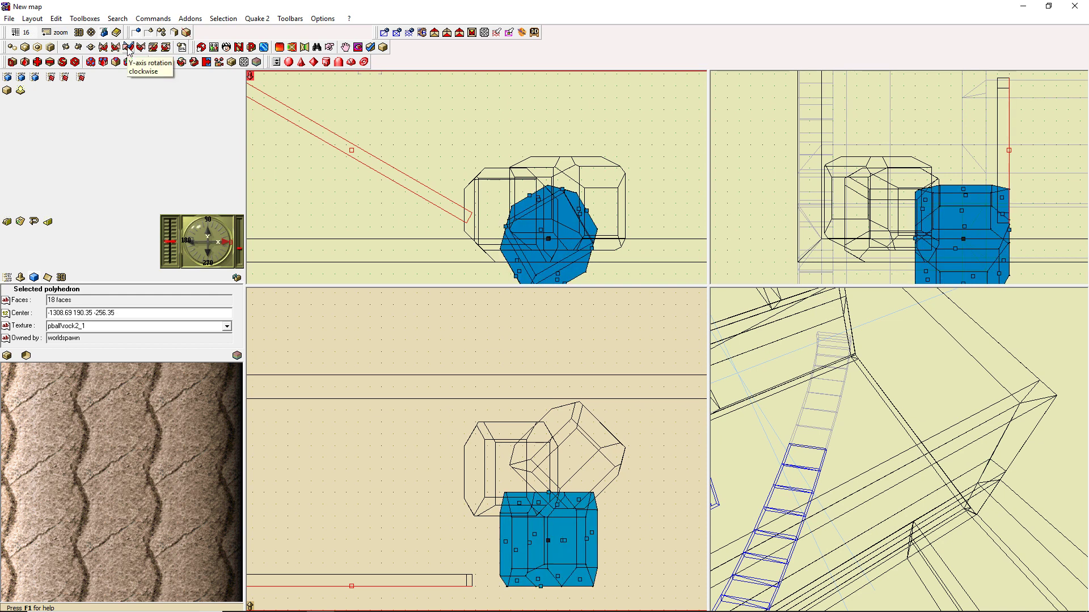
pyautogui.click(103, 47)
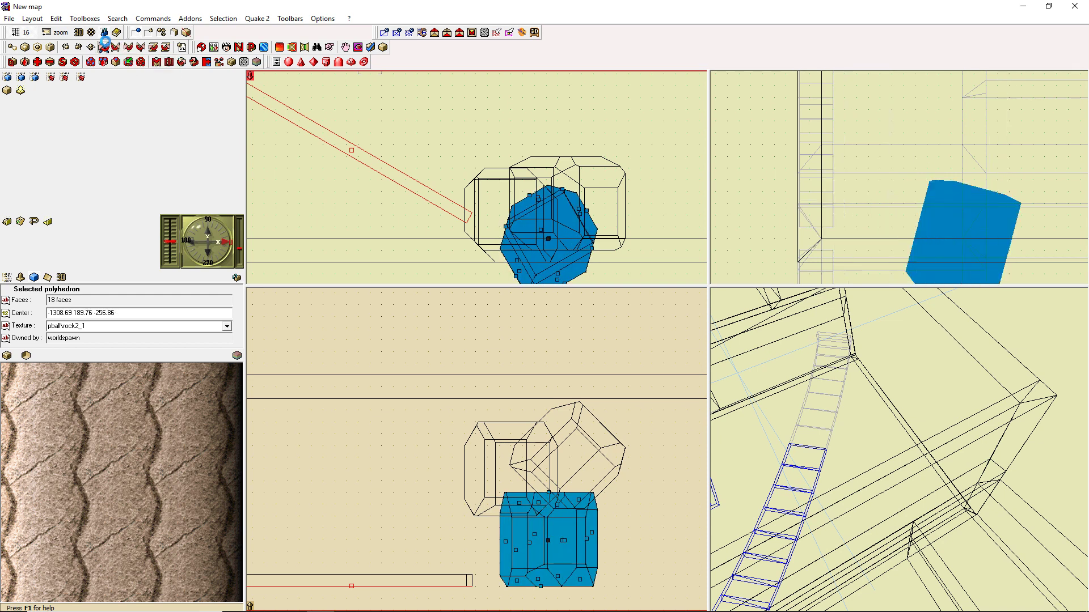
pyautogui.click(104, 48)
pyautogui.click(104, 47)
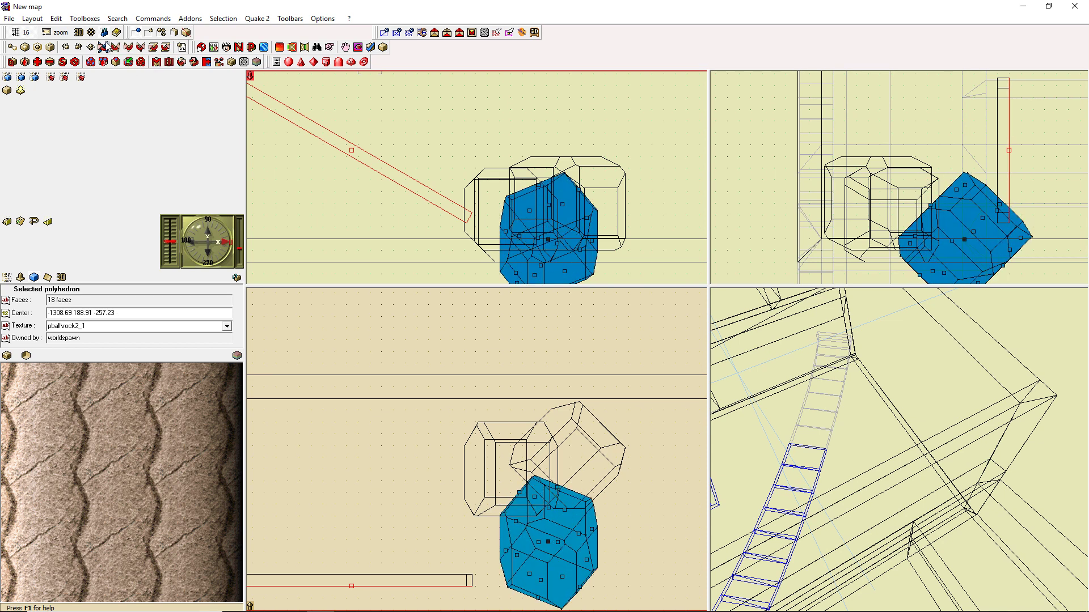
pyautogui.click(153, 48)
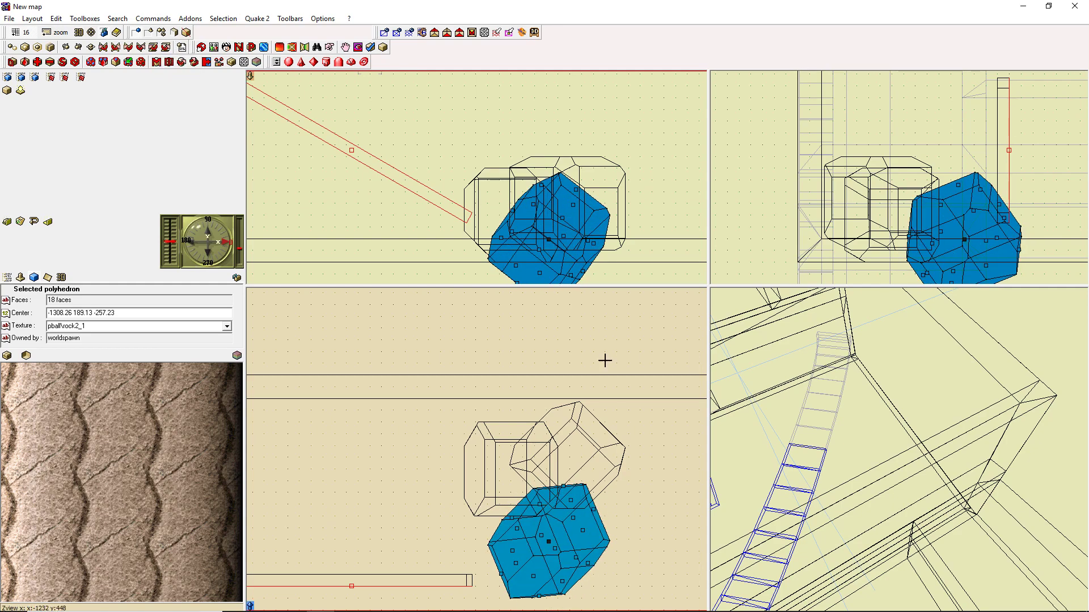
pyautogui.click(663, 467)
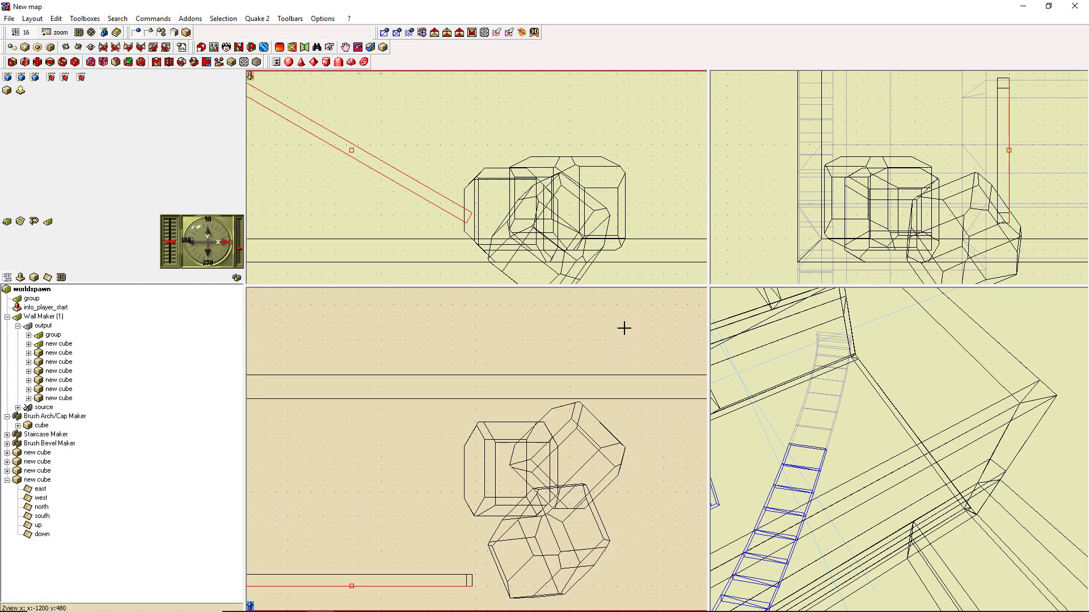
# Test the map in Paintball 2 and examine the rock pile and leaning wooden plank from several sides, jumping onto the rocks
pyautogui.press('F9')
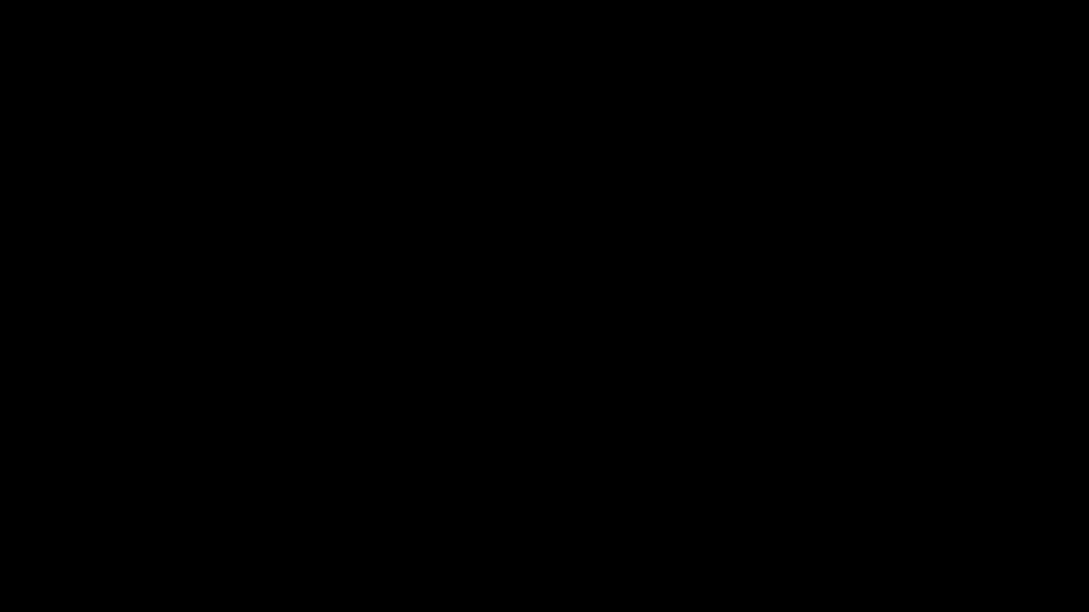
pyautogui.press('w')
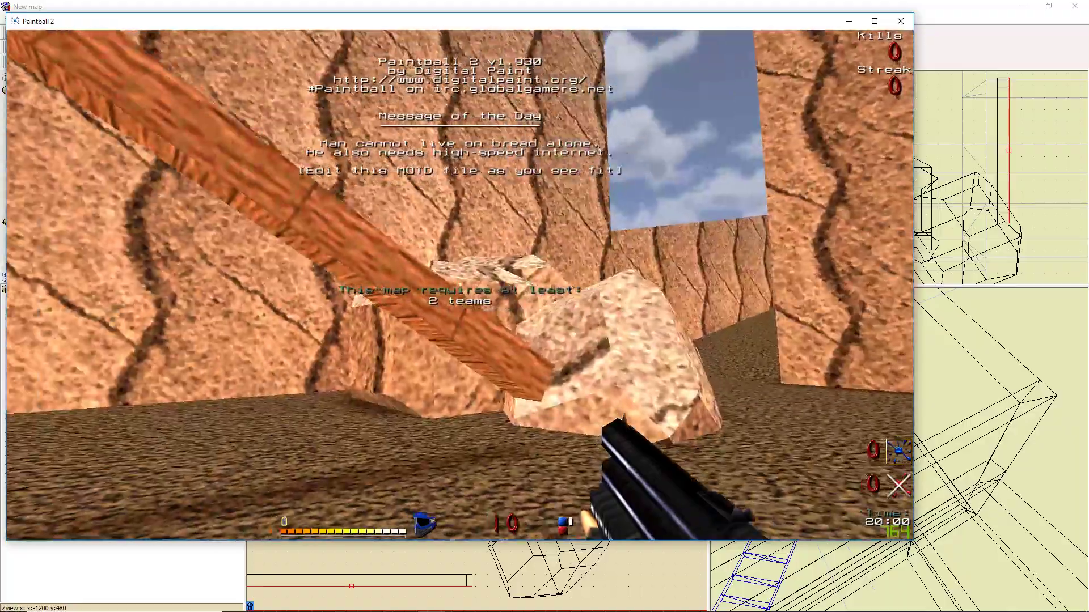
pyautogui.press('w')
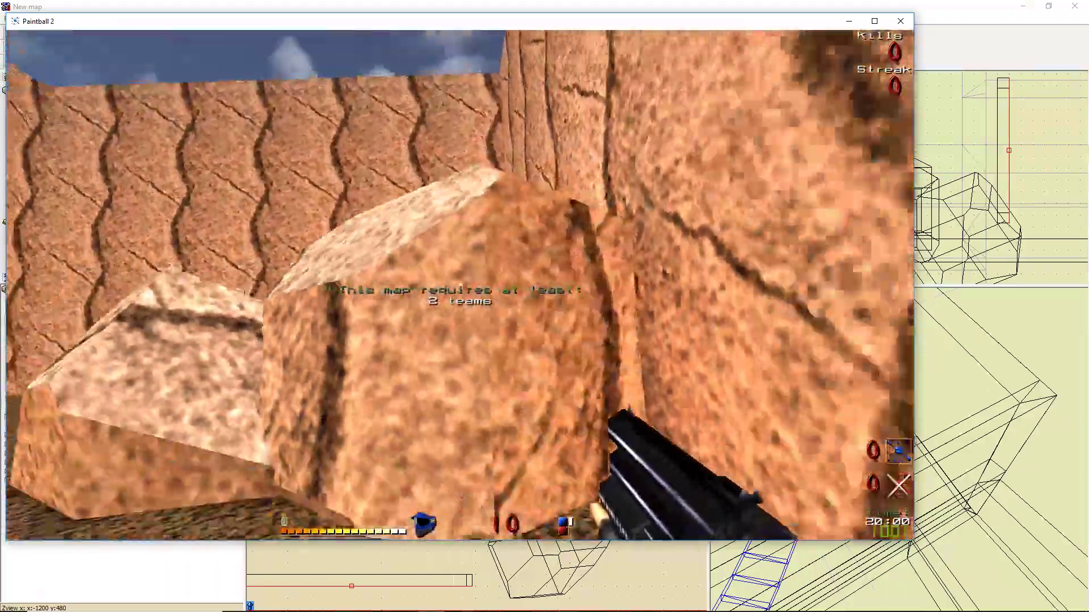
pyautogui.press('w')
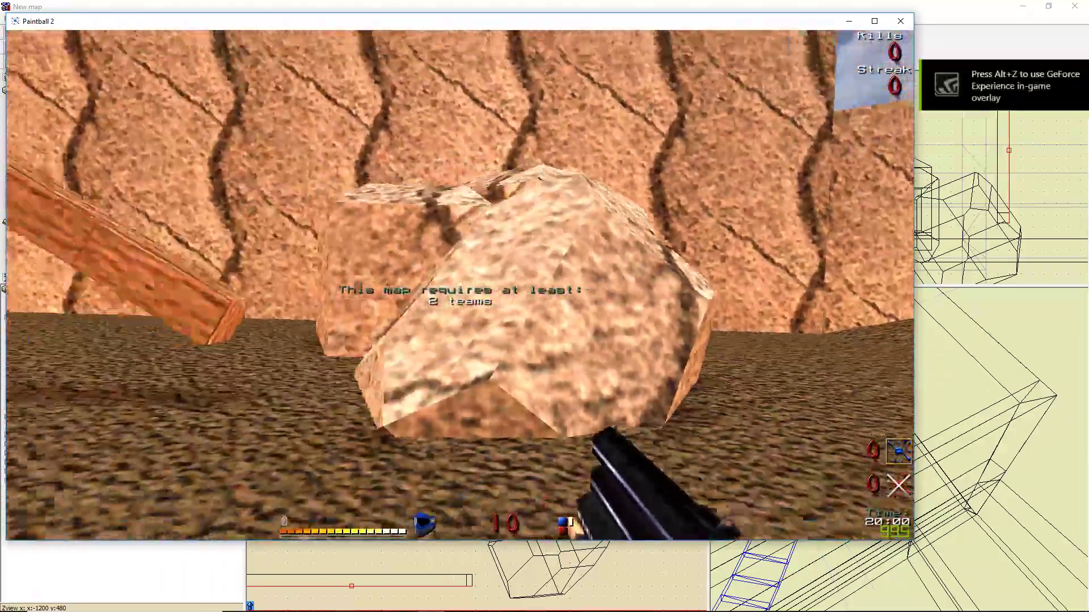
pyautogui.press('s')
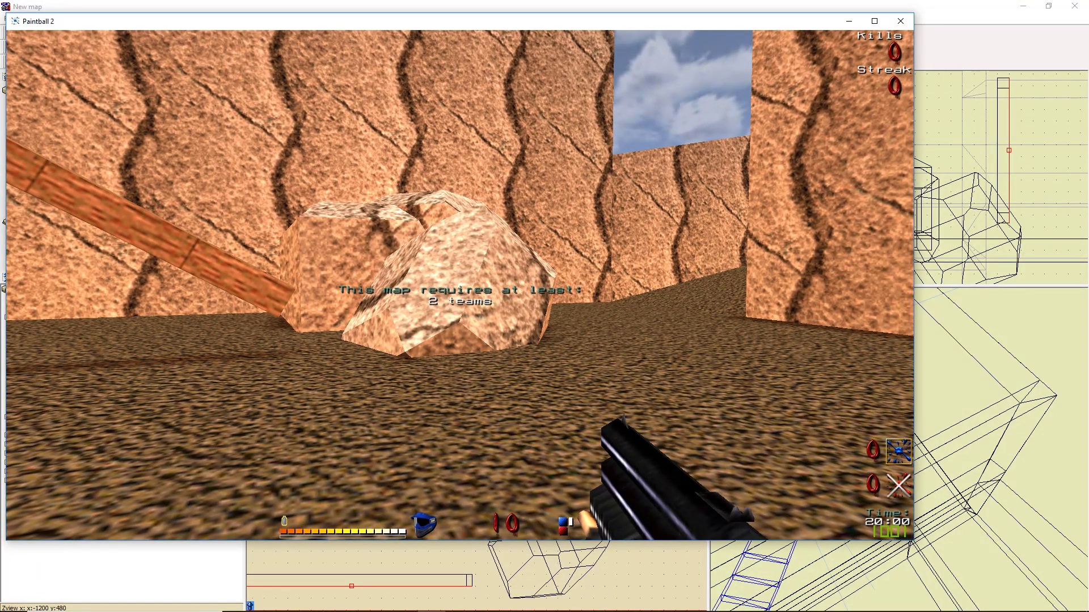
pyautogui.press('w')
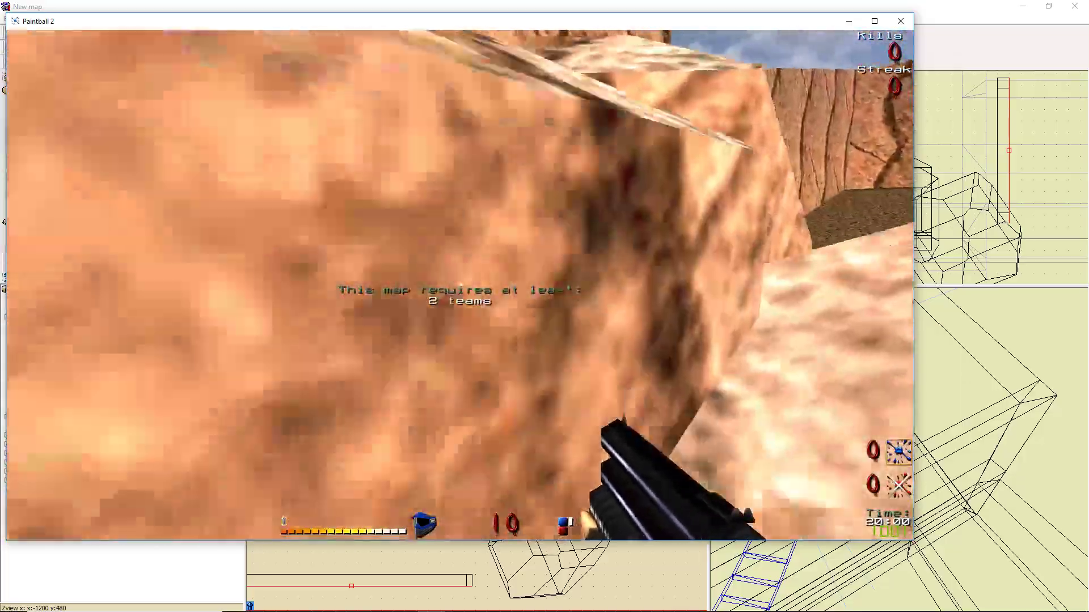
pyautogui.press('w')
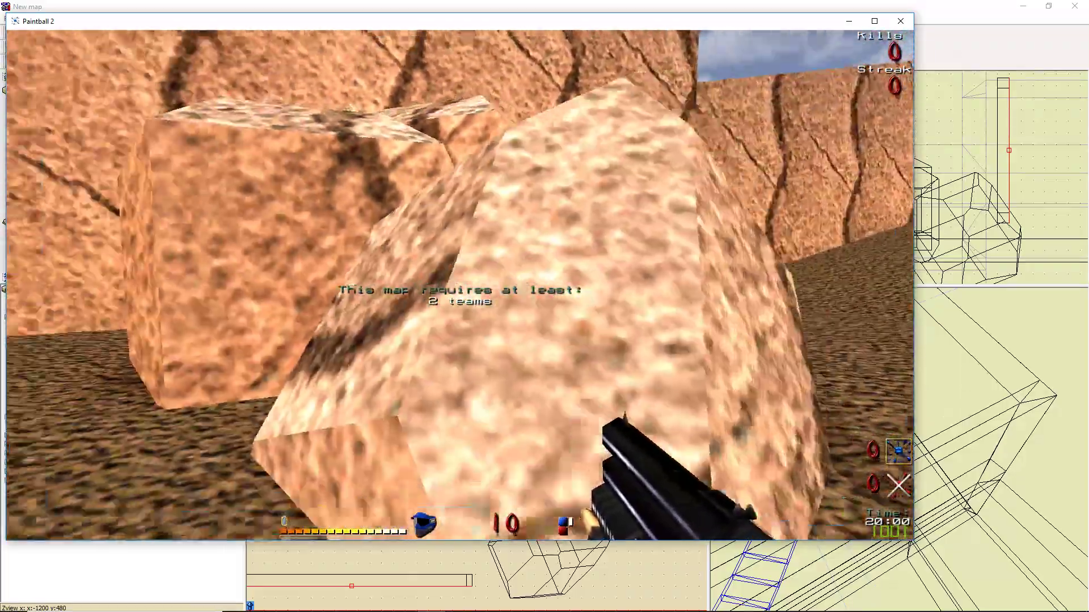
pyautogui.press('s')
pyautogui.press('w')
pyautogui.press('space')
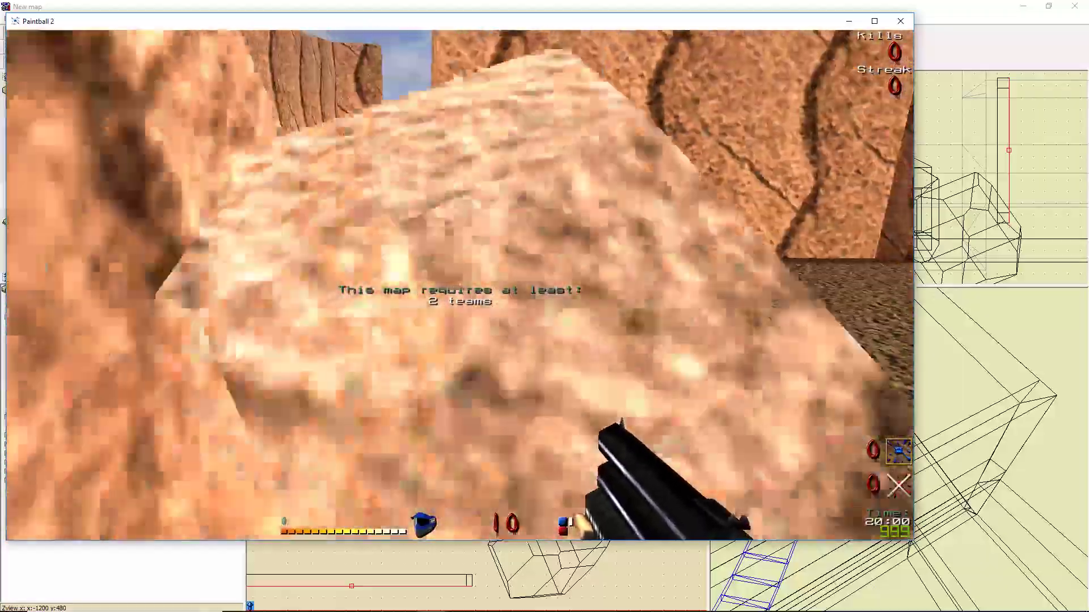
pyautogui.press('s')
pyautogui.press('w')
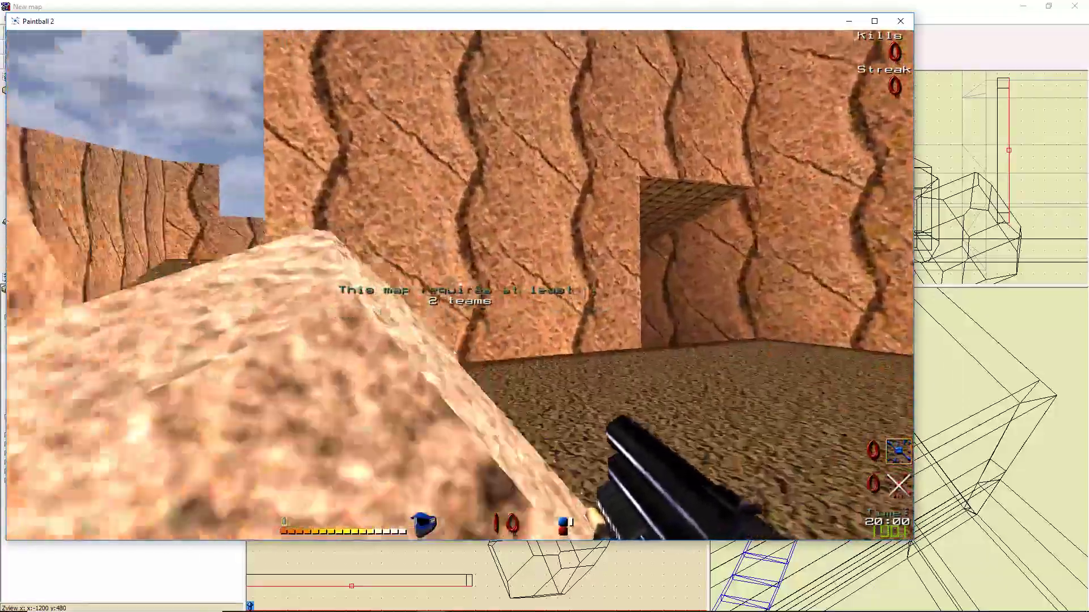
pyautogui.press('s')
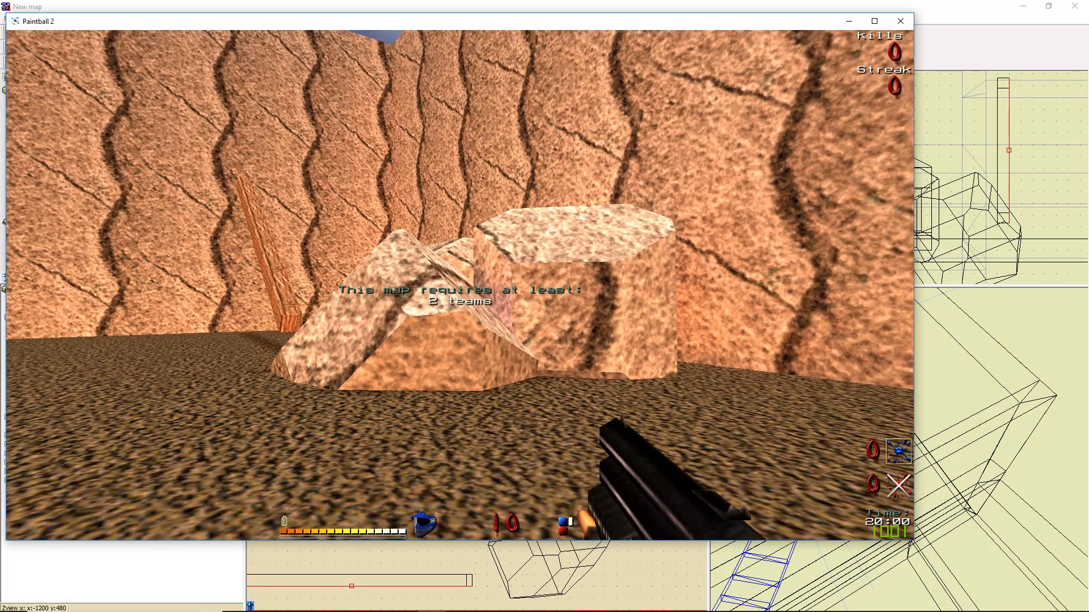
pyautogui.press('a')
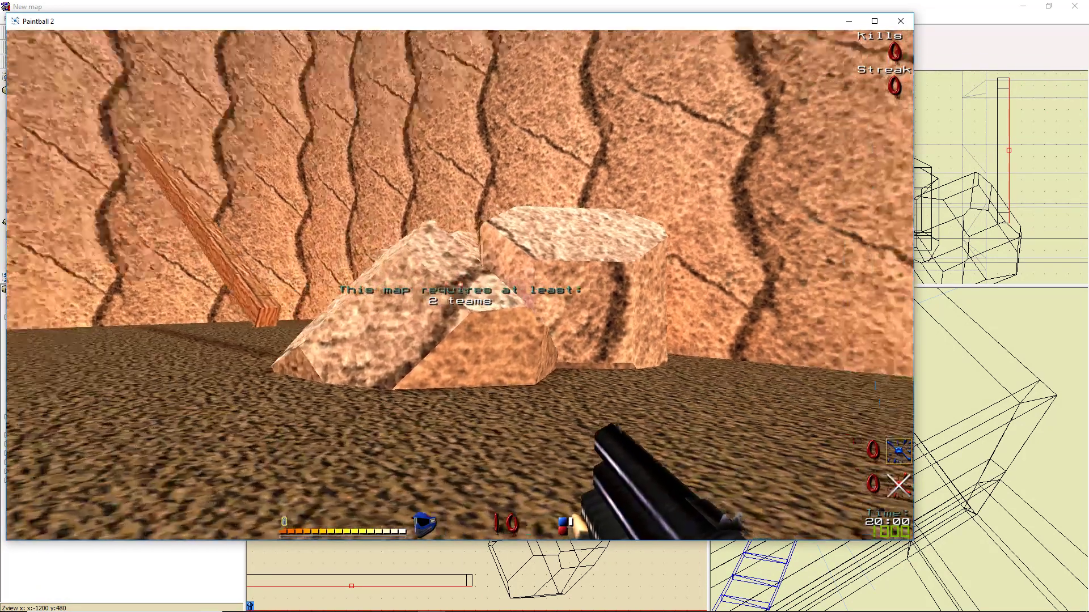
pyautogui.press('w')
pyautogui.press('a')
pyautogui.press('d')
pyautogui.press('space')
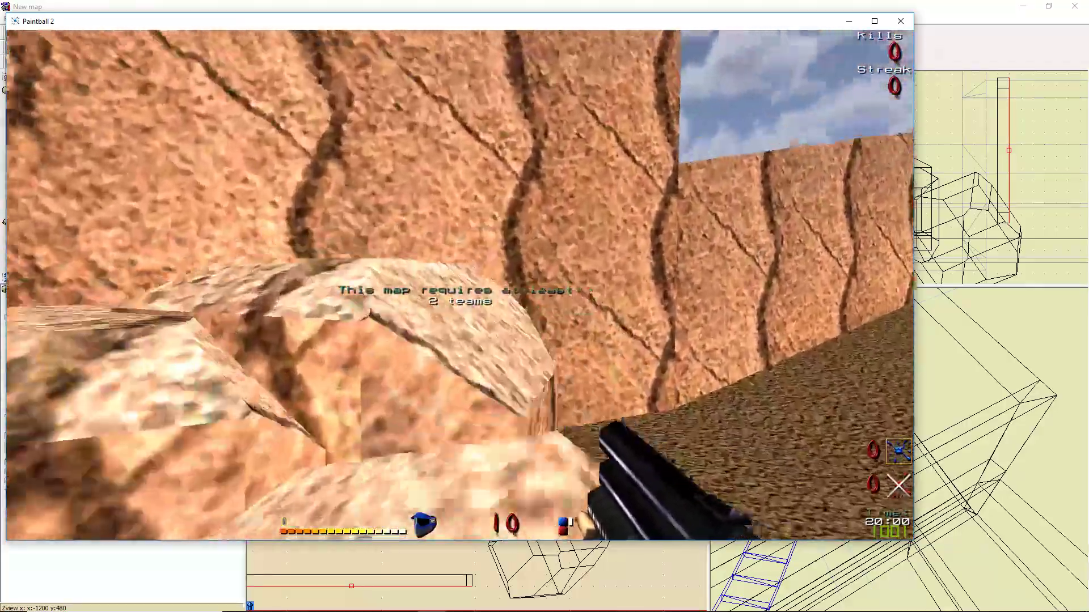
pyautogui.press('s')
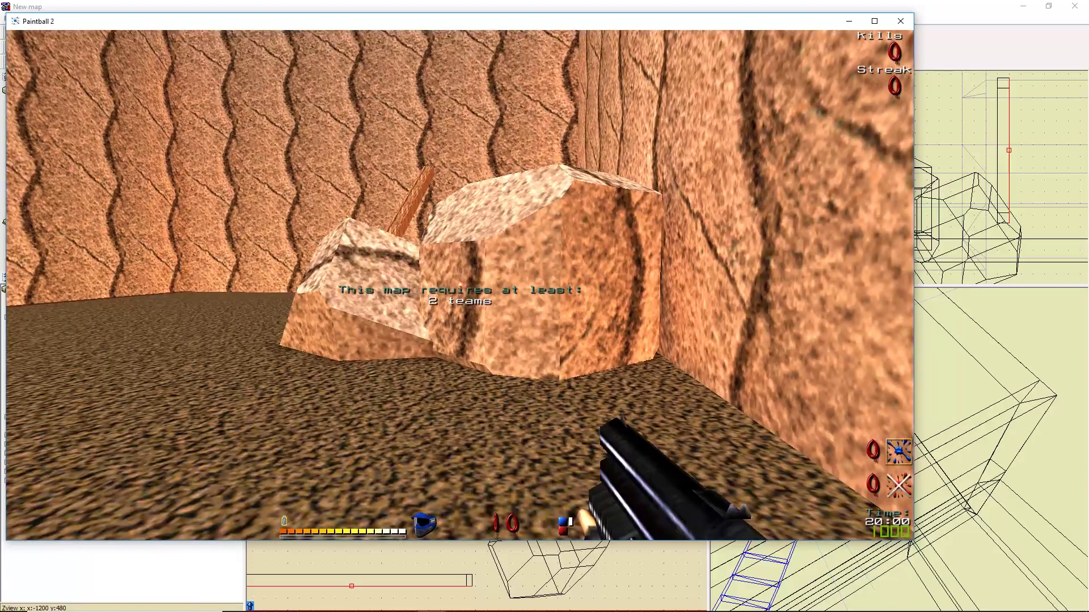
pyautogui.press('a')
pyautogui.press('w')
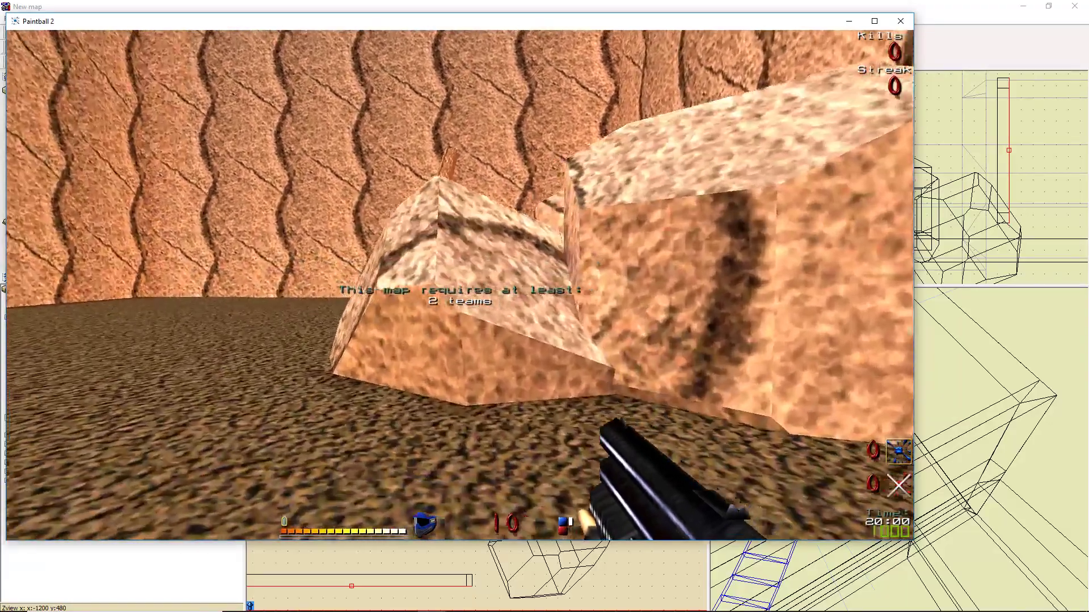
pyautogui.press('s')
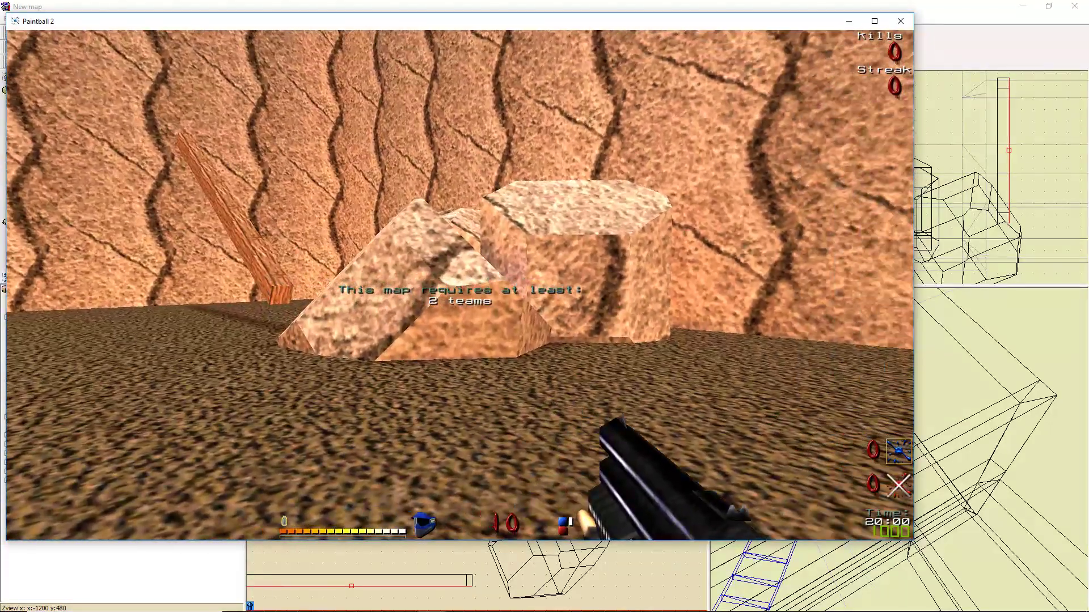
pyautogui.press('a')
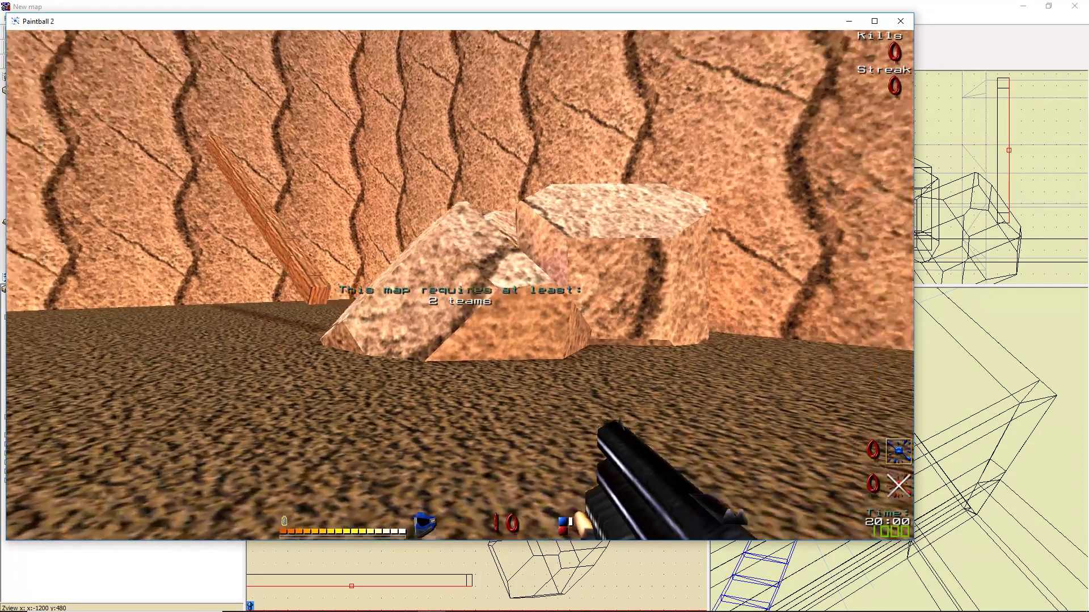
pyautogui.press('a')
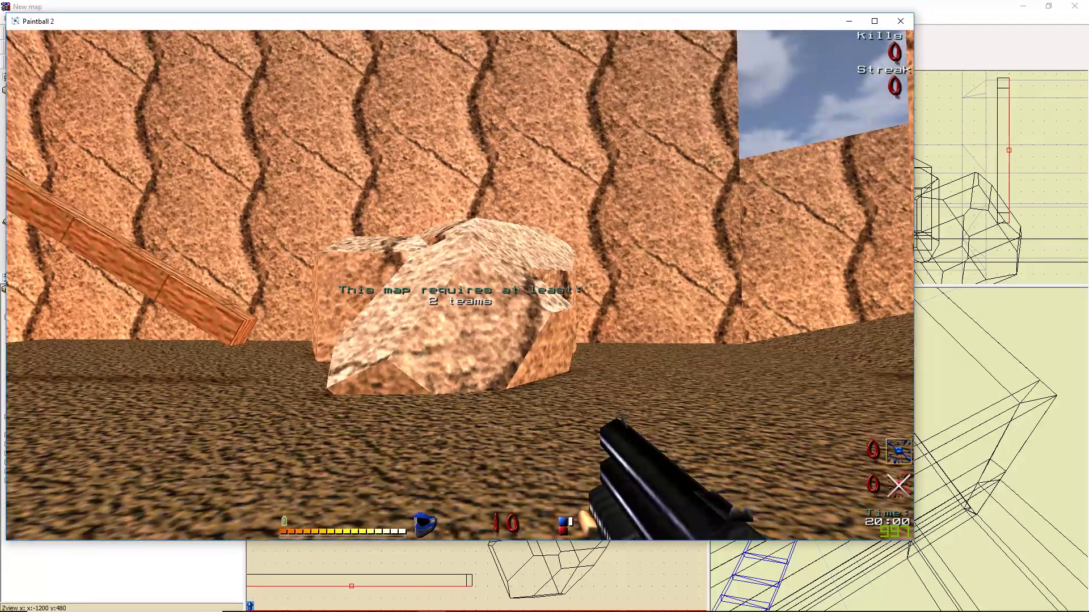
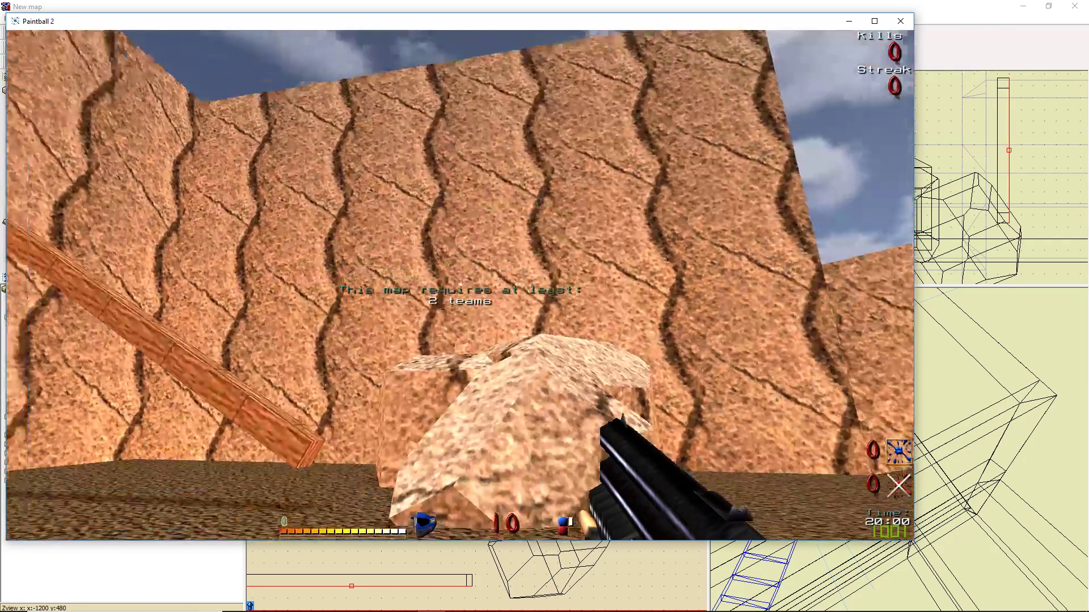
# Close the test game with the console command quit and return to the map editor
pyautogui.press('`')
pyautogui.write('quit')
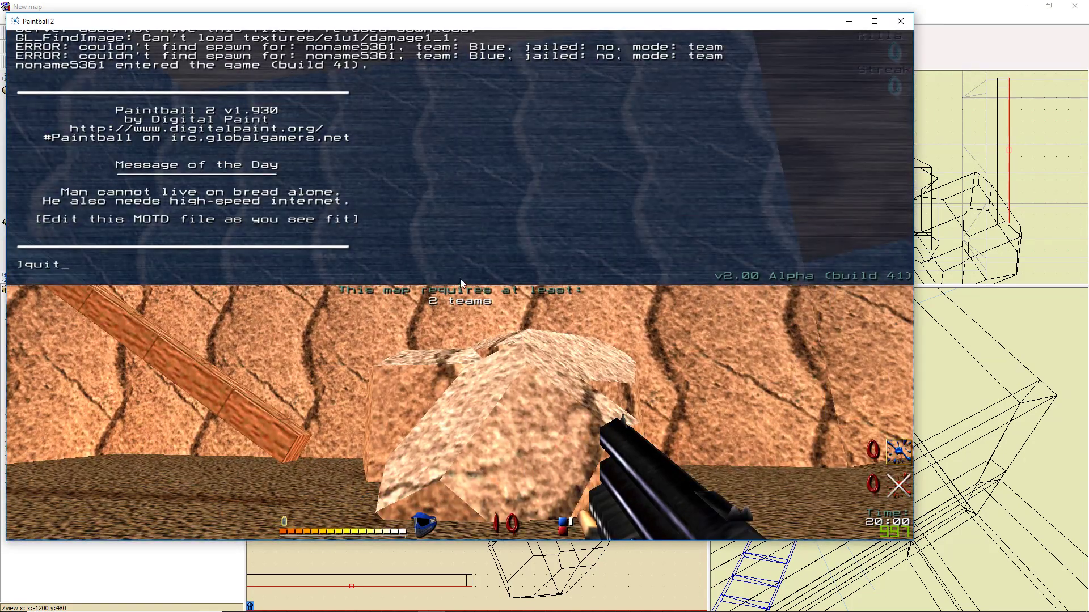
pyautogui.press('Return')
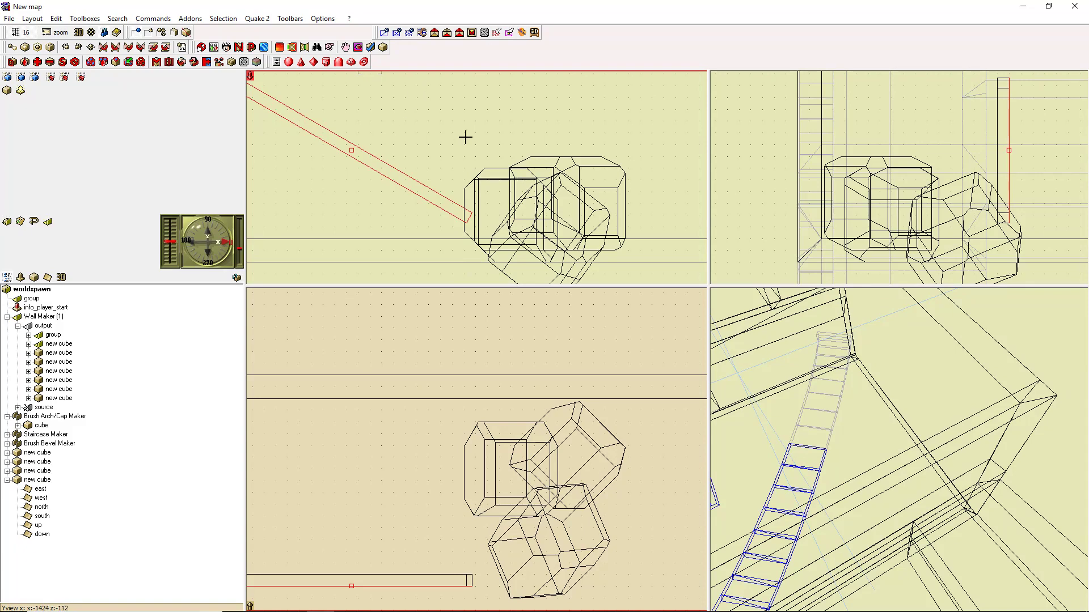
# Insert a new cube near the rocks and give it the texture pball/wizwood1_5
pyautogui.scroll(-3, 410, 104)
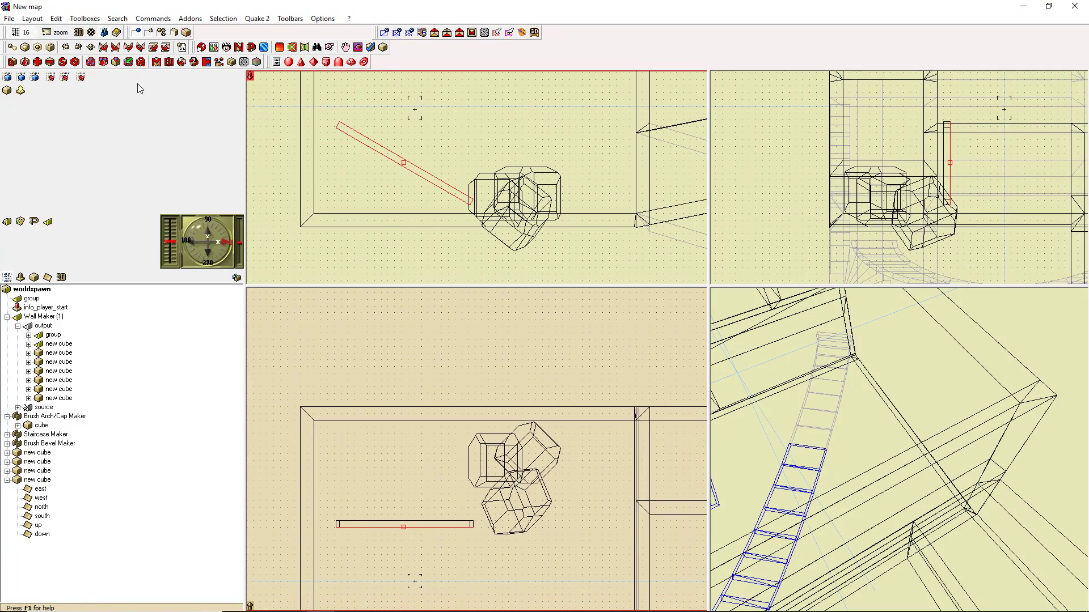
pyautogui.click(7, 91)
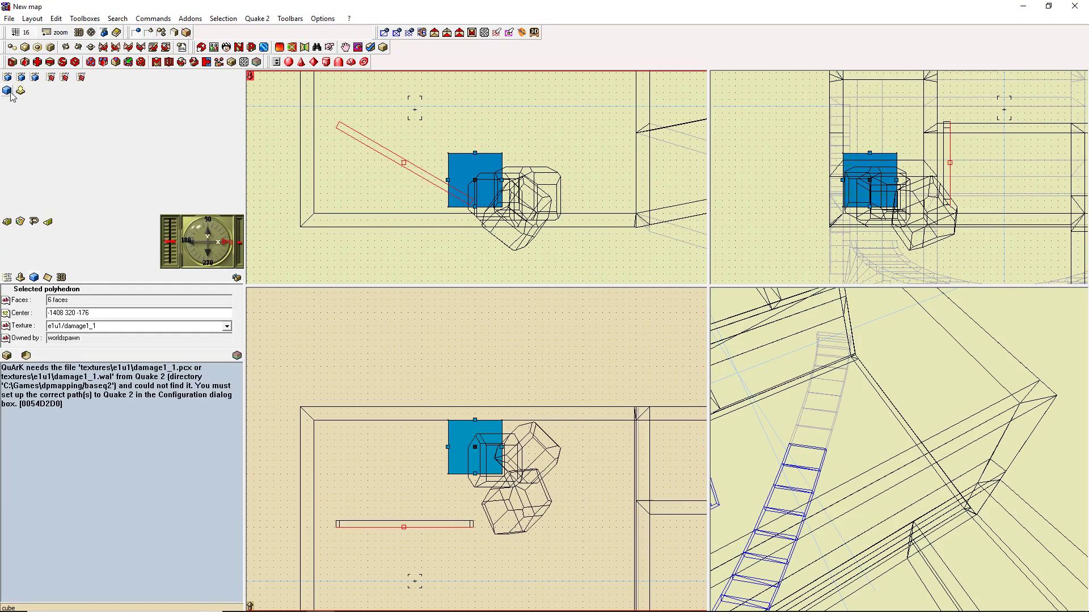
pyautogui.click(227, 327)
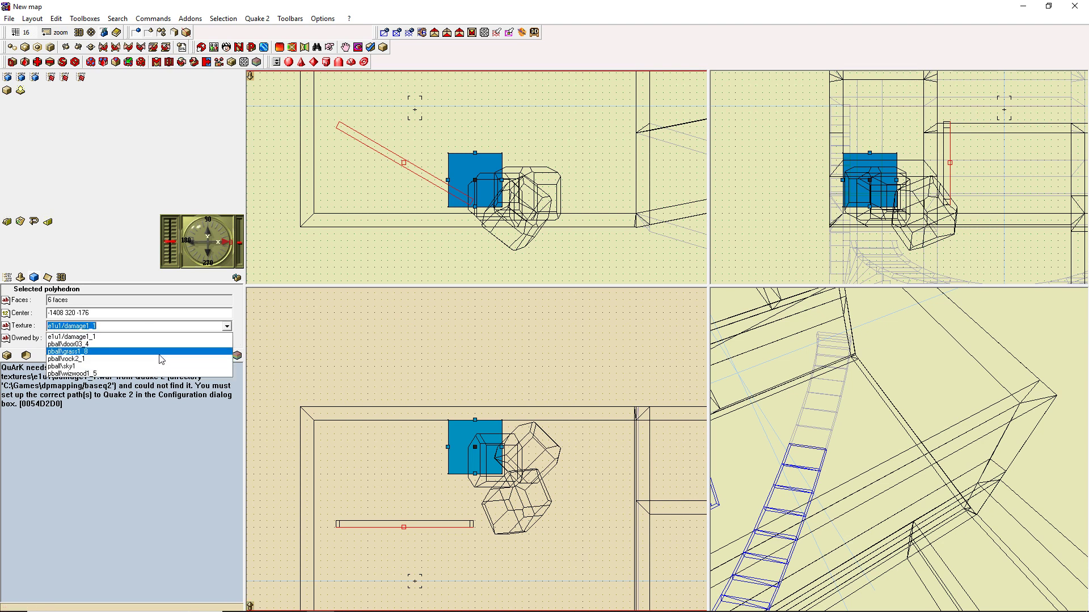
pyautogui.click(135, 373)
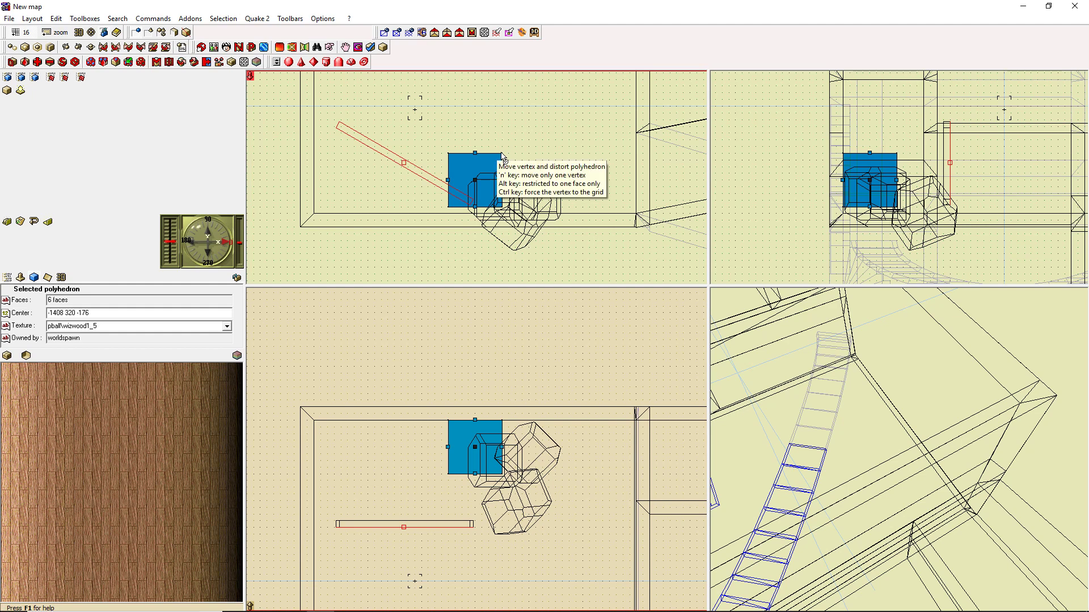
# Collapse one upper edge of the new cube onto the opposite upper edge to form a wedge, and delete the unused face
pyautogui.moveTo(502, 158); pyautogui.dragTo(449, 152)
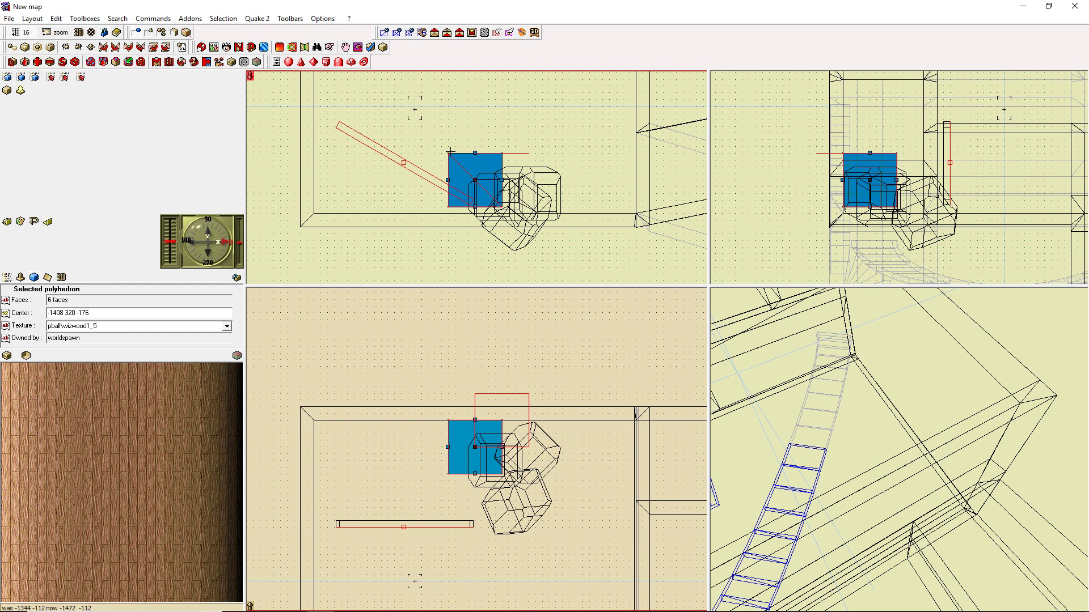
pyautogui.moveTo(451, 151); pyautogui.dragTo(452, 152)
pyautogui.moveTo(451, 152); pyautogui.dragTo(448, 152)
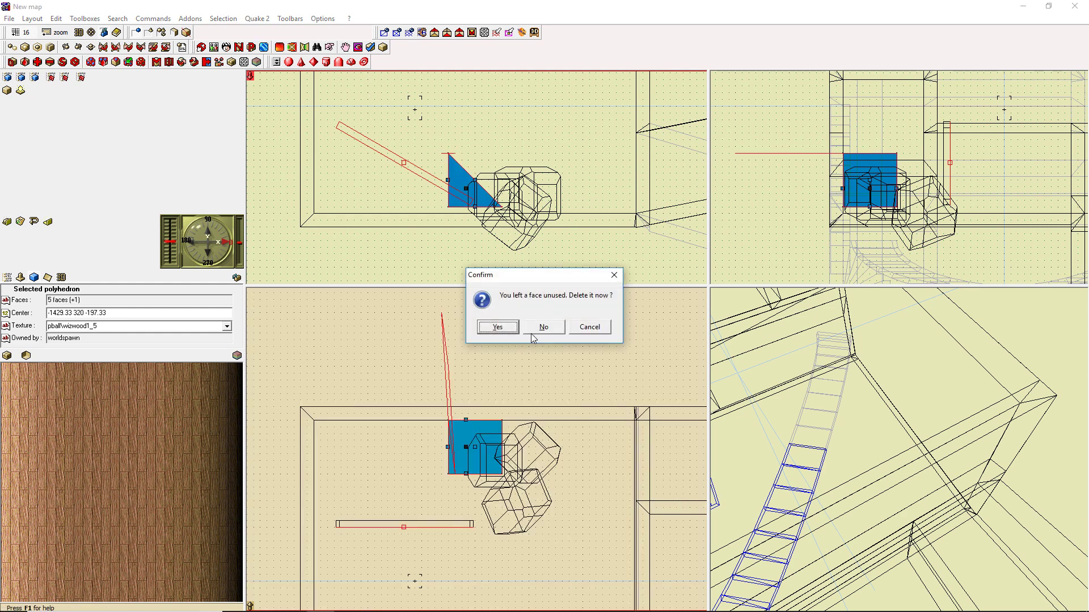
pyautogui.click(512, 328)
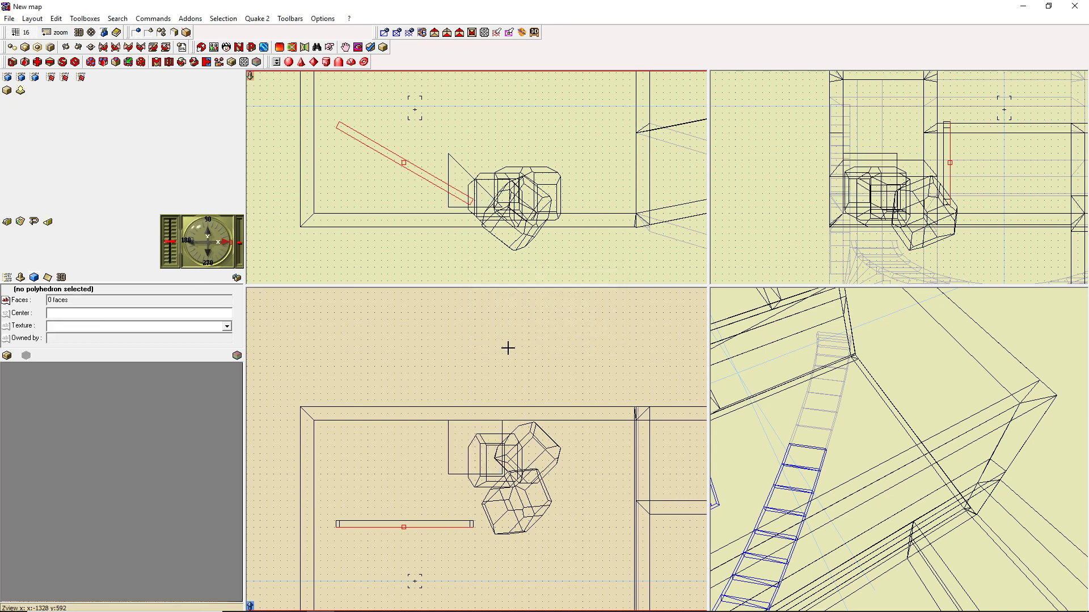
# Collapse the wedge's remaining upper edge to a single point, turning the brush into a five-faced pyramid
pyautogui.click(461, 177)
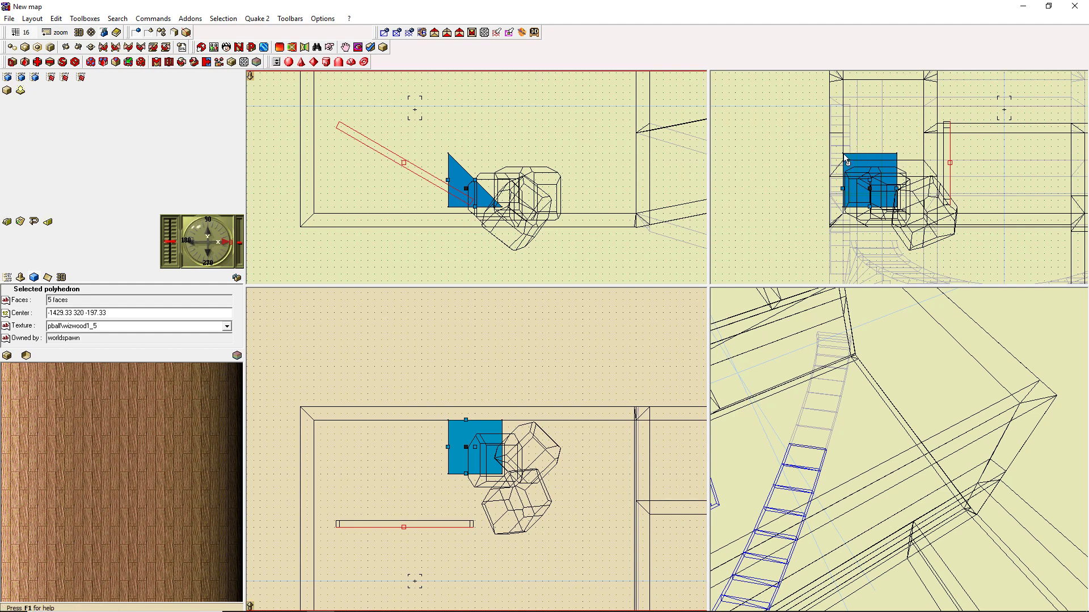
pyautogui.moveTo(844, 153); pyautogui.dragTo(896, 152)
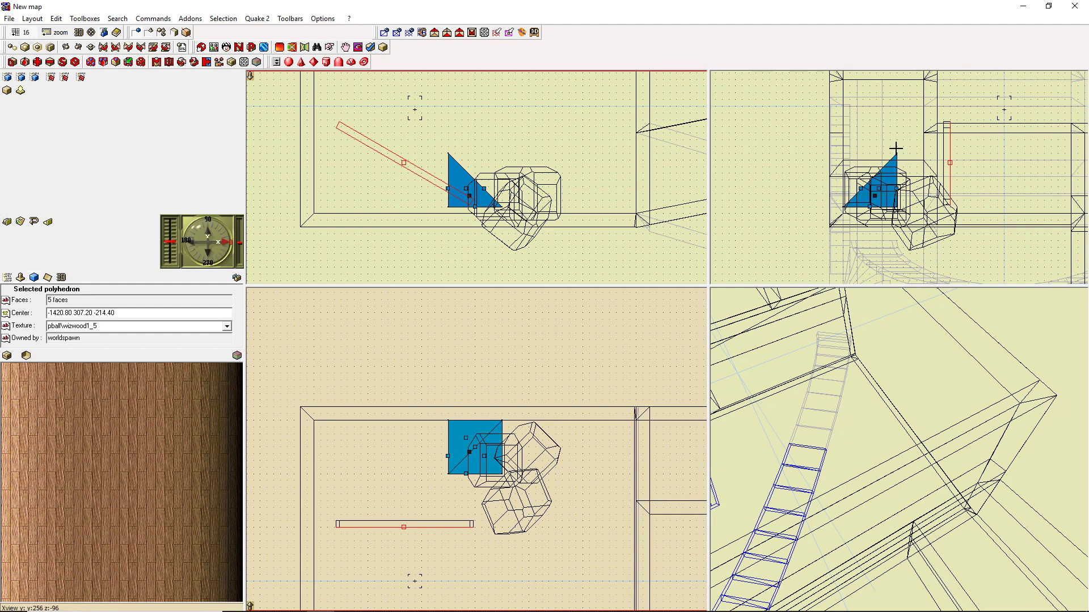
pyautogui.click(868, 132)
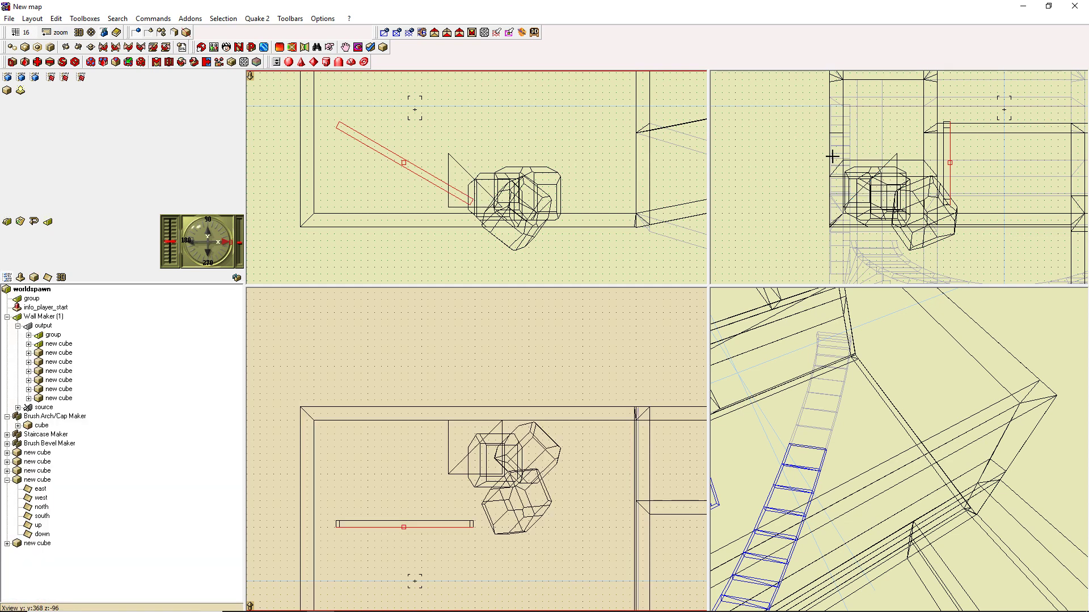
# Move the pyramid to open floor beside the rocks, and shift its peak inward and downward
pyautogui.click(462, 181)
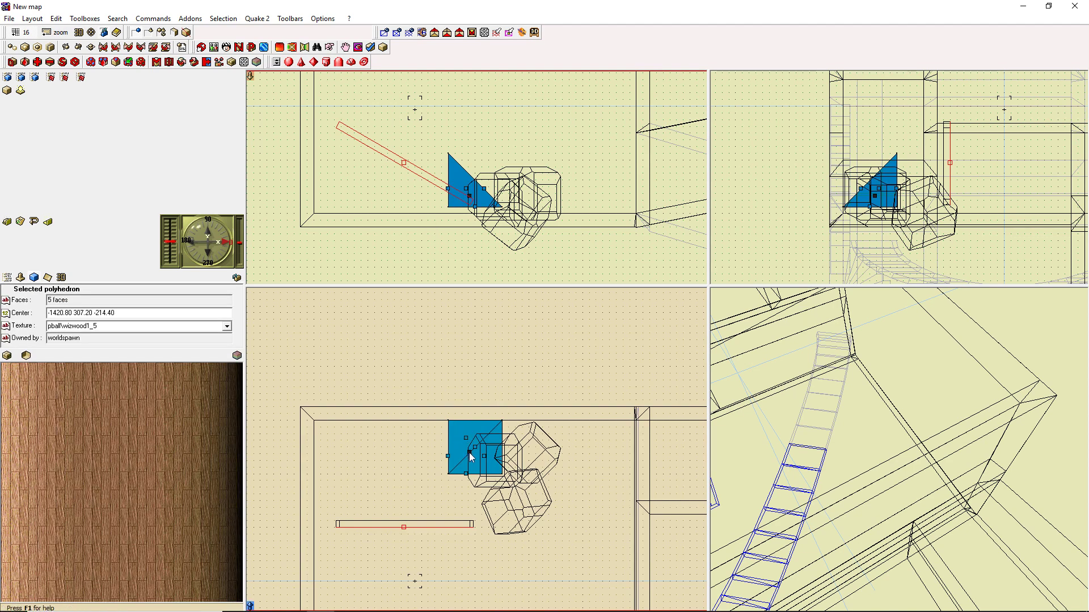
pyautogui.moveTo(471, 455)
pyautogui.mouseDown()
pyautogui.moveTo(568, 541)
pyautogui.moveTo(585, 522)
pyautogui.mouseUp()
pyautogui.moveTo(899, 450)
pyautogui.mouseDown(button='right')
pyautogui.moveTo(822, 397)
pyautogui.moveTo(885, 482)
pyautogui.moveTo(885, 442)
pyautogui.moveTo(913, 448)
pyautogui.moveTo(913, 426)
pyautogui.moveTo(930, 439)
pyautogui.mouseUp(button='right')
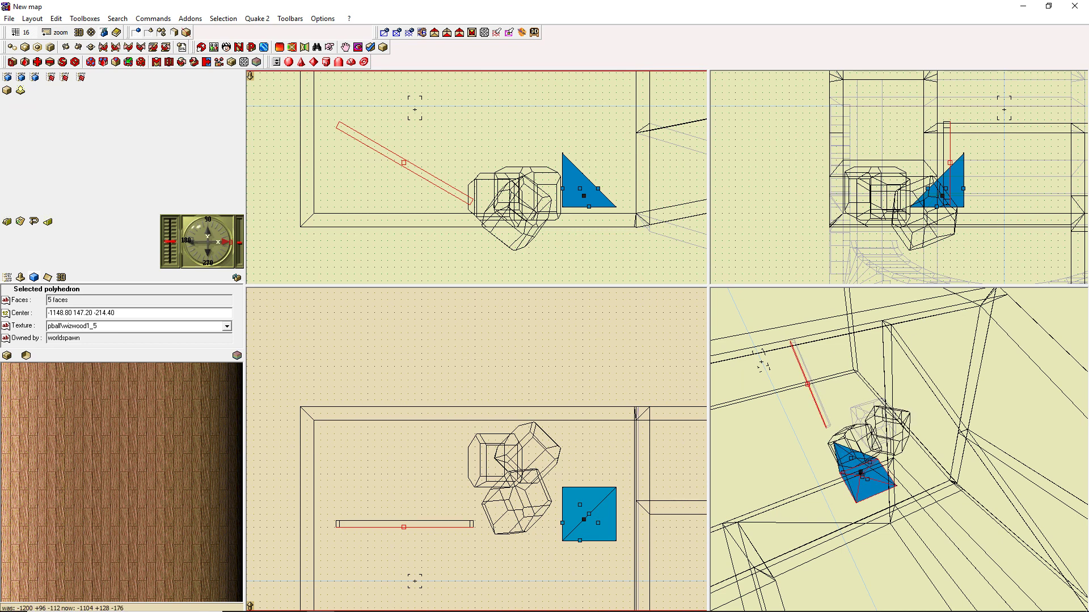
pyautogui.moveTo(837, 448); pyautogui.dragTo(846, 461)
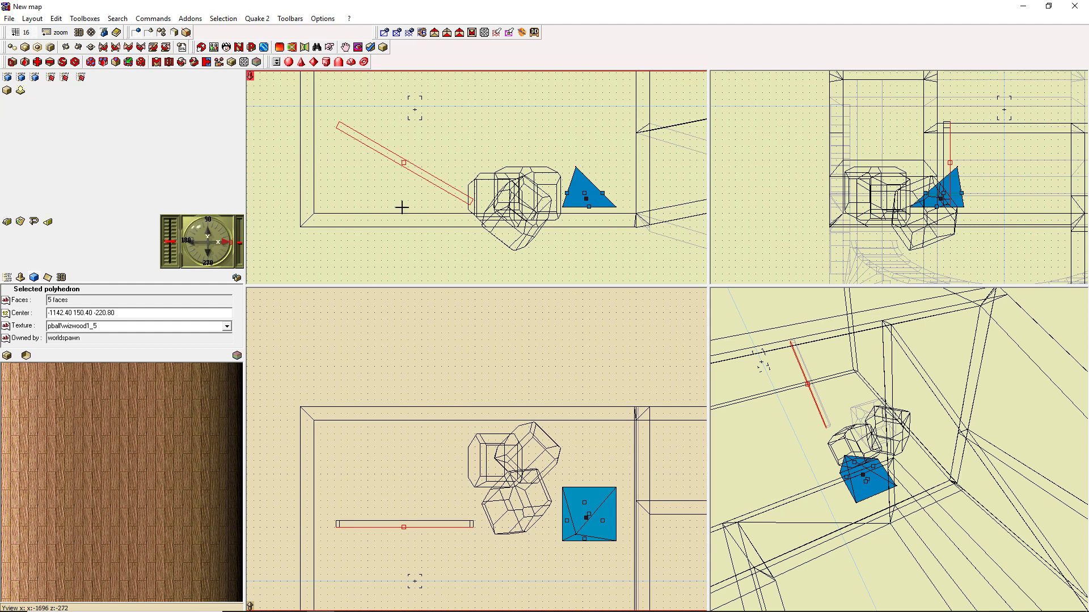
# Move the info_player_start entity from the rock room to the room at the opposite end of the map, at origin 1552 0 56
pyautogui.moveTo(615, 192); pyautogui.dragTo(452, 185, button='middle')
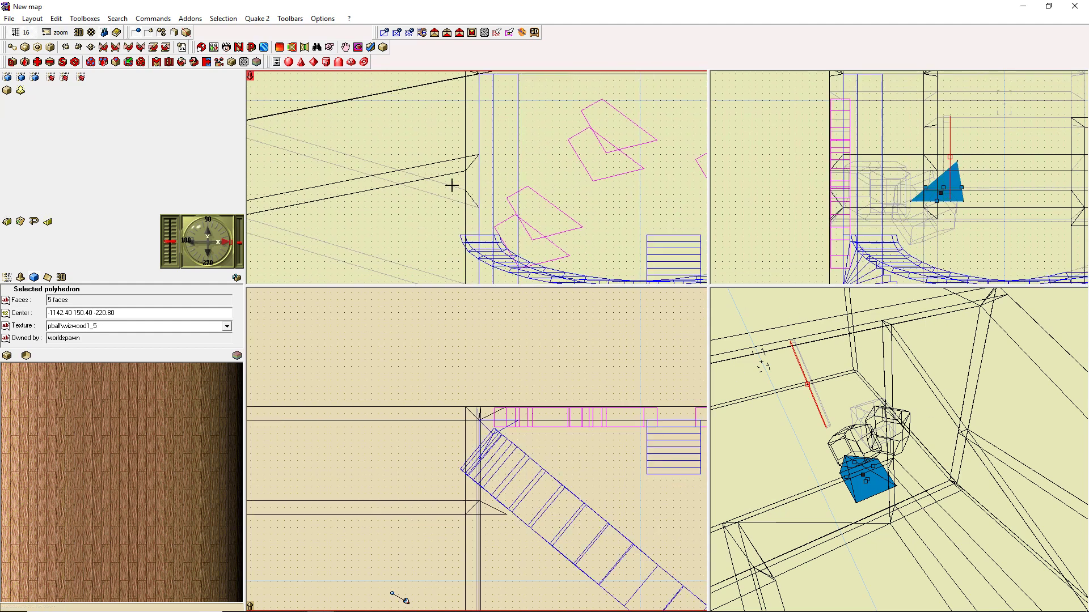
pyautogui.moveTo(680, 185); pyautogui.dragTo(397, 150, button='middle')
pyautogui.moveTo(624, 154); pyautogui.dragTo(627, 233, button='middle')
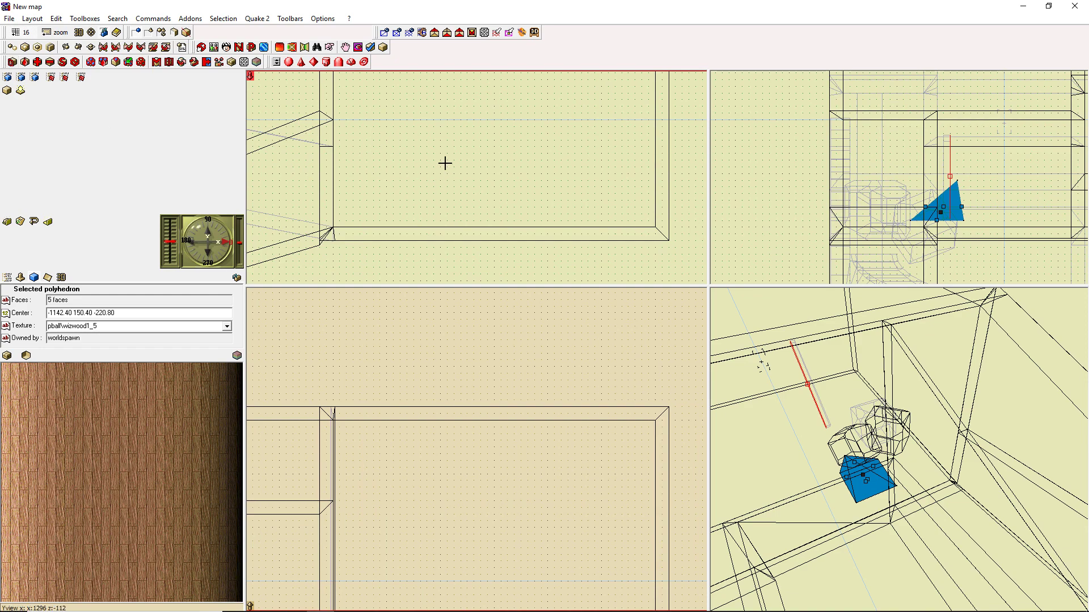
pyautogui.scroll(3, 444, 163)
pyautogui.scroll(-2, 445, 162)
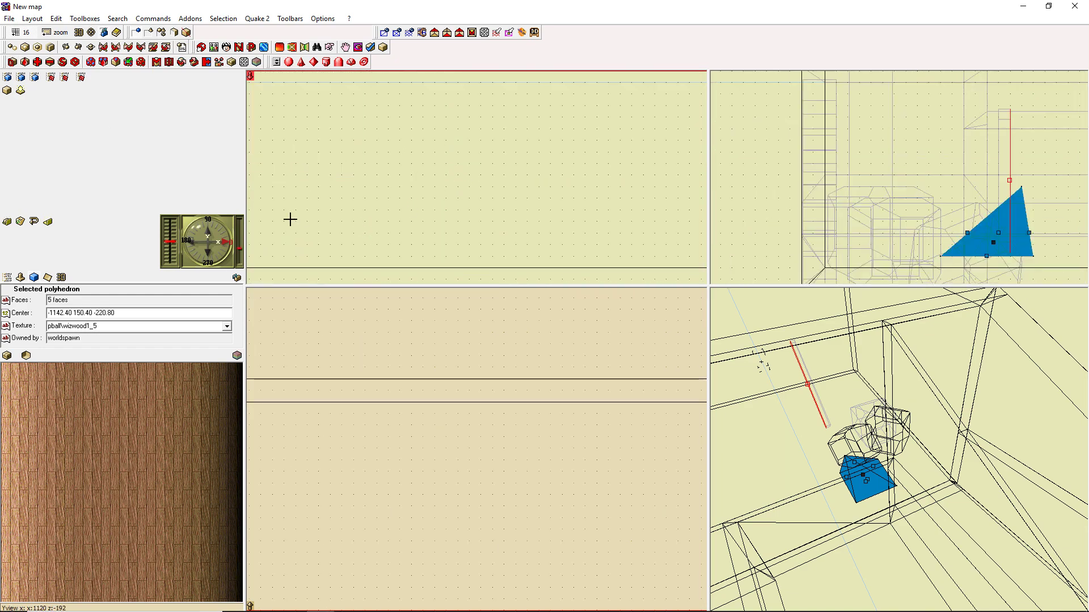
pyautogui.scroll(-3, 376, 195)
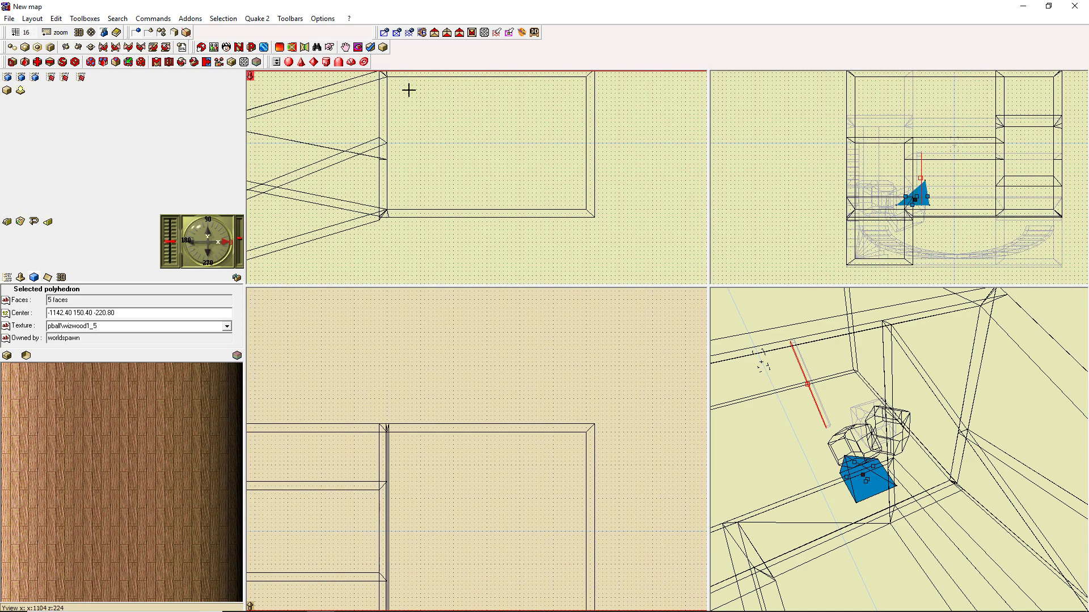
pyautogui.scroll(-3, 376, 195)
pyautogui.scroll(2, 277, 171)
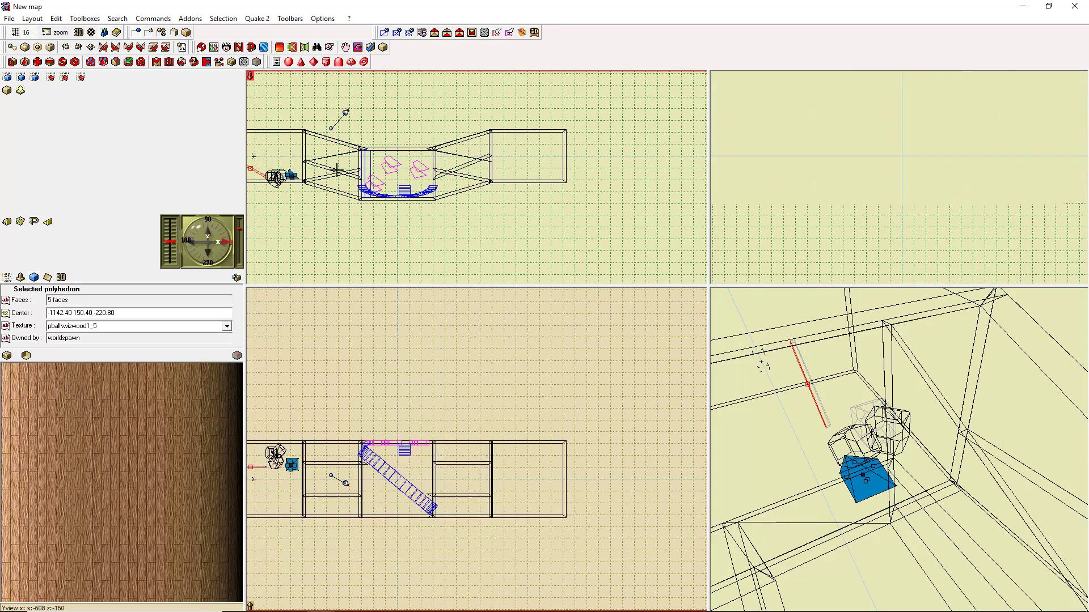
pyautogui.moveTo(281, 152); pyautogui.dragTo(324, 149, button='right')
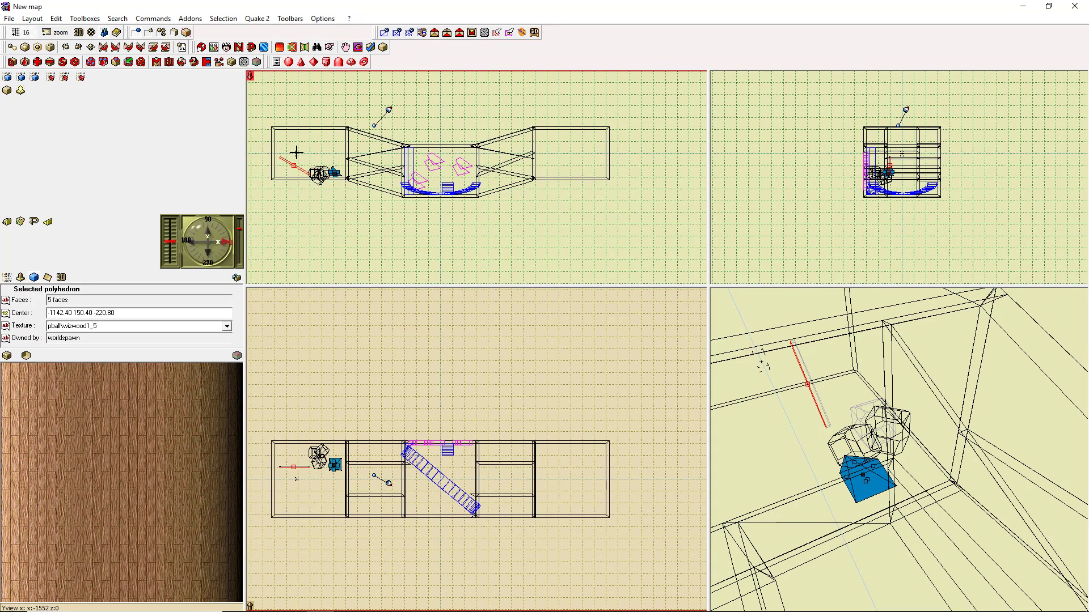
pyautogui.click(296, 153)
pyautogui.moveTo(296, 152); pyautogui.dragTo(584, 147)
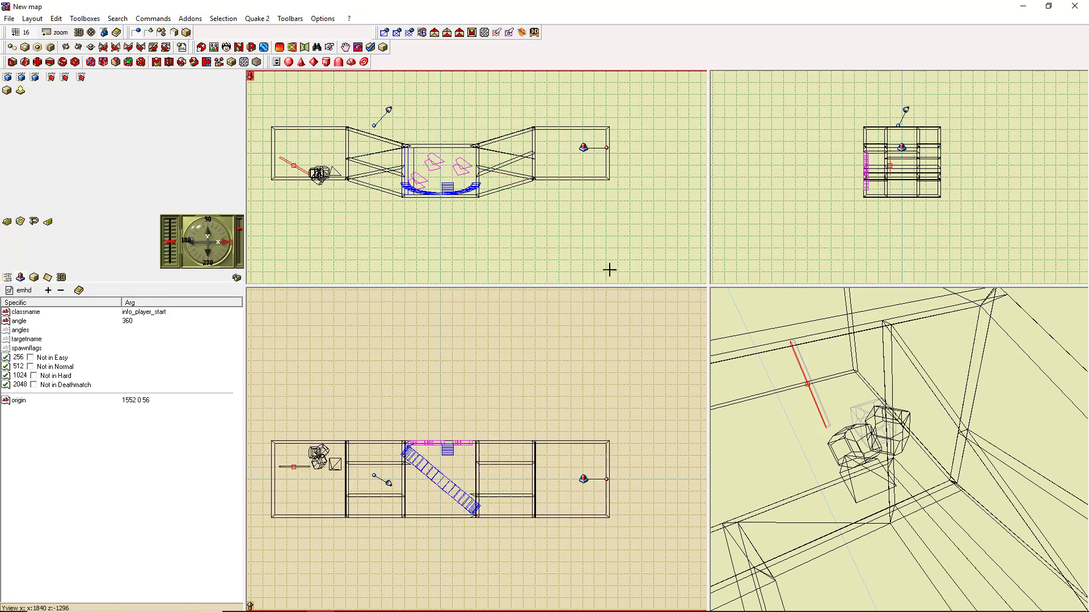
# Insert an eight-sided cone from the complex polyhedrons into the room with the player start
pyautogui.scroll(3, 635, 173)
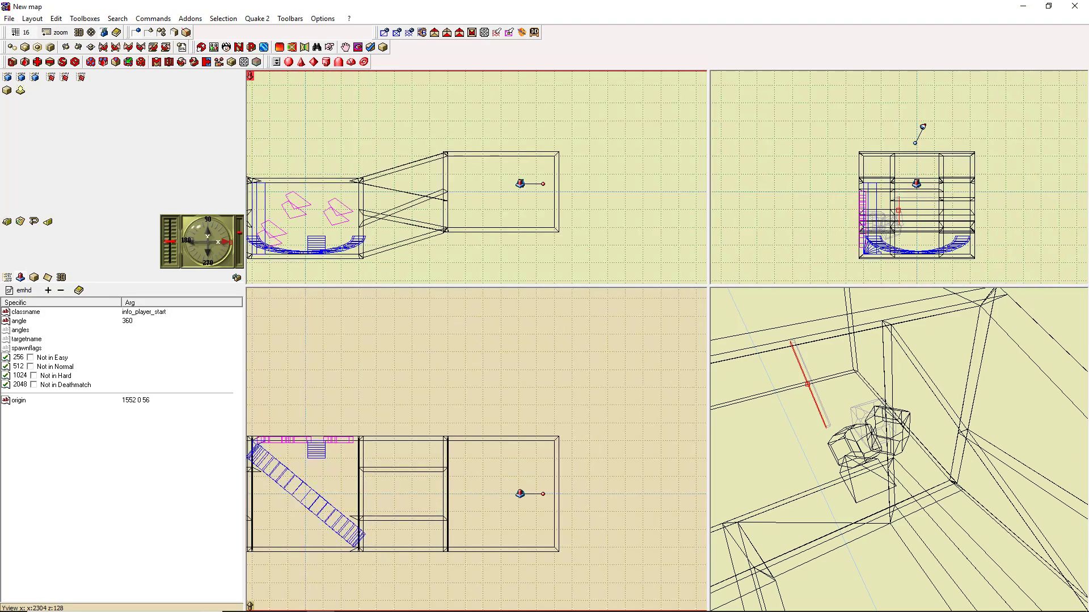
pyautogui.scroll(4, 626, 173)
pyautogui.moveTo(641, 482); pyautogui.dragTo(639, 397, button='right')
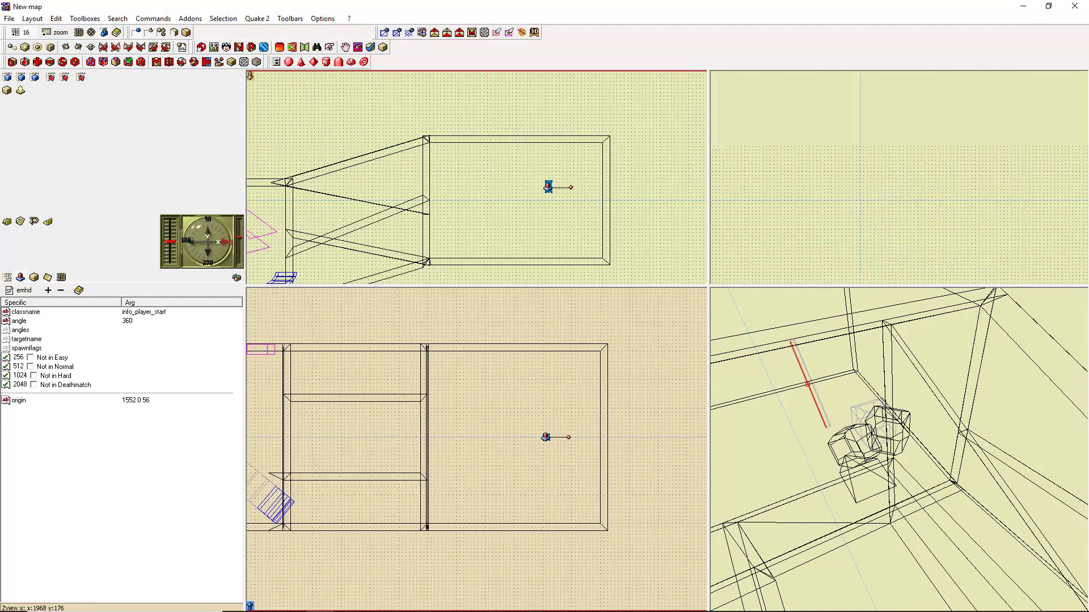
pyautogui.click(413, 323)
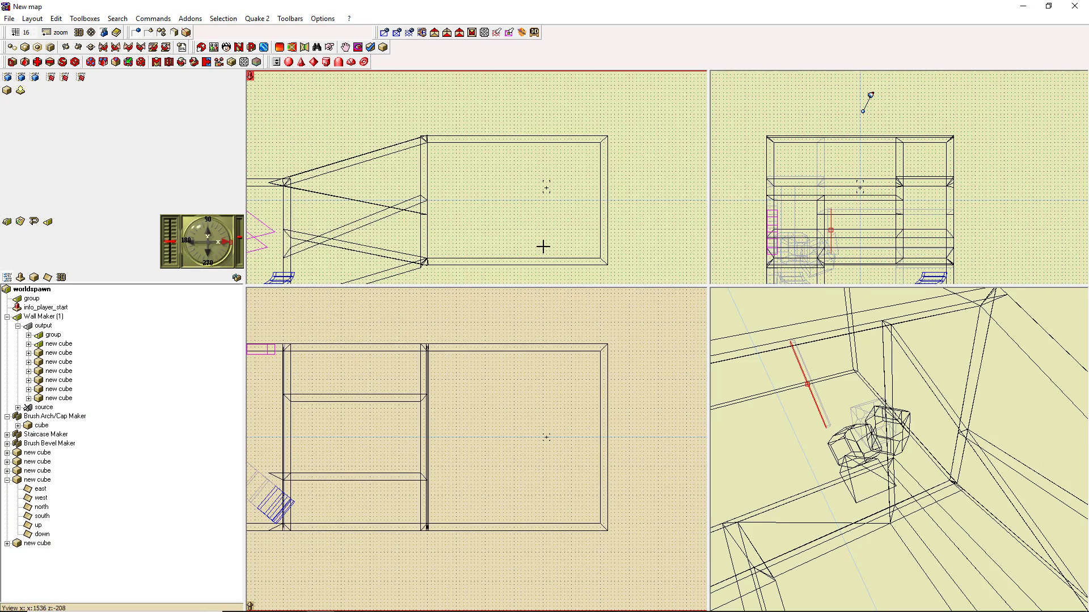
pyautogui.press('Insert')
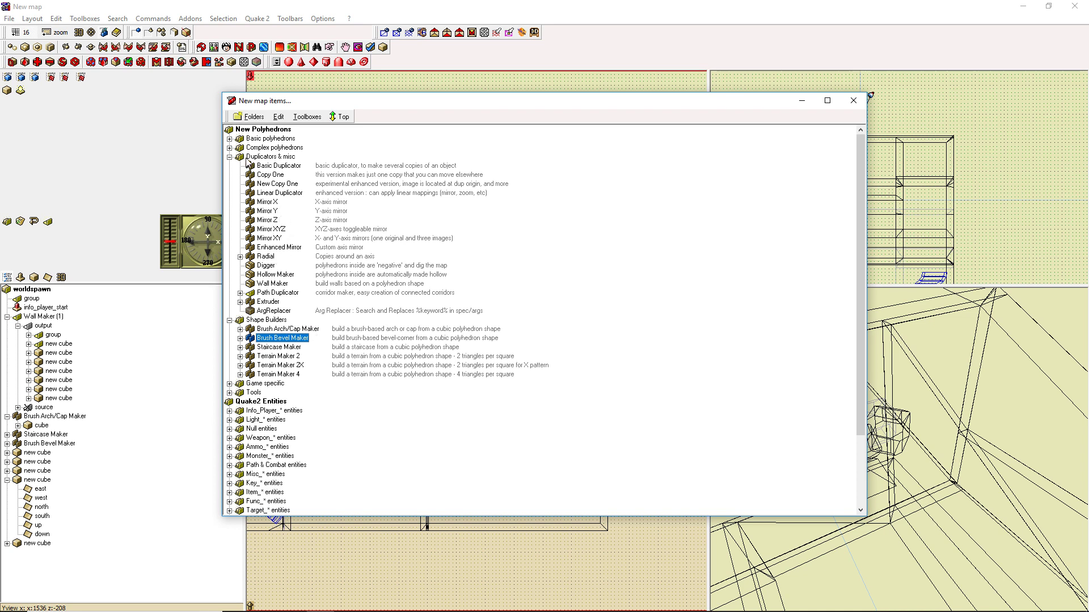
pyautogui.click(230, 148)
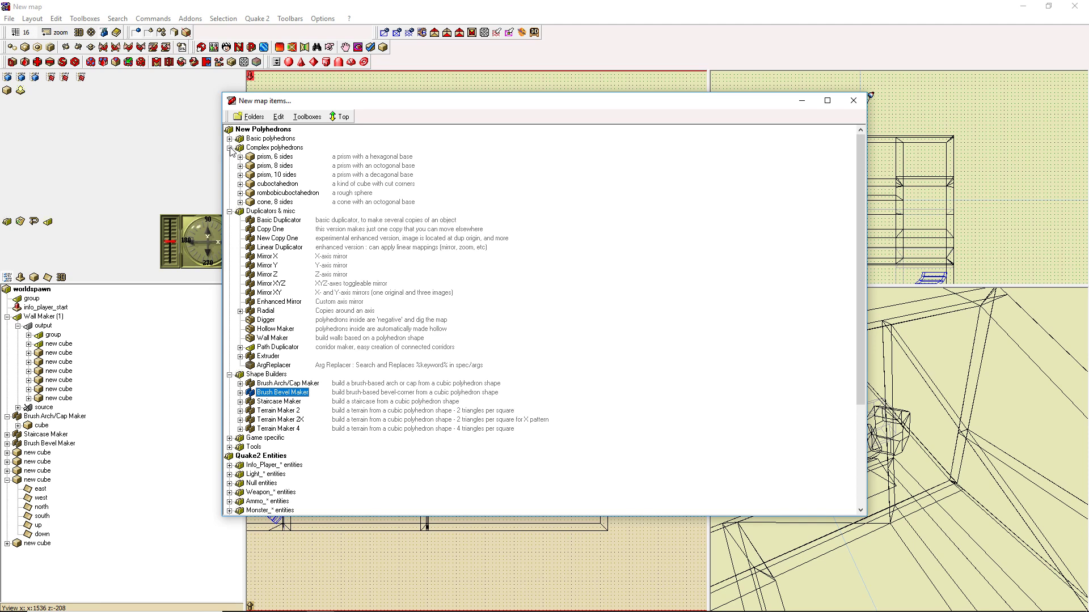
pyautogui.click(230, 147)
pyautogui.click(230, 139)
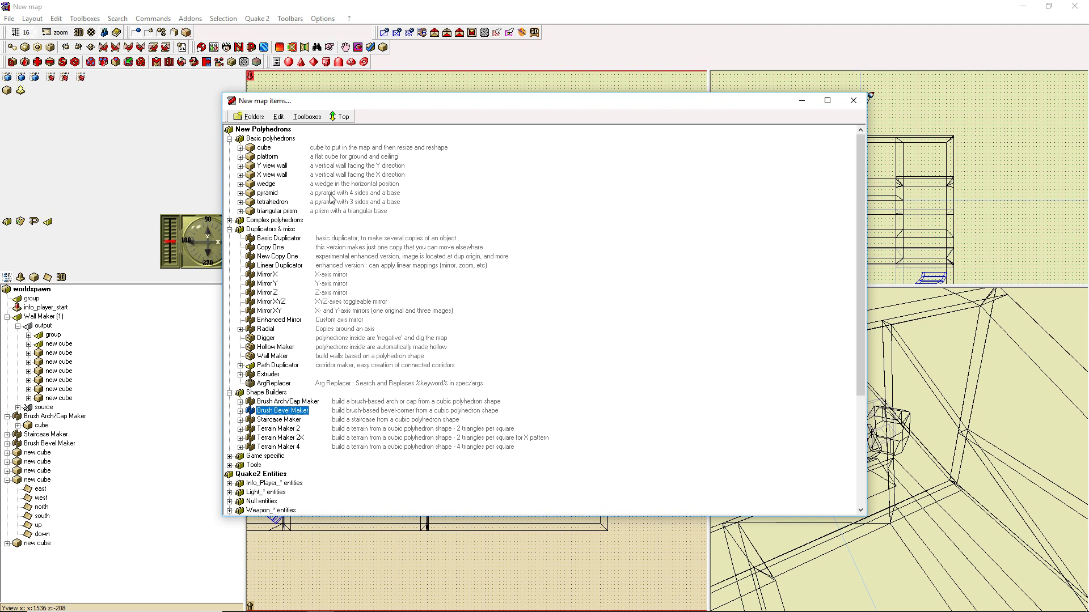
pyautogui.click(229, 139)
pyautogui.click(229, 149)
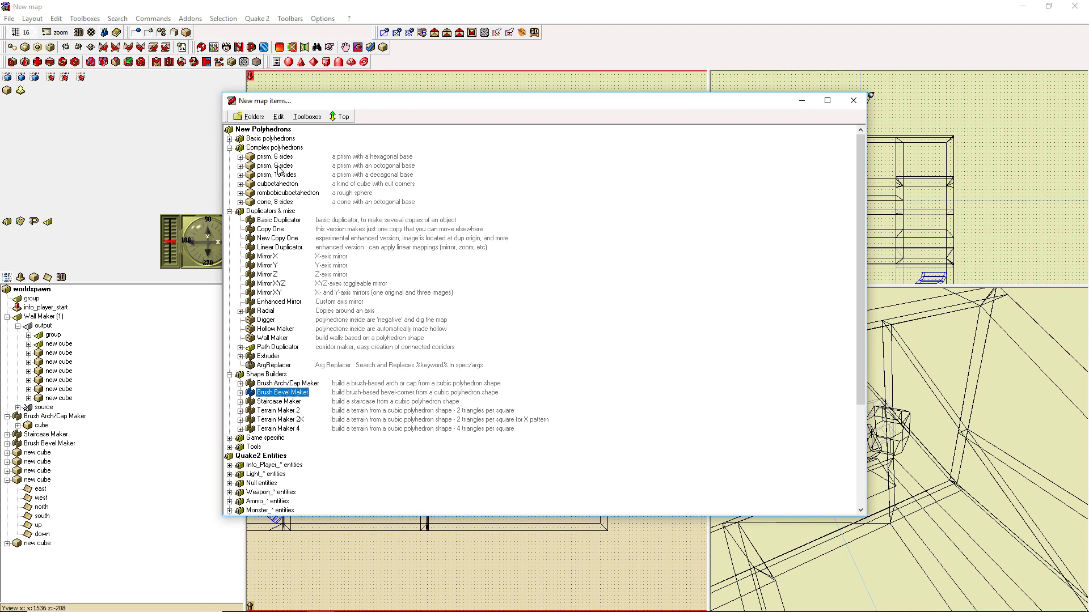
pyautogui.doubleClick(288, 204)
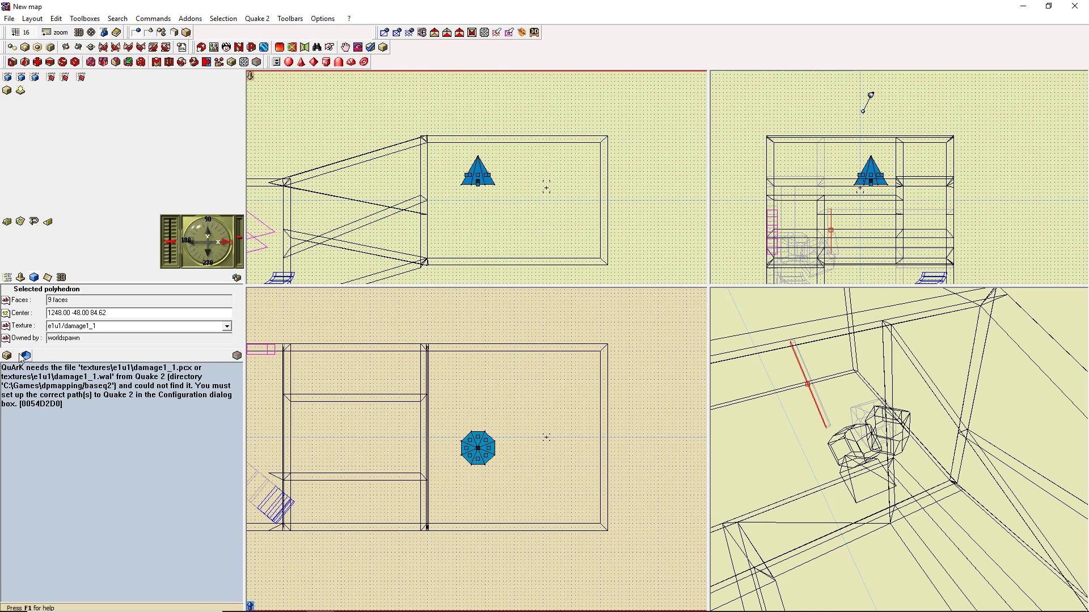
# Give the cone the texture pball/grass1_8
pyautogui.click(229, 329)
pyautogui.click(227, 327)
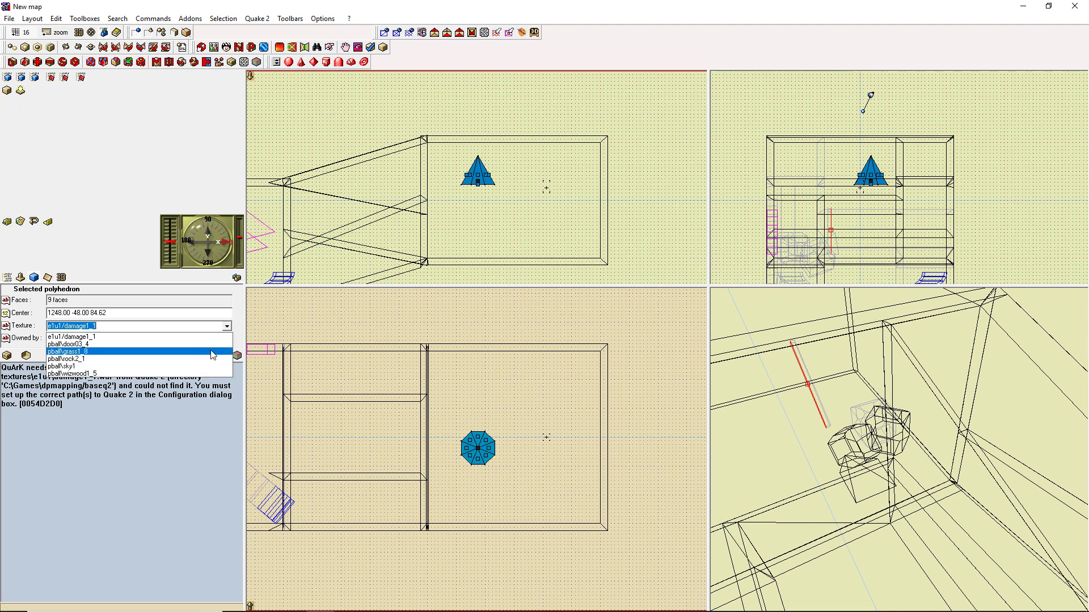
pyautogui.click(213, 352)
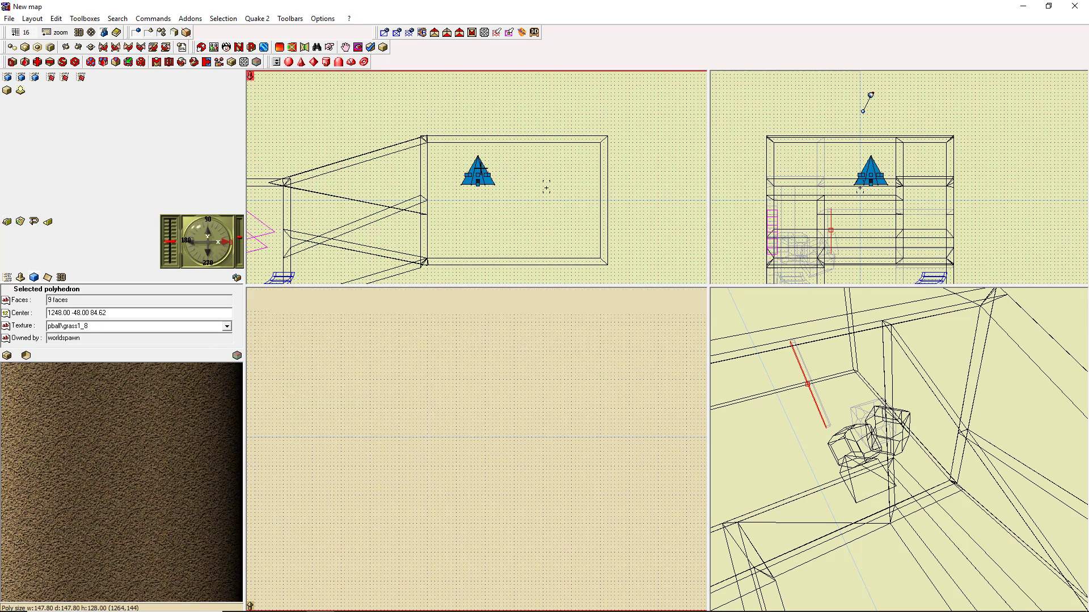
# Slice off the cone's tip with Cut out corner, lower its flat top, and squash the brush vertically with the linear mapping handles
pyautogui.rightClick(479, 161)
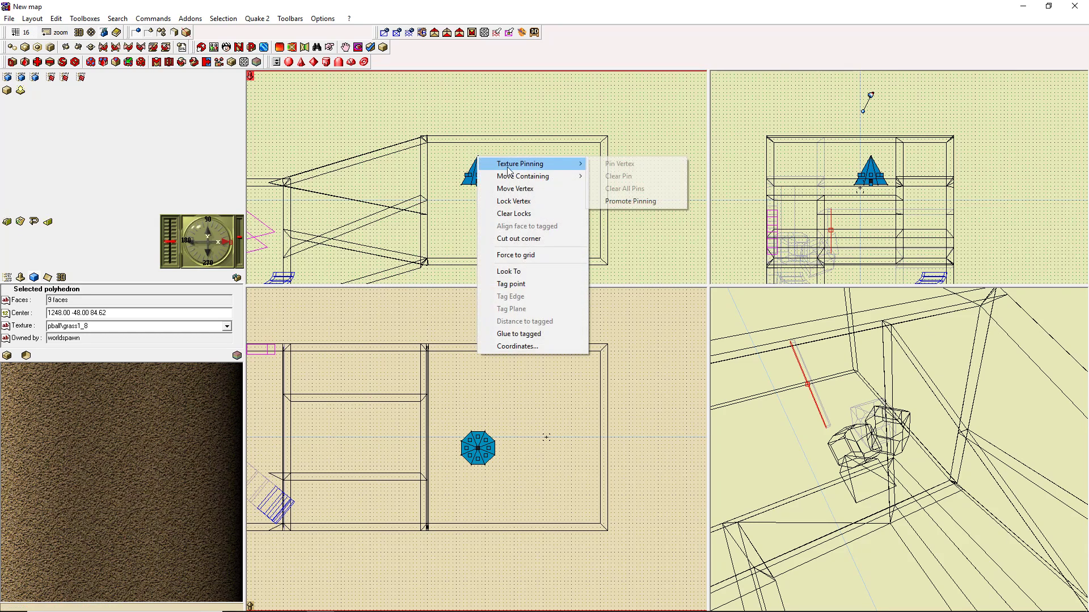
pyautogui.click(559, 238)
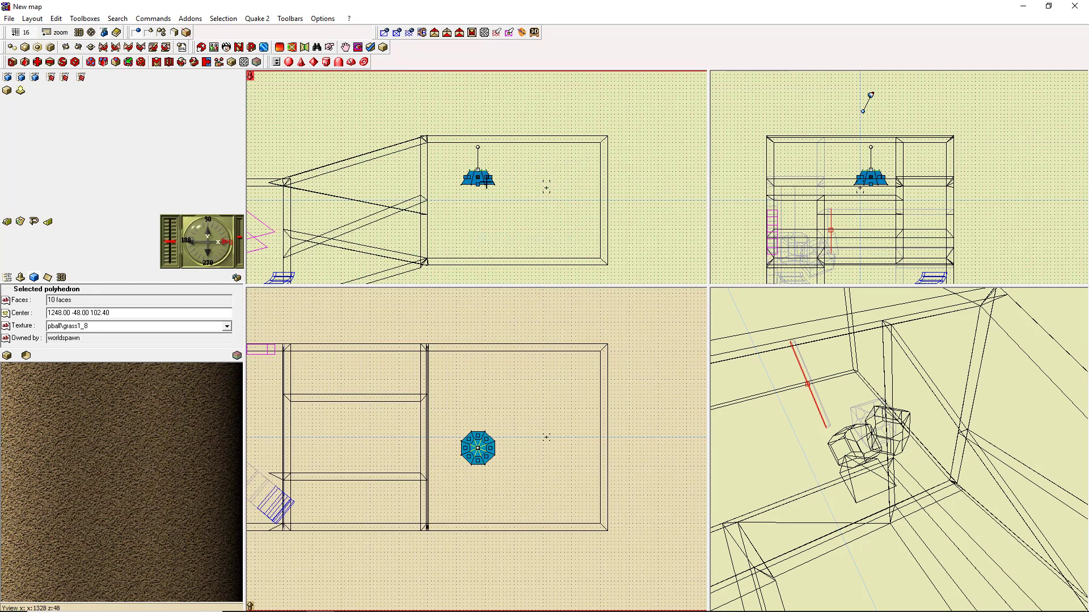
pyautogui.moveTo(478, 170); pyautogui.dragTo(478, 175)
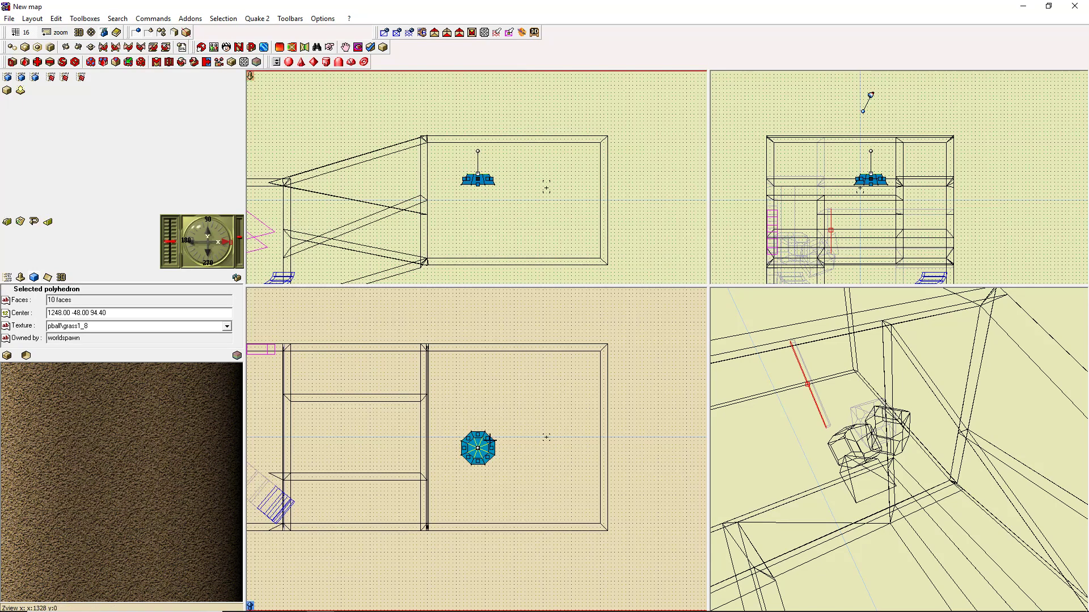
pyautogui.click(482, 451)
pyautogui.click(482, 446)
pyautogui.click(91, 33)
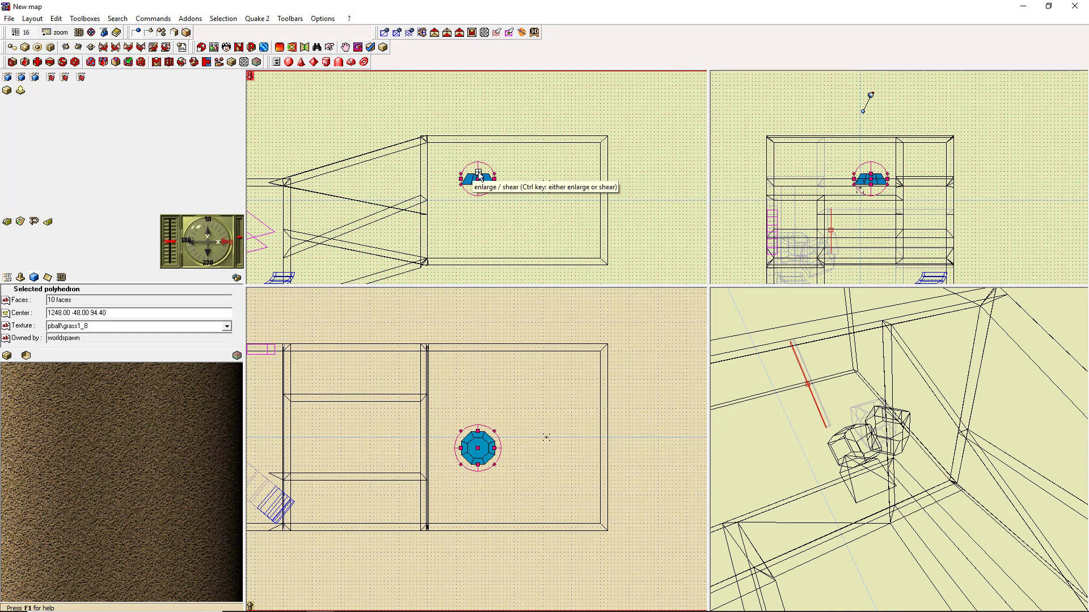
pyautogui.moveTo(477, 172); pyautogui.dragTo(477, 178)
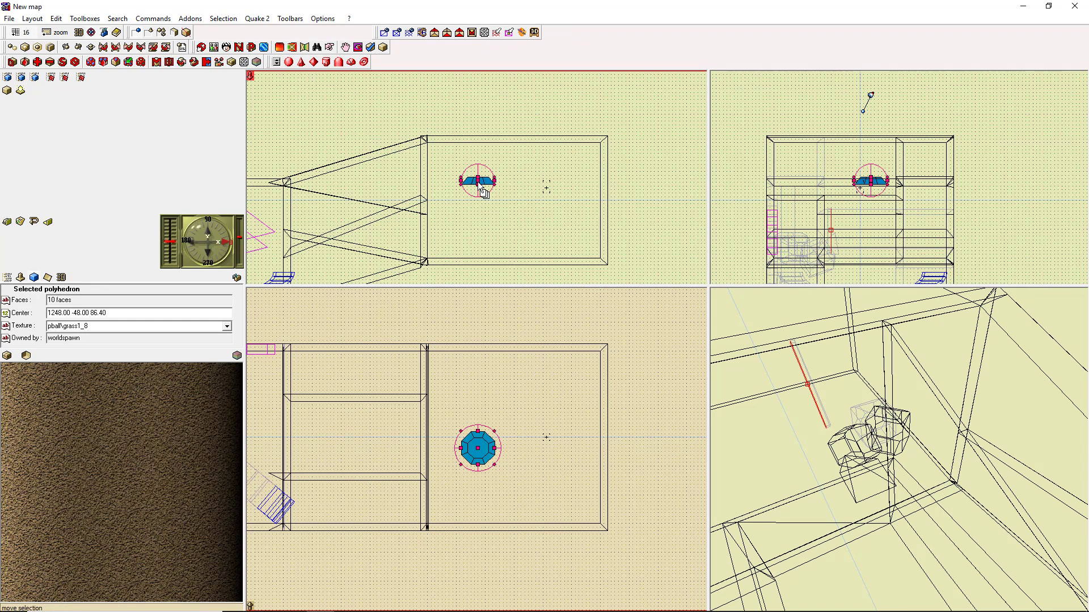
# Enlarge the truncated cone to about 406 units wide and 86 high, and set it into the floor at a corner of the room
pyautogui.moveTo(478, 182); pyautogui.dragTo(478, 260)
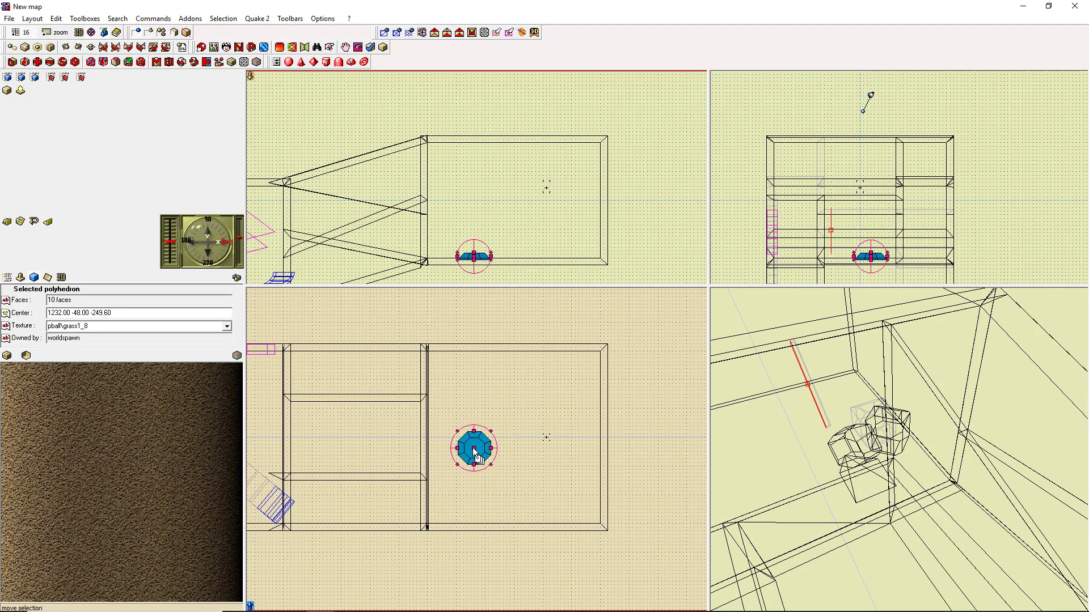
pyautogui.moveTo(472, 447); pyautogui.dragTo(526, 435)
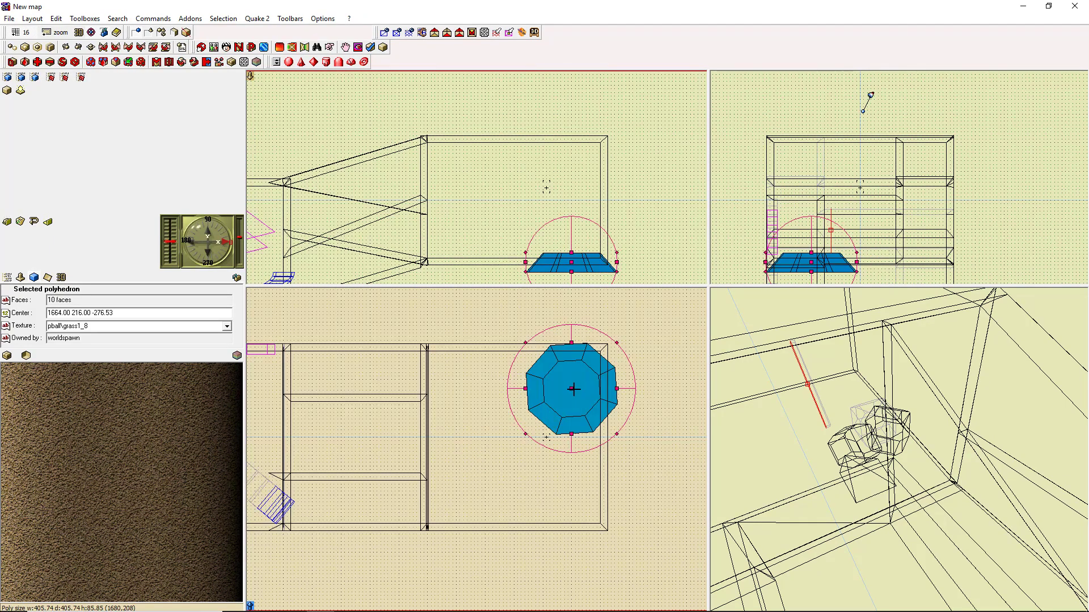
pyautogui.moveTo(571, 389); pyautogui.dragTo(587, 366)
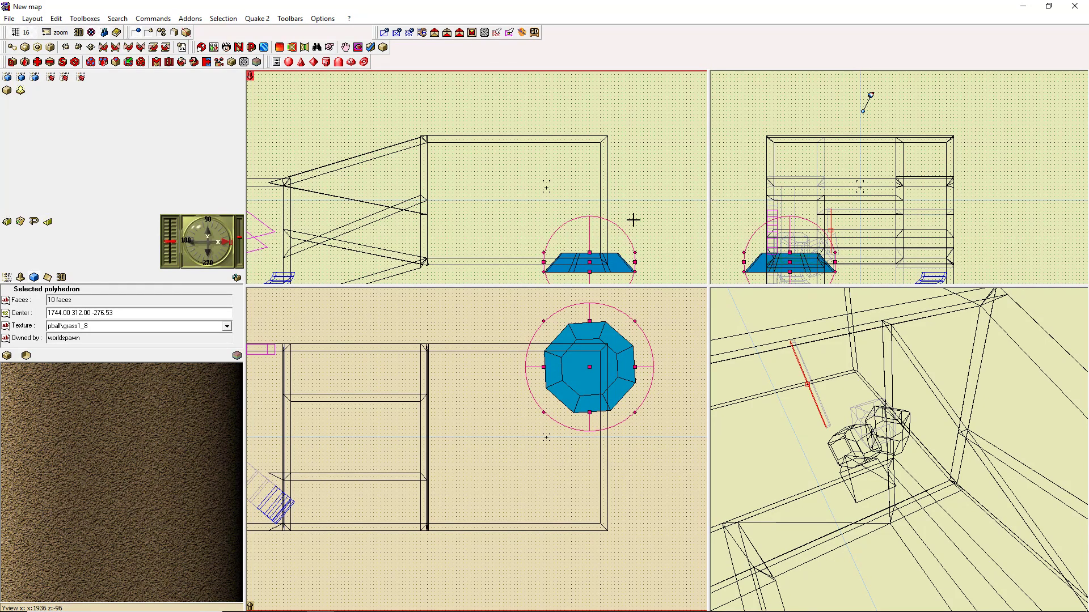
pyautogui.press('Up')
pyautogui.press('Up')
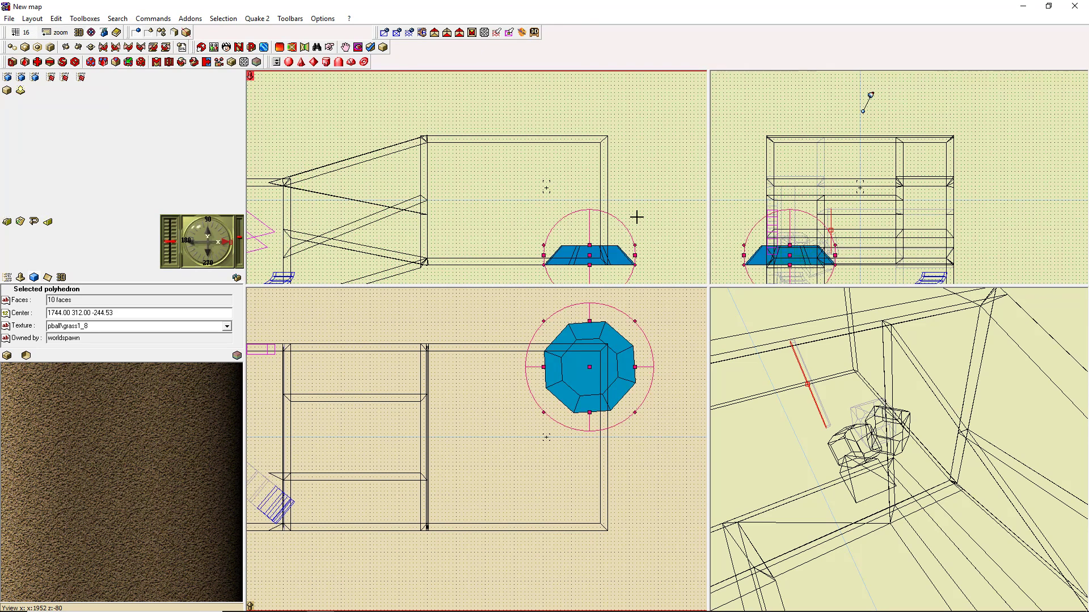
pyautogui.press('Escape')
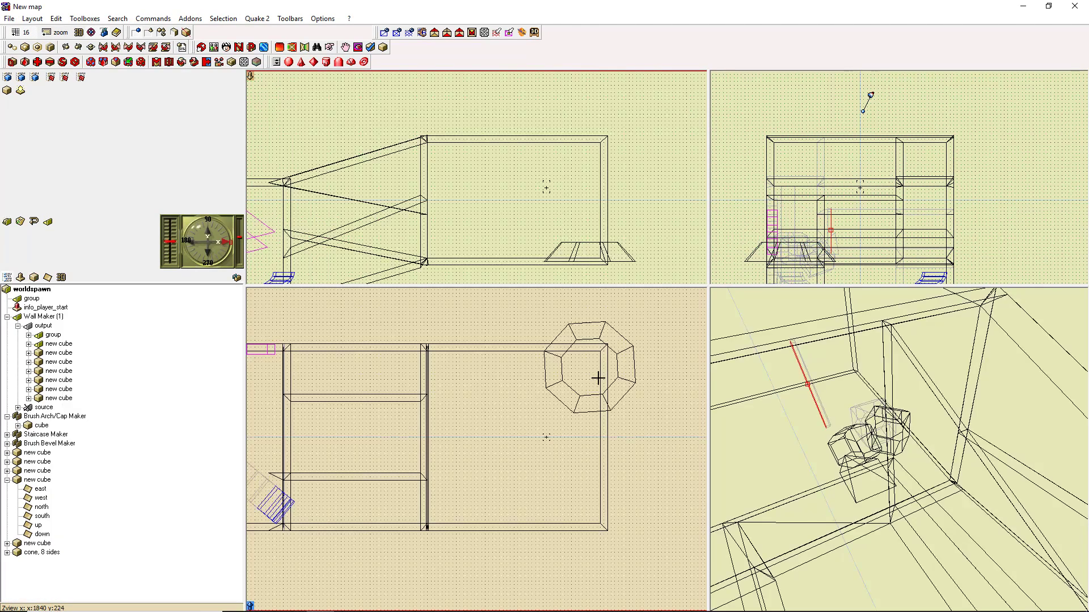
# Duplicate the grass mound and place the copy beside the original along the same wall
pyautogui.click(614, 252)
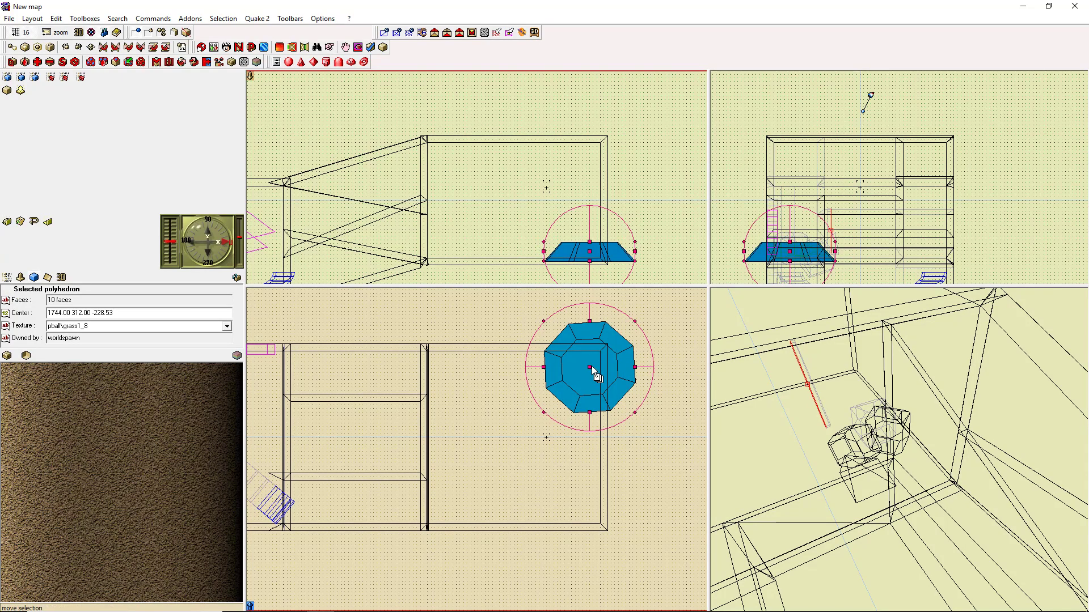
pyautogui.moveTo(591, 366); pyautogui.dragTo(508, 382)
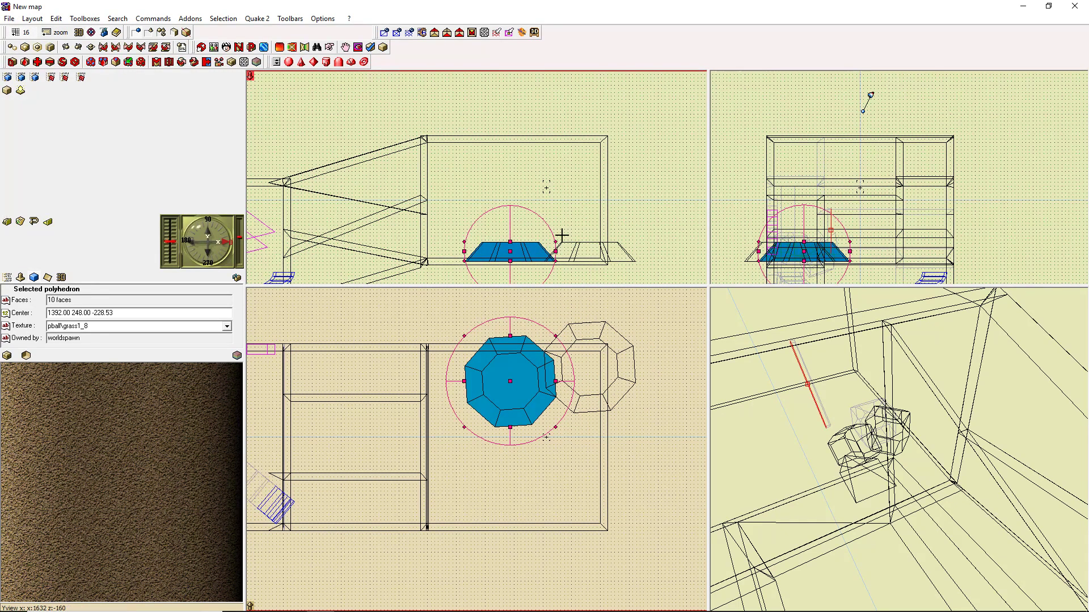
pyautogui.moveTo(557, 248); pyautogui.dragTo(564, 239)
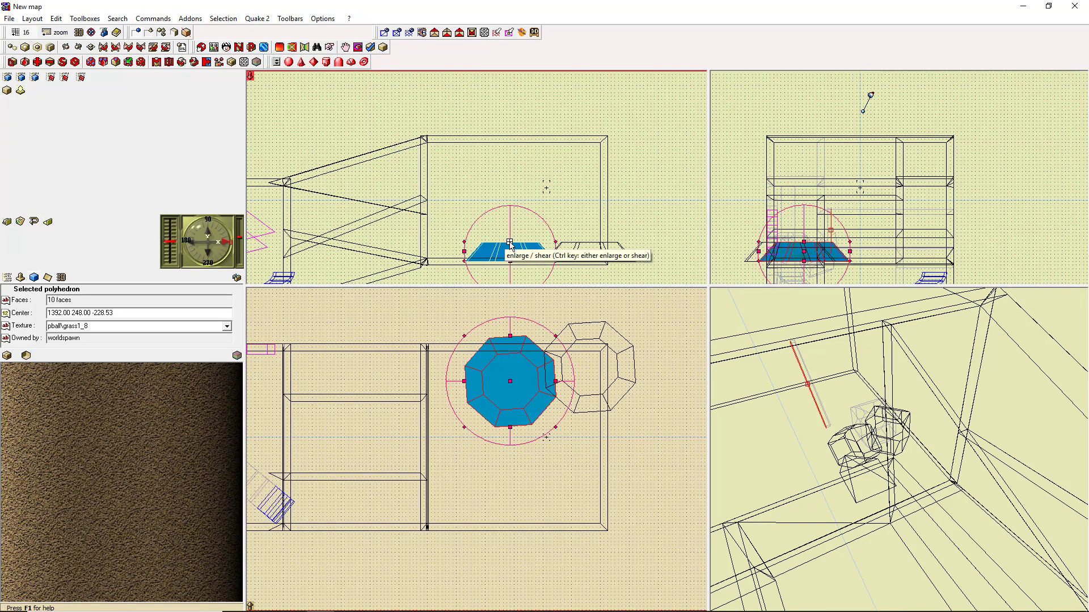
# Raise the copied mound's top face to make it about 134 units high, and shift the mound to overlap the corner one
pyautogui.click(92, 32)
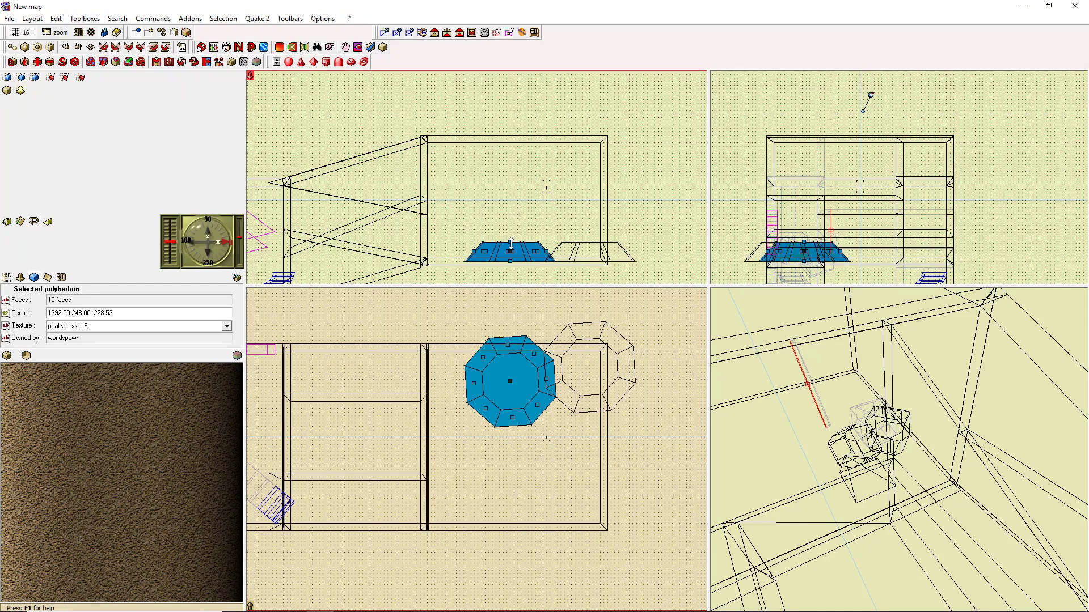
pyautogui.moveTo(510, 242); pyautogui.dragTo(539, 245)
pyautogui.moveTo(553, 406); pyautogui.dragTo(581, 434)
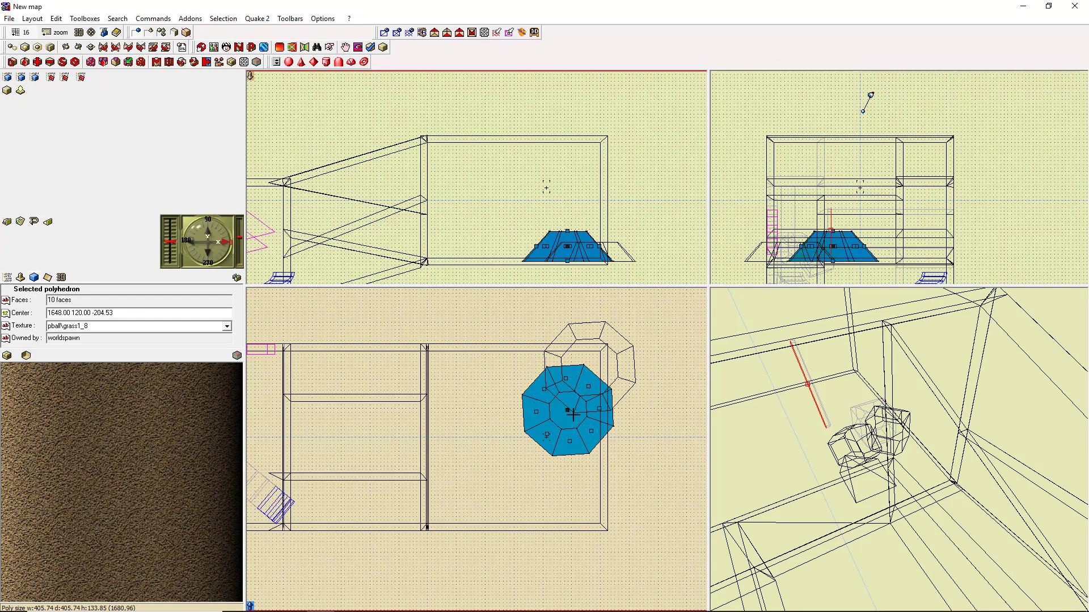
# Duplicate the taller mound at the room's other corner and stretch the copy lengthwise along the wall until it overlaps the other mounds
pyautogui.moveTo(569, 412); pyautogui.dragTo(464, 346)
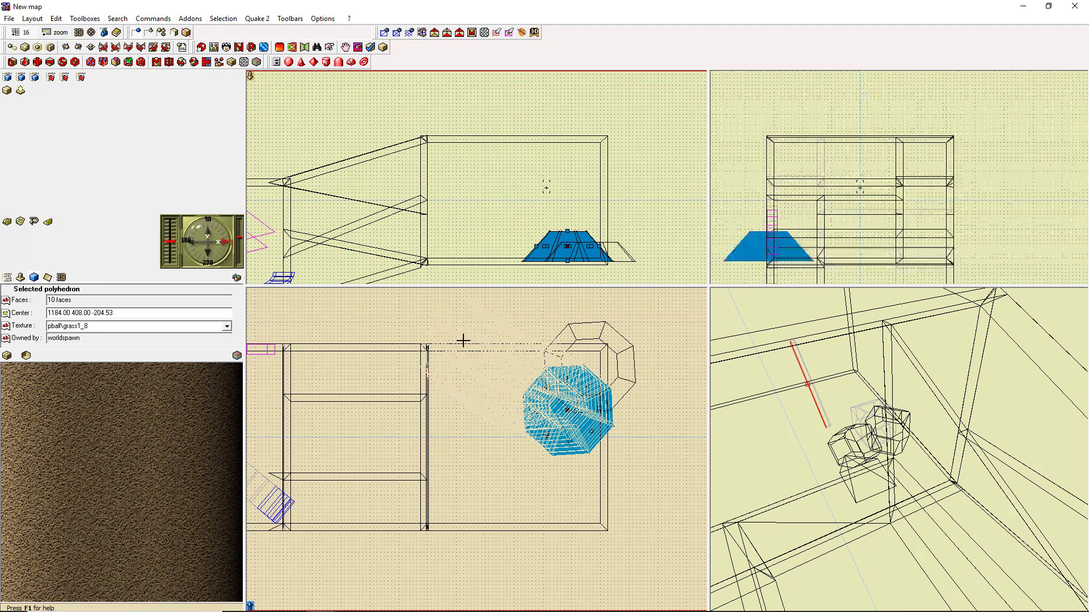
pyautogui.click(91, 32)
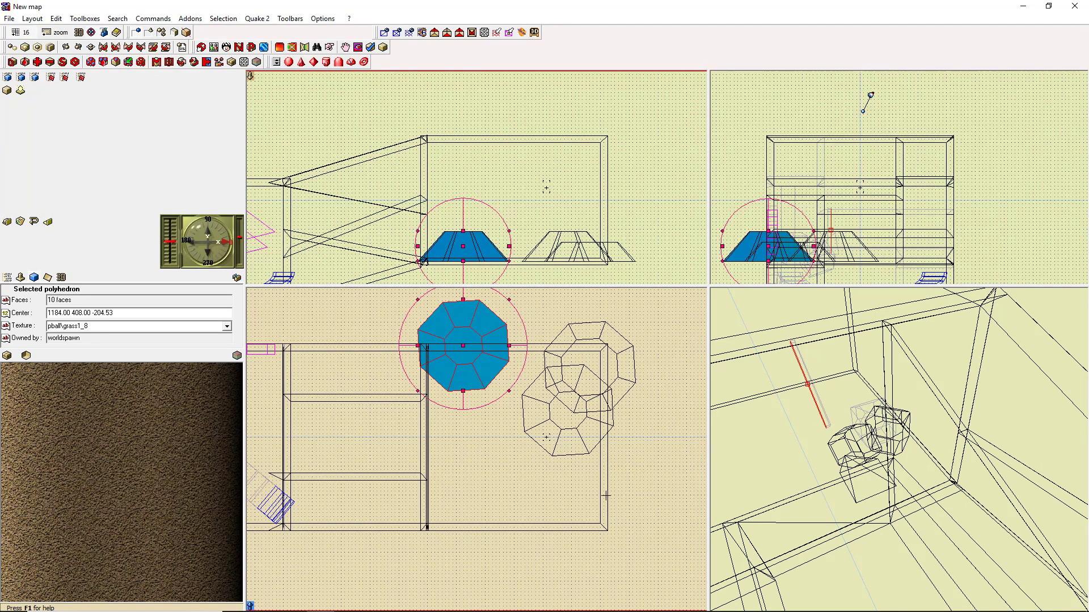
pyautogui.moveTo(509, 345); pyautogui.dragTo(562, 347)
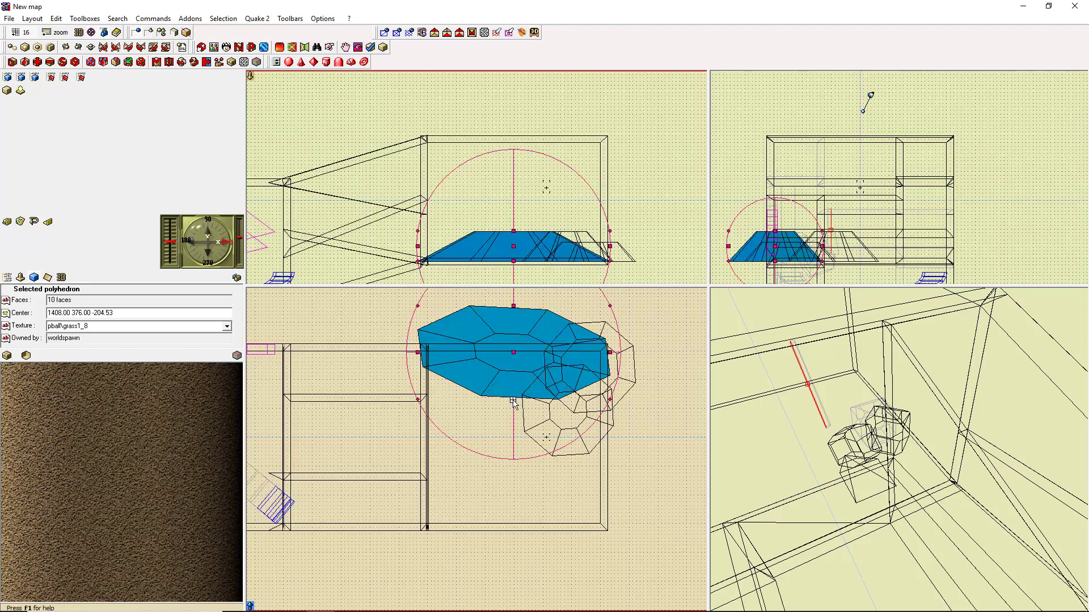
# Stretch the selected grass mound to about 836 by 960 units and sink it 32 units further into the floor
pyautogui.moveTo(513, 400); pyautogui.dragTo(495, 522)
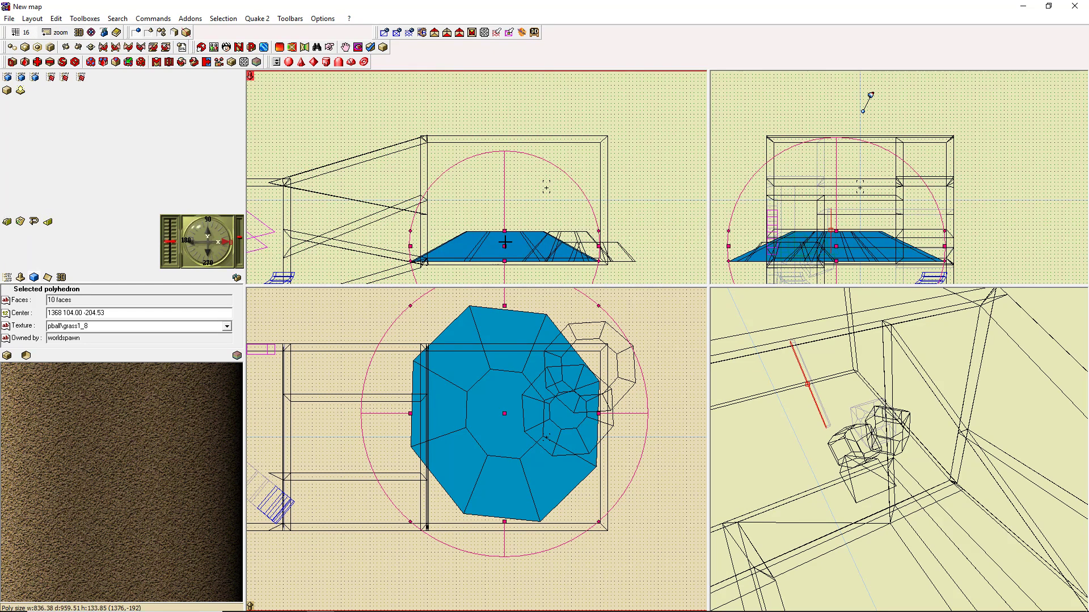
pyautogui.press('Down')
pyautogui.press('Down')
pyautogui.press('Down')
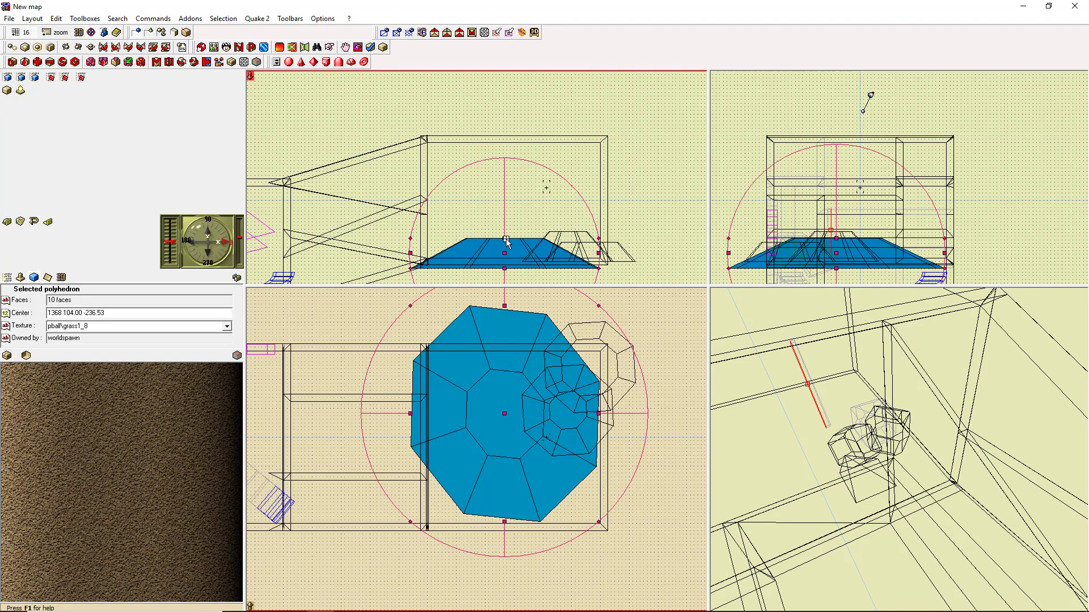
pyautogui.click(683, 221)
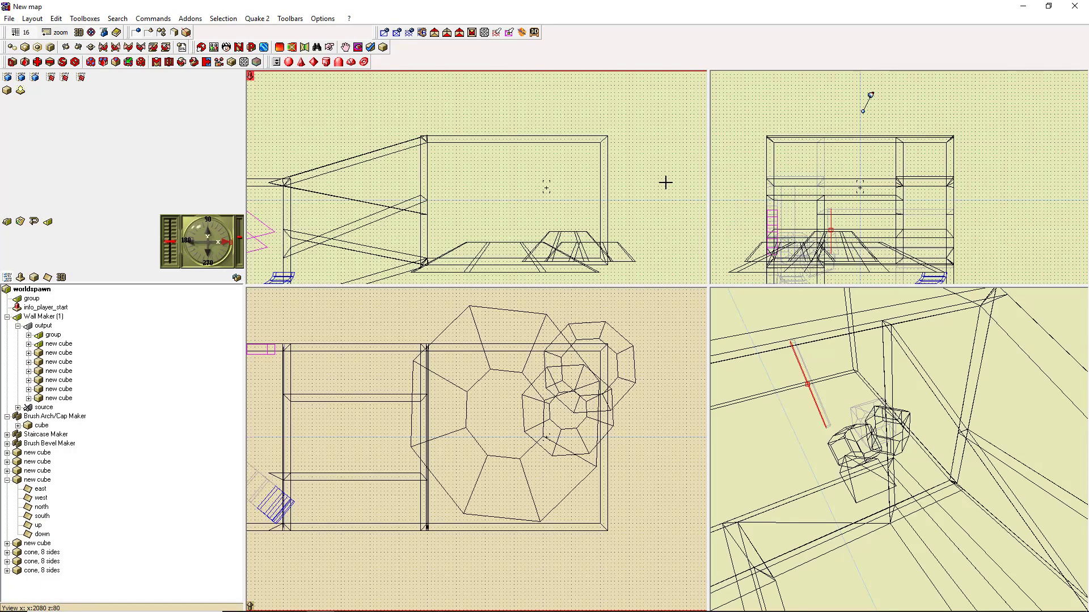
# Compile and run the map, inspect the overlapping grass mounds by moving around and over them, and quit the game
pyautogui.press('F9')
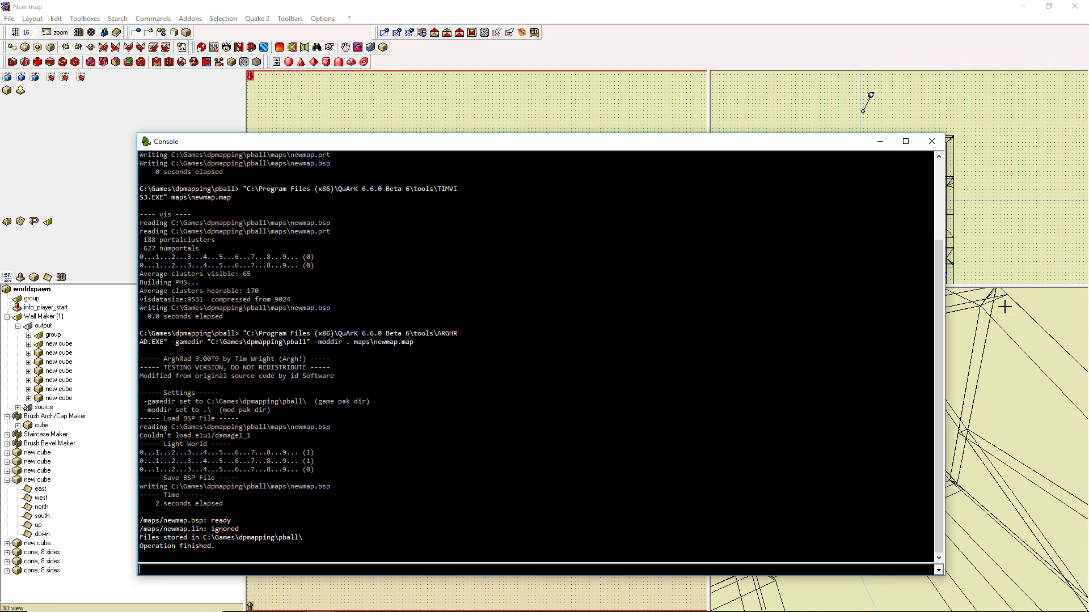
pyautogui.click(746, 1)
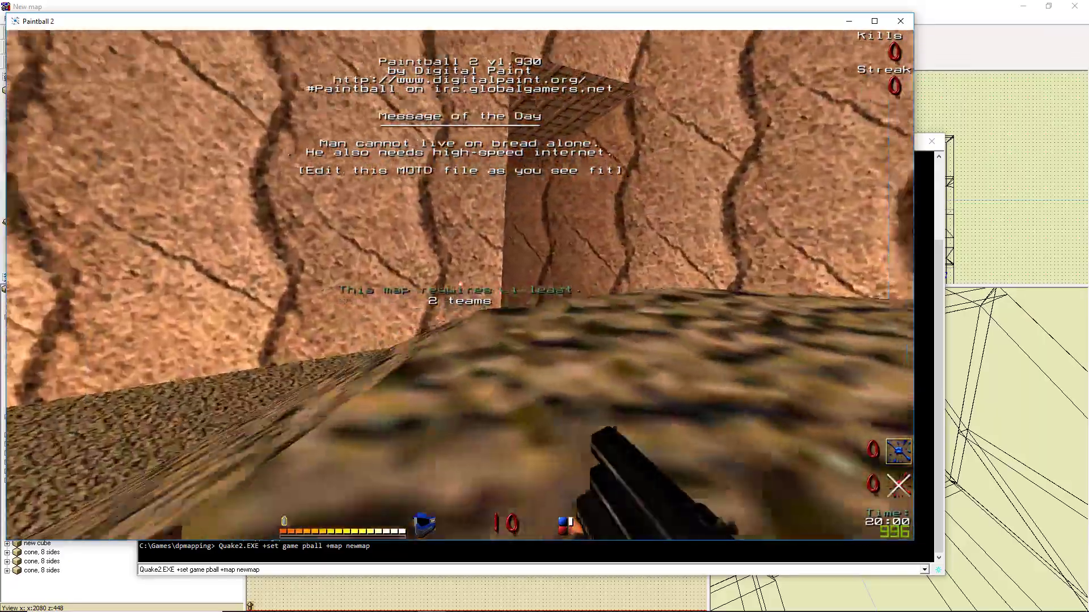
pyautogui.press('d')
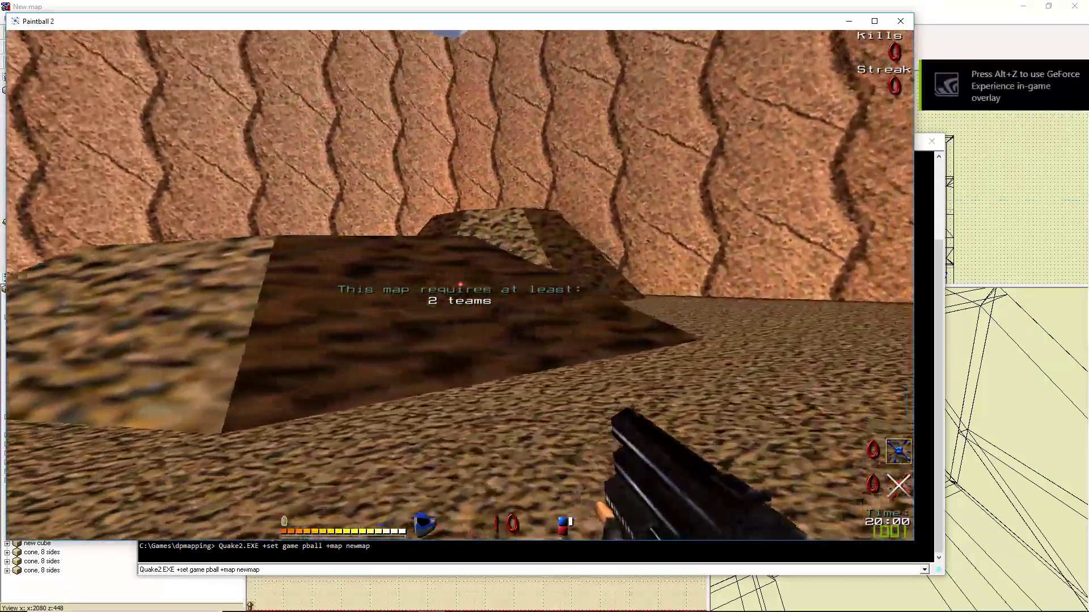
pyautogui.press('d')
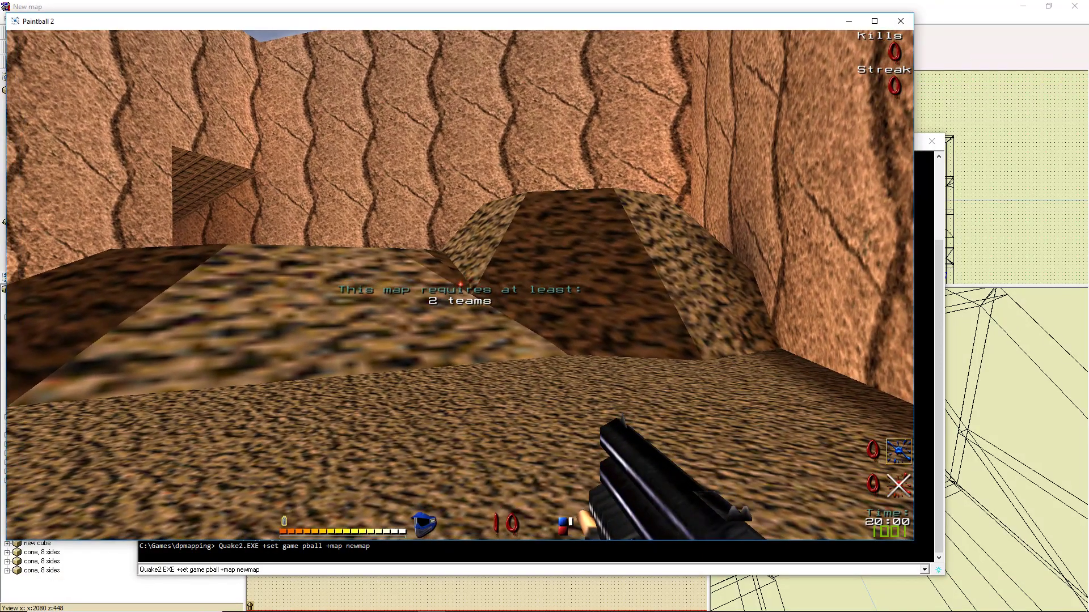
pyautogui.press('w')
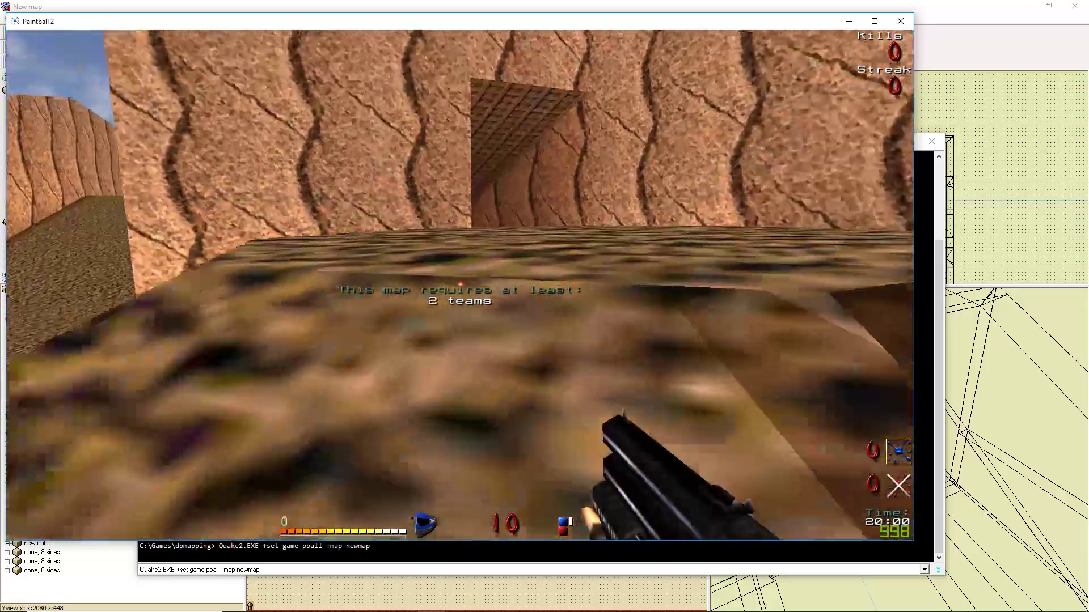
pyautogui.press('w')
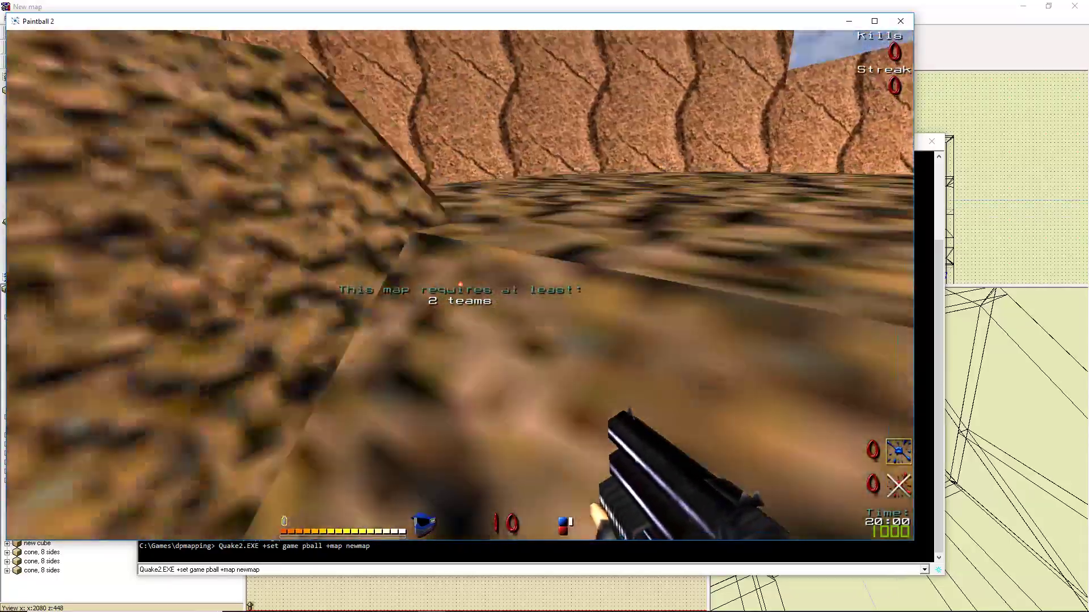
pyautogui.press('w')
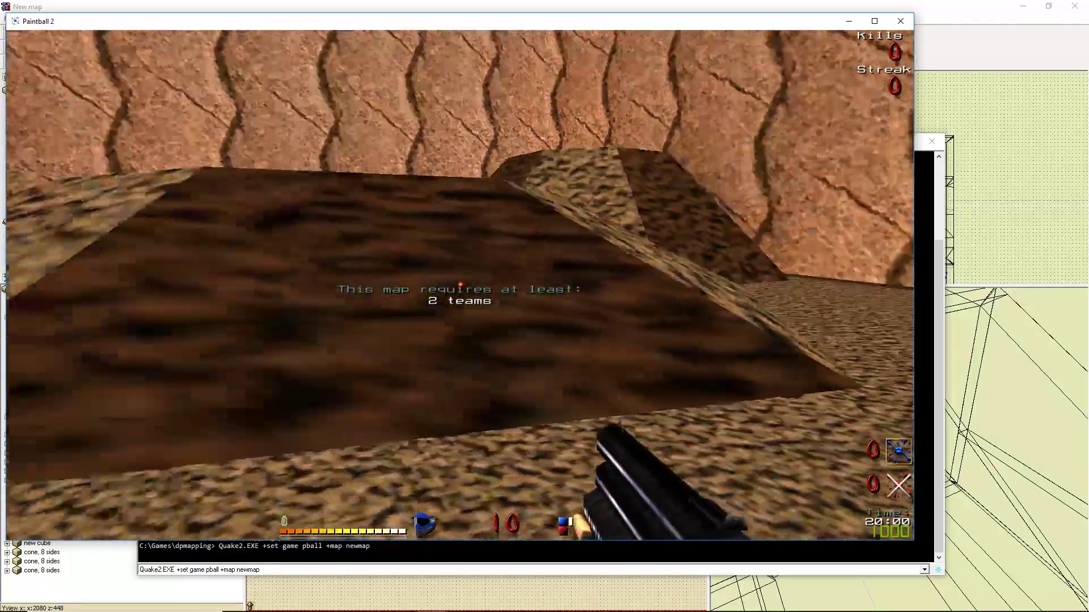
pyautogui.press('a')
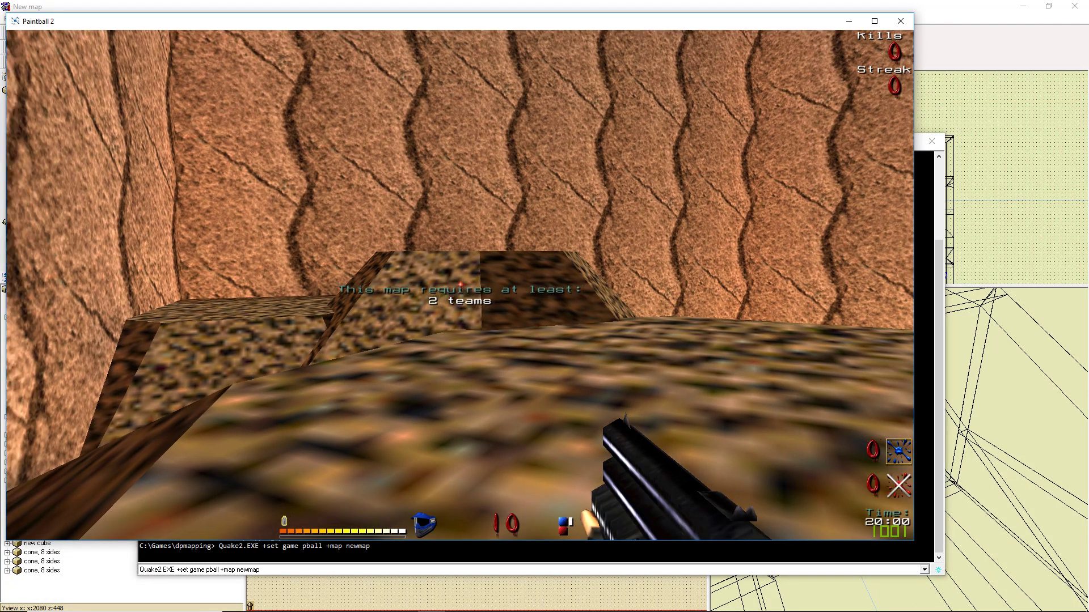
pyautogui.press('w')
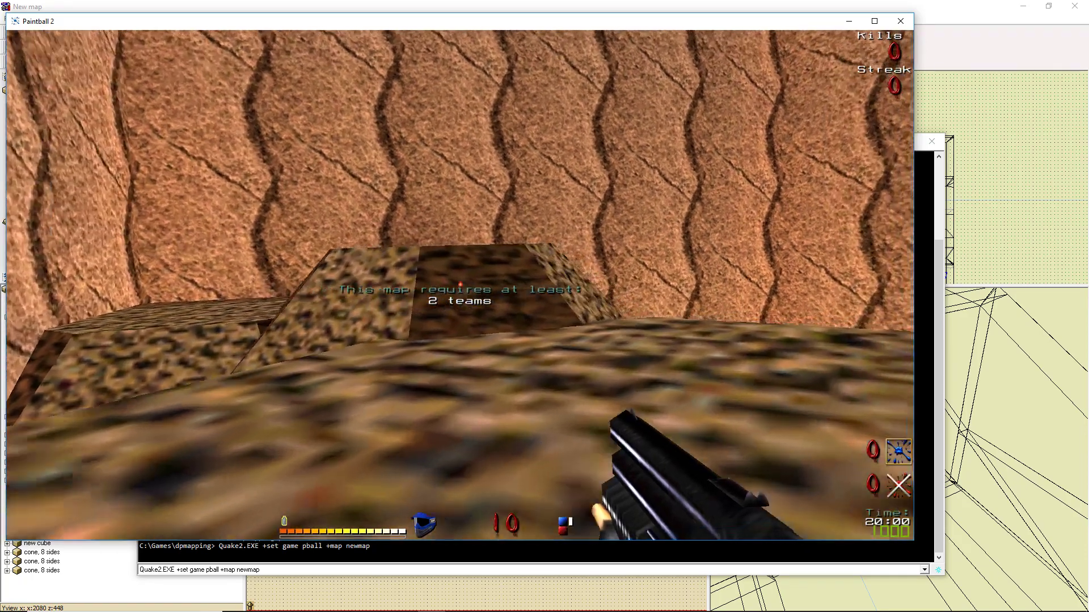
pyautogui.press('w')
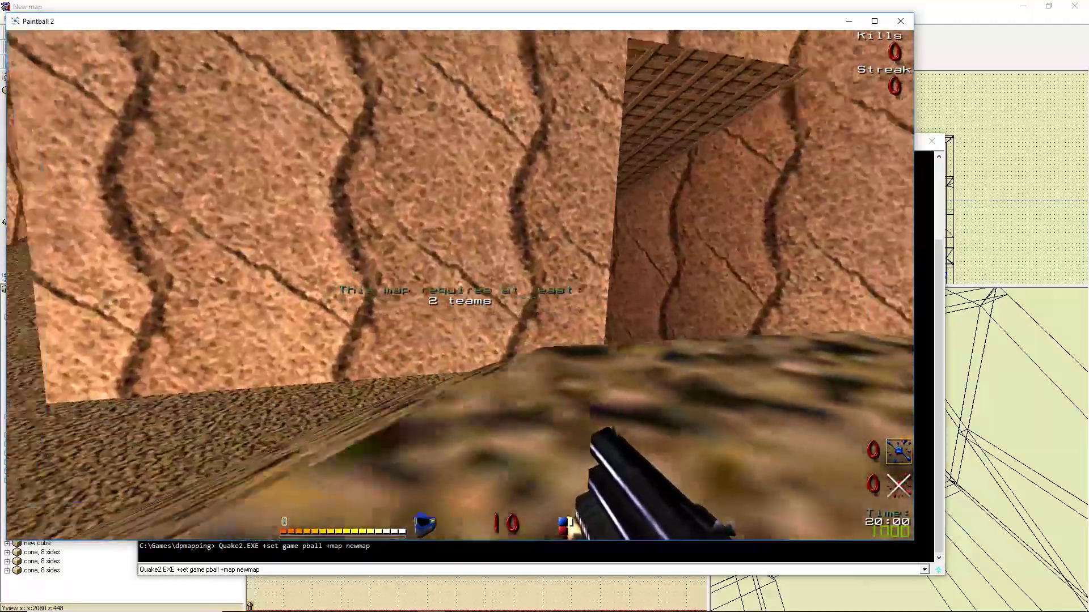
pyautogui.press('`')
pyautogui.write('quit')
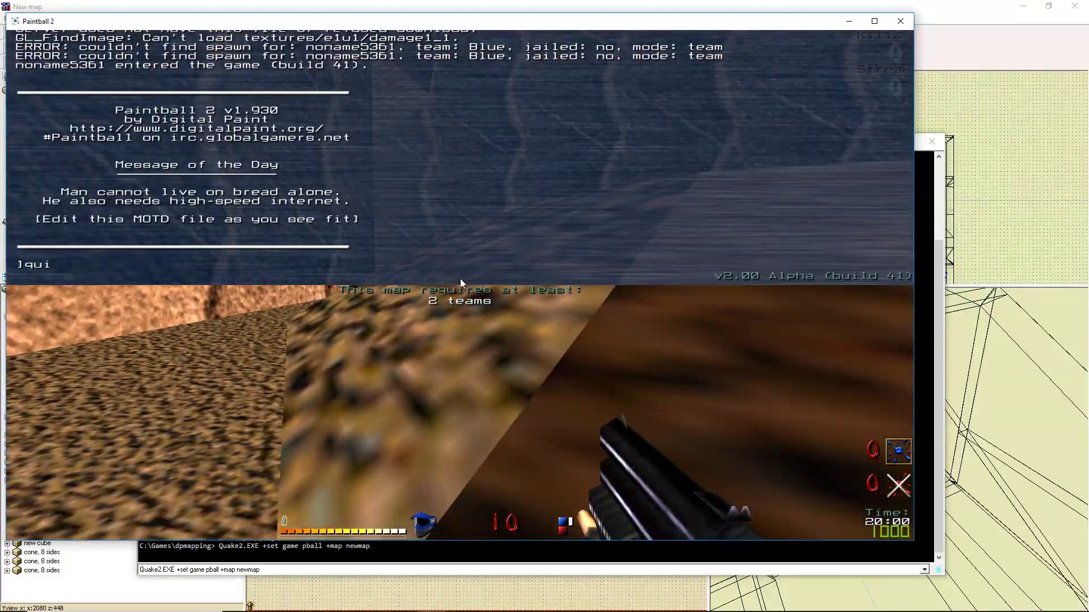
pyautogui.press('Return')
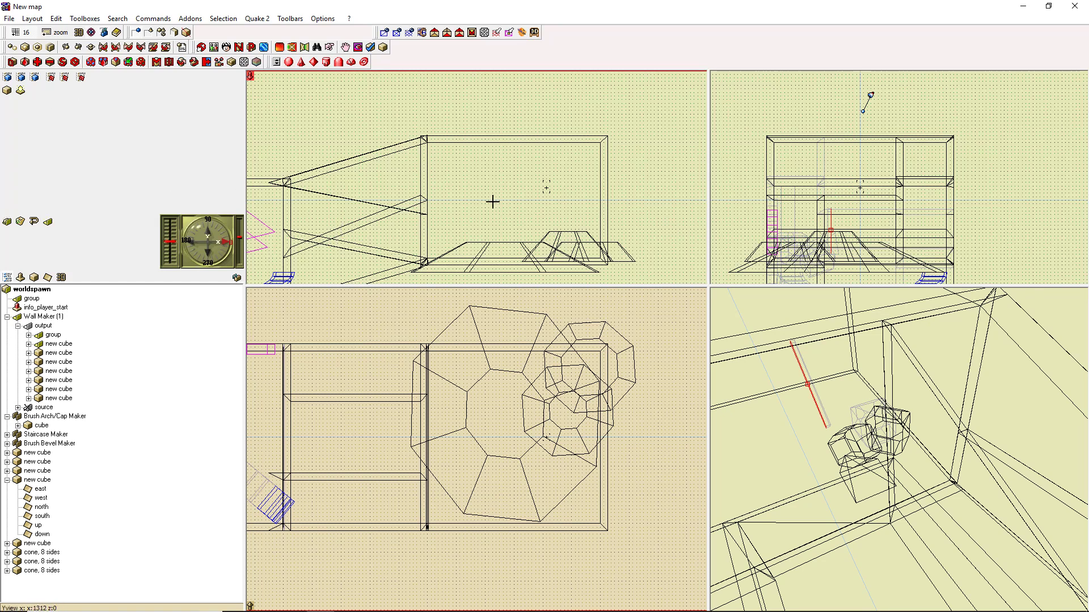
# Insert a new cube and centre it at 1344 96 -128, directly on top of the large grass mound
pyautogui.click(8, 92)
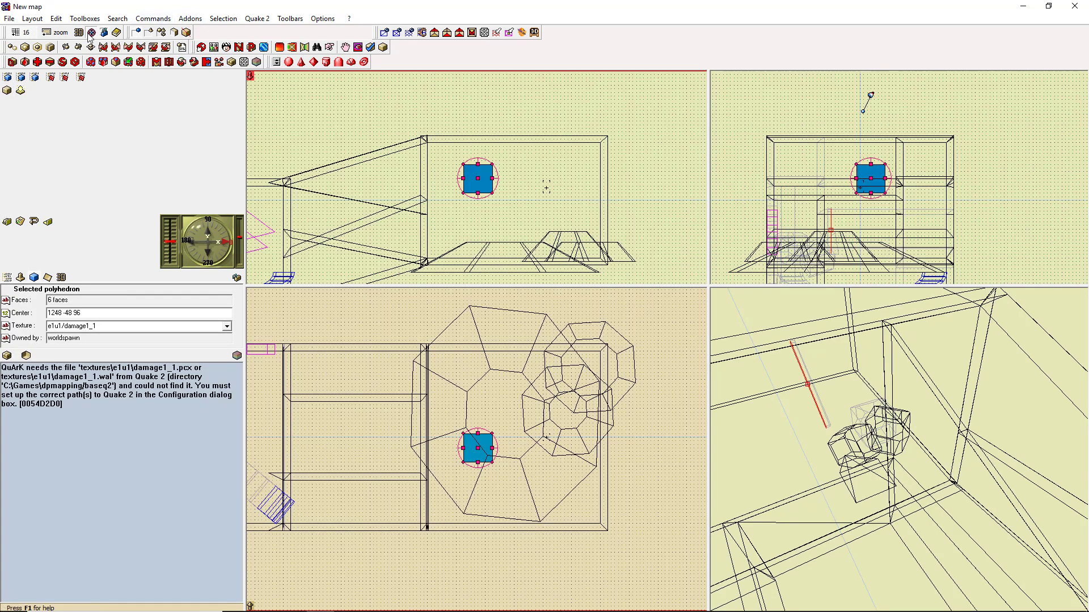
pyautogui.moveTo(479, 180)
pyautogui.mouseDown()
pyautogui.moveTo(550, 240)
pyautogui.moveTo(515, 214)
pyautogui.moveTo(506, 228)
pyautogui.mouseUp()
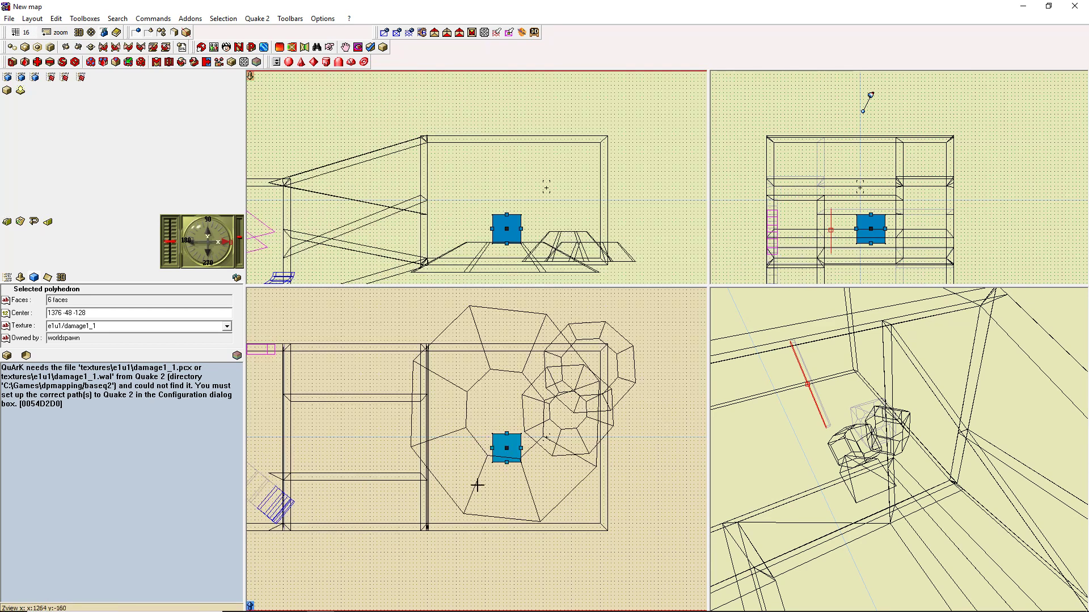
pyautogui.moveTo(506, 448); pyautogui.dragTo(499, 415)
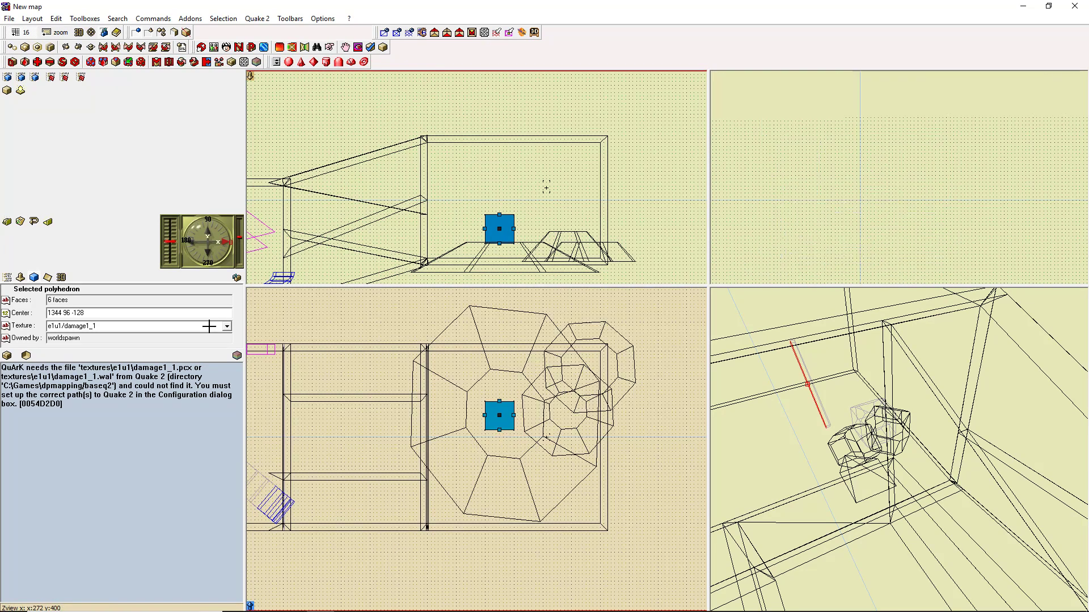
# Apply the pball\clip texture to the cube on top of the large mound
pyautogui.click(8, 357)
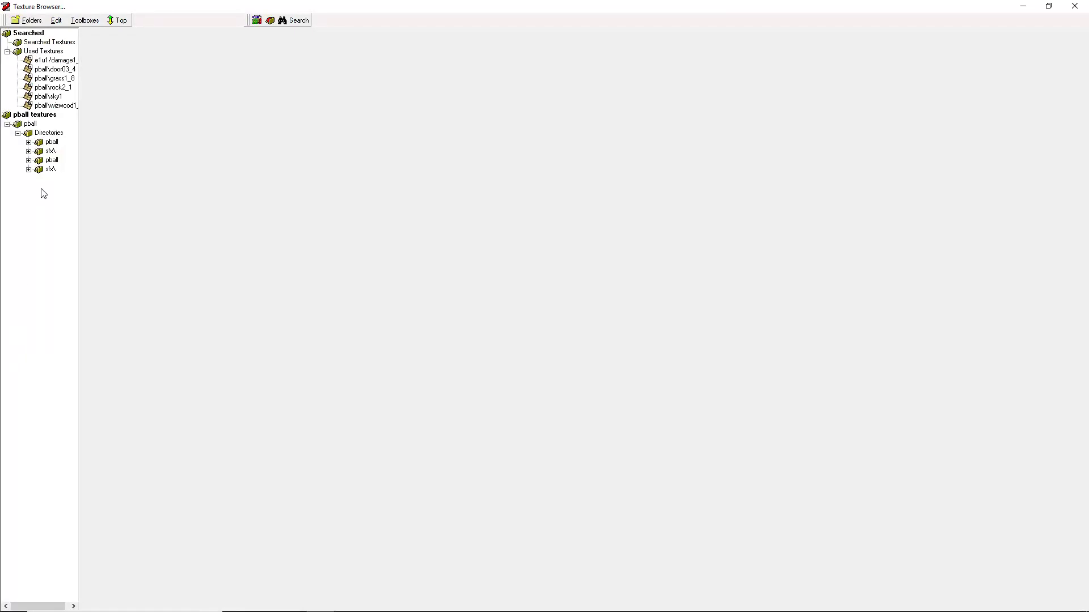
pyautogui.click(50, 151)
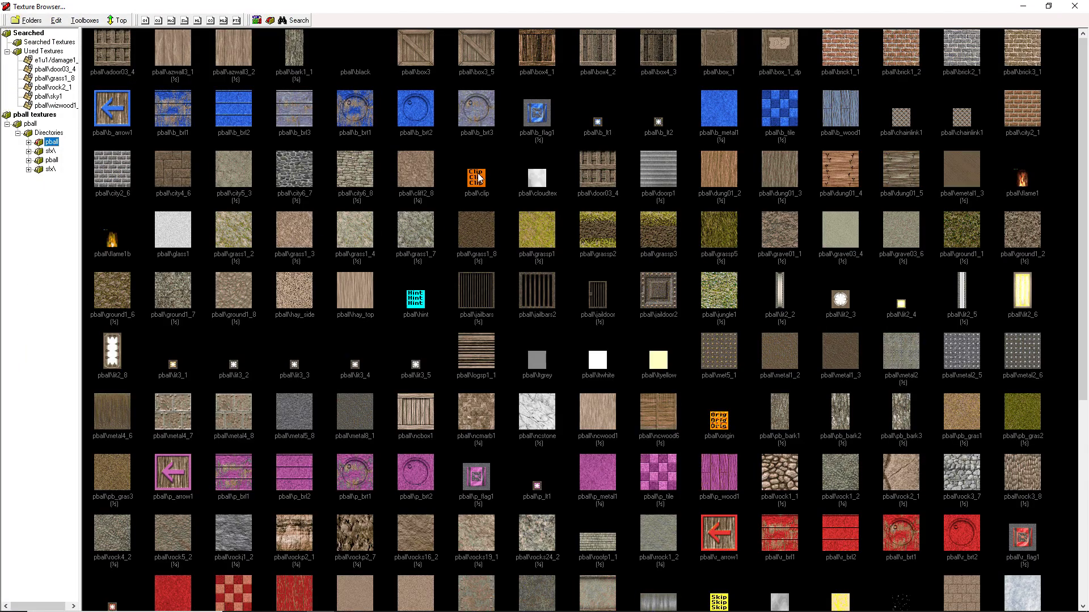
pyautogui.doubleClick(467, 111)
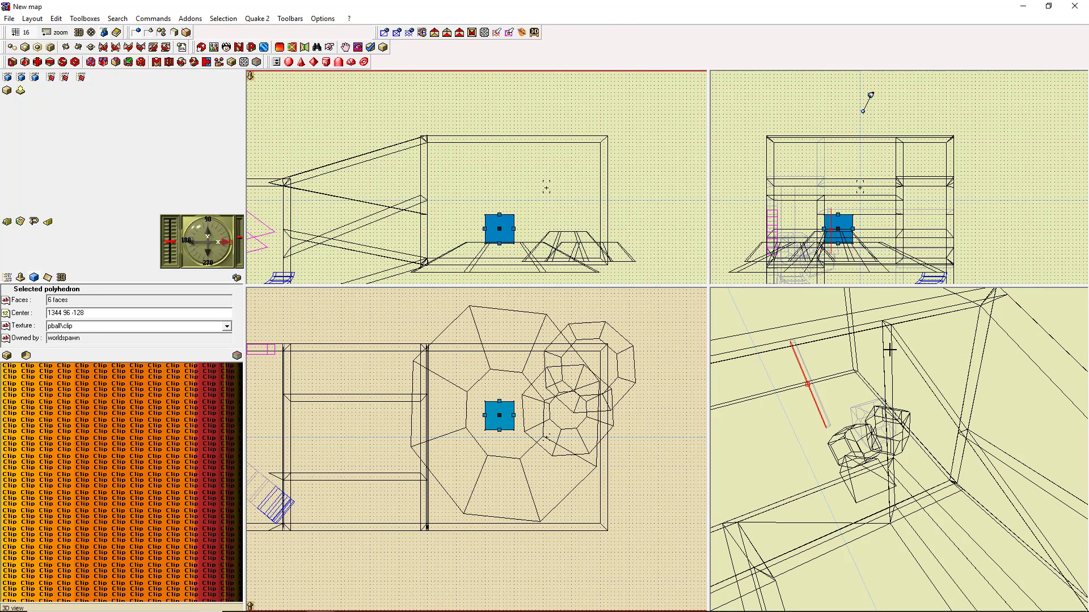
pyautogui.click(537, 213)
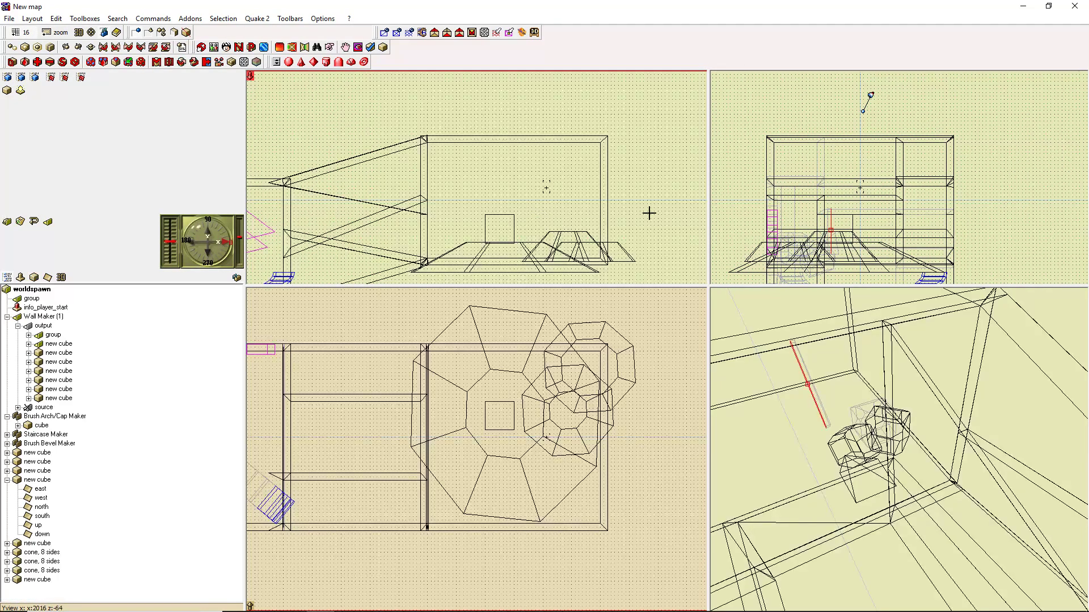
# Run the map to examine the clip-textured cube's spot on the large mound, and quit the game
pyautogui.press('F9')
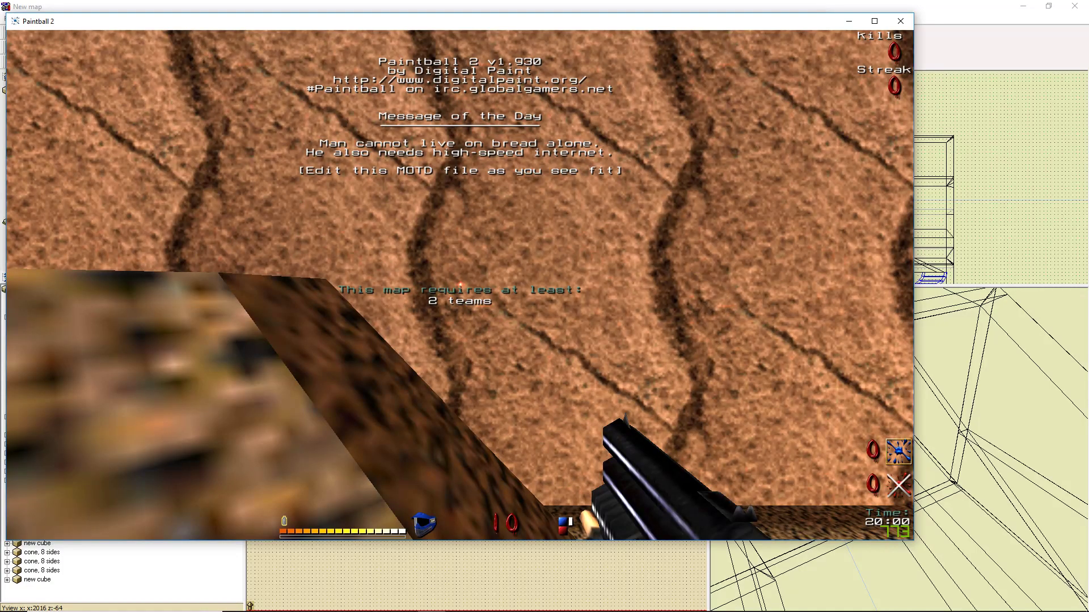
pyautogui.press('w')
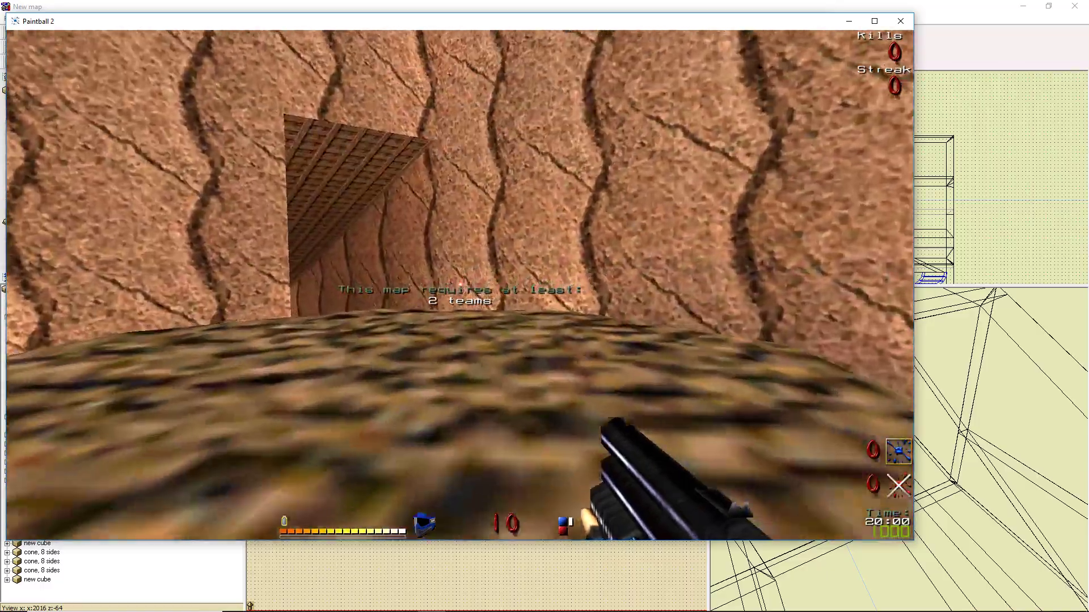
pyautogui.press('w')
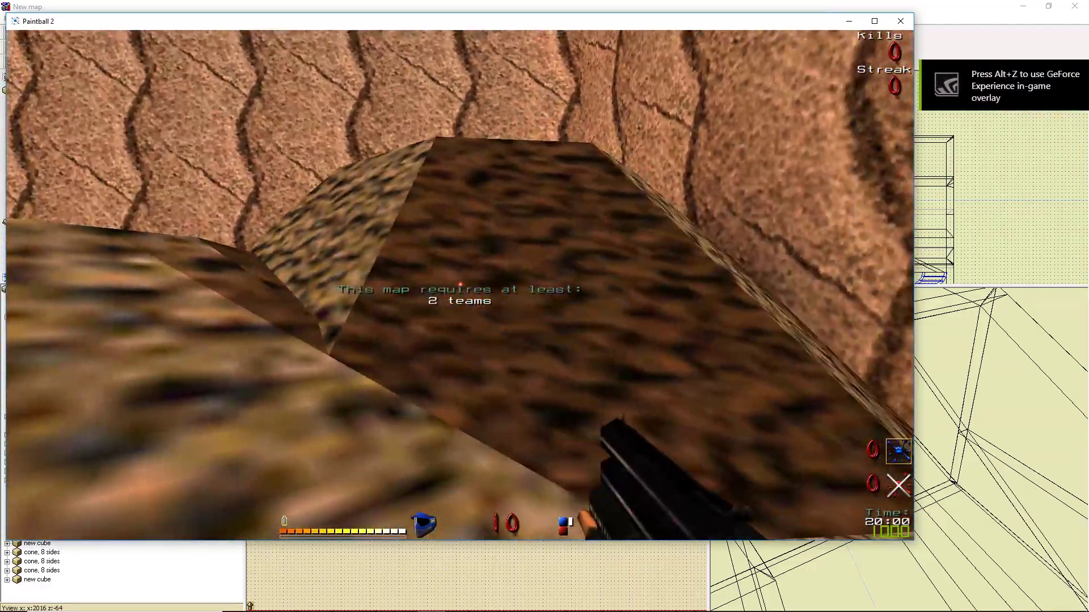
pyautogui.press('a')
pyautogui.press('w')
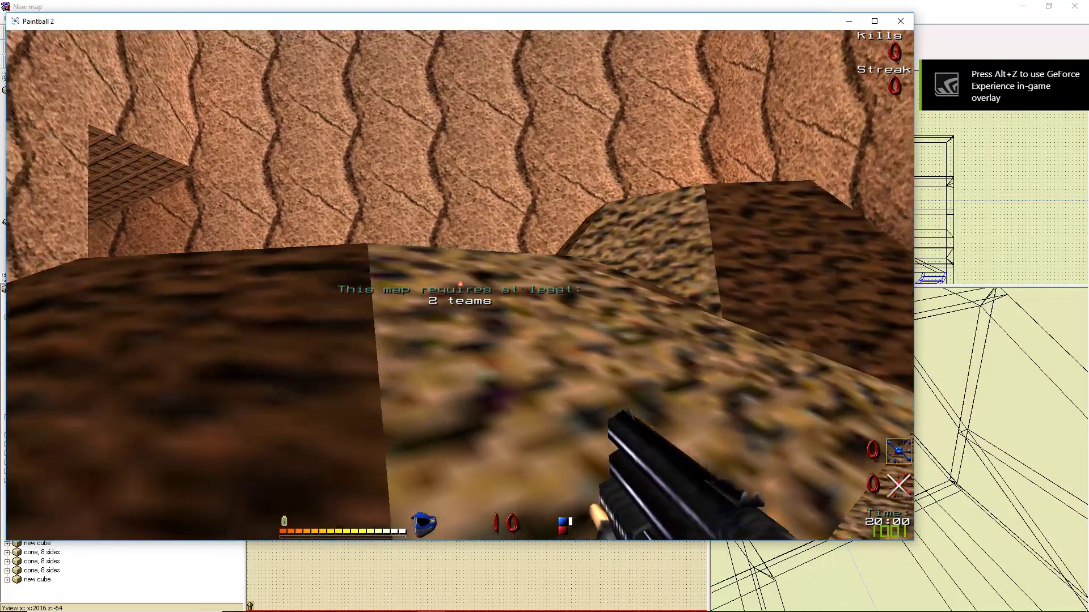
pyautogui.press('`')
pyautogui.write('quit')
pyautogui.press('Return')
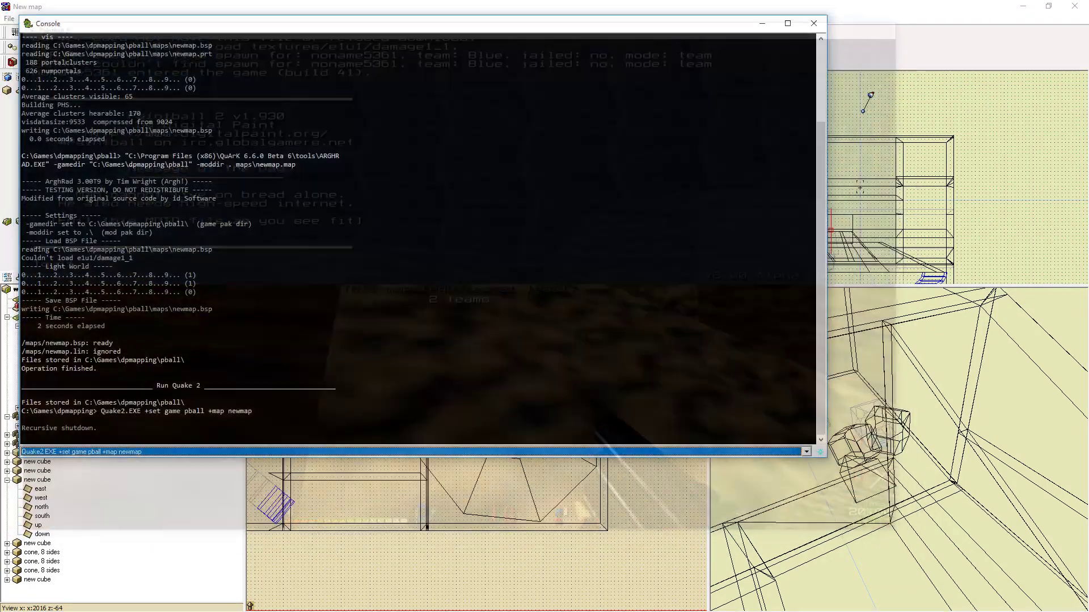
# Retexture the cube on the large mound with pball\pb_gras1
pyautogui.click(500, 230)
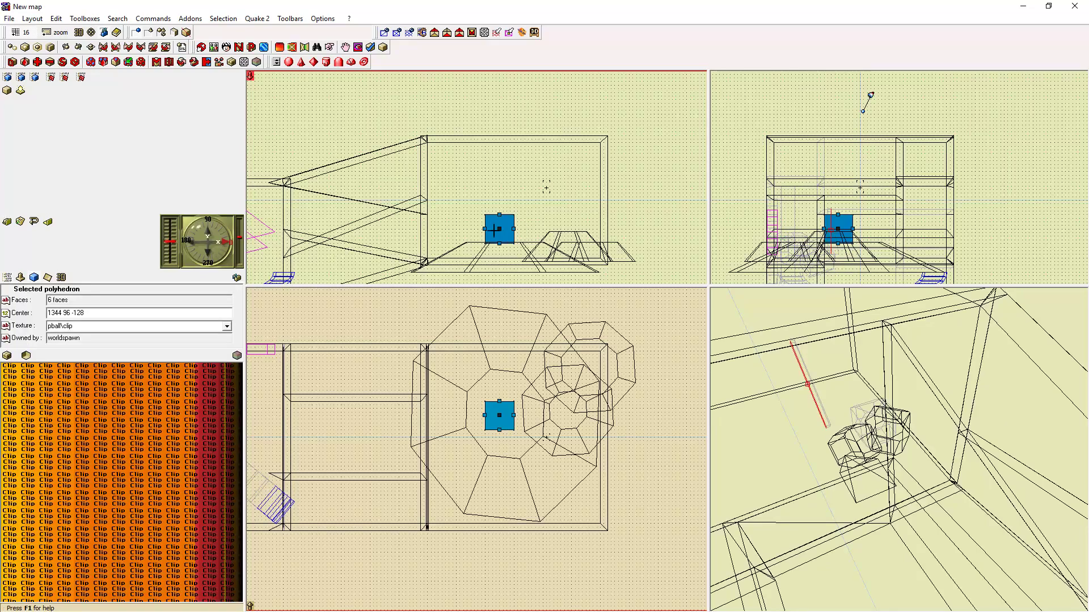
pyautogui.click(8, 355)
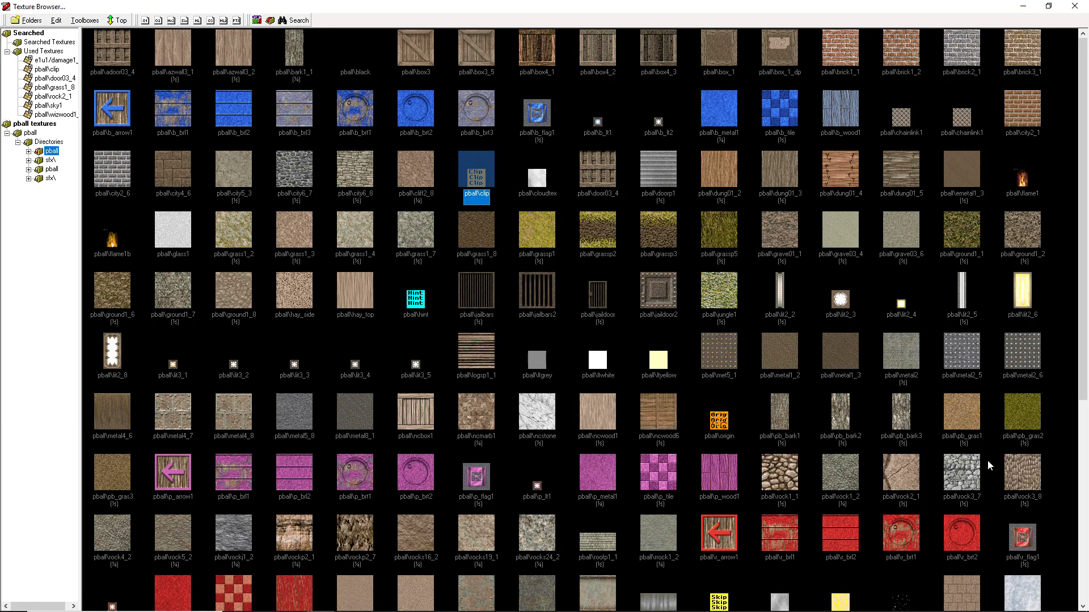
pyautogui.doubleClick(965, 408)
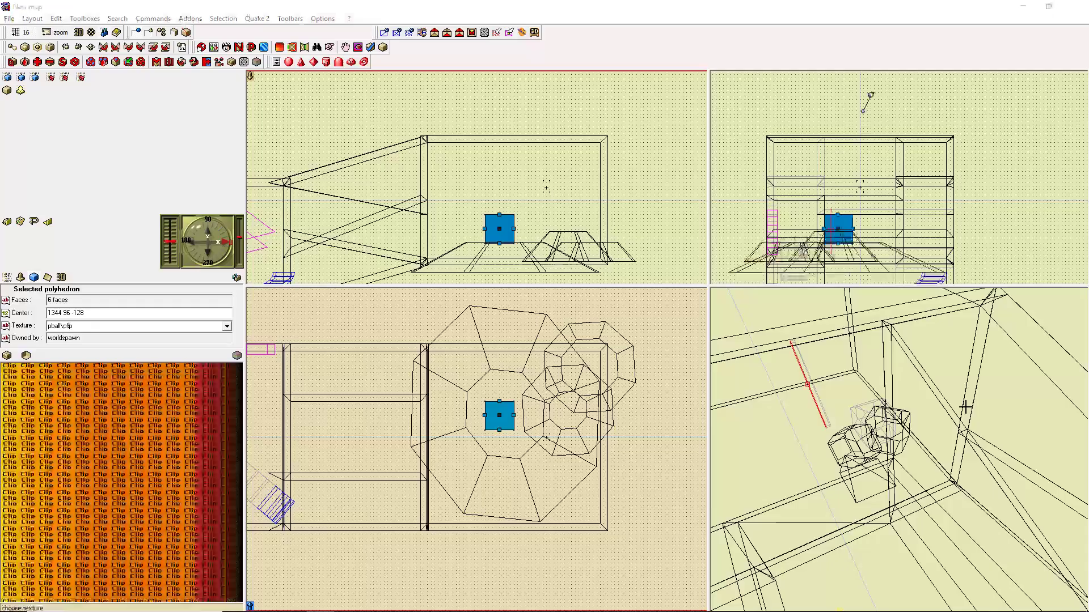
pyautogui.click(528, 213)
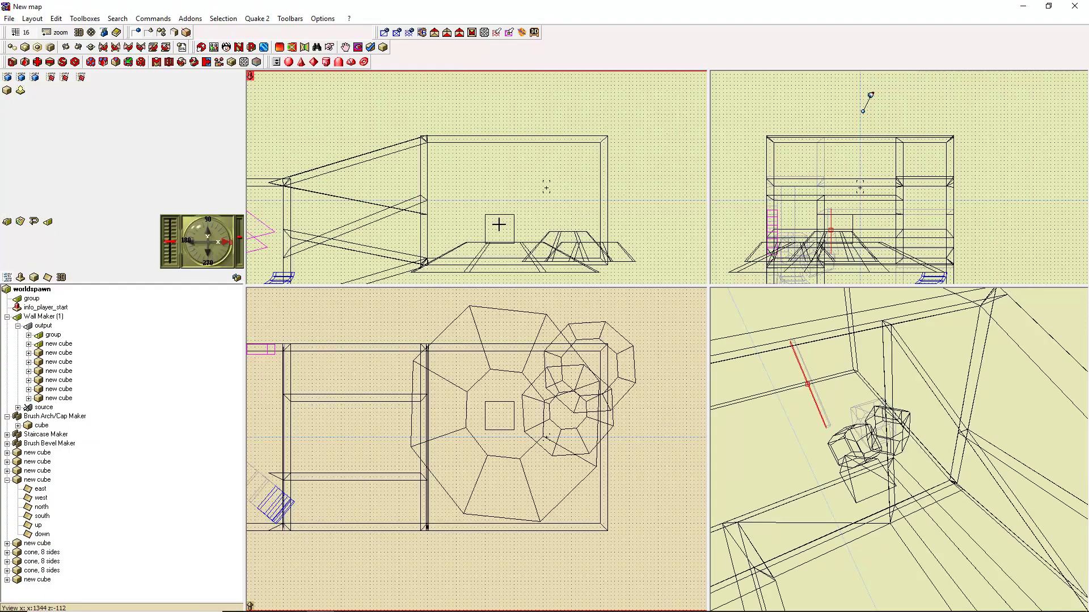
pyautogui.click(499, 227)
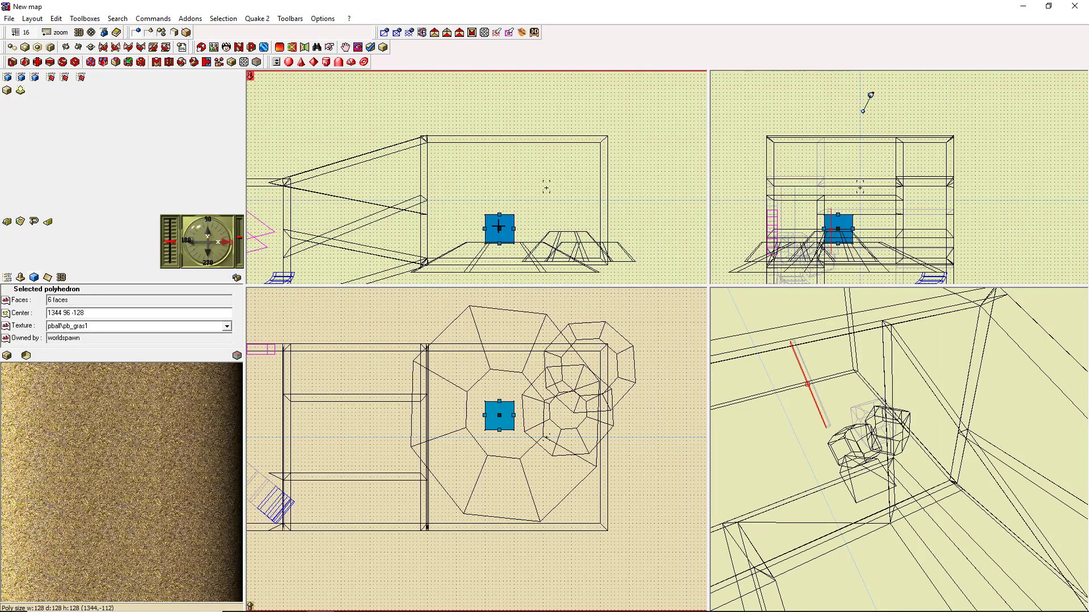
# Move the pb_gras1 cube outside the room to 2016 96 96 and rotate it about its X and Y axes
pyautogui.moveTo(499, 229)
pyautogui.mouseDown()
pyautogui.moveTo(583, 208)
pyautogui.moveTo(605, 233)
pyautogui.moveTo(511, 229)
pyautogui.moveTo(686, 232)
pyautogui.moveTo(668, 198)
pyautogui.mouseUp()
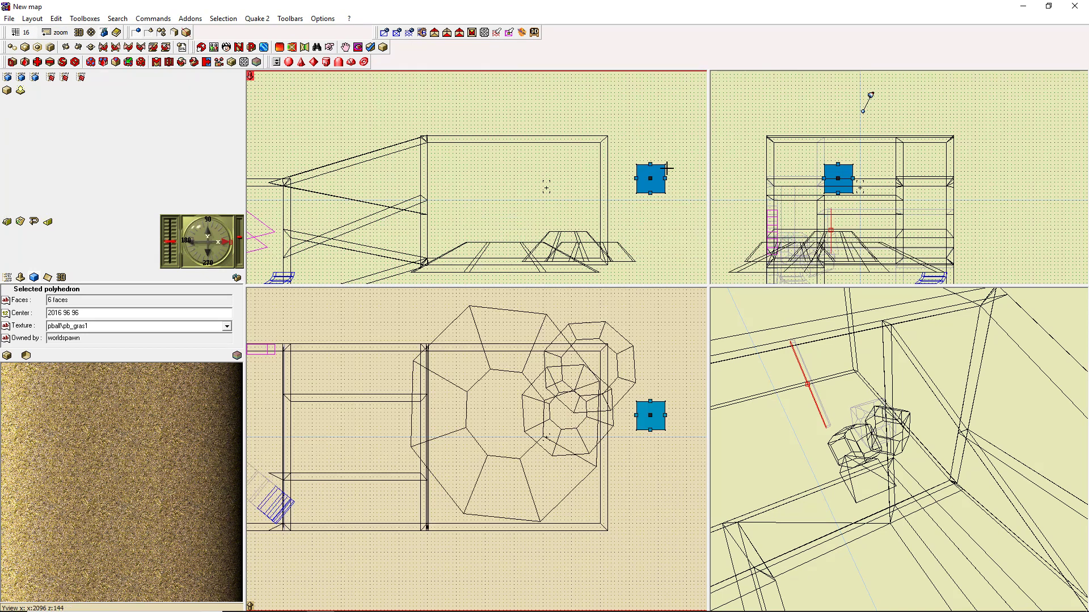
pyautogui.click(118, 50)
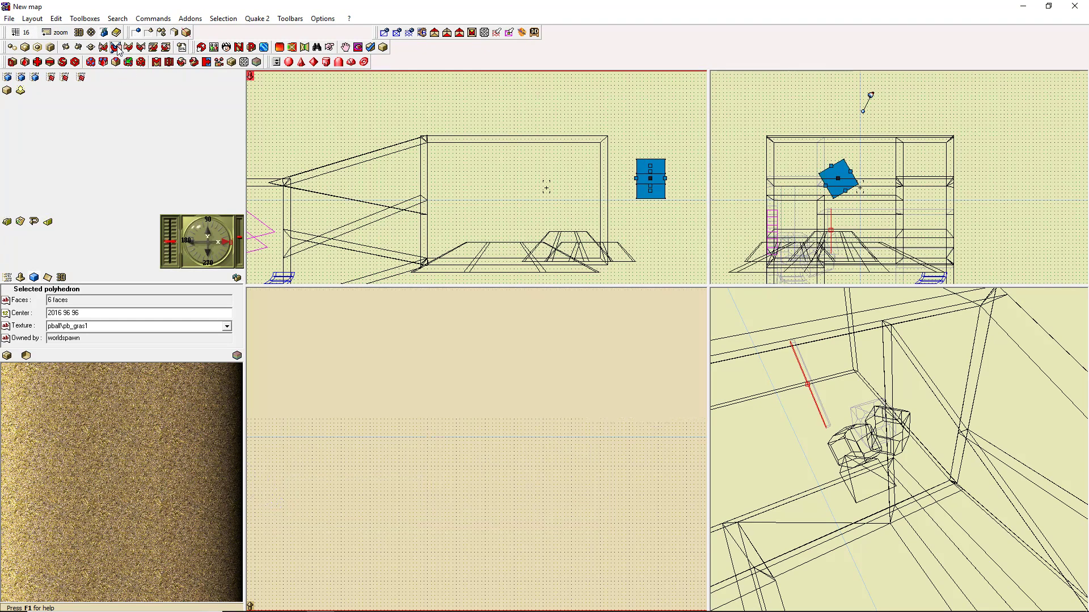
pyautogui.click(129, 48)
pyautogui.click(130, 47)
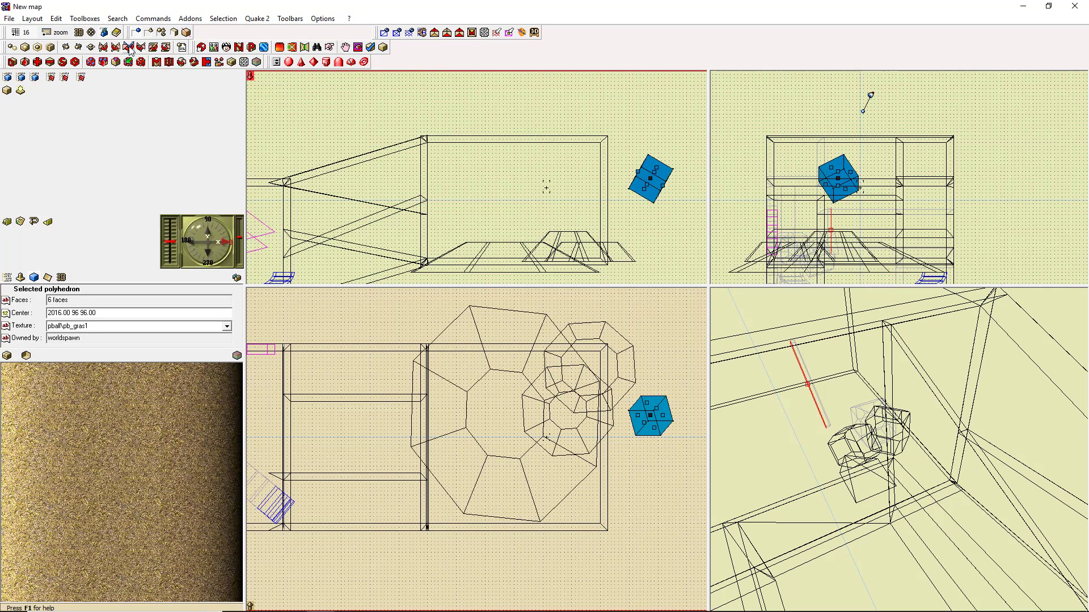
# Insert a new cube and place it outside the room beside the rotated cube, centred at 1904 -48 144
pyautogui.click(628, 153)
pyautogui.click(651, 181)
pyautogui.click(7, 90)
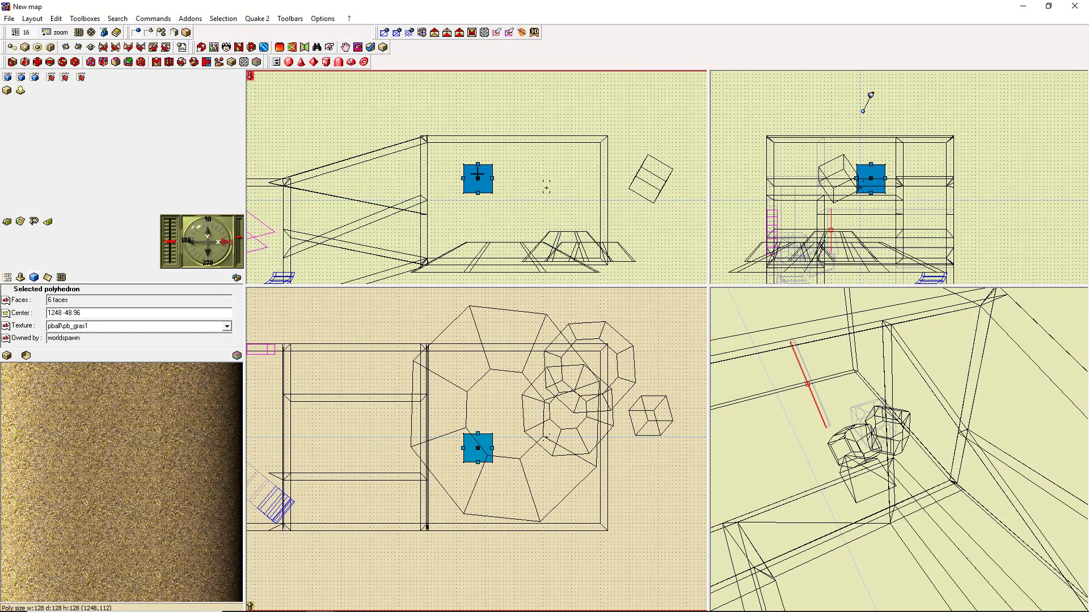
pyautogui.moveTo(477, 174); pyautogui.dragTo(623, 165)
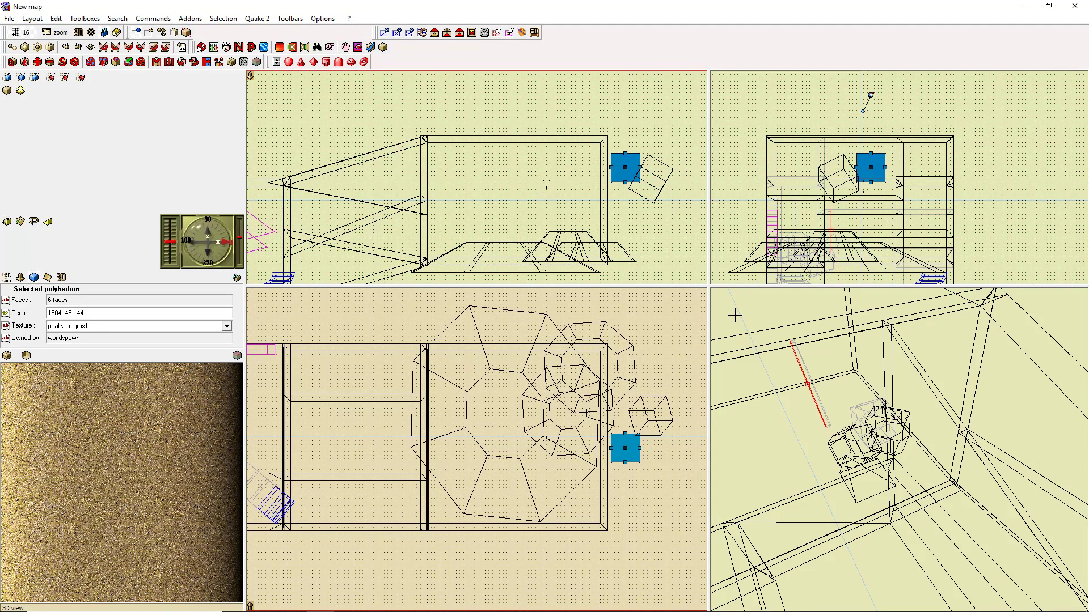
pyautogui.click(647, 174)
pyautogui.rightClick(641, 173)
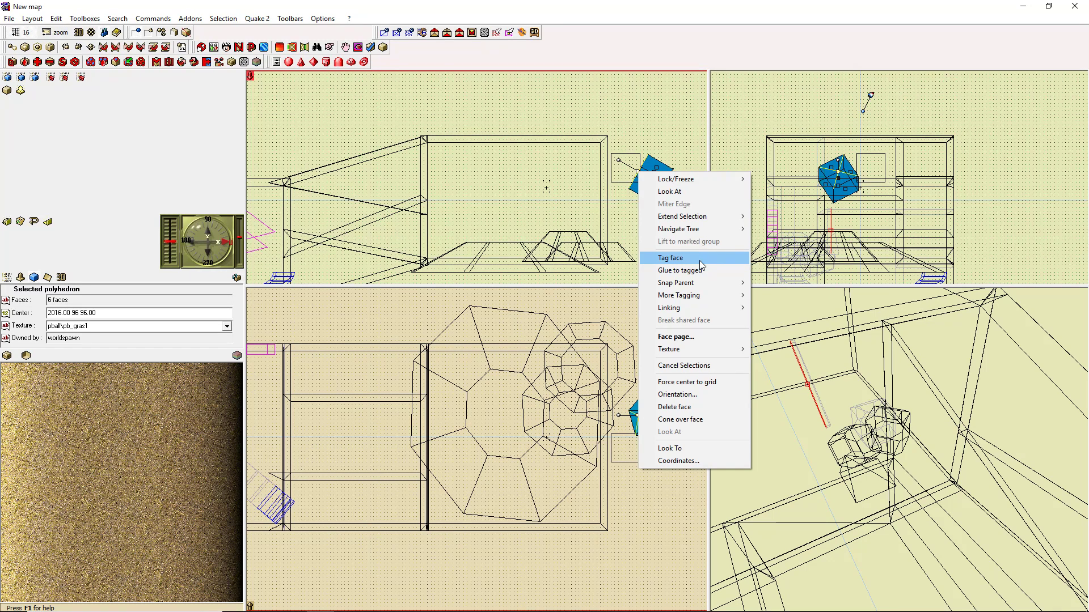
pyautogui.click(700, 260)
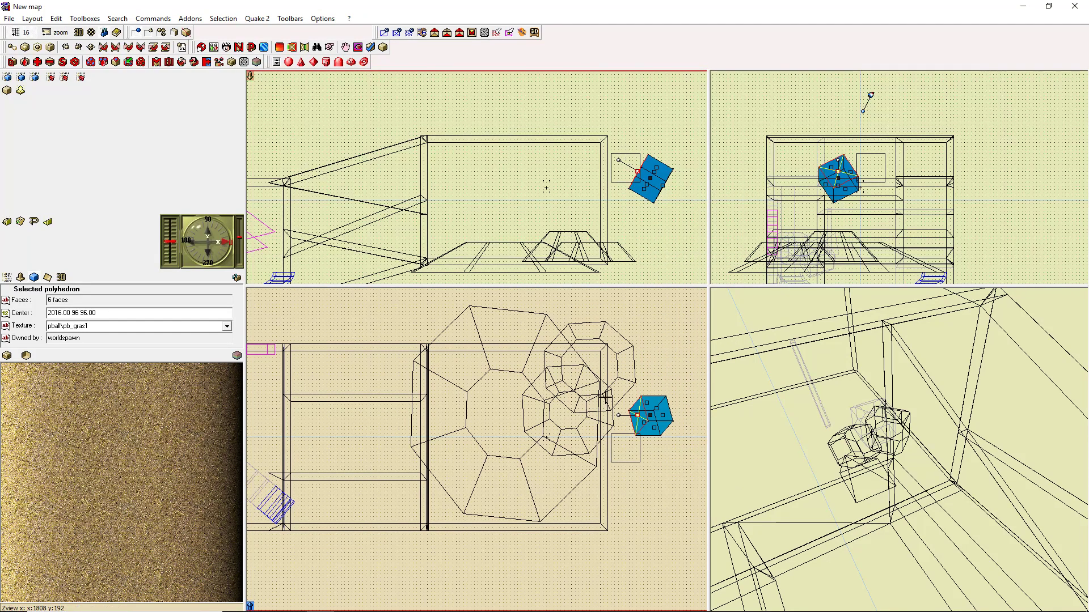
pyautogui.click(626, 449)
pyautogui.moveTo(626, 449); pyautogui.dragTo(628, 411)
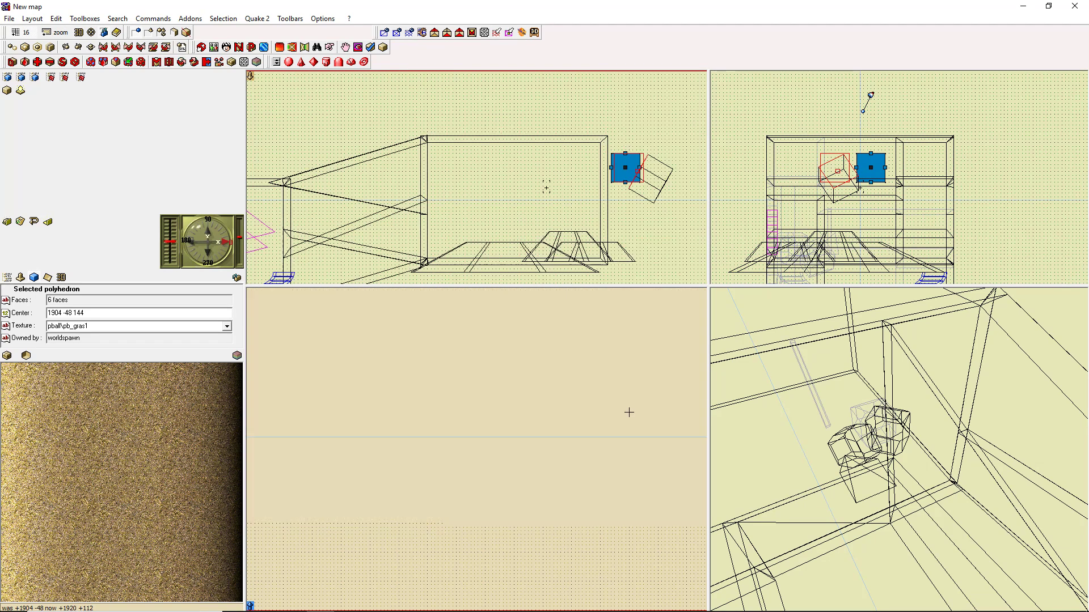
# Cut the new cube along the tagged face and move the rotated cube away to 2080 -336 96
pyautogui.rightClick(628, 171)
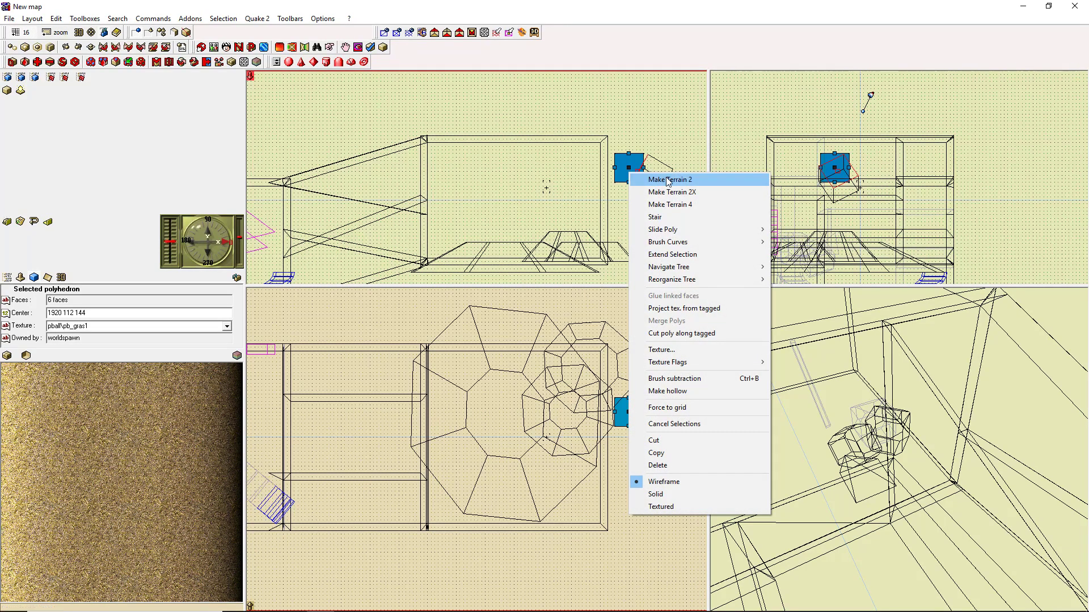
pyautogui.click(713, 332)
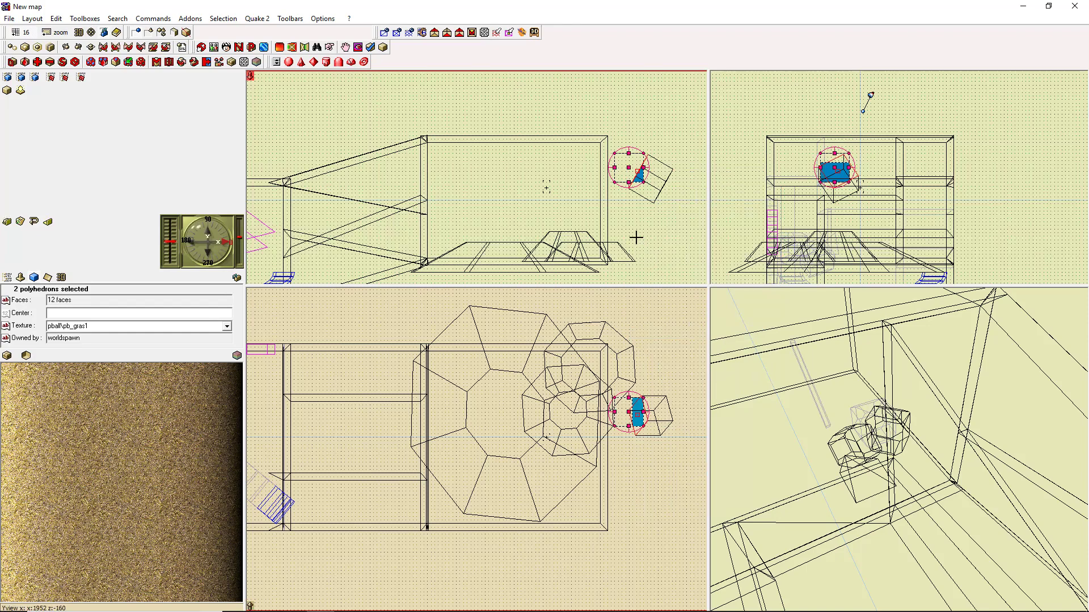
pyautogui.click(663, 406)
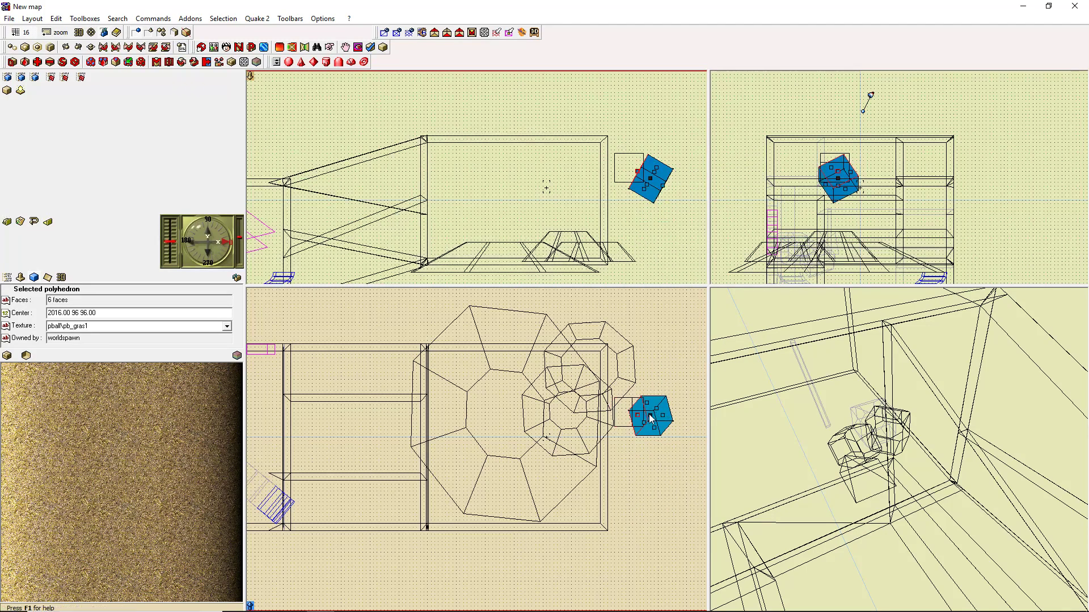
pyautogui.moveTo(651, 416); pyautogui.dragTo(665, 516)
pyautogui.click(668, 223)
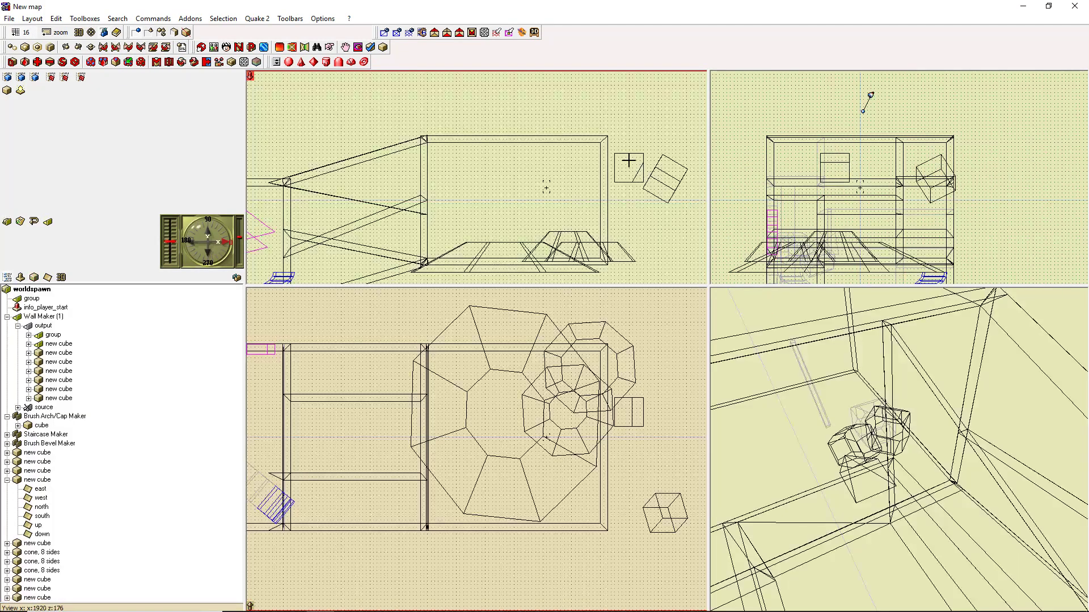
# Delete the sliced-off corner piece and move the remaining cut cube into the room at 1154.57 112 -11.09
pyautogui.click(641, 176)
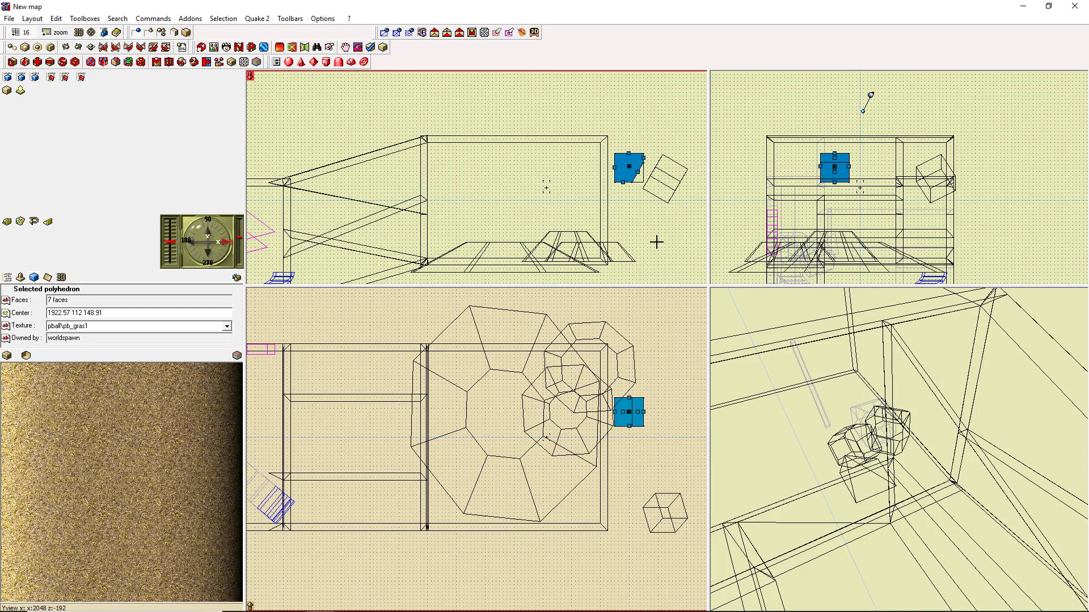
pyautogui.click(667, 186)
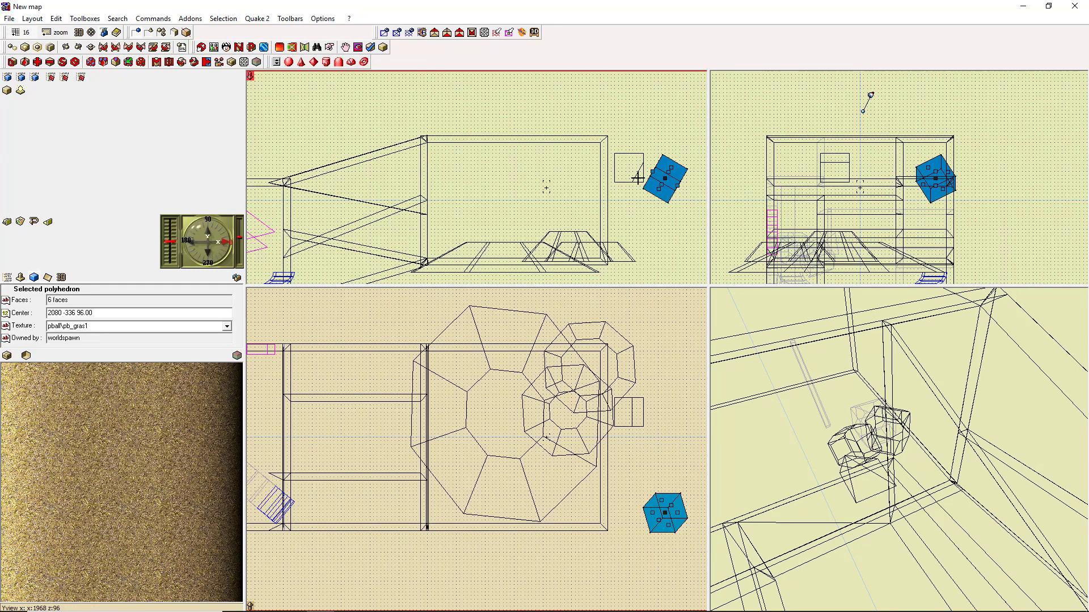
pyautogui.click(640, 177)
pyautogui.press('Delete')
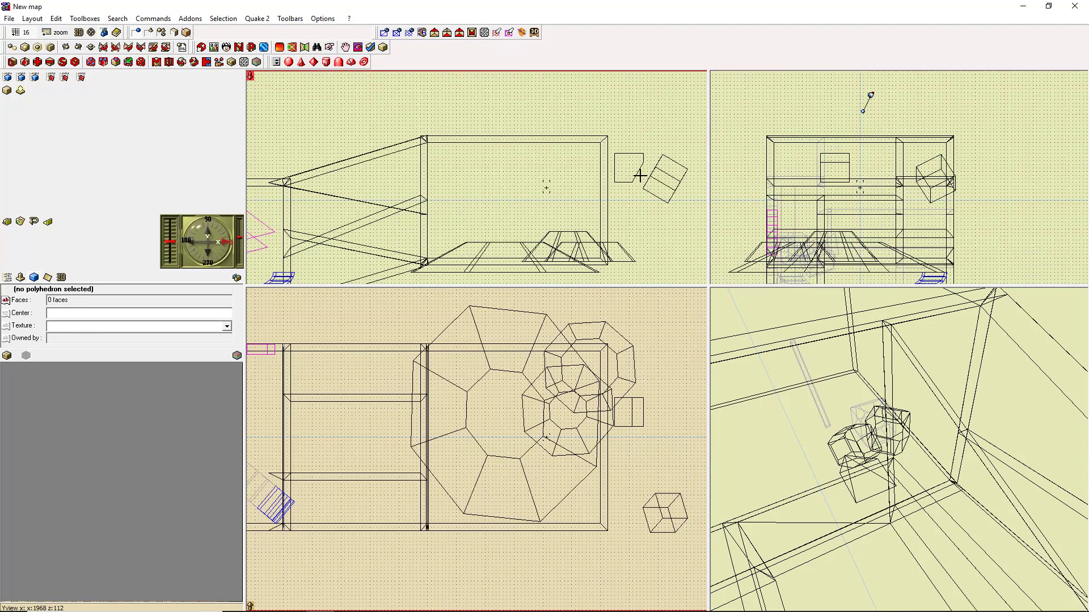
pyautogui.click(626, 161)
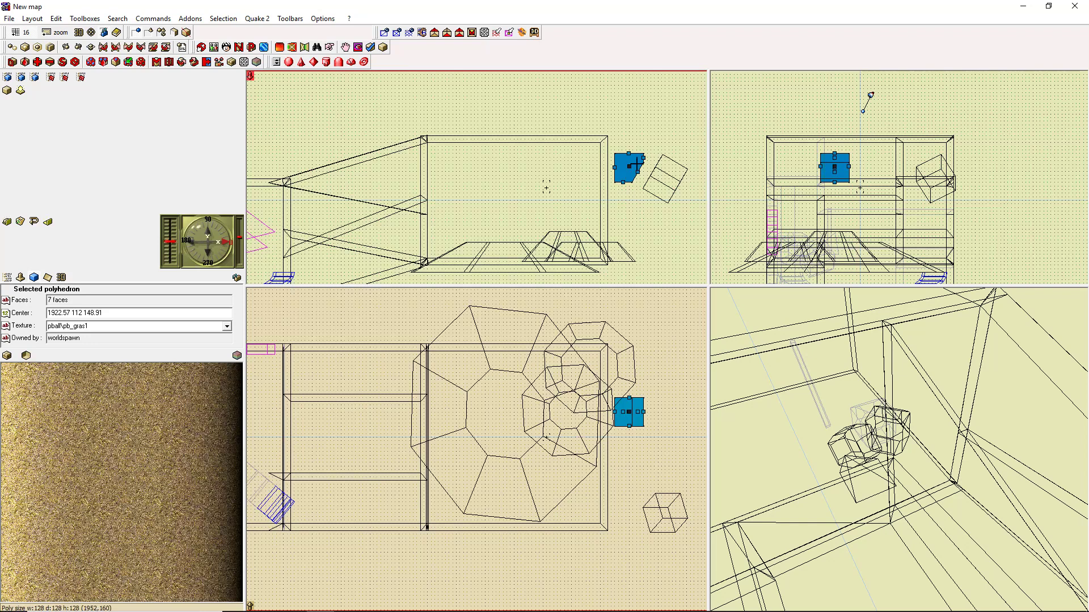
pyautogui.moveTo(630, 163); pyautogui.dragTo(455, 199)
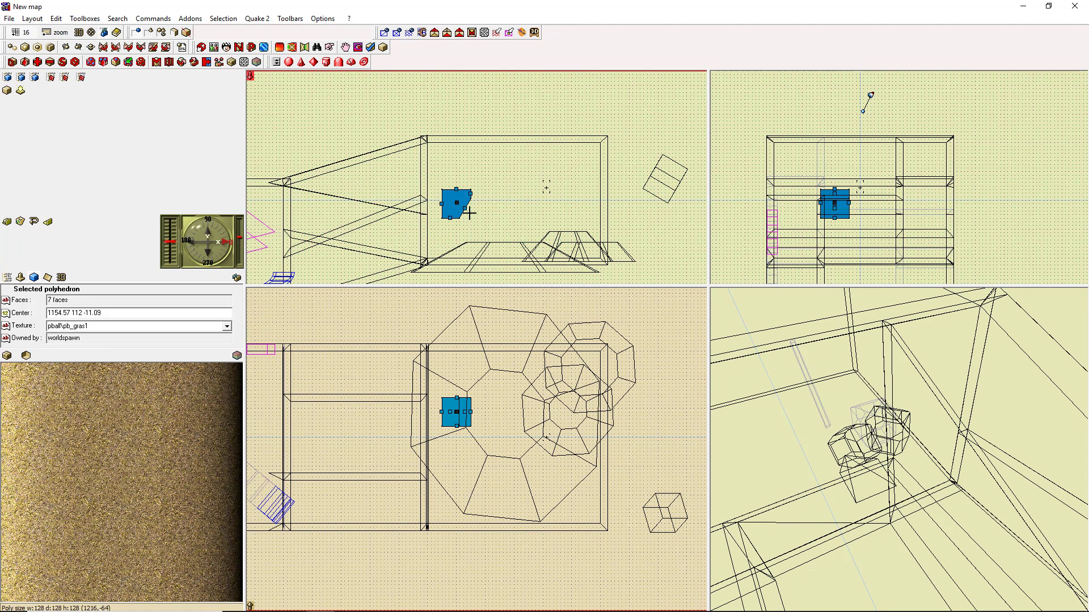
pyautogui.click(653, 170)
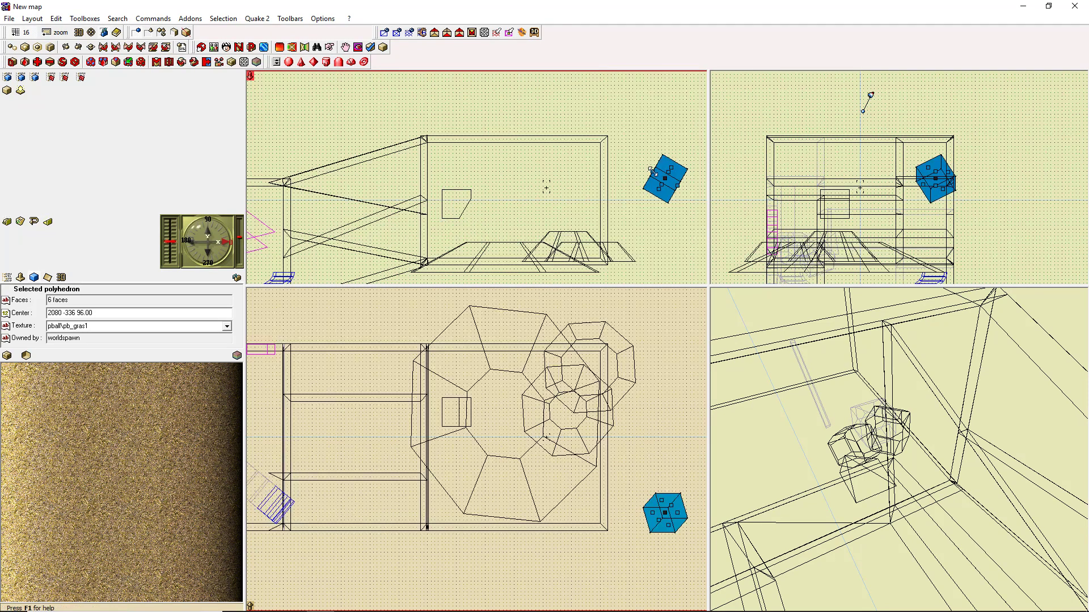
pyautogui.rightClick(653, 171)
pyautogui.click(712, 252)
pyautogui.moveTo(667, 182); pyautogui.dragTo(518, 258)
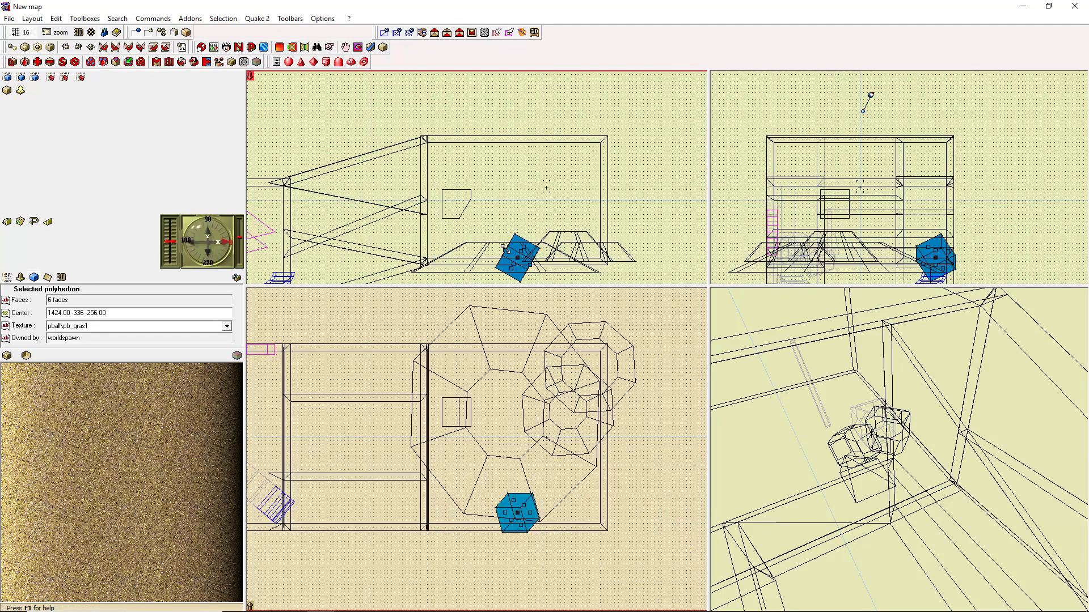
pyautogui.rightClick(509, 254)
pyautogui.click(553, 334)
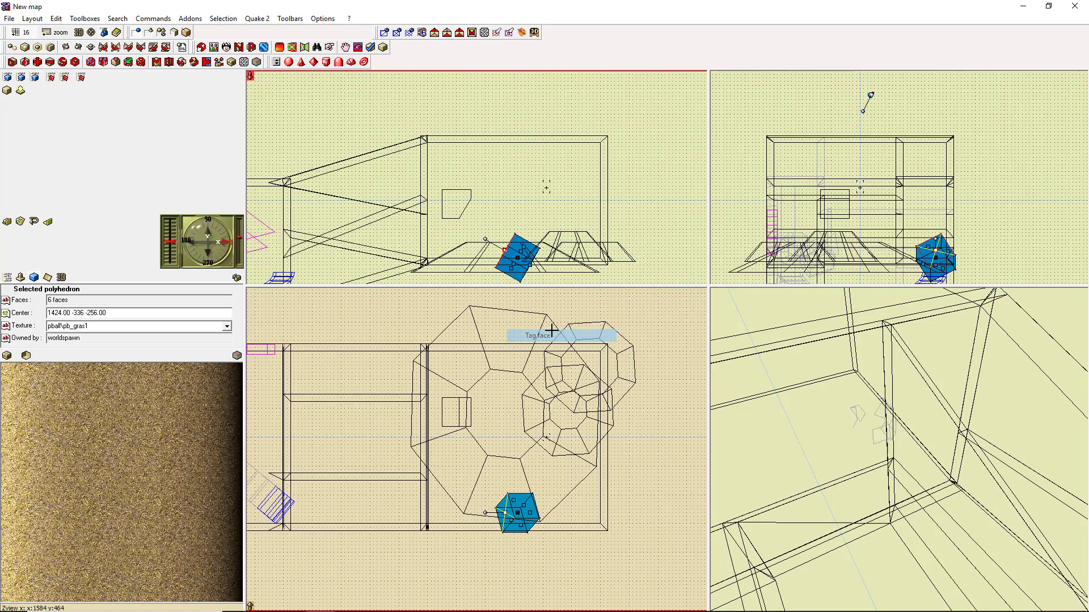
# Cut the large mound along the tagged face and delete the half nearest the small mounds
pyautogui.click(493, 252)
pyautogui.rightClick(493, 251)
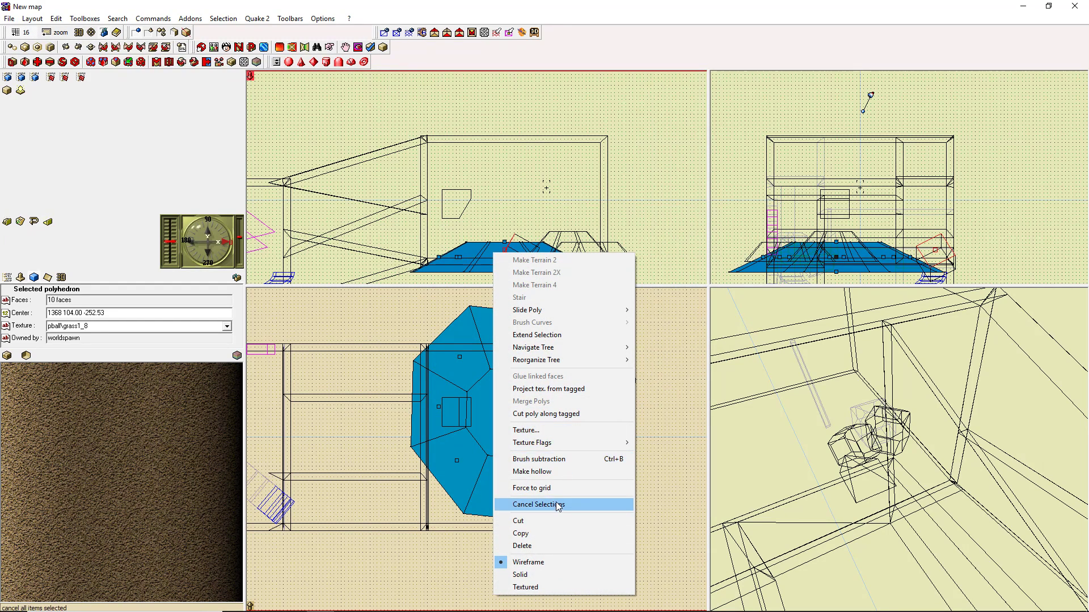
pyautogui.click(596, 419)
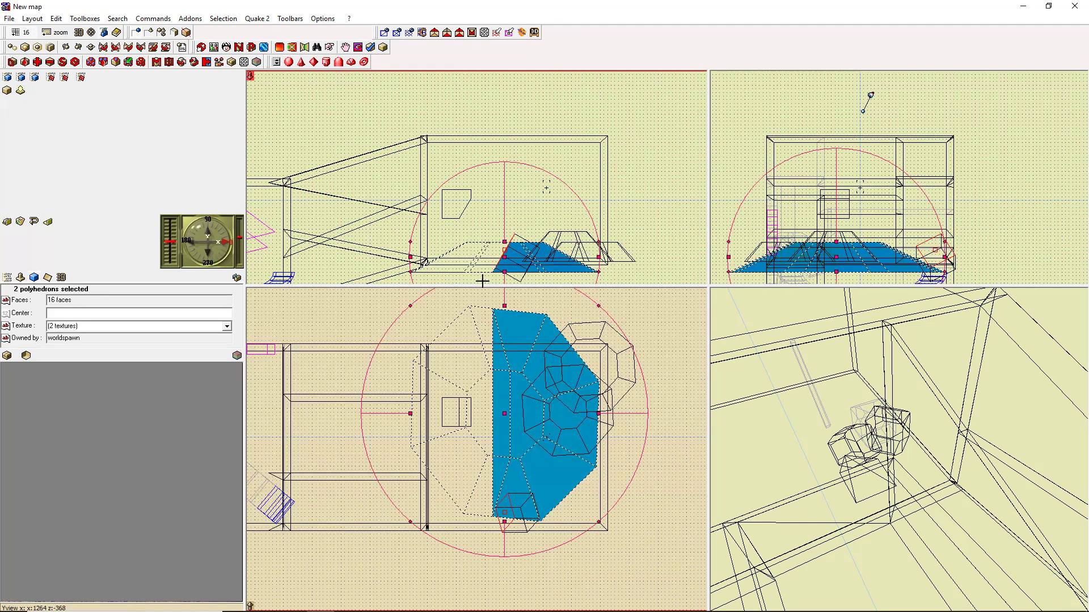
pyautogui.click(488, 244)
pyautogui.click(550, 256)
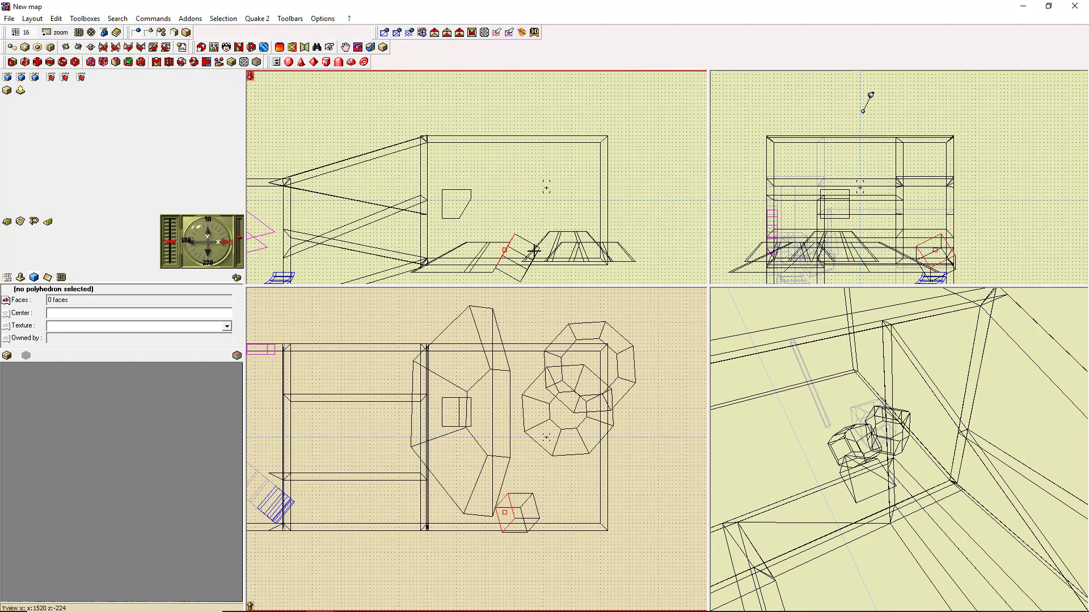
# Move the rotated cube back outside the room, clear of the mounds, and deselect it
pyautogui.click(523, 250)
pyautogui.moveTo(517, 259); pyautogui.dragTo(657, 160)
pyautogui.click(517, 188)
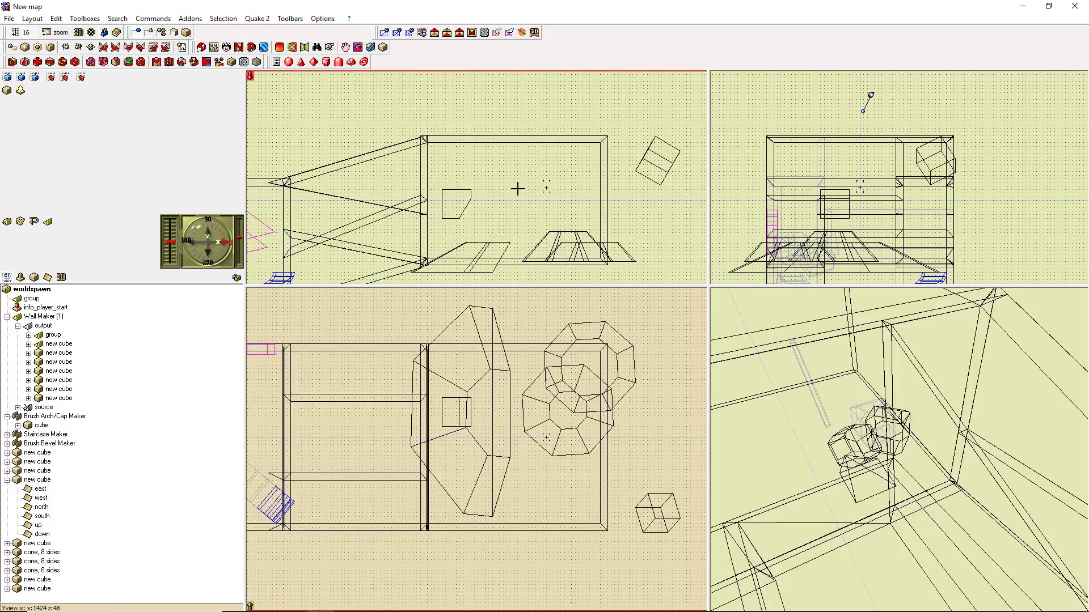
# Run the map to examine the cut cube and the sliced face of the large mound, and quit the game
pyautogui.press('F9')
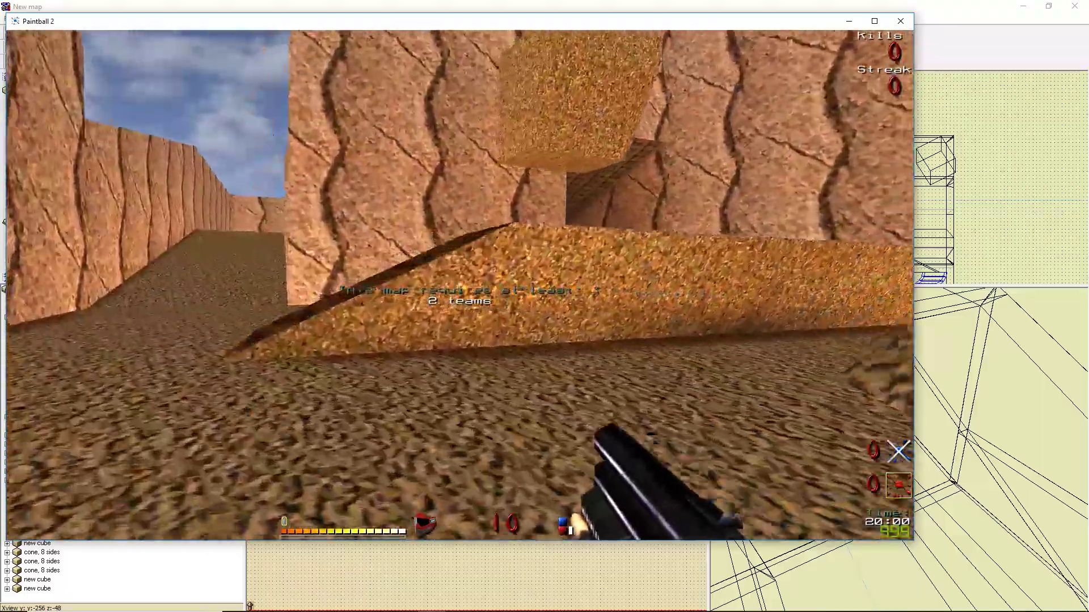
pyautogui.press('w')
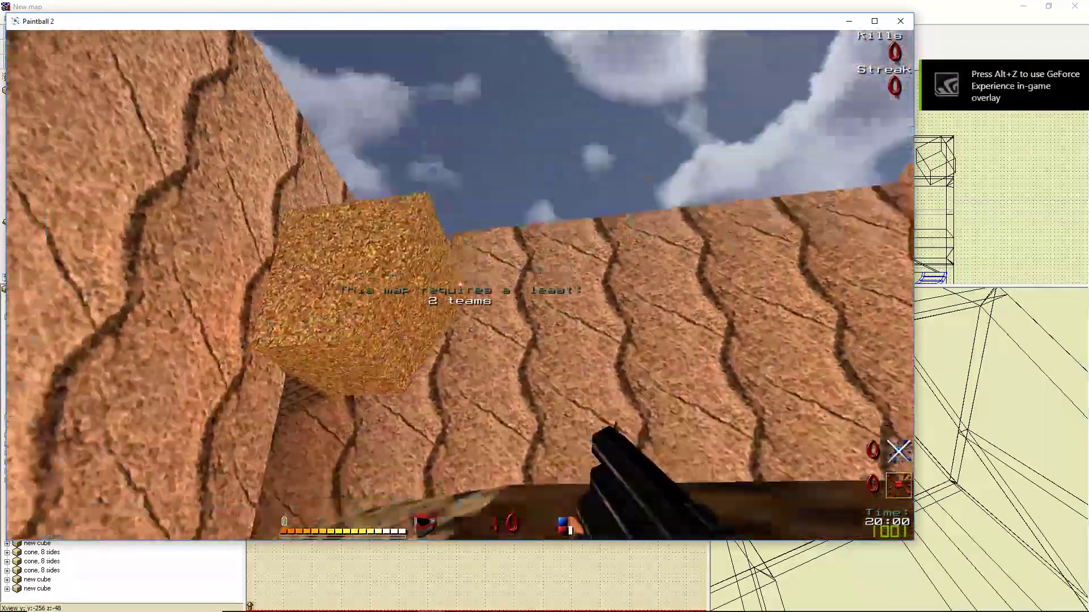
pyautogui.press('w')
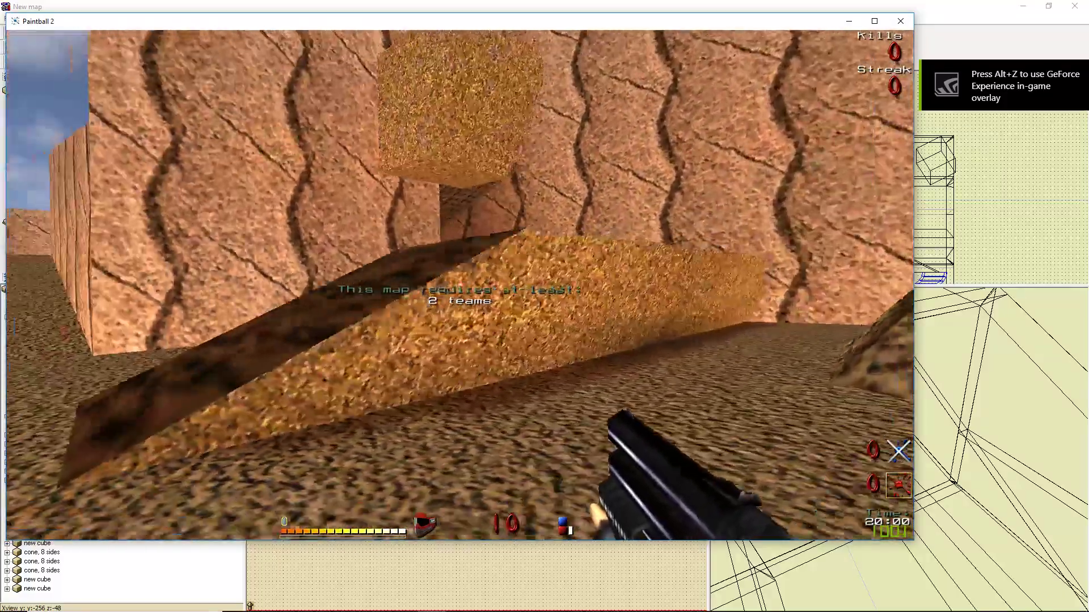
pyautogui.press('d')
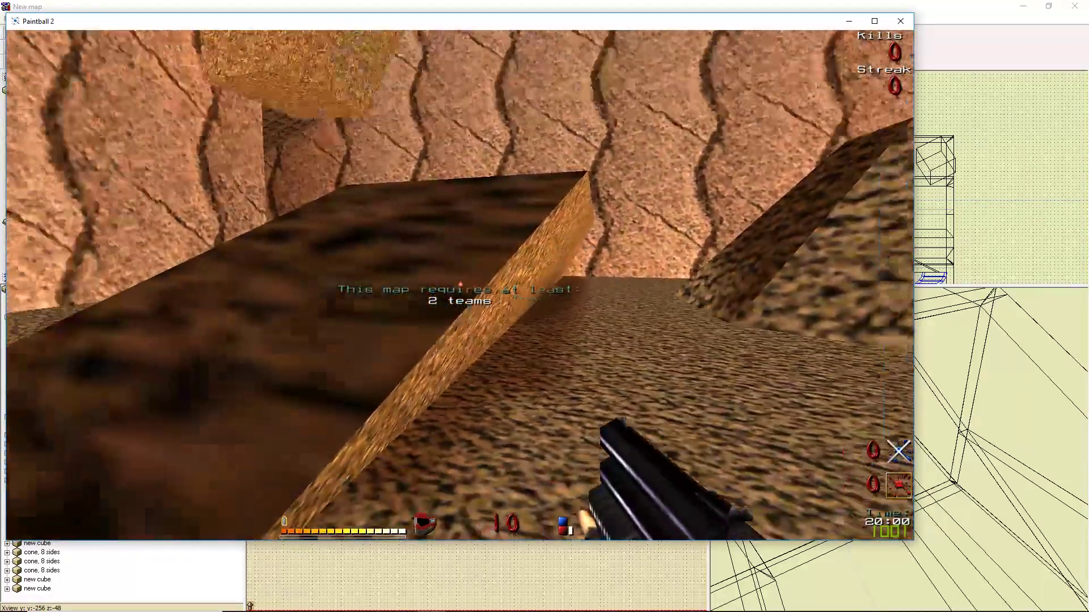
pyautogui.press('s')
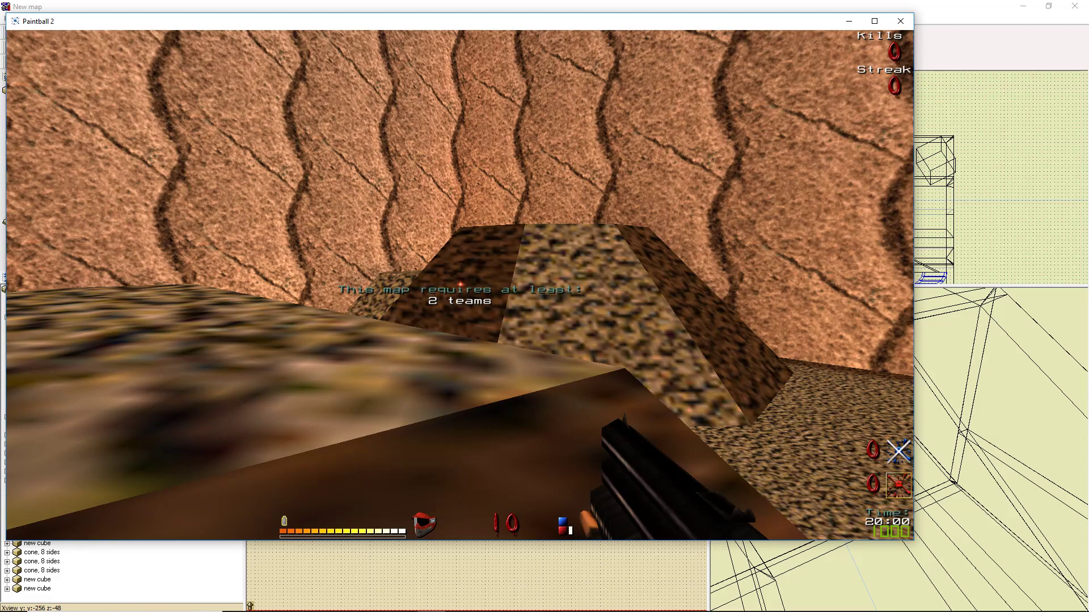
pyautogui.press('d')
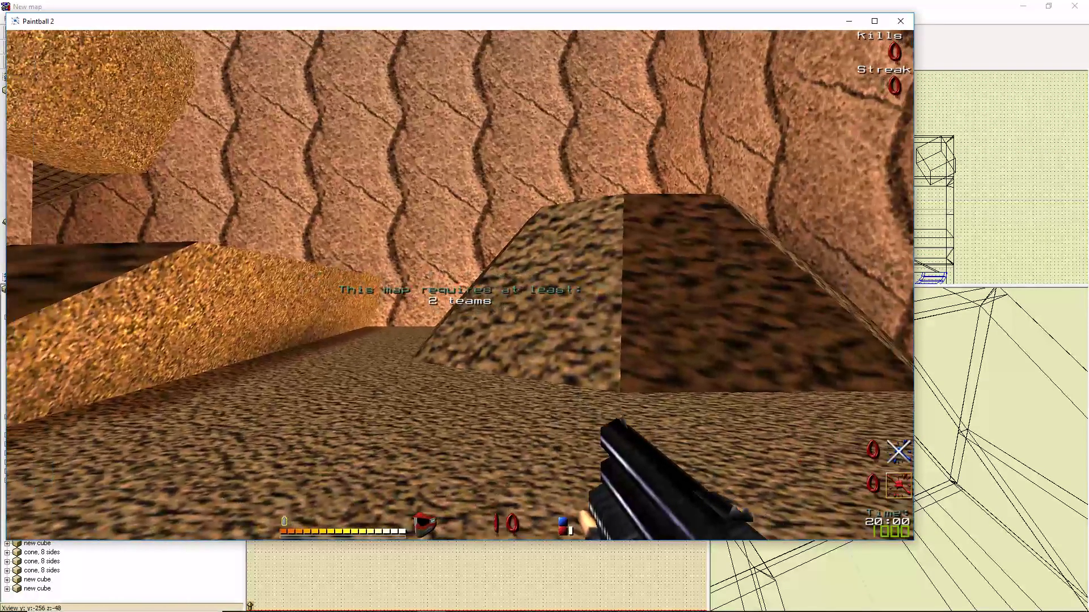
pyautogui.press('a')
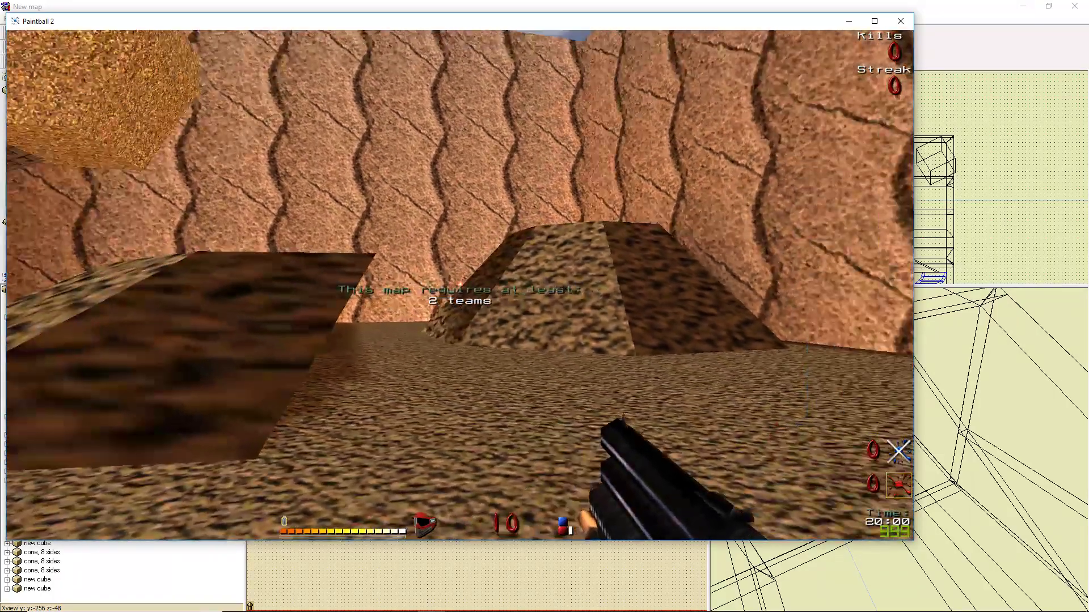
pyautogui.press('w')
pyautogui.press('d')
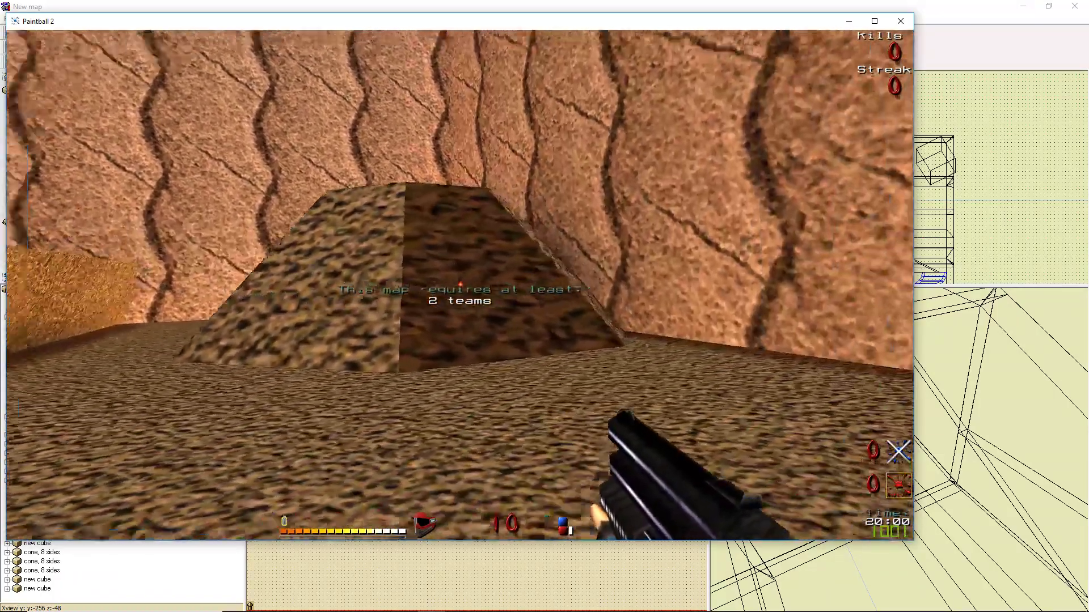
pyautogui.press('w')
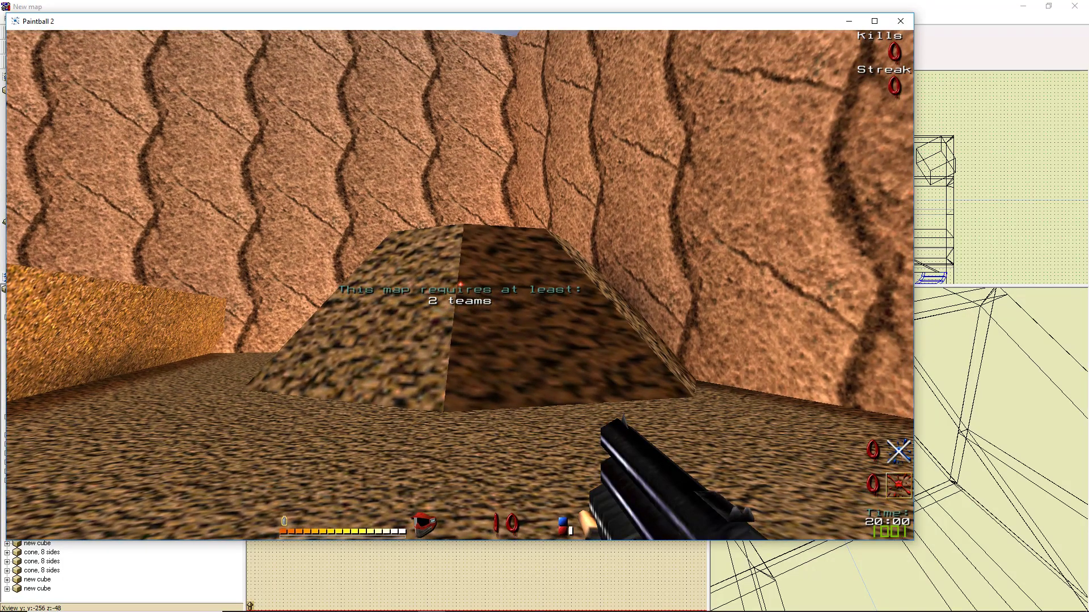
pyautogui.press('a')
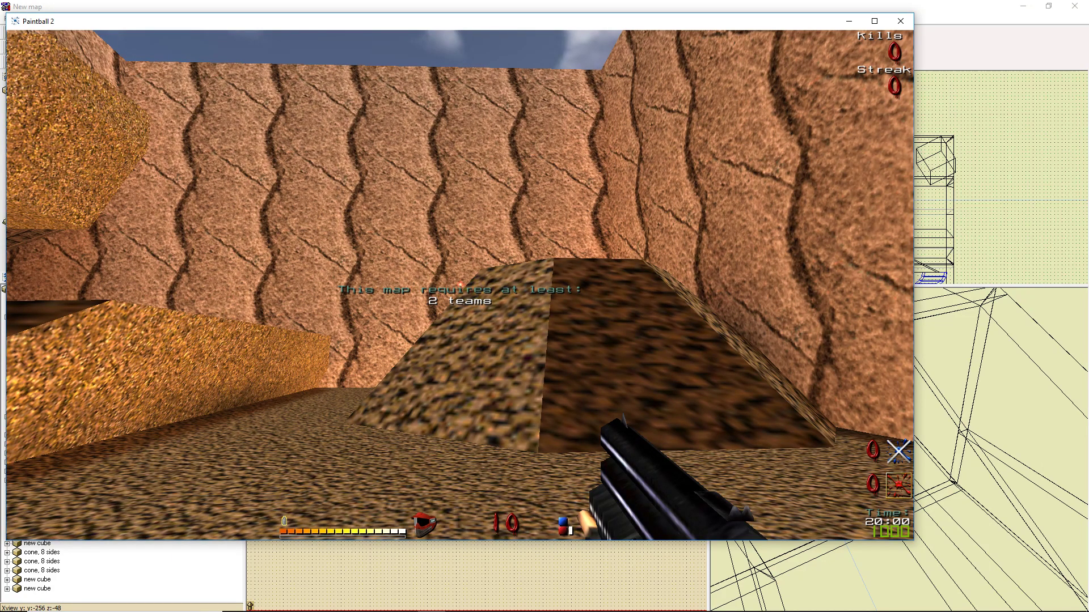
pyautogui.press('w')
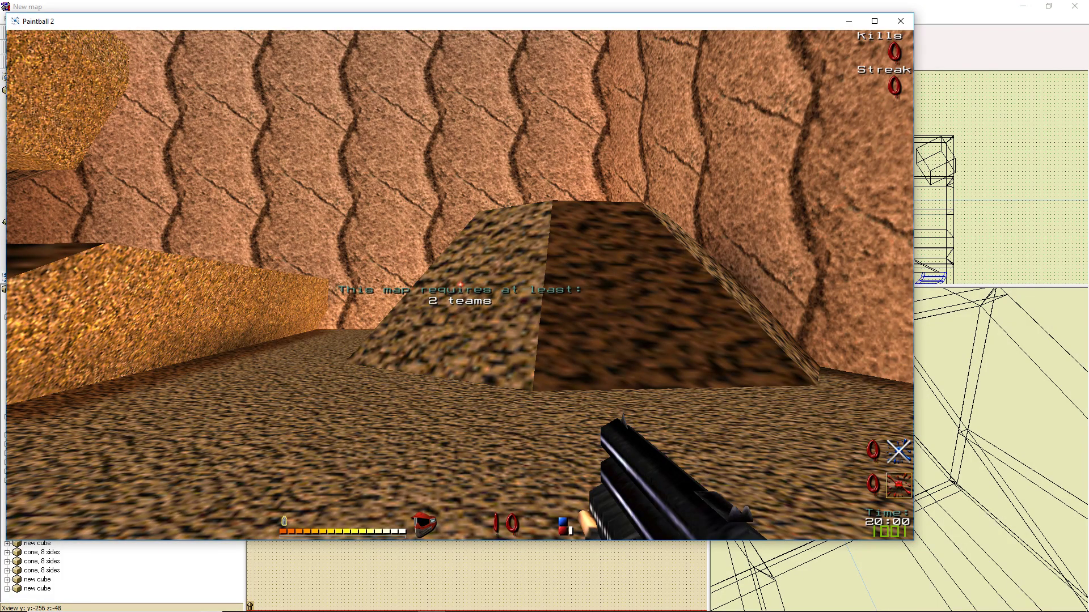
pyautogui.press('w')
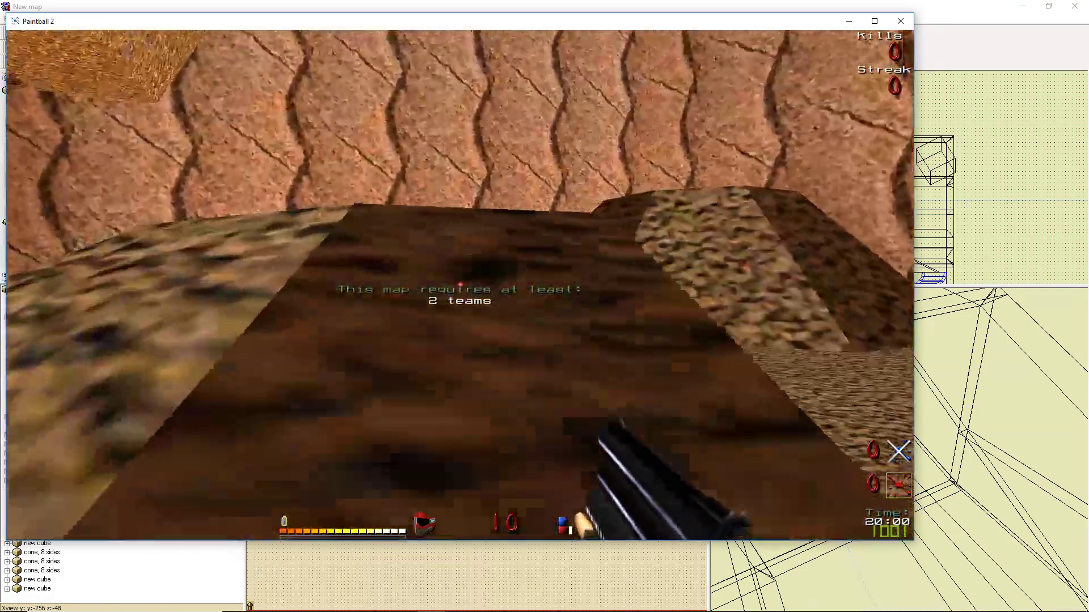
pyautogui.press('w')
pyautogui.press('`')
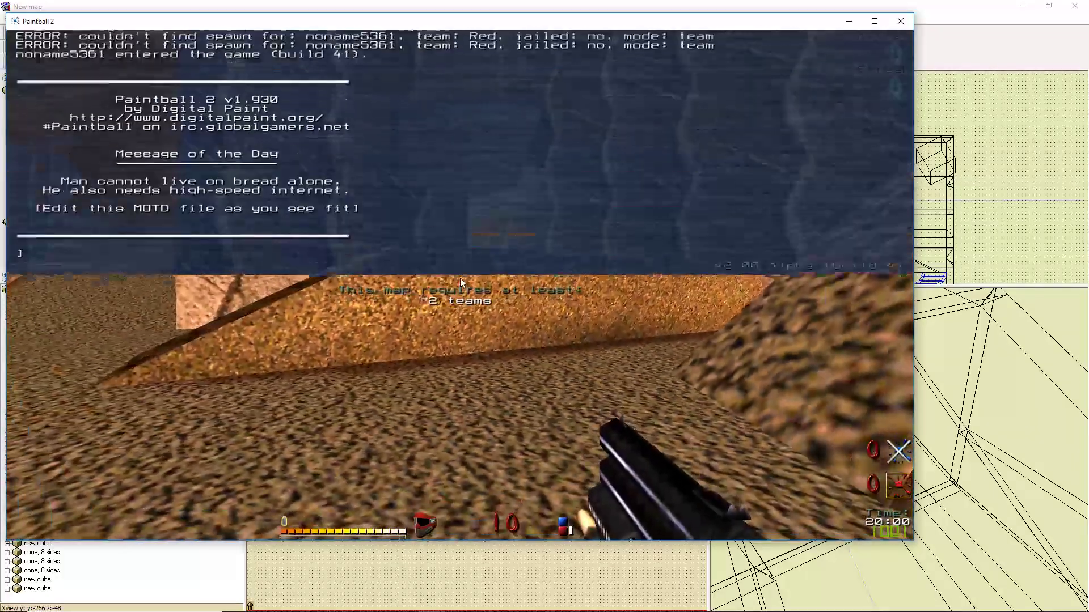
pyautogui.write('quit')
pyautogui.press('Return')
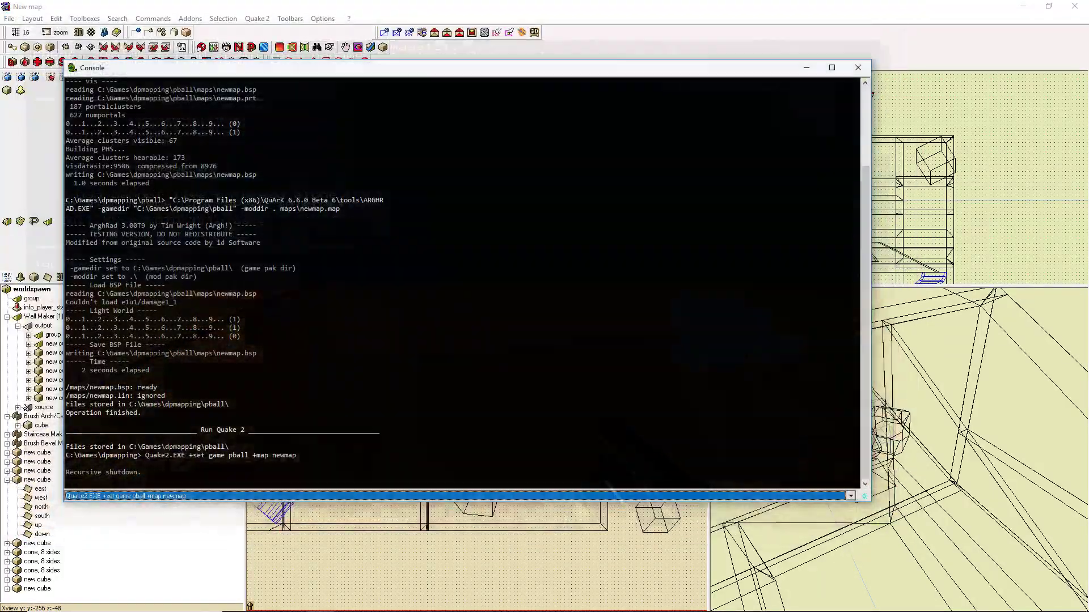
# Reshape the large cut mound by dragging its corners, giving it a peaked ridge and lowering its base on the cut side
pyautogui.click(497, 250)
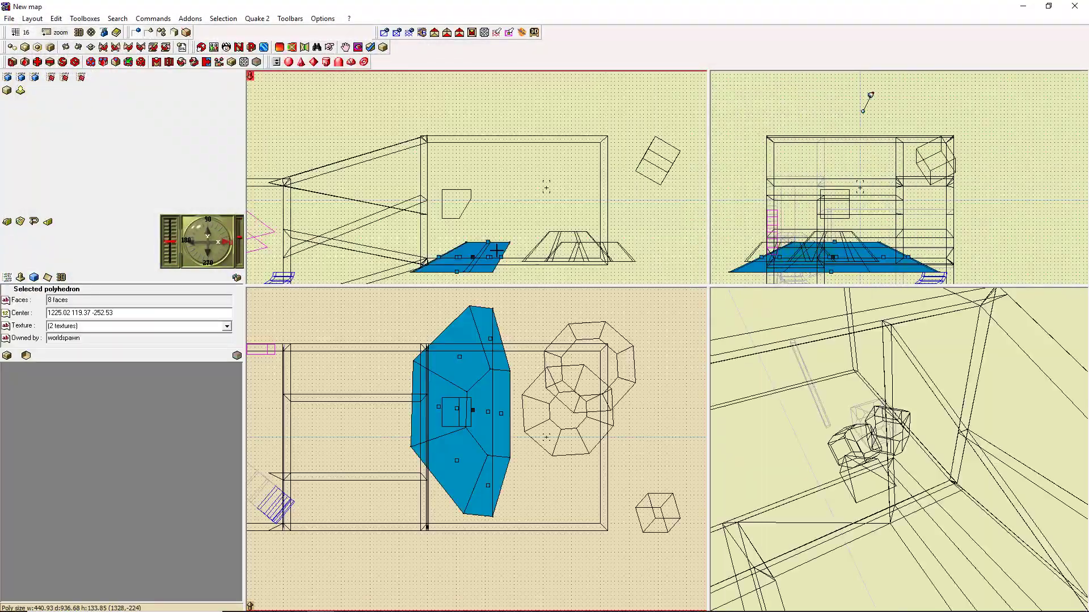
pyautogui.moveTo(497, 250)
pyautogui.mouseDown()
pyautogui.moveTo(511, 248)
pyautogui.moveTo(491, 220)
pyautogui.moveTo(488, 230)
pyautogui.moveTo(514, 225)
pyautogui.moveTo(499, 235)
pyautogui.moveTo(510, 237)
pyautogui.moveTo(499, 230)
pyautogui.mouseUp()
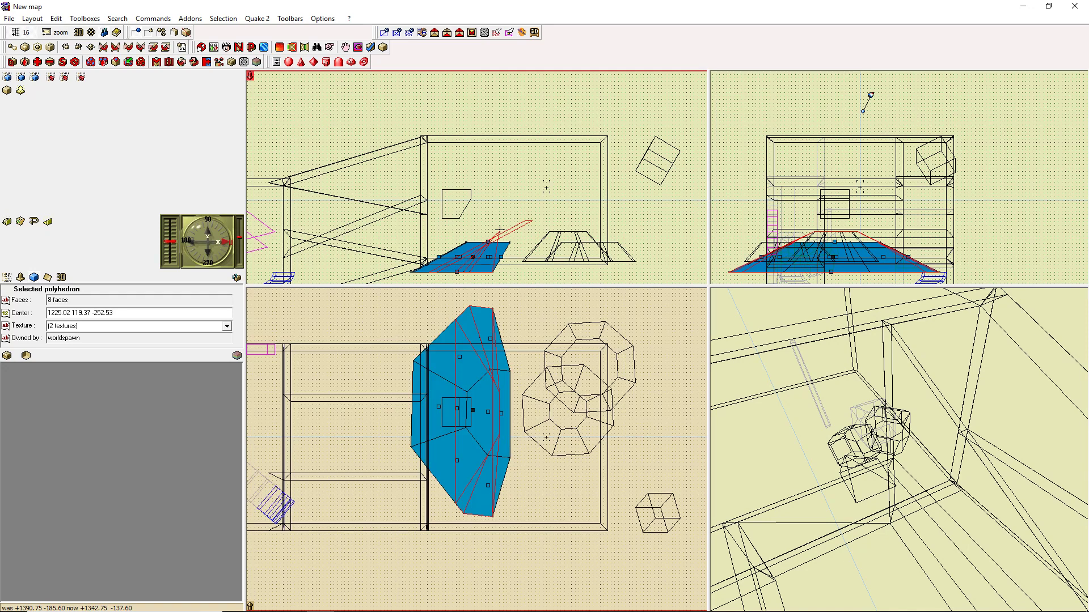
pyautogui.moveTo(500, 230); pyautogui.dragTo(555, 243)
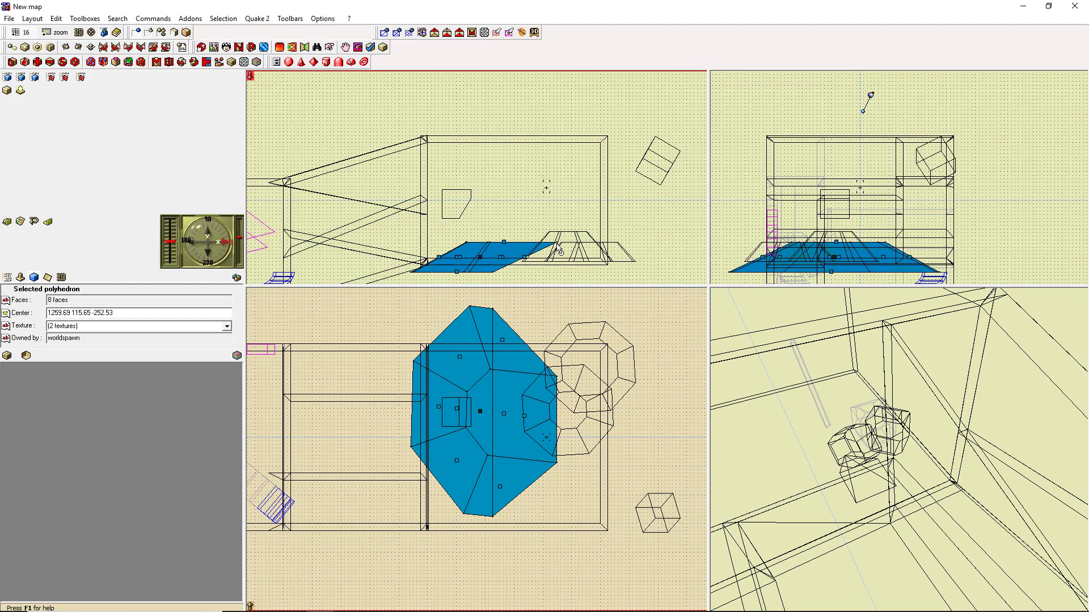
pyautogui.moveTo(555, 244); pyautogui.dragTo(513, 256)
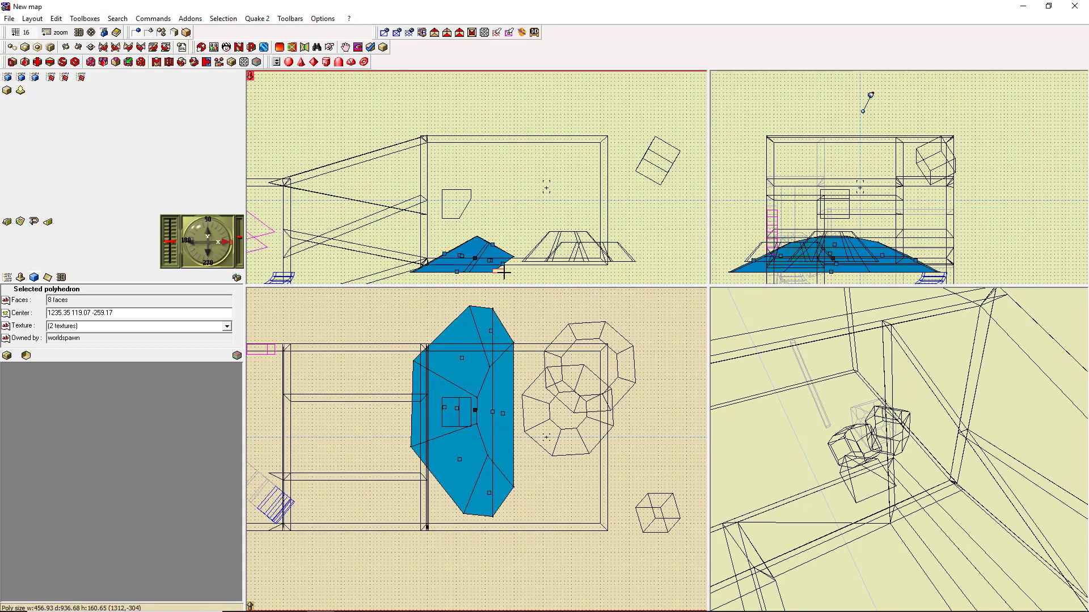
pyautogui.moveTo(493, 273); pyautogui.dragTo(458, 284)
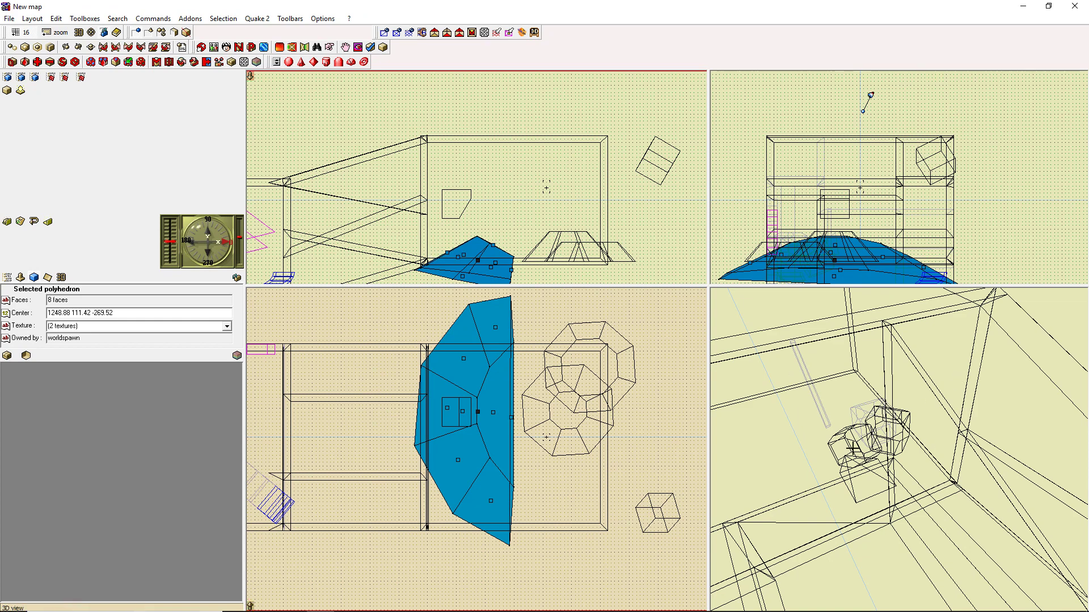
# Reshape the upper corners of the large mound from a 3D viewpoint facing it inside the room
pyautogui.moveTo(939, 444); pyautogui.dragTo(900, 391)
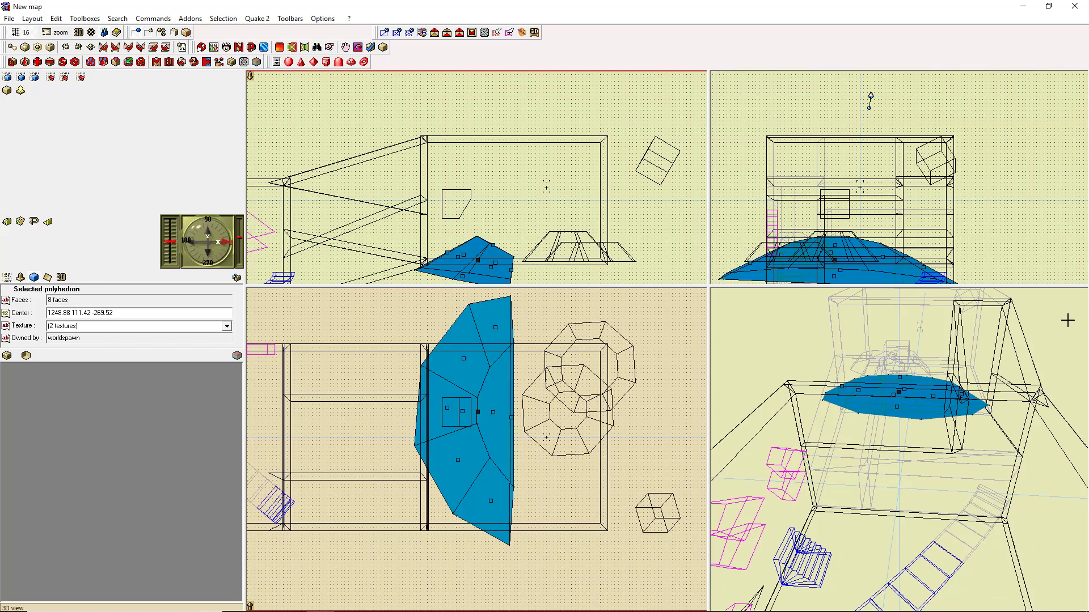
pyautogui.click(773, 359)
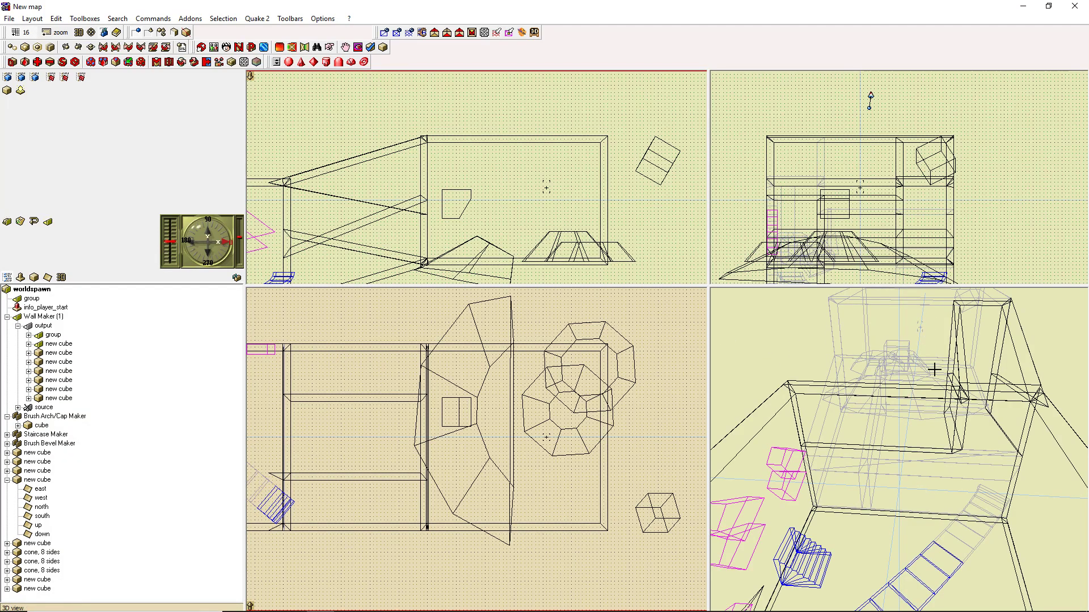
pyautogui.moveTo(946, 357); pyautogui.dragTo(959, 352)
pyautogui.moveTo(959, 352); pyautogui.dragTo(958, 328, button='right')
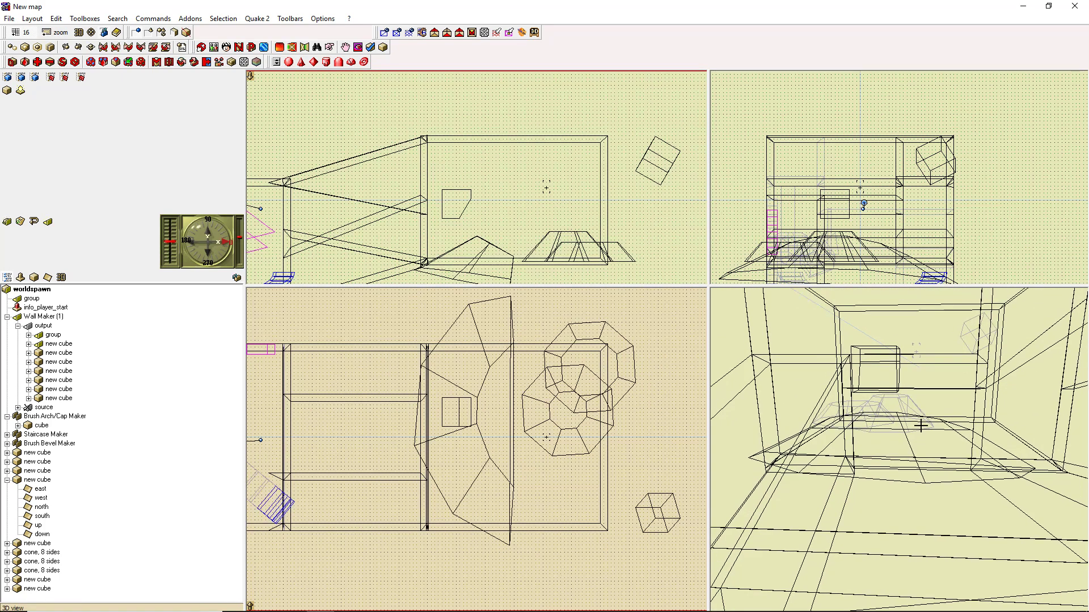
pyautogui.click(873, 437)
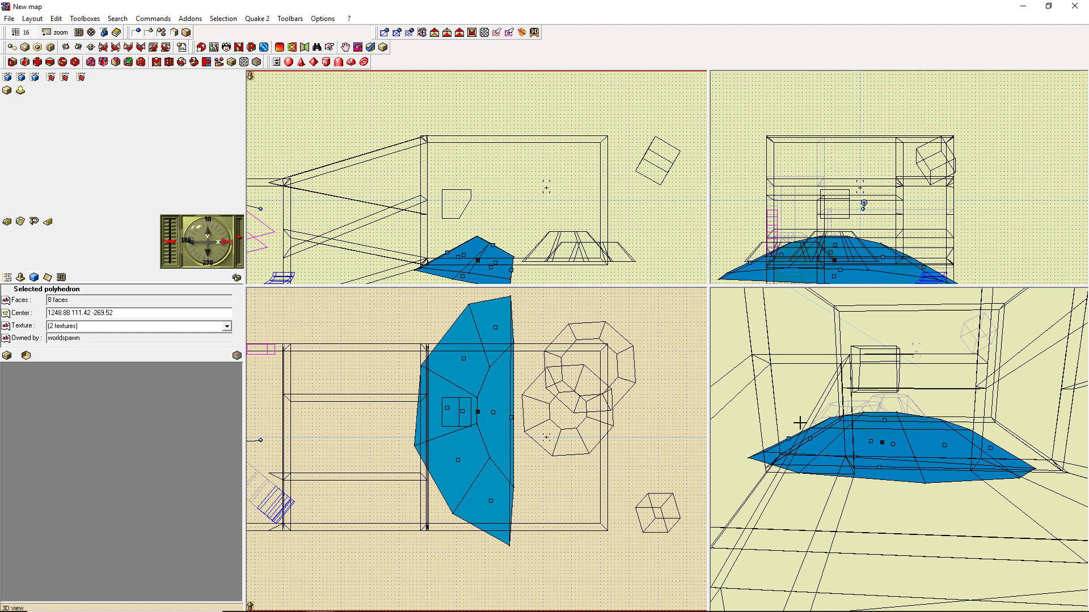
pyautogui.moveTo(831, 415); pyautogui.dragTo(823, 408)
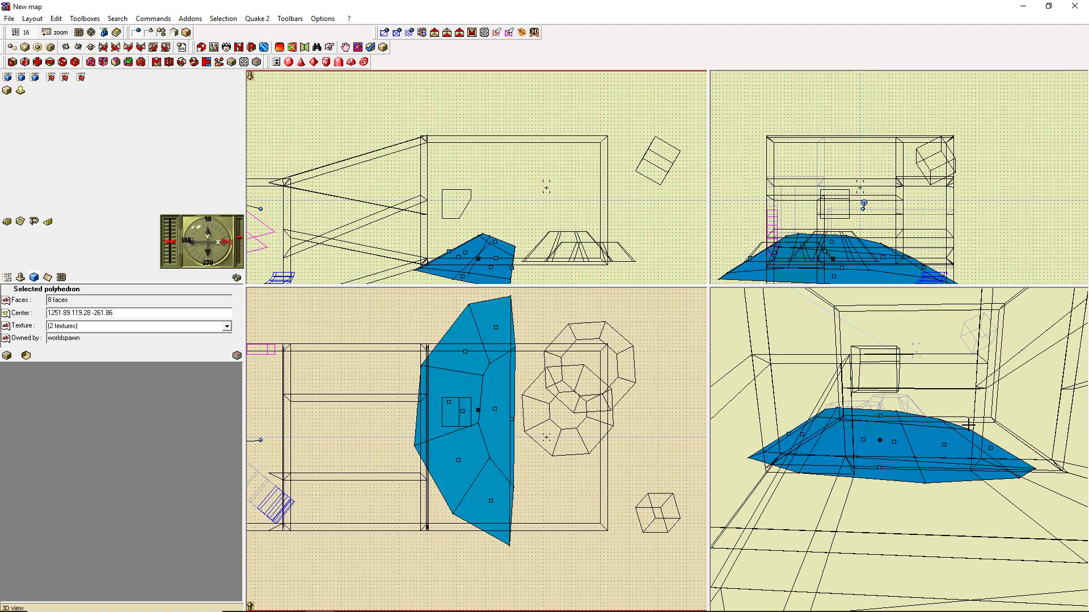
pyautogui.moveTo(972, 432); pyautogui.dragTo(993, 416)
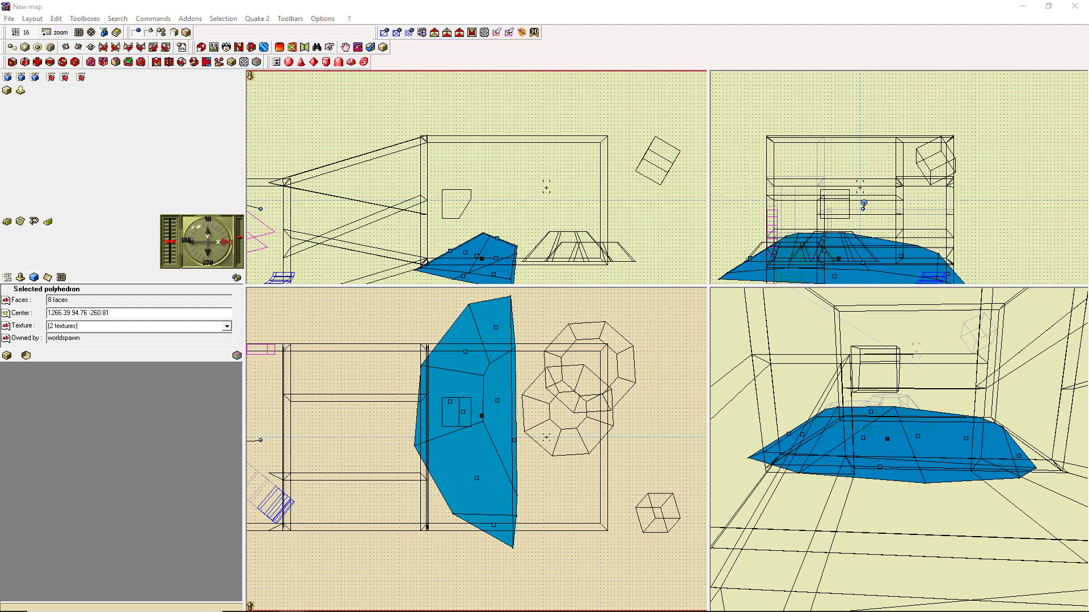
# Stretch the large mound's cut side under the small mounds, slant its end face below the floor, and deselect it
pyautogui.click(567, 250)
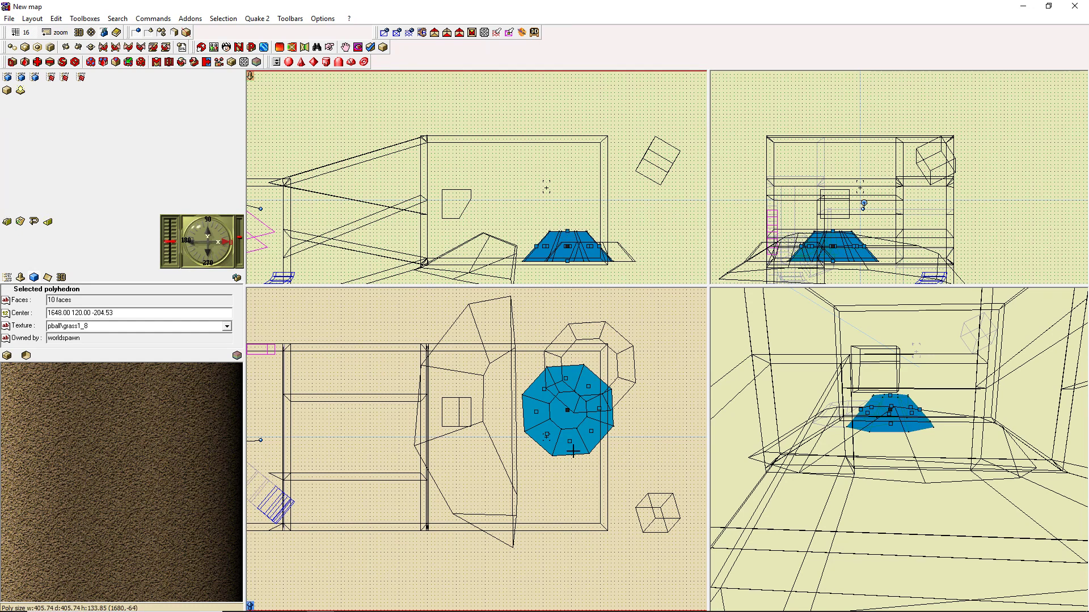
pyautogui.click(502, 403)
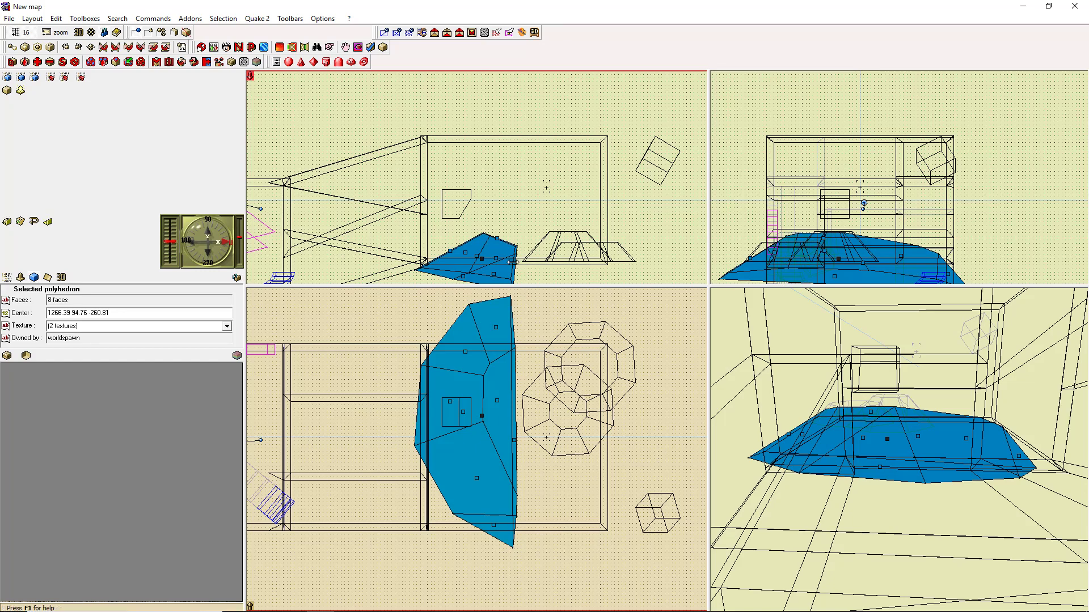
pyautogui.moveTo(513, 262); pyautogui.dragTo(568, 263)
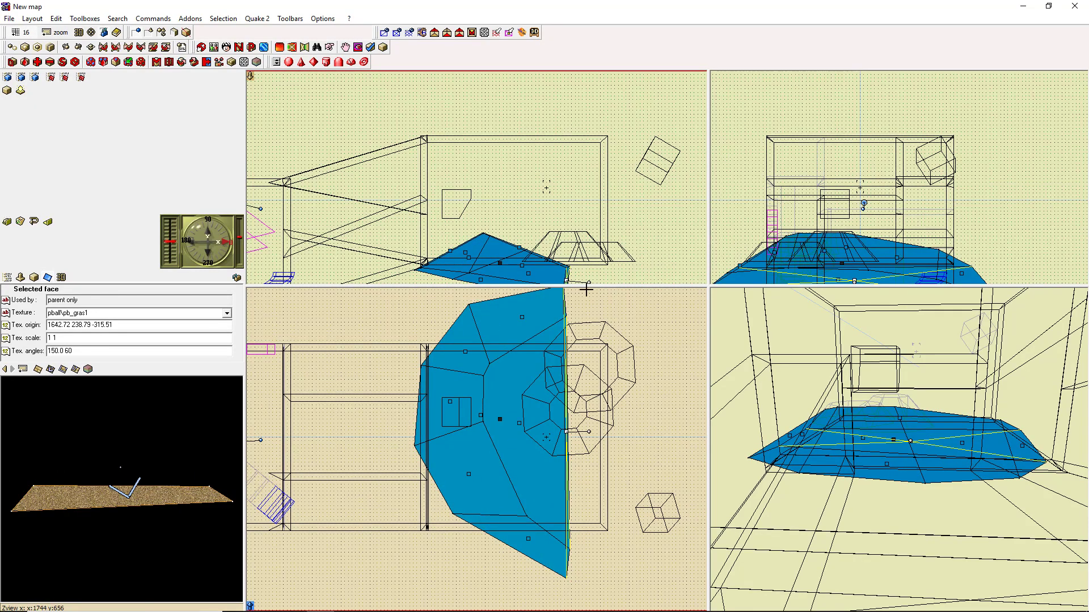
pyautogui.moveTo(566, 281); pyautogui.dragTo(578, 256)
pyautogui.click(615, 186)
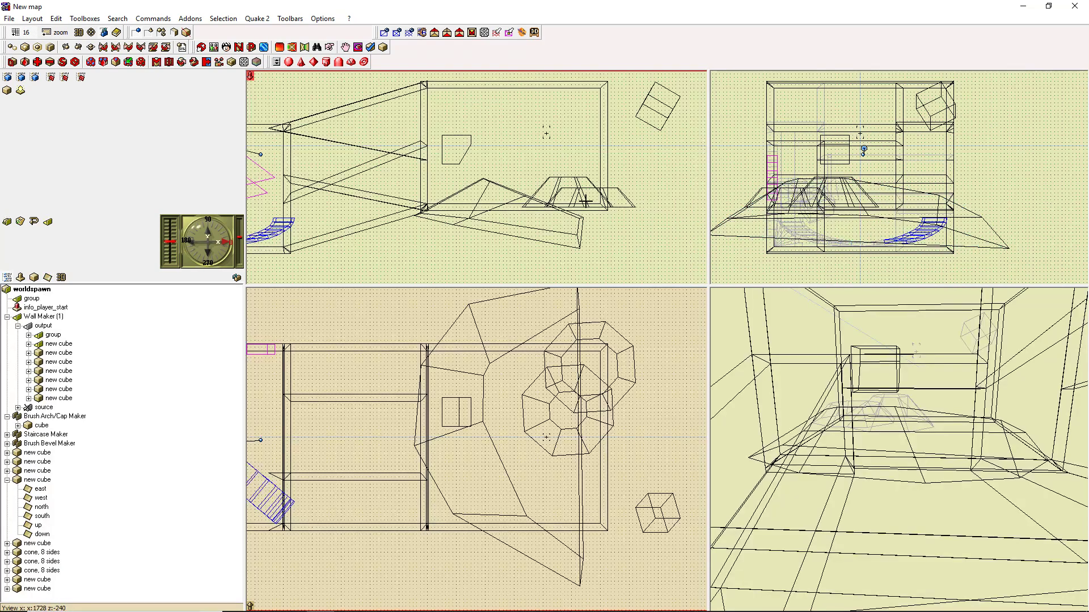
# Run the map to examine the reshaped mound's slopes and texture from all around, and quit the game
pyautogui.press('F9')
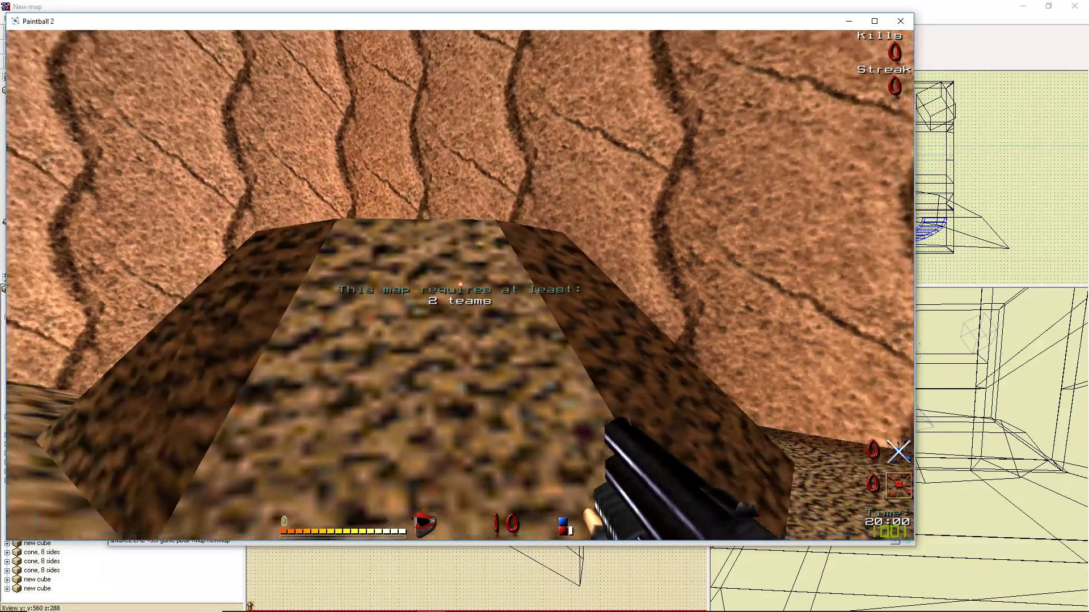
pyautogui.press('d')
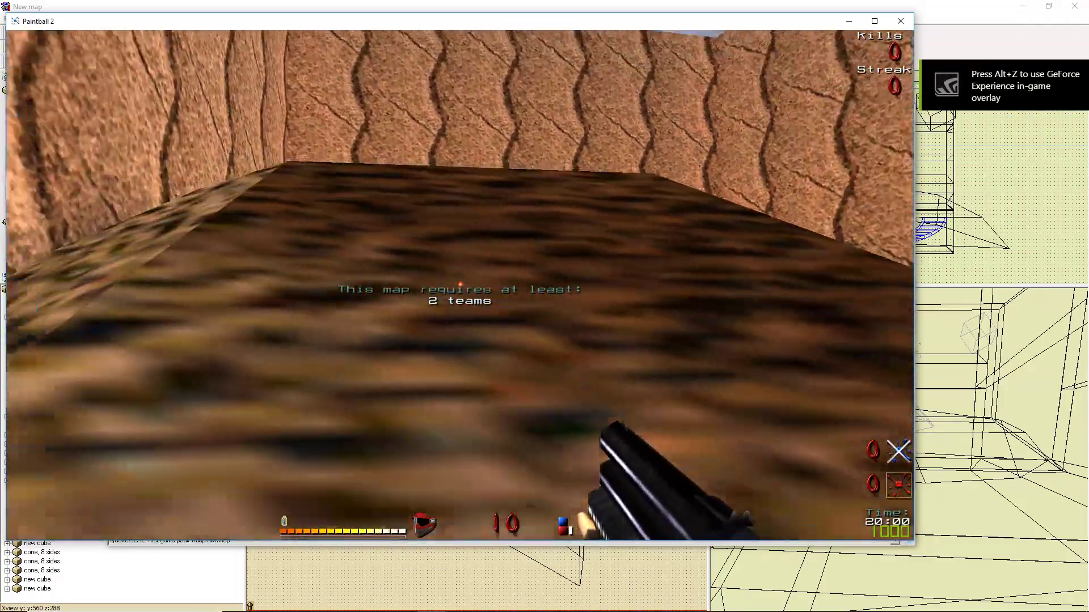
pyautogui.press('w')
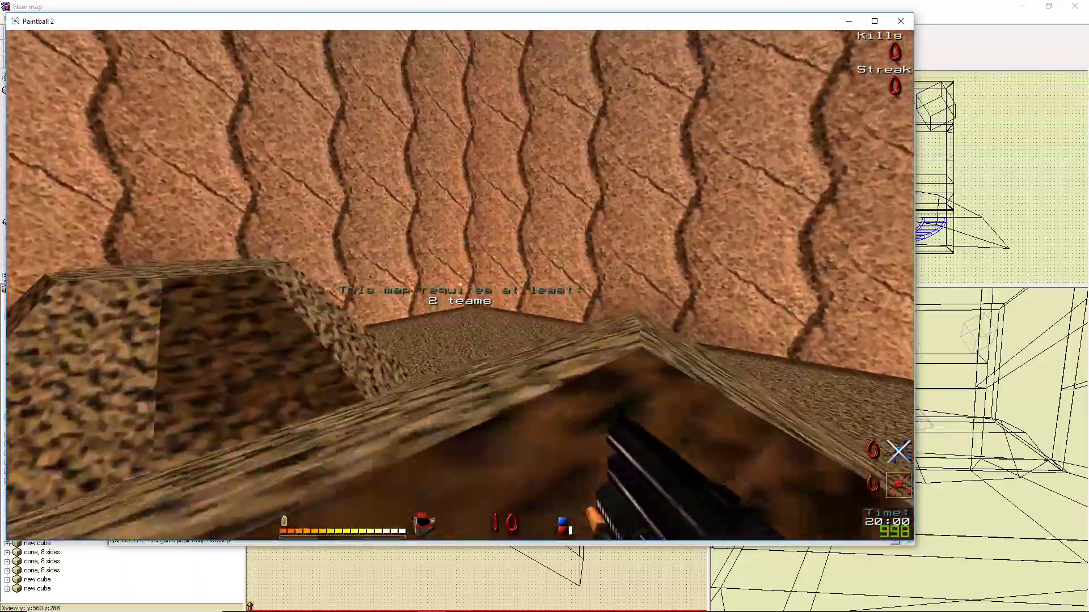
pyautogui.press('w')
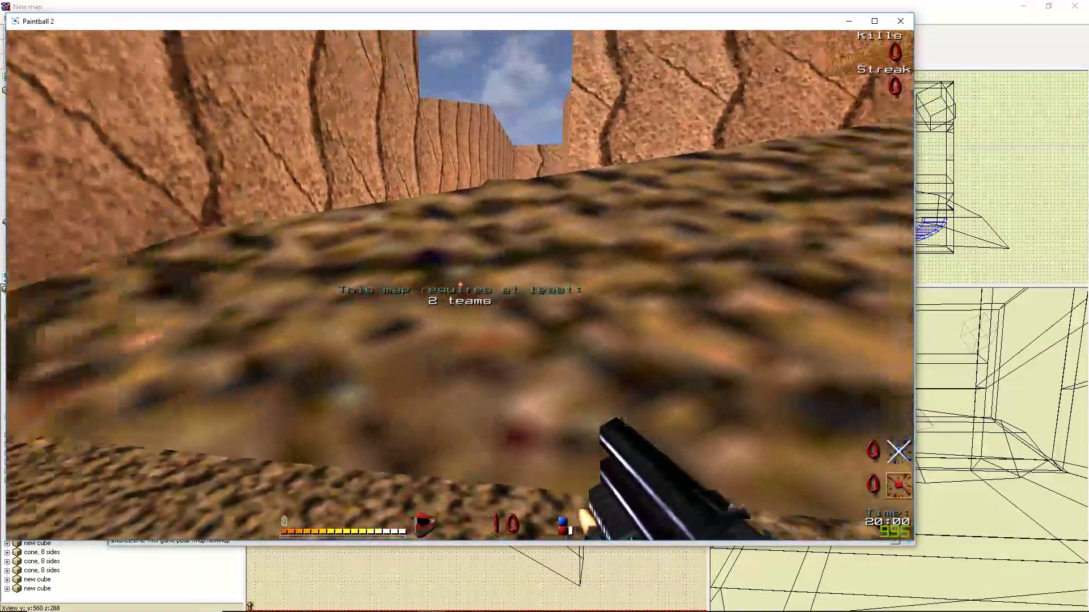
pyautogui.press('a')
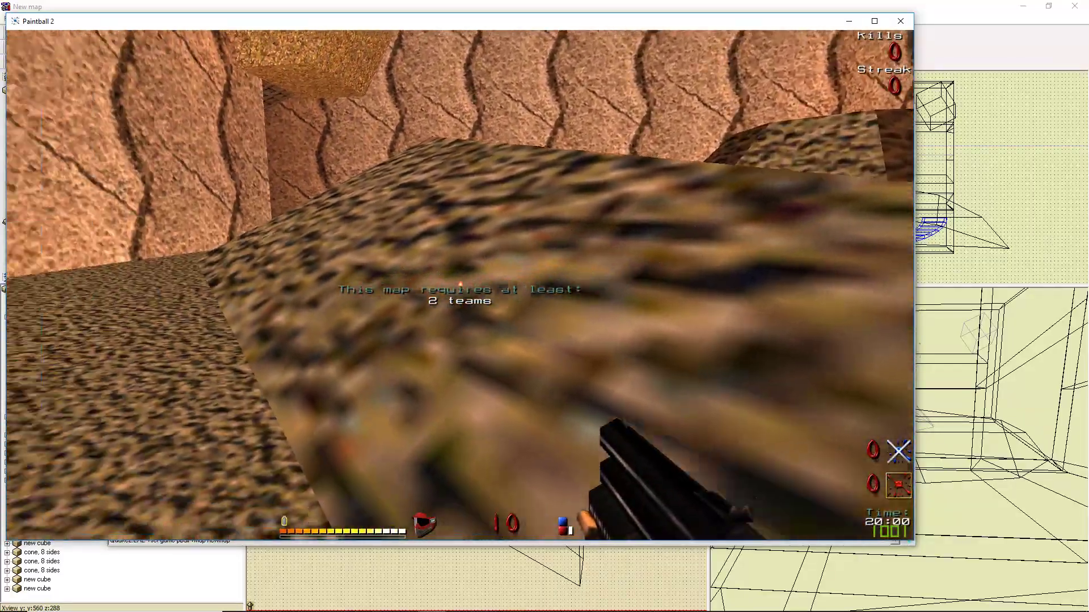
pyautogui.press('s')
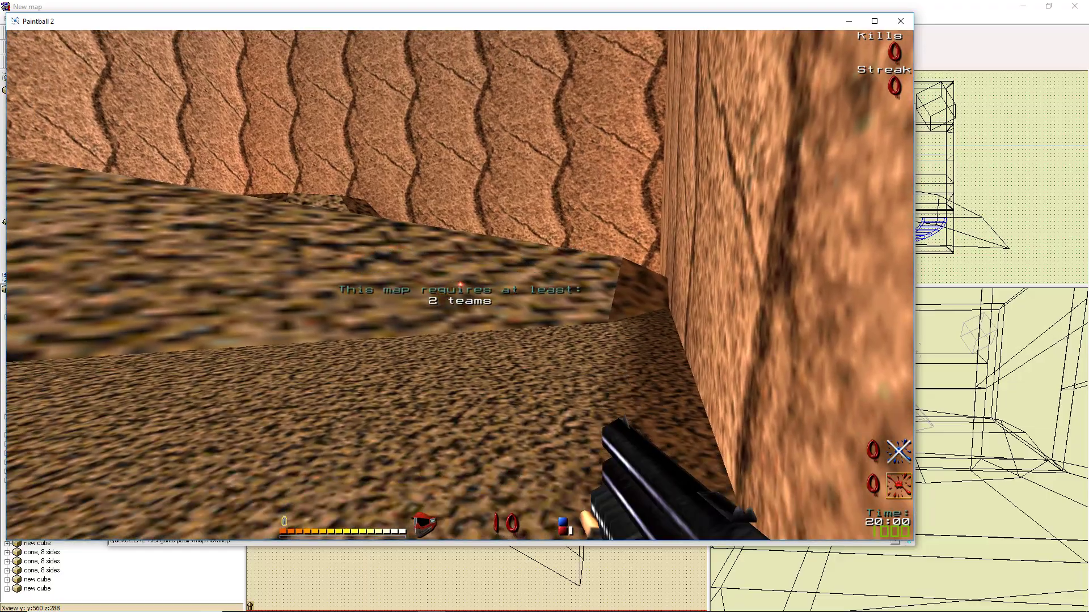
pyautogui.press('w')
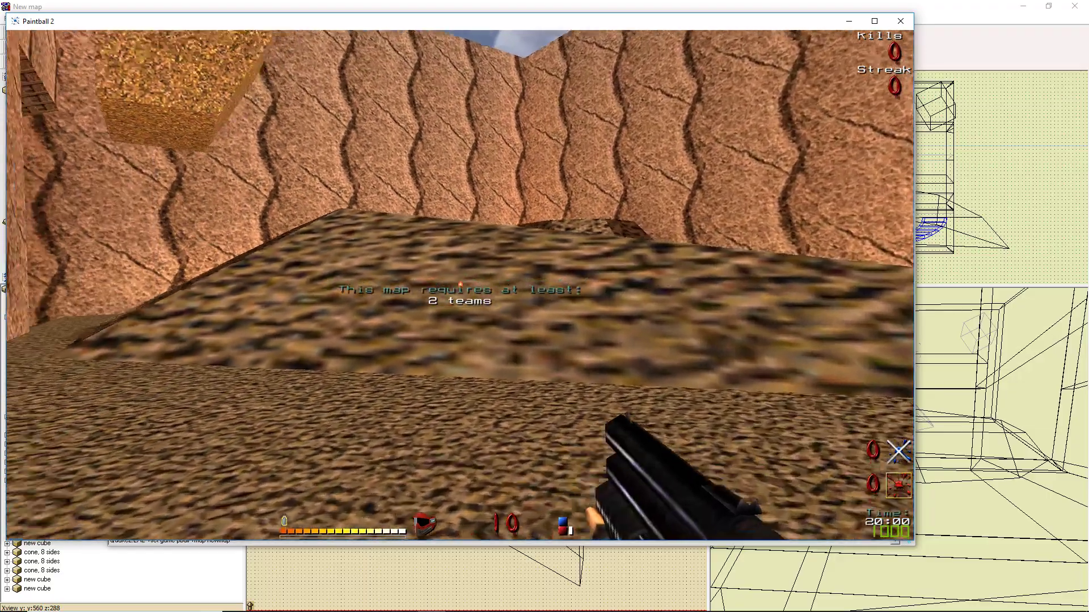
pyautogui.press('w')
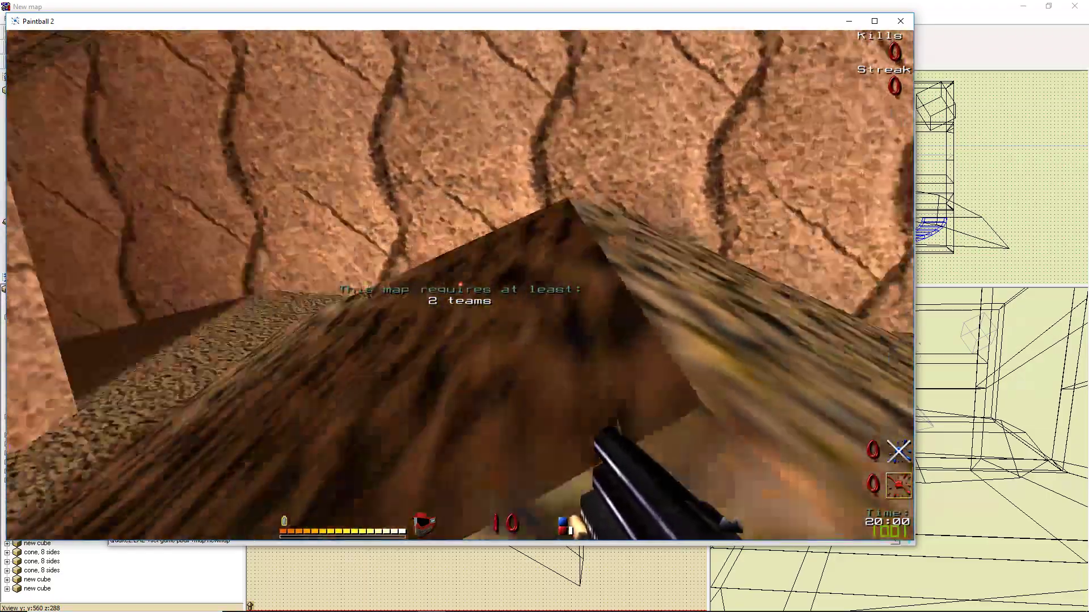
pyautogui.press('w')
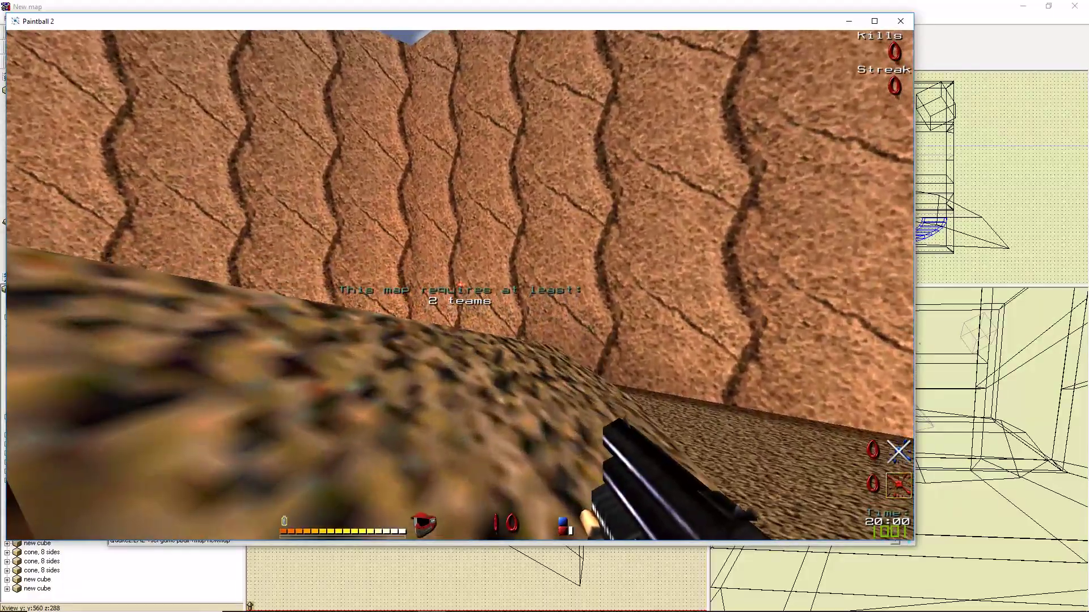
pyautogui.press('w')
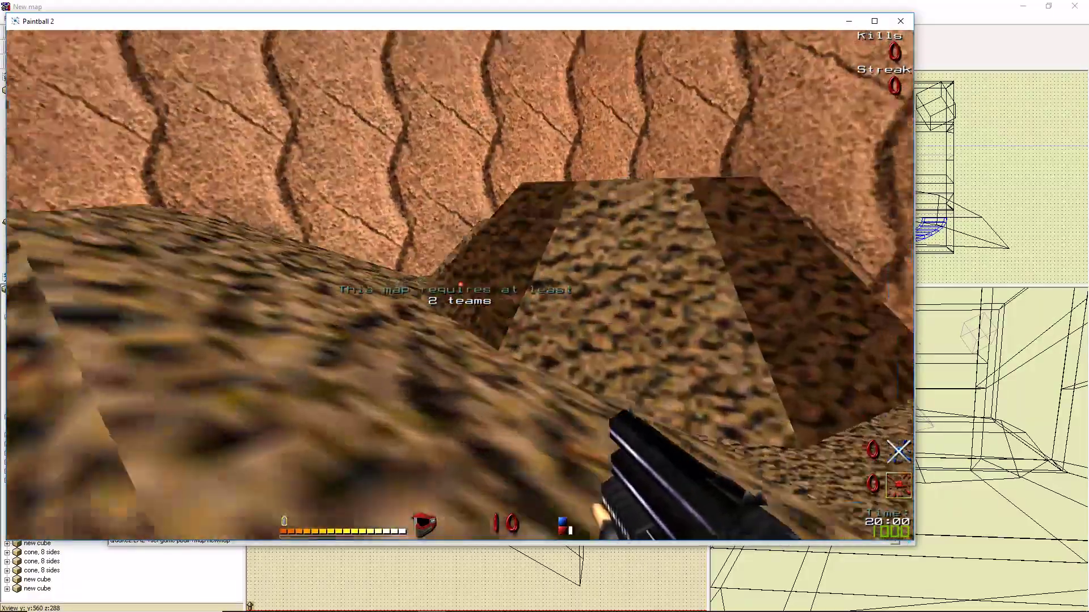
pyautogui.press('w')
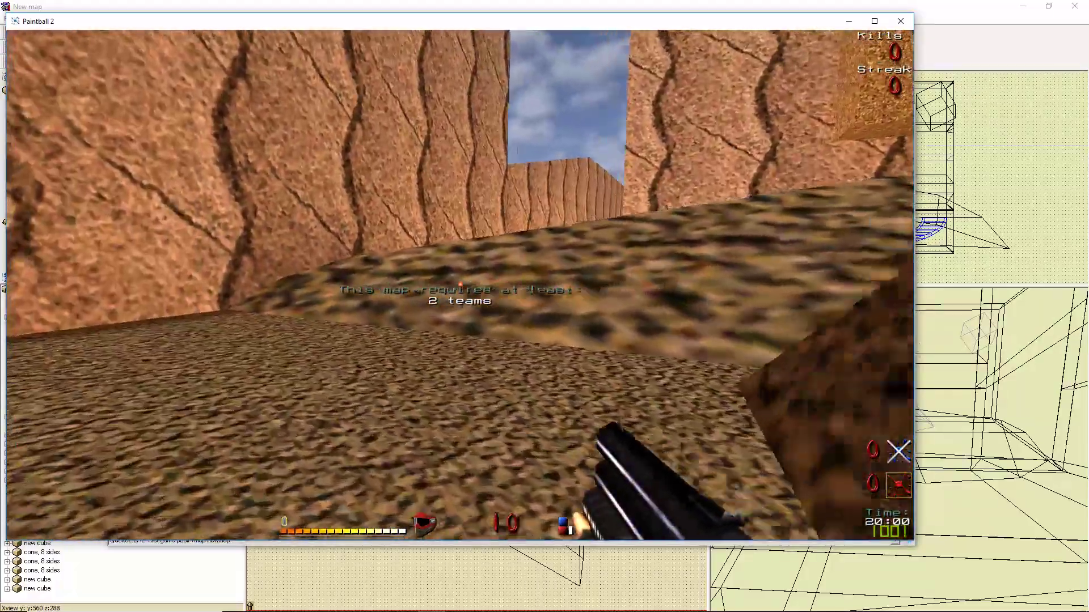
pyautogui.press('`')
pyautogui.write('q')
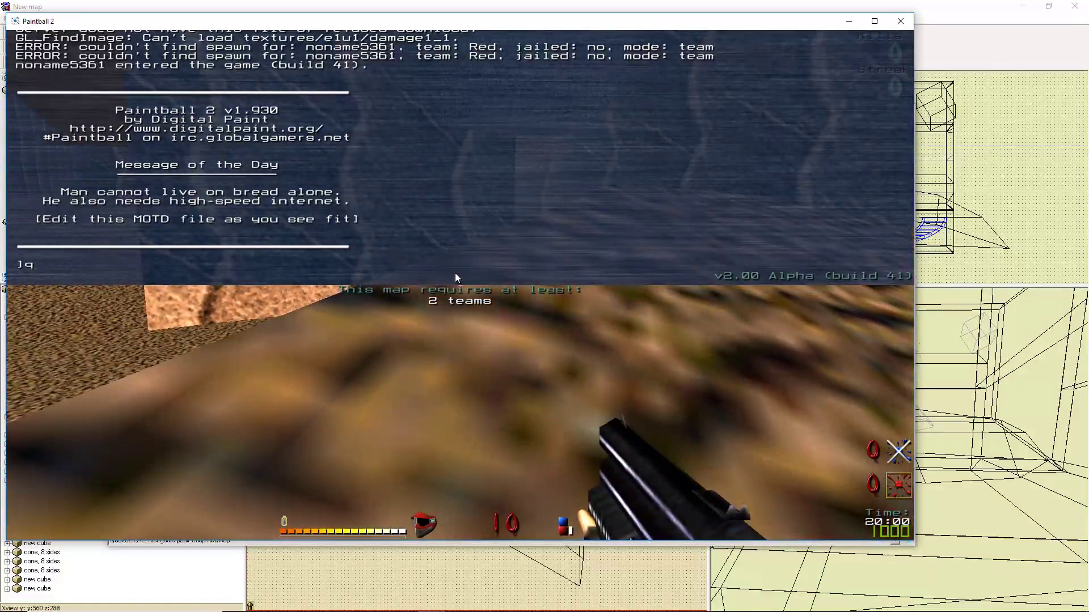
pyautogui.write('uit')
pyautogui.press('Return')
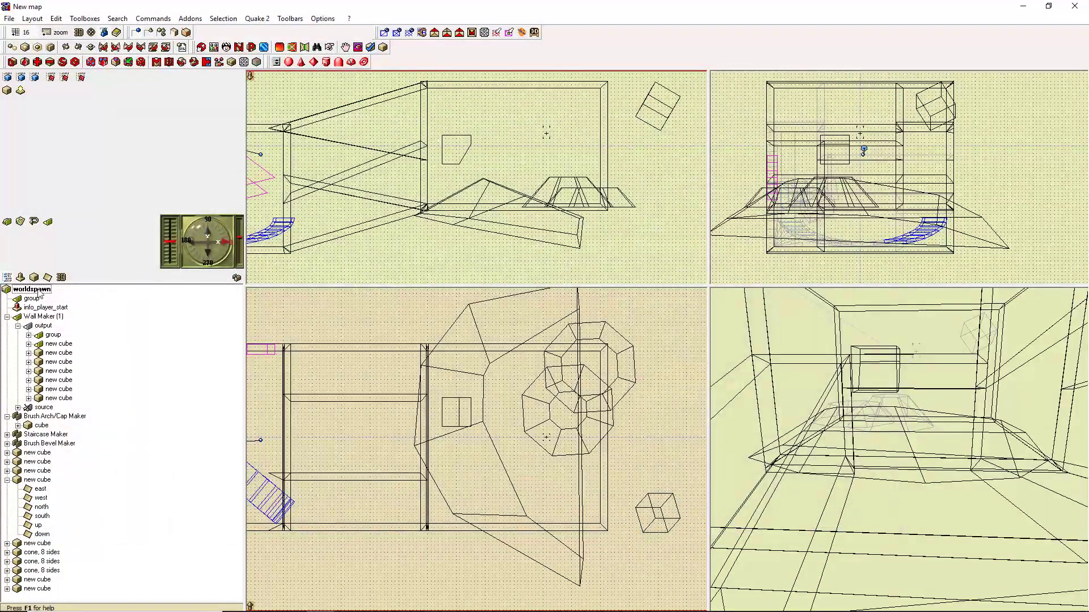
# Set the texture scale of the large mound's faces to 1 1
pyautogui.click(533, 353)
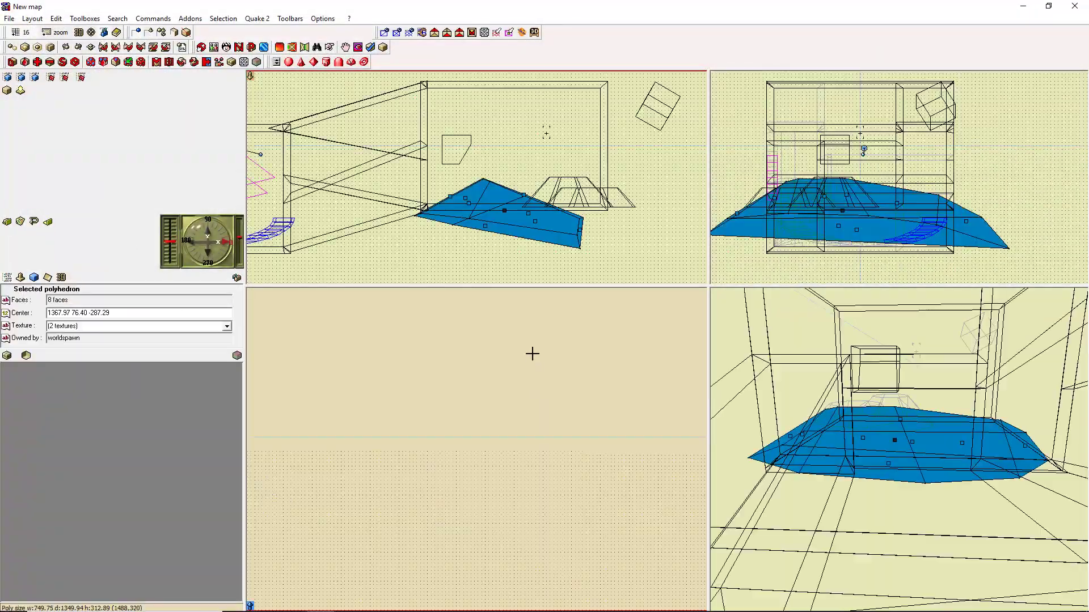
pyautogui.click(49, 279)
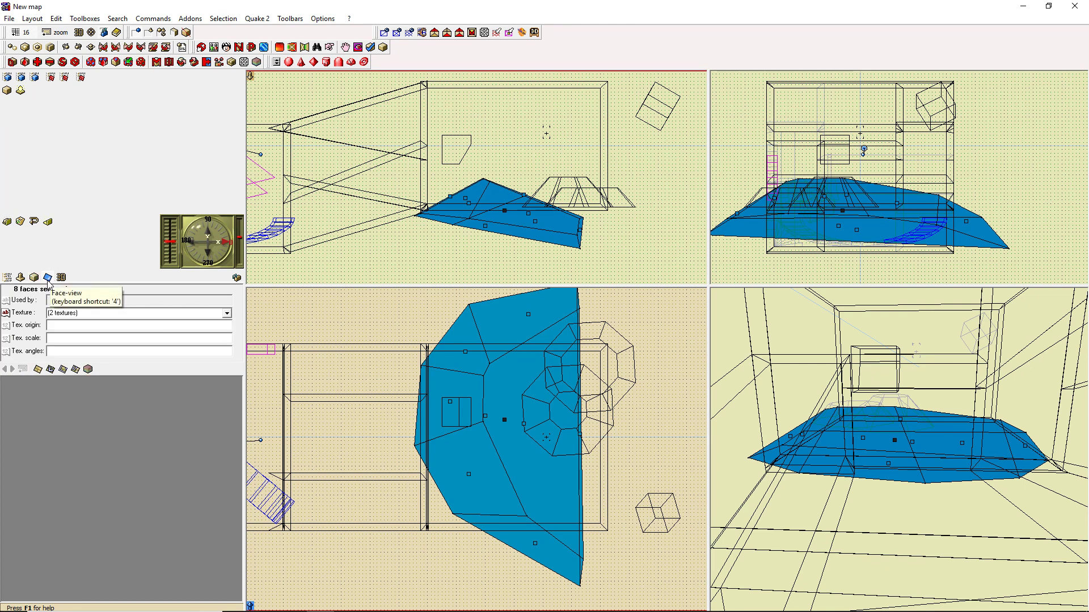
pyautogui.click(88, 338)
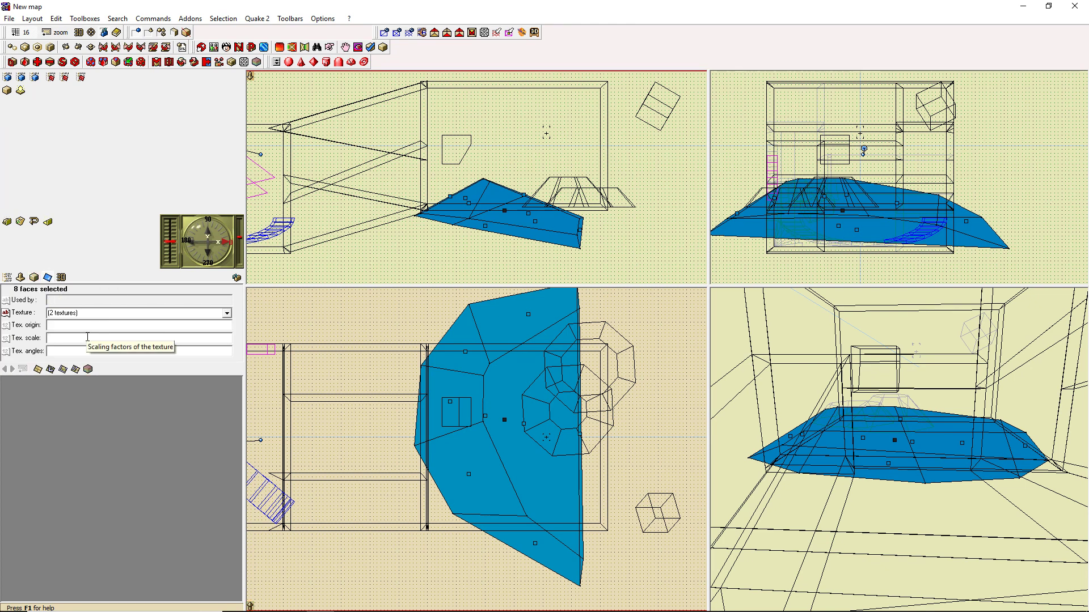
pyautogui.write('1')
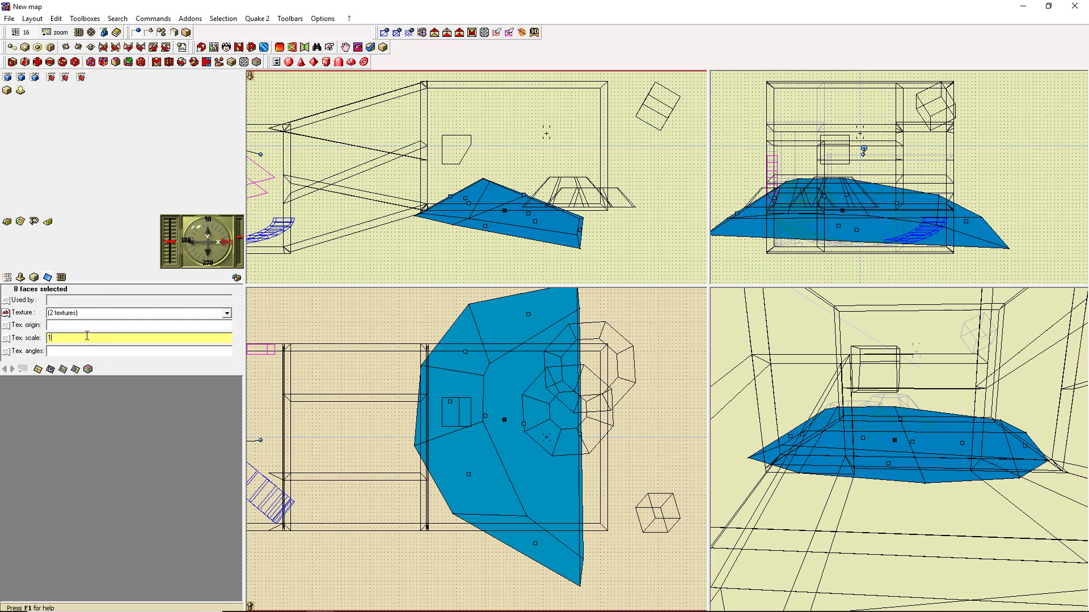
pyautogui.write(' 1')
pyautogui.press('Return')
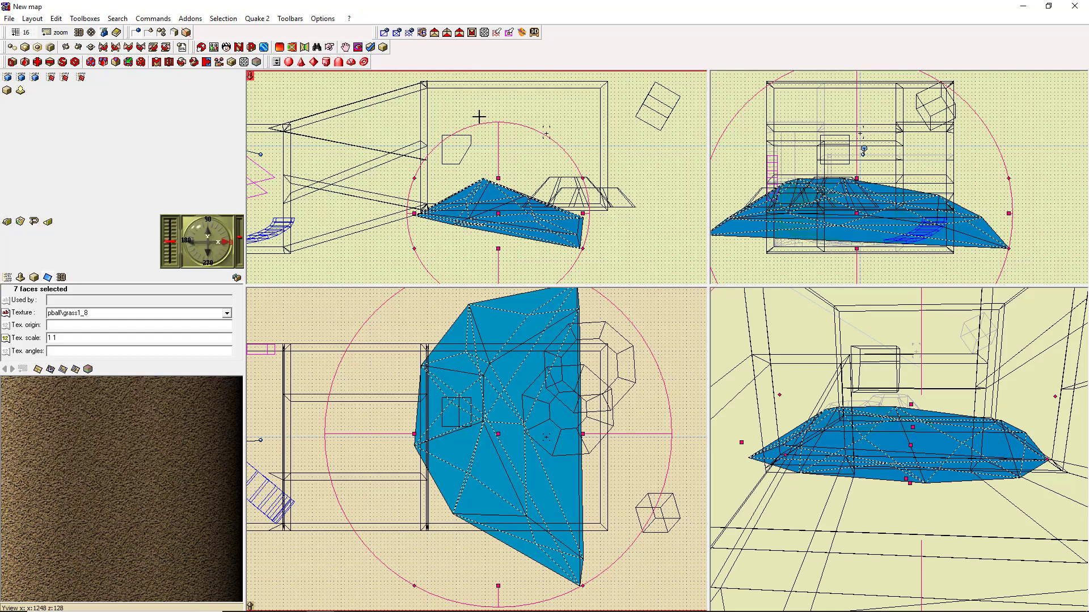
# Run the map to examine the rescaled grass texture on the large mound's slopes and the small mounds, and quit the game
pyautogui.press('F9')
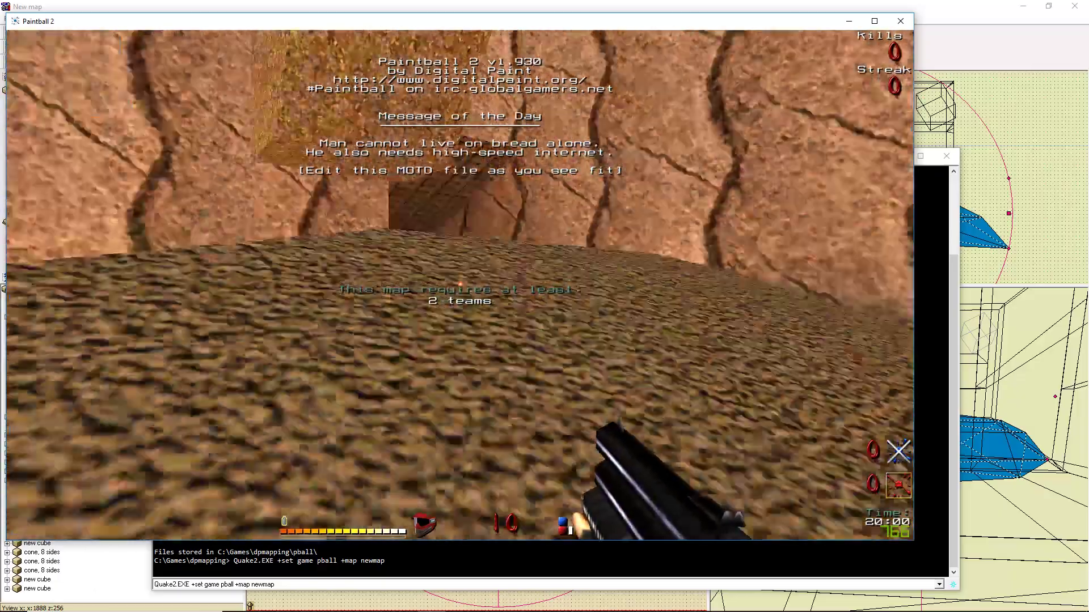
pyautogui.press('w')
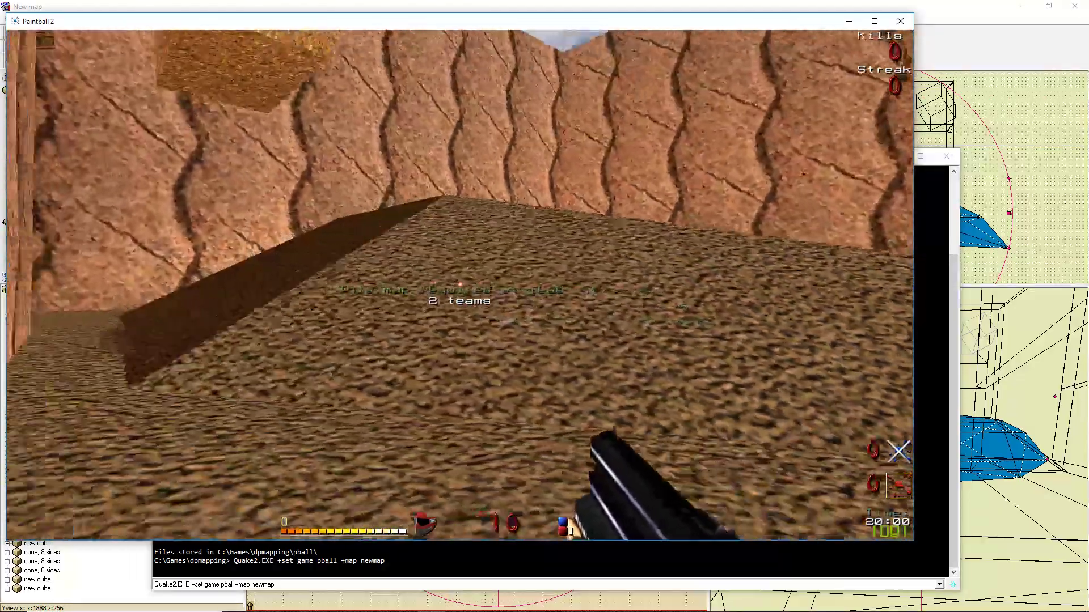
pyautogui.press('w')
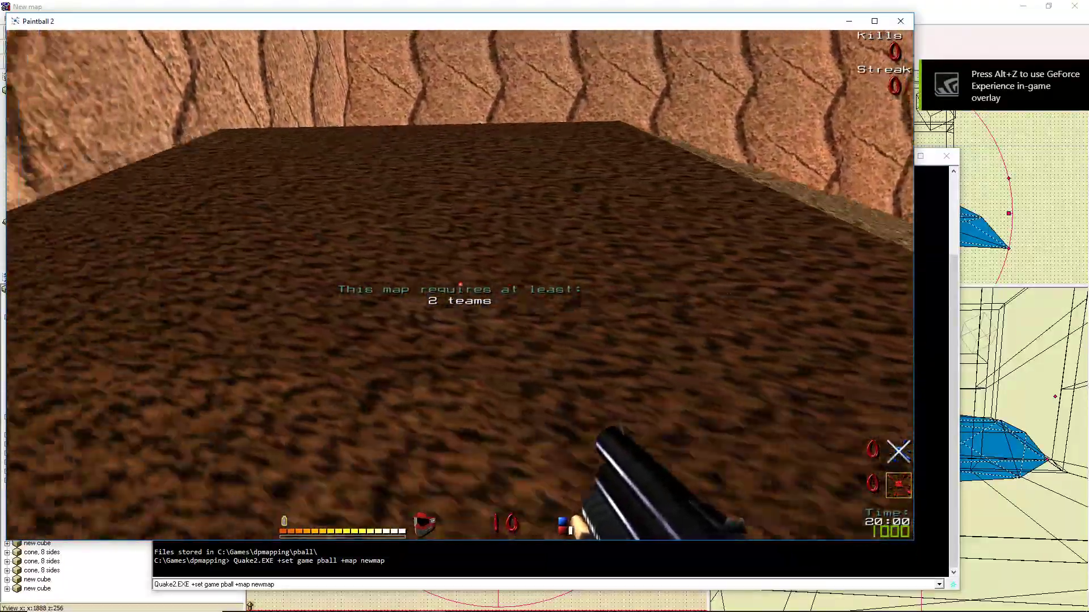
pyautogui.press('w')
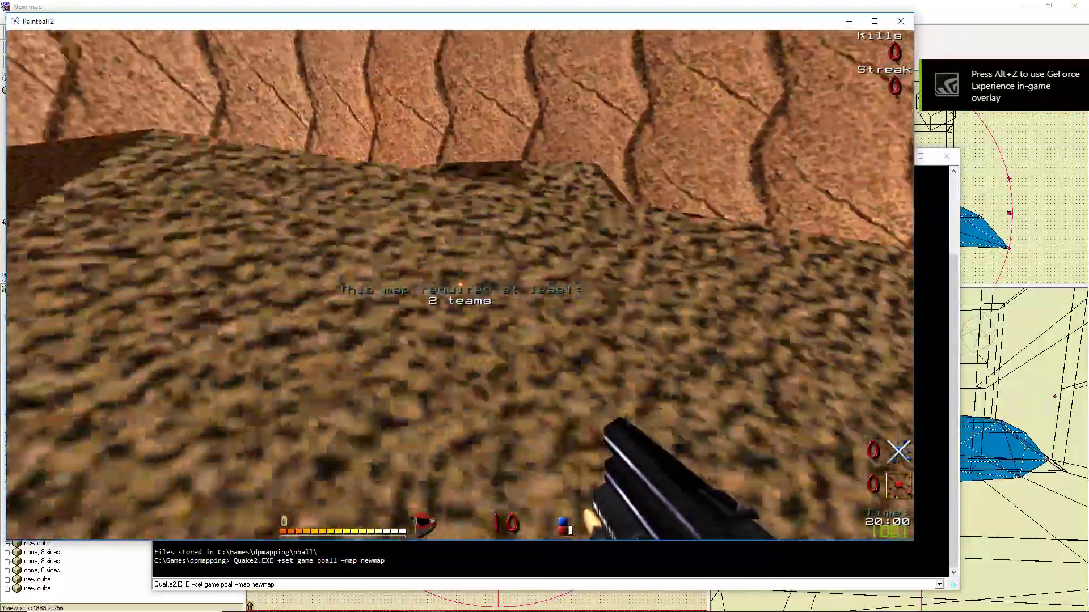
pyautogui.press('w')
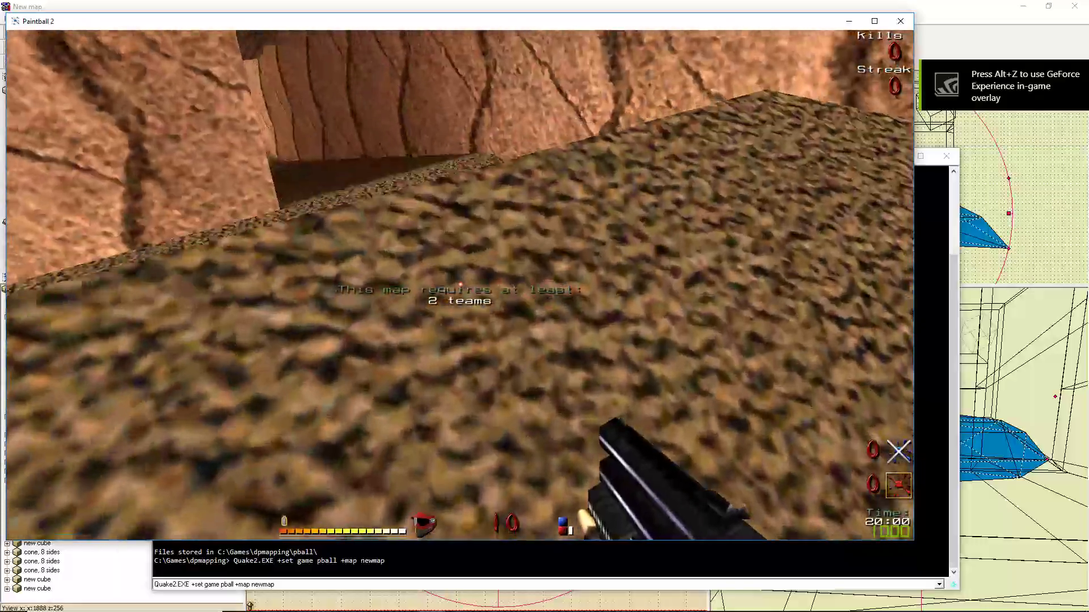
pyautogui.press('w')
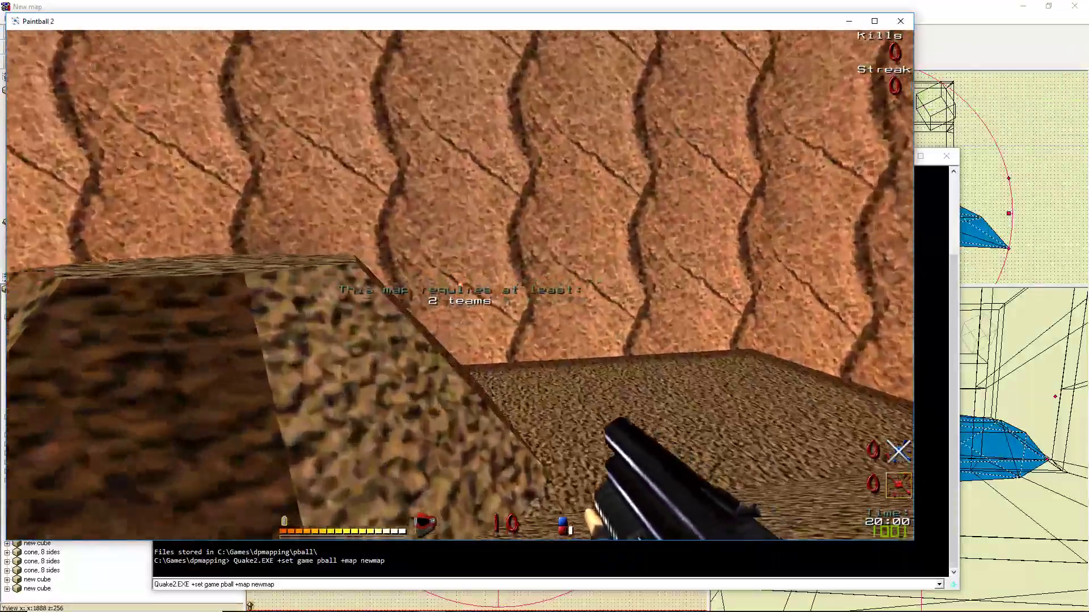
pyautogui.press('s')
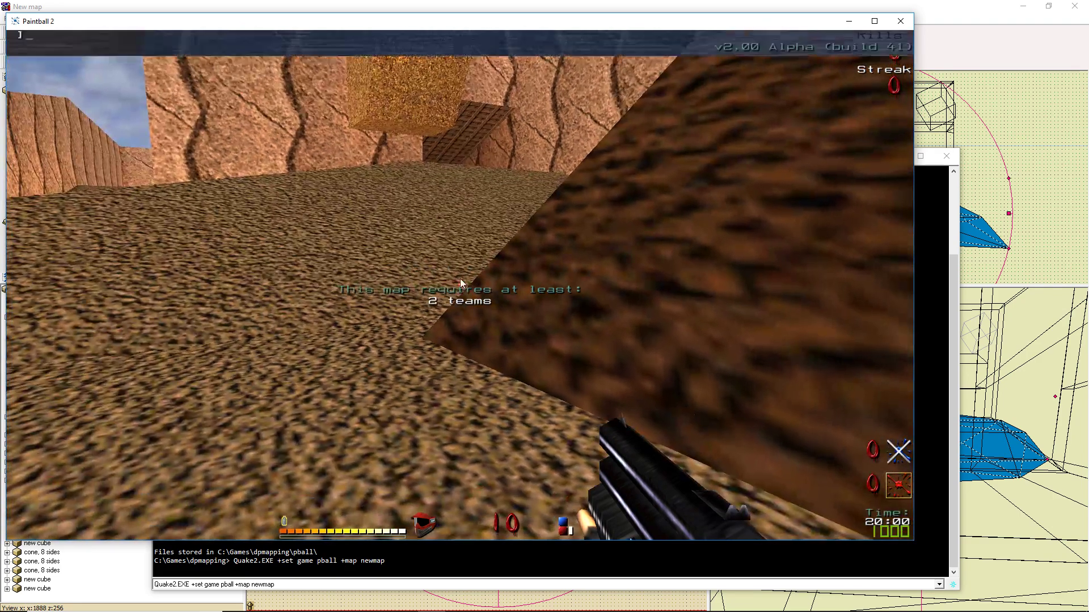
pyautogui.press('`')
pyautogui.write('quit')
pyautogui.press('Return')
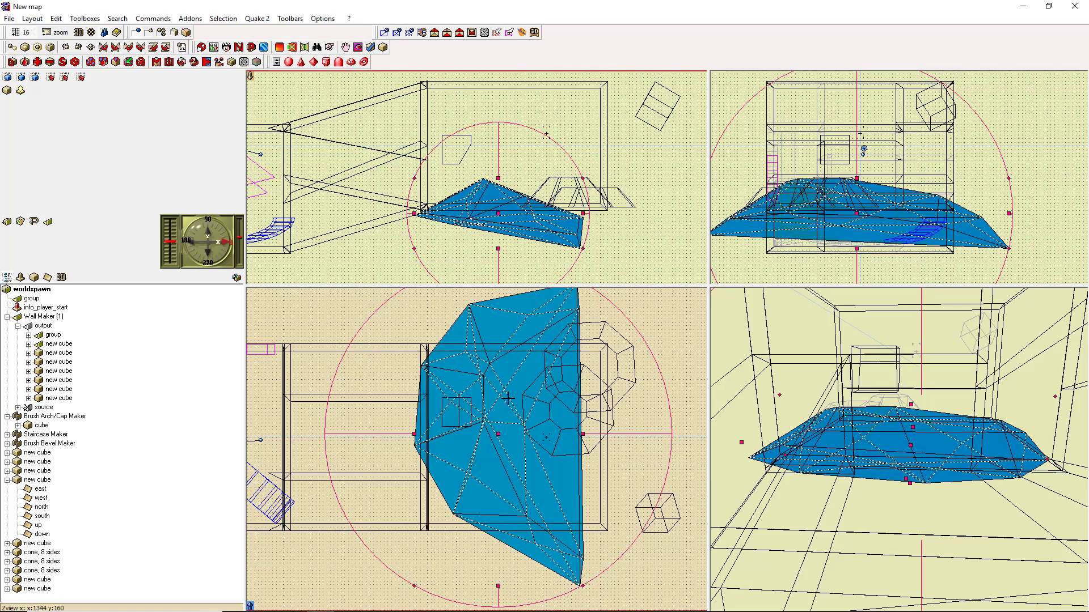
# Change the texture on all faces of the large mound to pball\pb_gras1
pyautogui.click(536, 315)
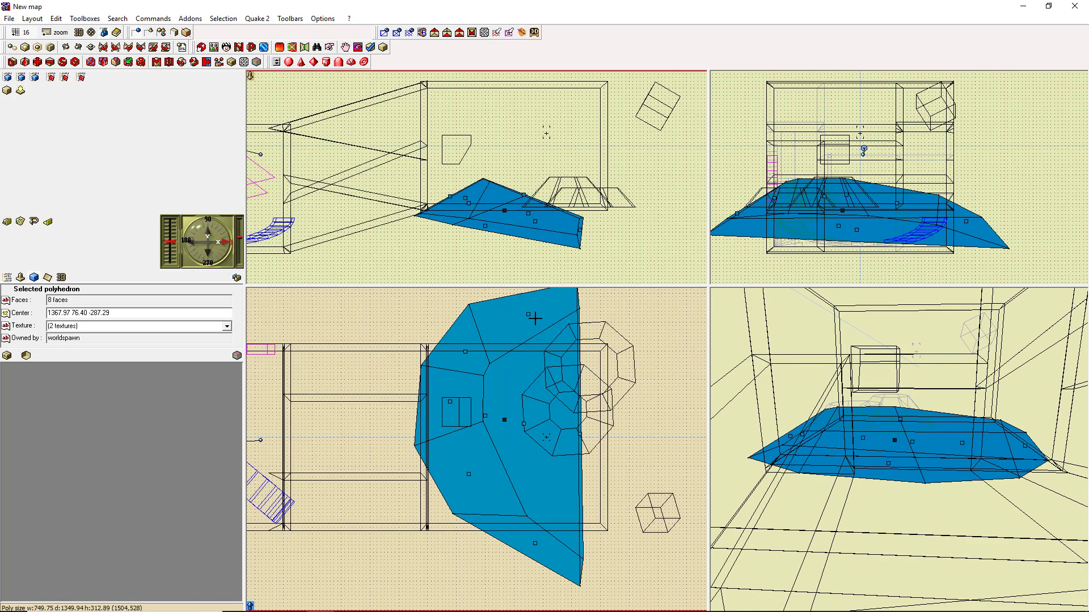
pyautogui.click(48, 278)
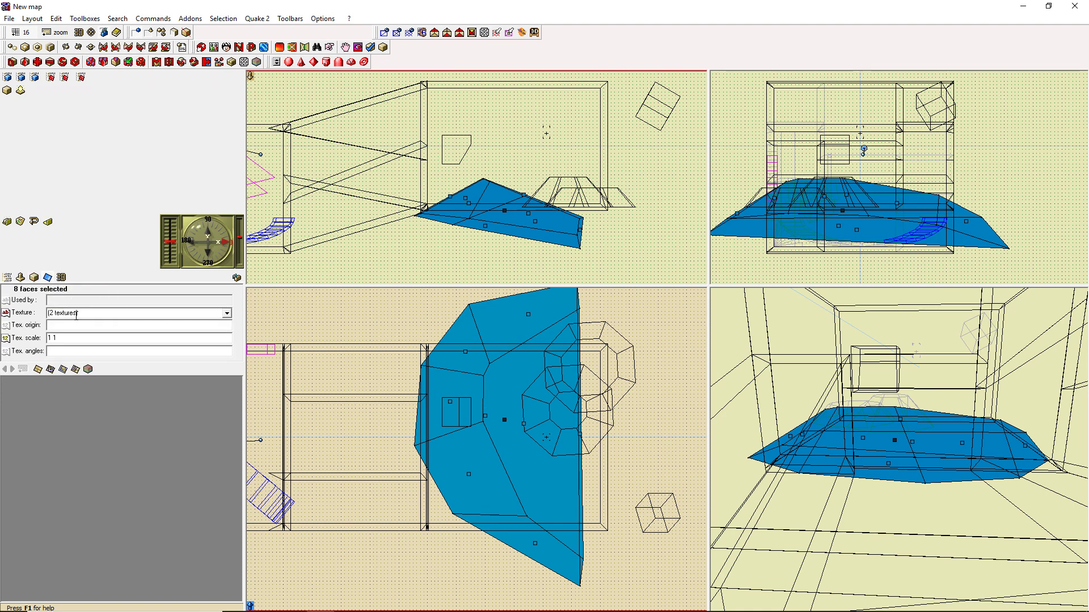
pyautogui.click(227, 314)
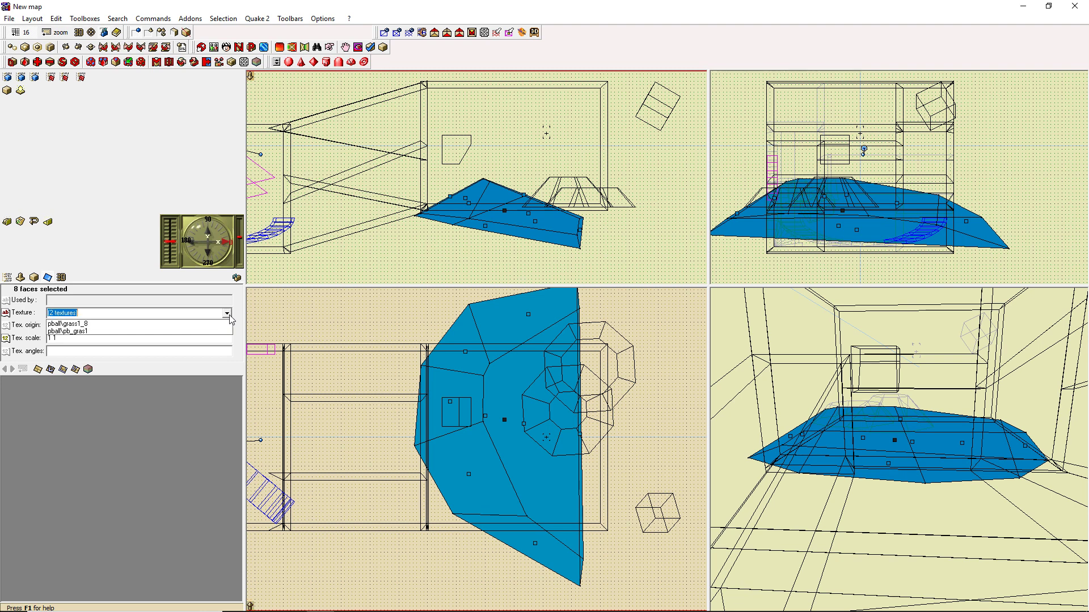
pyautogui.click(152, 331)
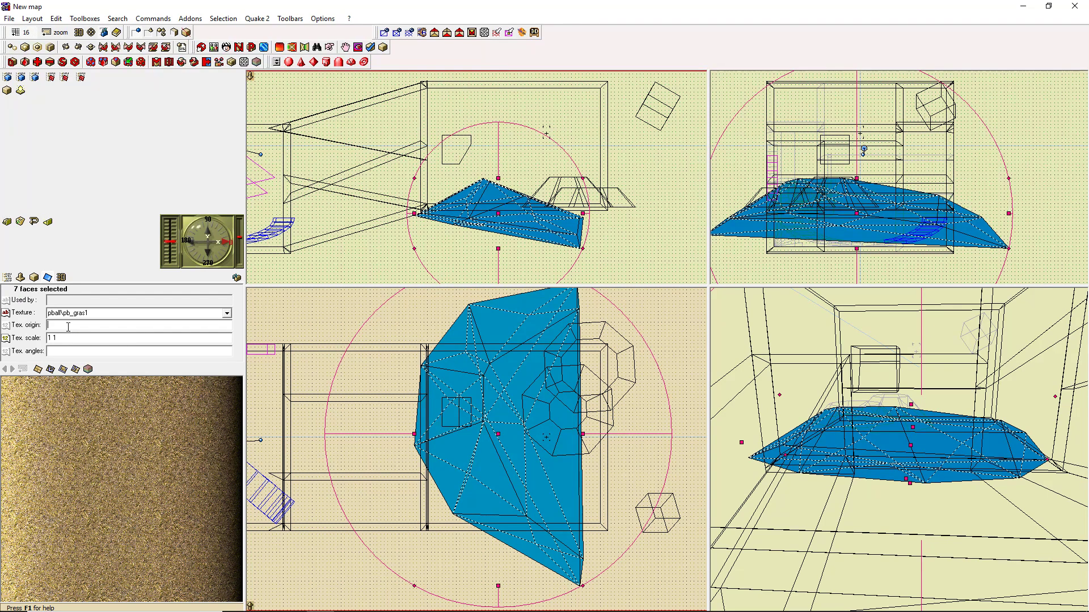
# Try to set the texture origin of the large mound's faces to 0 0
pyautogui.click(68, 325)
pyautogui.write('0 0')
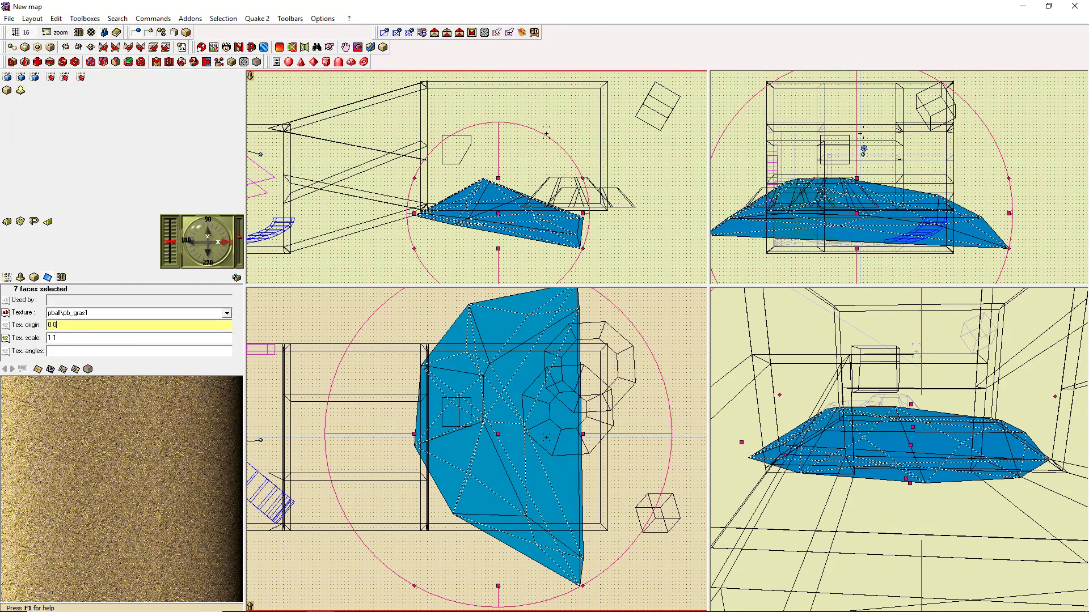
pyautogui.press('Return')
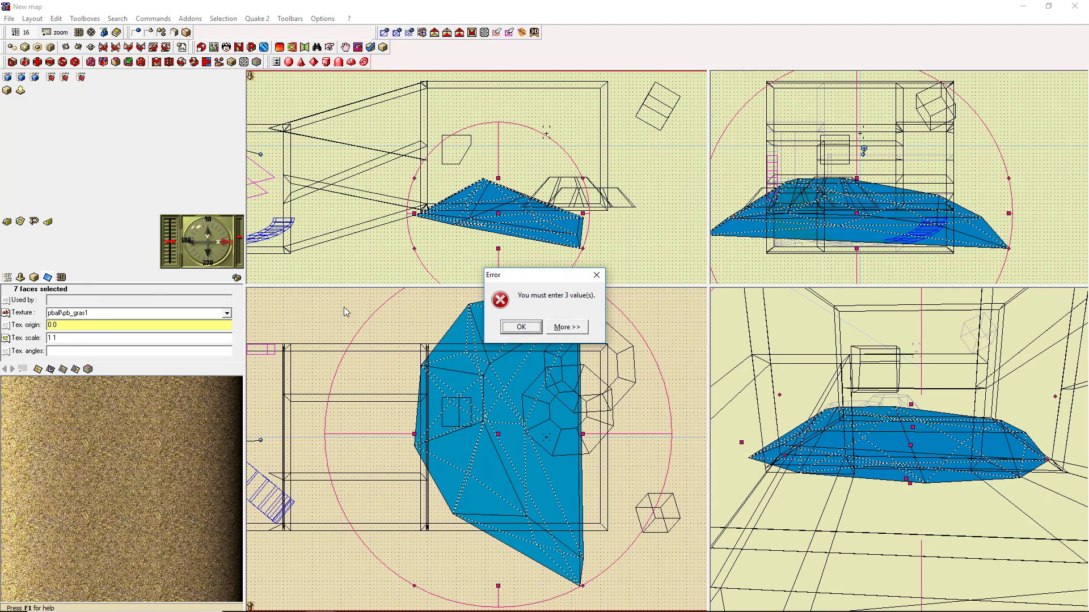
pyautogui.click(517, 329)
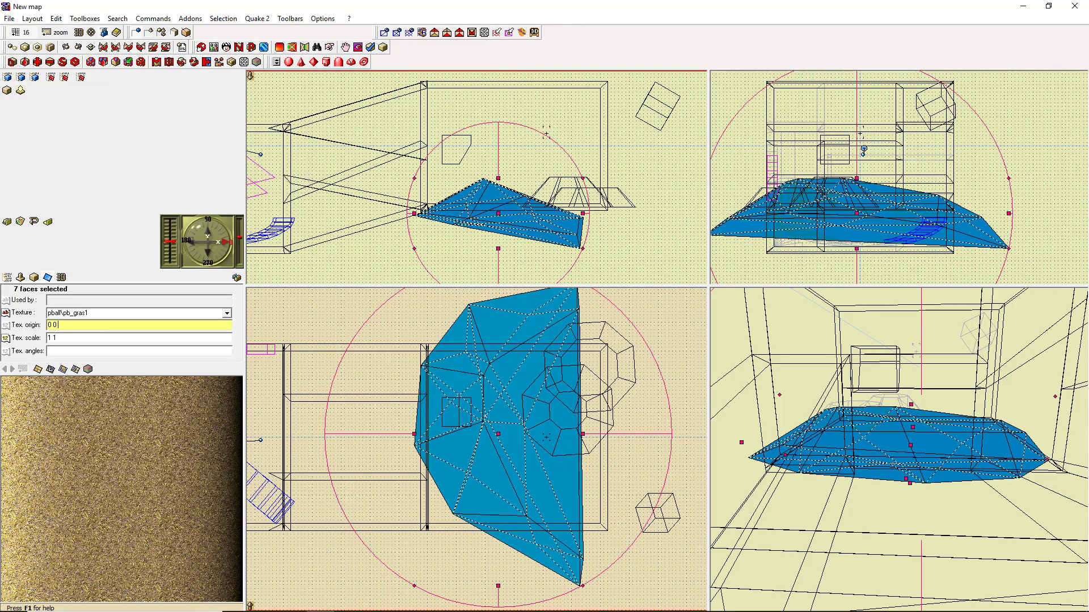
pyautogui.press('Escape')
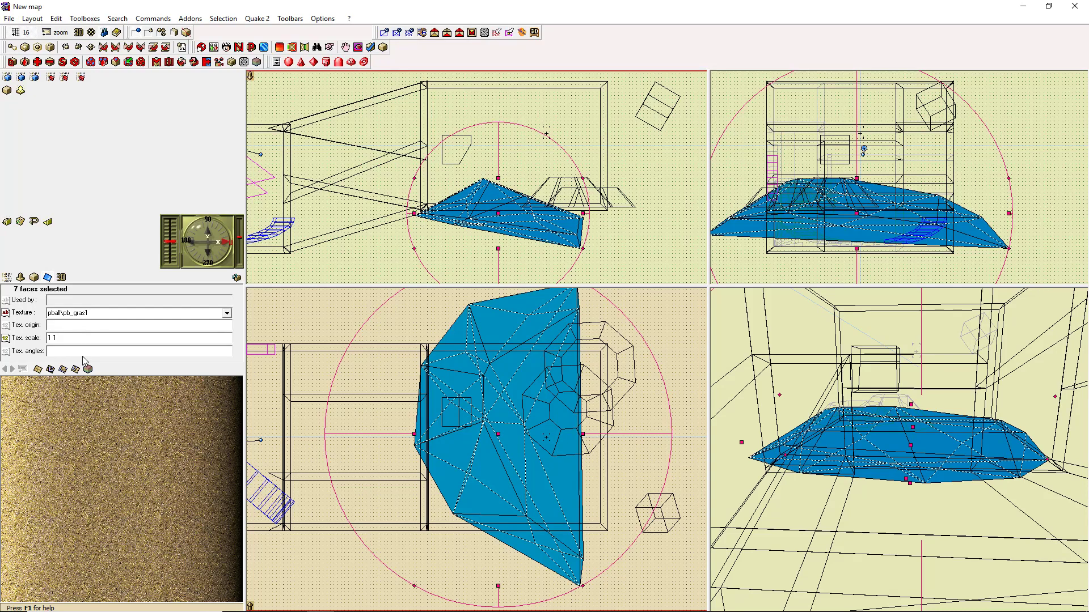
# Try to set the texture angles of the large mound's faces to 0 0
pyautogui.write('0 0')
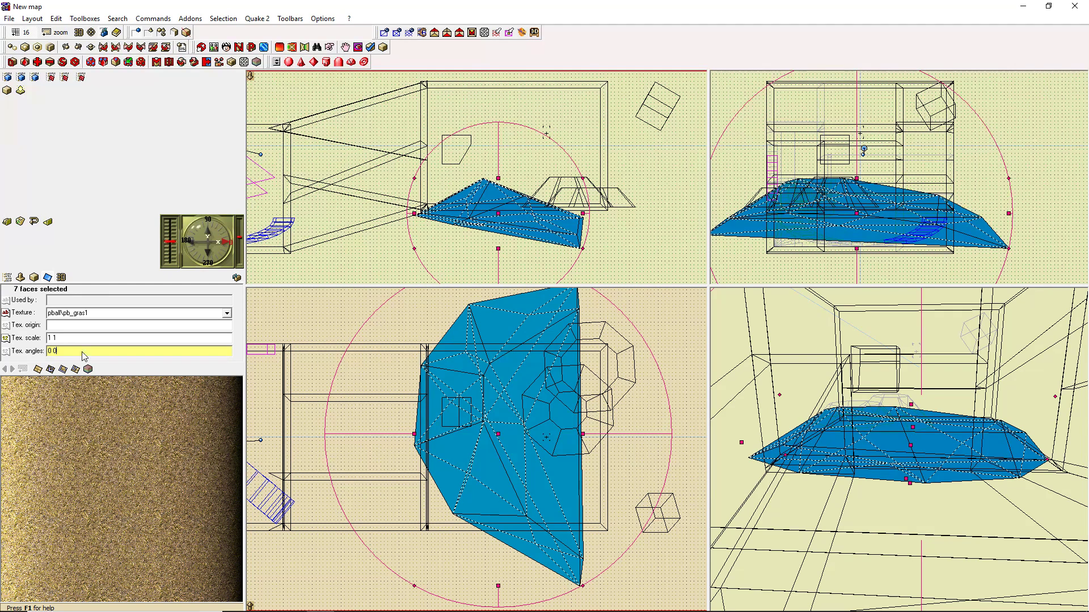
pyautogui.press('Return')
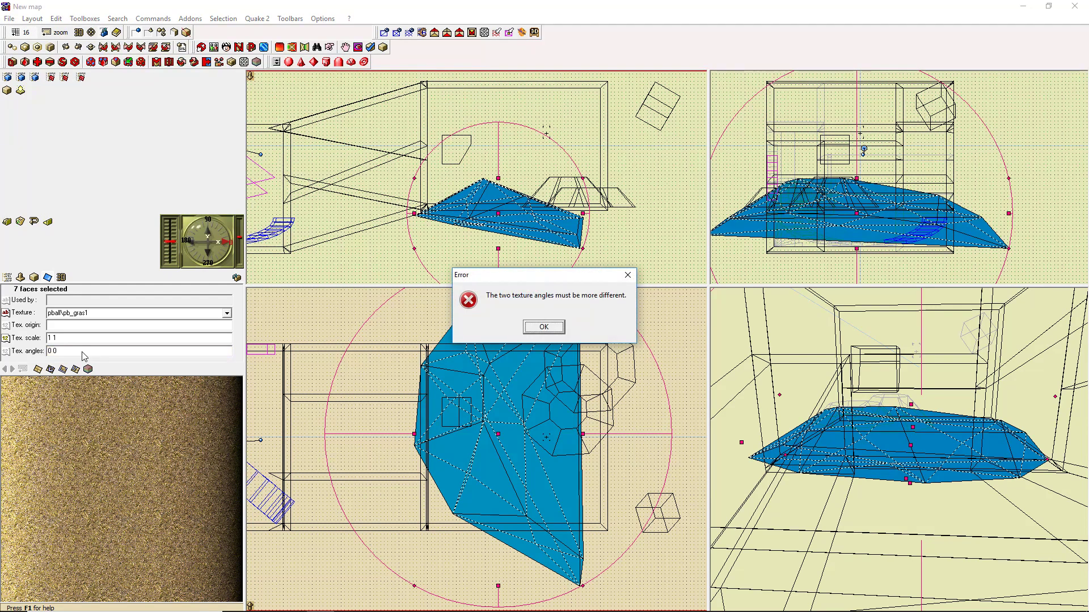
pyautogui.press('Return')
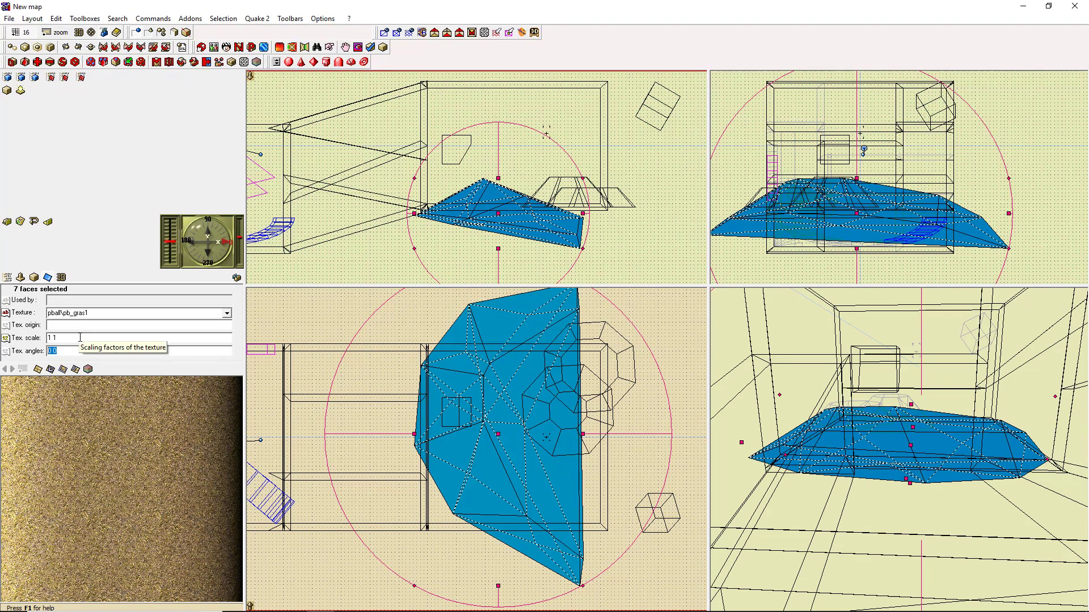
pyautogui.press('BackSpace')
pyautogui.press('Return')
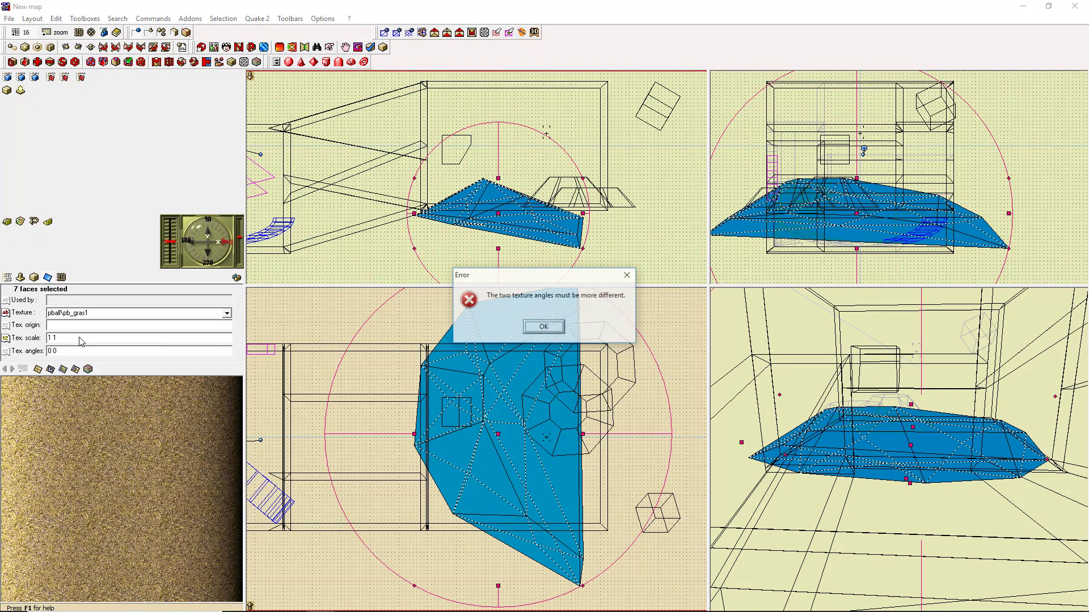
pyautogui.click(545, 327)
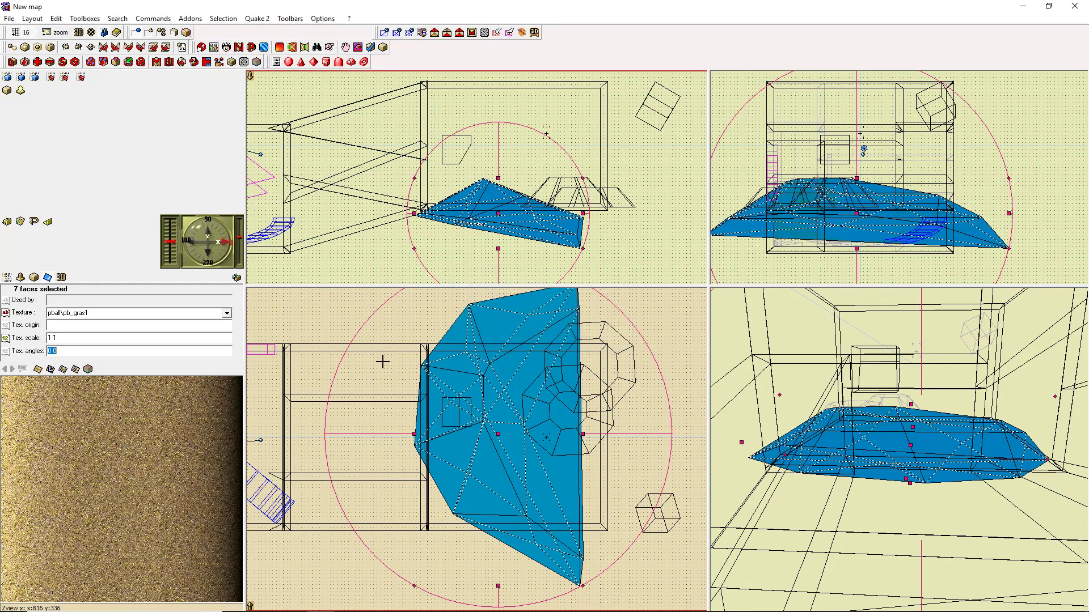
pyautogui.press('Escape')
# Set the face flags value of the large mound and both small mounds to 1, and deselect them
pyautogui.click(551, 323)
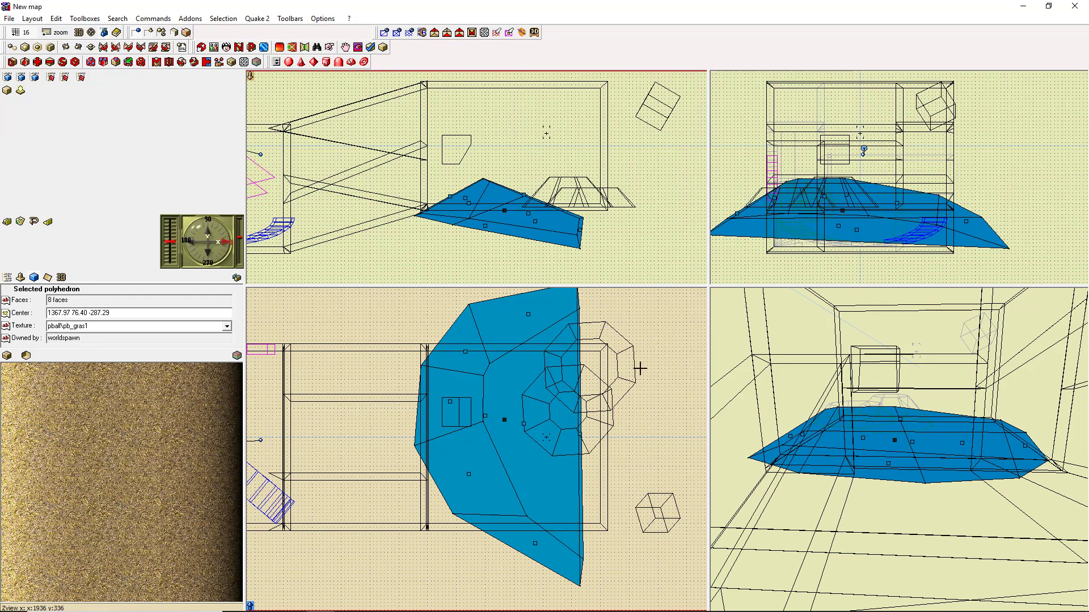
pyautogui.click(653, 381)
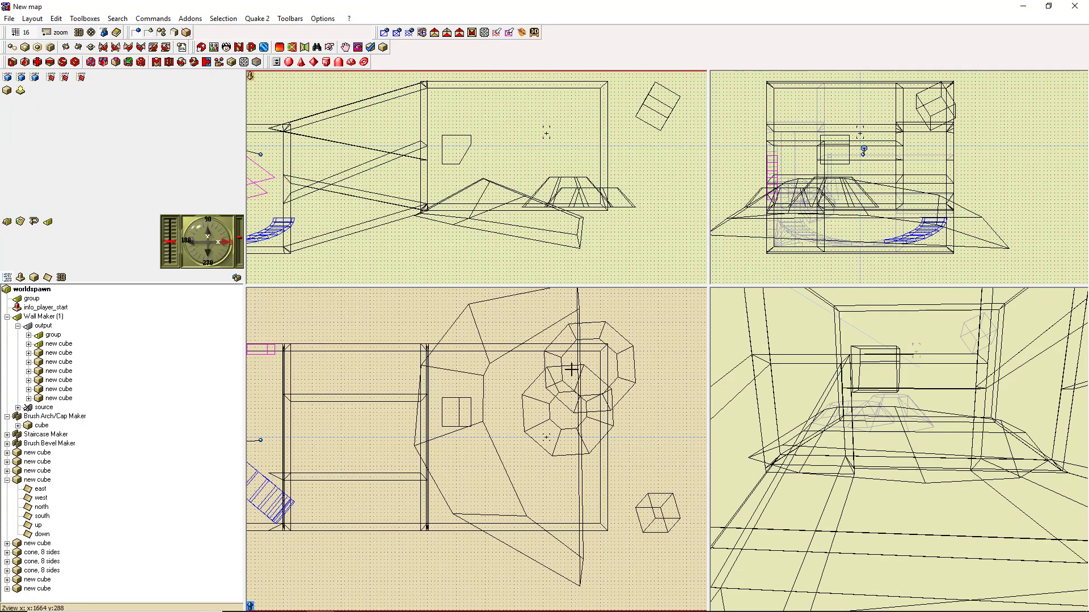
pyautogui.click(620, 350)
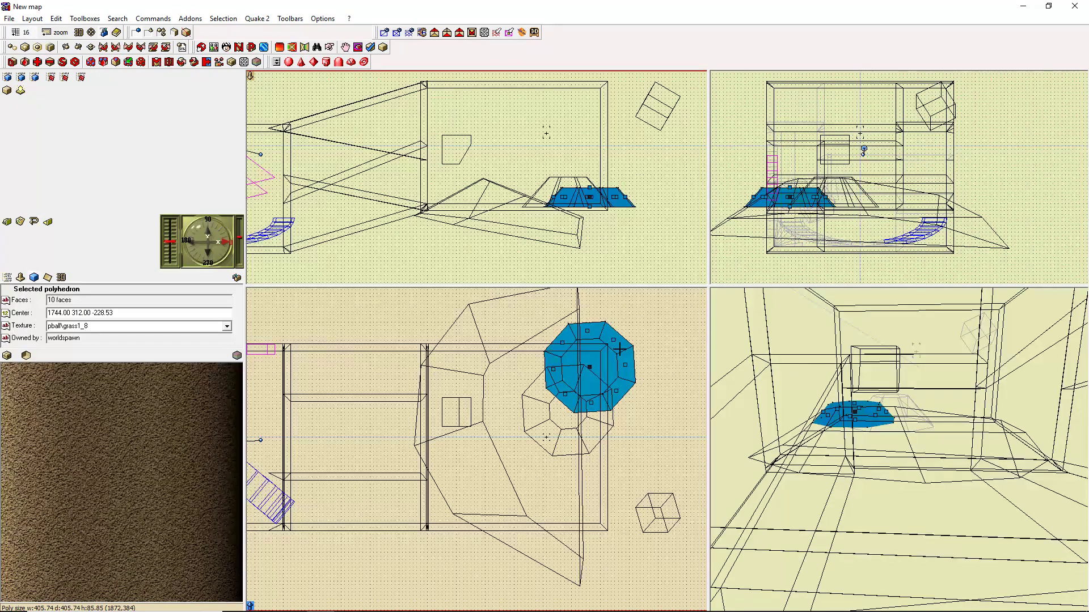
pyautogui.click(523, 308)
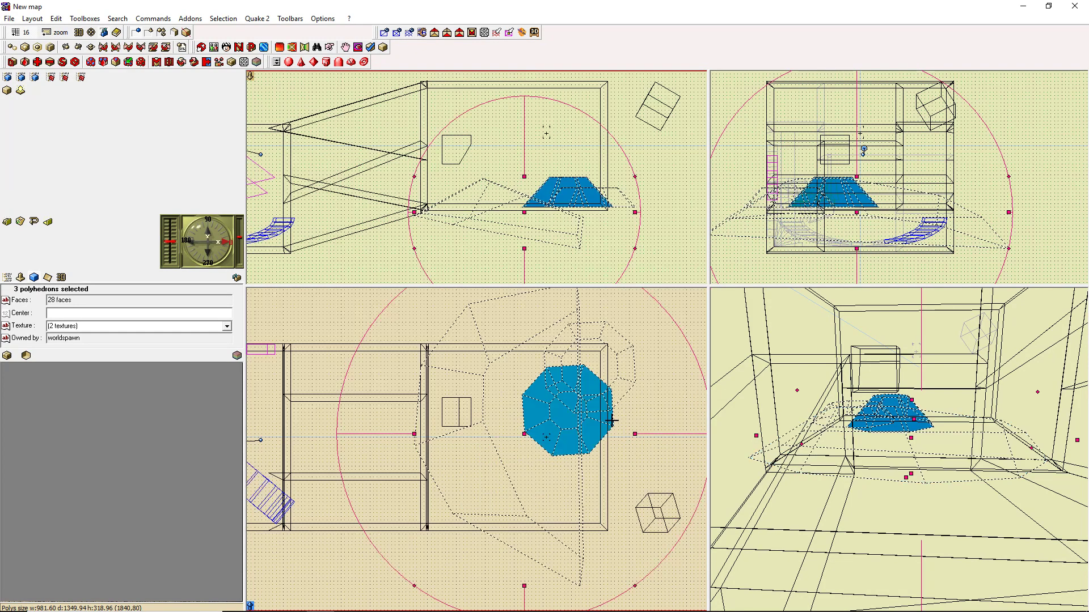
pyautogui.click(238, 356)
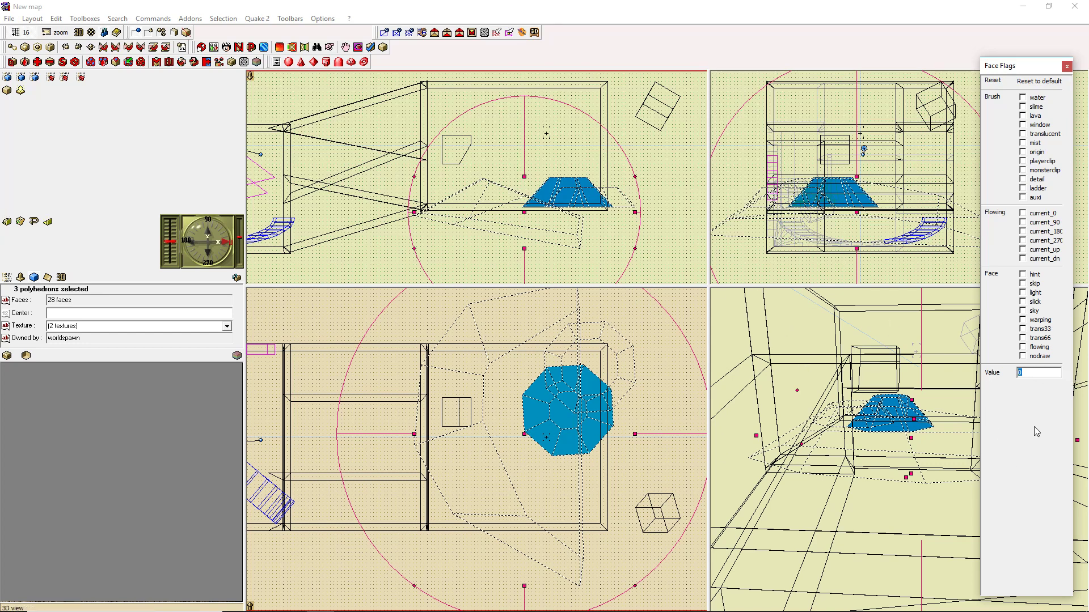
pyautogui.write('1')
pyautogui.press('Return')
pyautogui.click(664, 148)
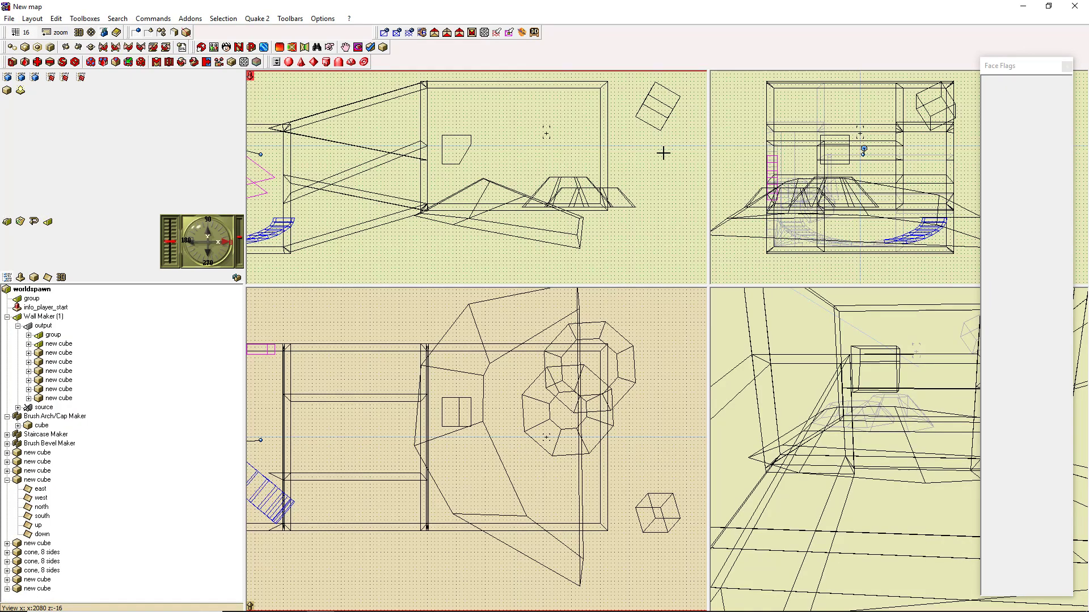
# Run the map to examine the pb_gras1 texture on the large mound beside the neighbouring ground
pyautogui.press('F9')
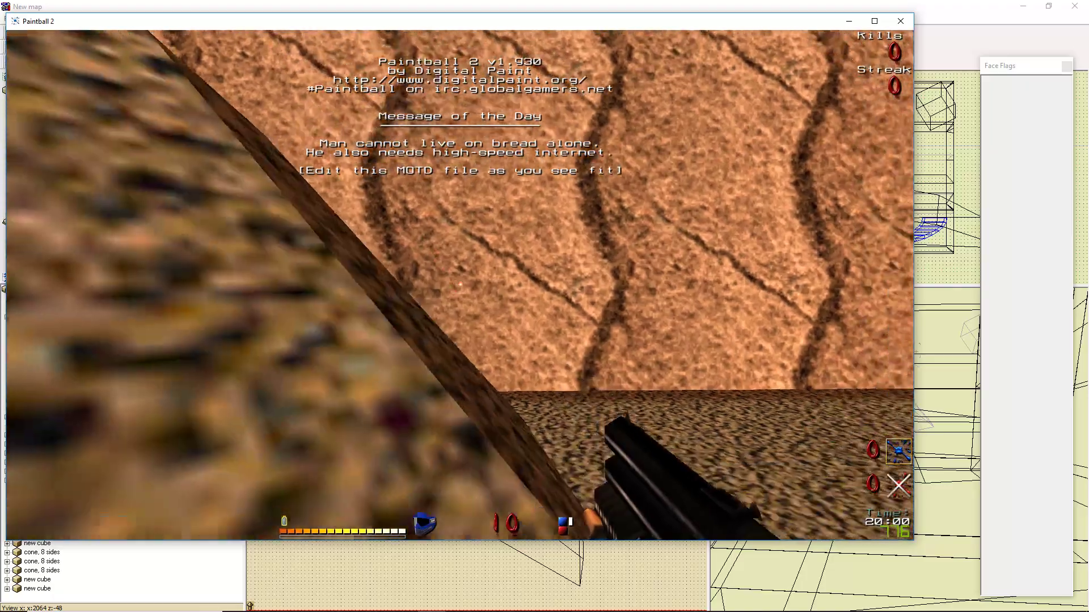
pyautogui.press('s')
pyautogui.press('s')
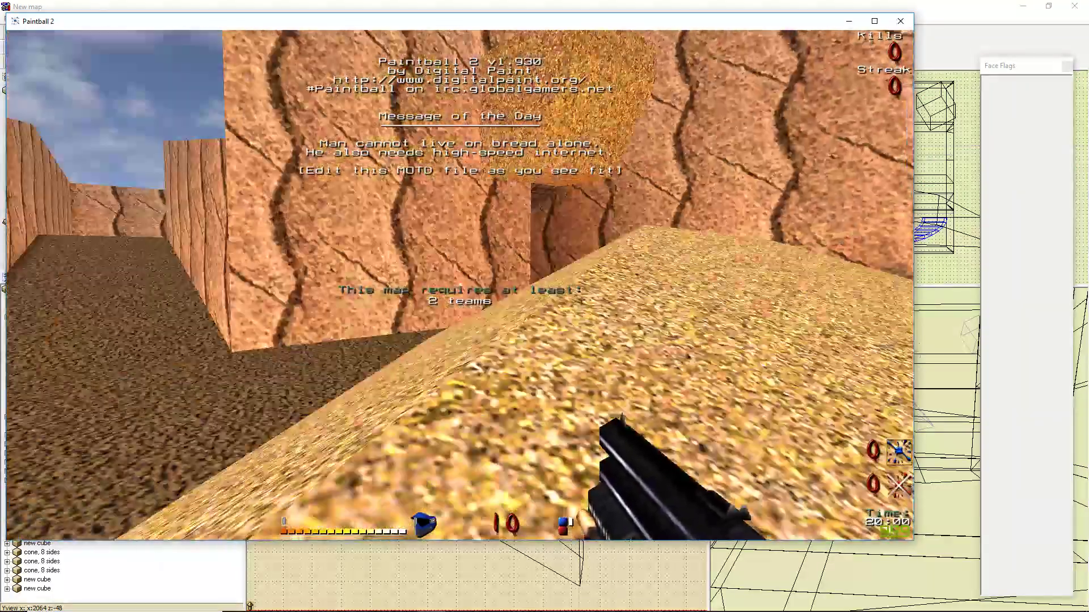
pyautogui.press('s')
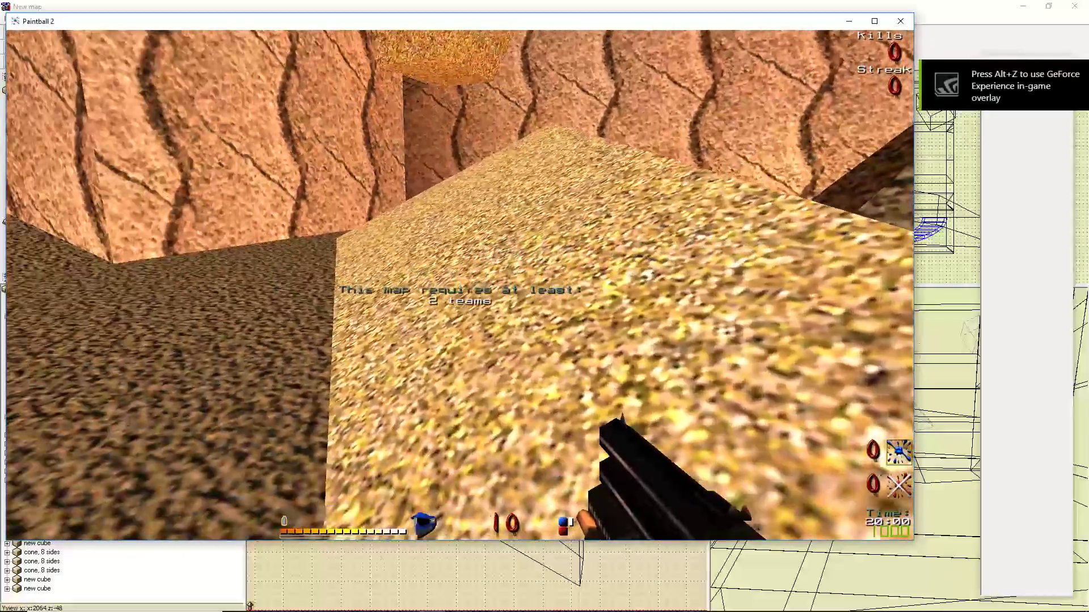
# Join the observers in the running map with the console command join o and switch to noclip observer mode
pyautogui.press('`')
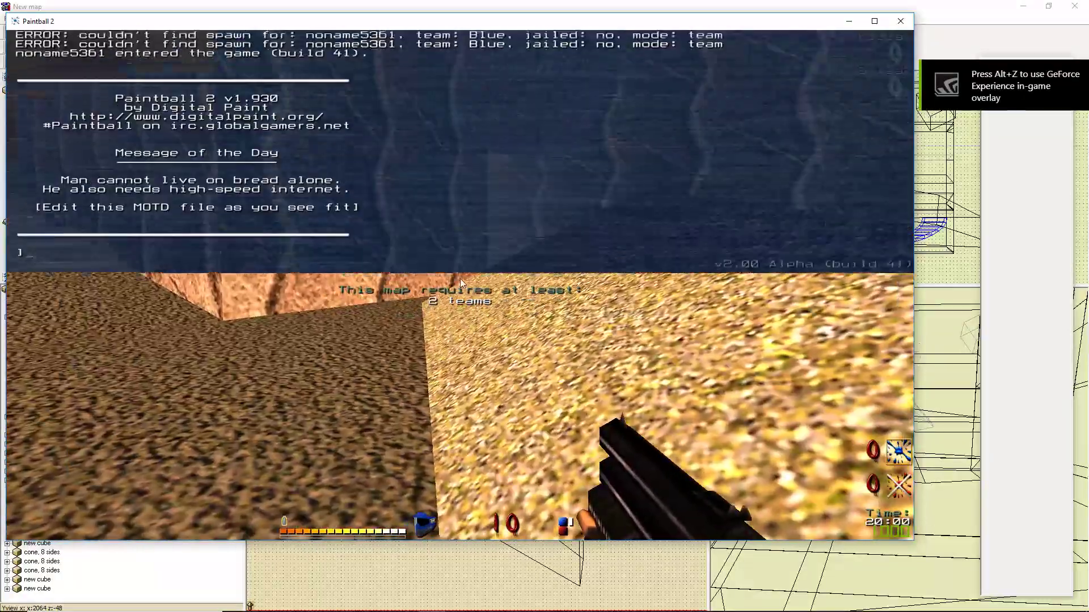
pyautogui.write('join o')
pyautogui.press('Return')
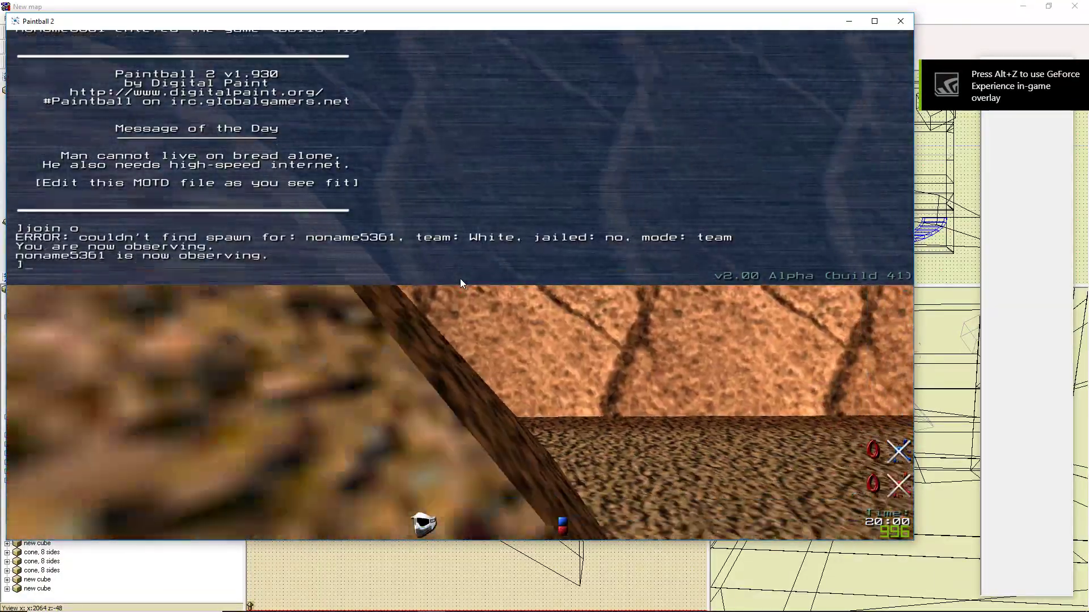
pyautogui.press('`')
pyautogui.press('w')
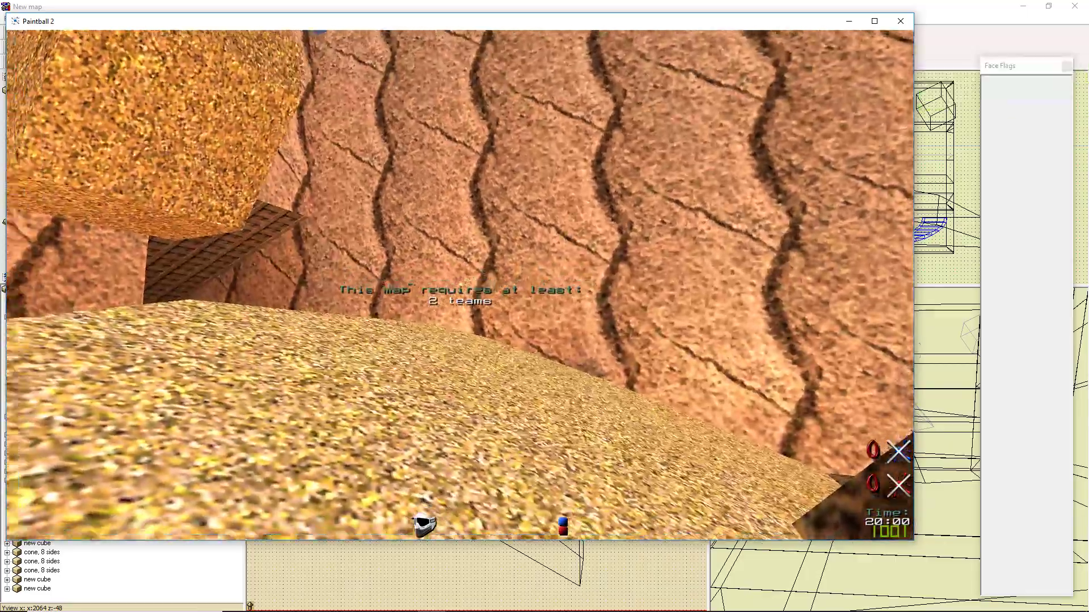
pyautogui.click(459, 285)
# Fly around the large mound and the two small mounds to examine the textures and lighting on their faces
pyautogui.press('w')
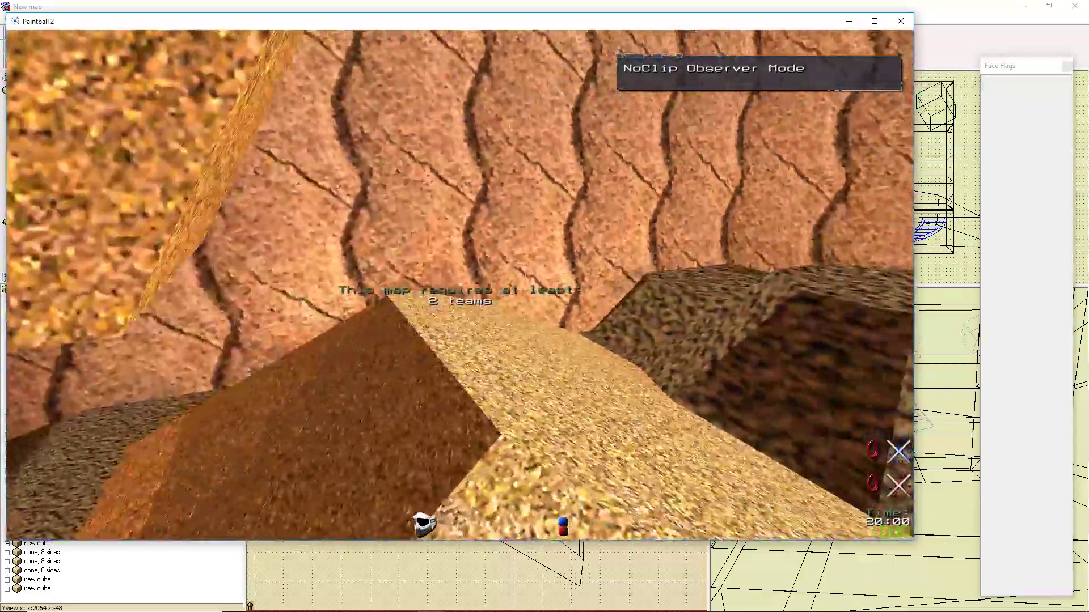
pyautogui.press('w')
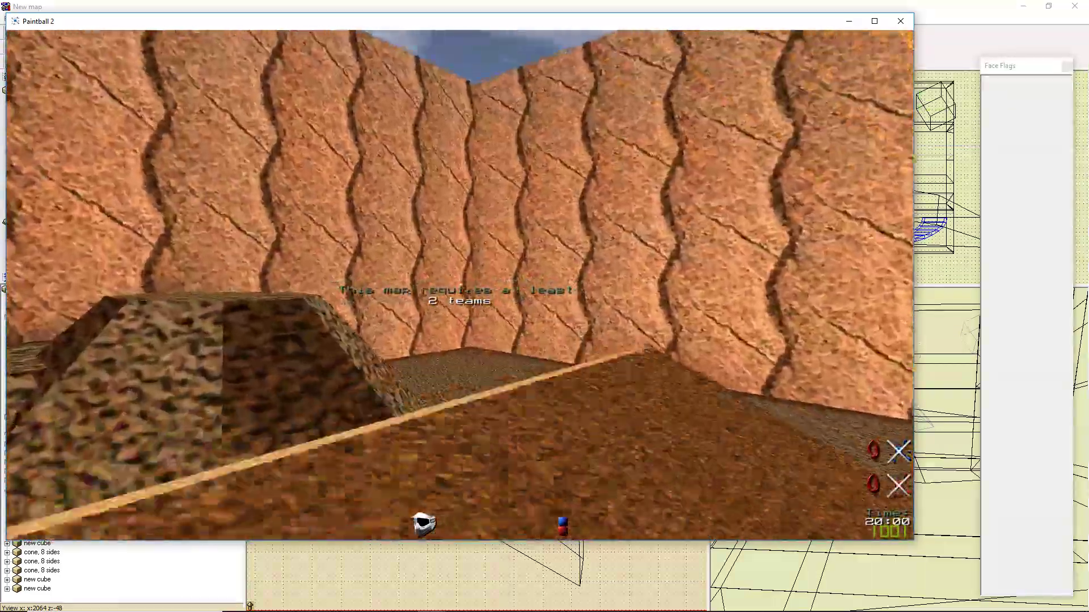
pyautogui.press('w')
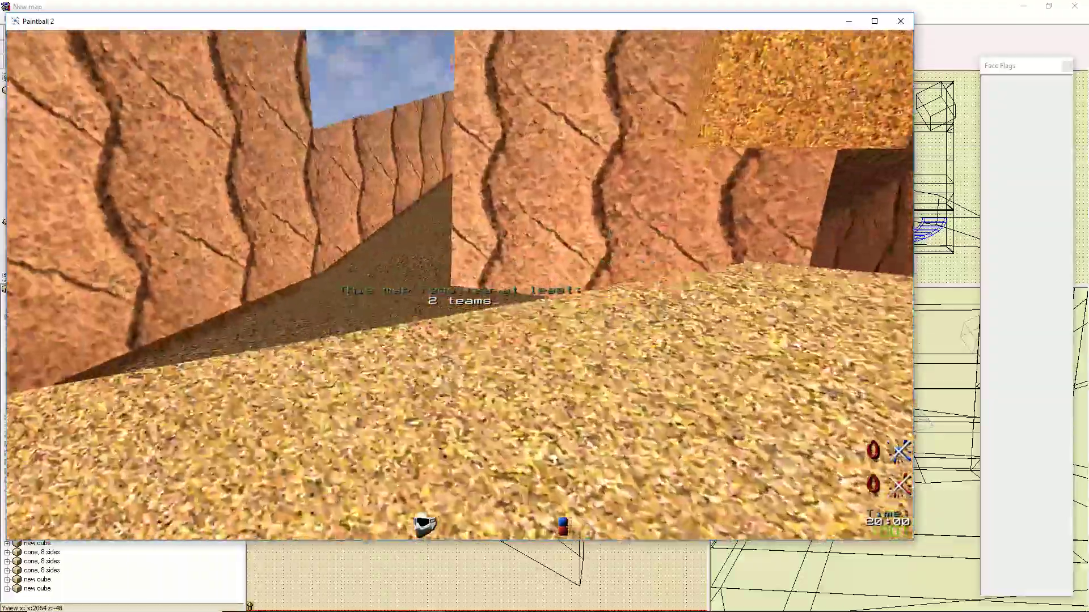
pyautogui.press('w')
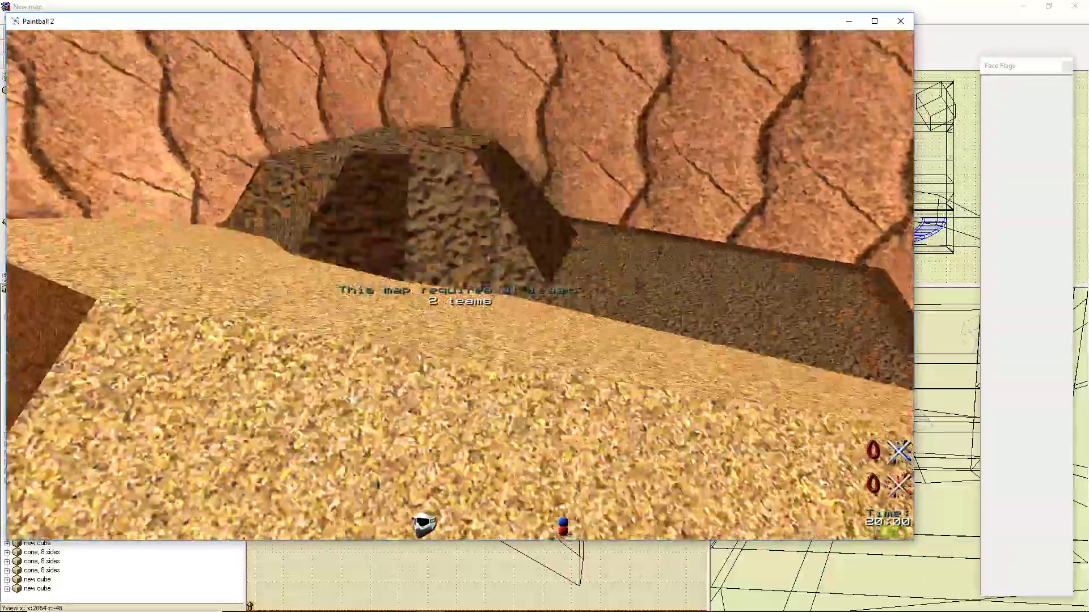
pyautogui.press('w')
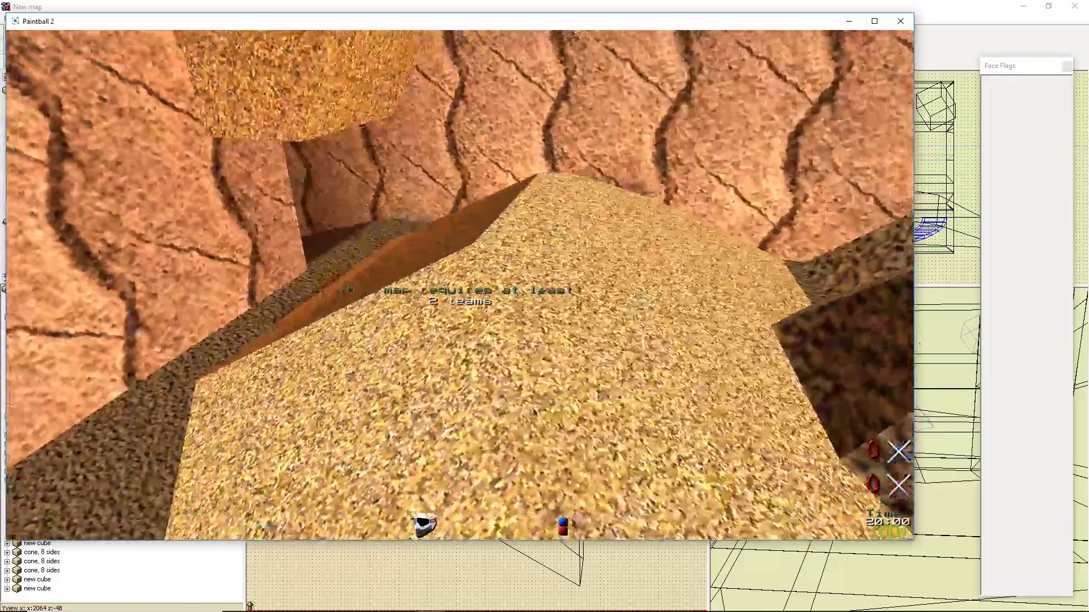
pyautogui.press('w')
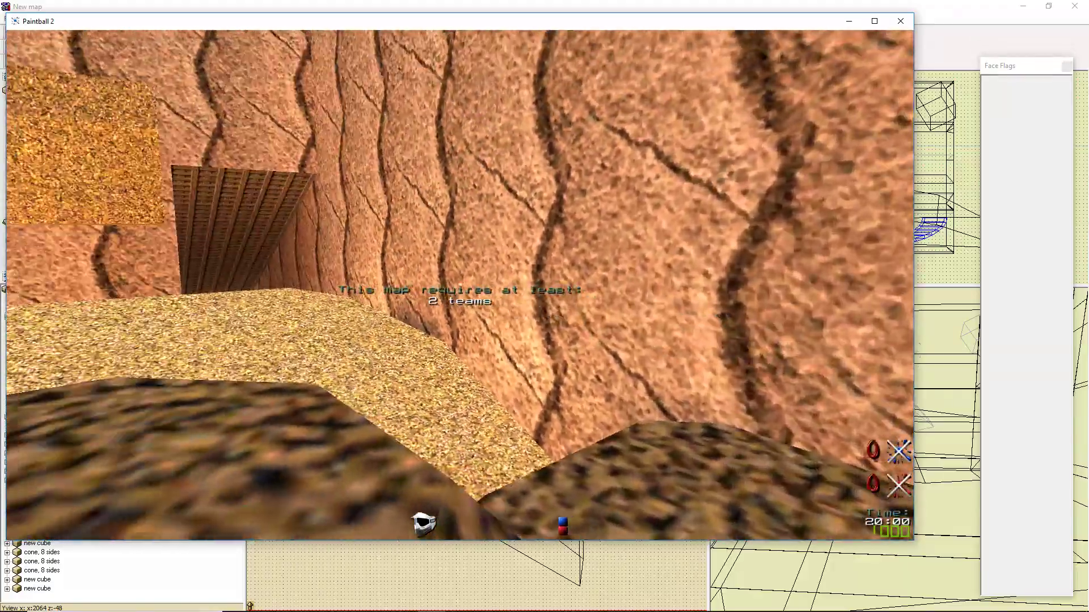
pyautogui.press('w')
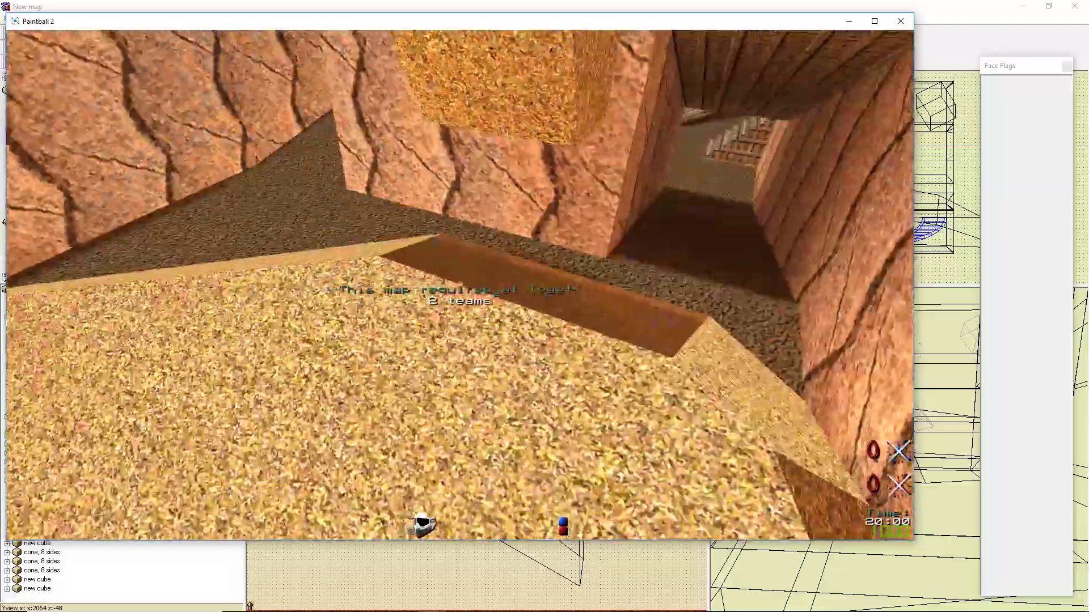
pyautogui.press('w')
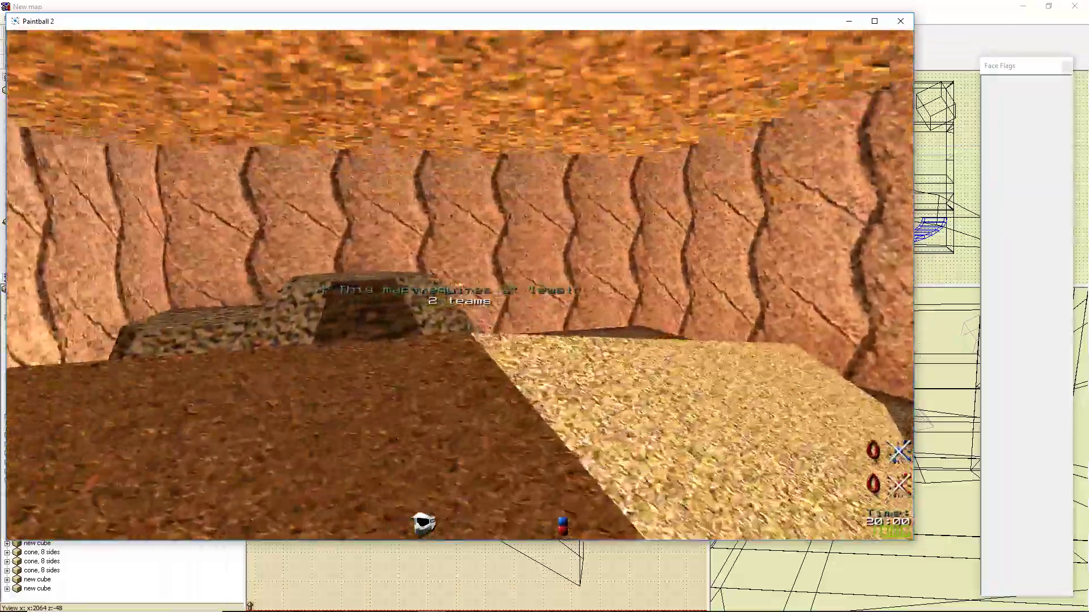
pyautogui.press('w')
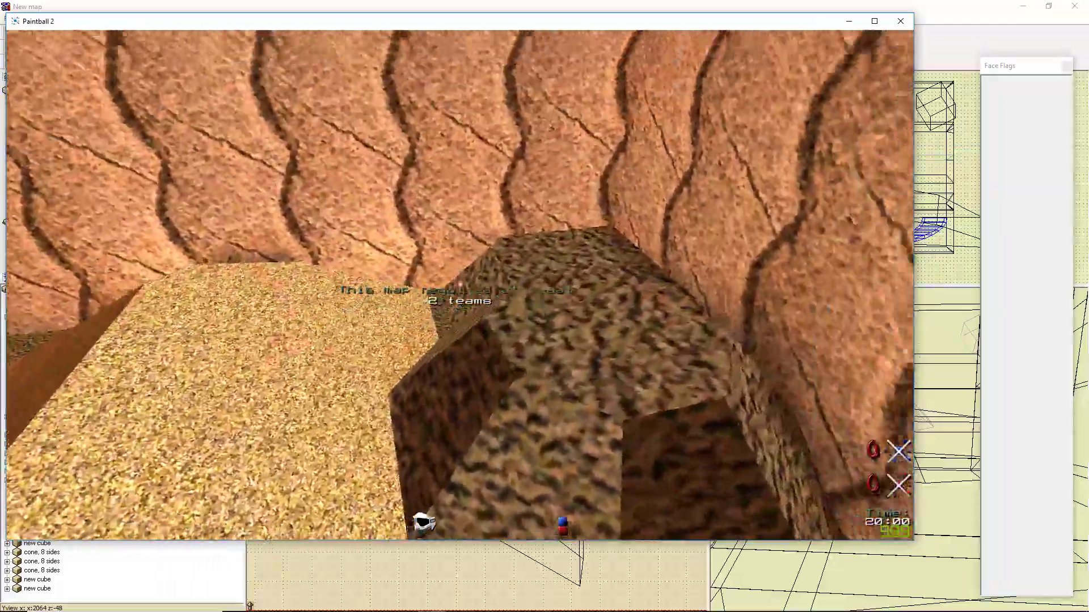
pyautogui.press('w')
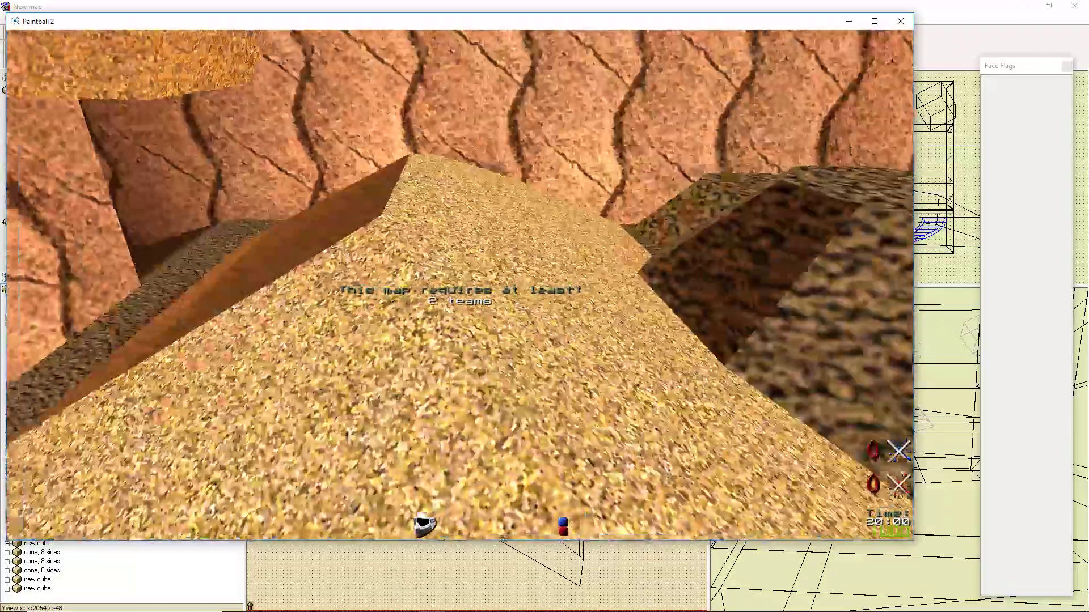
pyautogui.press('a')
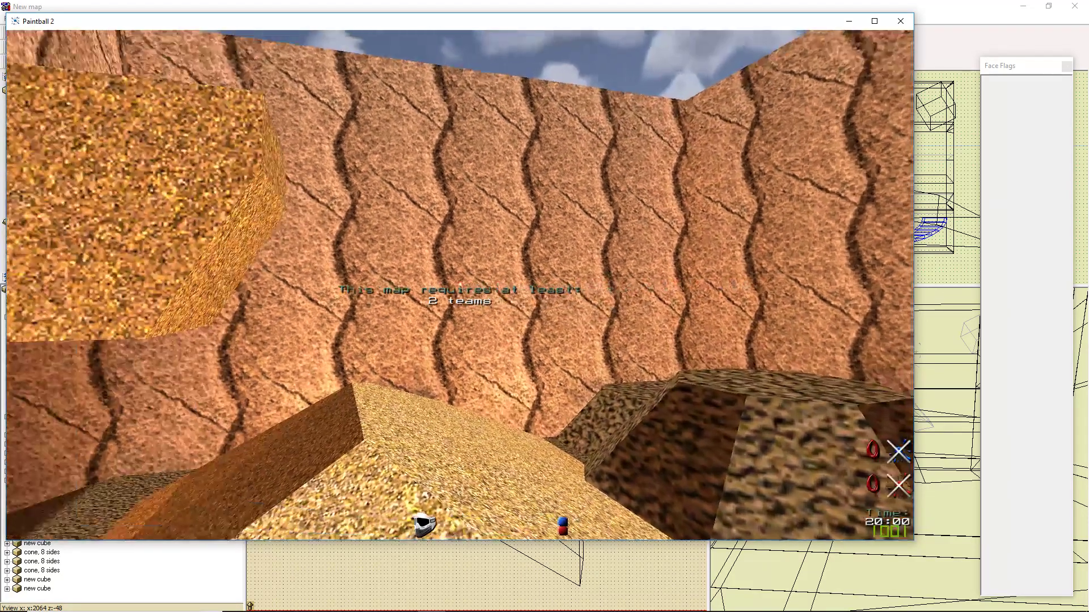
# Quit the test game with the console command quit to return to the map editor
pyautogui.press('`')
pyautogui.press('`')
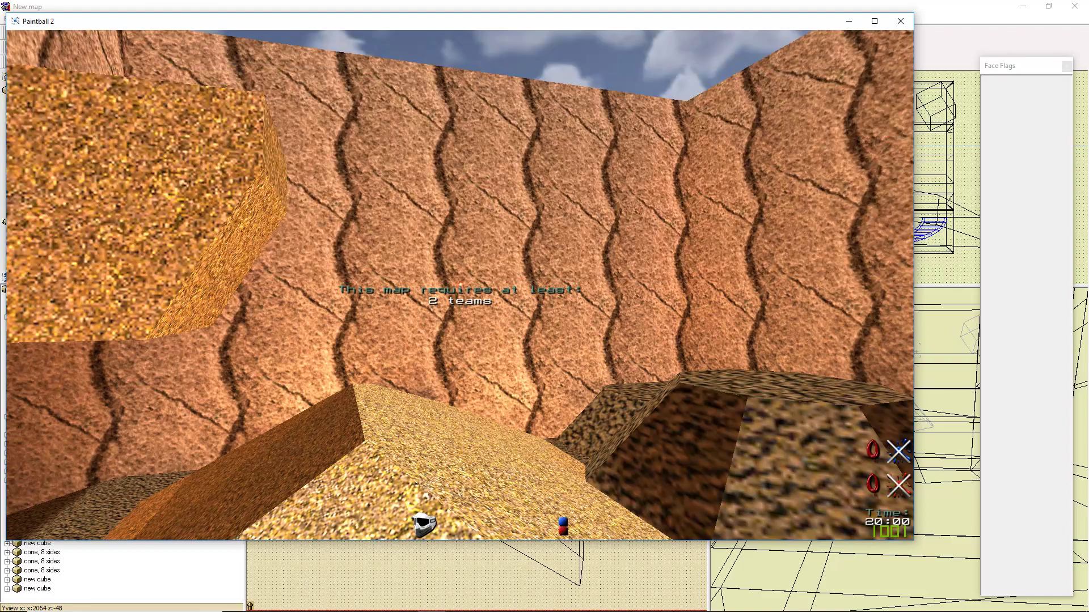
pyautogui.press('`')
pyautogui.write('quit')
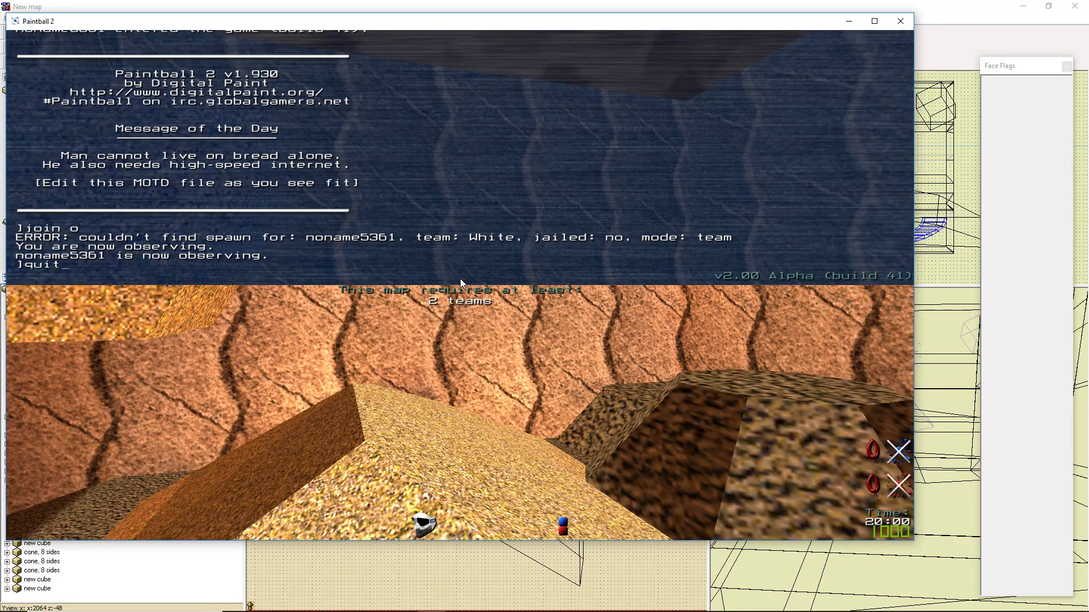
pyautogui.press('Return')
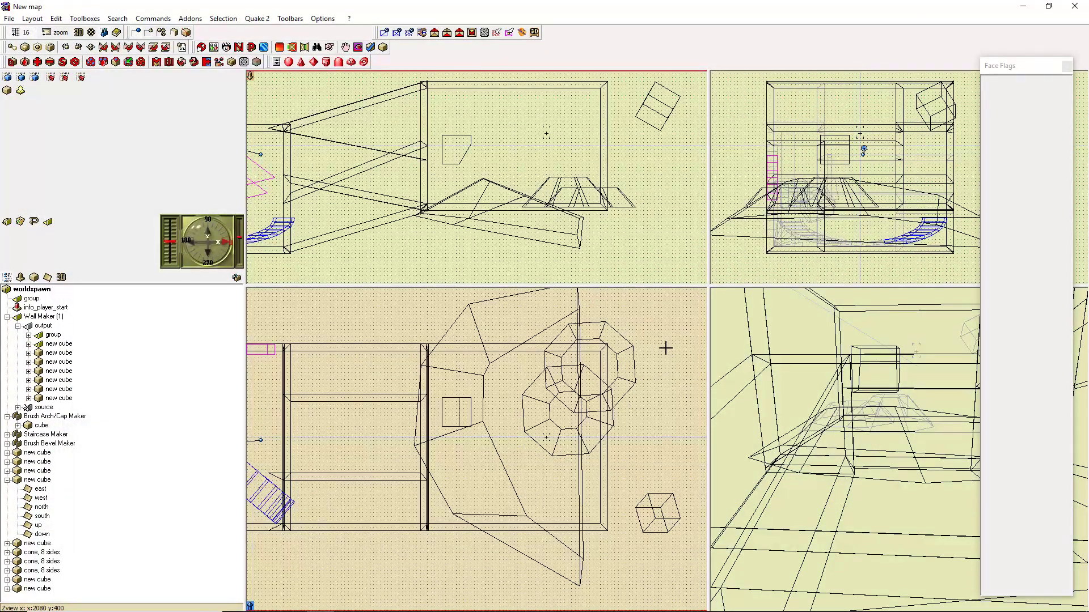
# Set the face flags value of the lower of the two small grassy mounds to 100
pyautogui.click(610, 364)
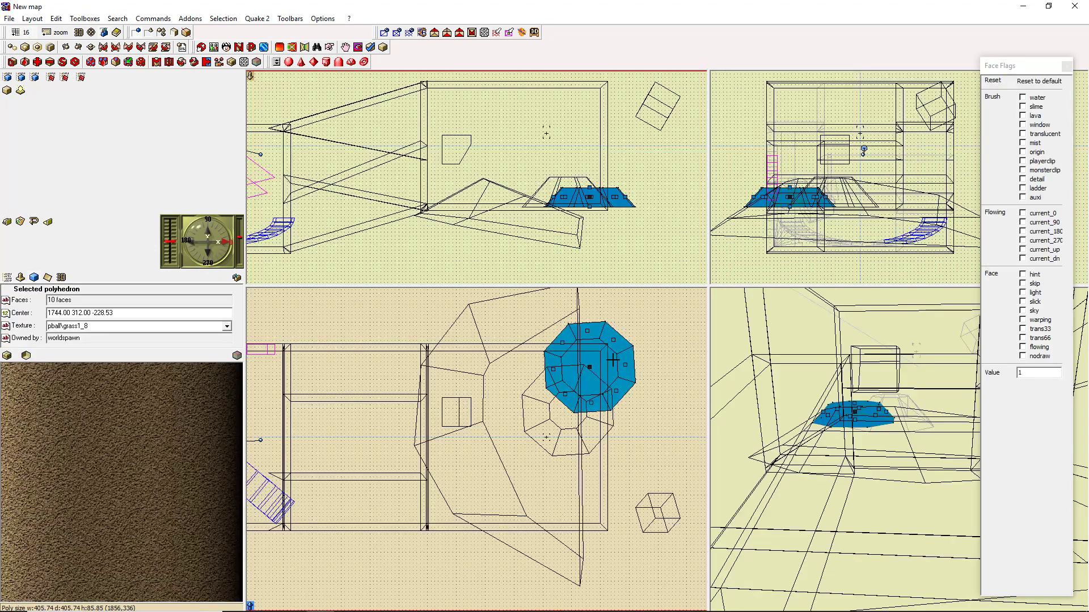
pyautogui.click(1035, 372)
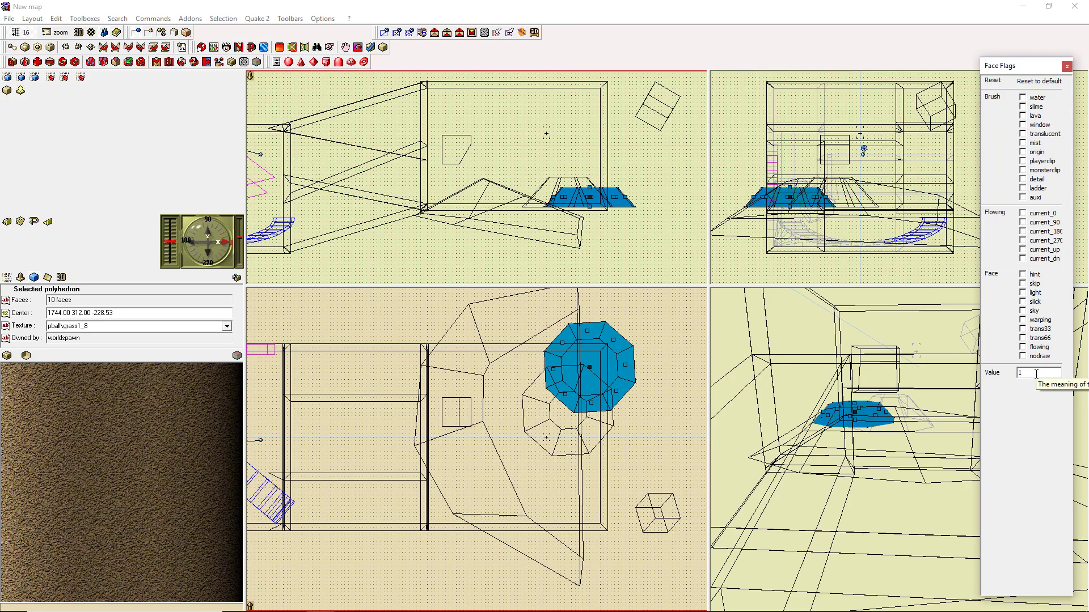
pyautogui.moveTo(1035, 374); pyautogui.dragTo(1015, 377)
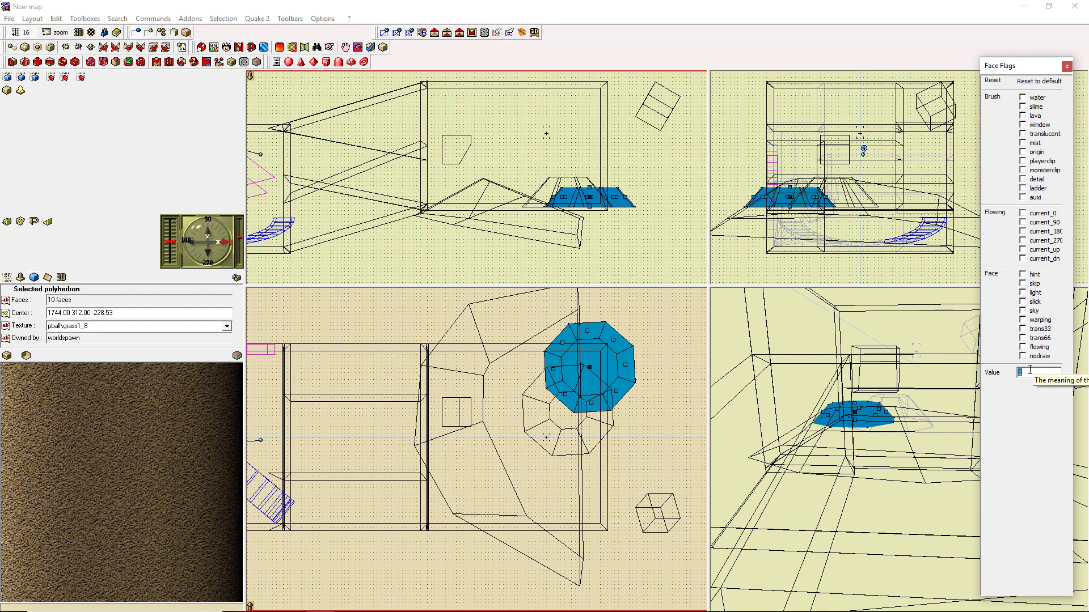
pyautogui.write('100')
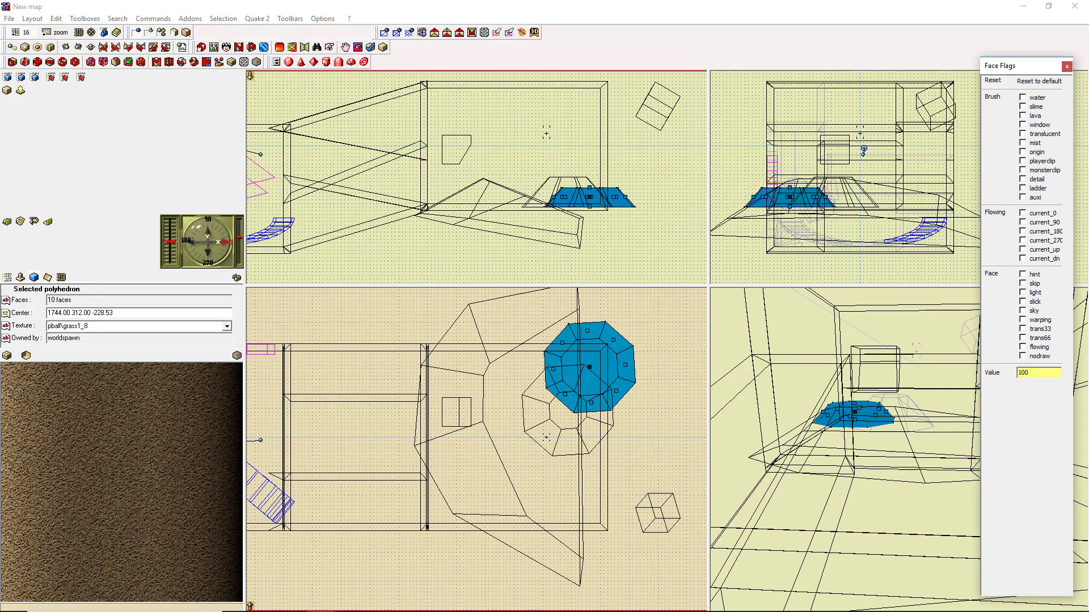
# Move the small mound into the room with the curved wooden walkway, centred at 48 40 -388.53, and deselect it
pyautogui.moveTo(591, 369)
pyautogui.mouseDown()
pyautogui.moveTo(260, 377)
pyautogui.moveTo(573, 363)
pyautogui.moveTo(595, 372)
pyautogui.moveTo(535, 401)
pyautogui.mouseUp()
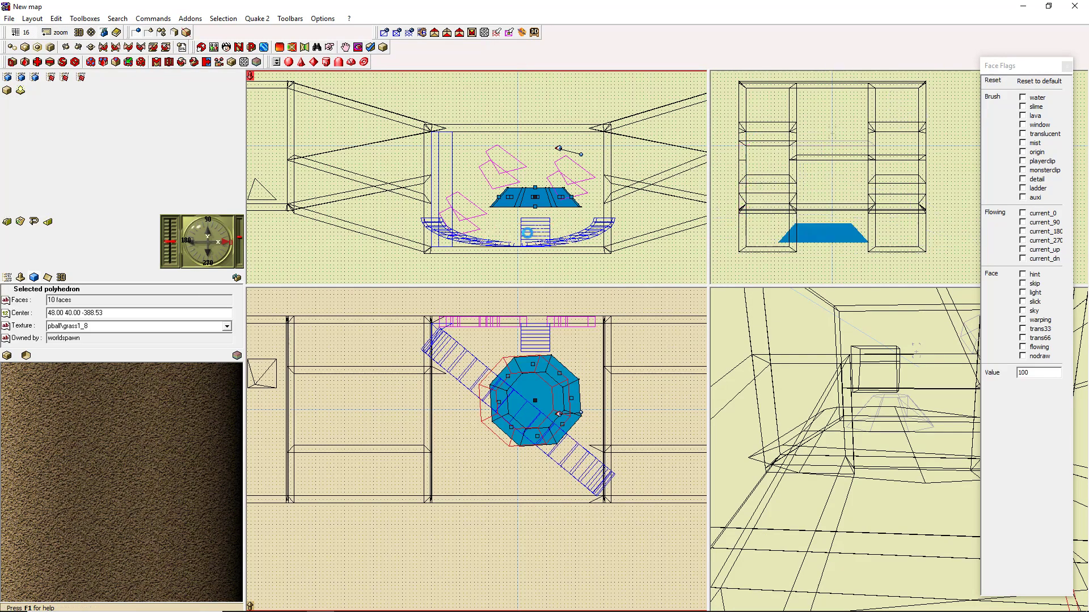
pyautogui.click(529, 194)
pyautogui.moveTo(646, 231); pyautogui.dragTo(450, 237, button='middle')
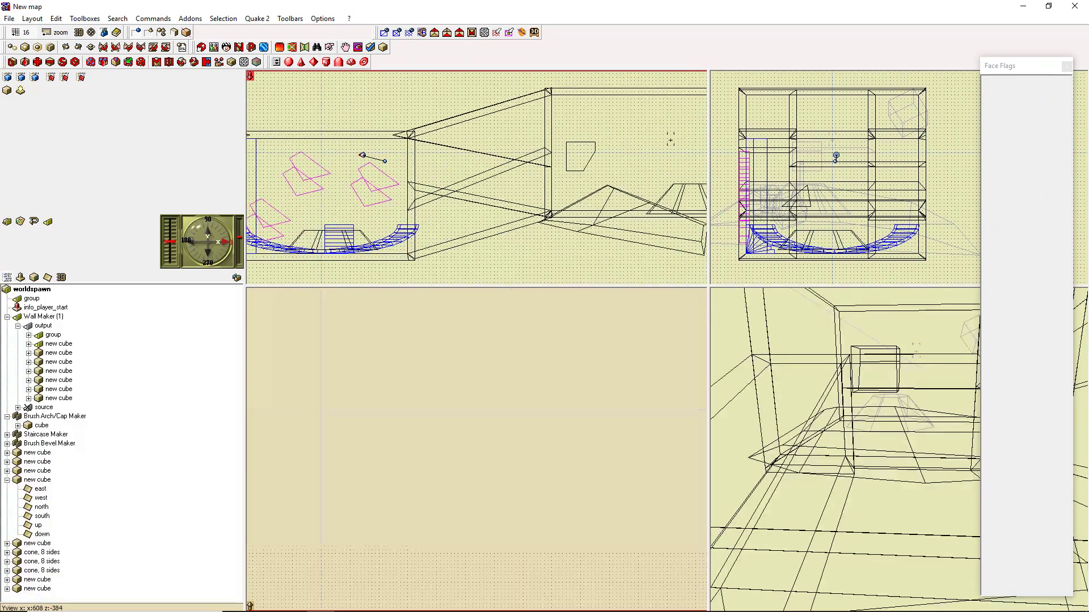
# Move the info_player_start entity above the relocated mound, to origin 80 0 -152, and deselect it
pyautogui.click(670, 141)
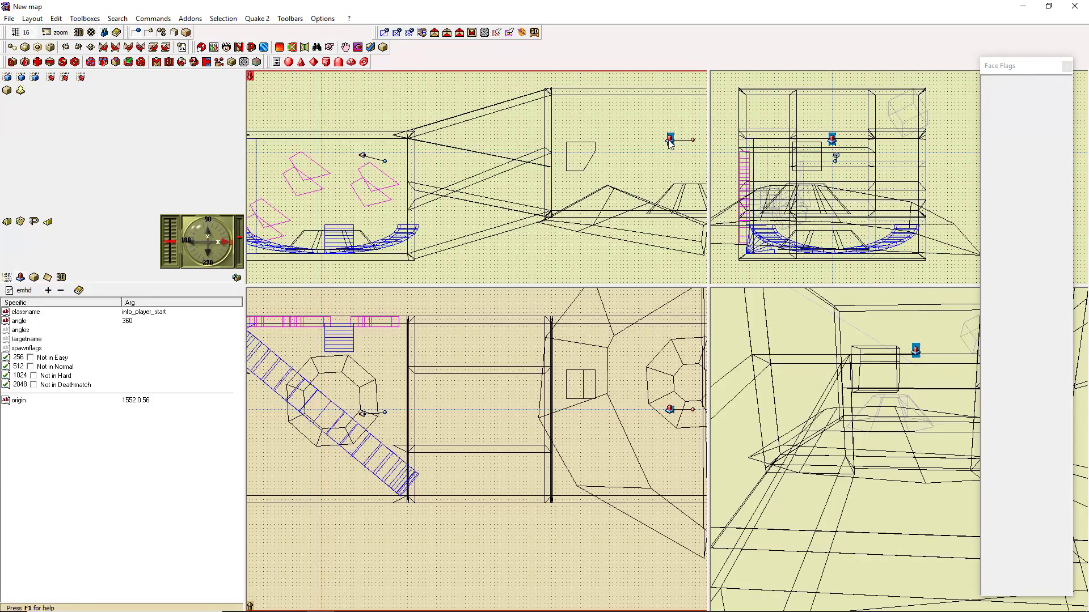
pyautogui.click(580, 155)
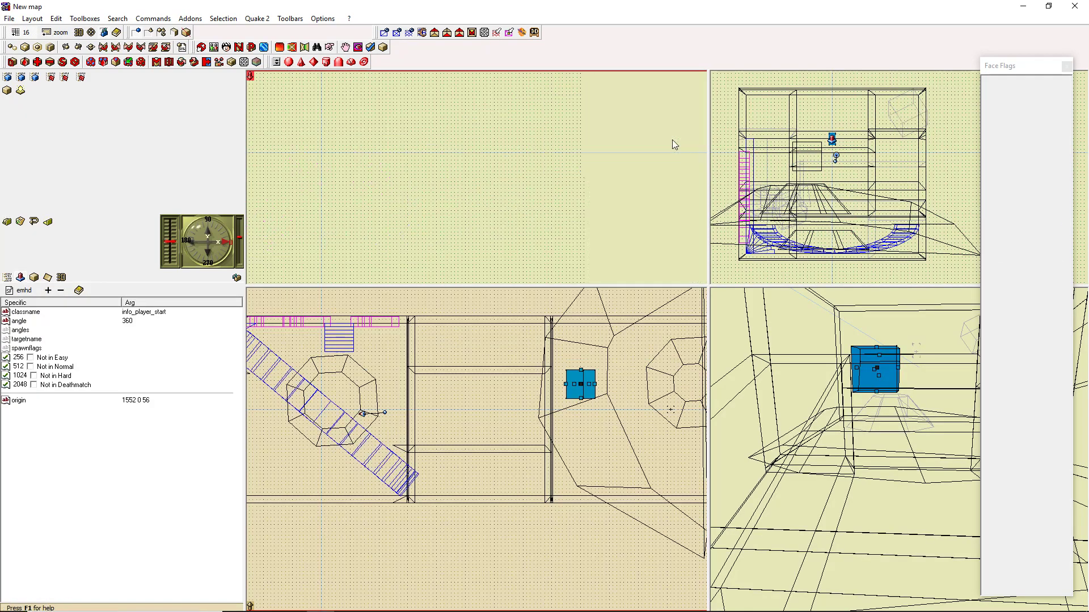
pyautogui.moveTo(671, 141); pyautogui.dragTo(341, 188)
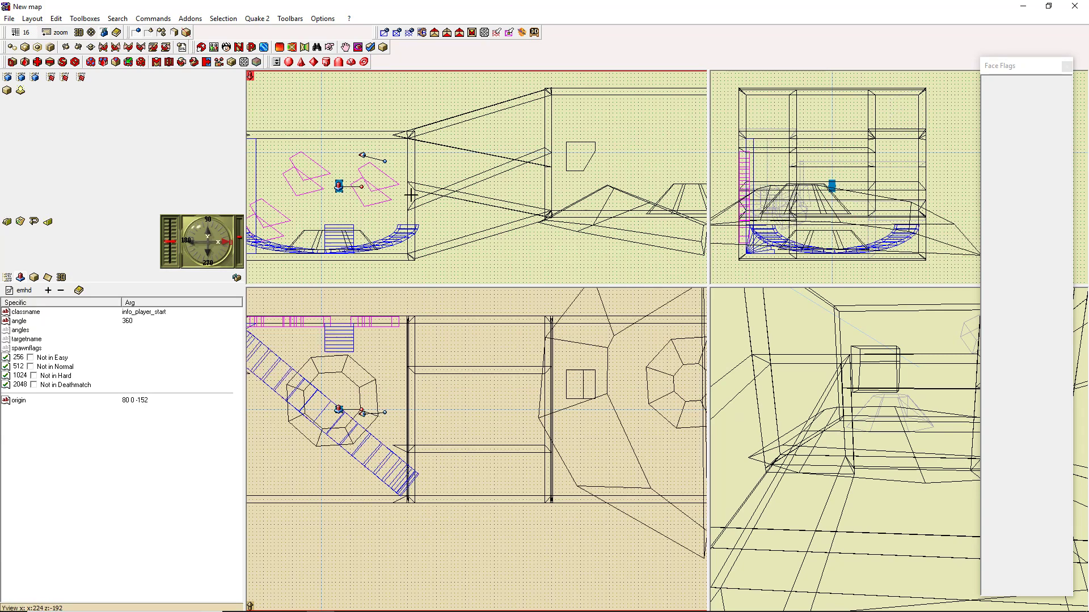
pyautogui.press('Escape')
# Run the map and walk around and over the relocated mound to examine the texture and lighting of its faces
pyautogui.press('F9')
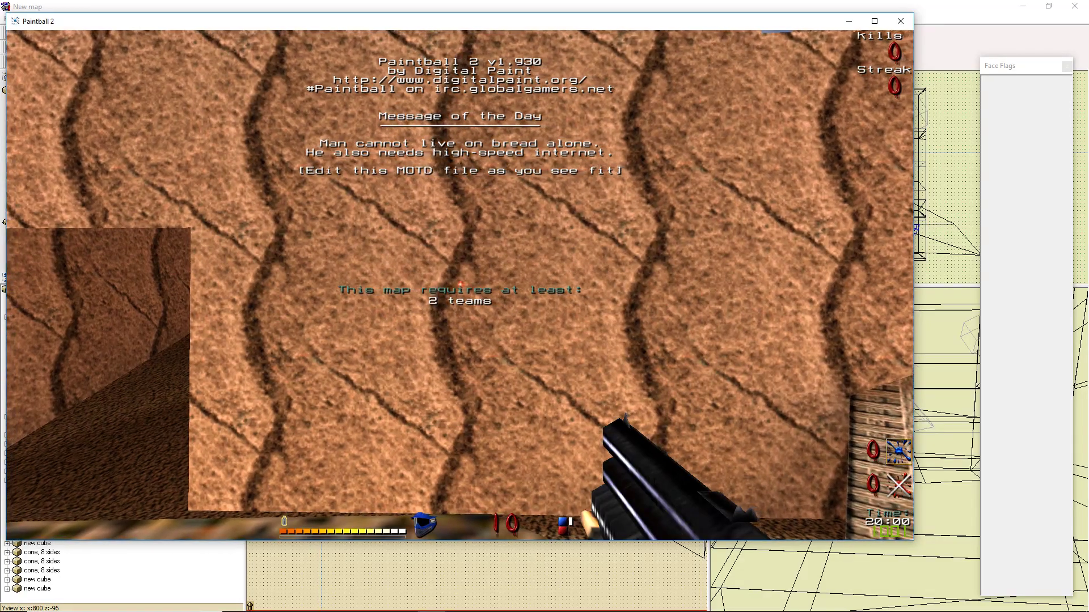
pyautogui.press('w')
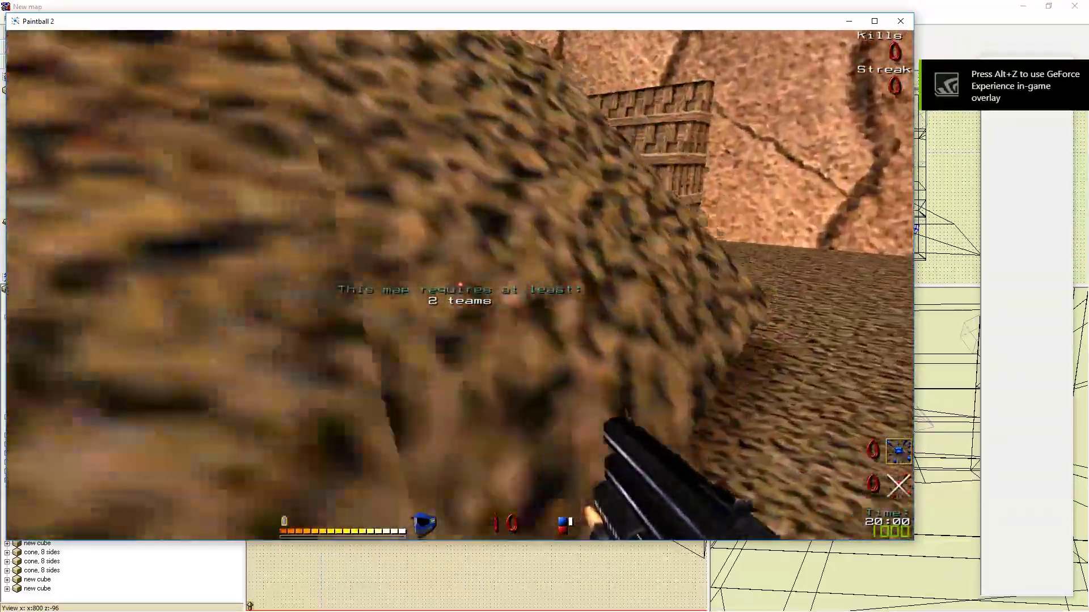
pyautogui.press('w')
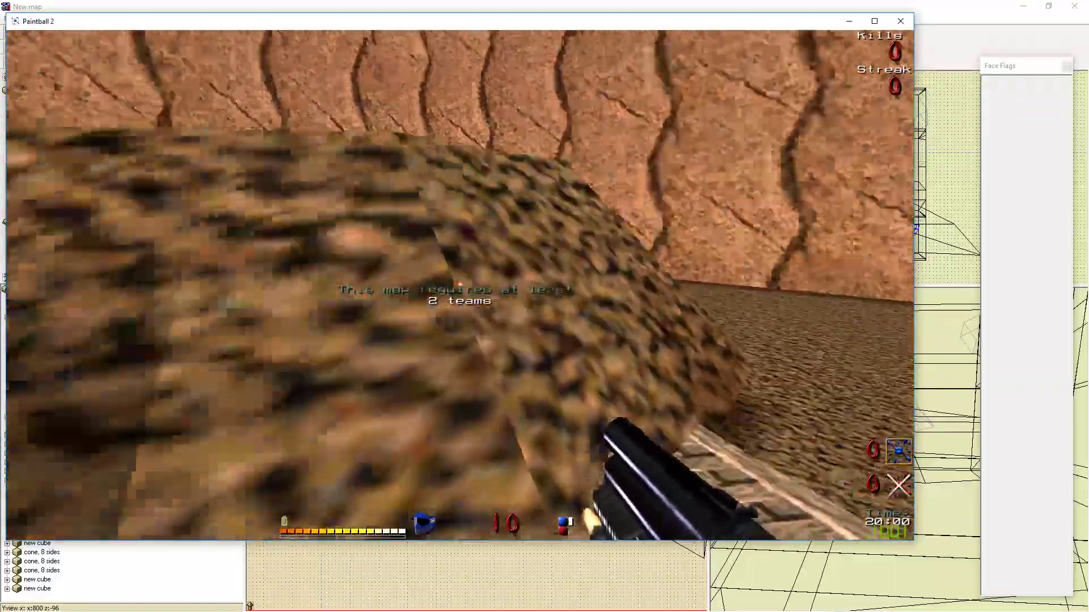
pyautogui.press('s')
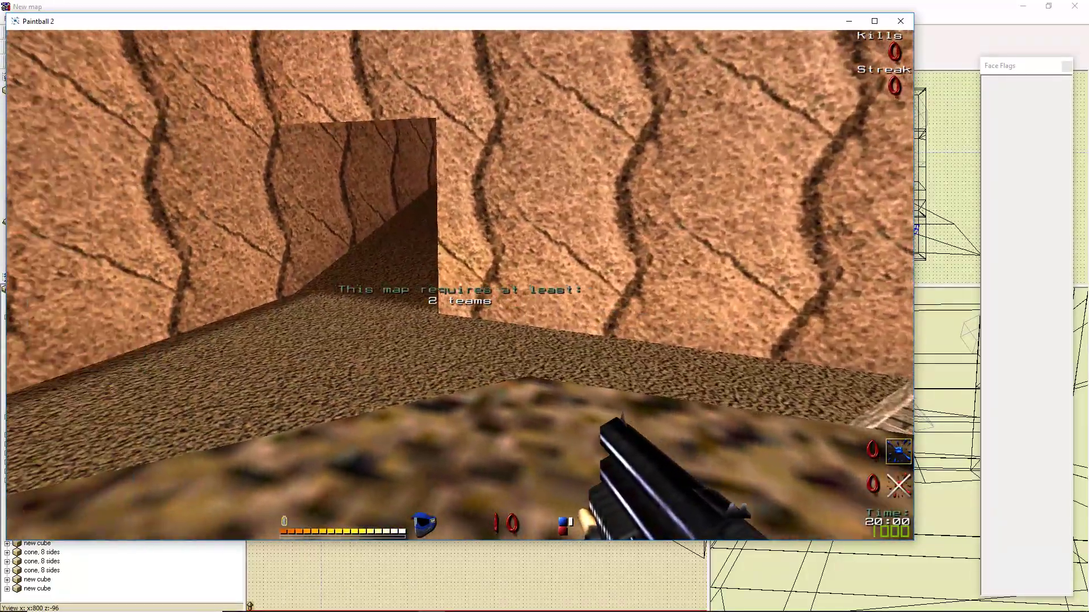
pyautogui.press('w')
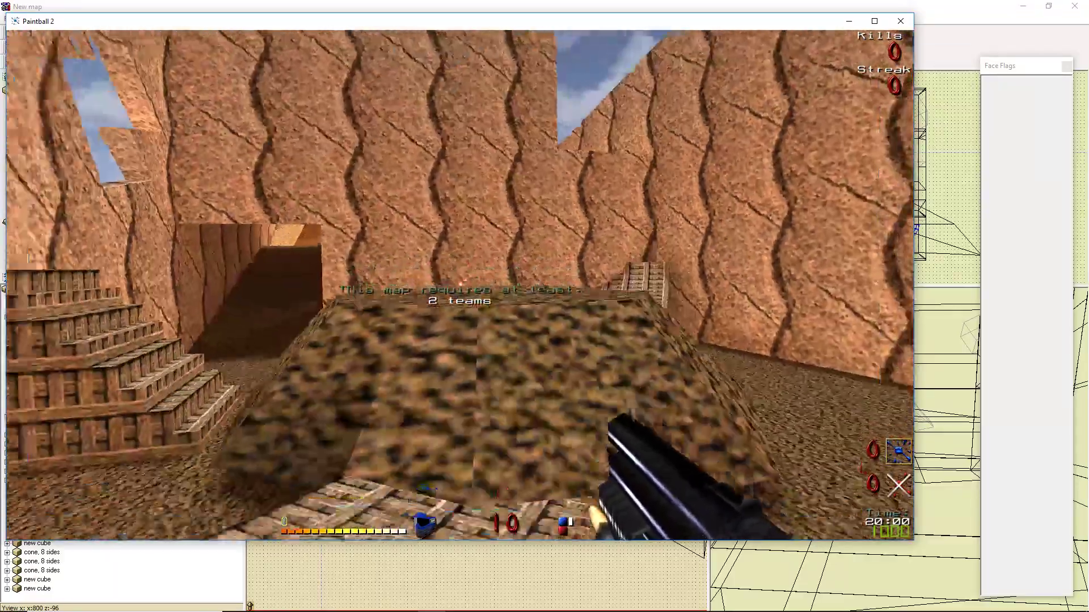
pyautogui.press('w')
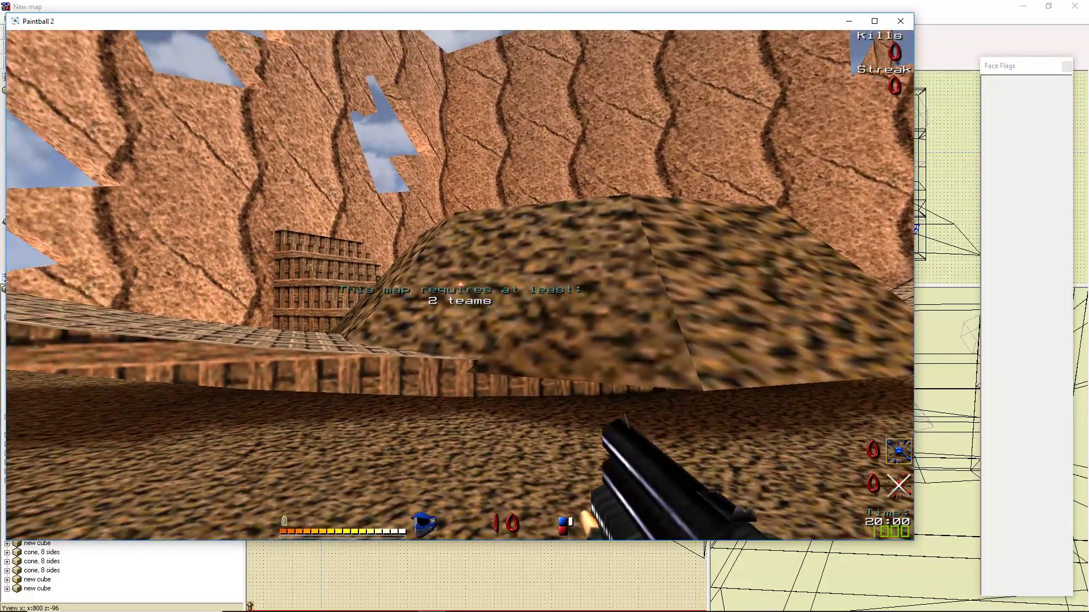
pyautogui.press('w')
pyautogui.press('space')
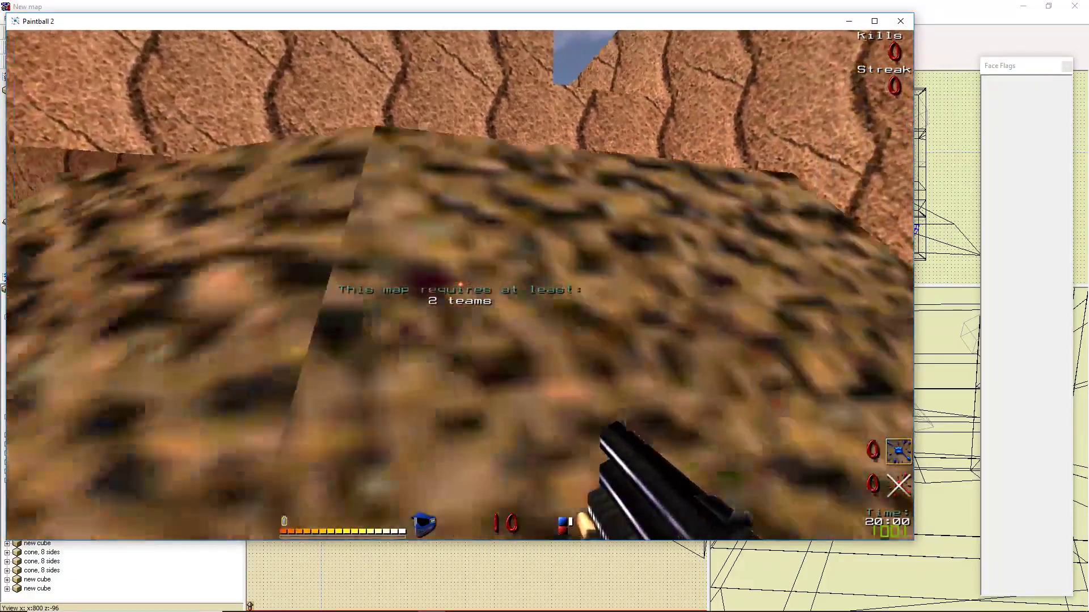
pyautogui.press('s')
pyautogui.press('w')
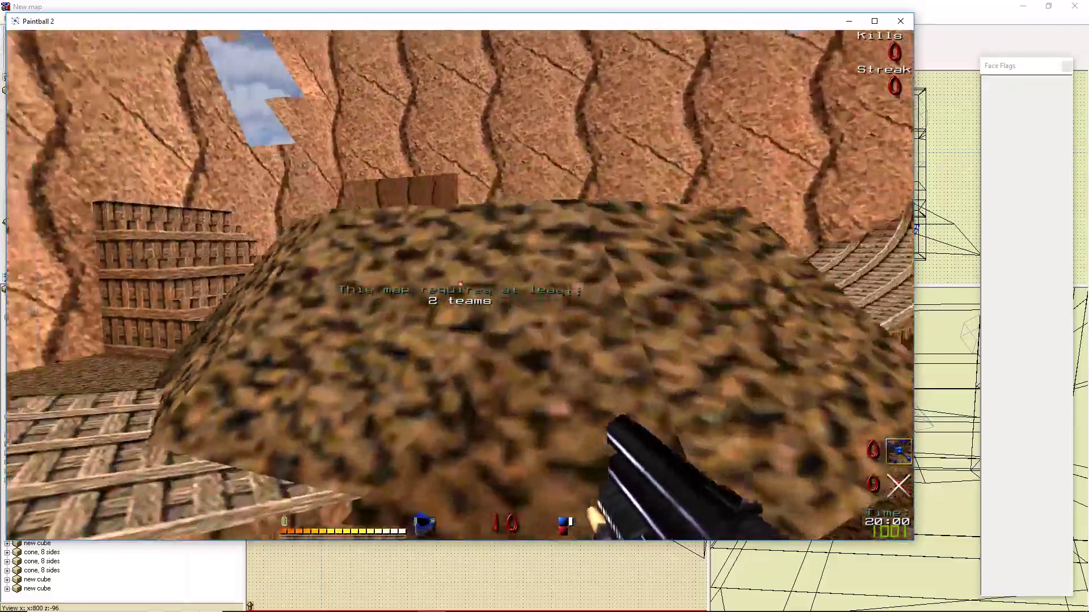
pyautogui.press('s')
pyautogui.press('w')
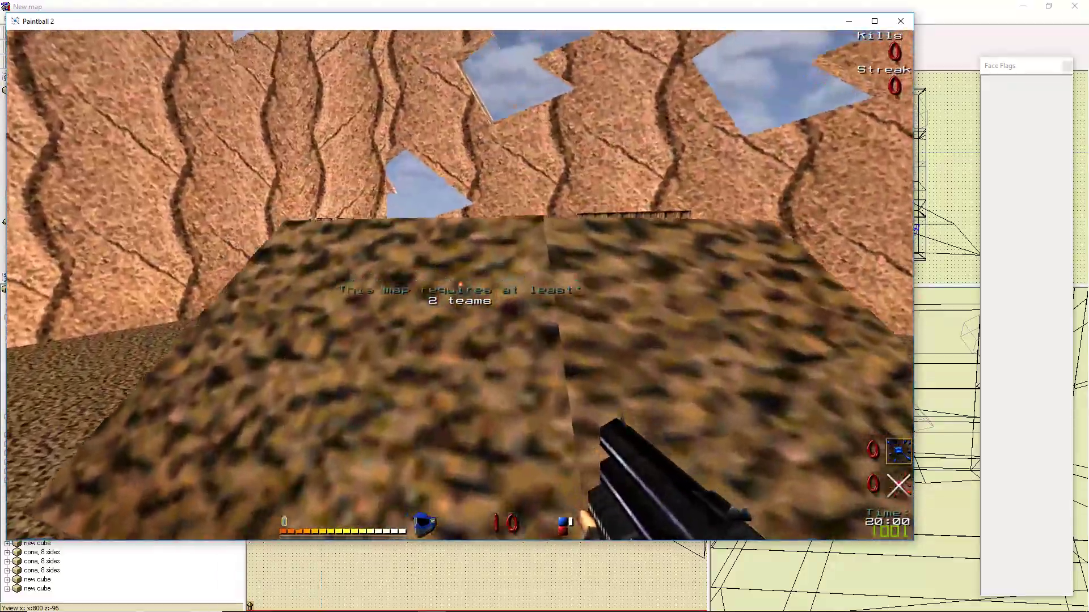
# Back away from the mound to examine its shaded side, and quit the game with the quit console command
pyautogui.press('space')
pyautogui.press('w')
pyautogui.press('s')
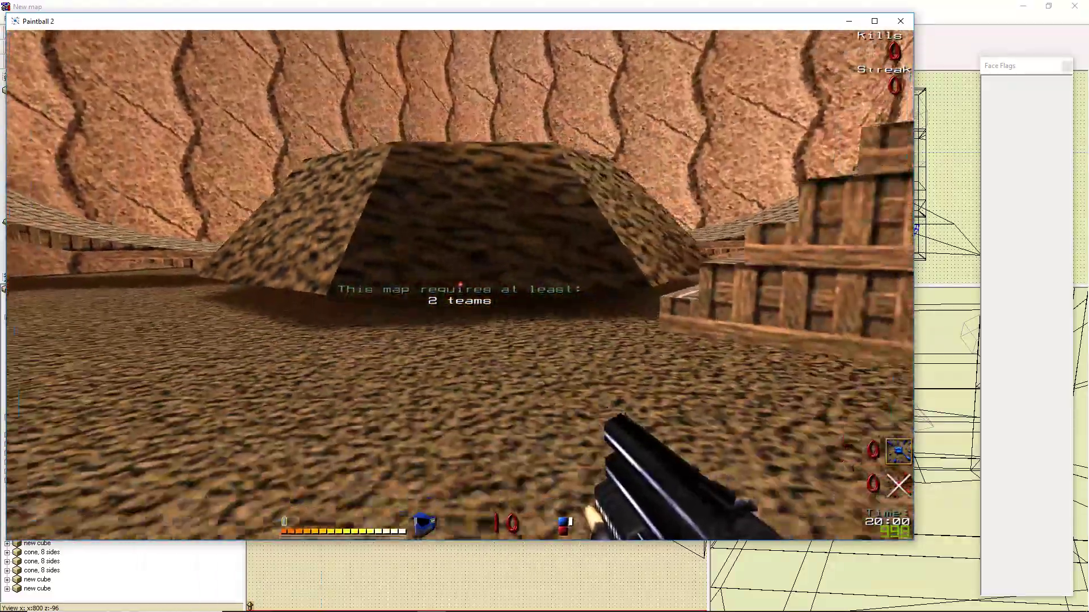
pyautogui.press('`')
pyautogui.write('quit')
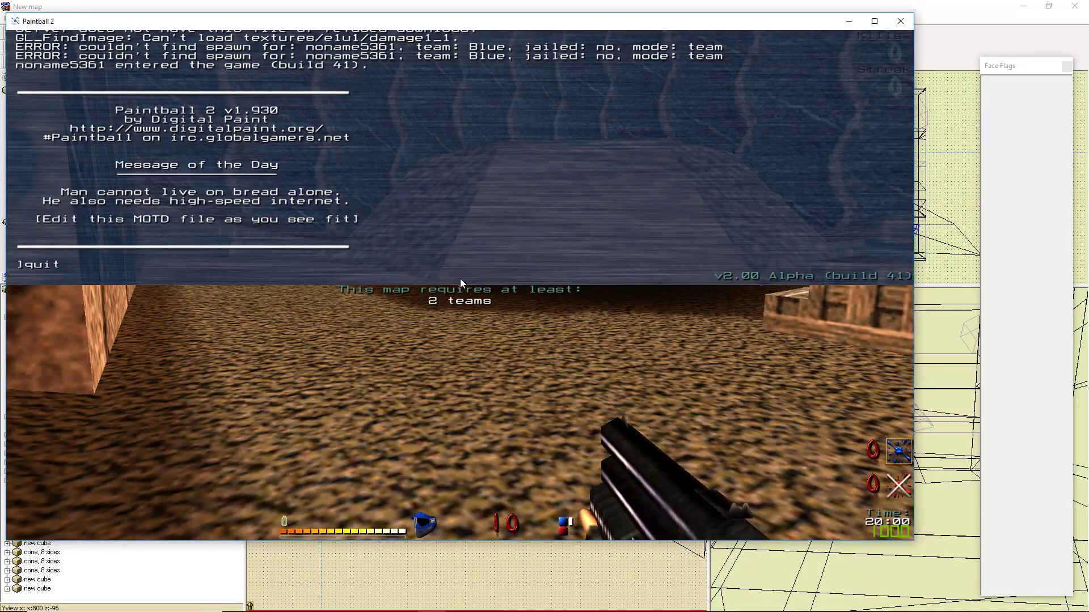
pyautogui.press('Return')
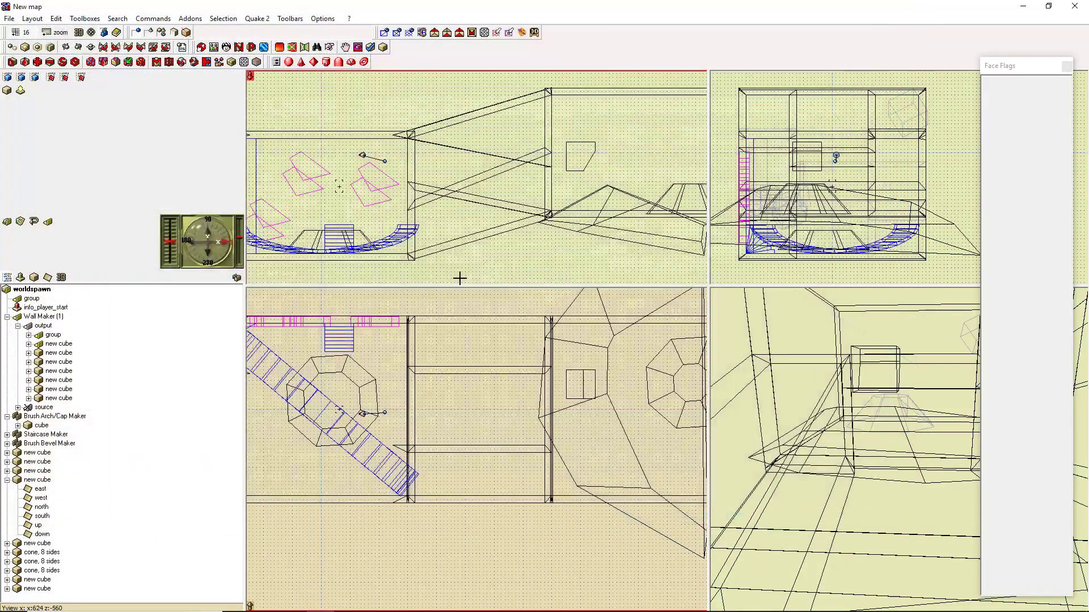
# Set the worldspawn entity's _sun_angle to 135 -130
pyautogui.doubleClick(43, 290)
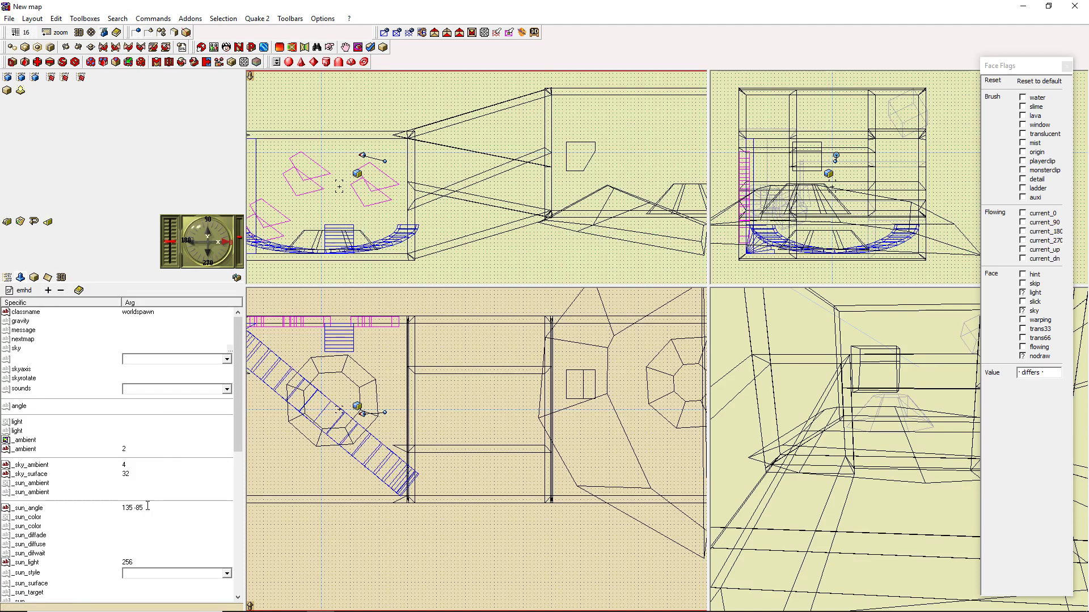
pyautogui.moveTo(151, 490)
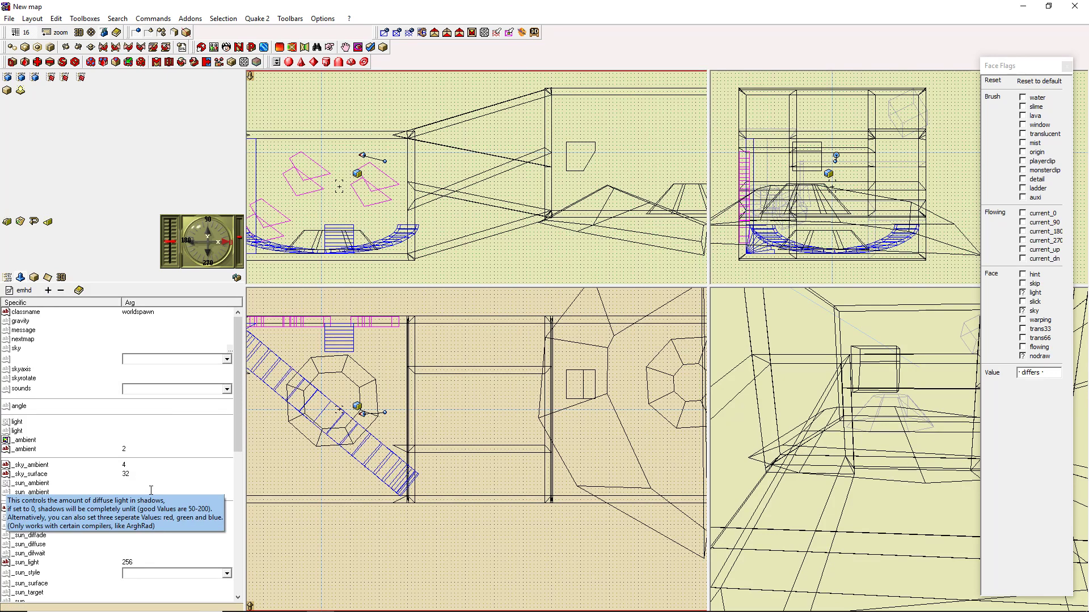
pyautogui.press('BackSpace')
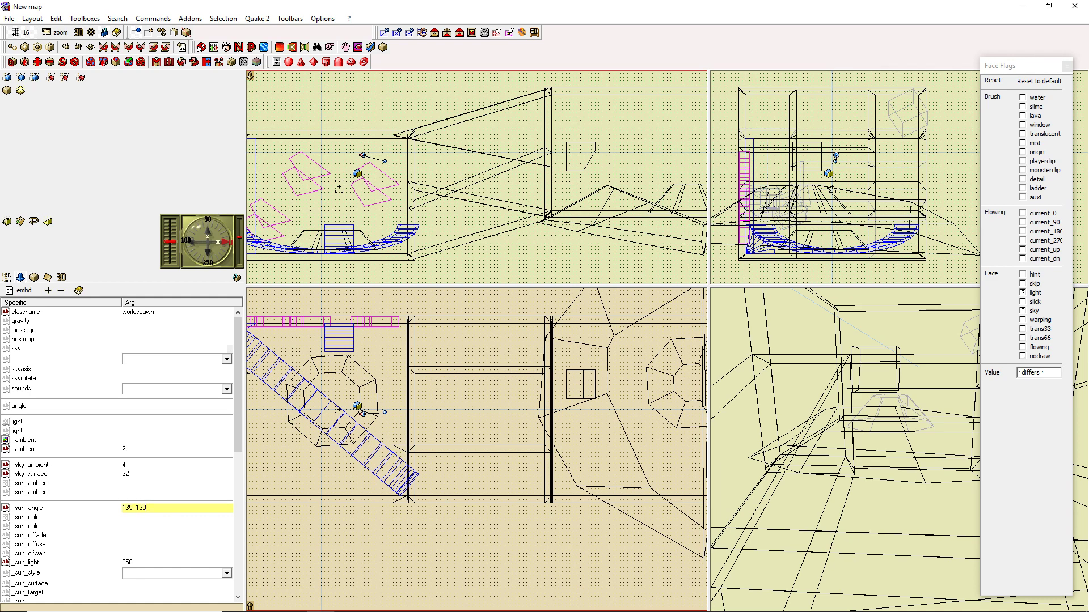
pyautogui.press('Return')
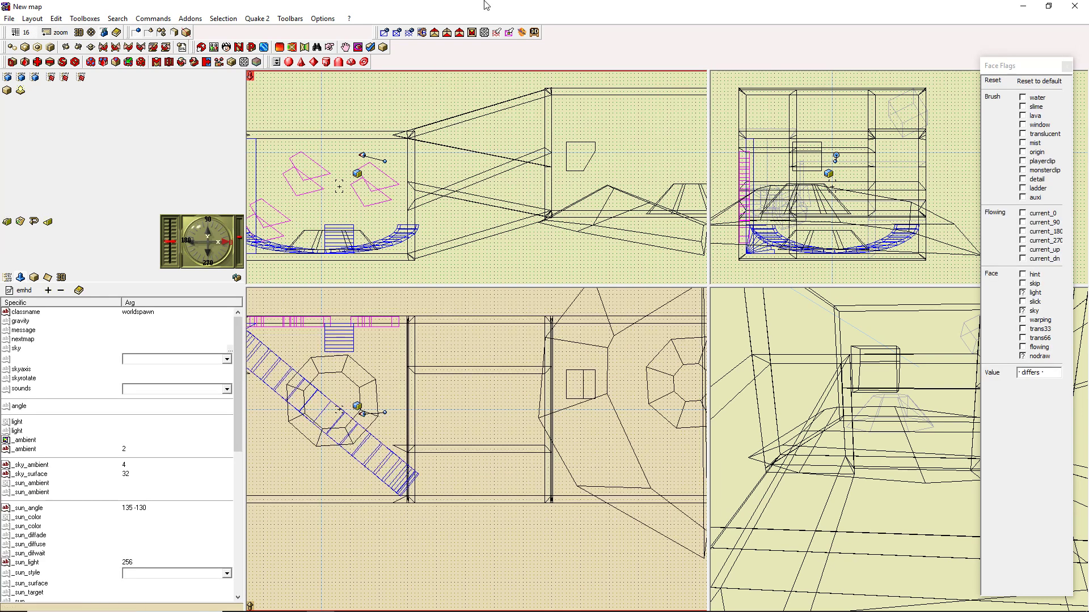
# Run the map, walk around and over the mound to examine how the sunlight falls on its faces and the walls, and quit the game
pyautogui.press('F9')
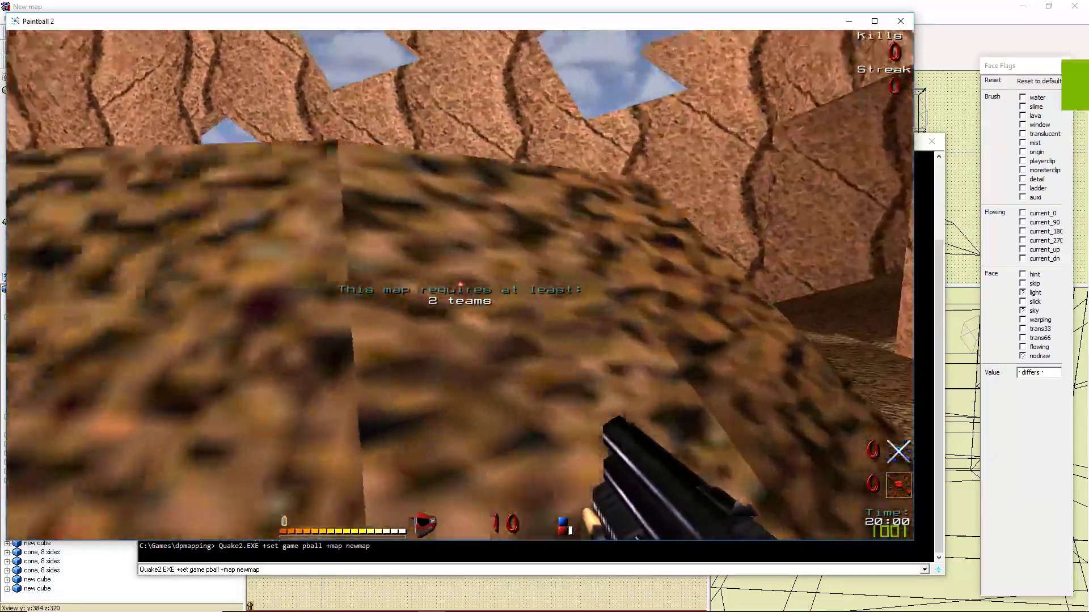
pyautogui.press('w')
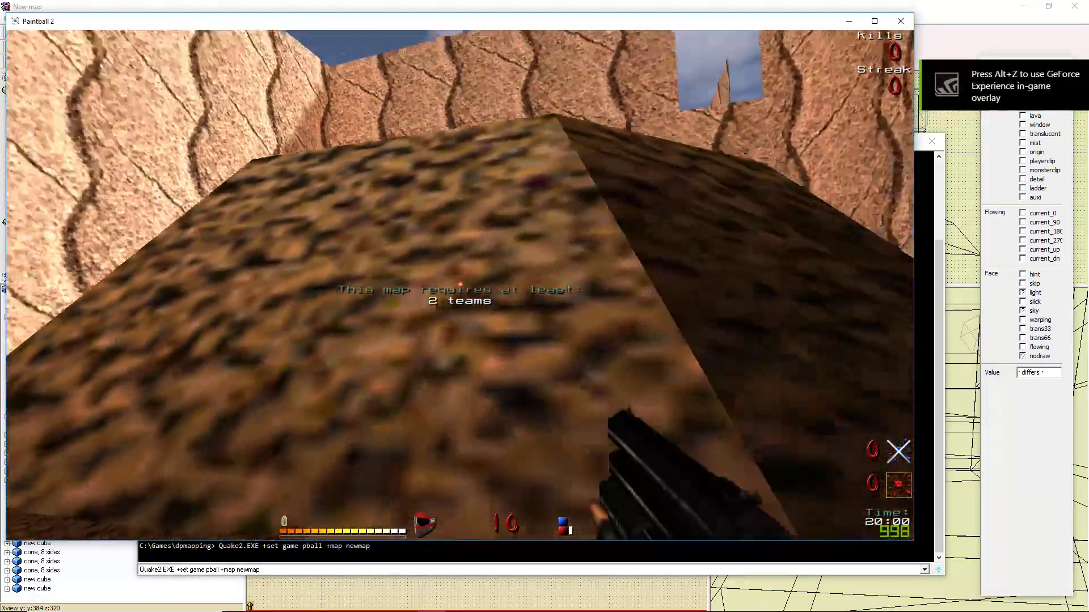
pyautogui.press('w')
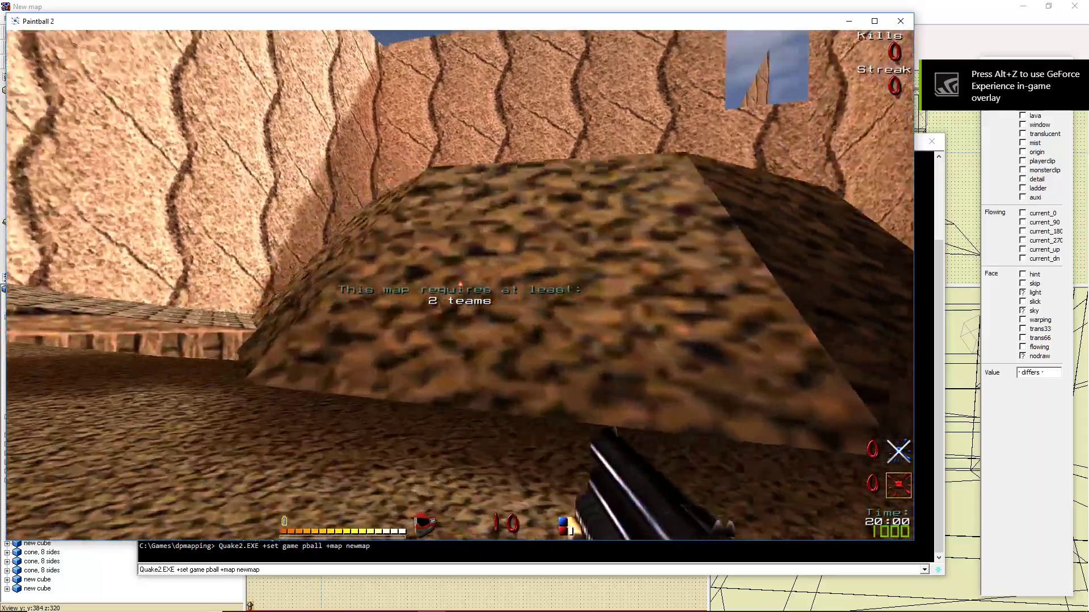
pyautogui.press('w')
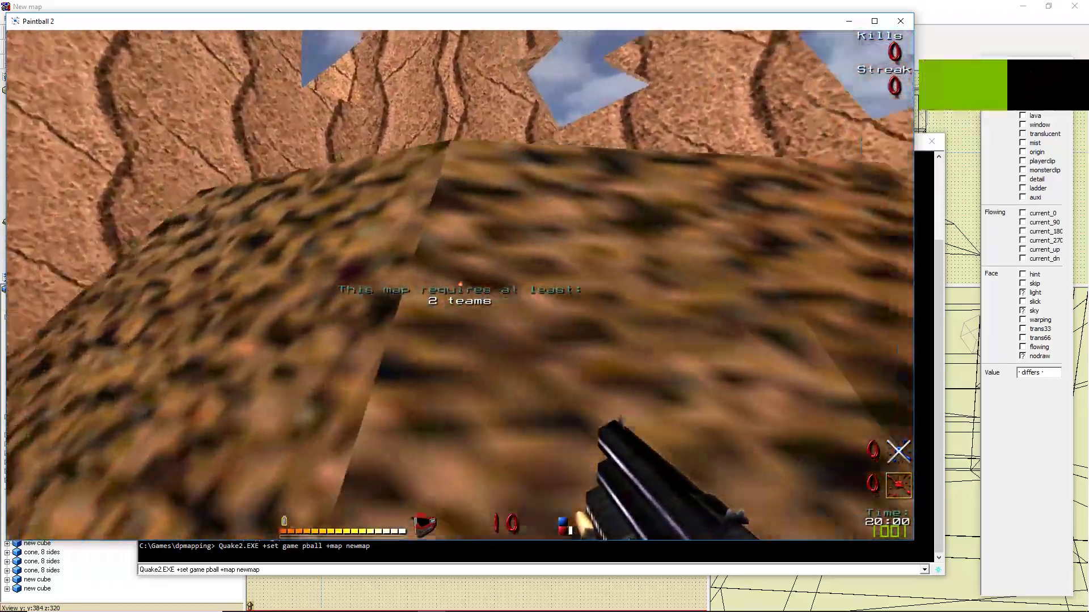
pyautogui.press('s')
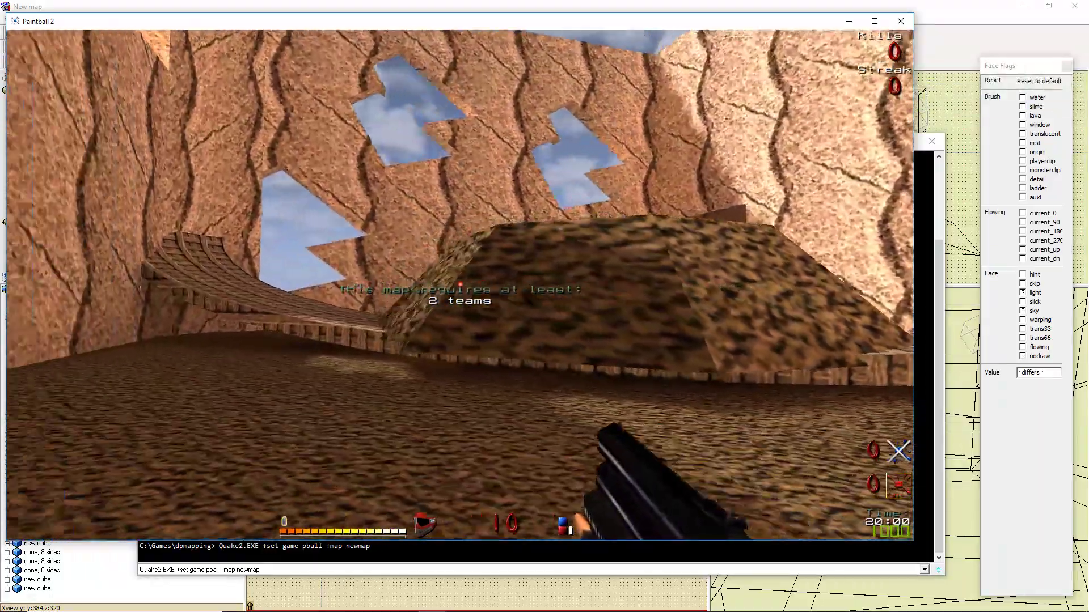
pyautogui.press('w')
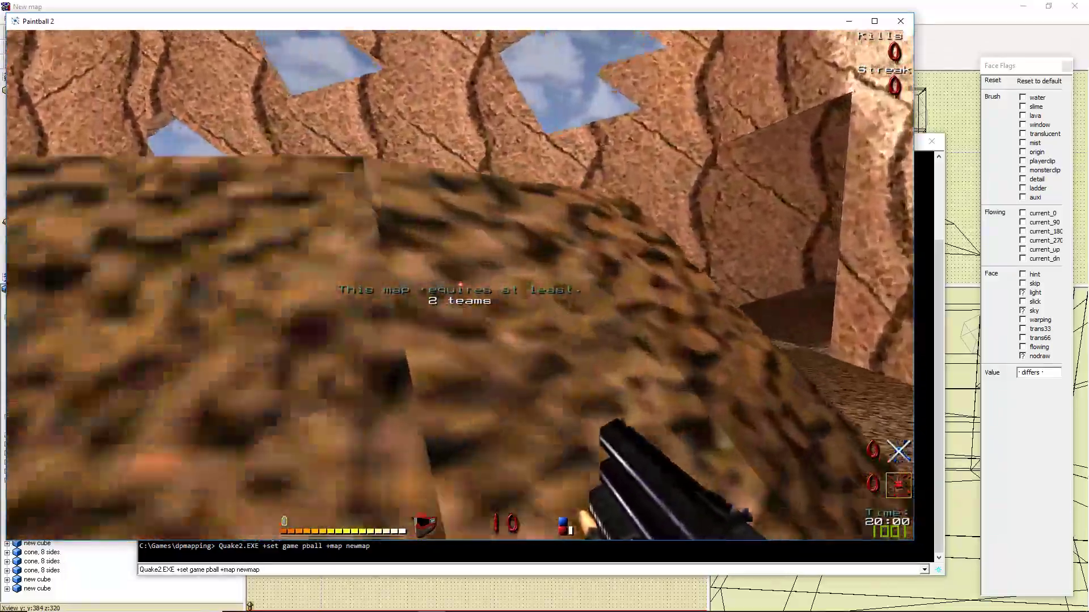
pyautogui.press('w')
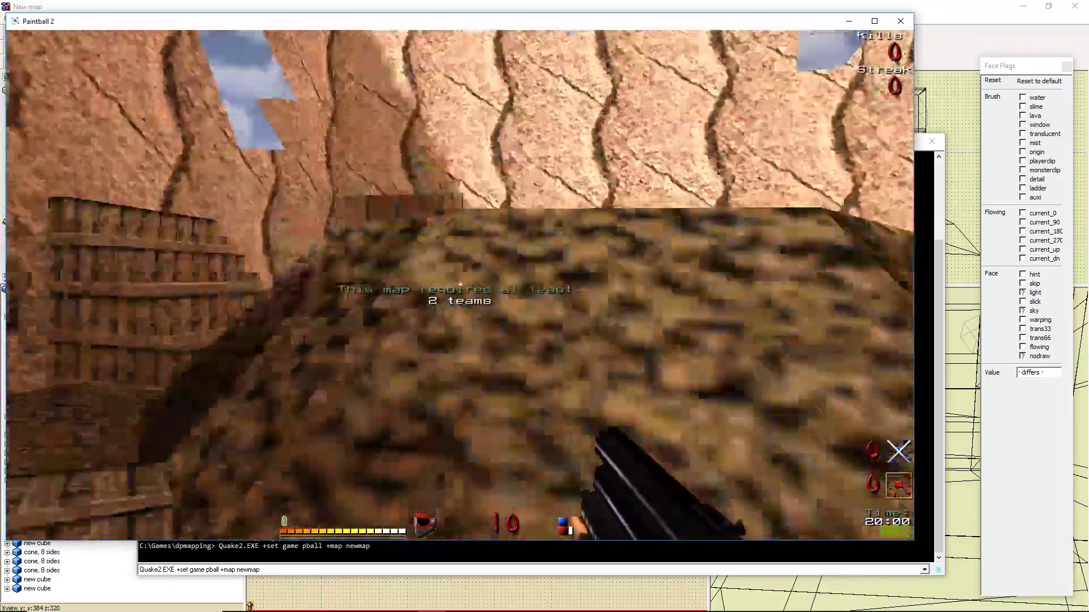
pyautogui.press('w')
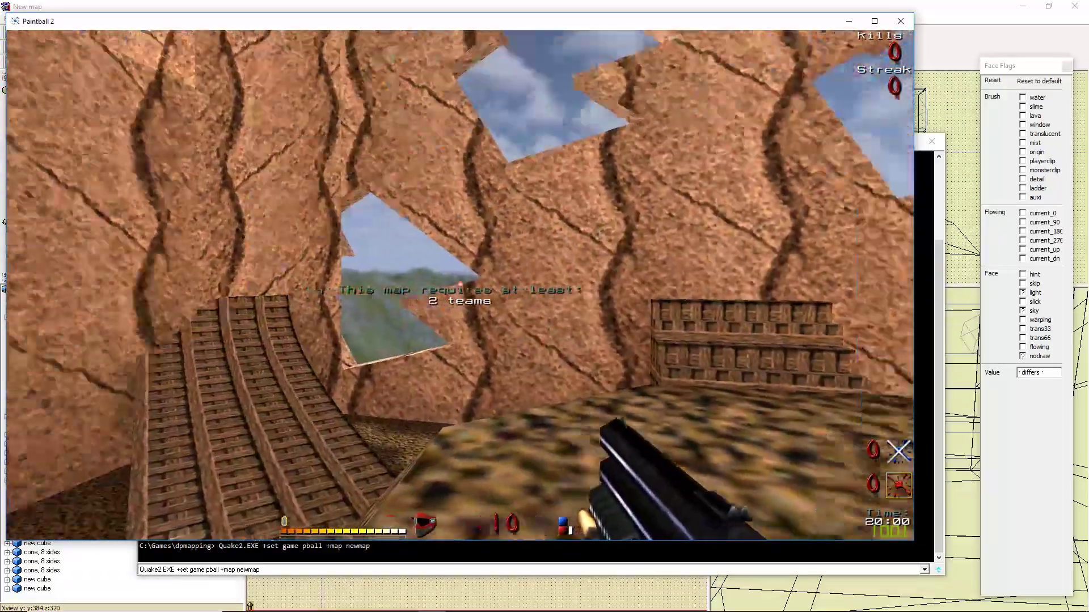
pyautogui.press('w')
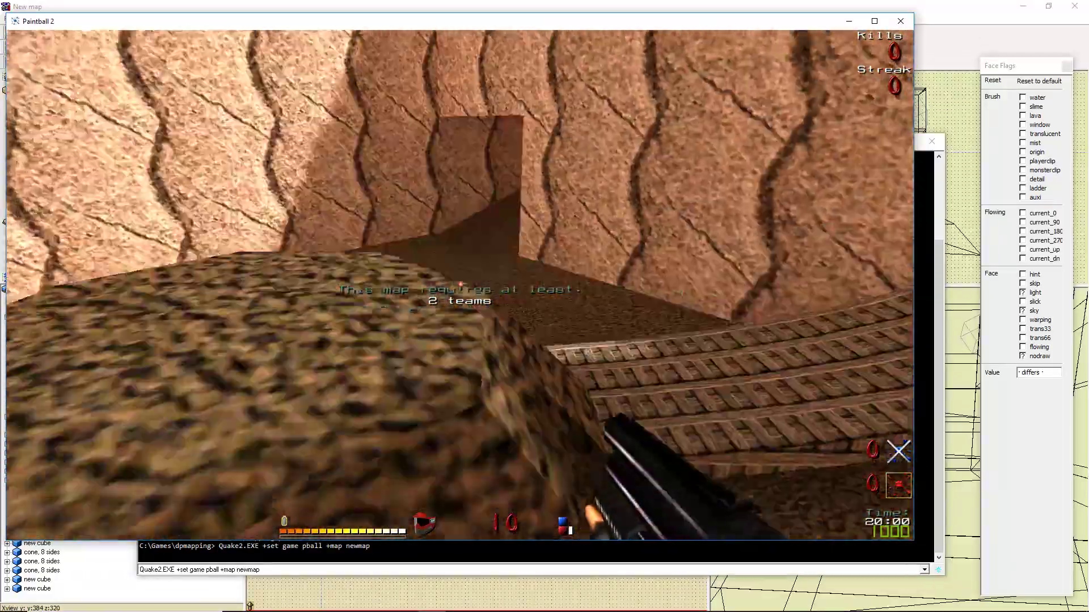
pyautogui.press('d')
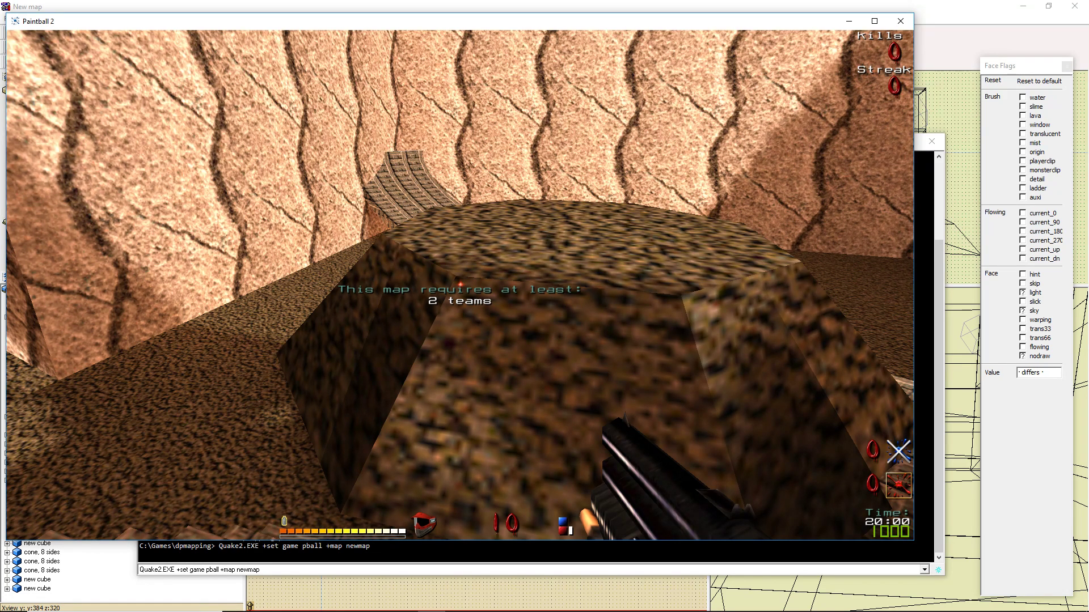
pyautogui.press('`')
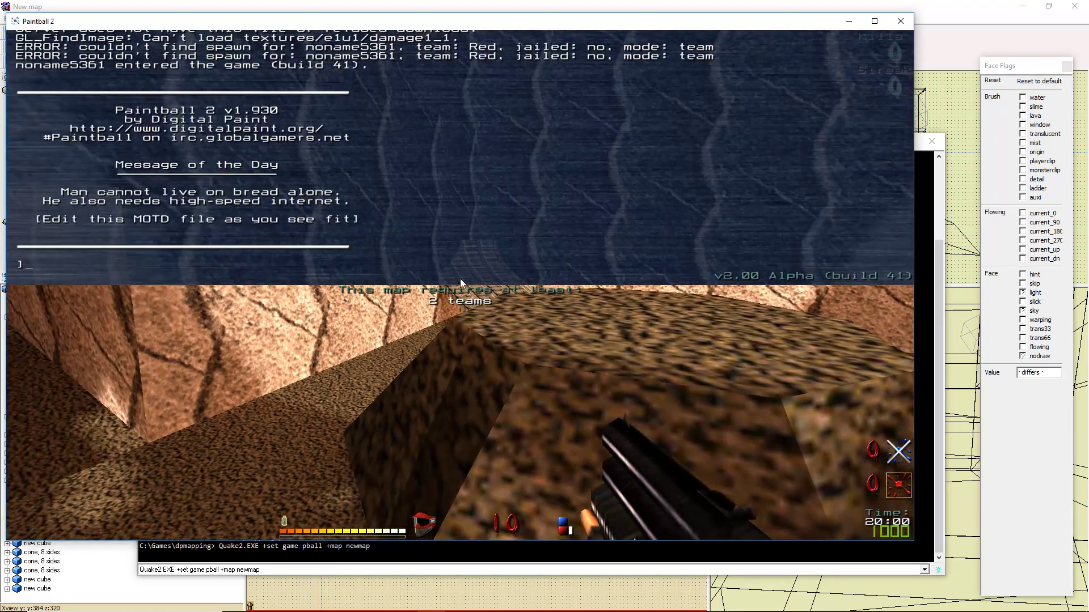
pyautogui.write('quit')
pyautogui.press('Return')
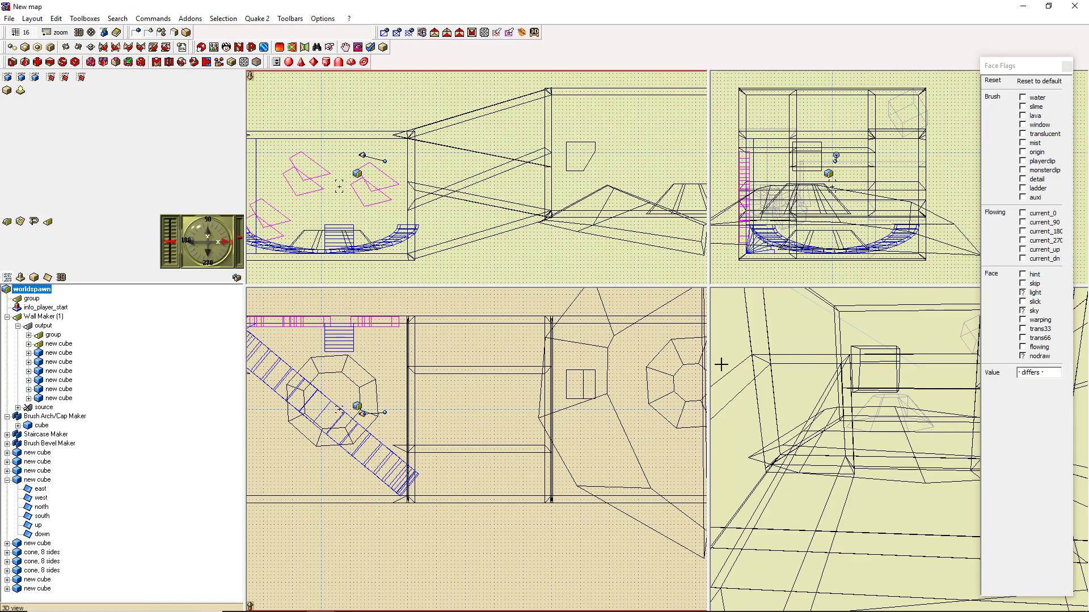
# Select the mound in the room with the curved walkway to check its face flags value, and clear the selection
pyautogui.click(1023, 310)
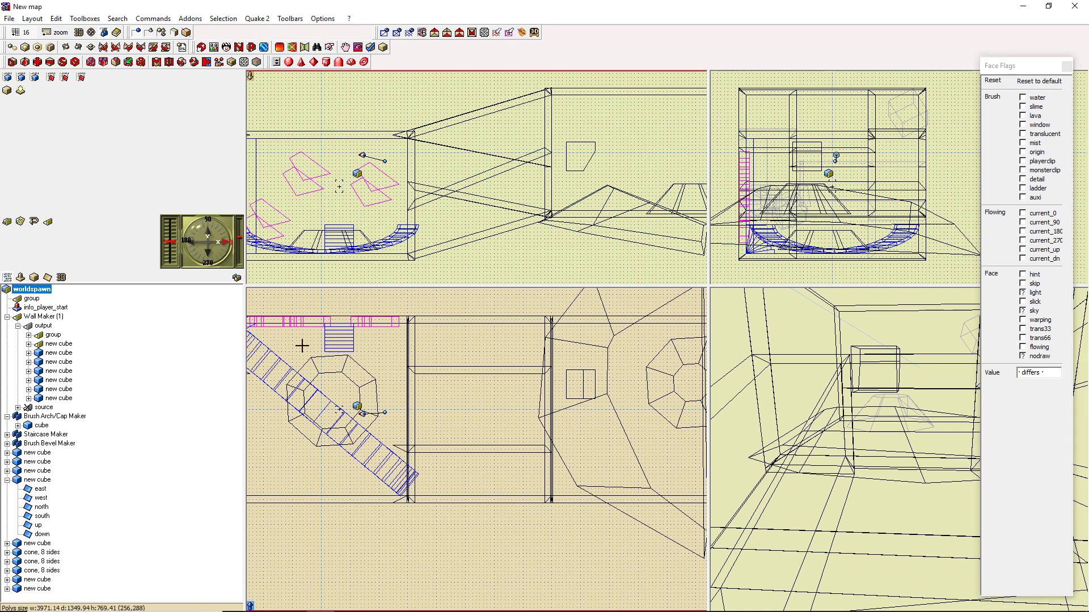
pyautogui.click(347, 377)
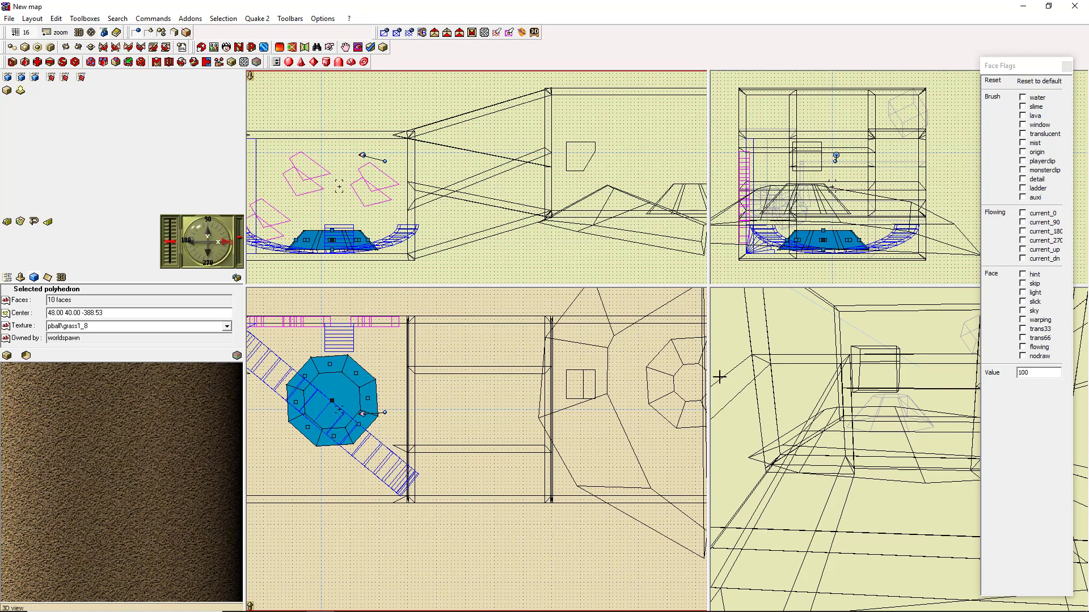
pyautogui.click(380, 88)
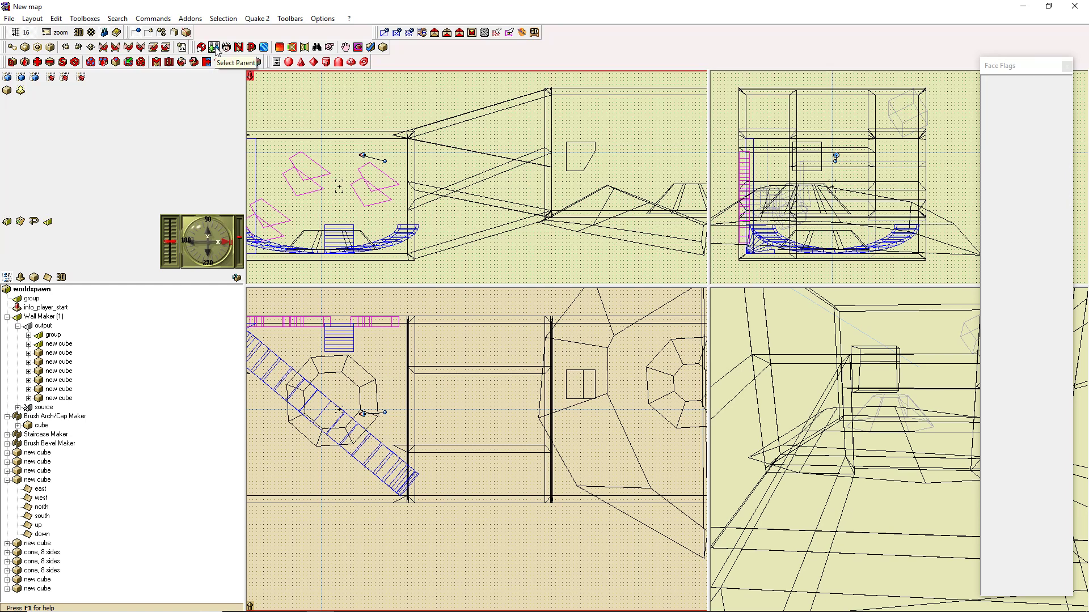
# Select the first new cube group in the Wall Maker output and climb through its parents with Select Parent up to the Wall Maker
pyautogui.click(68, 344)
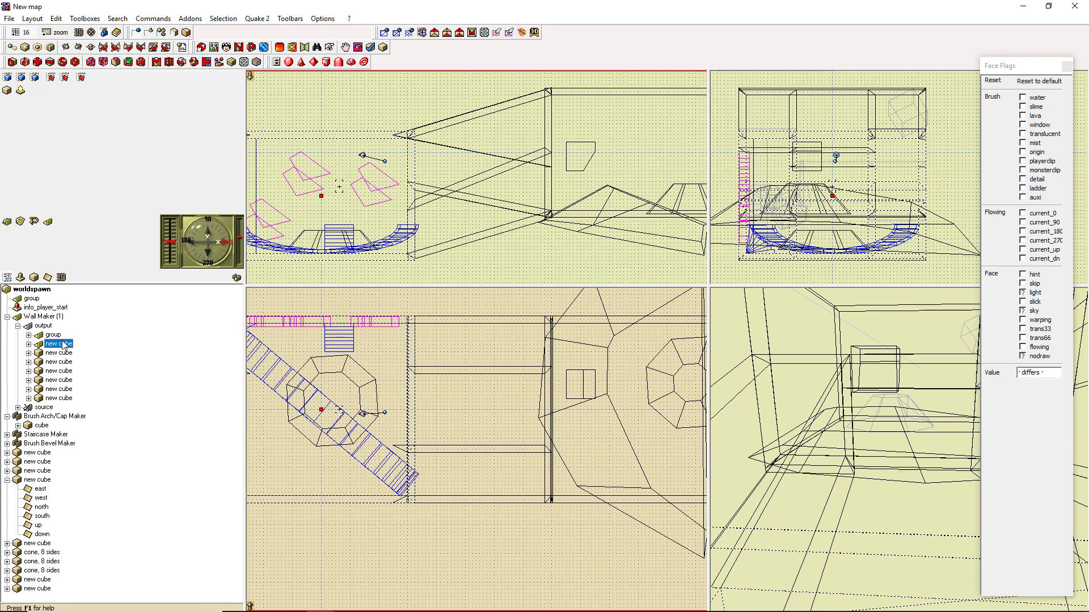
pyautogui.click(215, 48)
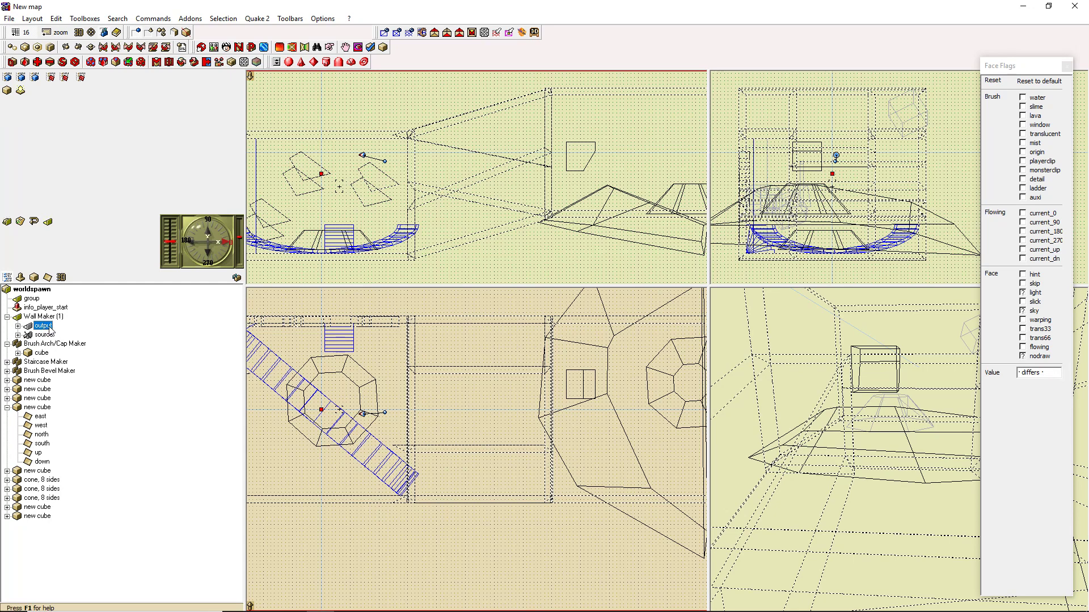
pyautogui.click(215, 48)
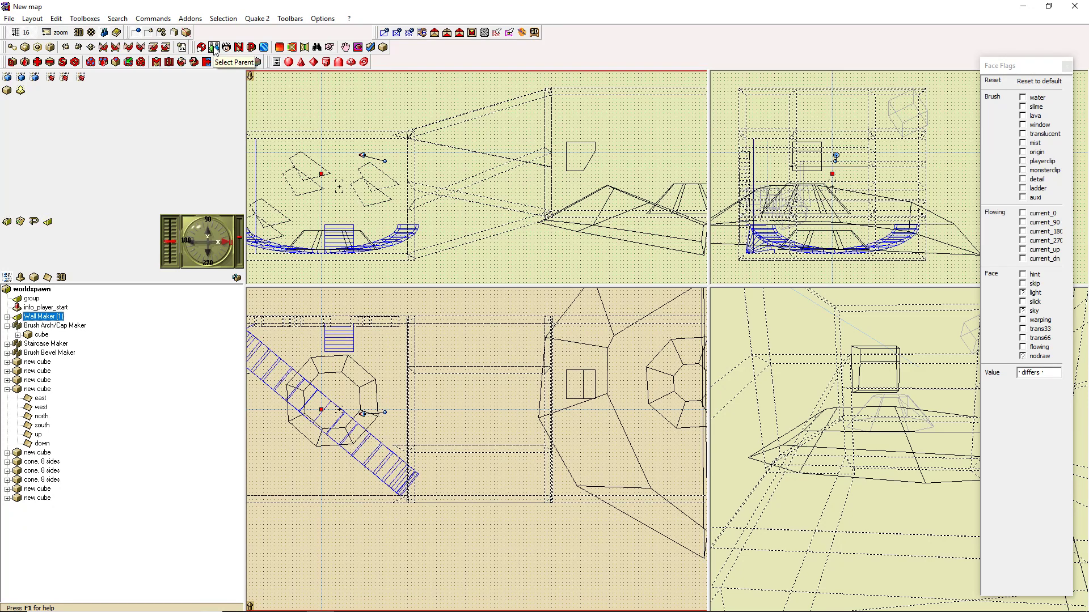
# Advance the selection with Select Next from the Wall Maker through the following objects to the expanded new cube
pyautogui.click(241, 51)
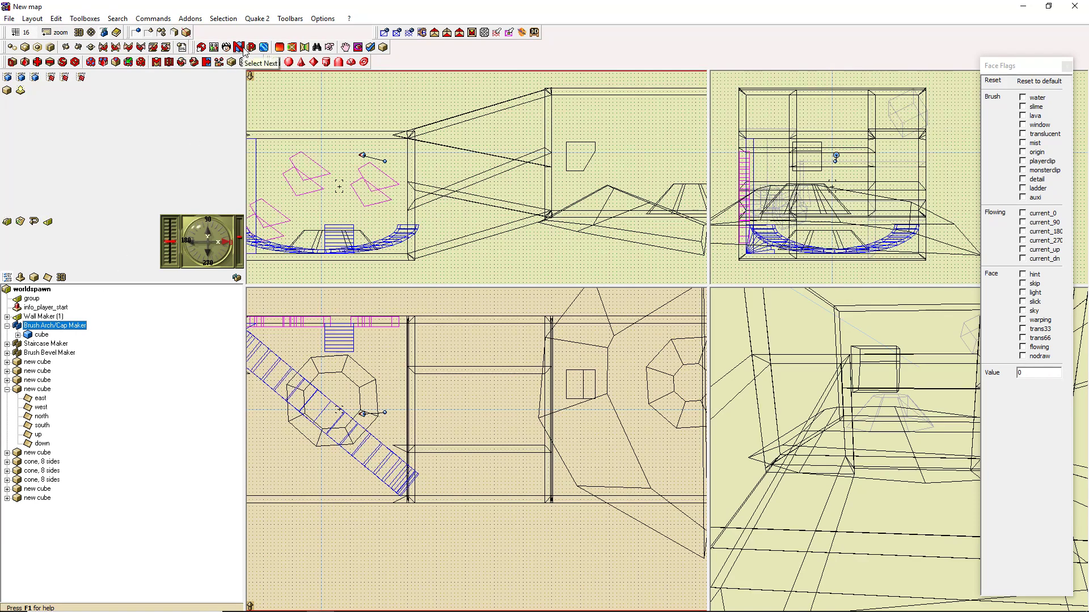
pyautogui.click(242, 50)
pyautogui.click(243, 50)
pyautogui.click(242, 50)
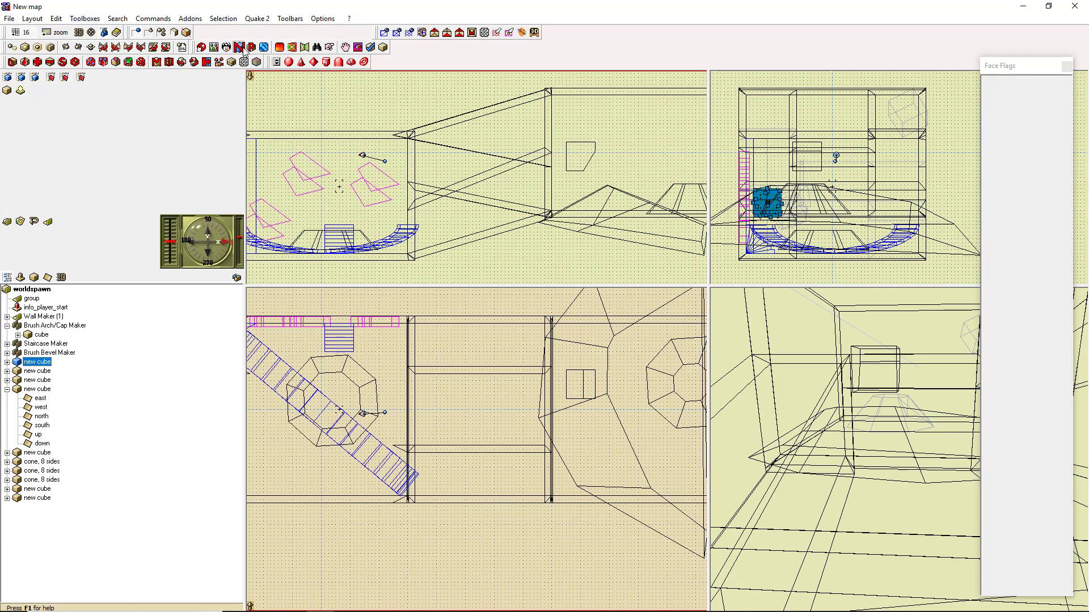
pyautogui.click(242, 50)
pyautogui.click(243, 50)
pyautogui.click(242, 50)
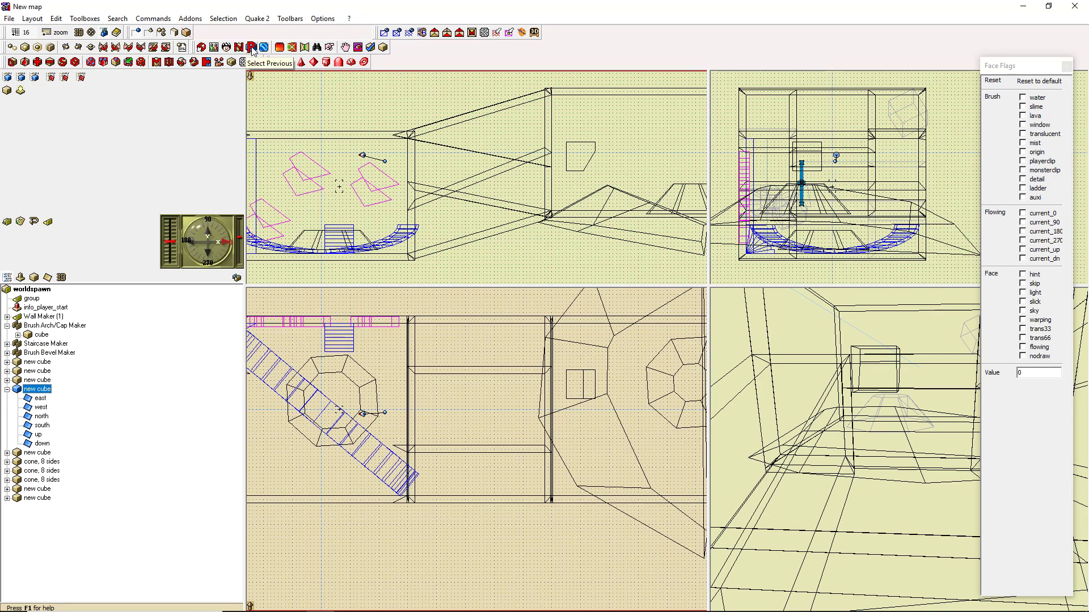
# Return the selection to the second top-level new cube, trying both Select Previous and Select Next between neighbouring cubes
pyautogui.click(251, 49)
pyautogui.click(252, 49)
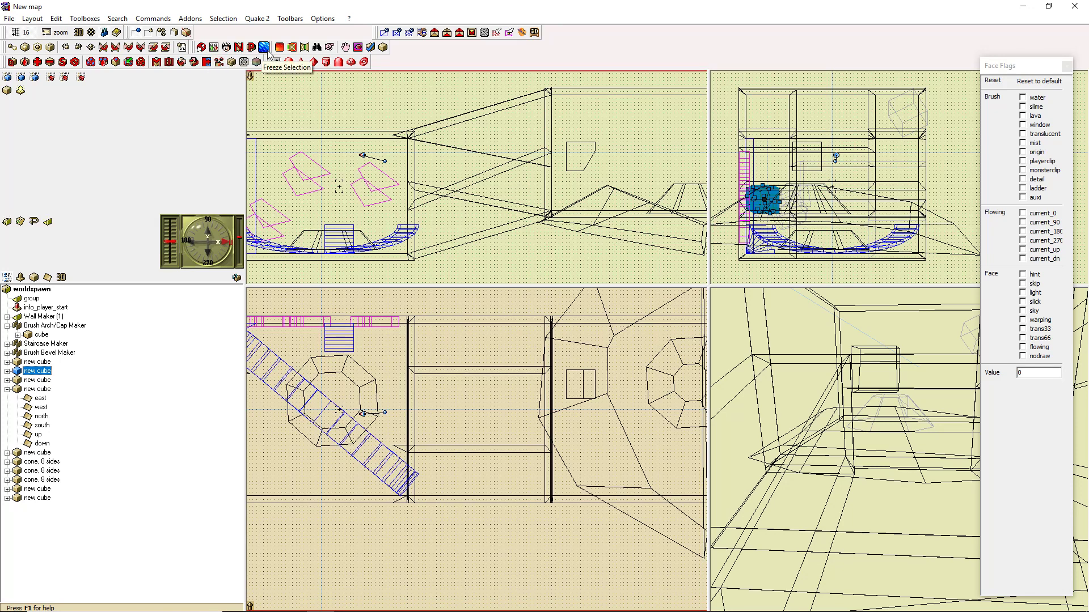
pyautogui.click(239, 47)
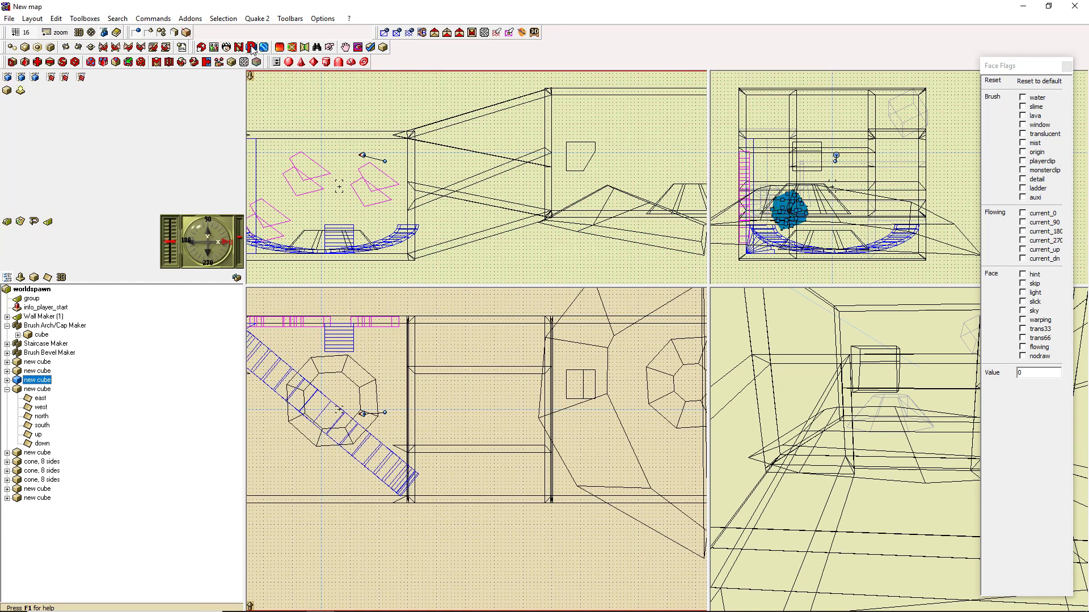
pyautogui.click(252, 50)
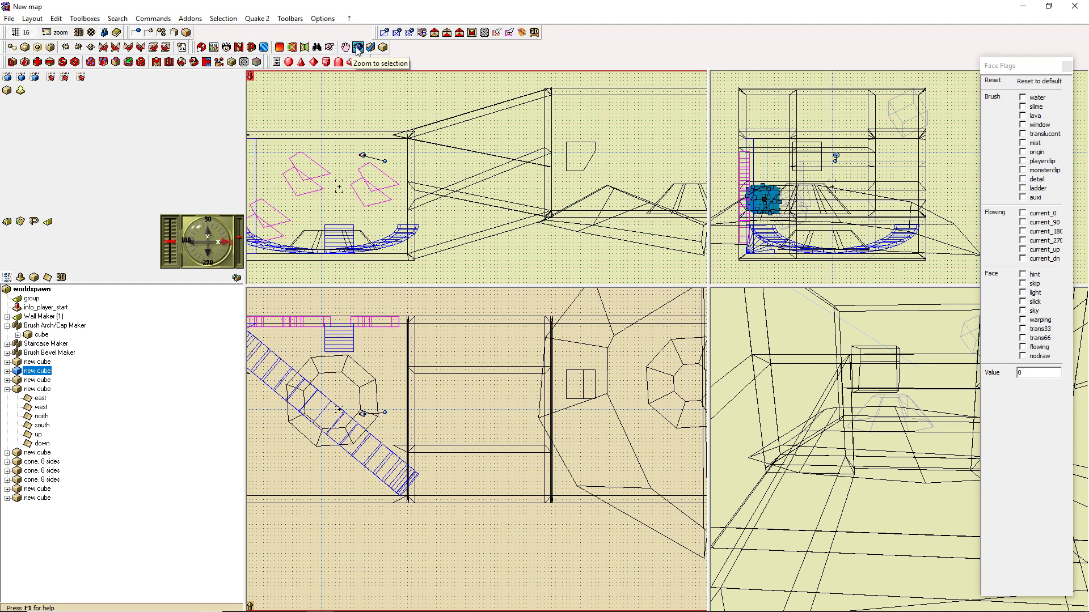
# Select the cut cube with the pb_gras1 texture and zoom the views to the selection
pyautogui.click(580, 154)
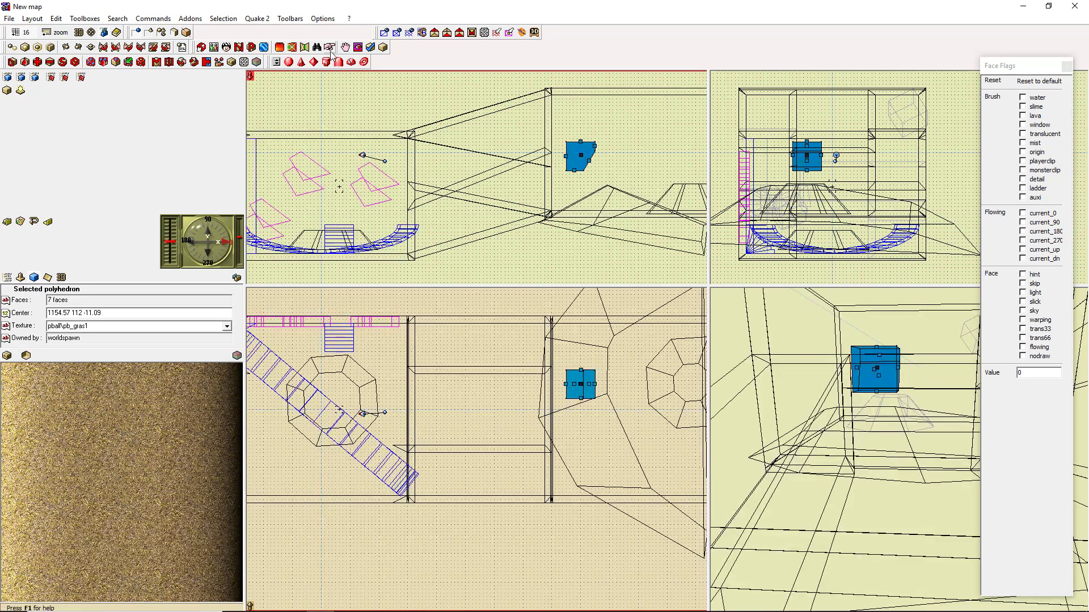
pyautogui.click(358, 48)
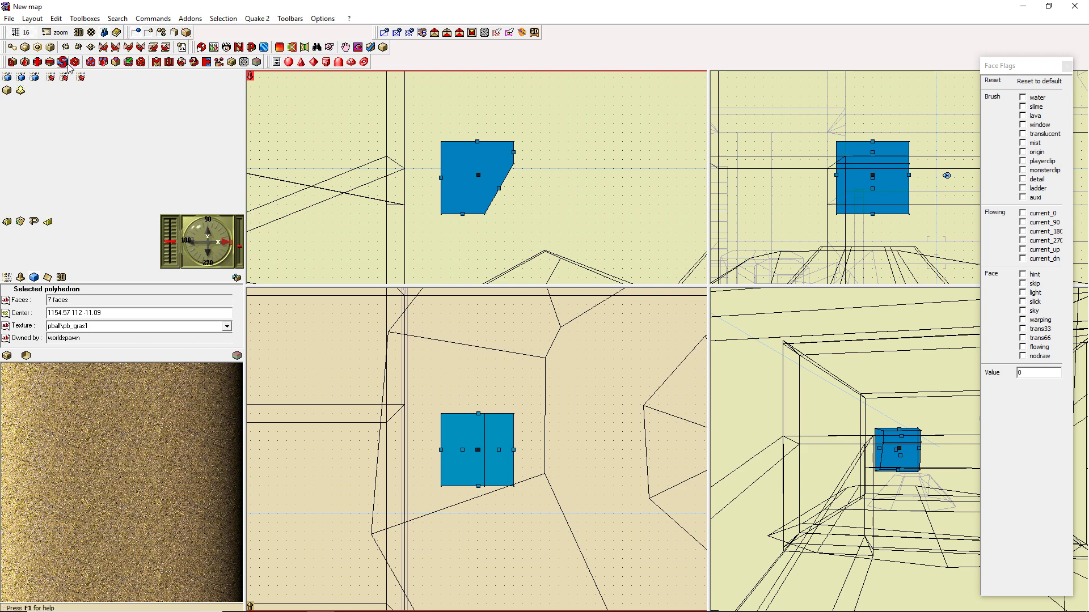
# Open the QuArK Information Base help page in the browser and dismiss the Internet Explorer 11 setup dialog
pyautogui.click(117, 33)
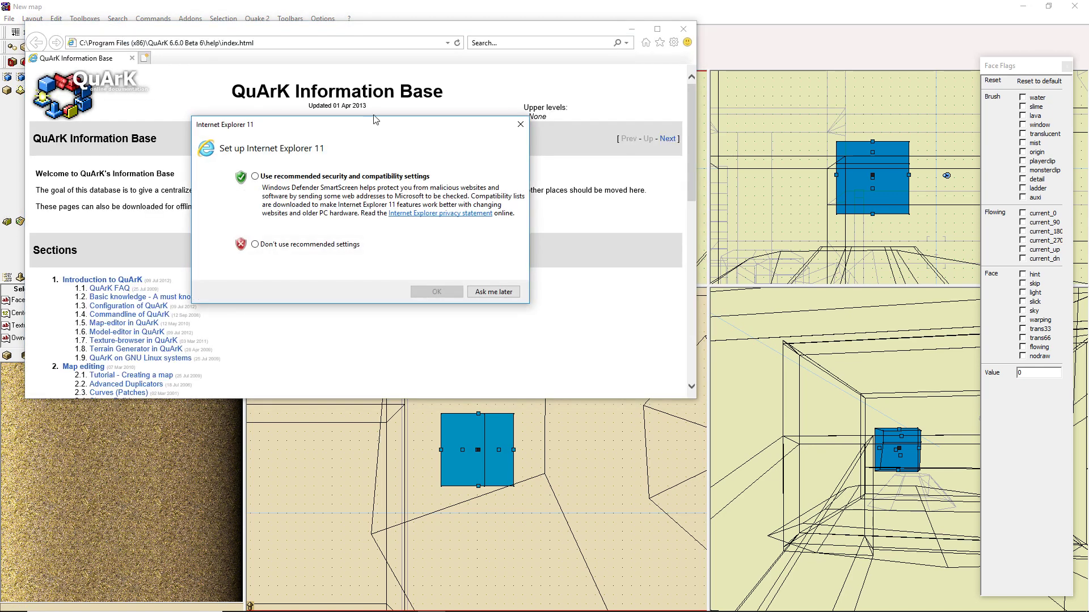
pyautogui.click(521, 124)
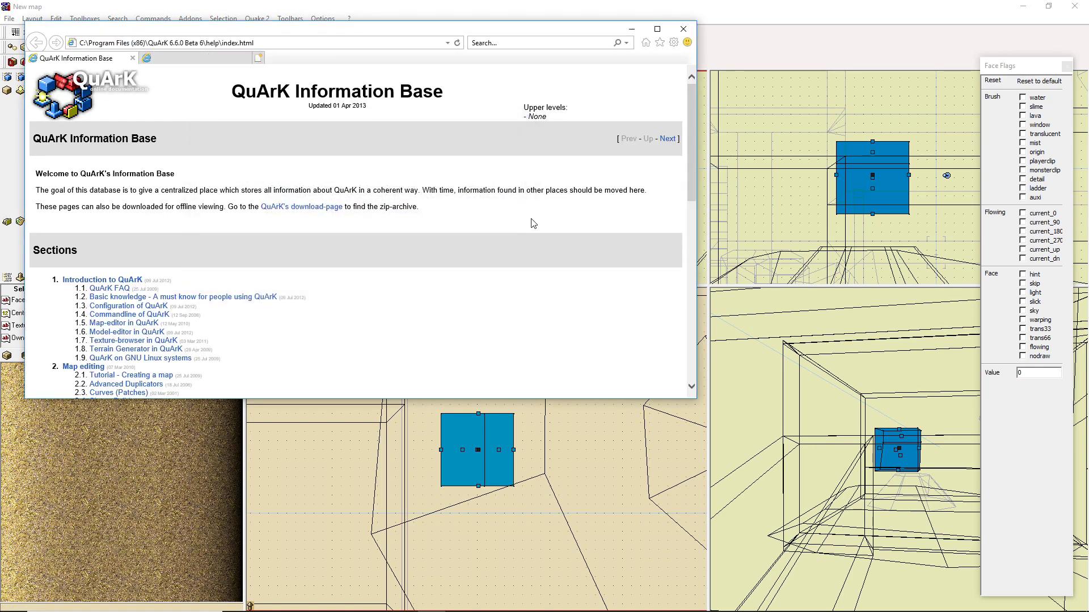
# Close the empty browser tab and look through the QuArK Information Base section list from the introduction to the glossary
pyautogui.click(246, 58)
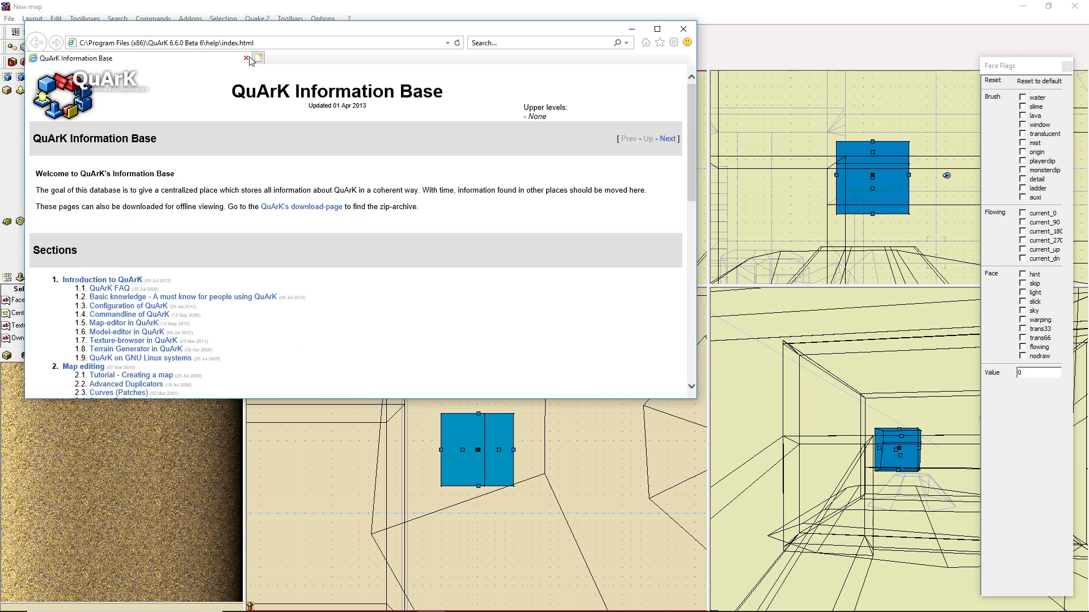
pyautogui.scroll(-10, 417, 258)
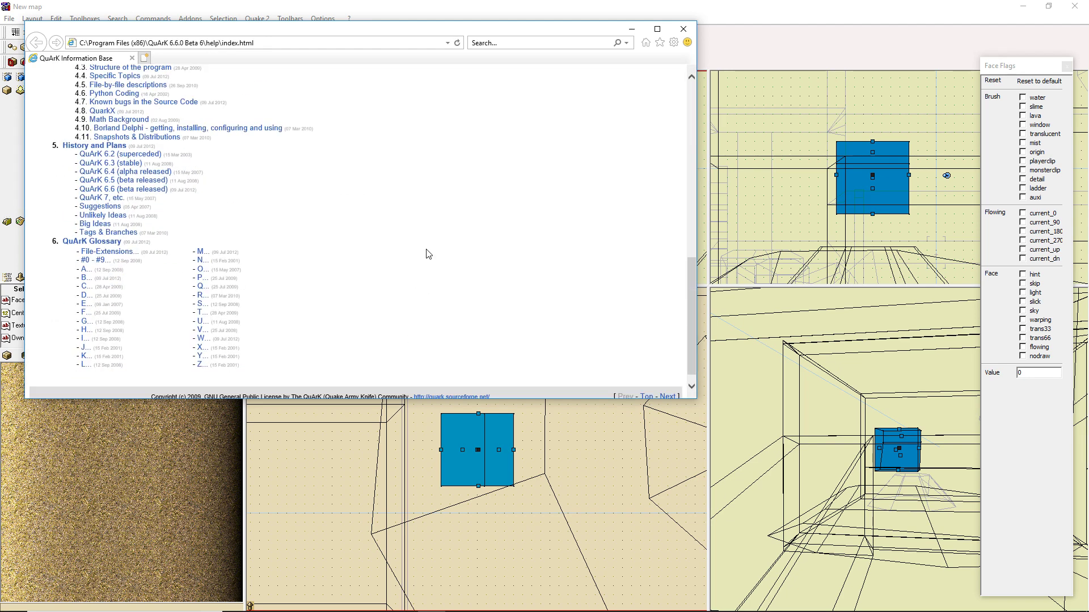
pyautogui.scroll(9, 422, 250)
pyautogui.scroll(-3, 420, 241)
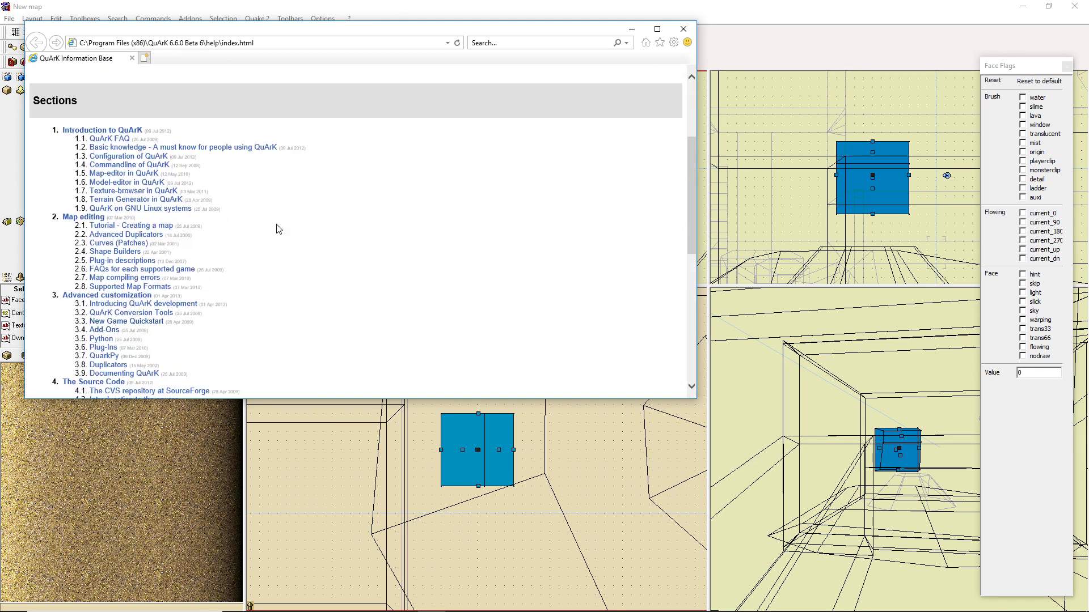
pyautogui.scroll(-3, 131, 184)
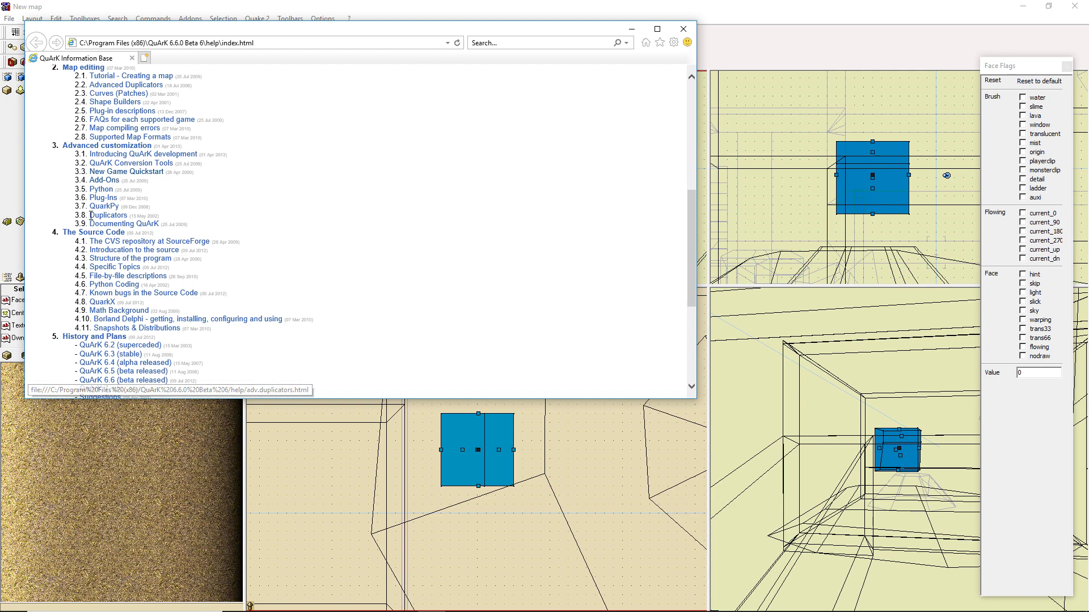
pyautogui.scroll(-2, 114, 199)
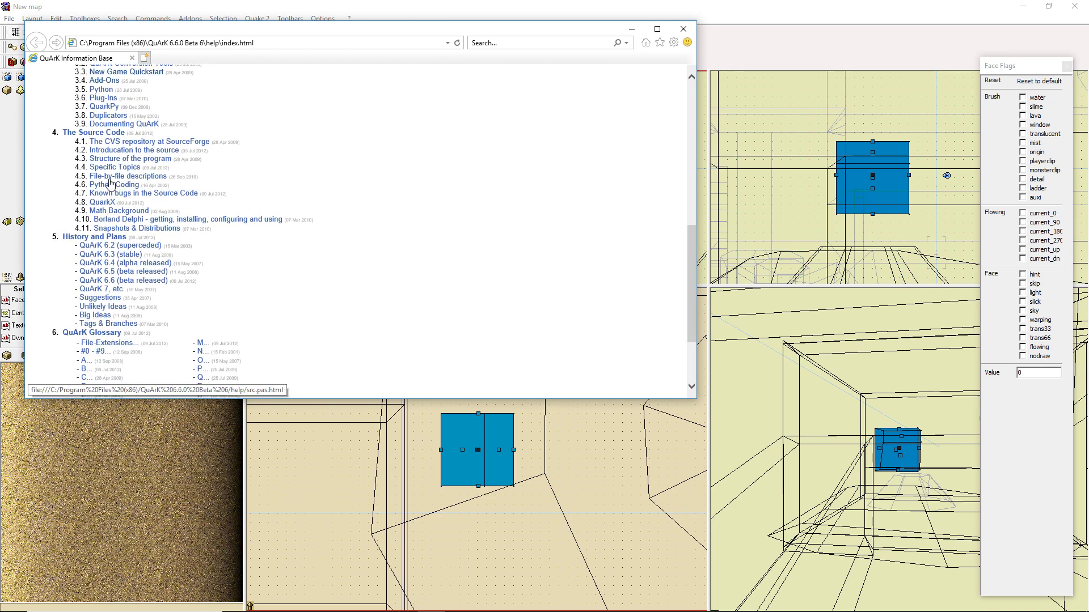
pyautogui.scroll(-2, 326, 221)
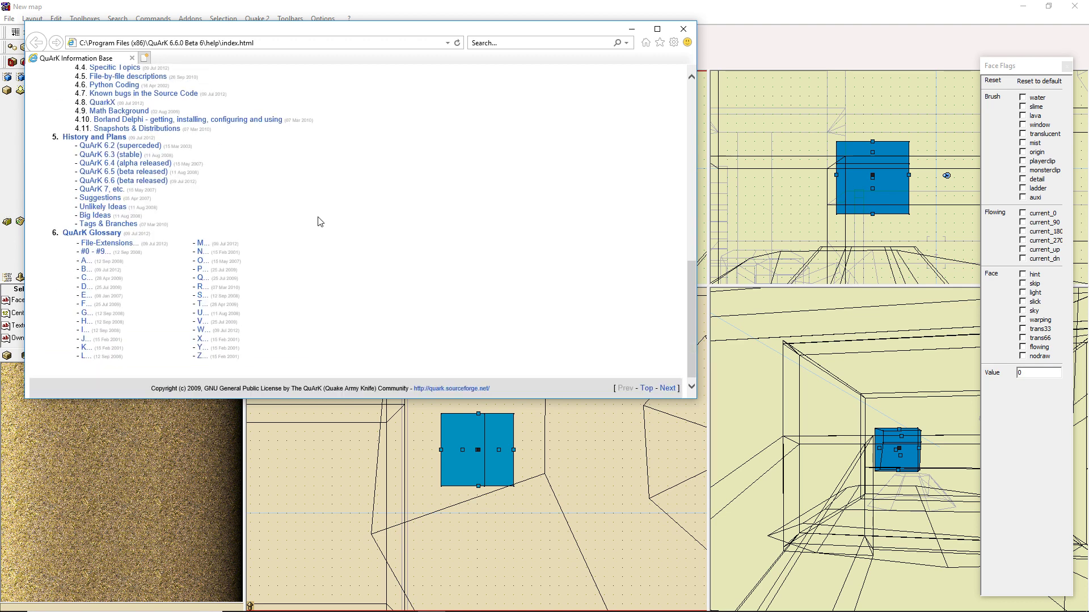
pyautogui.scroll(10, 315, 218)
pyautogui.scroll(-4, 309, 212)
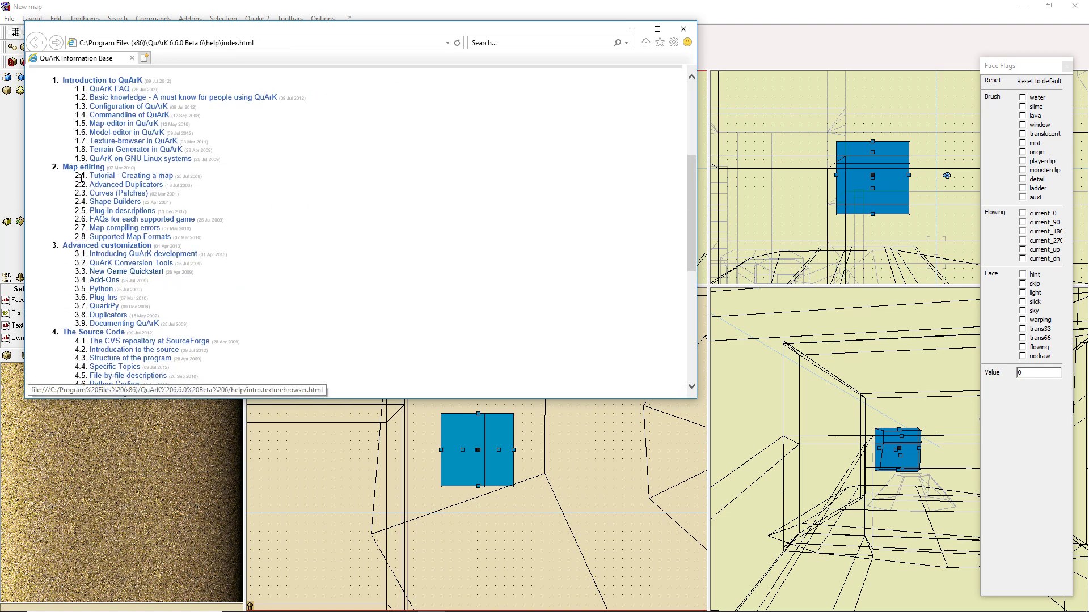
# Open the Shape Builders help page to view its introduction and sections, and close the browser to return to the map editor
pyautogui.click(129, 203)
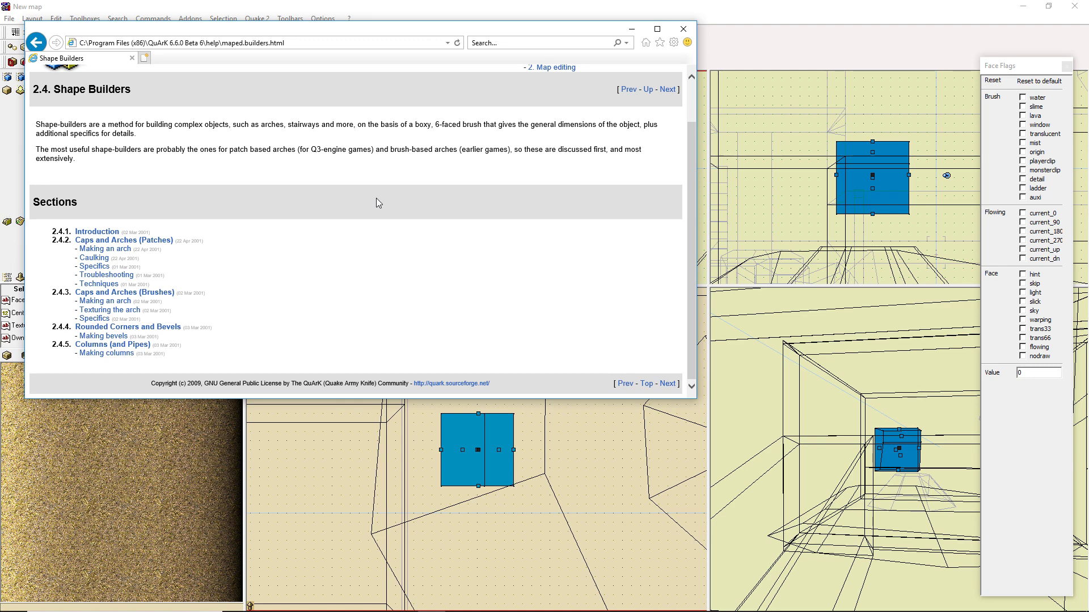
pyautogui.scroll(1, 392, 200)
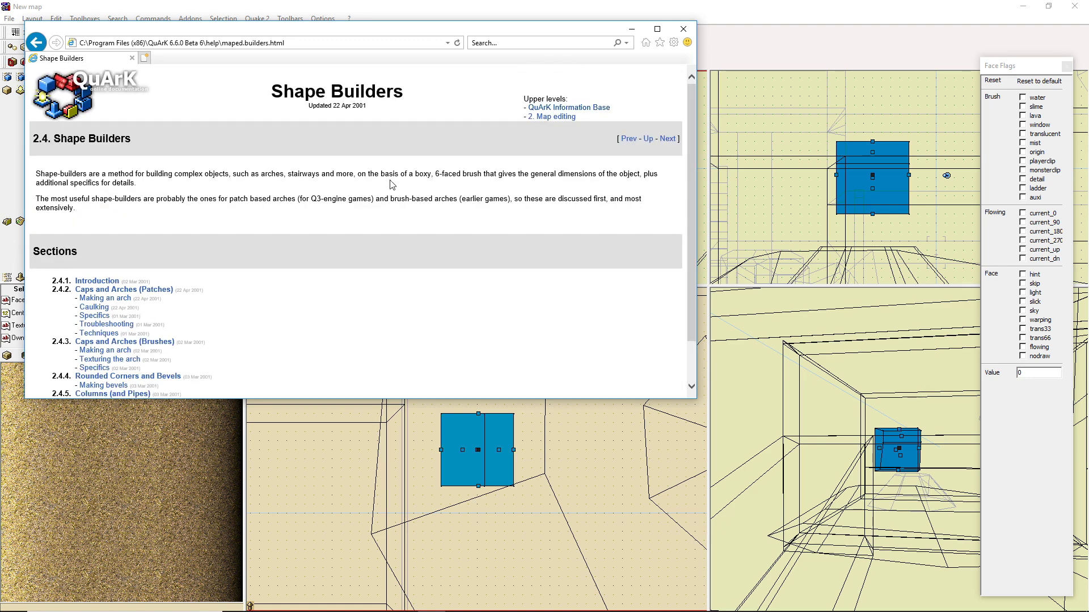
pyautogui.click(683, 28)
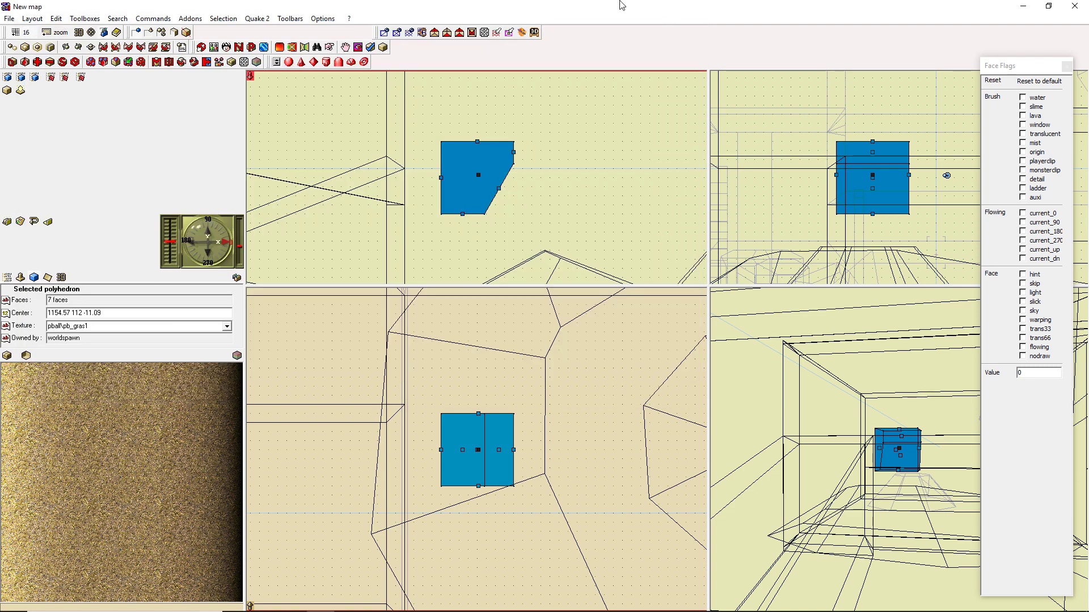
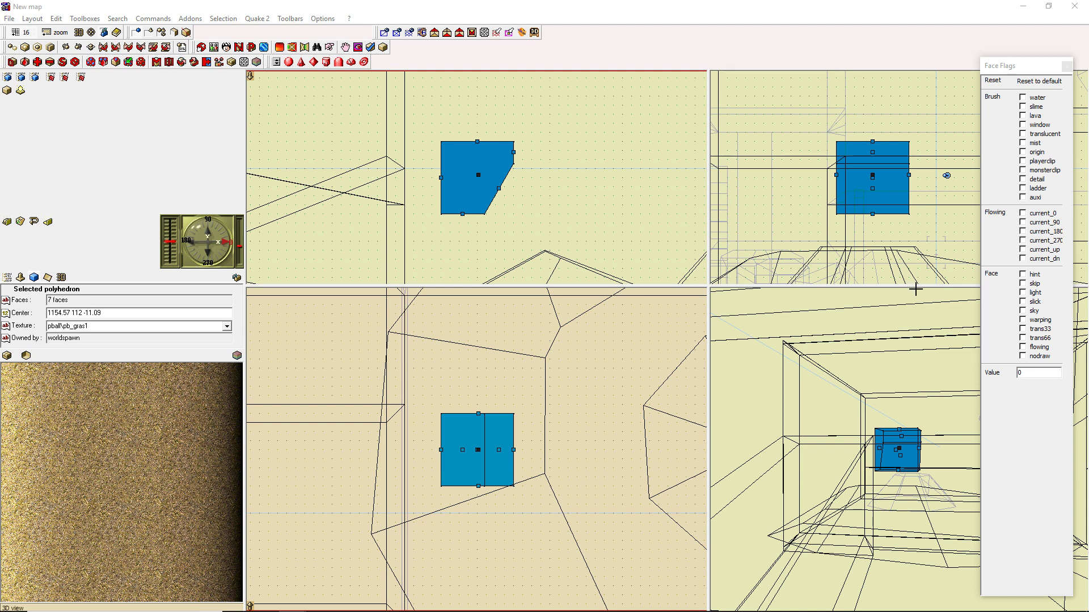
pyautogui.click(595, 406)
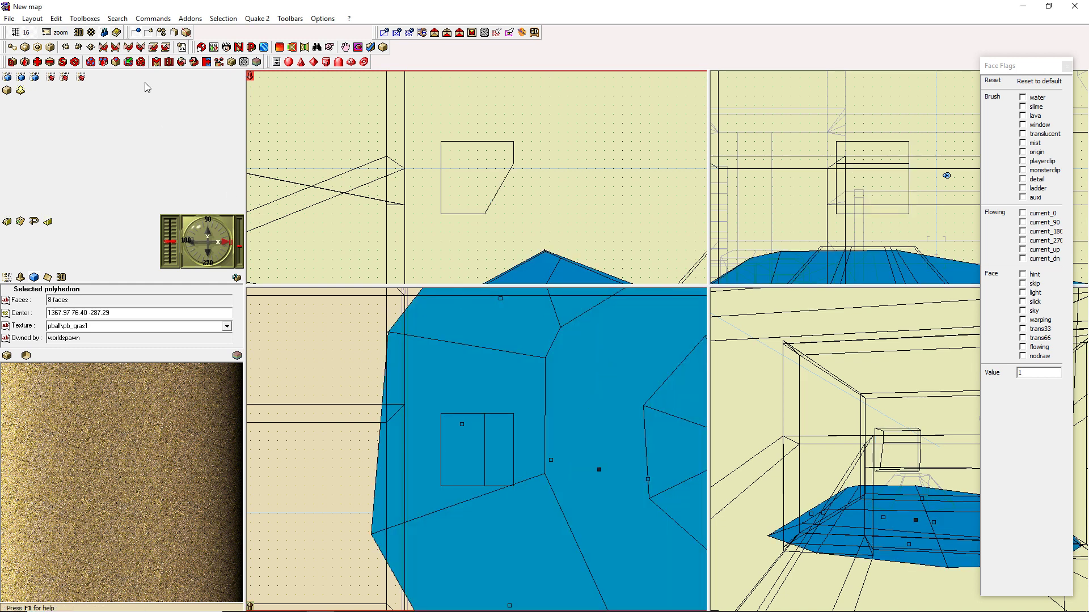
pyautogui.click(10, 19)
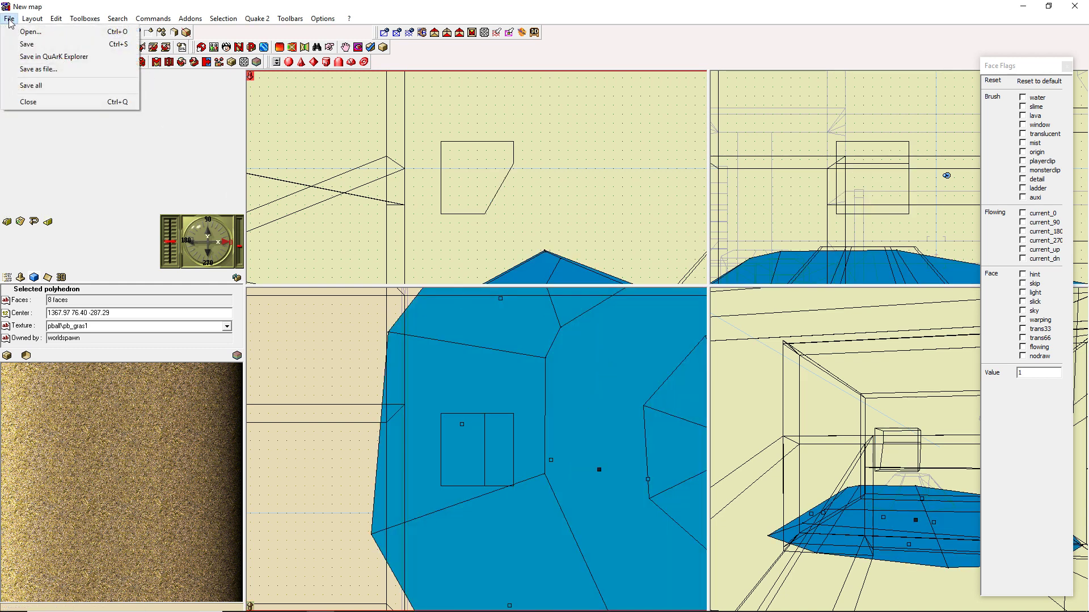
pyautogui.moveTo(146, 19)
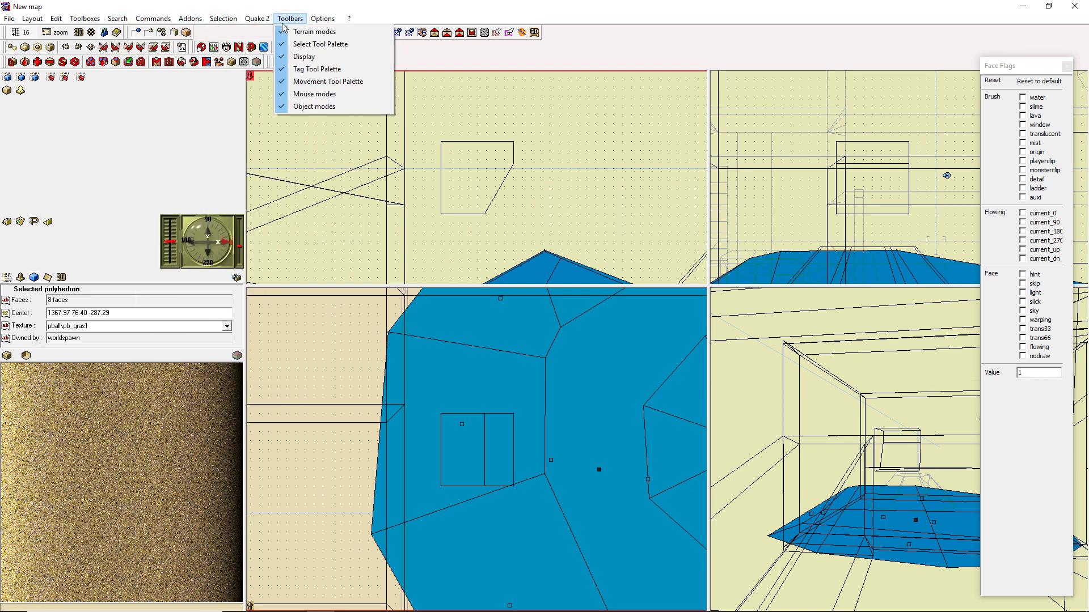
pyautogui.moveTo(264, 22)
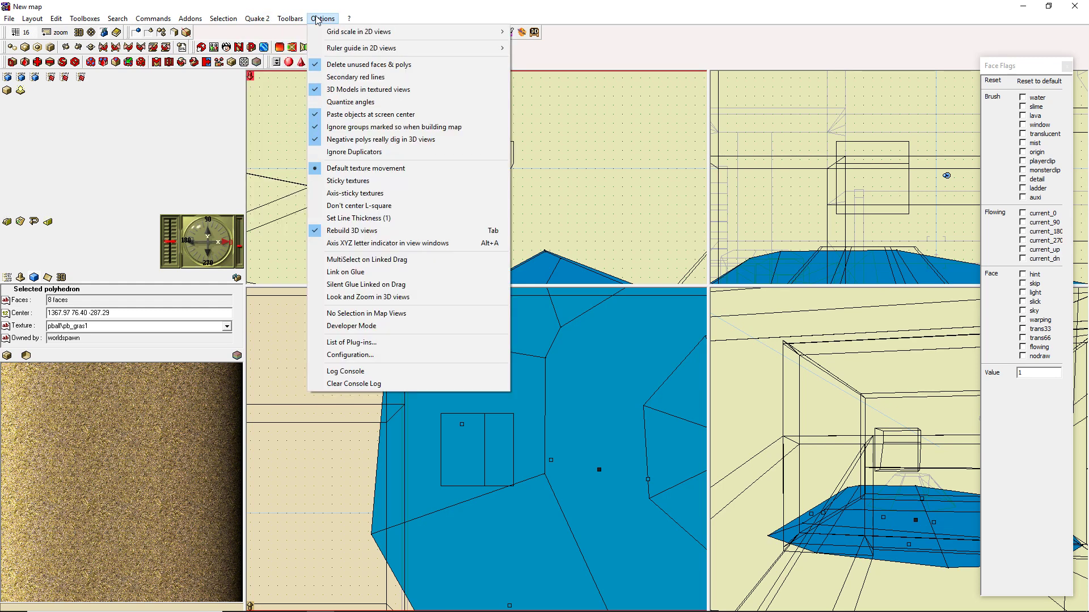
pyautogui.moveTo(14, 19)
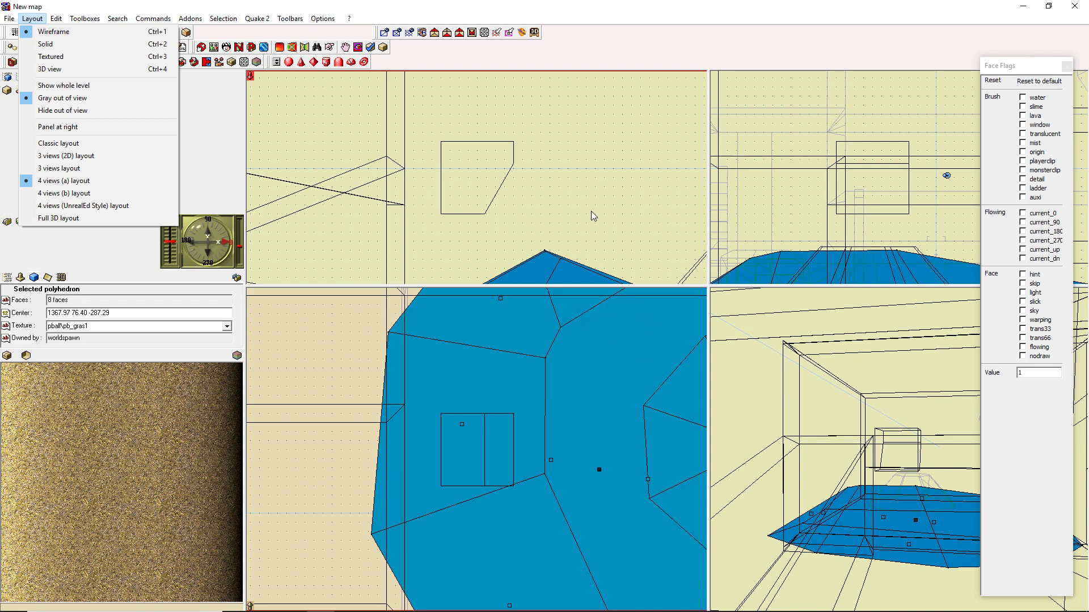
pyautogui.click(590, 400)
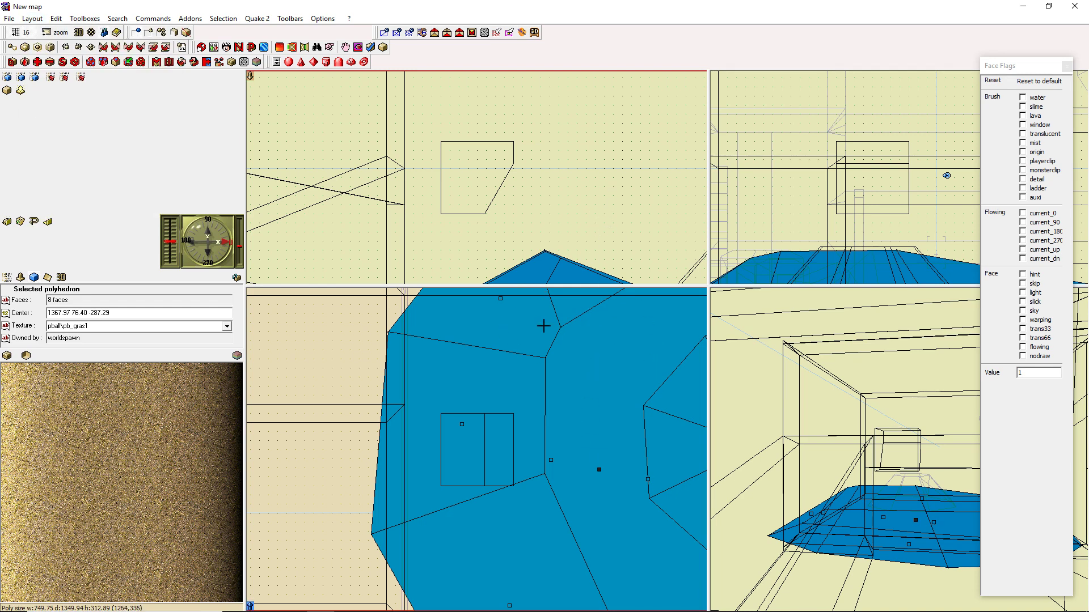
# Select only the large eight-sided pb_gras1 cone and move it well outside the room in the top view
pyautogui.moveTo(543, 325); pyautogui.dragTo(536, 295, button='right')
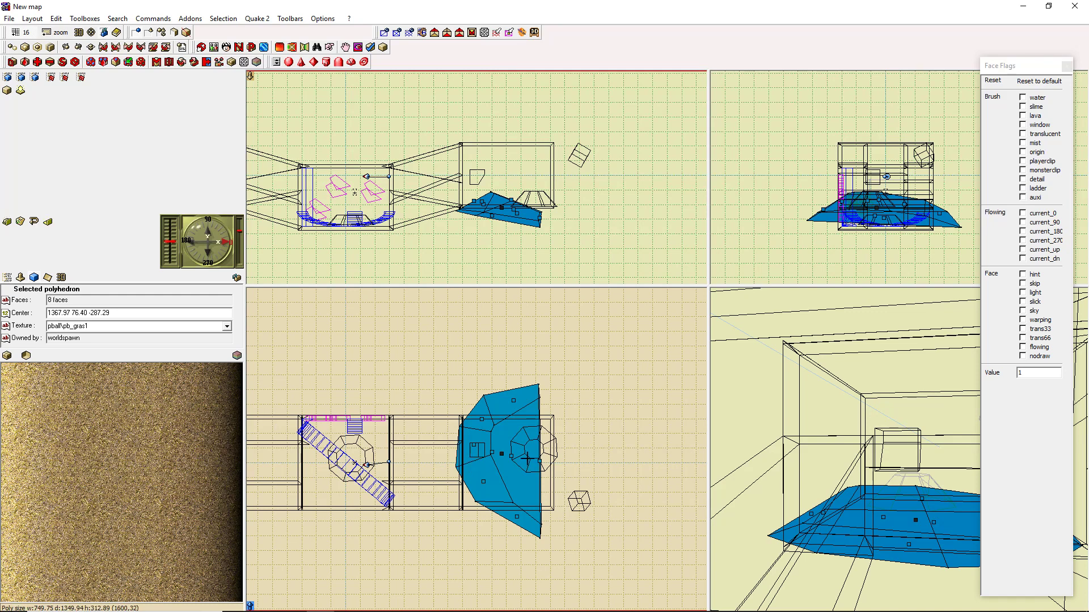
pyautogui.moveTo(499, 433); pyautogui.dragTo(657, 350)
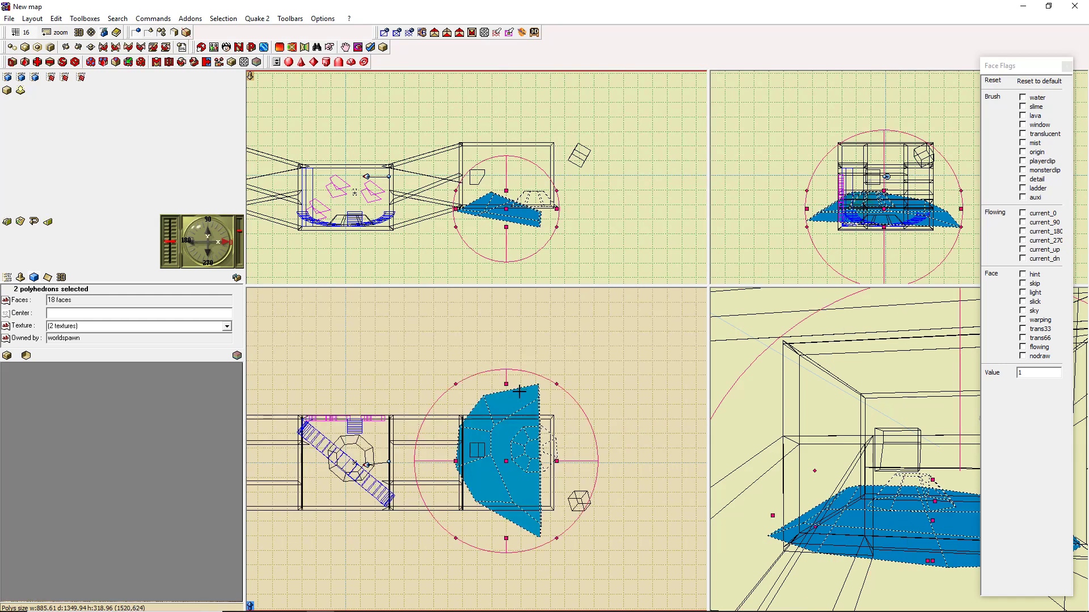
pyautogui.click(518, 391)
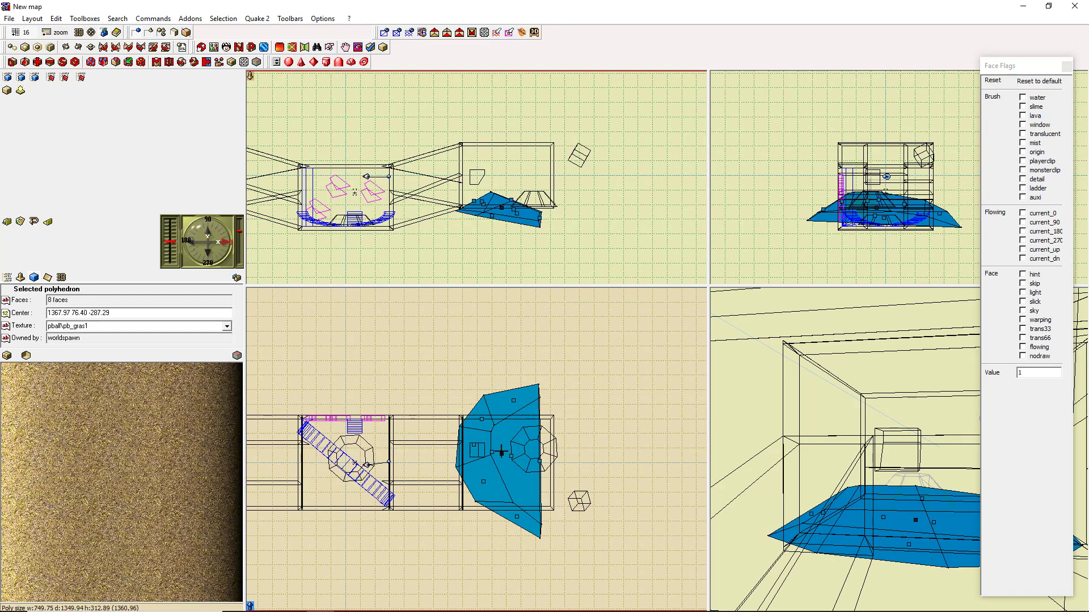
pyautogui.click(674, 404)
# Move the cut cube to about 1379, 112, -187 beside the small cone, and place copies on the floor at about 1235, -208 and 1139, 160
pyautogui.click(478, 449)
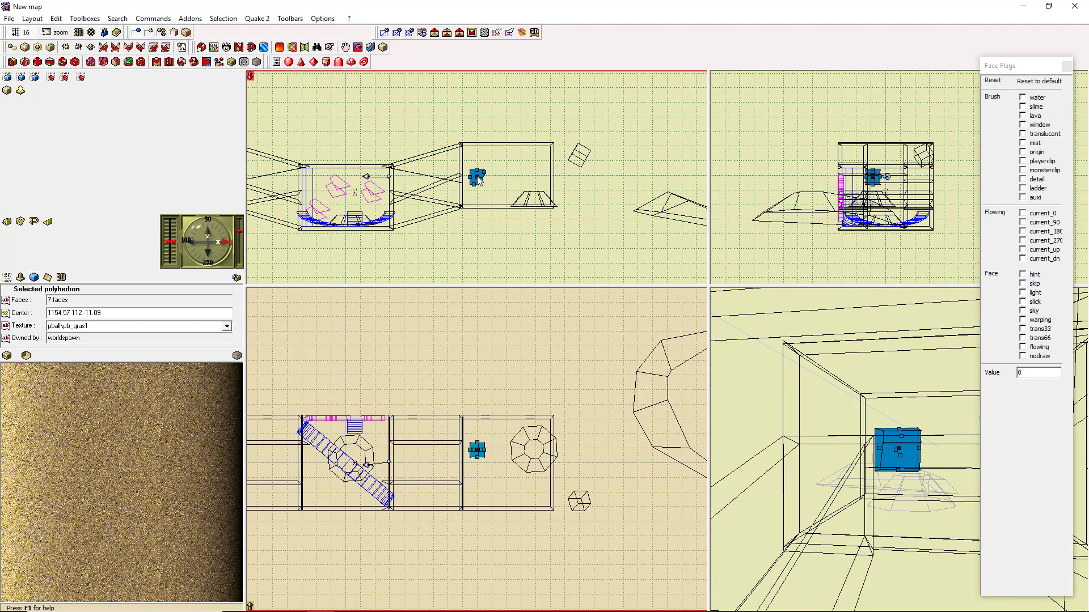
pyautogui.moveTo(478, 180); pyautogui.dragTo(502, 196)
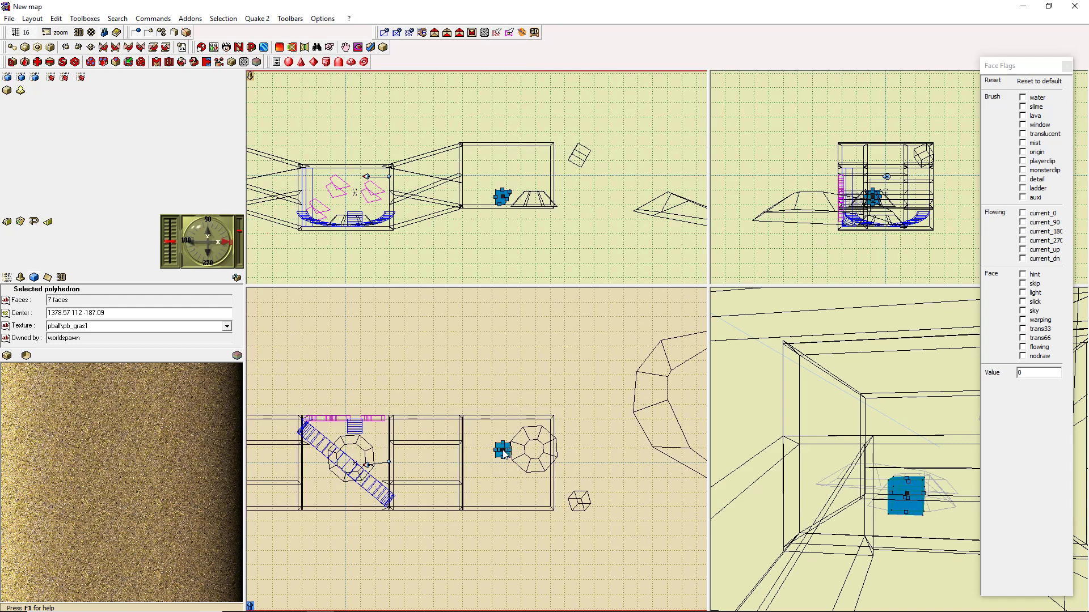
pyautogui.moveTo(502, 452); pyautogui.dragTo(488, 488)
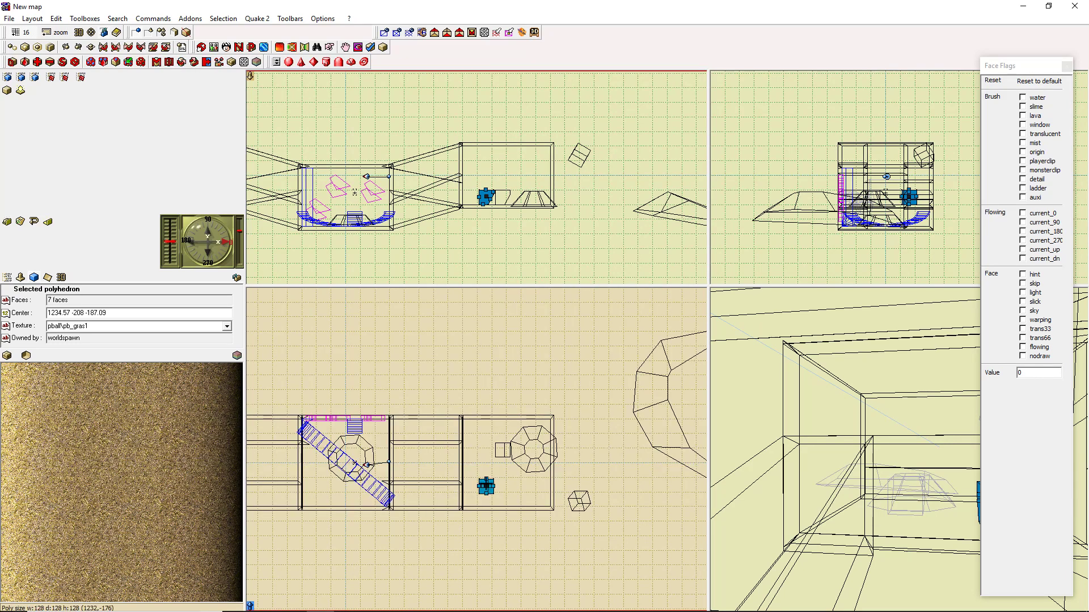
pyautogui.moveTo(488, 488); pyautogui.dragTo(476, 448)
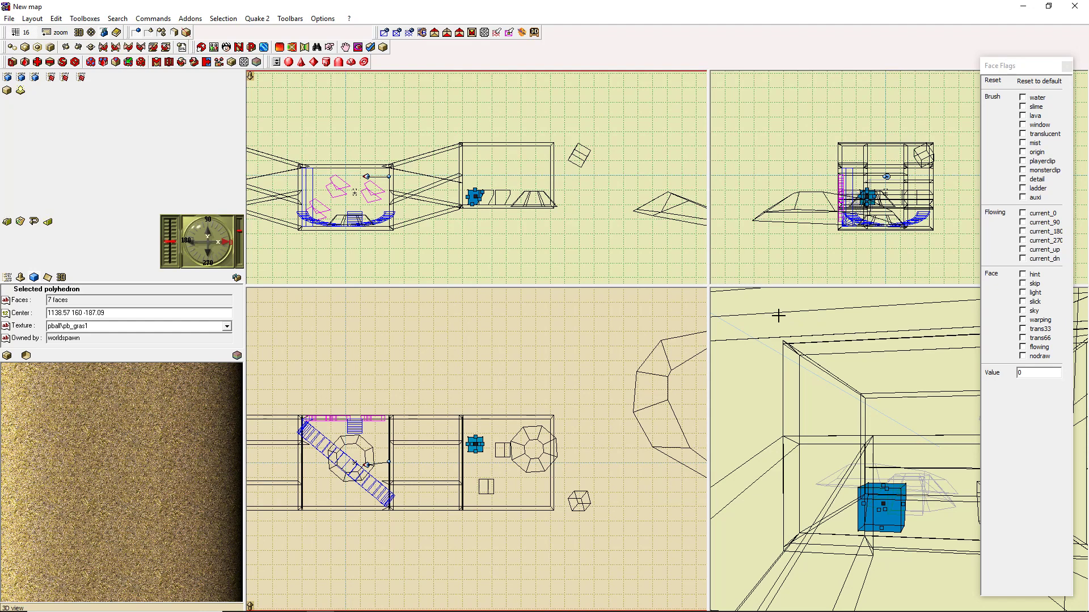
# Identify the two copies of the cut cube in the object tree and delete both
pyautogui.click(503, 449)
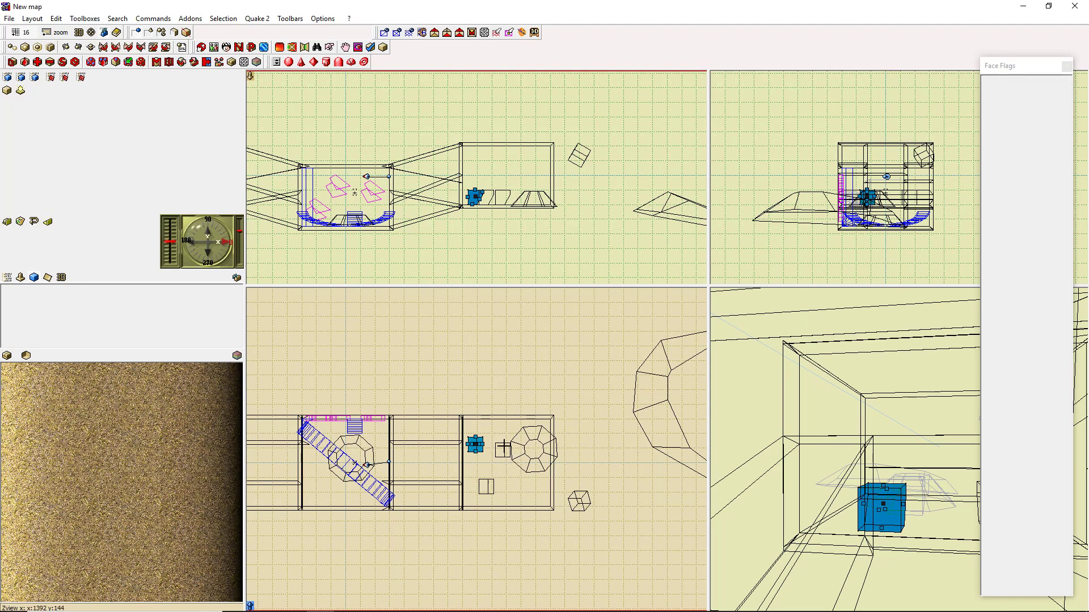
pyautogui.click(294, 321)
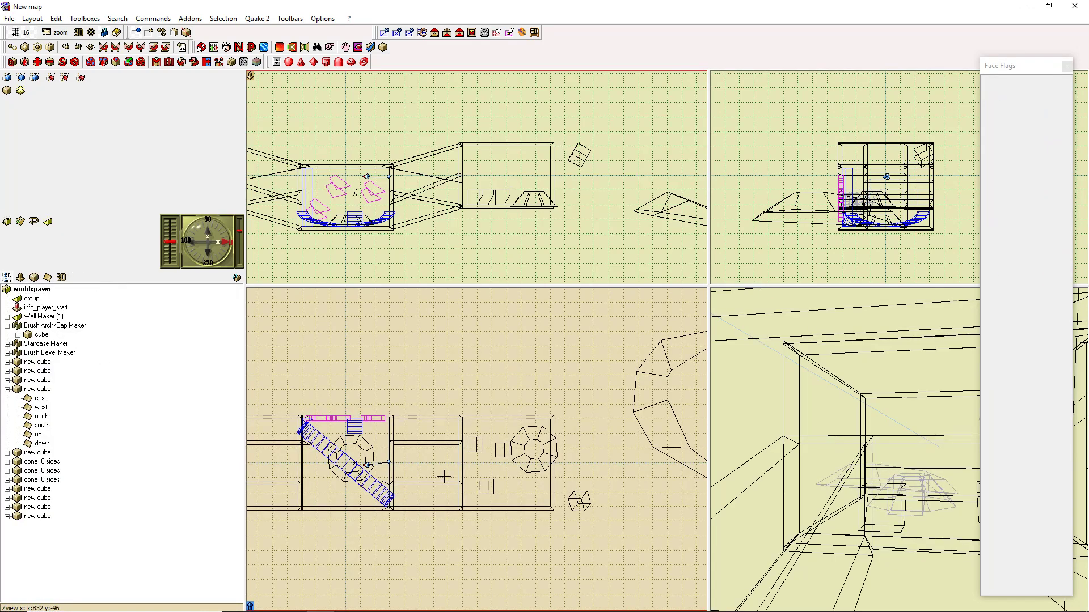
pyautogui.click(486, 486)
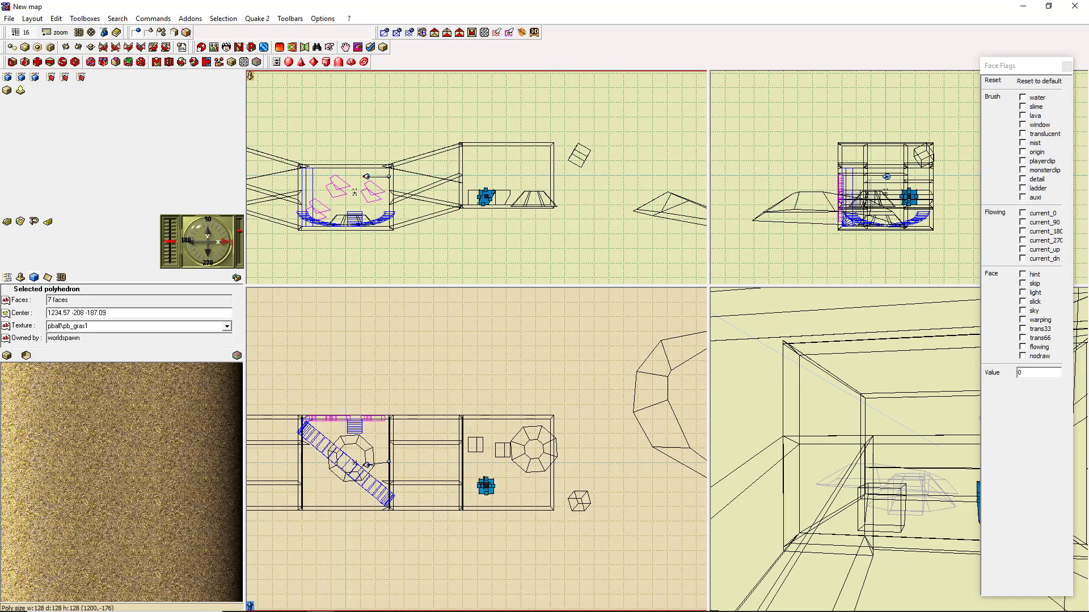
pyautogui.click(8, 277)
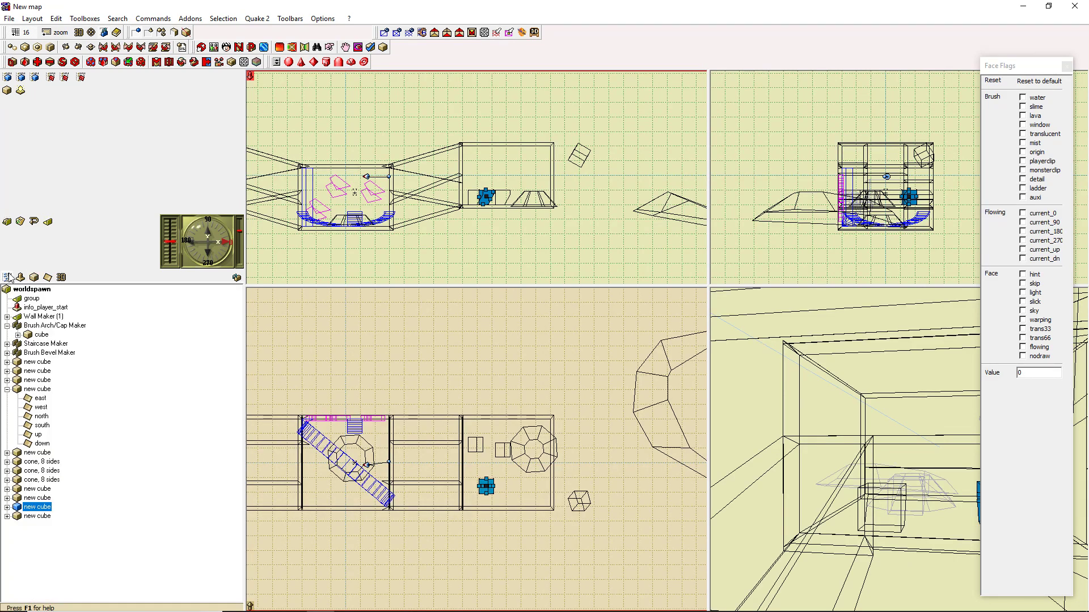
pyautogui.click(39, 490)
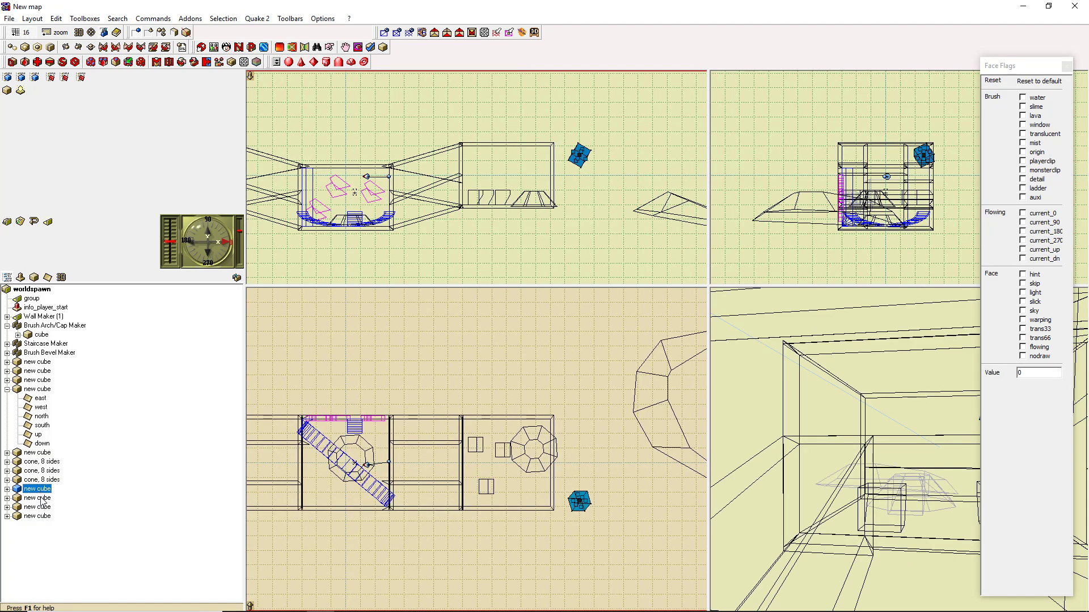
pyautogui.click(42, 499)
pyautogui.click(44, 508)
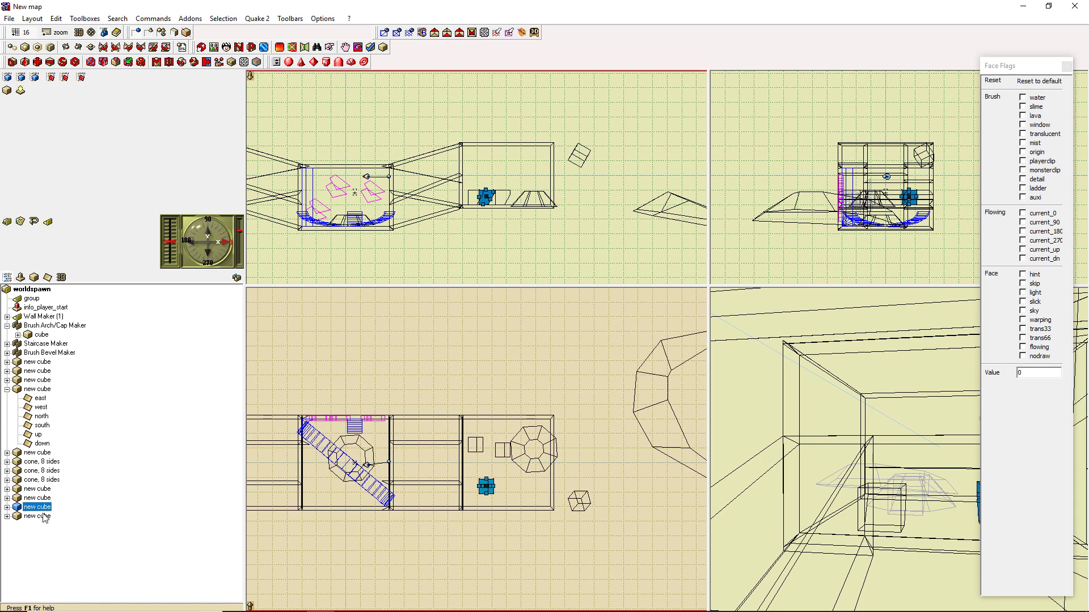
pyautogui.keyDown('ctrl'); pyautogui.click(46, 516); pyautogui.keyUp('ctrl')
pyautogui.press('Delete')
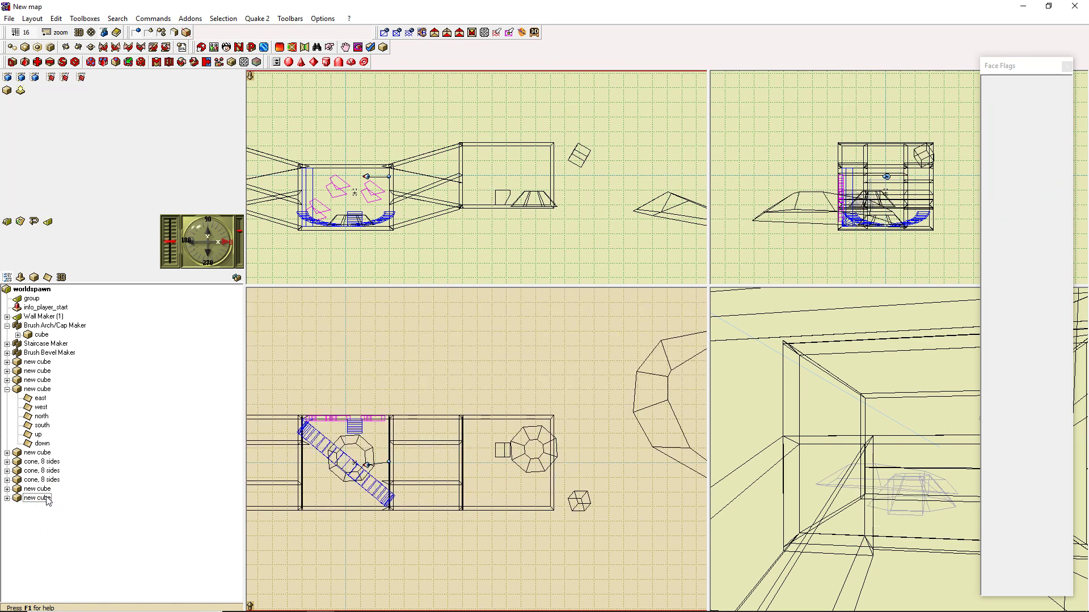
# Select the remaining cut cube and add a Basic Duplicator from the new map items
pyautogui.rightClick(45, 498)
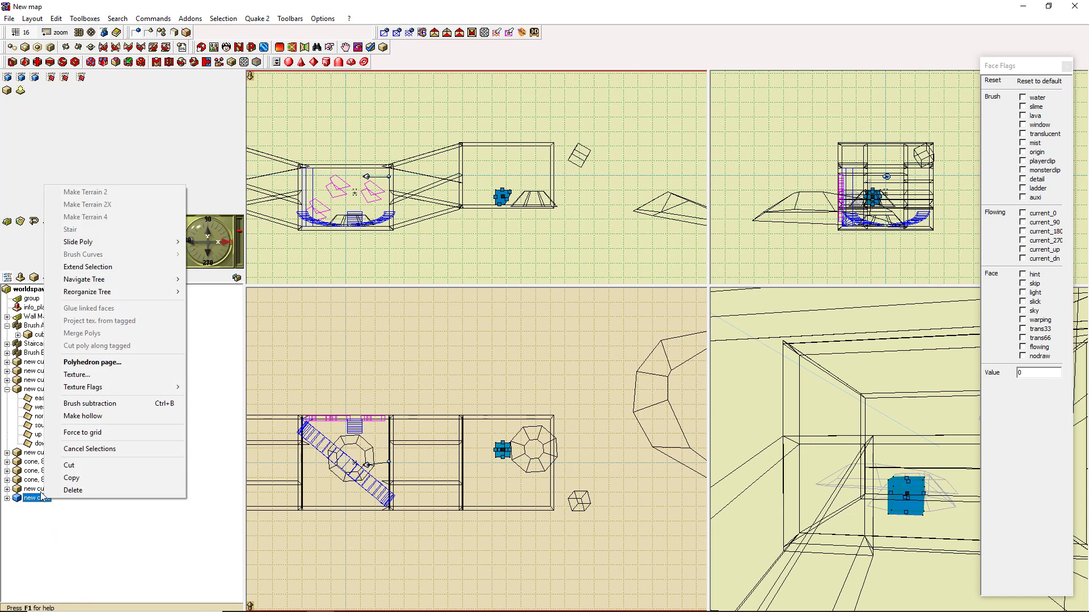
pyautogui.click(38, 532)
pyautogui.click(36, 500)
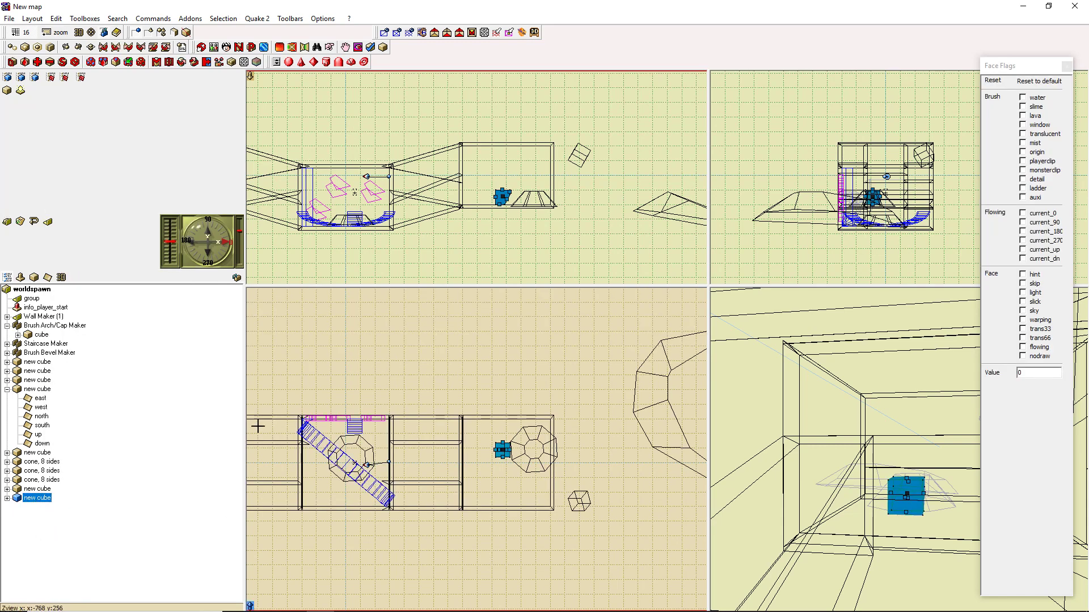
pyautogui.press('Insert')
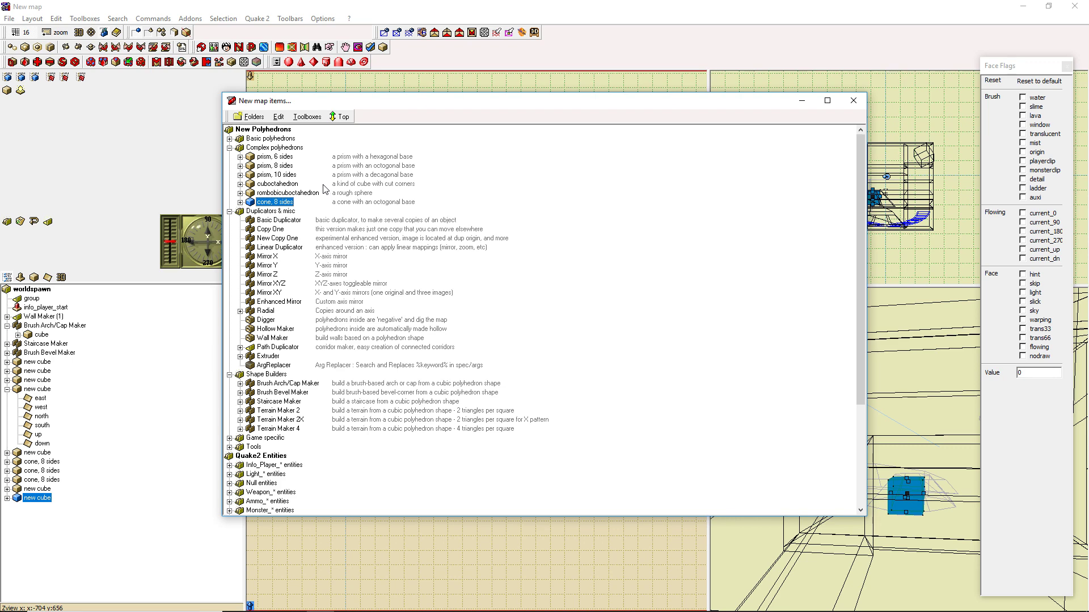
pyautogui.doubleClick(289, 223)
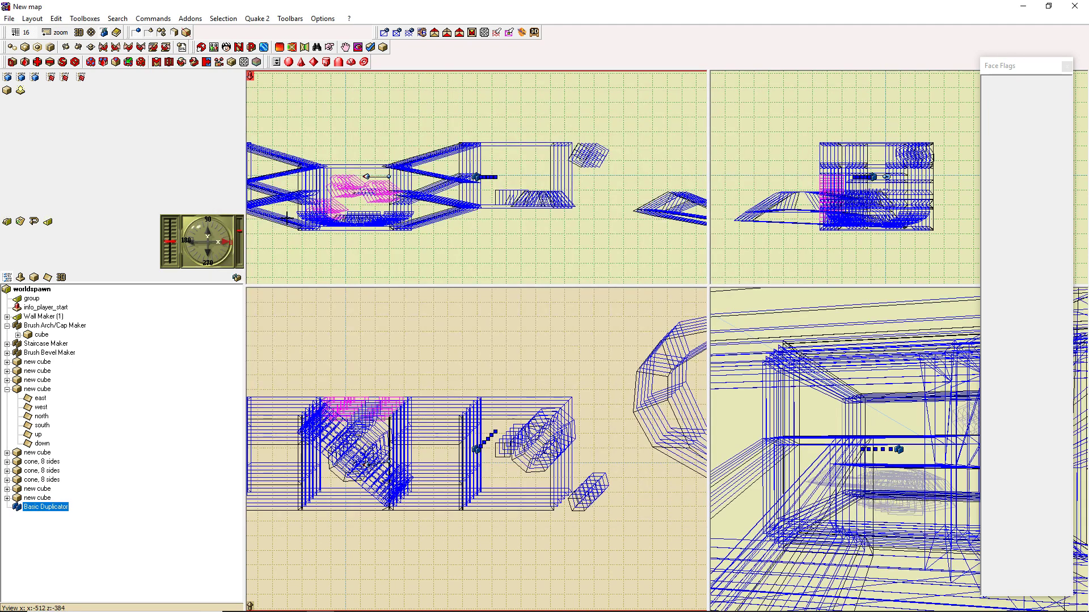
# Group the last cube with the Basic Duplicator and expand the cube inside the new group in the object tree
pyautogui.click(37, 499)
pyautogui.keyDown('ctrl'); pyautogui.click(39, 507); pyautogui.keyUp('ctrl')
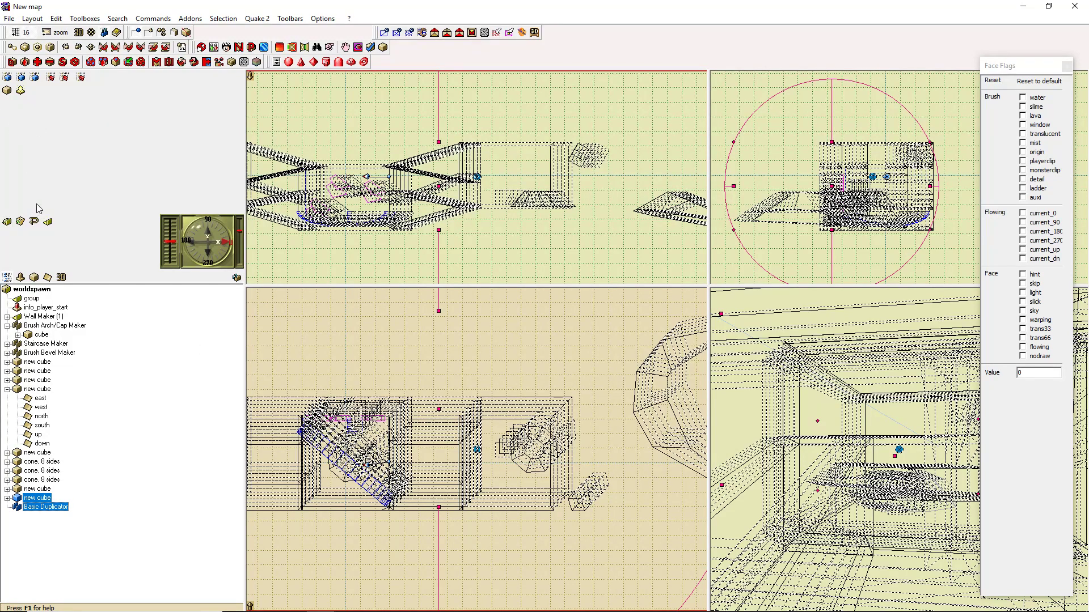
pyautogui.click(21, 277)
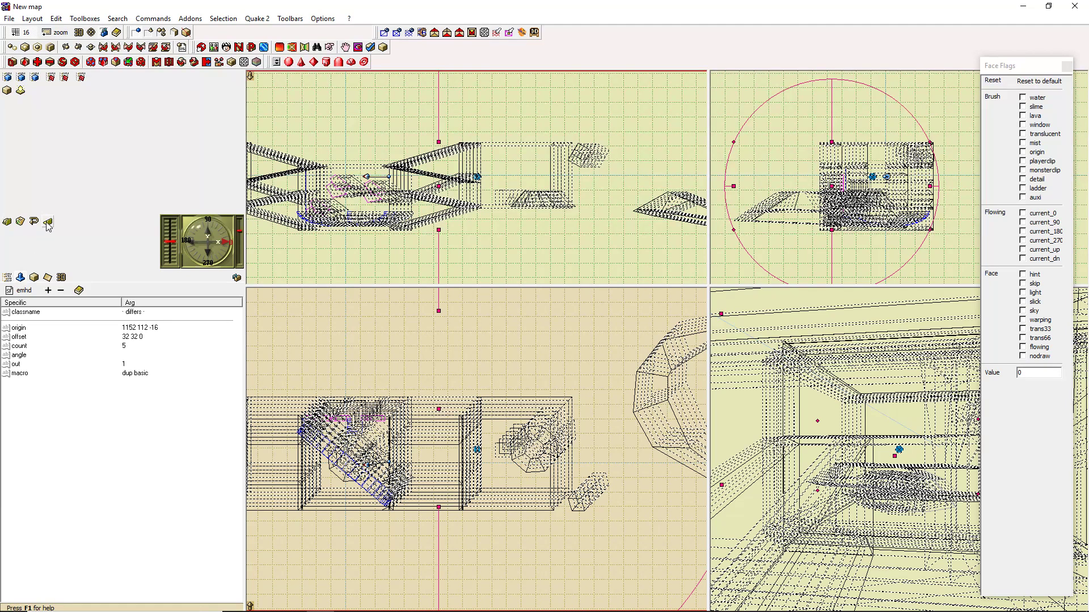
pyautogui.click(7, 277)
pyautogui.click(48, 222)
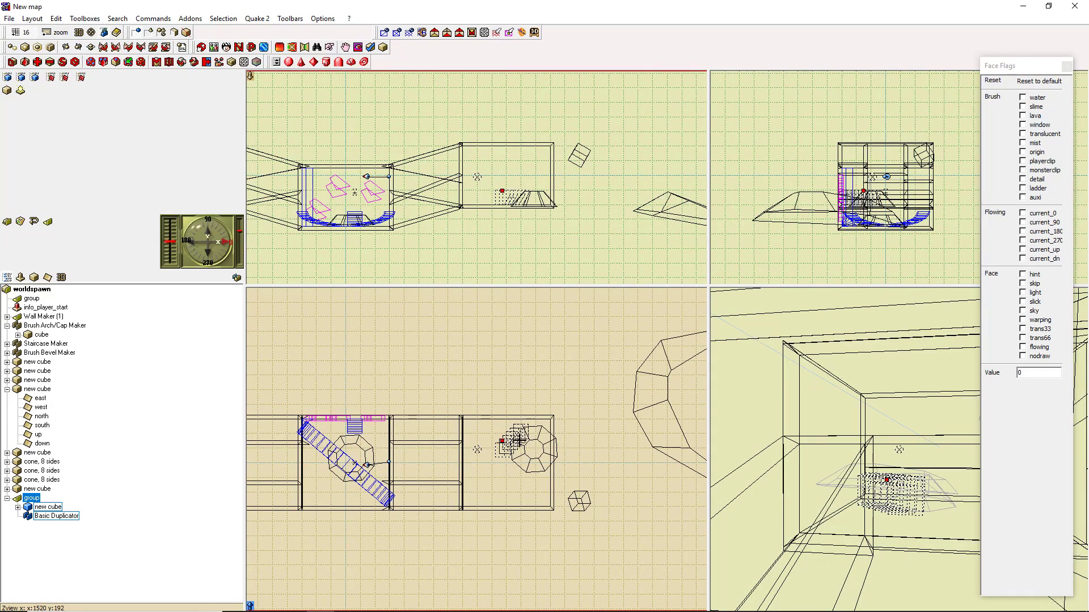
pyautogui.click(17, 507)
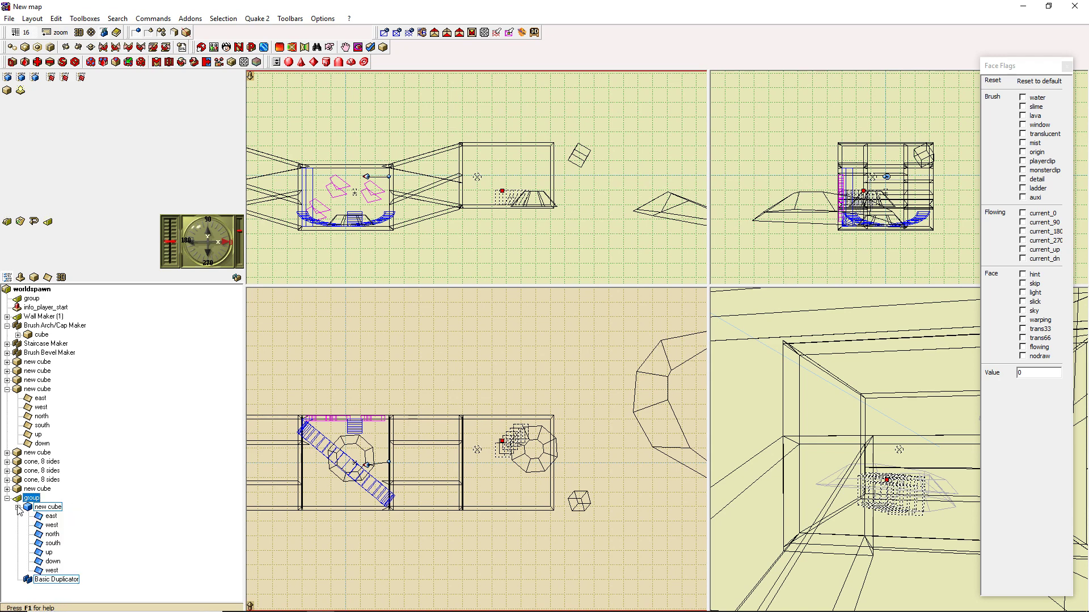
# Review the Basic Duplicator's specifics, move it to 1168 -112 -16, and spread its copies to an offset of -198.4 67.2 0
pyautogui.doubleClick(57, 580)
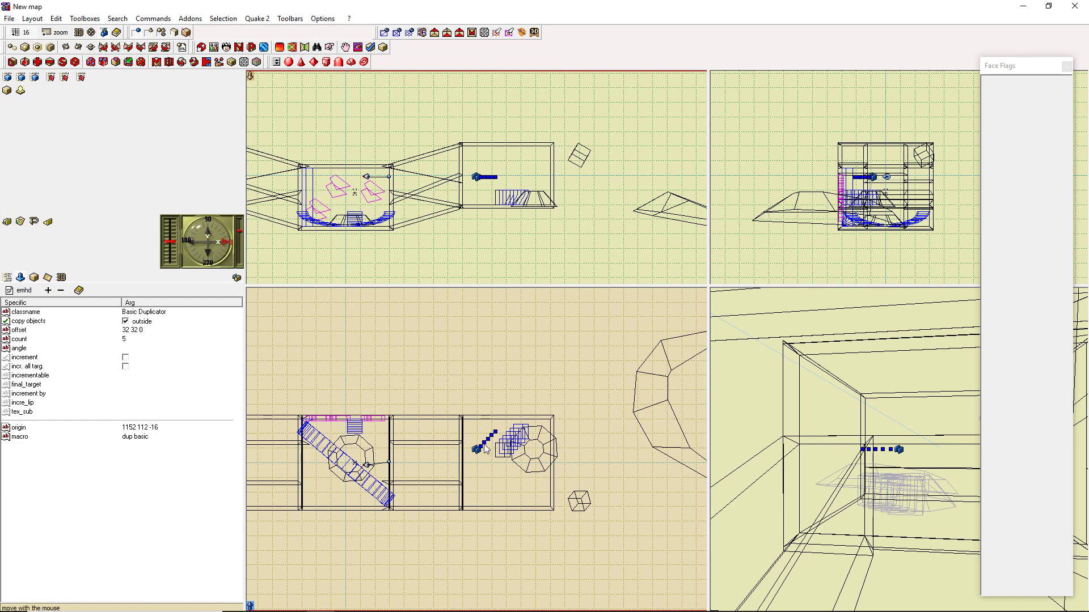
pyautogui.press('Escape')
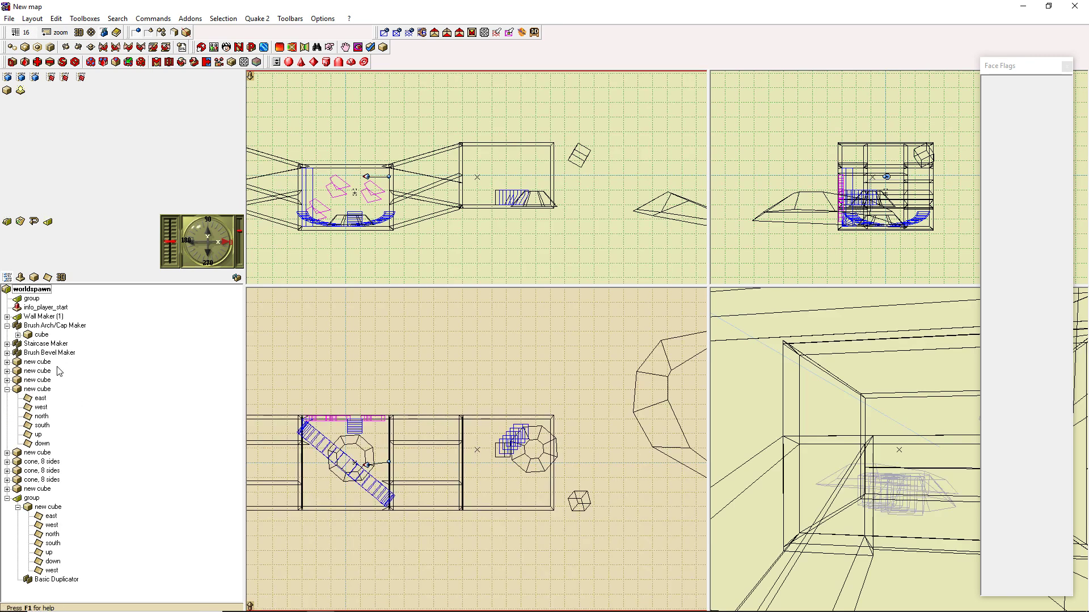
pyautogui.click(59, 580)
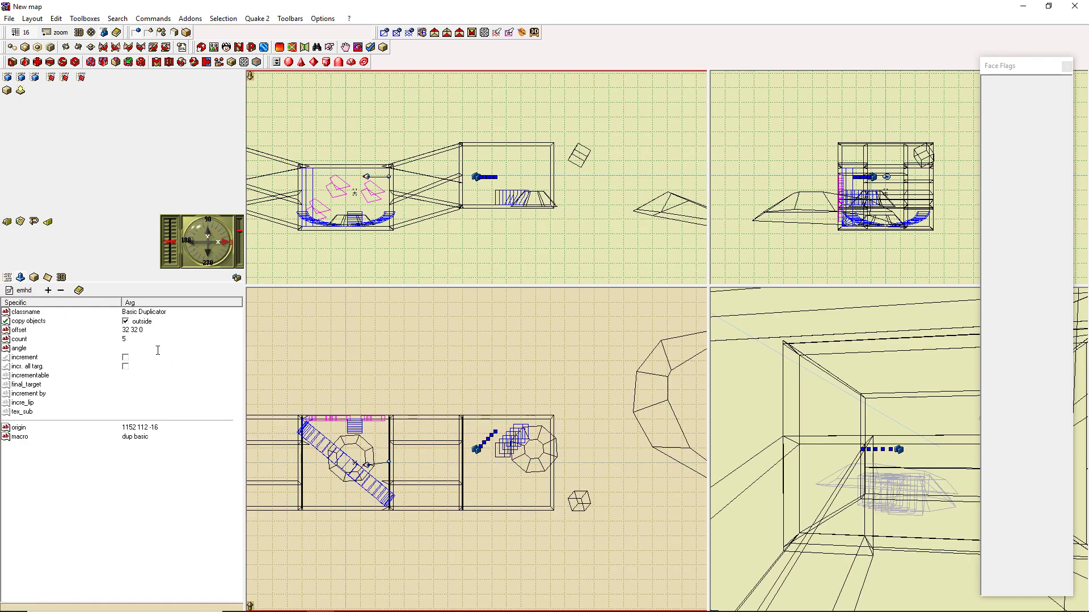
pyautogui.click(117, 330)
pyautogui.click(131, 341)
pyautogui.moveTo(478, 454); pyautogui.dragTo(480, 475)
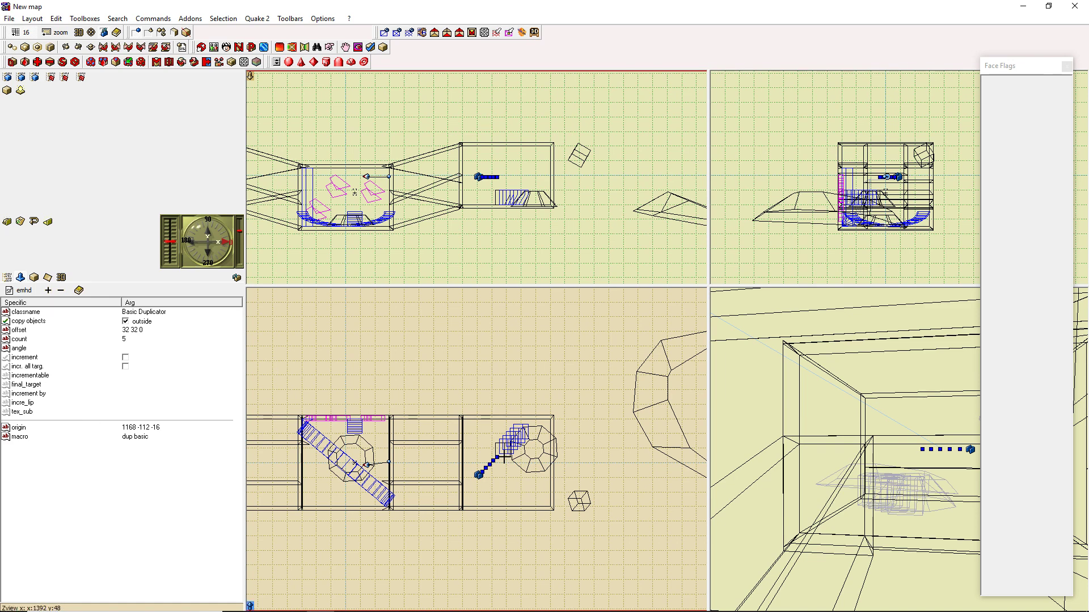
pyautogui.moveTo(497, 457)
pyautogui.mouseDown()
pyautogui.moveTo(487, 432)
pyautogui.moveTo(365, 438)
pyautogui.mouseUp()
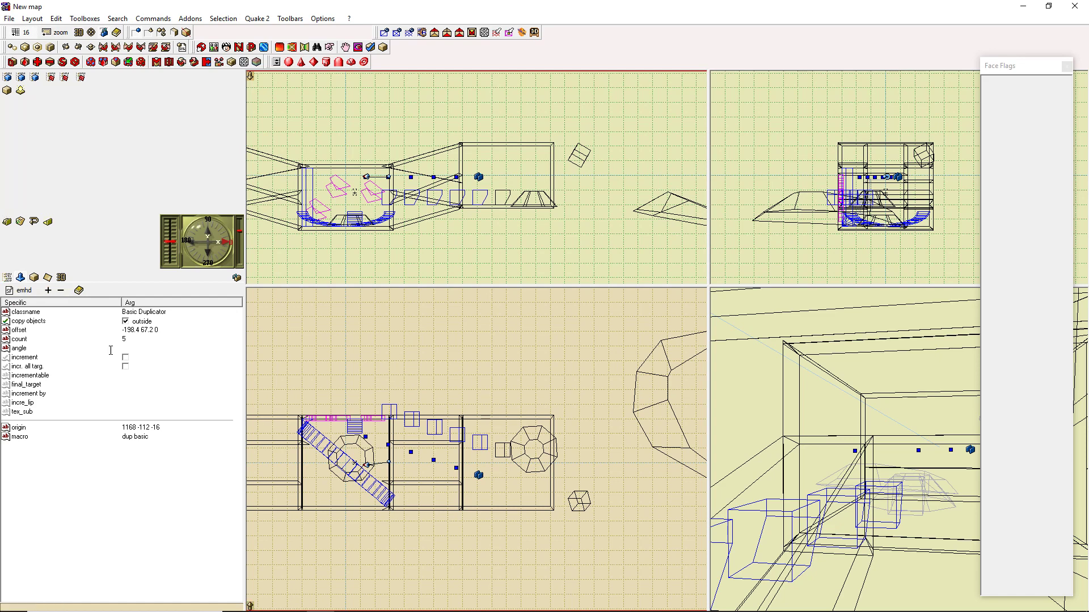
# Delete the Basic Duplicator from the cube's group
pyautogui.click(7, 277)
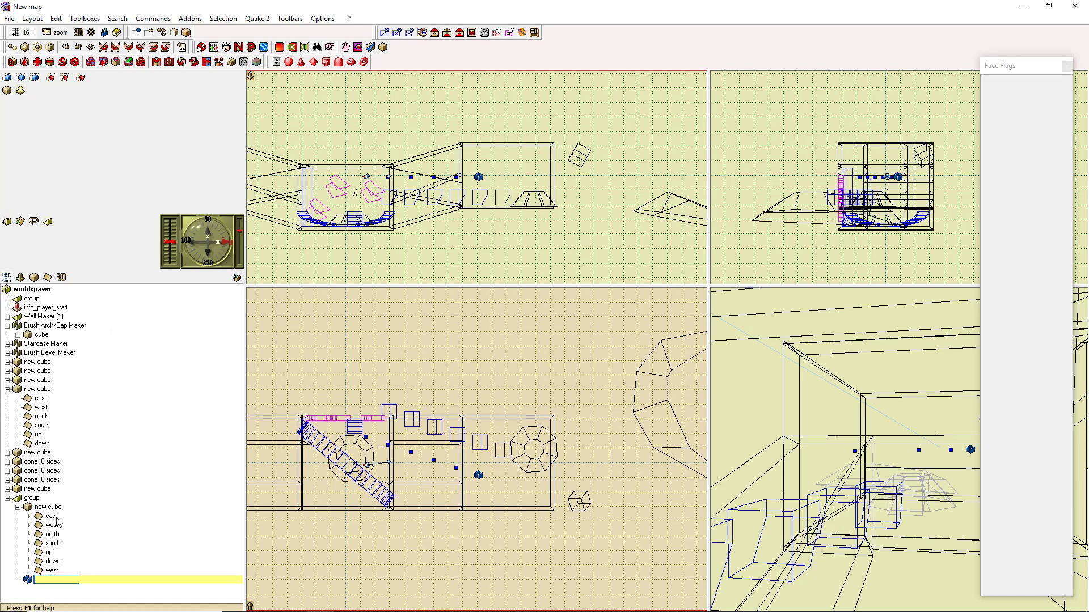
pyautogui.rightClick(27, 582)
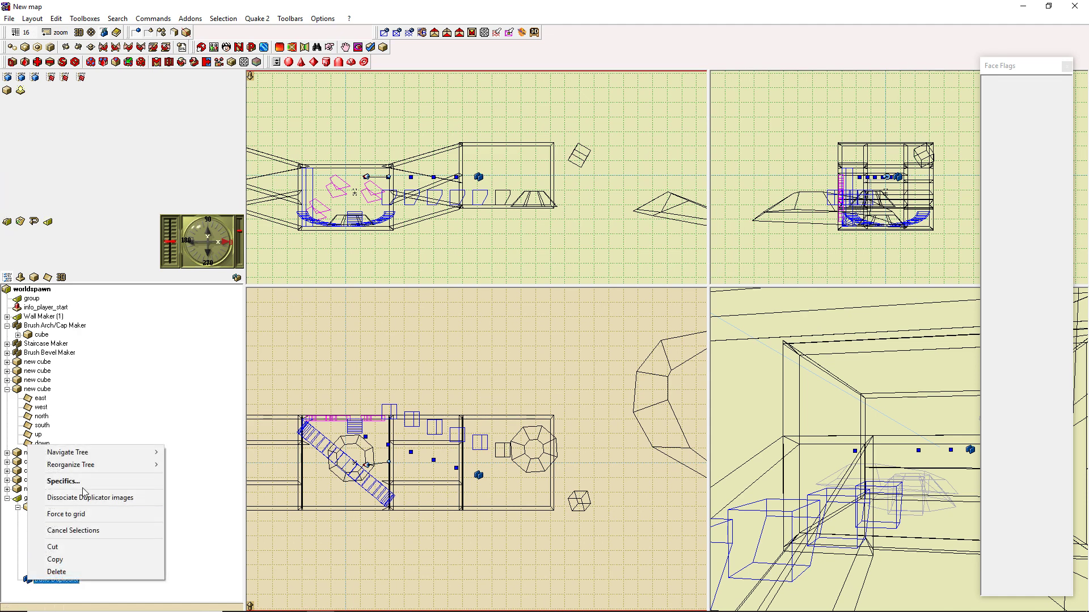
pyautogui.click(91, 572)
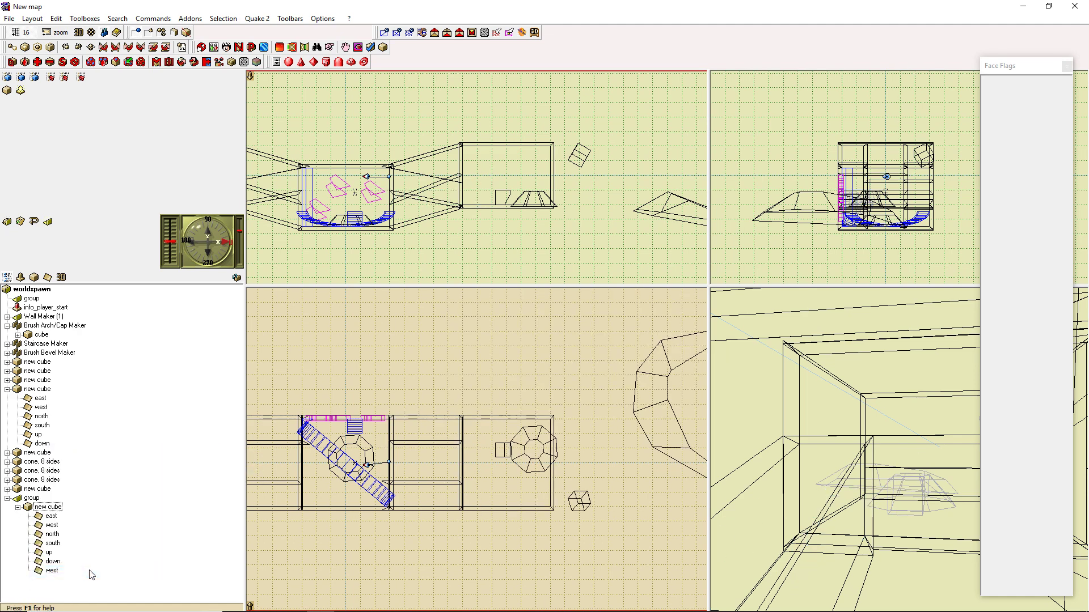
# Add a Linear Duplicator to the cube's group and spread its copies diagonally away from the small cone in the top view
pyautogui.click(49, 507)
pyautogui.click(35, 498)
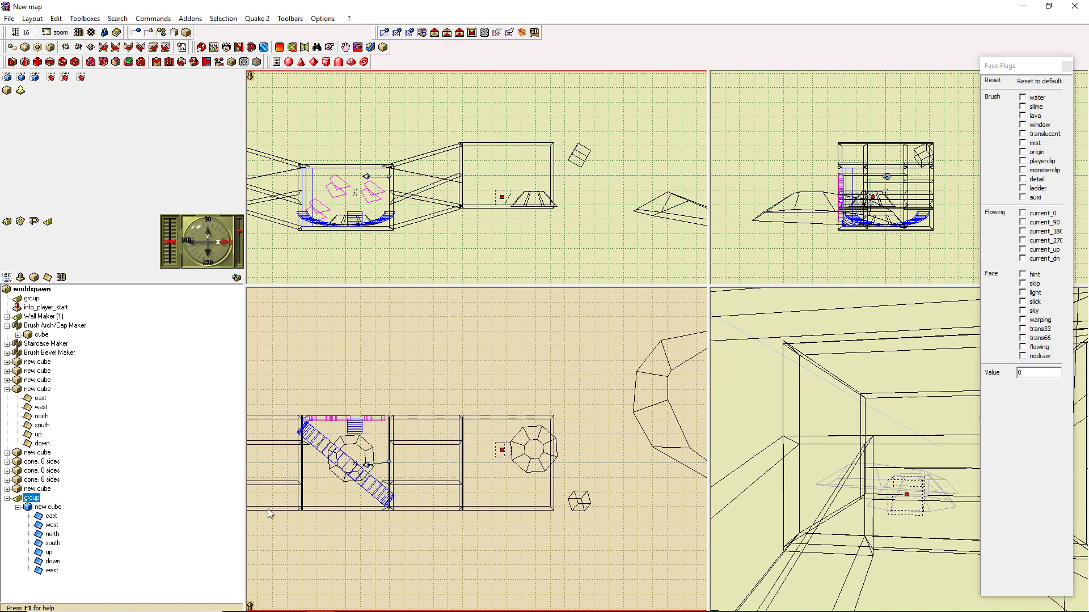
pyautogui.press('Insert')
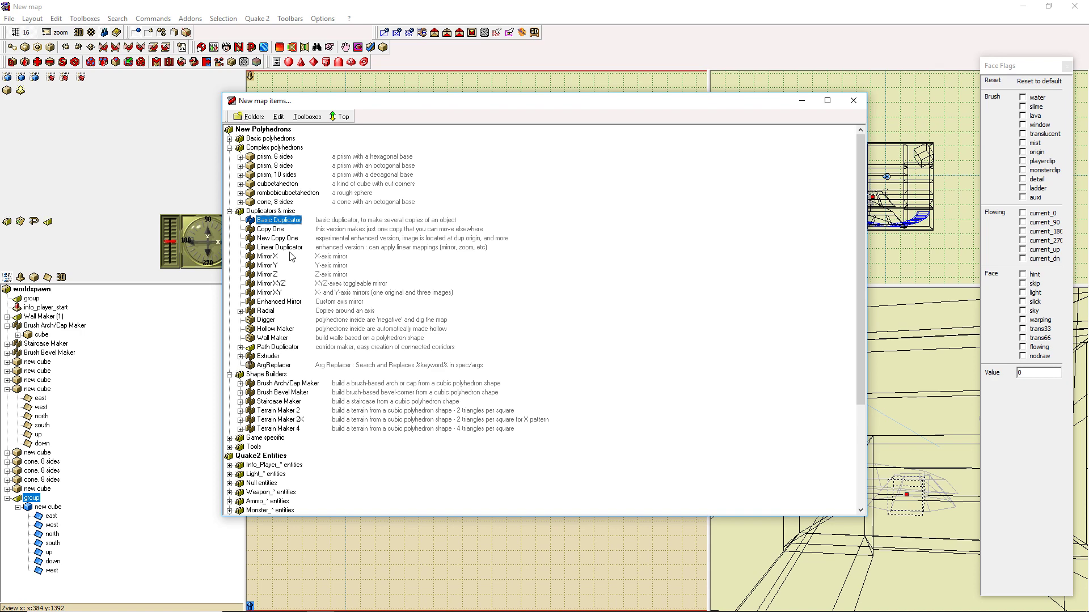
pyautogui.doubleClick(279, 248)
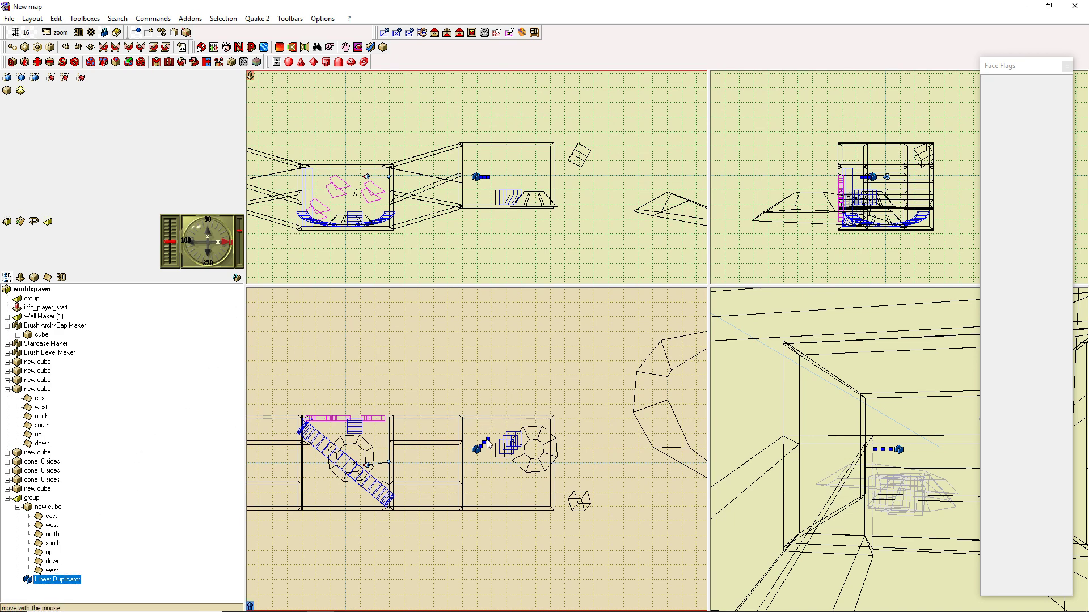
pyautogui.moveTo(489, 440); pyautogui.dragTo(426, 421)
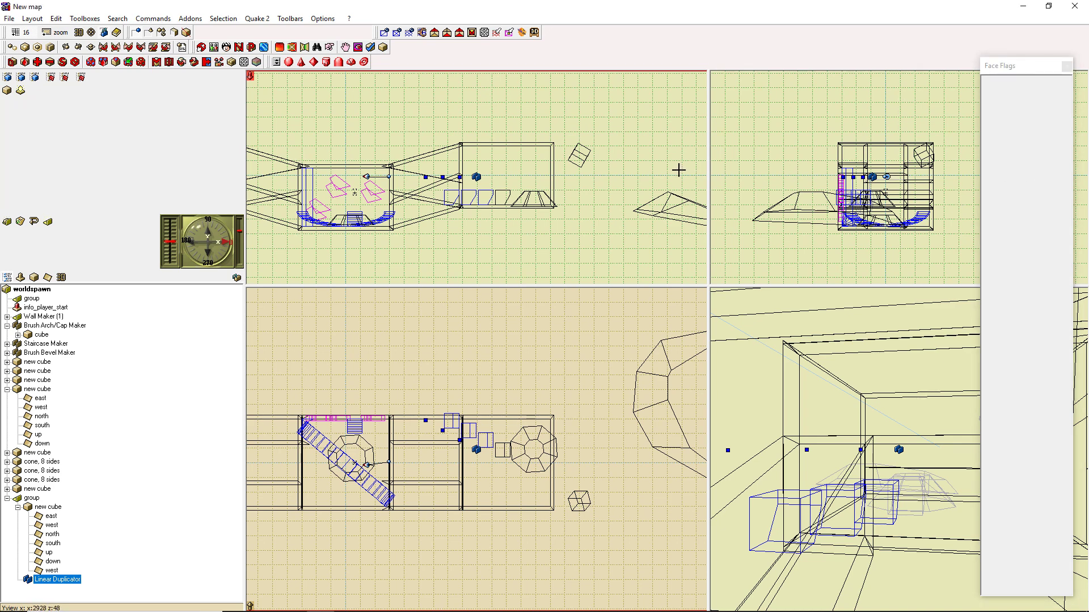
# Locate the duplicated source cube in the object tree, collapse its face list and clear the selection
pyautogui.click(502, 198)
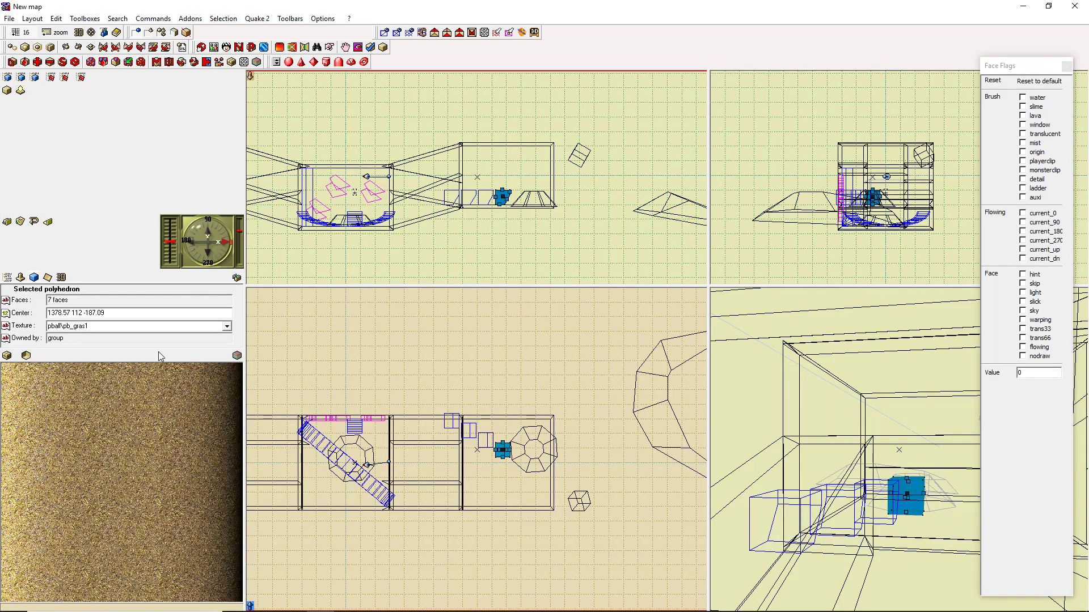
pyautogui.click(8, 277)
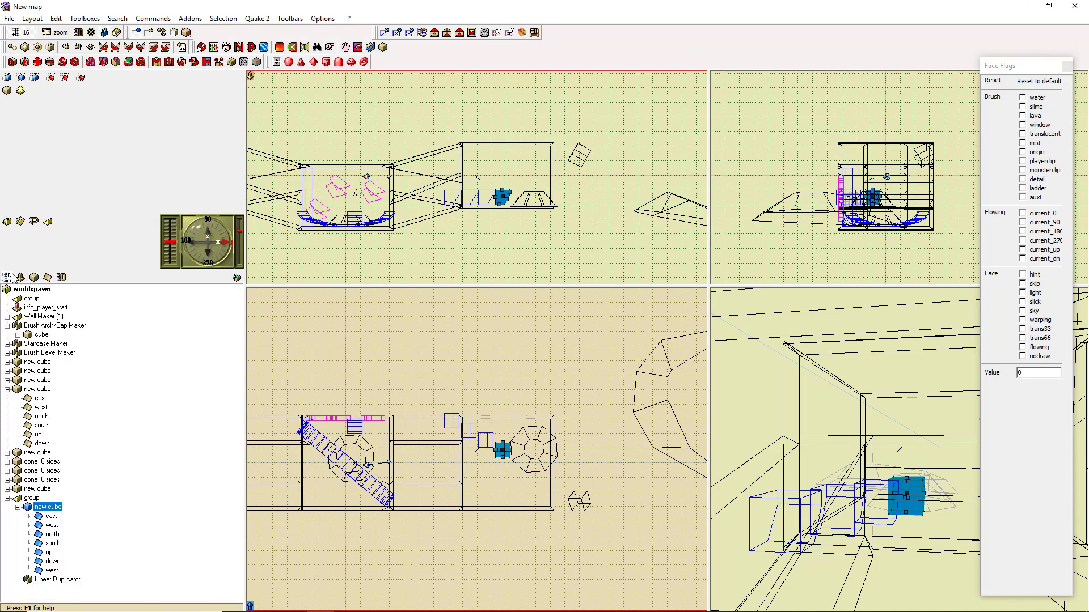
pyautogui.click(19, 507)
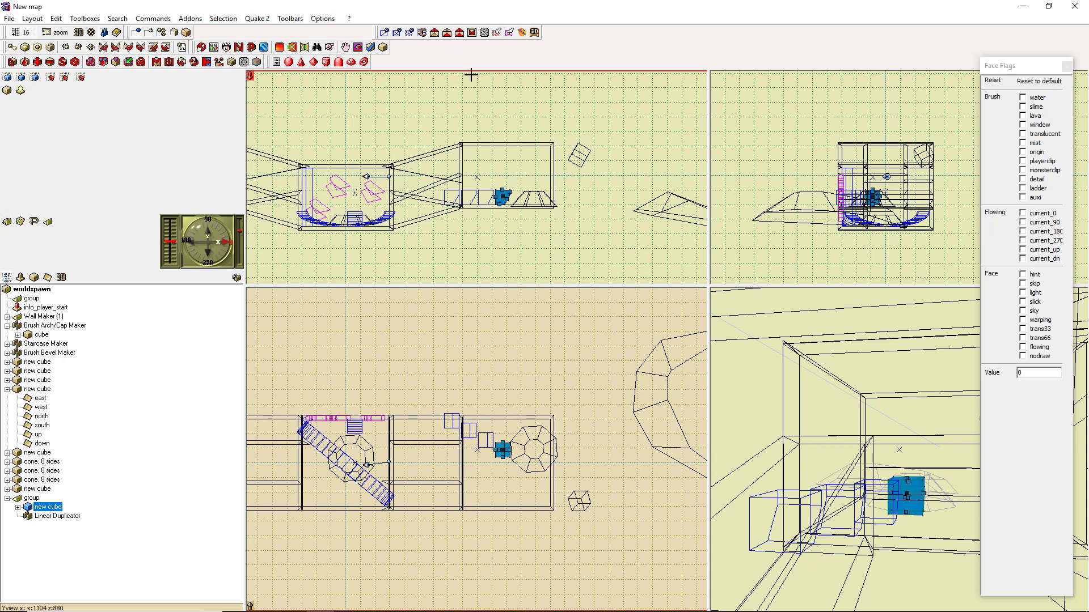
pyautogui.click(432, 315)
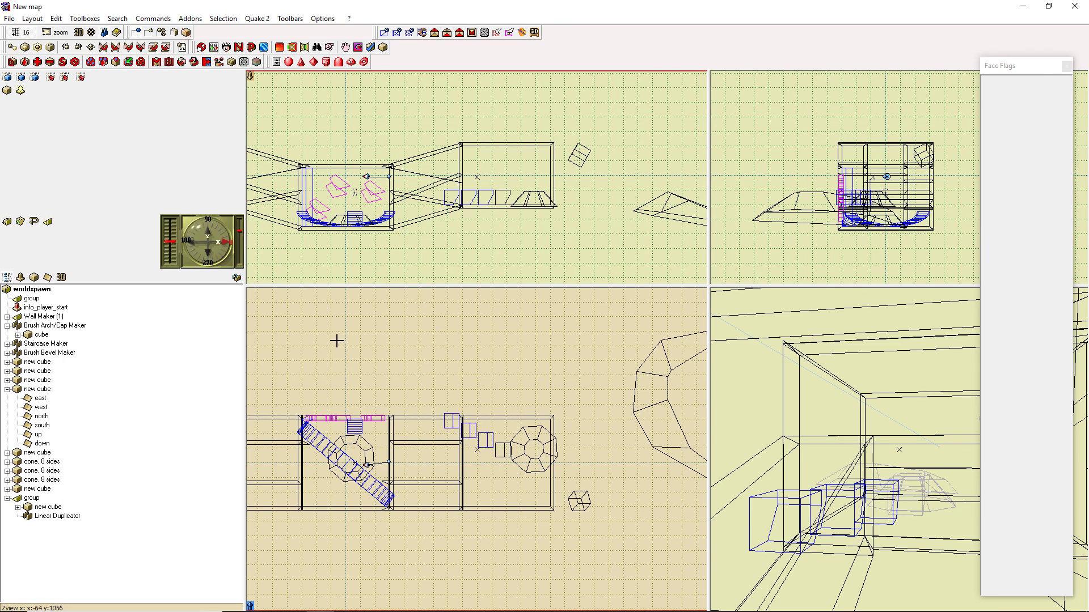
# Expand the output and source branches of Wall Maker (1) and revert its walls to a duplicator
pyautogui.moveTo(336, 340); pyautogui.dragTo(470, 301)
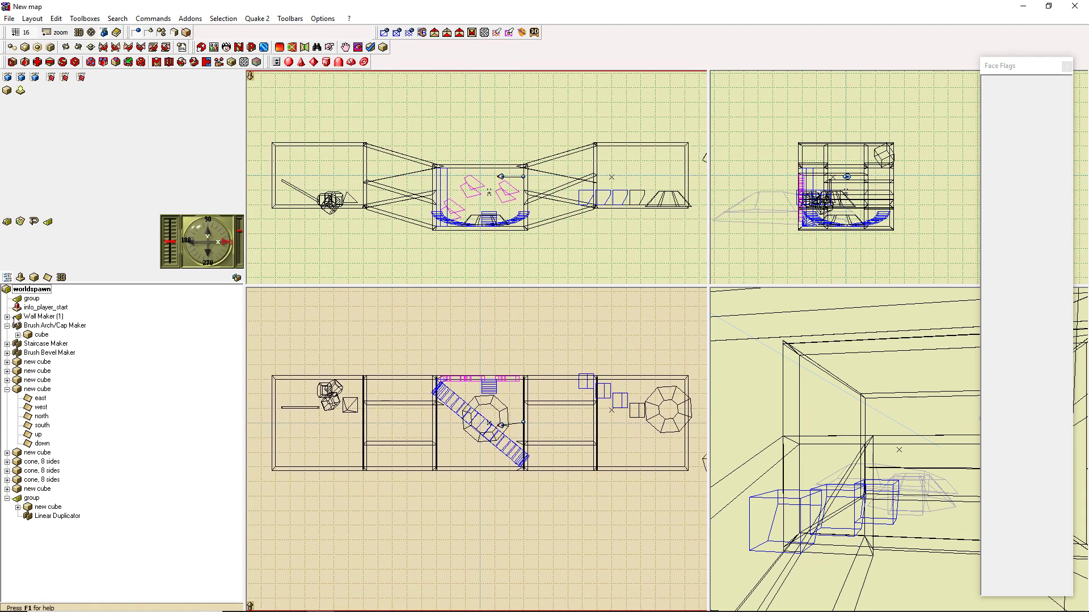
pyautogui.click(7, 317)
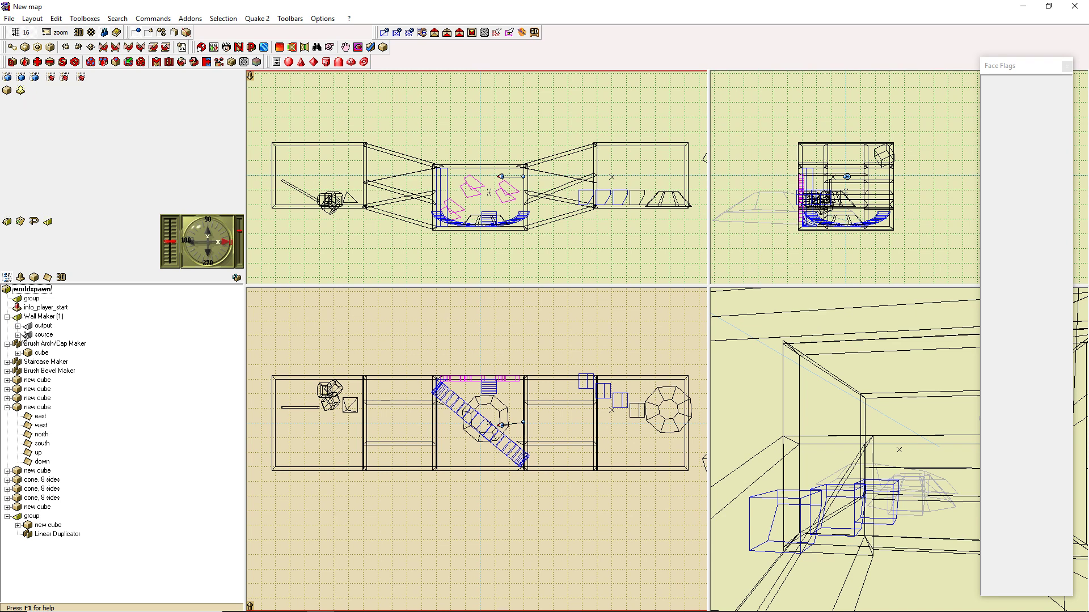
pyautogui.click(18, 327)
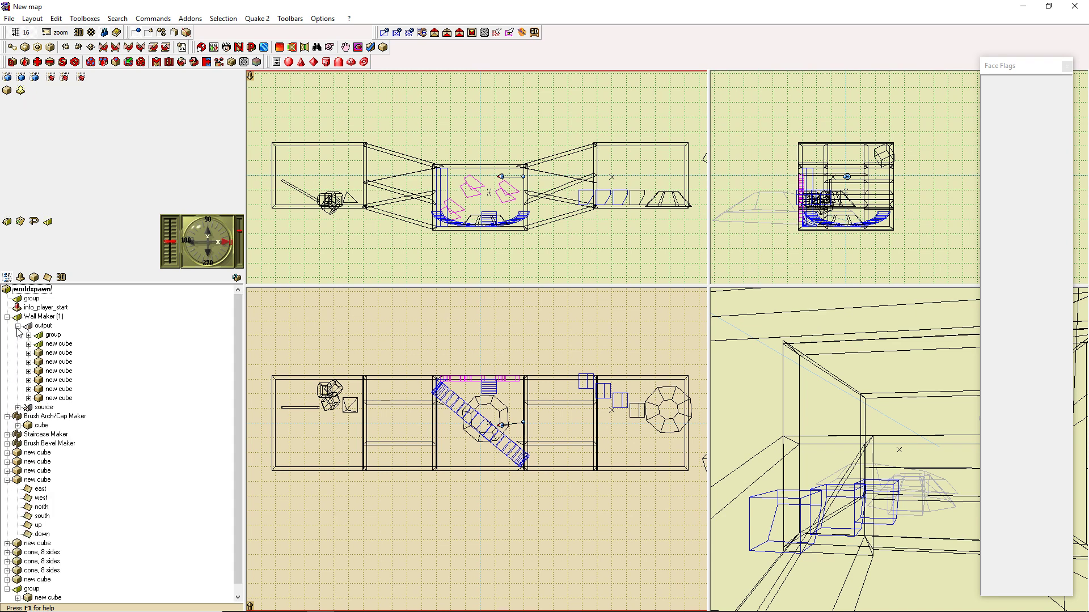
pyautogui.click(18, 407)
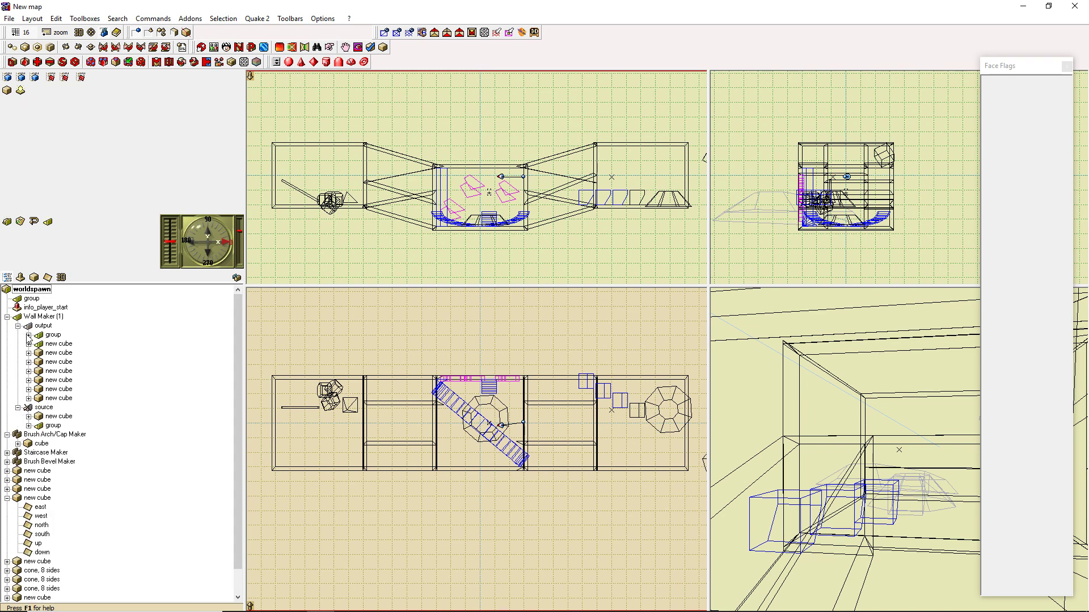
pyautogui.rightClick(42, 318)
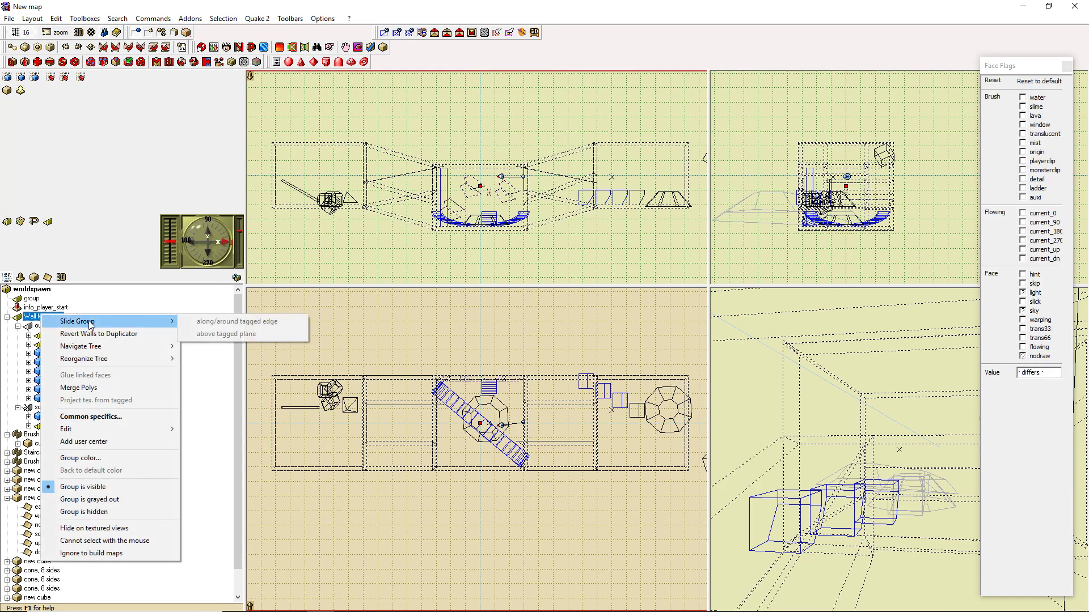
pyautogui.click(110, 334)
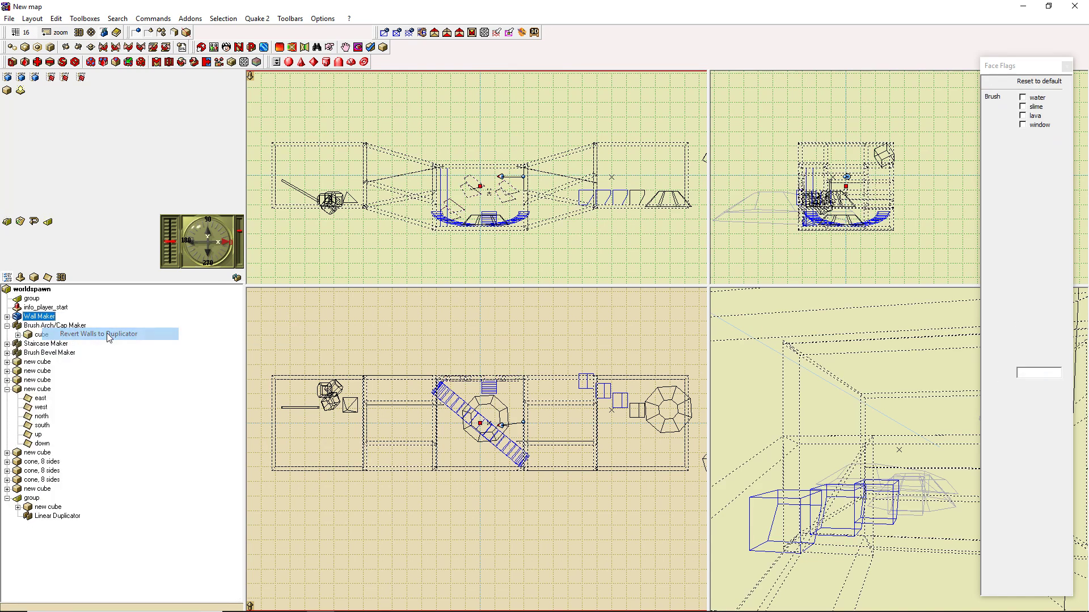
pyautogui.click(567, 555)
# Examine the Wall Maker's room cube and its nested Radial (1) group, highlighting radial 0 and radial 1 in turn
pyautogui.click(7, 389)
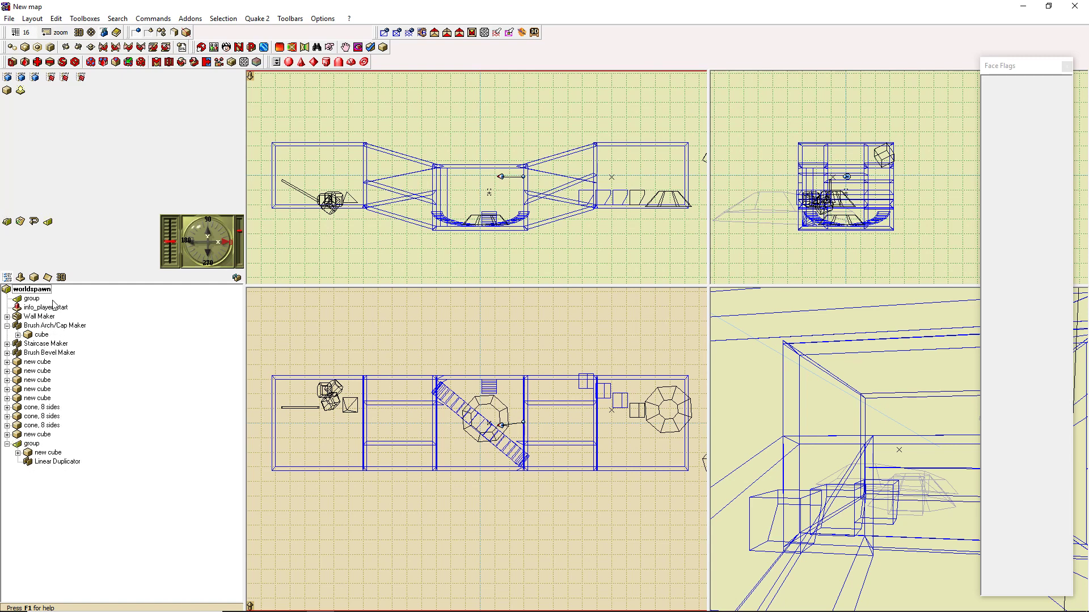
pyautogui.click(7, 316)
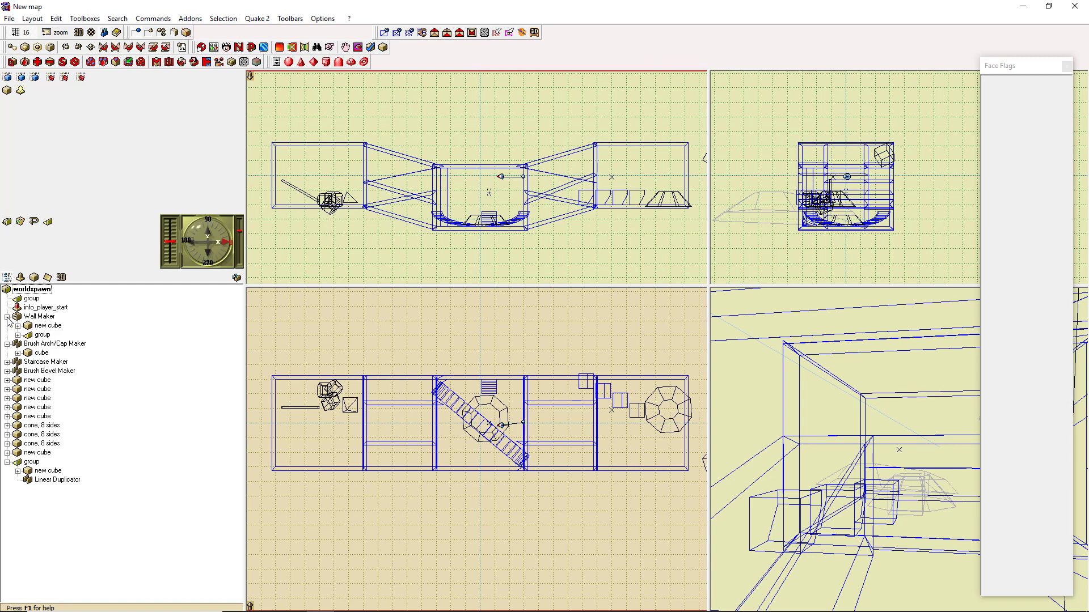
pyautogui.click(47, 327)
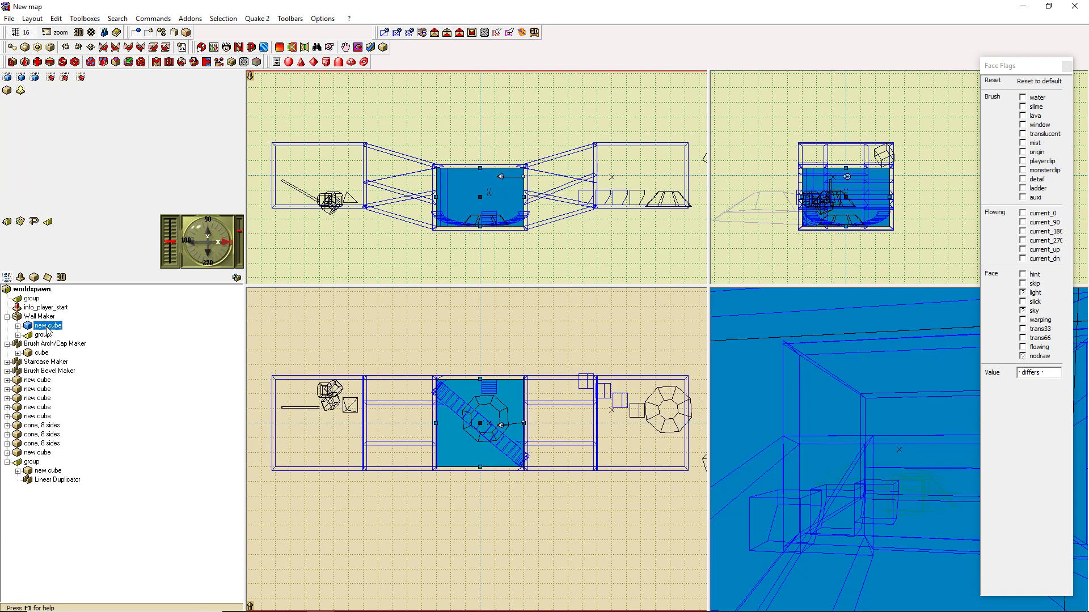
pyautogui.click(17, 335)
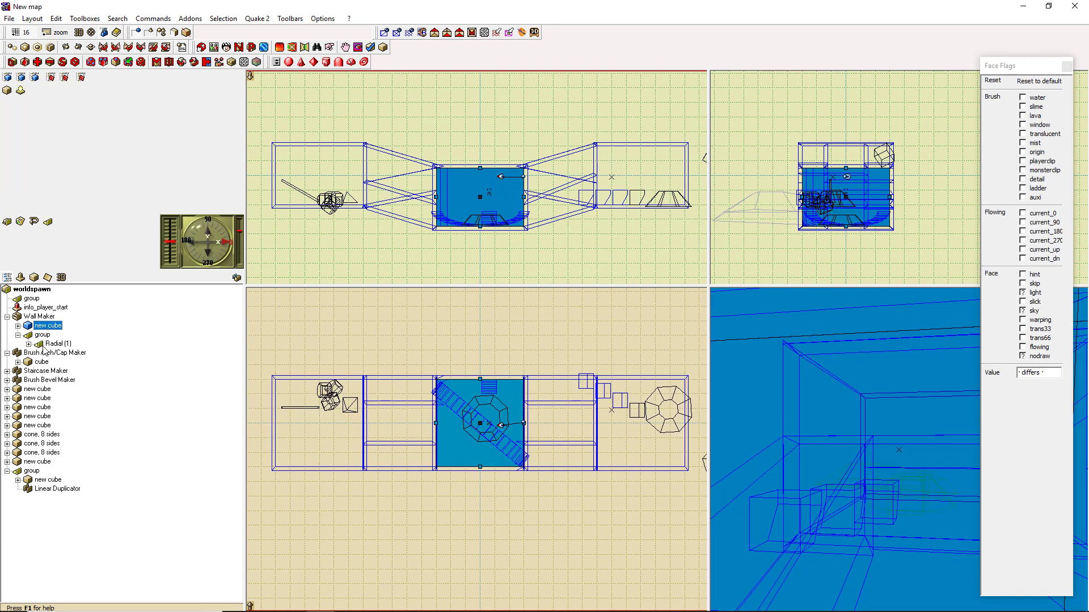
pyautogui.click(28, 345)
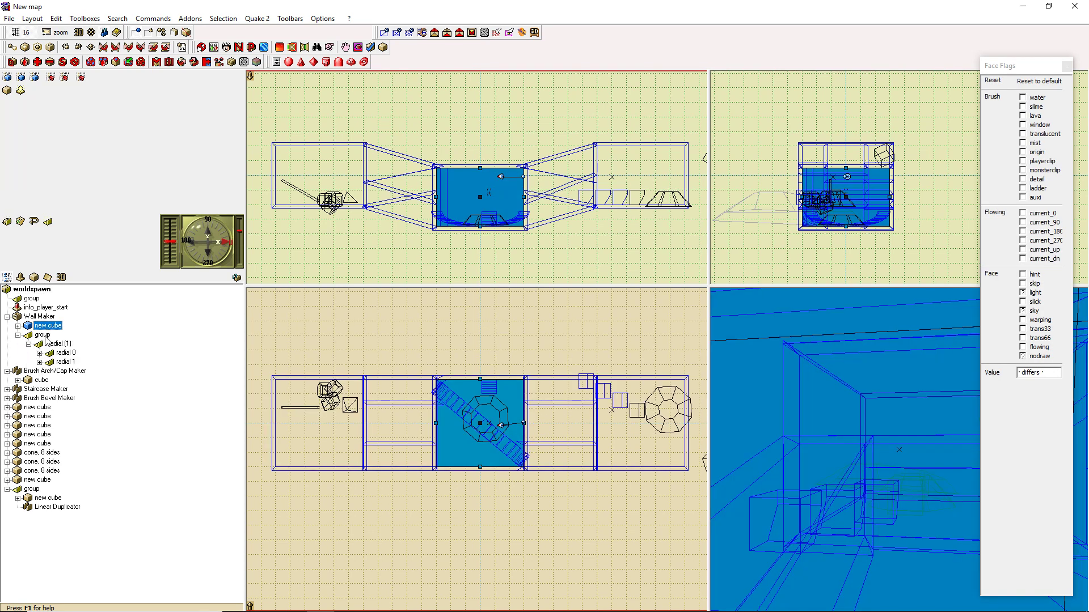
pyautogui.rightClick(55, 347)
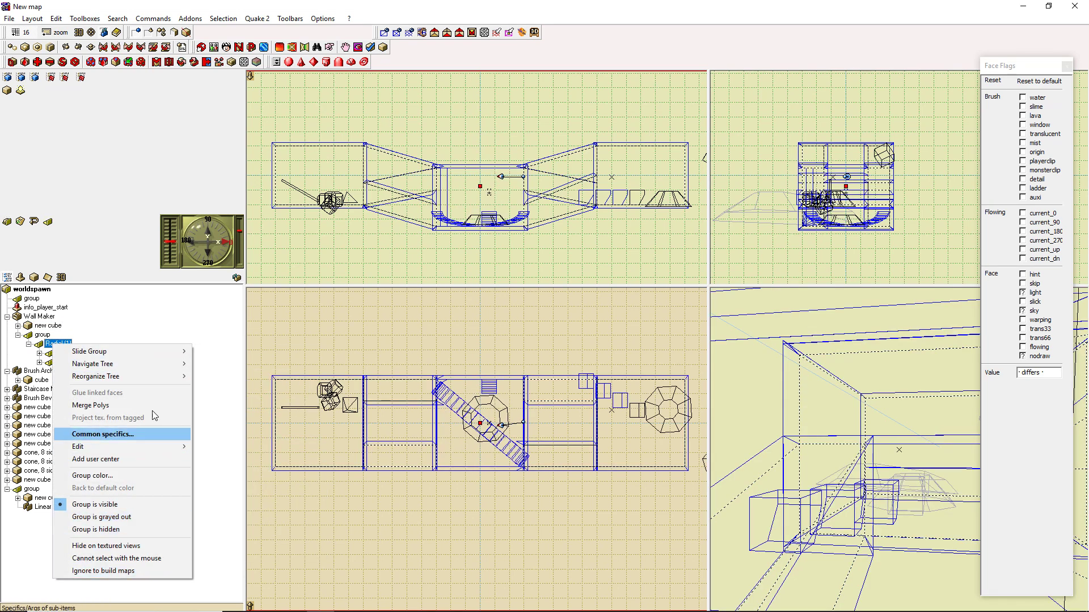
pyautogui.click(152, 330)
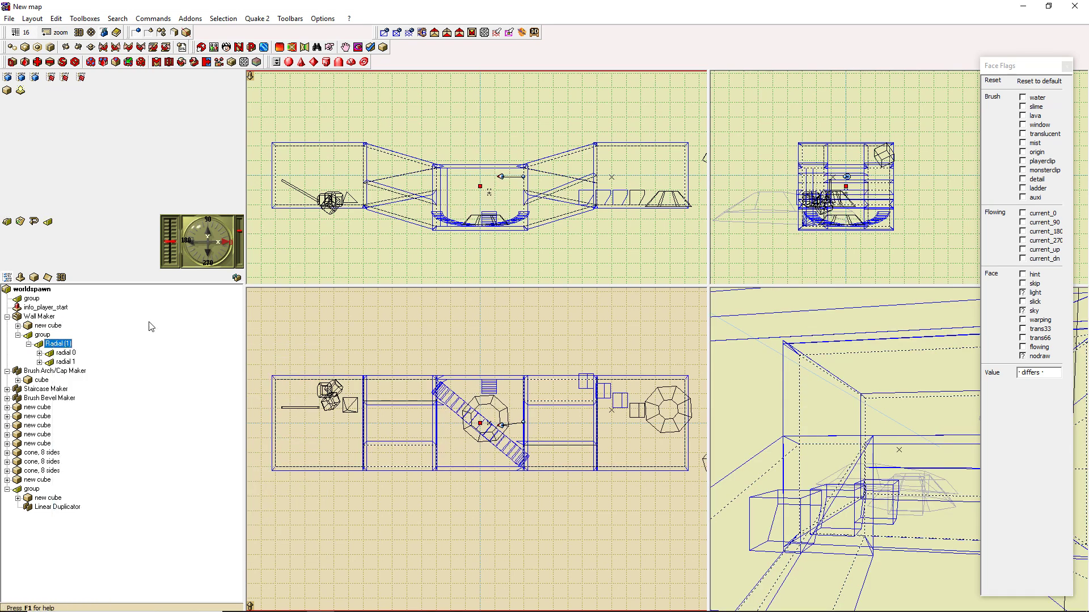
pyautogui.click(65, 353)
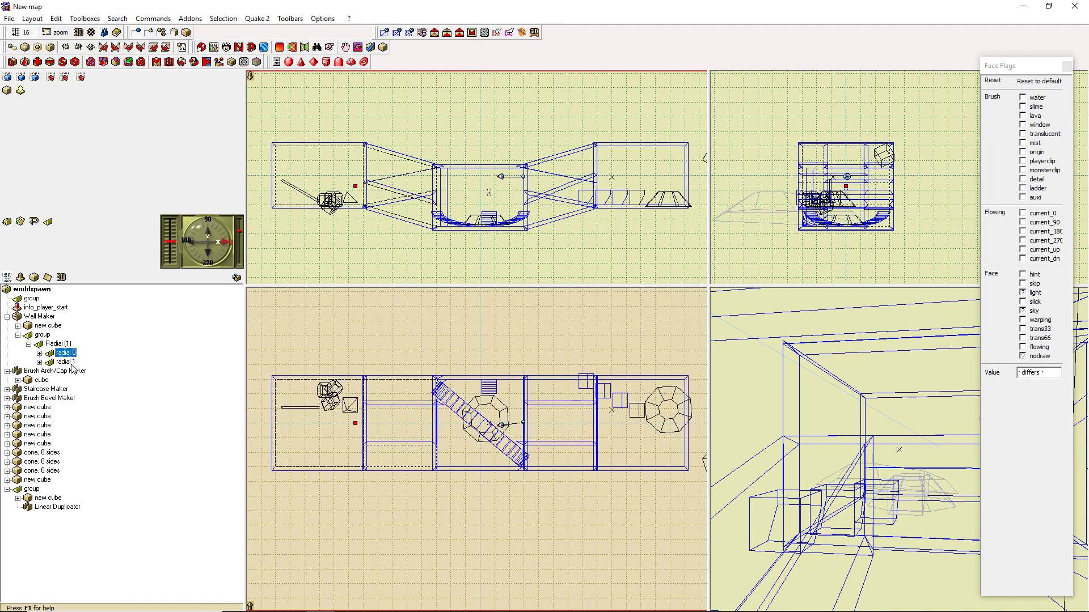
pyautogui.click(66, 362)
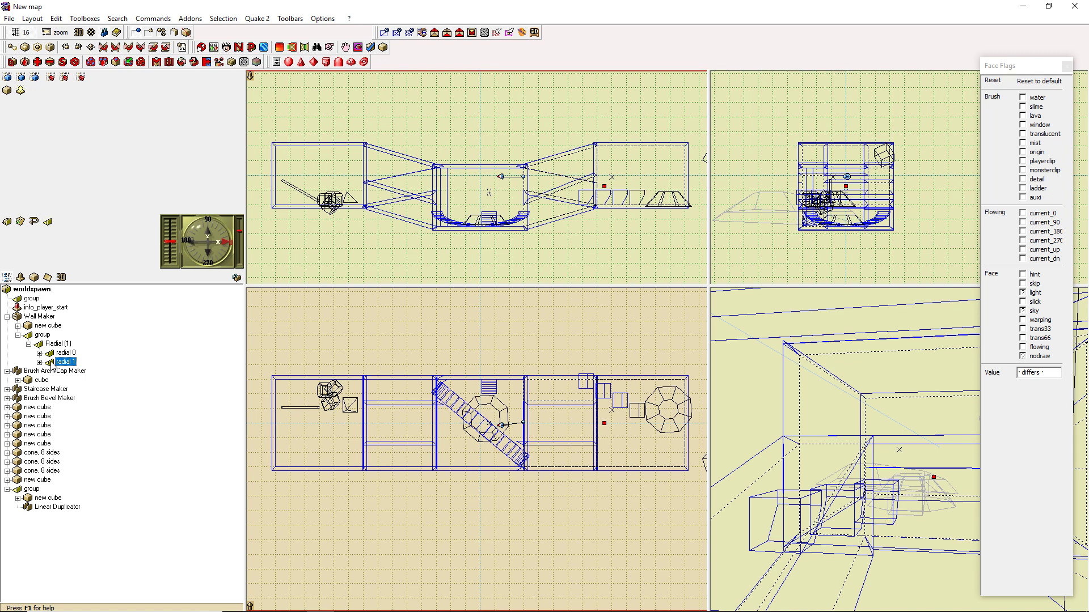
# Delete radial 1, move radial 0 directly into the Wall Maker's group, and remove the leftover Radial (1) group
pyautogui.press('Delete')
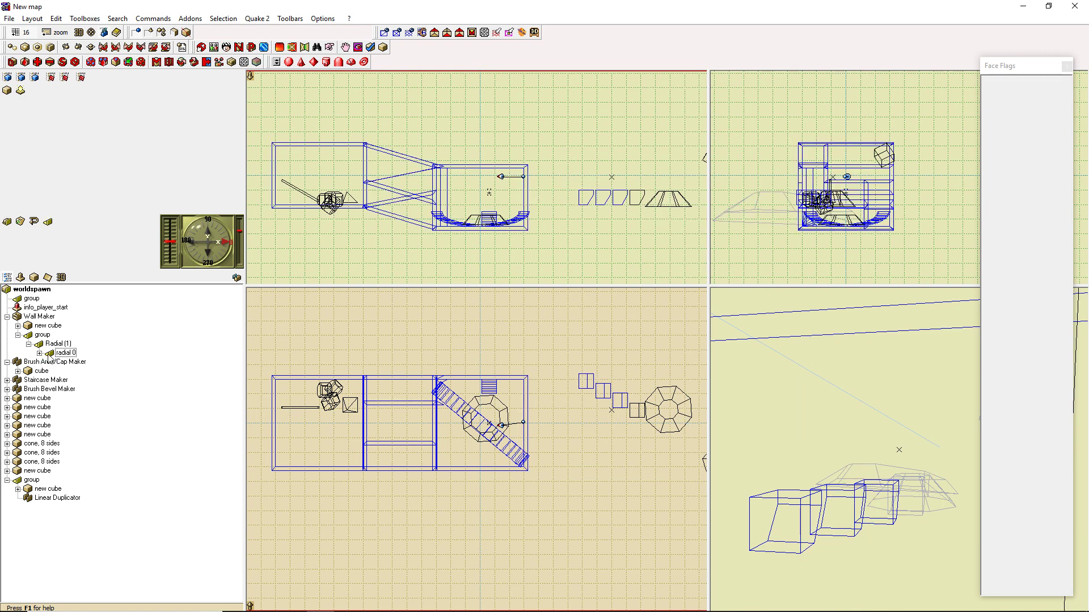
pyautogui.moveTo(48, 354); pyautogui.dragTo(42, 335)
pyautogui.click(63, 344)
pyautogui.press('Delete')
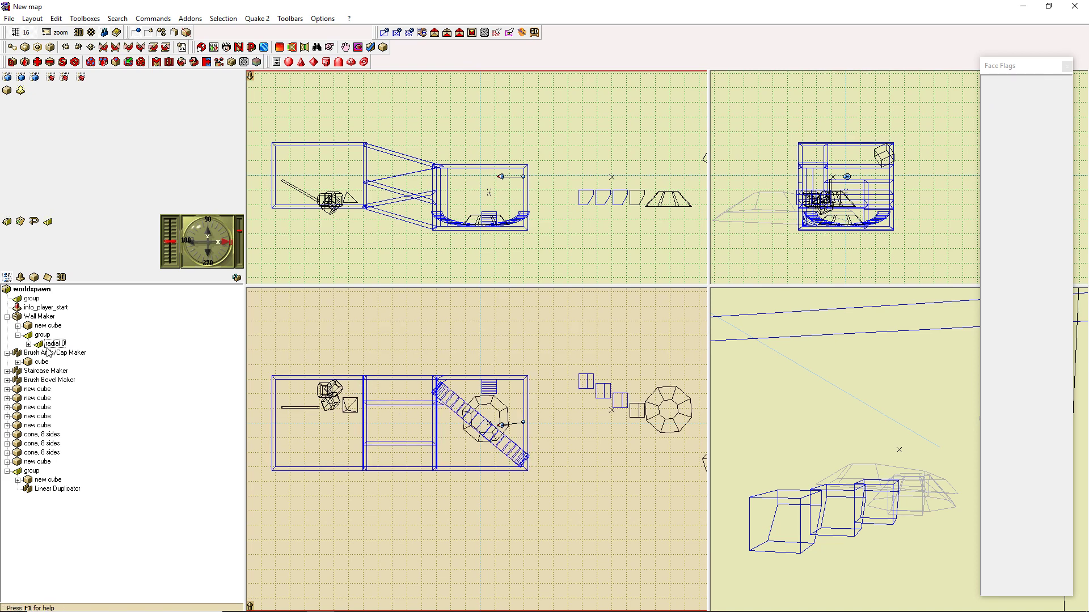
# Insert a Radial duplicator into the radial 0 group and move it to the centre of the middle room in the top view
pyautogui.click(52, 345)
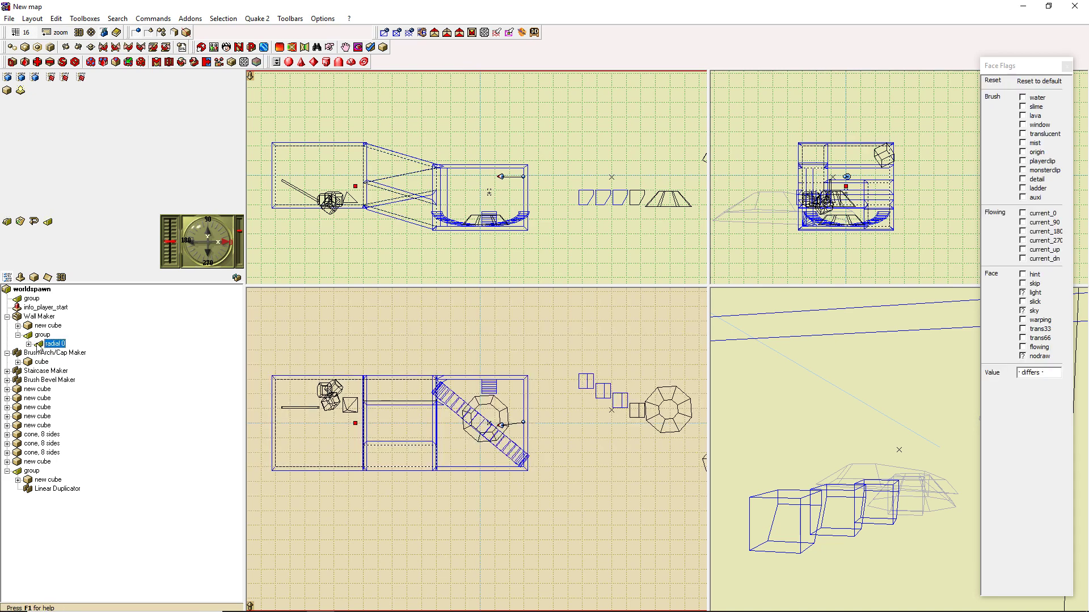
pyautogui.click(29, 344)
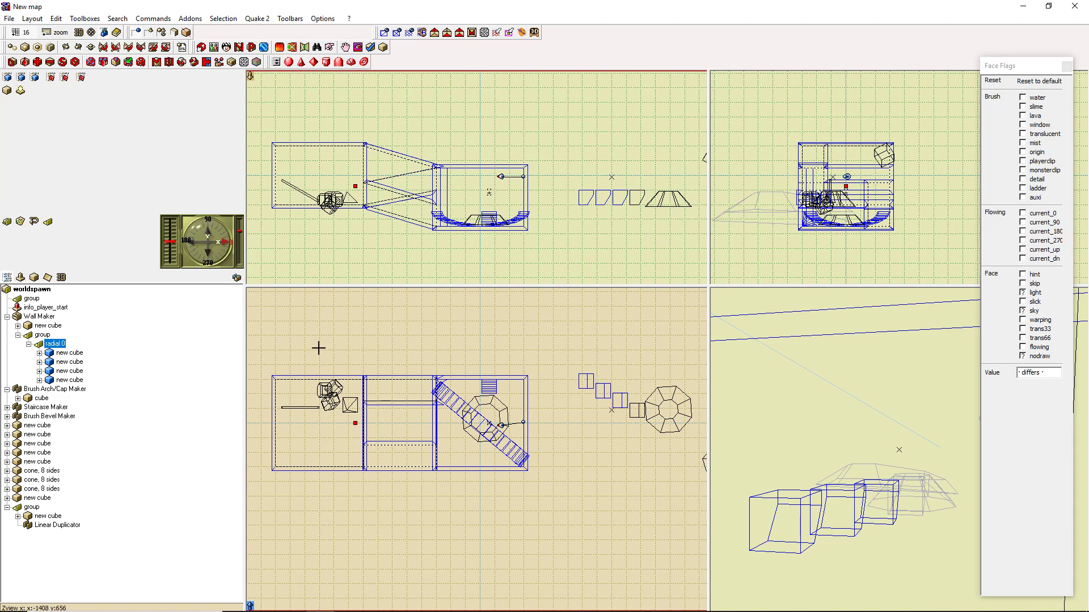
pyautogui.press('Insert')
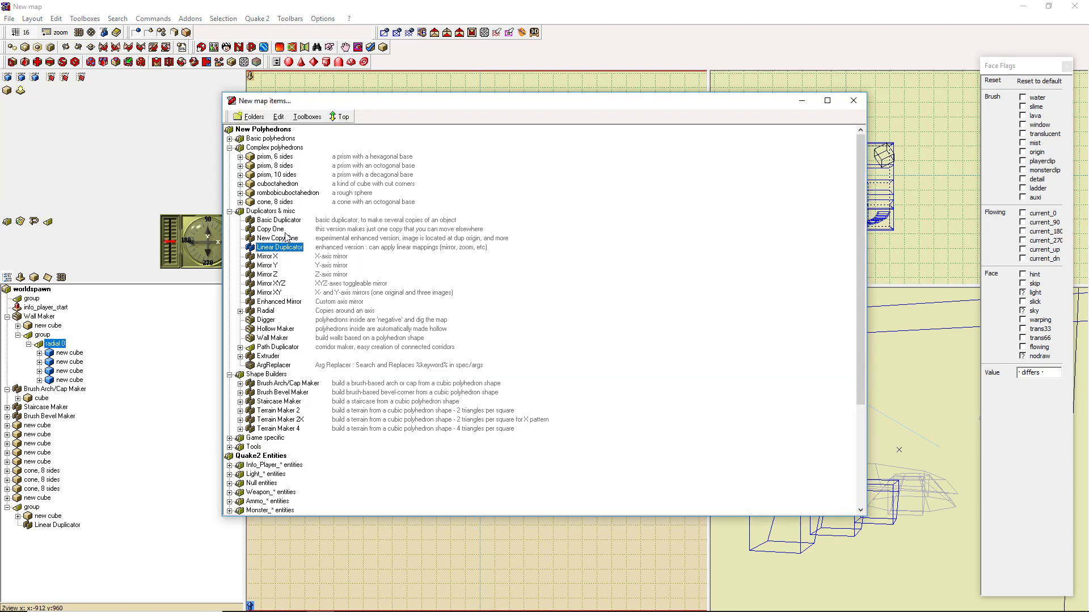
pyautogui.doubleClick(267, 311)
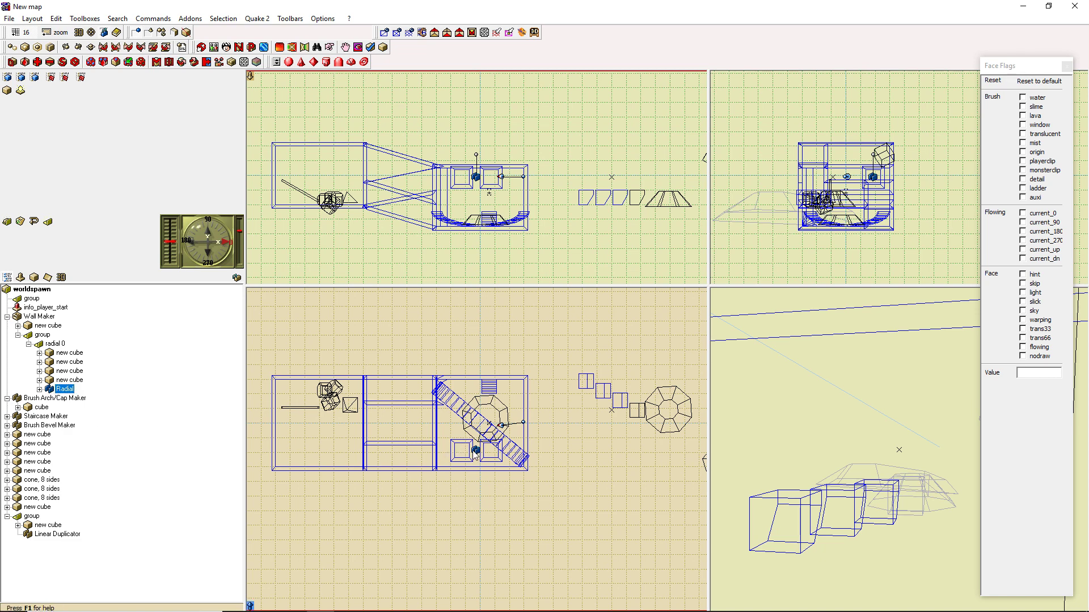
pyautogui.moveTo(475, 454); pyautogui.dragTo(478, 424)
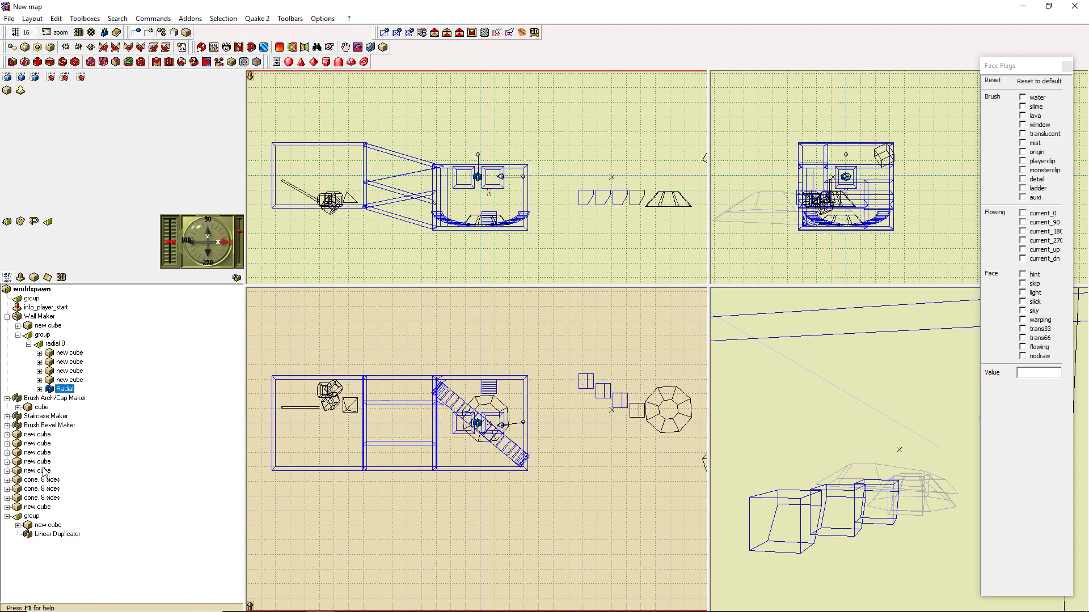
# Delete the Radial duplicator's default cube, move radial 0's four cubes into the duplicator, and clear the selection
pyautogui.click(39, 389)
pyautogui.click(77, 399)
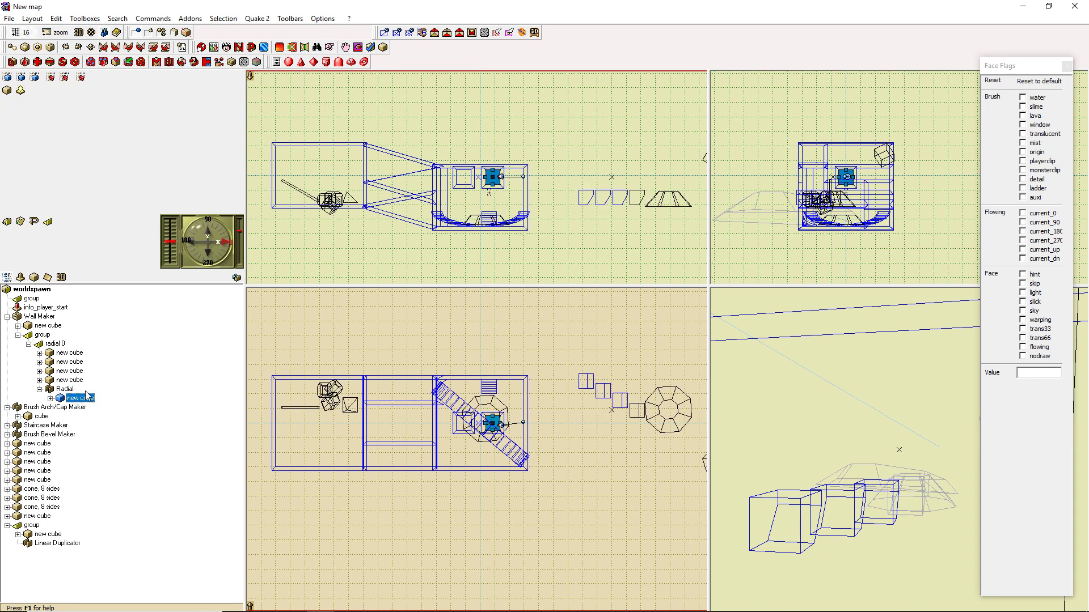
pyautogui.press('Delete')
pyautogui.click(67, 355)
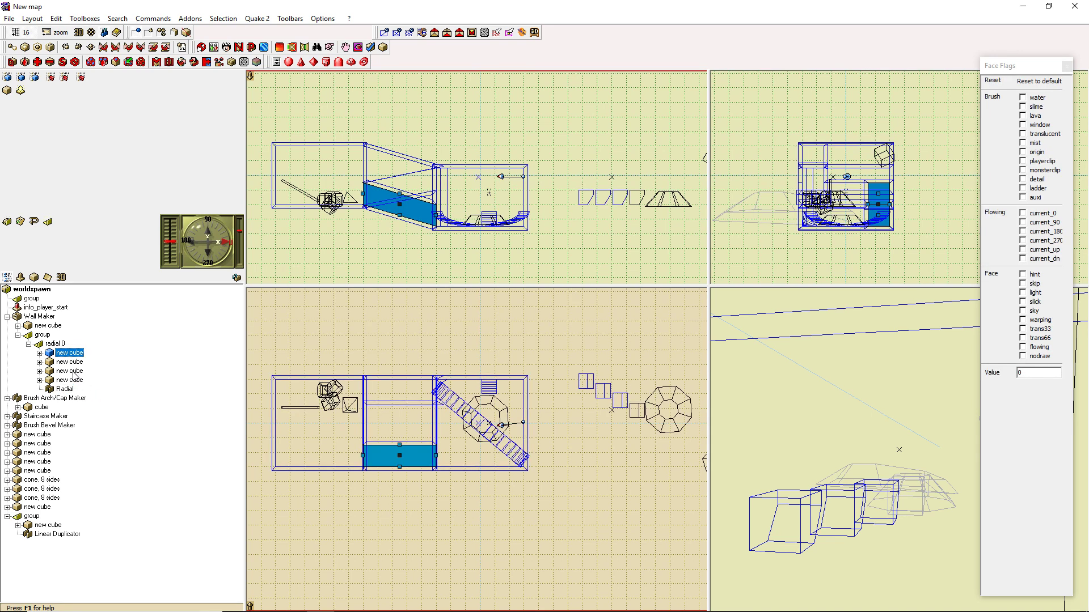
pyautogui.keyDown('shift'); pyautogui.click(73, 383); pyautogui.keyUp('shift')
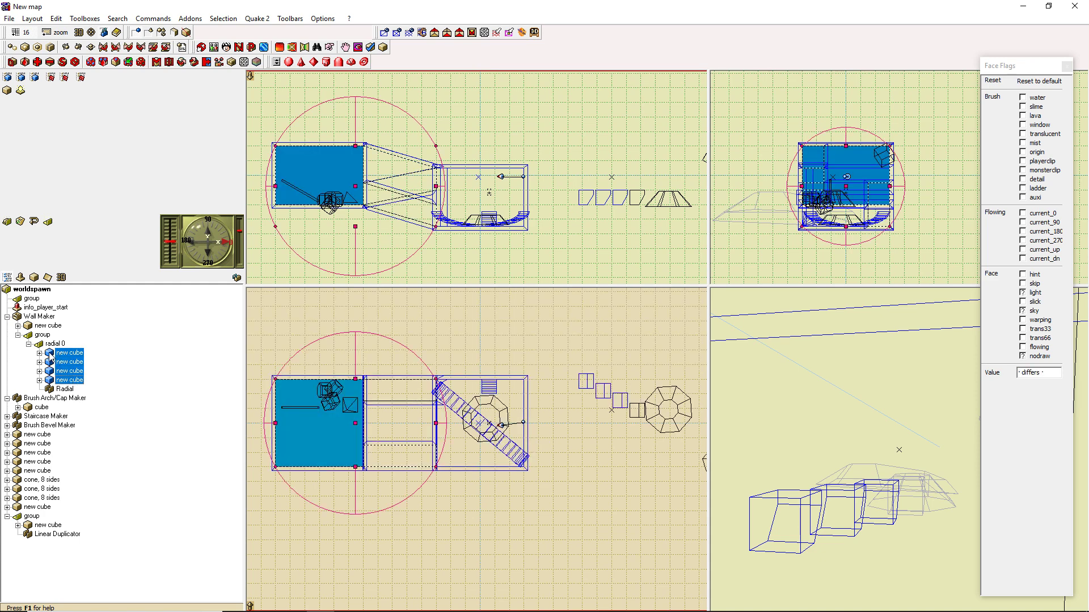
pyautogui.moveTo(50, 356); pyautogui.dragTo(54, 390)
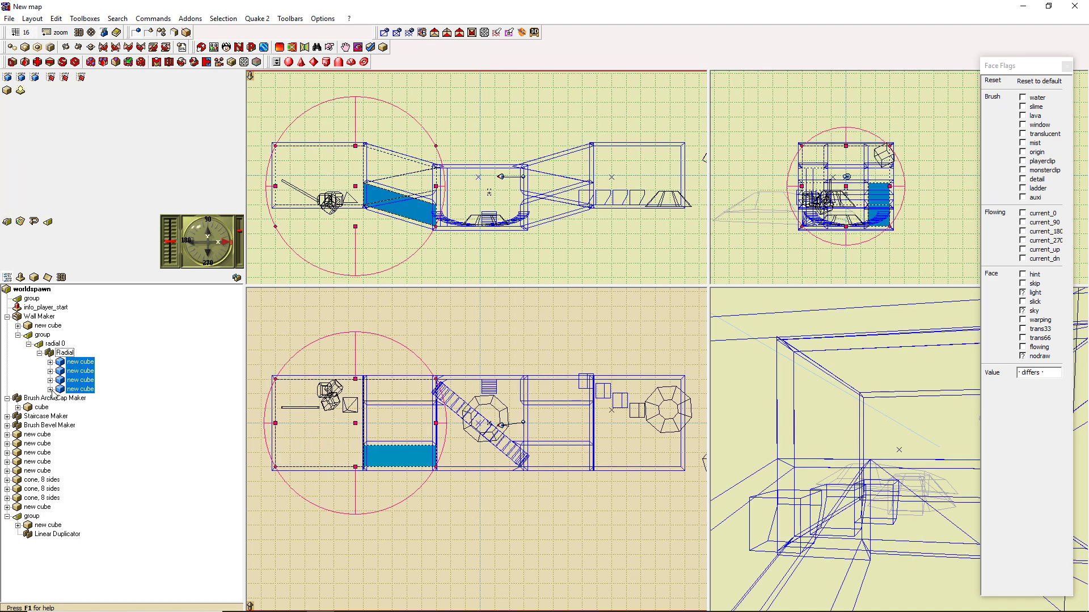
pyautogui.click(473, 554)
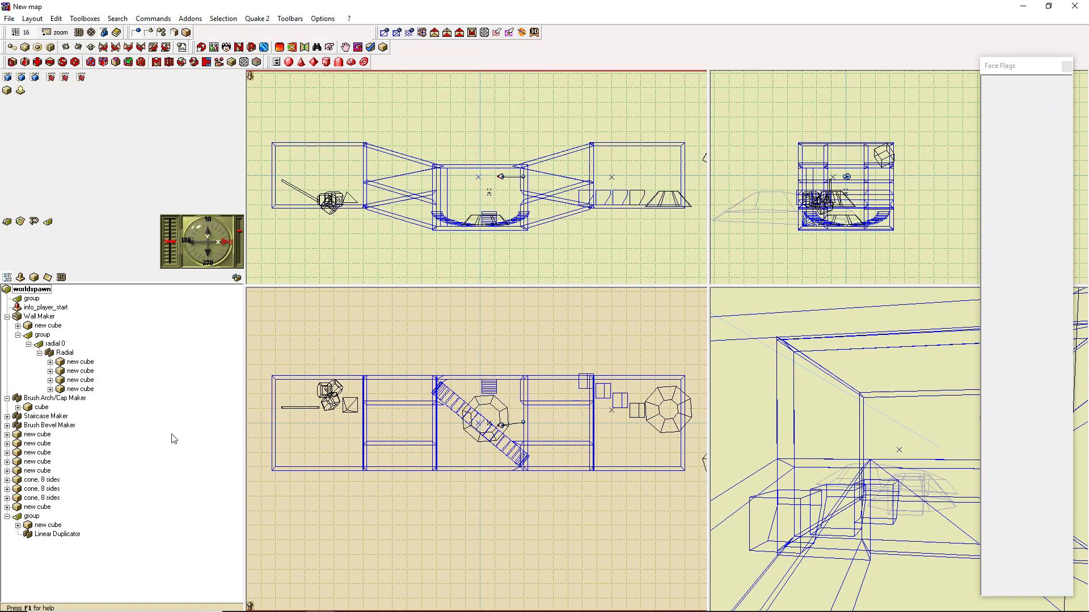
# Nudge the Radial duplicator slightly in the positive X direction in the top view and clear the selection
pyautogui.click(61, 352)
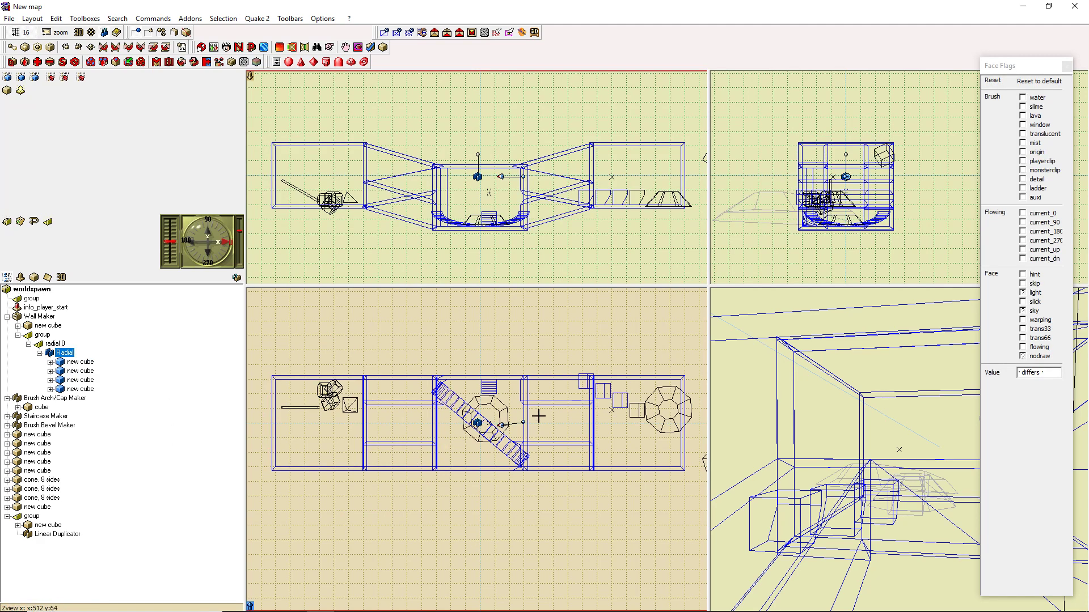
pyautogui.scroll(5, 538, 416)
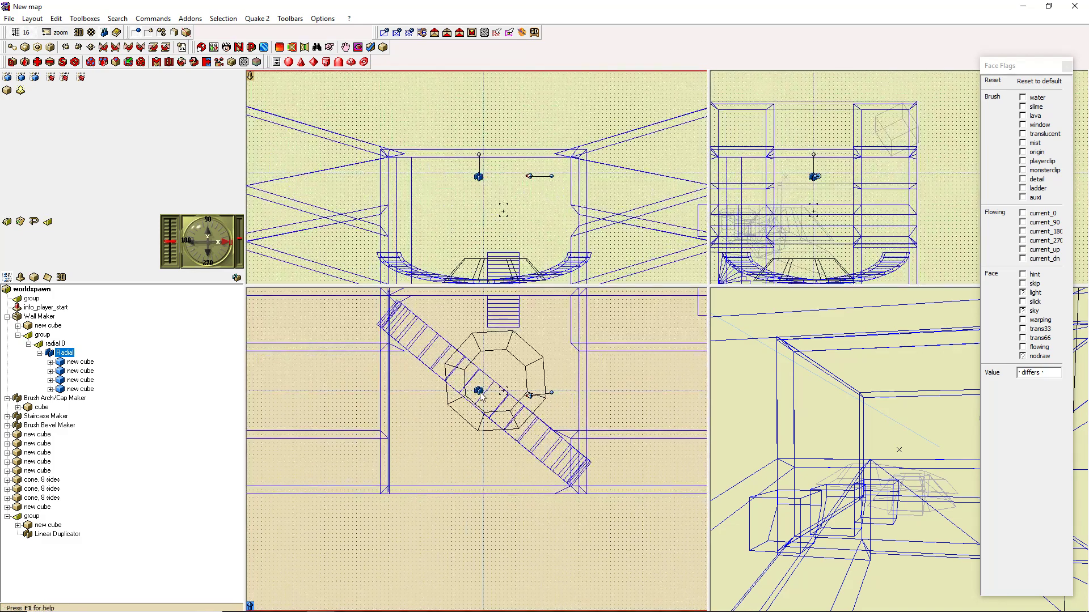
pyautogui.moveTo(479, 395); pyautogui.dragTo(484, 395)
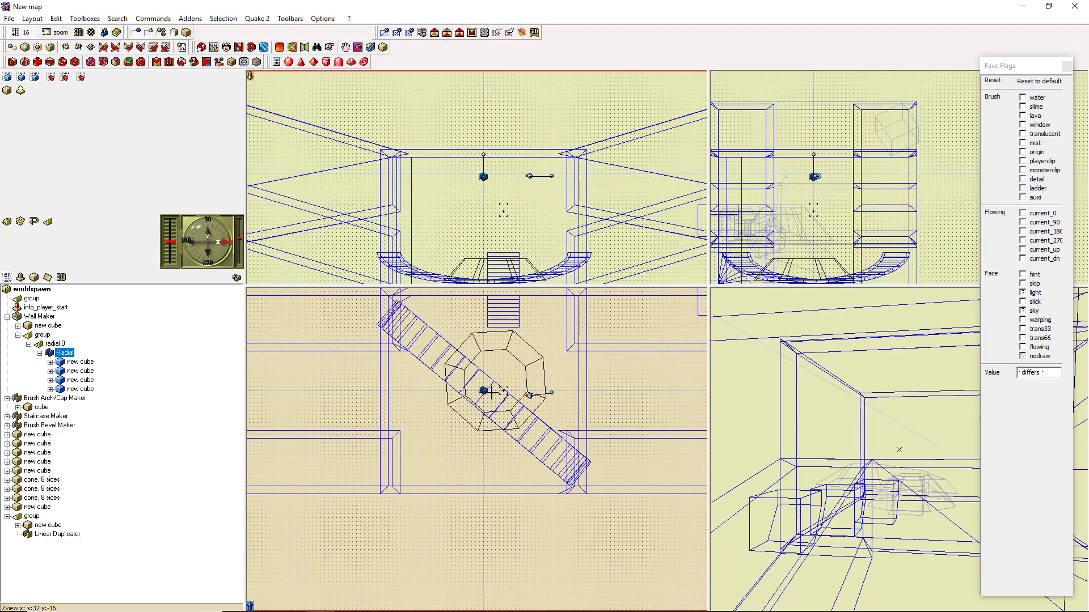
pyautogui.scroll(-3, 491, 540)
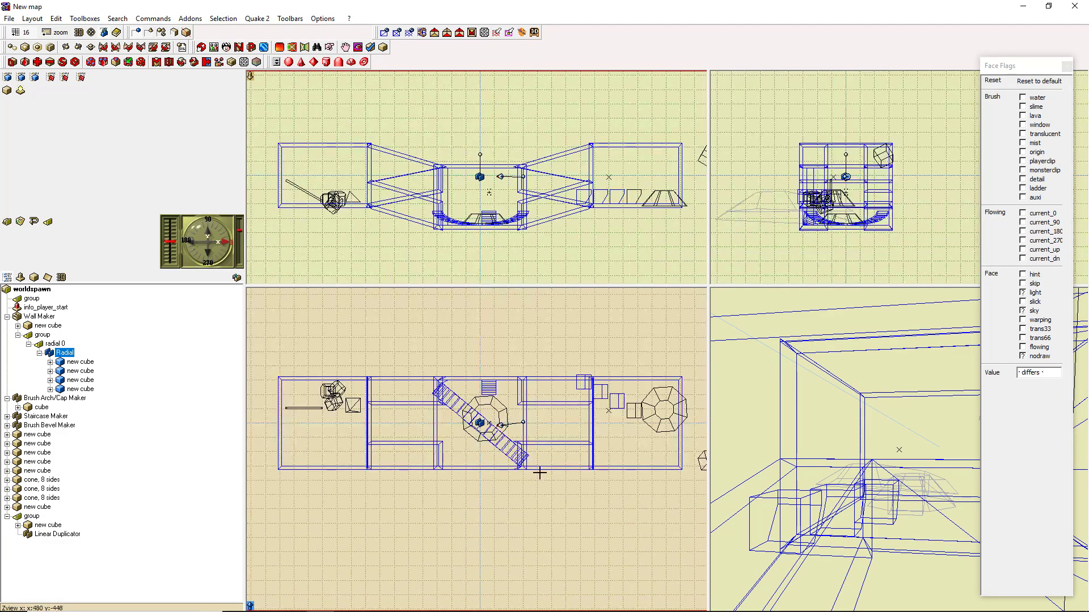
pyautogui.click(591, 523)
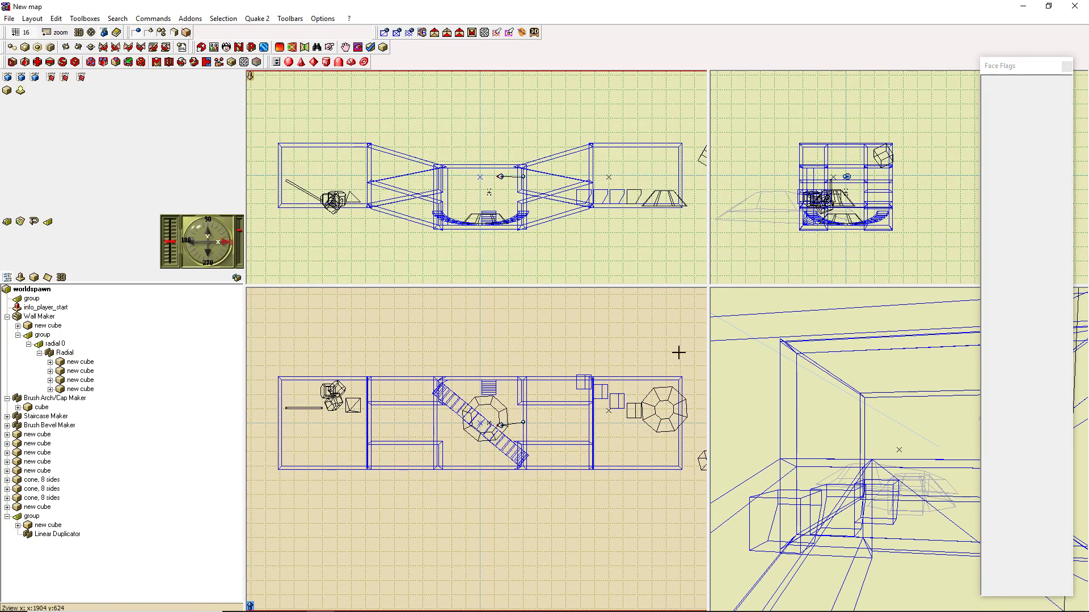
# Dissociate the Radial duplicator's images, collapse the radial 0 group and clear the selection
pyautogui.click(1009, 407)
pyautogui.rightClick(61, 356)
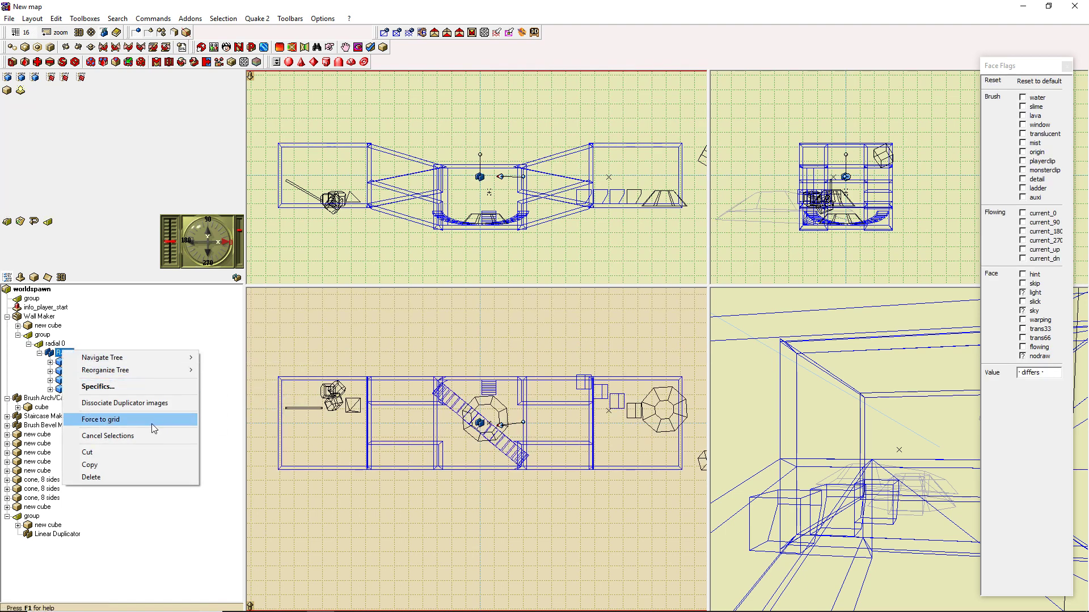
pyautogui.click(165, 403)
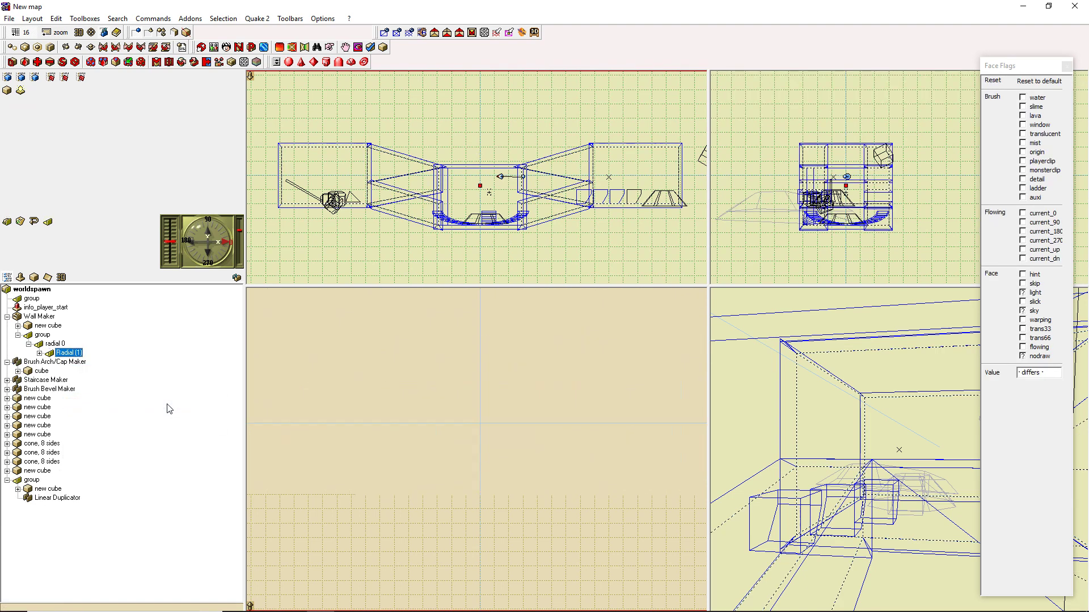
pyautogui.click(29, 344)
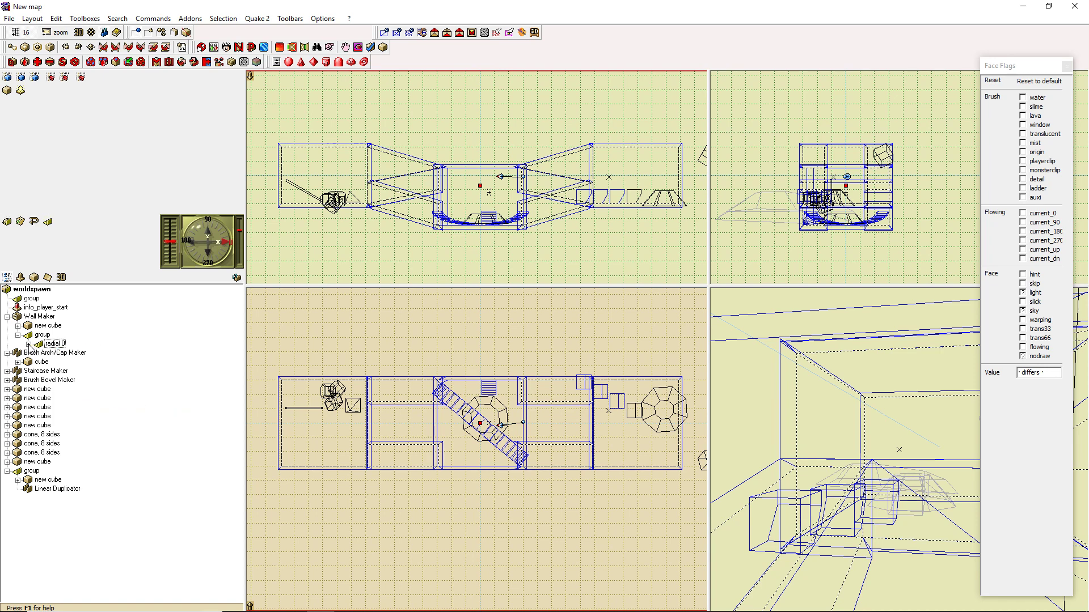
pyautogui.click(493, 336)
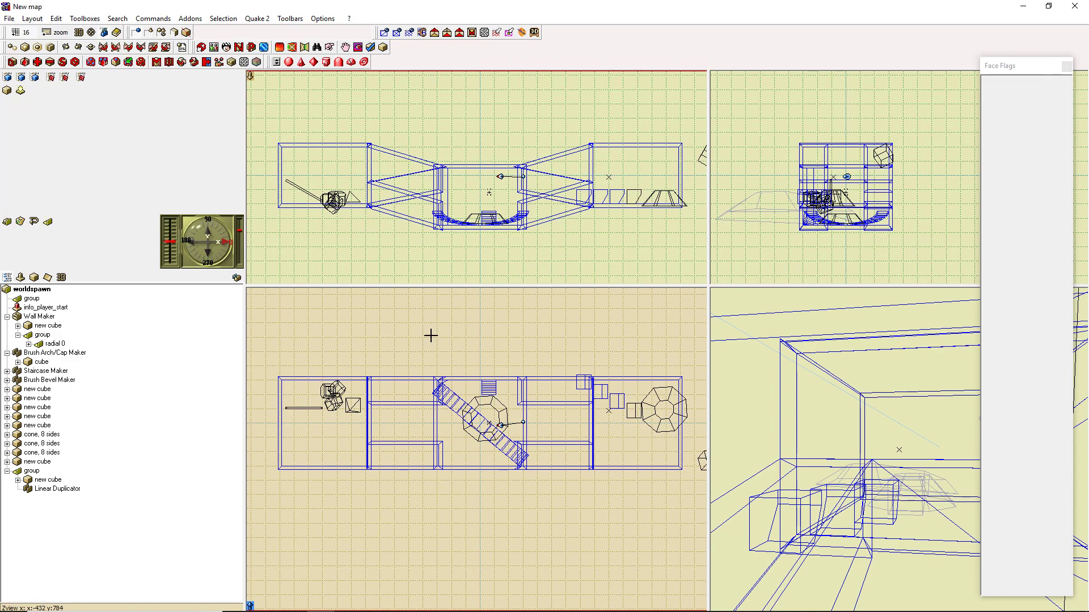
# Run the map in Paintball 2, examine the mirrored walls and ledges as an observer, and quit the game
pyautogui.press('F9')
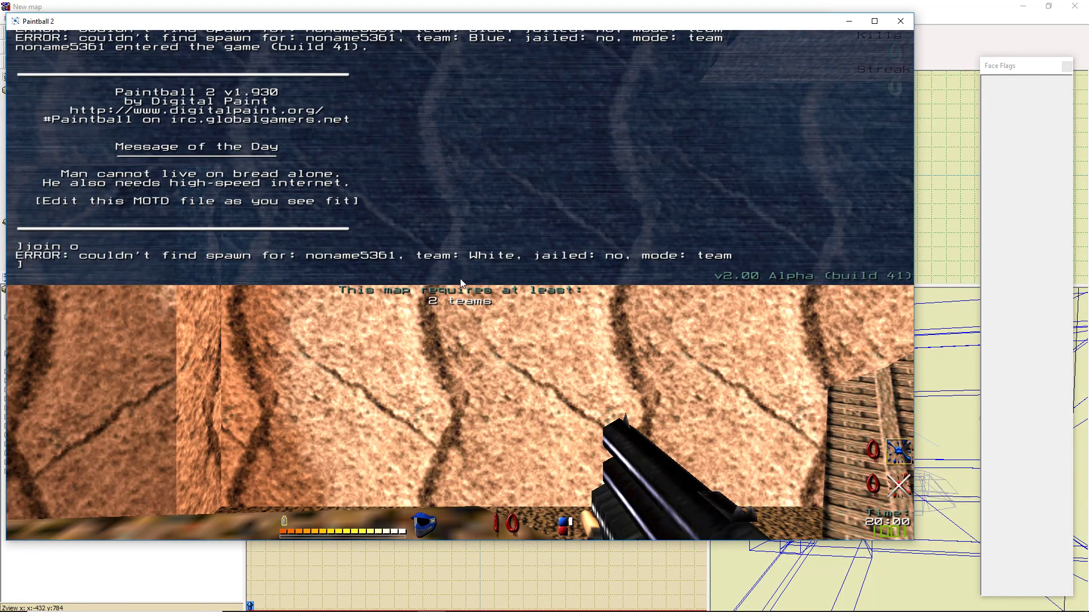
pyautogui.press('s')
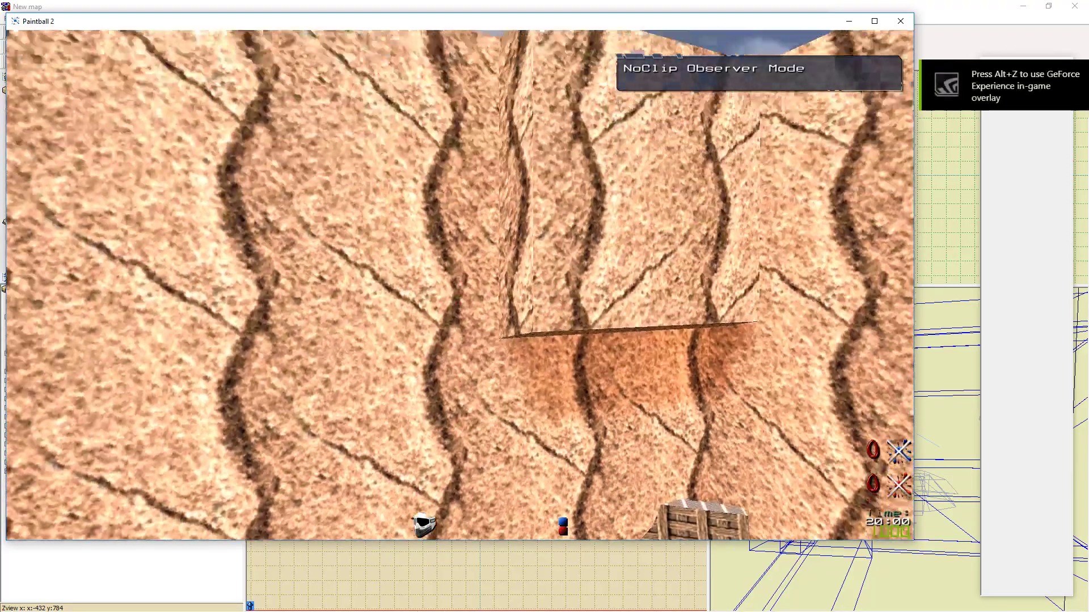
pyautogui.press('s')
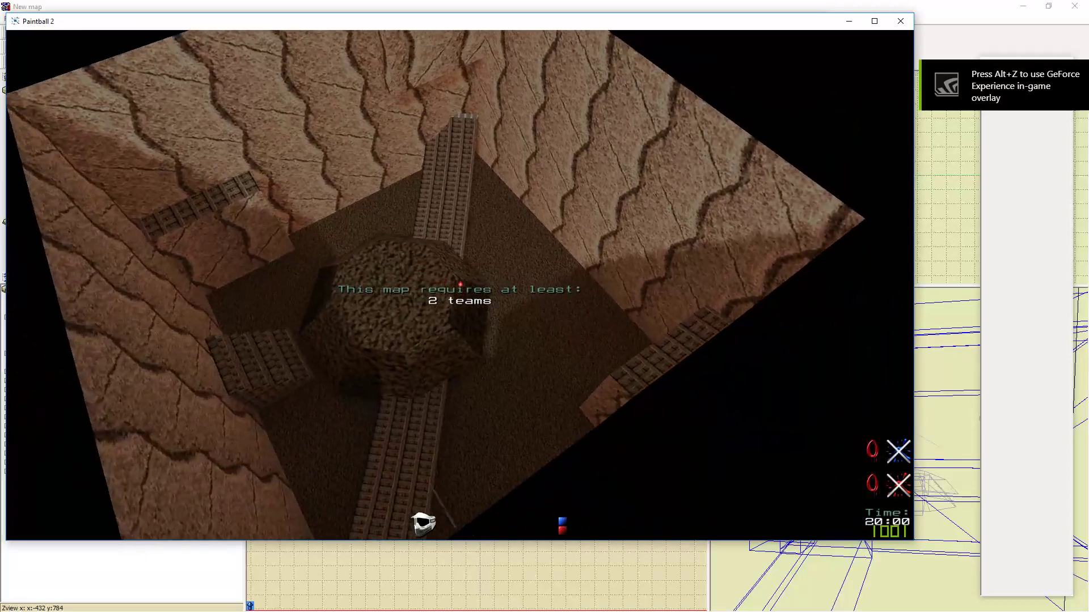
pyautogui.press('w')
pyautogui.press('w')
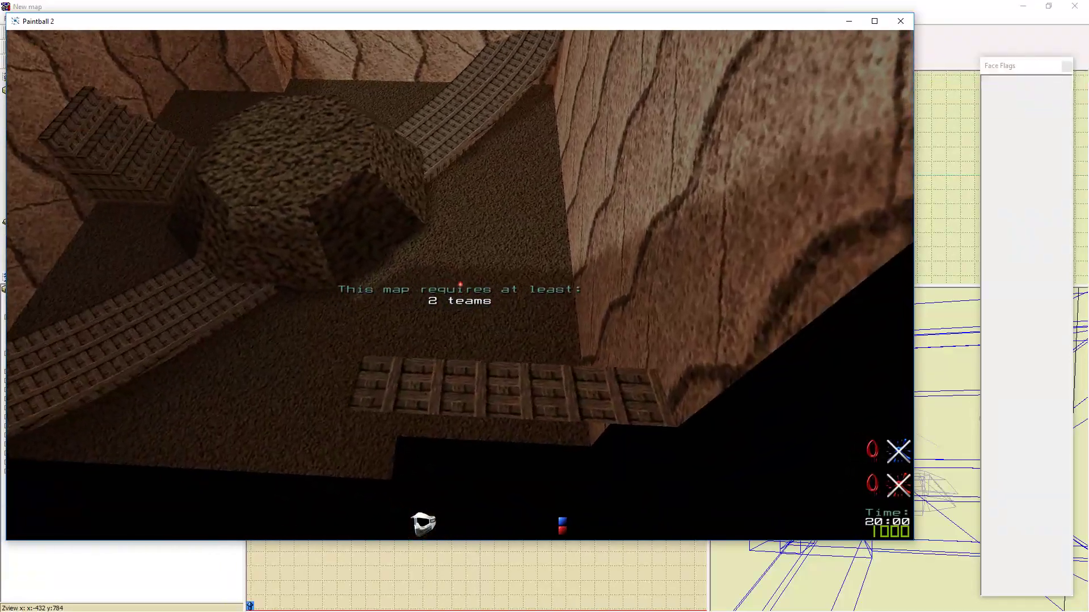
pyautogui.press('w')
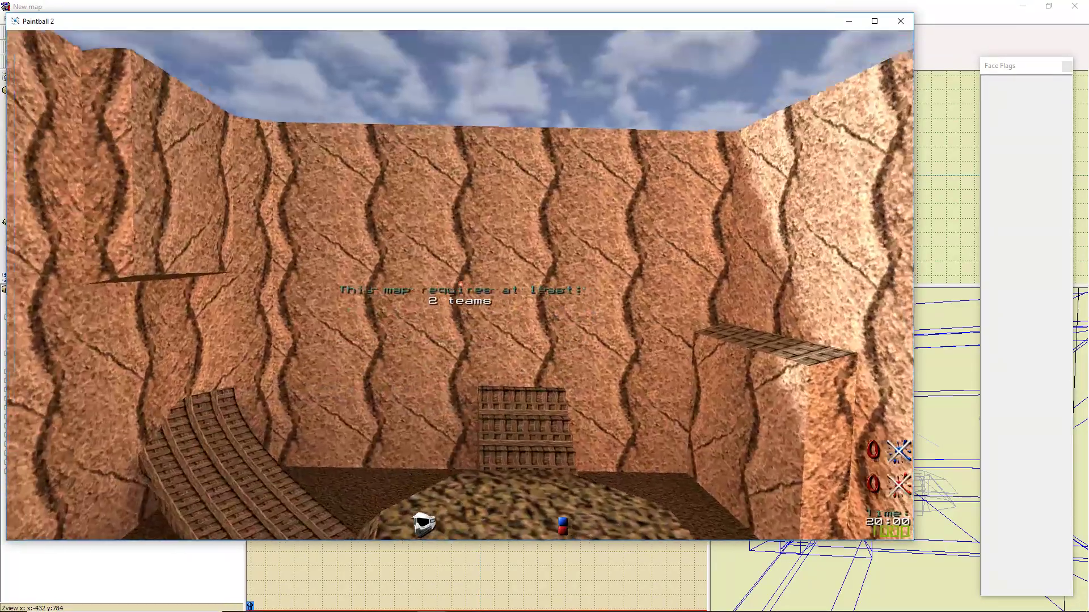
pyautogui.press('`')
pyautogui.write('quit')
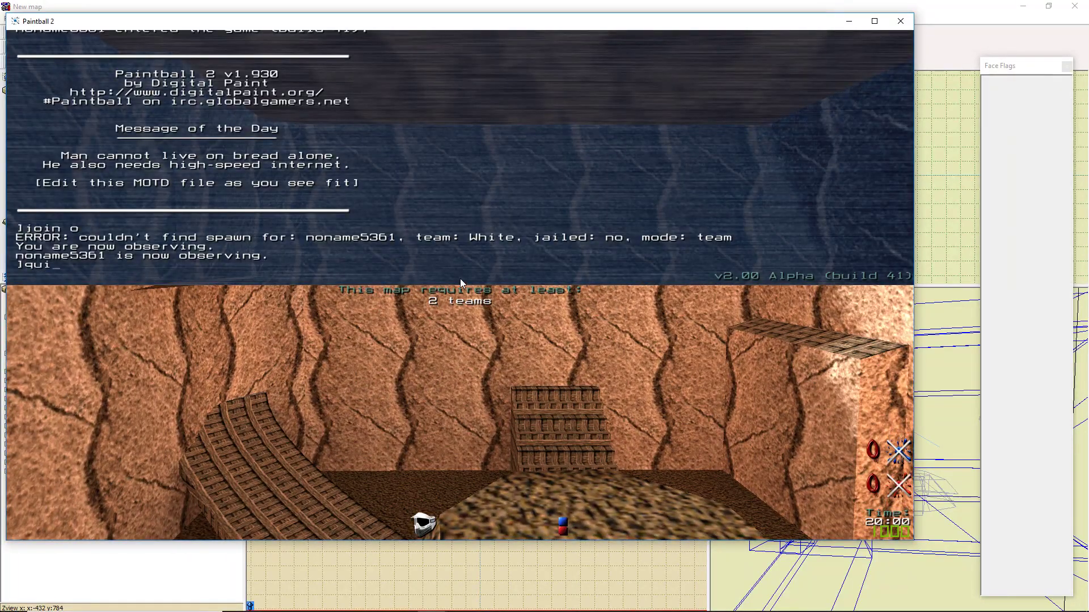
pyautogui.press('Return')
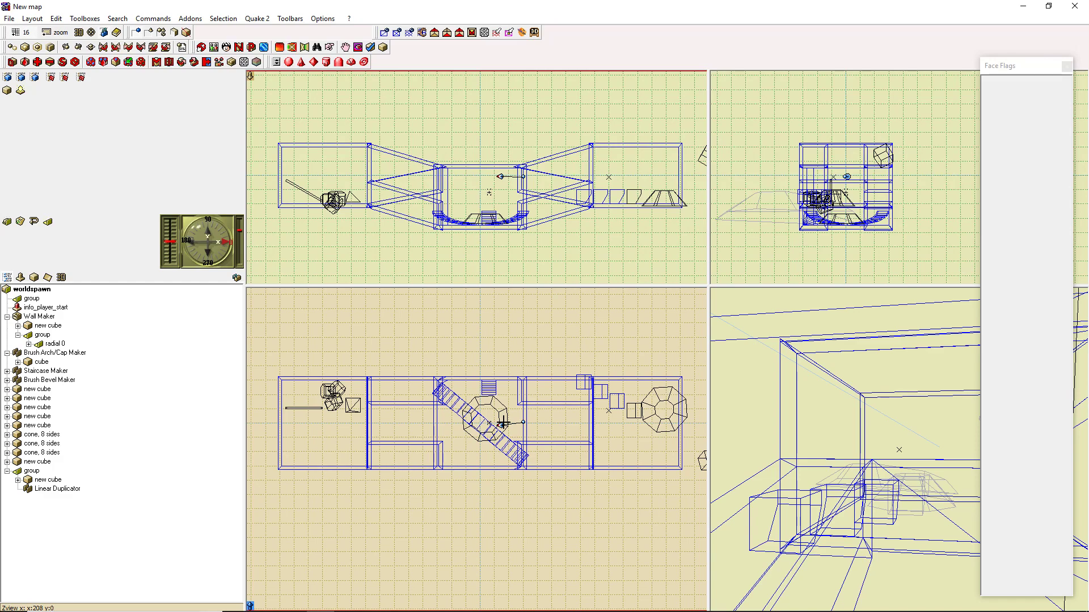
# Undo the rebuilt radial duplication back to the Radial (1) group containing radial 0 and radial 1, and clear the selection
pyautogui.scroll(-2, 496, 406)
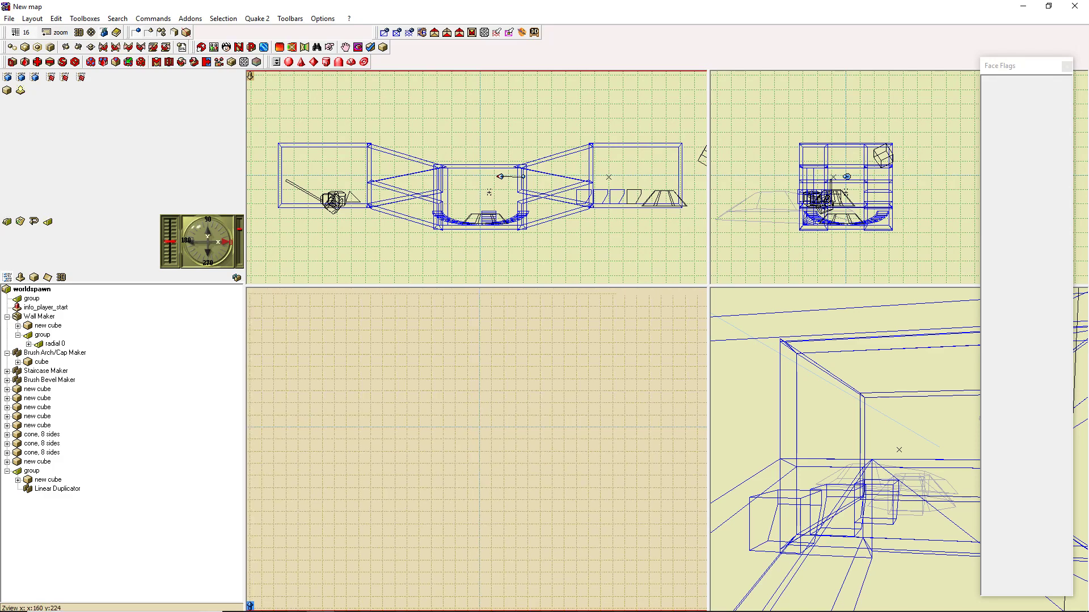
pyautogui.scroll(6, 497, 406)
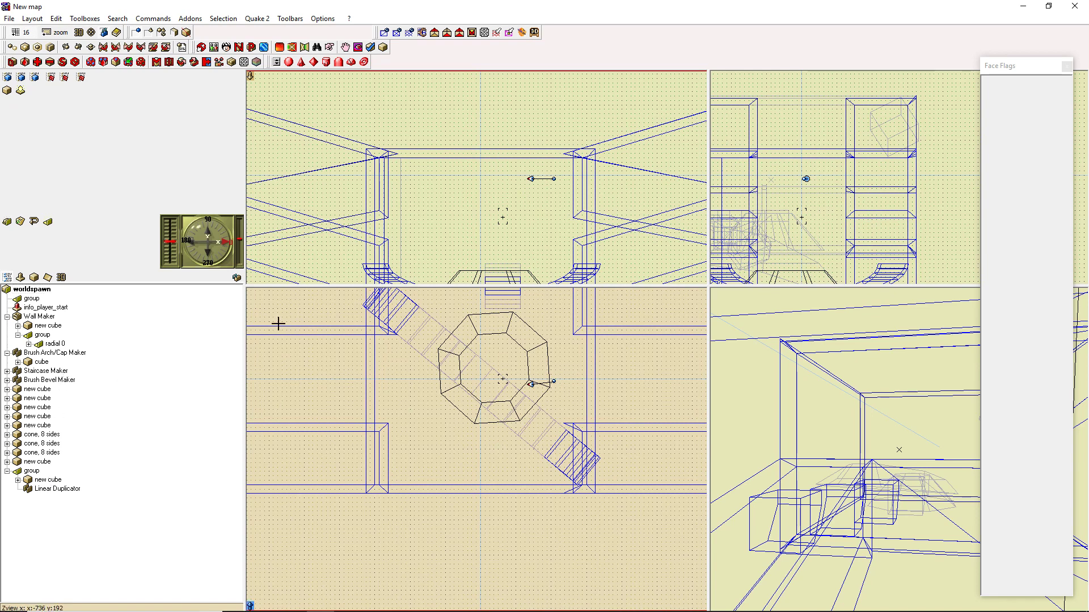
pyautogui.click(338, 381)
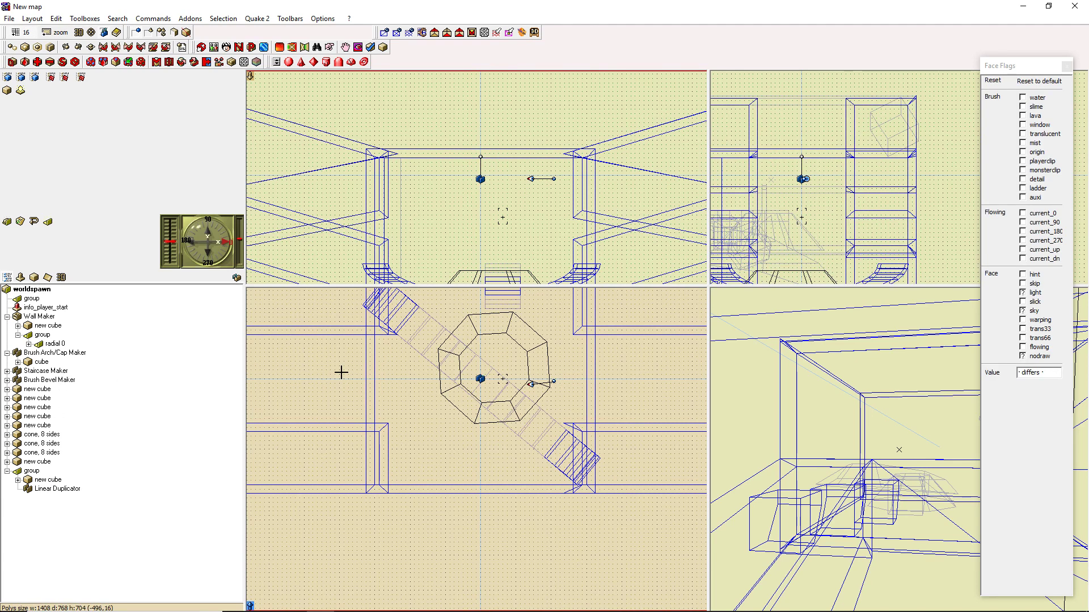
pyautogui.click(353, 368)
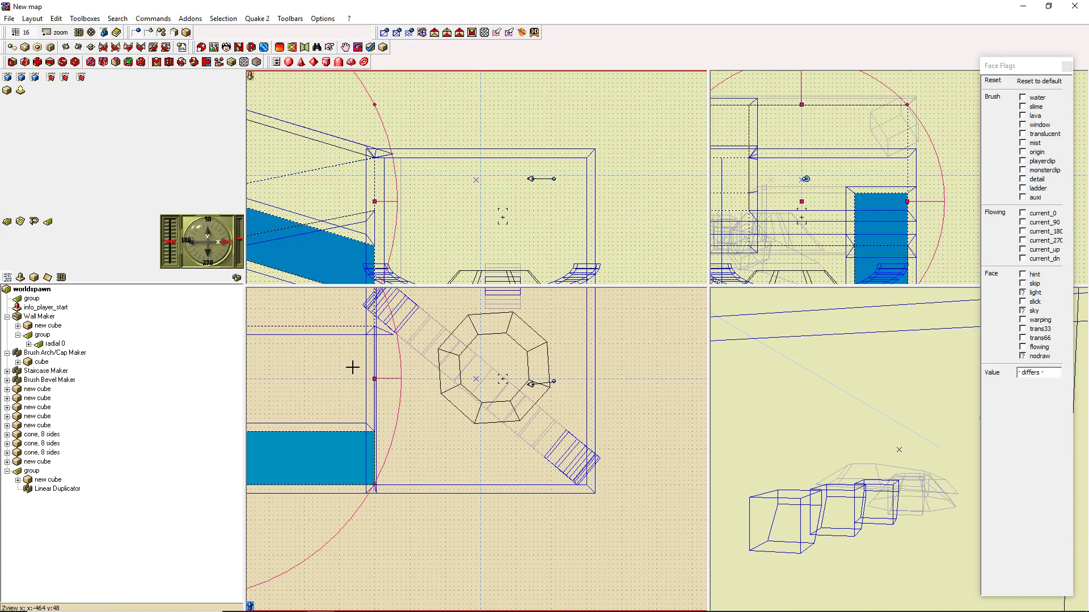
pyautogui.hotkey('ctrl', 'z')
pyautogui.hotkey('ctrl', 'z')
pyautogui.hotkey('ctrl', 'z')
pyautogui.hotkey('ctrl', 'z')
pyautogui.hotkey('ctrl', 'z')
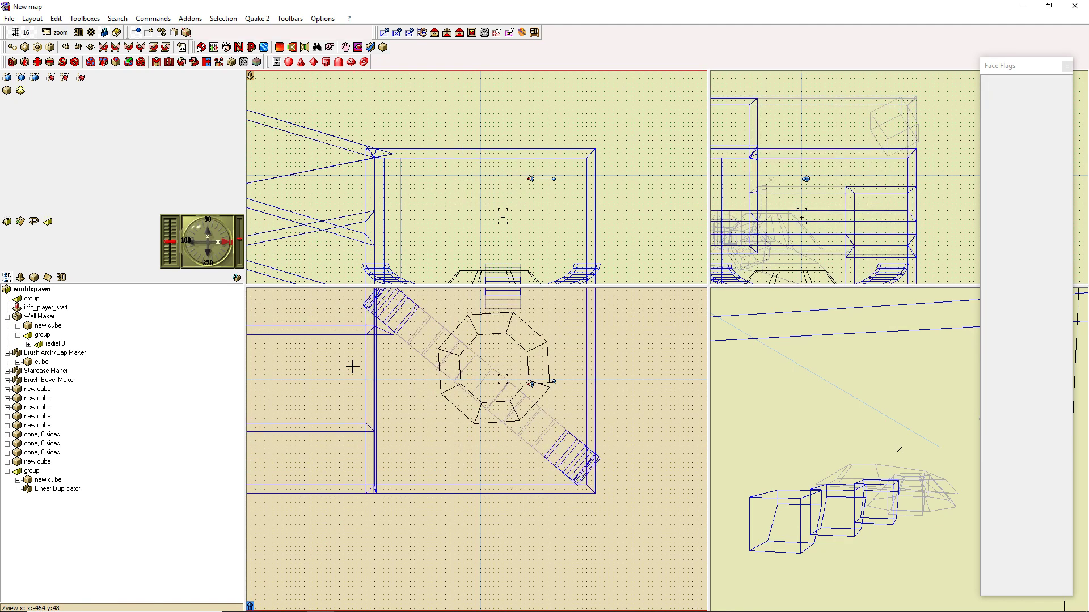
pyautogui.hotkey('ctrl', 'z')
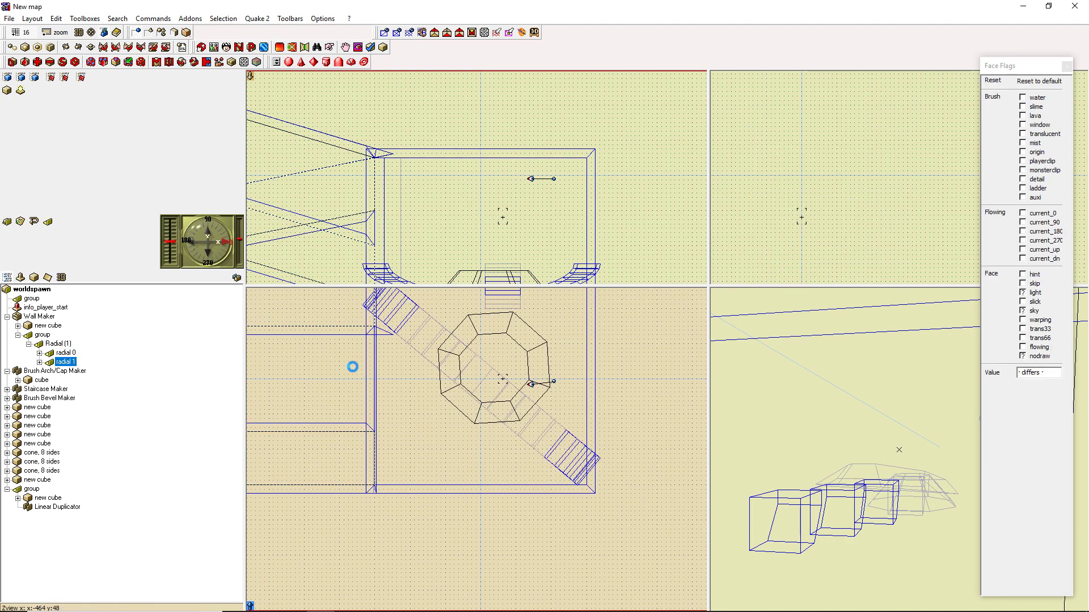
pyautogui.click(584, 549)
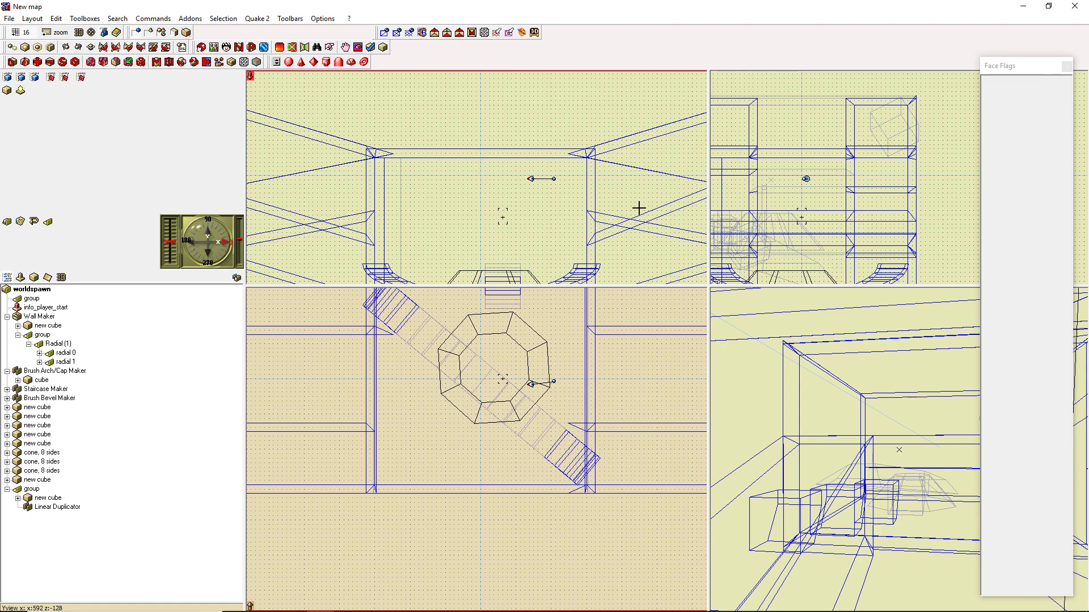
pyautogui.scroll(2, 541, 175)
pyautogui.scroll(-3, 541, 176)
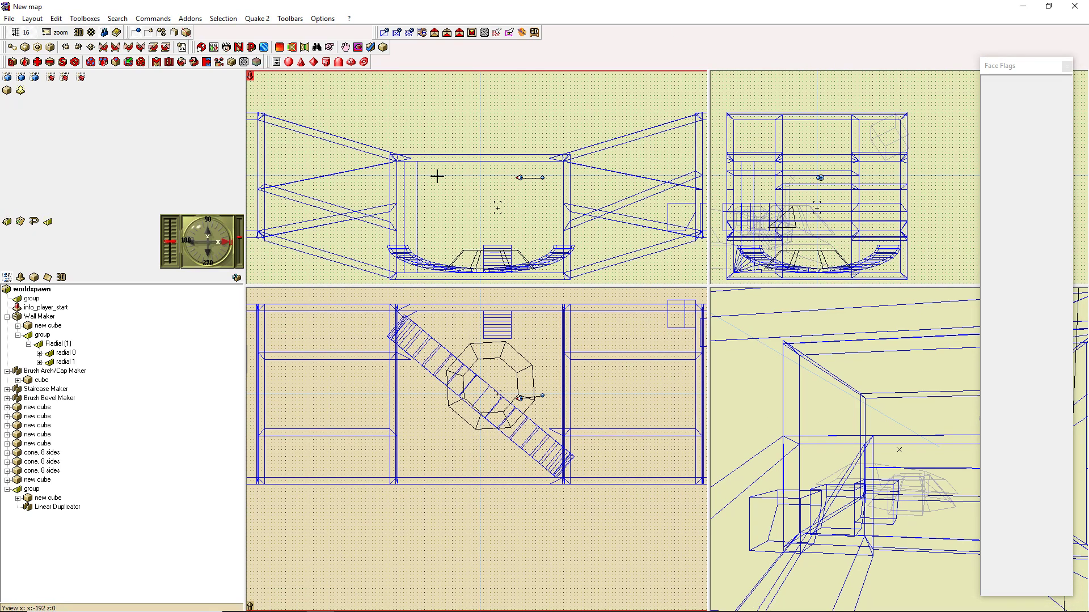
pyautogui.moveTo(421, 149); pyautogui.dragTo(472, 129, button='middle')
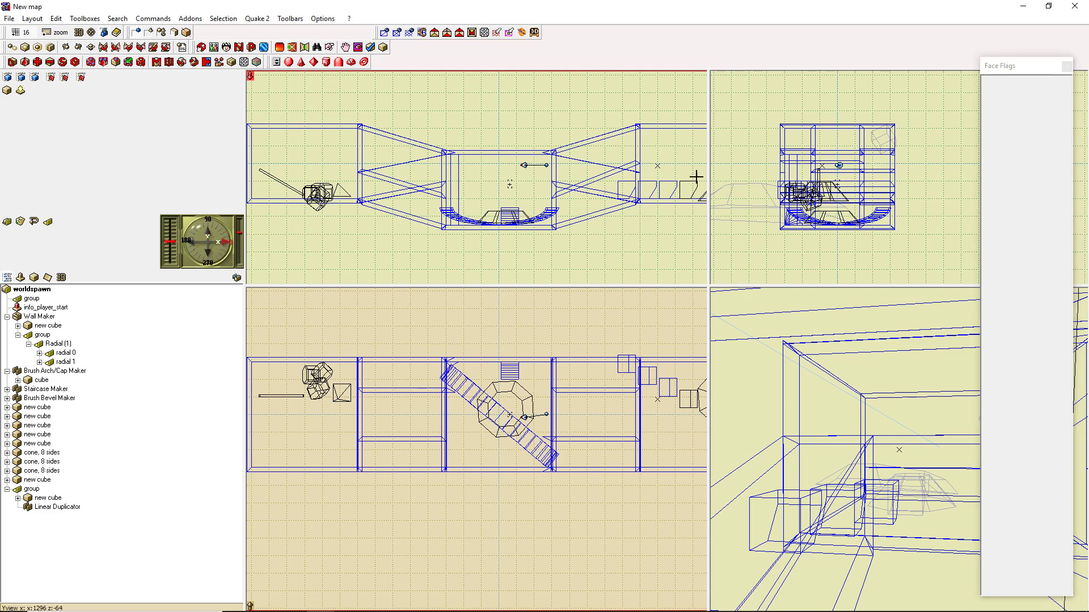
pyautogui.moveTo(510, 383); pyautogui.dragTo(518, 396)
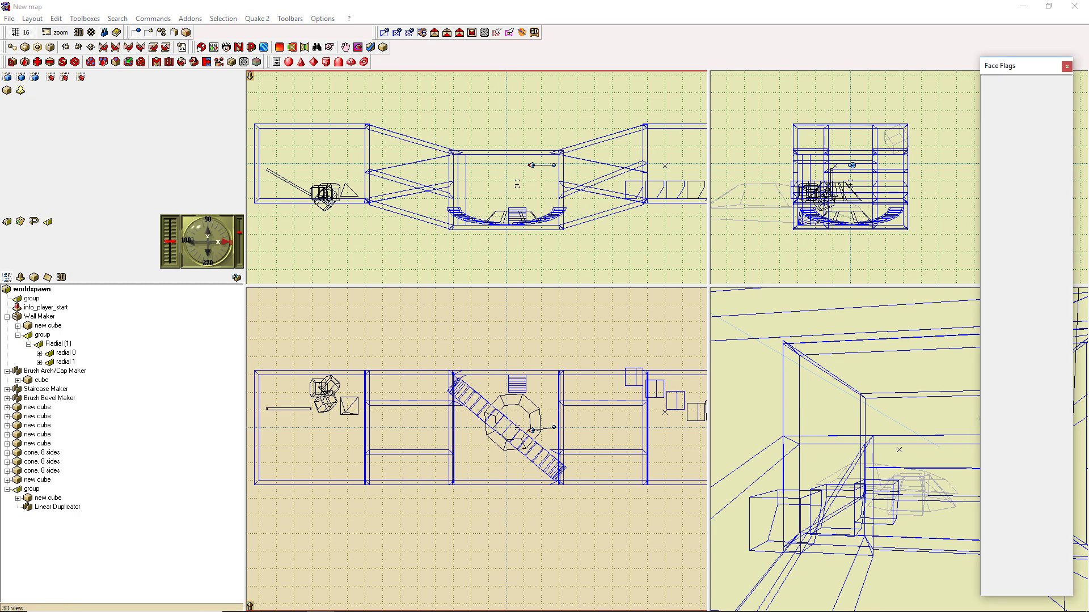
pyautogui.moveTo(598, 362); pyautogui.dragTo(620, 388)
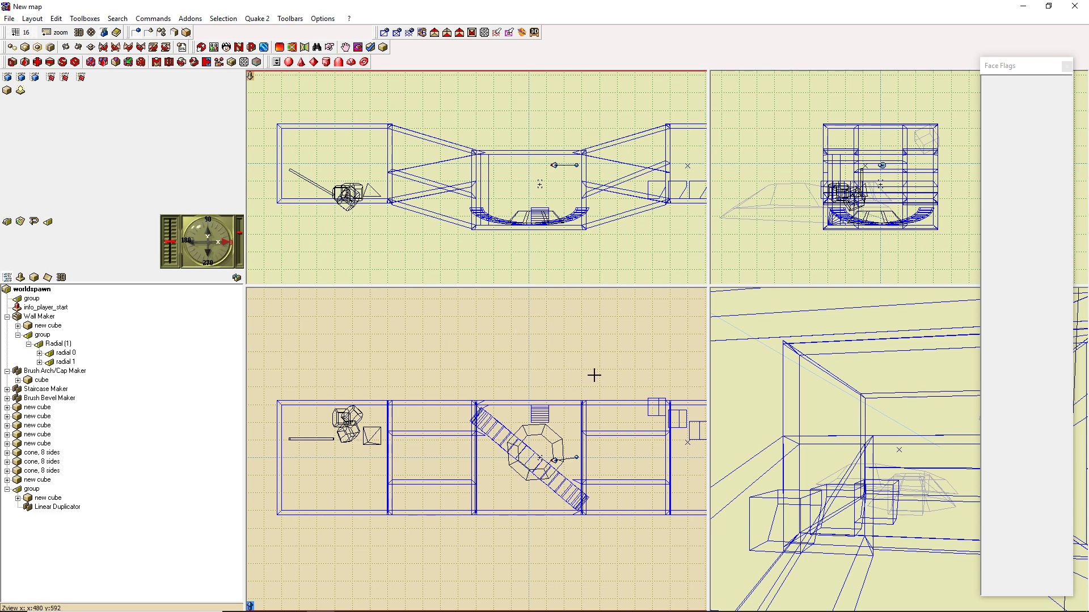
pyautogui.moveTo(646, 393); pyautogui.dragTo(605, 399)
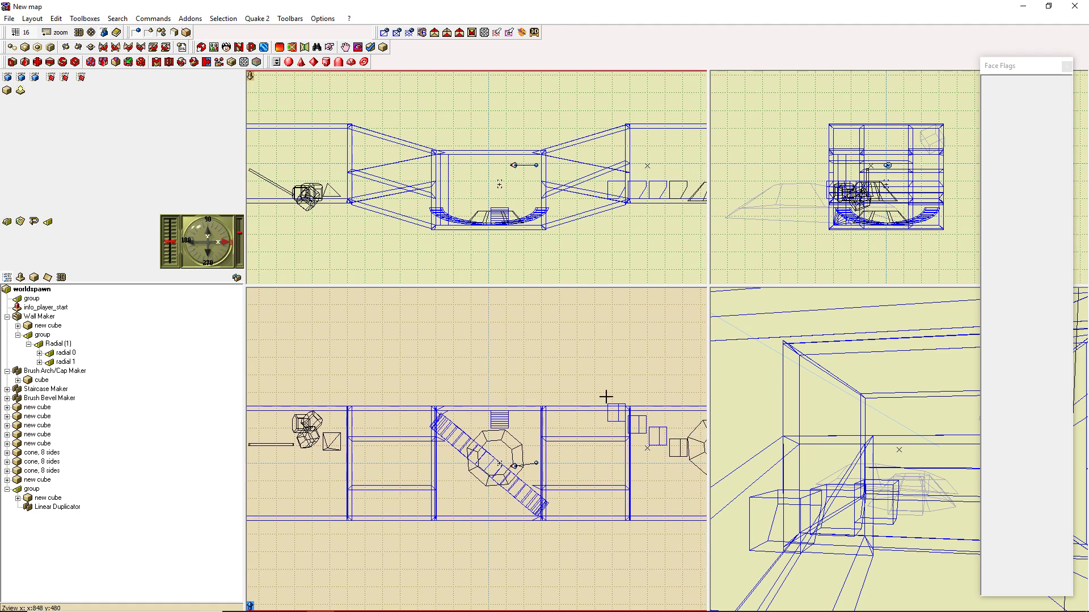